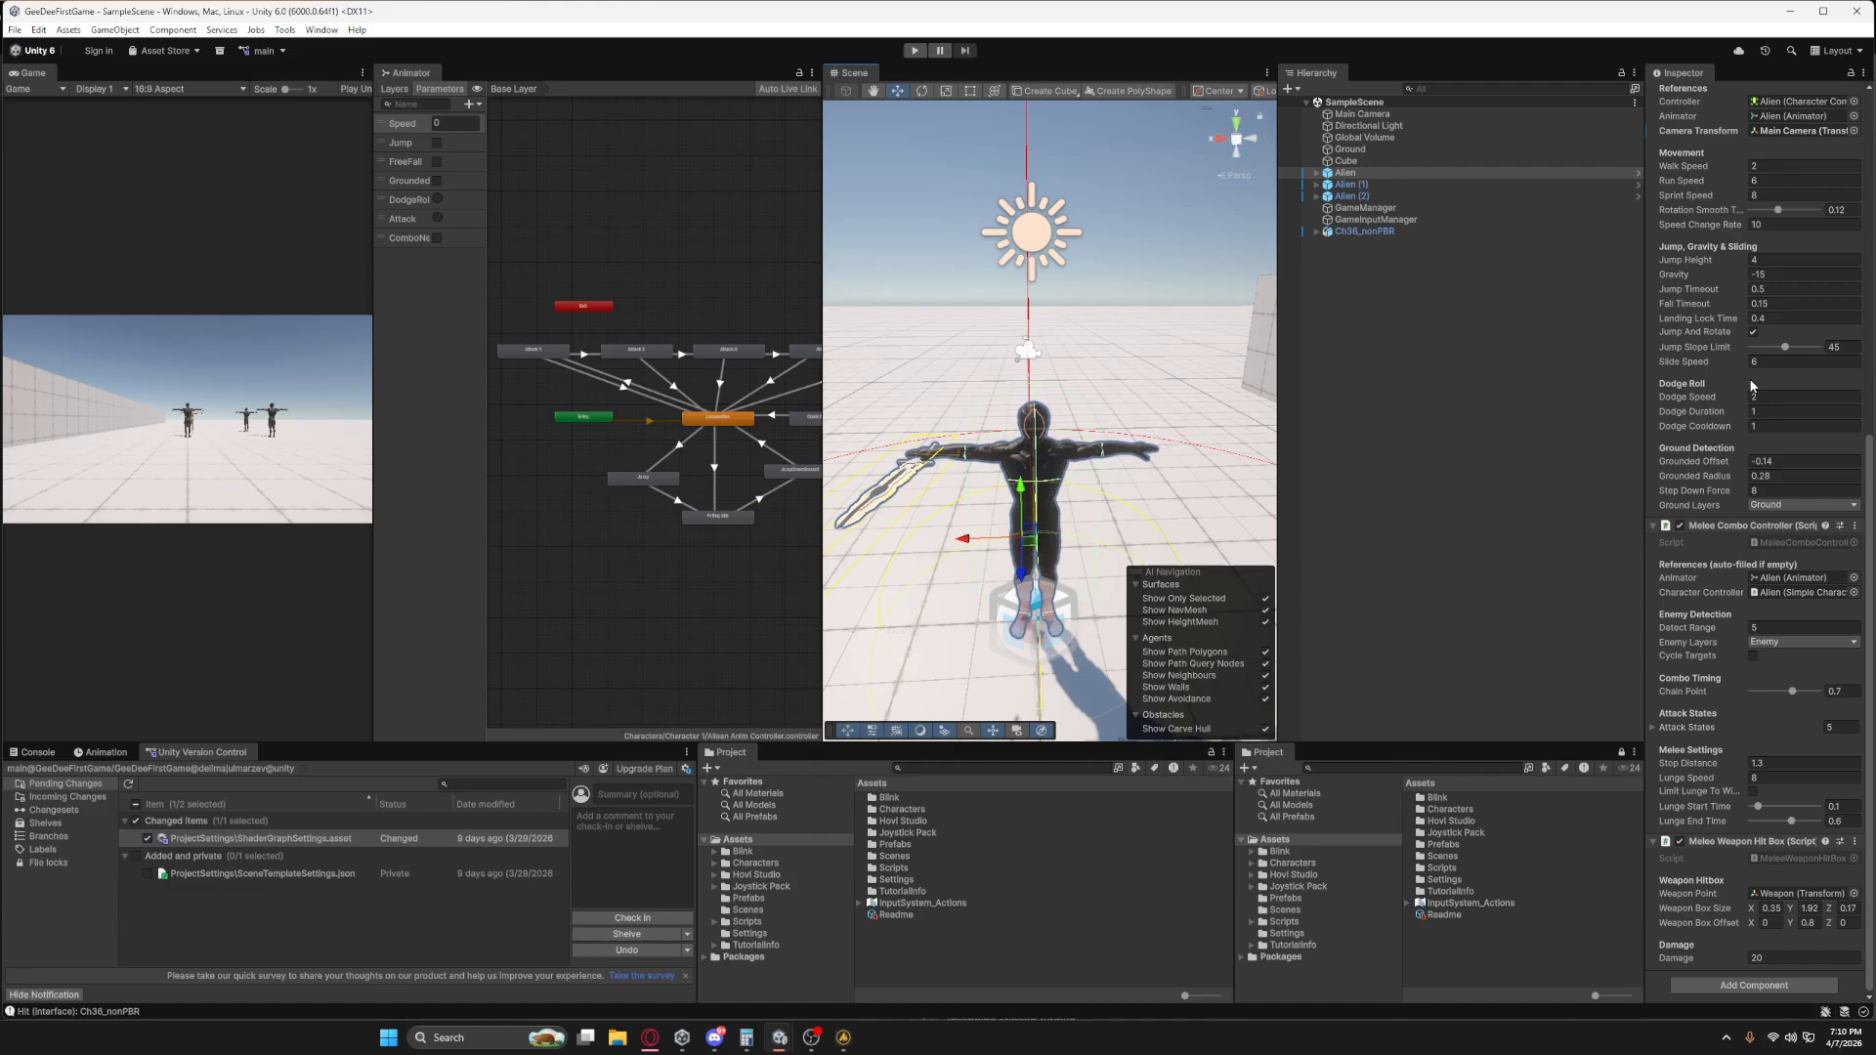
Open the InputSystem_Actions asset in the Input Actions Editor.
scroll(1750, 379, up, 10)
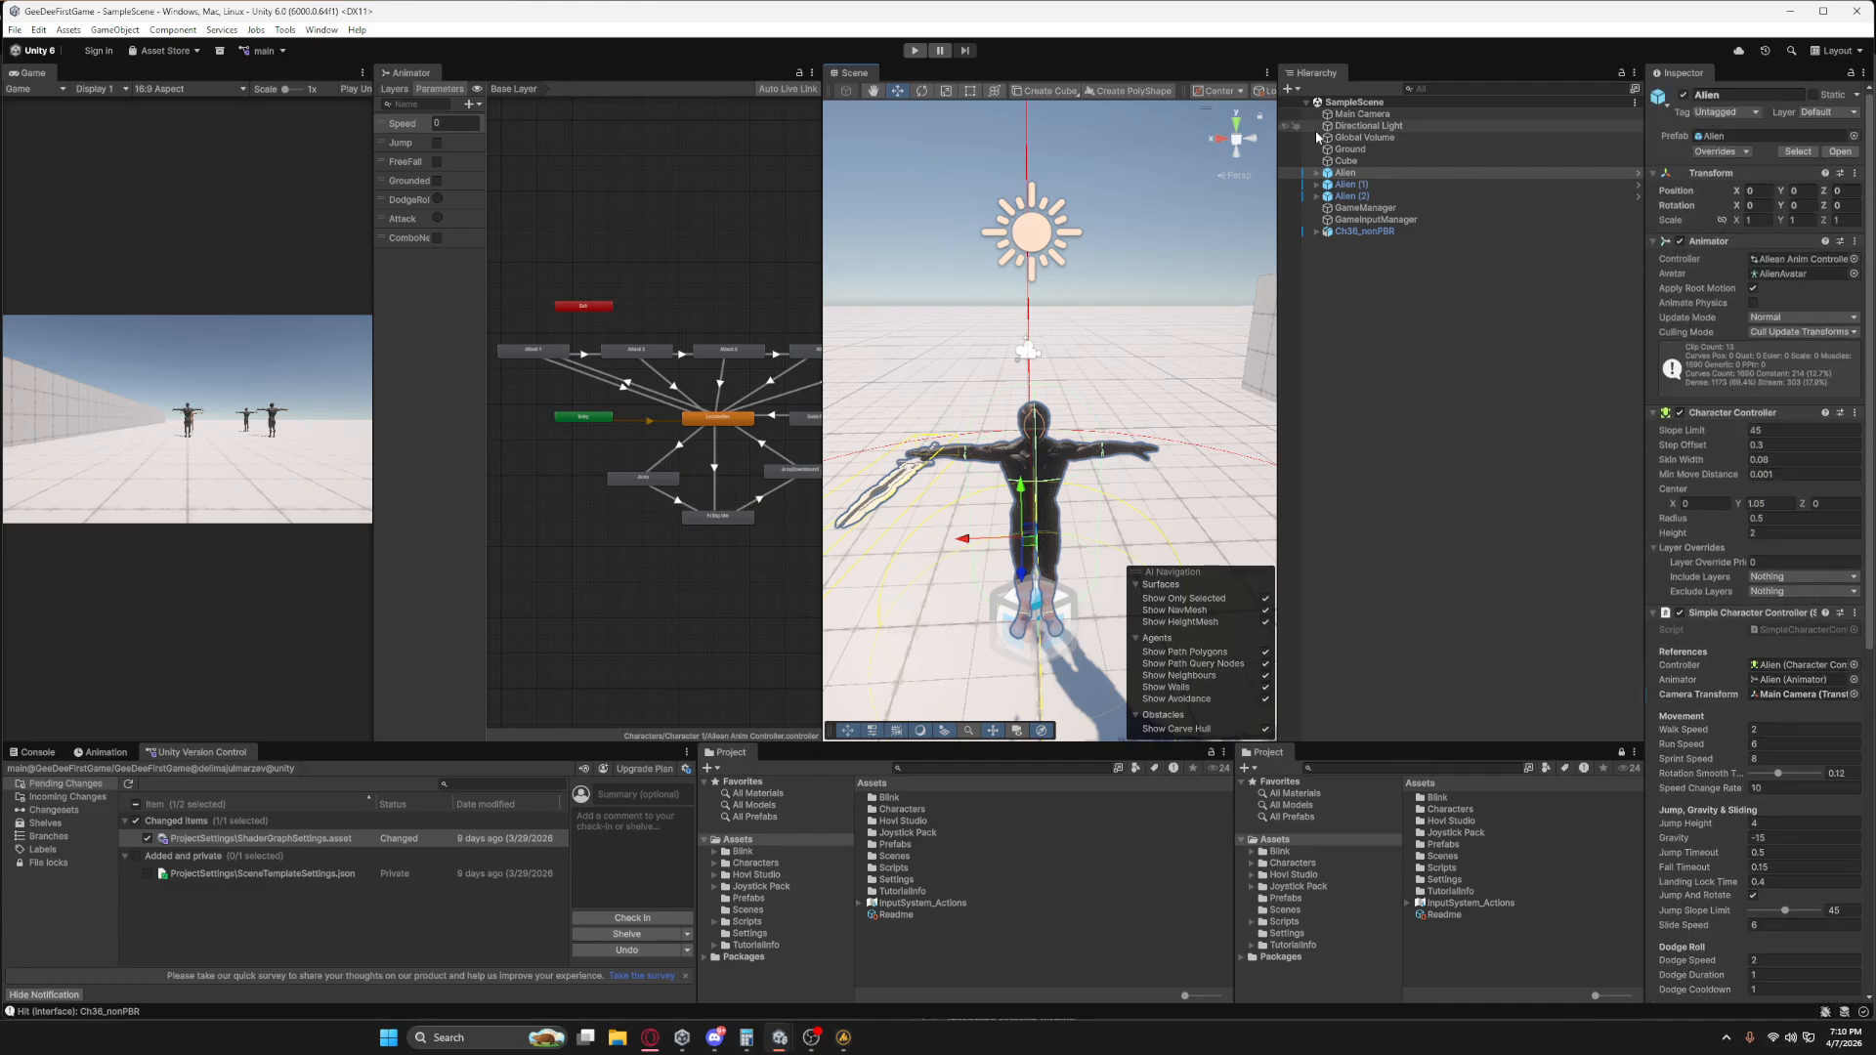
click(1448, 904)
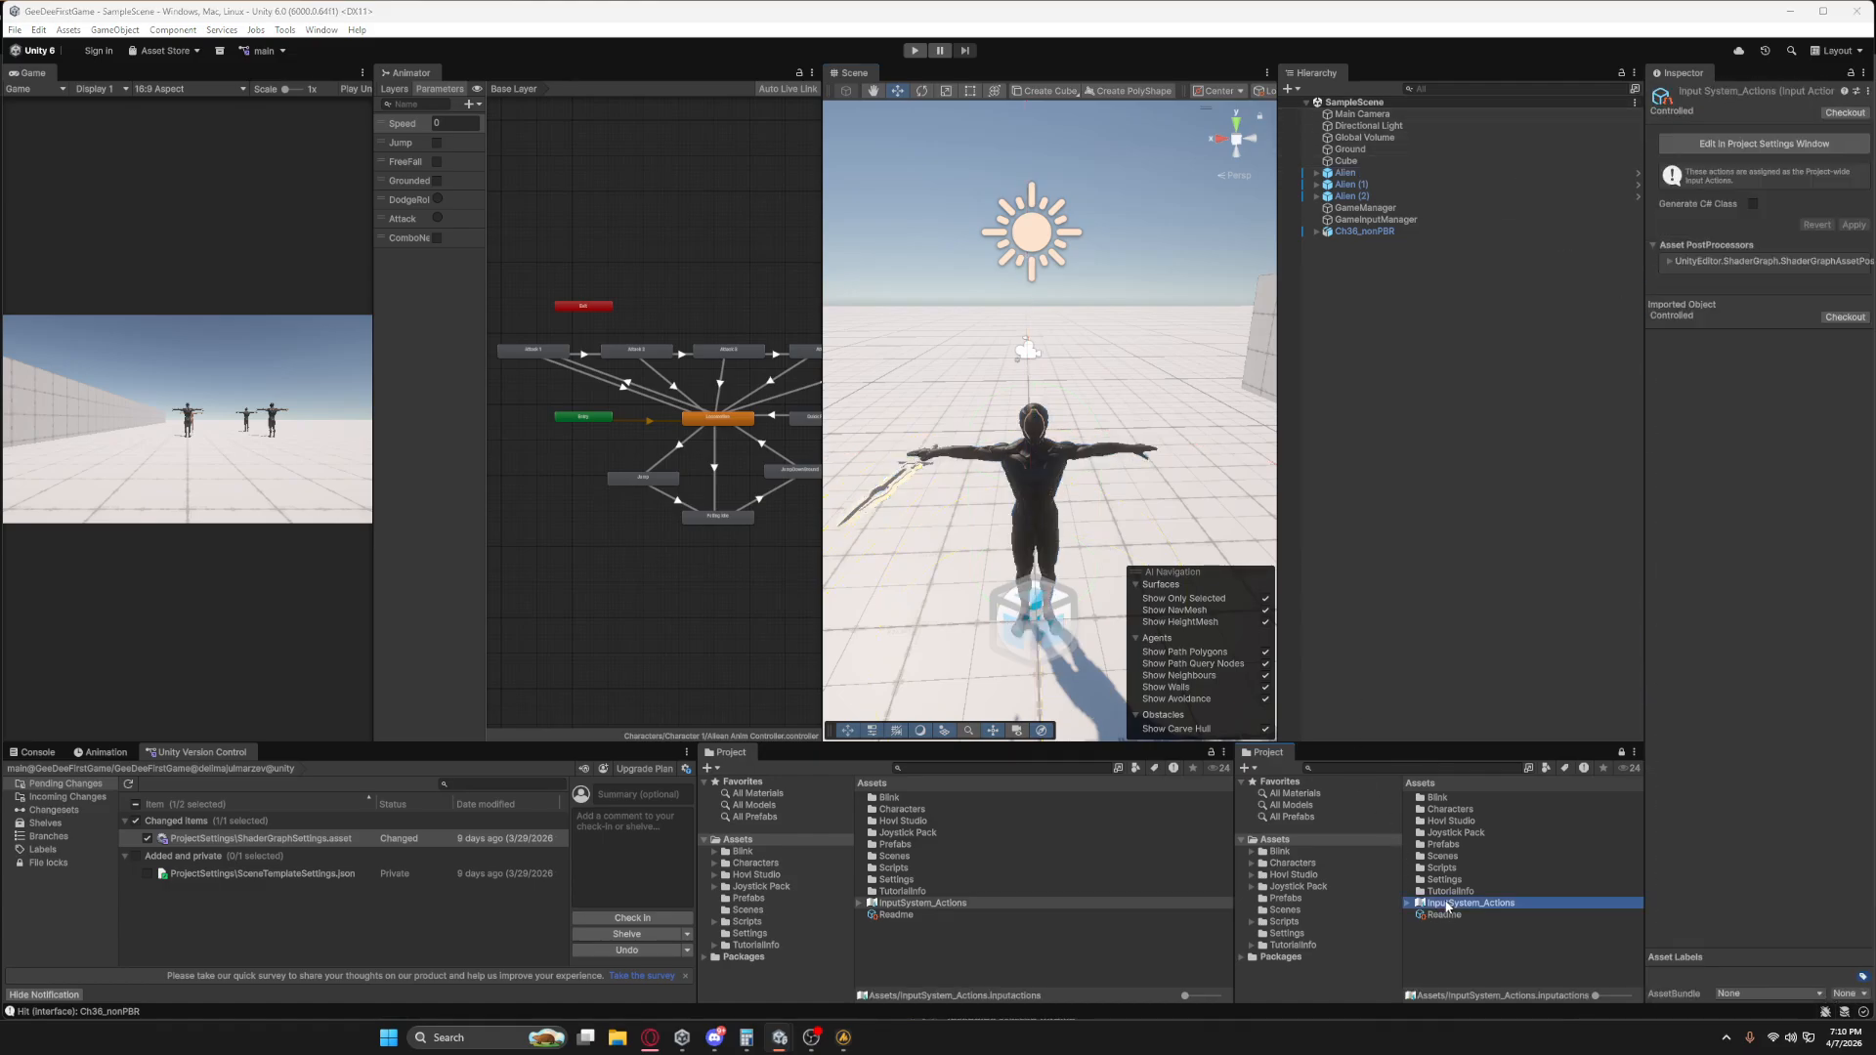
drag(671, 963, 672, 284)
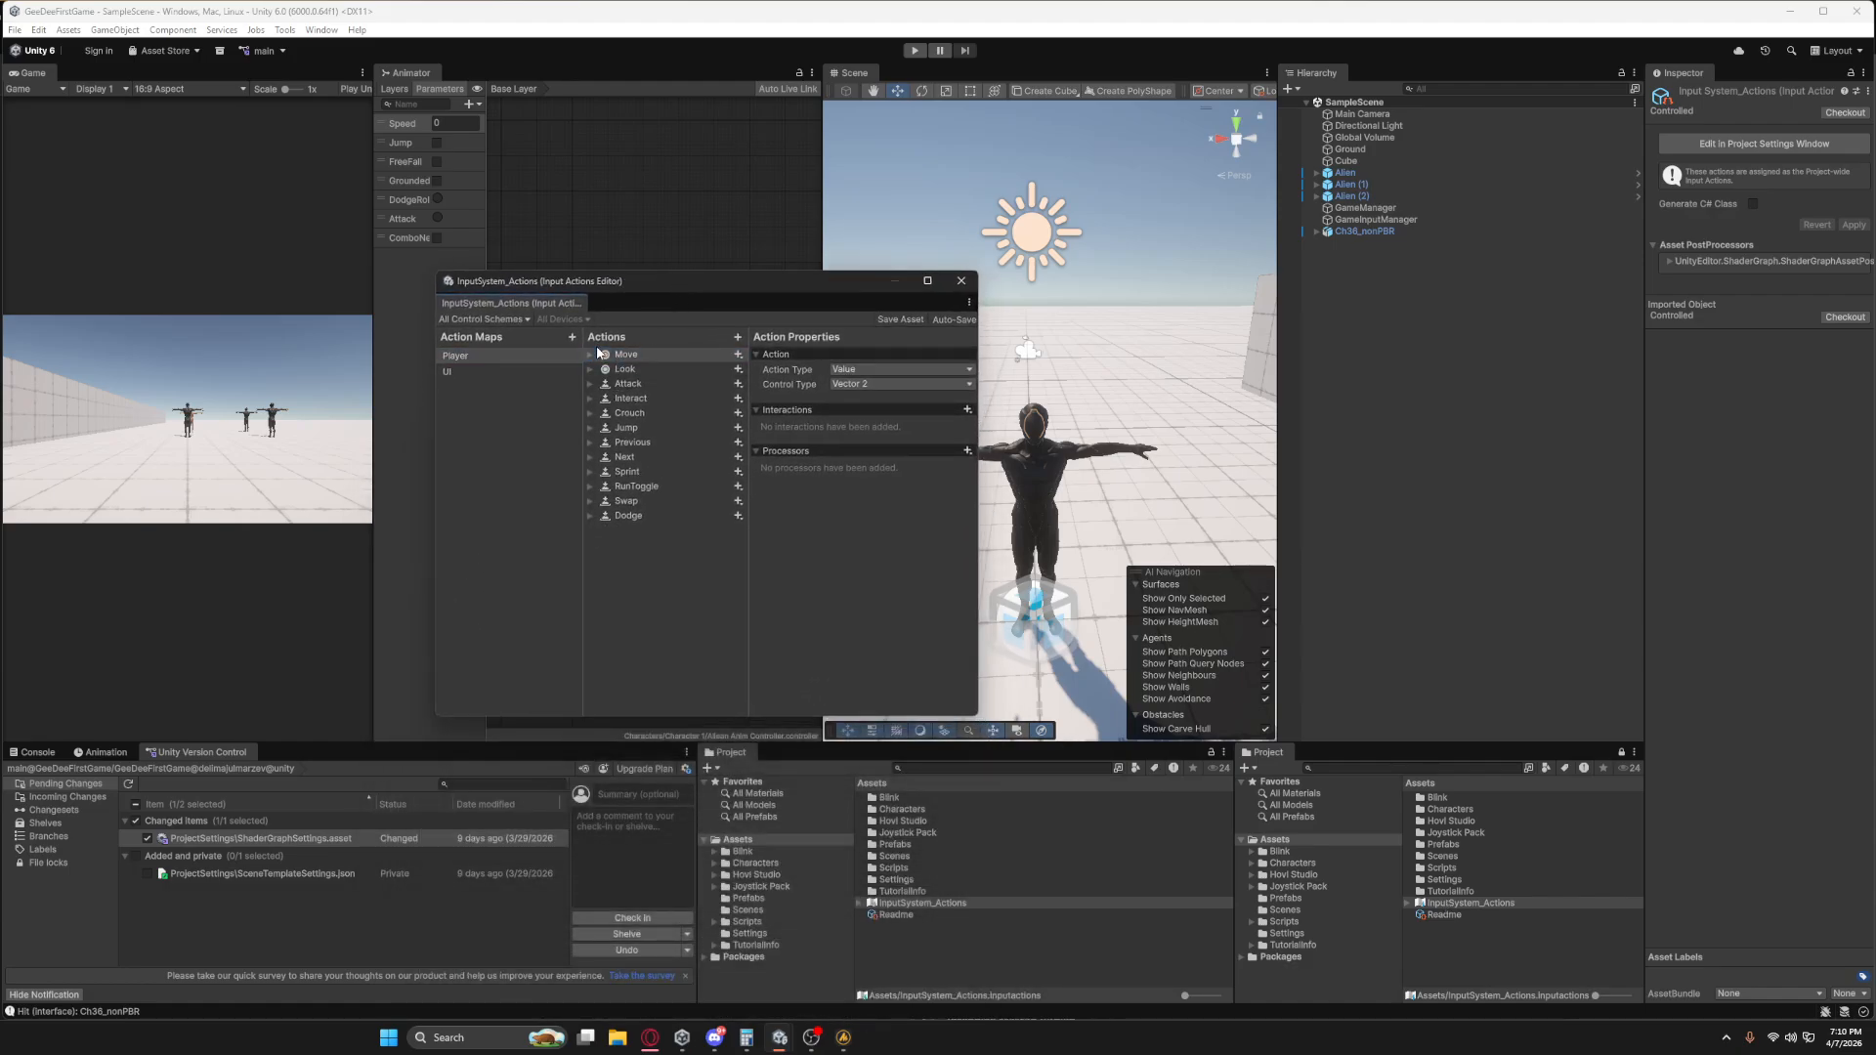
Add an action named Skill1 to the Player action map and bind it to 1 [Keyboard].
click(736, 336)
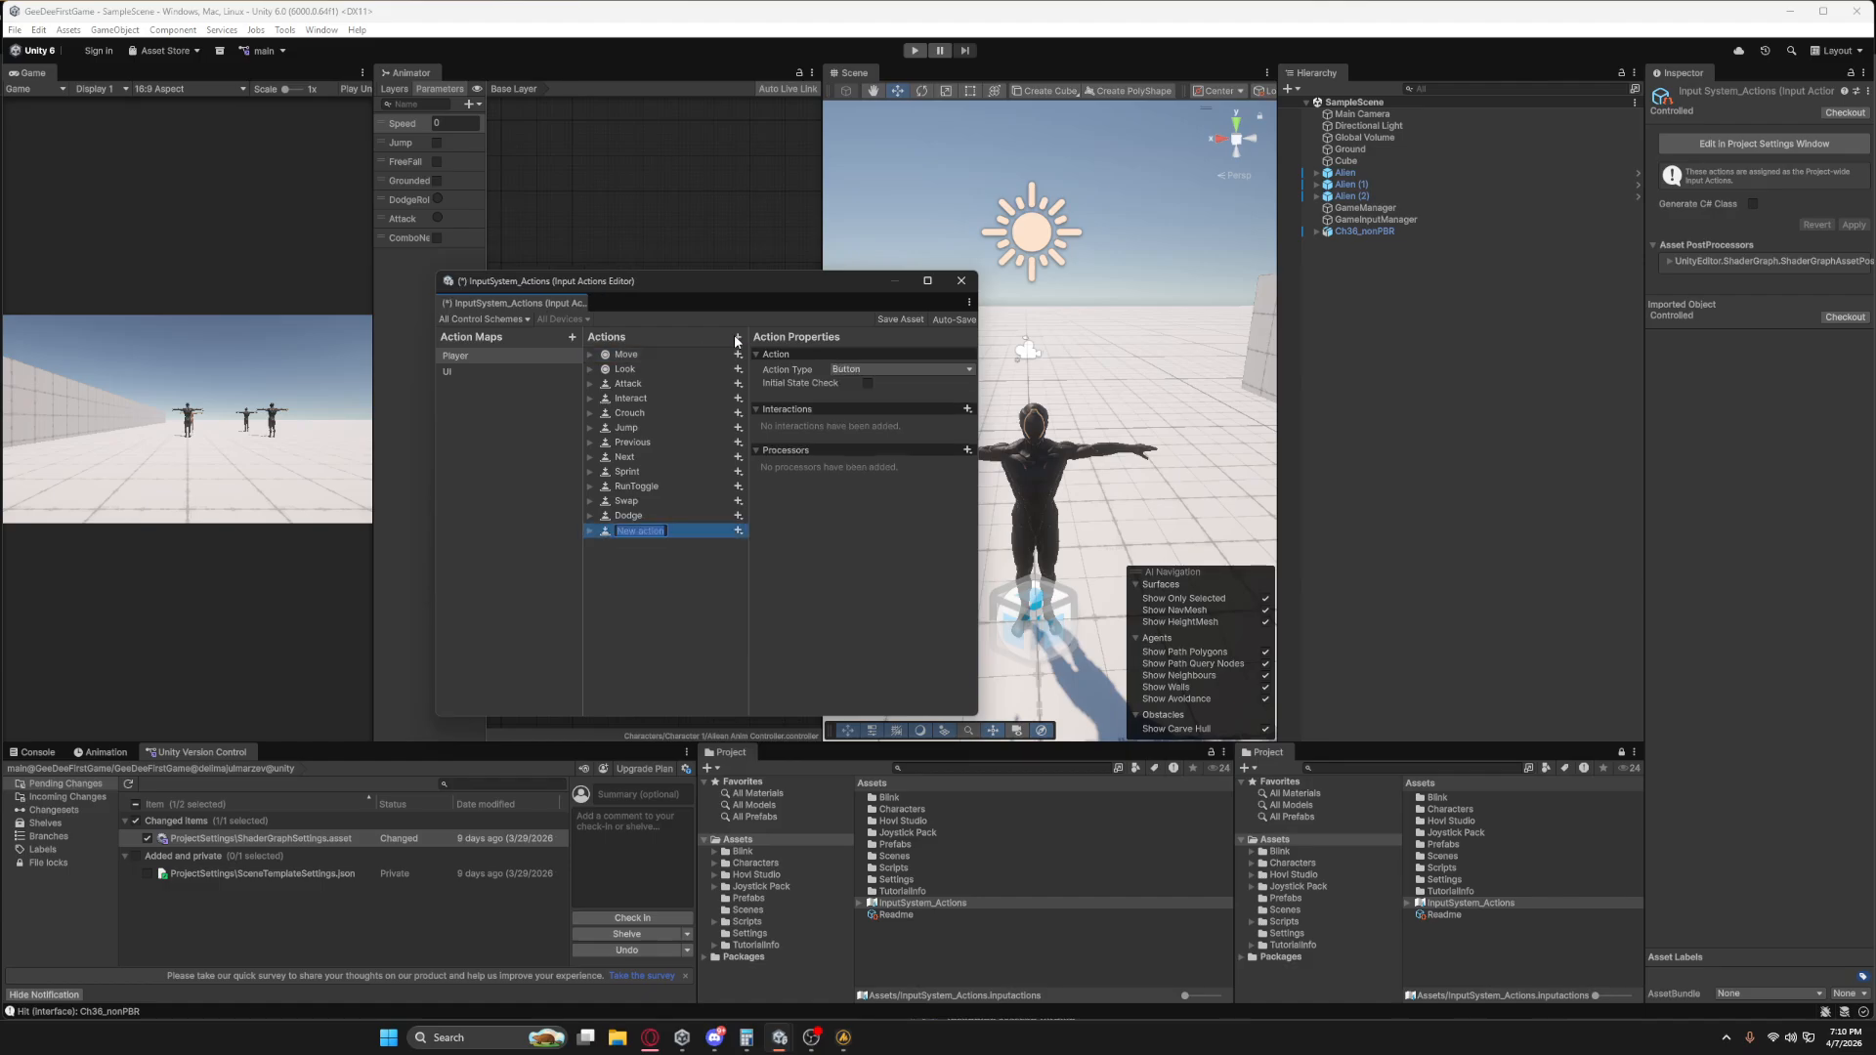
text(Skill1)
key(Return)
click(589, 530)
click(629, 544)
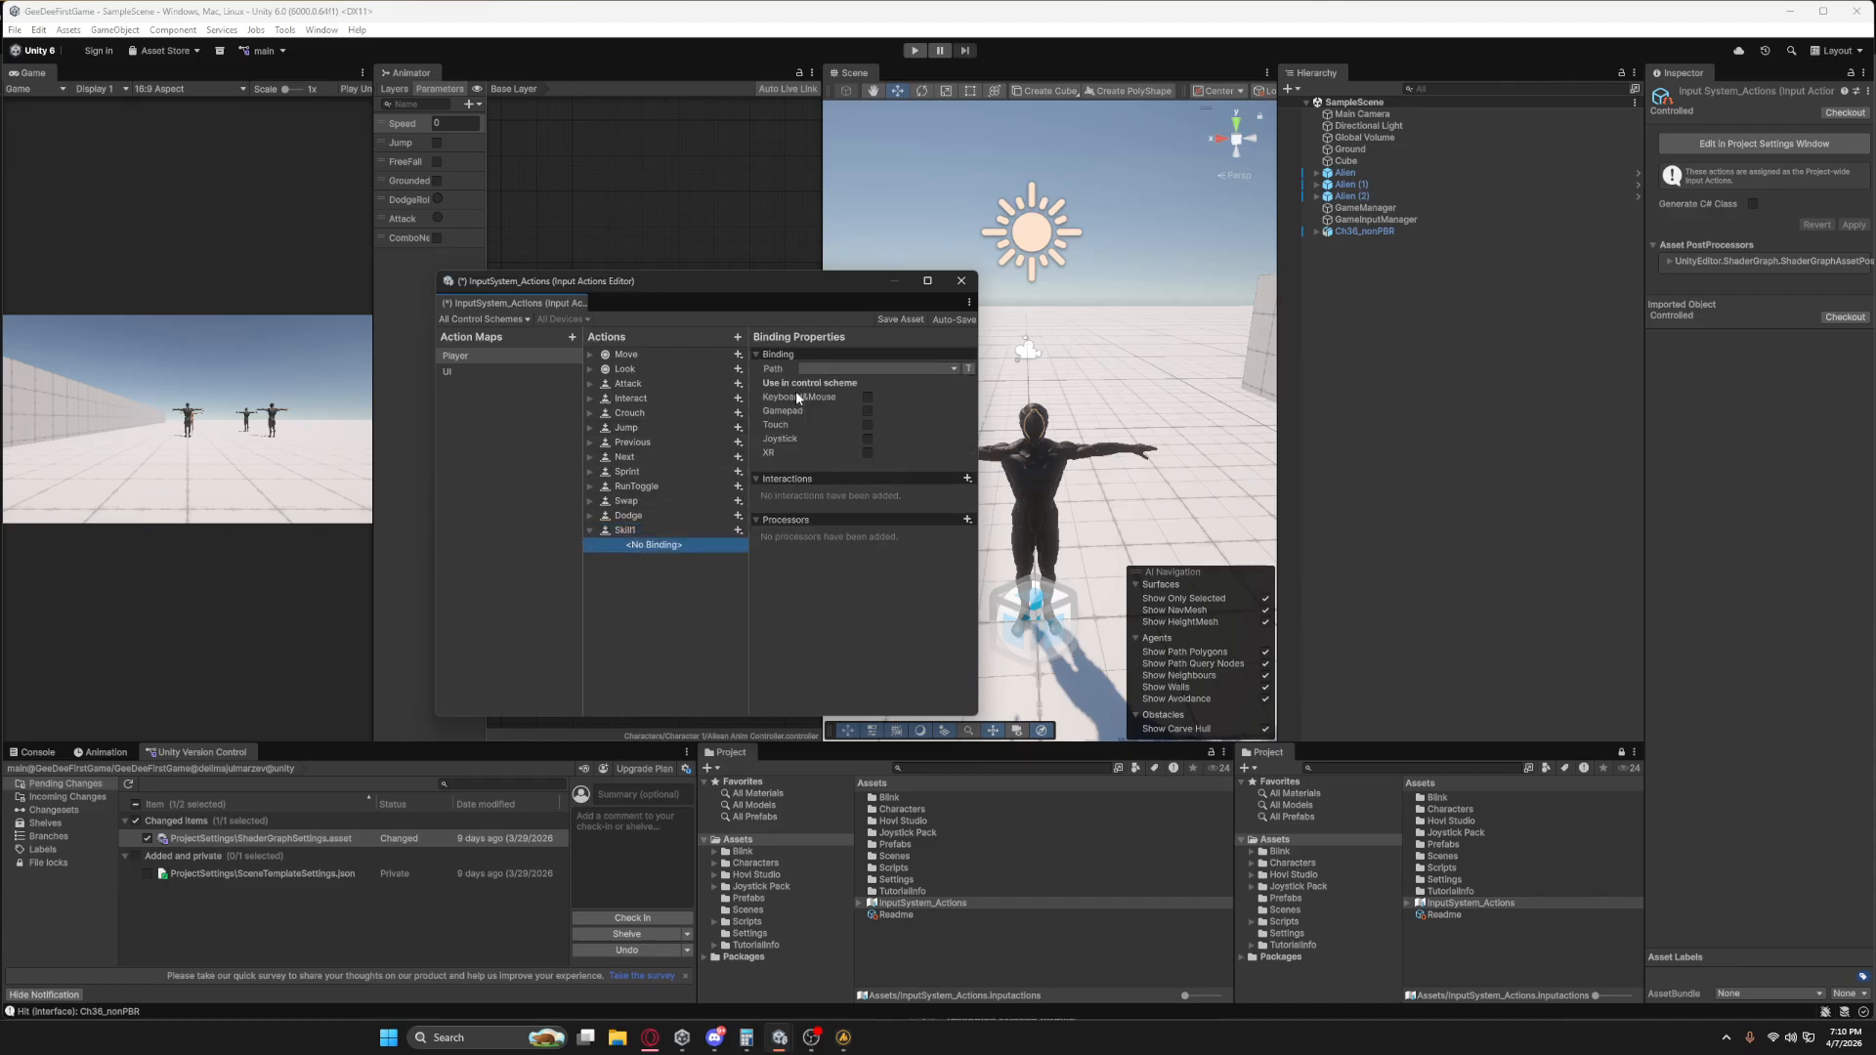
click(810, 369)
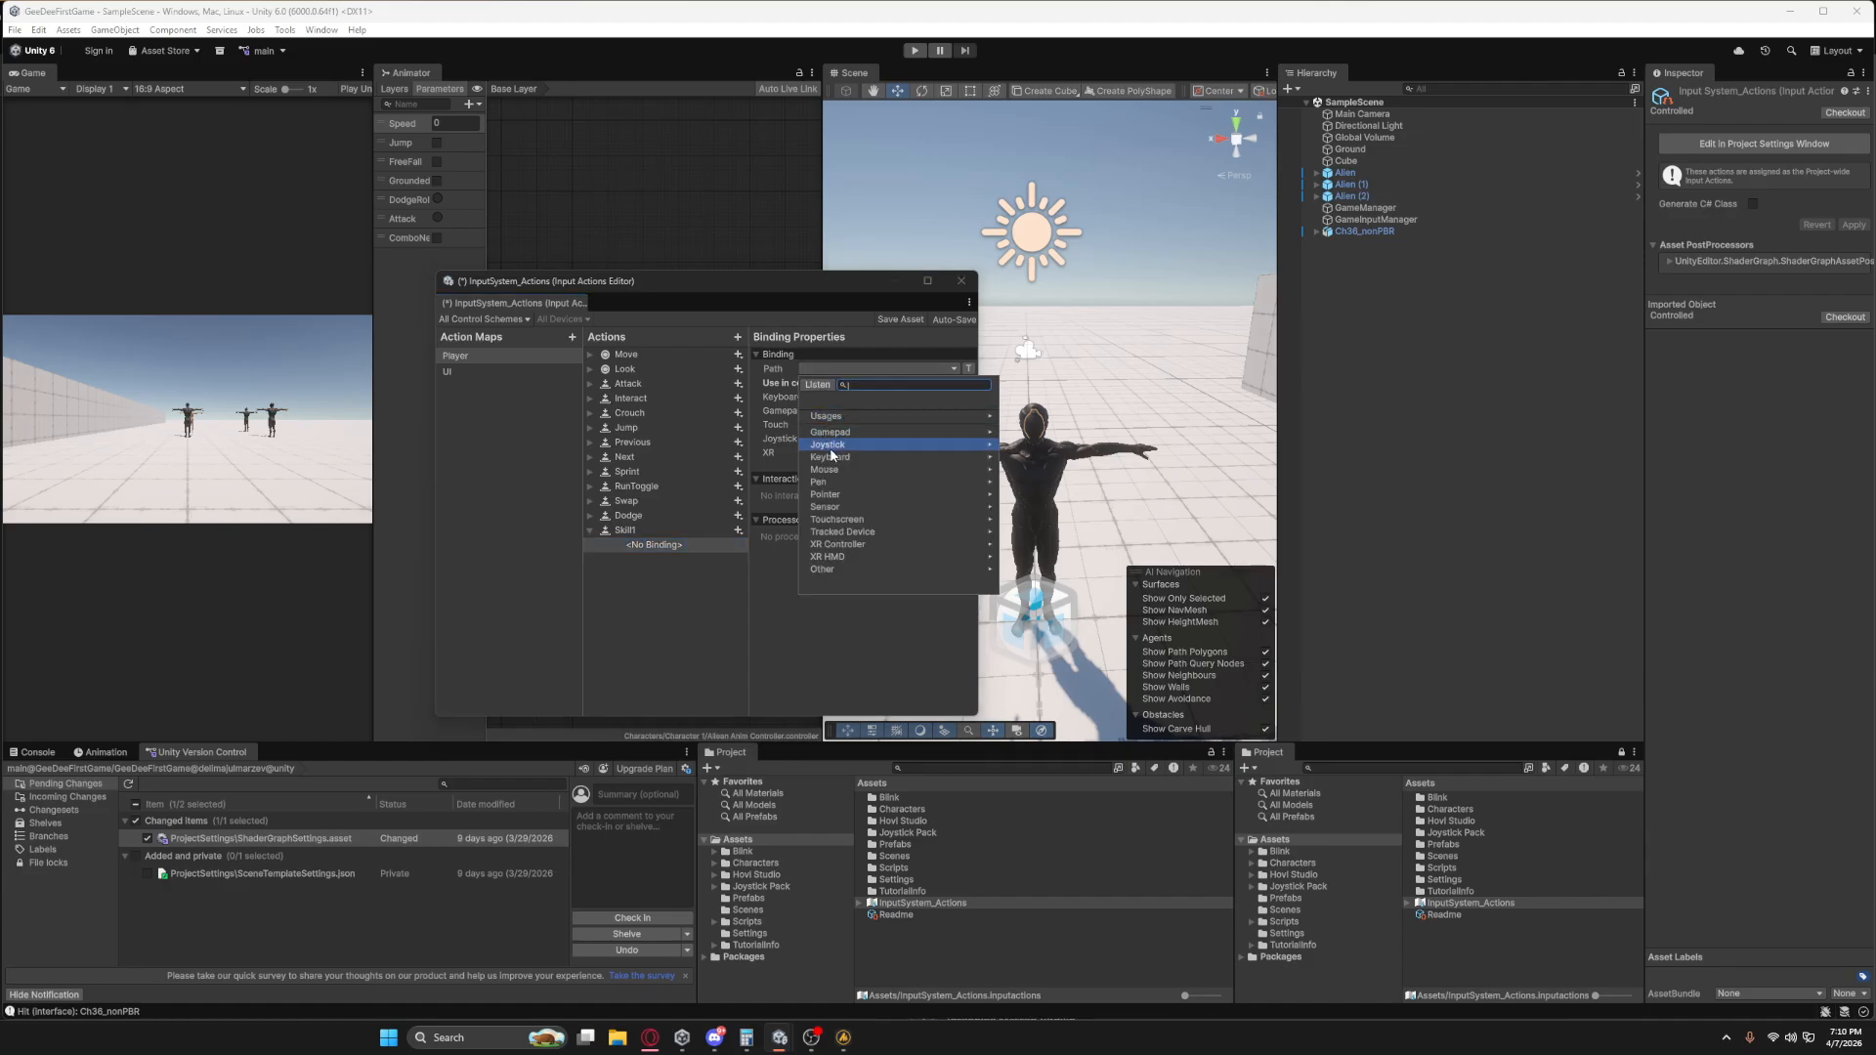
text(1)
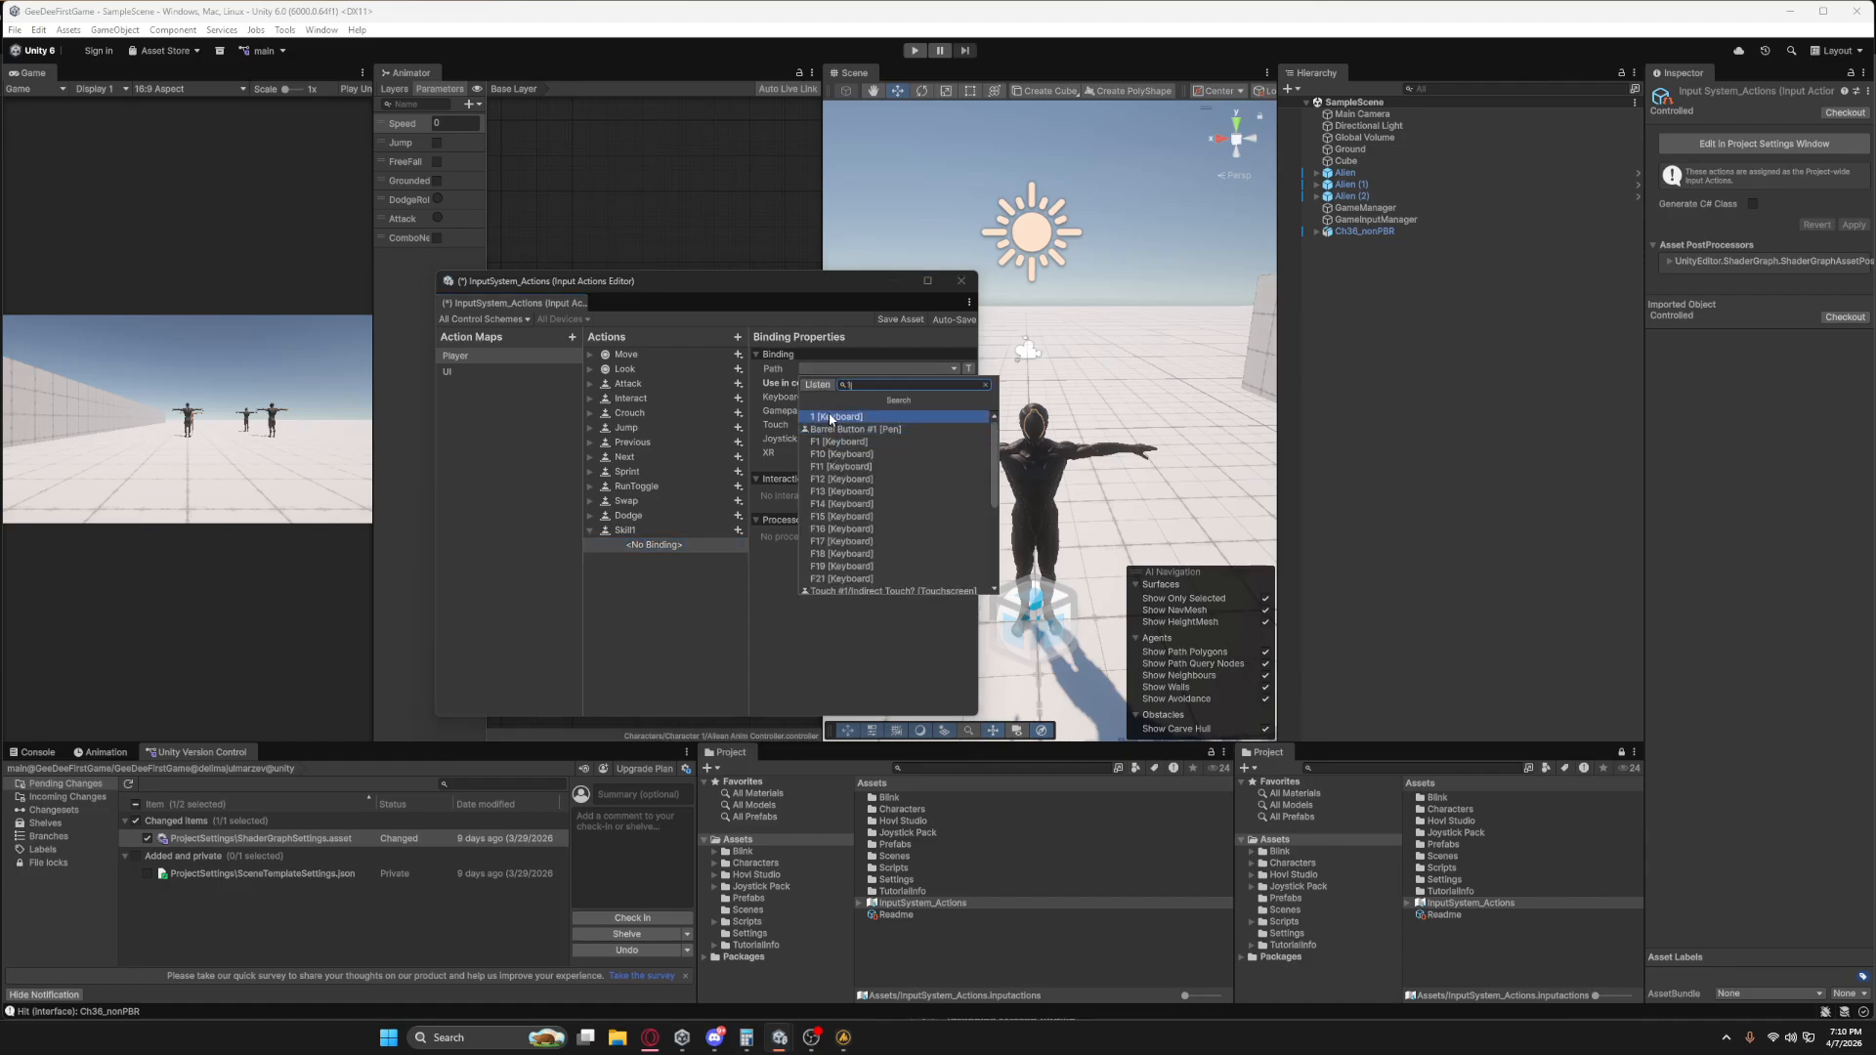
click(829, 418)
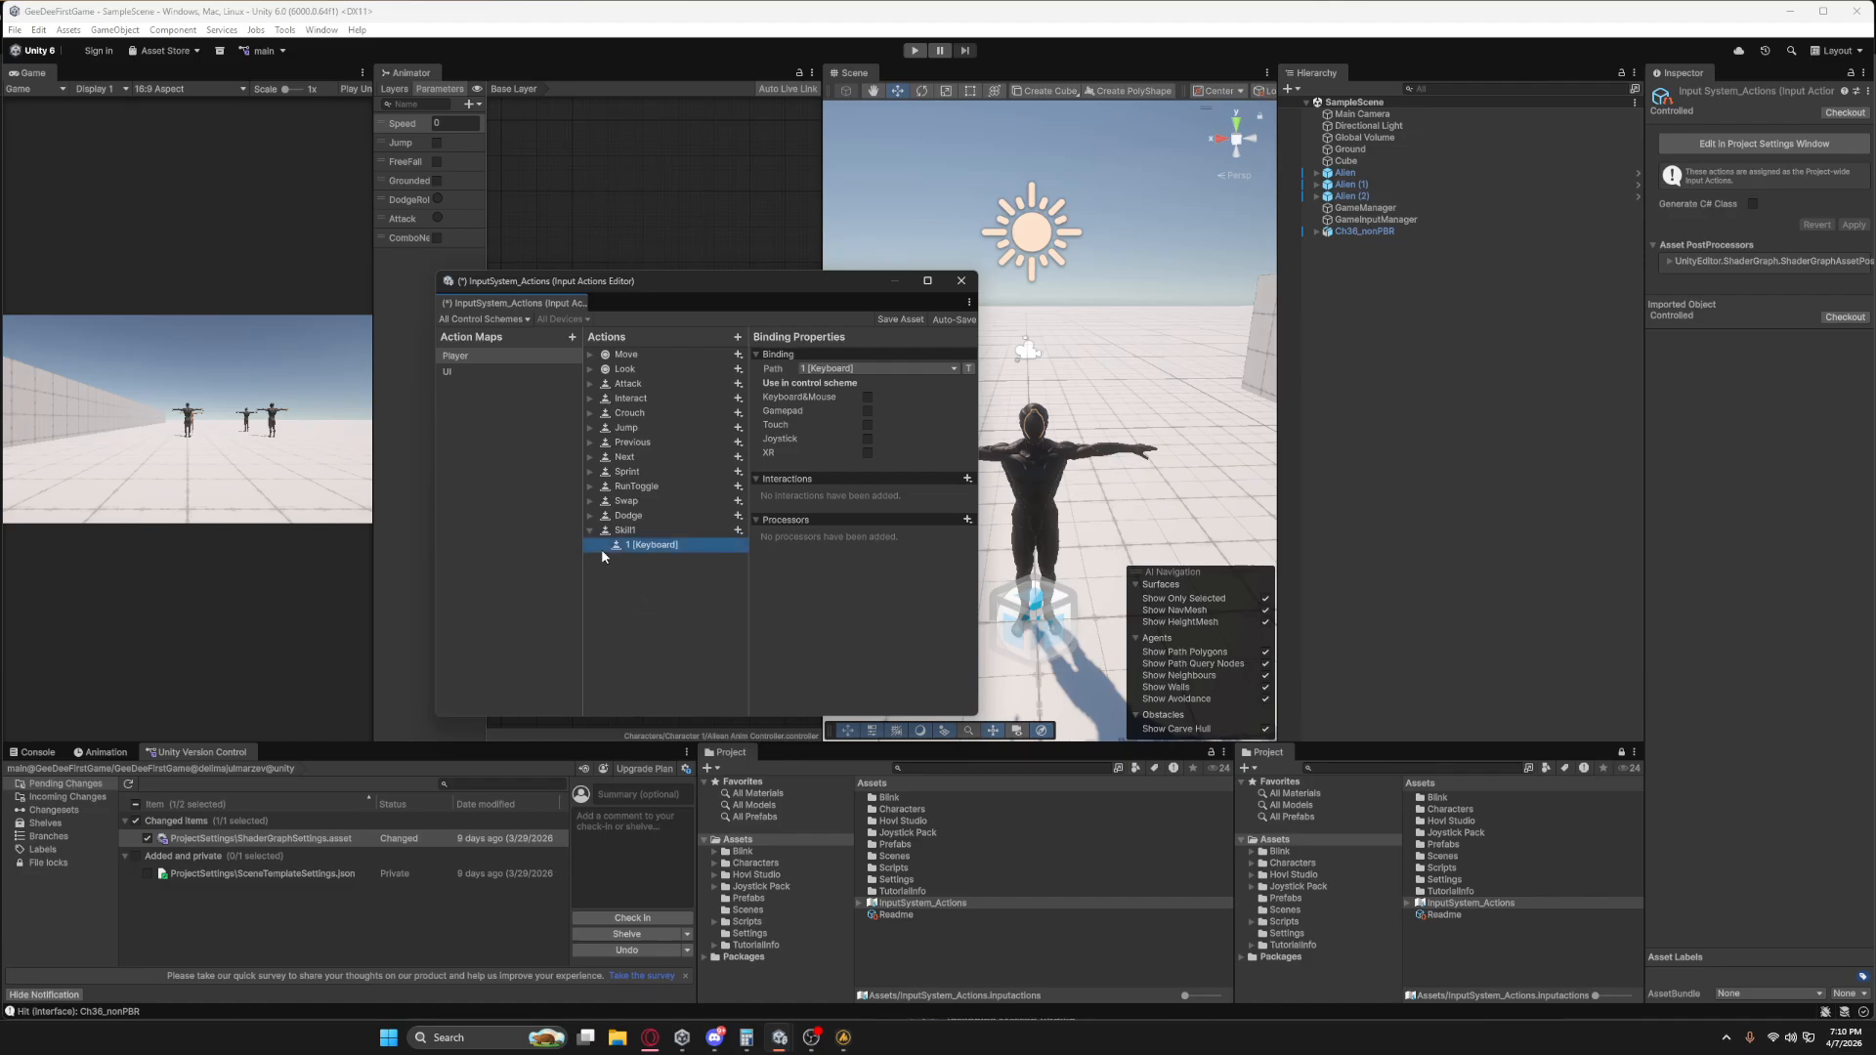
Add an action named Skill2 to the Player action map and bind it to 2 [Keyboard].
click(738, 337)
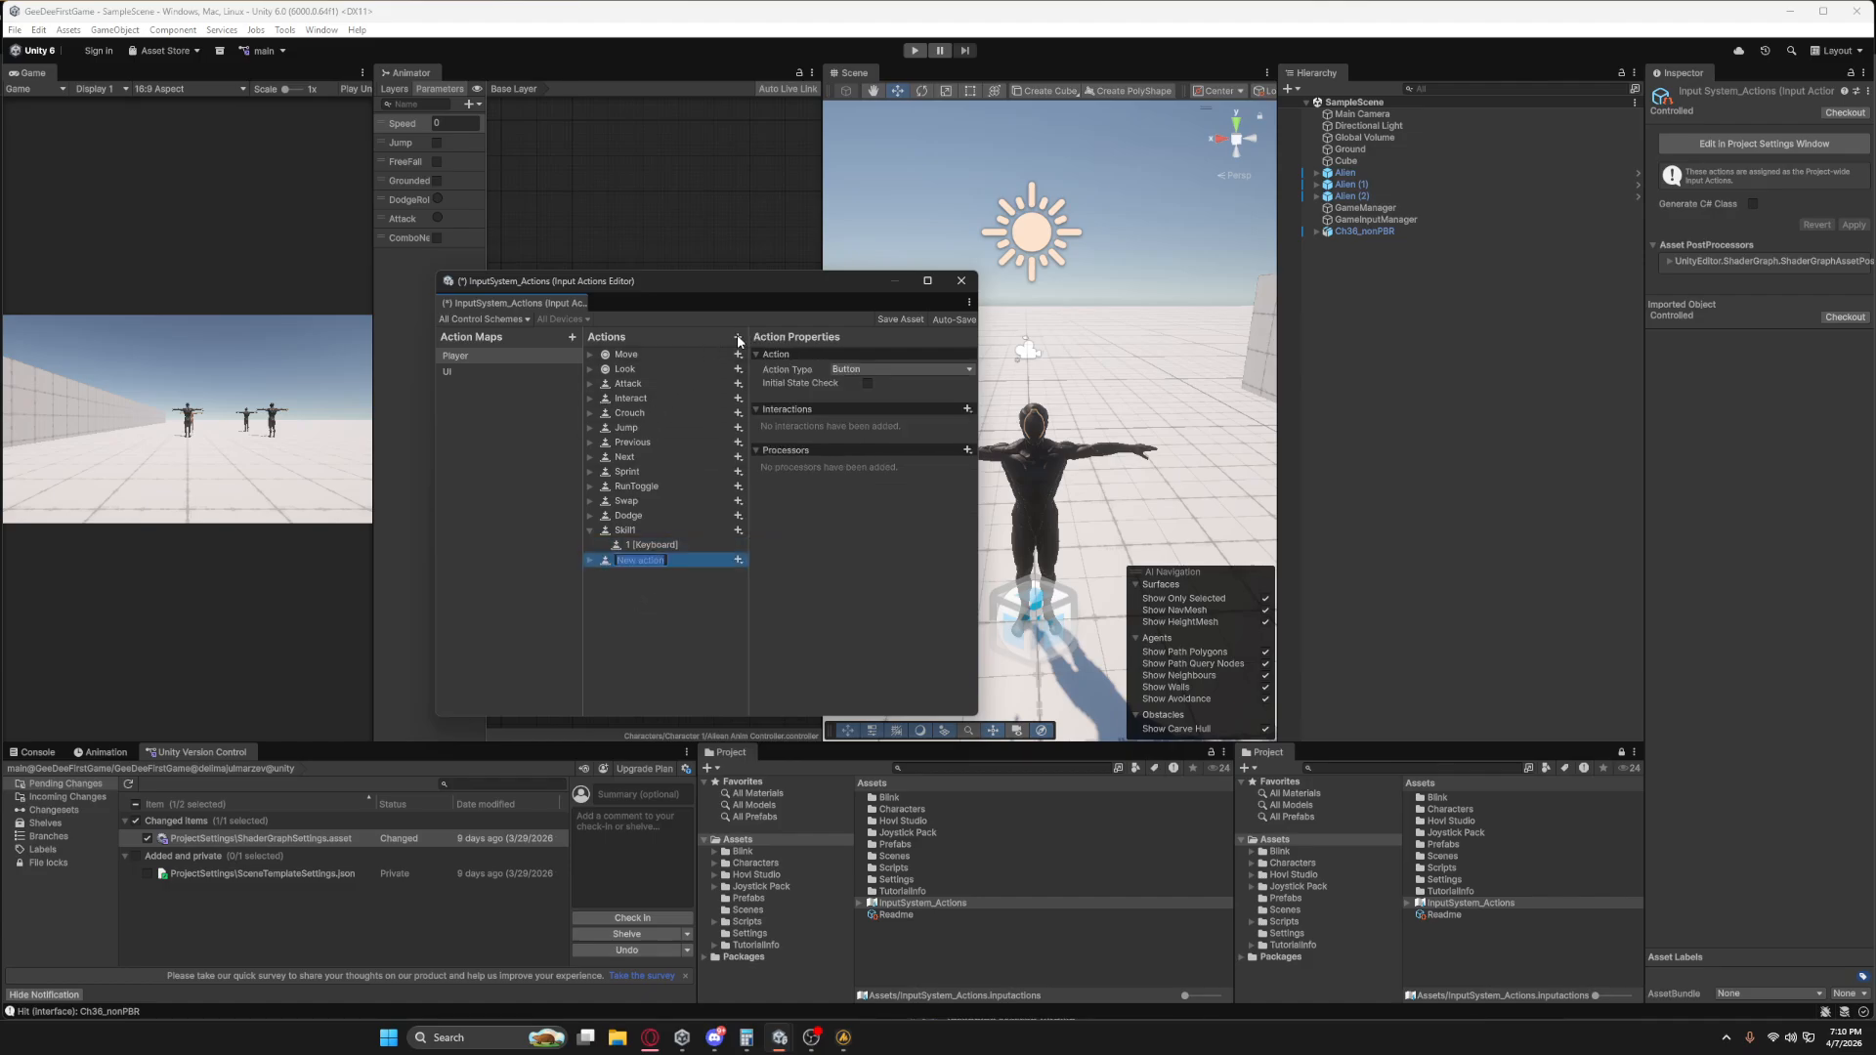
text(Skill2)
key(Return)
click(589, 560)
click(616, 573)
click(807, 367)
text(2)
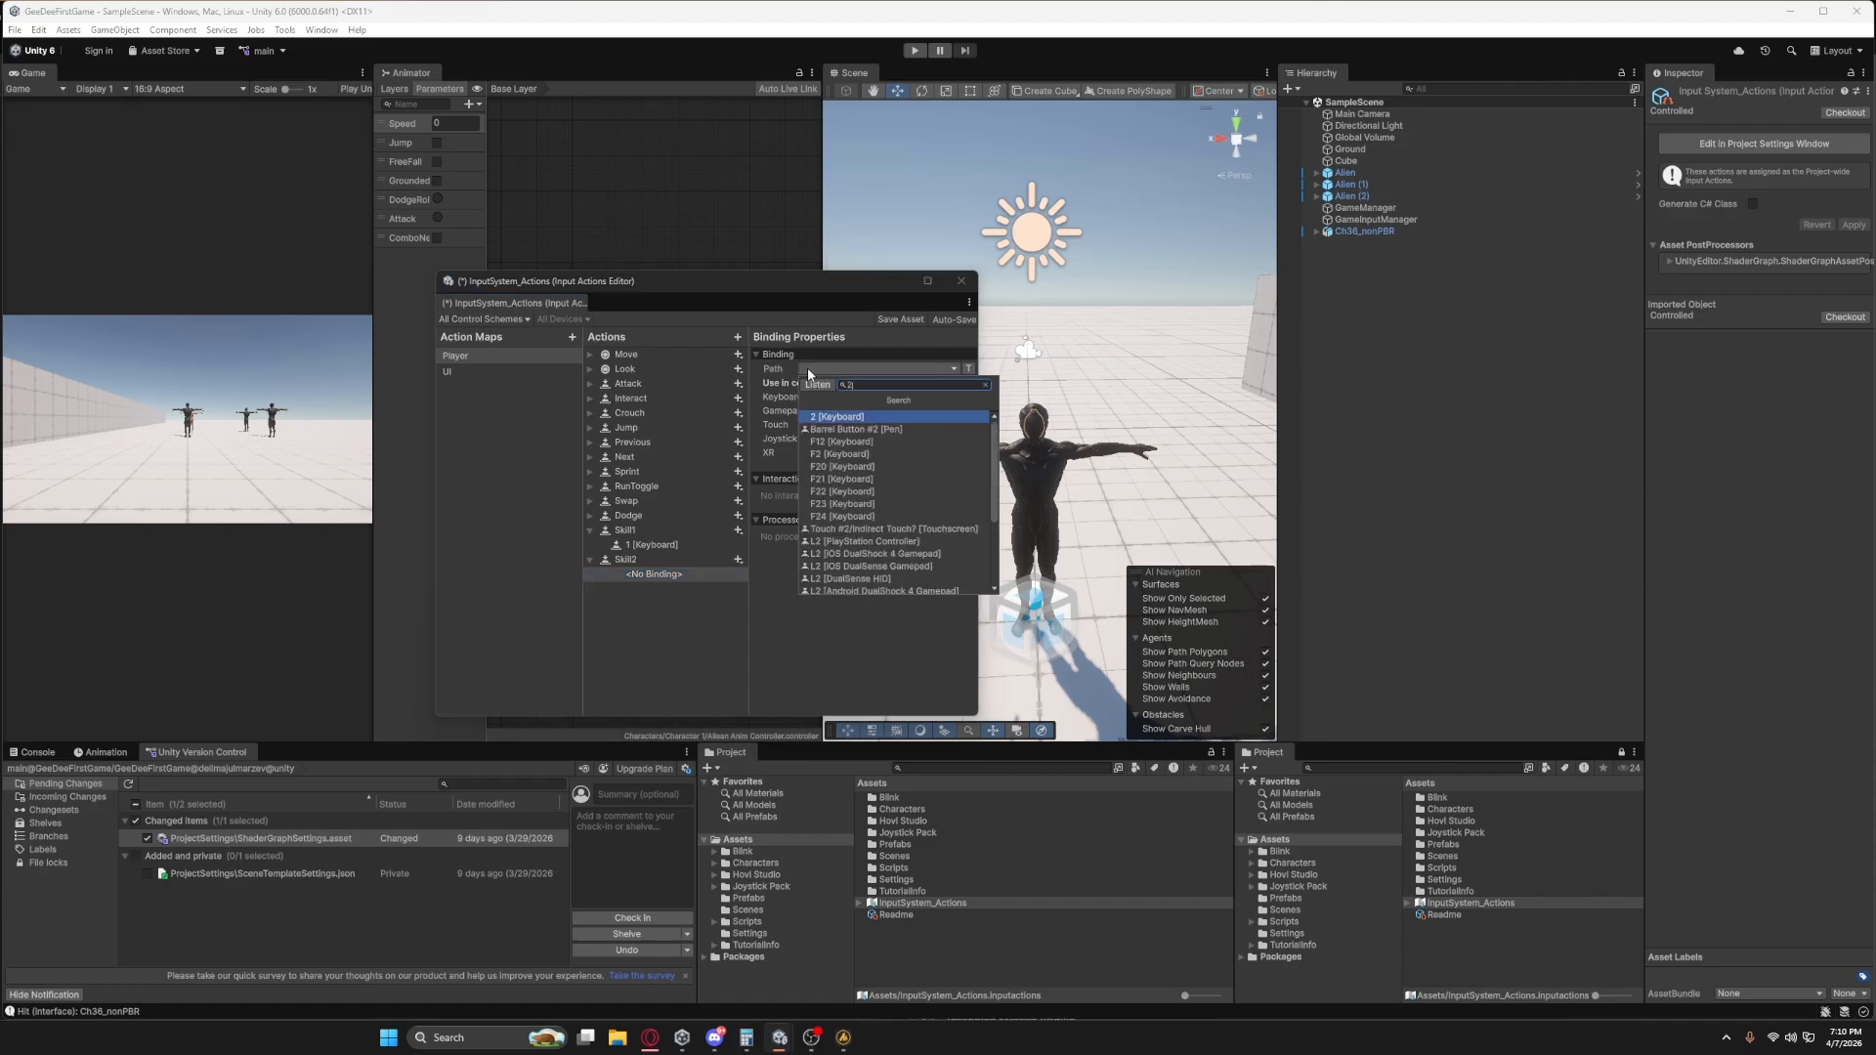
key(Return)
Add an action named Skill3 to the Player action map and bind it to 3 [Keyboard].
click(738, 337)
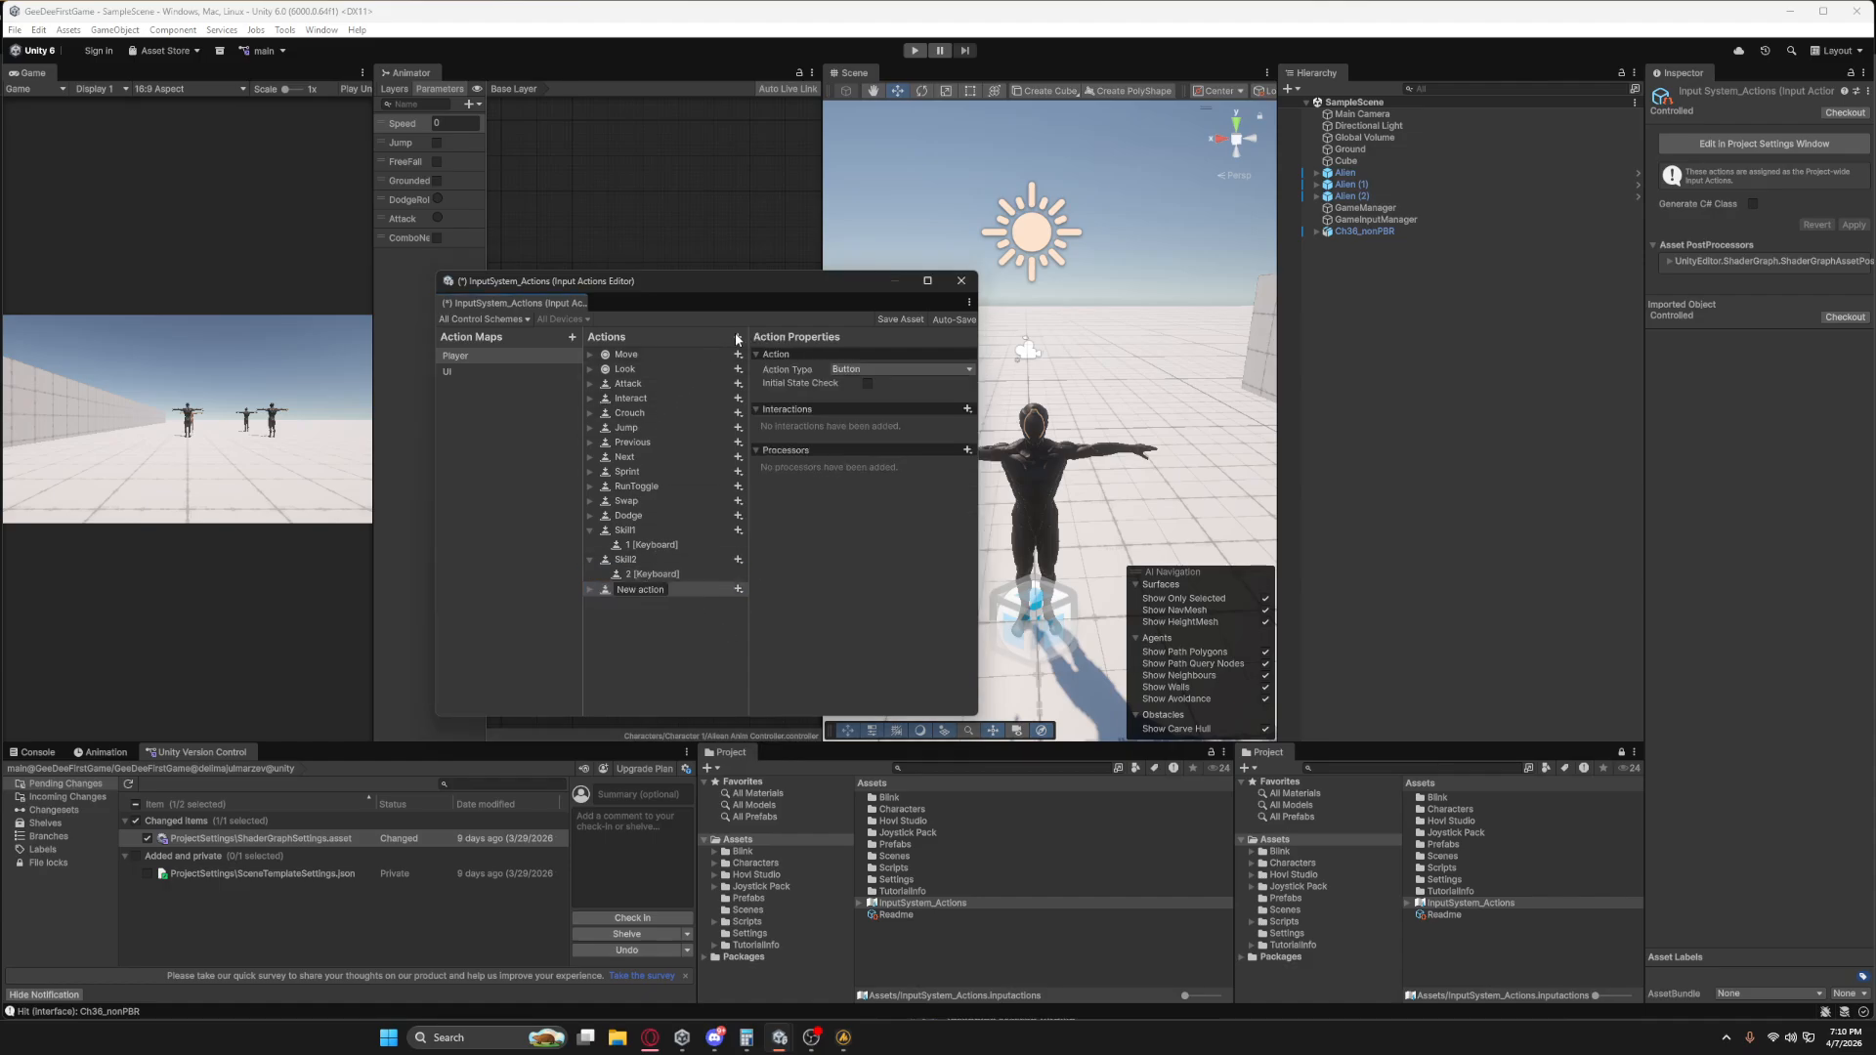
text(Skill3)
key(Return)
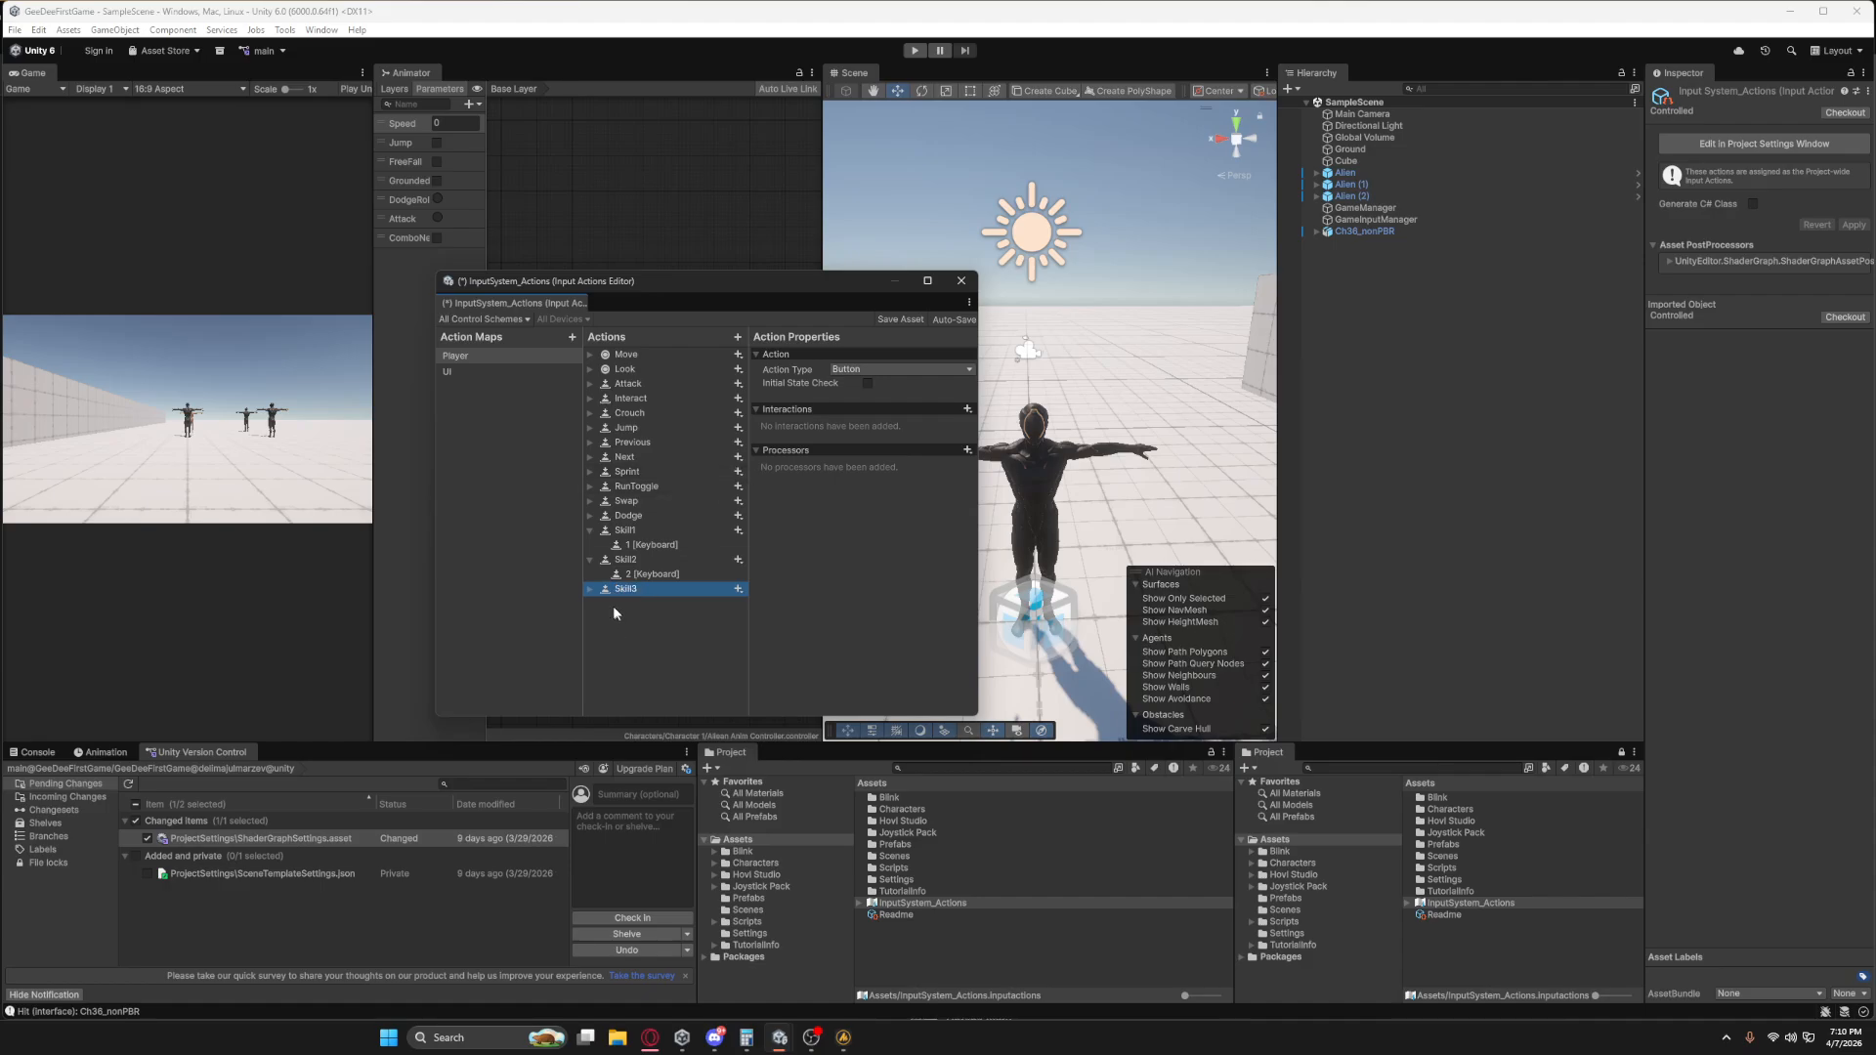
click(591, 589)
click(654, 603)
click(819, 371)
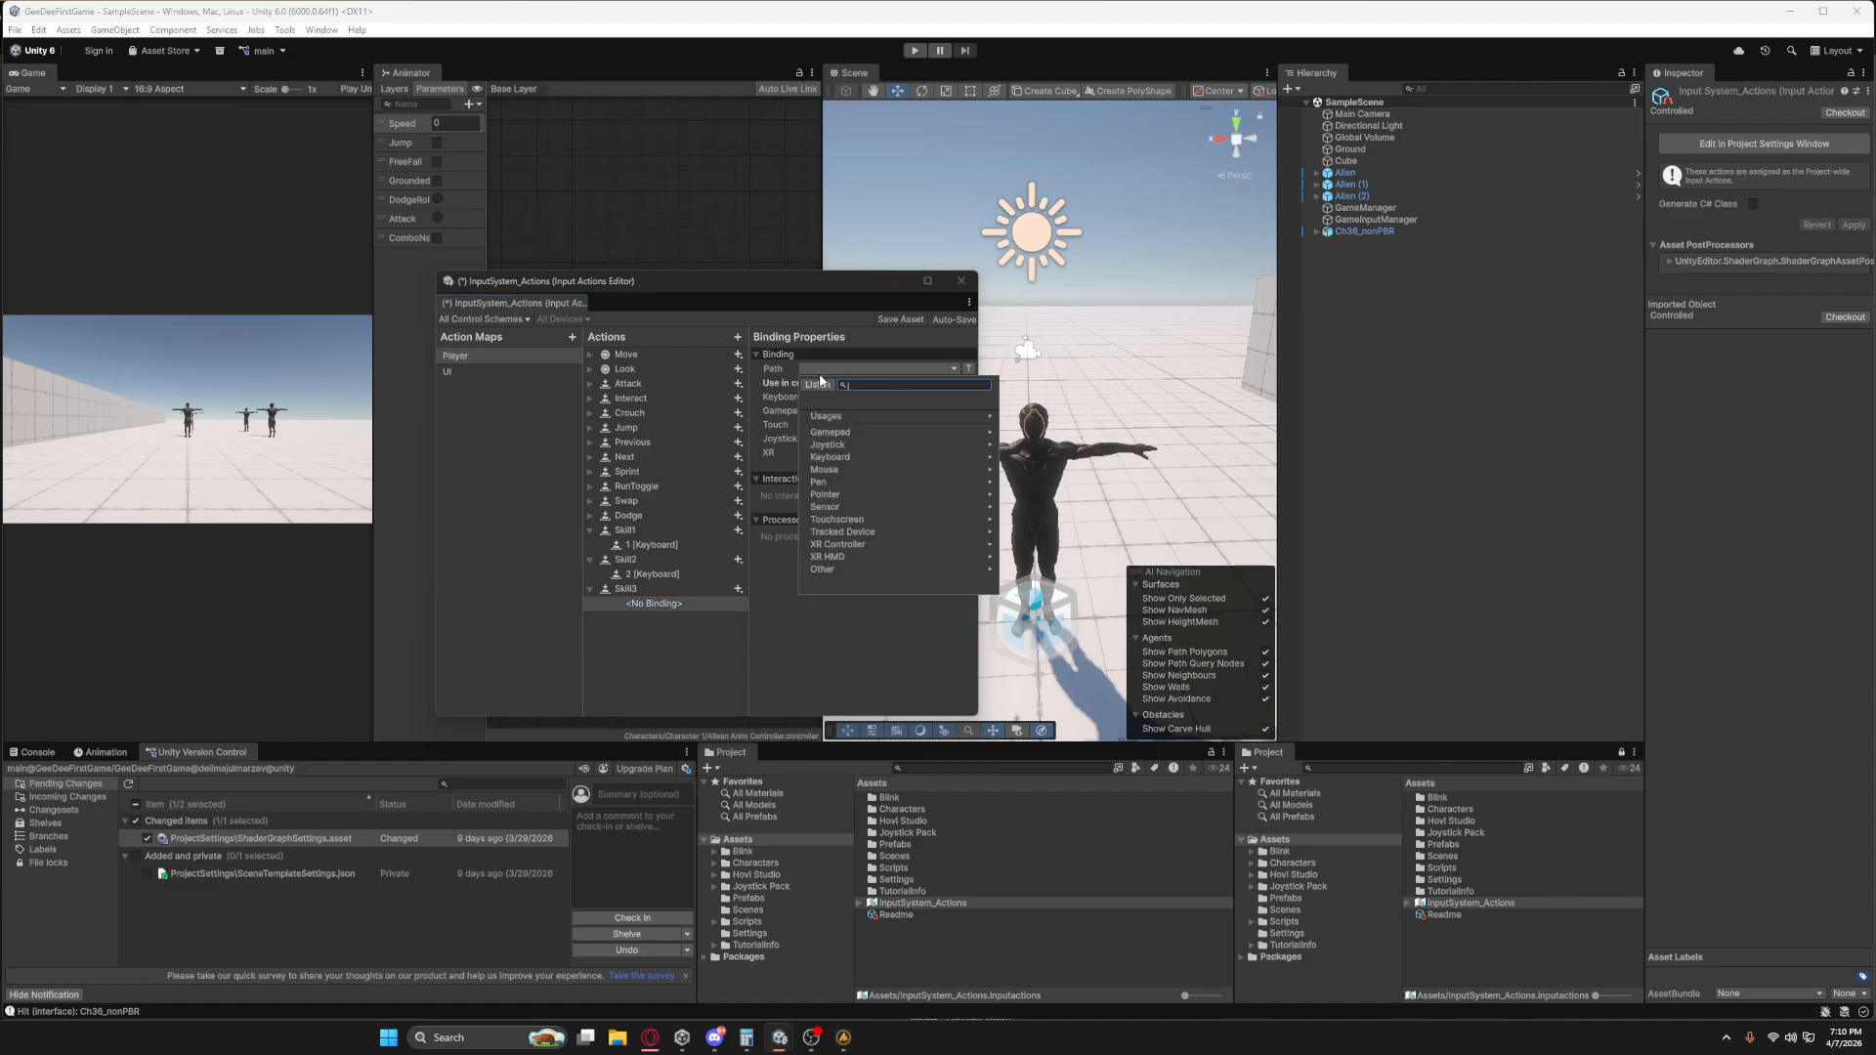
text(3)
key(Return)
click(641, 606)
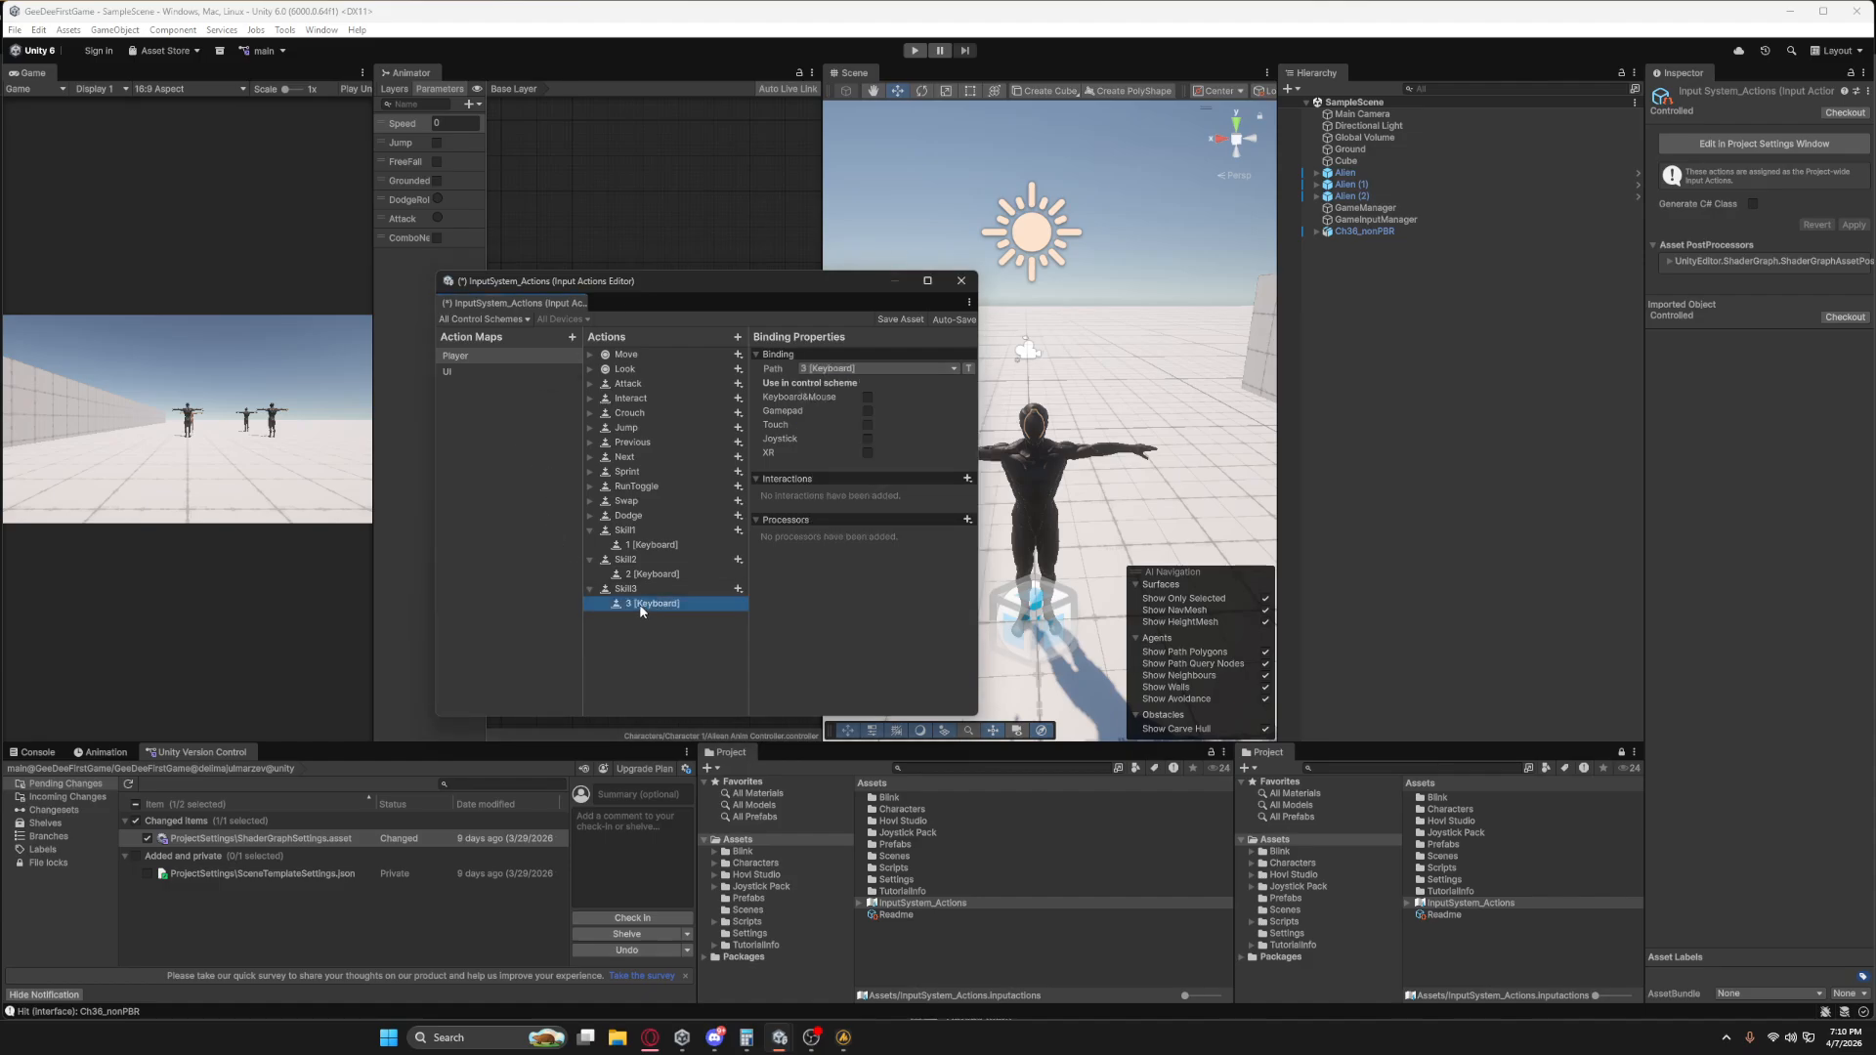
Add a fourth skill action to the Player action map and name it Skill4.
click(737, 337)
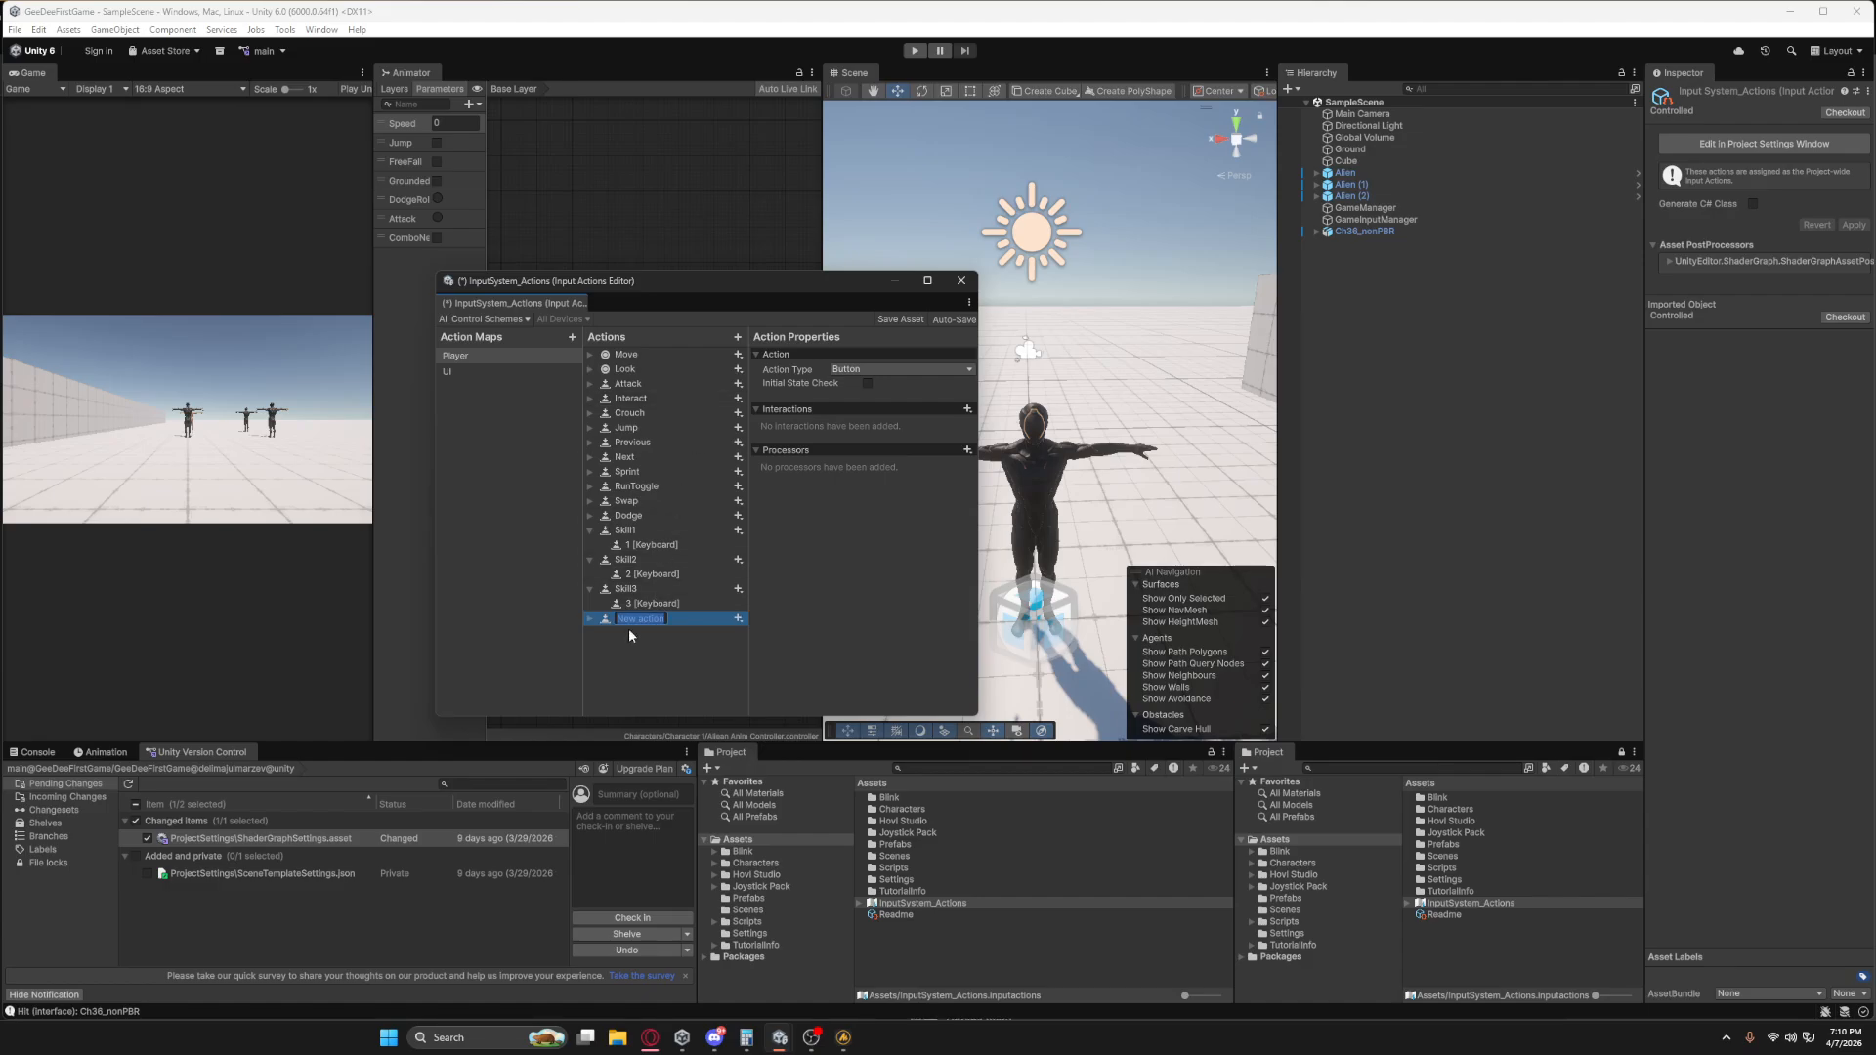
text(4=S)
key(BackSpace)
key(BackSpace)
key(BackSpace)
key(BackSpace)
key(BackSpace)
key(BackSpace)
text(Skill4)
key(Return)
Bind Skill4 to 4 [Keyboard], save the input actions asset and close its editor.
click(590, 619)
click(624, 633)
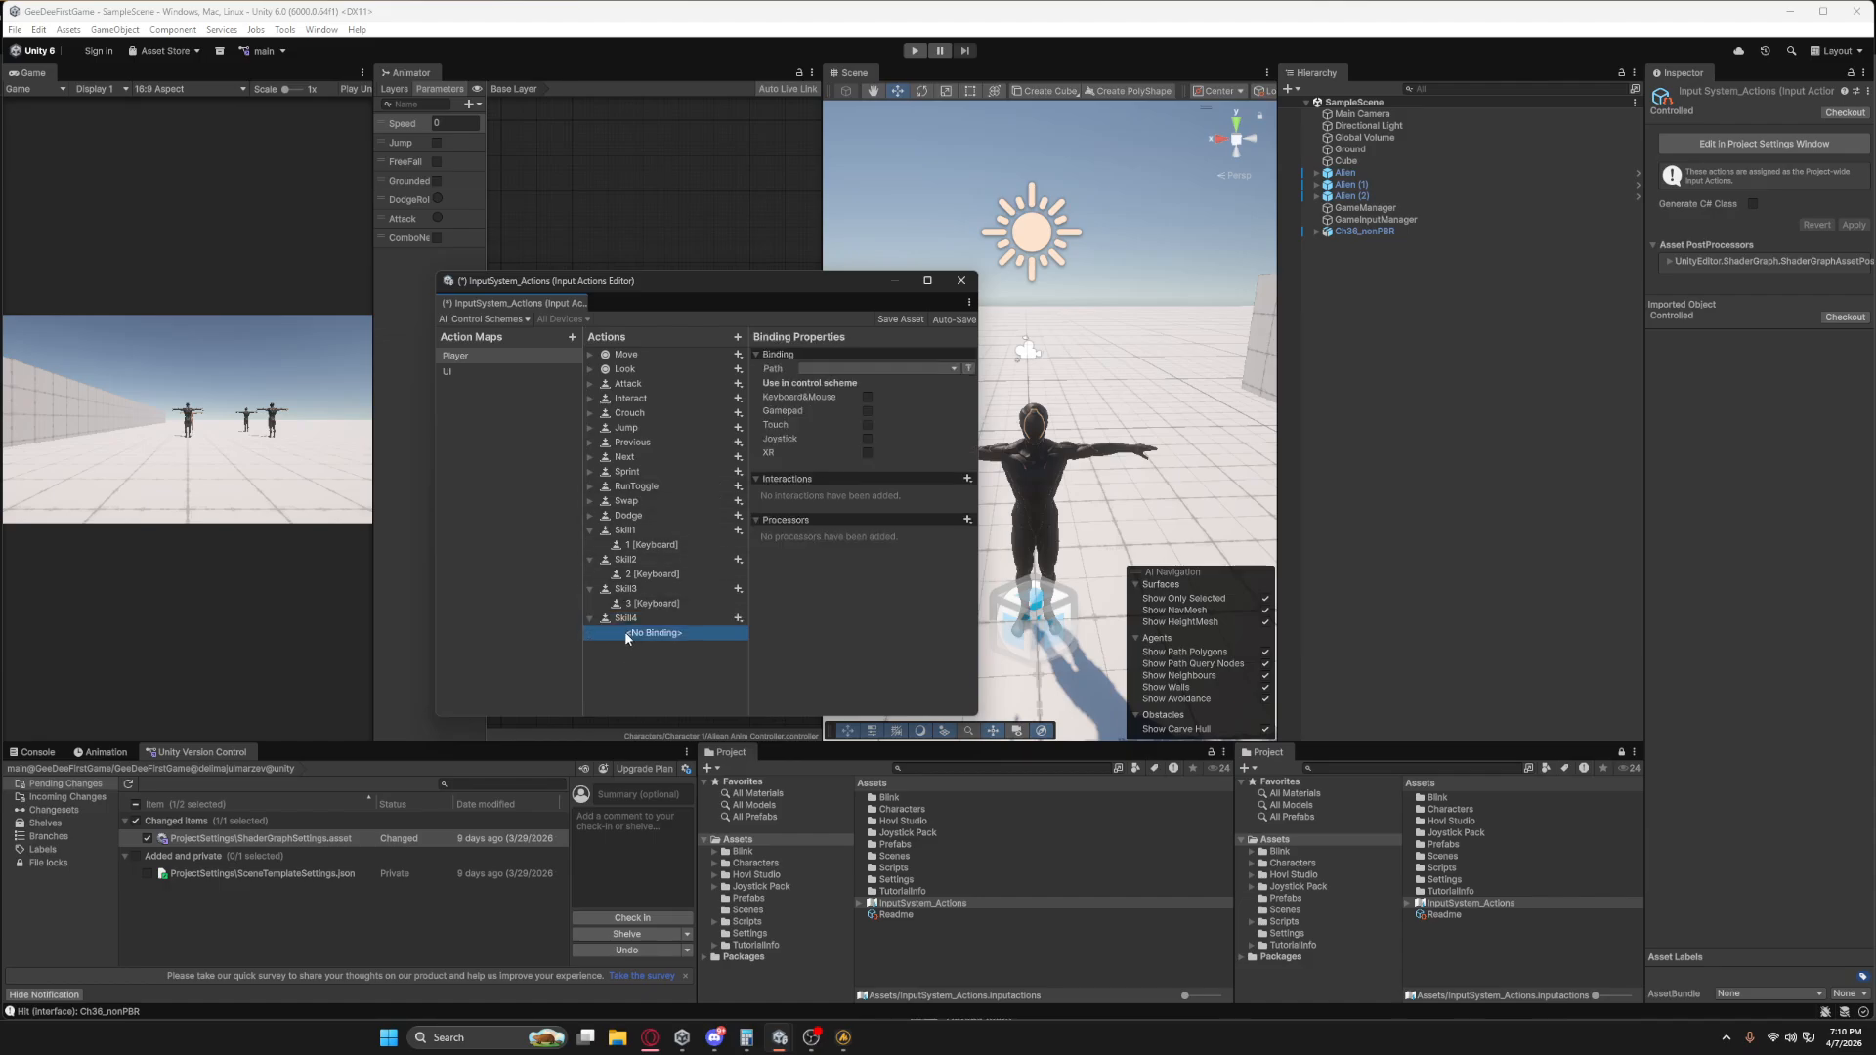
click(840, 370)
text(4)
key(Return)
click(907, 320)
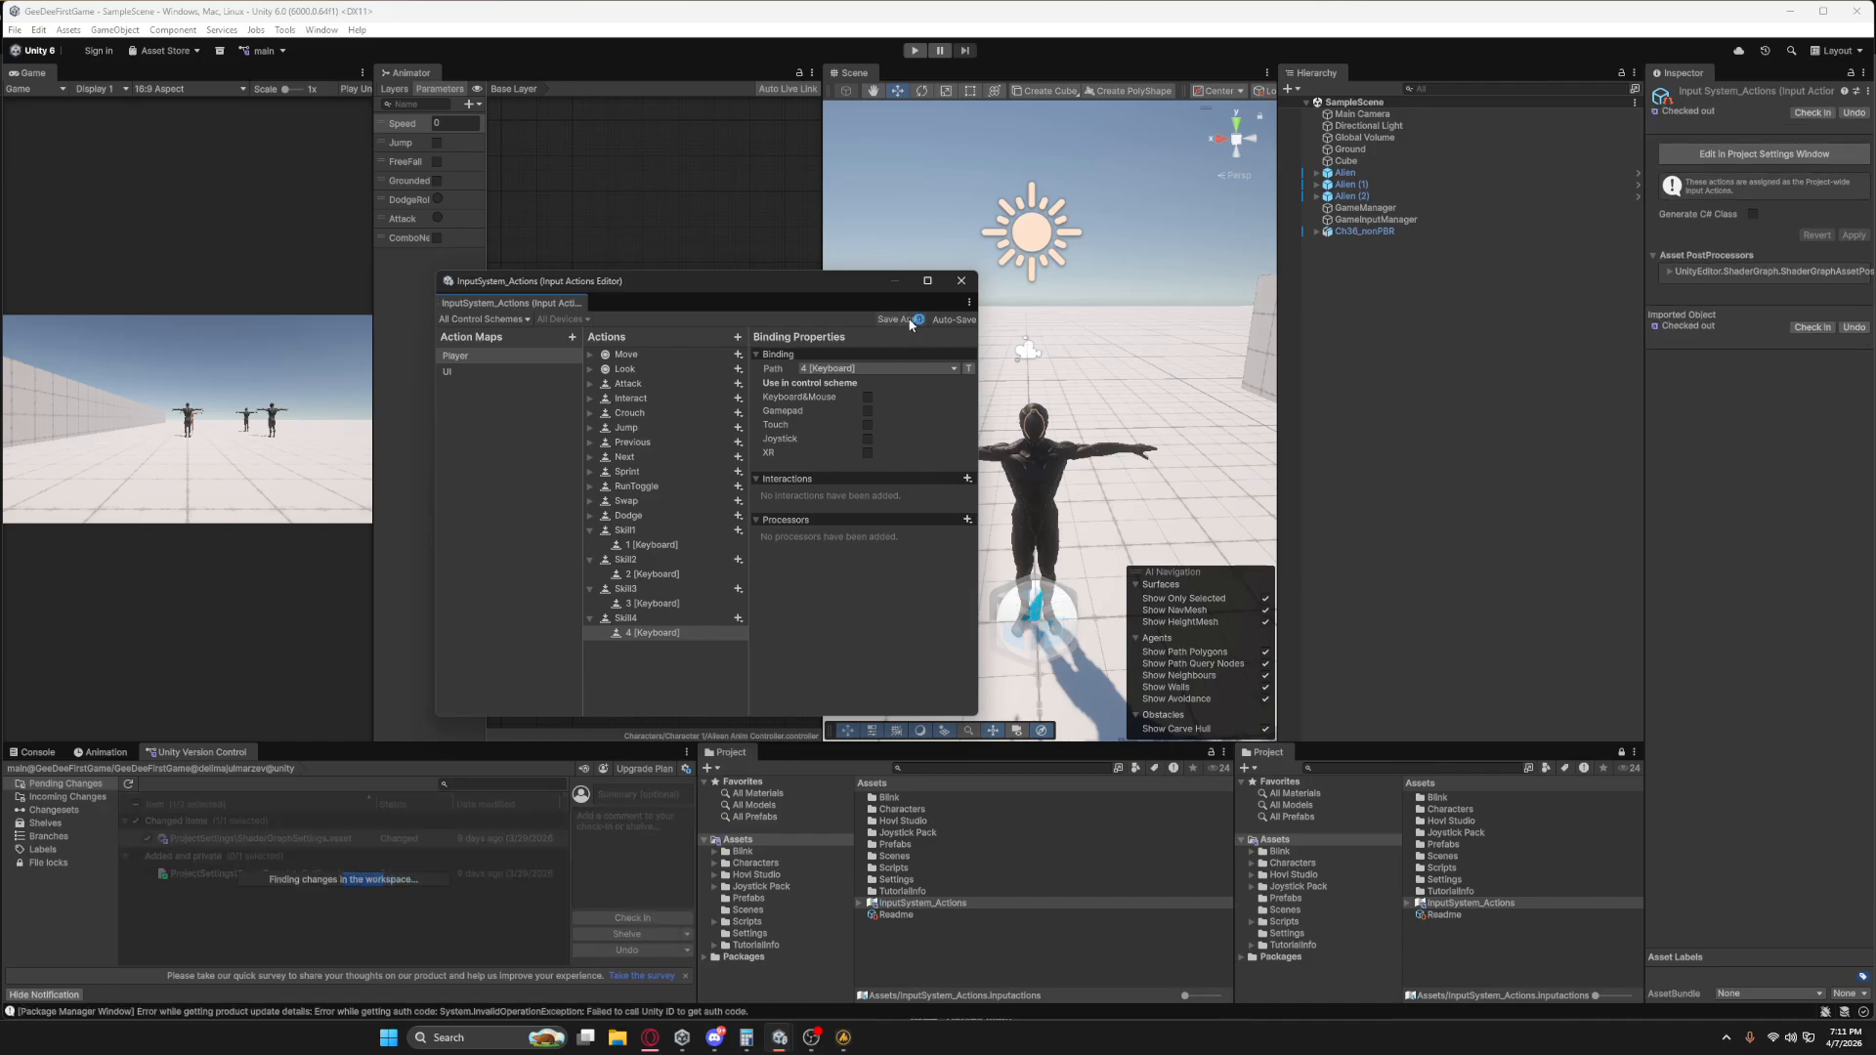
click(962, 281)
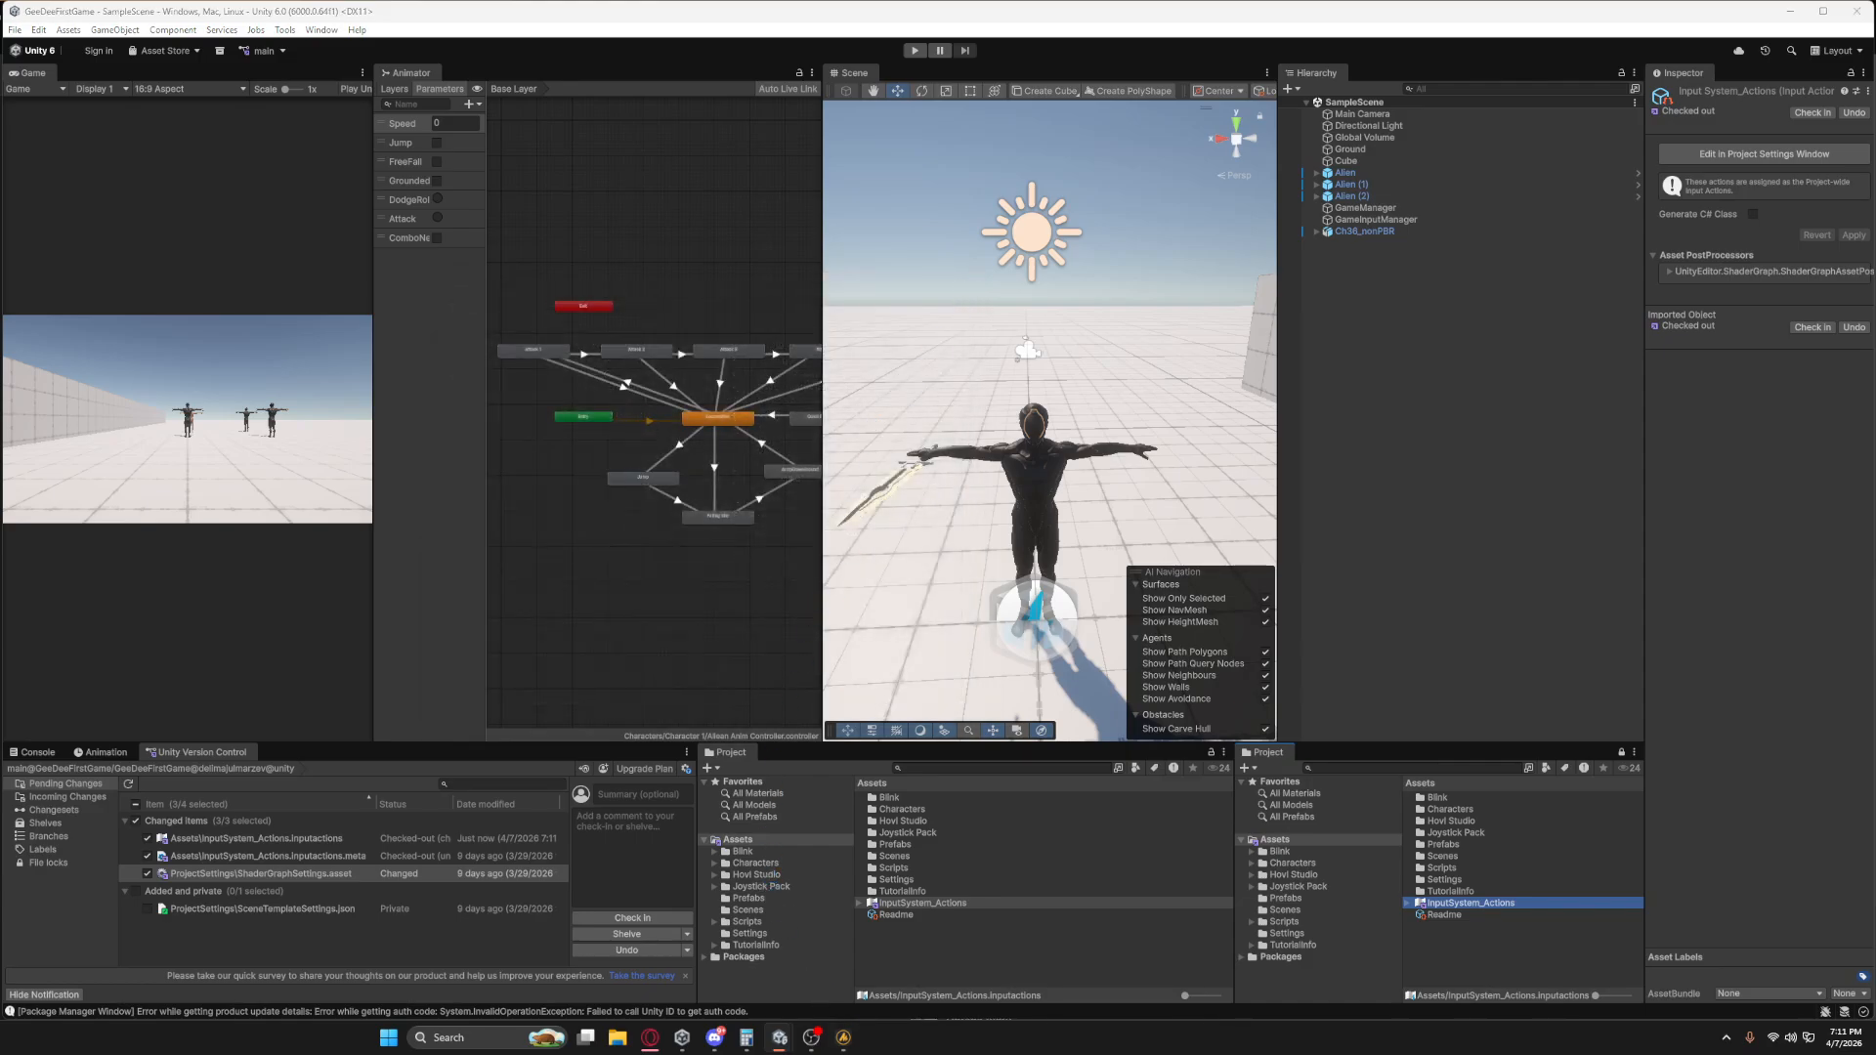
Add the Skill Holder script component to the Alien object.
click(1404, 174)
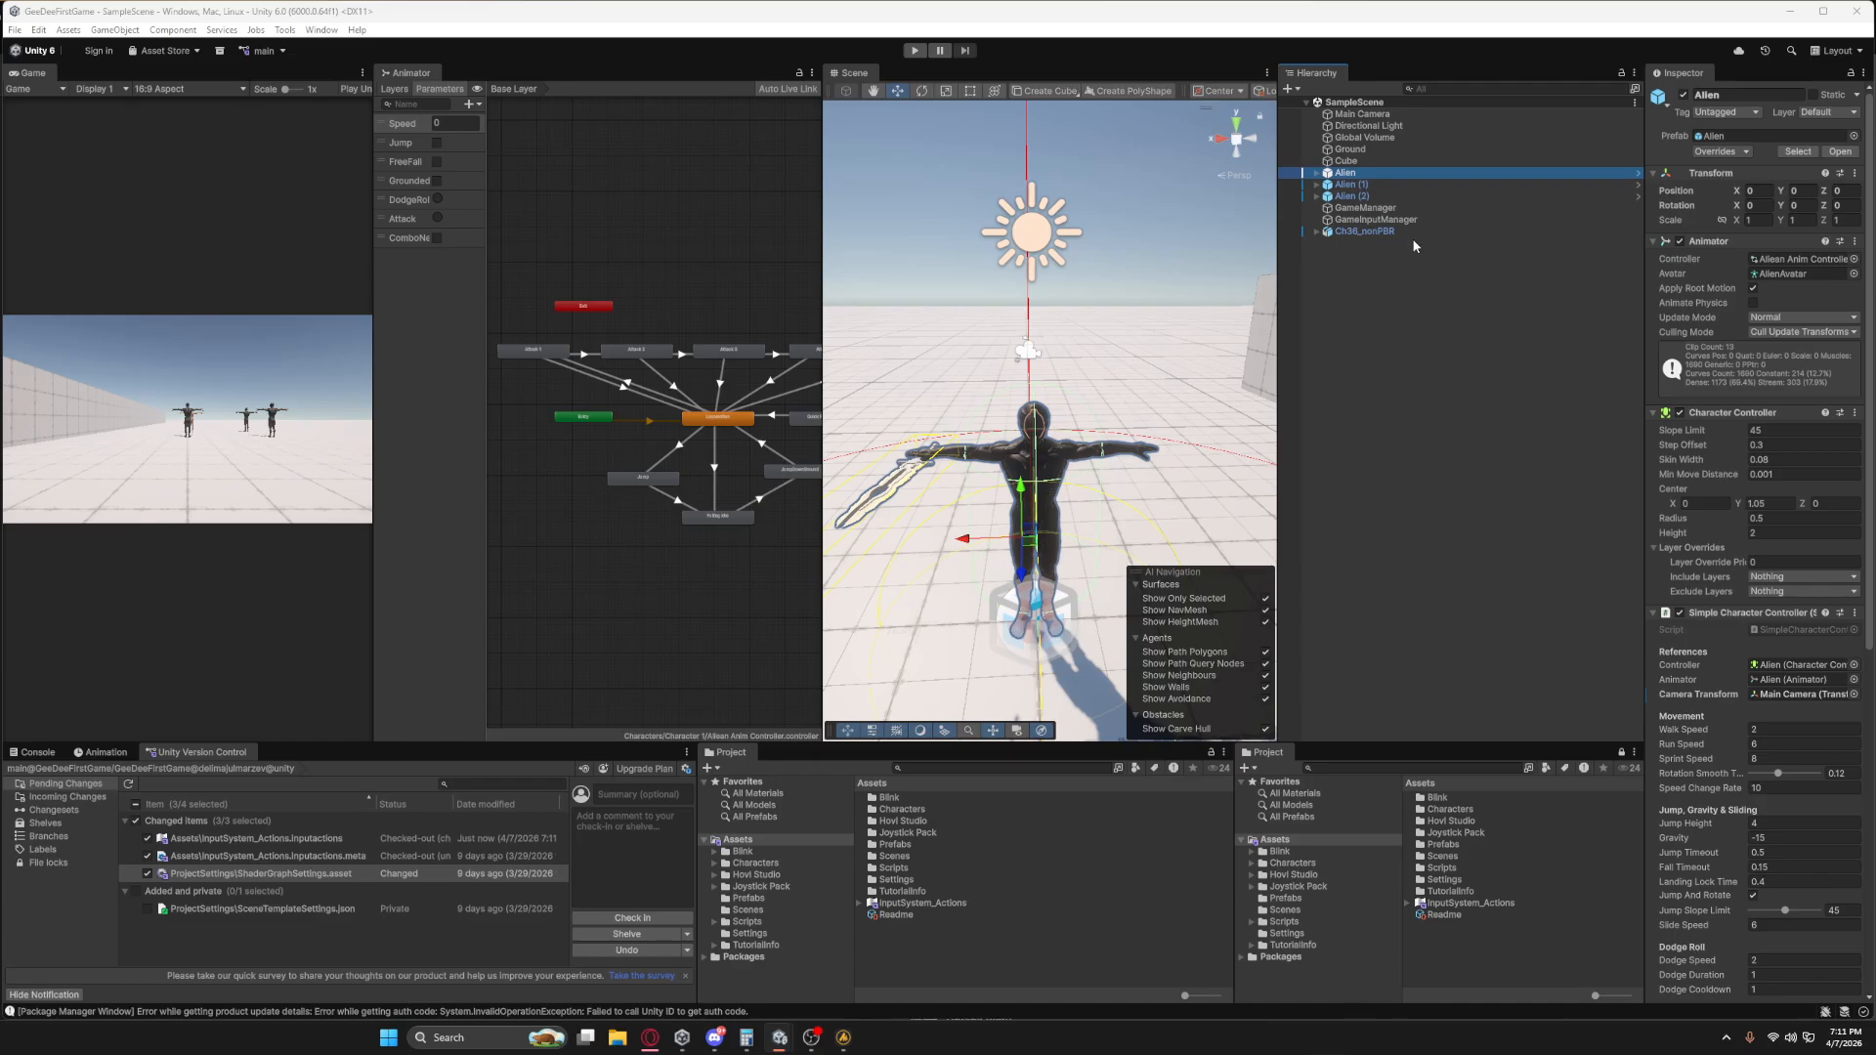
scroll(1714, 842, down, 10)
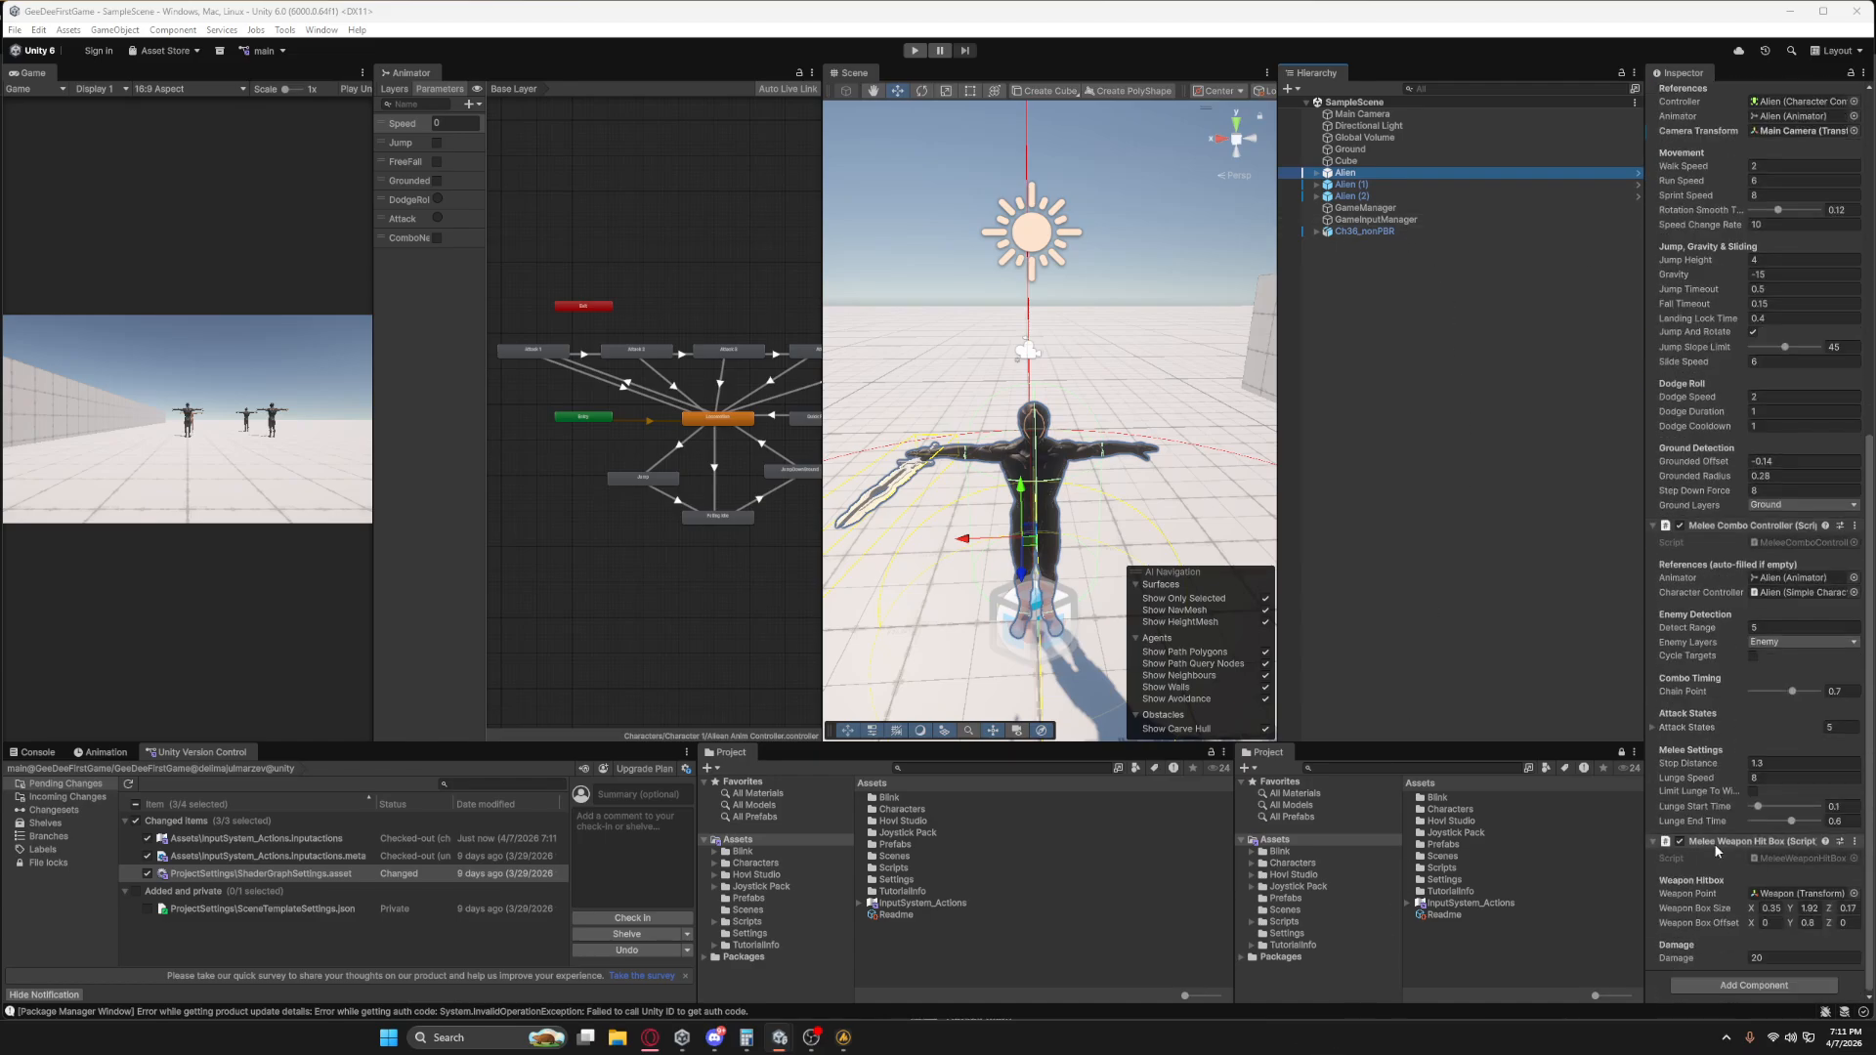
click(1725, 987)
text(Skill)
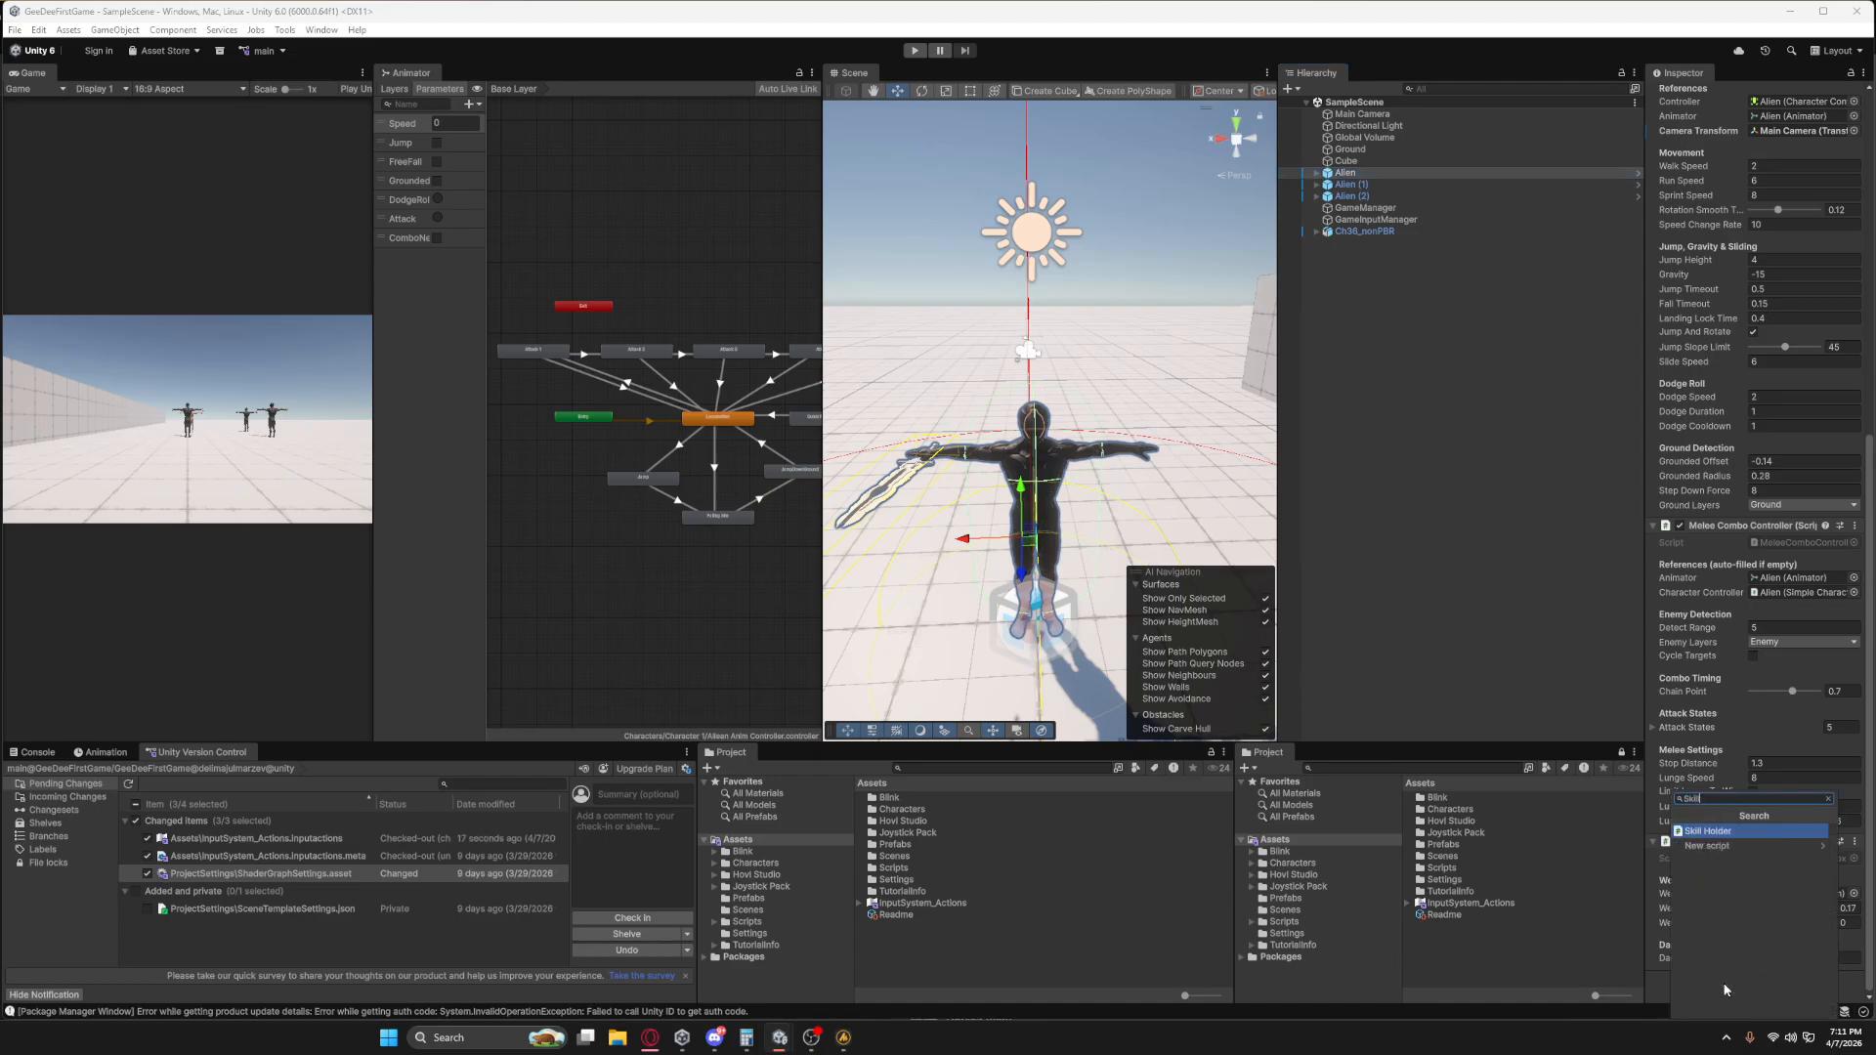
key(Return)
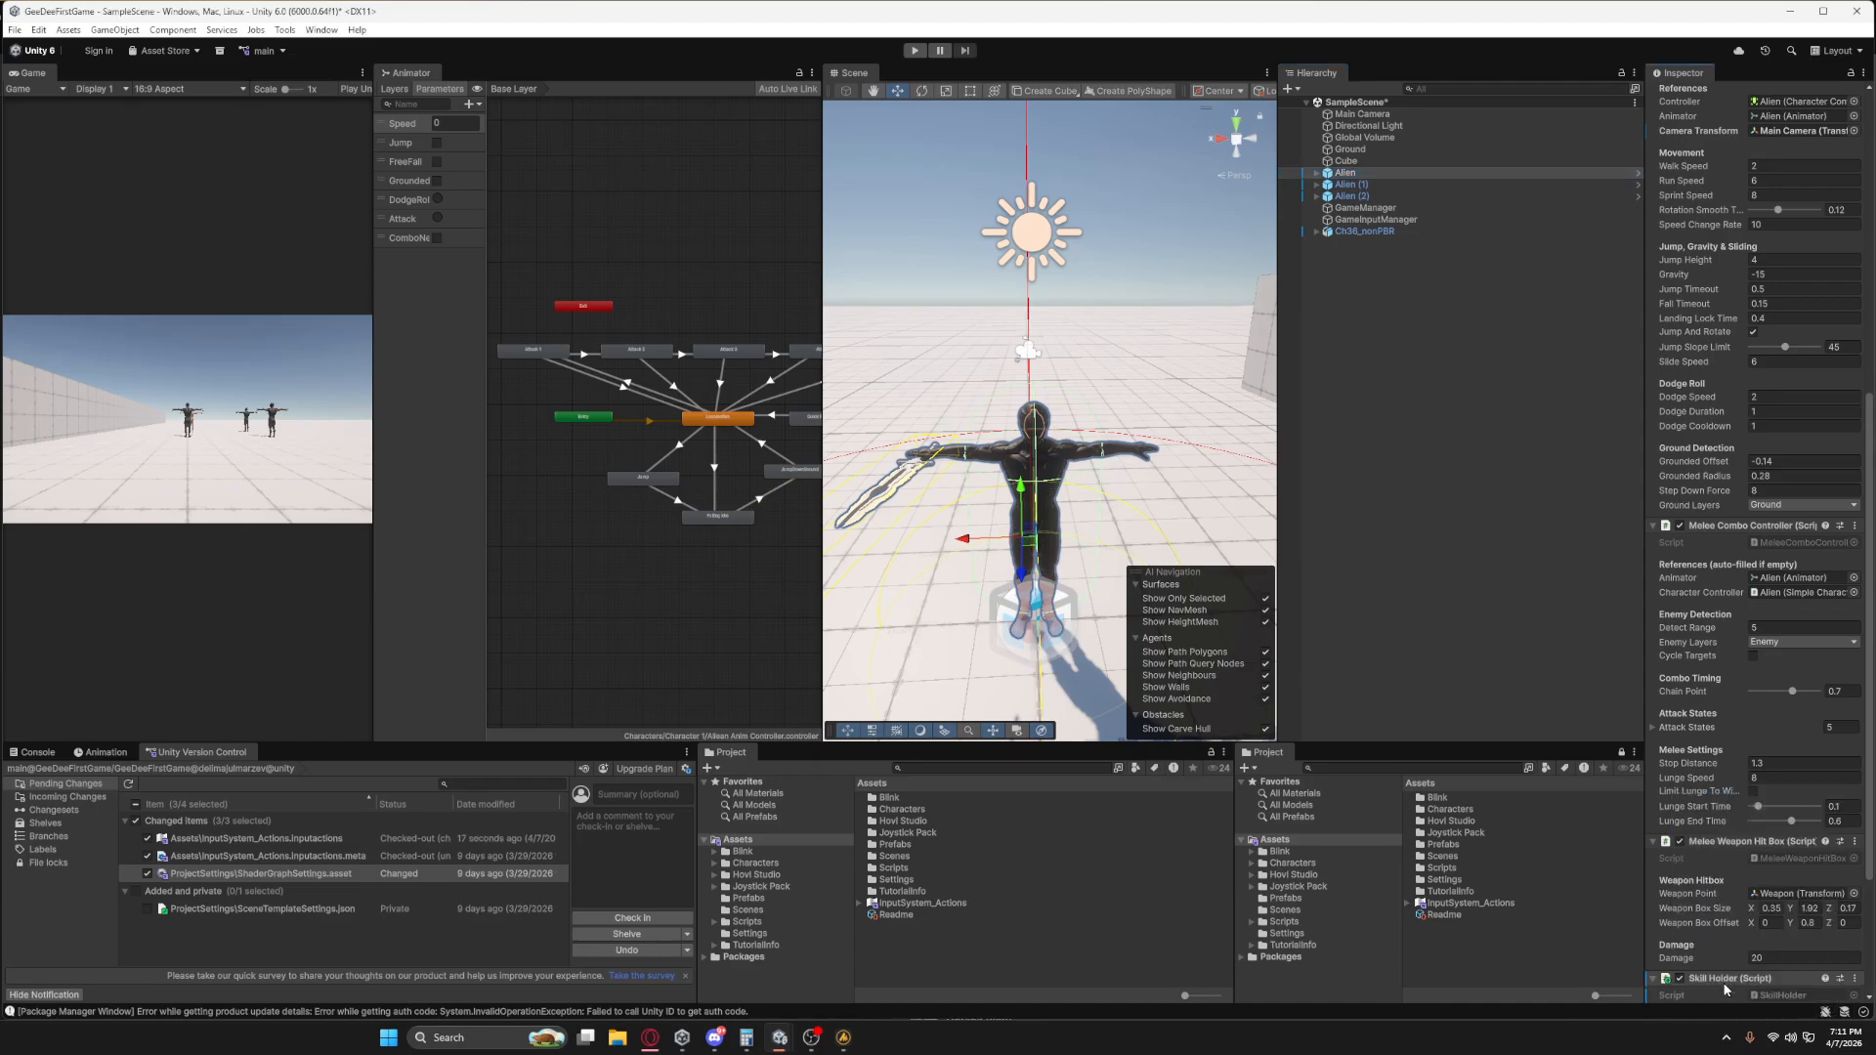
scroll(1740, 923, down, 5)
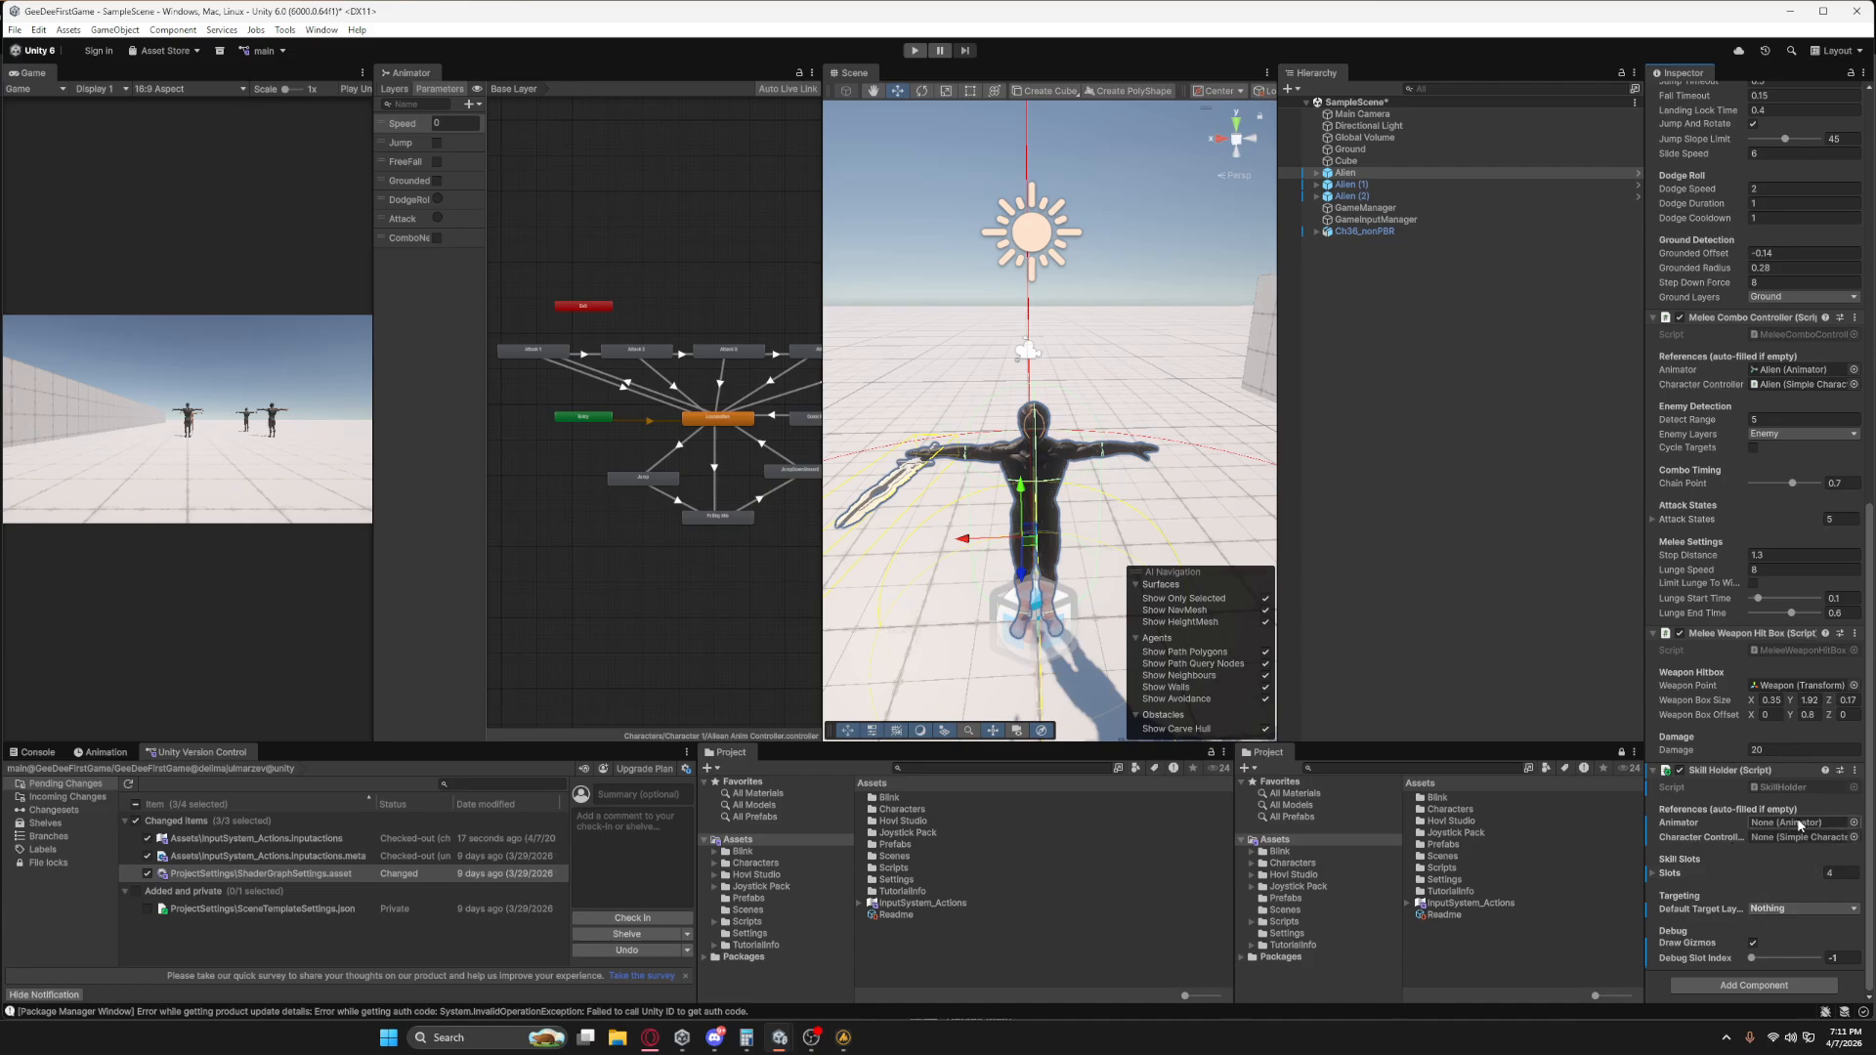
Collapse the Alien's other controller components and assign its Animator and Simple Character Controller to the Skill Holder references.
scroll(1779, 547, up, 10)
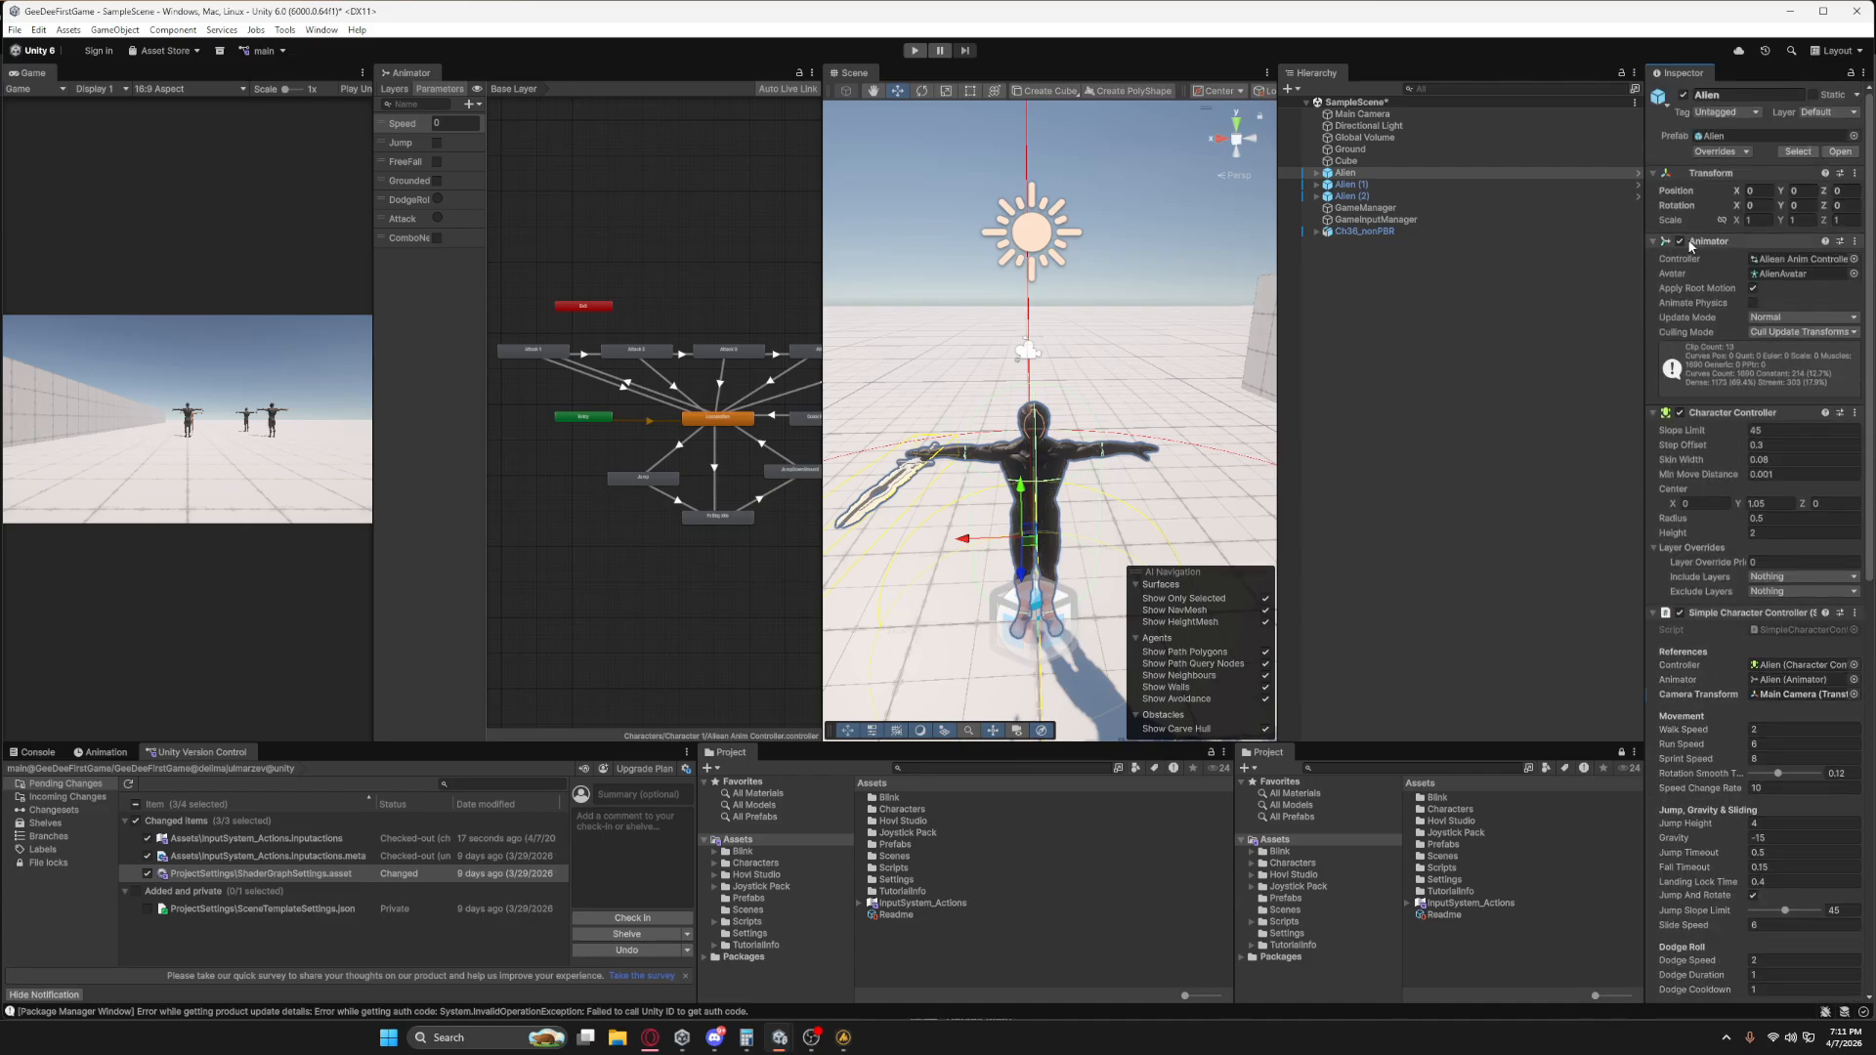
click(1652, 418)
click(1653, 429)
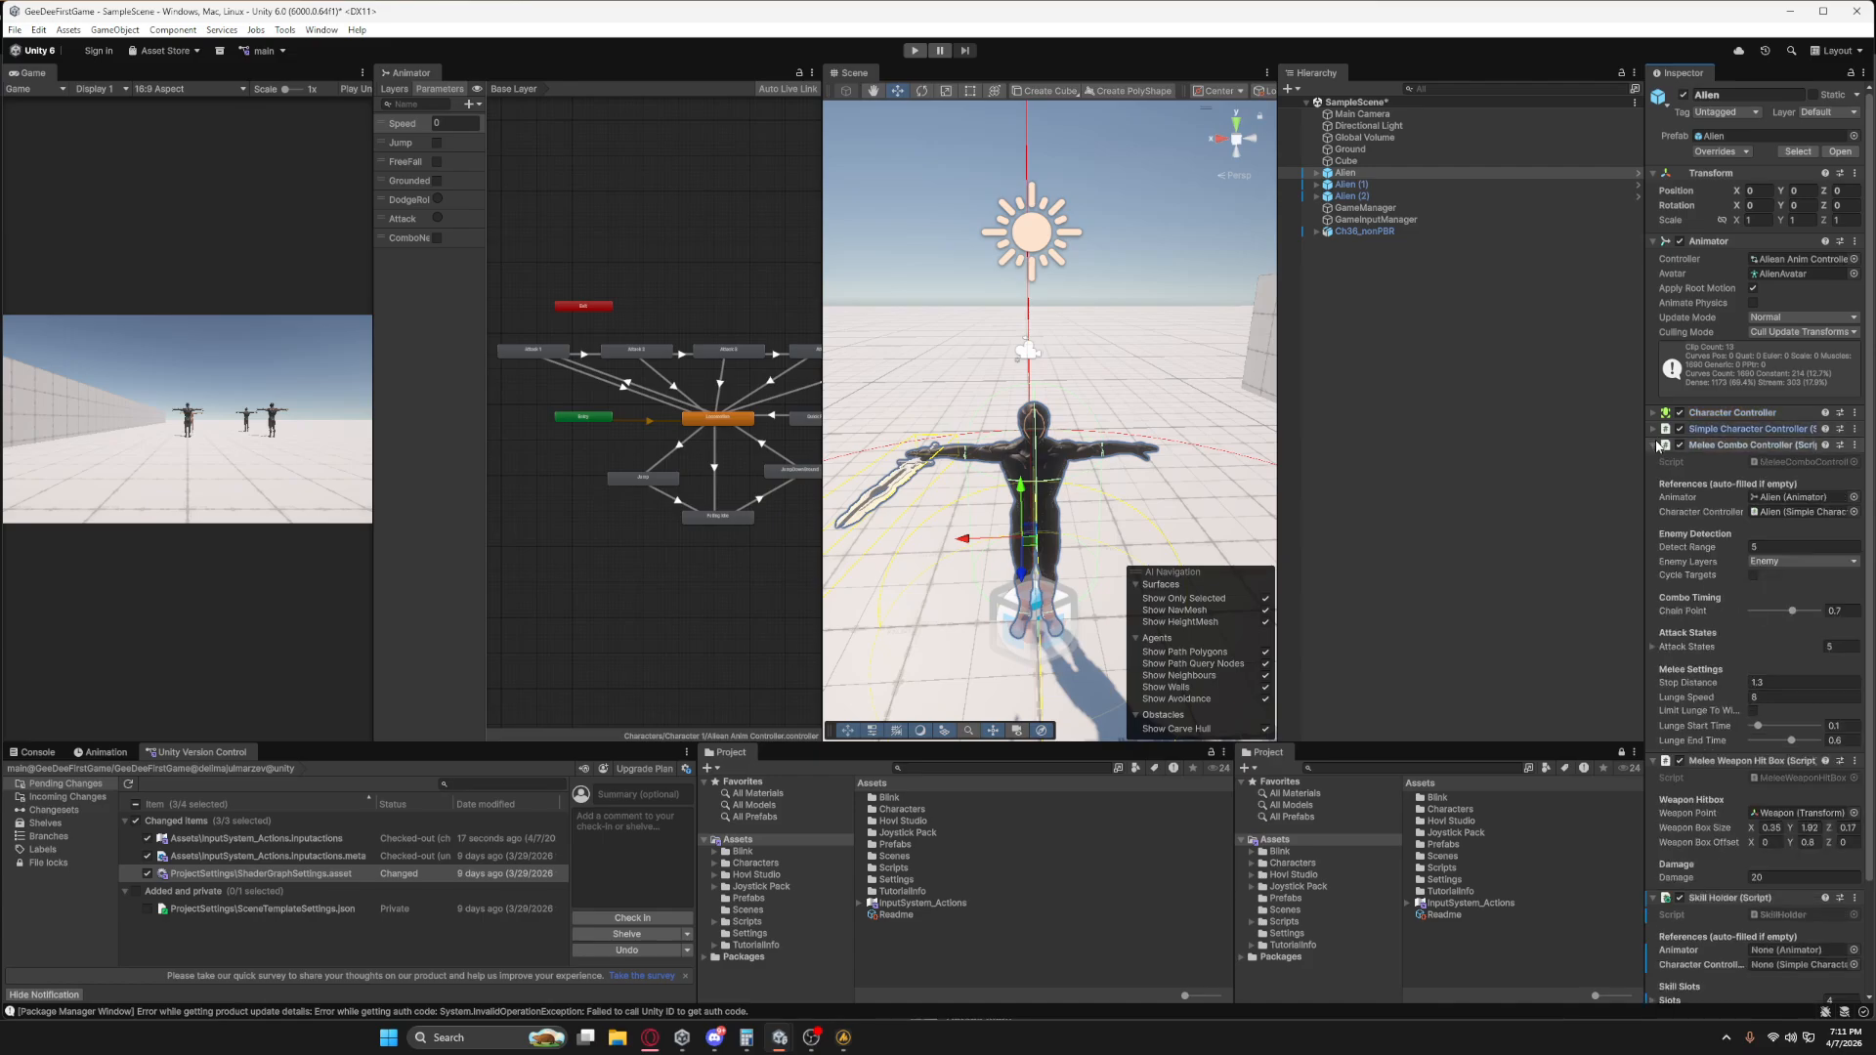
click(1654, 445)
click(1654, 461)
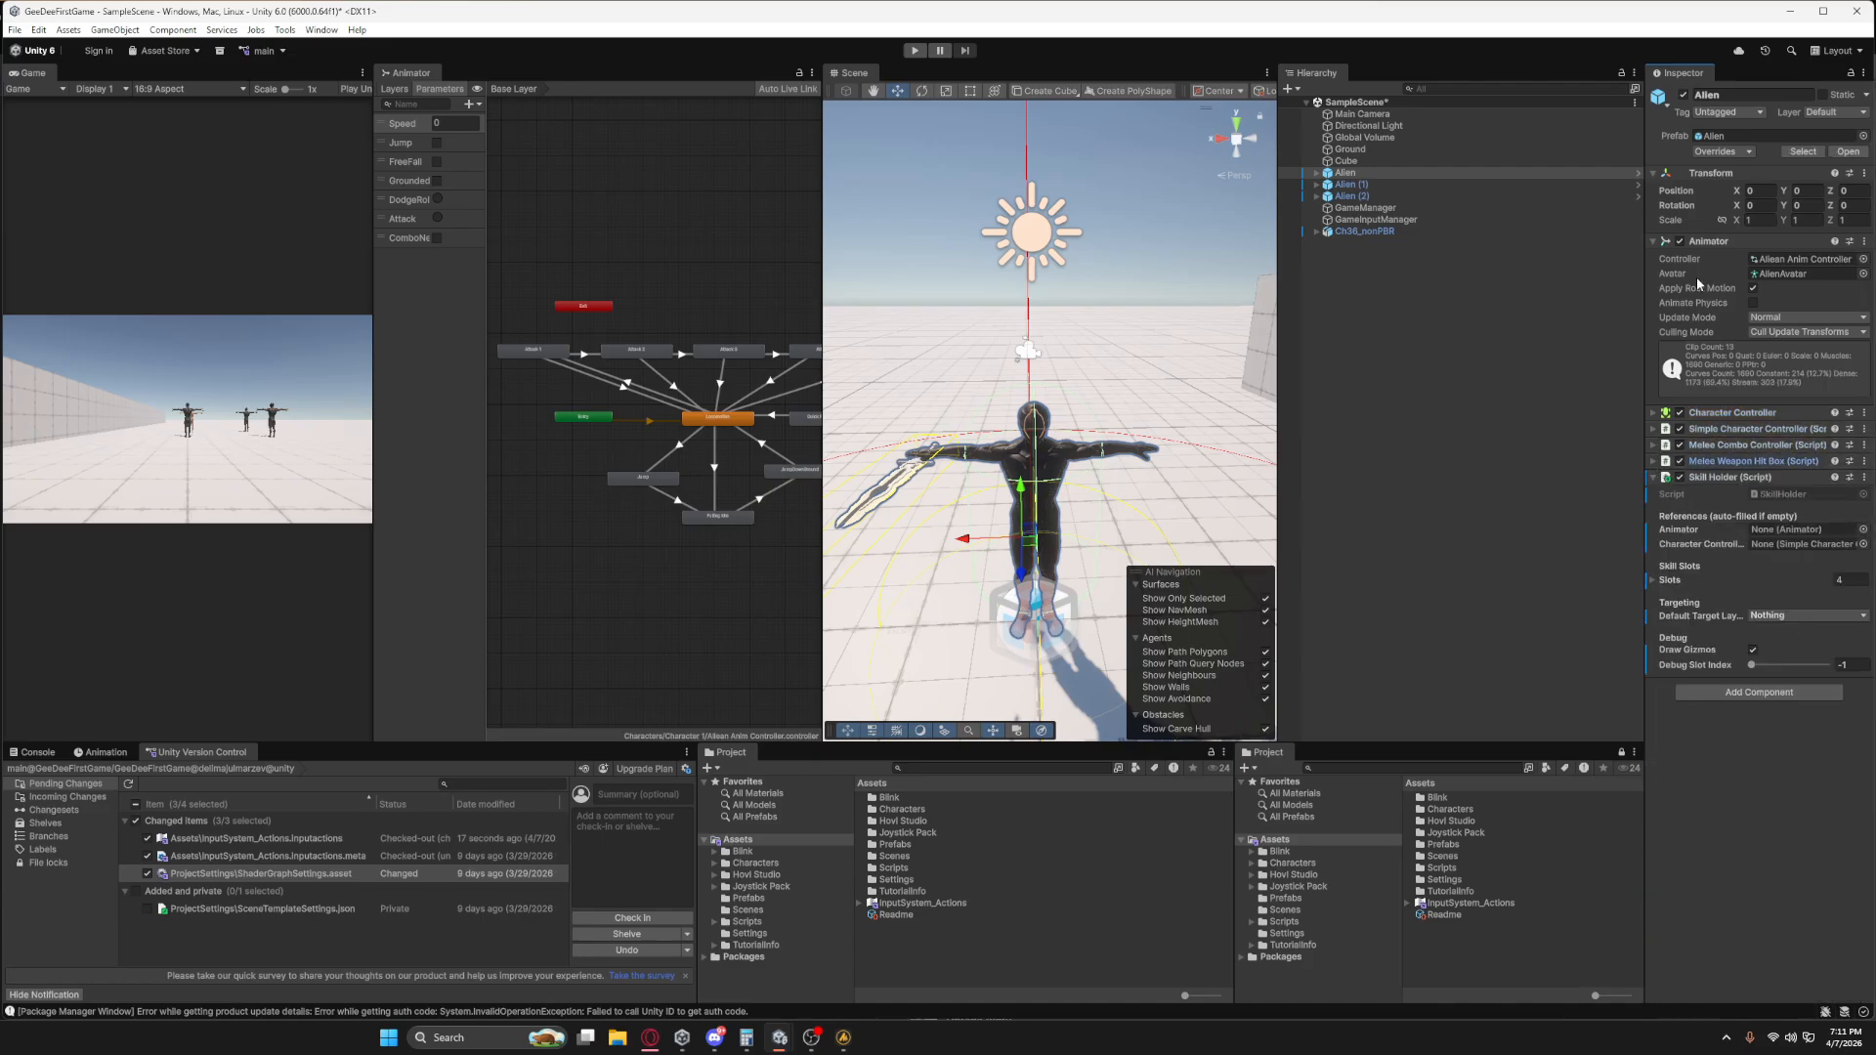
drag(1723, 477, 1770, 534)
drag(1695, 412, 1759, 543)
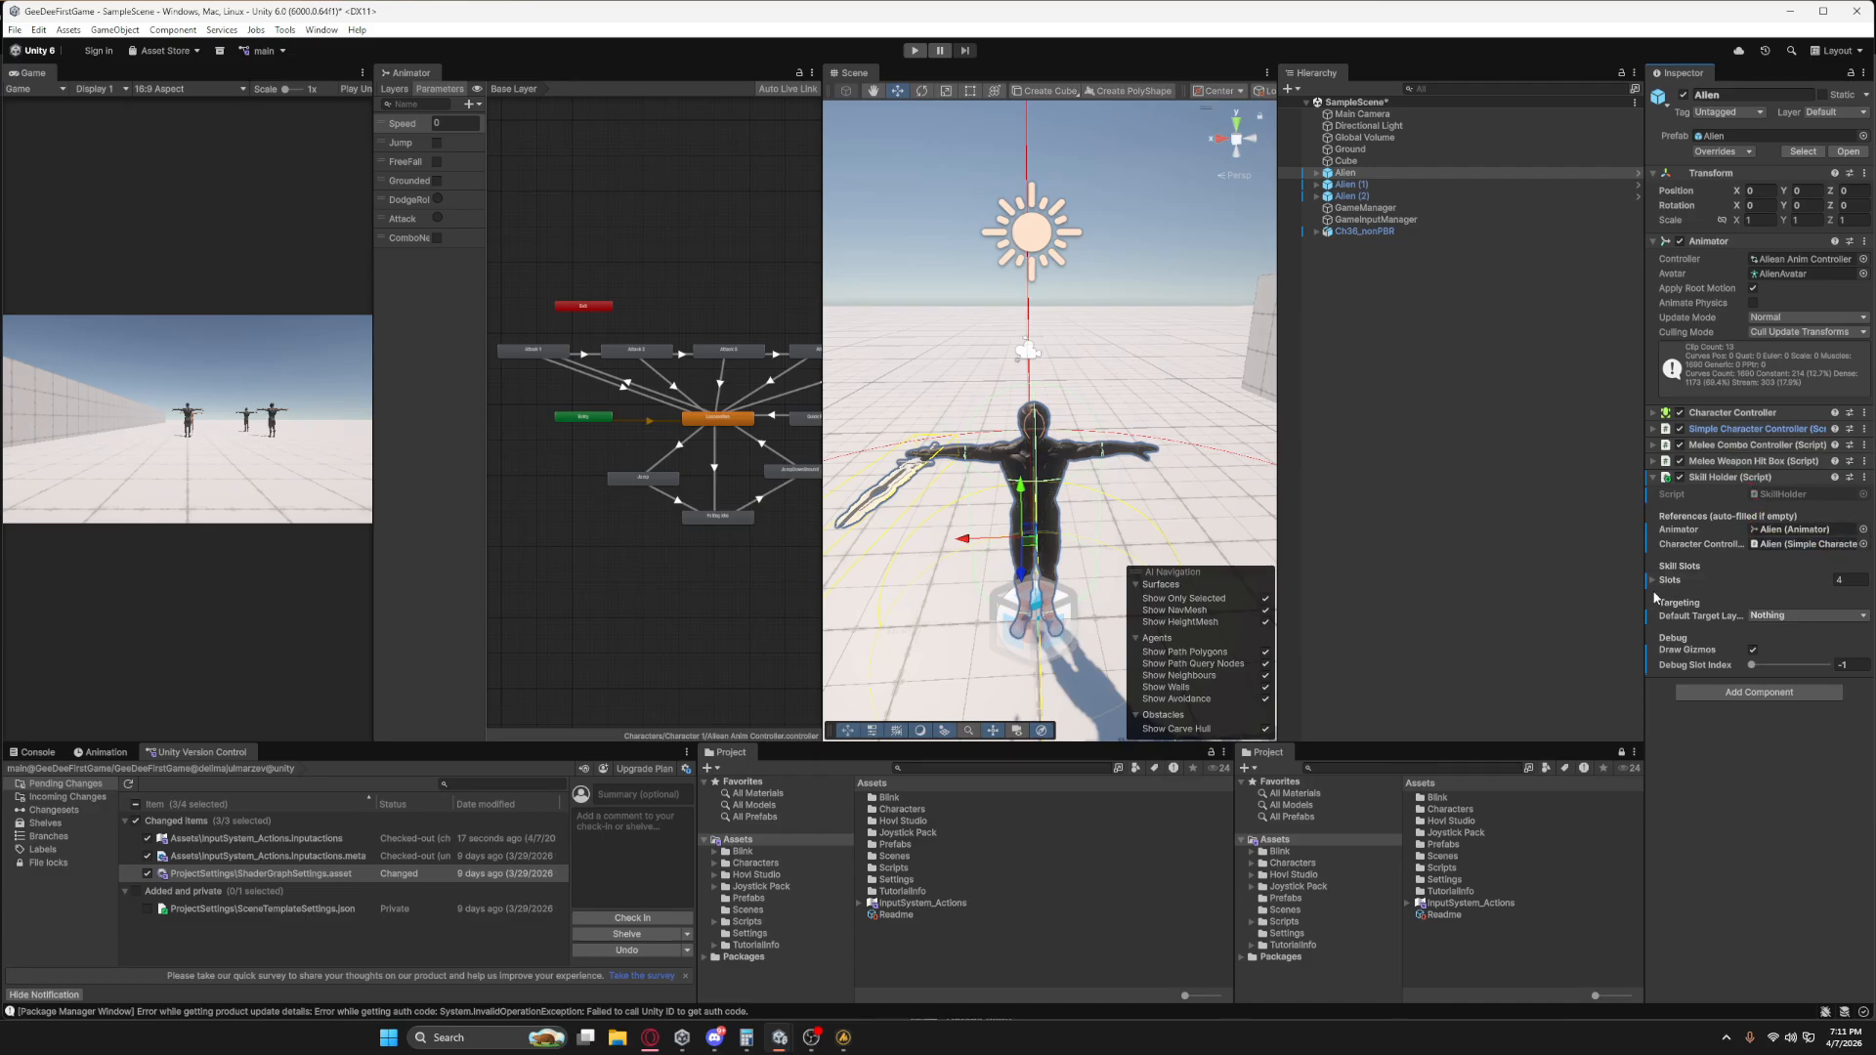
Expand the Skill Holder's skill slots and remove the last three elements, leaving only Element 0.
click(1653, 582)
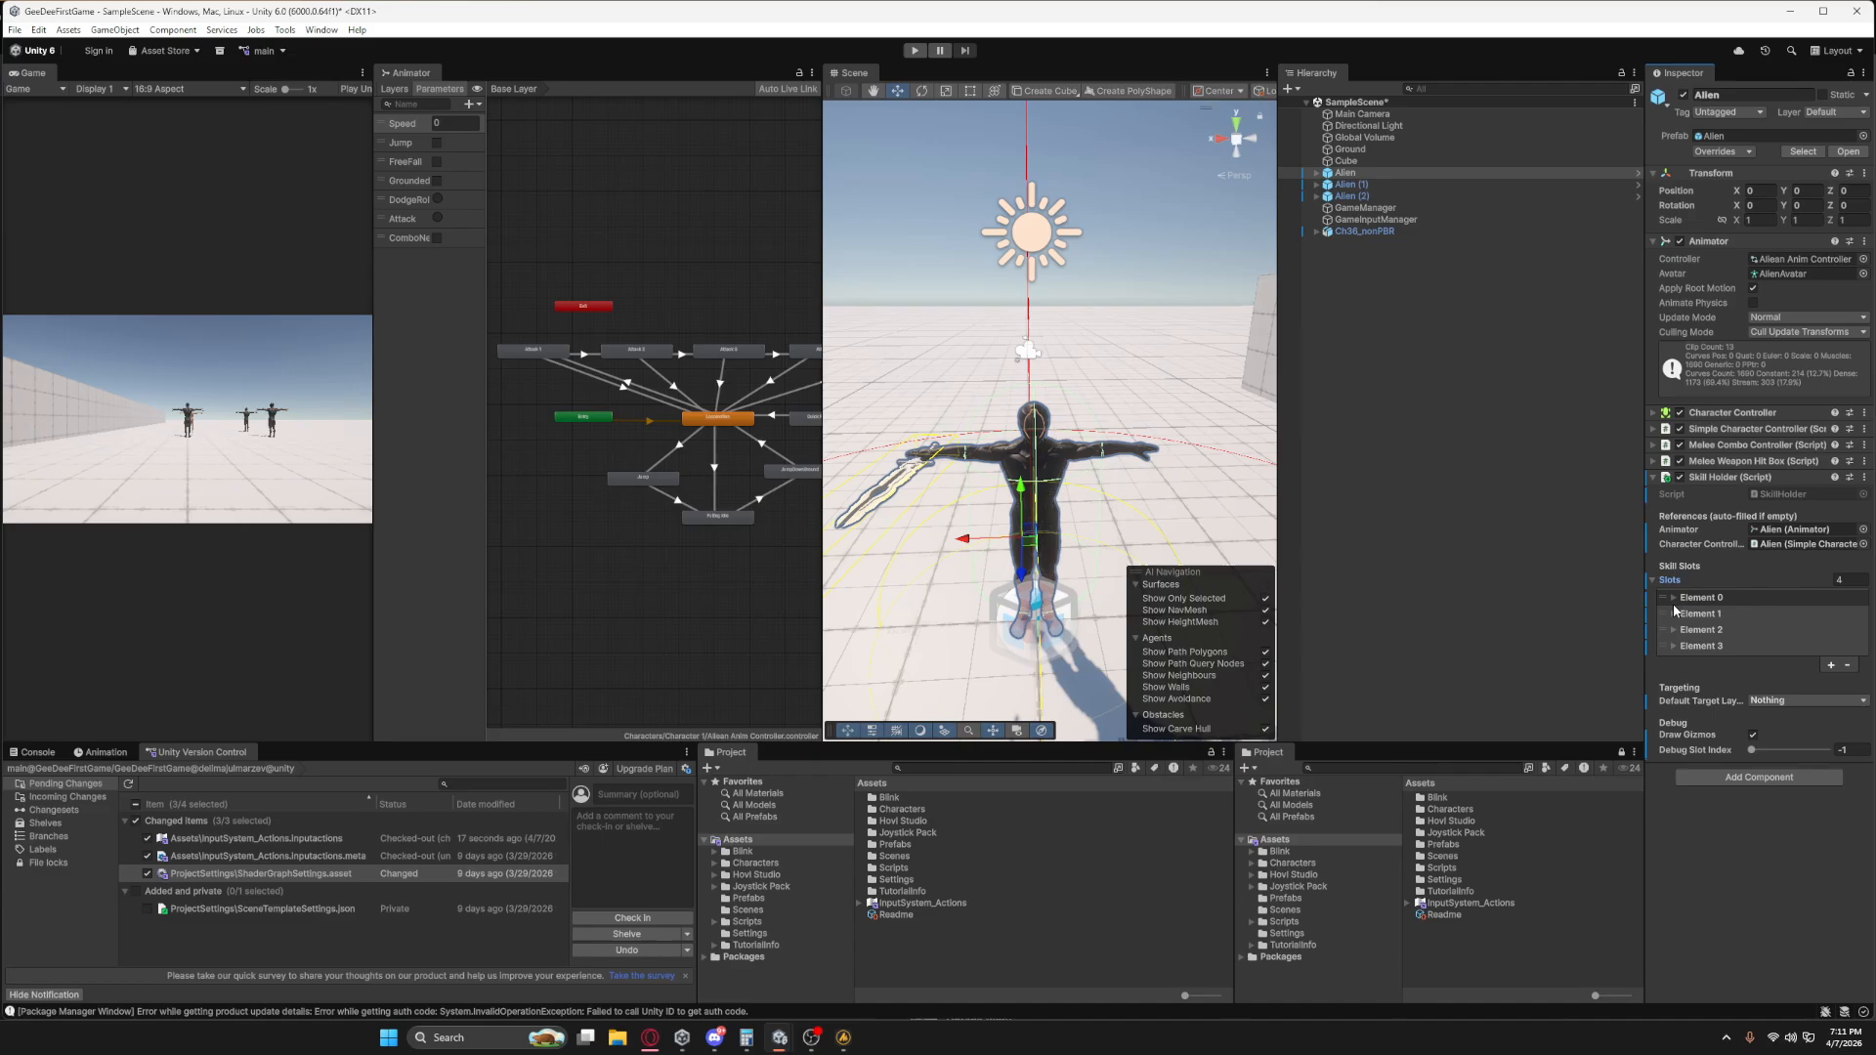
click(1674, 597)
click(1674, 628)
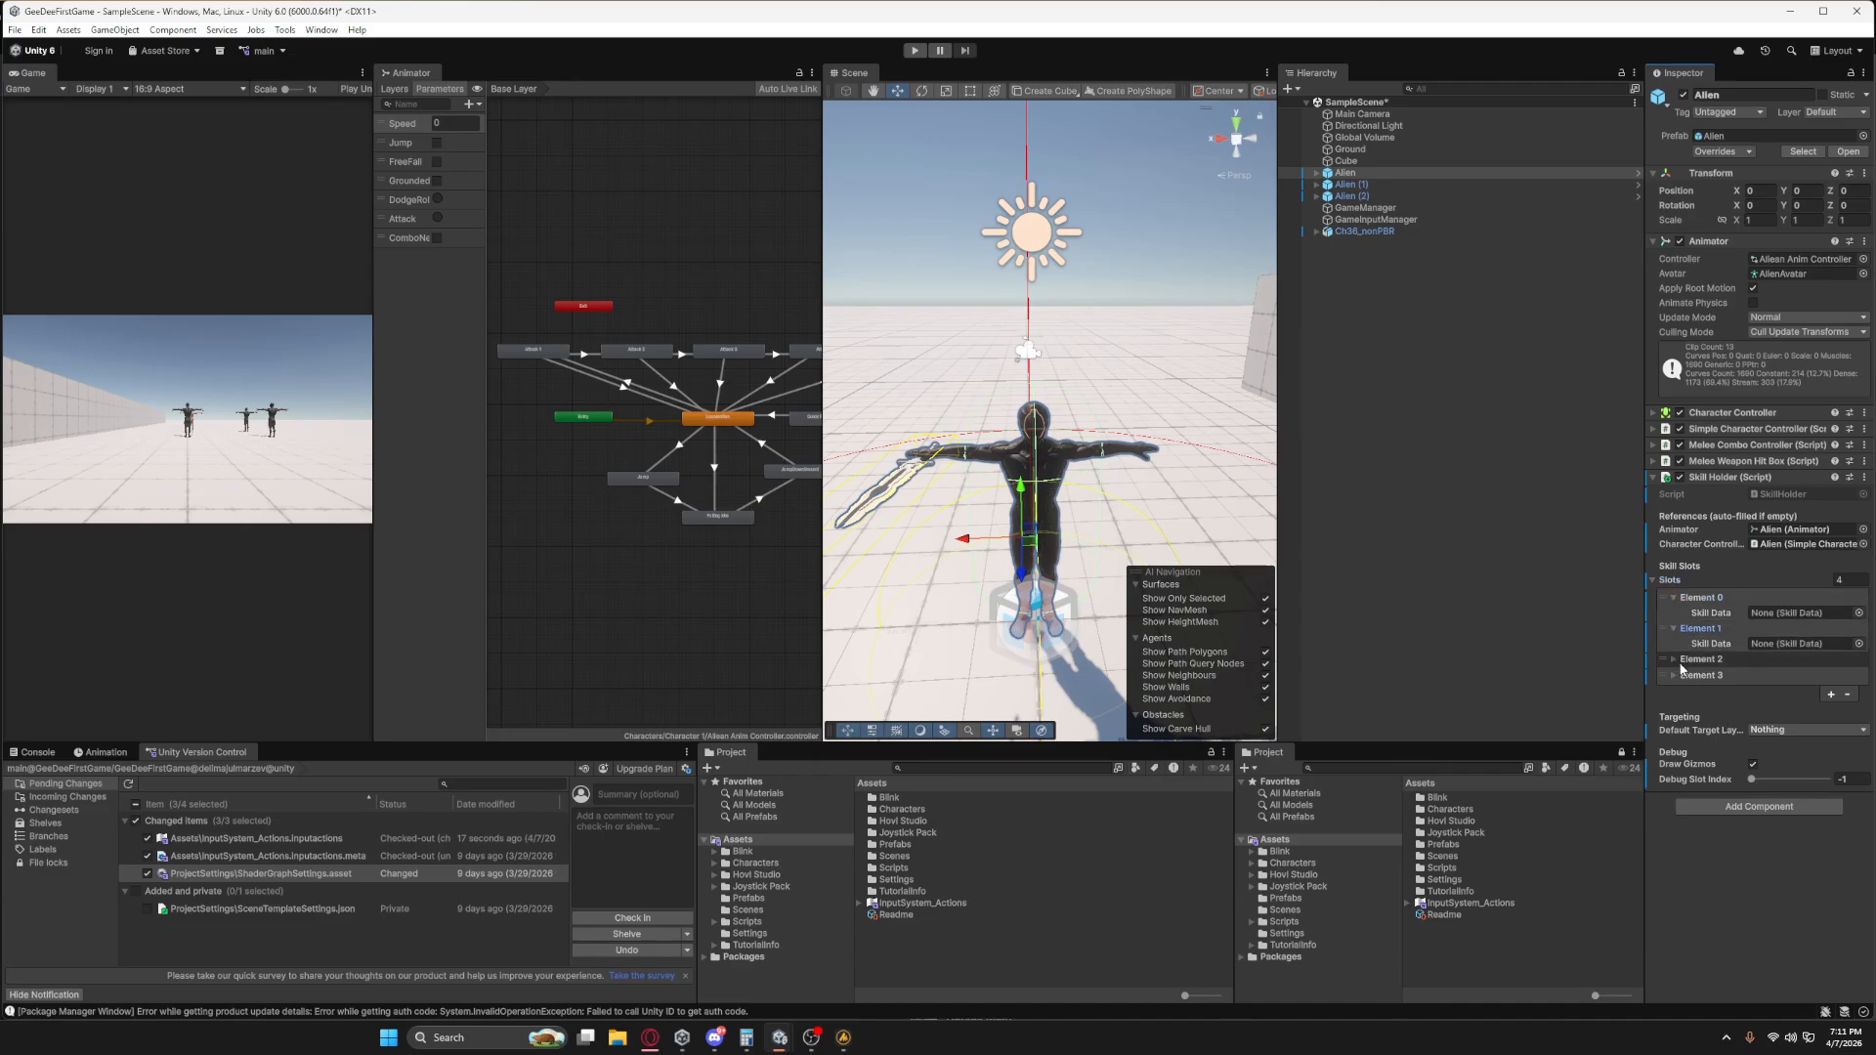
click(1674, 659)
click(1672, 688)
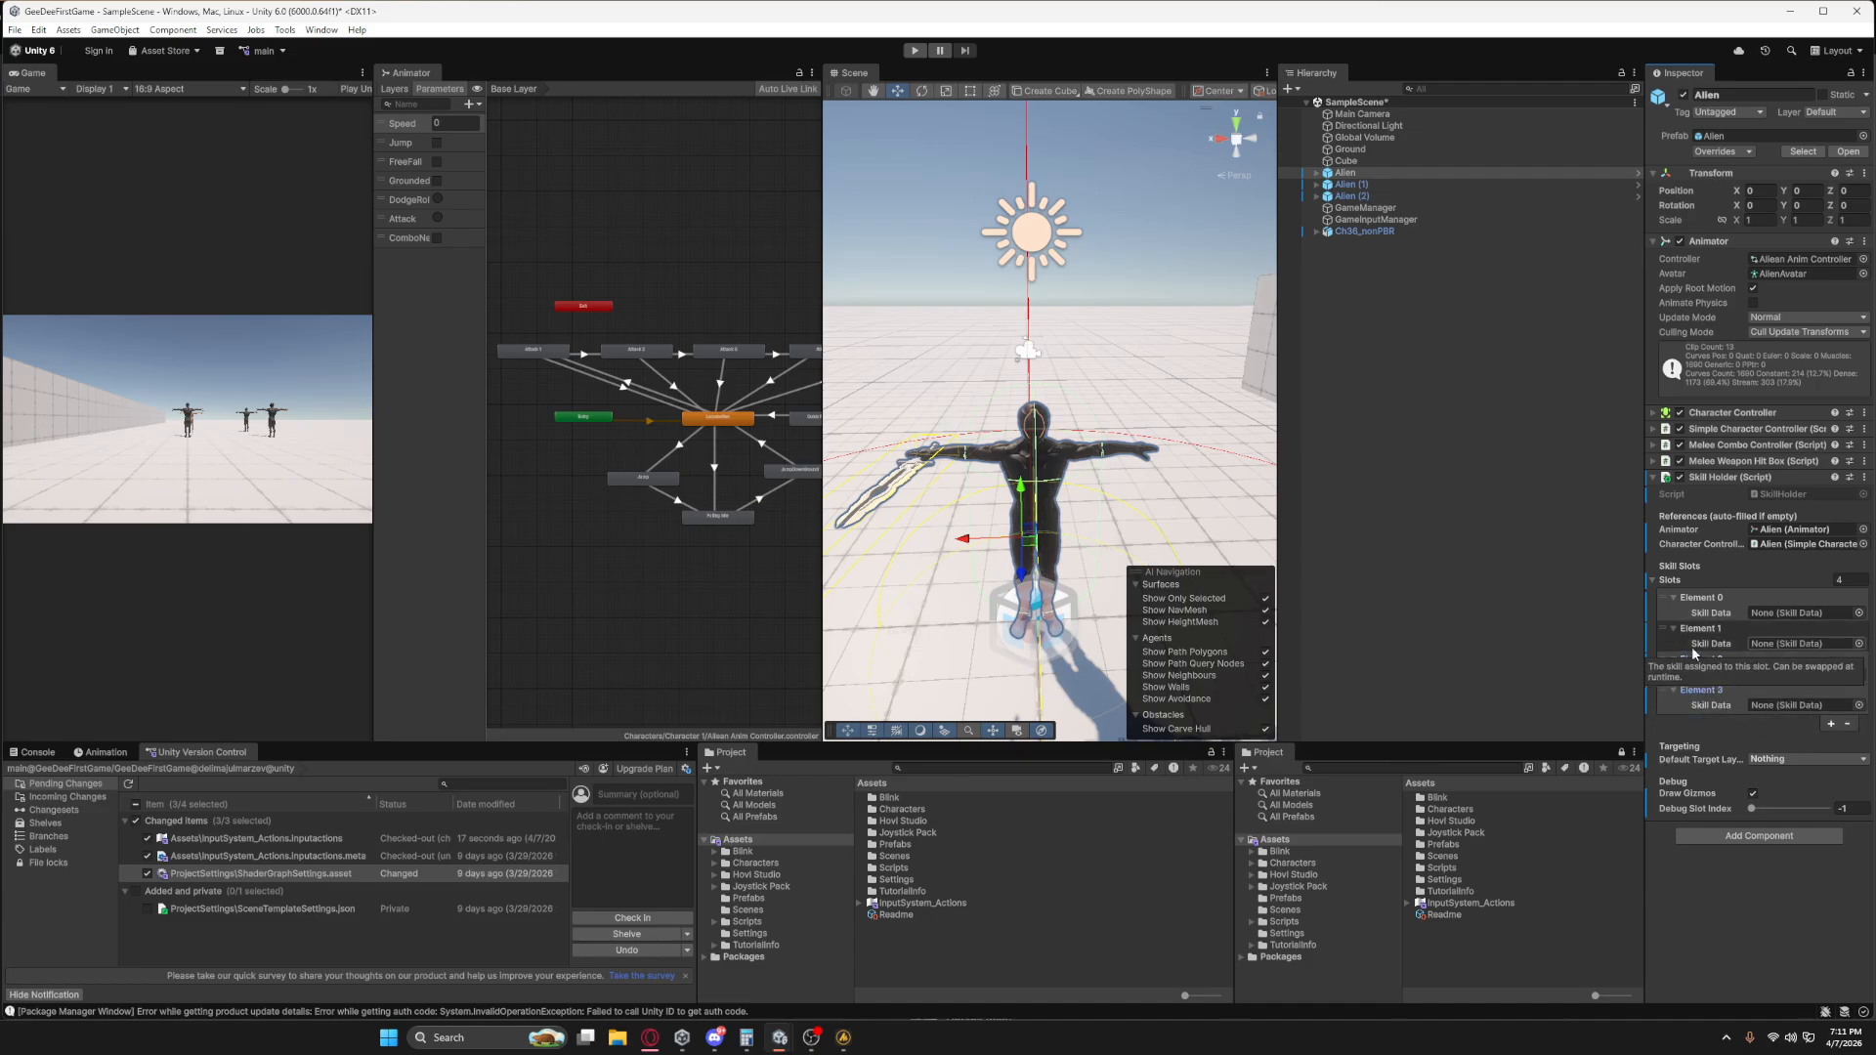
click(1846, 723)
click(1847, 693)
click(1847, 662)
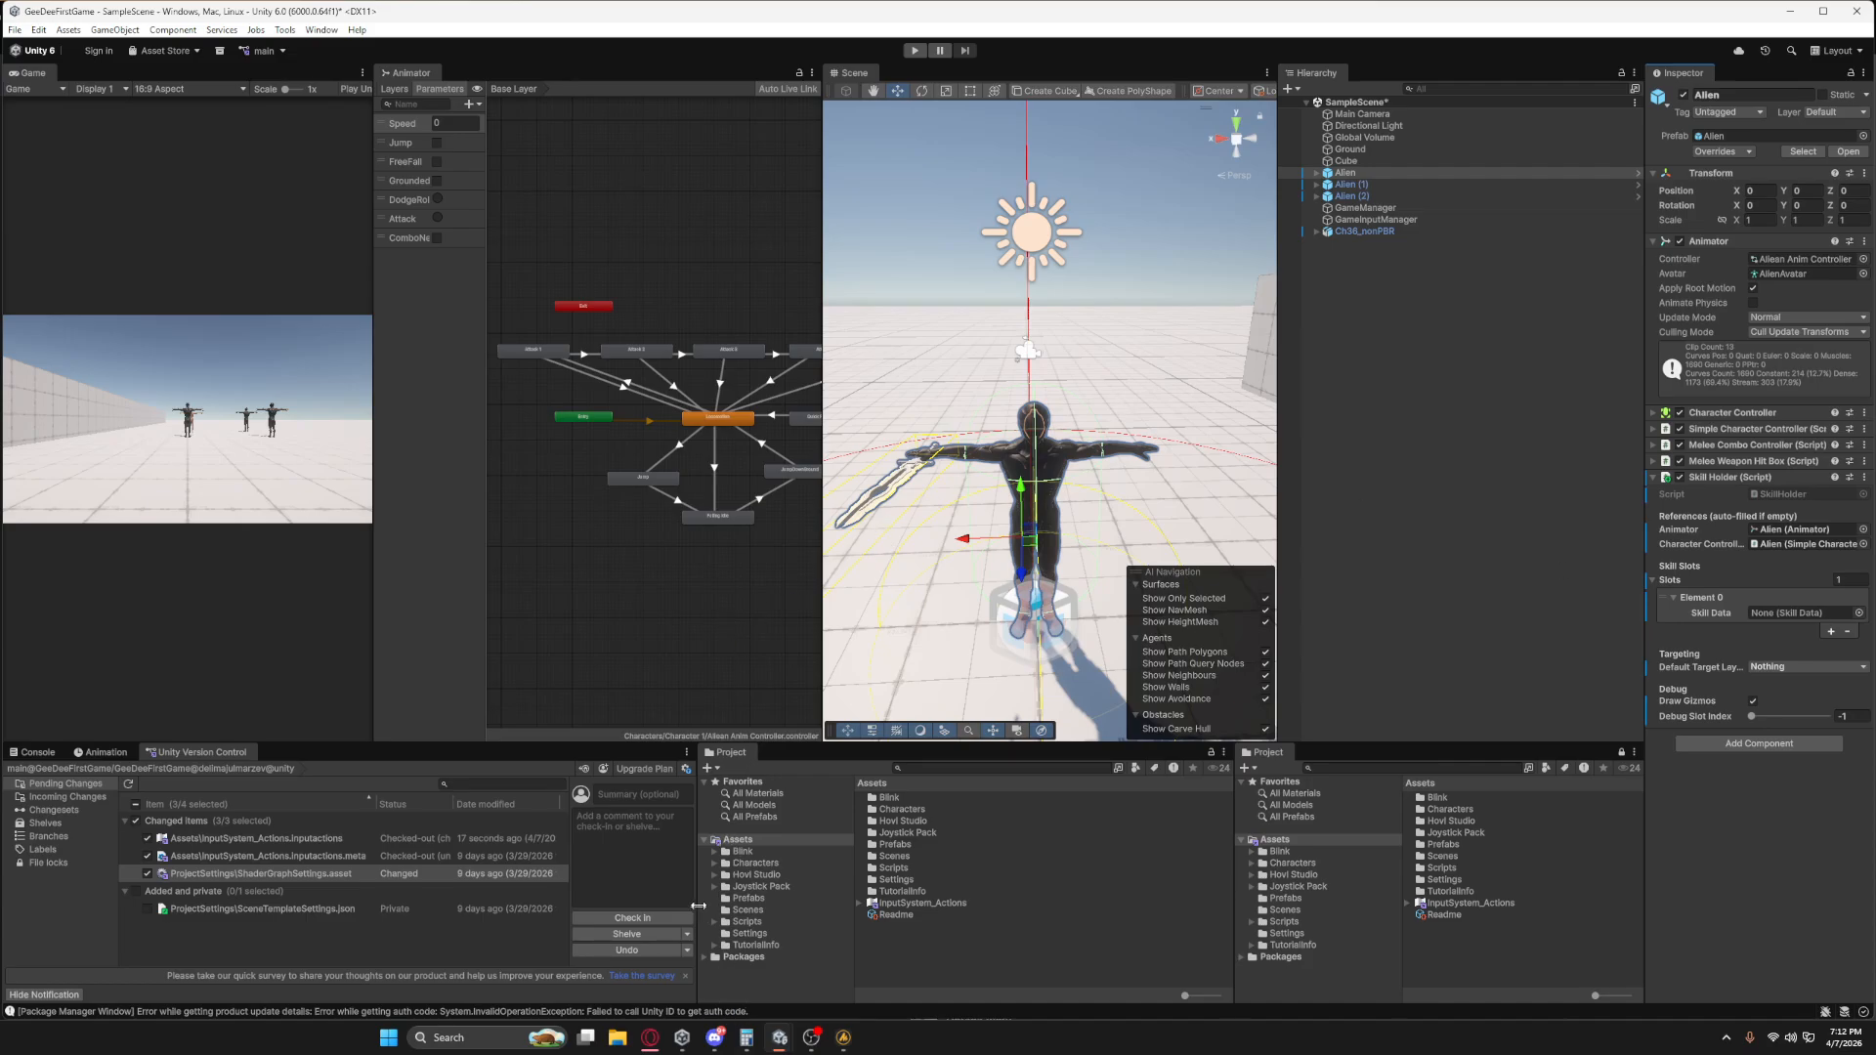
Create a folder named Skills Animation inside Assets/Characters/Character 1/Animation.
click(753, 856)
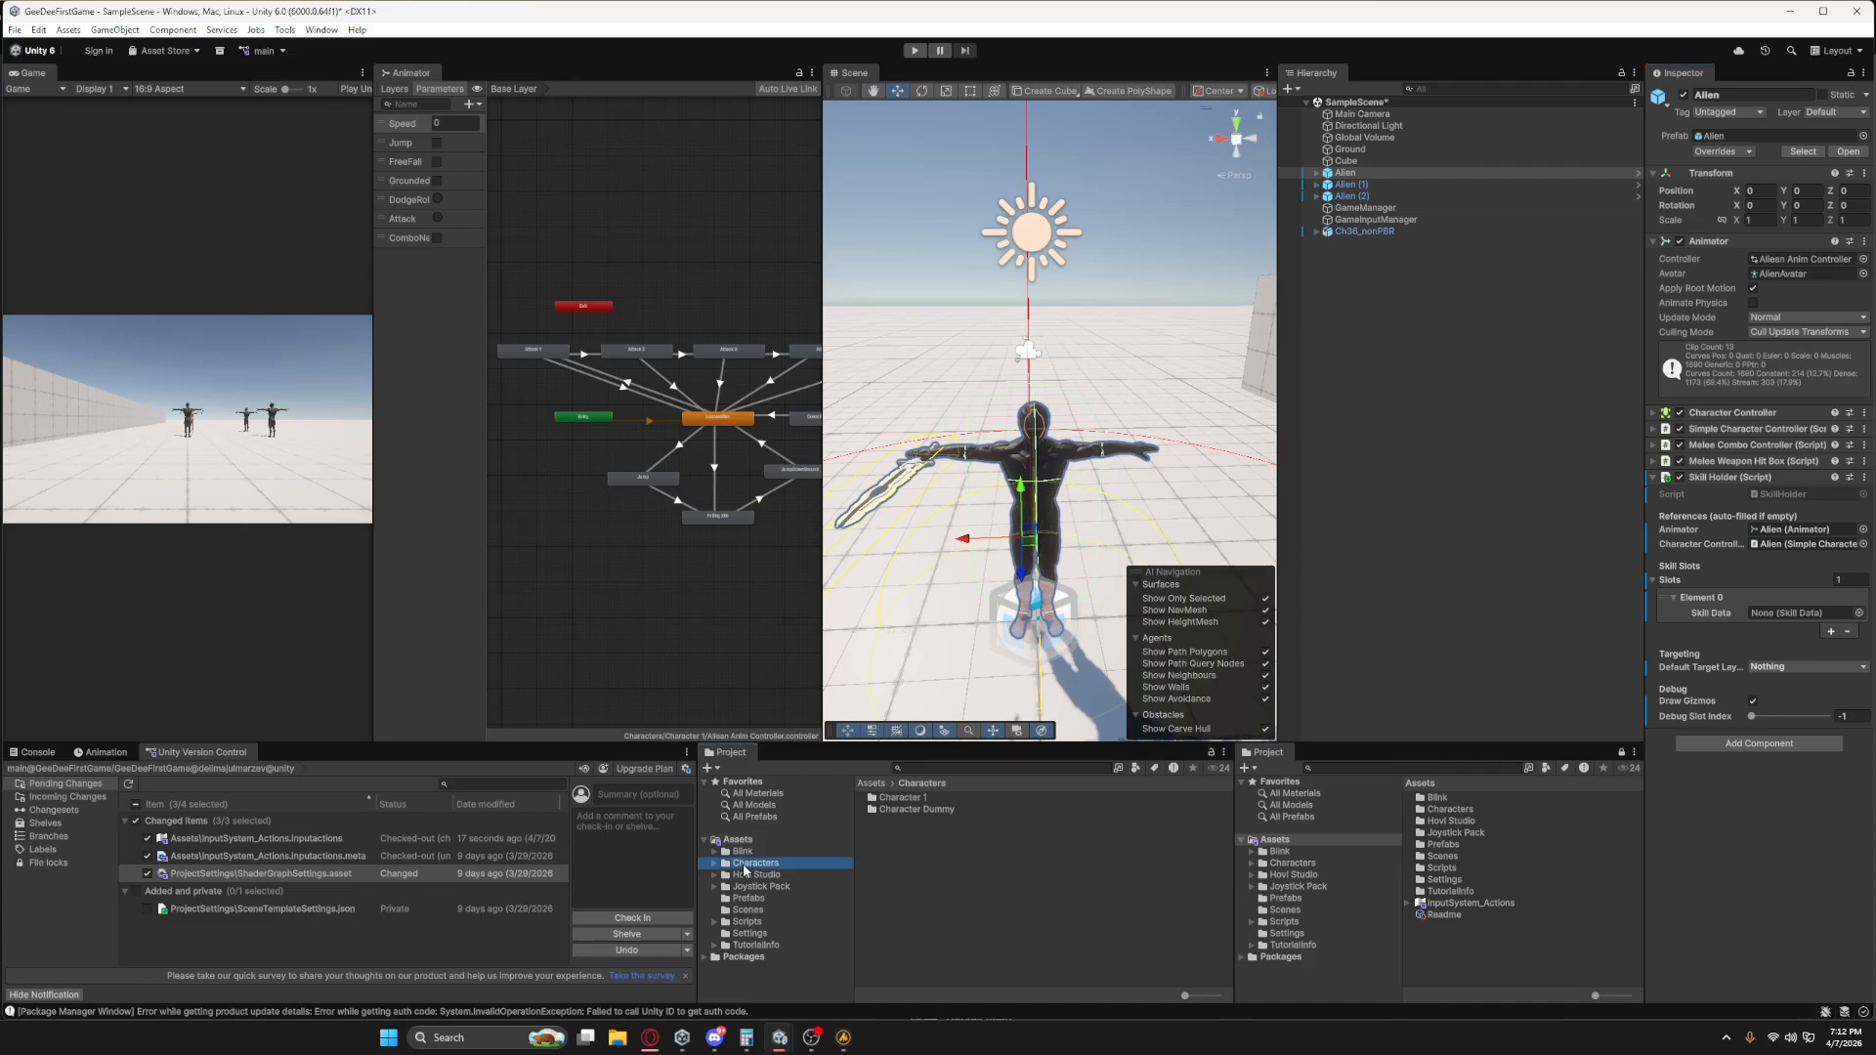
click(904, 835)
double_click(898, 796)
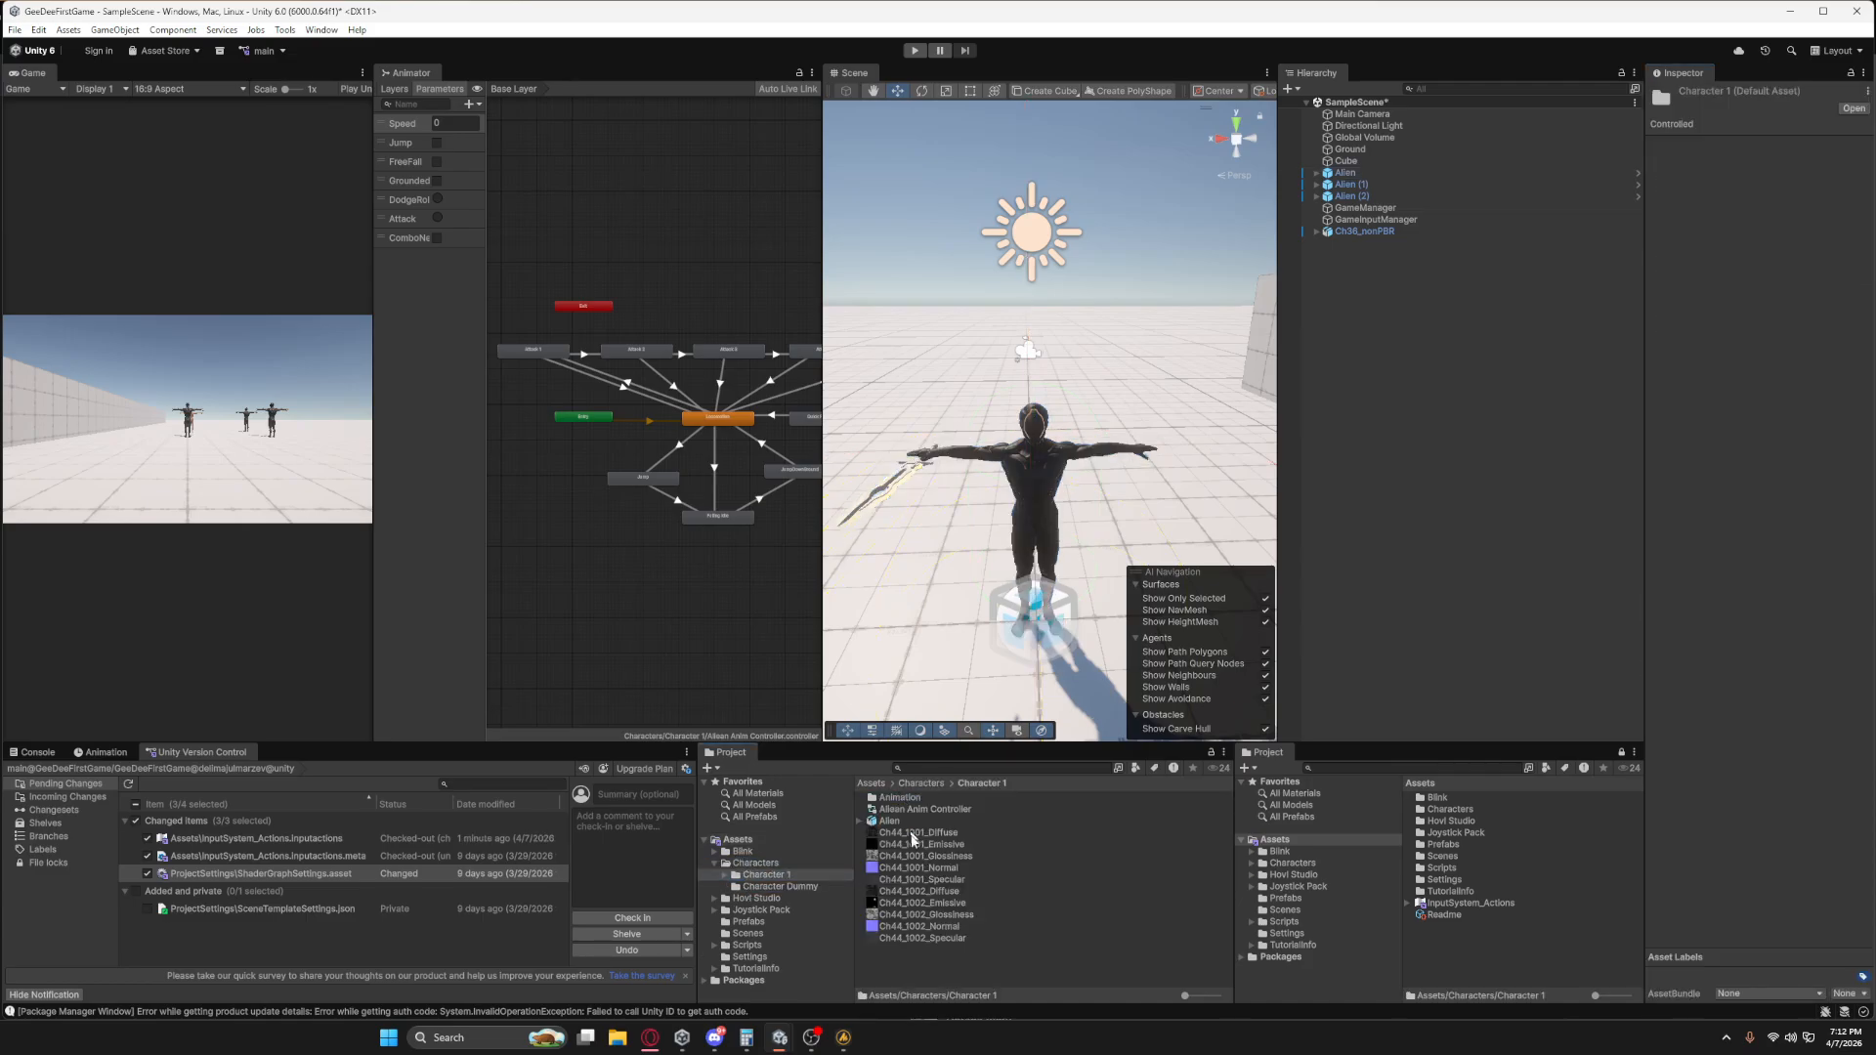
right_click(904, 964)
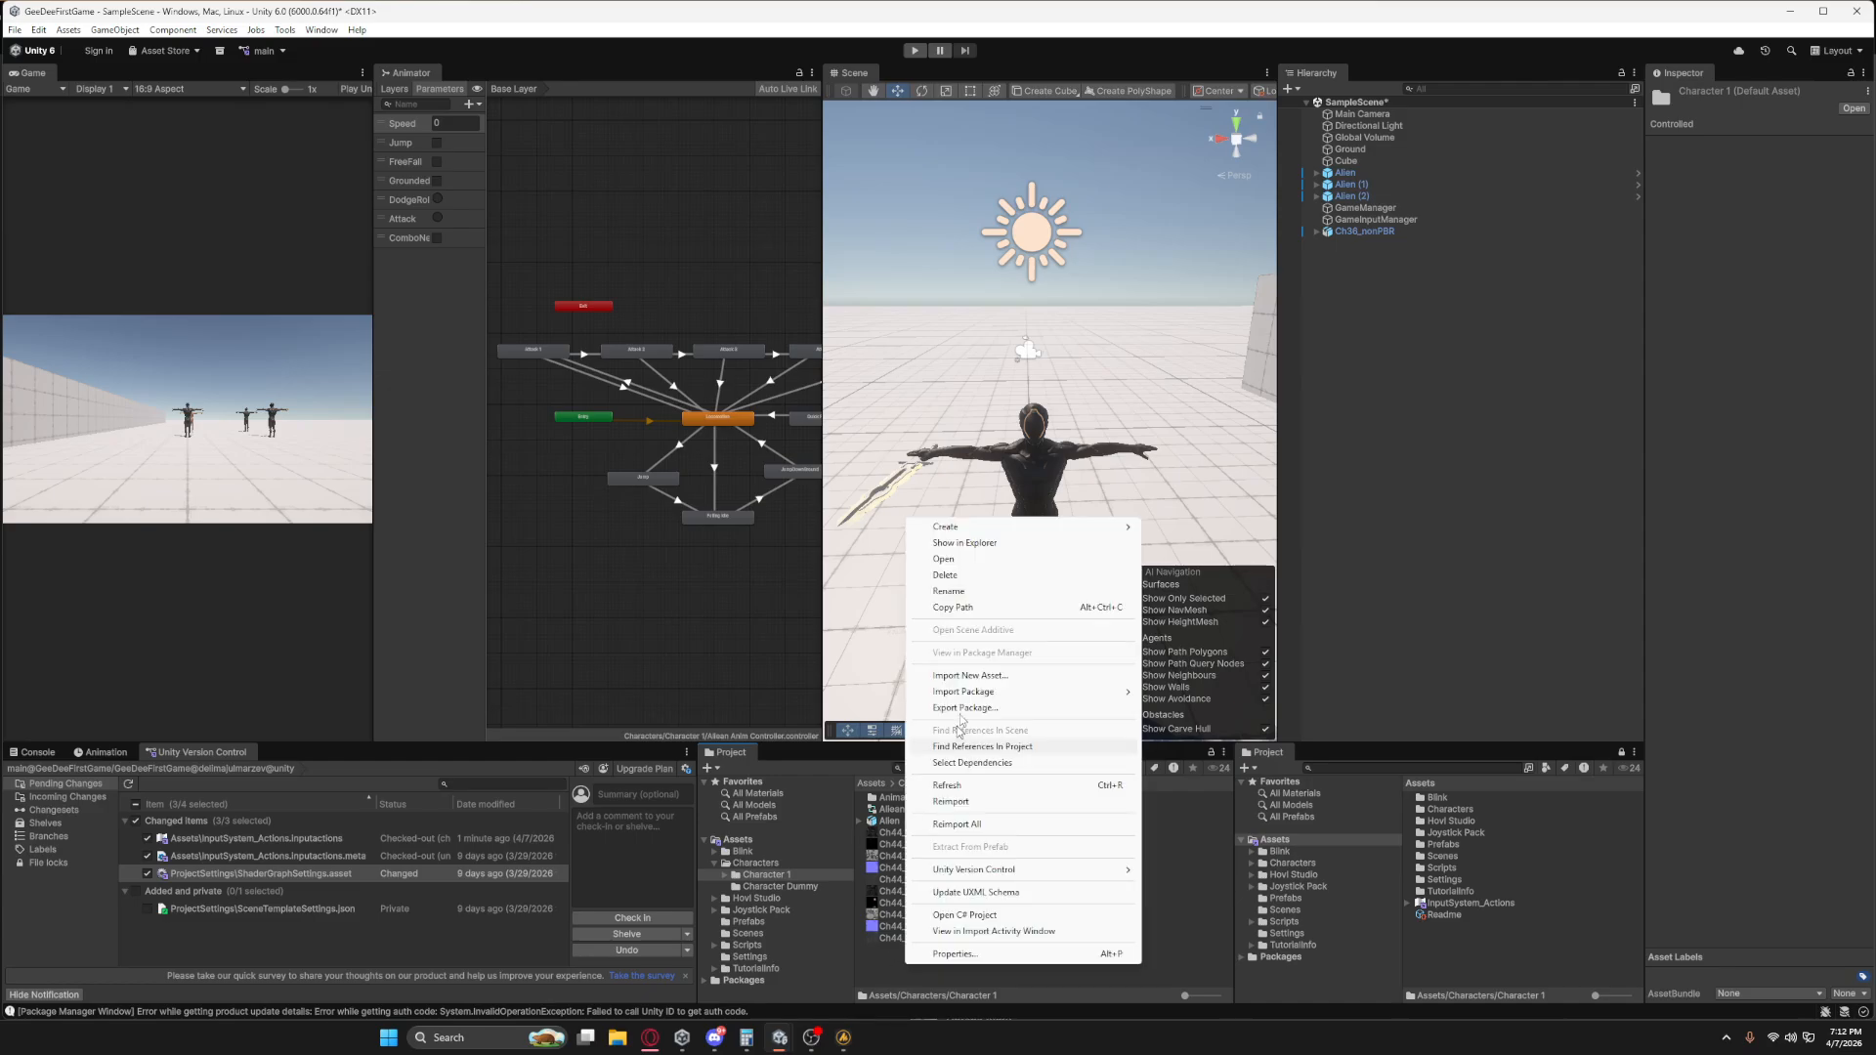
click(872, 964)
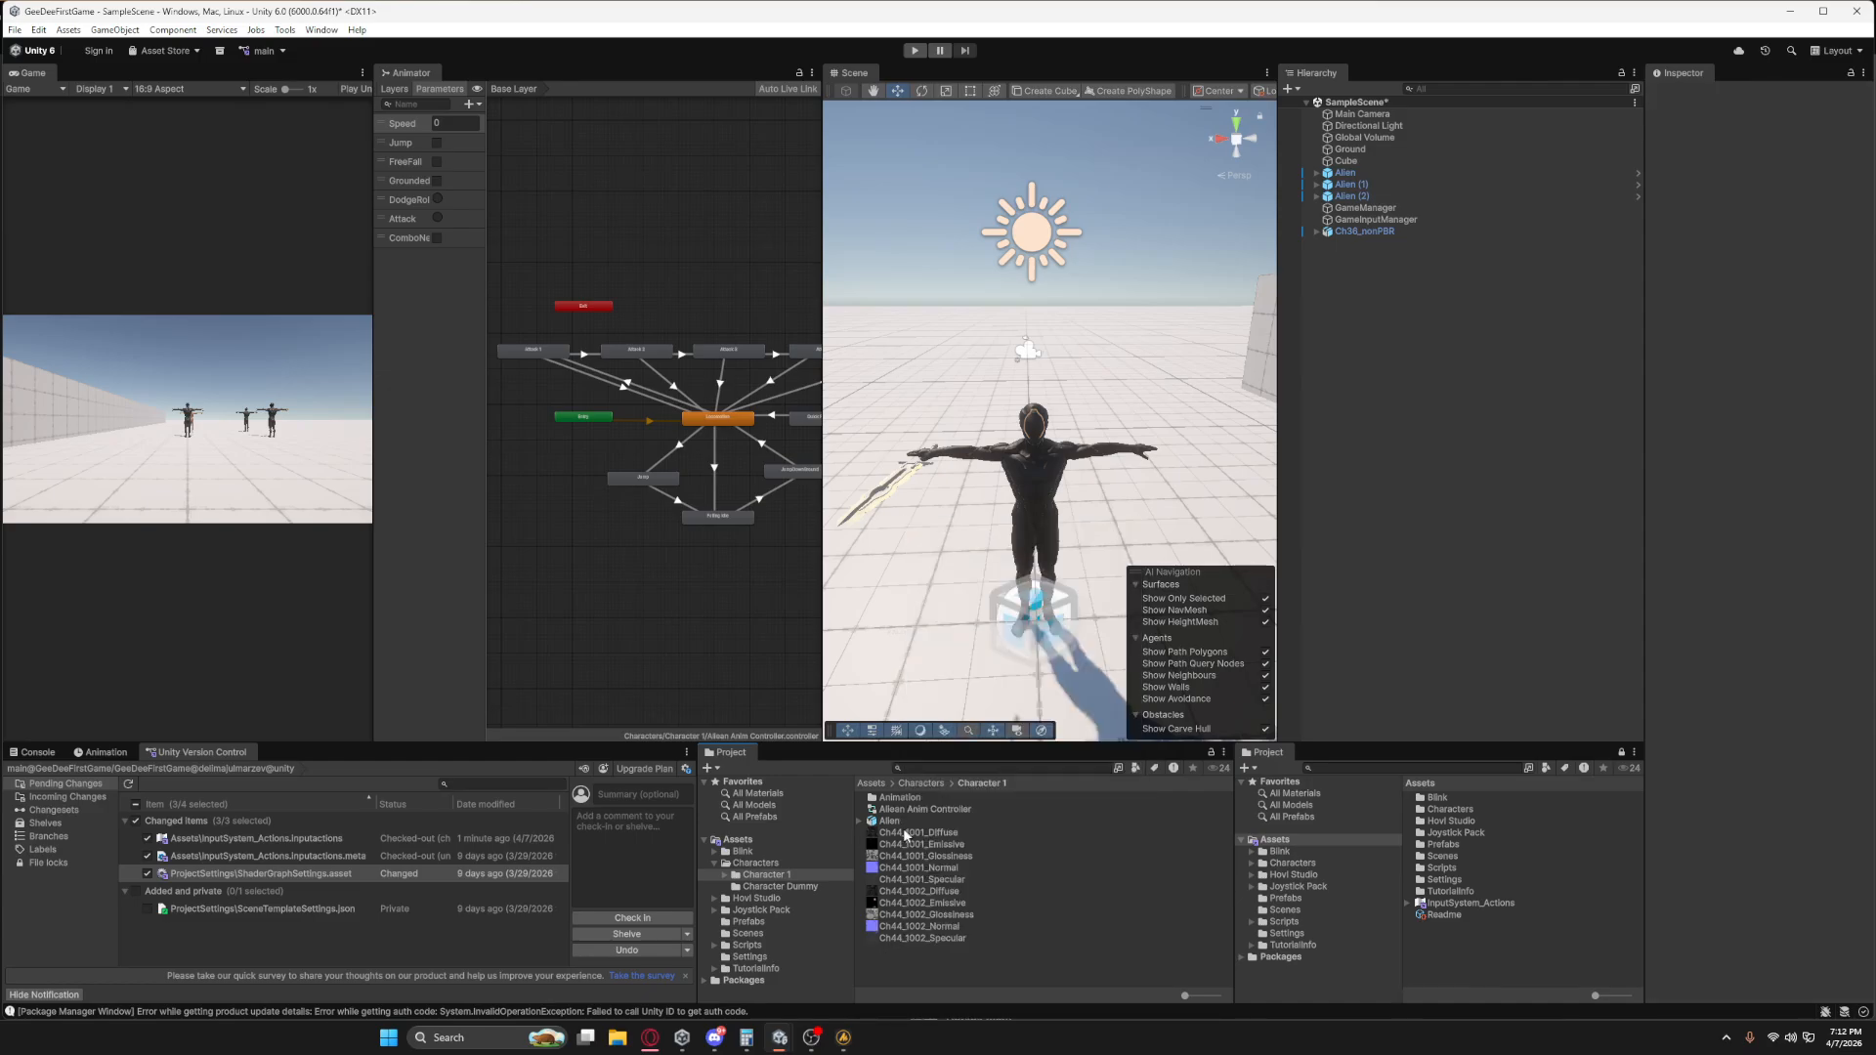
double_click(898, 797)
right_click(907, 919)
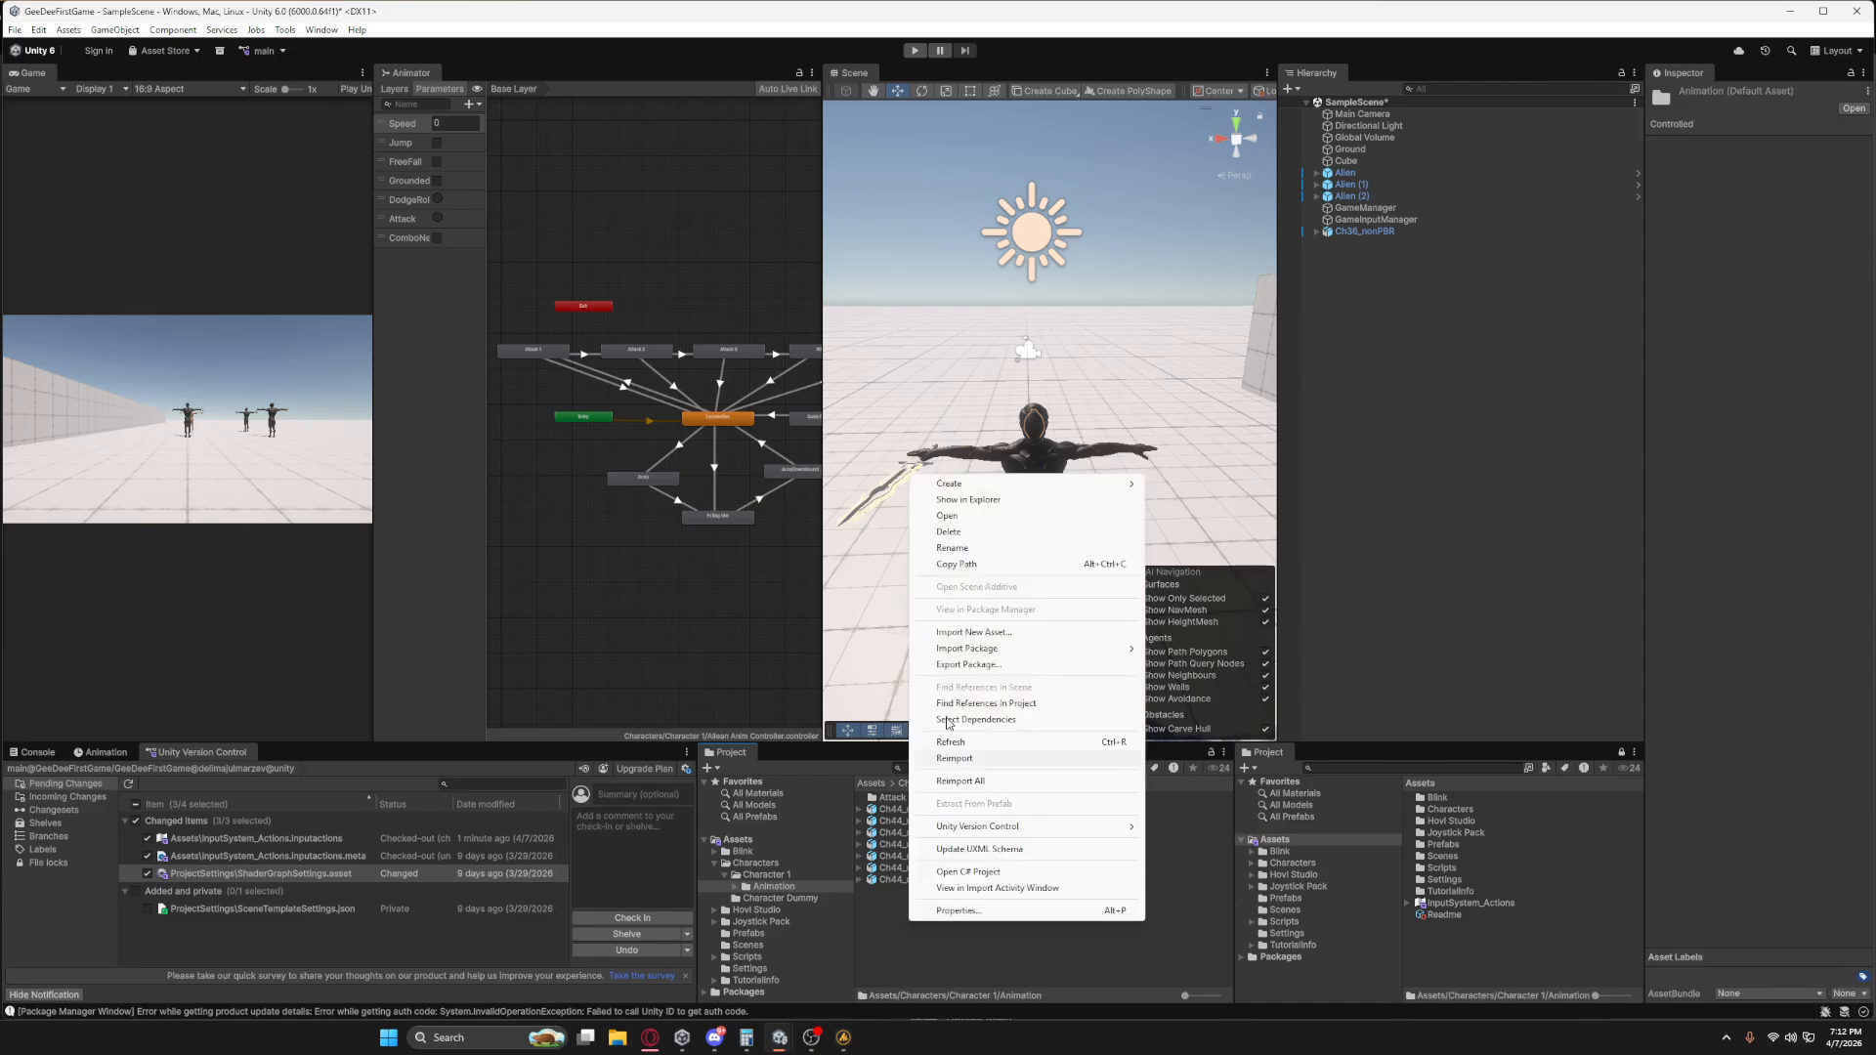
mouse_move(953, 485)
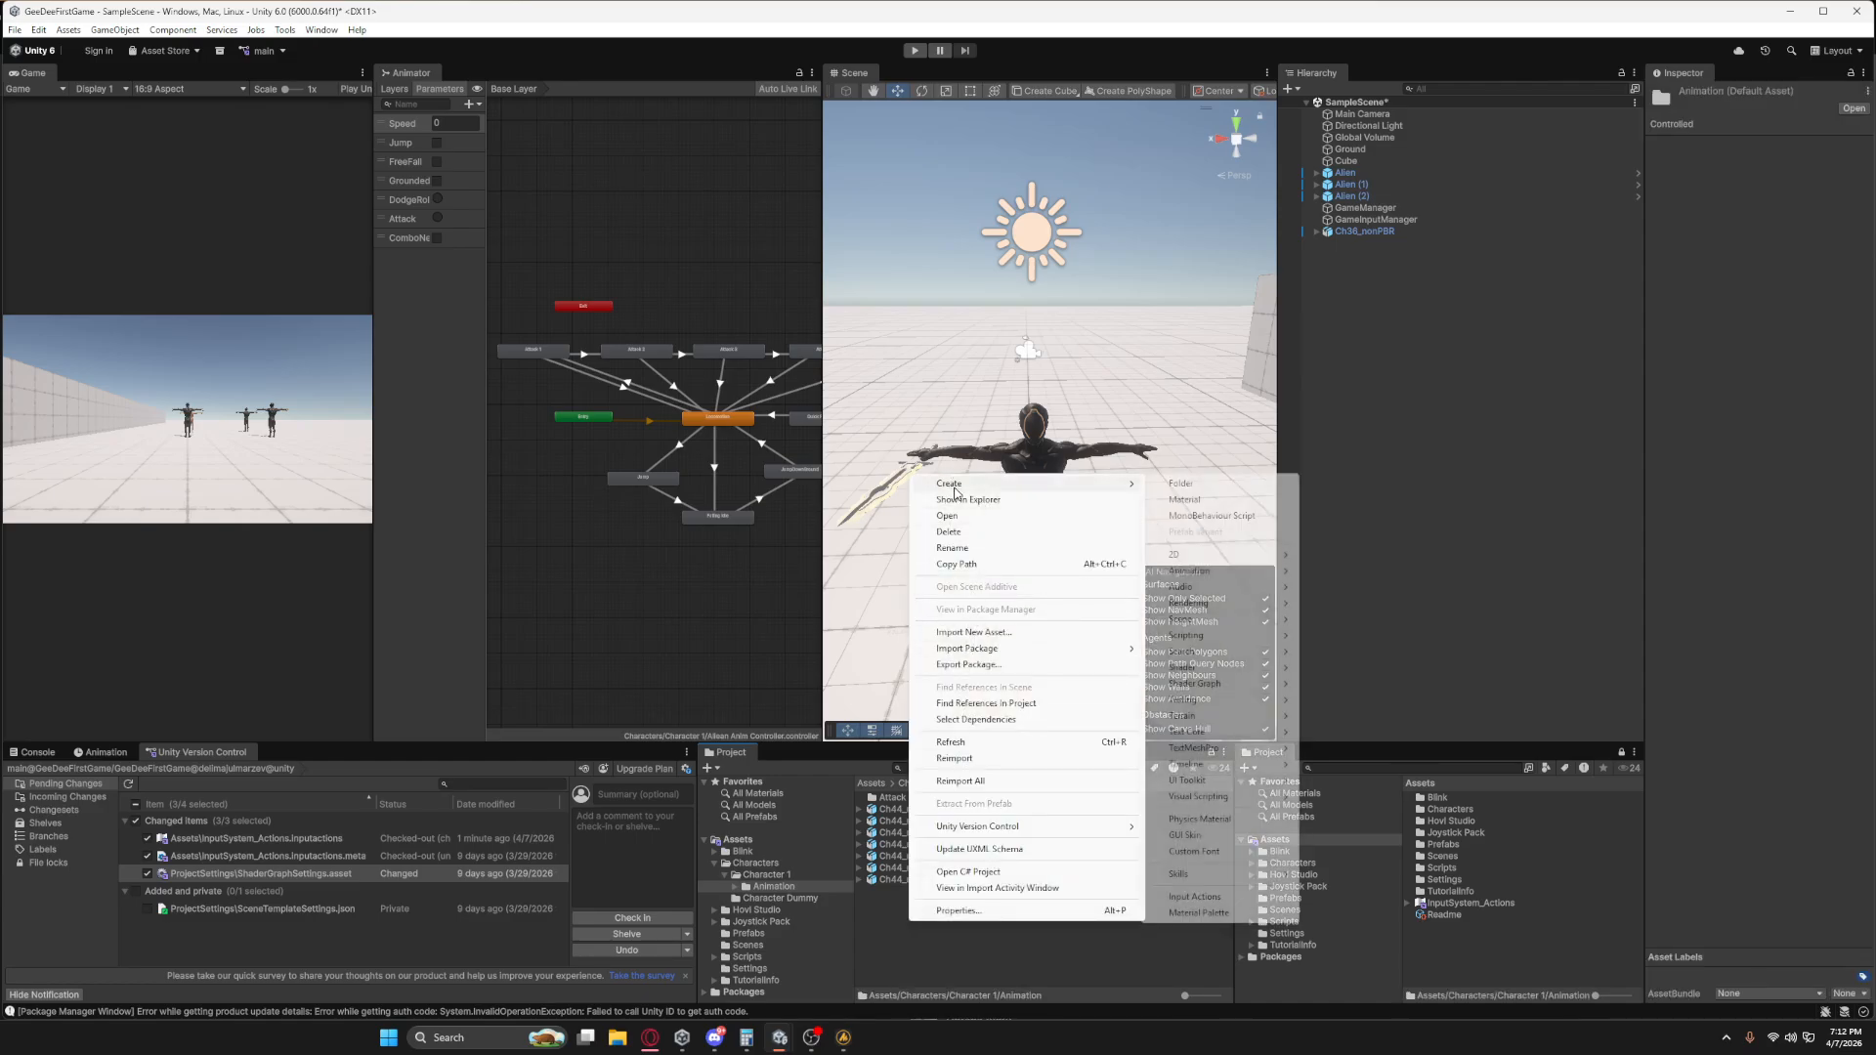
click(1194, 482)
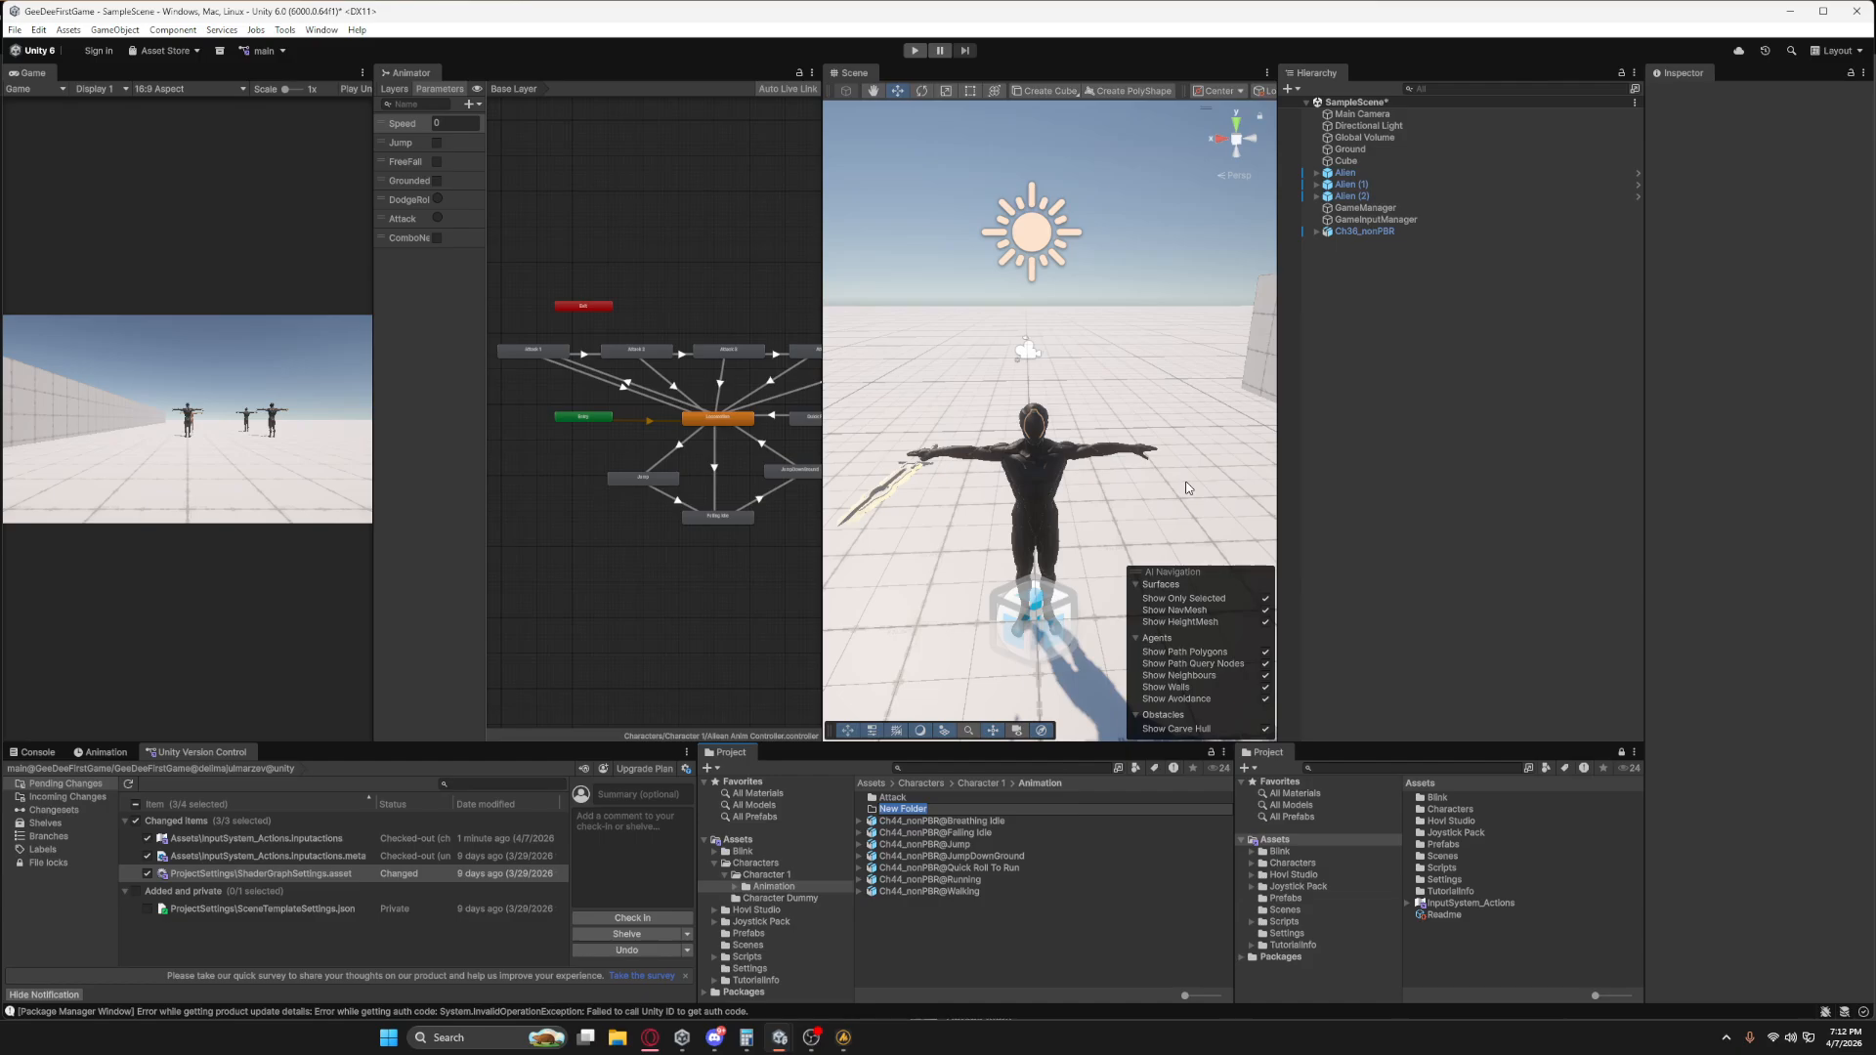
text(Sk)
text(s Animation)
key(Return)
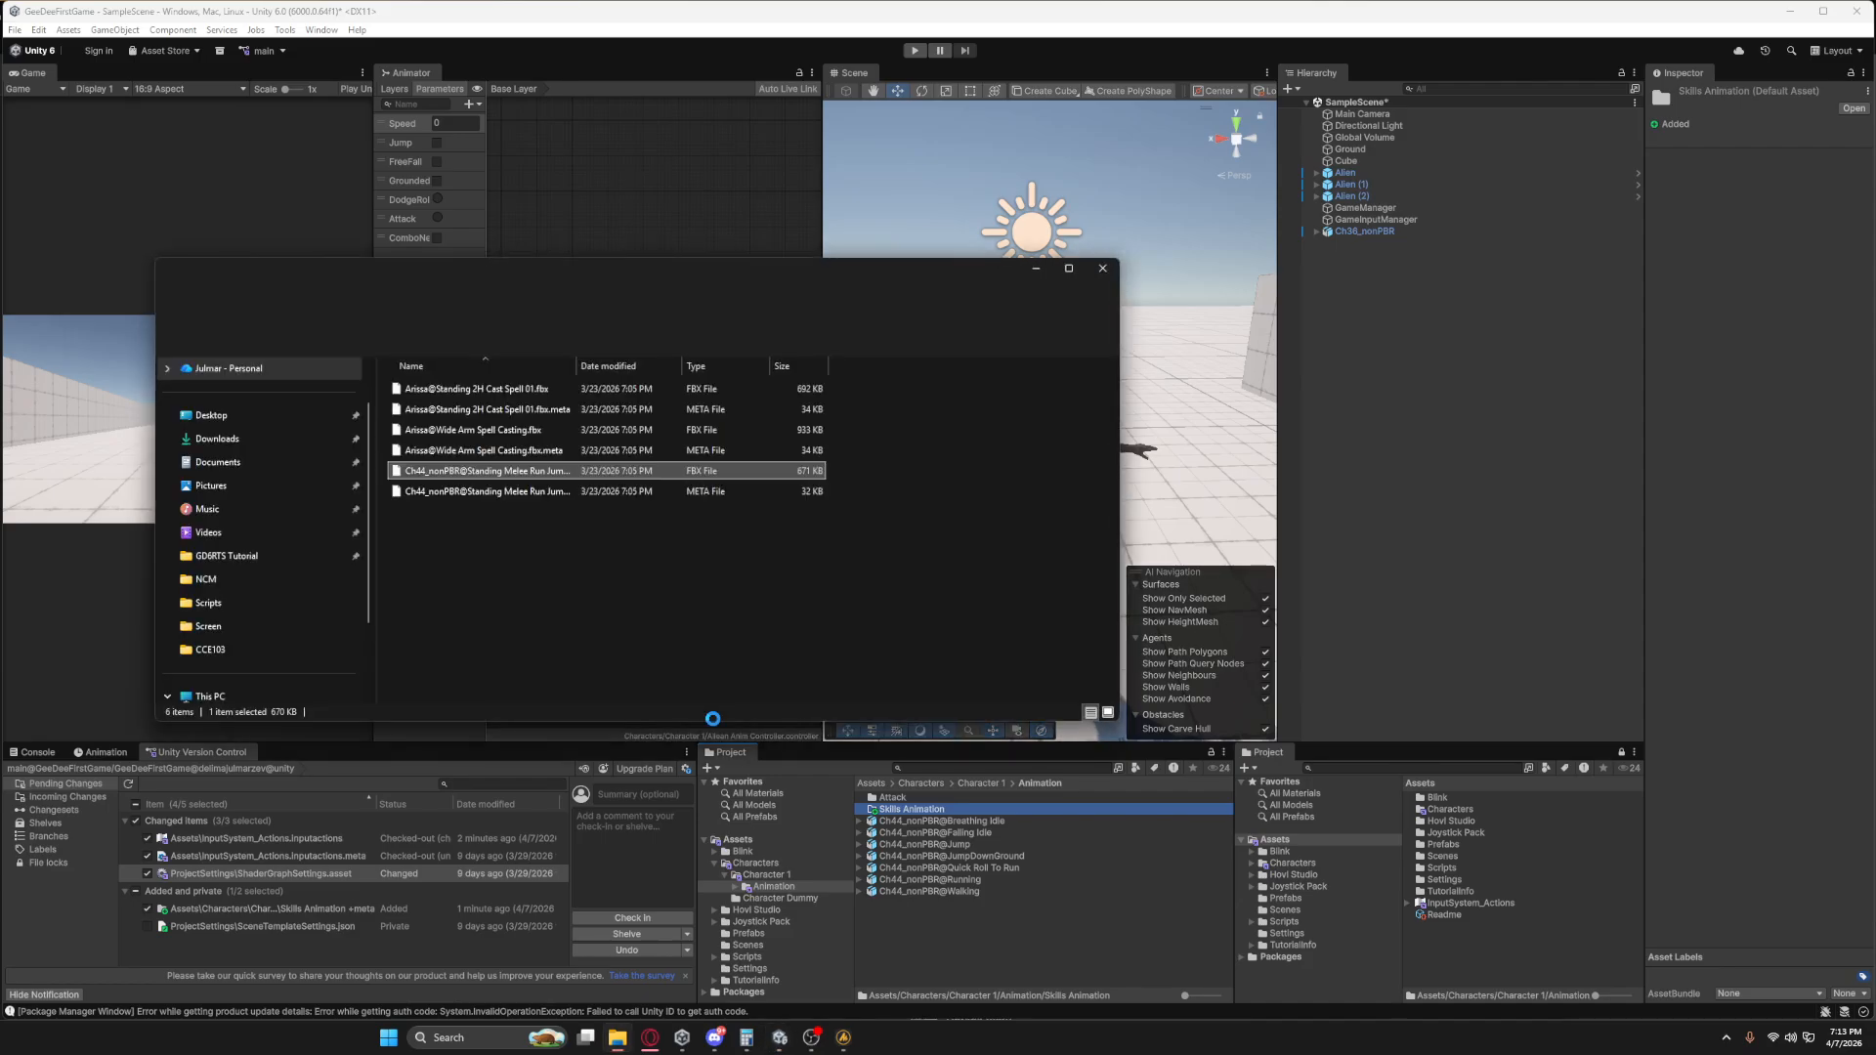
Import the Ch44_nonPBR@Standing Melee Run Jump Attack FBX from the Skills file window into the Skills Animation folder and close that window.
drag(818, 281, 786, 164)
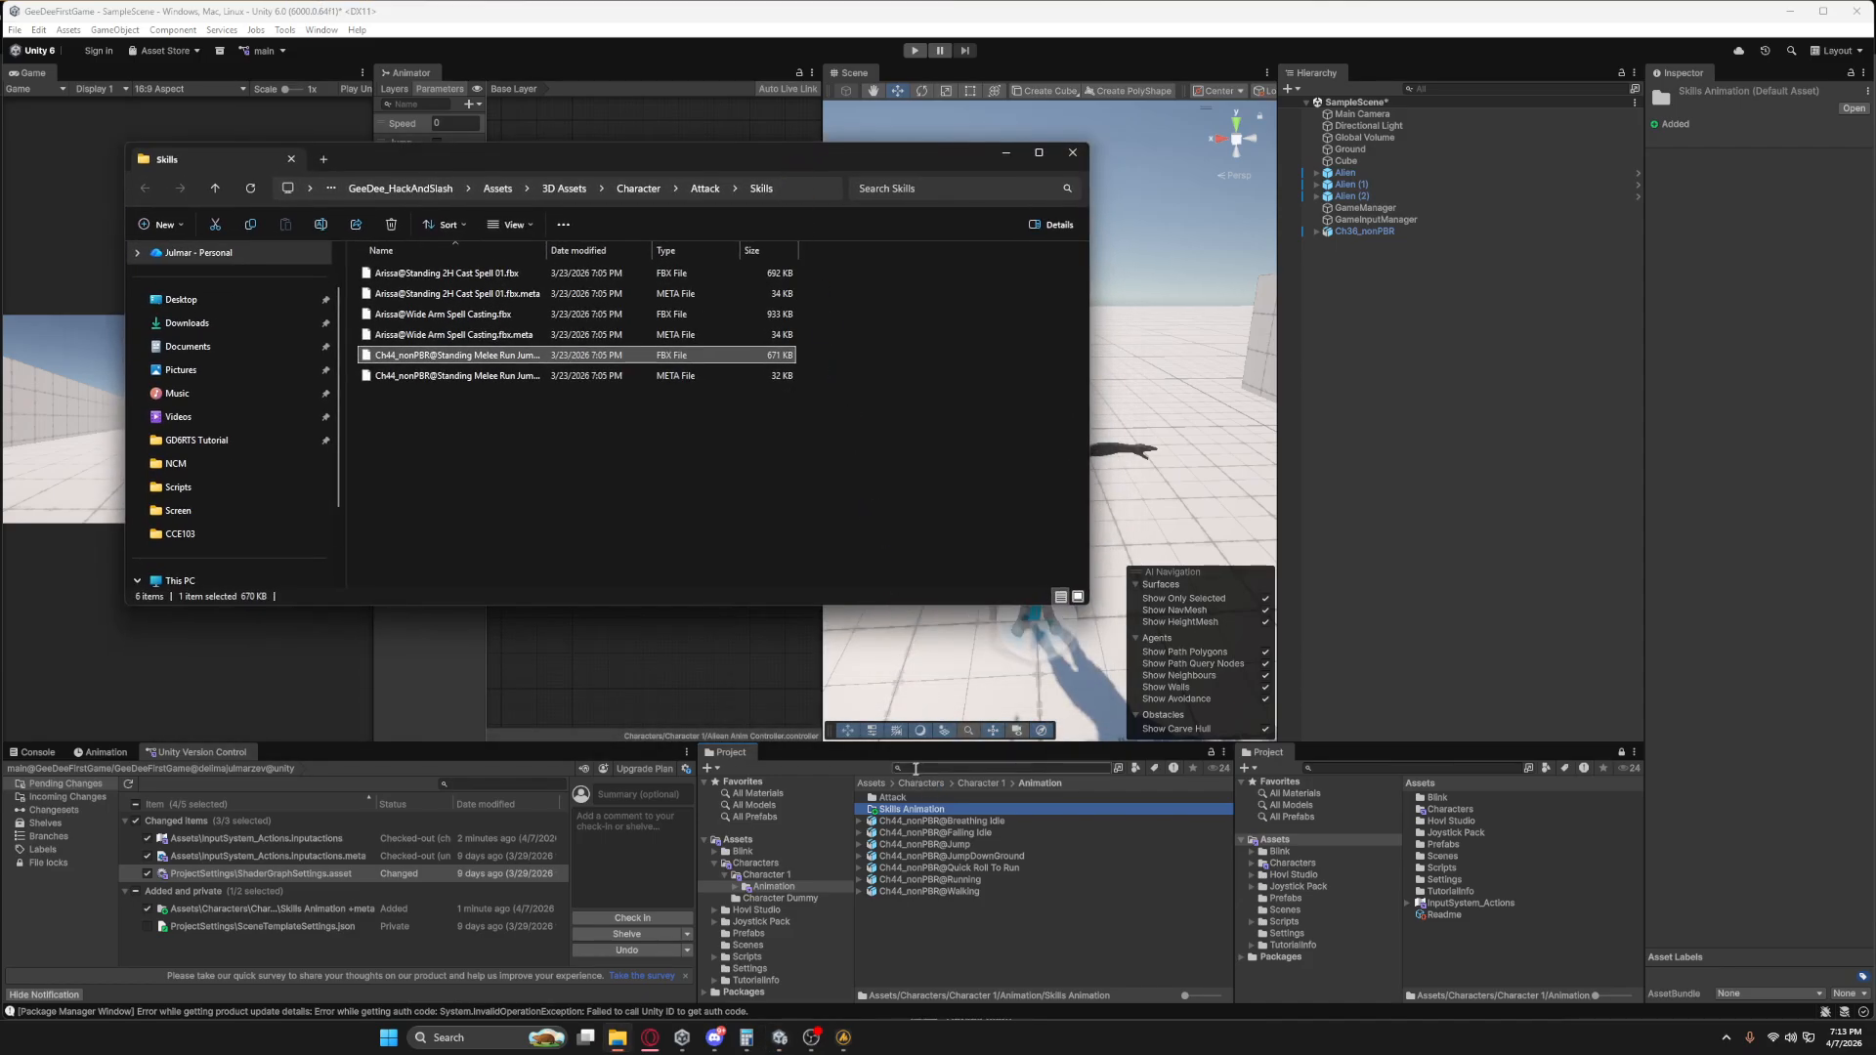
double_click(897, 809)
key(alt+Tab)
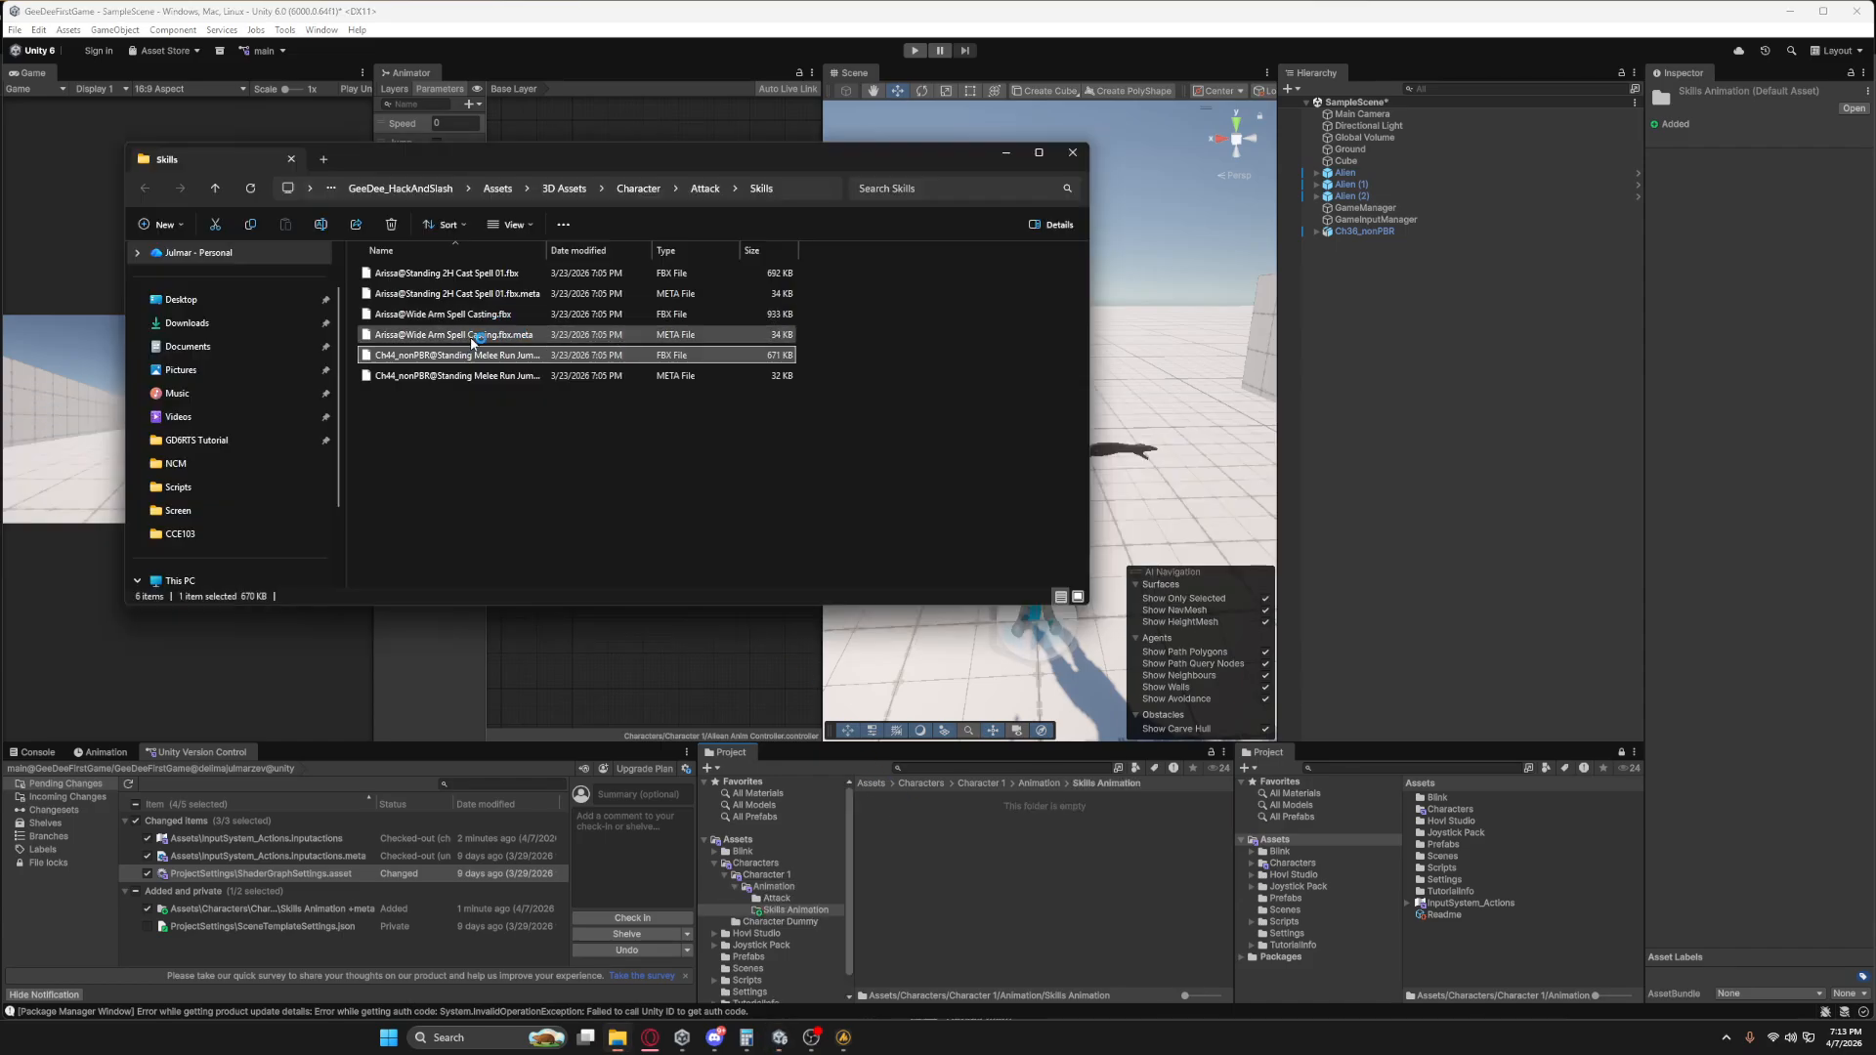
click(495, 452)
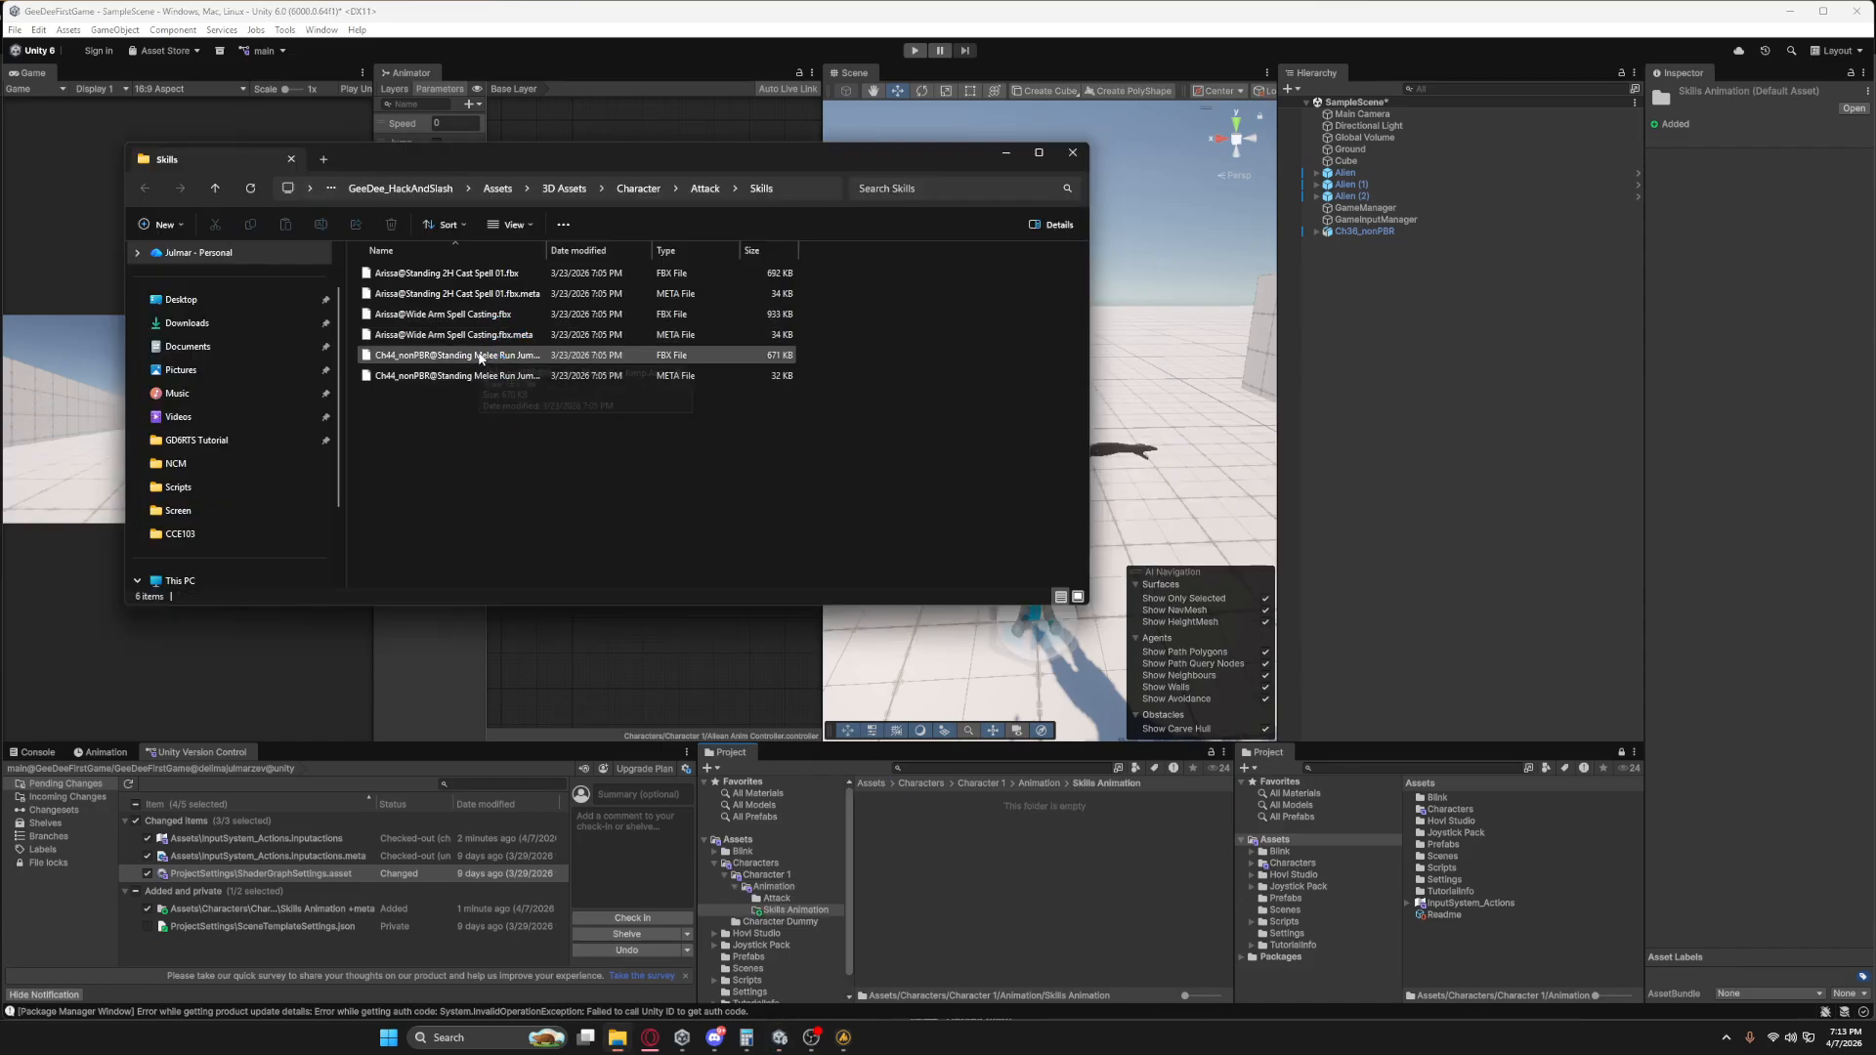
drag(480, 358, 890, 858)
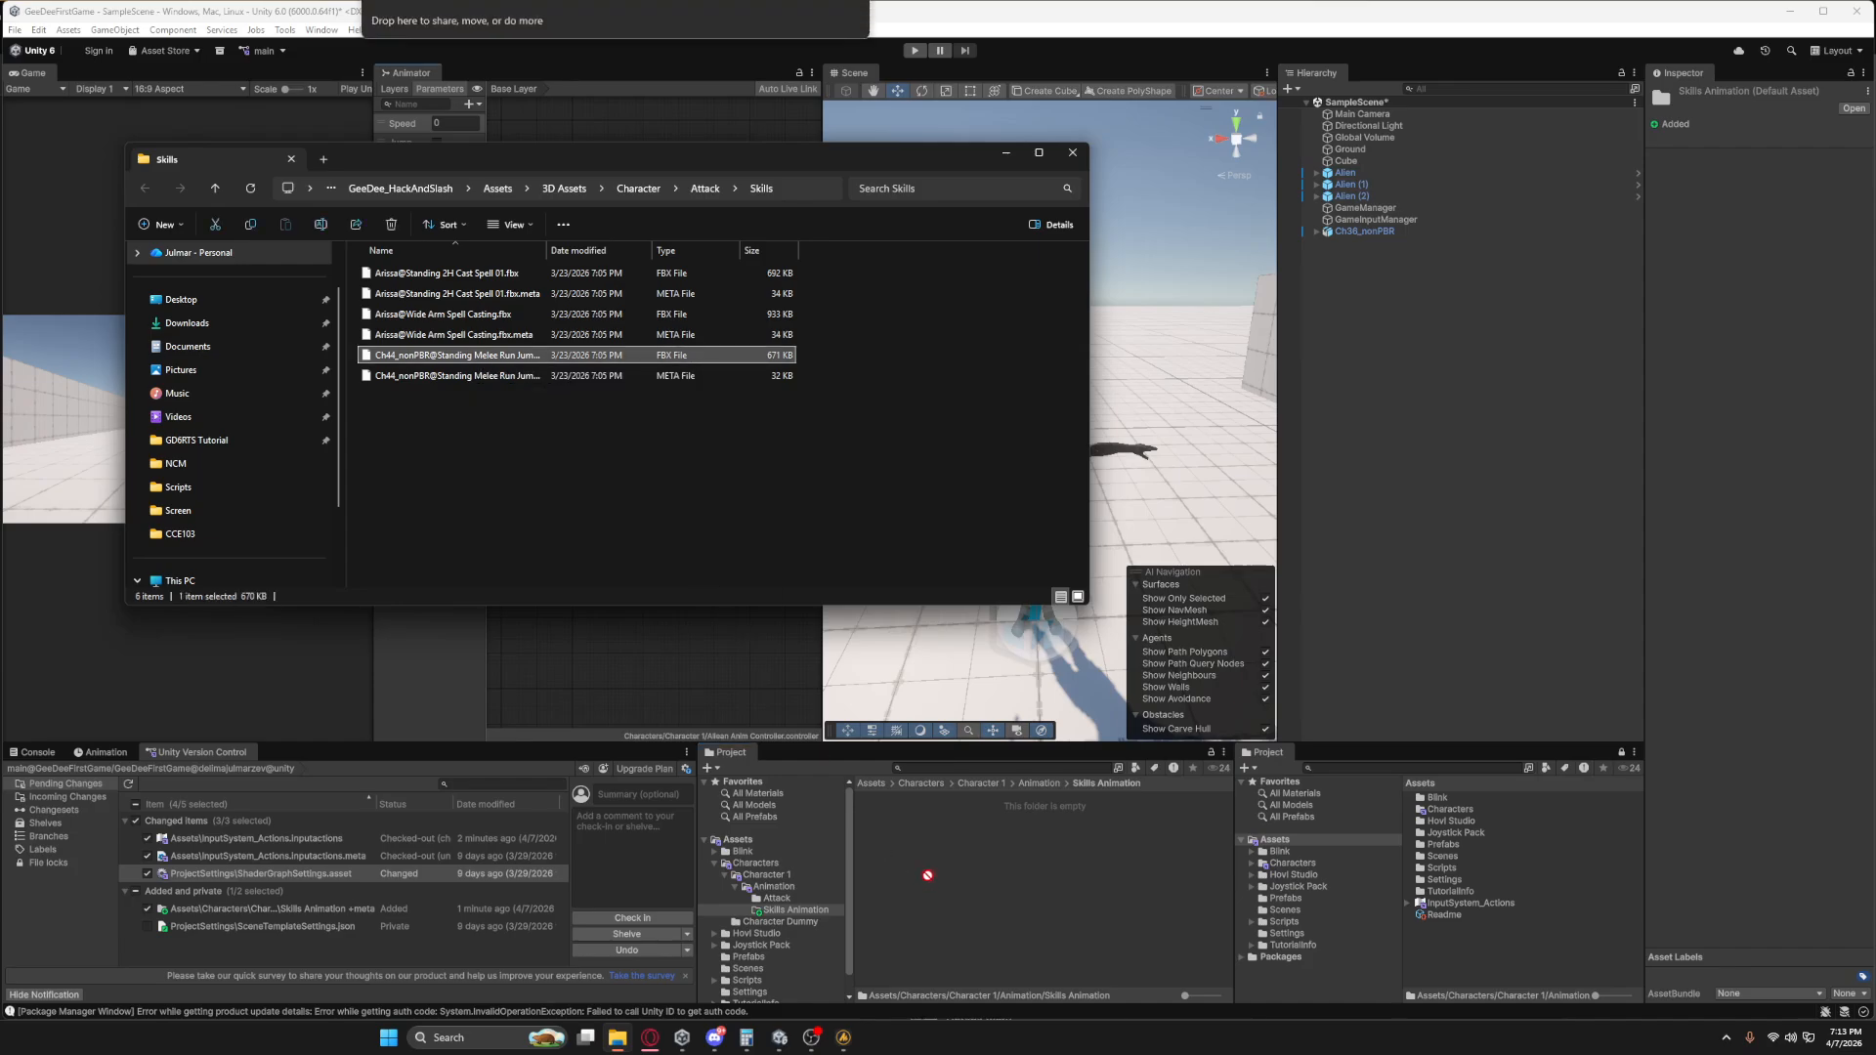
click(1071, 155)
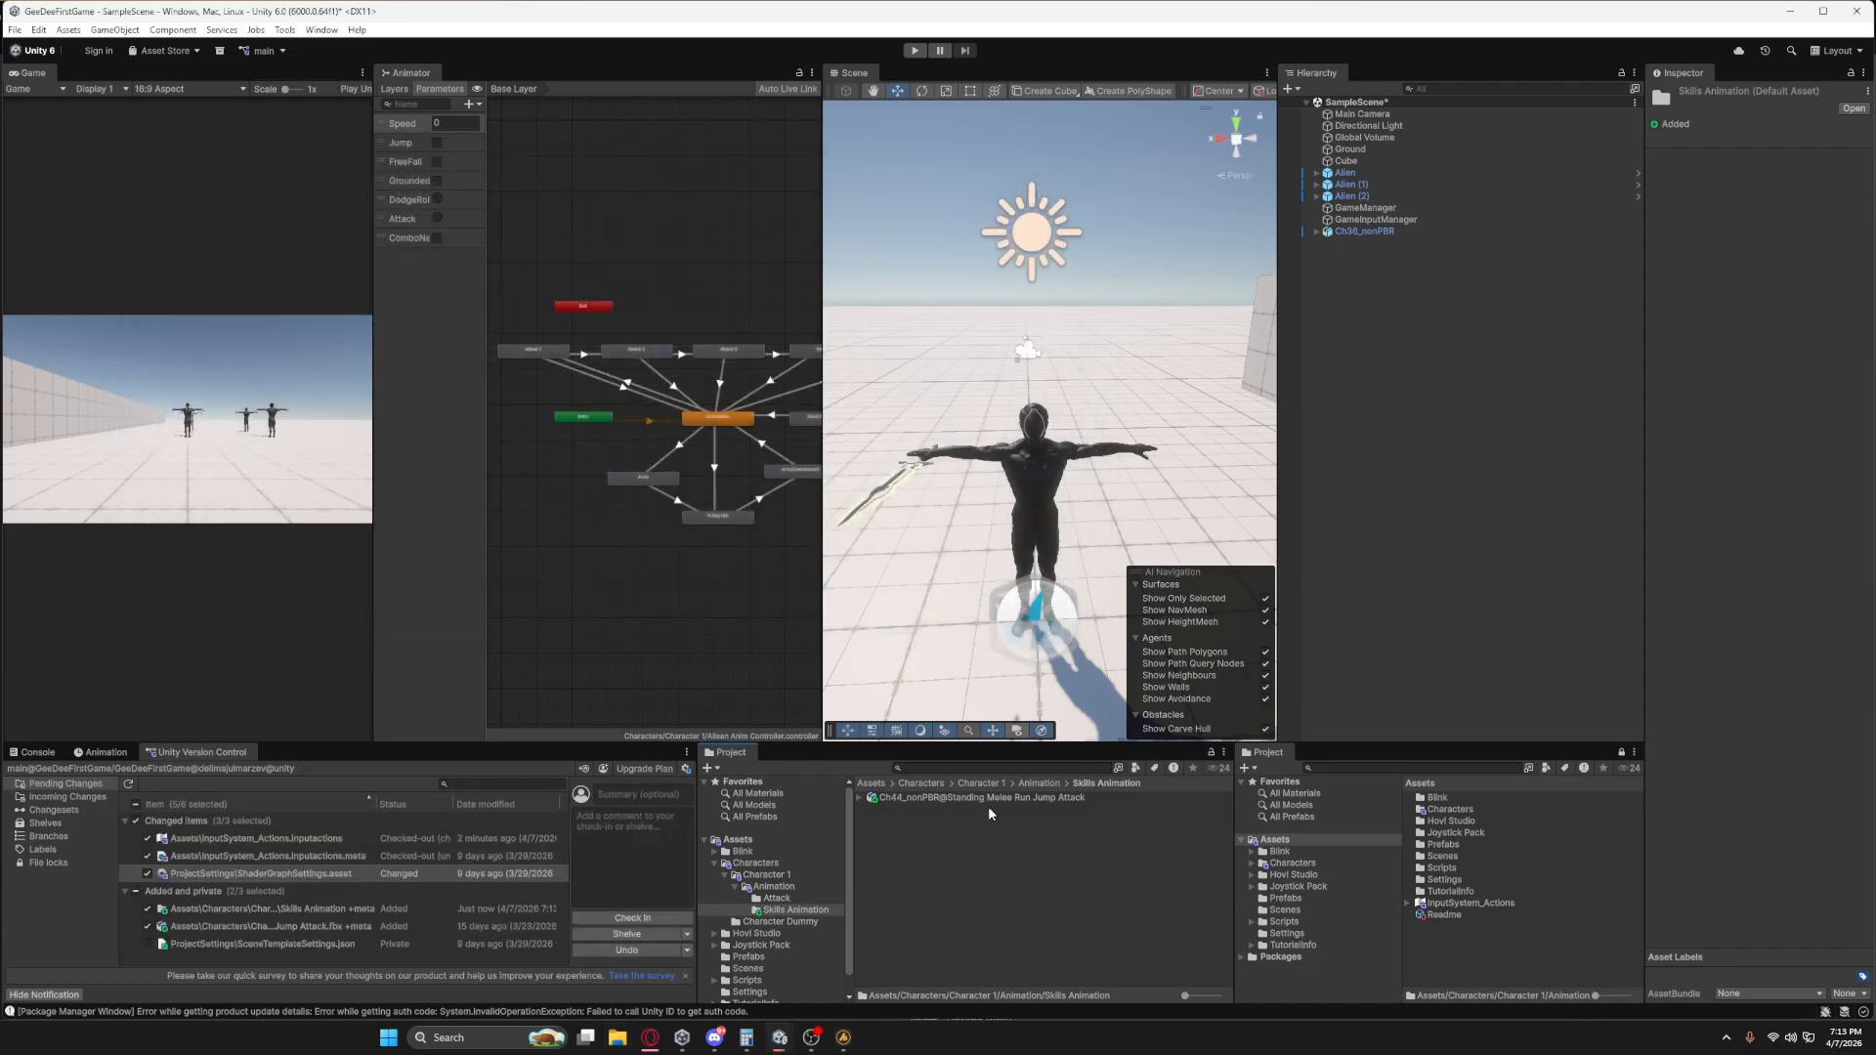
Set the imported jump attack model's rig to Humanoid with Copy From Other Avatar, use AlienAvatar as the source and apply.
click(929, 798)
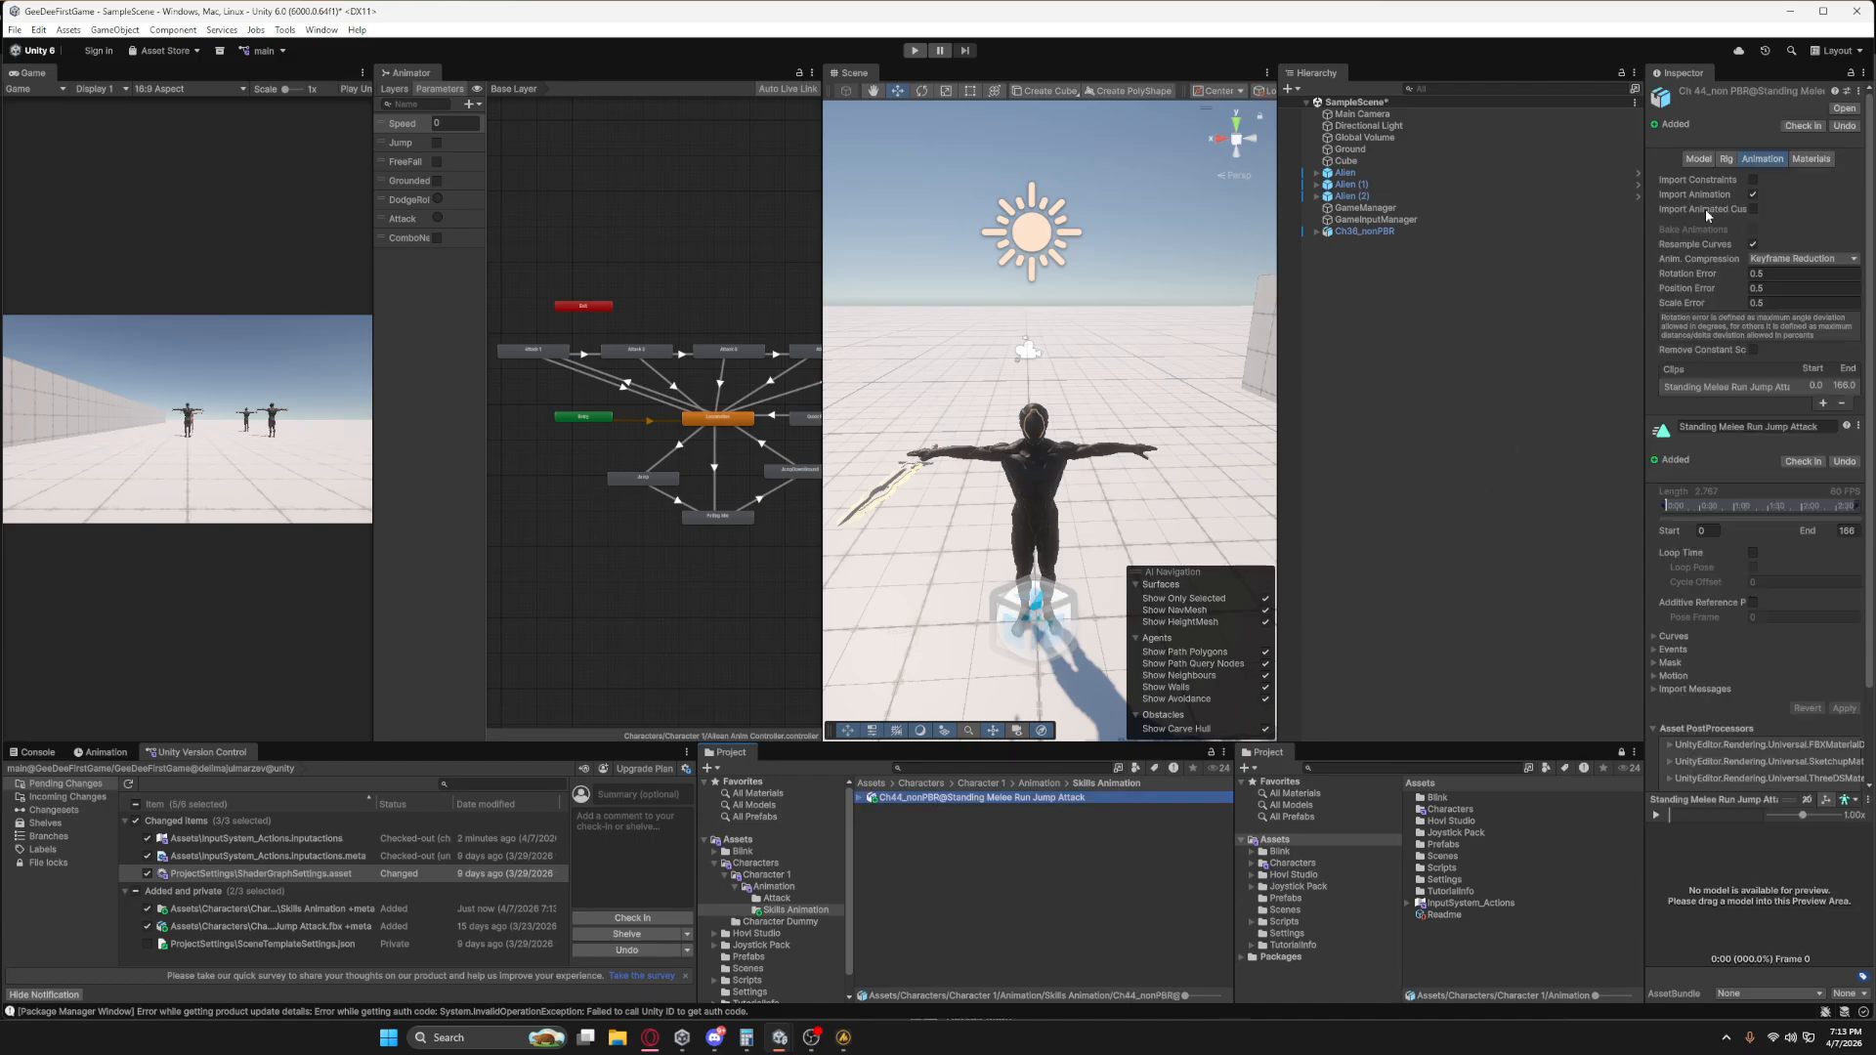
click(1726, 159)
click(1763, 180)
click(1788, 246)
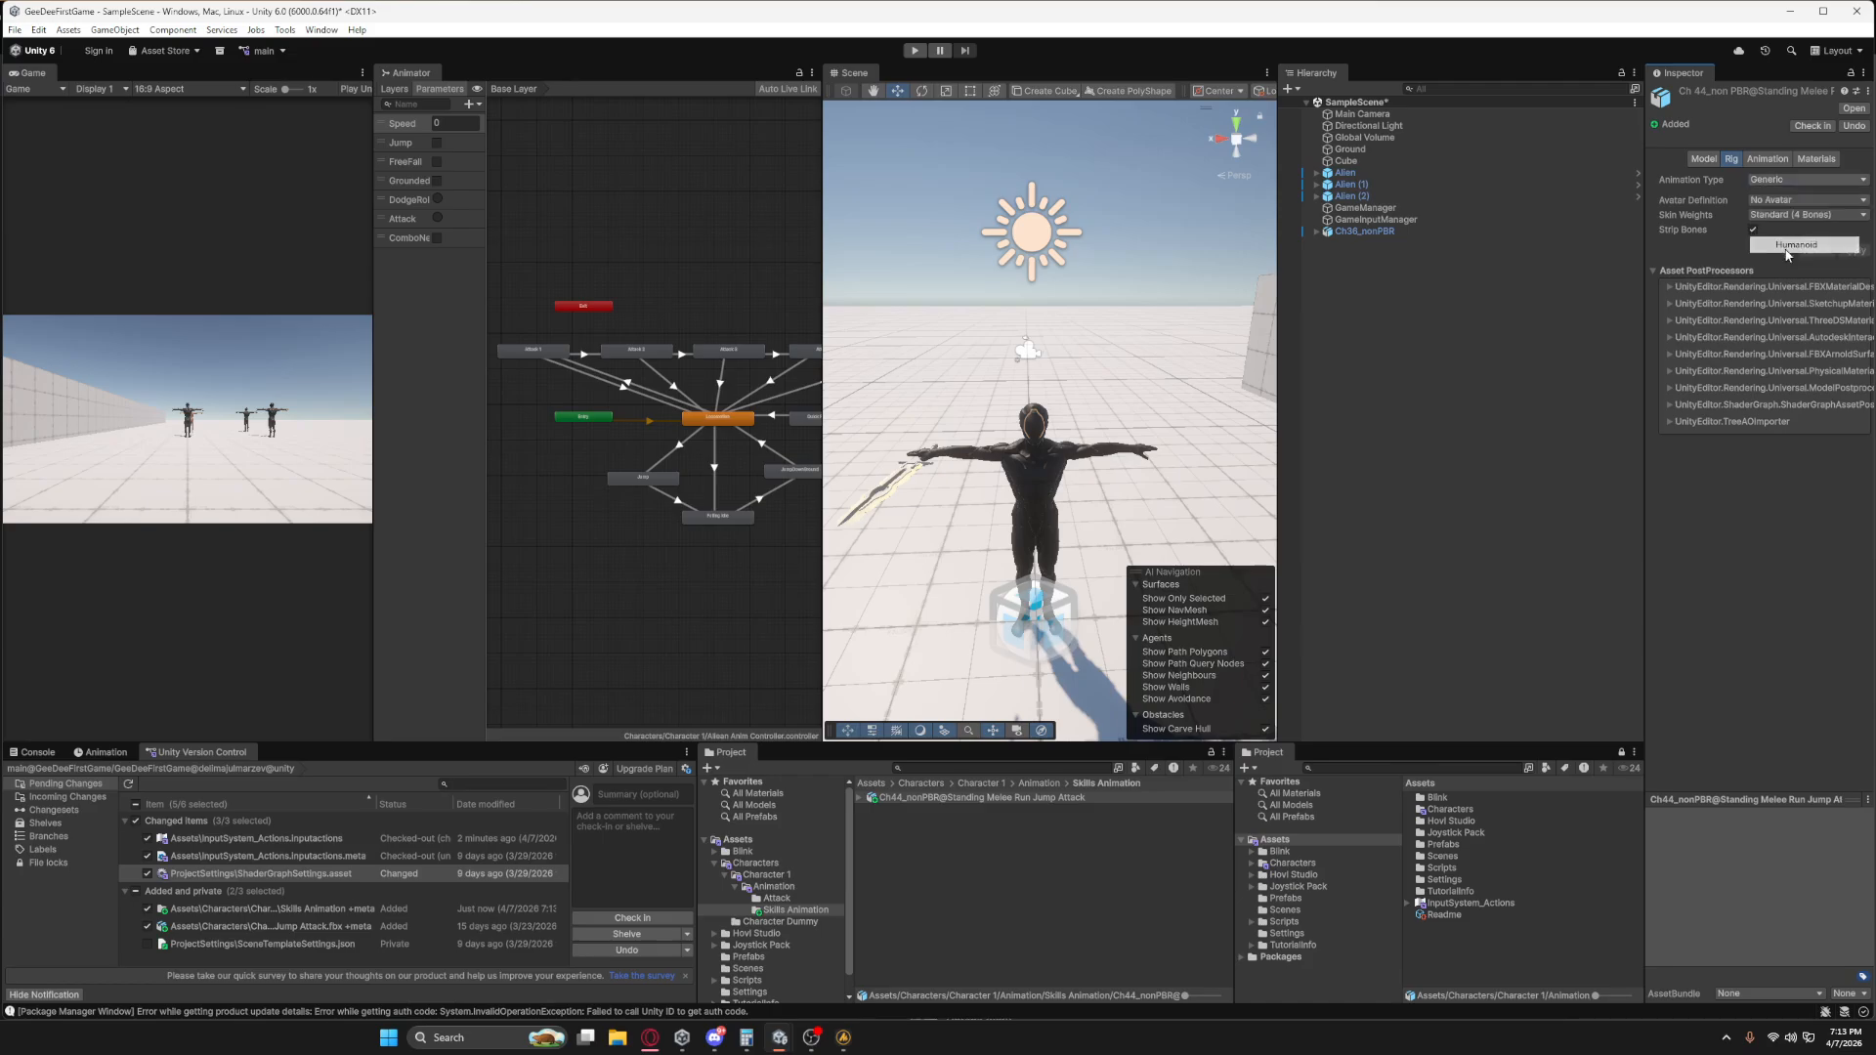
click(1780, 203)
click(1801, 246)
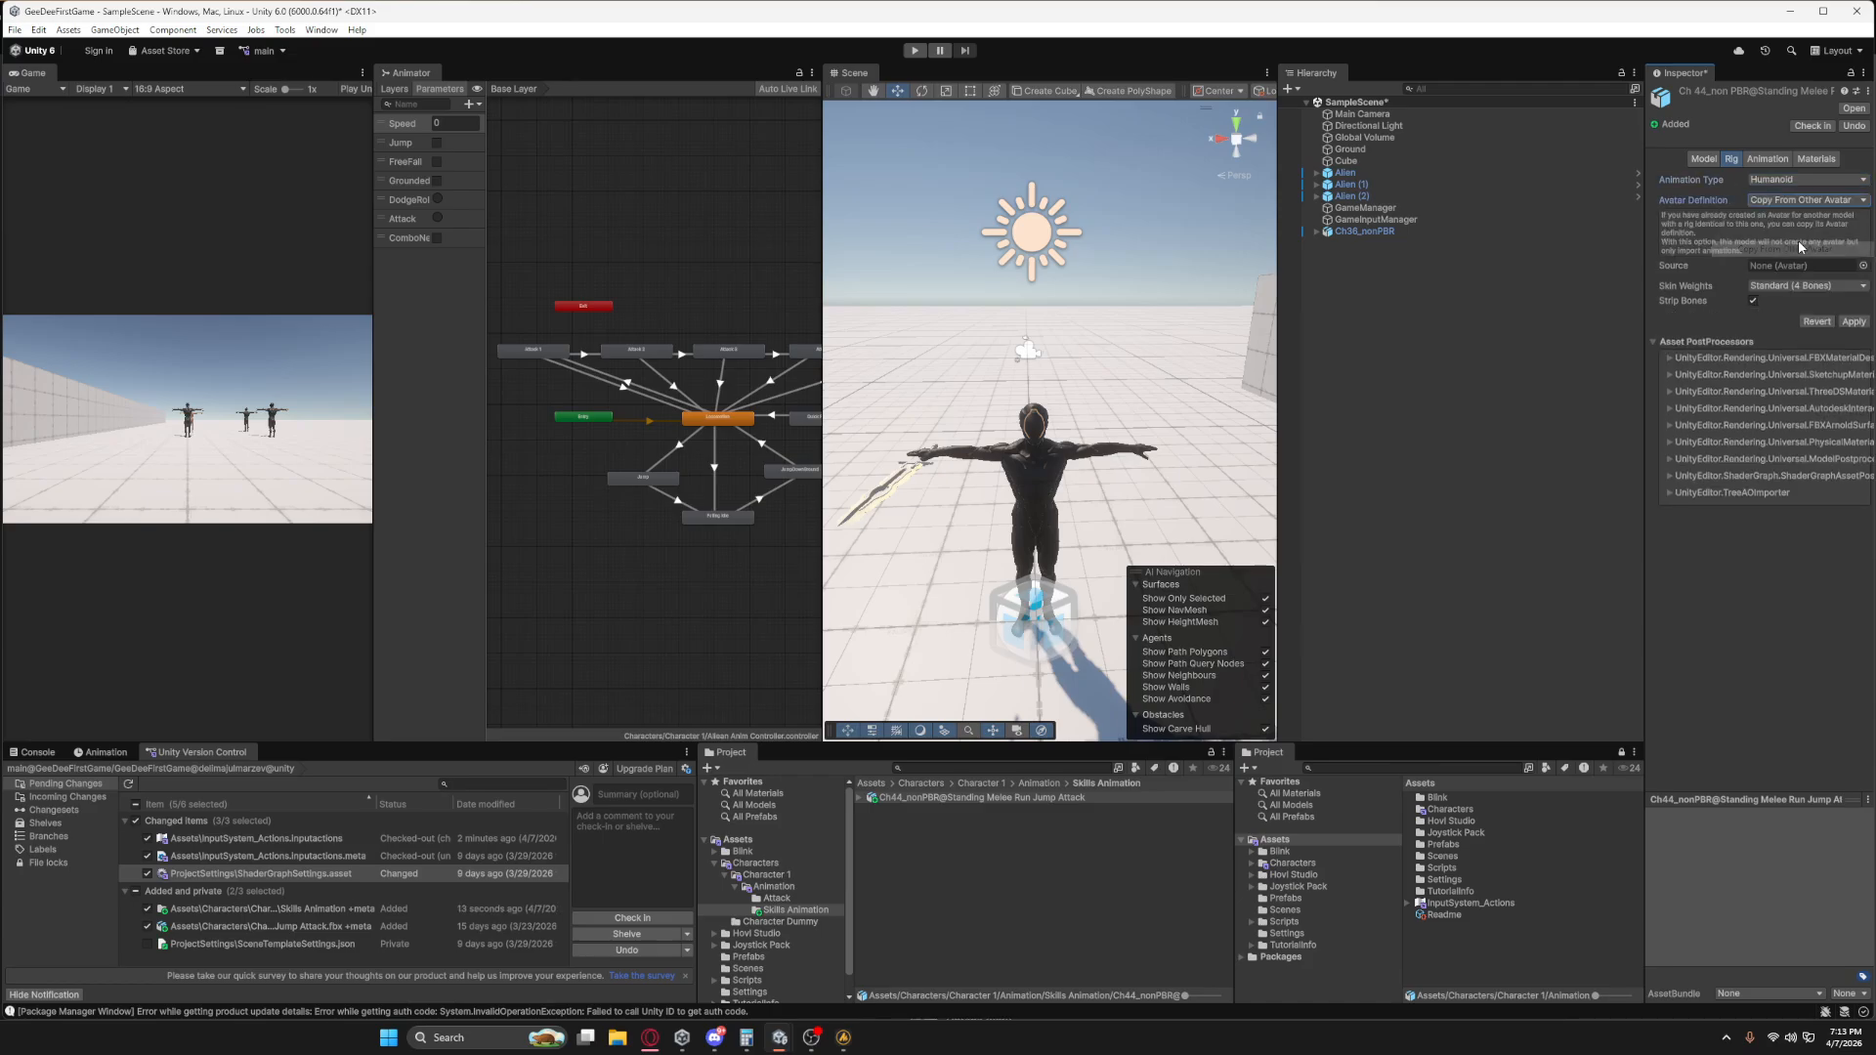
click(1864, 264)
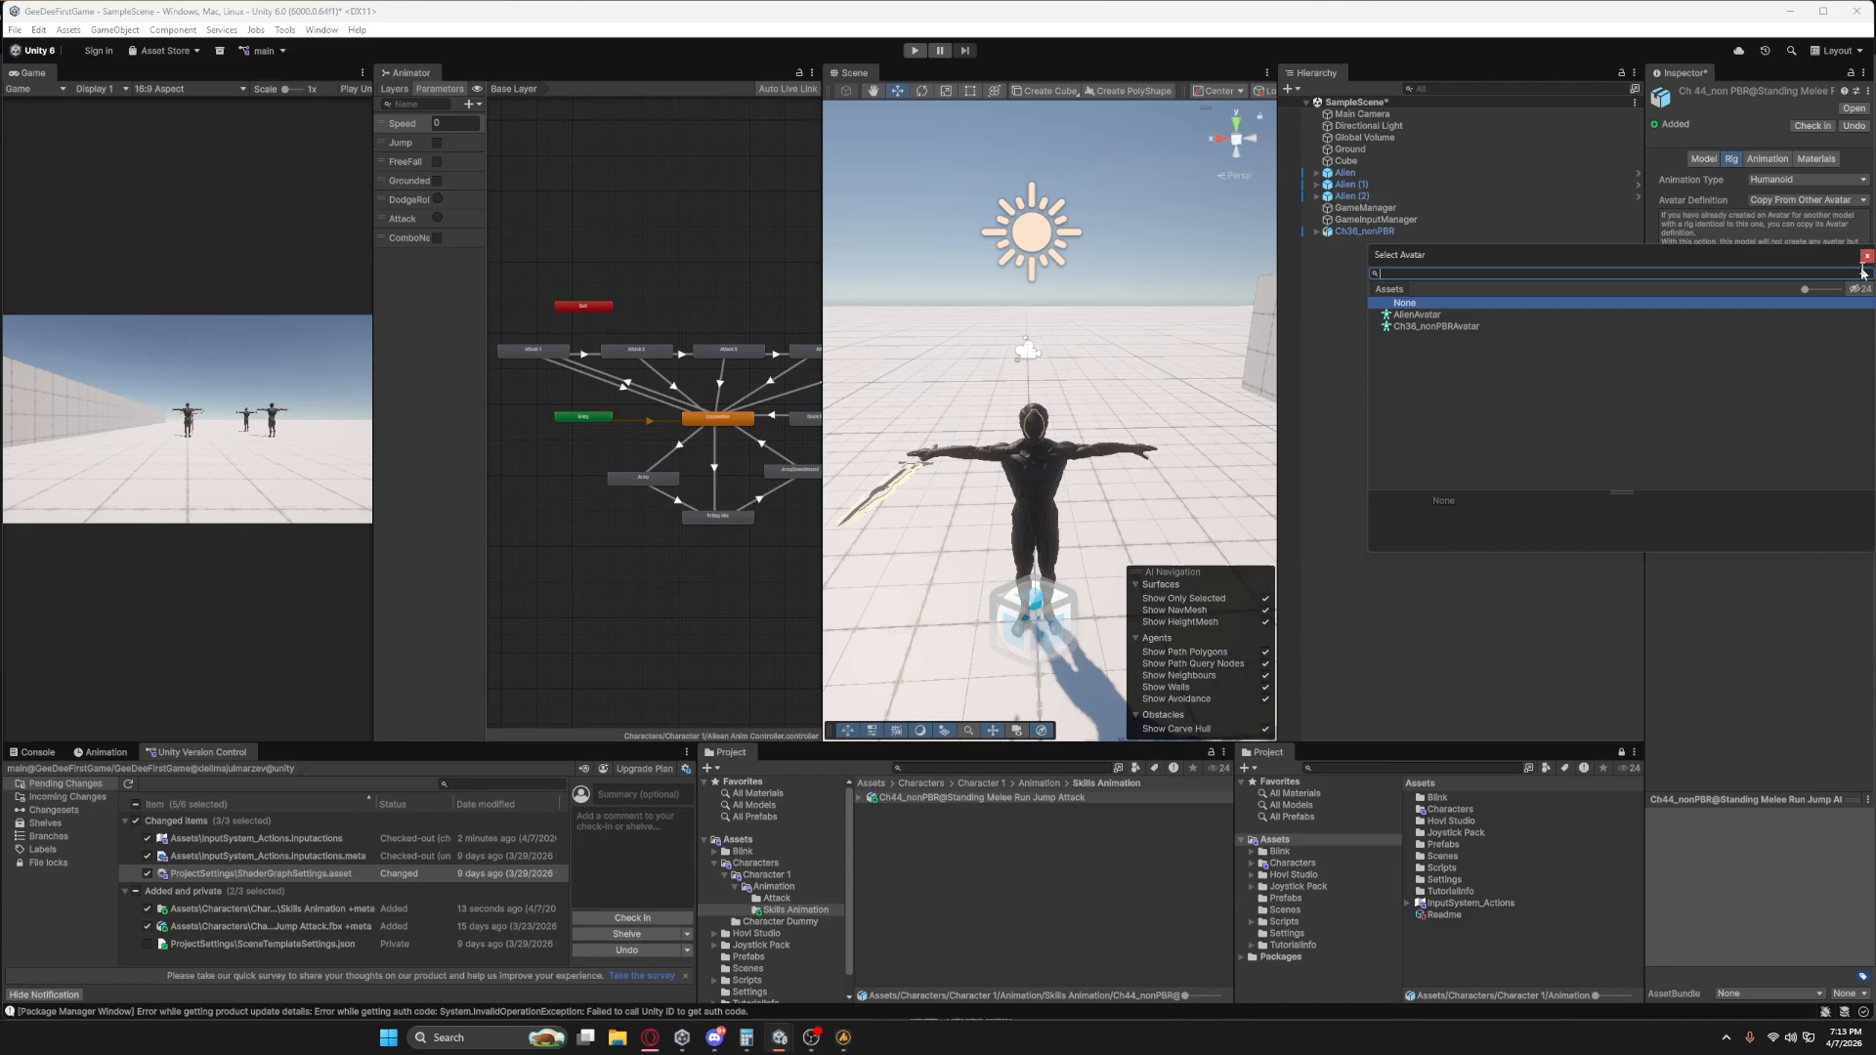
double_click(1417, 315)
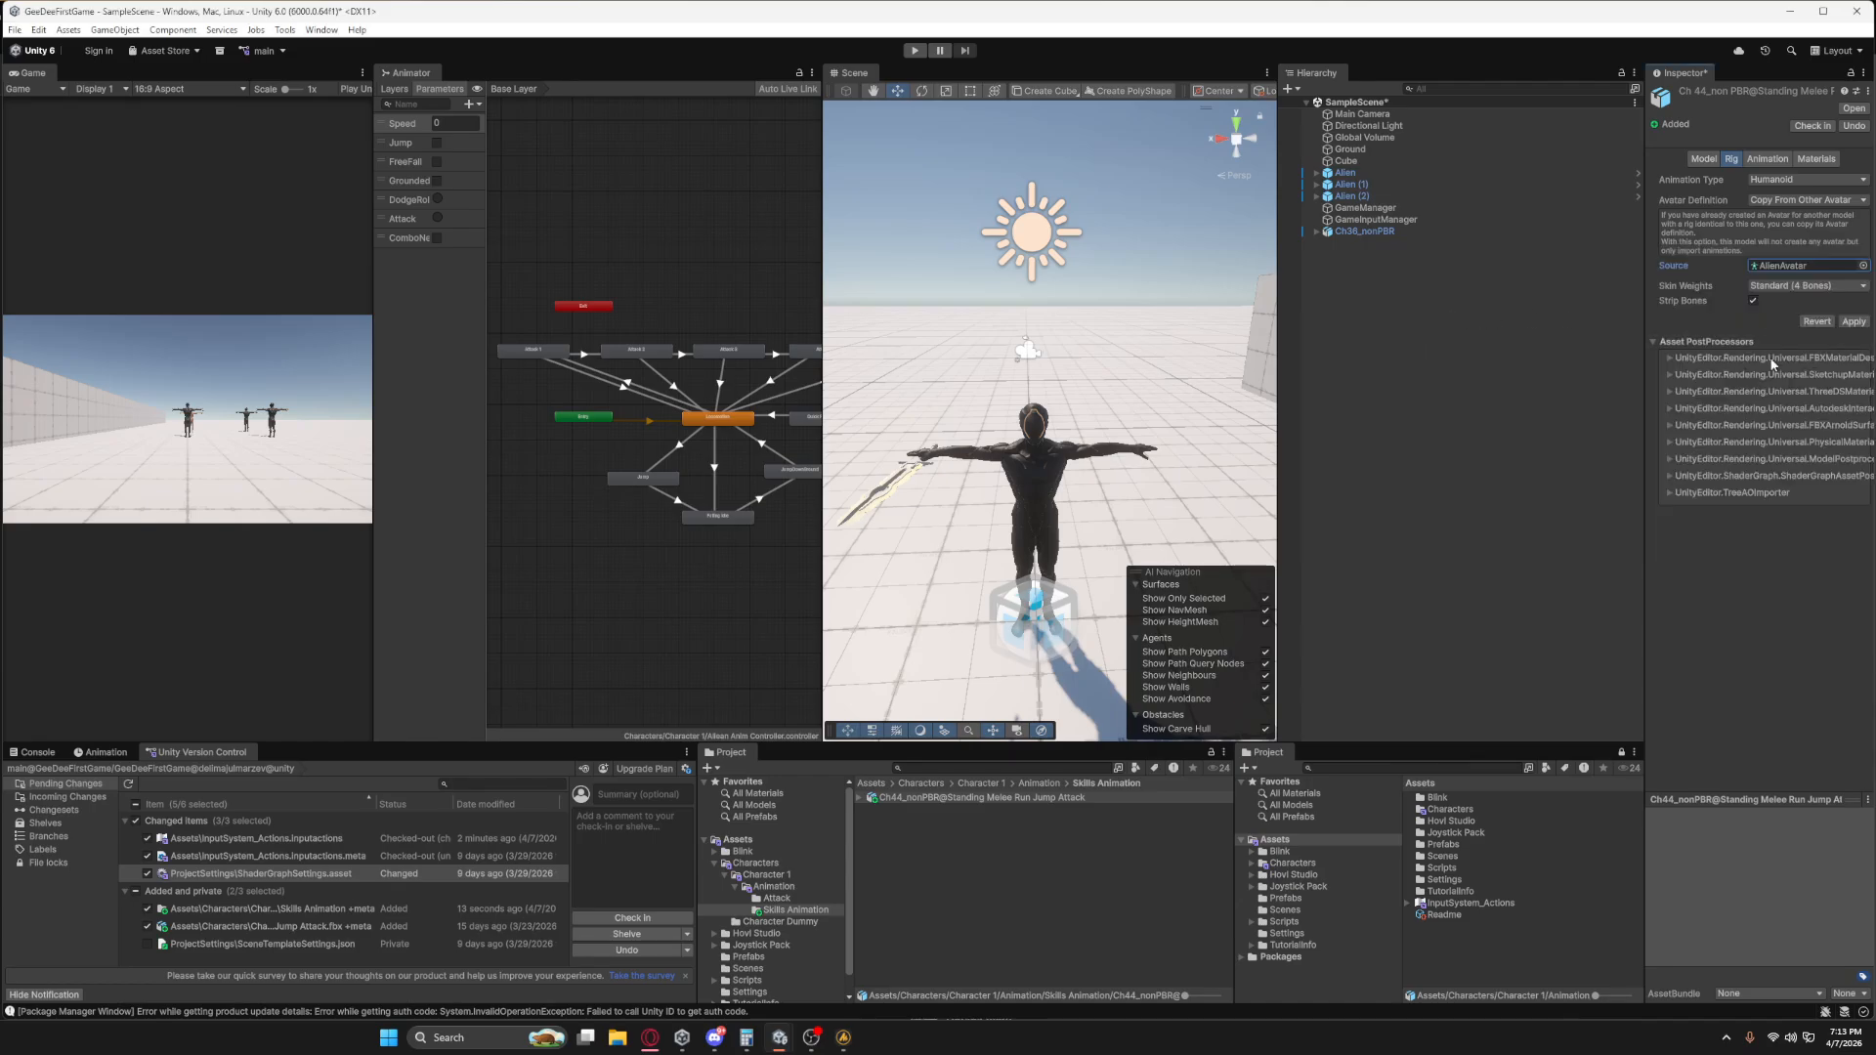
click(1854, 322)
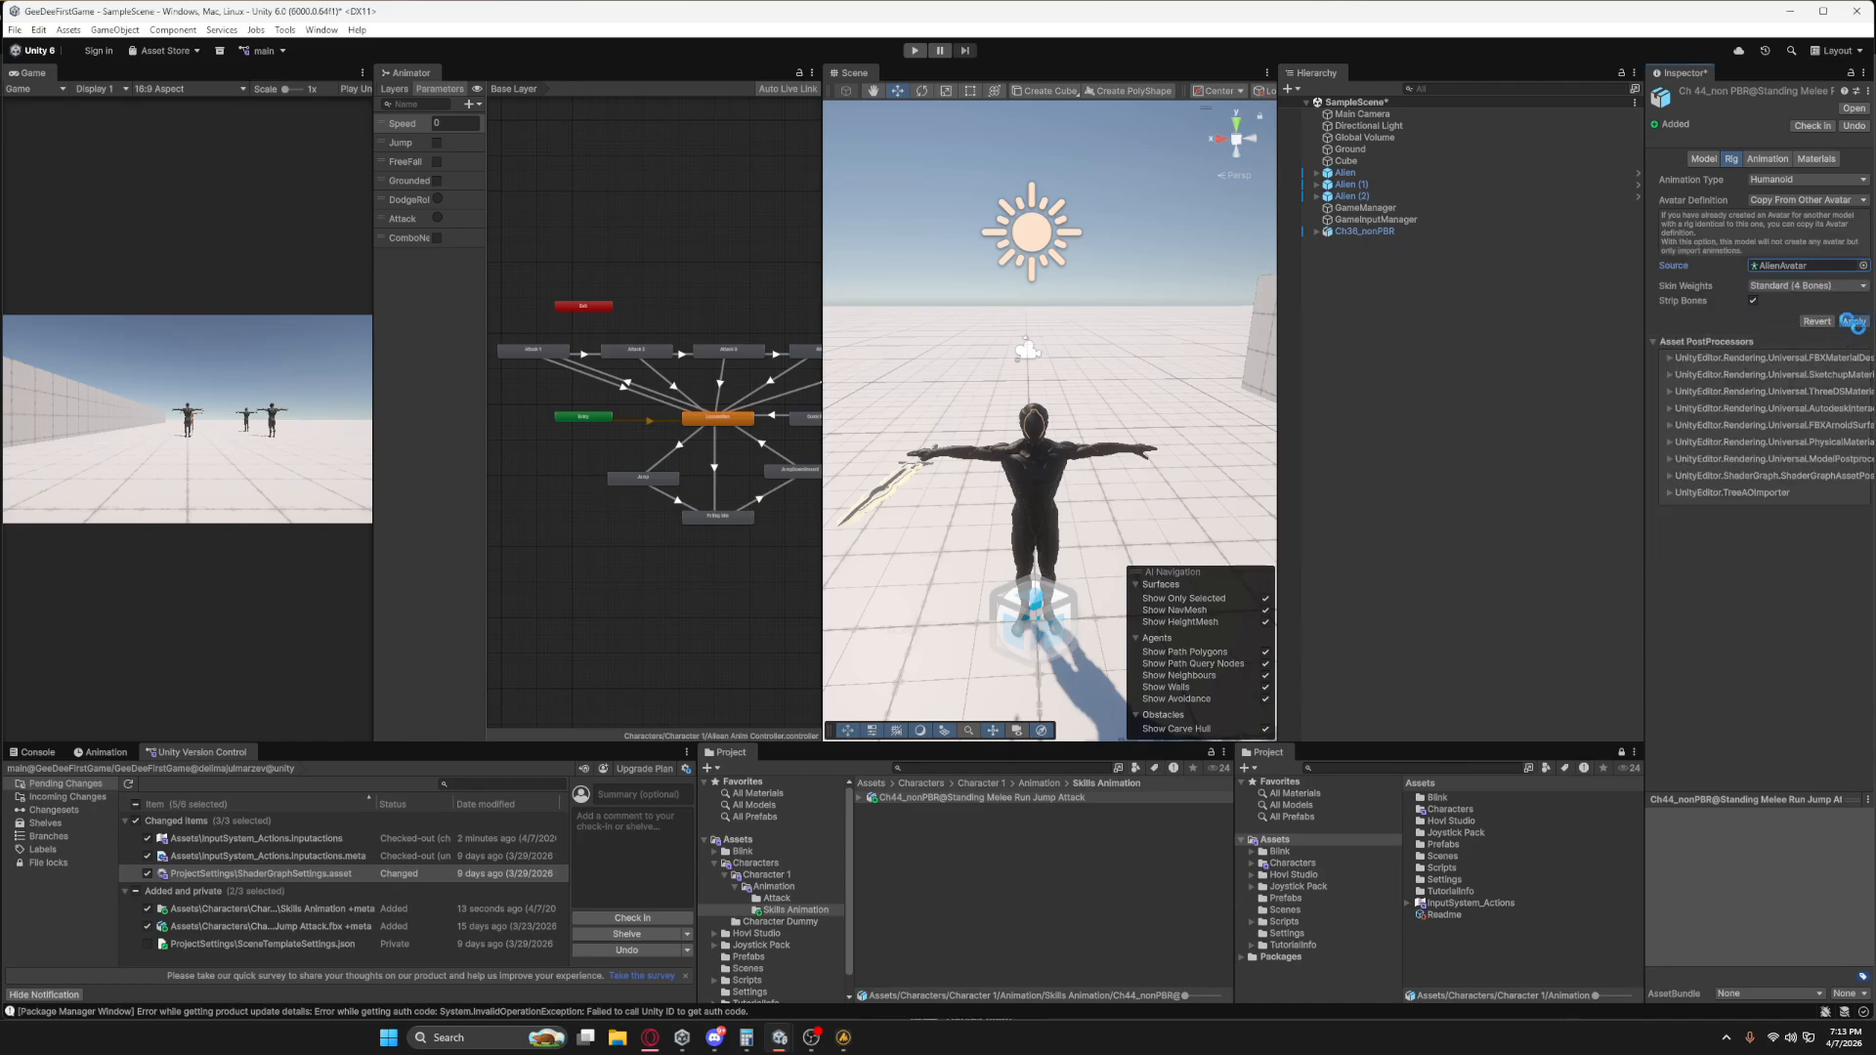
click(1771, 162)
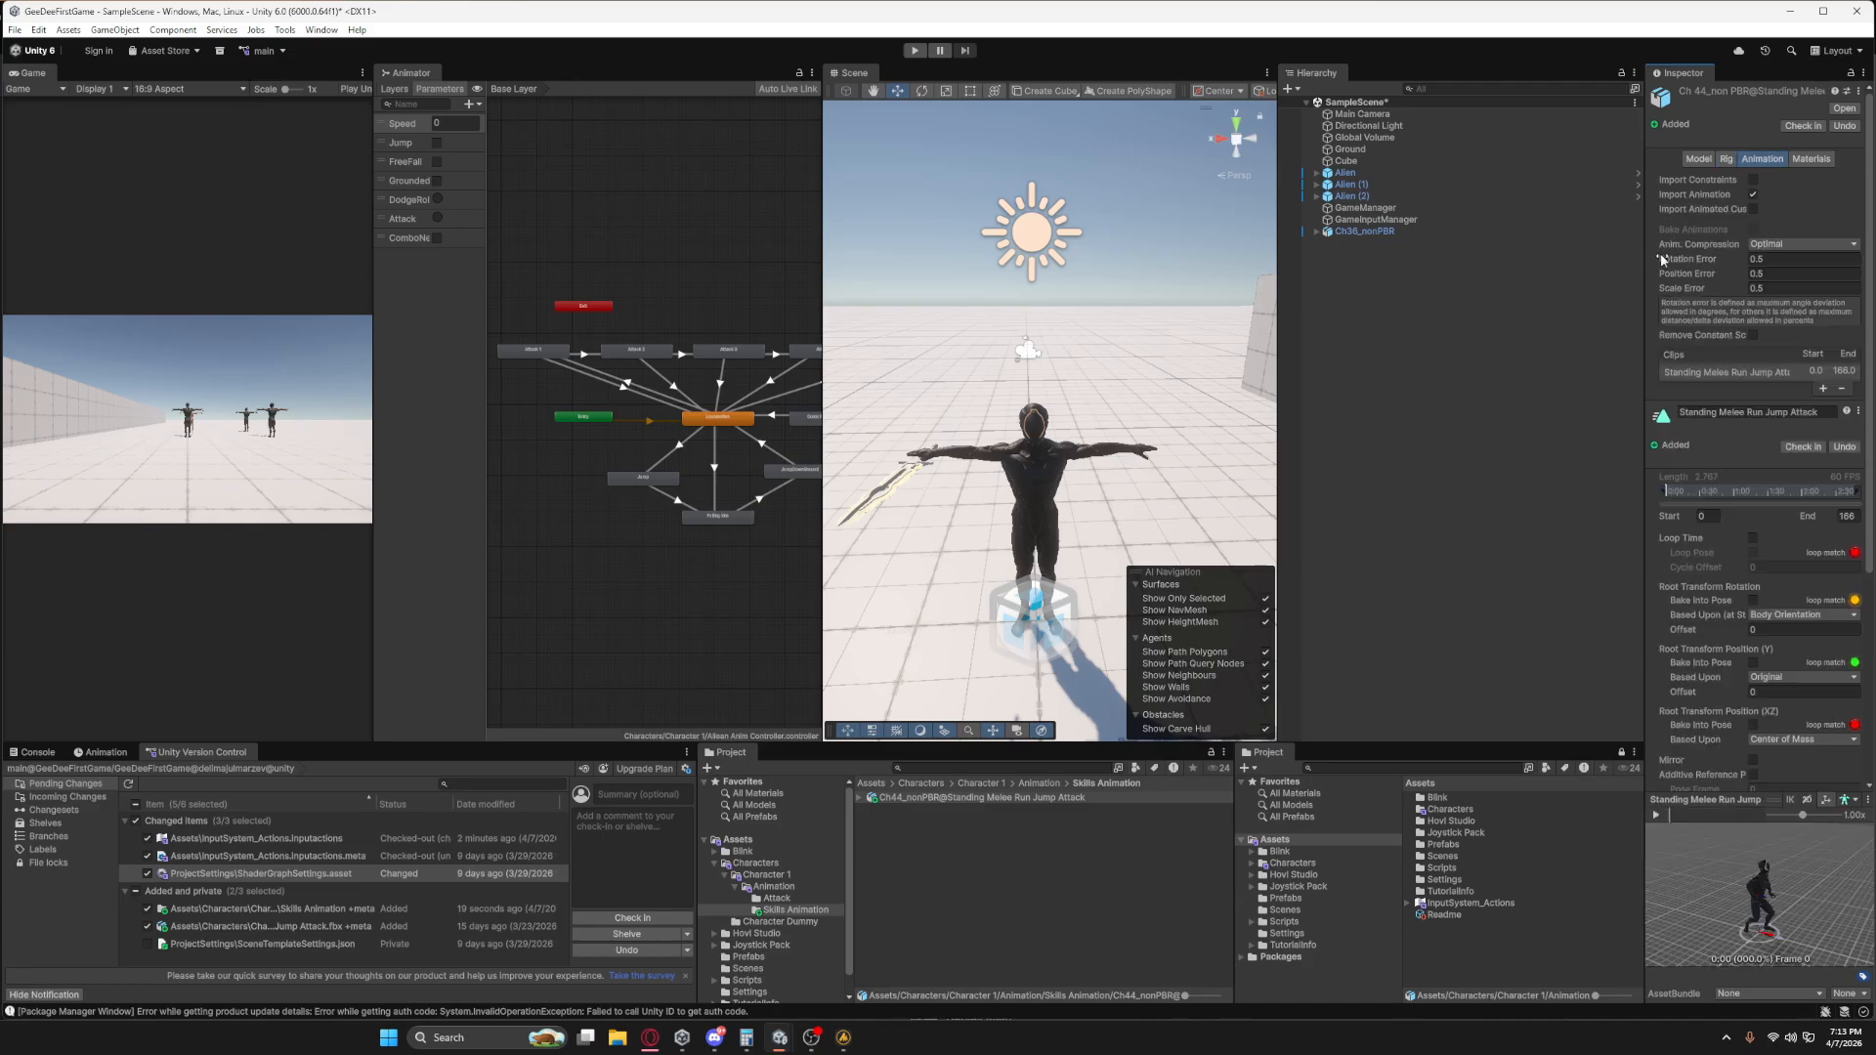
scroll(1721, 590, down, 3)
scroll(1723, 596, down, 3)
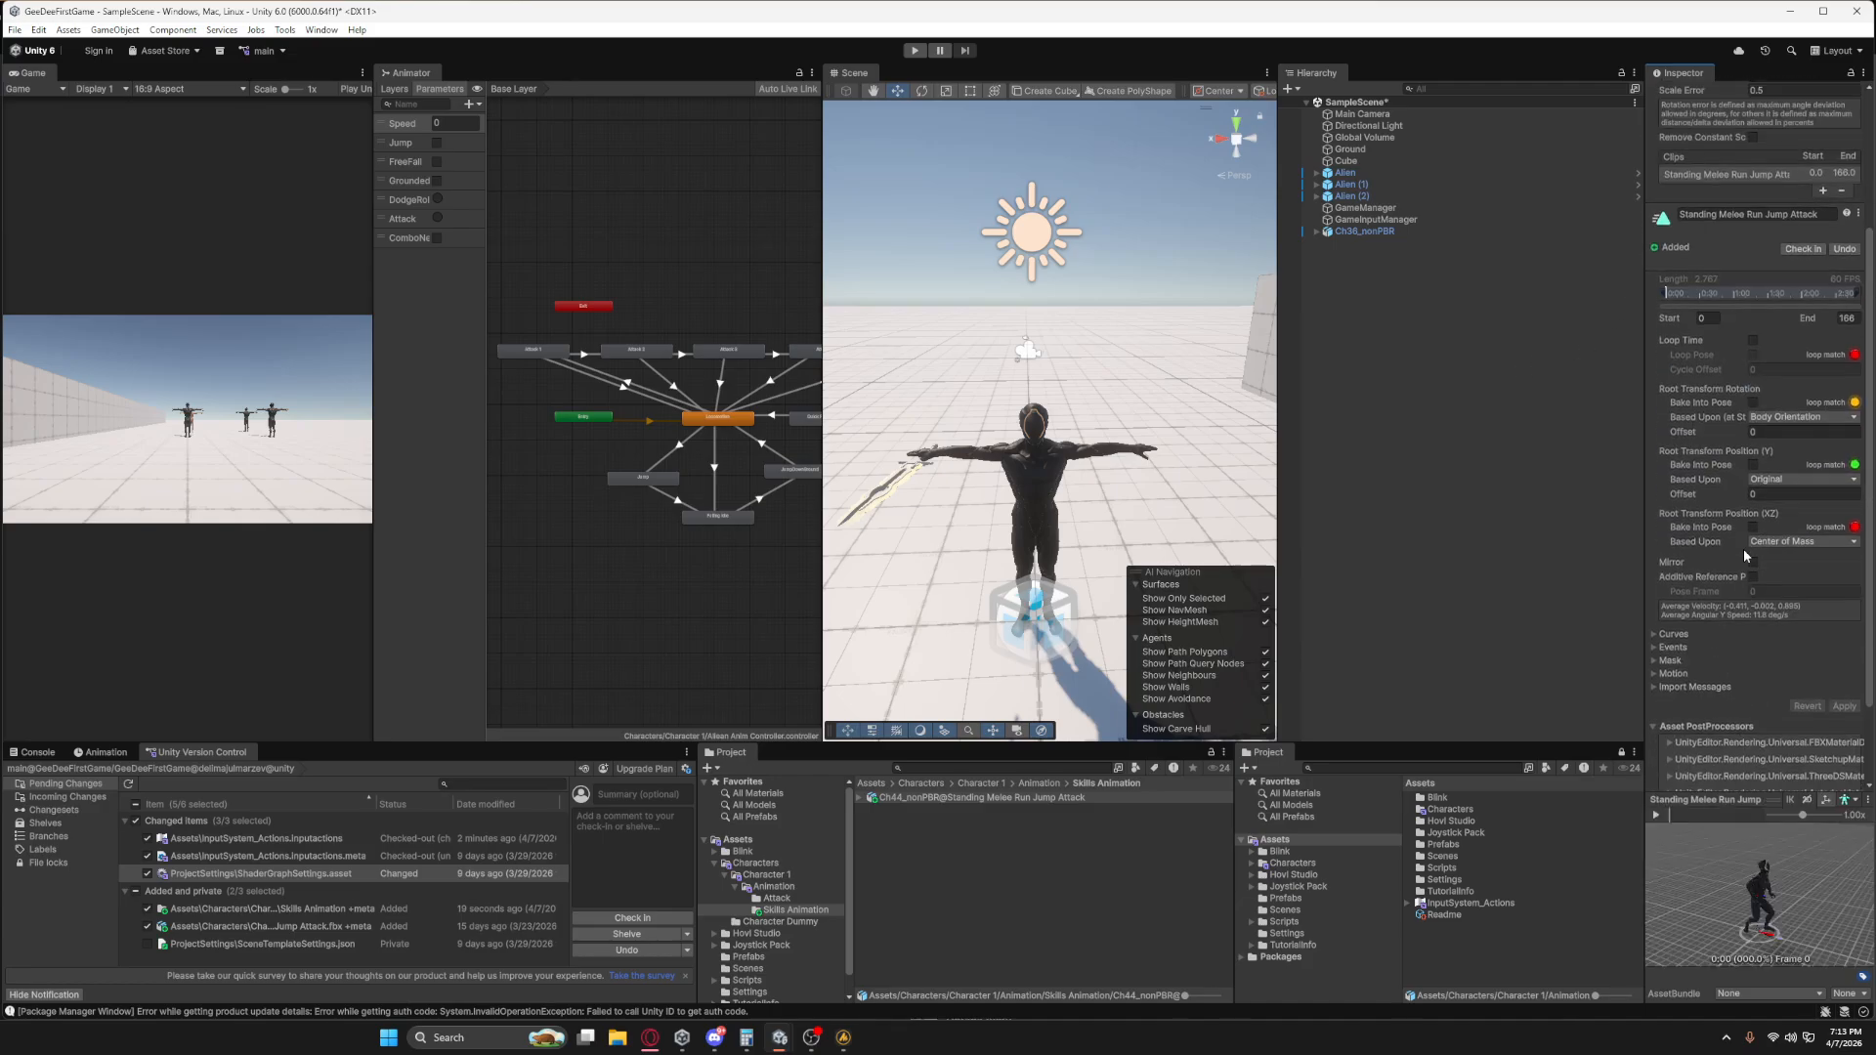
scroll(1755, 577, down, 1)
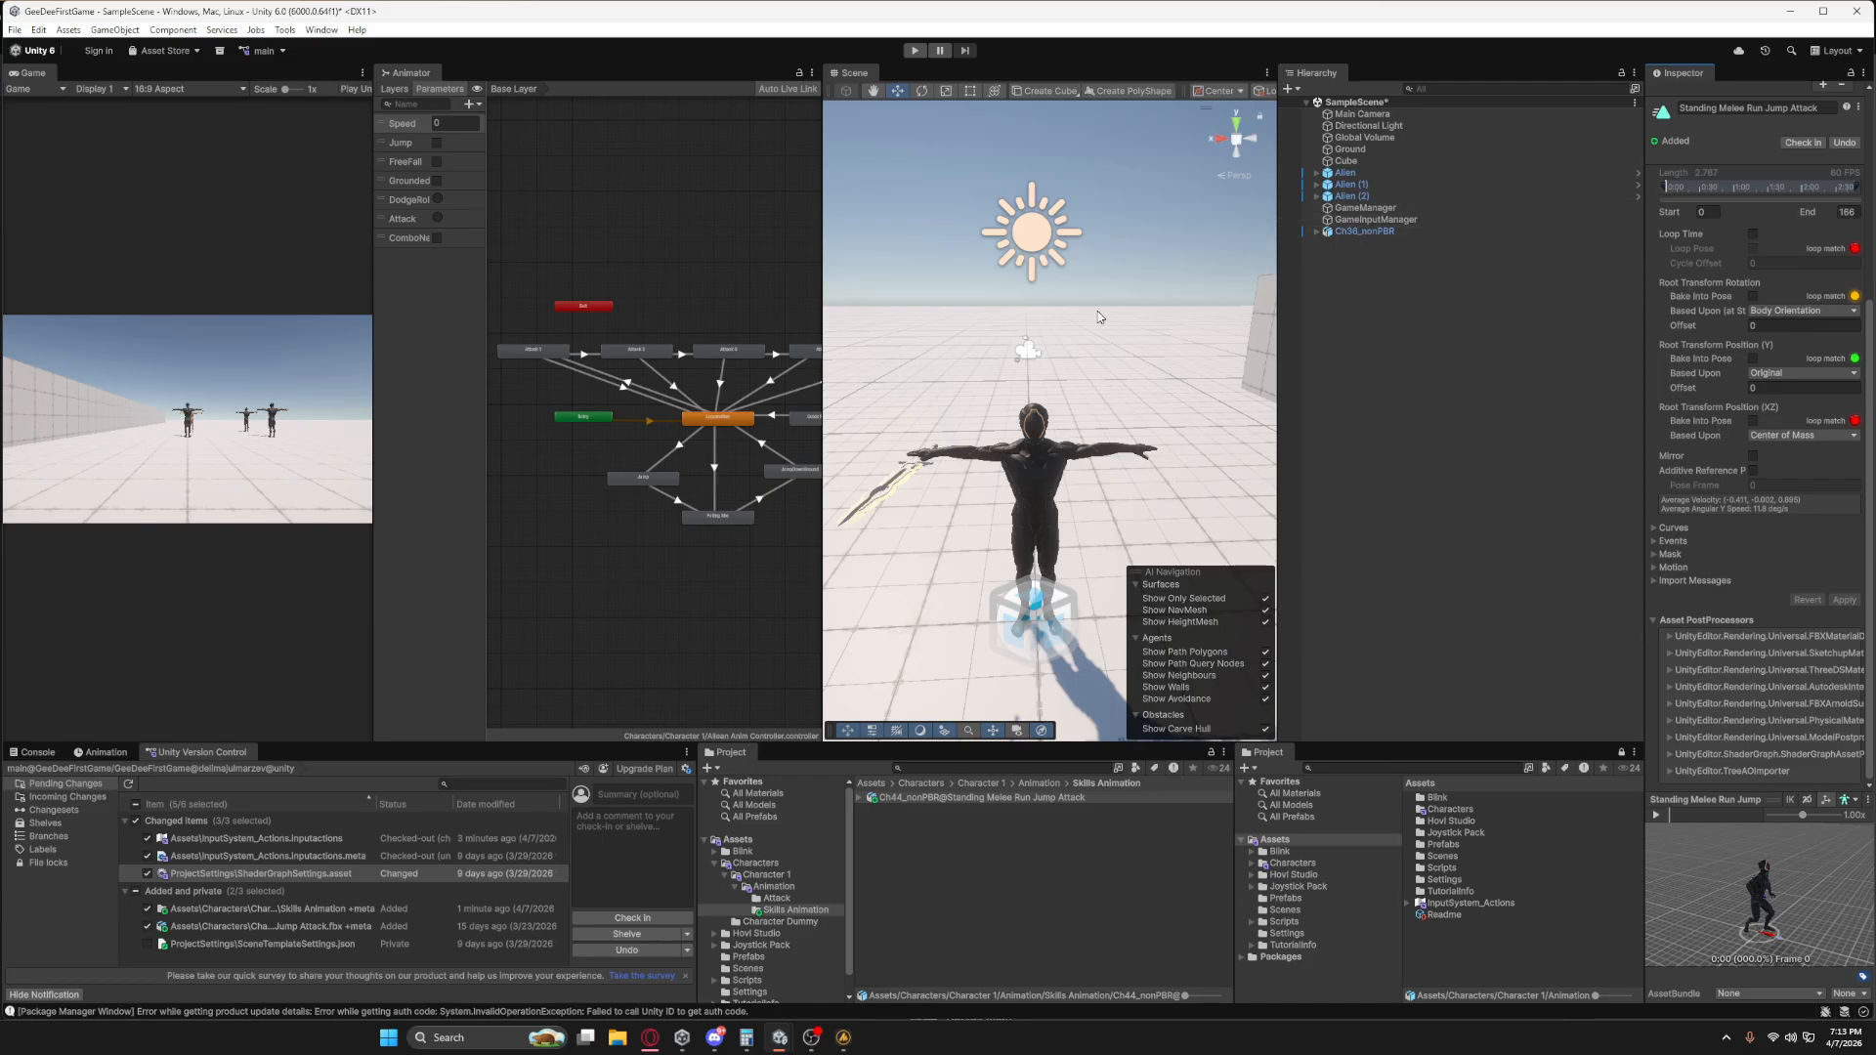
Add the Standing Melee Run Jump Attack clip to the Animator graph as a state placed below Any State.
middle_drag(699, 444, 660, 414)
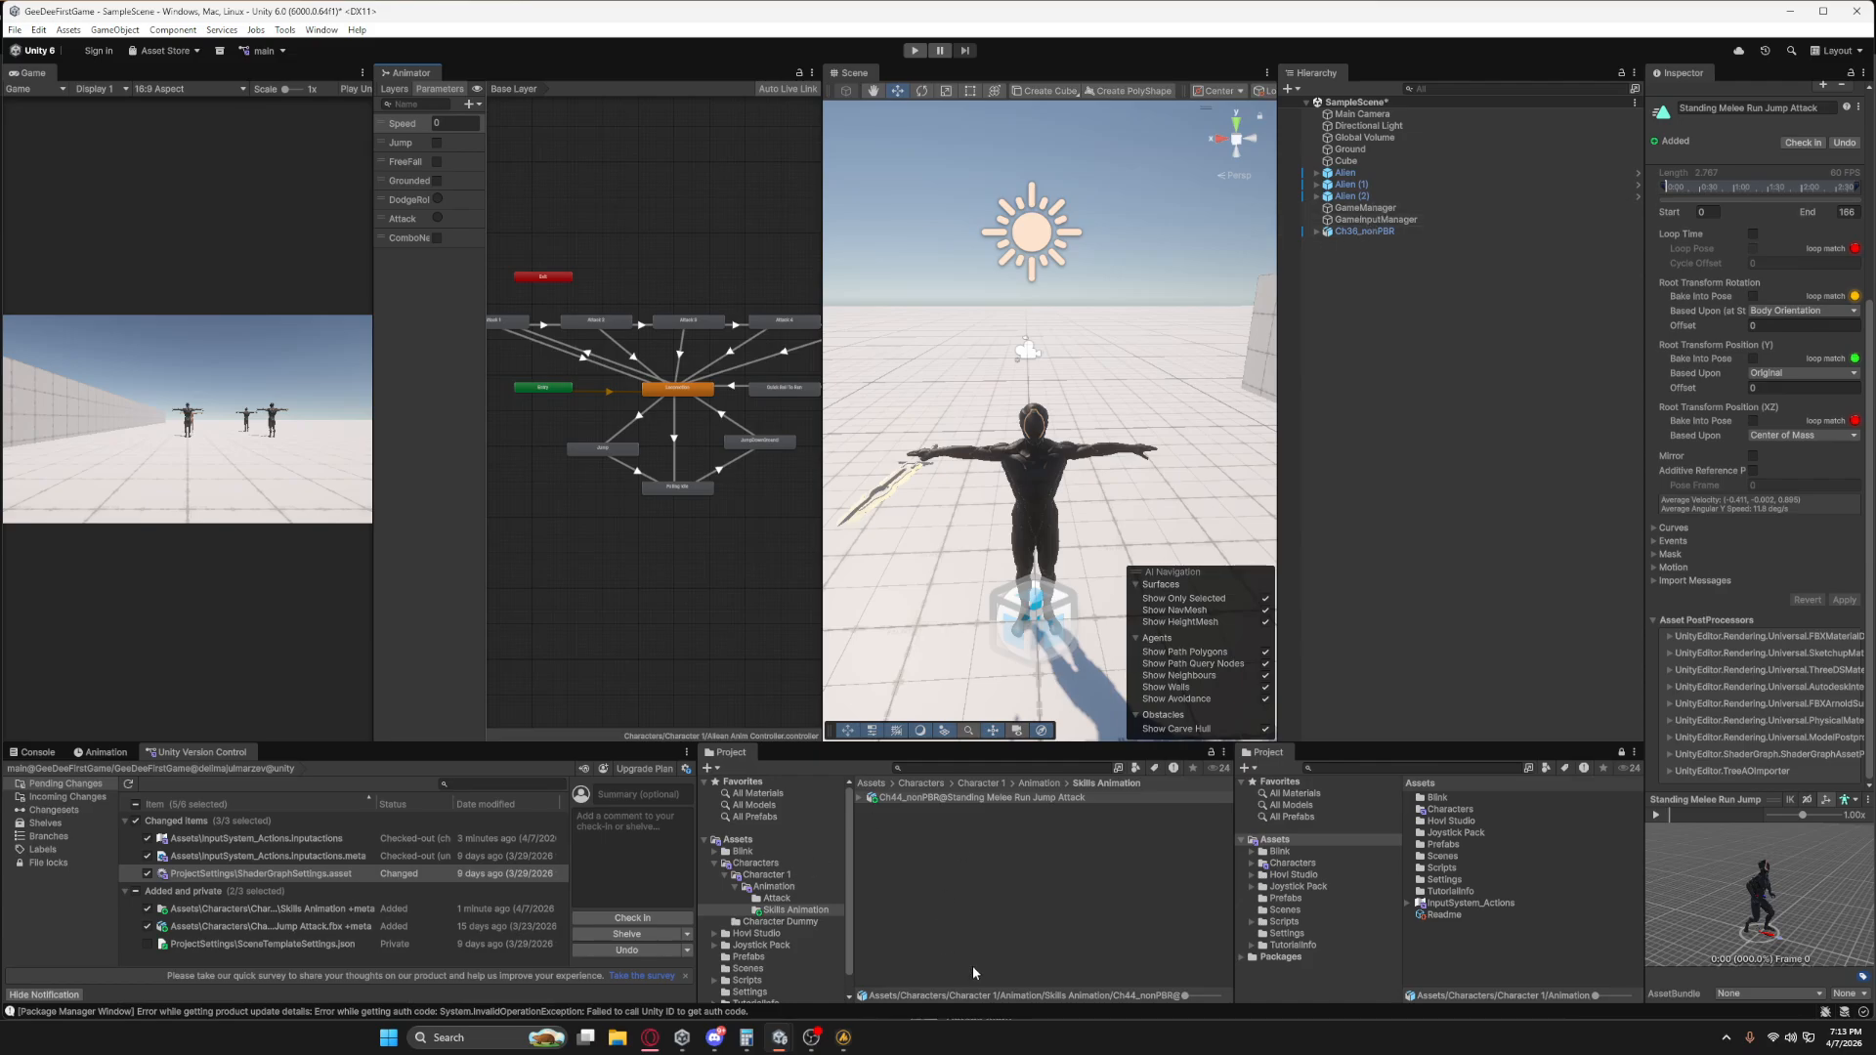
click(860, 798)
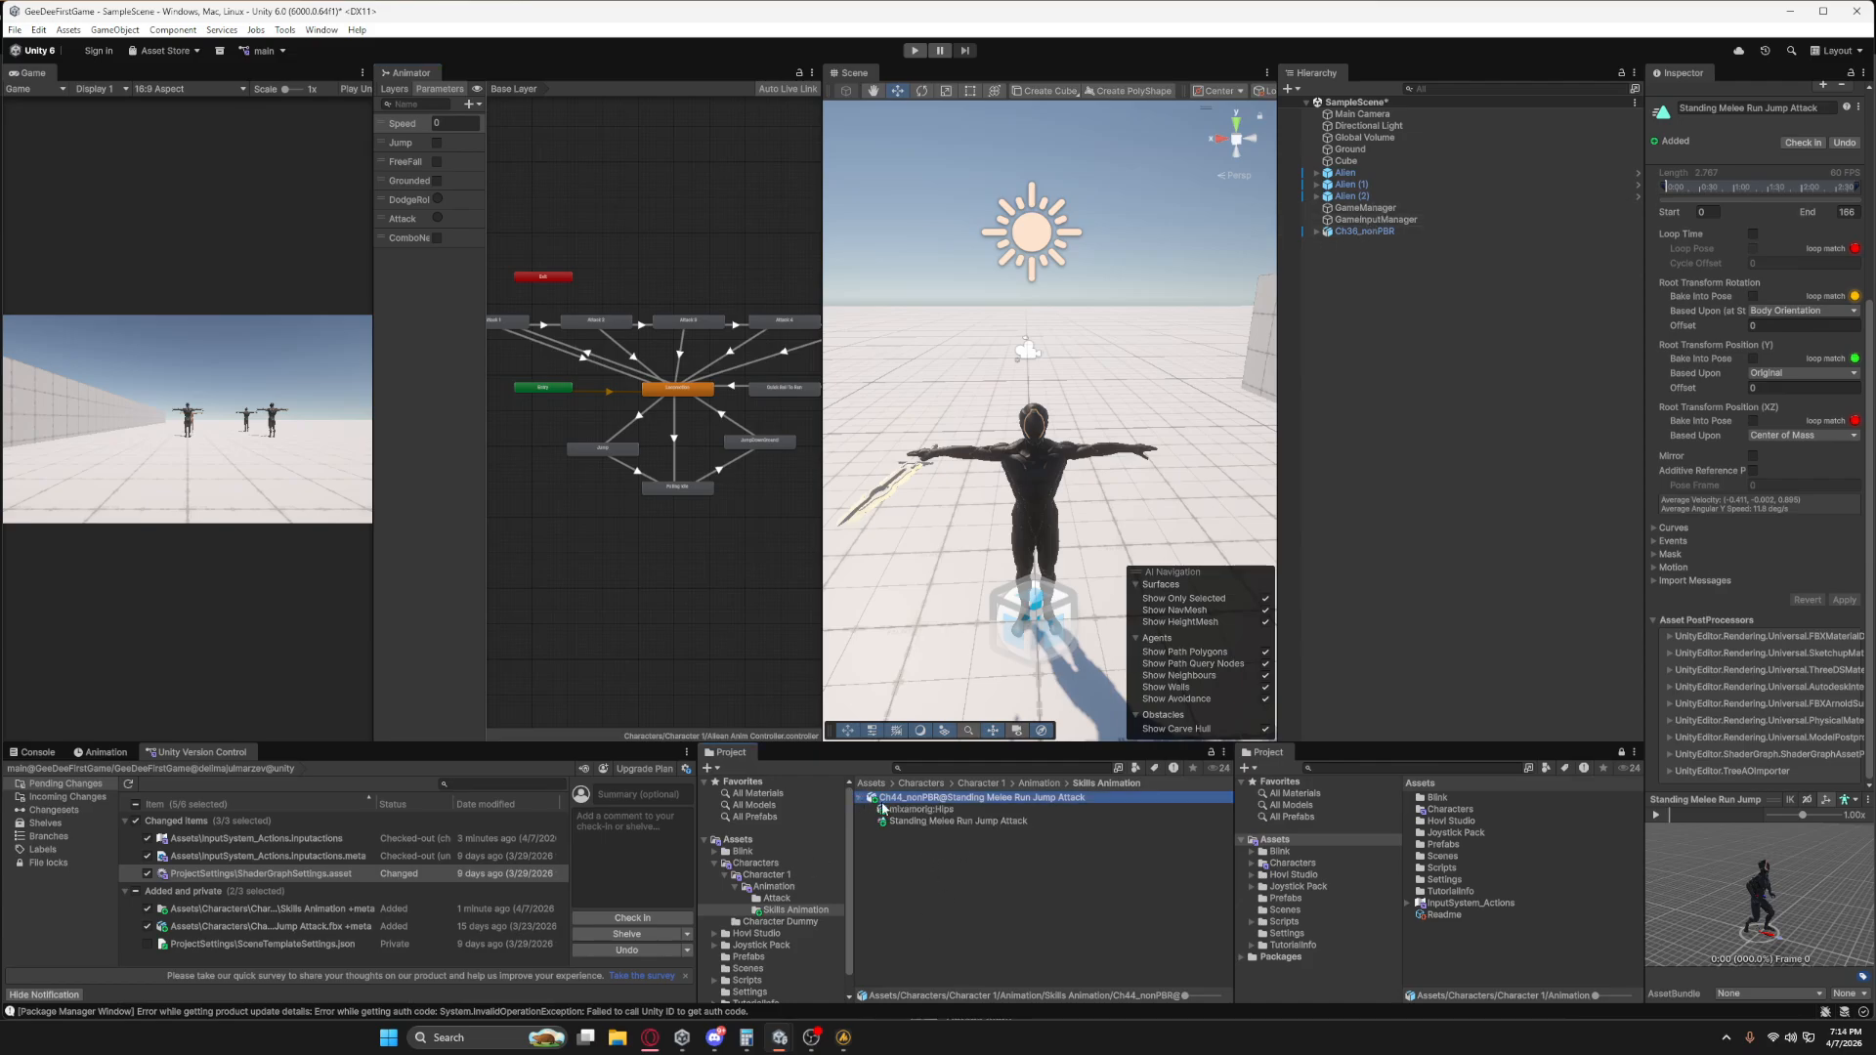
drag(921, 824, 565, 516)
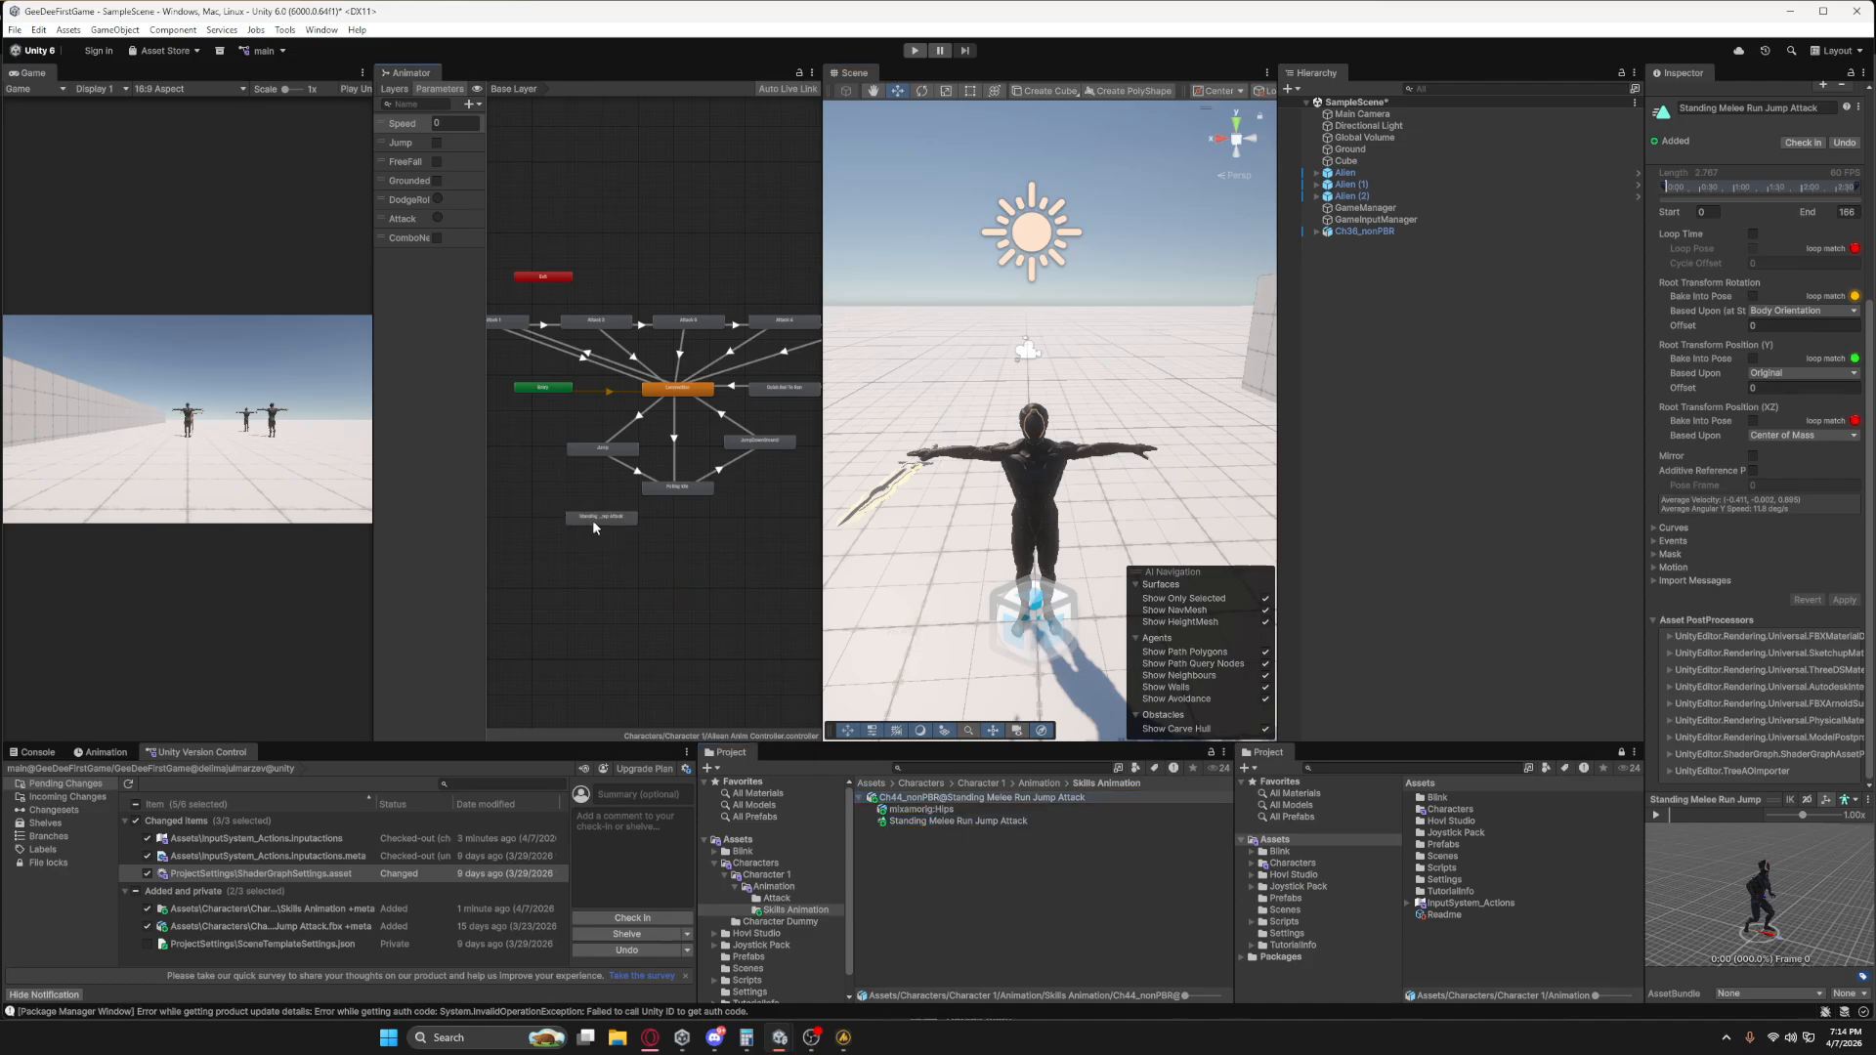
scroll(666, 522, down, 2)
middle_drag(655, 525, 549, 534)
drag(530, 526, 767, 475)
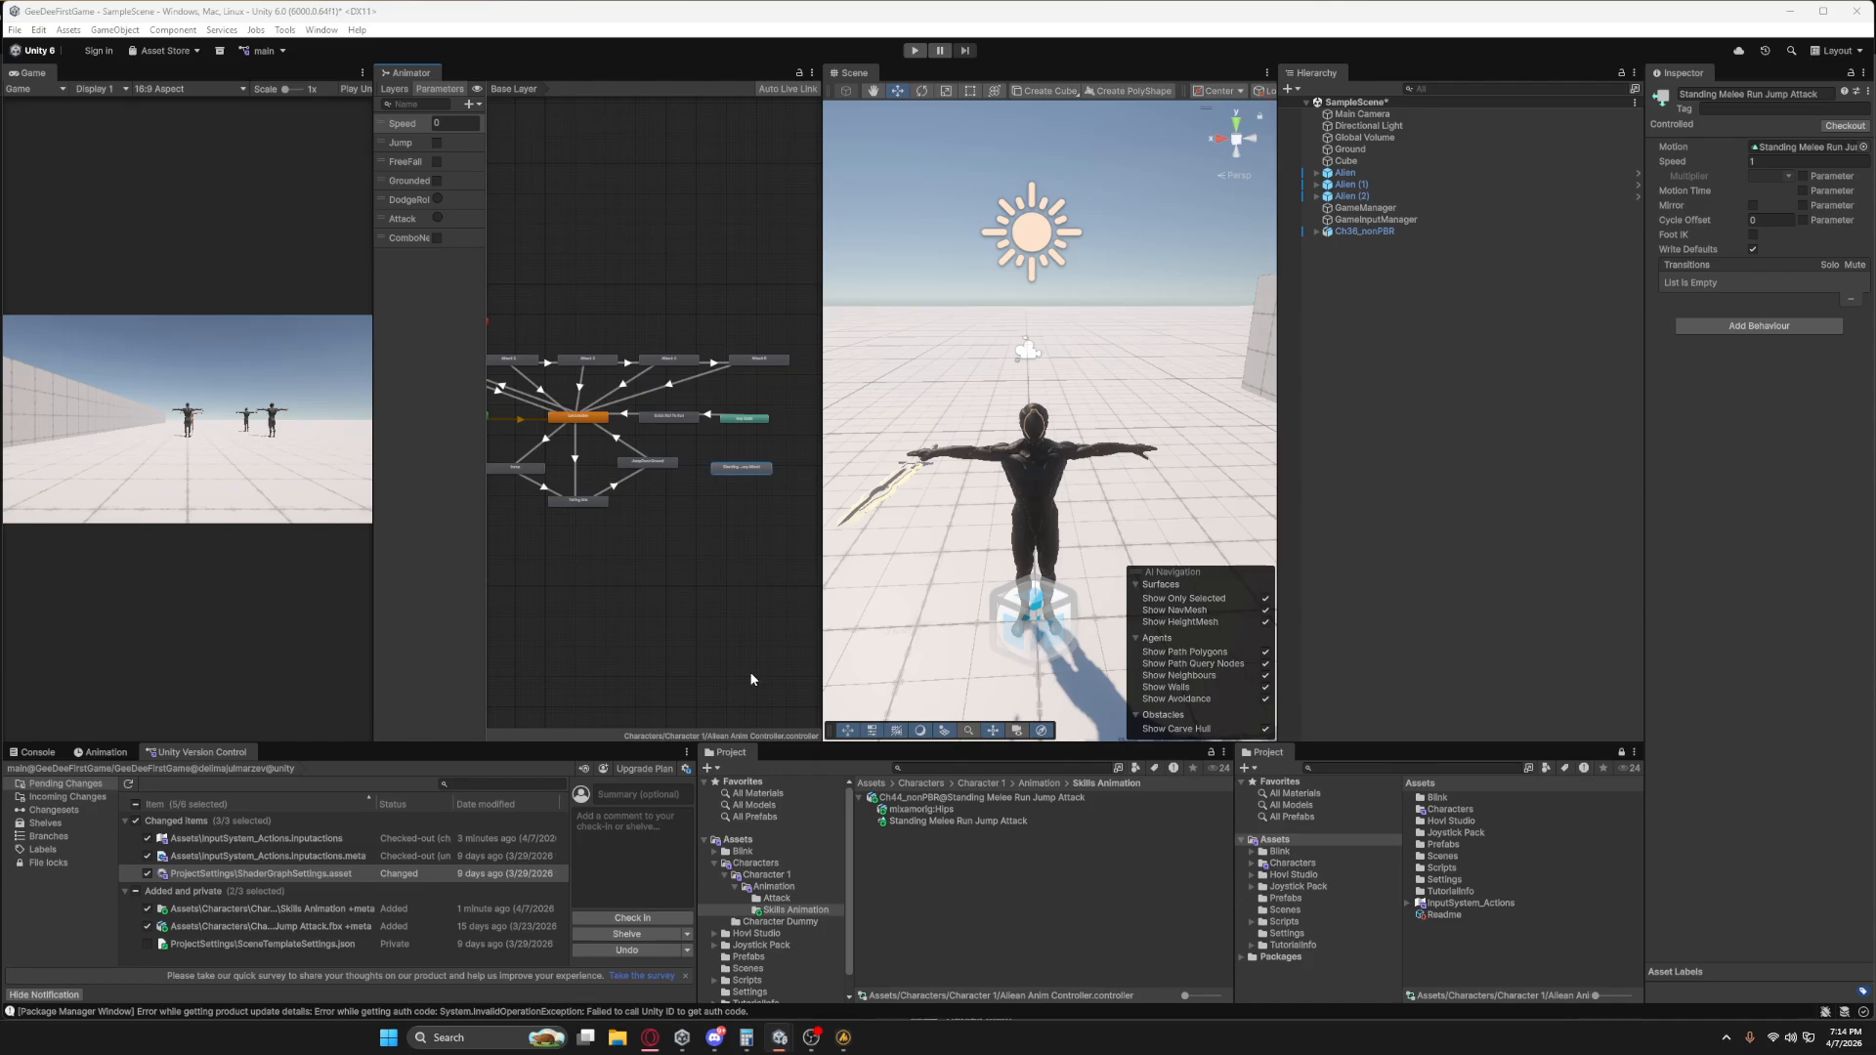
Make a transition from Any State to the Standing Melee Run Jump Attack state.
scroll(707, 477, up, 4)
middle_drag(716, 488, 612, 542)
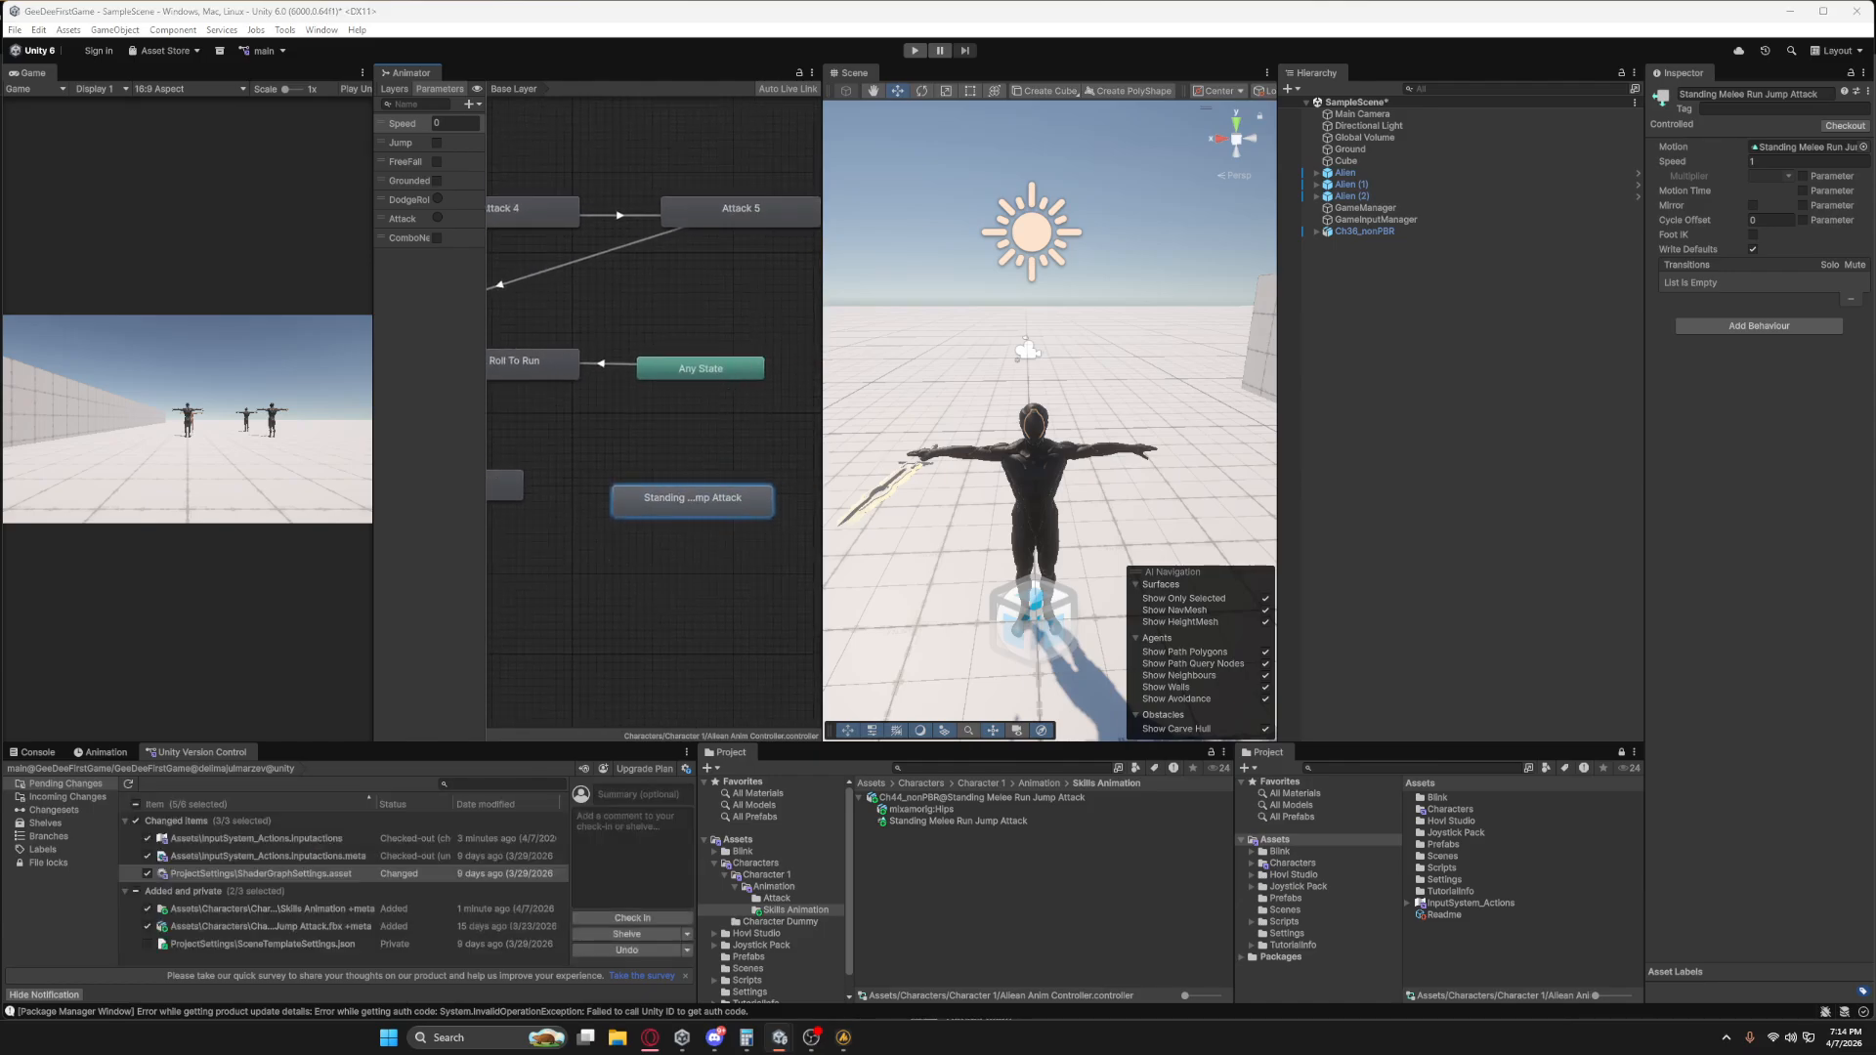
right_click(685, 371)
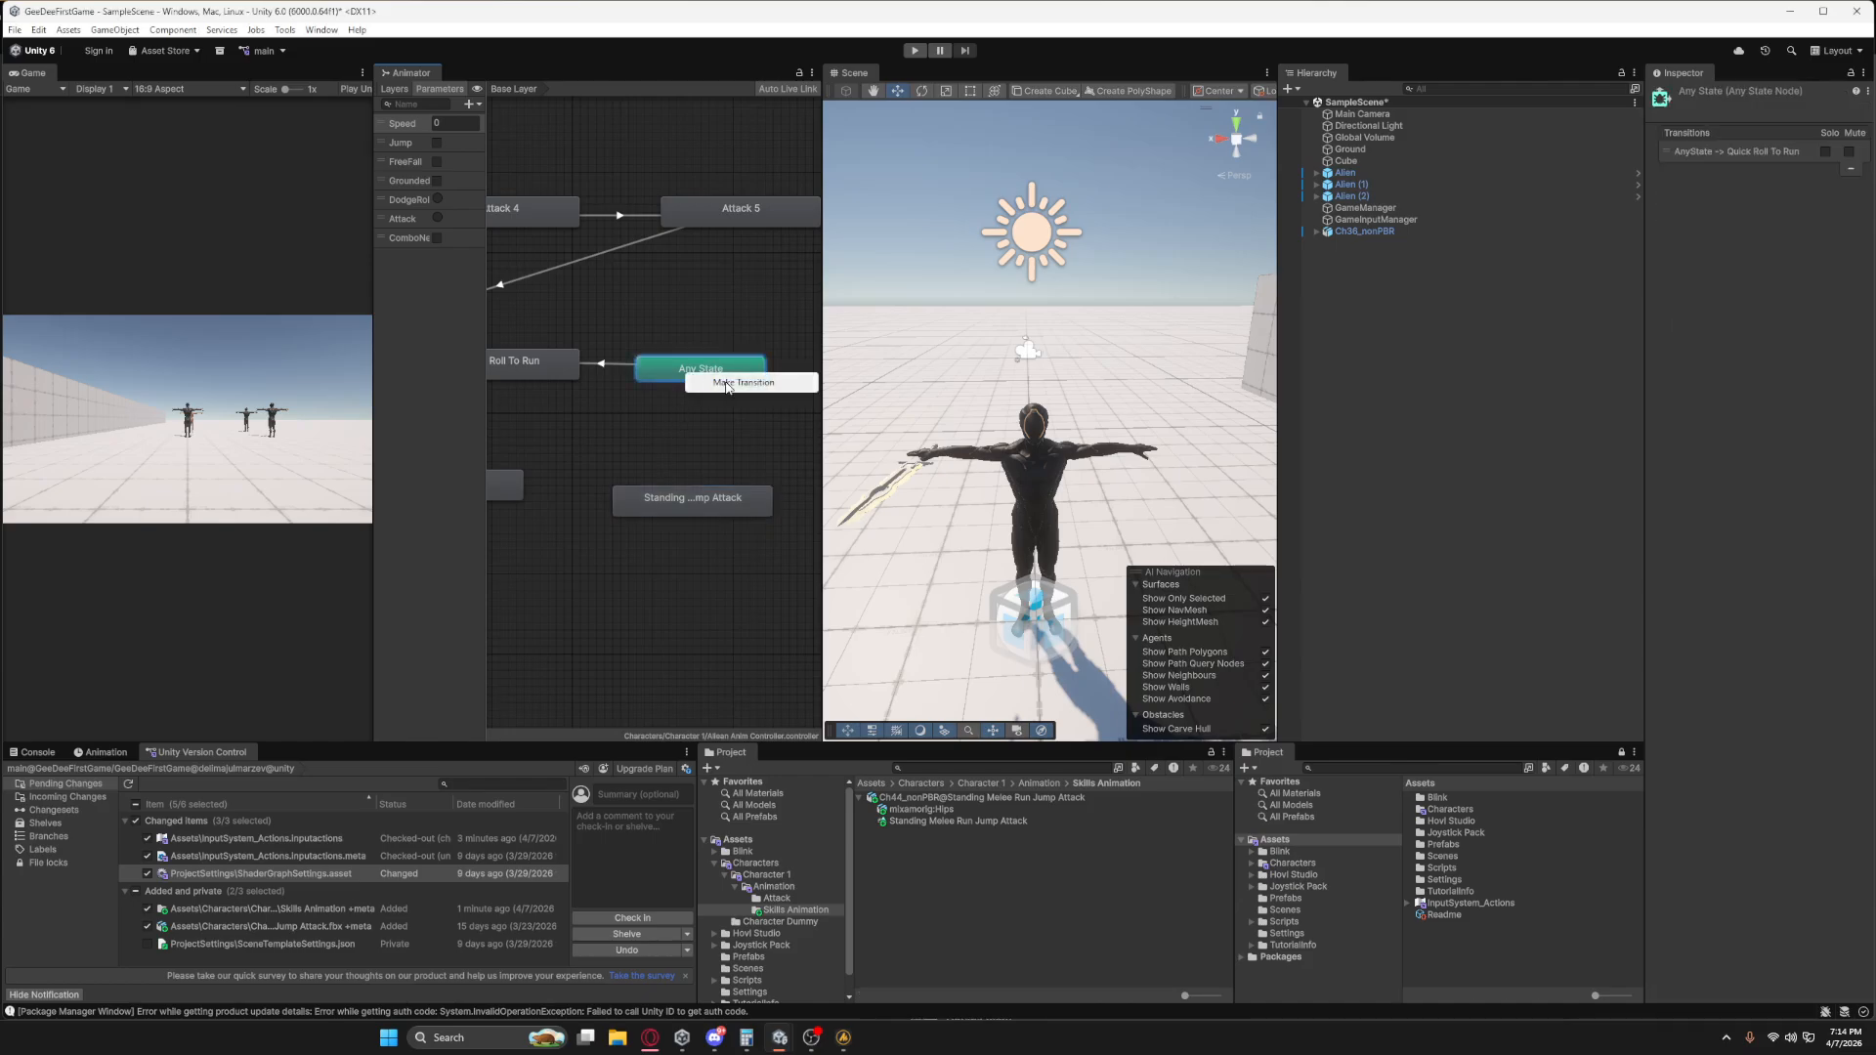
click(743, 383)
click(678, 501)
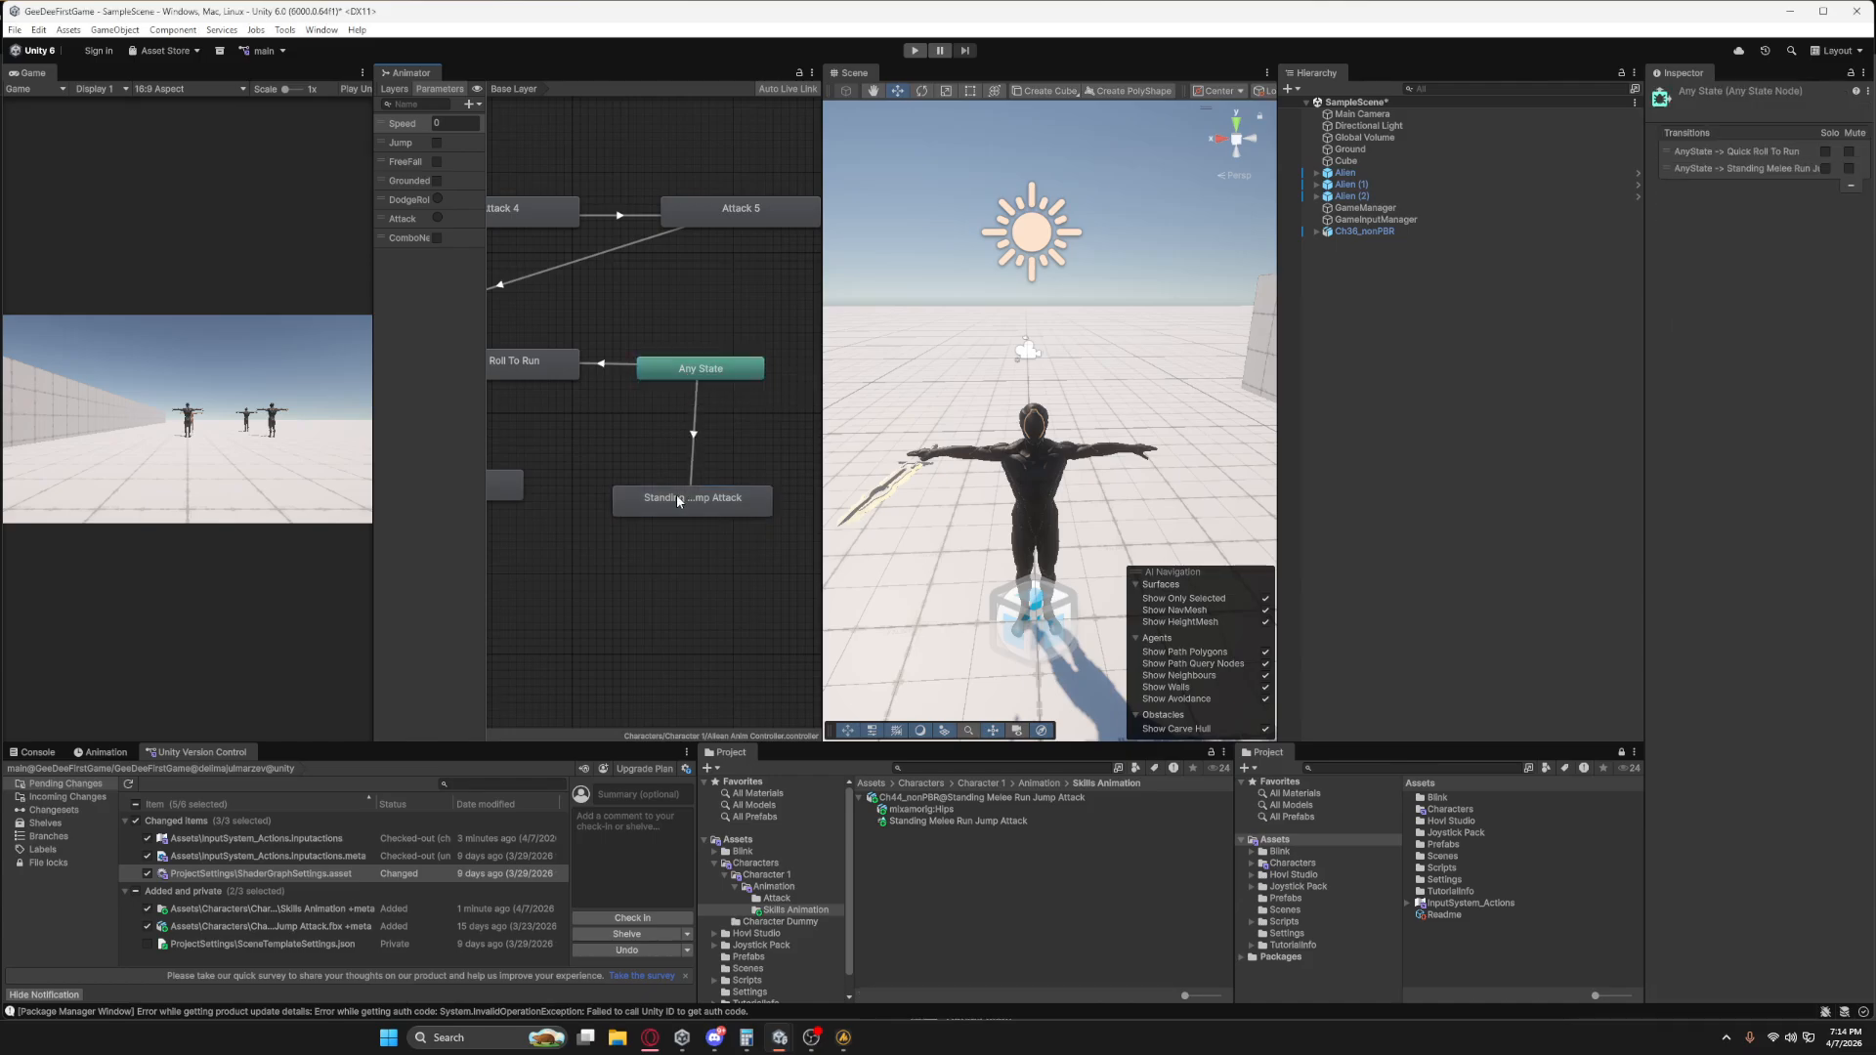
Add a Trigger parameter named Skill_GroundSlam to the Animator and widen the parameter list to show full names.
click(475, 106)
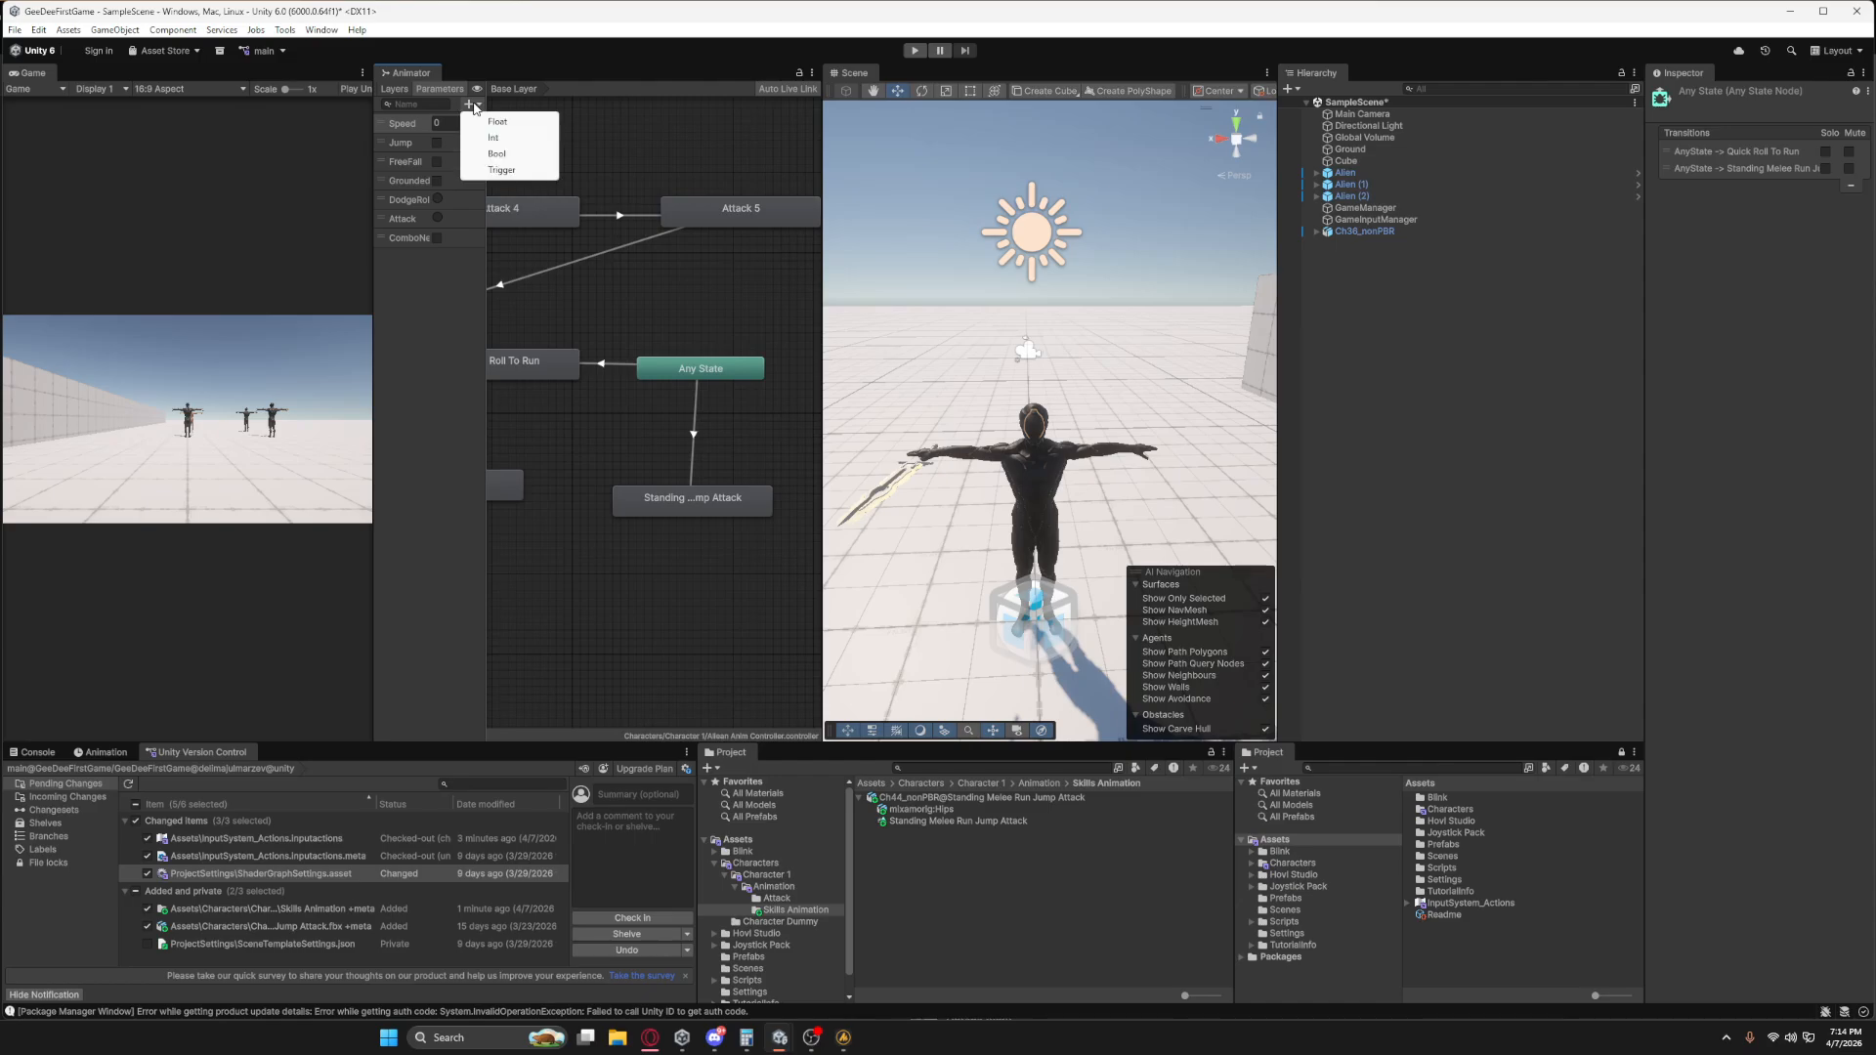
click(504, 171)
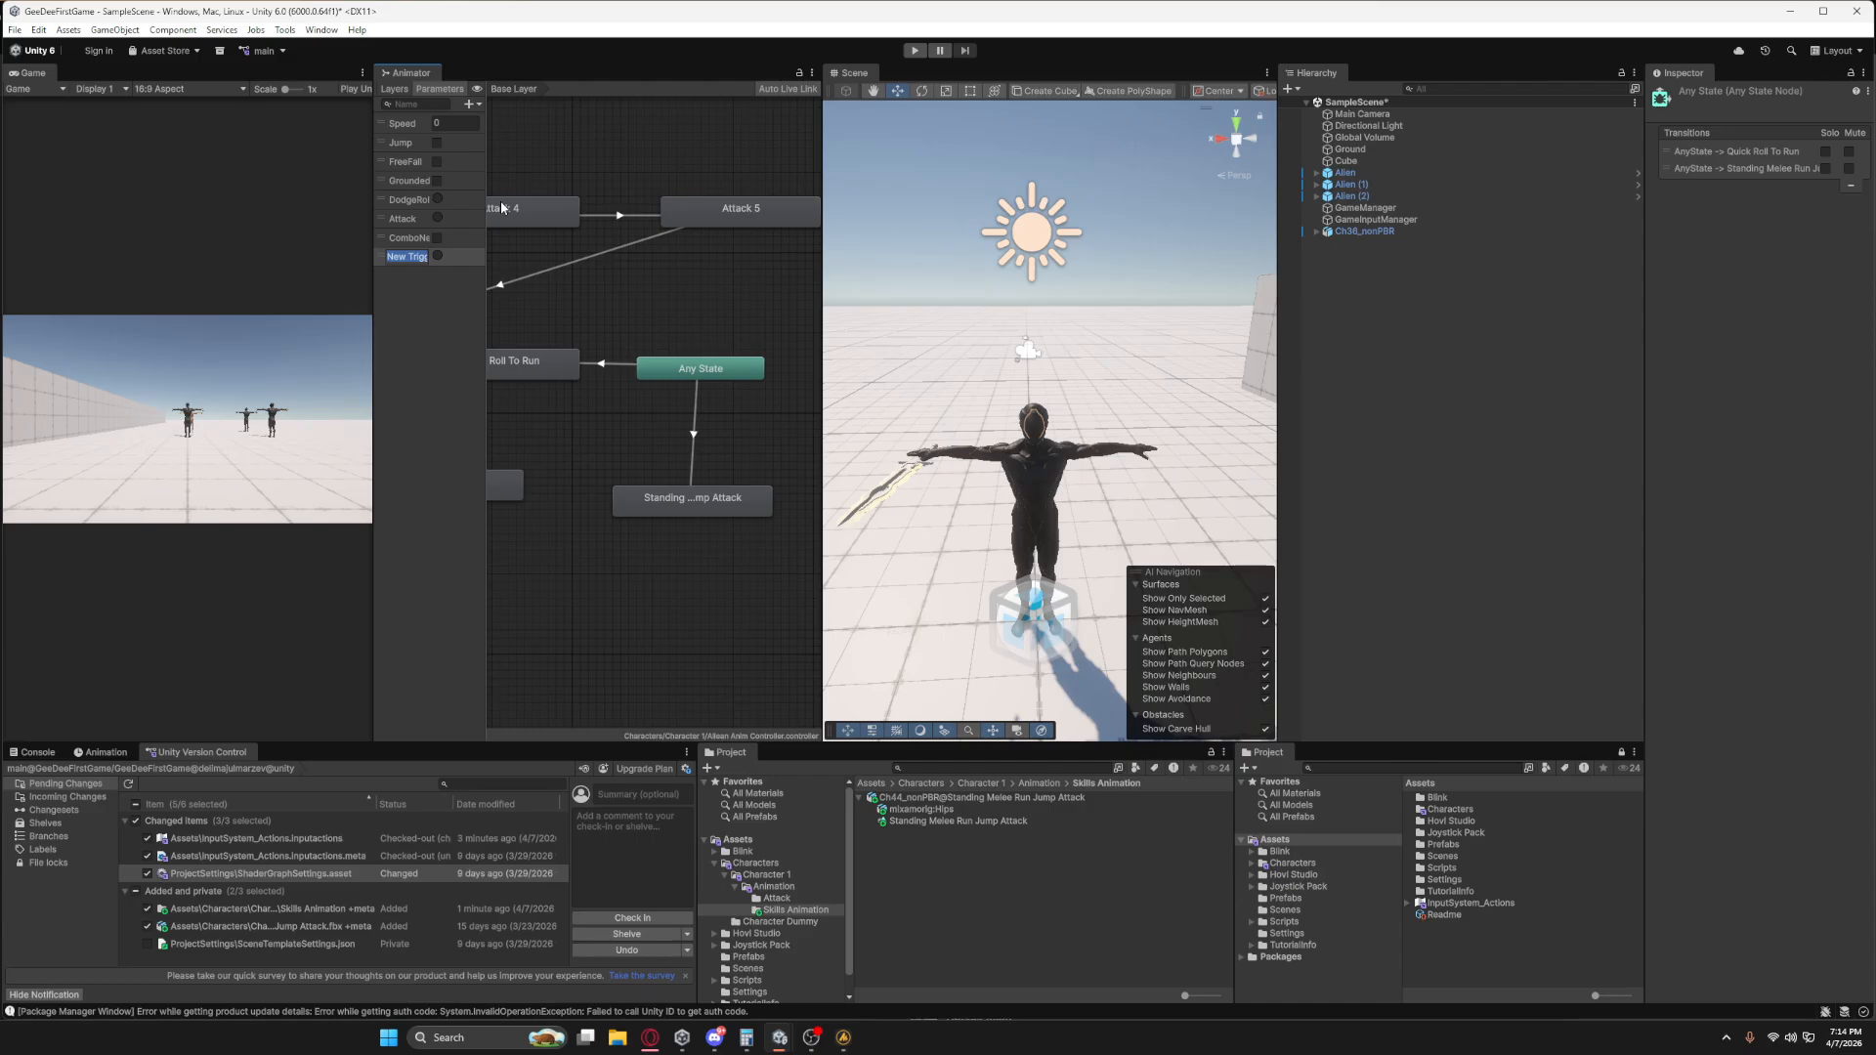
text(Skill_Grou)
key(Return)
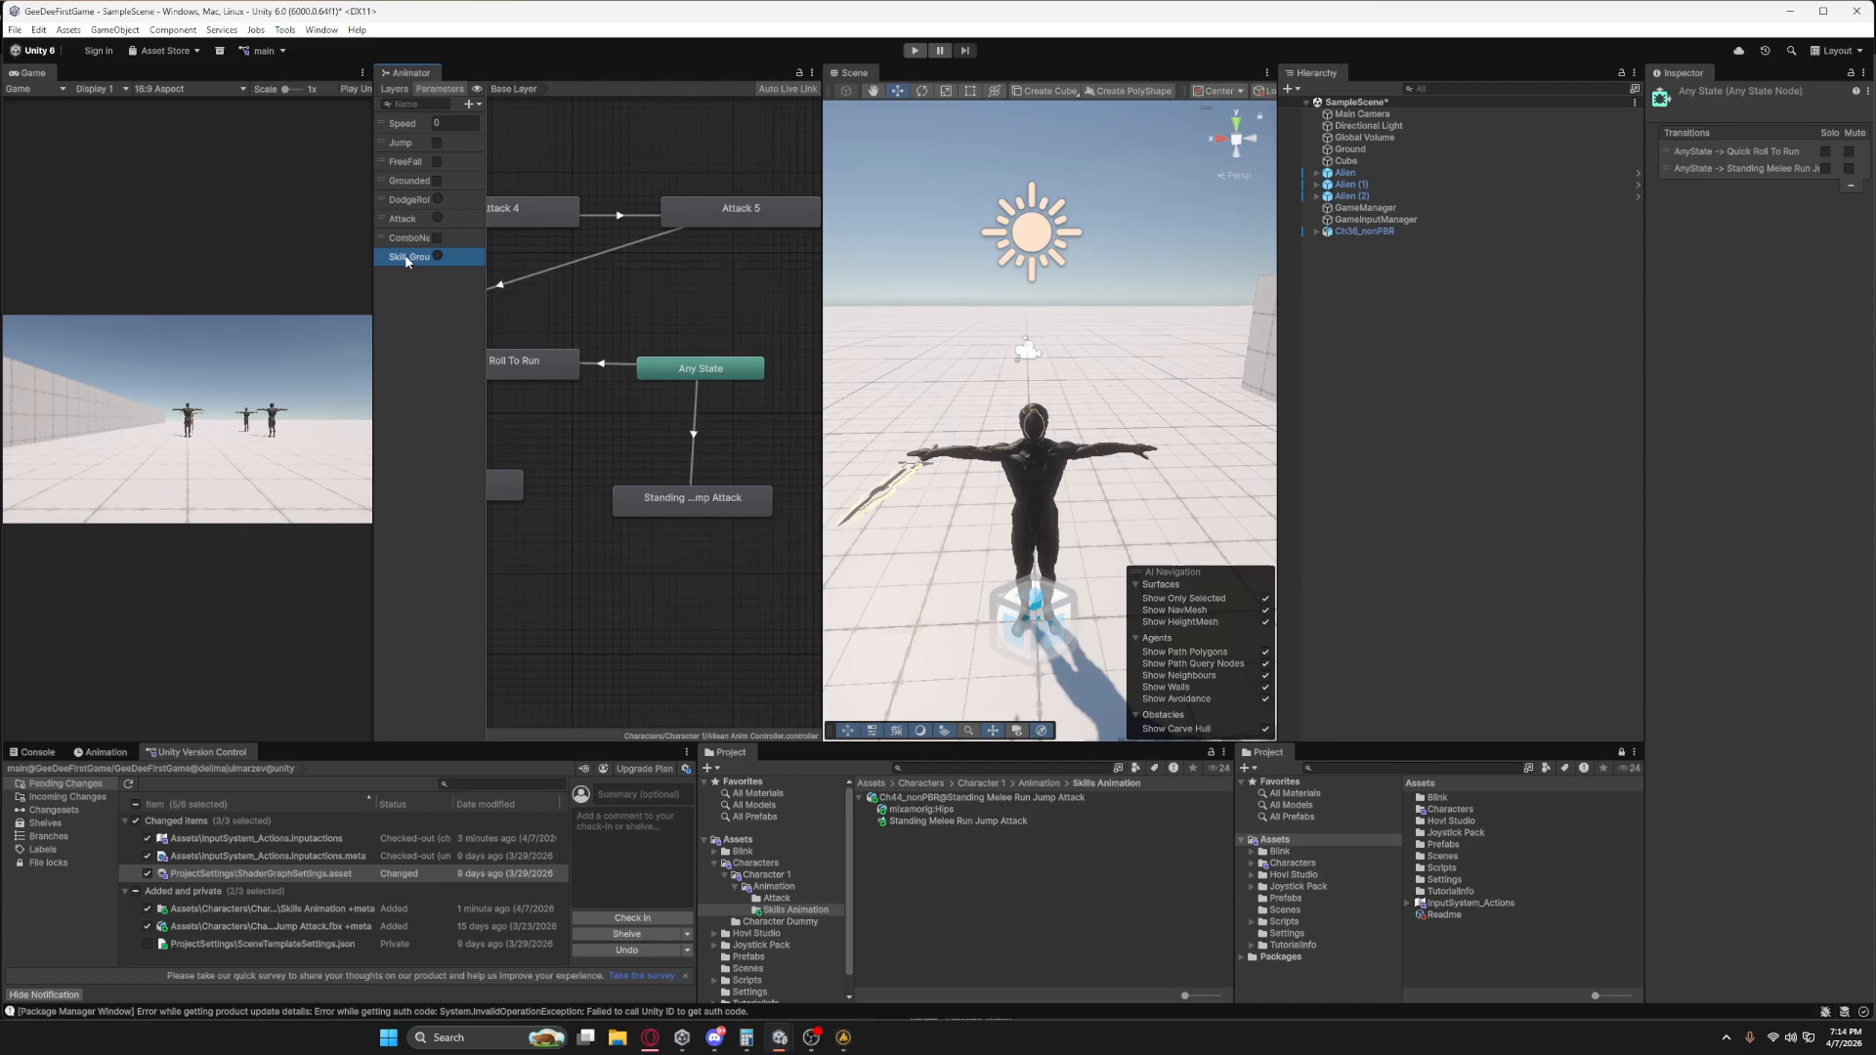
drag(487, 254, 545, 312)
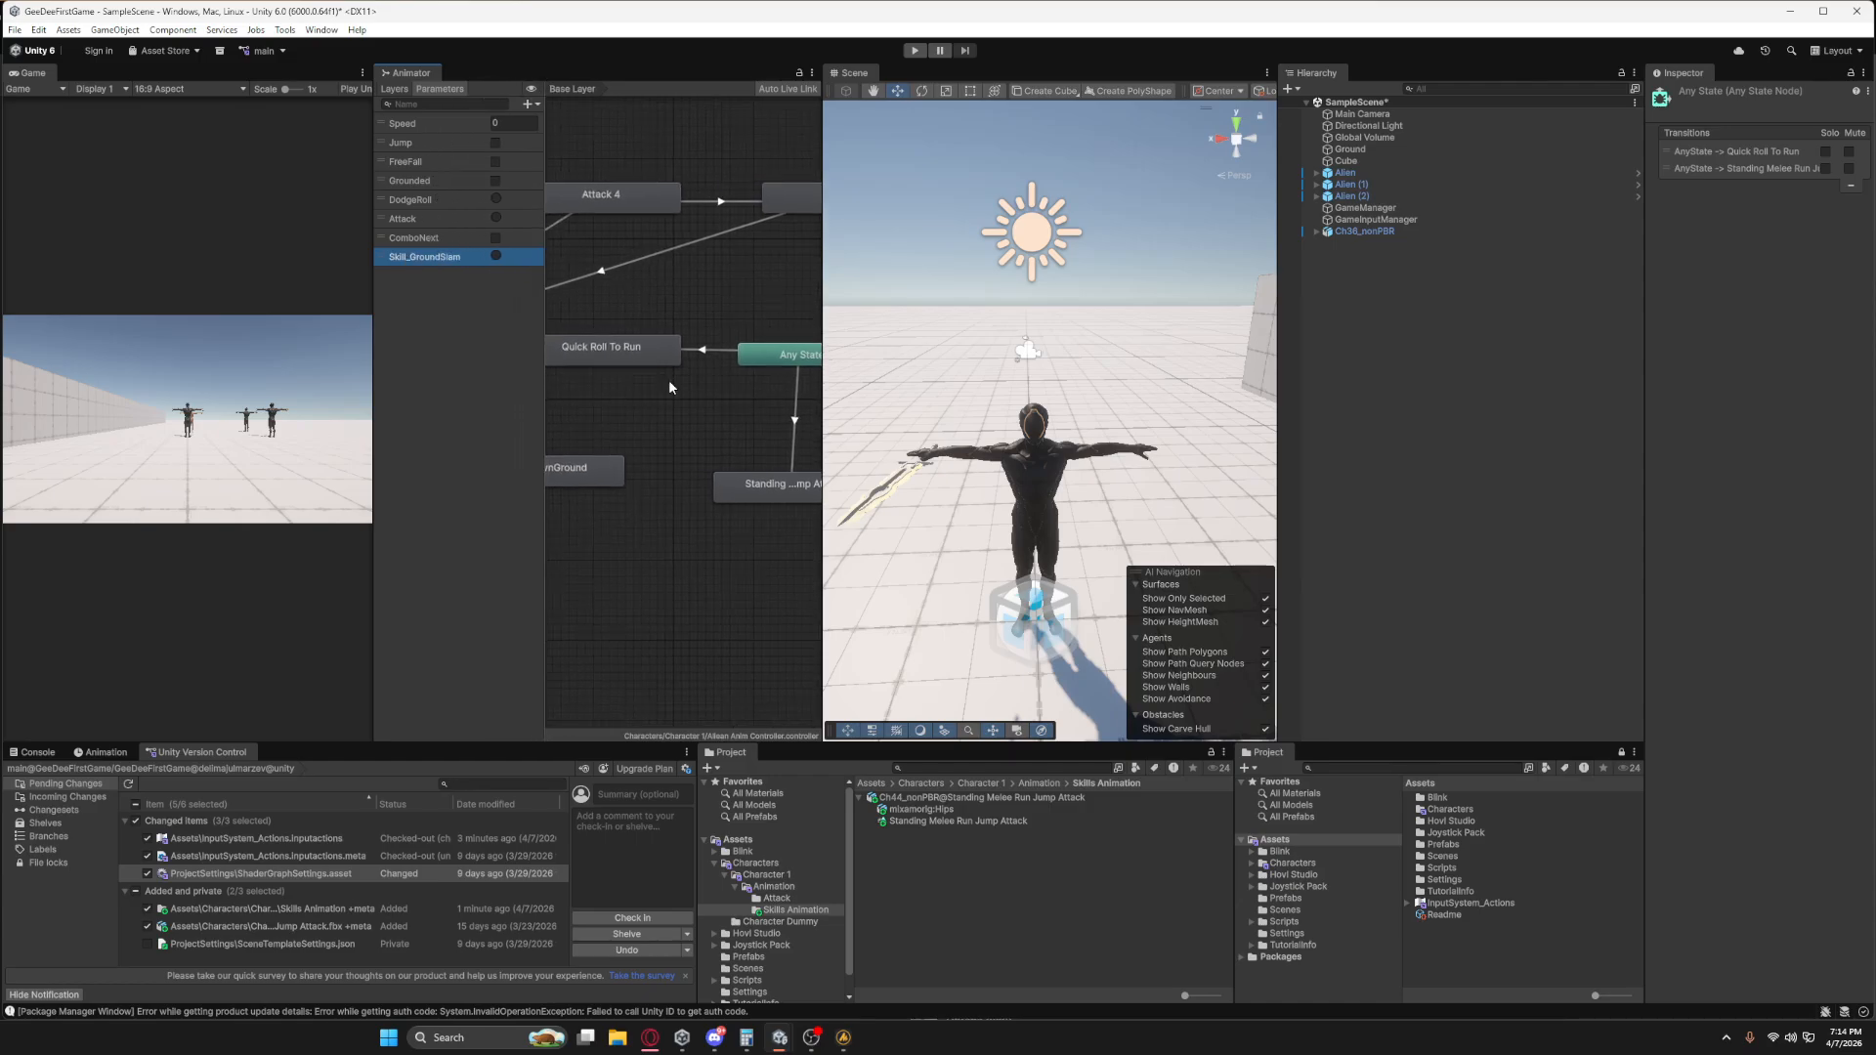
Enlarge the Animator graph area and make a transition from the Standing Melee Run Jump Attack state to the orange default state.
scroll(666, 391, down, 5)
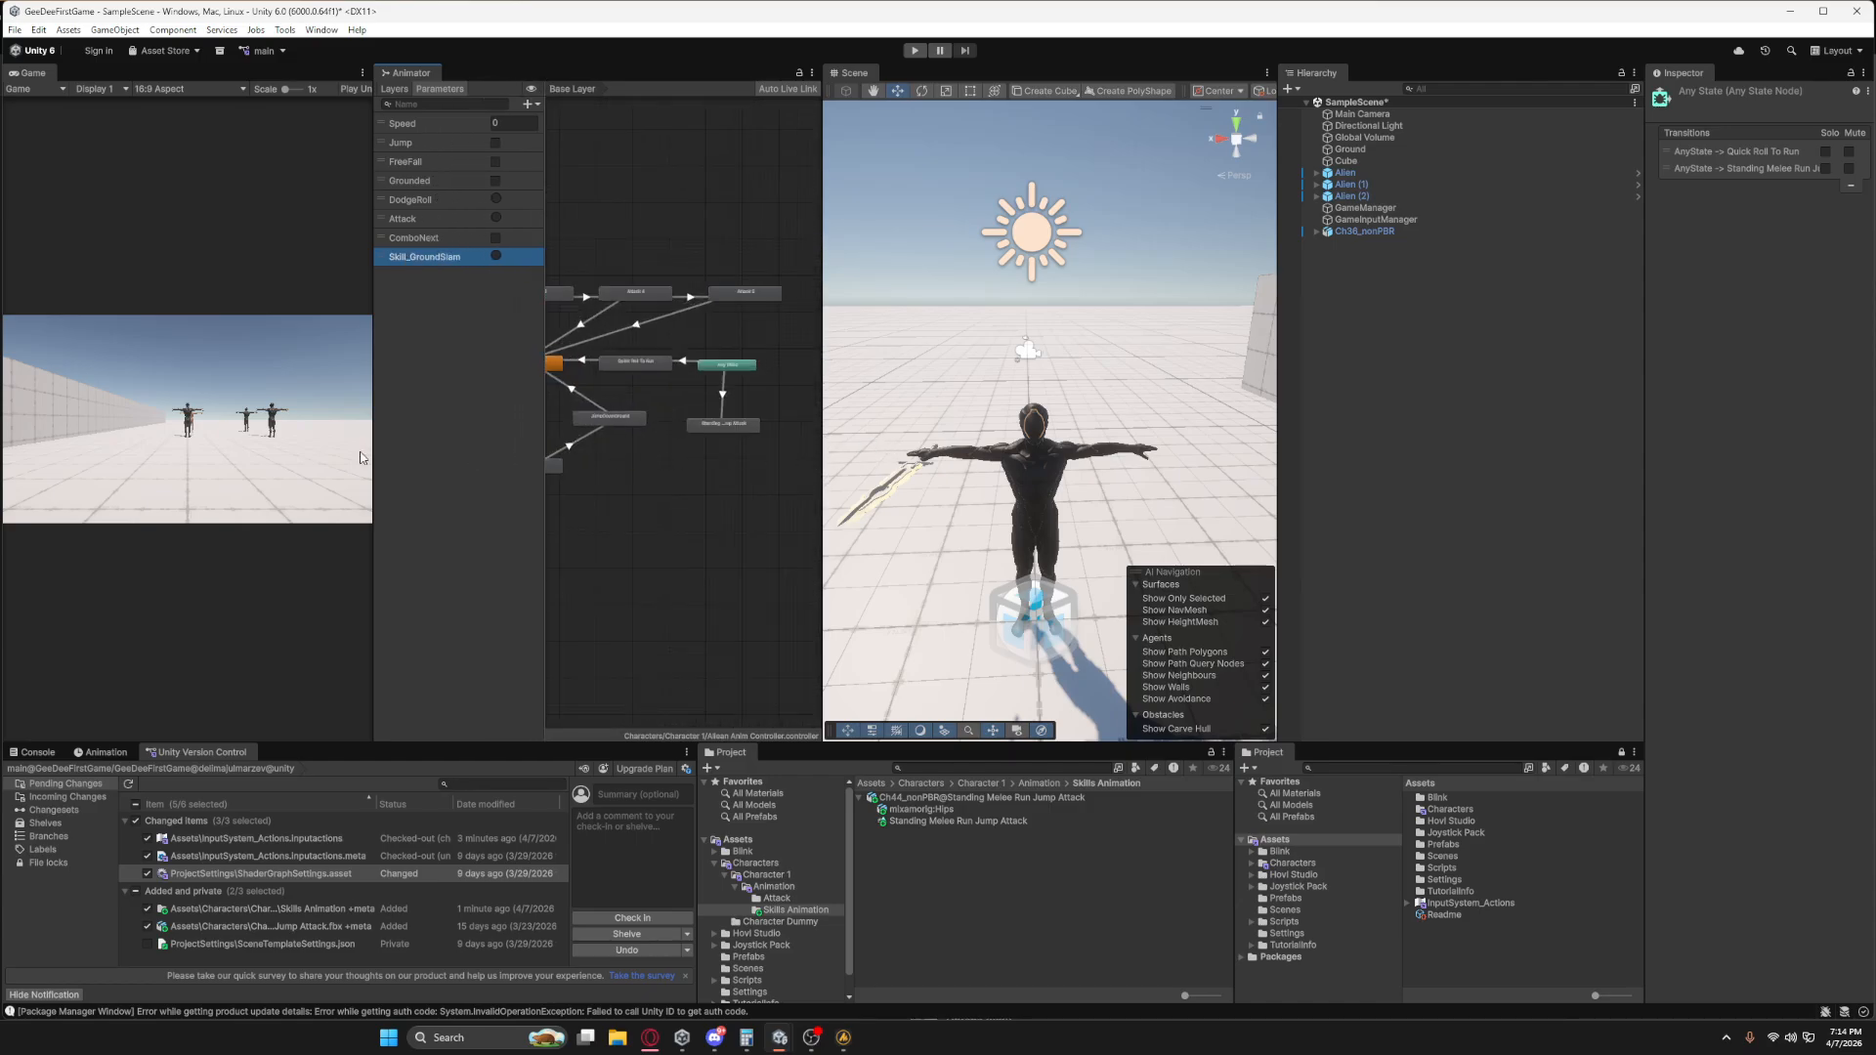
drag(373, 455, 217, 455)
scroll(482, 431, up, 4)
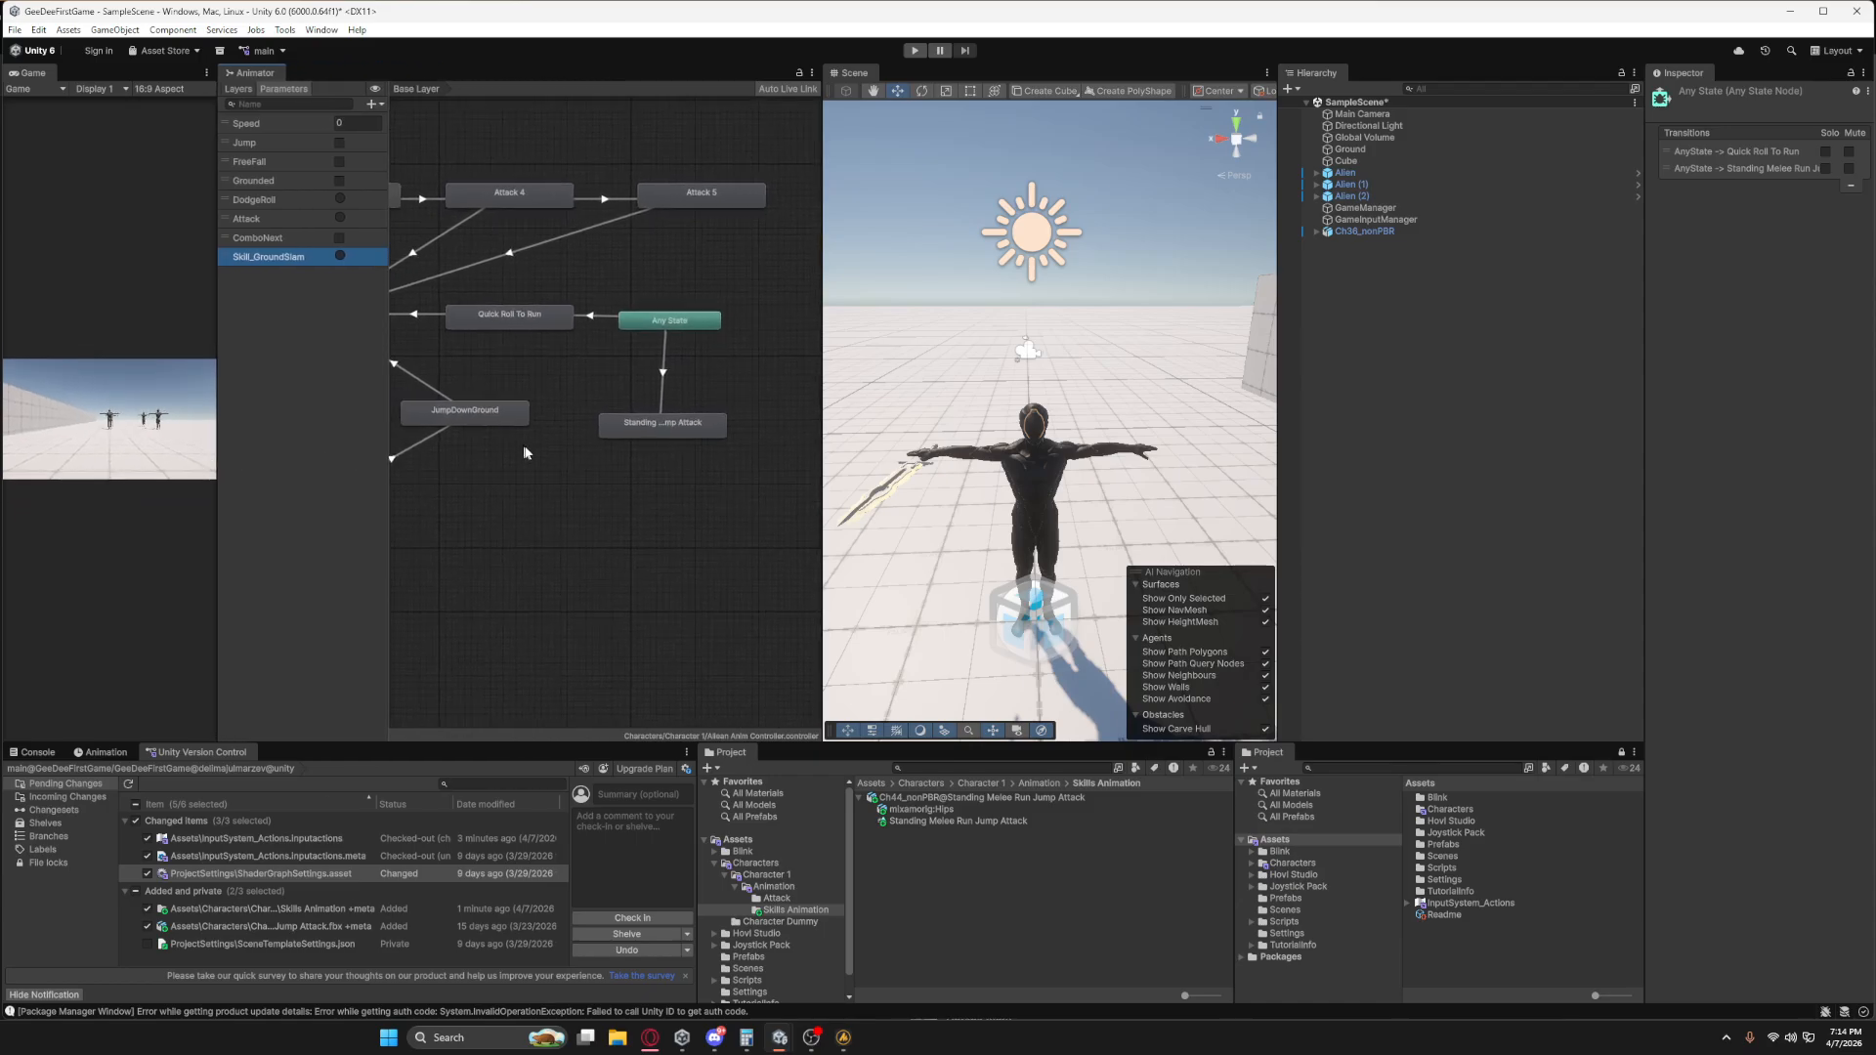
middle_drag(525, 452, 549, 466)
drag(693, 445, 688, 417)
right_click(689, 422)
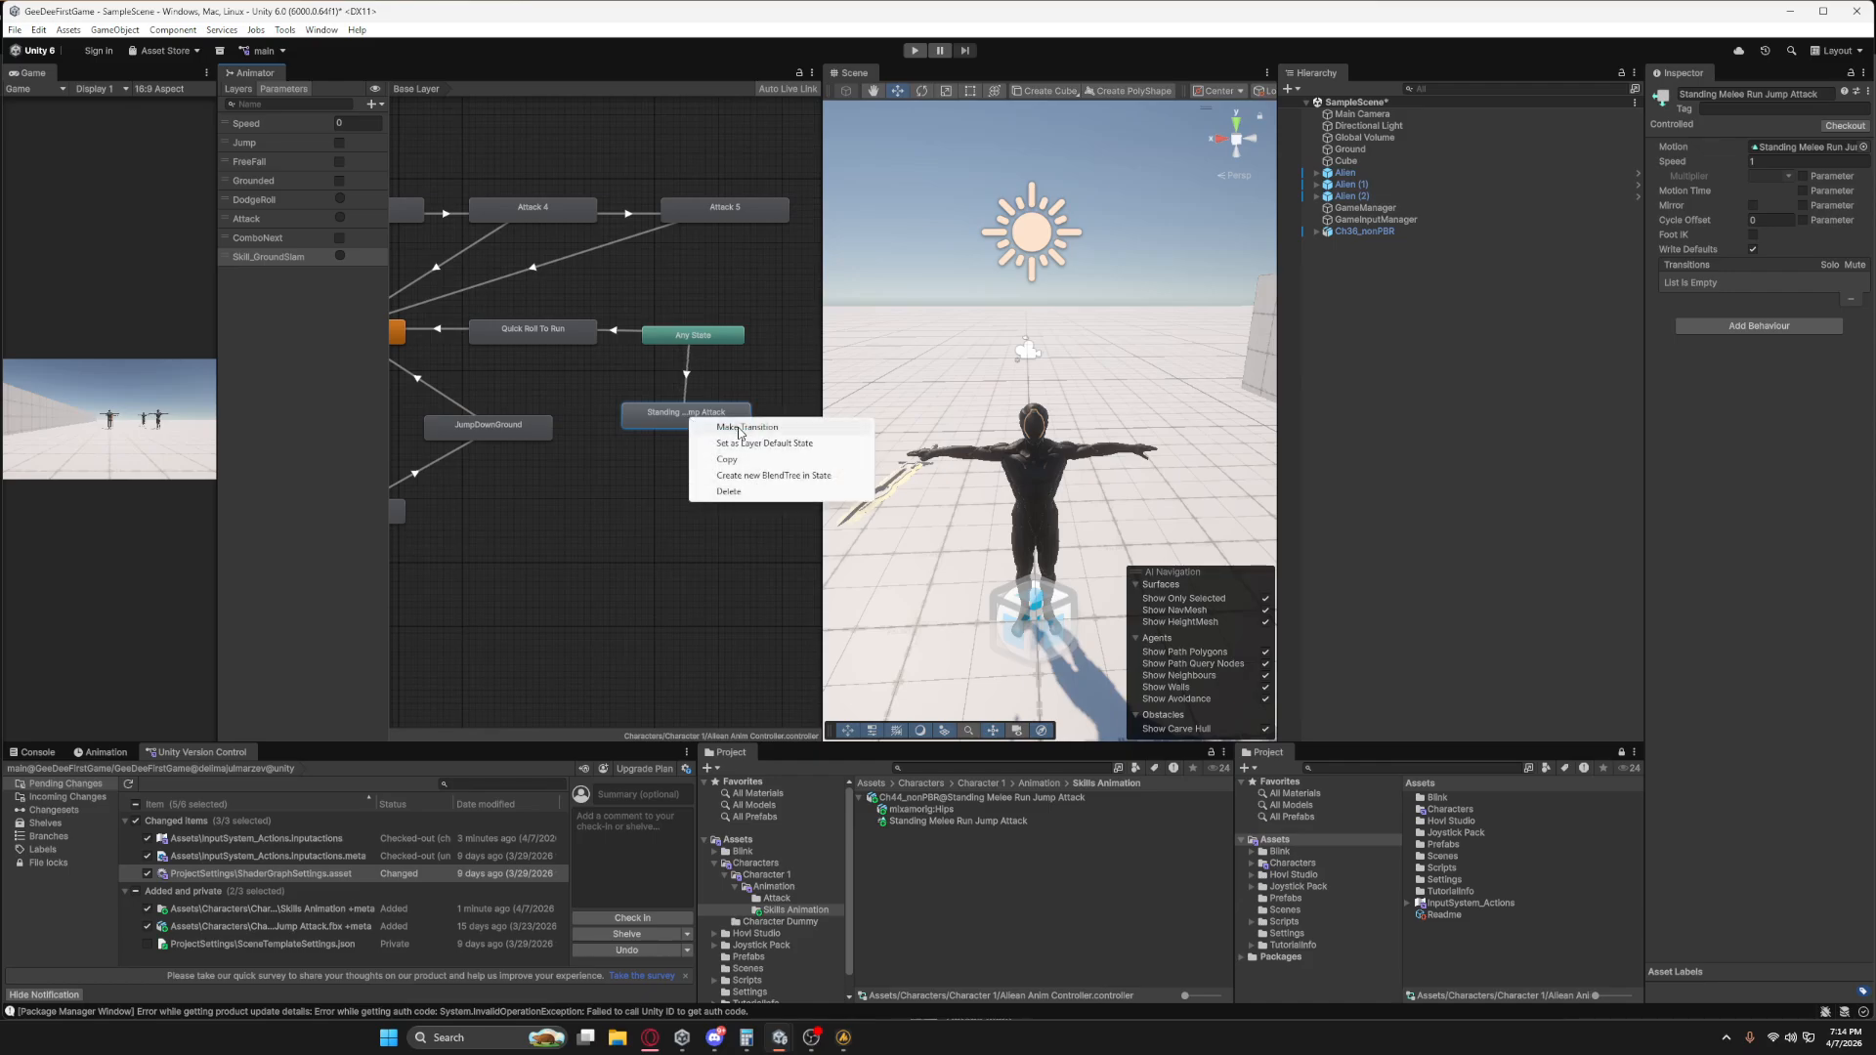
click(743, 427)
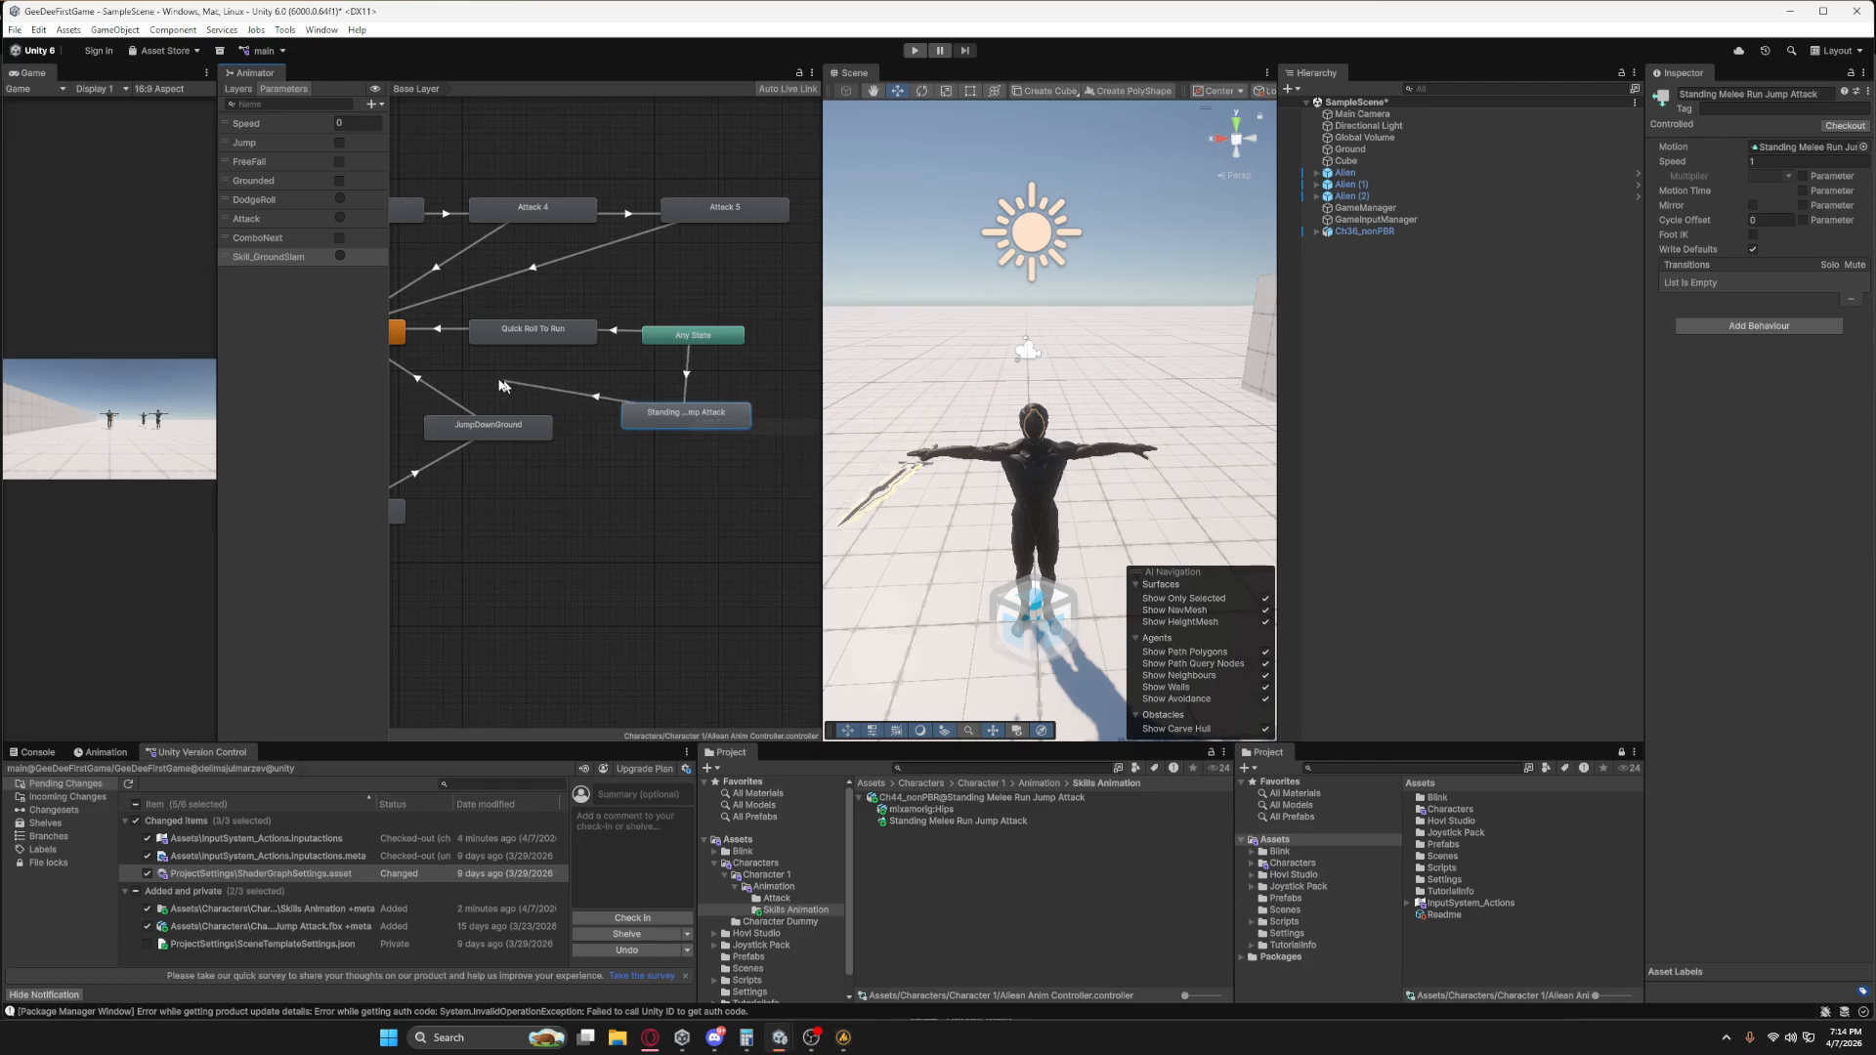
Add the Skill_GroundSlam trigger as the condition on the transition from Any State to the Standing Melee Run Jump Attack state.
click(397, 335)
middle_drag(456, 382, 500, 435)
click(692, 397)
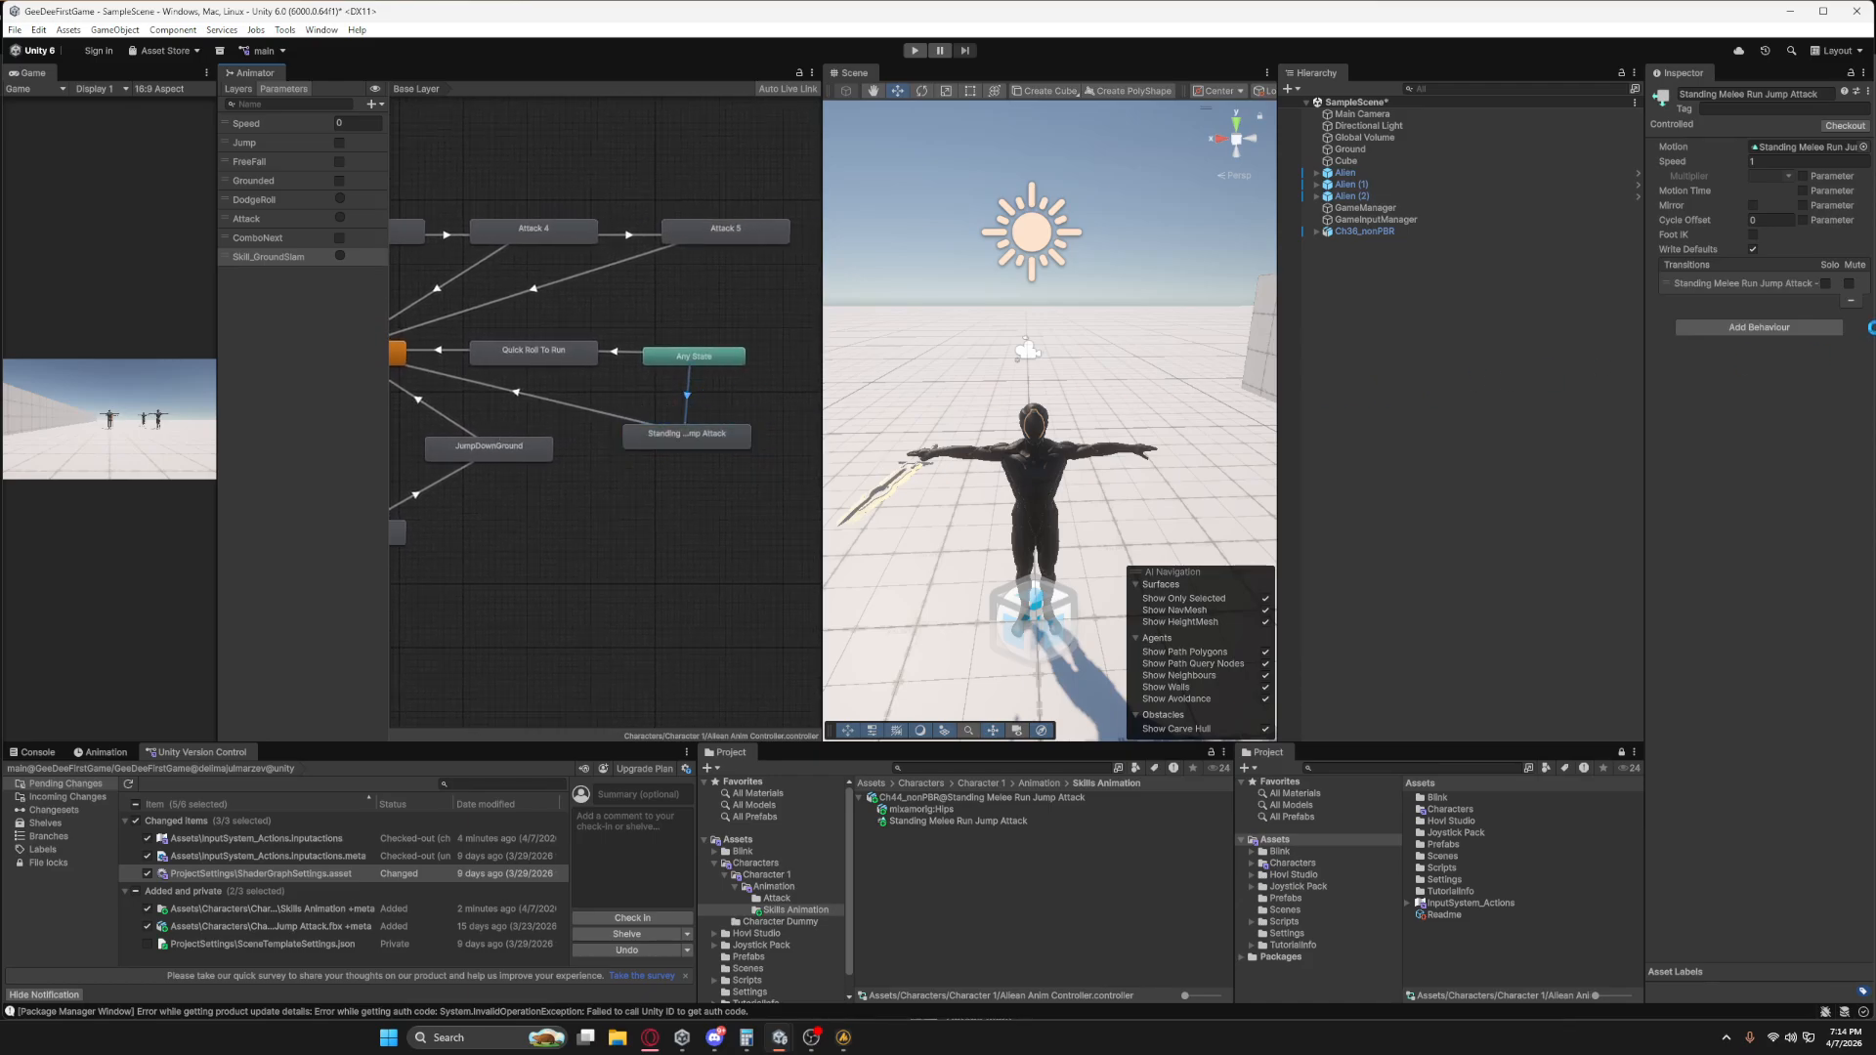
click(691, 394)
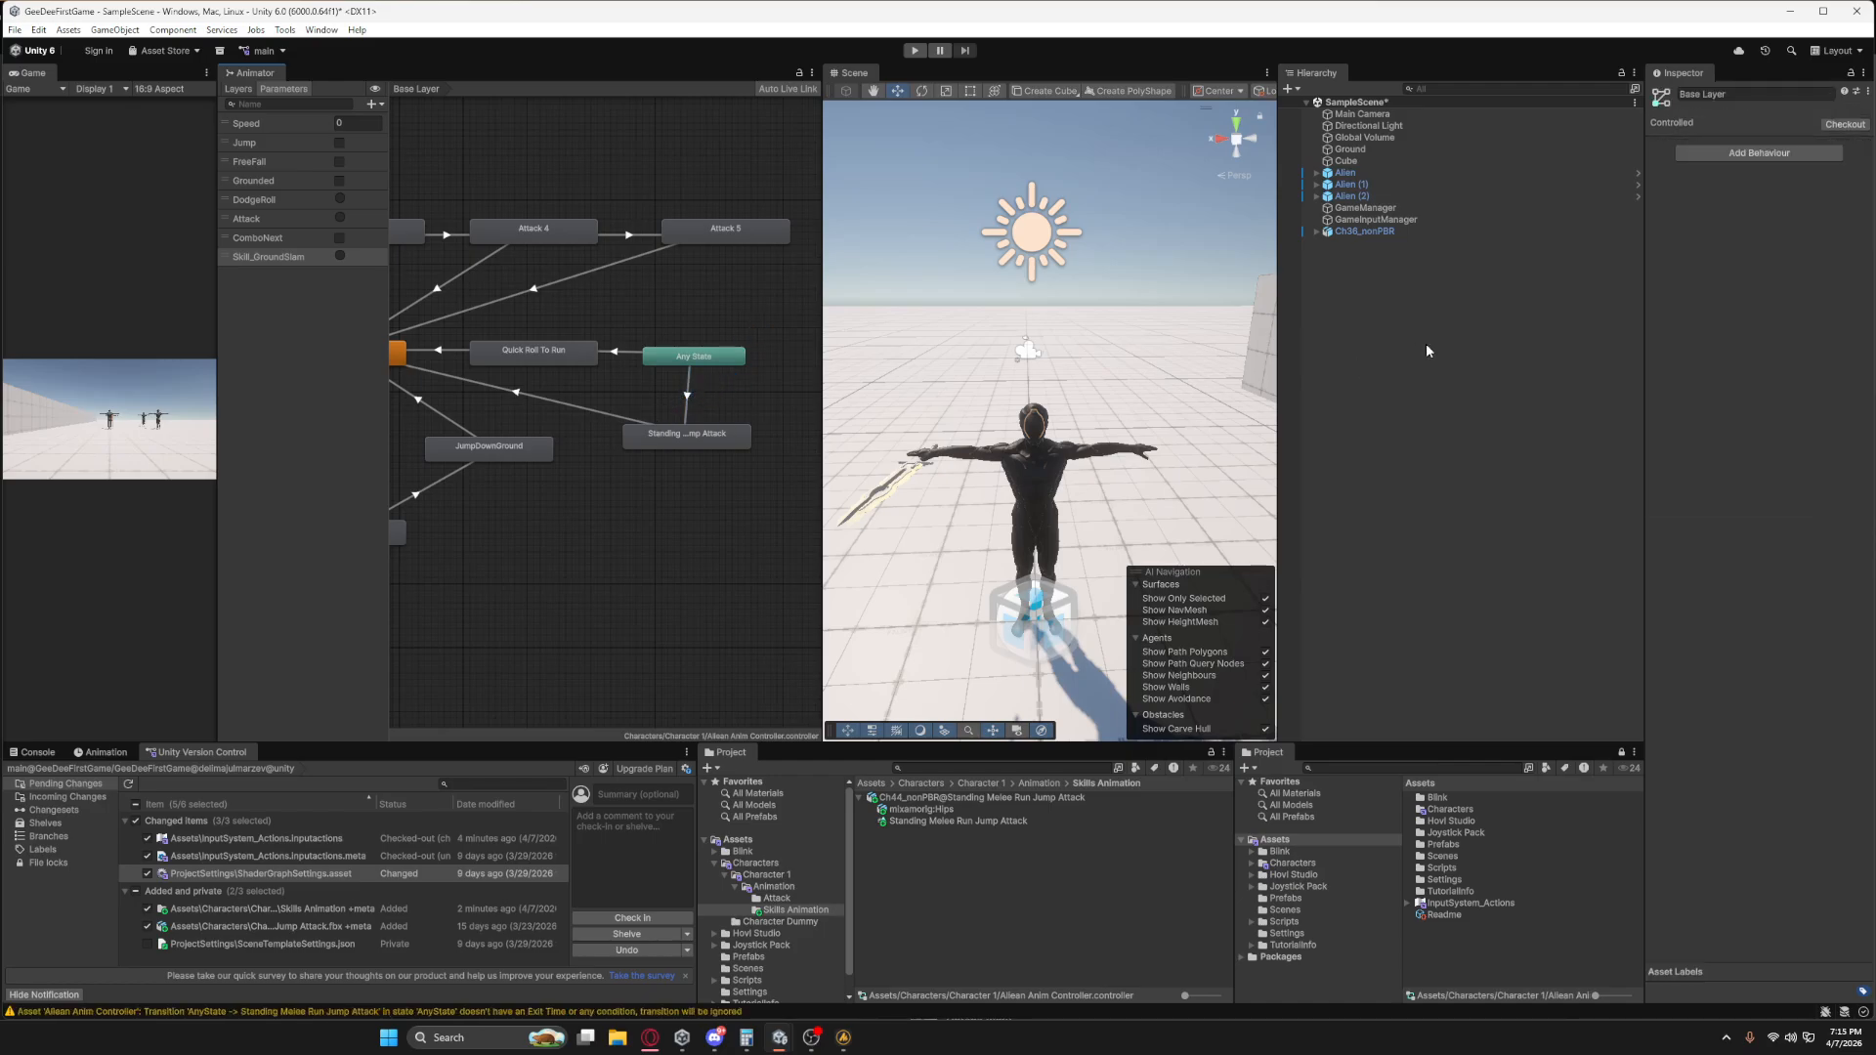
click(688, 394)
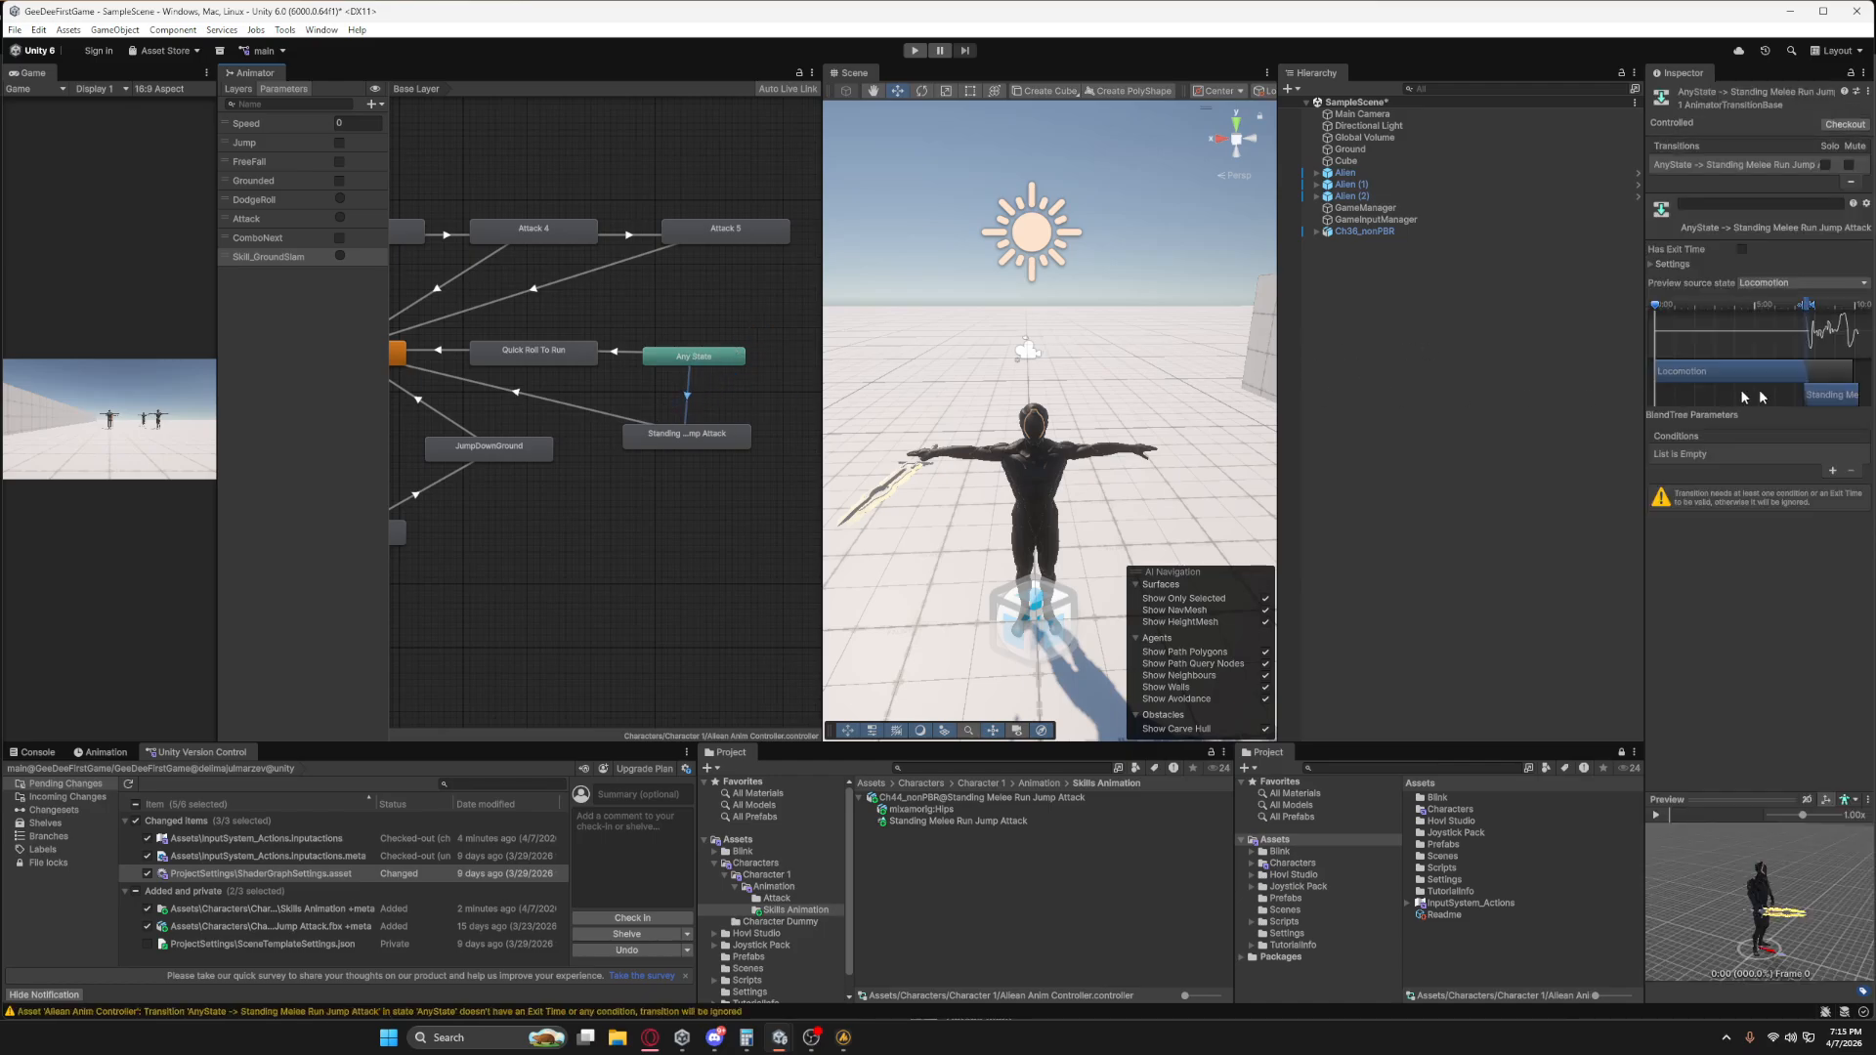
click(1833, 472)
click(1720, 455)
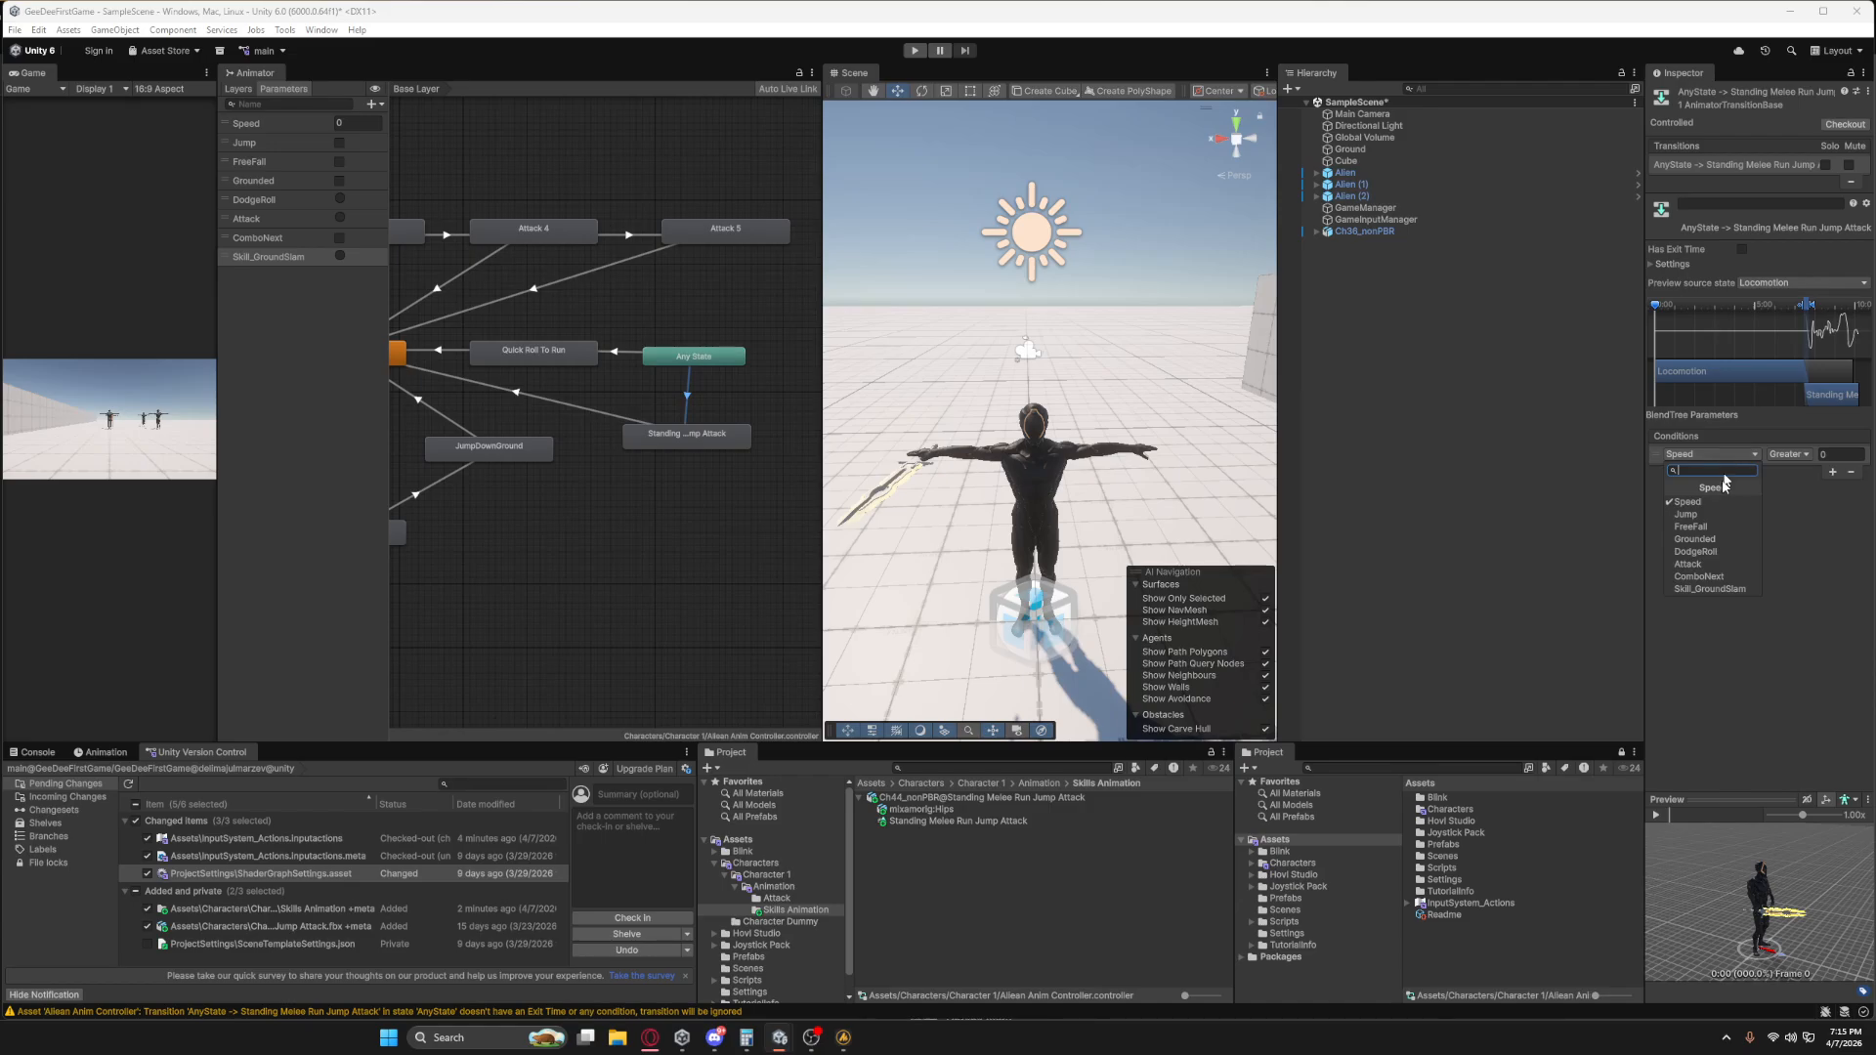
click(1693, 586)
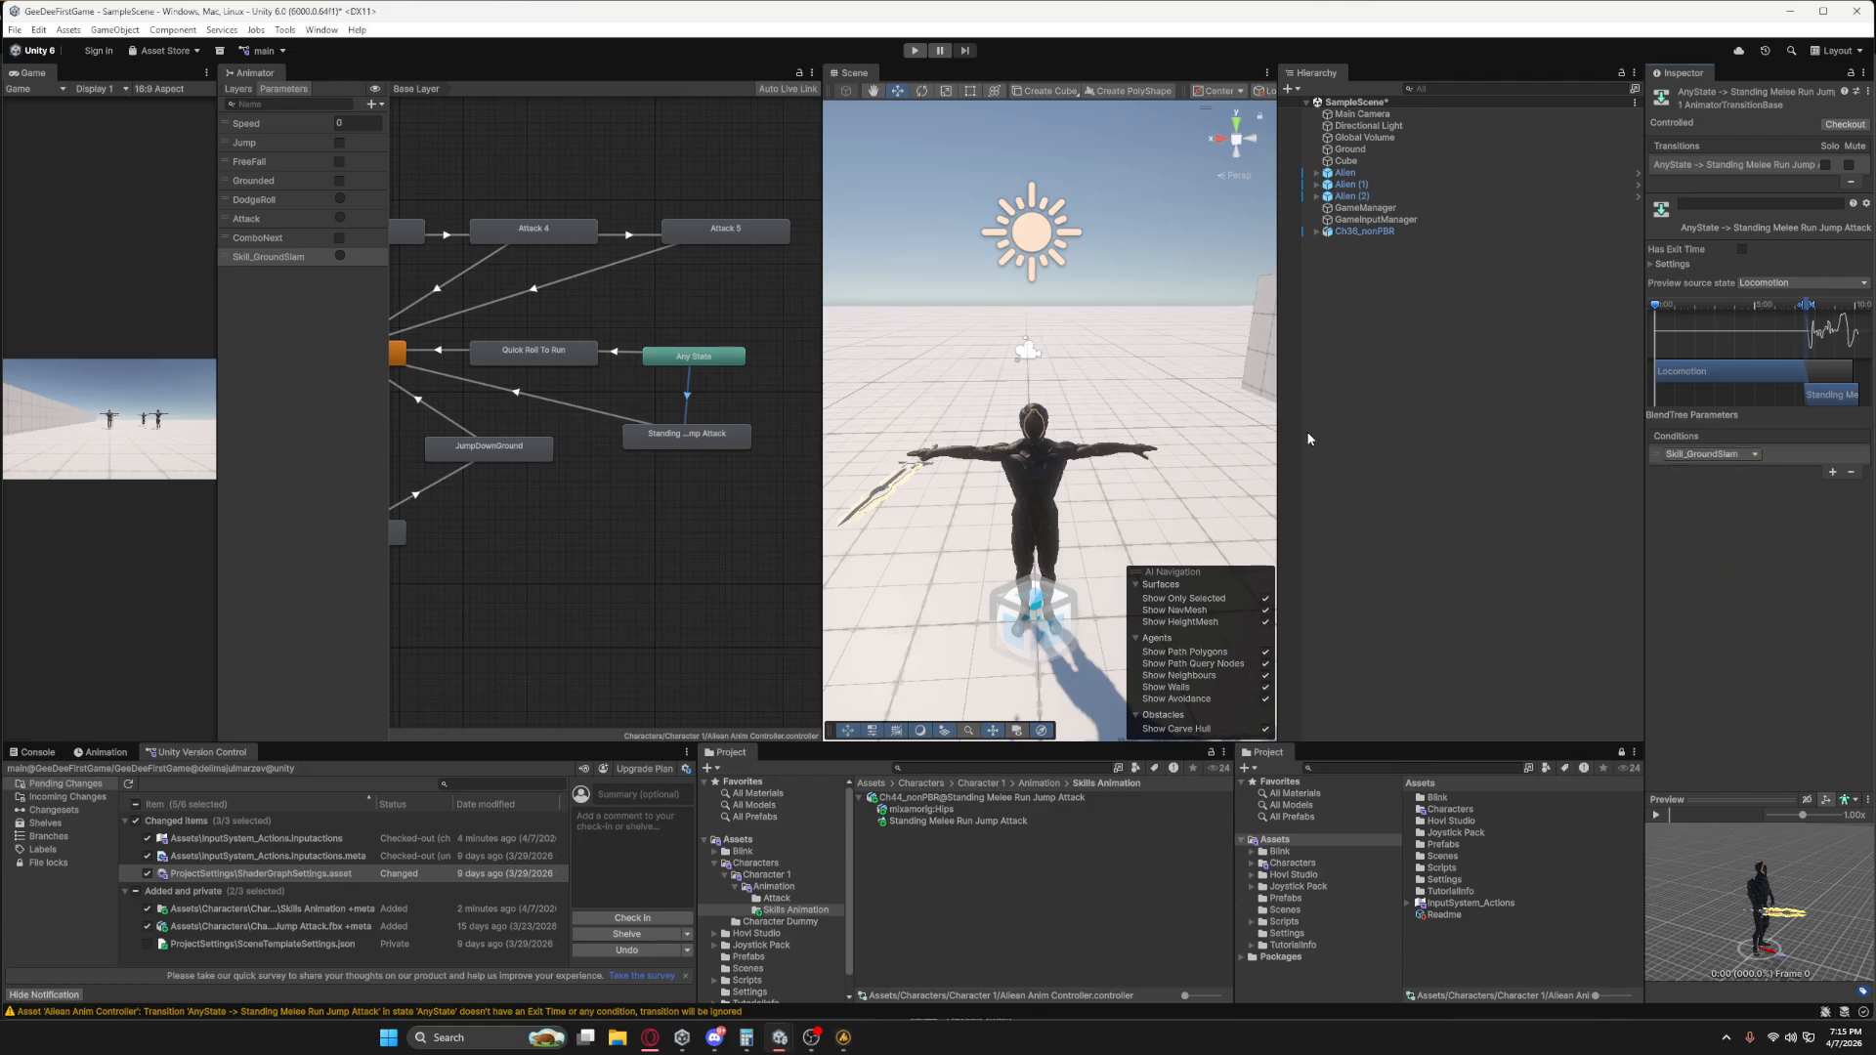
Play the previews of the Any State transition and the Standing Melee Run Jump Attack clip, and return to its Animator state.
click(1657, 815)
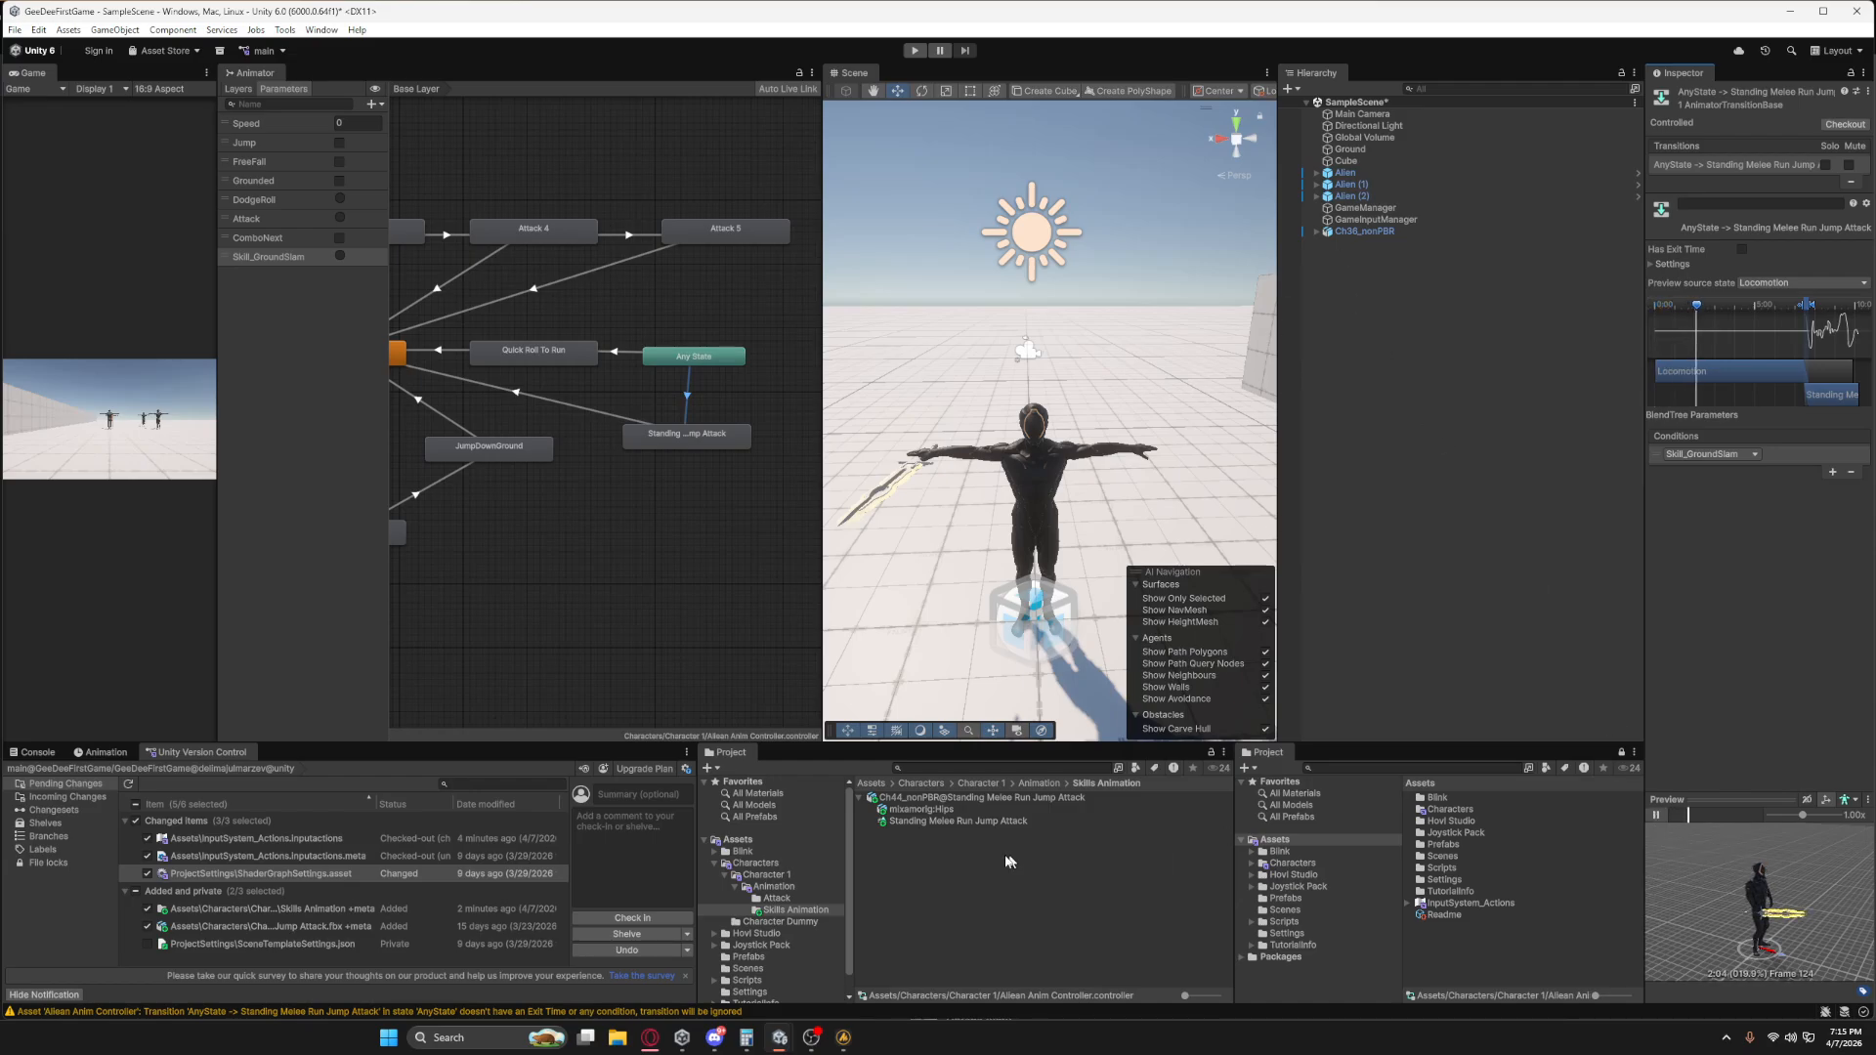
click(963, 826)
click(1658, 817)
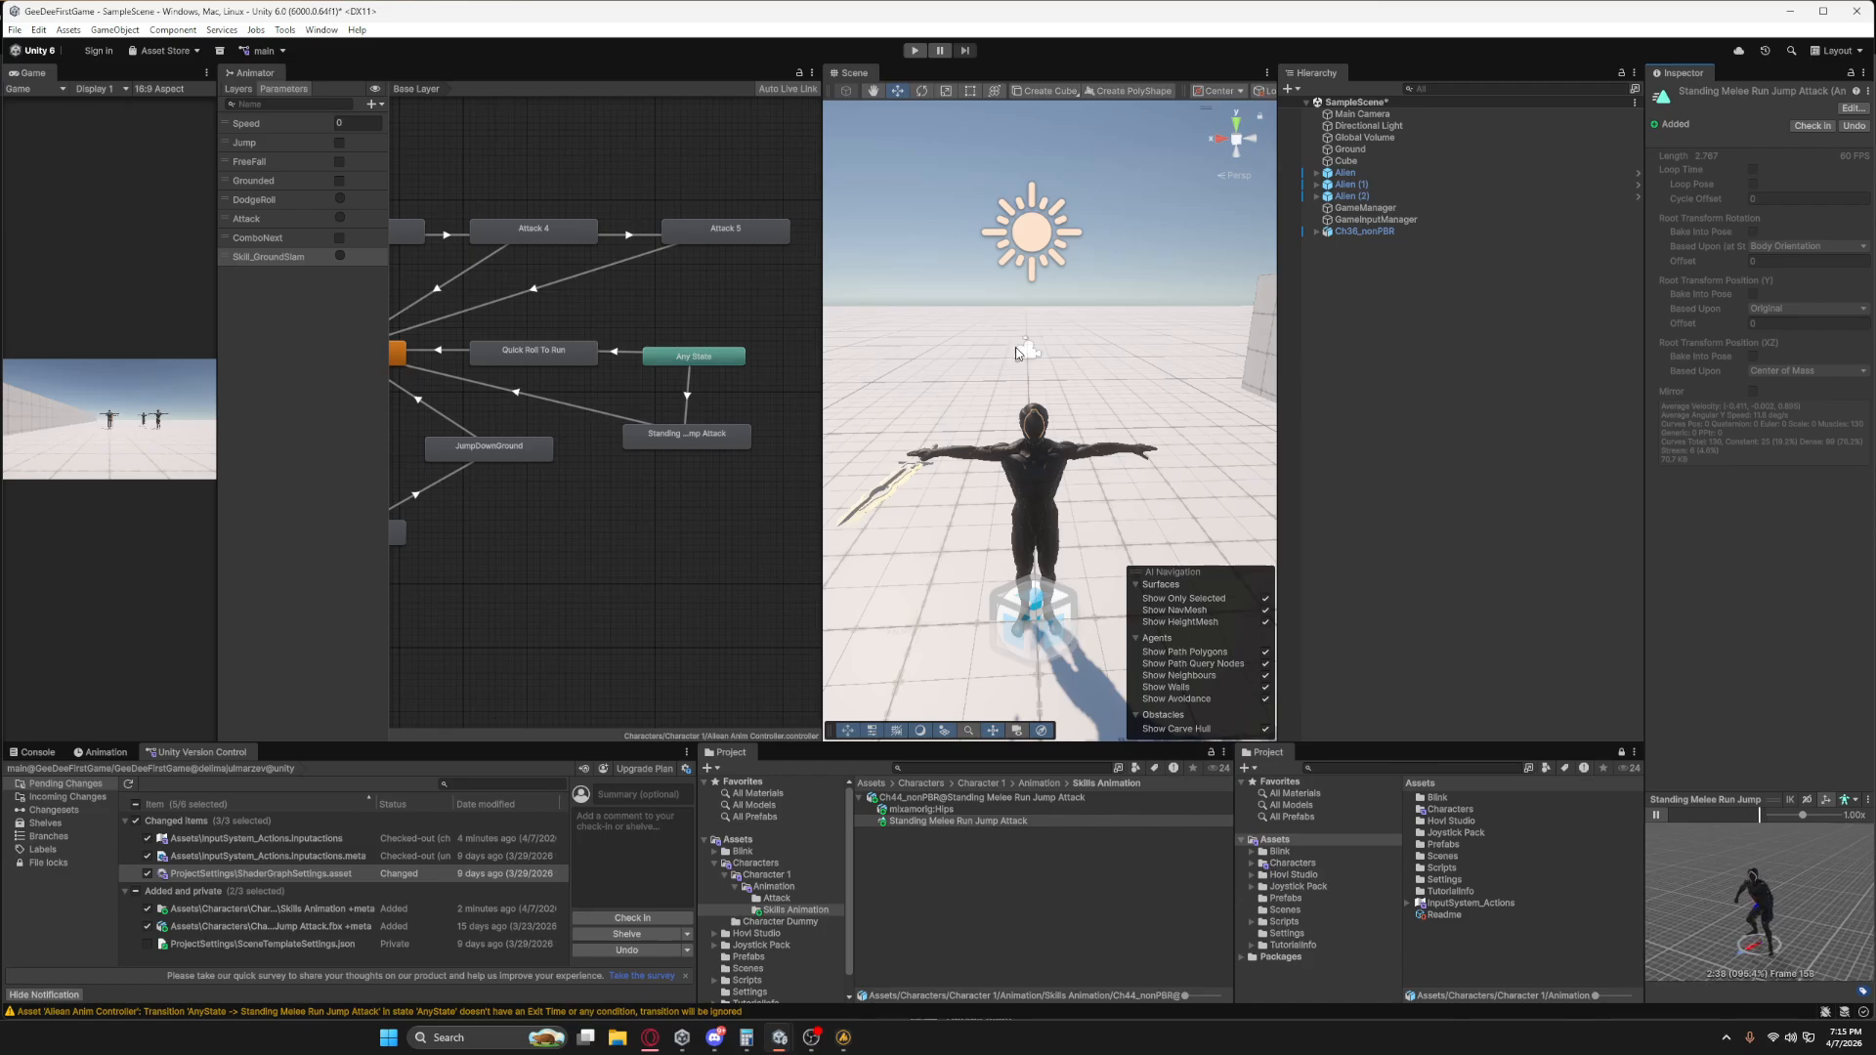
drag(722, 439, 728, 440)
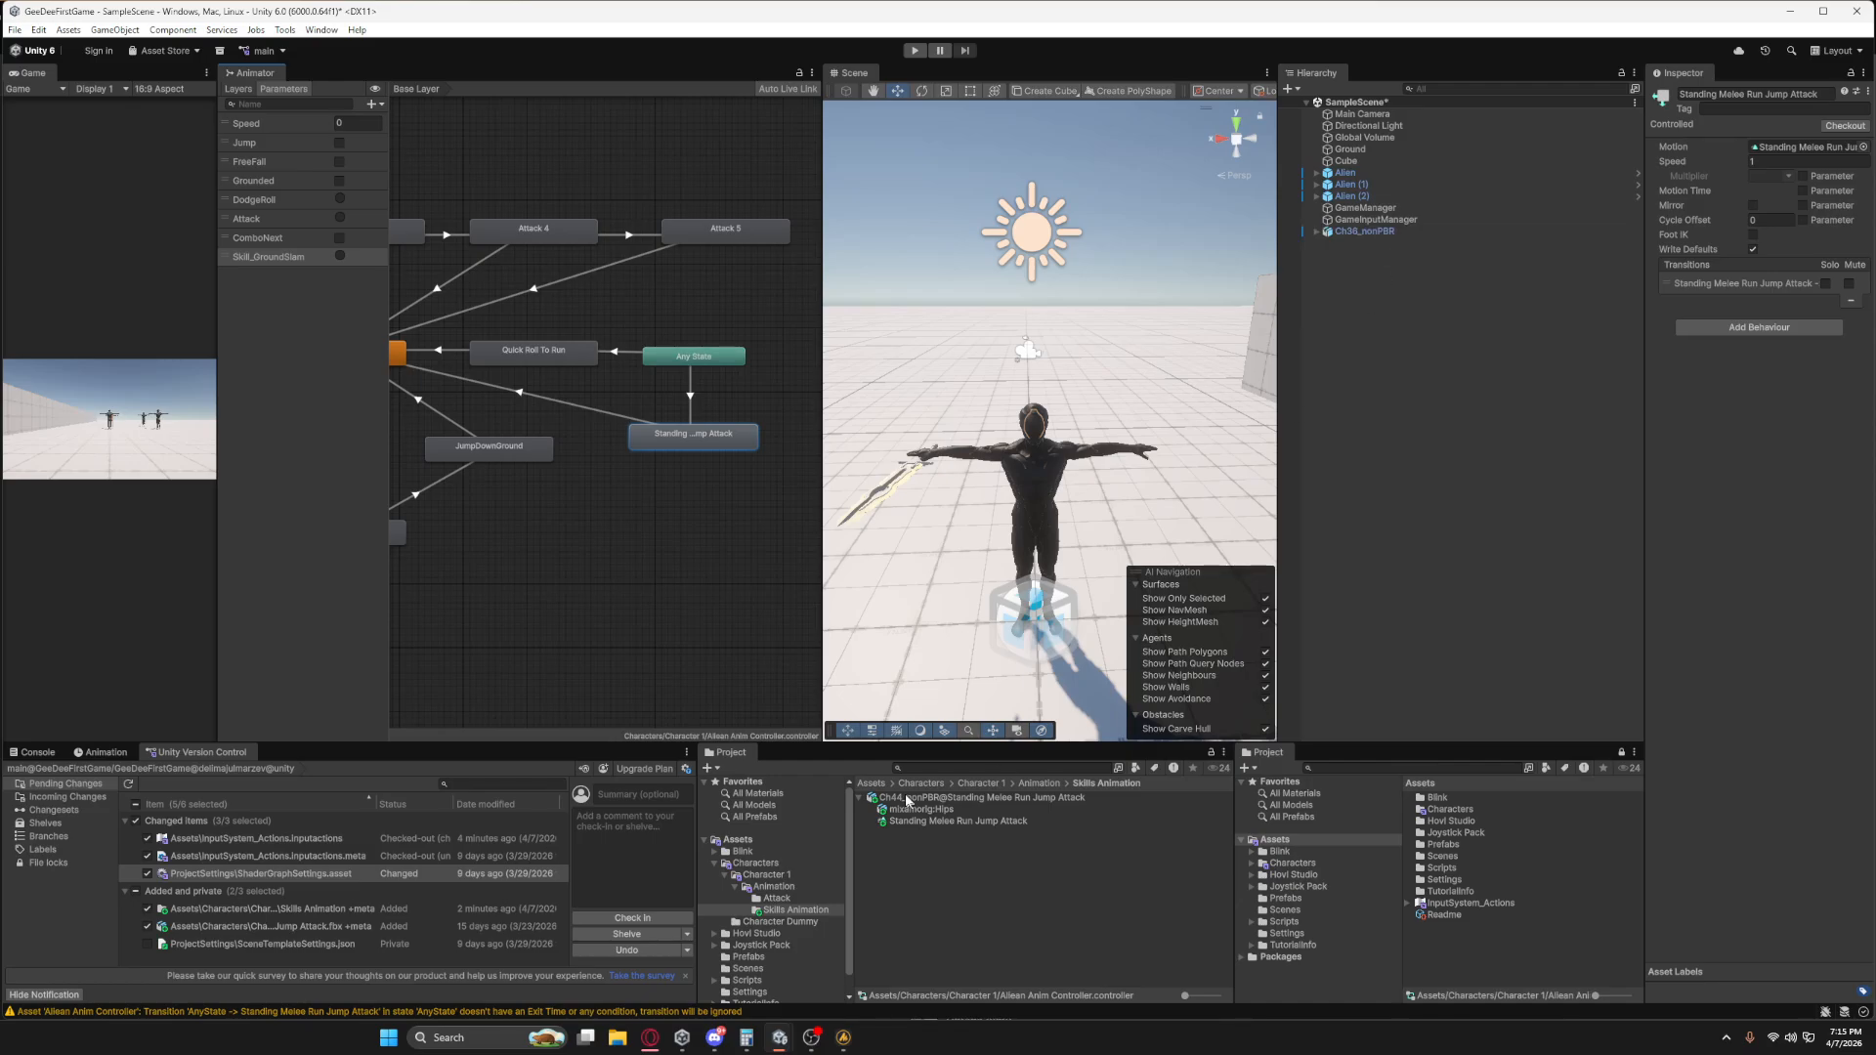
click(1346, 173)
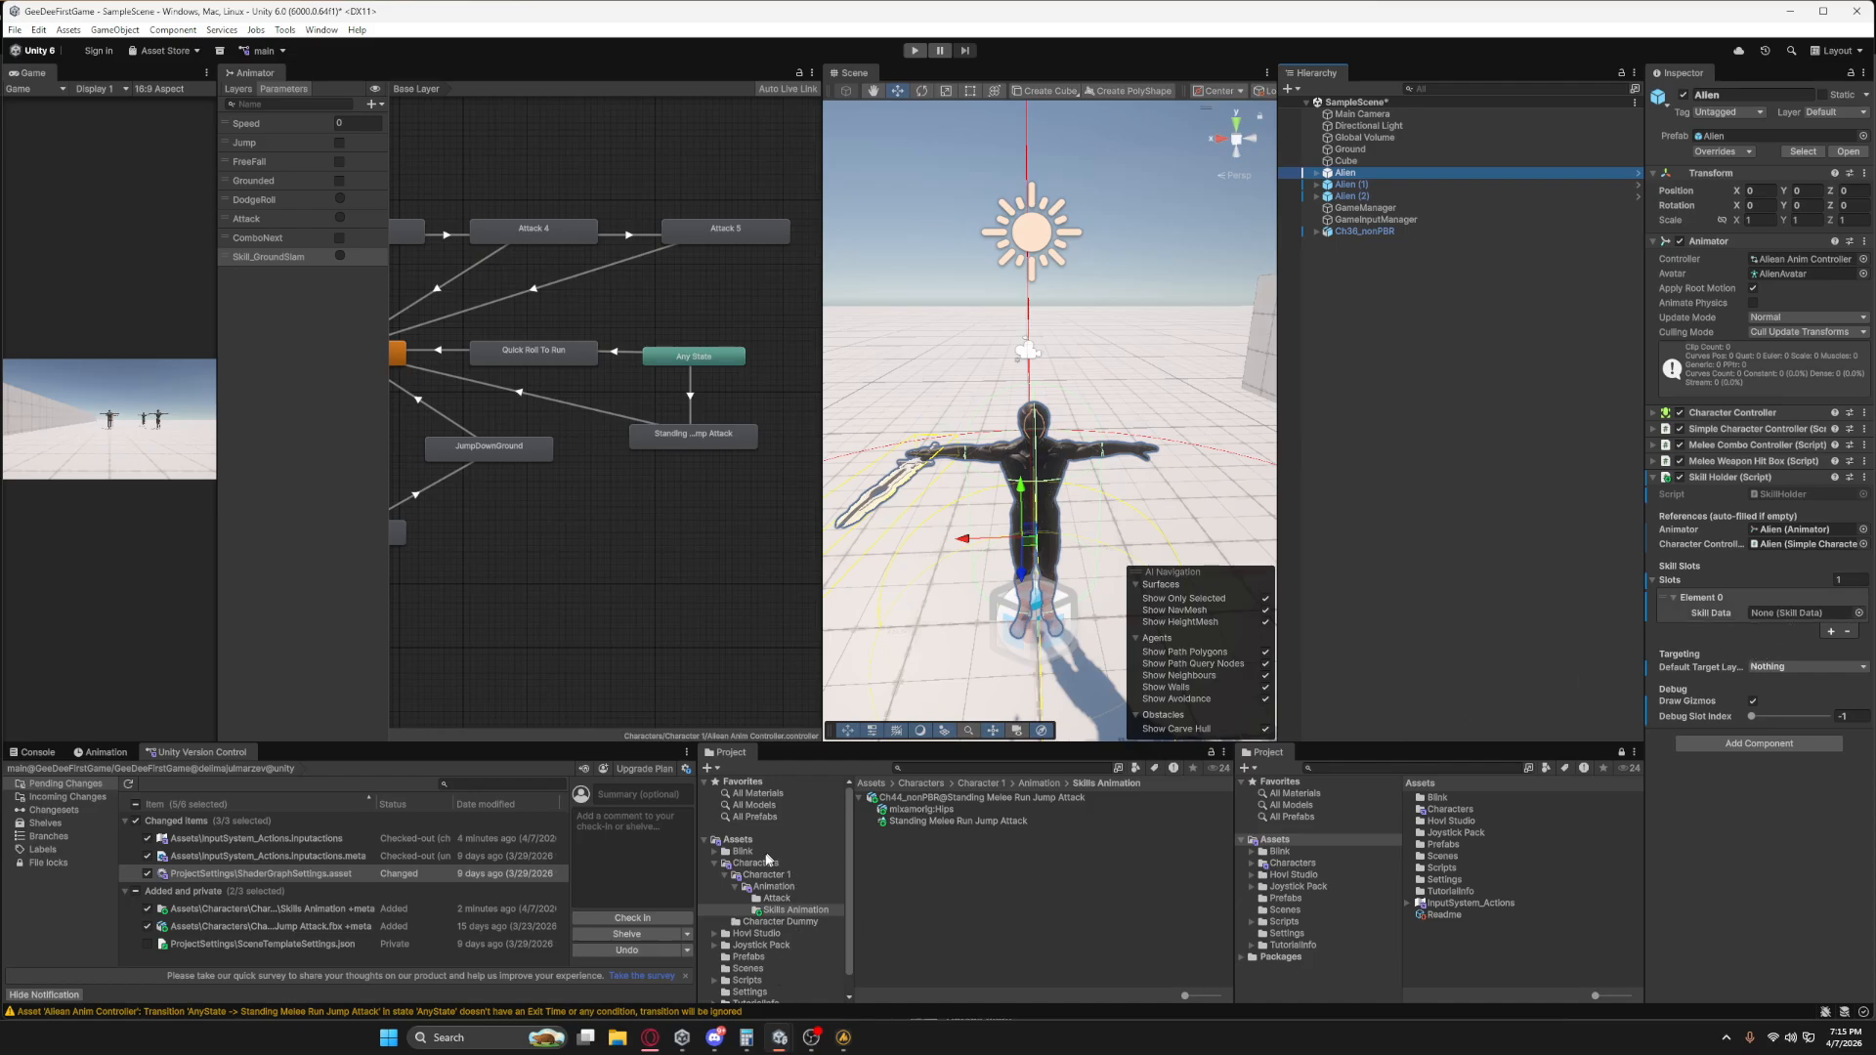
click(714, 864)
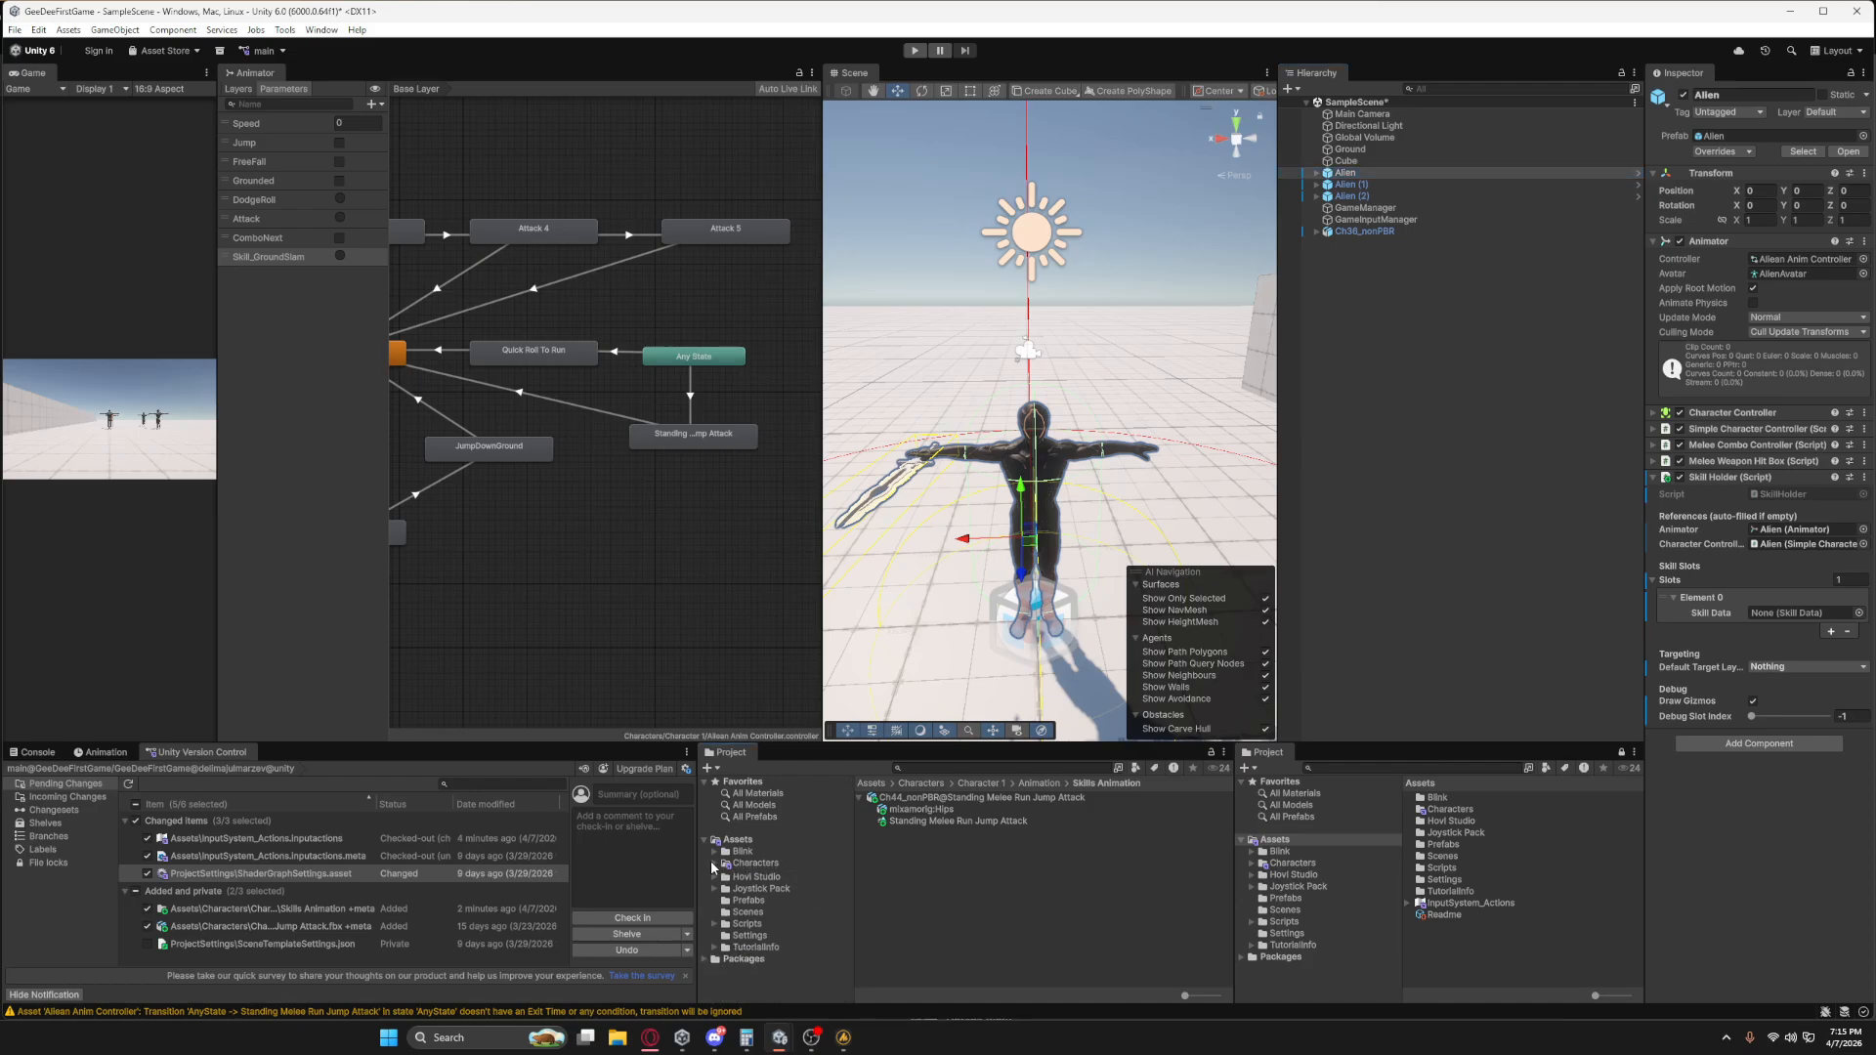
click(749, 922)
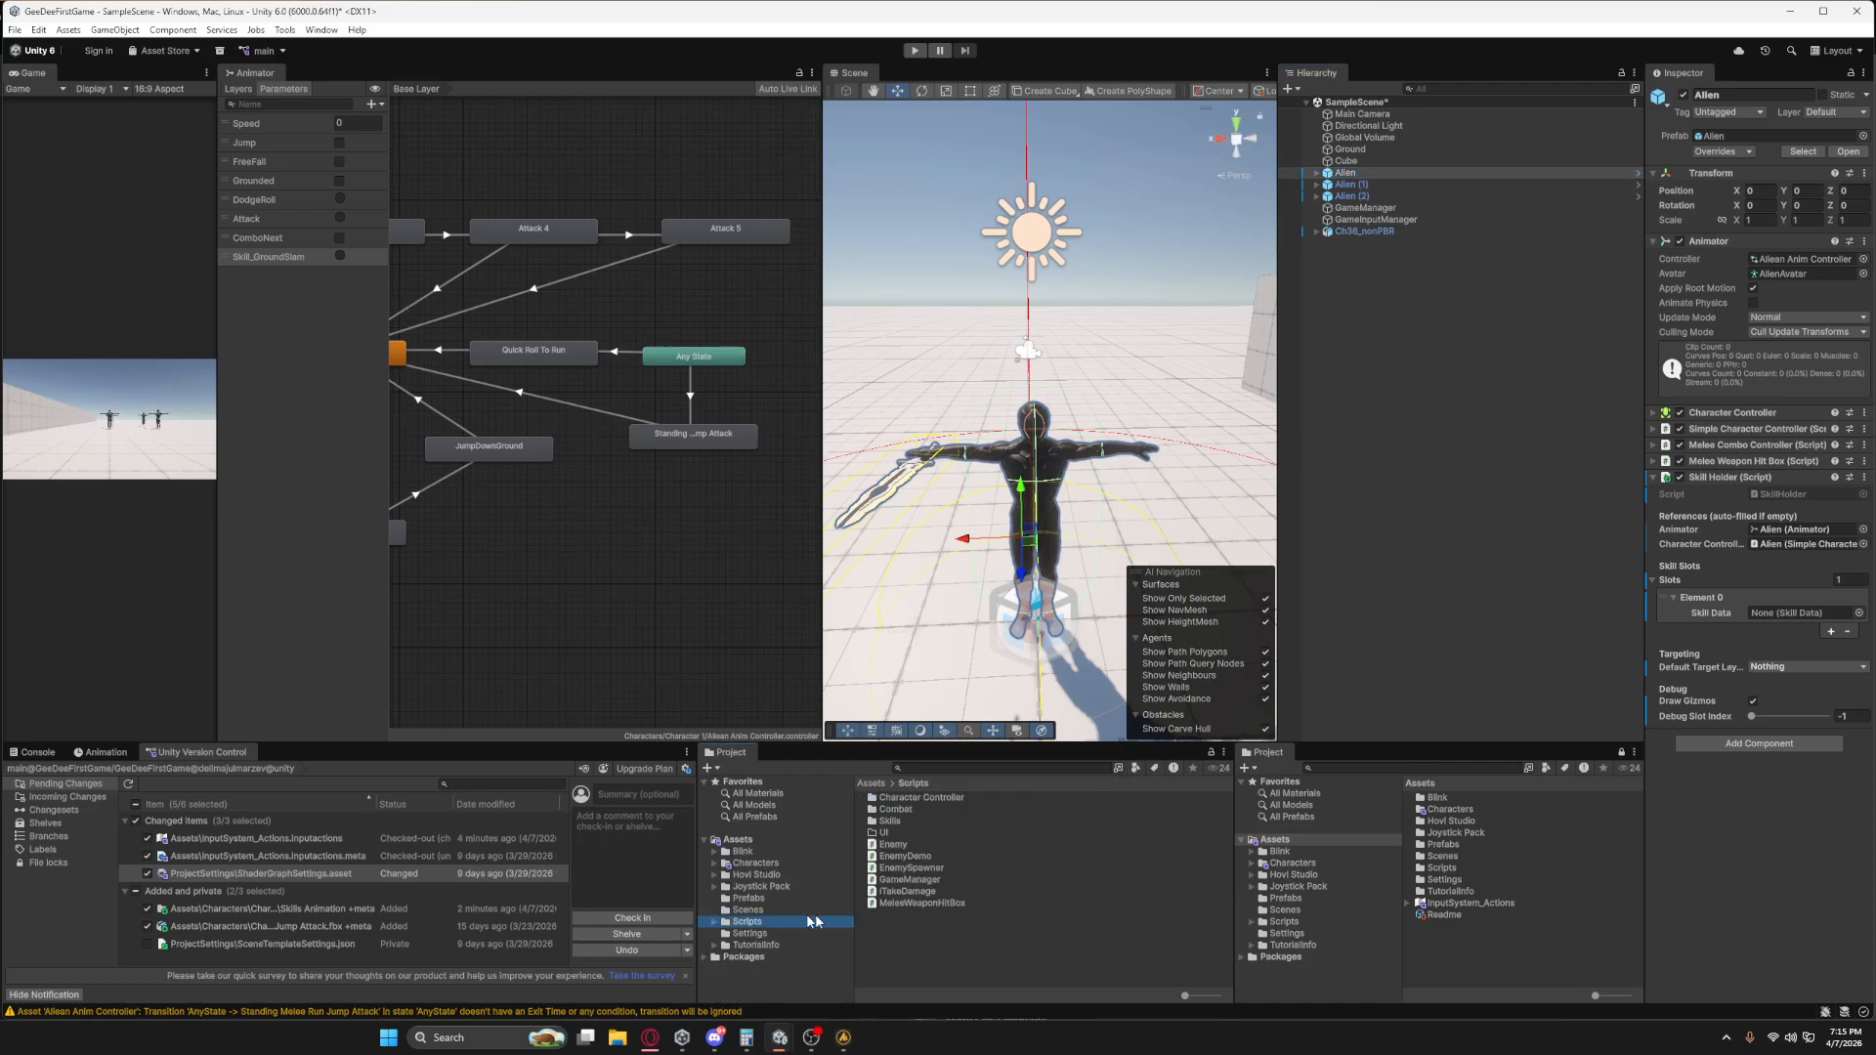
right_click(901, 928)
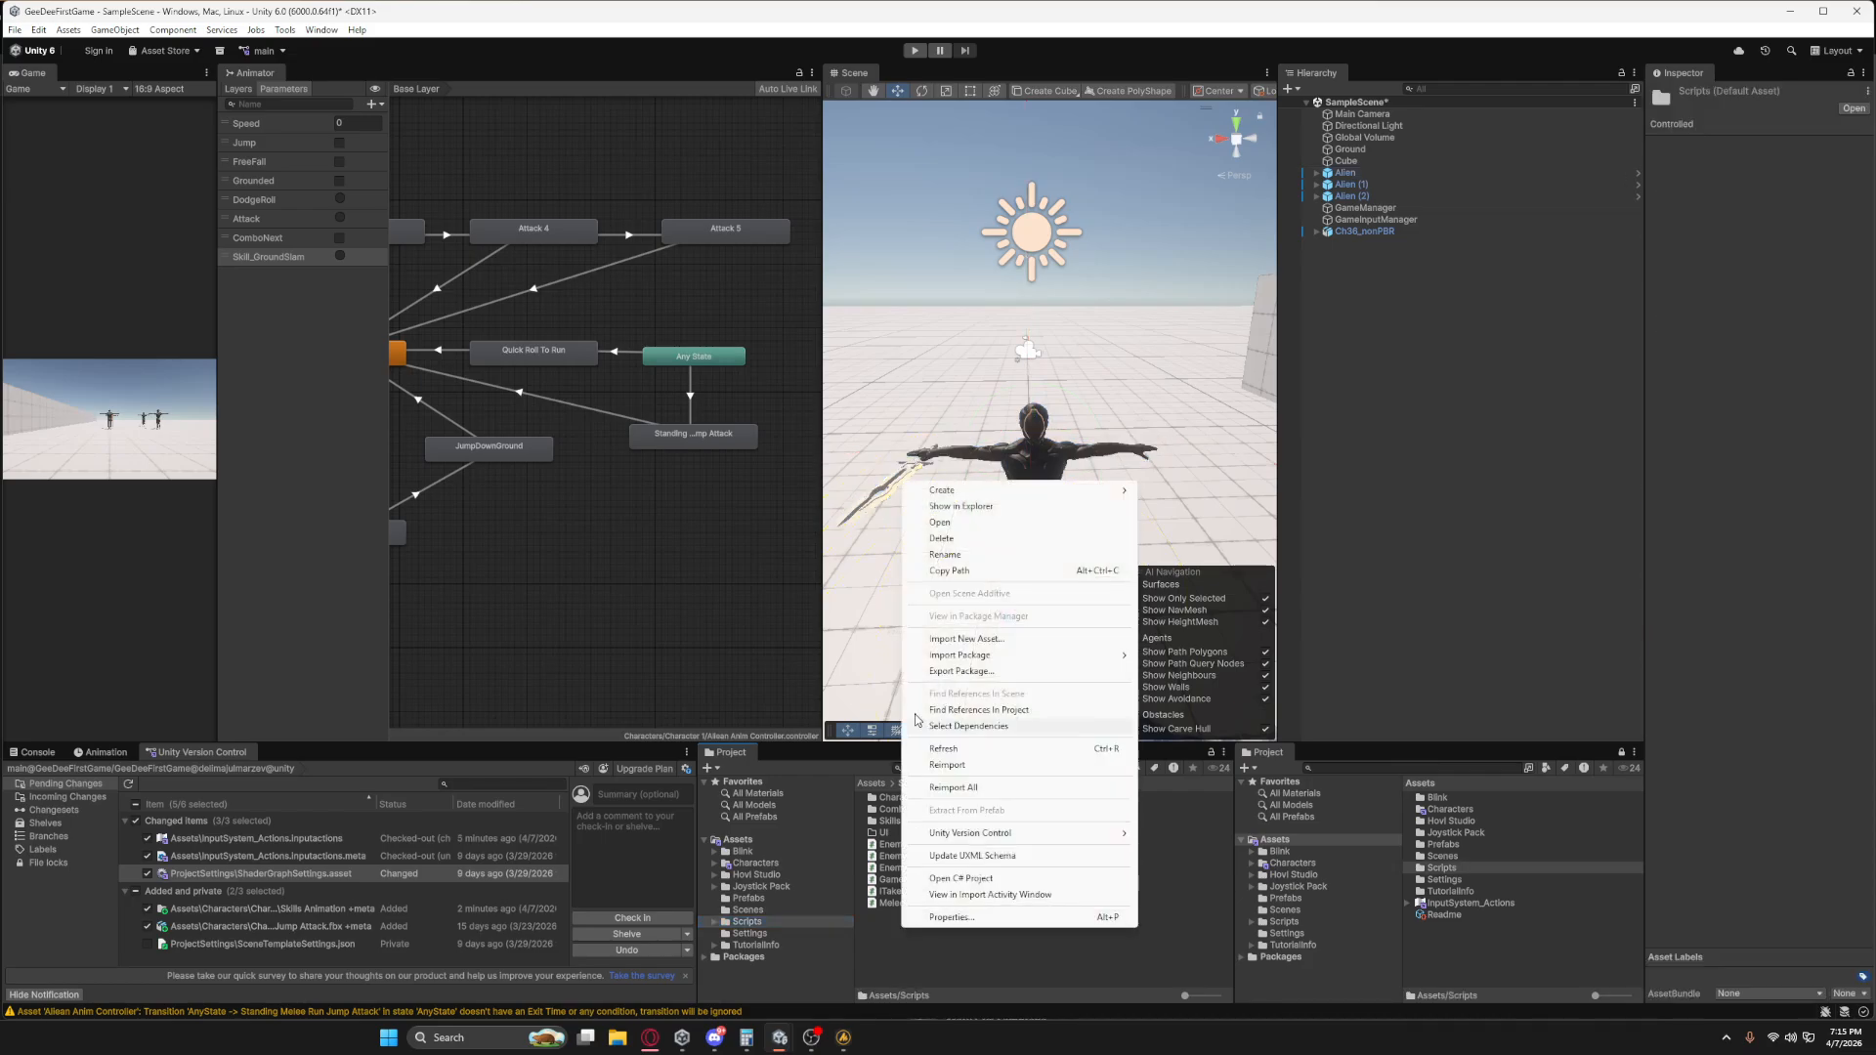
mouse_move(964, 494)
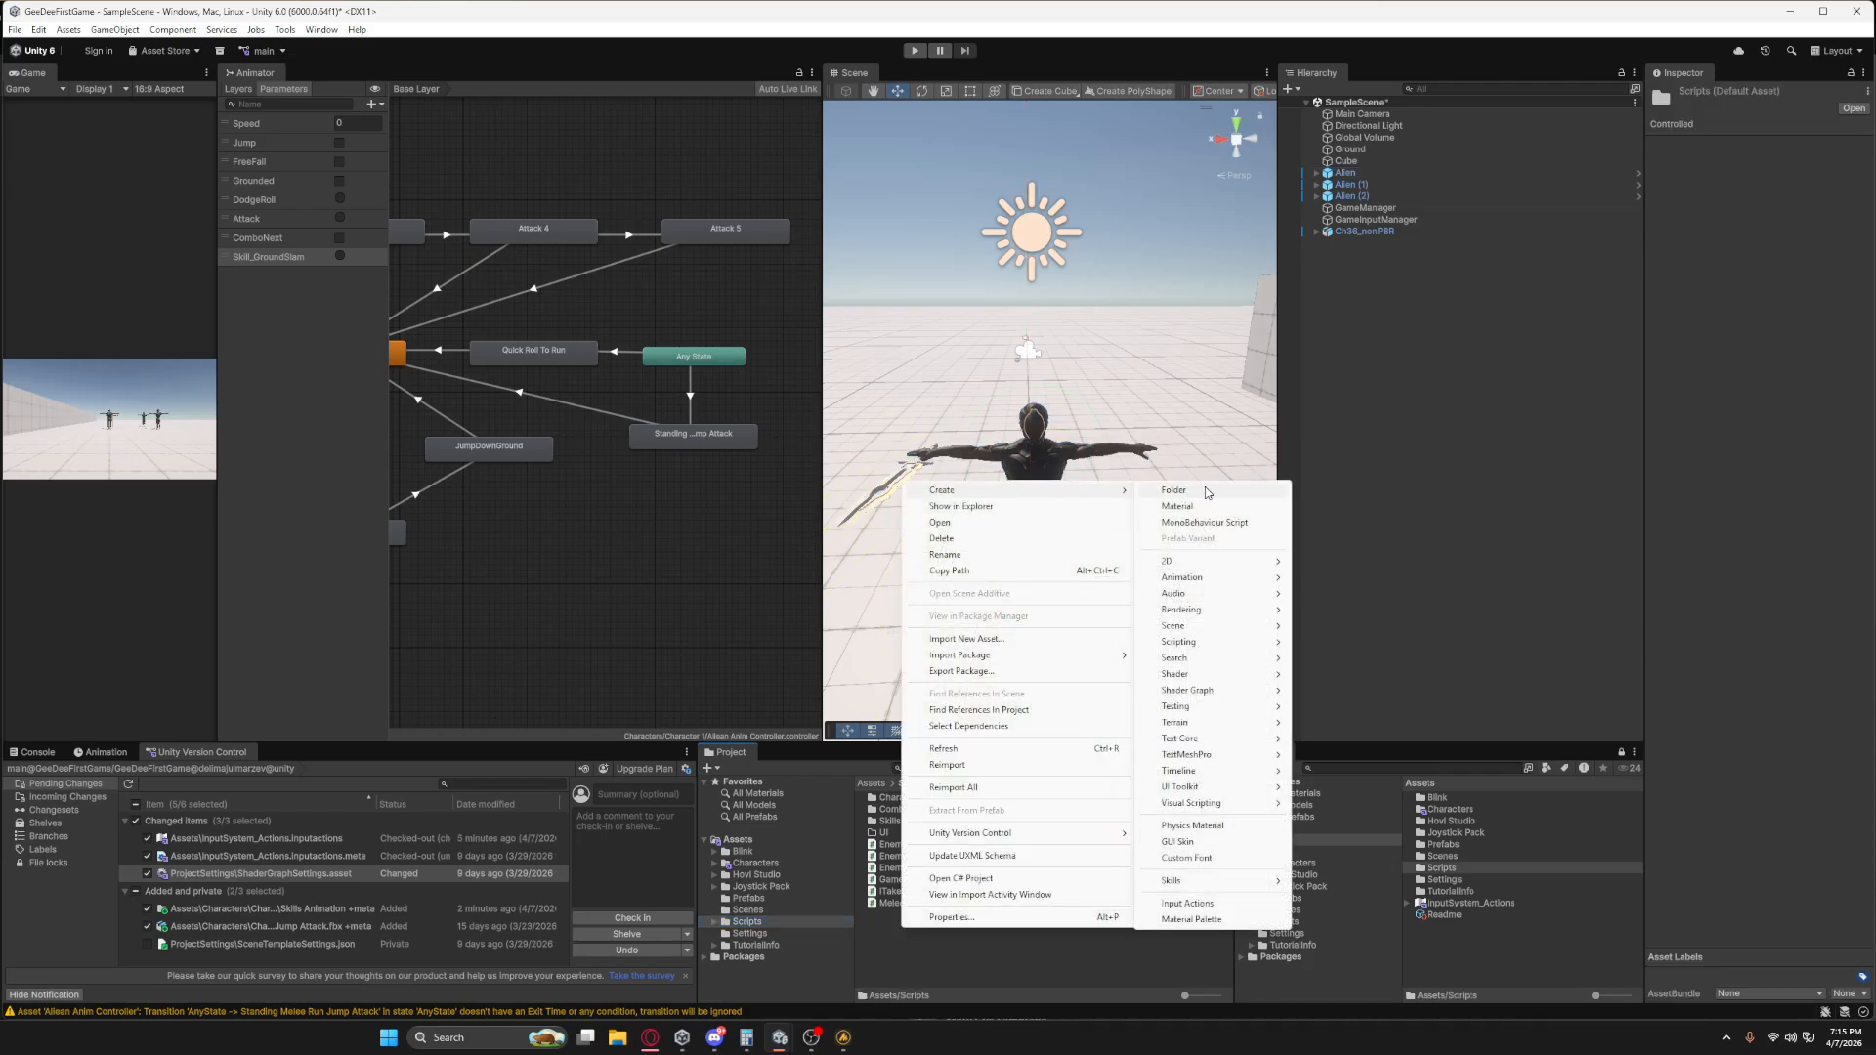
Create a folder named ScriptableObjects directly inside the Assets folder.
right_click(739, 839)
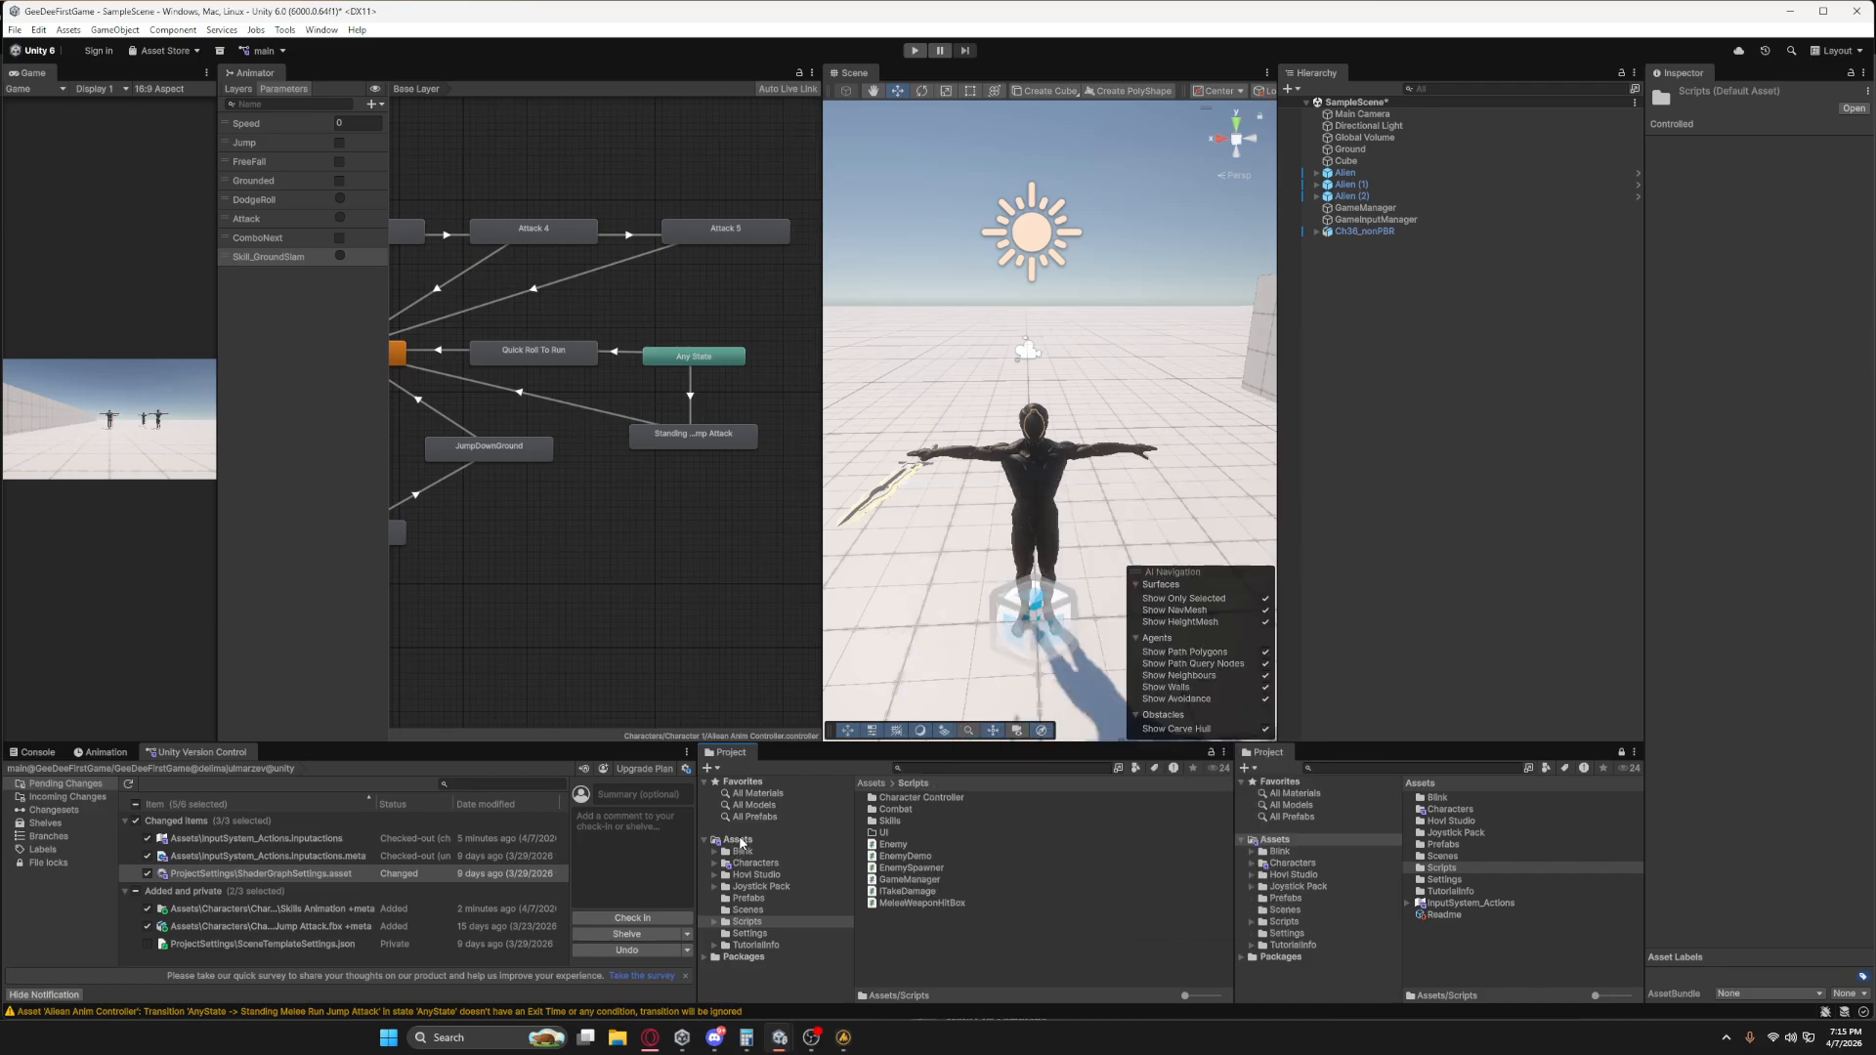
mouse_move(880, 398)
click(1006, 400)
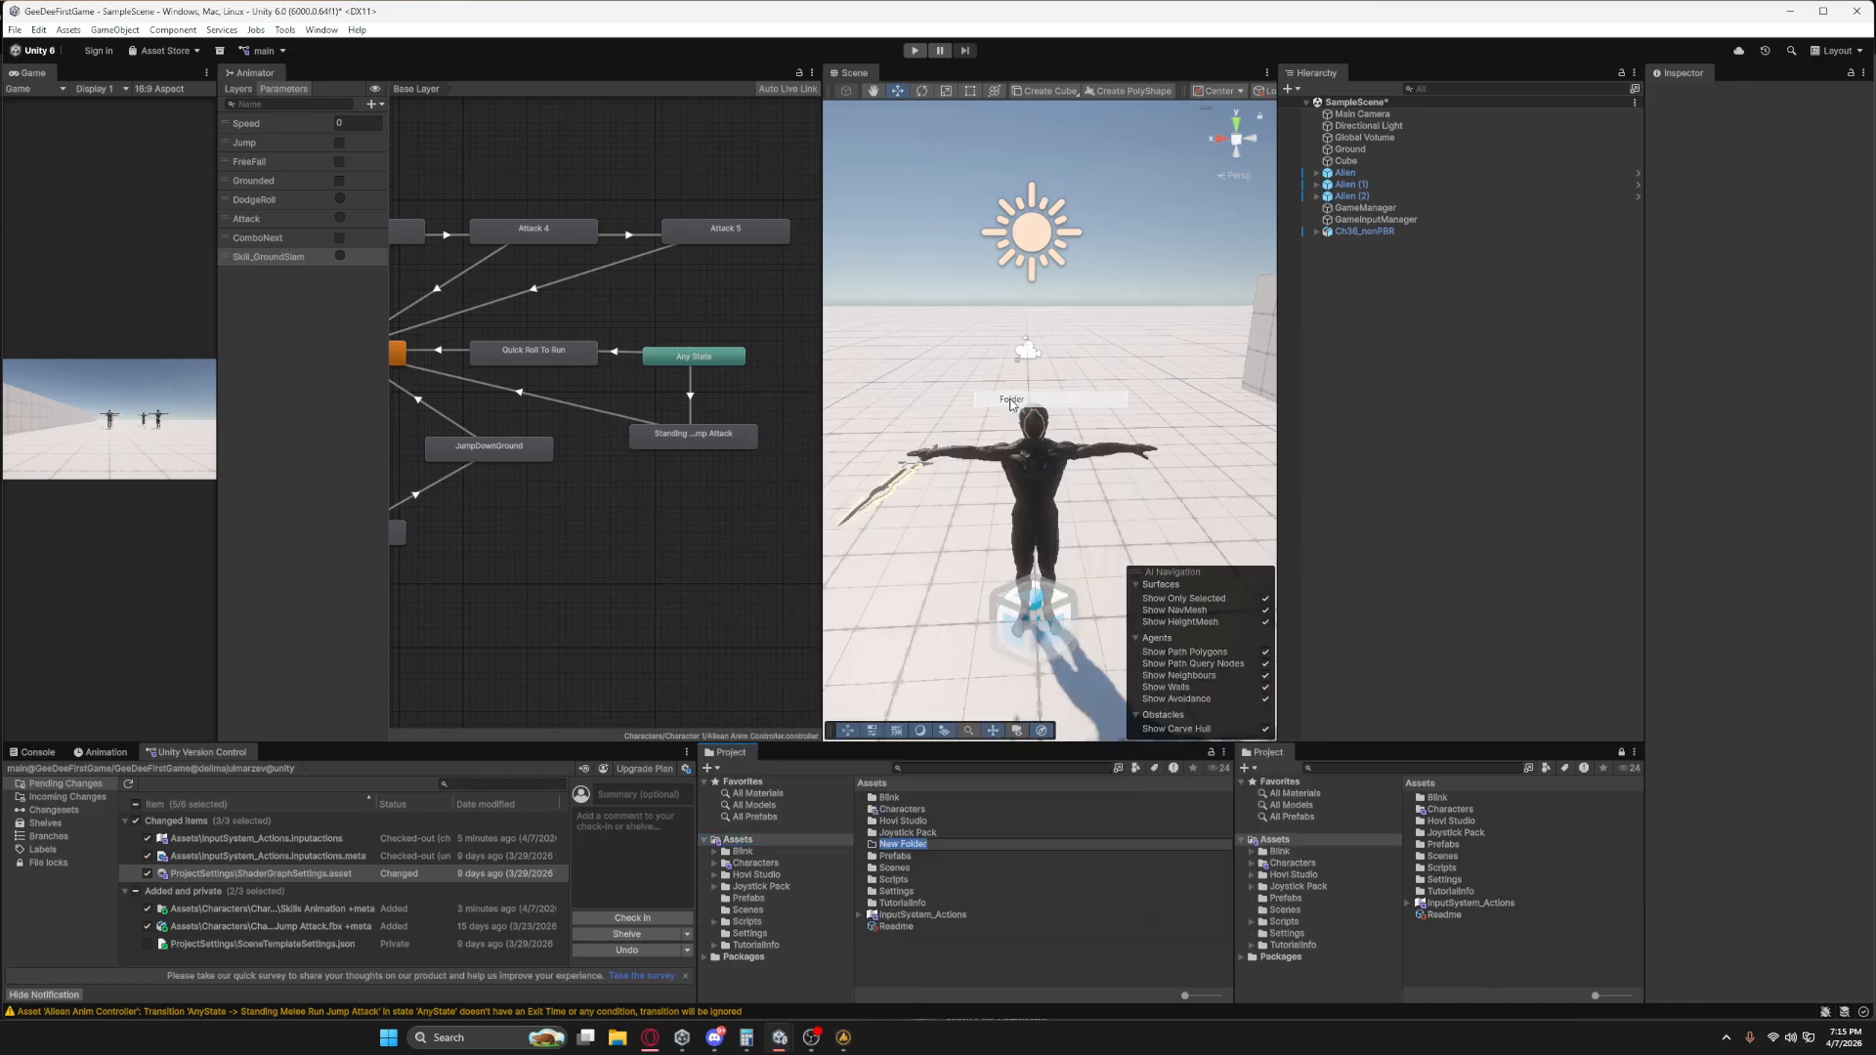
text(ScriptableO)
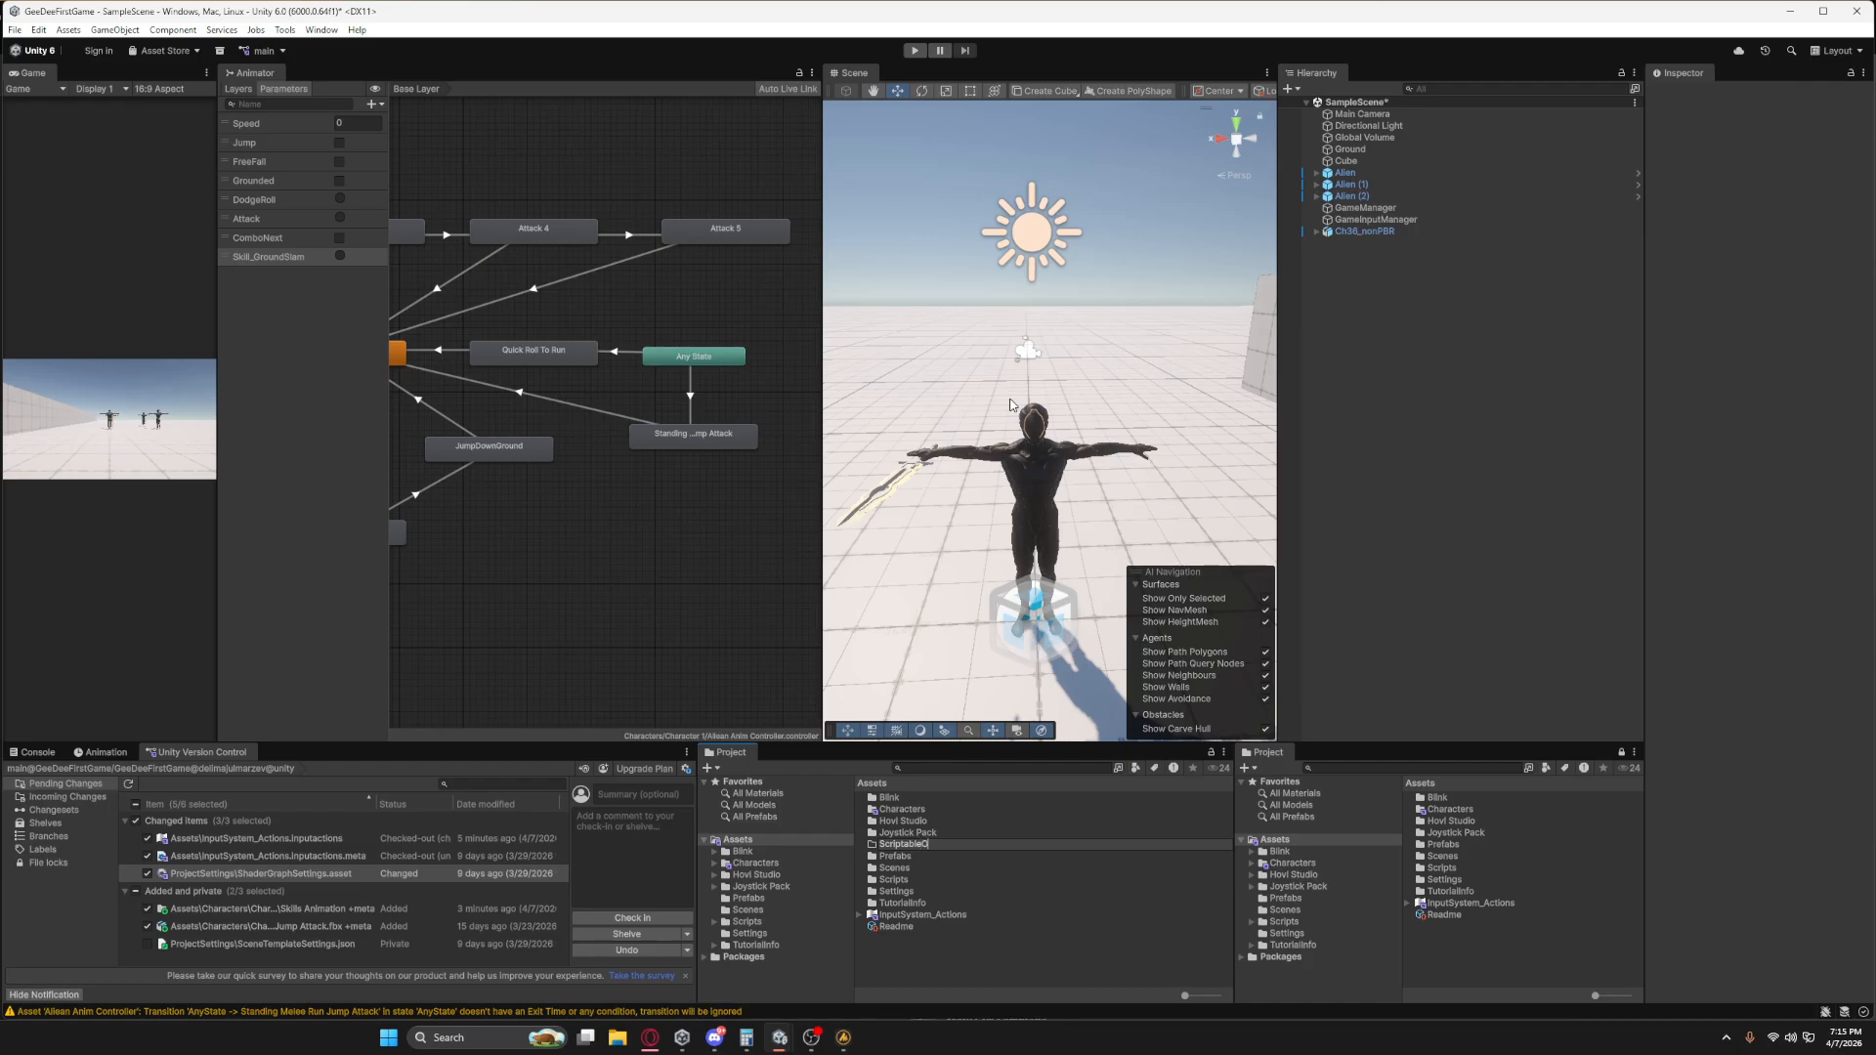
text(bjects)
key(Return)
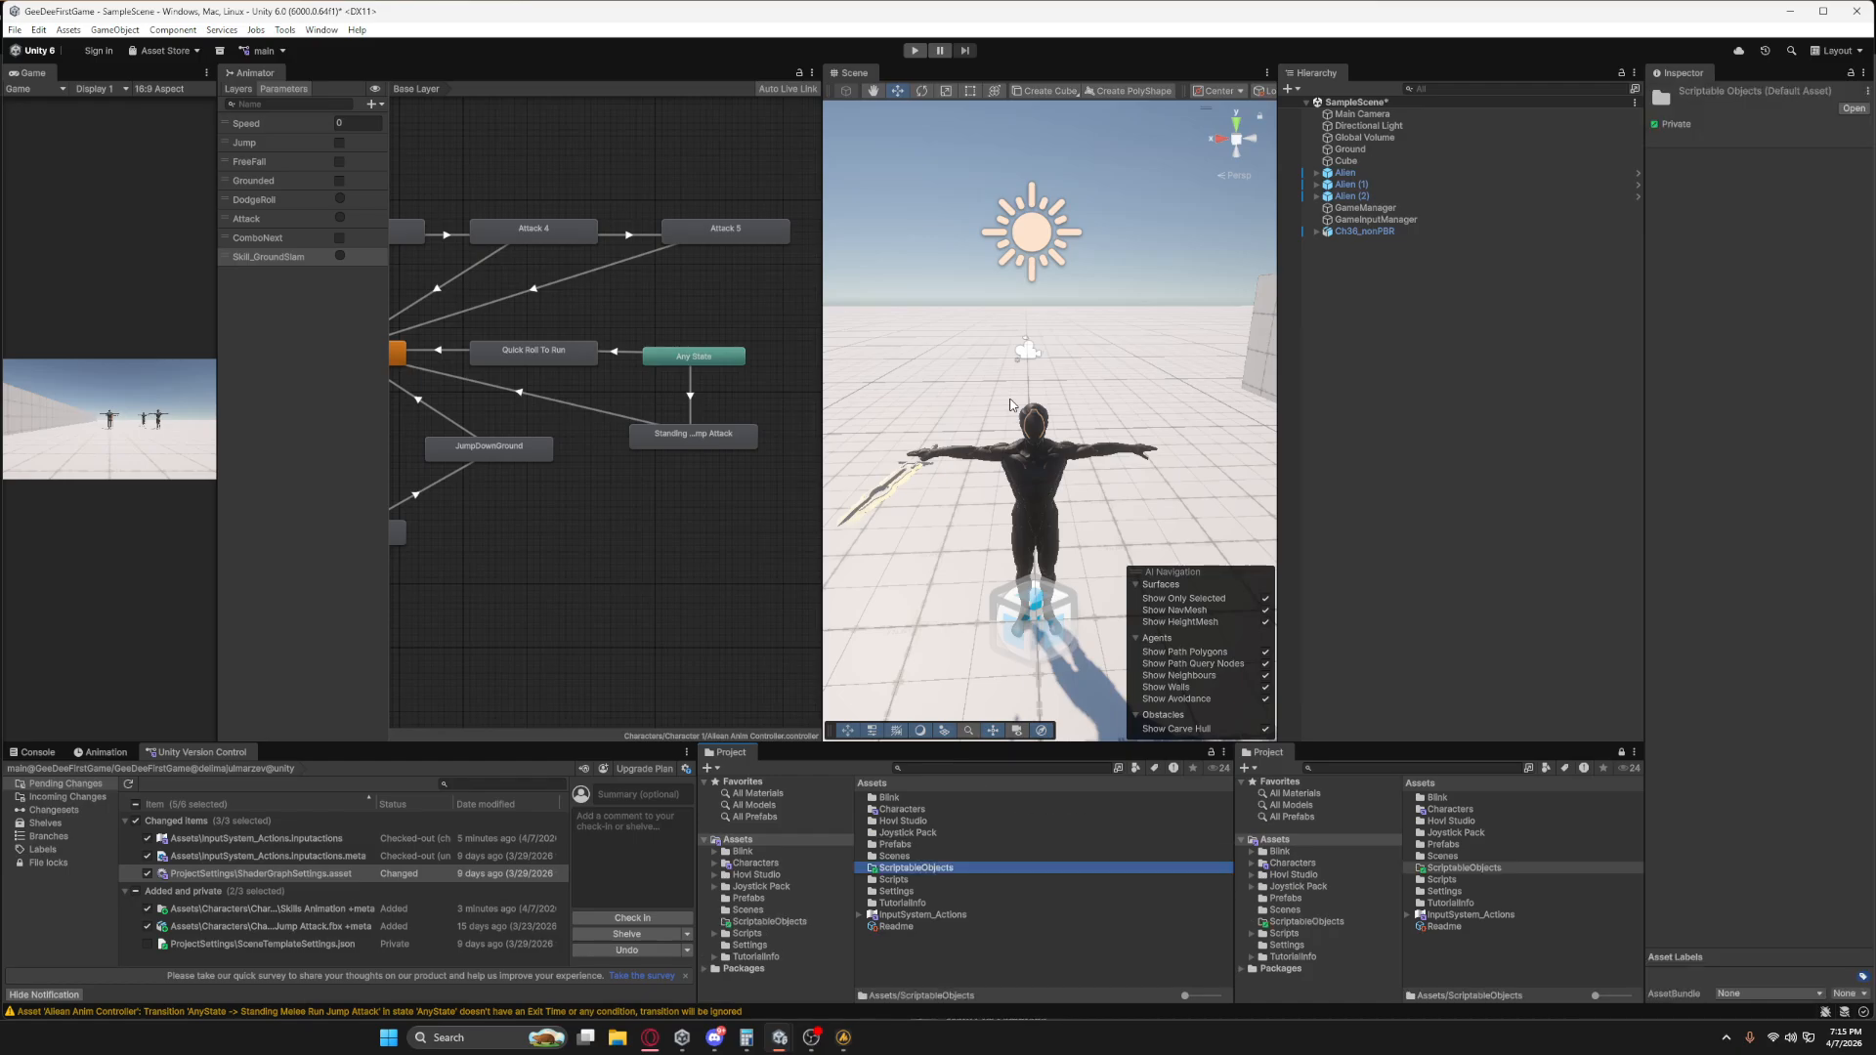
Create a Skills subfolder inside the ScriptableObjects folder and open it.
double_click(913, 868)
right_click(976, 813)
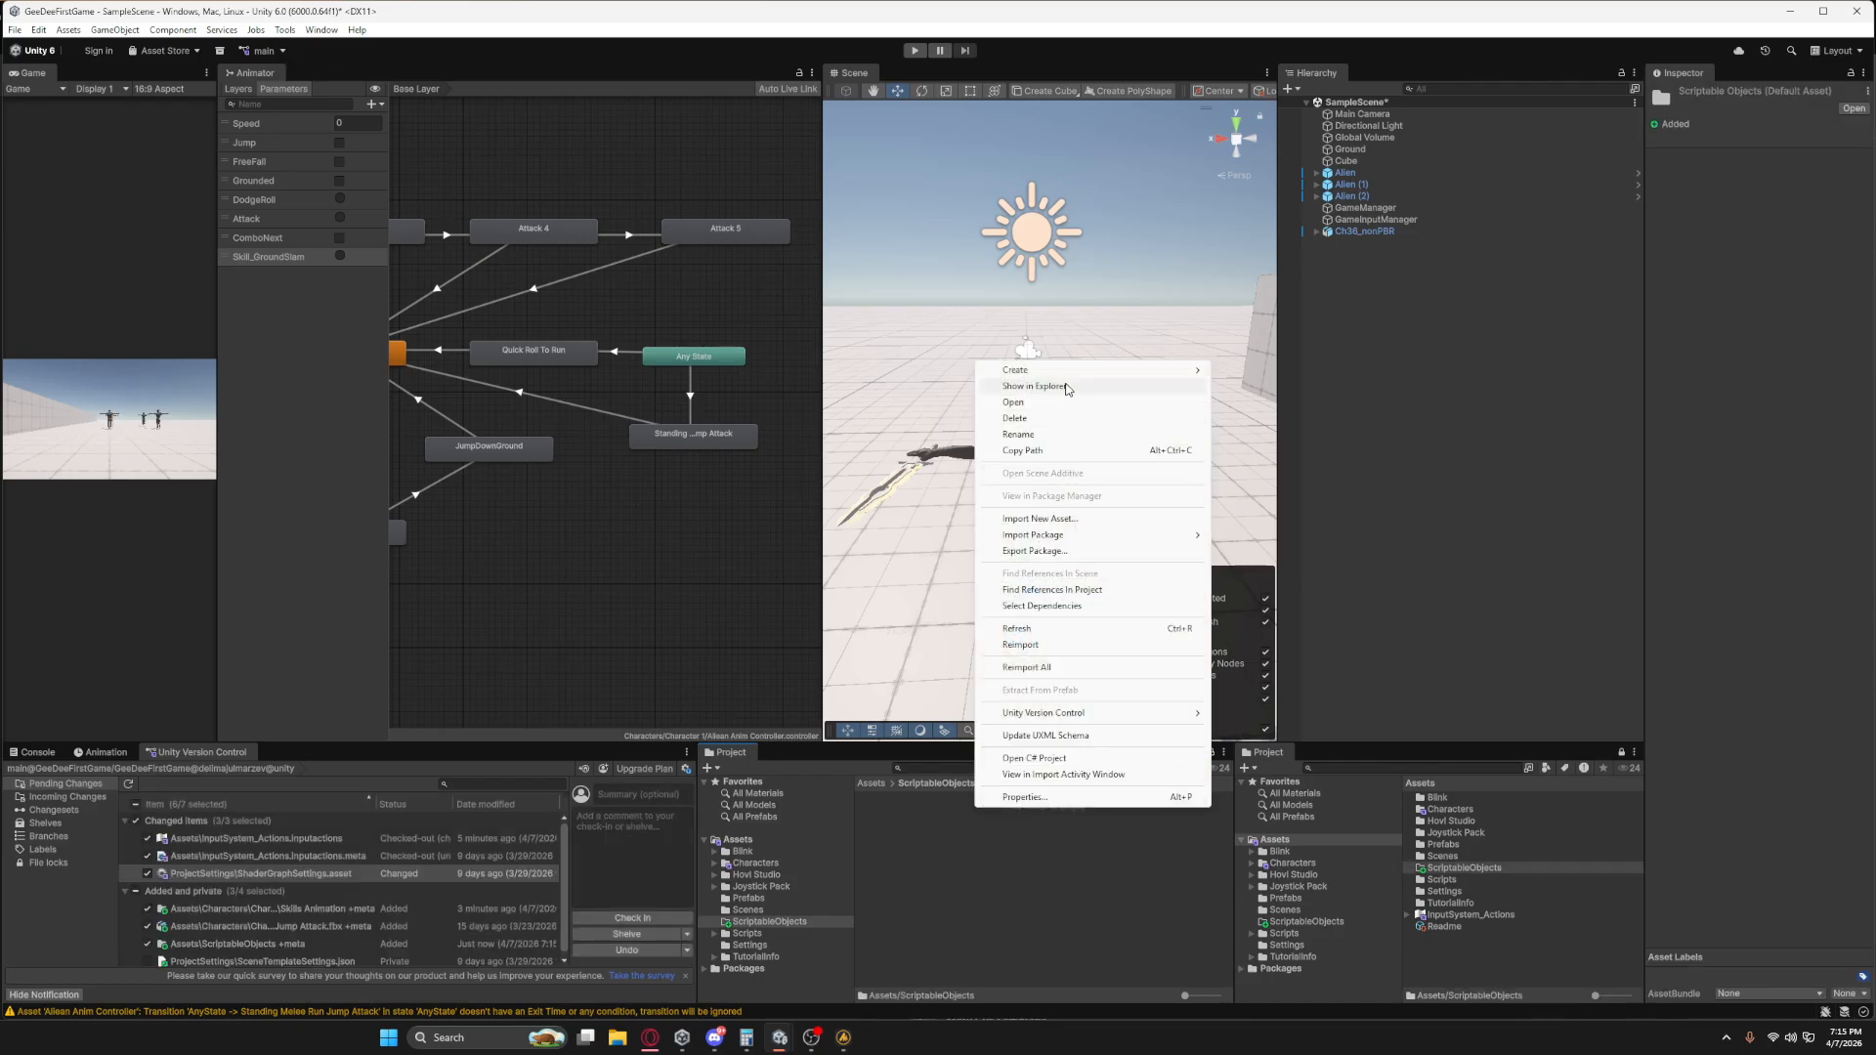
mouse_move(1026, 370)
click(1244, 373)
text(Skills)
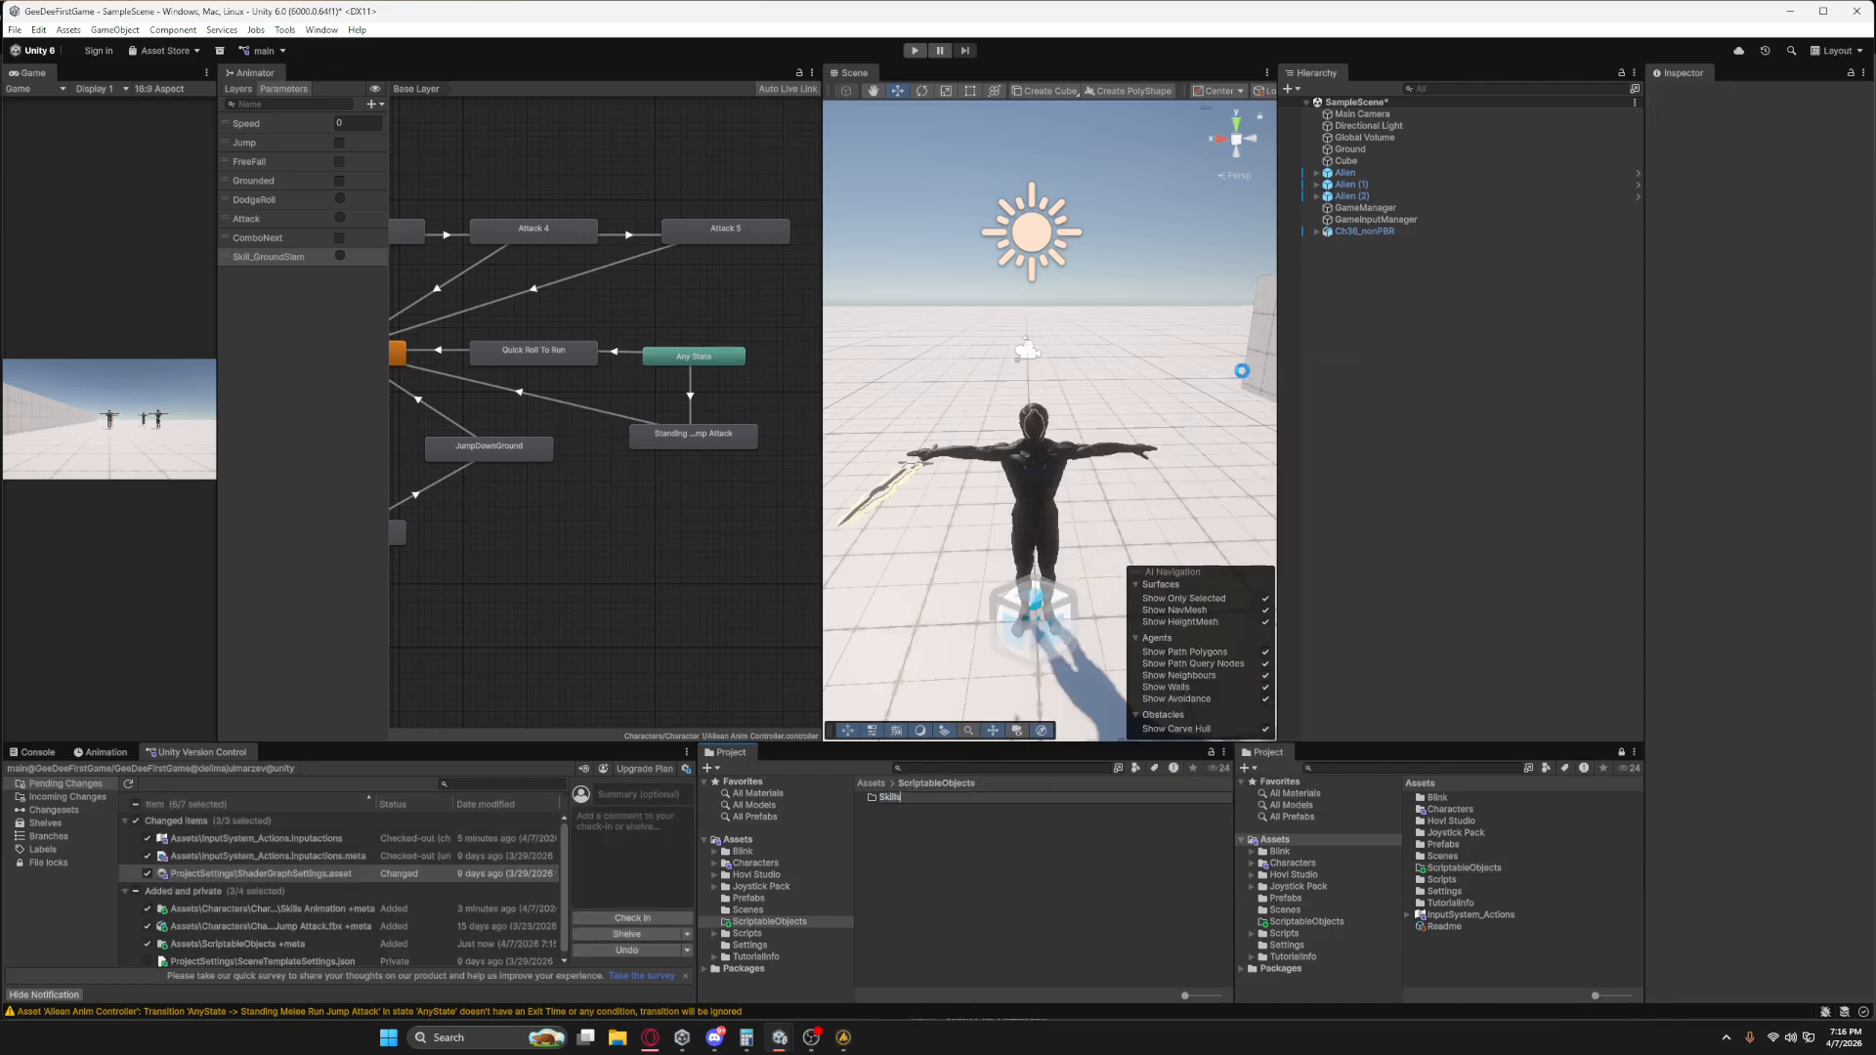
key(Return)
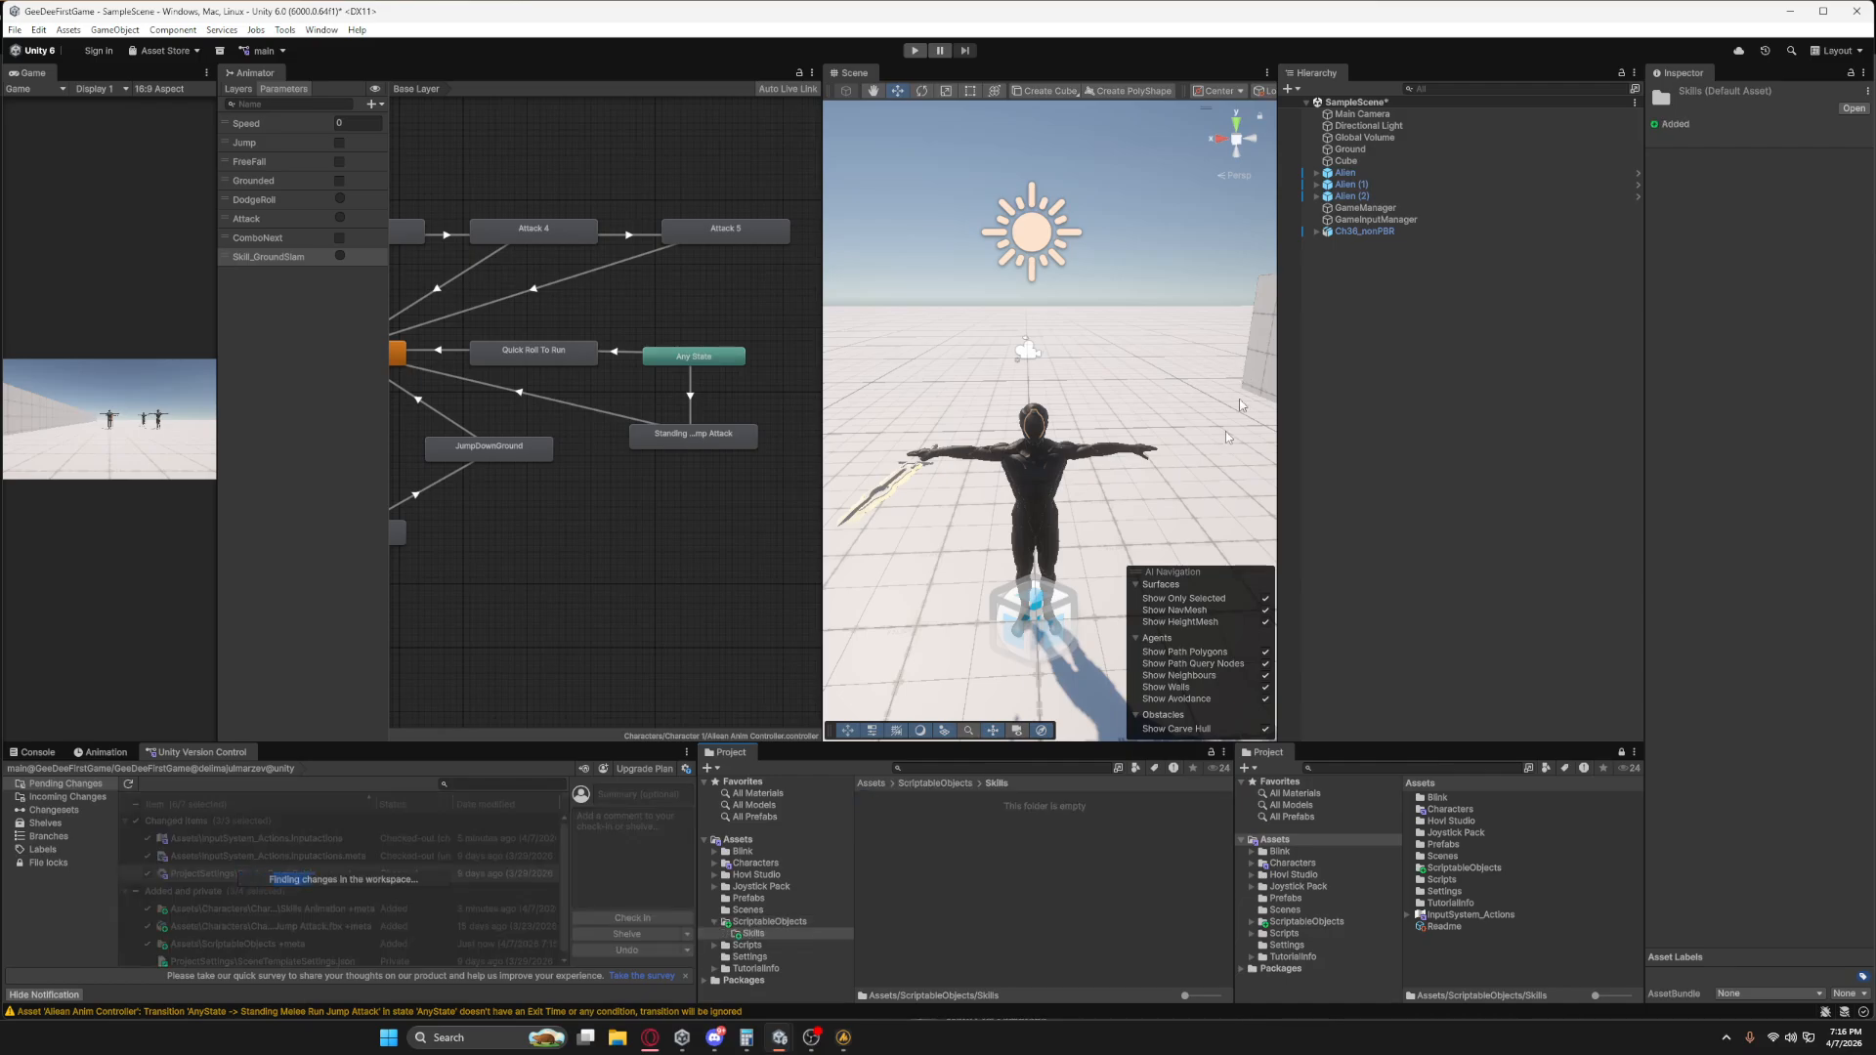
Create a Skill Data asset named GroundSlam in the Skills folder.
right_click(963, 811)
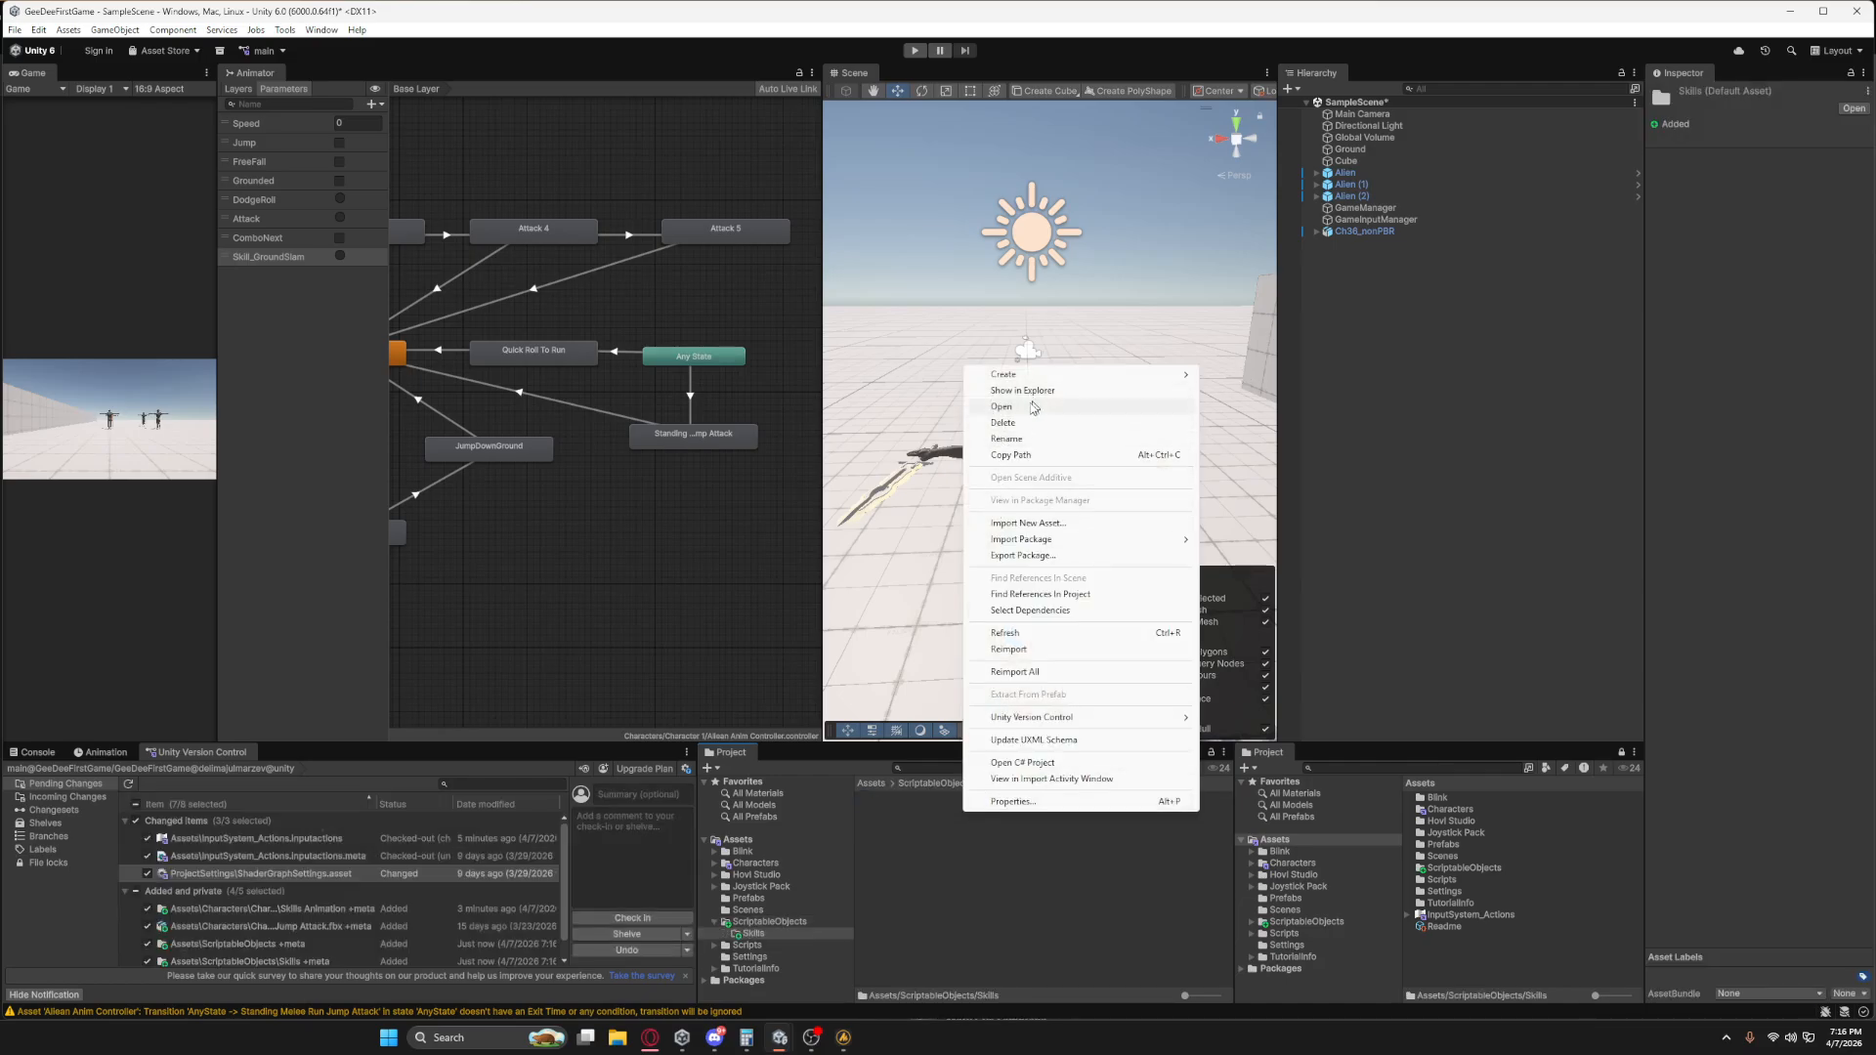
mouse_move(1075, 374)
mouse_move(1234, 764)
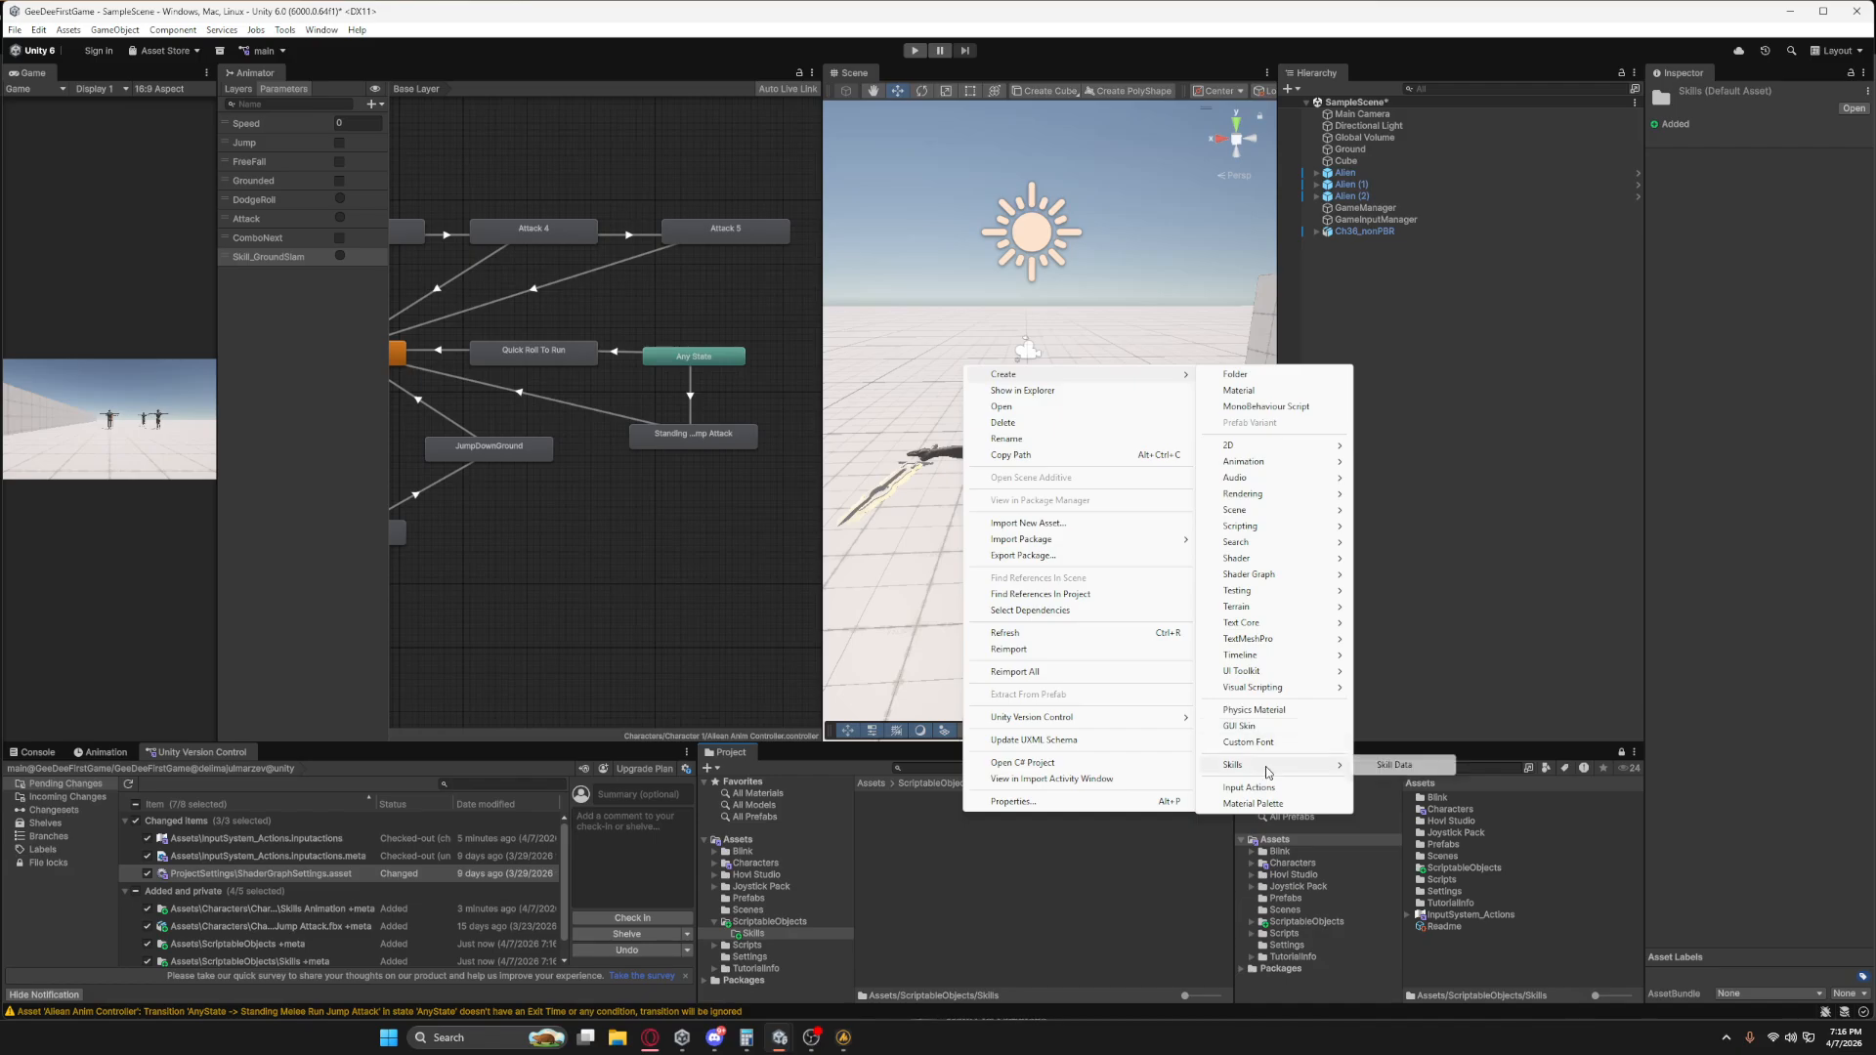
click(1400, 765)
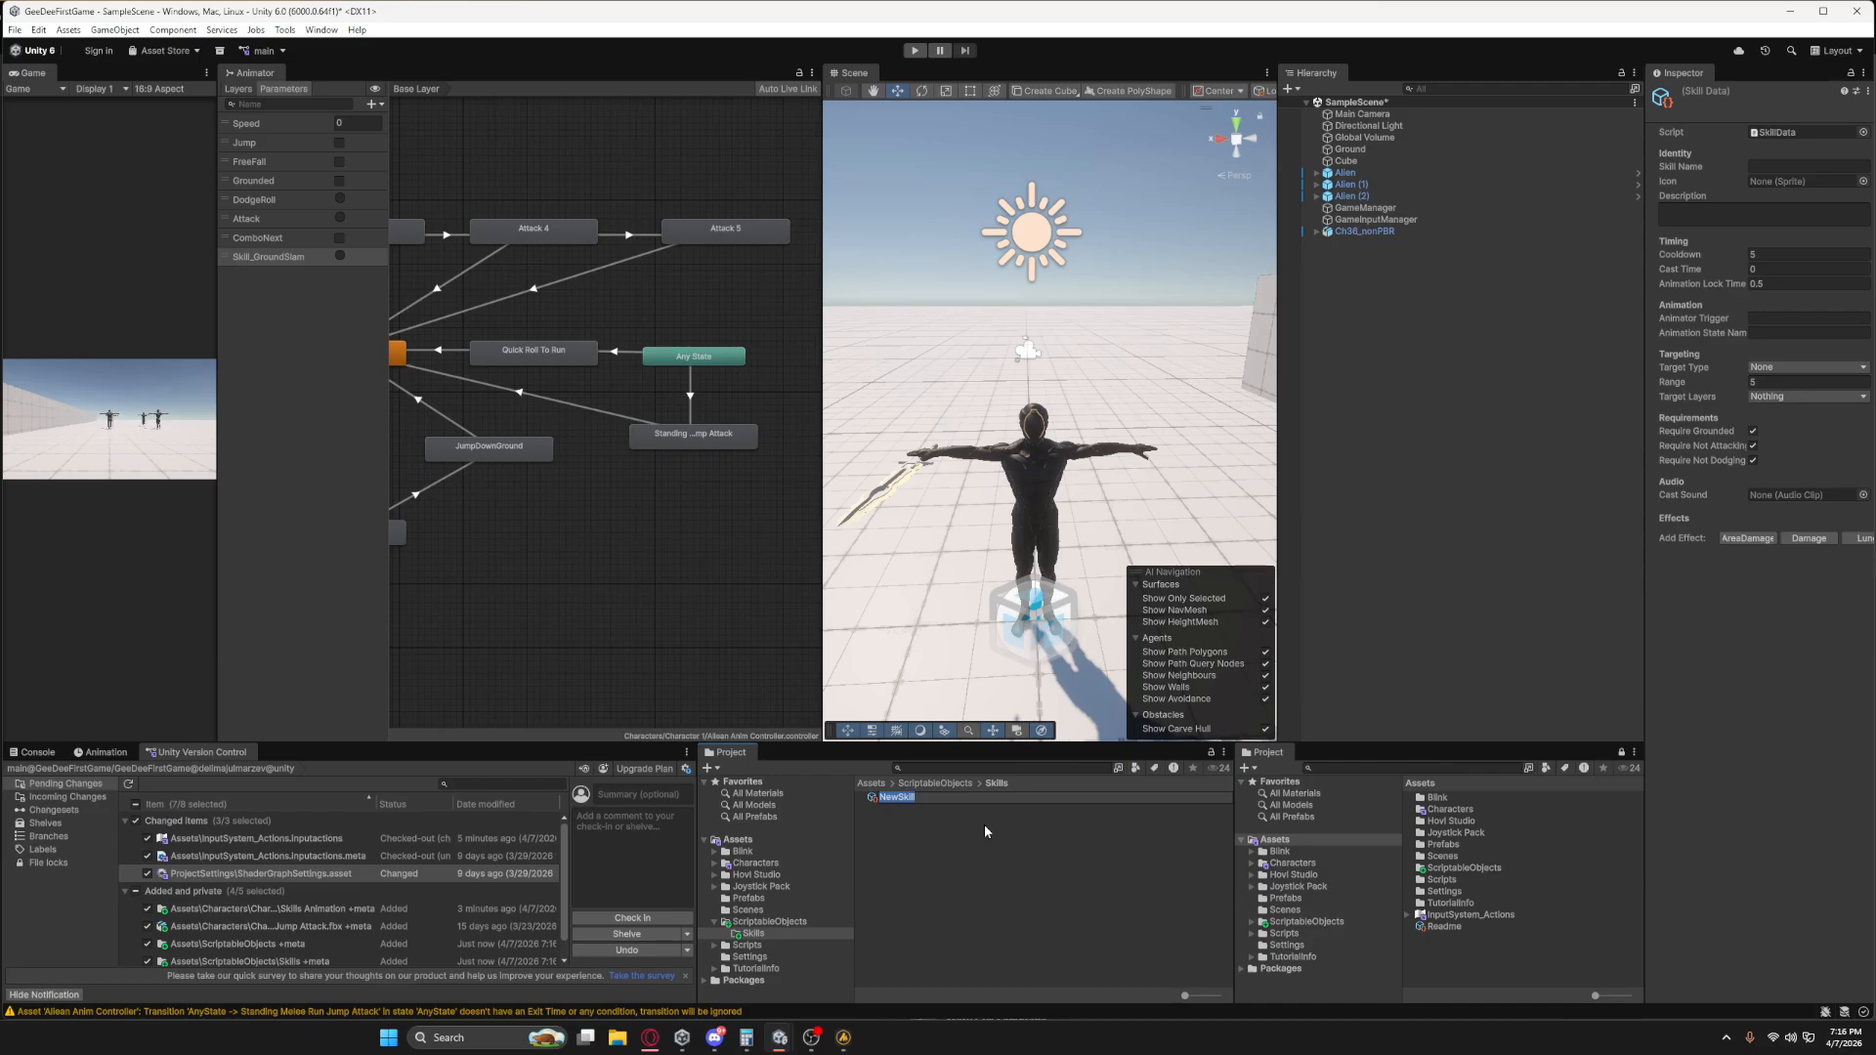
text(GroundSlam)
key(Return)
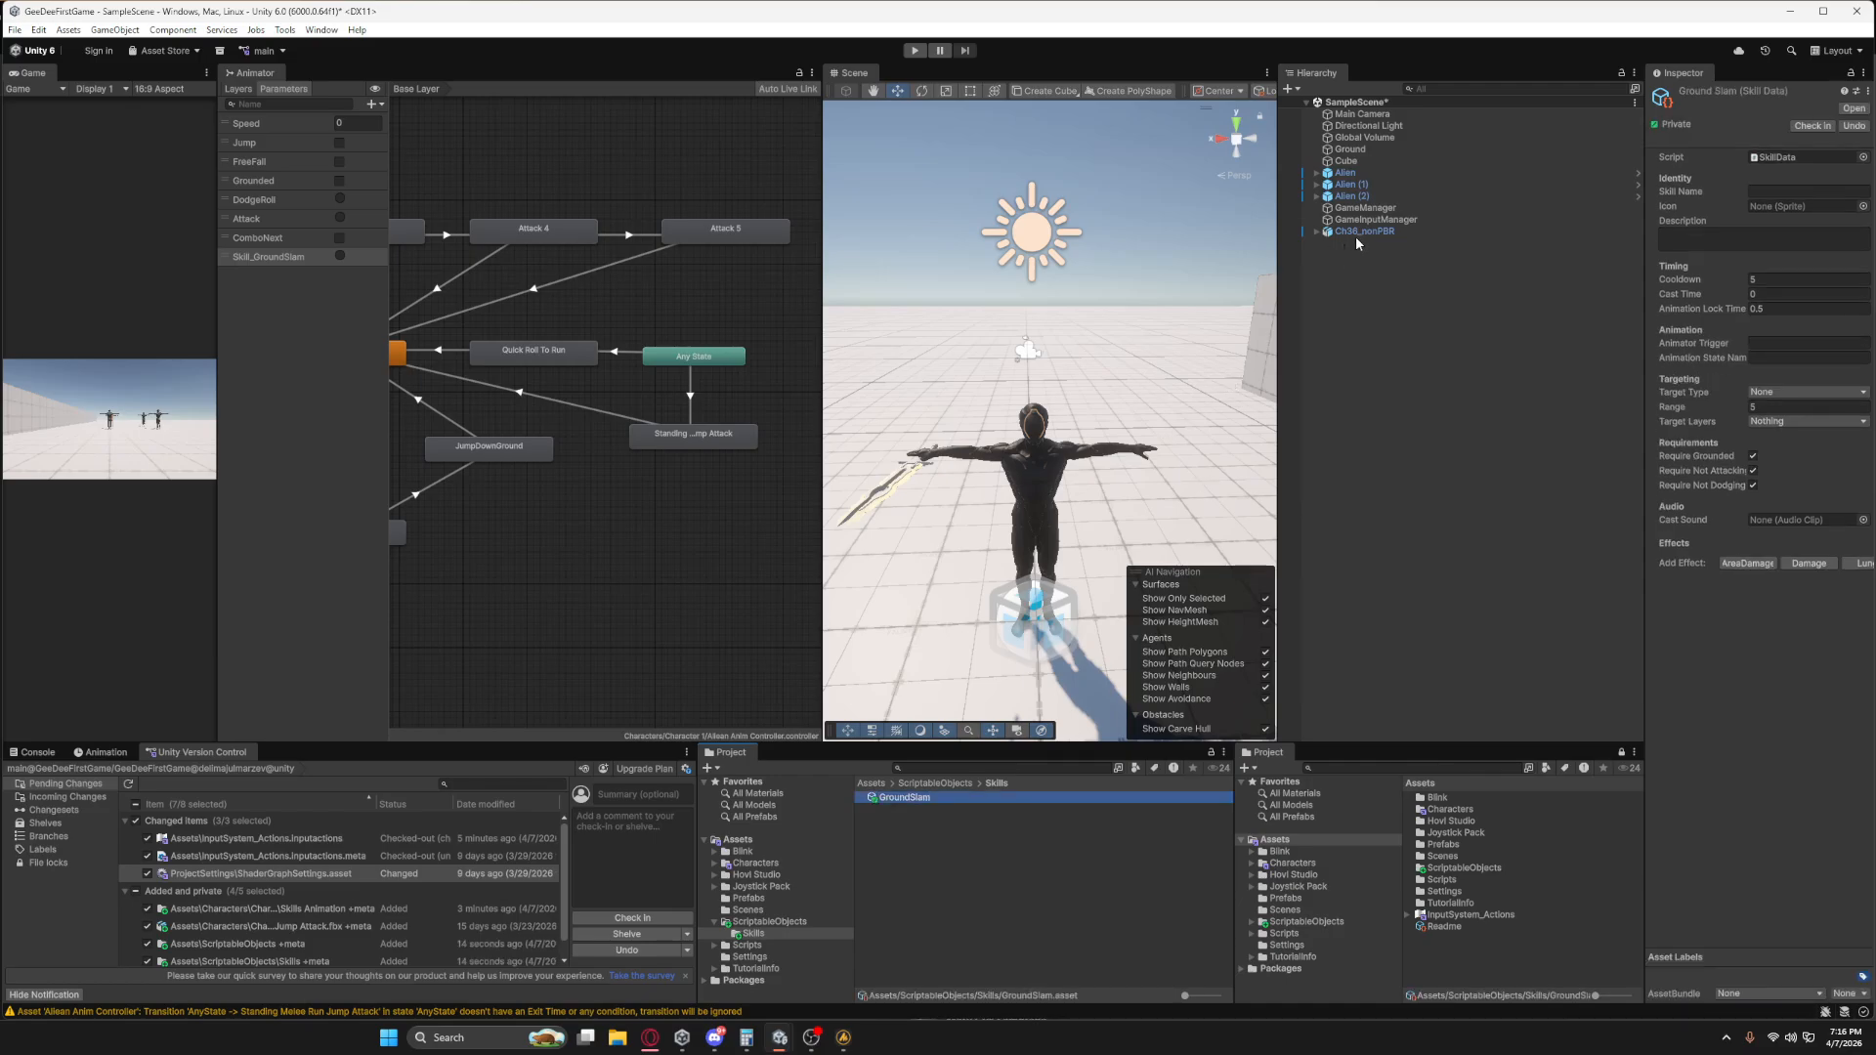
Assign GroundSlam to the first slot of the Alien's Skill Holder and set Default Target Layers to Enemy.
click(1345, 174)
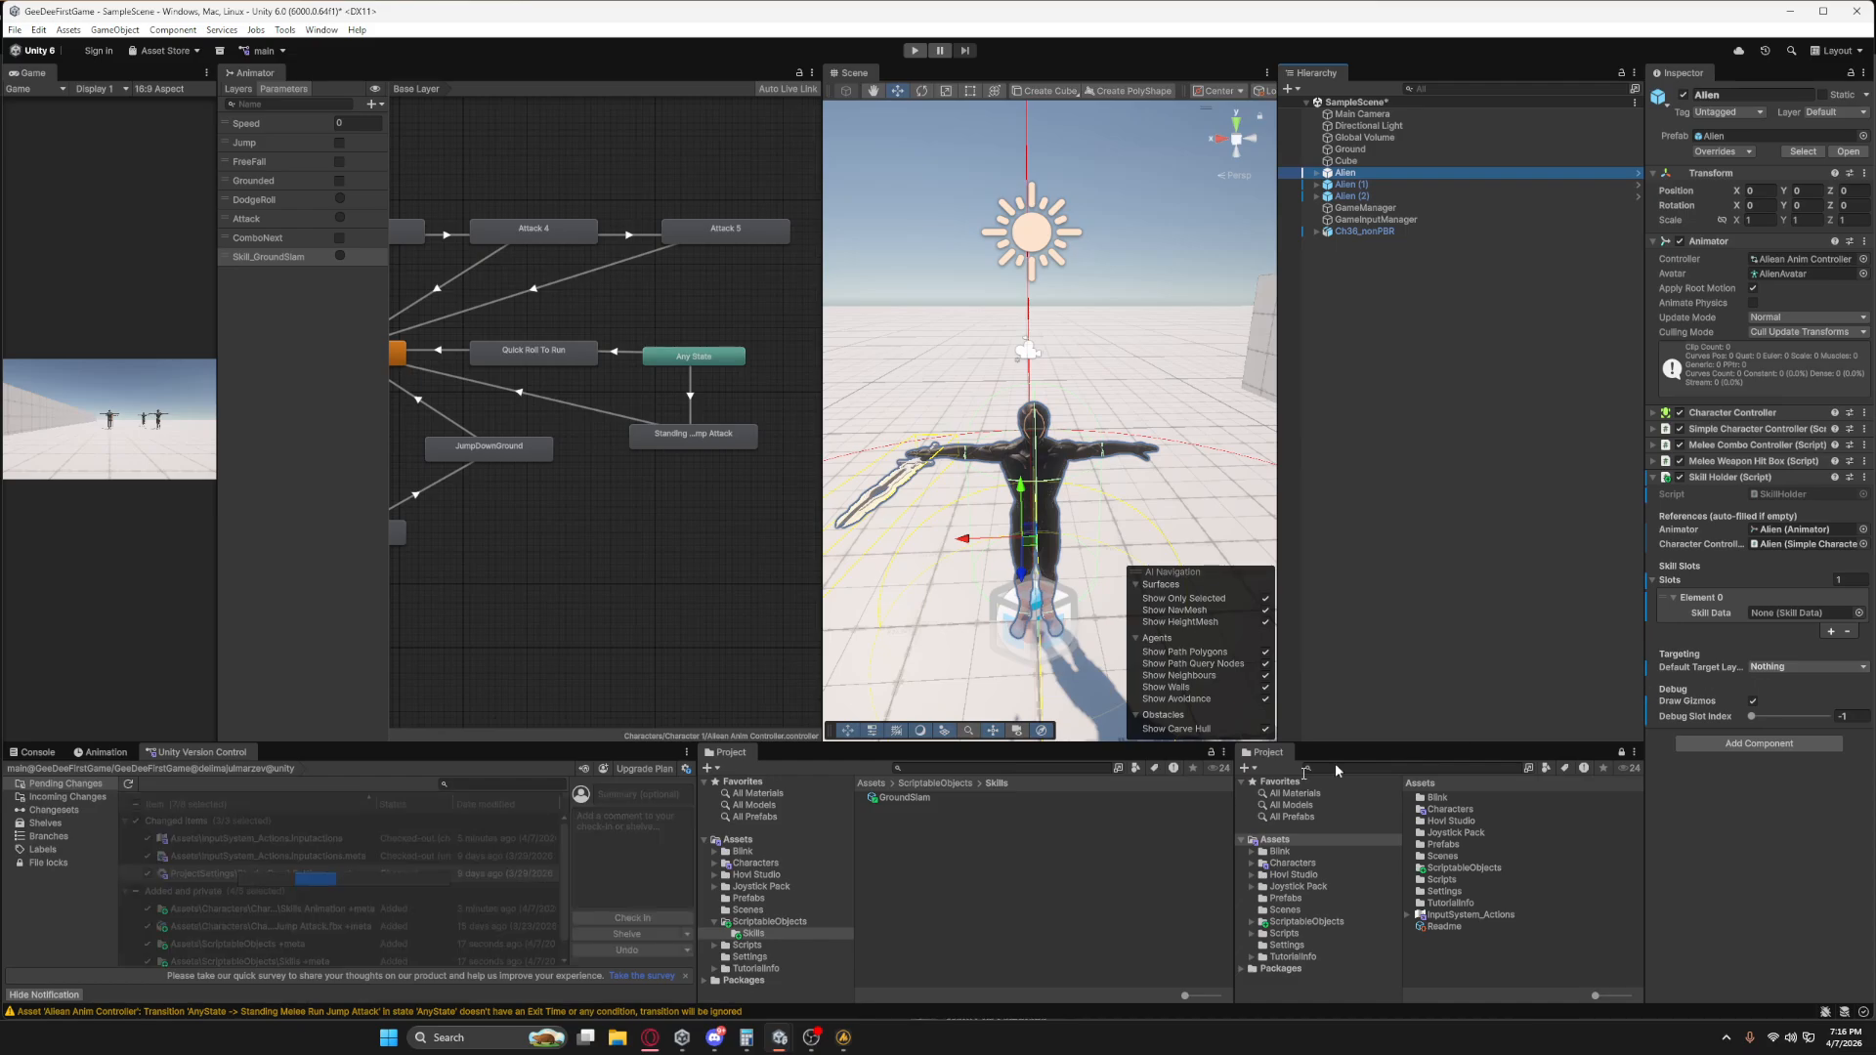
drag(905, 797, 1803, 613)
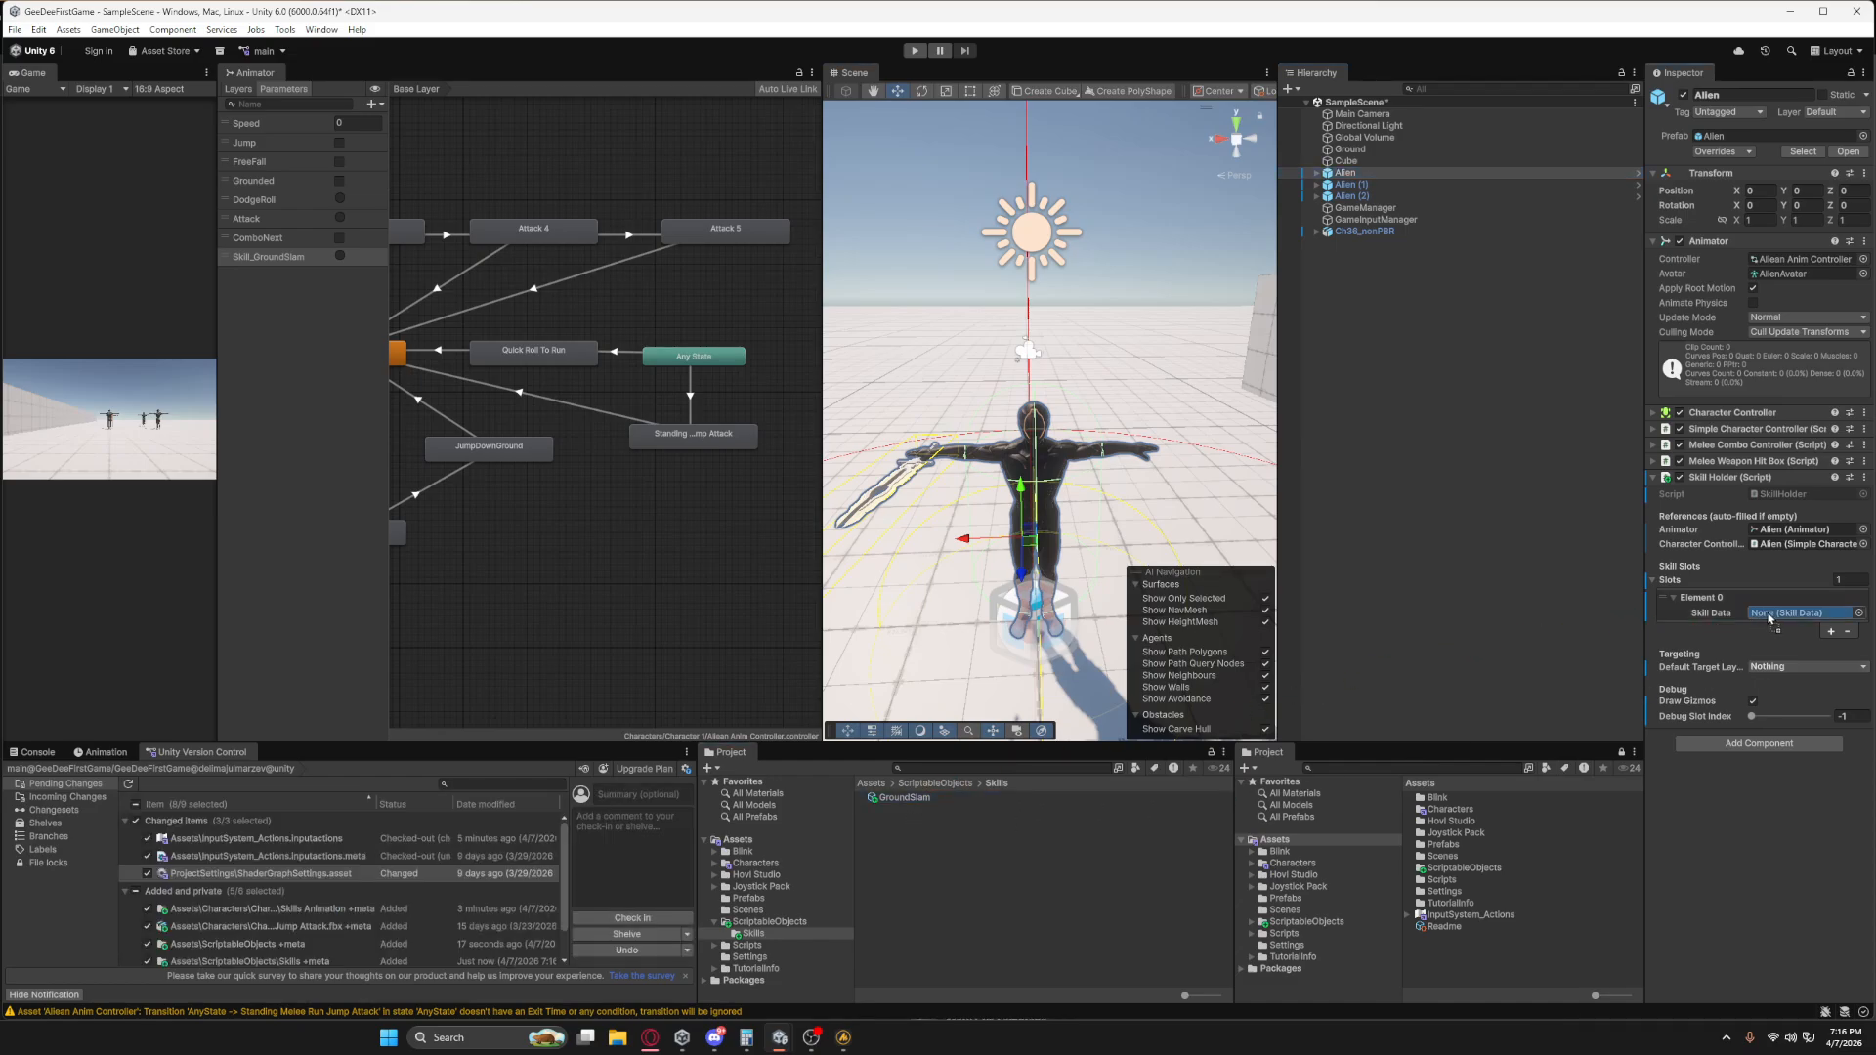
drag(1643, 645, 1544, 645)
click(1691, 650)
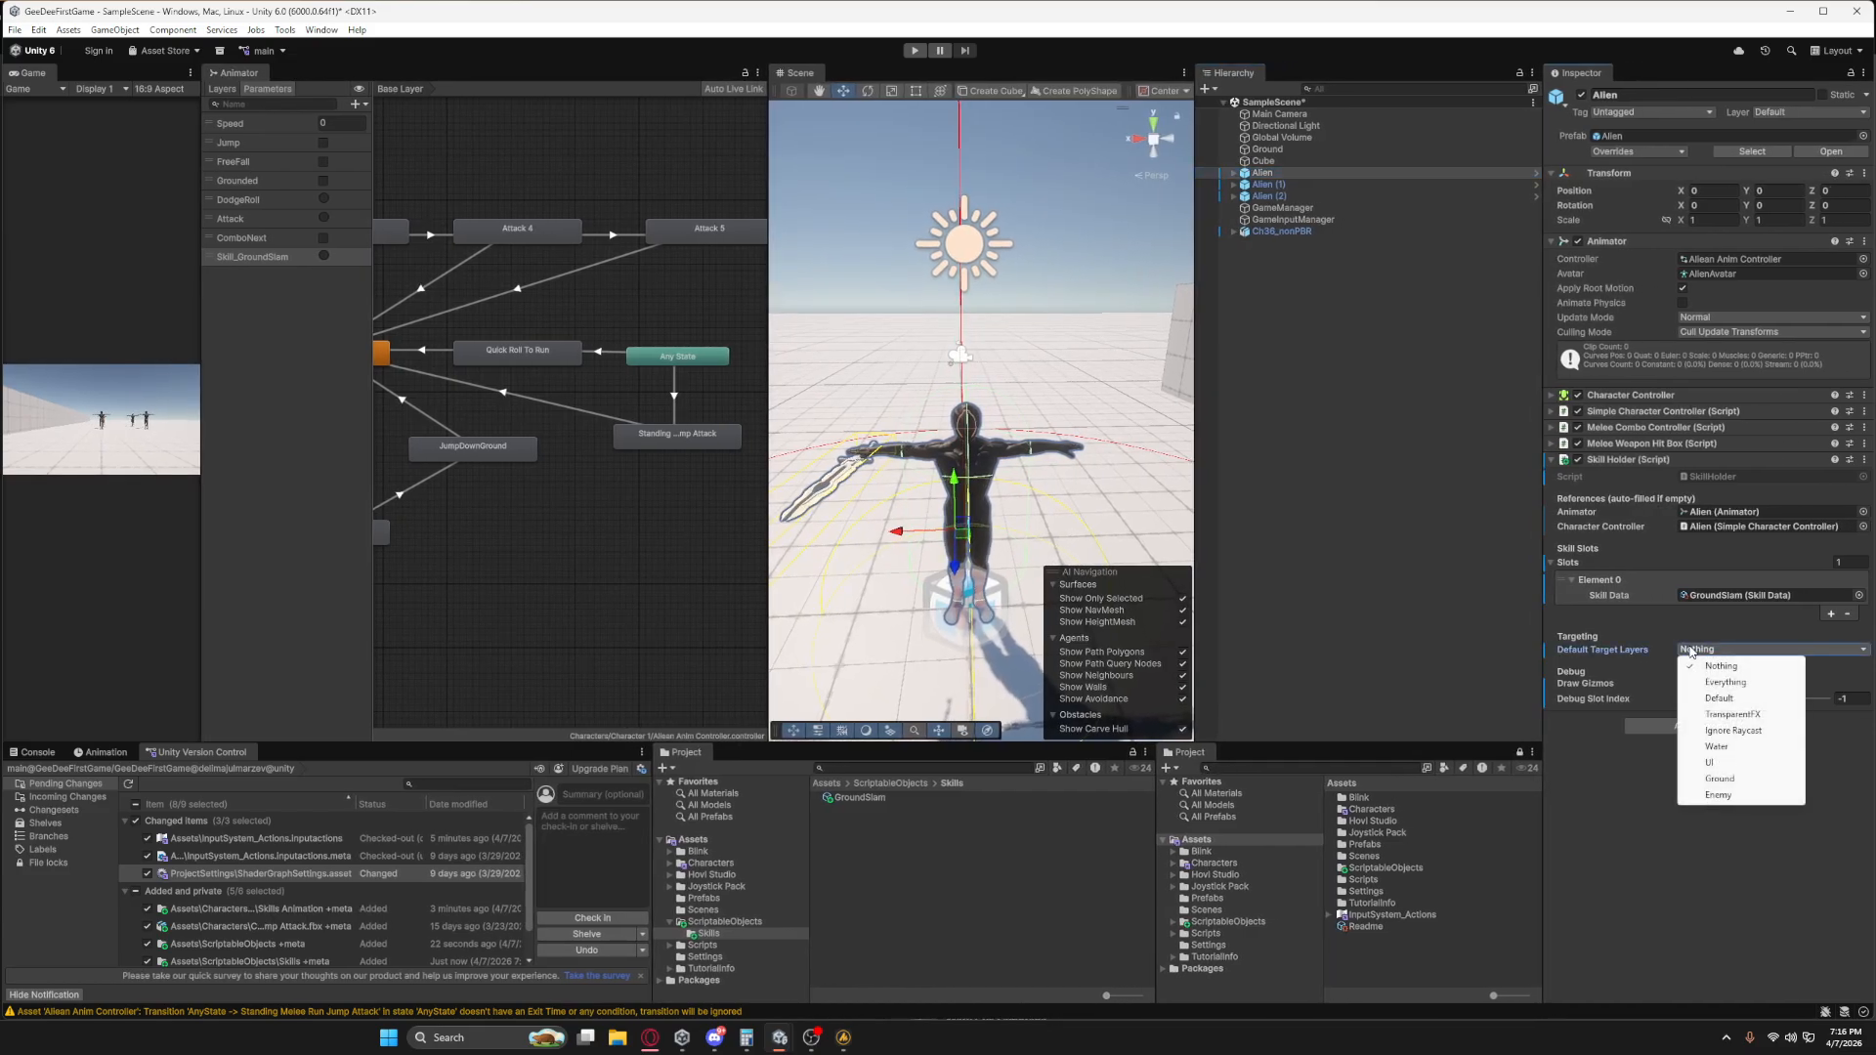
click(1718, 796)
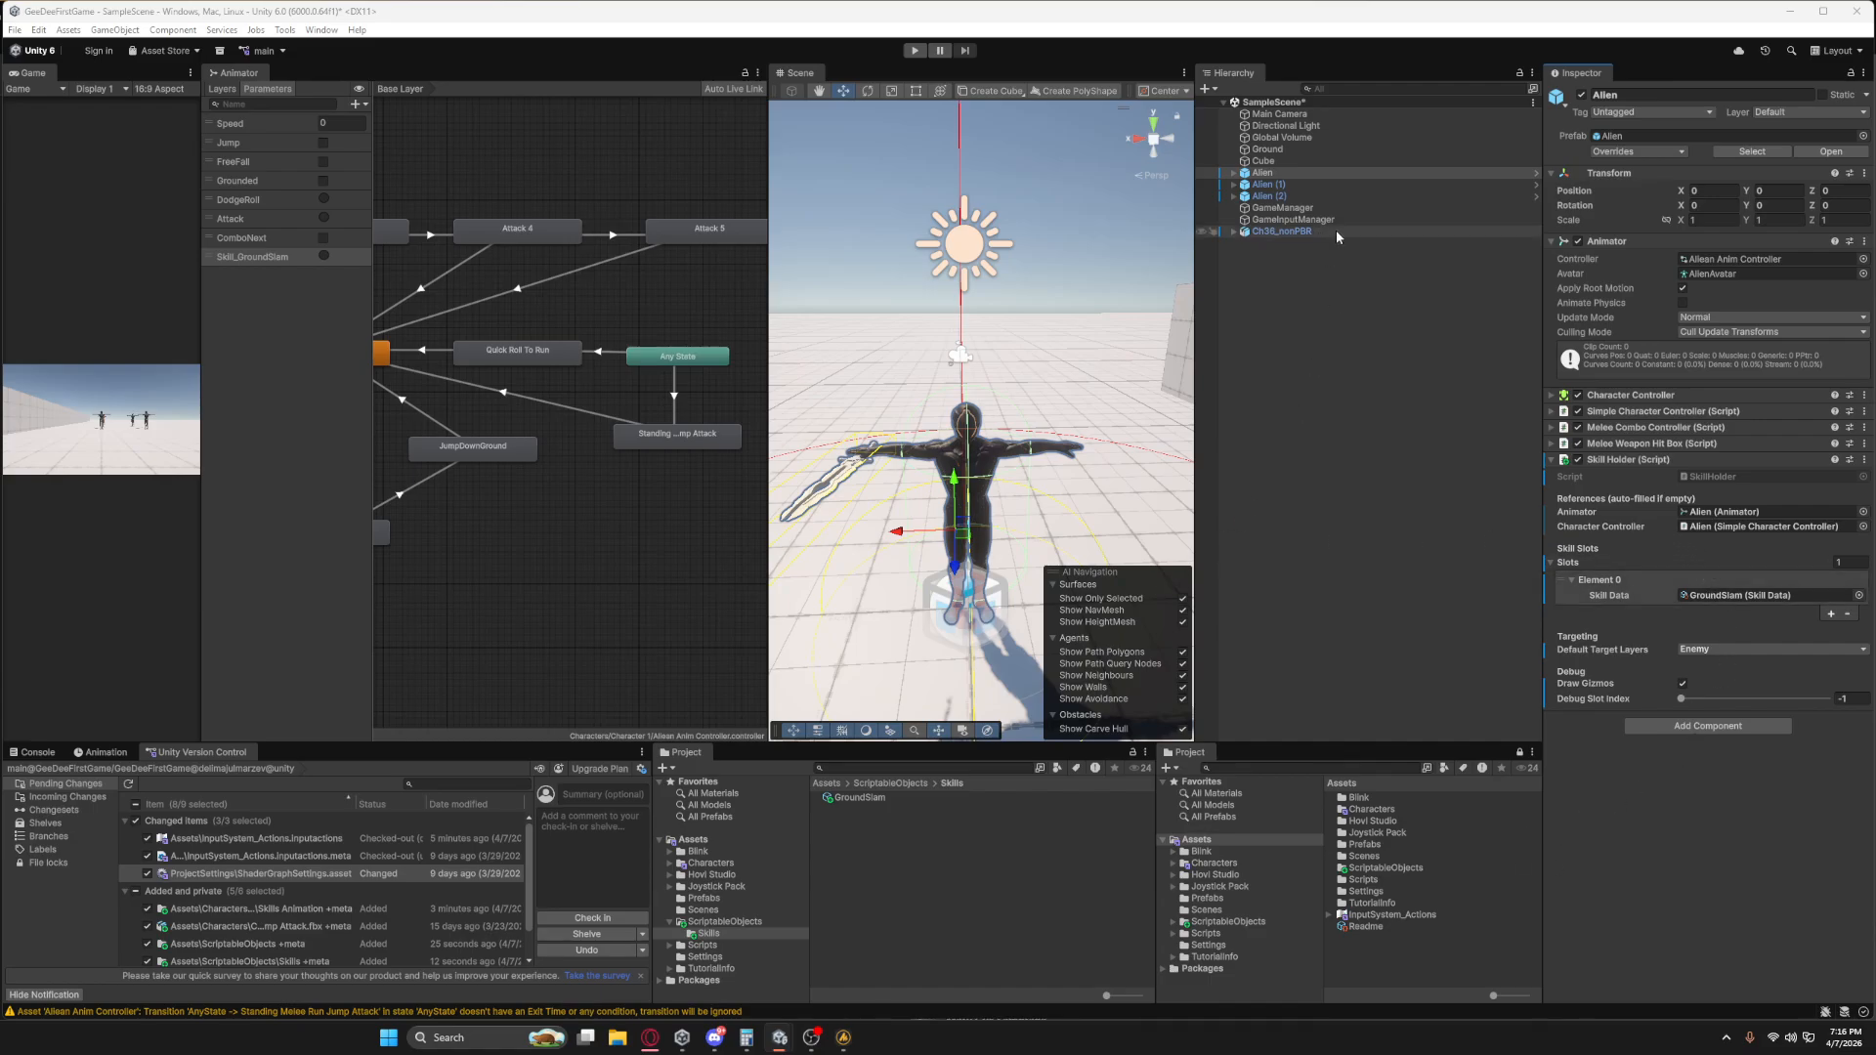
scroll(1019, 391, down, 1)
alt+drag(1012, 269, 1001, 377)
scroll(1002, 376, down, 9)
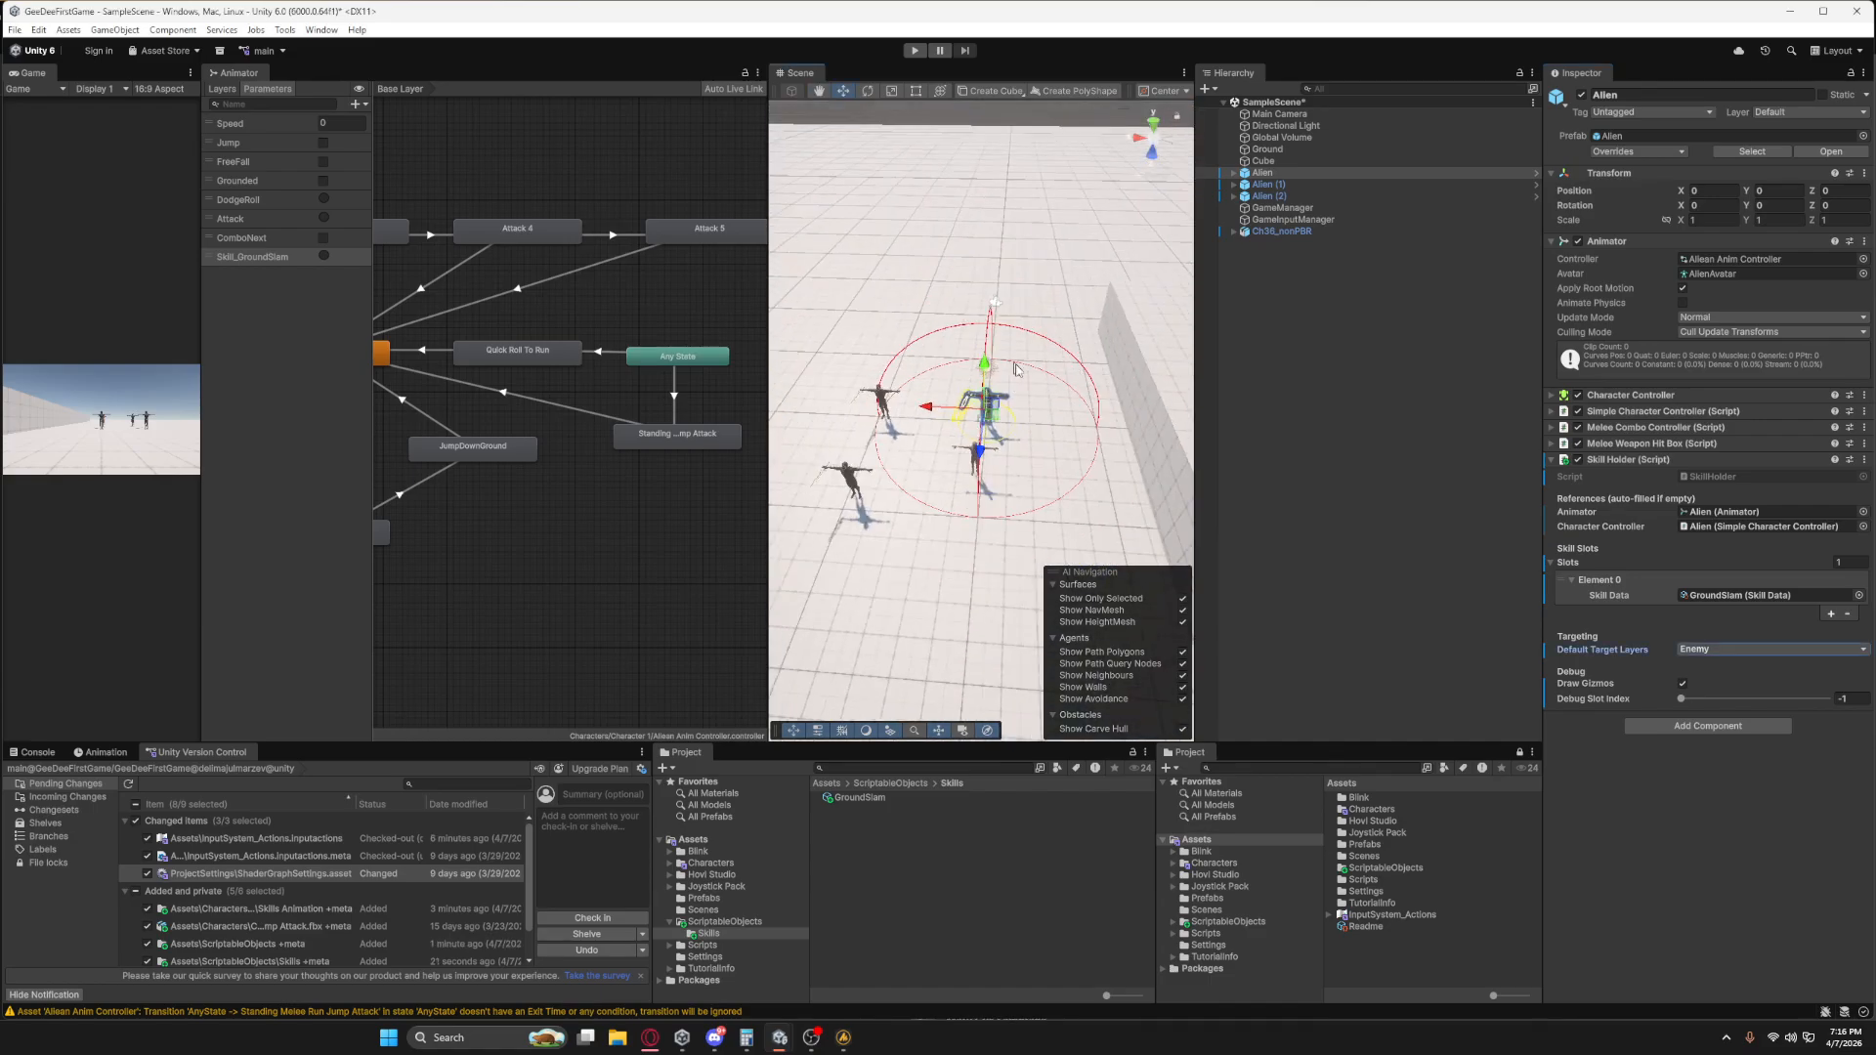
scroll(1018, 371, up, 6)
scroll(1025, 389, down, 3)
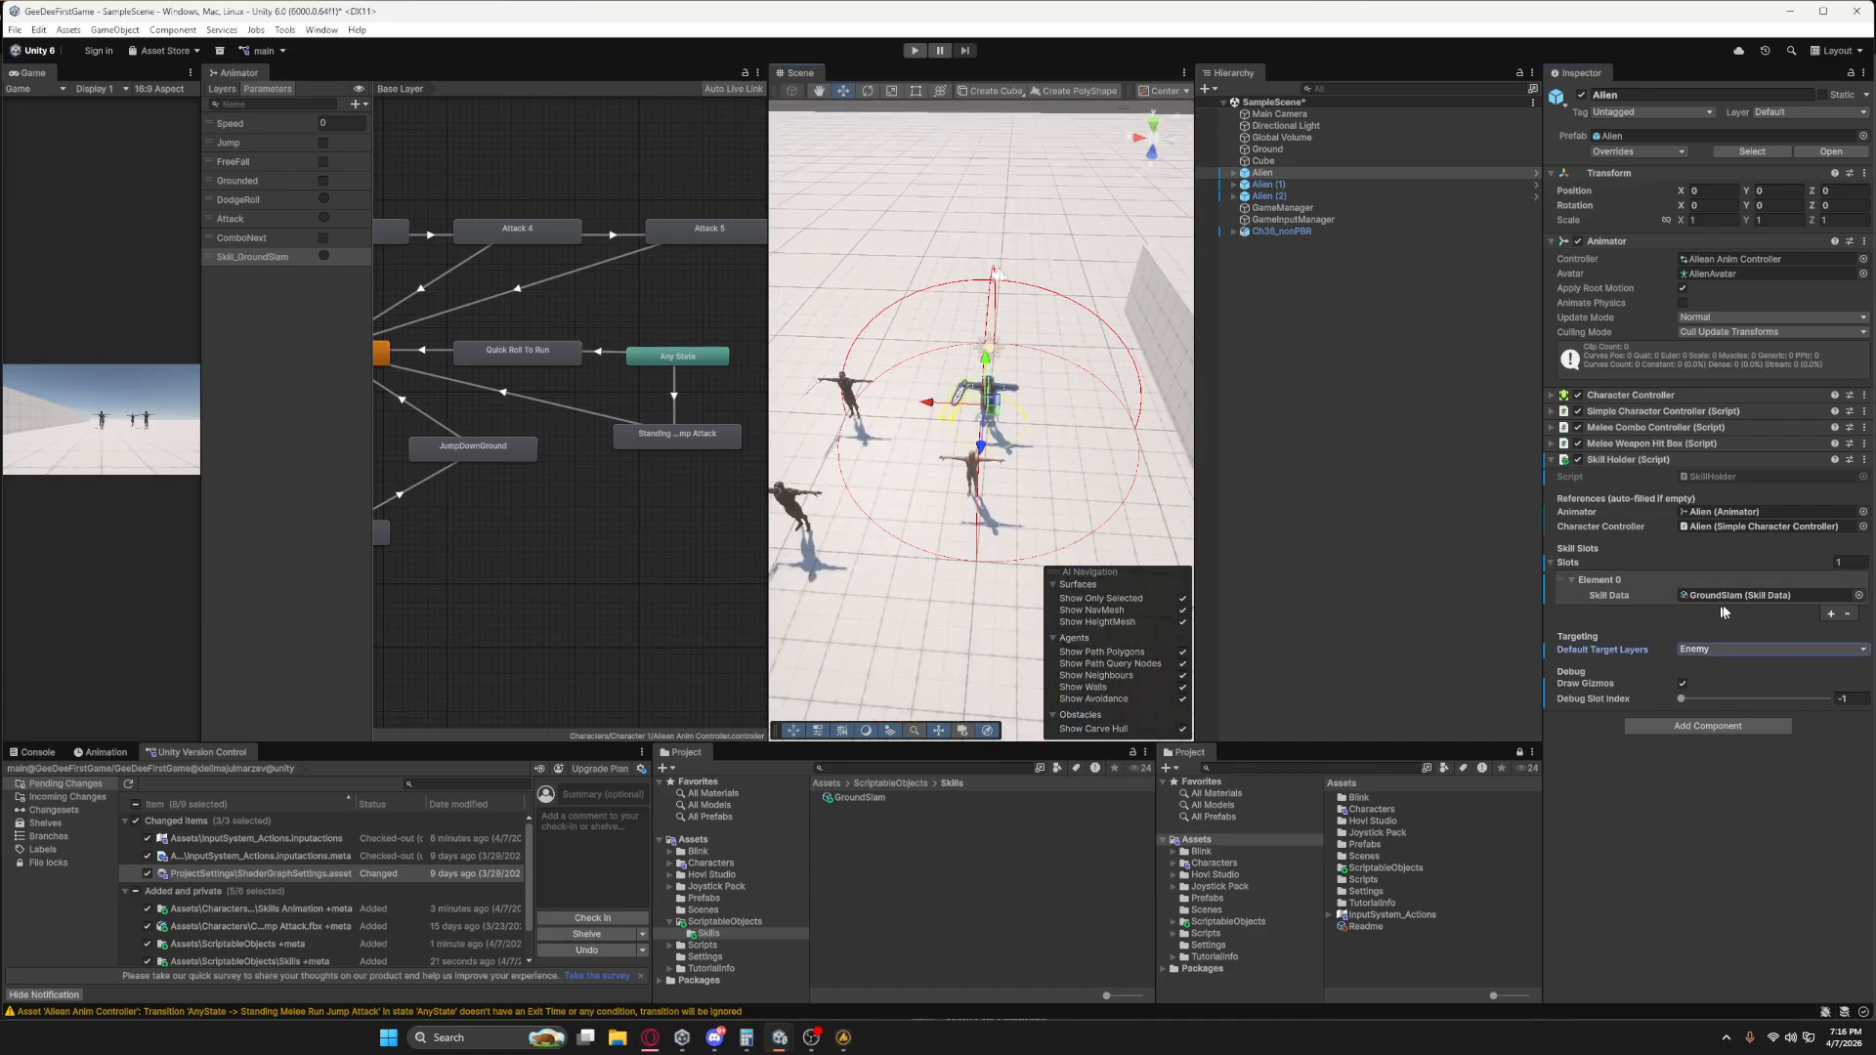
Remove the slot holding GroundSlam from the Alien's Skill Holder and deselect the Alien.
click(1847, 613)
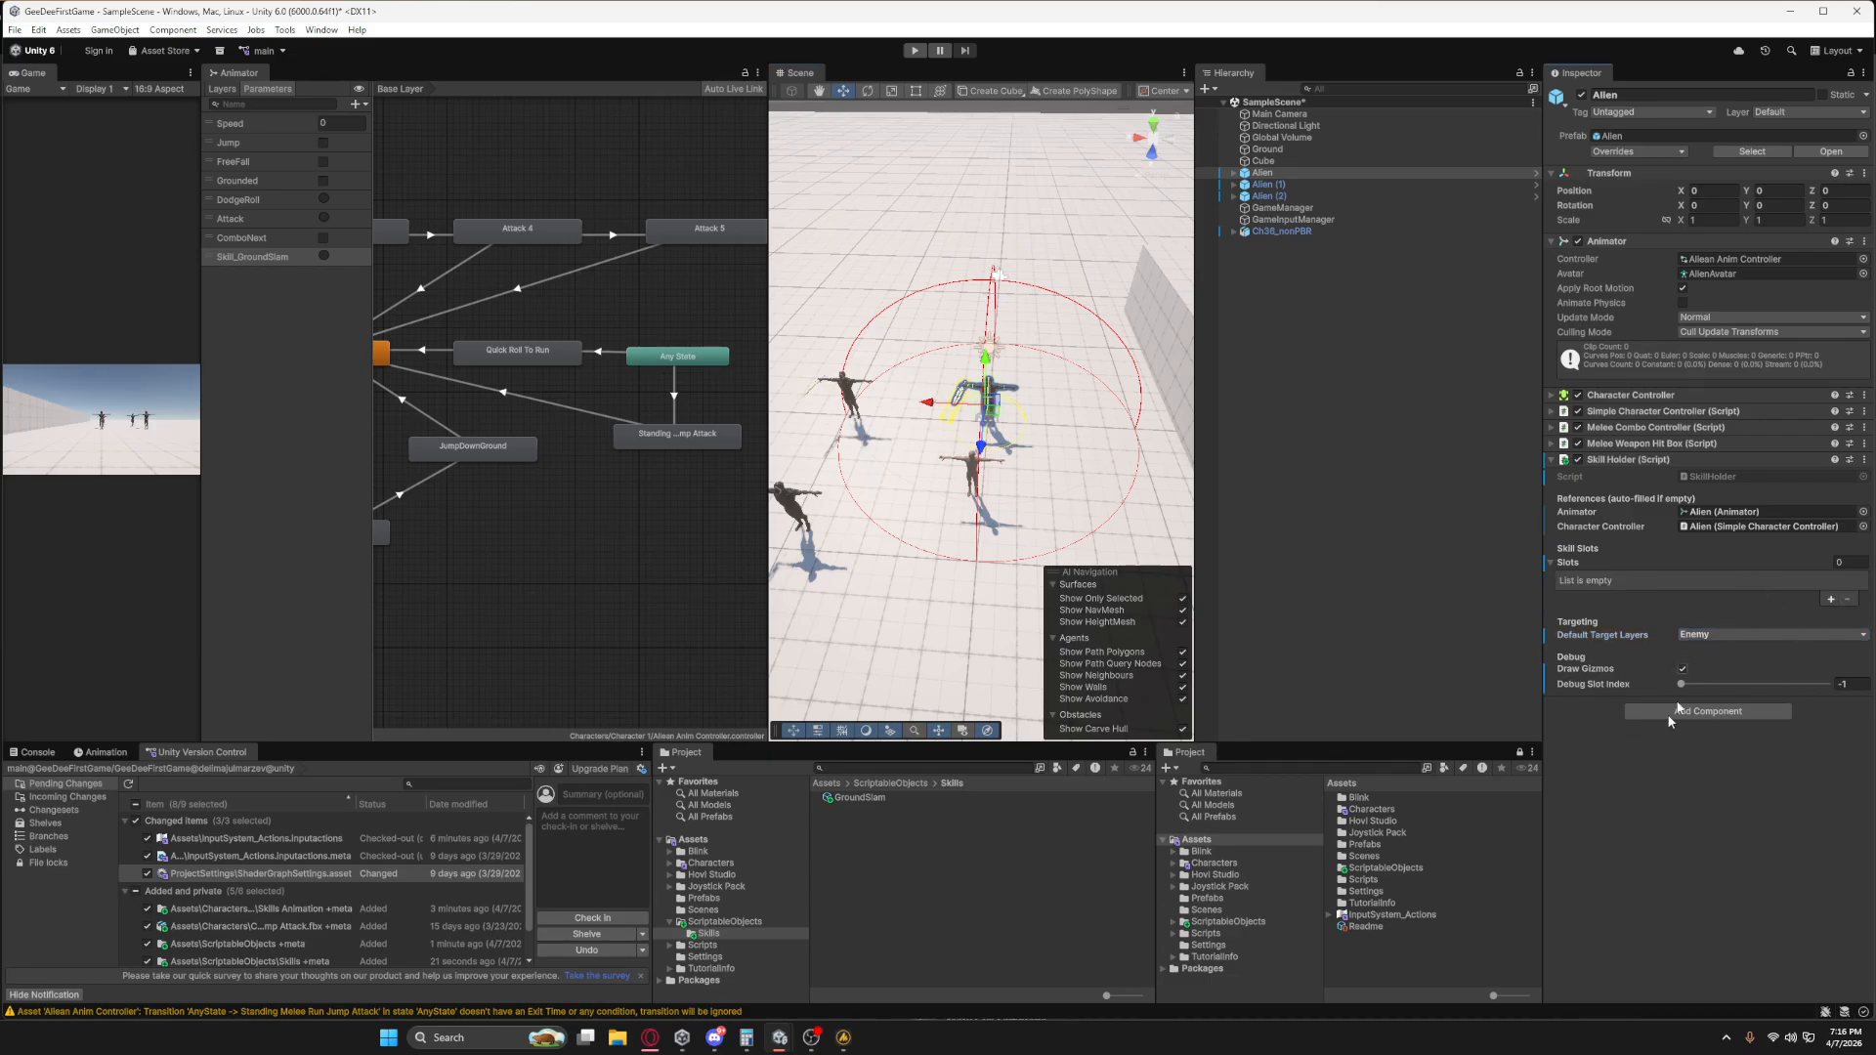
click(1293, 173)
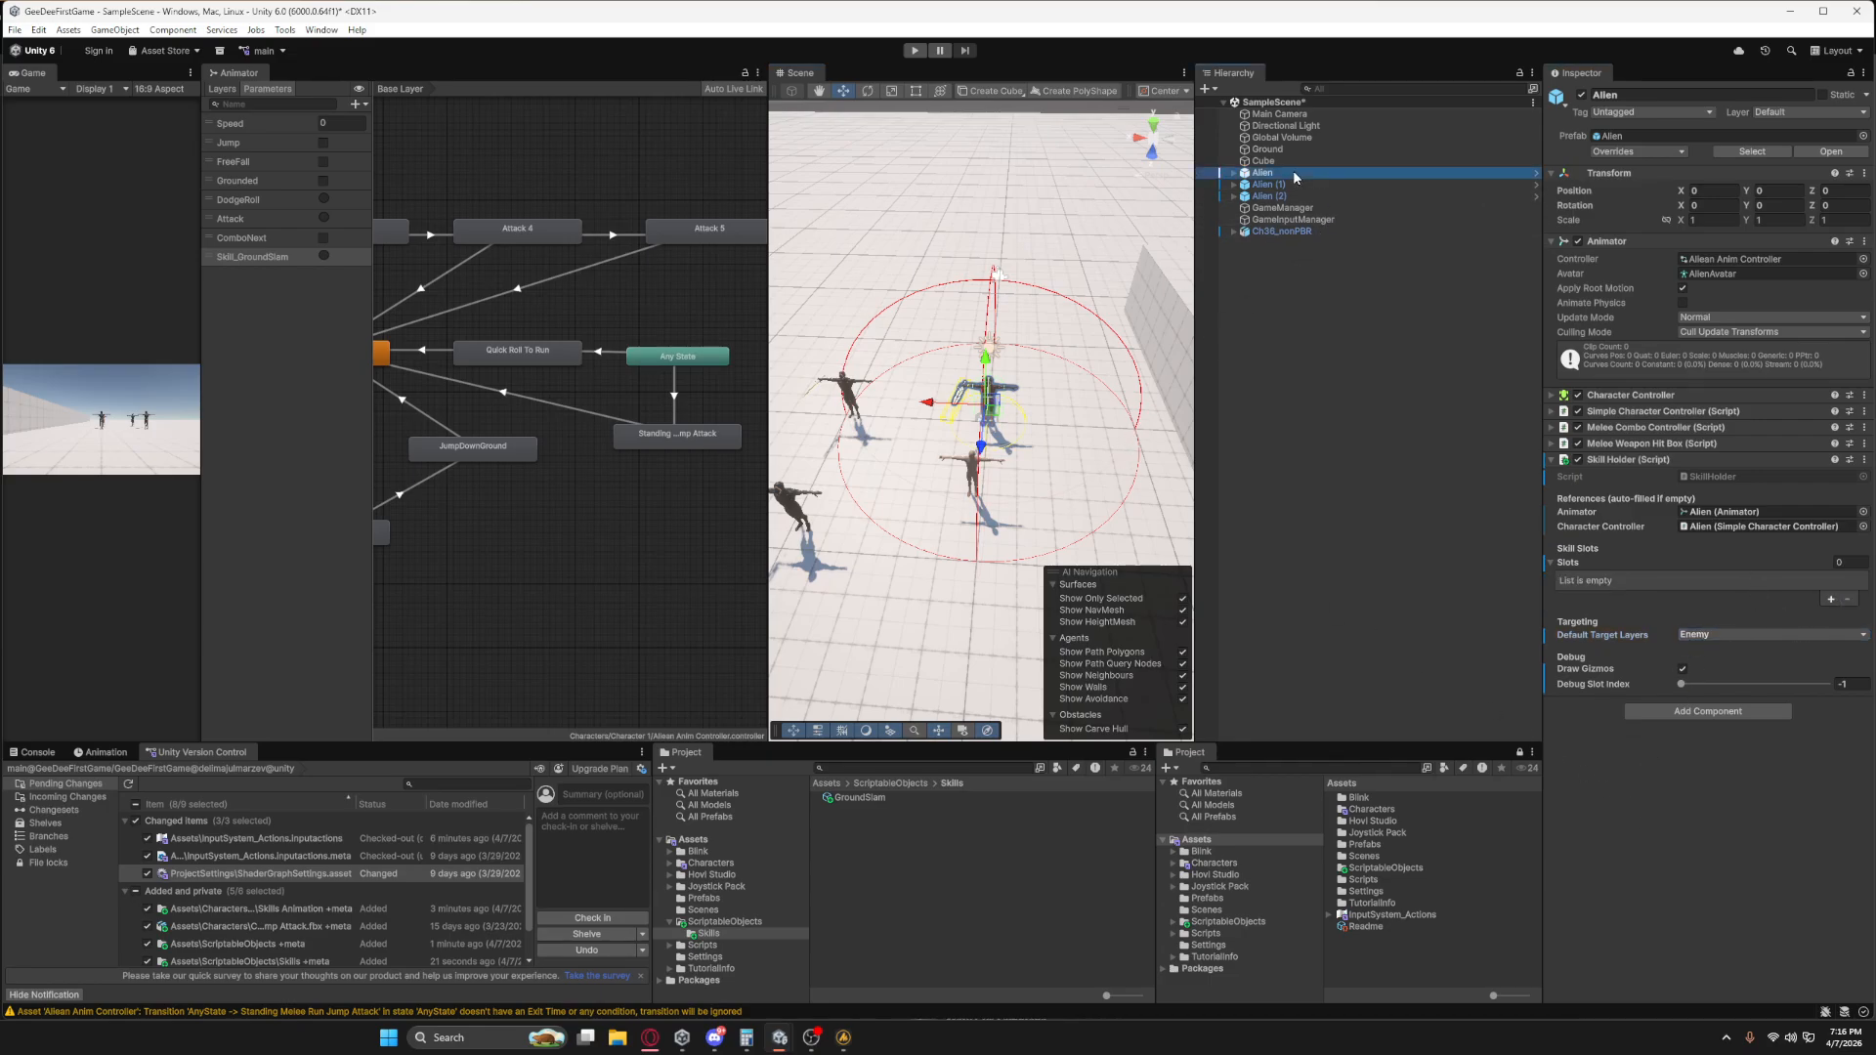
click(1348, 468)
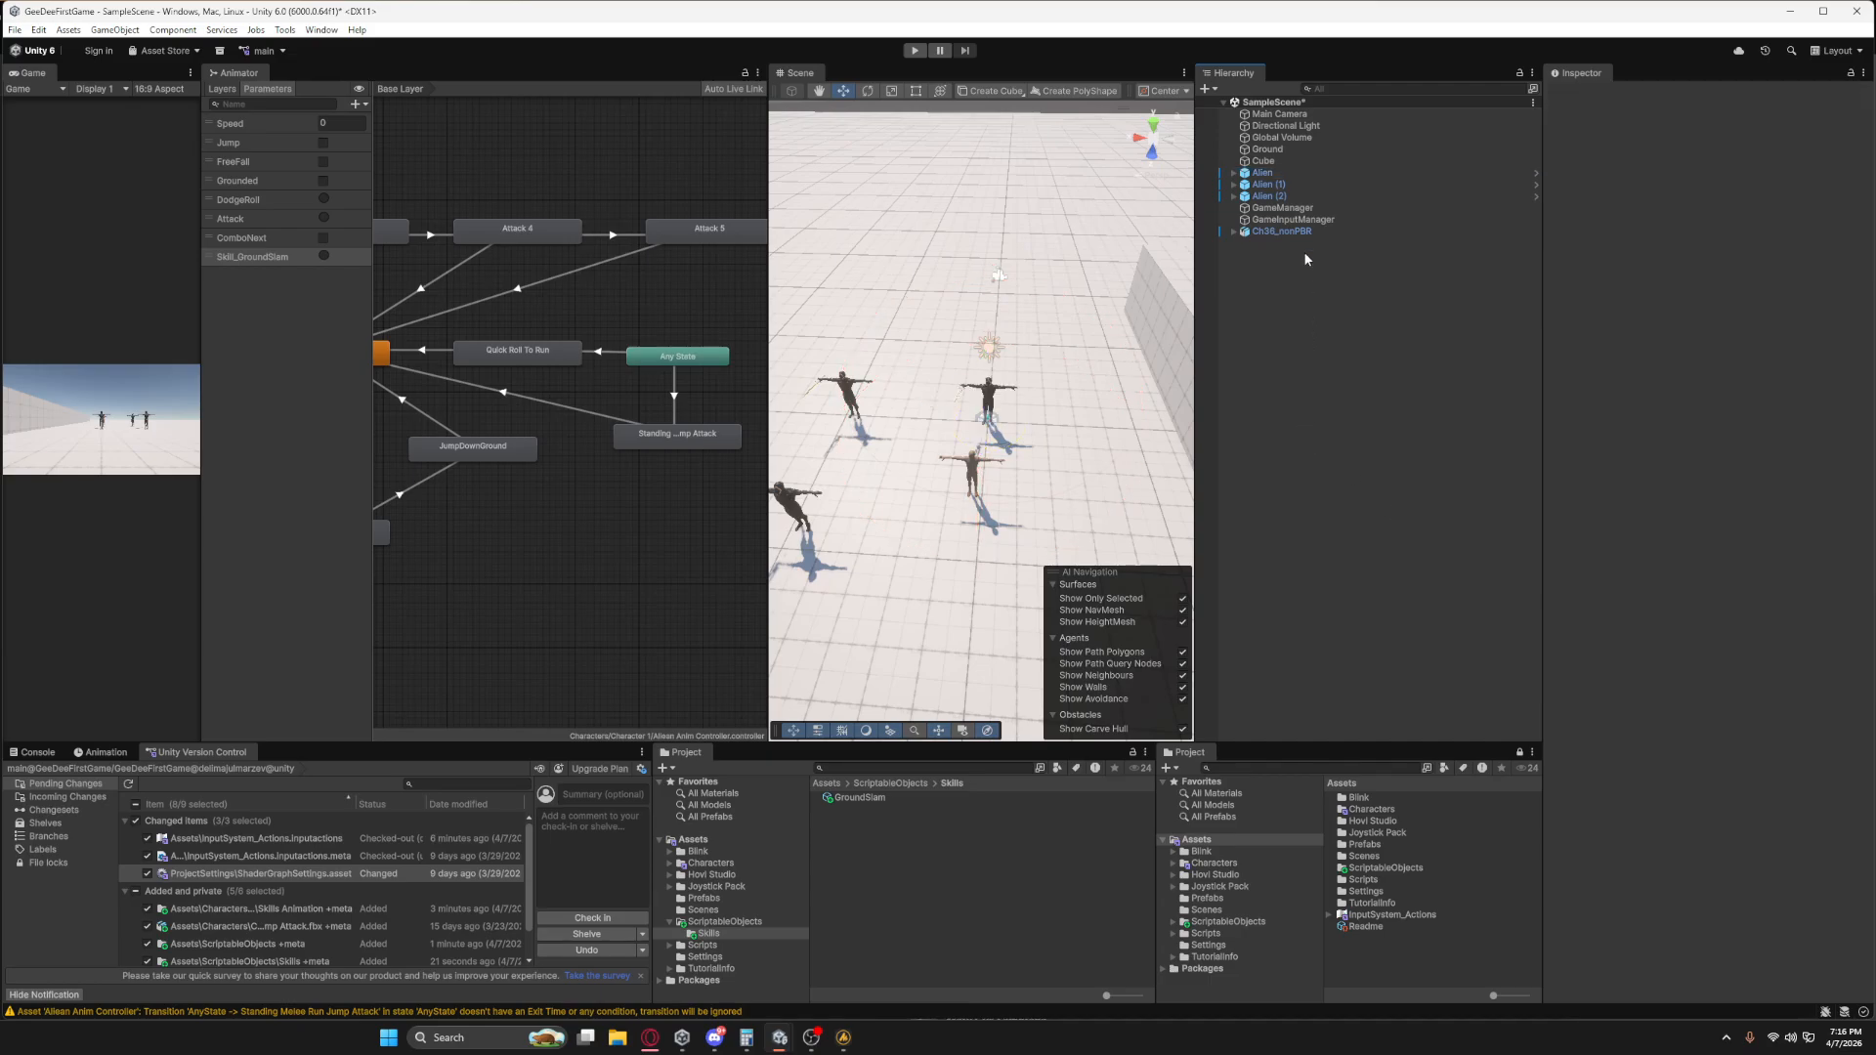
Add one slot to the Alien's Skill Holder and assign the GroundSlam asset as its Skill Data.
click(1275, 173)
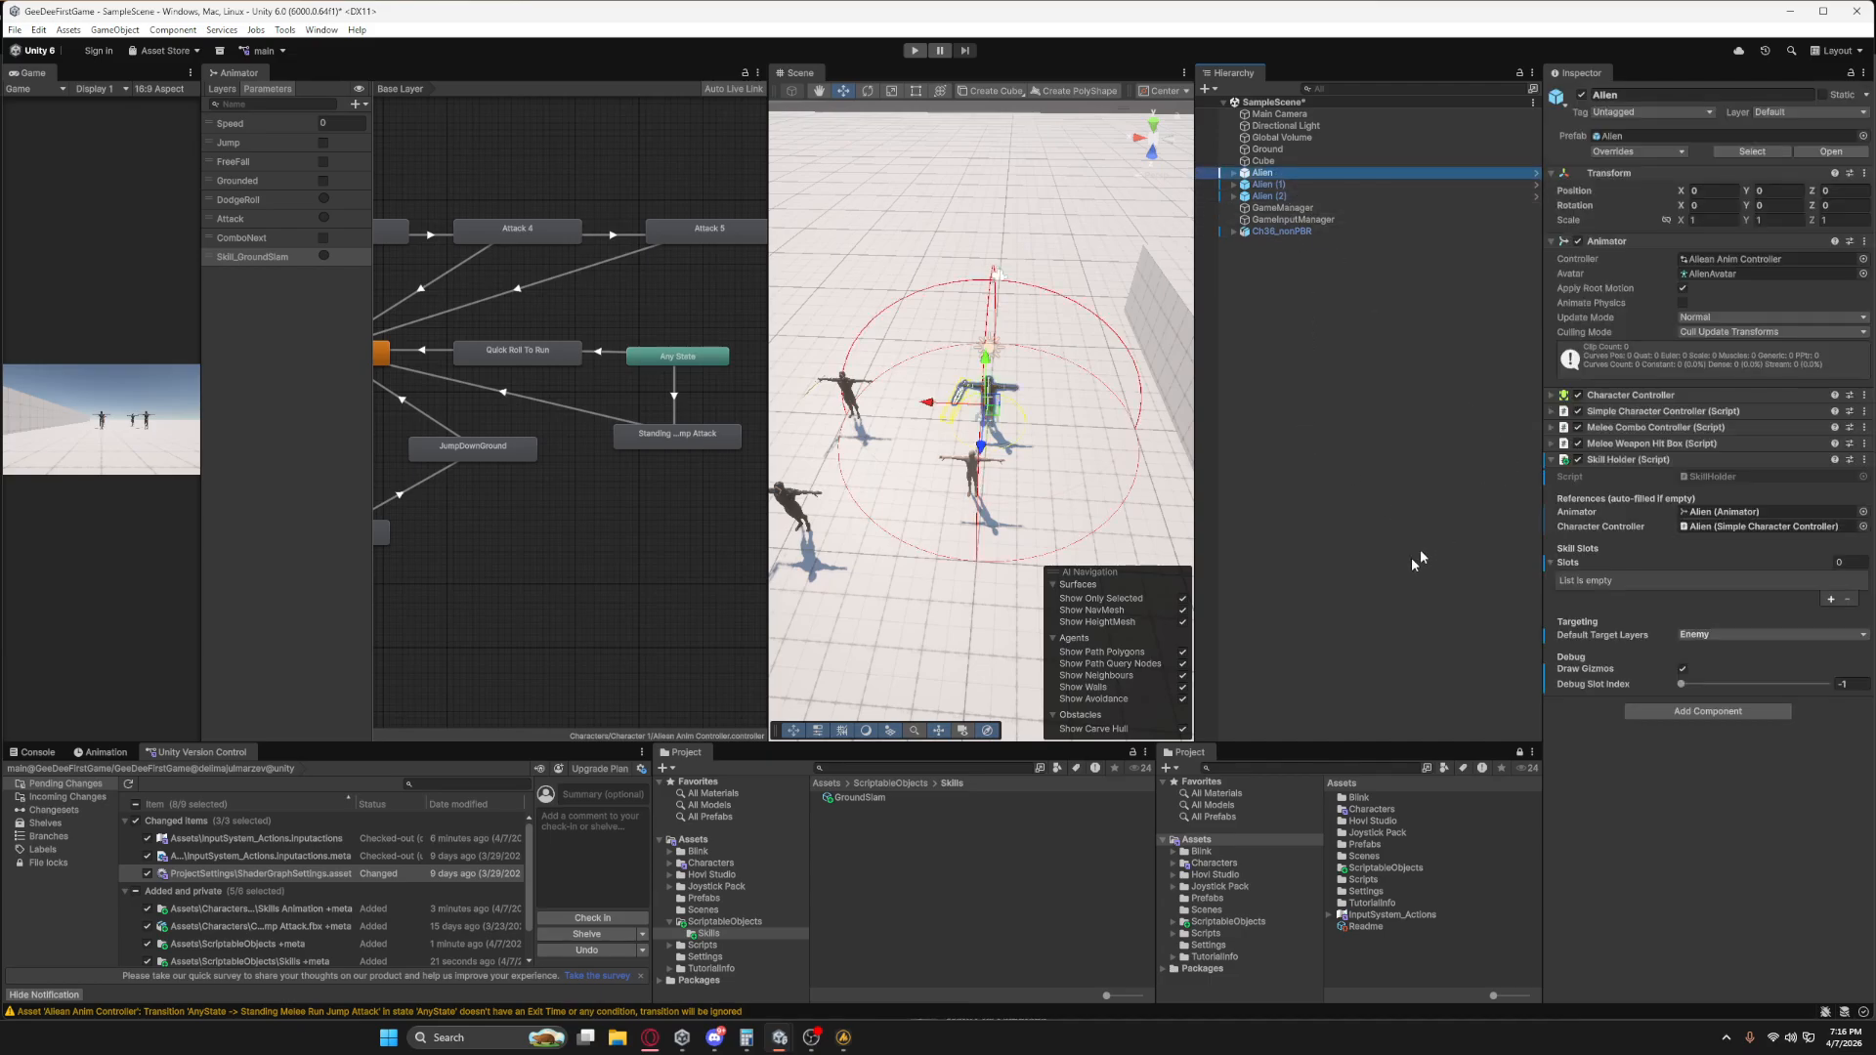
drag(855, 797, 1710, 567)
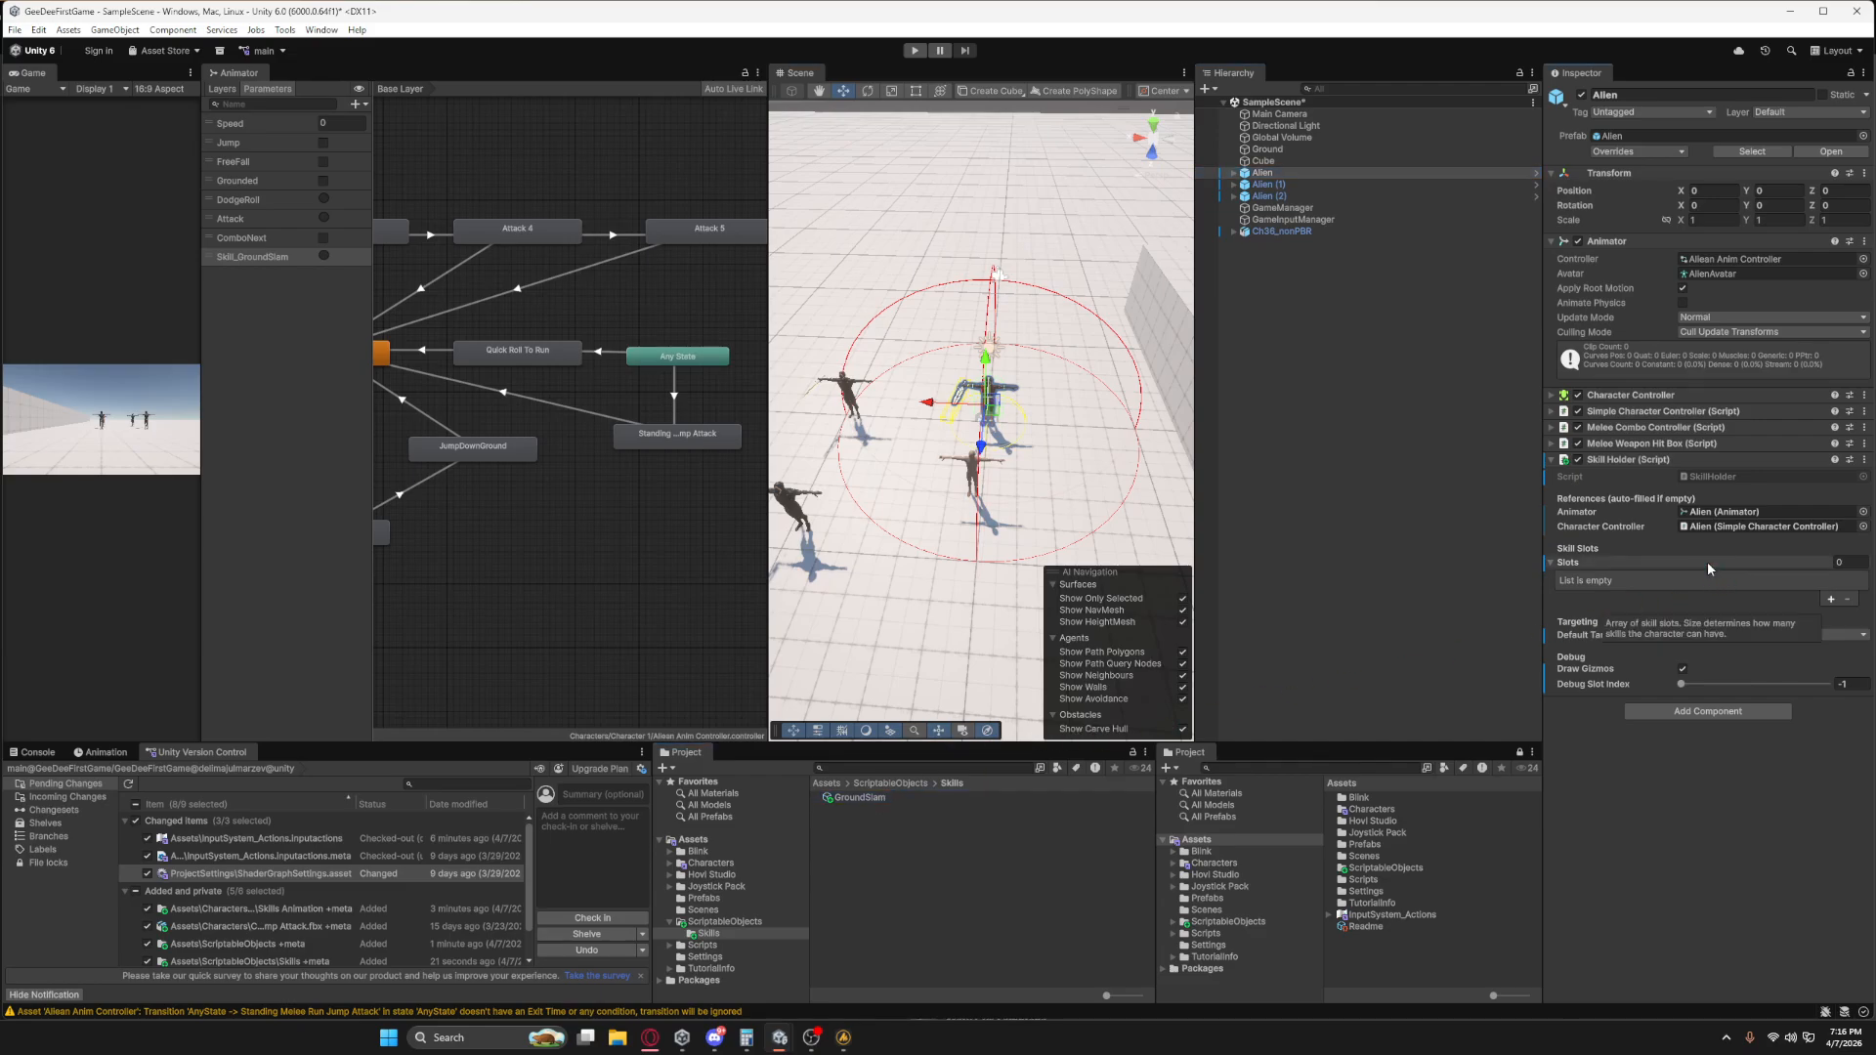
click(1830, 599)
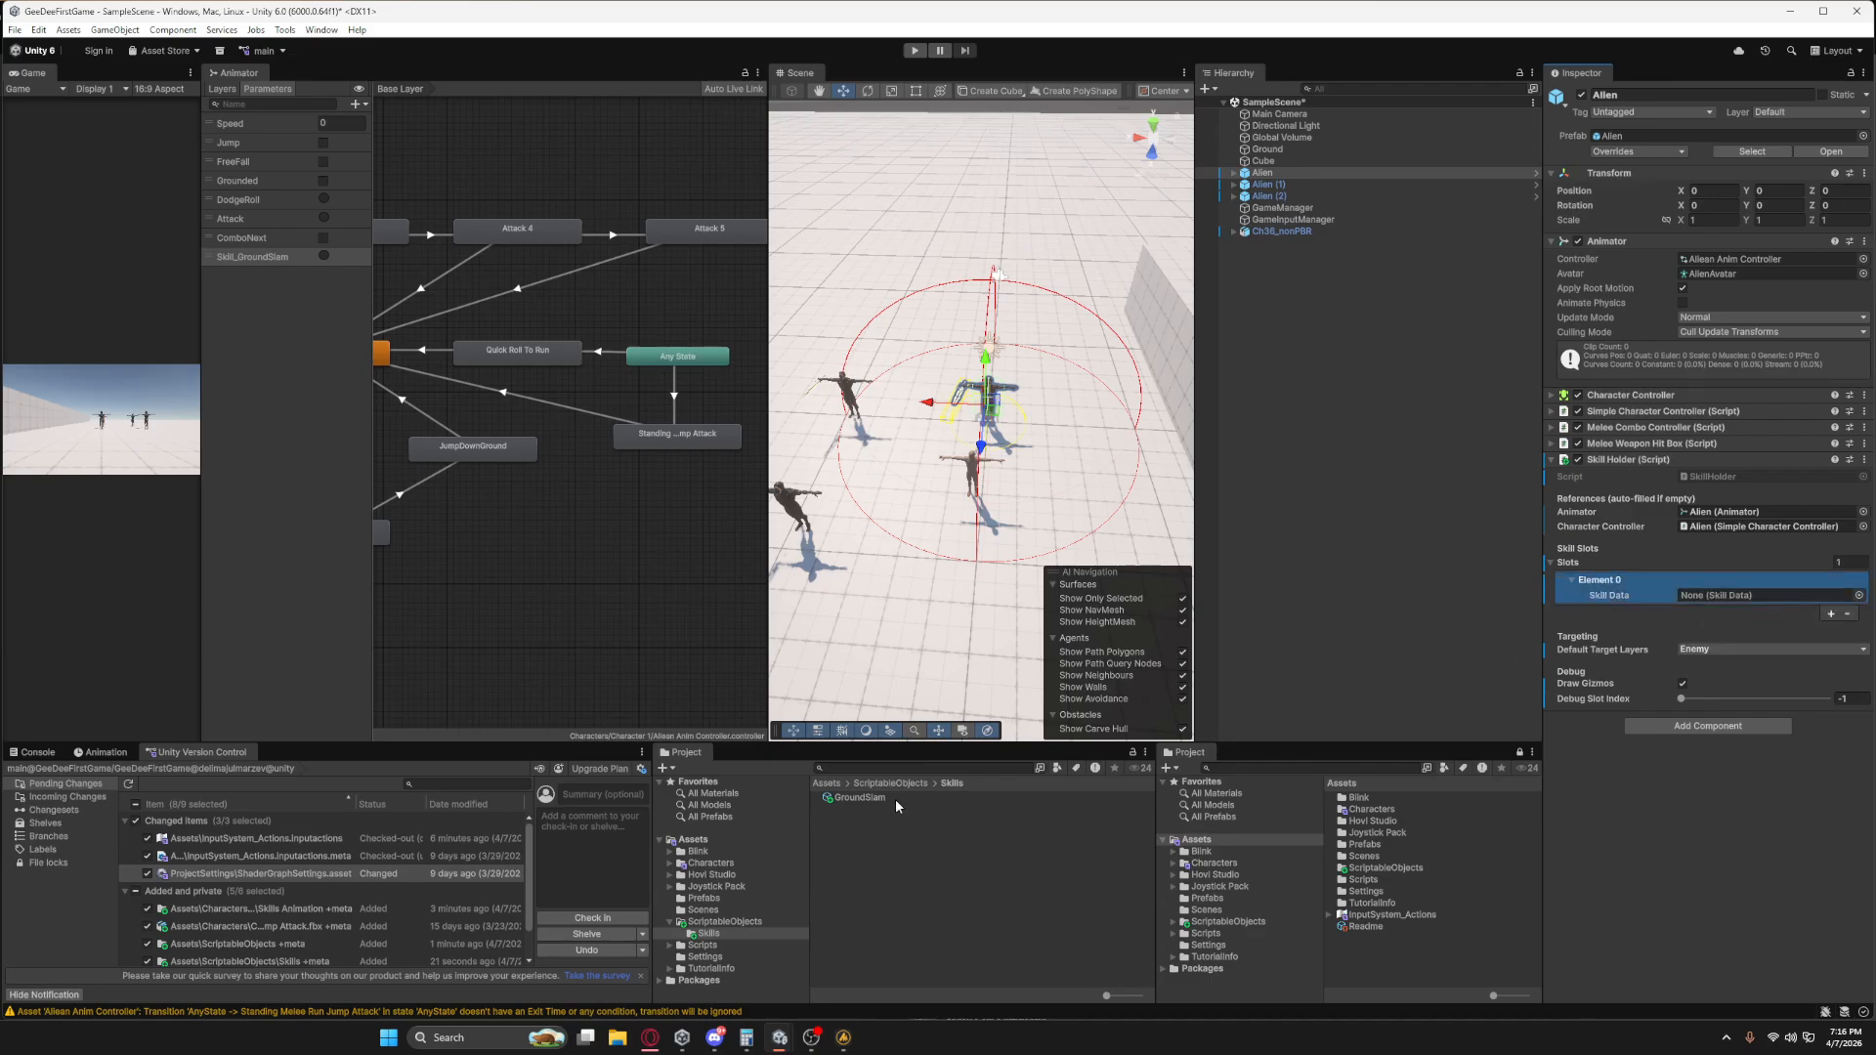
drag(855, 798, 1749, 596)
click(1730, 596)
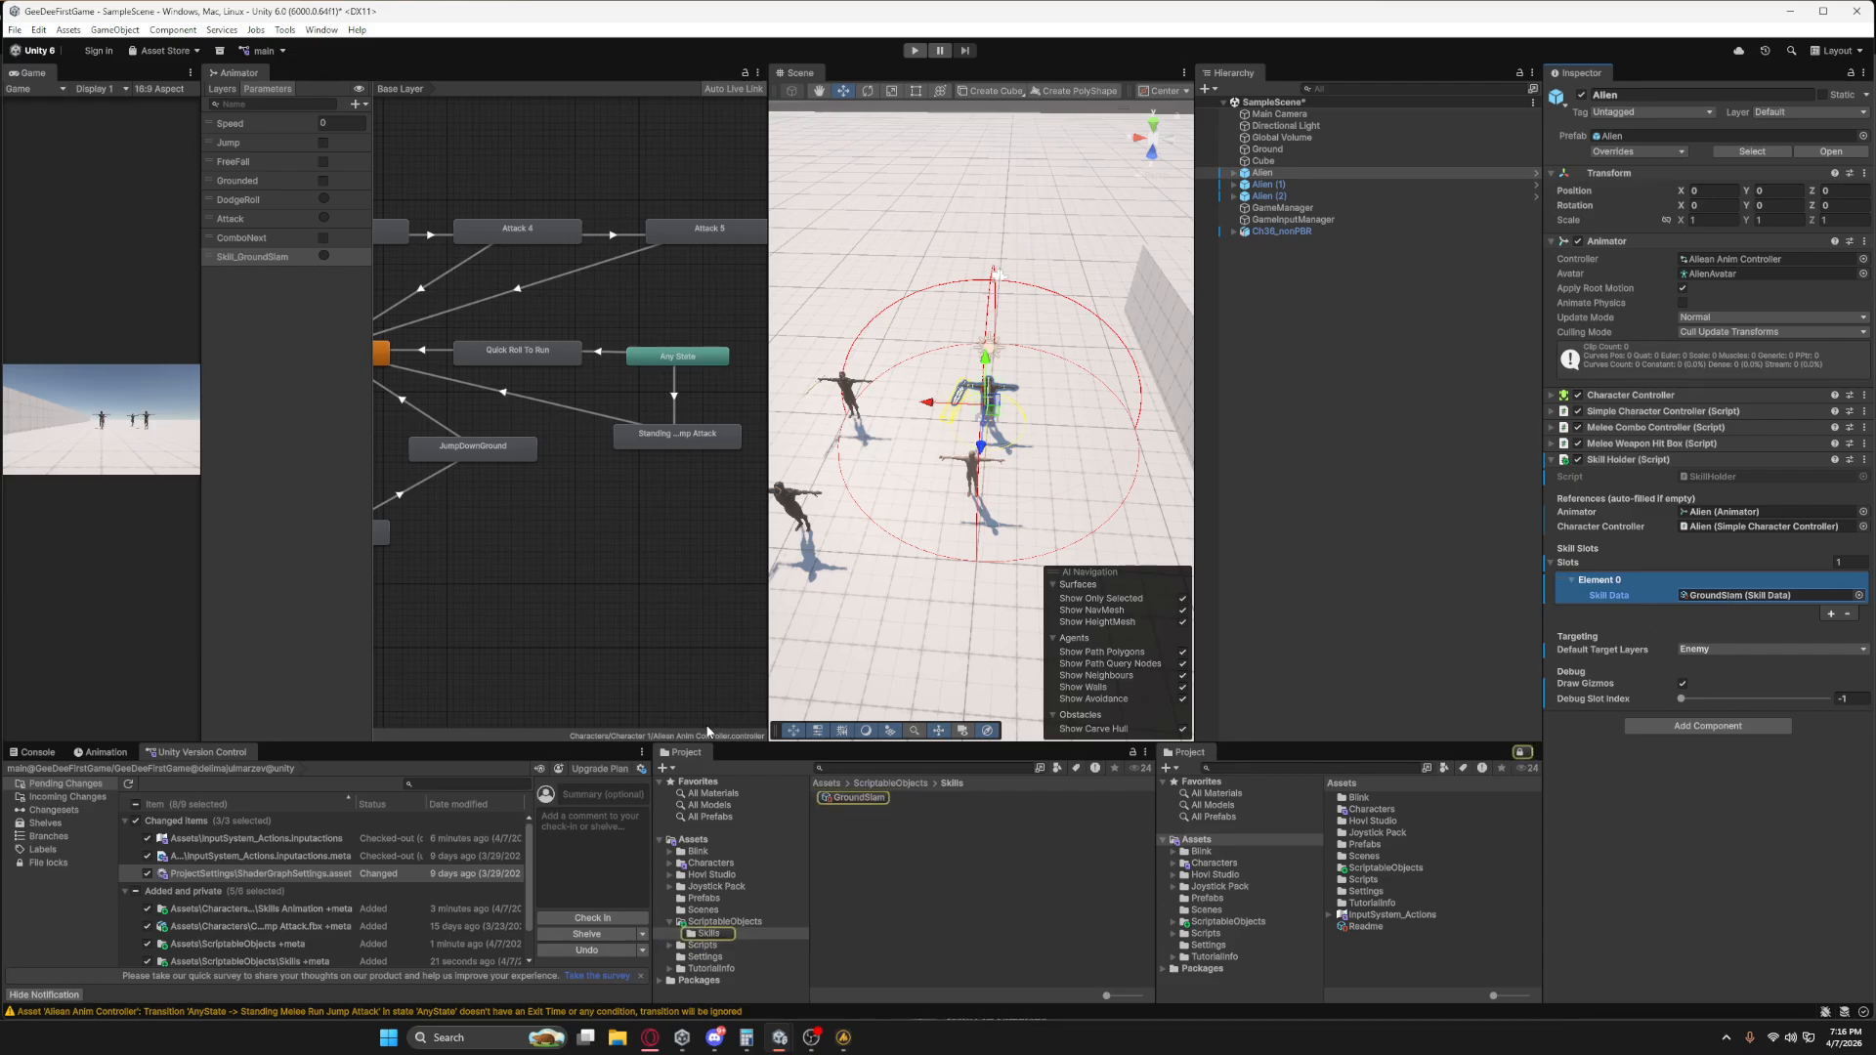
Set the GroundSlam asset's Skill Name to Skill_GroundSlam and its Cooldown to 1.
click(853, 797)
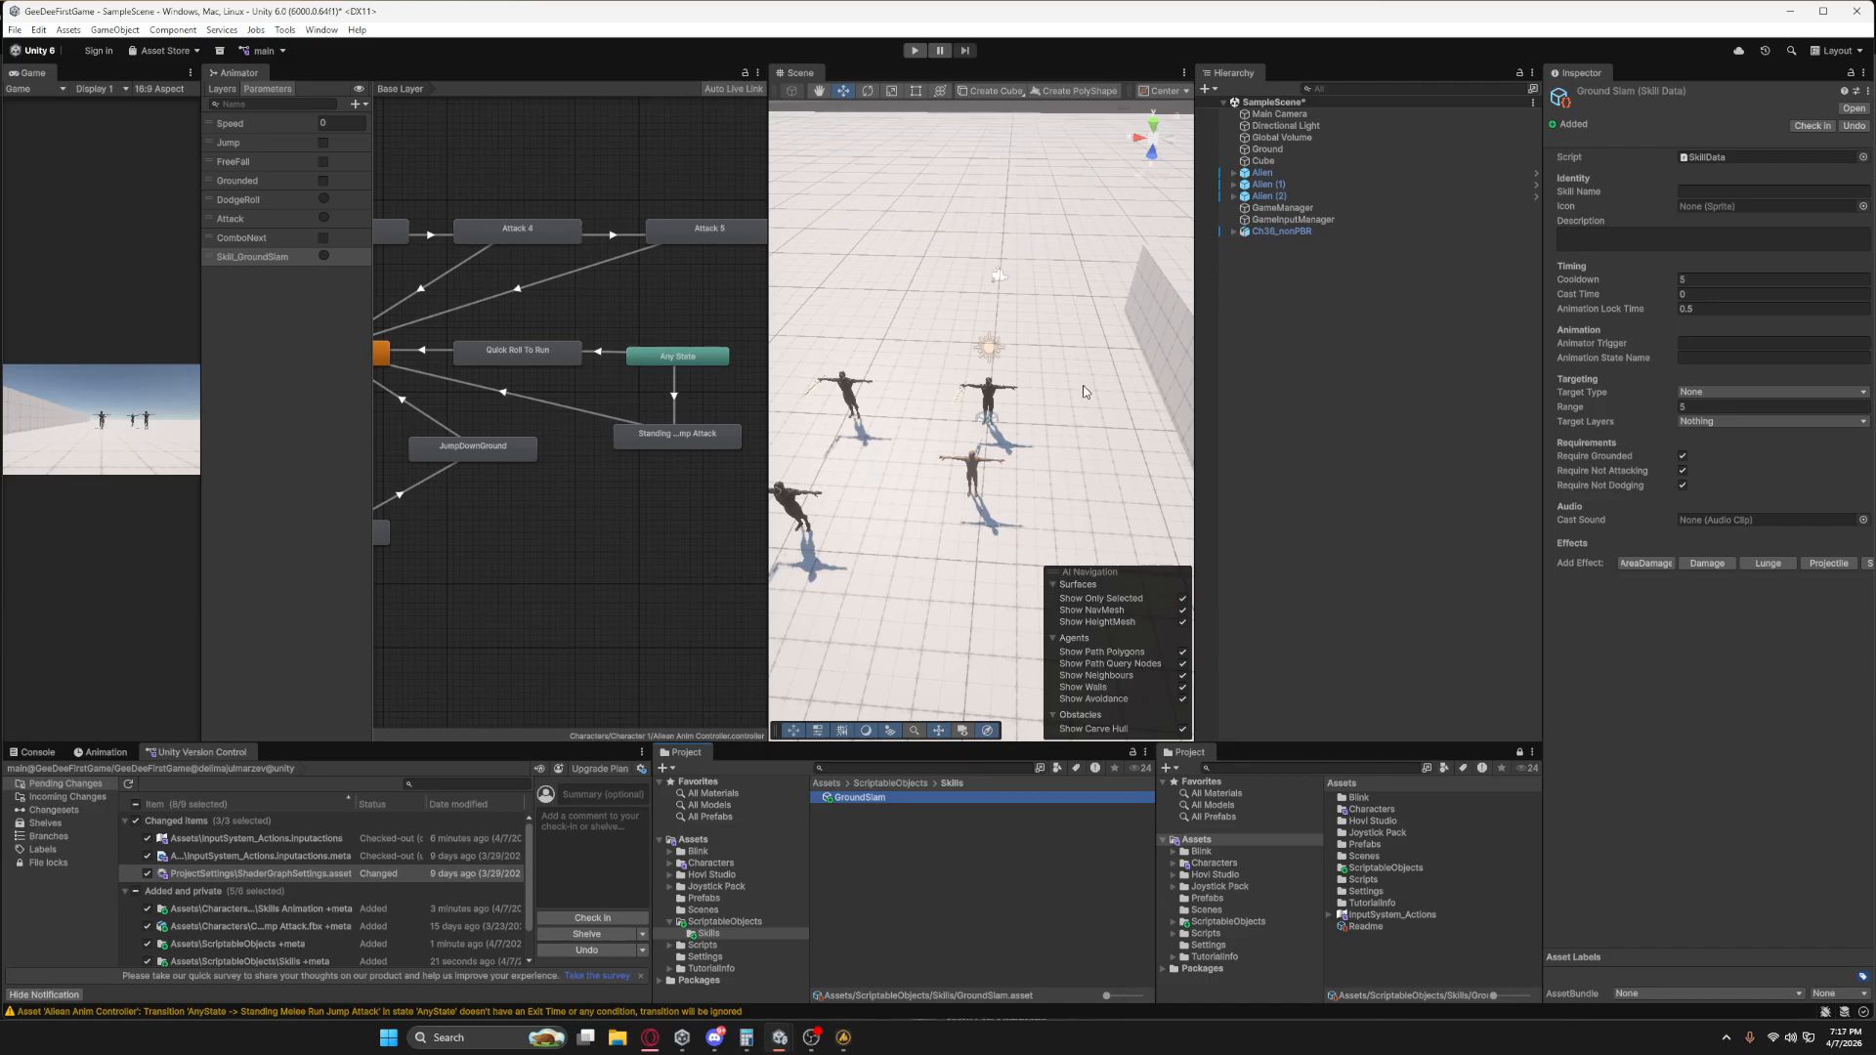
key(w)
right_drag(1038, 438, 972, 461)
key(d)
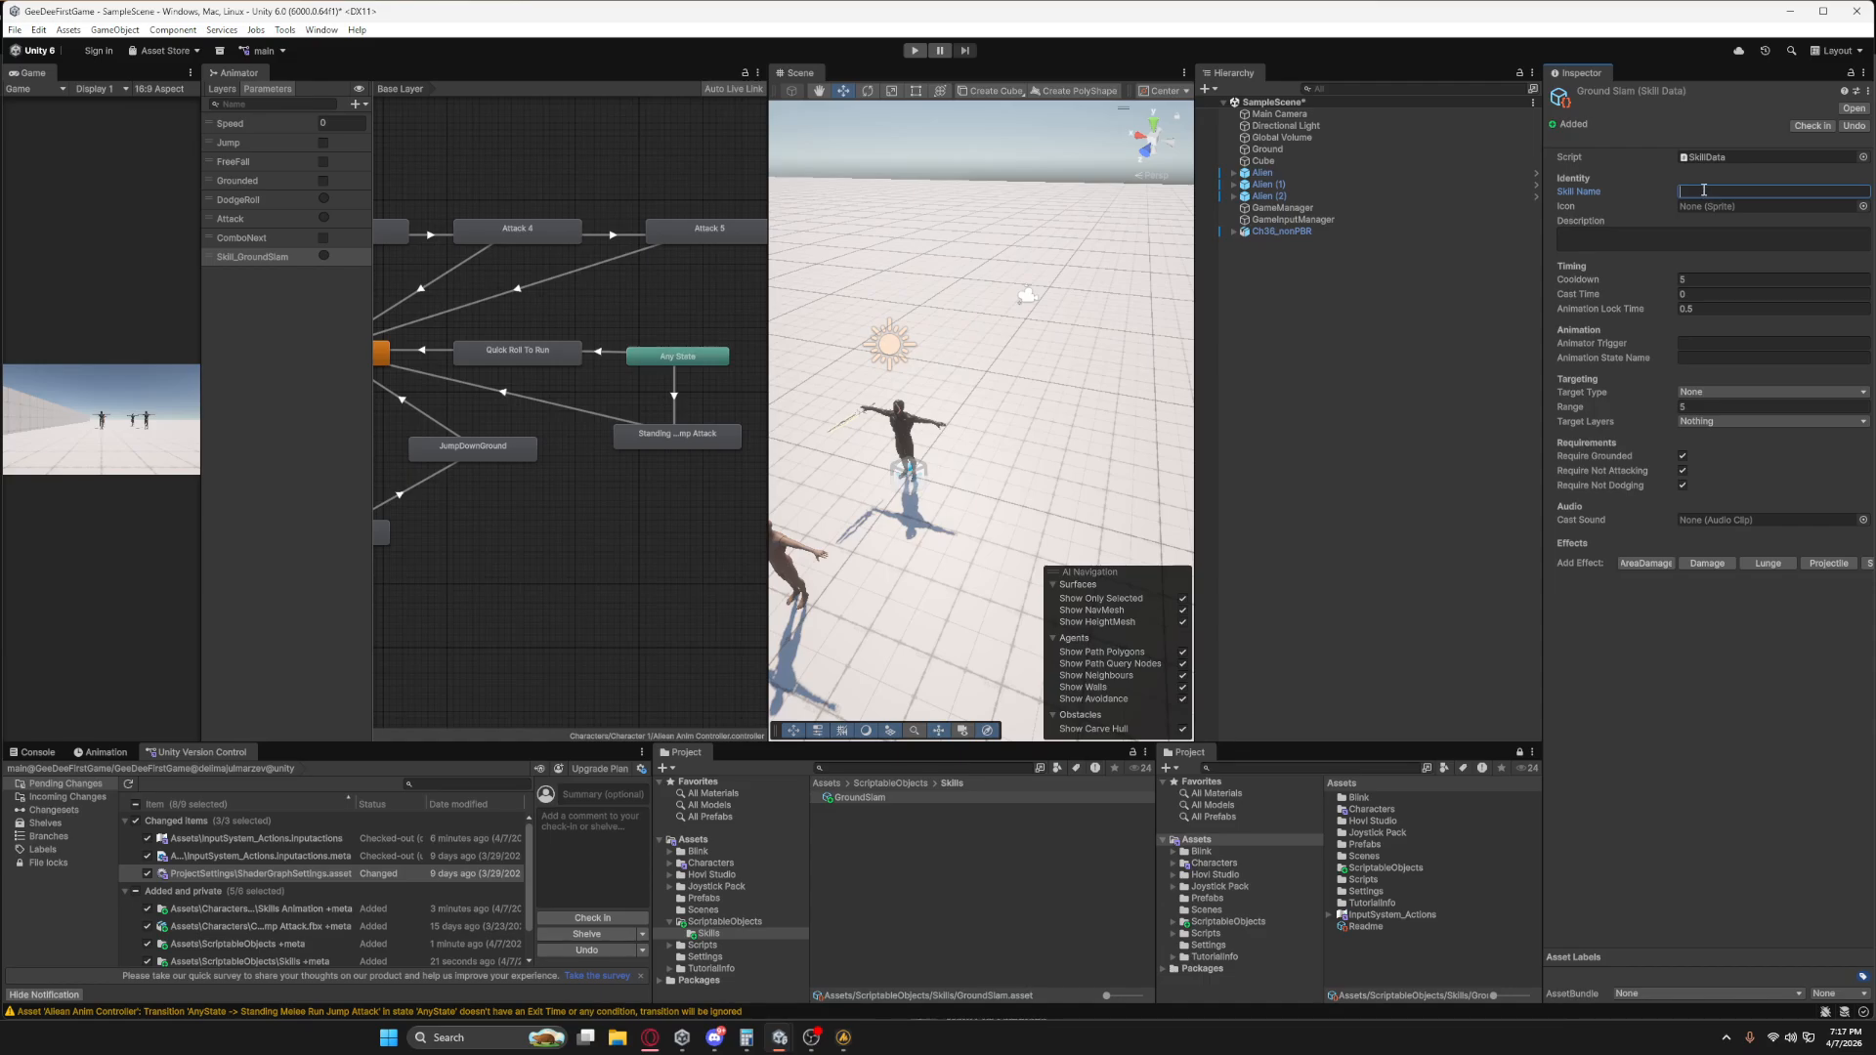
text(Skill_GroundSlam)
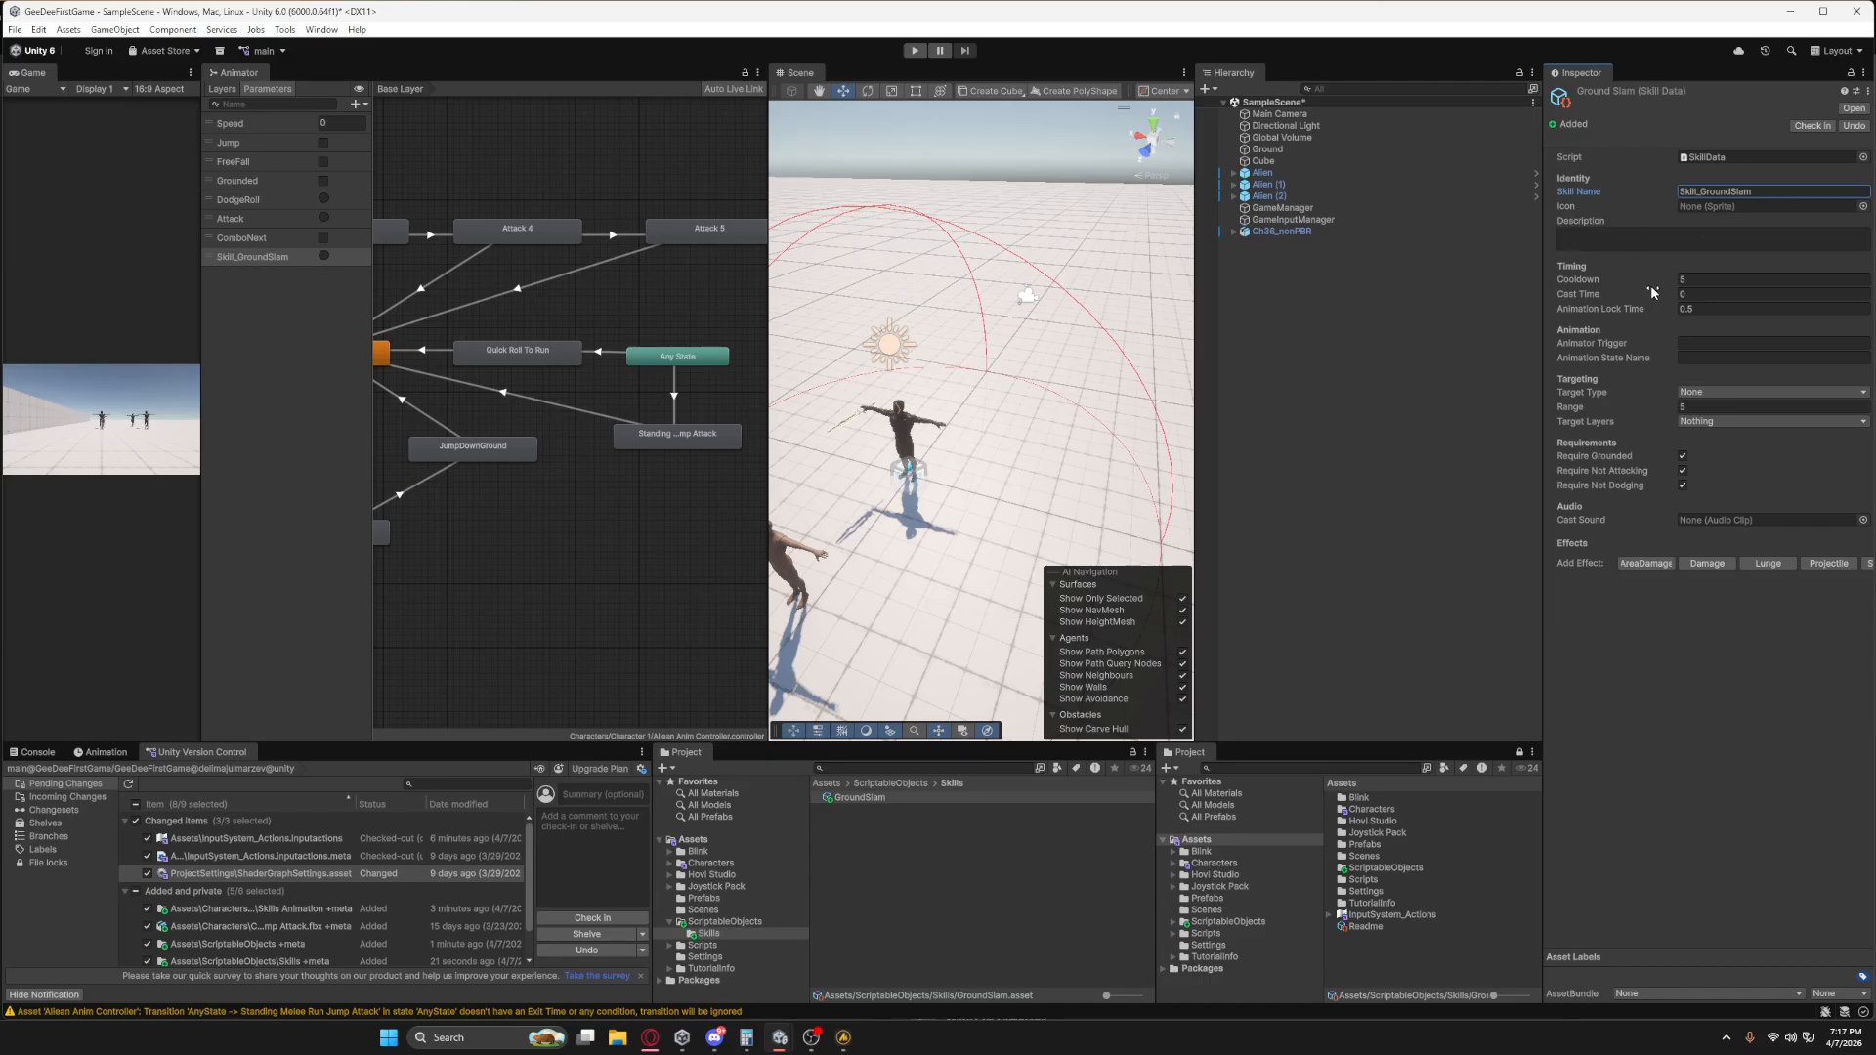
click(1688, 279)
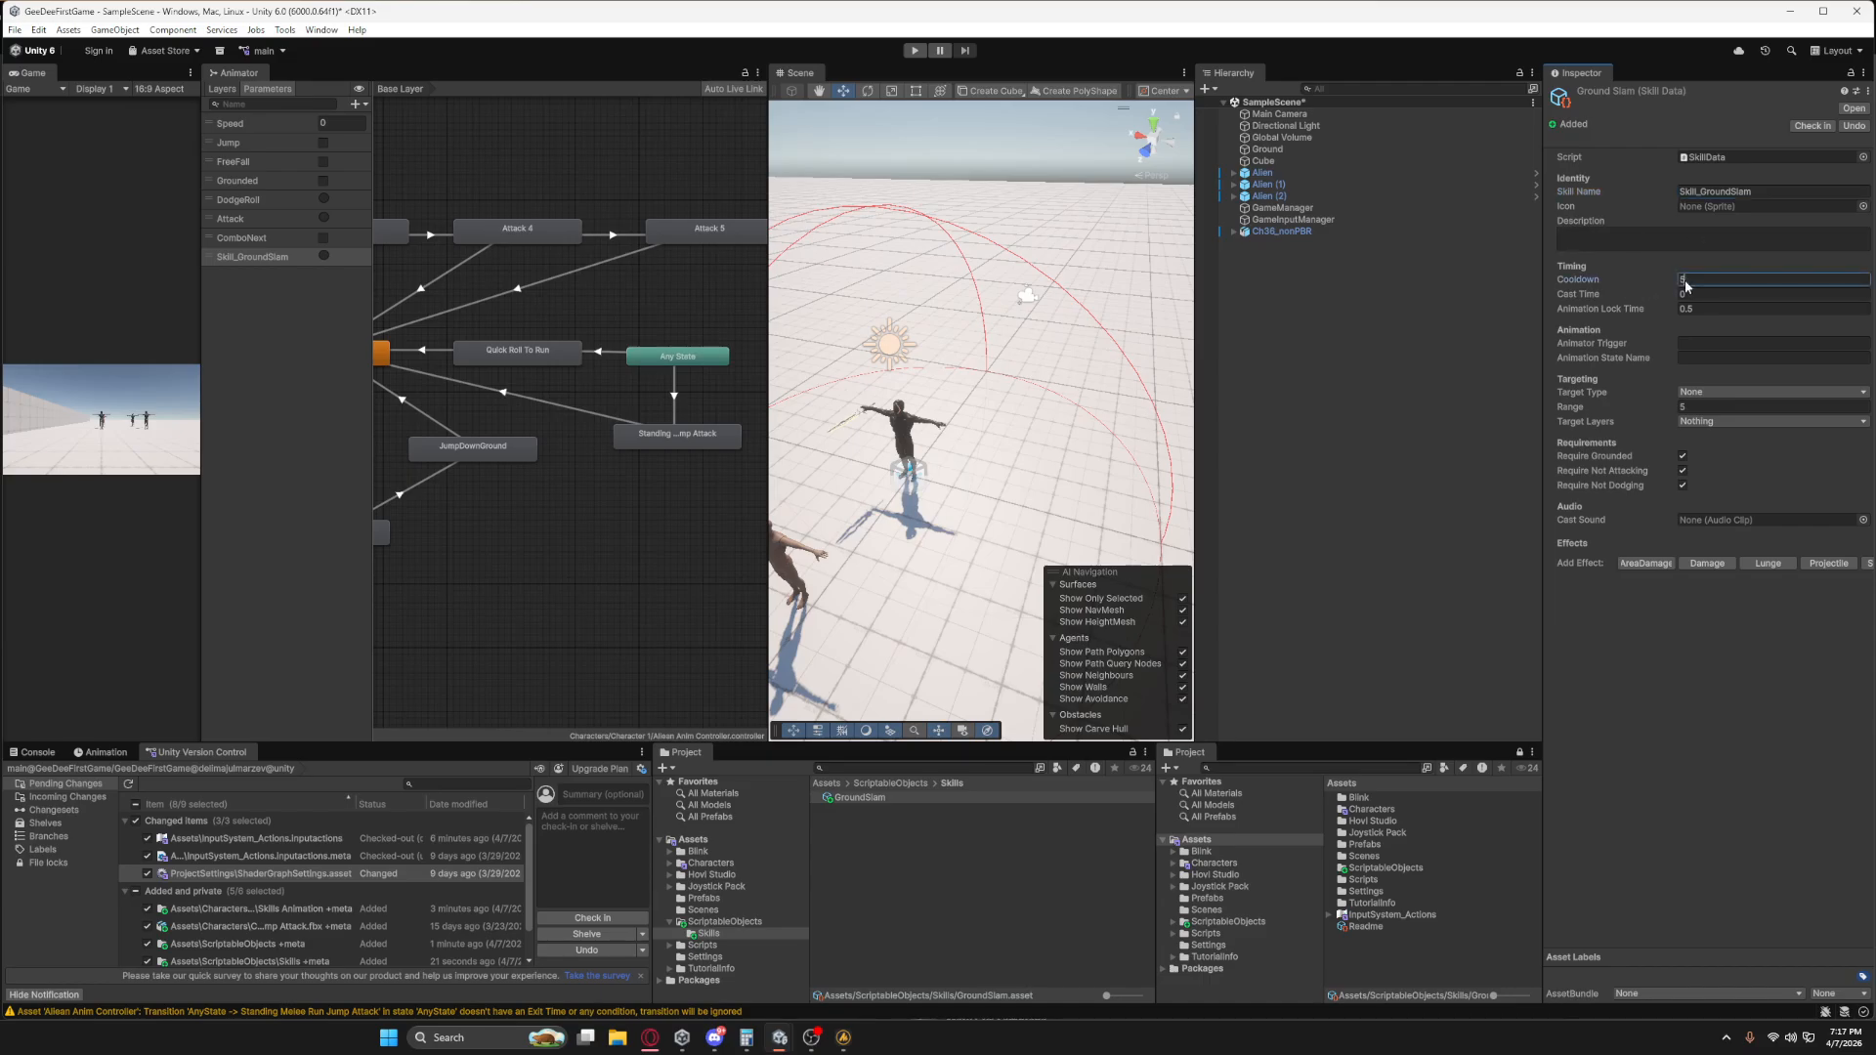
text(1)
Locate the Standing Melee Run Jump Attack clip used by the animator state and preview it to check the attack's duration.
click(671, 439)
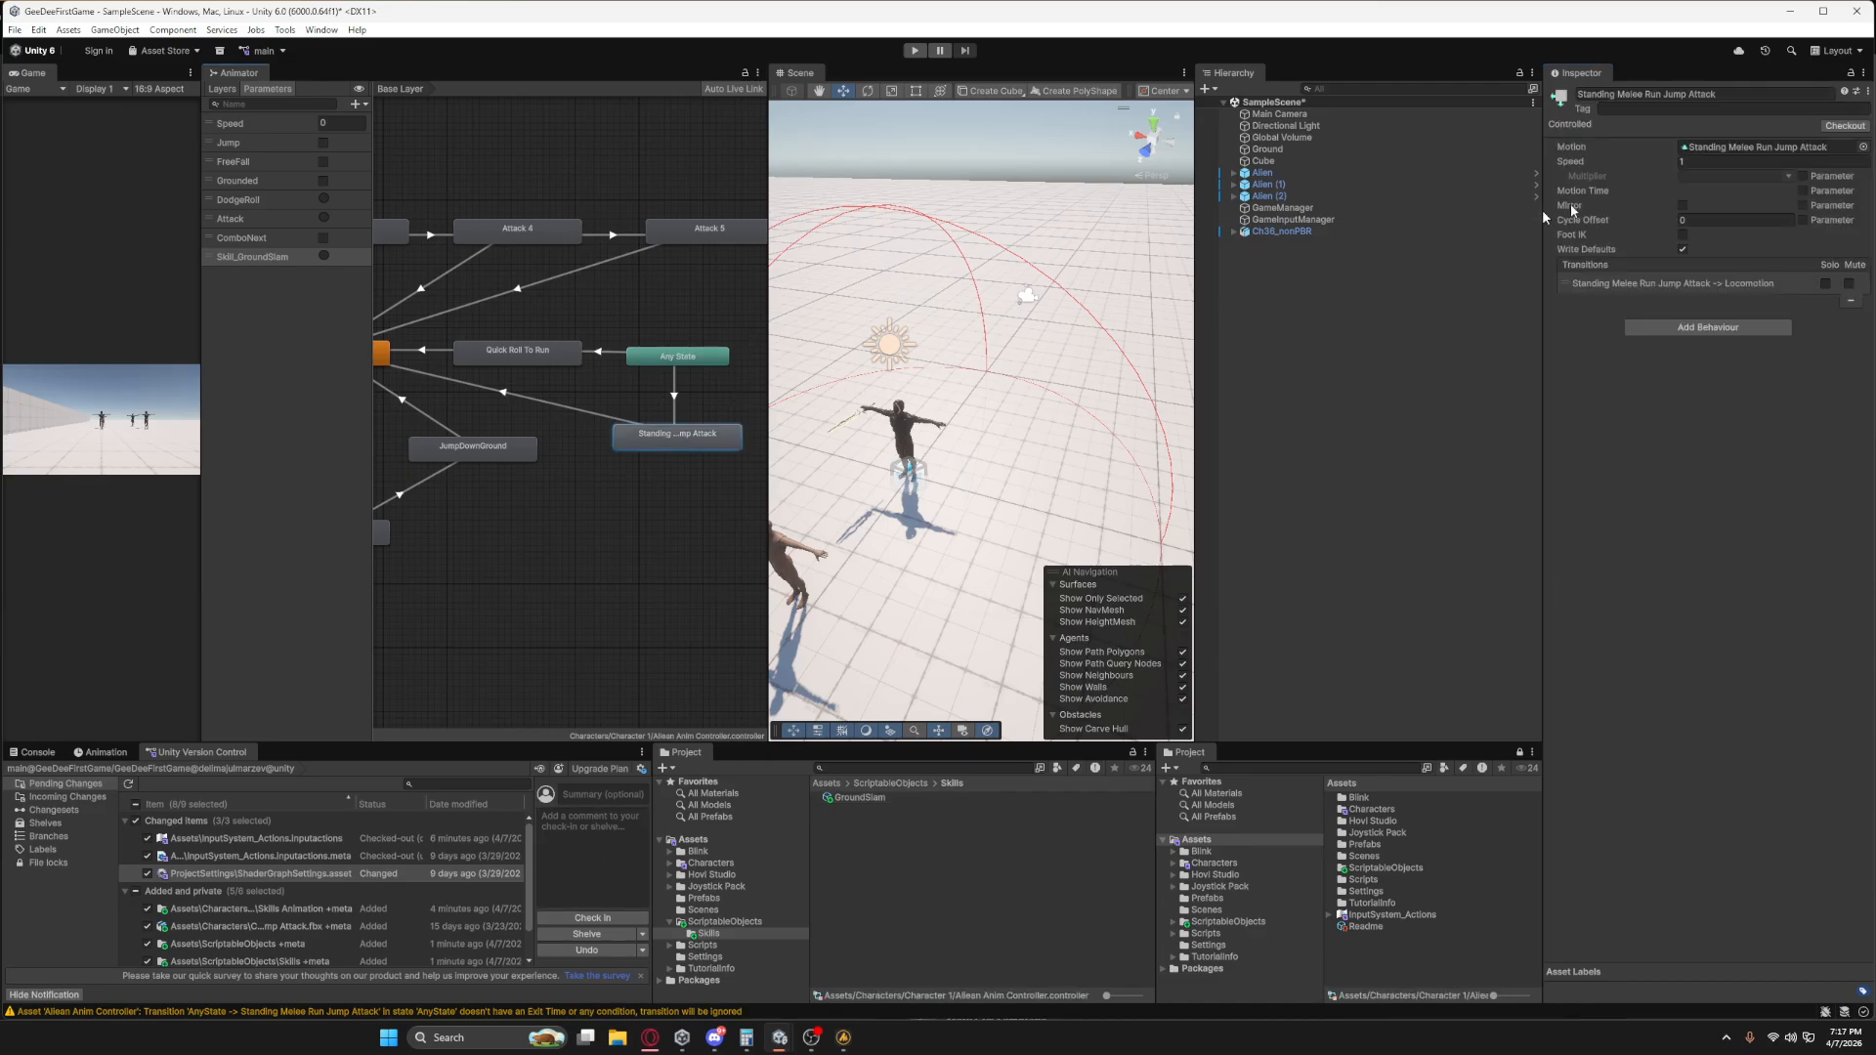
click(1759, 147)
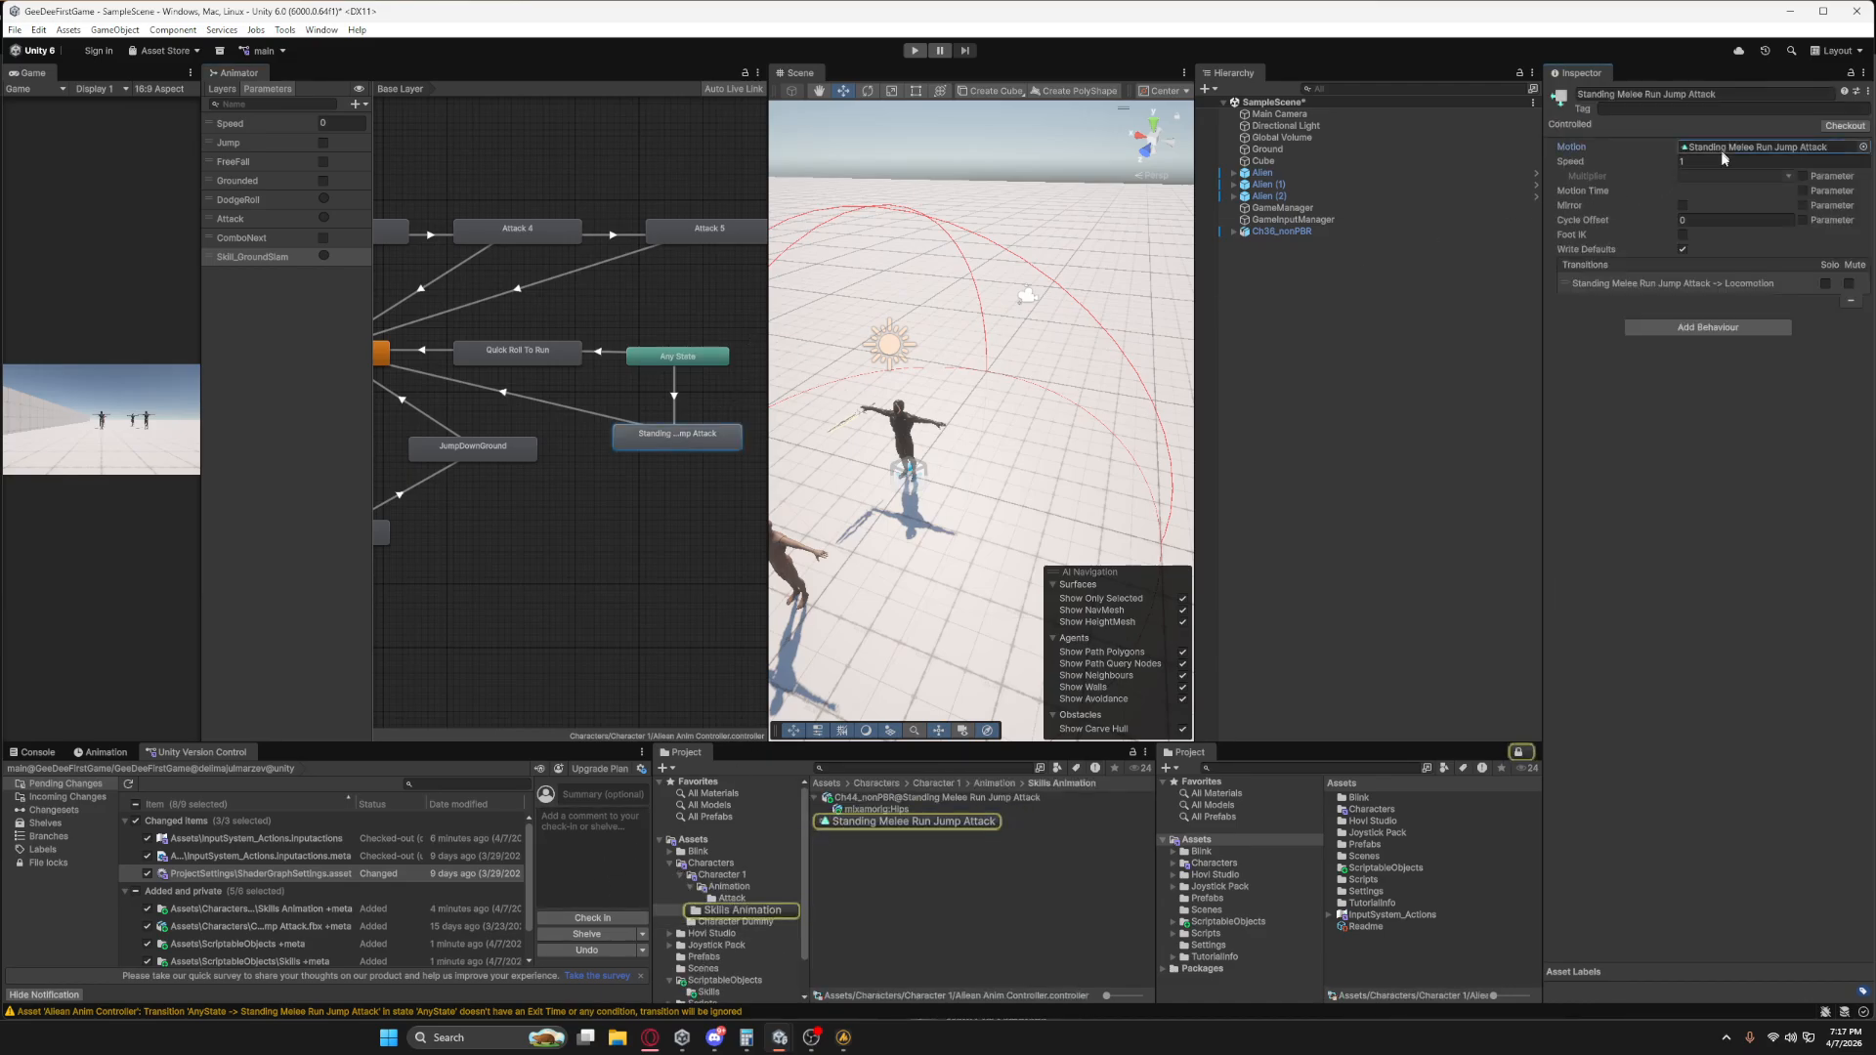
click(868, 821)
click(1555, 816)
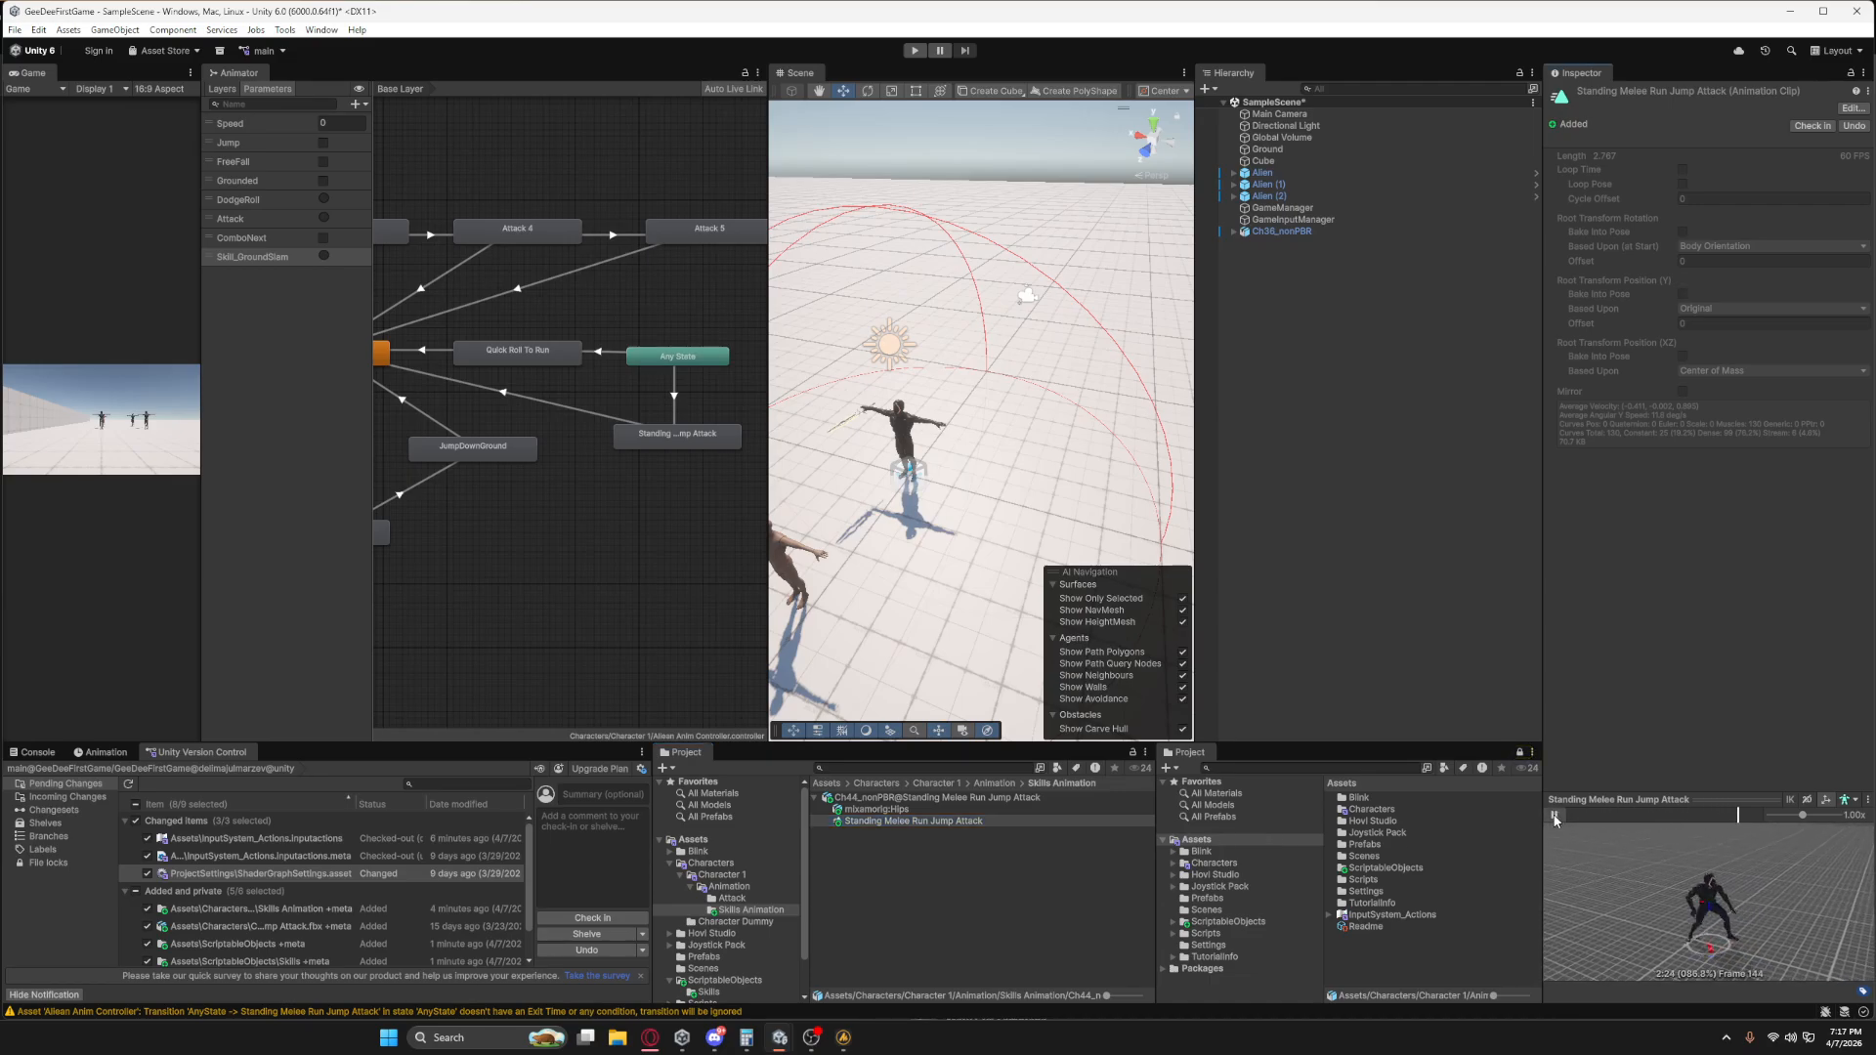
click(1555, 816)
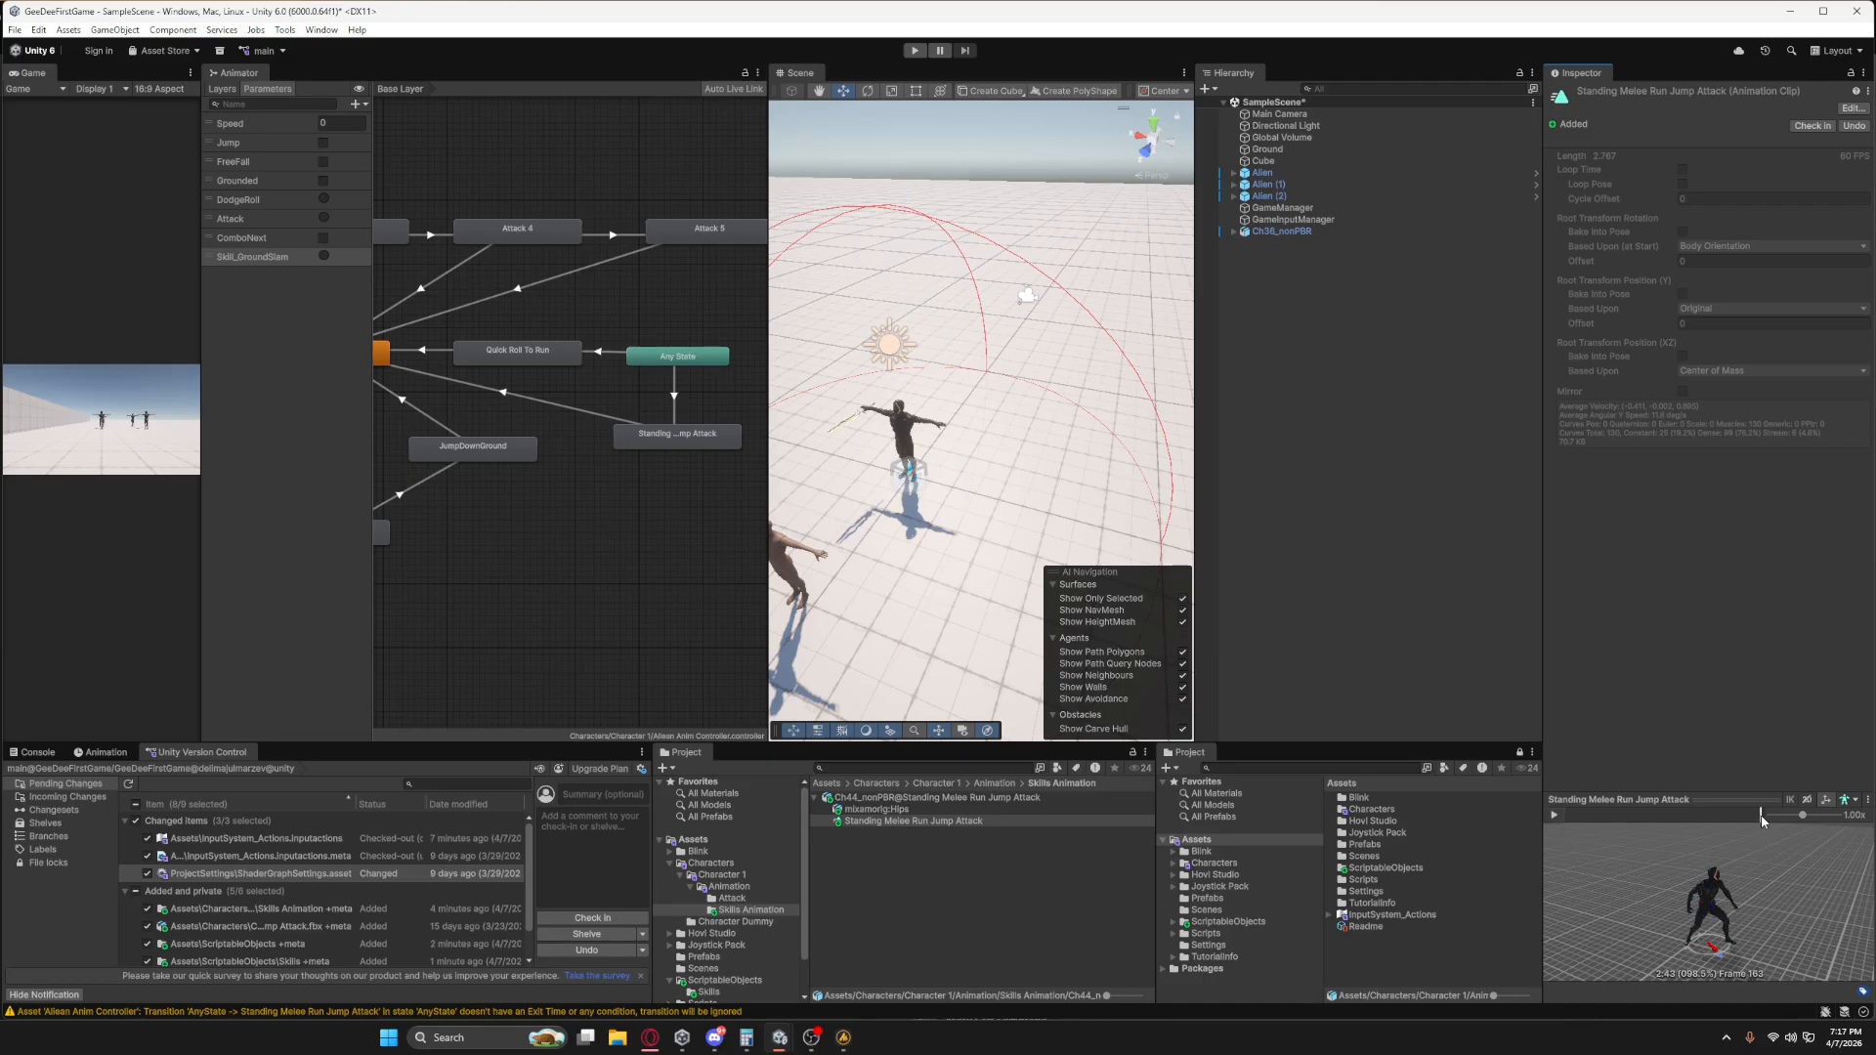
drag(1762, 816, 1765, 817)
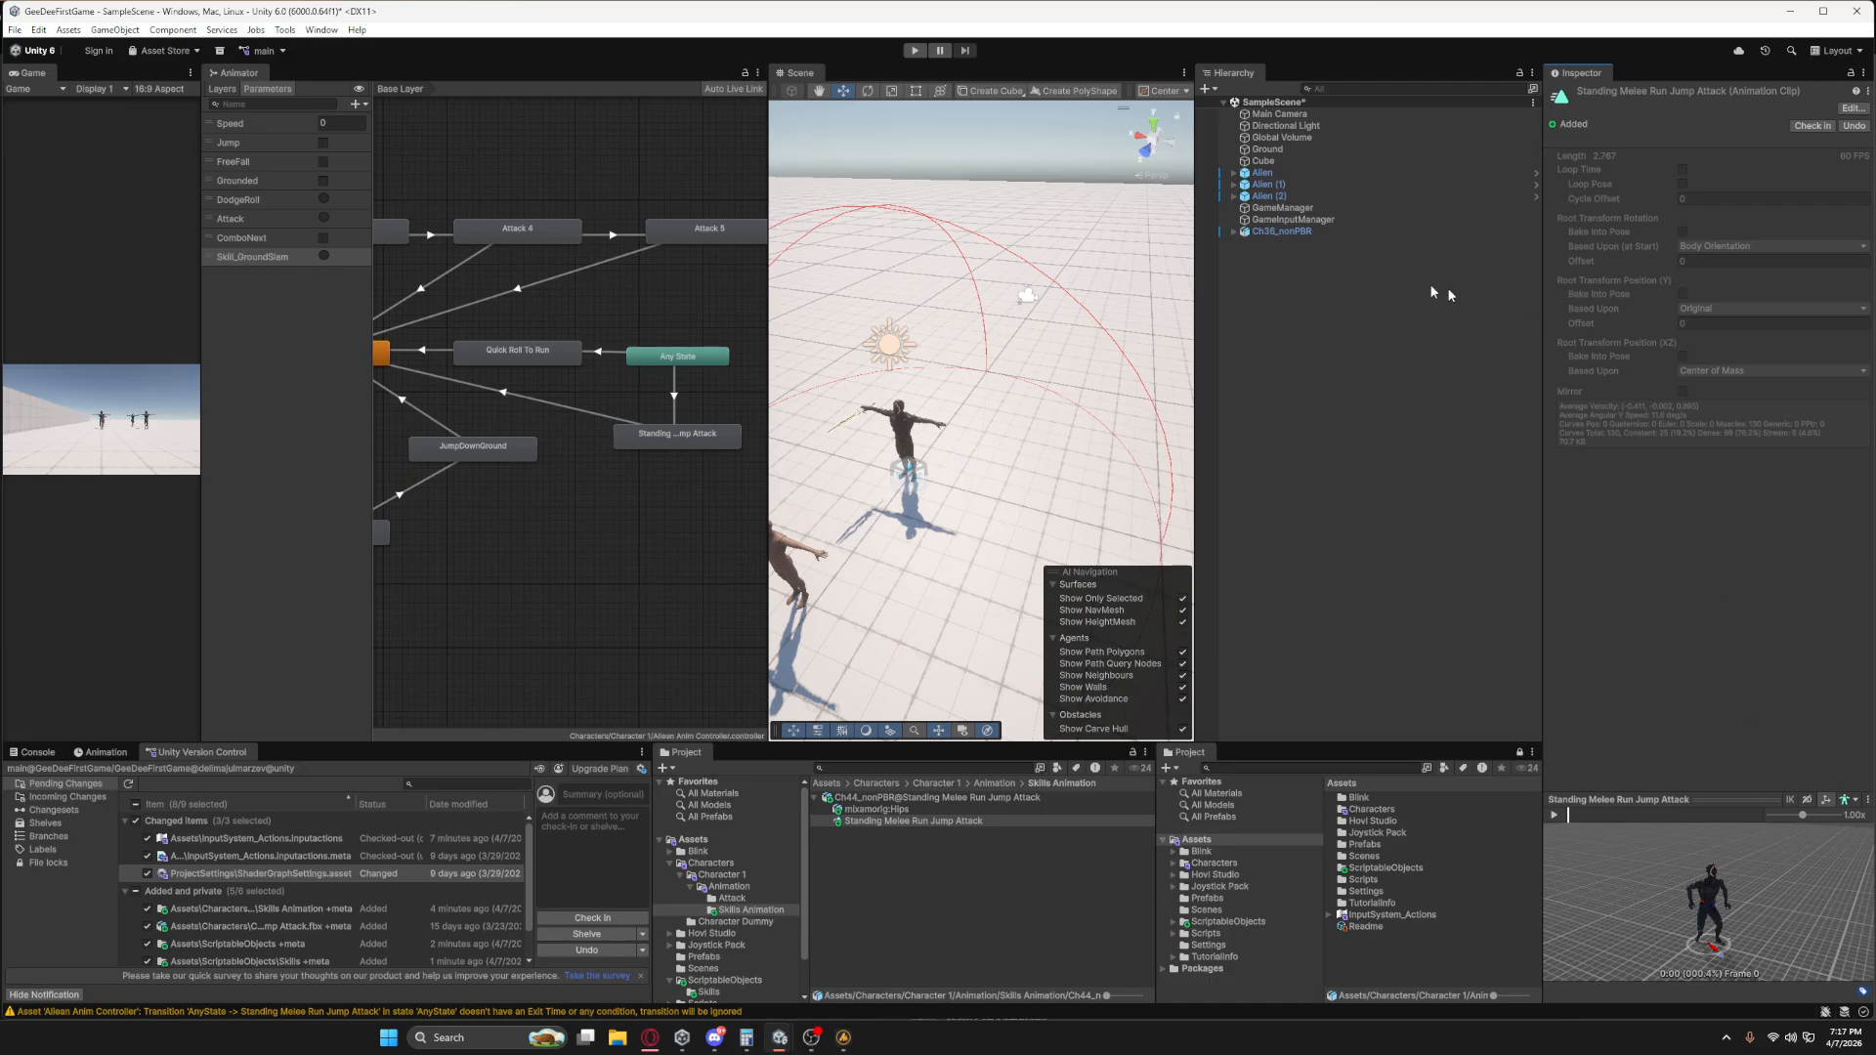
Set the GroundSlam asset's Animation Lock Time to 2.45 and its Animator Trigger to Skill_GroundSlam.
click(1300, 232)
click(1306, 244)
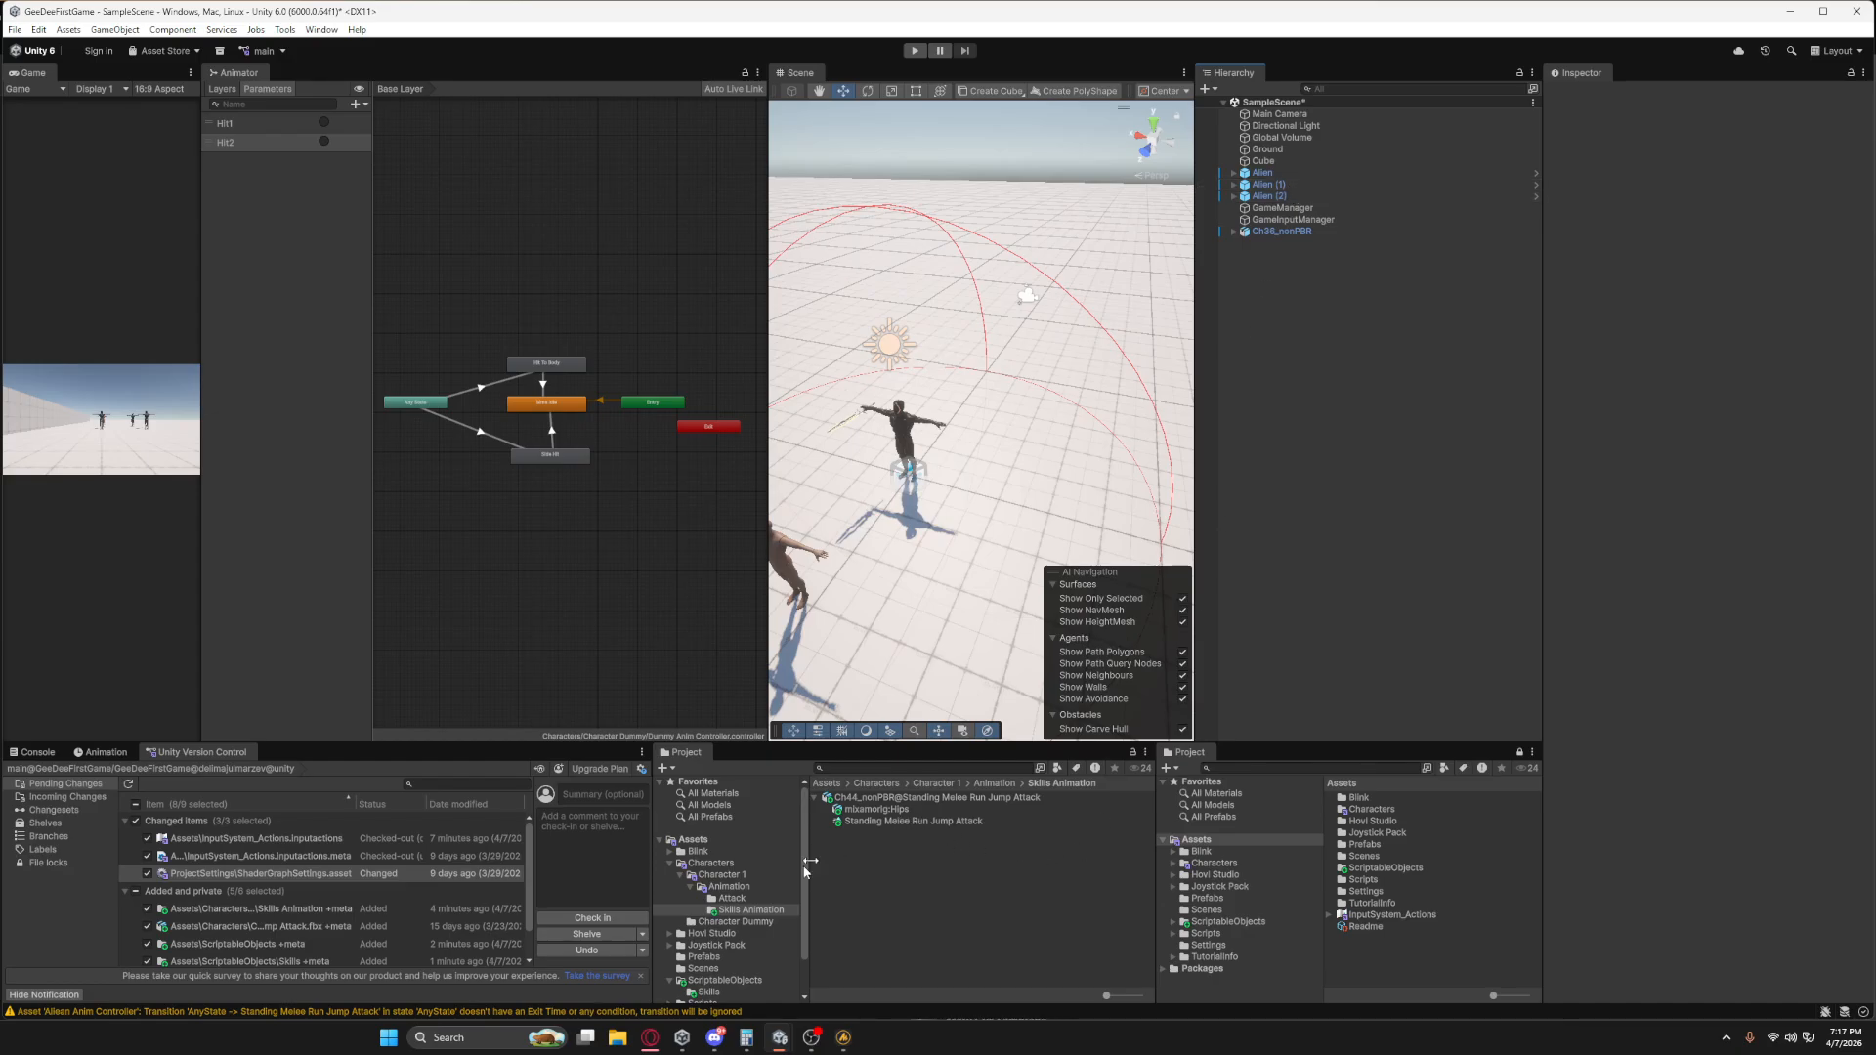
scroll(719, 924, down, 2)
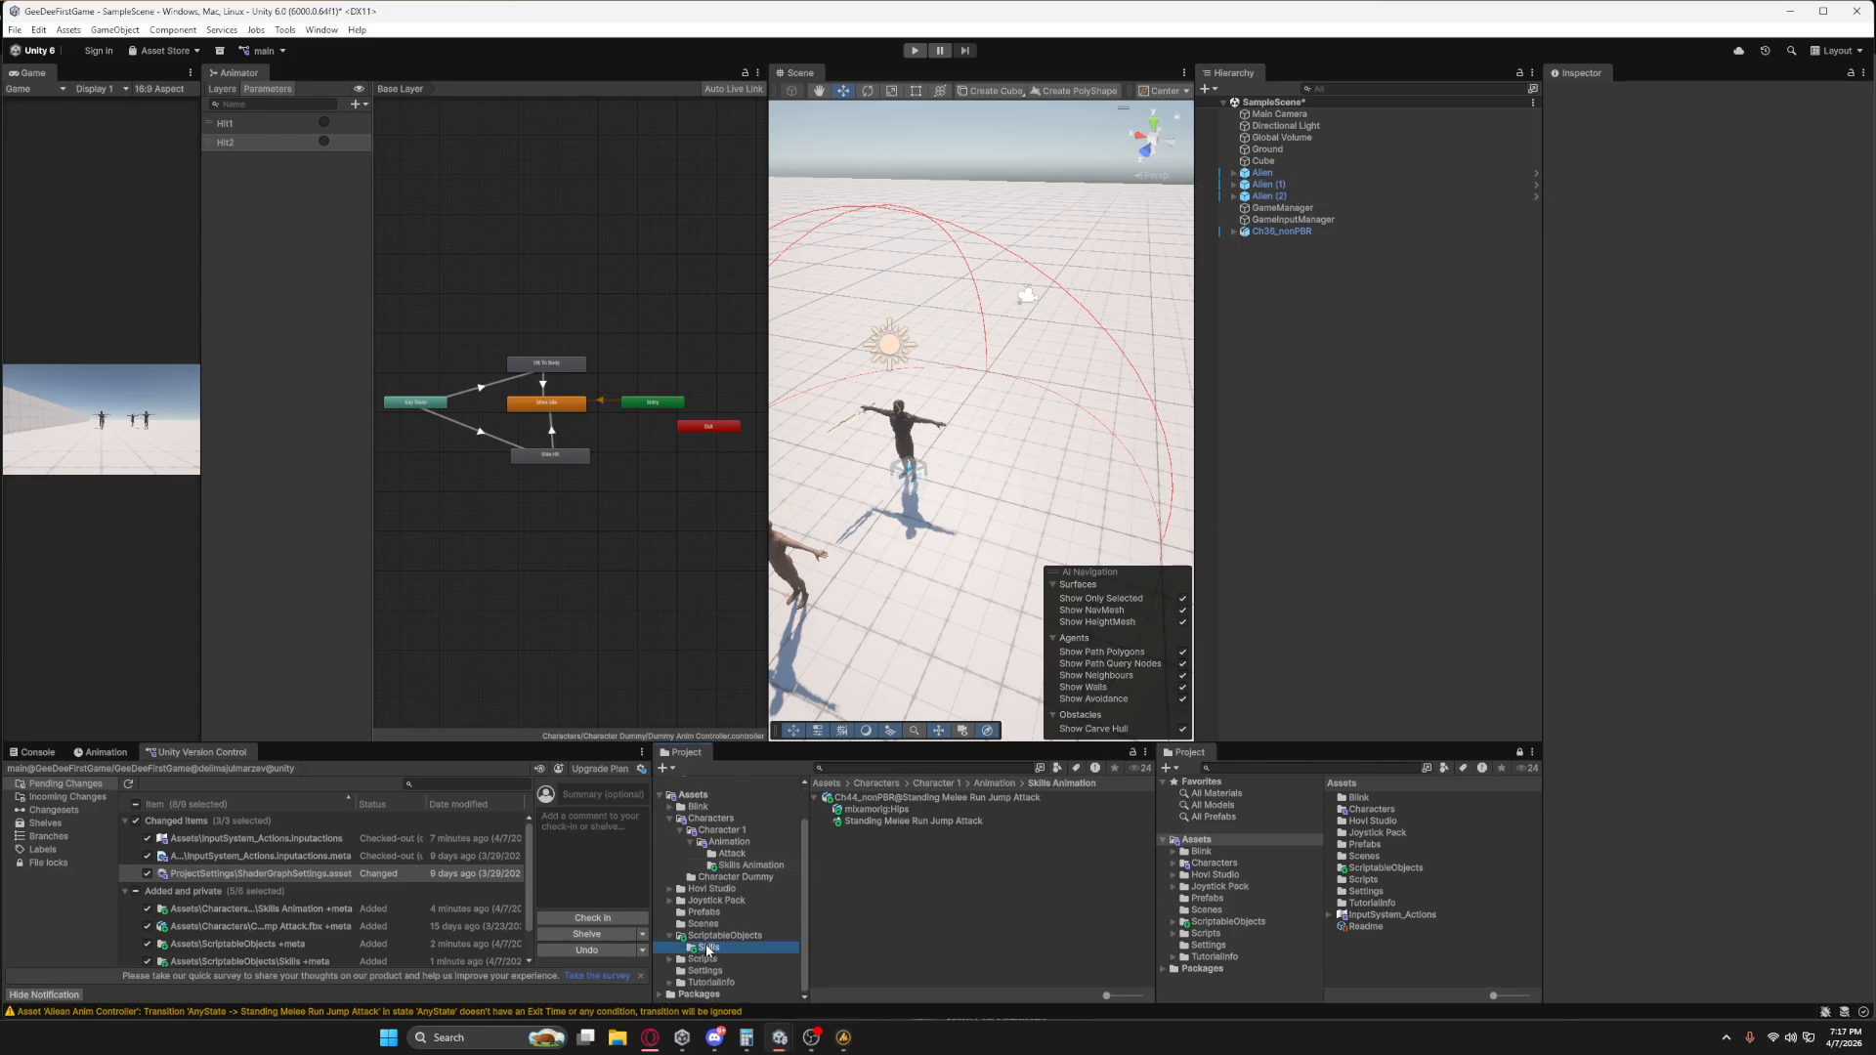
click(709, 947)
click(877, 800)
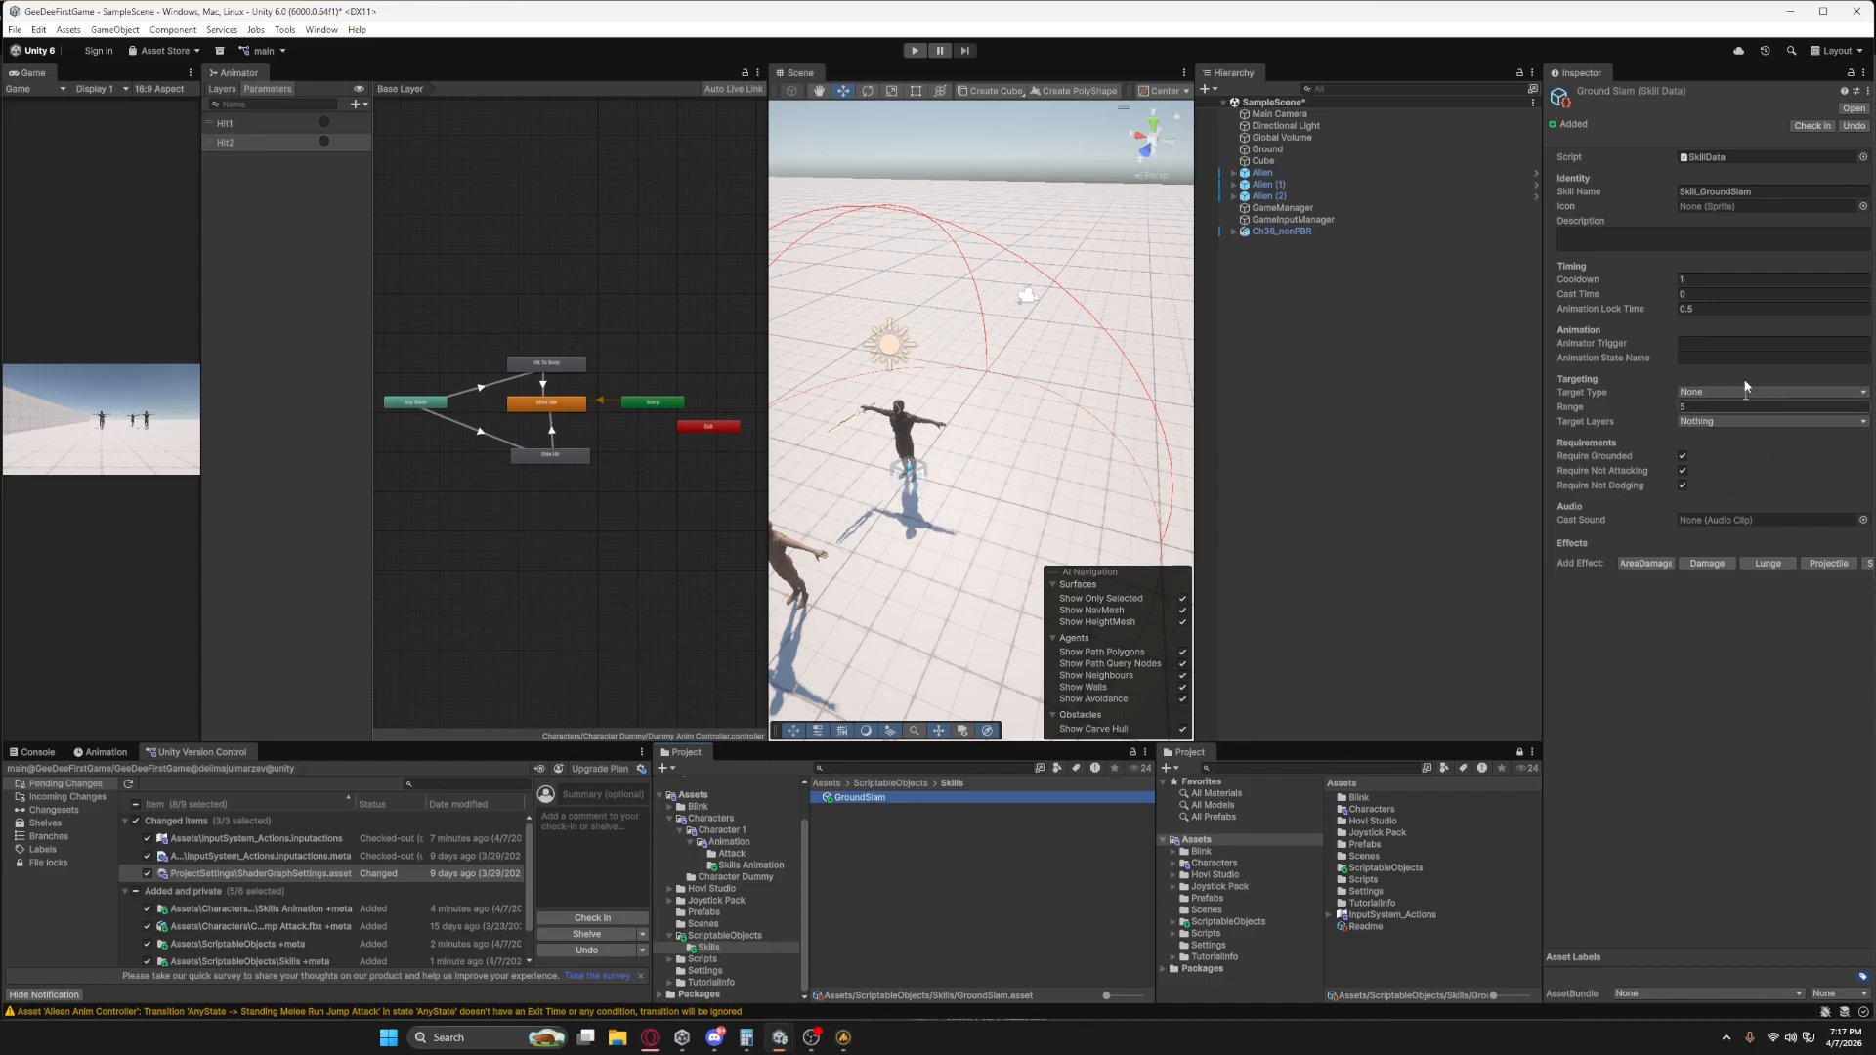
click(1704, 306)
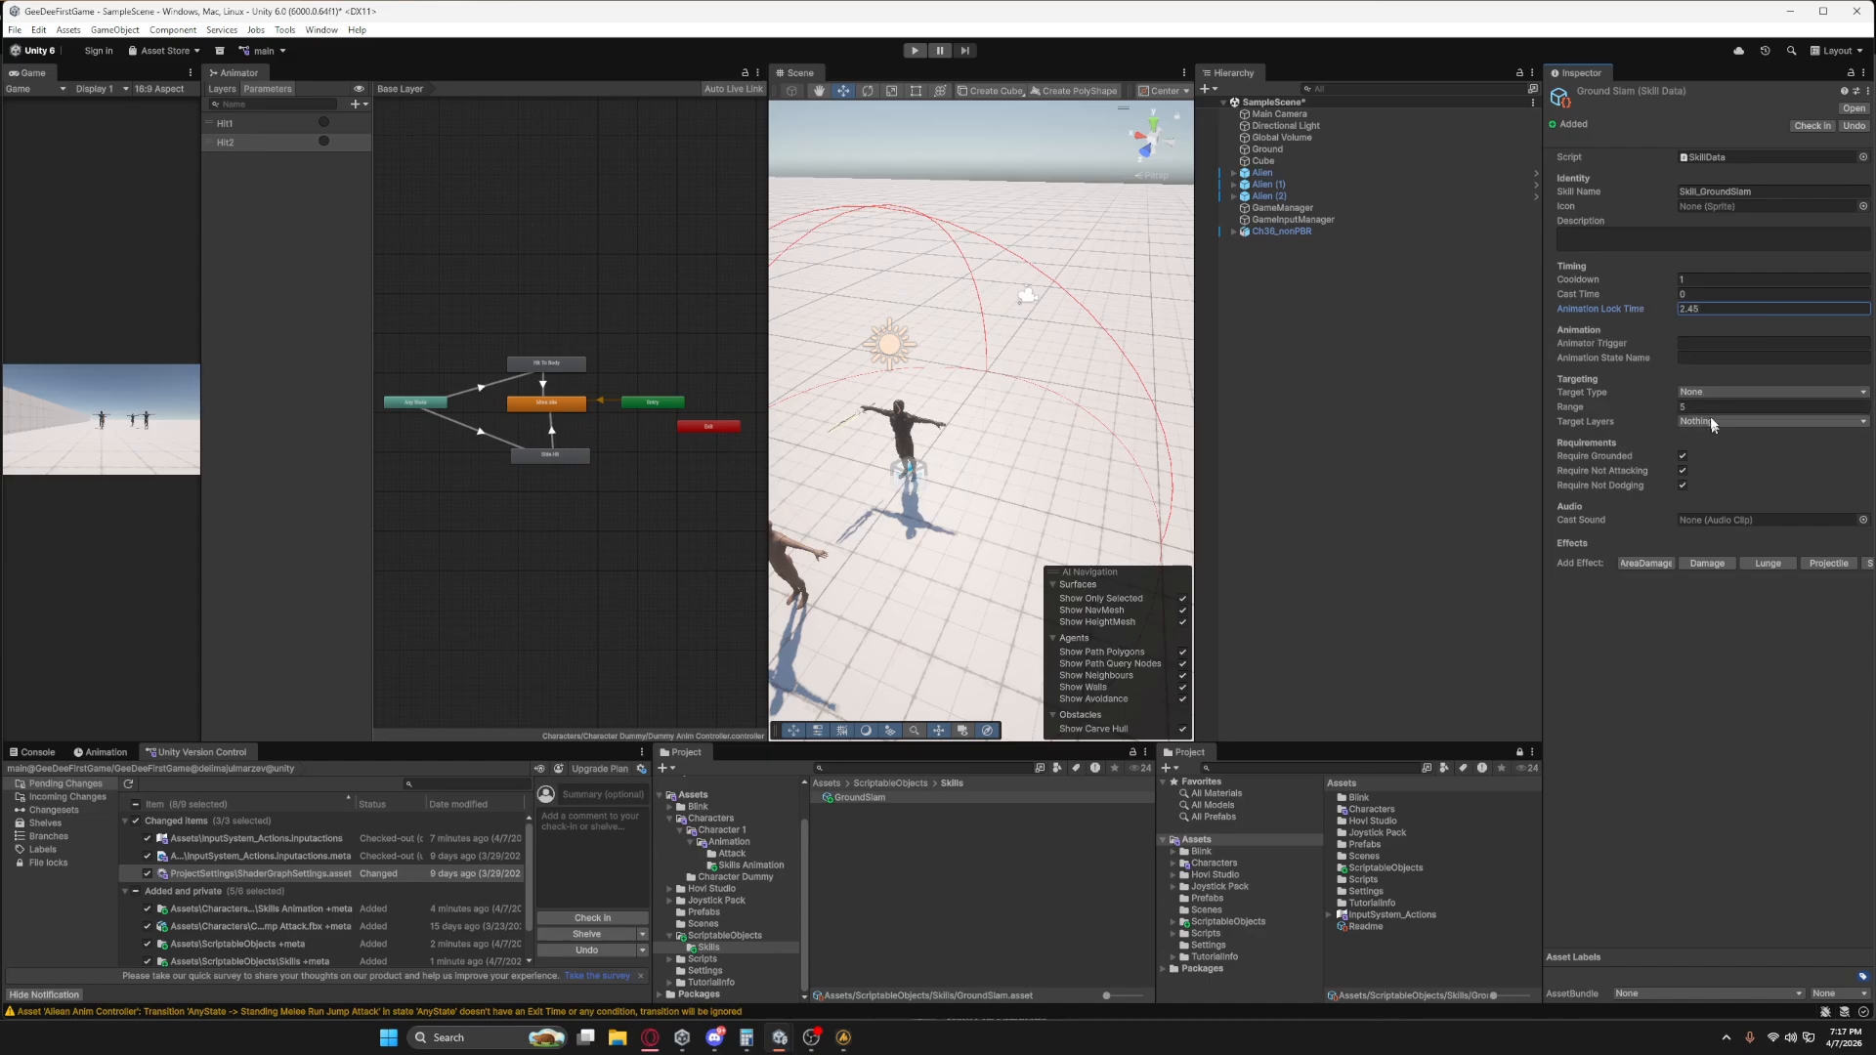
click(1696, 343)
text(Skill_GroundSlam)
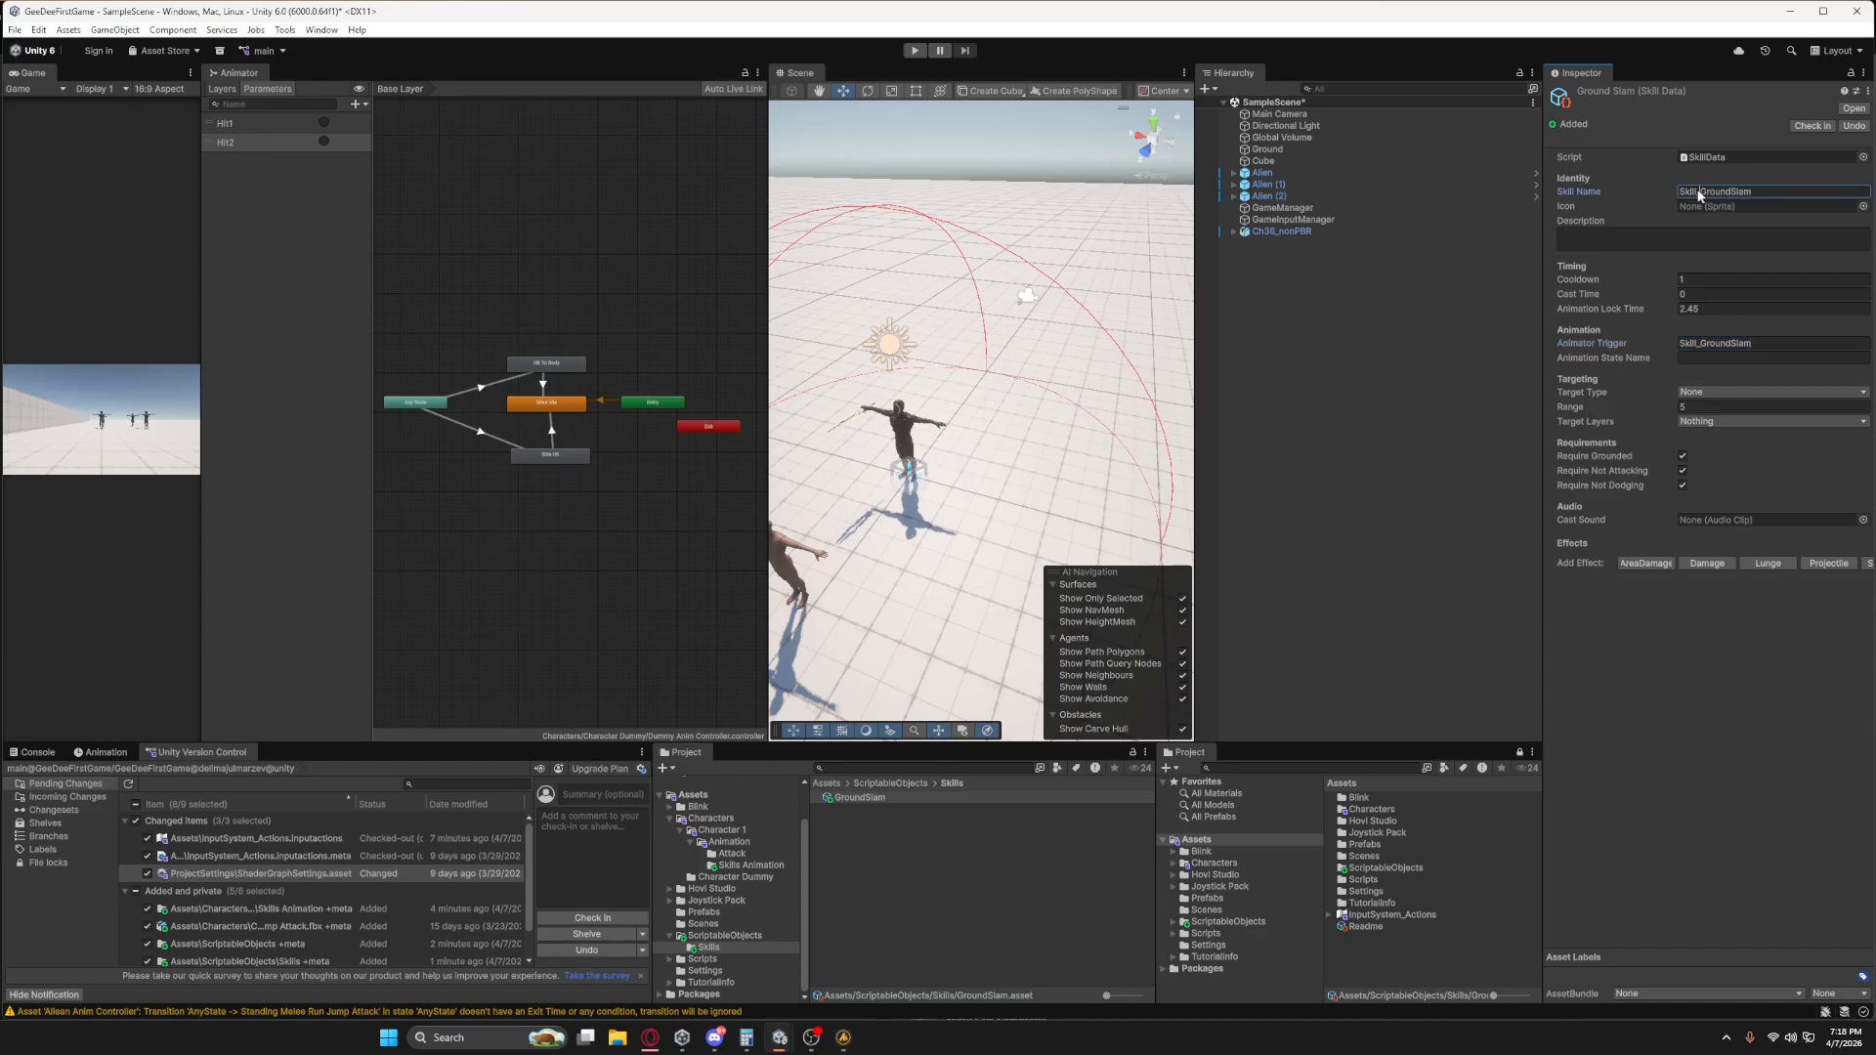
Change the GroundSlam asset's Skill Name to Ground Slam and set its Target Type to Nearest Enemy.
drag(1704, 192, 1664, 205)
key(BackSpace)
click(1715, 393)
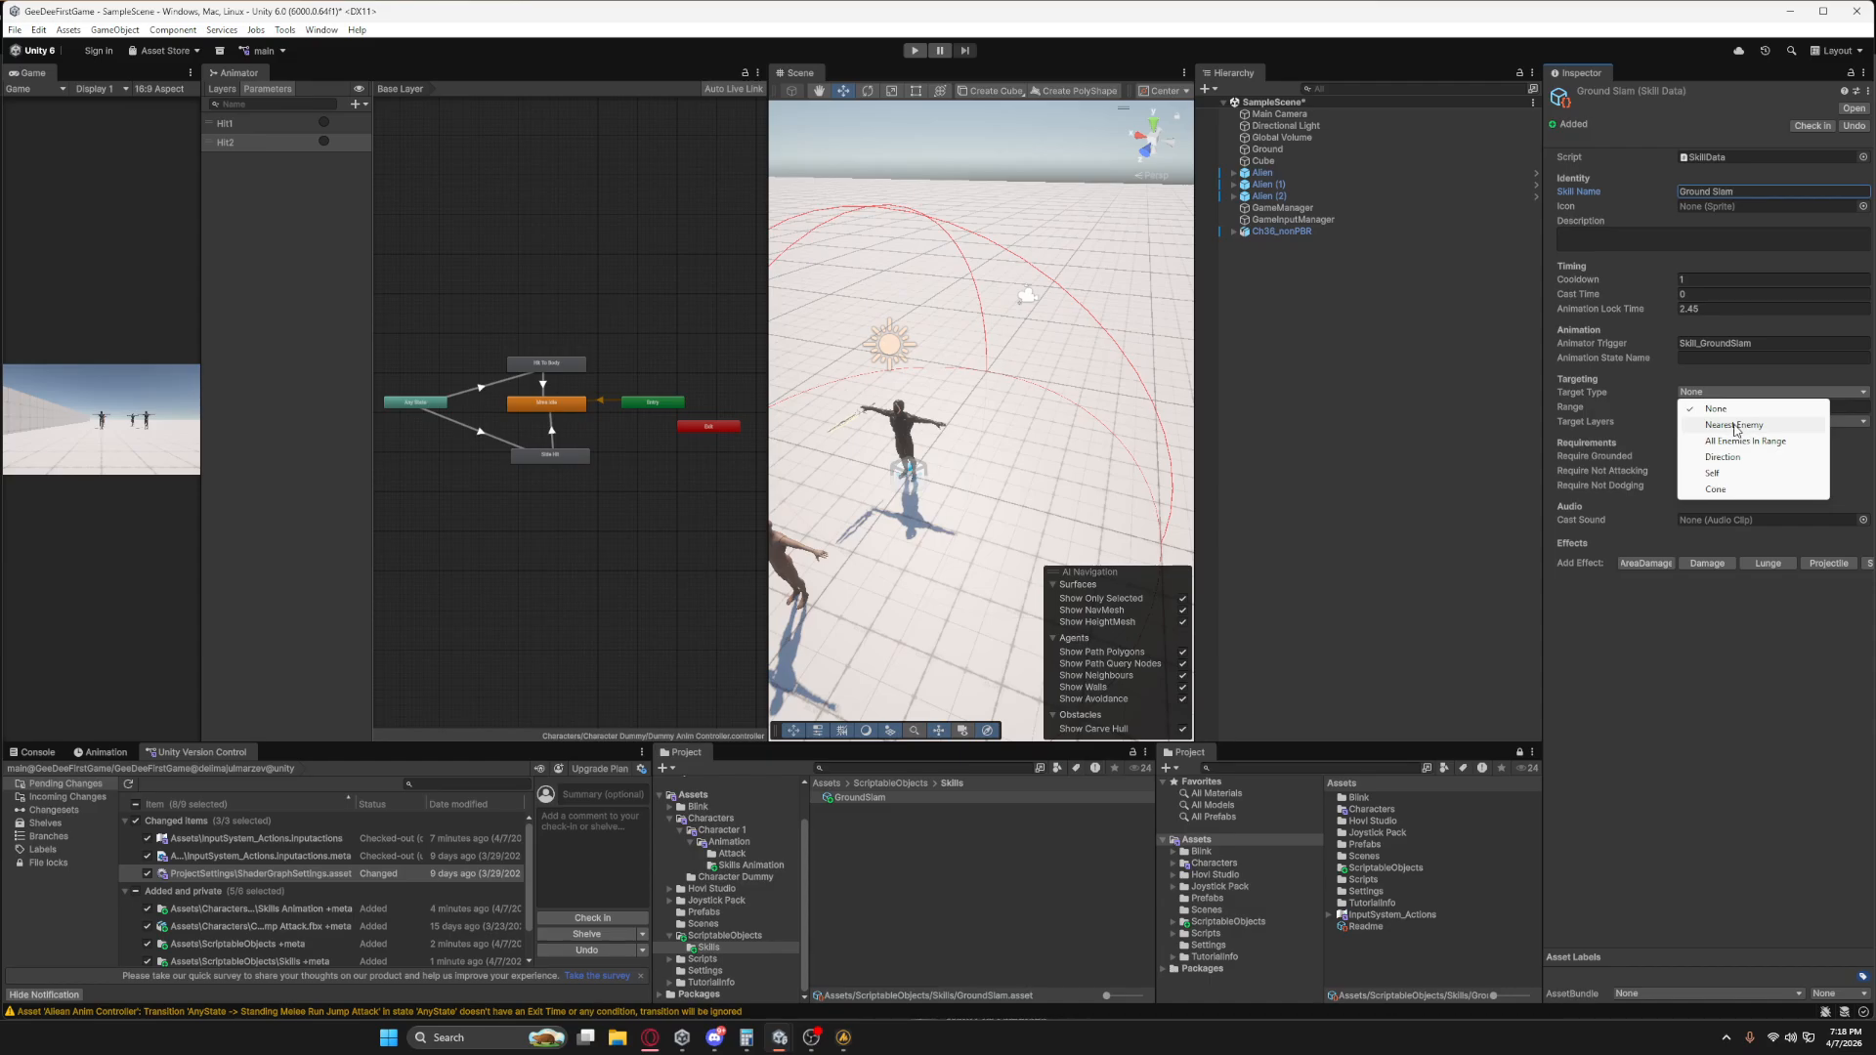
click(1736, 426)
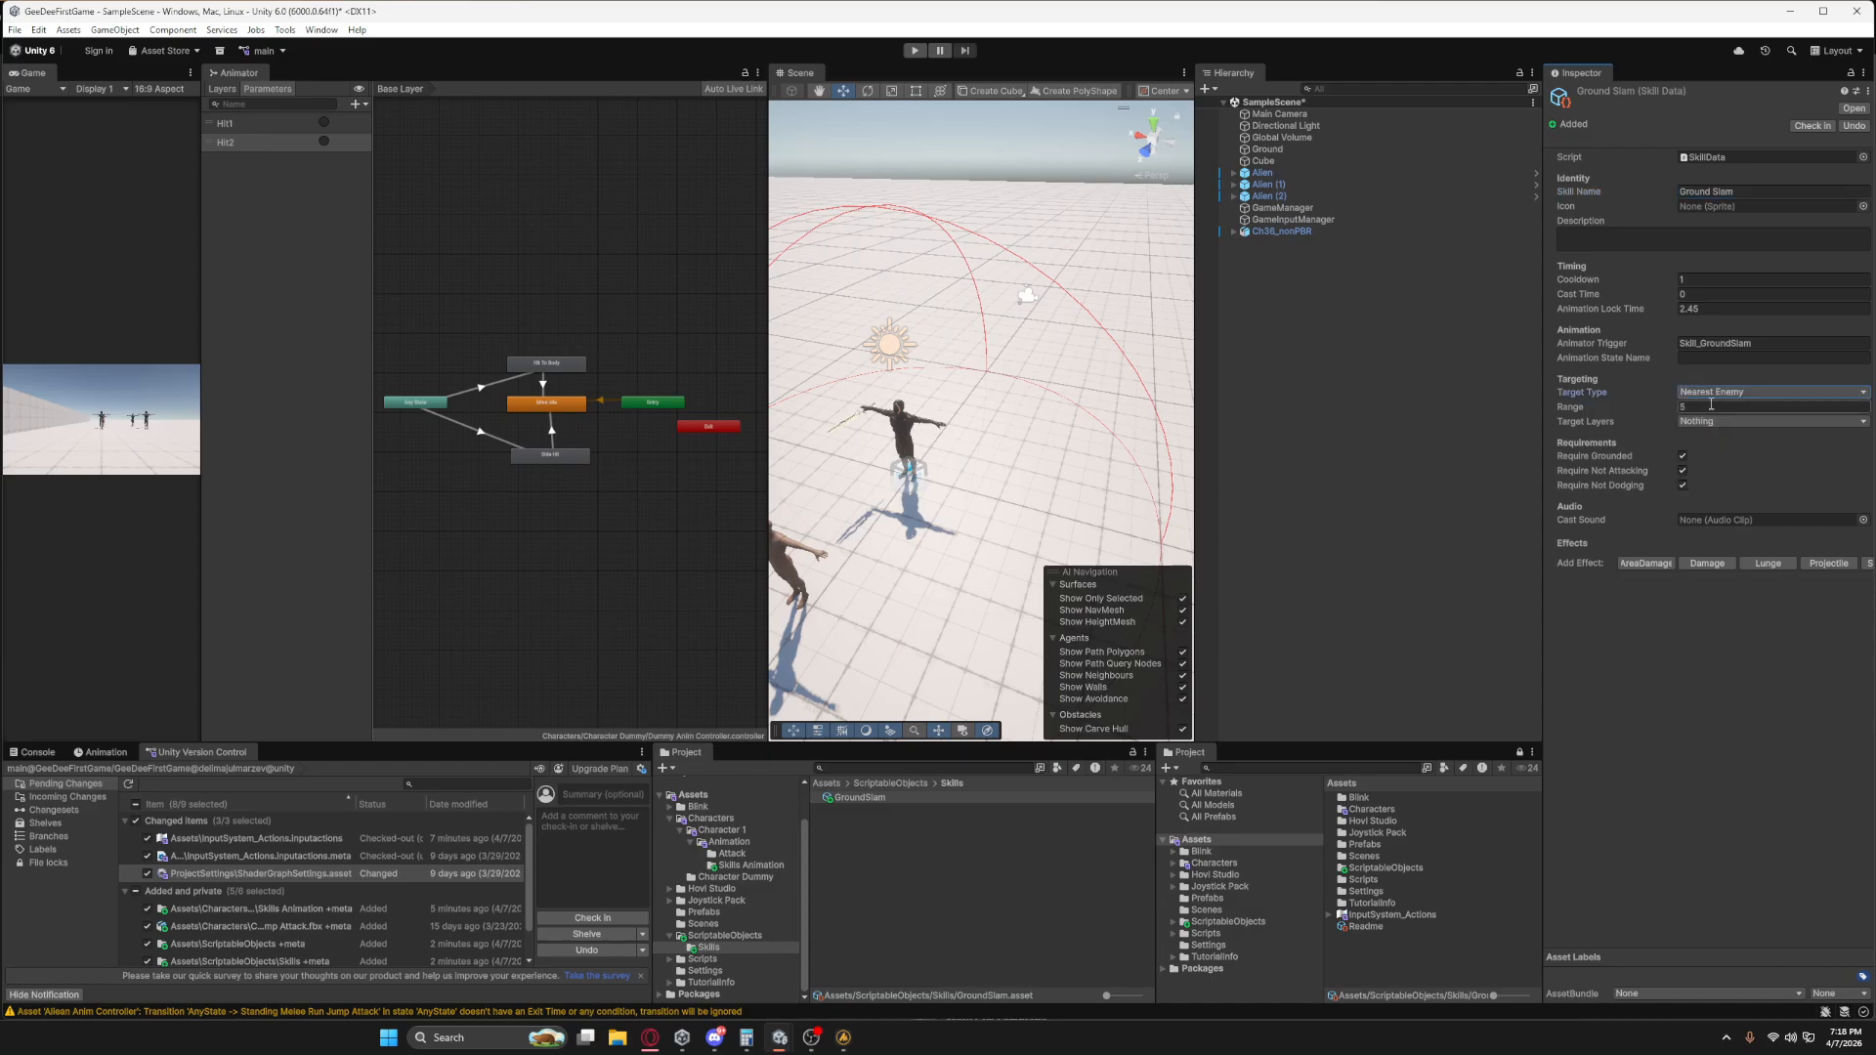
click(1704, 400)
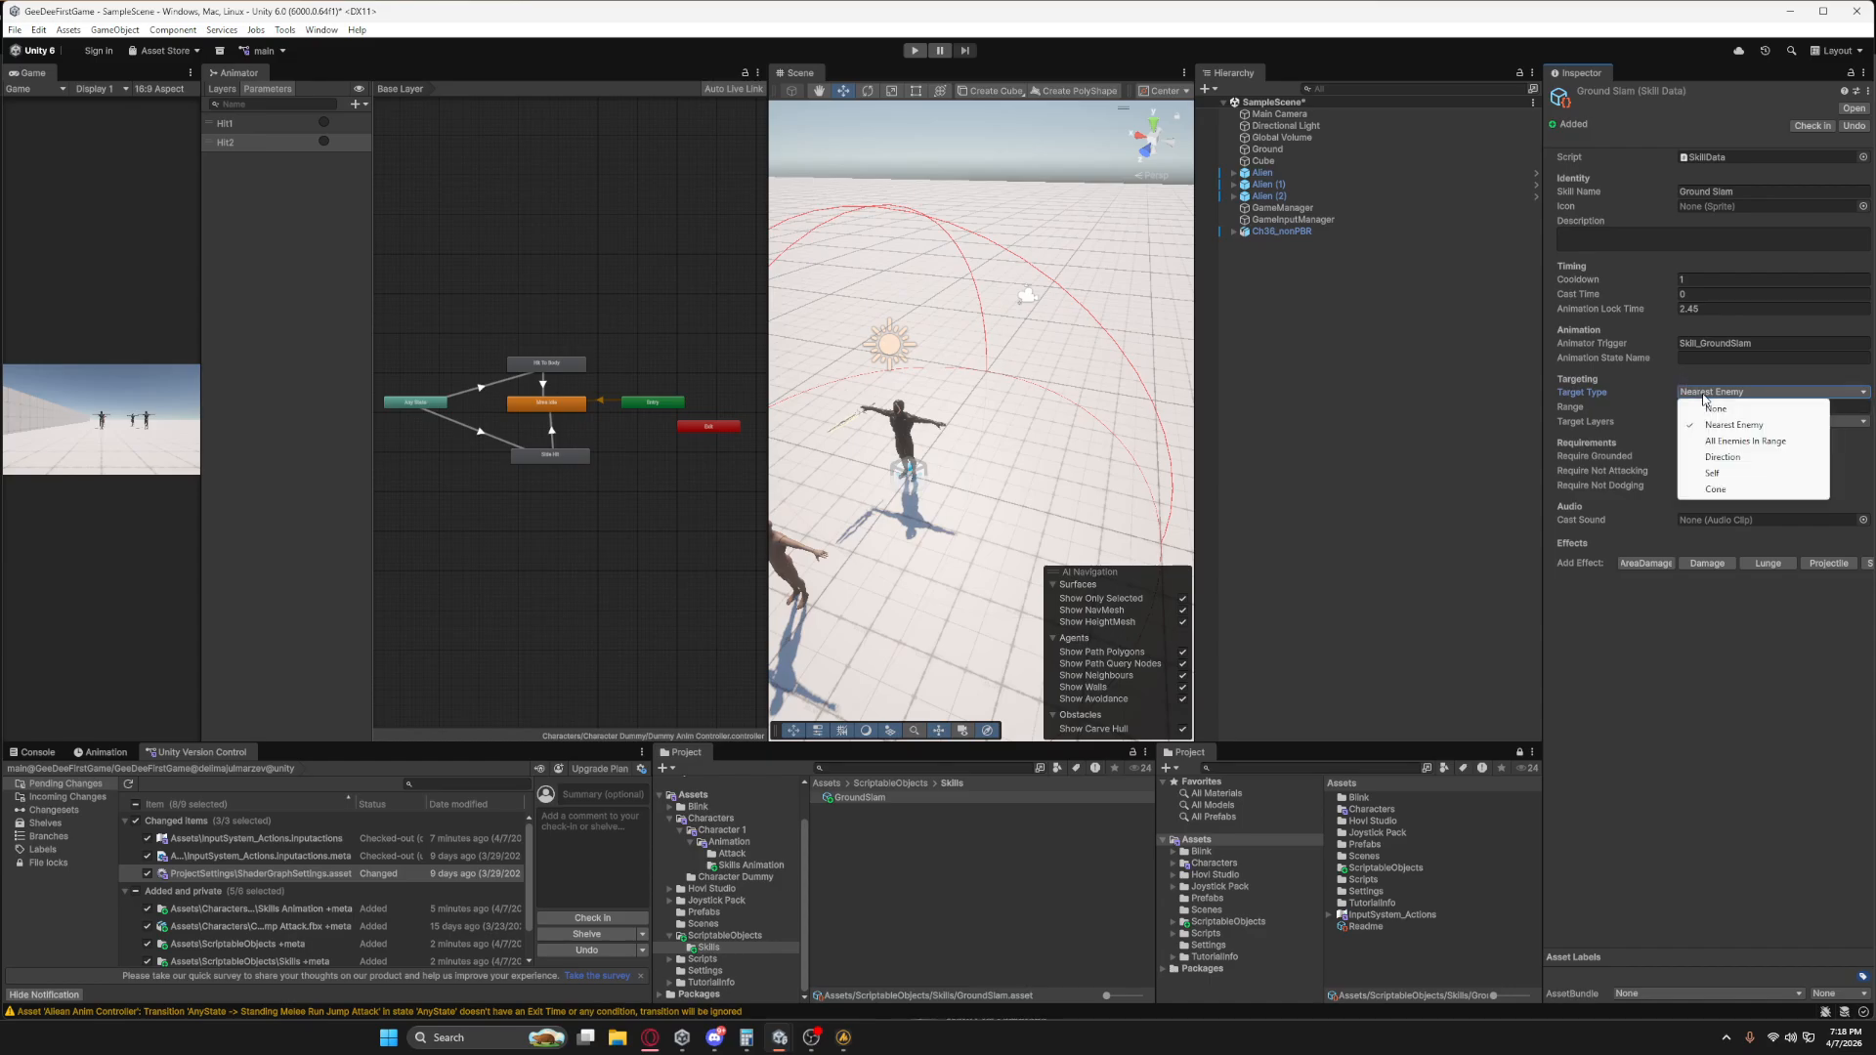
click(1701, 608)
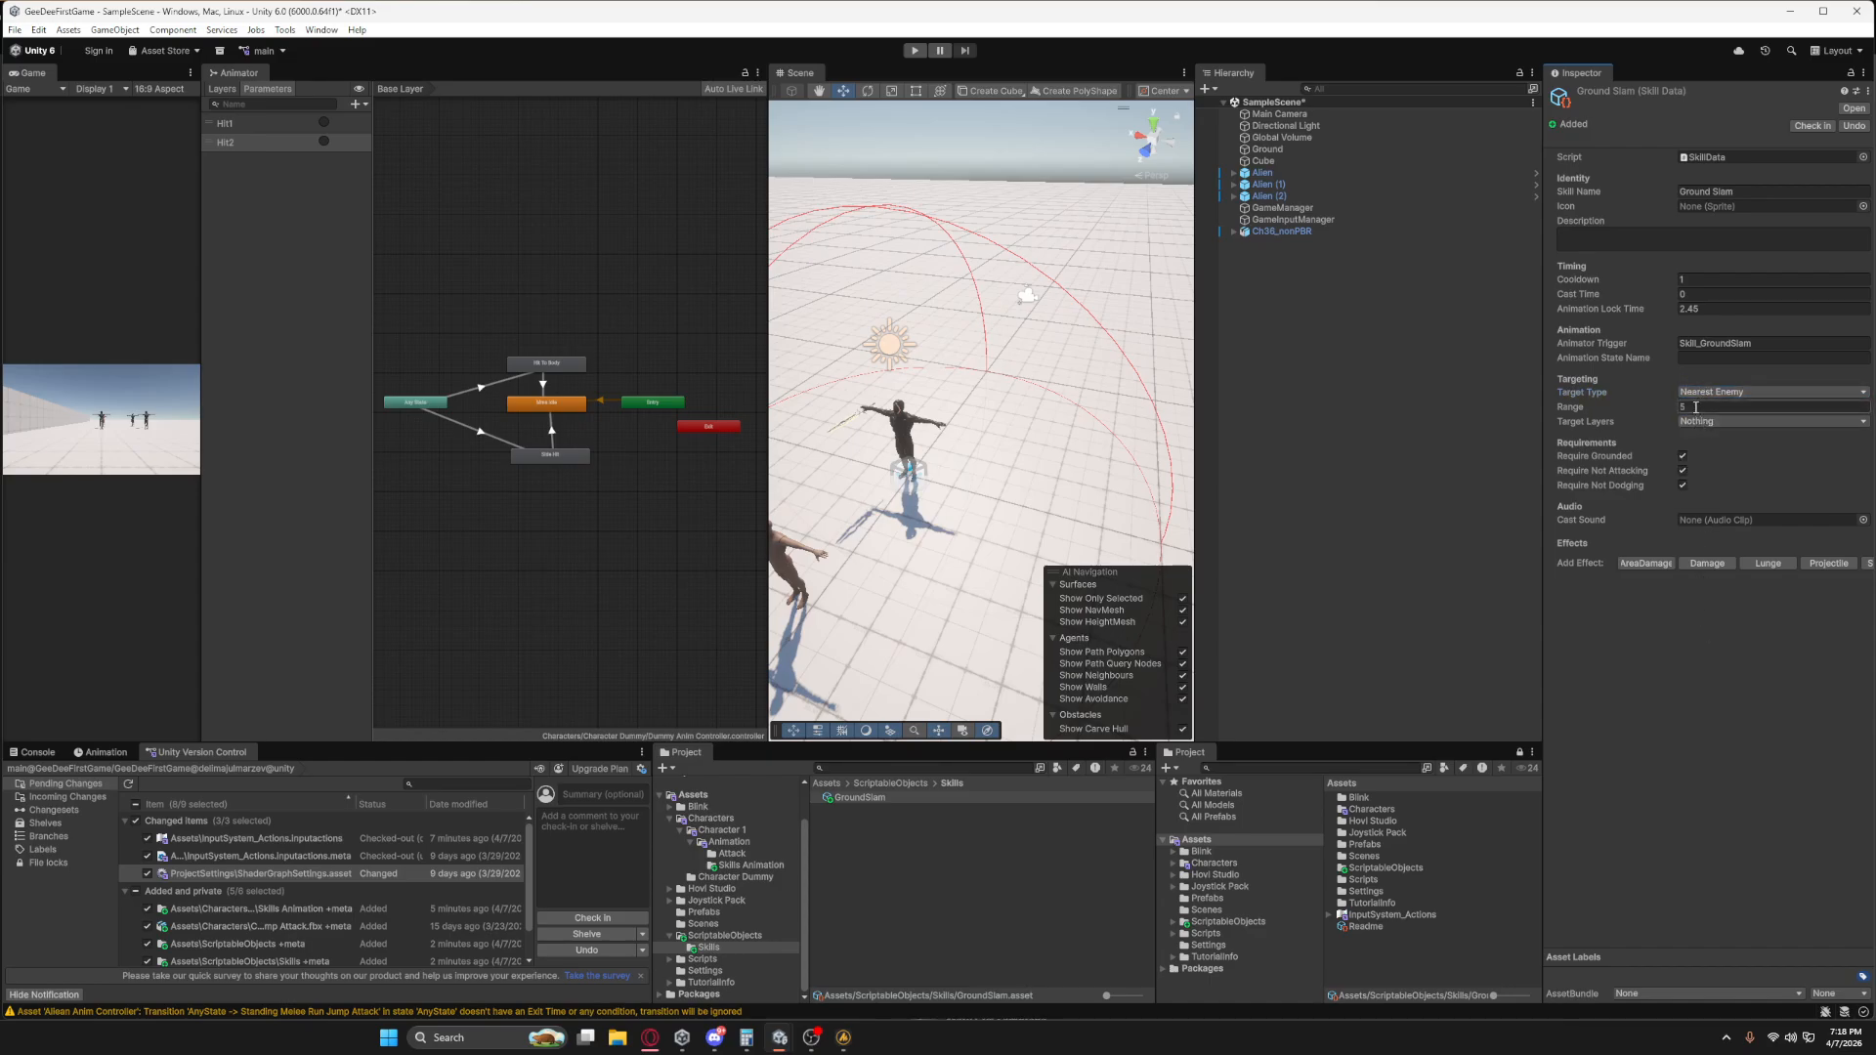
Try different Range values for the Ground Slam skill, such as 3.8, and set the Range back to 5.
scroll(936, 478, down, 8)
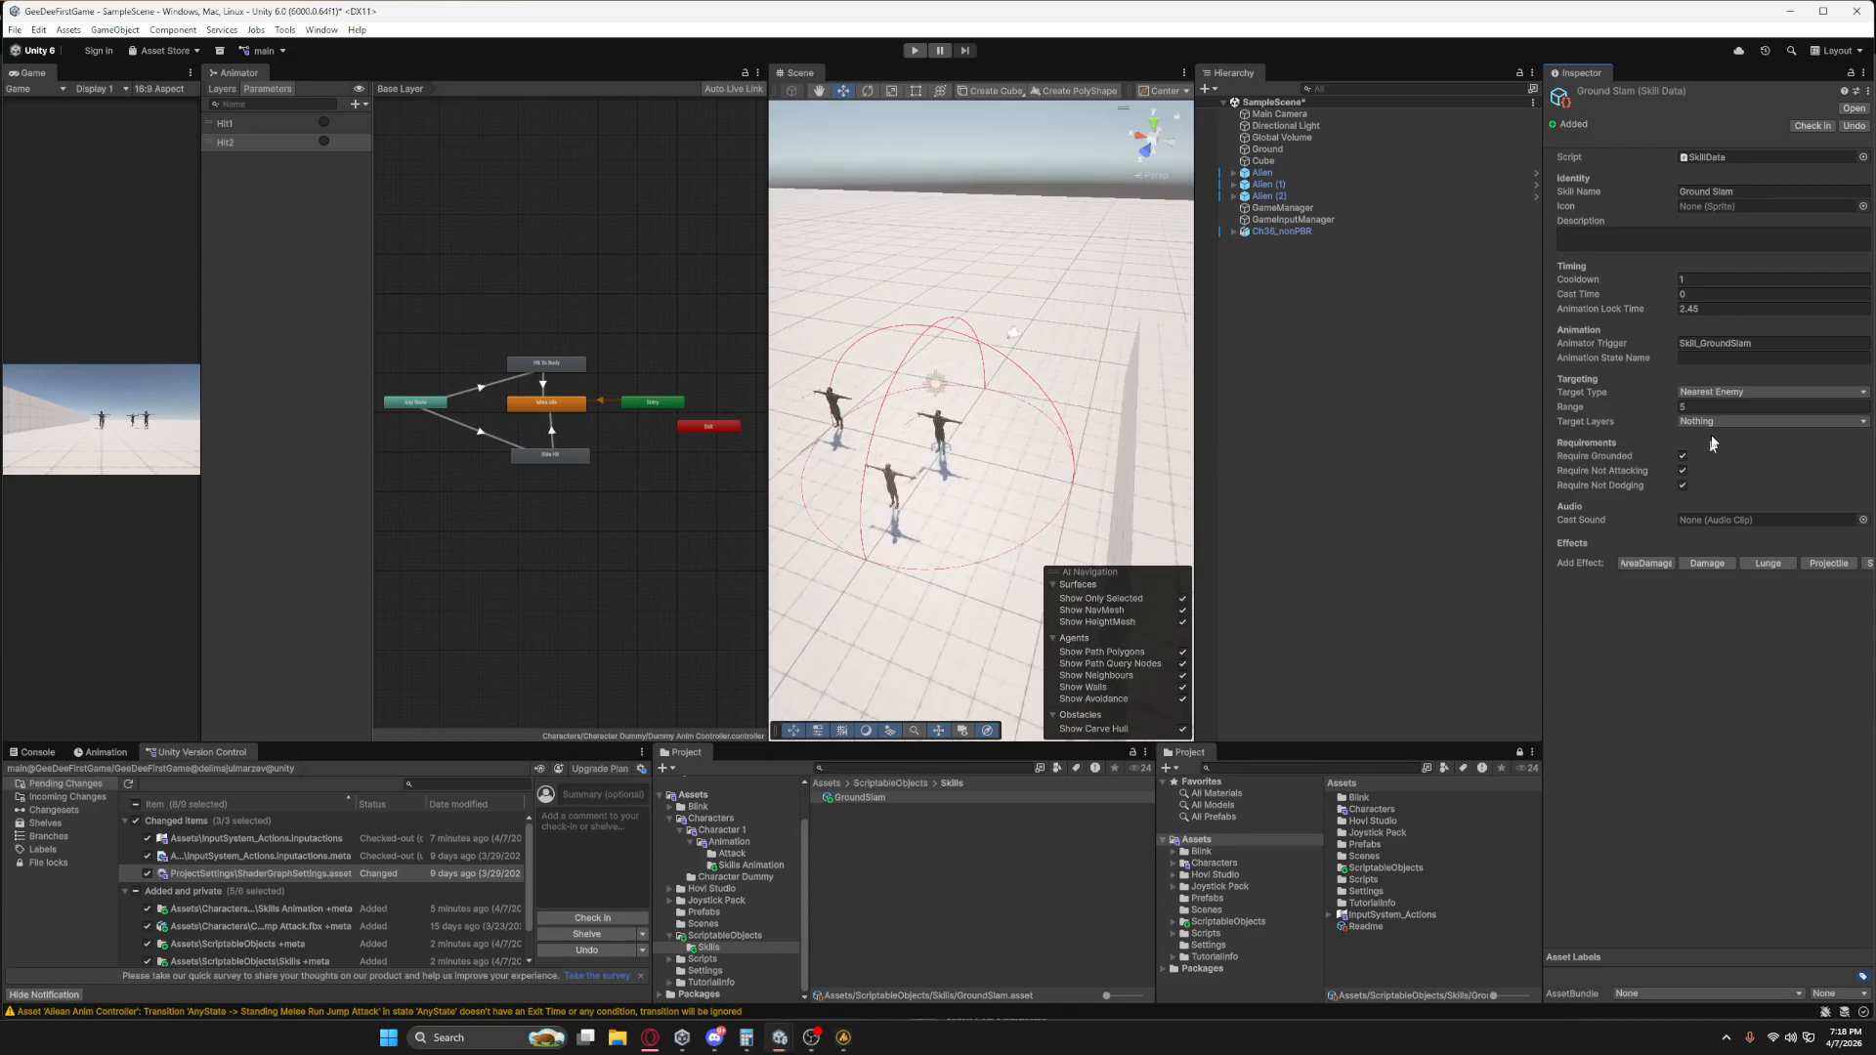
click(1683, 407)
text(12)
mouse_move(1680, 411)
mouse_down()
mouse_move(1717, 410)
mouse_move(1651, 423)
mouse_up()
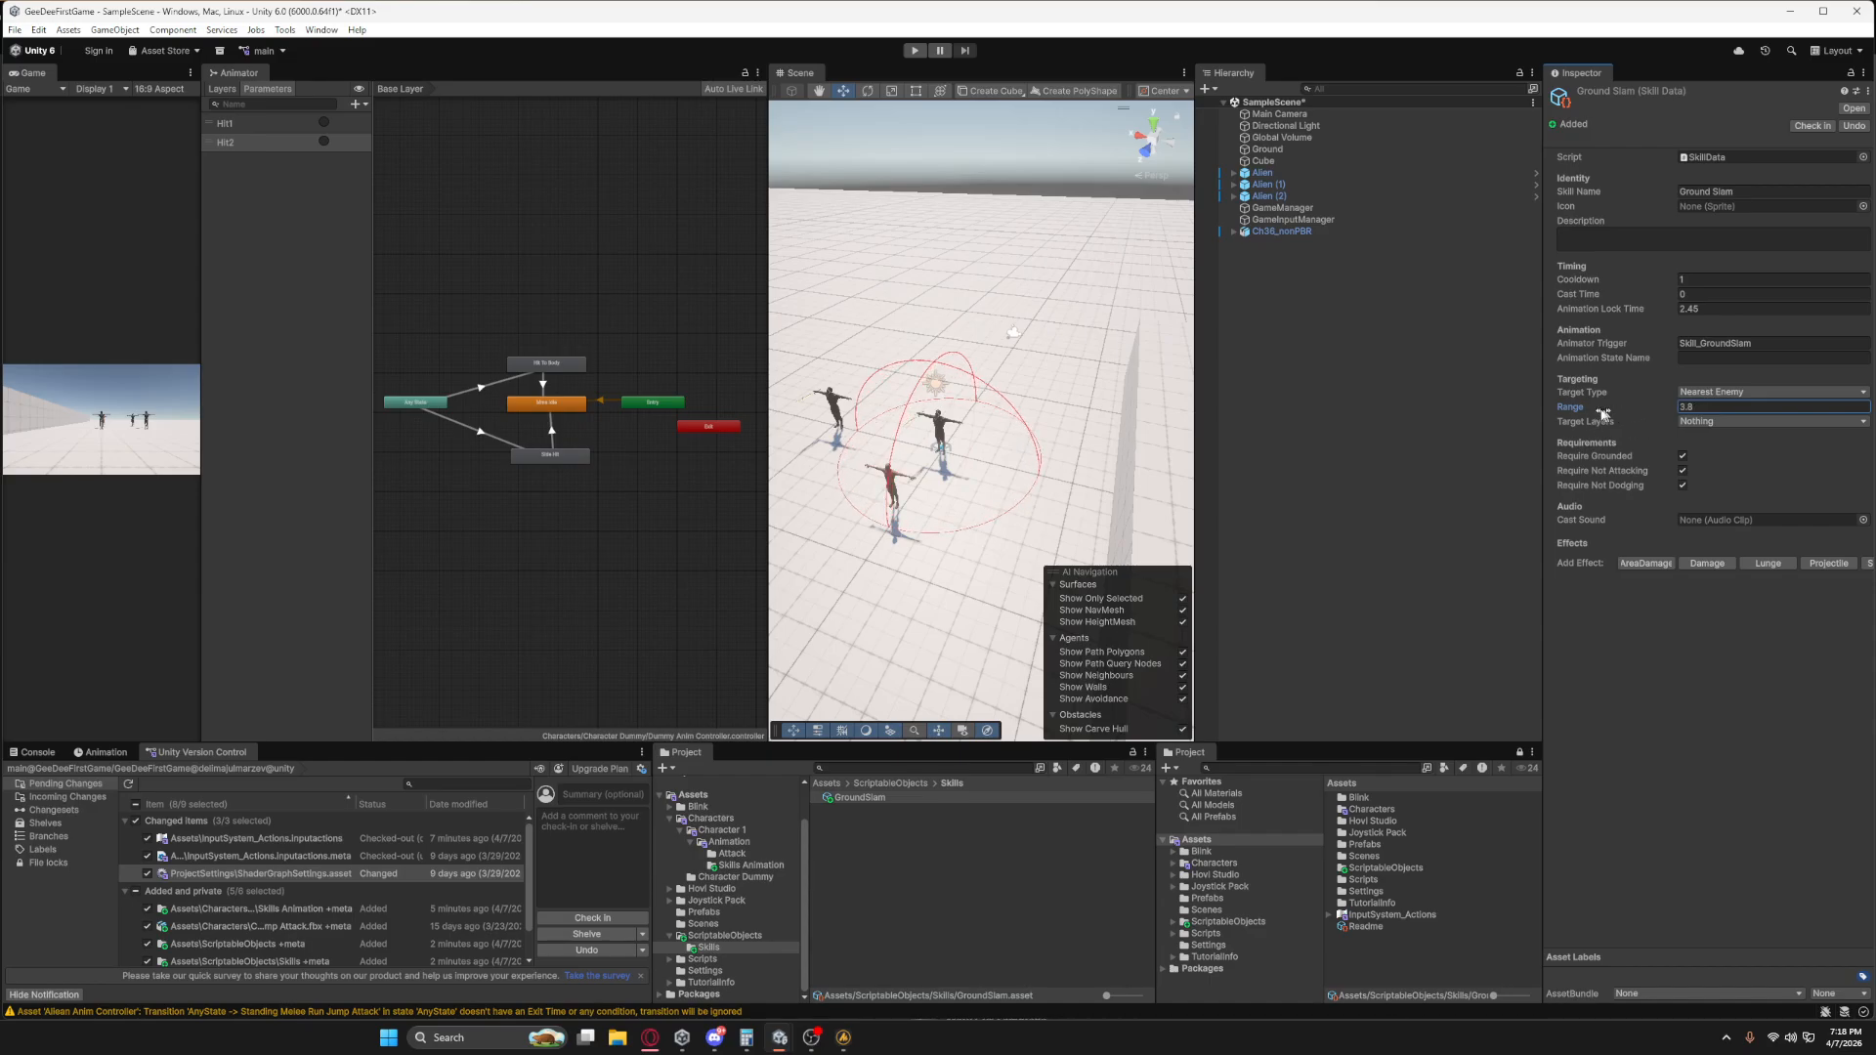
text(5)
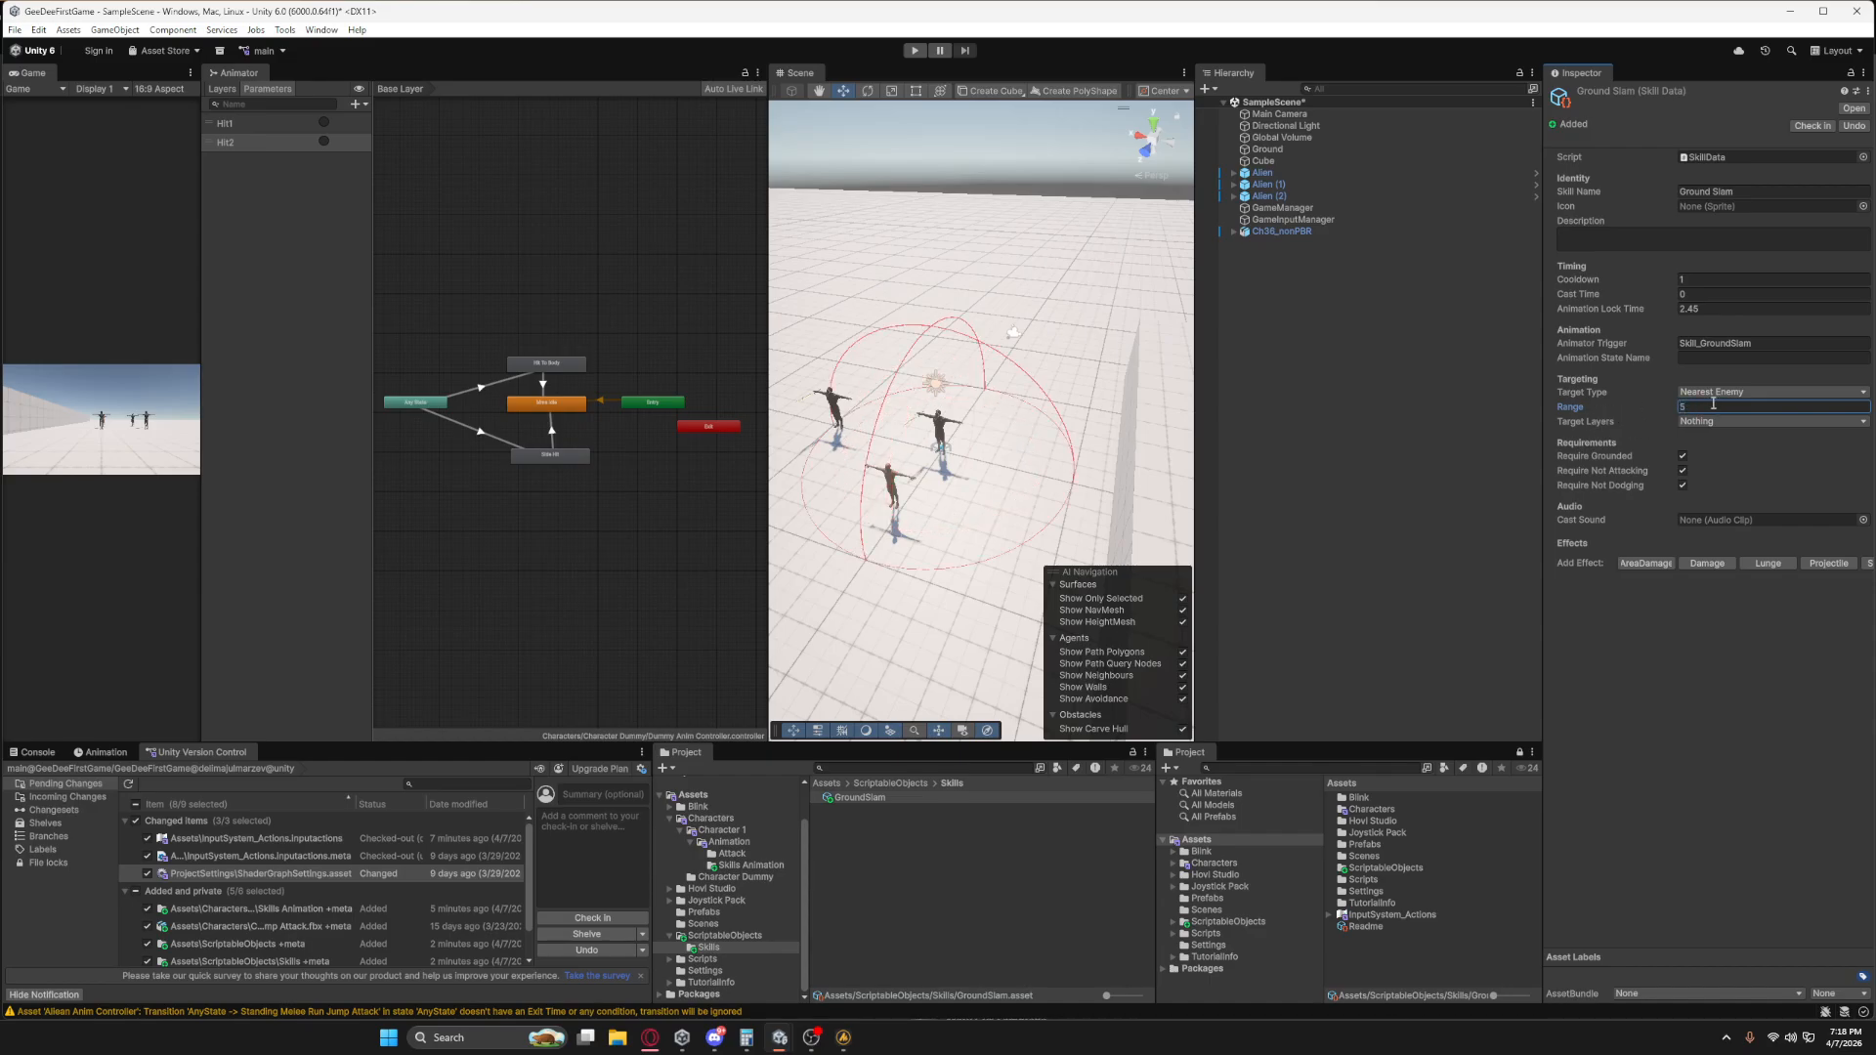
Set the Ground Slam skill's Target Layers to Enemy.
click(1712, 427)
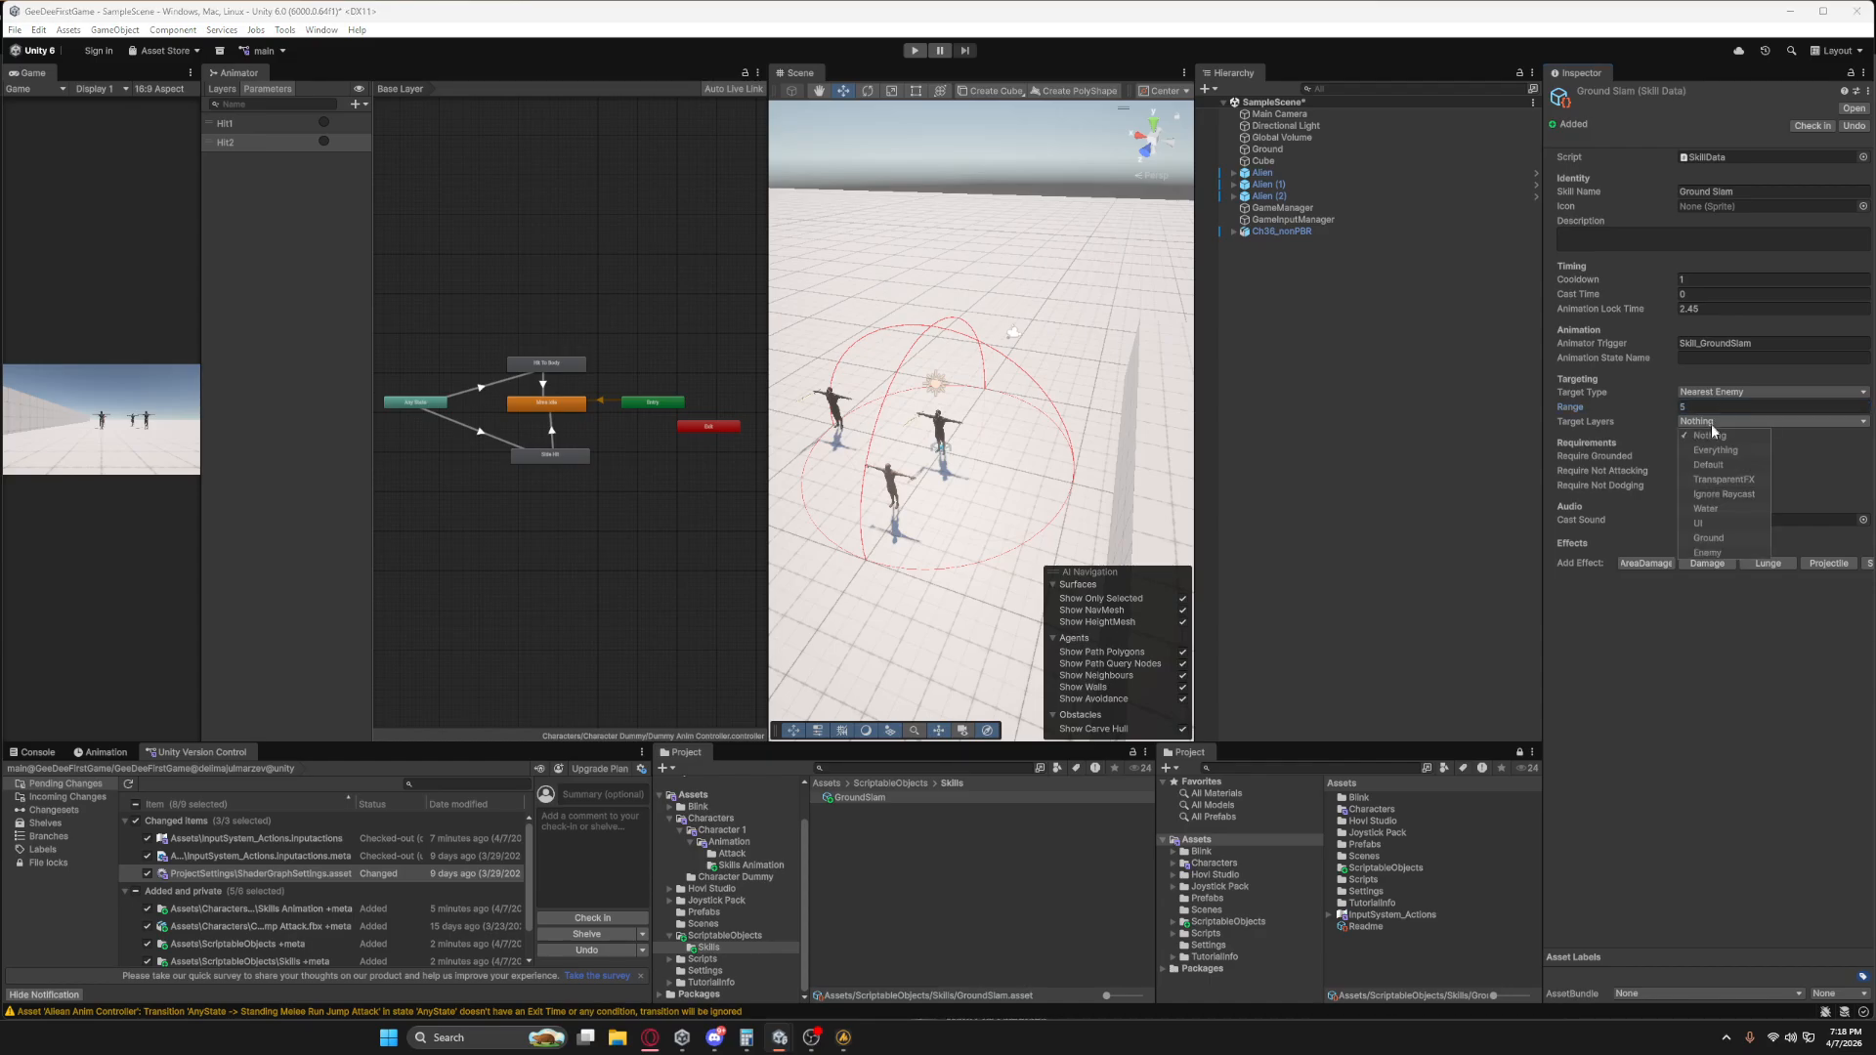
click(1706, 552)
click(1663, 635)
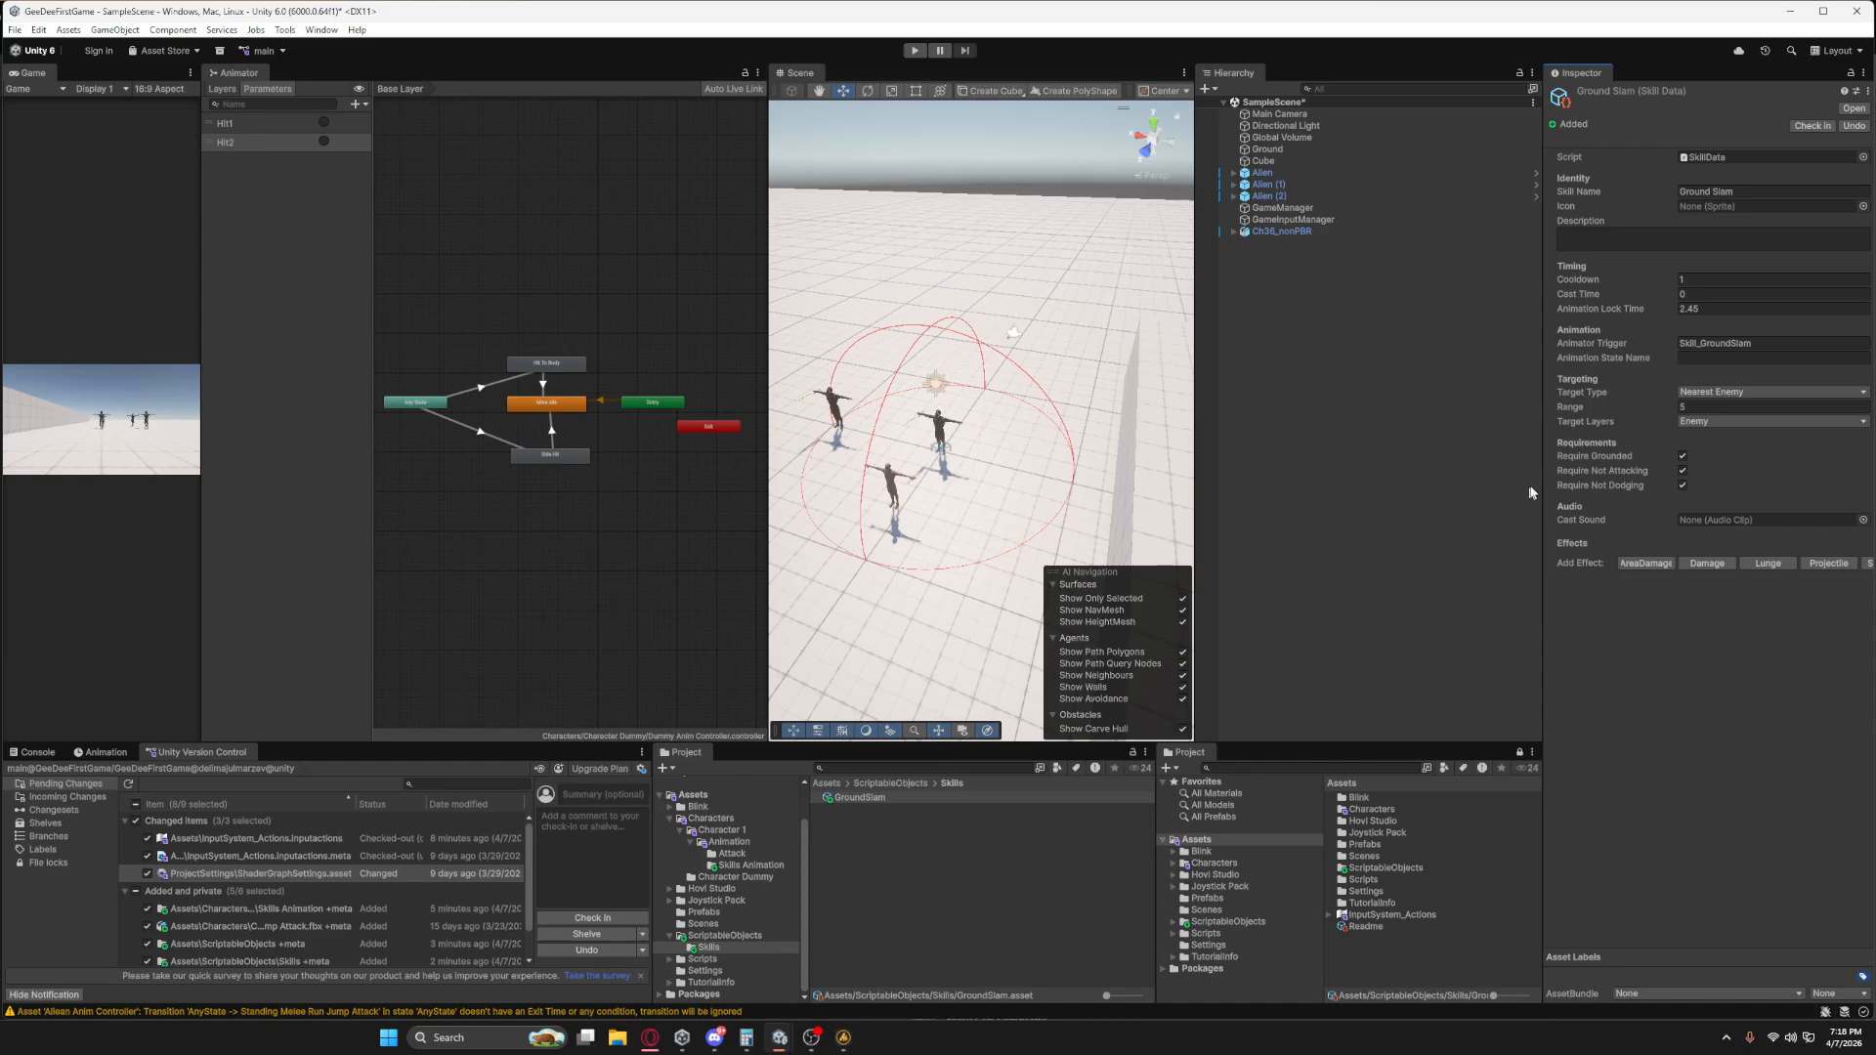
Run the game and test the Alien's movement, dodging and attacks around the enemy dummy and the other Aliens.
click(913, 51)
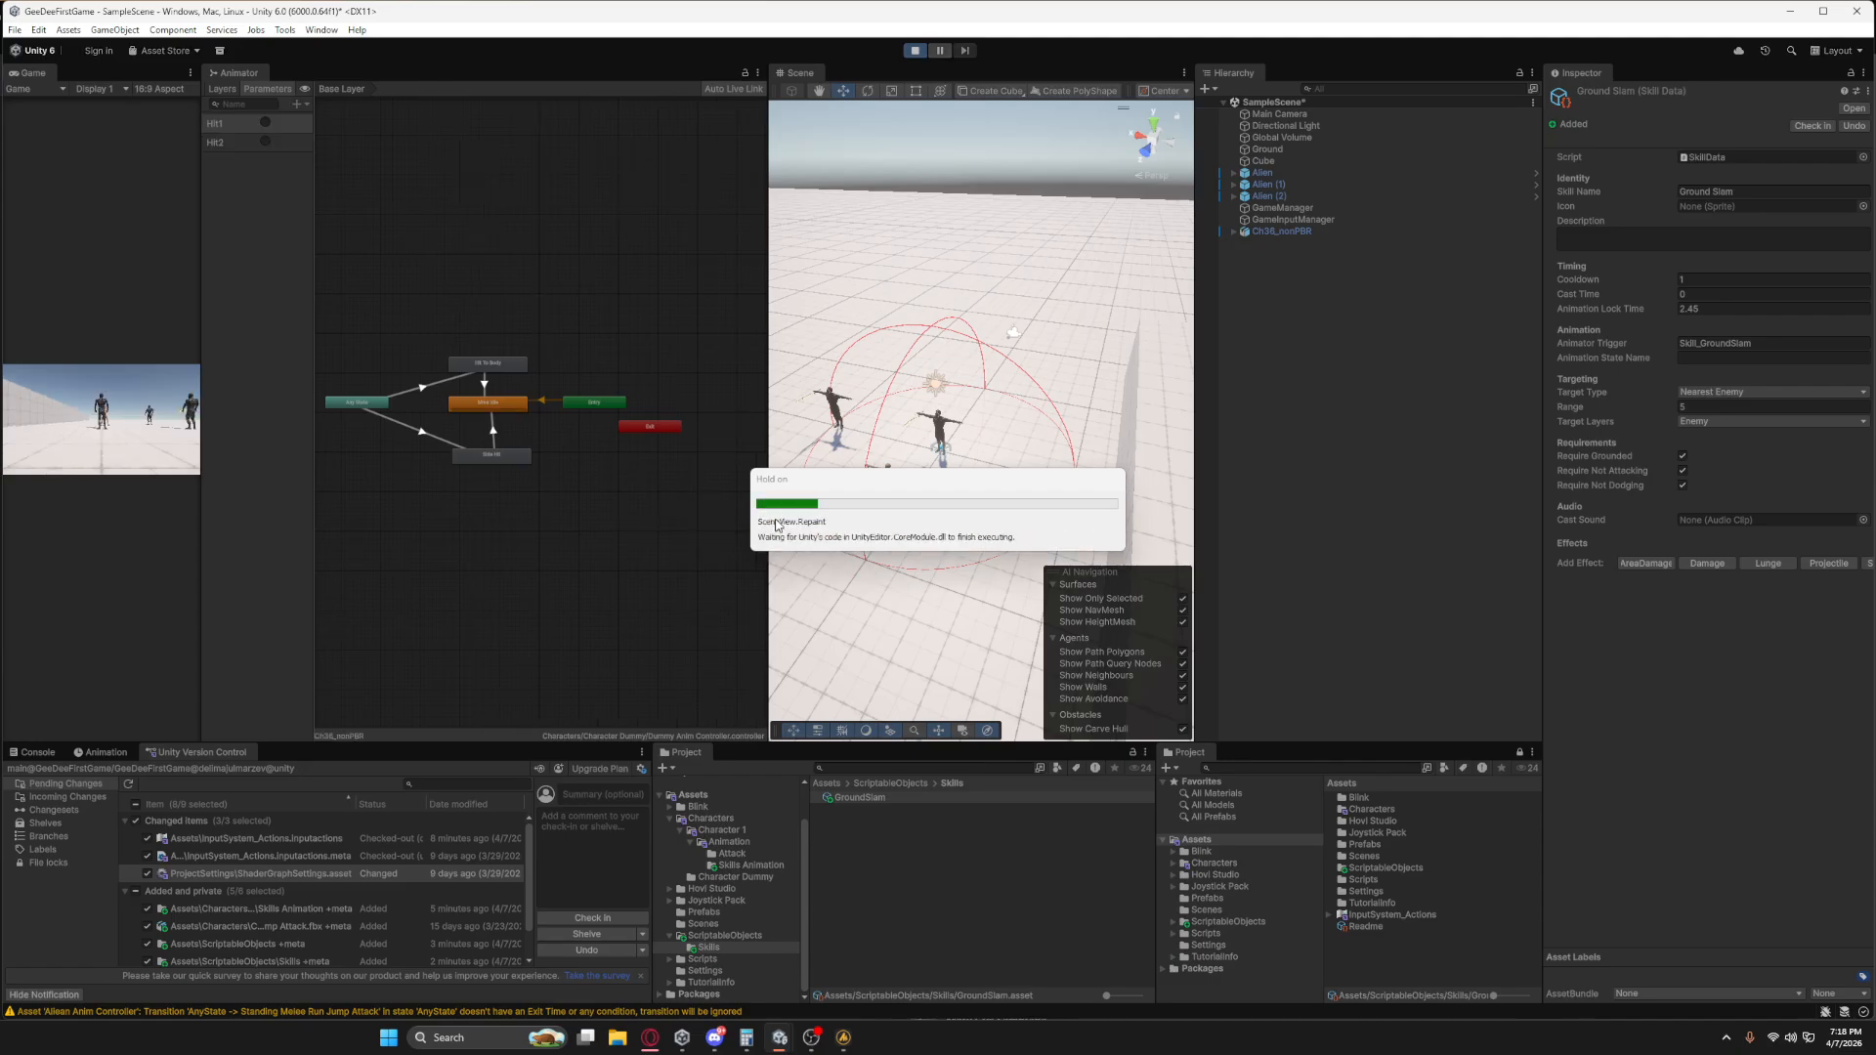
right_click(600, 490)
click(771, 444)
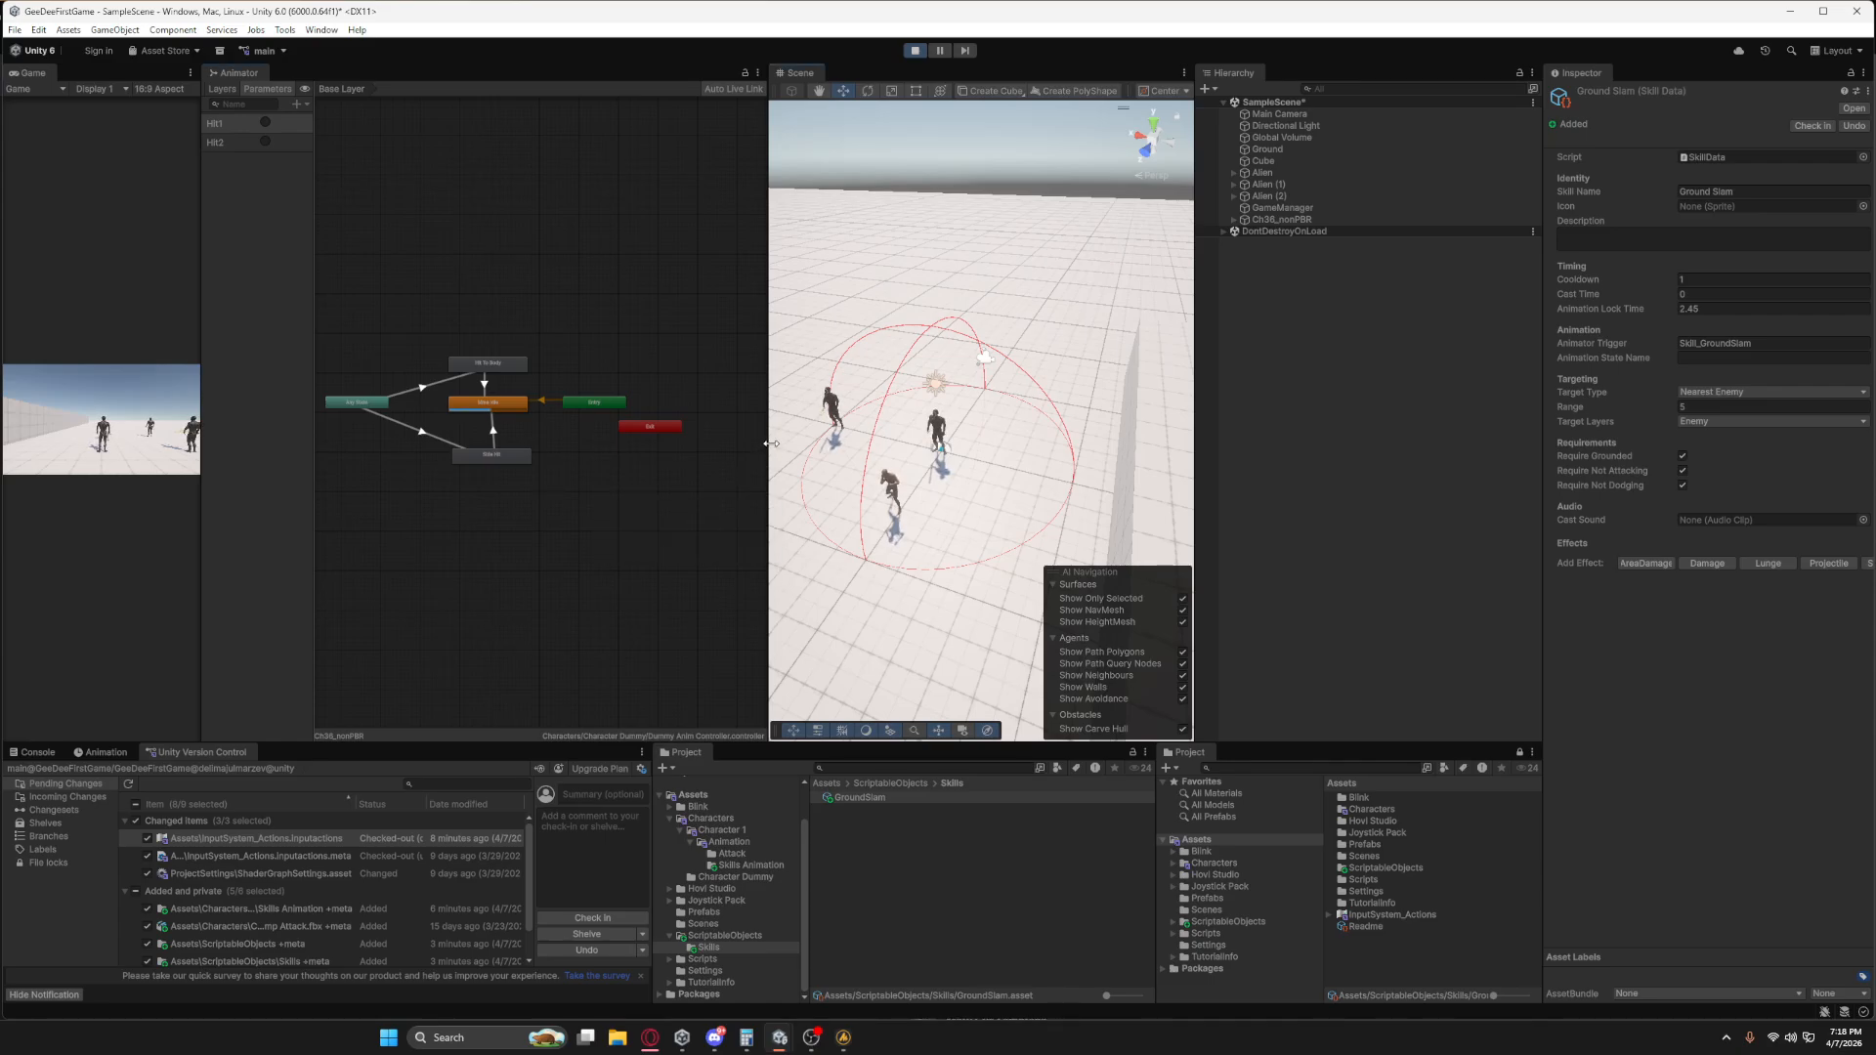
click(196, 444)
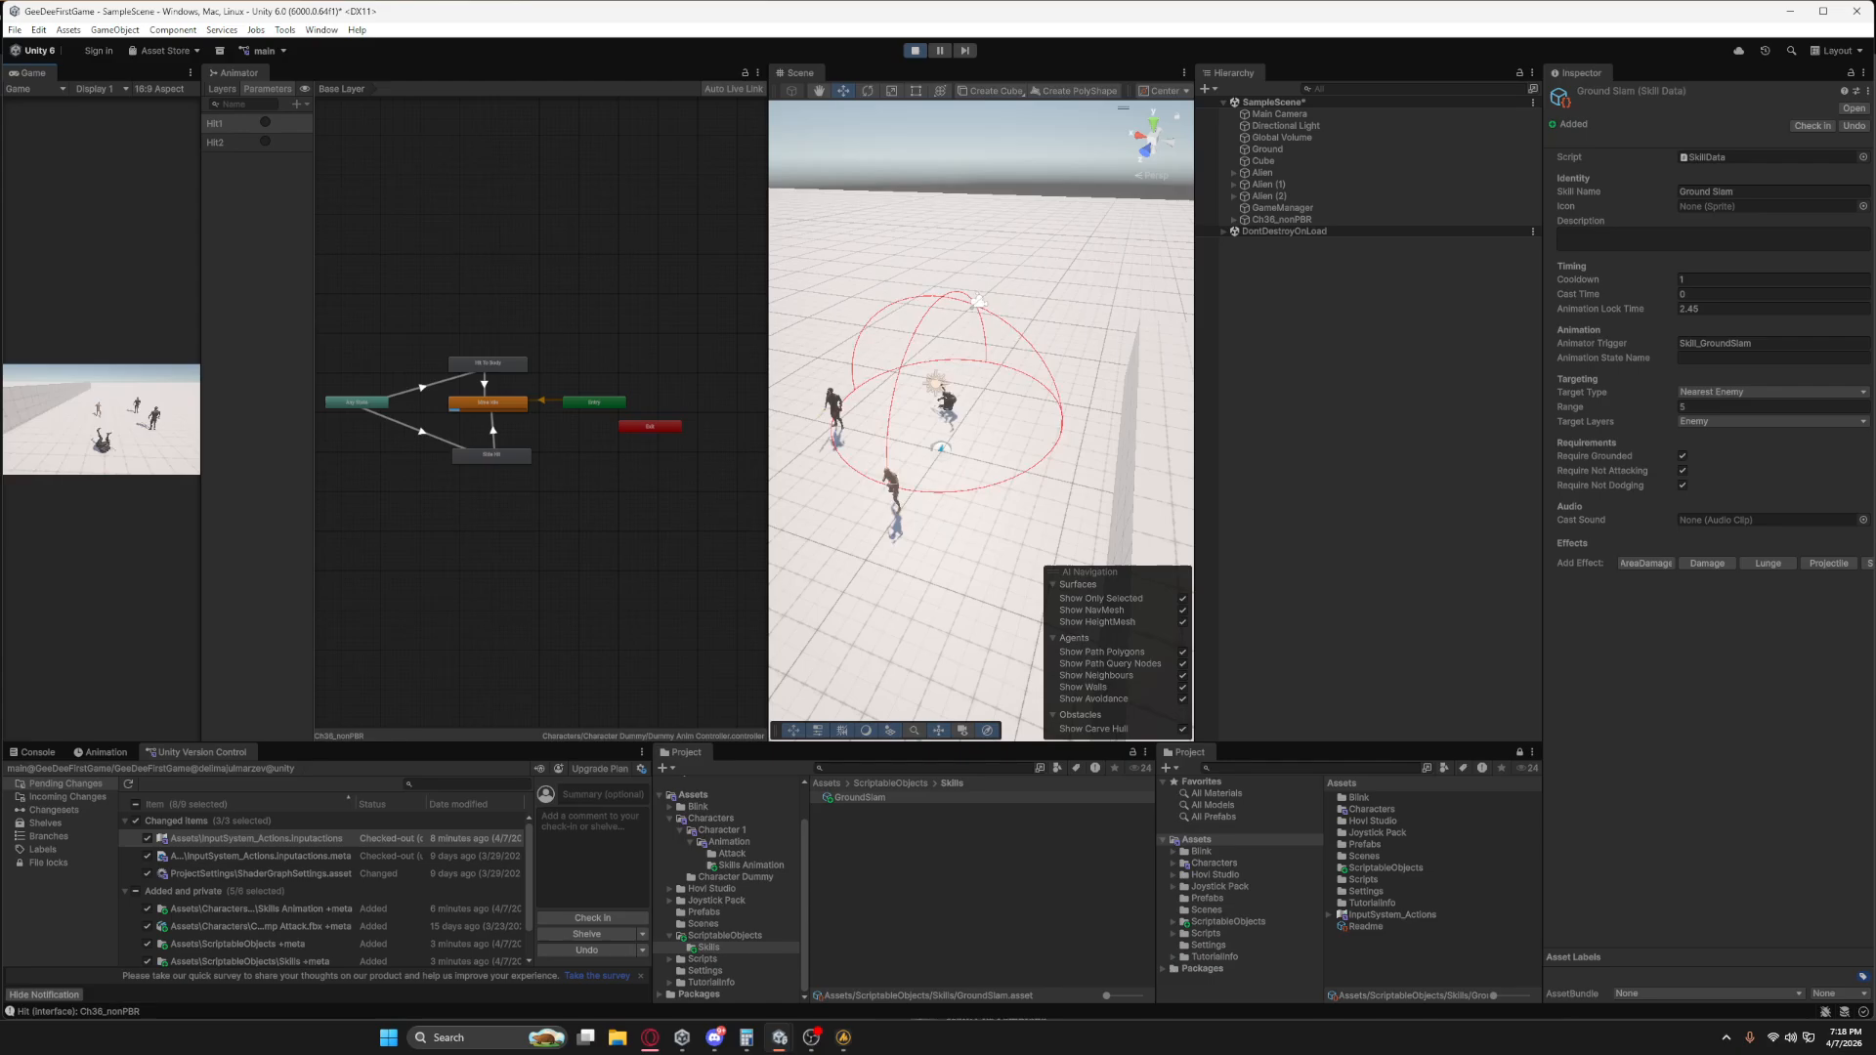
key(space)
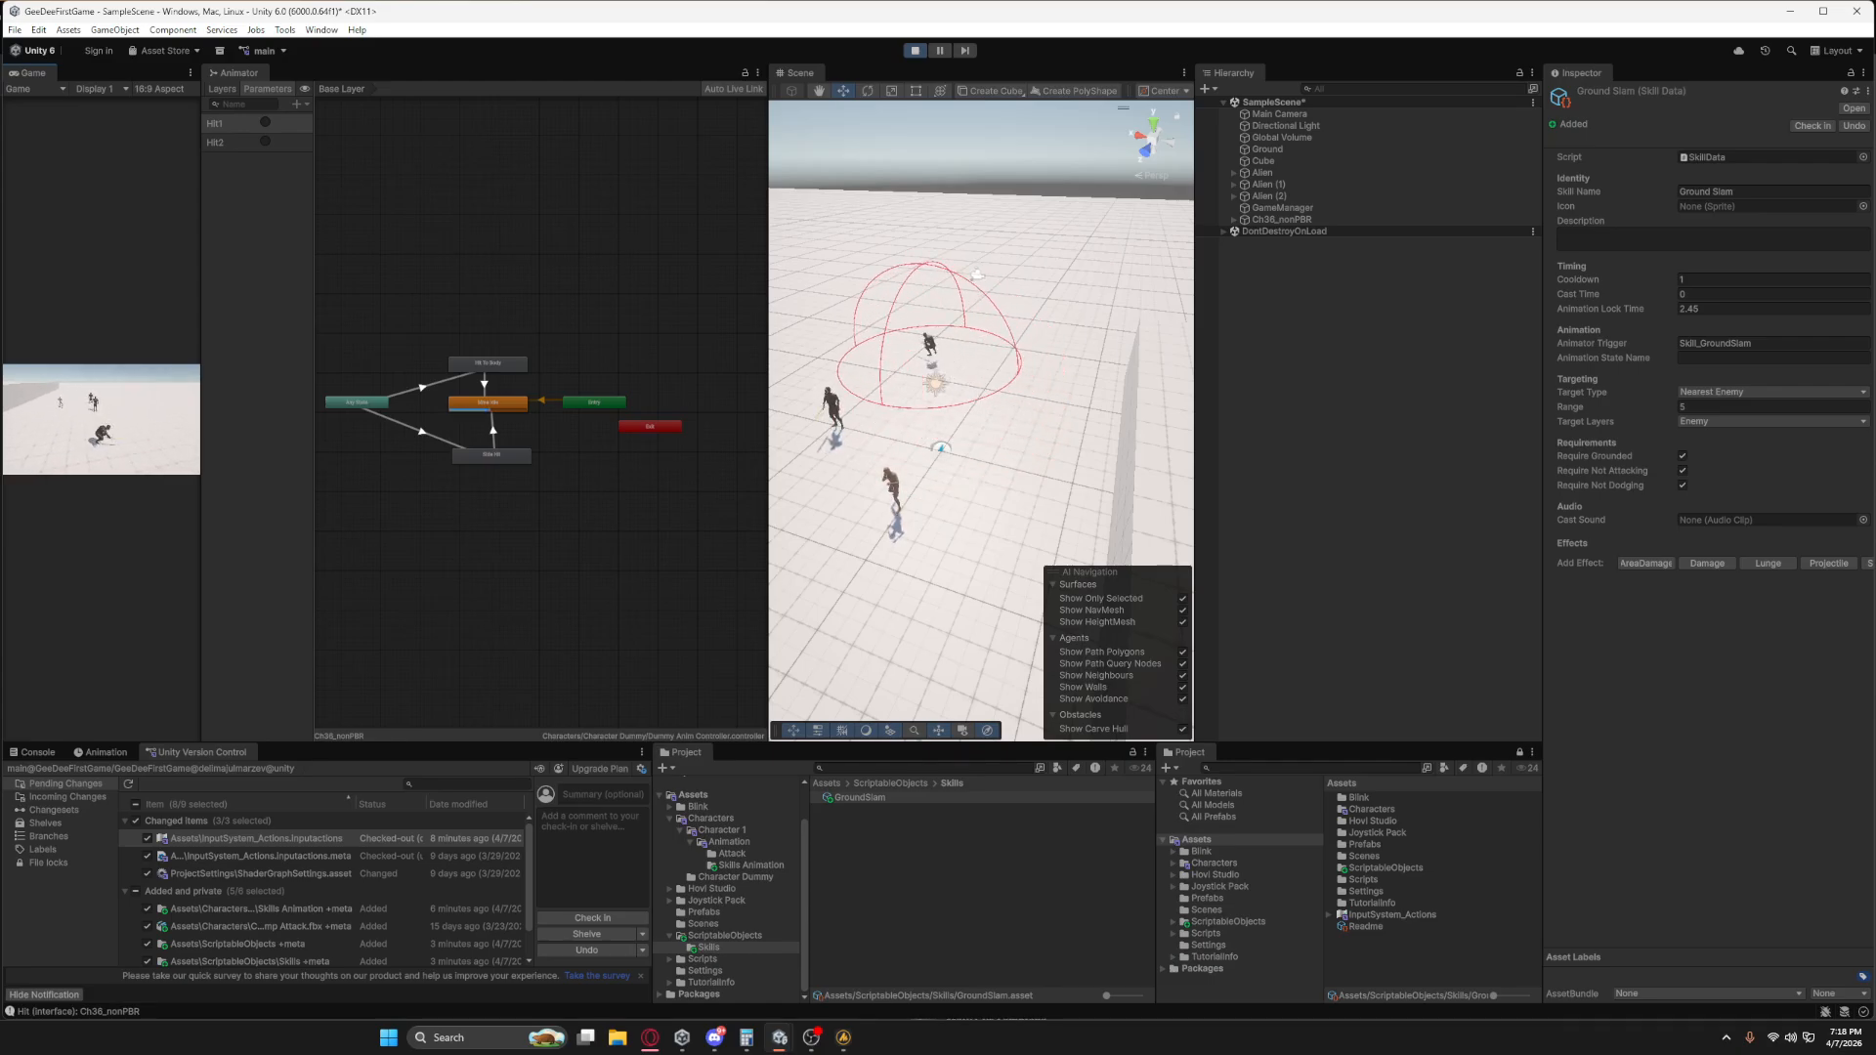
key(w)
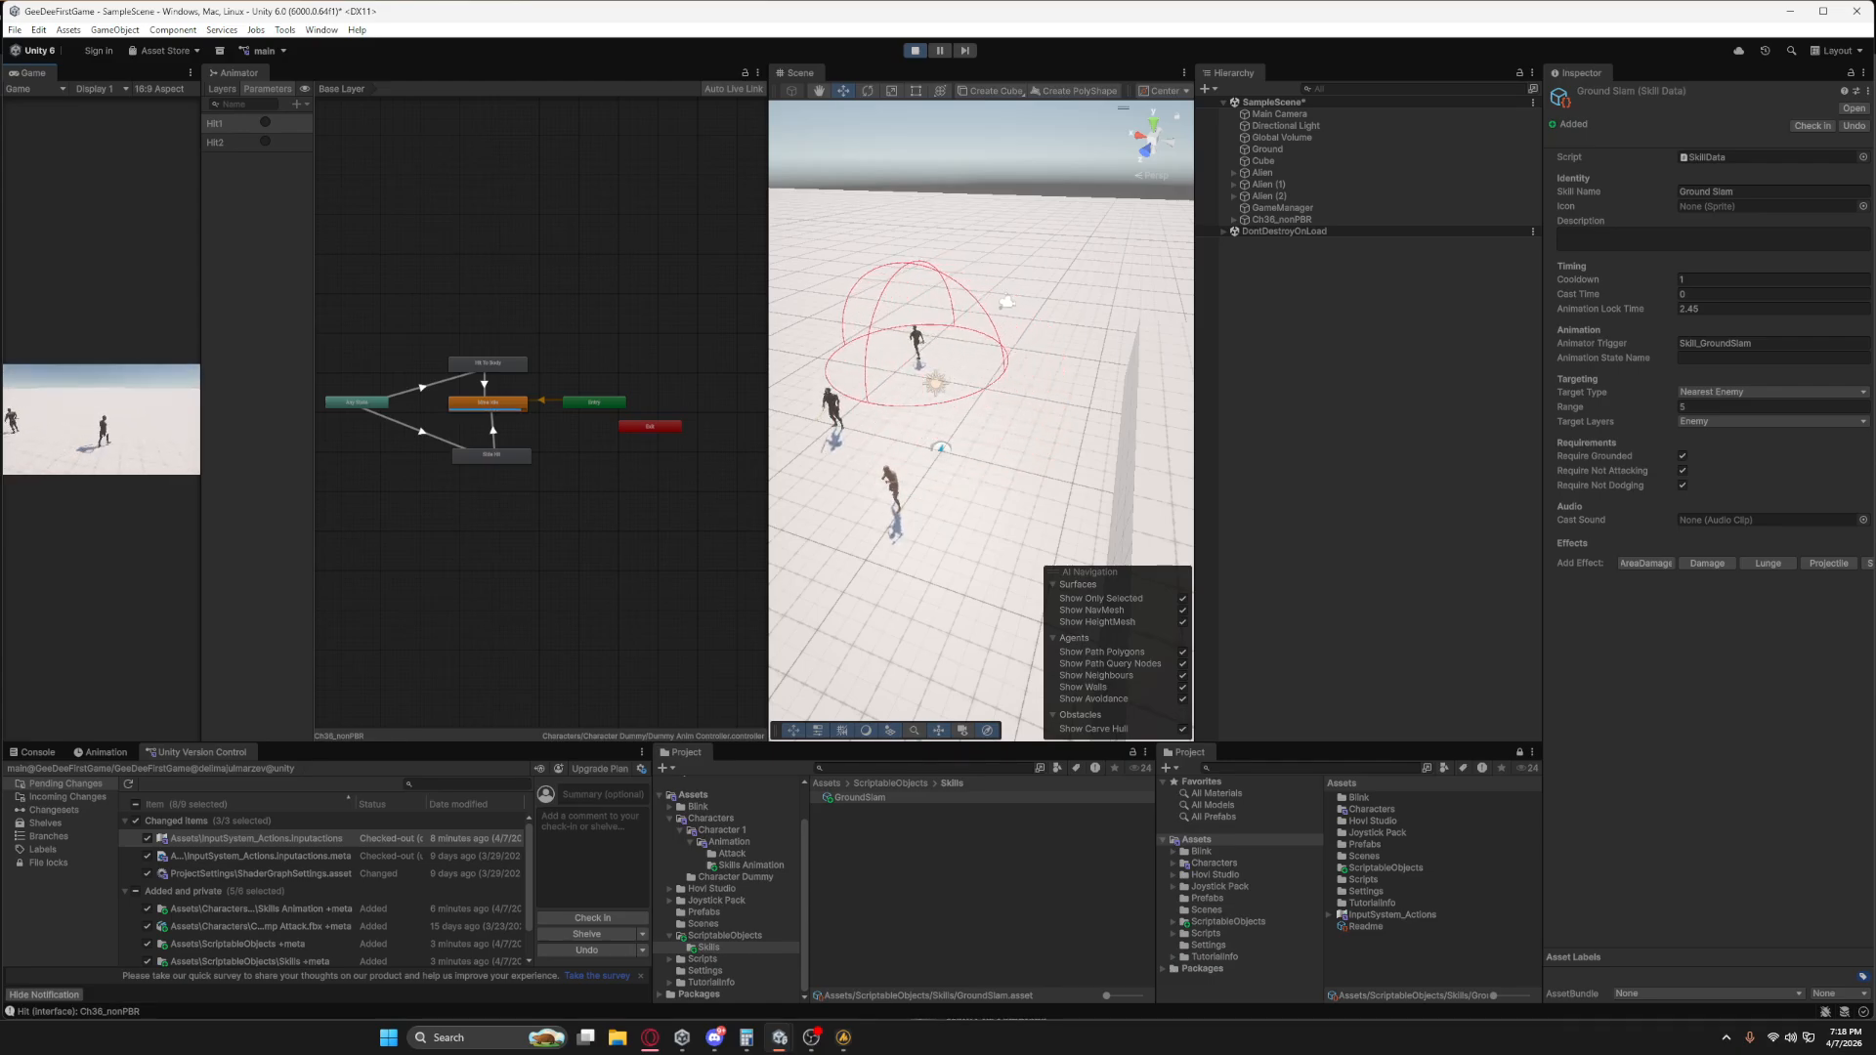
key(space)
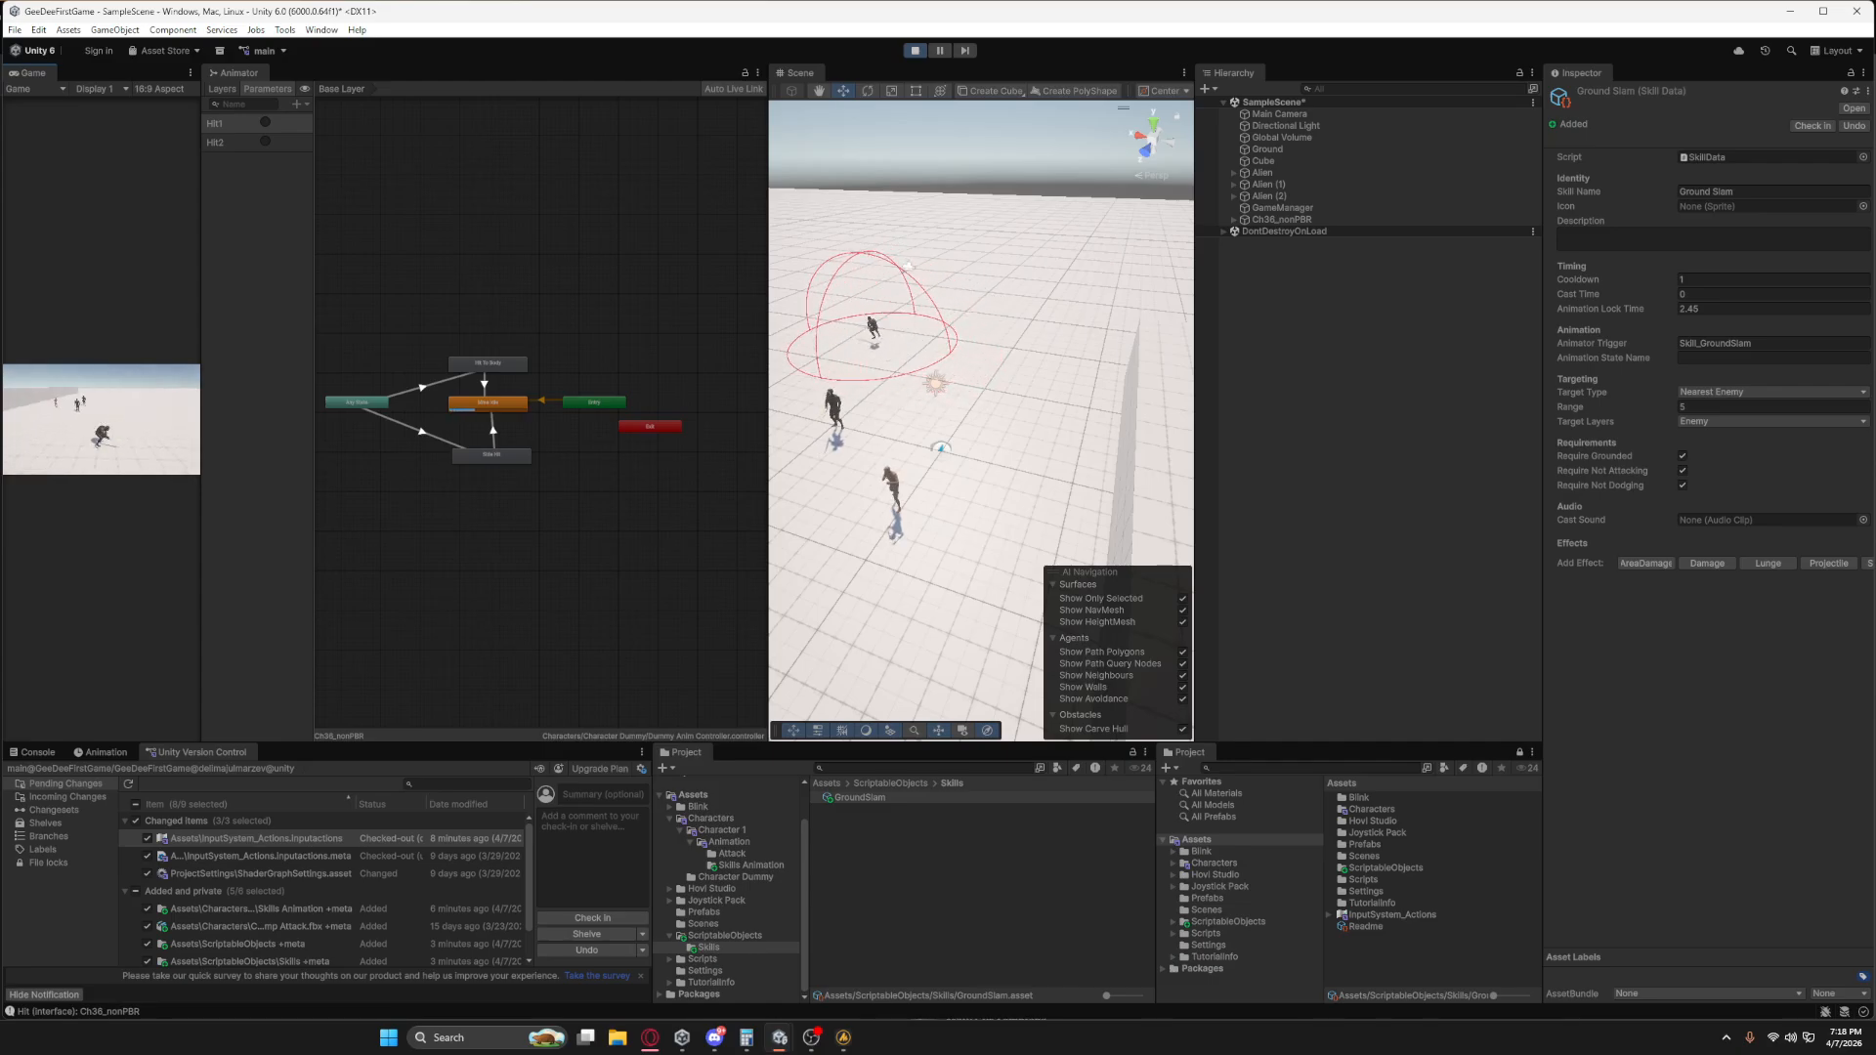
key(w)
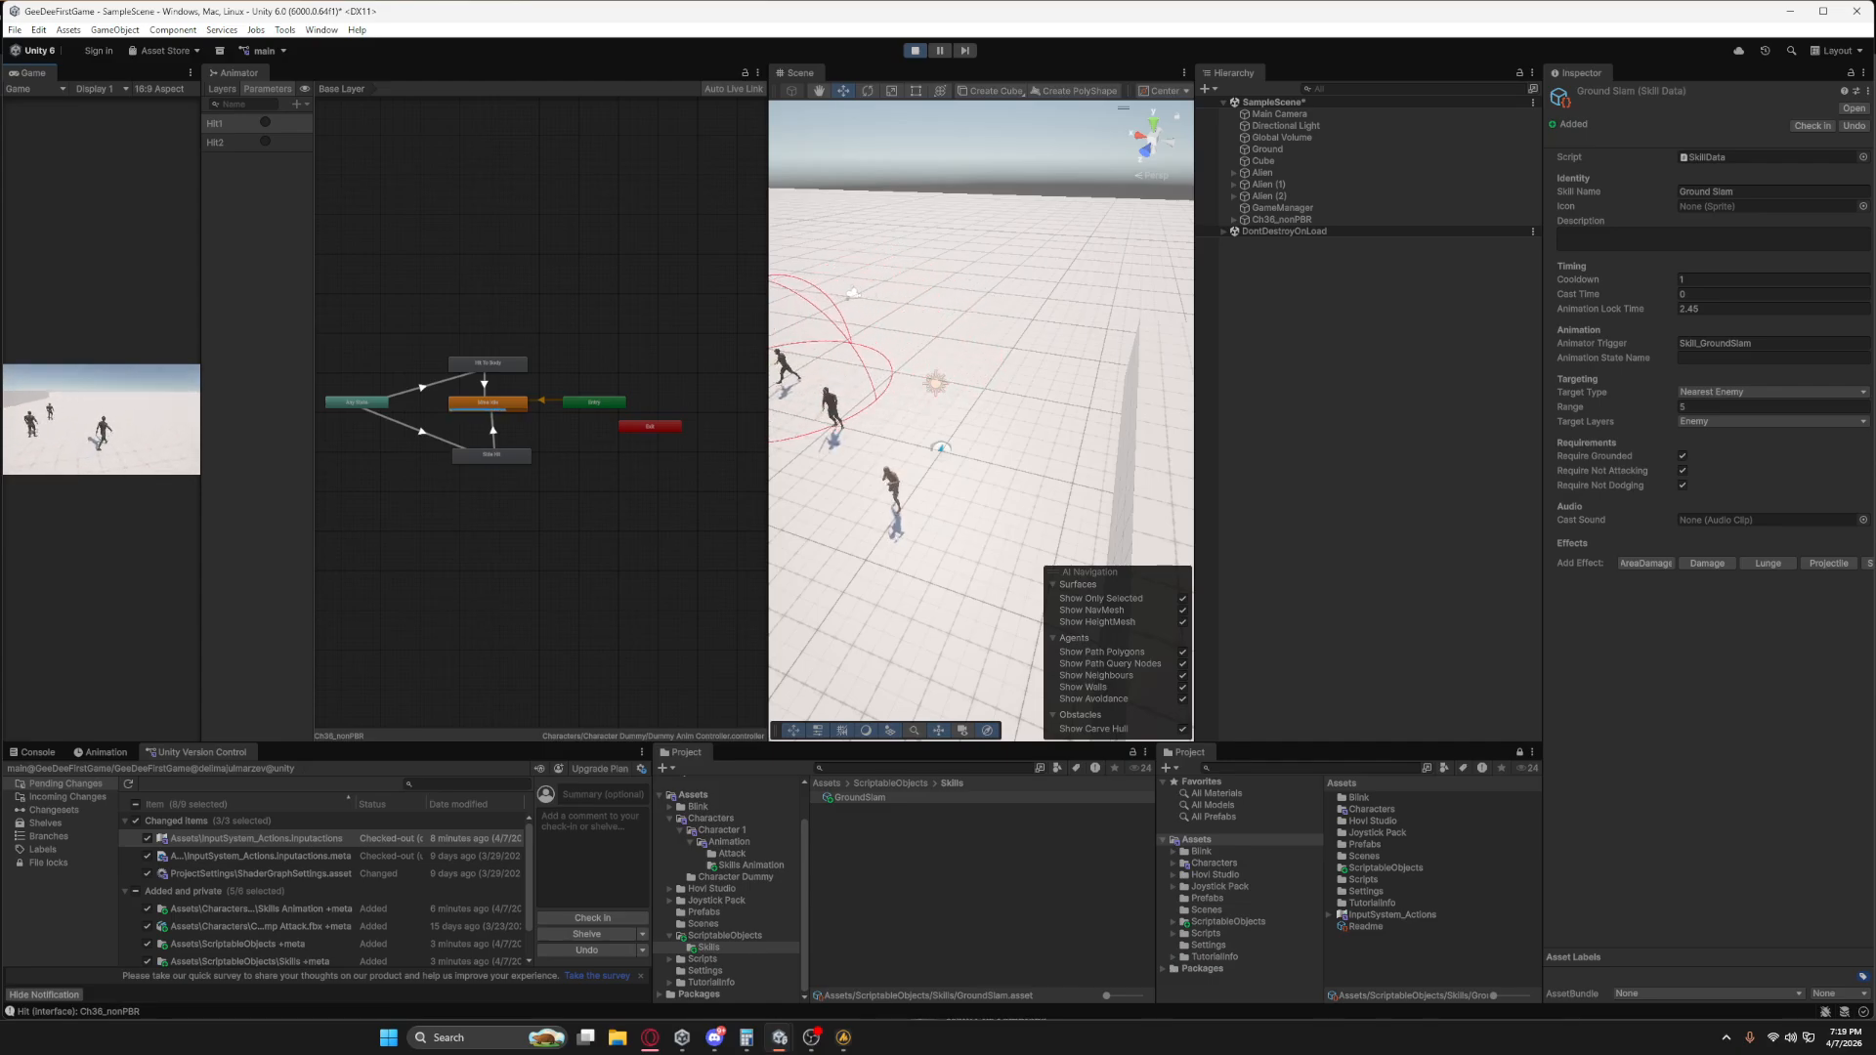
key(d)
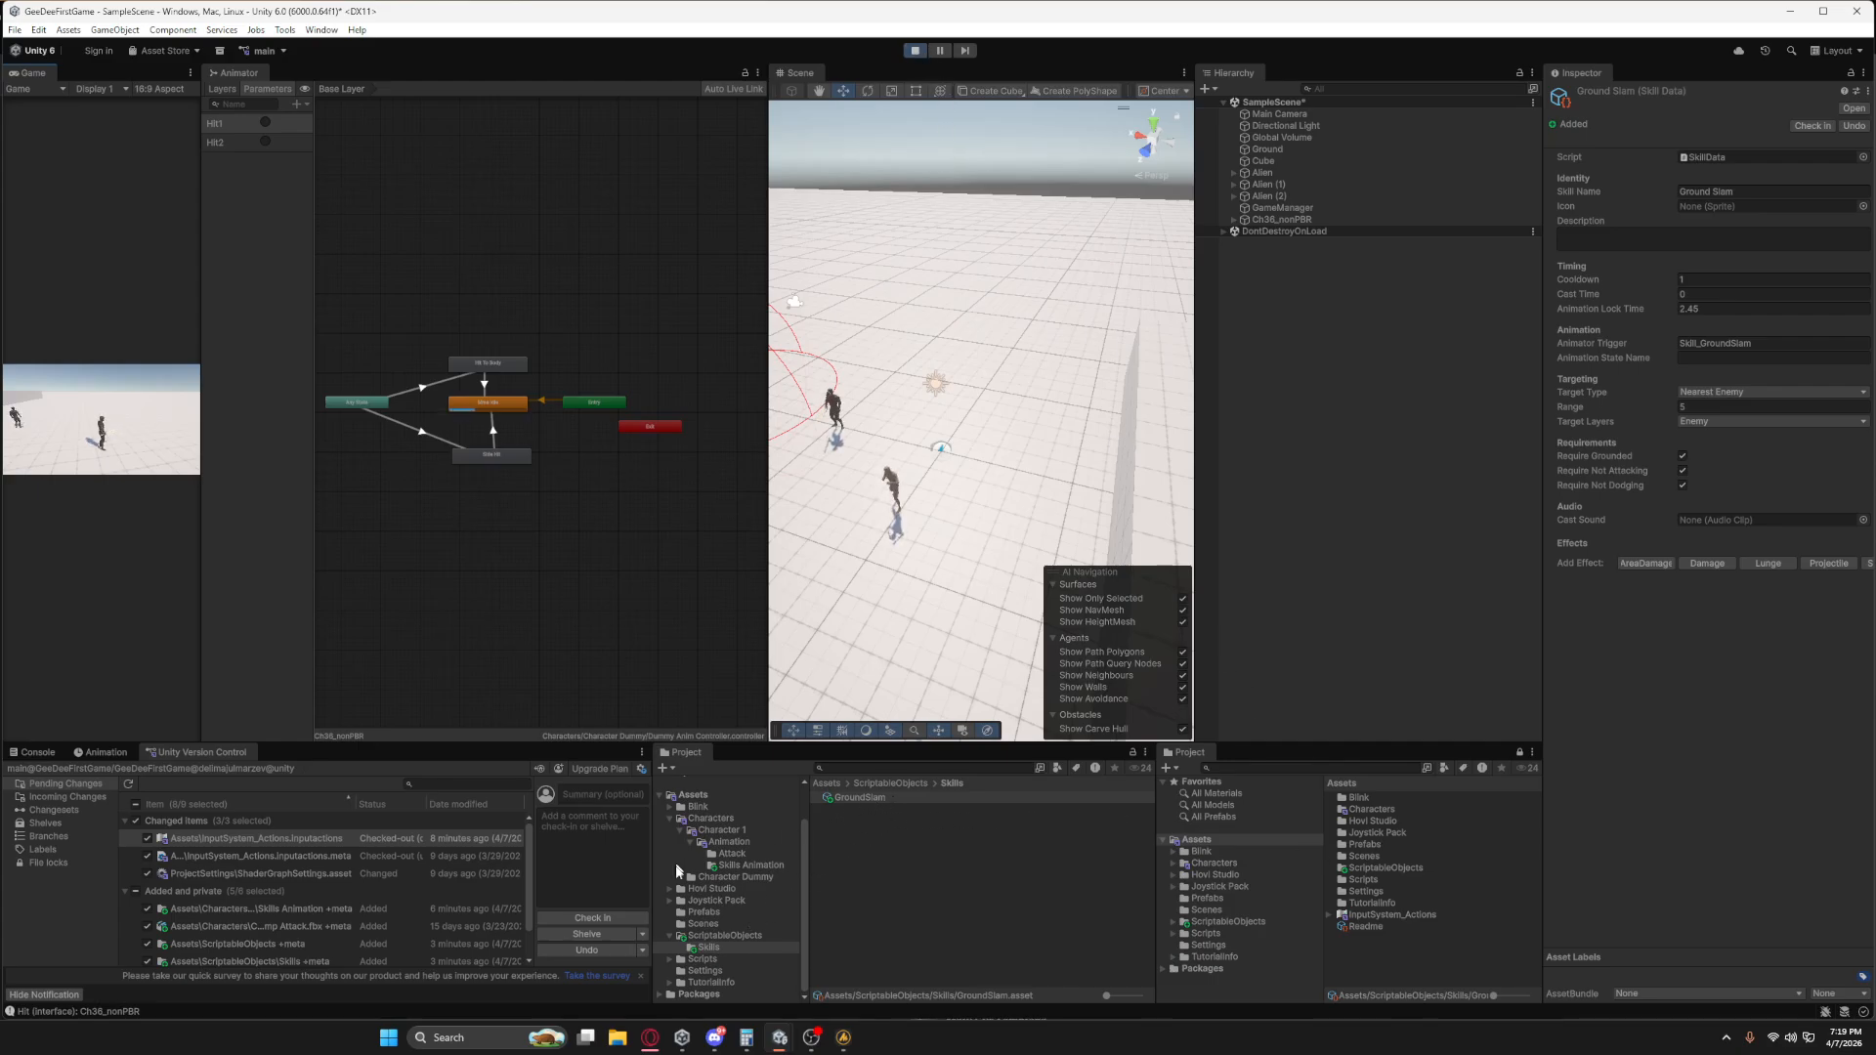
Enable Bake Into Pose for Root Transform Rotation and Position (Y) on the Standing Melee Run Jump Attack animation and apply the import settings.
click(754, 864)
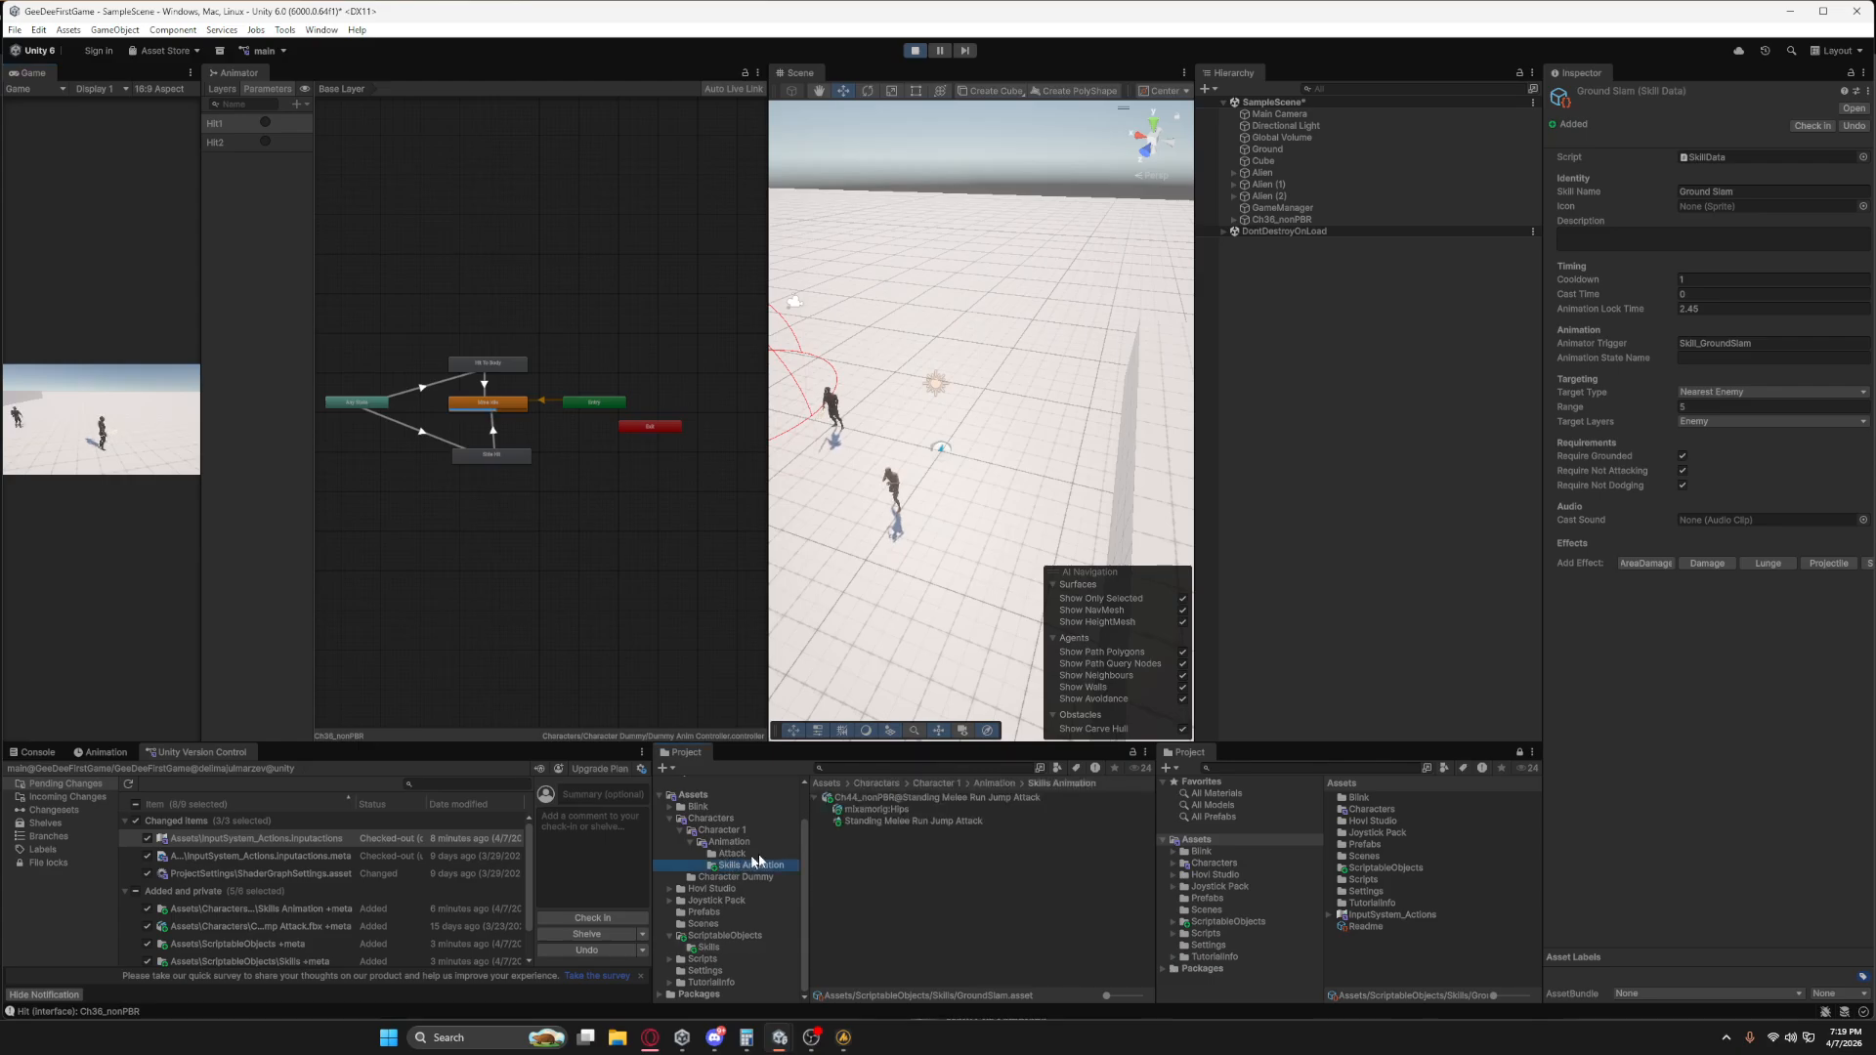
click(854, 798)
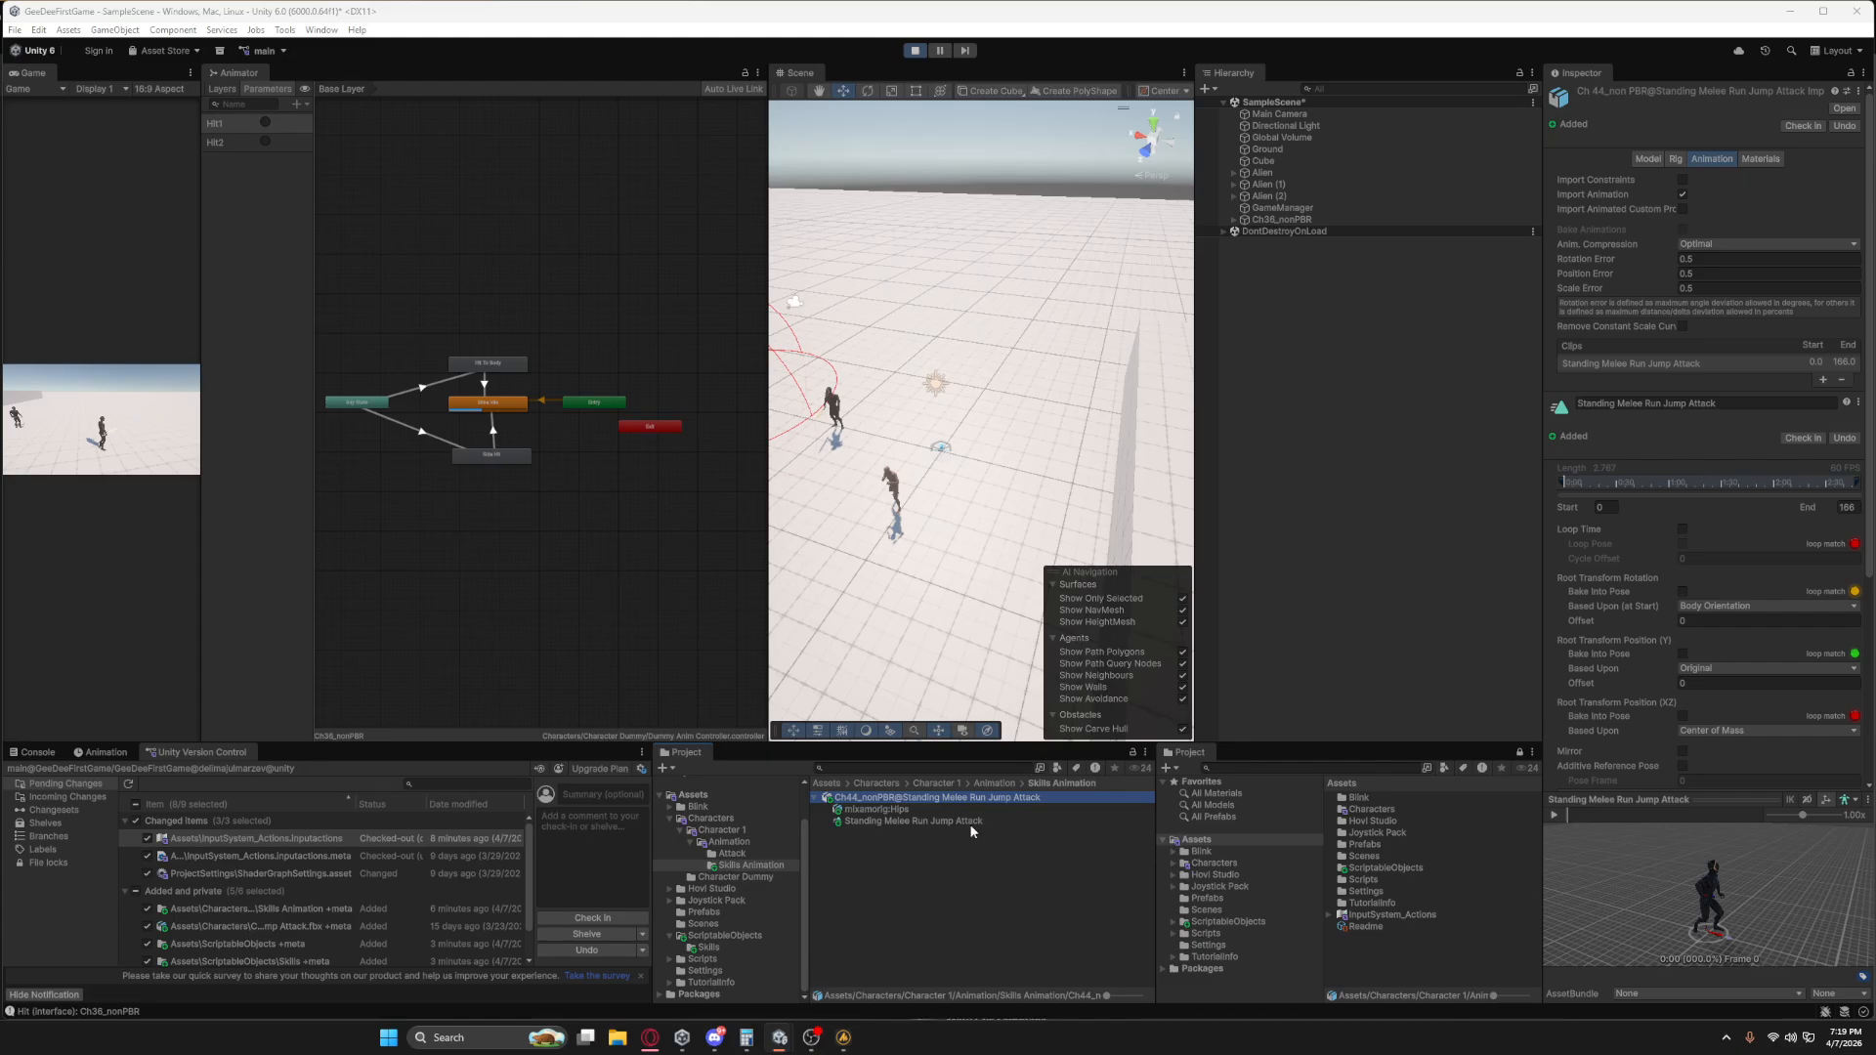
scroll(1630, 586, down, 5)
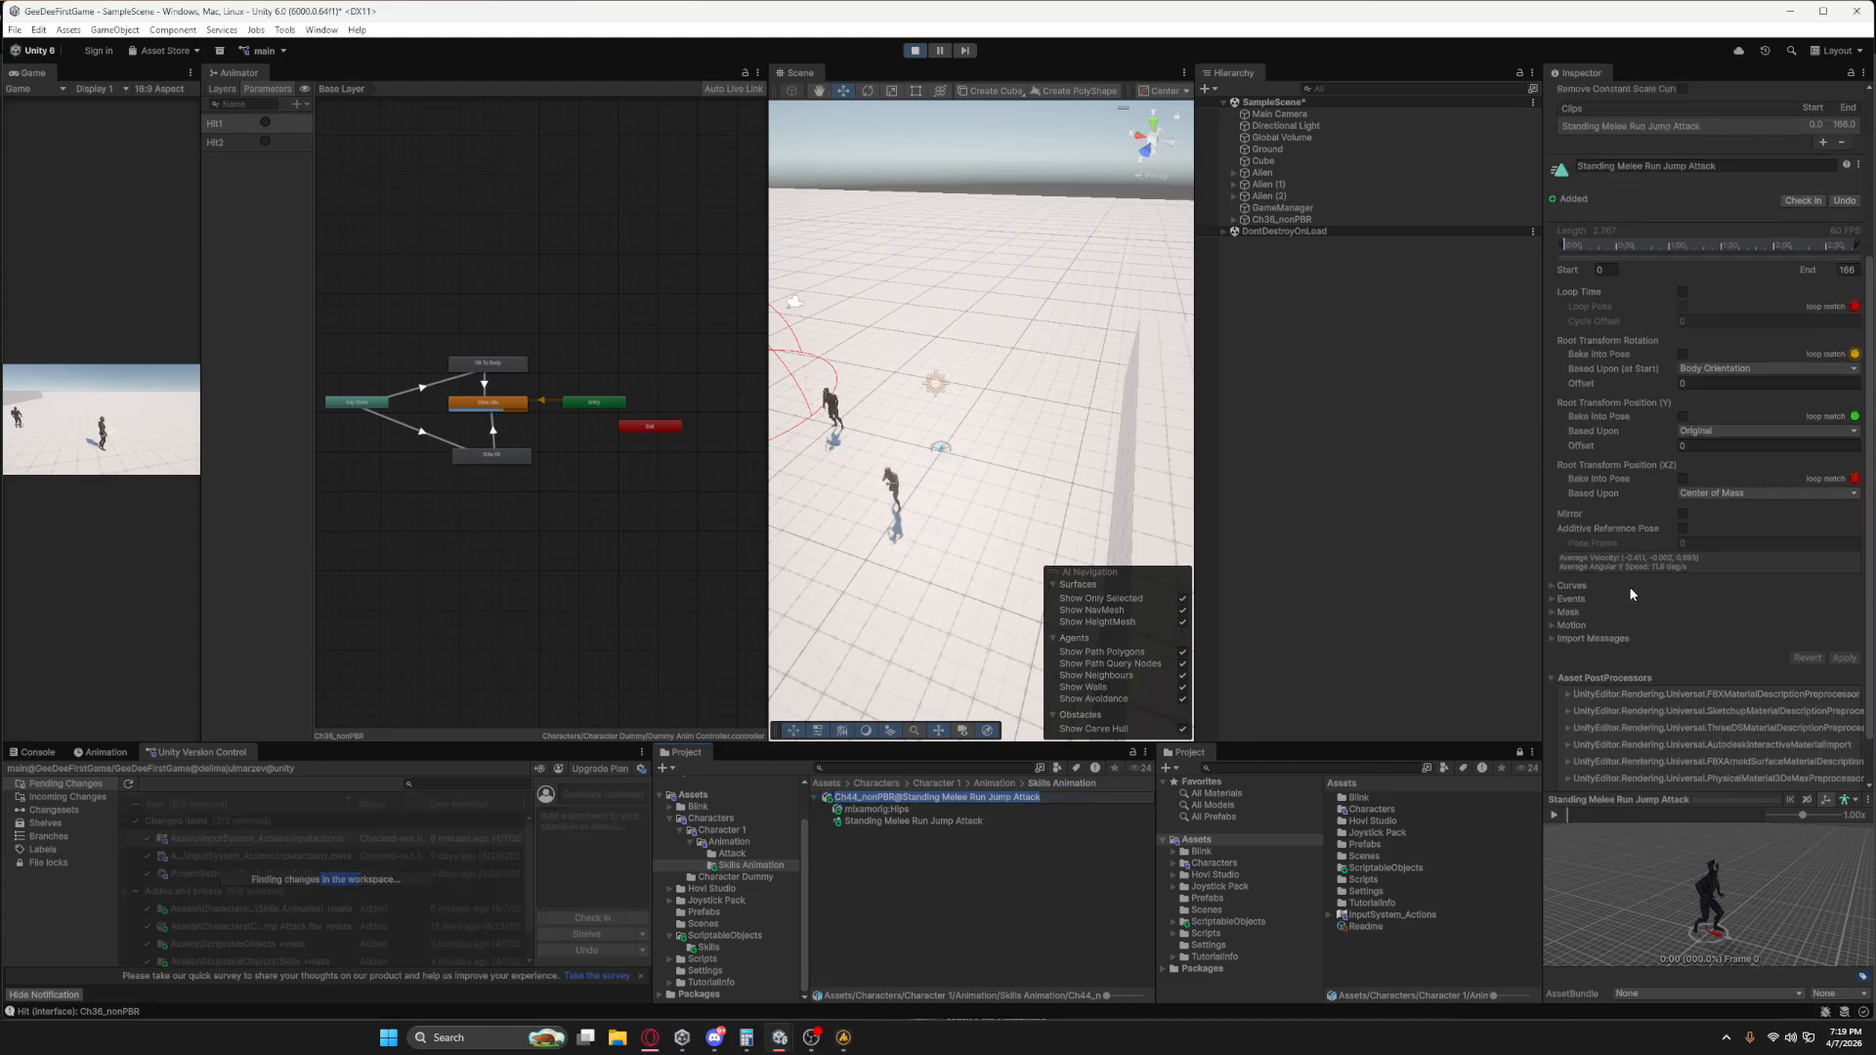
click(1682, 353)
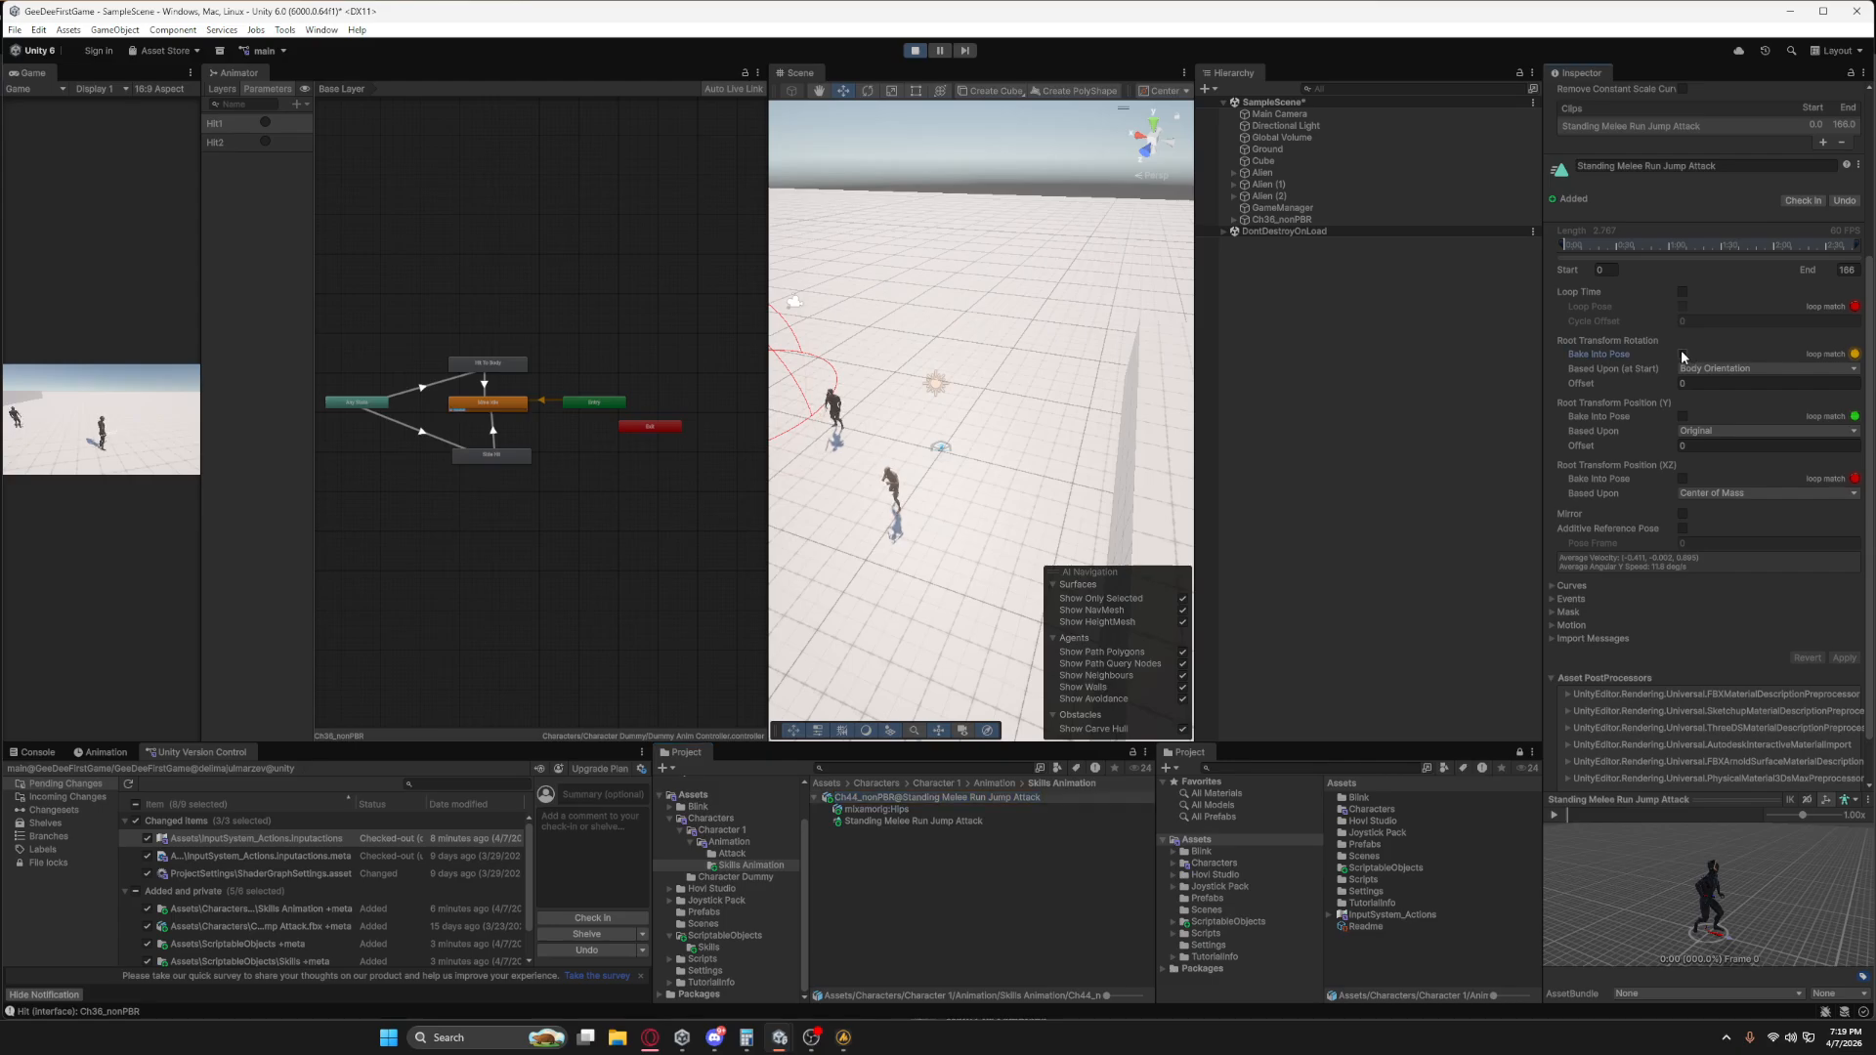
click(1682, 416)
scroll(1681, 479, down, 2)
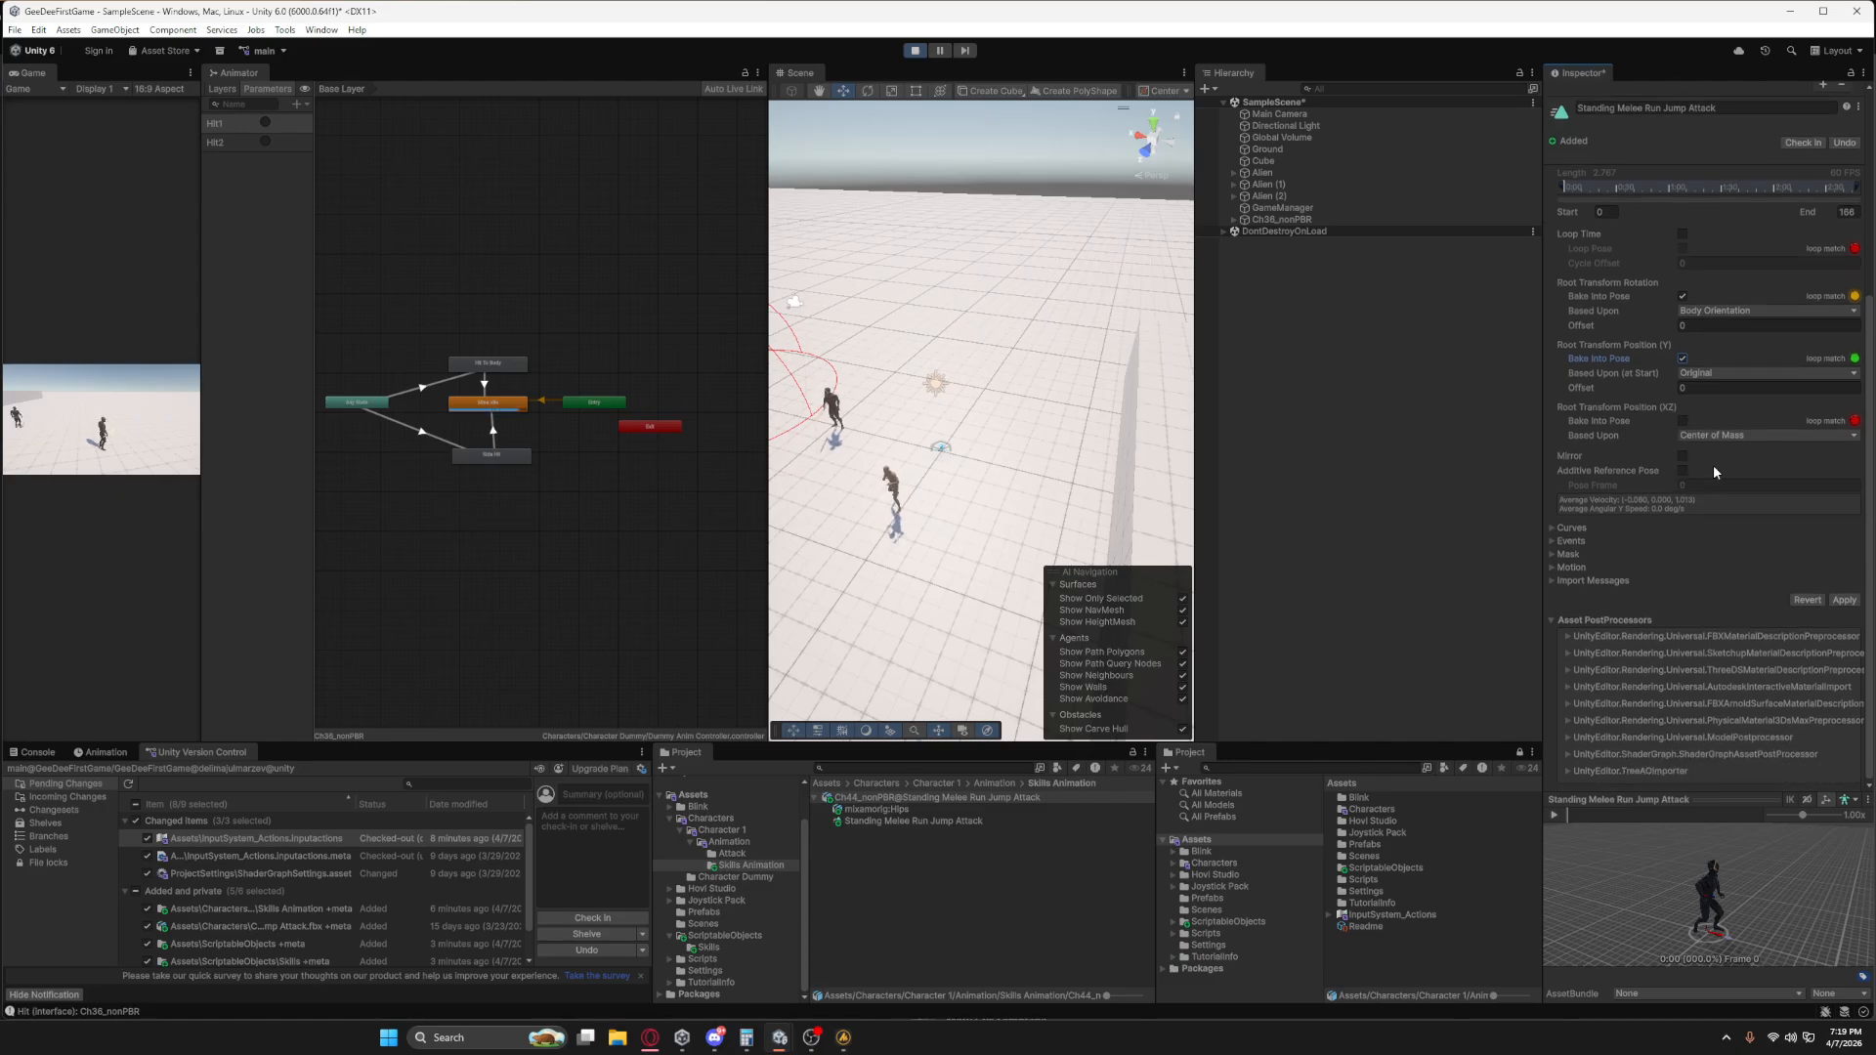
click(1844, 600)
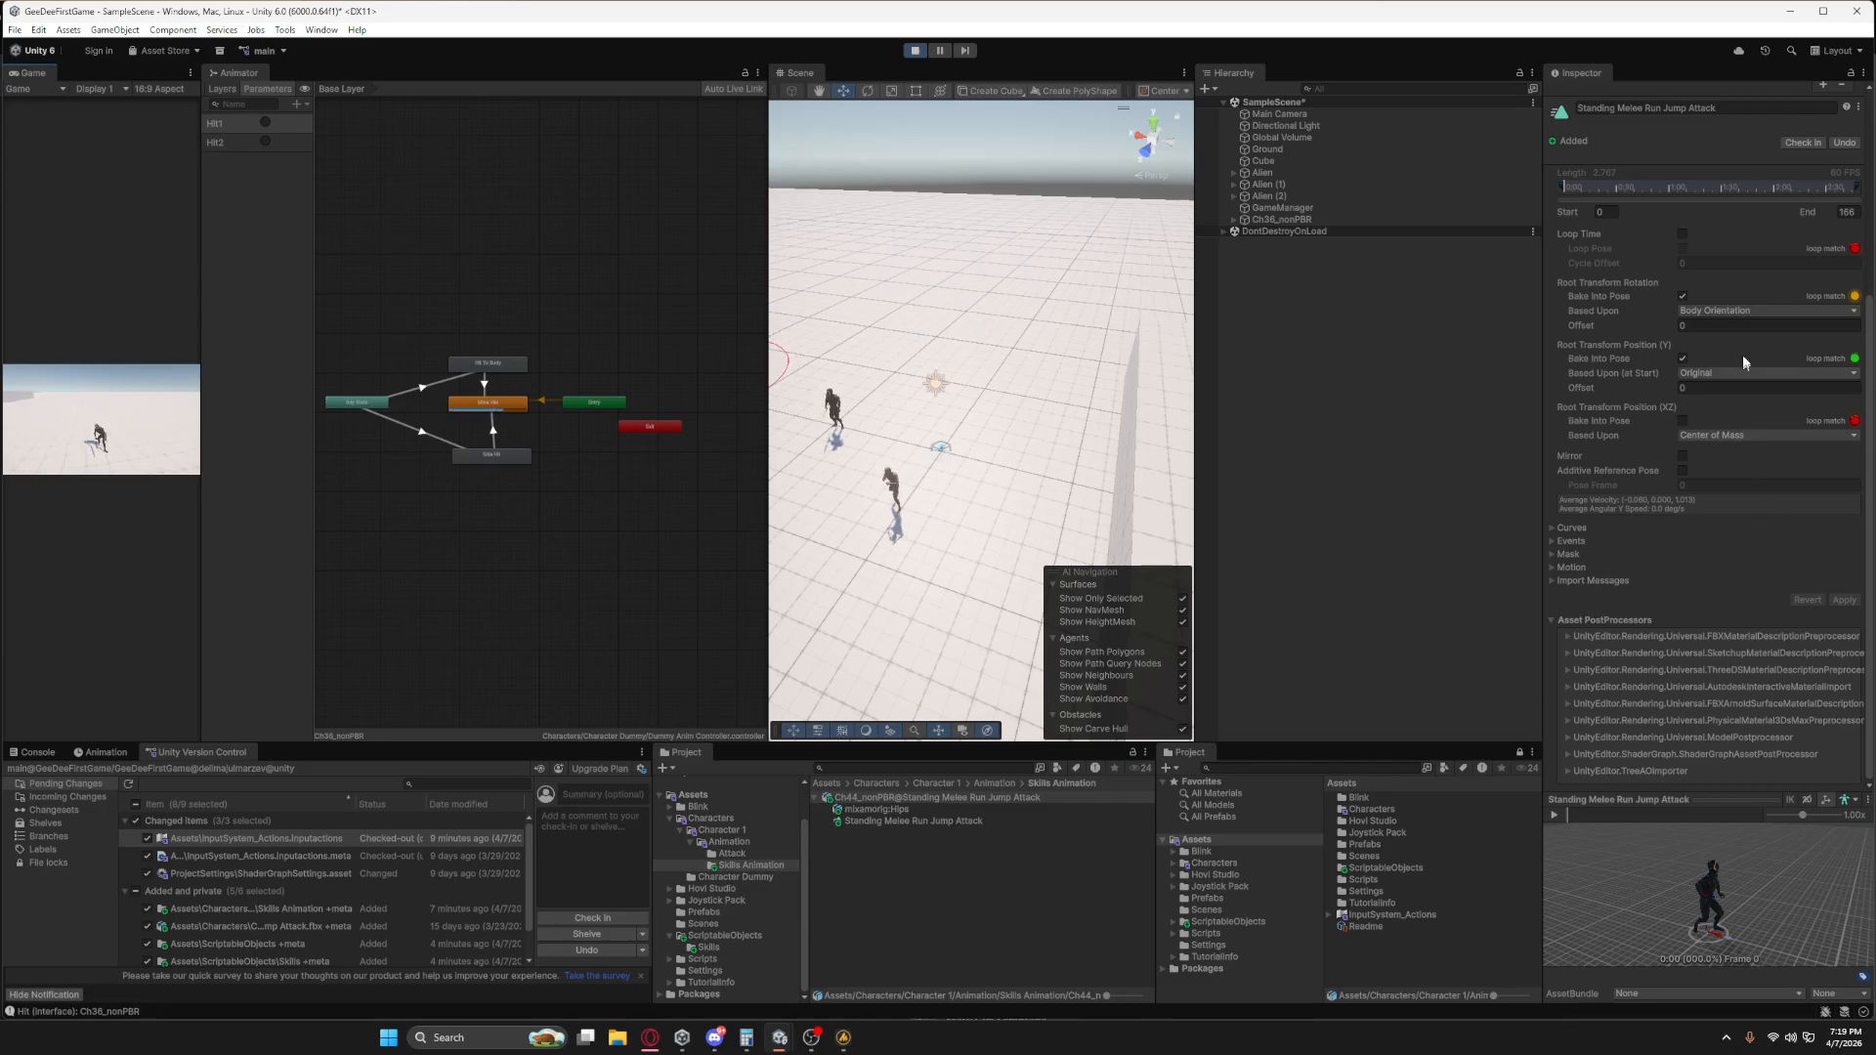
Try the jump attack animation in-game with Bake Into Pose disabled for Root Transform Rotation and Position (Y).
click(1682, 359)
click(1682, 296)
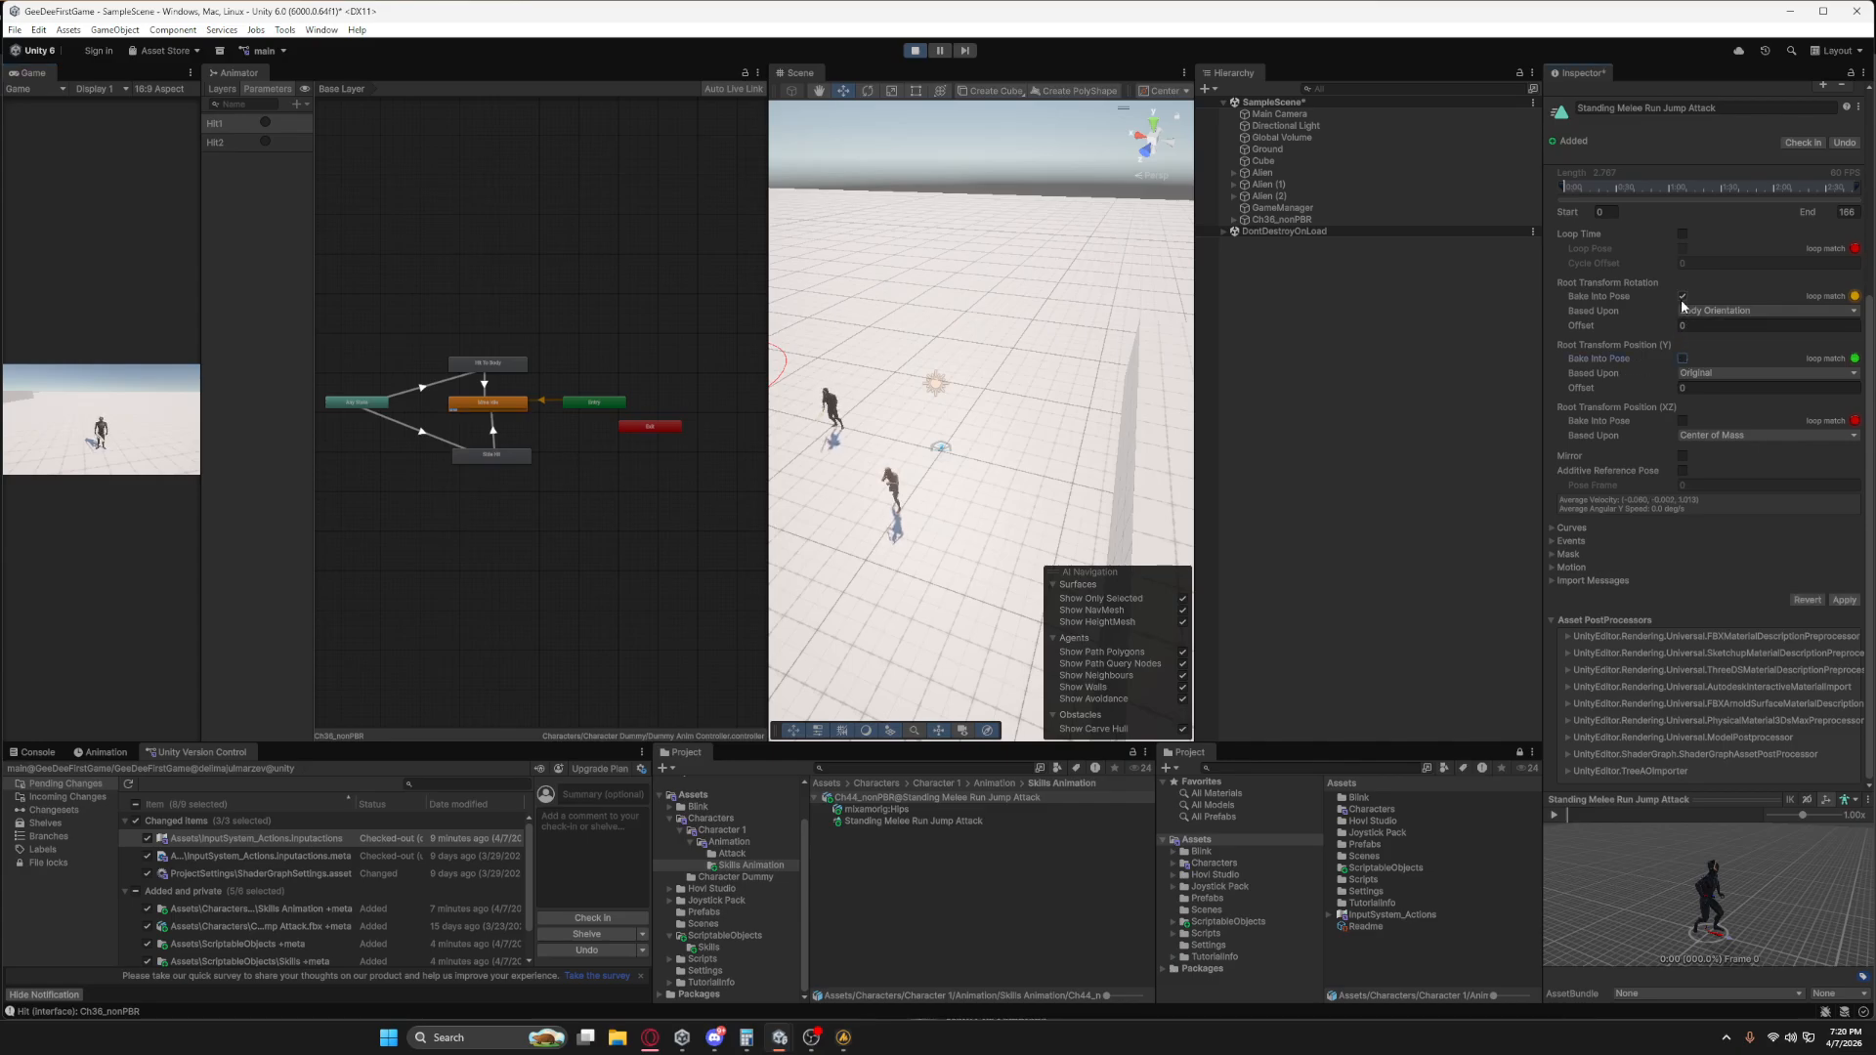
click(1844, 600)
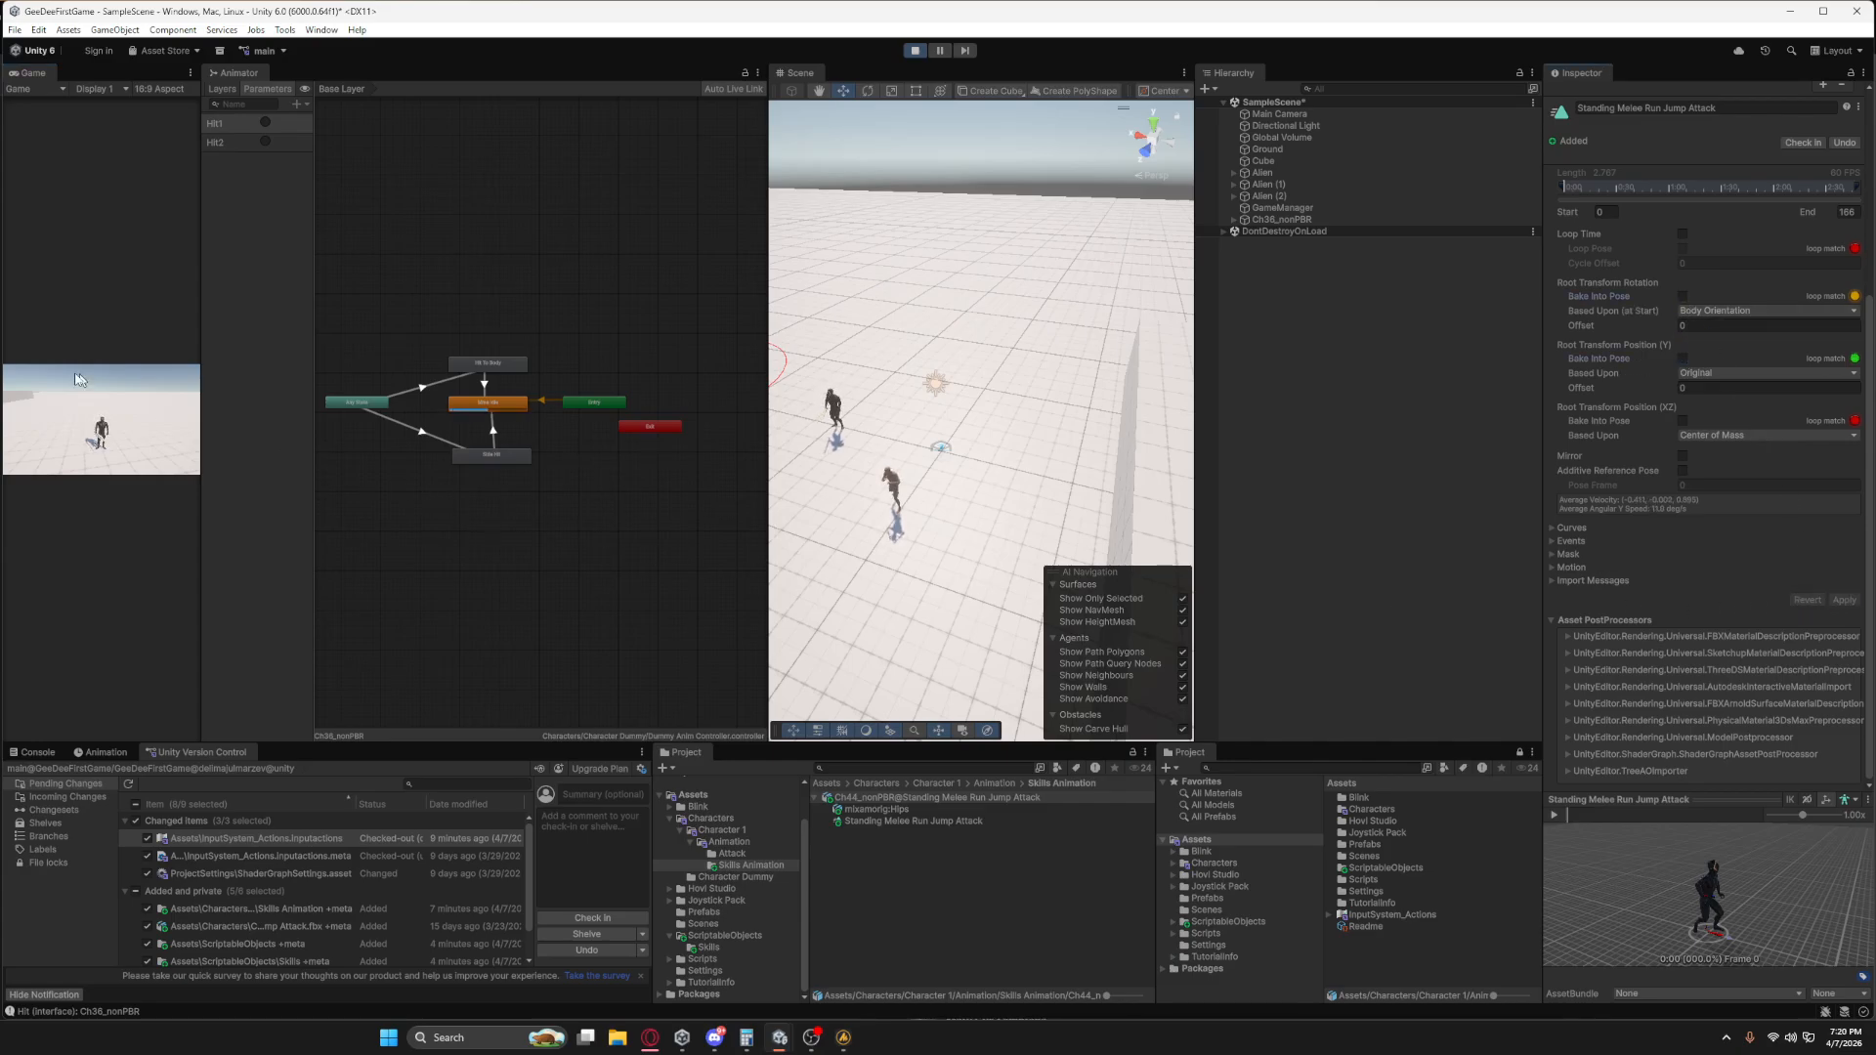
click(70, 412)
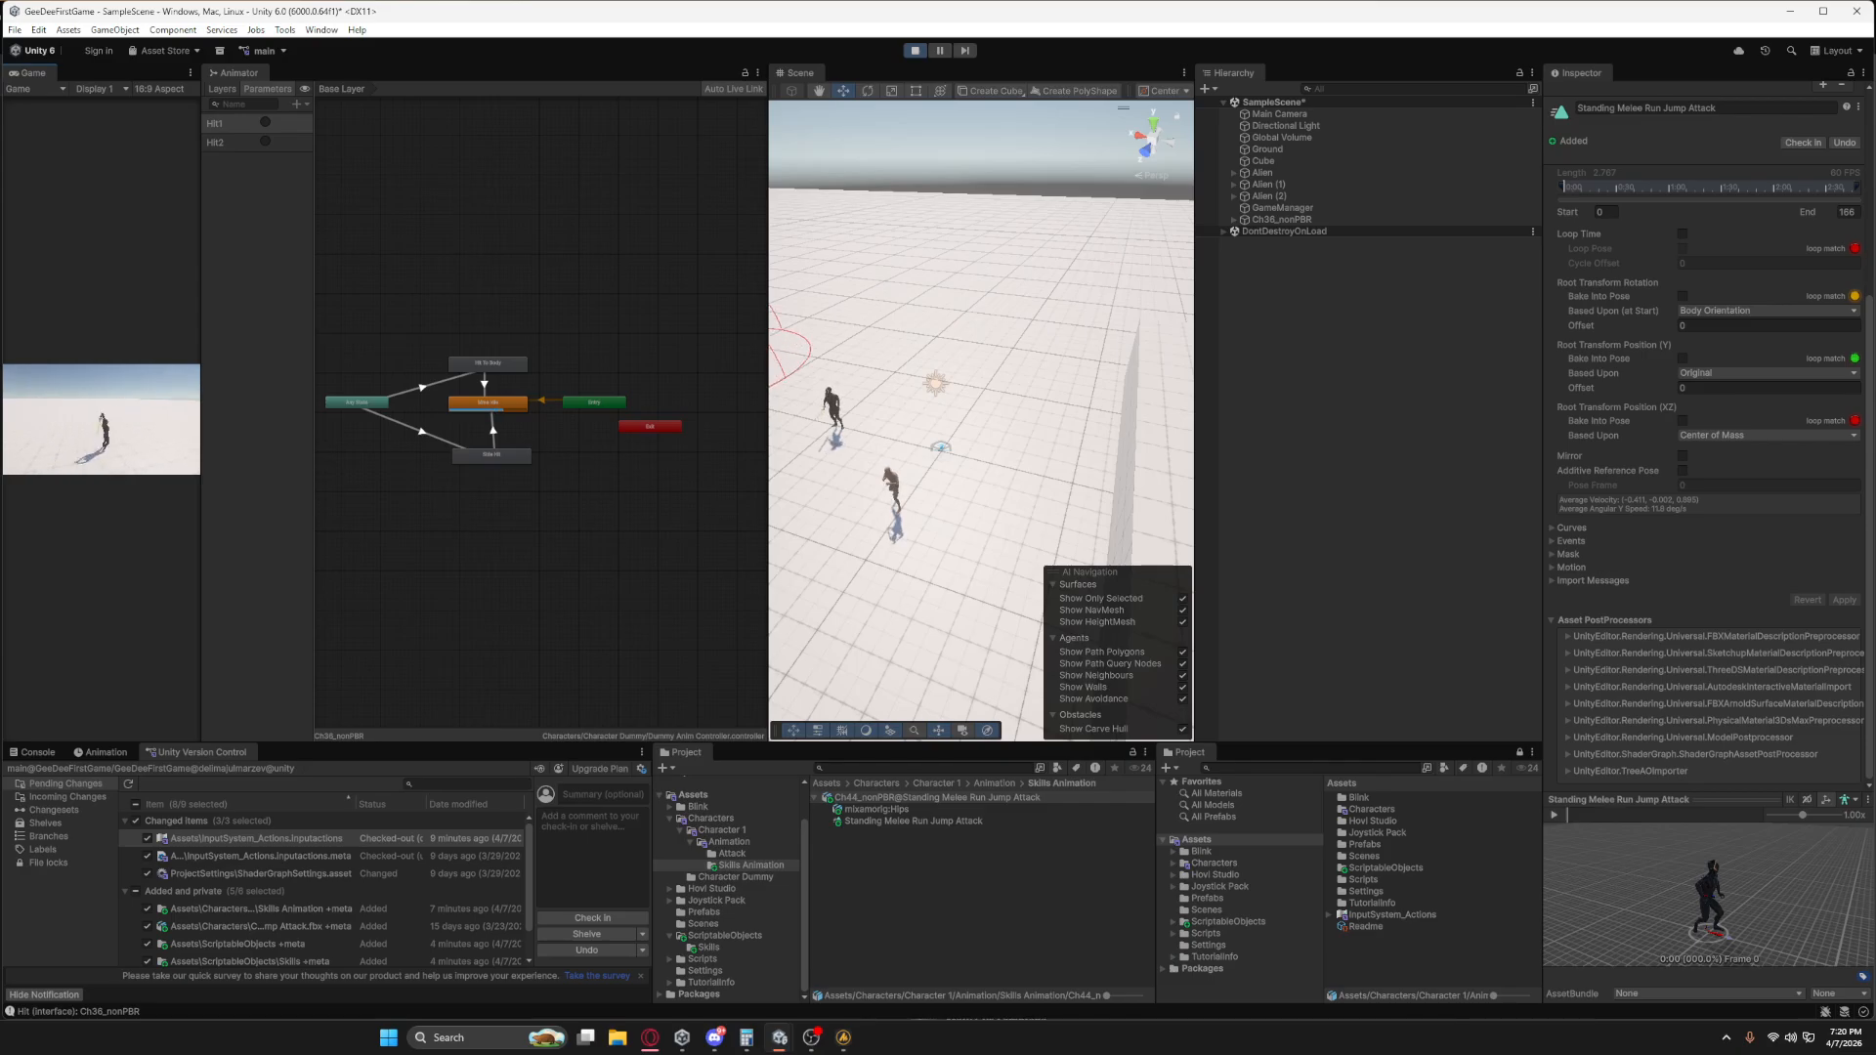
Re-enable Bake Into Pose for the jump attack's Root Transform Rotation and Position (Y), and apply the changes.
click(1683, 297)
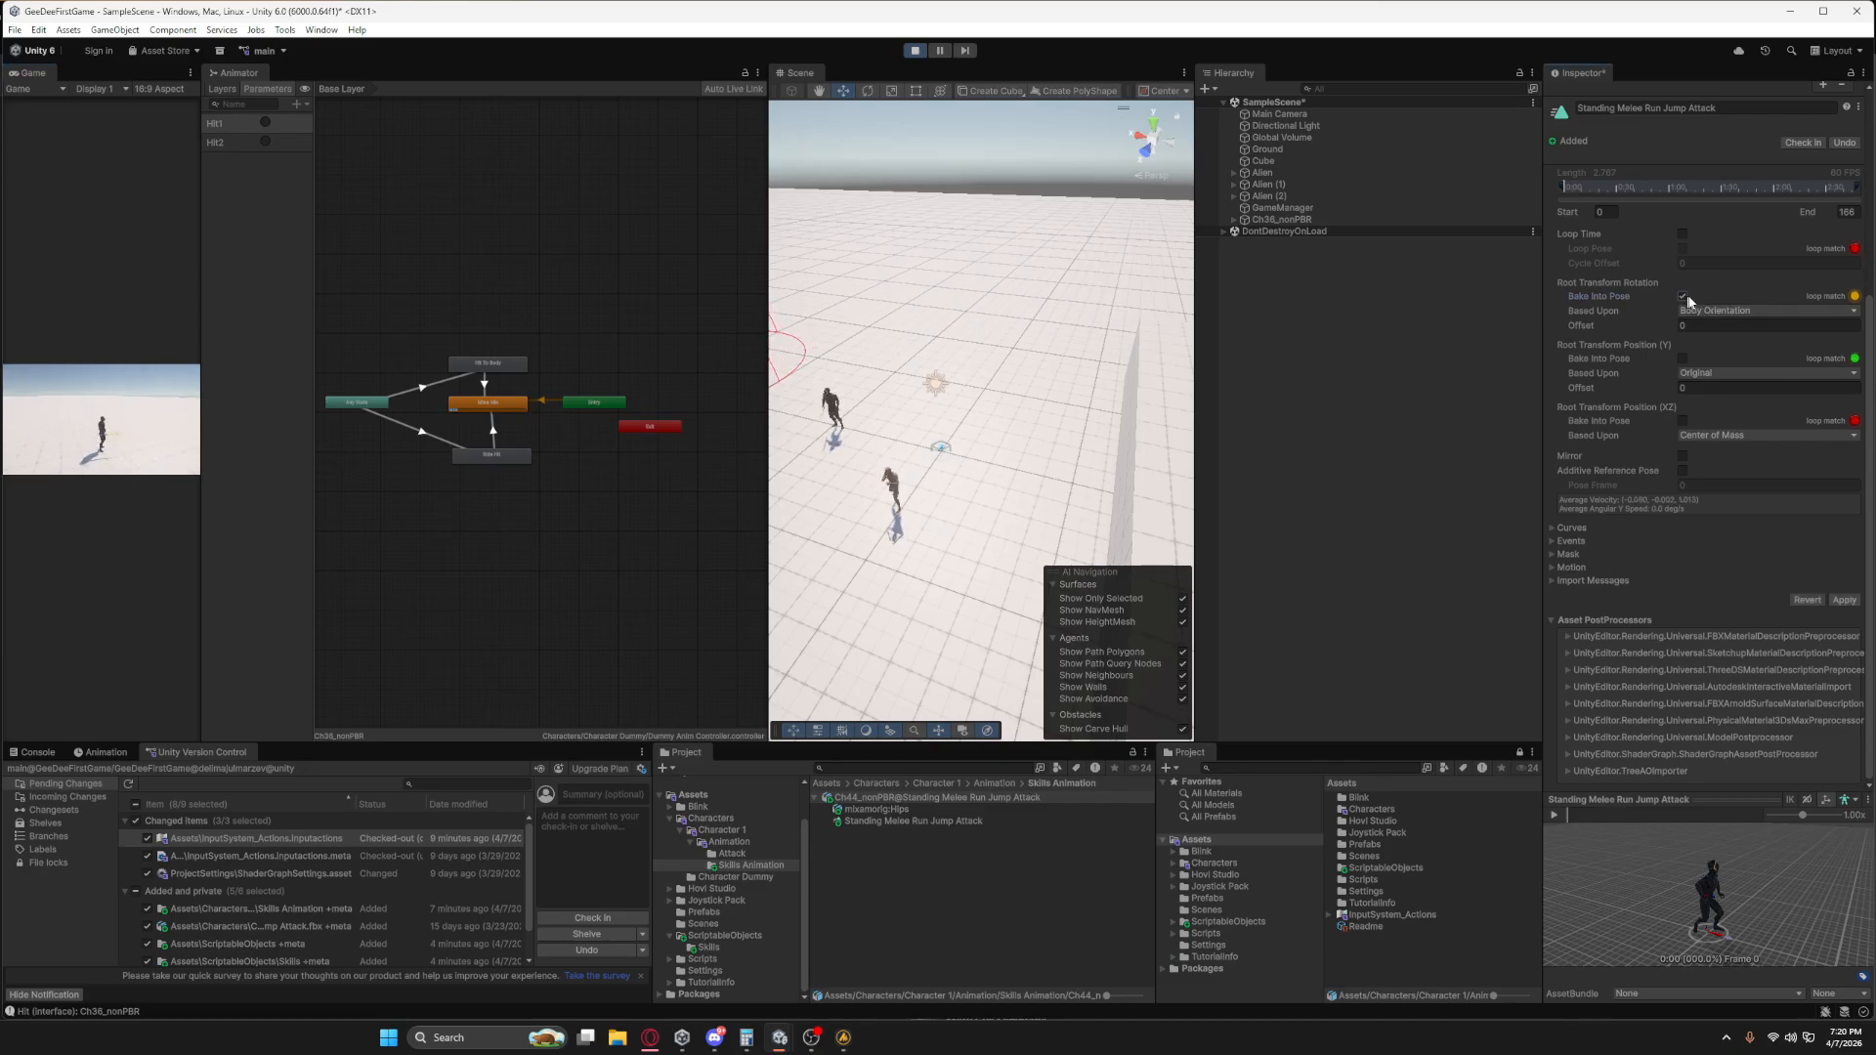
click(1682, 358)
click(1844, 600)
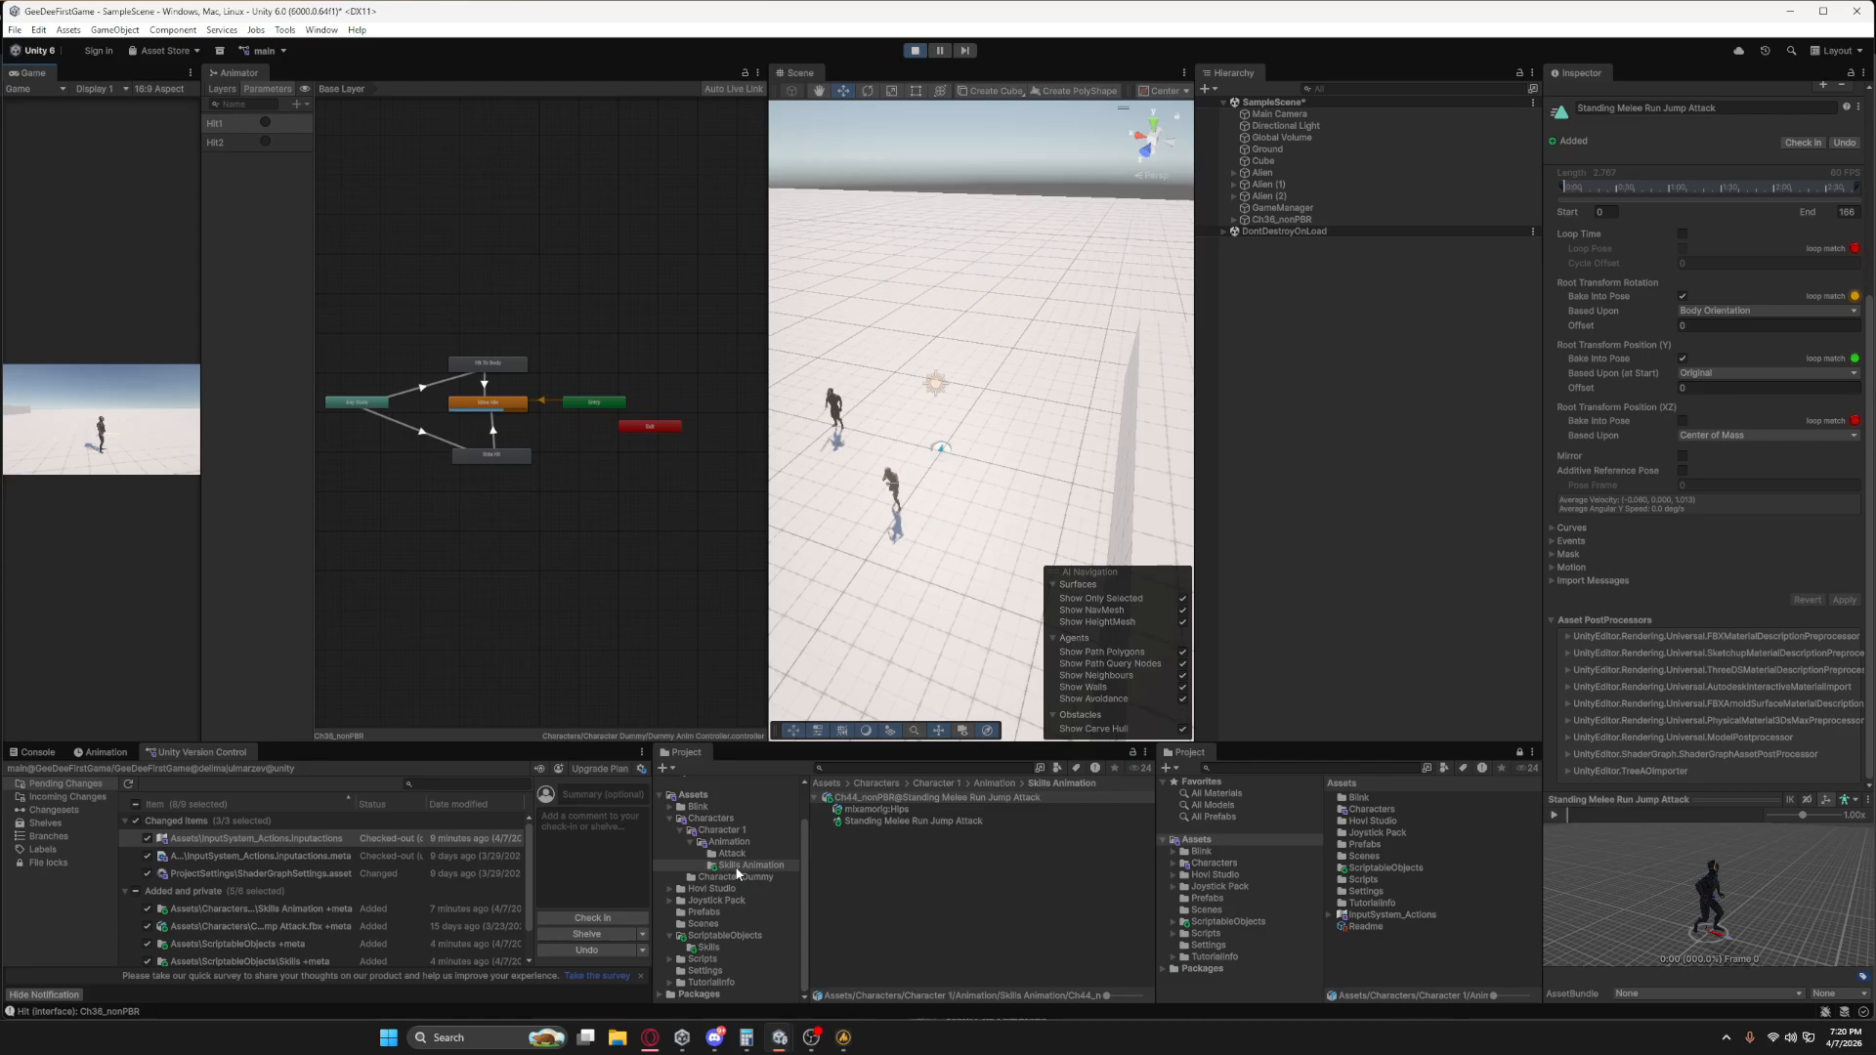
Add a Lunge effect to the GroundSlam asset in ScriptableObjects/Skills and set its Delay to 0.4.
click(709, 937)
double_click(840, 798)
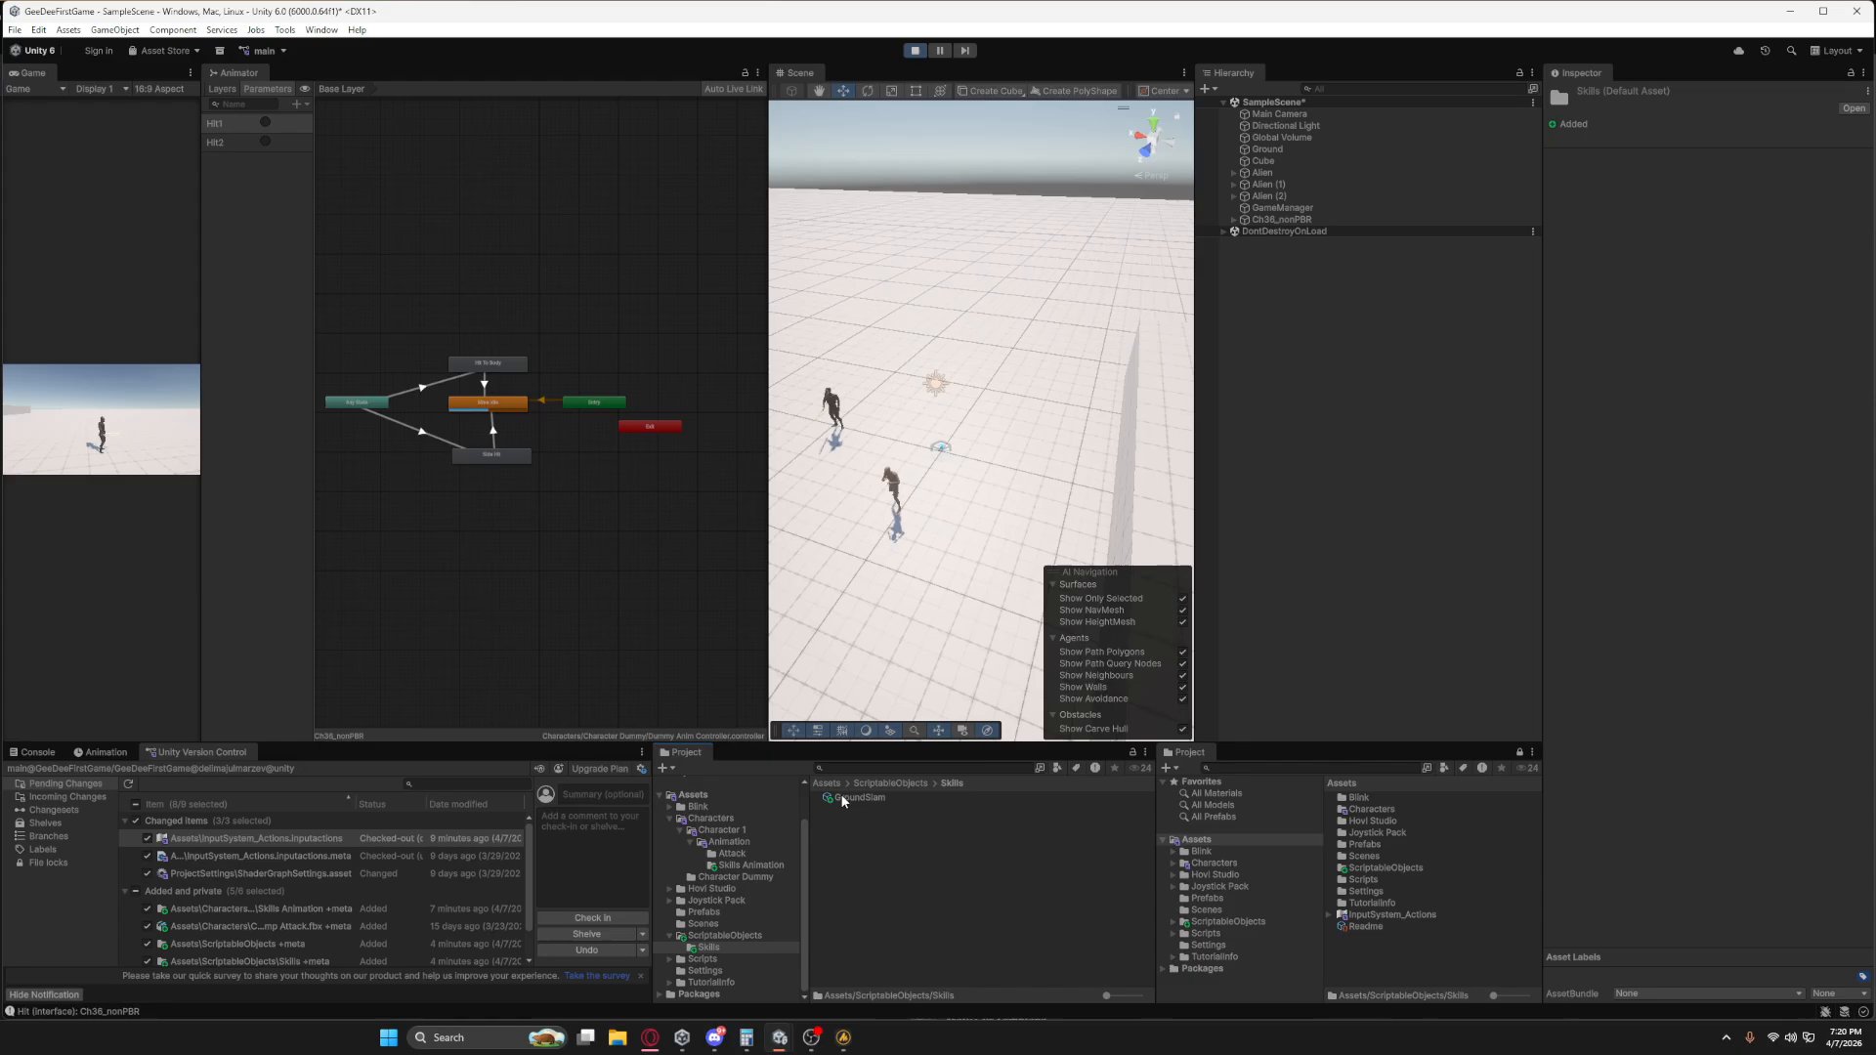
click(847, 797)
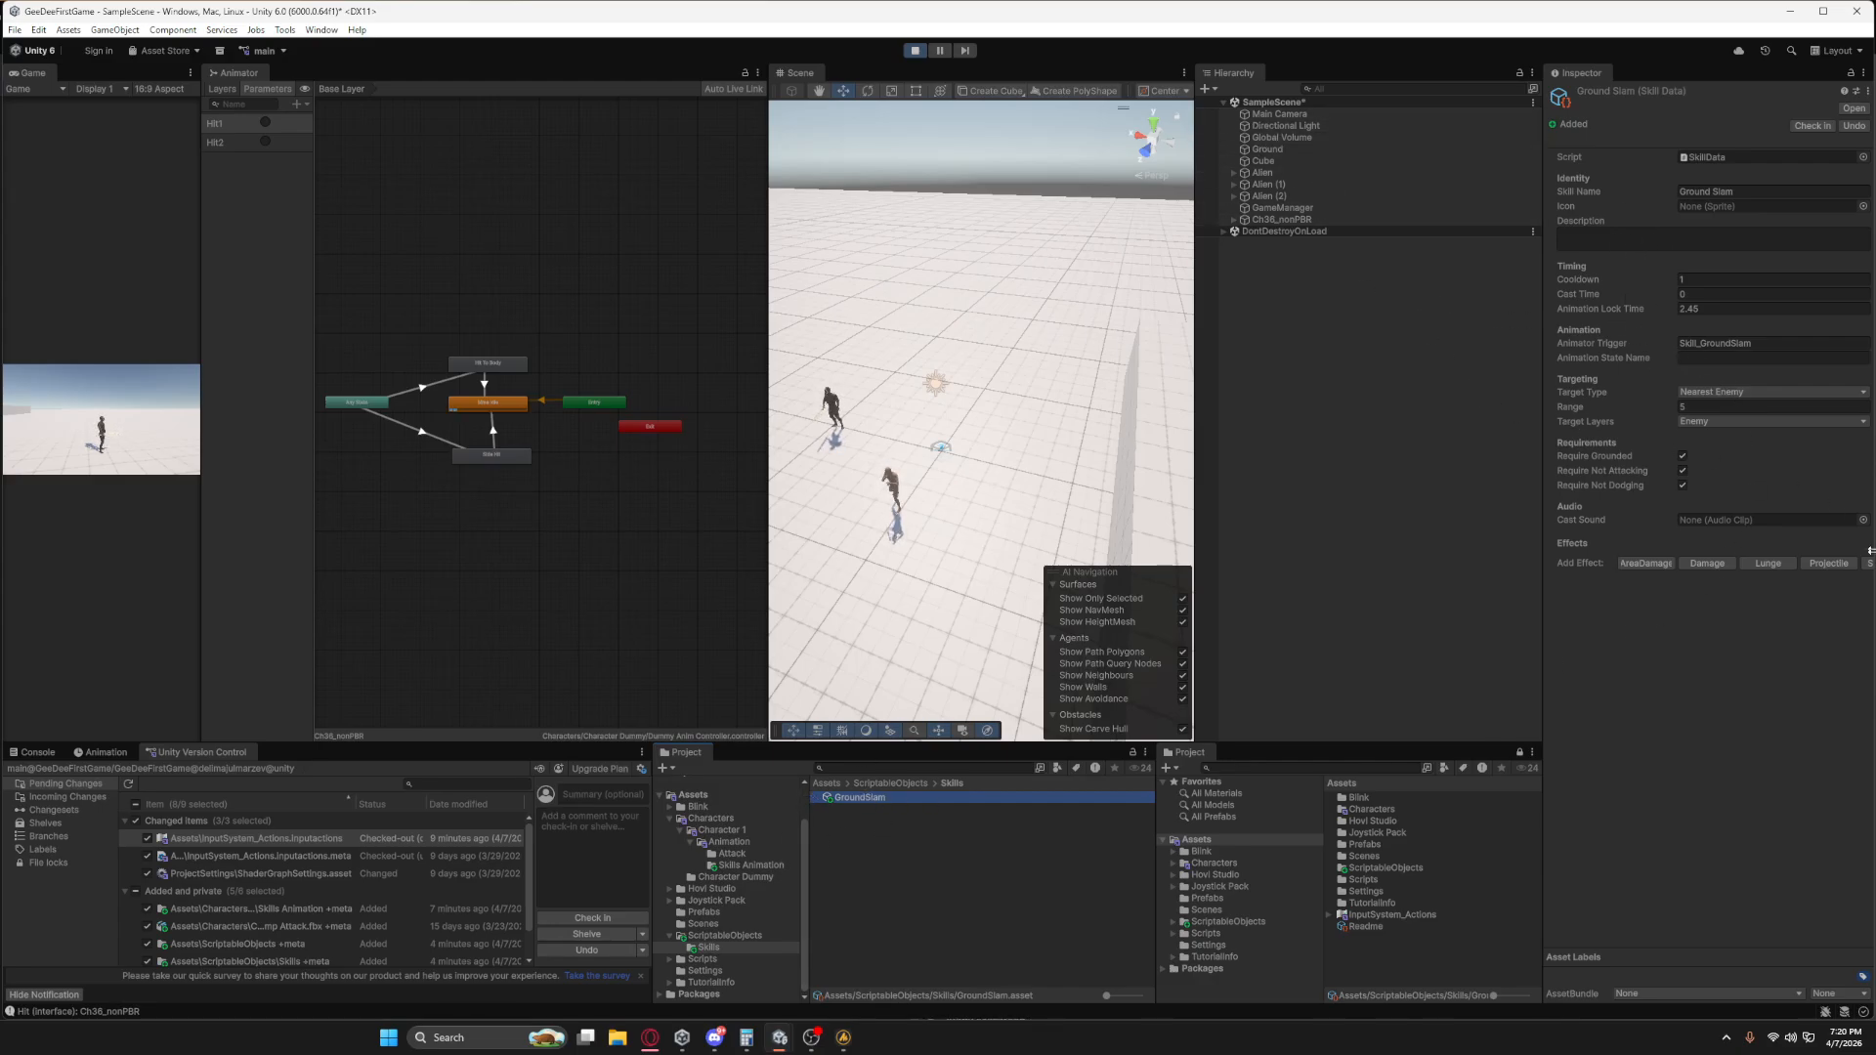
click(1767, 564)
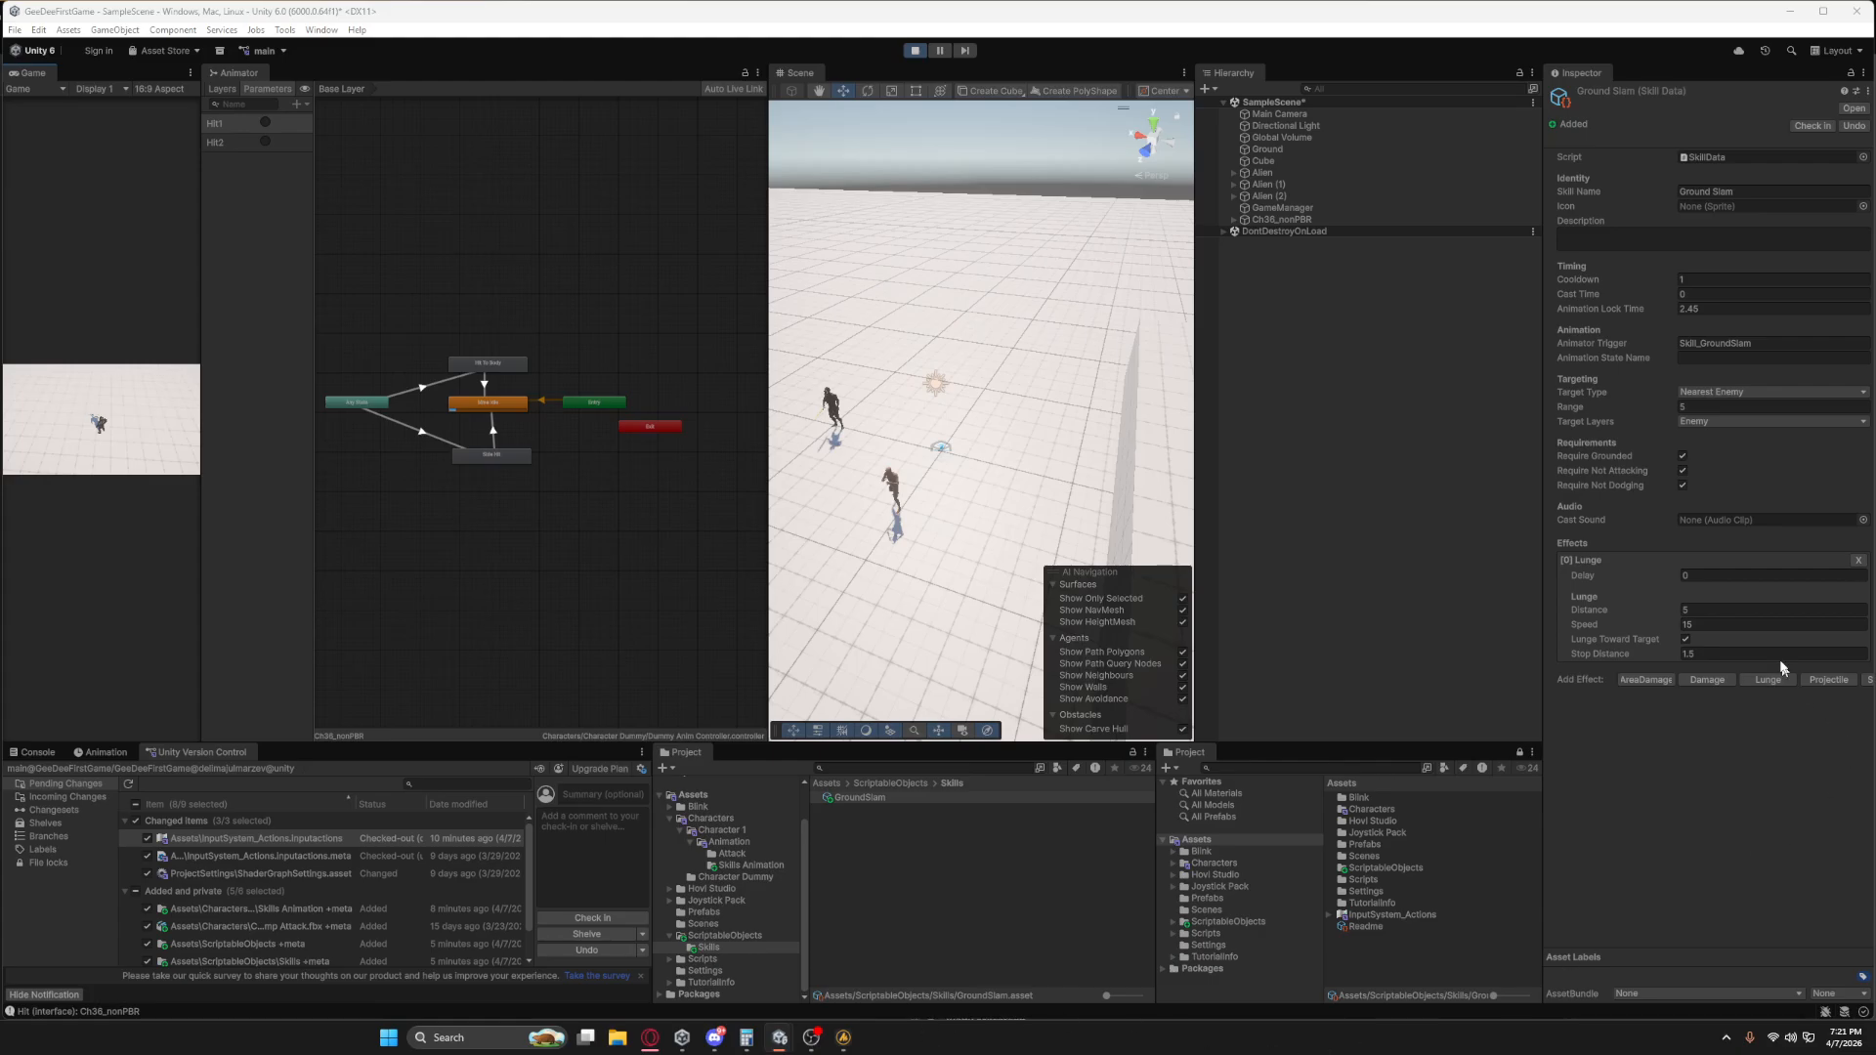
click(1712, 575)
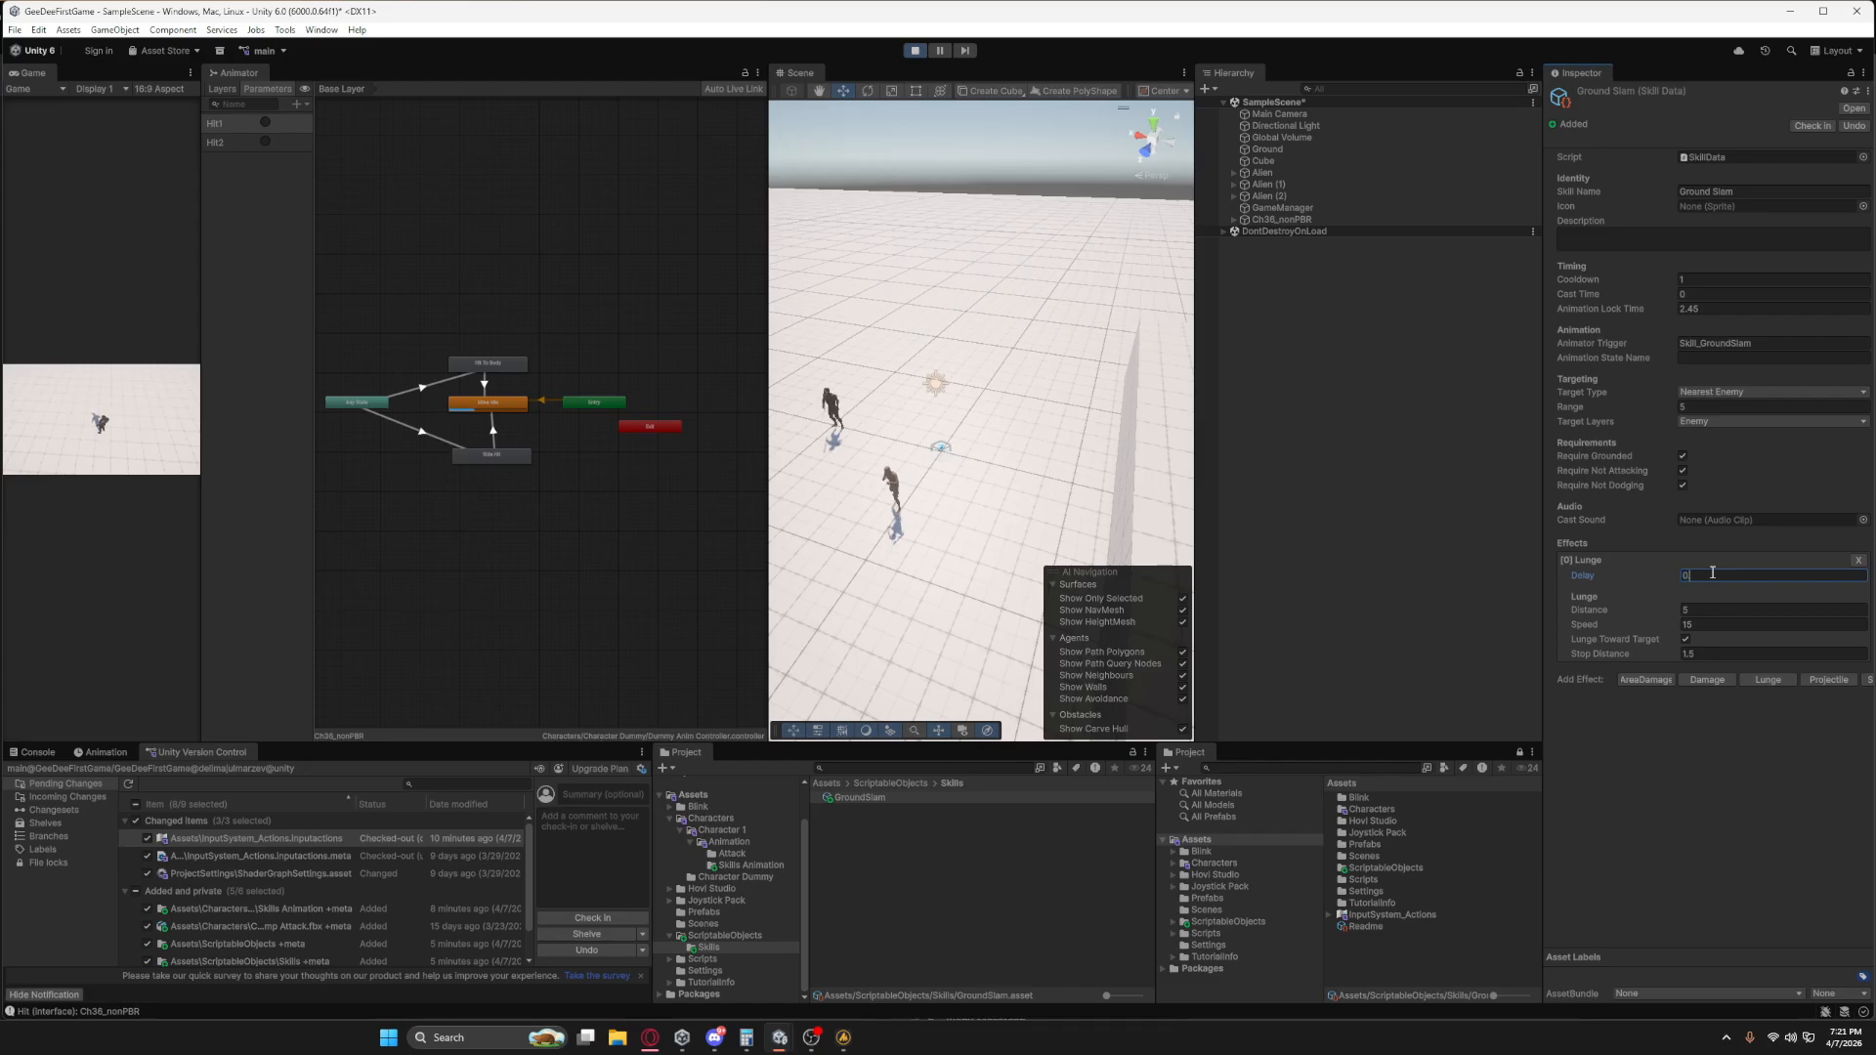
click(112, 411)
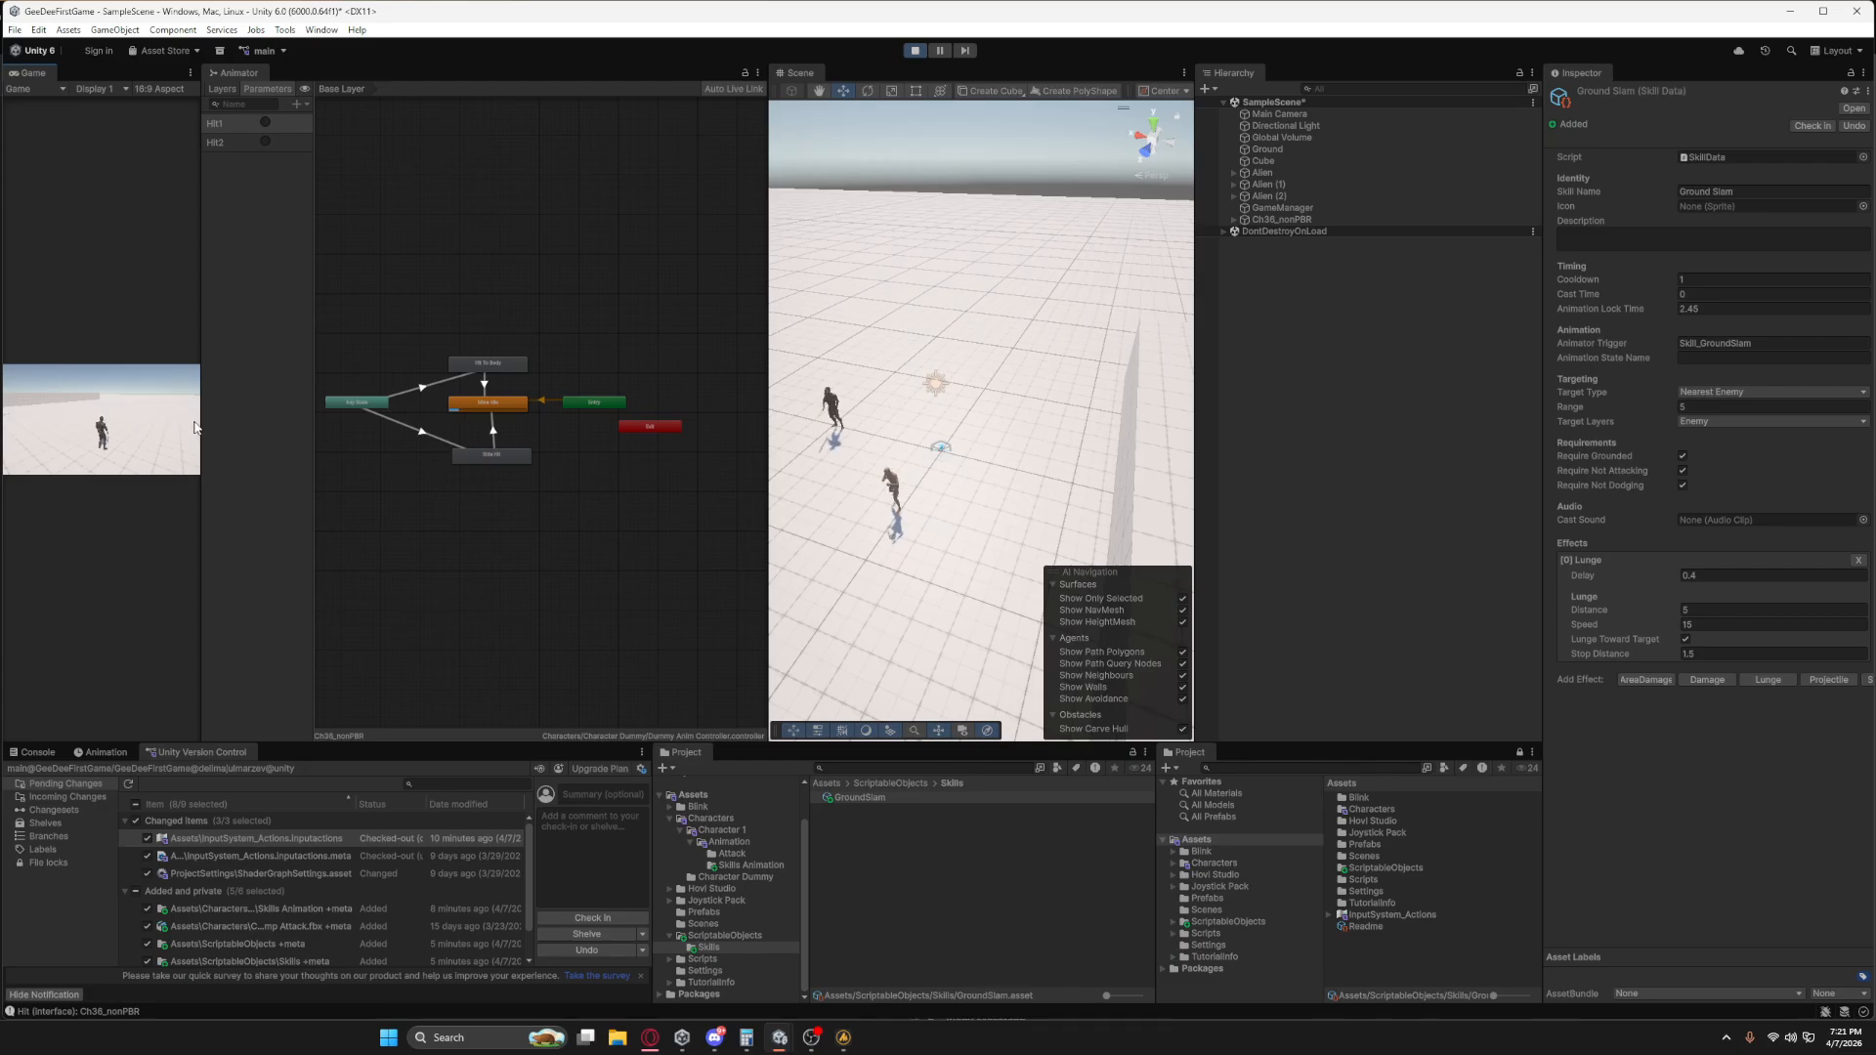
Widen the Game view to test the skill and set the Lunge effect's Speed to 5.
drag(200, 427, 580, 427)
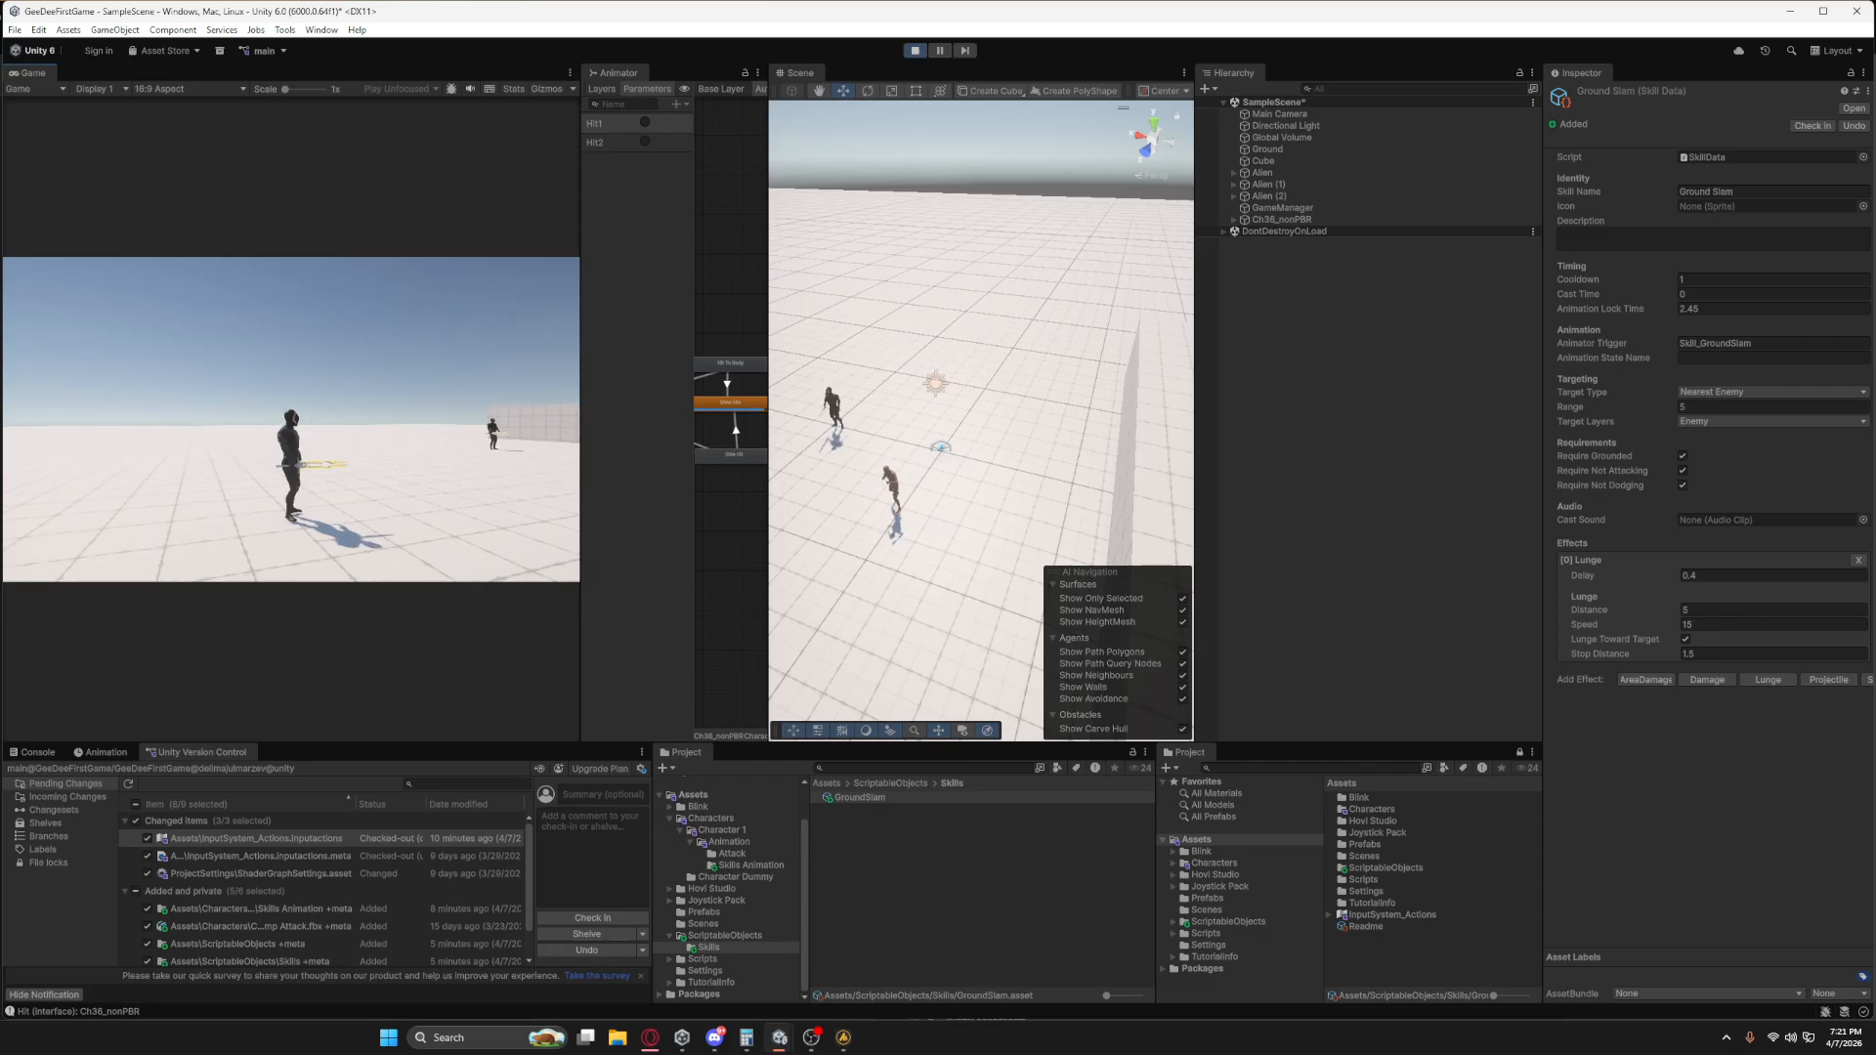
key(1)
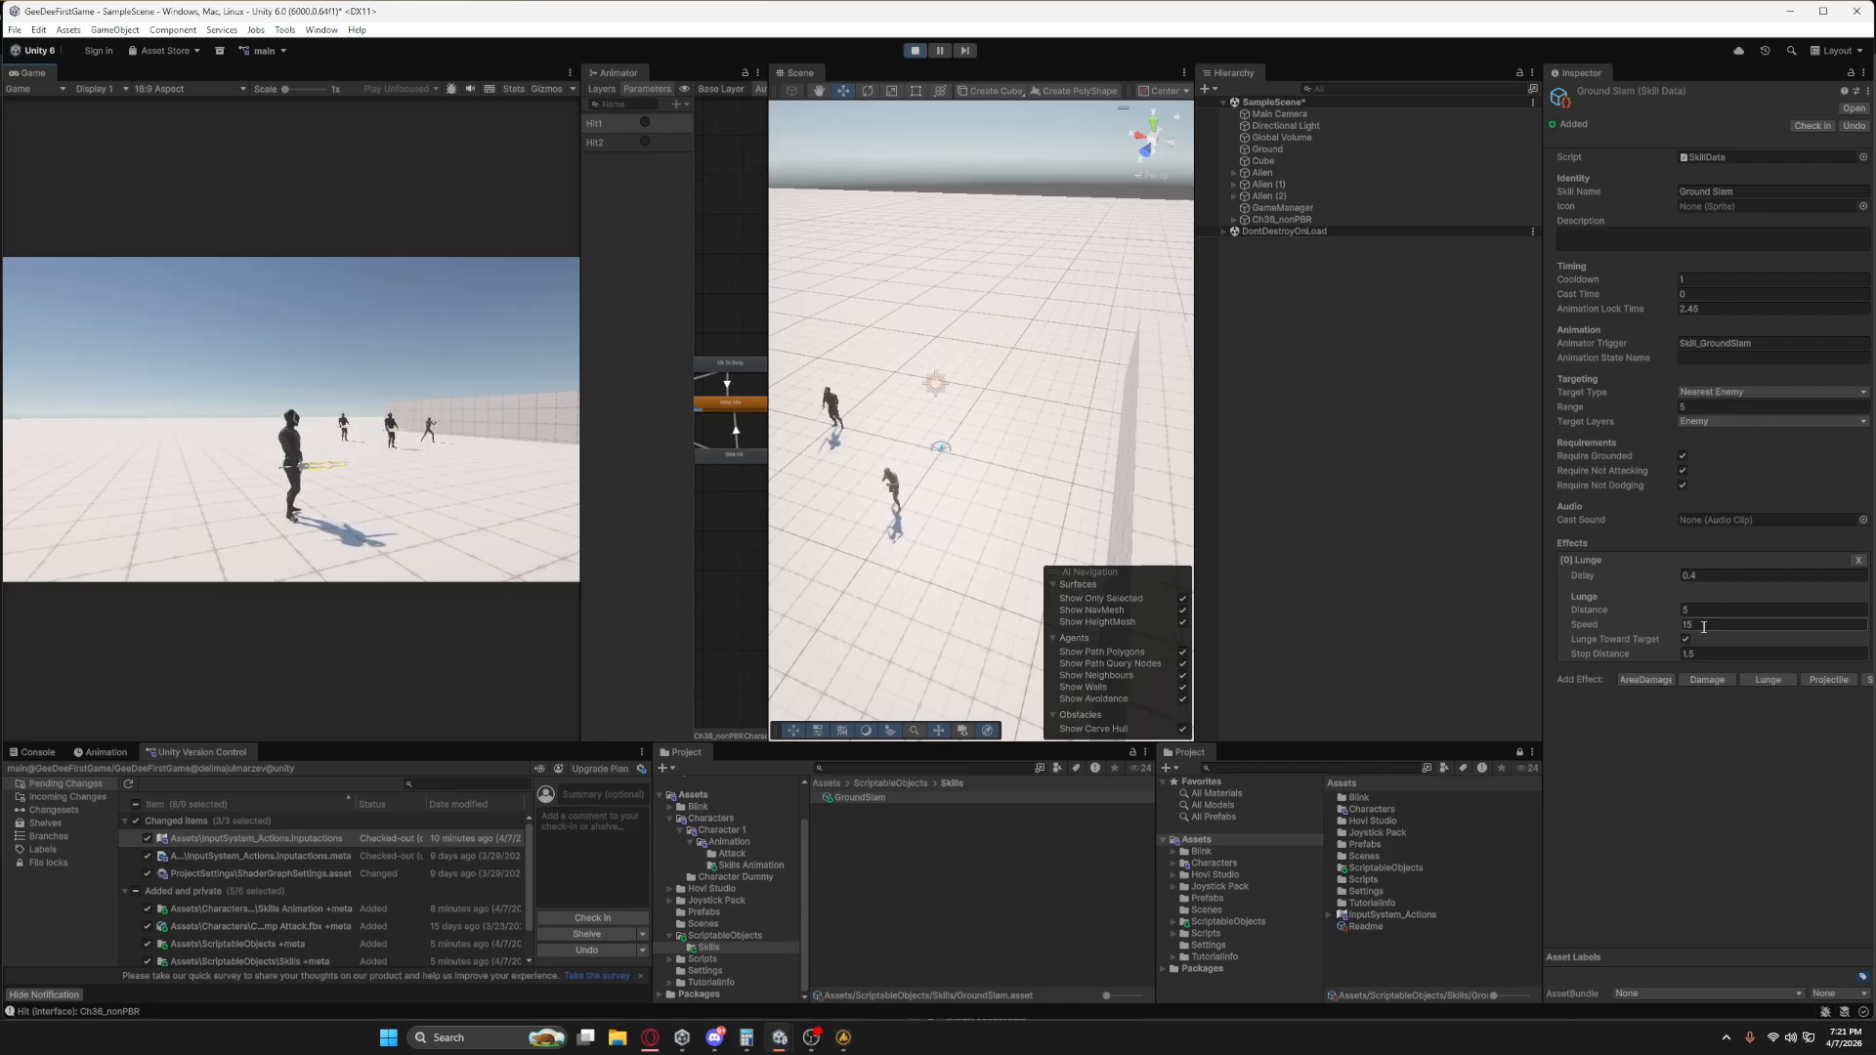
click(532, 354)
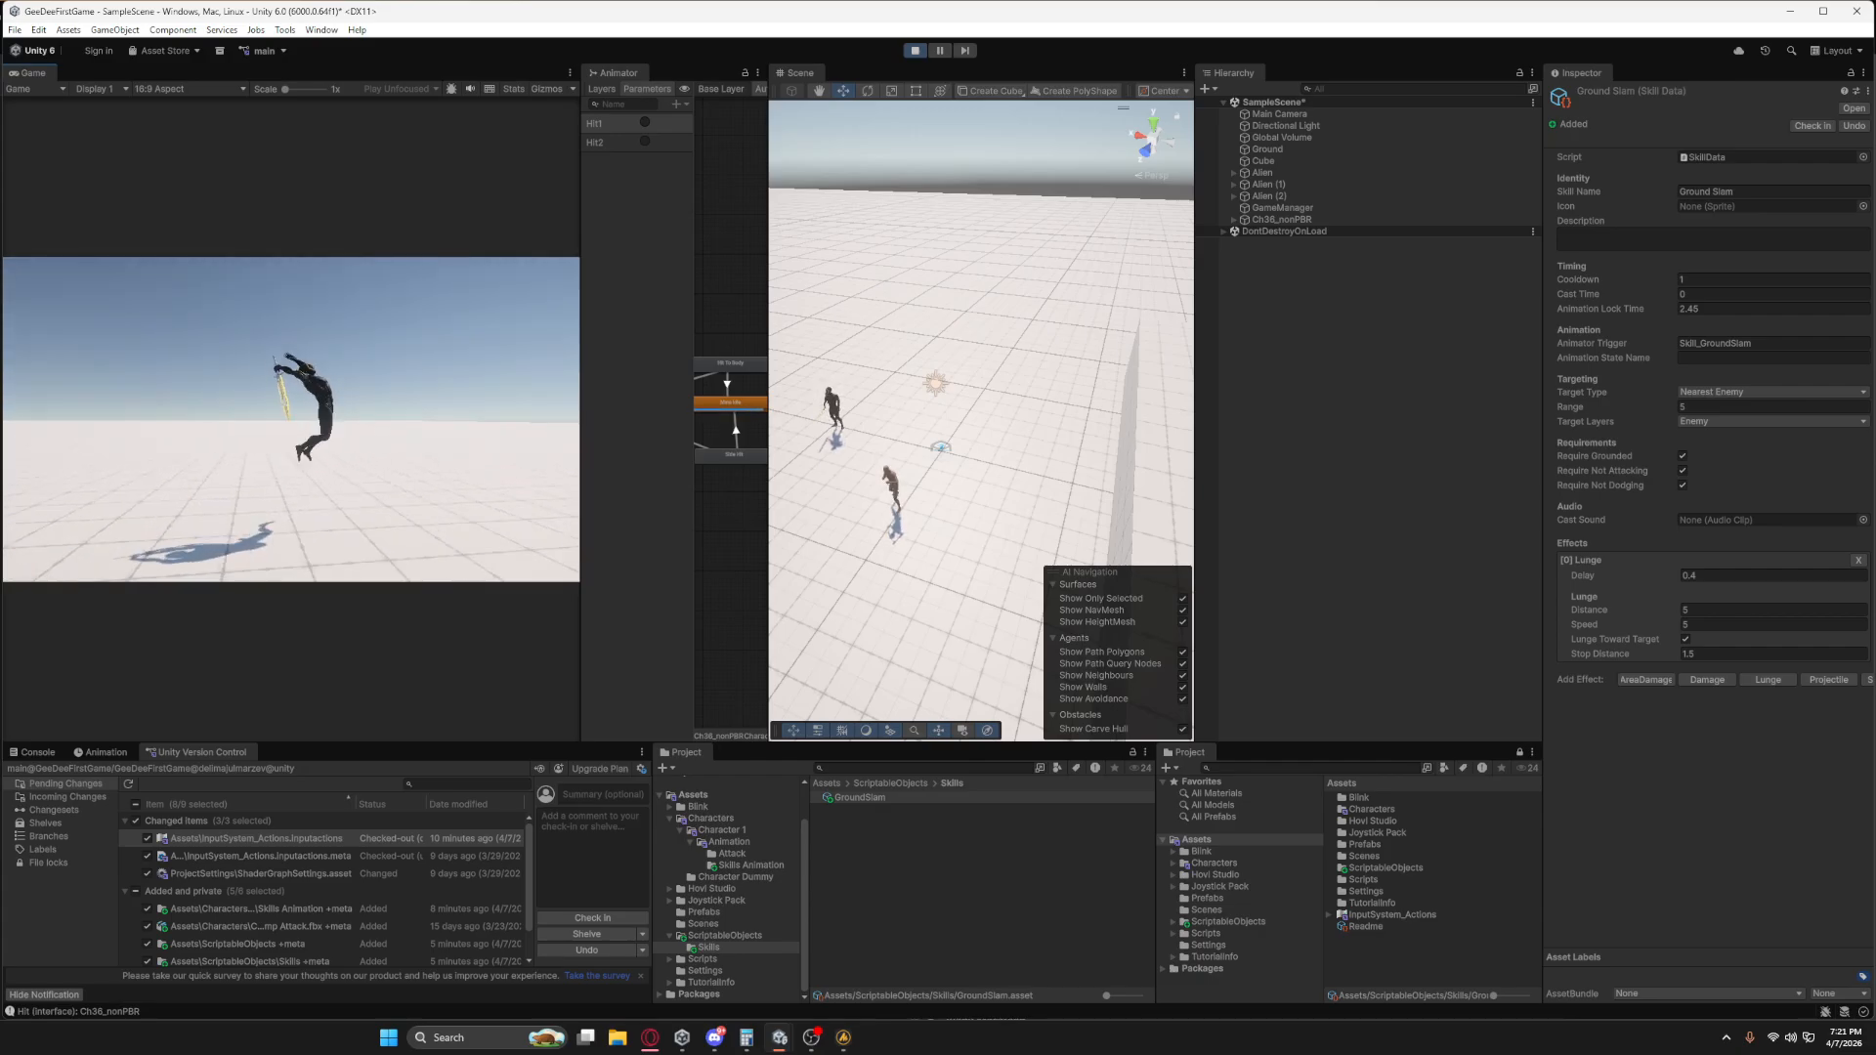
Test the Ground Slam lunge in-game from several distances, running and dodging around the enemies between casts.
key(d)
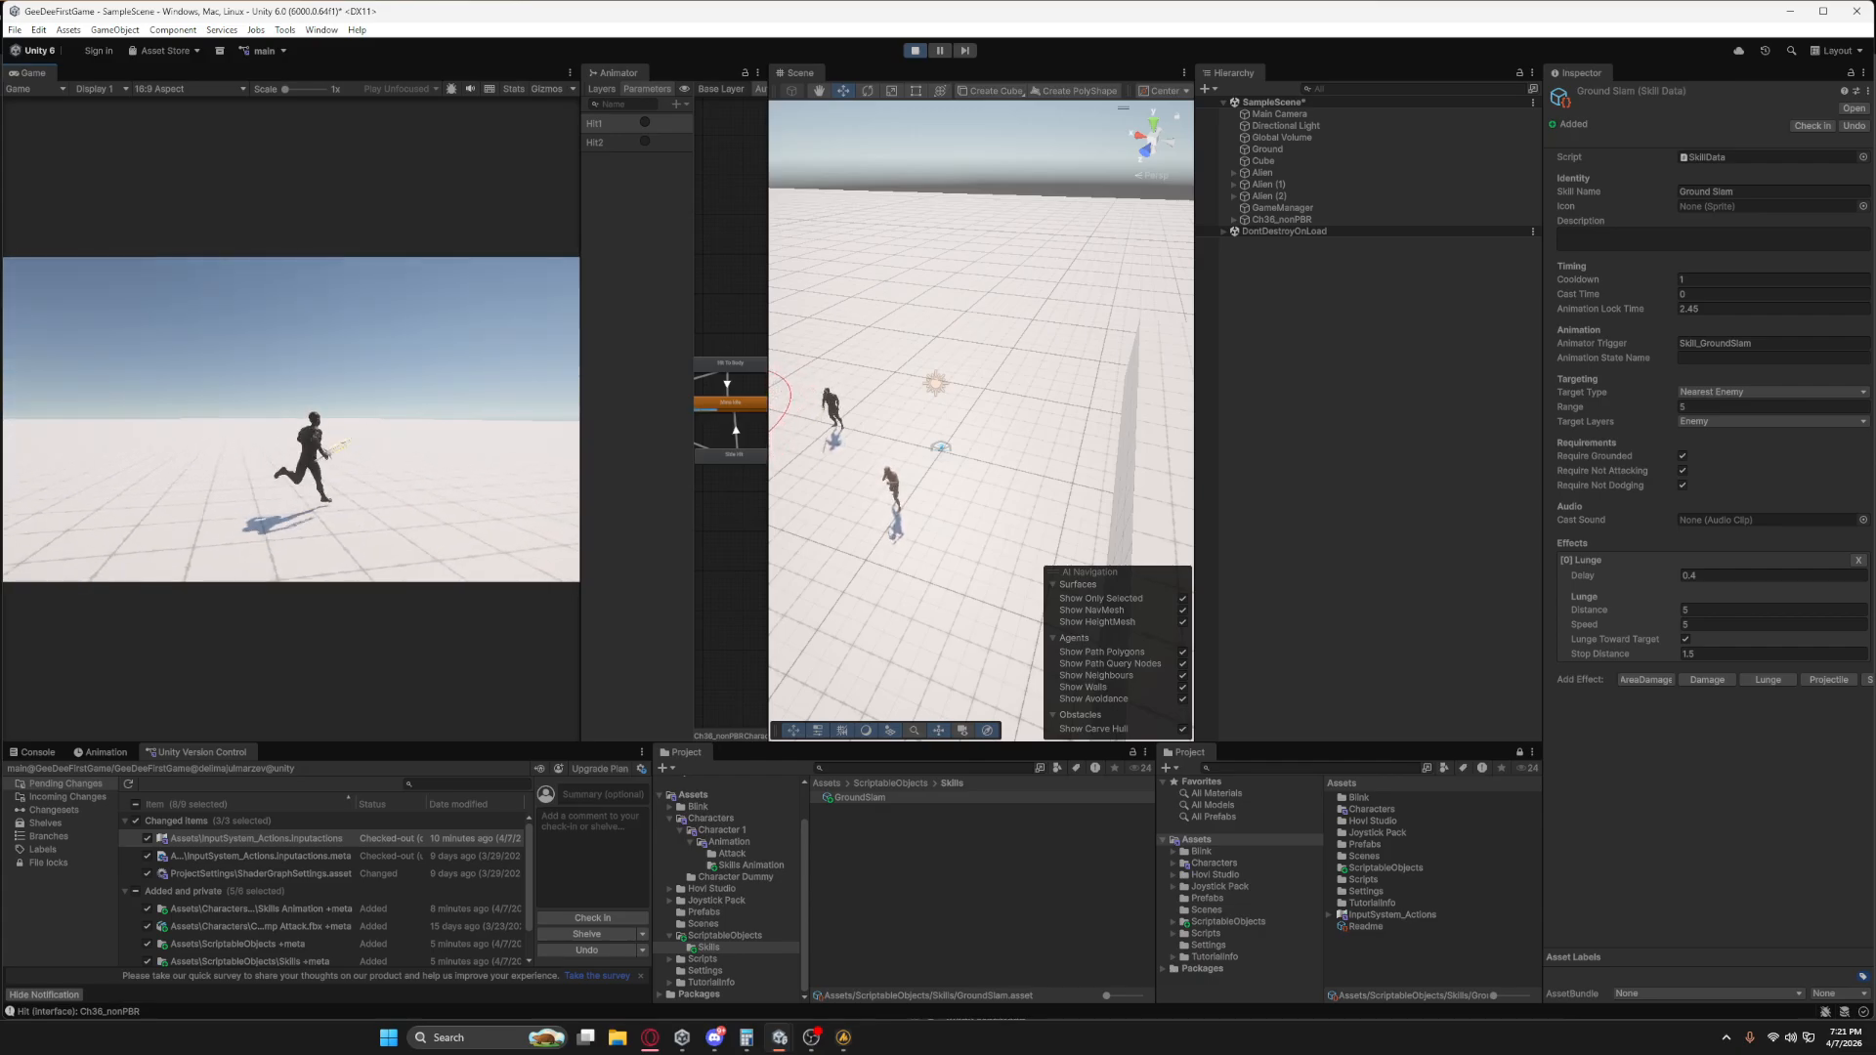
key(1)
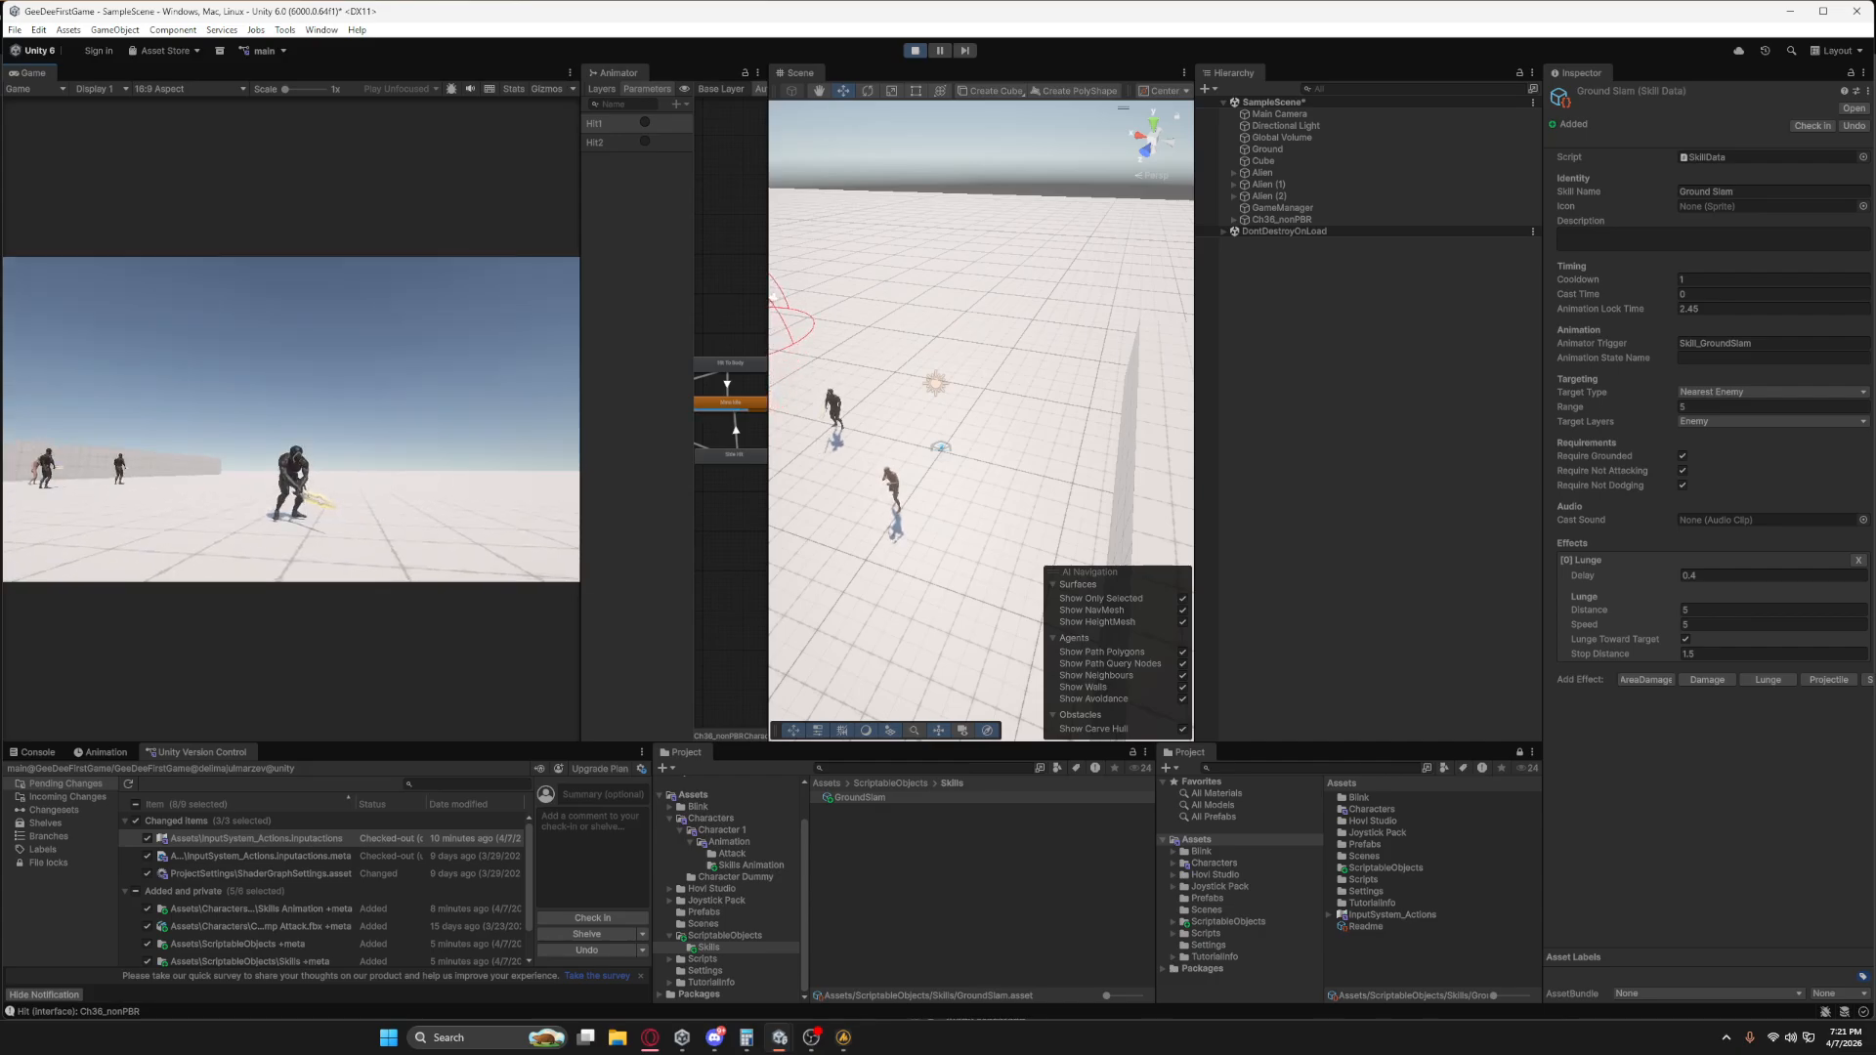
key(w)
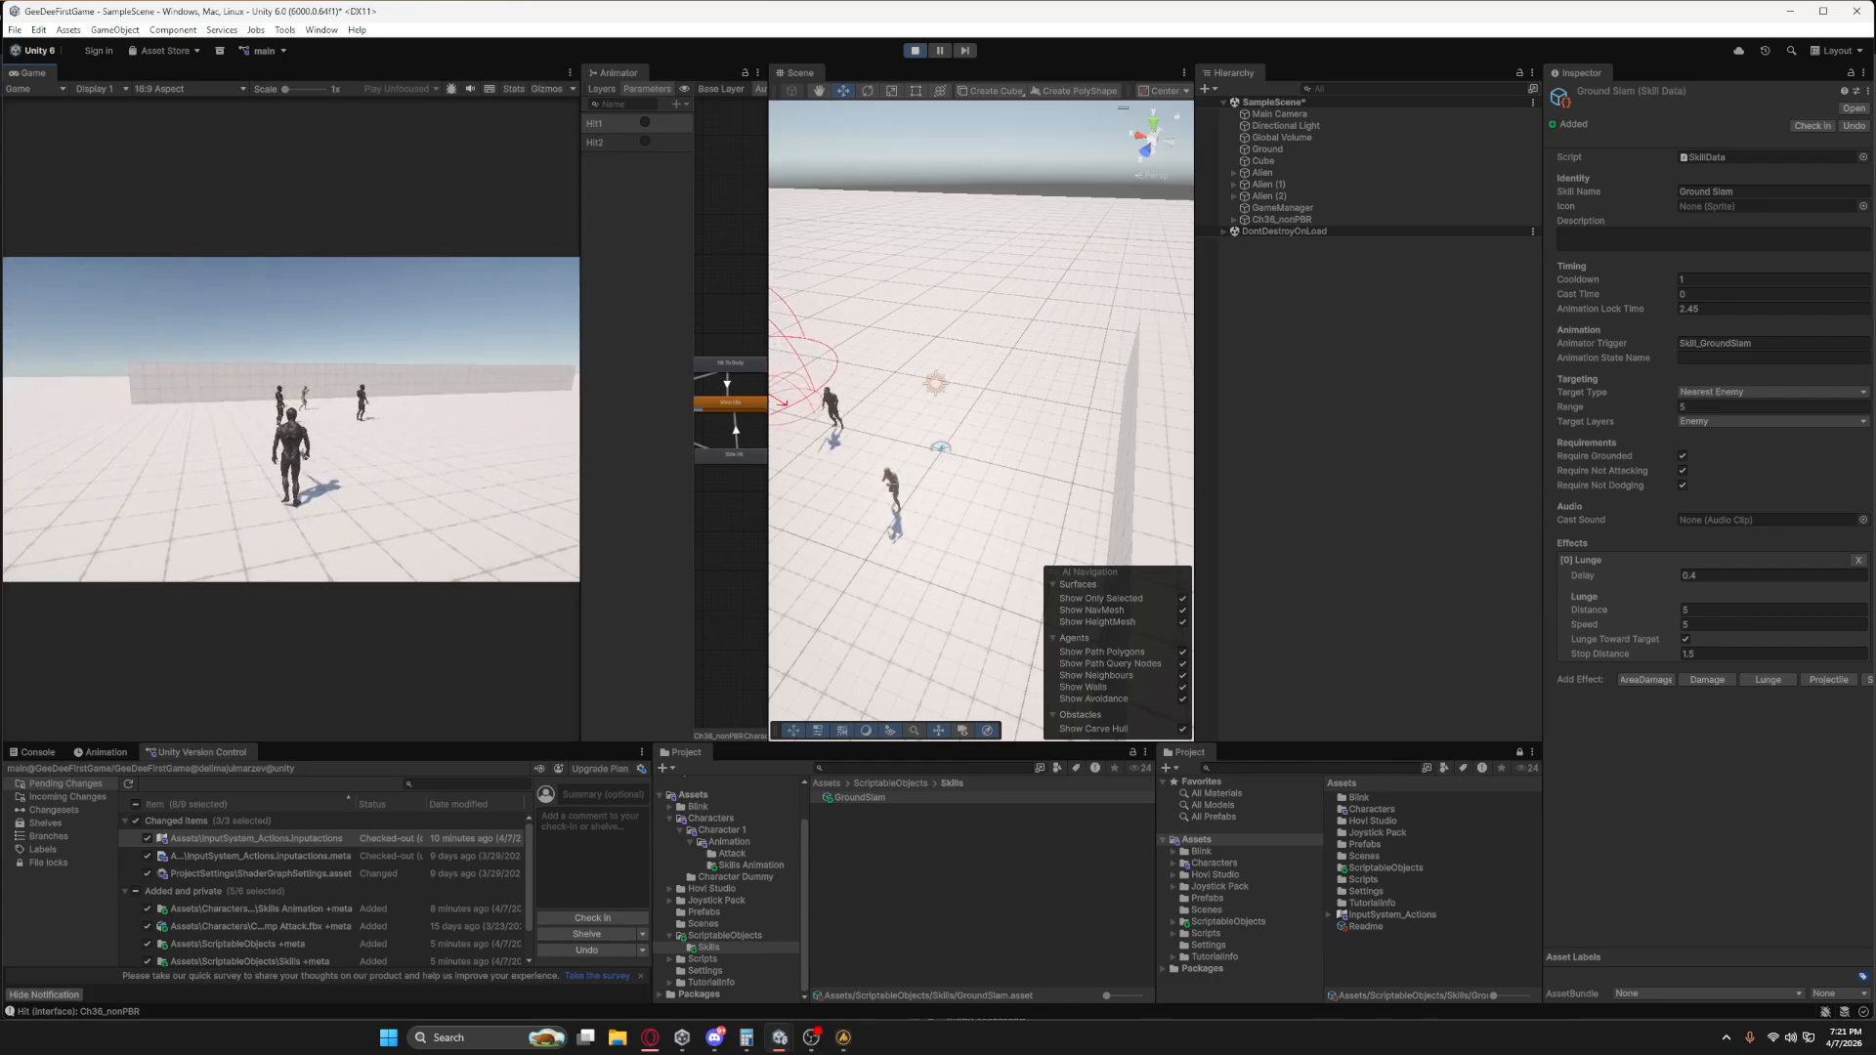
key(d)
key(space)
key(d)
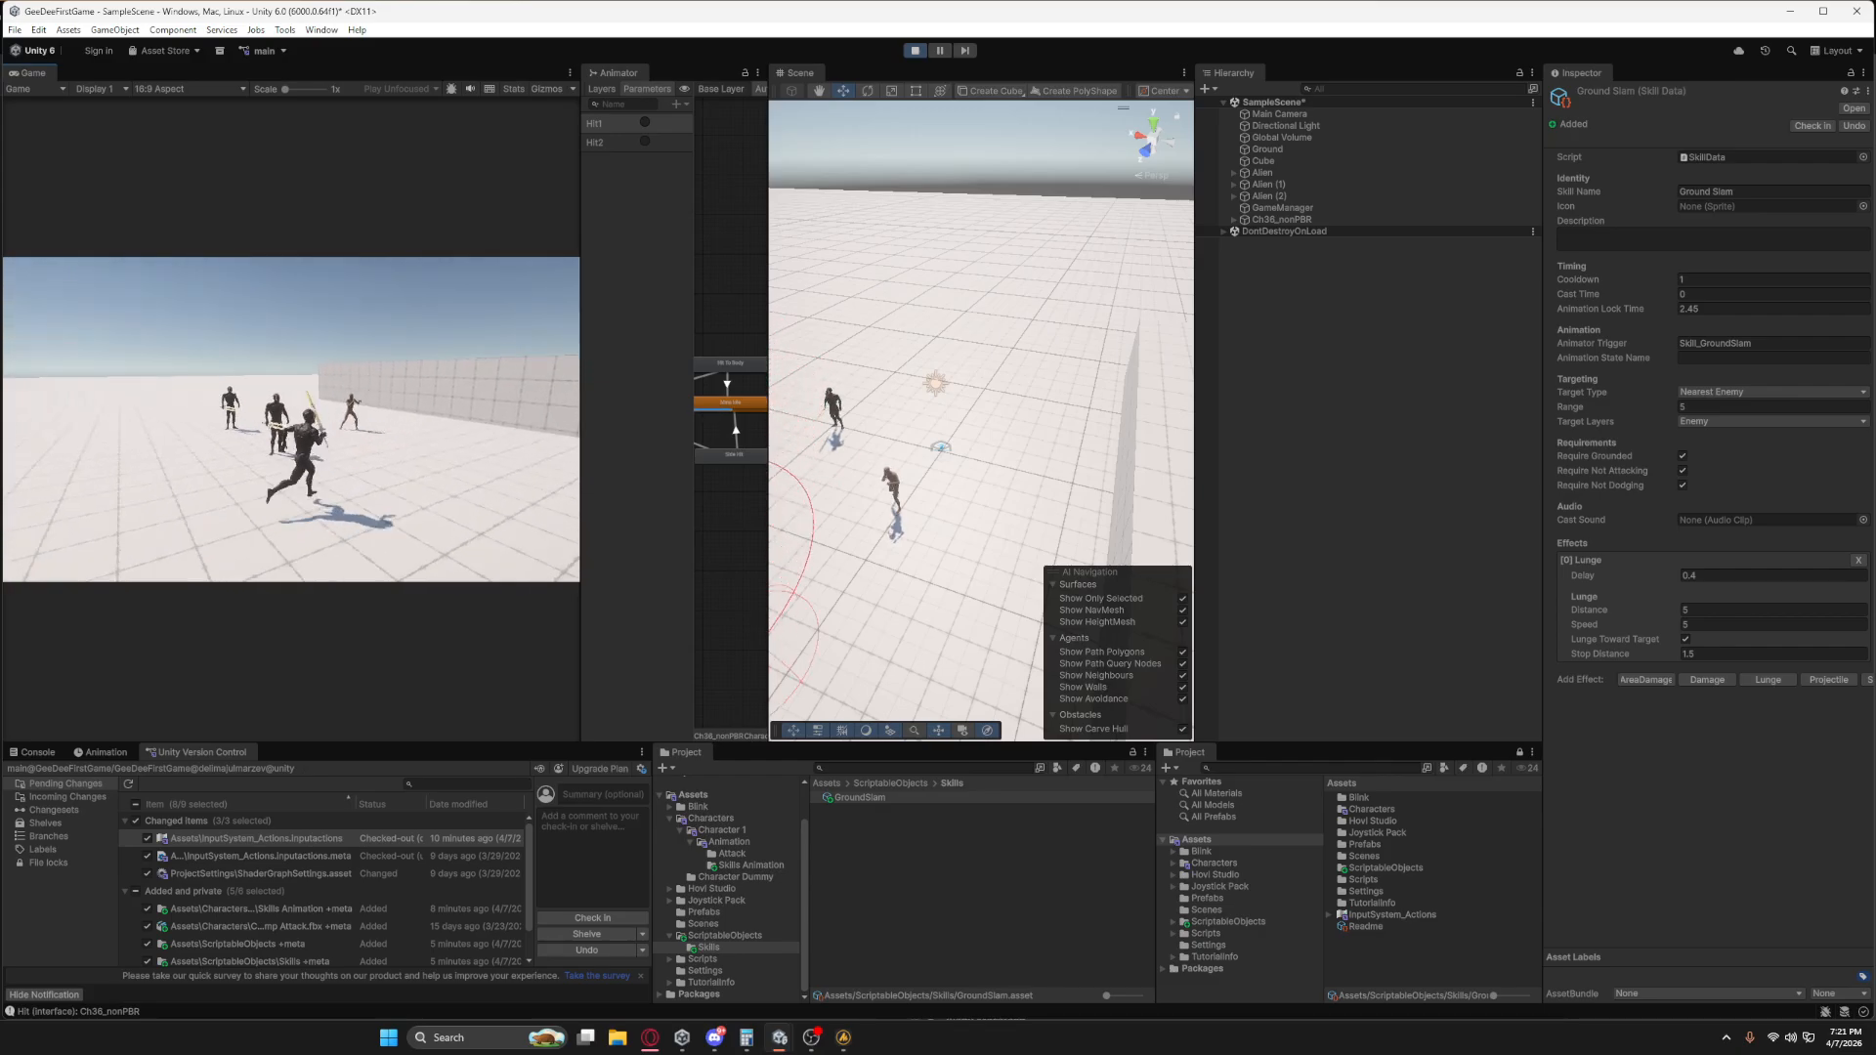
key(space)
key(w)
key(s)
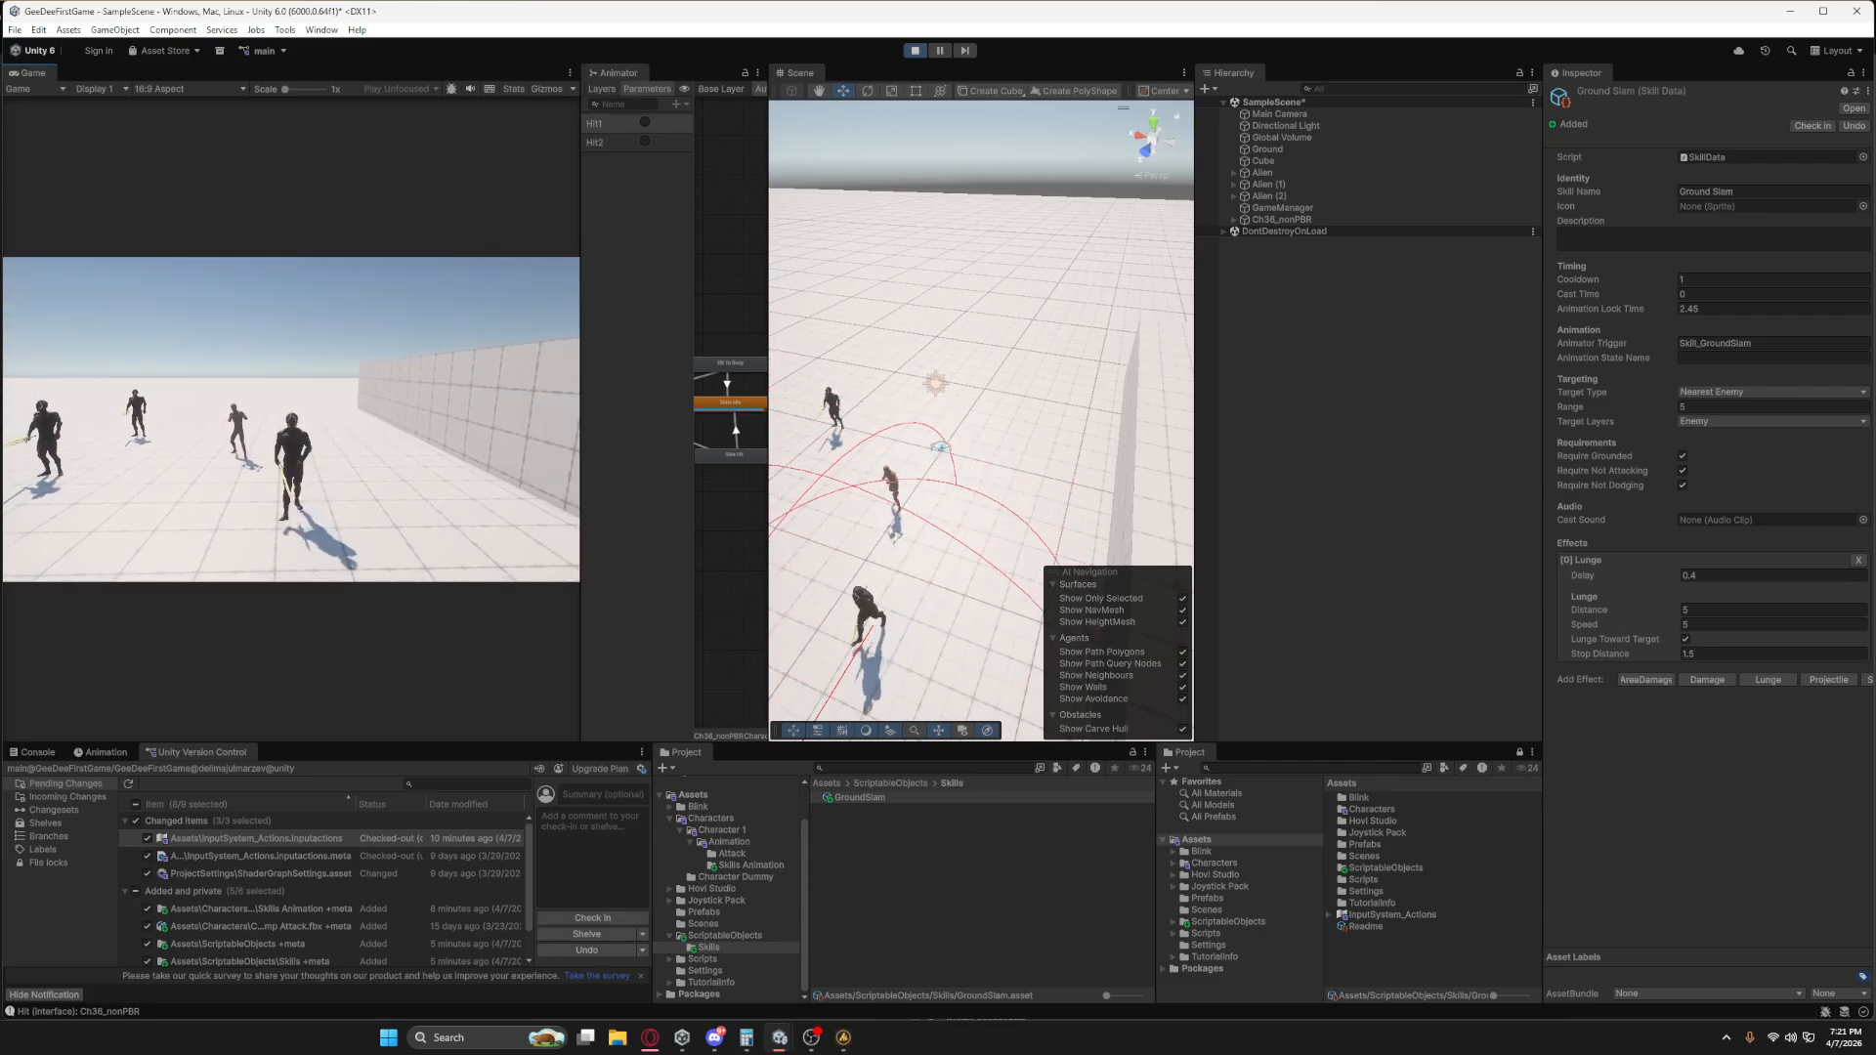
key(w)
key(1)
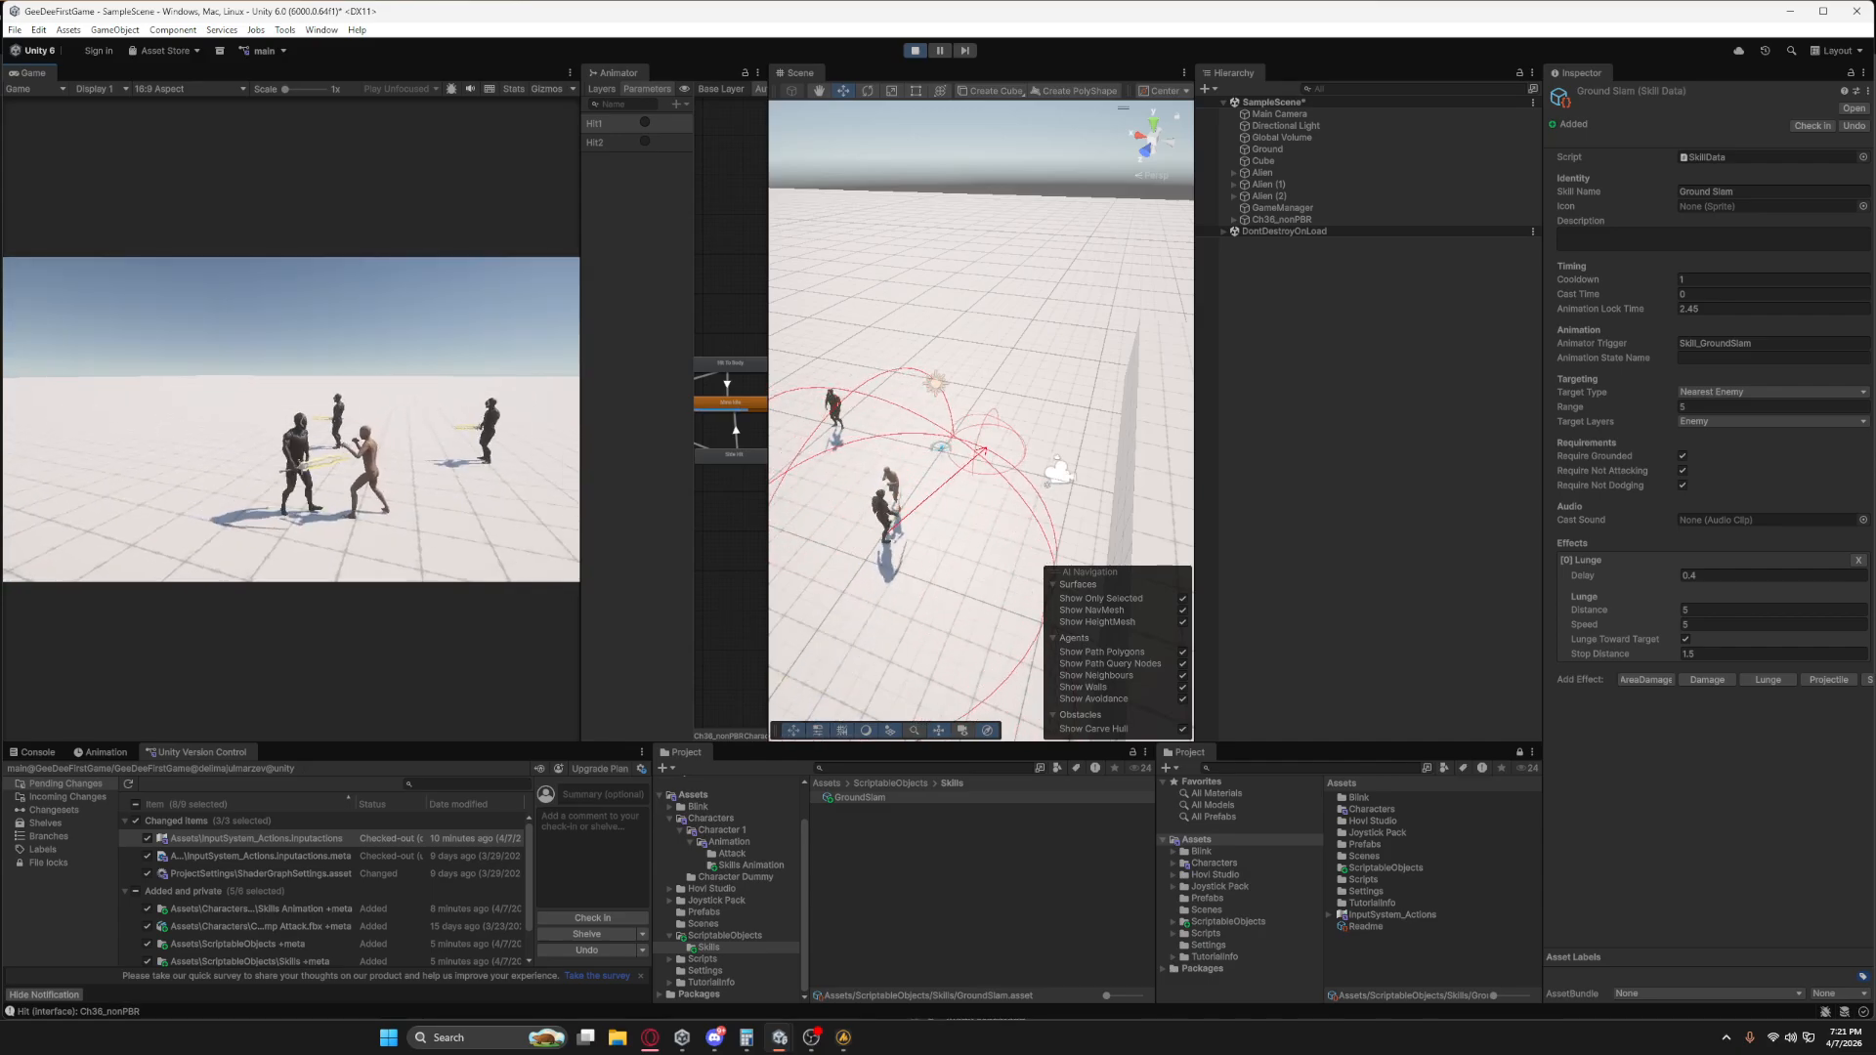
key(s)
key(1)
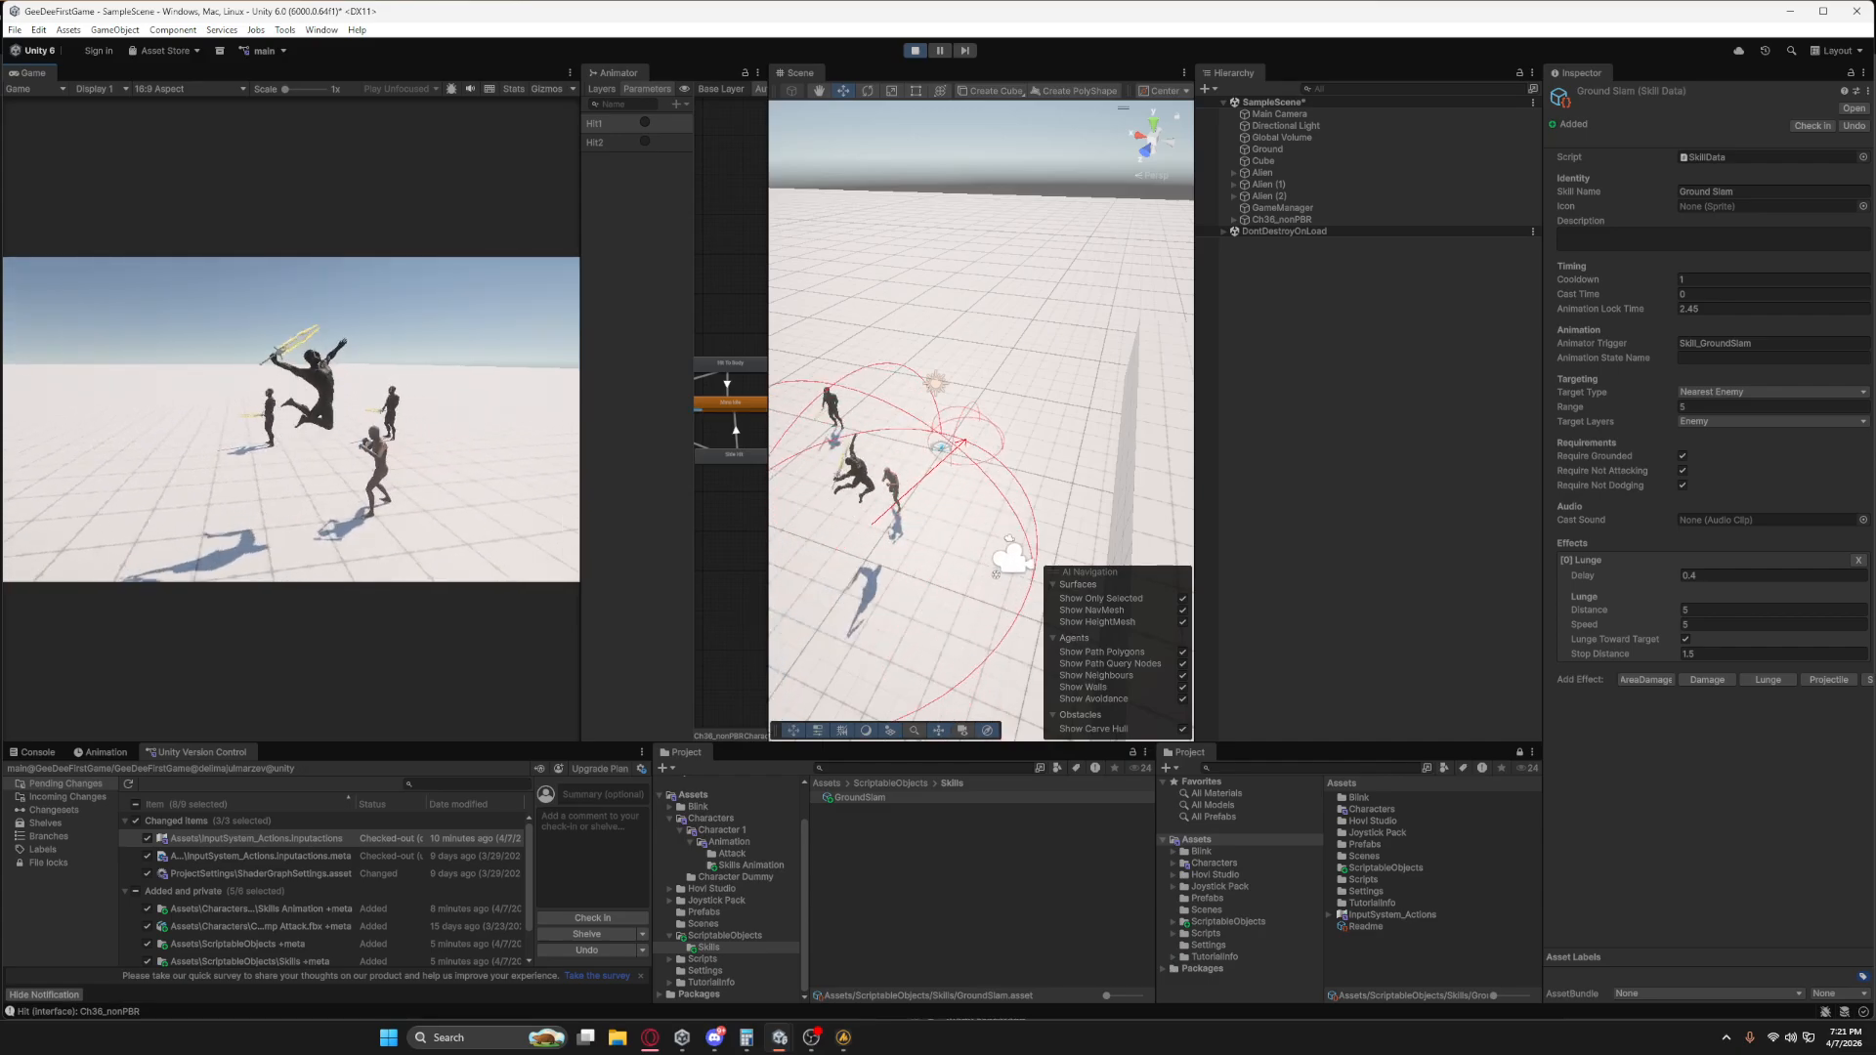
key(s)
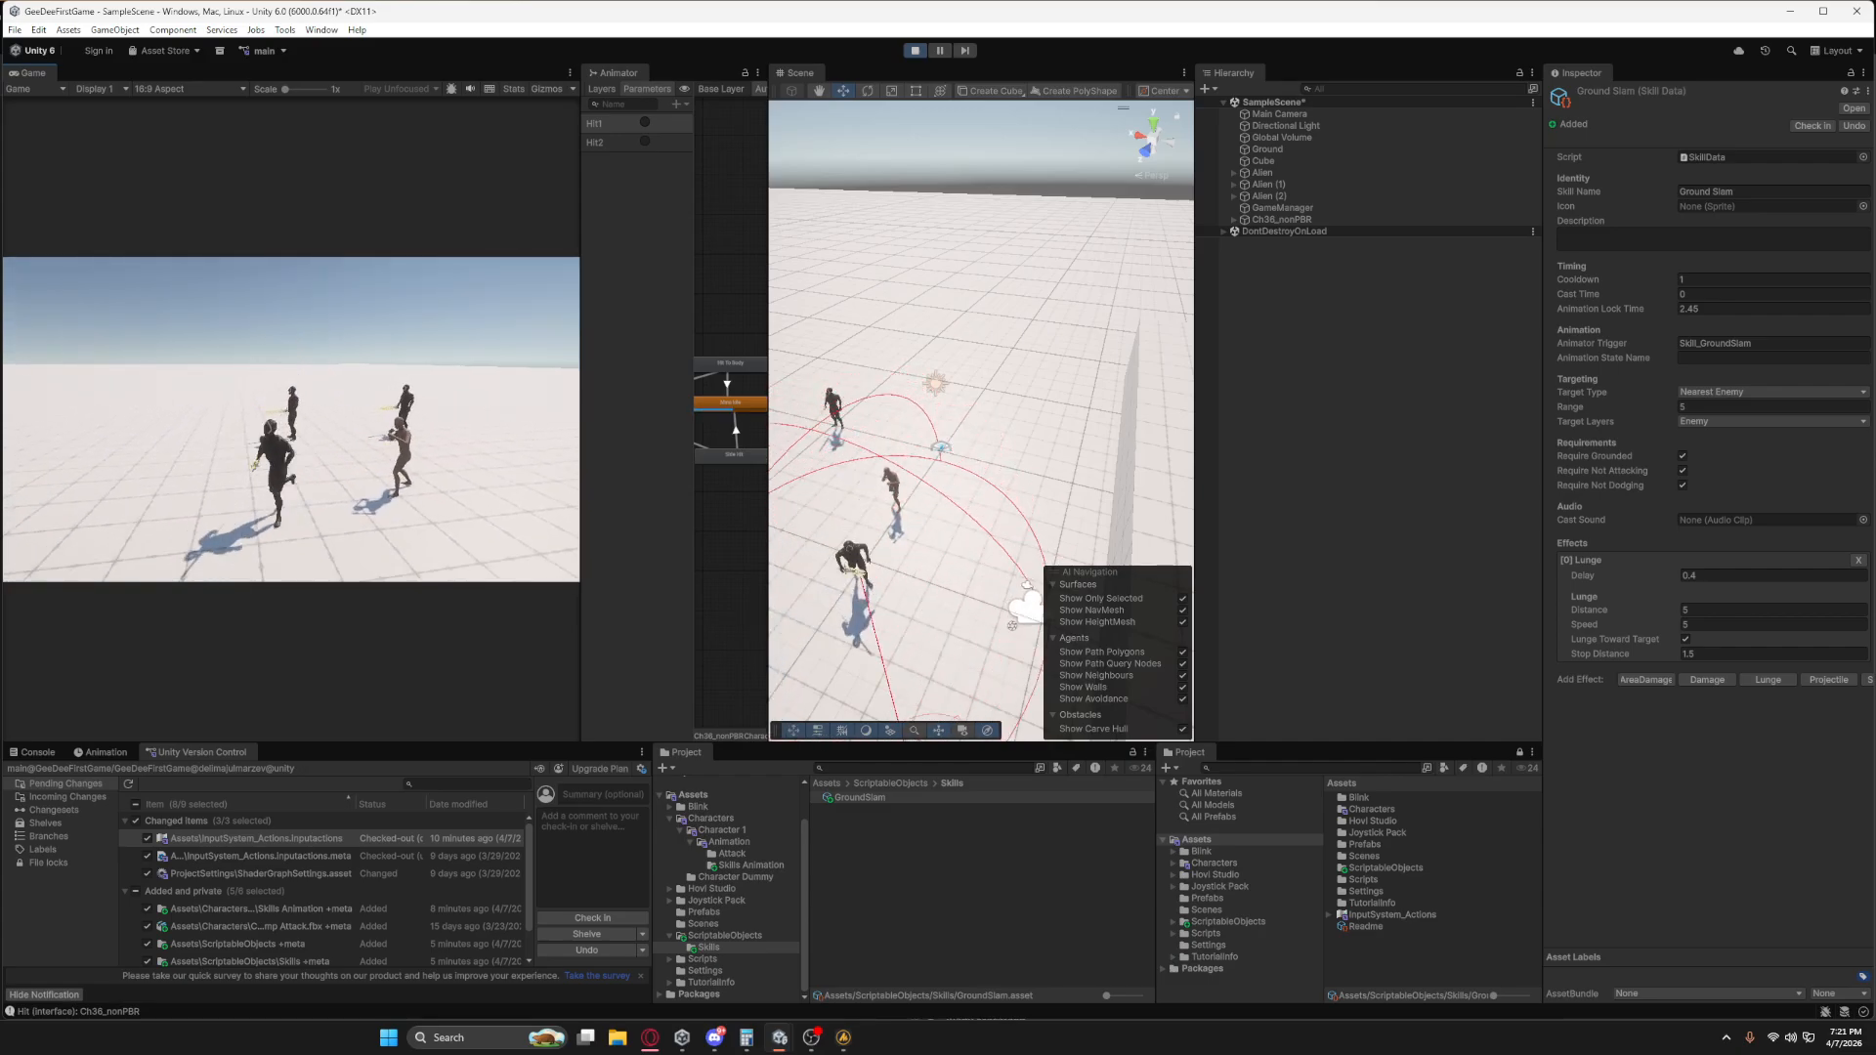
key(1)
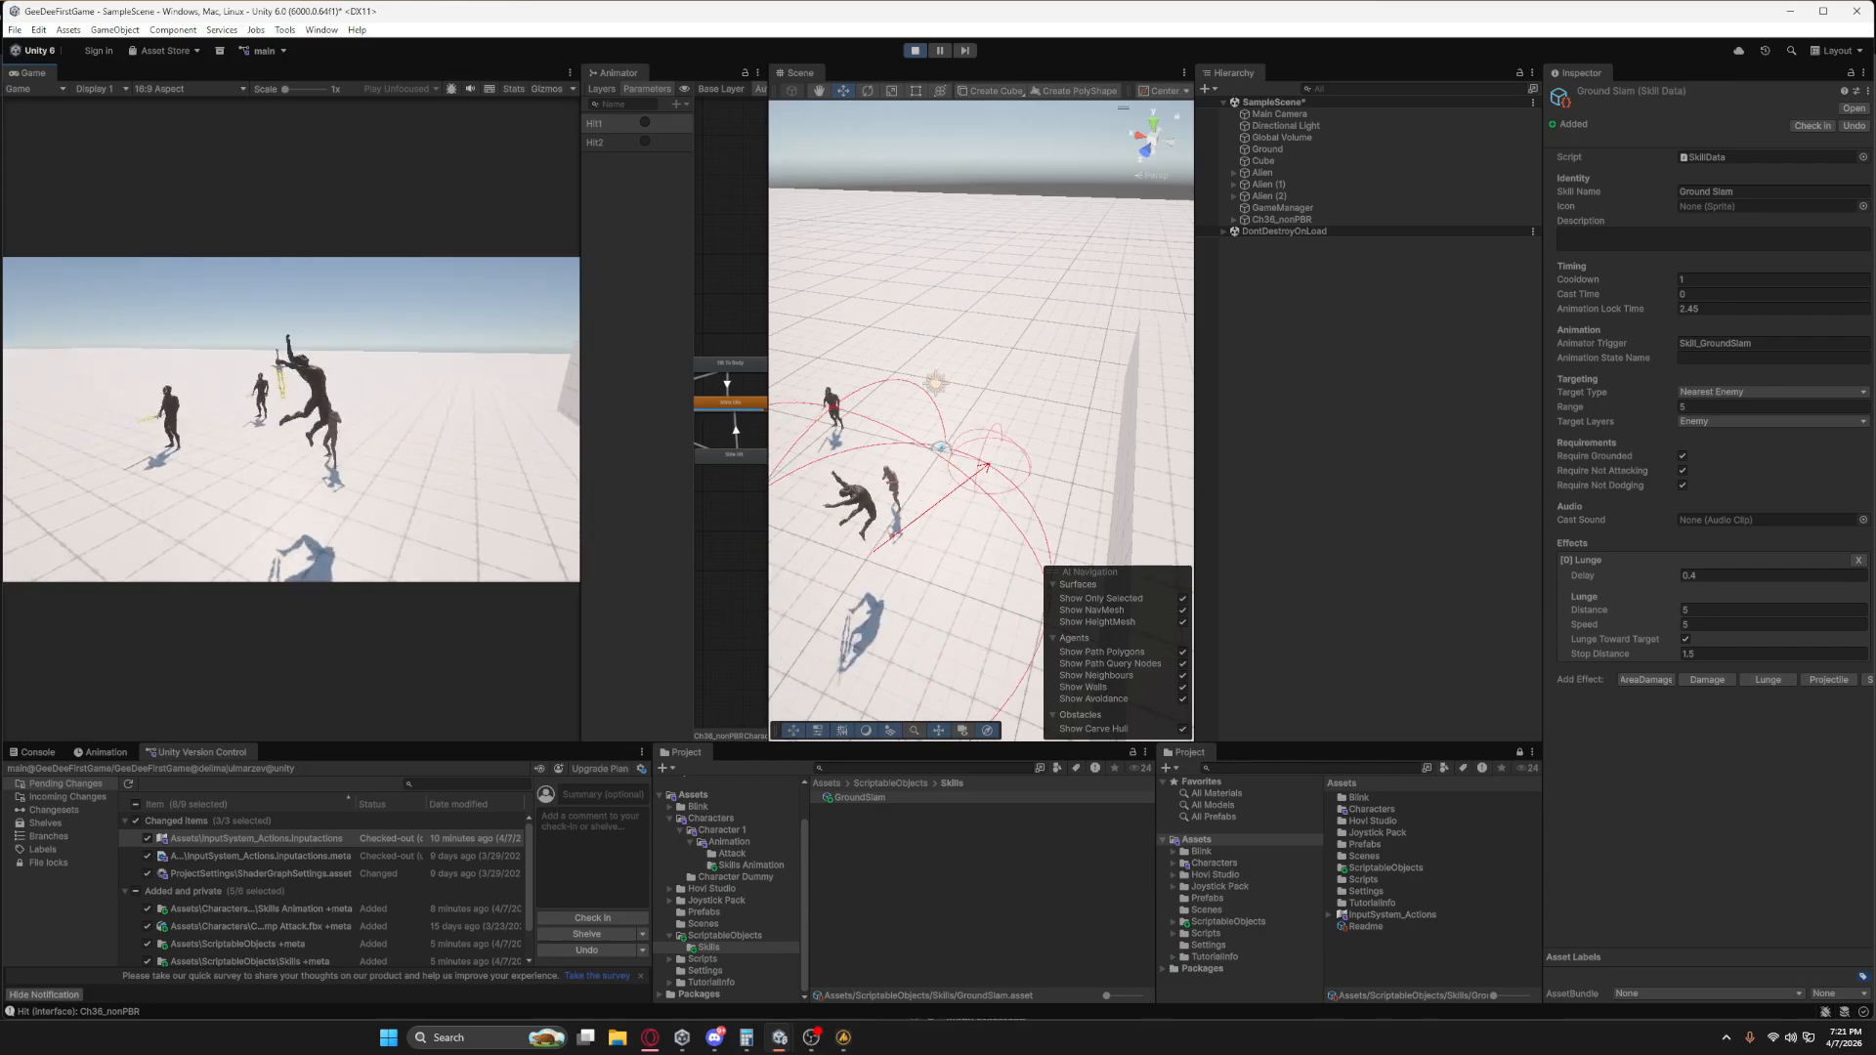
key(Escape)
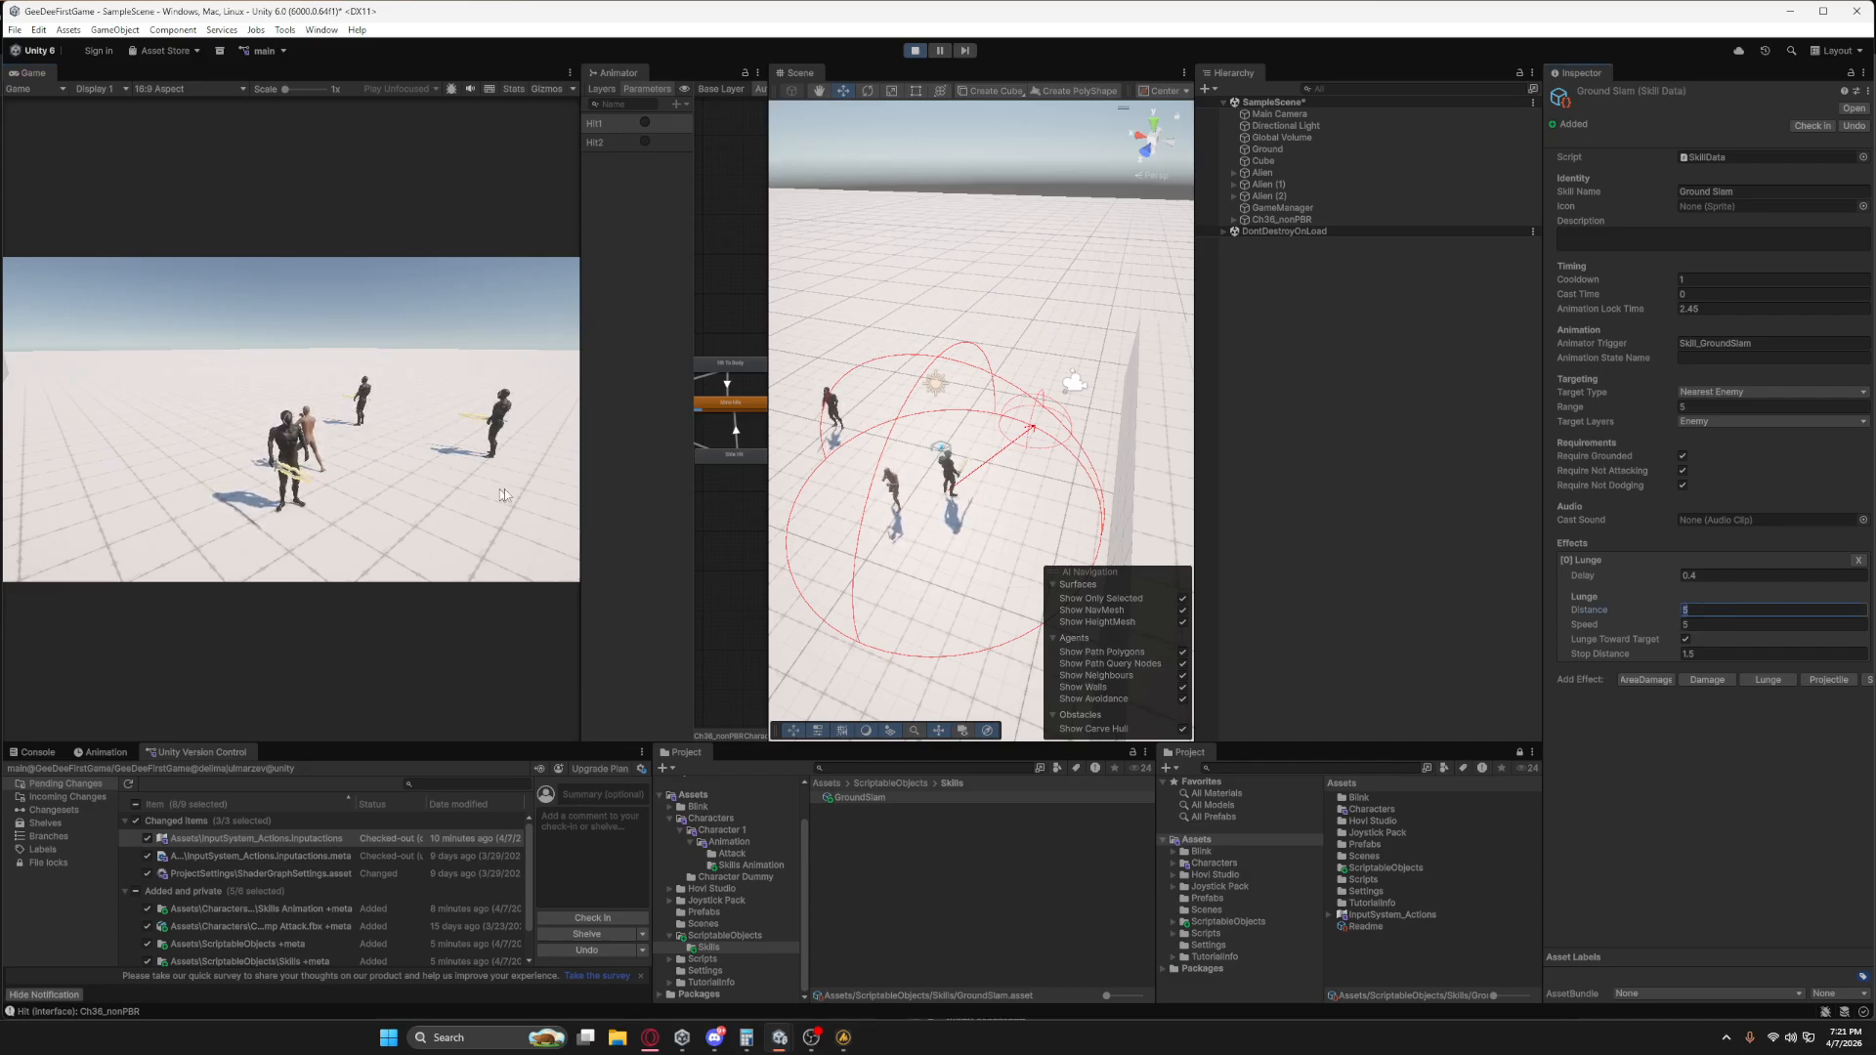
Try a Lunge Distance of 2 and cast Ground Slam in-game near the enemies.
text(2)
key(Return)
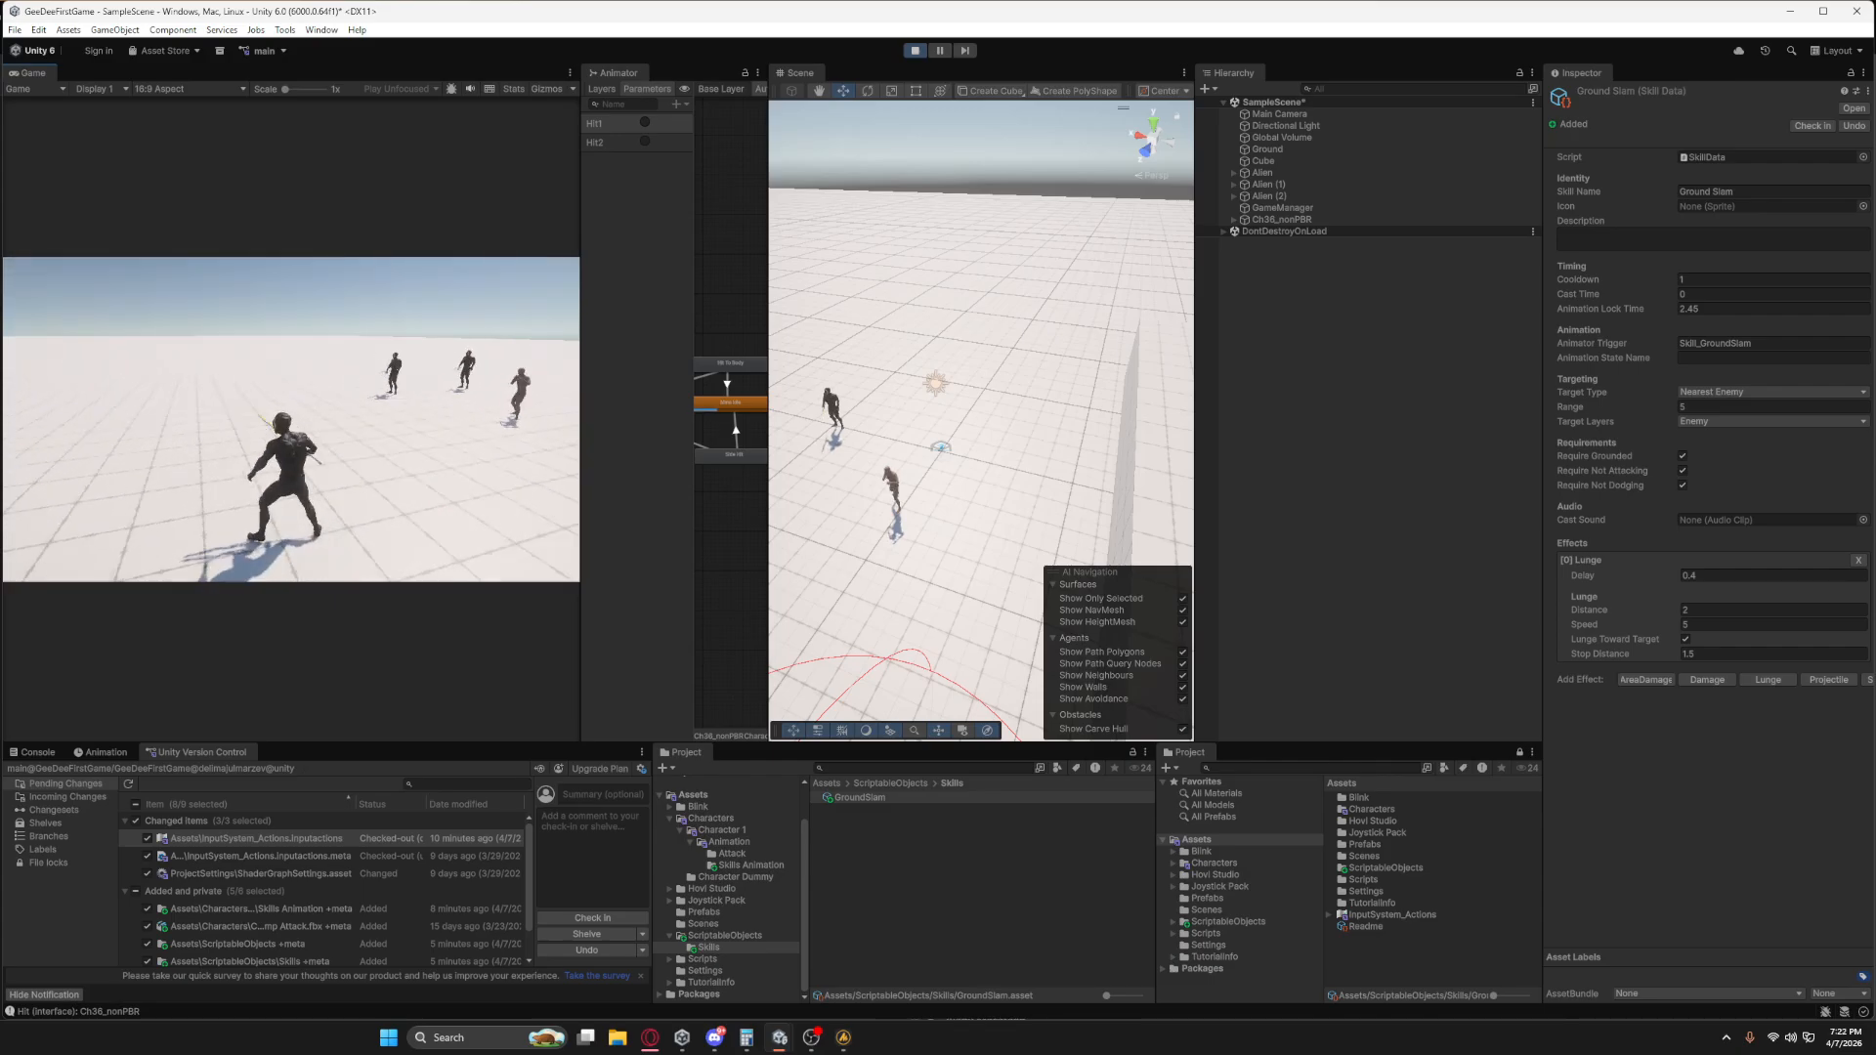
key(1)
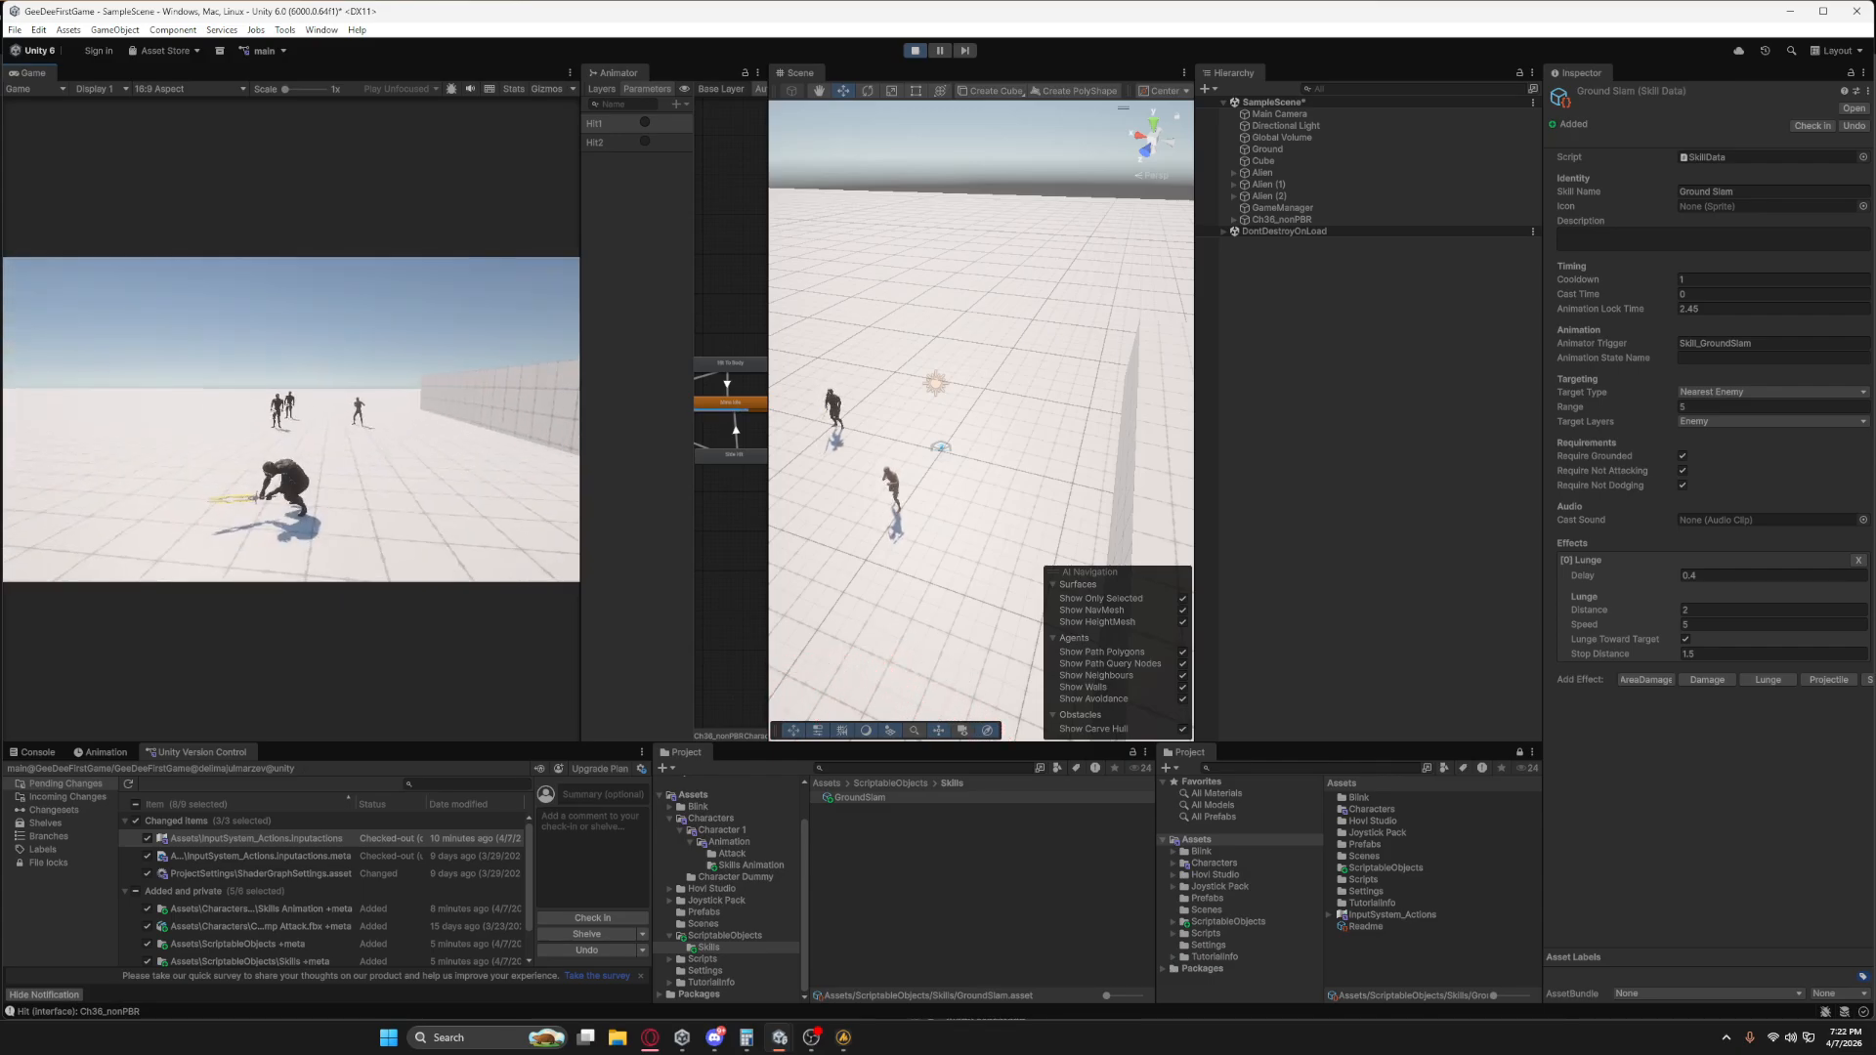
key(w)
key(1)
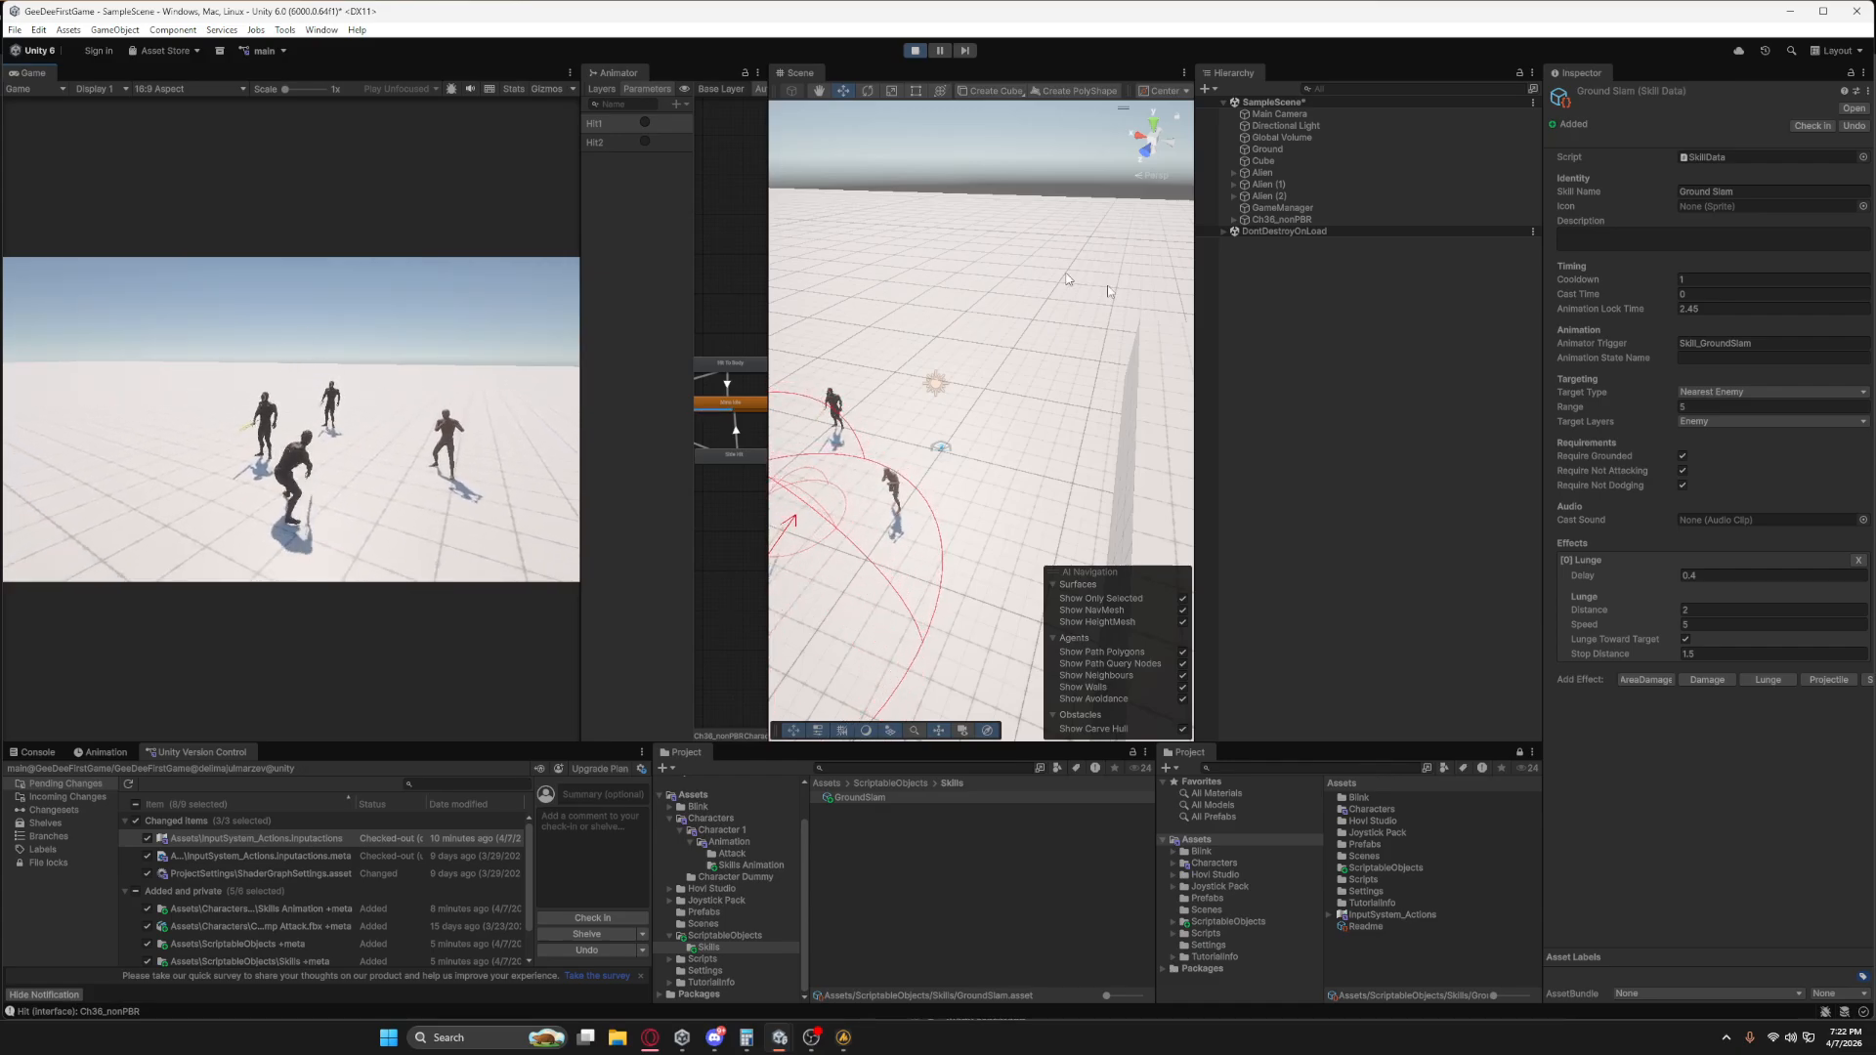
Set the Lunge Distance to 5 and add an AreaDamage effect to the Ground Slam skill.
click(1683, 608)
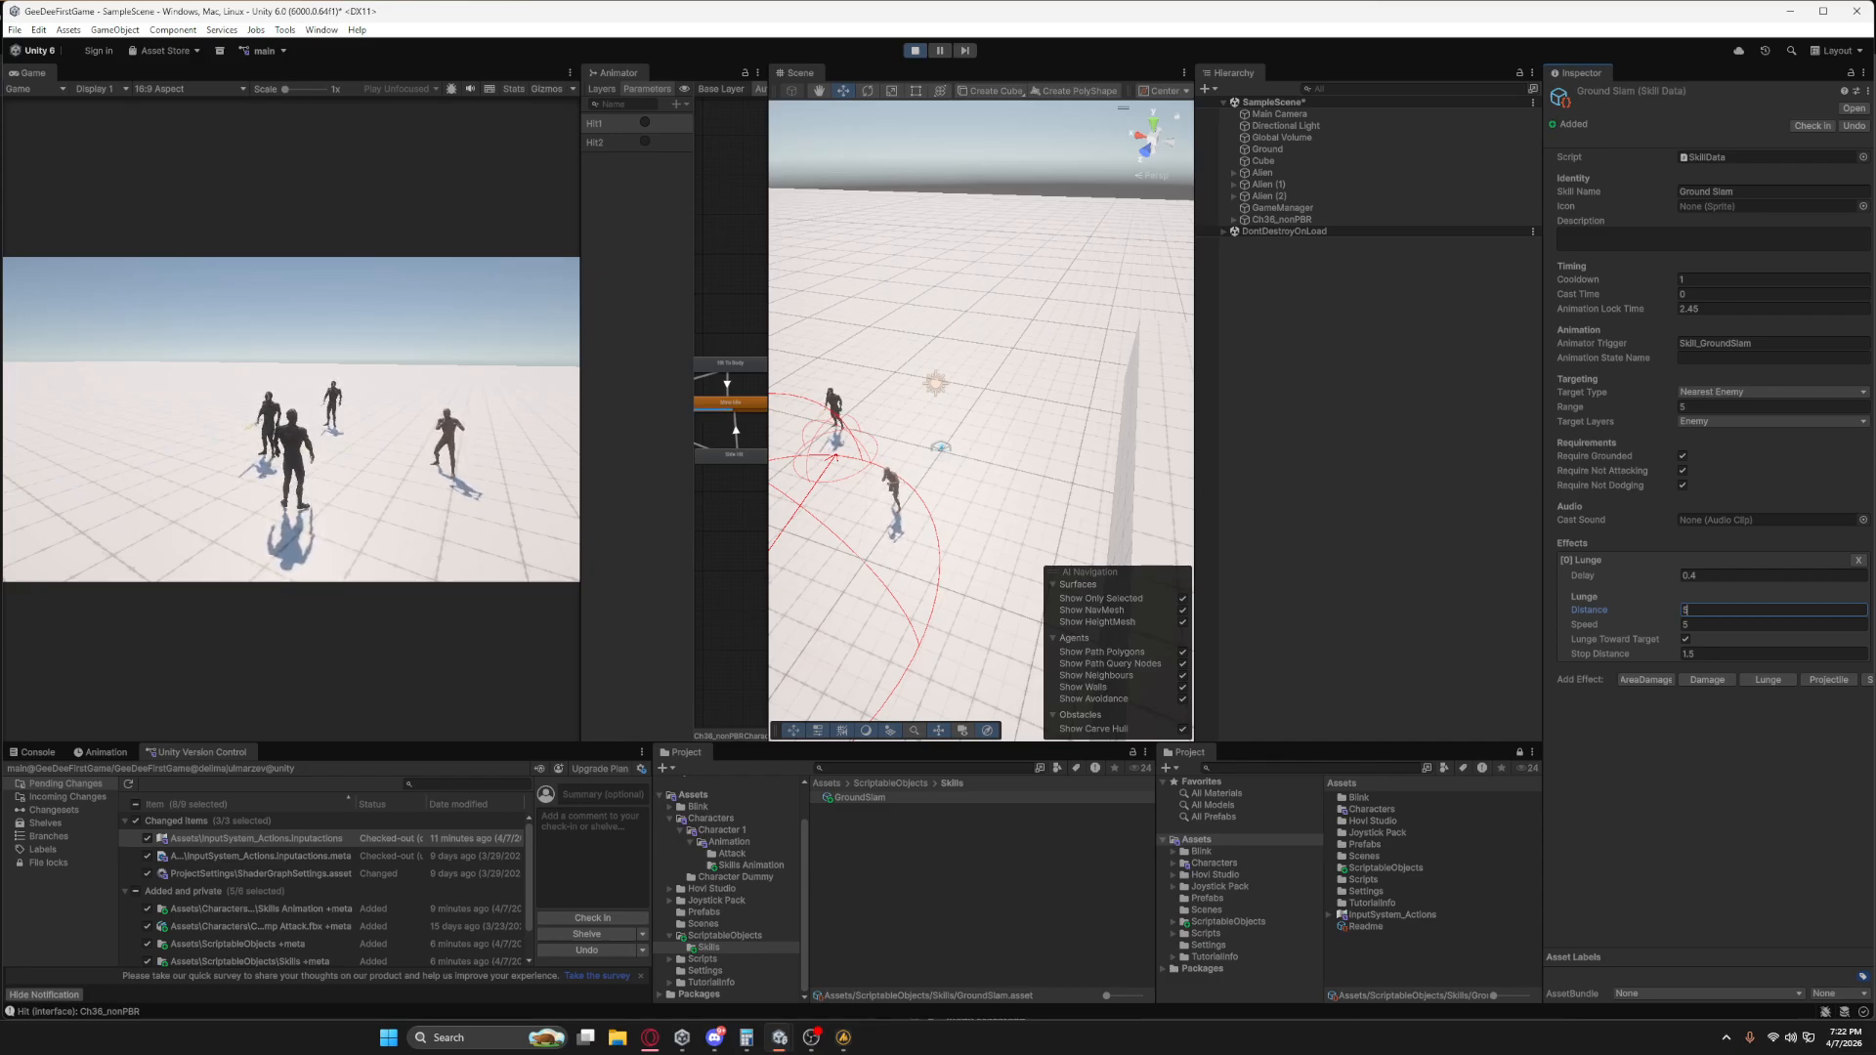
click(1646, 679)
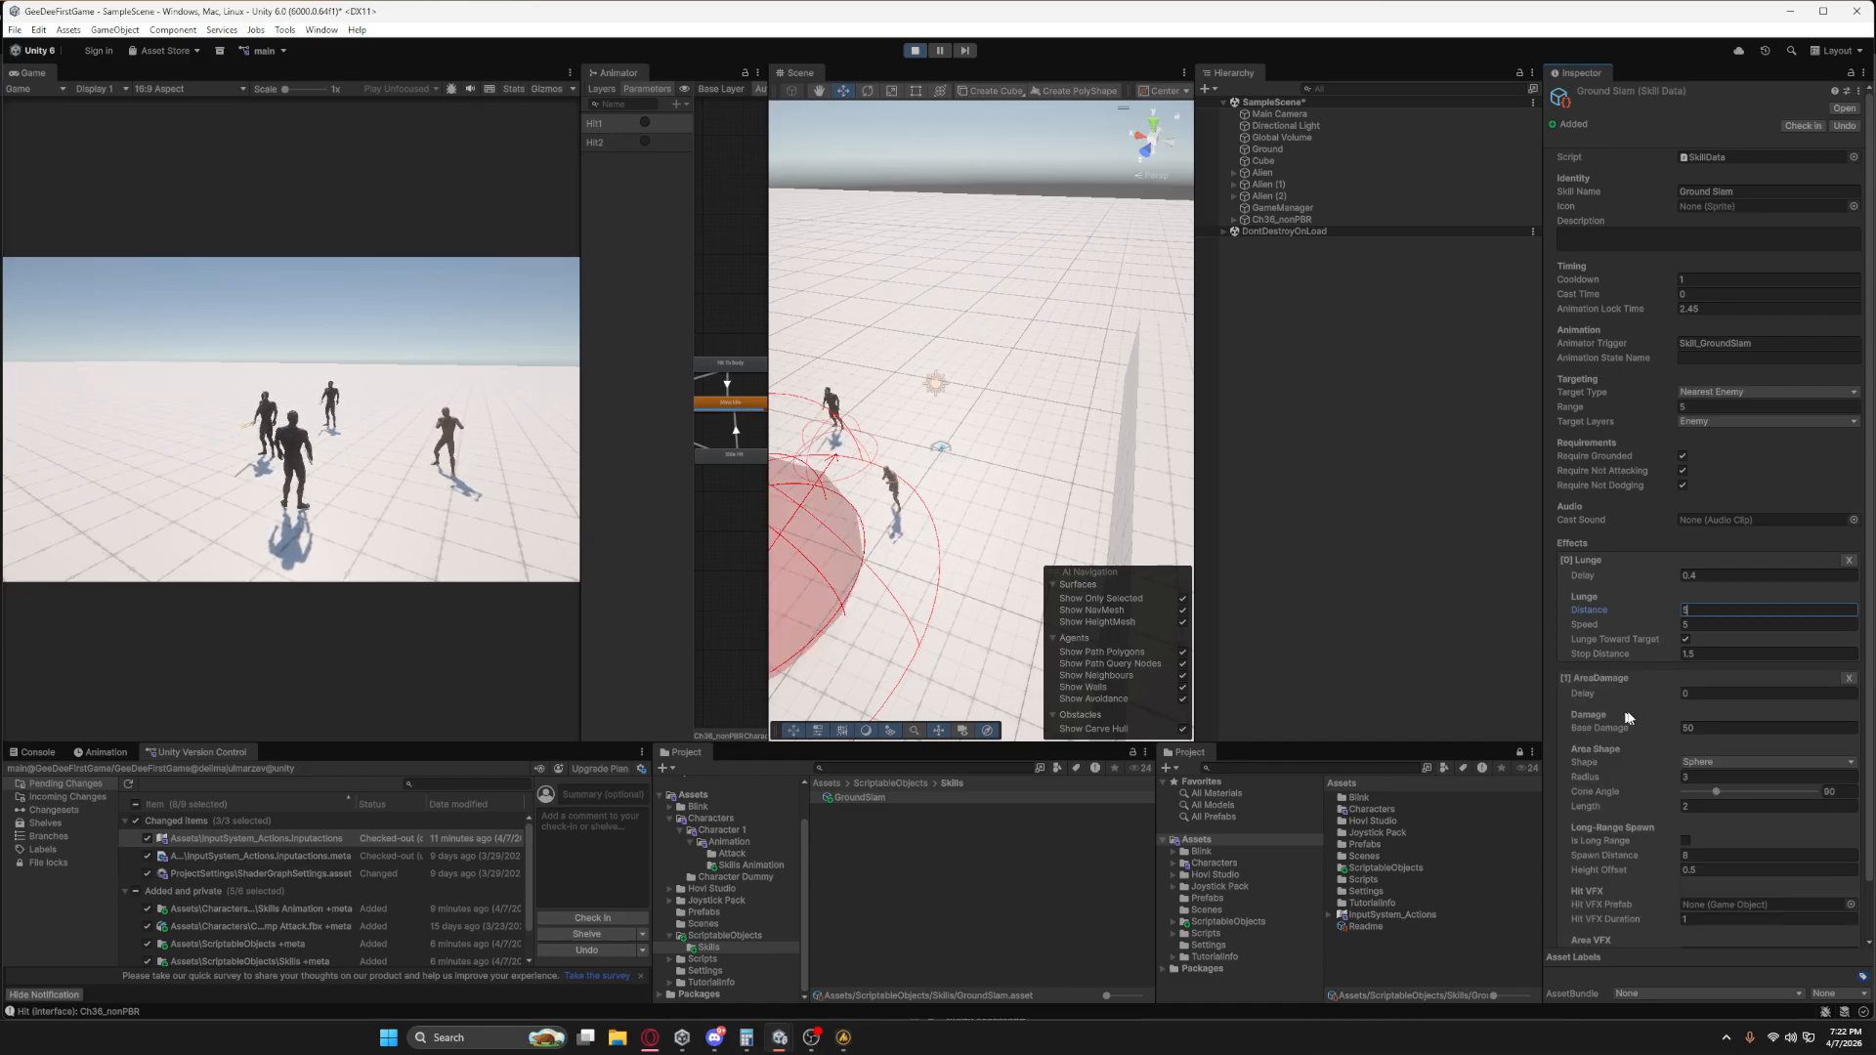
right_drag(935, 442, 862, 471)
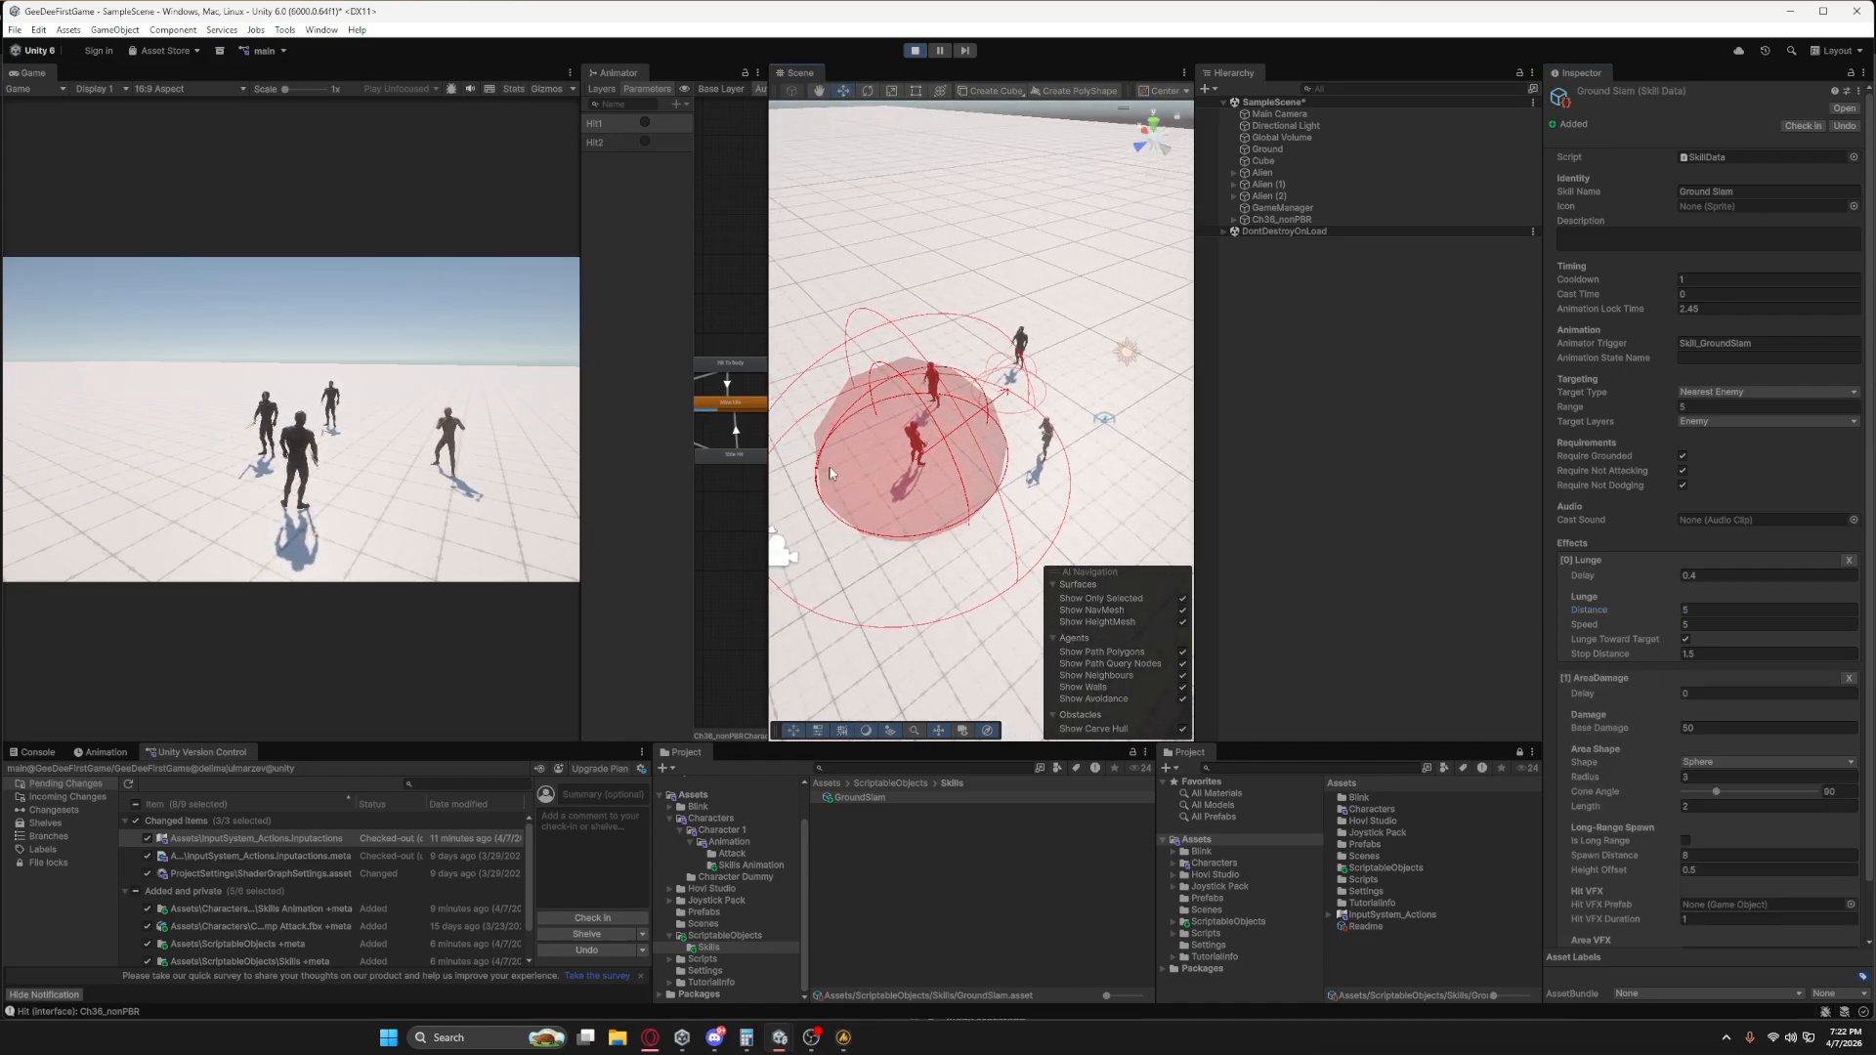
Examine the AreaDamage sphere in the Scene view and run the Alien away from the enemies in-game.
scroll(862, 469, up, 8)
scroll(875, 478, down, 4)
mouse_move(874, 478)
middle_down()
mouse_move(981, 475)
mouse_move(894, 471)
middle_up()
scroll(895, 471, down, 2)
scroll(1042, 455, down, 6)
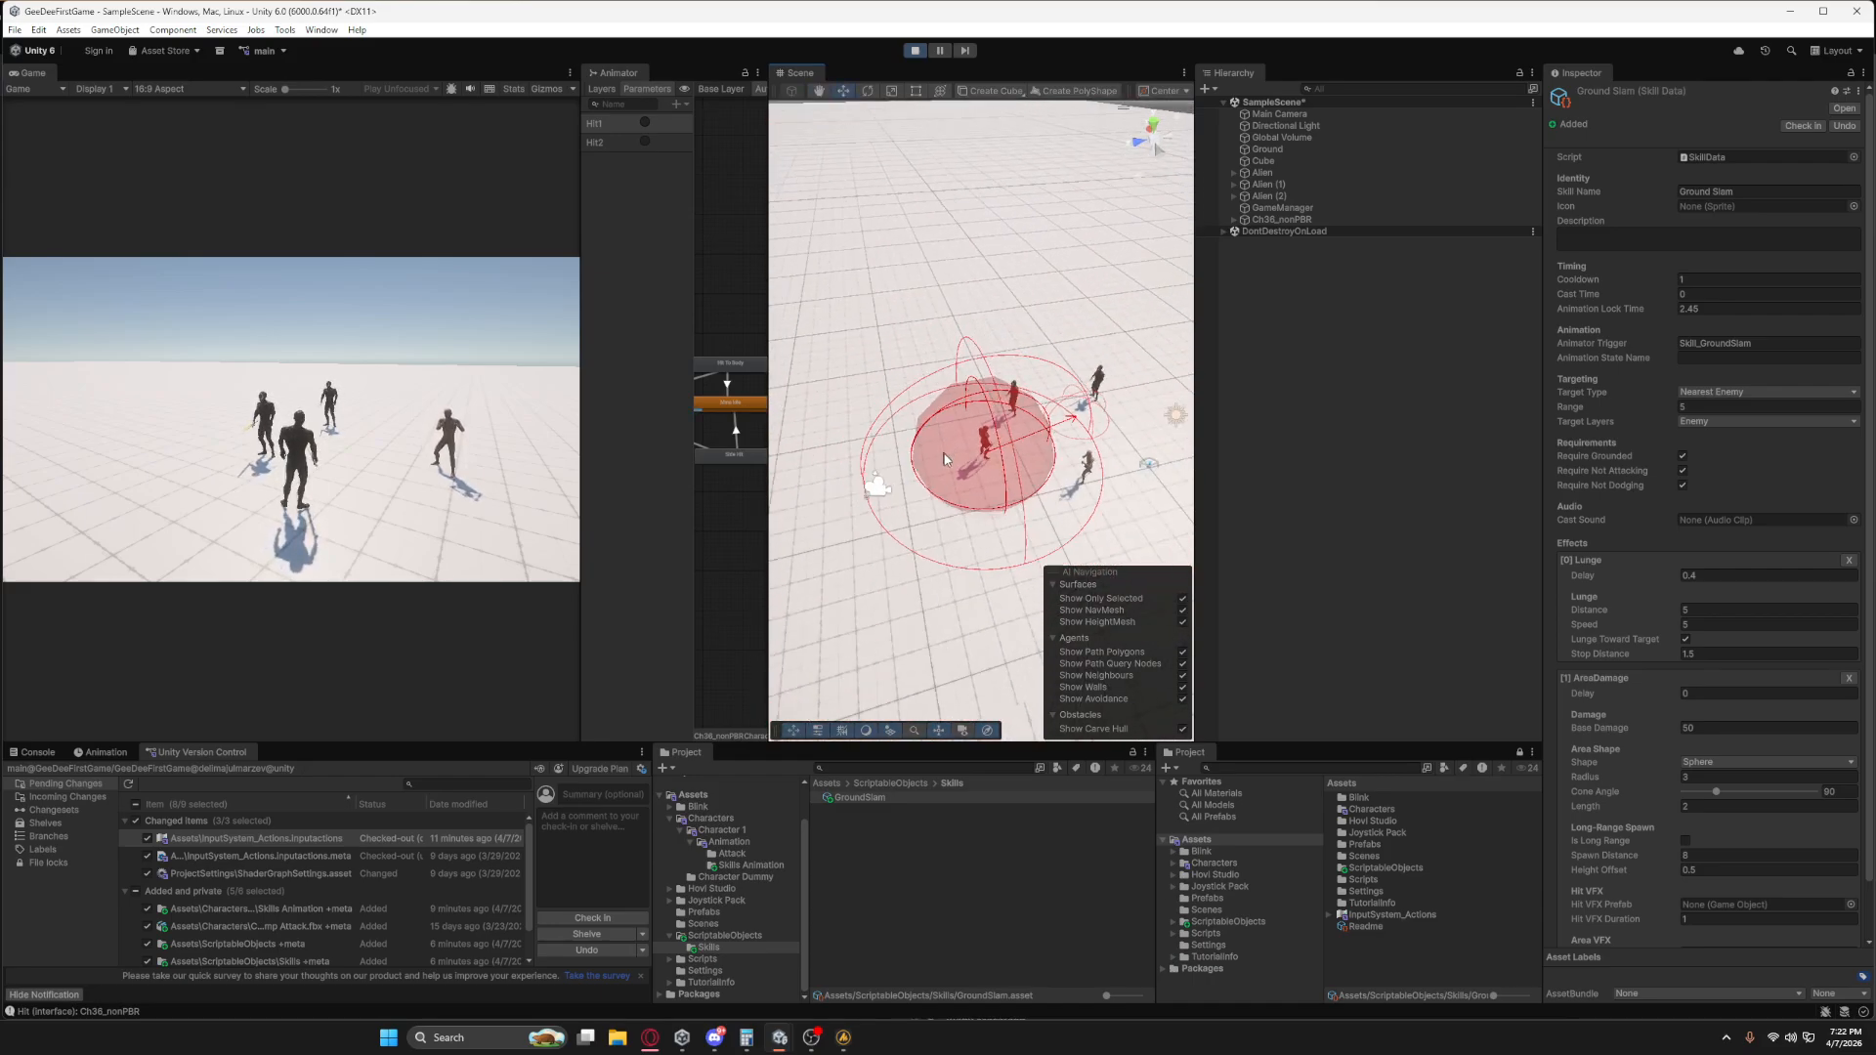
click(249, 465)
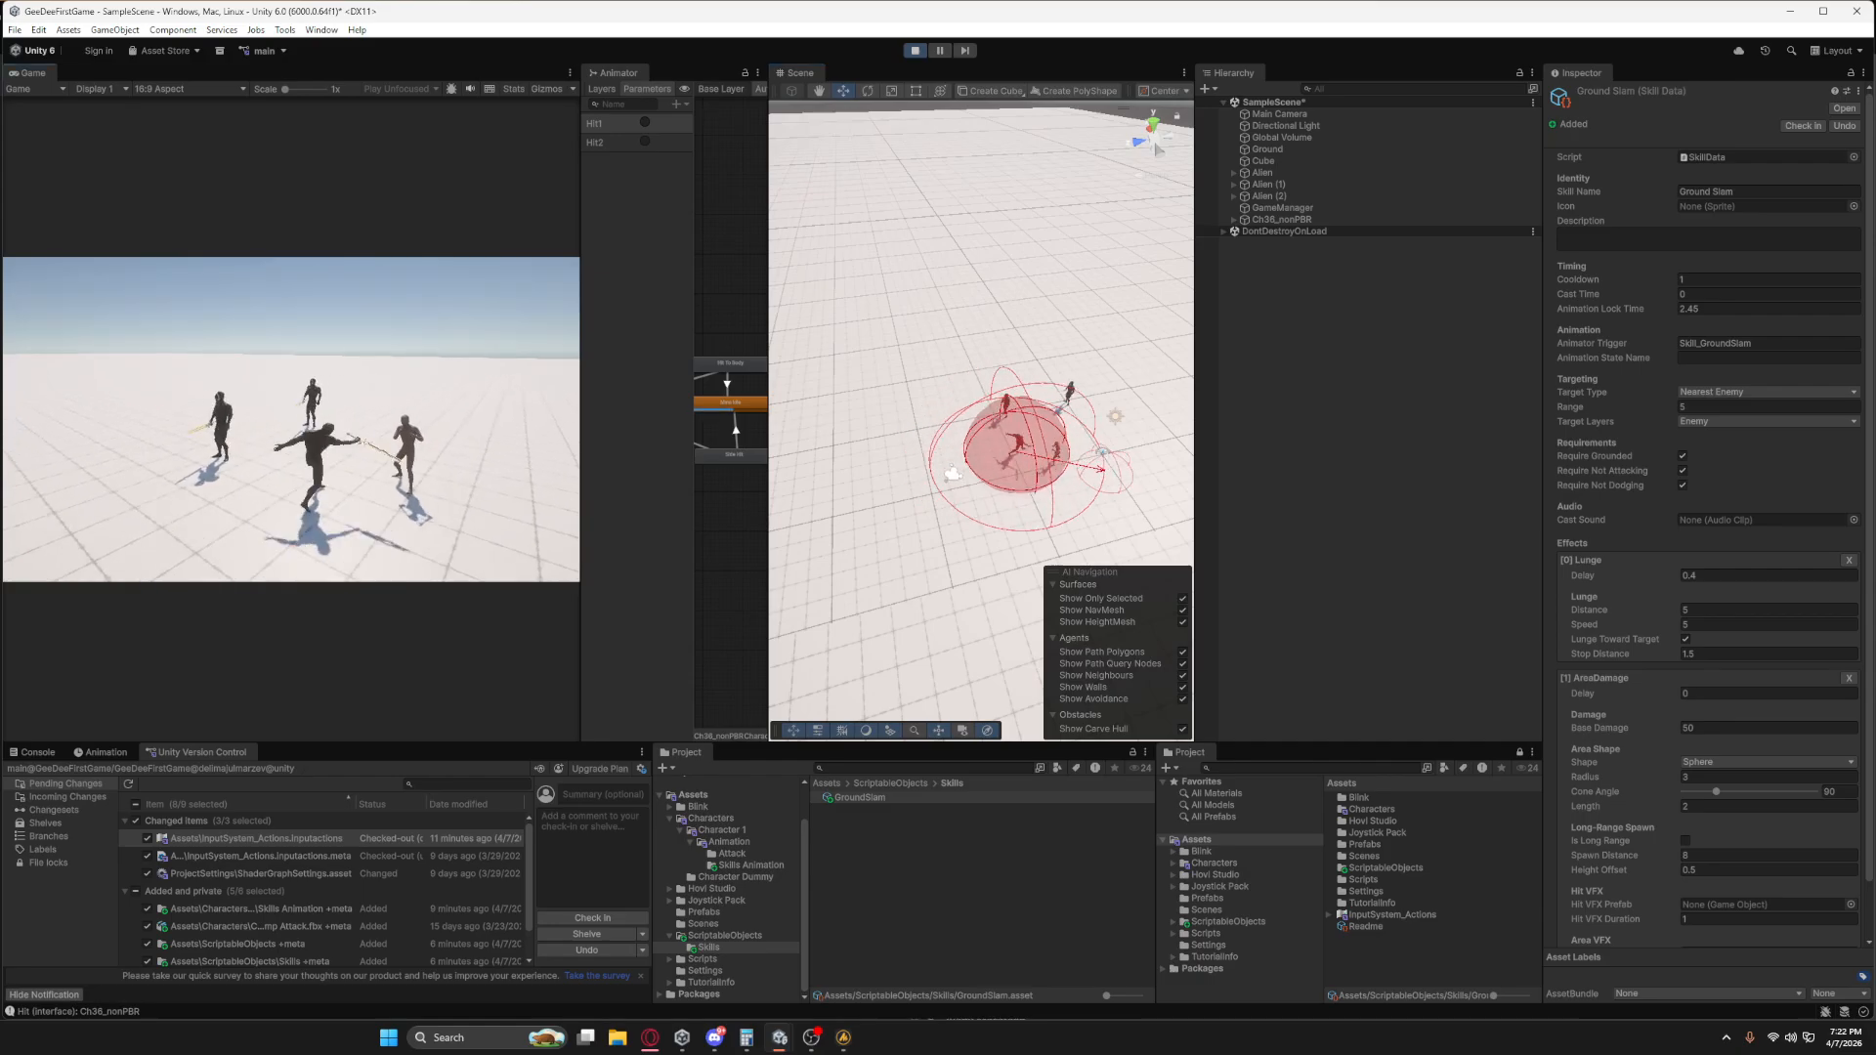
key(space)
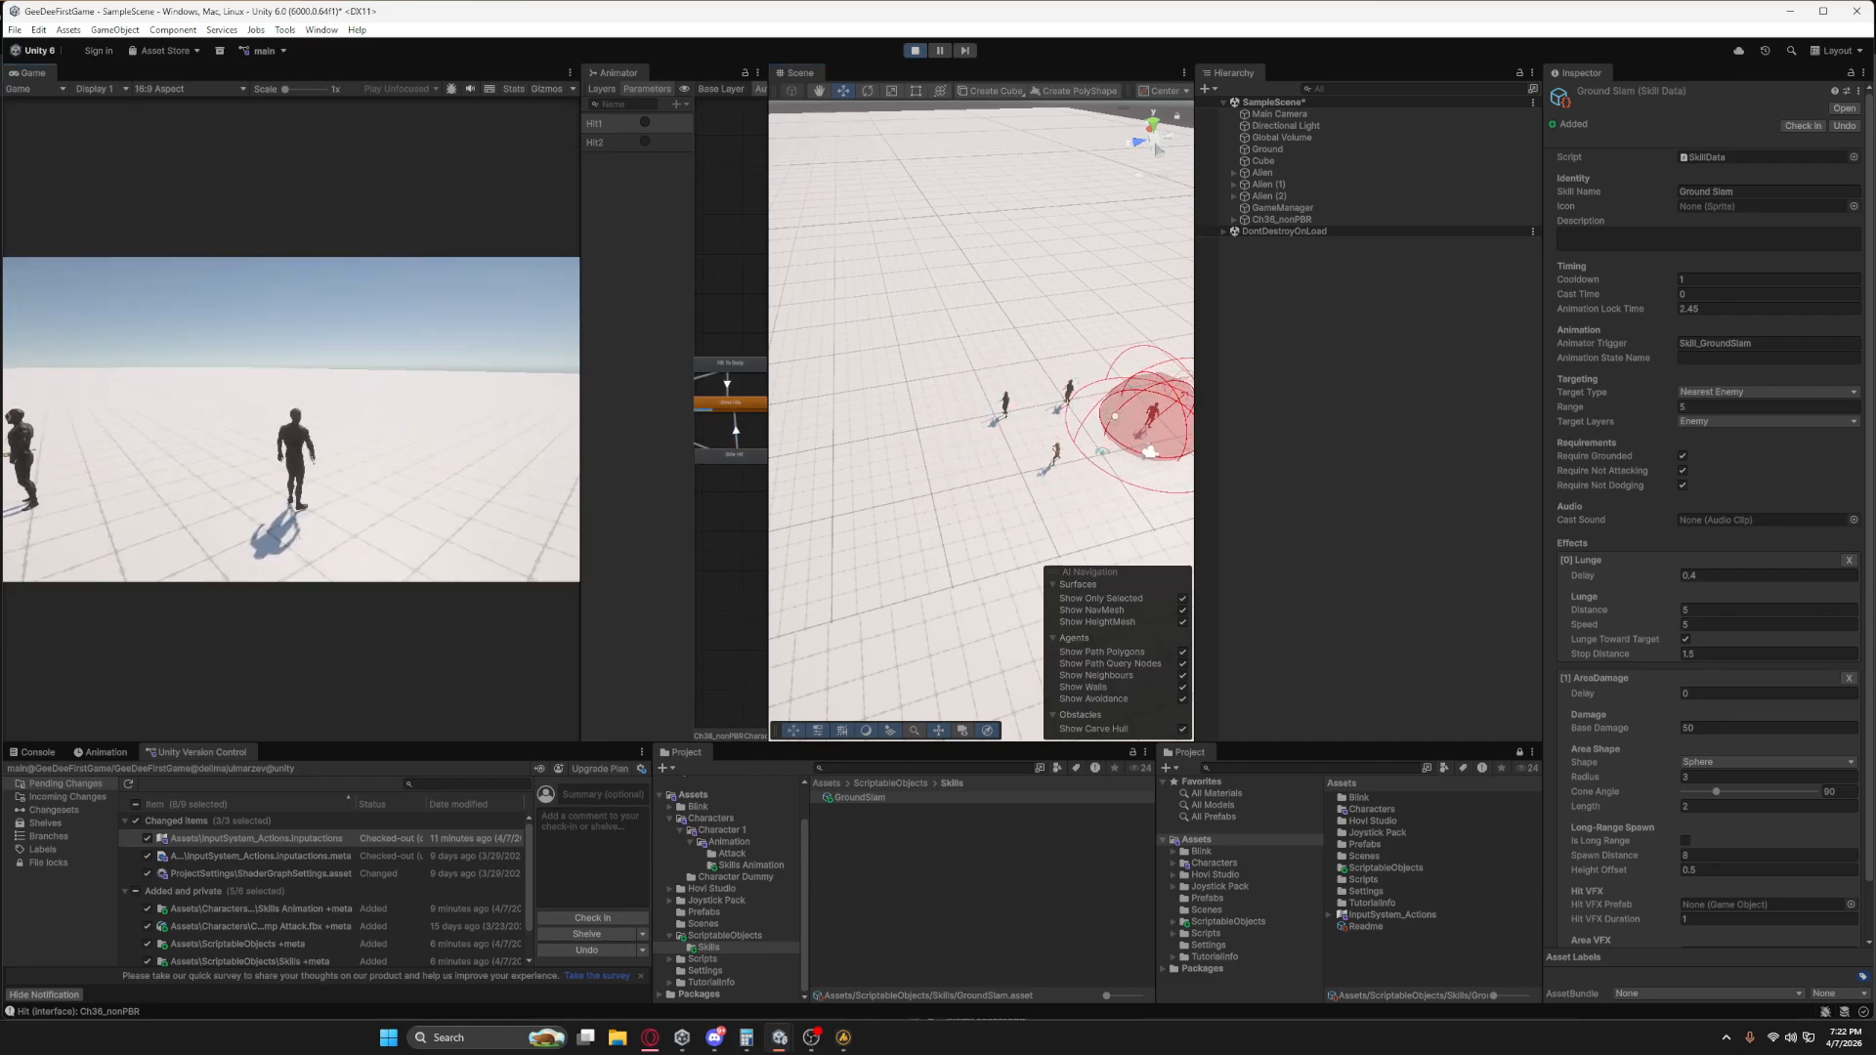
key(d)
key(Escape)
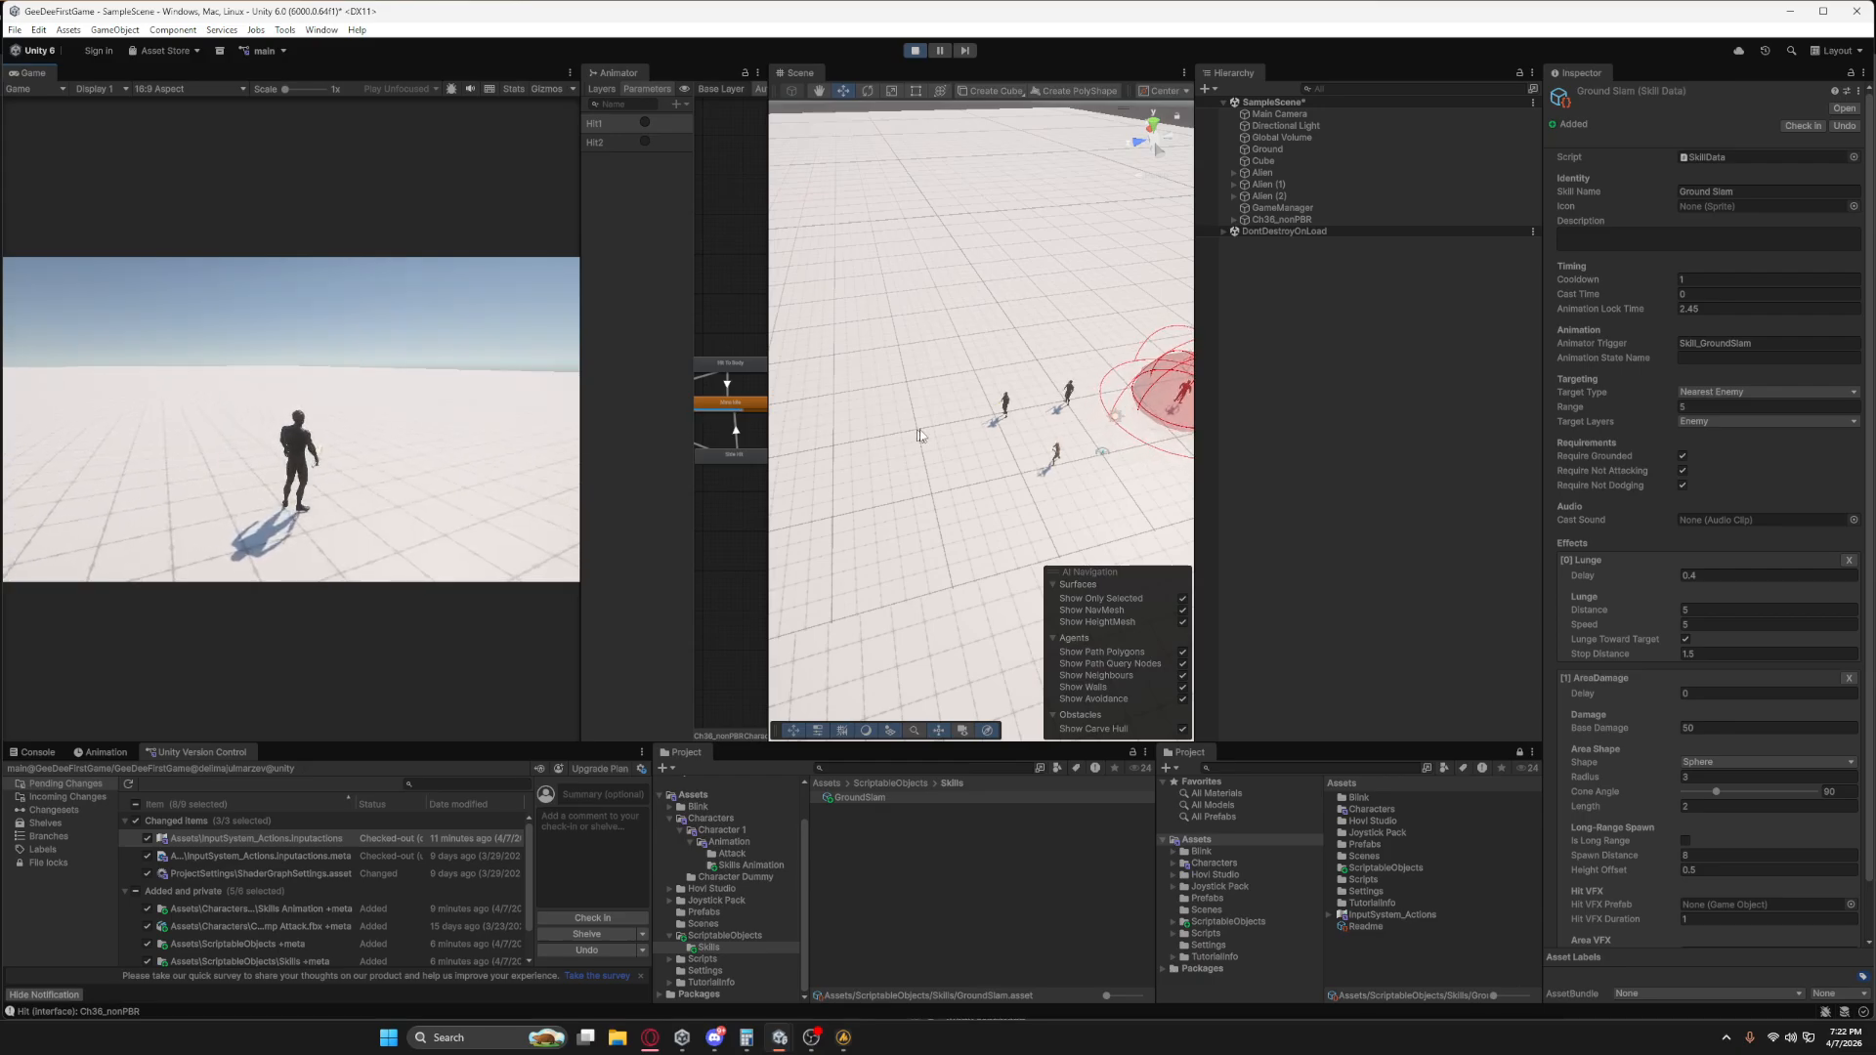
alt+drag(919, 436, 949, 447)
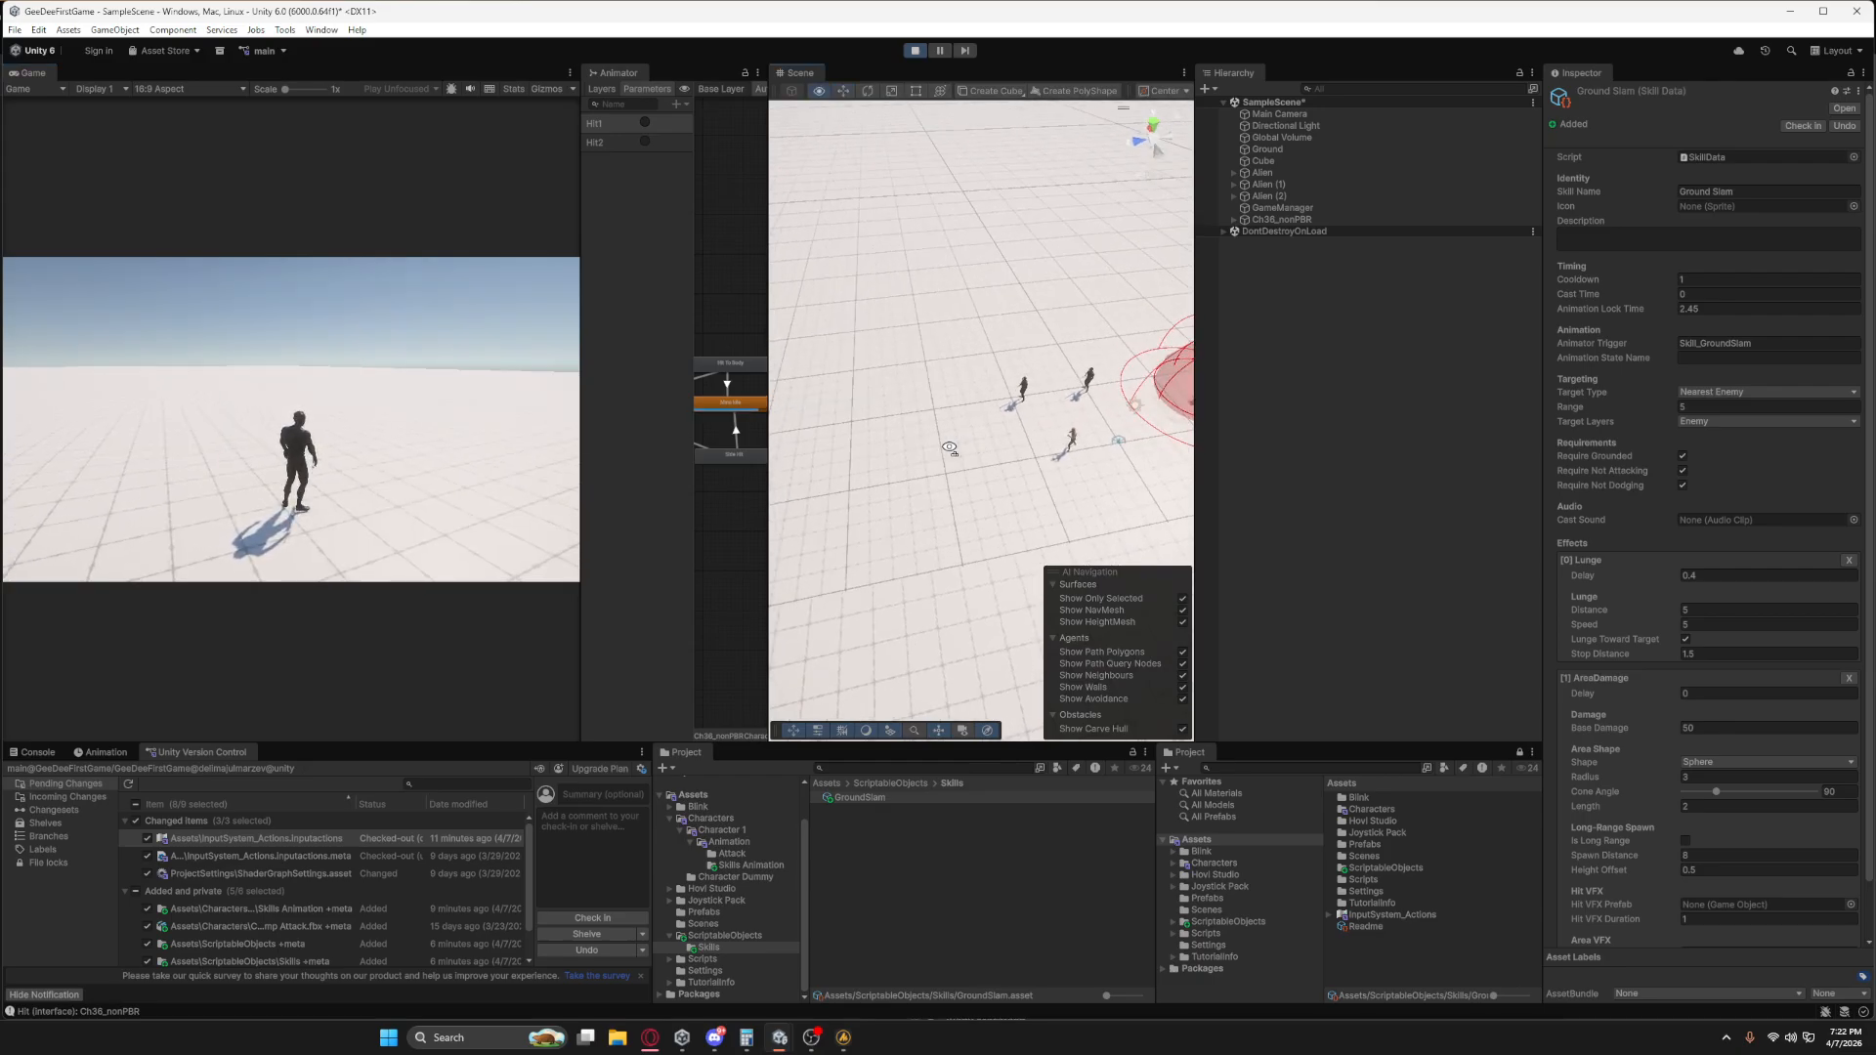
Remove the AreaDamage effect from the Ground Slam skill and inspect the remaining lunge gizmo in the Scene view.
click(1849, 678)
alt+drag(1112, 460, 1075, 420)
middle_drag(1075, 391, 918, 577)
alt+drag(1006, 430, 965, 455)
scroll(964, 488, up, 4)
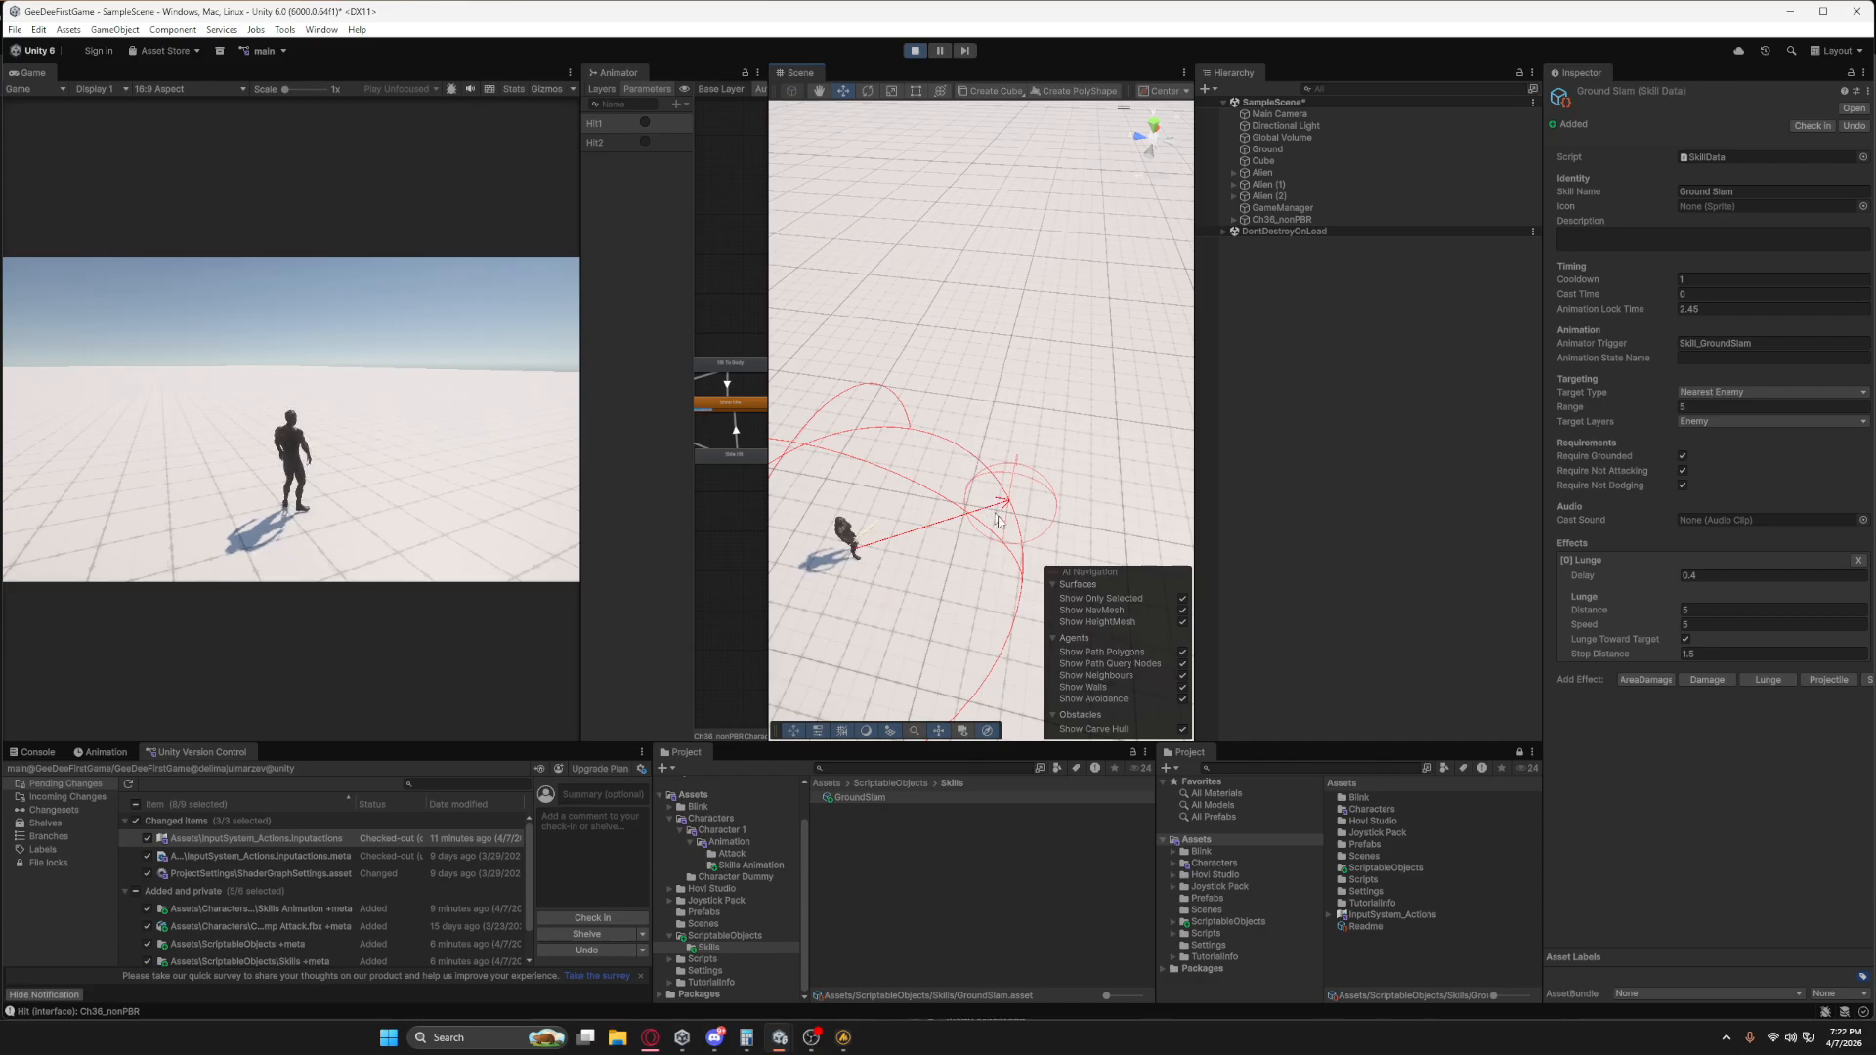
Test Ground Slam in-game with only the Lunge effect, running and turning in different directions between casts.
click(384, 467)
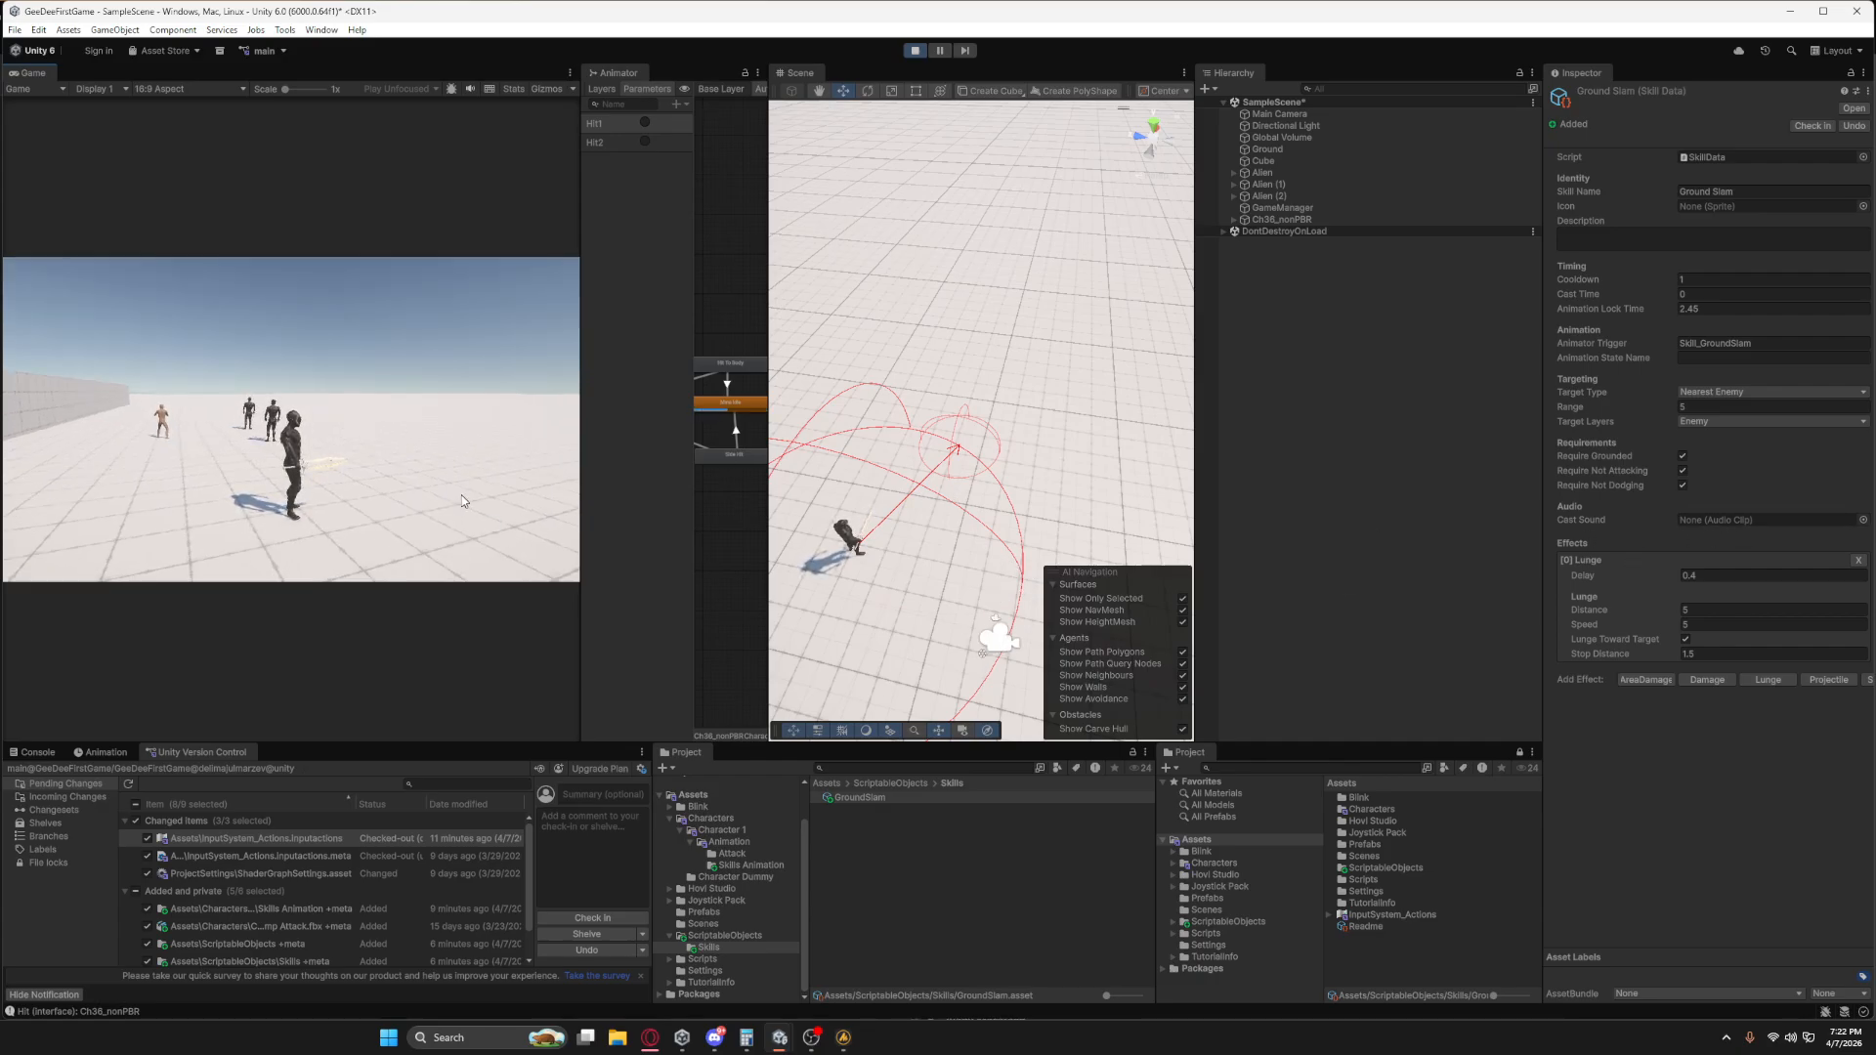
key(1)
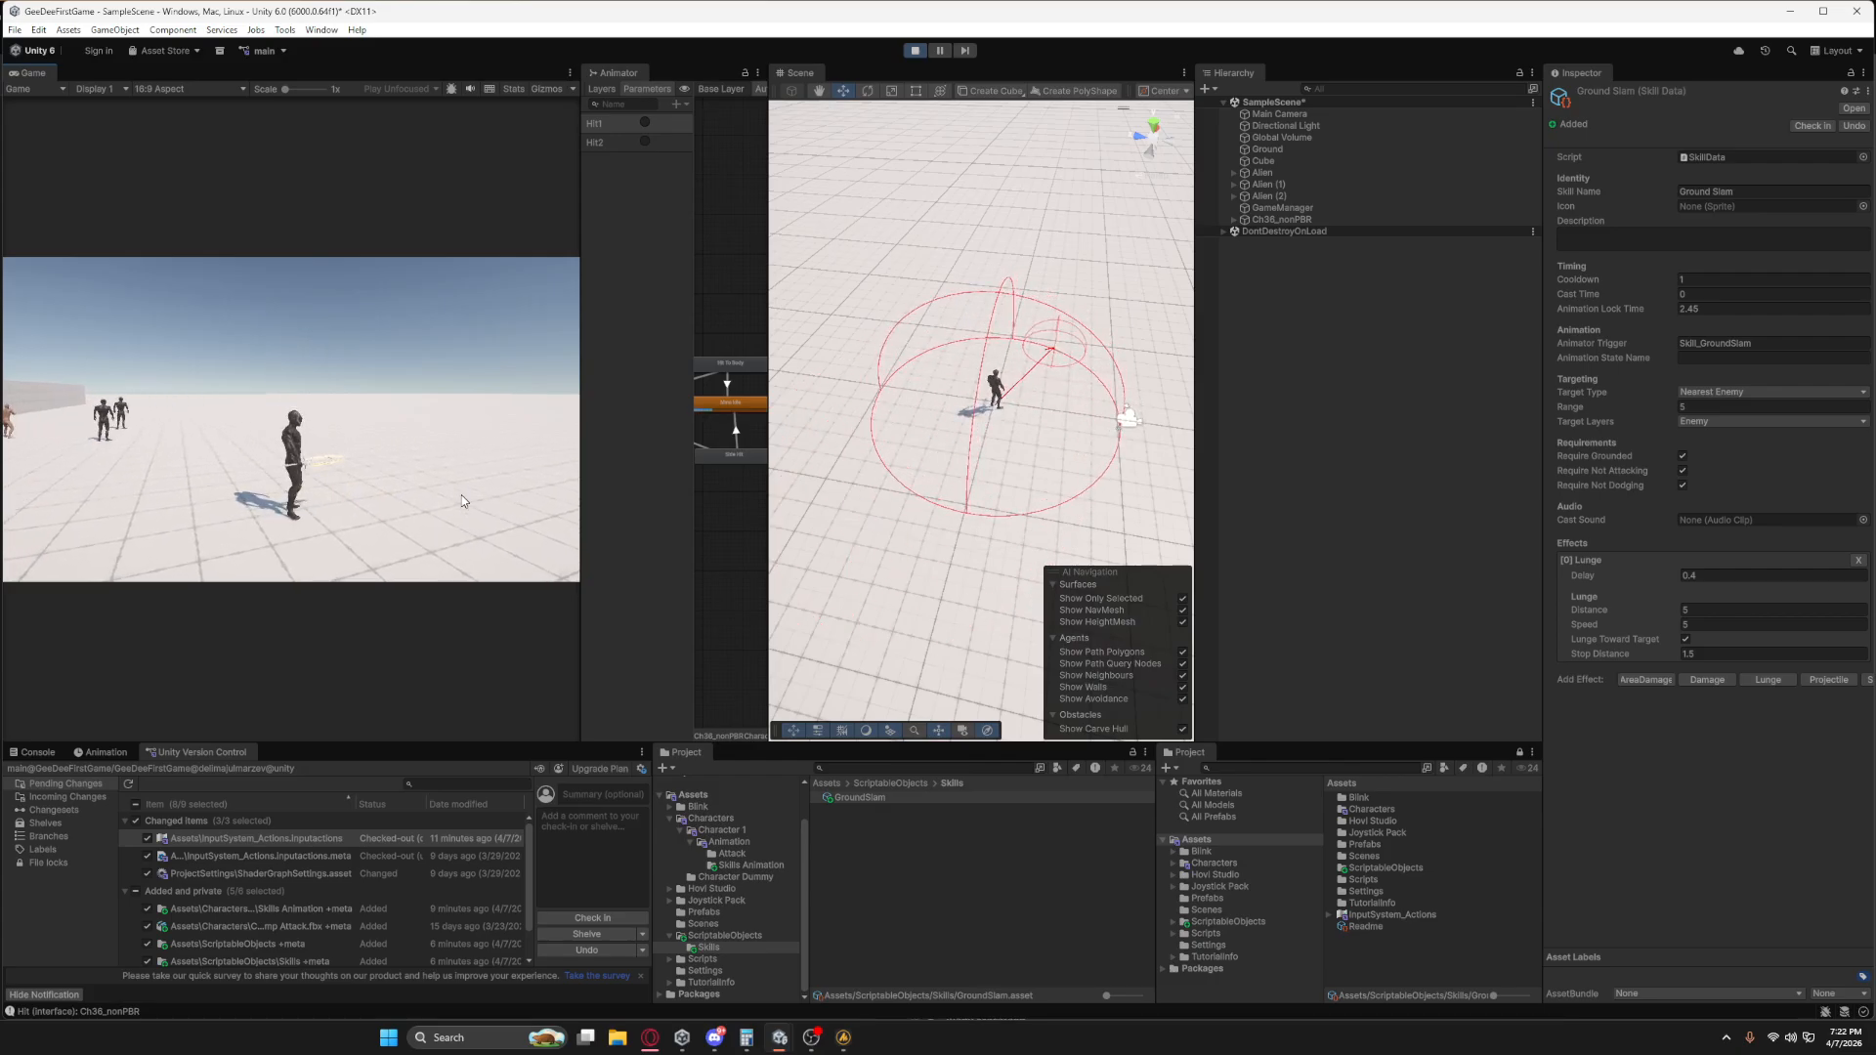
key(s)
key(a)
key(w)
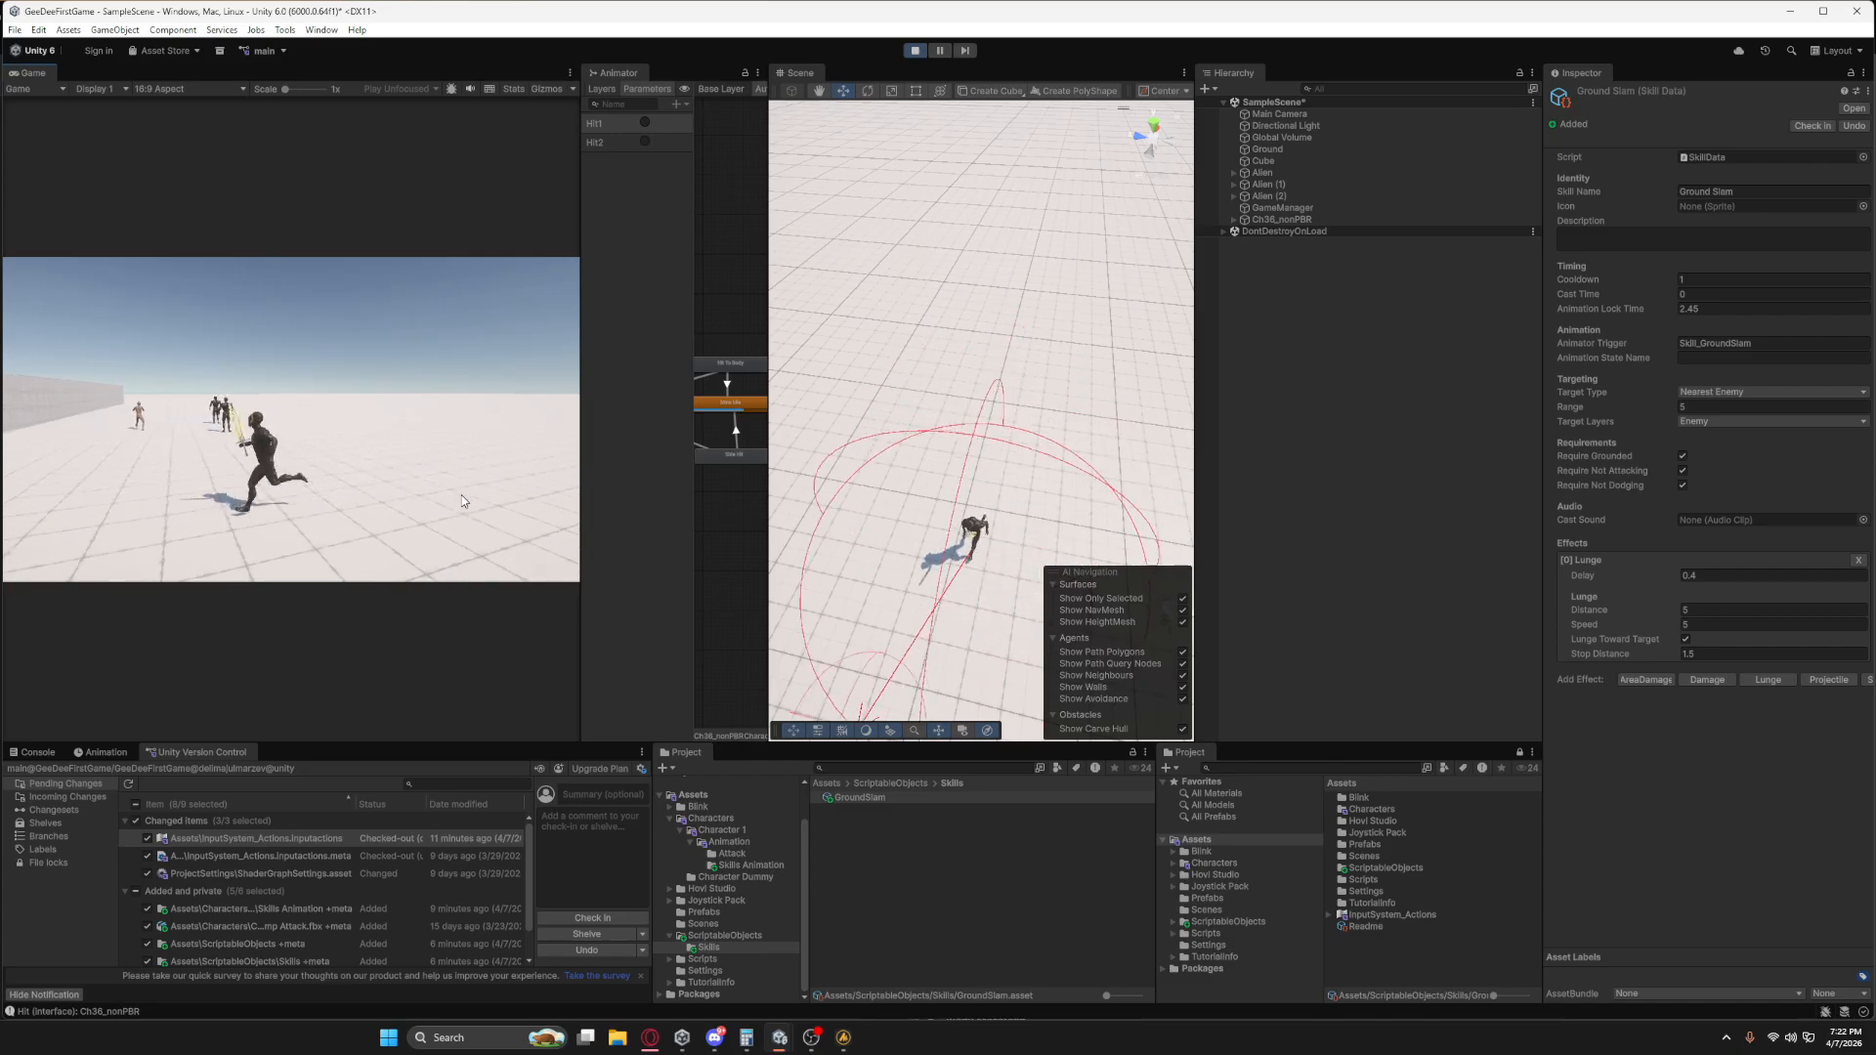
key(d)
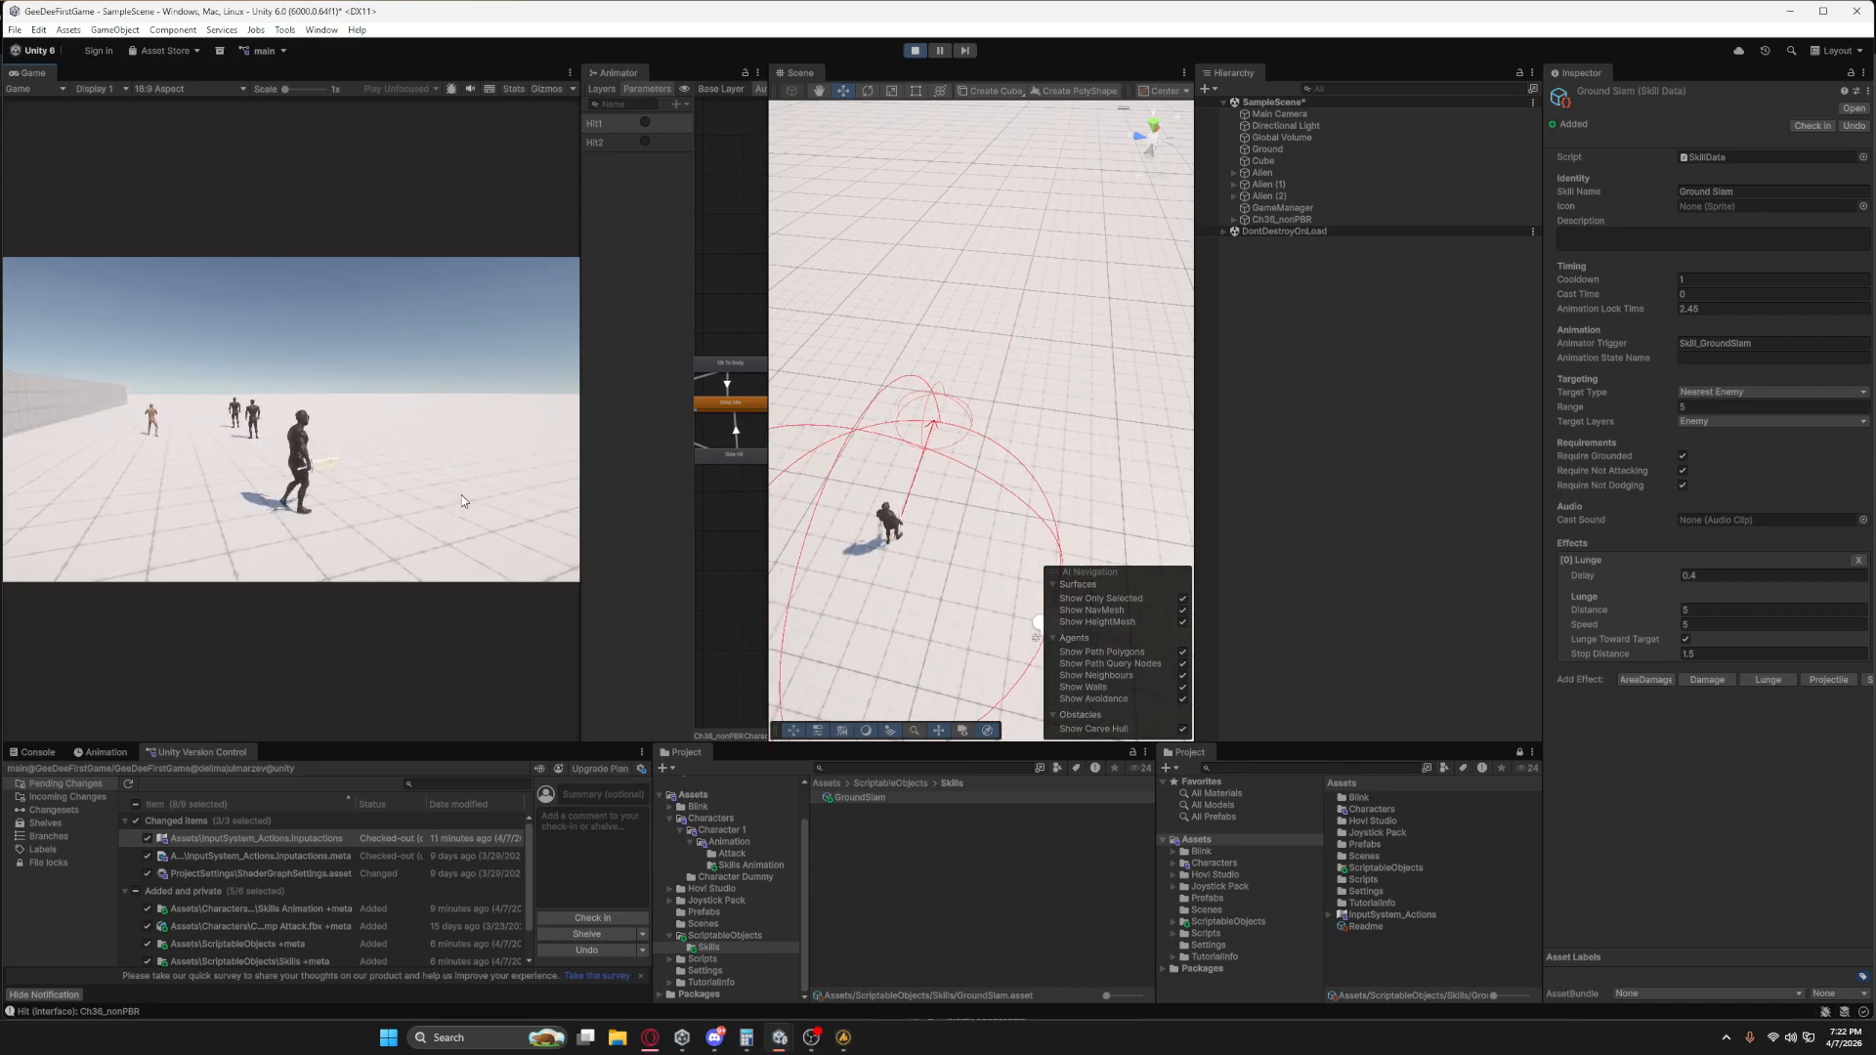
key(w)
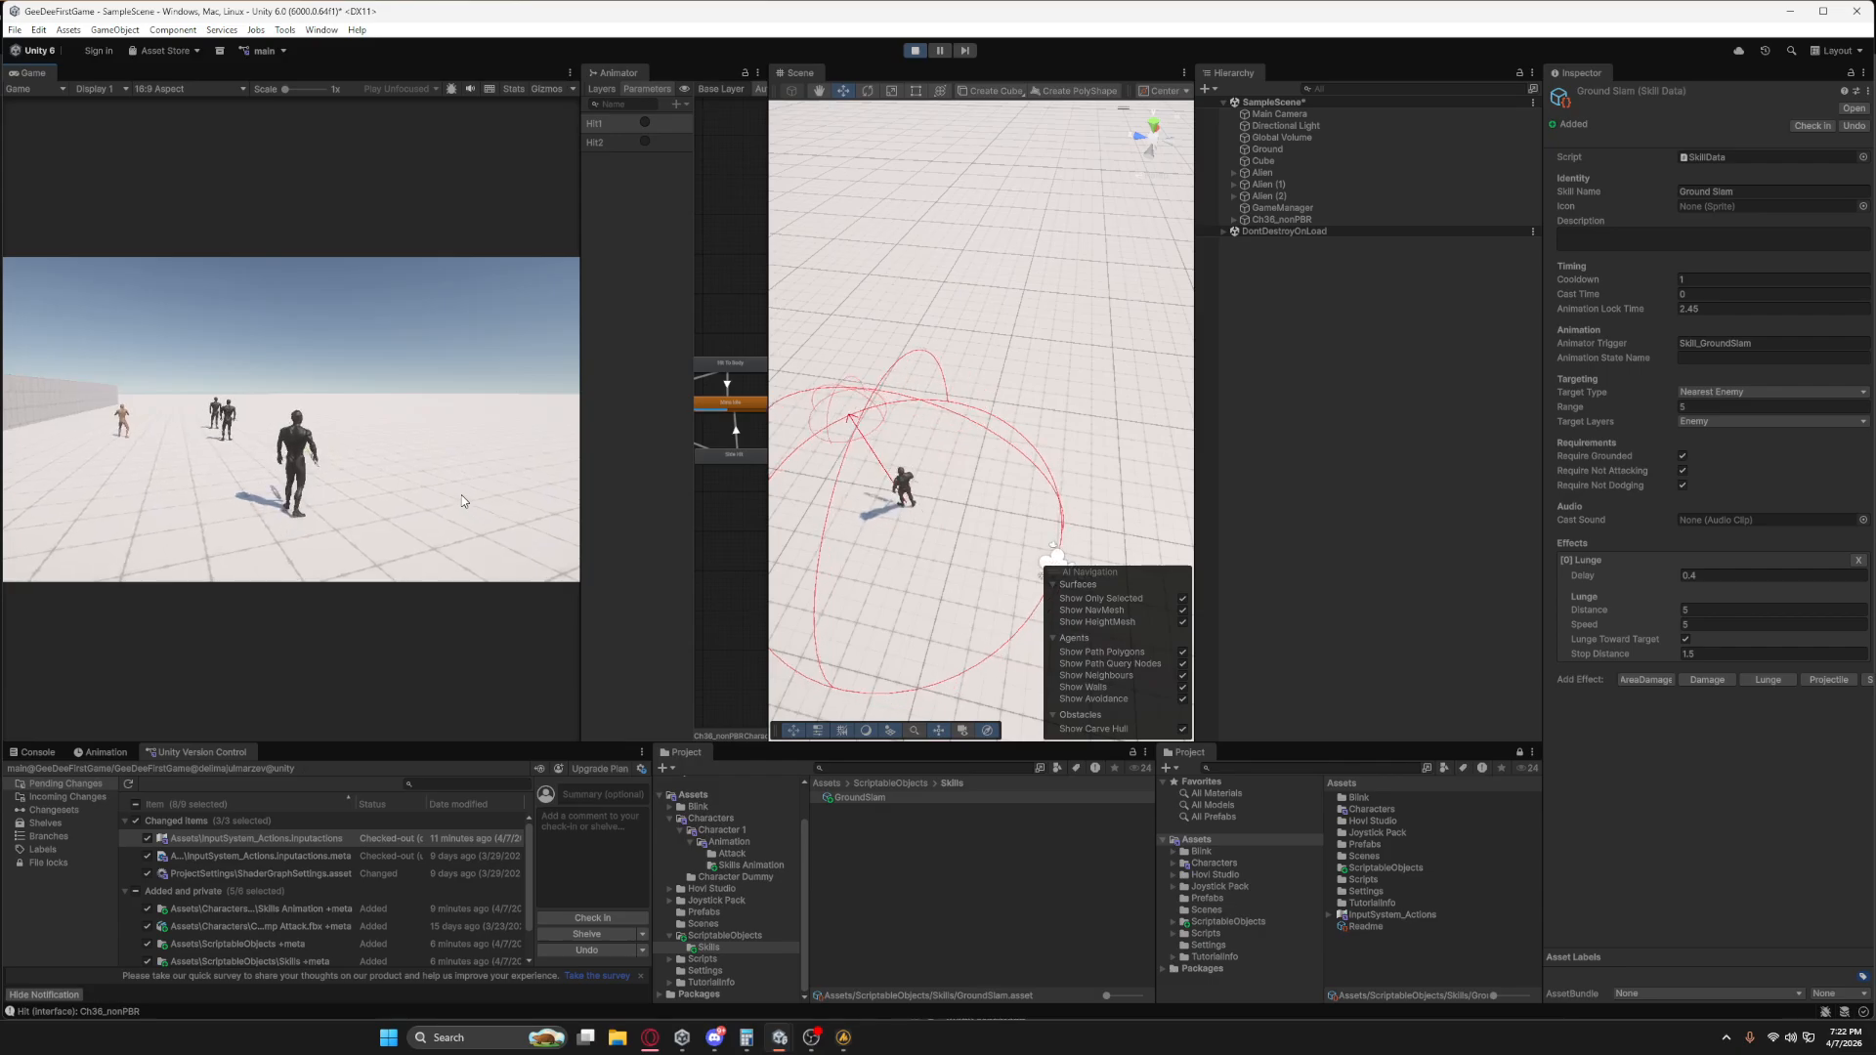
key(d)
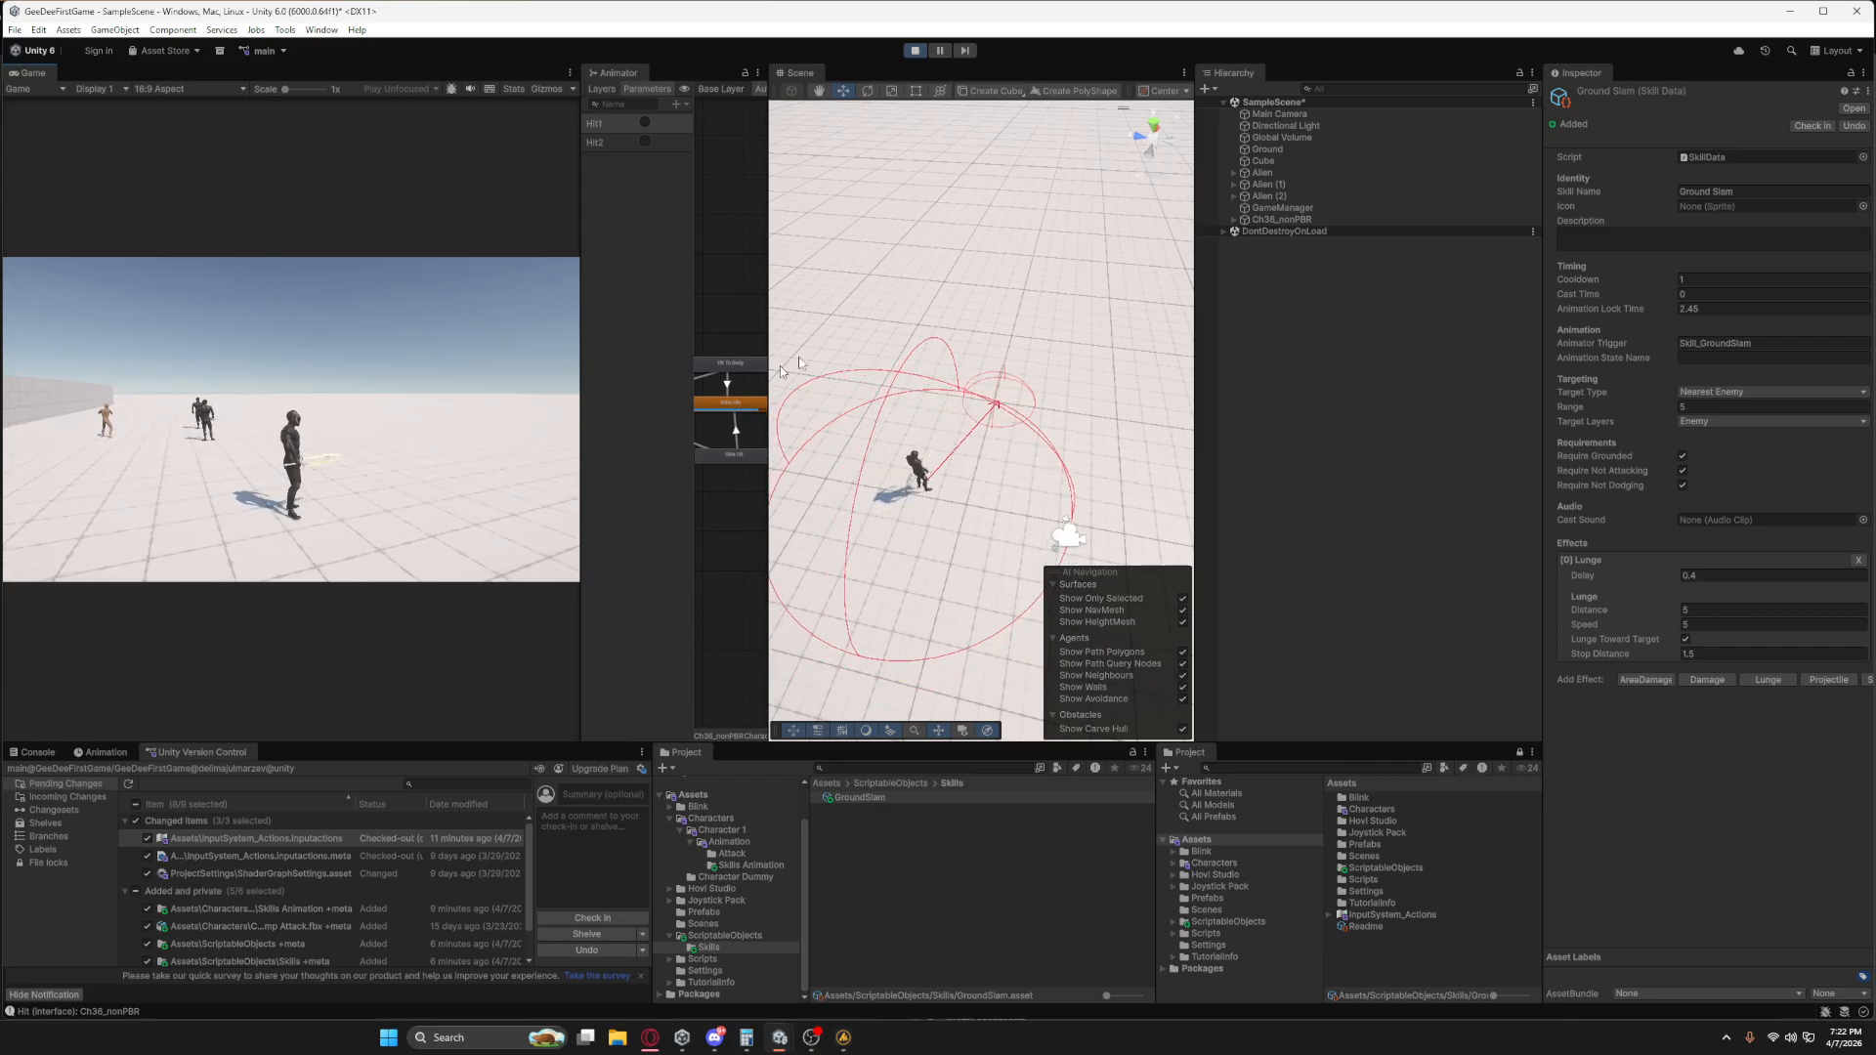
key(1)
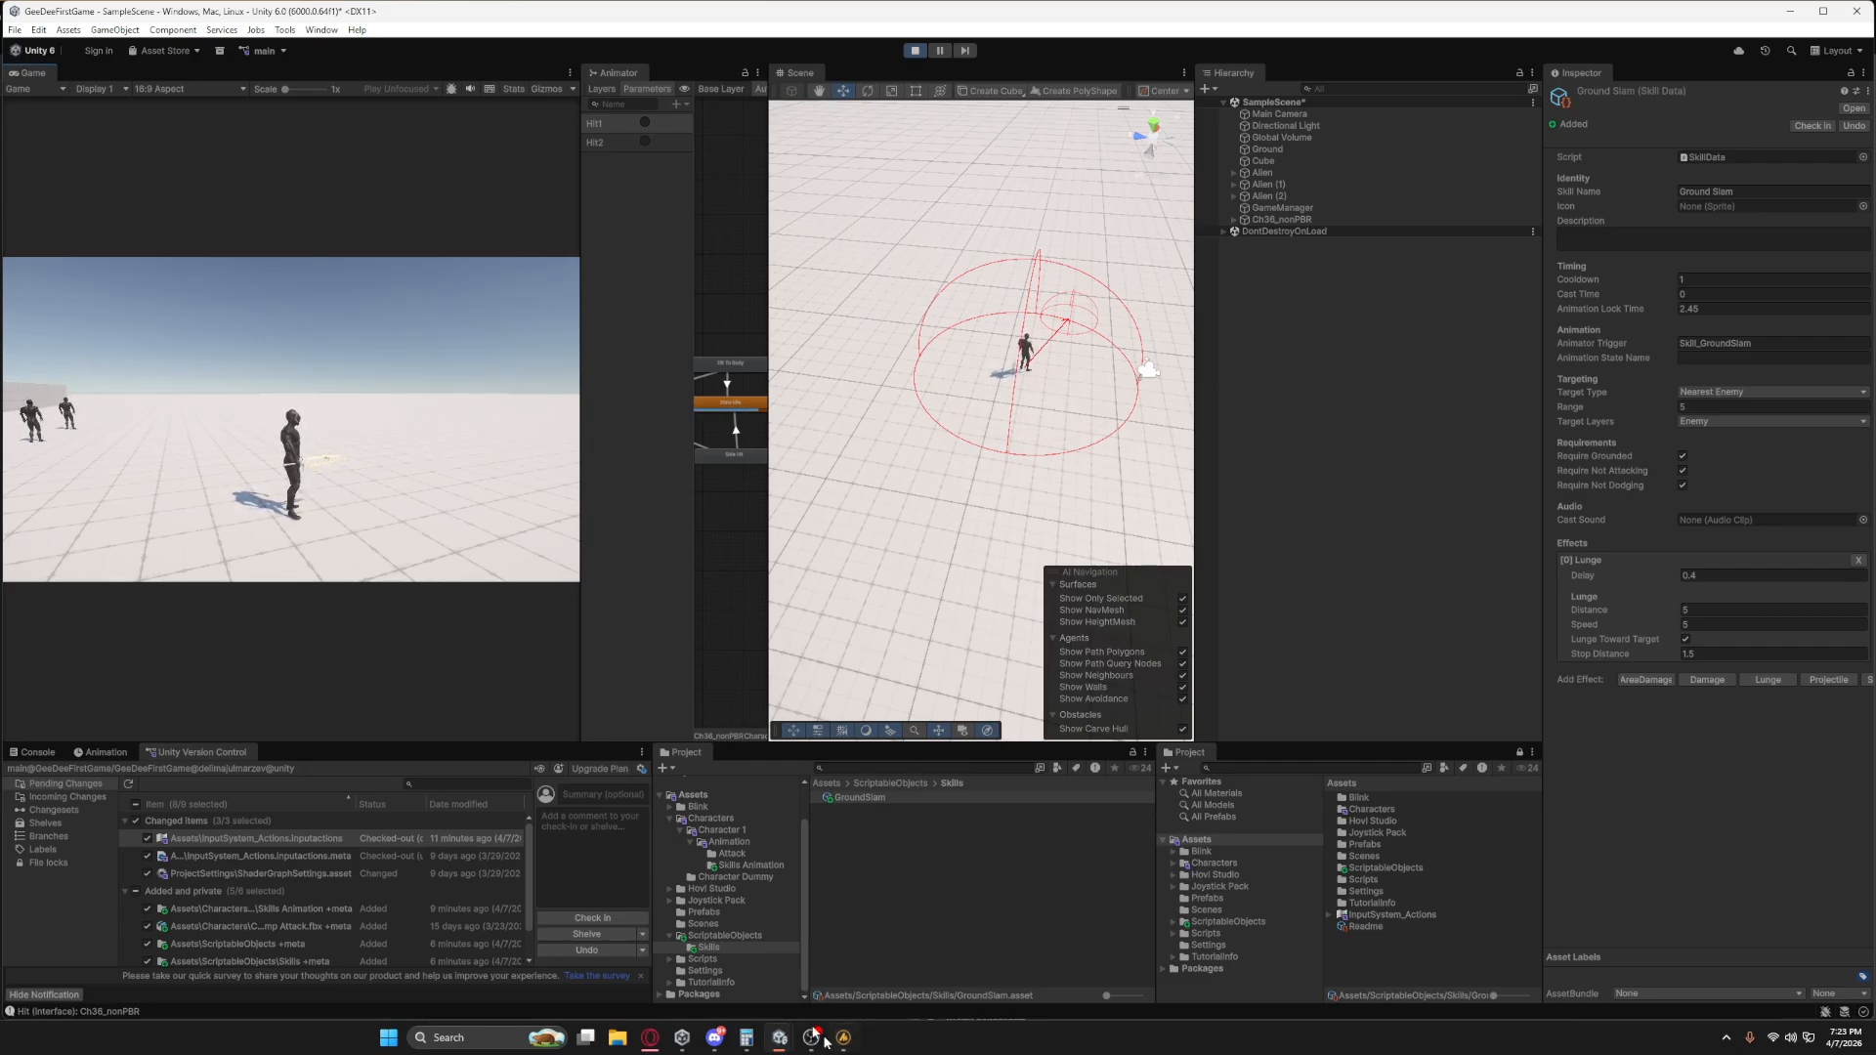
Add an AreaDamage effect to the Ground Slam skill and view its sphere around the character up close.
click(1647, 679)
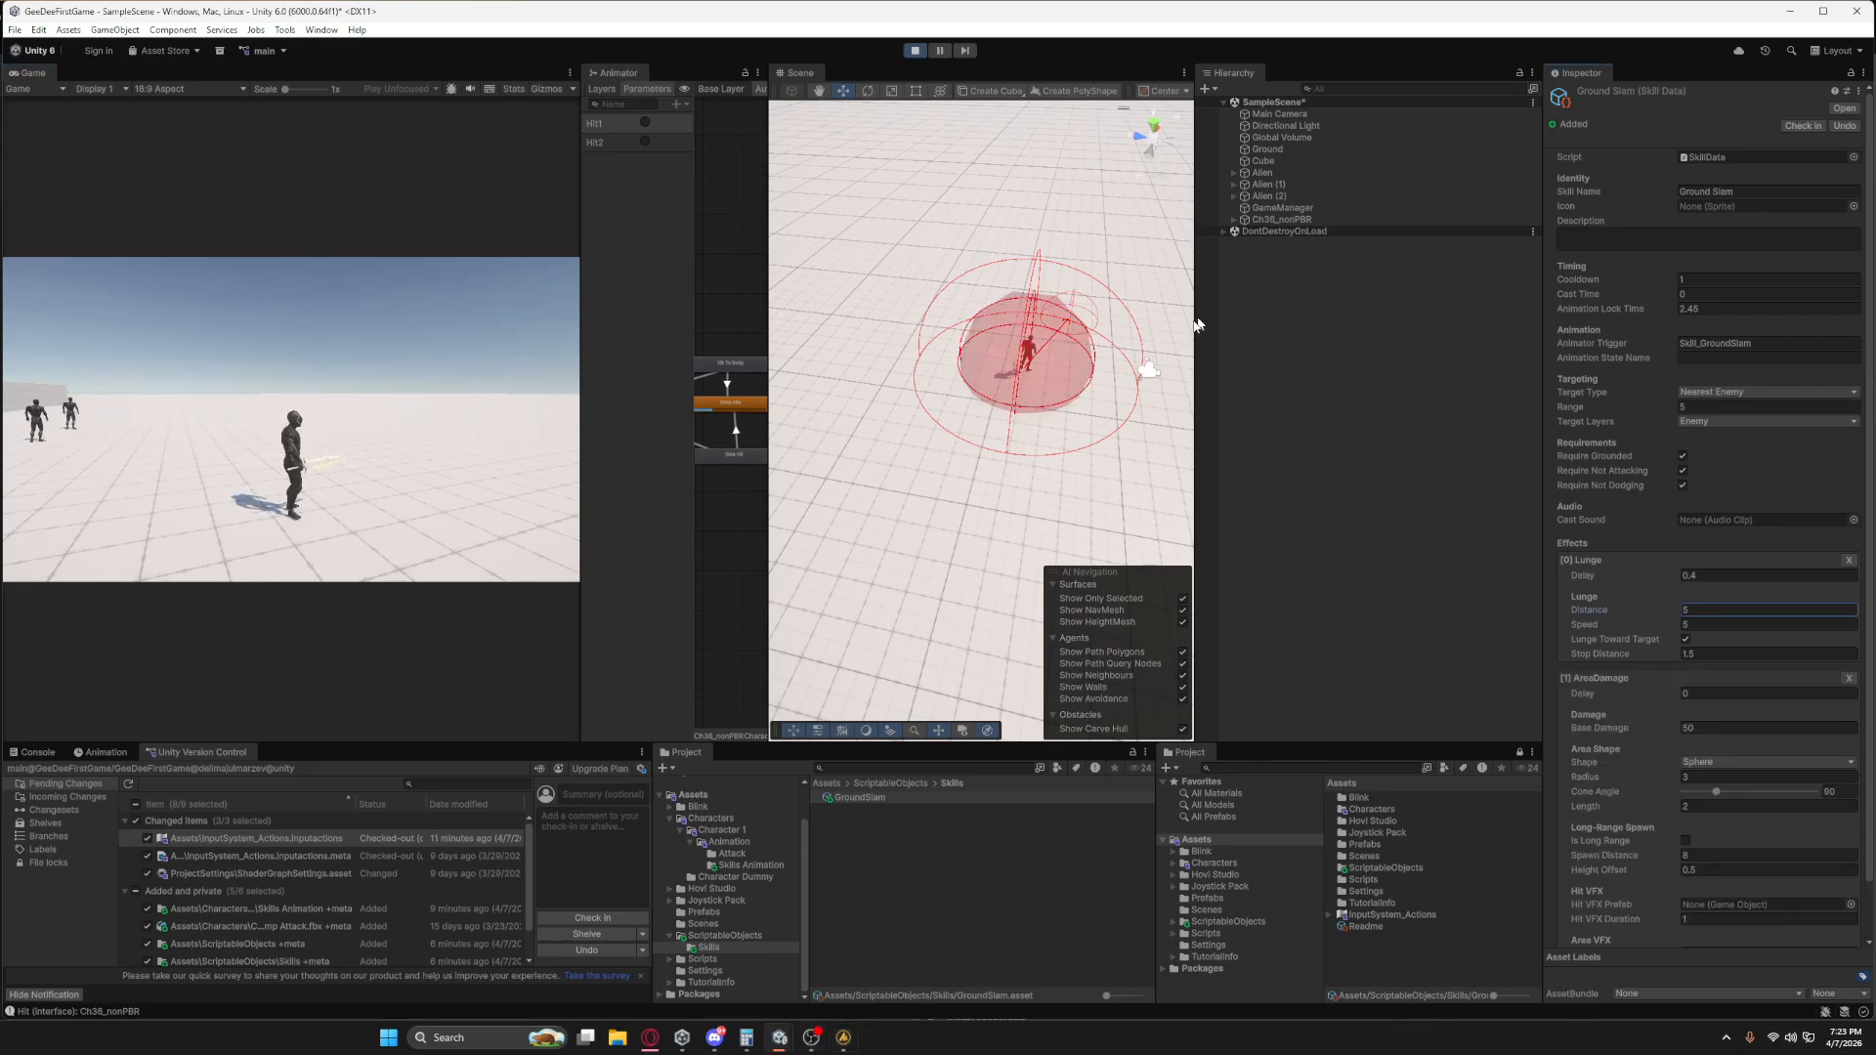
alt+drag(1079, 417, 880, 479)
middle_drag(1114, 439, 916, 428)
scroll(958, 457, up, 5)
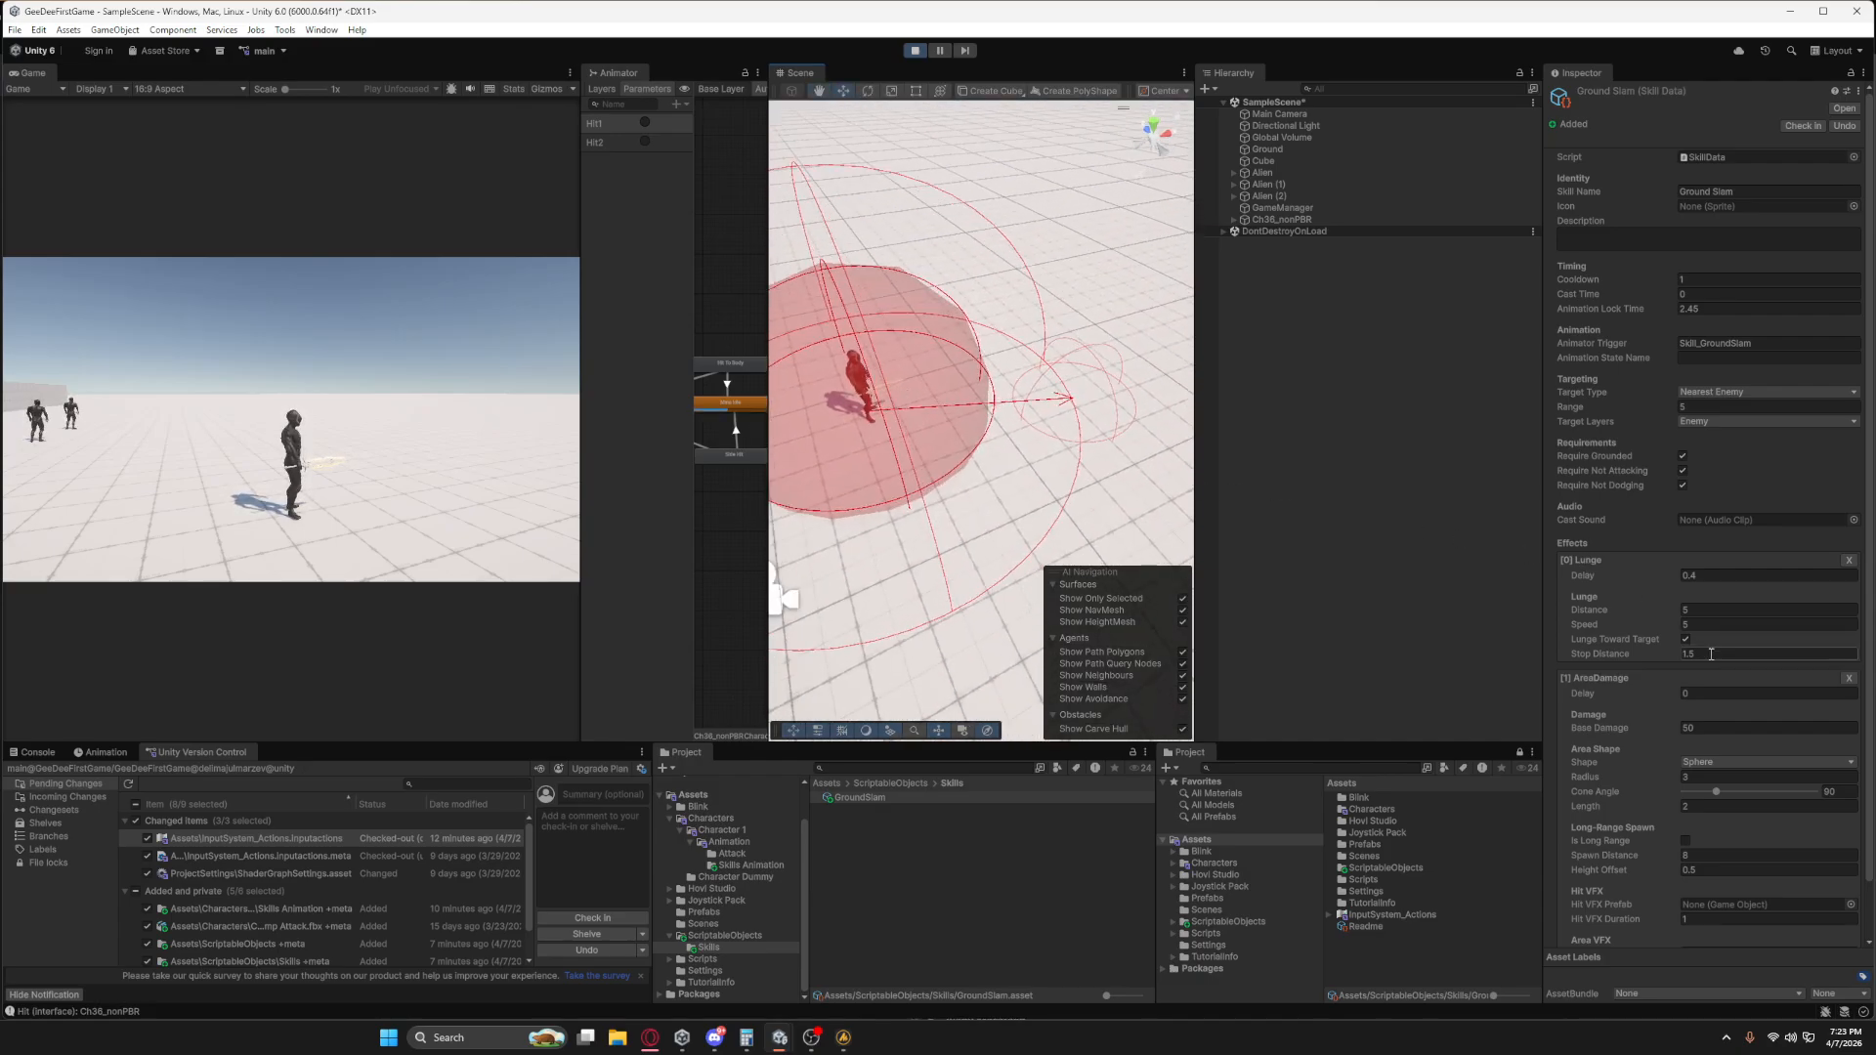
Preview the Standing Melee Run Jump Attack clip and scrub it to the slam impact at frame 72.
scroll(1701, 708, down, 3)
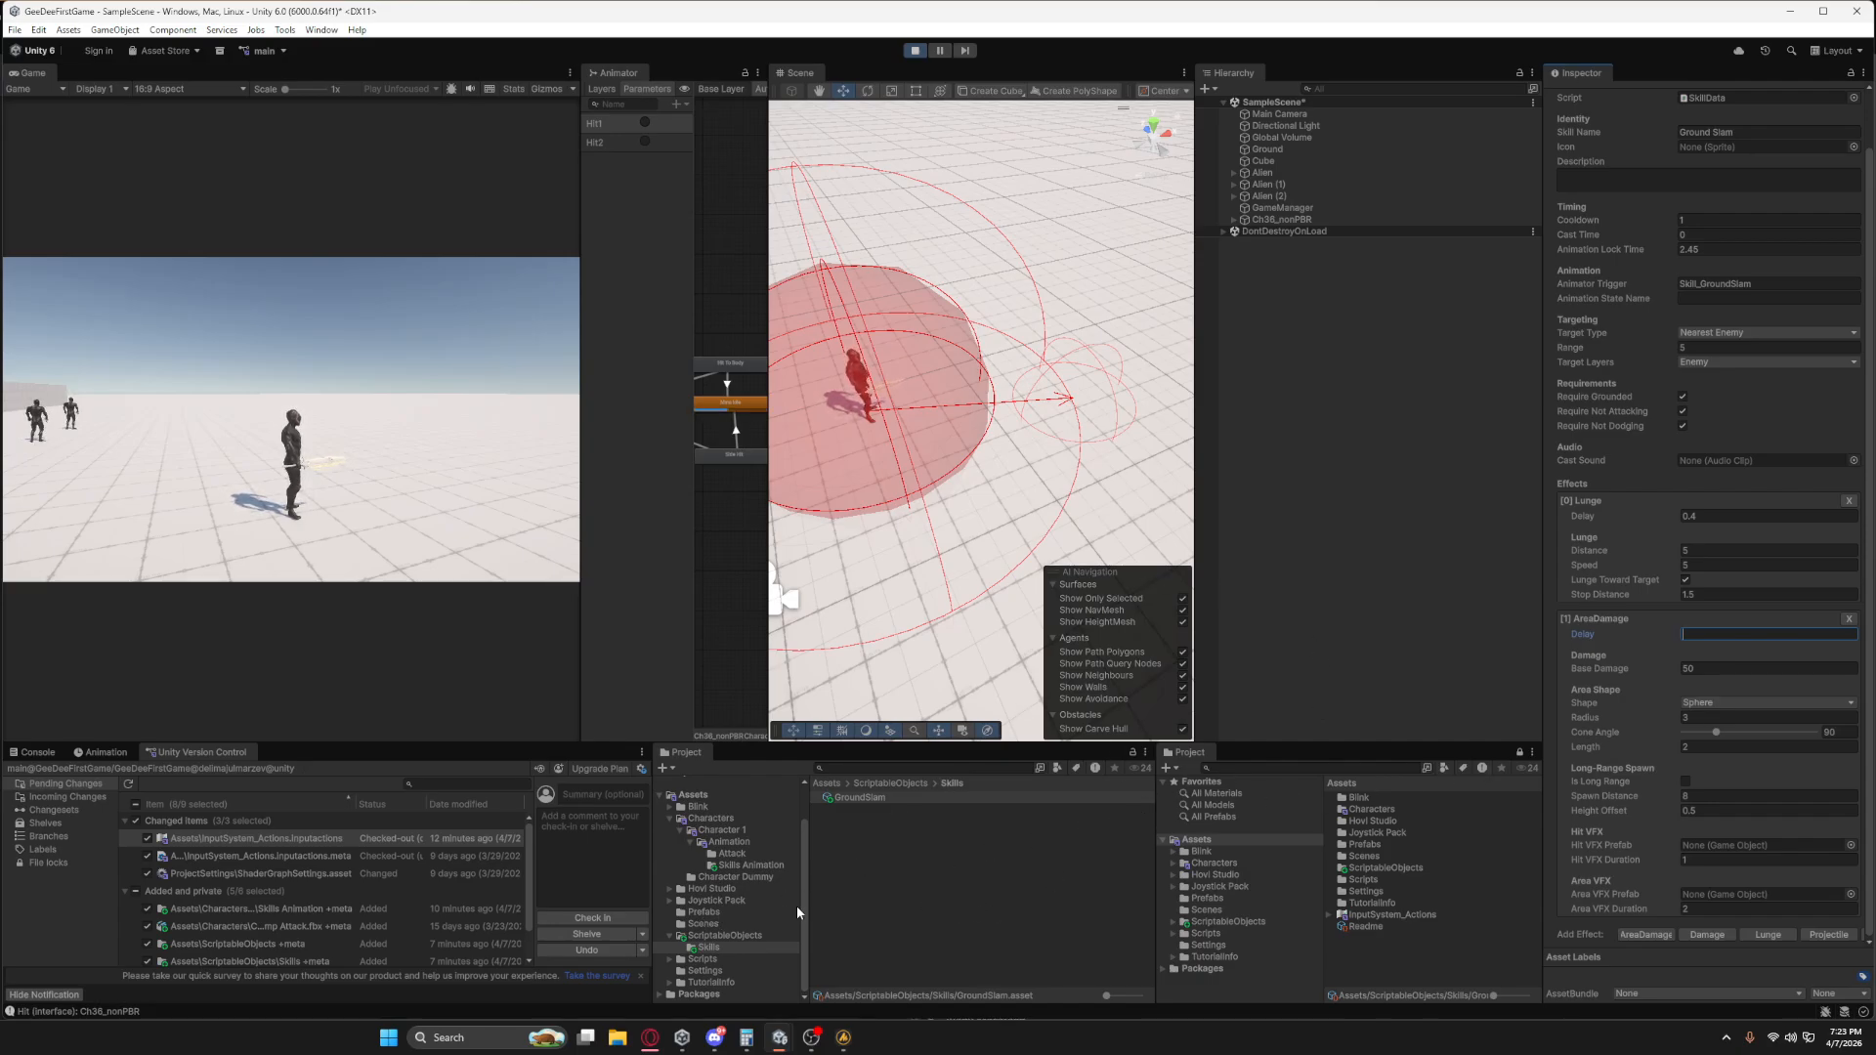
click(741, 865)
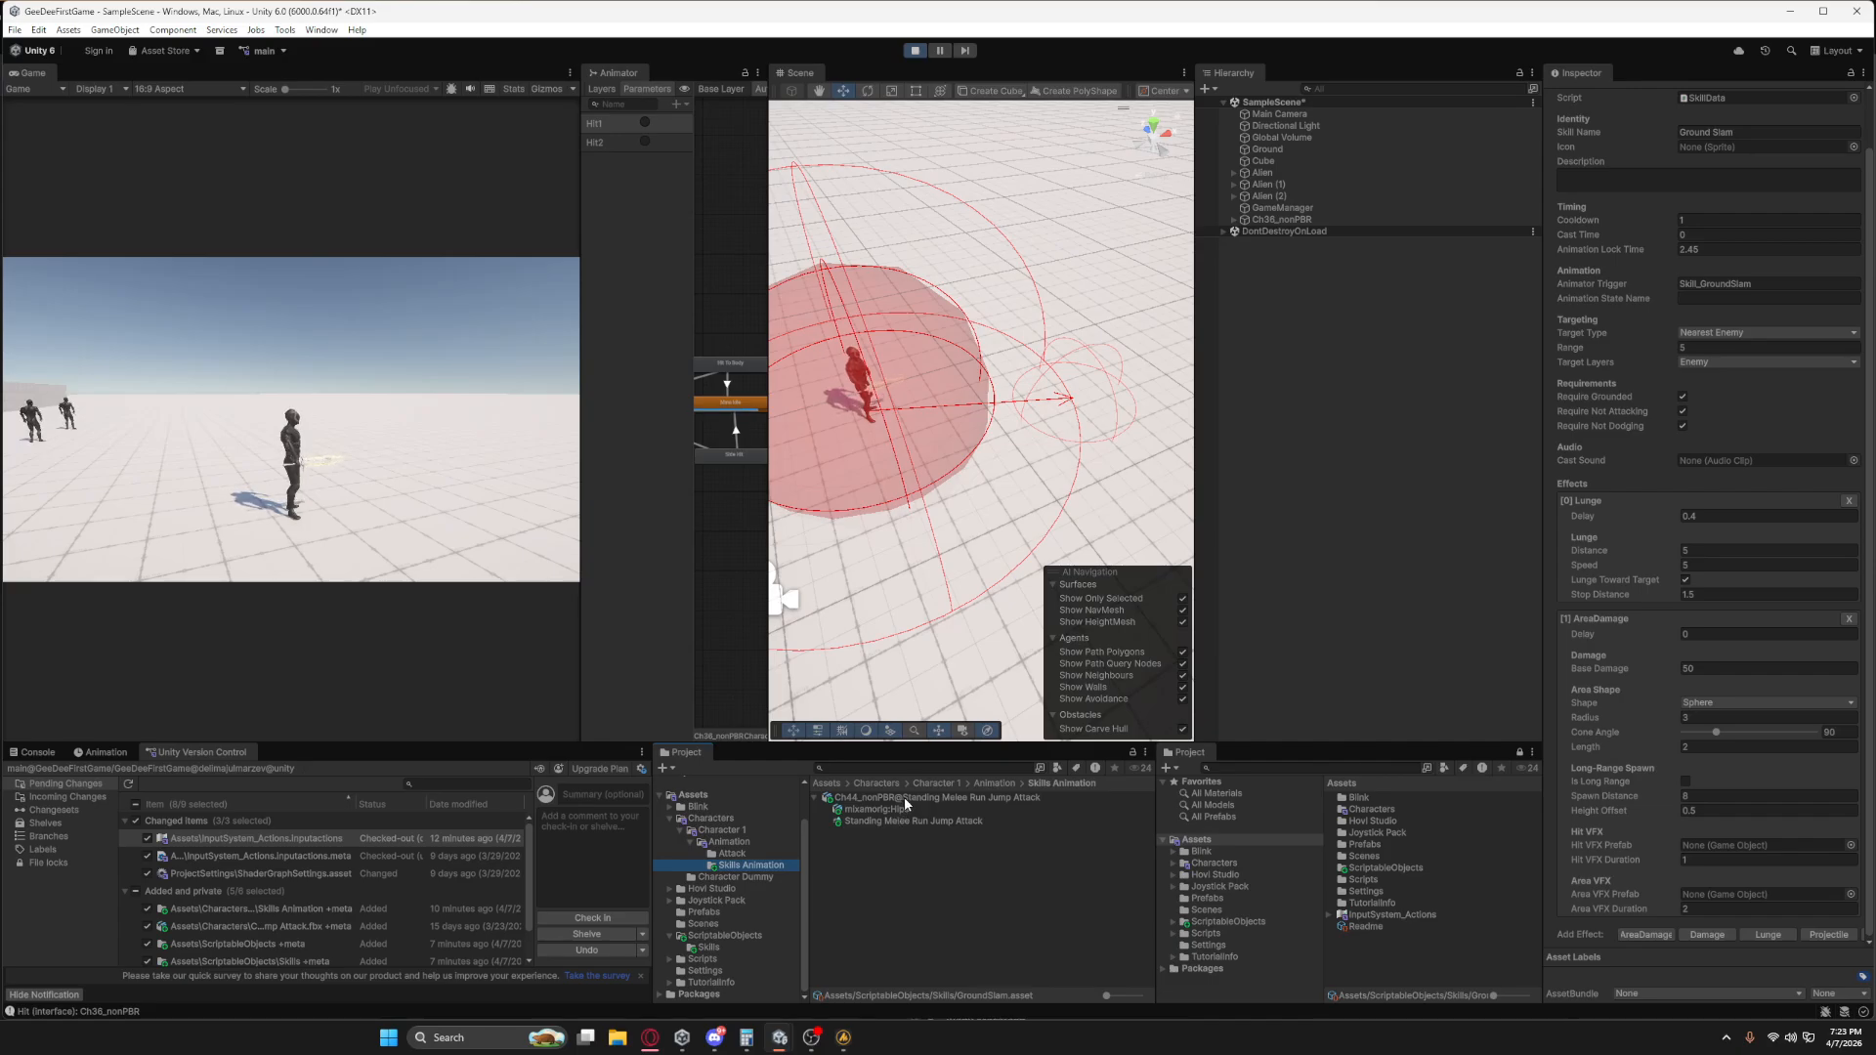
click(905, 819)
click(1555, 816)
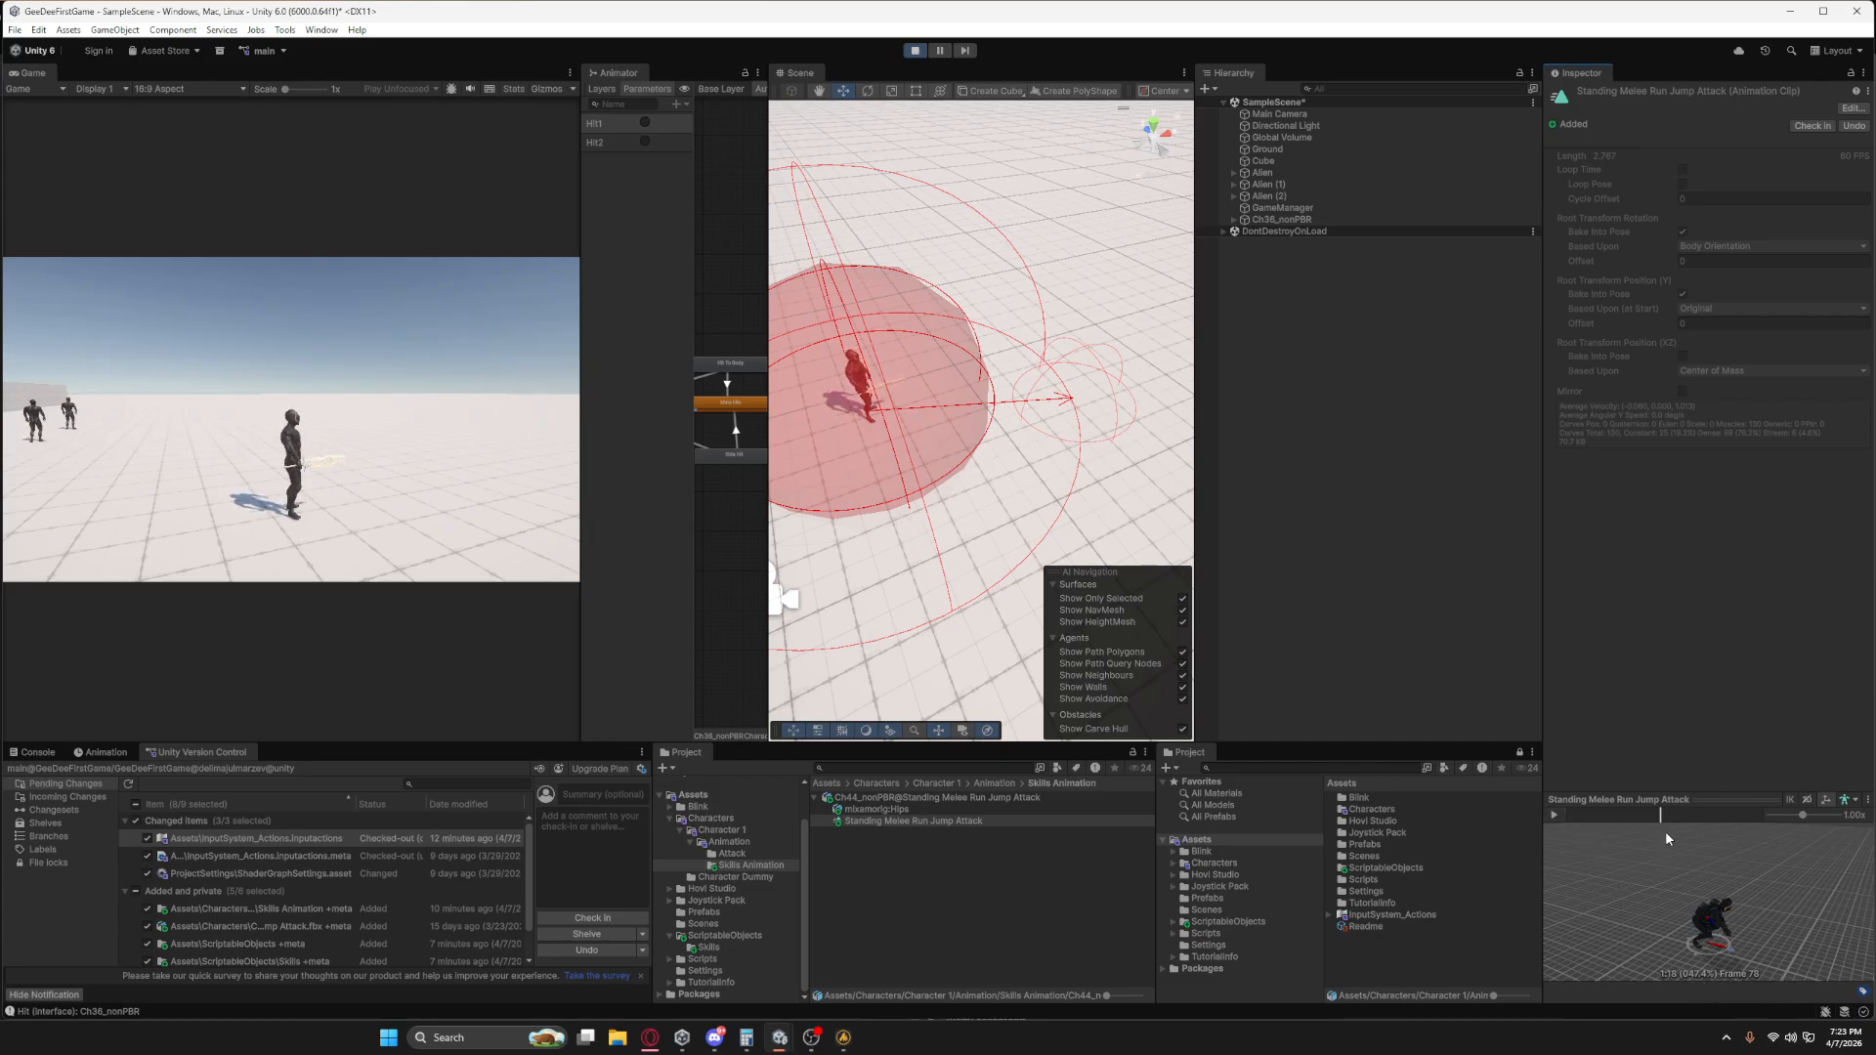
drag(1659, 819, 1653, 820)
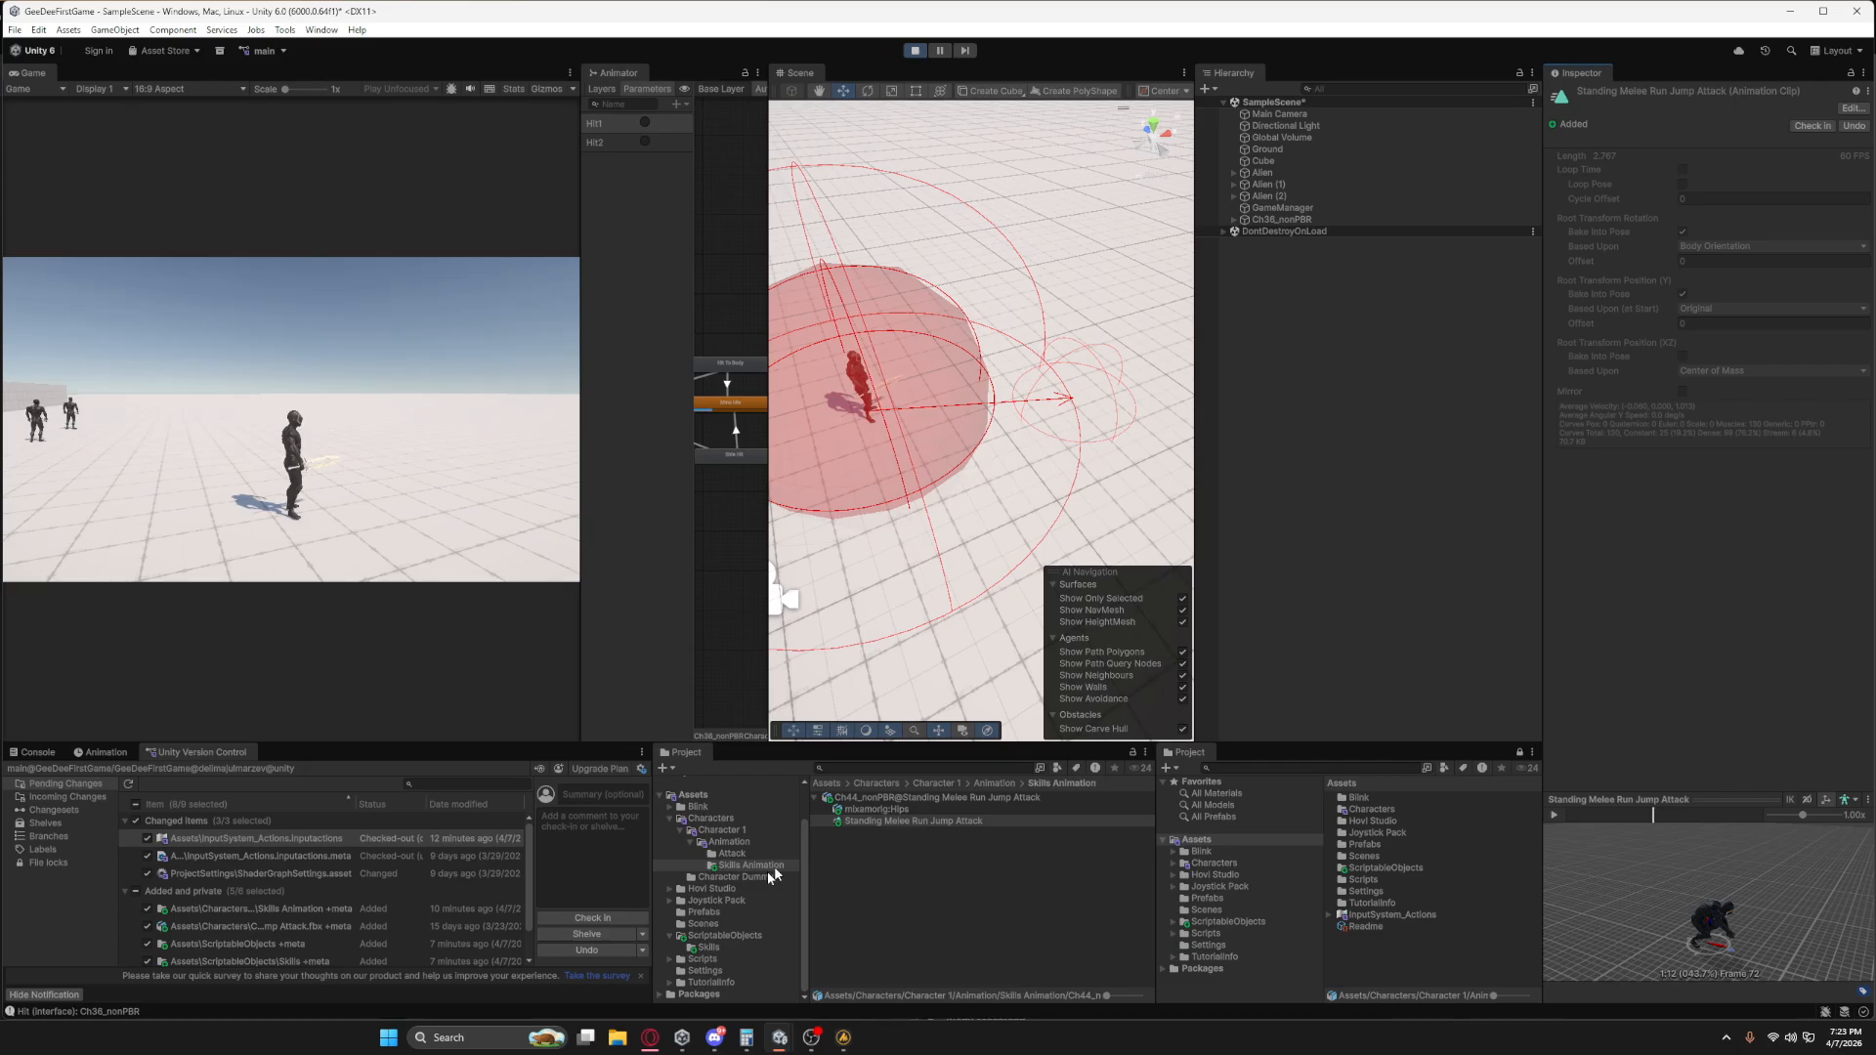
Reopen the GroundSlam skill asset and set the AreaDamage effect's Delay to 1.12.
click(725, 935)
double_click(838, 799)
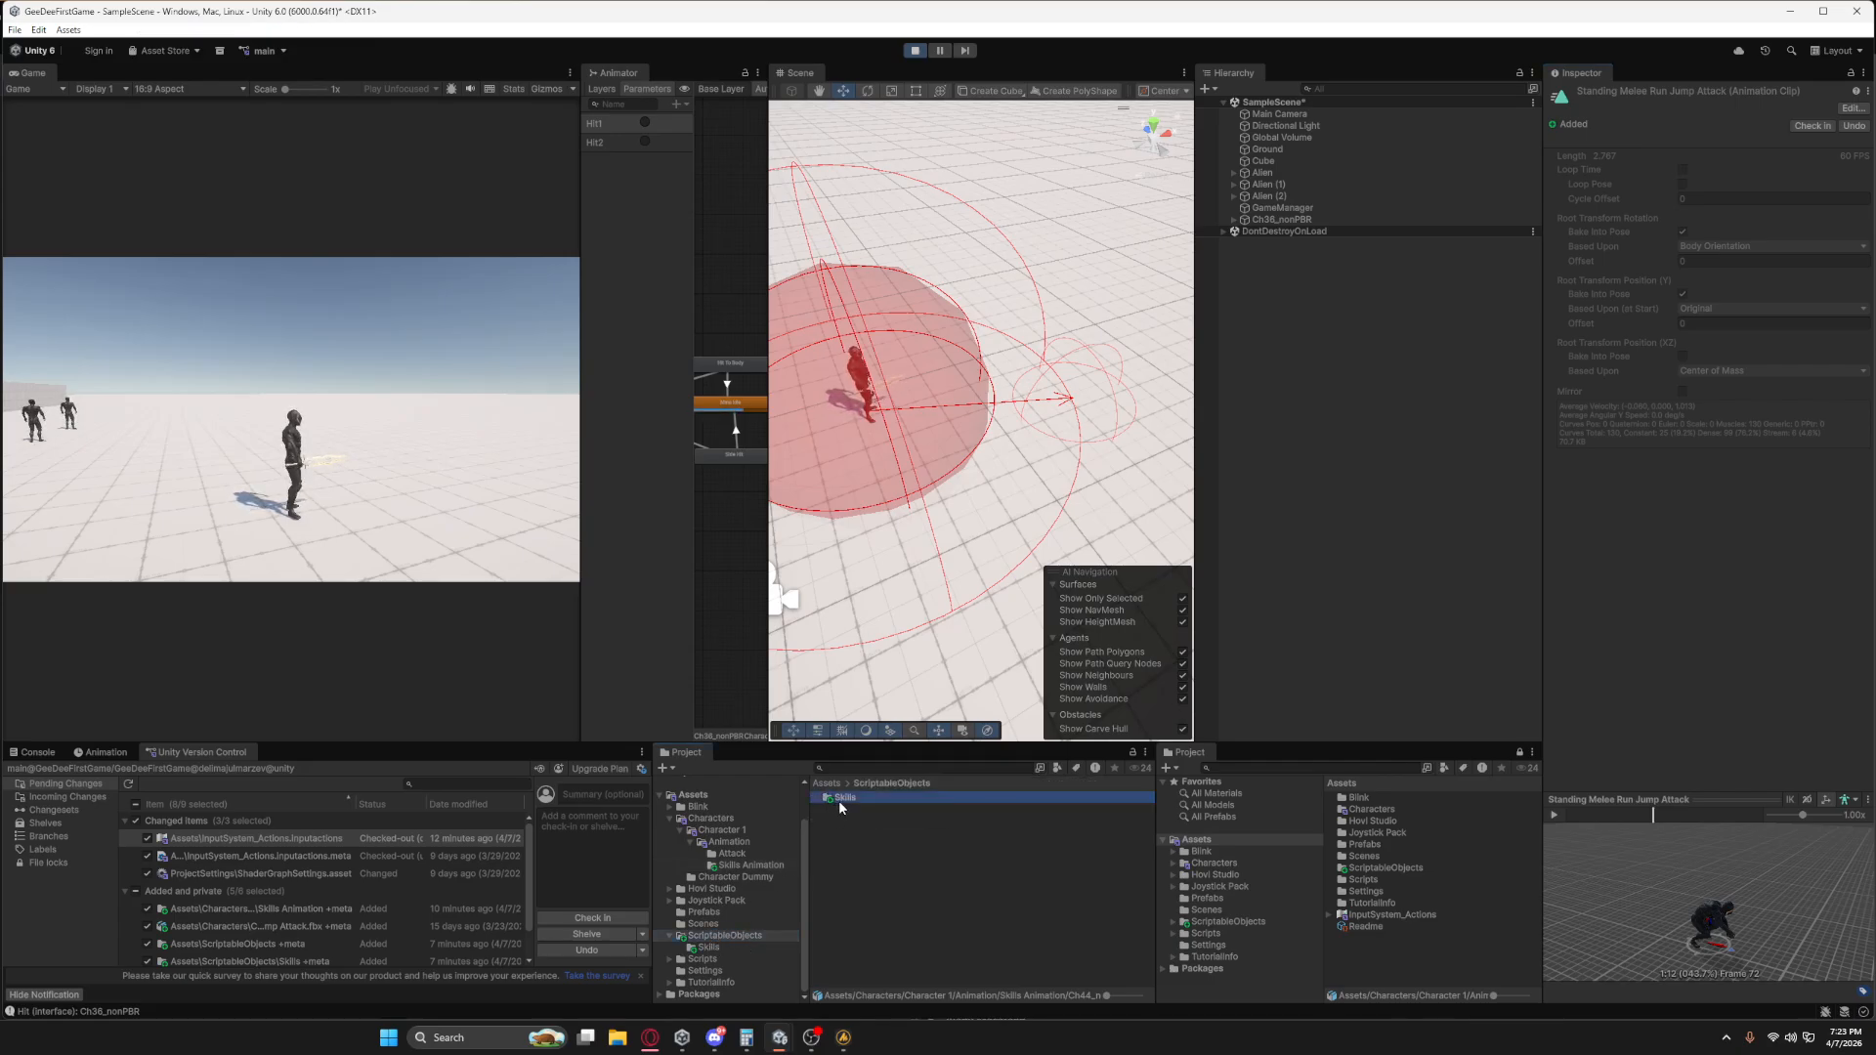
click(858, 797)
click(1697, 694)
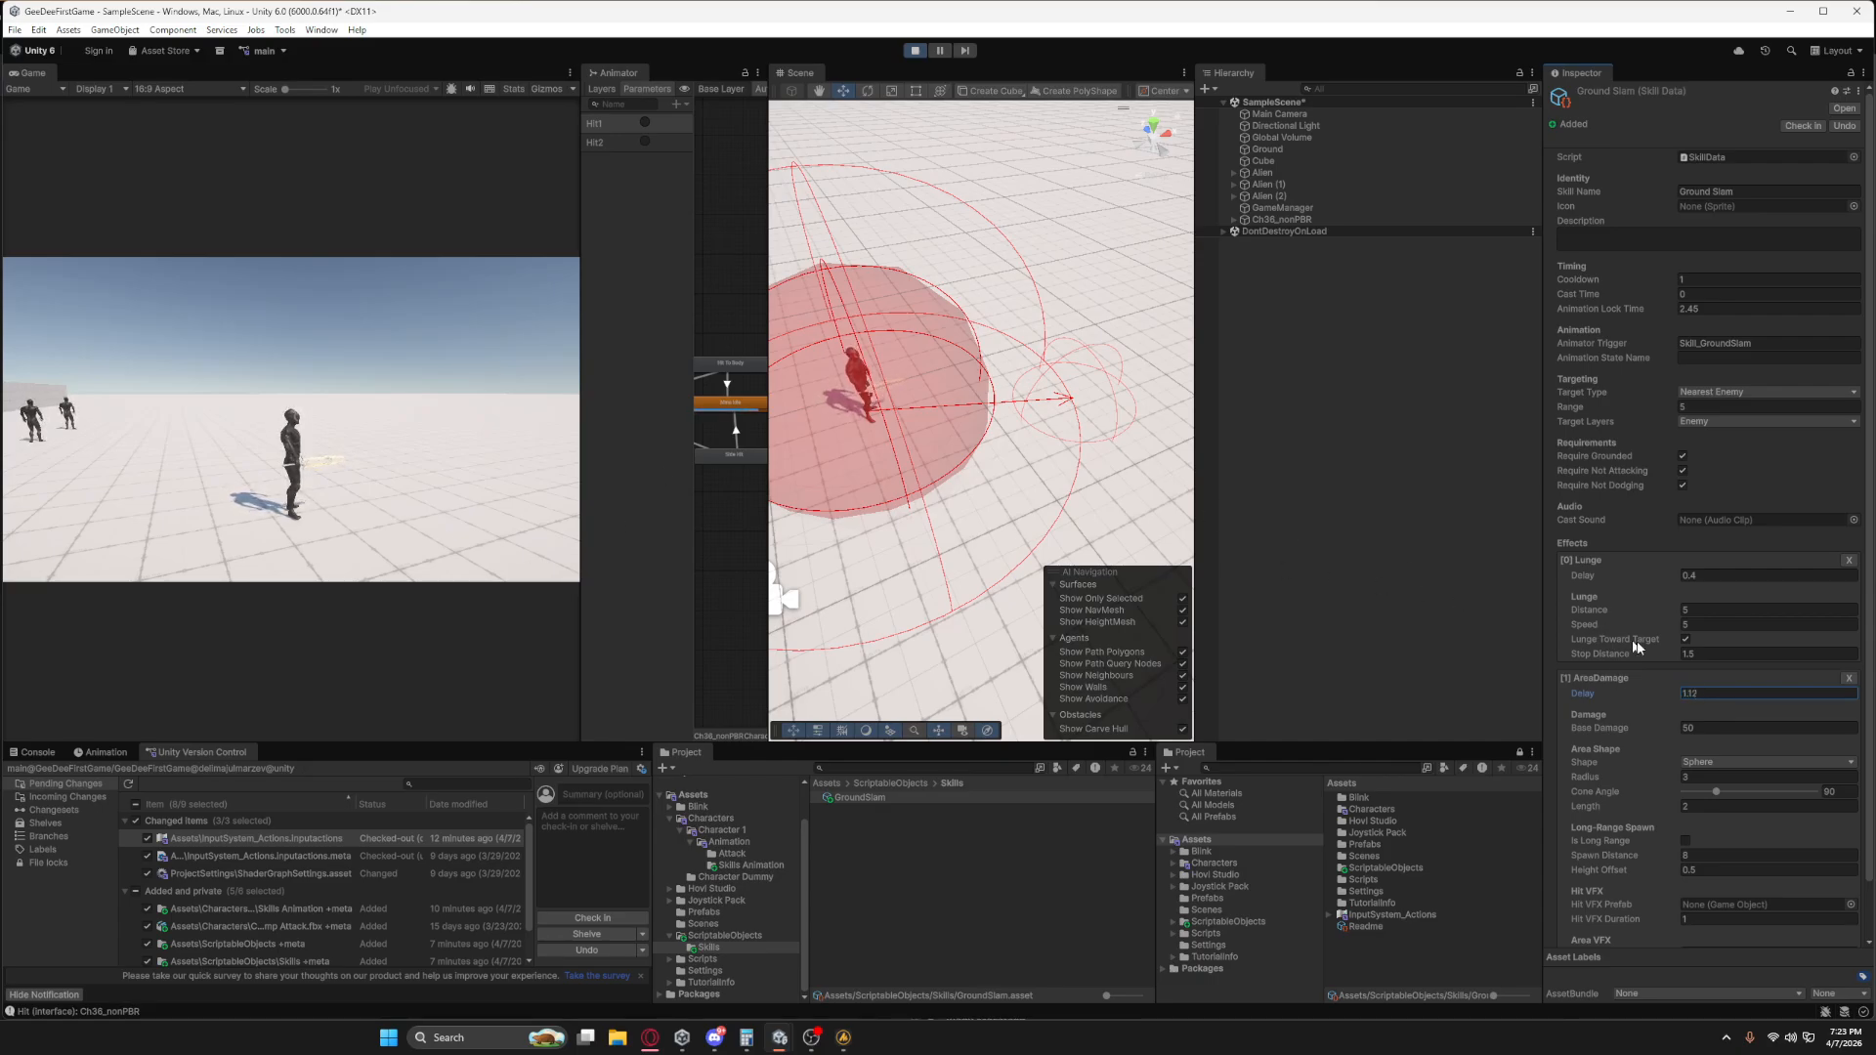
Assign the Ground AOE explosion prefab from the Magic effects pack's AoE effects folder as the AreaDamage effect's Area VFX Prefab.
scroll(1717, 695, down, 2)
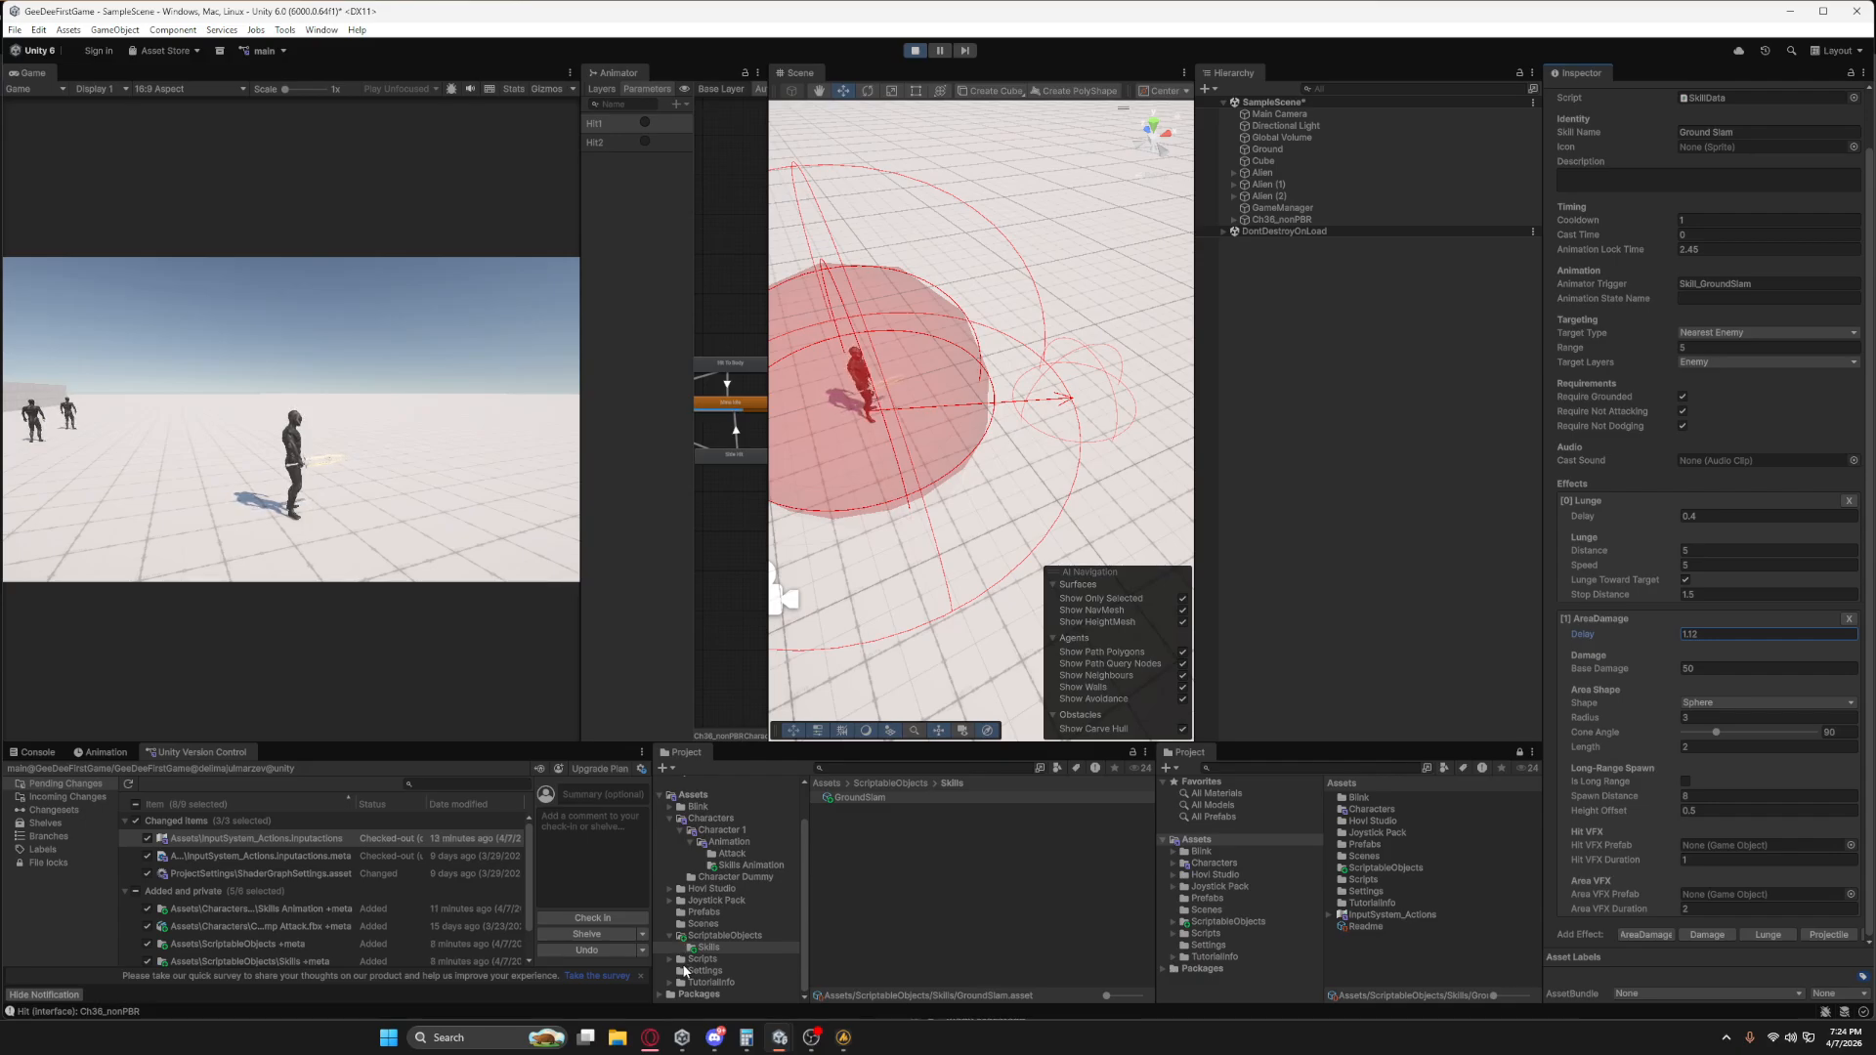
click(670, 888)
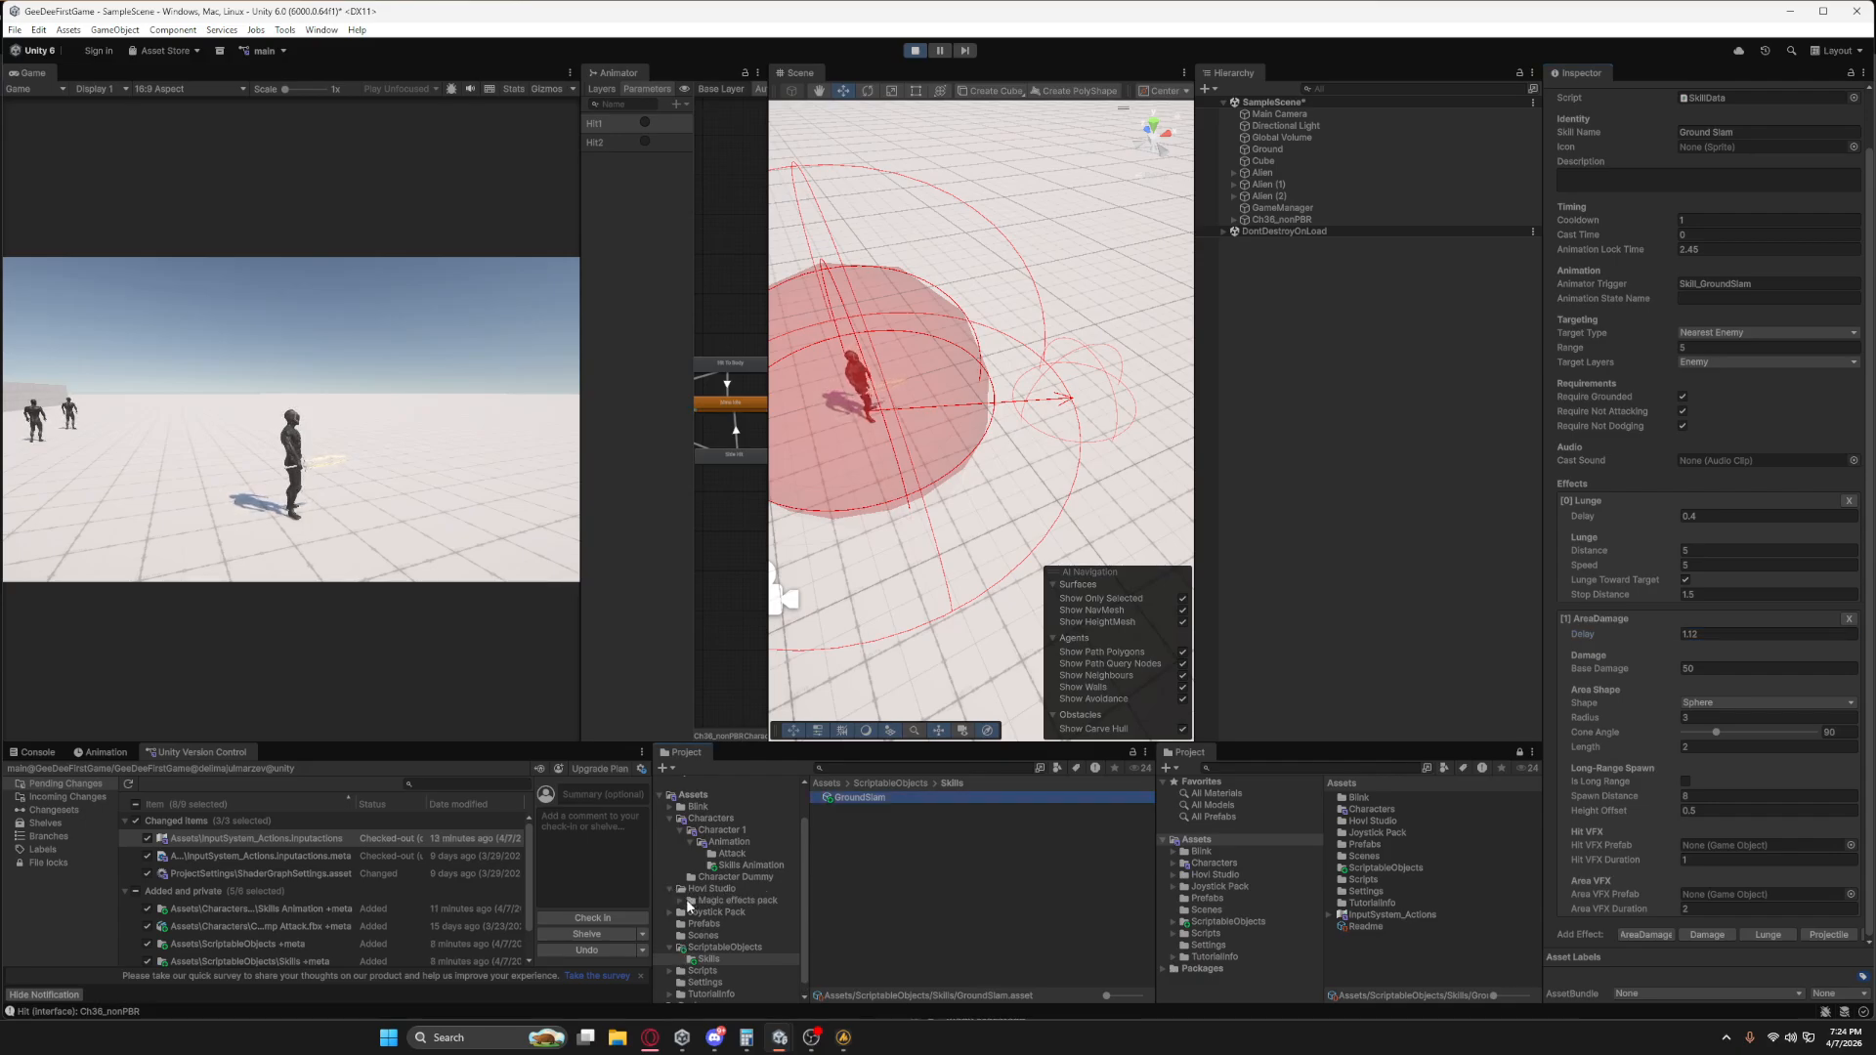
click(681, 900)
click(691, 934)
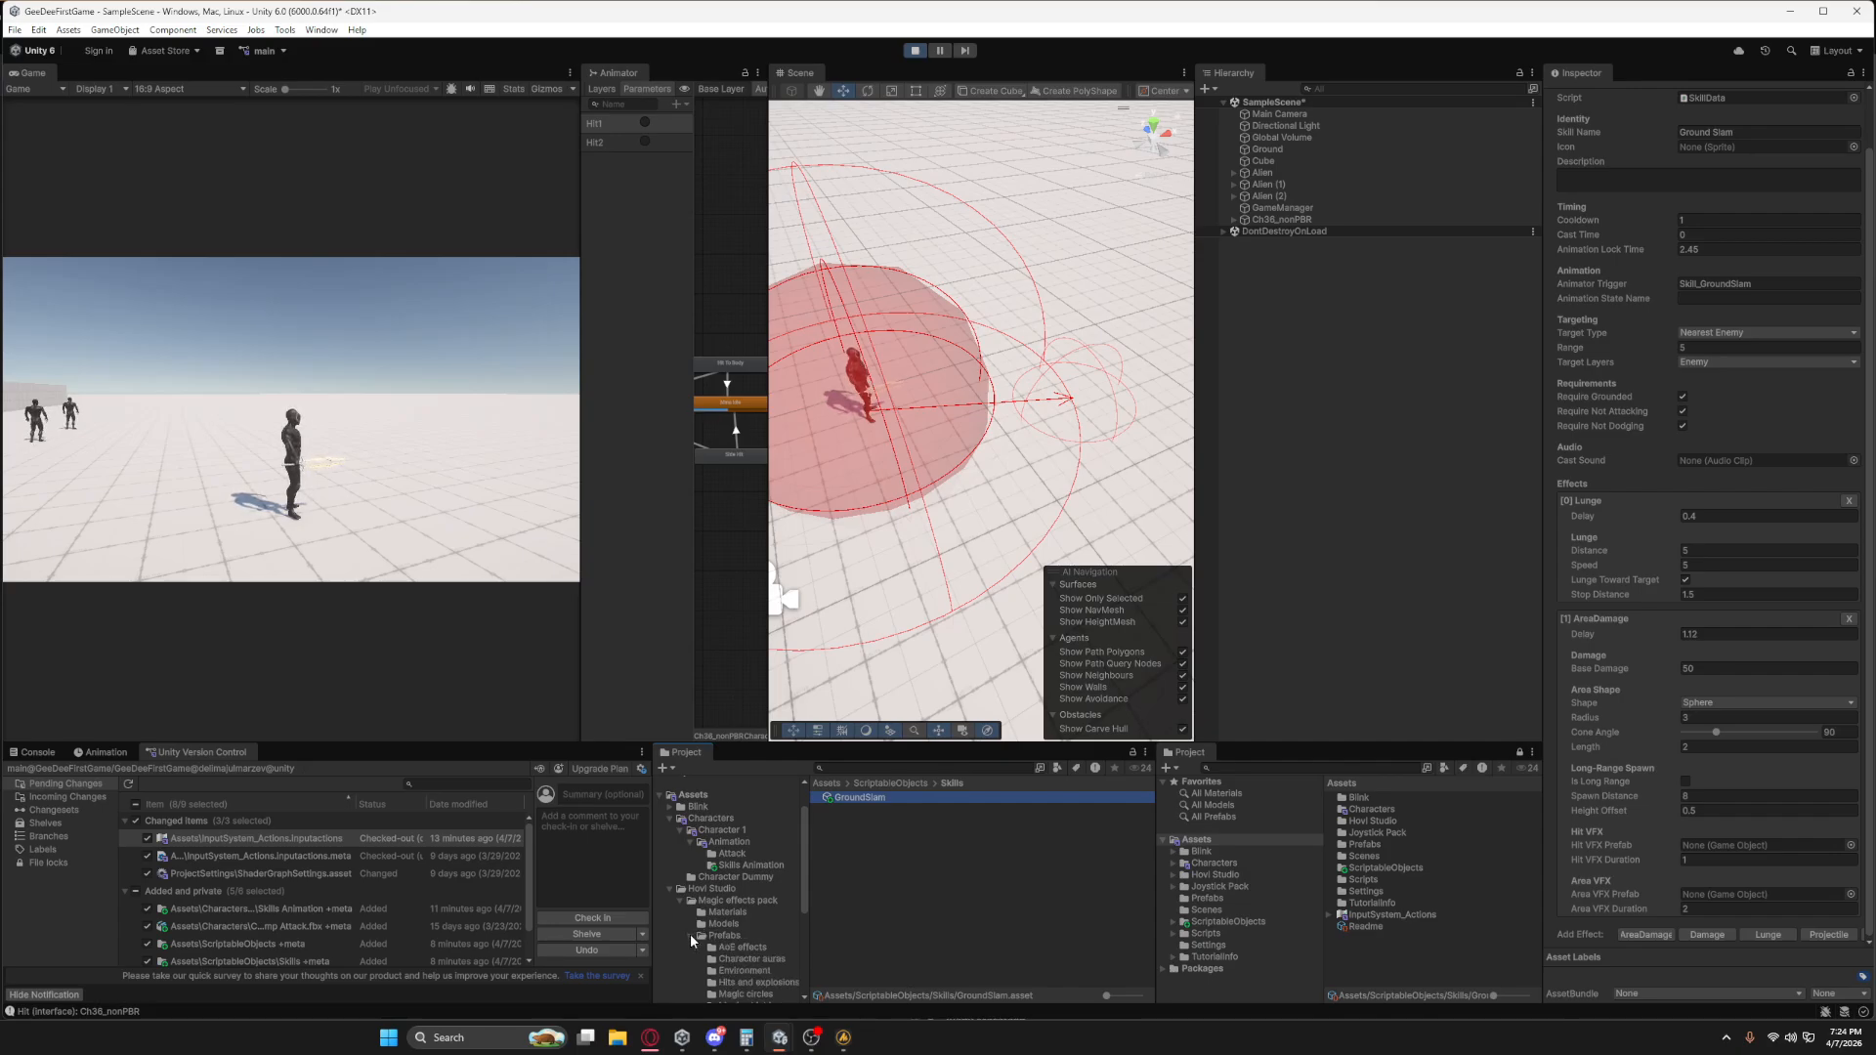
scroll(696, 928, down, 3)
click(721, 856)
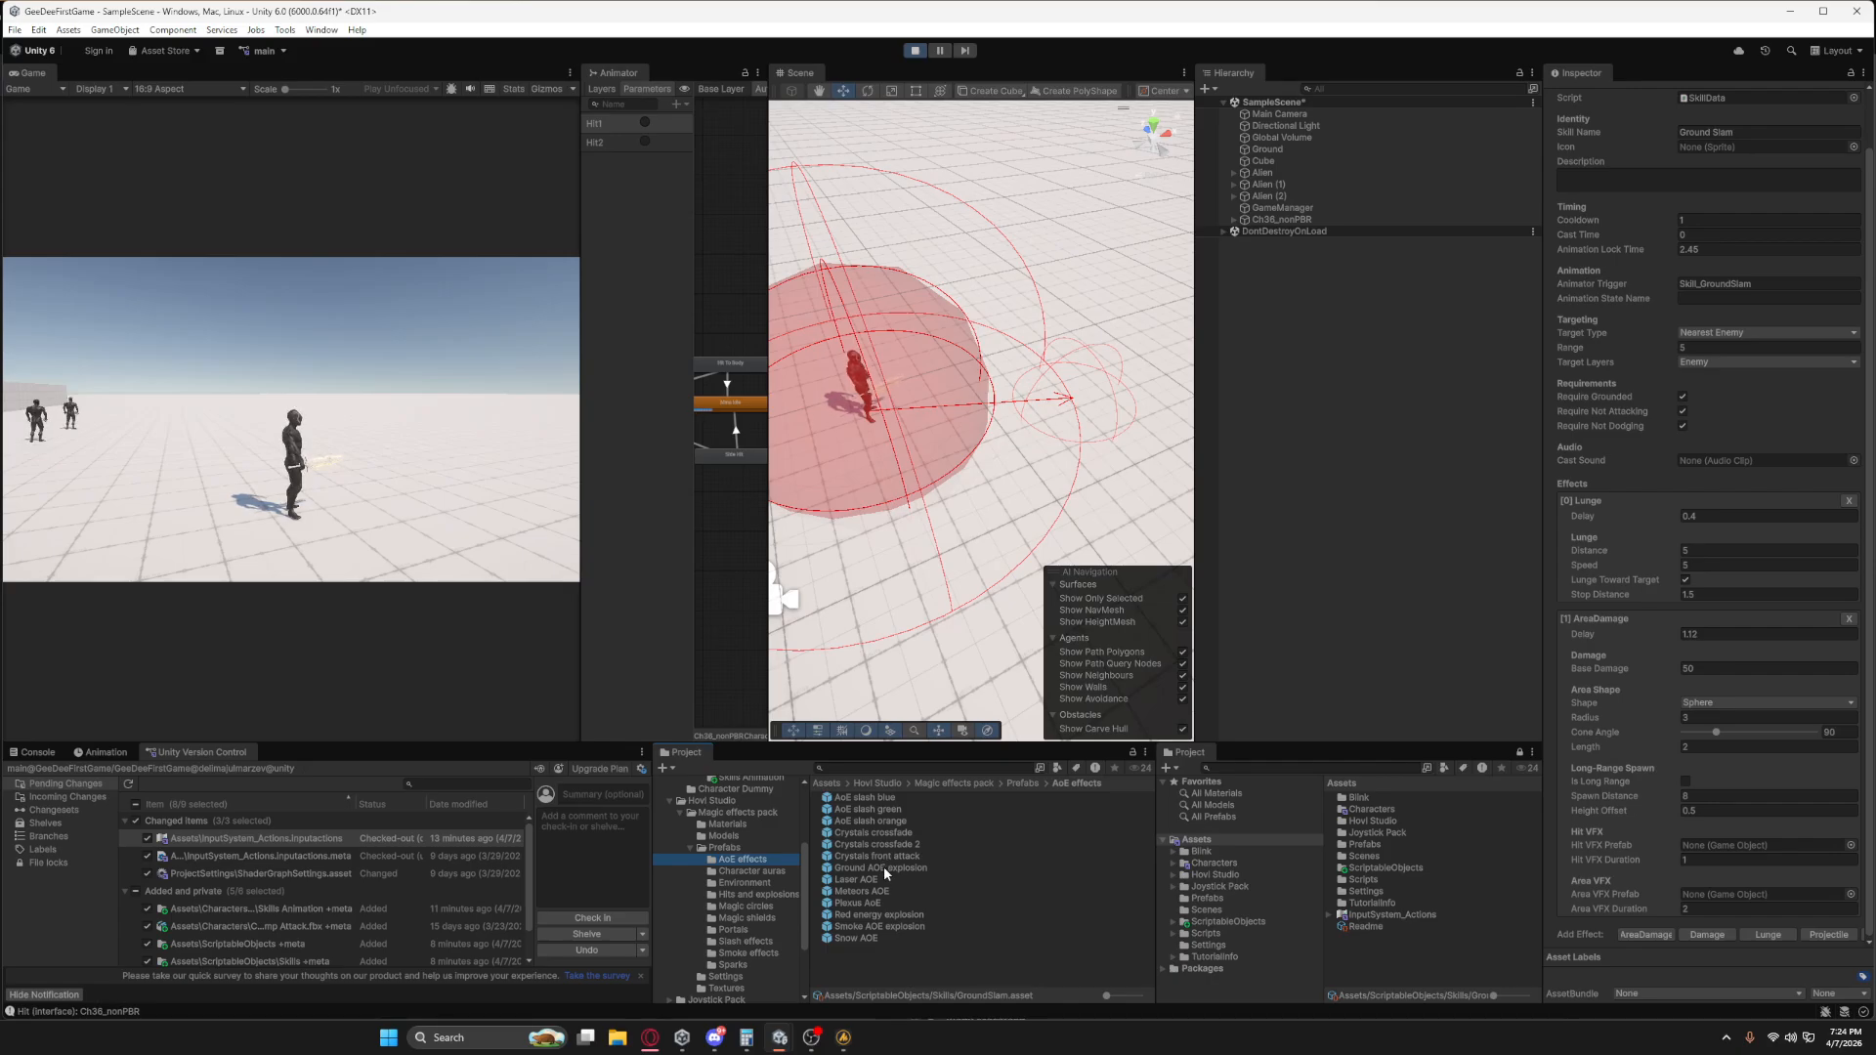
click(884, 866)
drag(883, 866, 1725, 894)
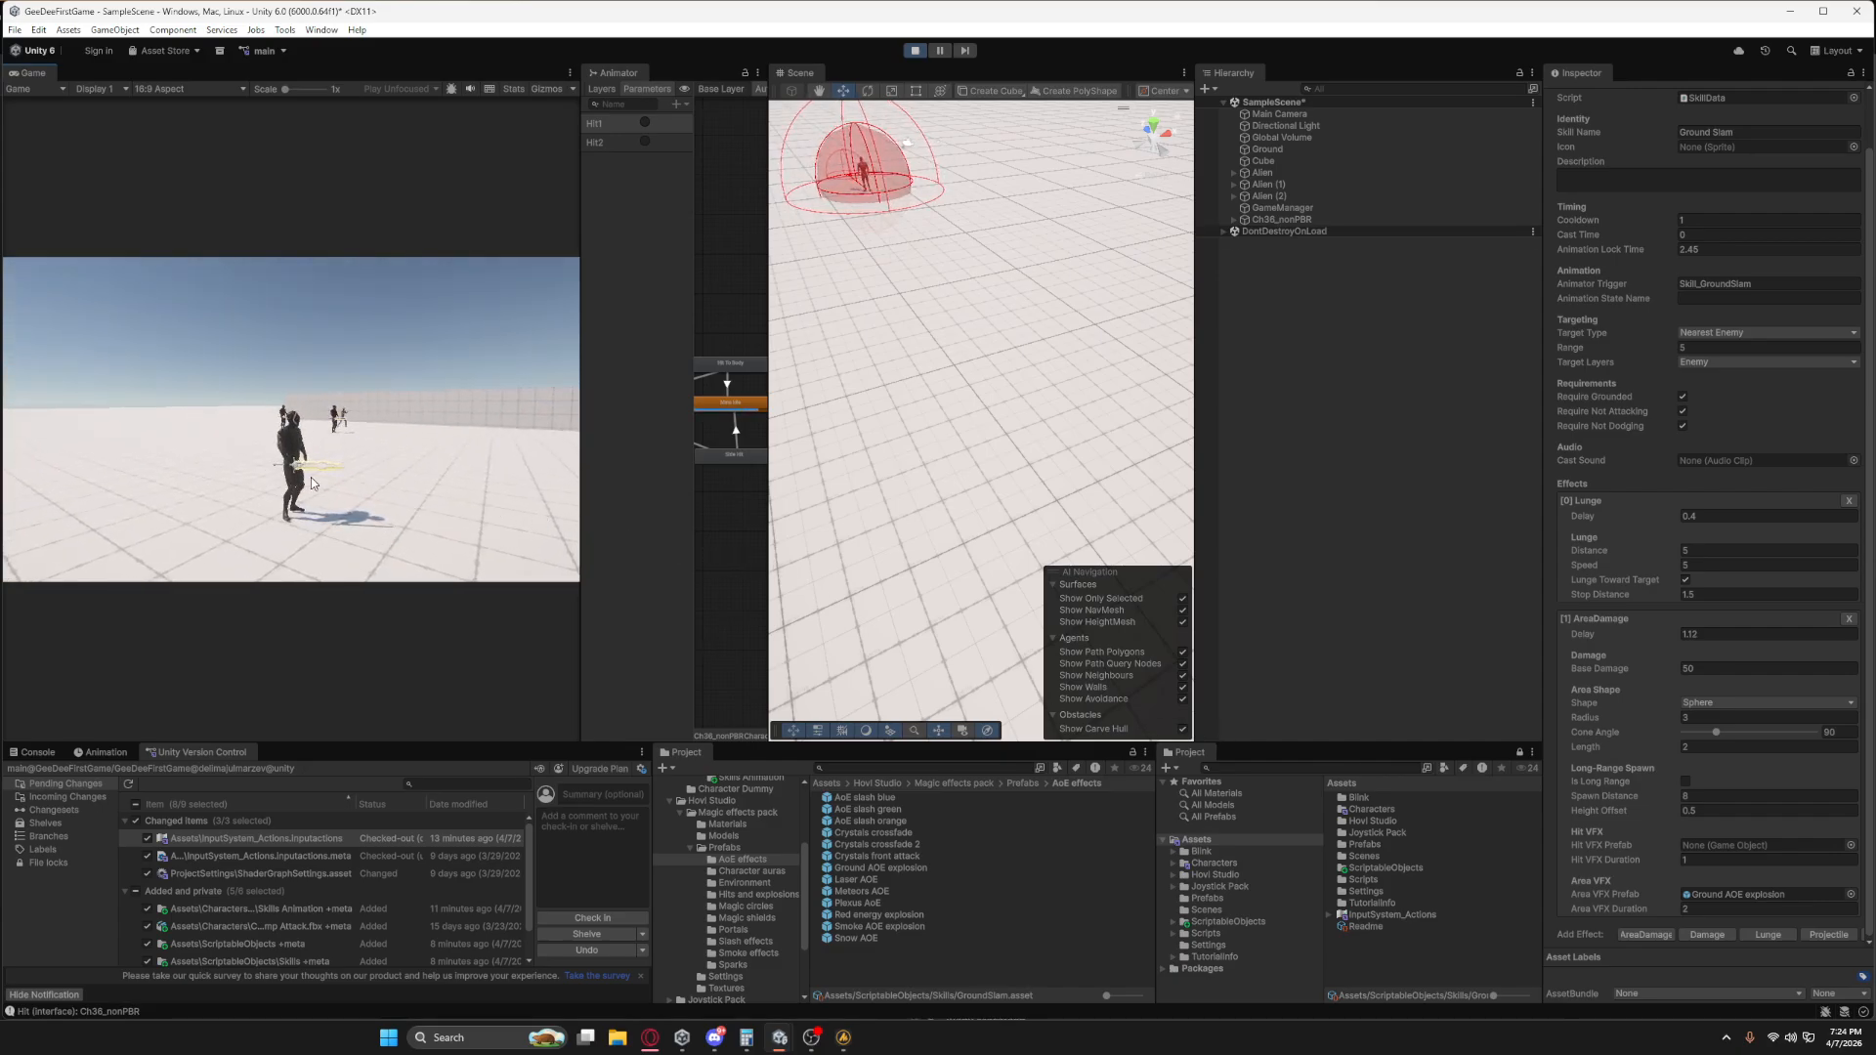
Cast Ground Slam in-game to test the explosion effect and frame the Alien in the Scene view.
key(1)
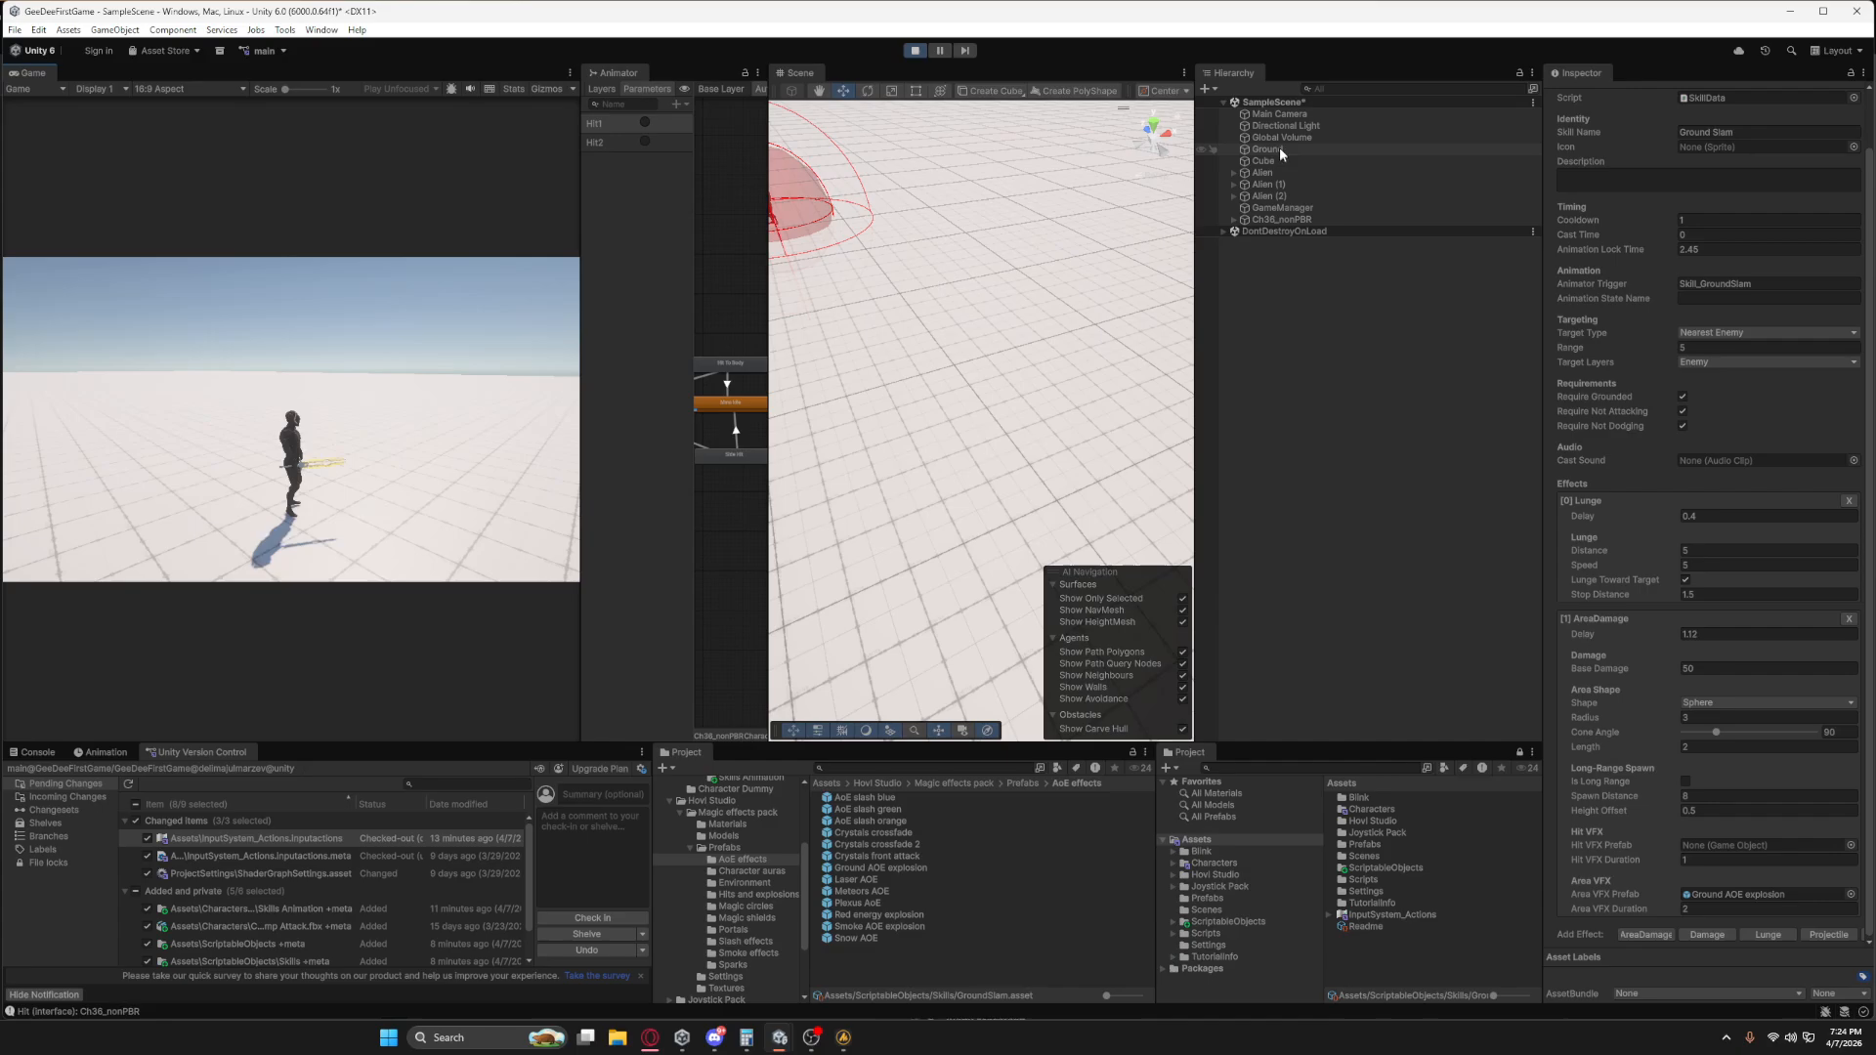
click(1255, 173)
double_click(1255, 174)
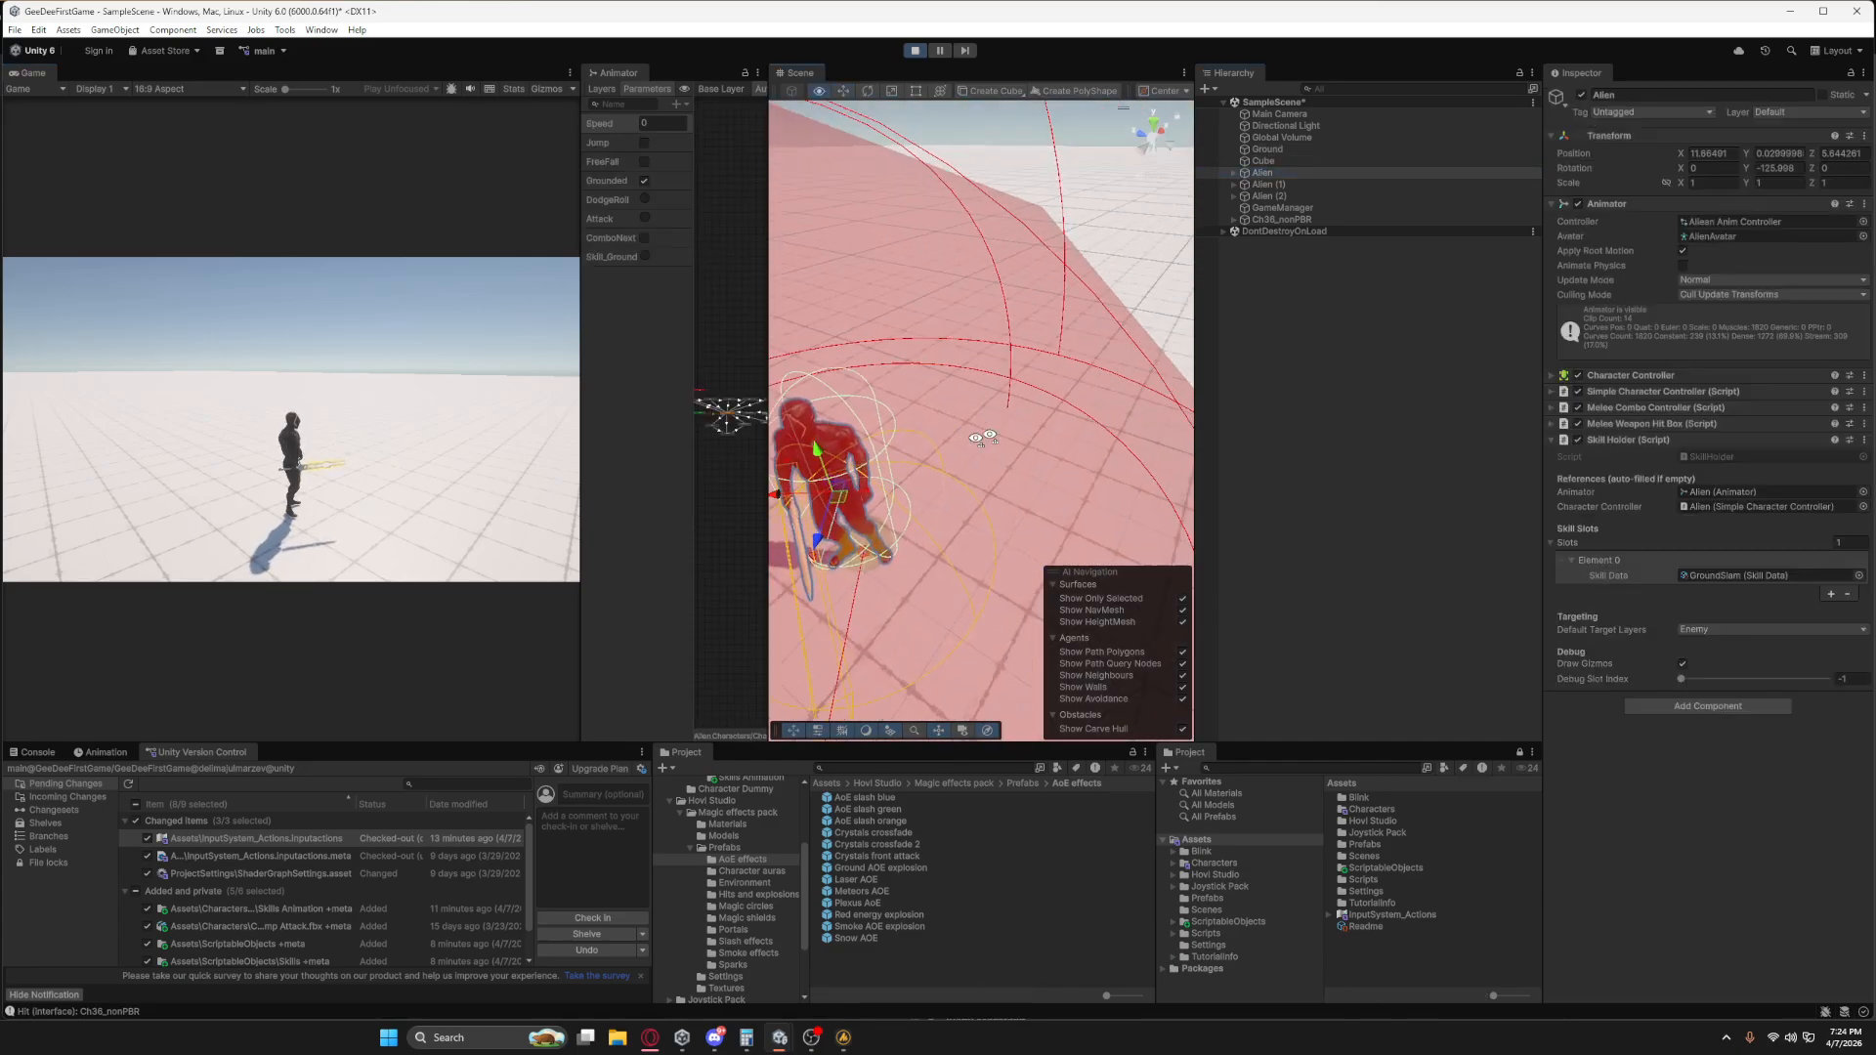
scroll(1087, 396, down, 5)
right_drag(987, 473, 1080, 469)
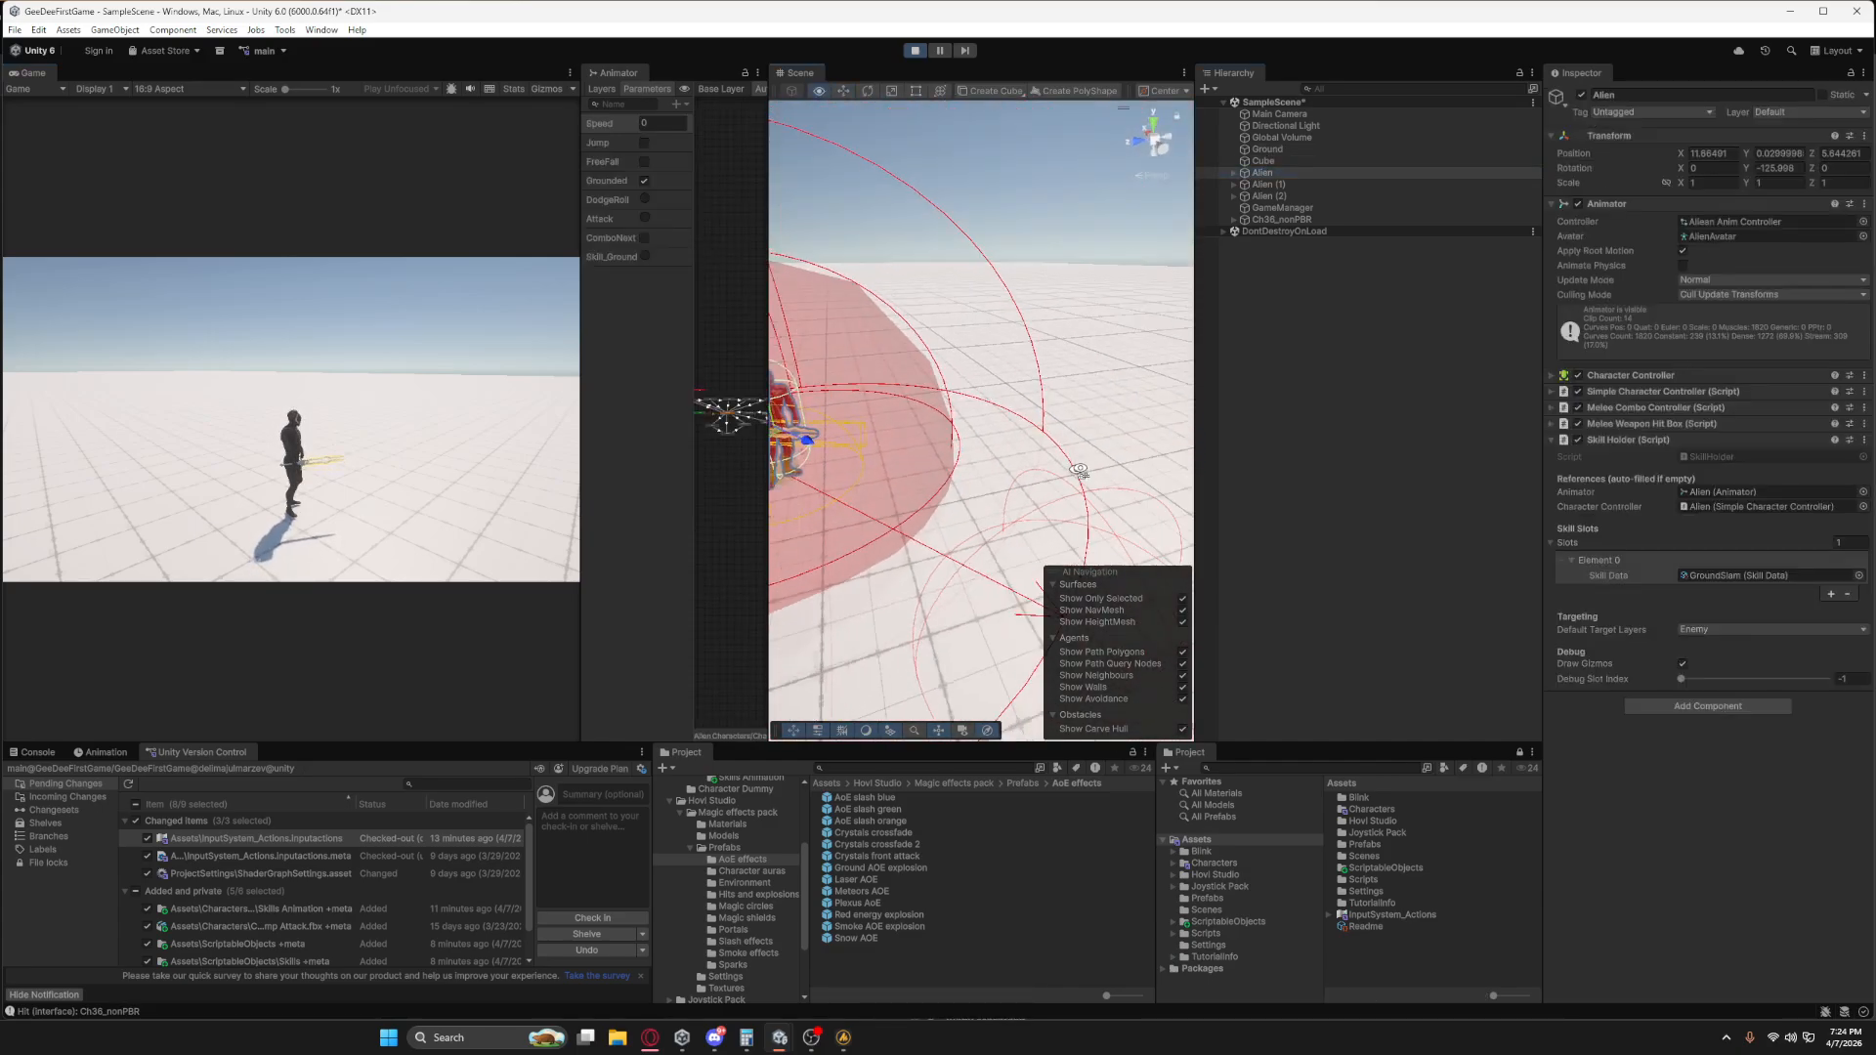
middle_drag(1081, 469, 964, 435)
scroll(965, 435, down, 3)
key(f)
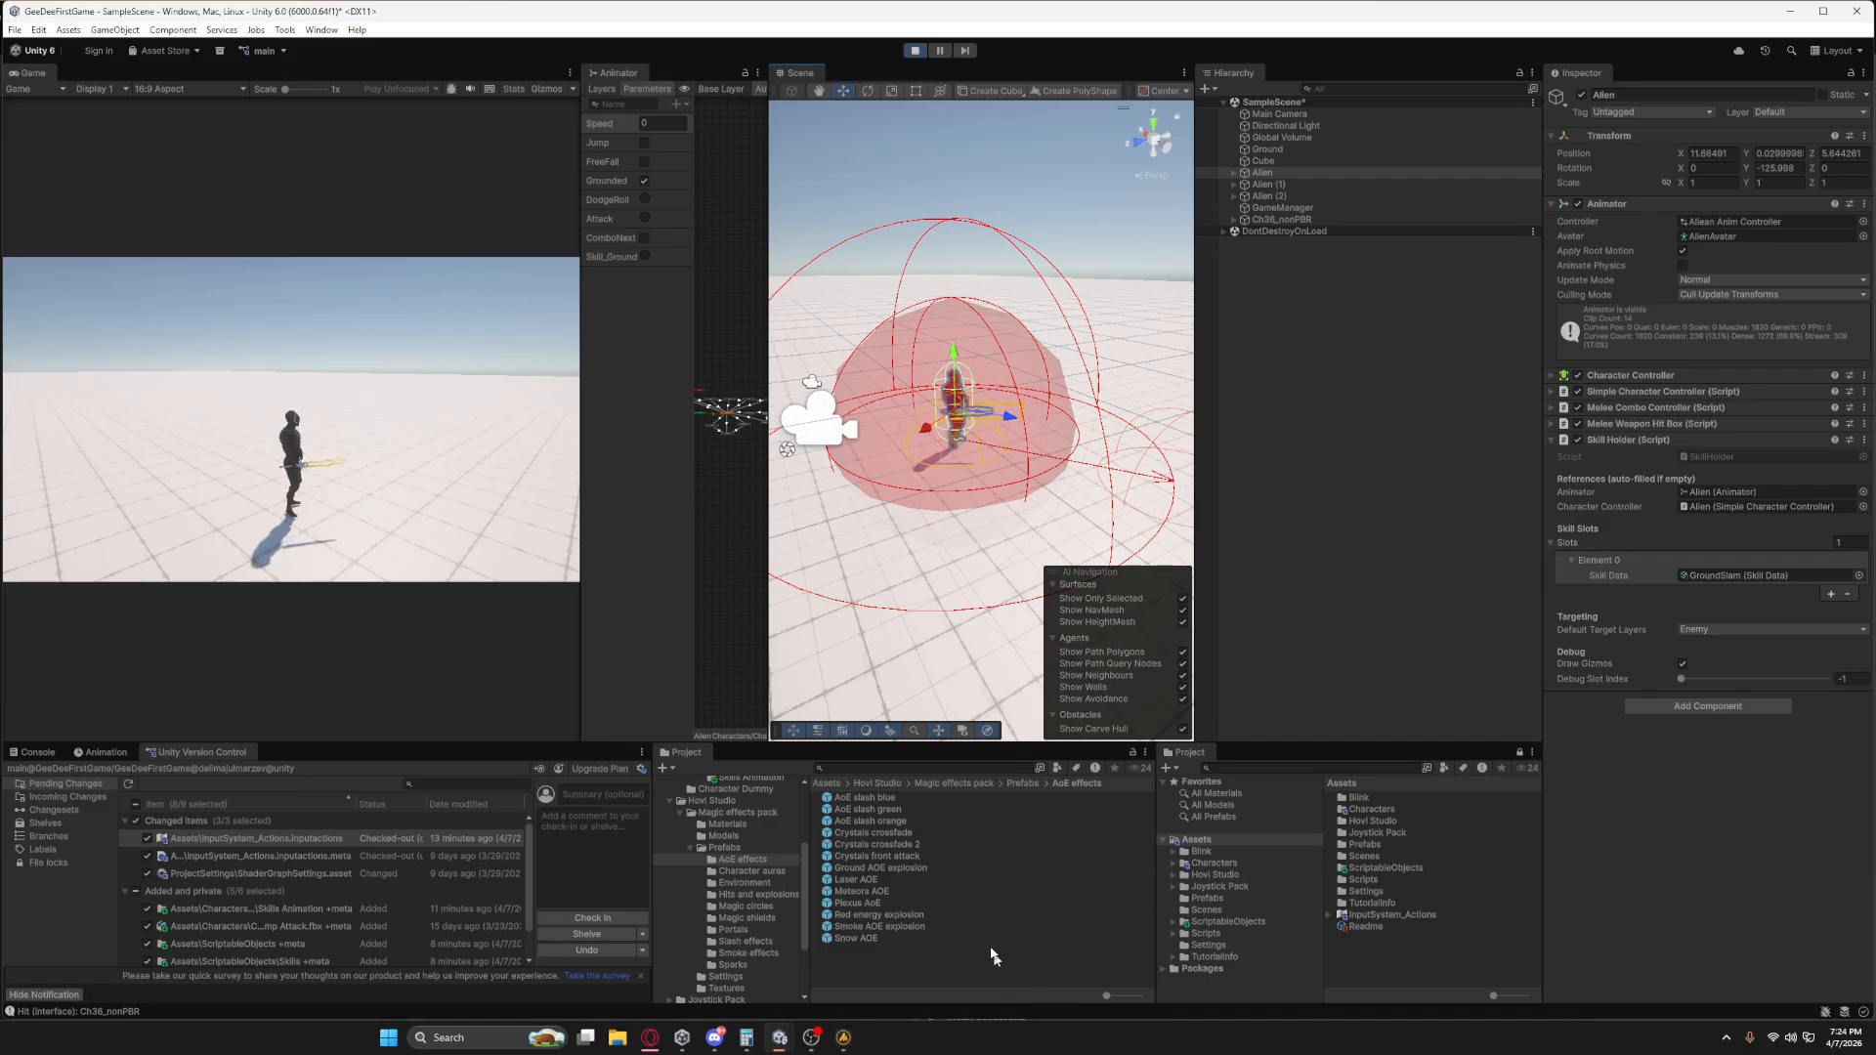
Reopen the GroundSlam skill asset and enable Is Long Range for its AreaDamage effect.
scroll(742, 892, down, 3)
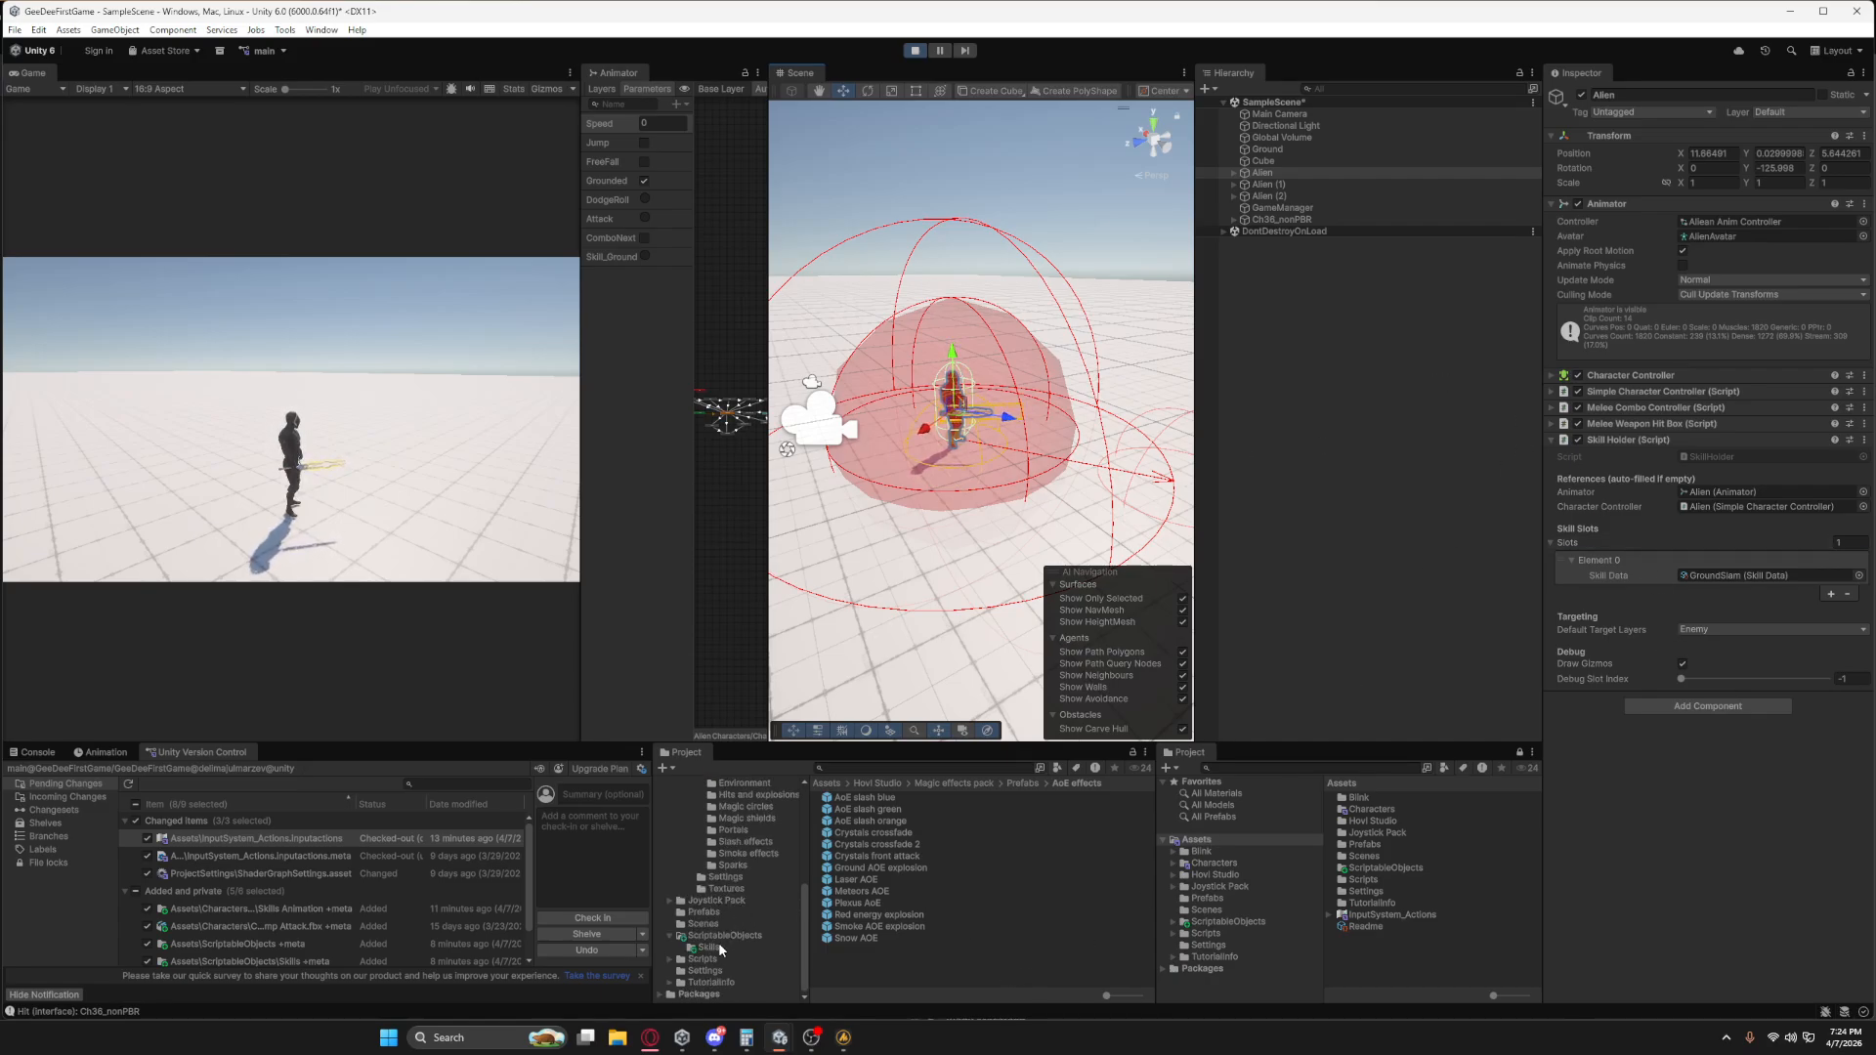
click(709, 947)
click(860, 797)
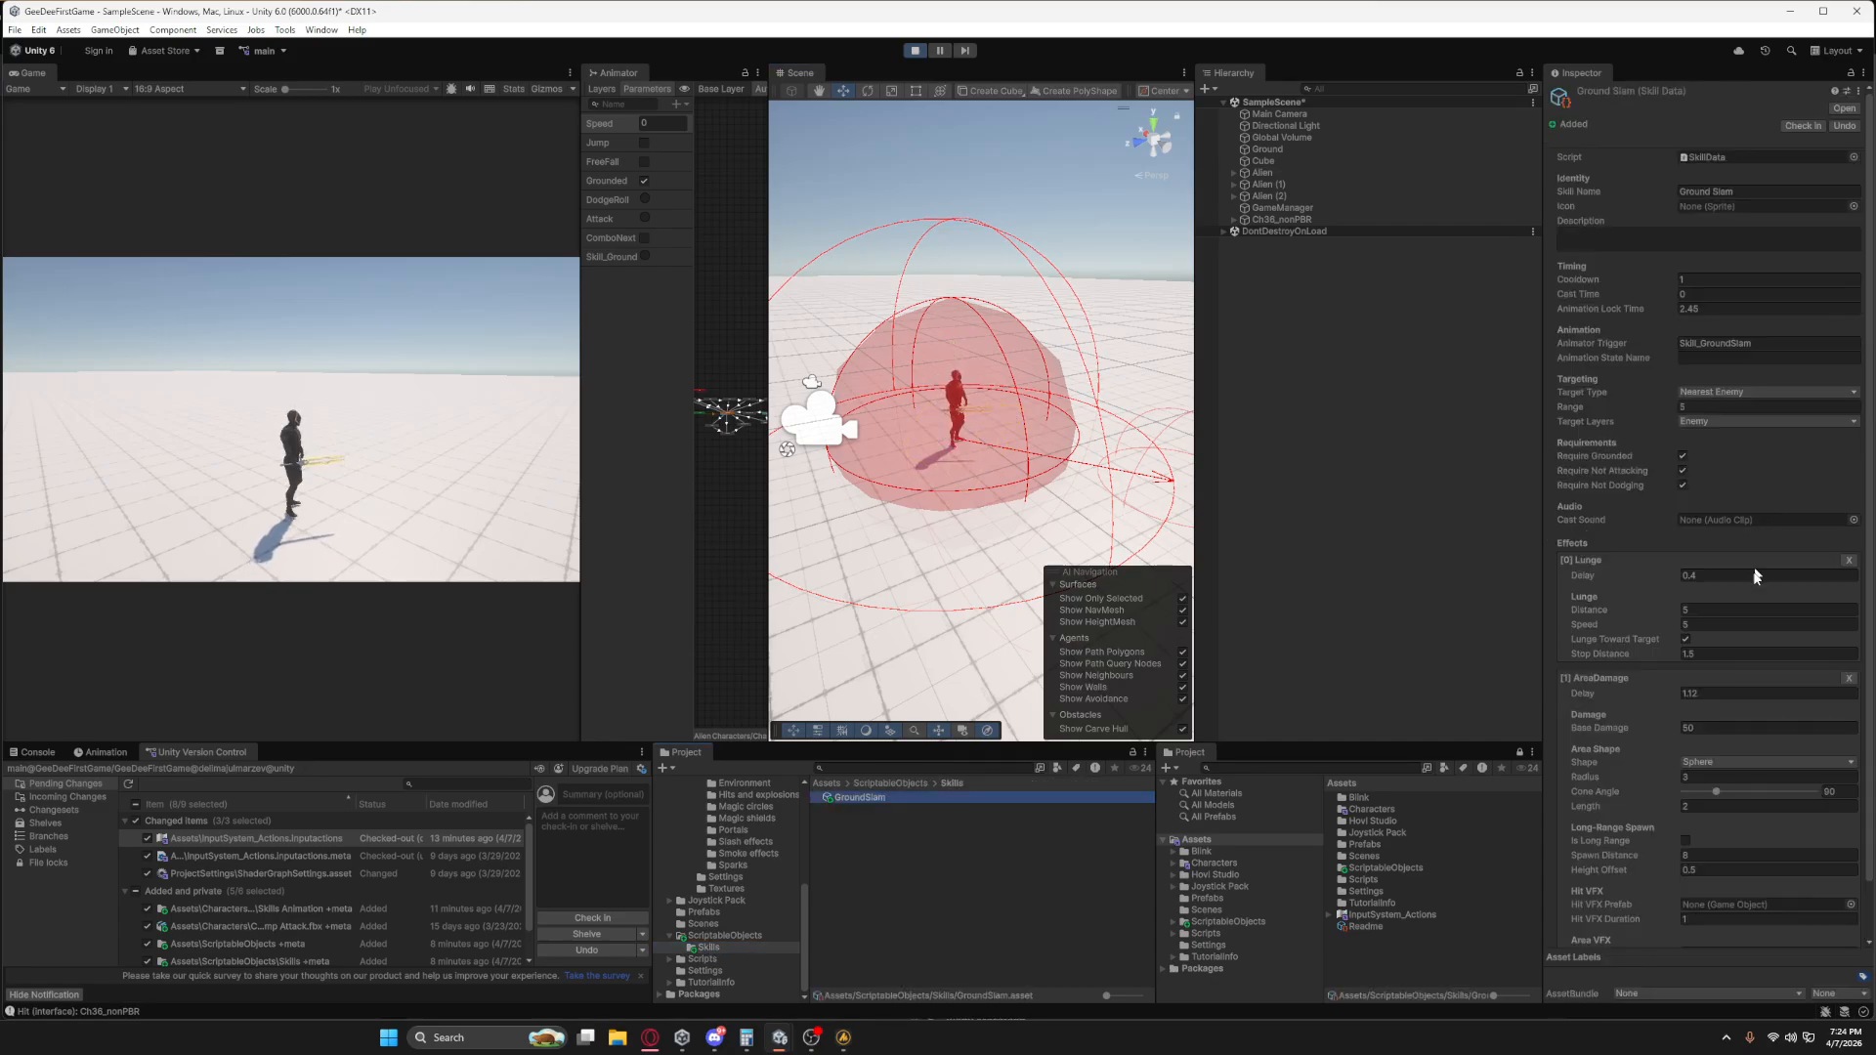
scroll(1756, 576, down, 2)
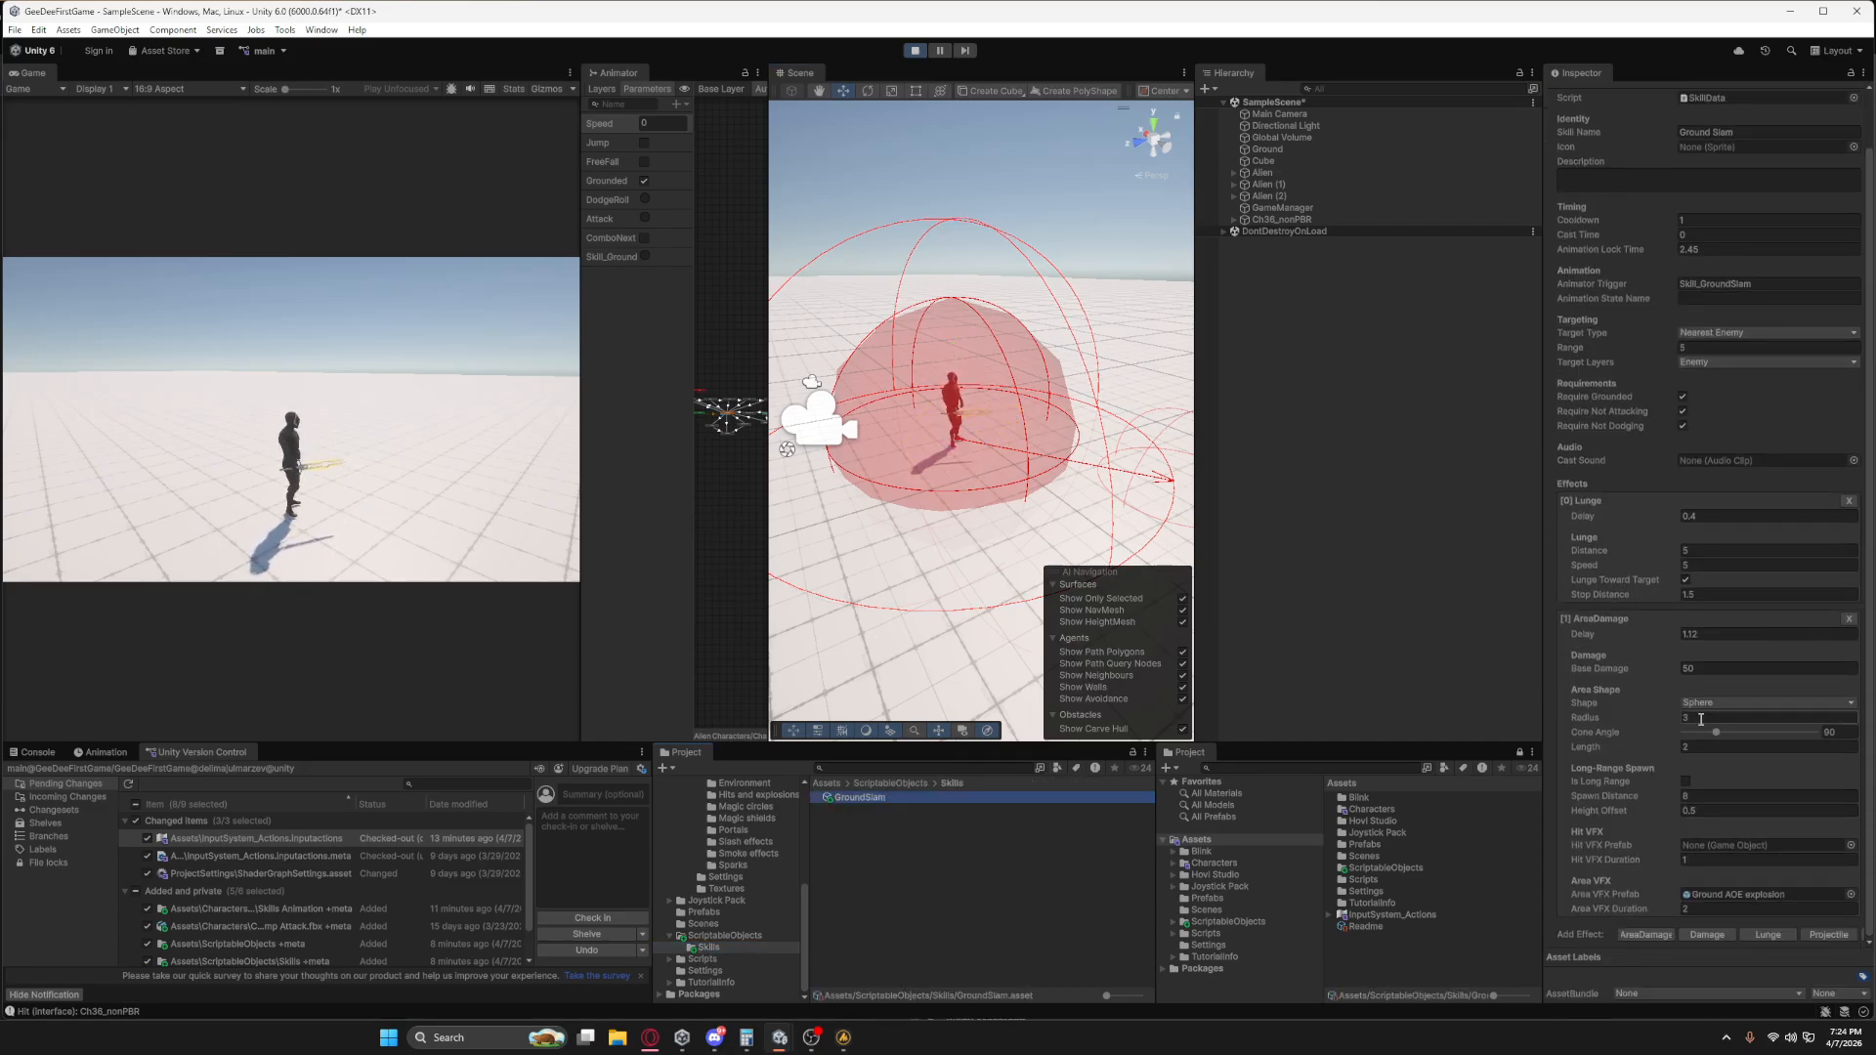
click(1684, 781)
Examine the long-range damage sphere ahead of the Alien from several angles in the Scene view, turning the character in-game.
right_drag(1095, 450, 1173, 469)
key(s)
key(a)
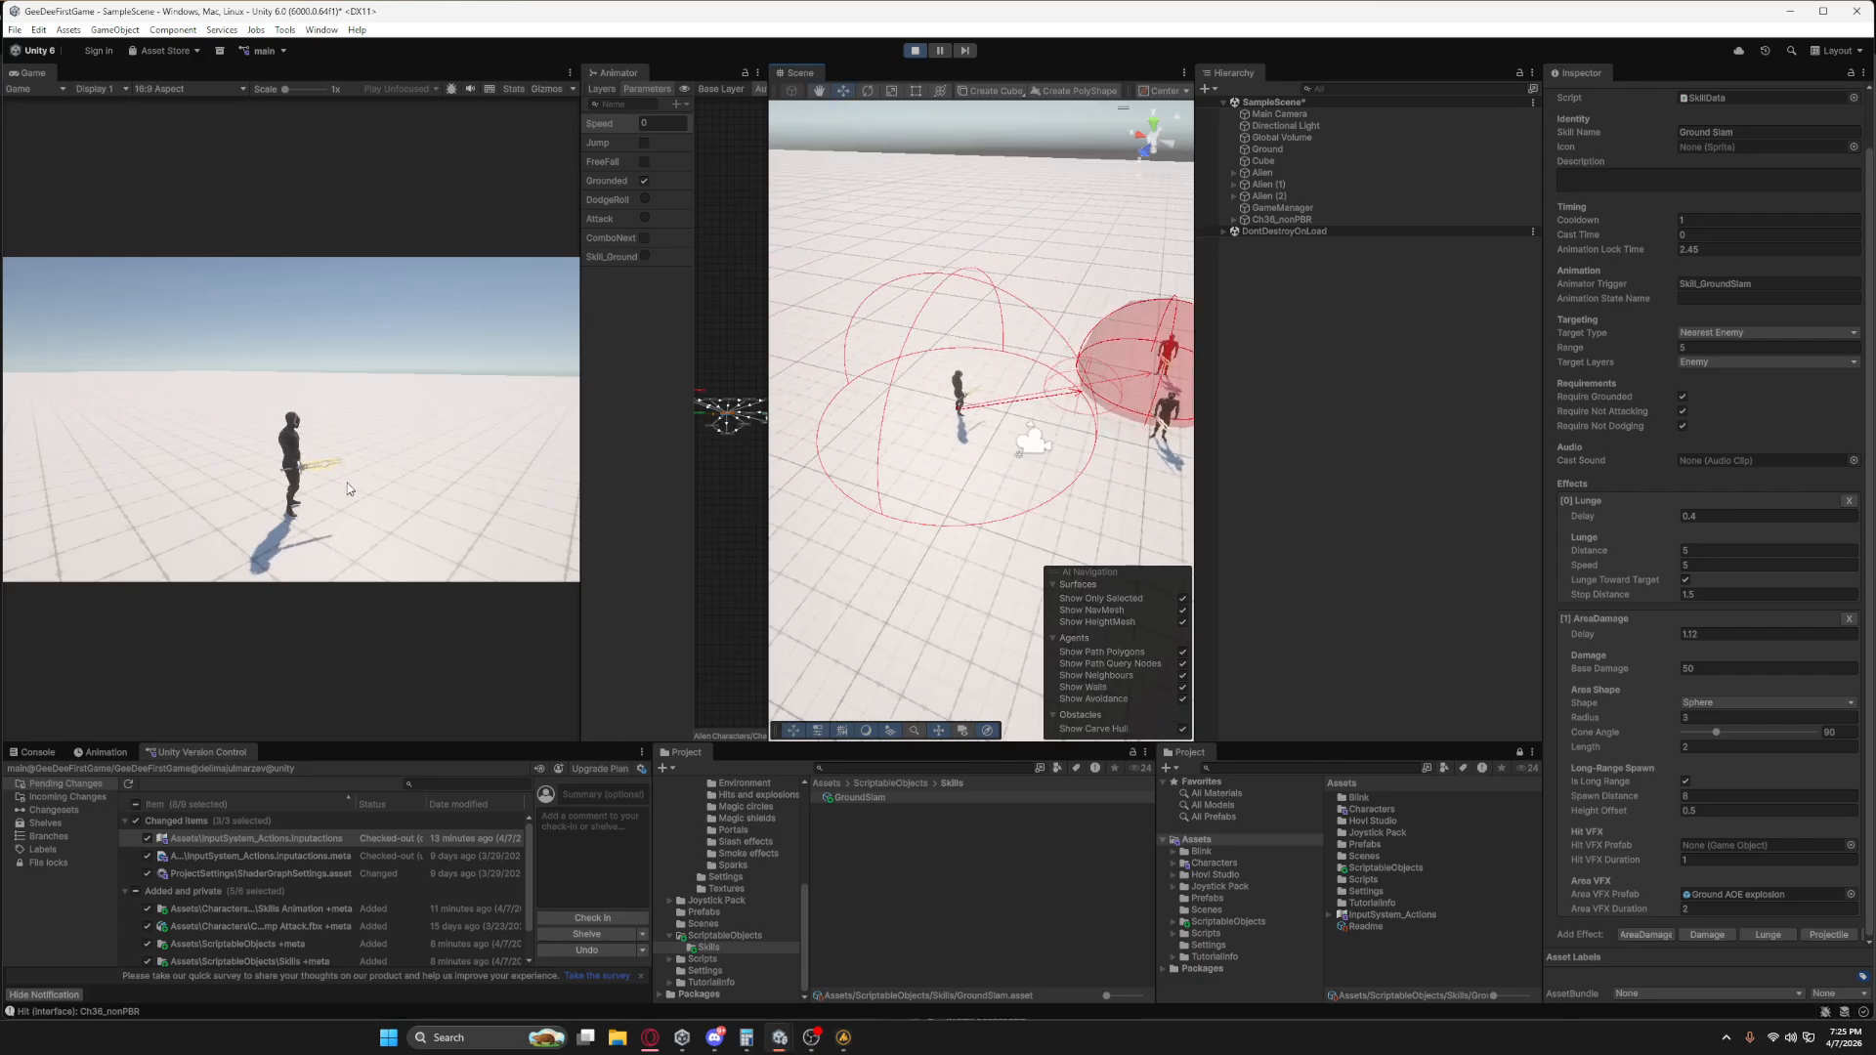
click(345, 482)
key(a)
mouse_move(870, 469)
right_down()
mouse_move(951, 486)
mouse_move(869, 471)
right_up()
key(a)
middle_drag(869, 471, 905, 440)
scroll(1065, 472, up, 3)
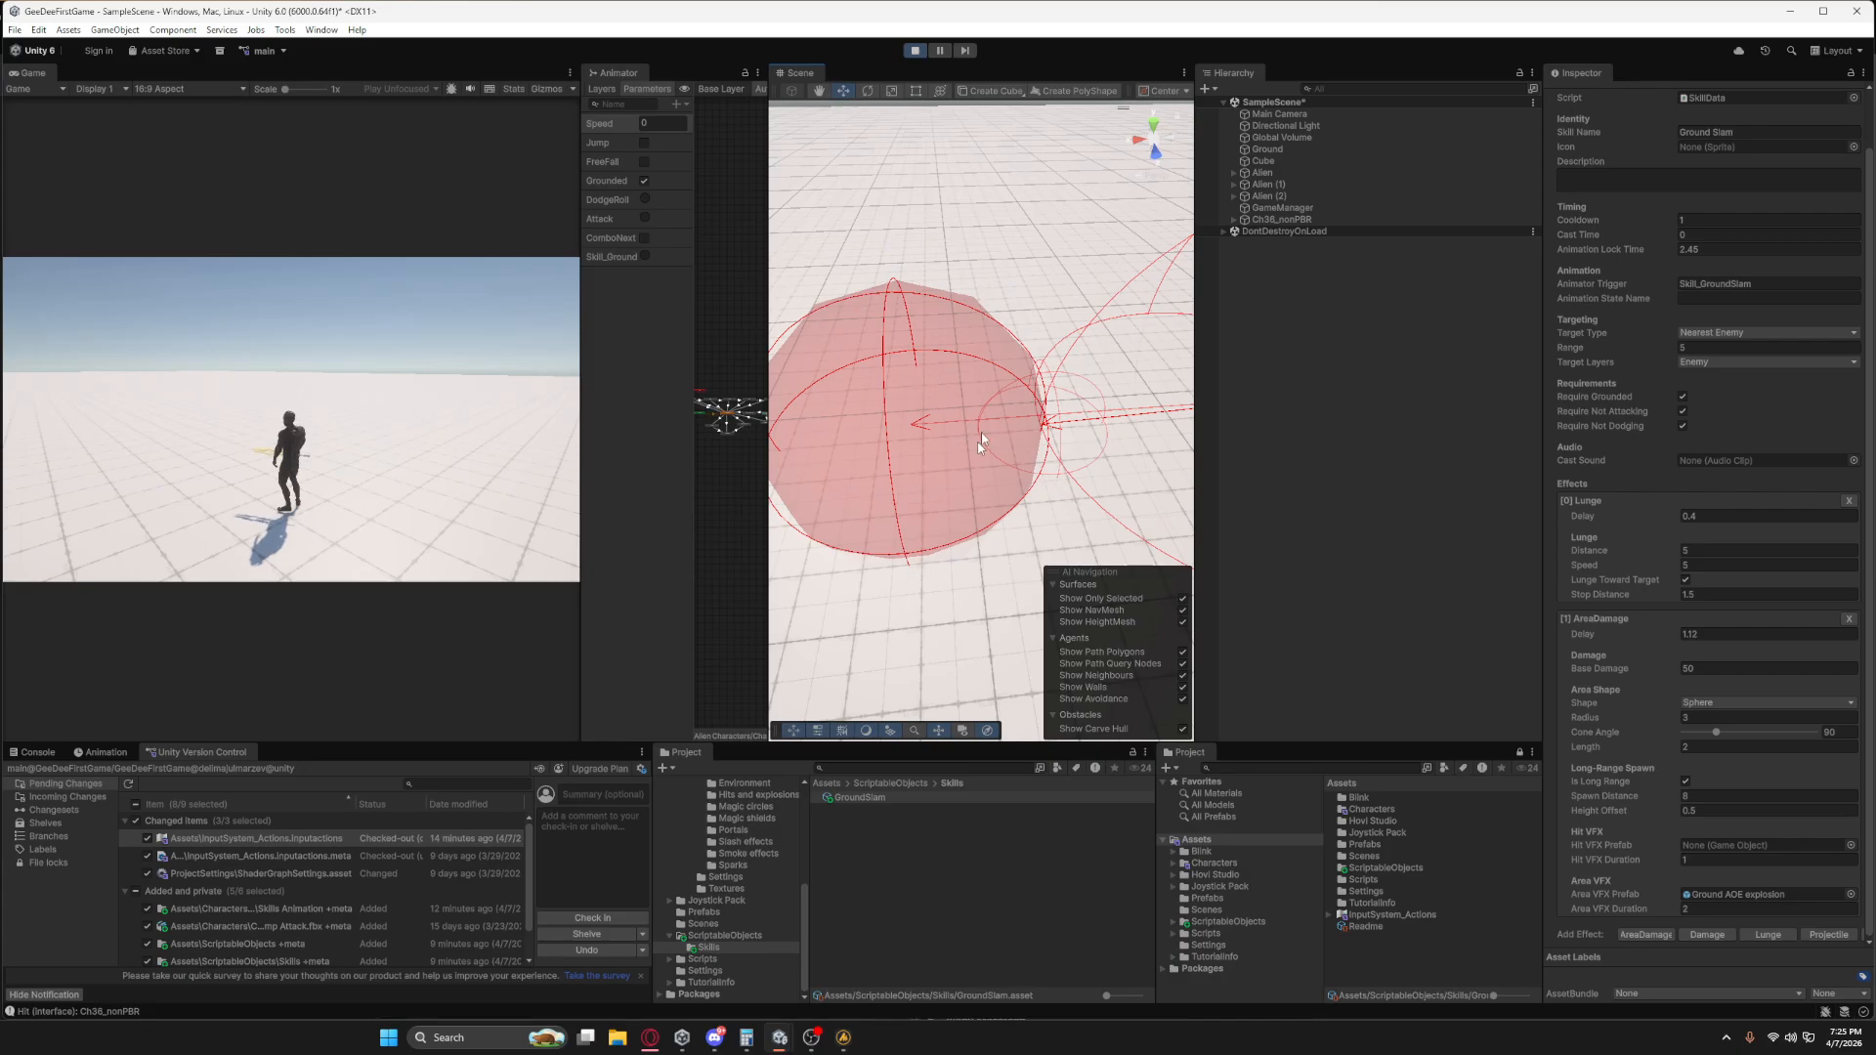
Cast Ground Slam in-game and examine the relocated long-range damage sphere ahead of the character in the Scene view.
right_drag(995, 501, 1067, 466)
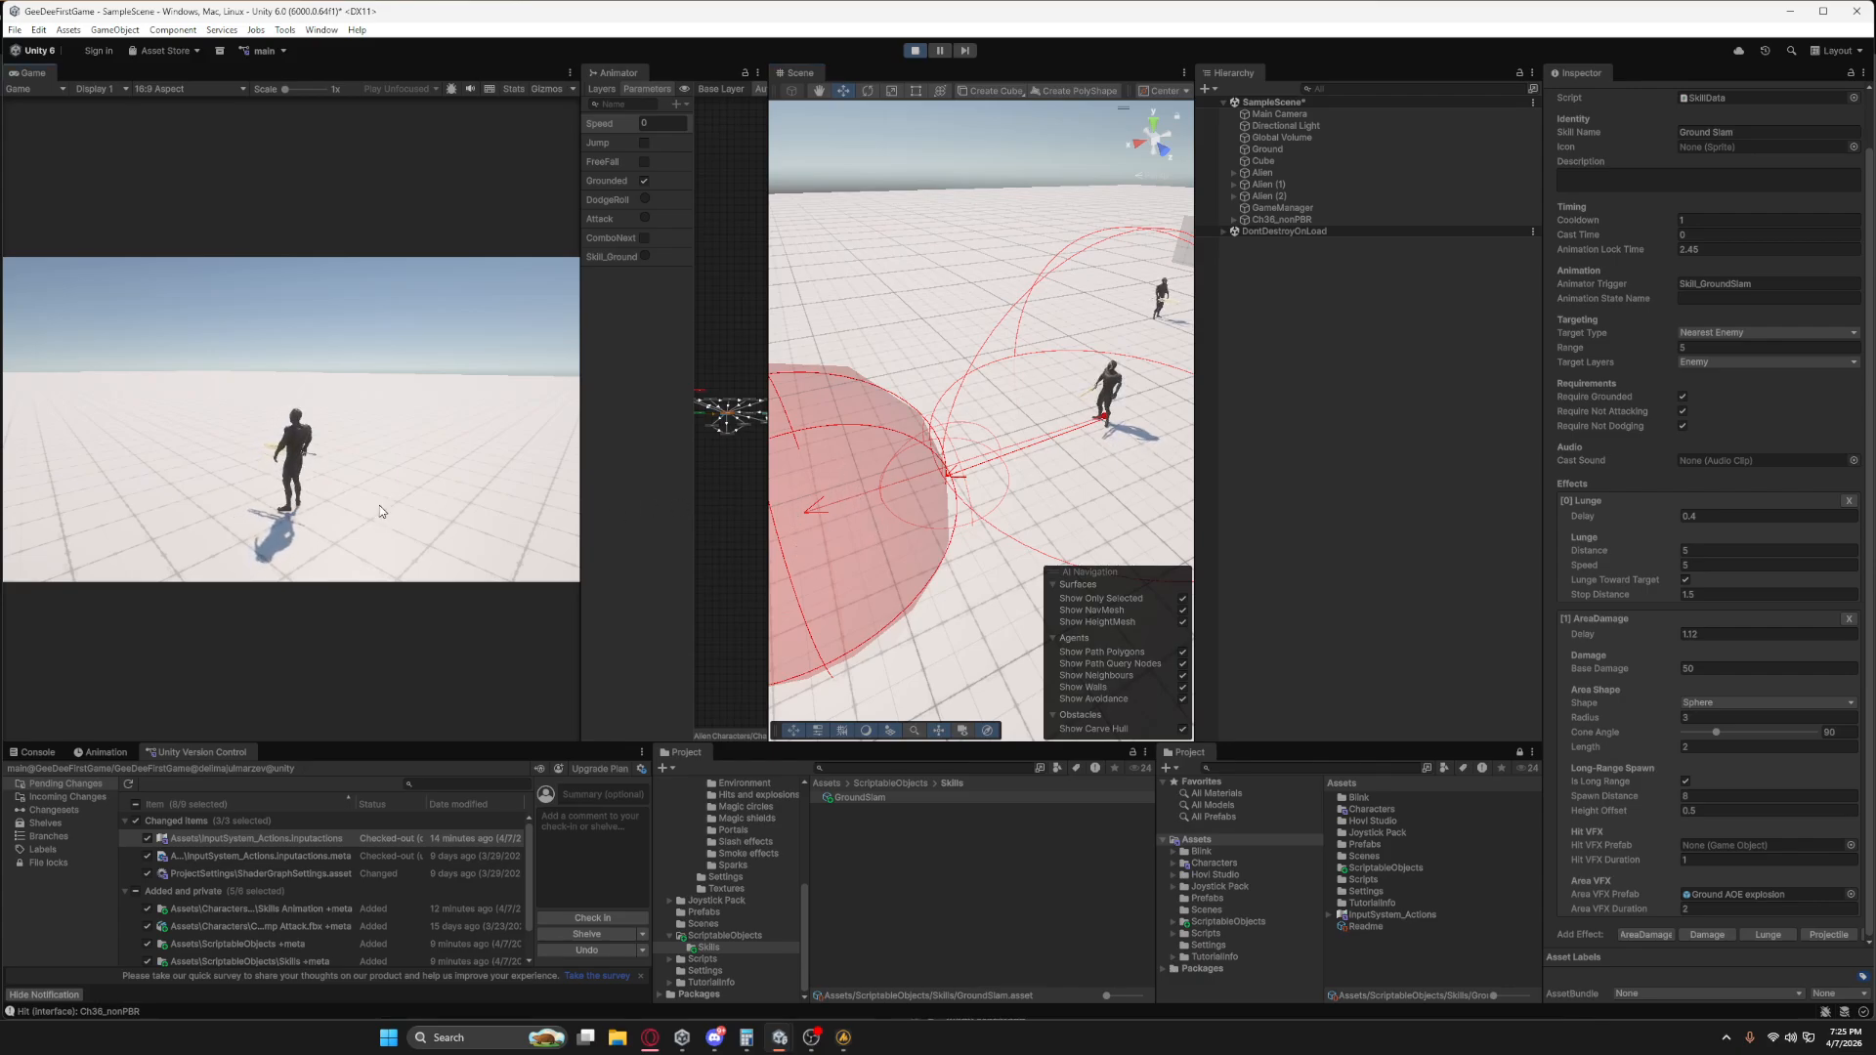
key(q)
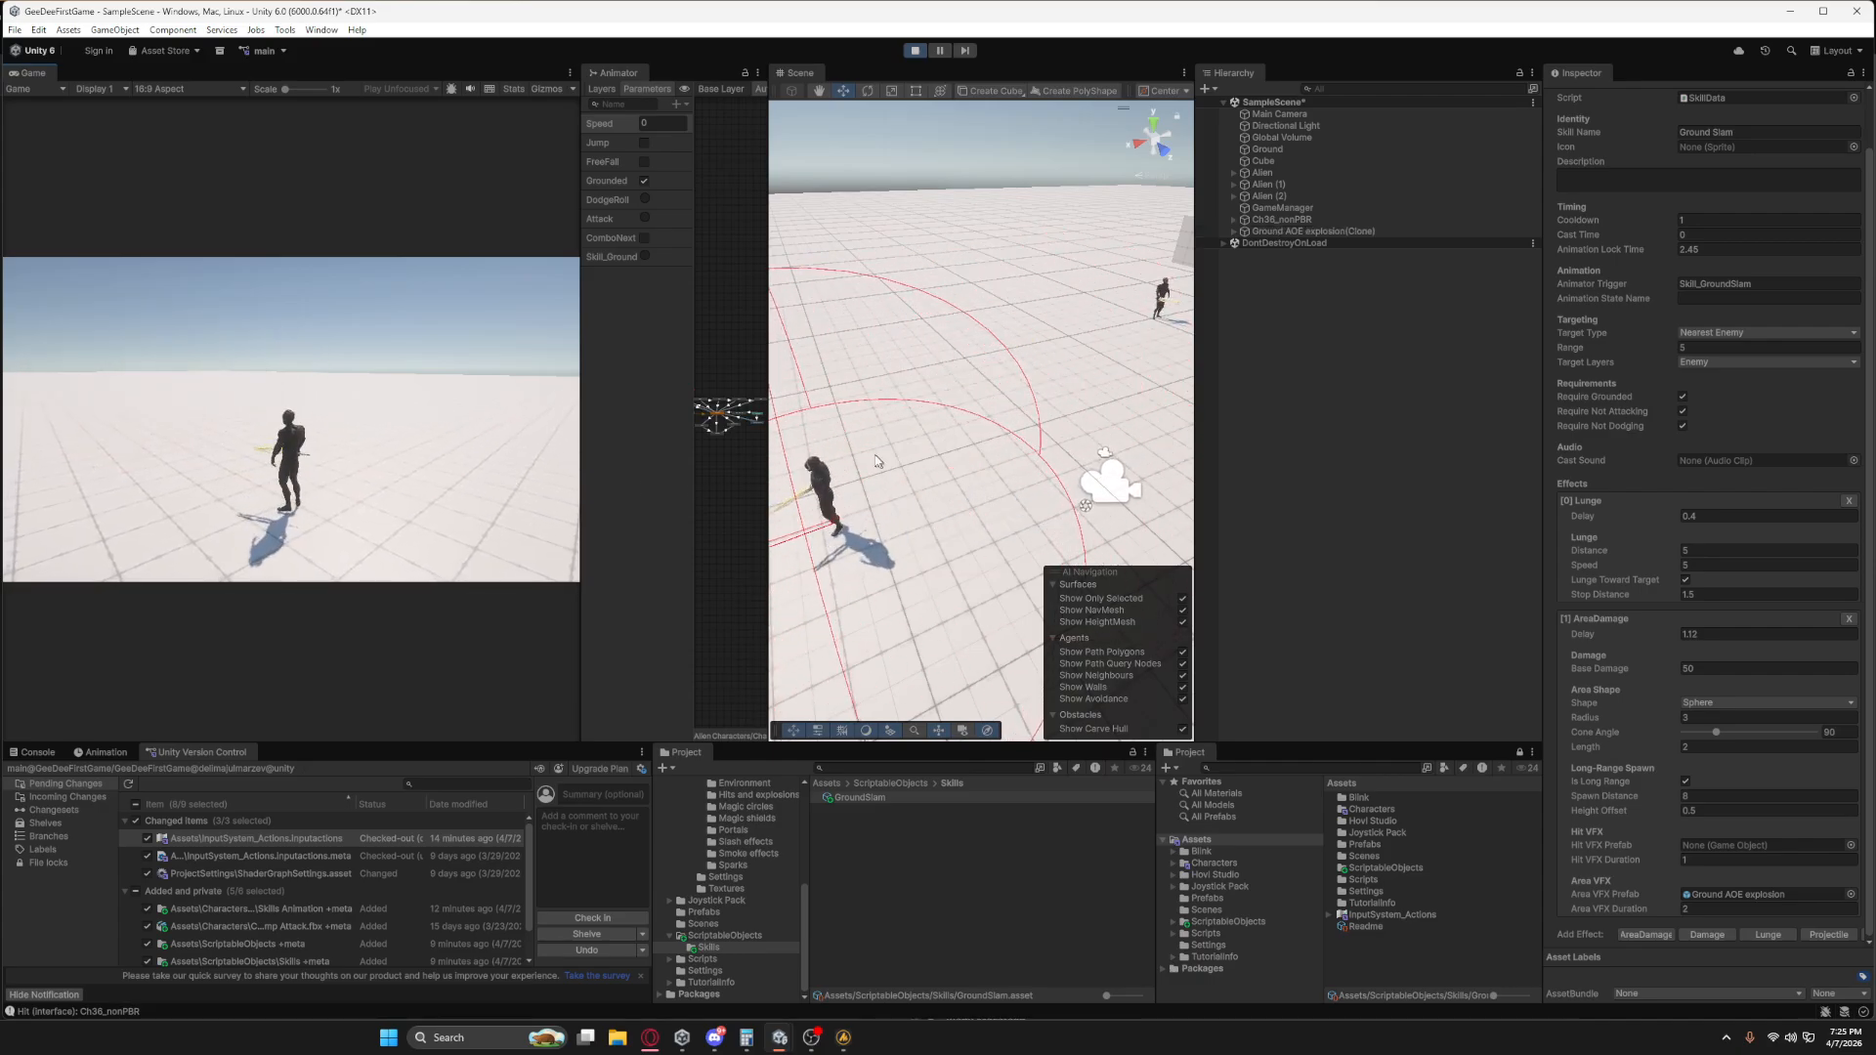
right_drag(1017, 487, 852, 491)
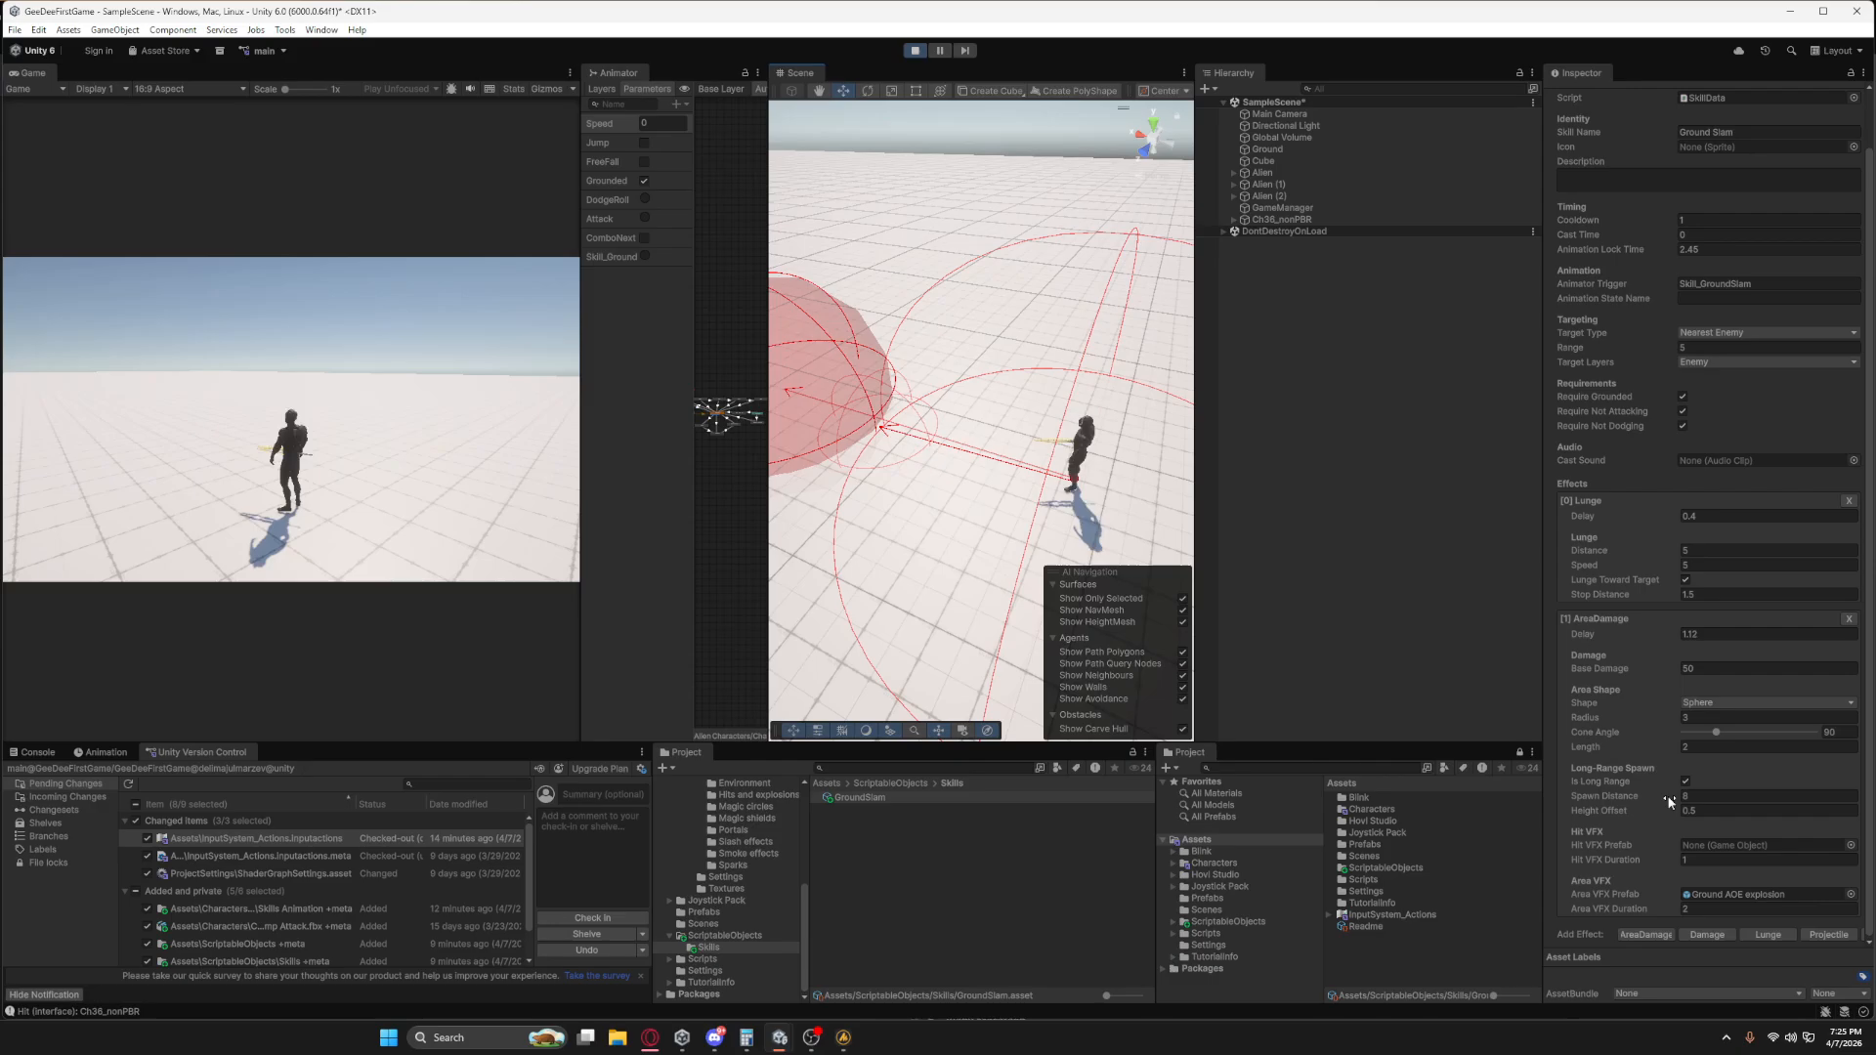
Set the AreaDamage effect's sphere Radius to 2.49 and its long-range Spawn Distance to 3.
drag(1670, 801, 1551, 791)
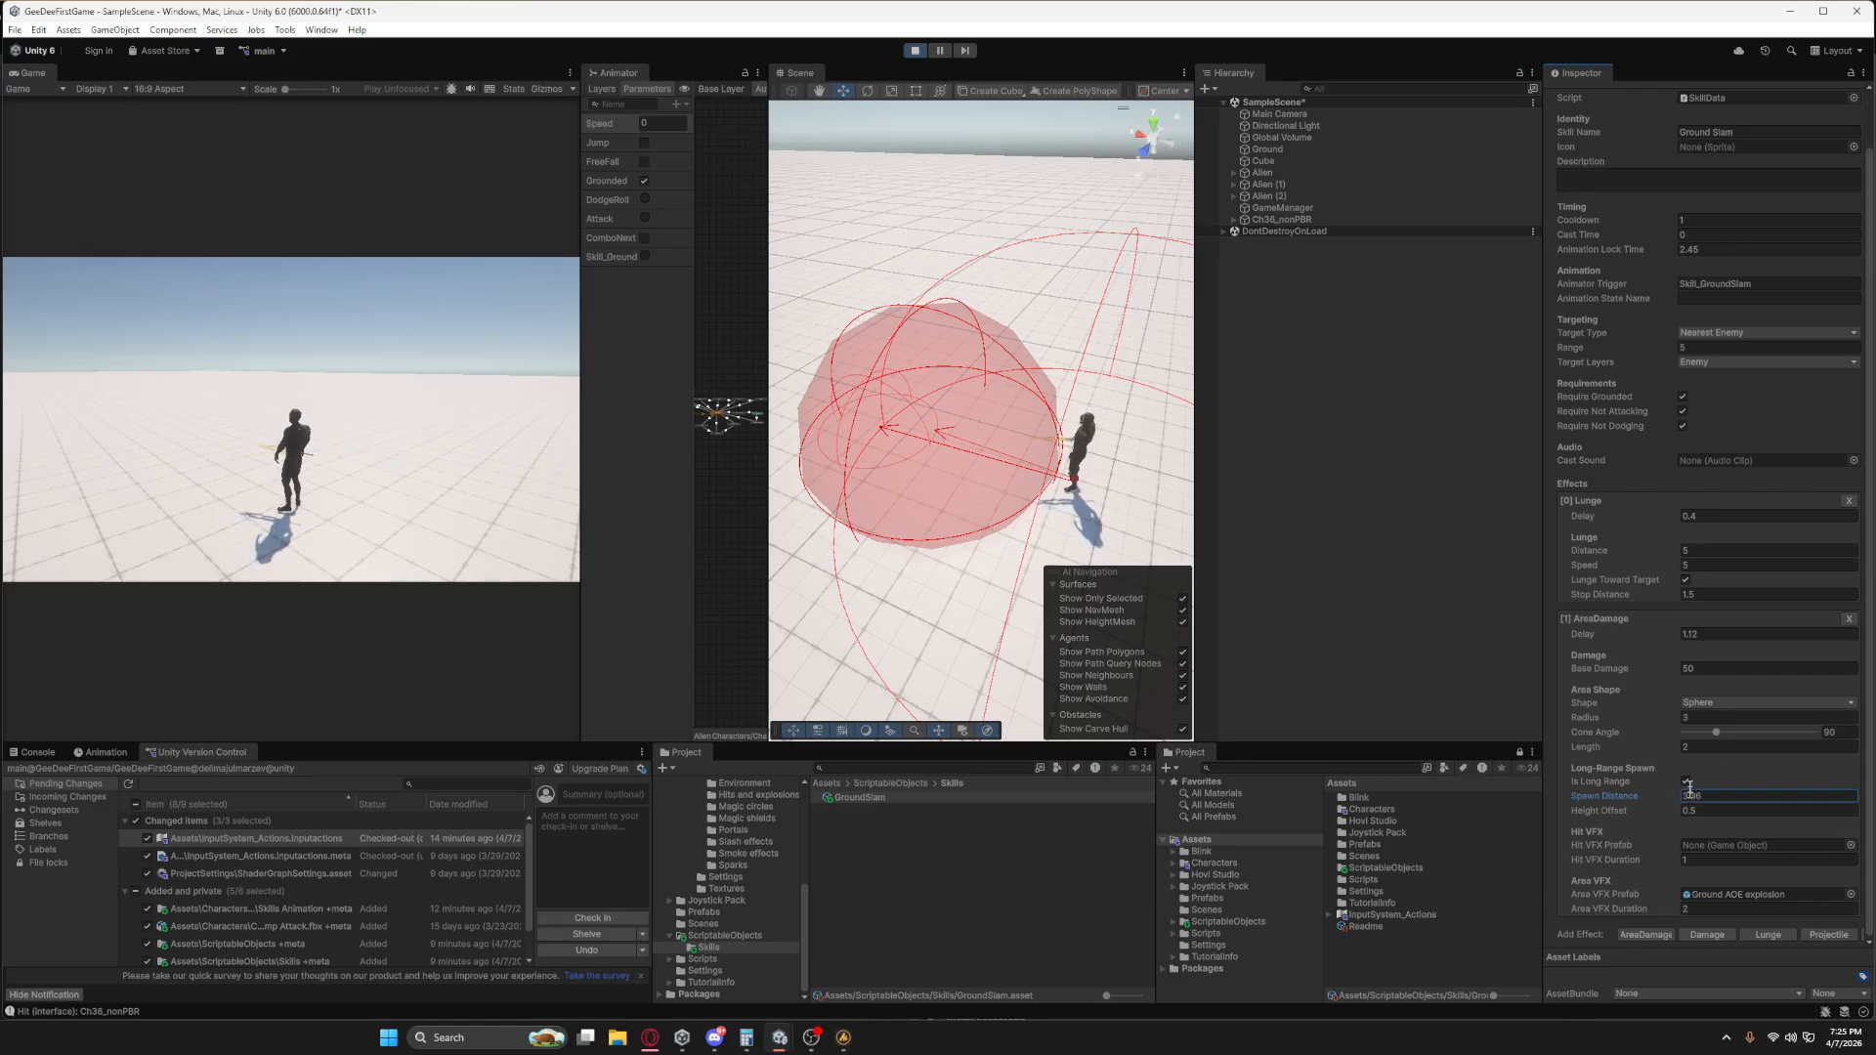
drag(1673, 718, 1663, 717)
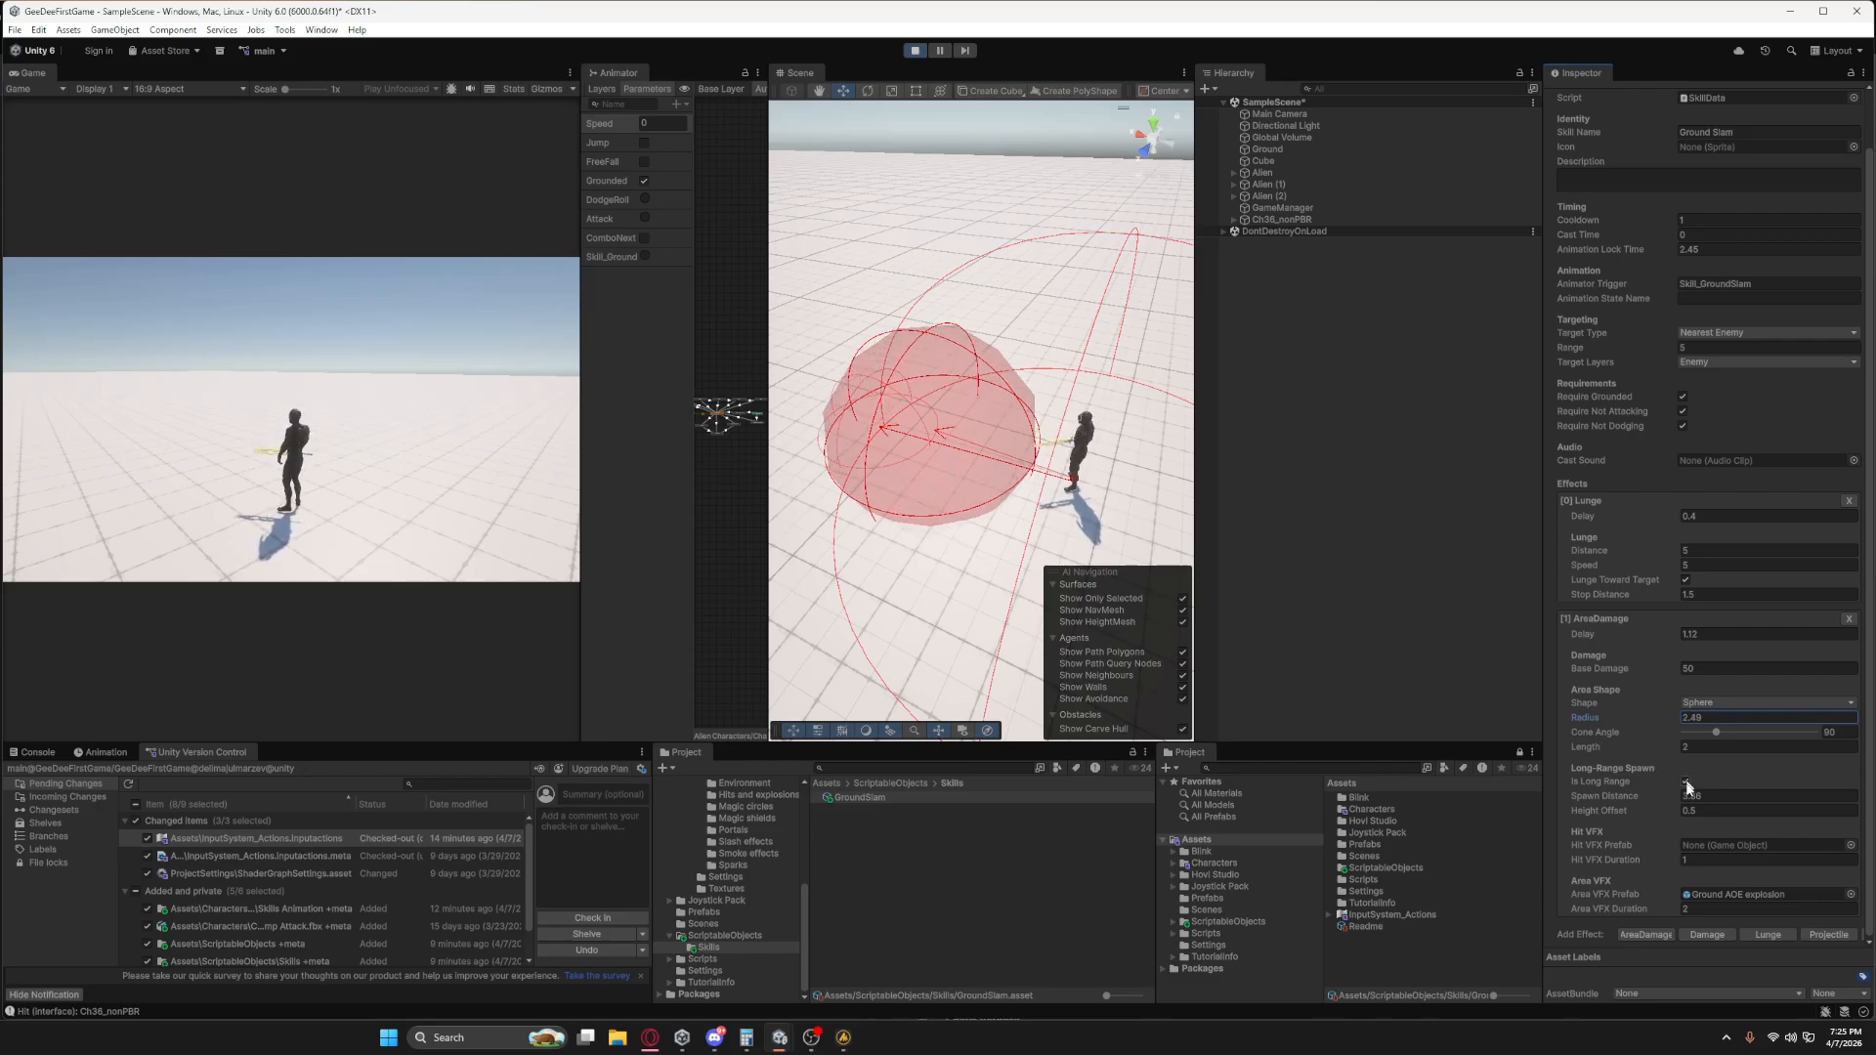
click(1695, 796)
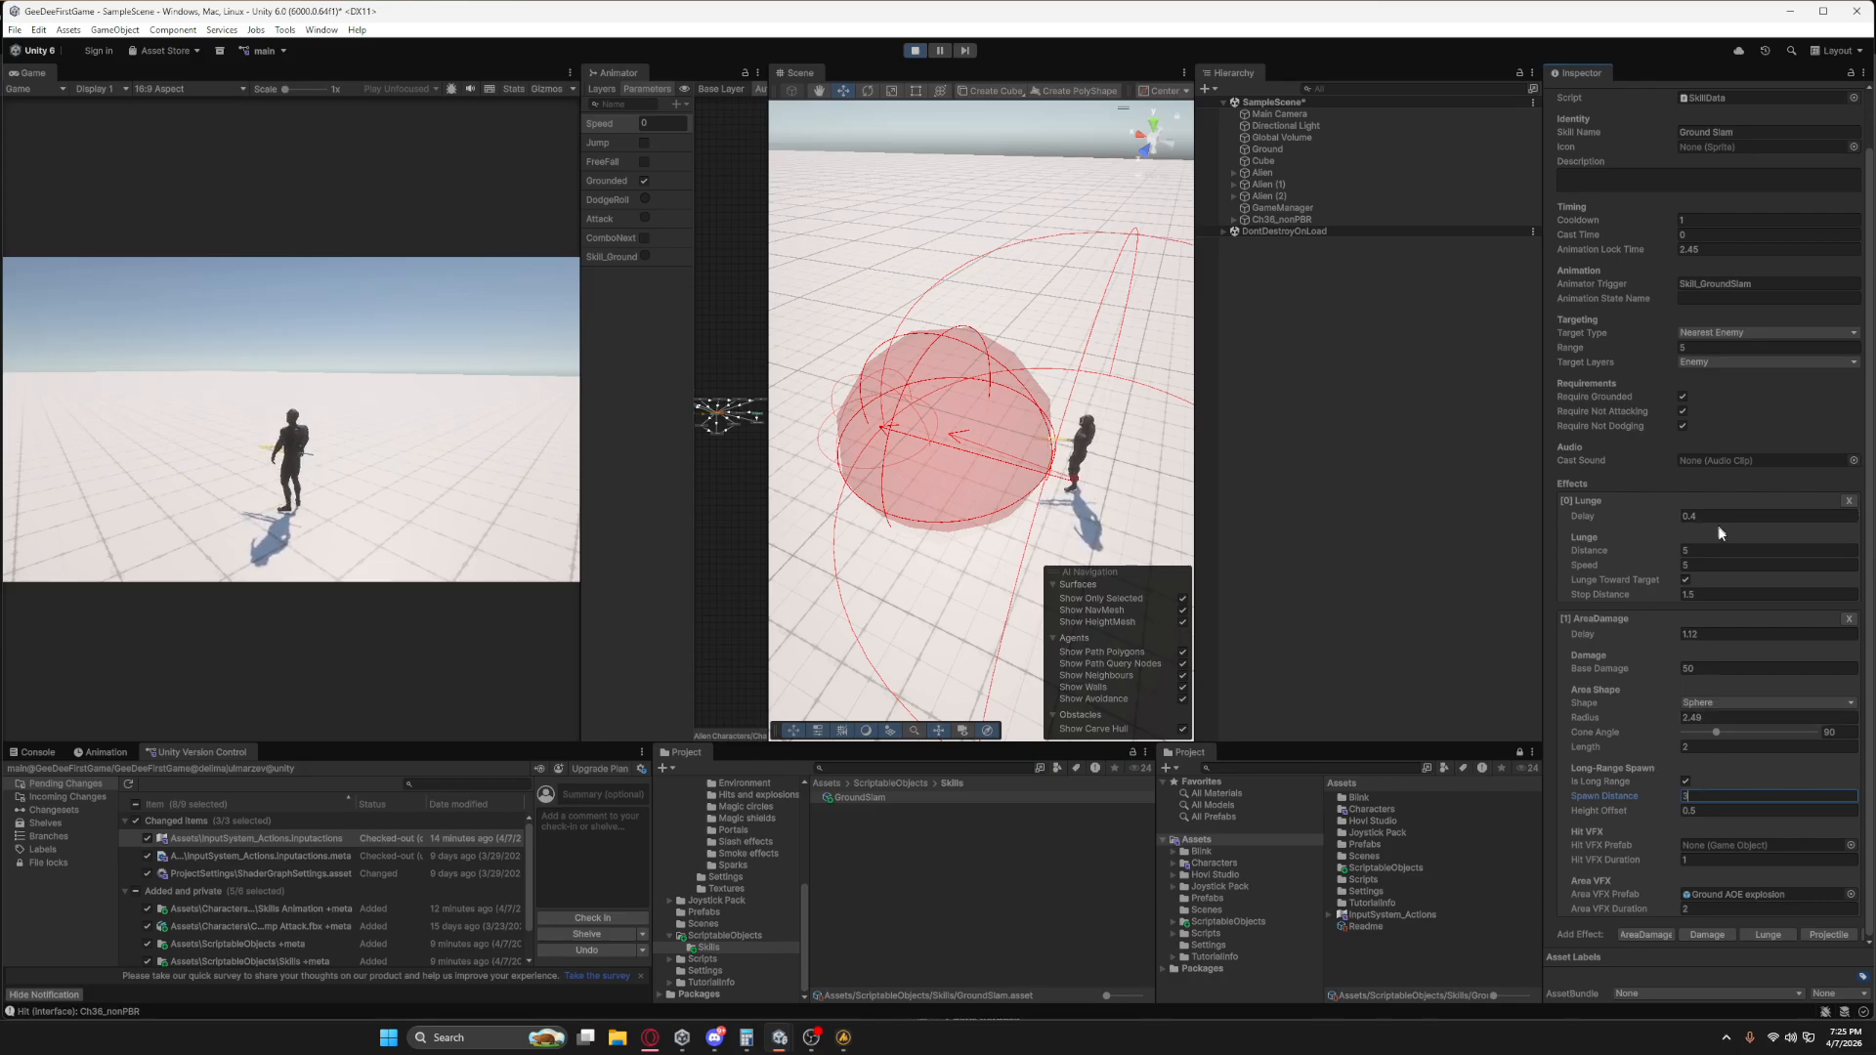
Set the Ground Slam skill's targeting Range to 8.
scroll(1728, 347, up, 1)
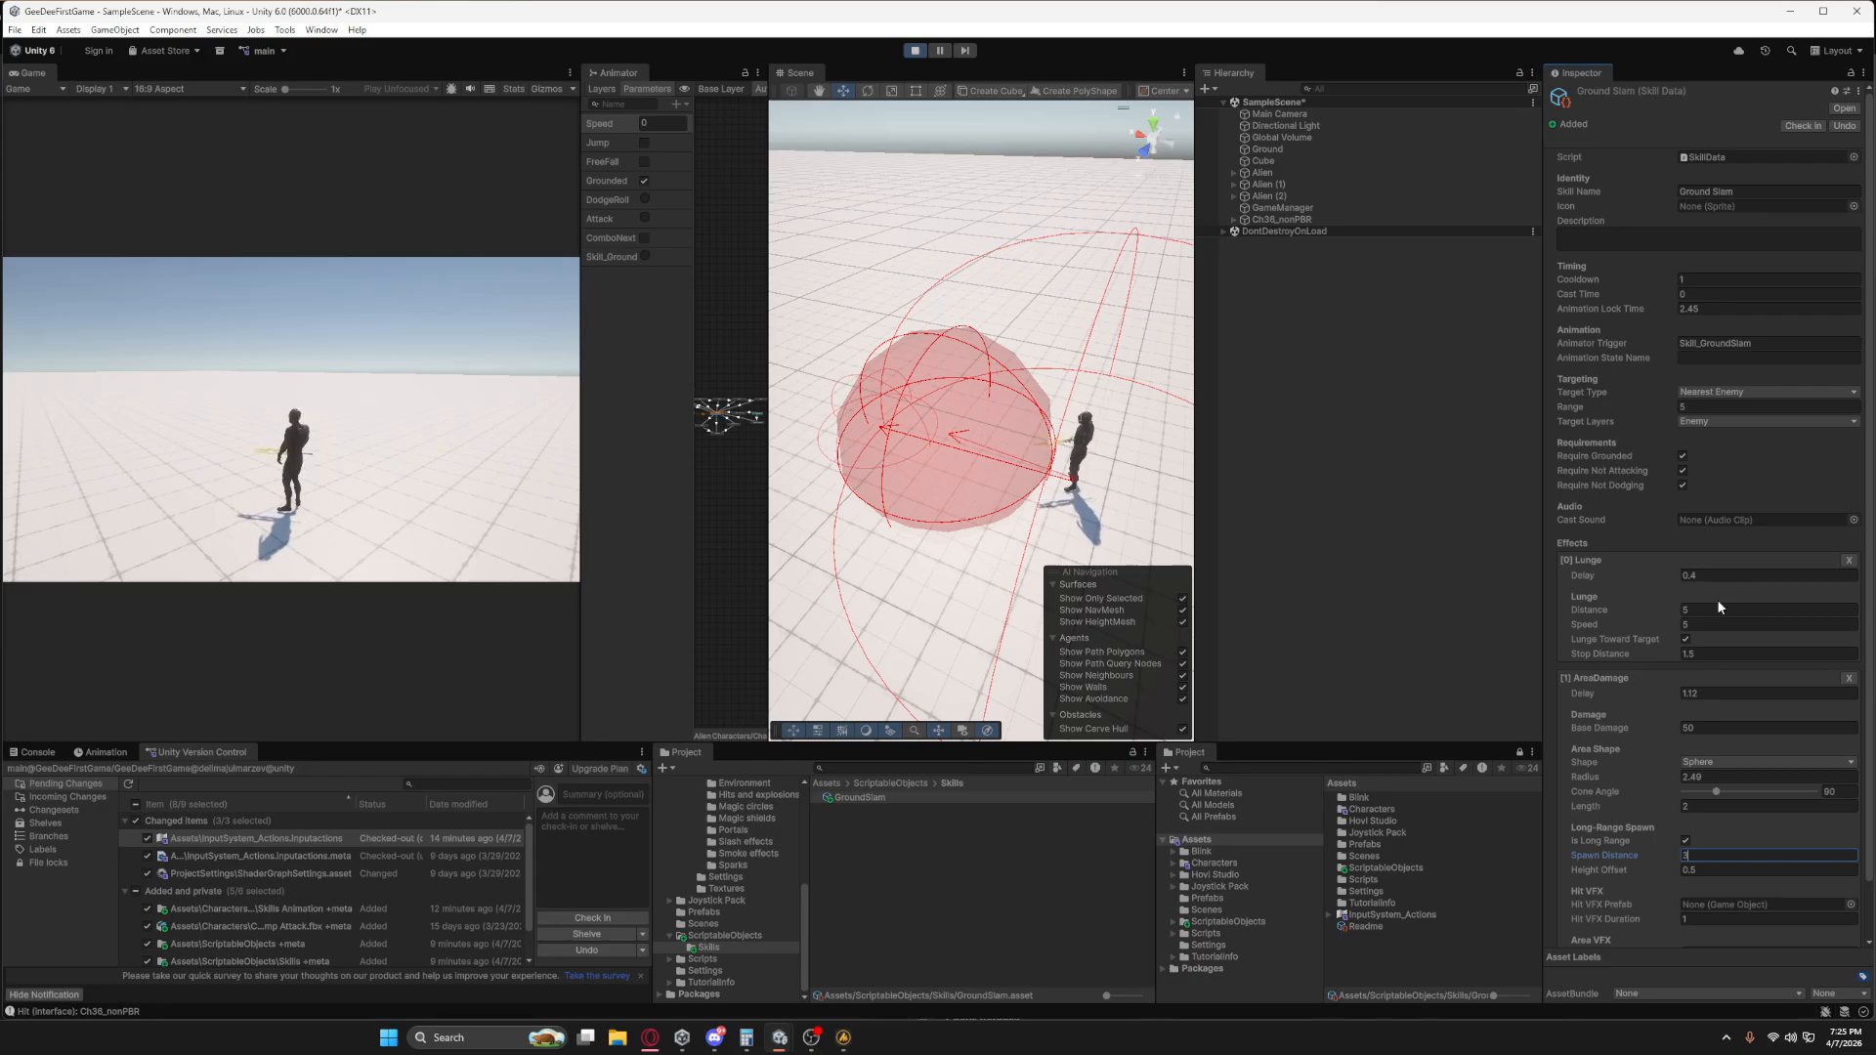
drag(1651, 406, 1694, 418)
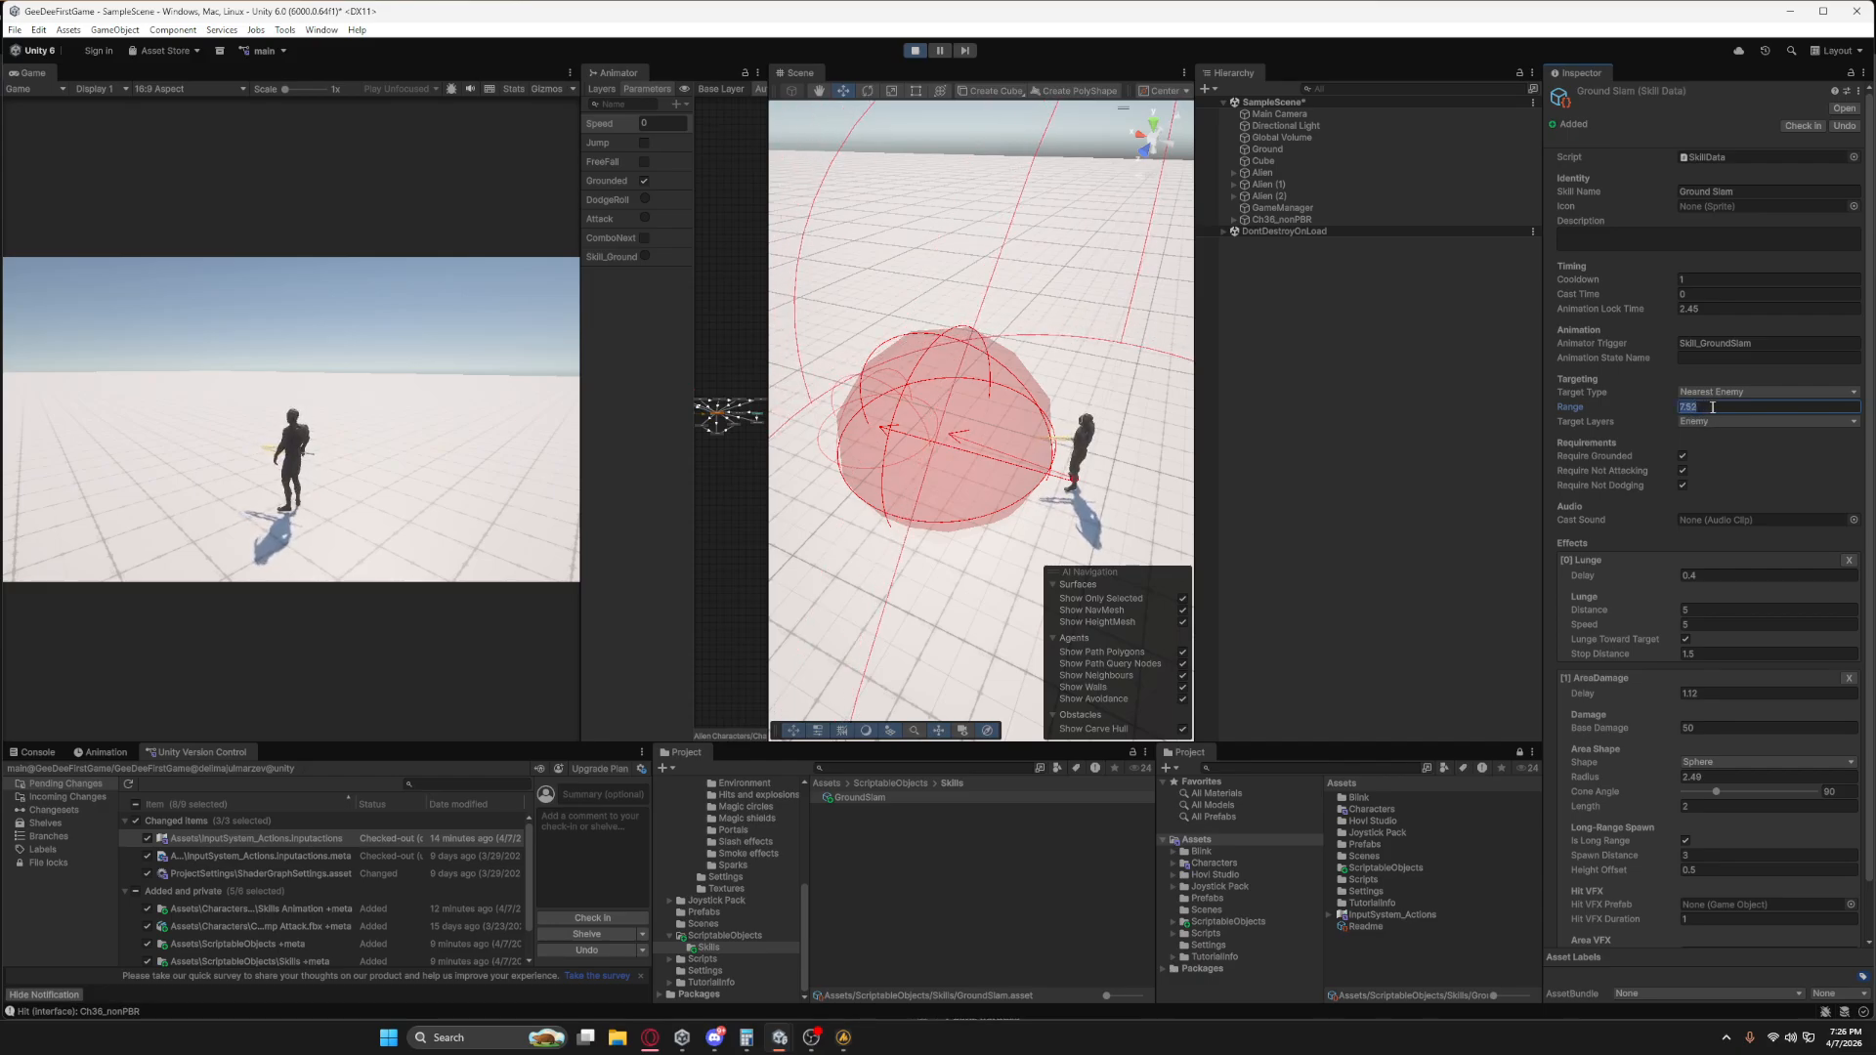
text(8)
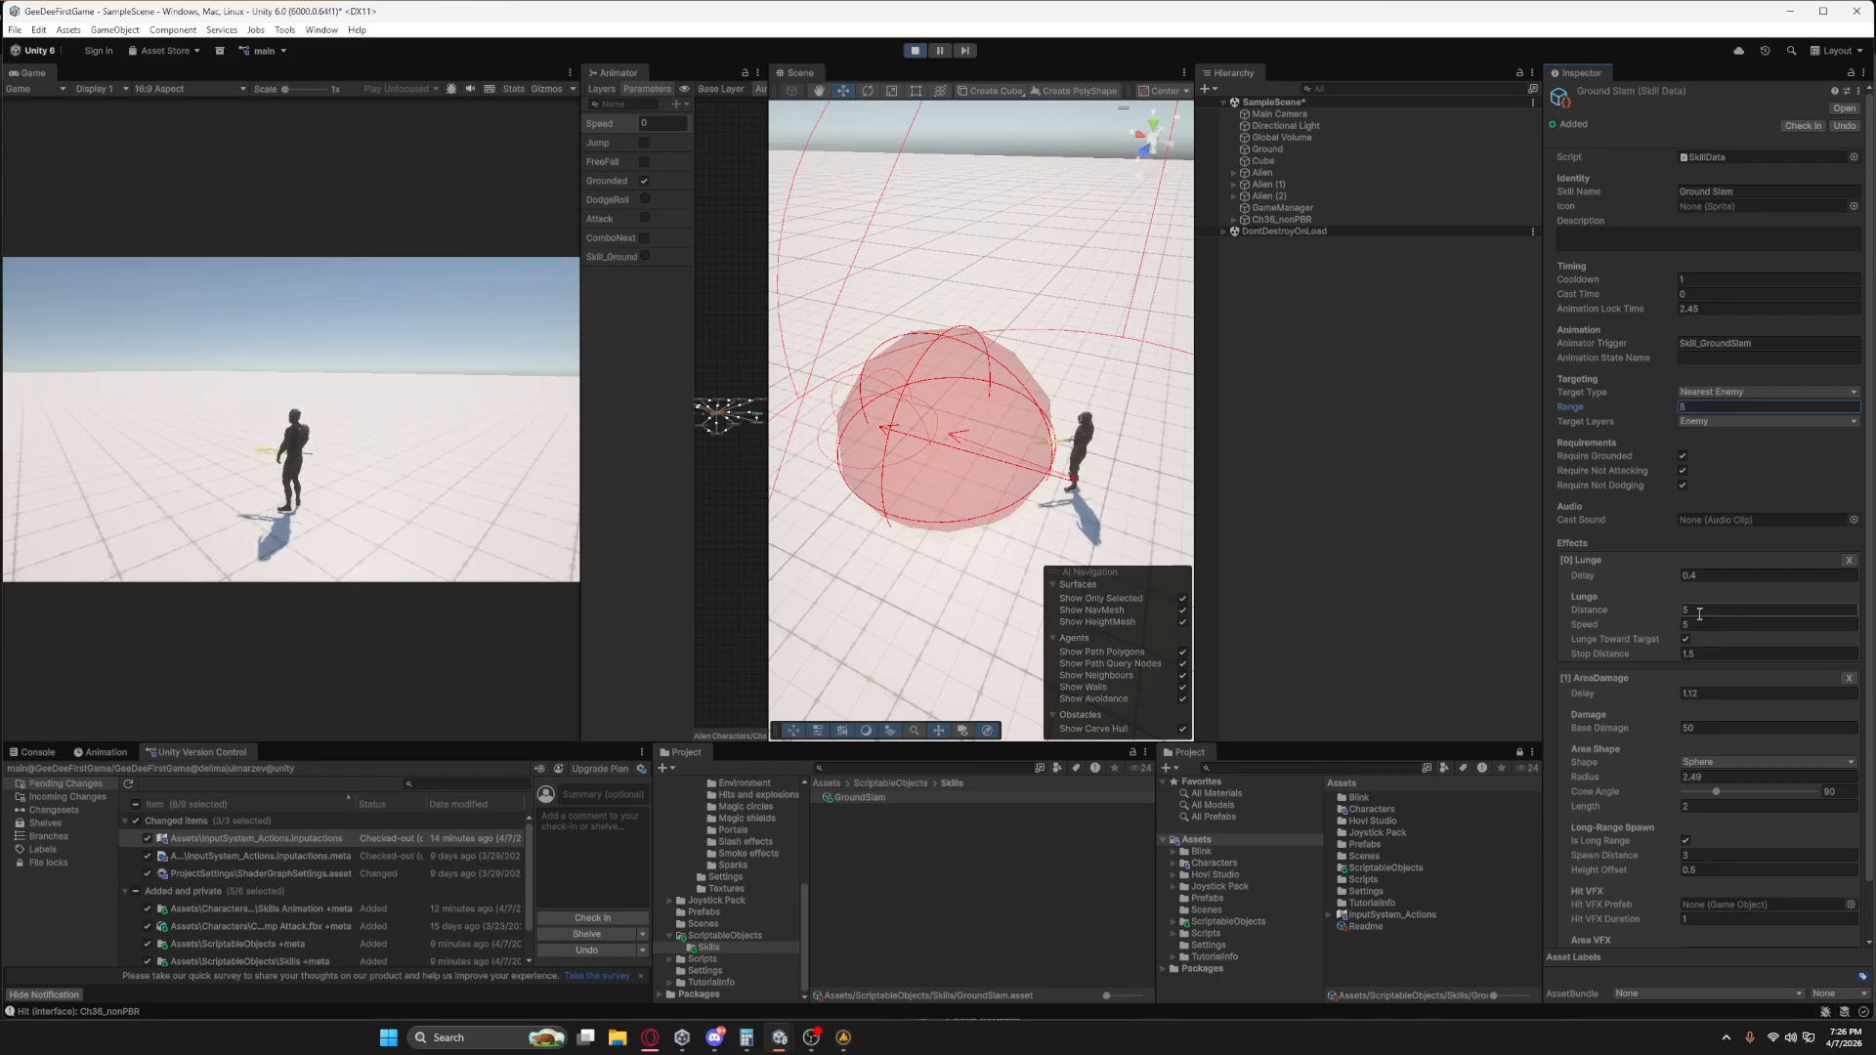
scroll(1051, 553, down, 5)
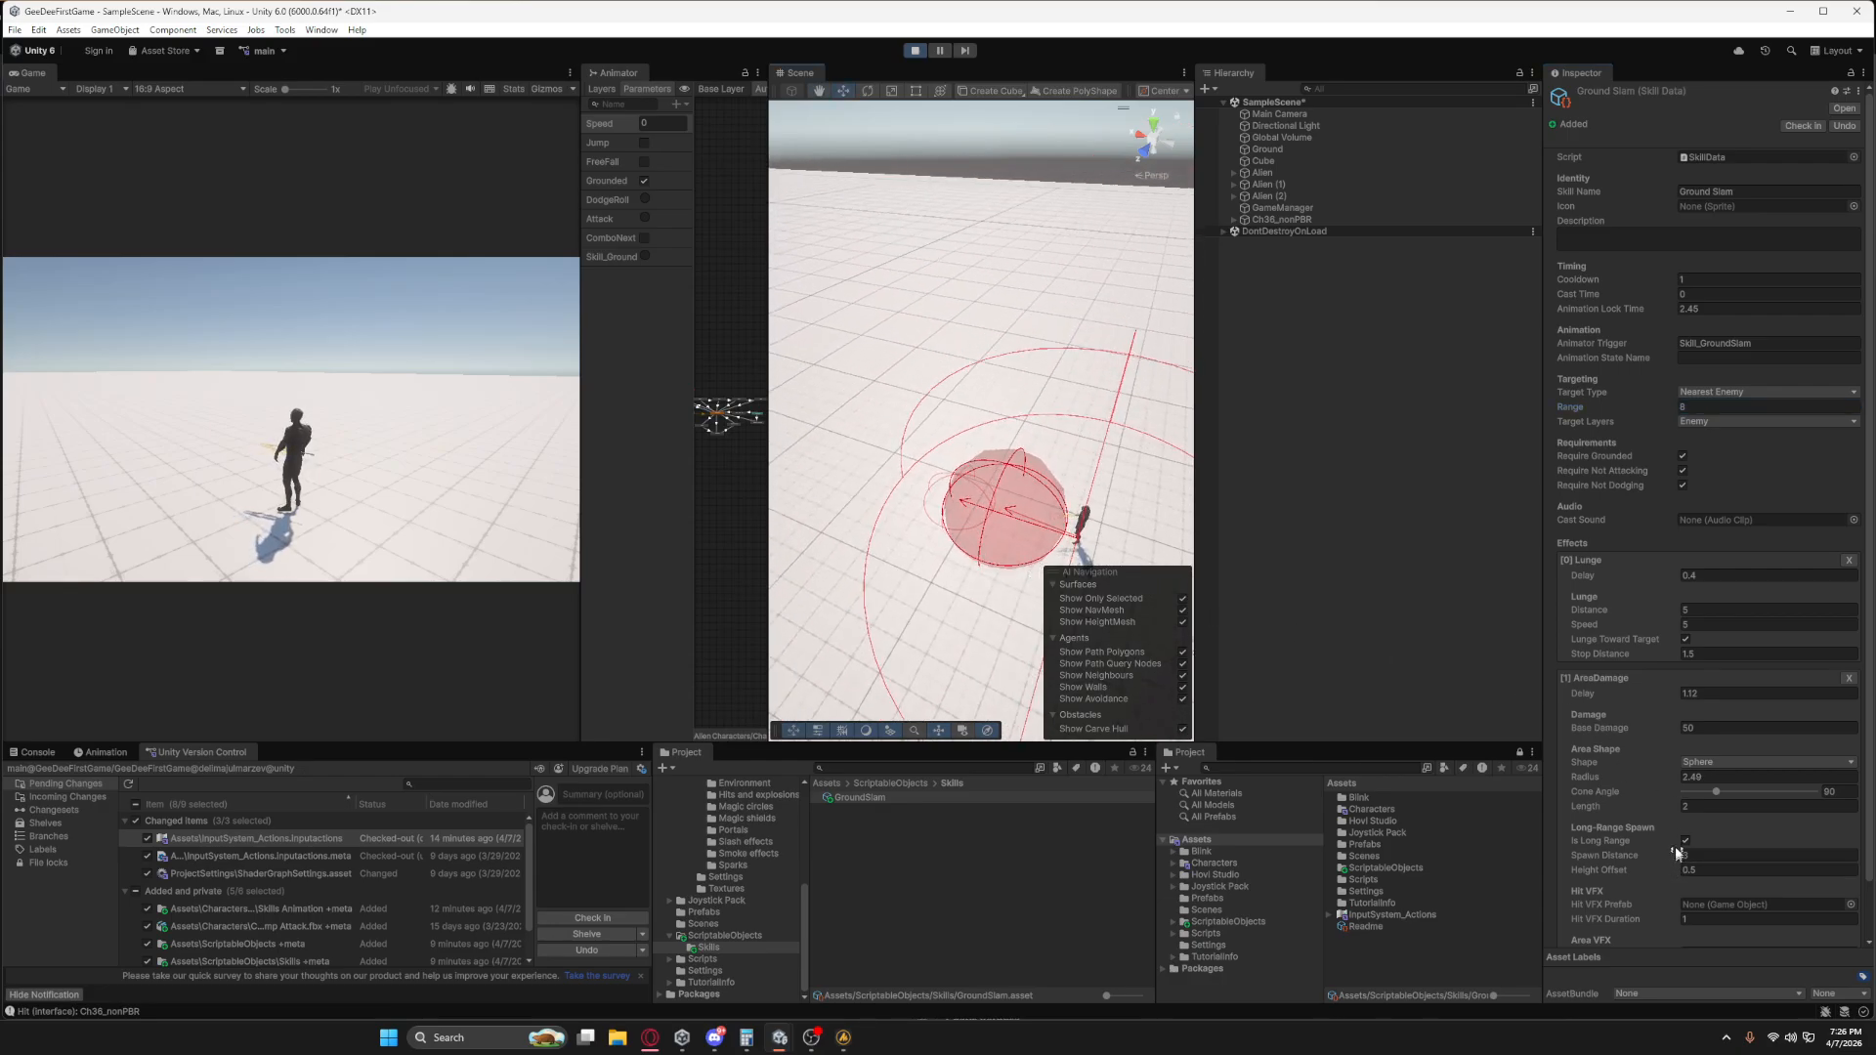
Set the AreaDamage effect's long-range Spawn Distance to 5 and its Height Offset to 0.
click(1669, 777)
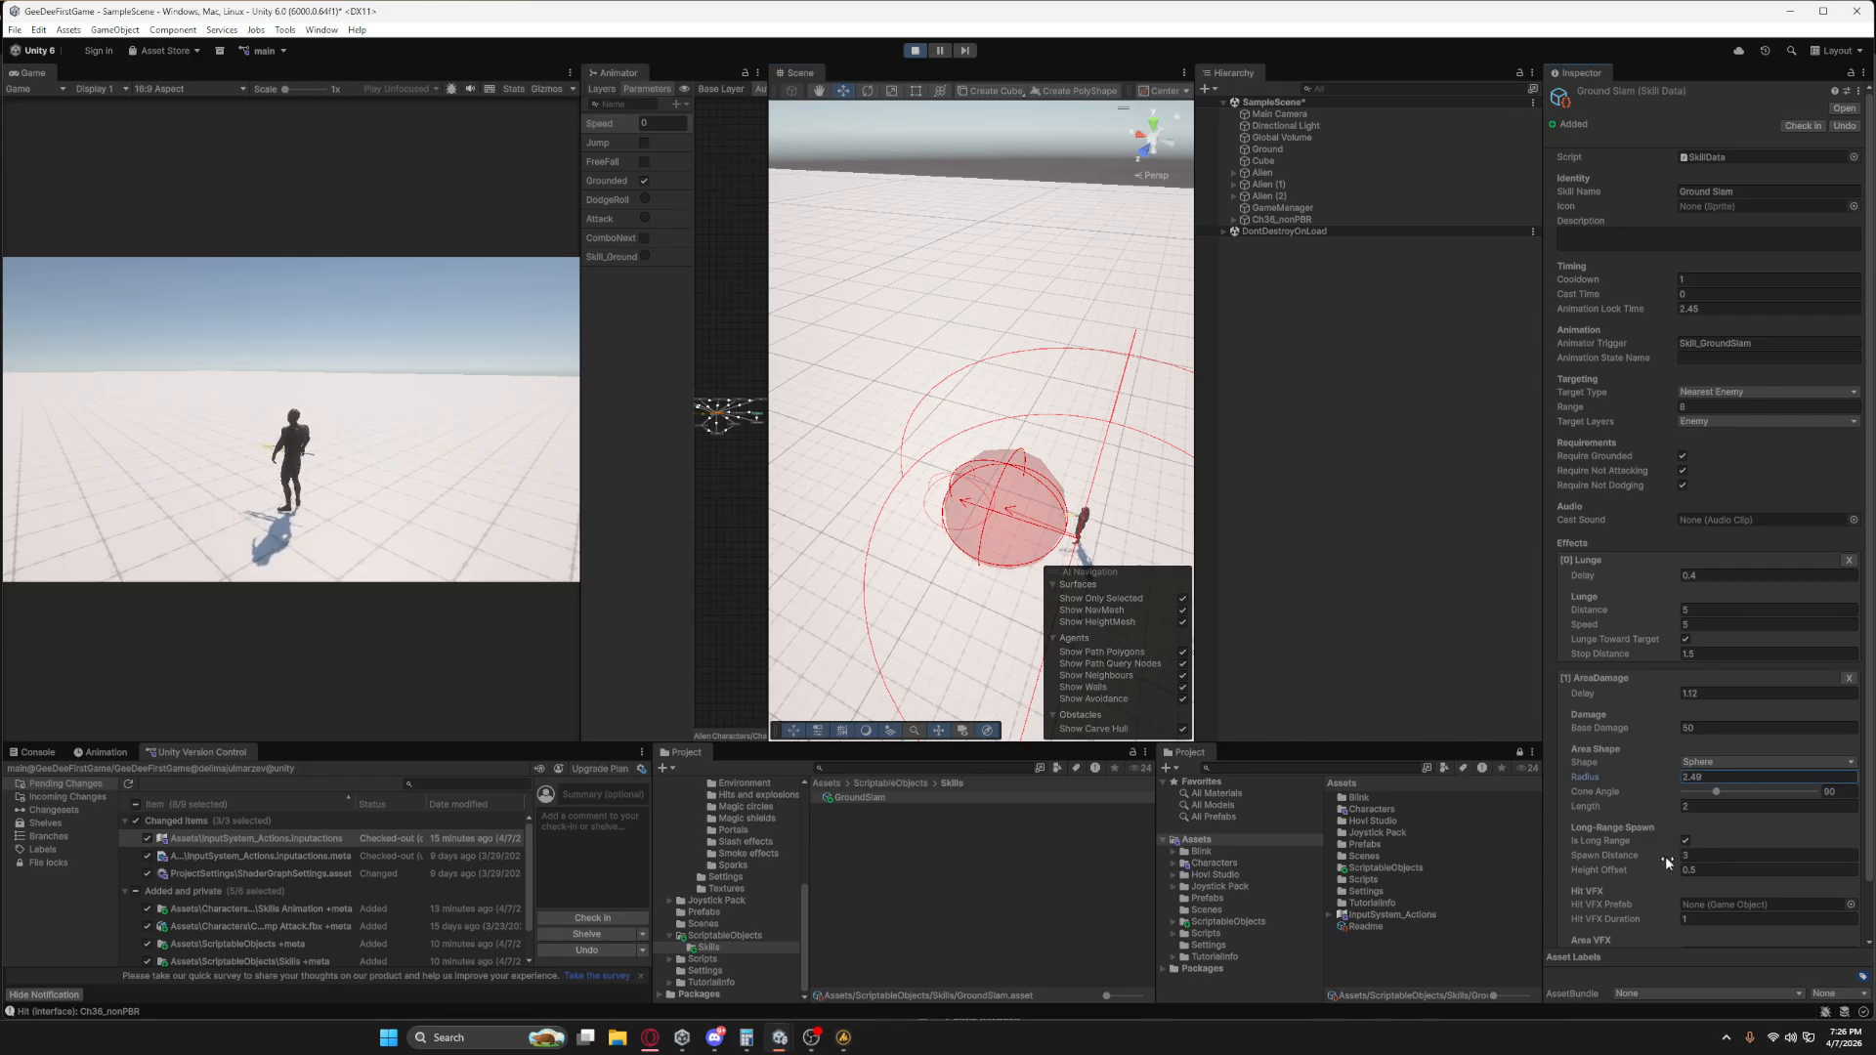
drag(1665, 856, 1707, 860)
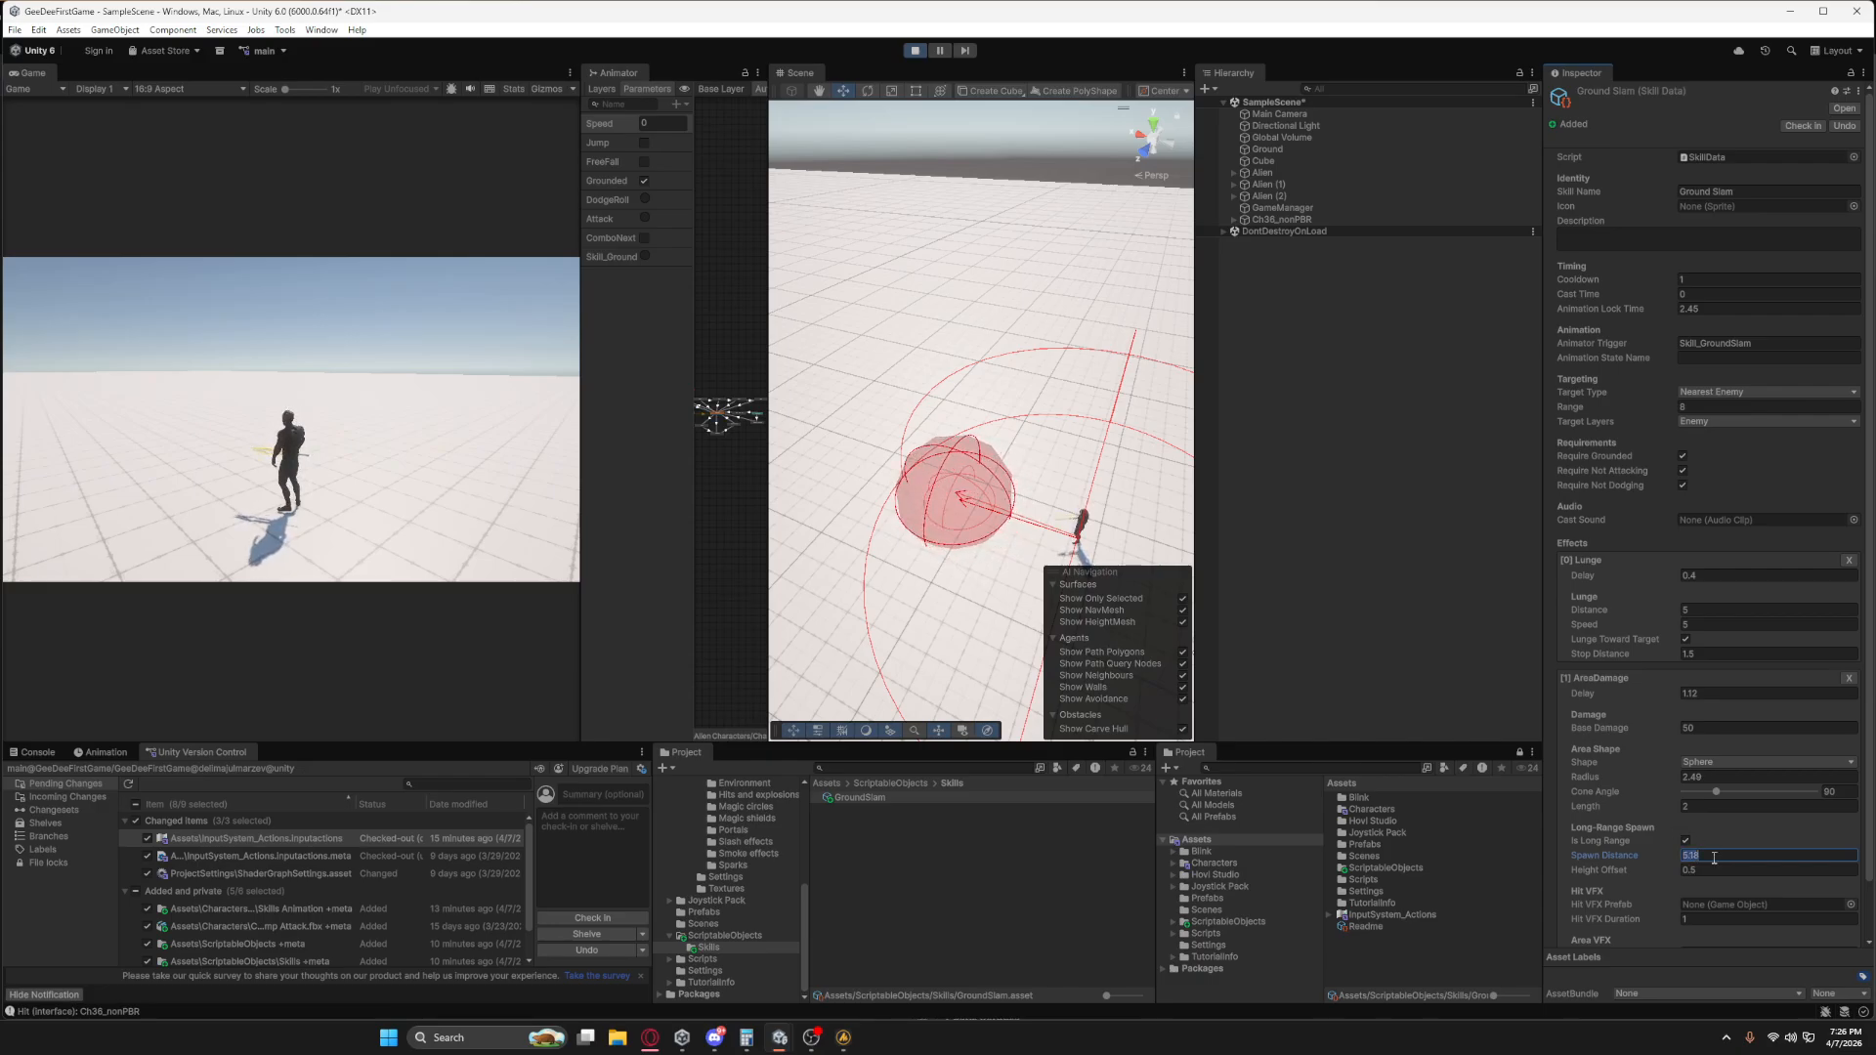
text(5)
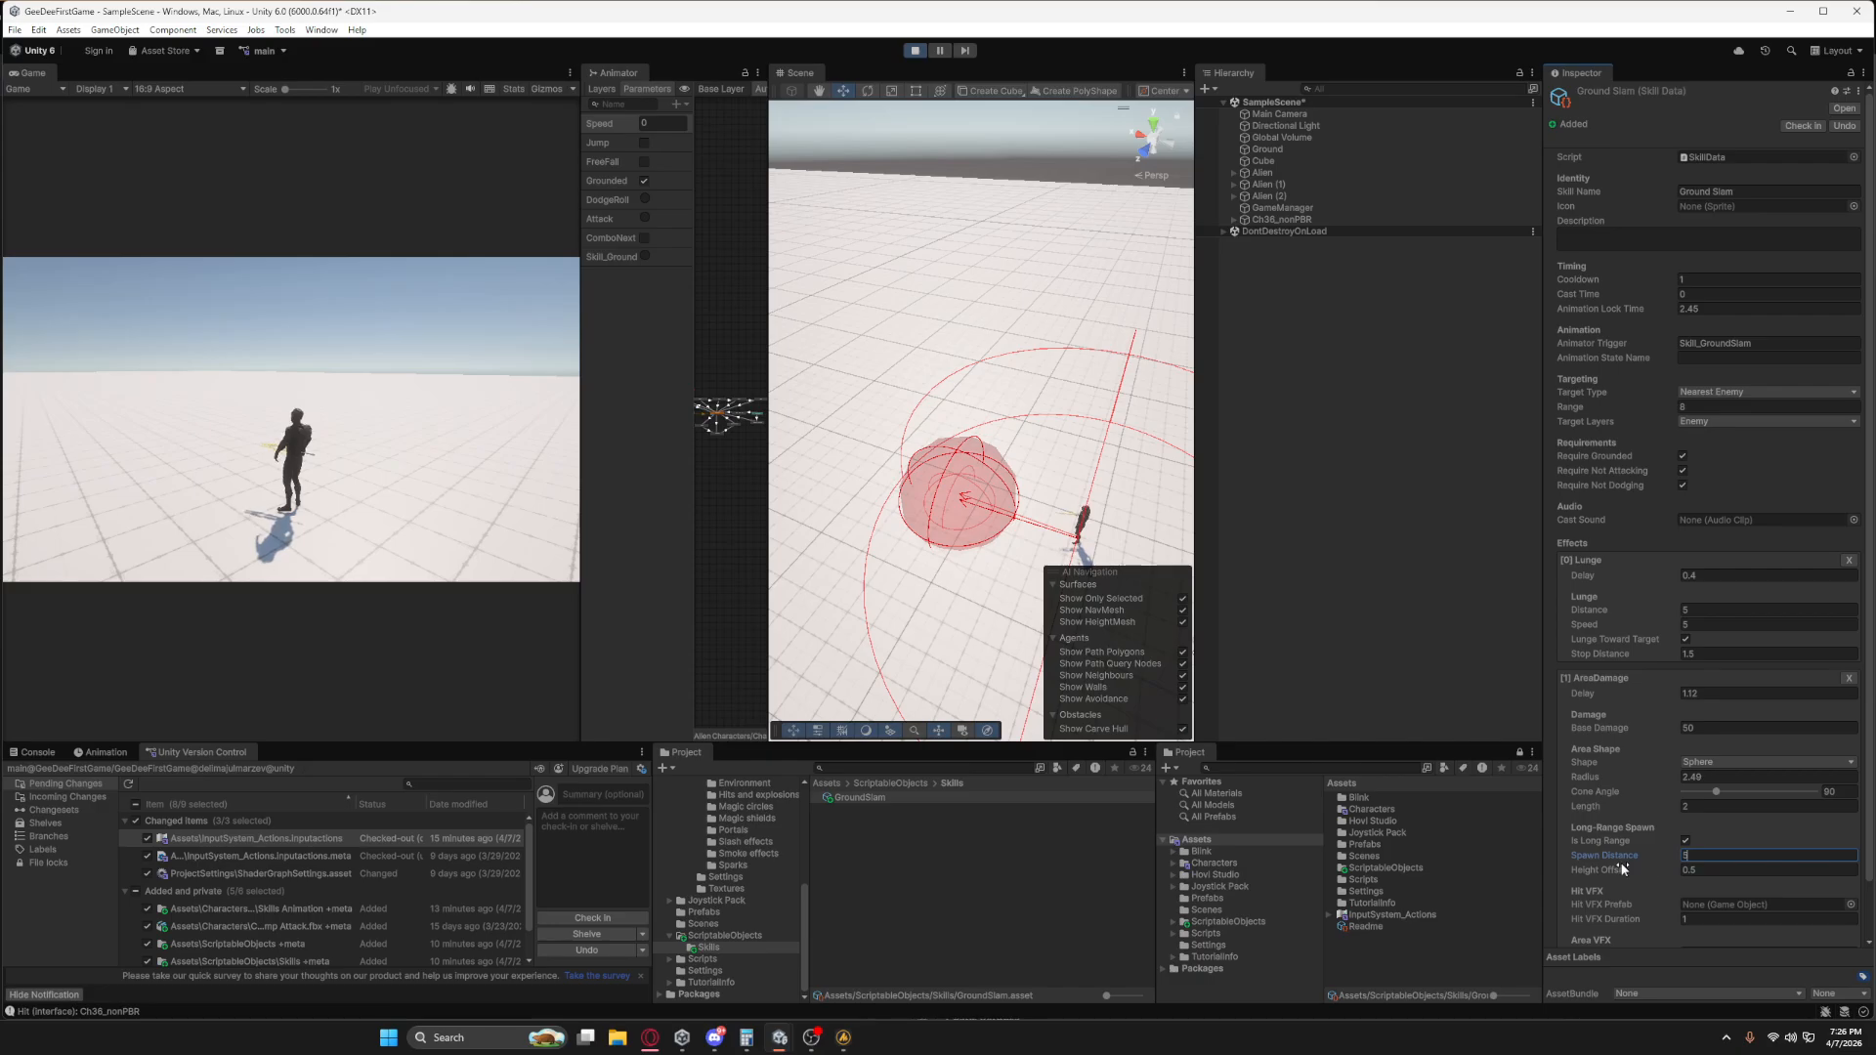
middle_drag(958, 635, 985, 402)
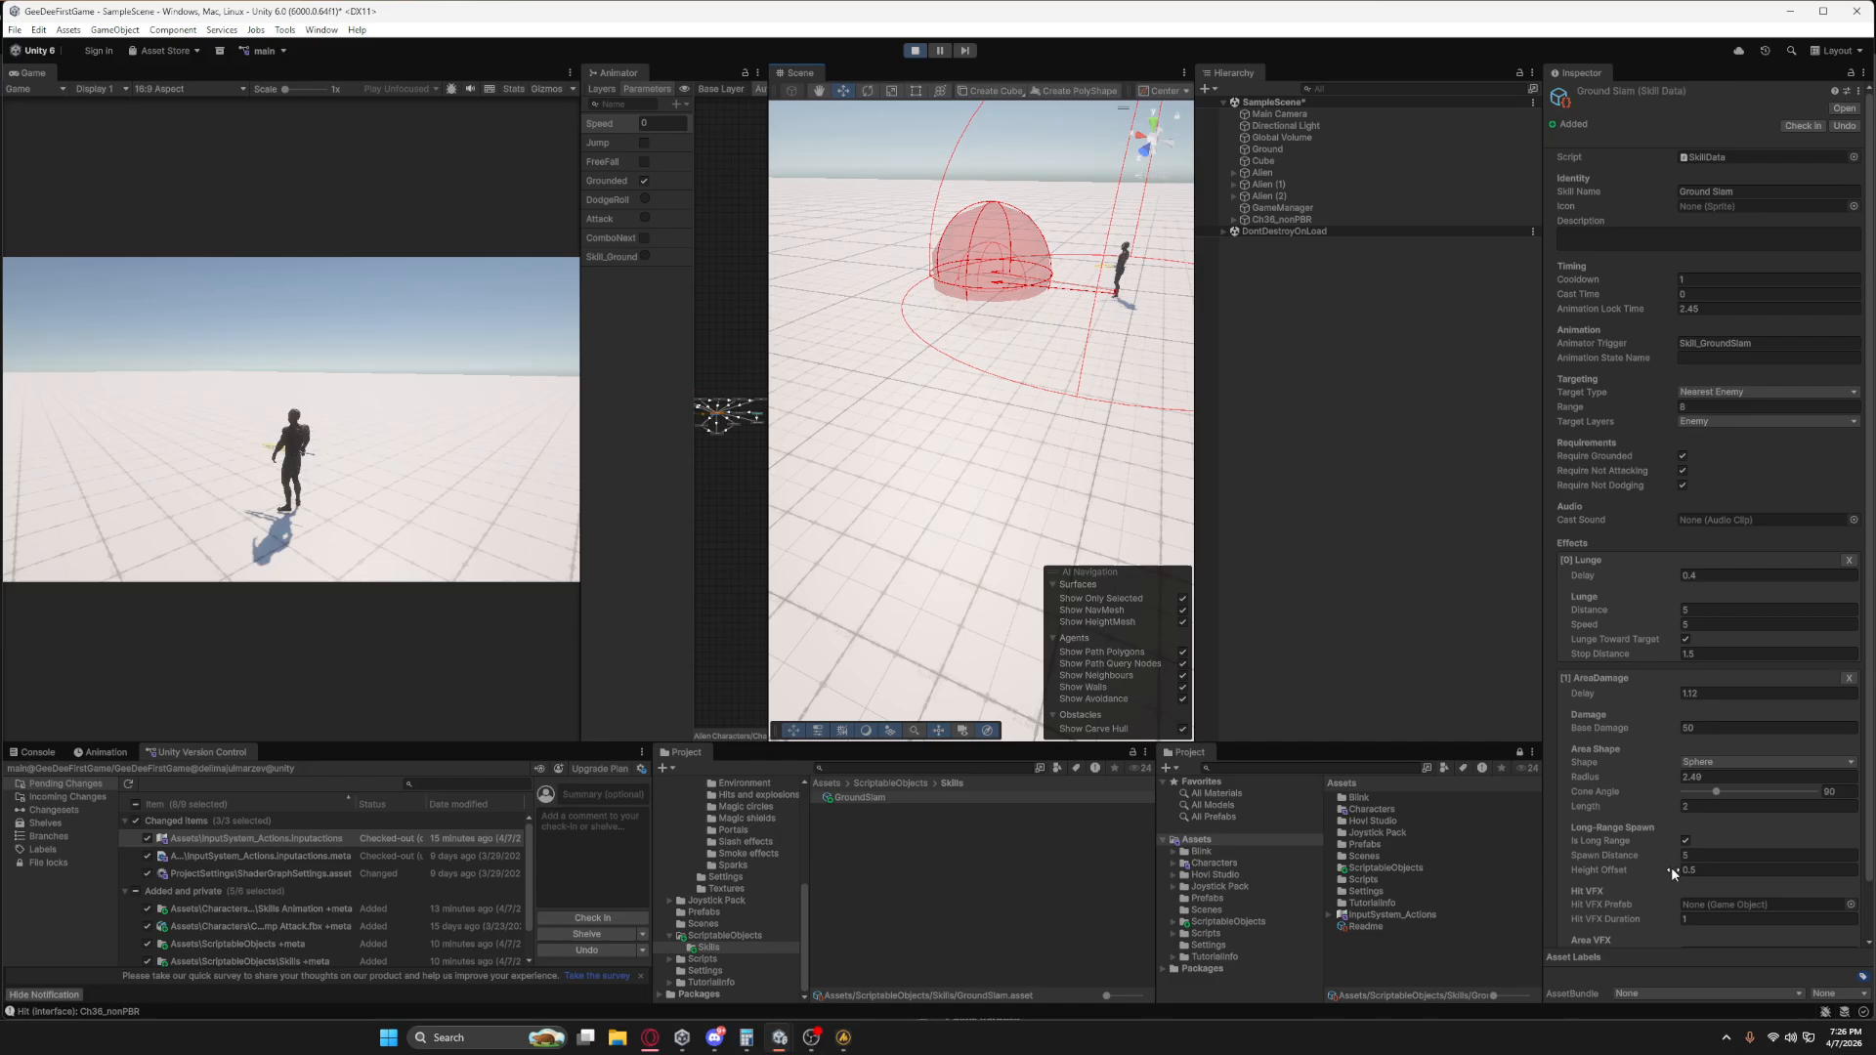
mouse_move(1671, 868)
mouse_down()
mouse_move(1740, 864)
mouse_move(1692, 866)
mouse_up()
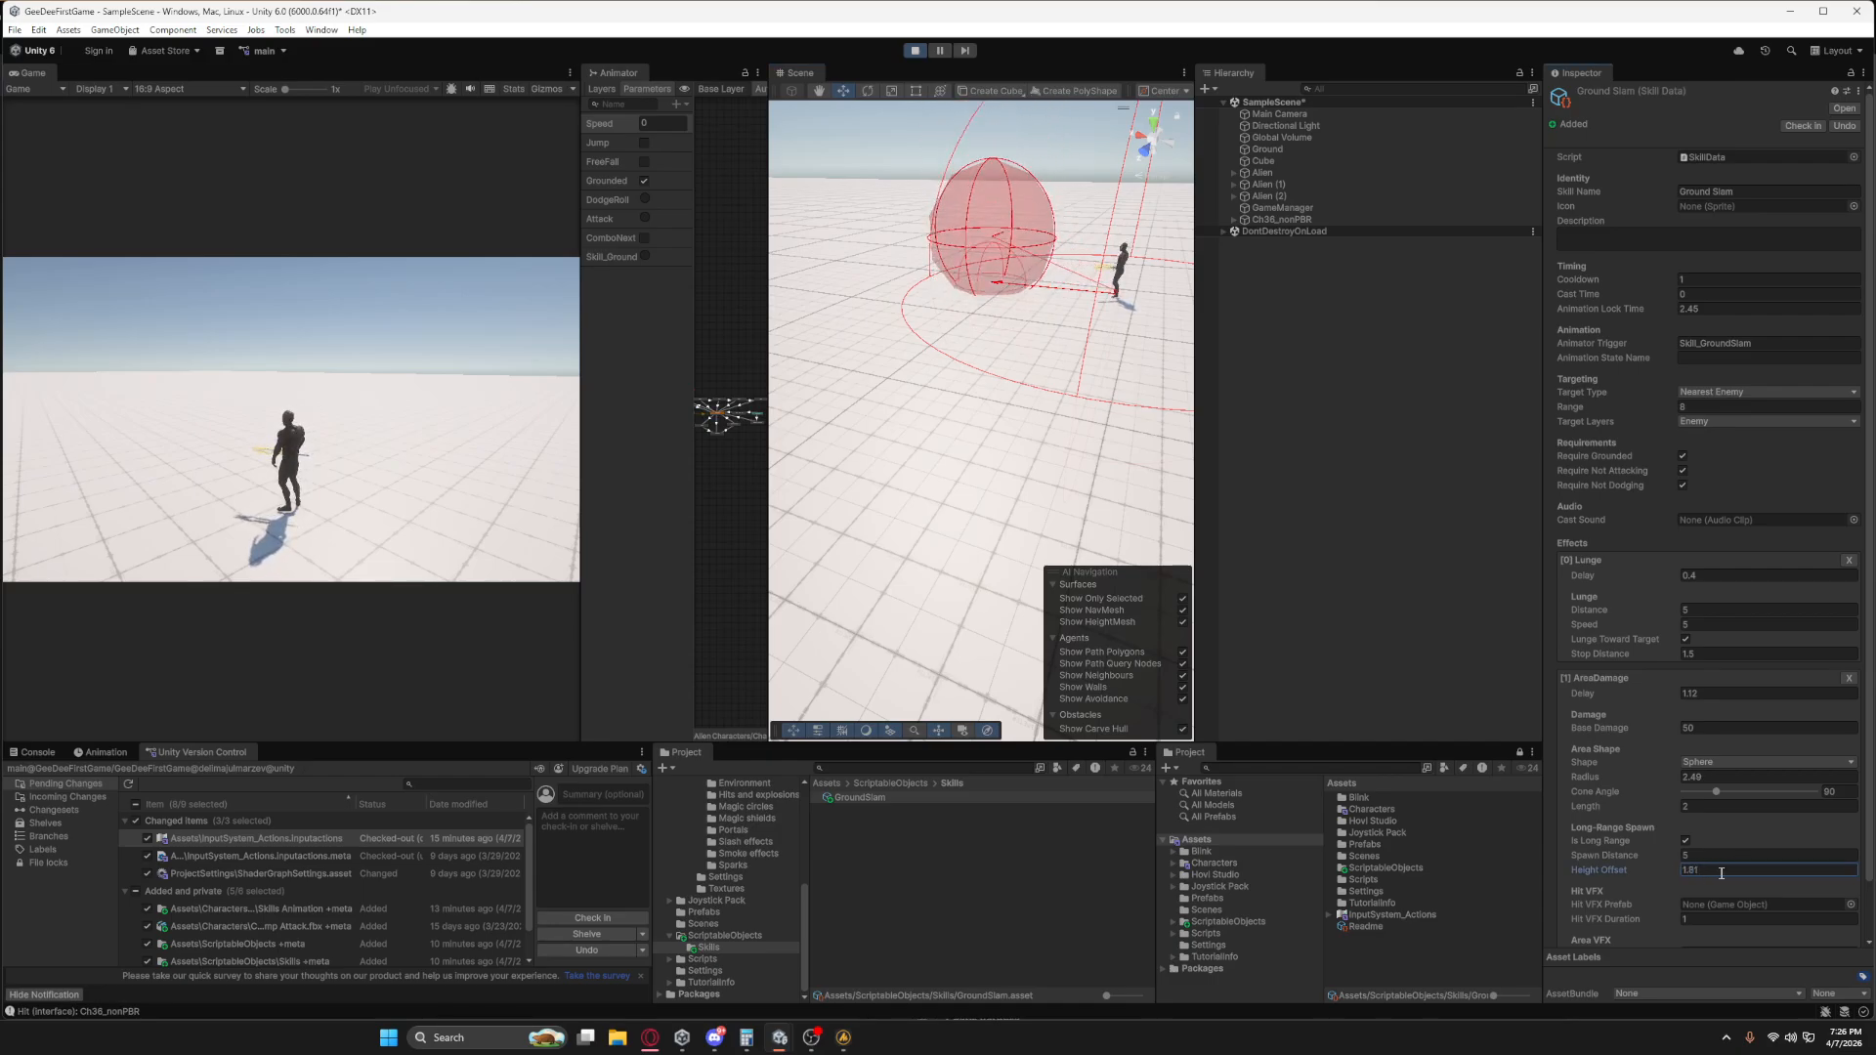
text(0)
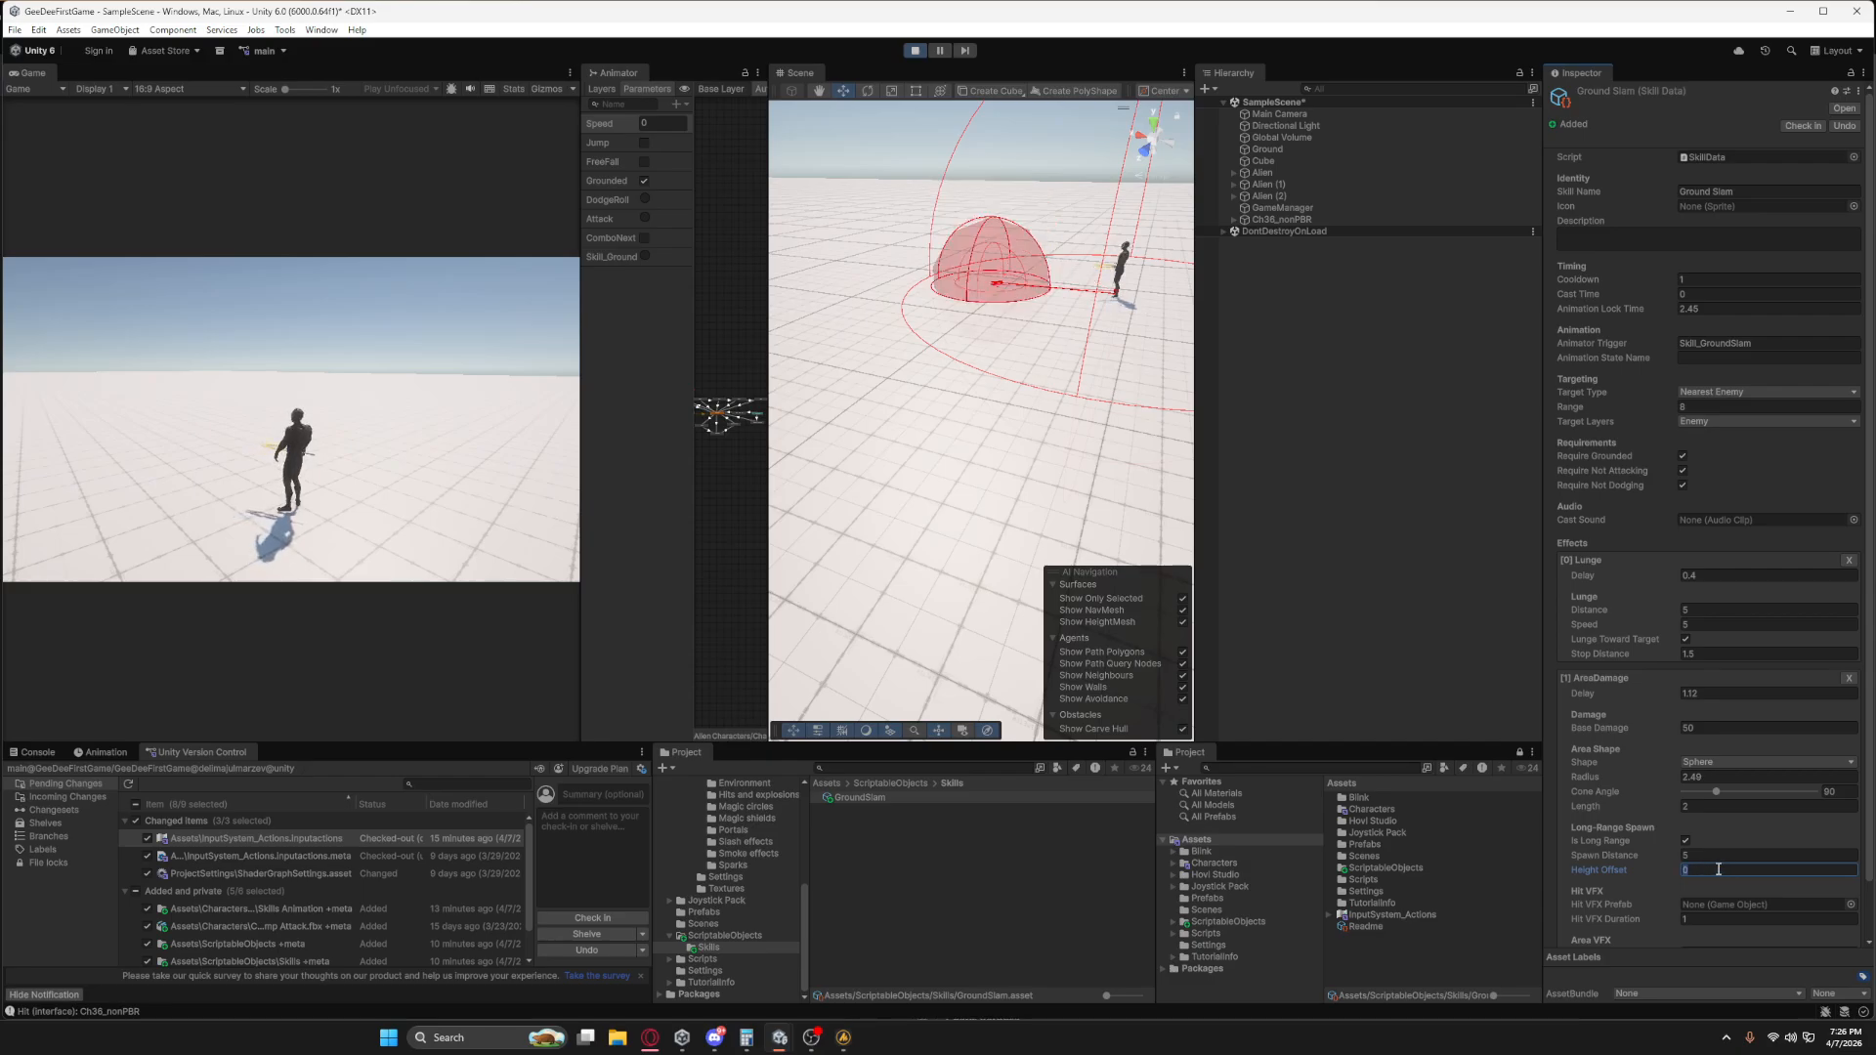
scroll(1693, 848, down, 1)
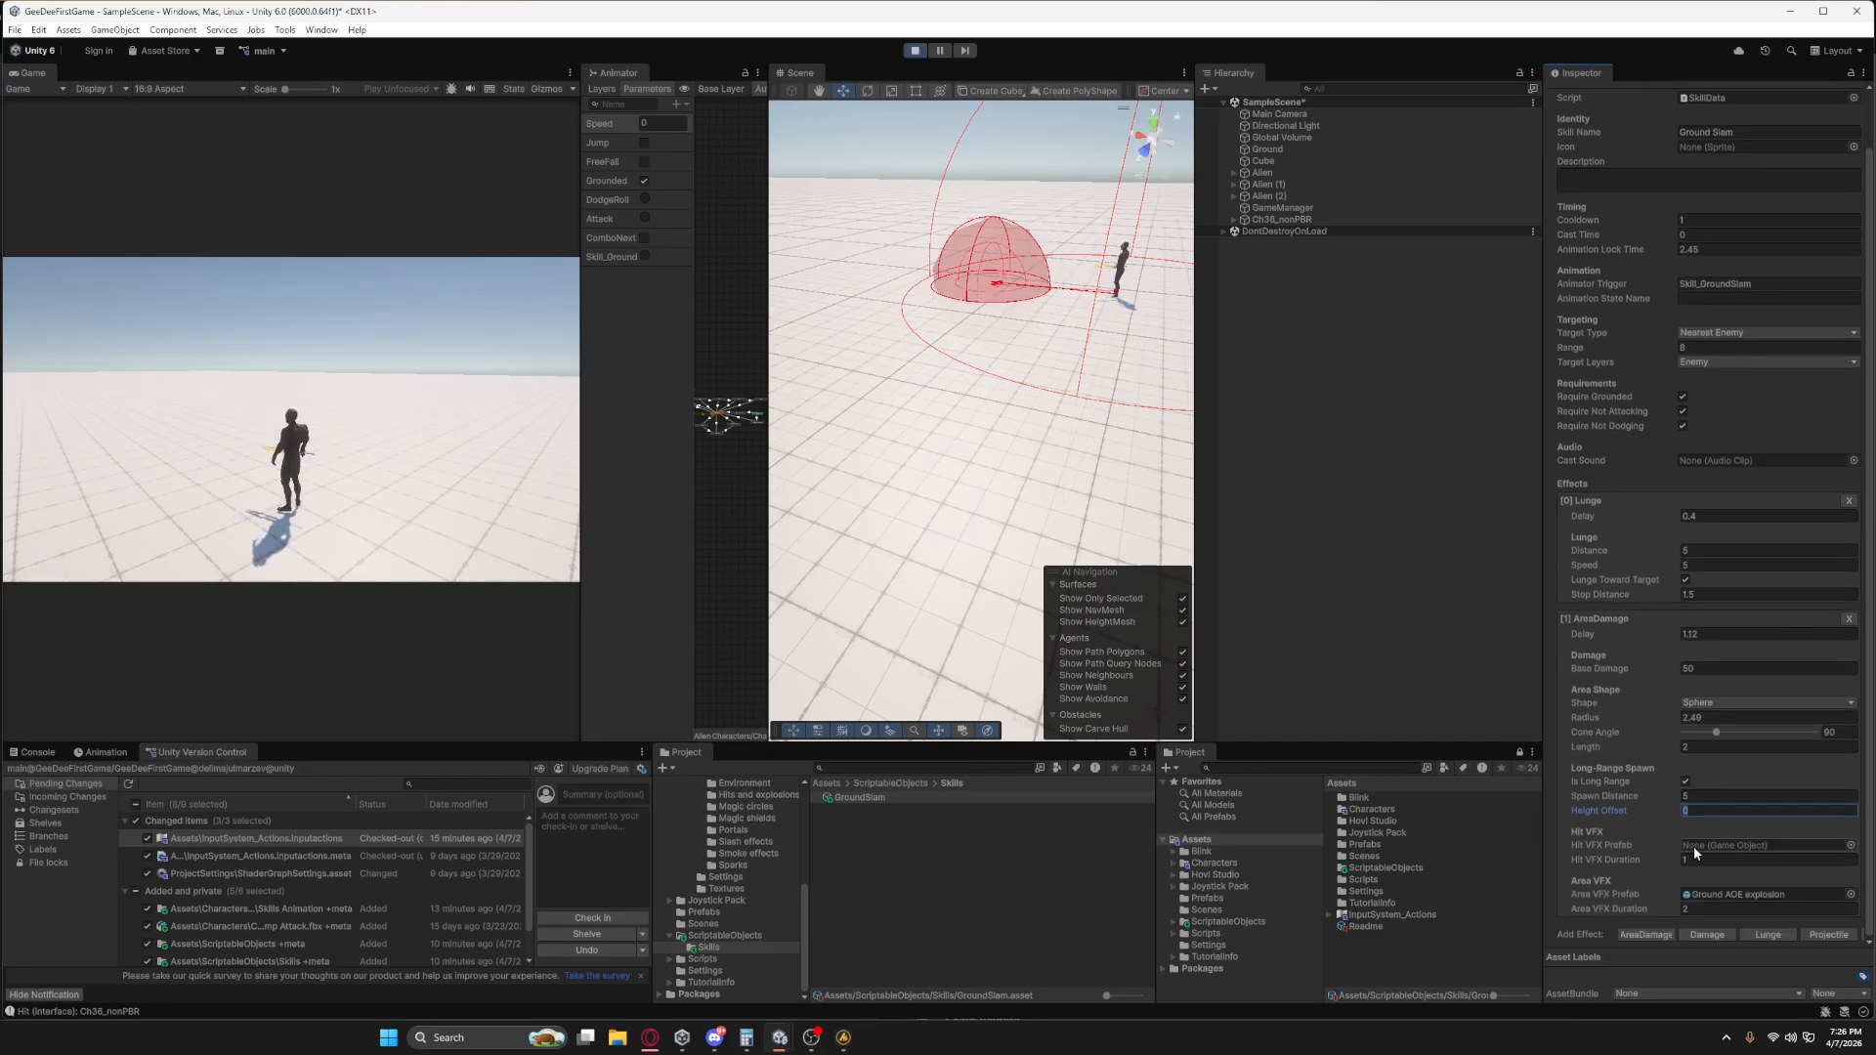
scroll(1693, 846, up, 1)
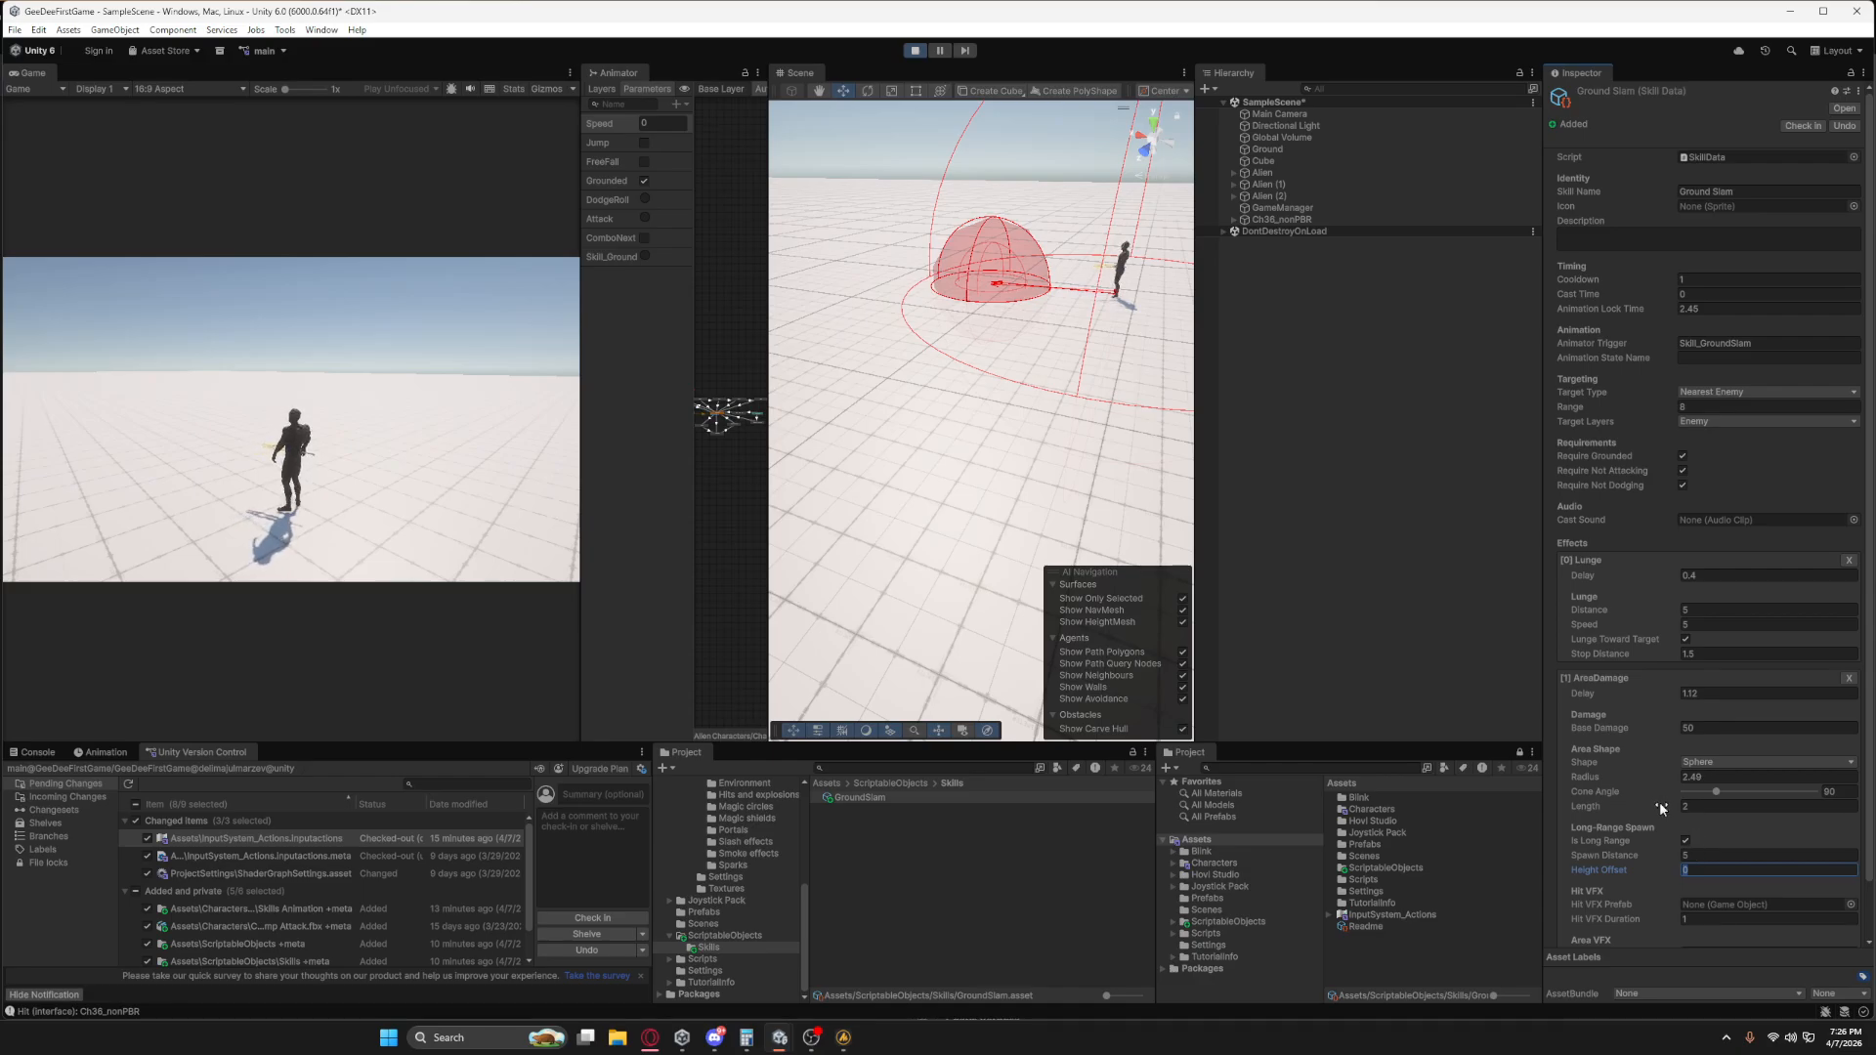
Change the AreaDamage shape to Cone, with a Length of about 3.8 and a Cone Angle of about 199.57.
drag(1670, 815, 1682, 817)
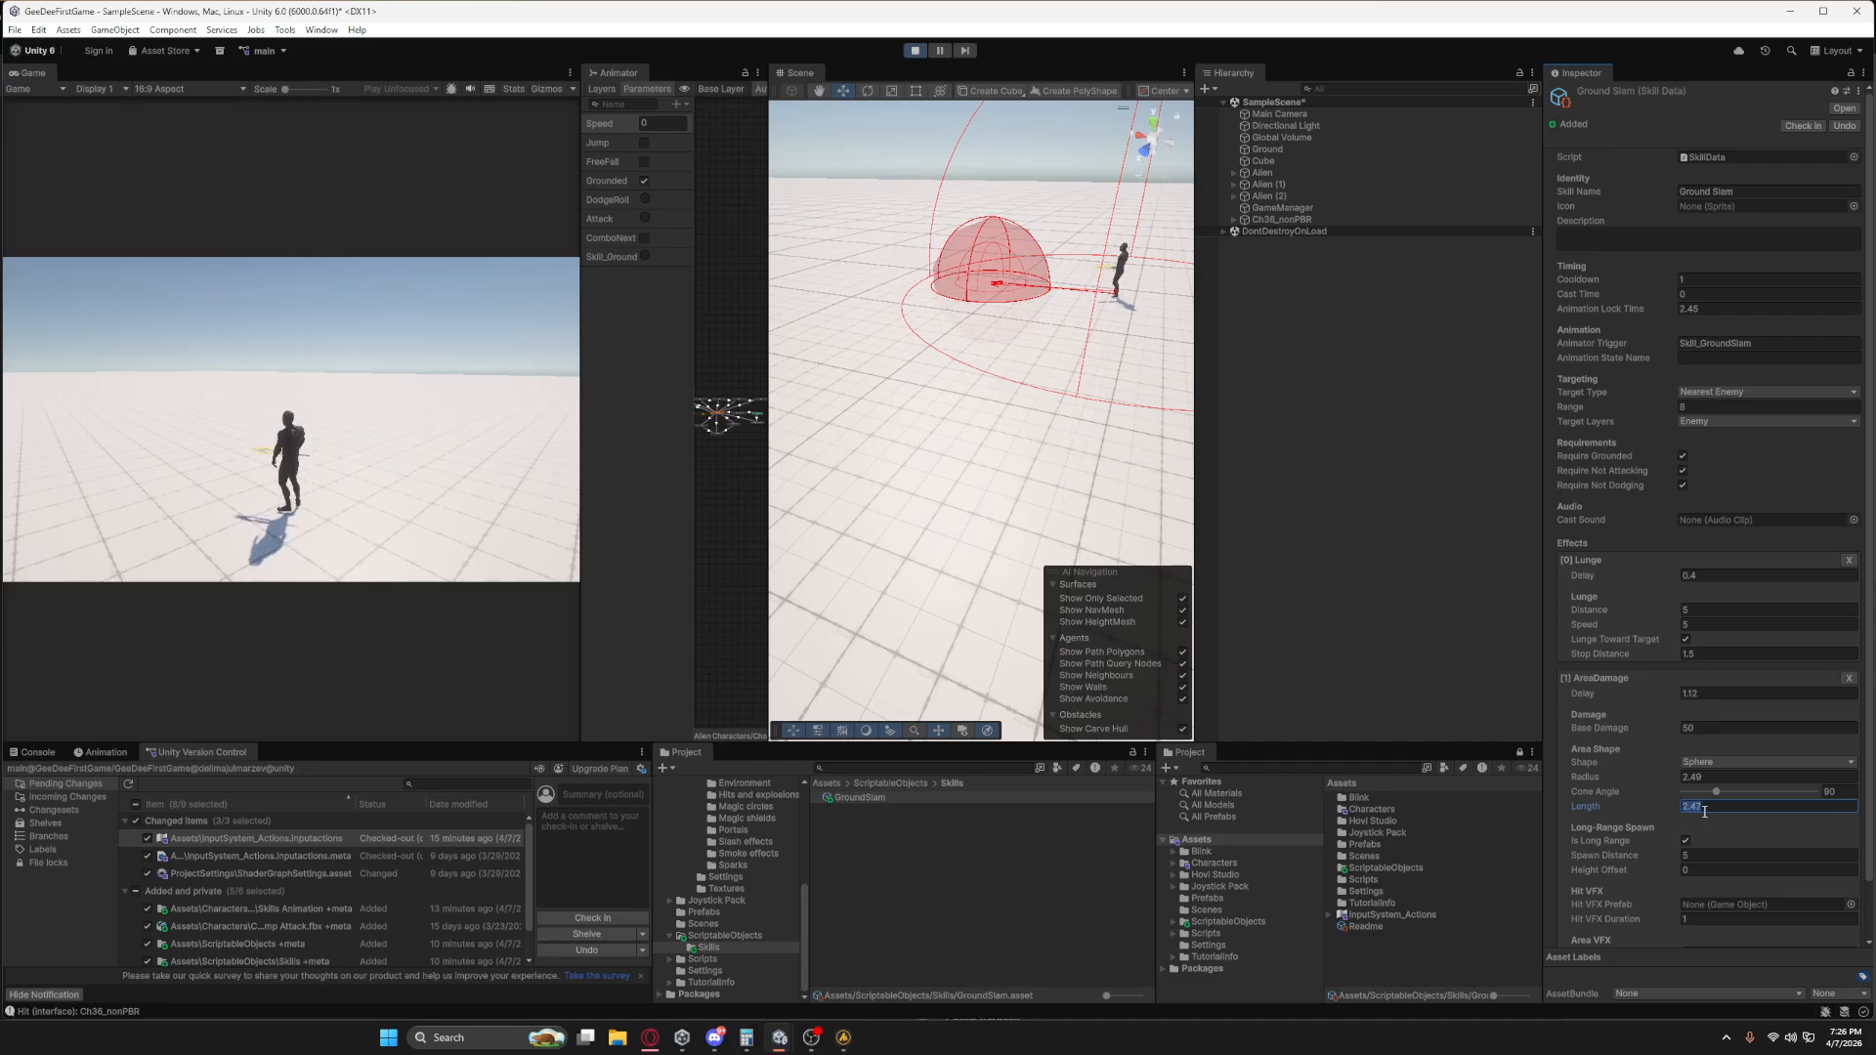
middle_drag(1098, 362, 1097, 516)
scroll(1094, 528, up, 3)
click(1748, 769)
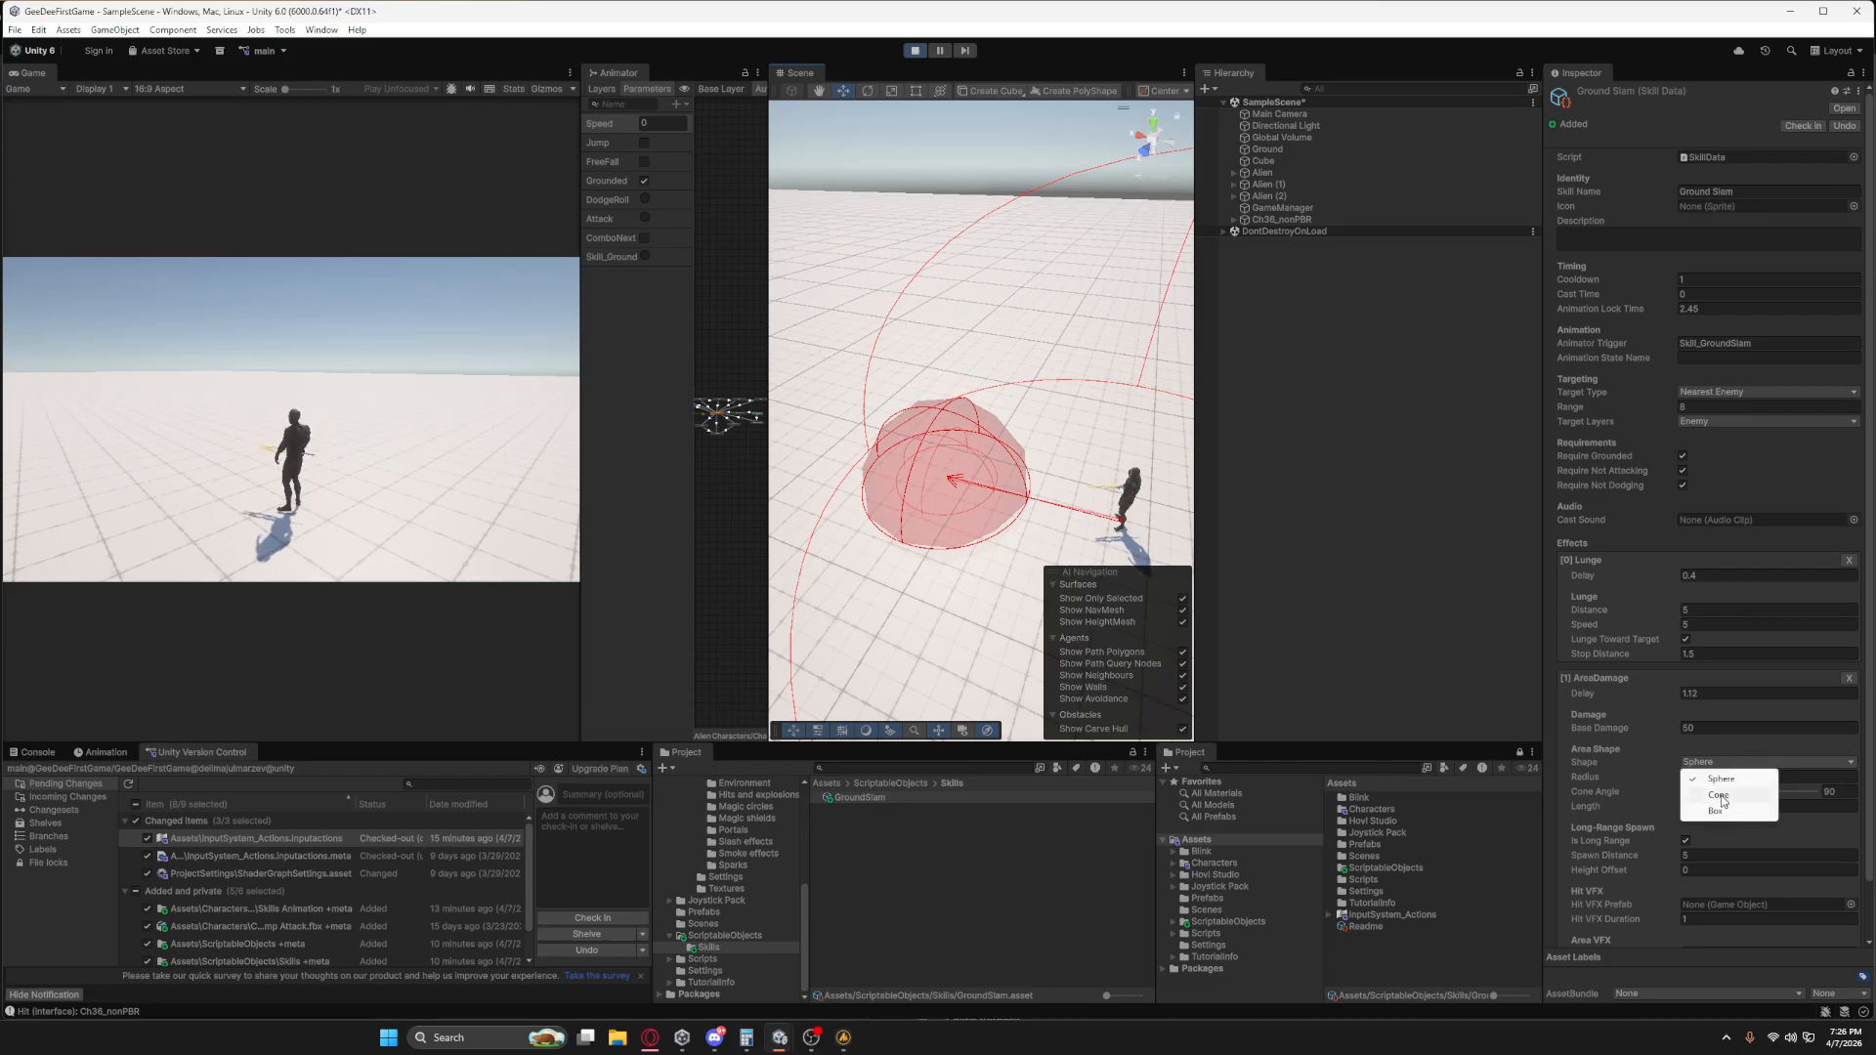
click(1720, 796)
click(1689, 807)
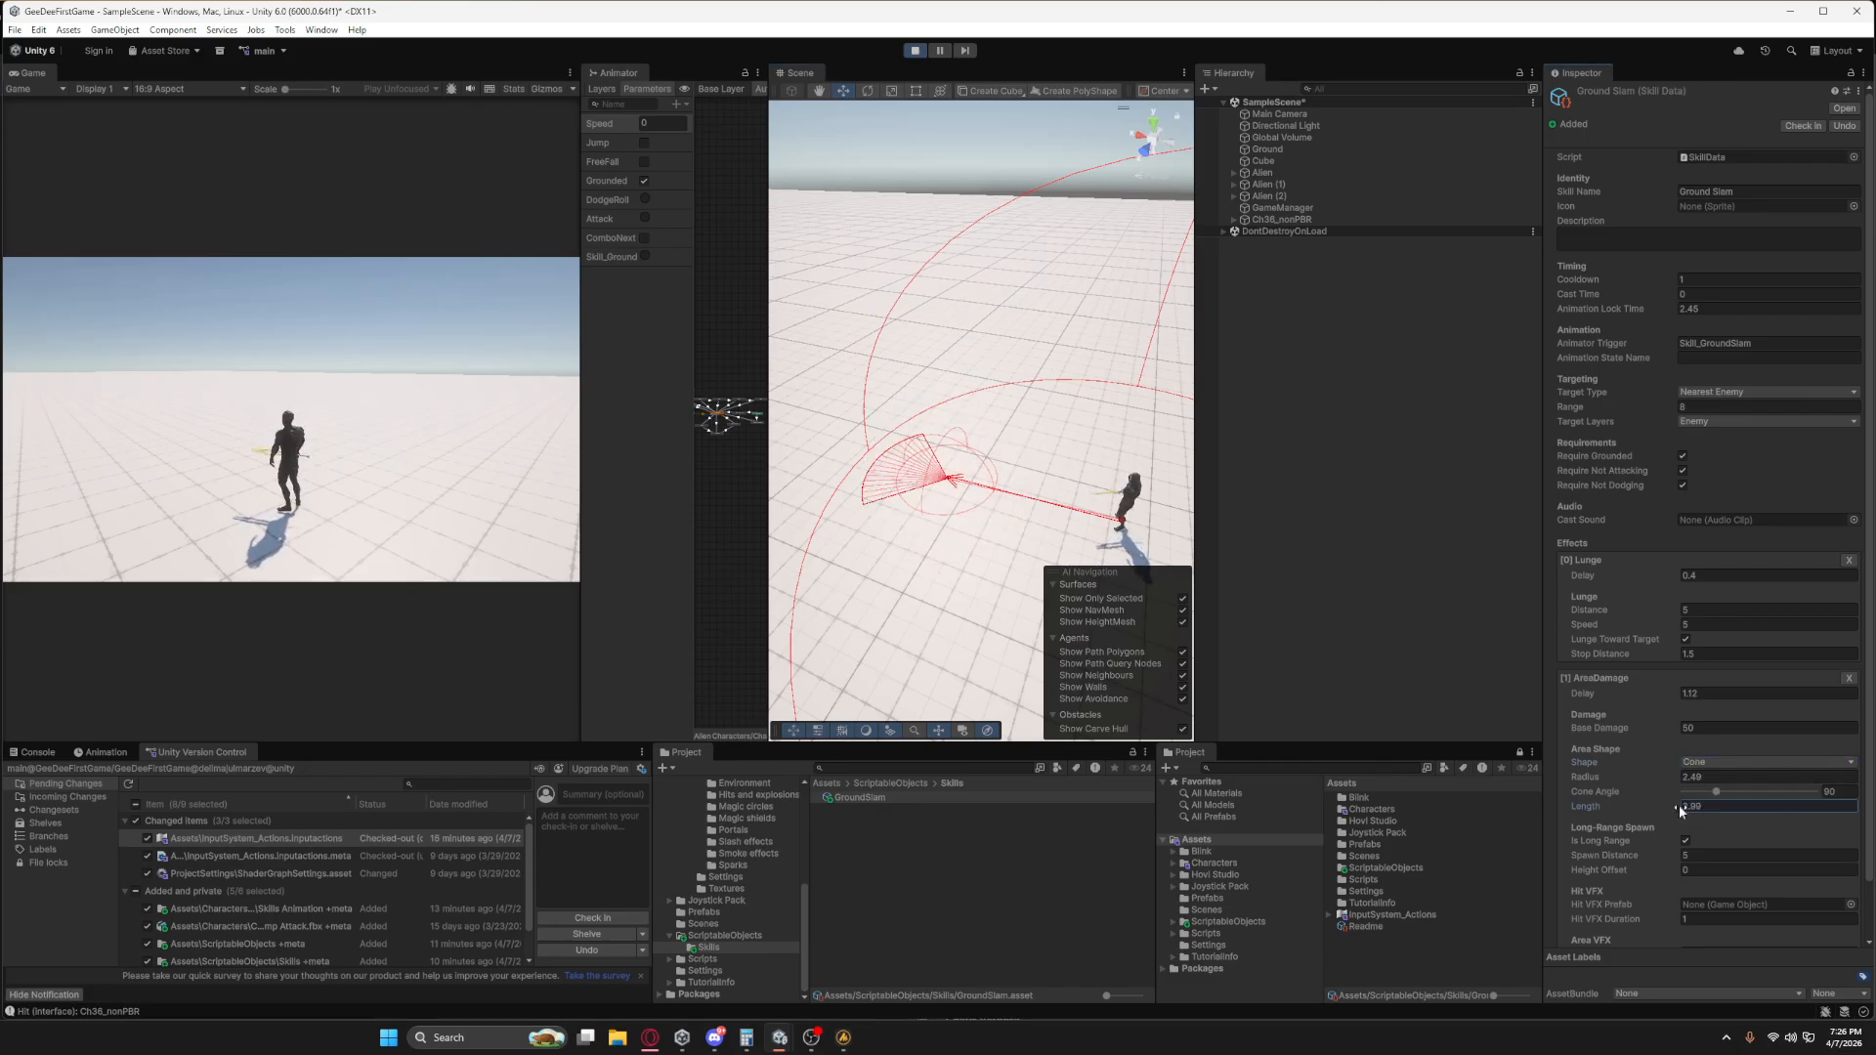
drag(1661, 797, 823, 786)
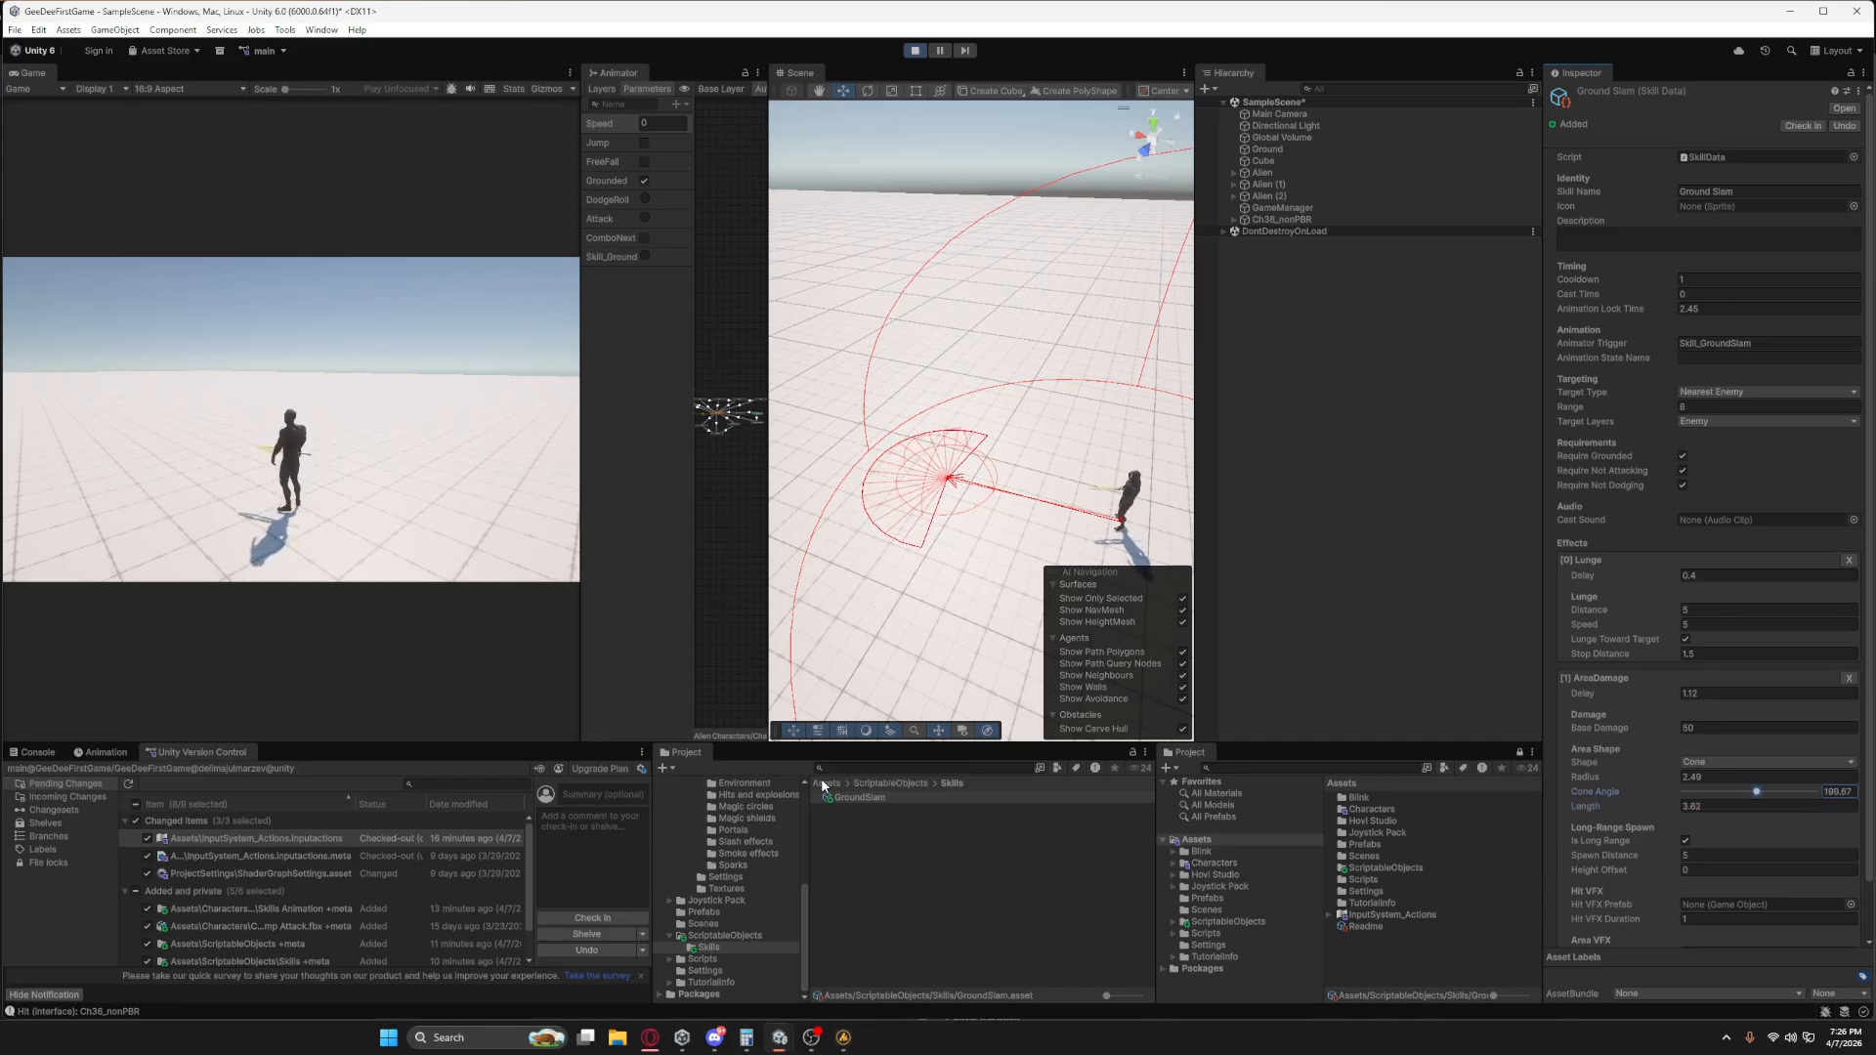
Change the AreaDamage shape to Box and adjust its Length to 12.7.
click(1739, 761)
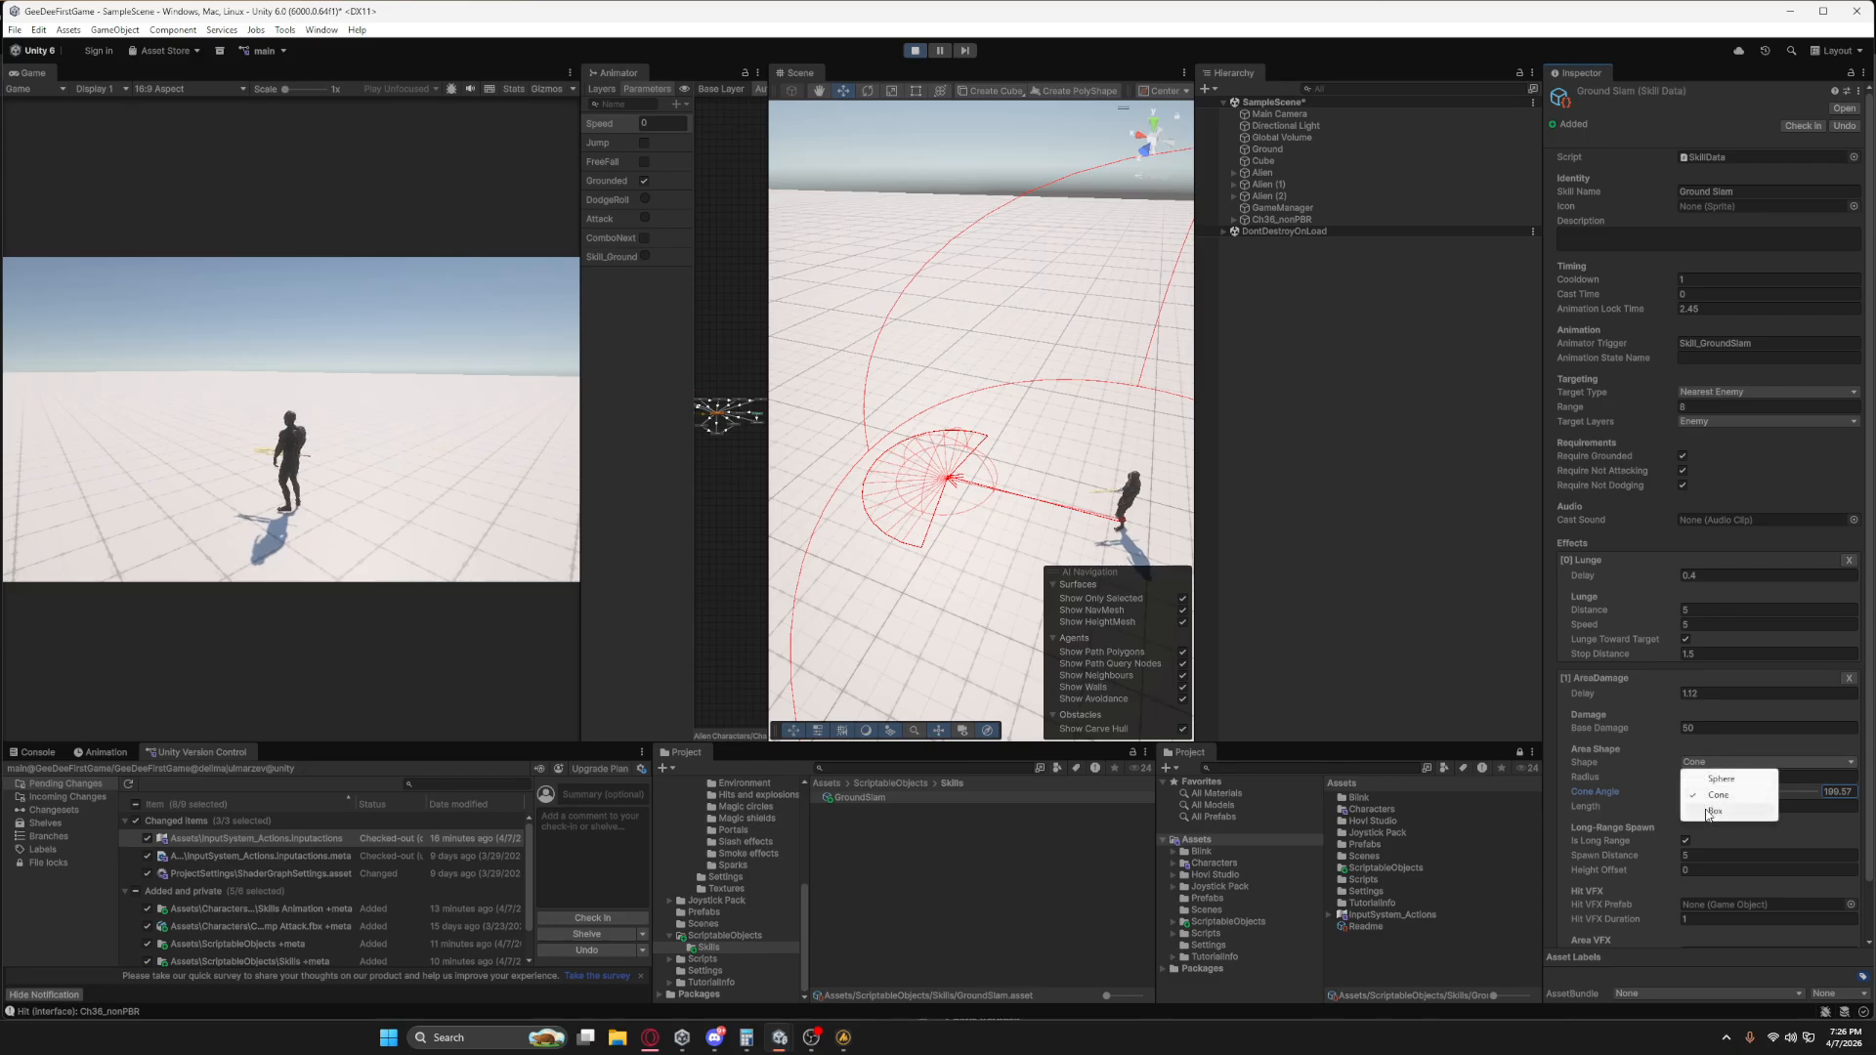
click(1695, 811)
drag(1673, 805, 1685, 819)
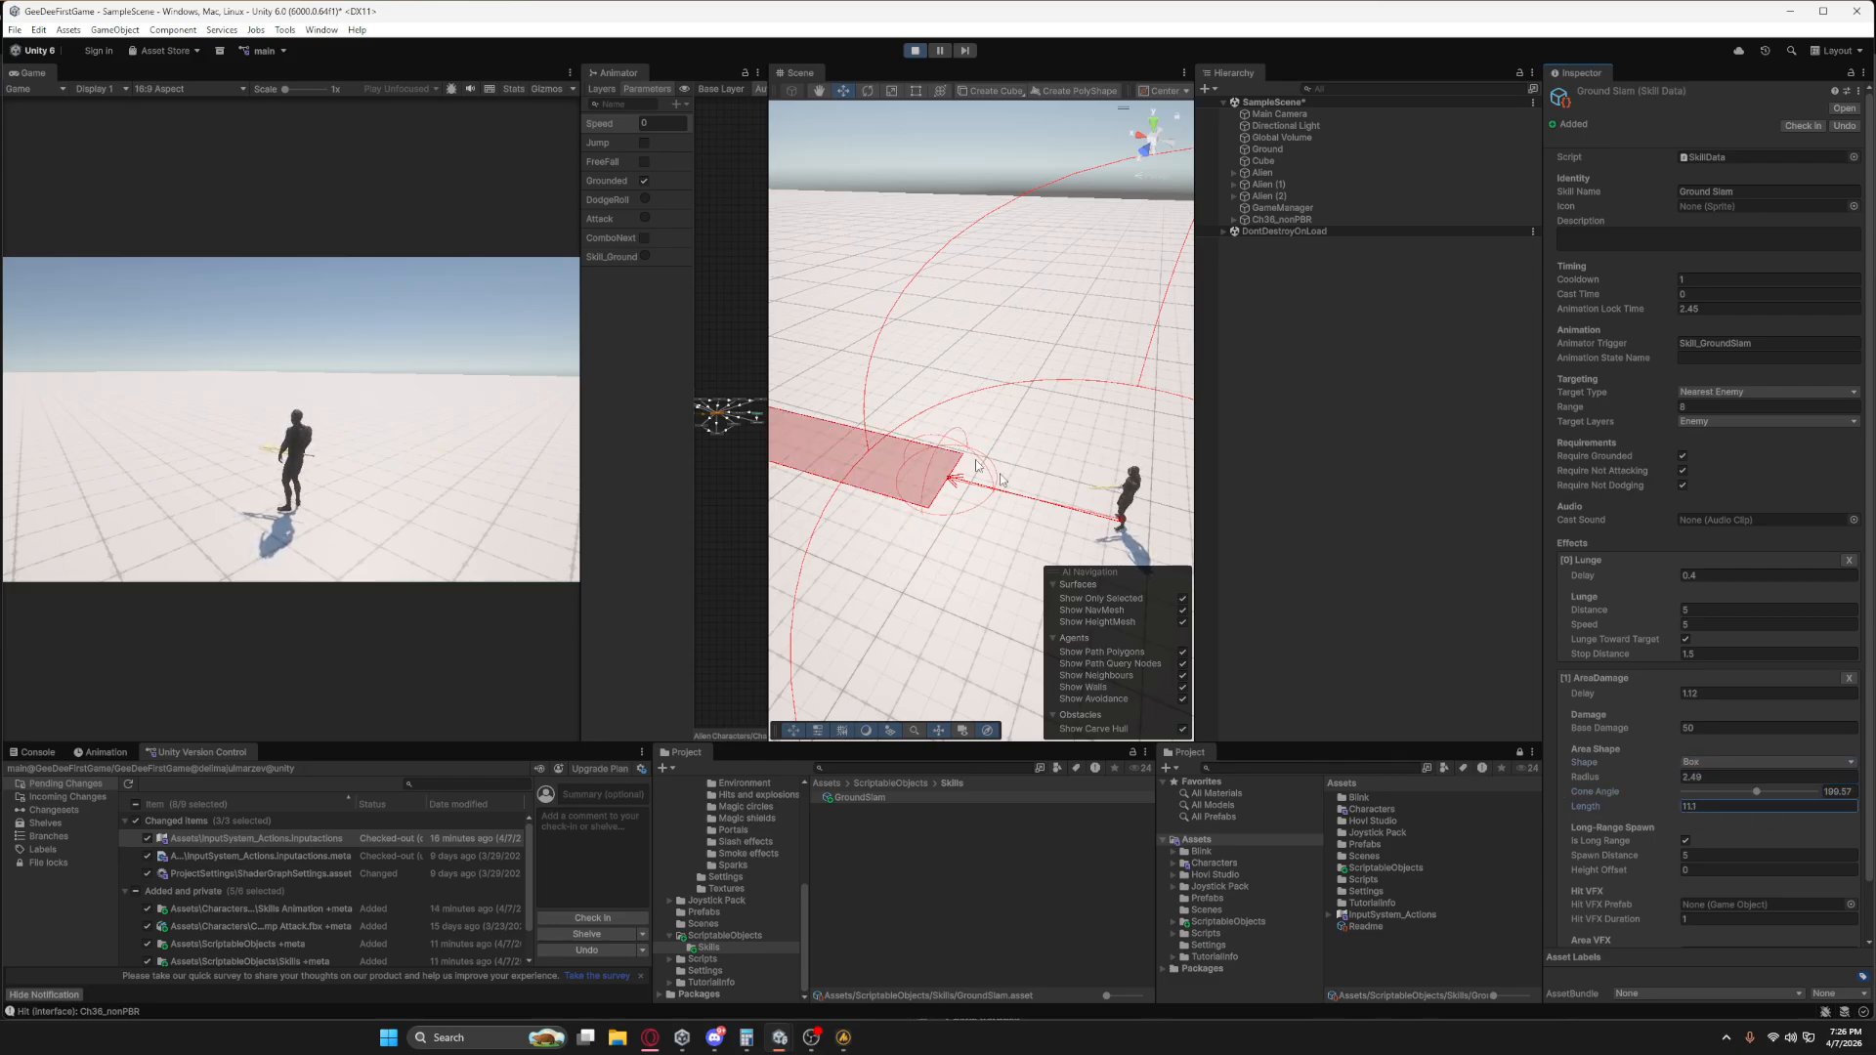
right_drag(977, 463, 822, 428)
drag(1667, 807, 1680, 812)
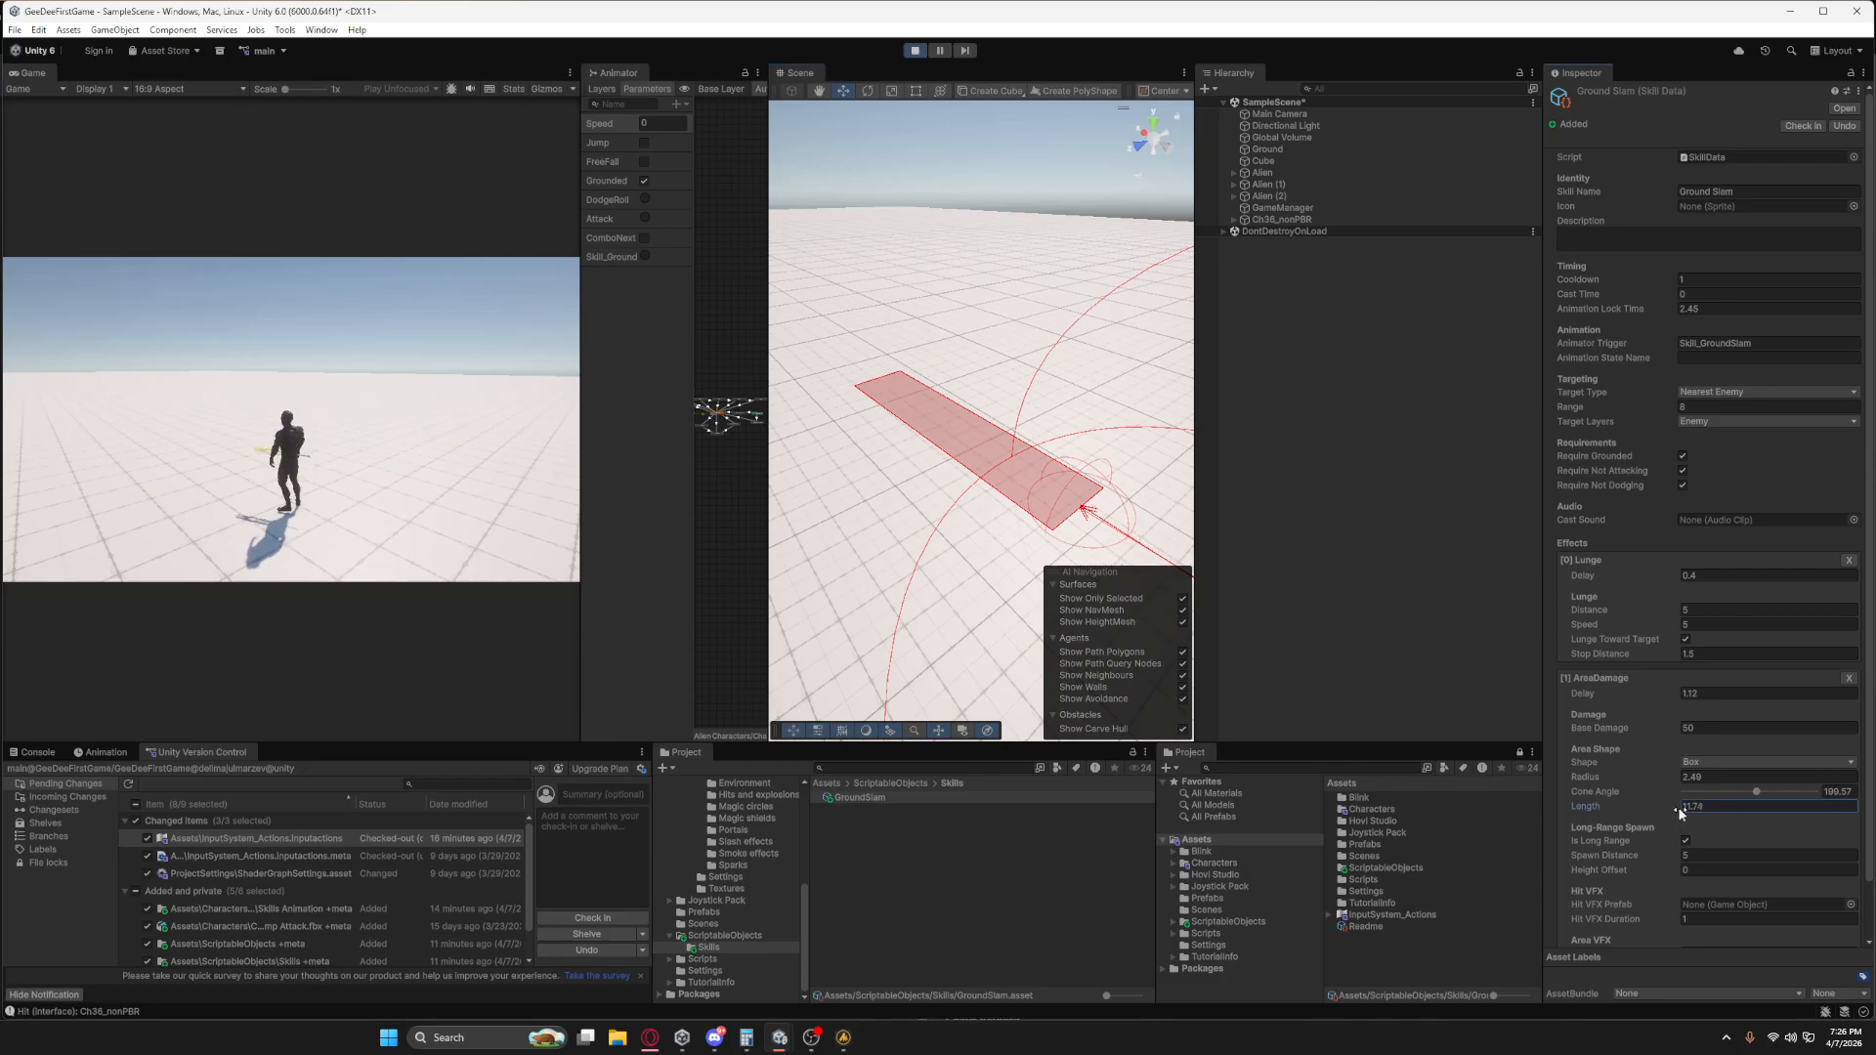
click(1701, 763)
click(1614, 787)
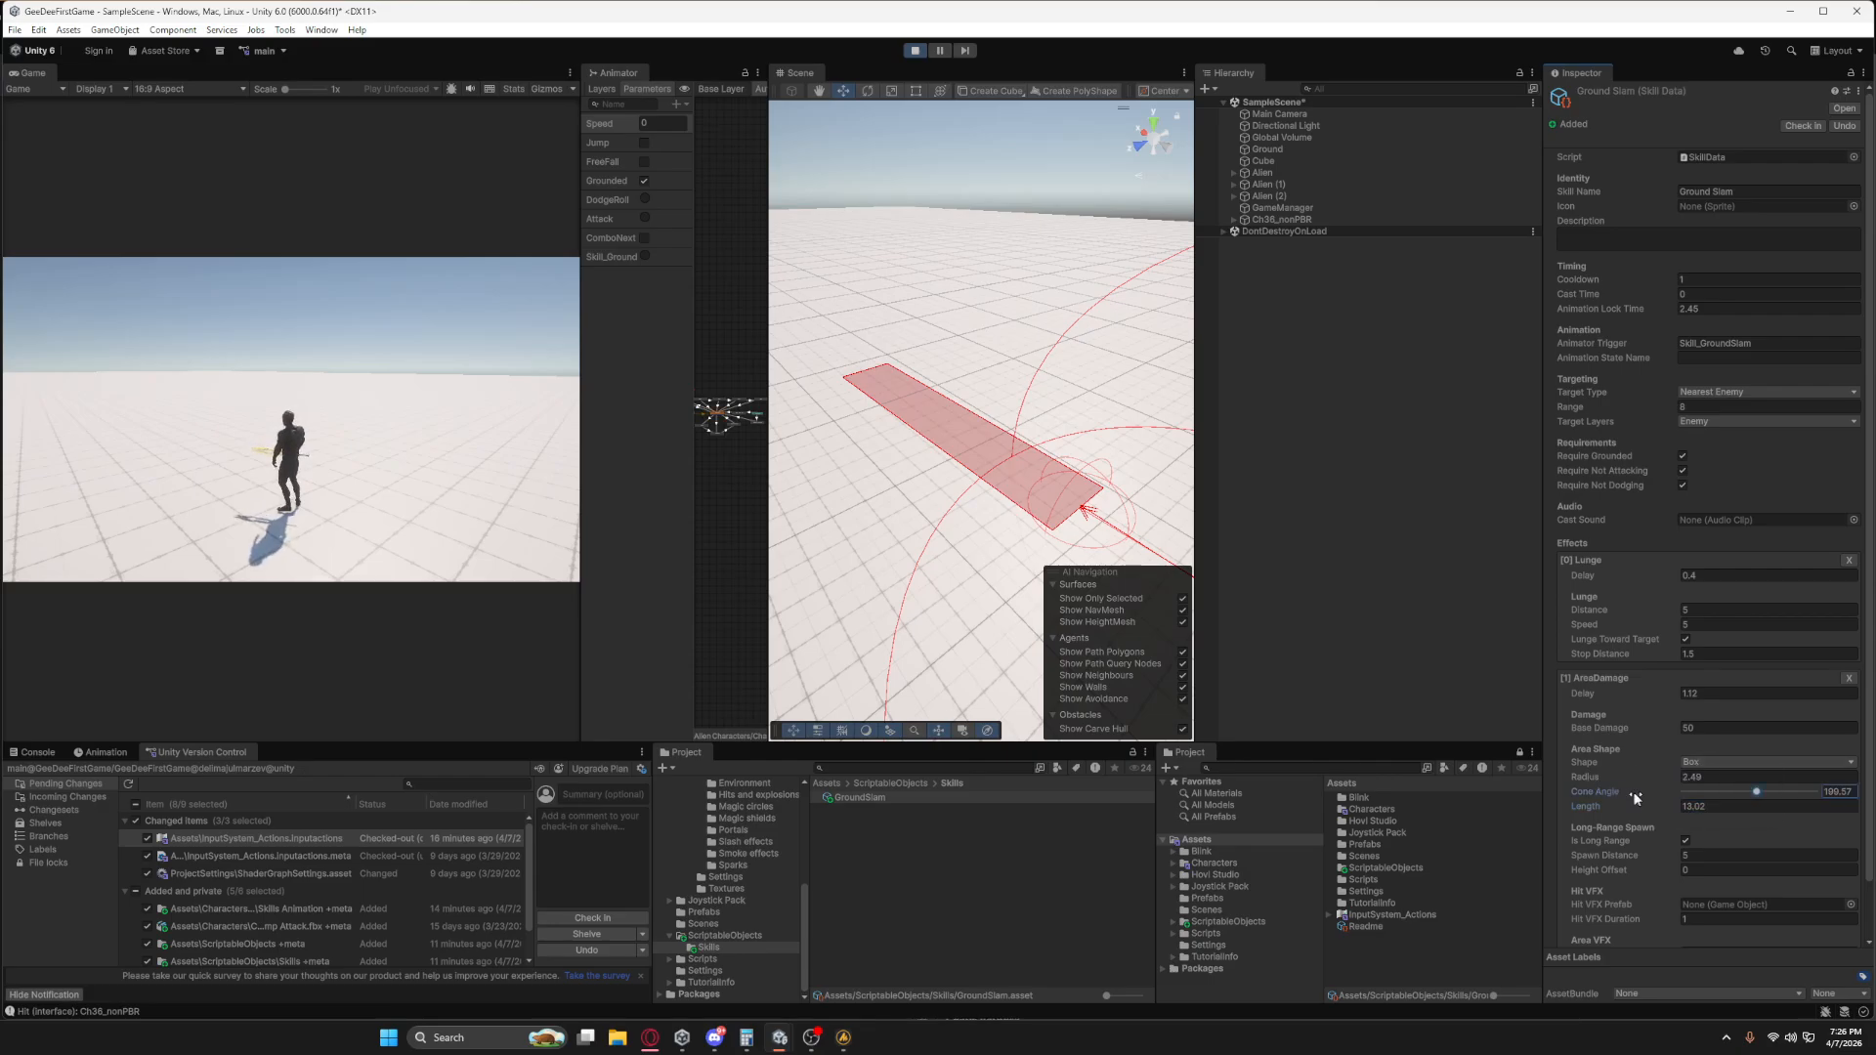
click(1696, 764)
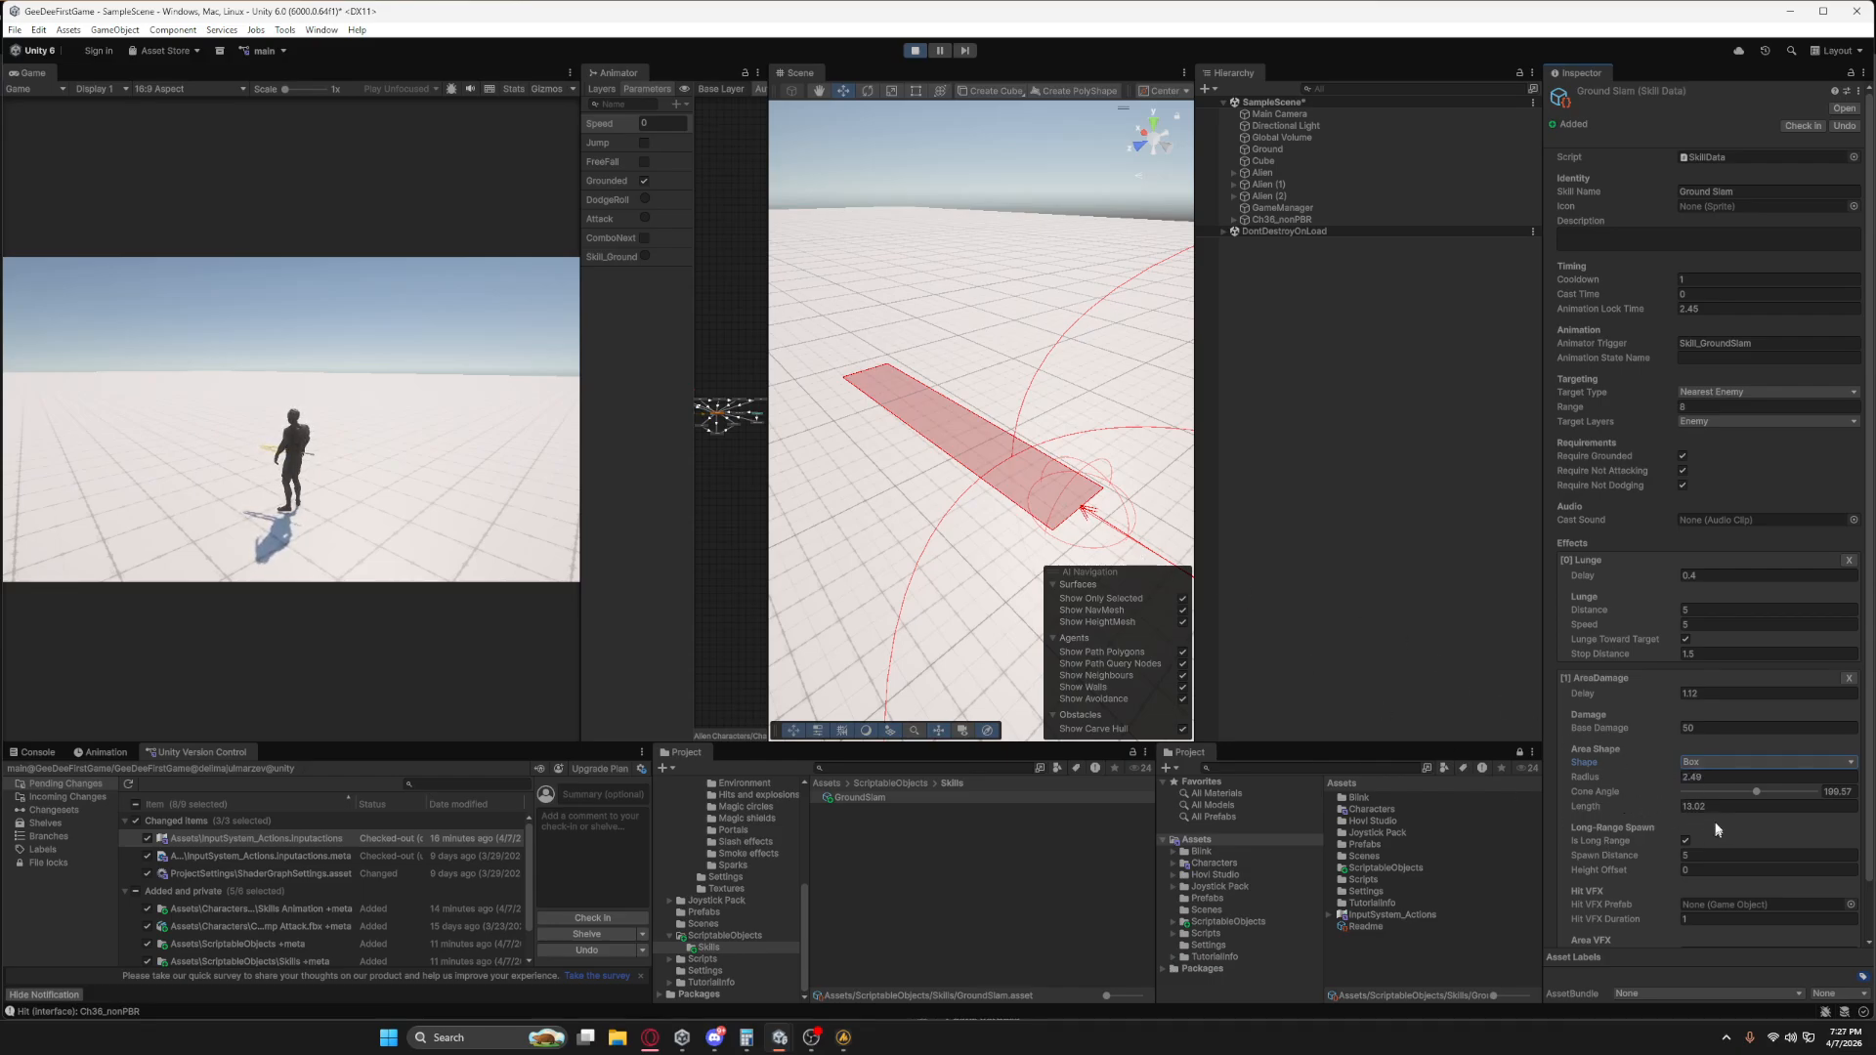
click(1682, 806)
text(13.9)
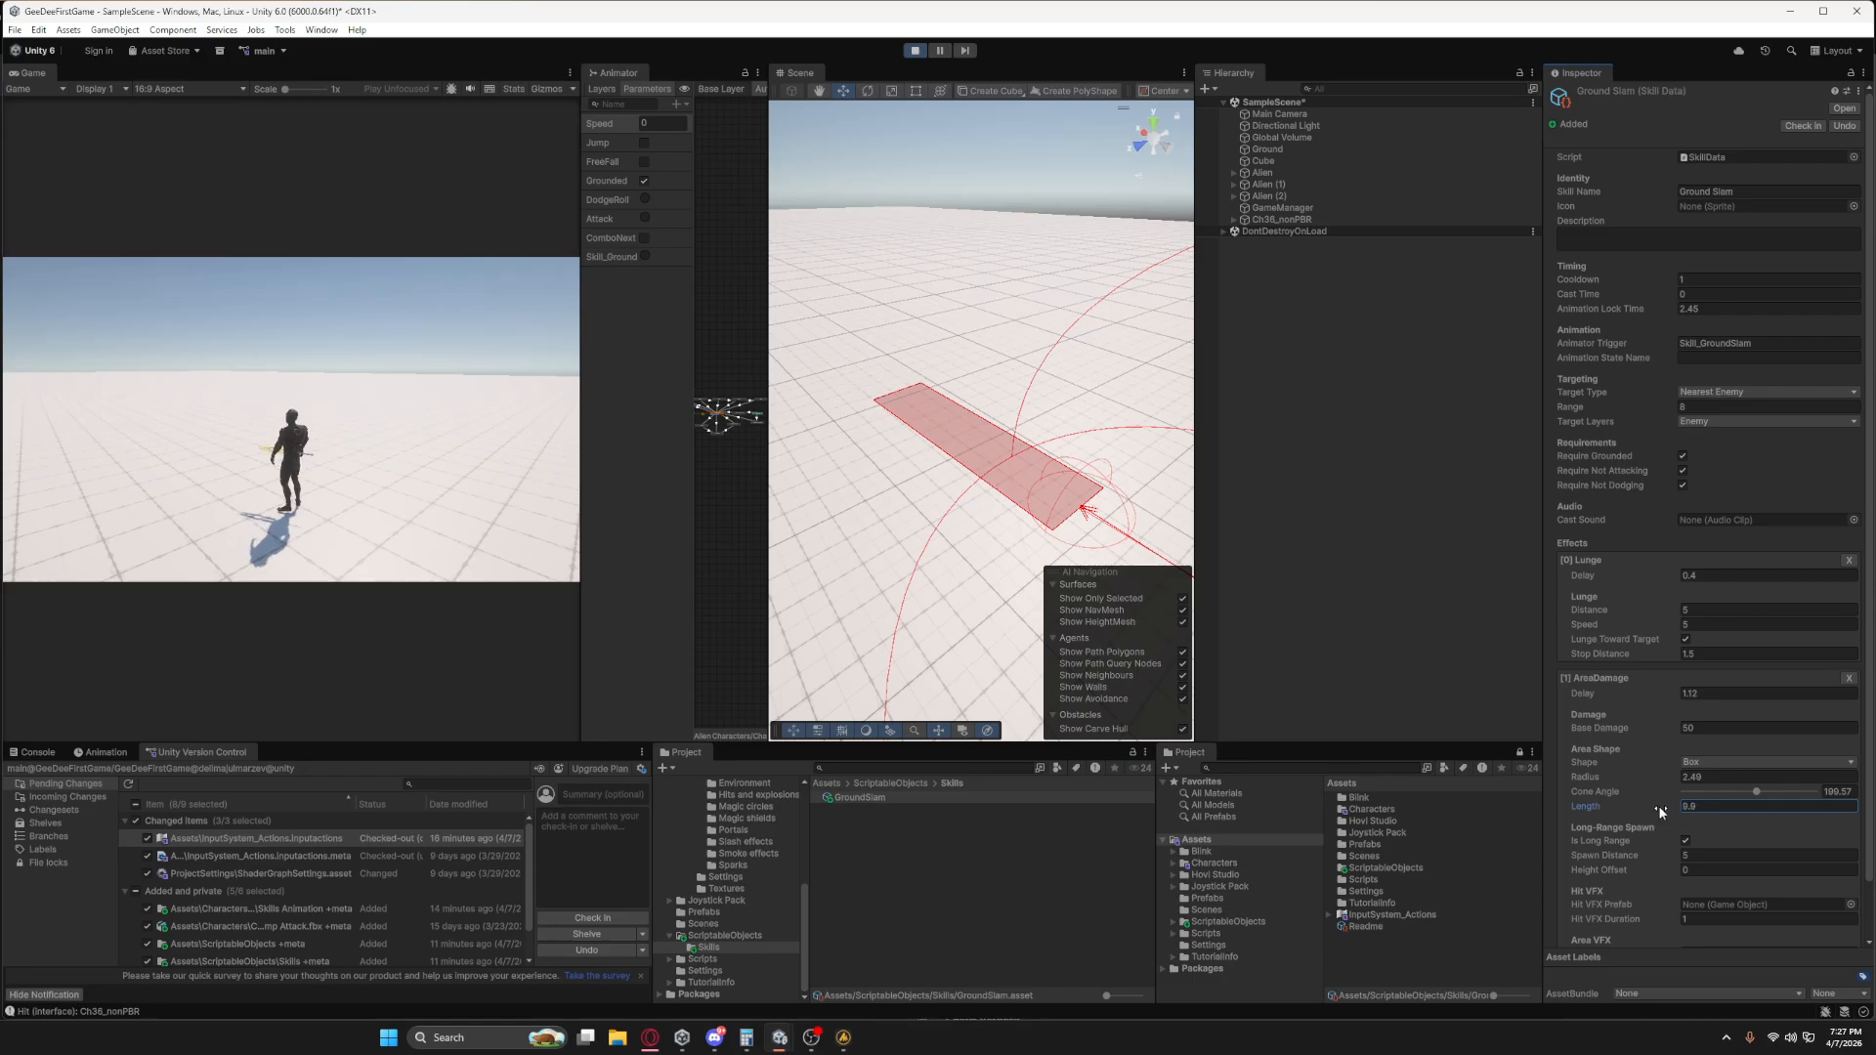
Move and turn the character in-game toward the enemies, examining in the Scene view how the box damage area follows its facing.
right_drag(1016, 428, 1160, 449)
click(411, 450)
key(d)
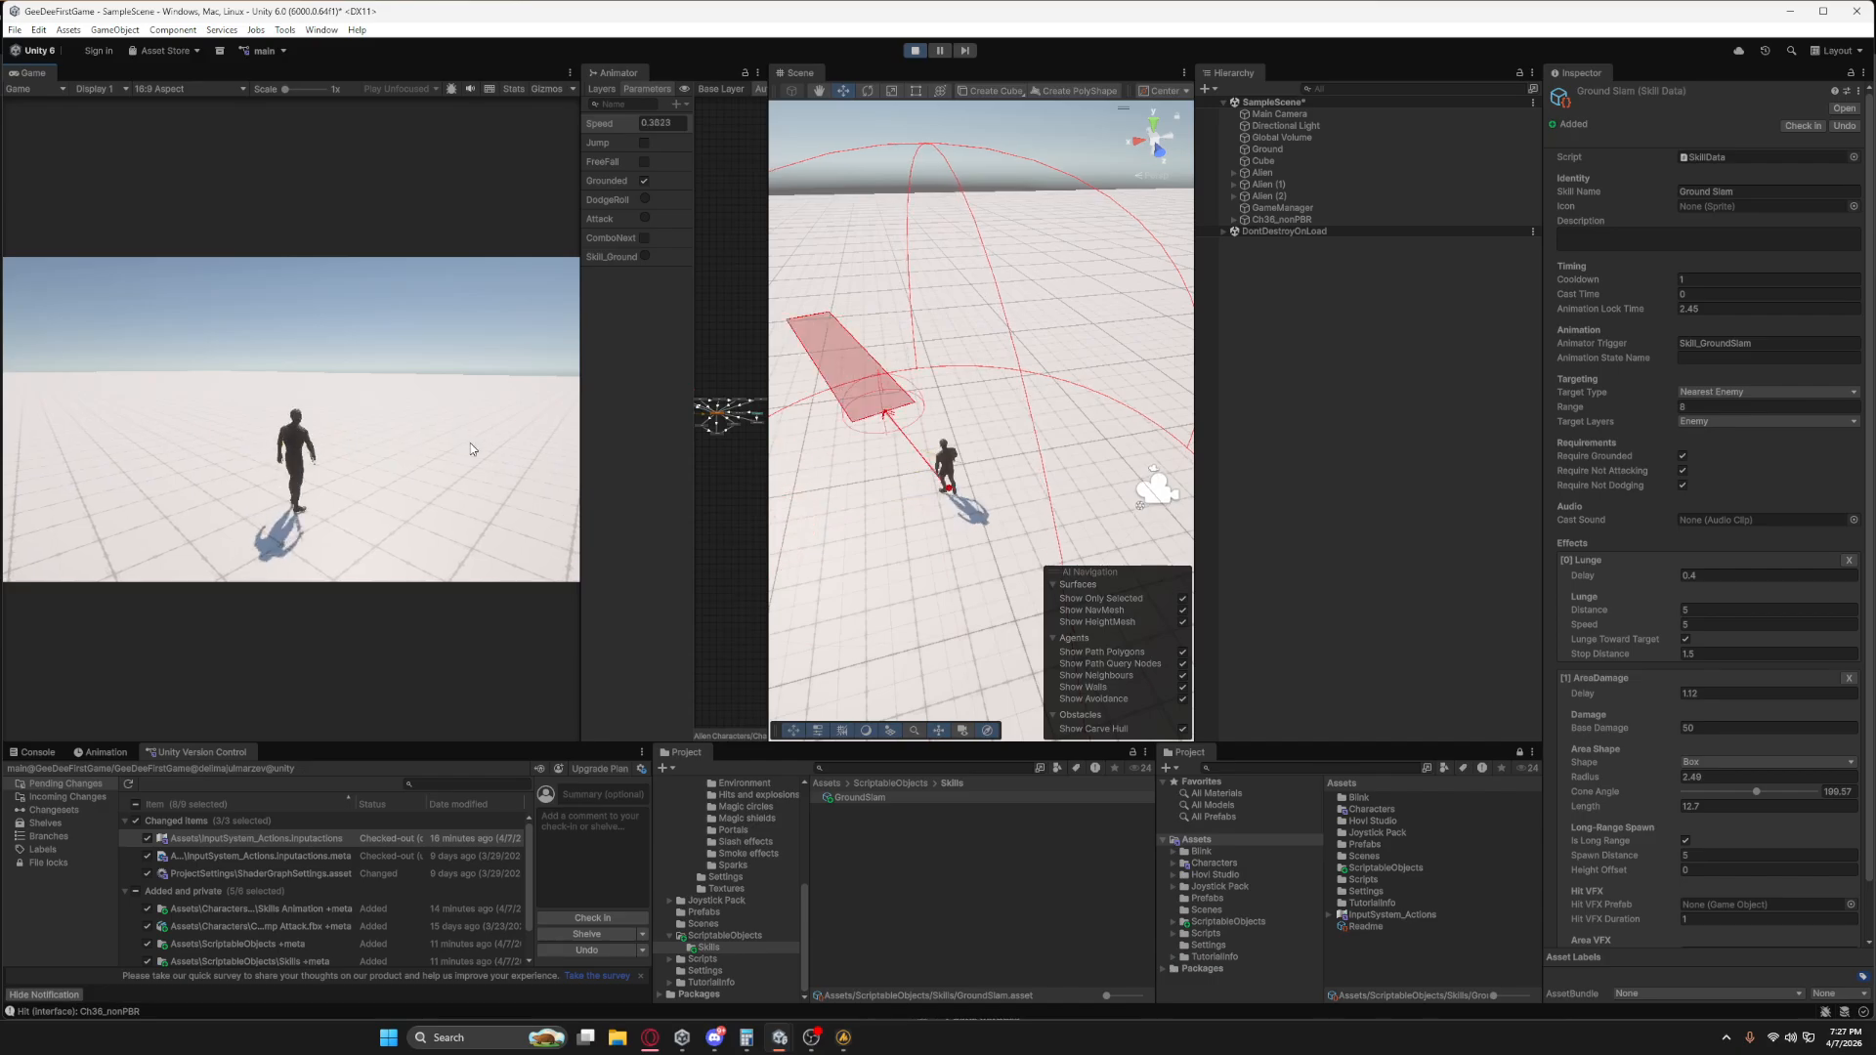
right_drag(962, 446, 1119, 440)
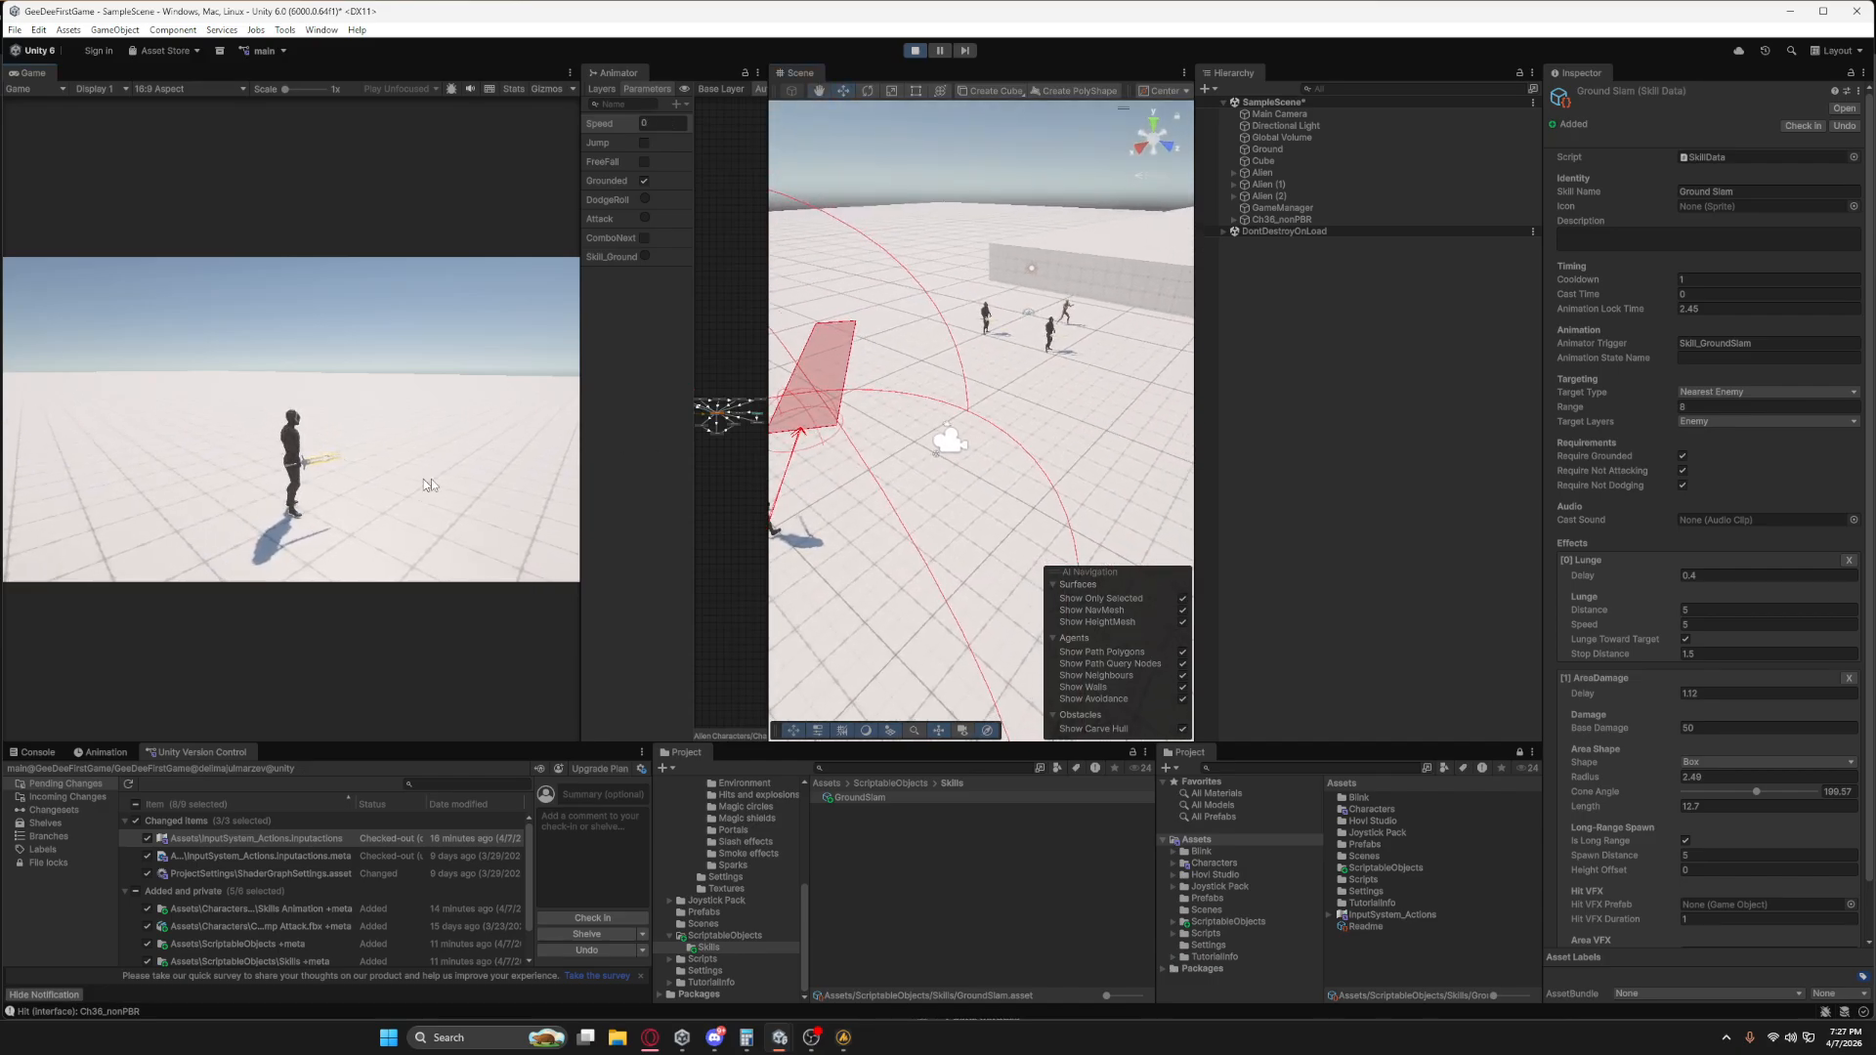
key(d)
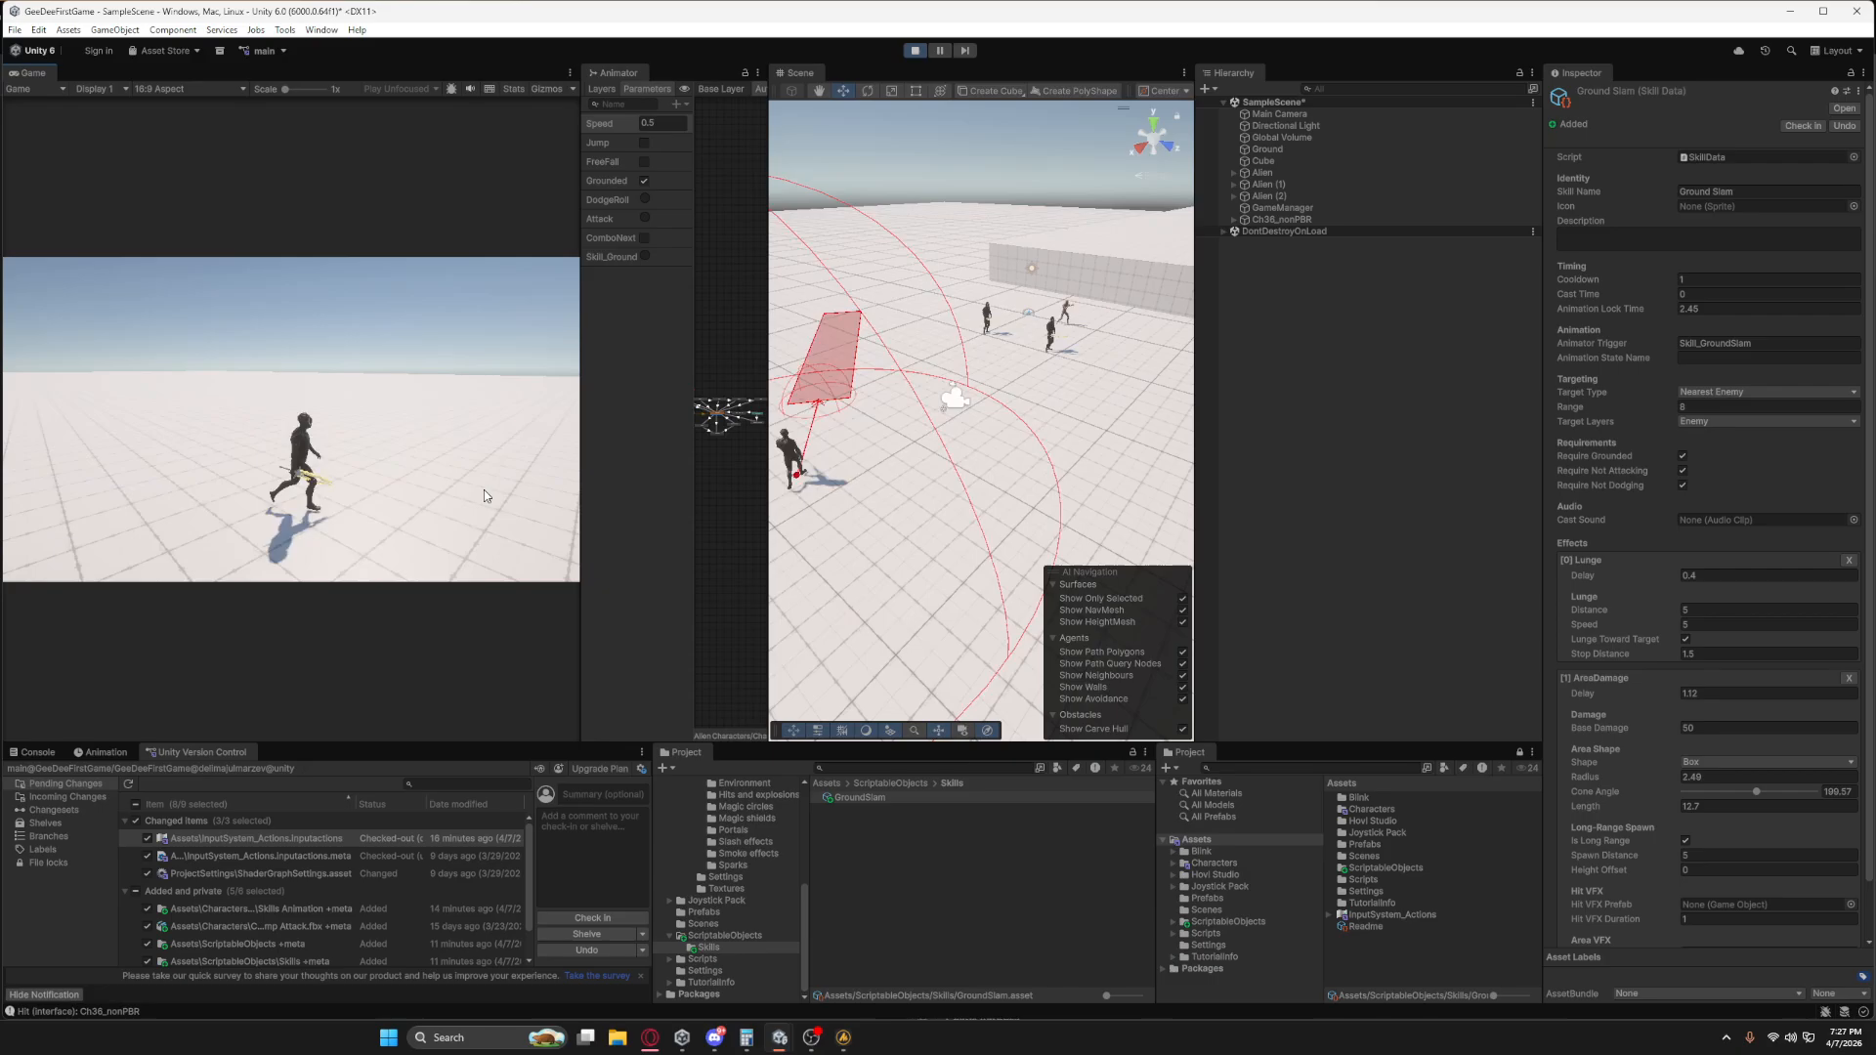
key(w)
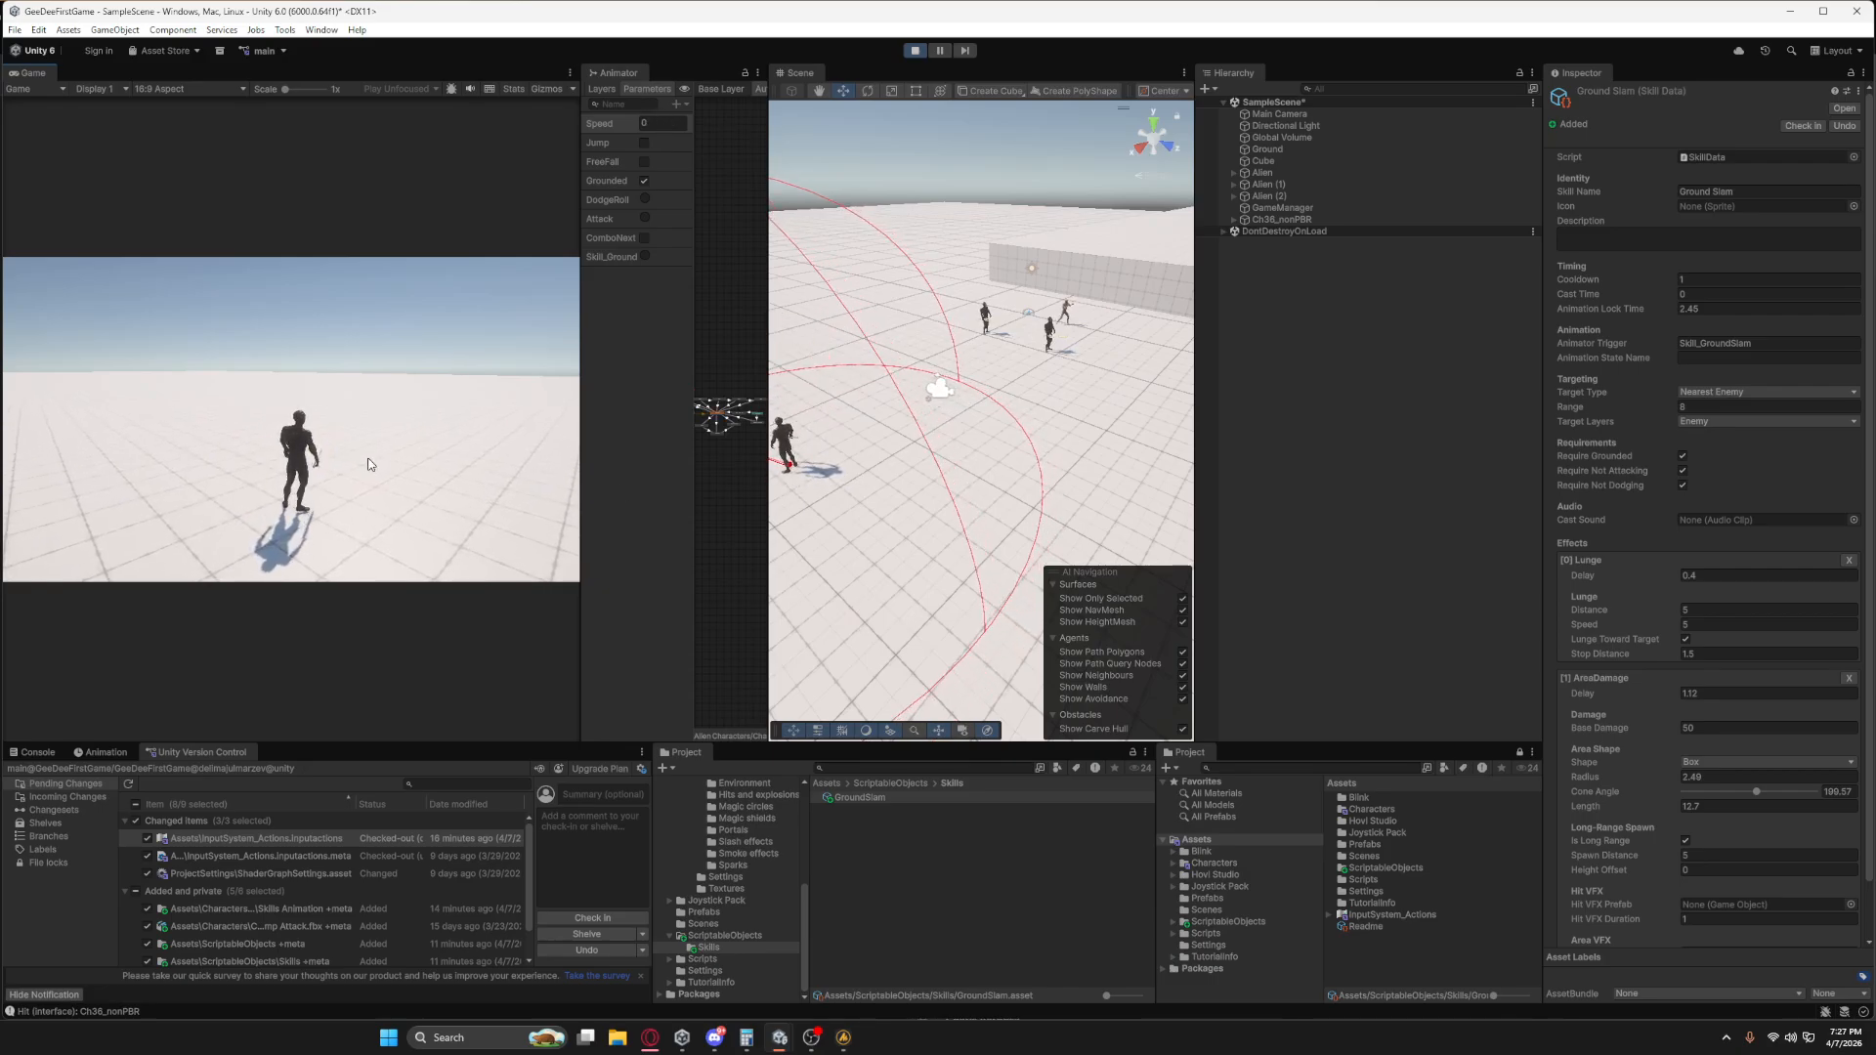
click(369, 463)
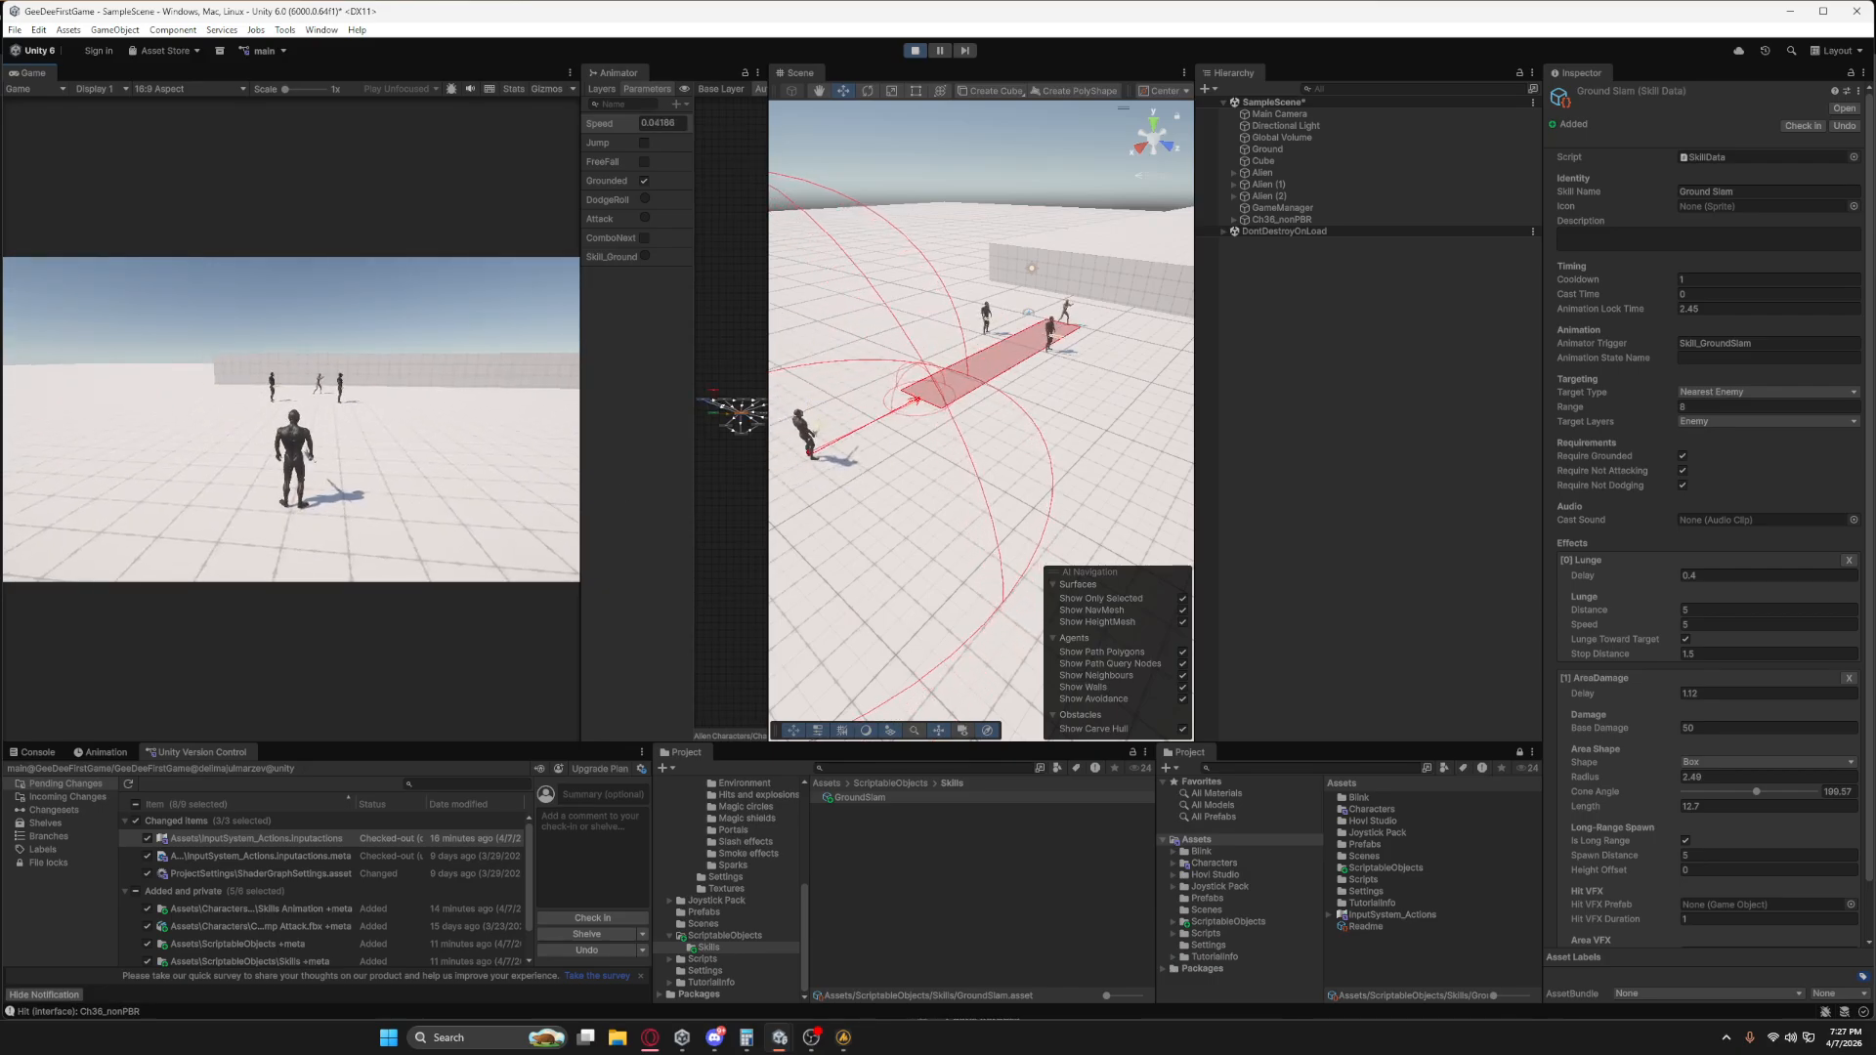
key(a)
key(d)
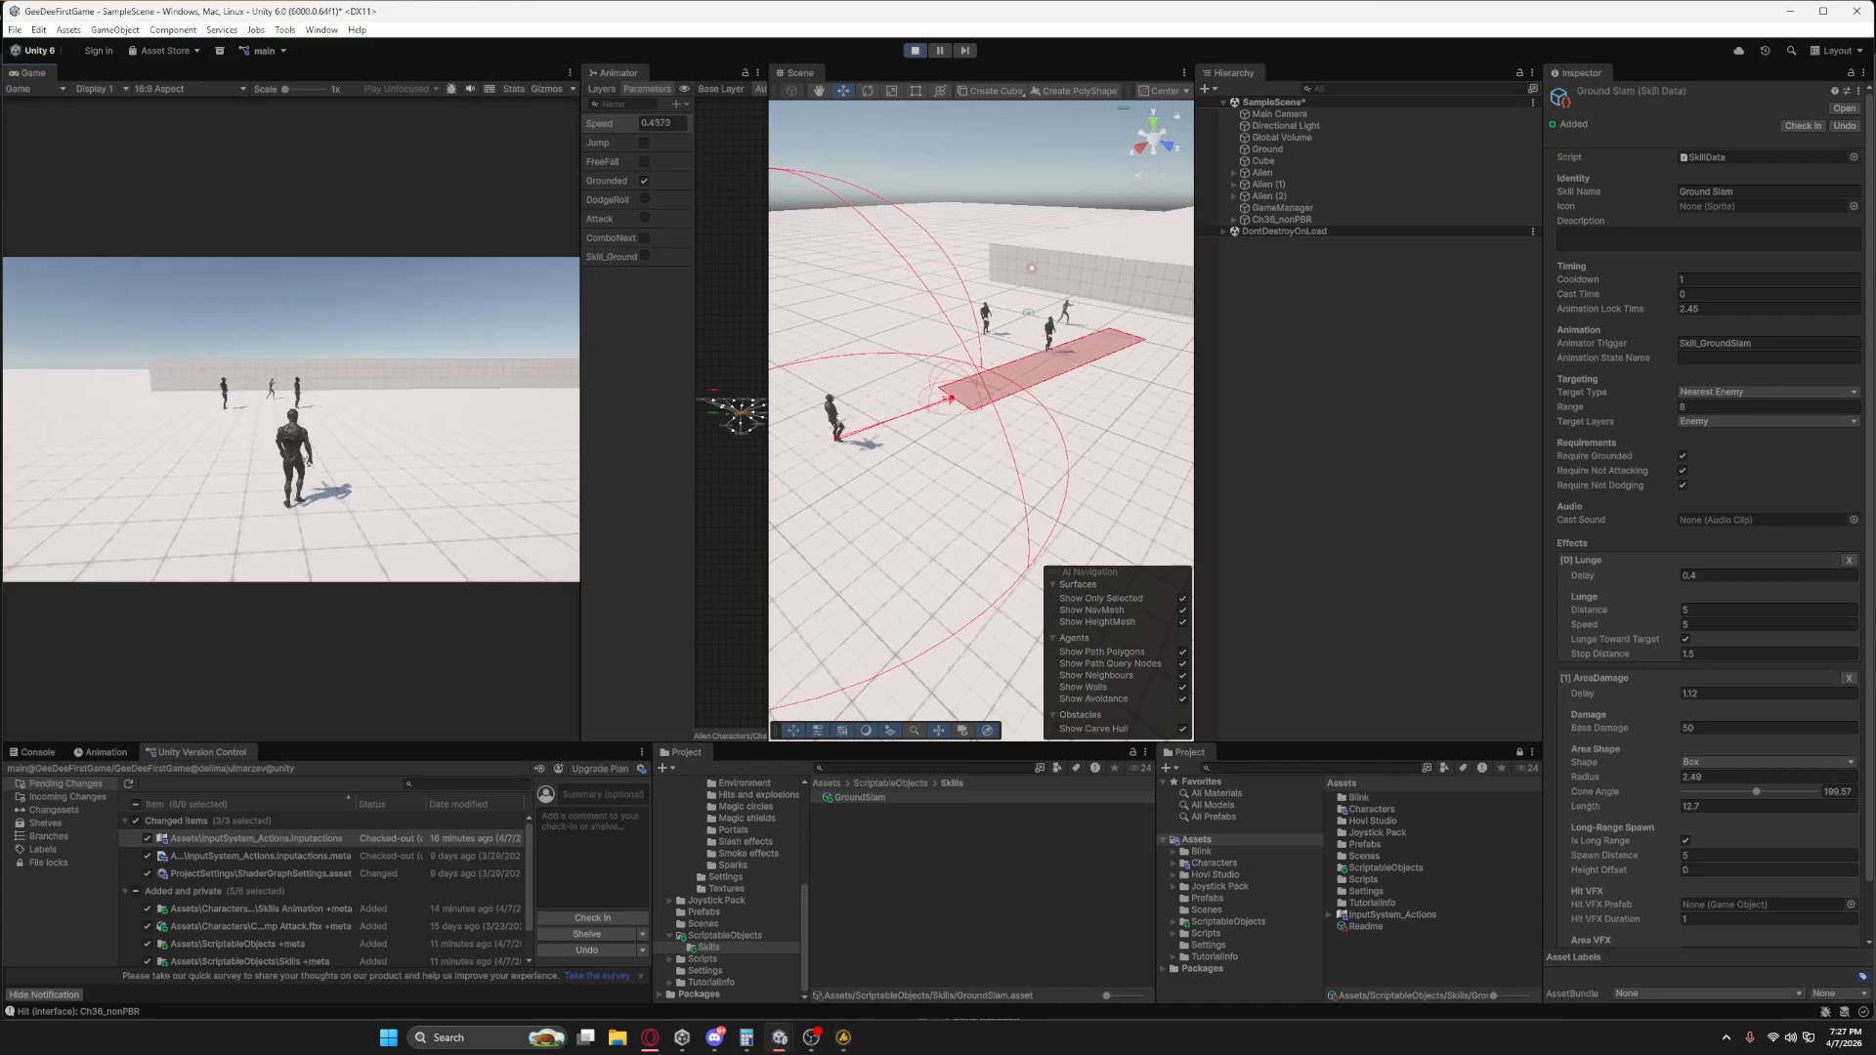
key(w)
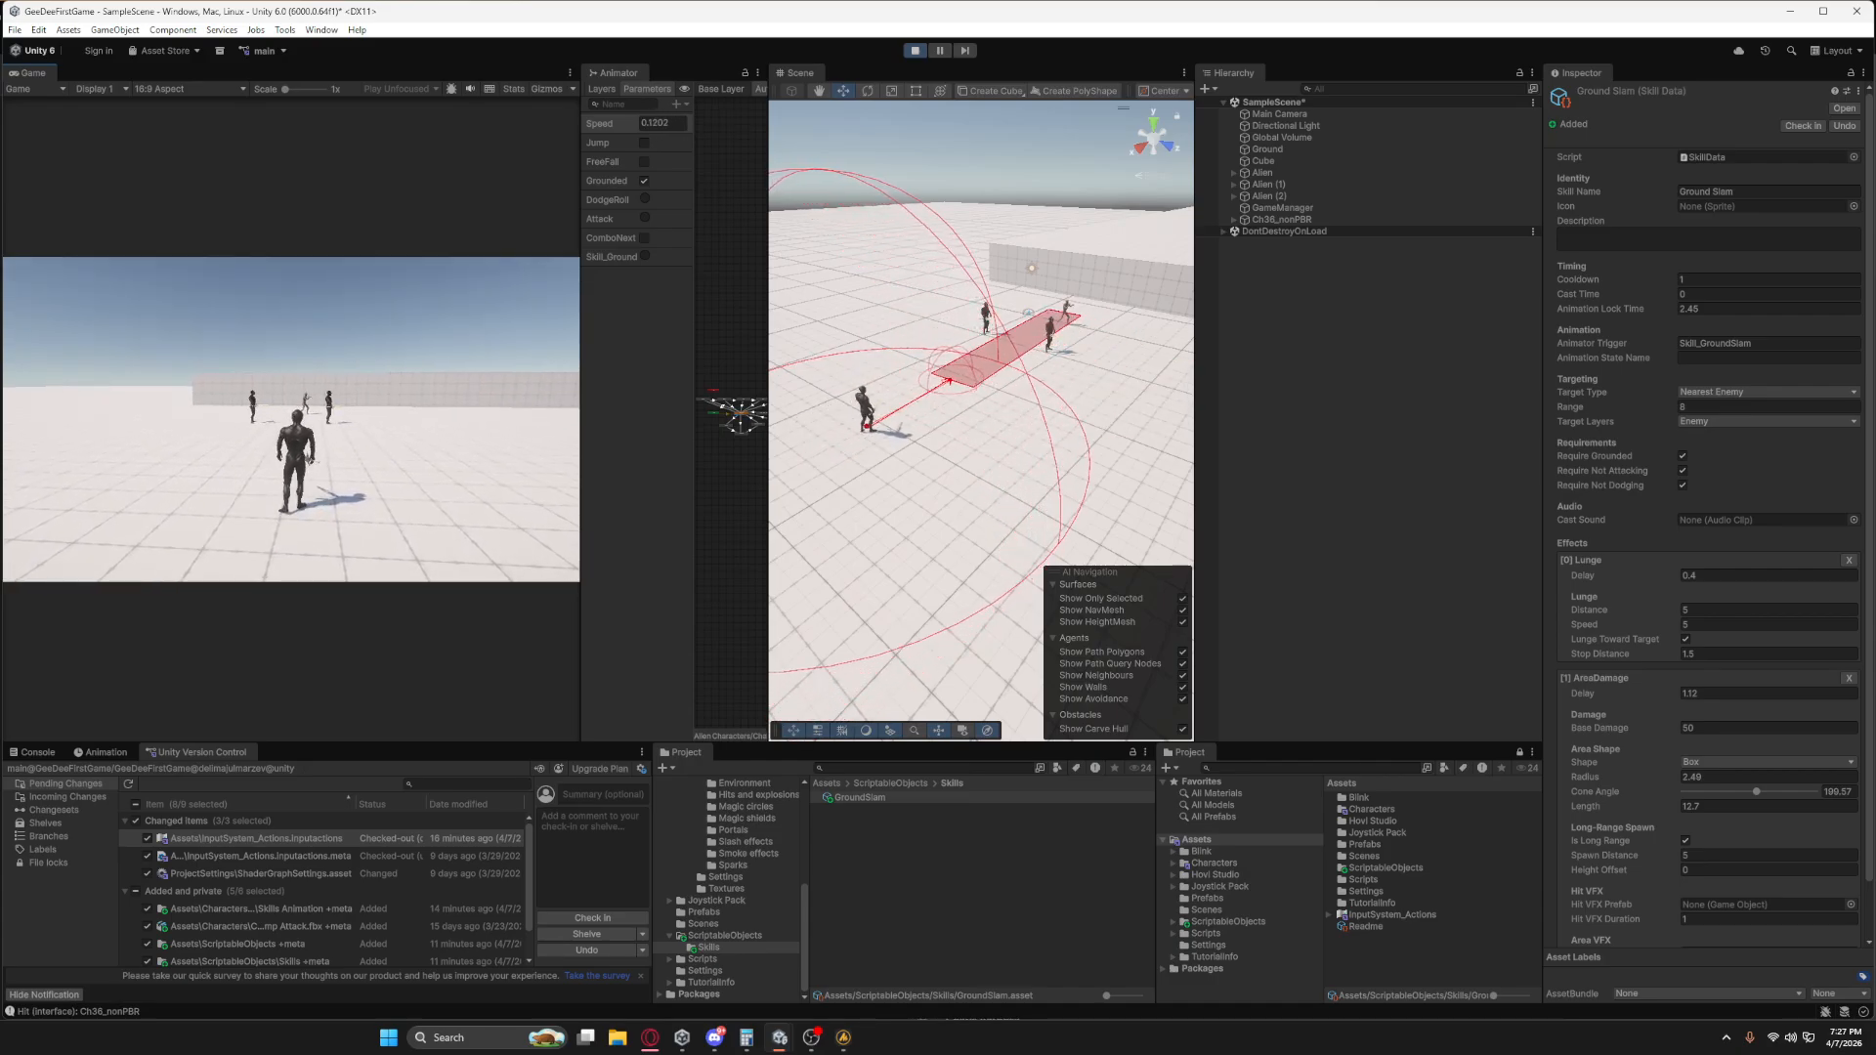
Cast Ground Slam in-game against the enemies to test the box-shaped damage area, backing the character away between casts.
key(1)
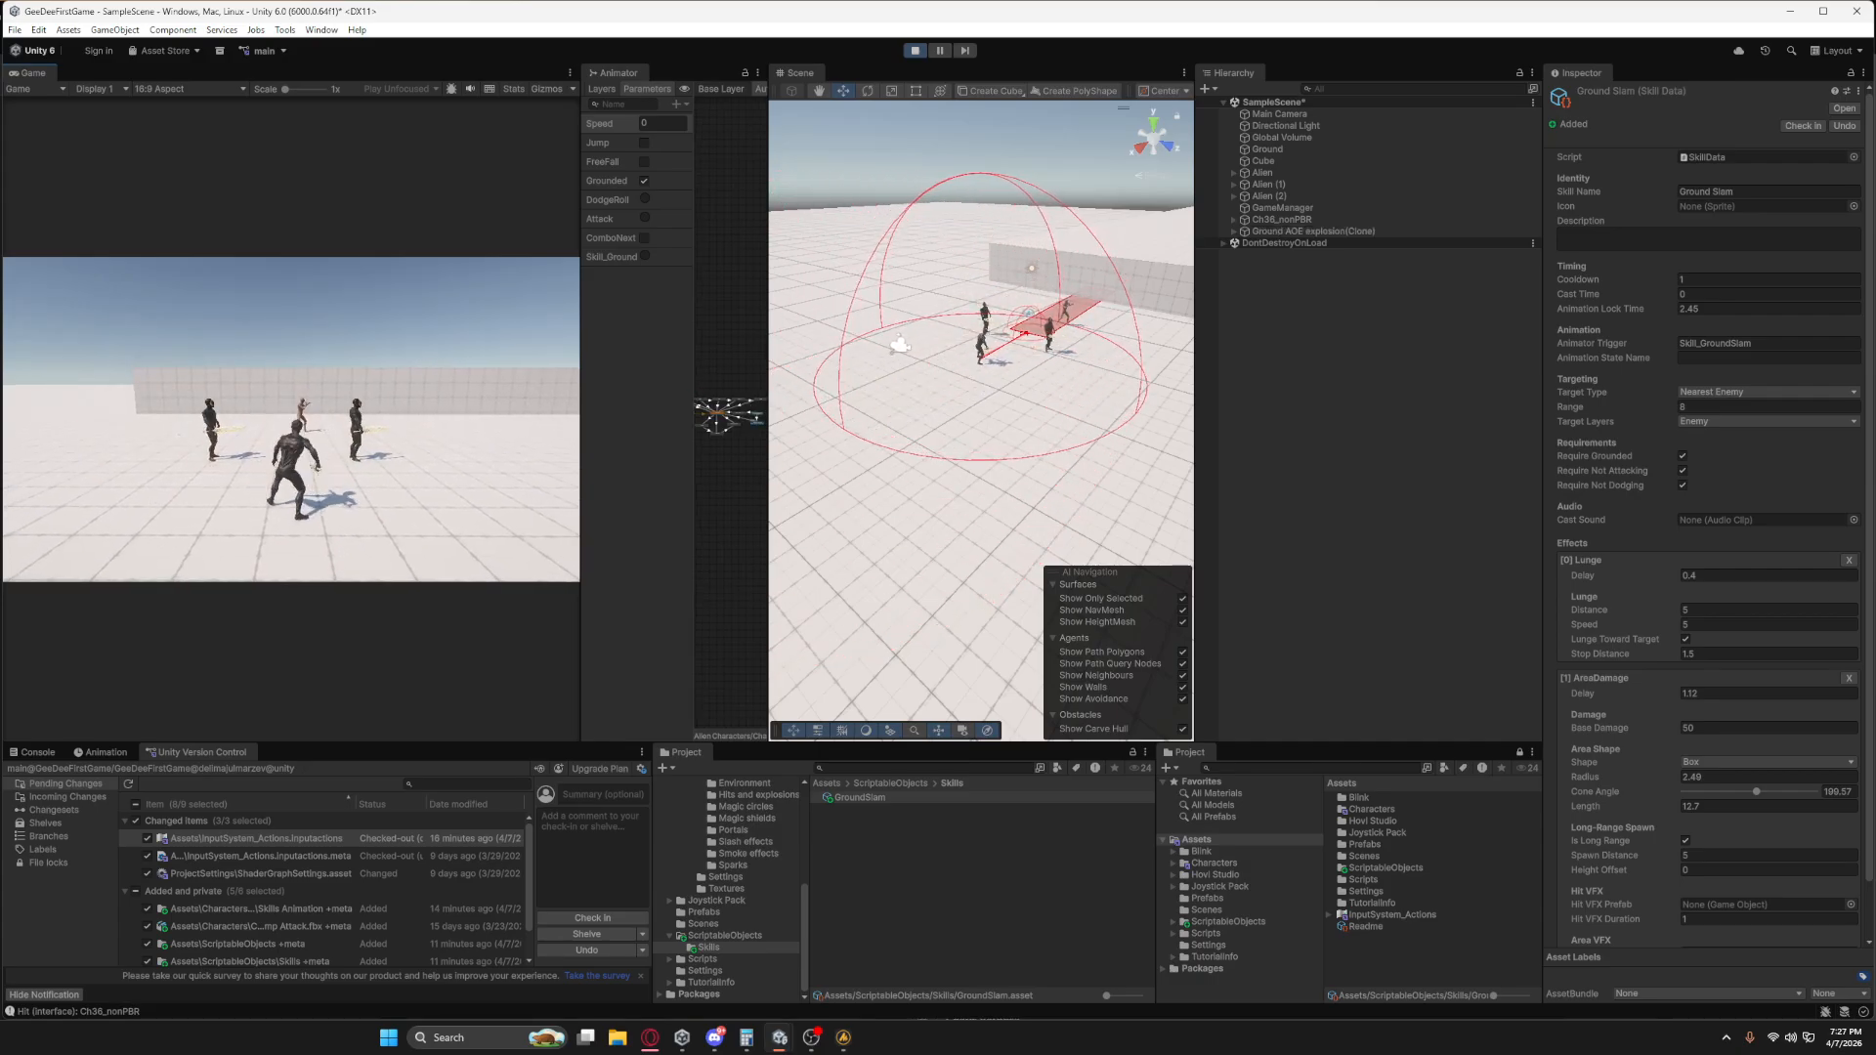
key(s)
key(1)
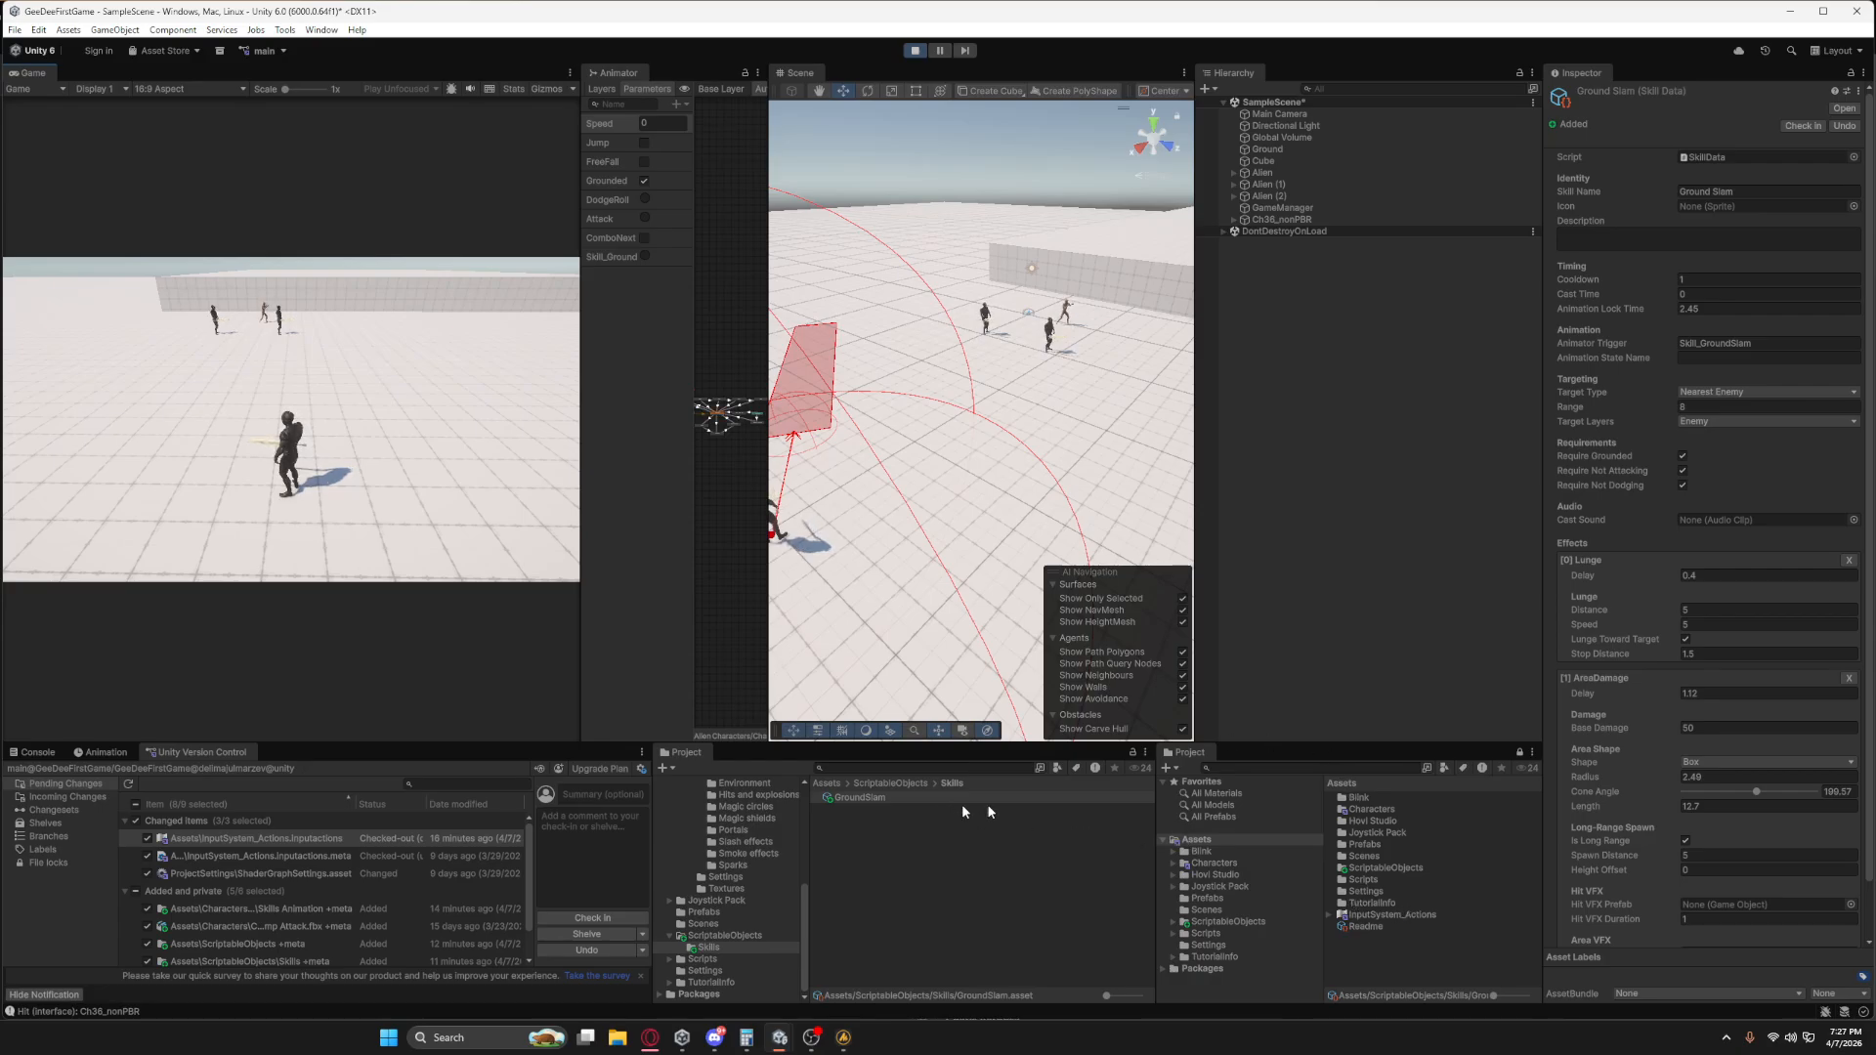
Change the AreaDamage shape to Sphere and examine the spherical damage area in the Scene view.
scroll(1727, 794, down, 2)
click(1711, 704)
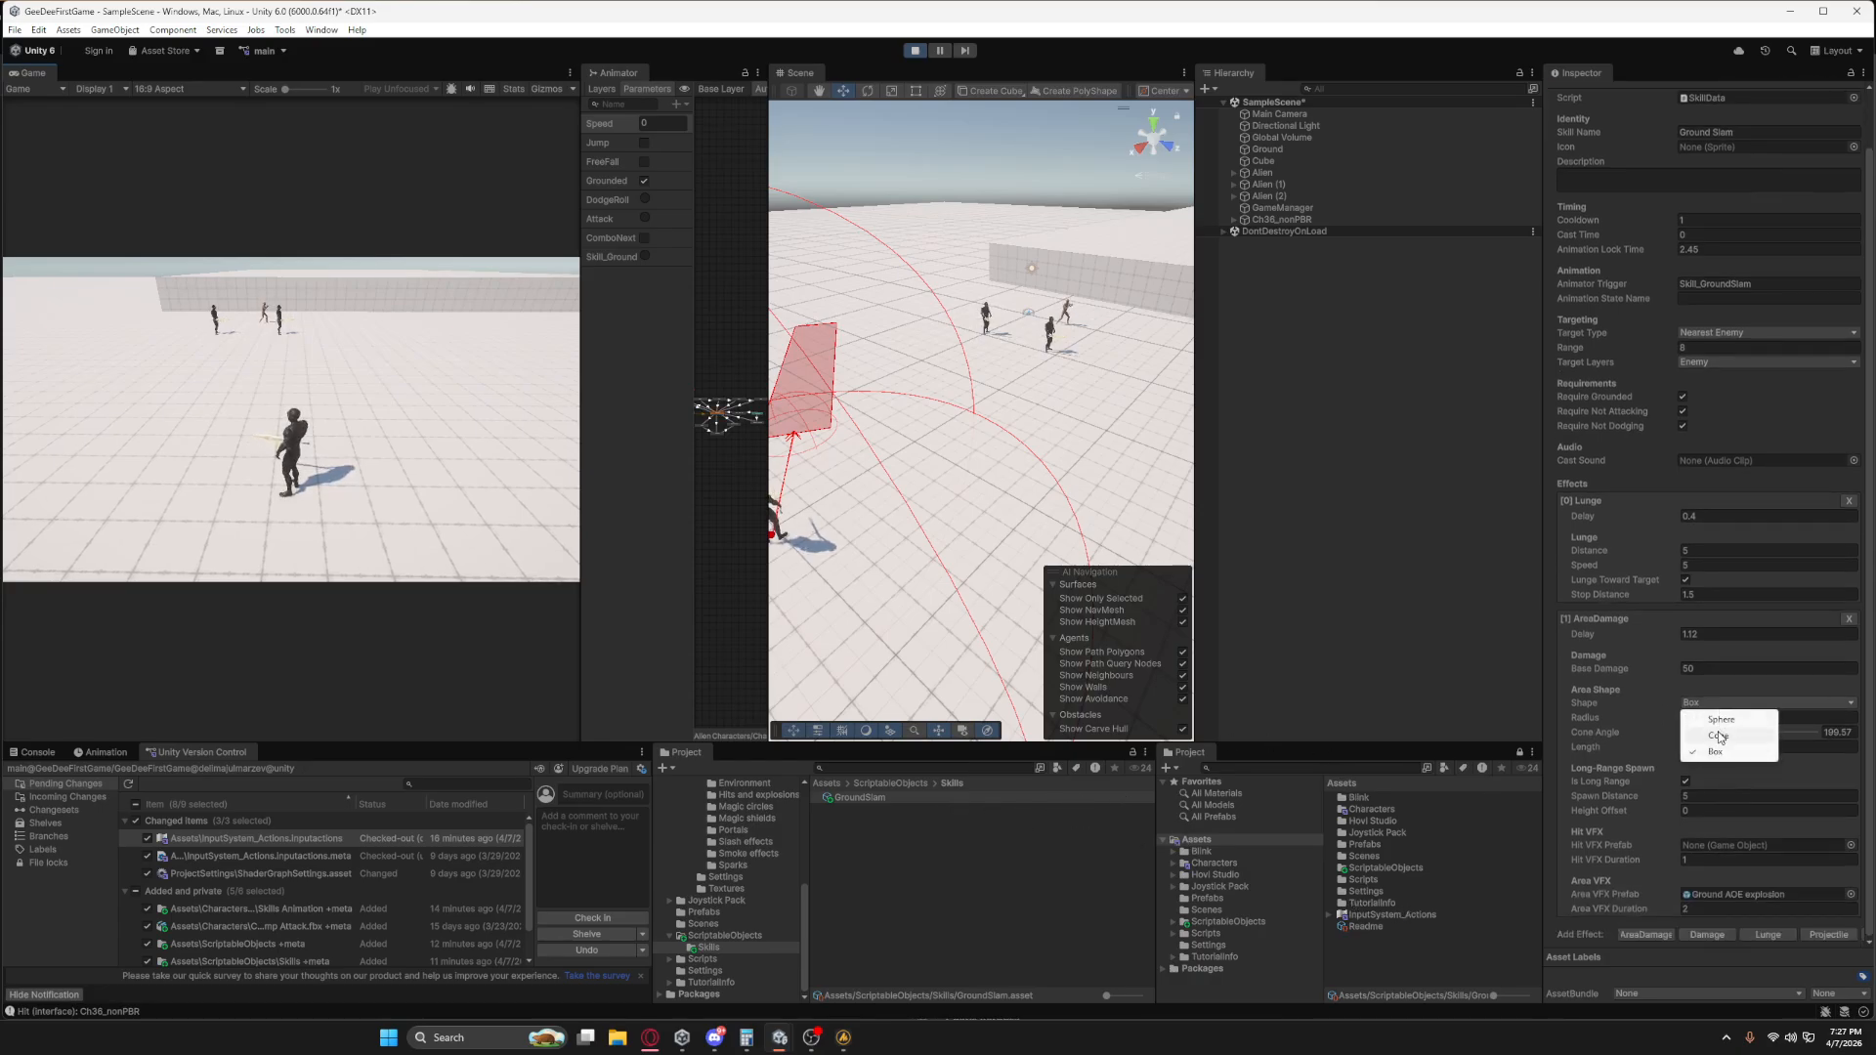
click(1714, 724)
right_drag(997, 507, 710, 491)
middle_drag(1077, 547, 900, 523)
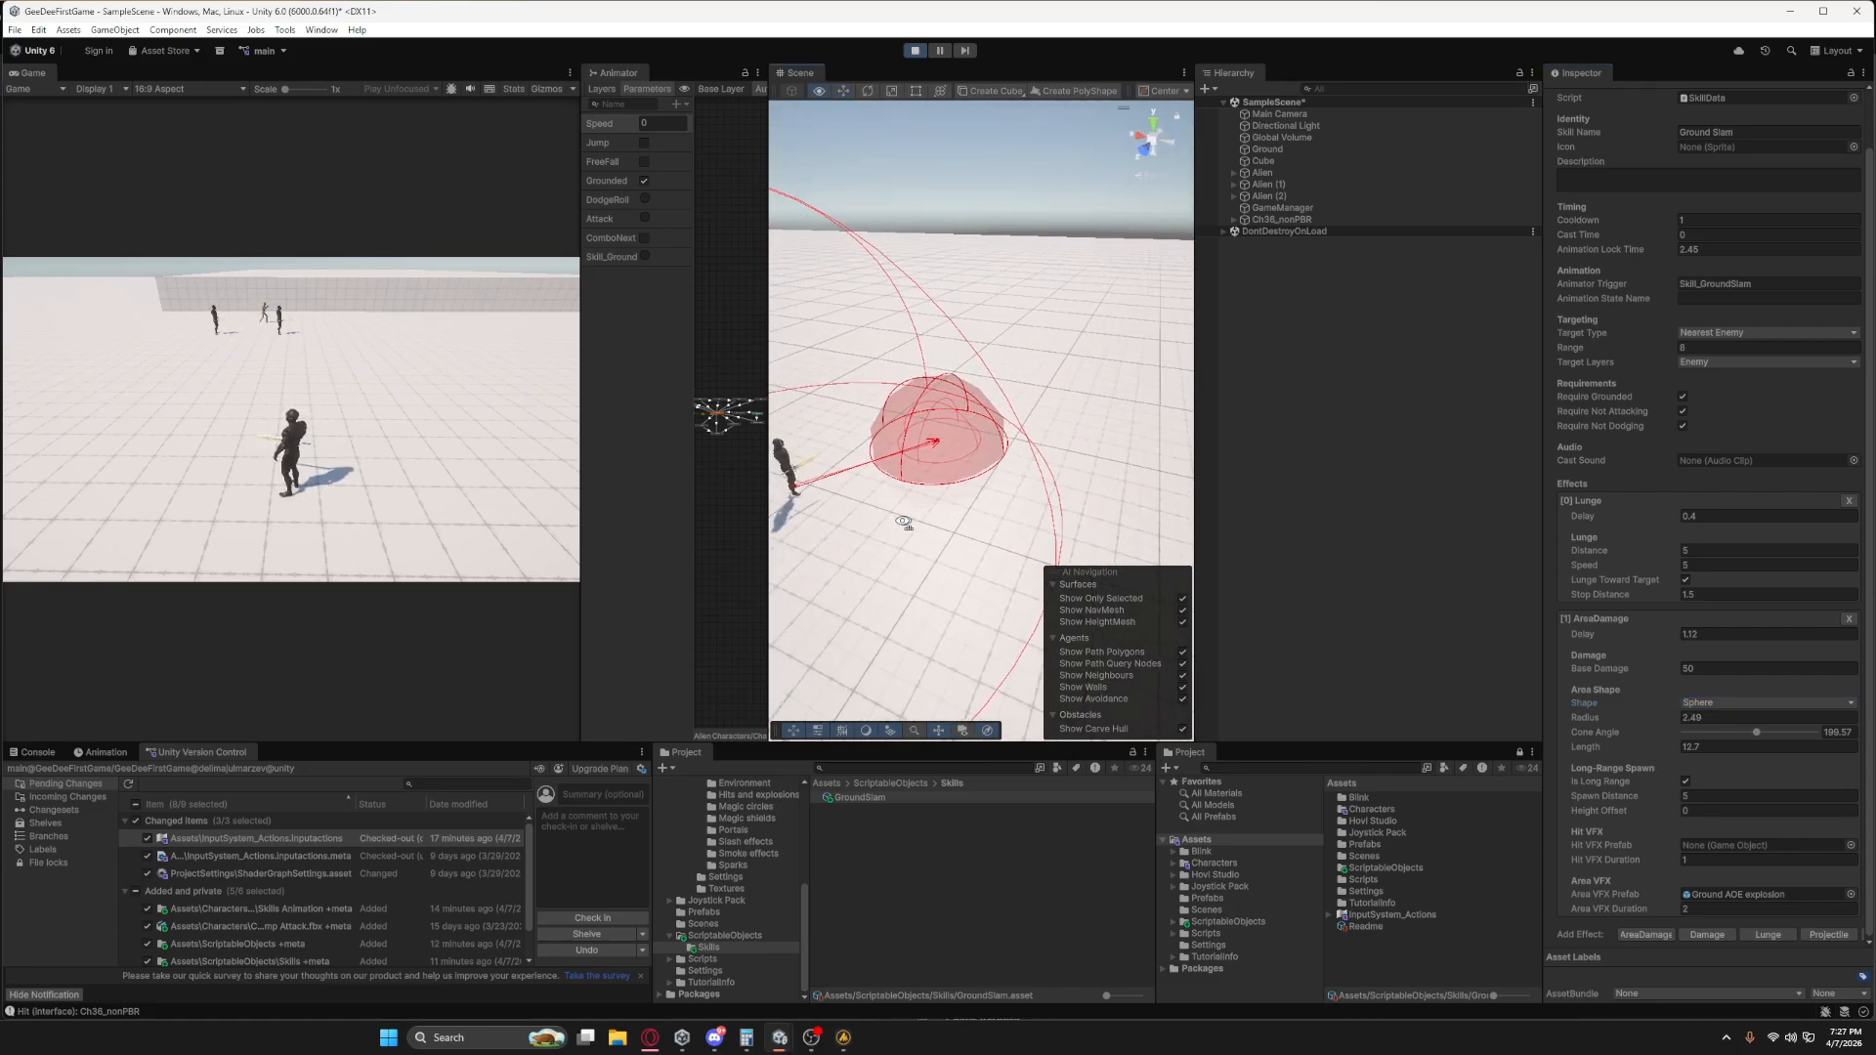
Cast Ground Slam in-game with the Sphere shape and examine its damage area in front of the character in the Scene view.
click(436, 565)
key(1)
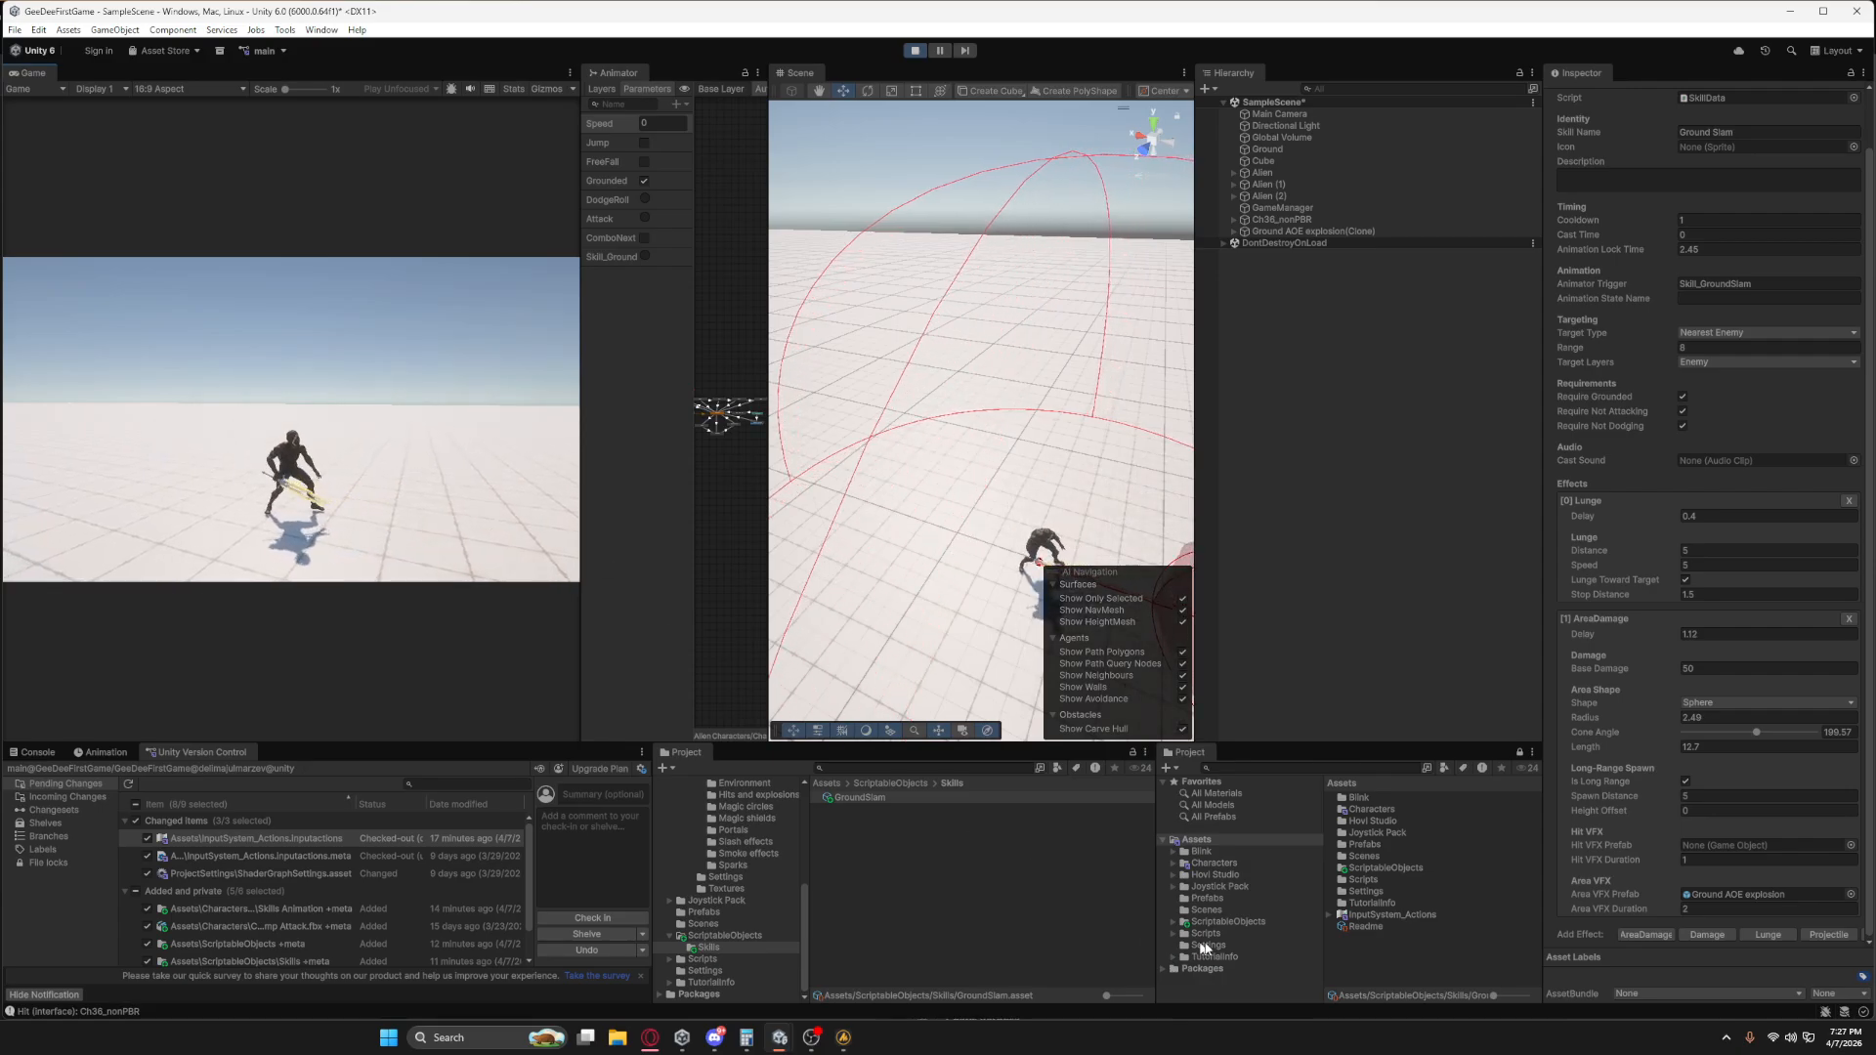
click(889, 799)
right_drag(920, 546, 1075, 577)
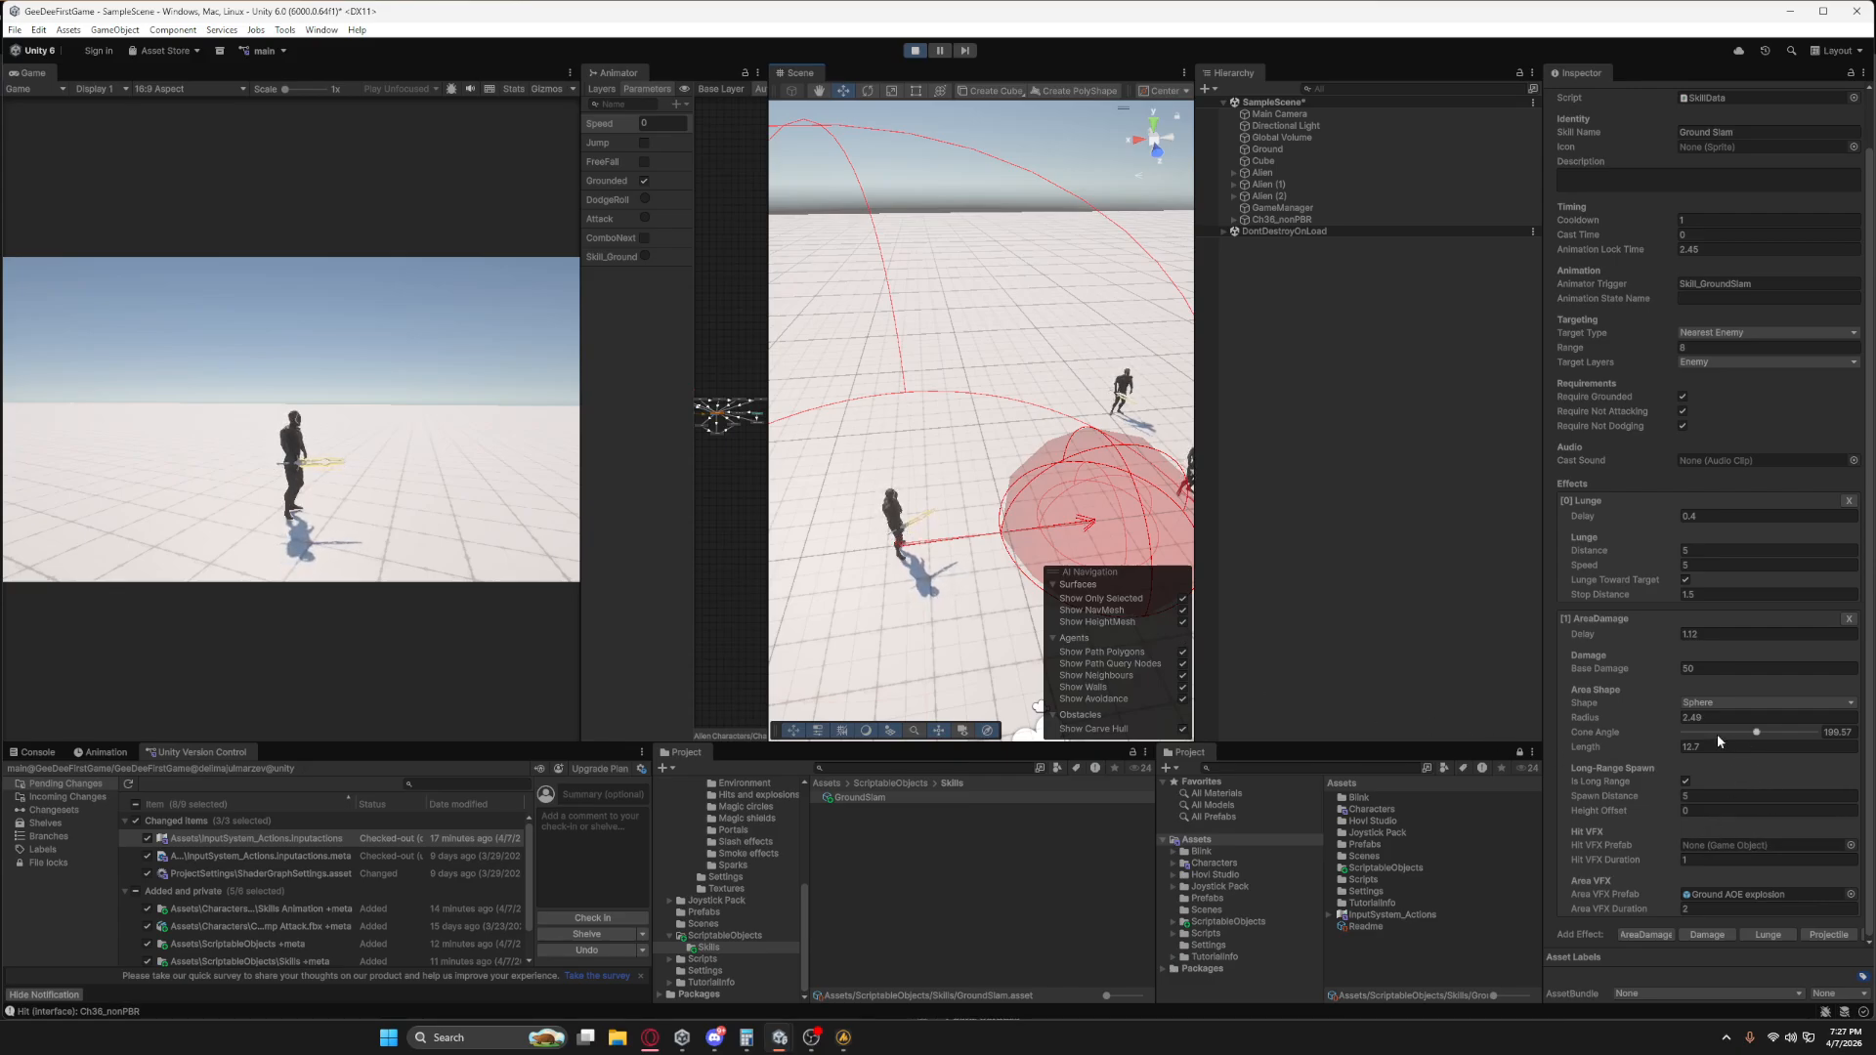
Reduce the AreaDamage Spawn Distance to about 2.8 and set its Radius to 2.5.
drag(1671, 792, 1650, 790)
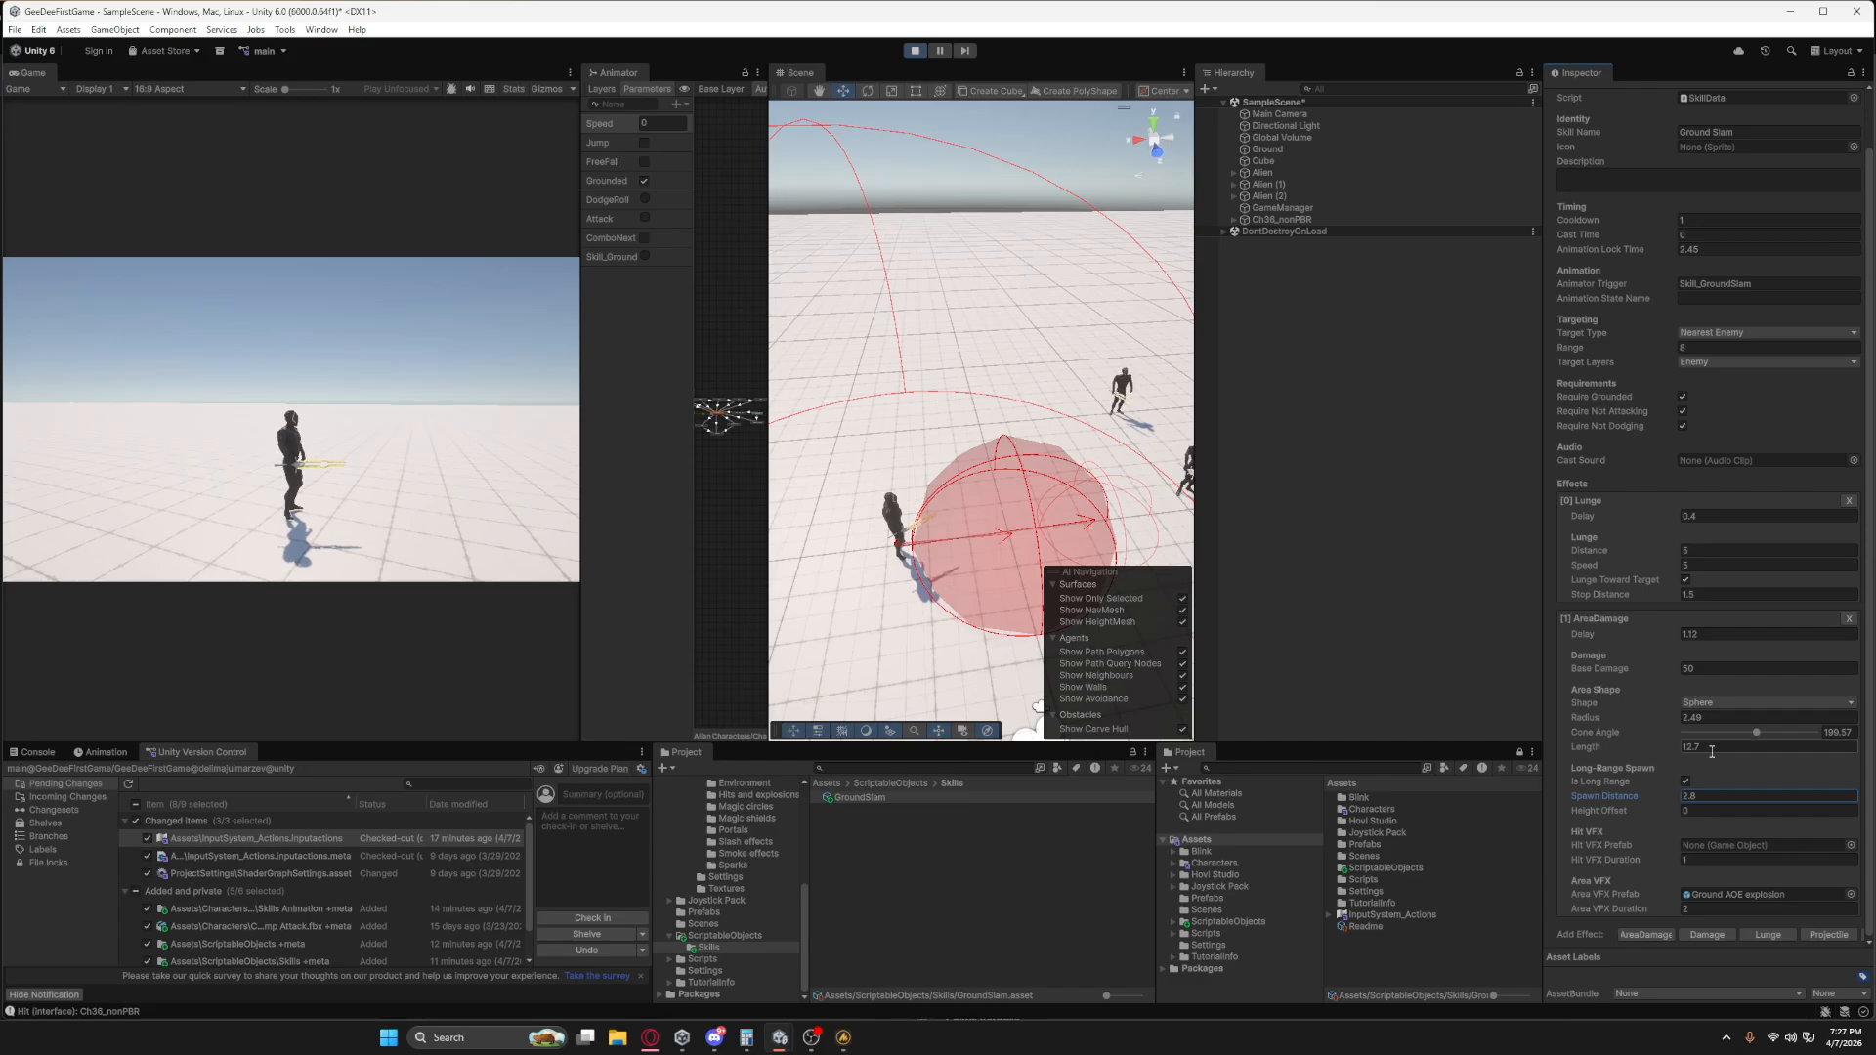
click(1709, 716)
text(2)
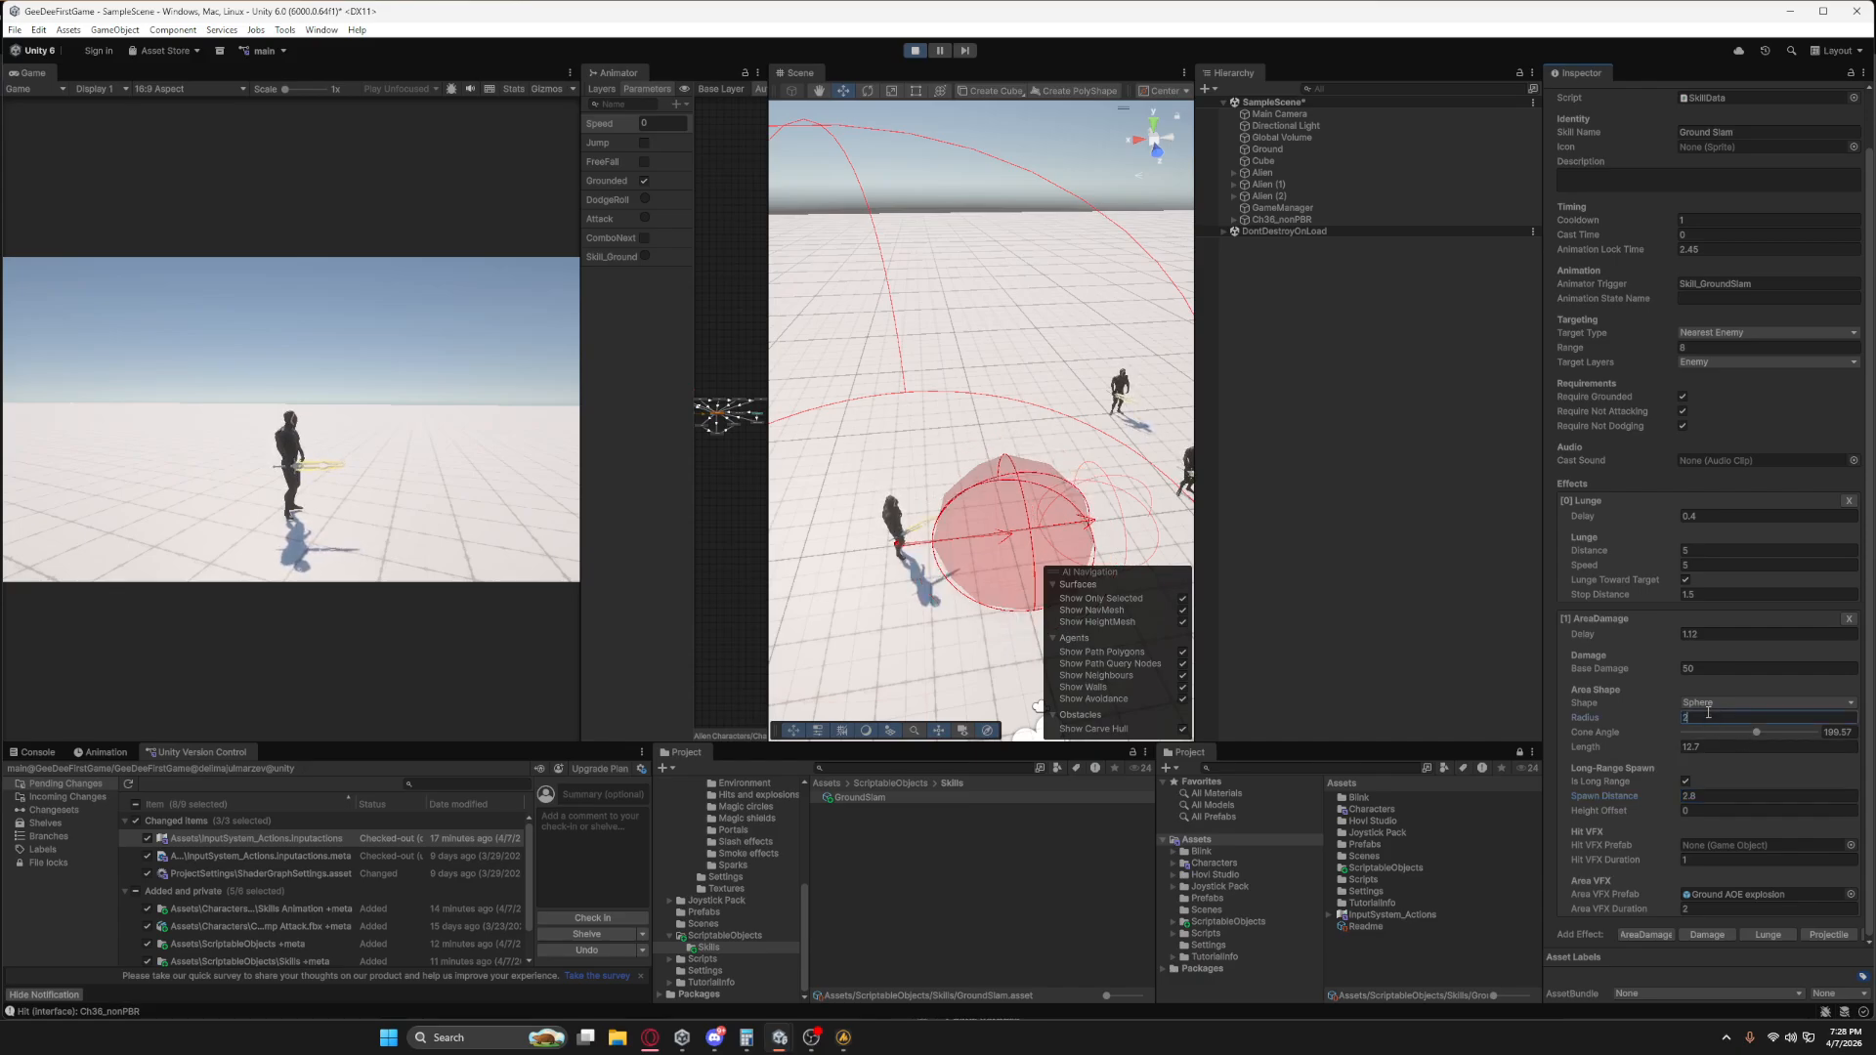
text(.45)
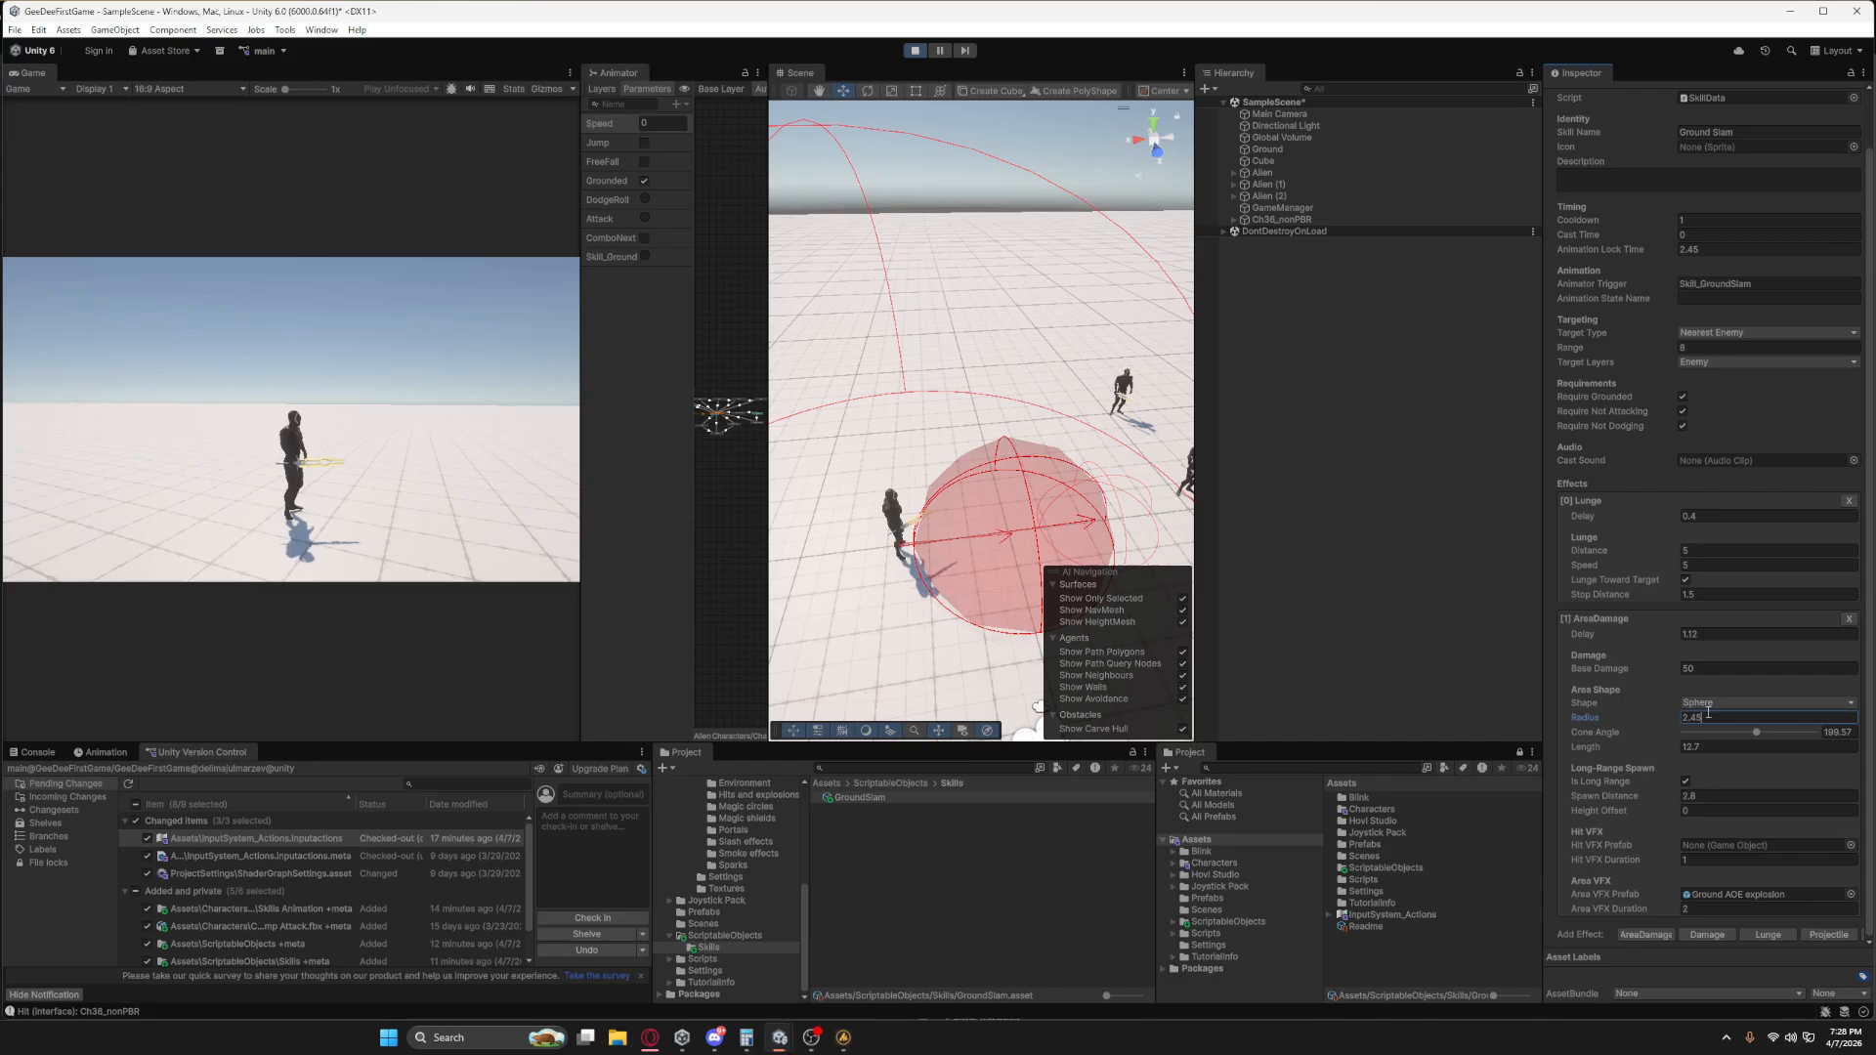
key(BackSpace)
key(BackSpace)
text(5)
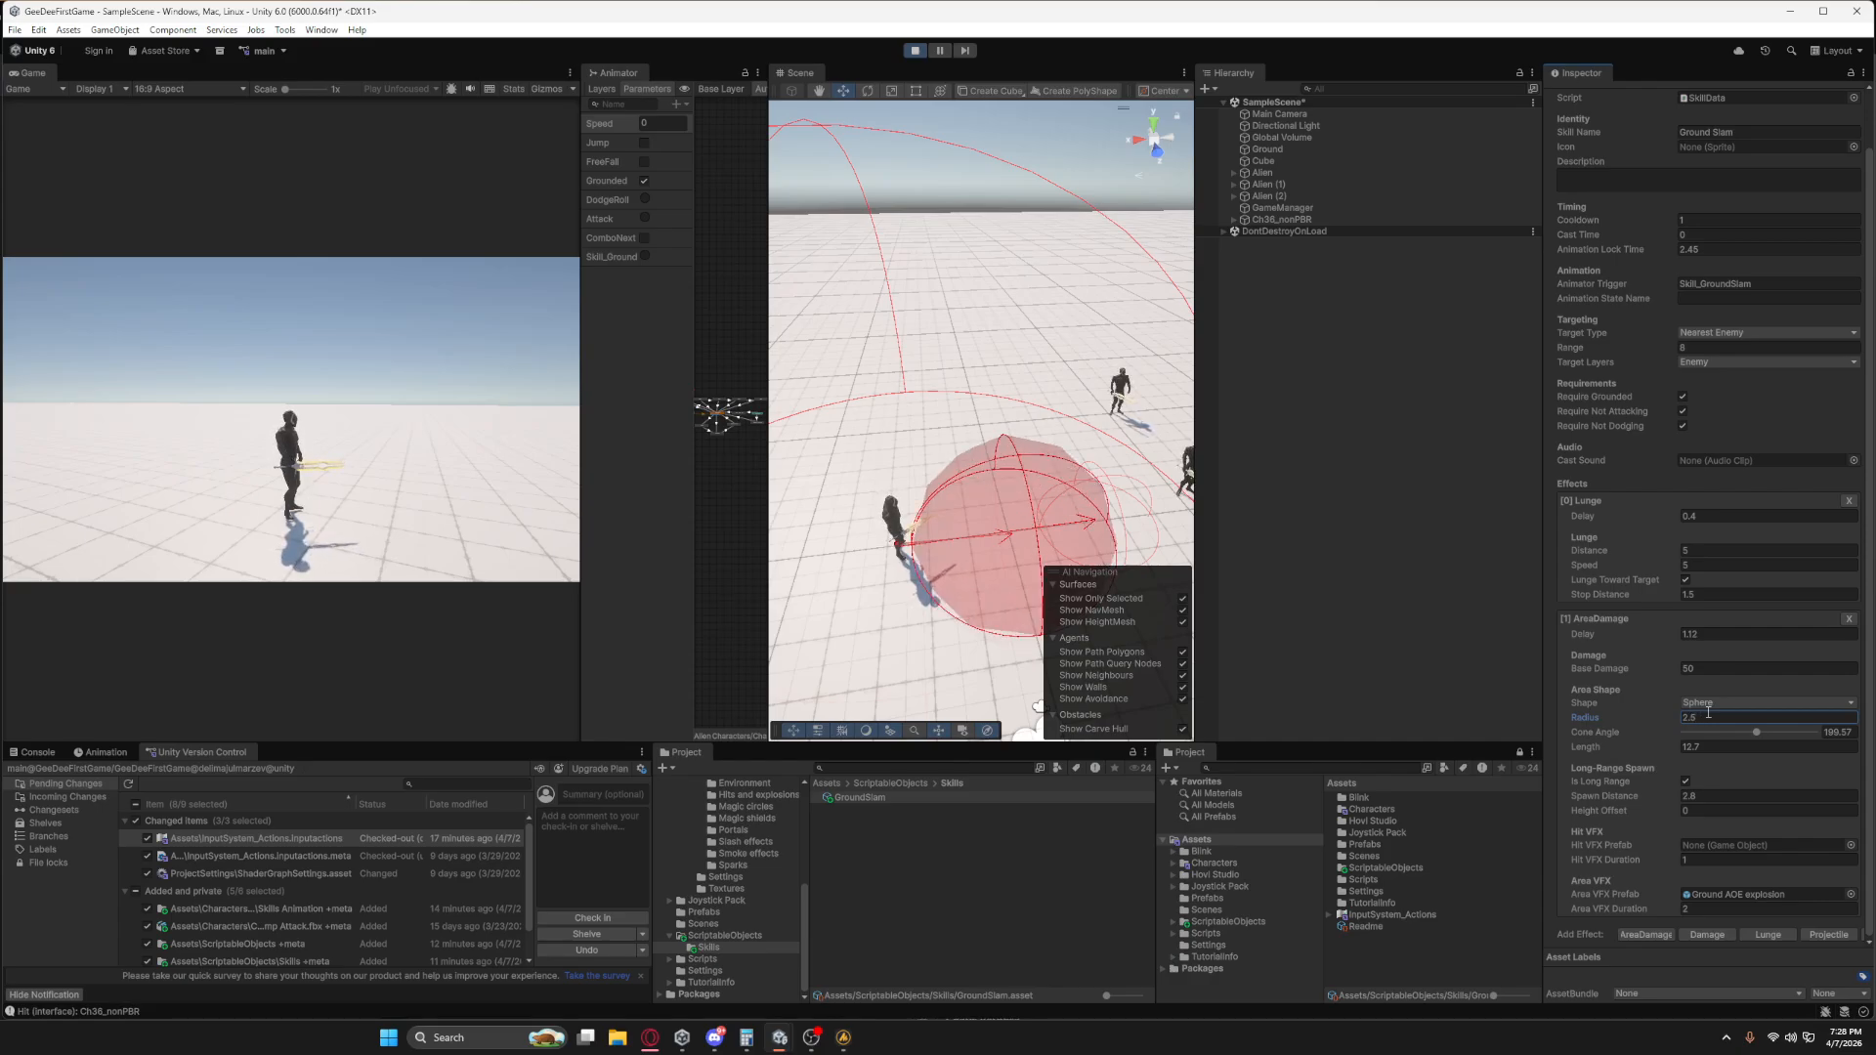
Move the character around in-game and cast Ground Slam repeatedly to check the explosion effect against the adjusted sphere area.
click(455, 506)
key(s)
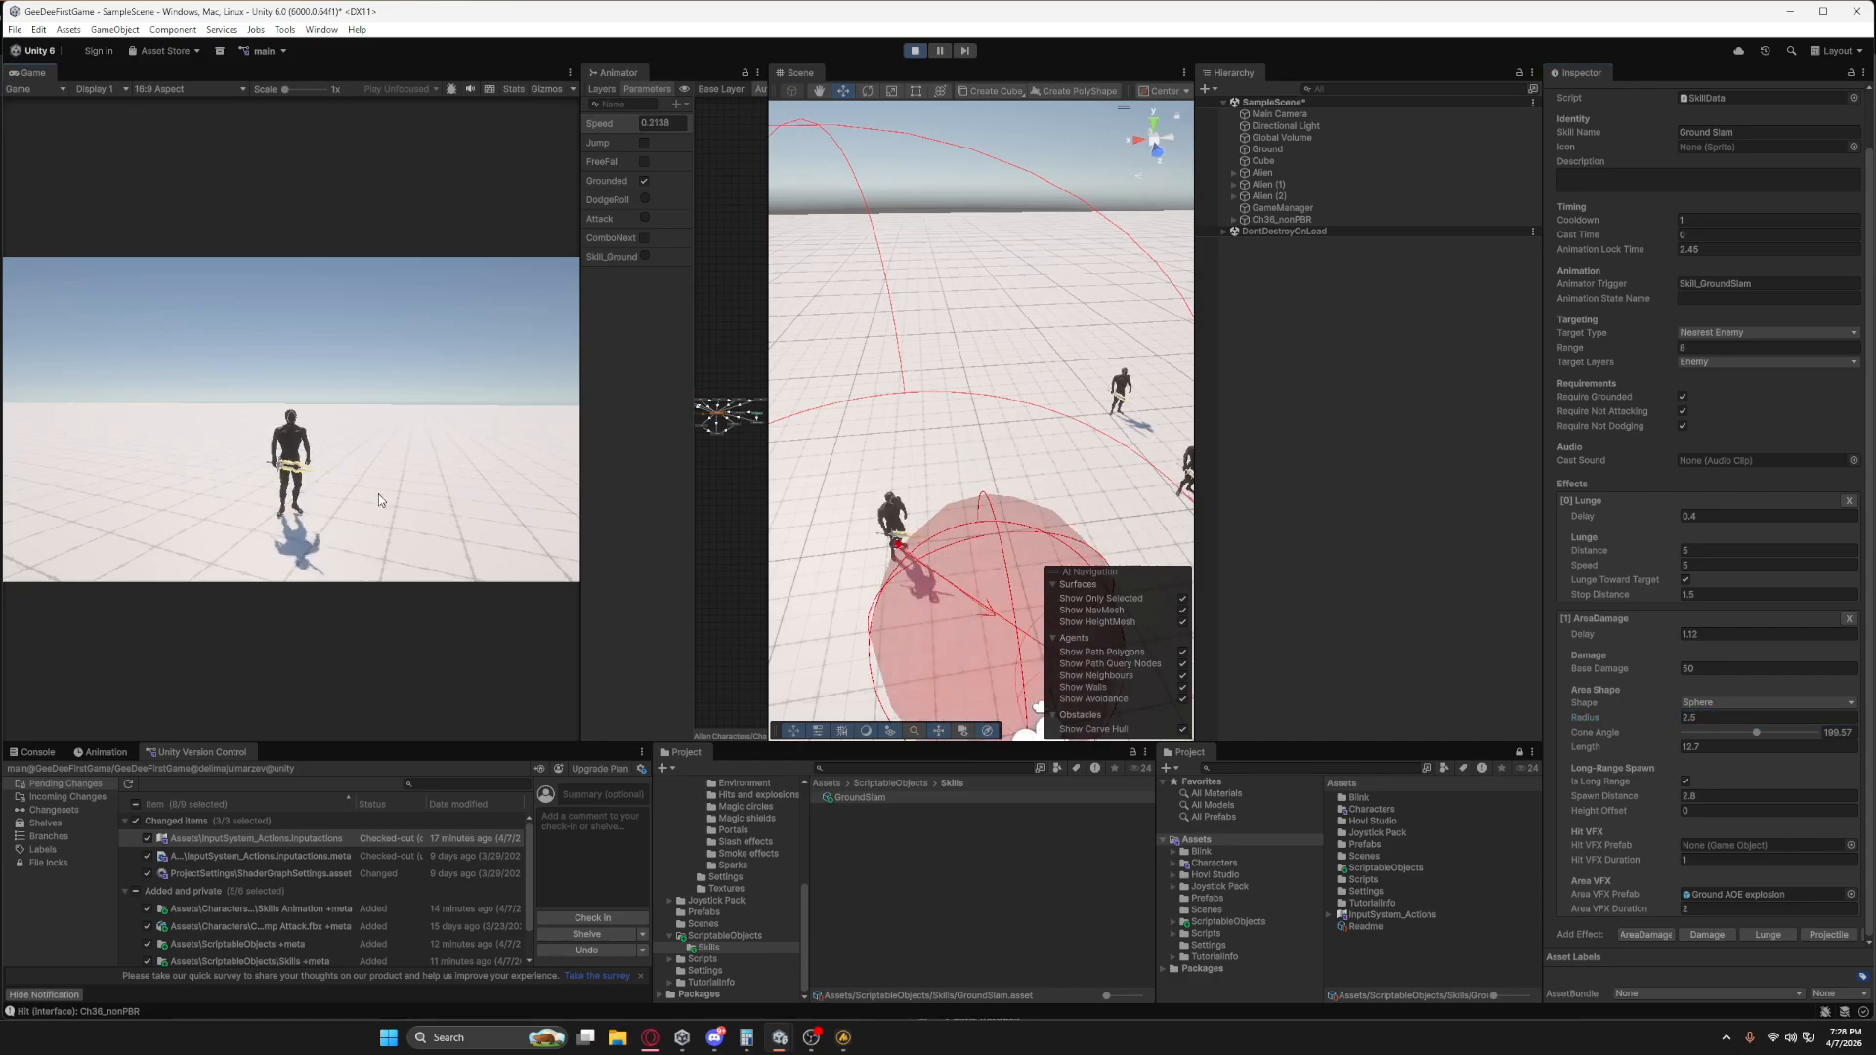
key(a)
key(q)
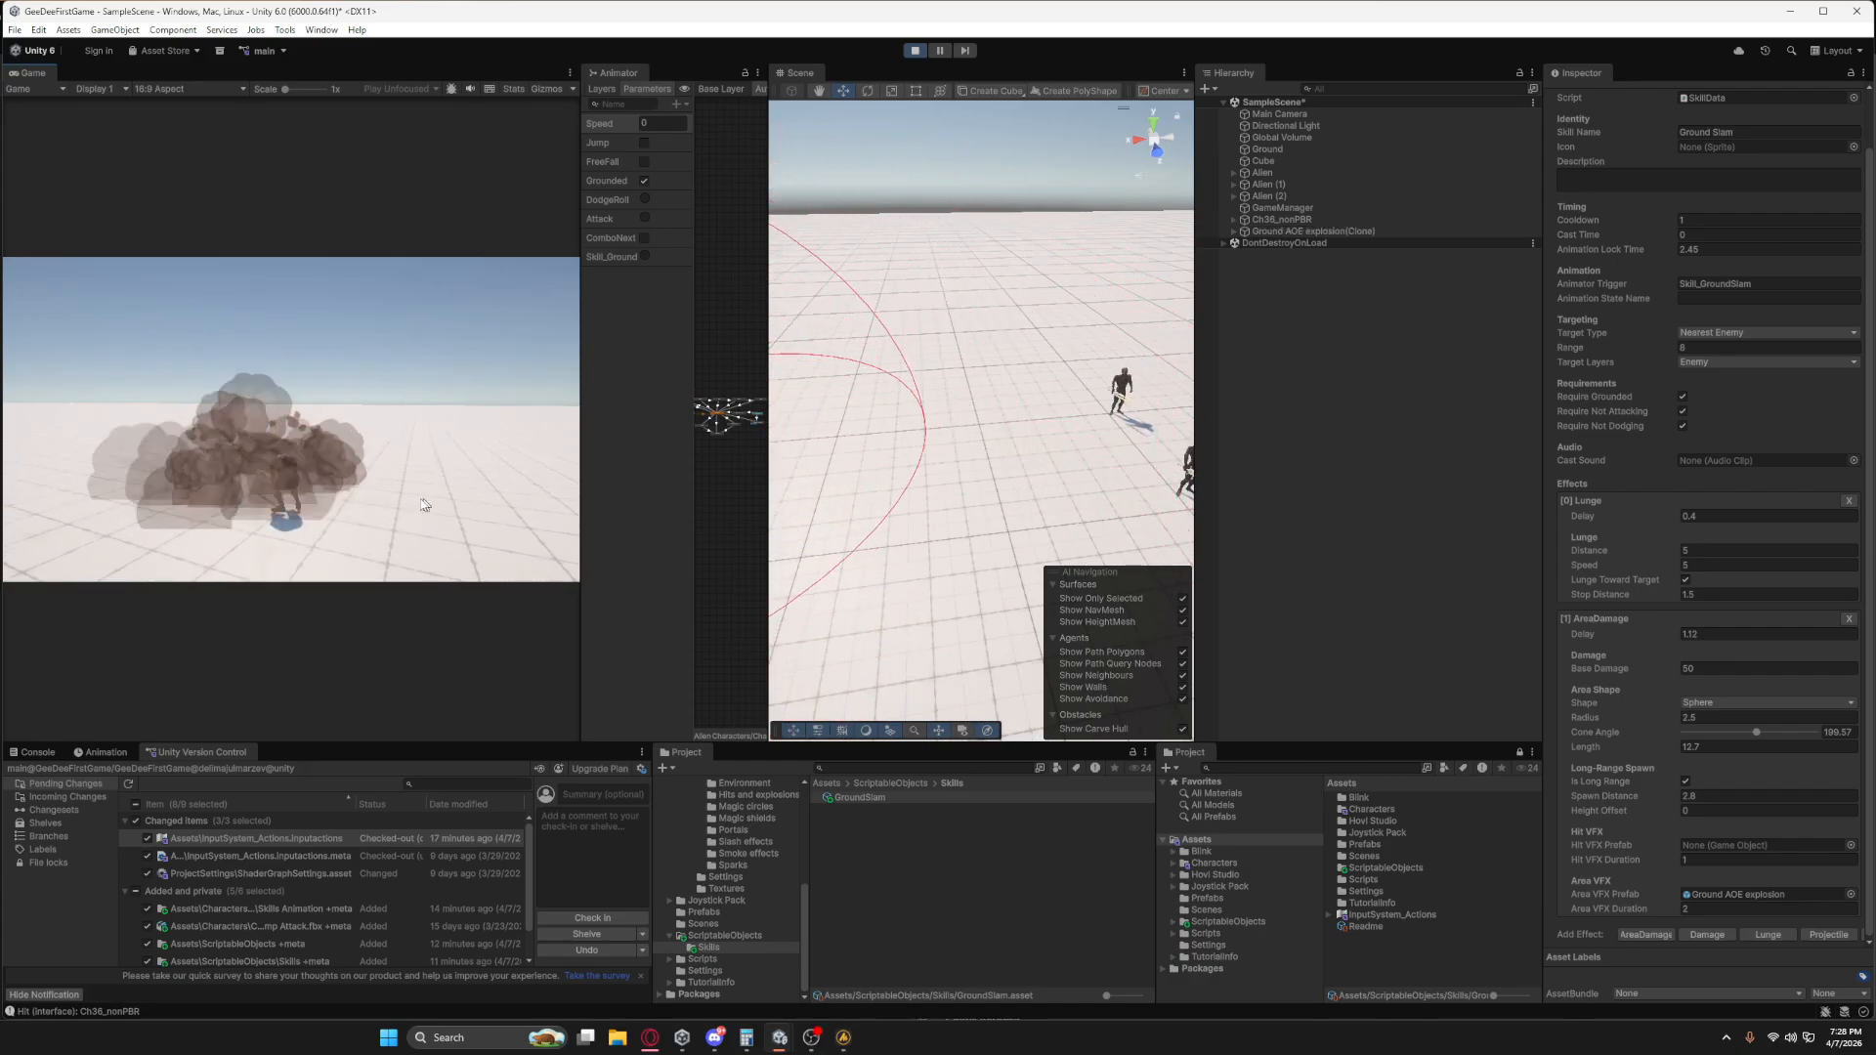
click(400, 502)
key(q)
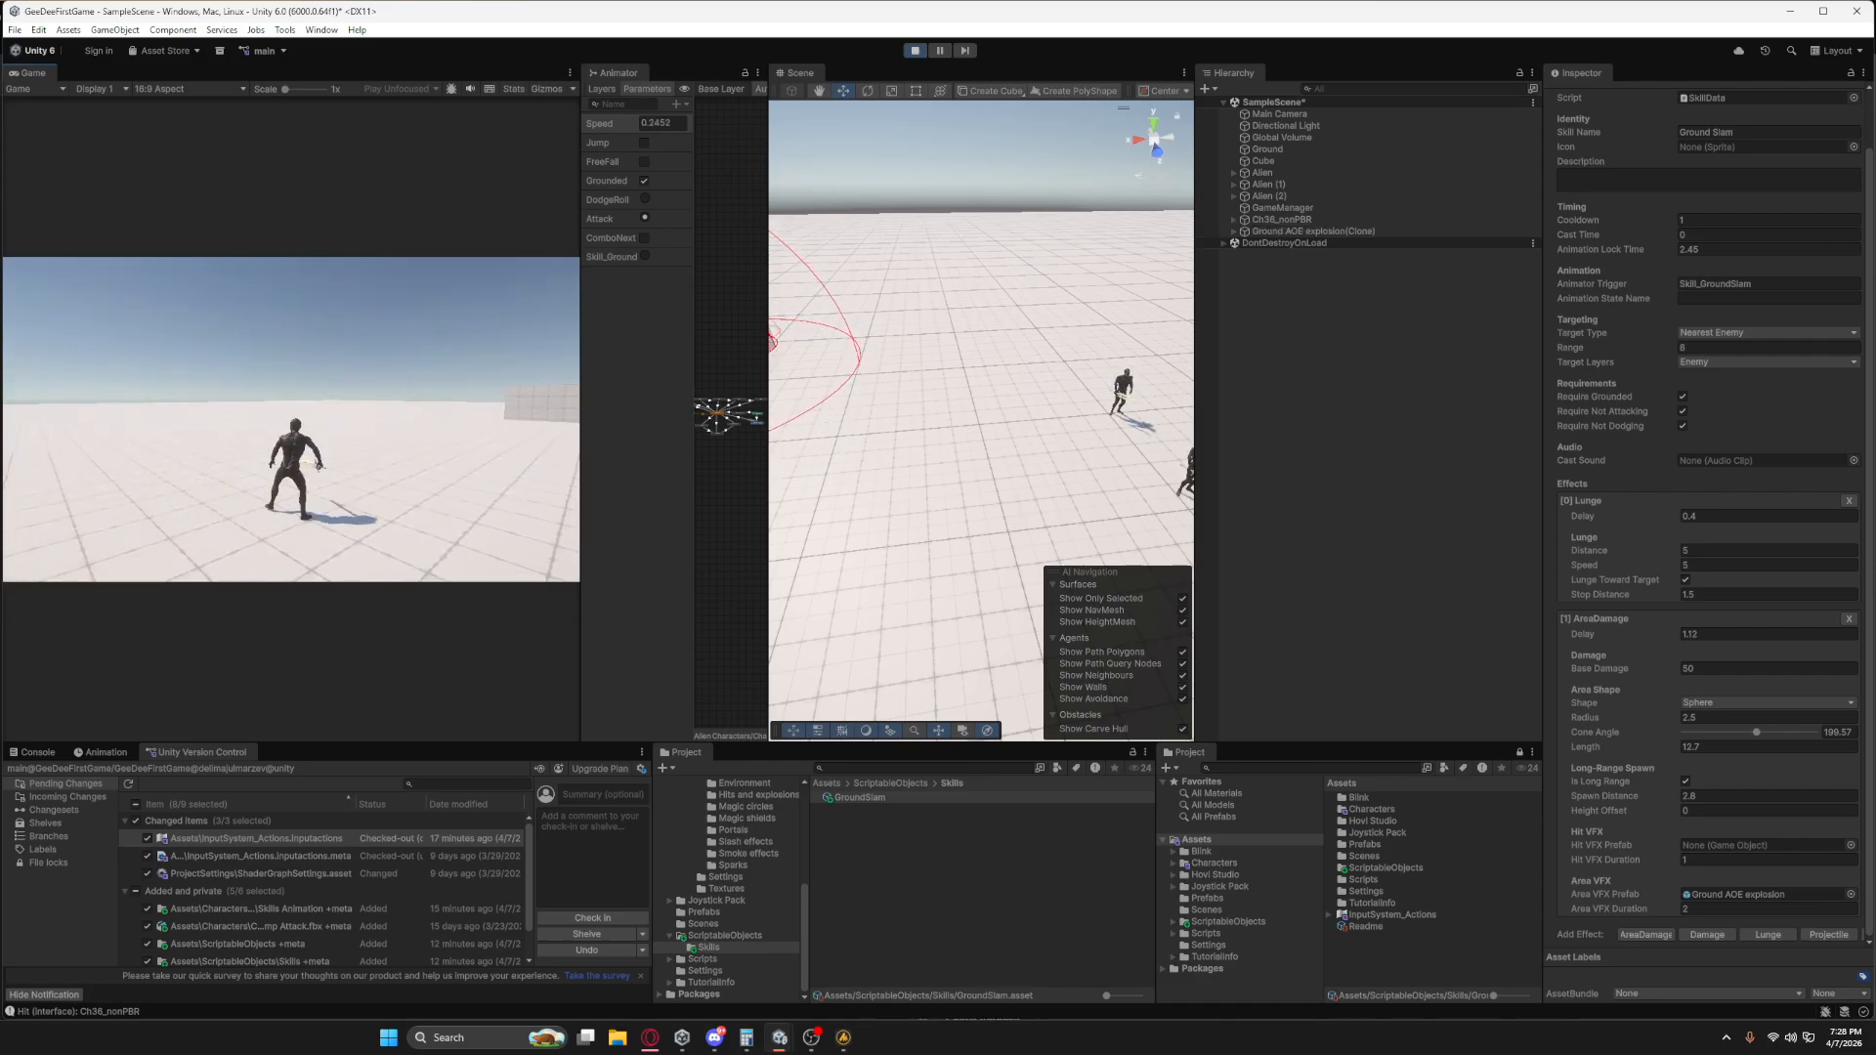
key(q)
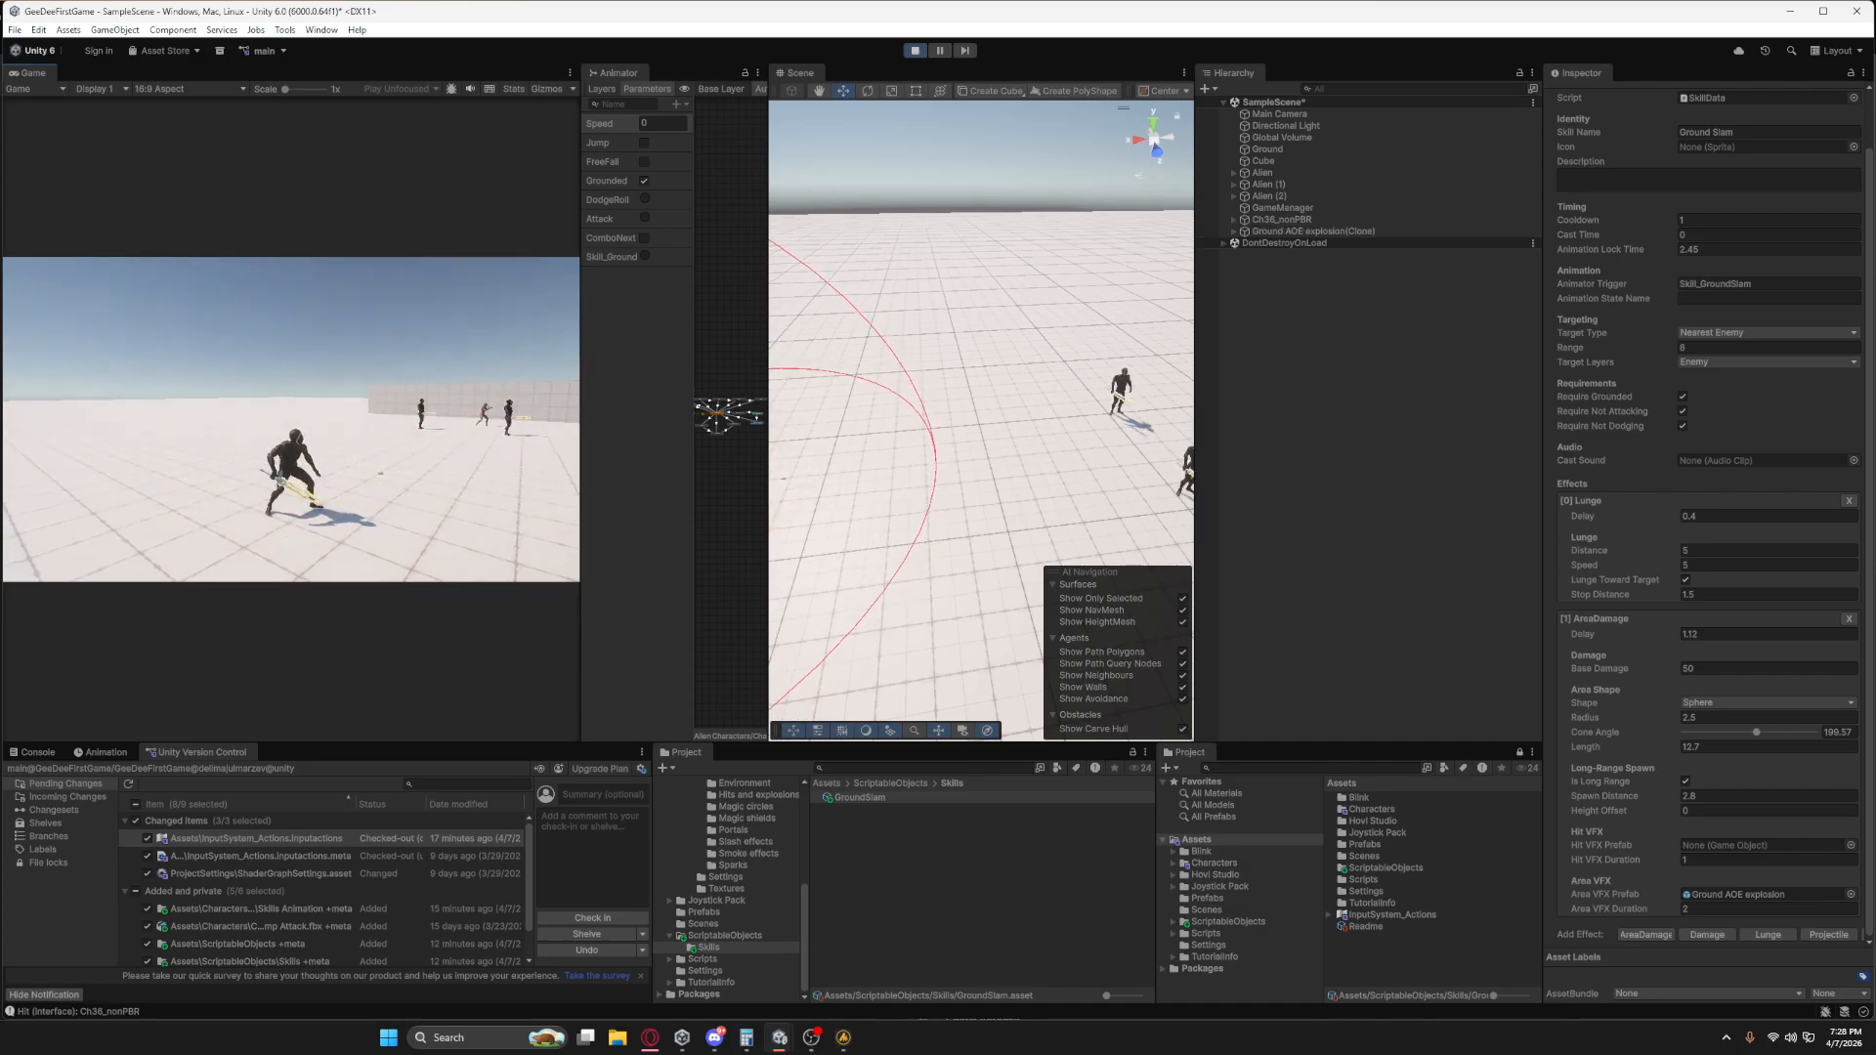
key(q)
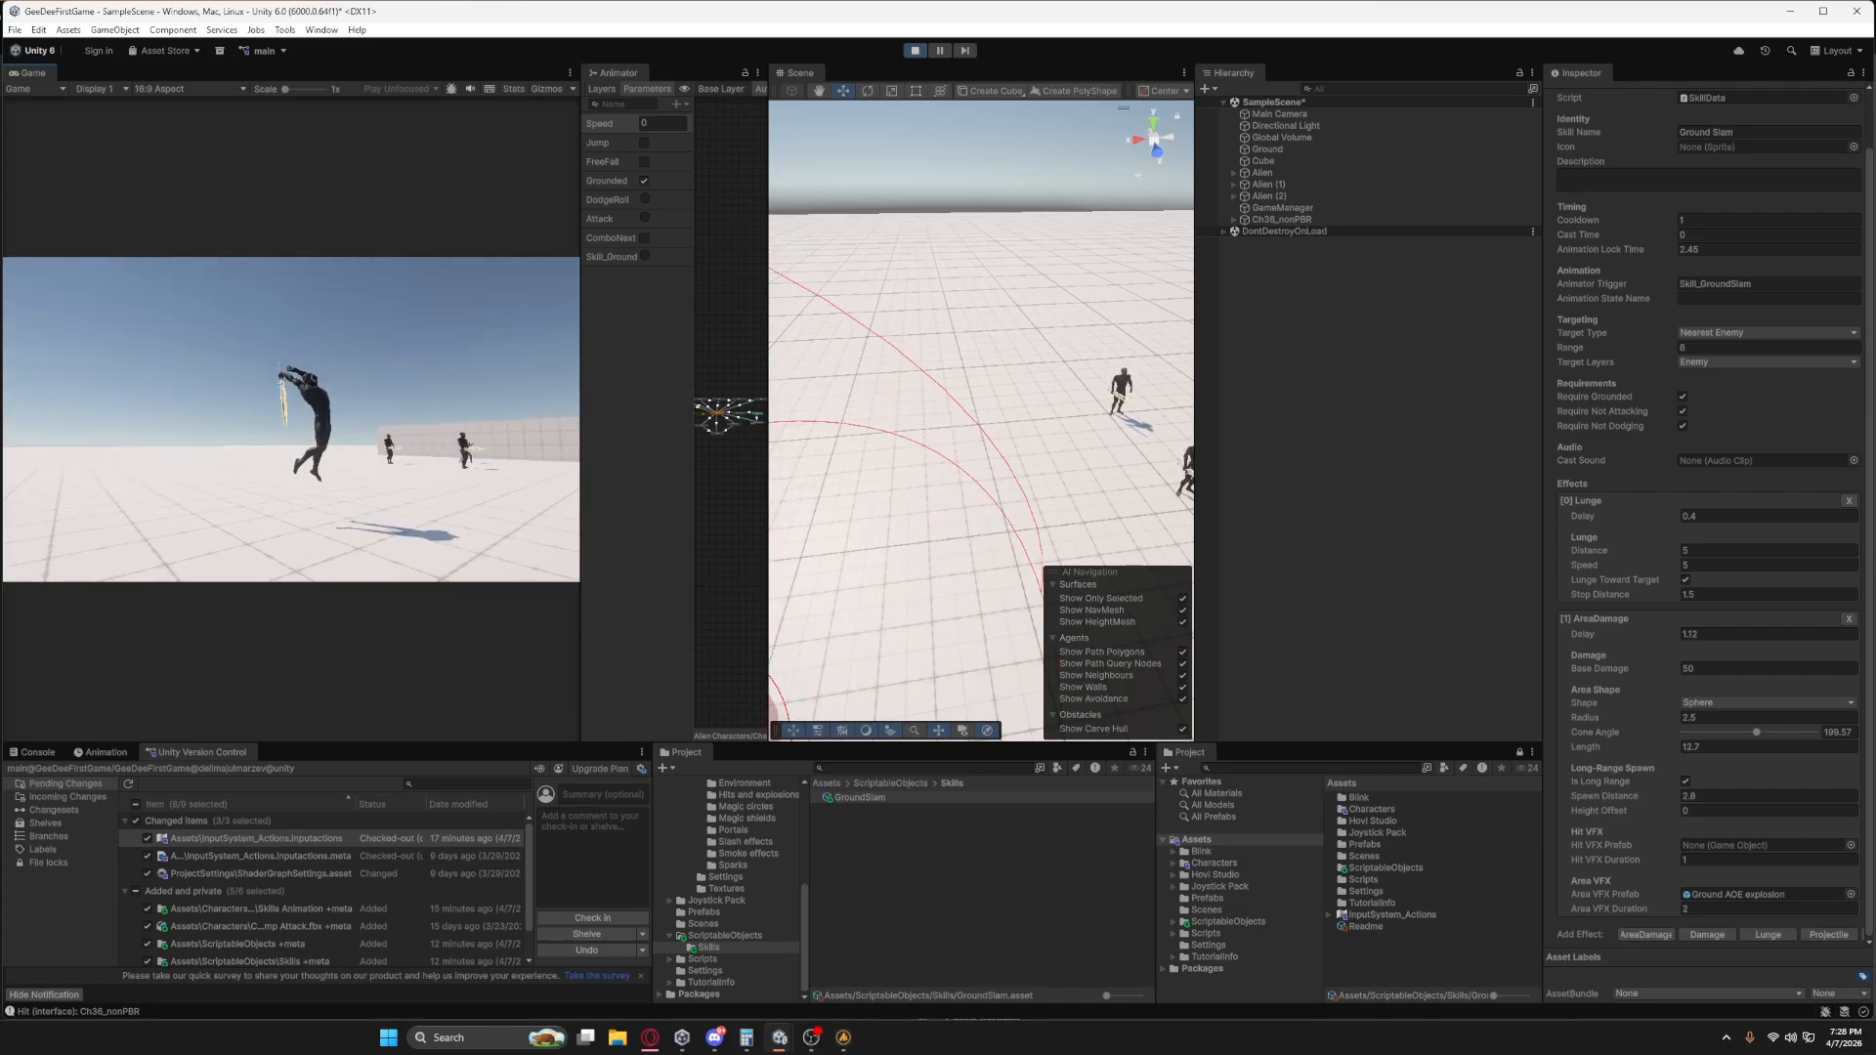
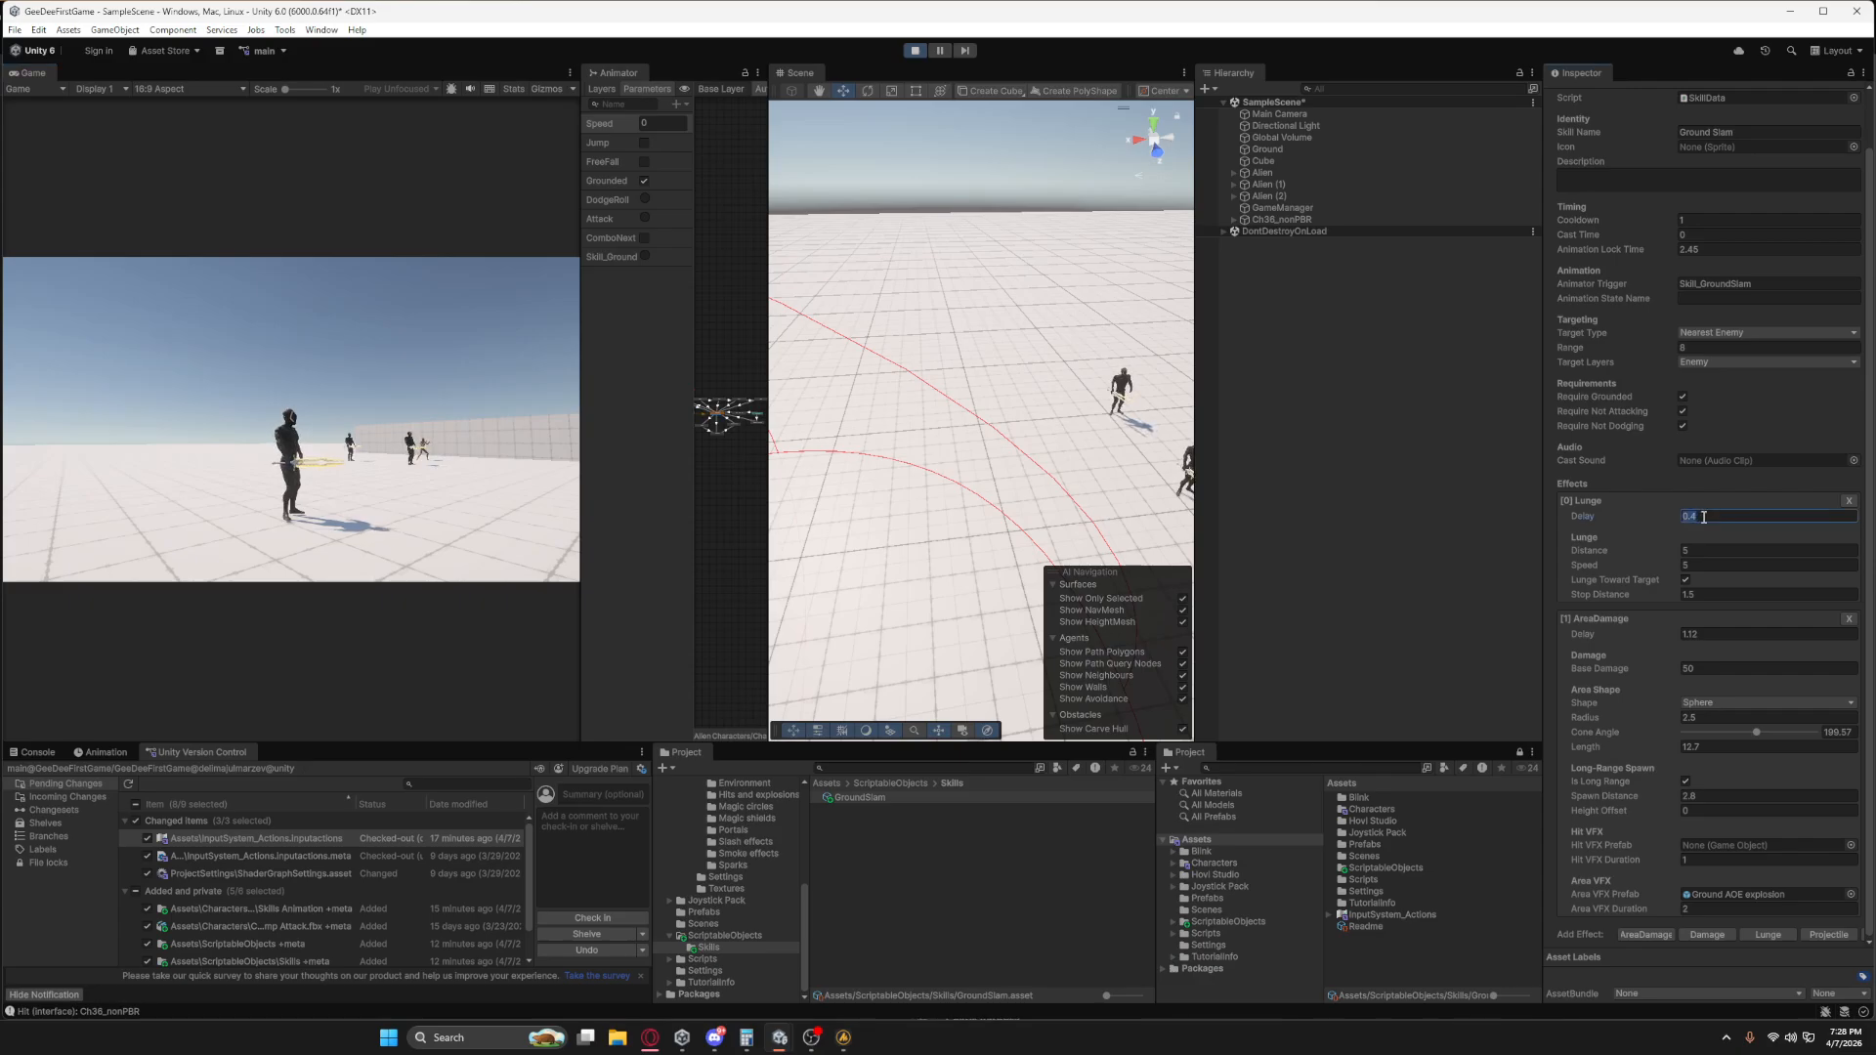
Cast Ground Slam repeatedly in-game away from the enemies to check the explosion against the sphere area.
click(291, 498)
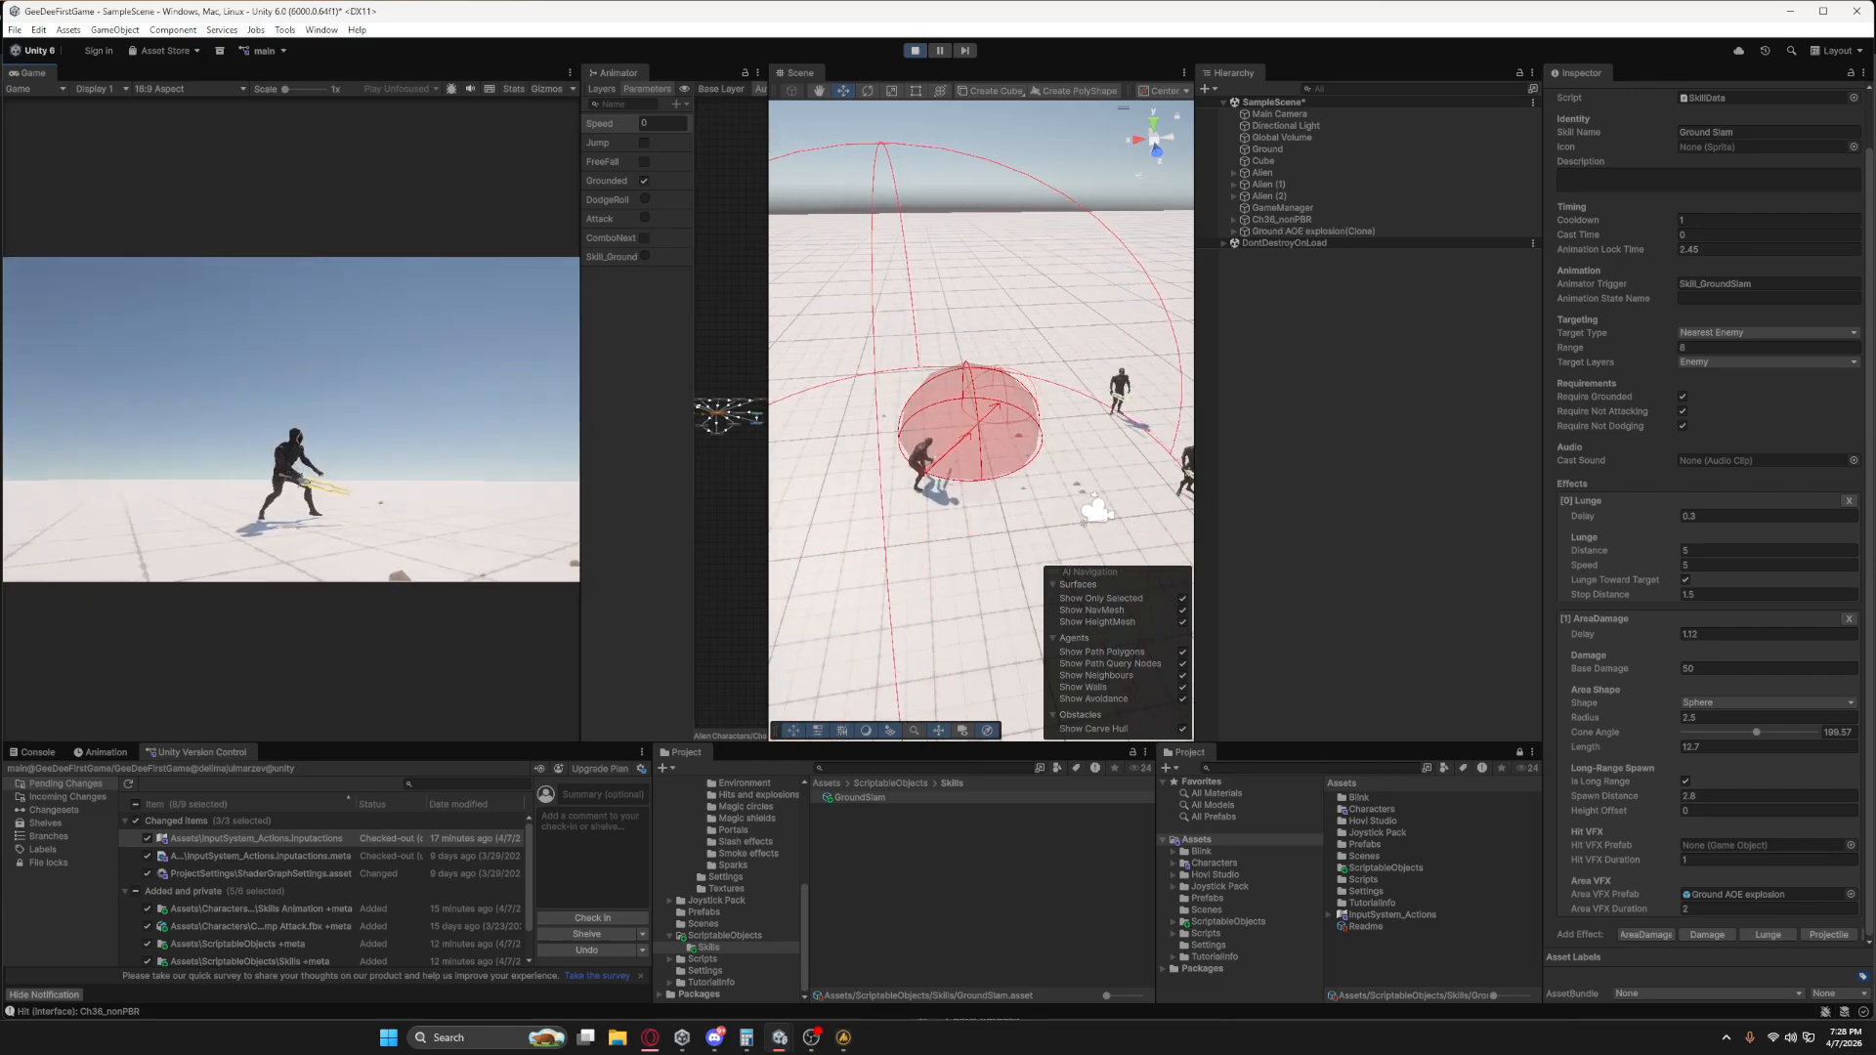
key(w)
key(1)
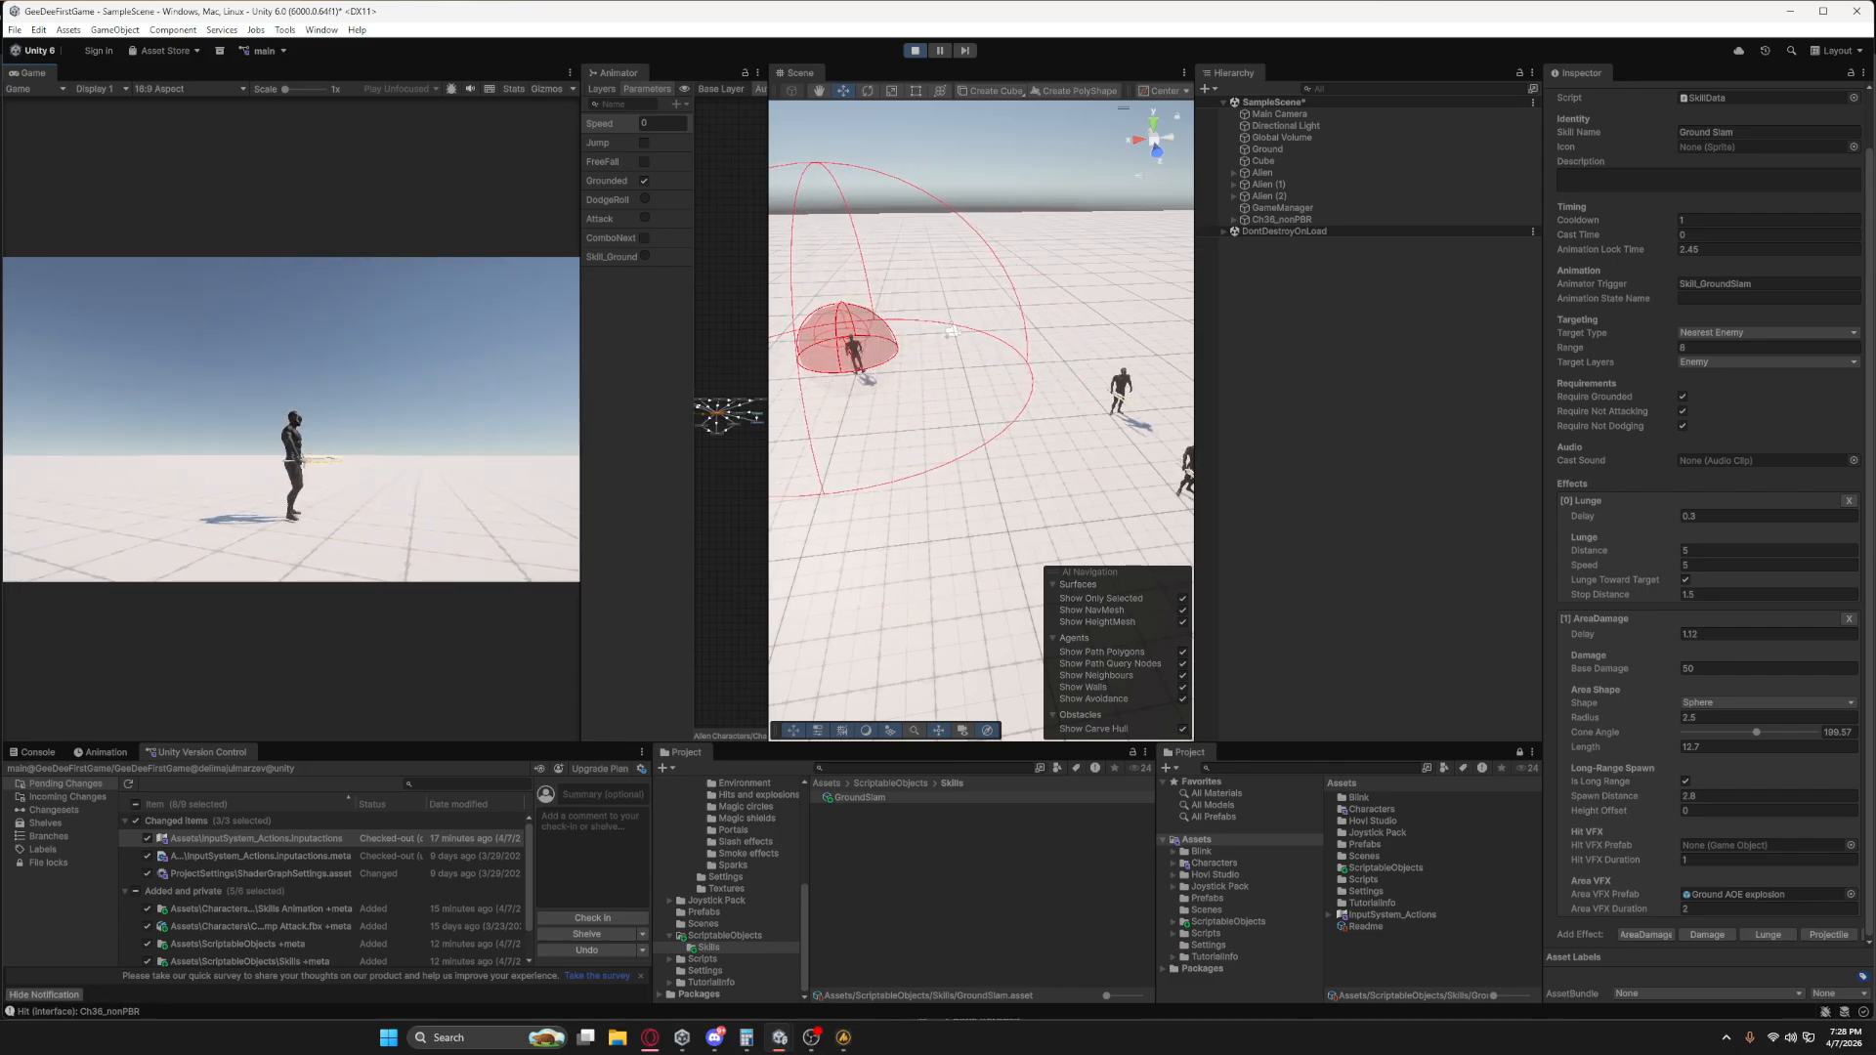
key(1)
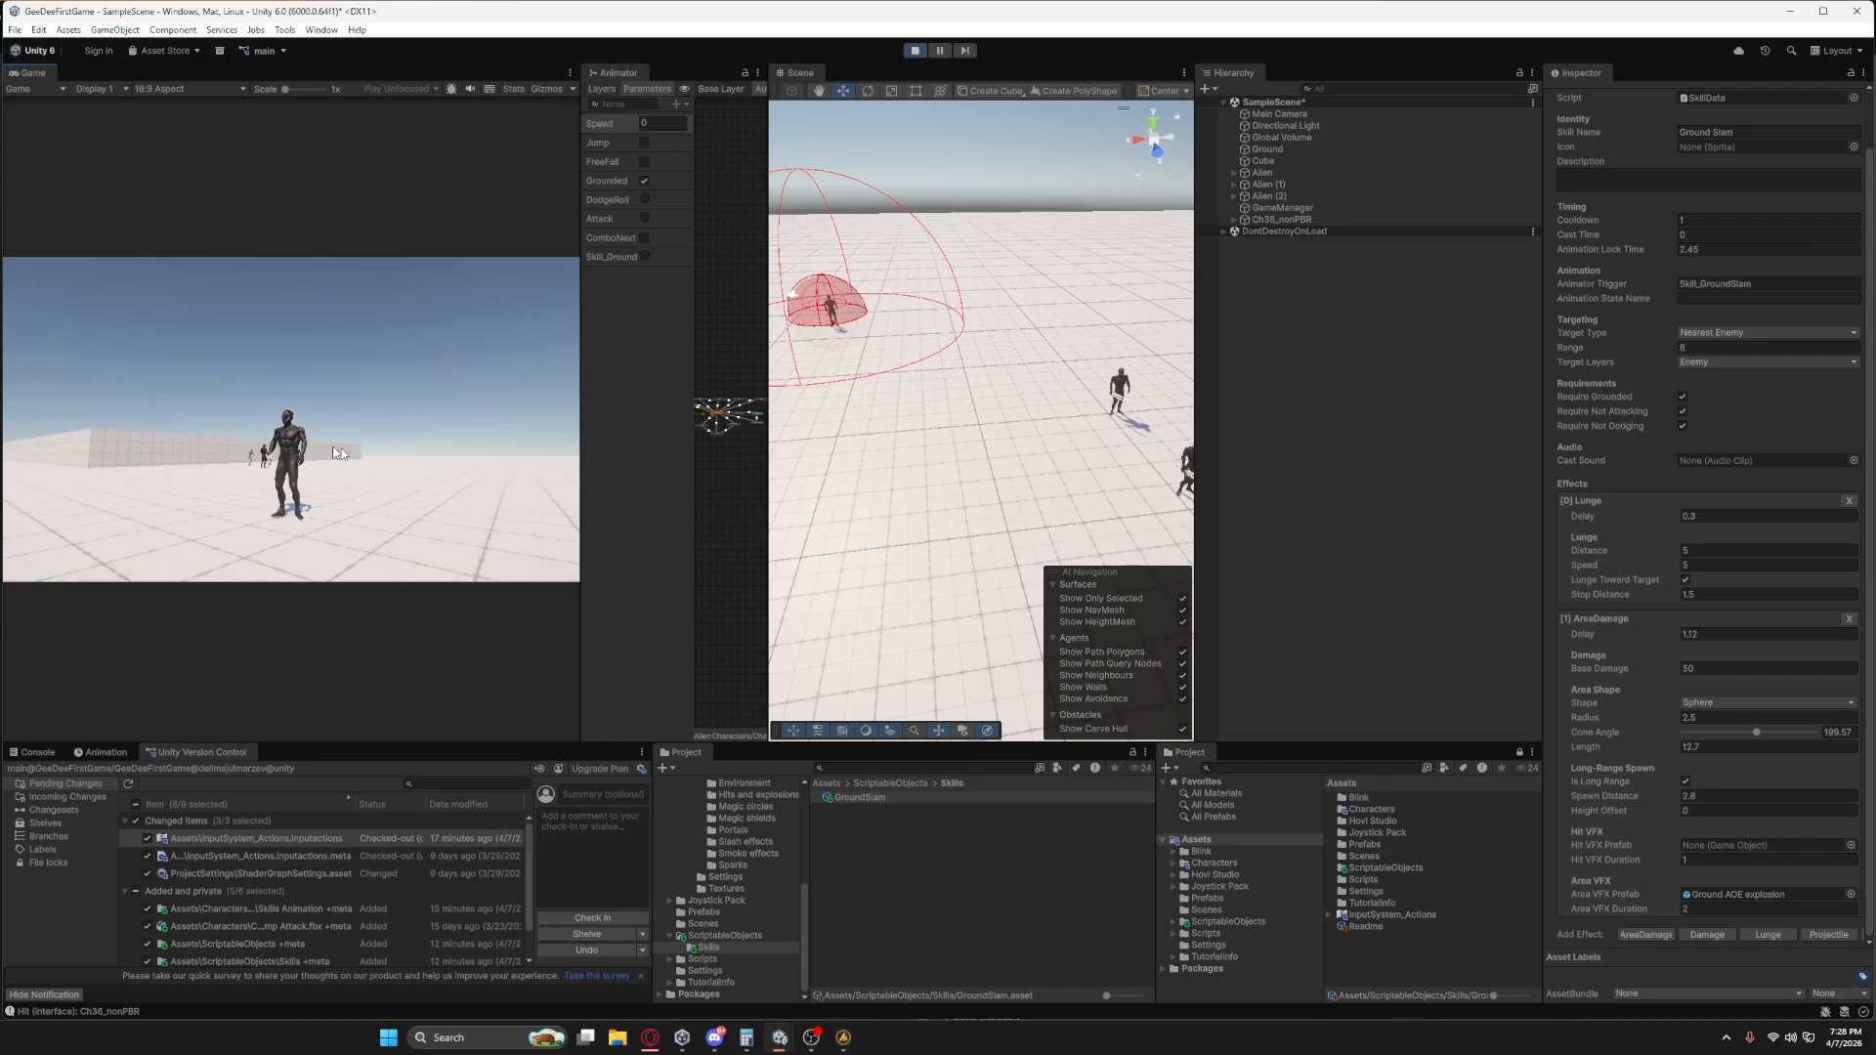
Run the character over to the enemies and turn around them to check the damage area's placement near targets.
key(w)
key(d)
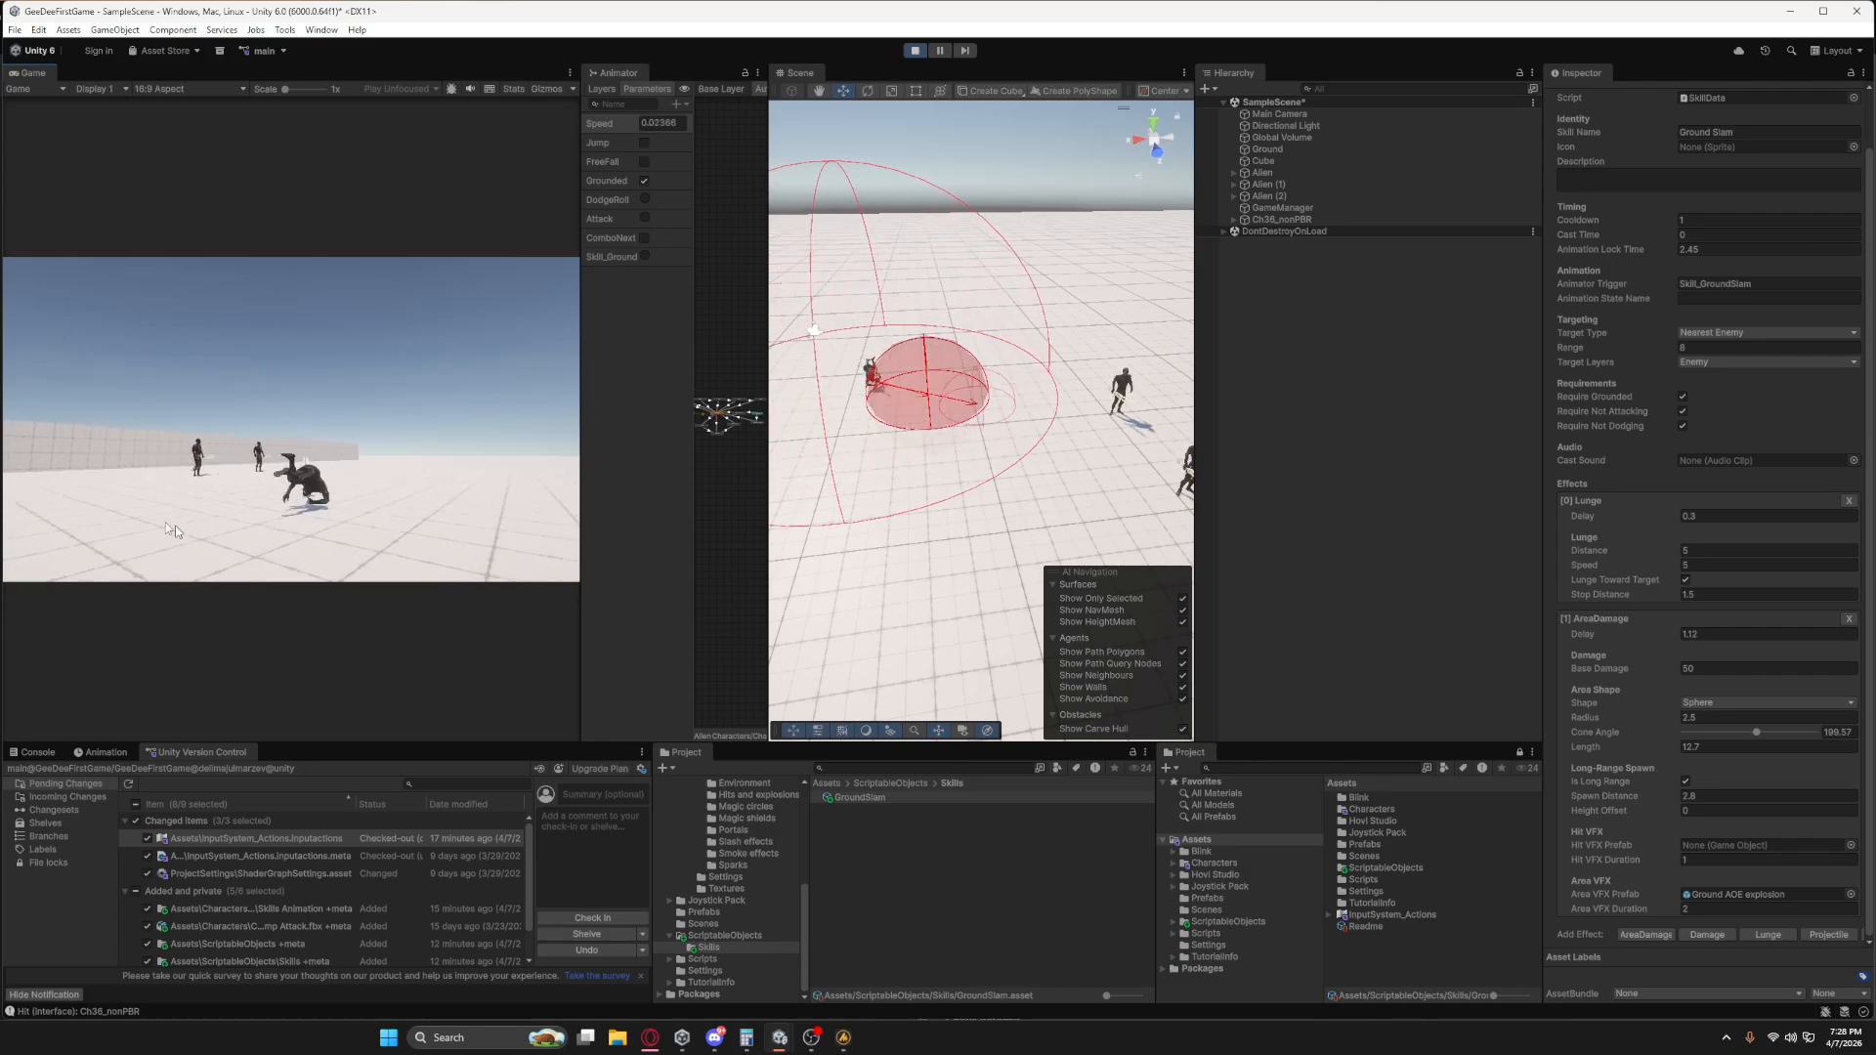
key(w)
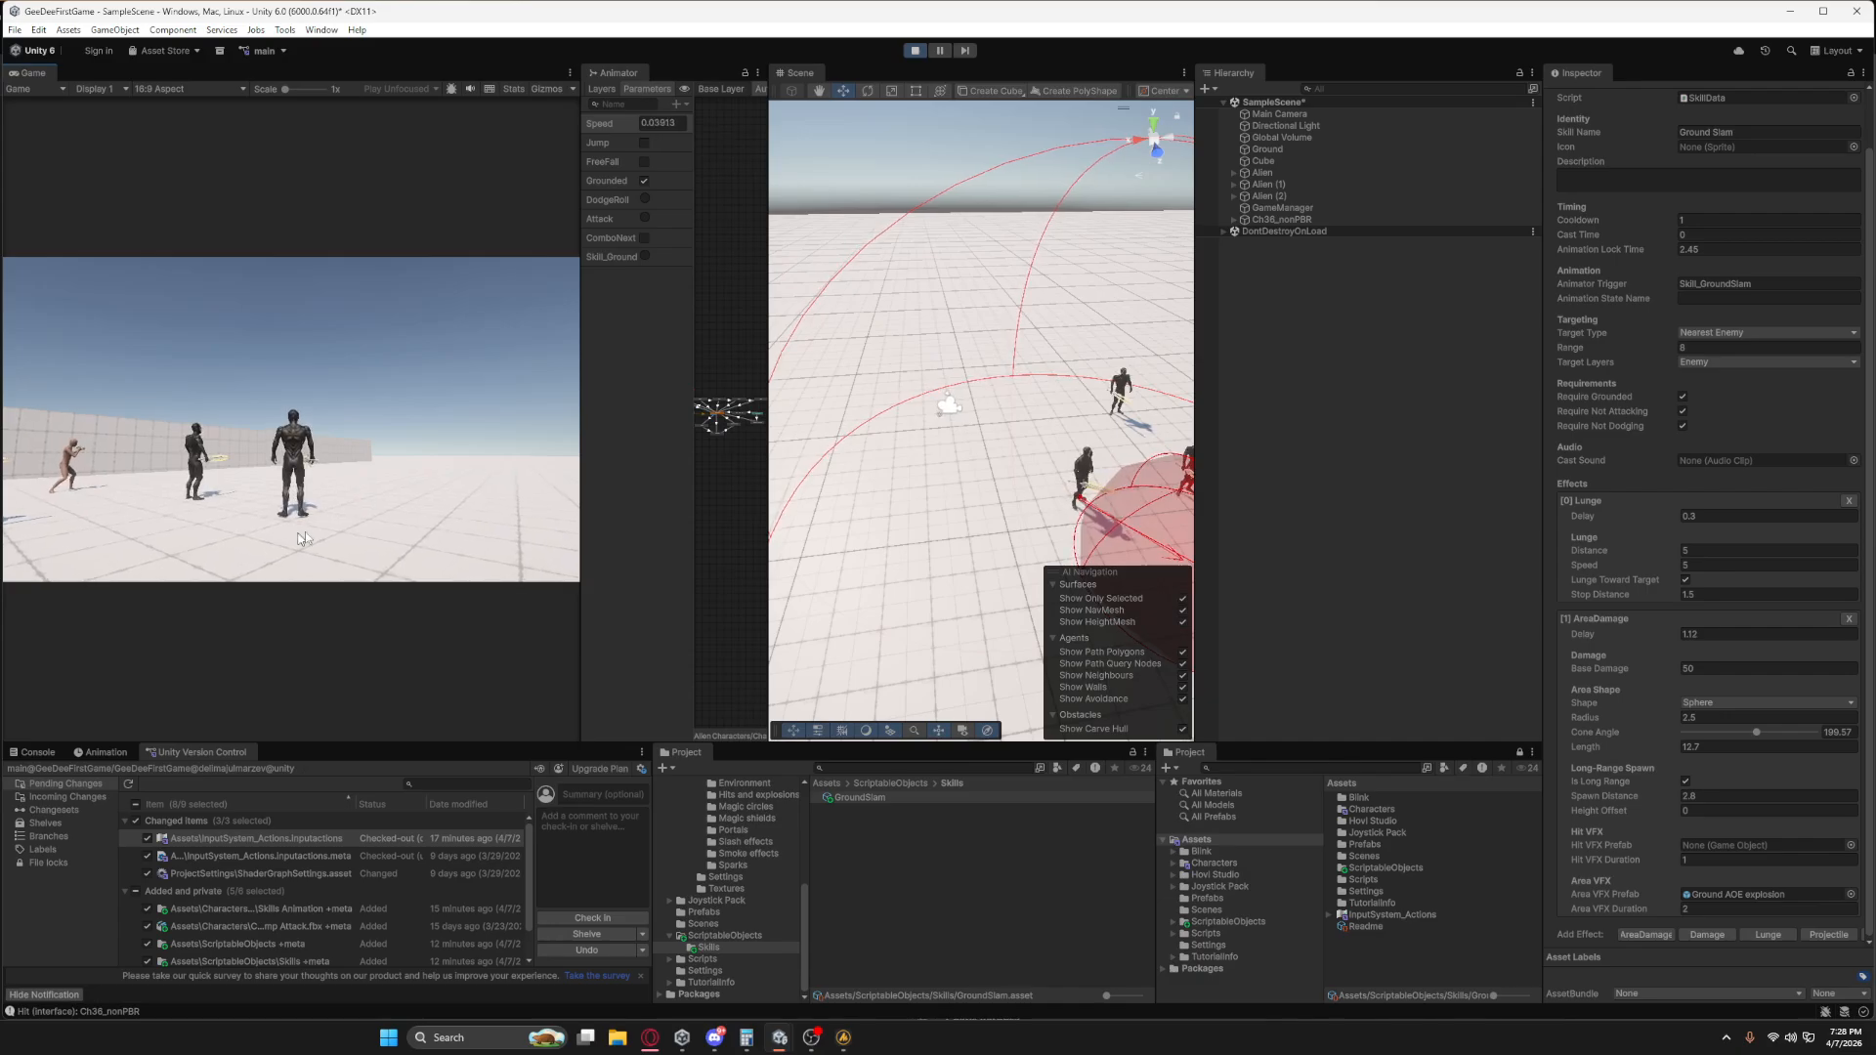
key(w)
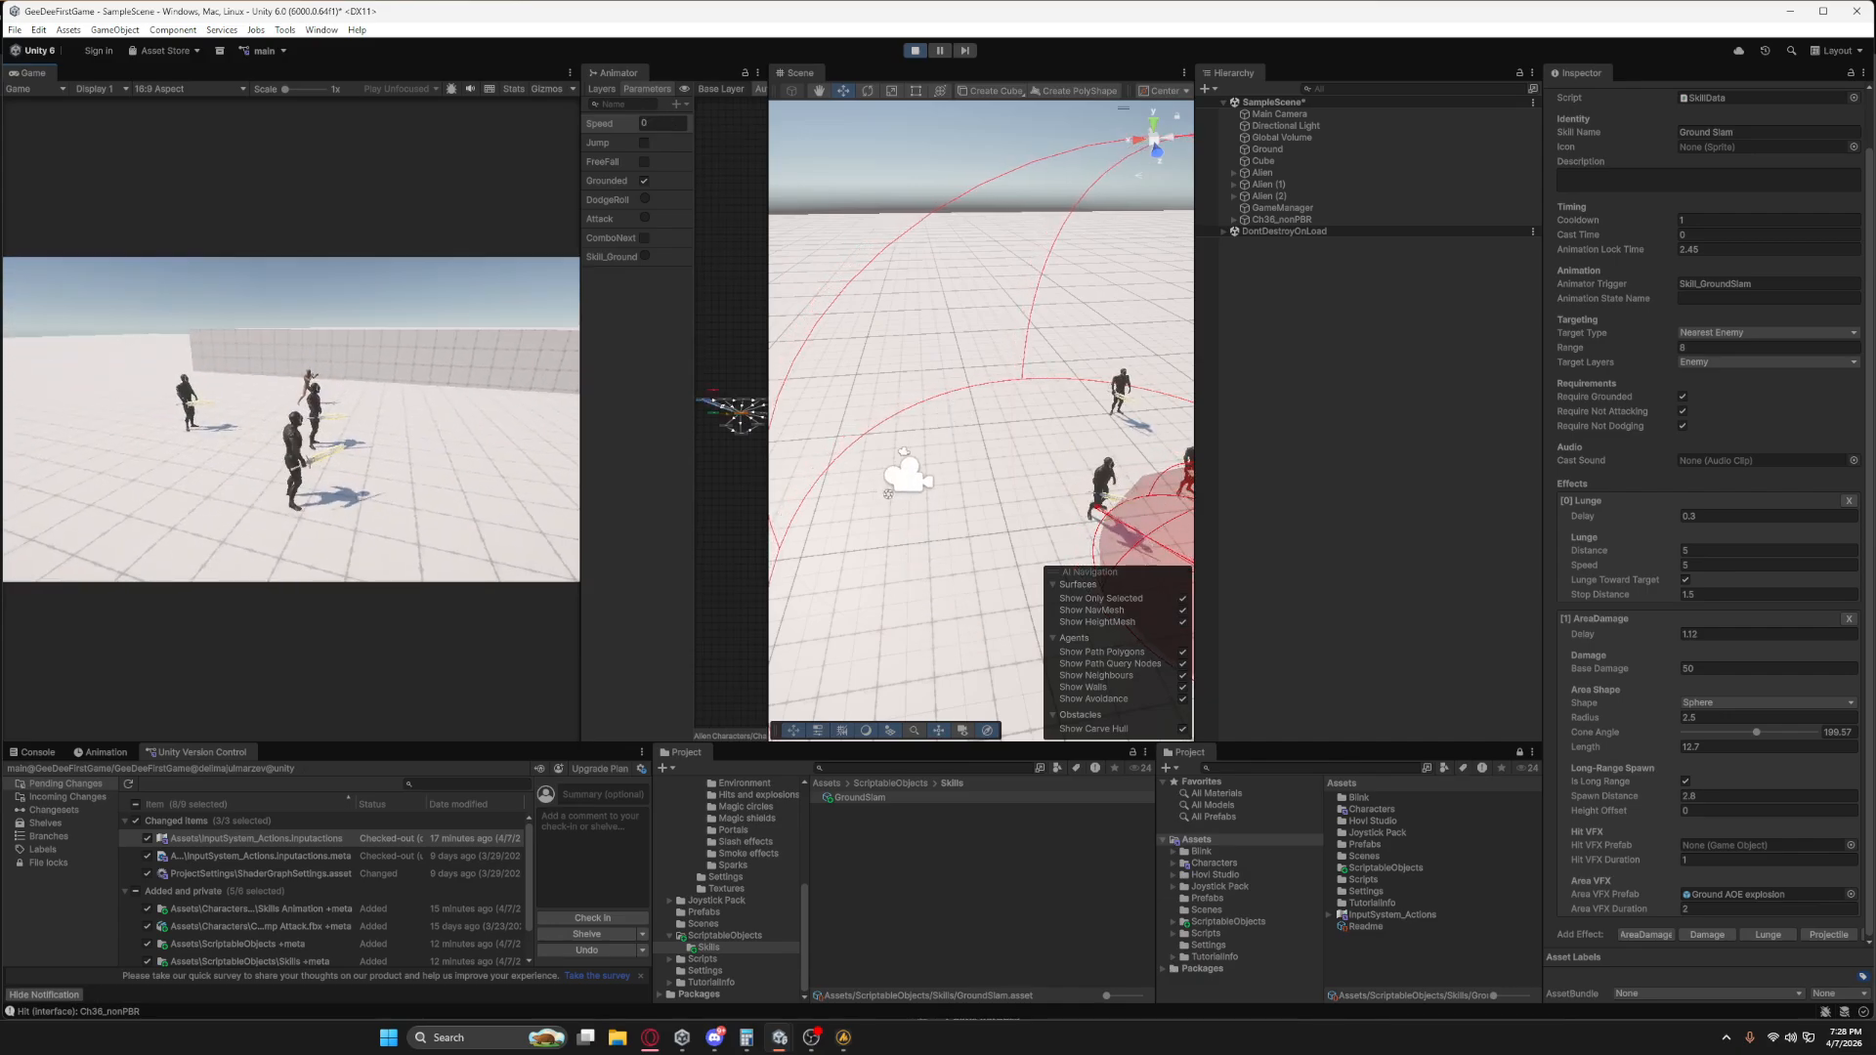
key(d)
key(w)
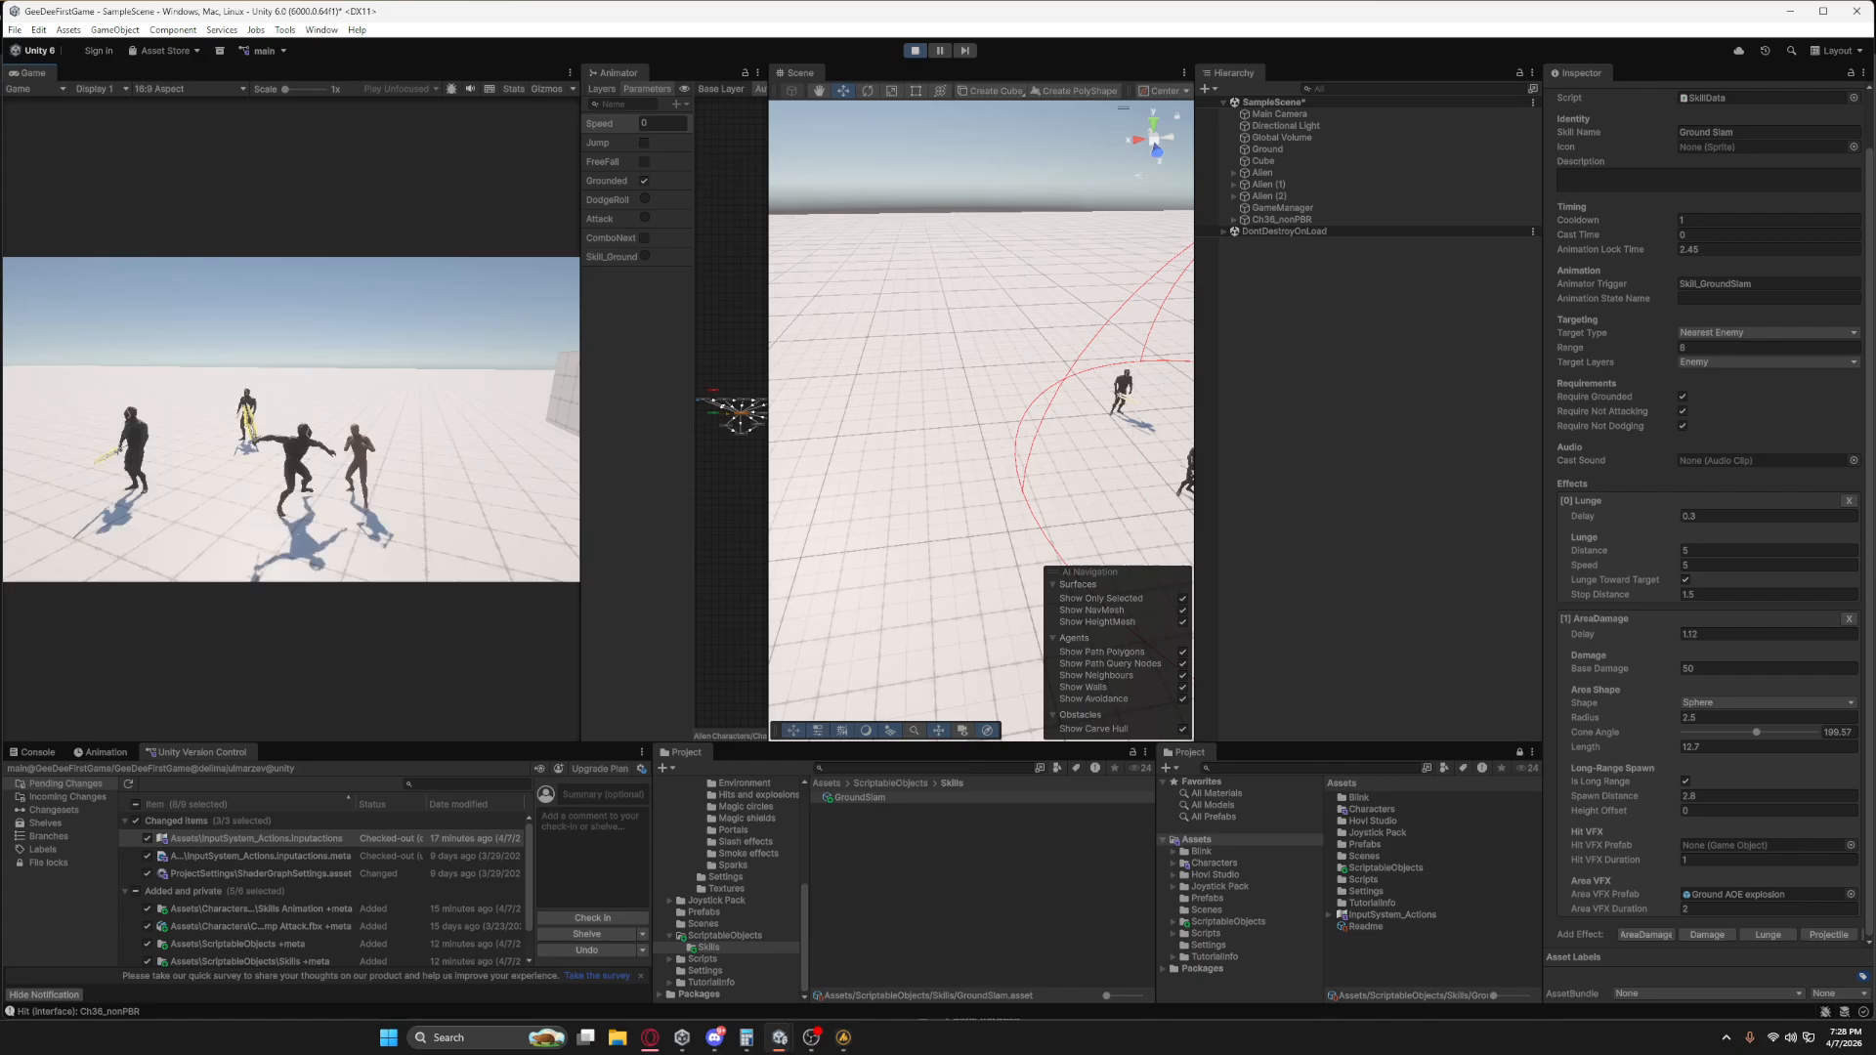
key(s)
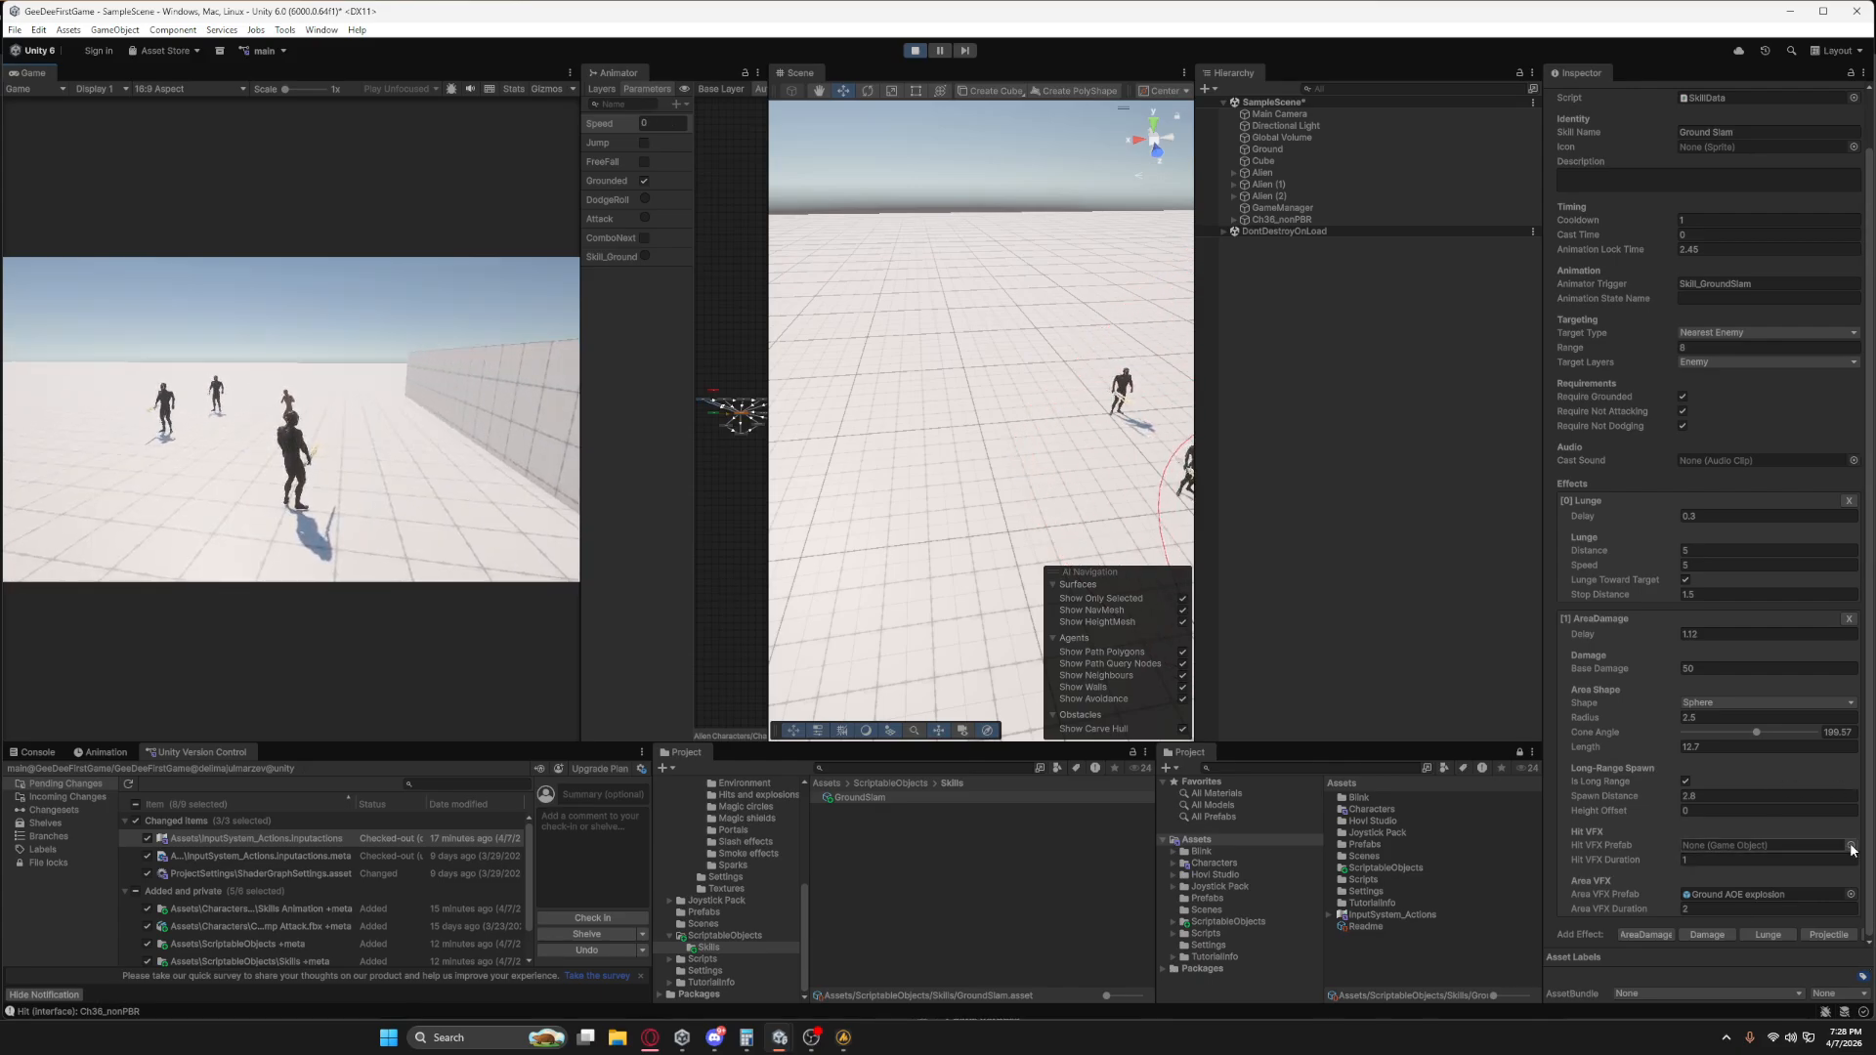
Assign the Stones hit prefab from the Hits and explosions folder as AreaDamage's Hit VFX Prefab.
scroll(729, 848, up, 2)
click(750, 839)
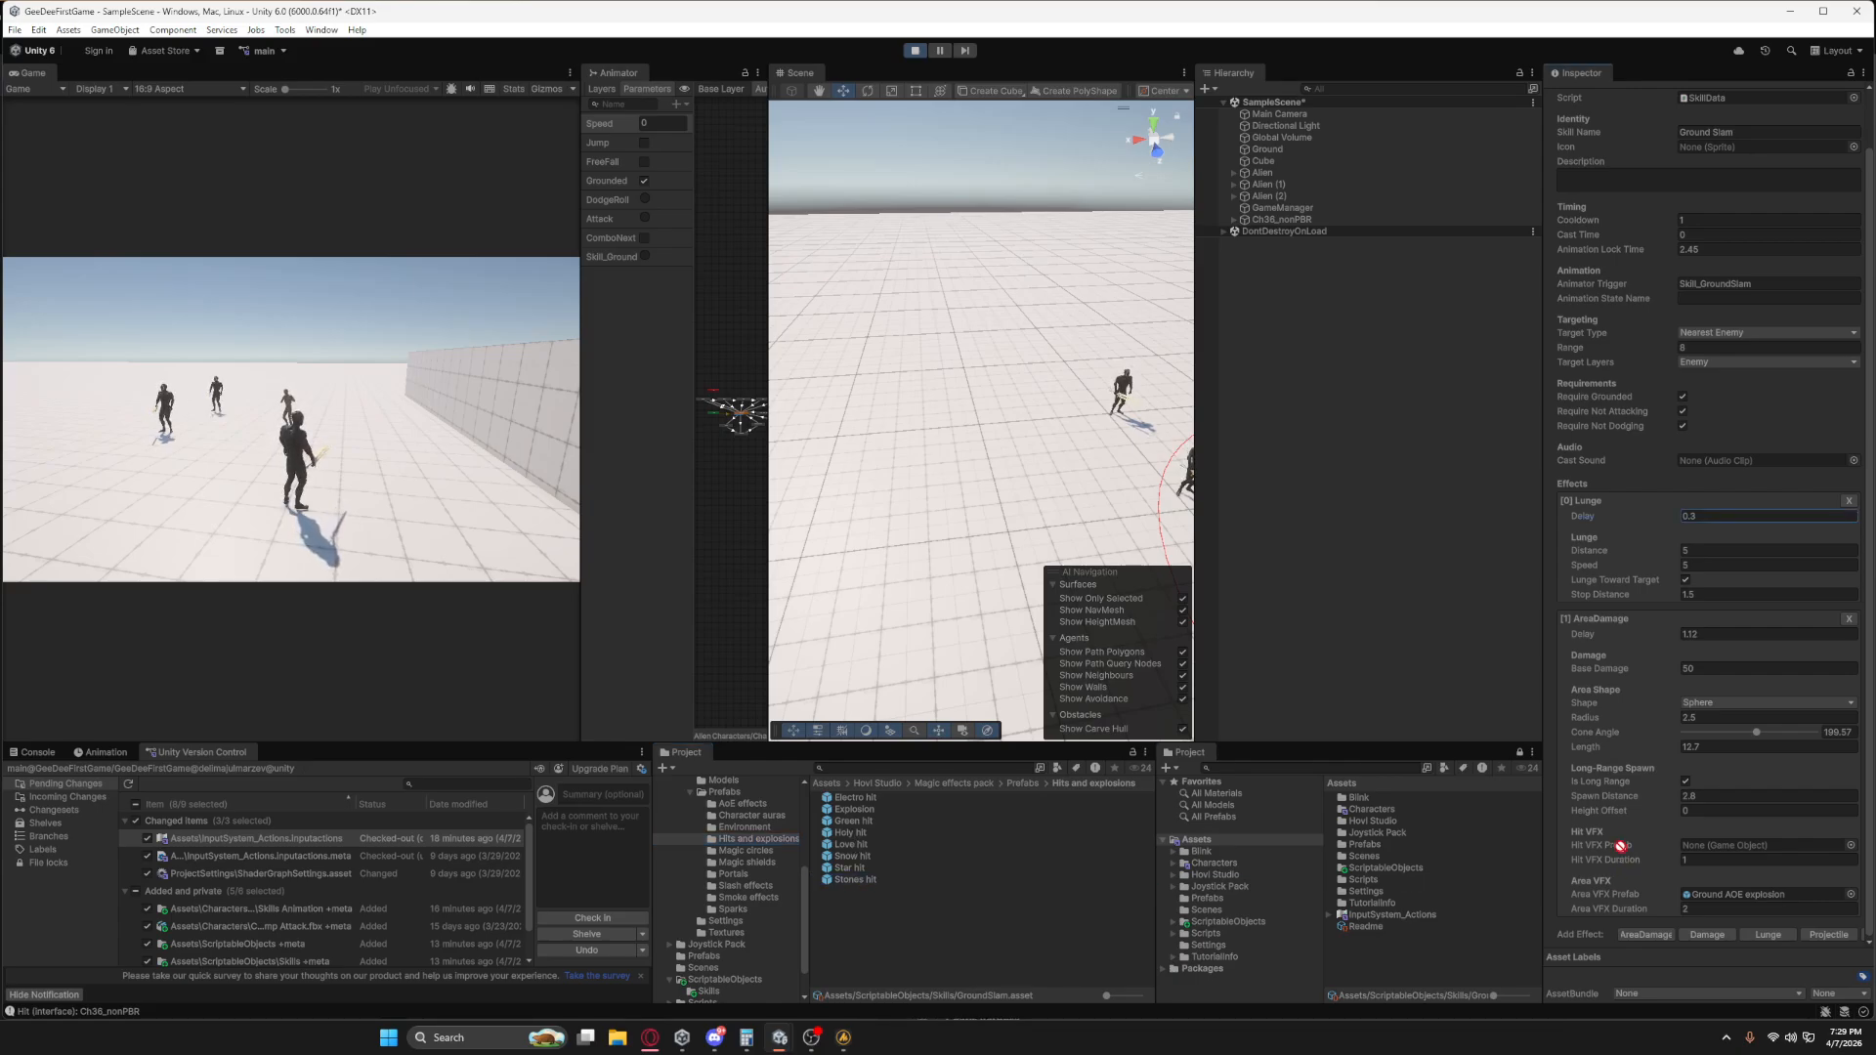
drag(1621, 846, 1705, 860)
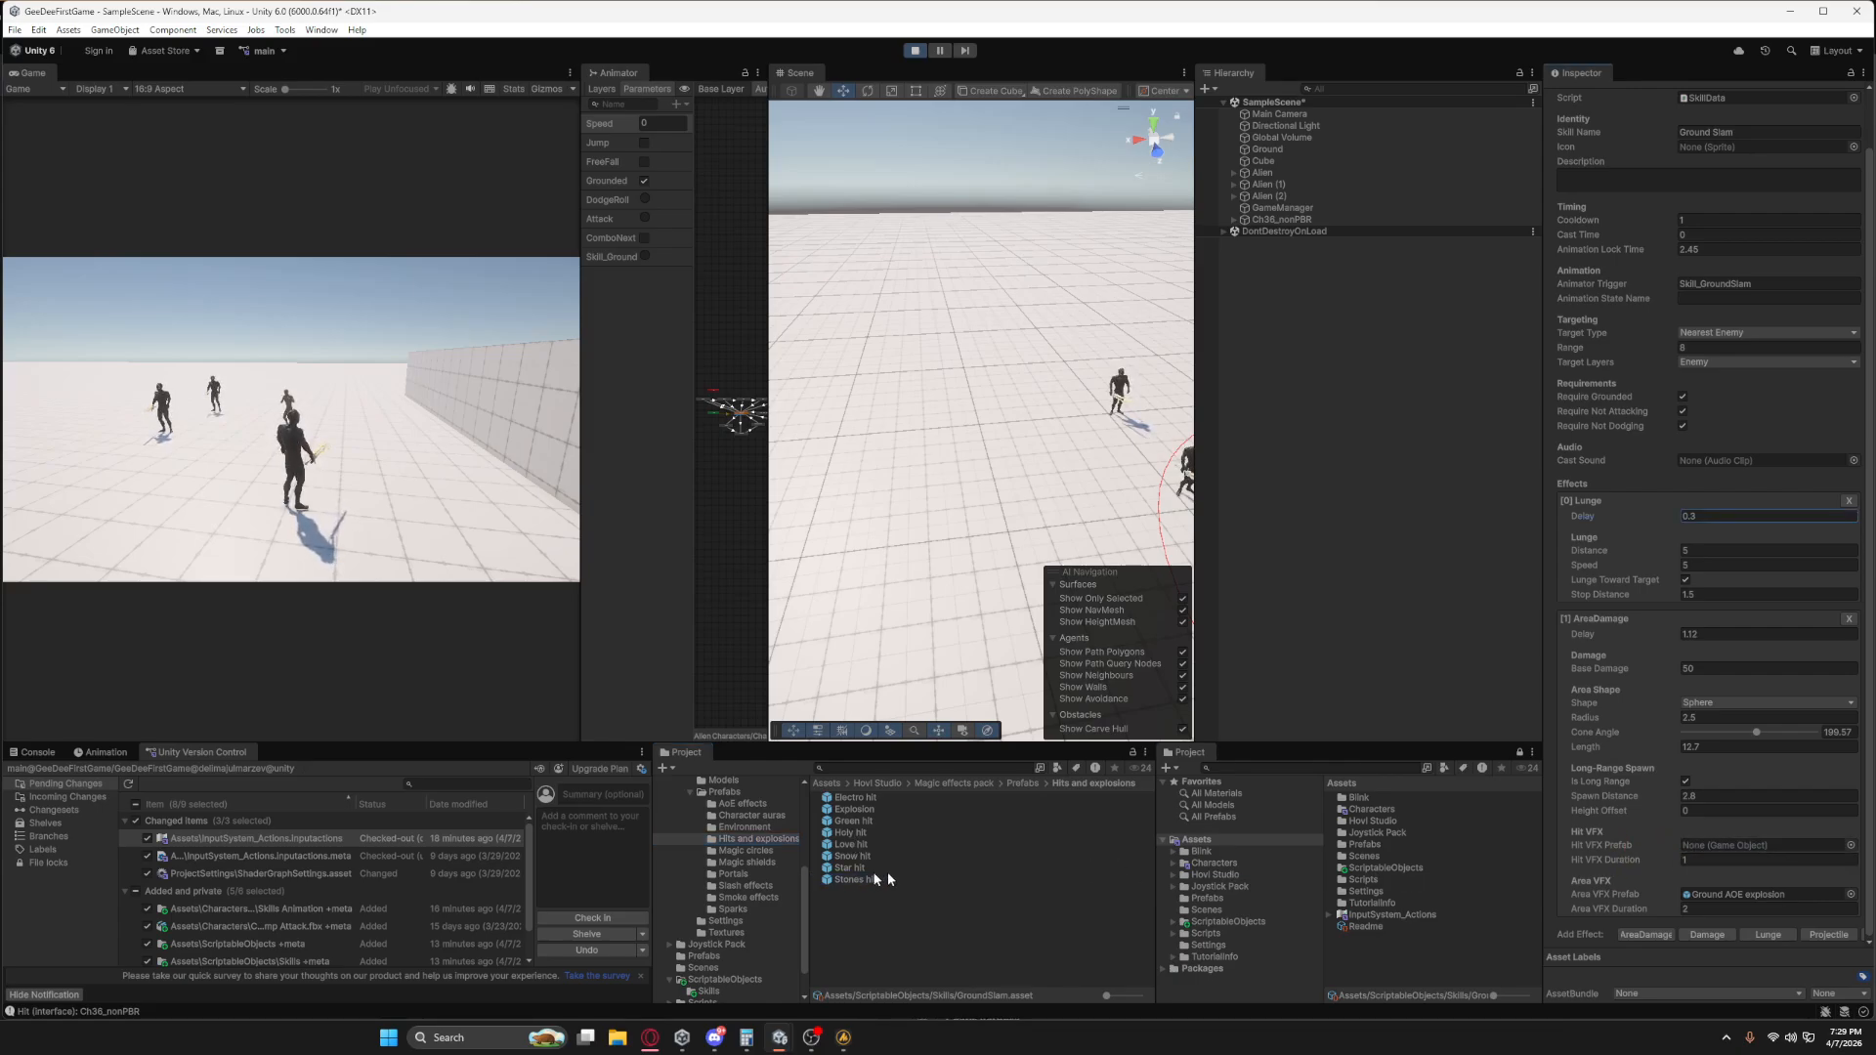
drag(885, 879, 1699, 856)
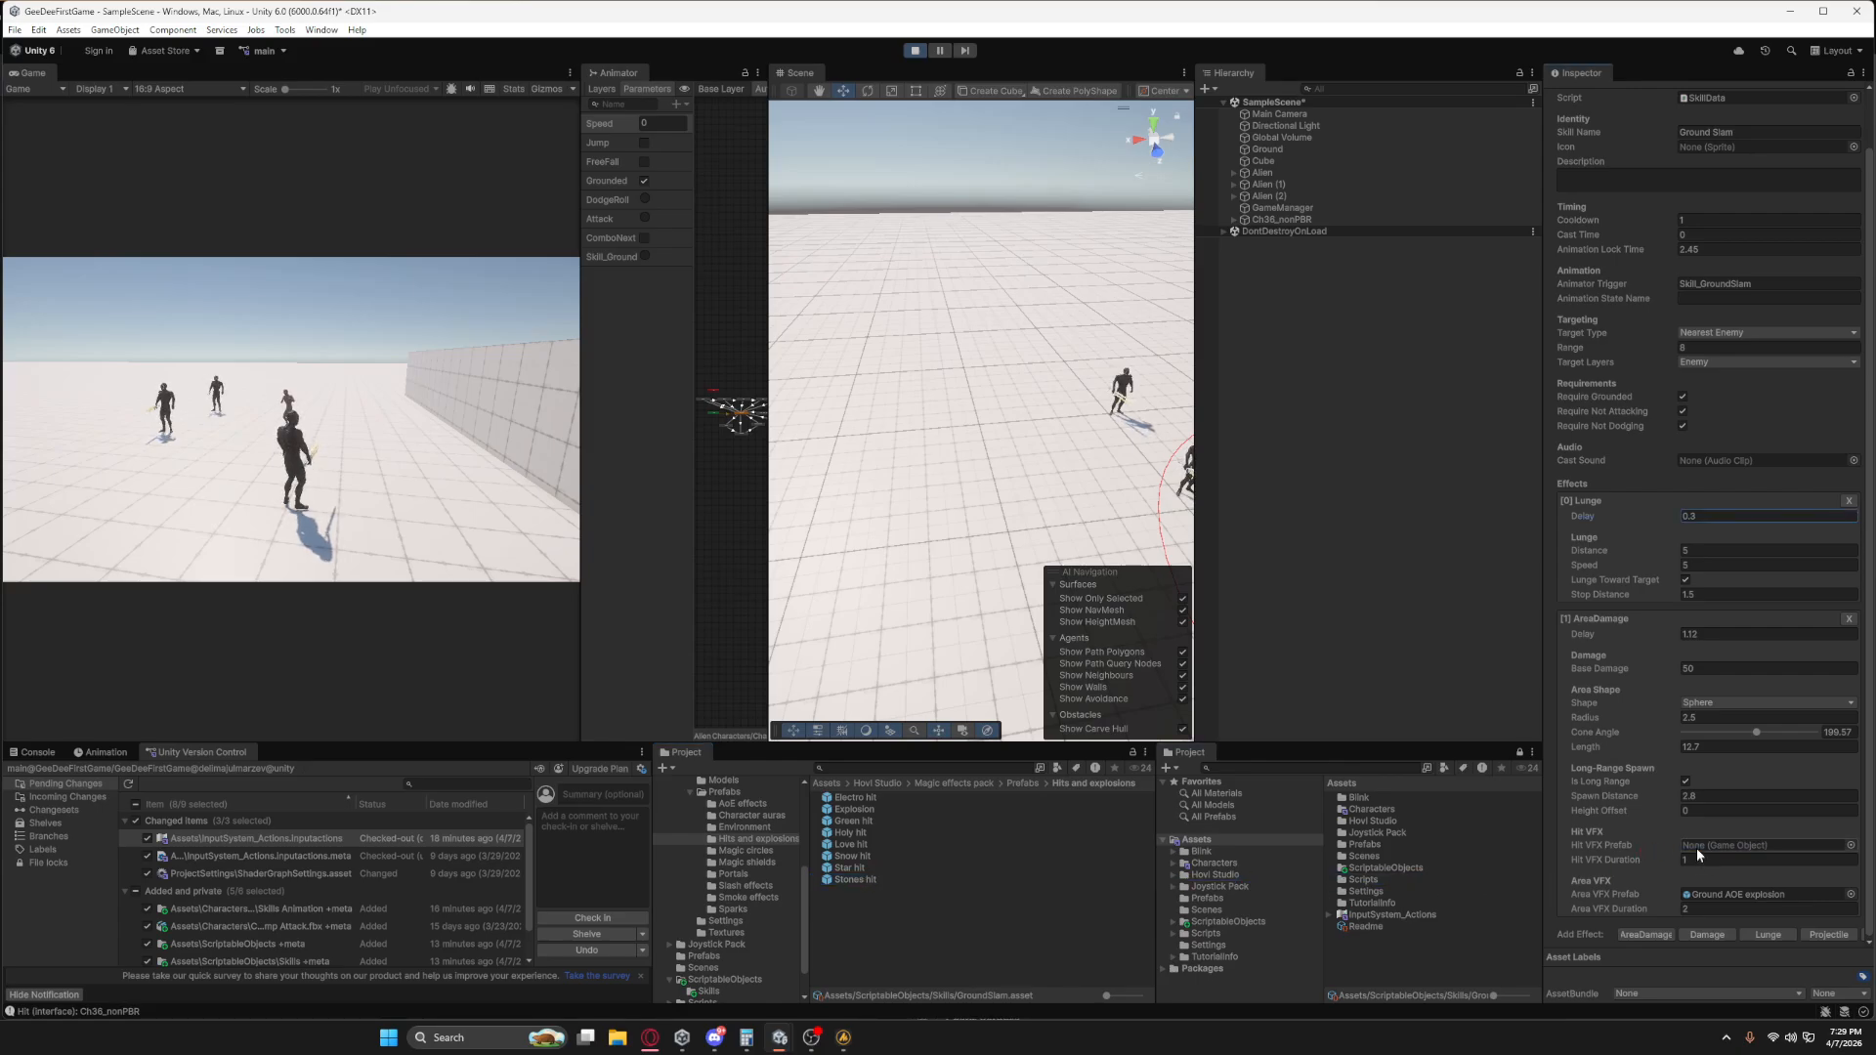
drag(870, 880, 1711, 855)
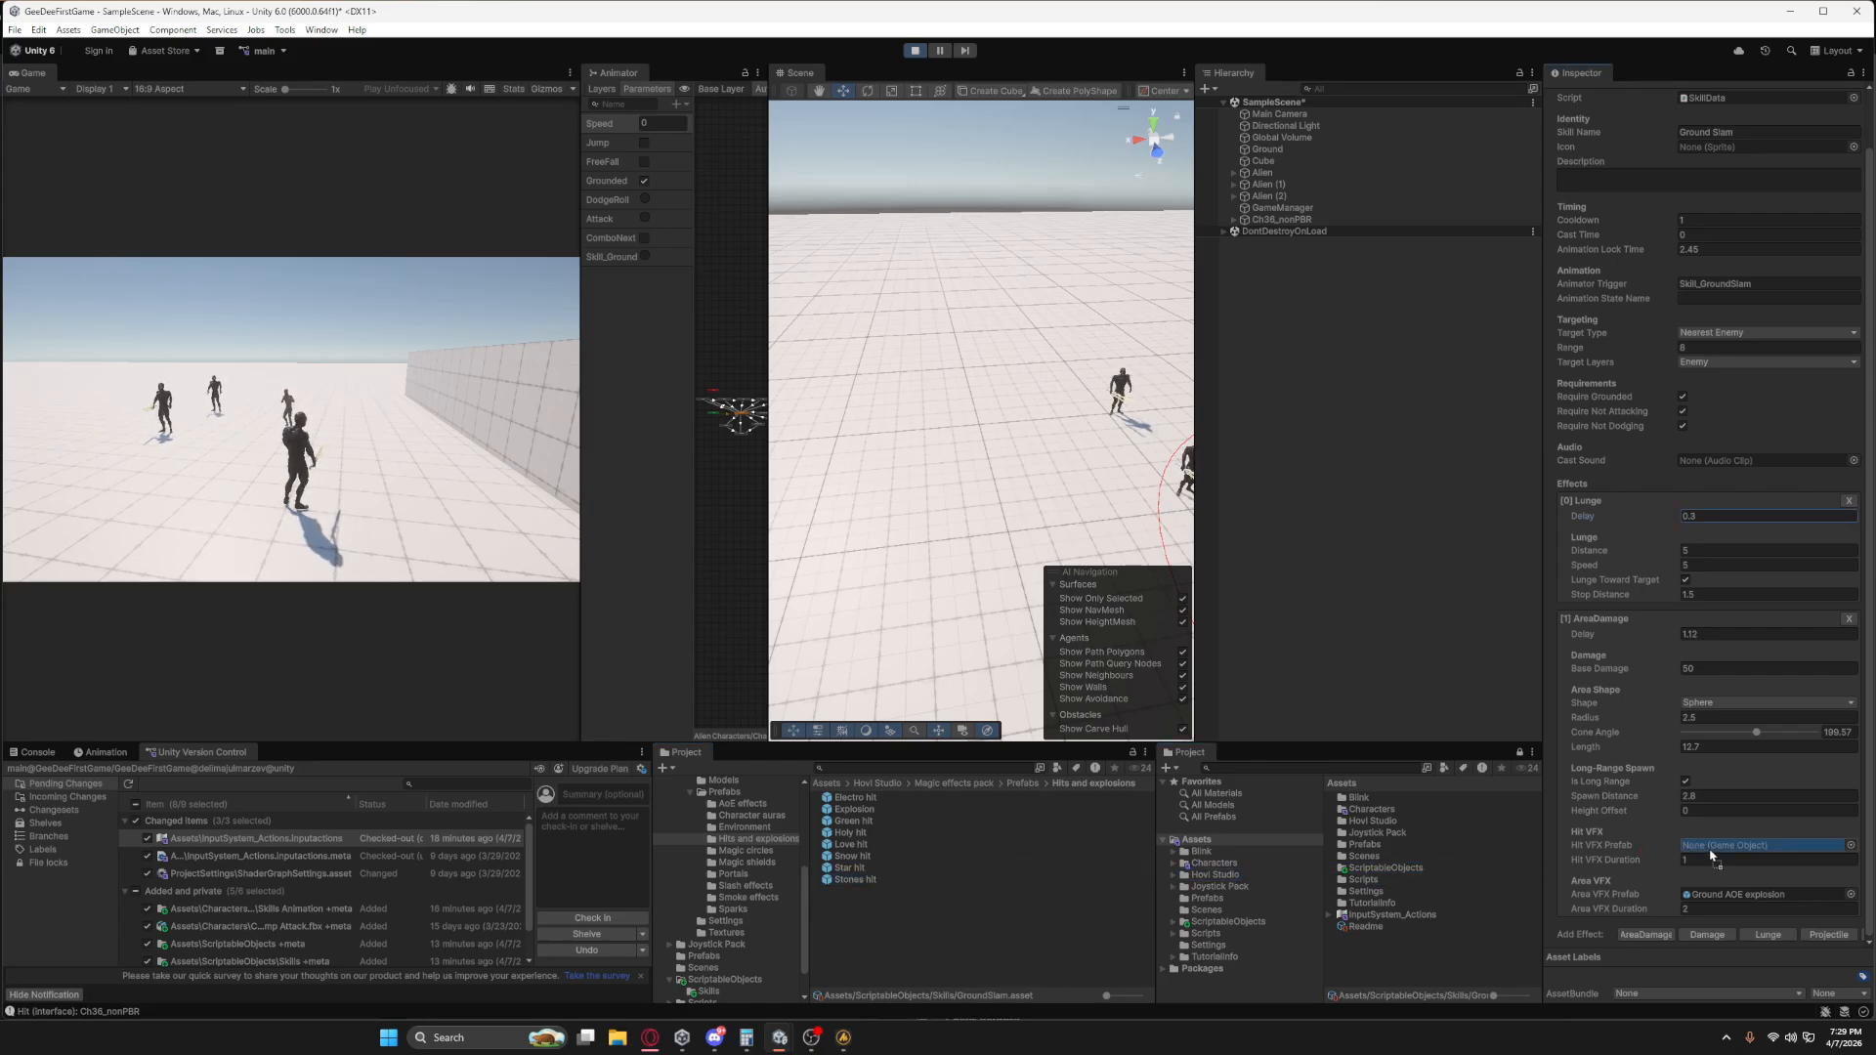
Move the character up to the enemies in-game and cast Ground Slam to check the Stones hit effect.
click(369, 431)
key(w)
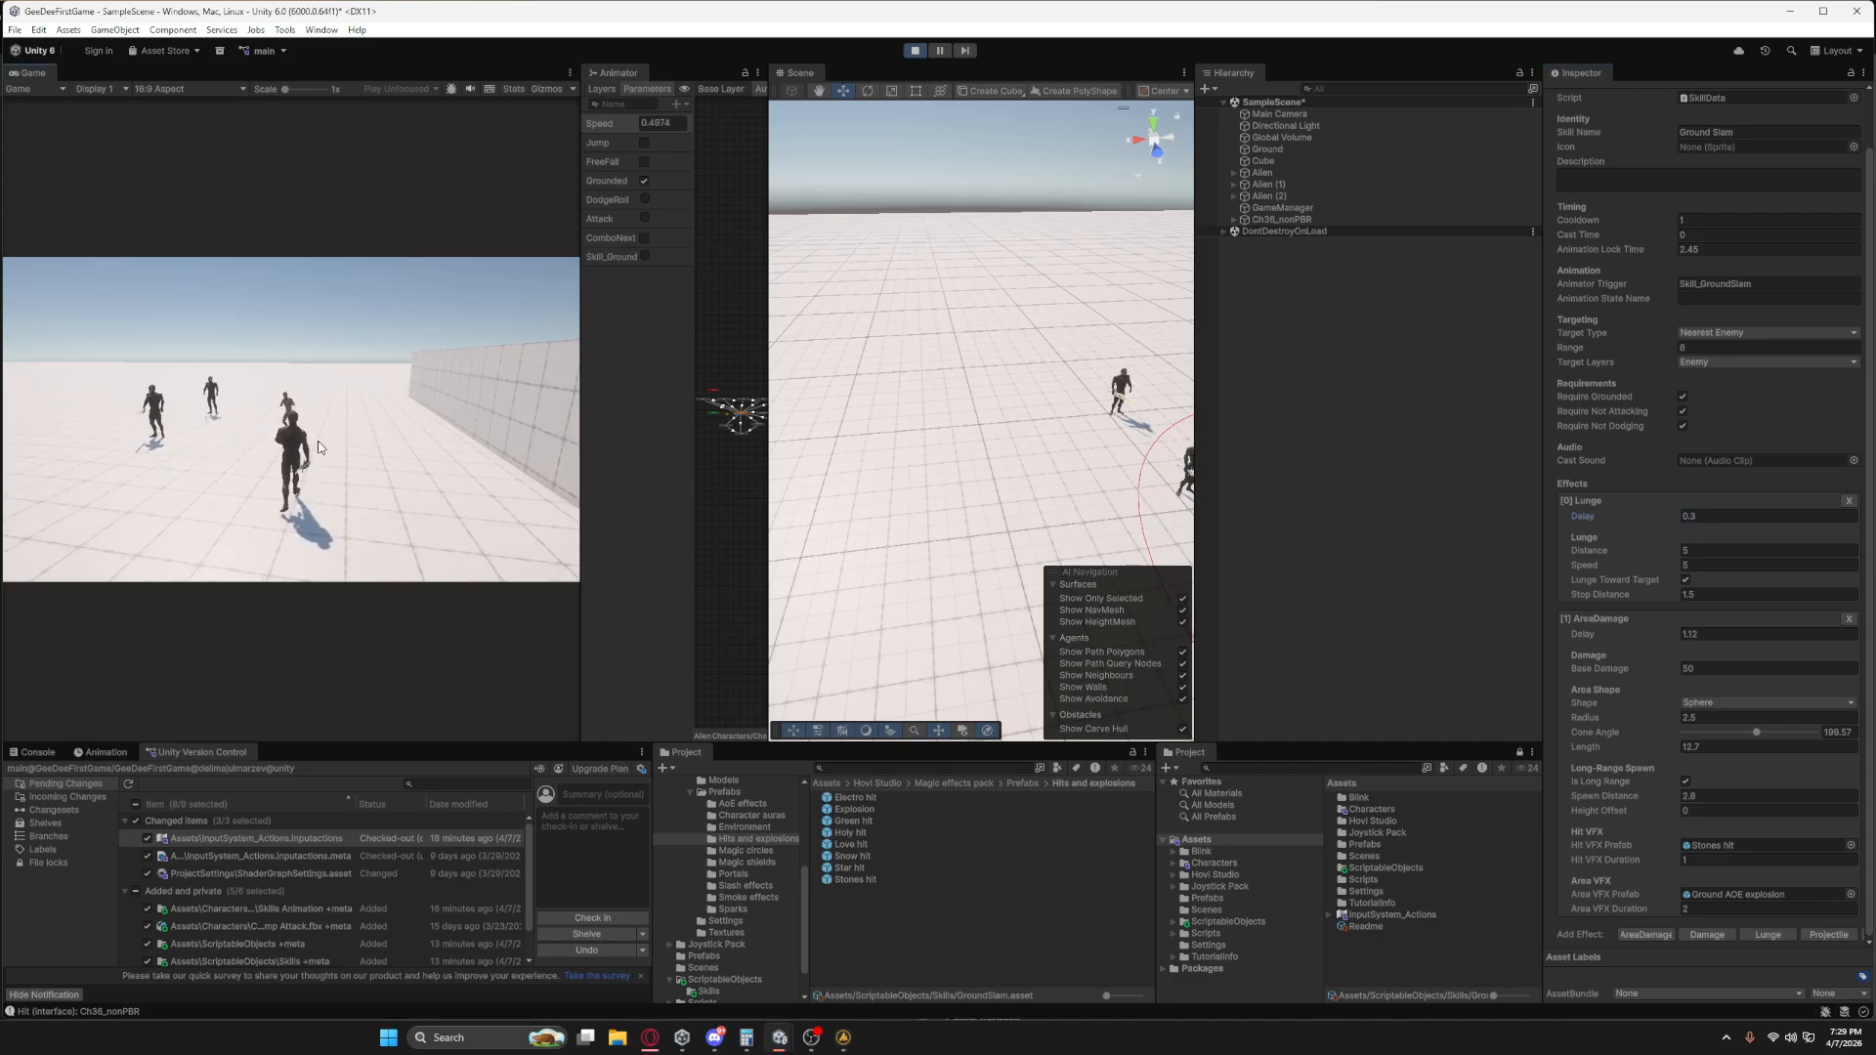
key(1)
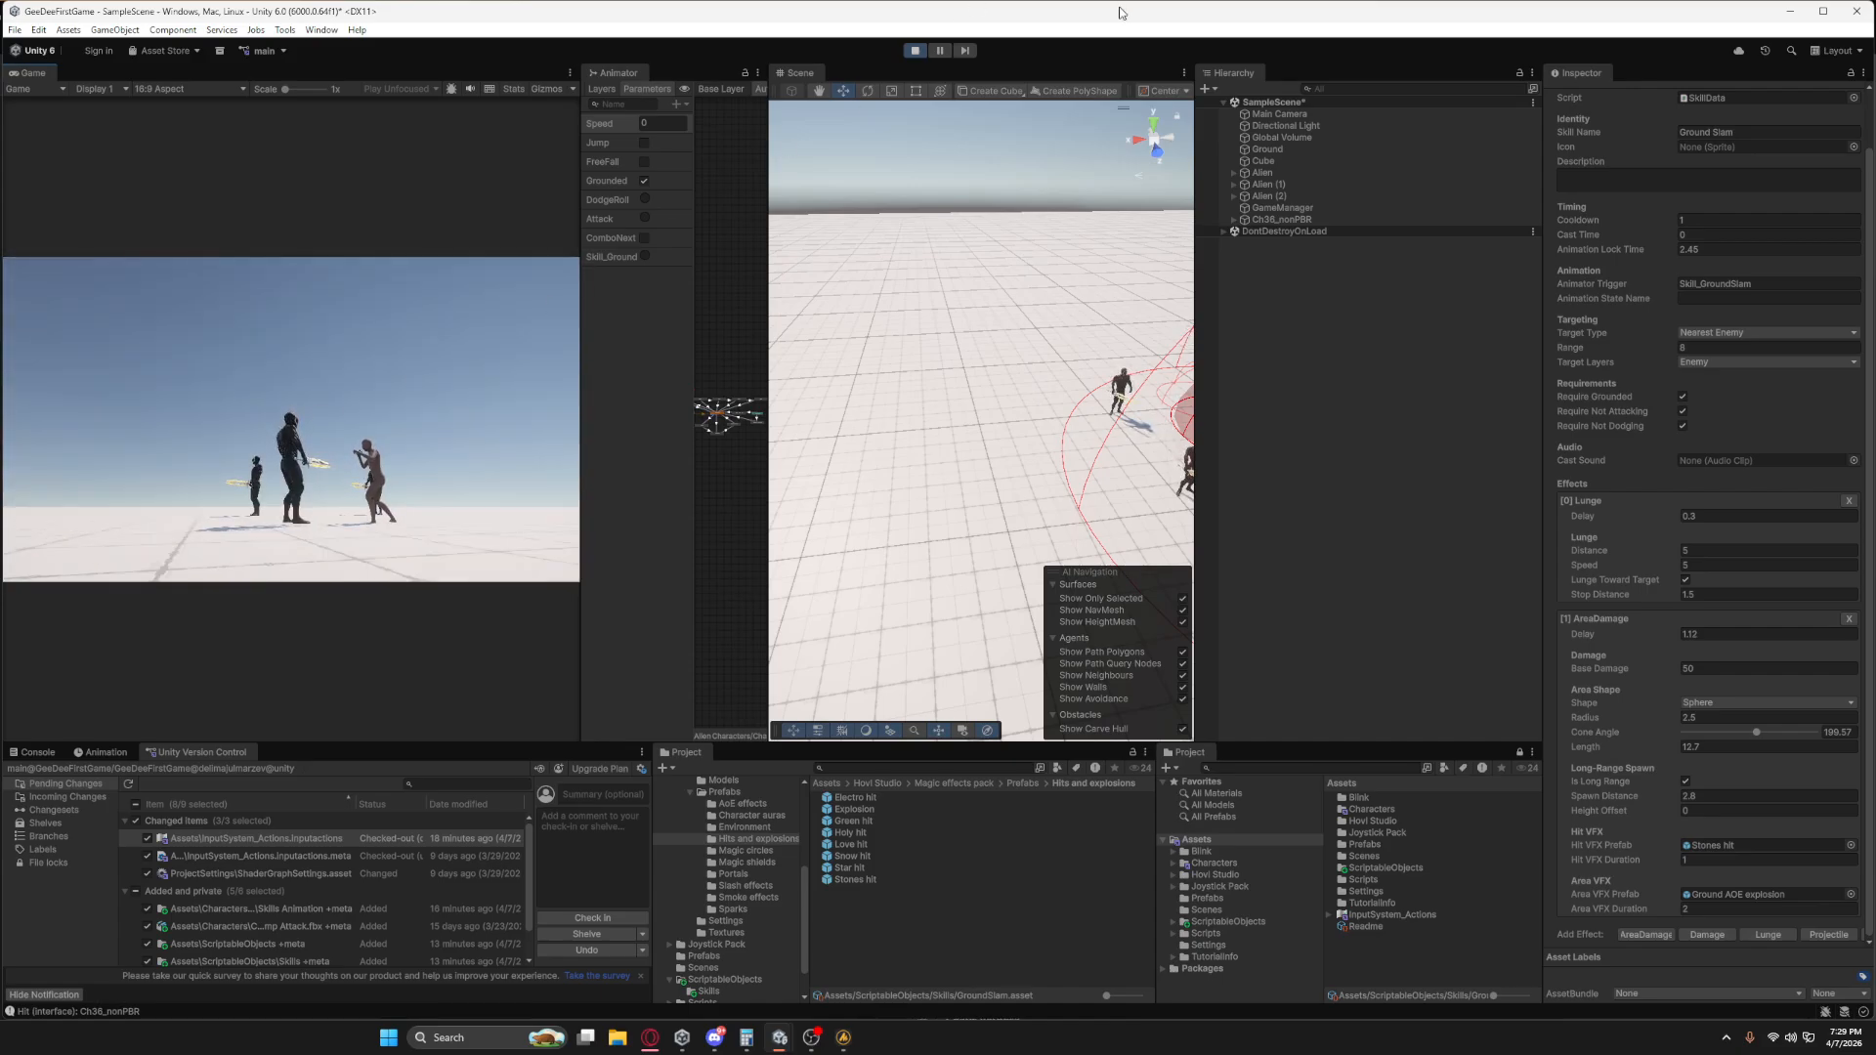
Cast Ground Slam on the nearby enemy while examining the damage sphere in the Scene view, and exit Play mode.
scroll(1691, 474, up, 2)
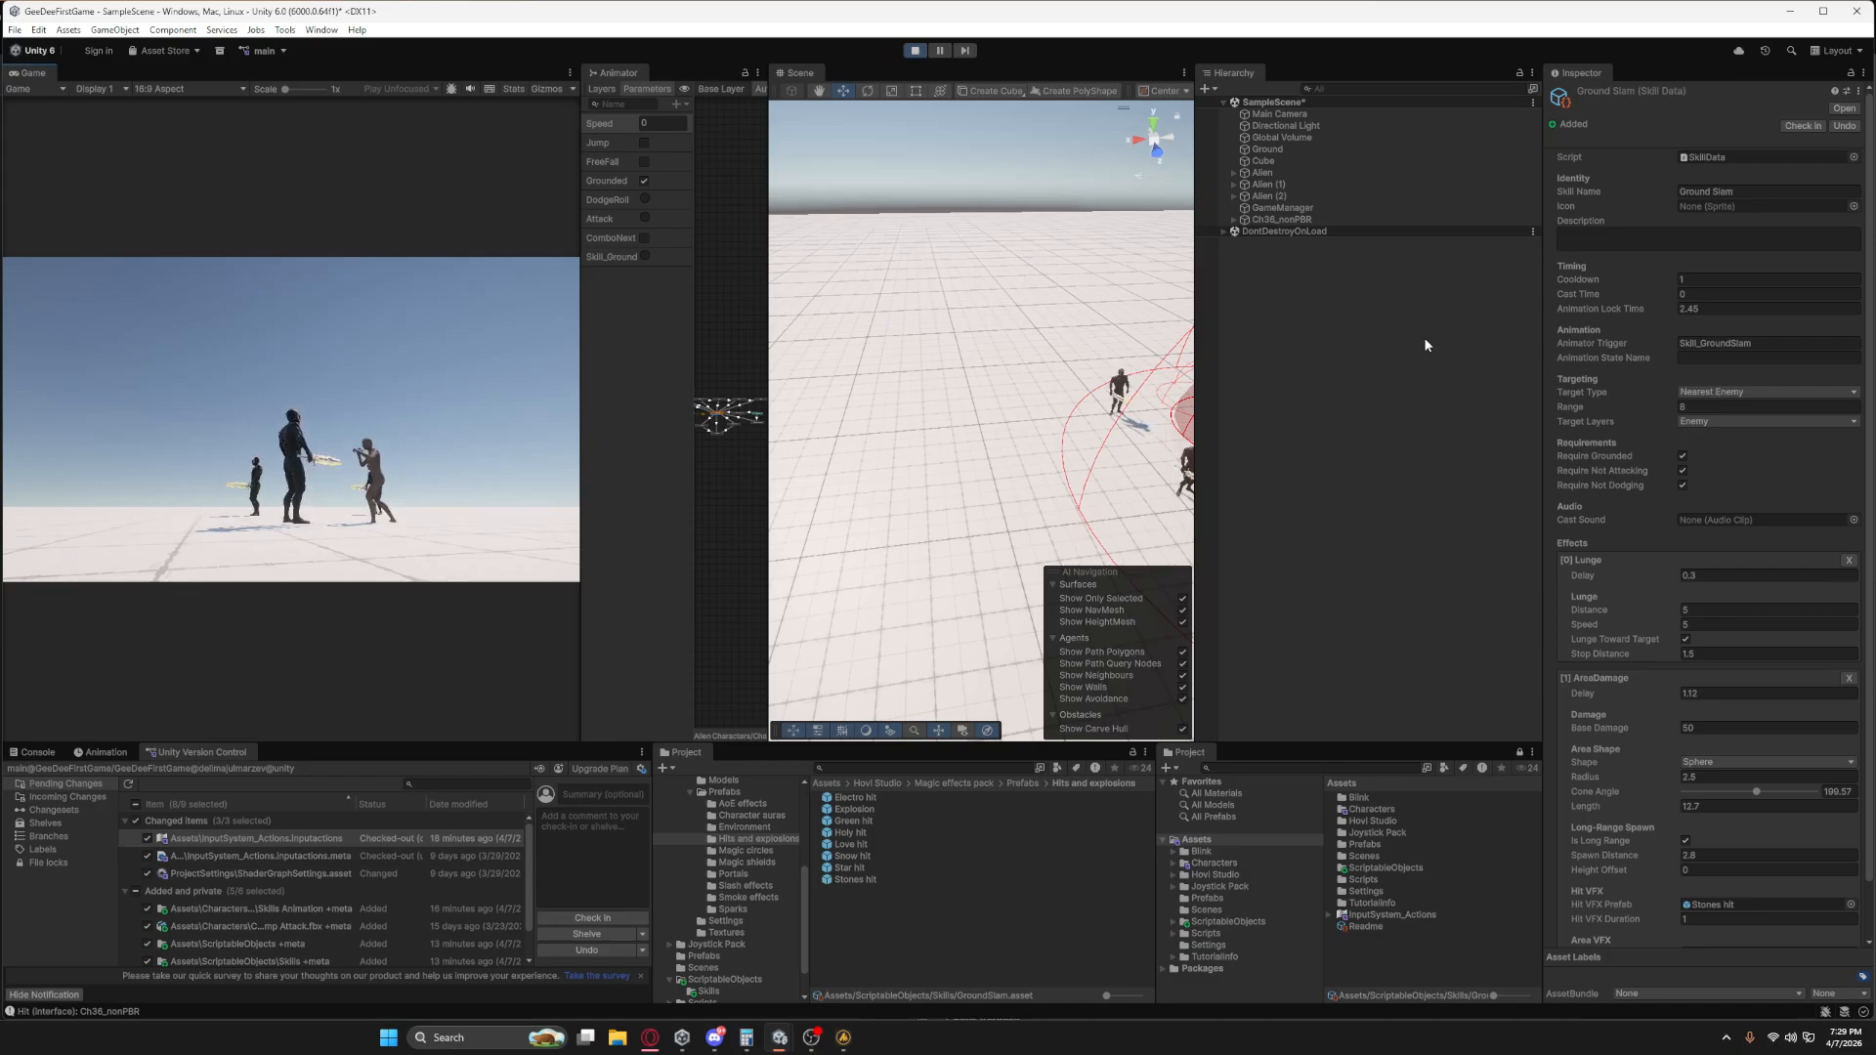
right_drag(943, 420, 1111, 455)
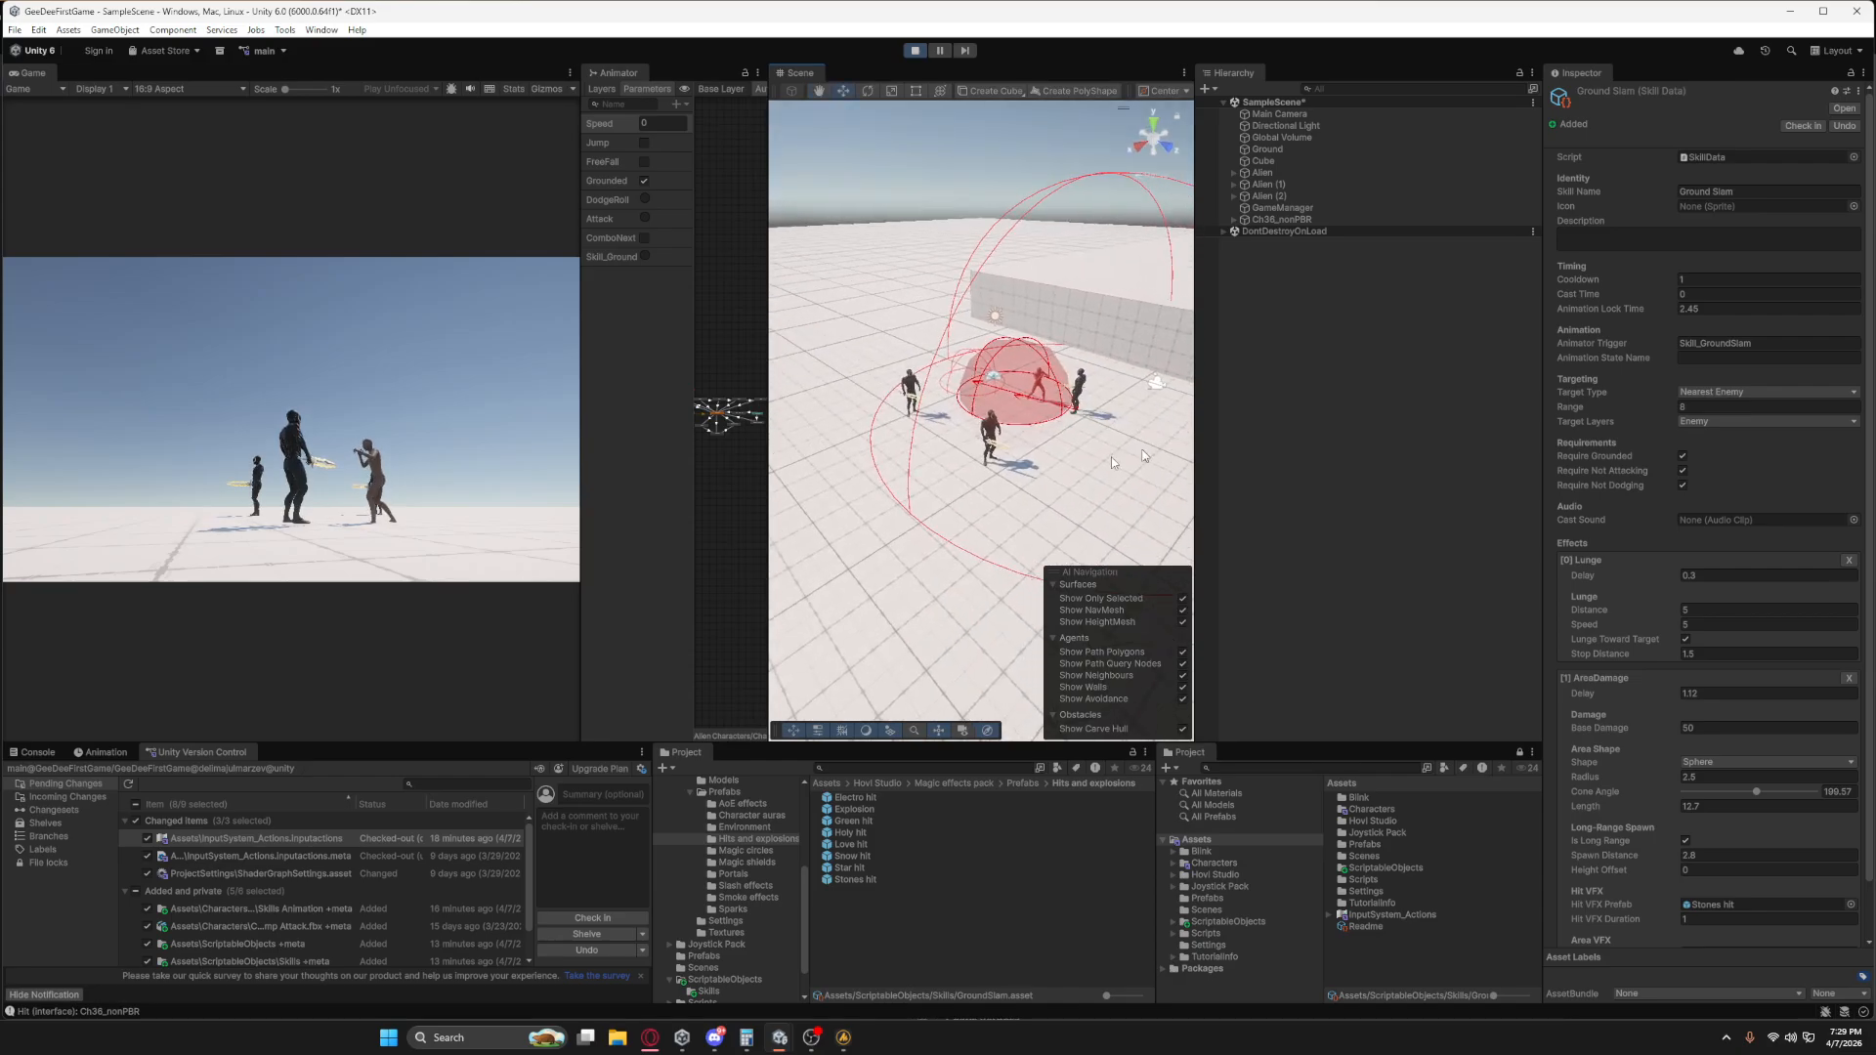
key(1)
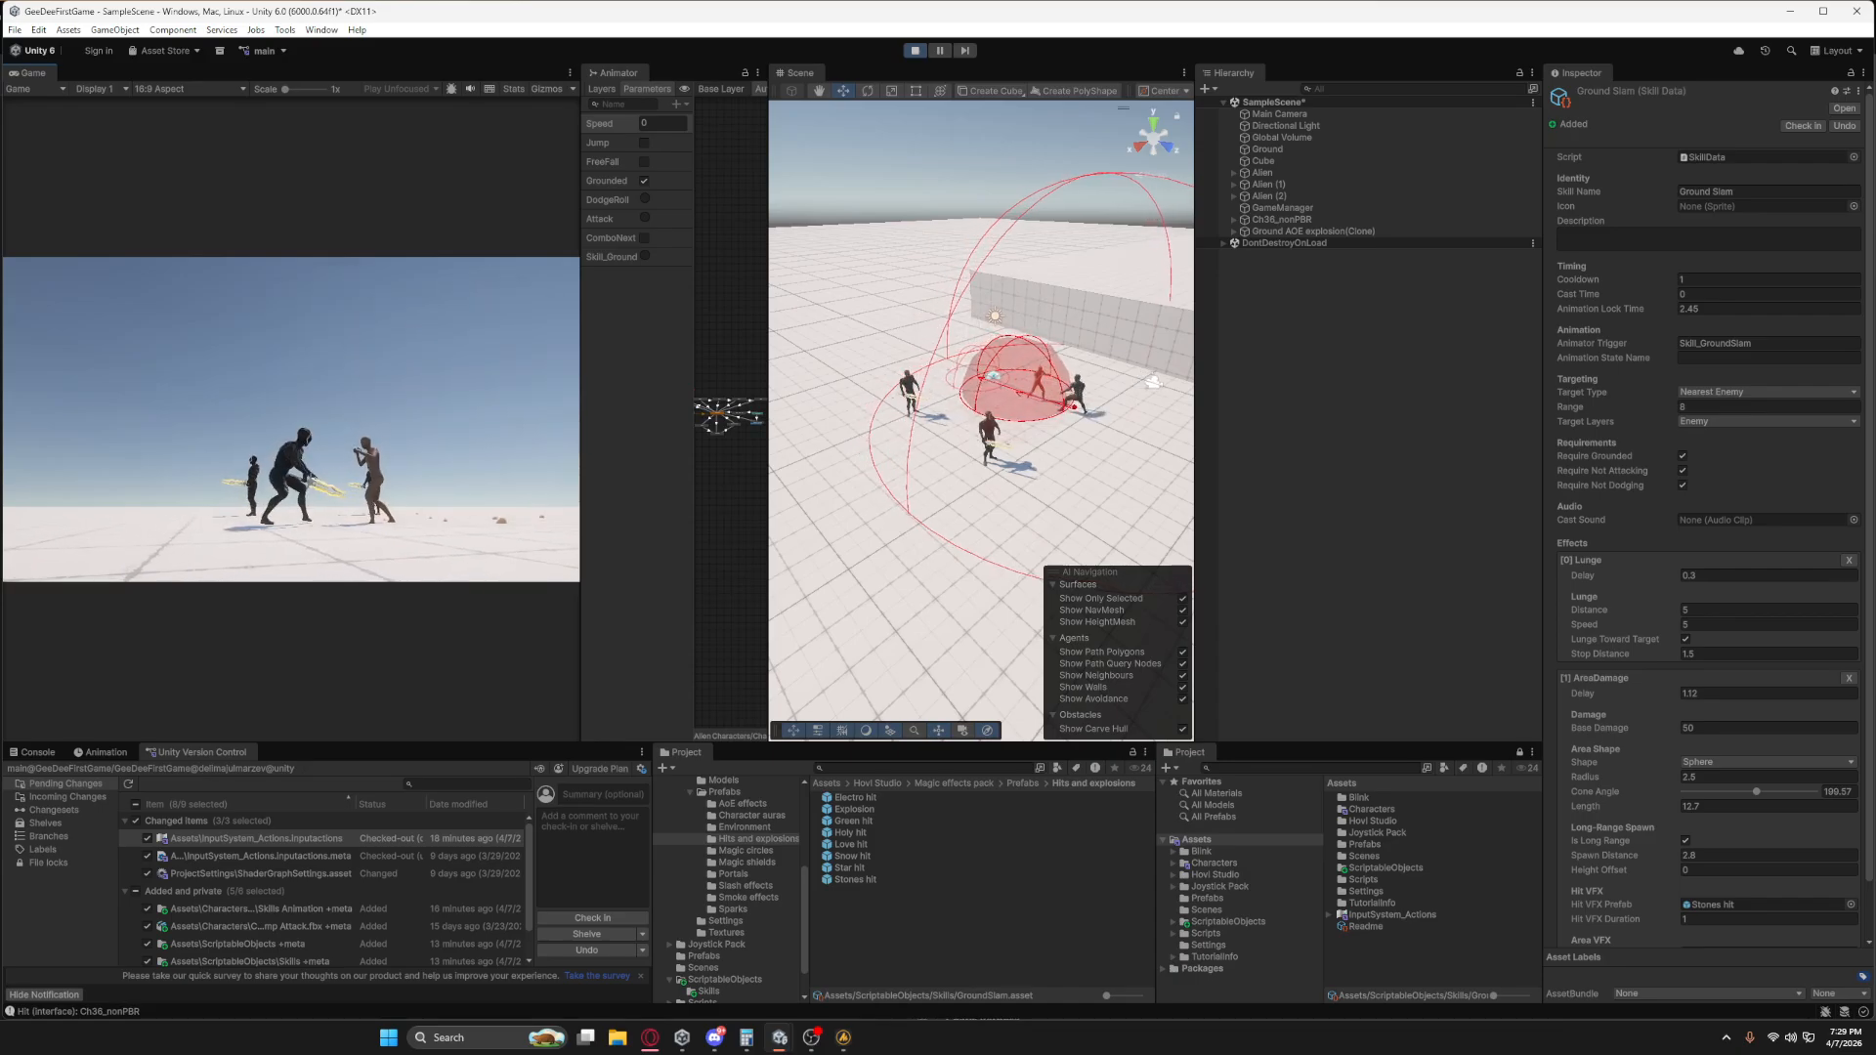
key(1)
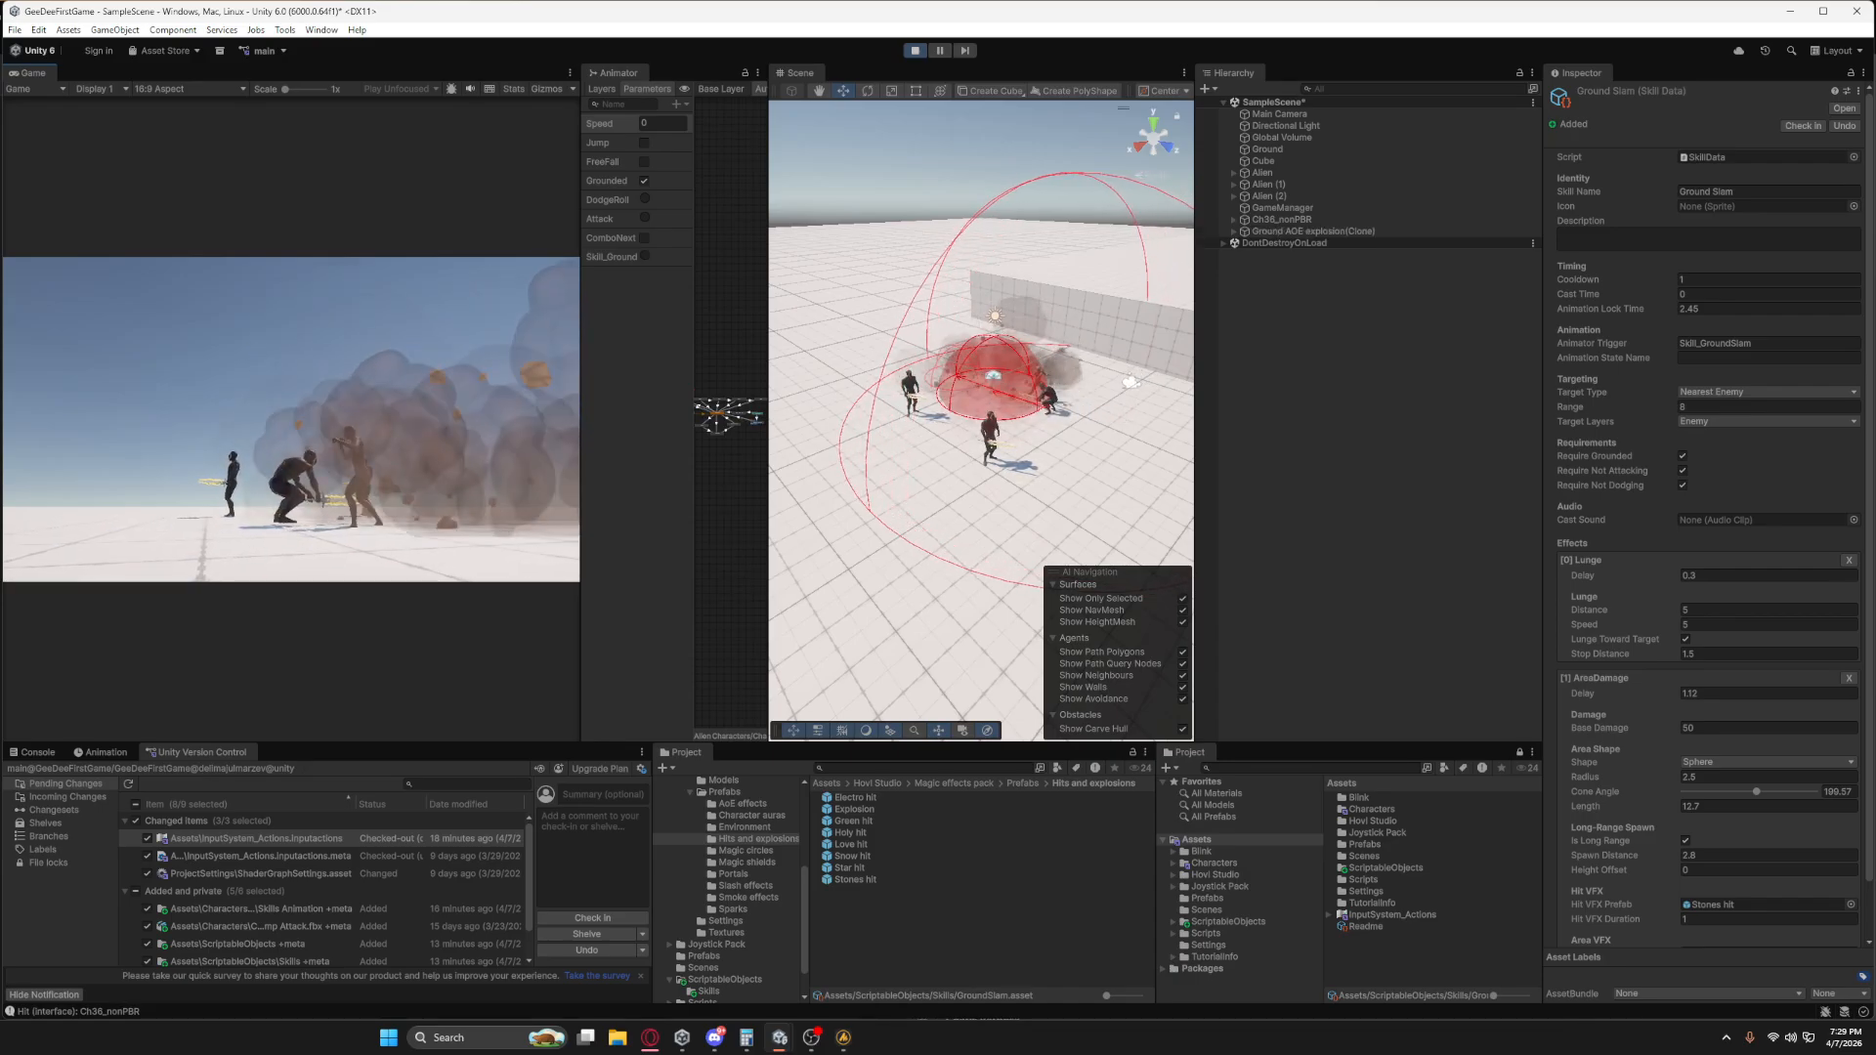
click(915, 51)
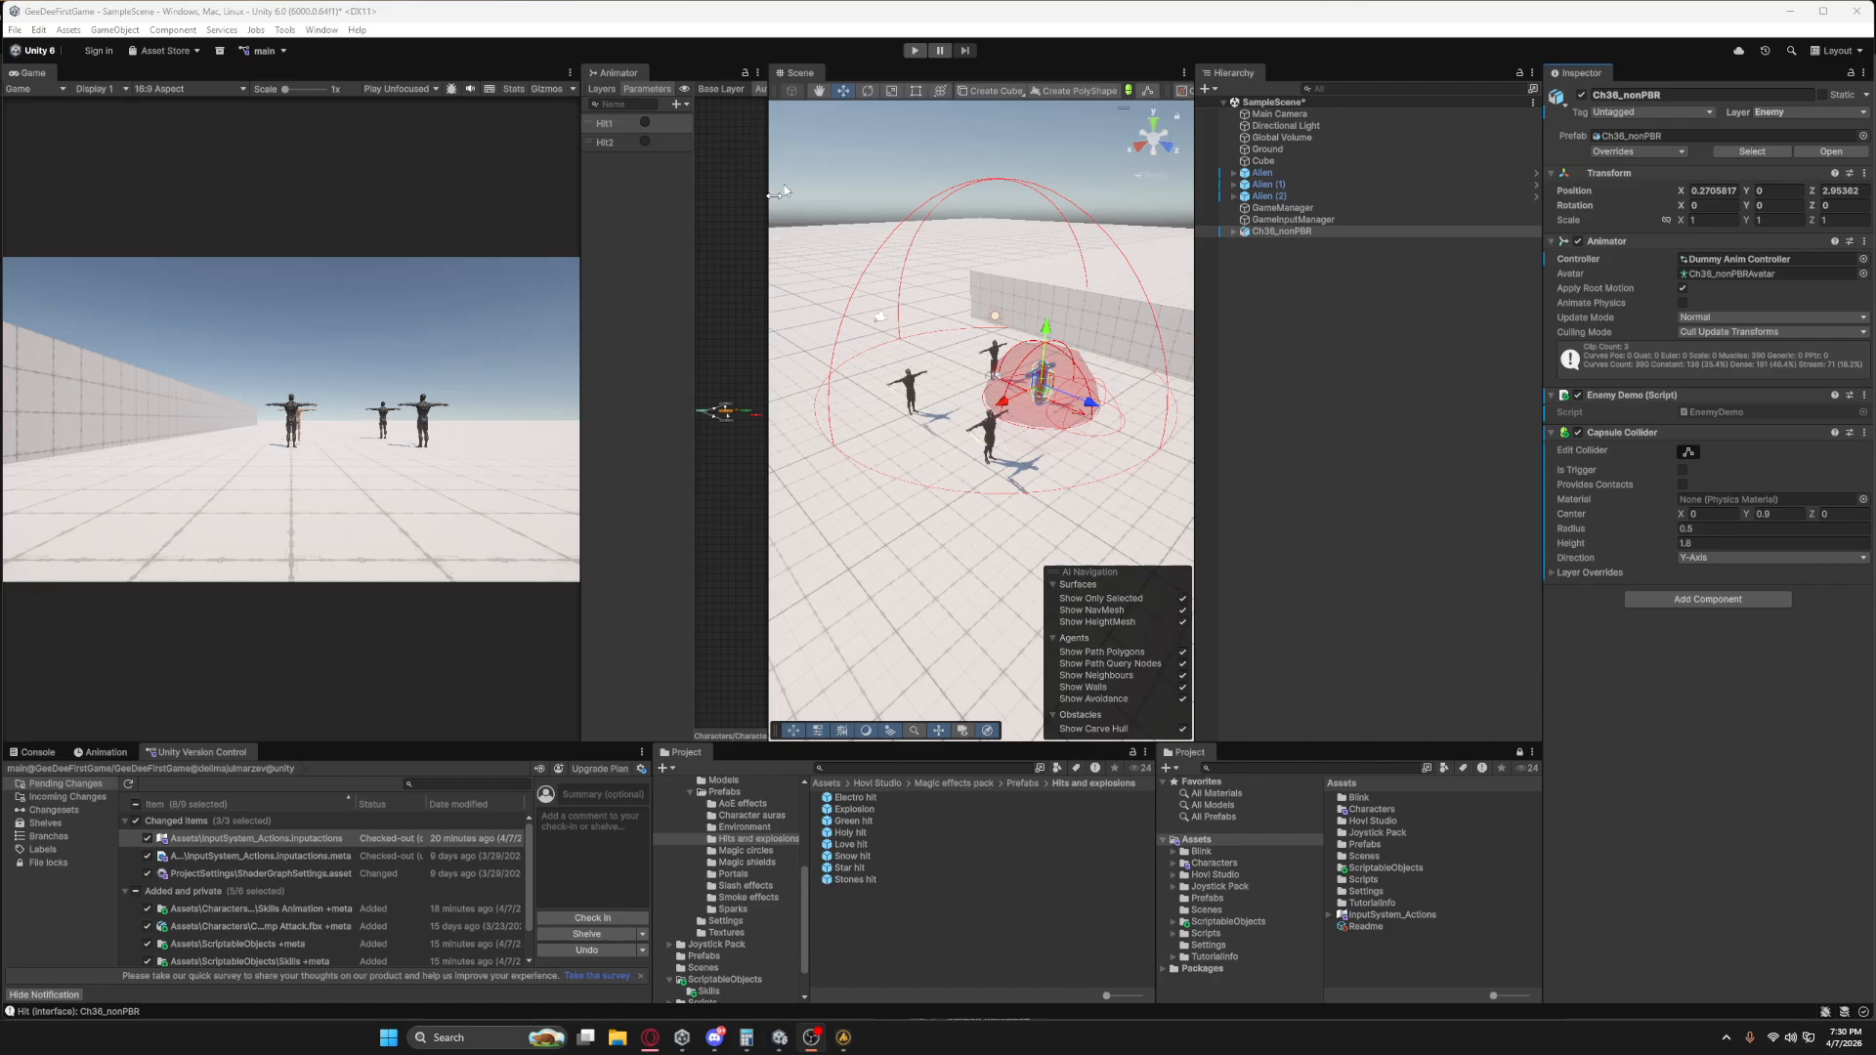
Test-run the game once more with Ch36_nonPBR selected, and examine its EnemyDemo script in VS Code.
click(915, 51)
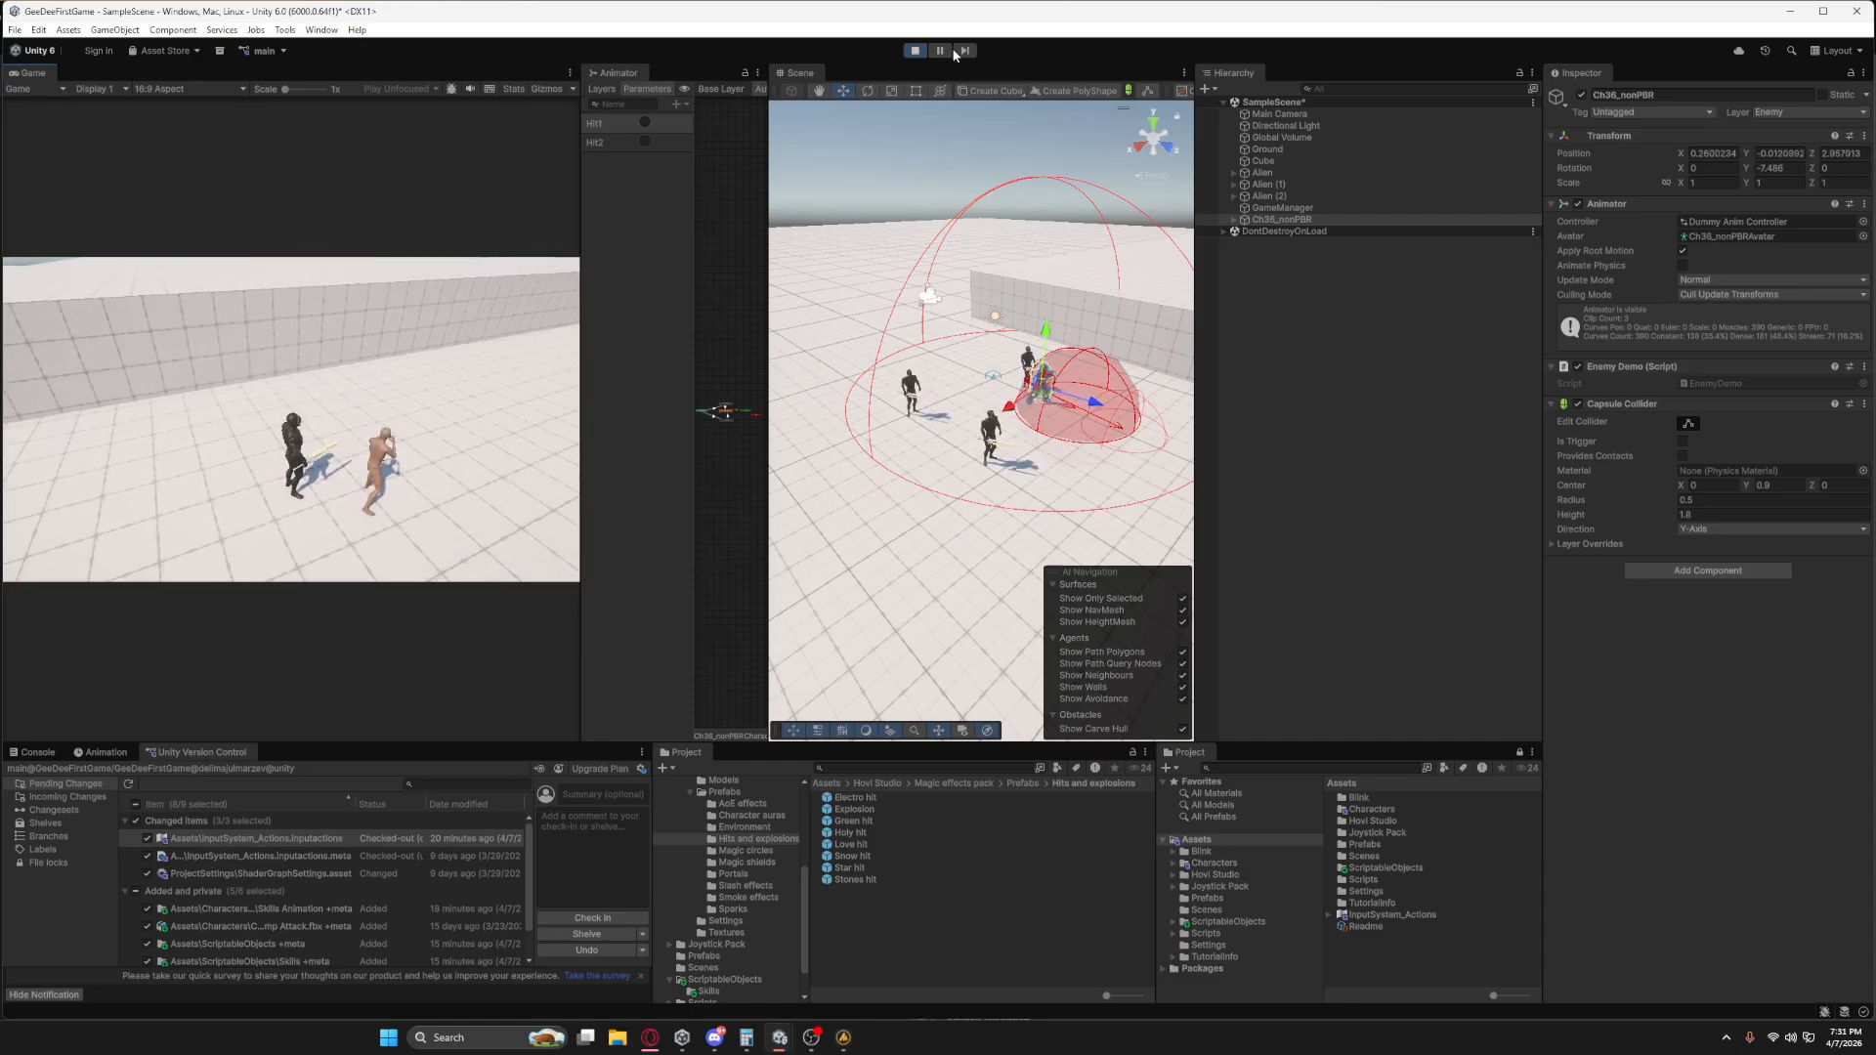
key(ctrl+p)
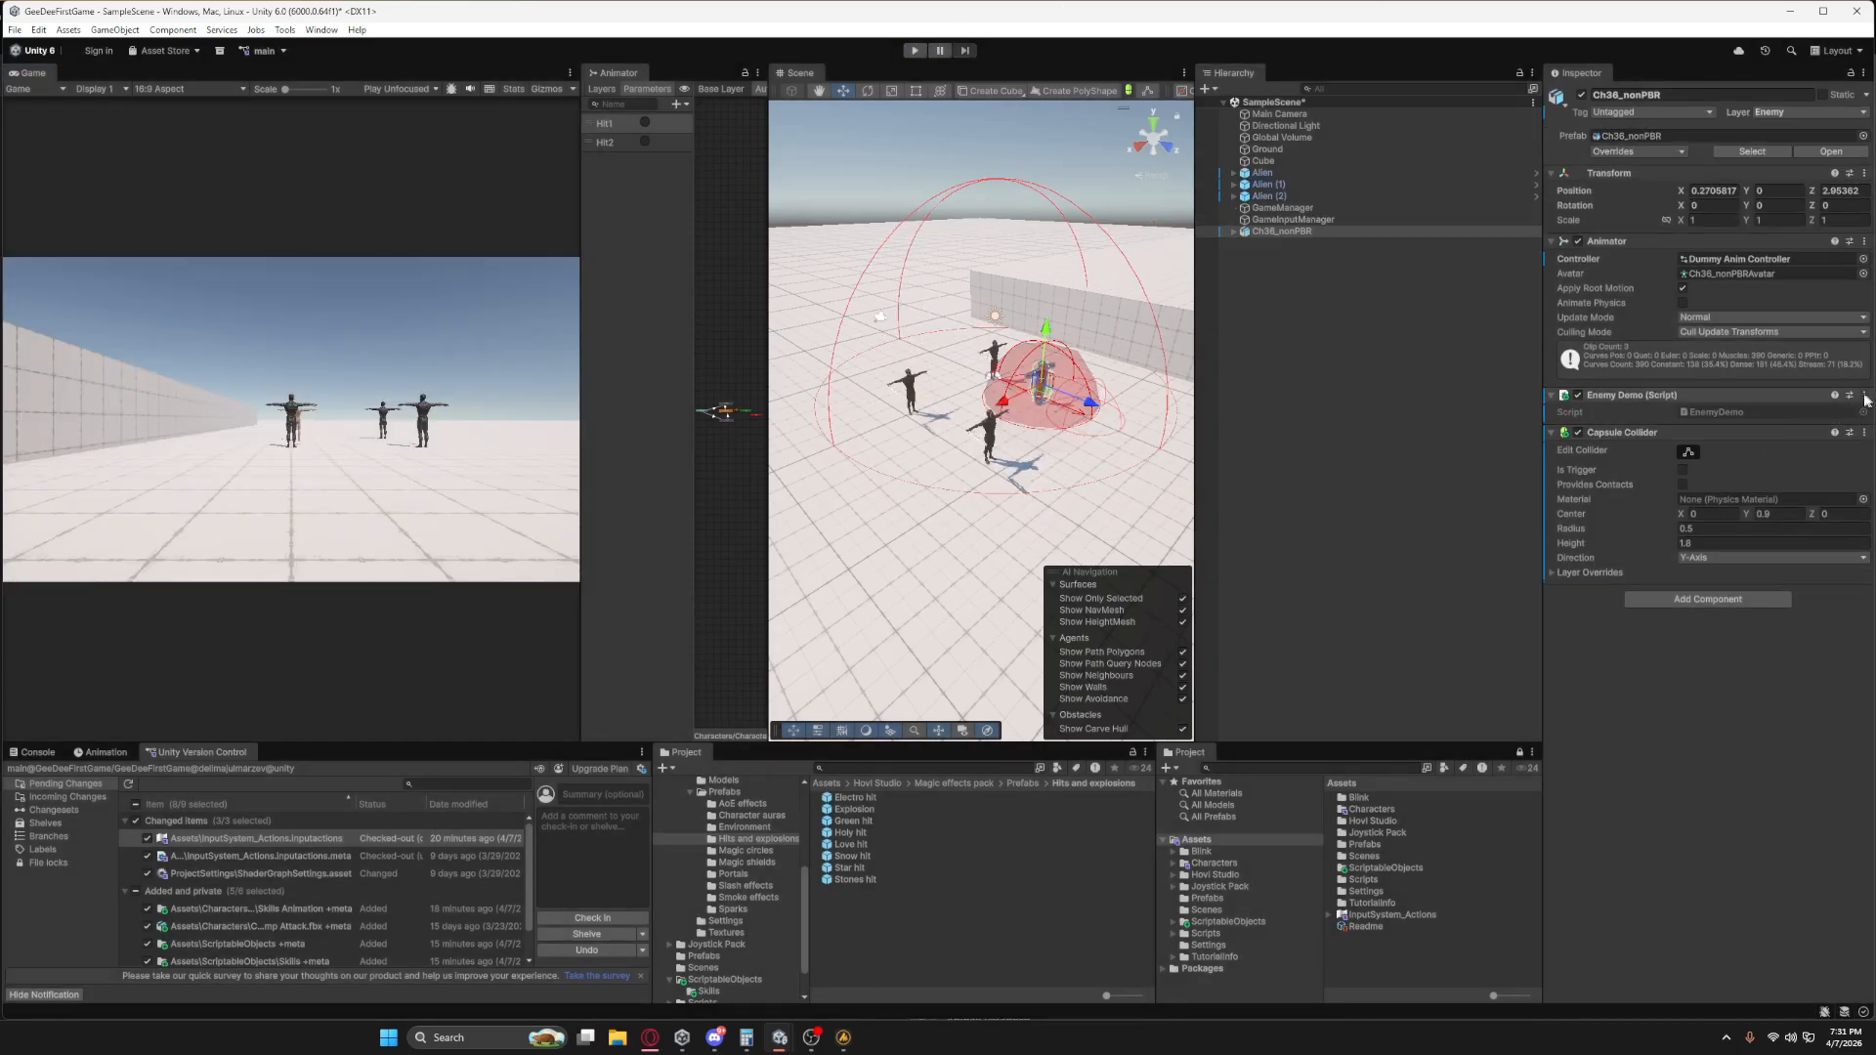
click(1830, 414)
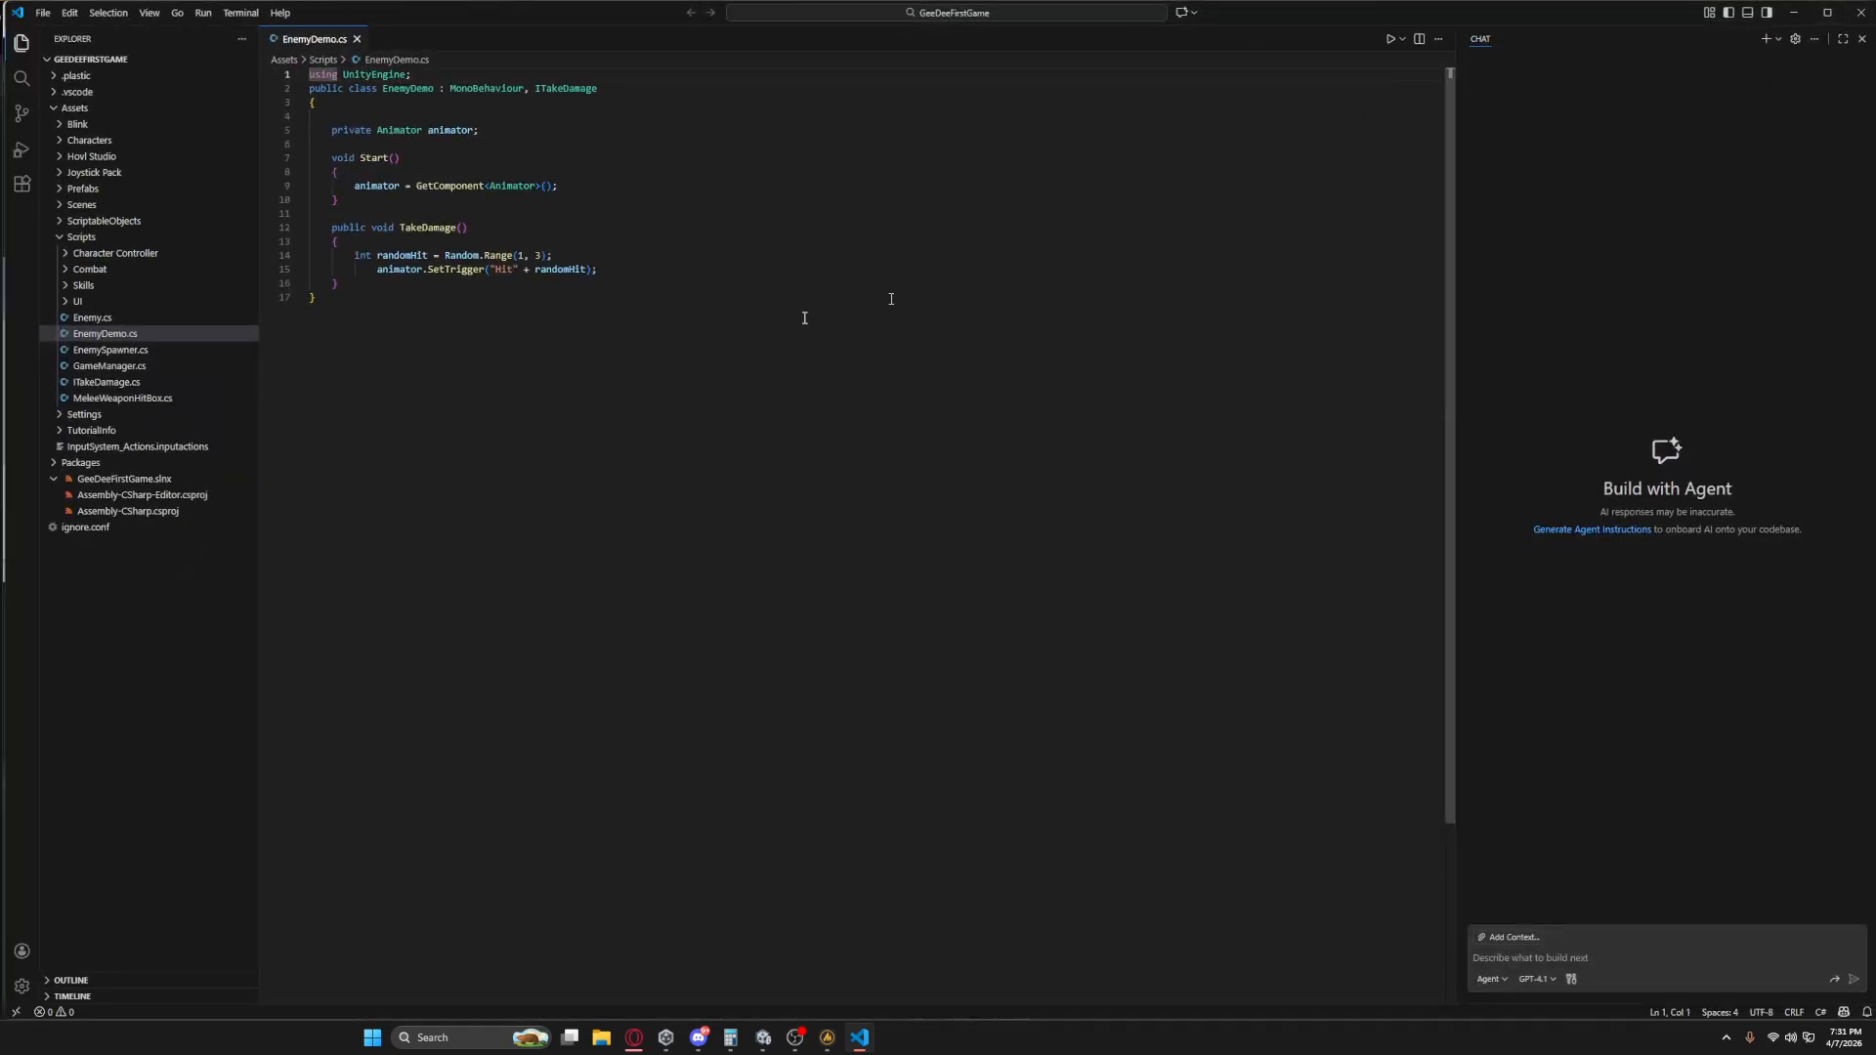
click(1863, 14)
Replace the Enemy Demo component on Ch36_nonPBR with the Enemy script.
click(1865, 394)
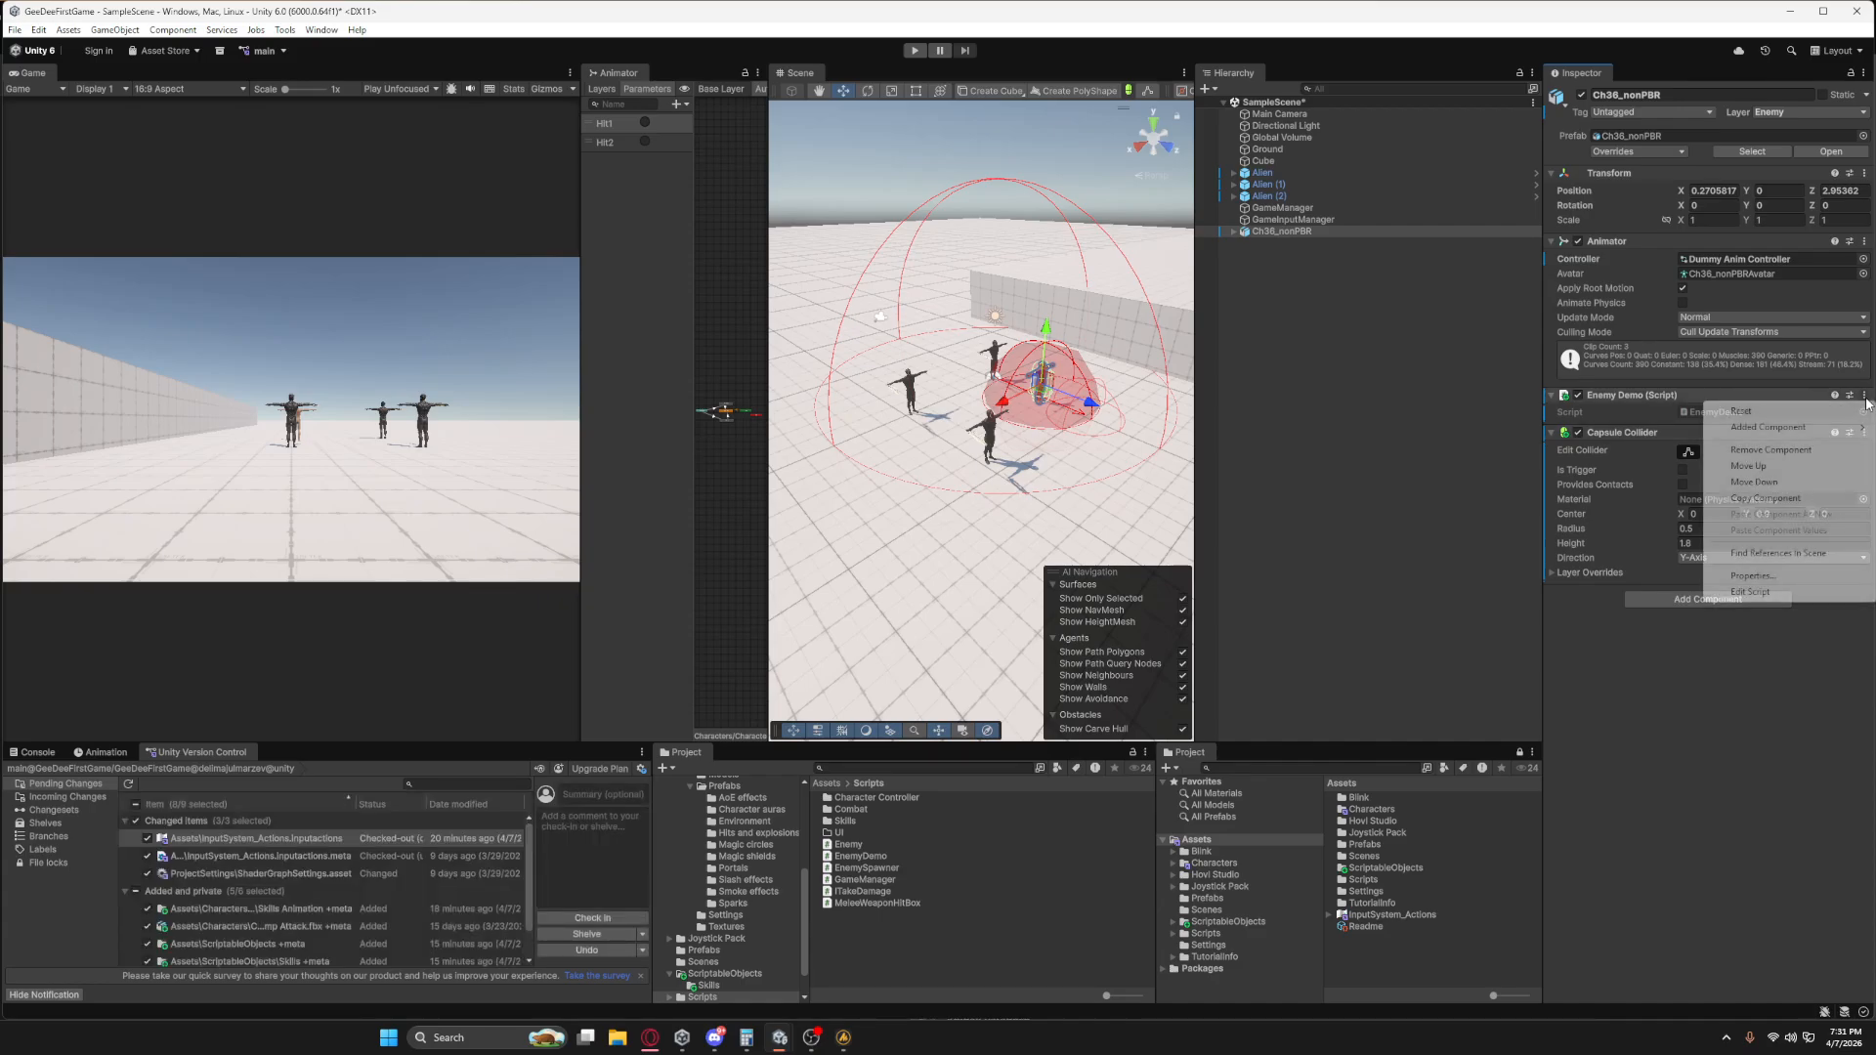
click(1784, 452)
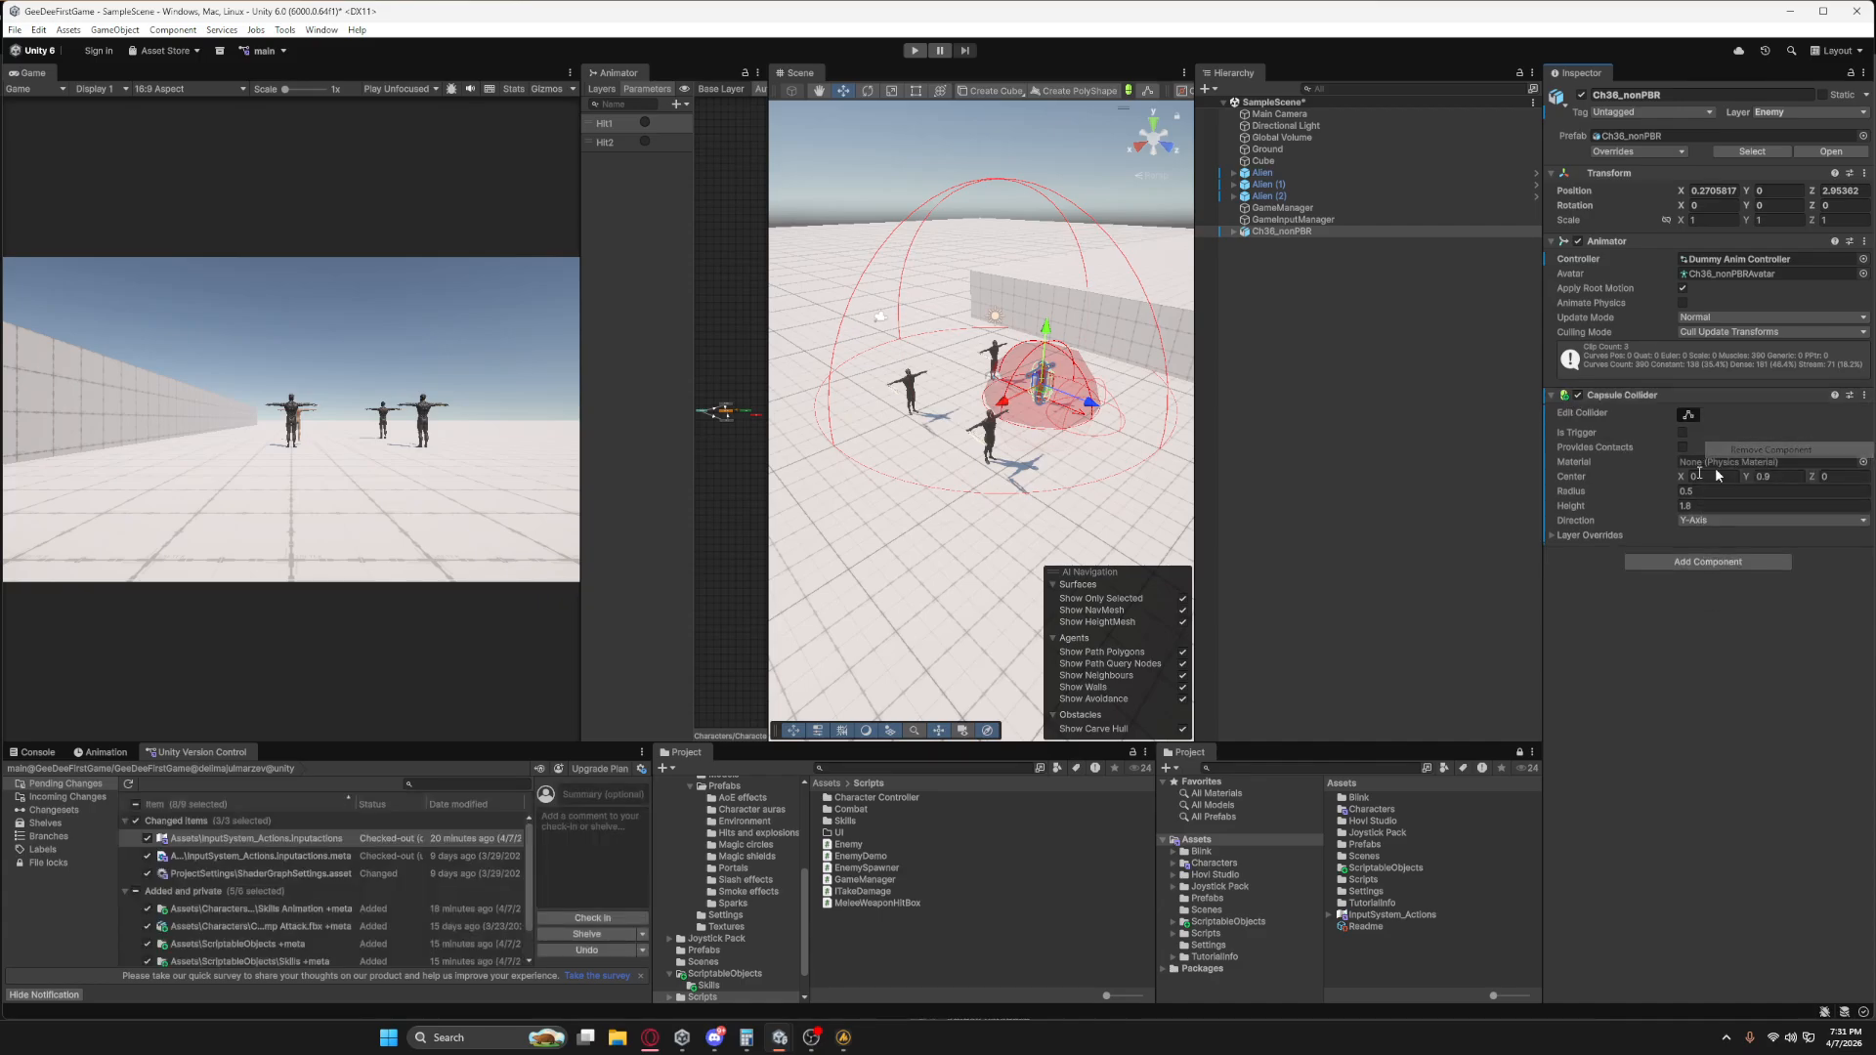
click(1671, 562)
key(Return)
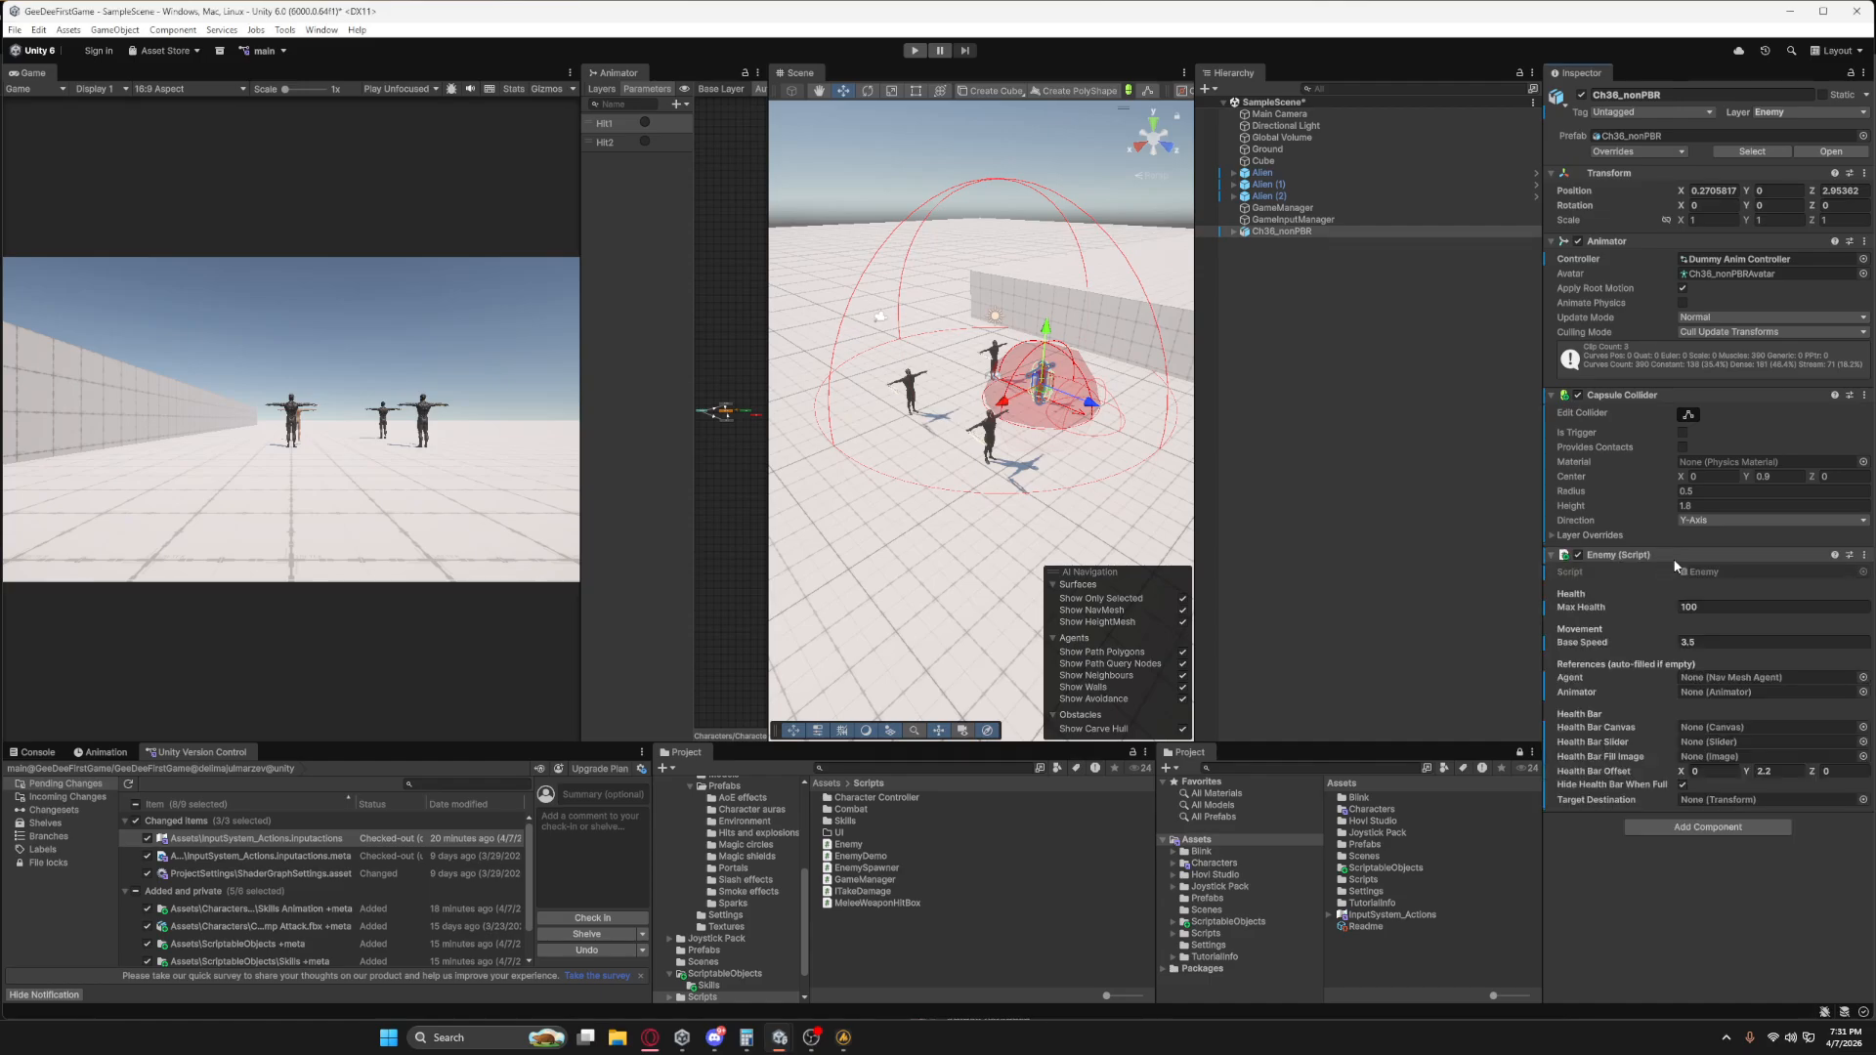
On Ch36_nonPBR's Enemy component, assign Alien as the Target Destination and the object's own Animator as the Animator reference.
double_click(1271, 232)
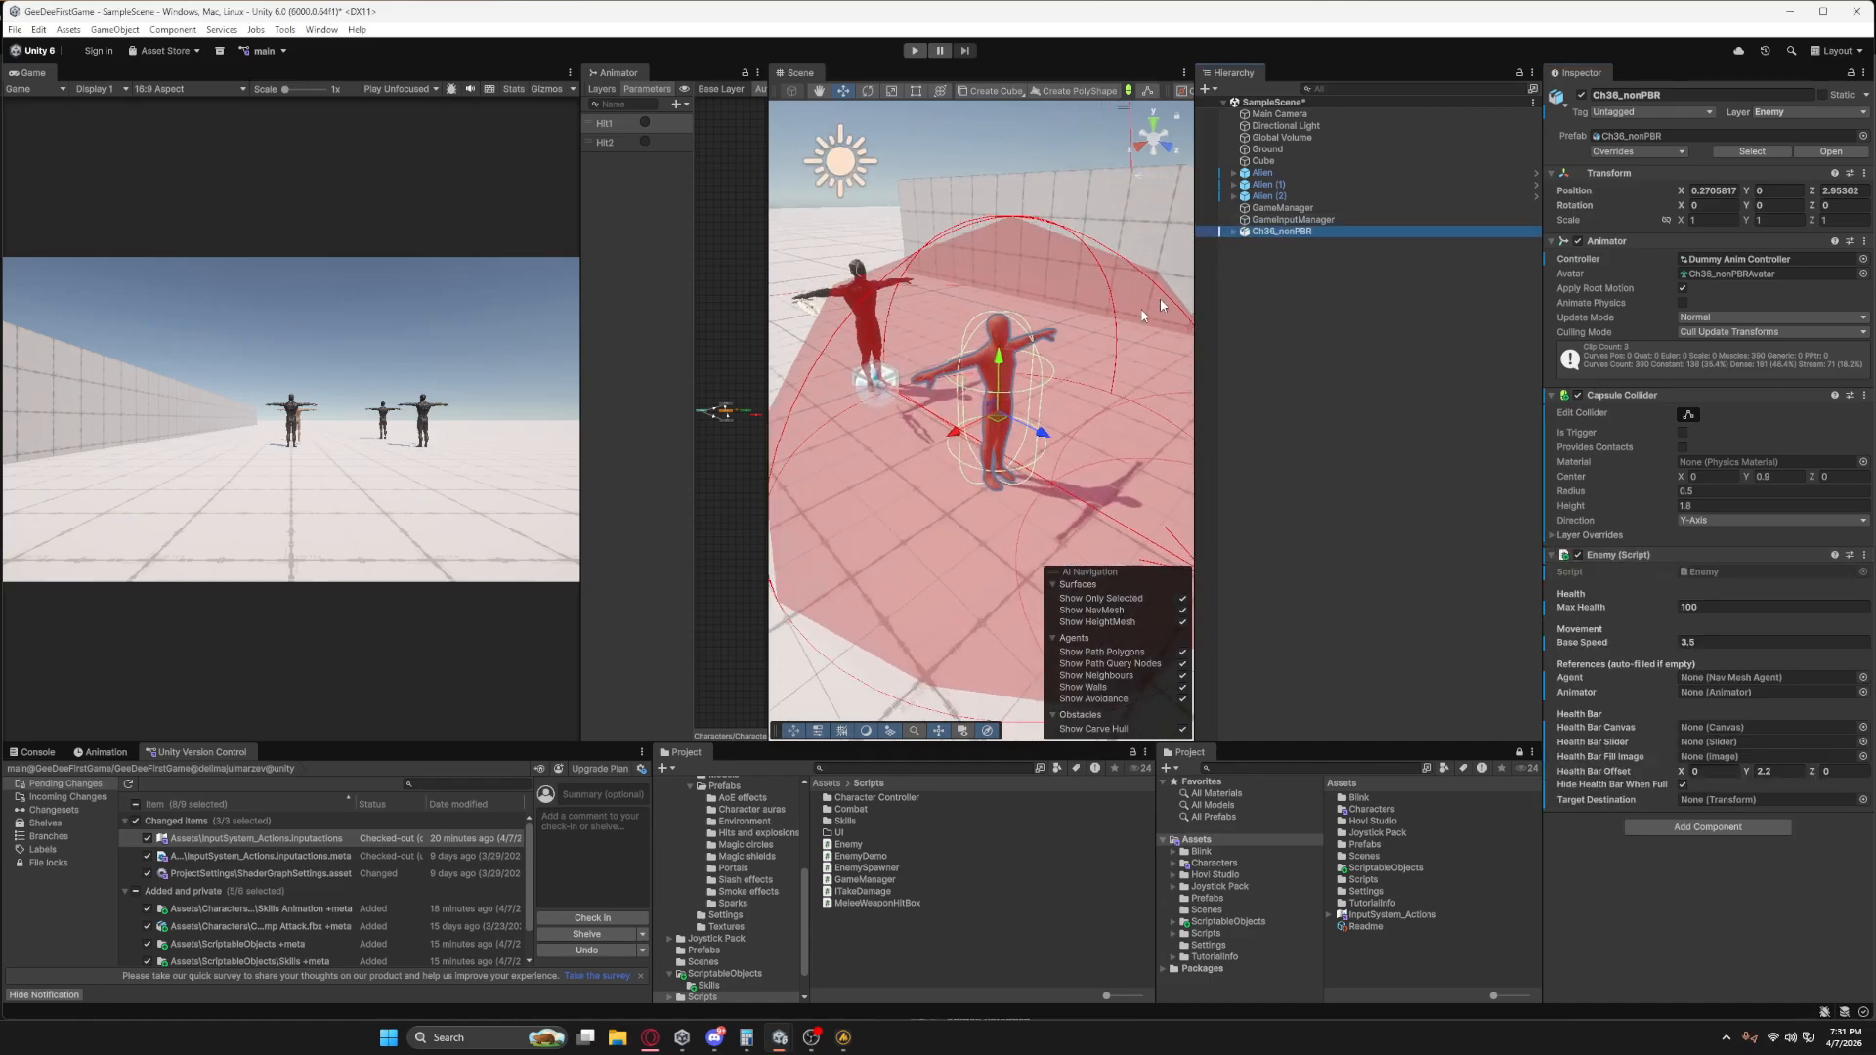
right_drag(1066, 372, 926, 401)
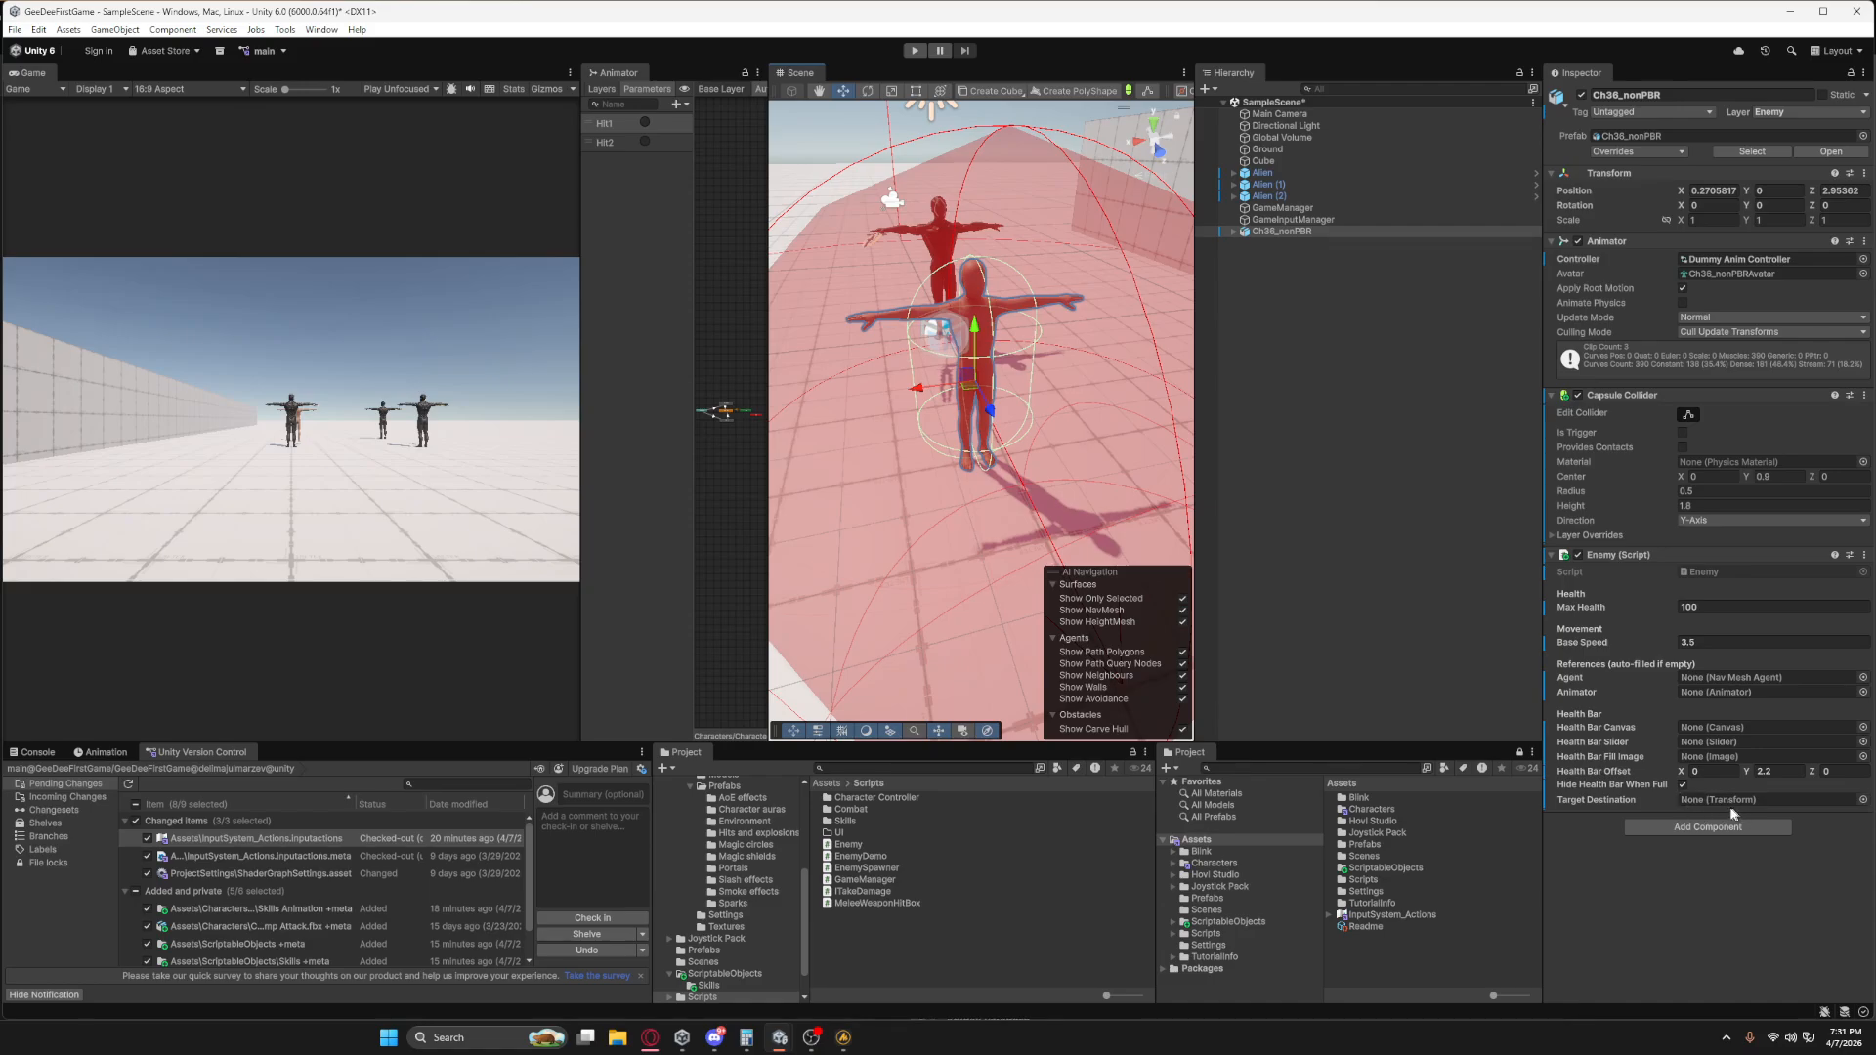
scroll(1091, 445, down, 5)
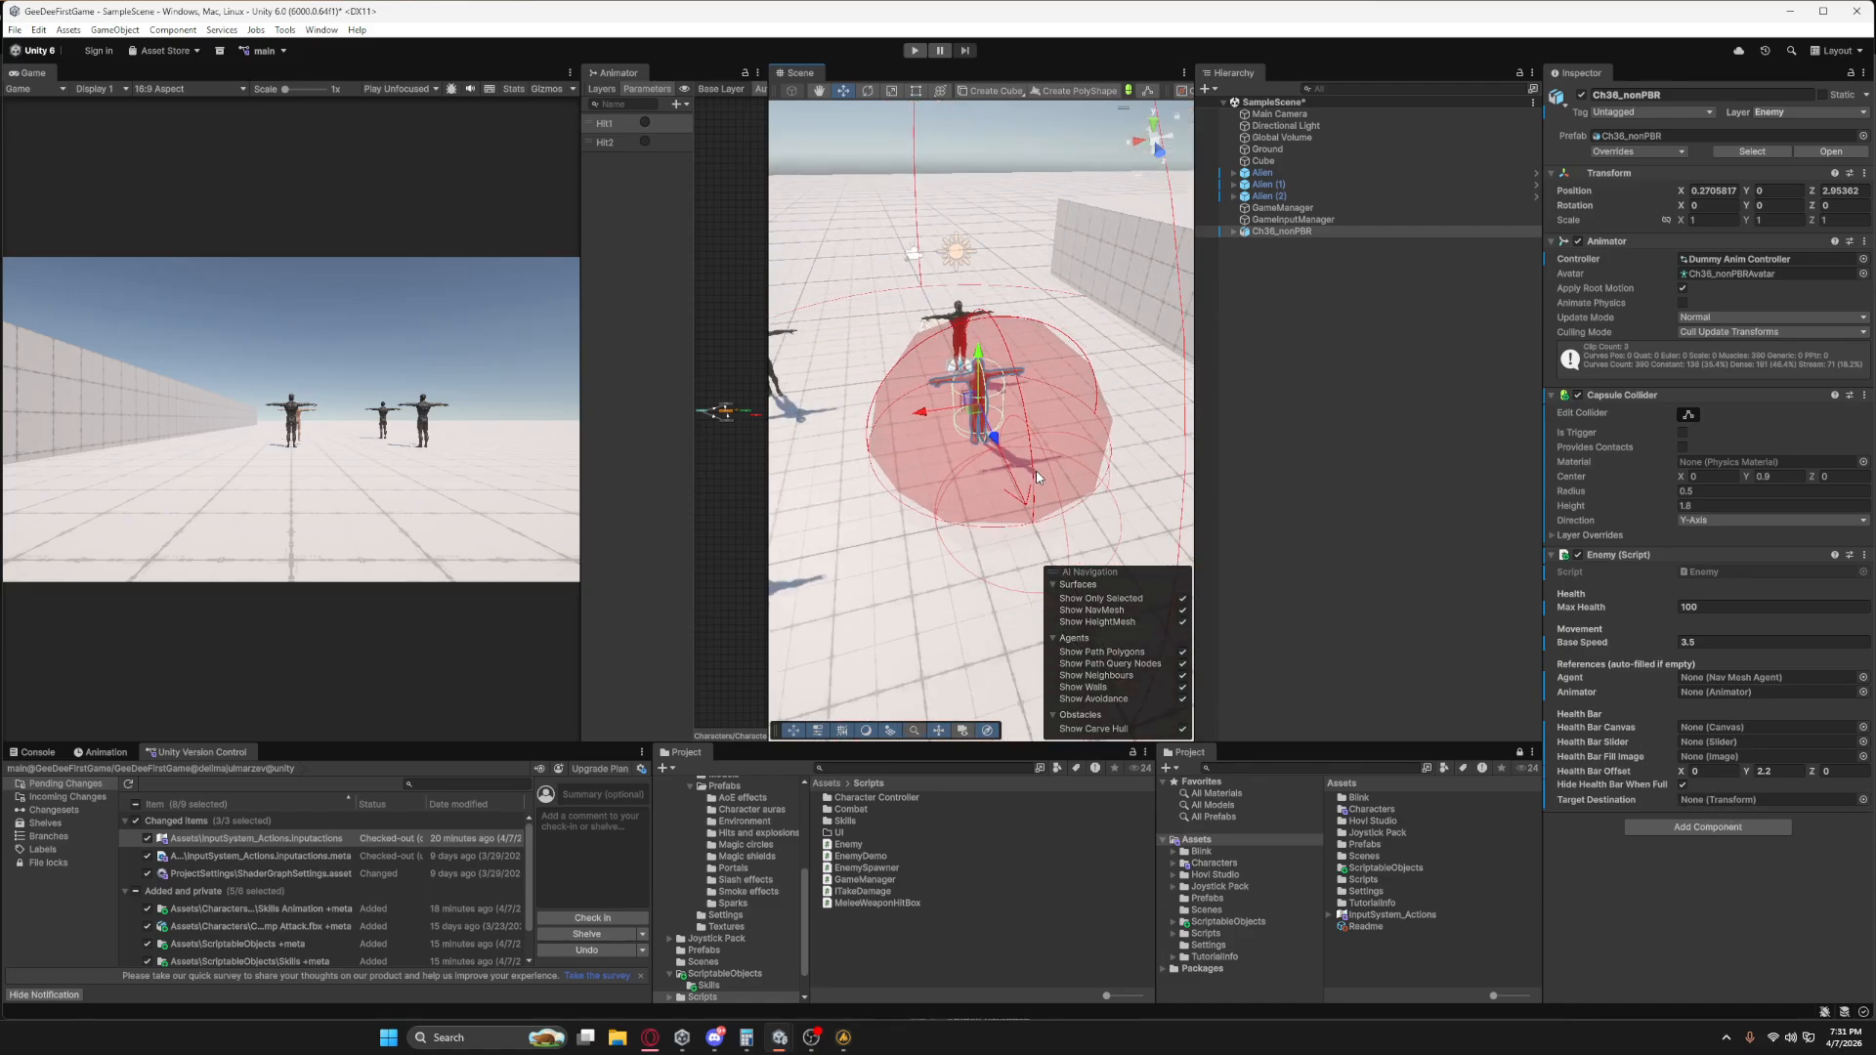
scroll(1038, 478, down, 1)
drag(1267, 174, 1701, 800)
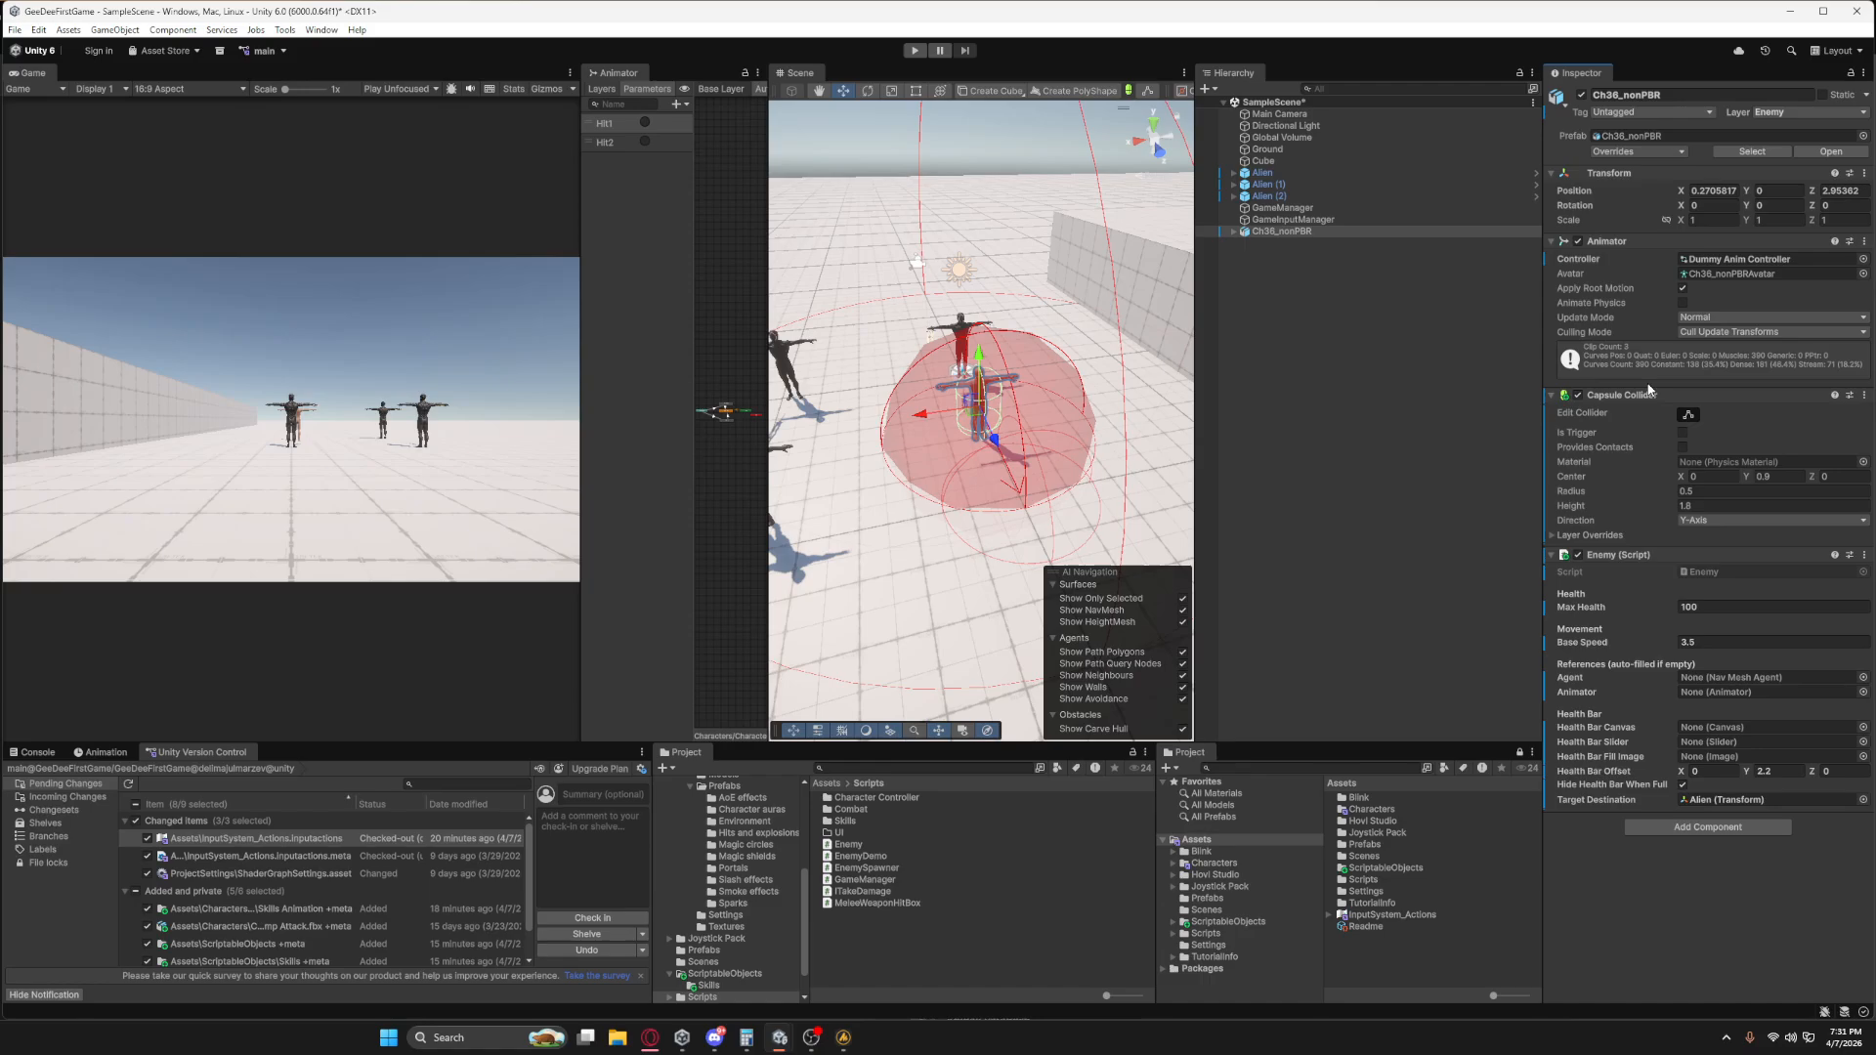
drag(1610, 241, 1713, 694)
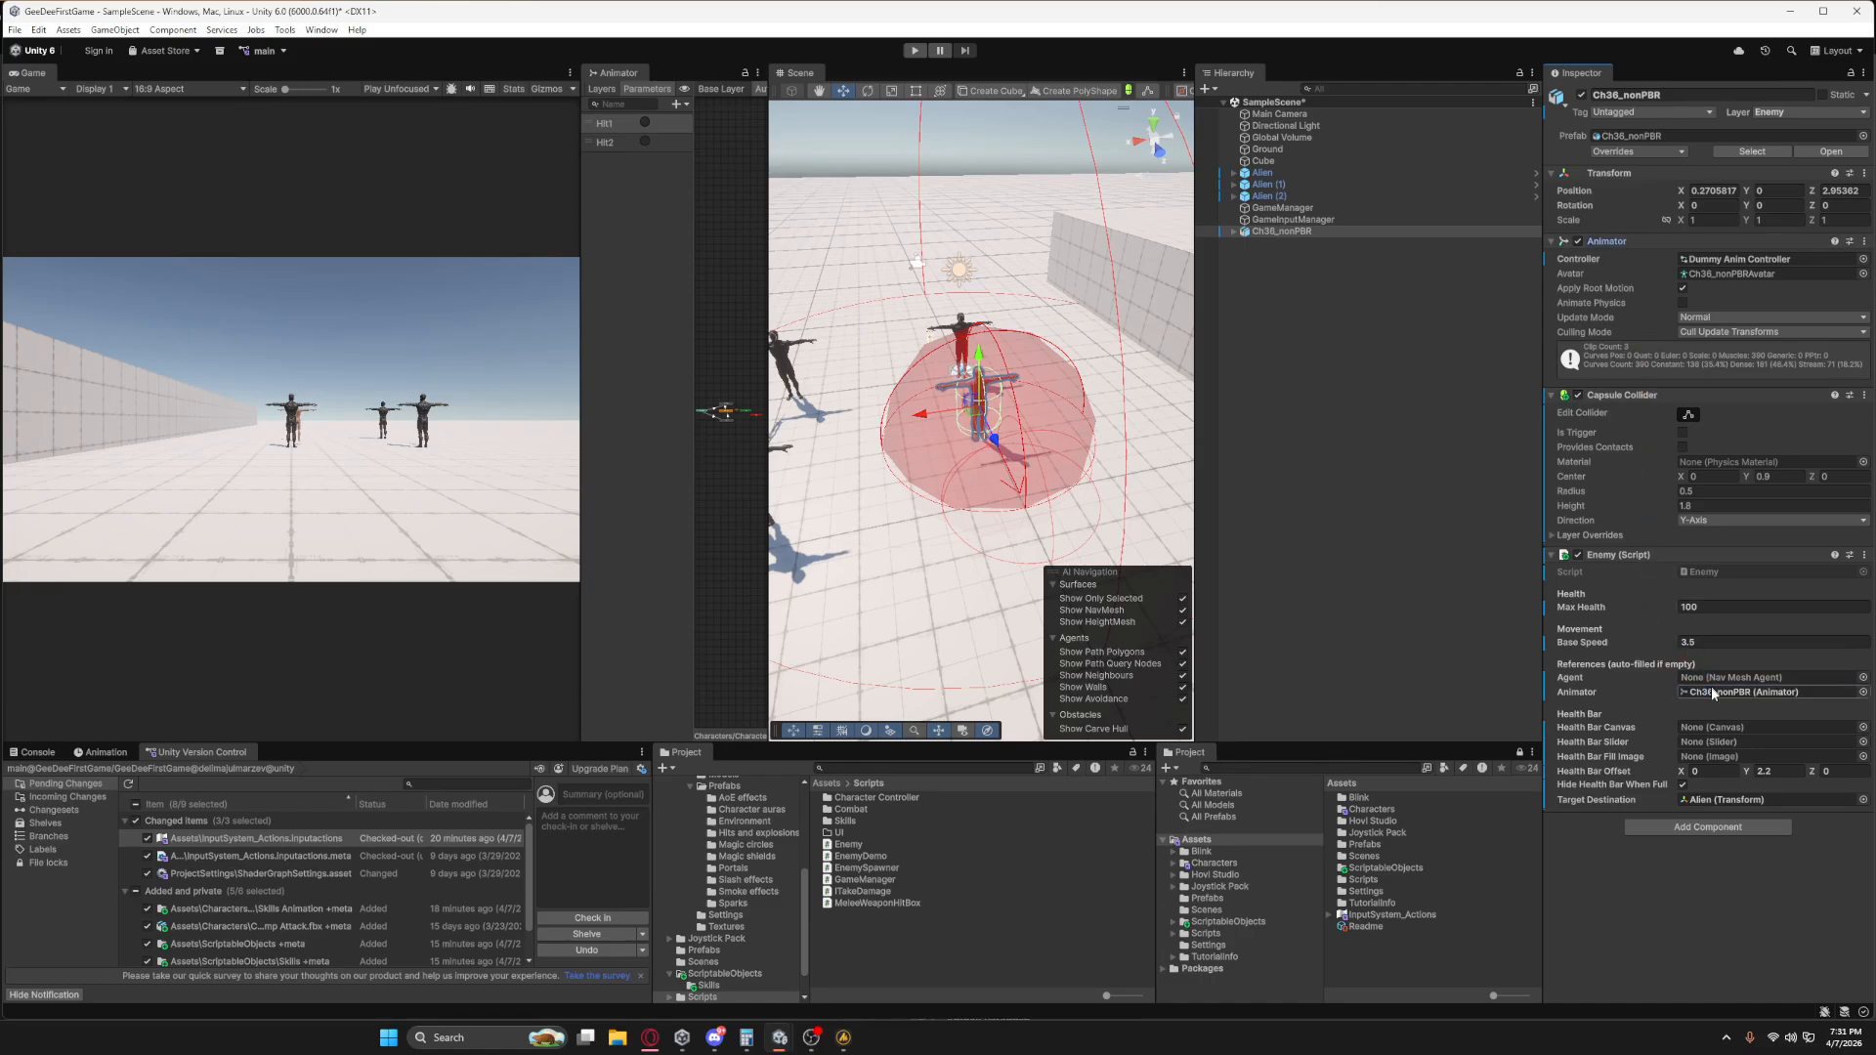
Add a Nav Mesh Agent component to Ch36_nonPBR.
click(1694, 831)
text(nav)
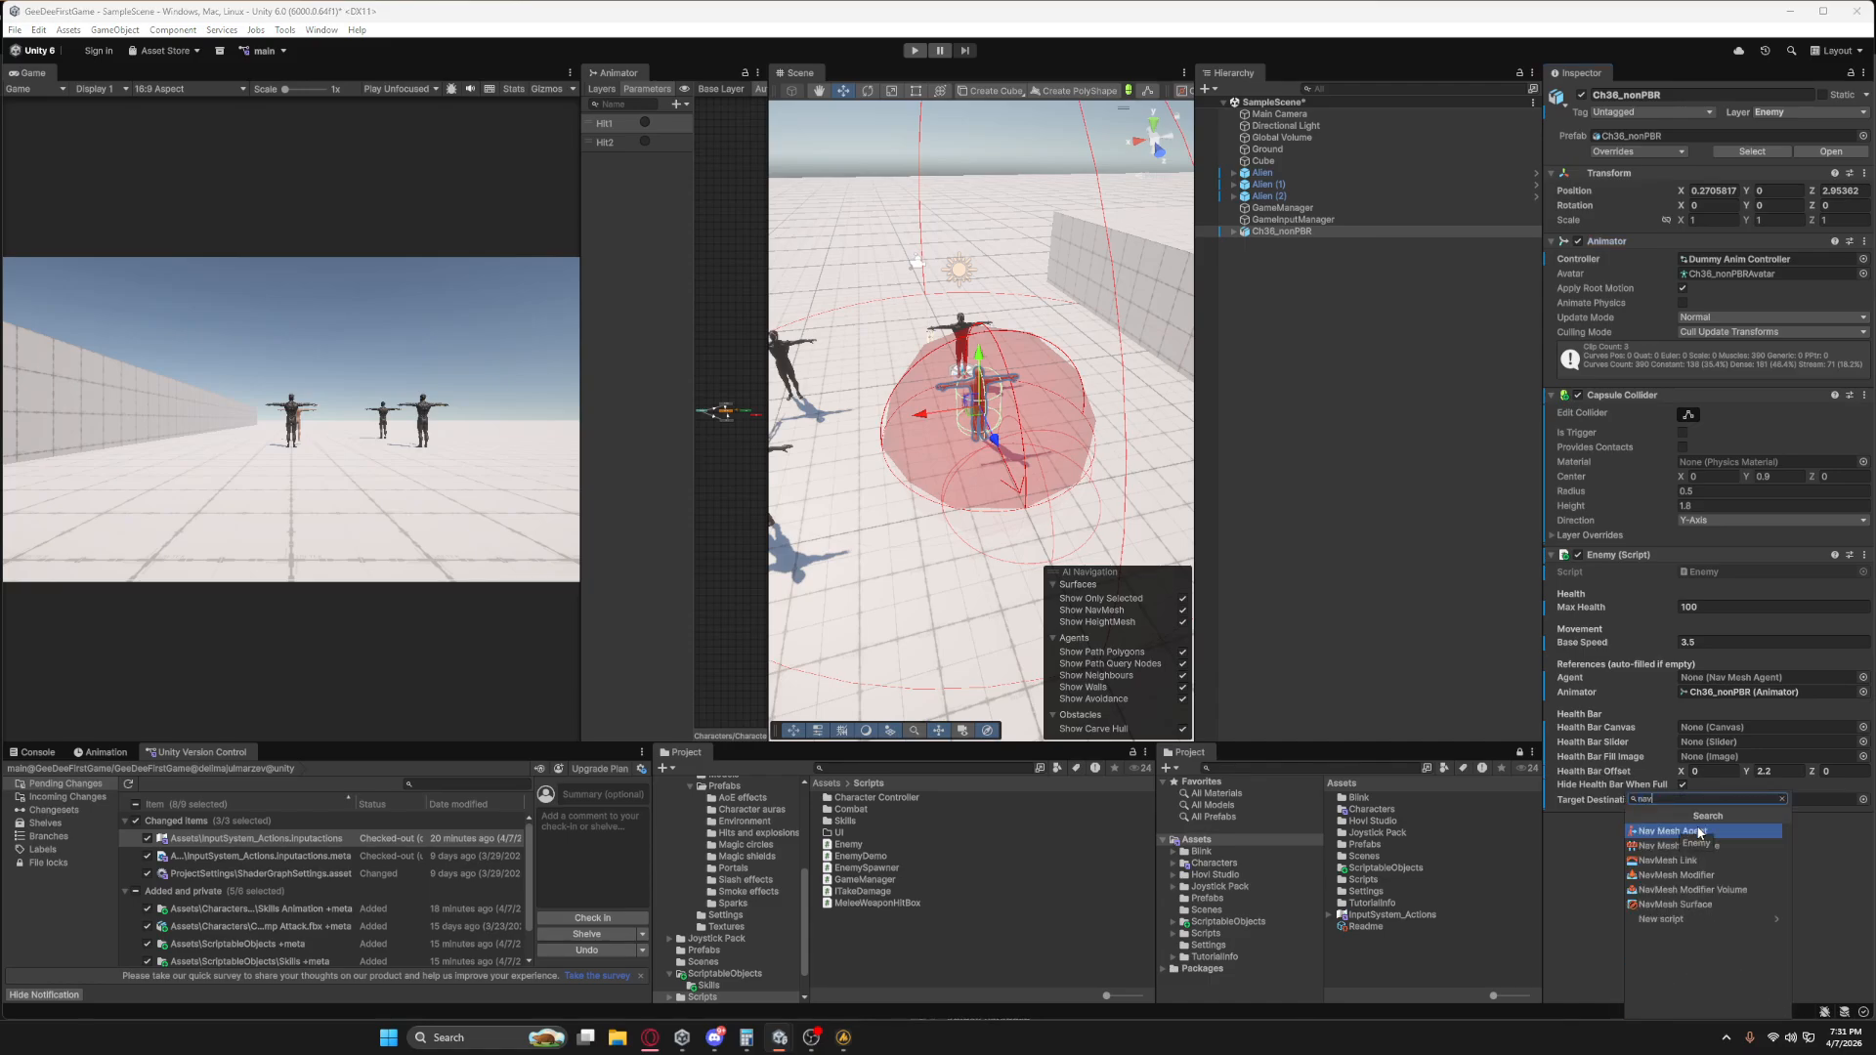
click(1701, 832)
scroll(1720, 782, down, 3)
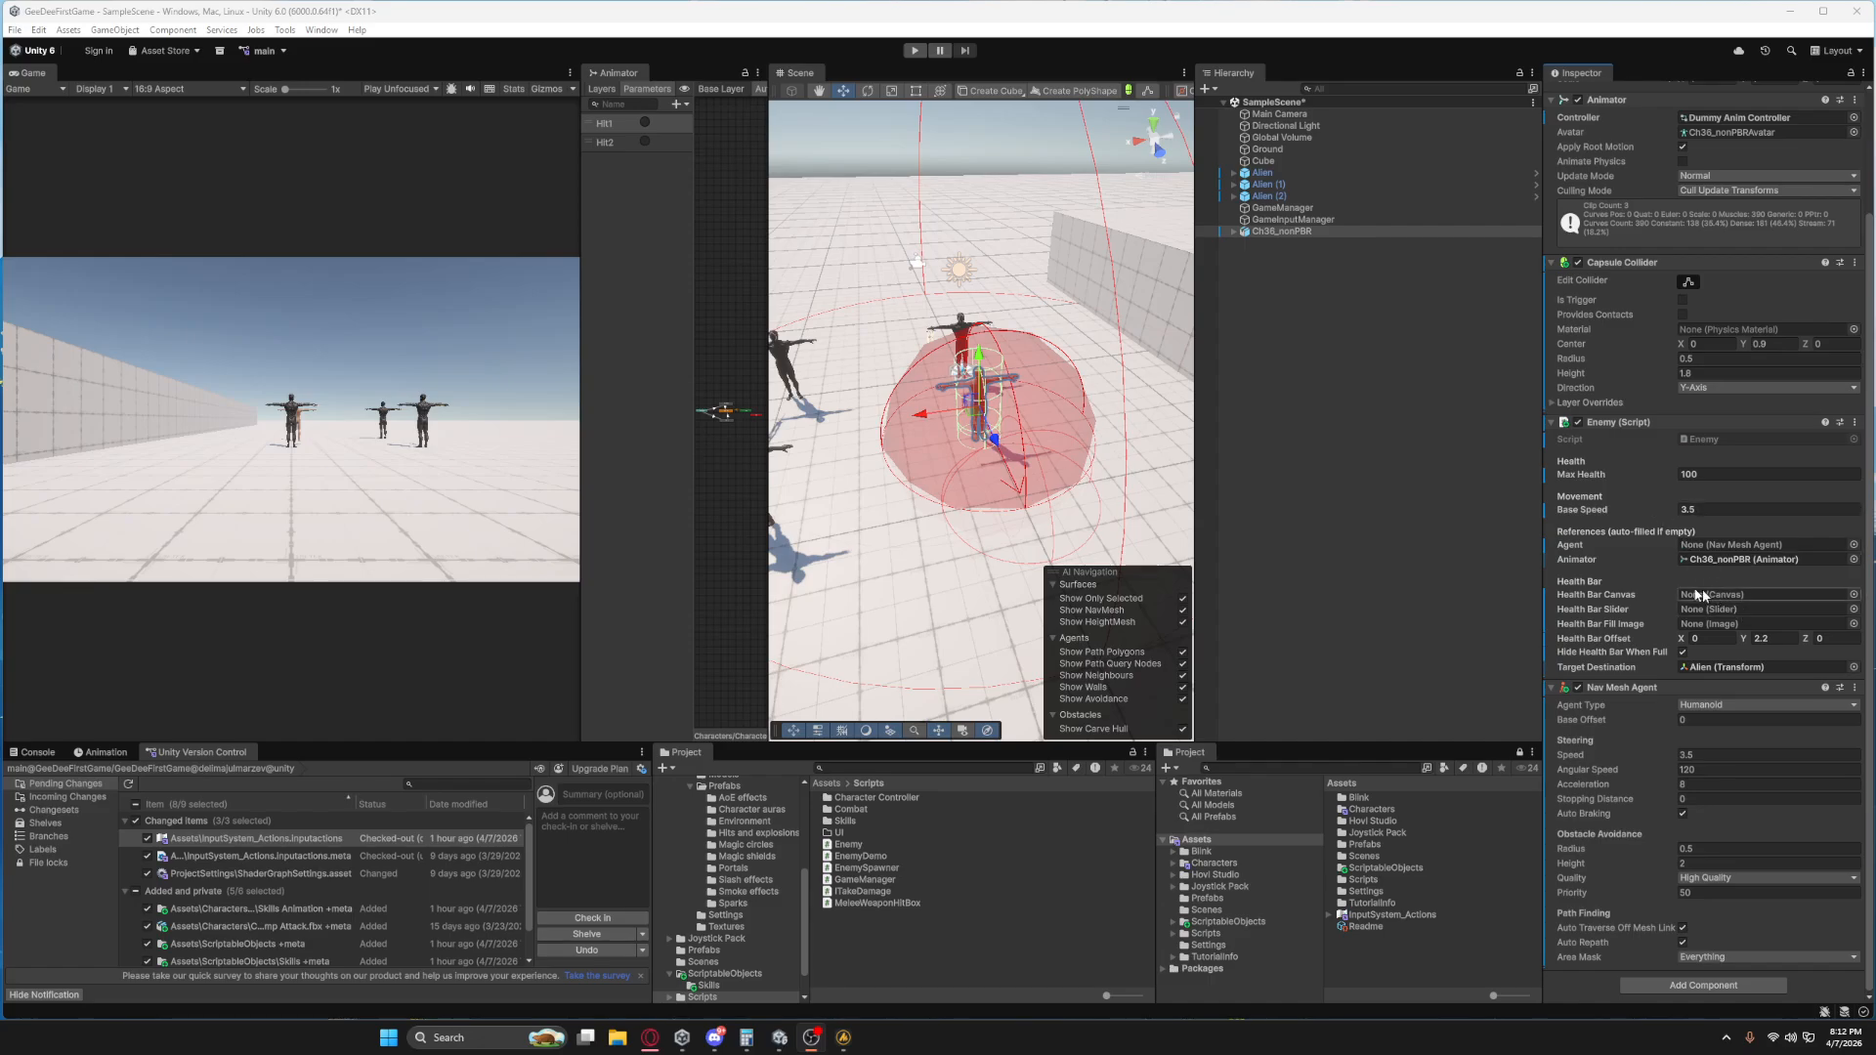
Create a UI Canvas as a child of Ch36_nonPBR.
right_click(1280, 231)
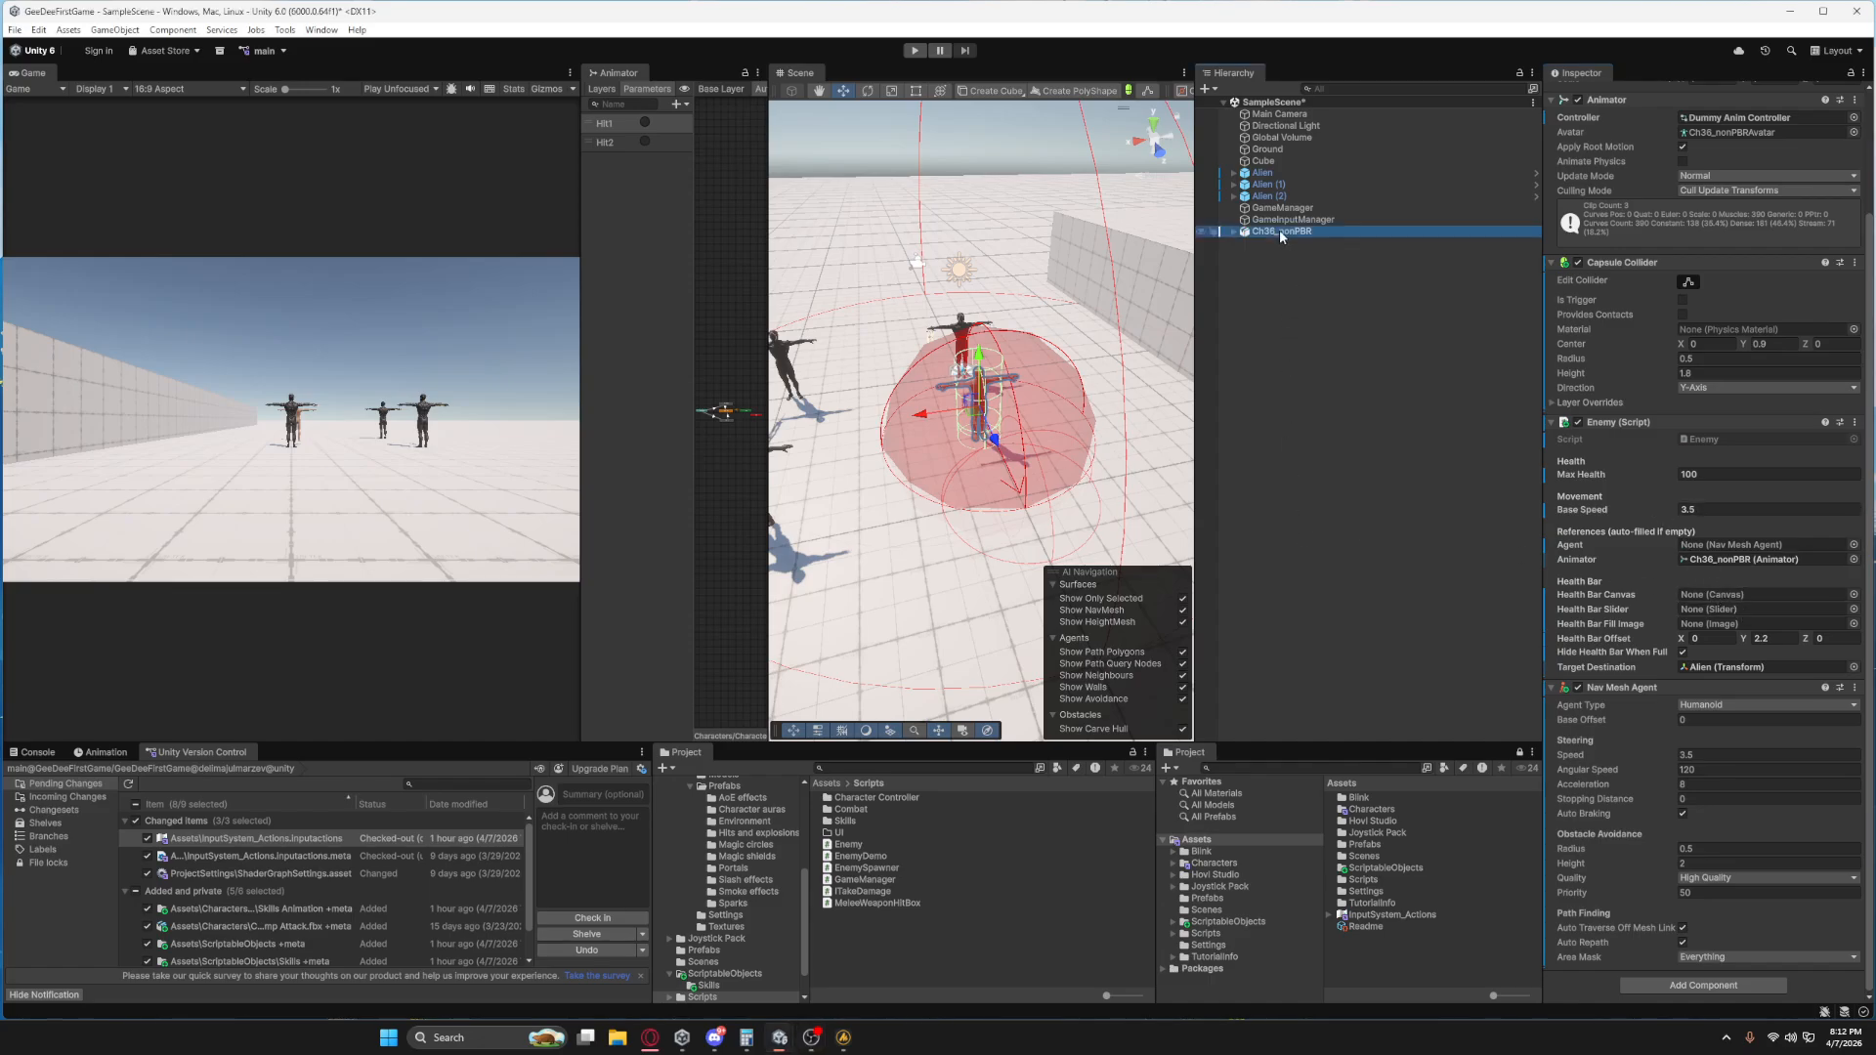
mouse_move(1327, 634)
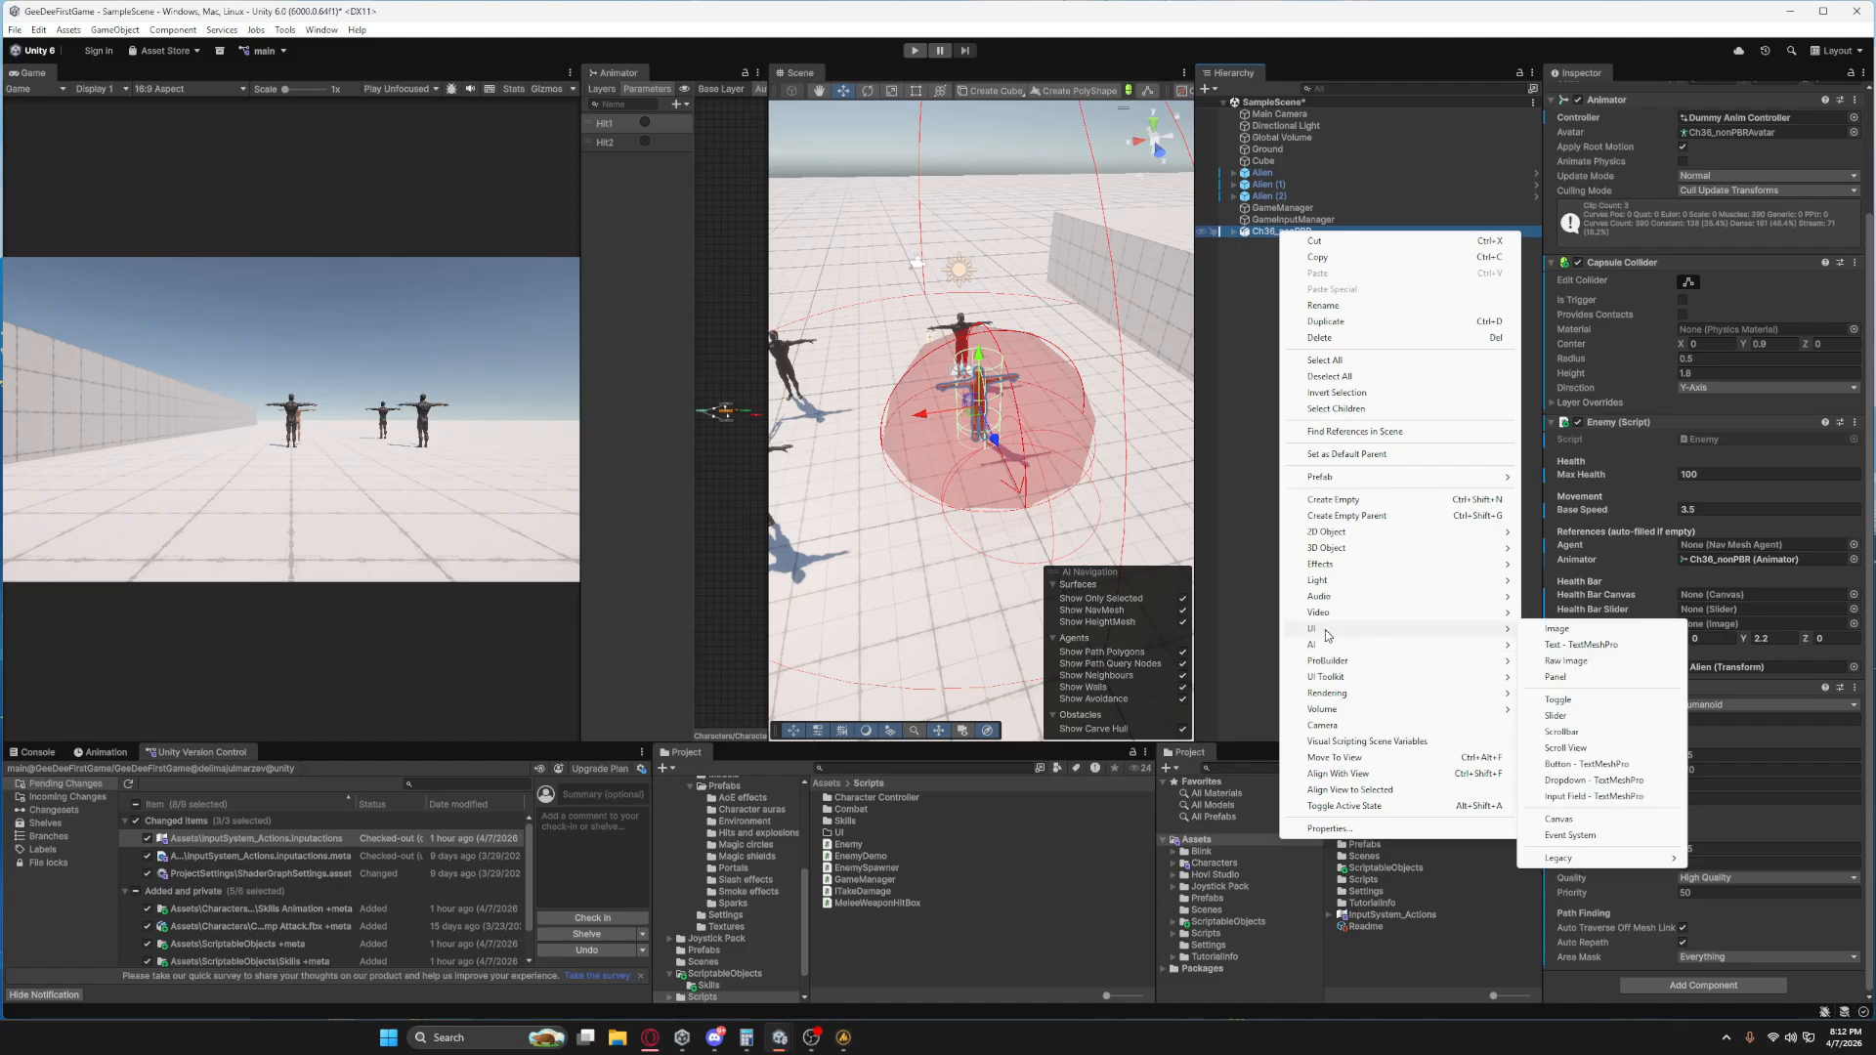
click(1560, 822)
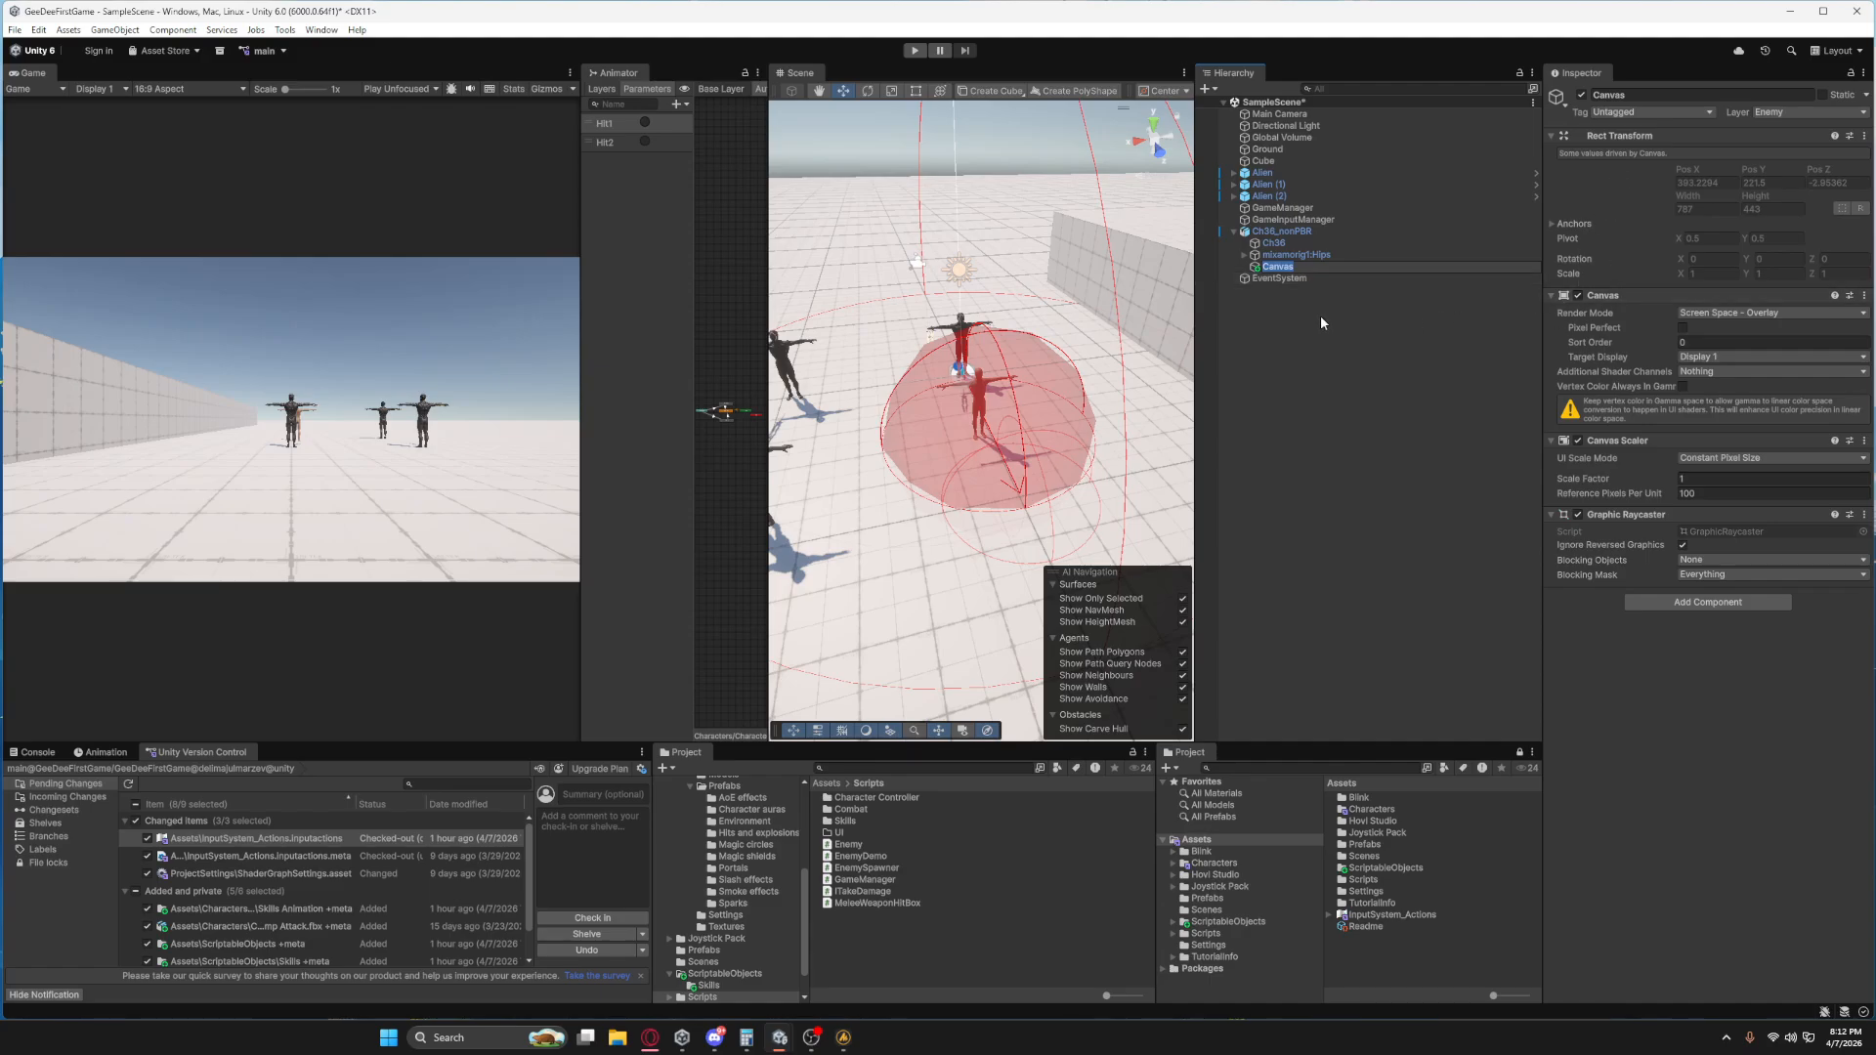
Set the Canvas render mode to World Space and add a UI Slider named HealthBarSlider as its child.
click(1713, 316)
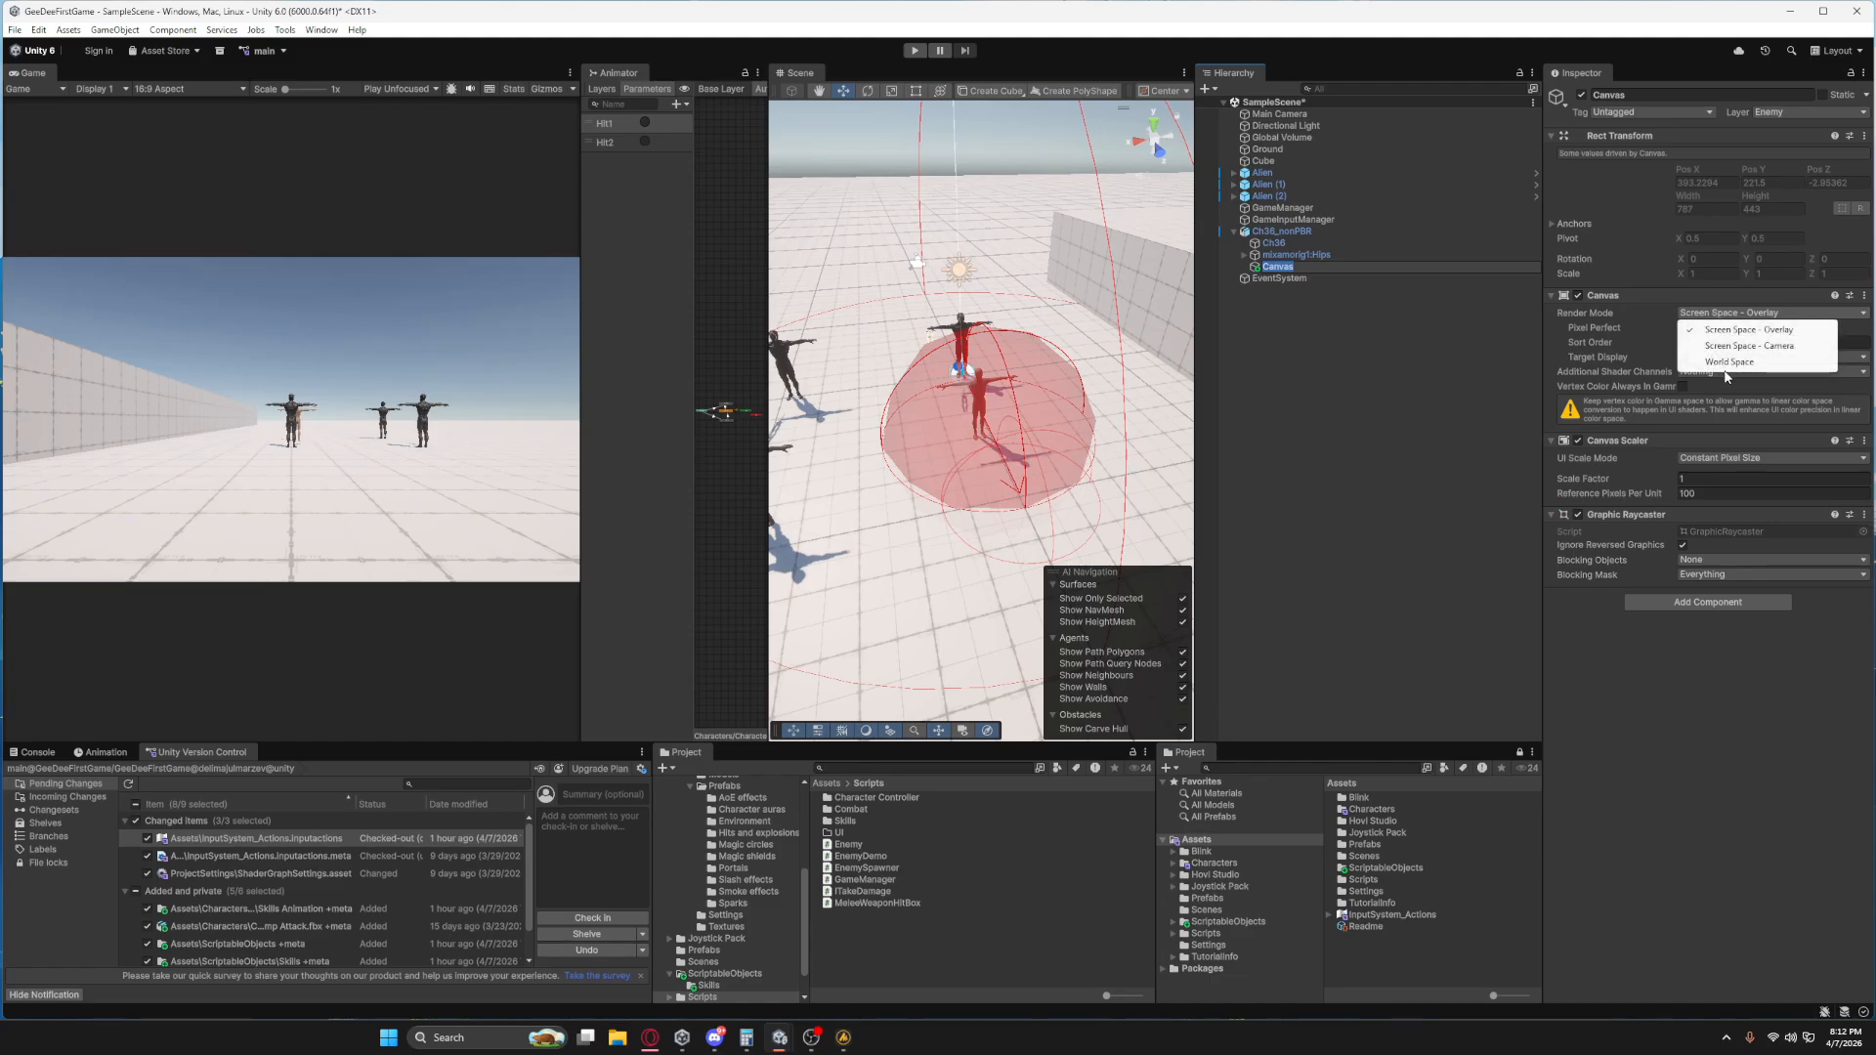
click(1719, 363)
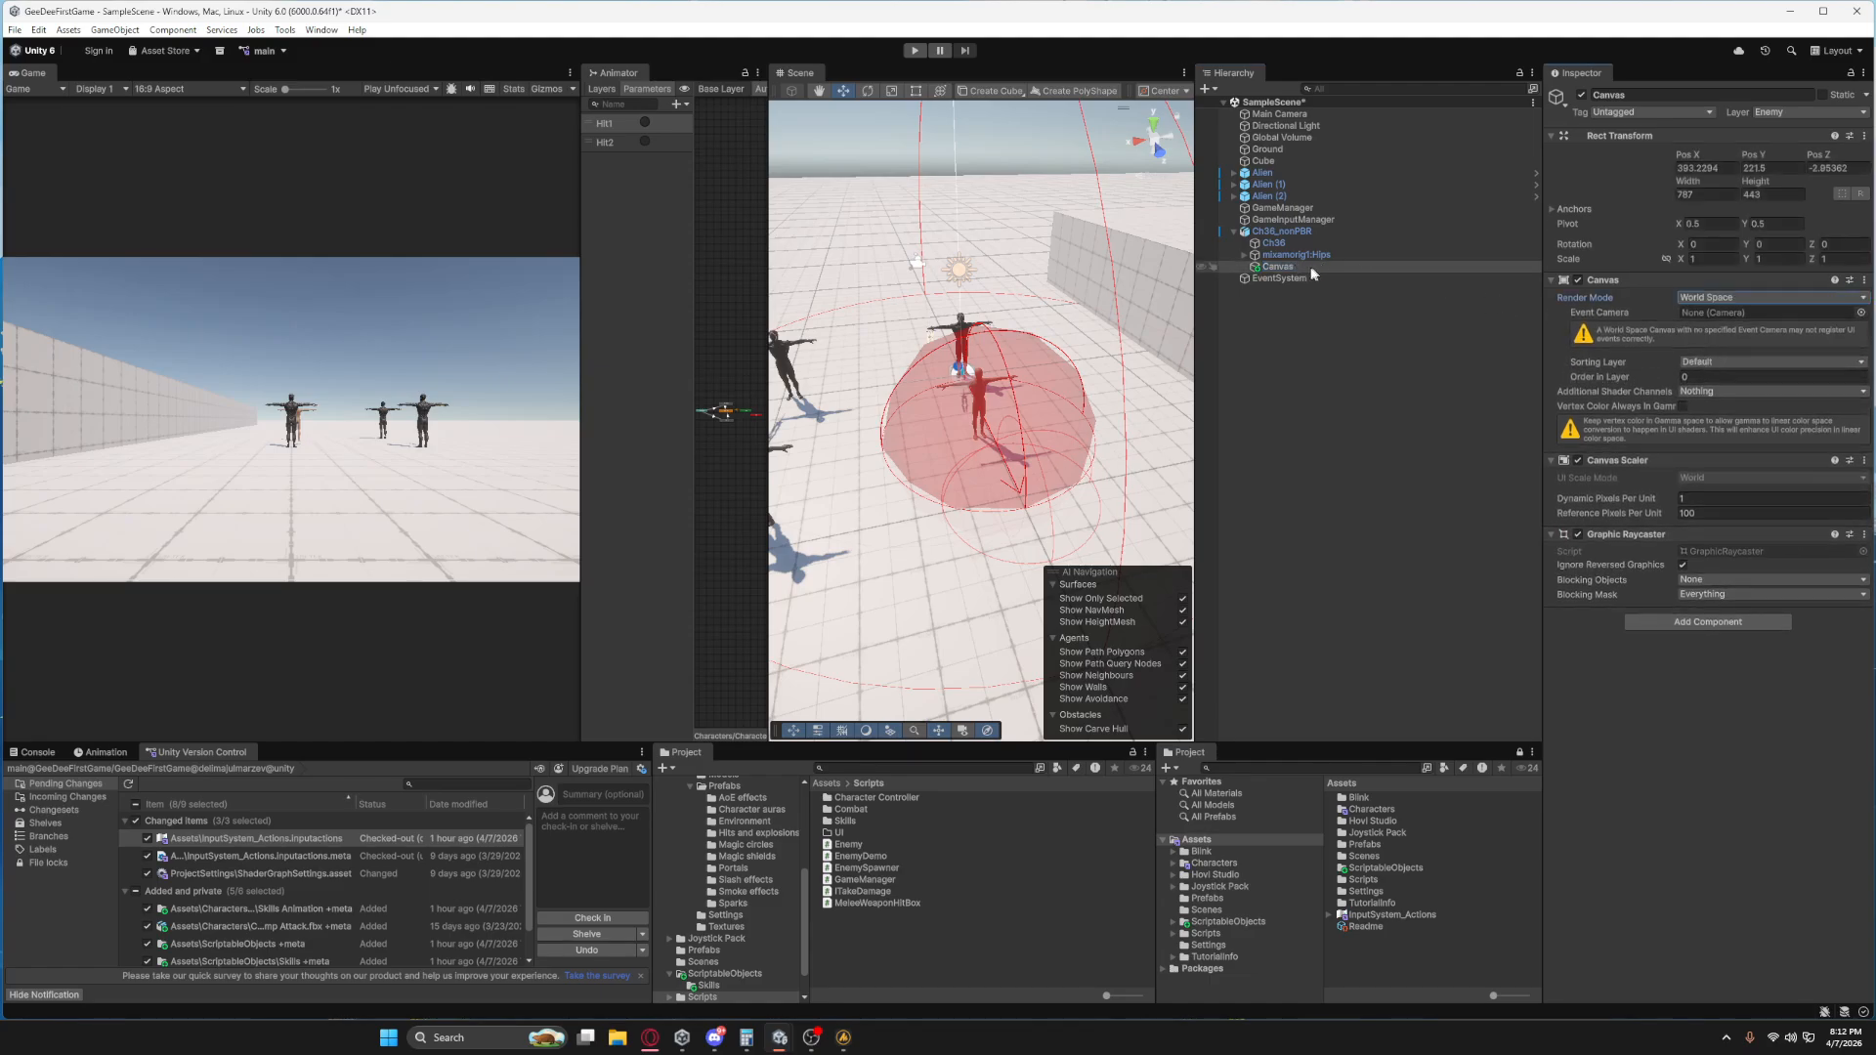
right_click(1272, 266)
mouse_move(1388, 682)
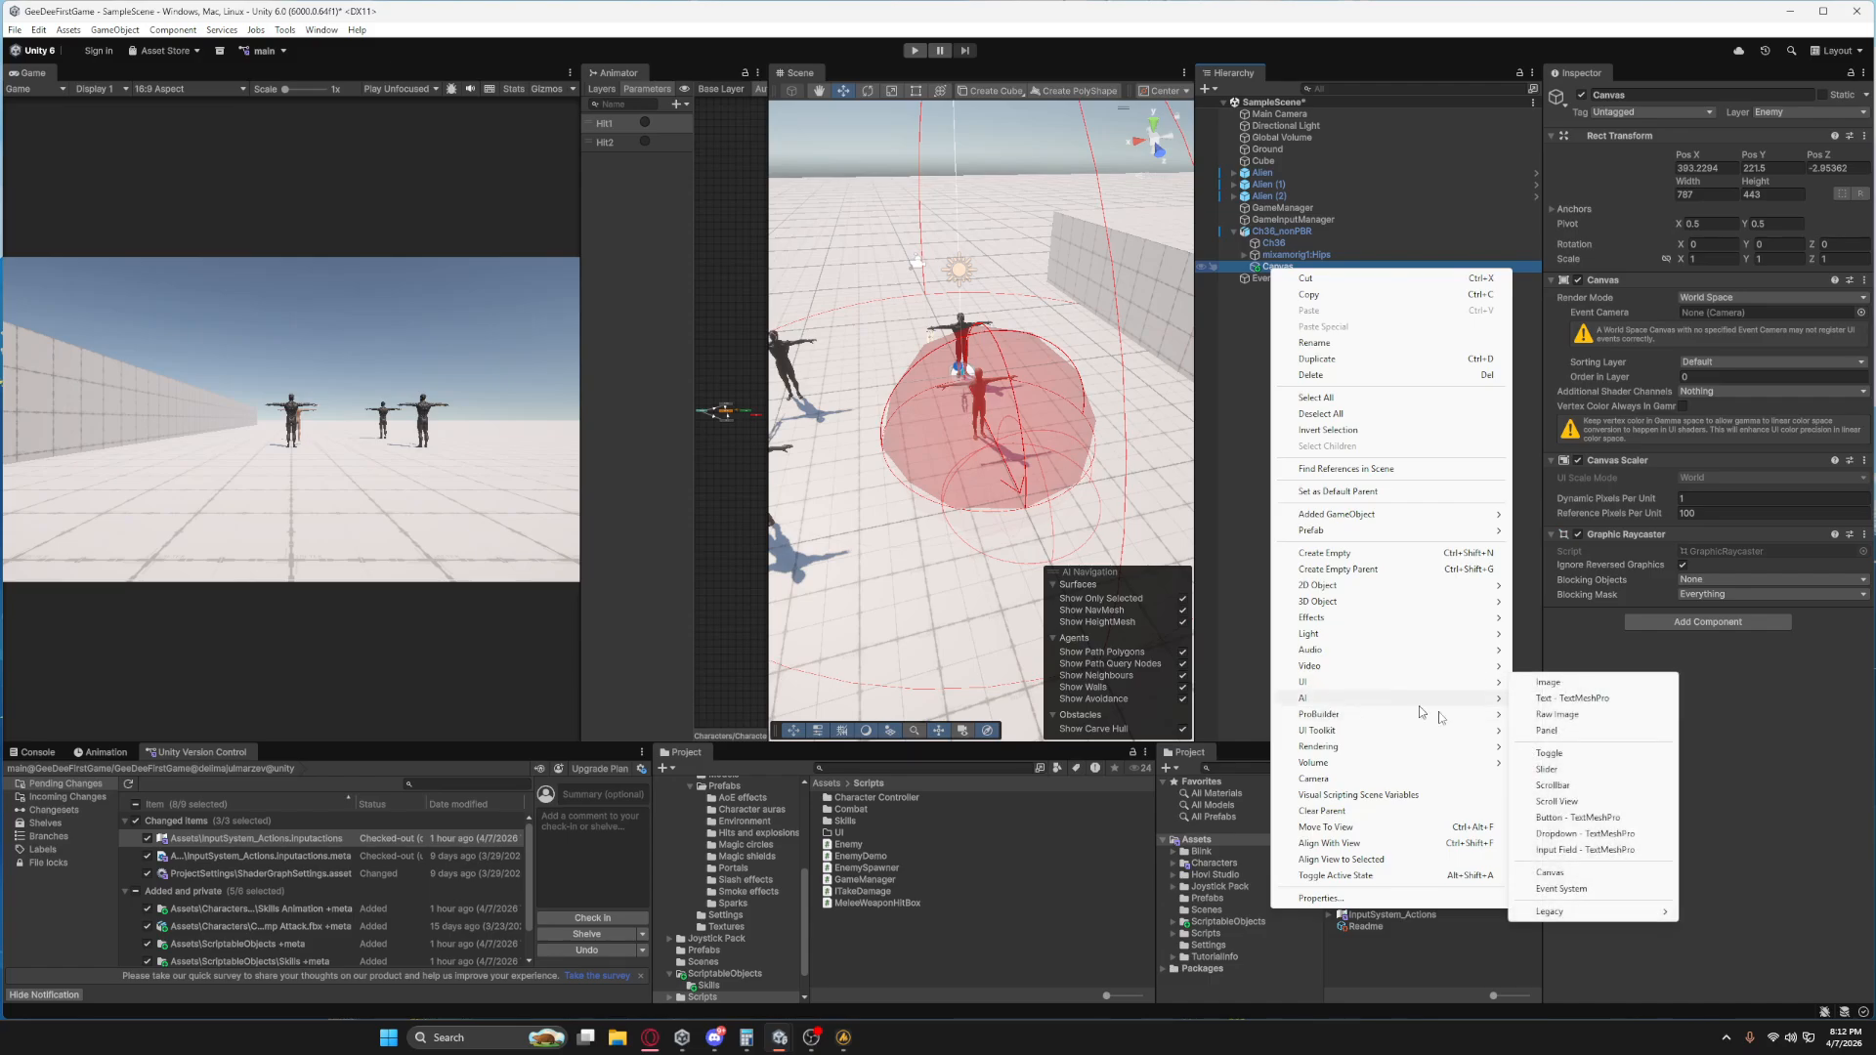
click(1550, 770)
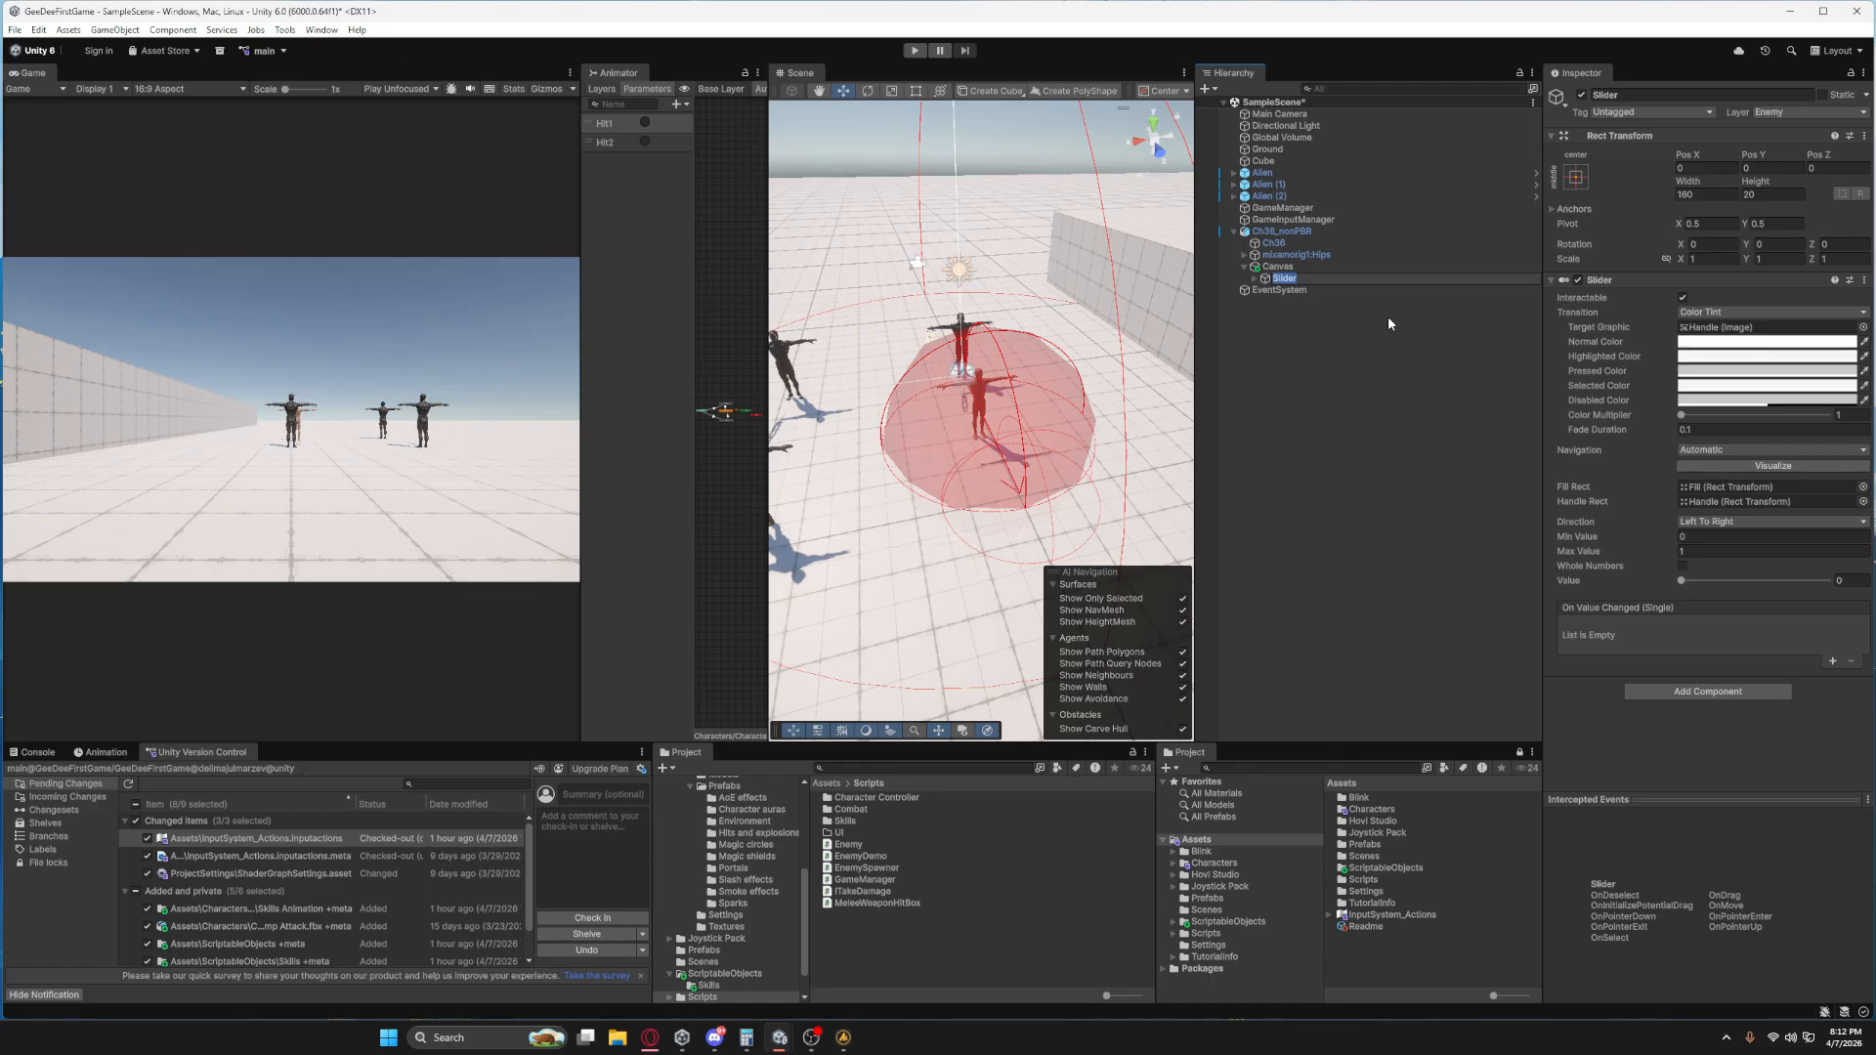
text(HealthBarSlider)
key(Return)
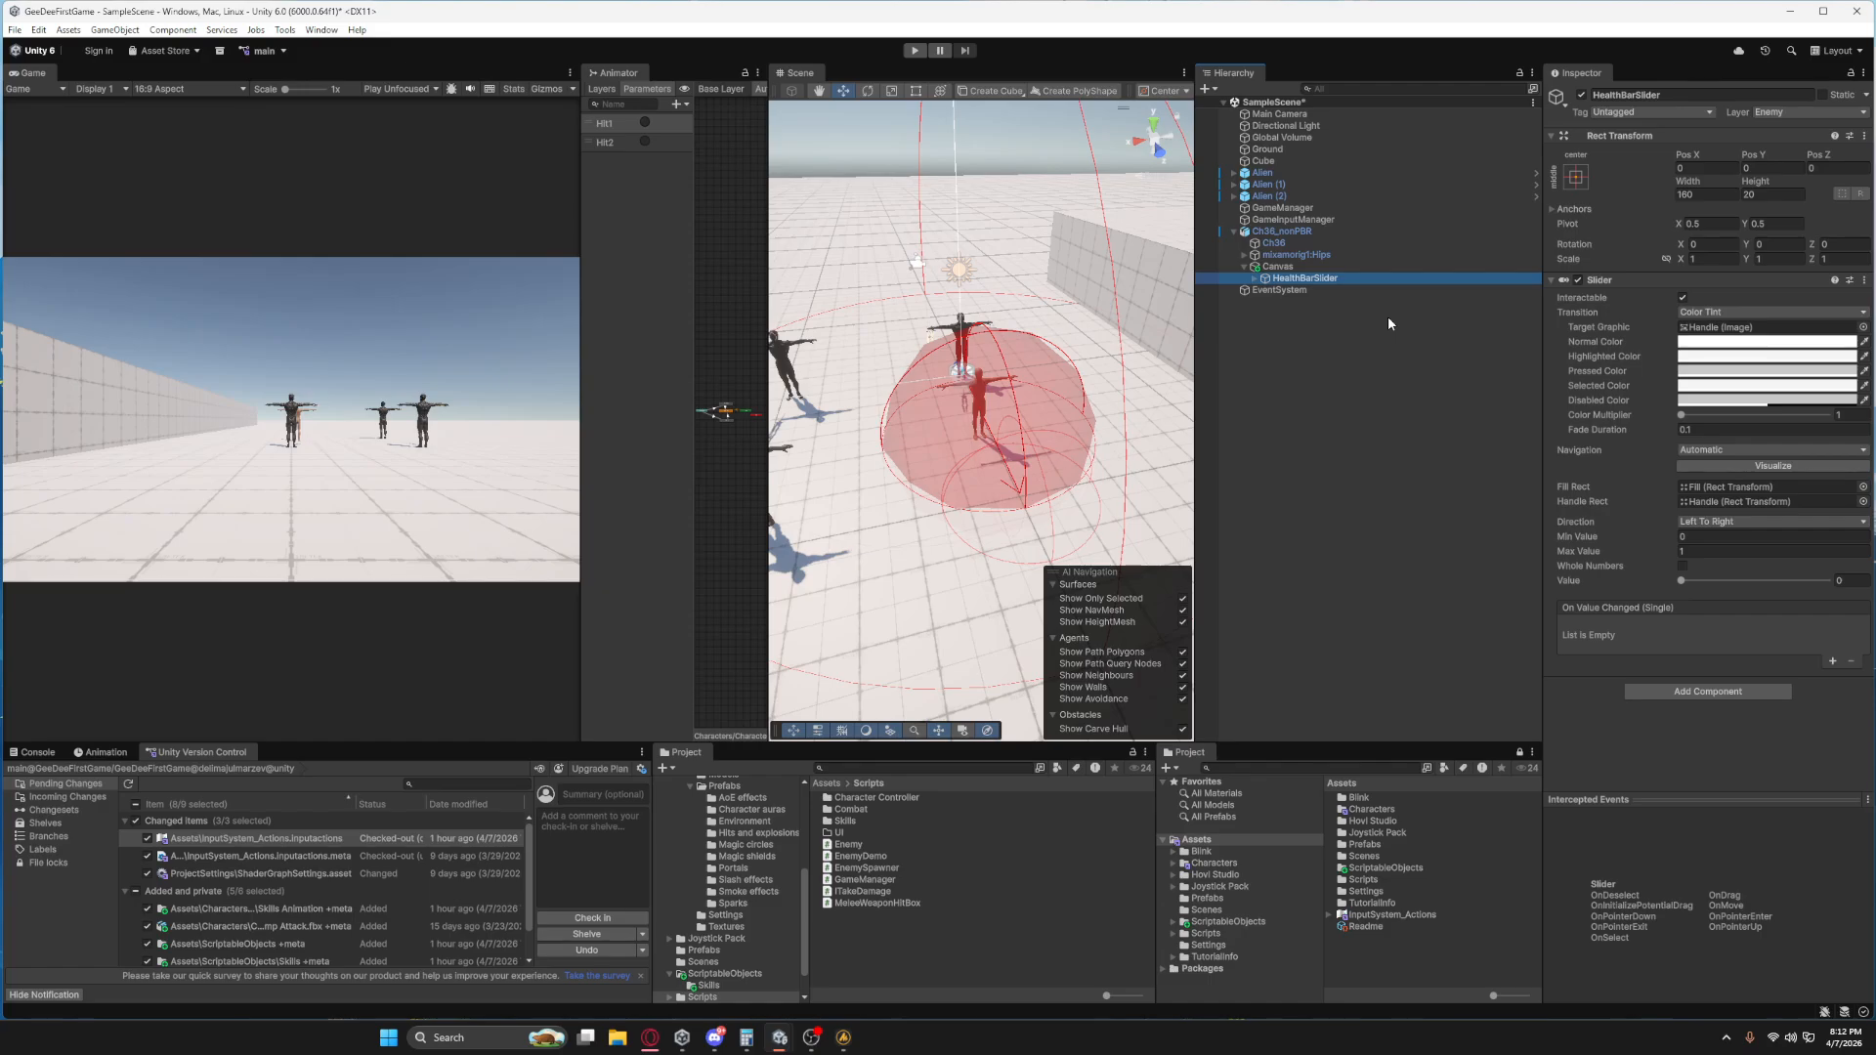
On Ch36_nonPBR's Enemy component, assign the Canvas, HealthBarSlider and Fill image as health bar references and its own Nav Mesh Agent as Agent.
click(1318, 233)
scroll(1641, 585, down, 3)
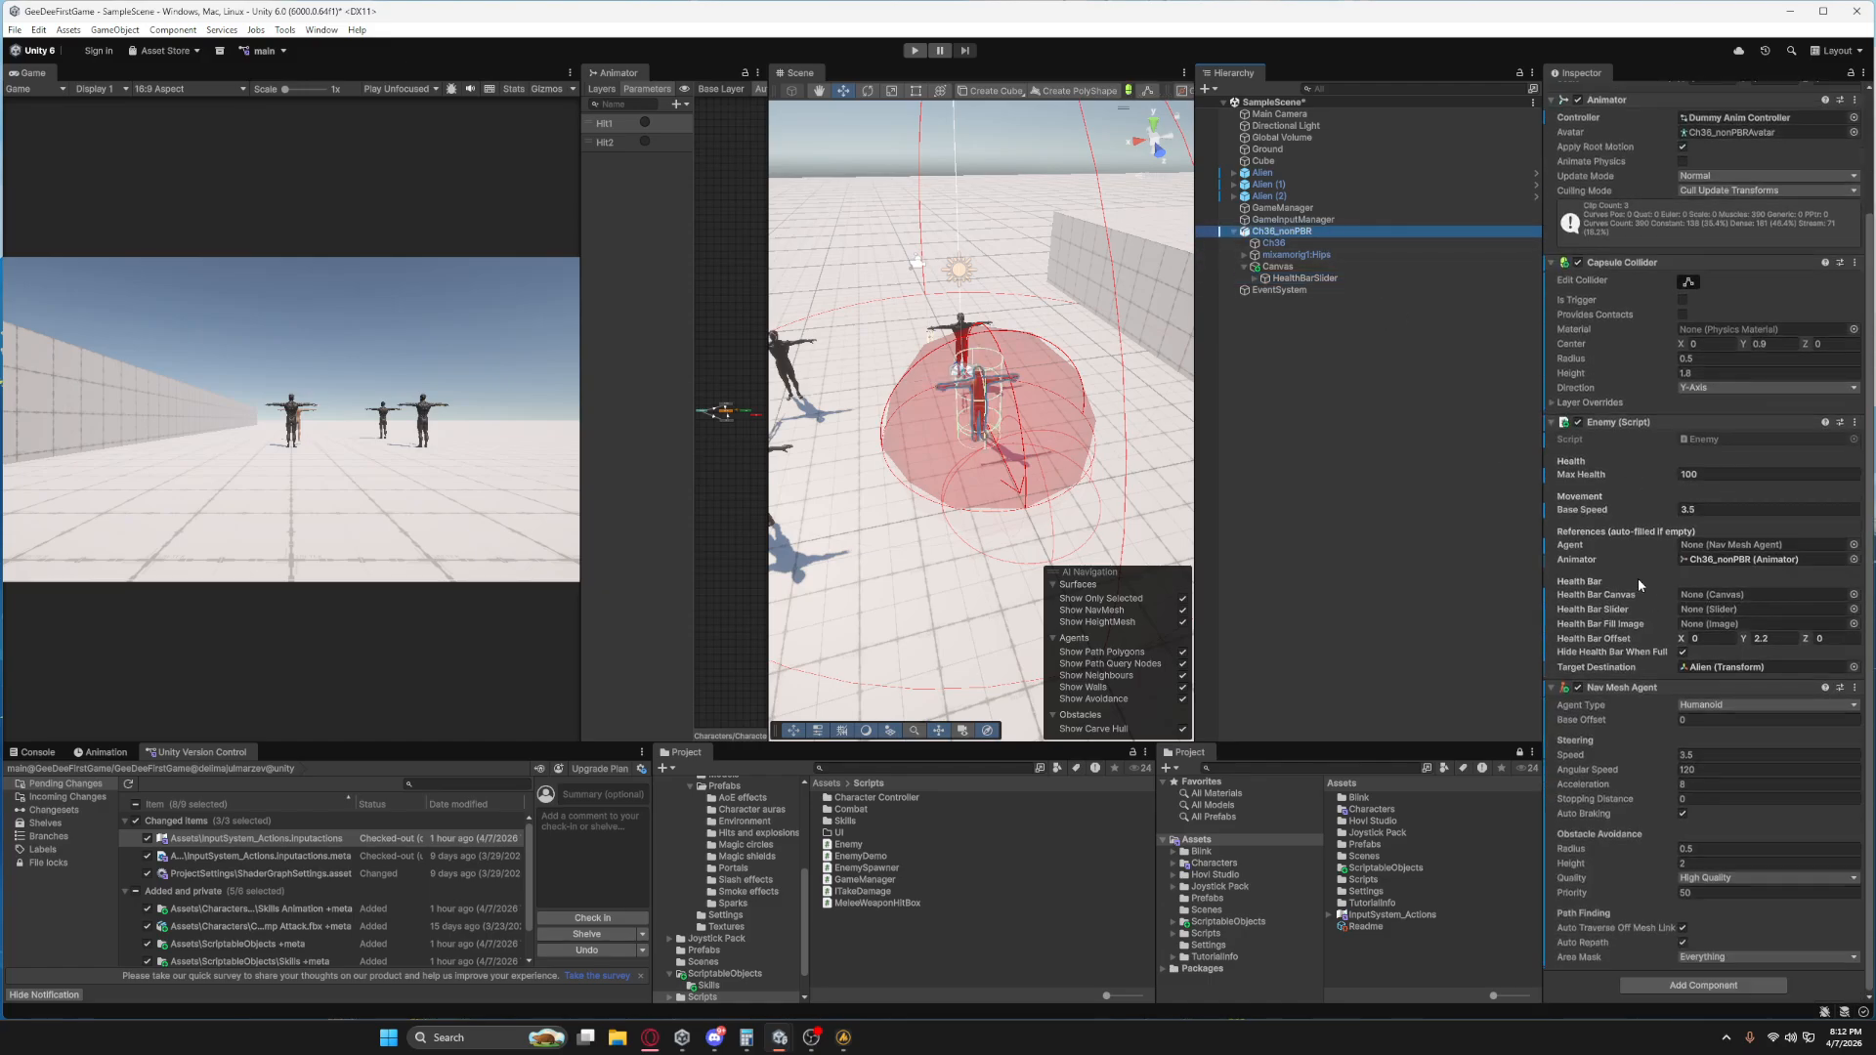
mouse_move(1304, 280)
mouse_down()
mouse_move(1465, 391)
mouse_move(1628, 596)
mouse_move(1719, 617)
mouse_move(1699, 596)
mouse_up()
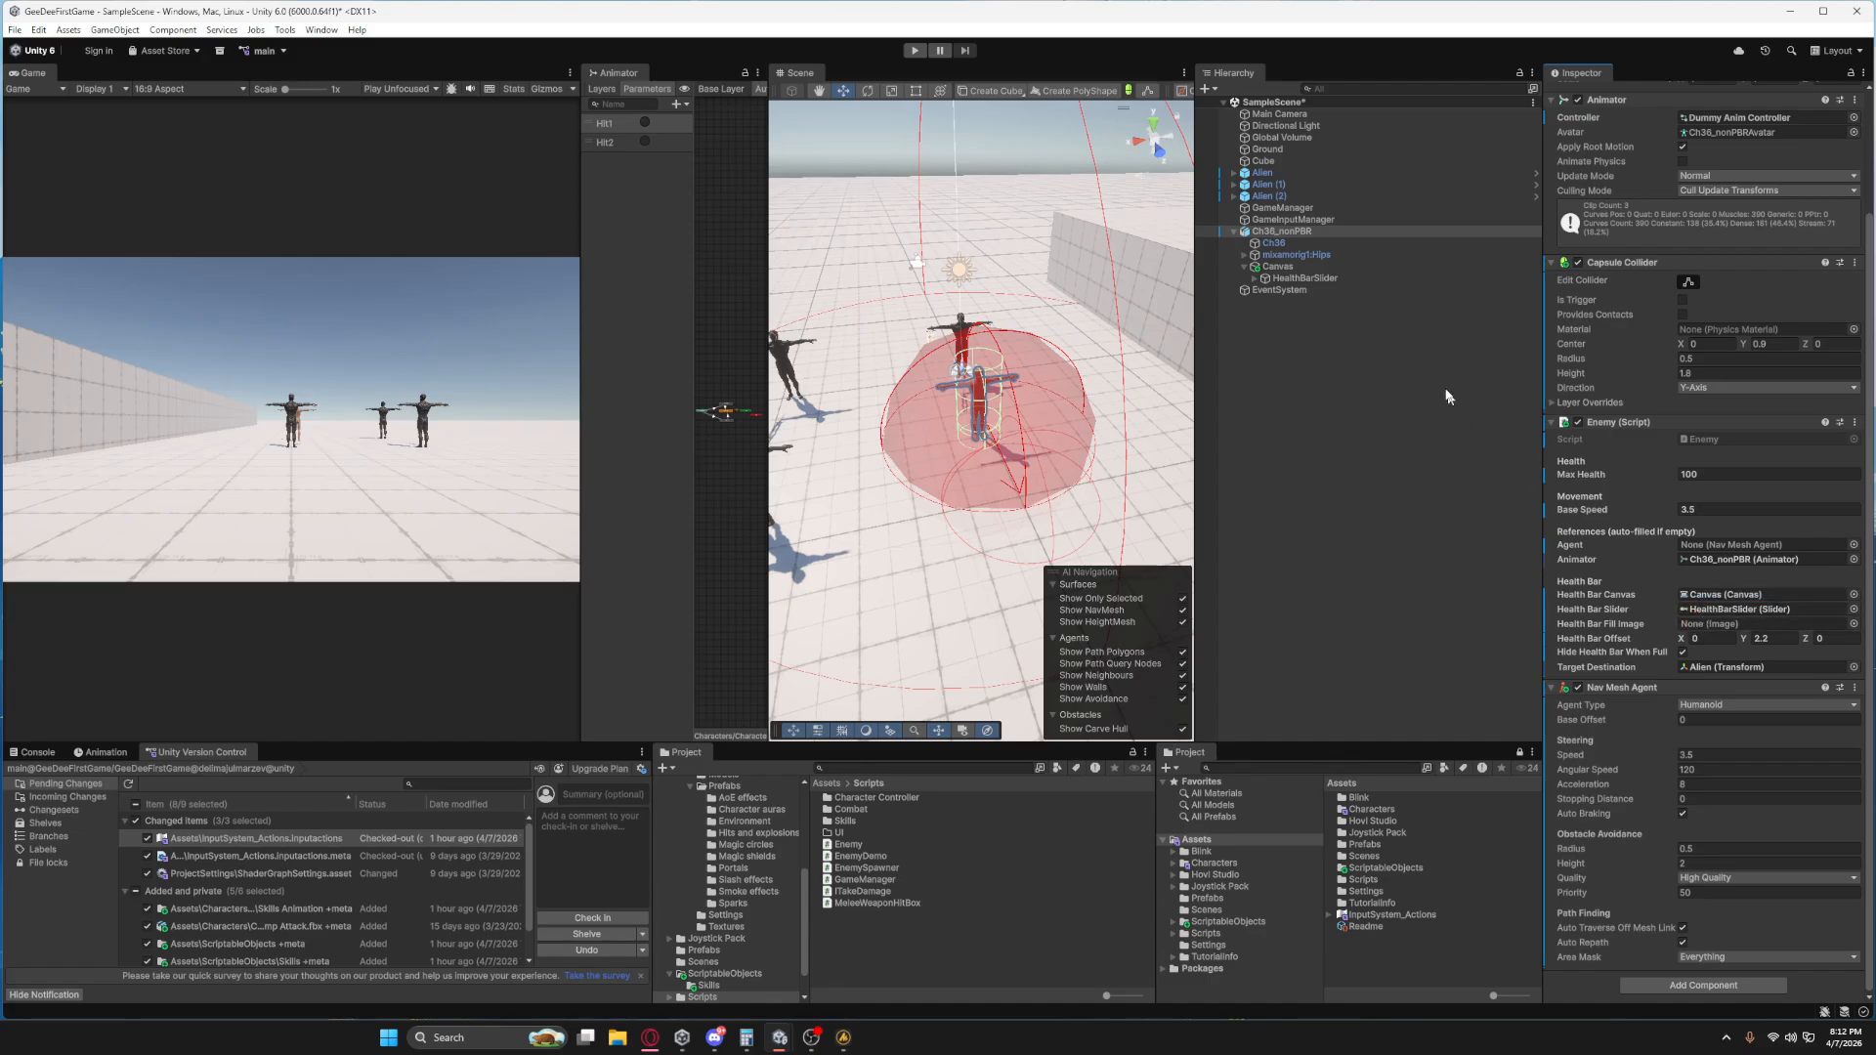
click(1255, 279)
click(1265, 302)
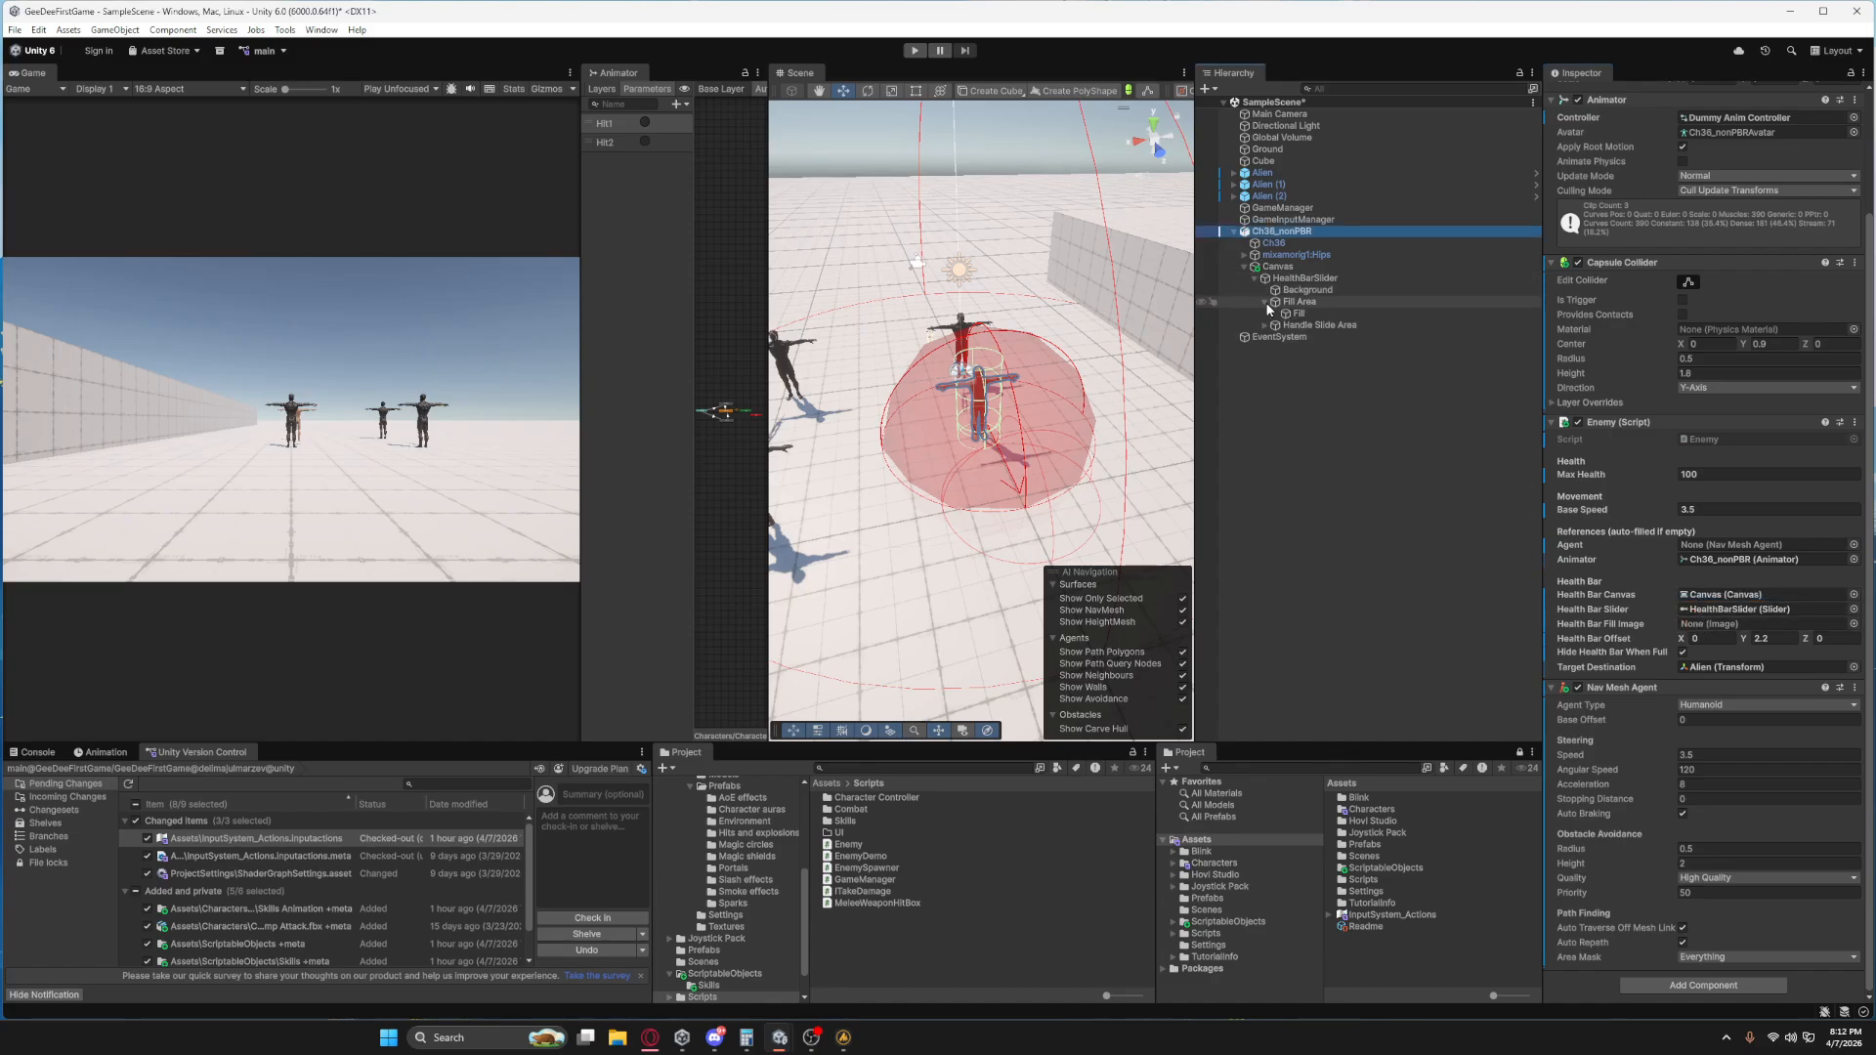
mouse_move(1275, 314)
mouse_down()
mouse_move(1541, 571)
mouse_move(1702, 638)
mouse_move(1708, 623)
mouse_up()
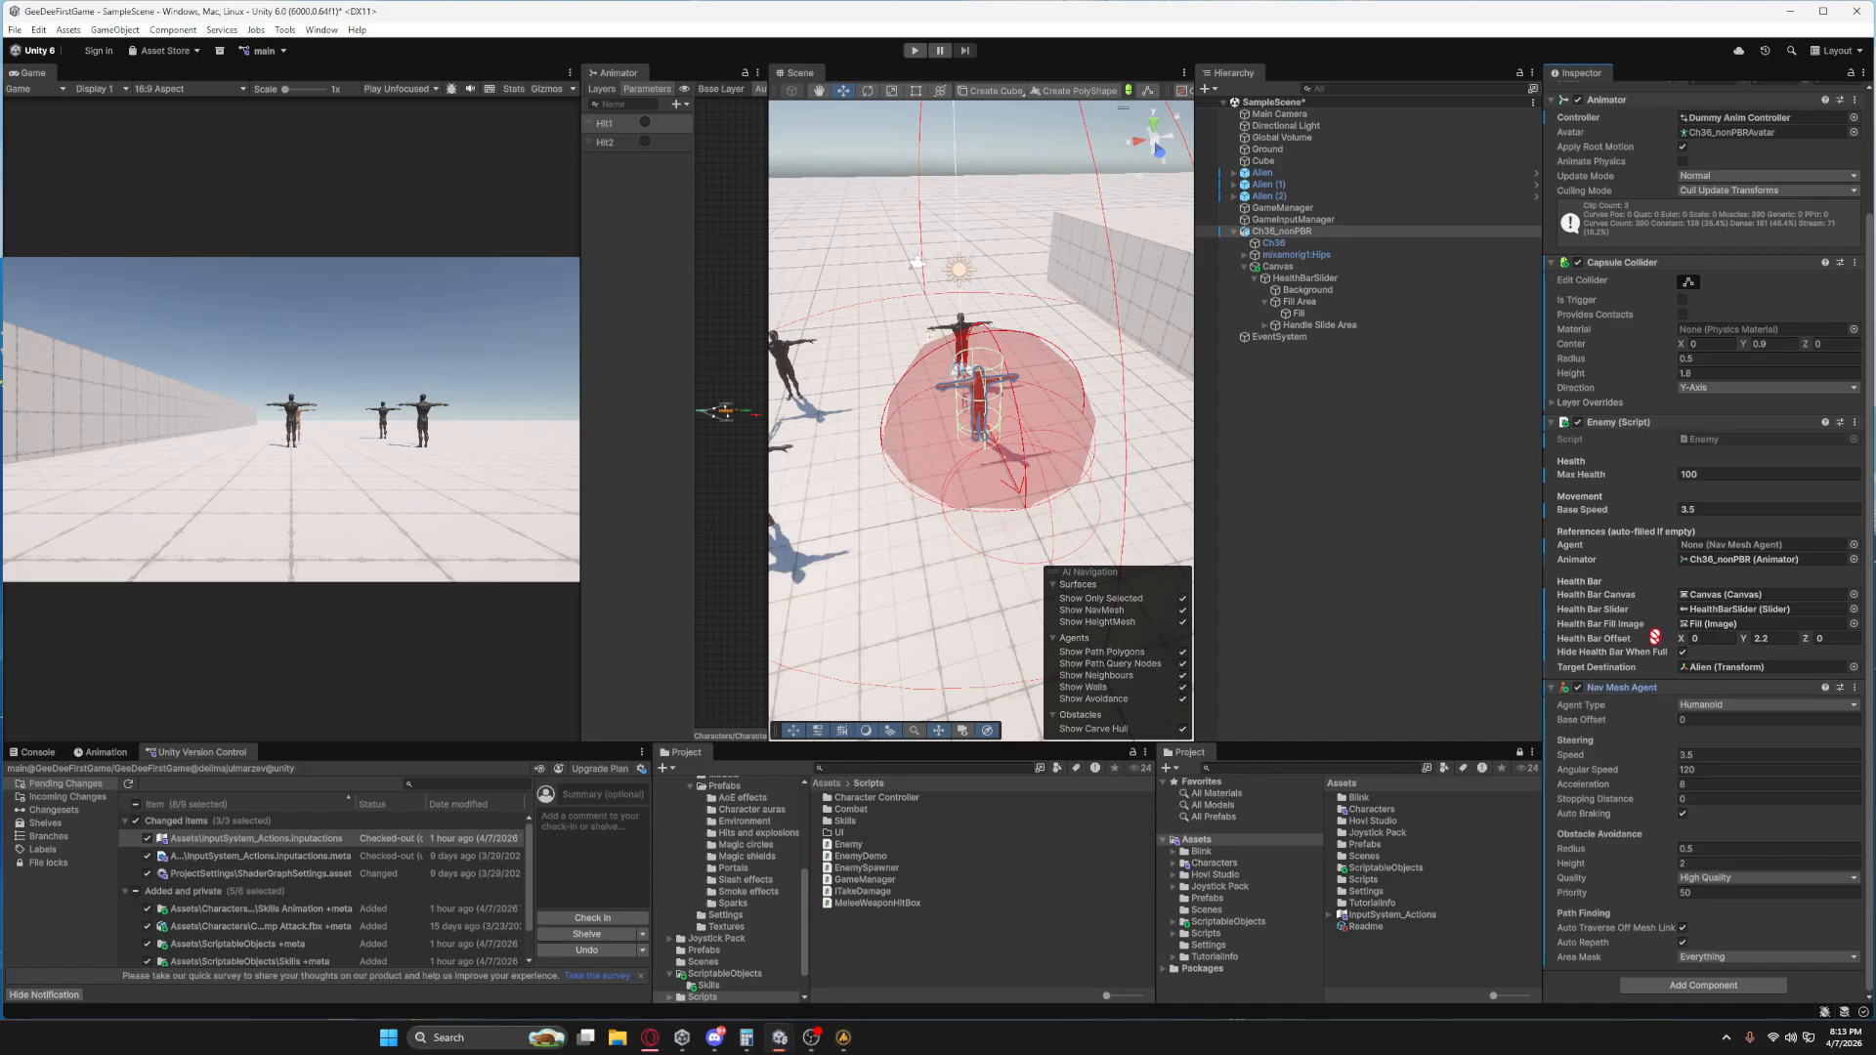
drag(1661, 690, 1700, 553)
Set the enemy Canvas's width to 50 and its height to 20.
click(1280, 268)
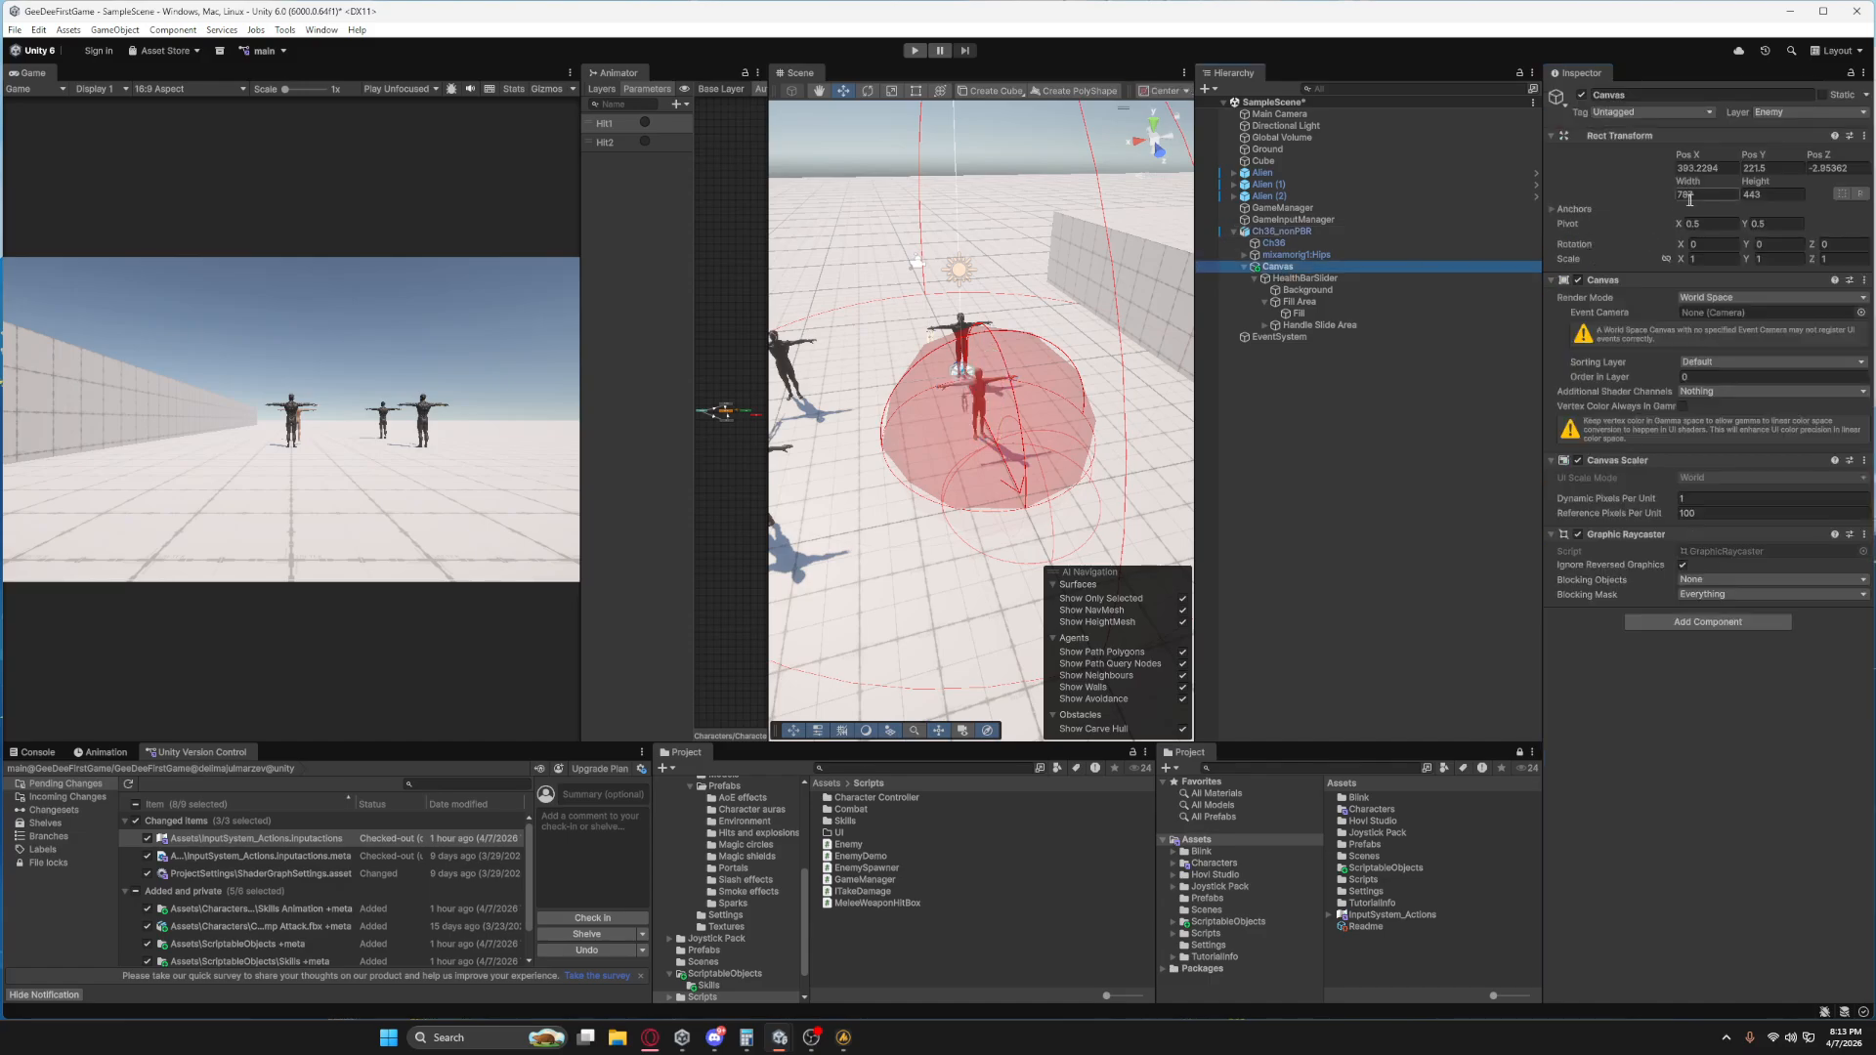
click(1698, 194)
text(50)
click(1762, 194)
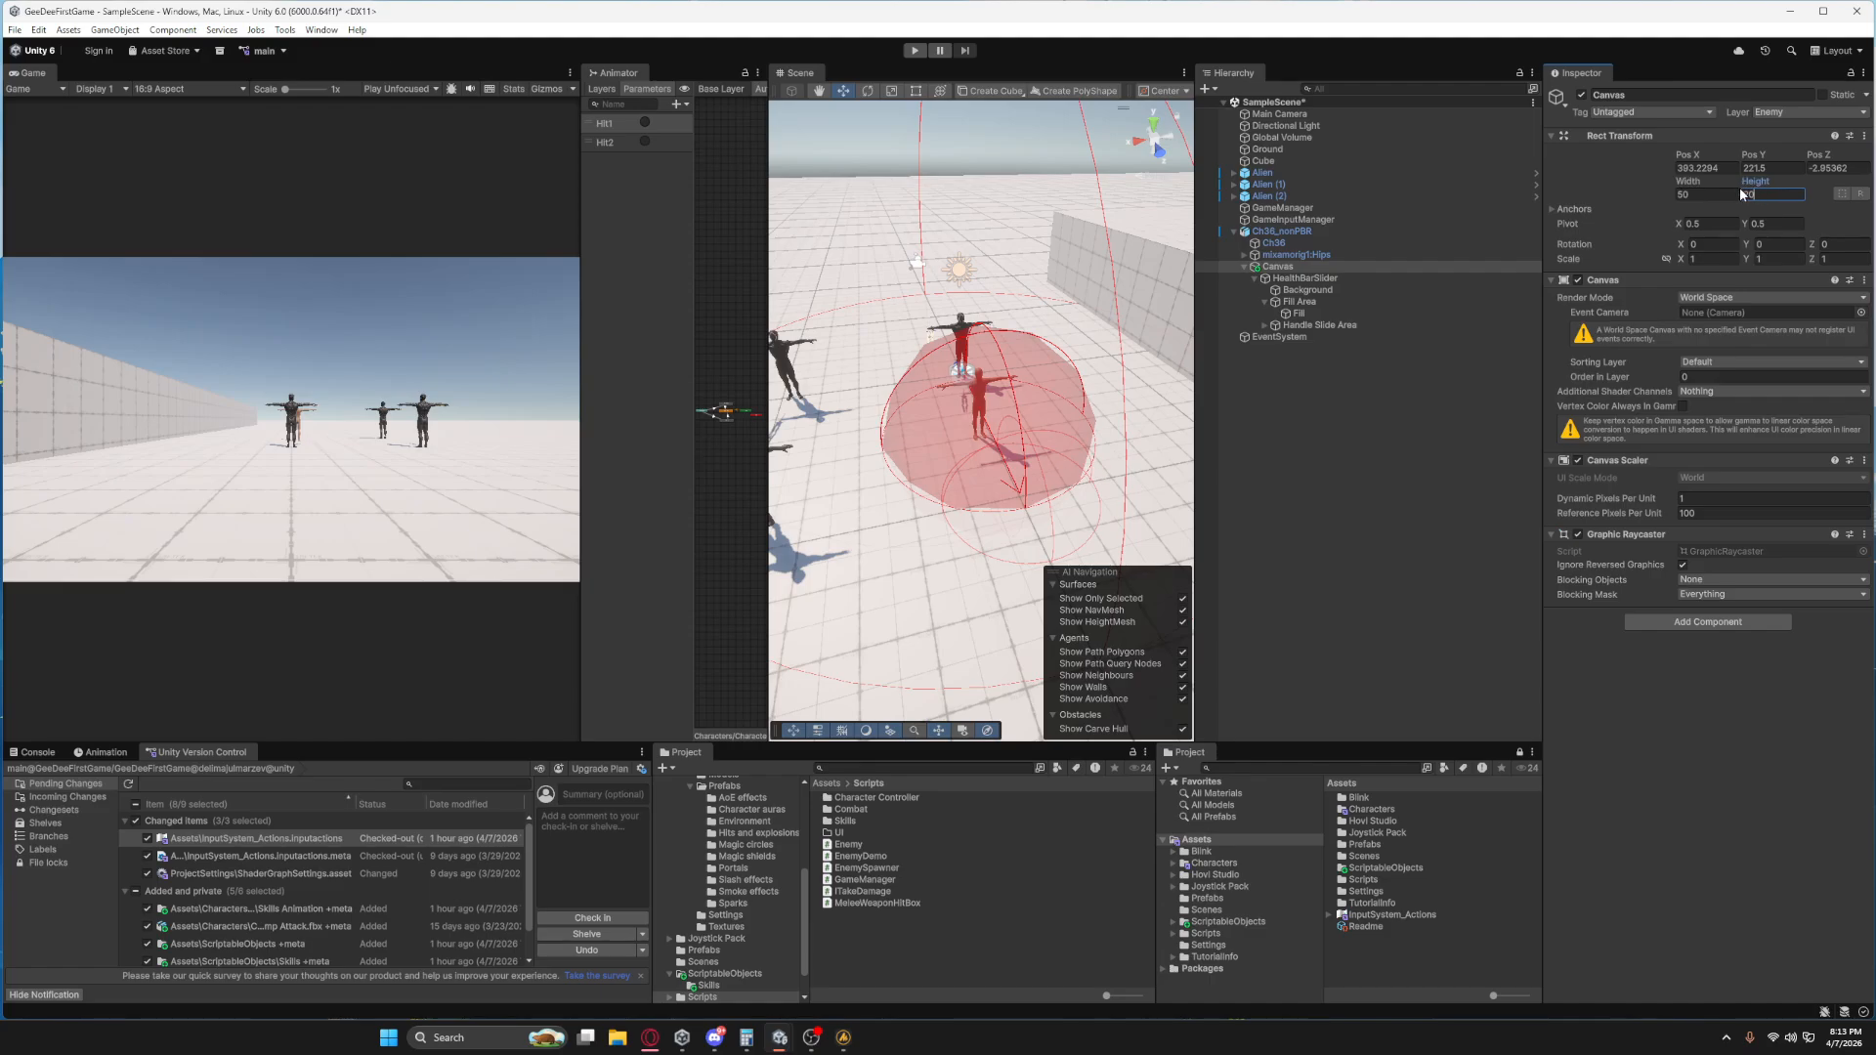
text(20)
Reset the enemy Canvas's X, Y and Z position to 0.
click(1700, 168)
text(0)
click(1758, 168)
text(0)
click(1822, 168)
text(0)
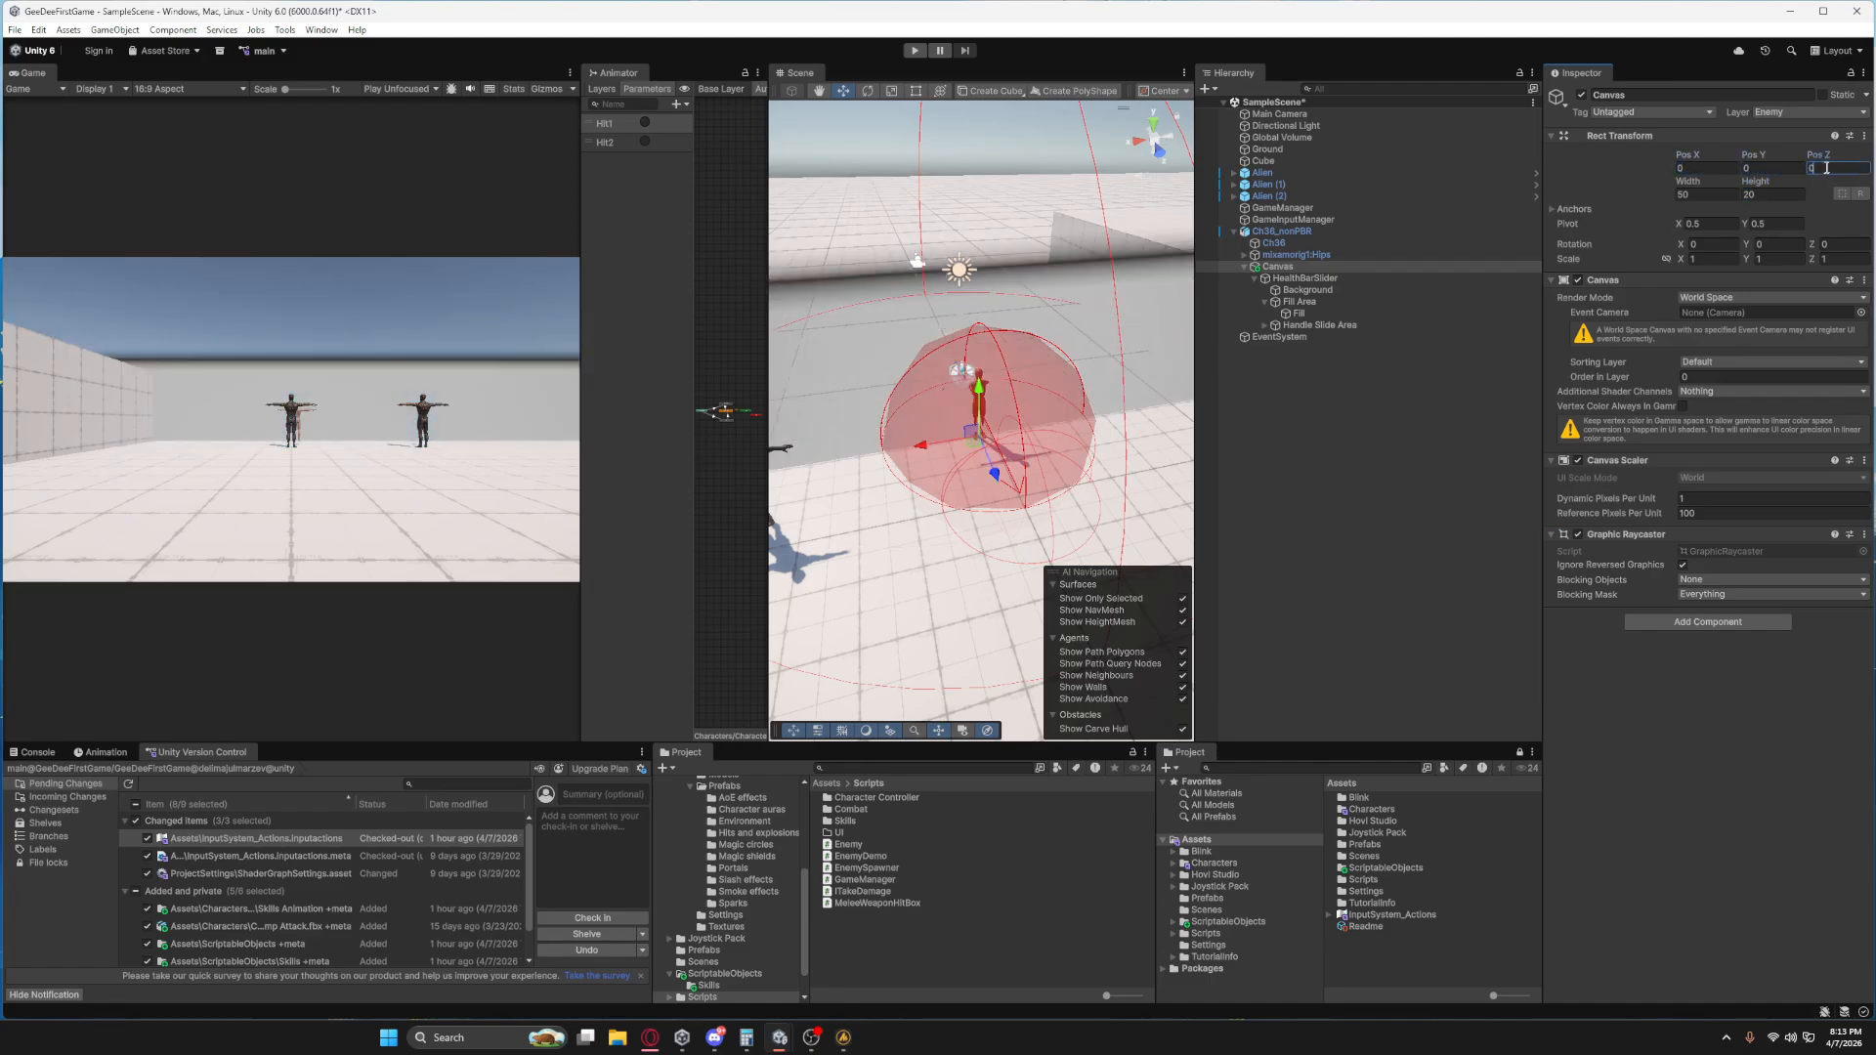
Scale the Canvas uniformly to 0.02 and raise it above the enemy to about Y 1.82.
click(1701, 259)
text(0.0)
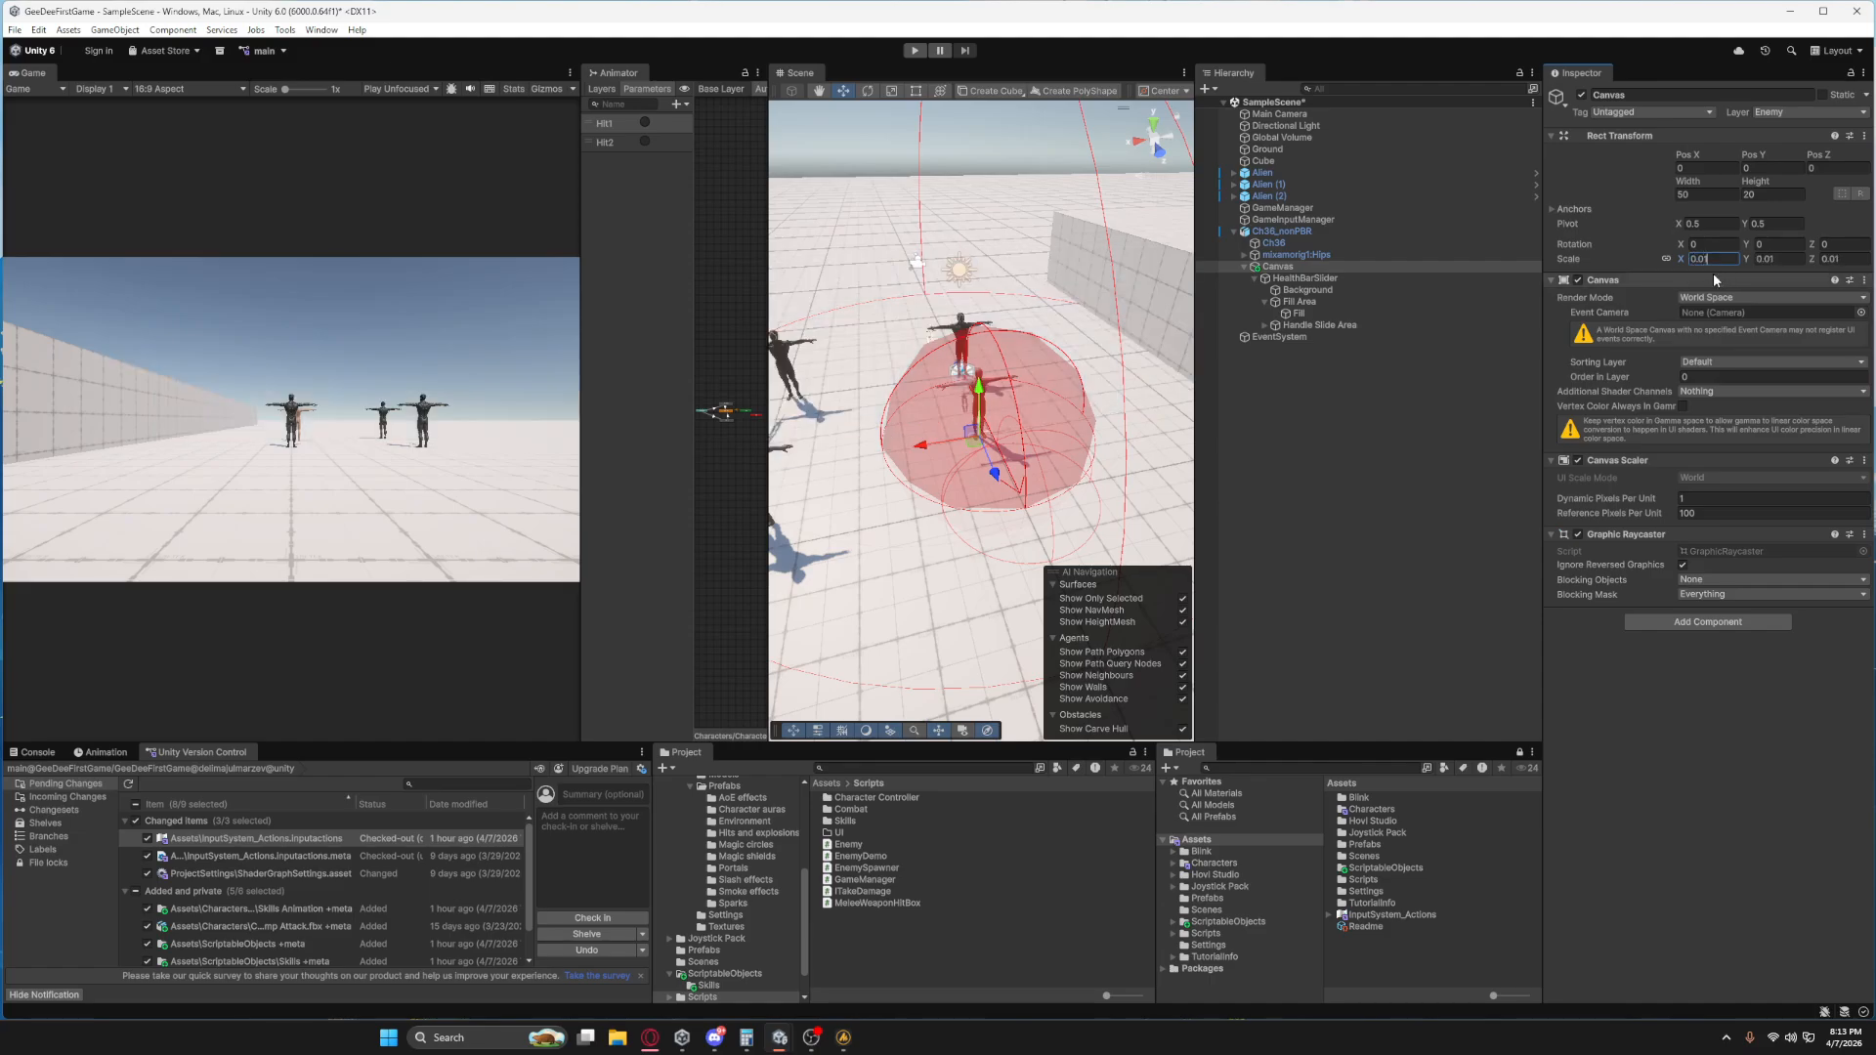
text(2)
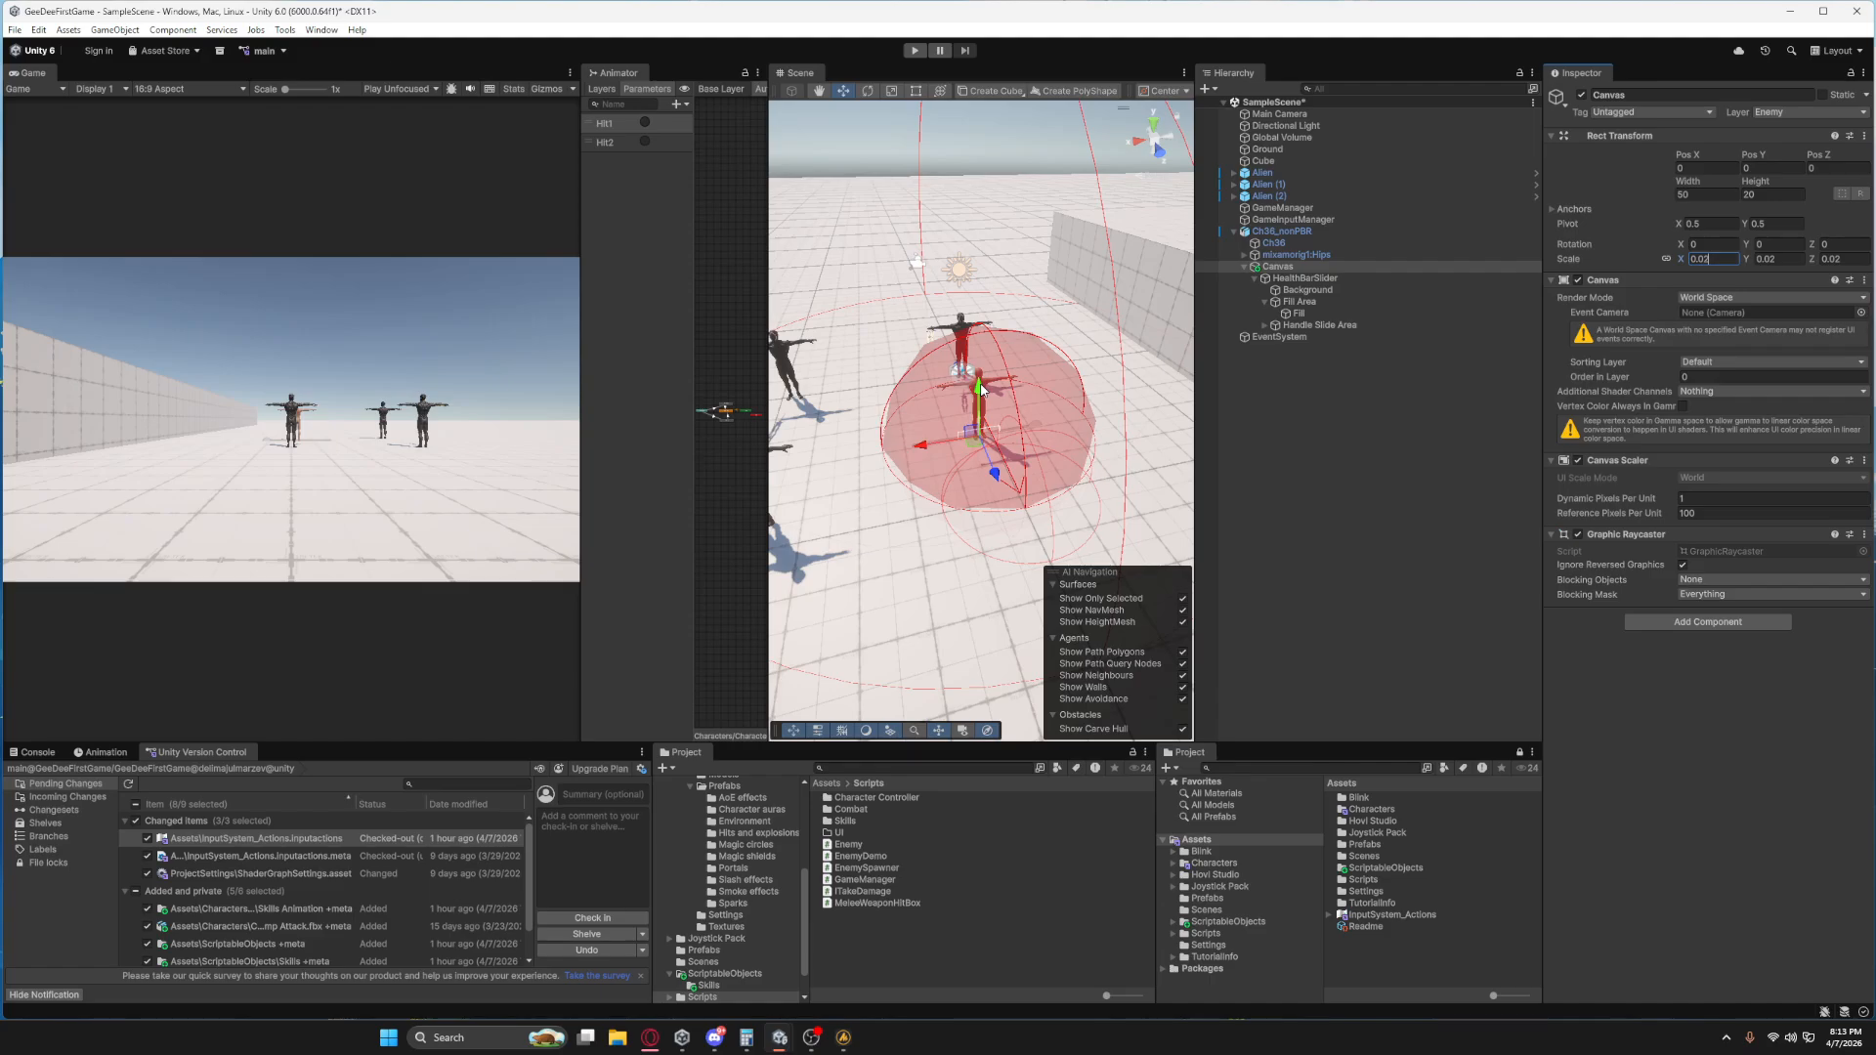
drag(982, 388, 985, 309)
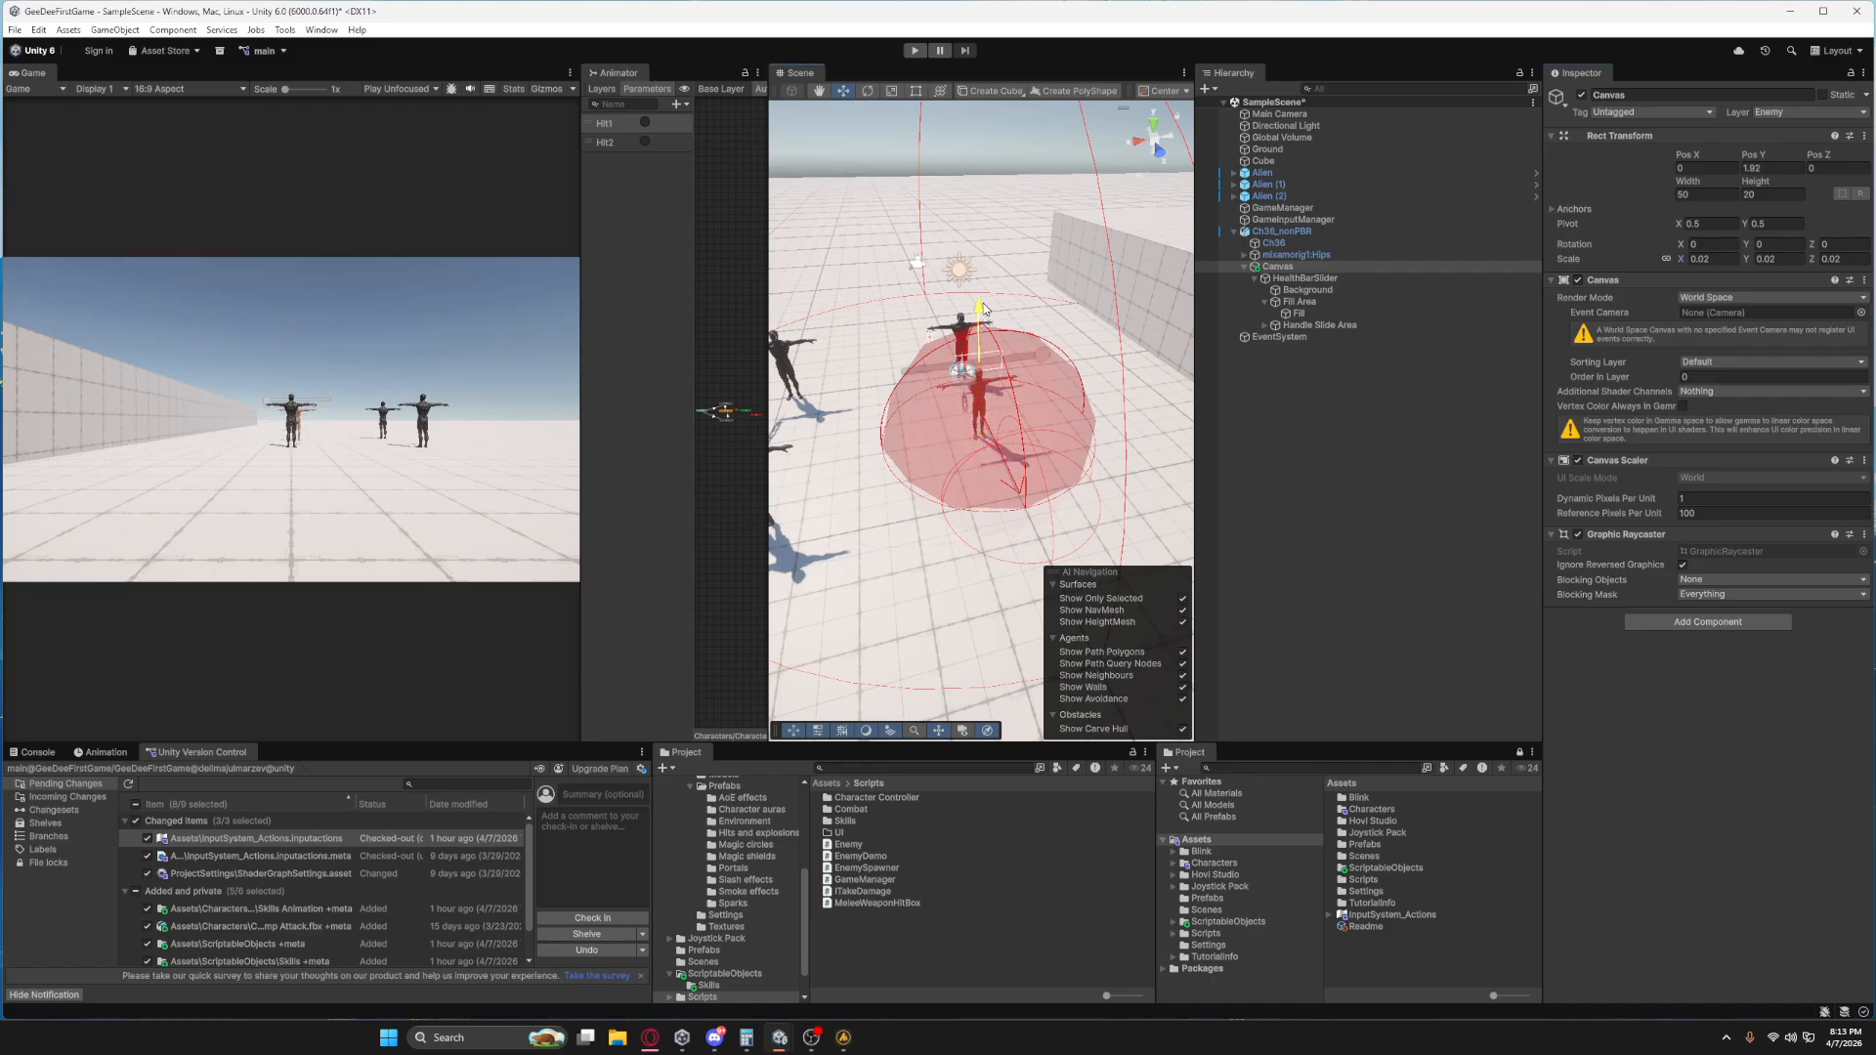
Move Ch36_nonPBR along the Z axis to about 8.9, away from the Alien.
click(1275, 233)
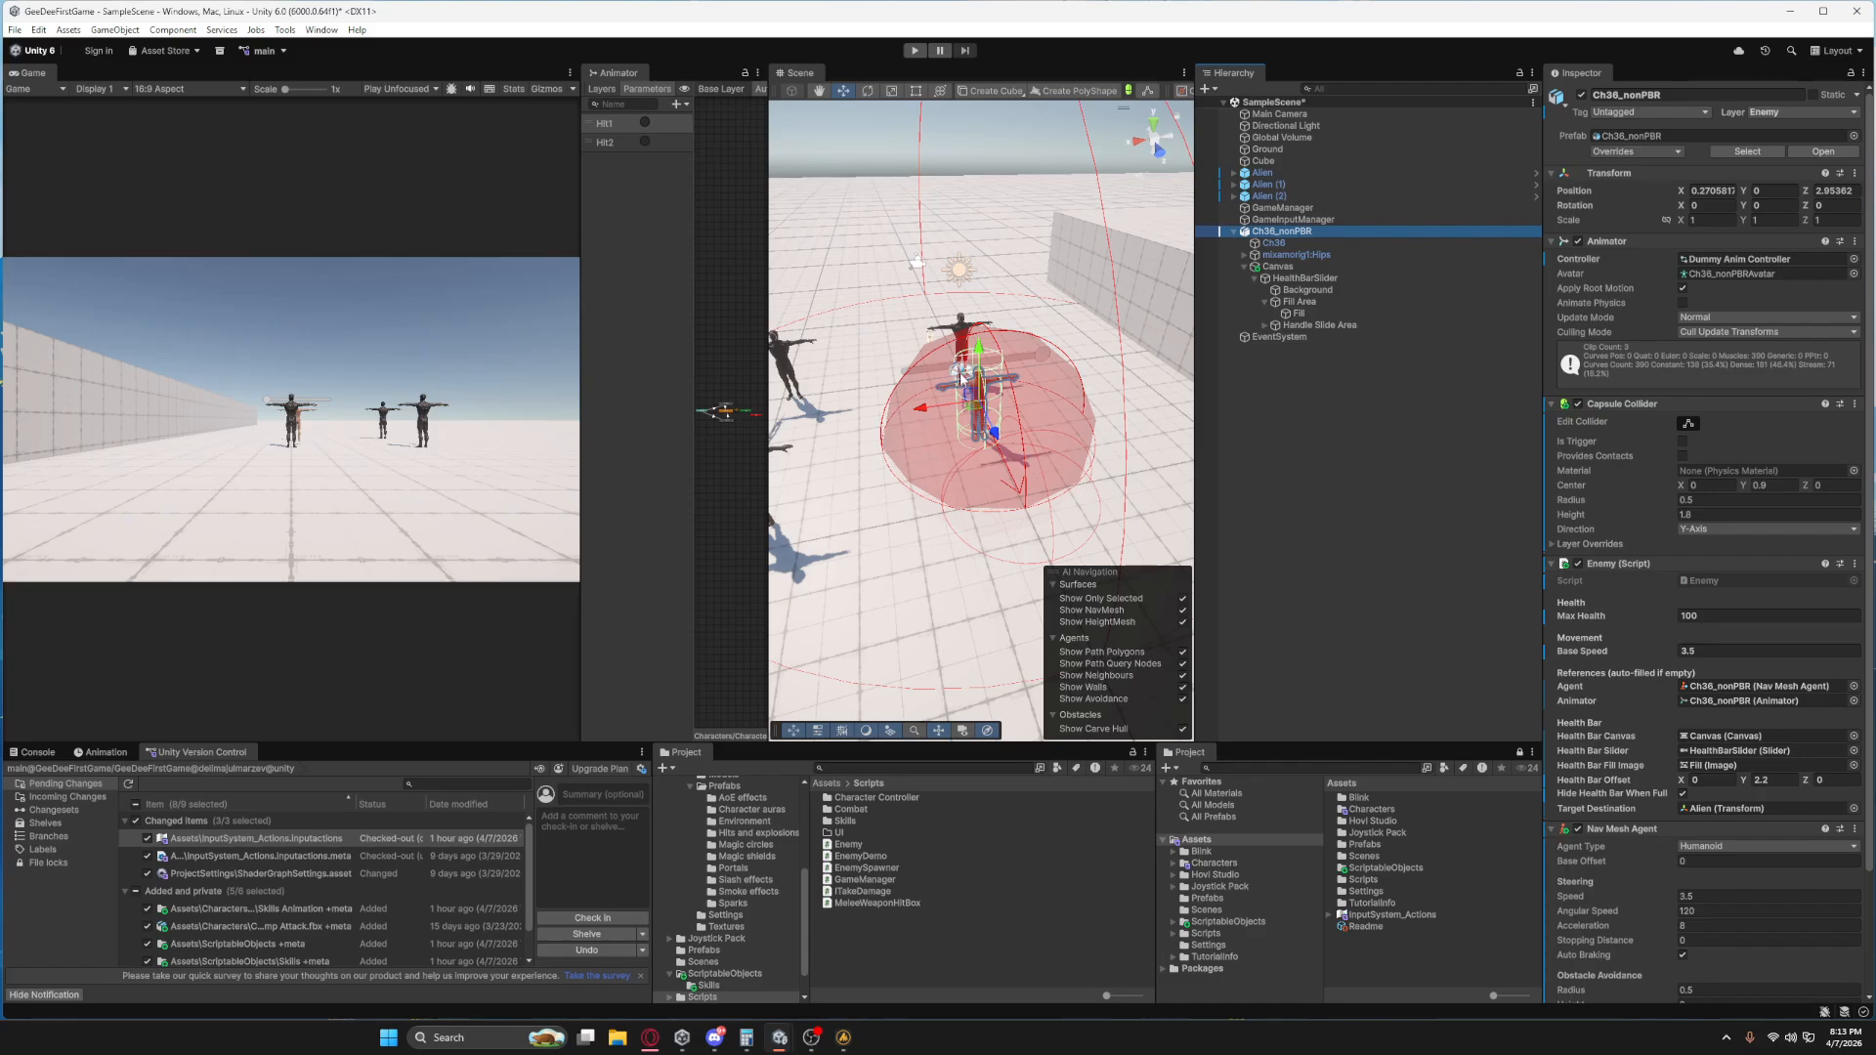
drag(994, 434, 1105, 647)
right_drag(1094, 633, 1010, 367)
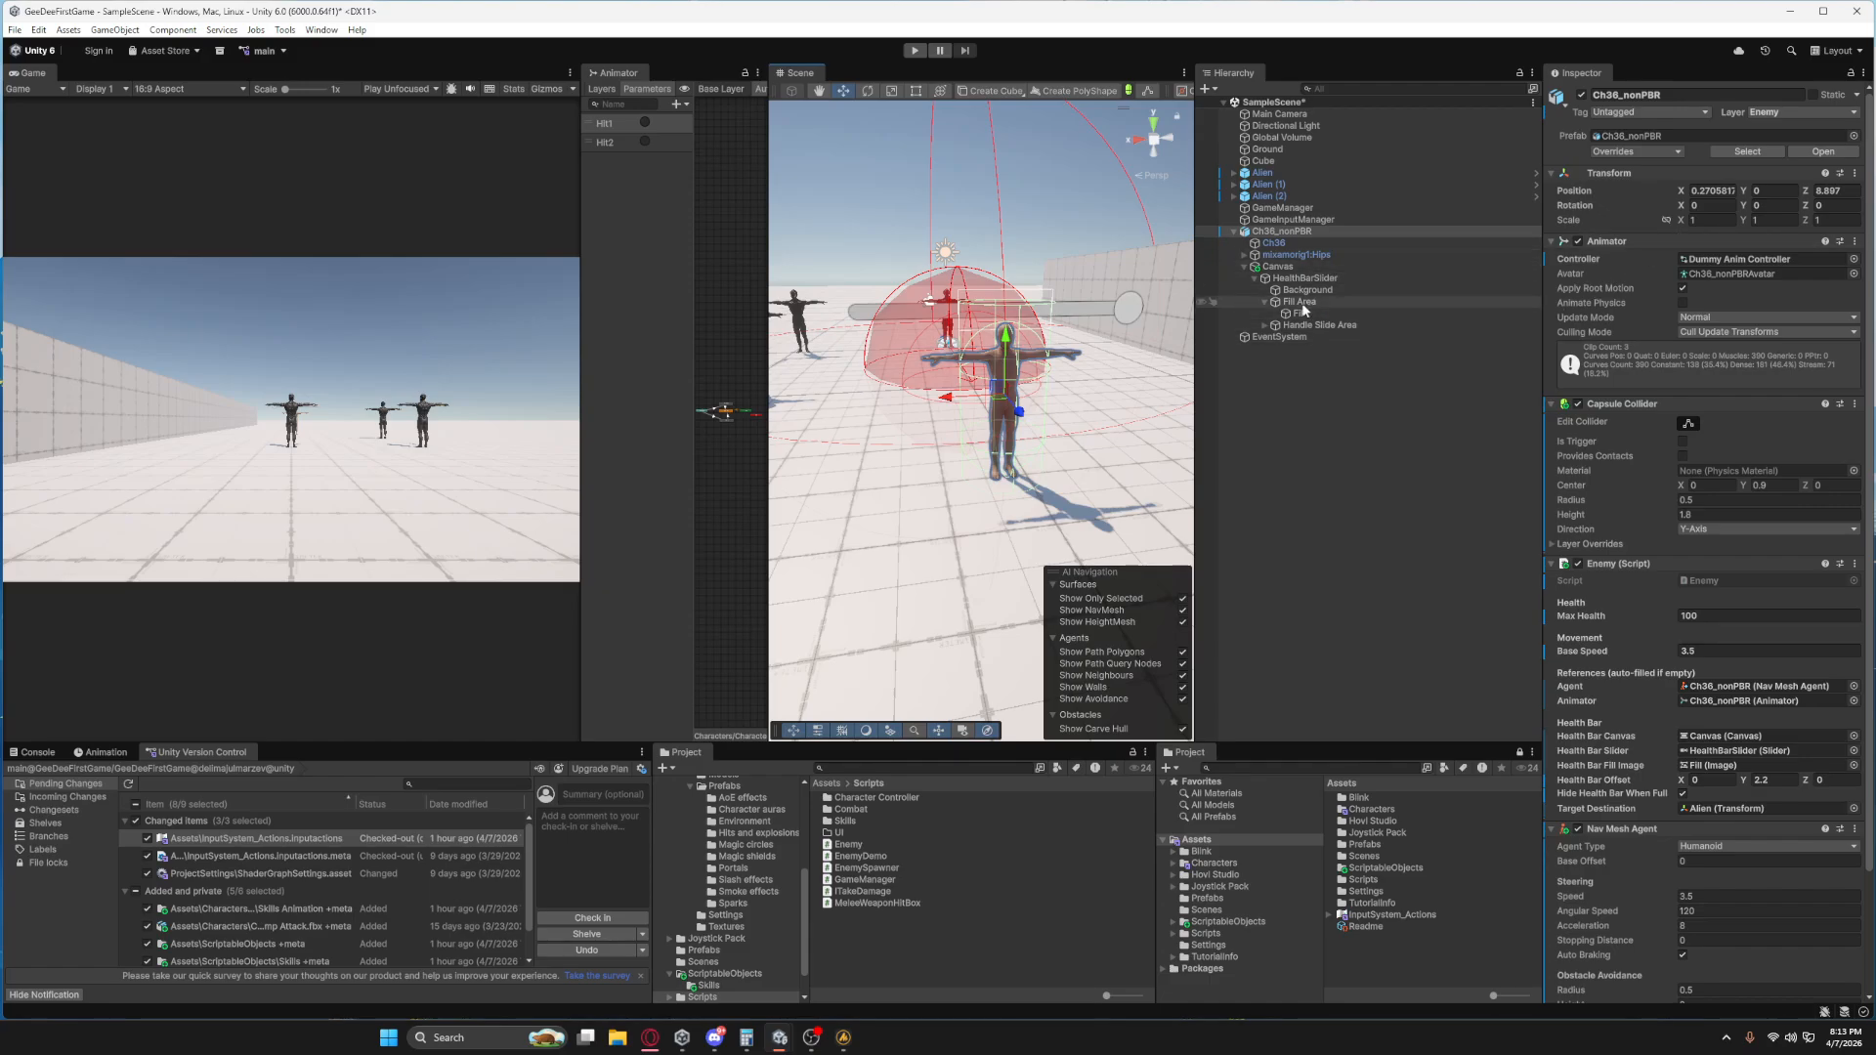
Set the enemy Canvas's scale to 0.01 on all axes and its Y position to 2.2.
click(1292, 266)
click(1720, 260)
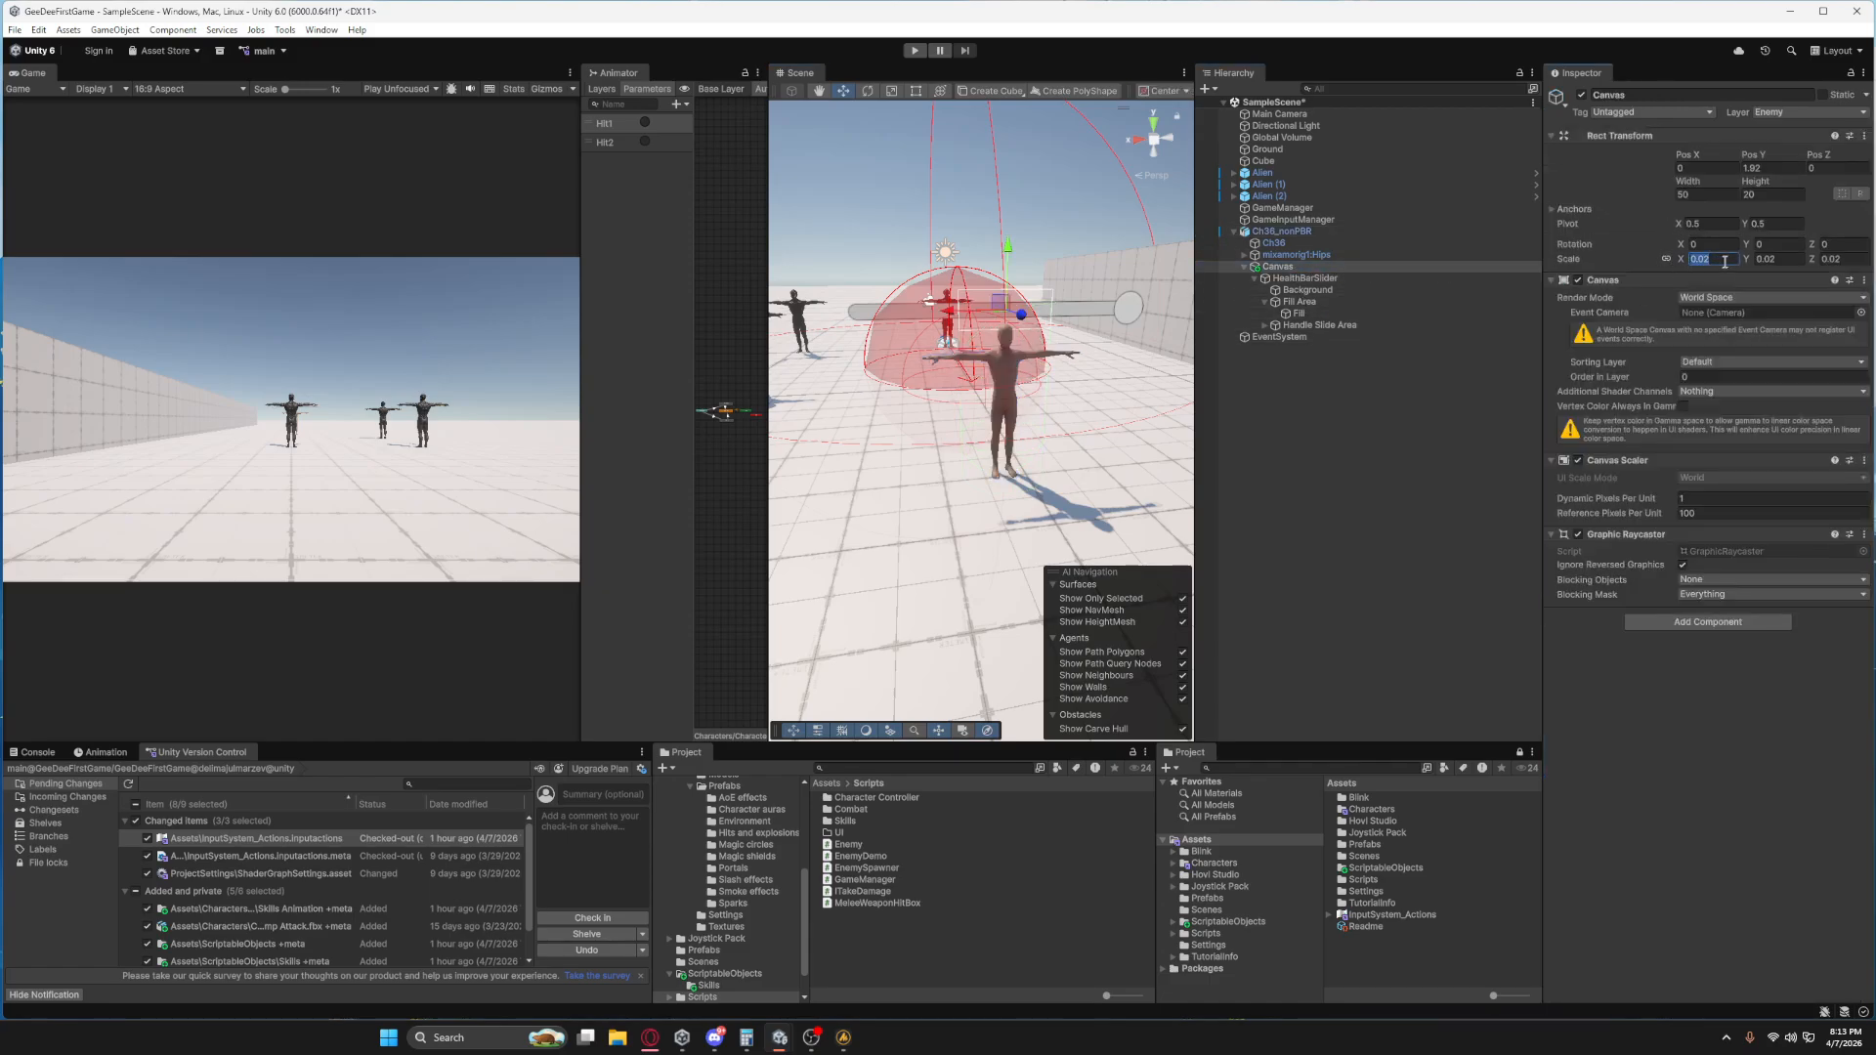
text(0.01)
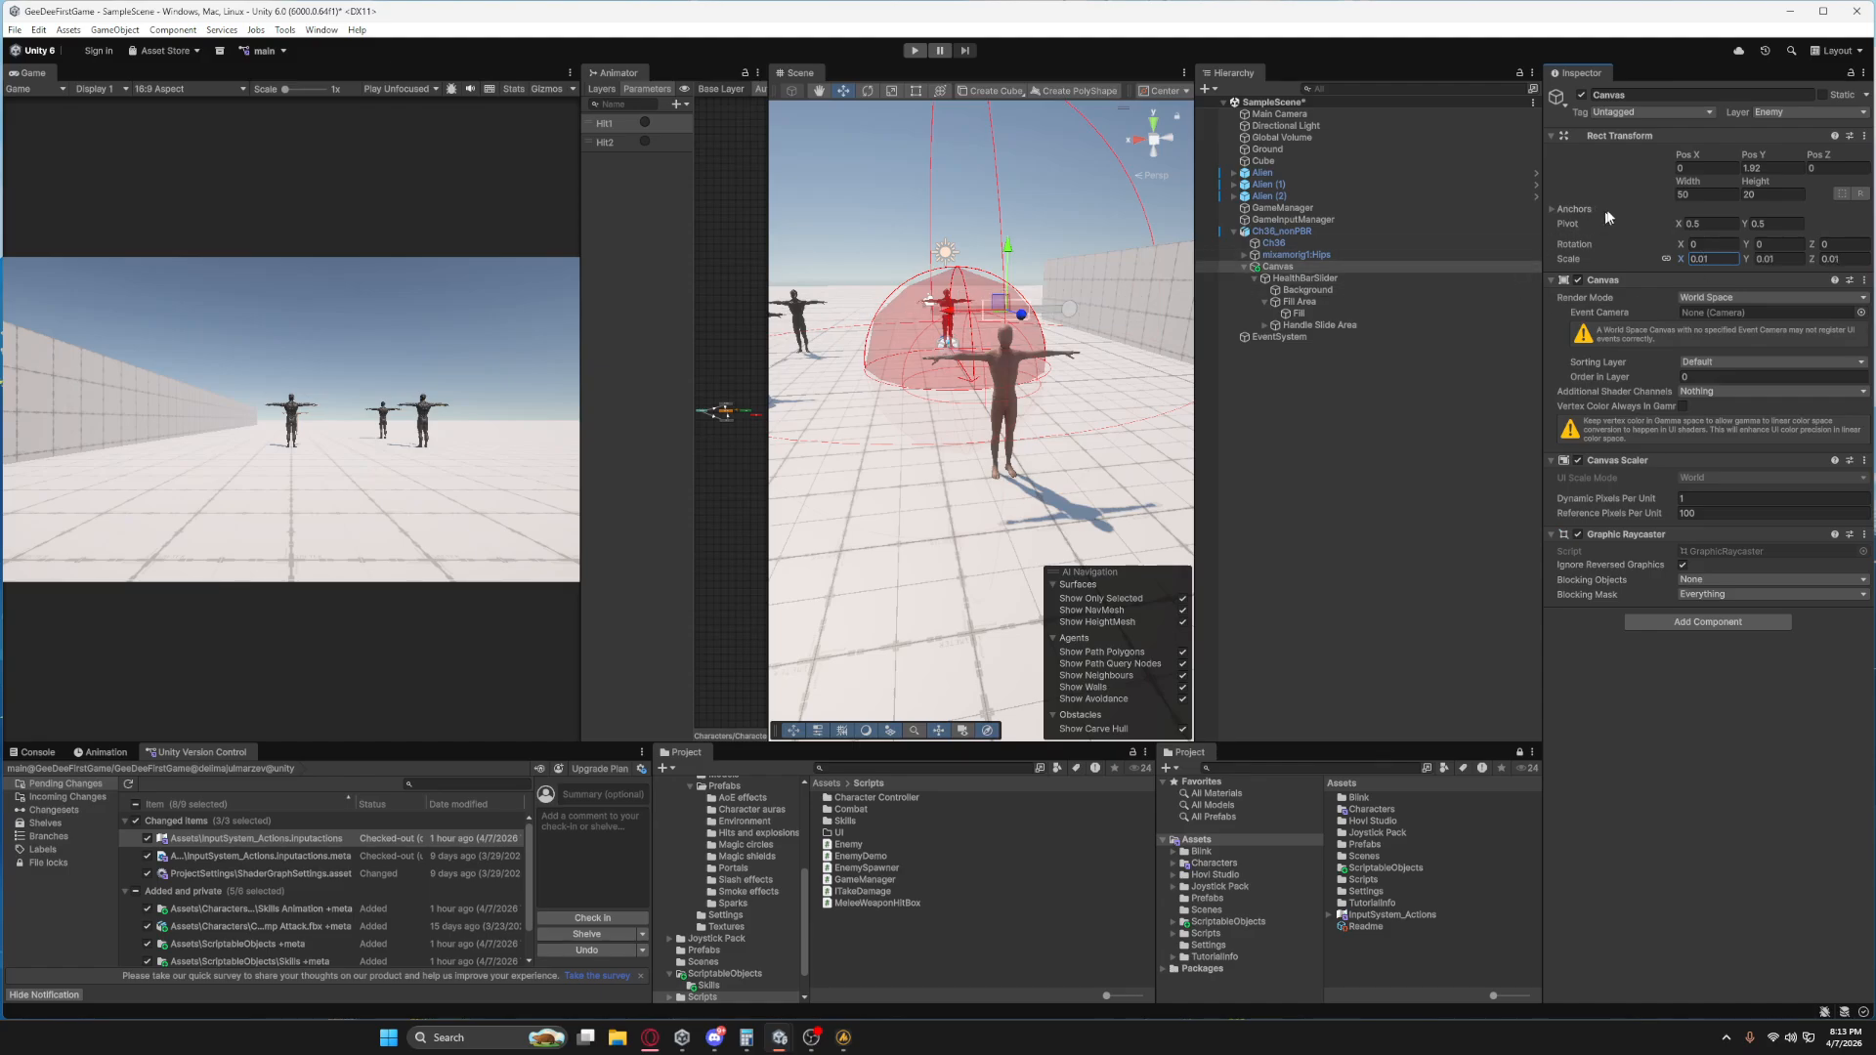
click(1772, 167)
text(2.2)
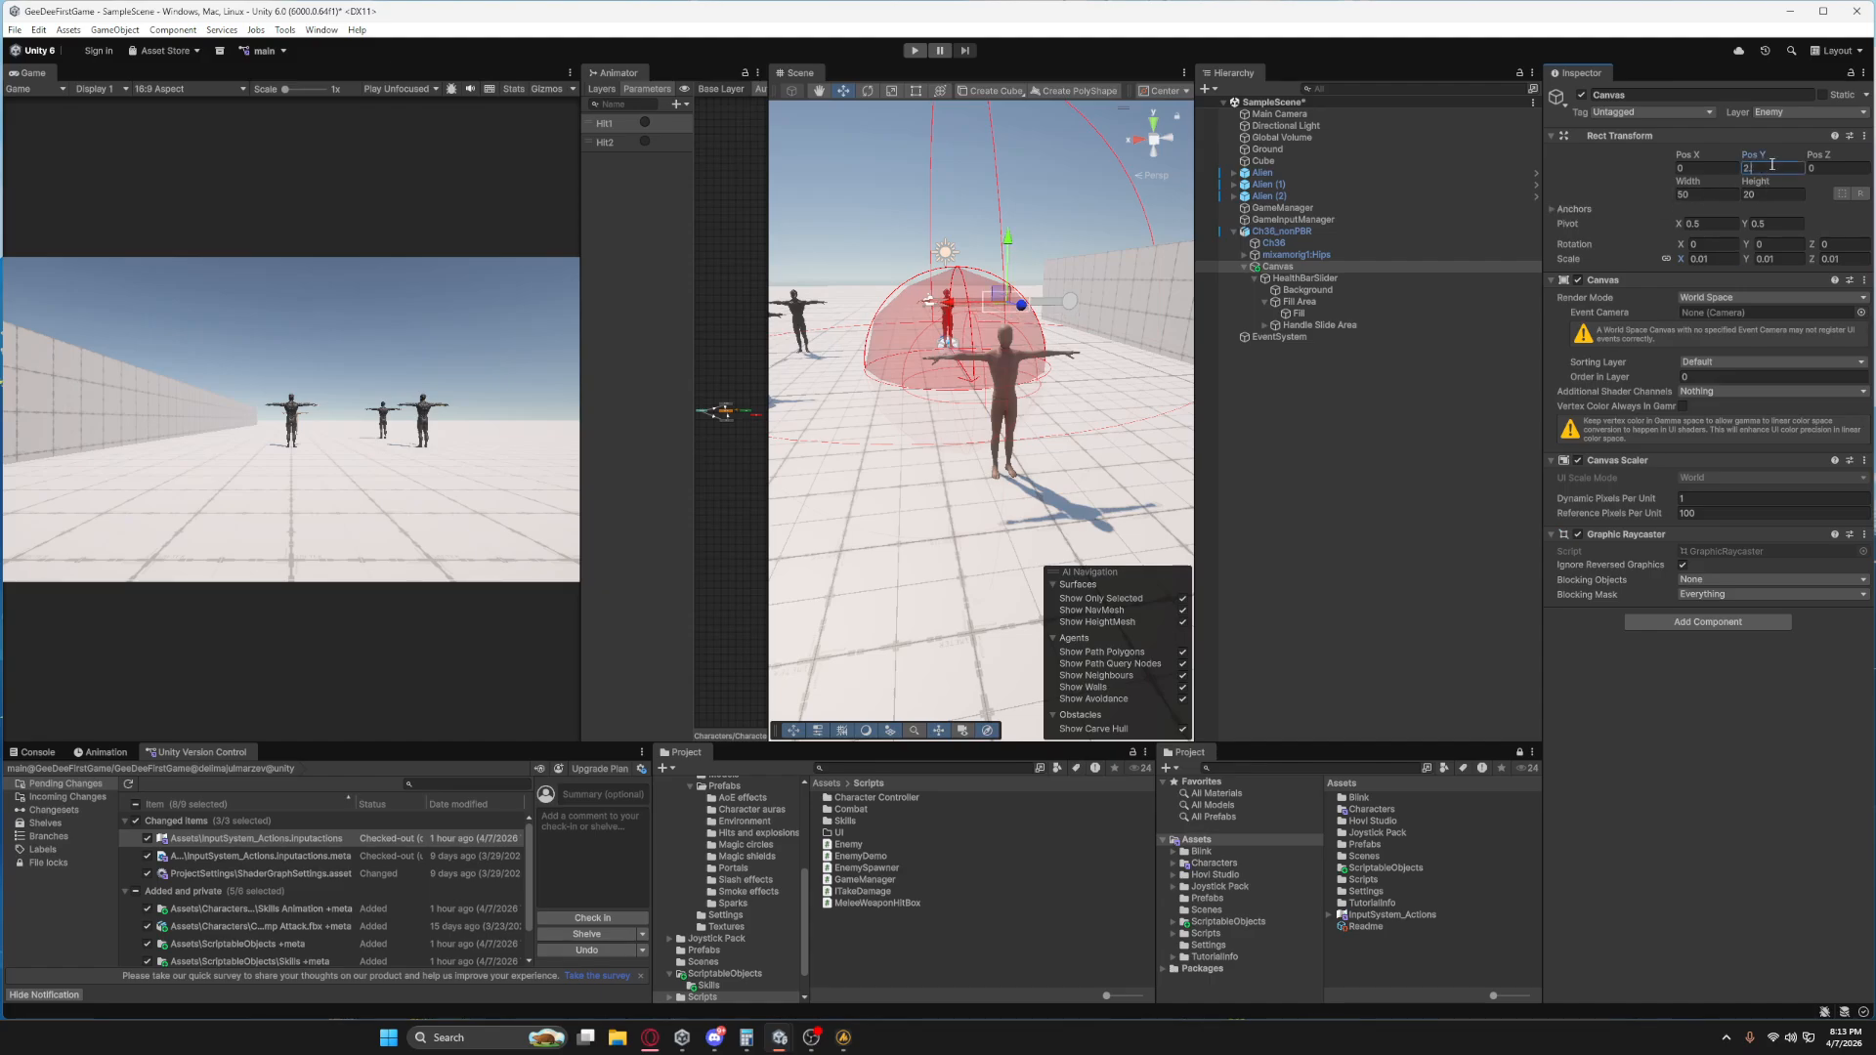
middle_drag(1086, 460, 967, 621)
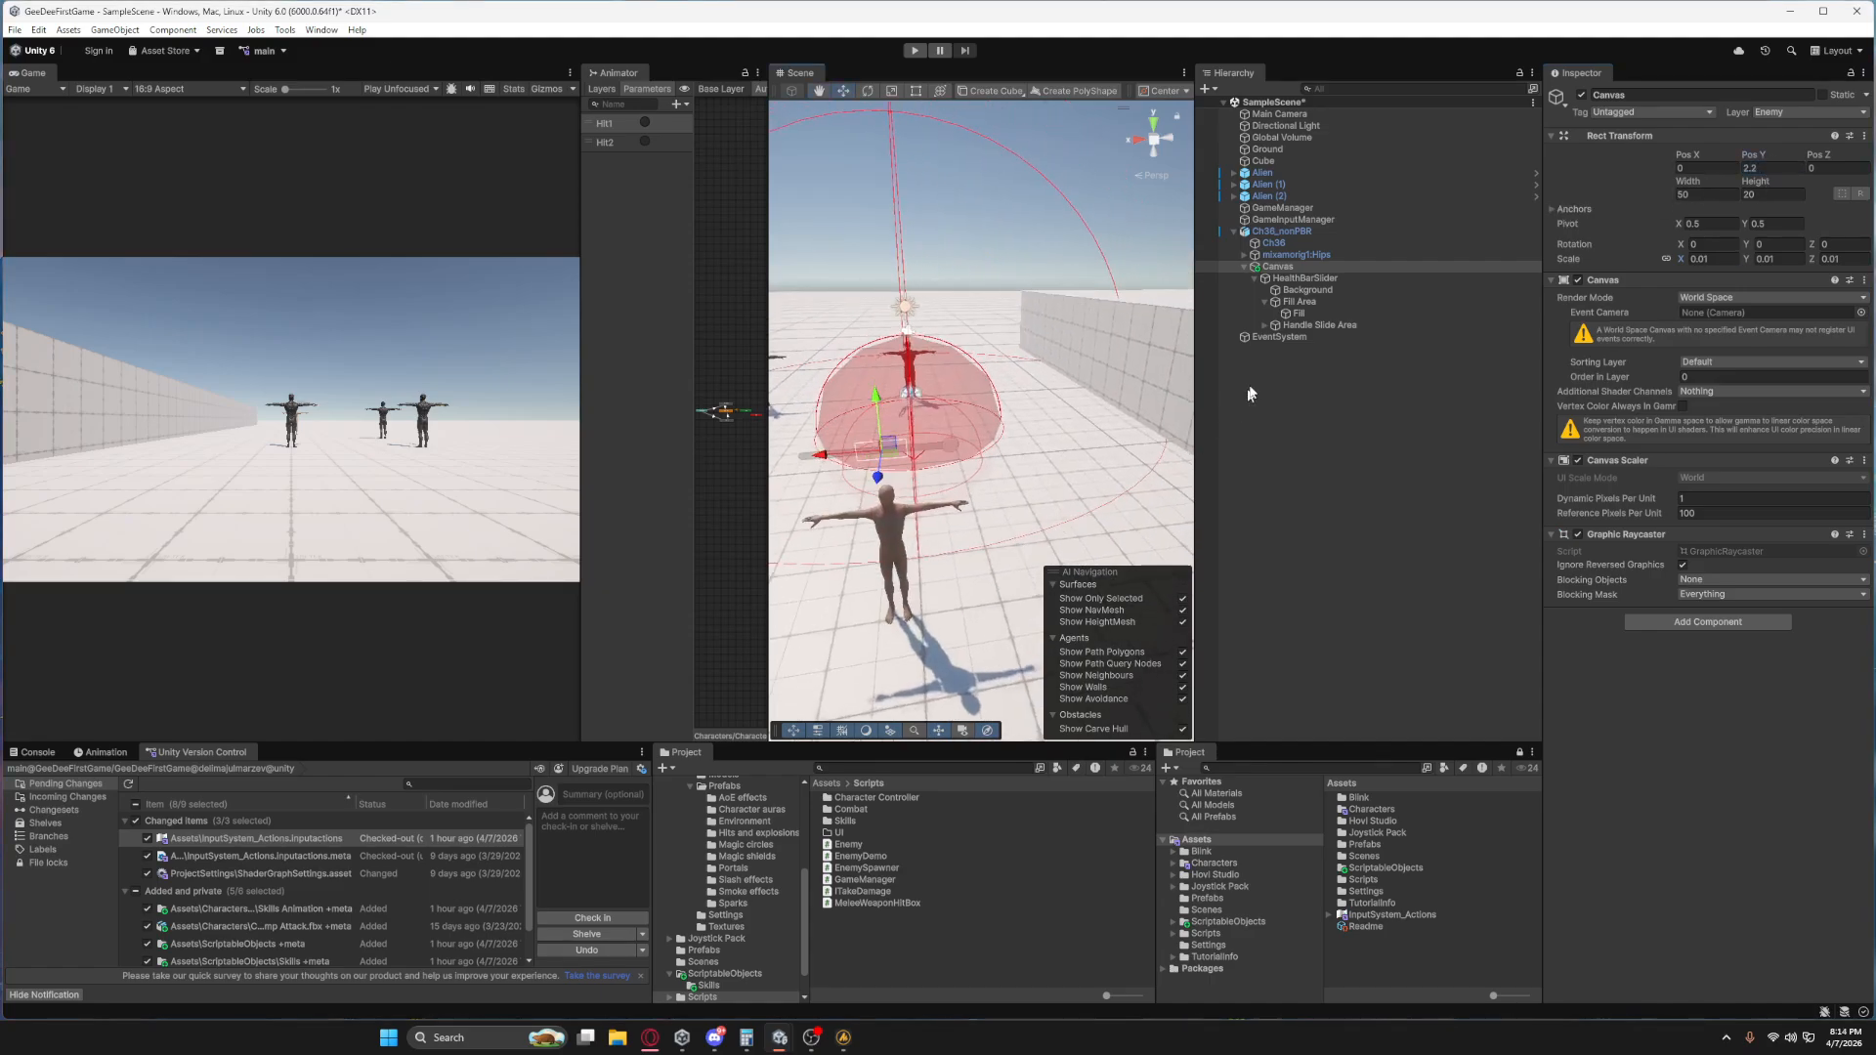
Change the HealthBarSlider's Background image colour to mid grey, RGB 123, 123, 123.
click(1306, 279)
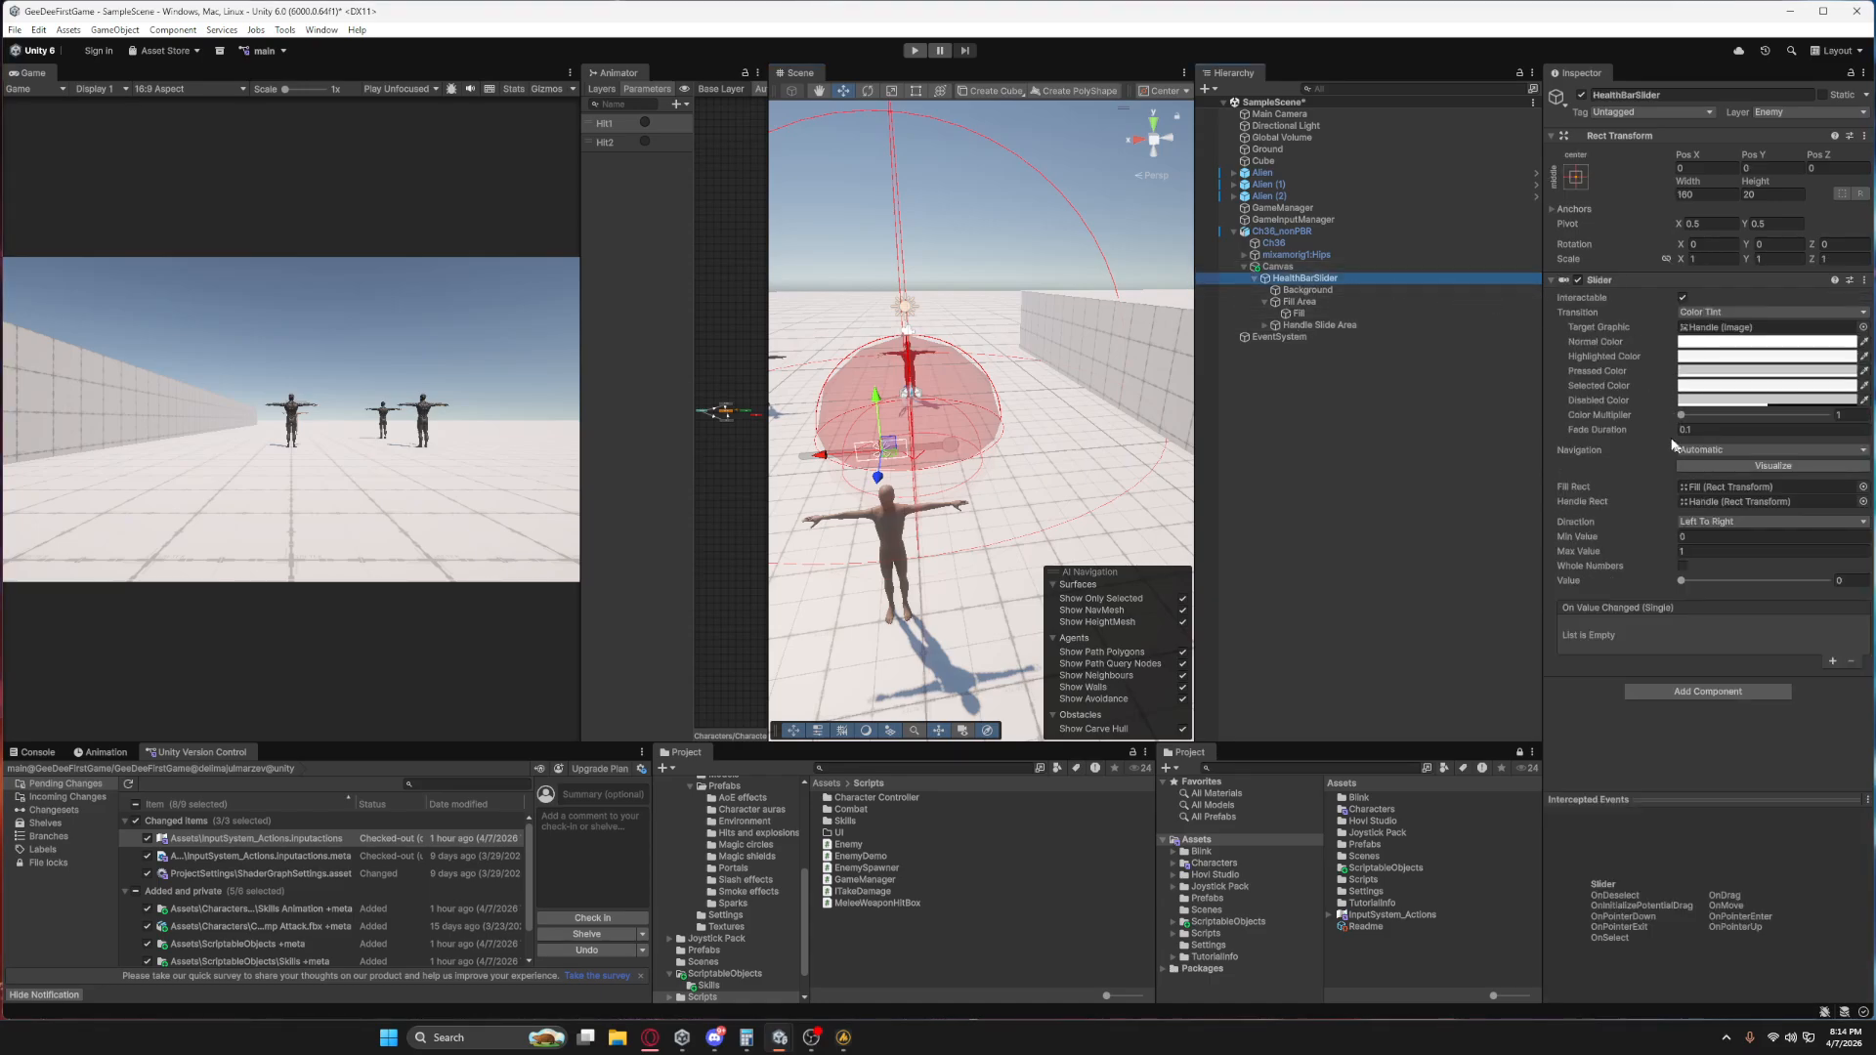
click(1307, 290)
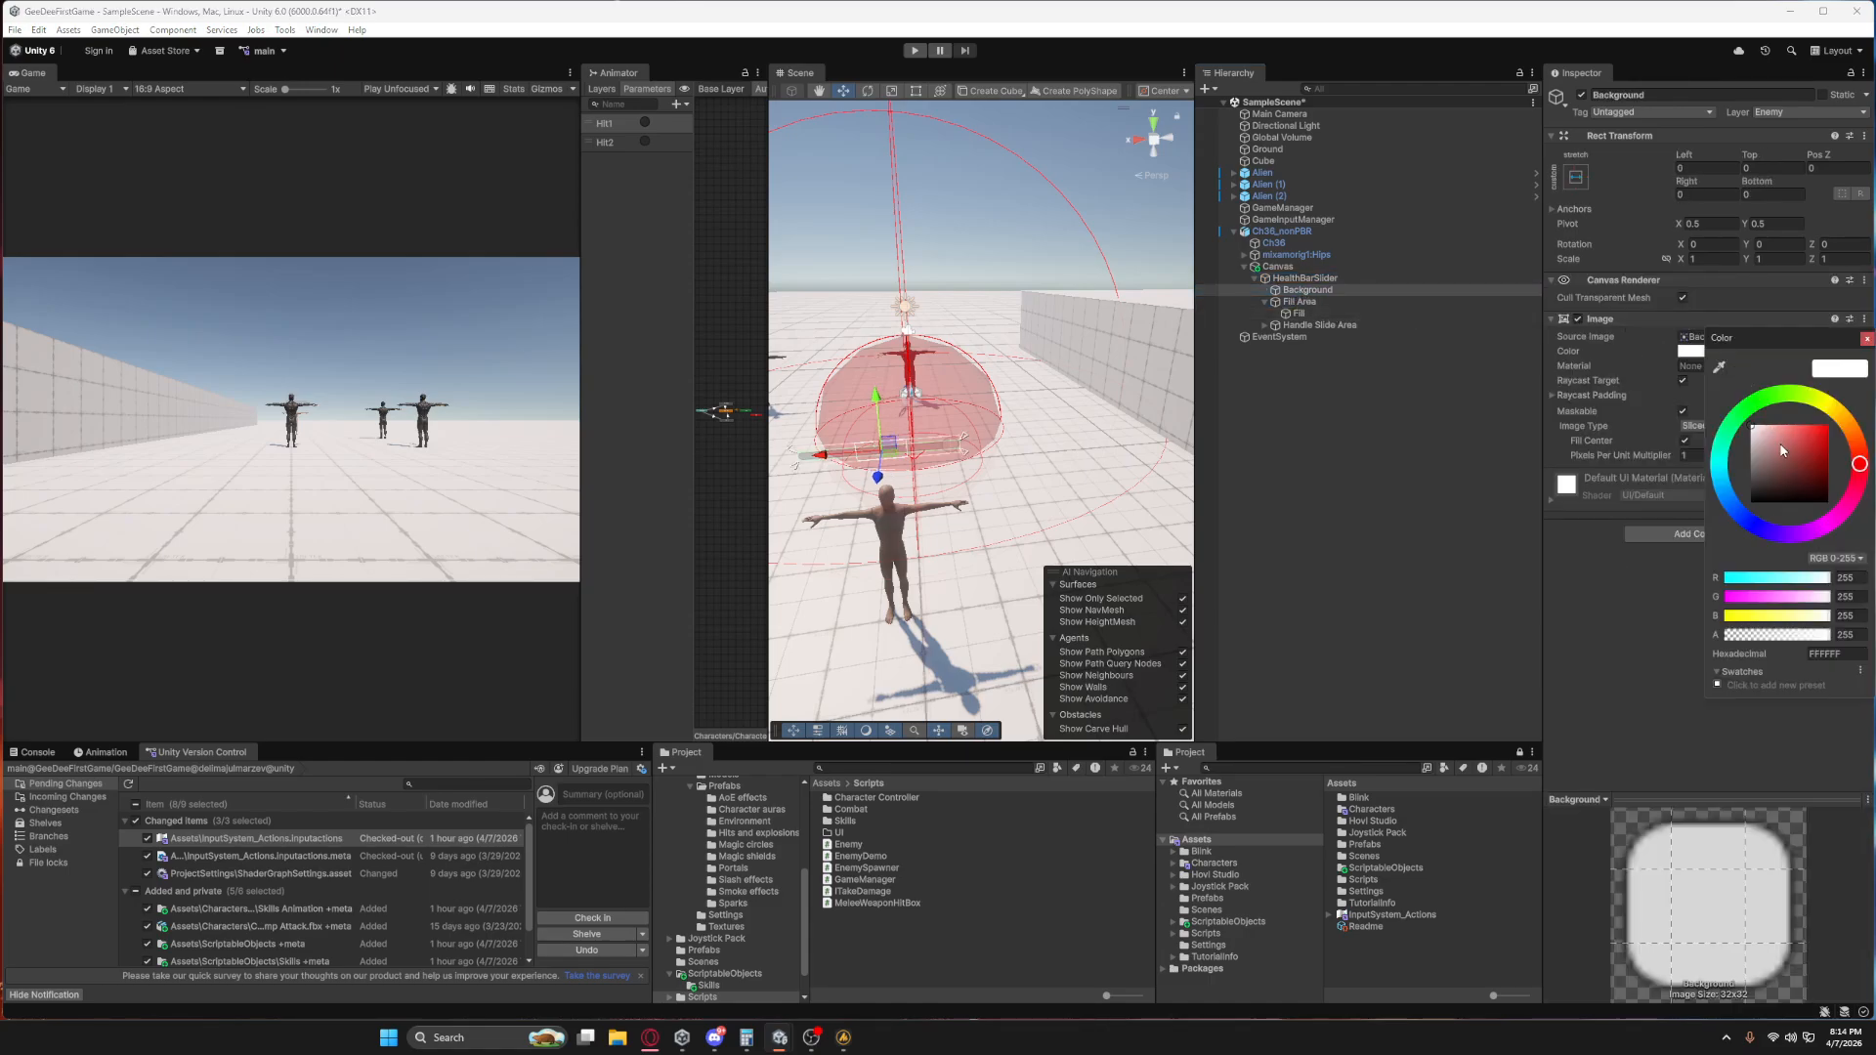
drag(1781, 445, 1748, 465)
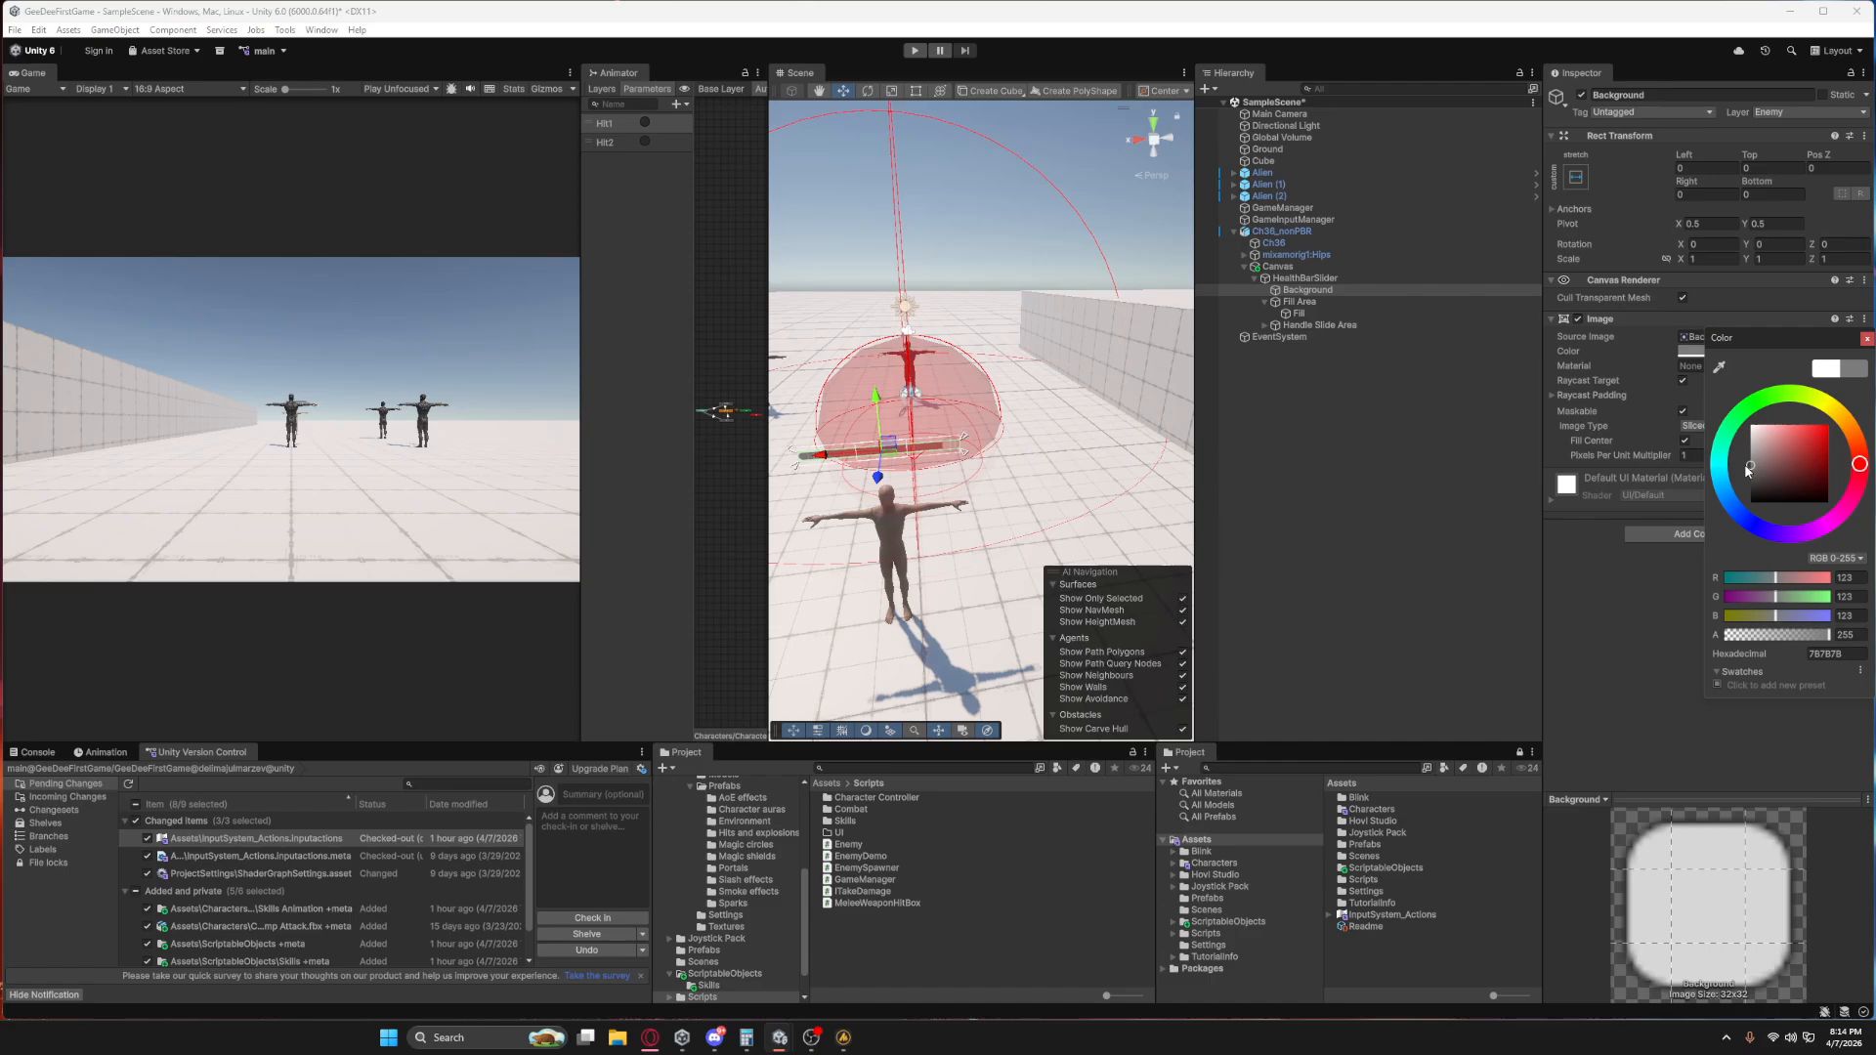
Change the HealthBarSlider's Fill image colour to bright green, hex 18FF00.
click(1304, 302)
click(1301, 313)
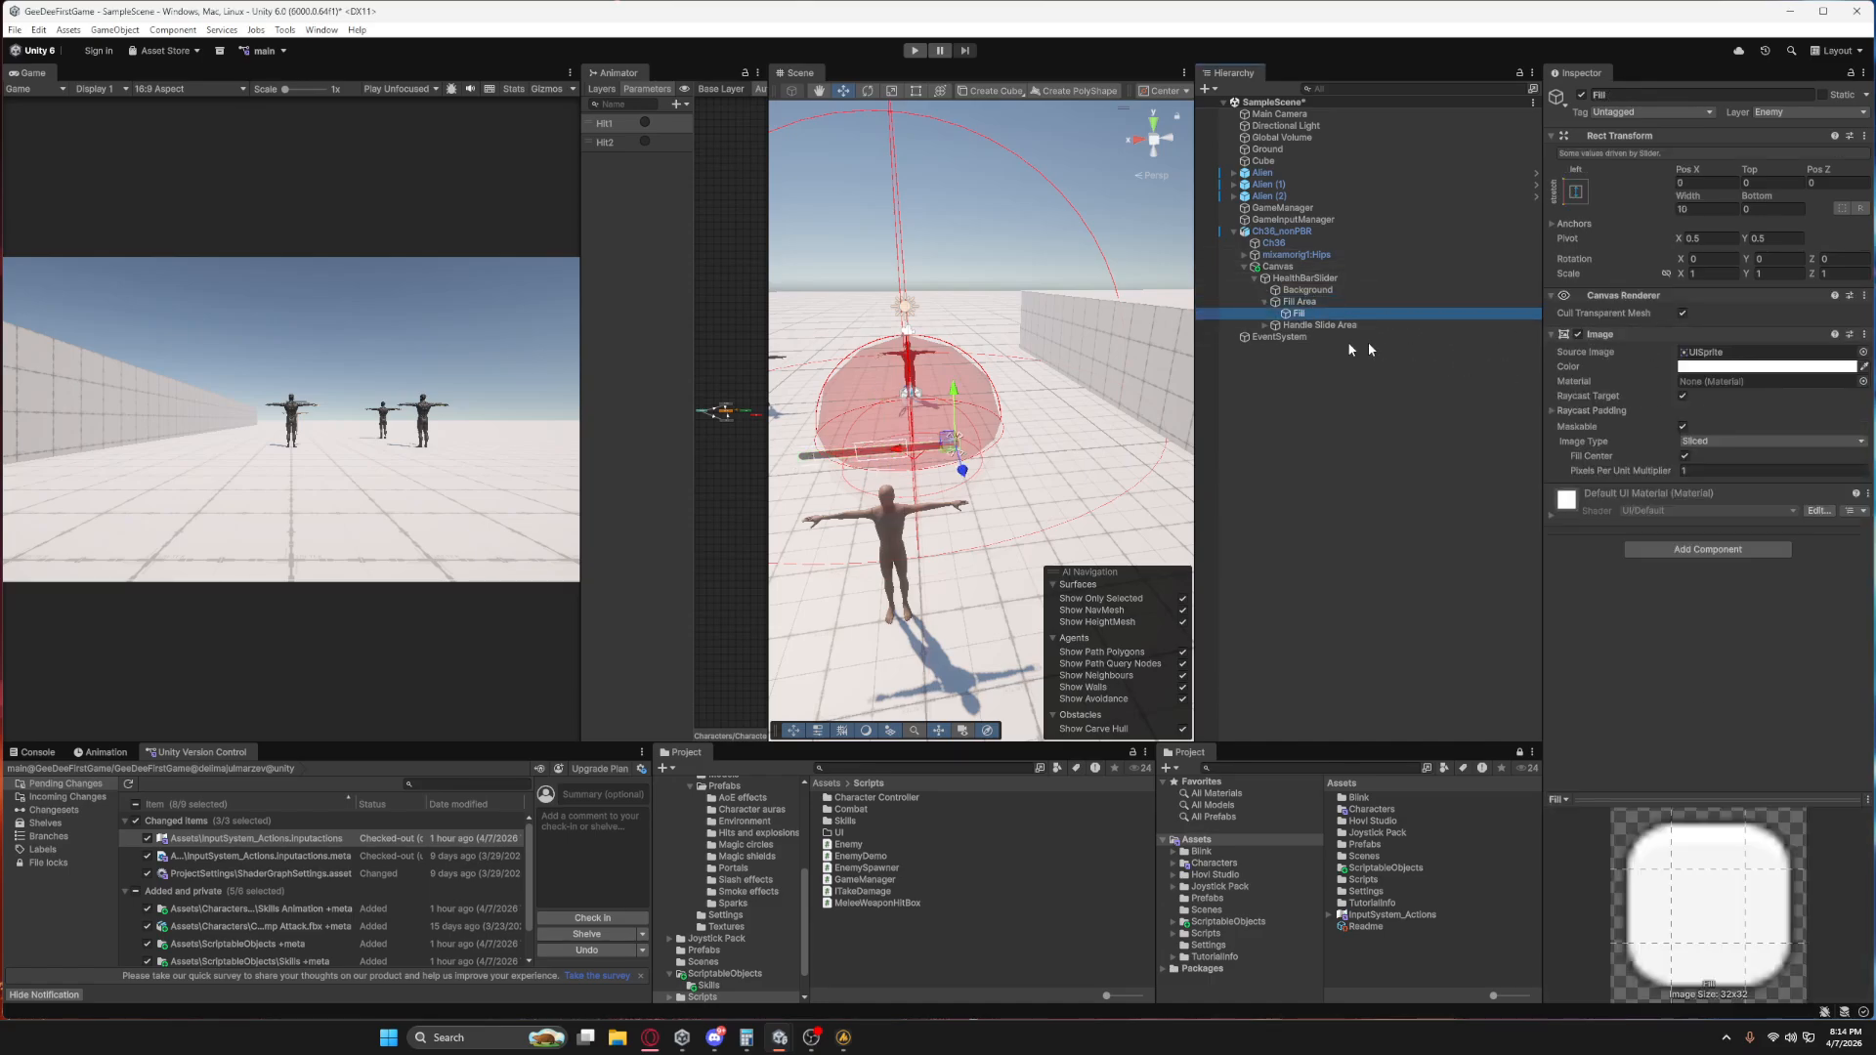
click(1764, 366)
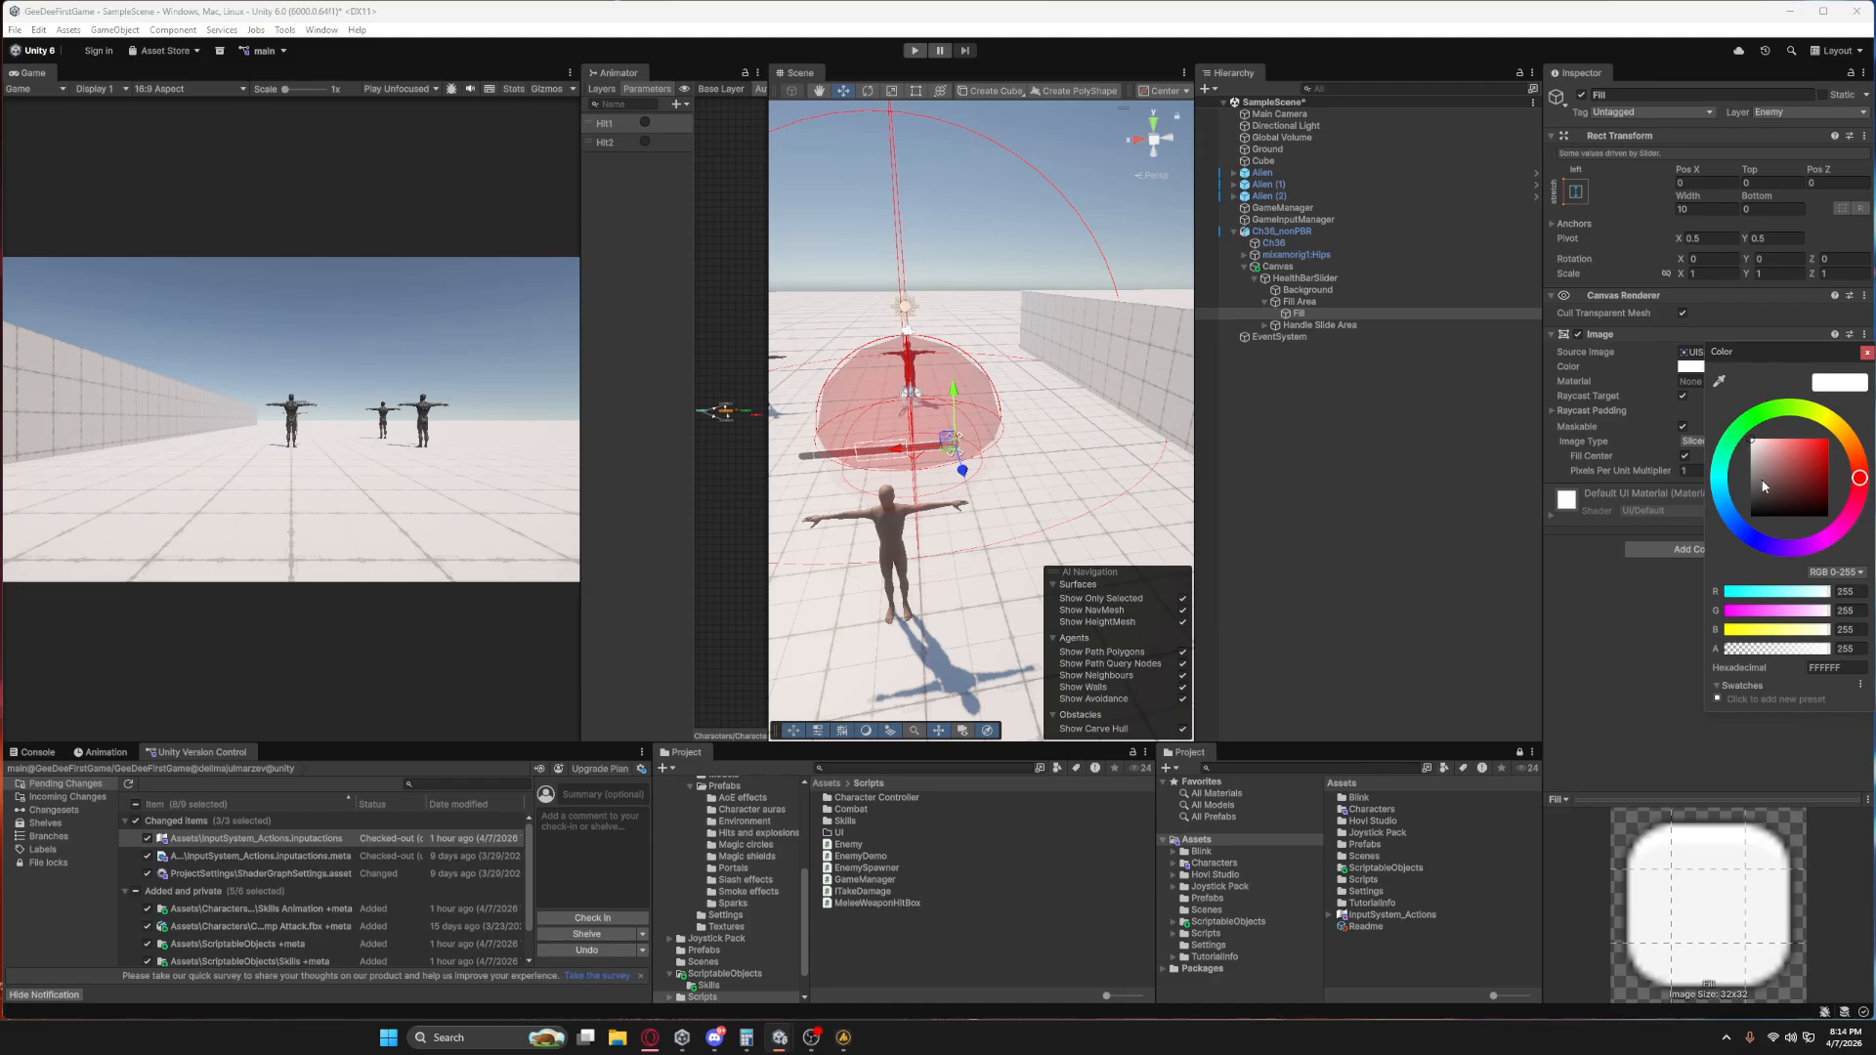
click(1761, 416)
drag(1801, 468, 1862, 400)
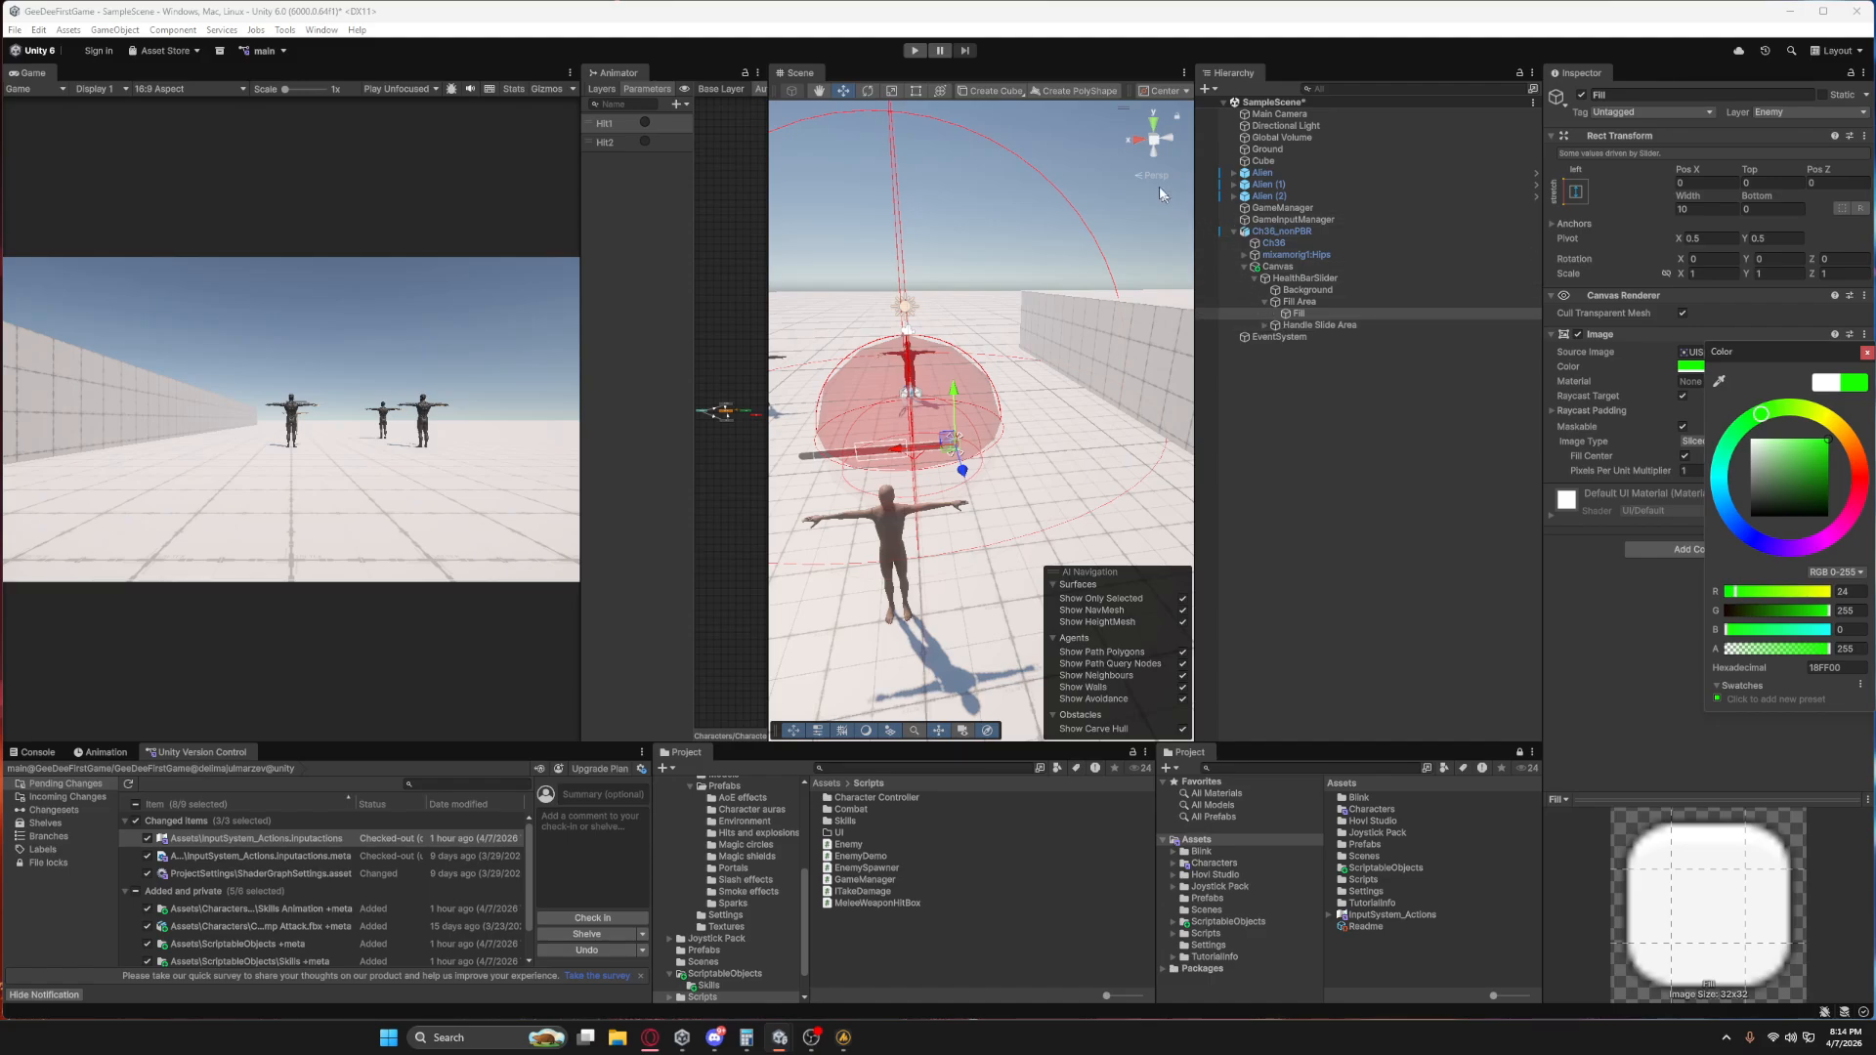
Frame the Fill object in the Scene view from the back and widen the Scene view in the layout.
click(1139, 144)
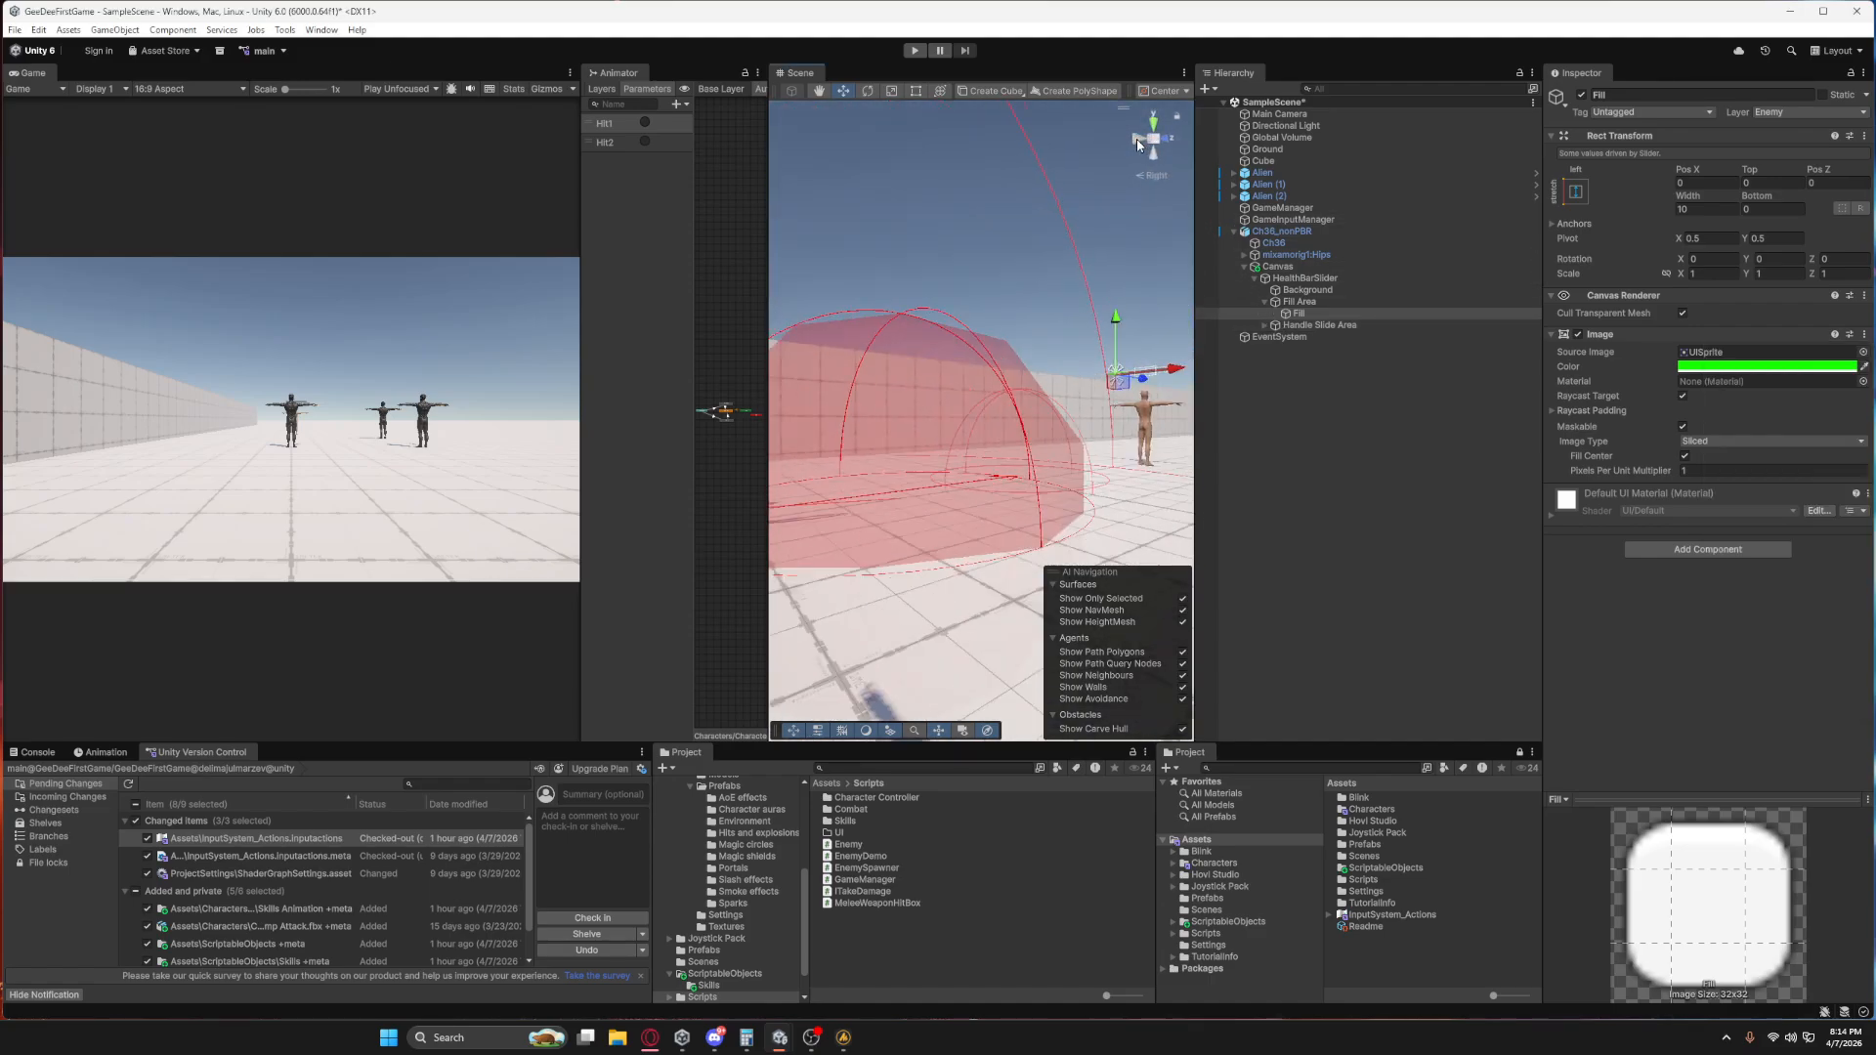
key(r)
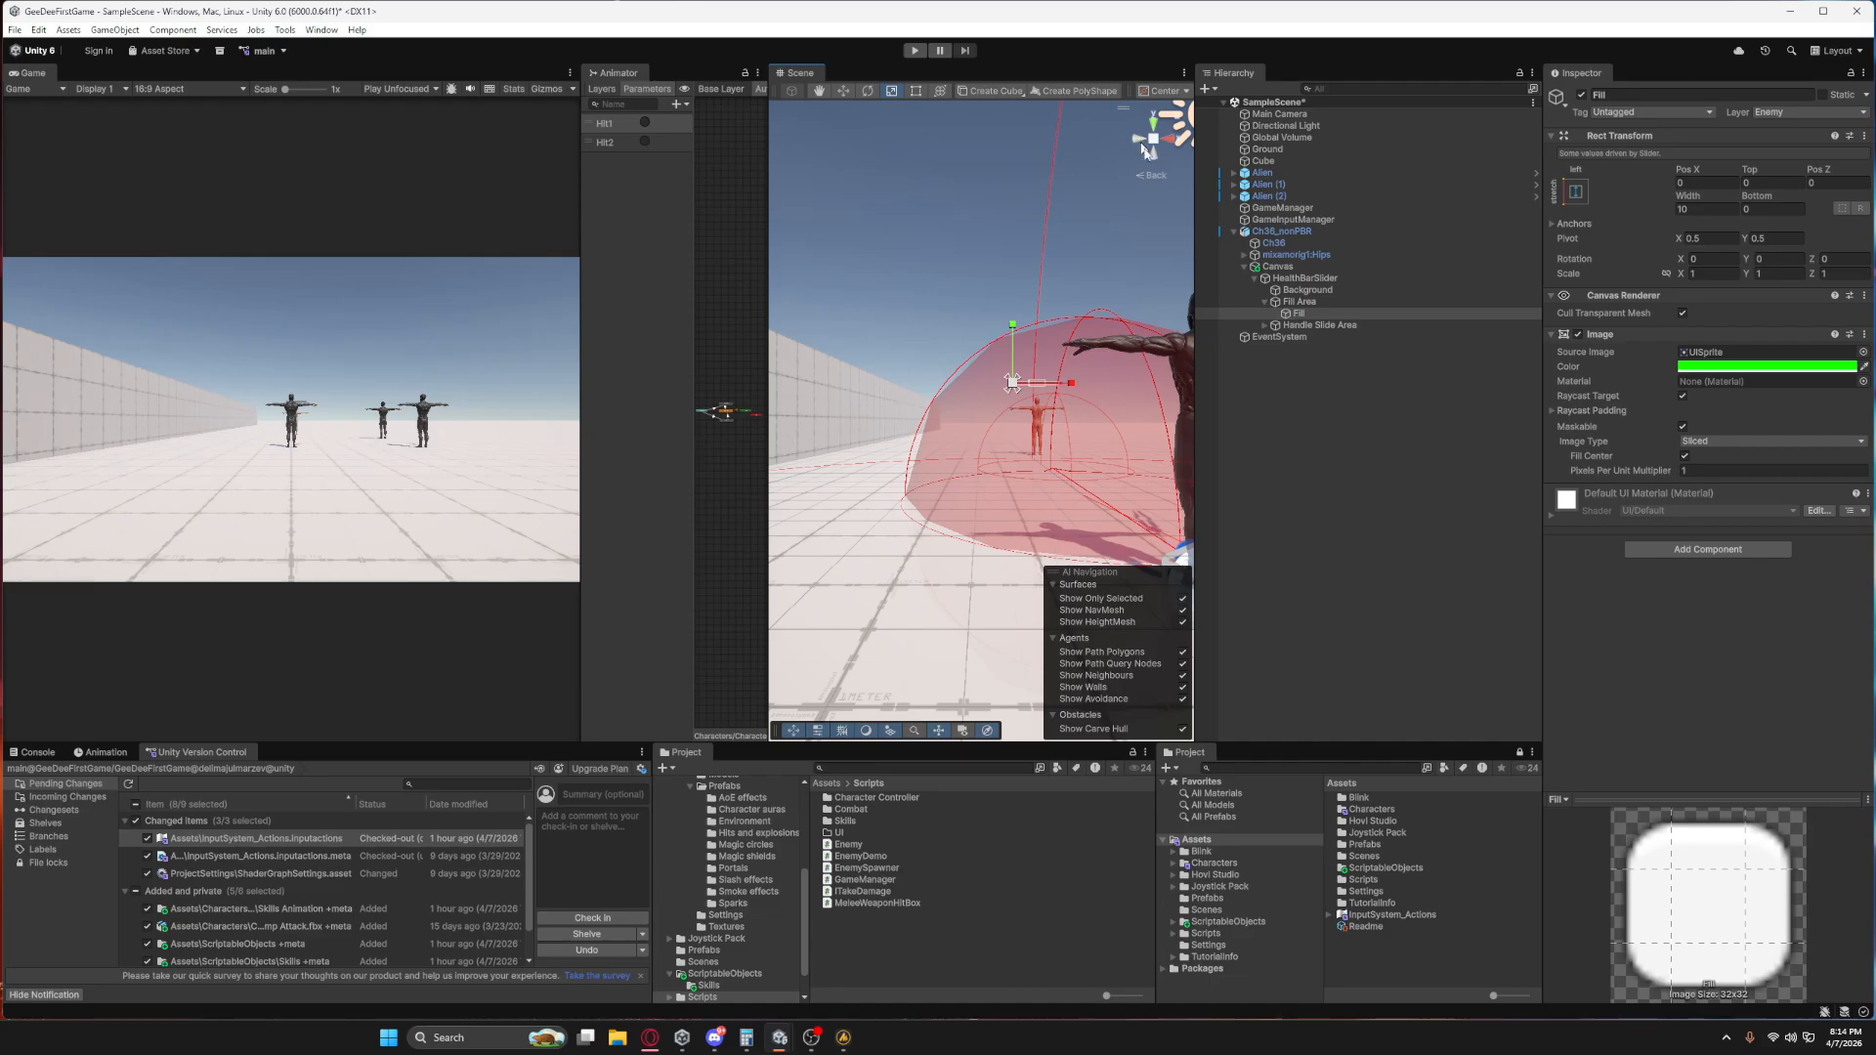
double_click(1244, 317)
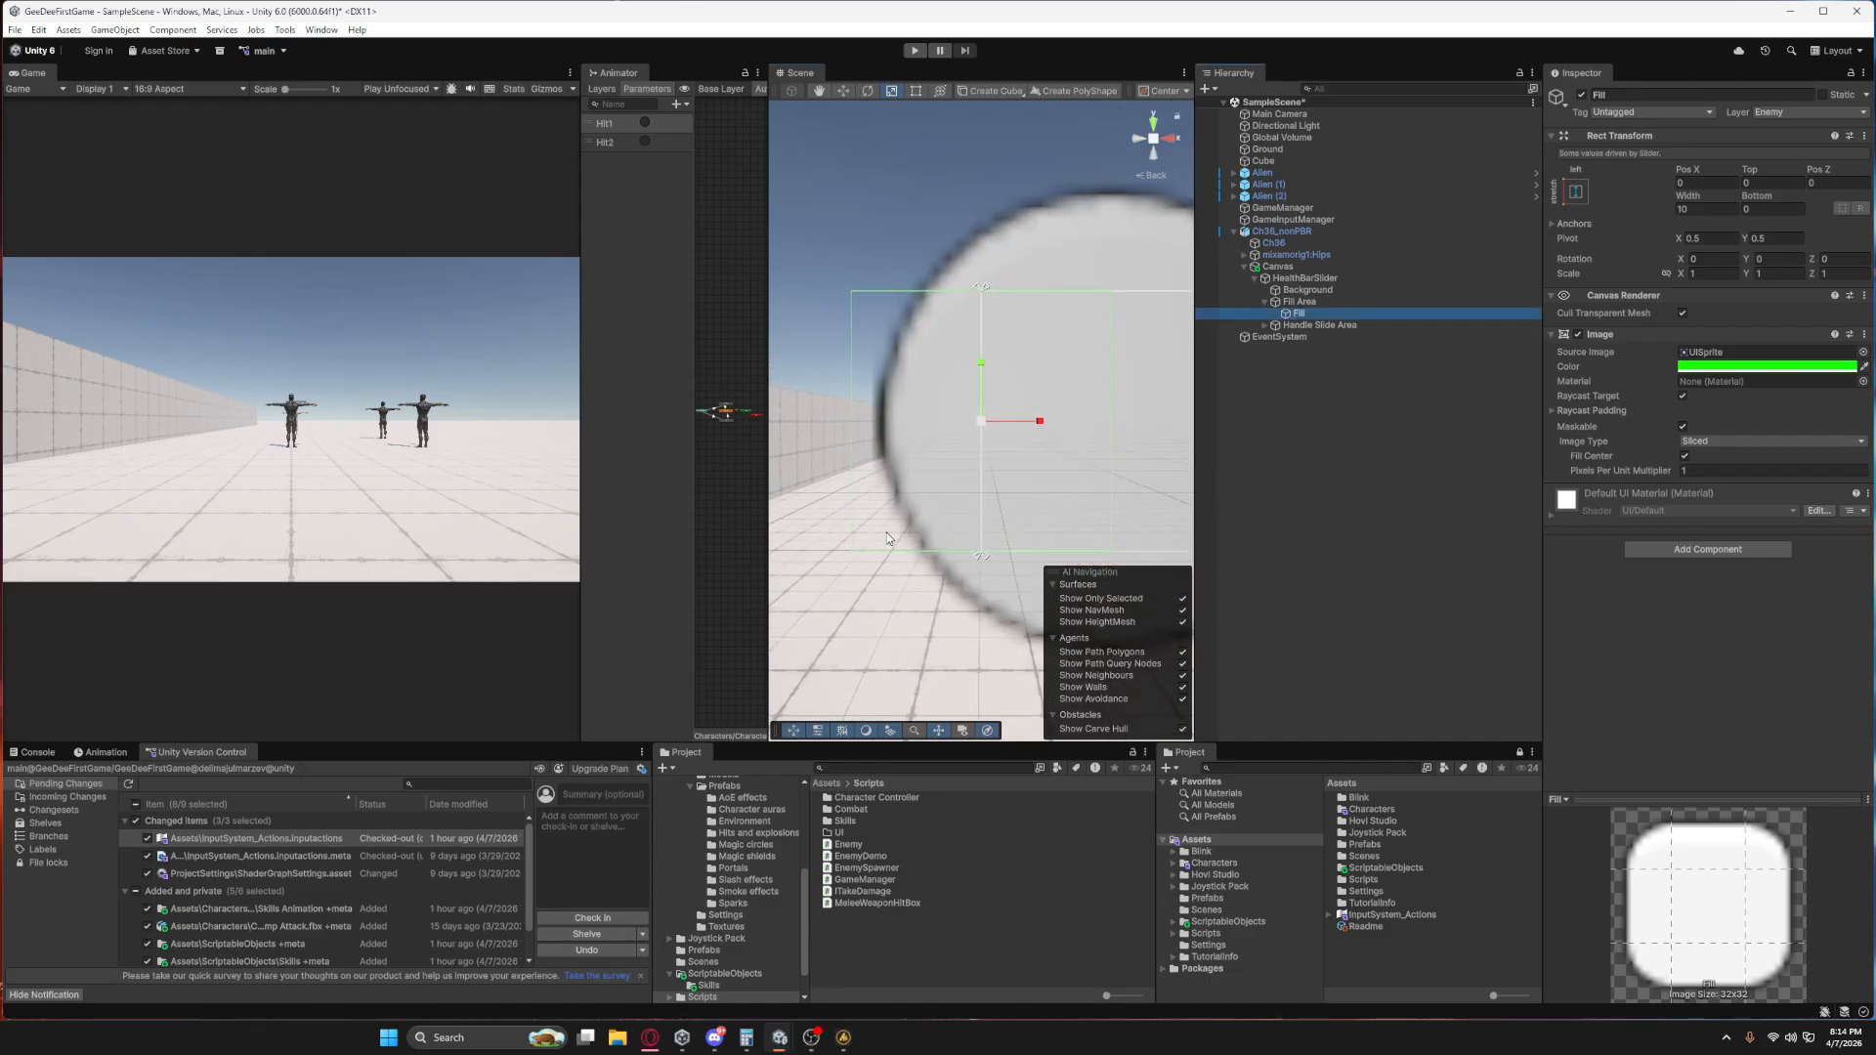
scroll(1034, 518, down, 5)
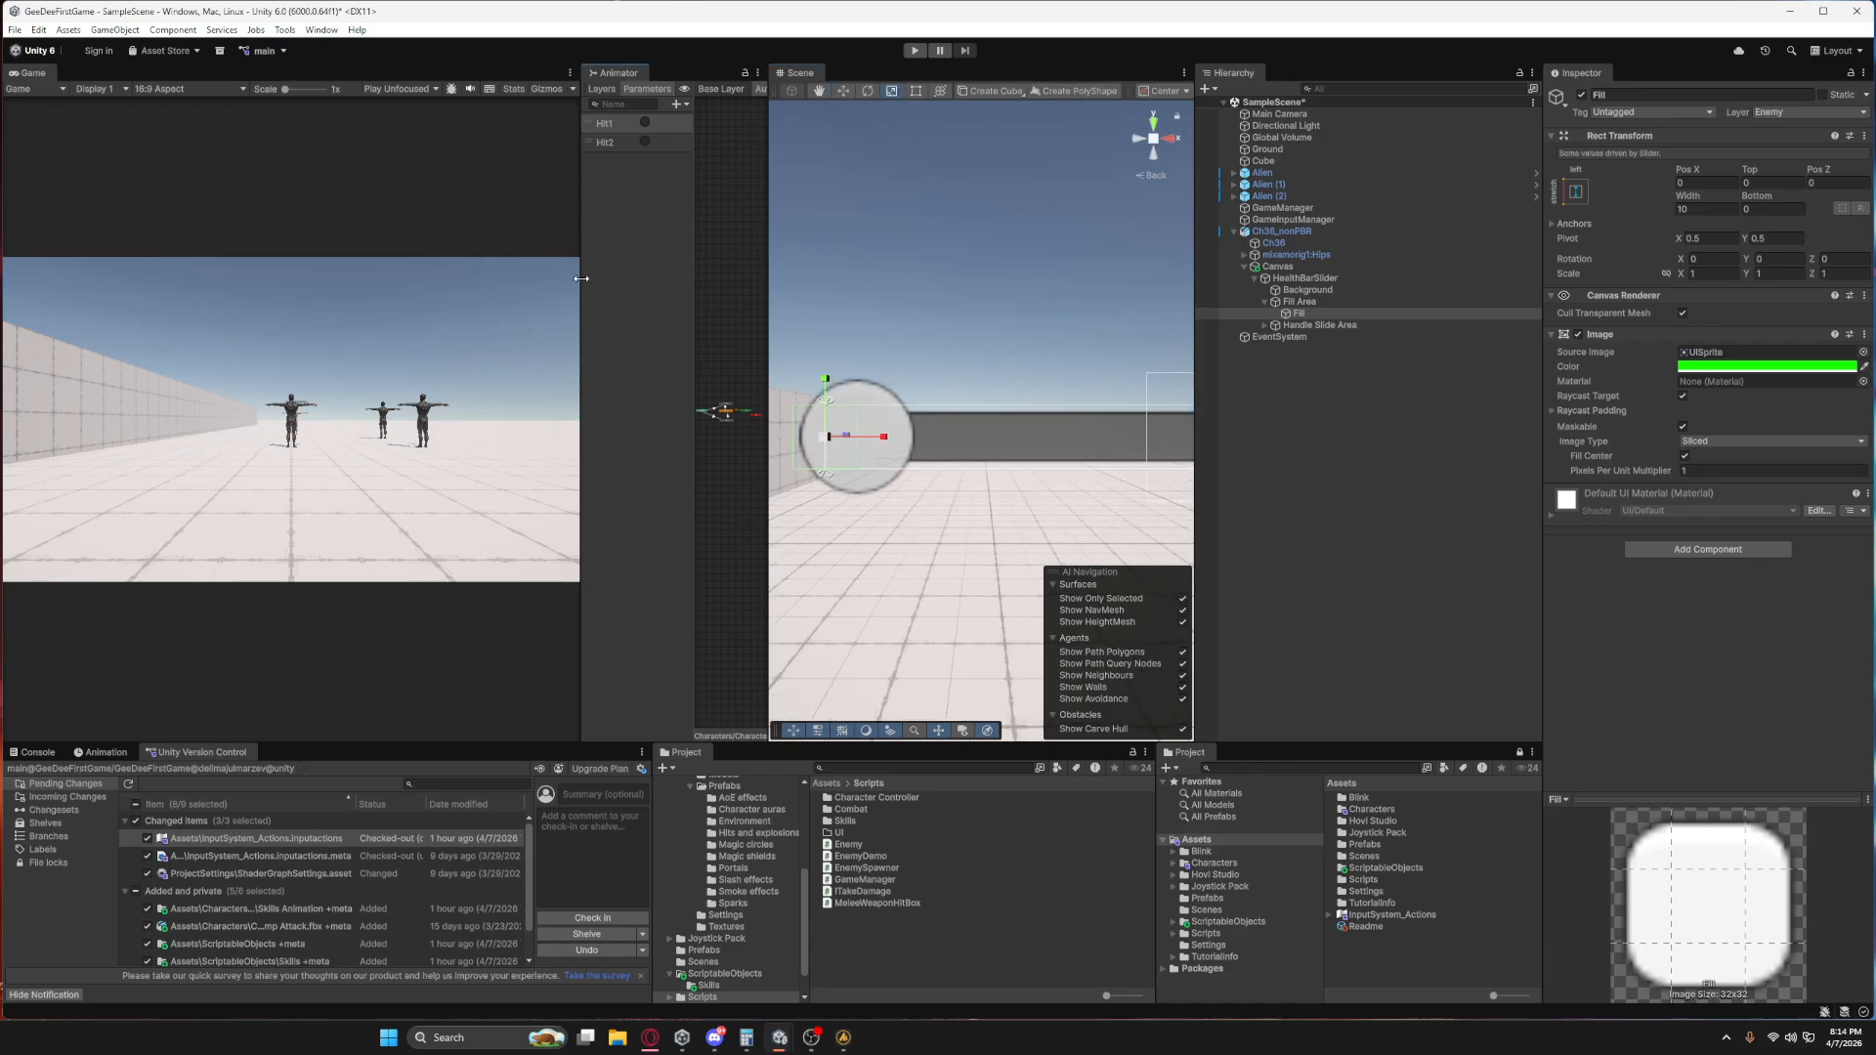
drag(581, 279, 456, 278)
drag(766, 287, 658, 300)
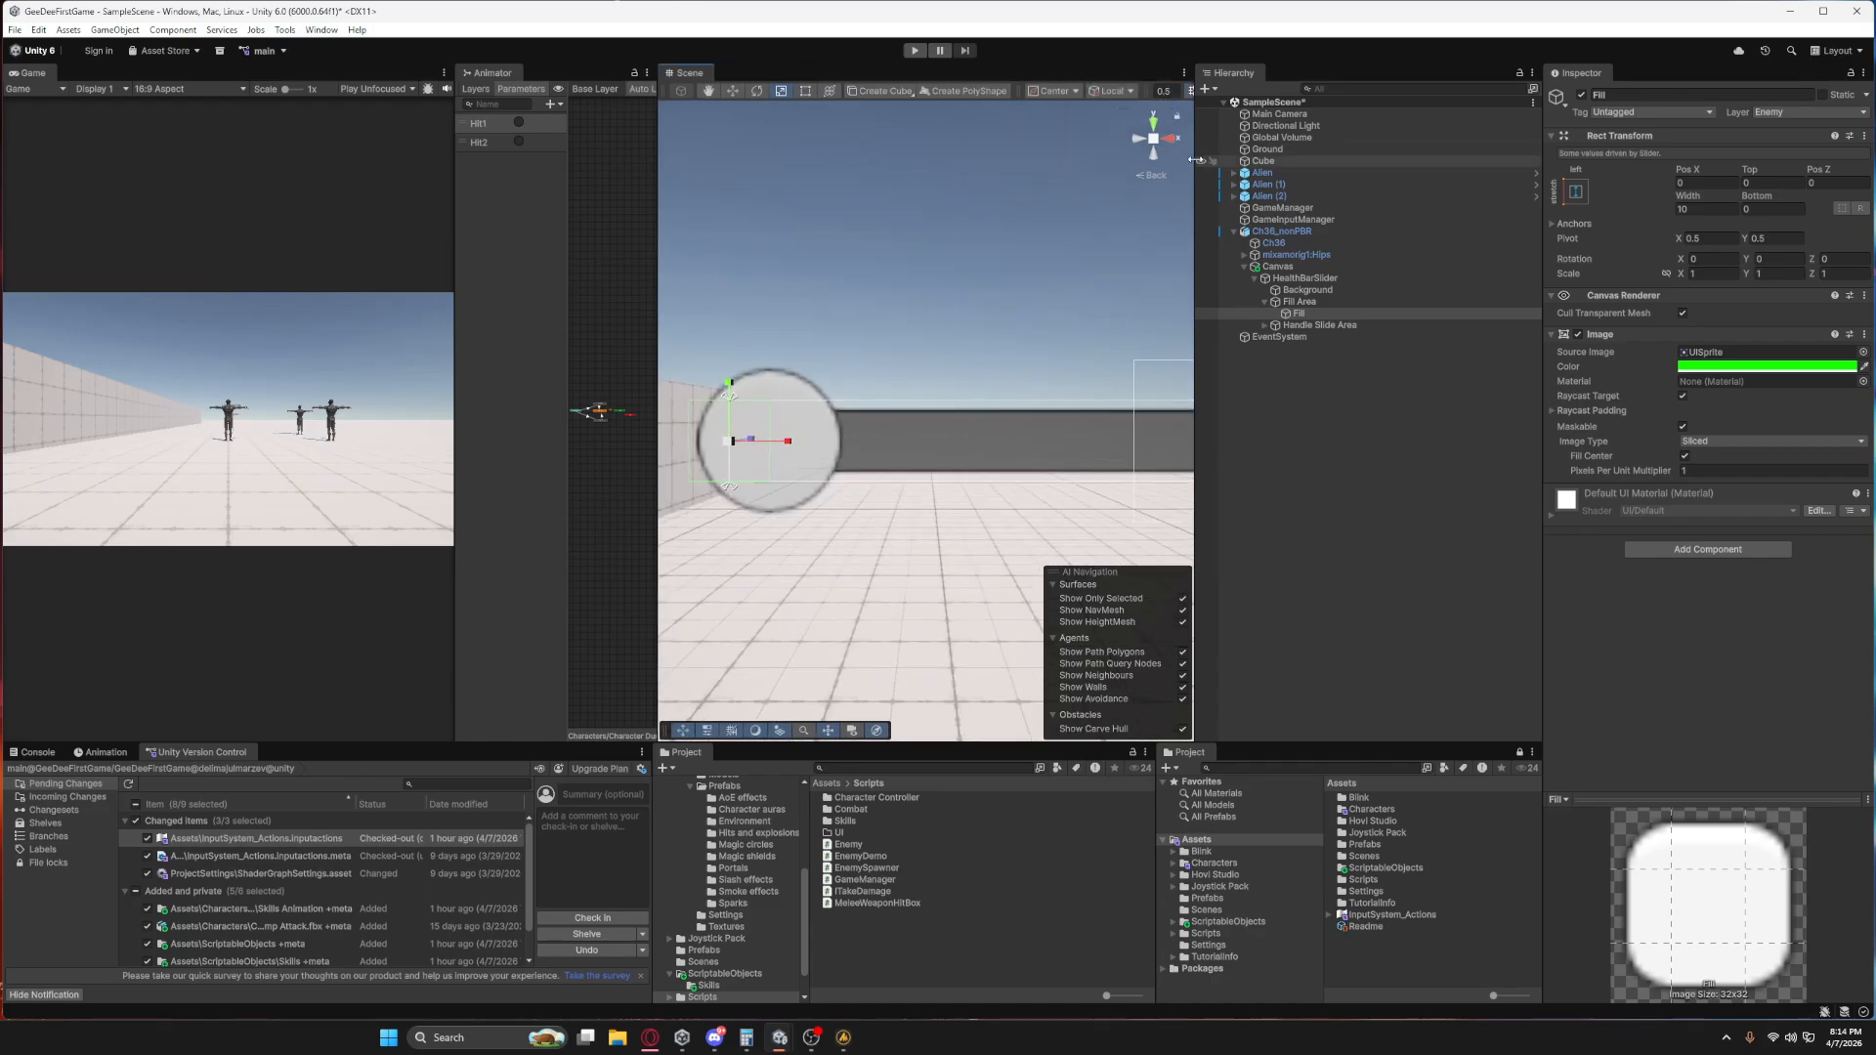
drag(1196, 159, 1426, 140)
Examine the health bar and the enemy beneath it in the Scene view from a wider distance.
click(1408, 90)
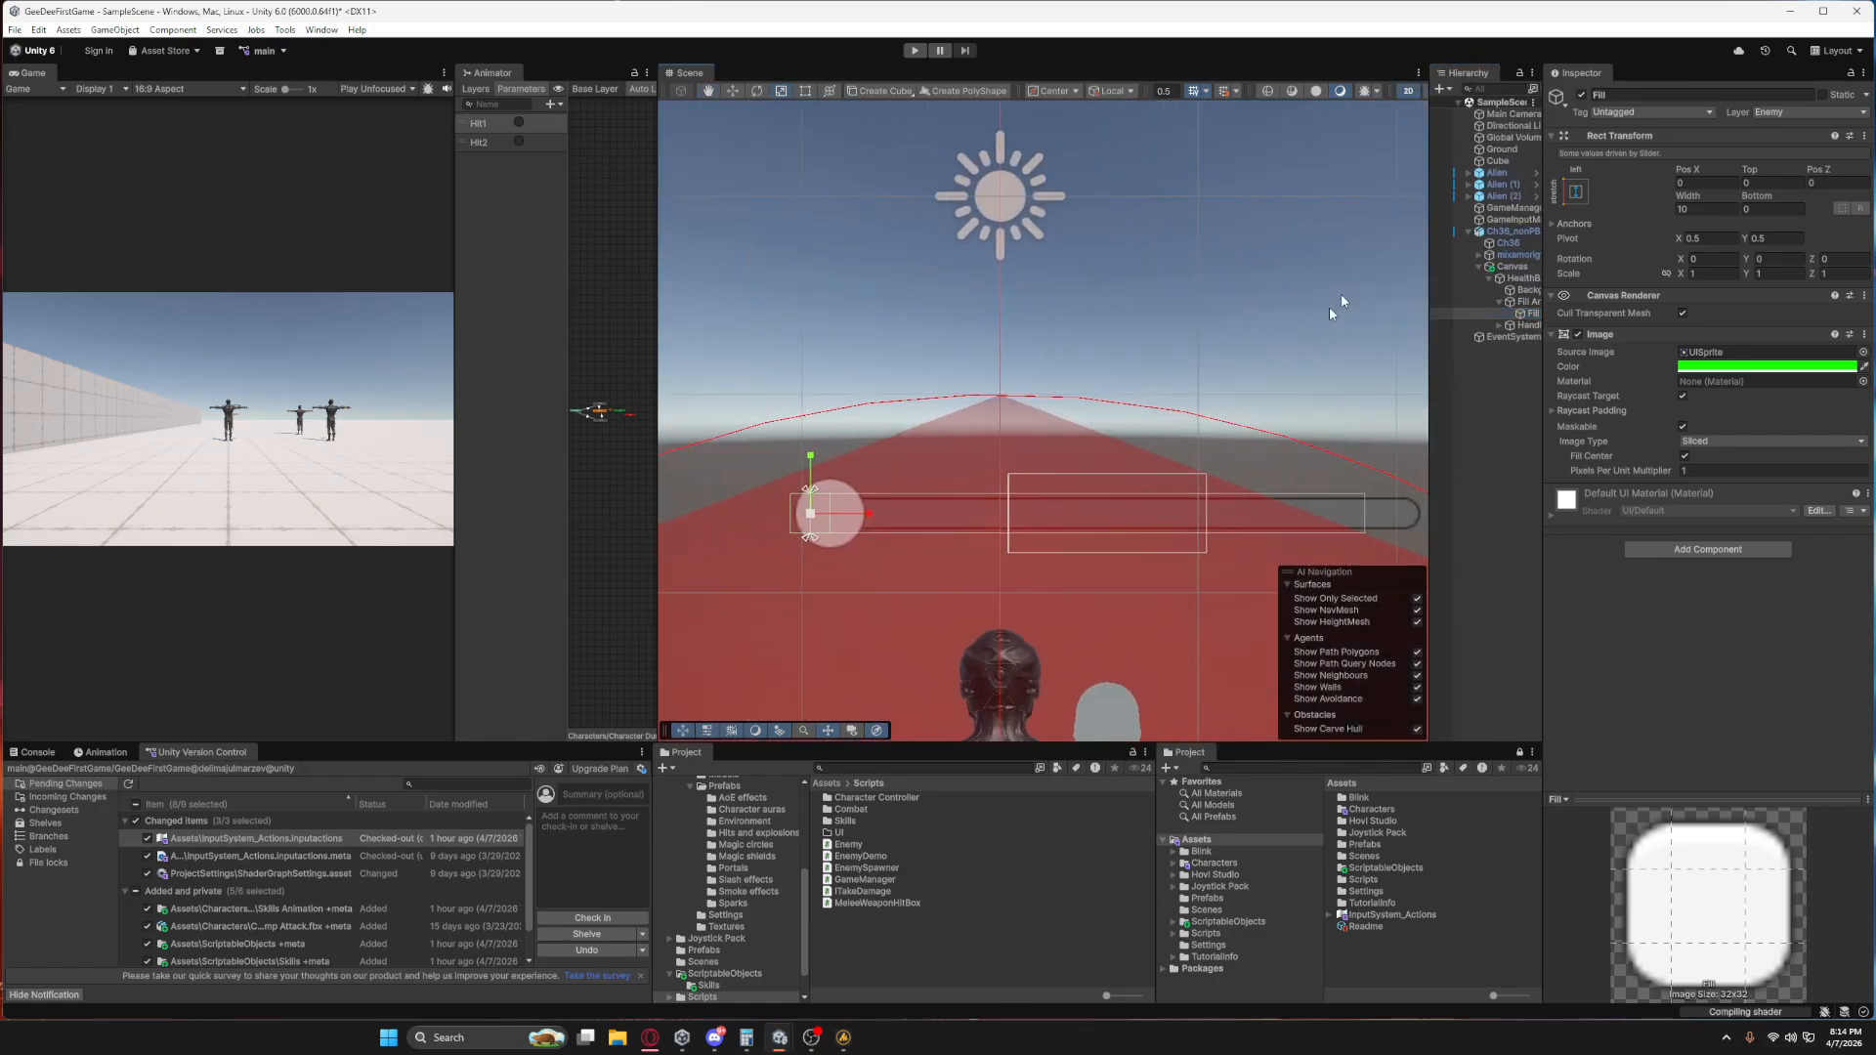
scroll(1329, 307, down, 3)
scroll(1393, 308, down, 1)
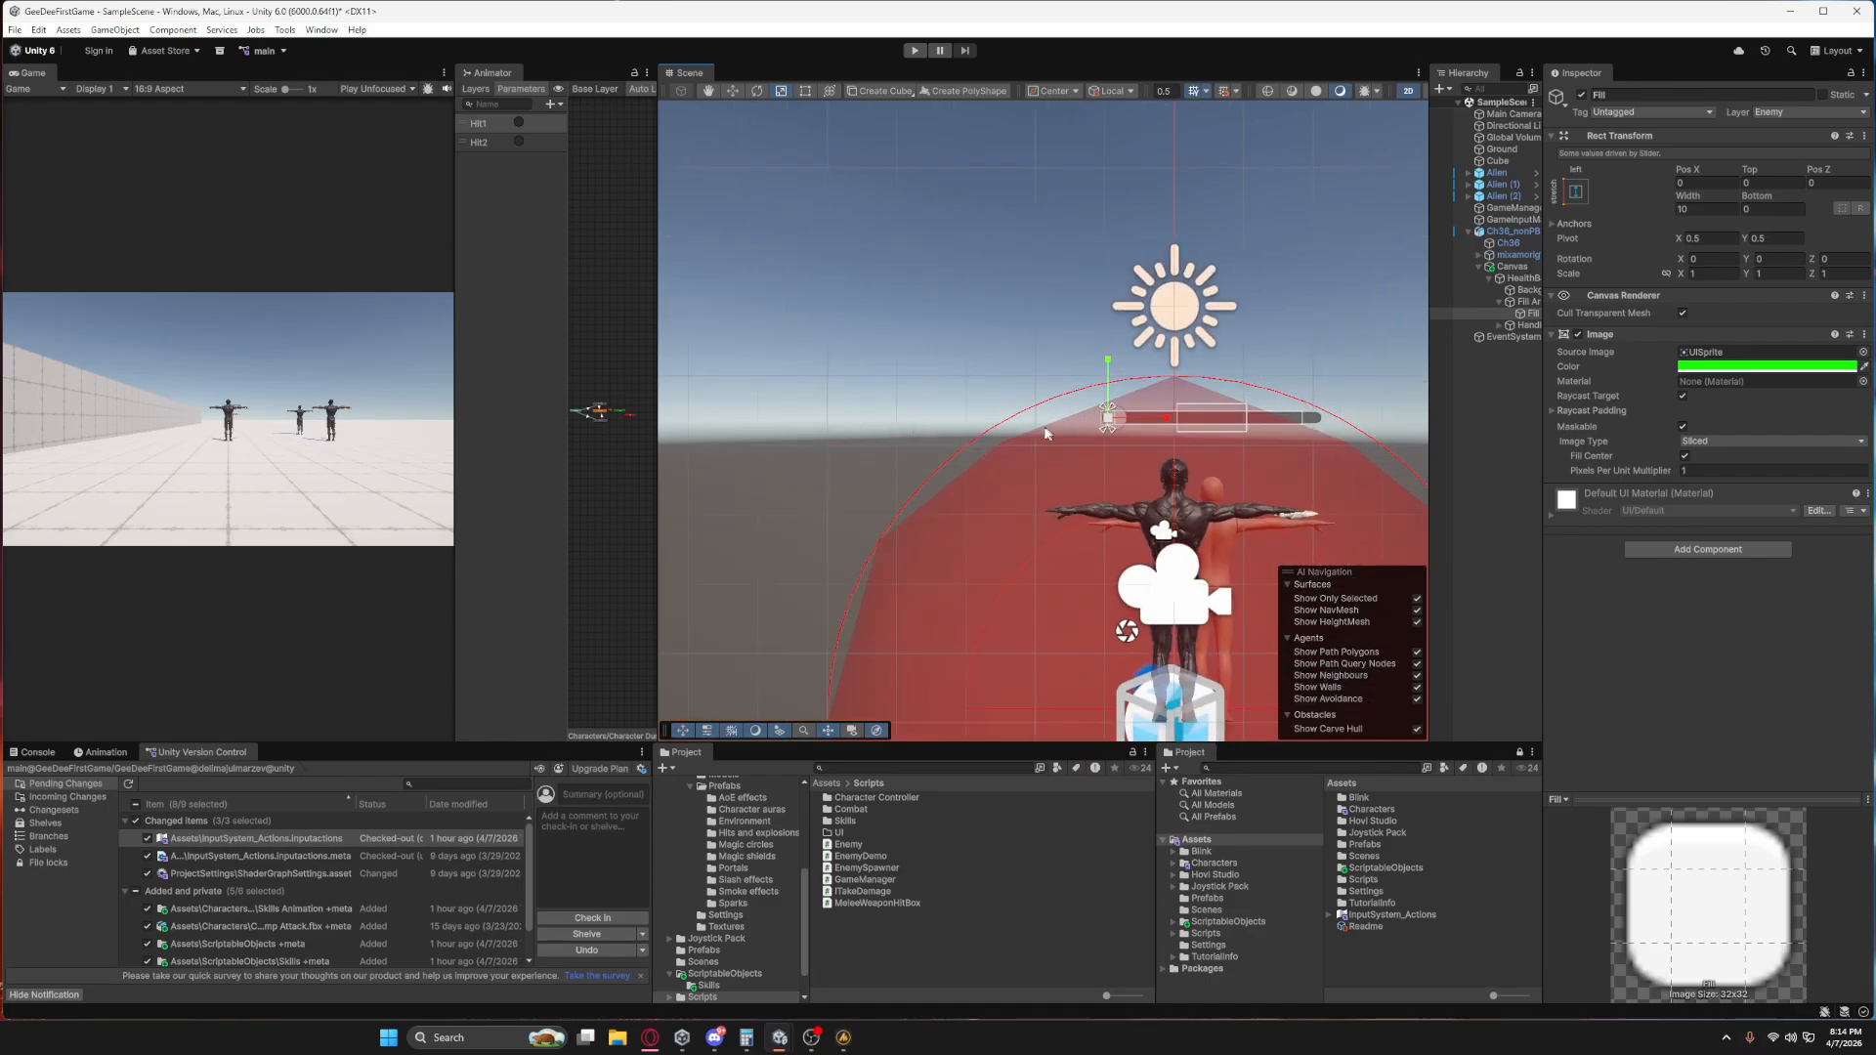
scroll(1041, 432, down, 3)
middle_drag(1248, 435, 1026, 447)
middle_drag(1165, 416, 1041, 416)
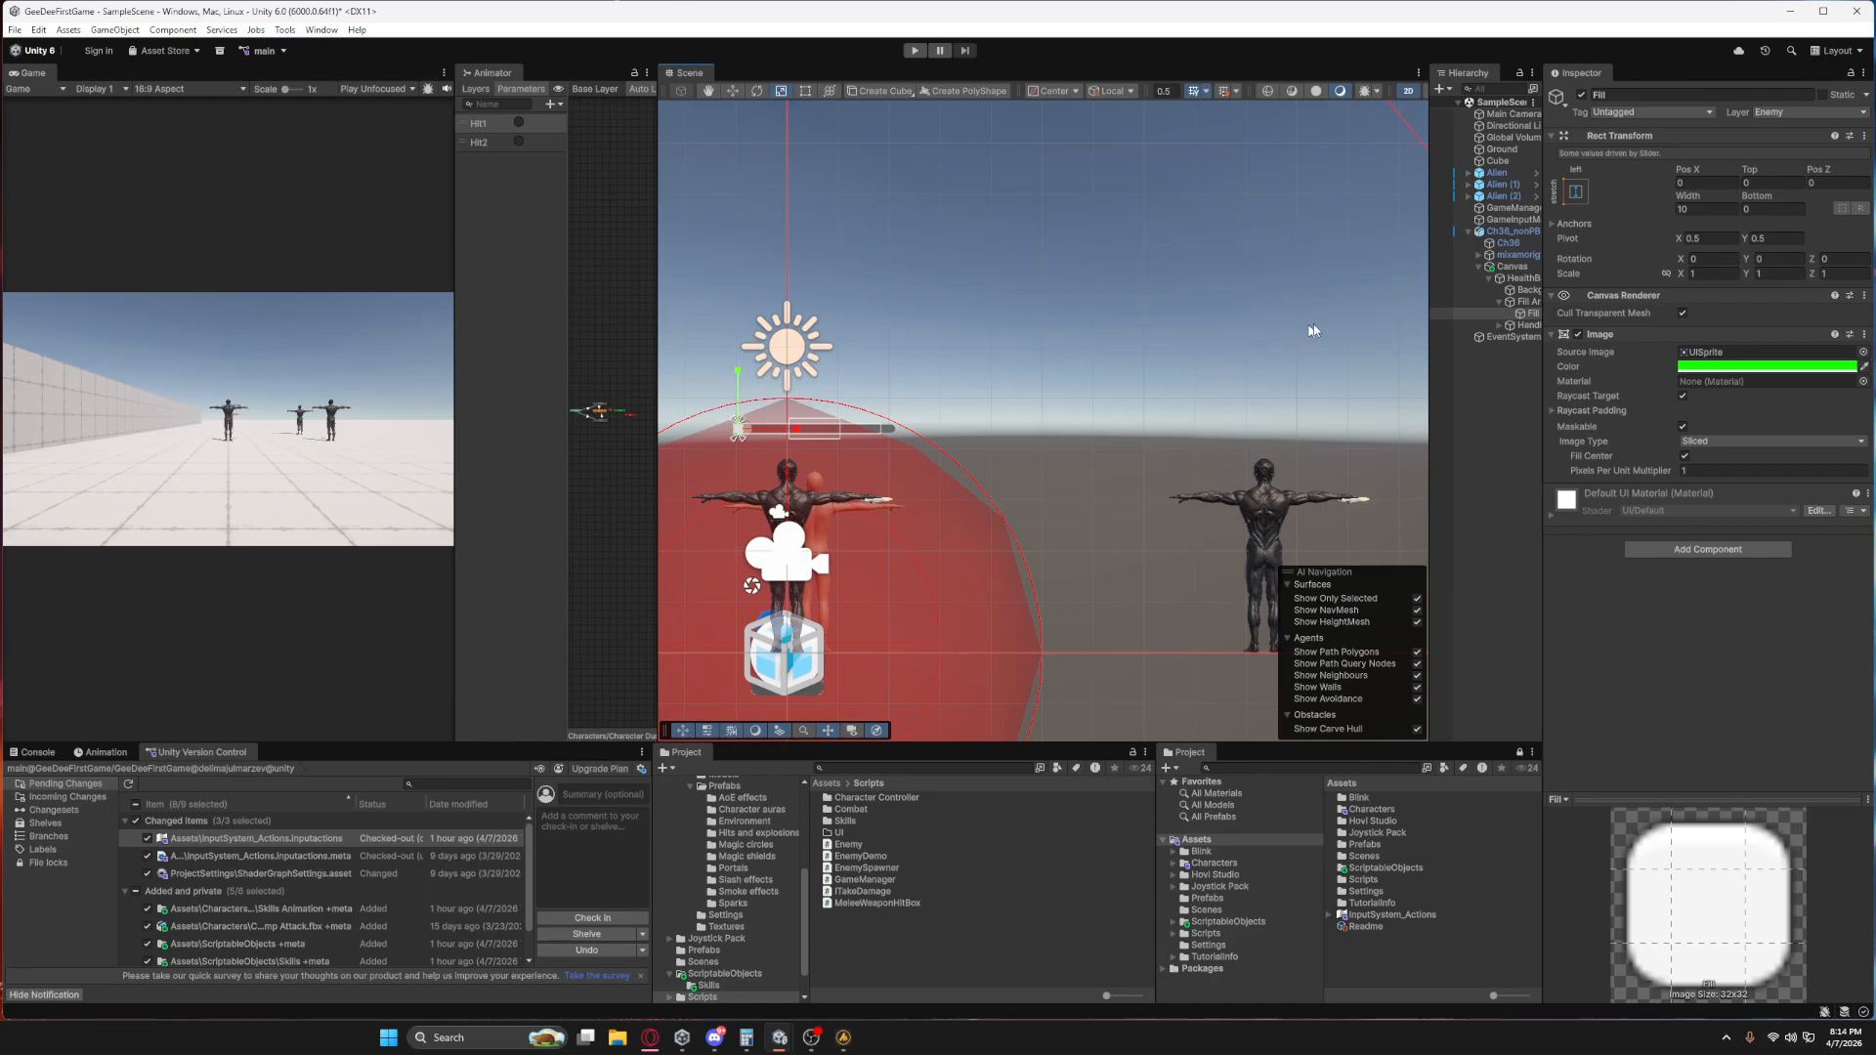
scroll(1378, 313, down, 2)
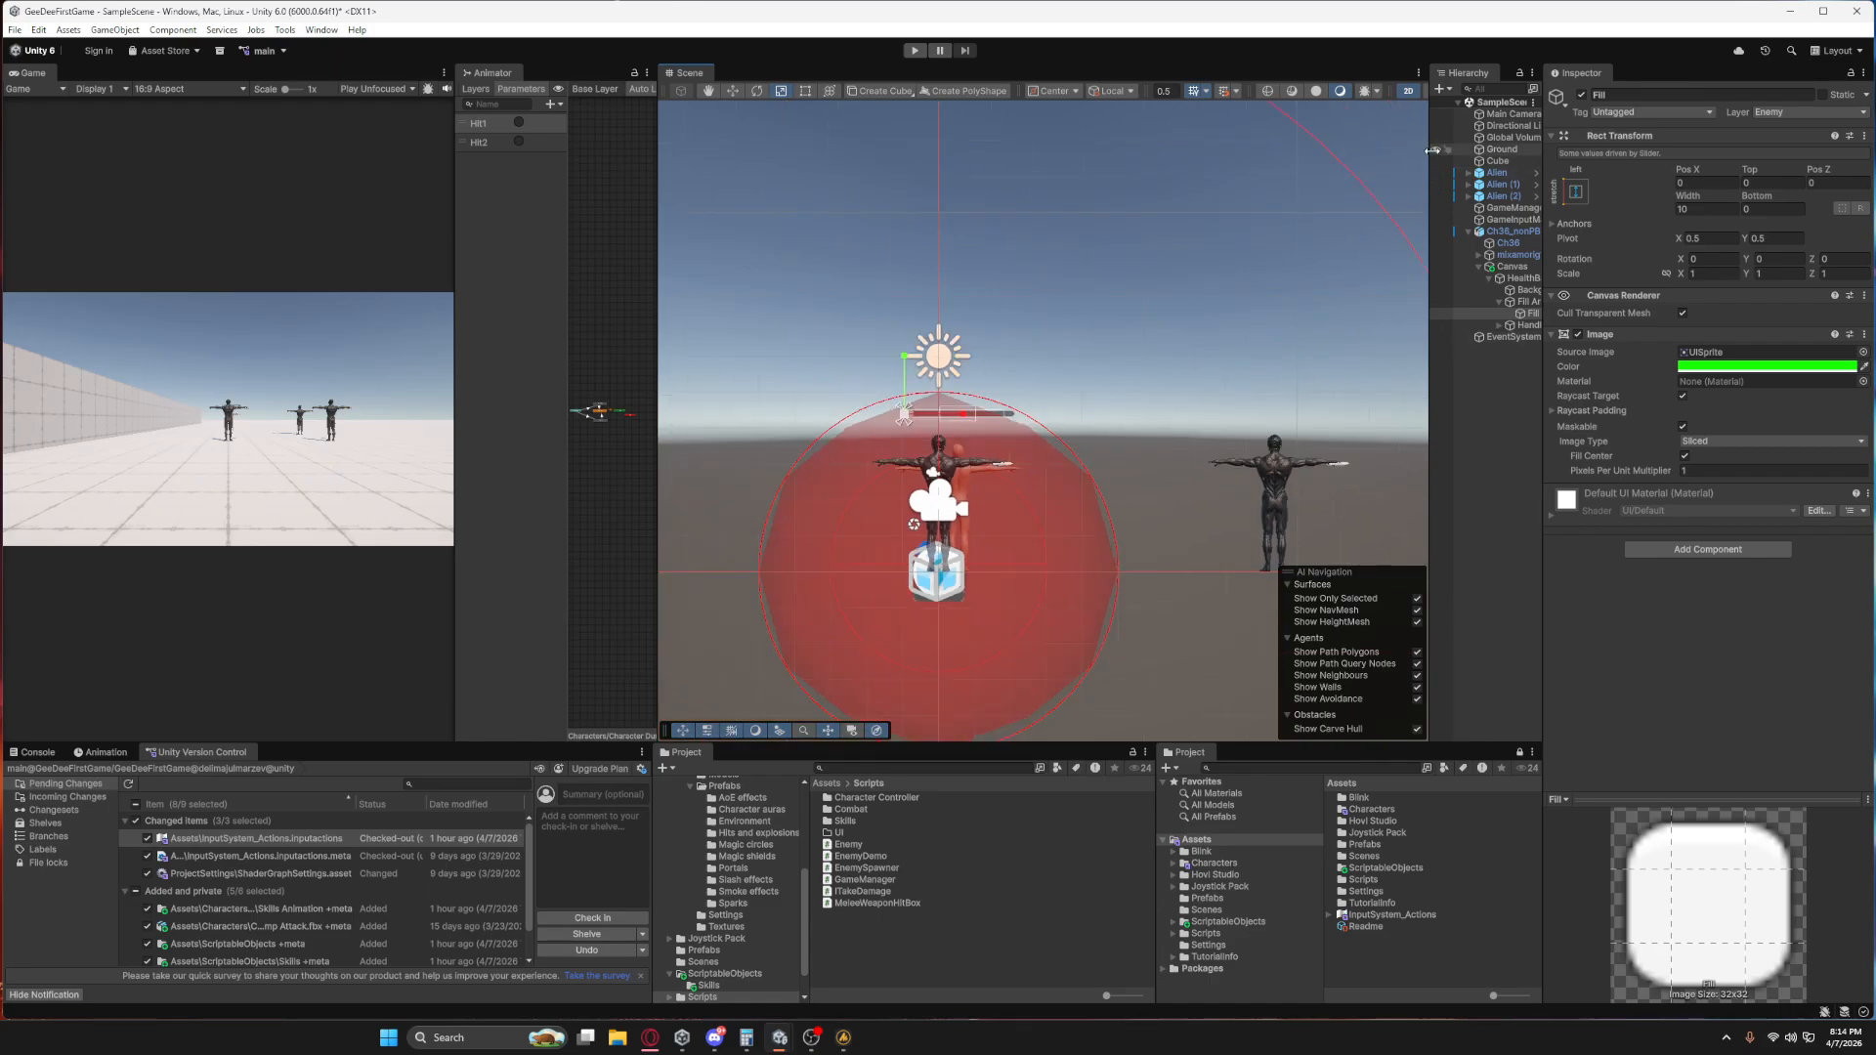
Dock the Scene view in the same group as the Game view and widen it around the health bar.
mouse_move(692, 77)
mouse_down()
mouse_move(272, 247)
mouse_move(249, 326)
mouse_move(167, 185)
mouse_move(147, 78)
mouse_up()
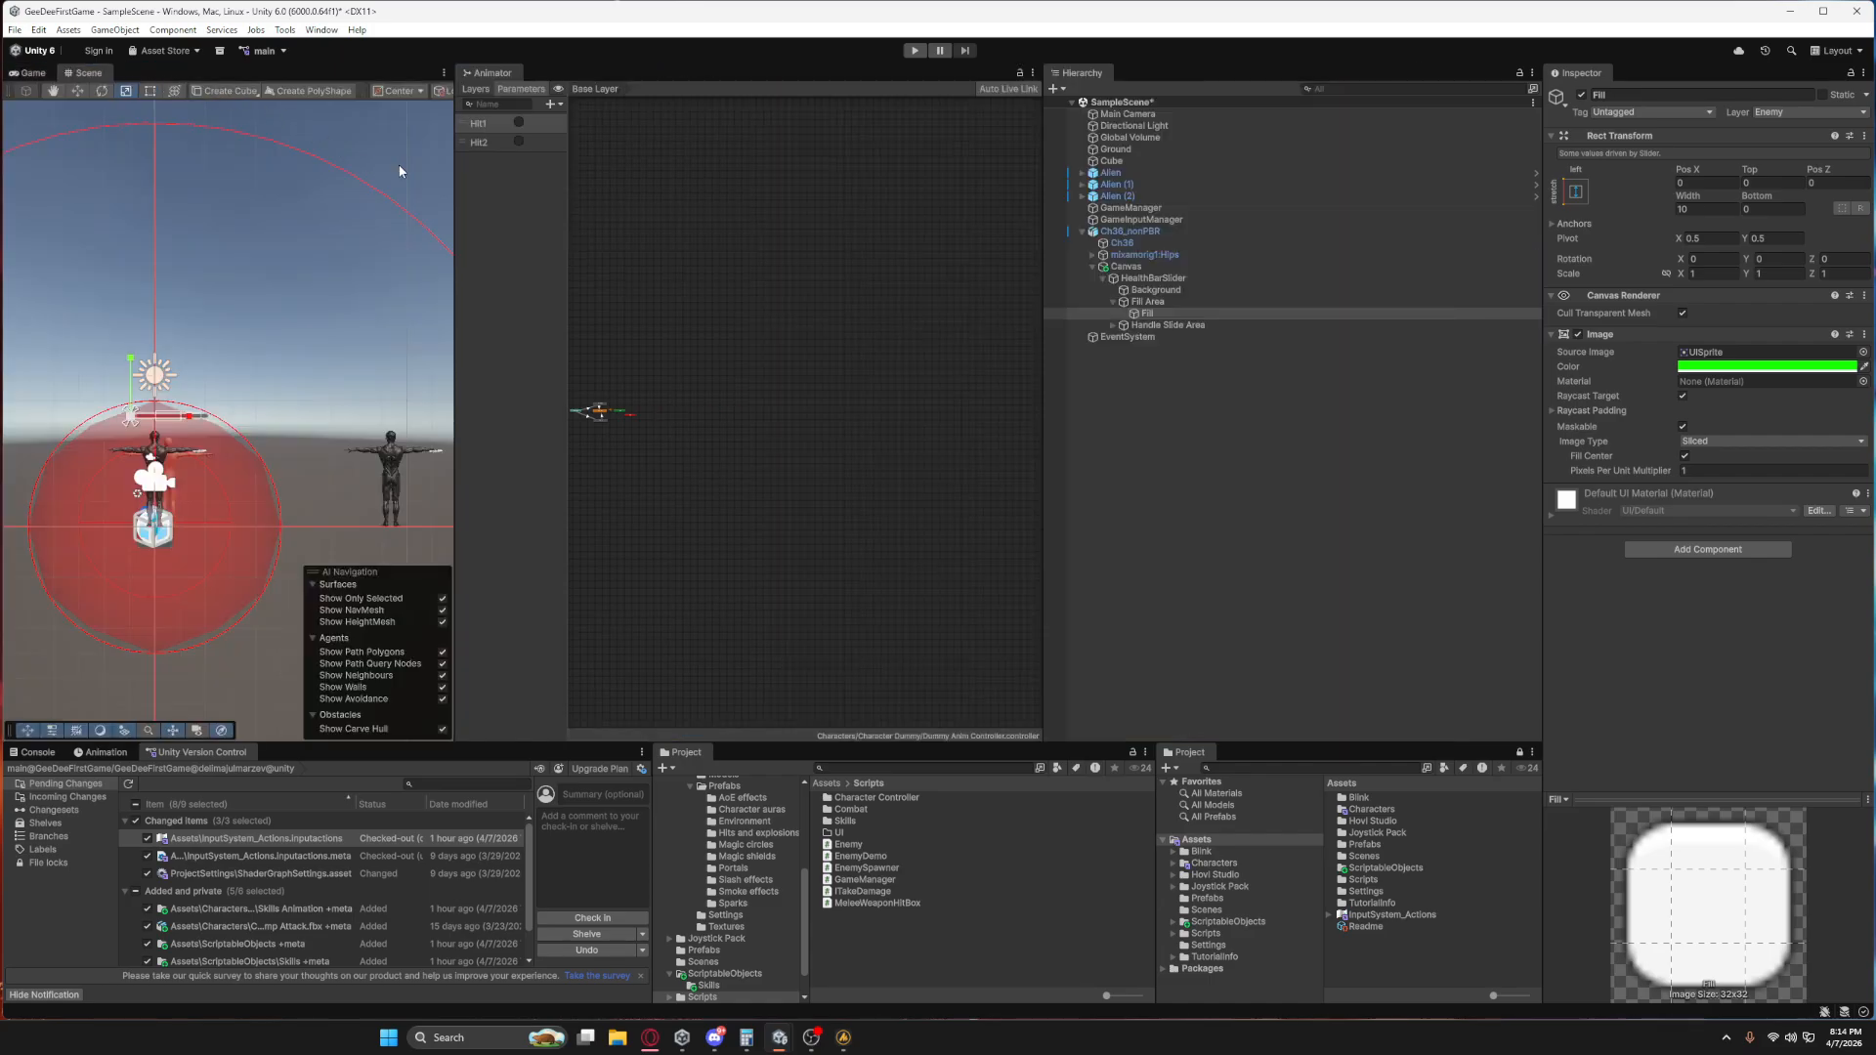
key(f)
drag(452, 246, 517, 294)
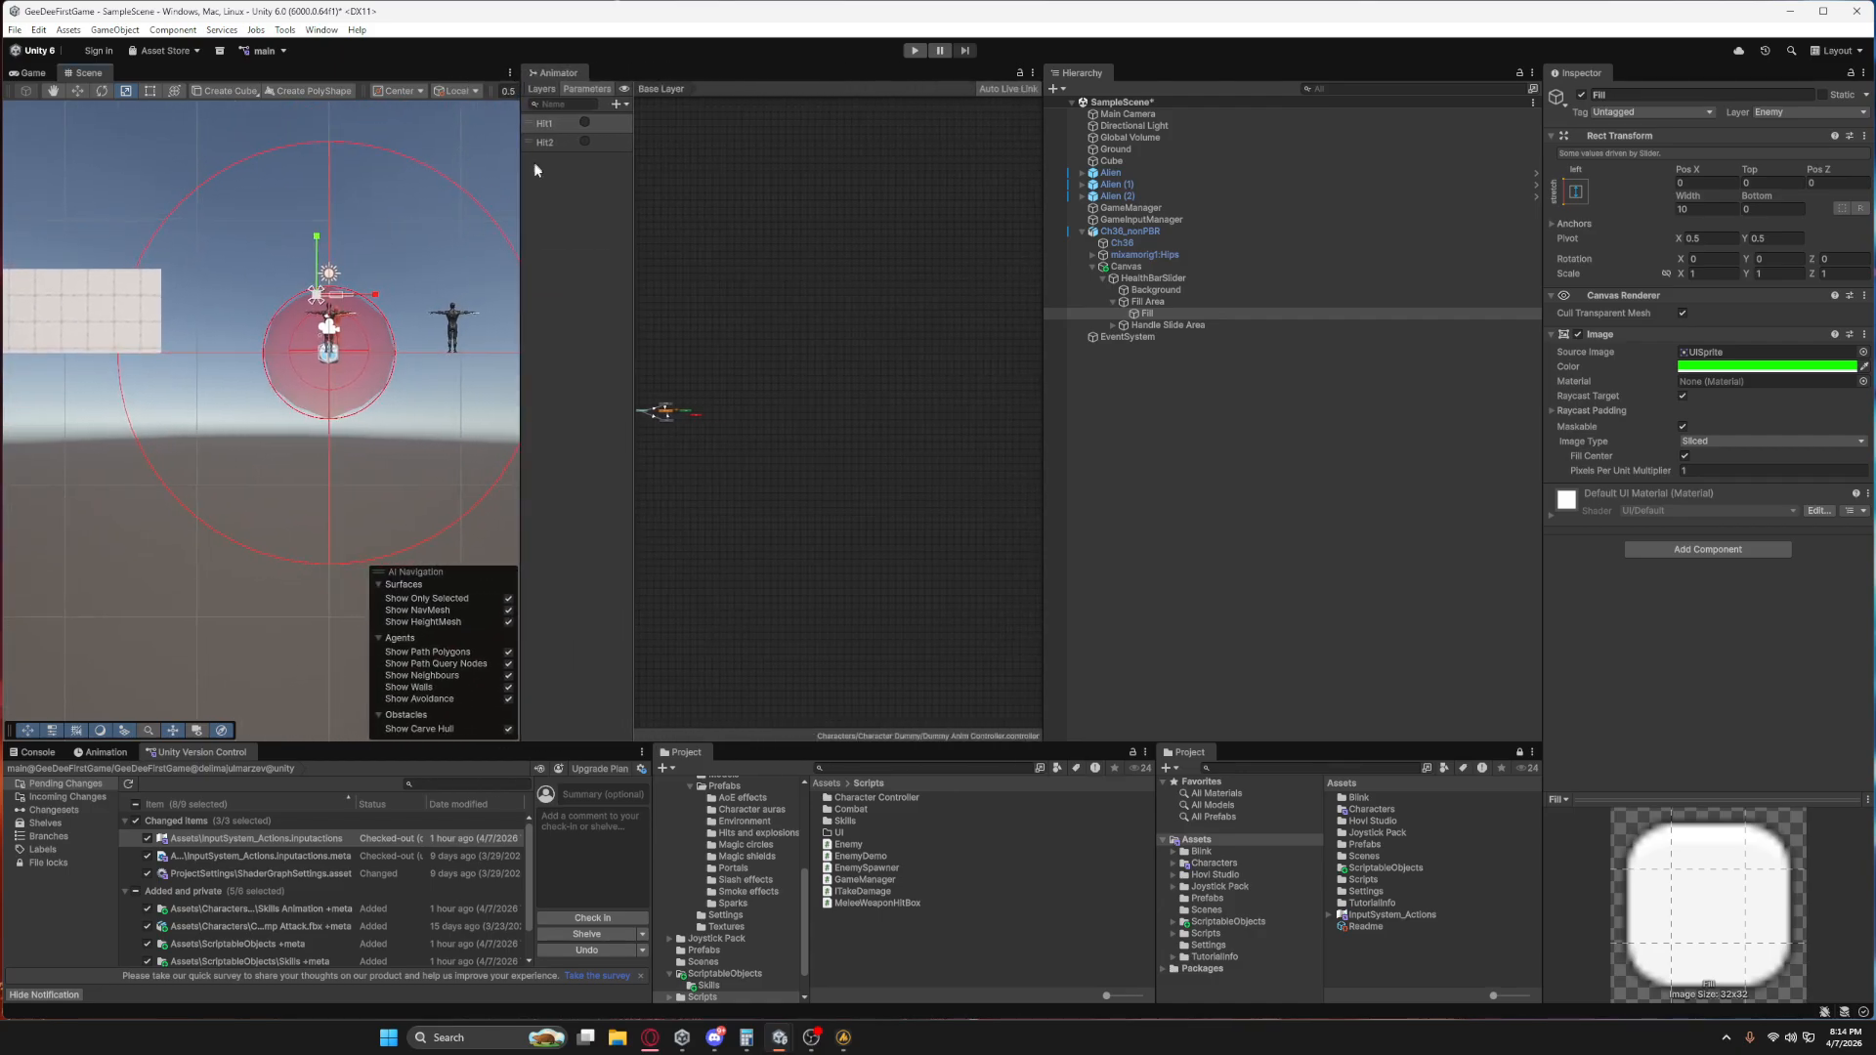
drag(518, 183, 661, 166)
middle_drag(469, 294, 463, 390)
scroll(463, 390, up, 10)
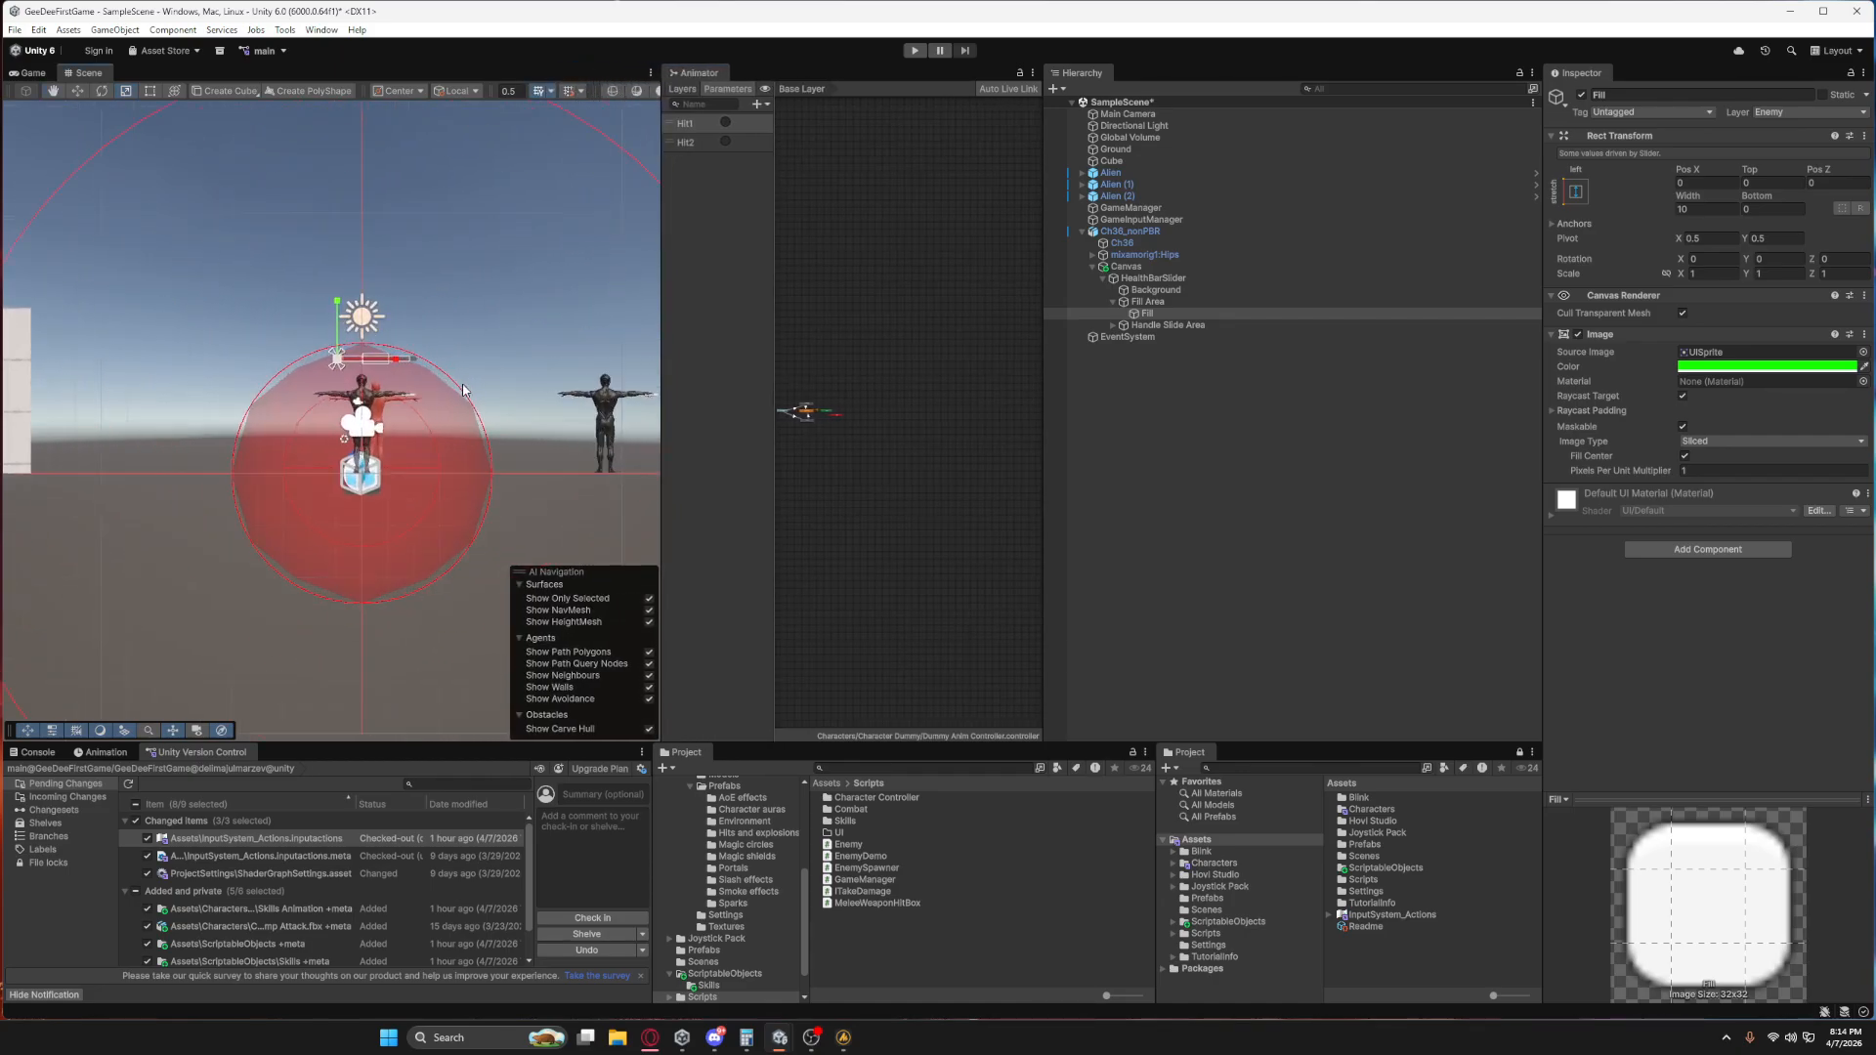
scroll(463, 390, up, 5)
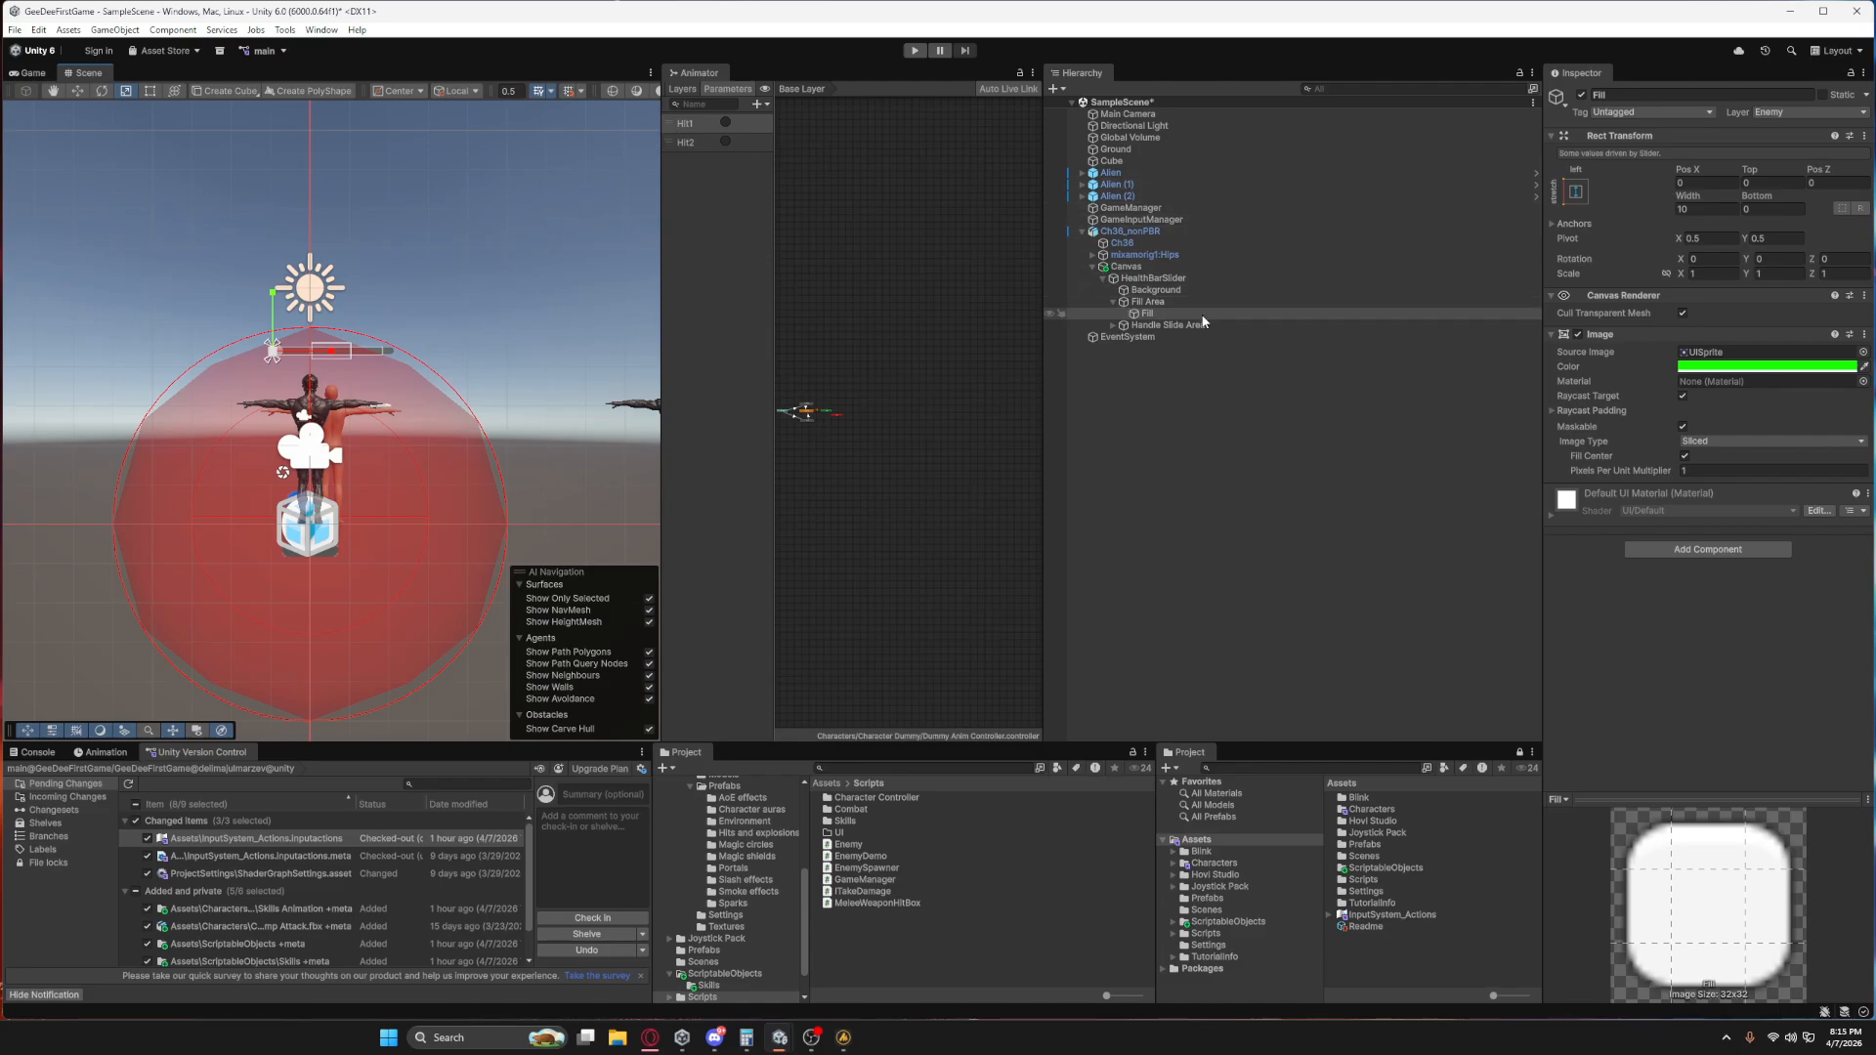
Deactivate the HealthBarSlider's Handle Slide Area object.
click(1148, 268)
click(1157, 288)
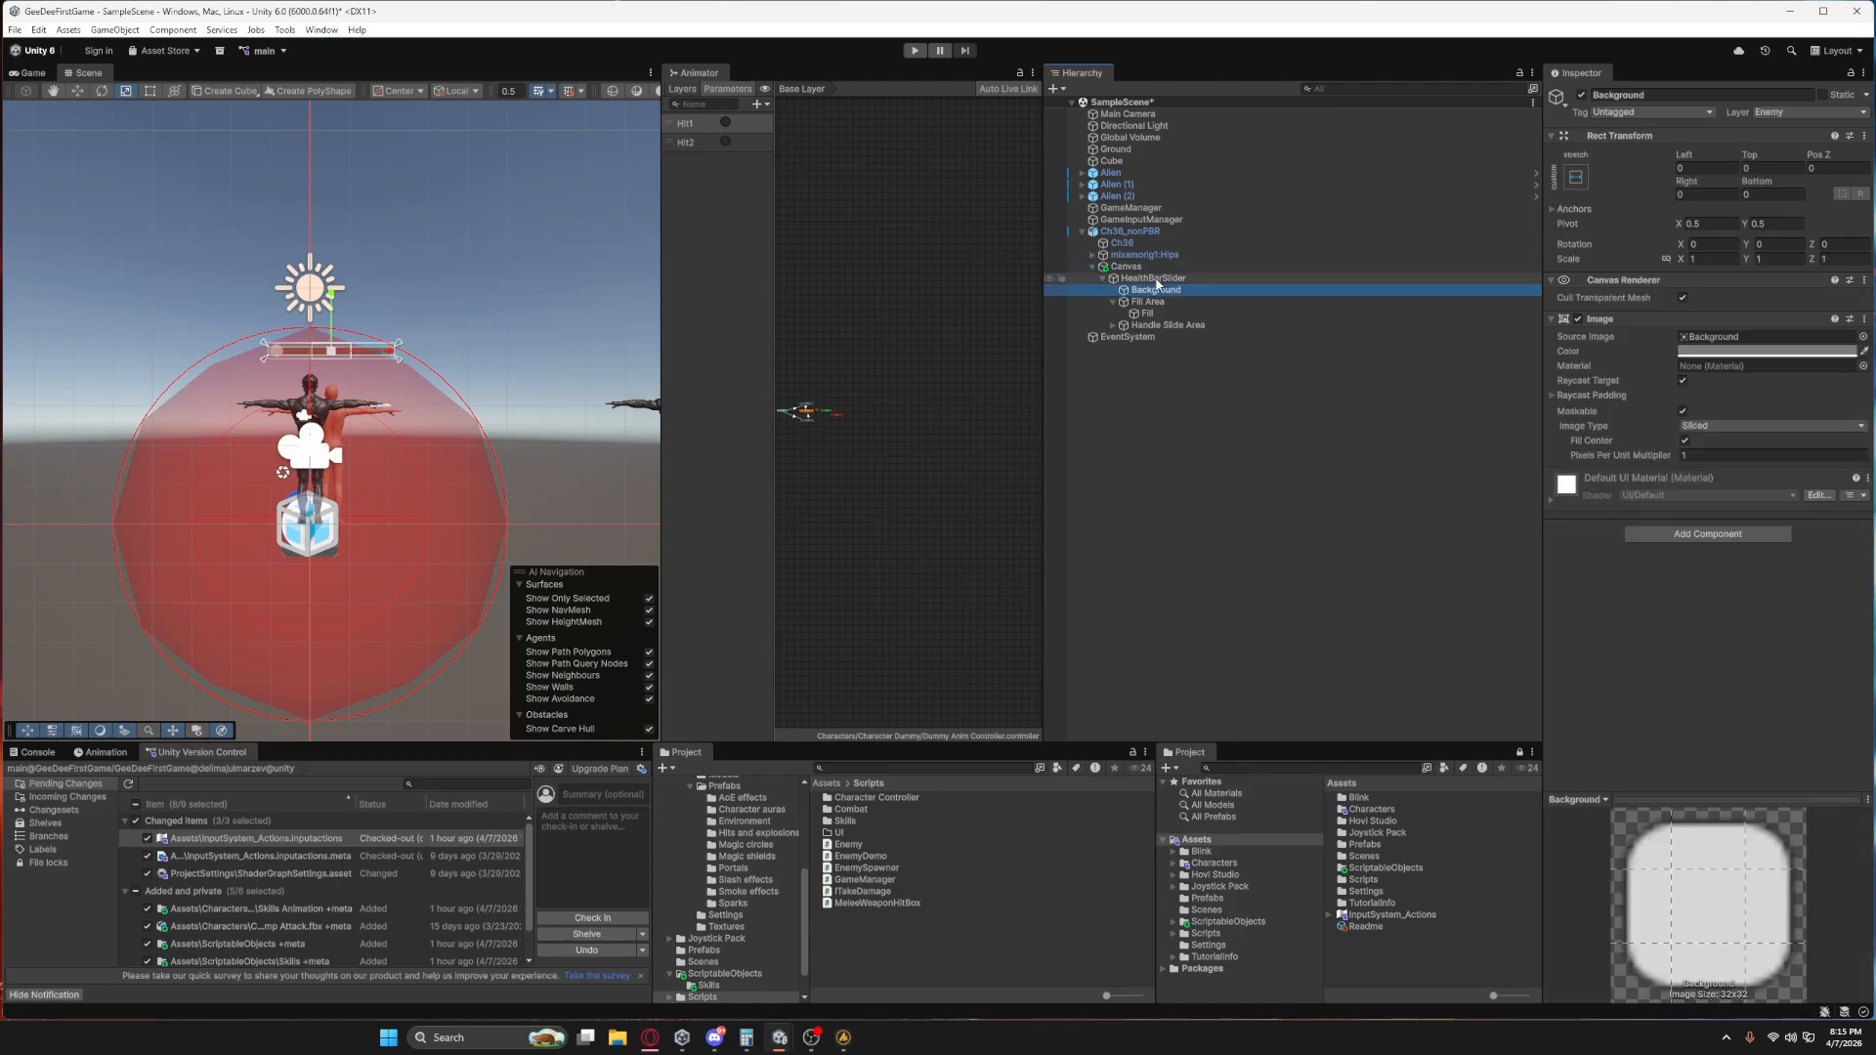
click(1159, 280)
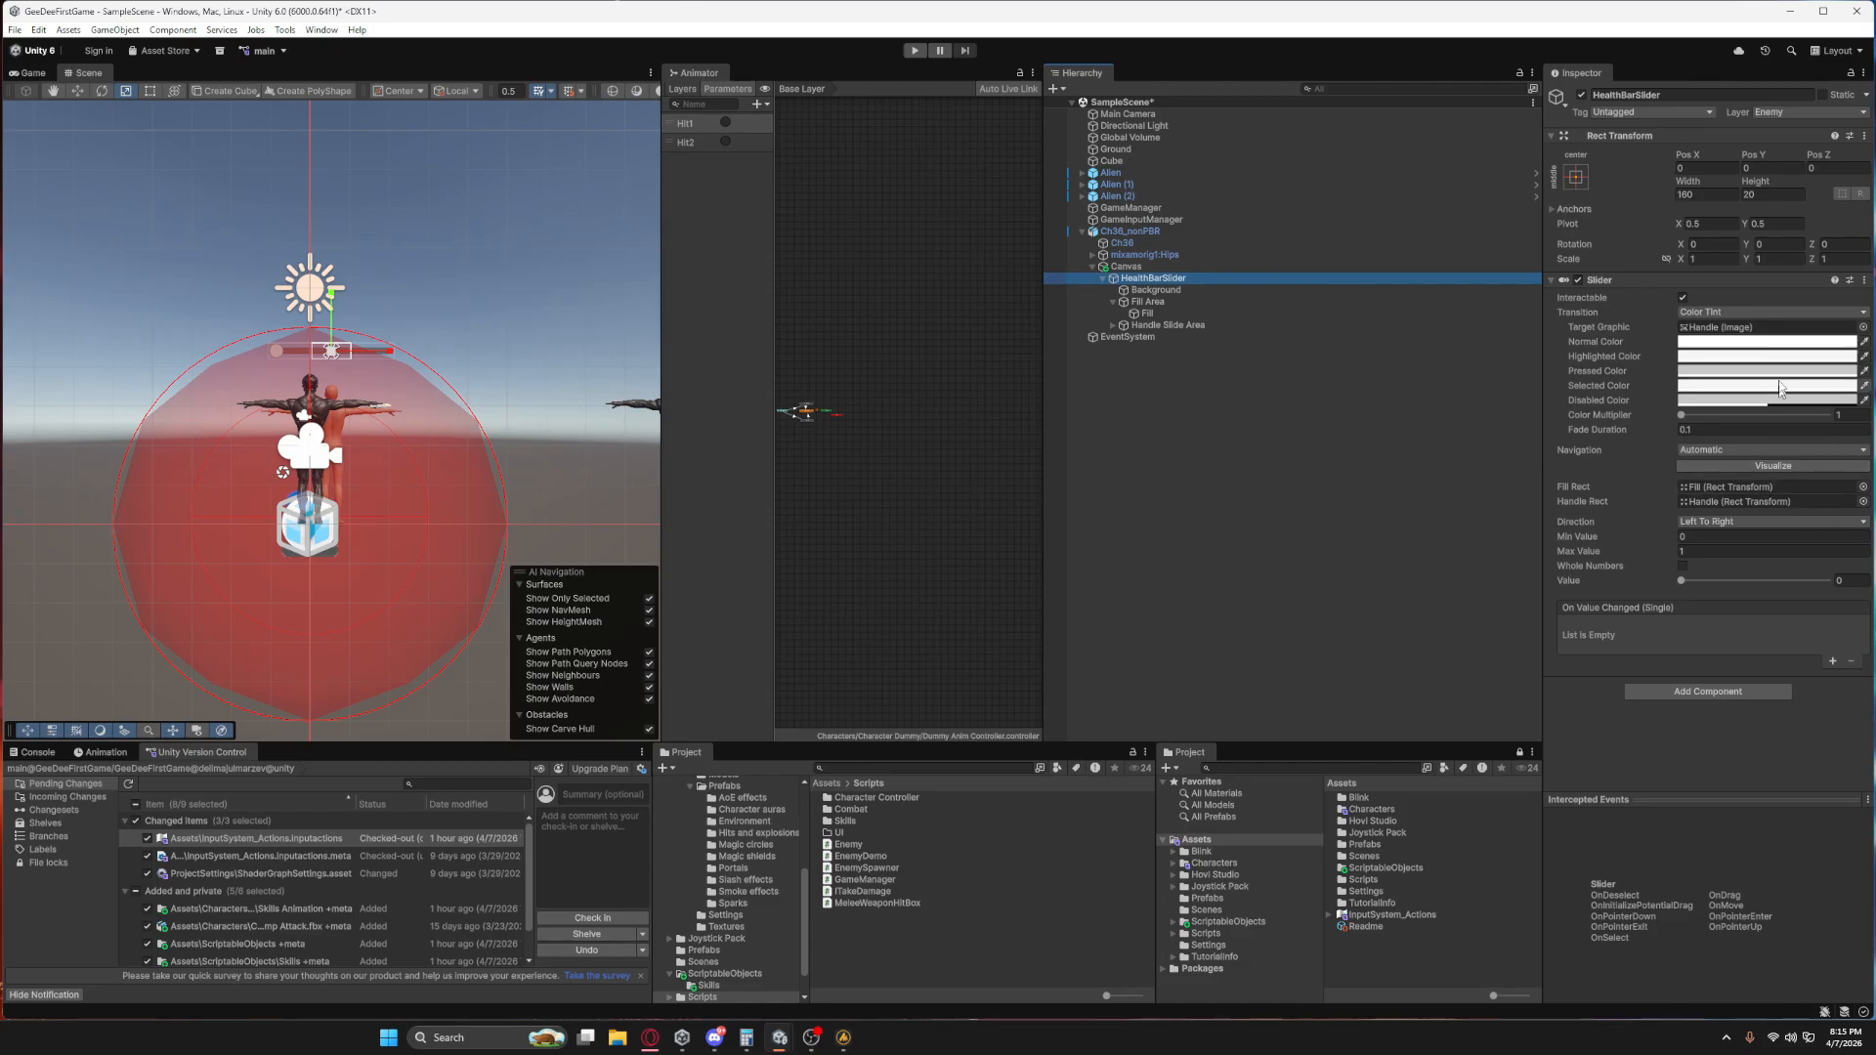
click(1161, 290)
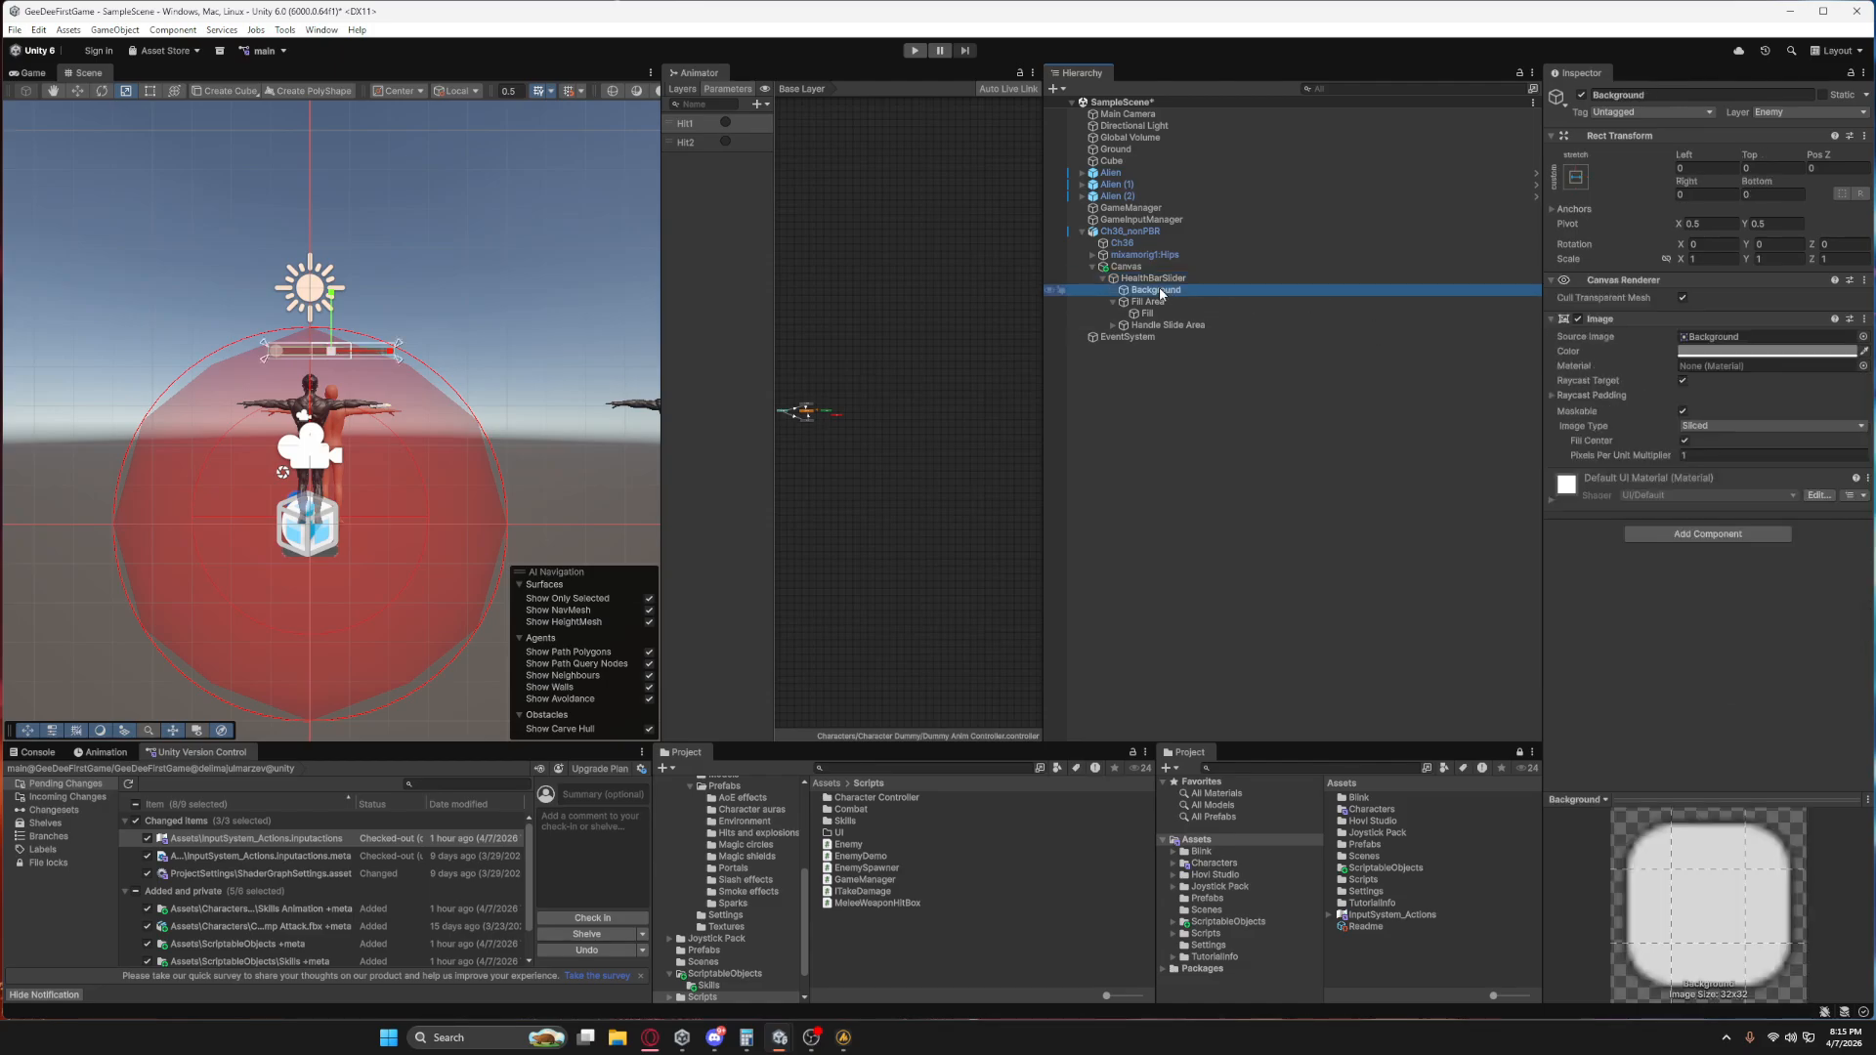
click(1161, 302)
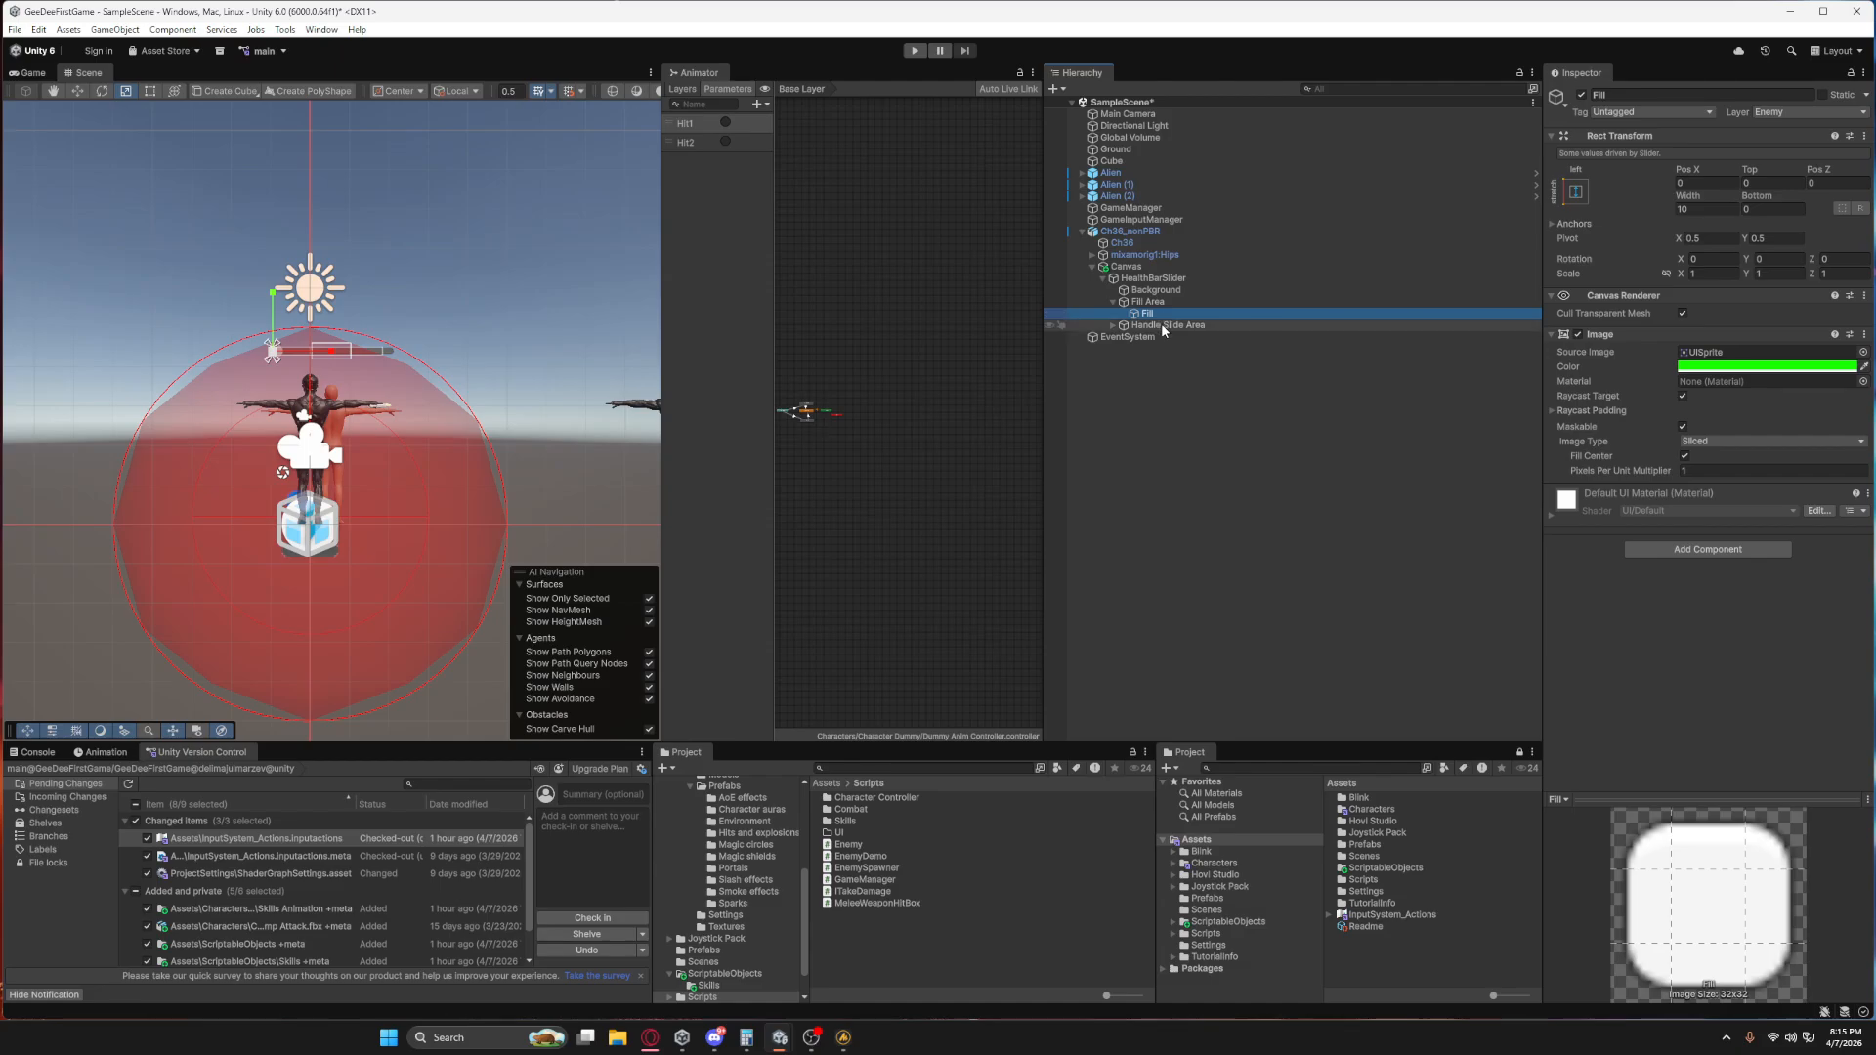
click(1162, 326)
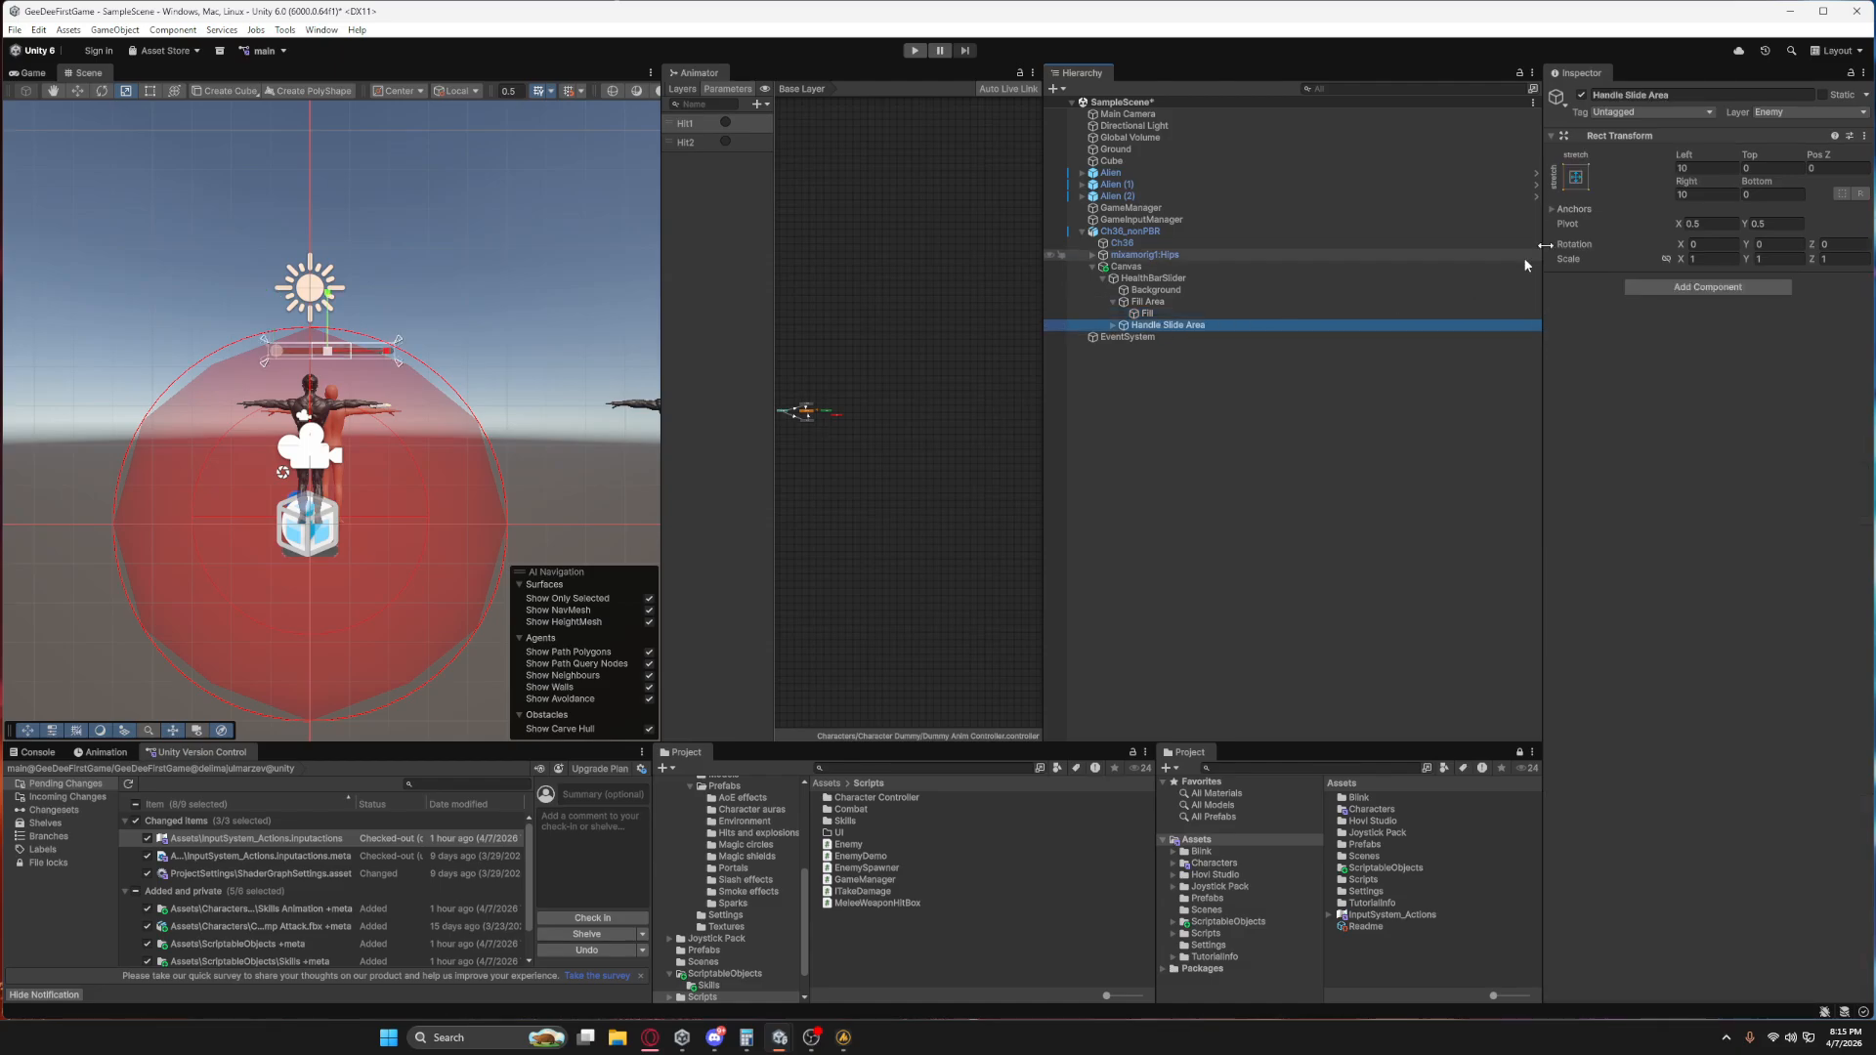
click(1581, 95)
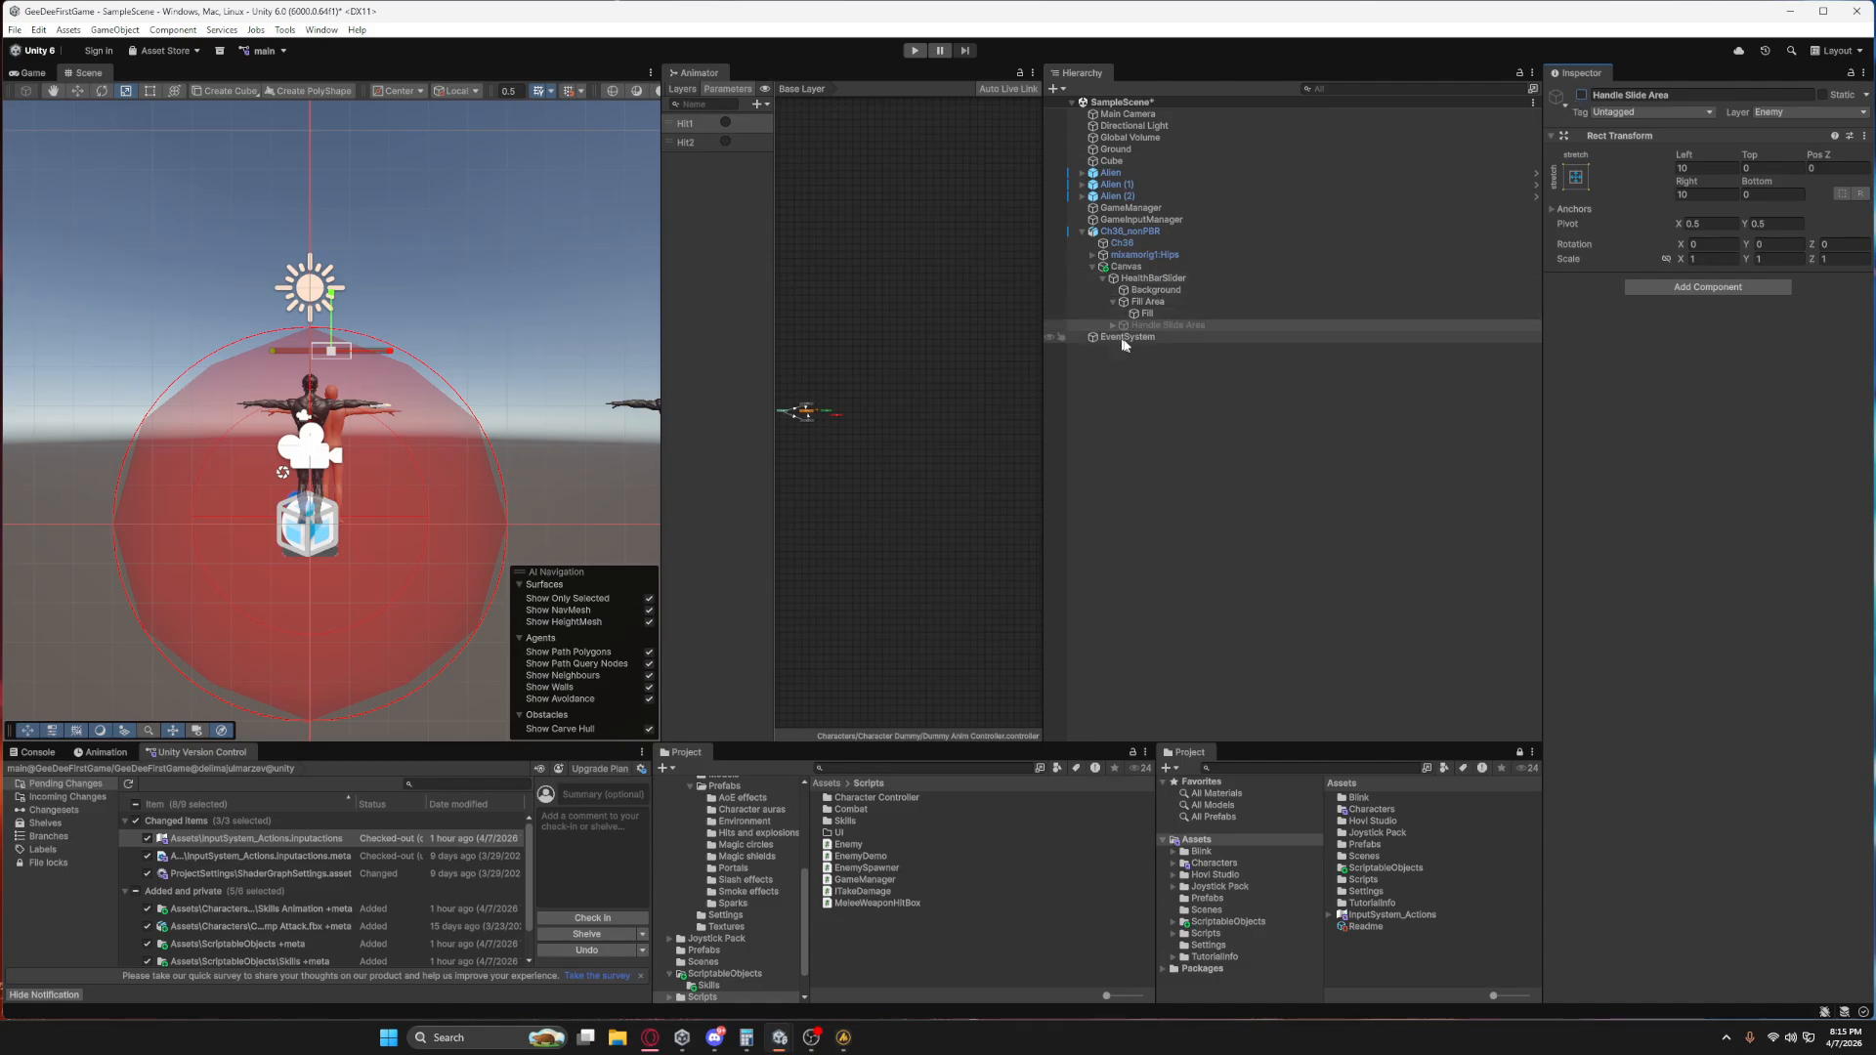
Set the HealthBarSlider's Slider value to 1 and check the filled bar up close.
click(1135, 290)
click(1153, 279)
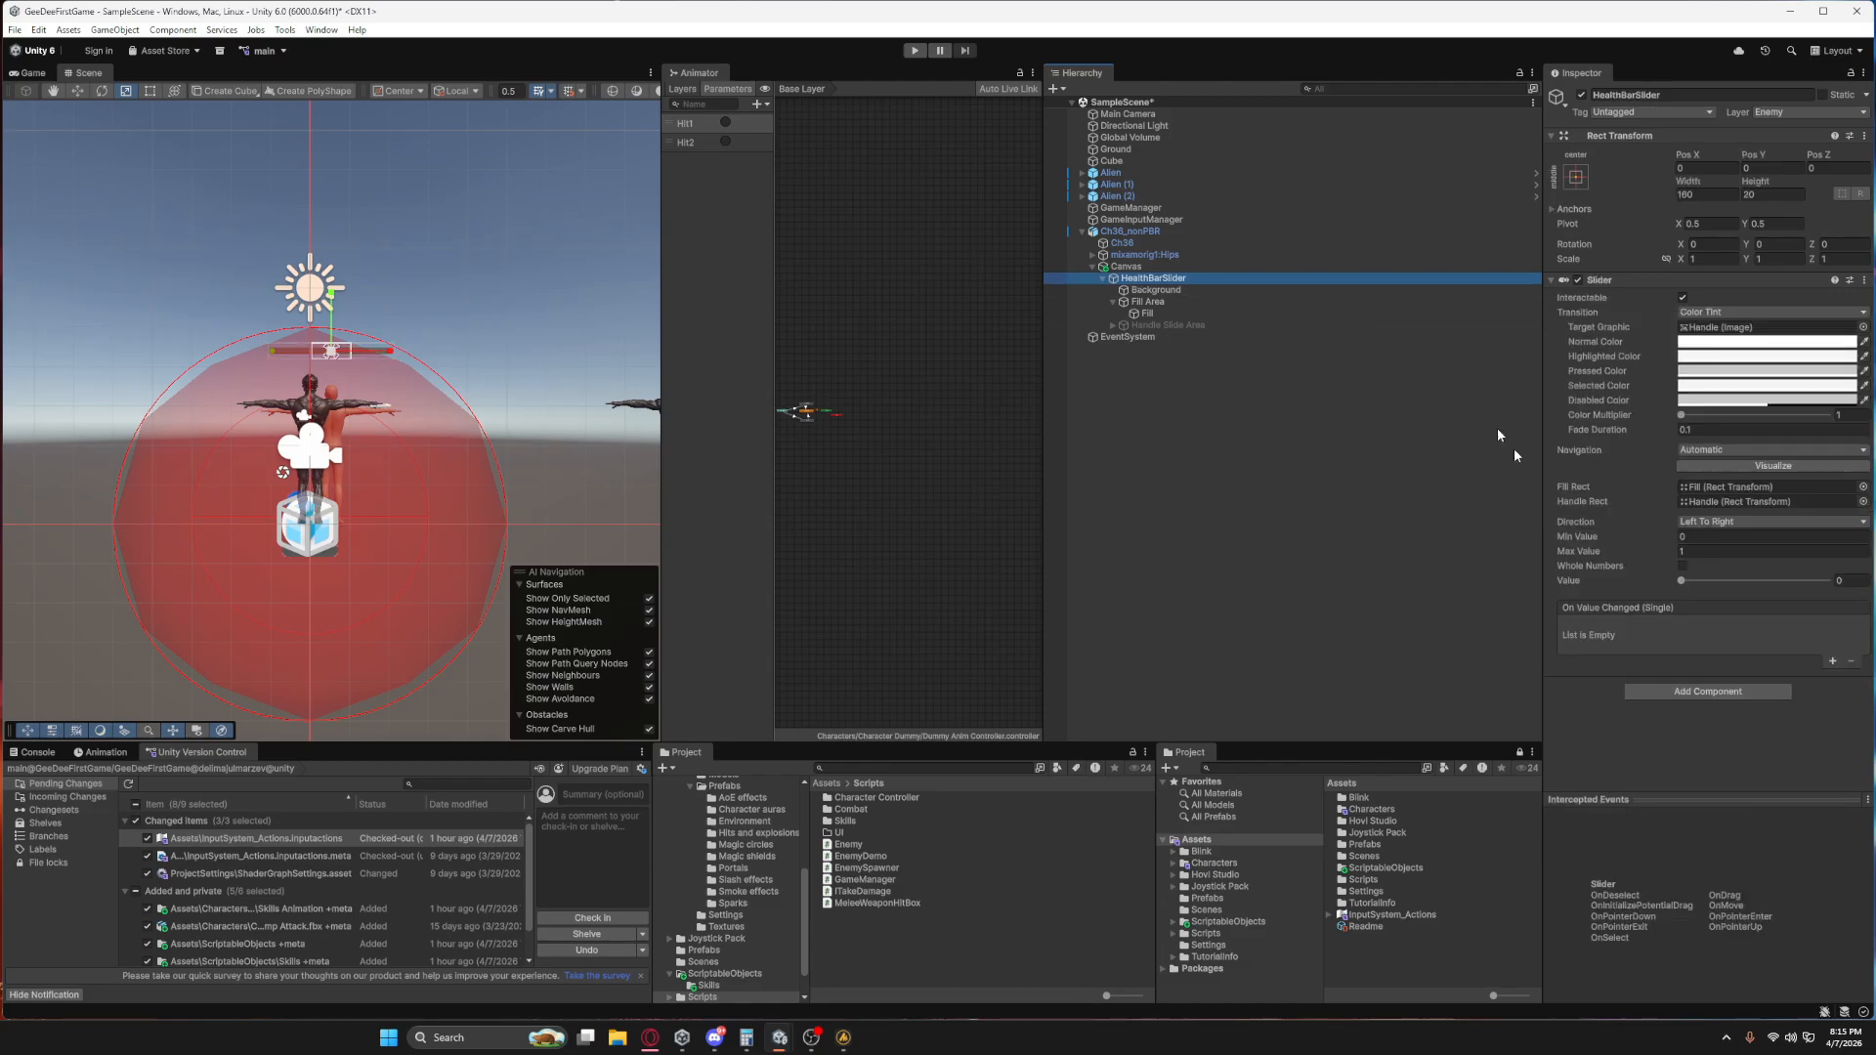
drag(1687, 584, 1837, 586)
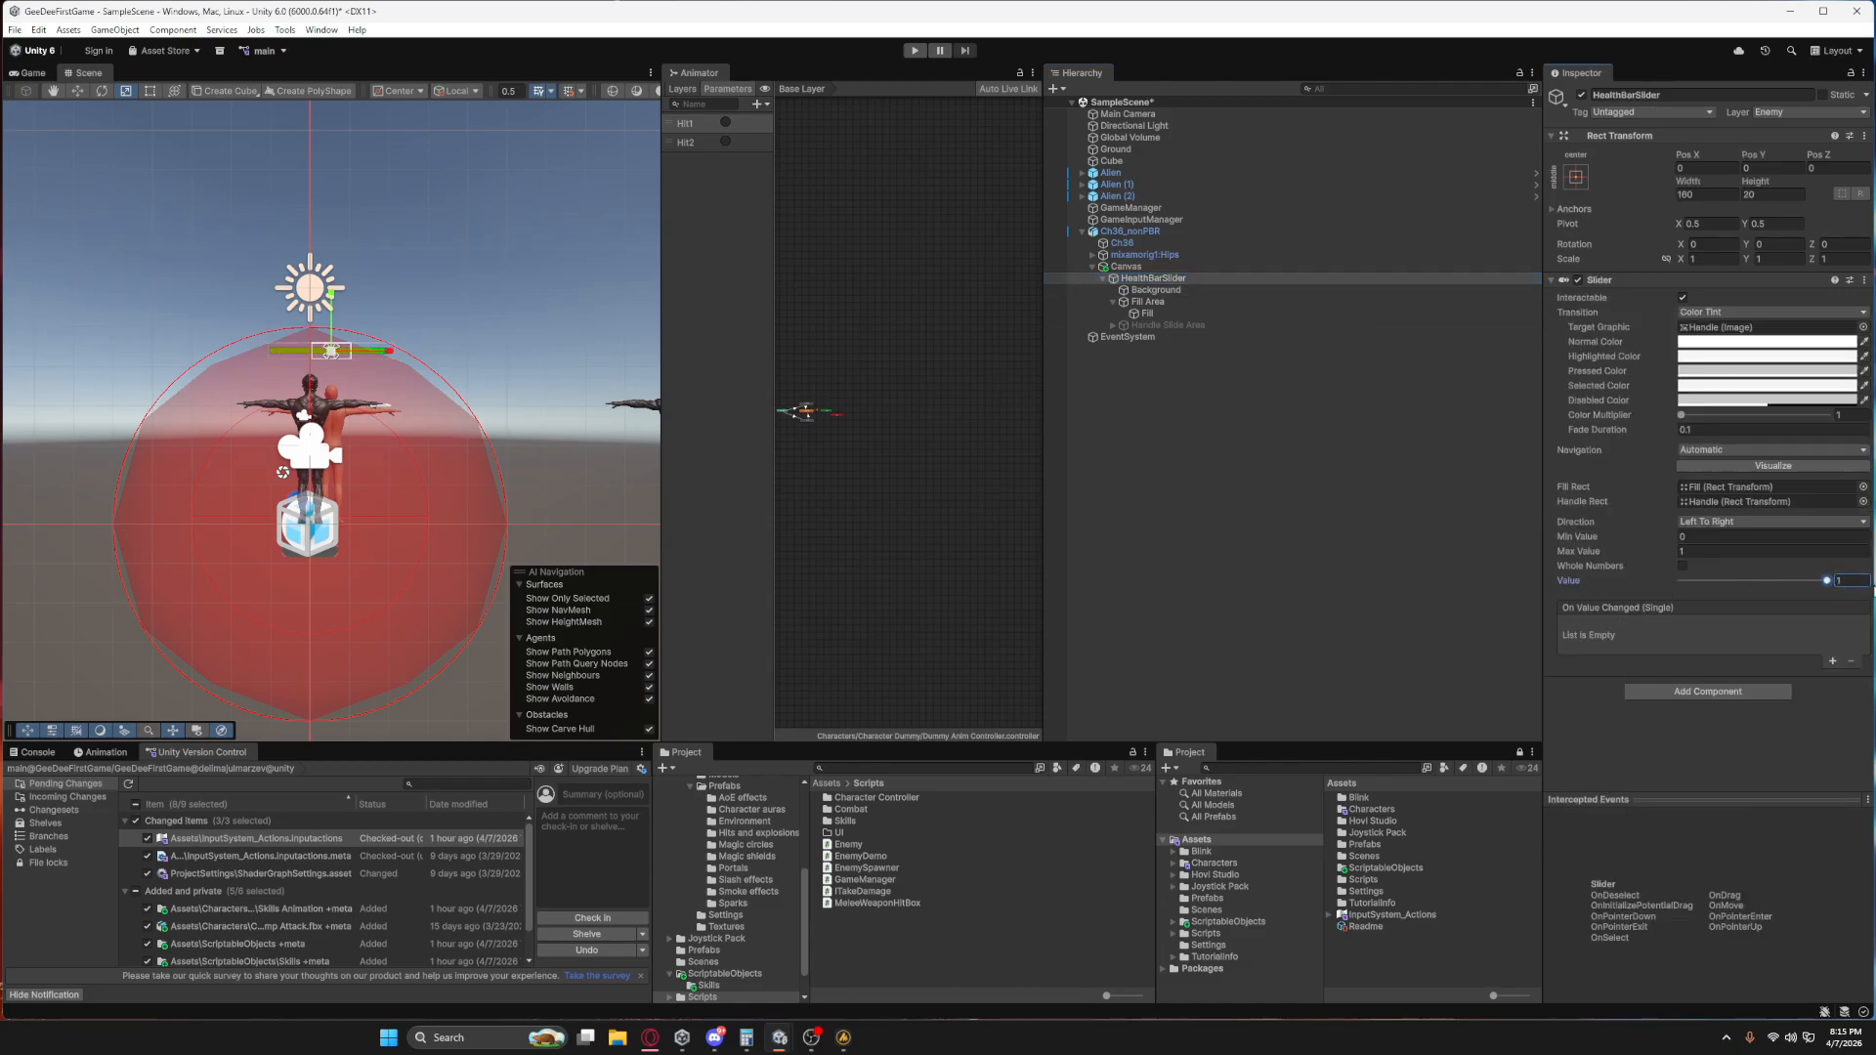
scroll(377, 378, up, 3)
scroll(377, 378, up, 3)
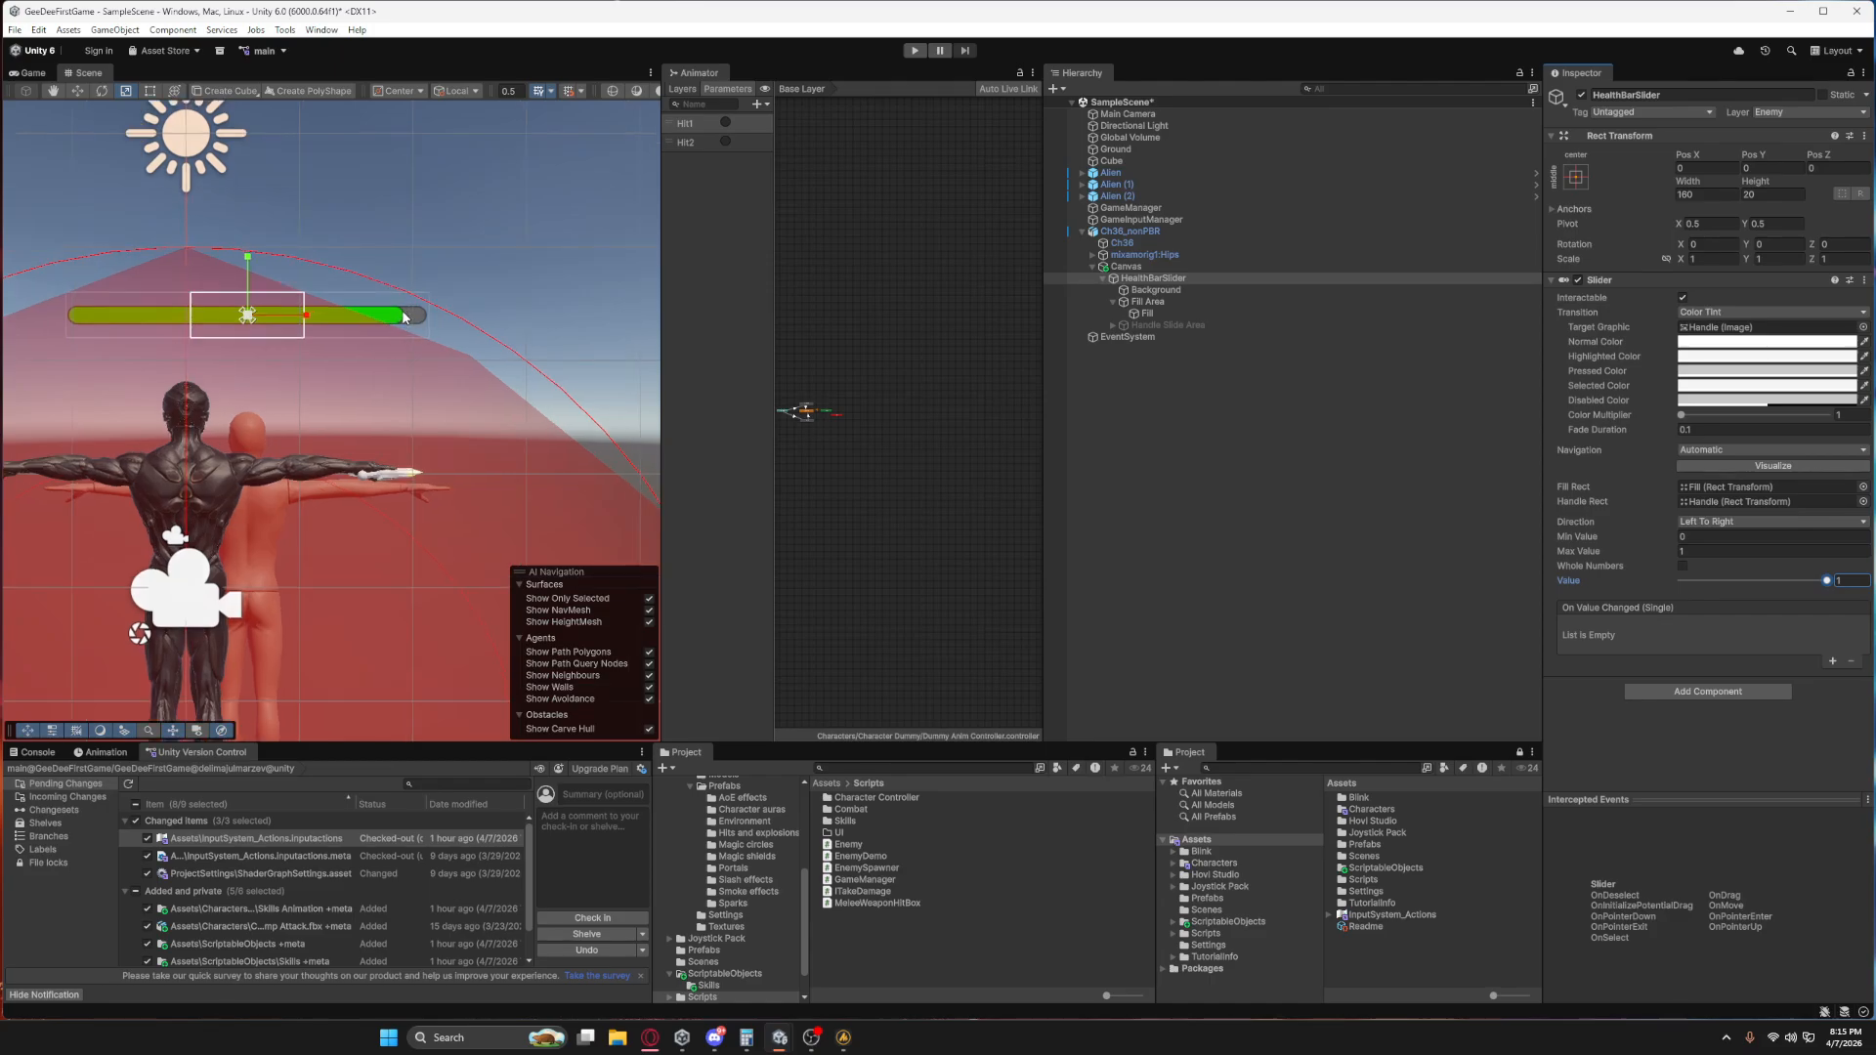
Set the Fill Area's Right offset to 5 so the fill spans the whole bar.
click(1153, 307)
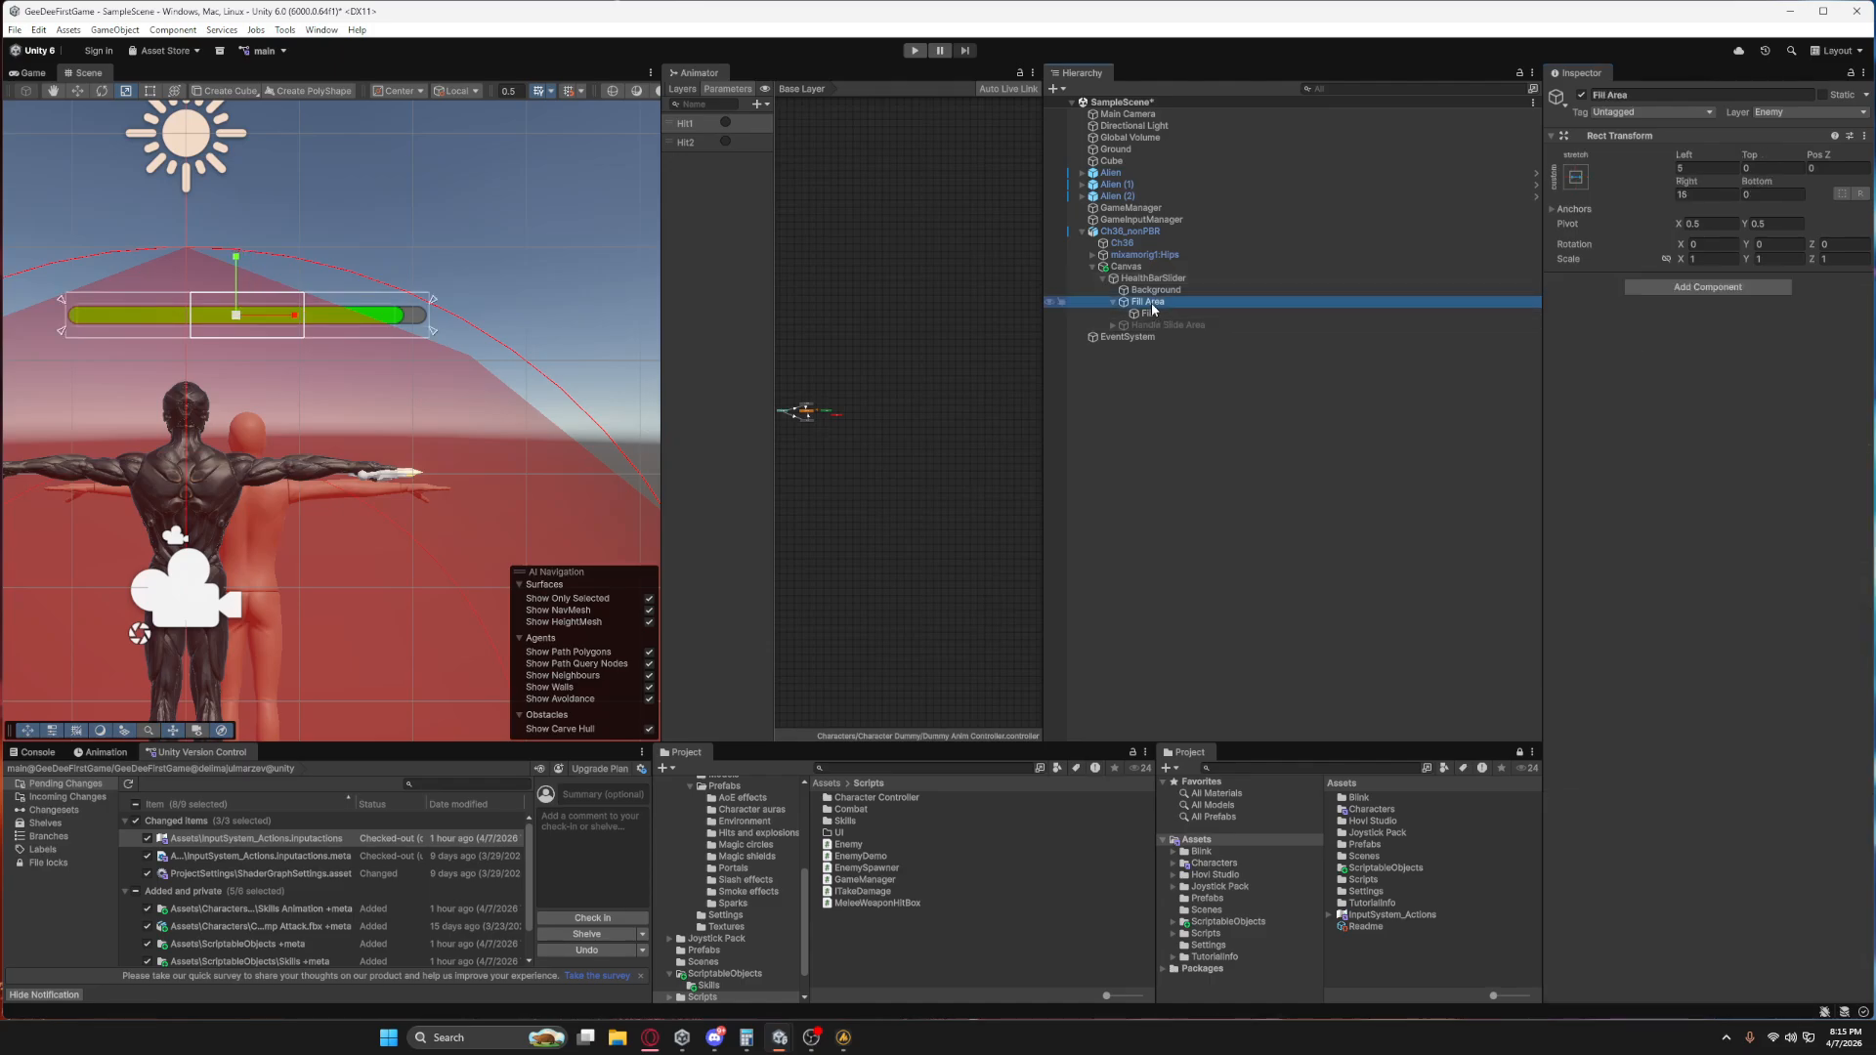
click(1710, 194)
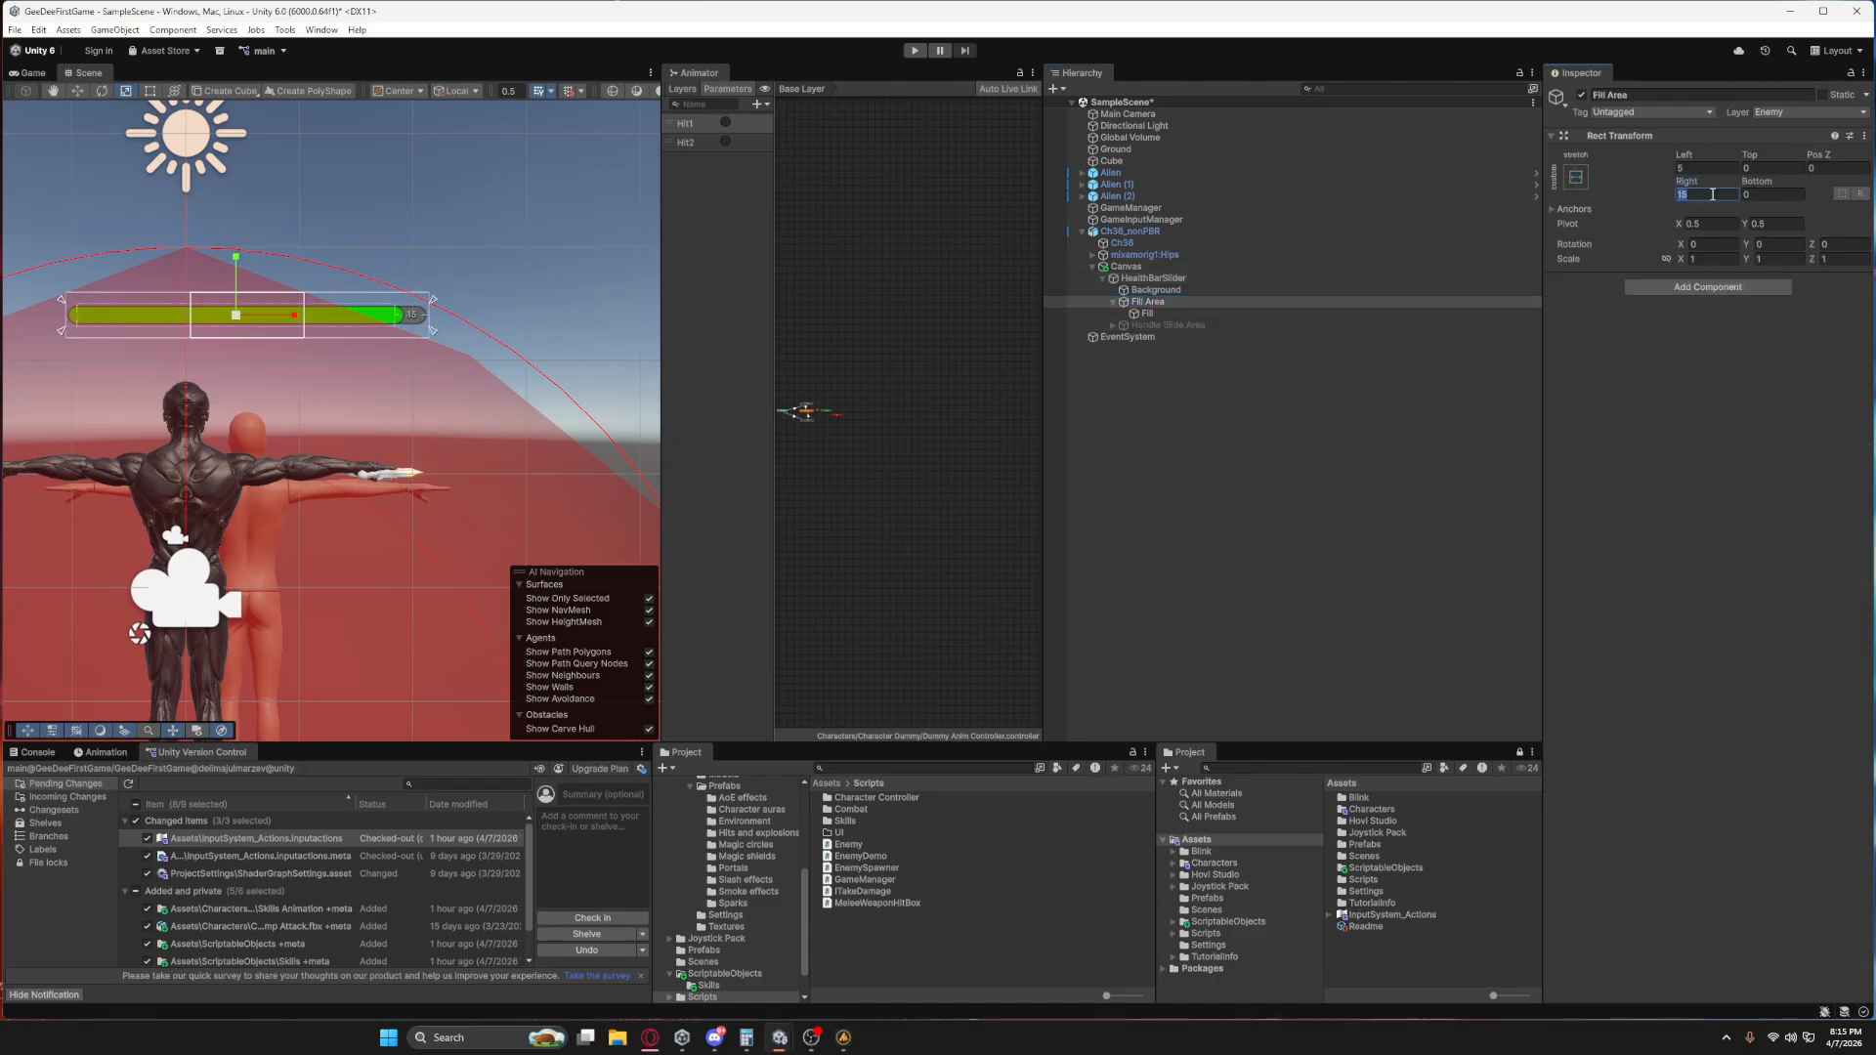
text(5)
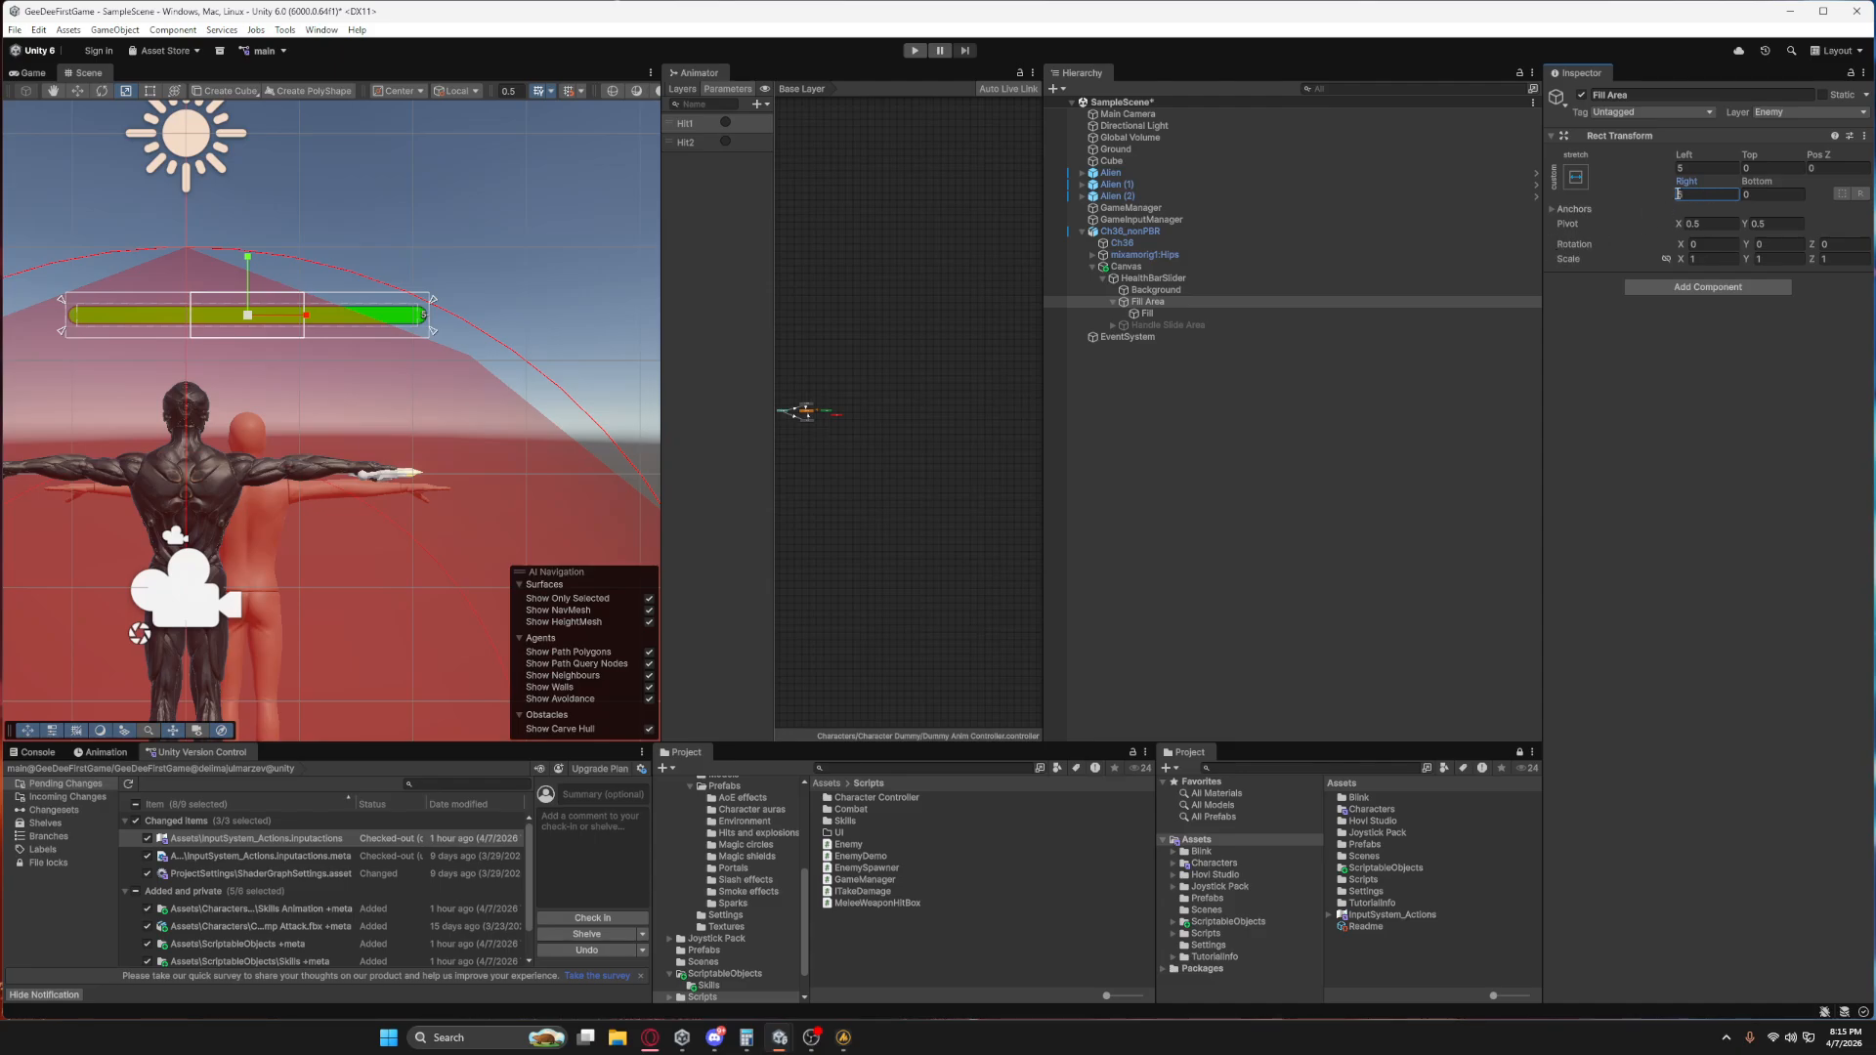
click(1165, 311)
click(1165, 303)
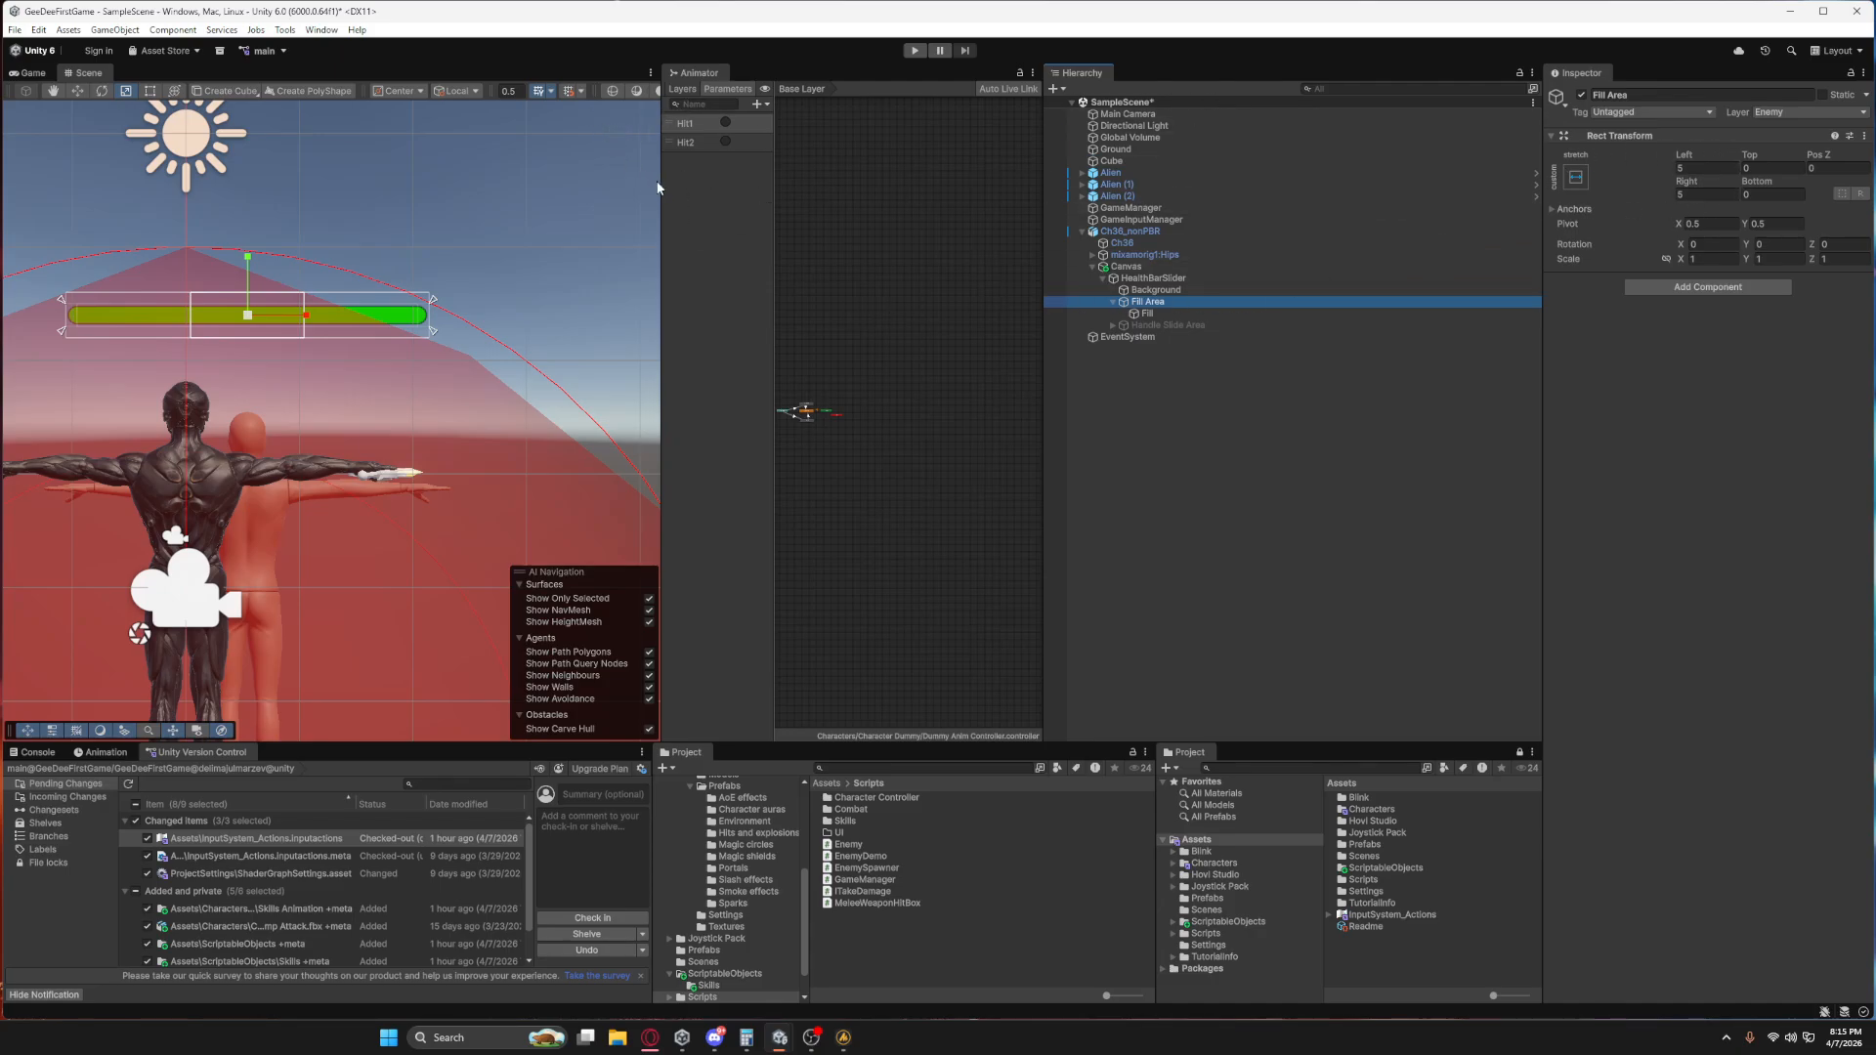
Dock the Scene view between the Animator and the Hierarchy, and widen it by narrowing the Game and Animator views.
drag(658, 188, 783, 184)
click(753, 90)
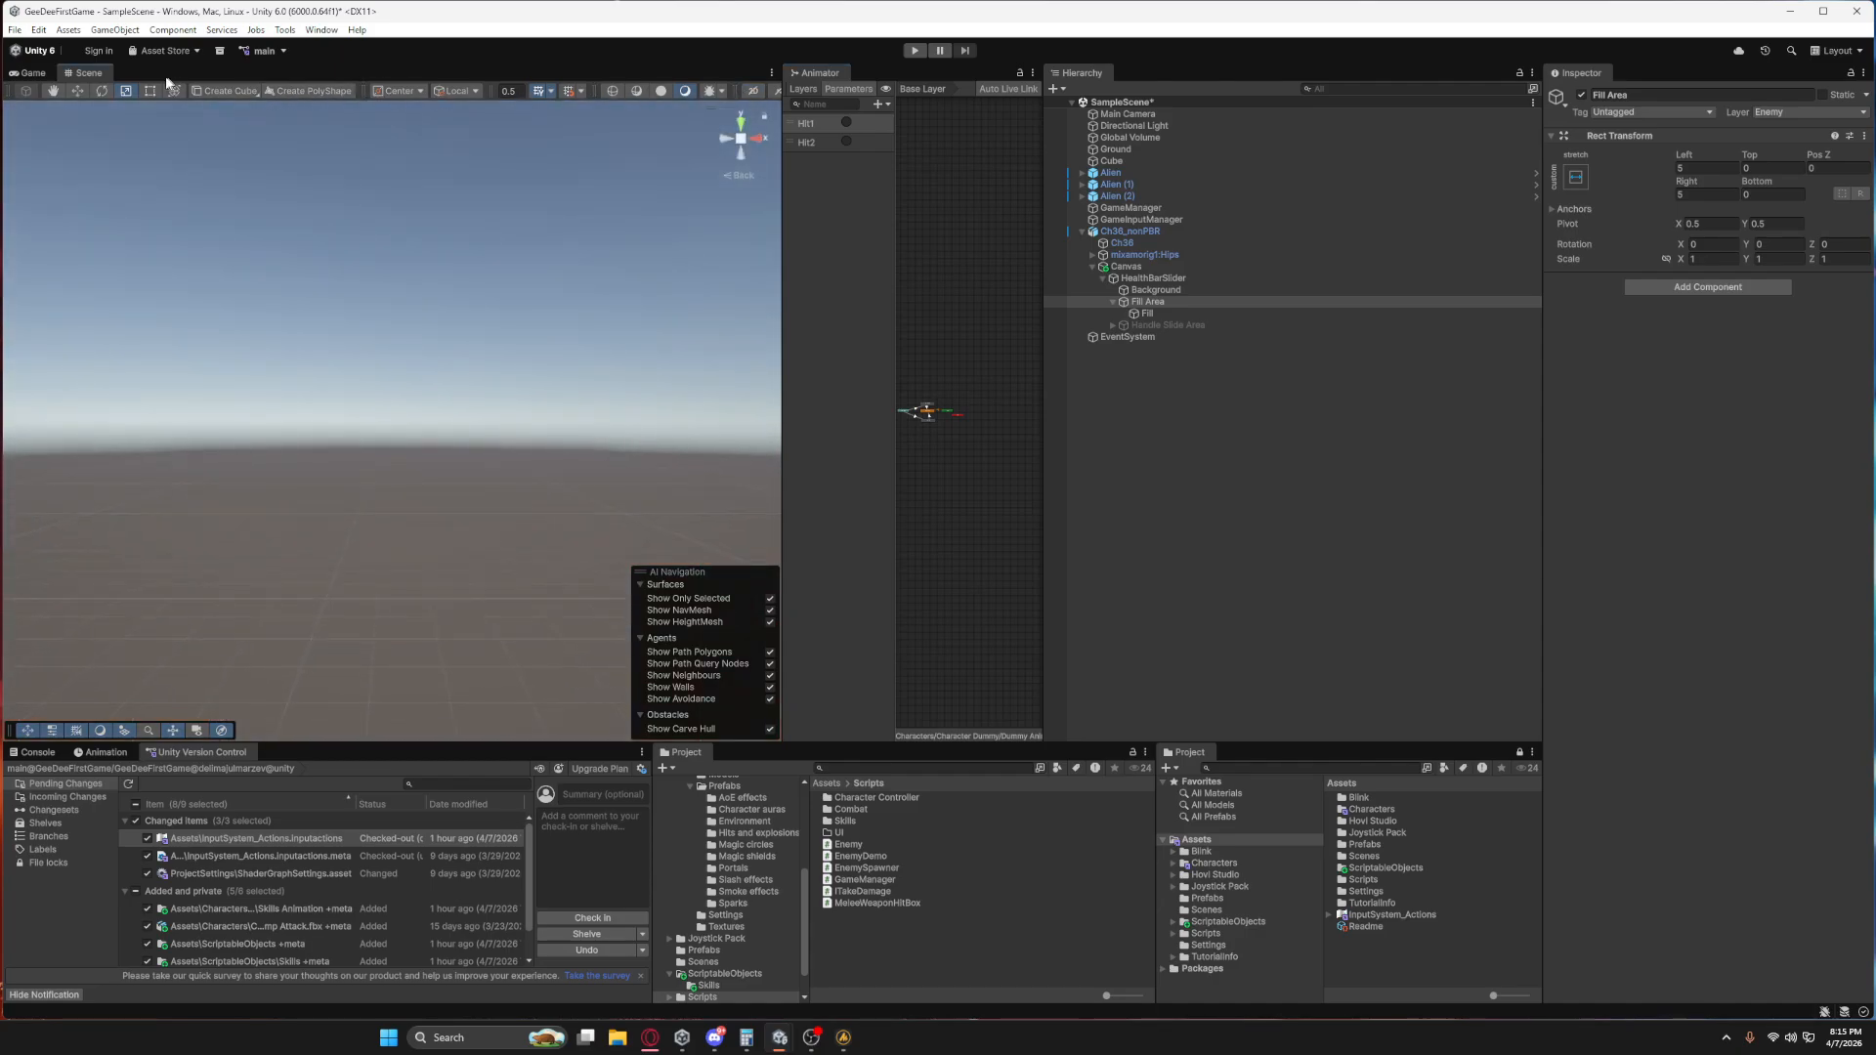
drag(94, 76, 1043, 208)
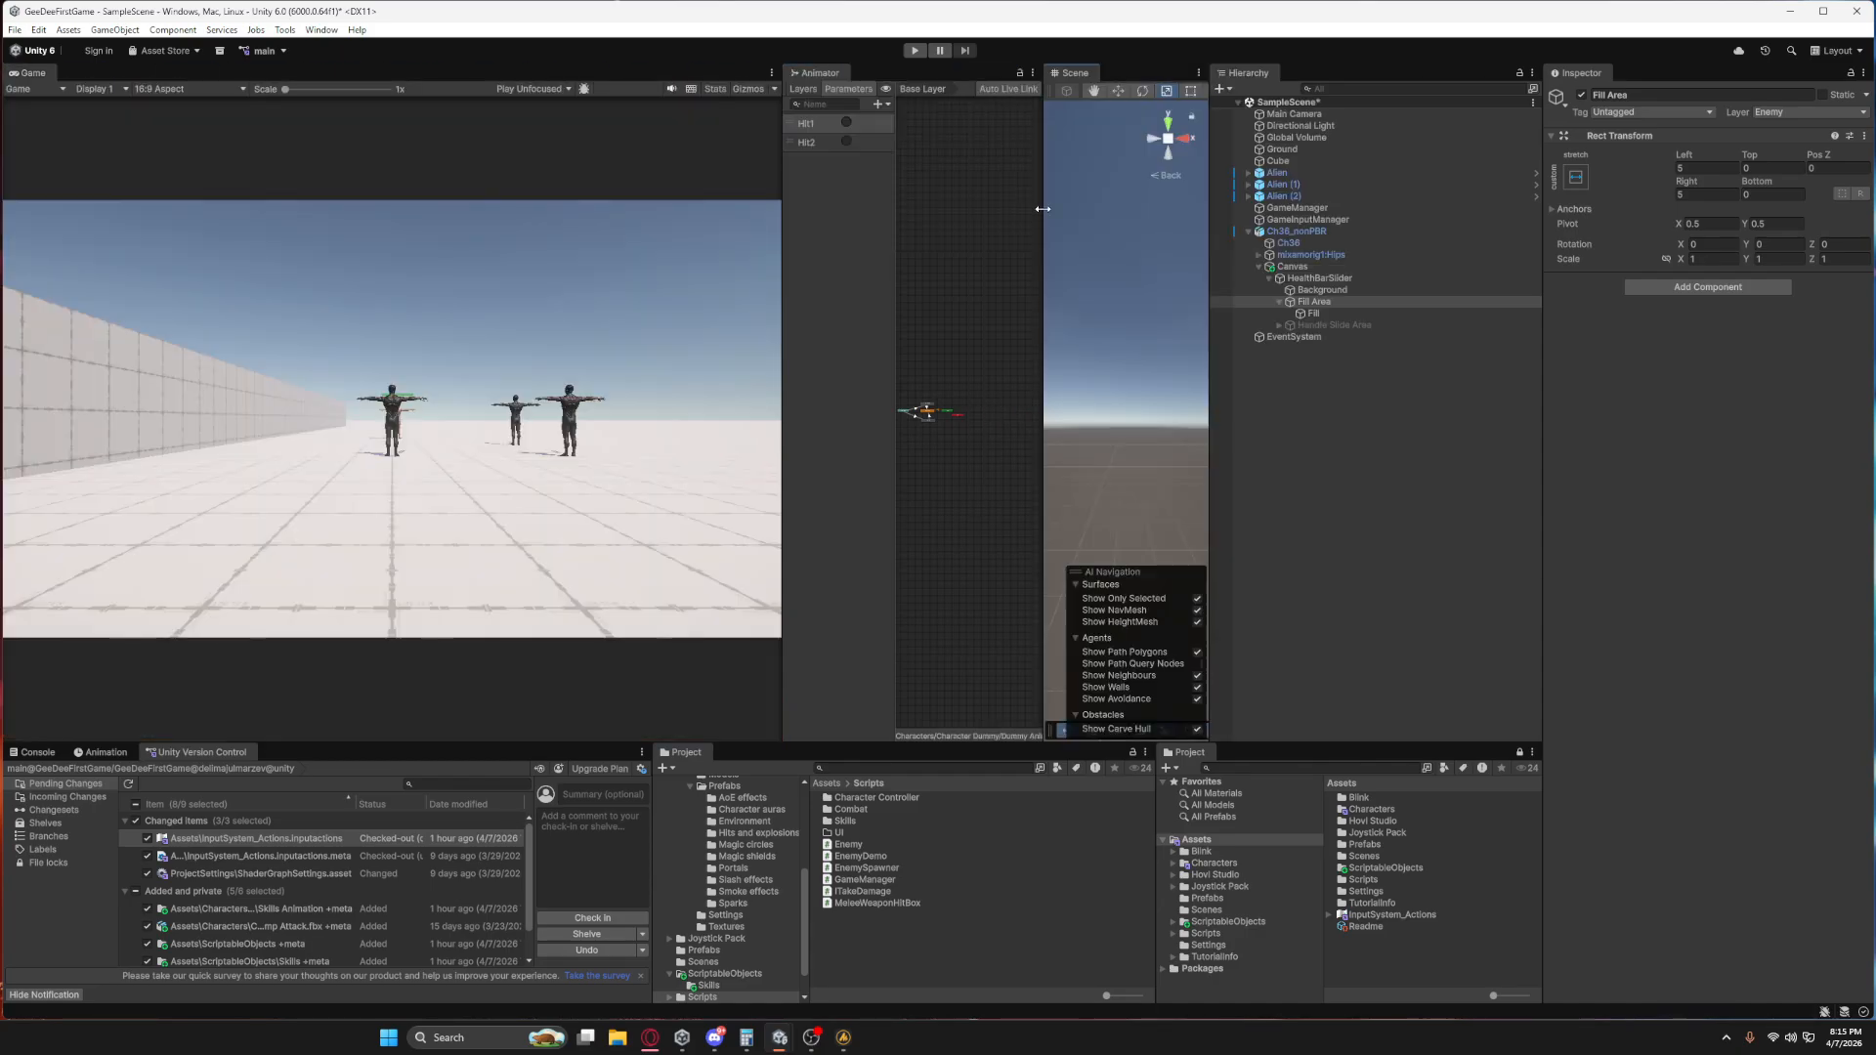
drag(783, 299, 448, 299)
drag(1044, 344, 414, 367)
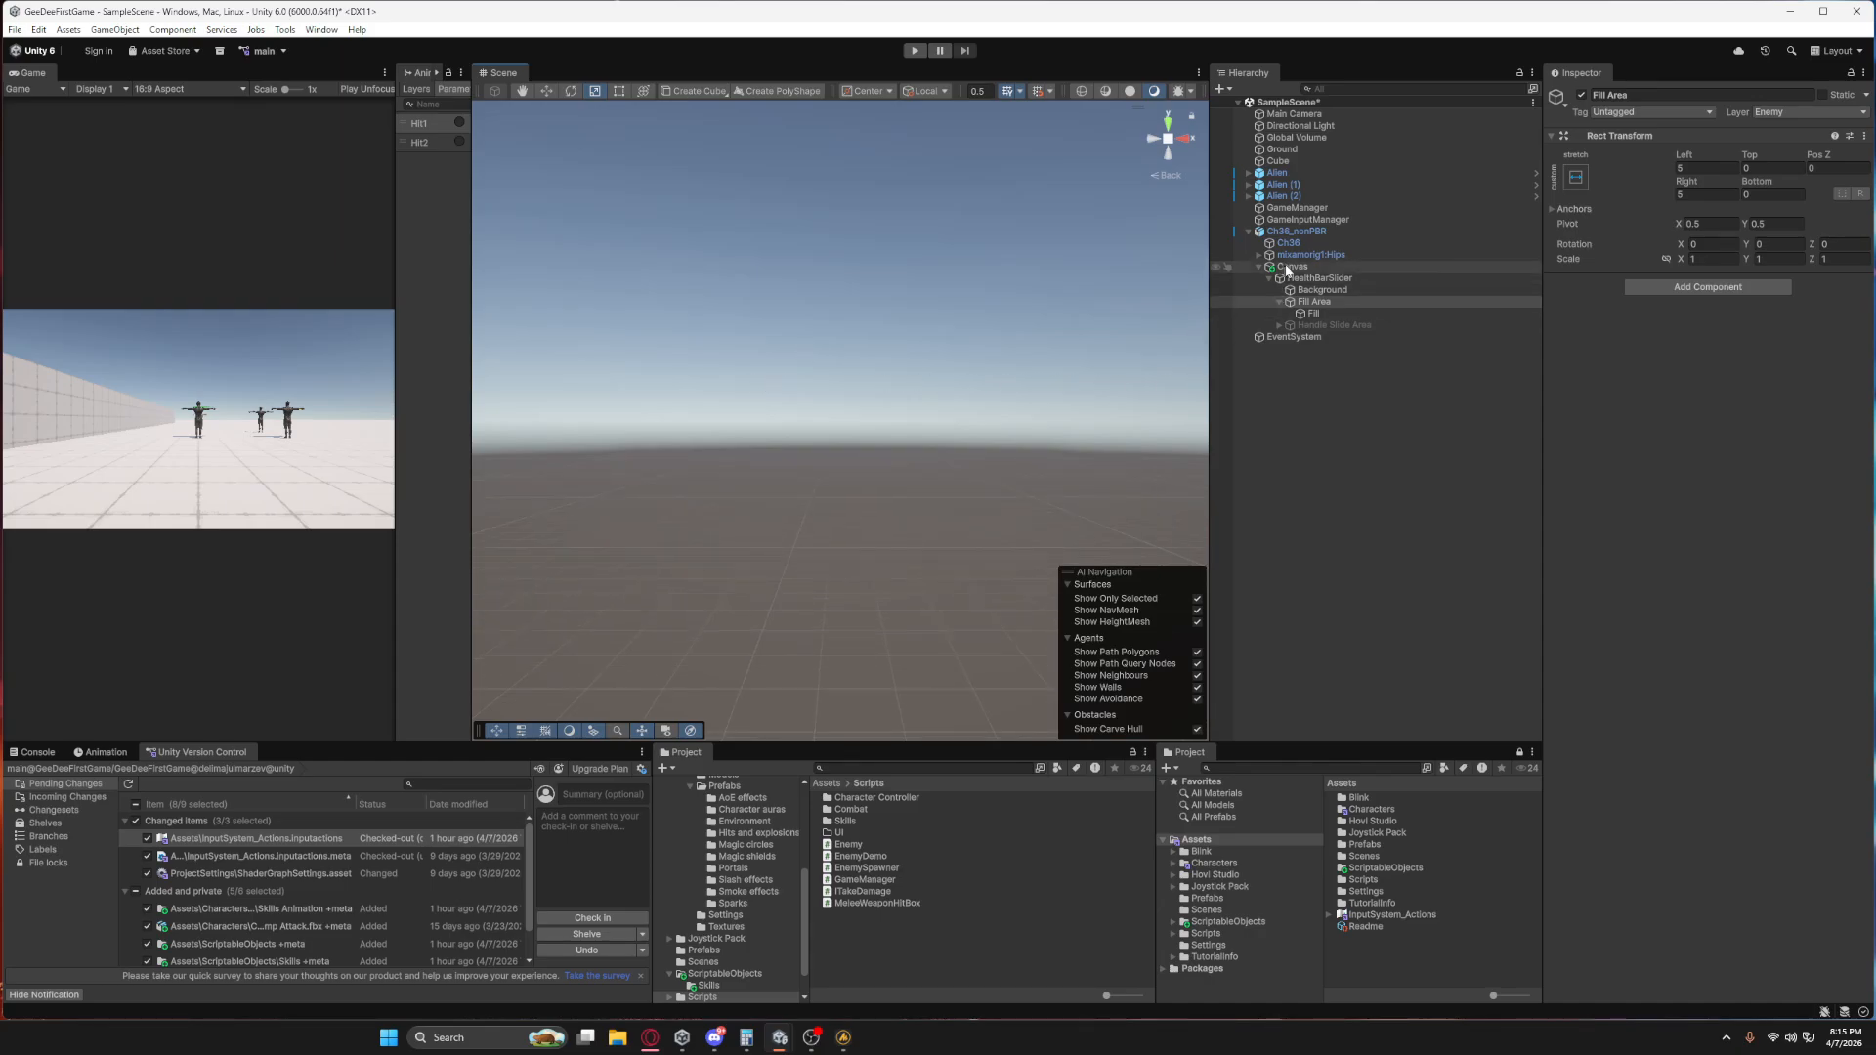
Frame the Fill Area in the Scene view and inspect the health bar above the enemy from another angle.
double_click(1314, 302)
scroll(977, 454, down, 5)
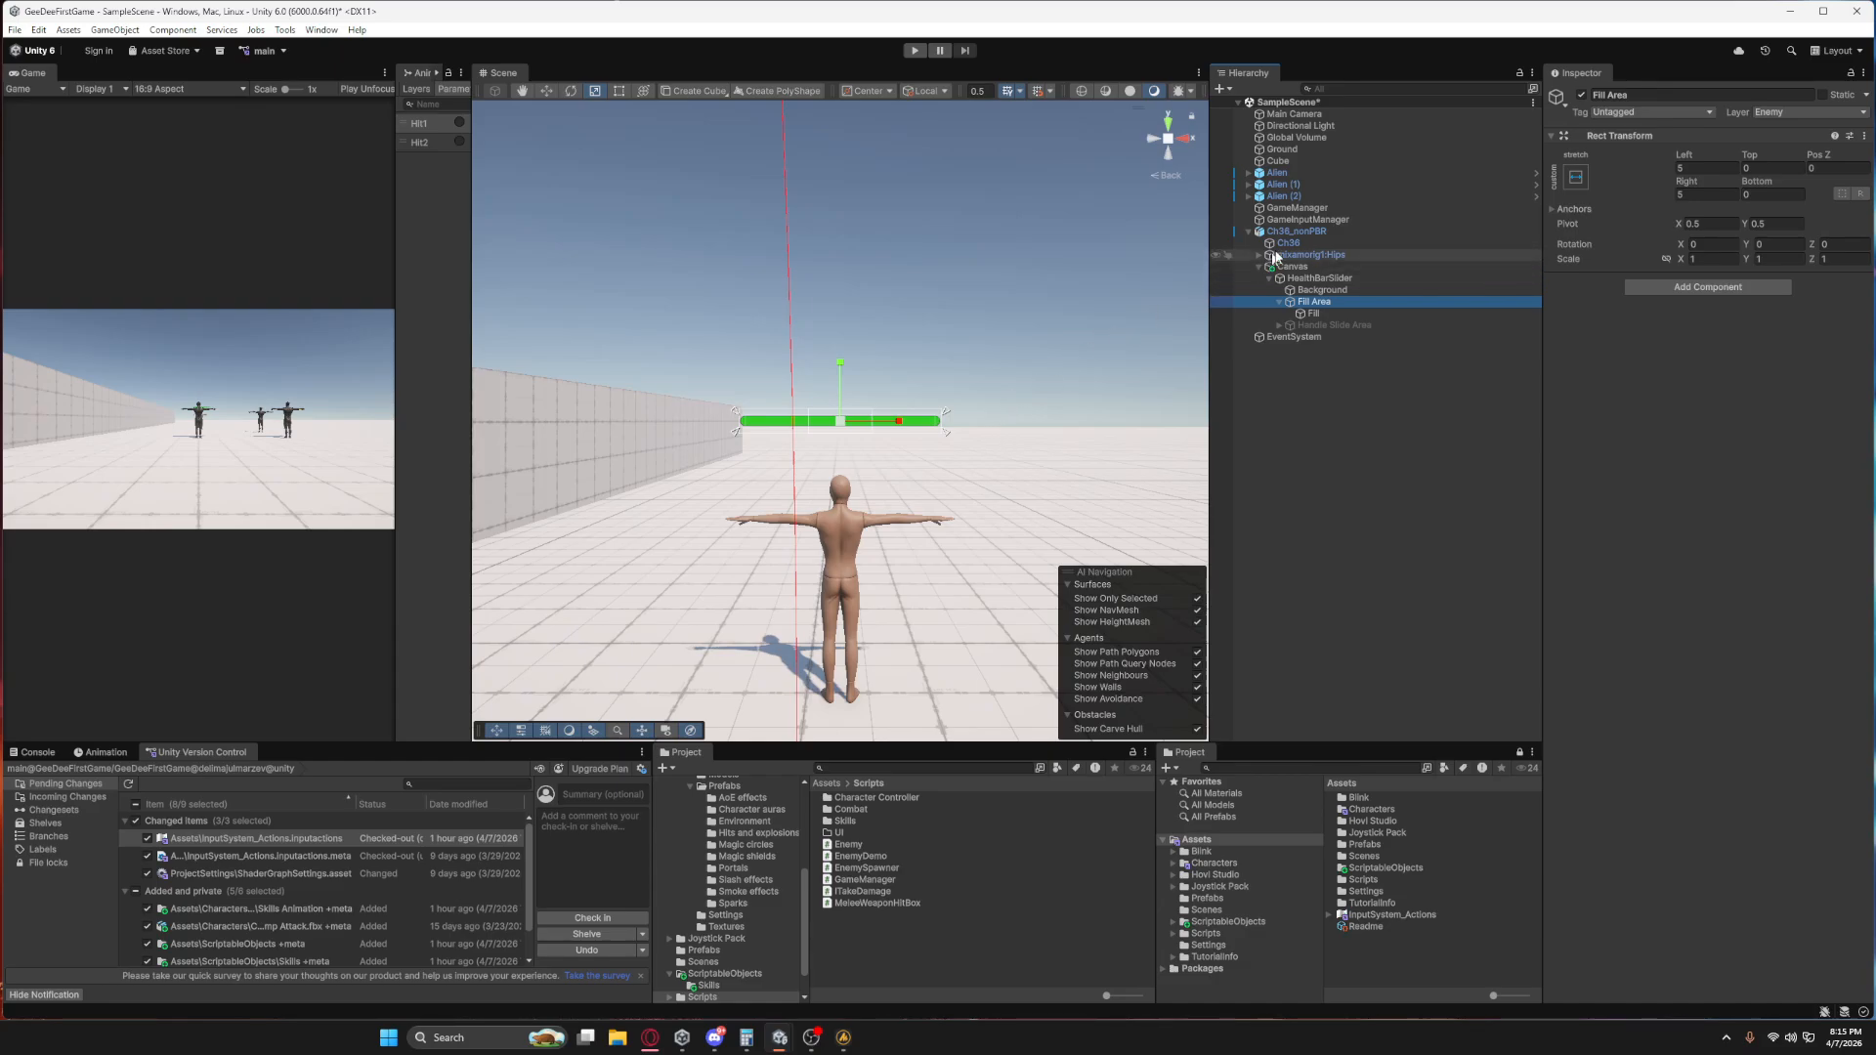
right_drag(1023, 369, 918, 444)
scroll(919, 462, down, 5)
scroll(988, 436, down, 5)
middle_drag(919, 444, 743, 464)
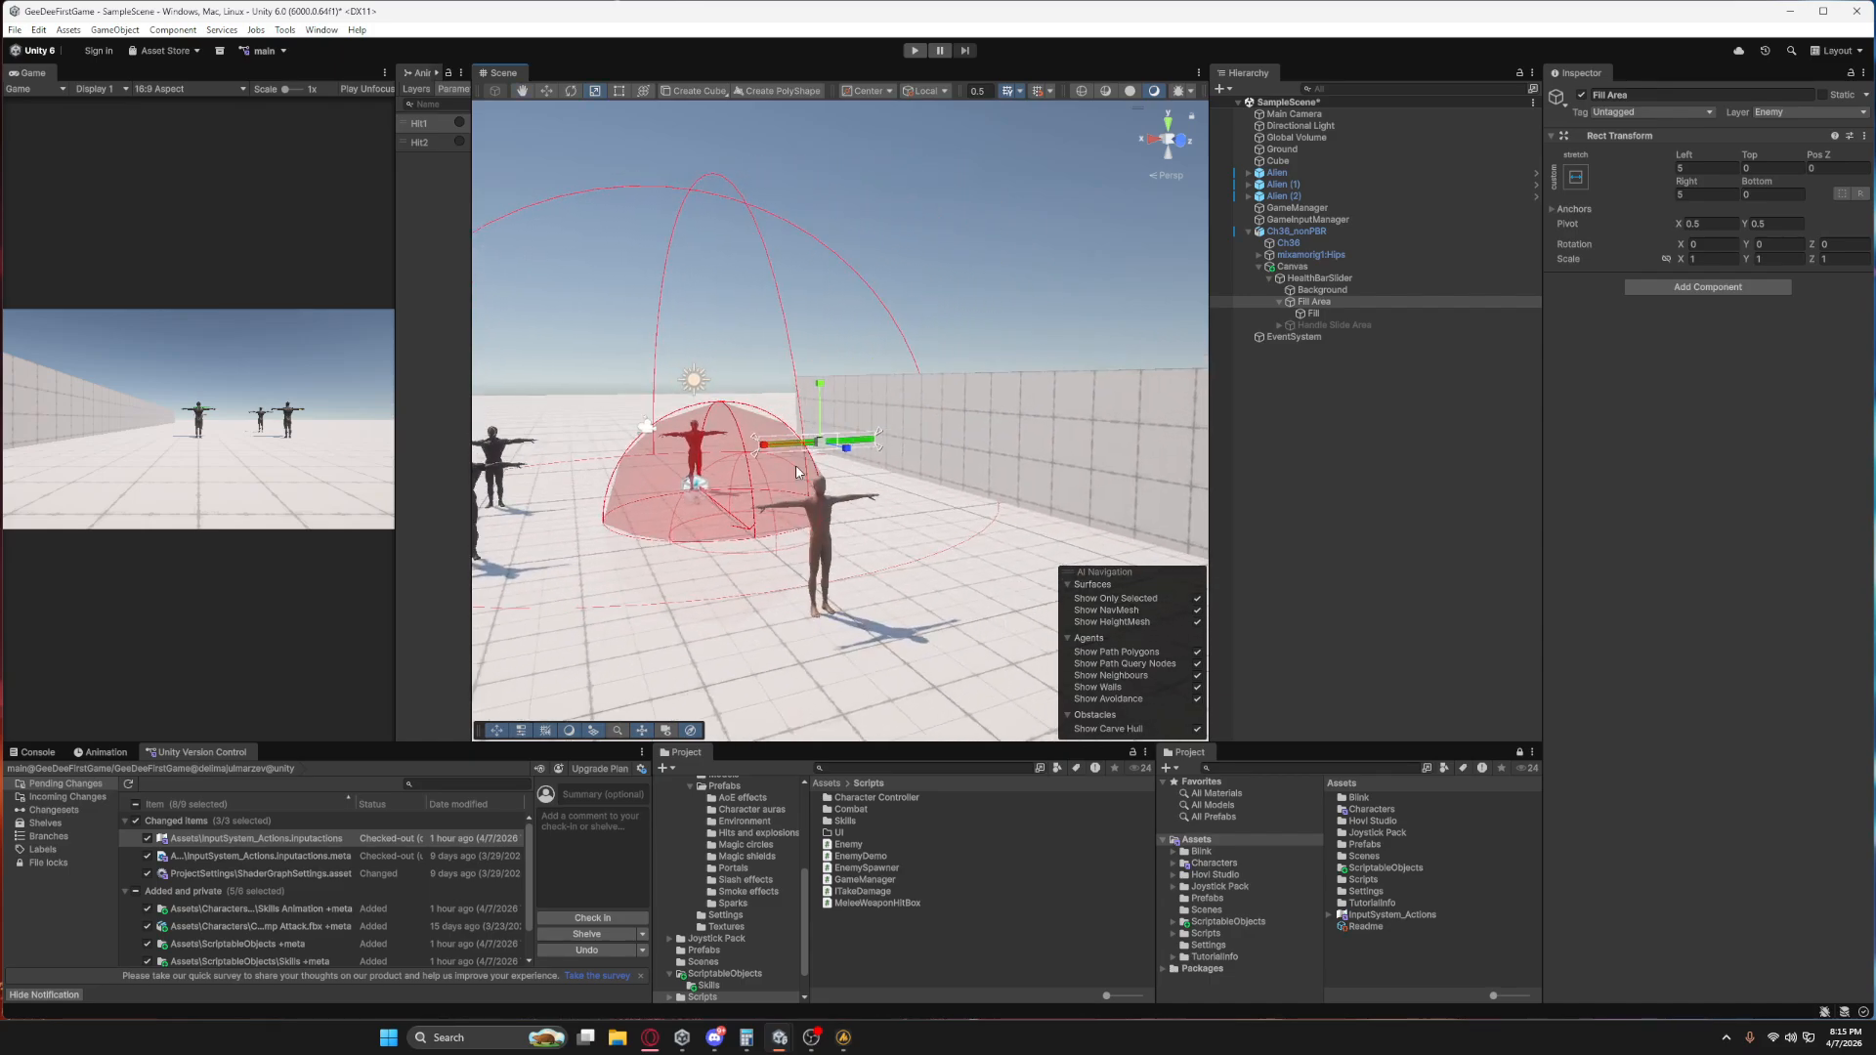
Set Ch36_nonPBR's Enemy Max Health to 1000 and its Nav Mesh Agent Angular Speed to 500.
click(1291, 237)
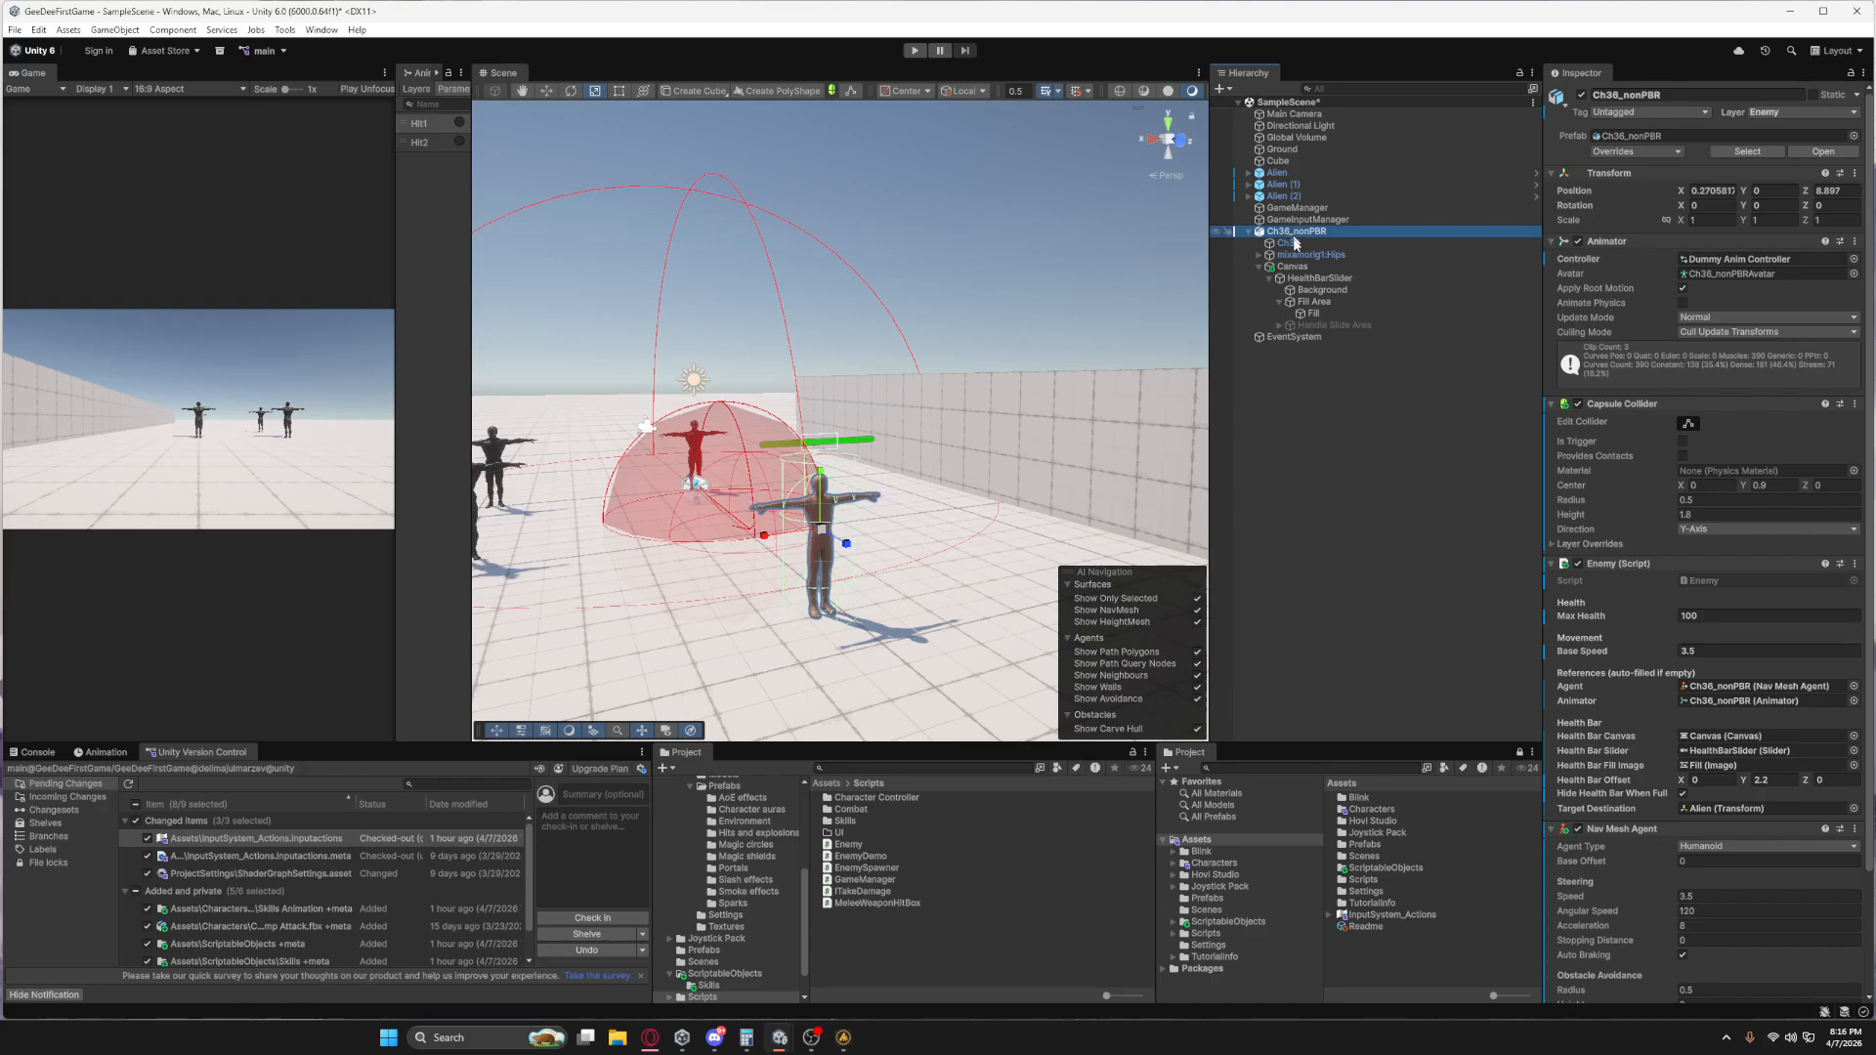
scroll(1495, 535, down, 3)
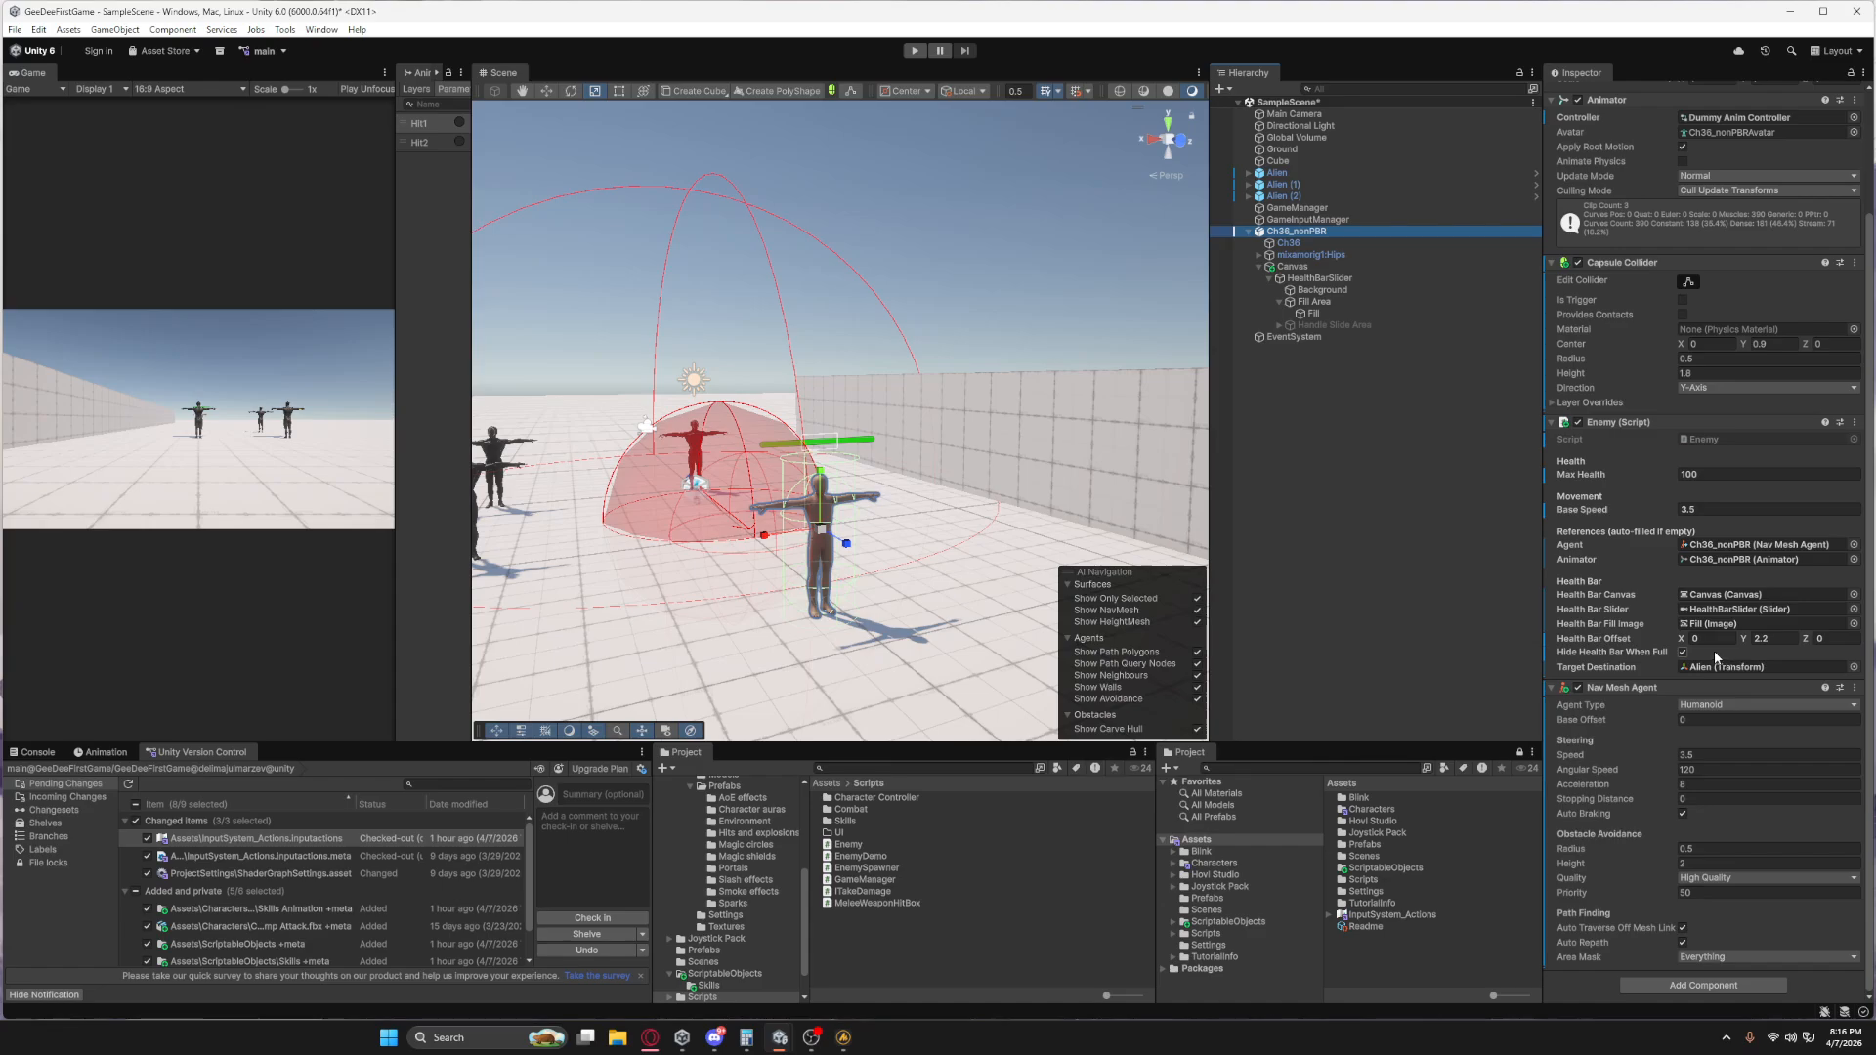
click(1715, 472)
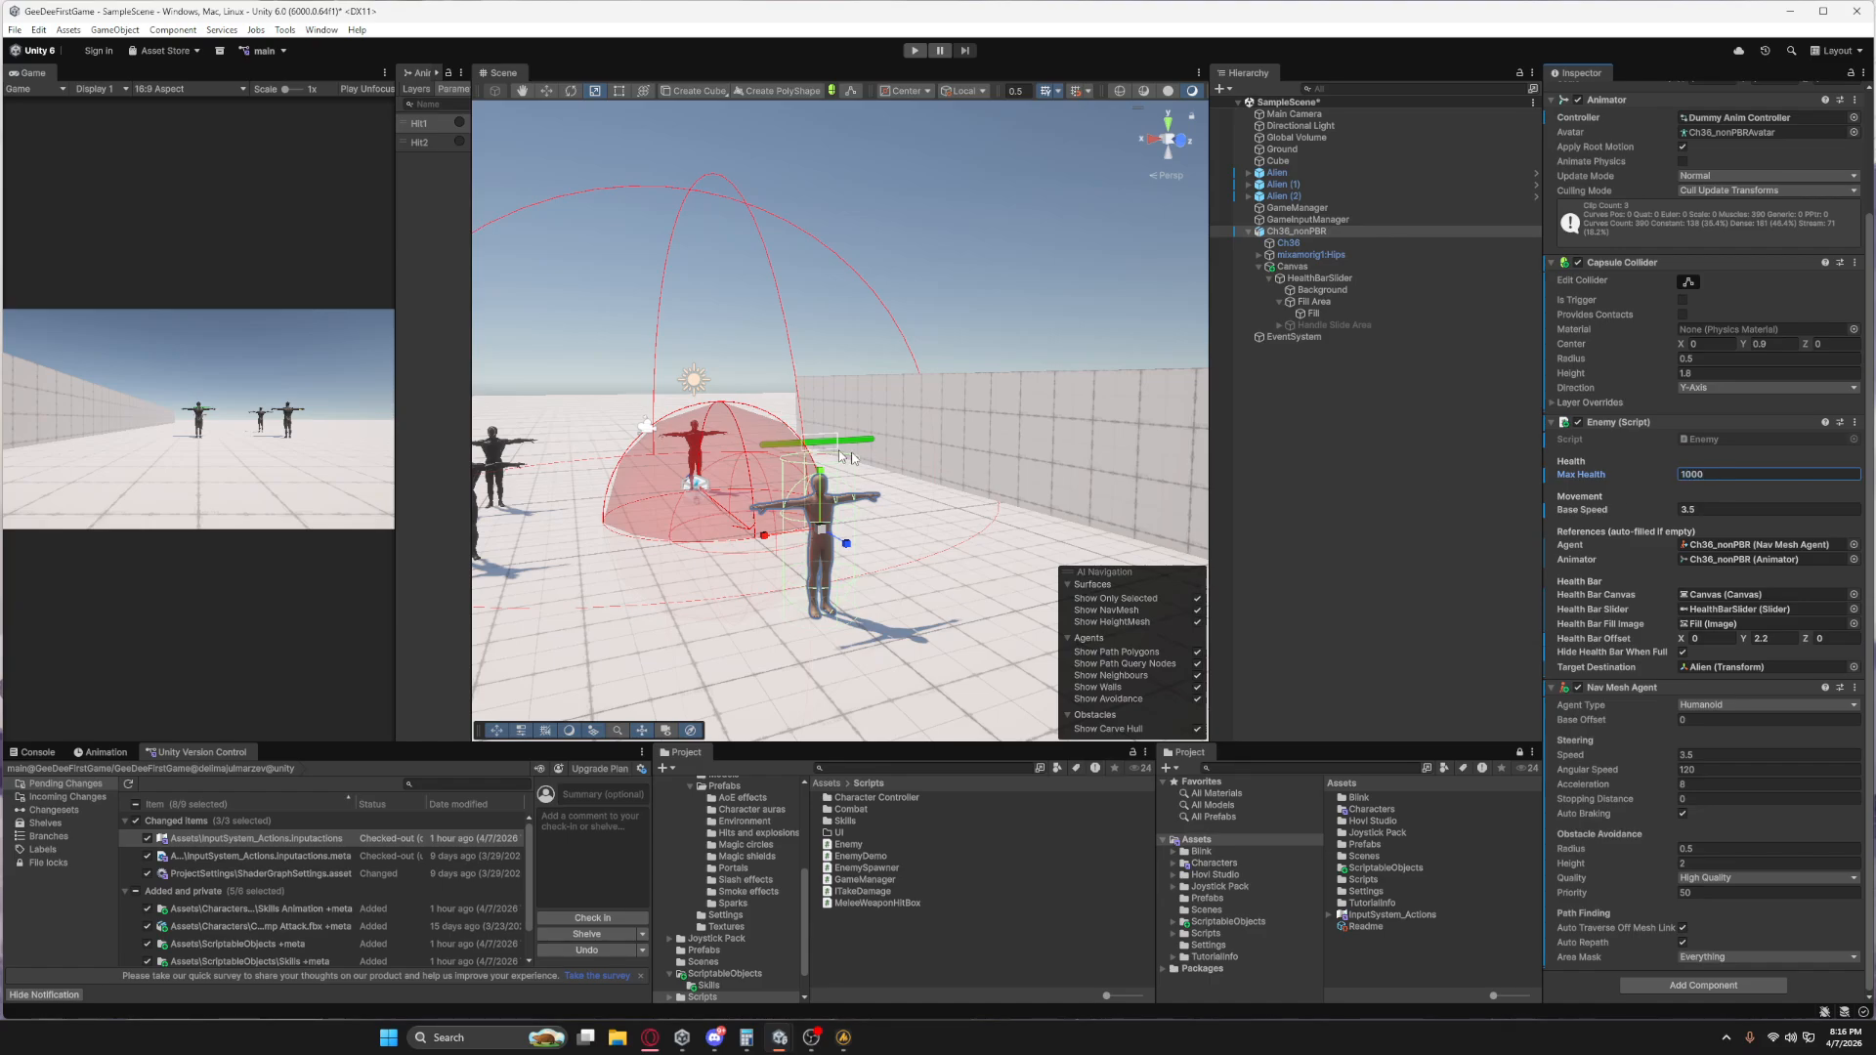
click(1697, 770)
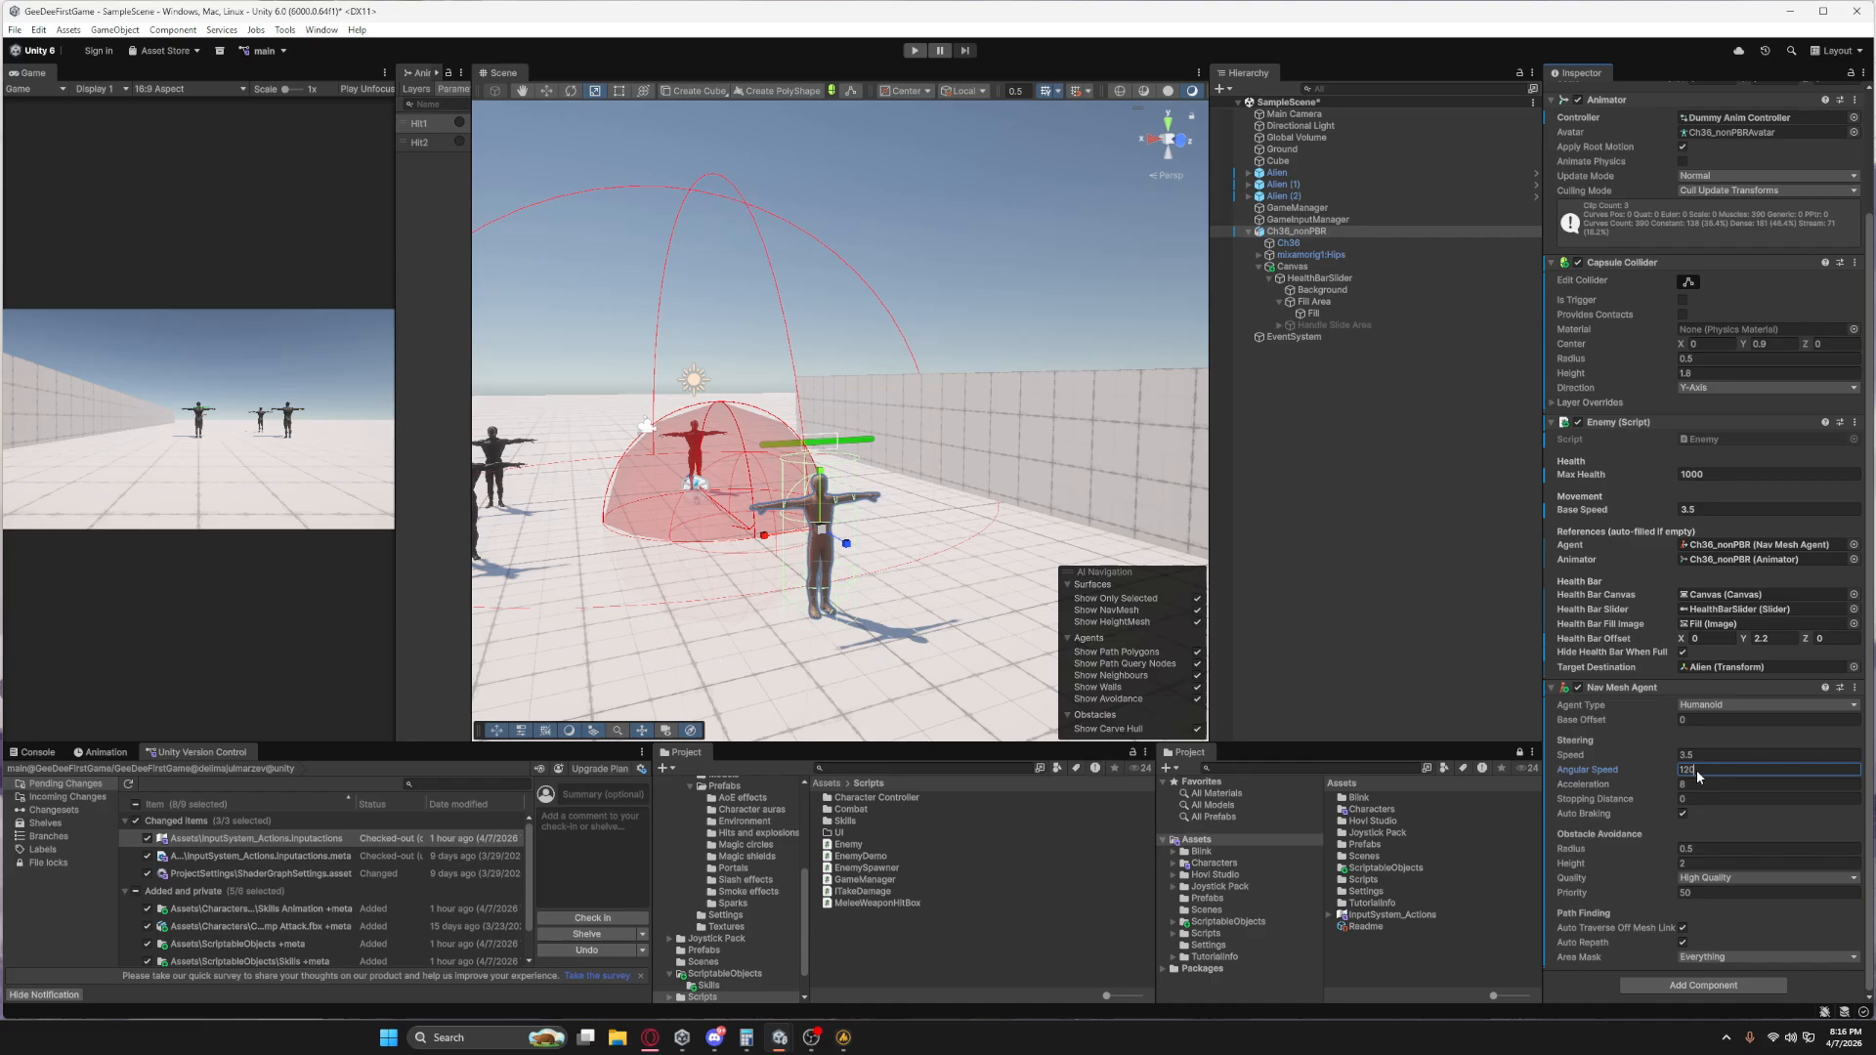
text(500)
Playtest the scene, check the Enemy component and the Console messages, and stop playing.
click(906, 54)
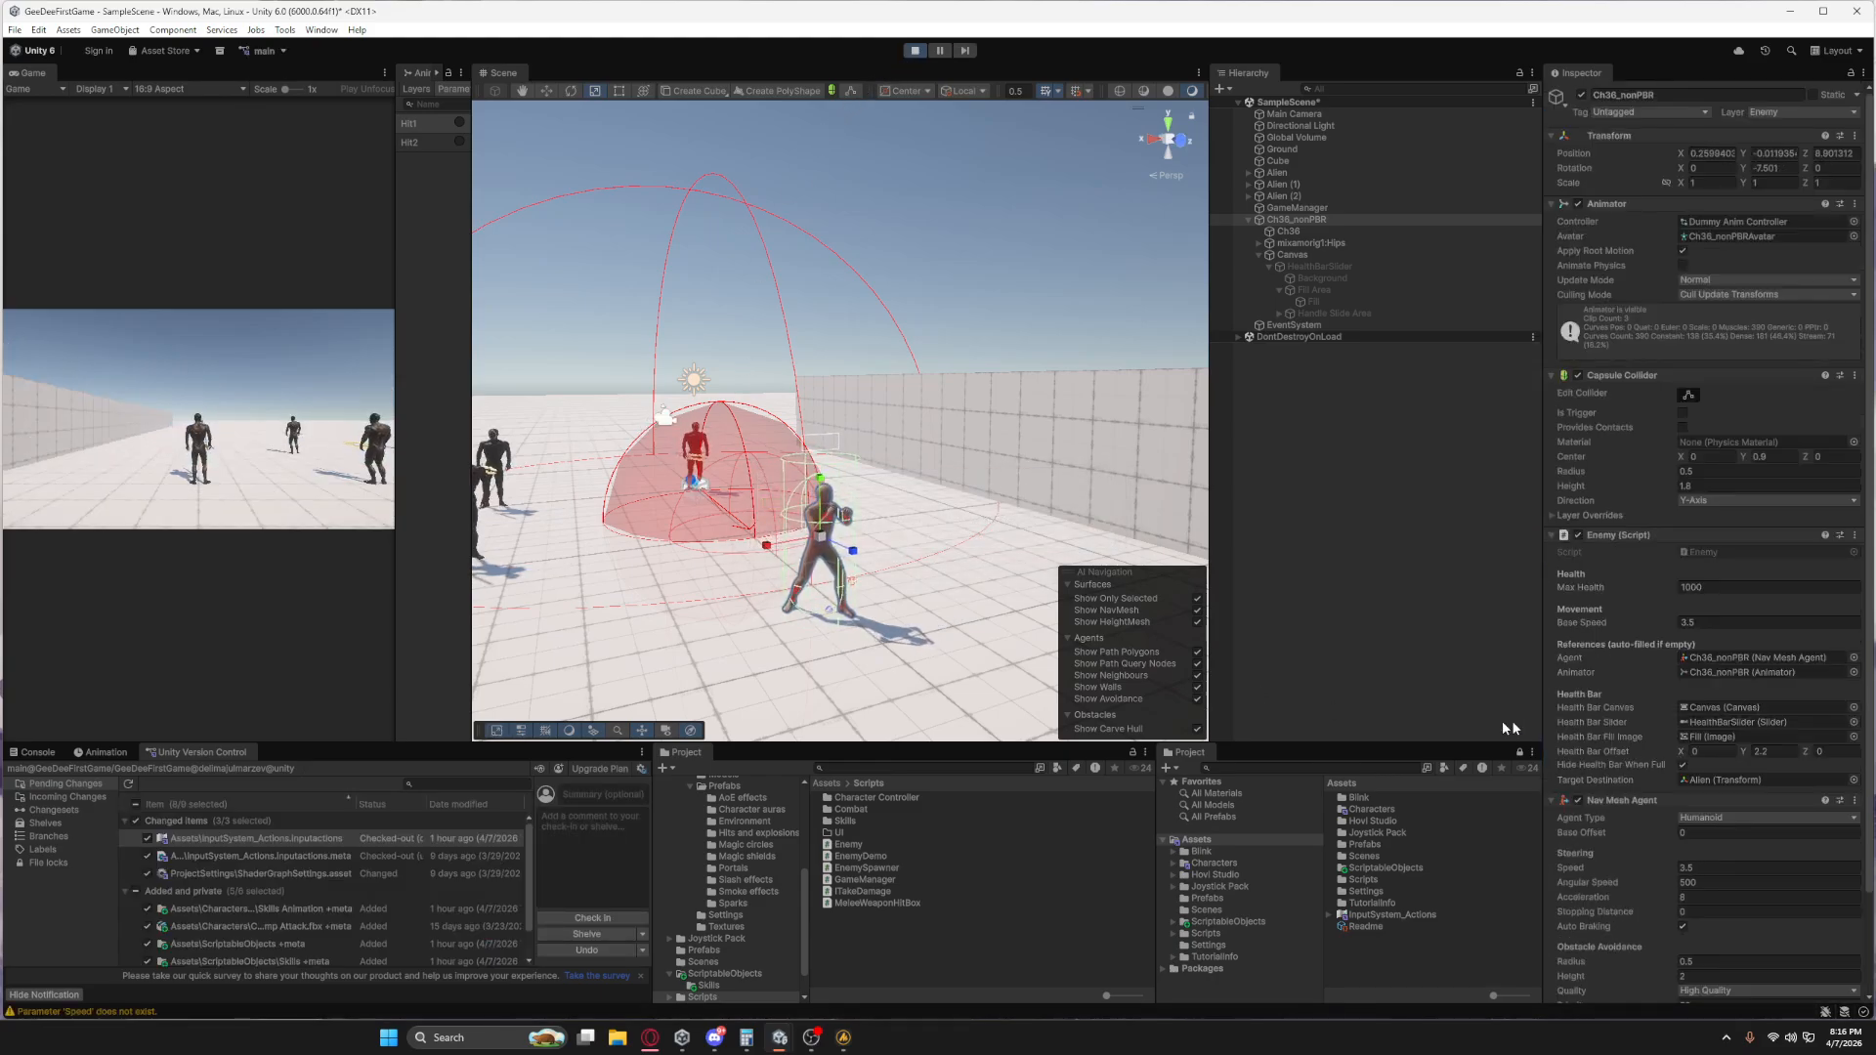
scroll(1708, 697, down, 3)
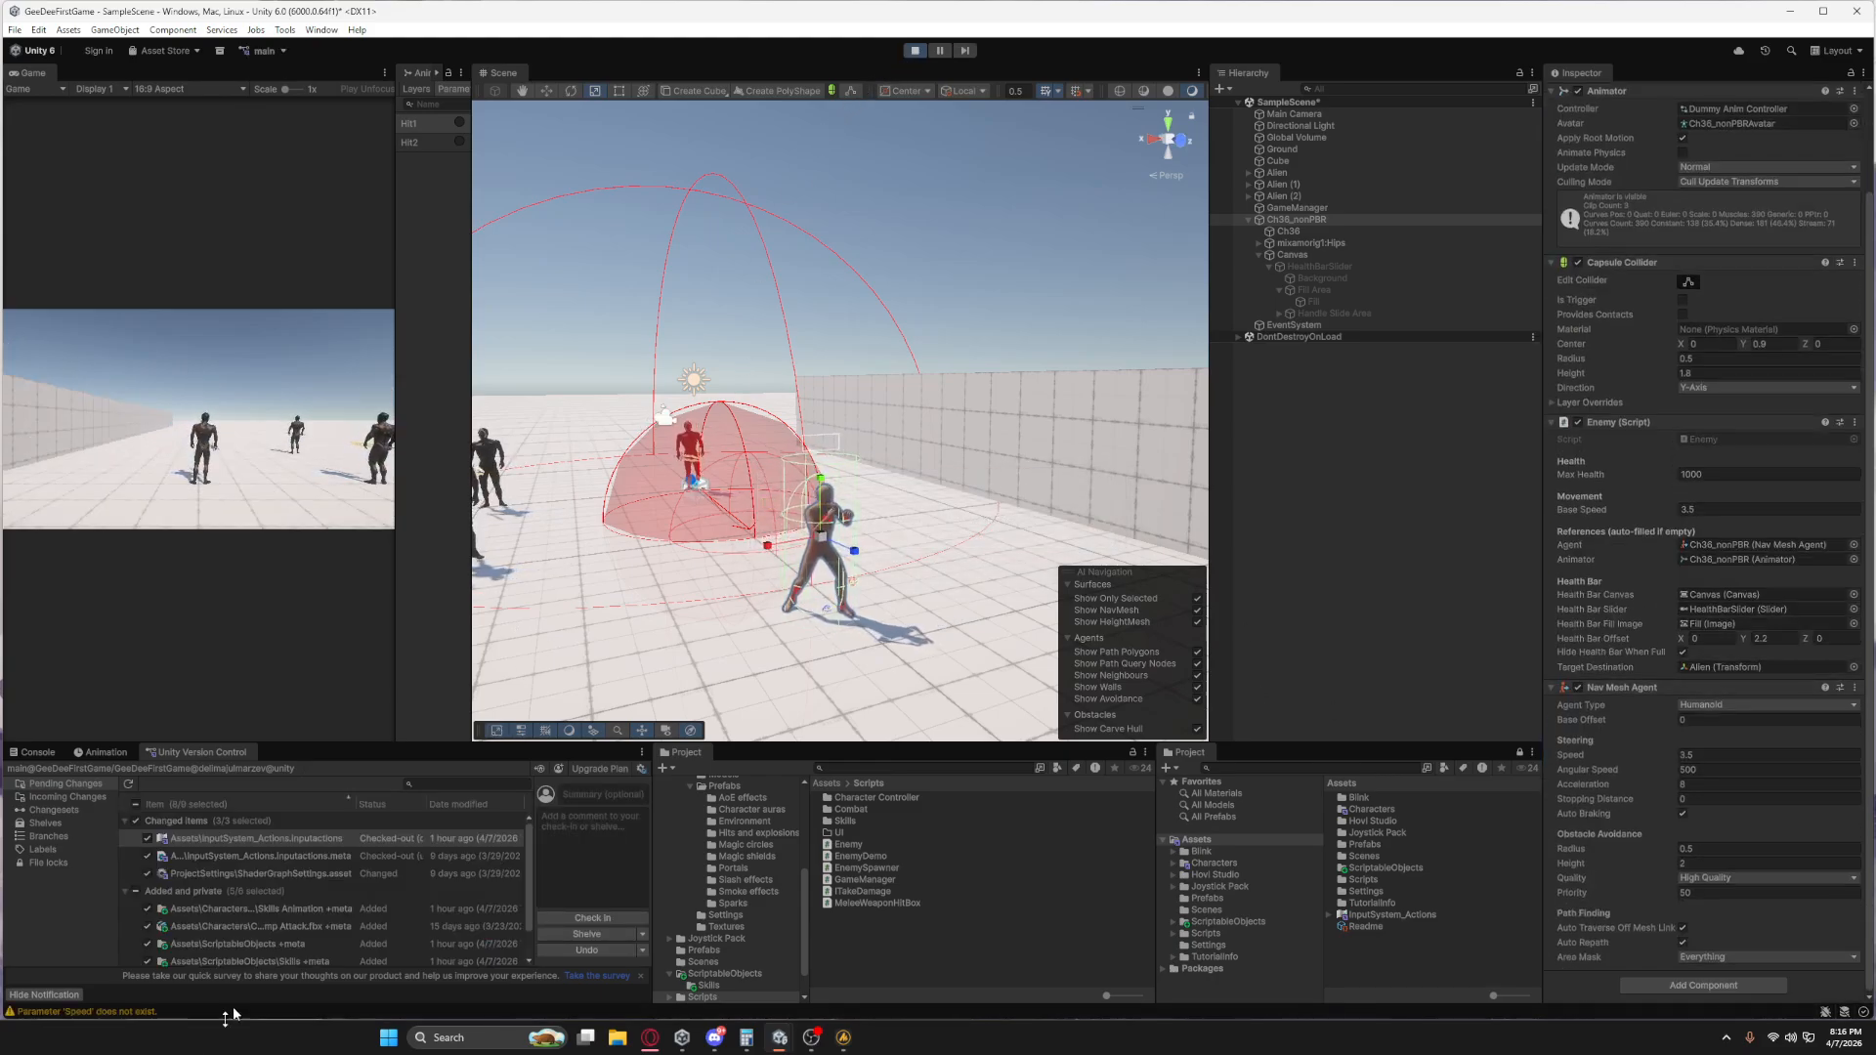
click(33, 753)
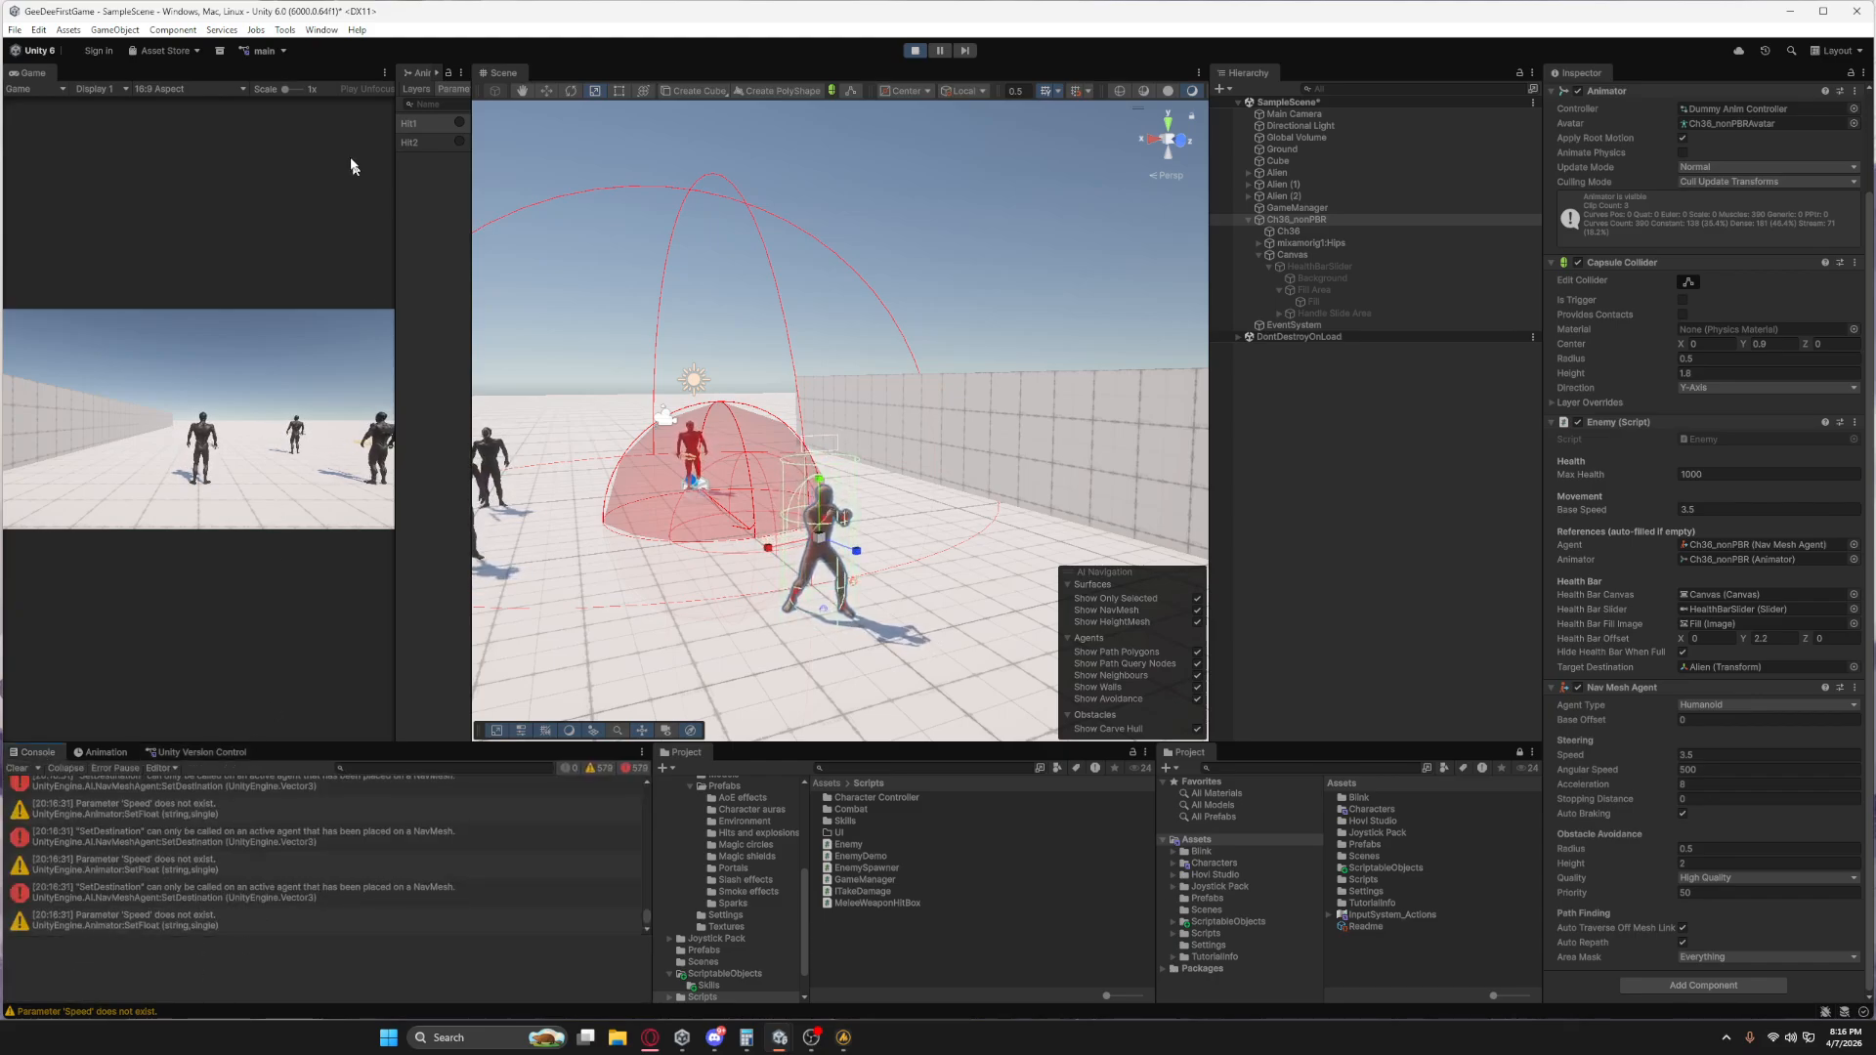
key(ctrl+p)
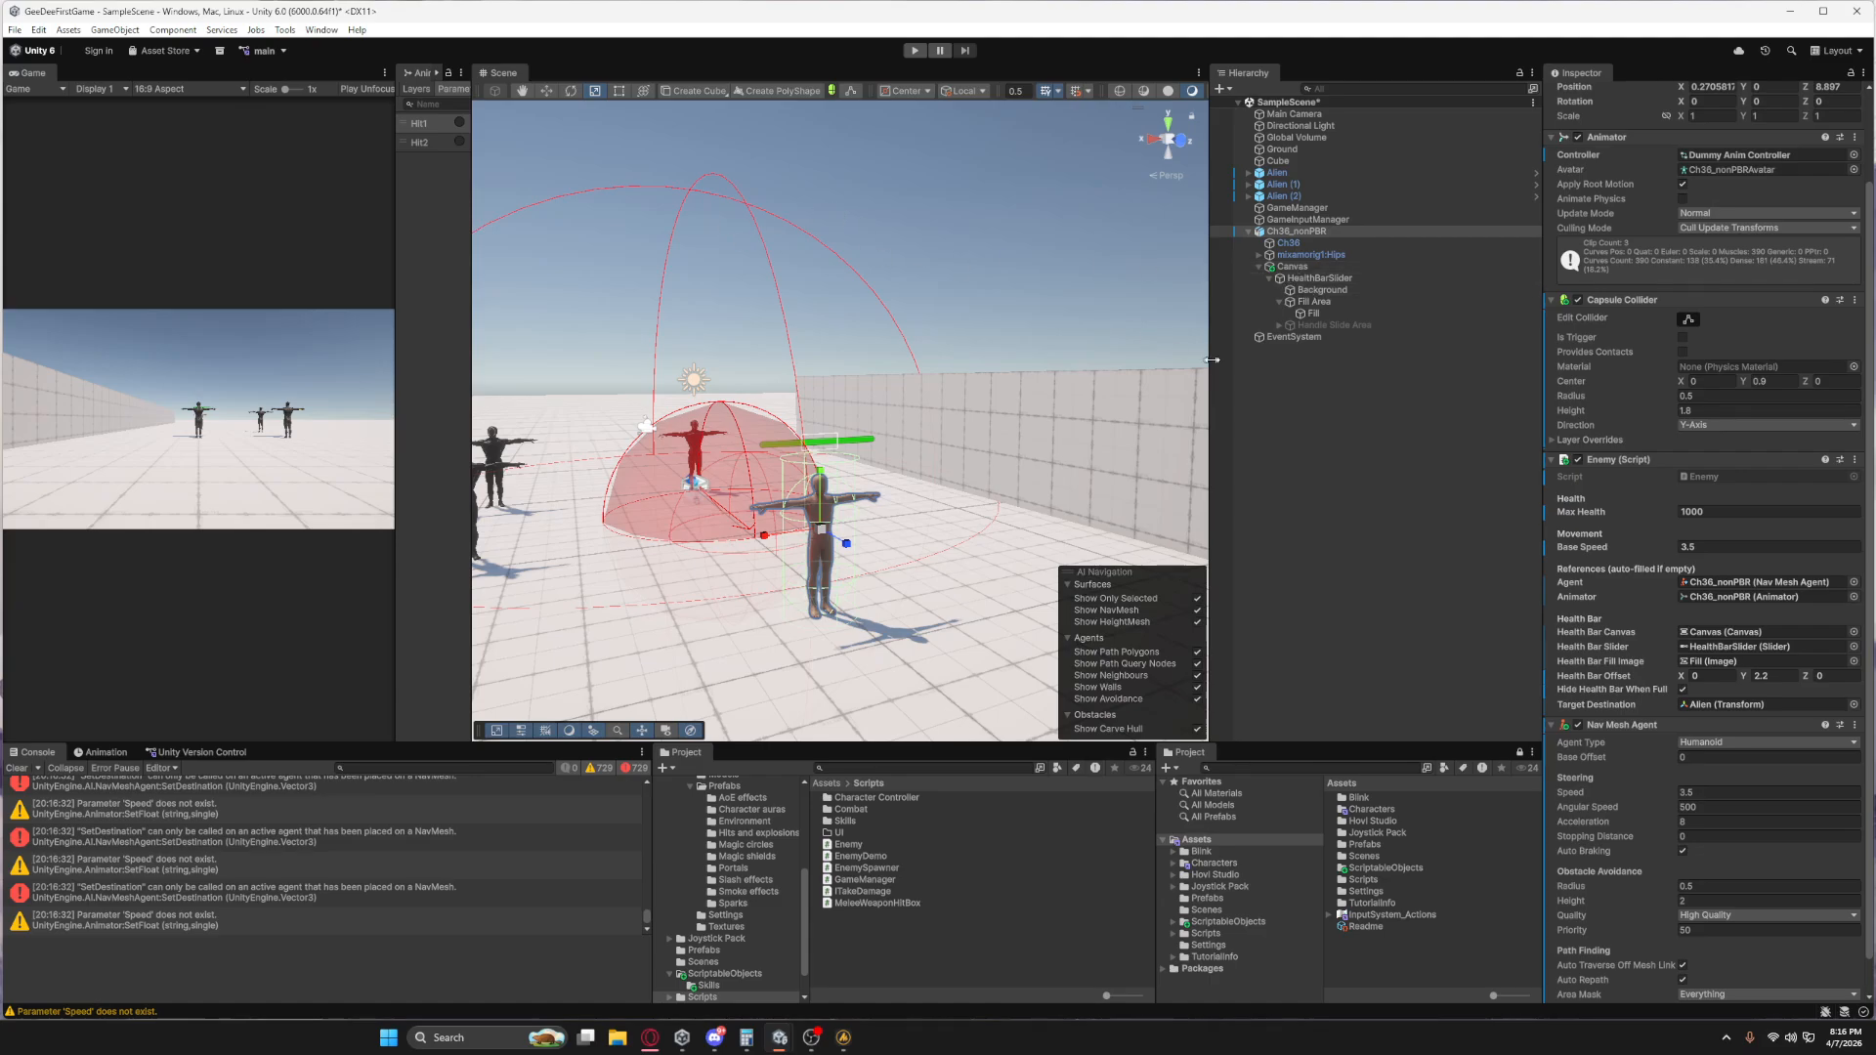
Locate Ch36_nonPBR's avatar in the Character Dummy folder and select the Dummy Anim Controller there.
click(1290, 232)
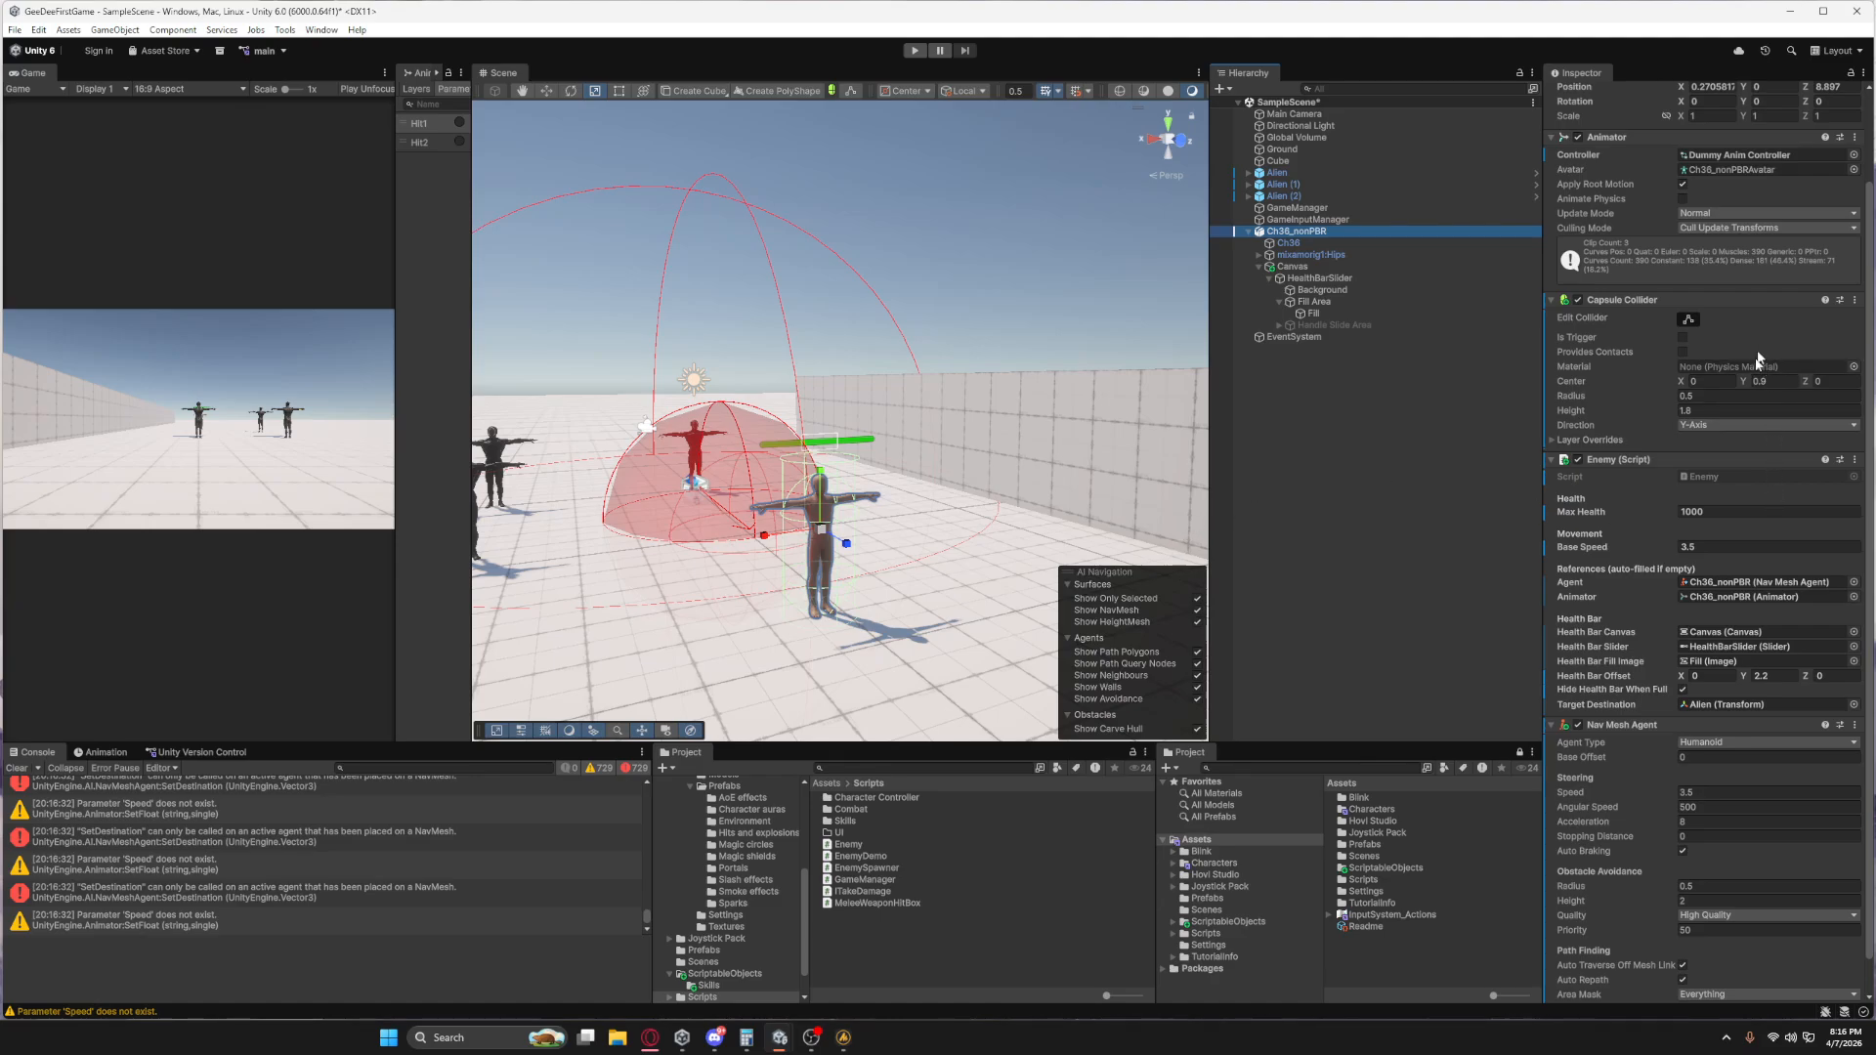
scroll(1759, 359, up, 3)
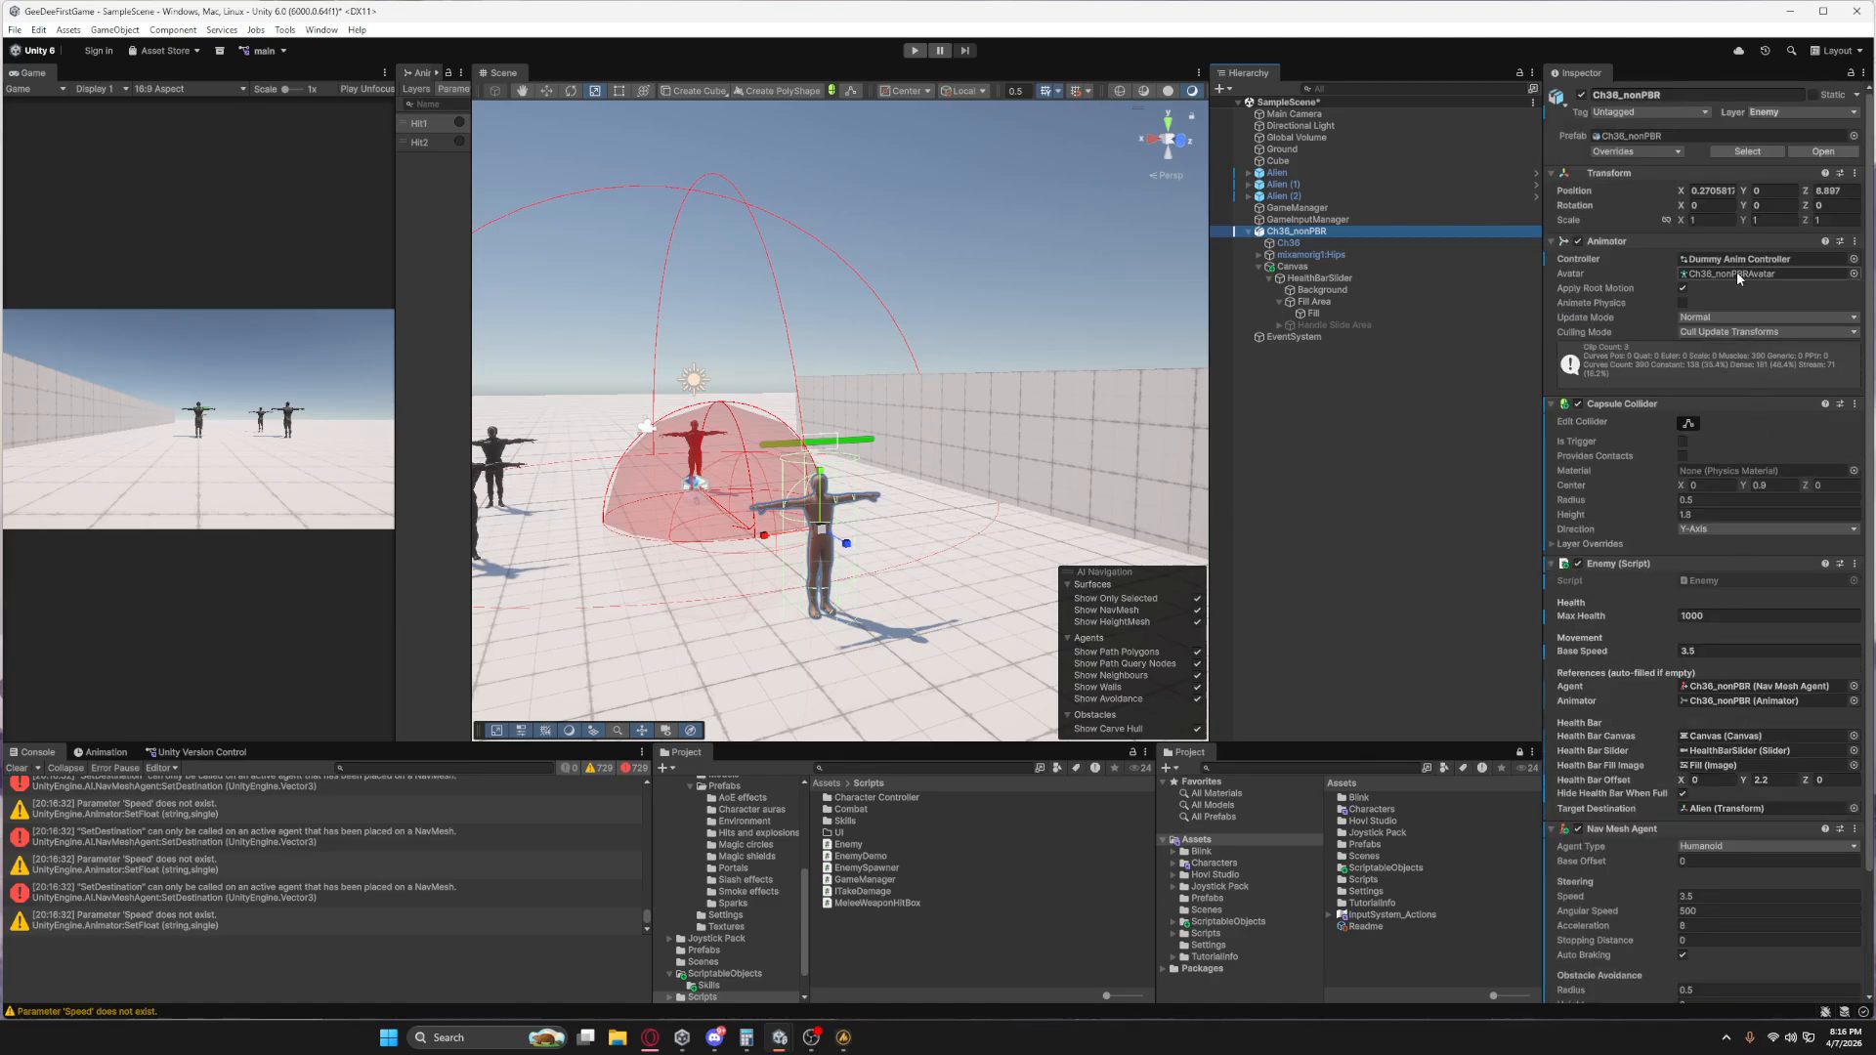
click(1737, 275)
click(839, 888)
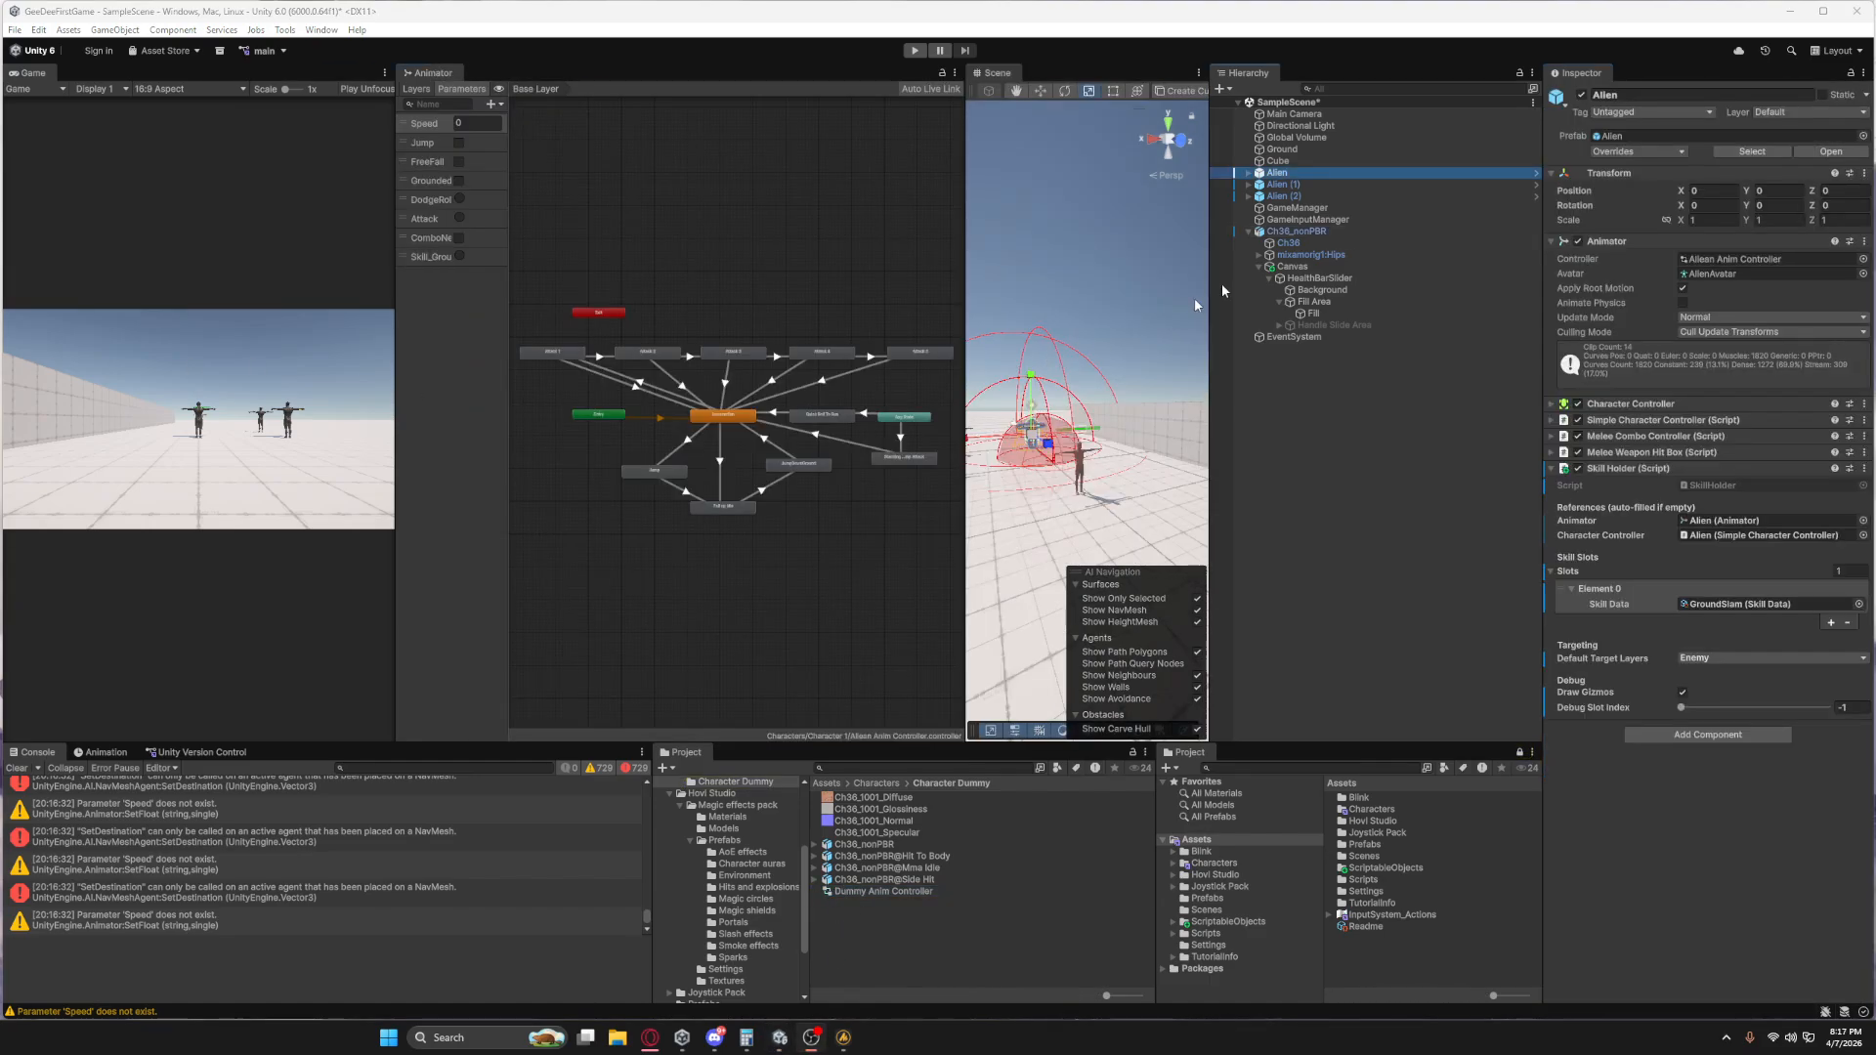
Delete the Mma Idle state from Ch36_nonPBR's animator graph.
click(1299, 232)
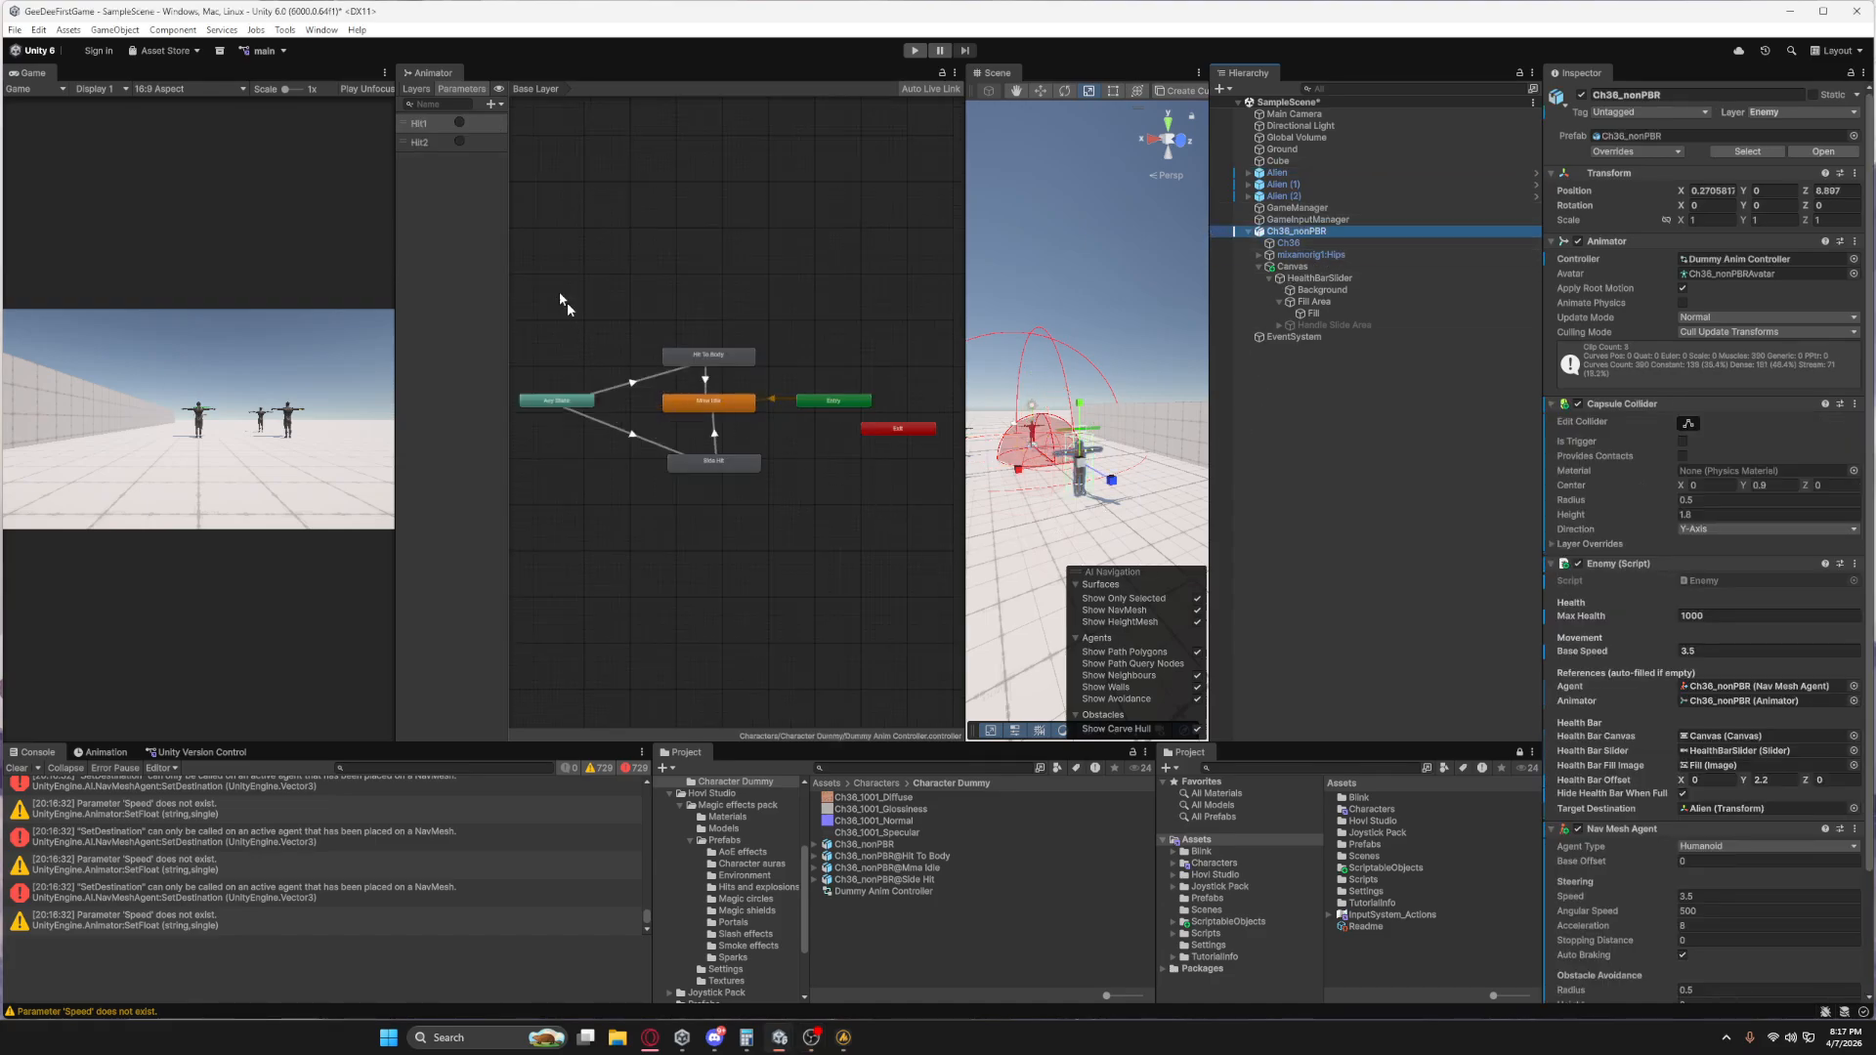
scroll(757, 484, up, 5)
middle_drag(756, 486, 767, 554)
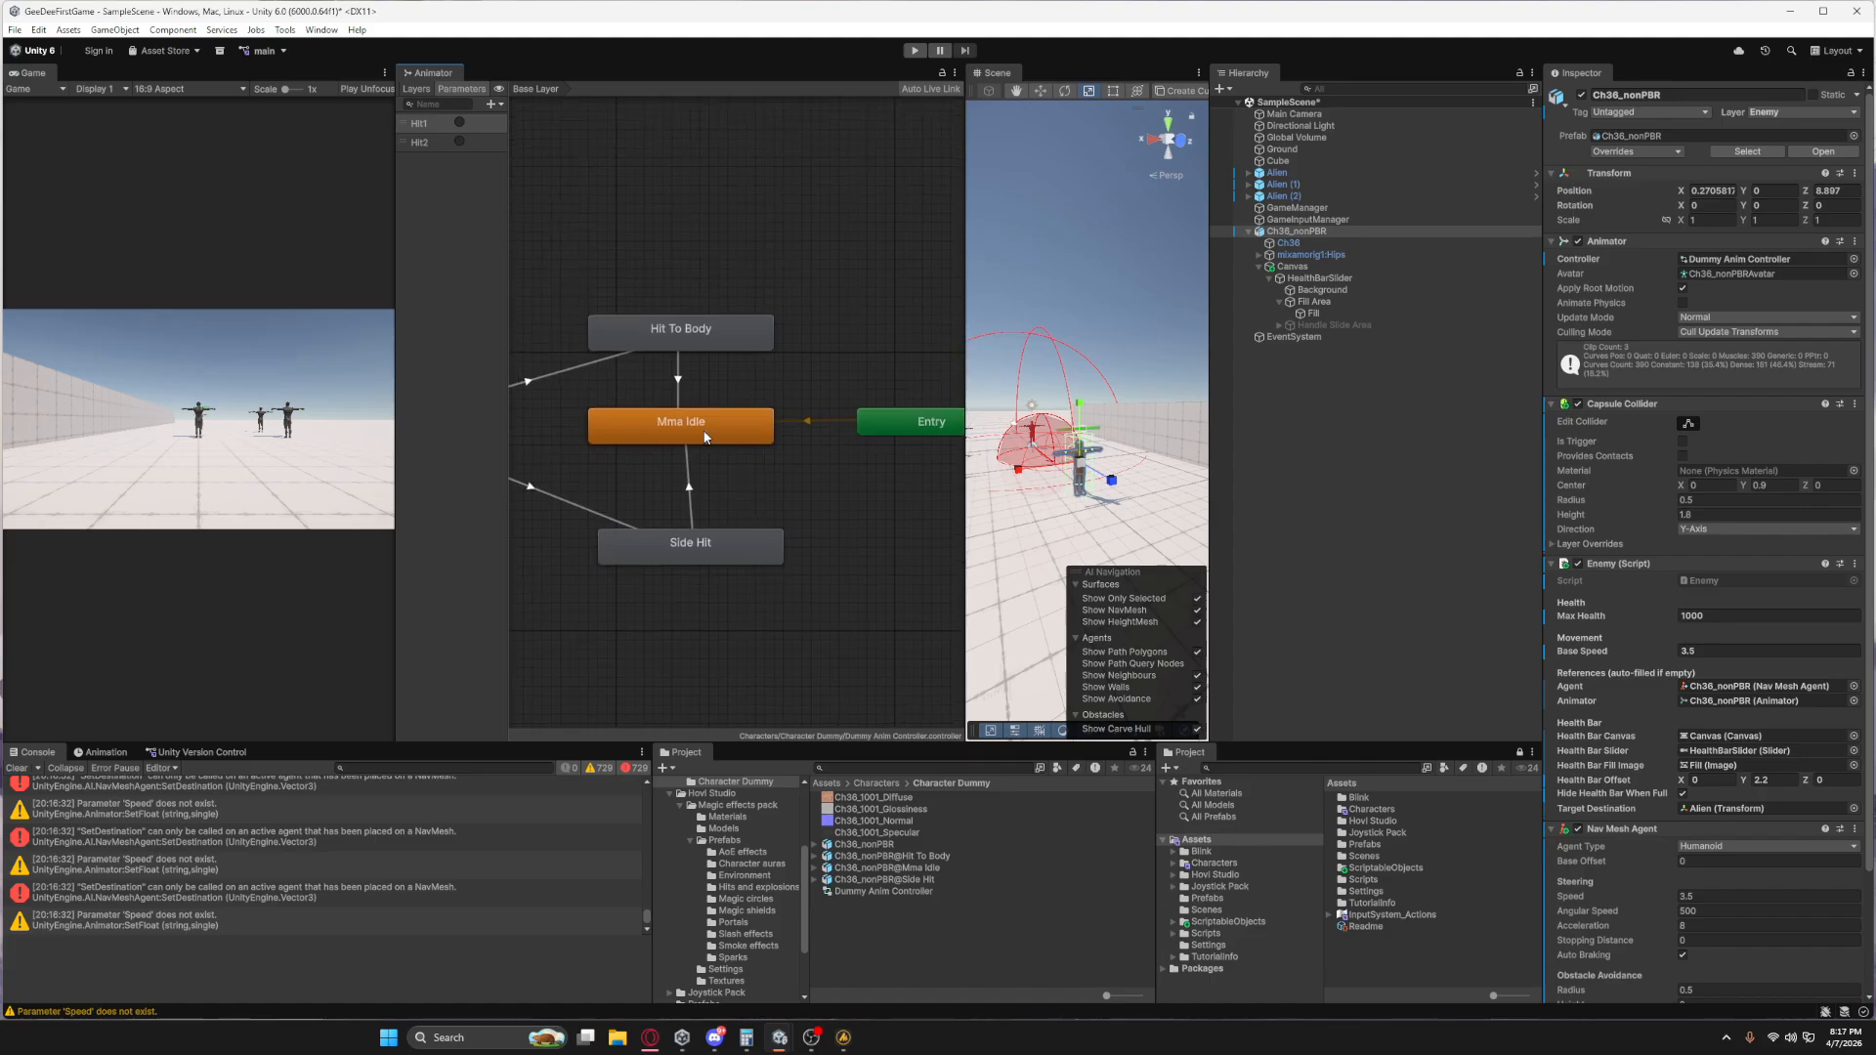
click(704, 437)
key(Delete)
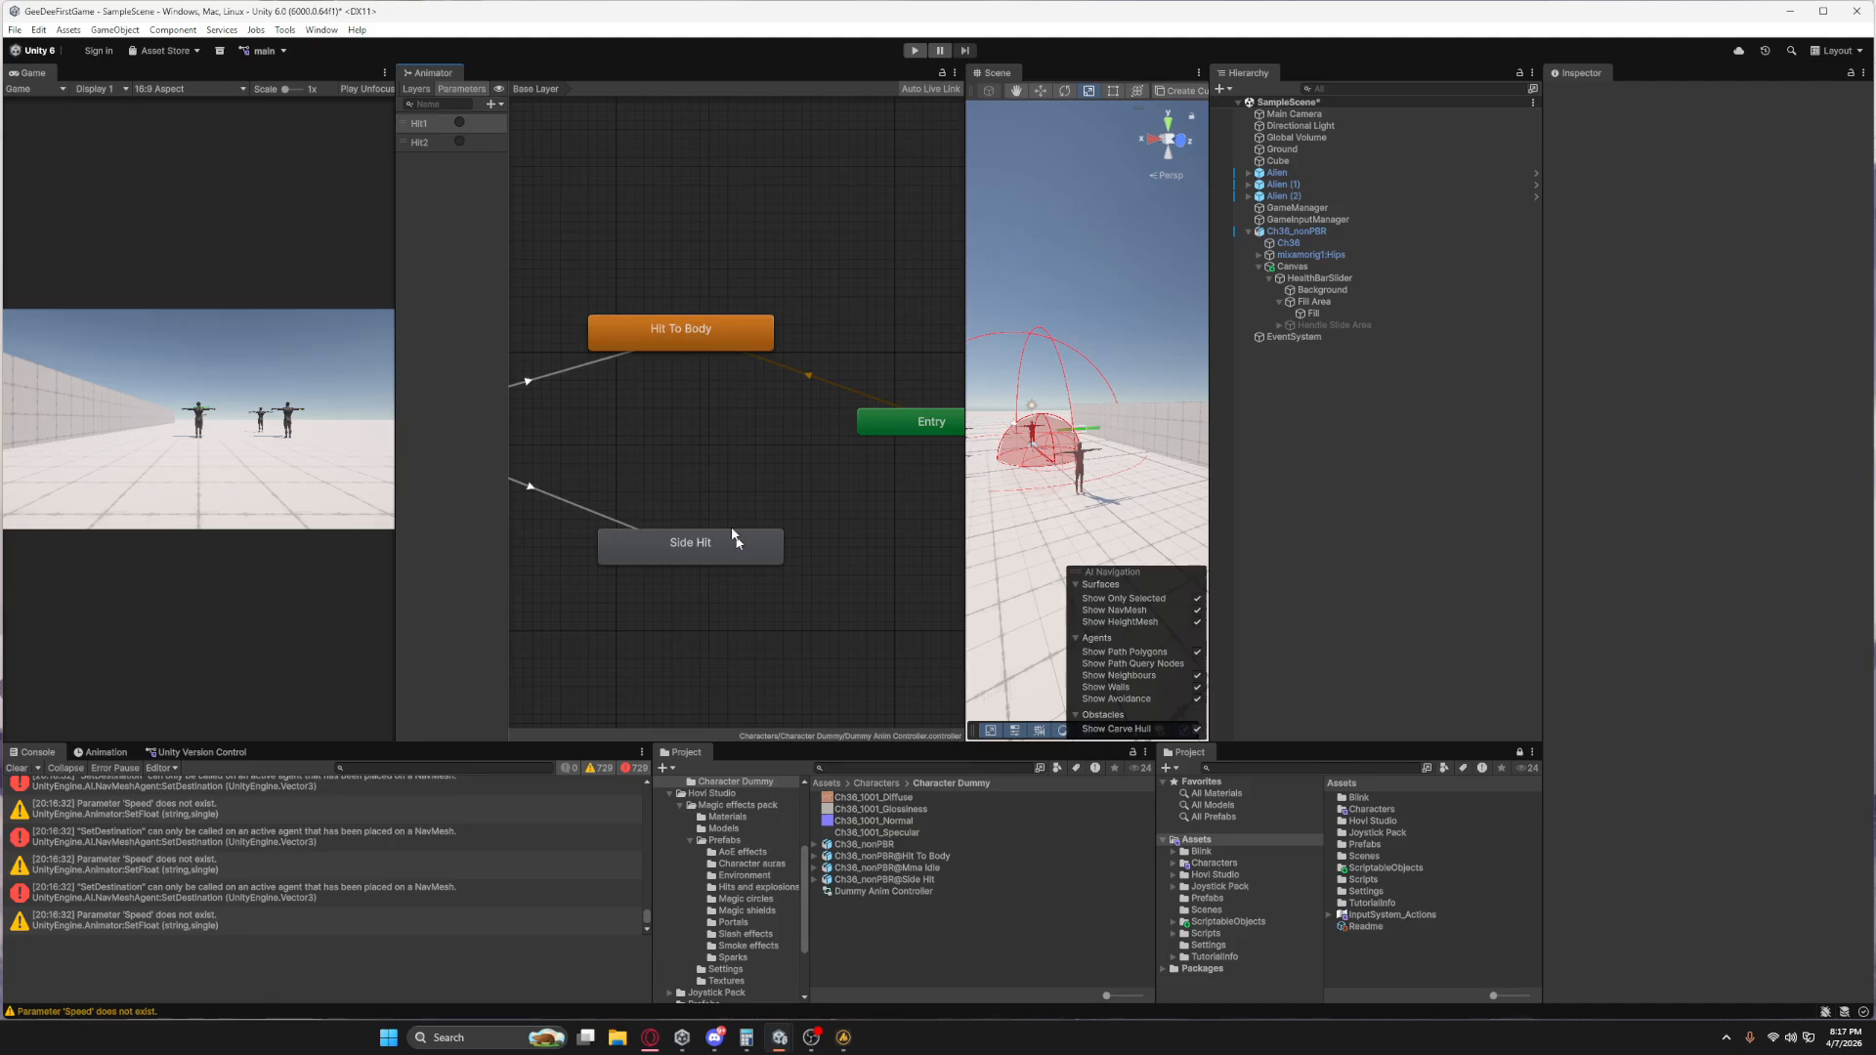
Create a new blend tree state named Locomotion and place it between Hit To Body and Side Hit.
right_click(700, 437)
mouse_move(860, 452)
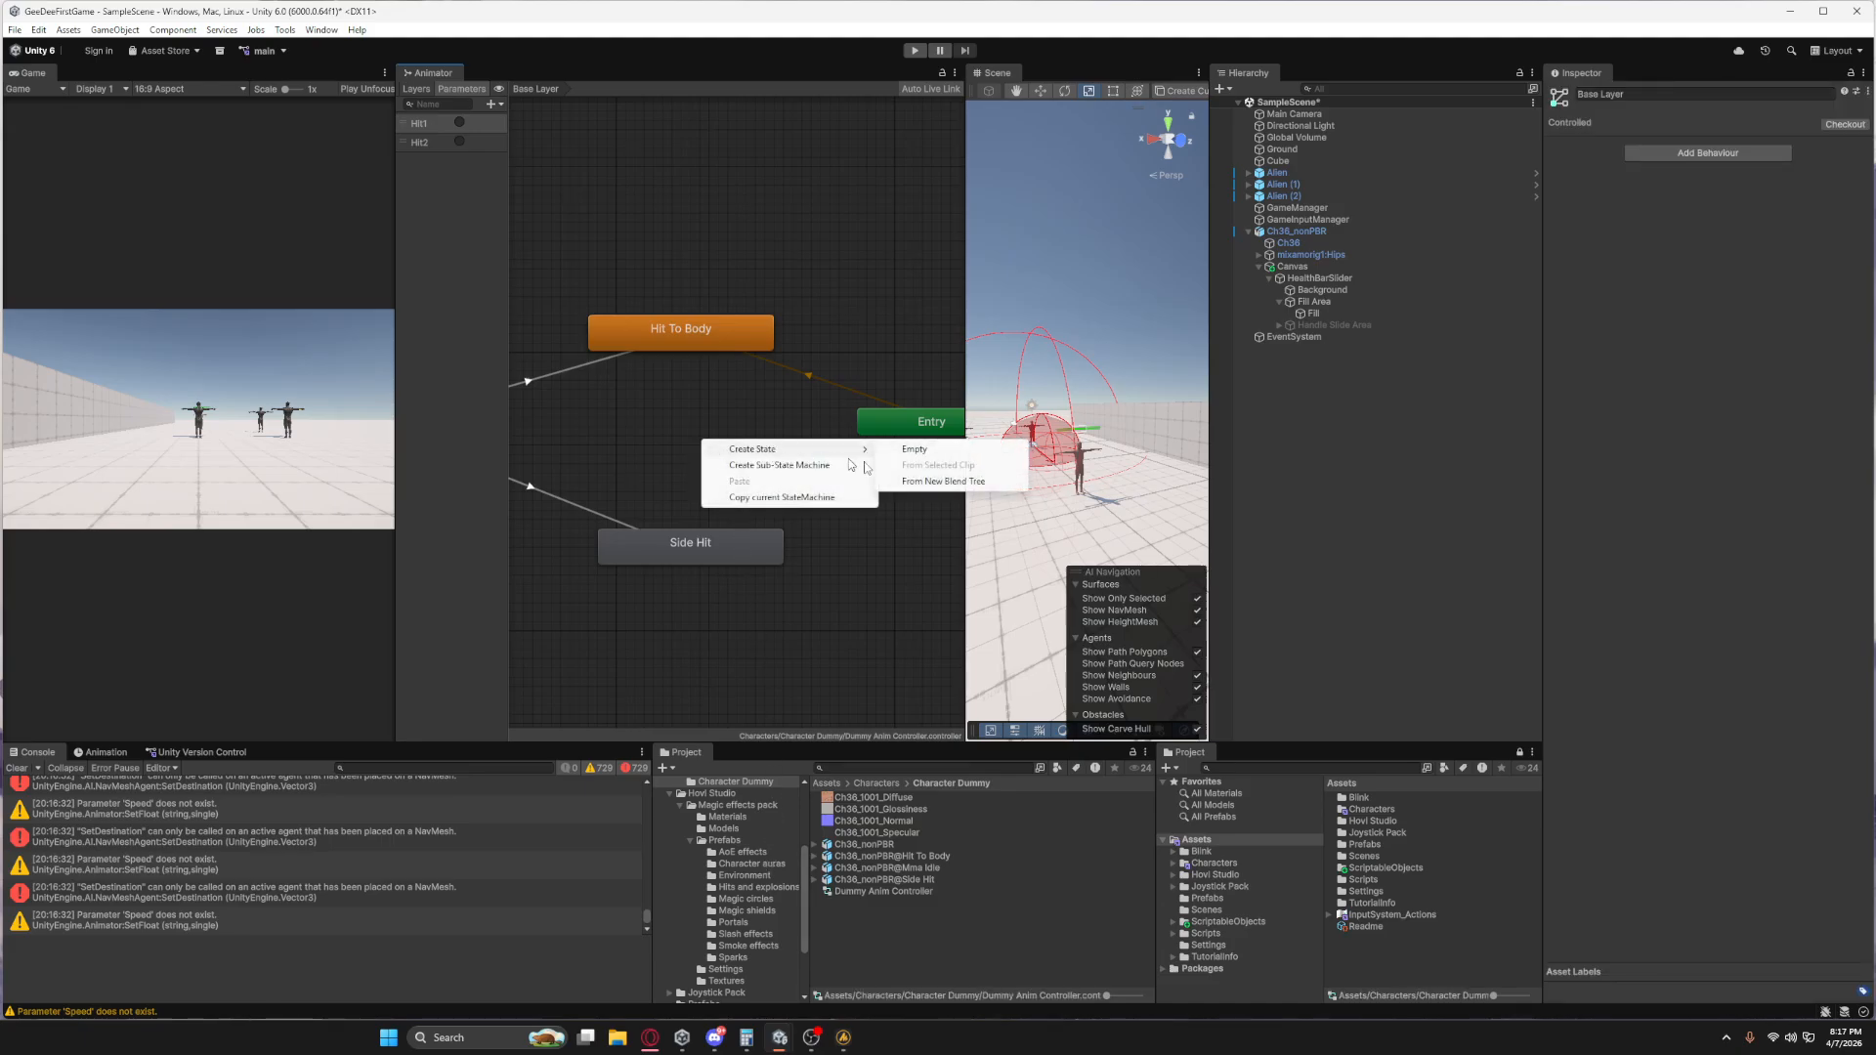
click(931, 486)
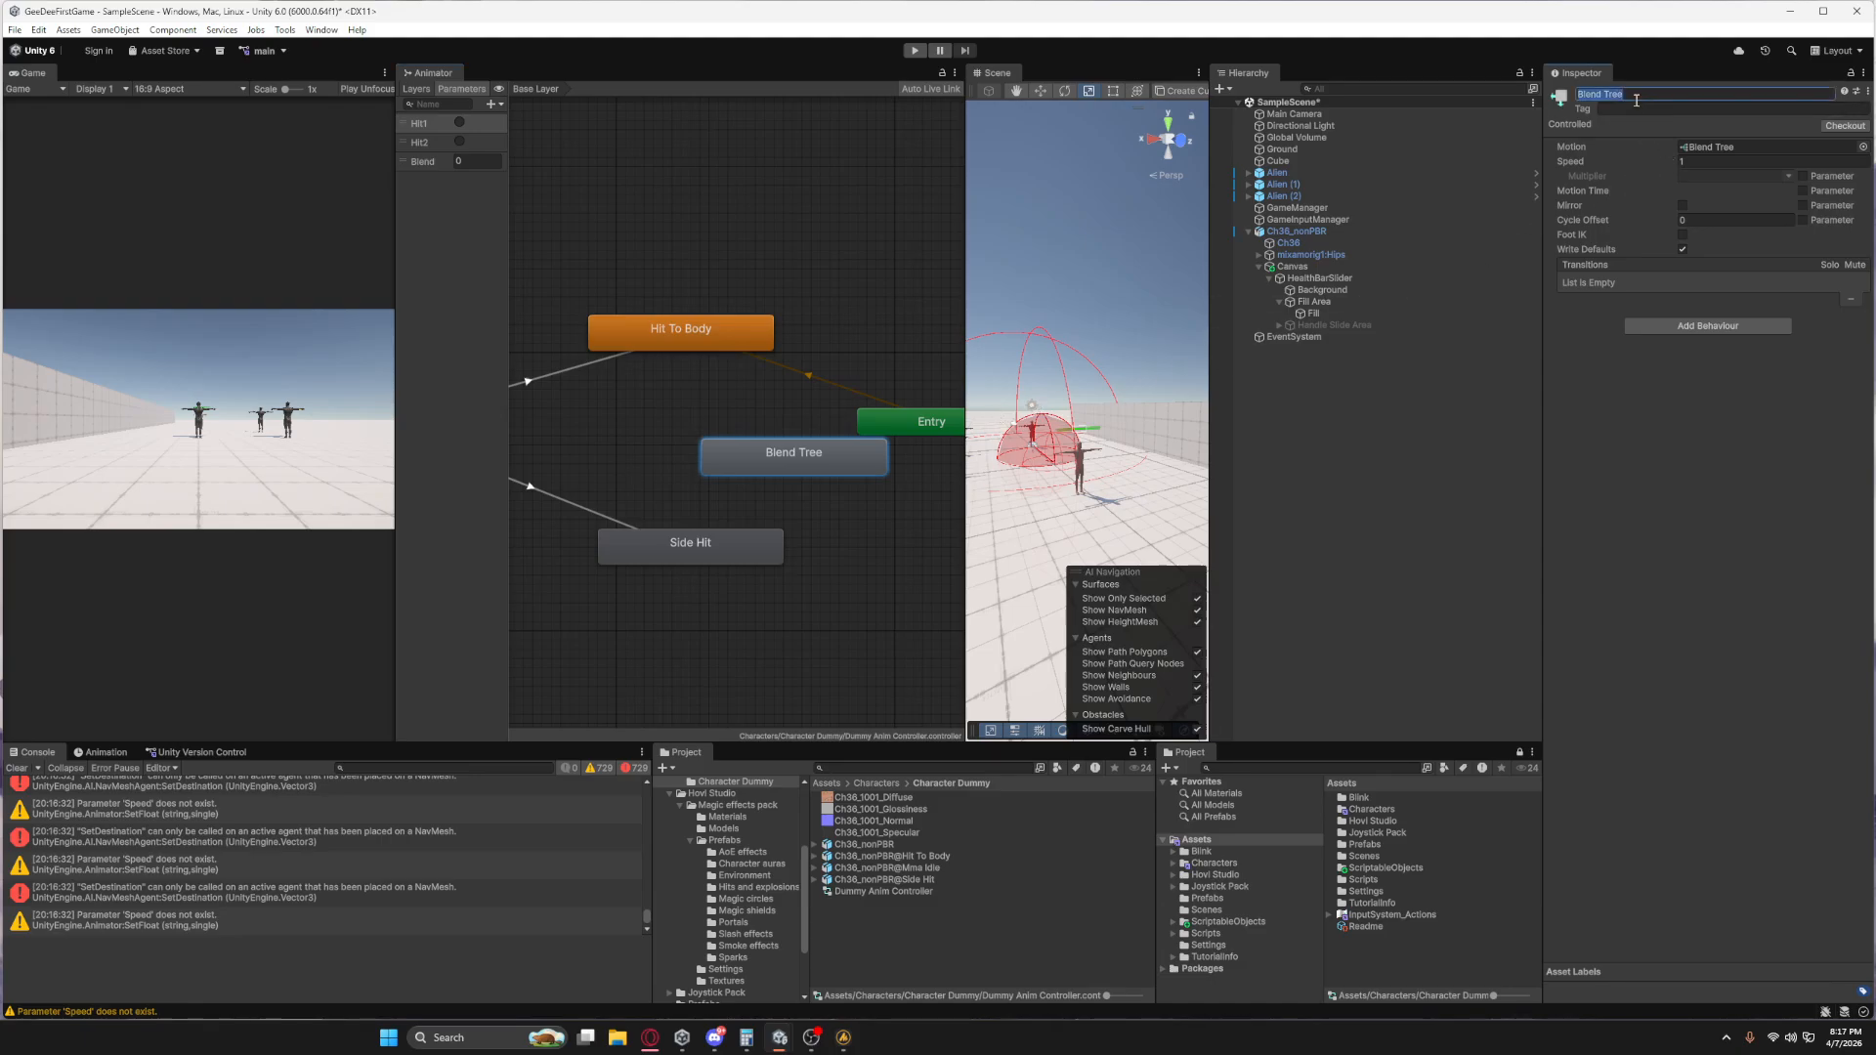
text(Locomotion)
key(Return)
drag(852, 457, 735, 438)
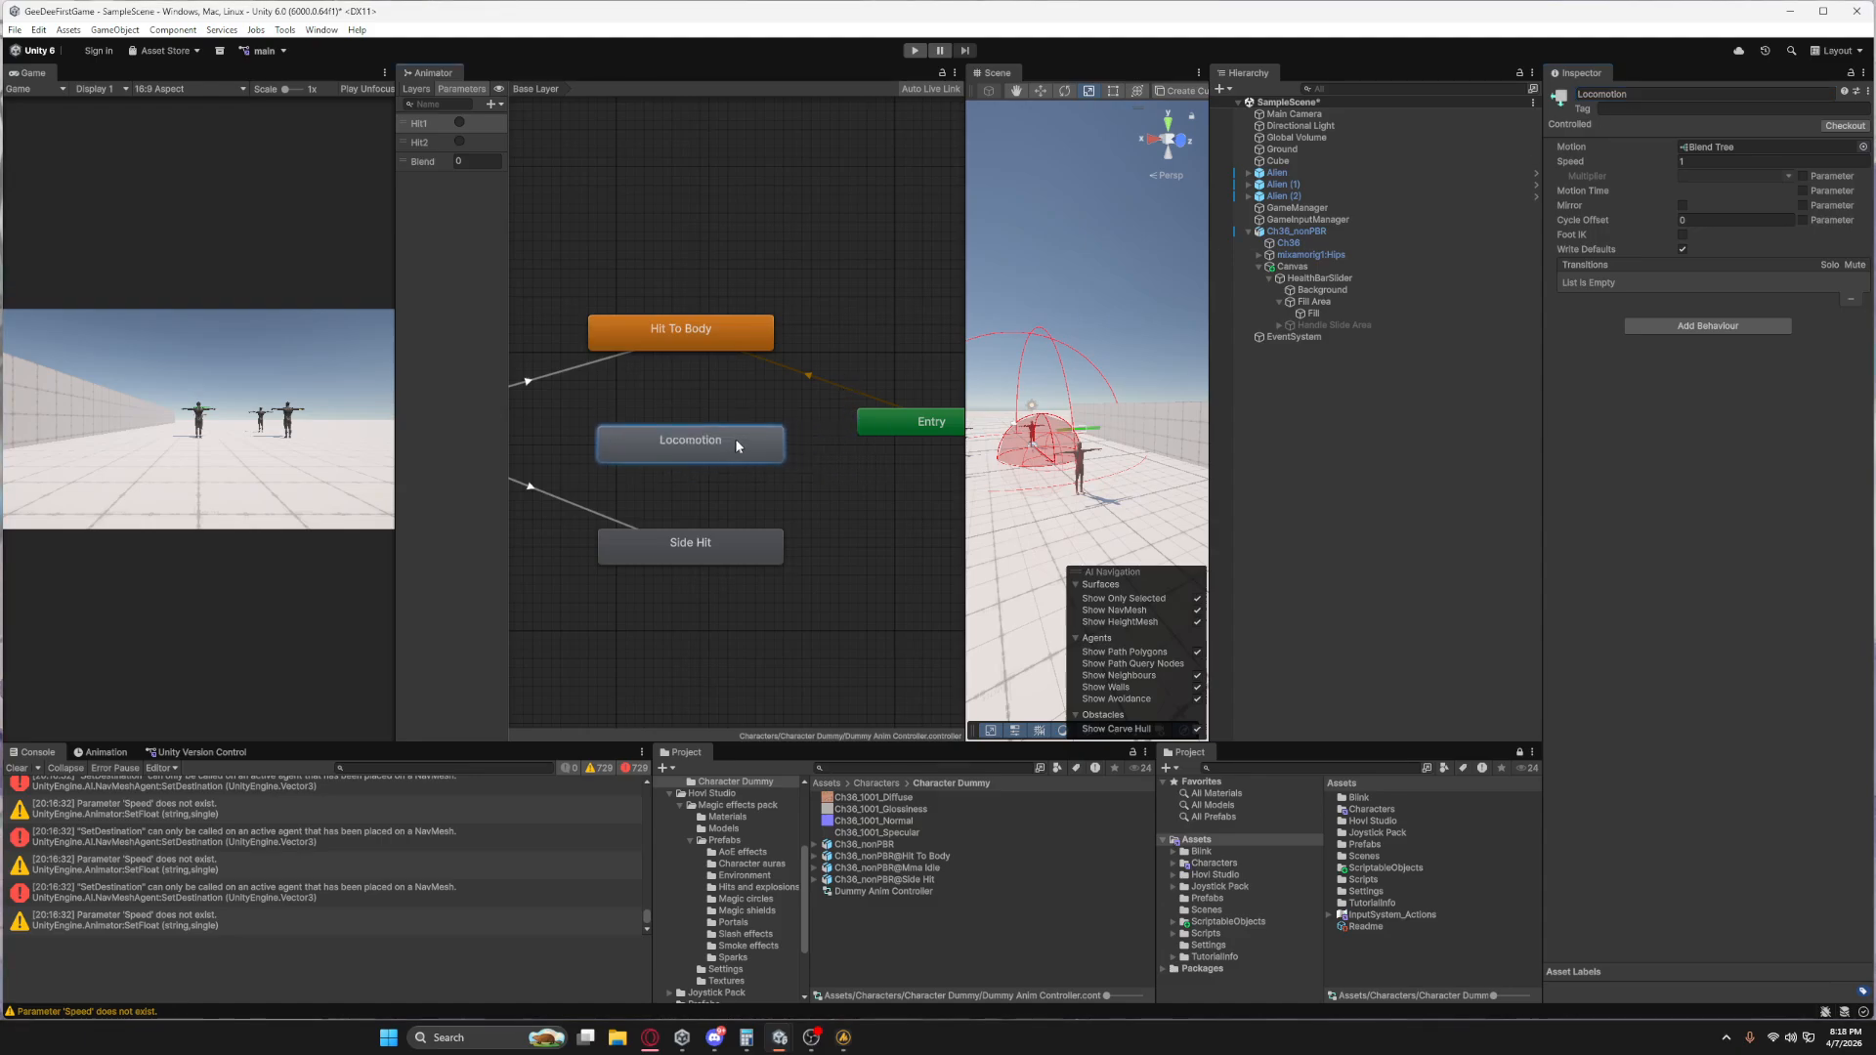
Open the Locomotion blend tree and rename its Blend parameter to Speed.
double_click(739, 438)
double_click(421, 163)
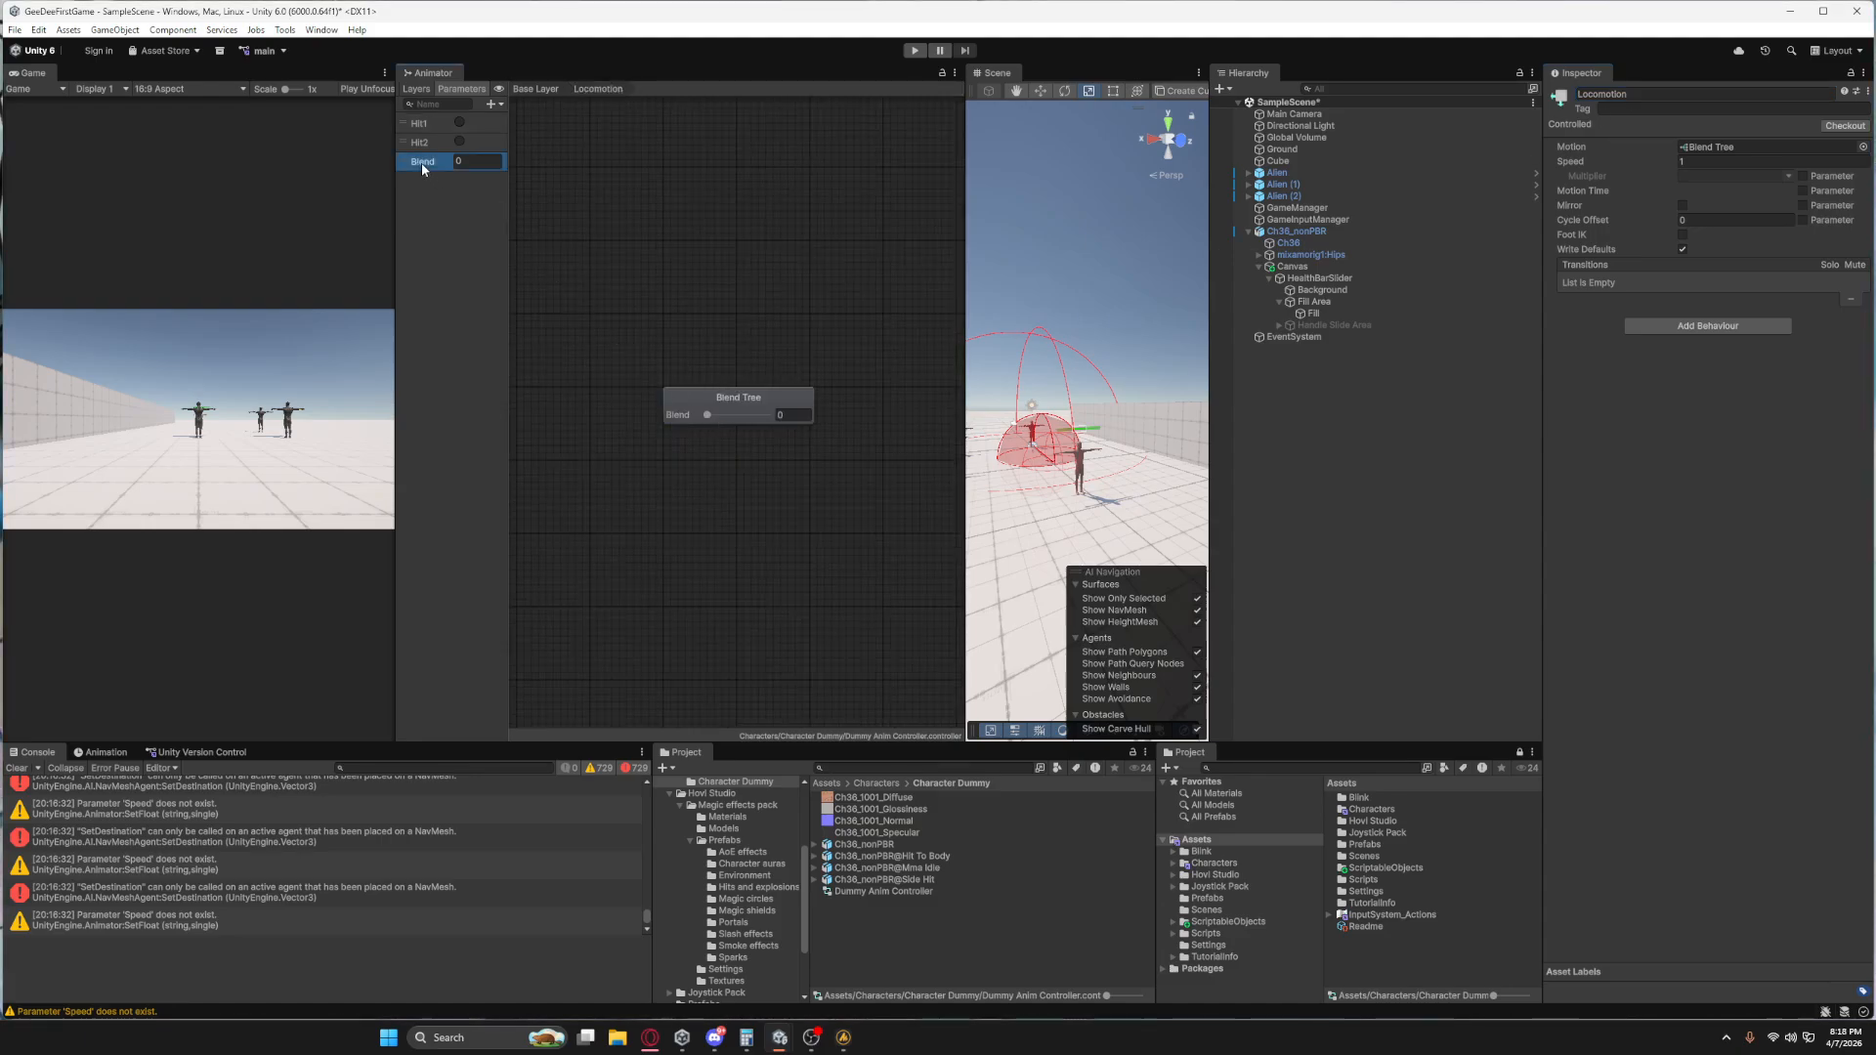
text(Speed)
key(Return)
Add three empty motion fields to the Locomotion blend tree.
click(810, 411)
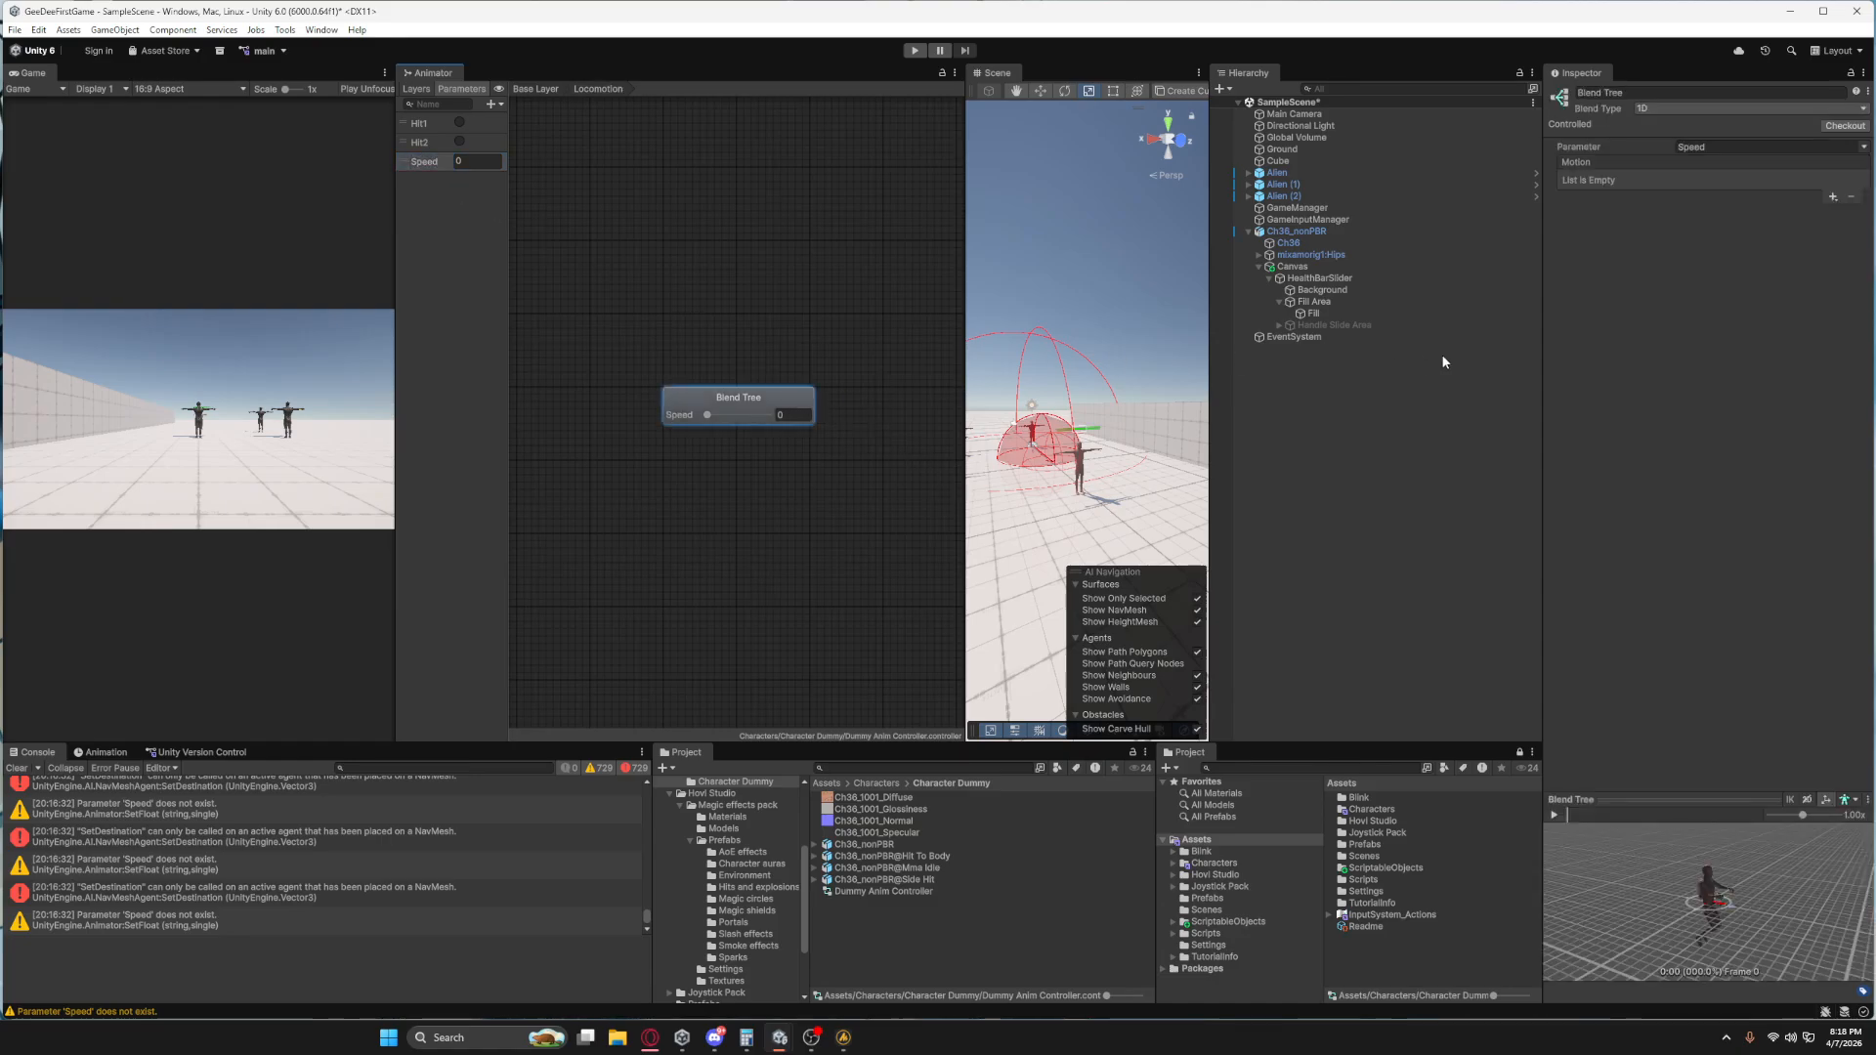
click(1835, 198)
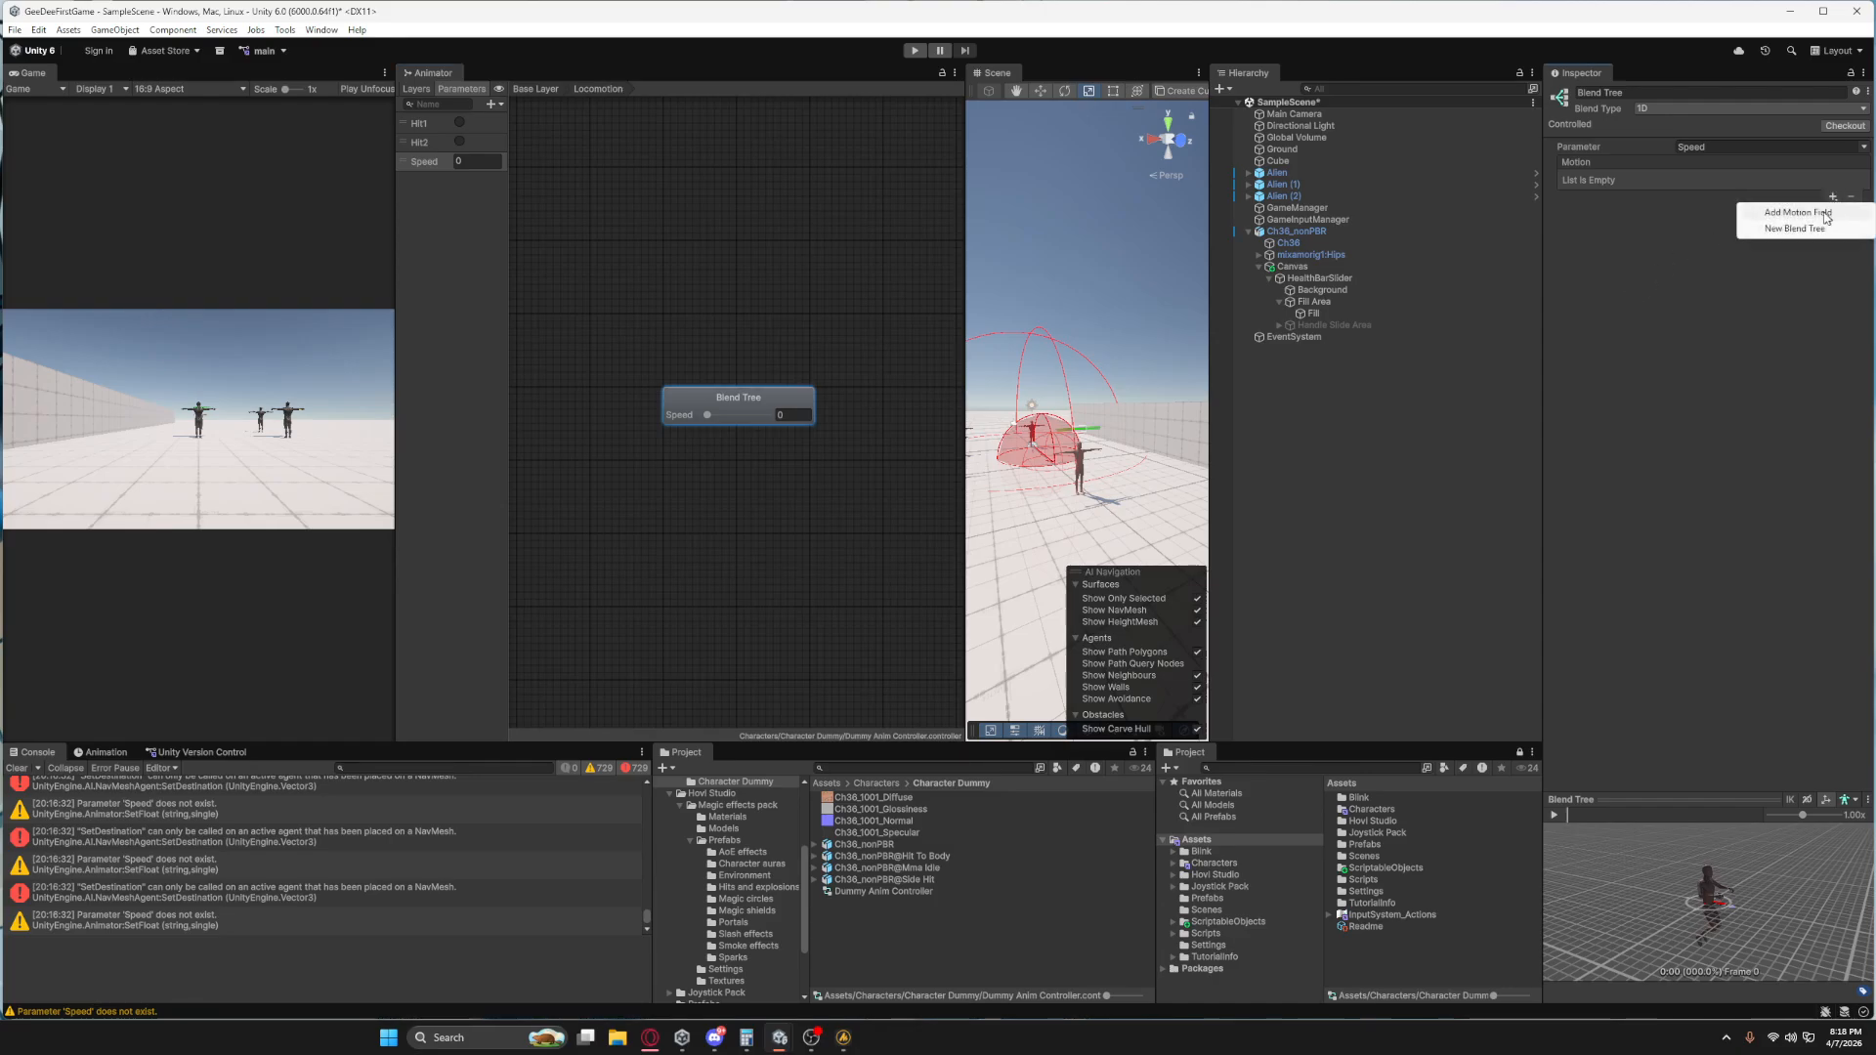
click(1808, 213)
click(1833, 198)
click(1813, 214)
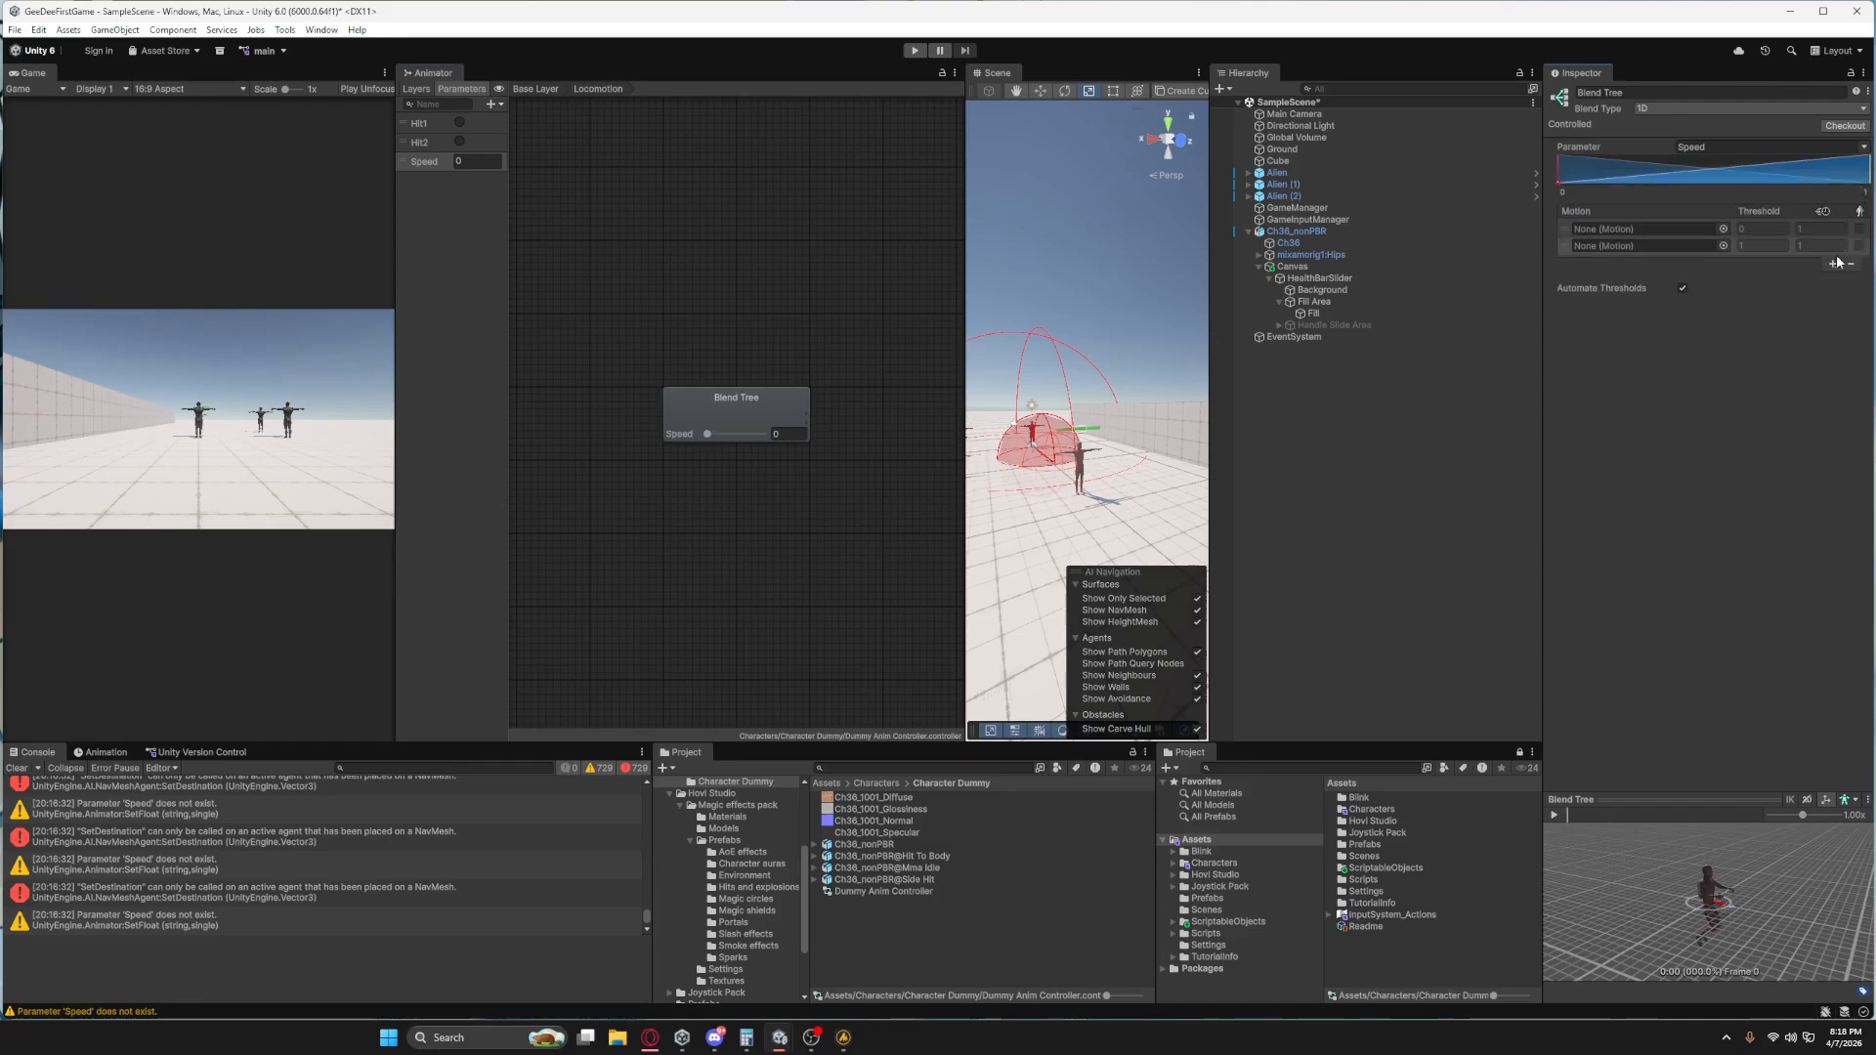
click(1834, 264)
click(1798, 280)
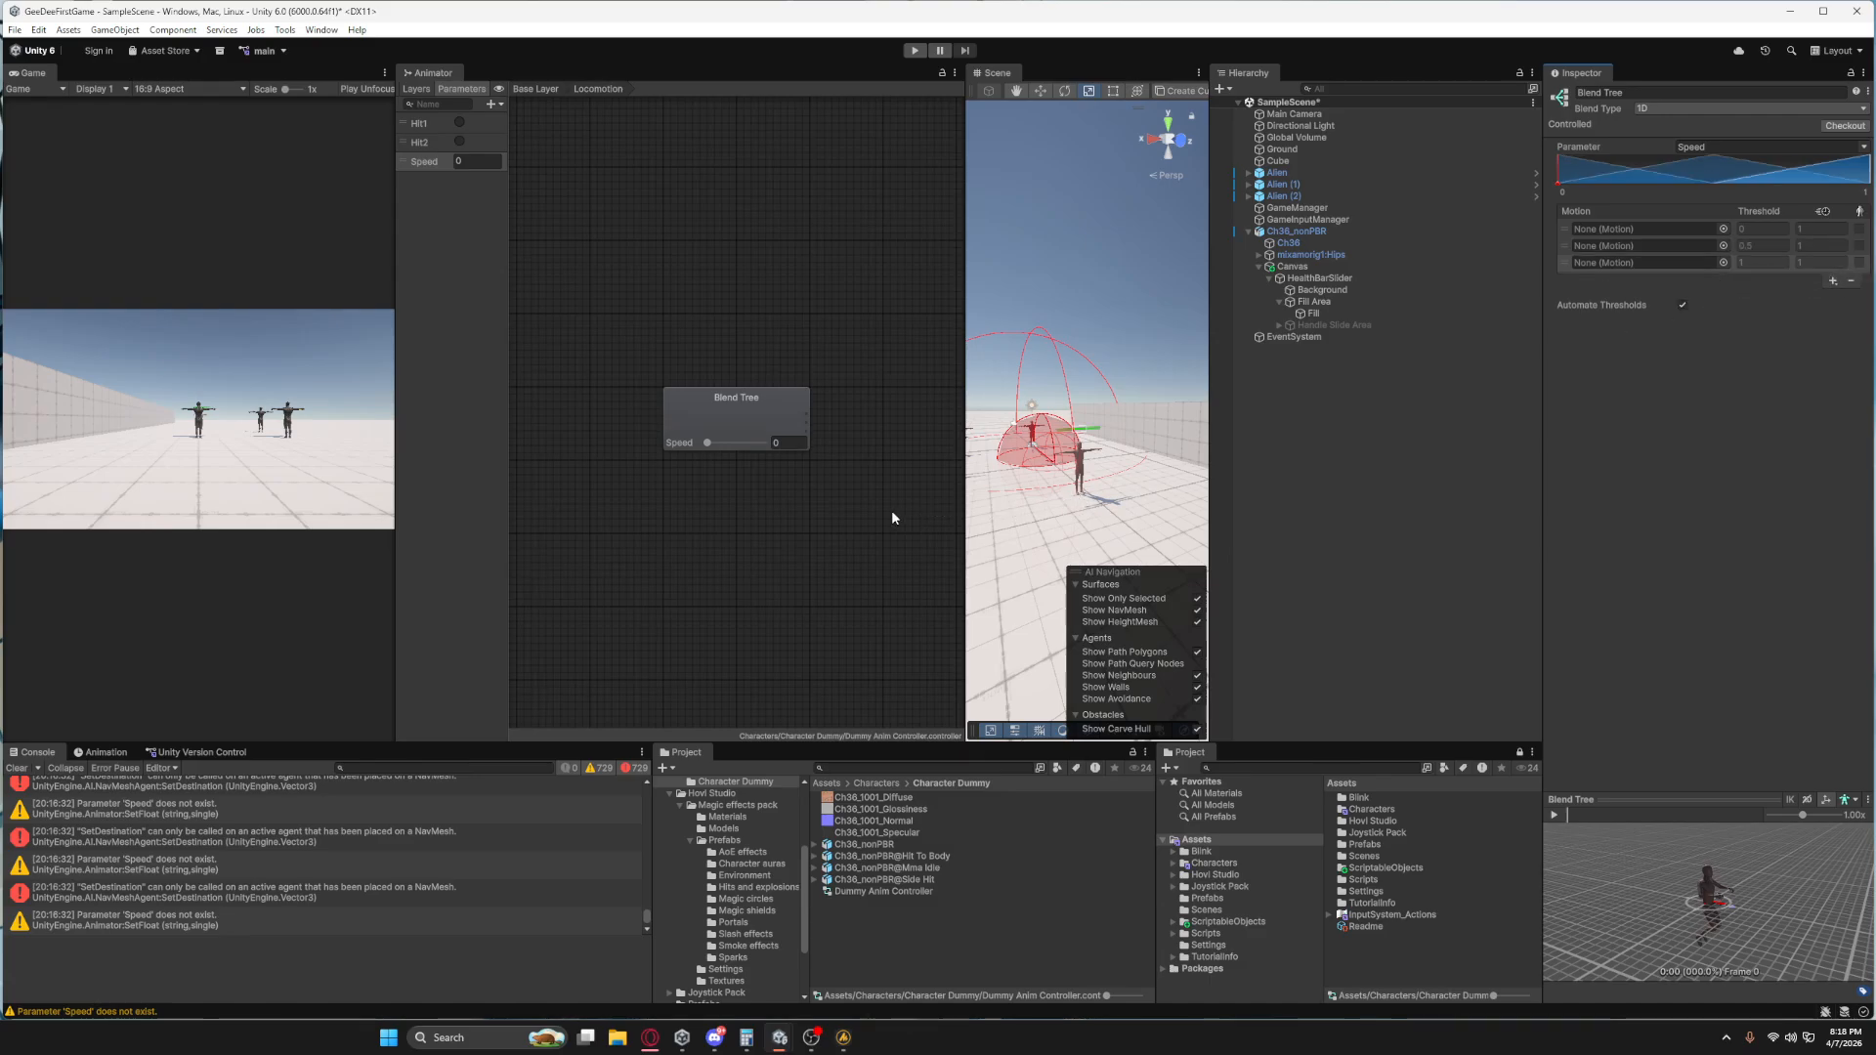
Look through the Character Dummy and Character 1 folders for movement animations, ending in Character 1's Animation folder.
scroll(735, 865, up, 5)
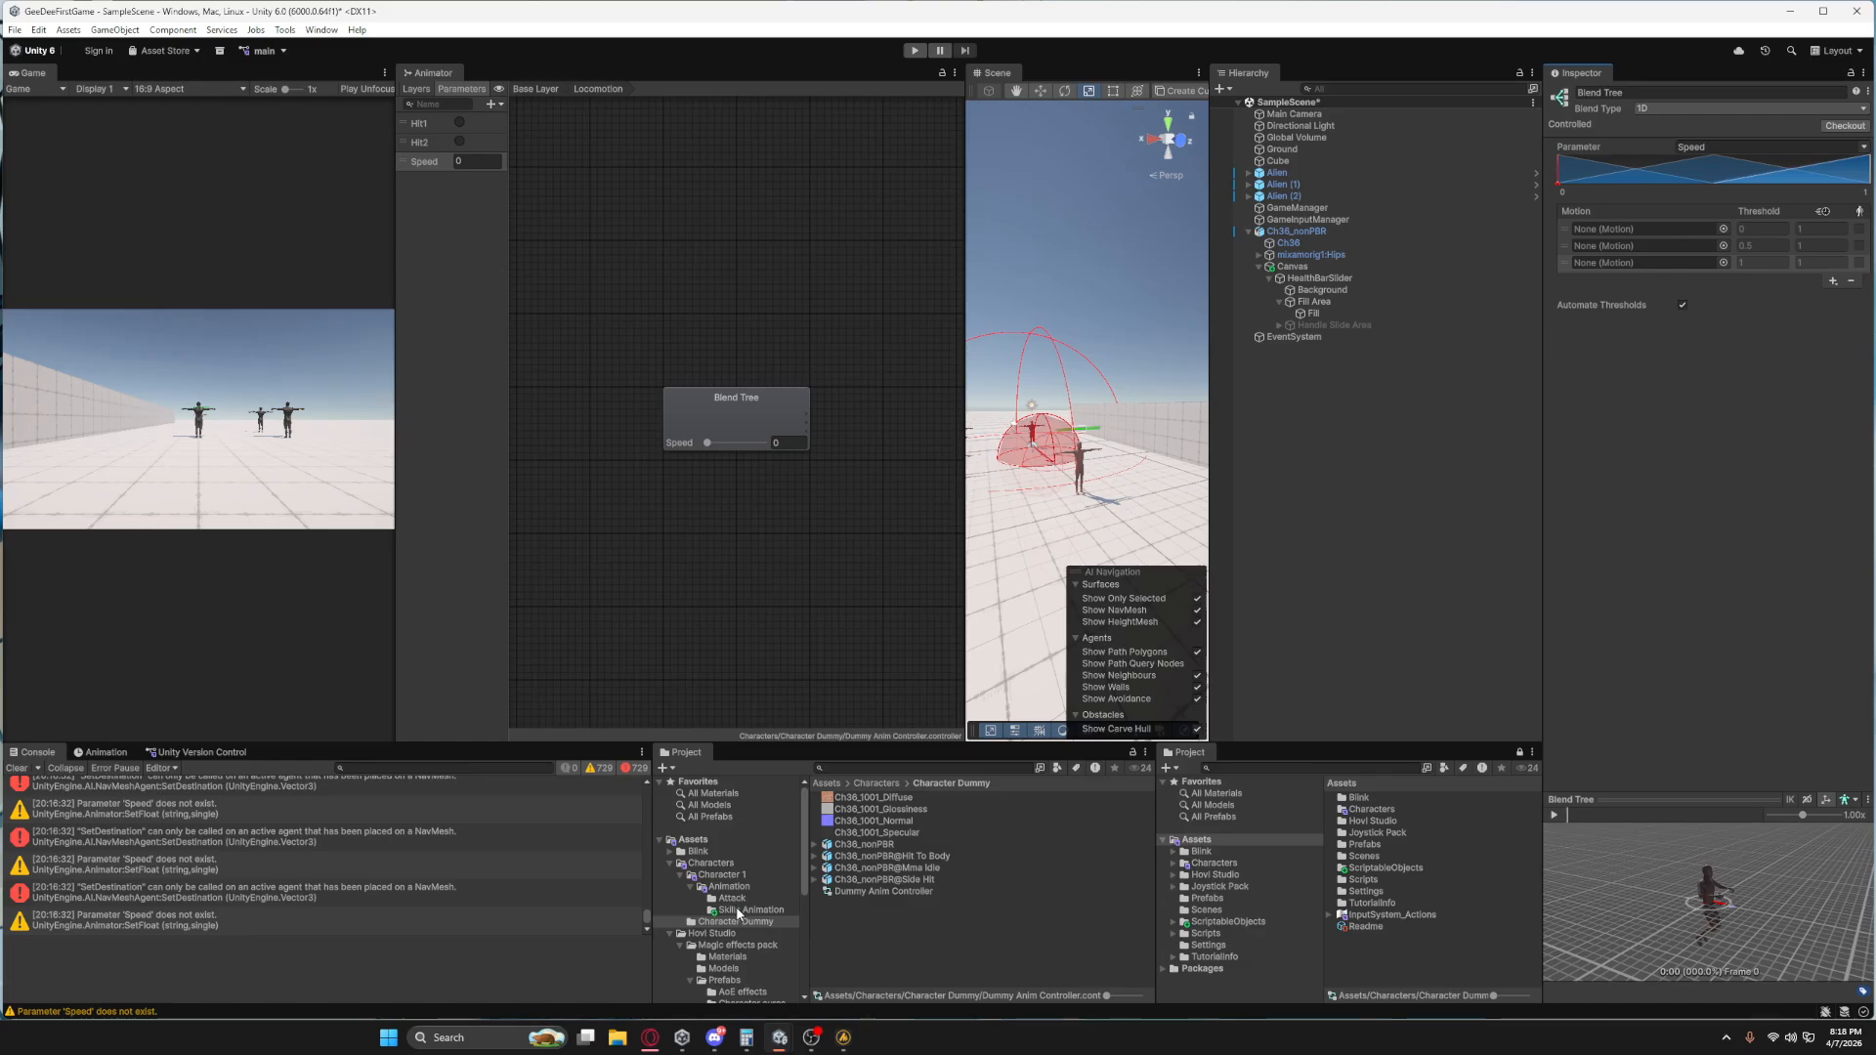
click(733, 887)
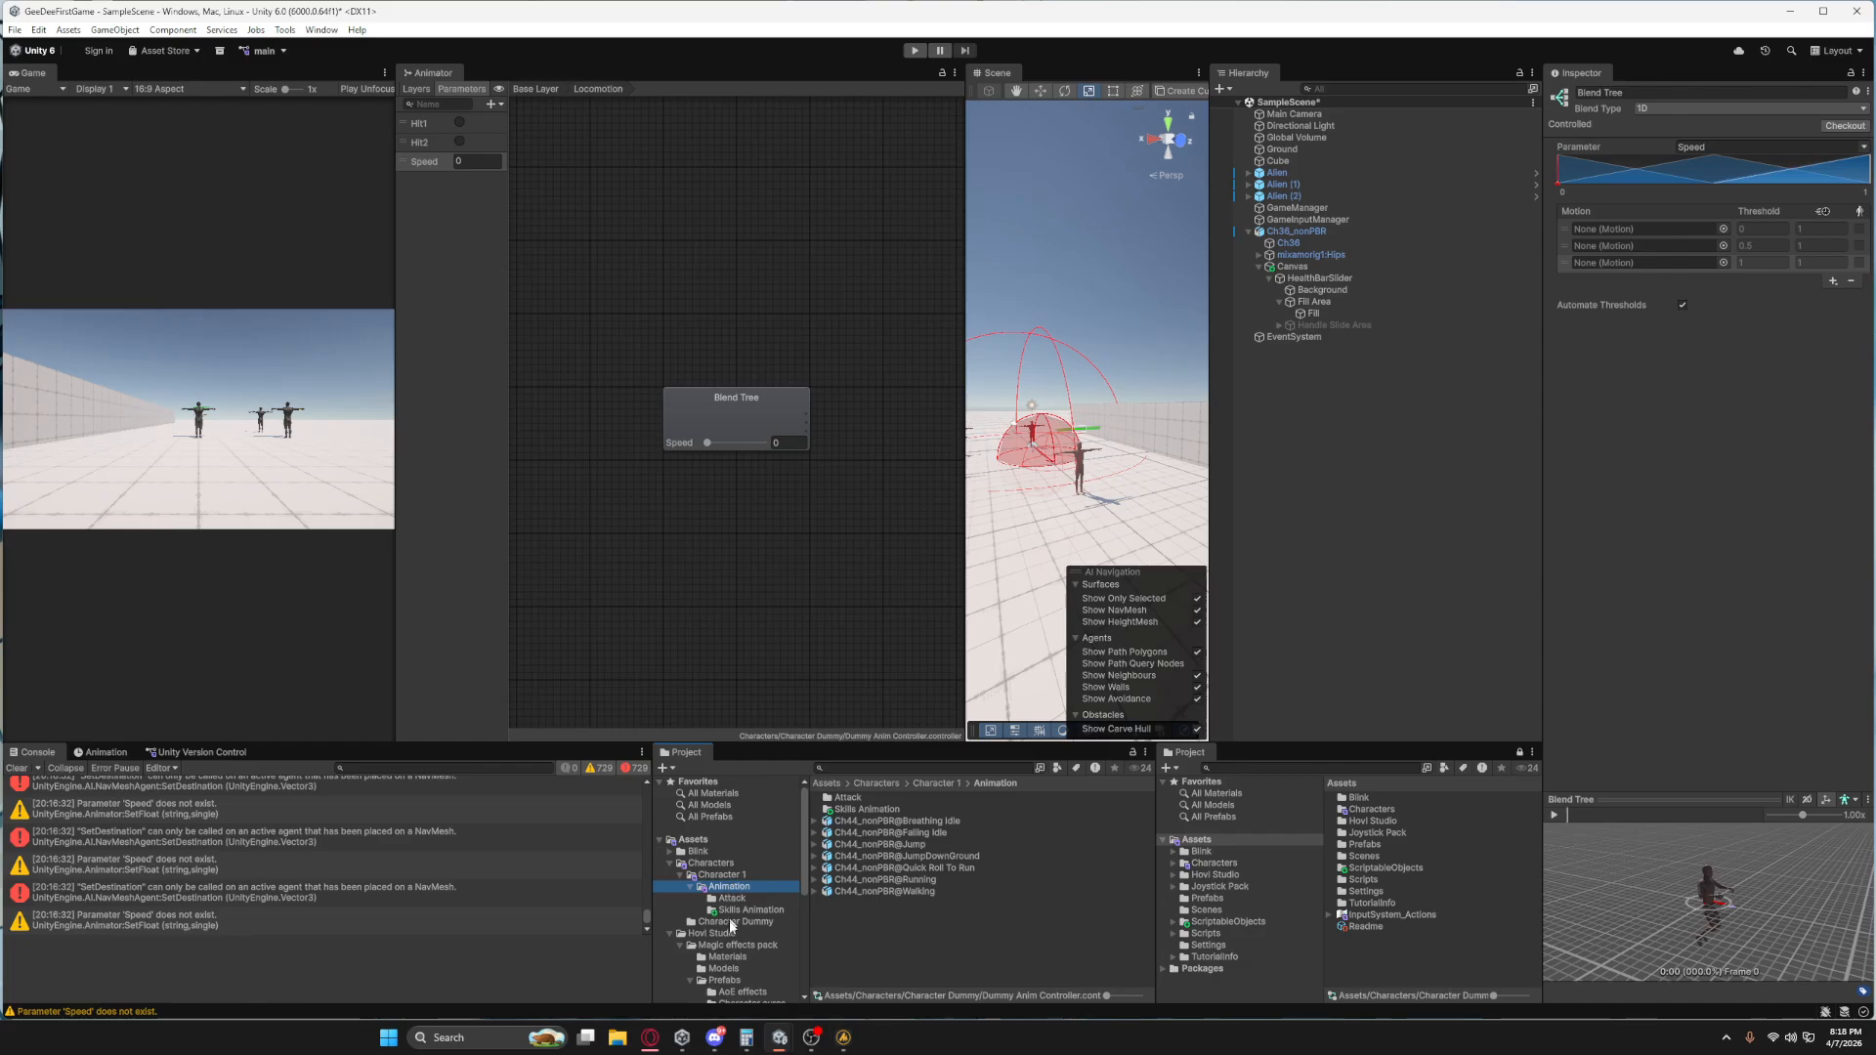
click(733, 922)
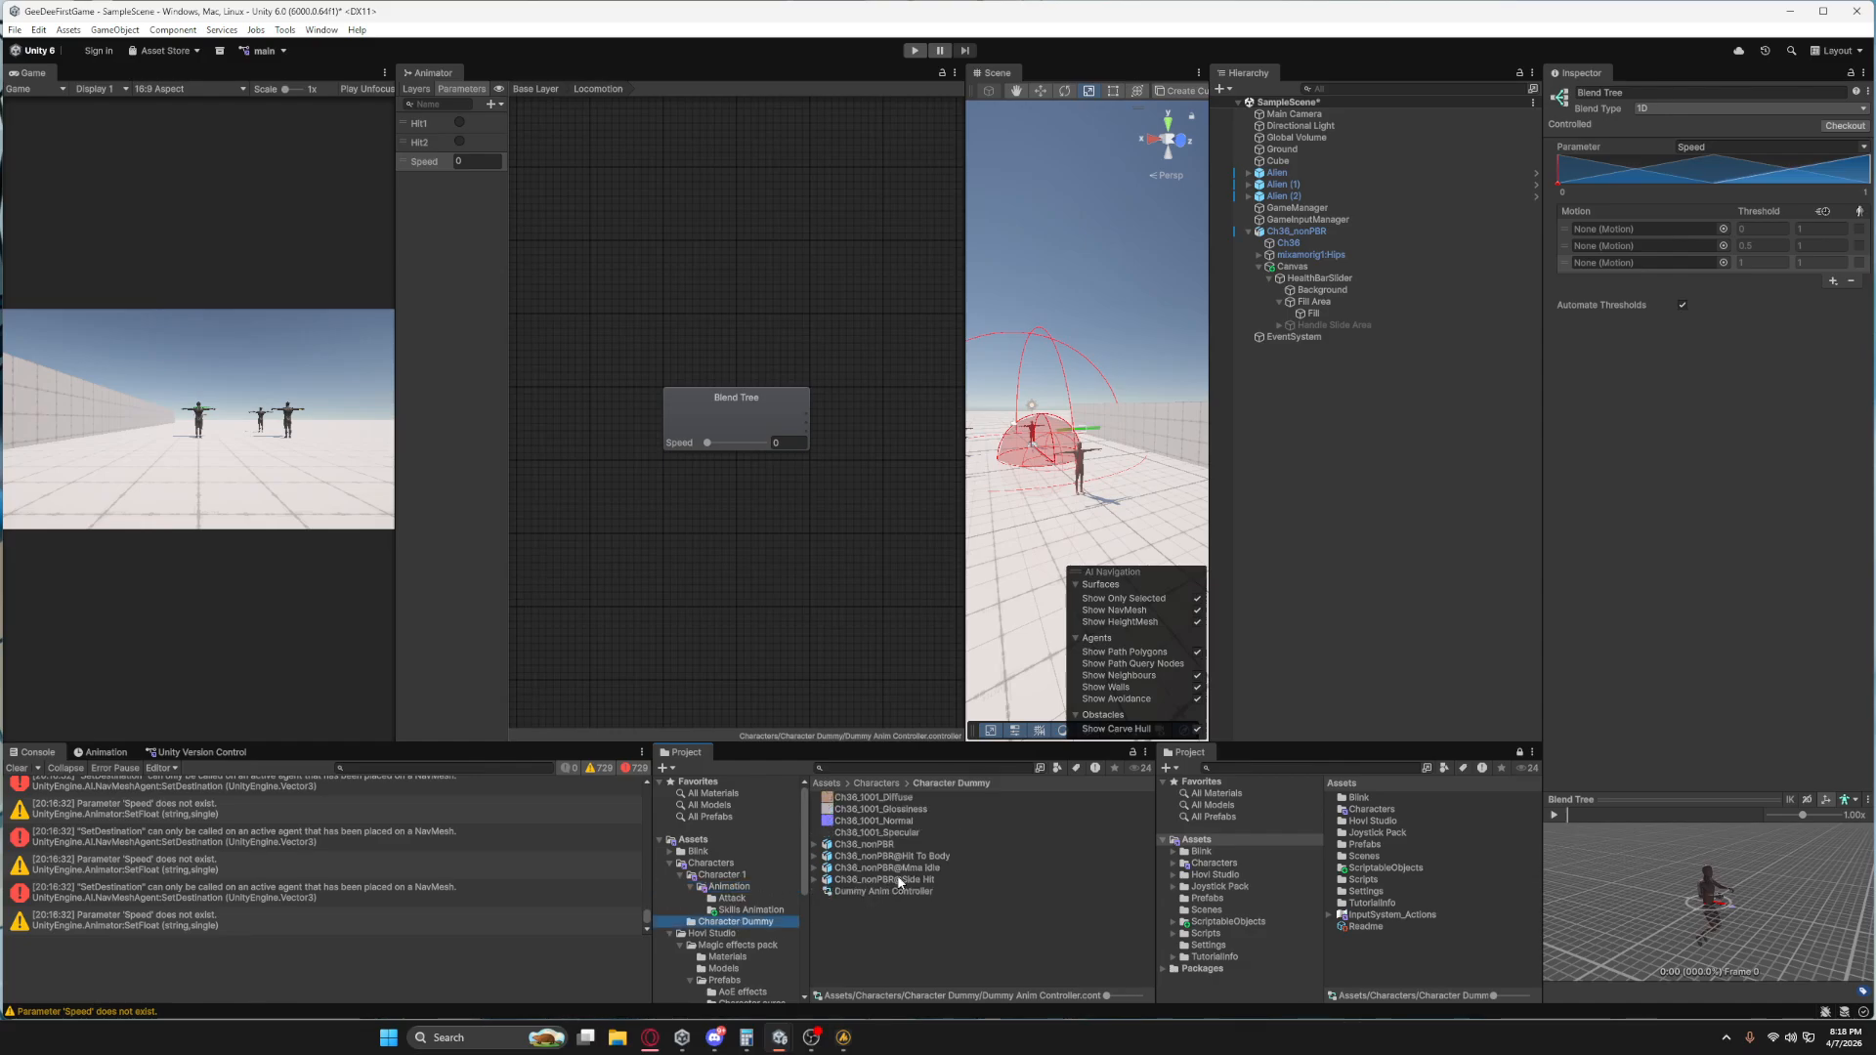
click(733, 887)
click(728, 875)
click(712, 864)
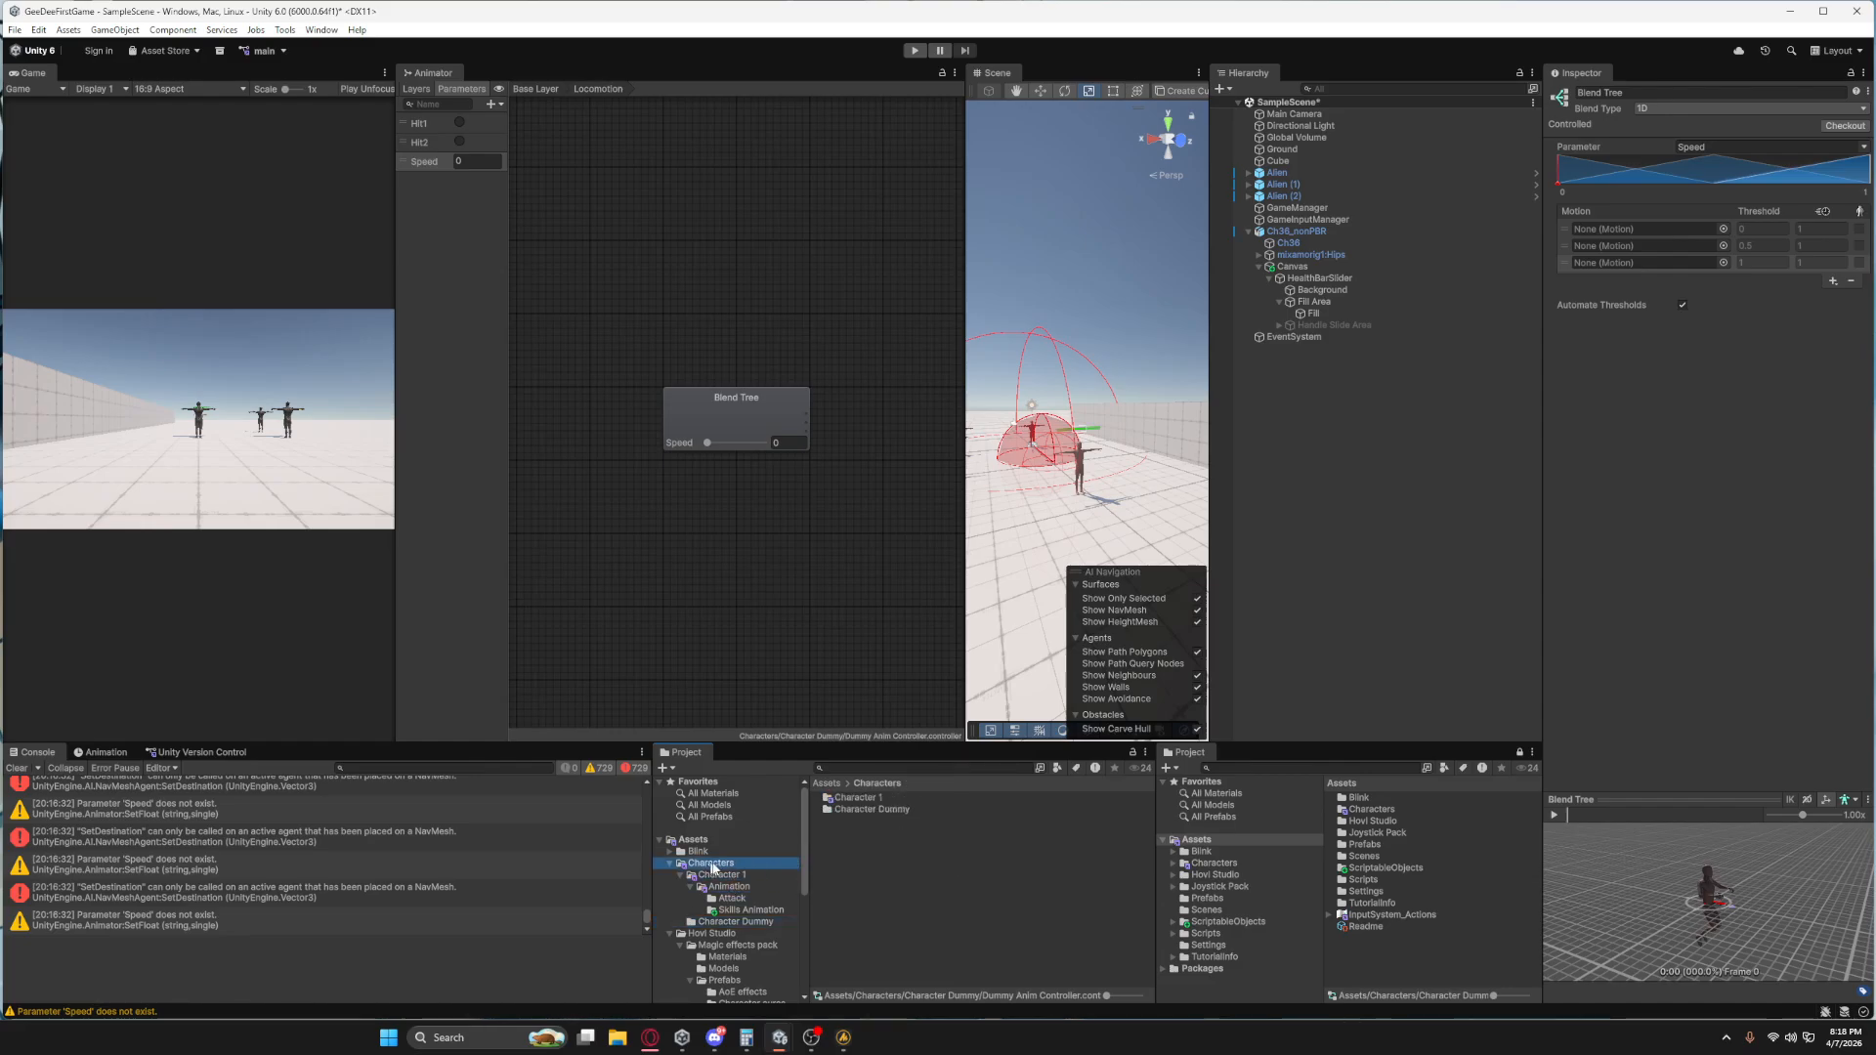
click(863, 801)
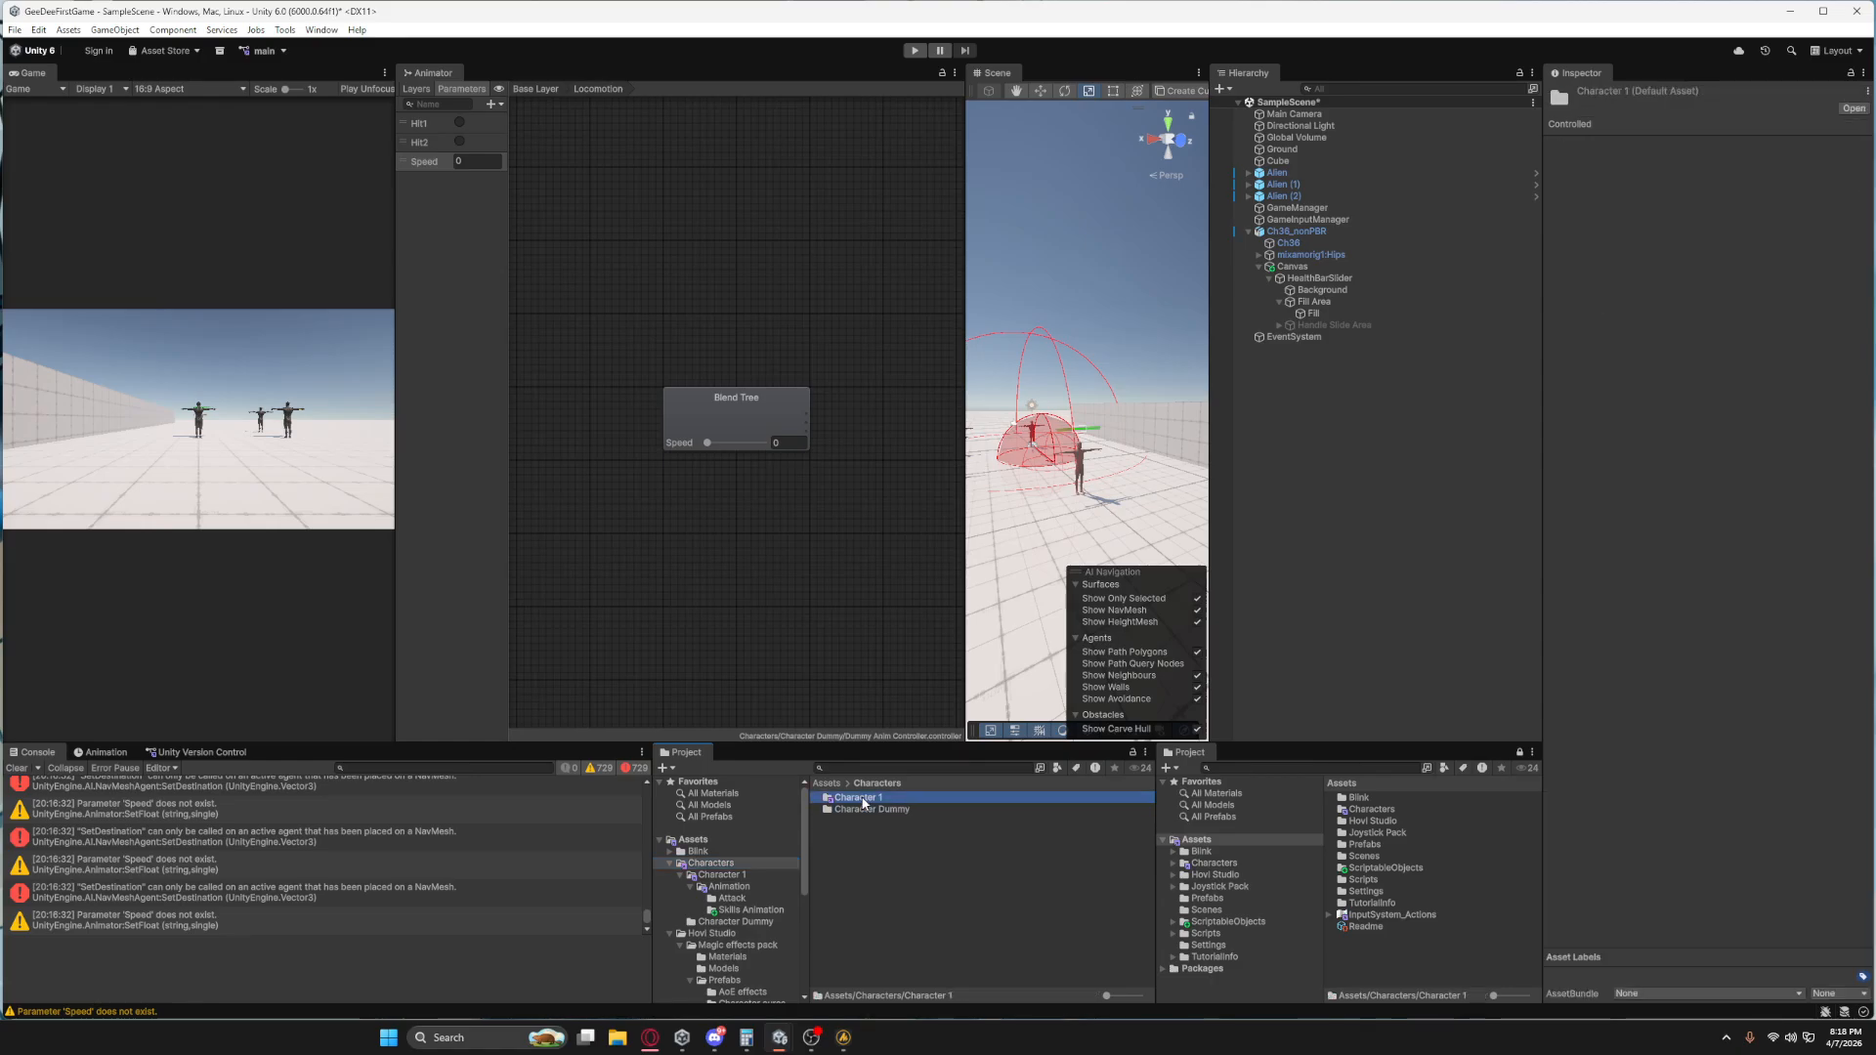
double_click(864, 799)
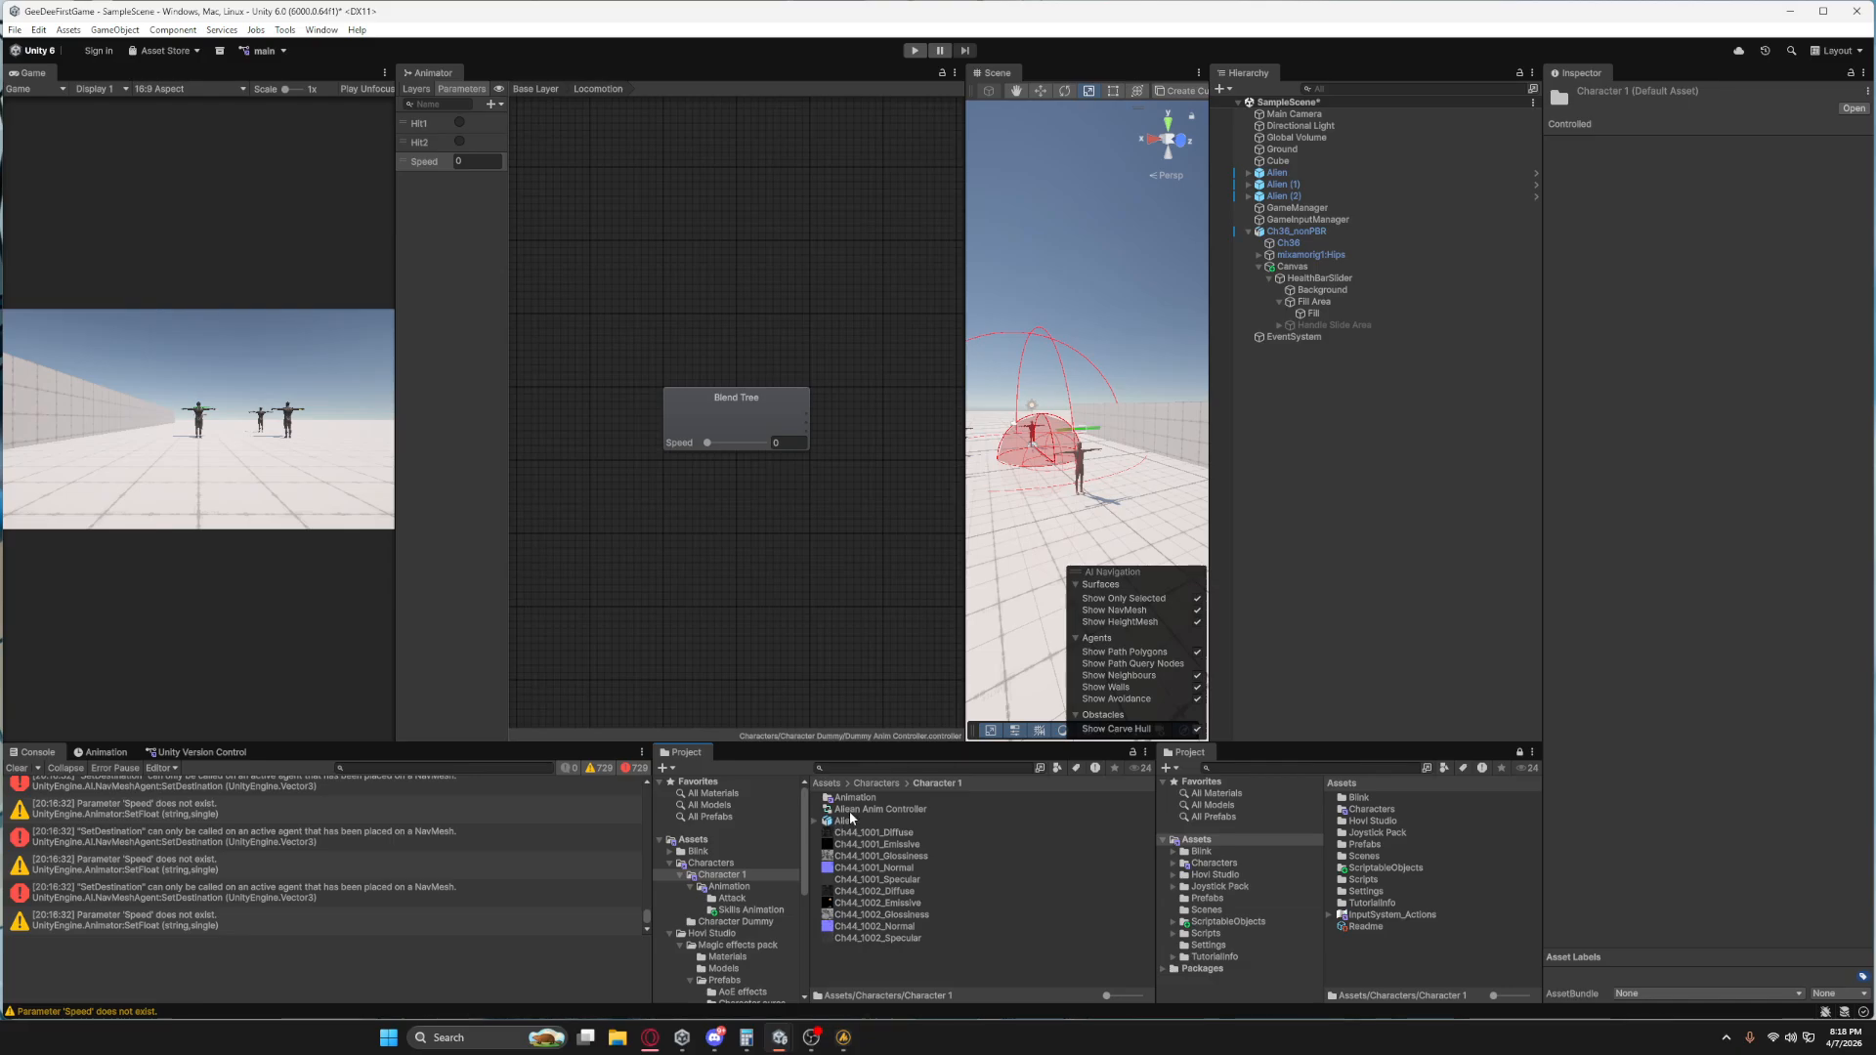
double_click(853, 799)
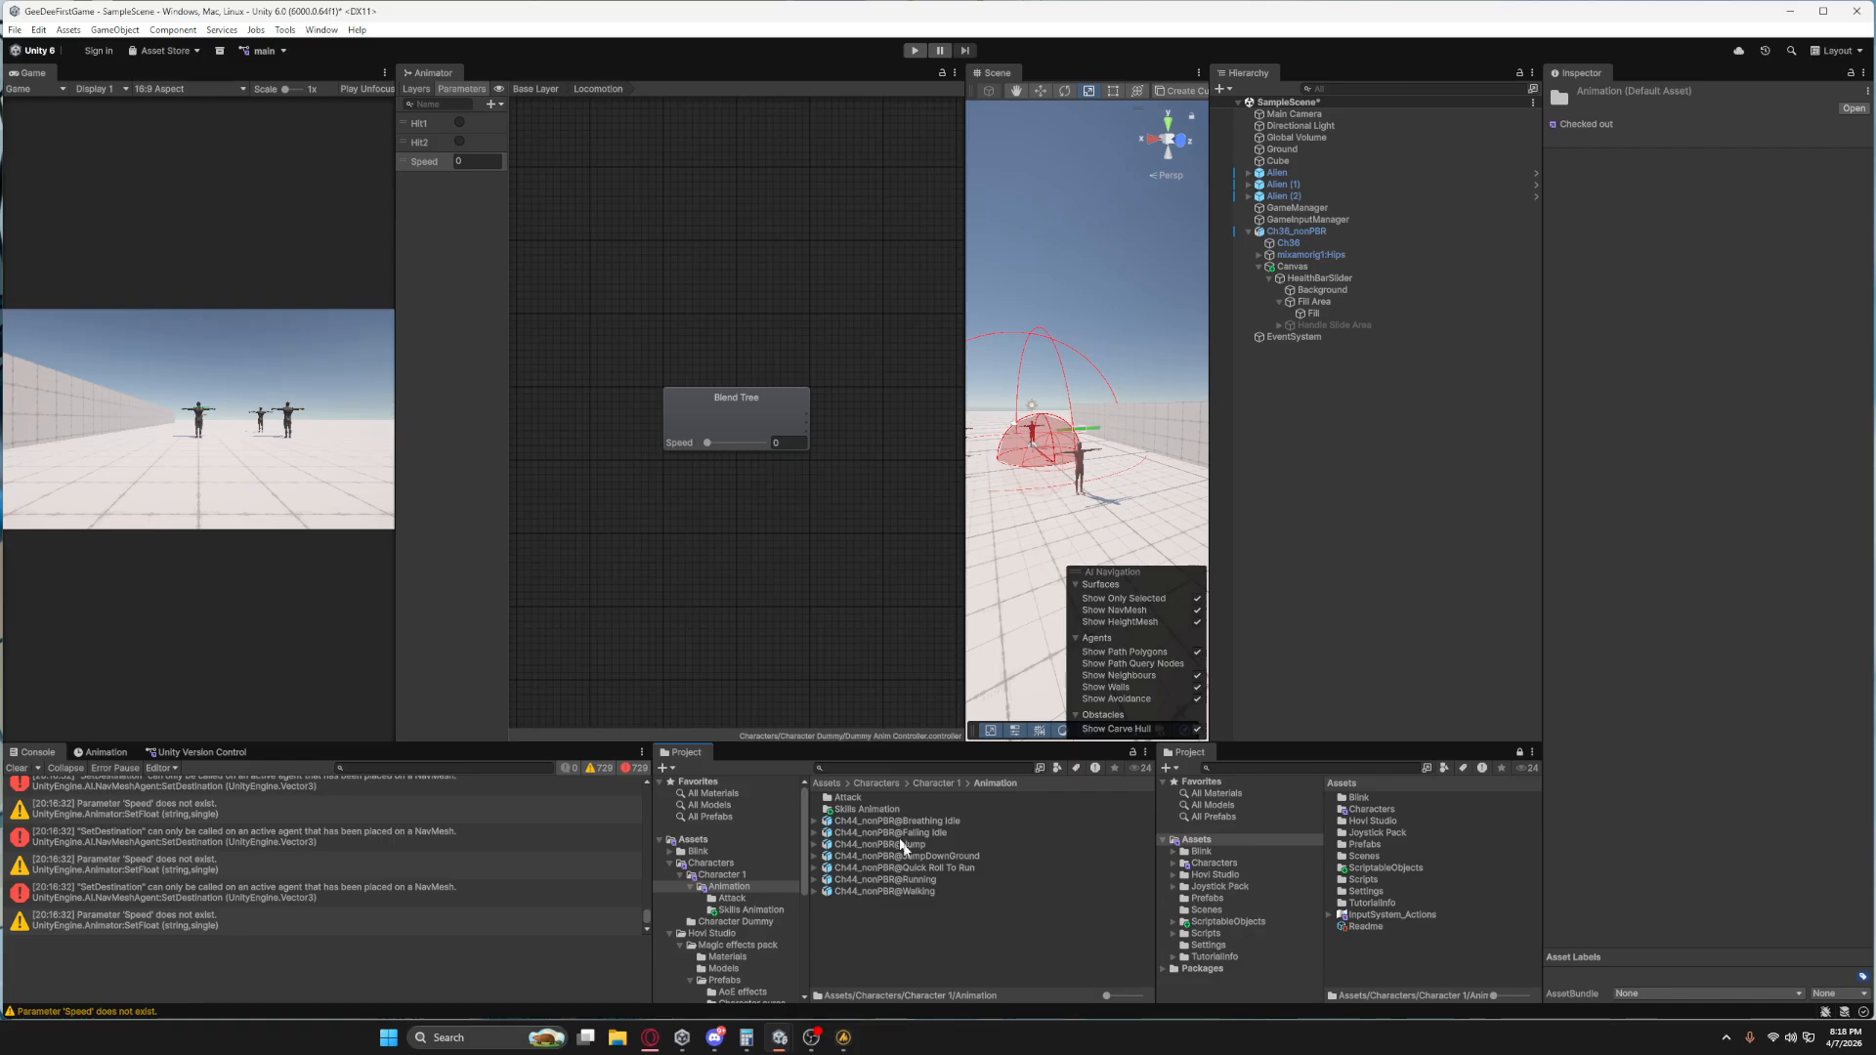
Copy Ch44_nonPBR@Running and Ch44_nonPBR@Walking from Character 1's Animation folder into the Character Dummy folder.
click(885, 879)
shift+click(903, 891)
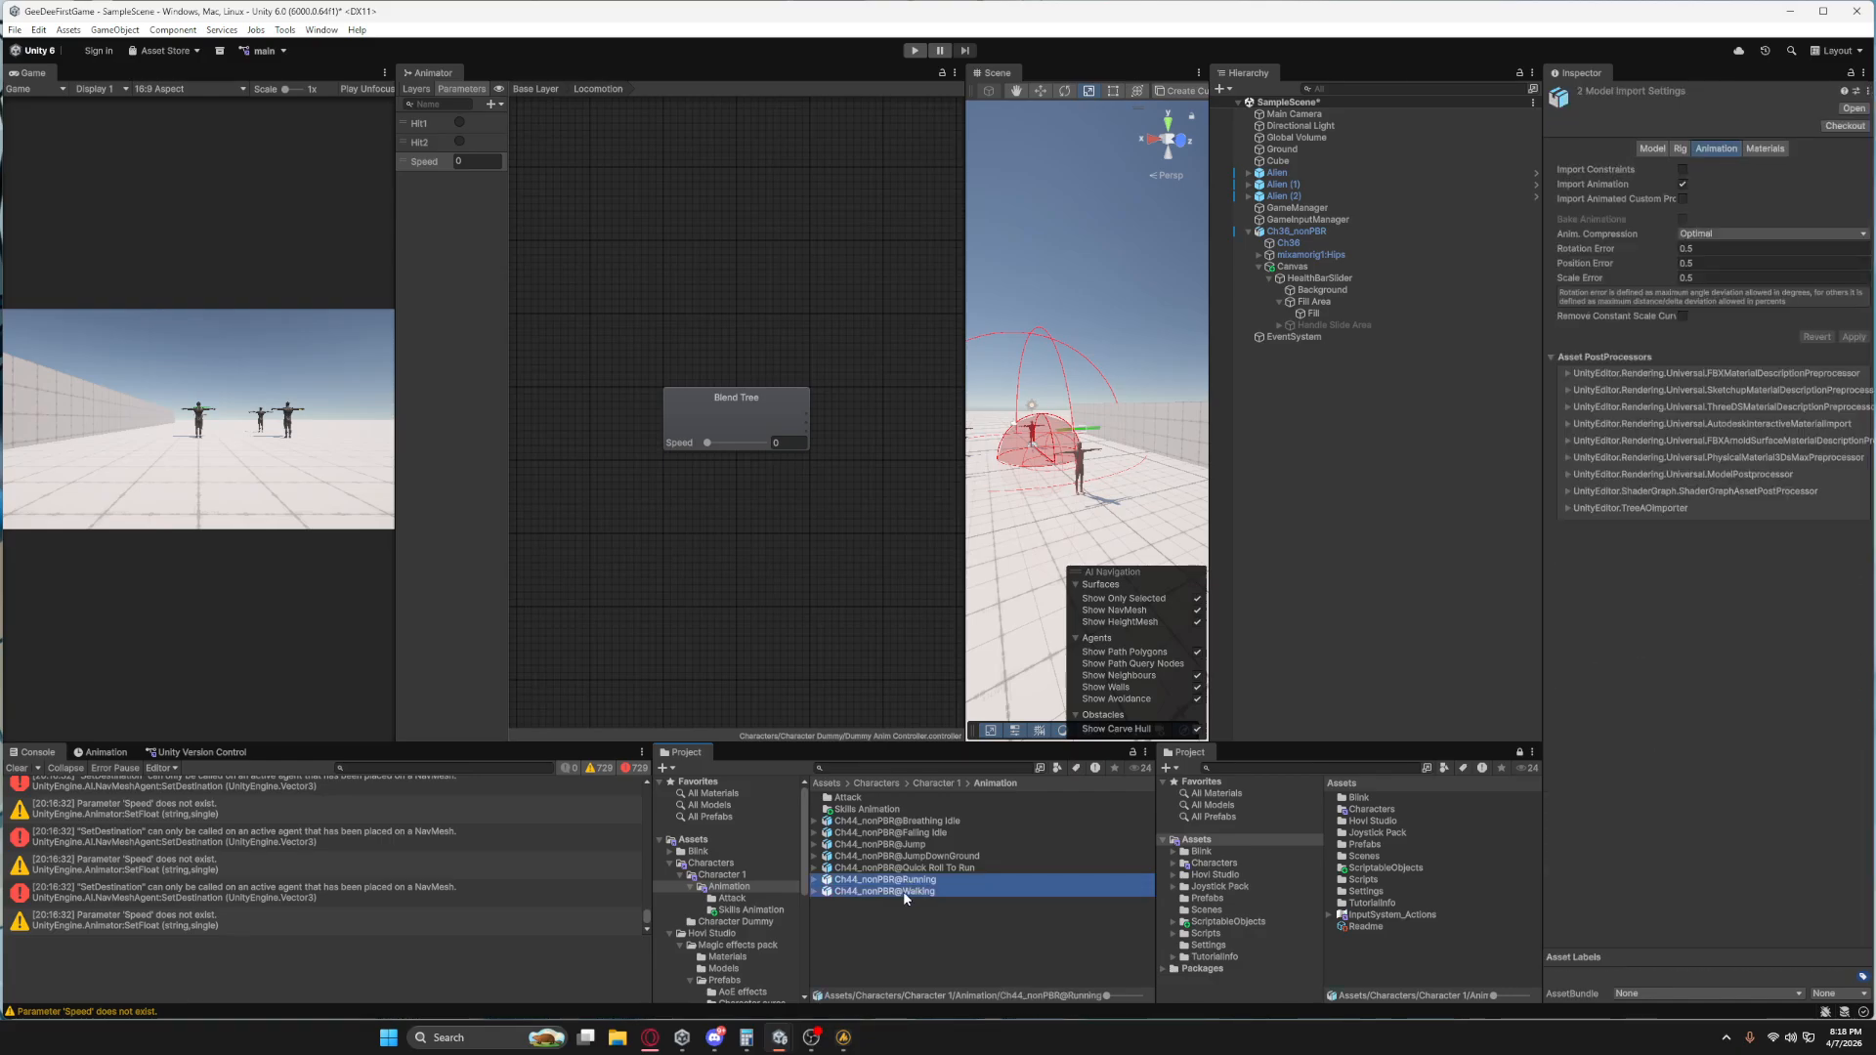
click(735, 921)
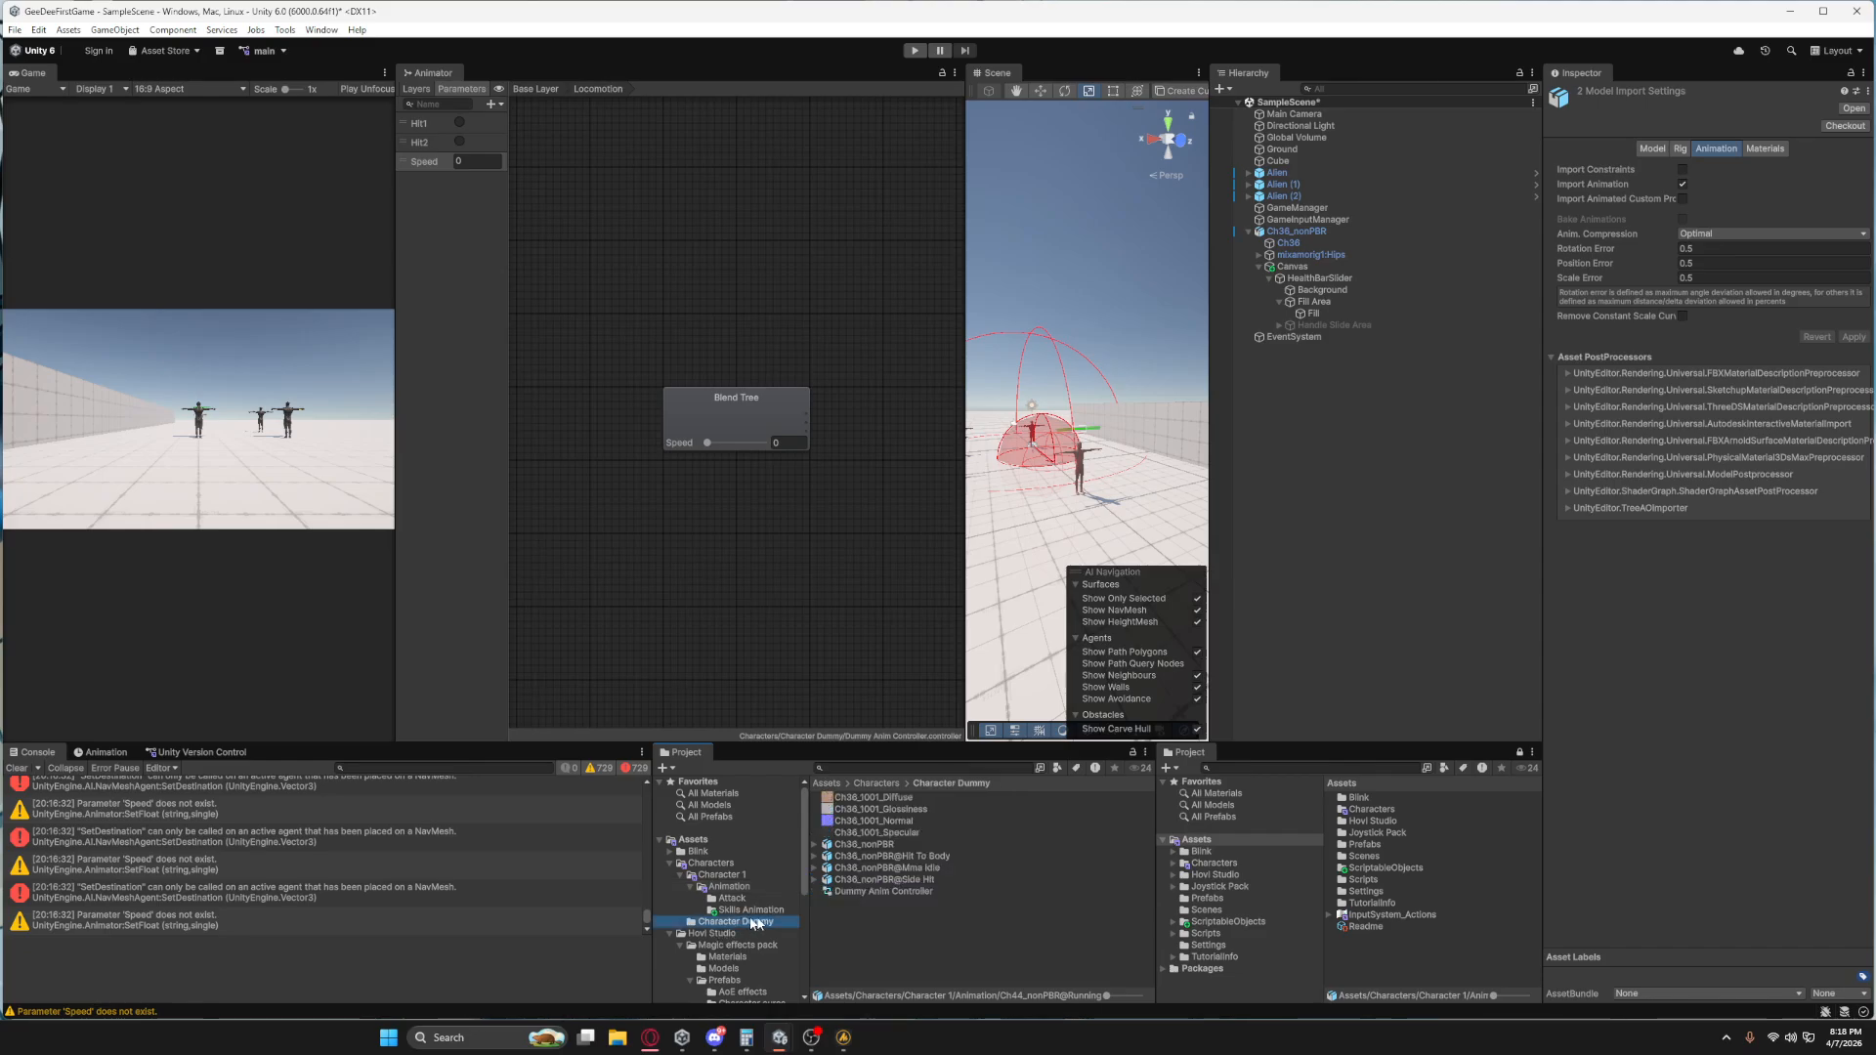
right_click(854, 920)
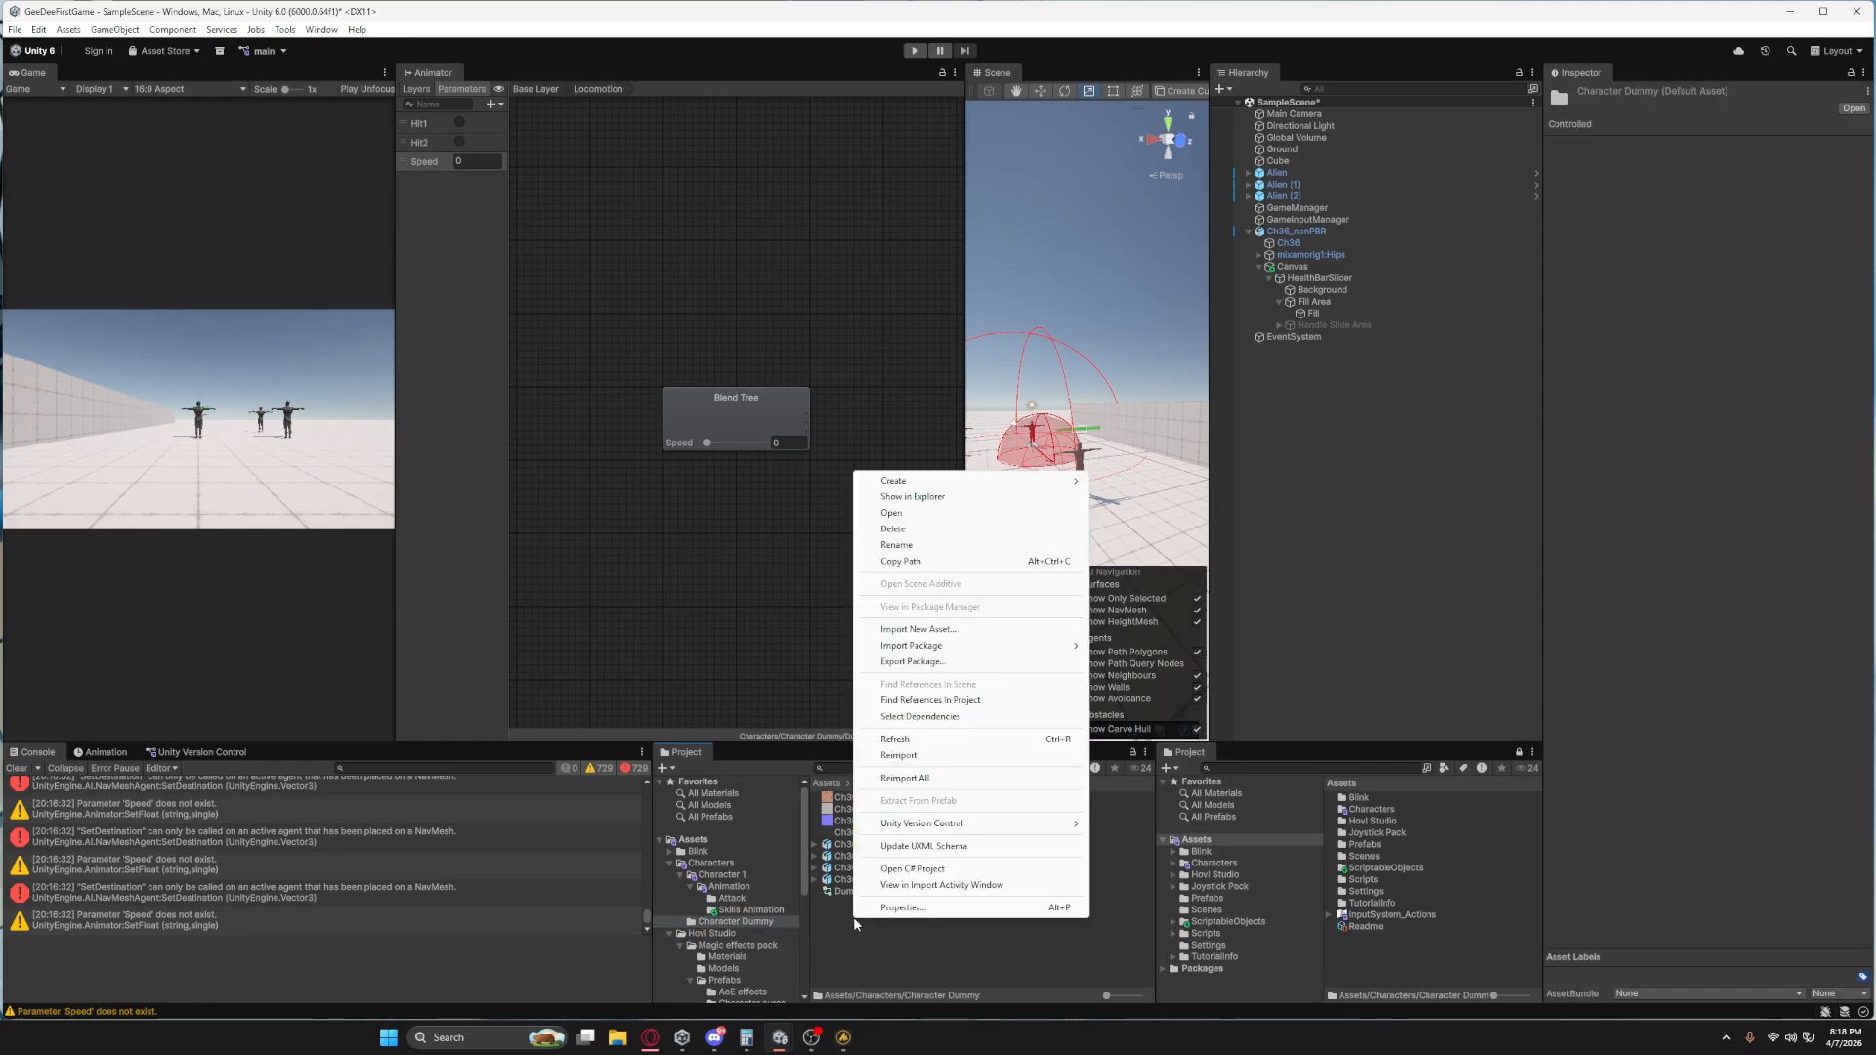
click(844, 922)
key(ctrl+v)
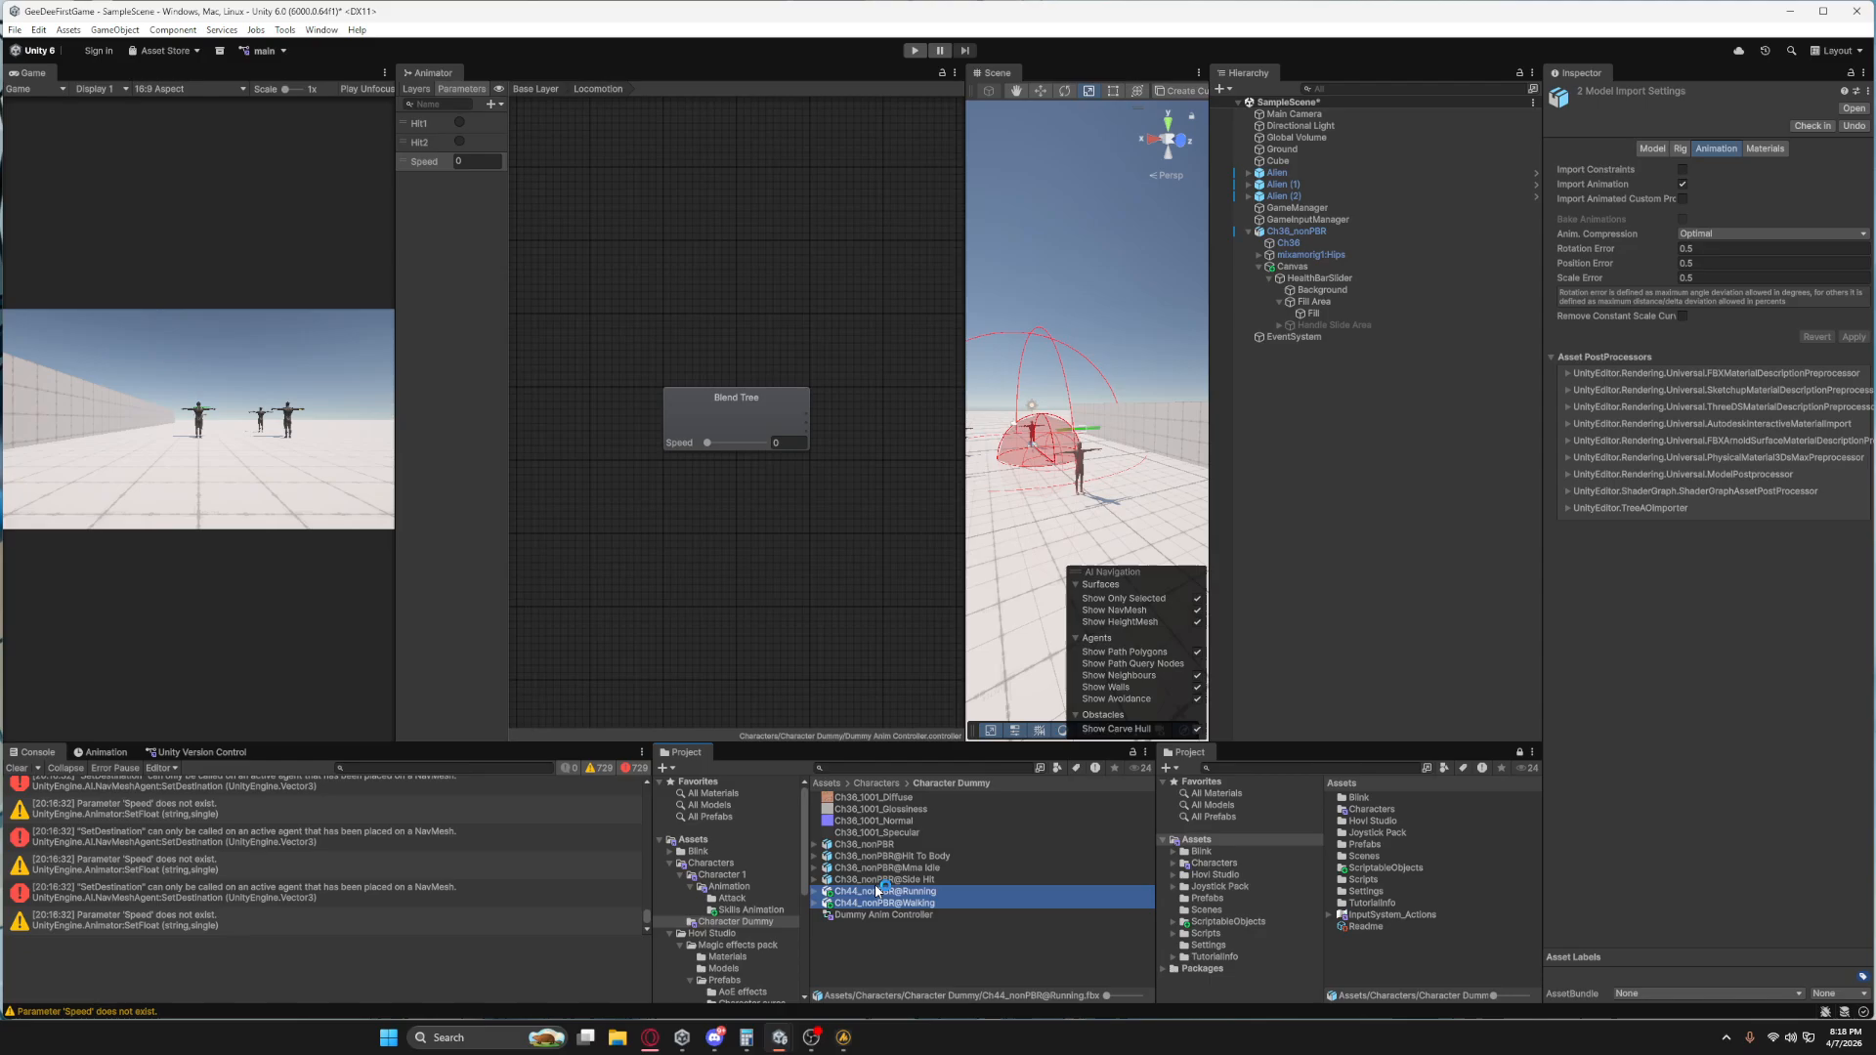
Try to apply Ch36_nonPBRAvatar as the rig's source avatar for the copied Running and Walking models.
click(1681, 148)
click(1738, 191)
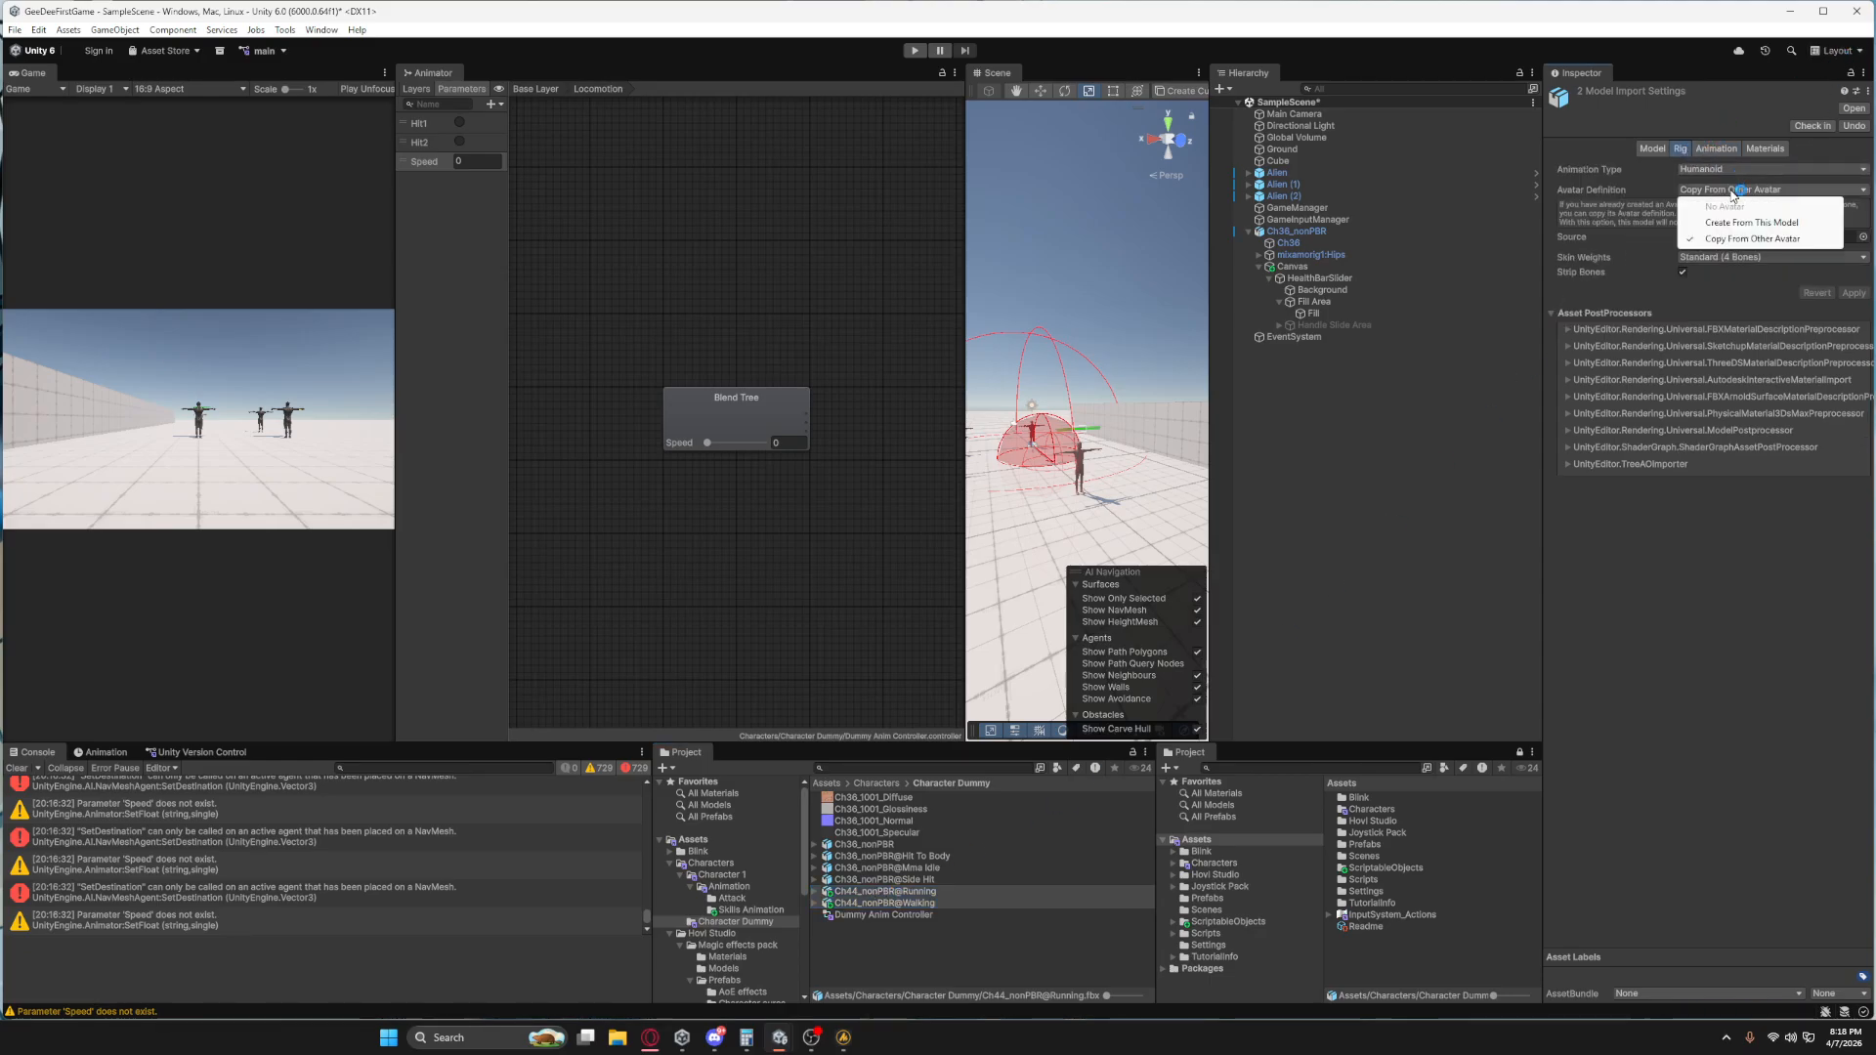
click(1846, 247)
click(1857, 241)
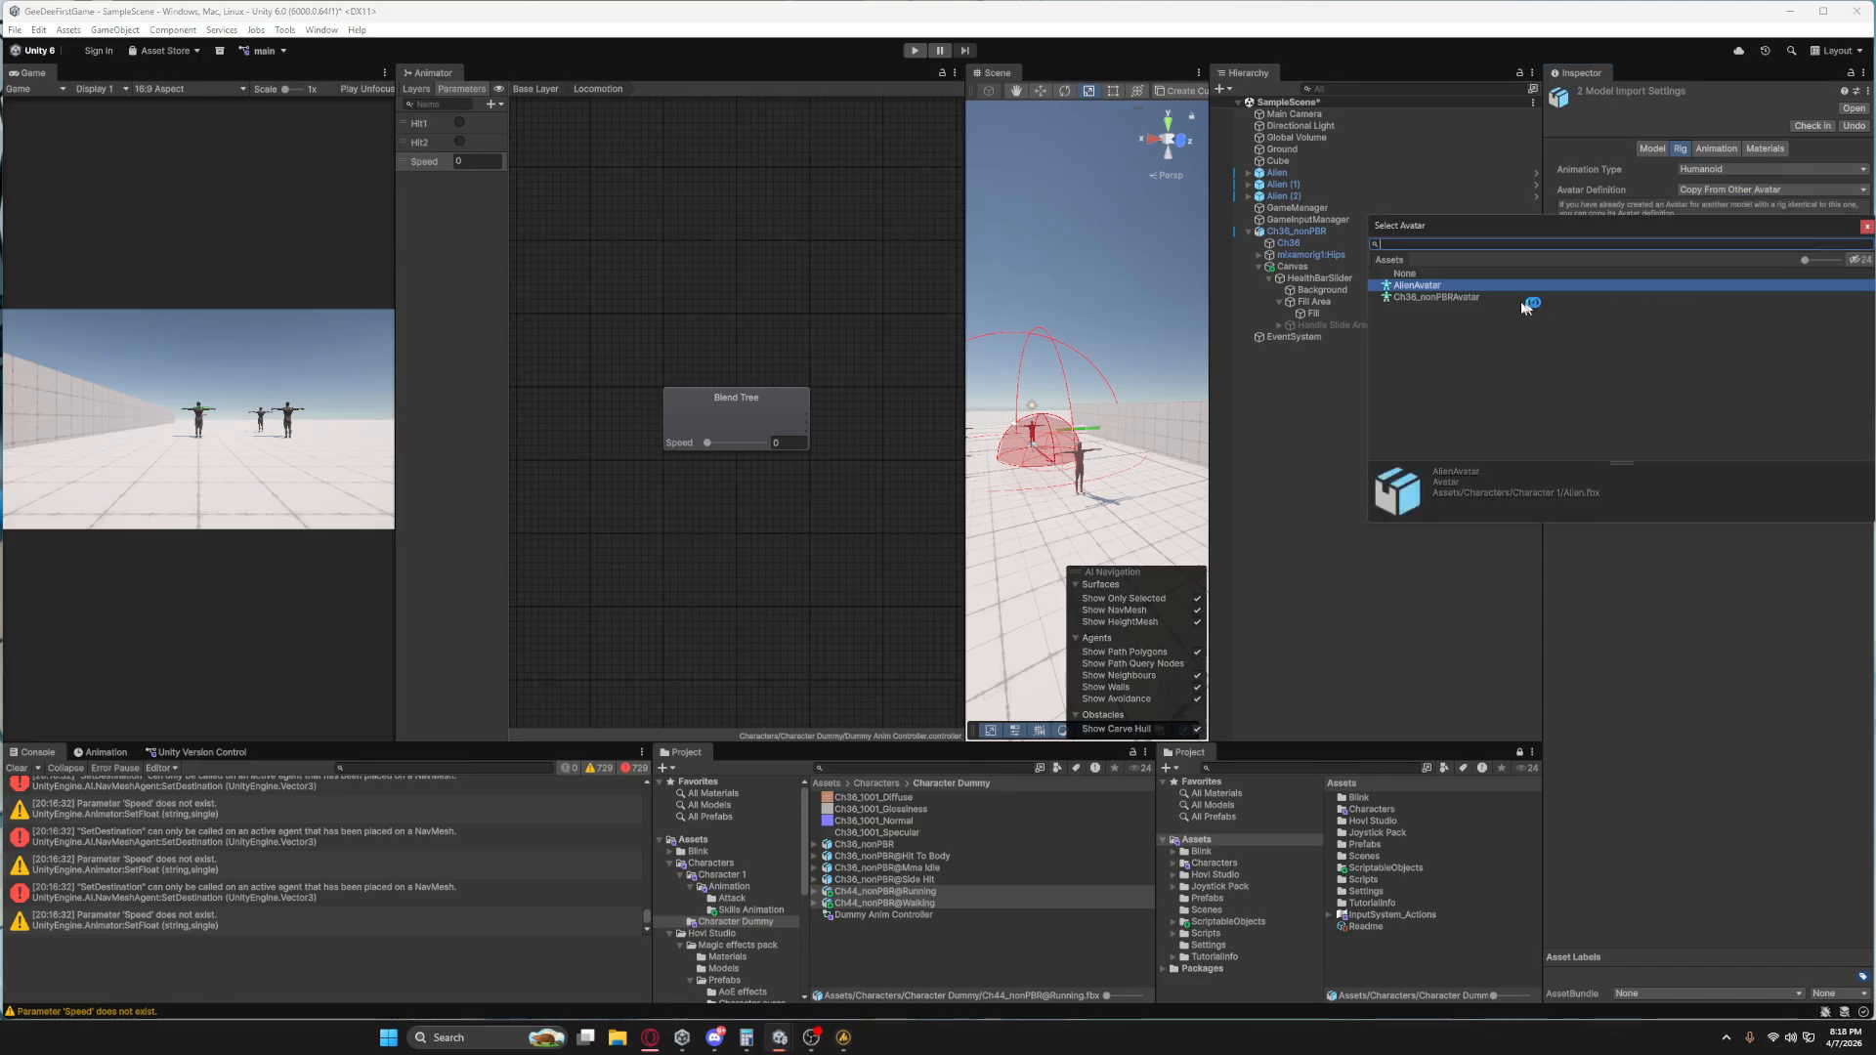
click(1454, 299)
double_click(1454, 298)
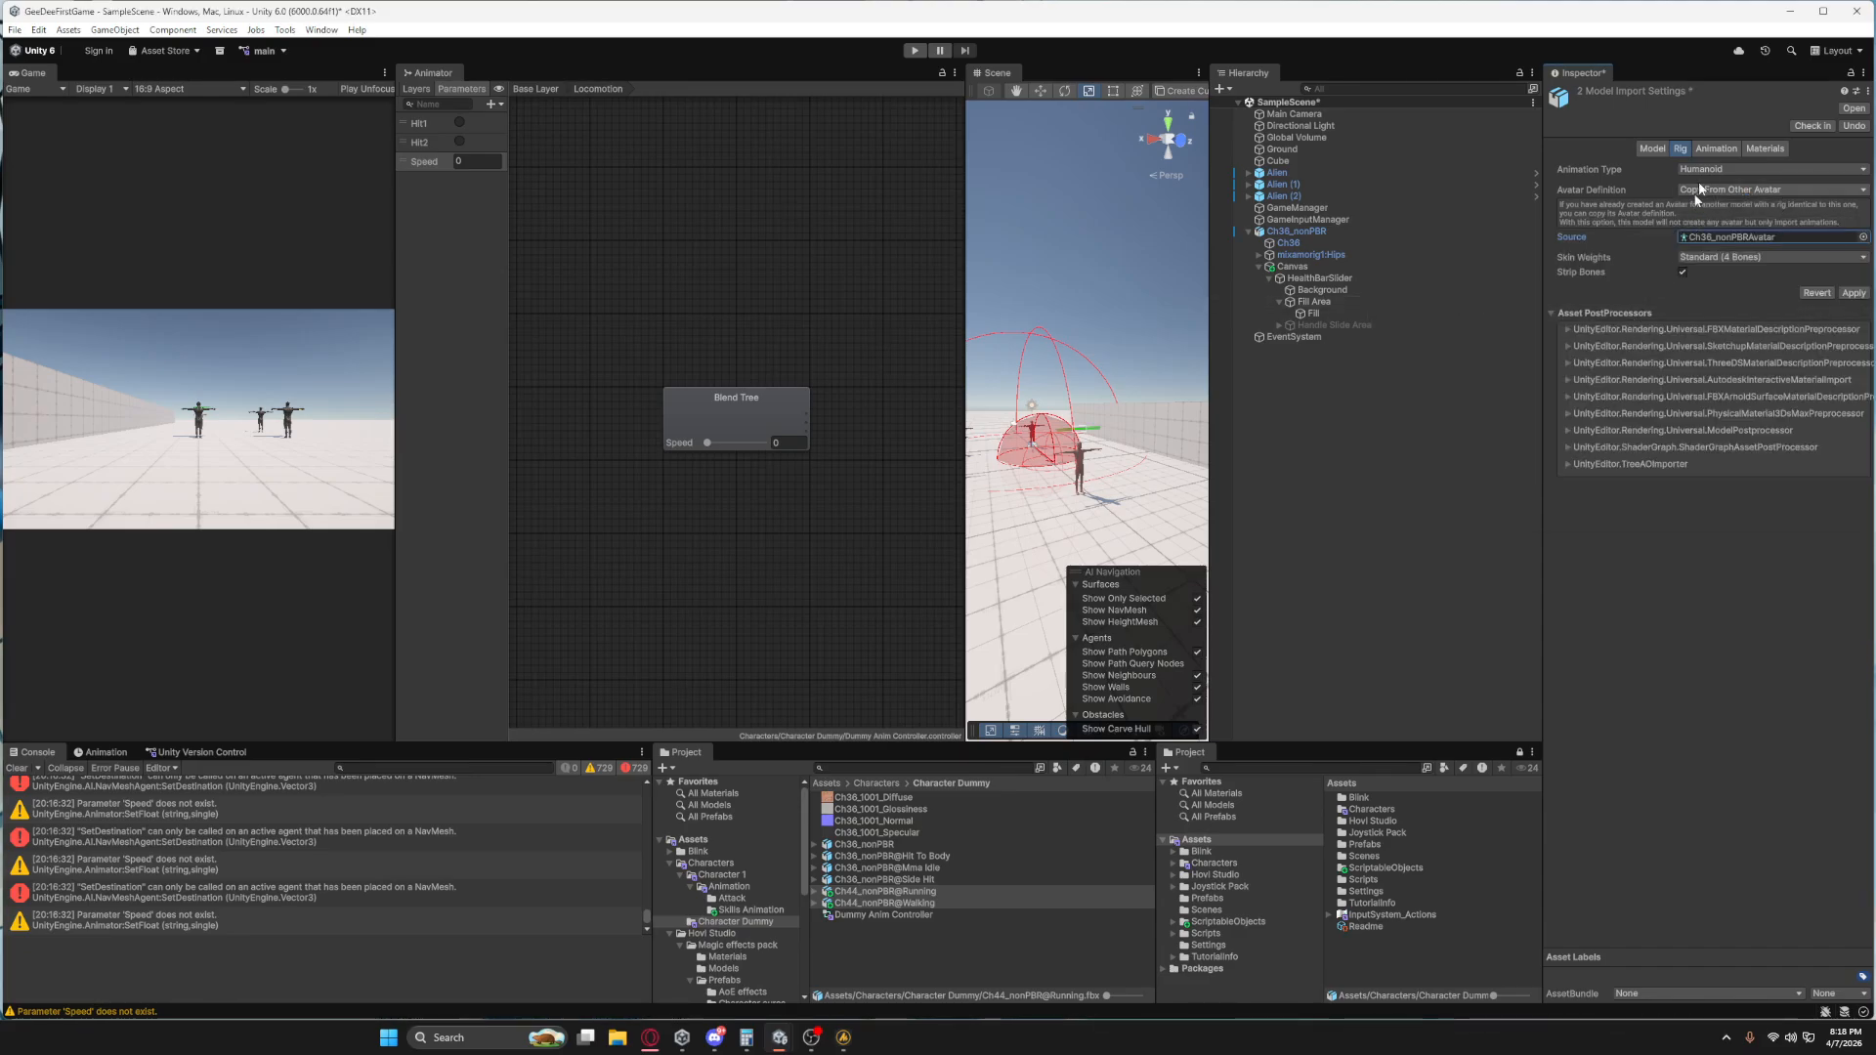
click(1854, 293)
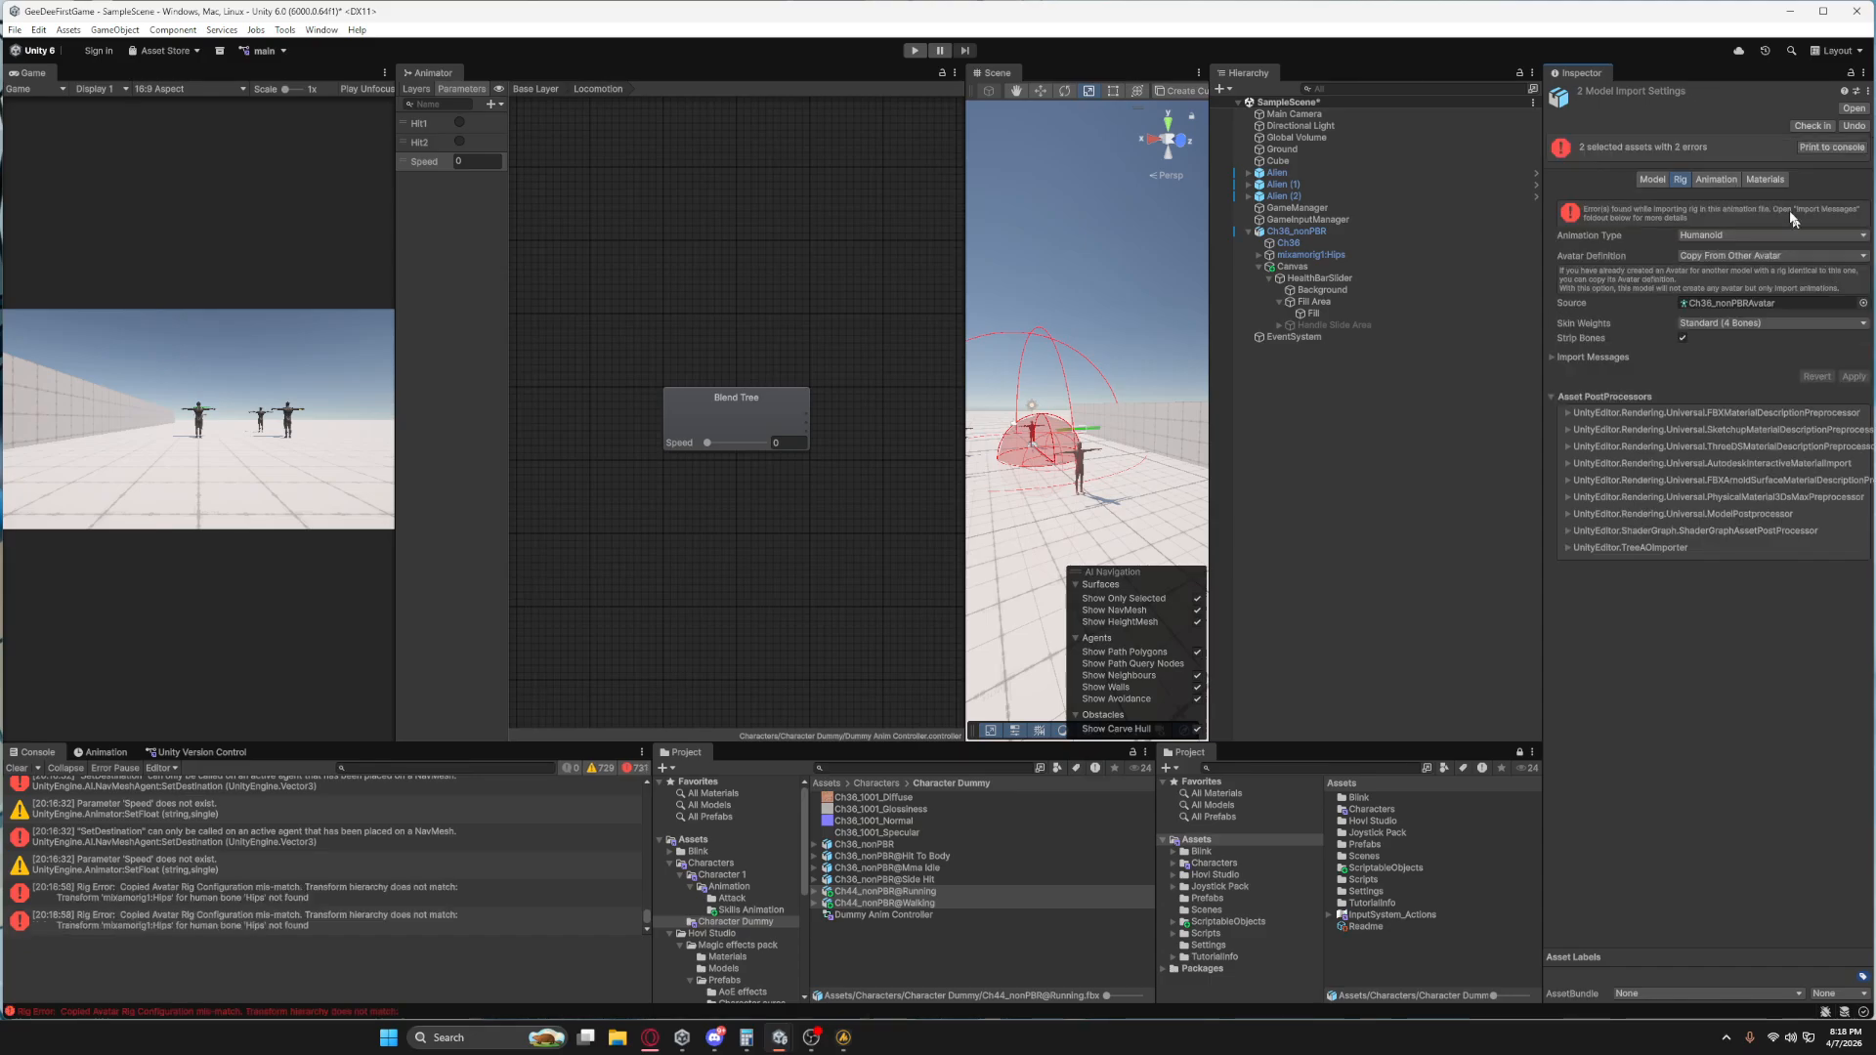
Undo the source avatar change on the copied Running and Walking models and apply AlienAvatar.
click(1722, 258)
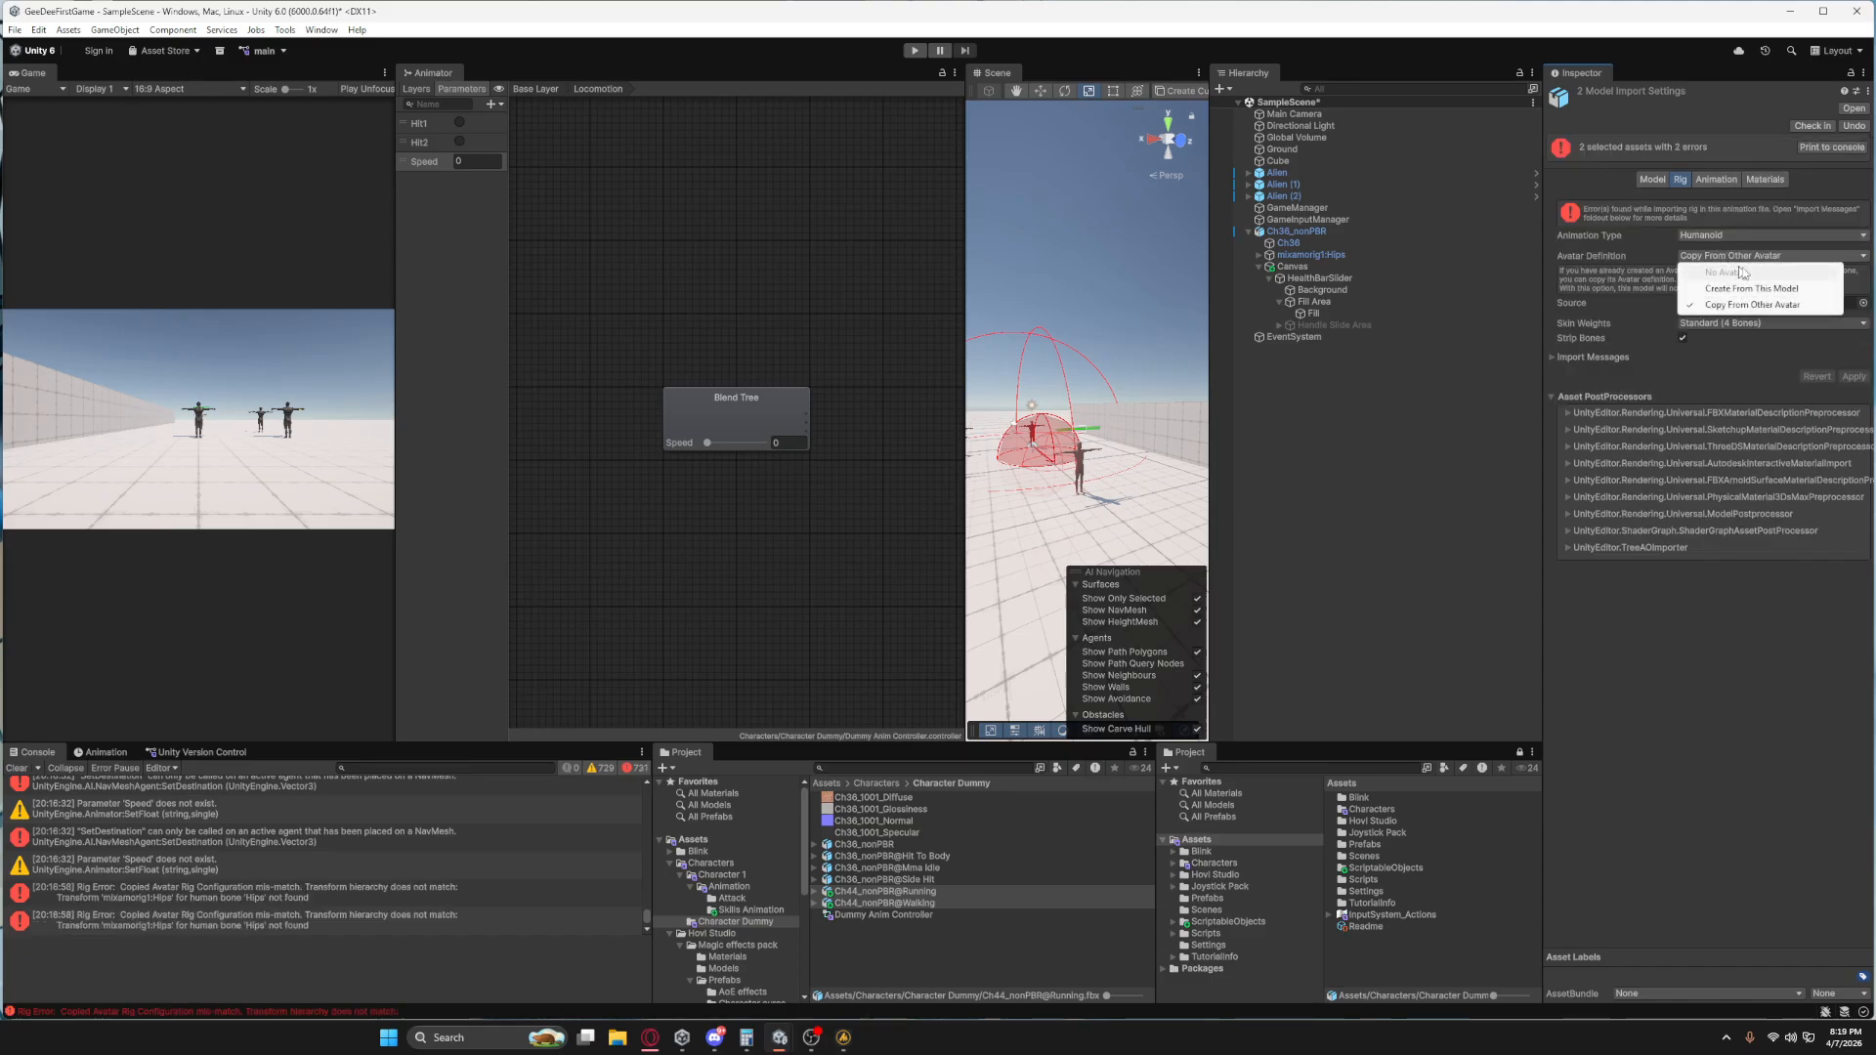
click(1773, 292)
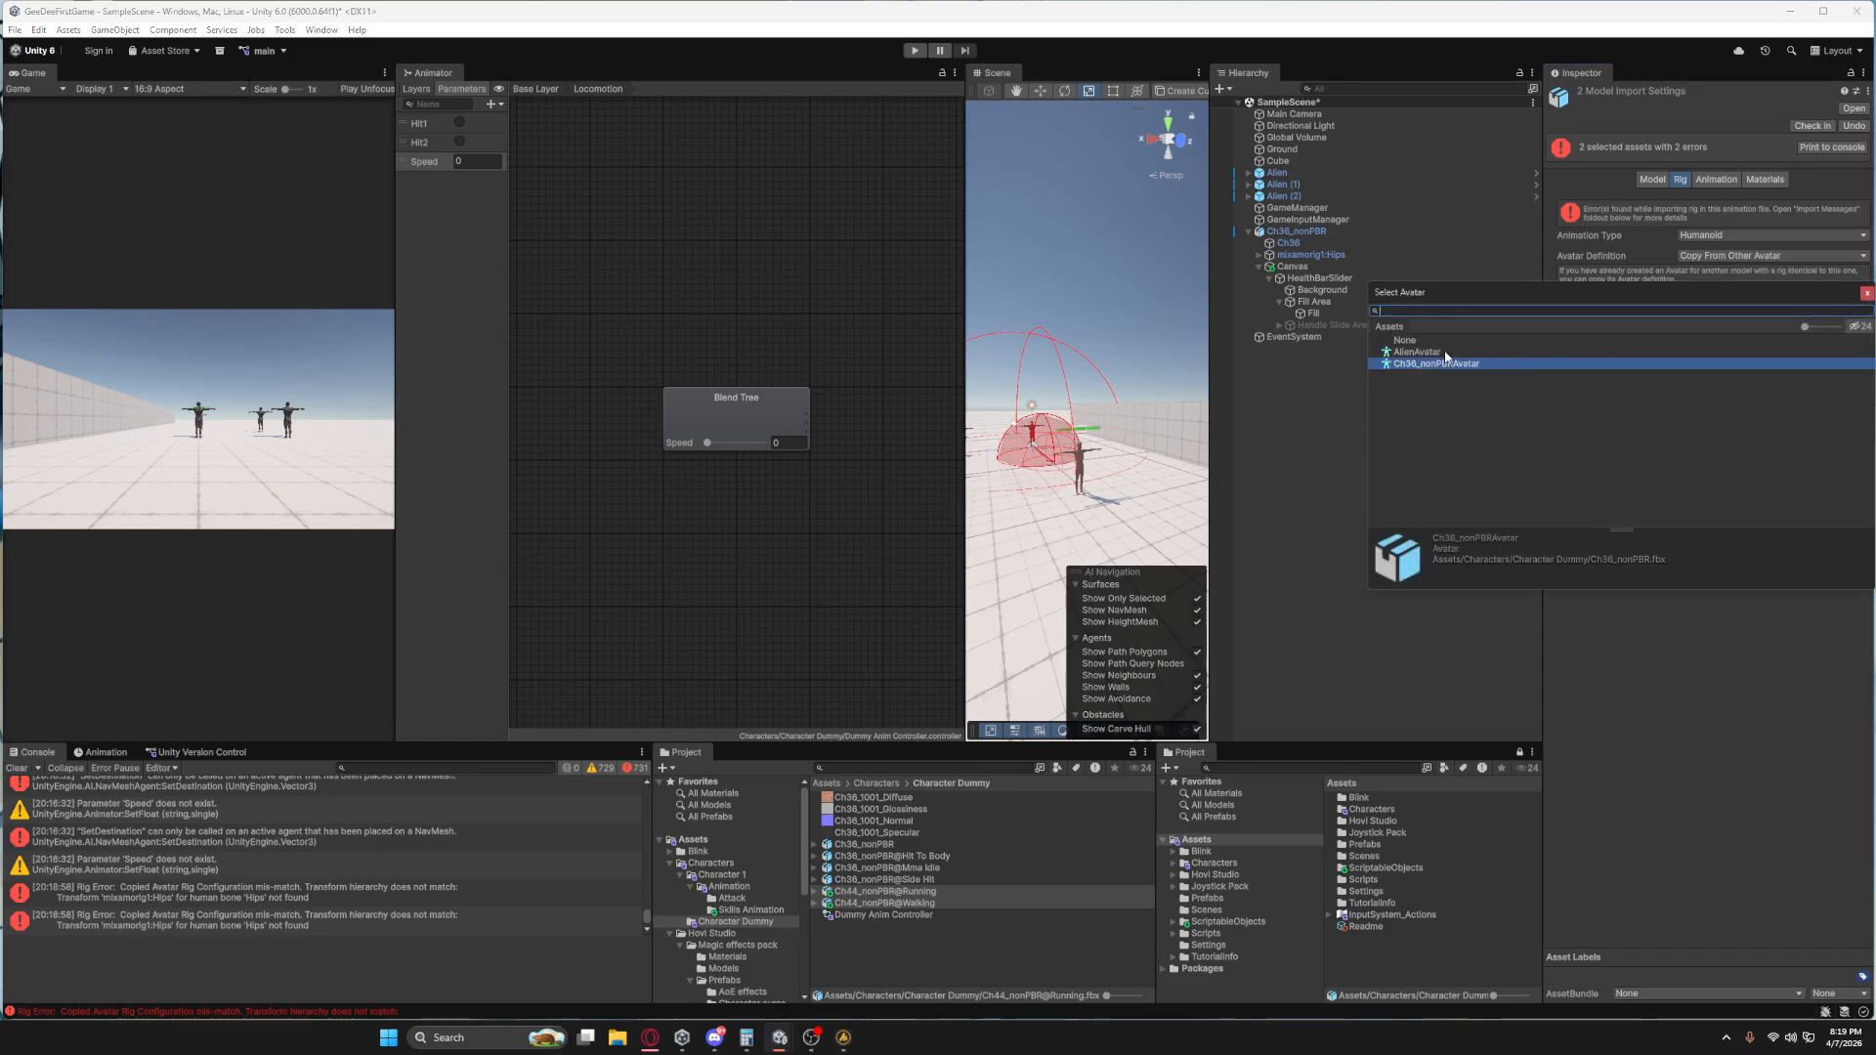
click(1866, 293)
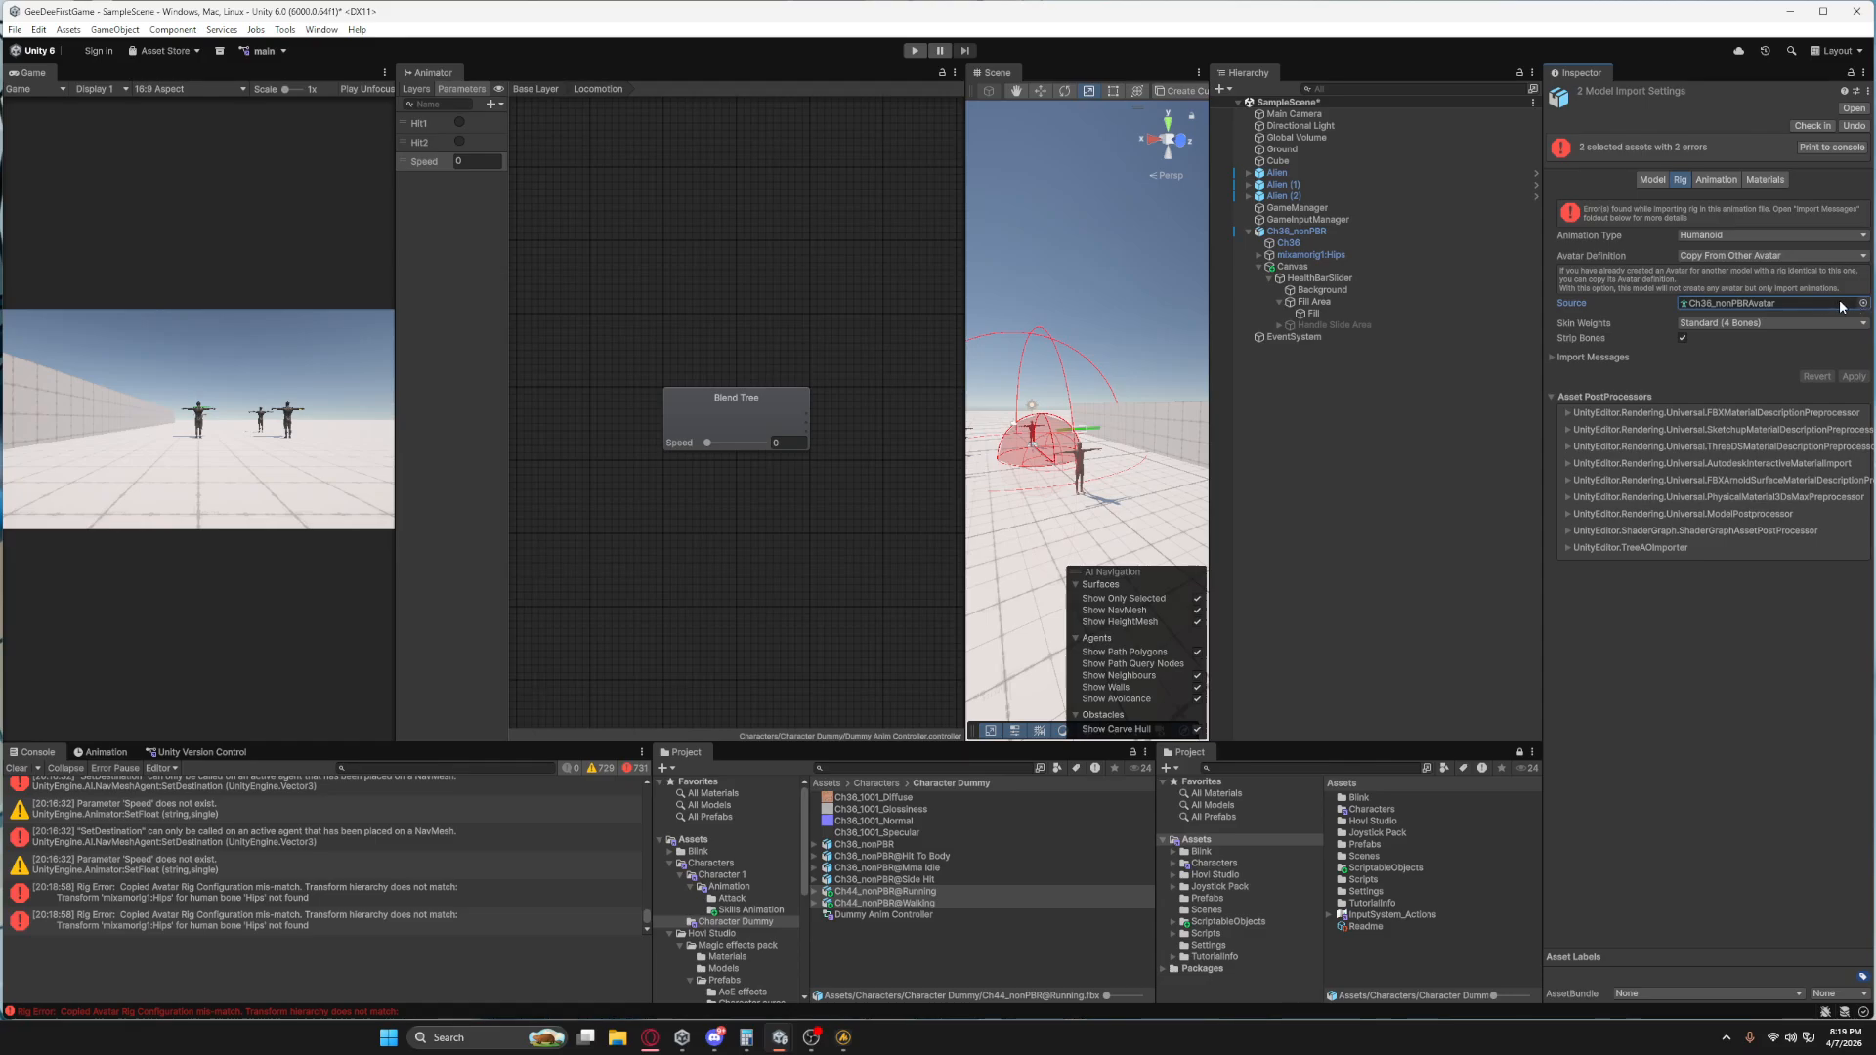
key(ctrl+z)
click(1854, 377)
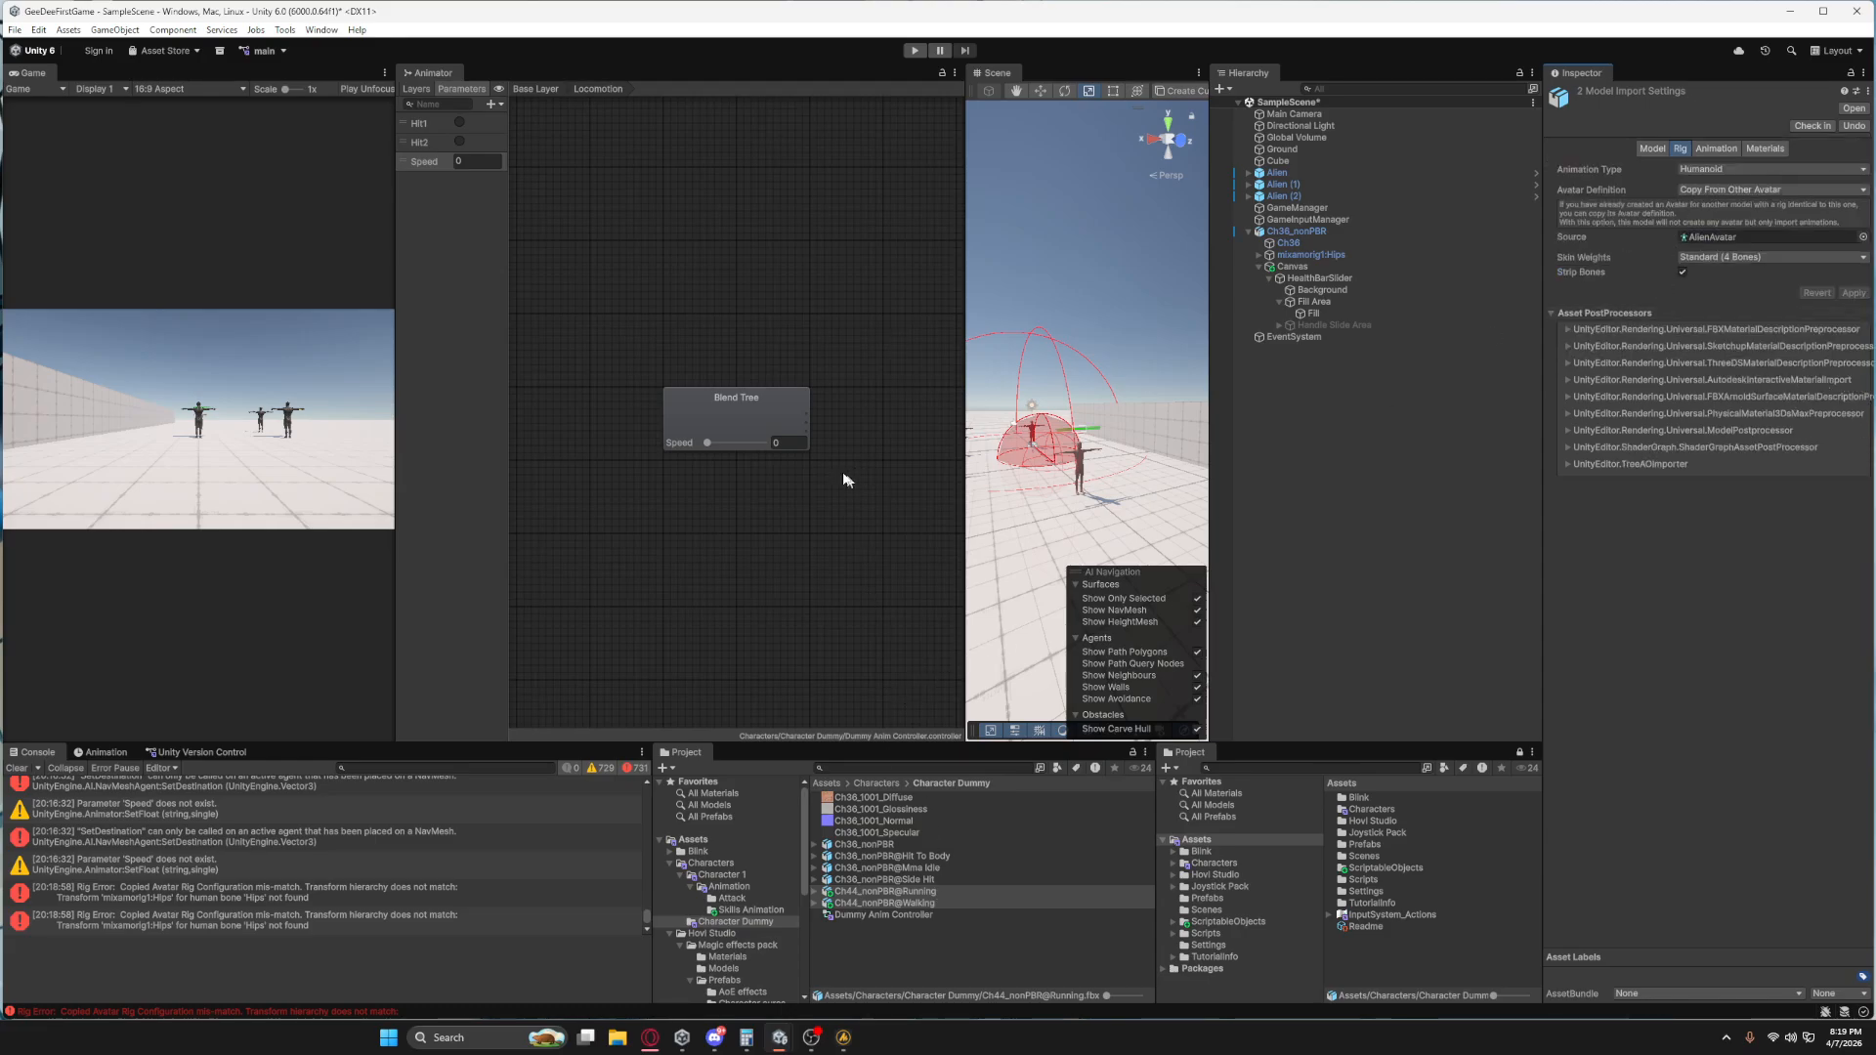
Check the copied Walking model's animation import settings, then assign Walking to the blend tree's second motion and Running to the third.
click(1716, 148)
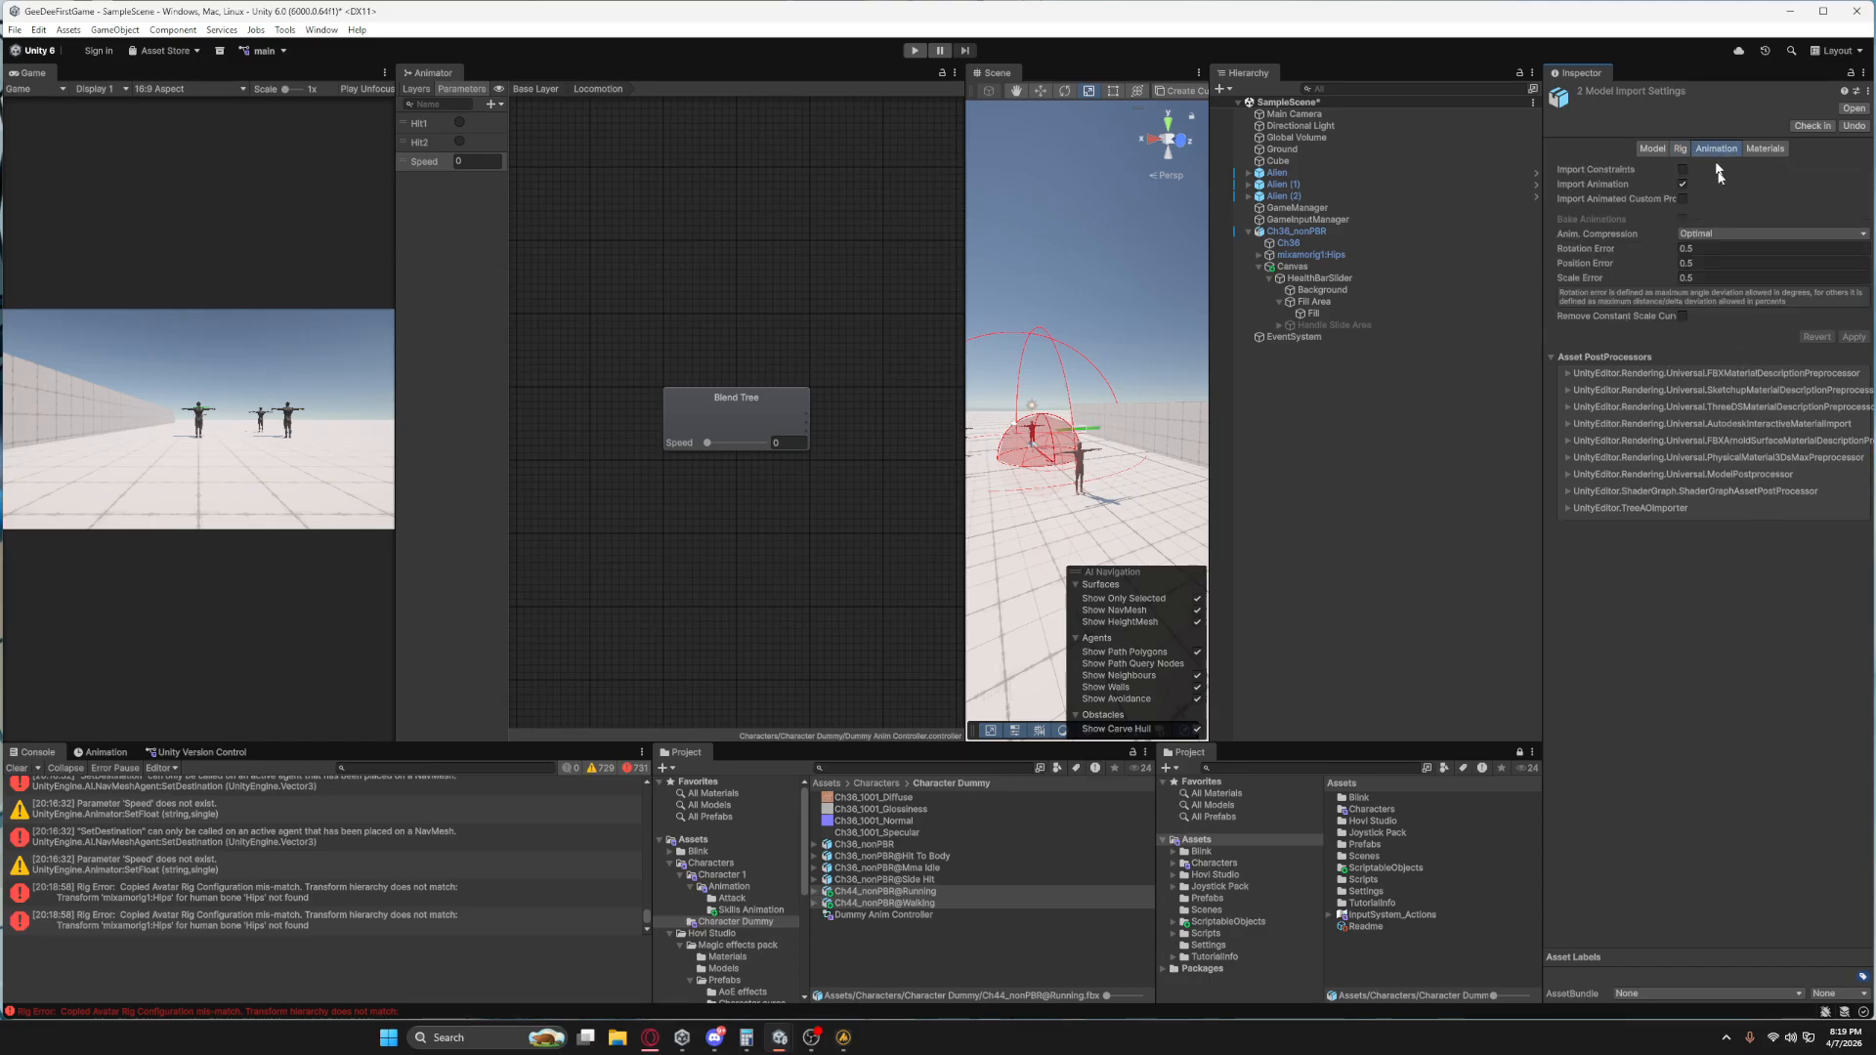
click(914, 903)
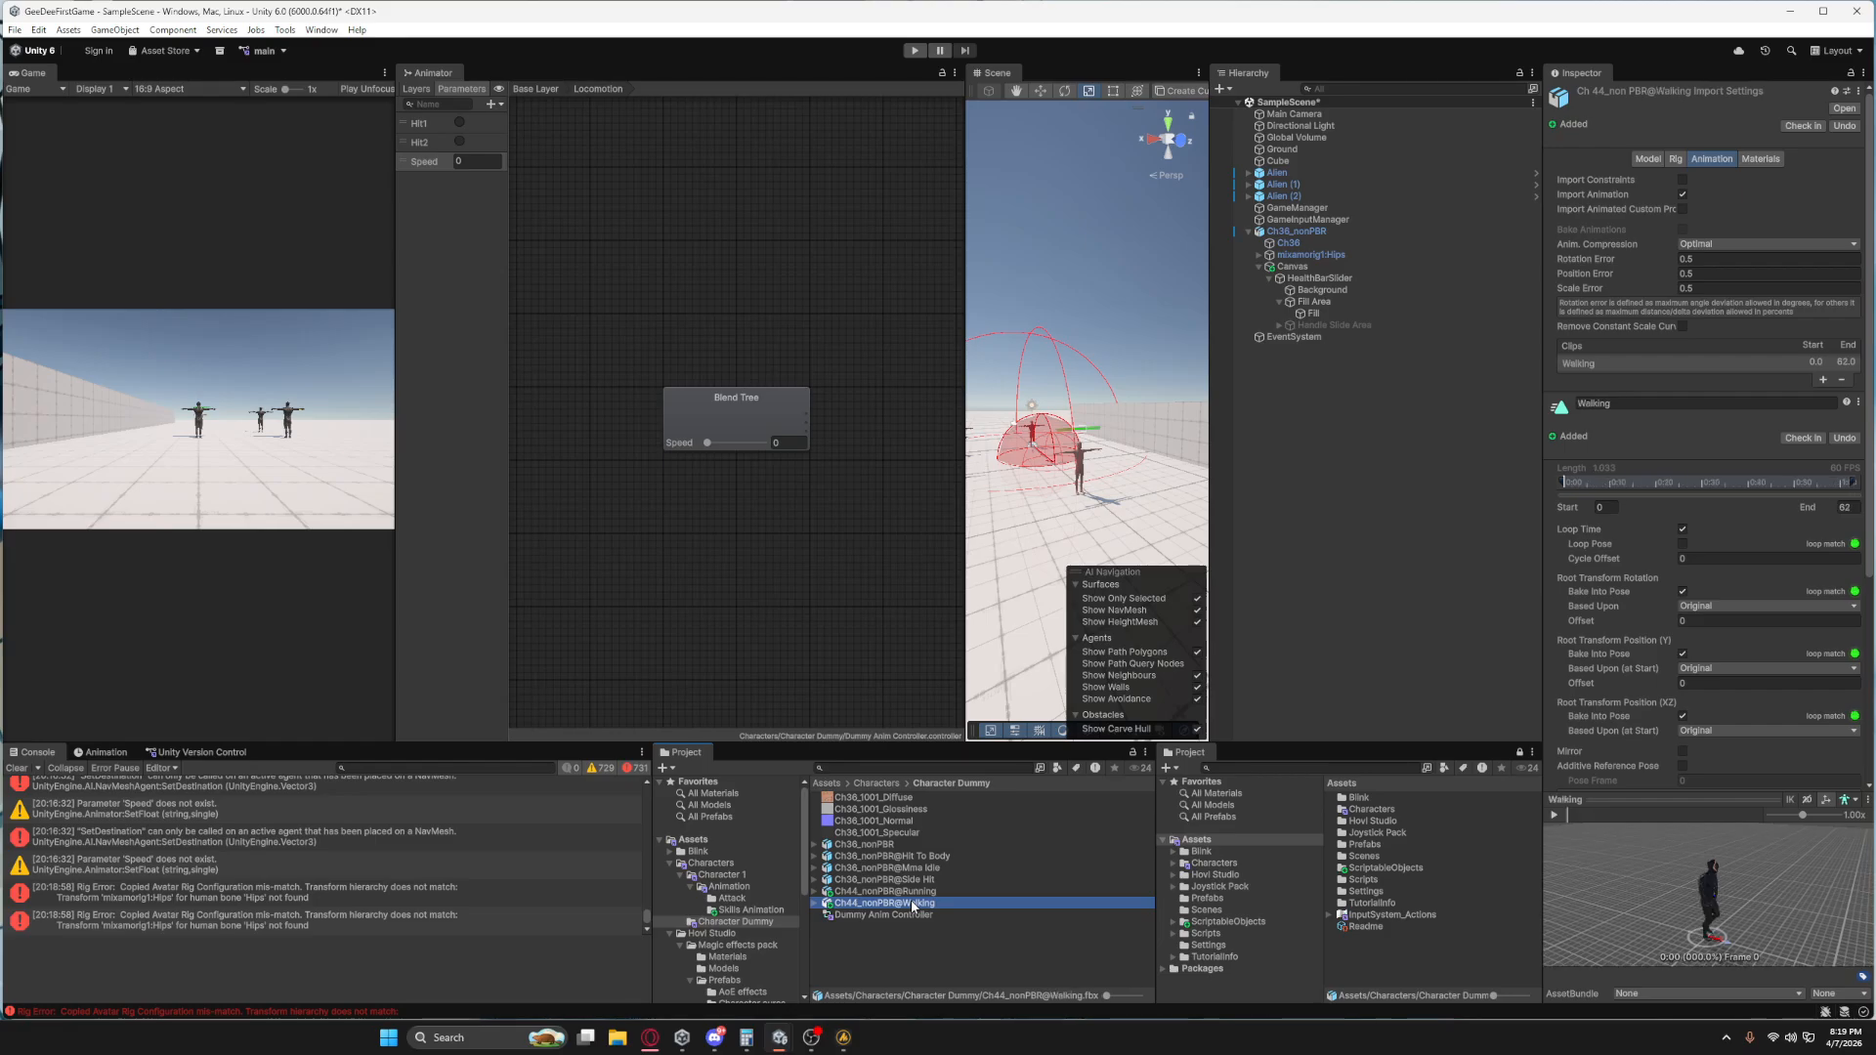
click(743, 431)
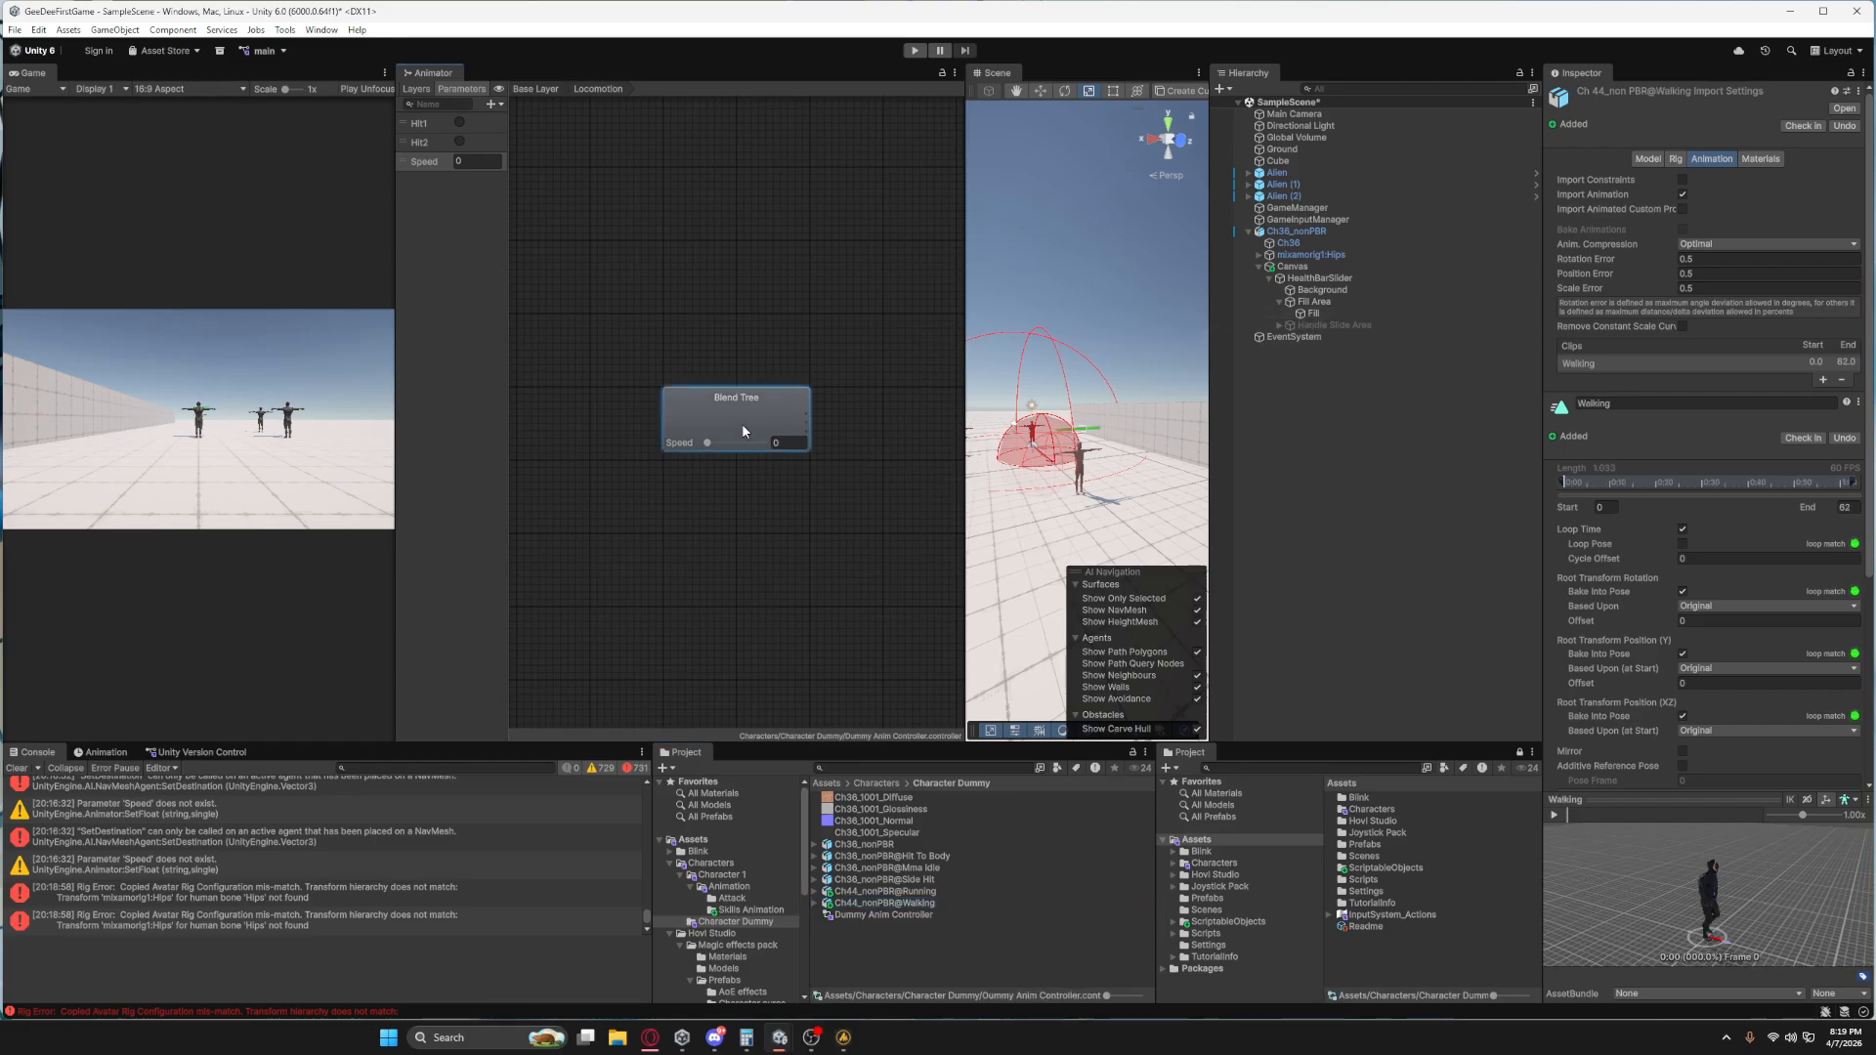
drag(809, 892, 1696, 256)
click(816, 891)
click(817, 926)
drag(1648, 244, 1630, 275)
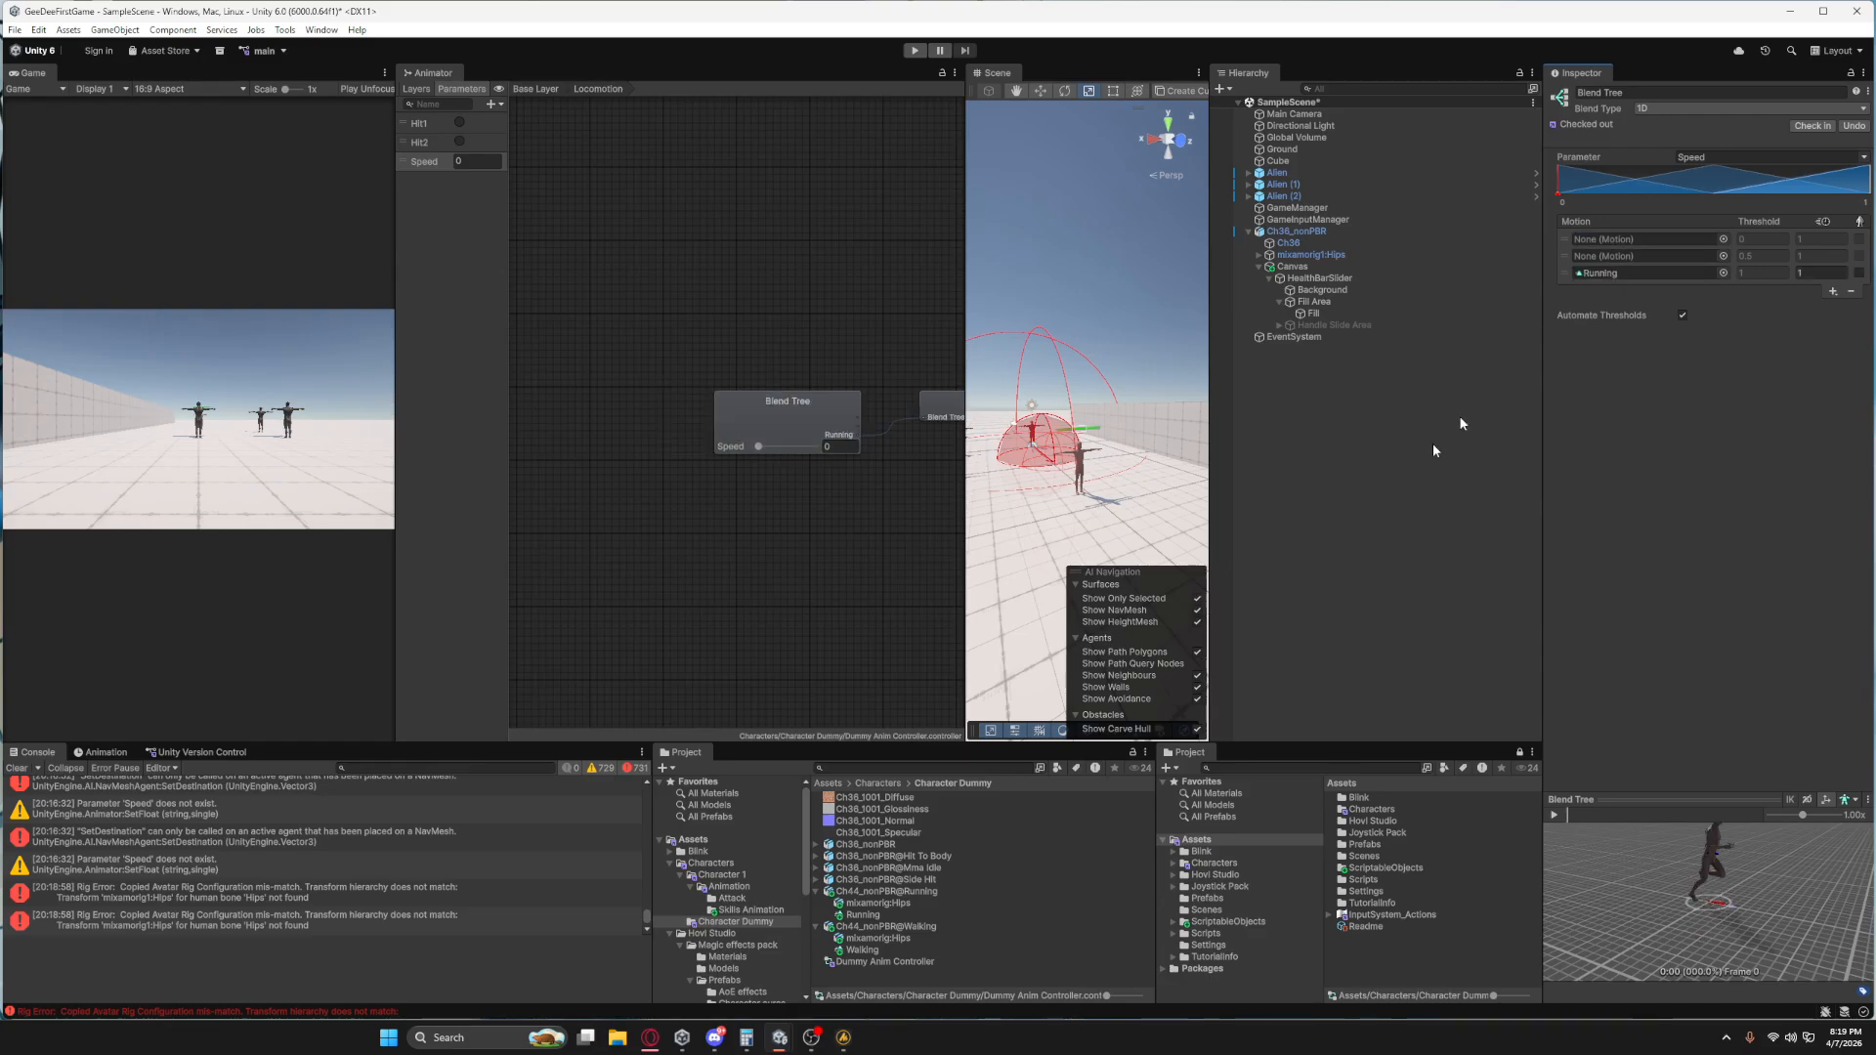
drag(865, 950, 1637, 256)
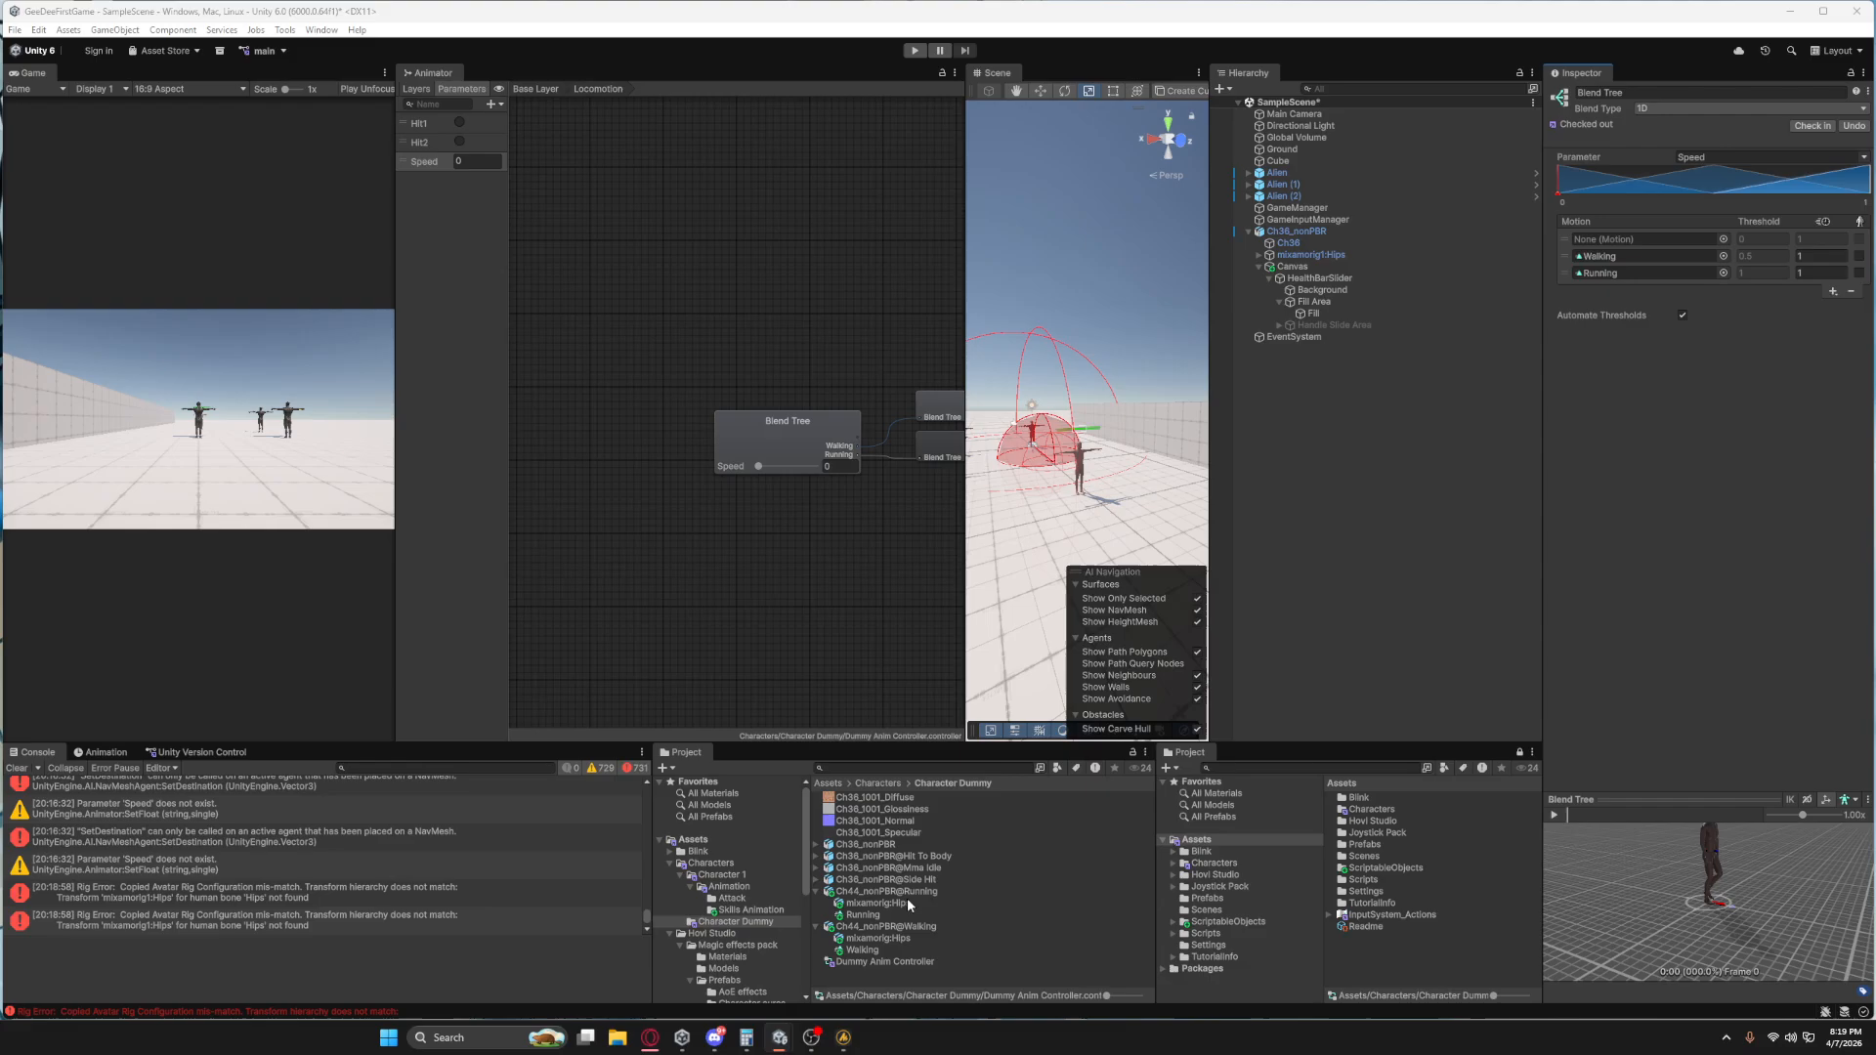
Assign the Mma Idle clip as the first motion of the Locomotion blend tree.
drag(907, 880, 1760, 199)
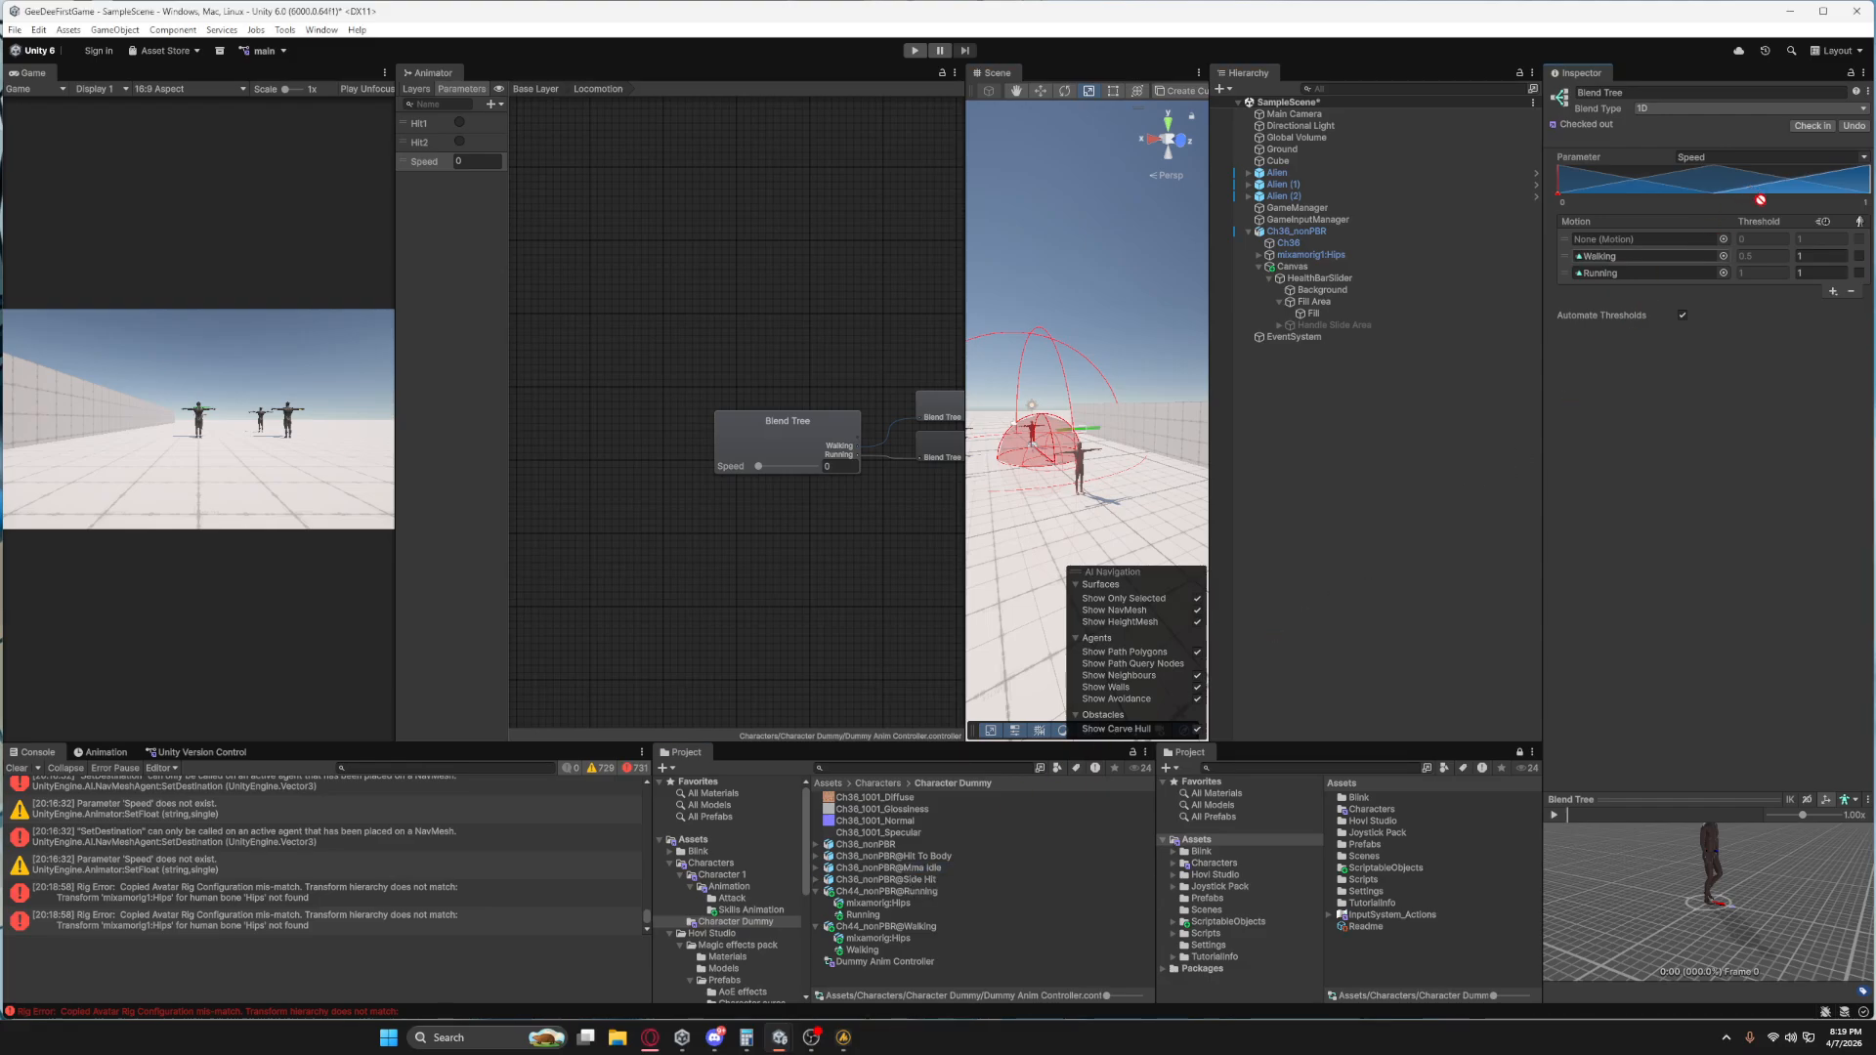
drag(1638, 234, 1639, 237)
click(817, 870)
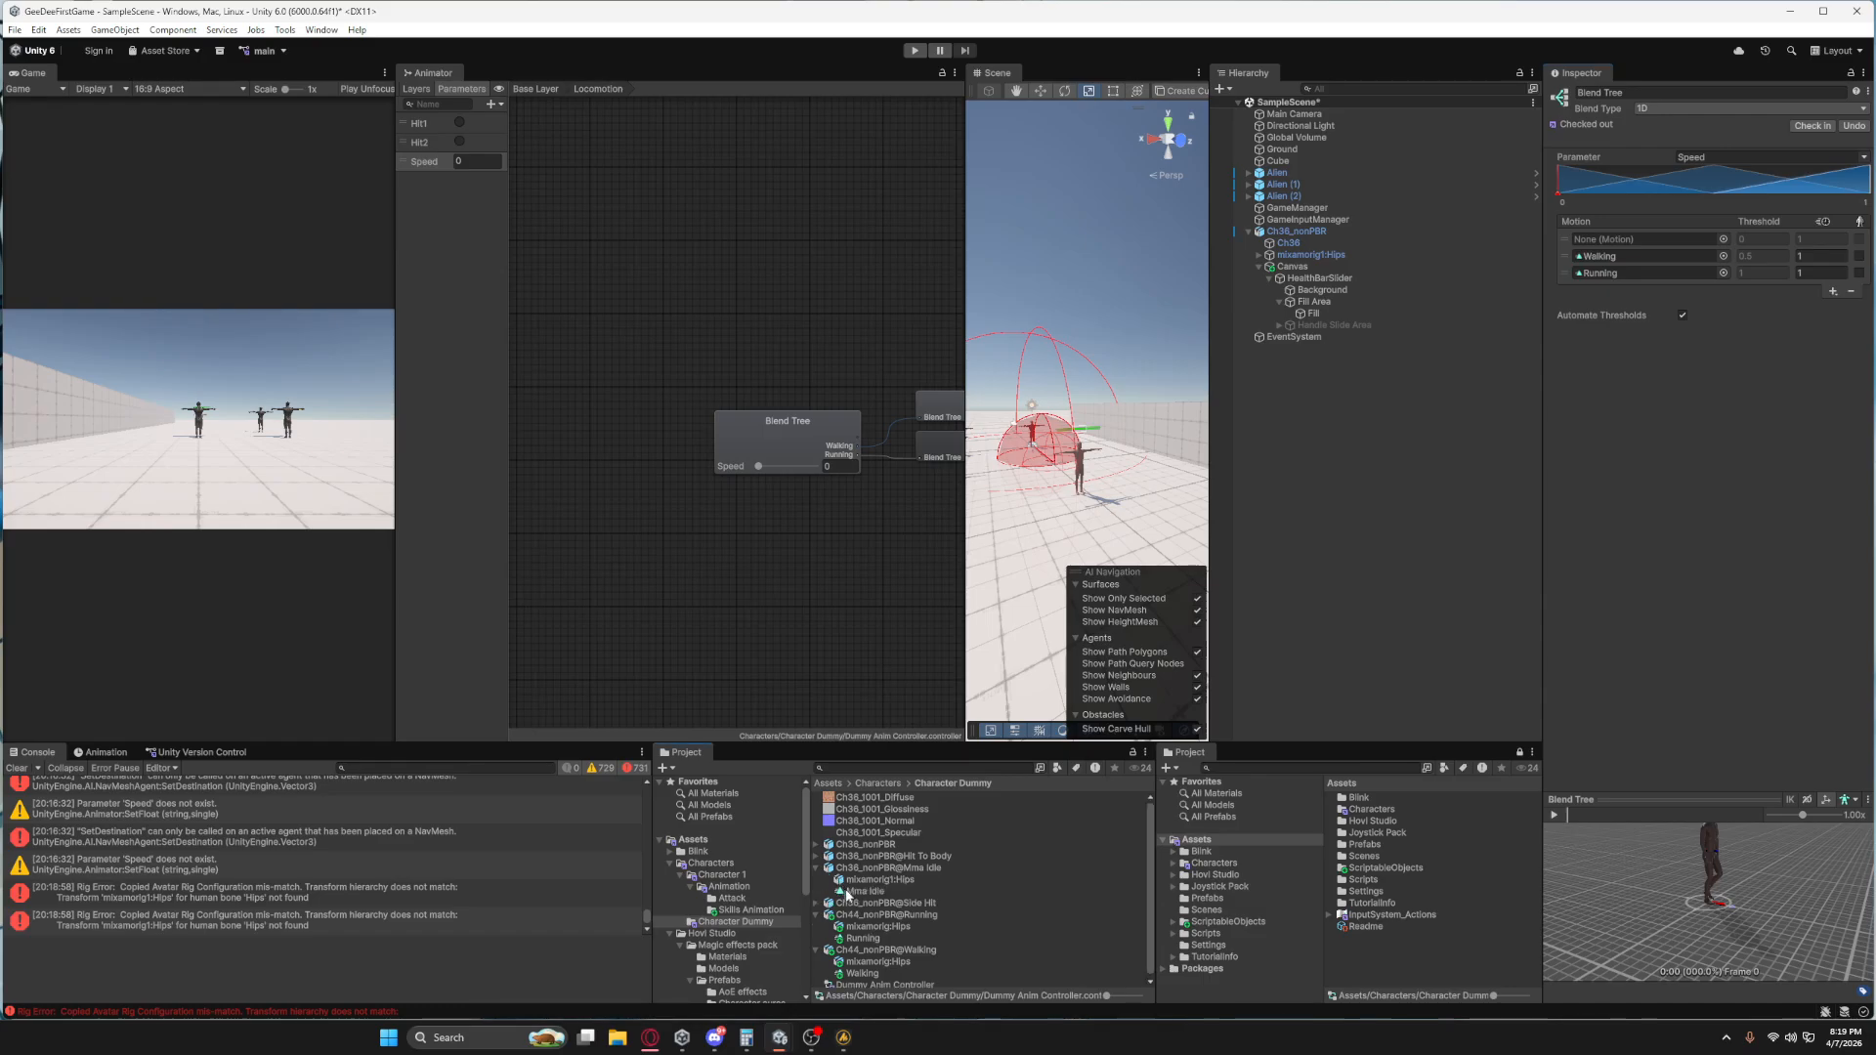
drag(848, 891, 1622, 240)
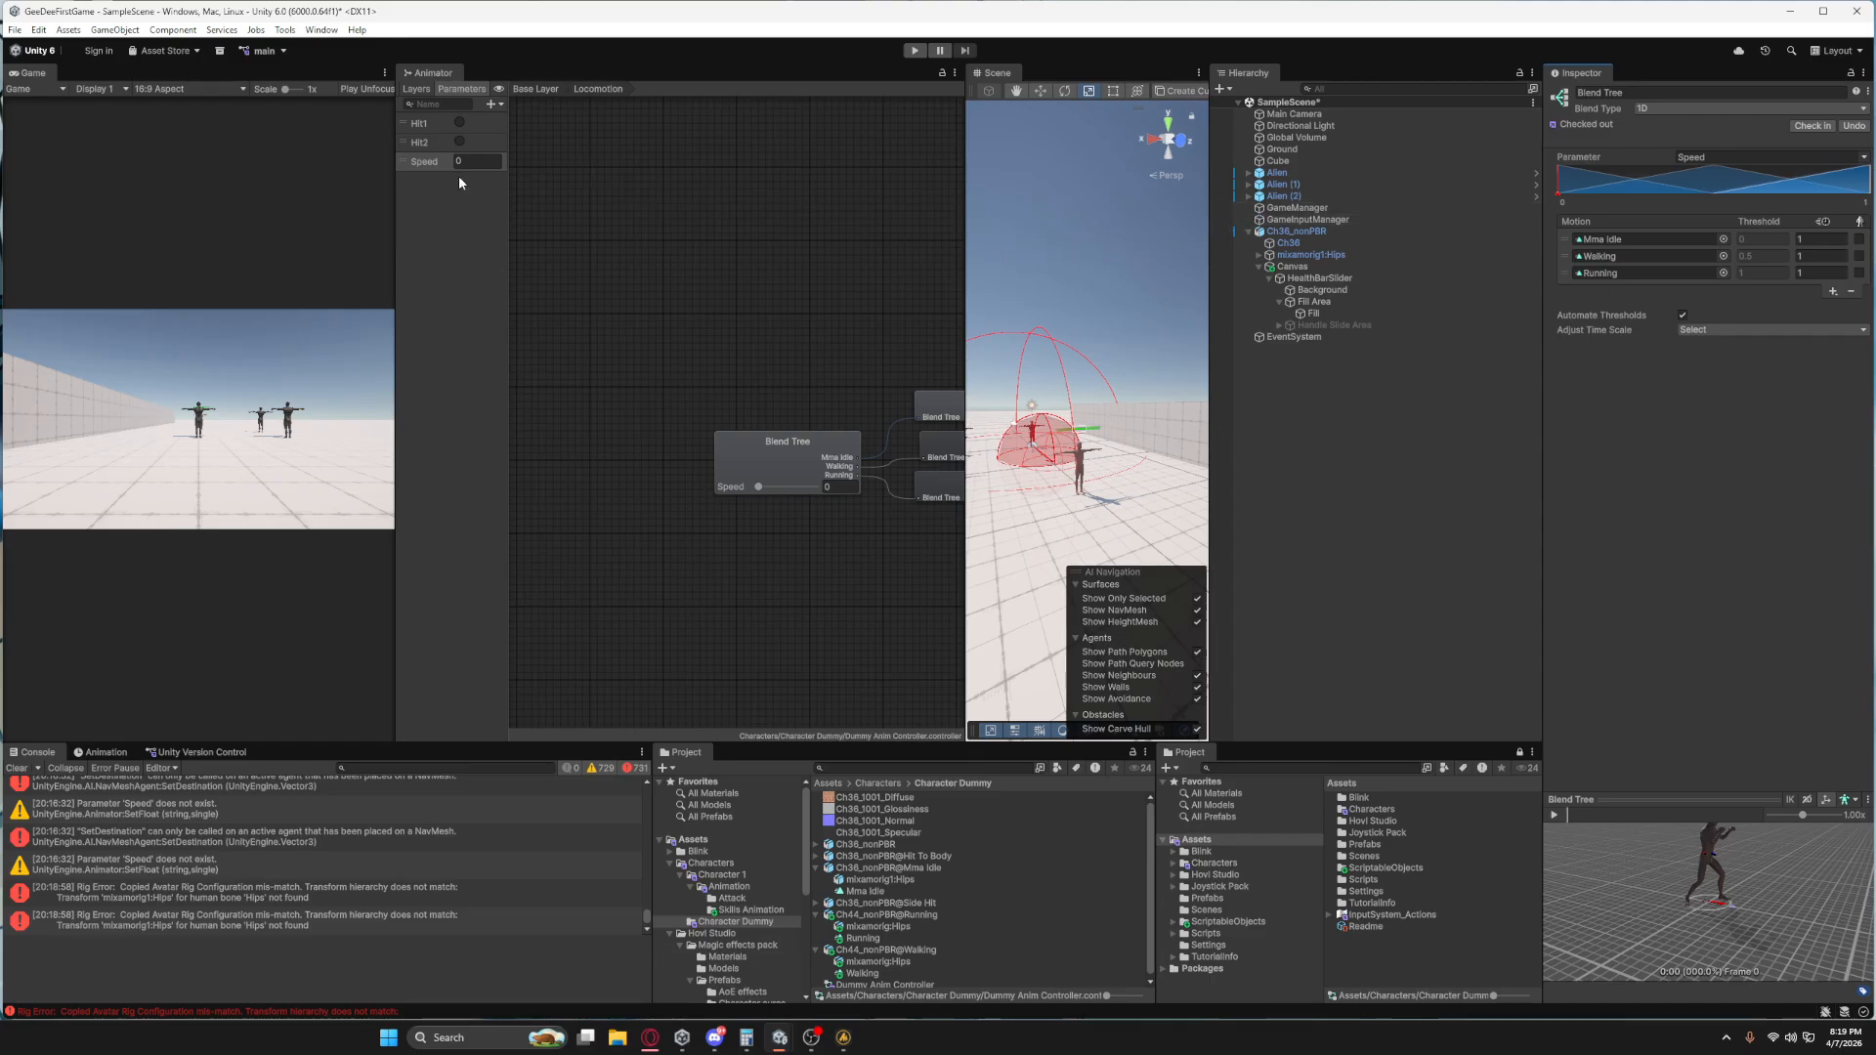
Add a trigger parameter named Death to the Dummy Anim Controller.
click(492, 104)
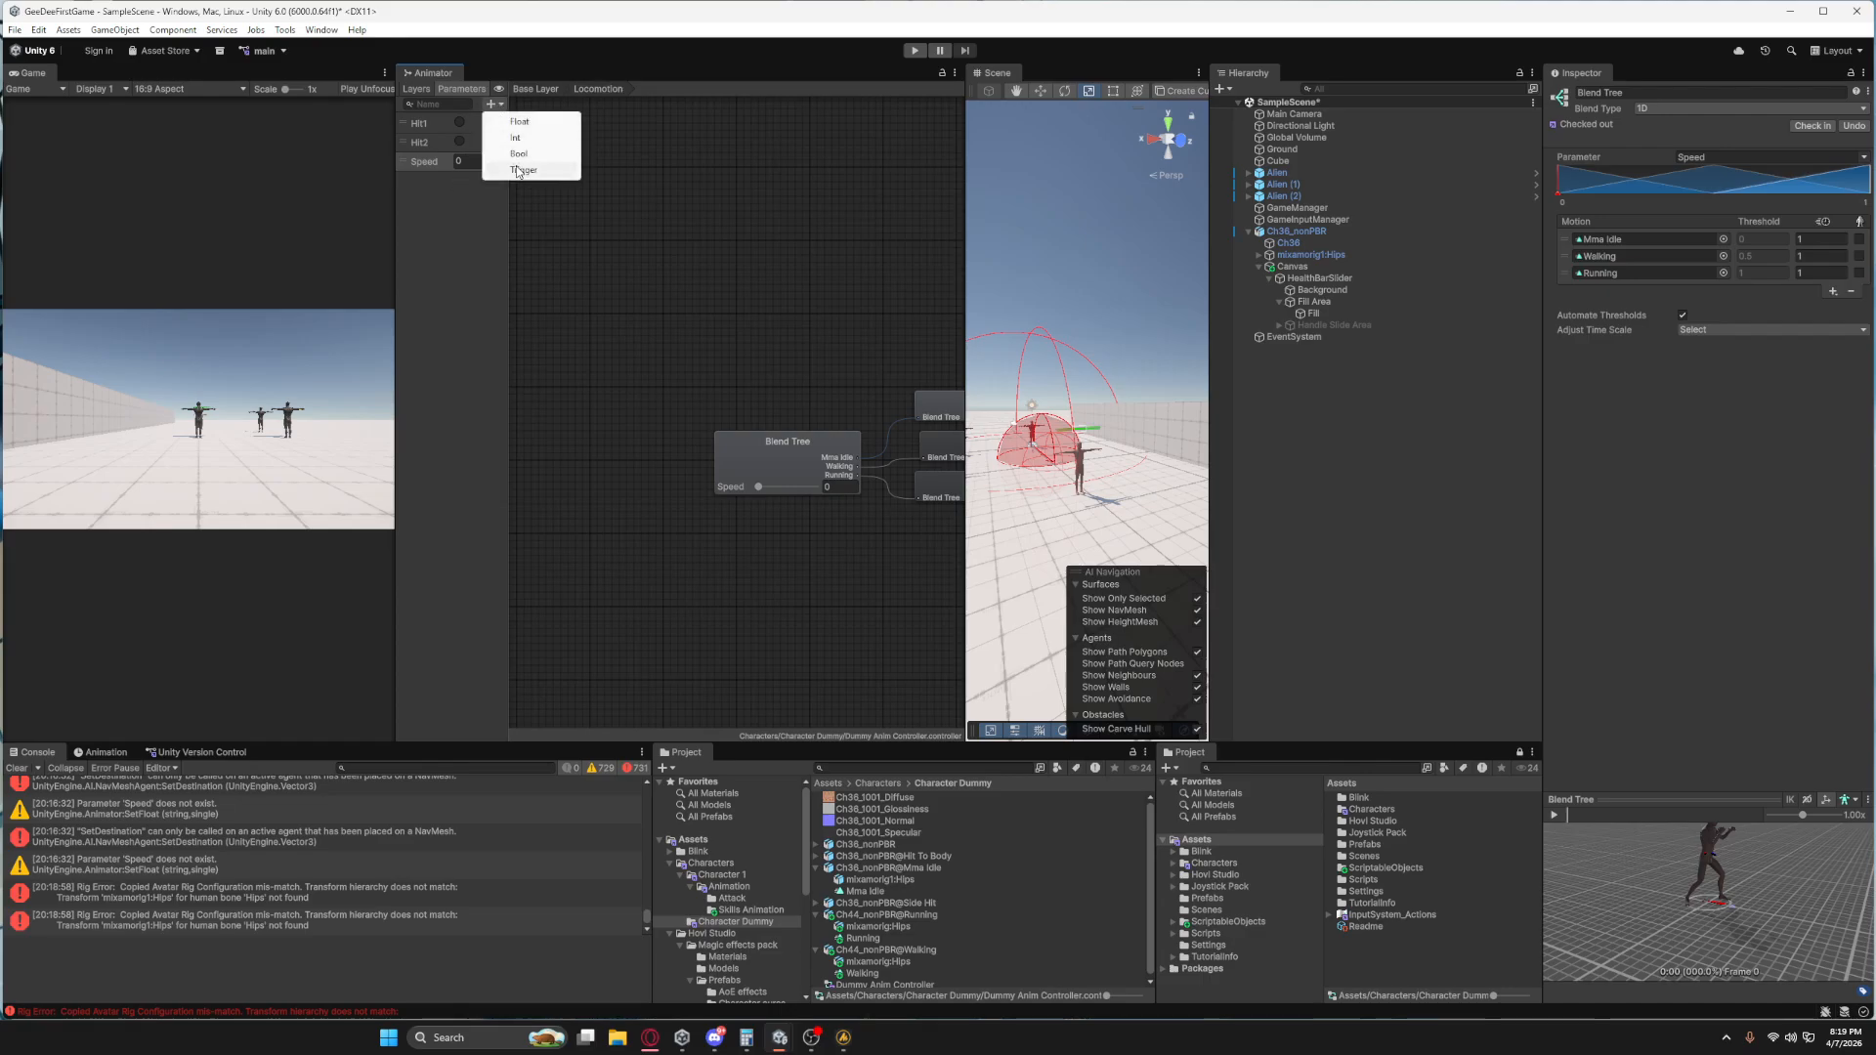
click(519, 170)
text(Death)
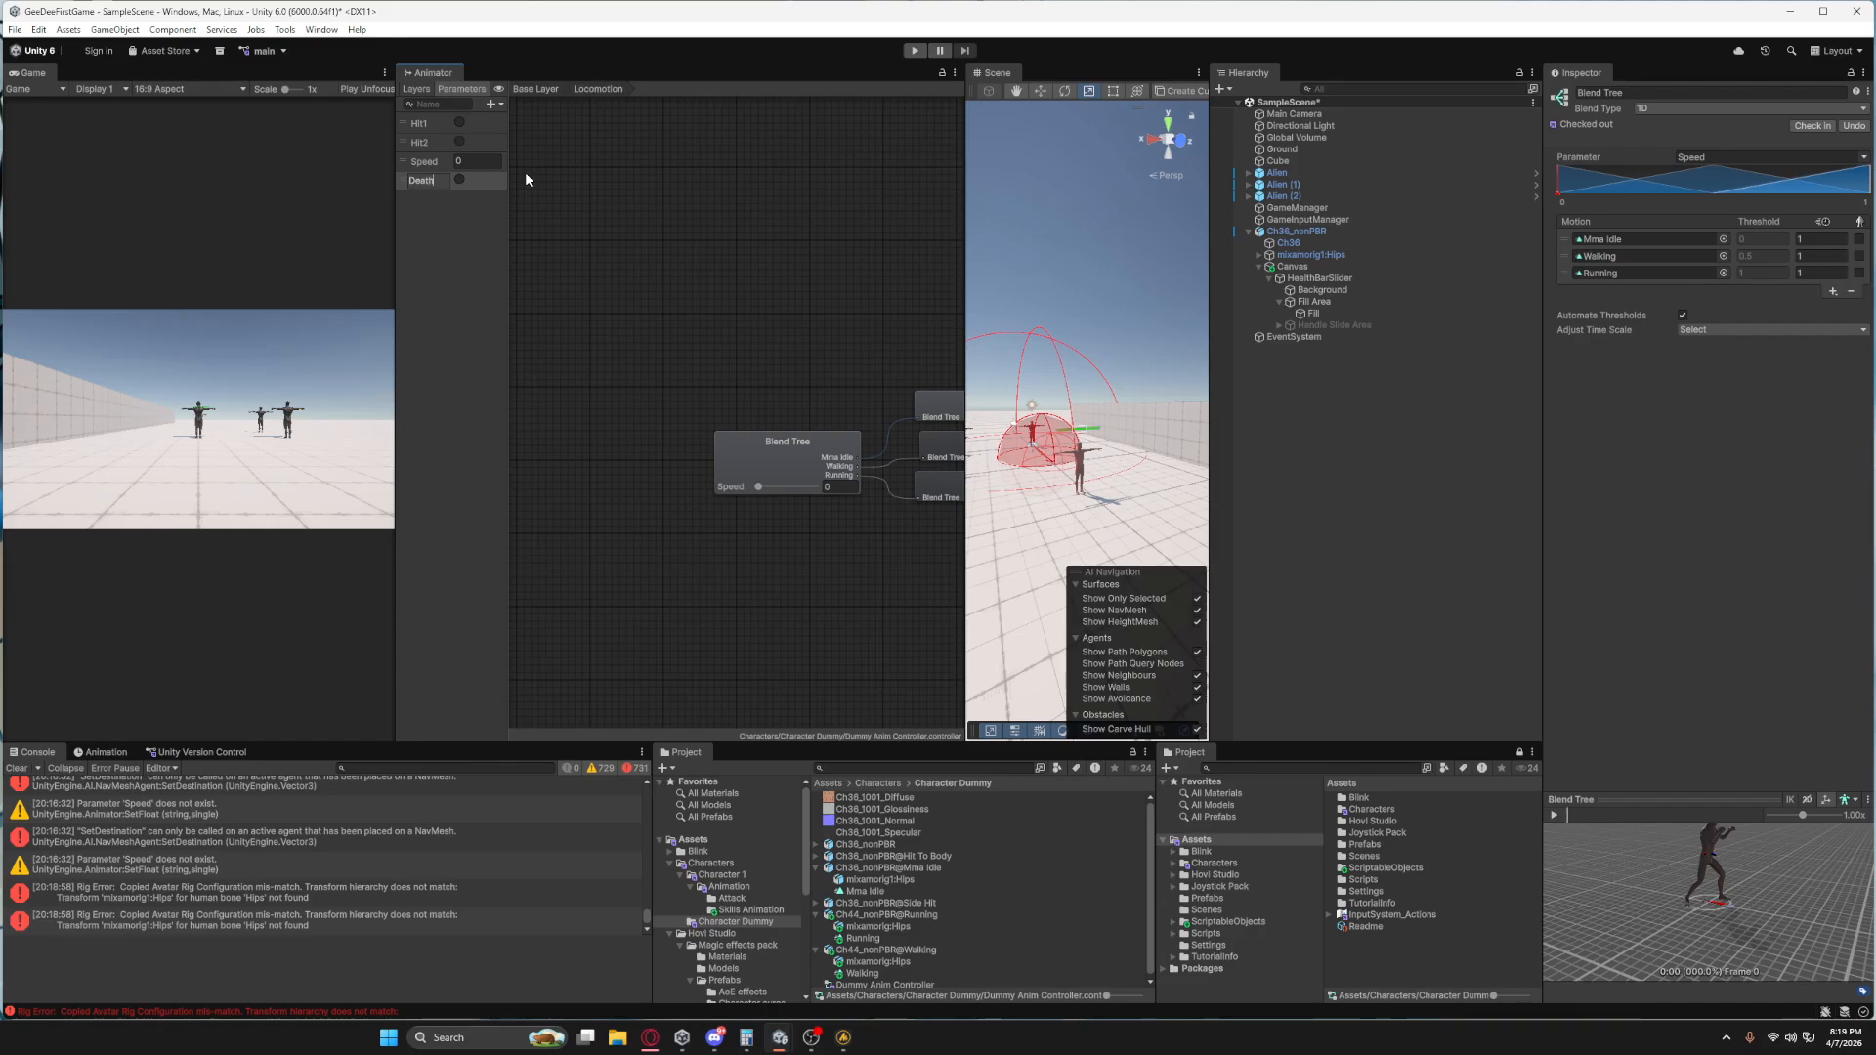
key(Return)
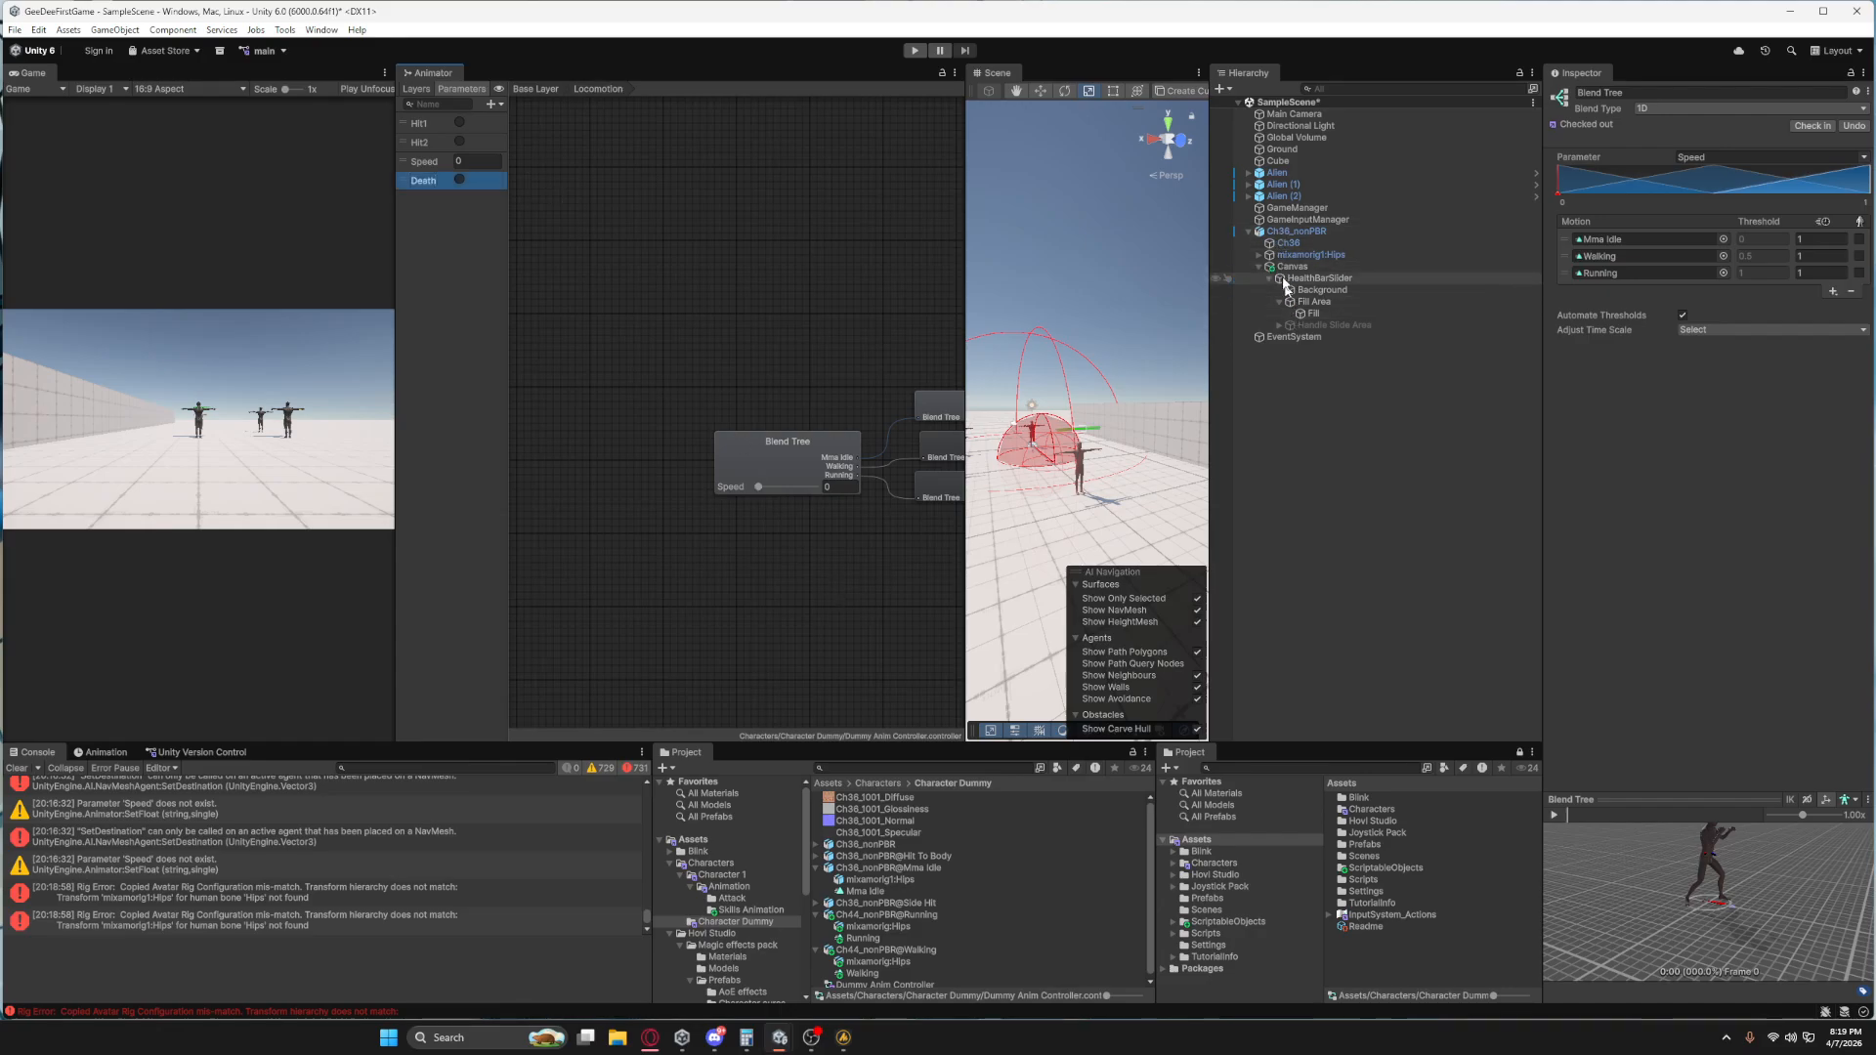
Play-test the scene with the Ch36_nonPBR enemy selected, then stop and check its Nav Mesh Agent settings.
click(1283, 233)
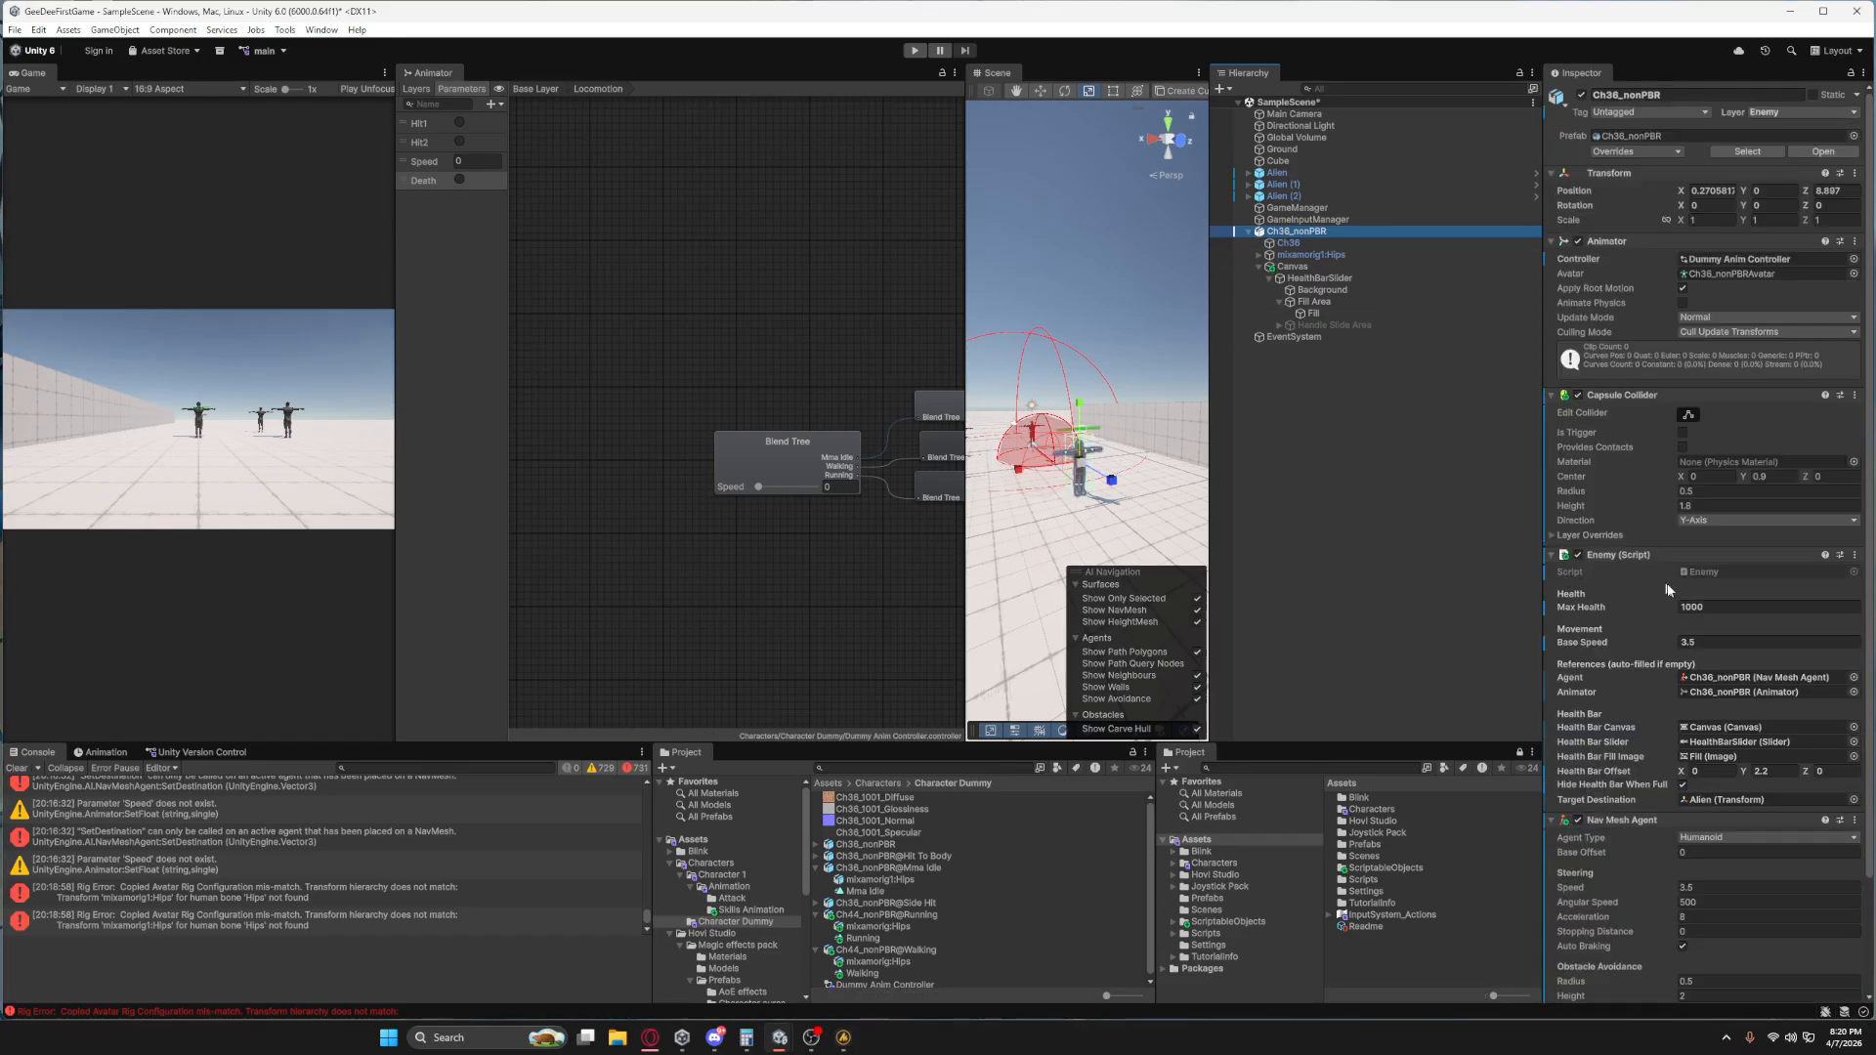
scroll(1711, 667, down, 2)
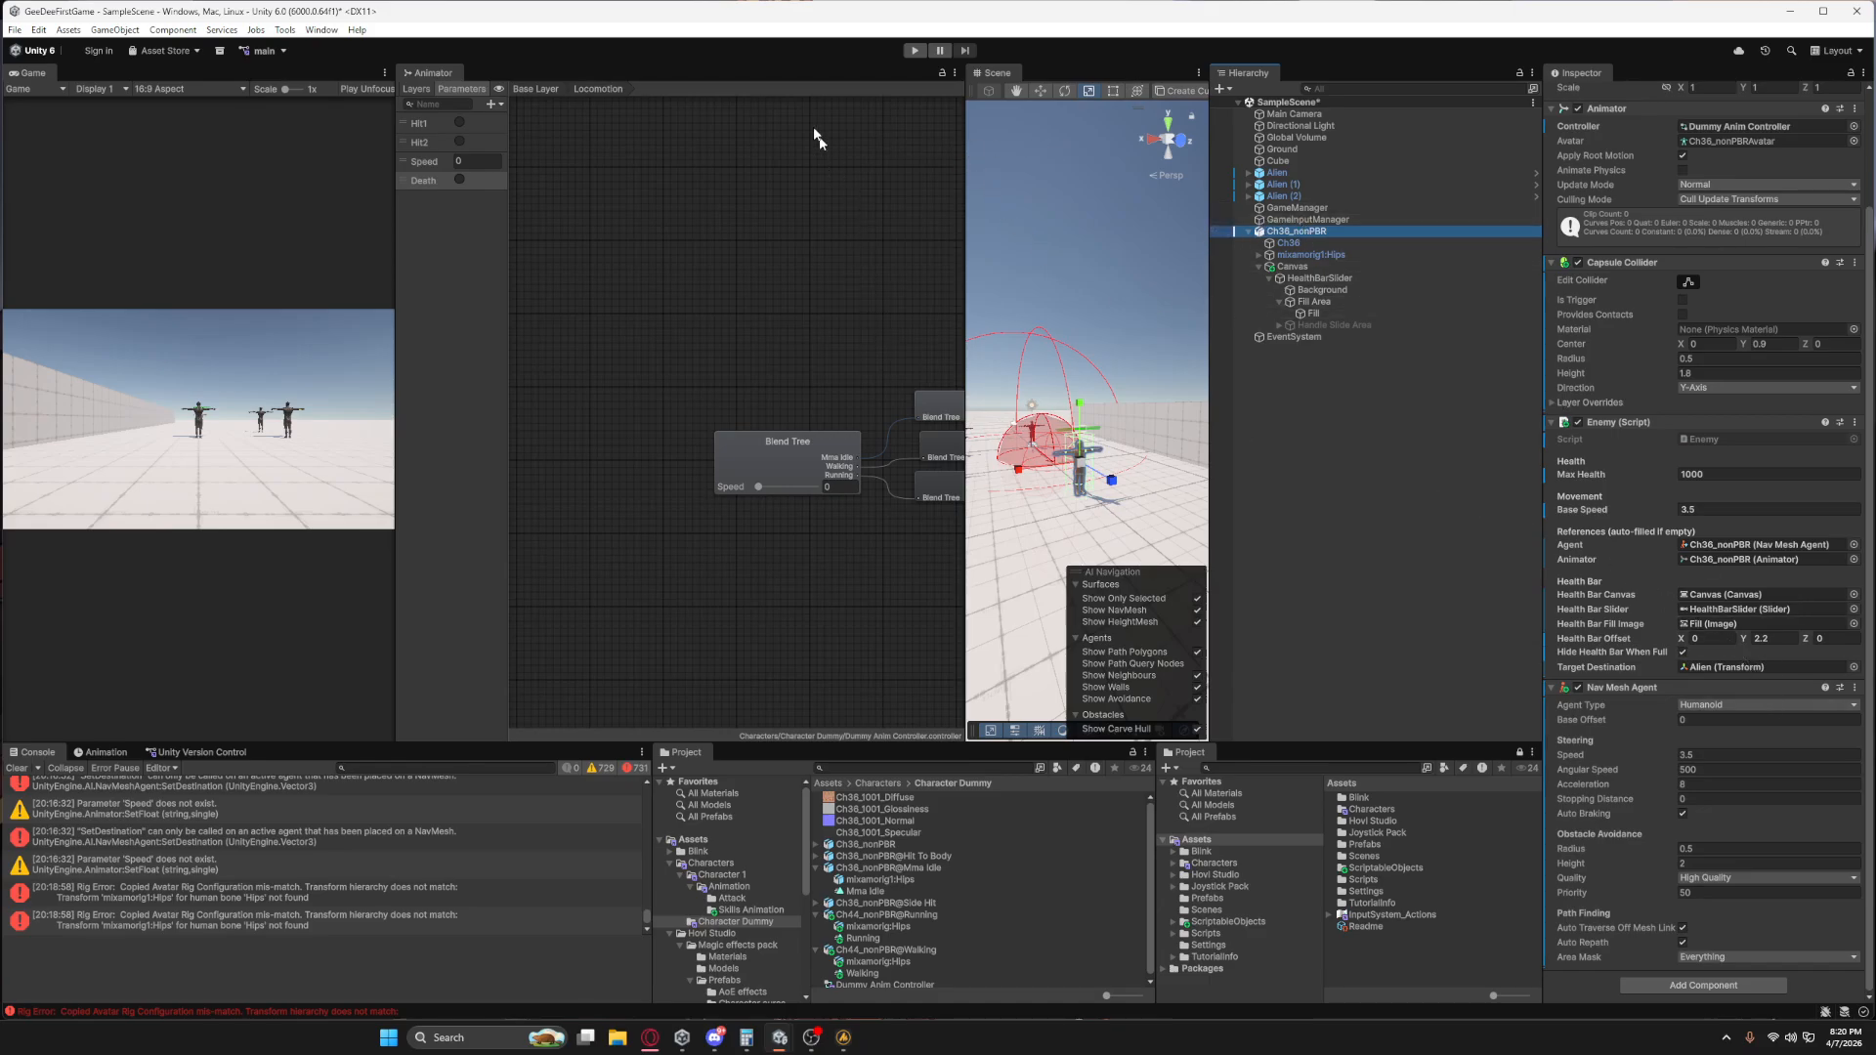
click(914, 51)
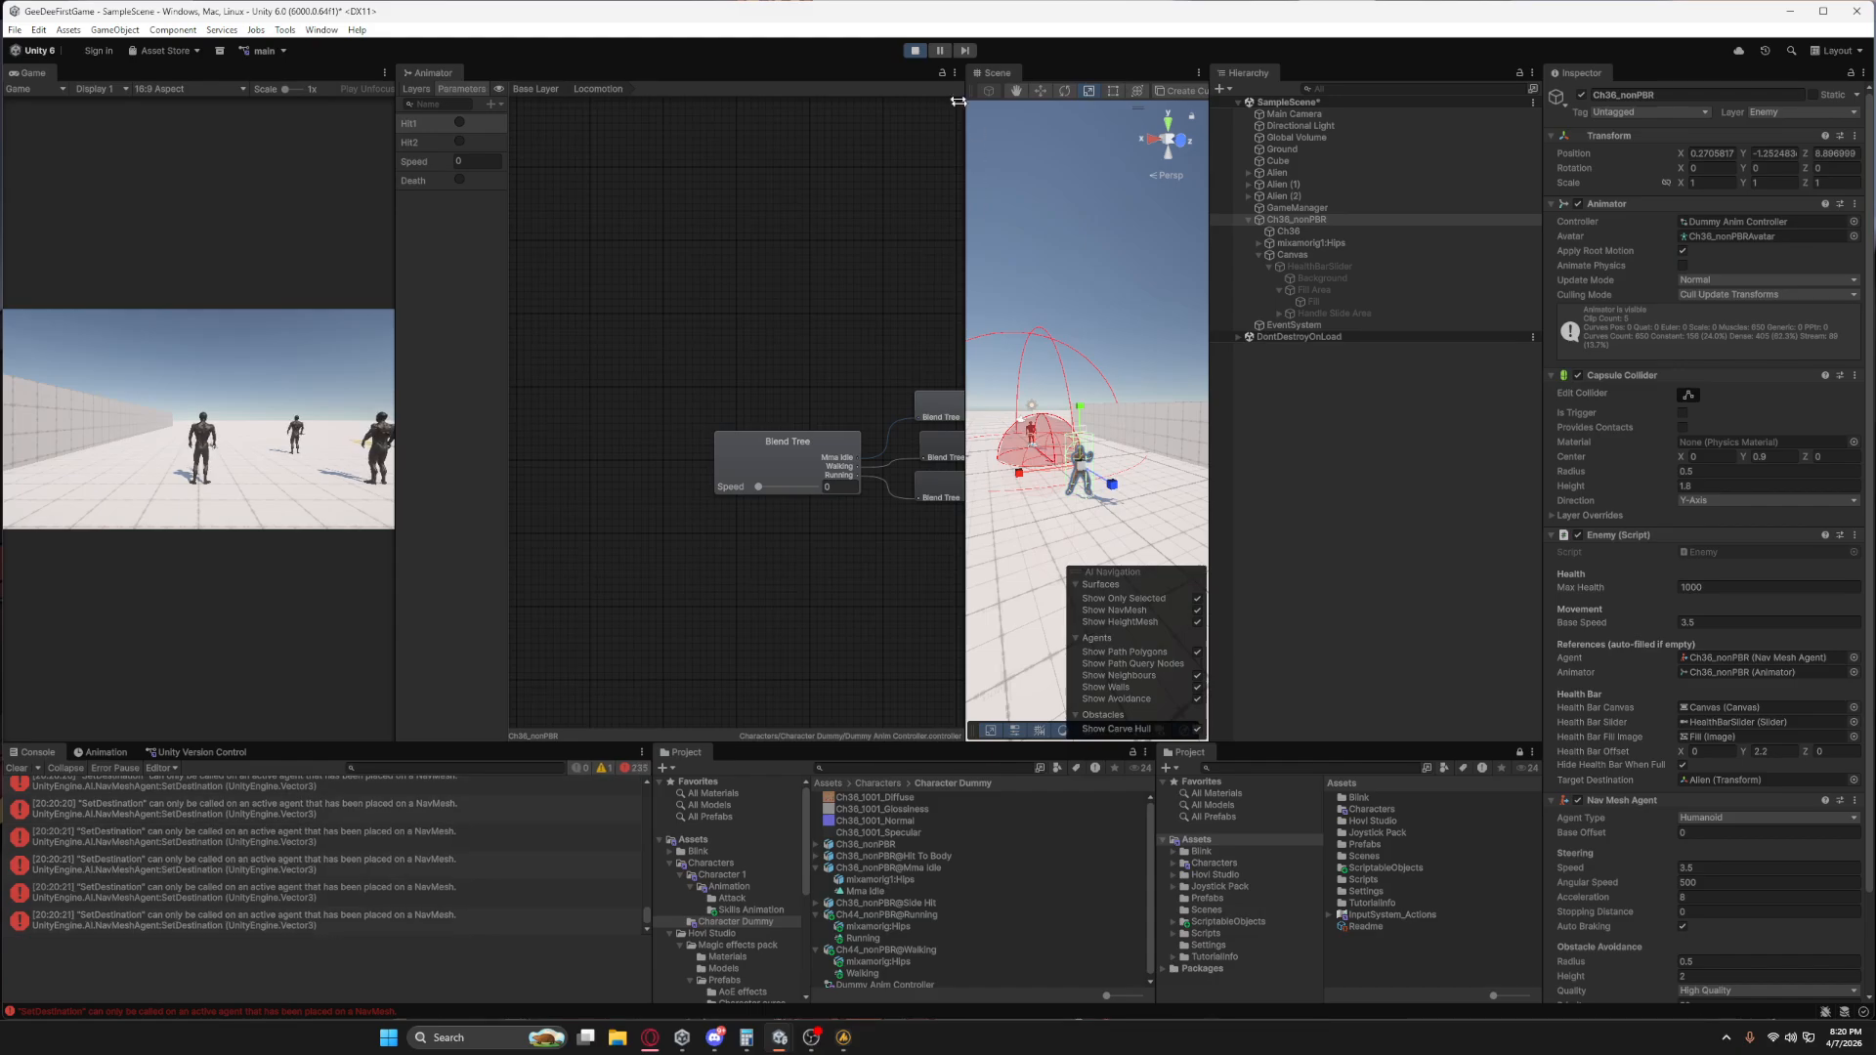
click(918, 52)
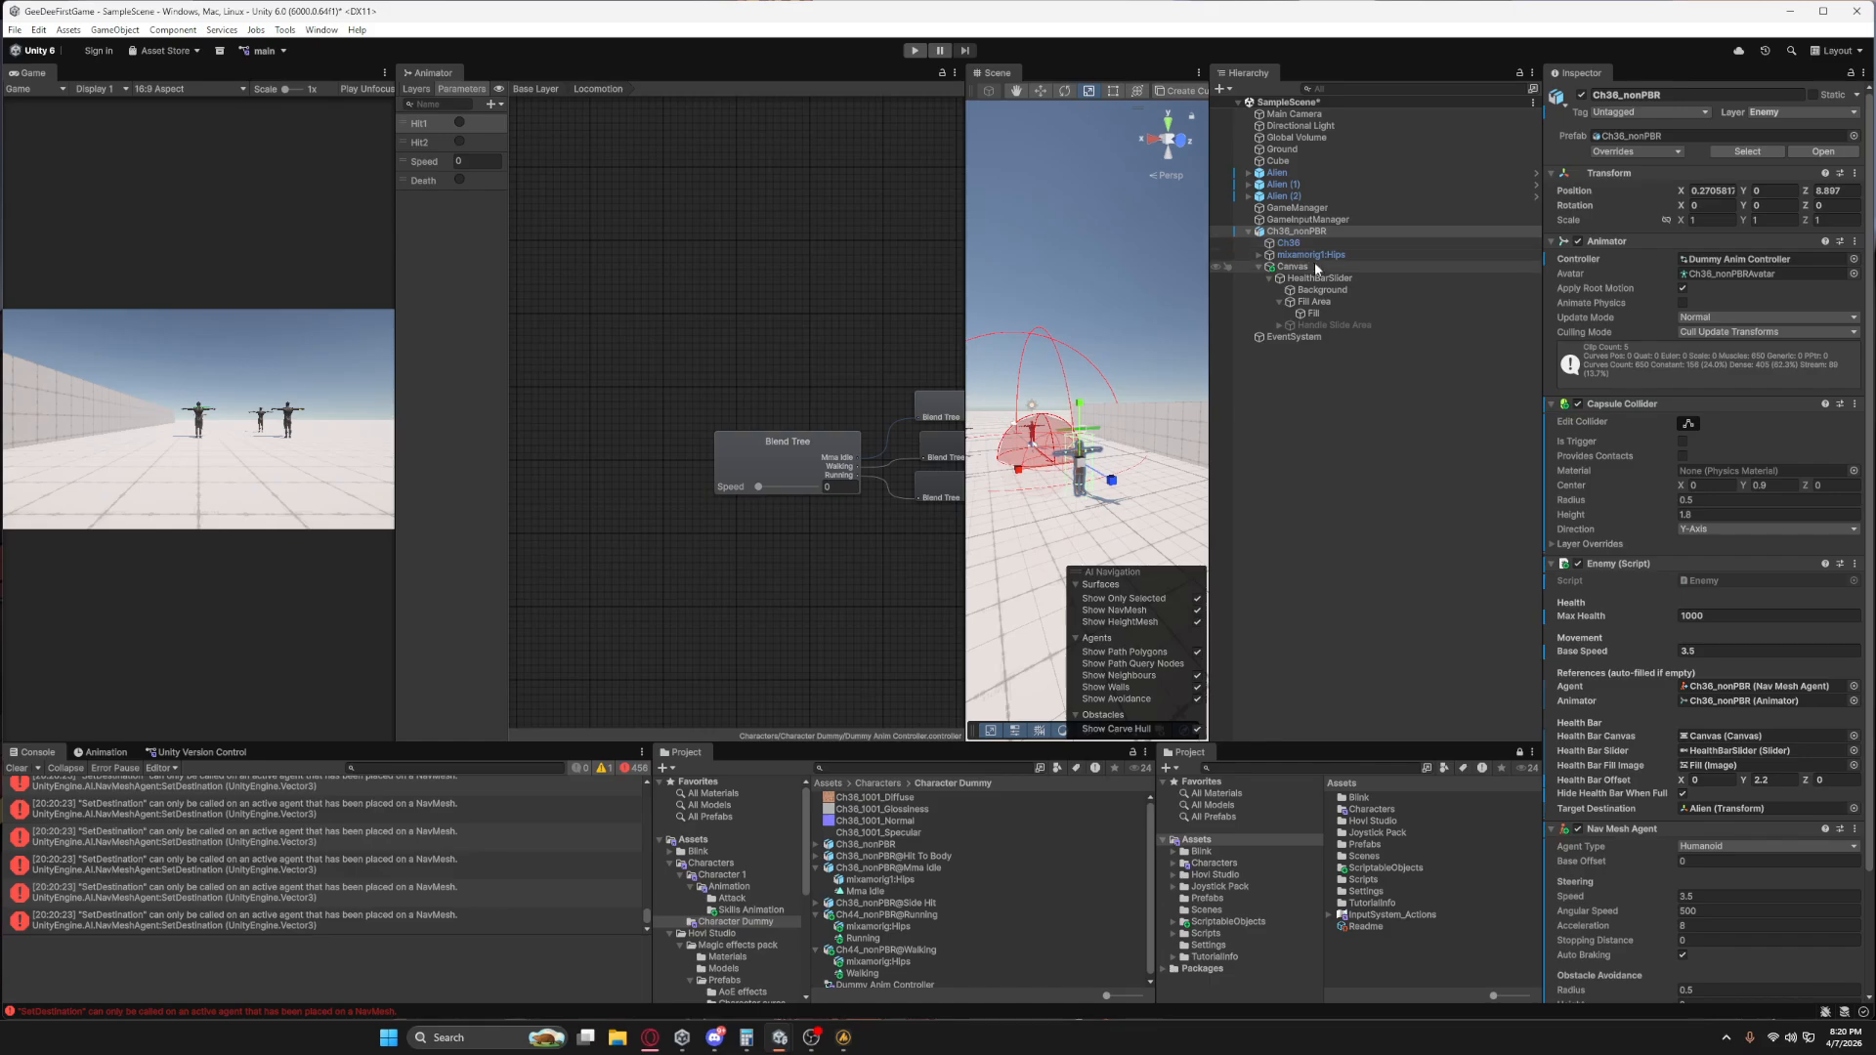
scroll(1665, 568, down, 3)
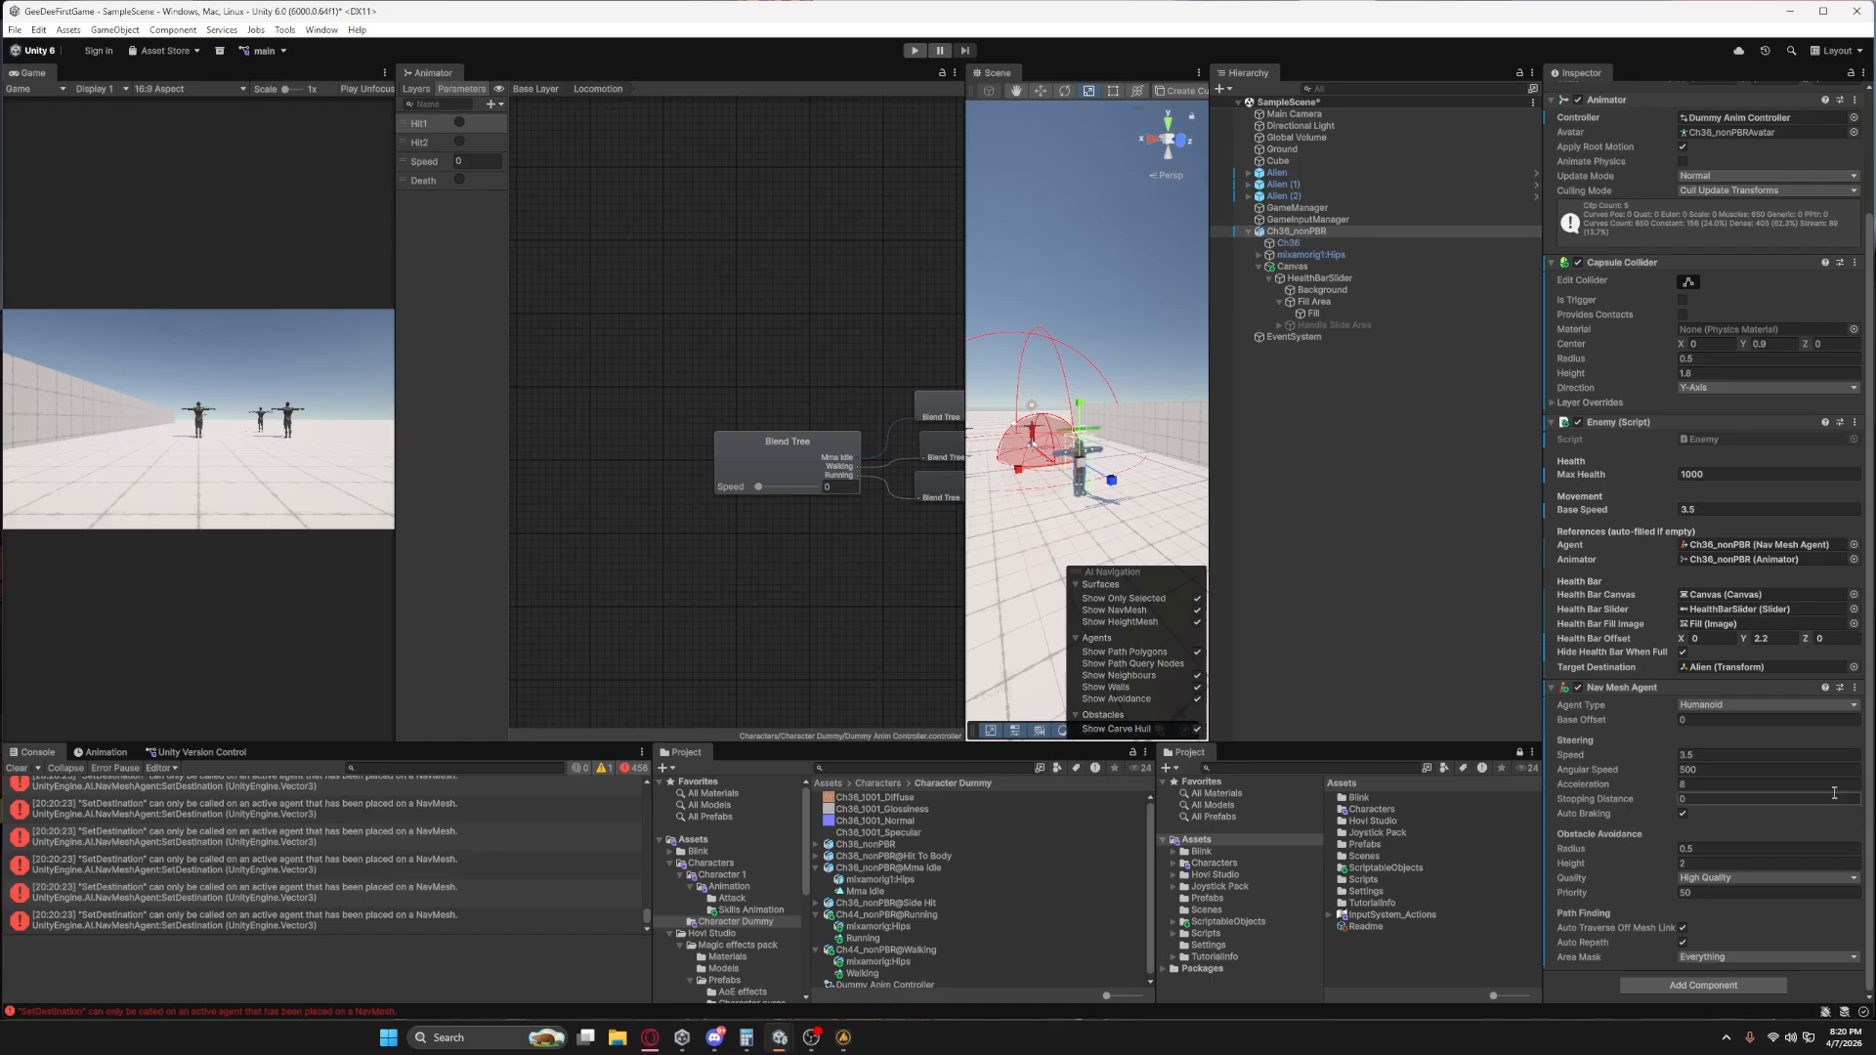
click(1751, 787)
Inspect the Ground object and add a NavMesh Surface object to the scene.
click(1054, 576)
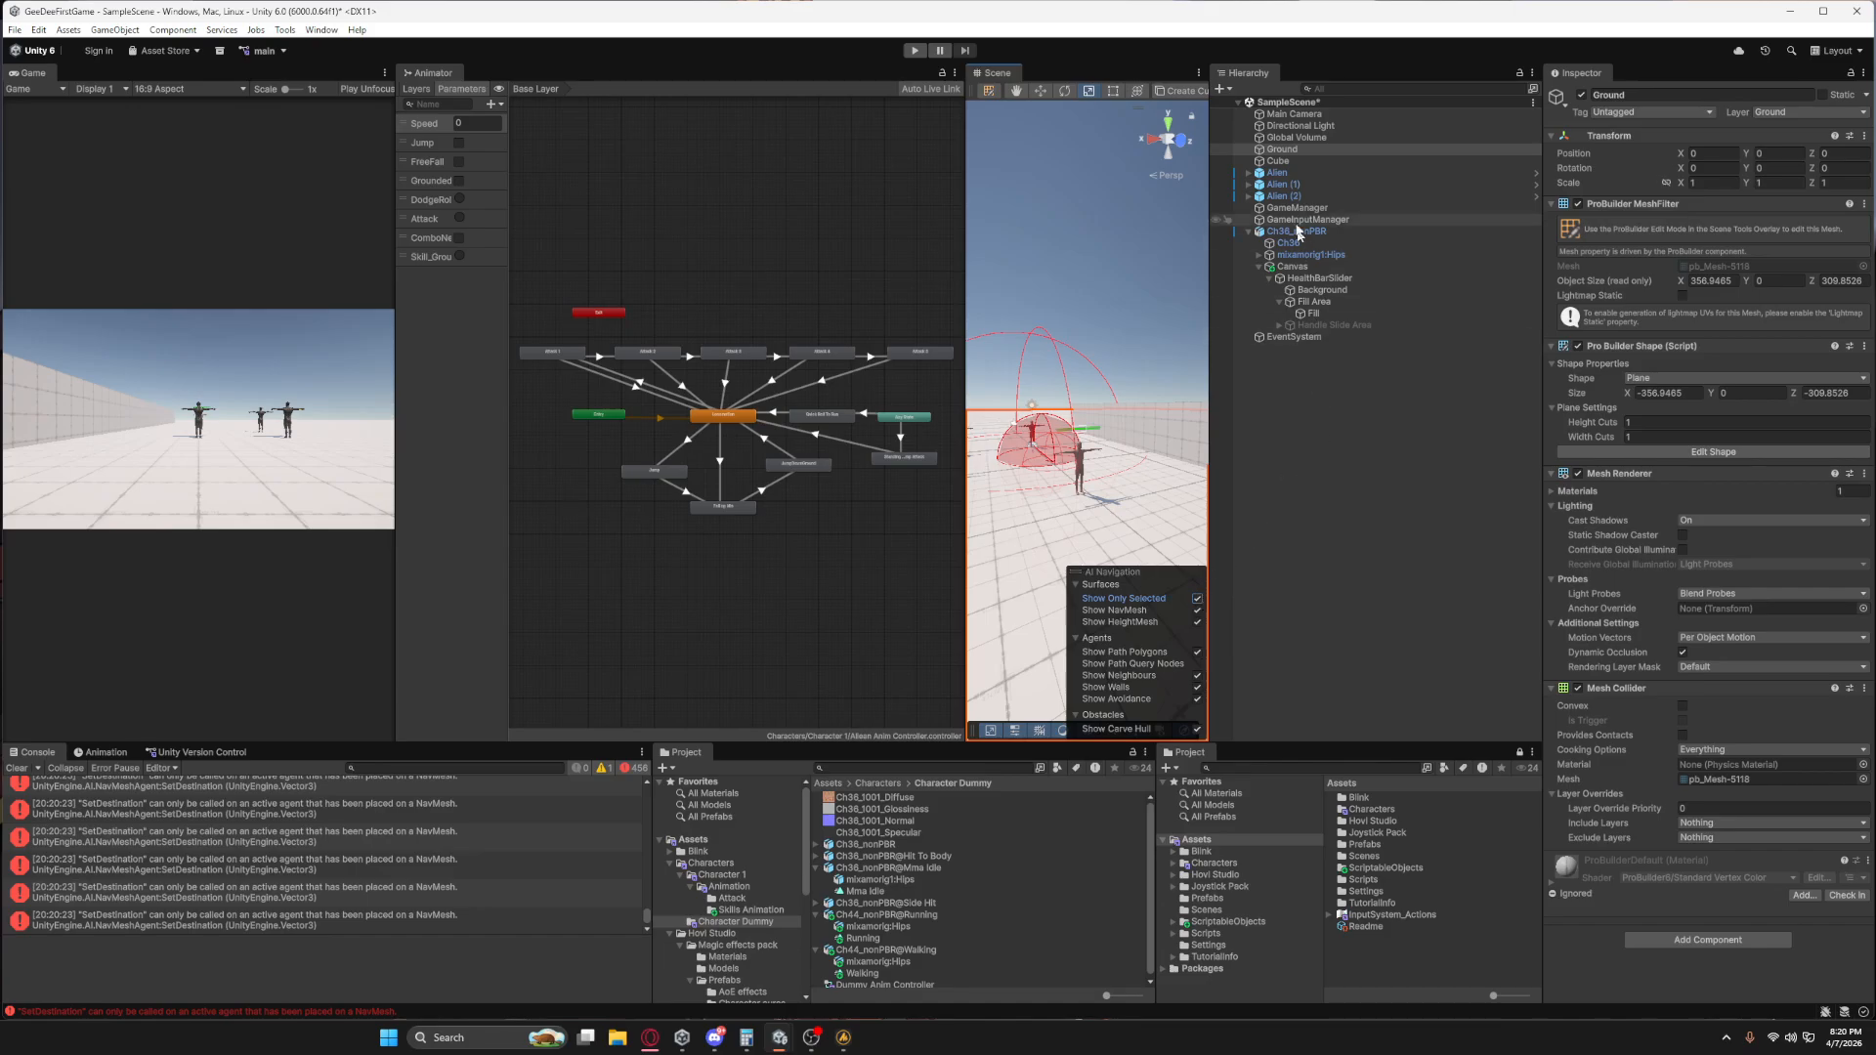
scroll(1093, 362, down, 5)
right_drag(1092, 458, 1070, 606)
key(e)
scroll(1053, 425, down, 15)
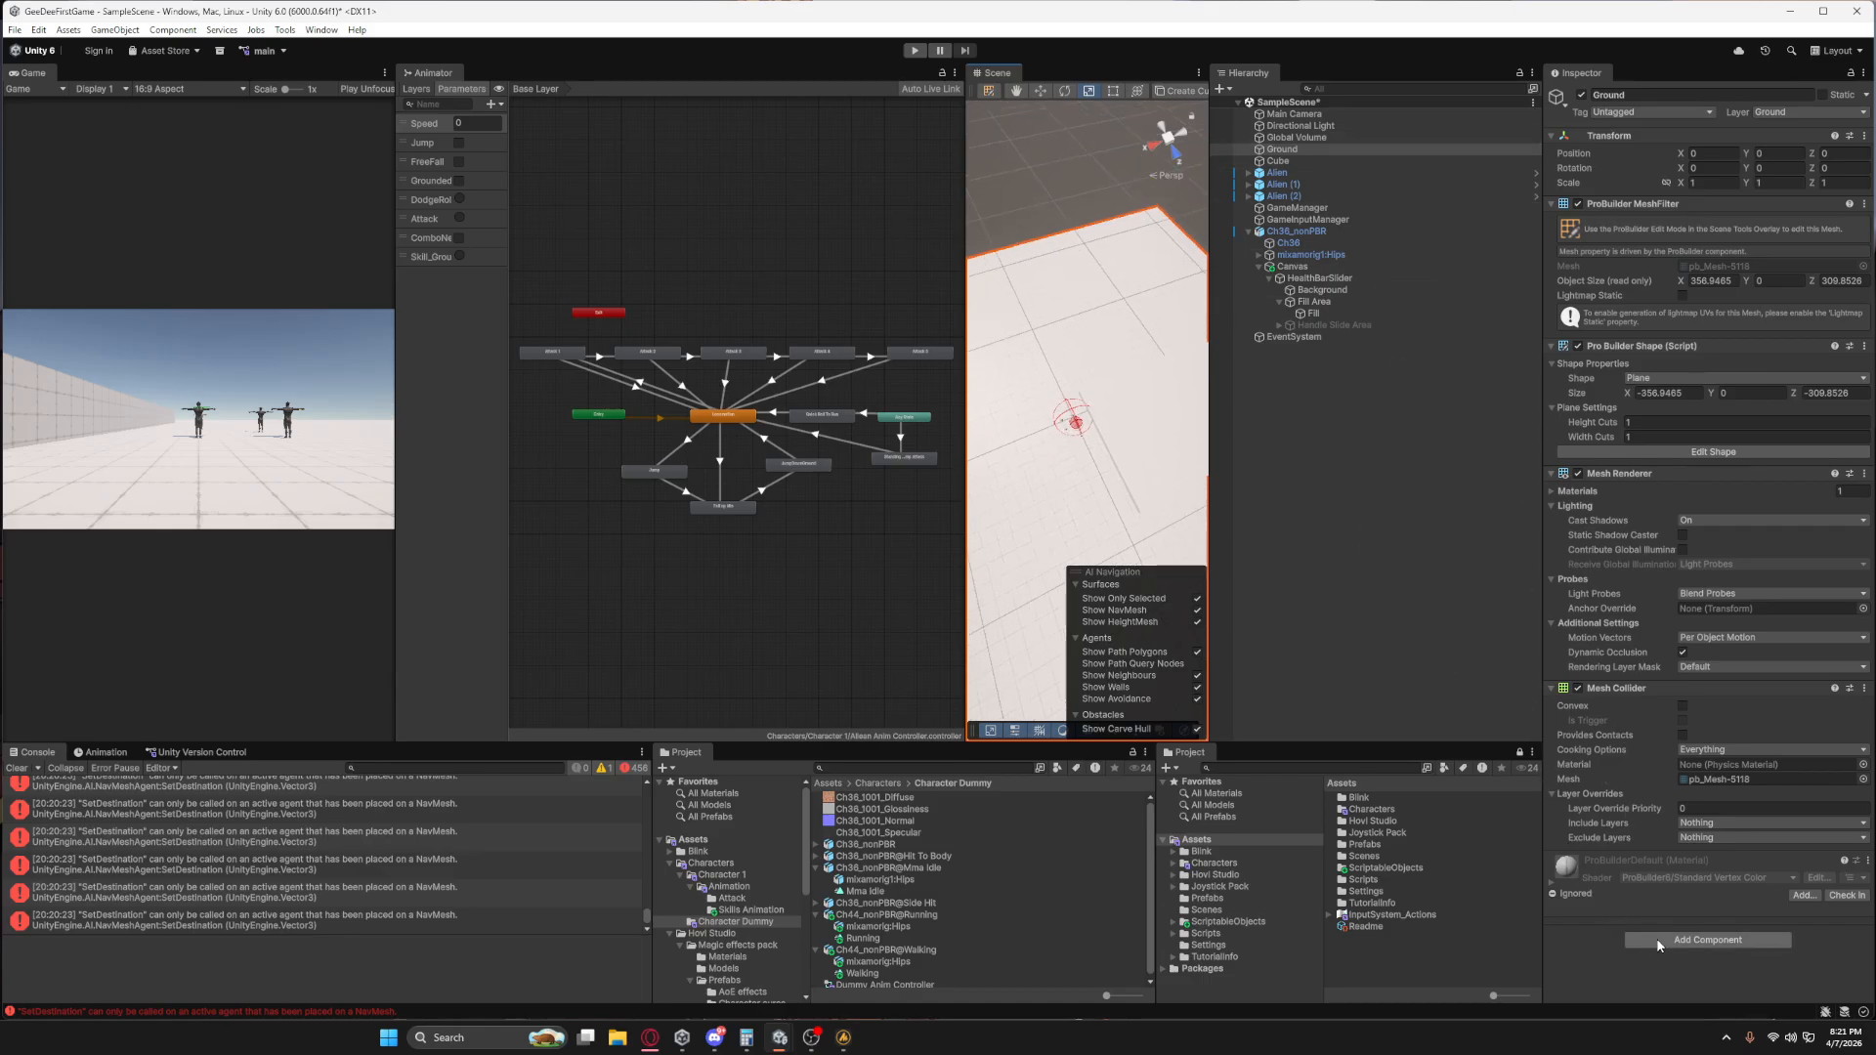
right_click(1373, 471)
mouse_move(1438, 728)
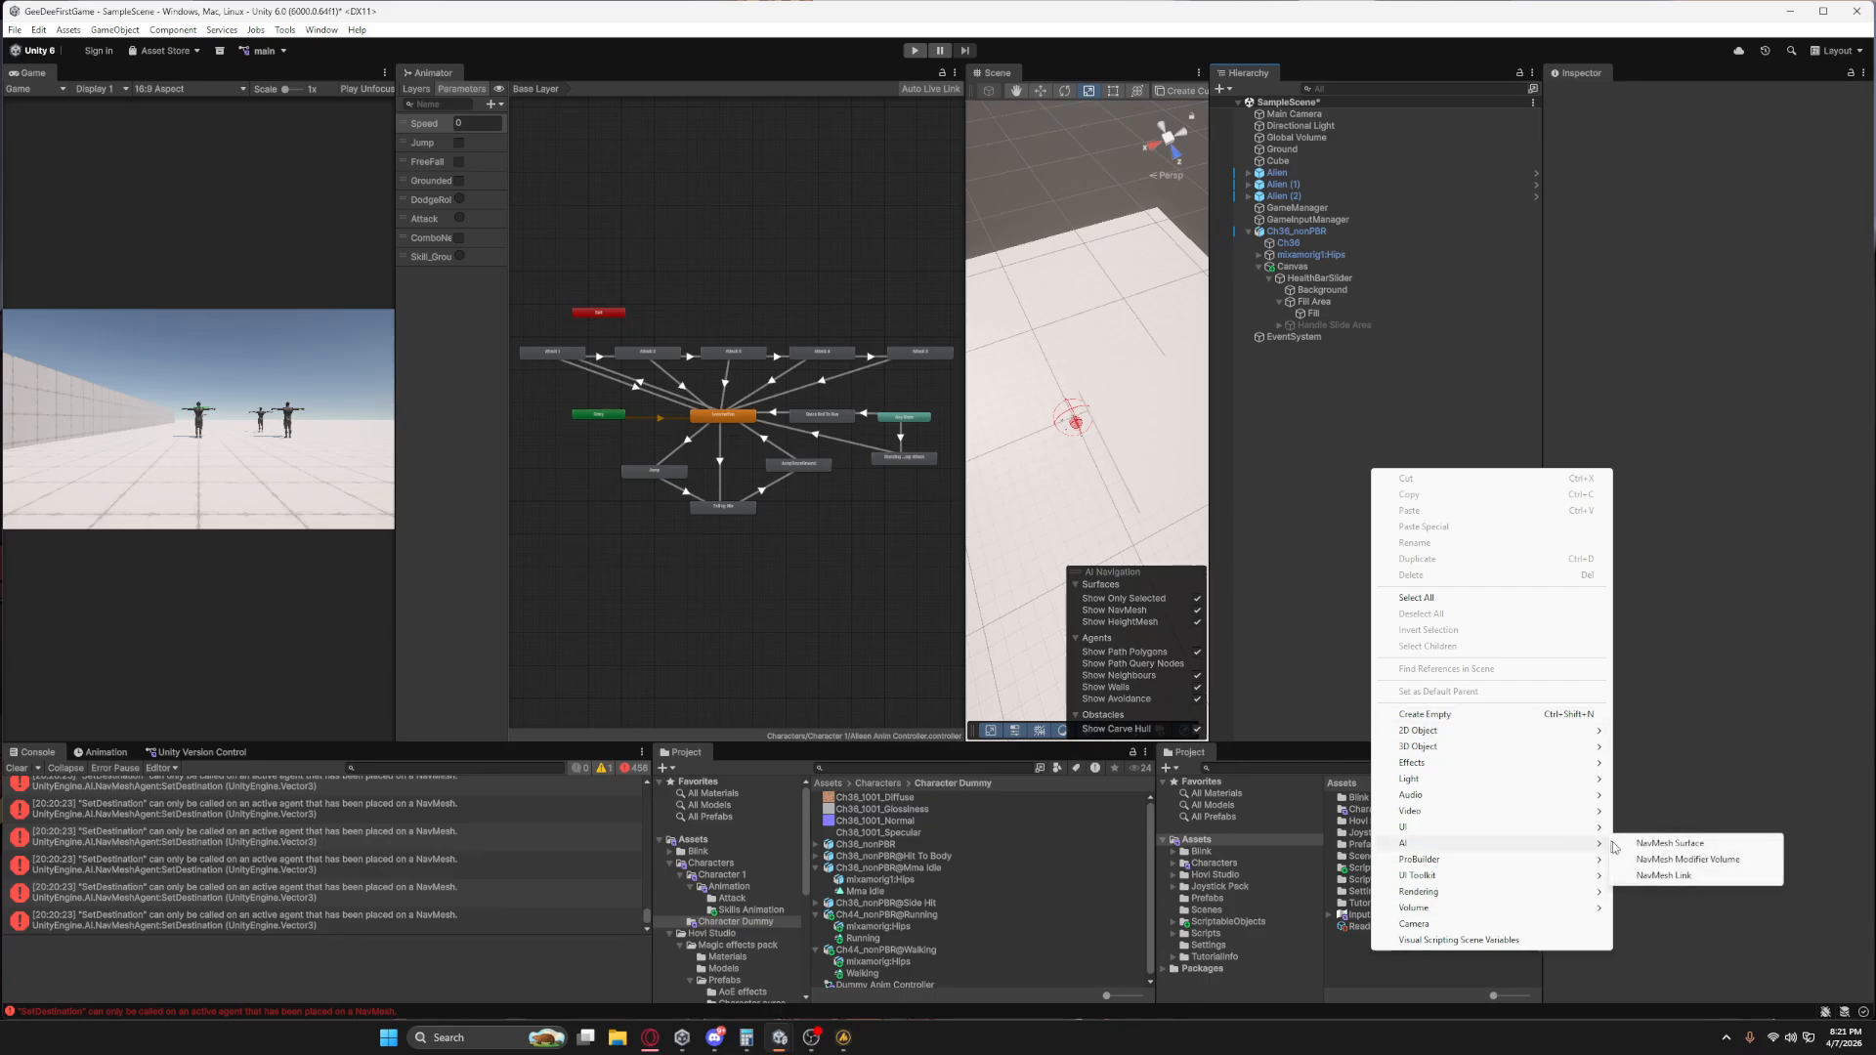
click(1666, 843)
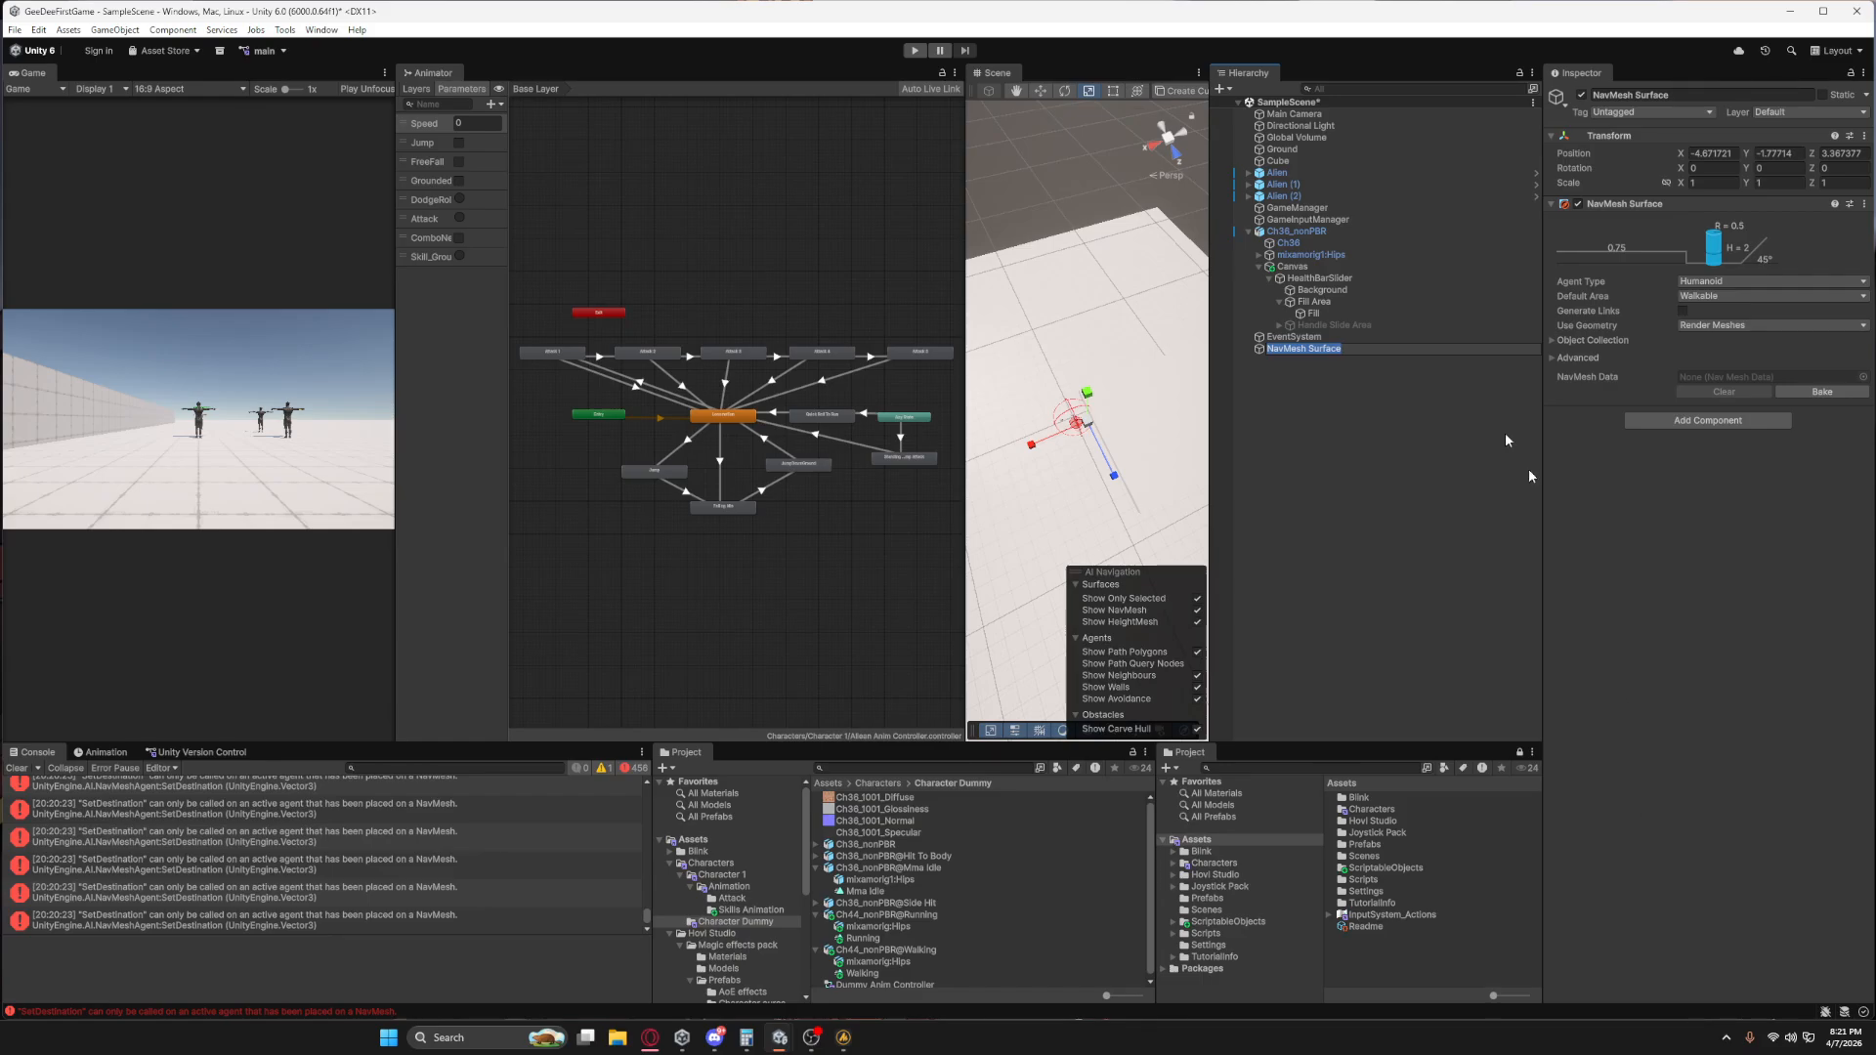
Set the NavMesh Surface's position to 0, 0, 0.
click(1722, 154)
text(0)
click(1781, 152)
text(0)
click(1835, 152)
text(0)
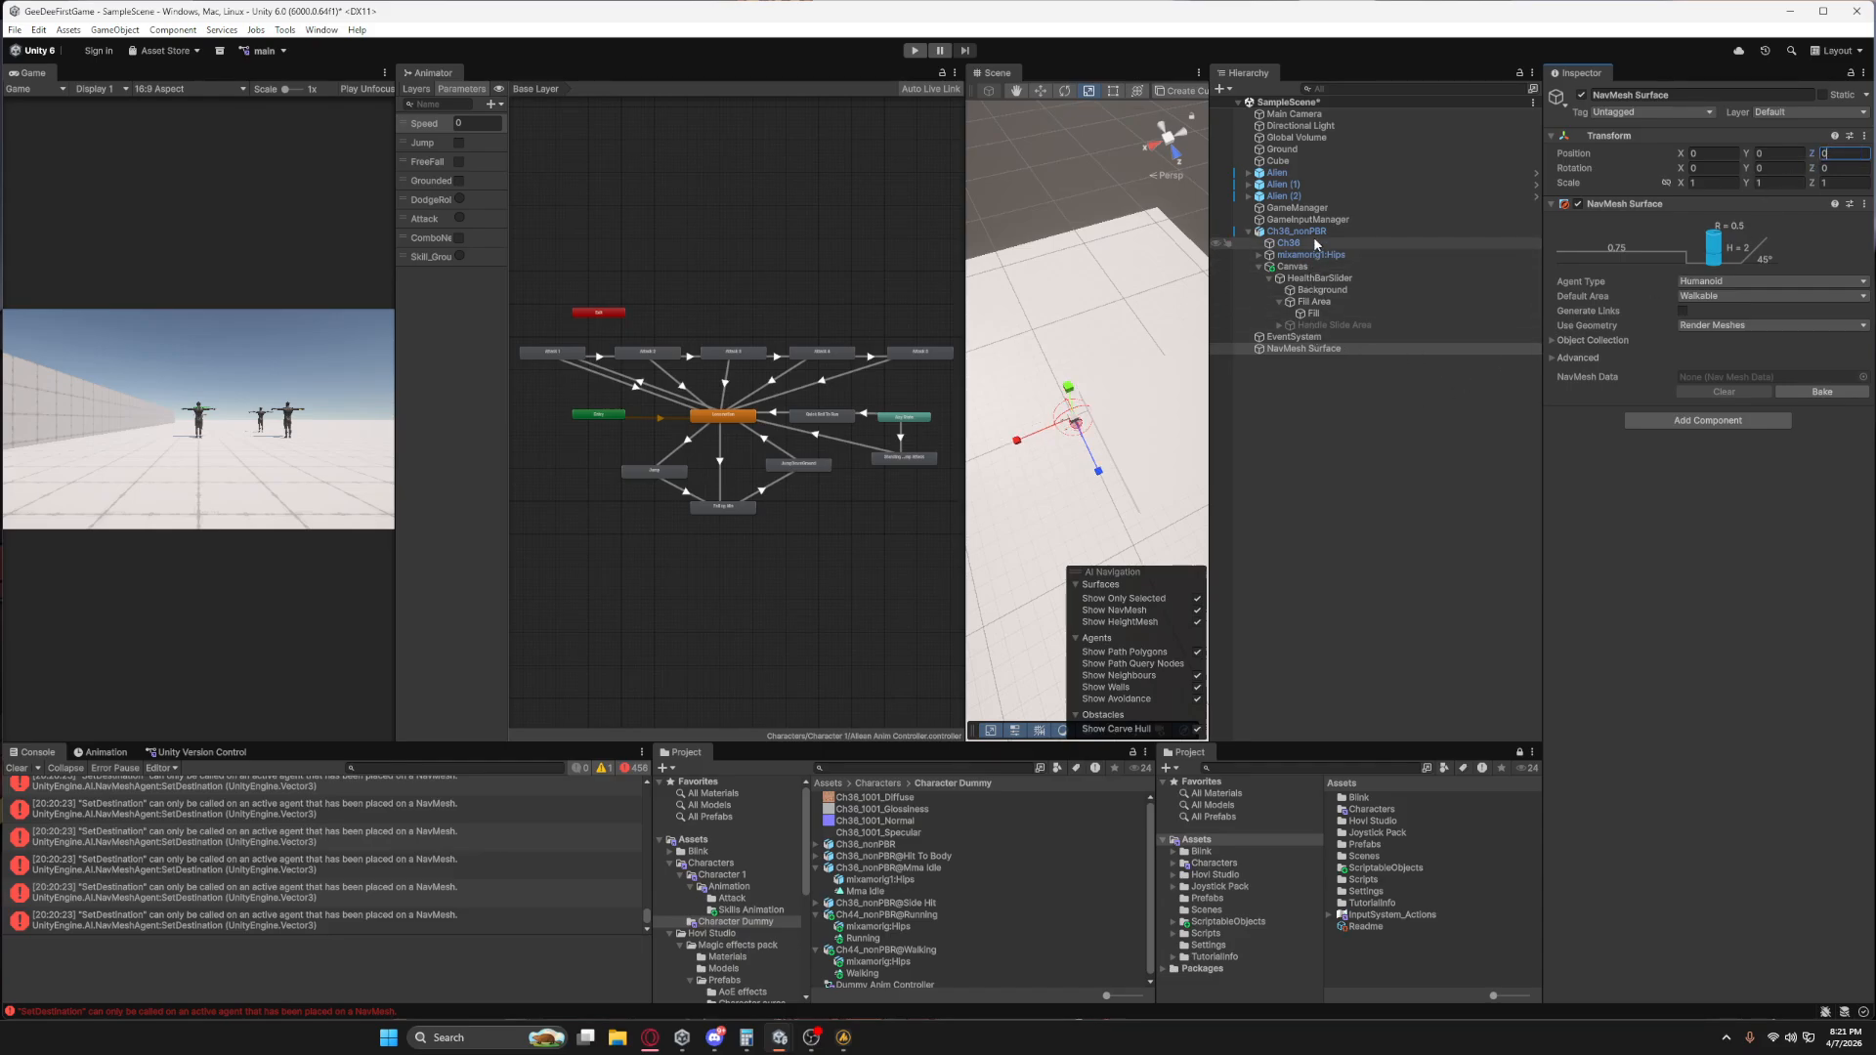
Deactivate Ch36_nonPBR and the three Alien objects together to keep the characters out of the bake.
click(1272, 233)
ctrl+click(1308, 196)
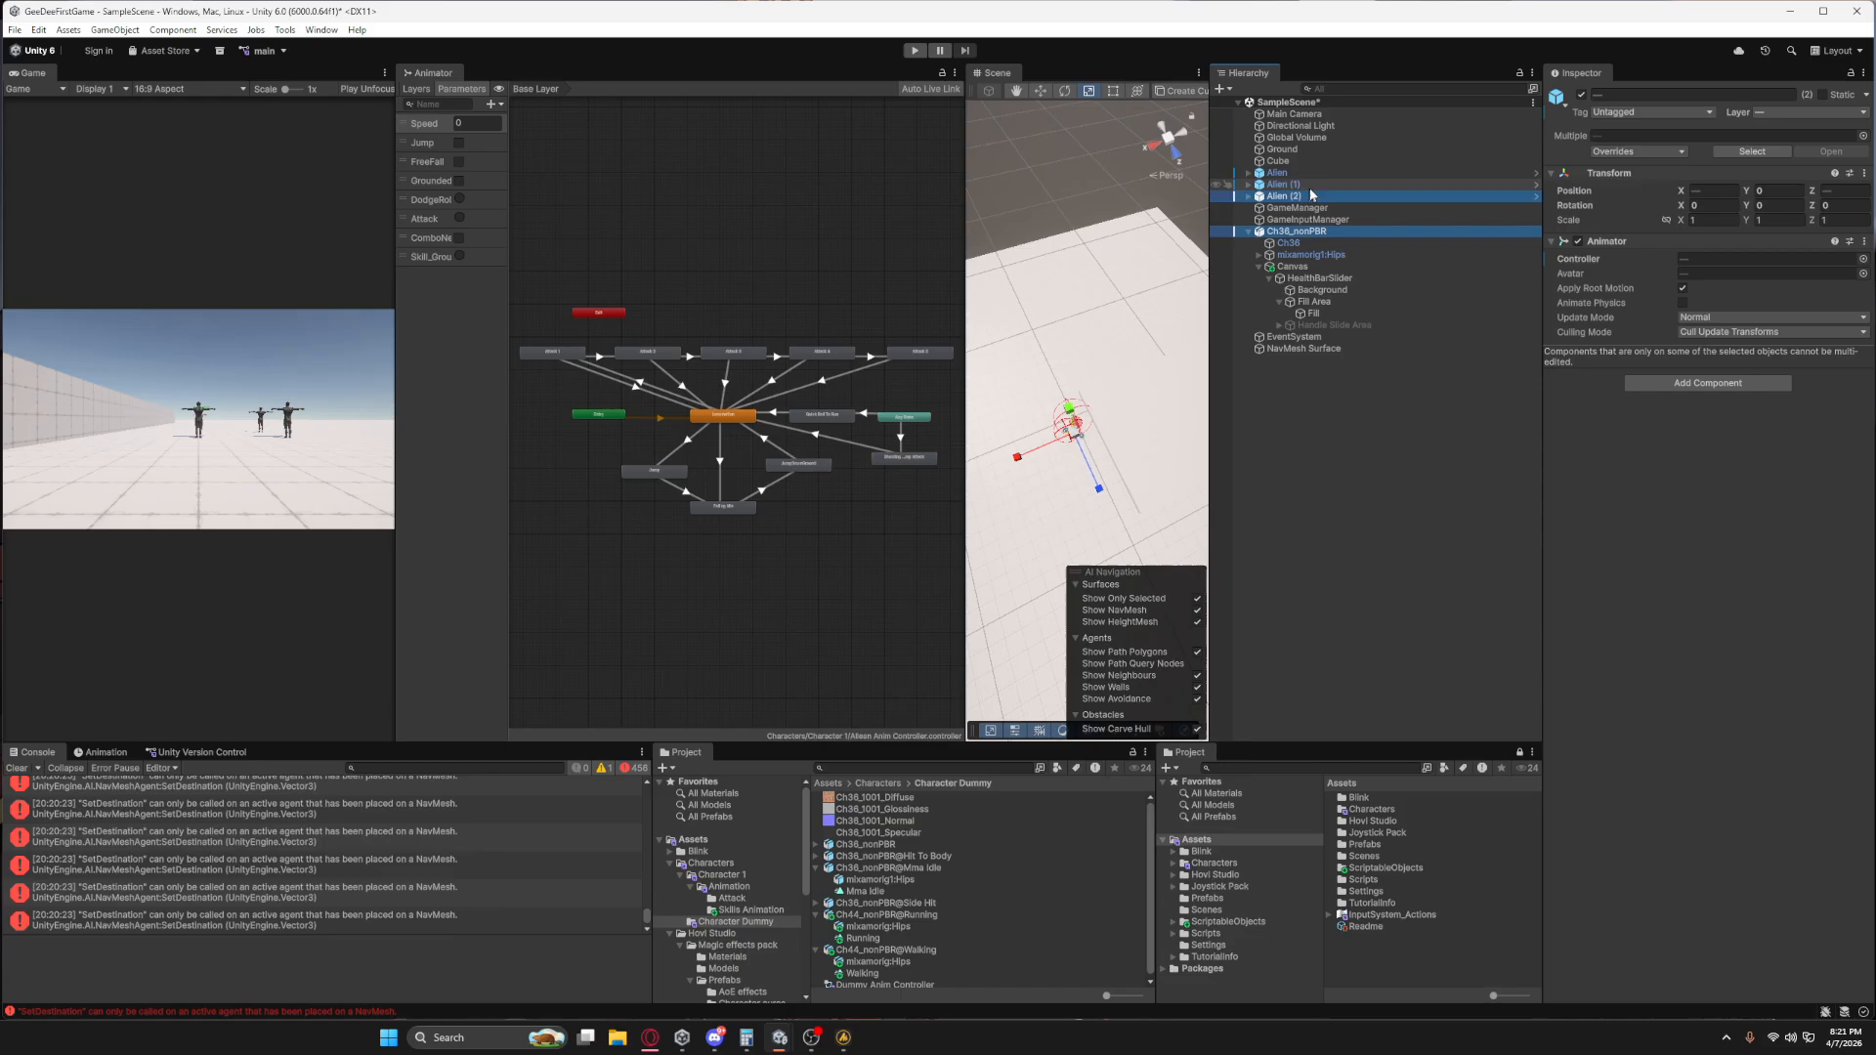
ctrl+click(1314, 186)
ctrl+click(1320, 175)
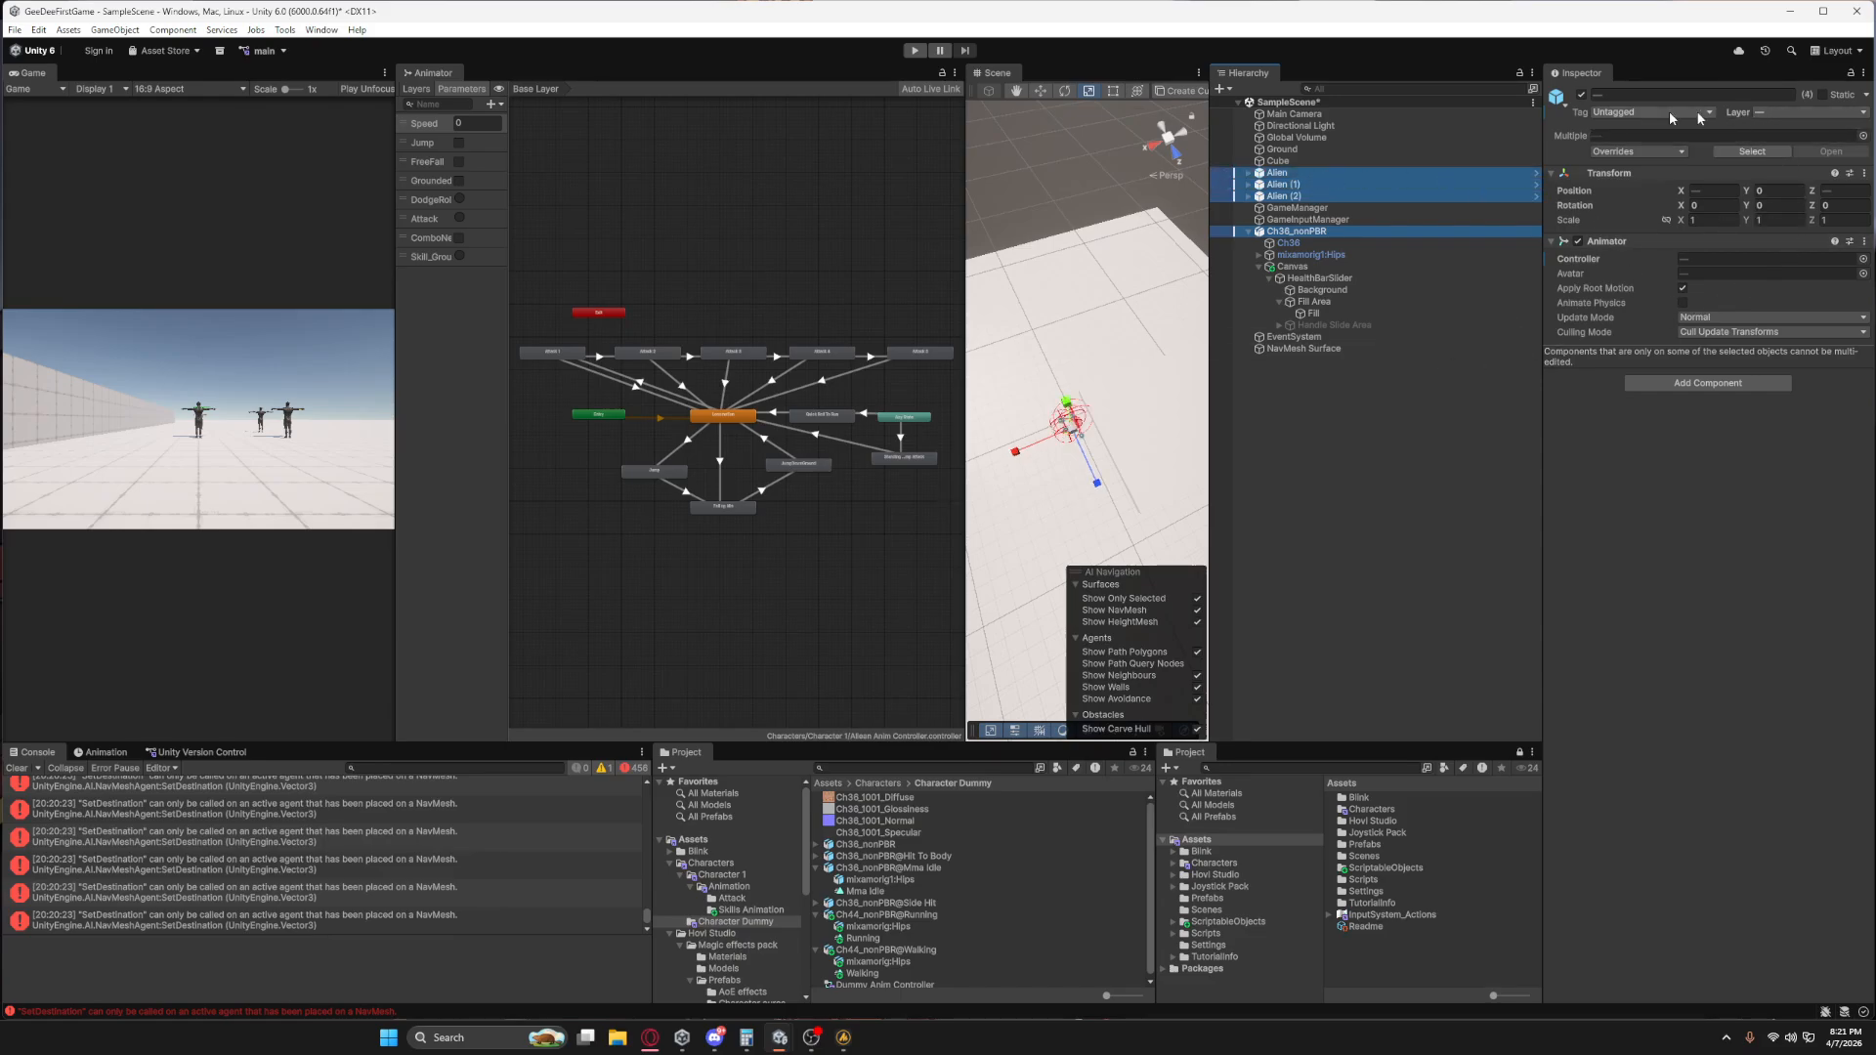
click(1581, 96)
Bake the NavMesh Surface for the Humanoid agent and check its coverage of the ground.
click(1311, 348)
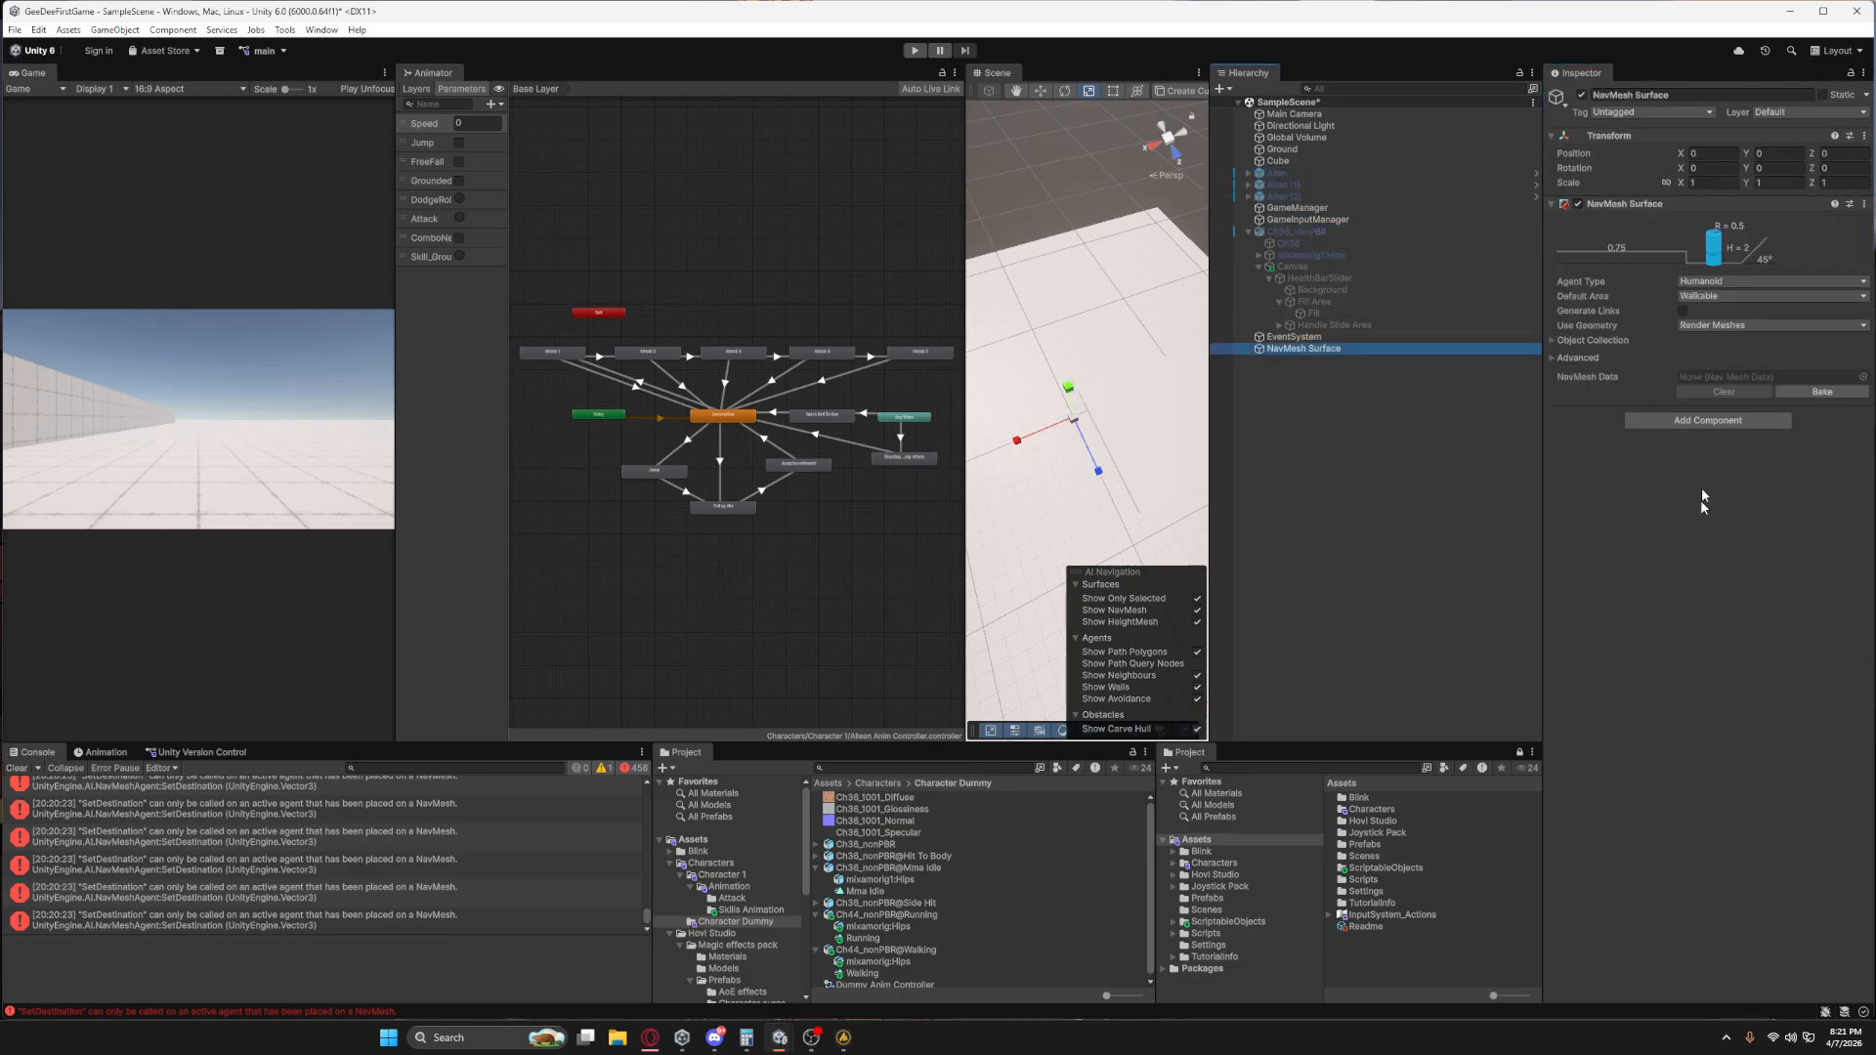
click(1782, 394)
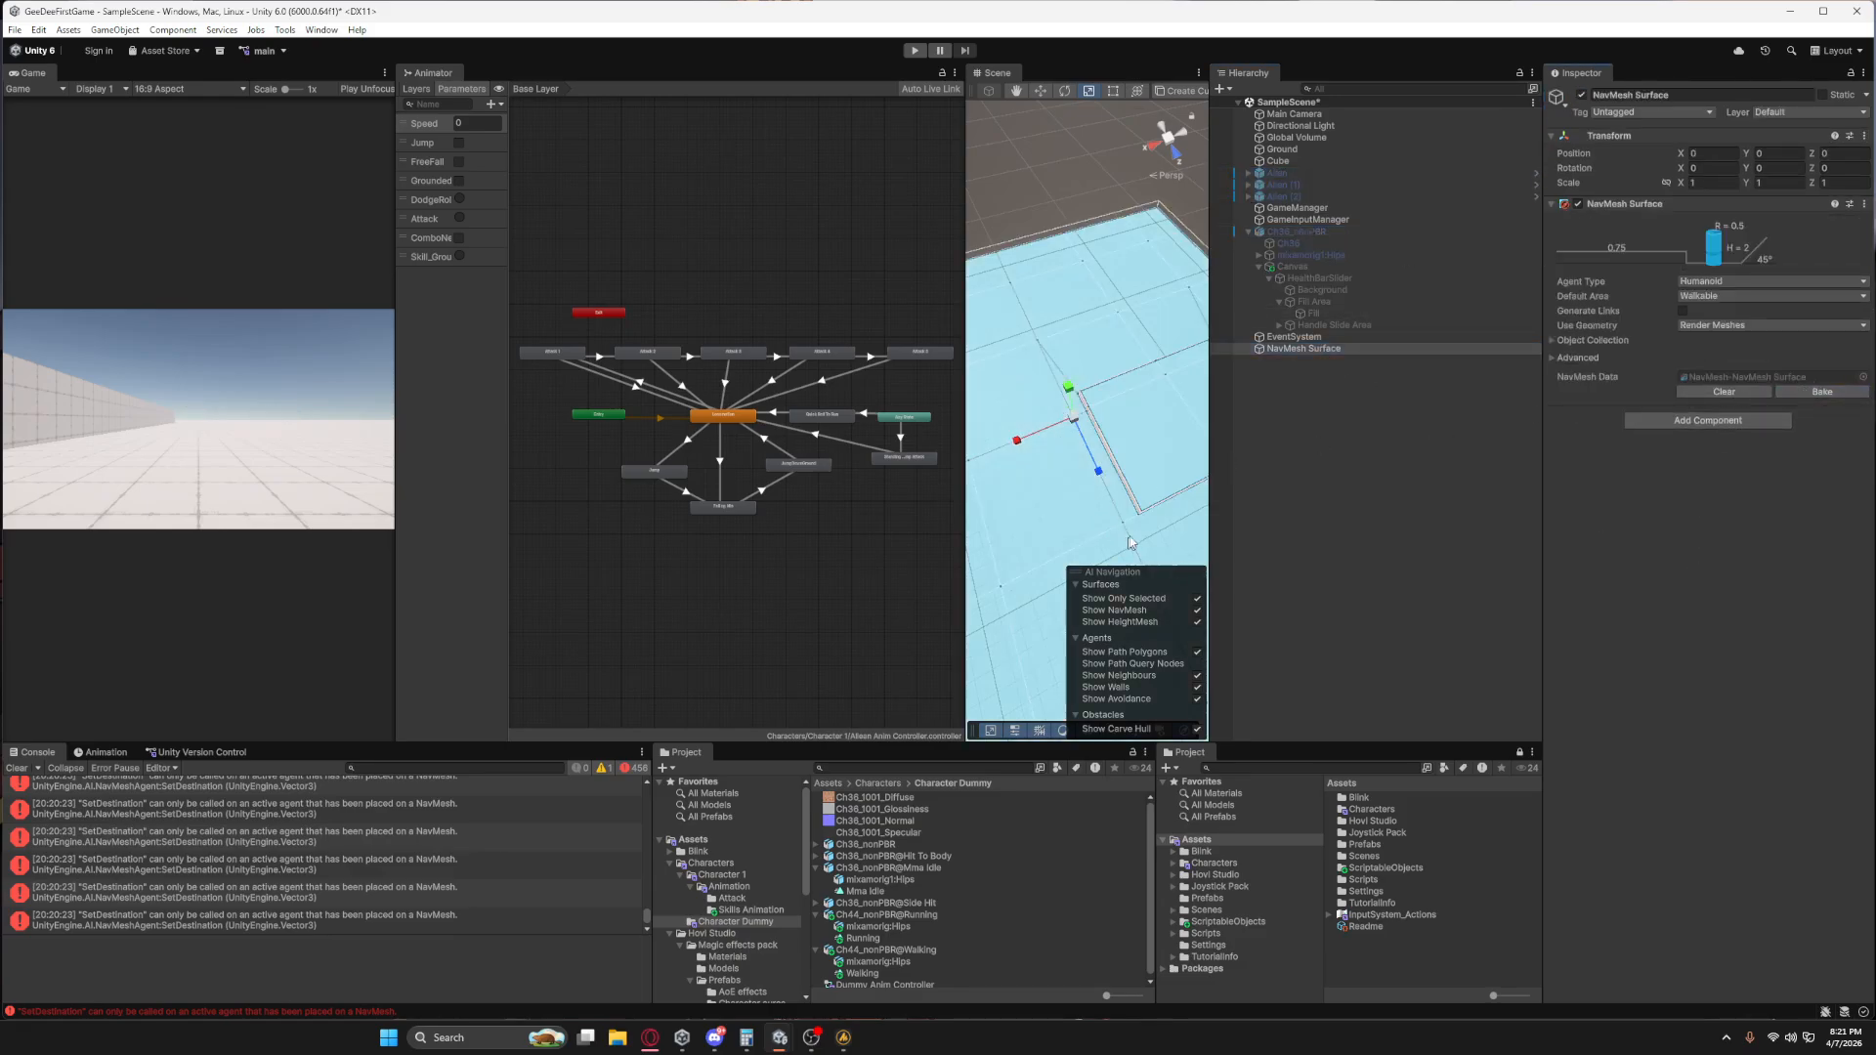
right_drag(1104, 459, 1873, 416)
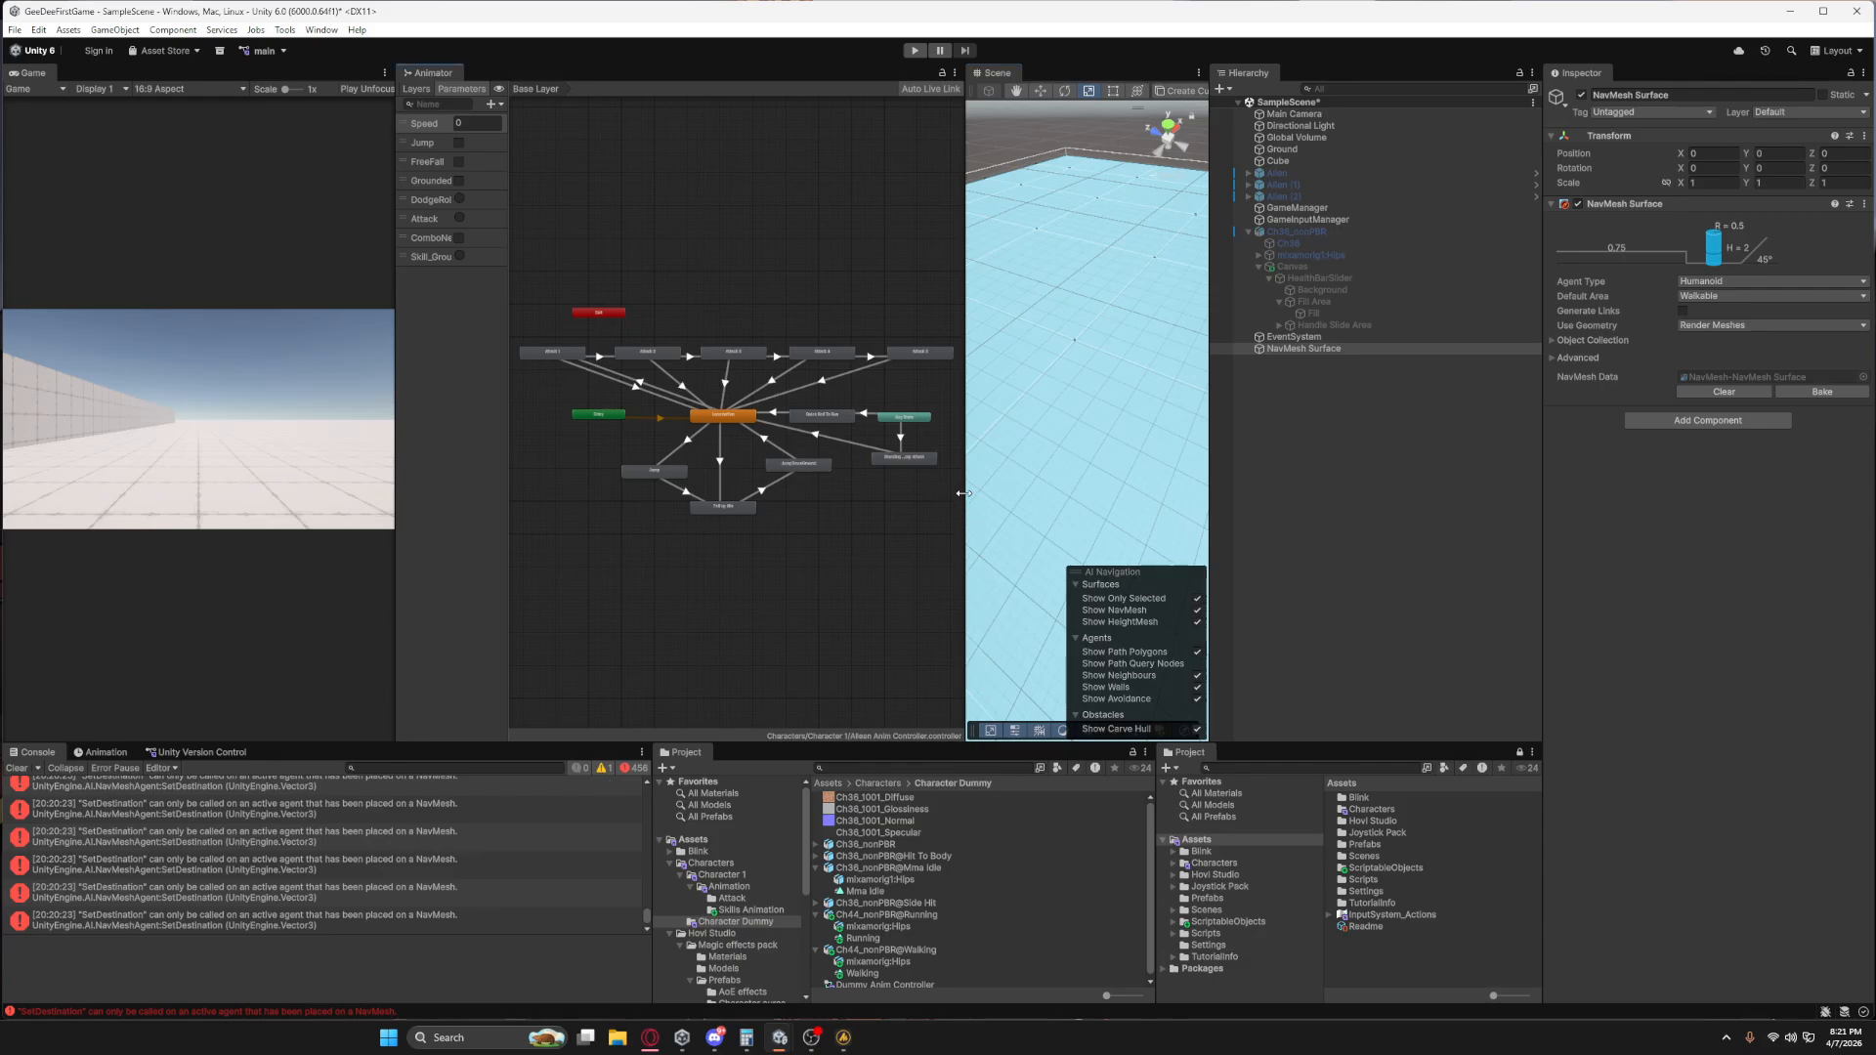
drag(962, 494, 862, 494)
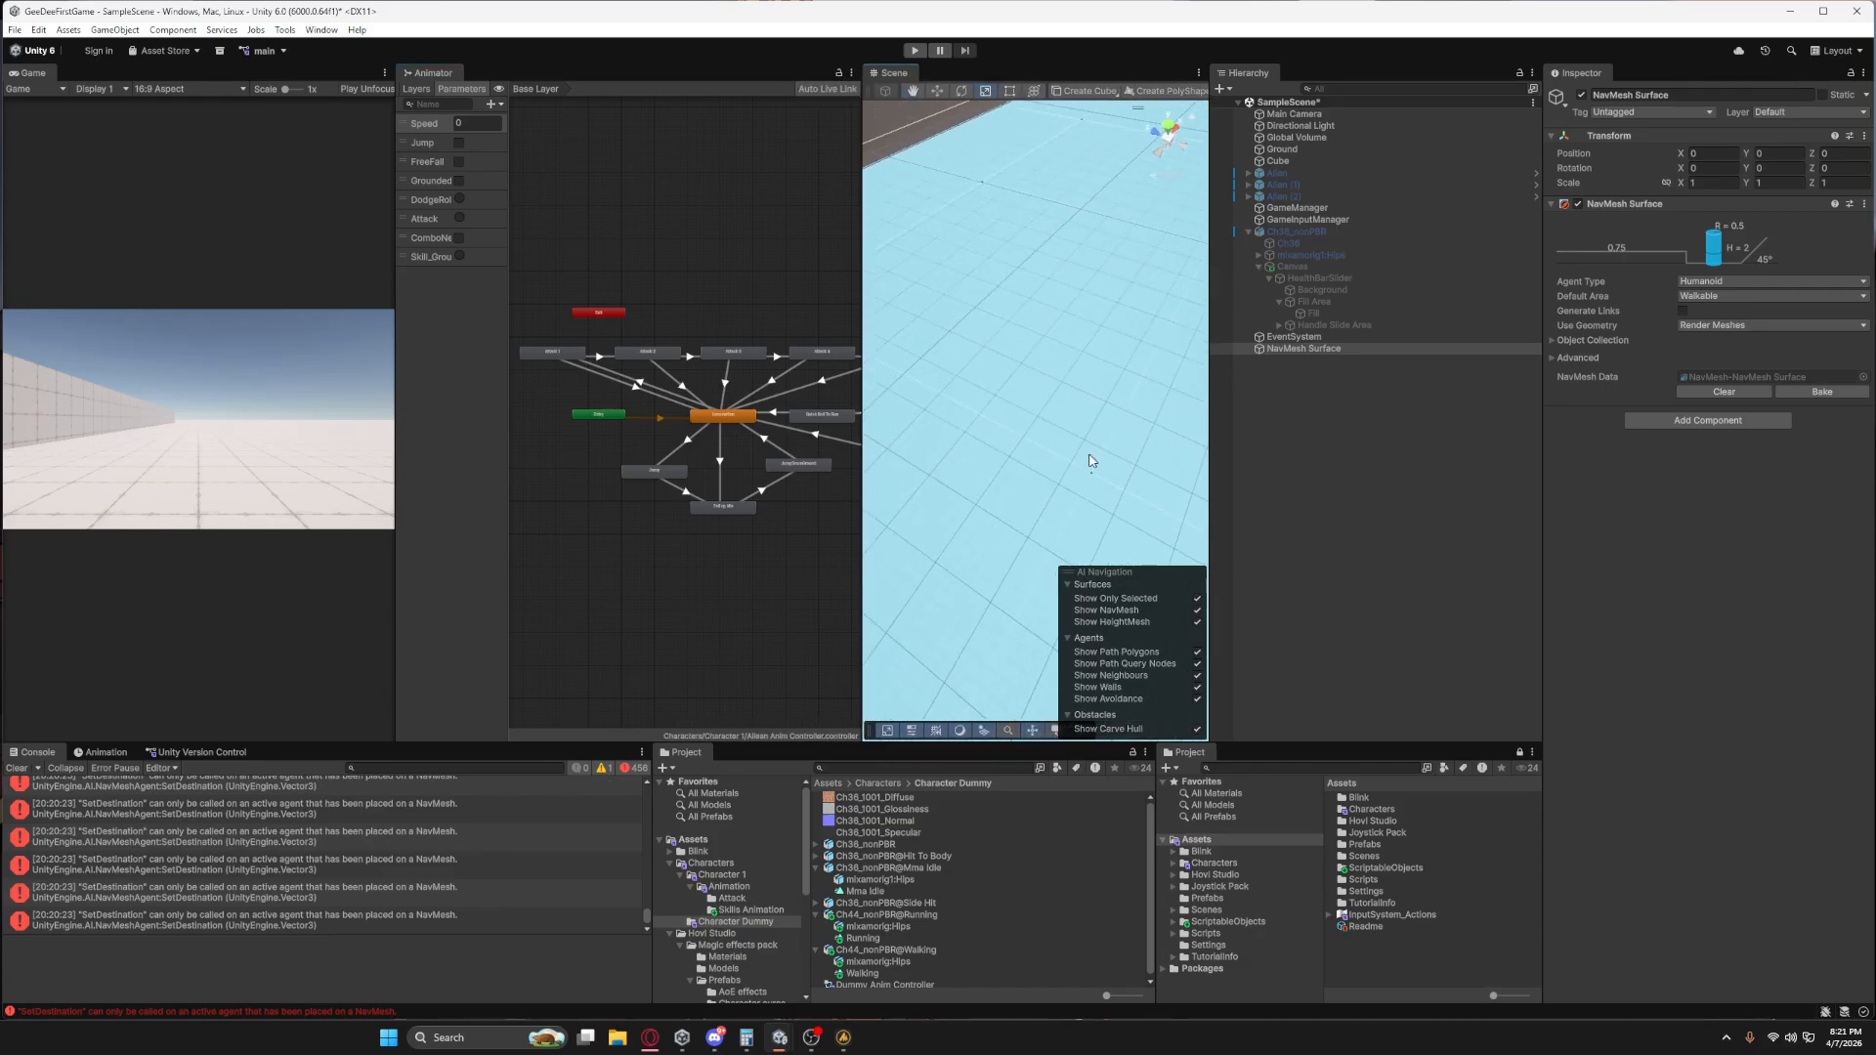
drag(1091, 460, 1006, 502)
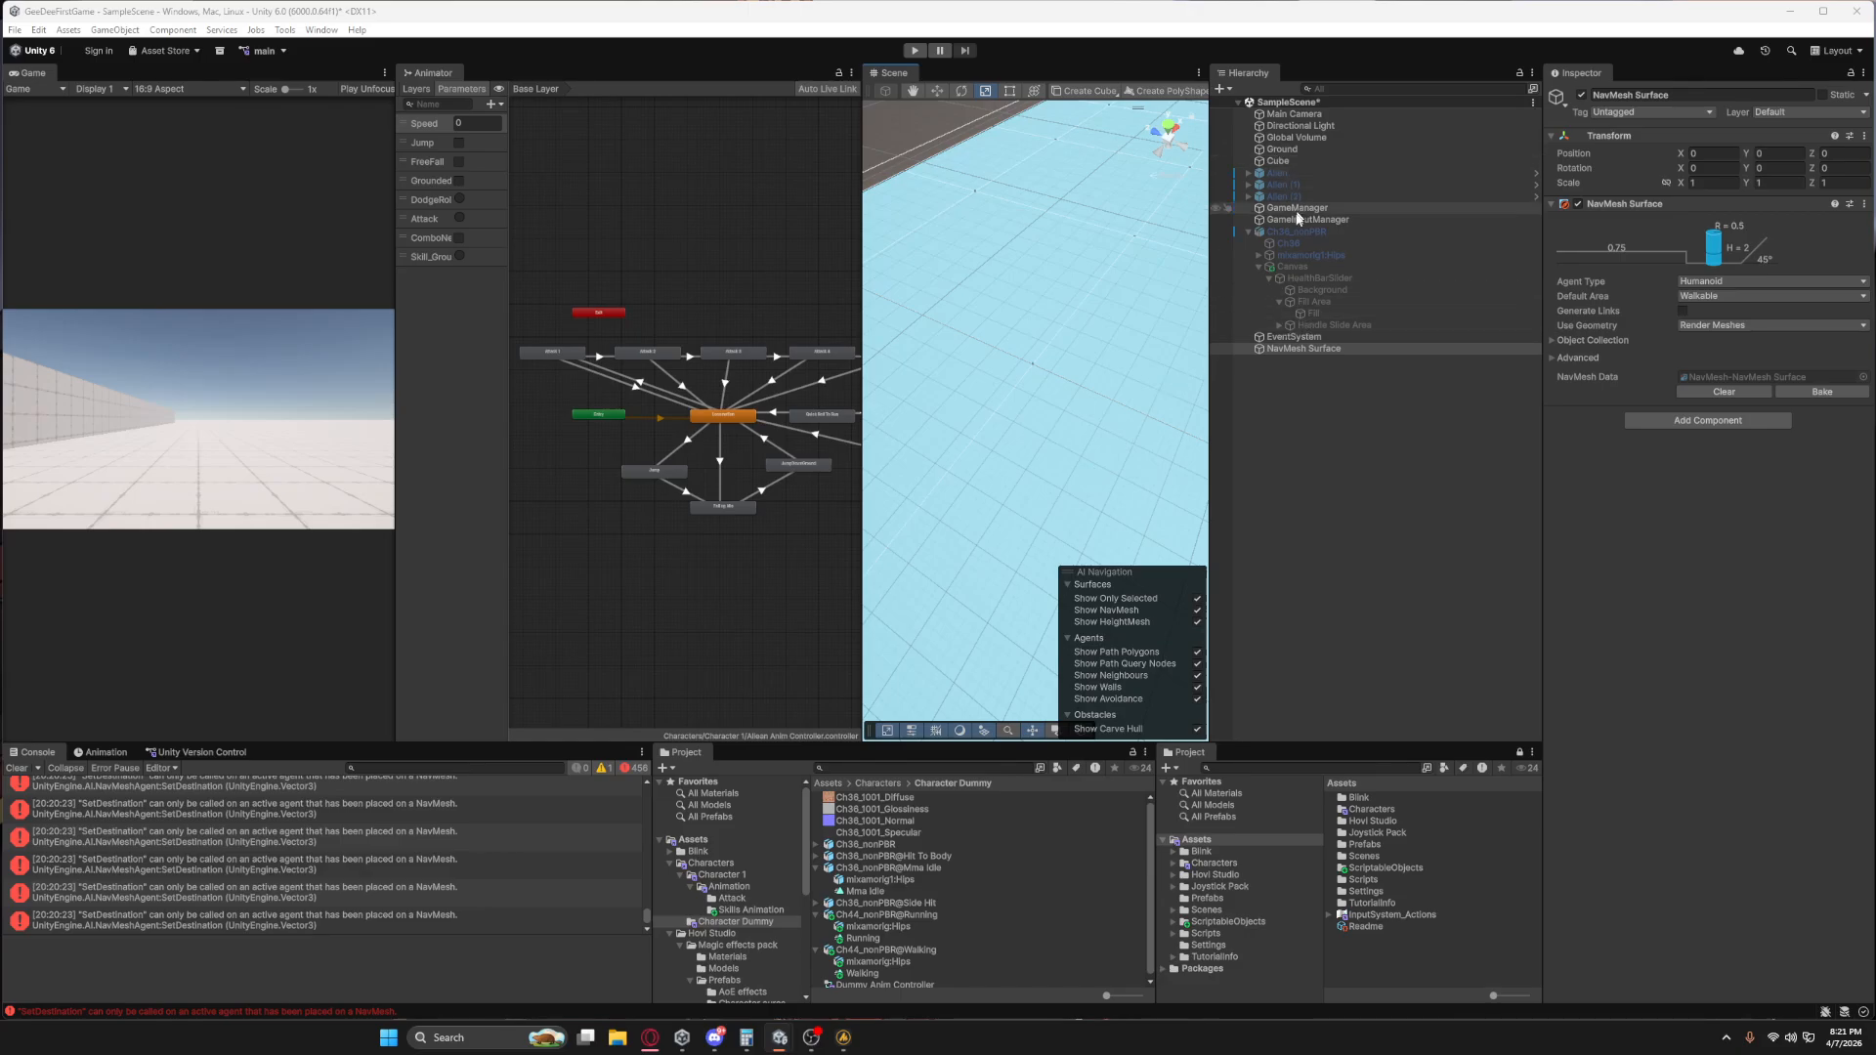
click(1198, 600)
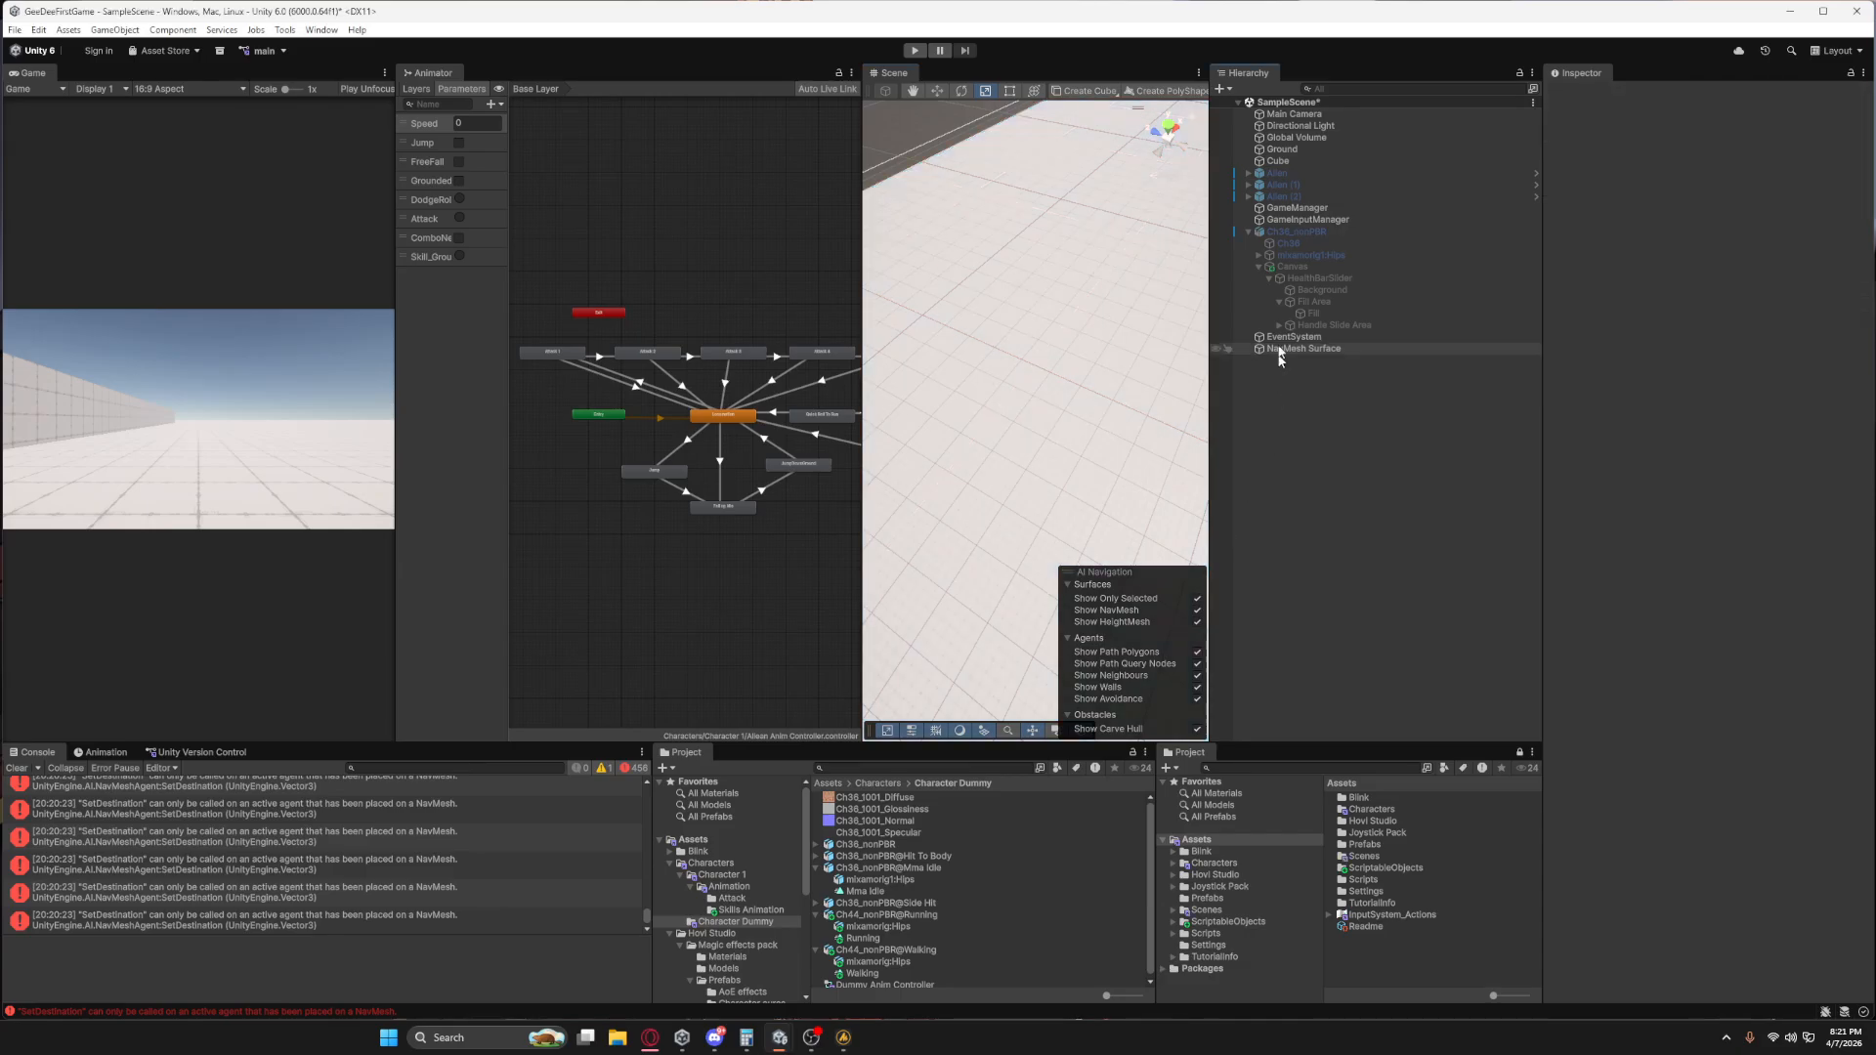
Reactivate the three Alien objects and Ch36_nonPBR together.
click(1282, 176)
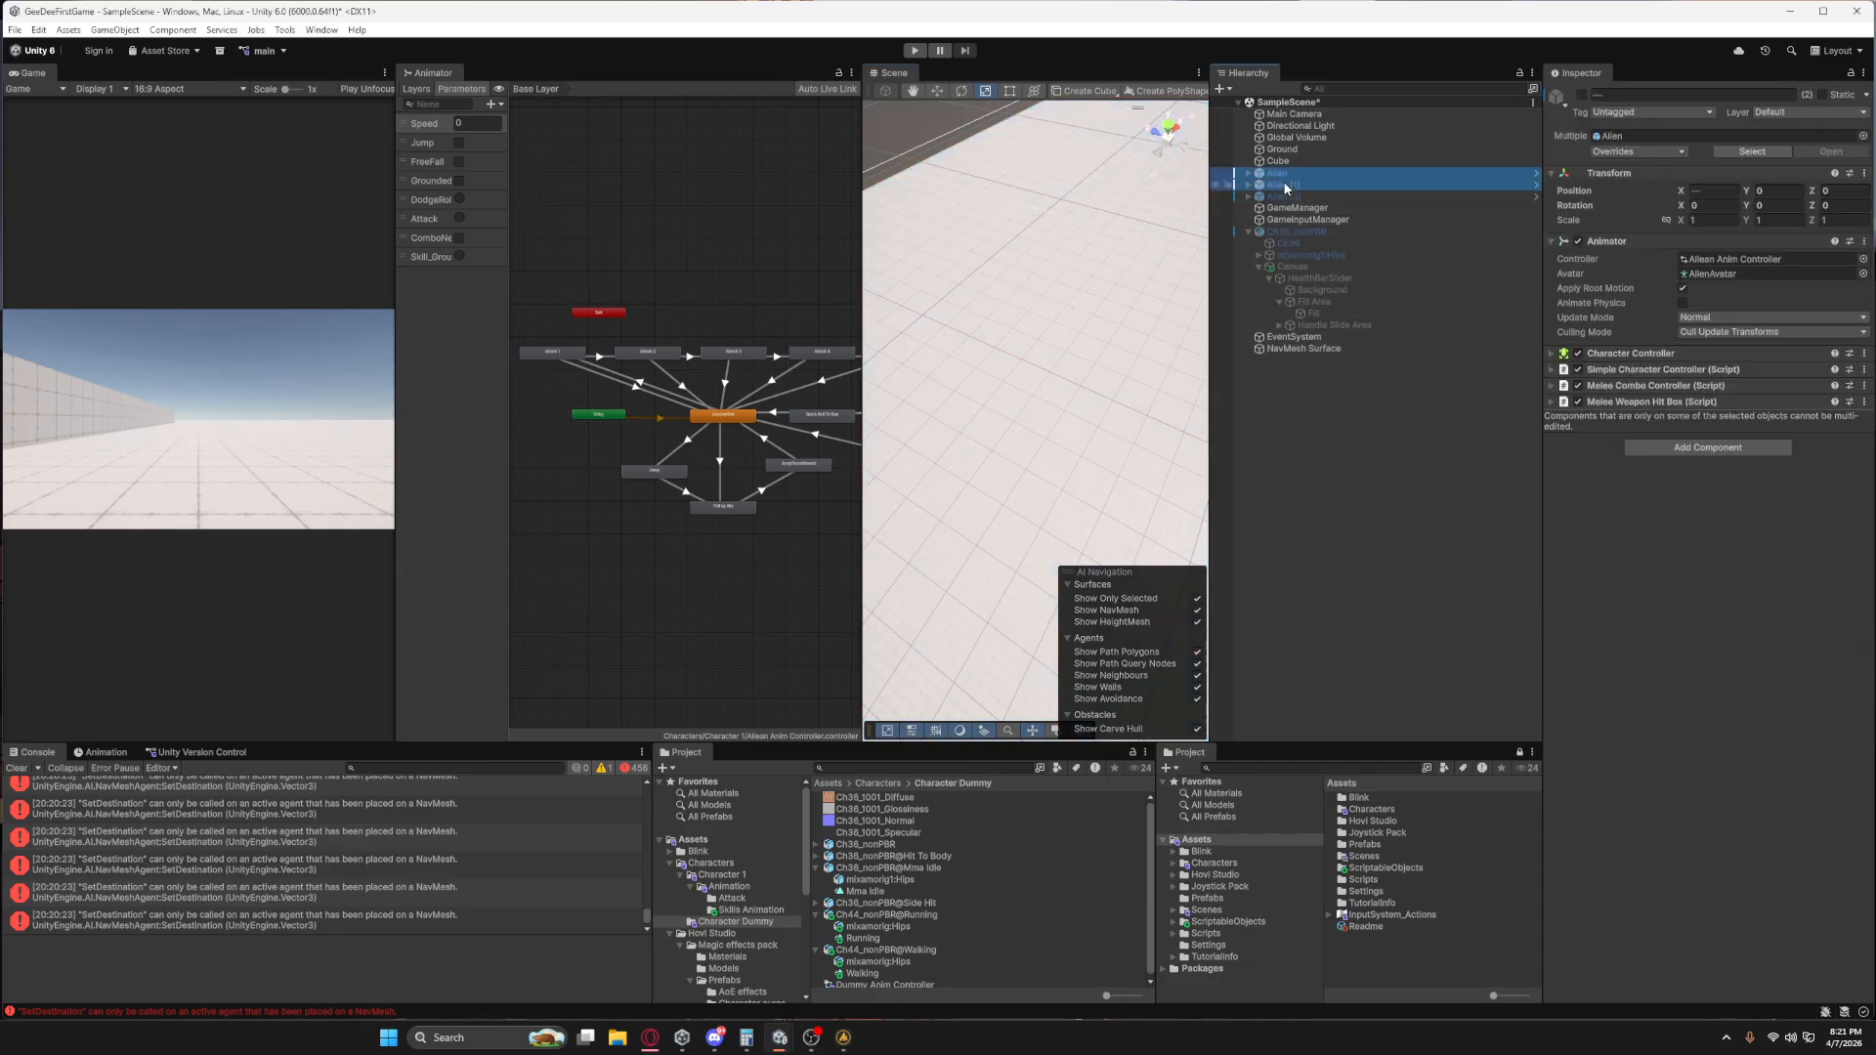
shift+click(1276, 195)
ctrl+click(1286, 233)
click(1581, 95)
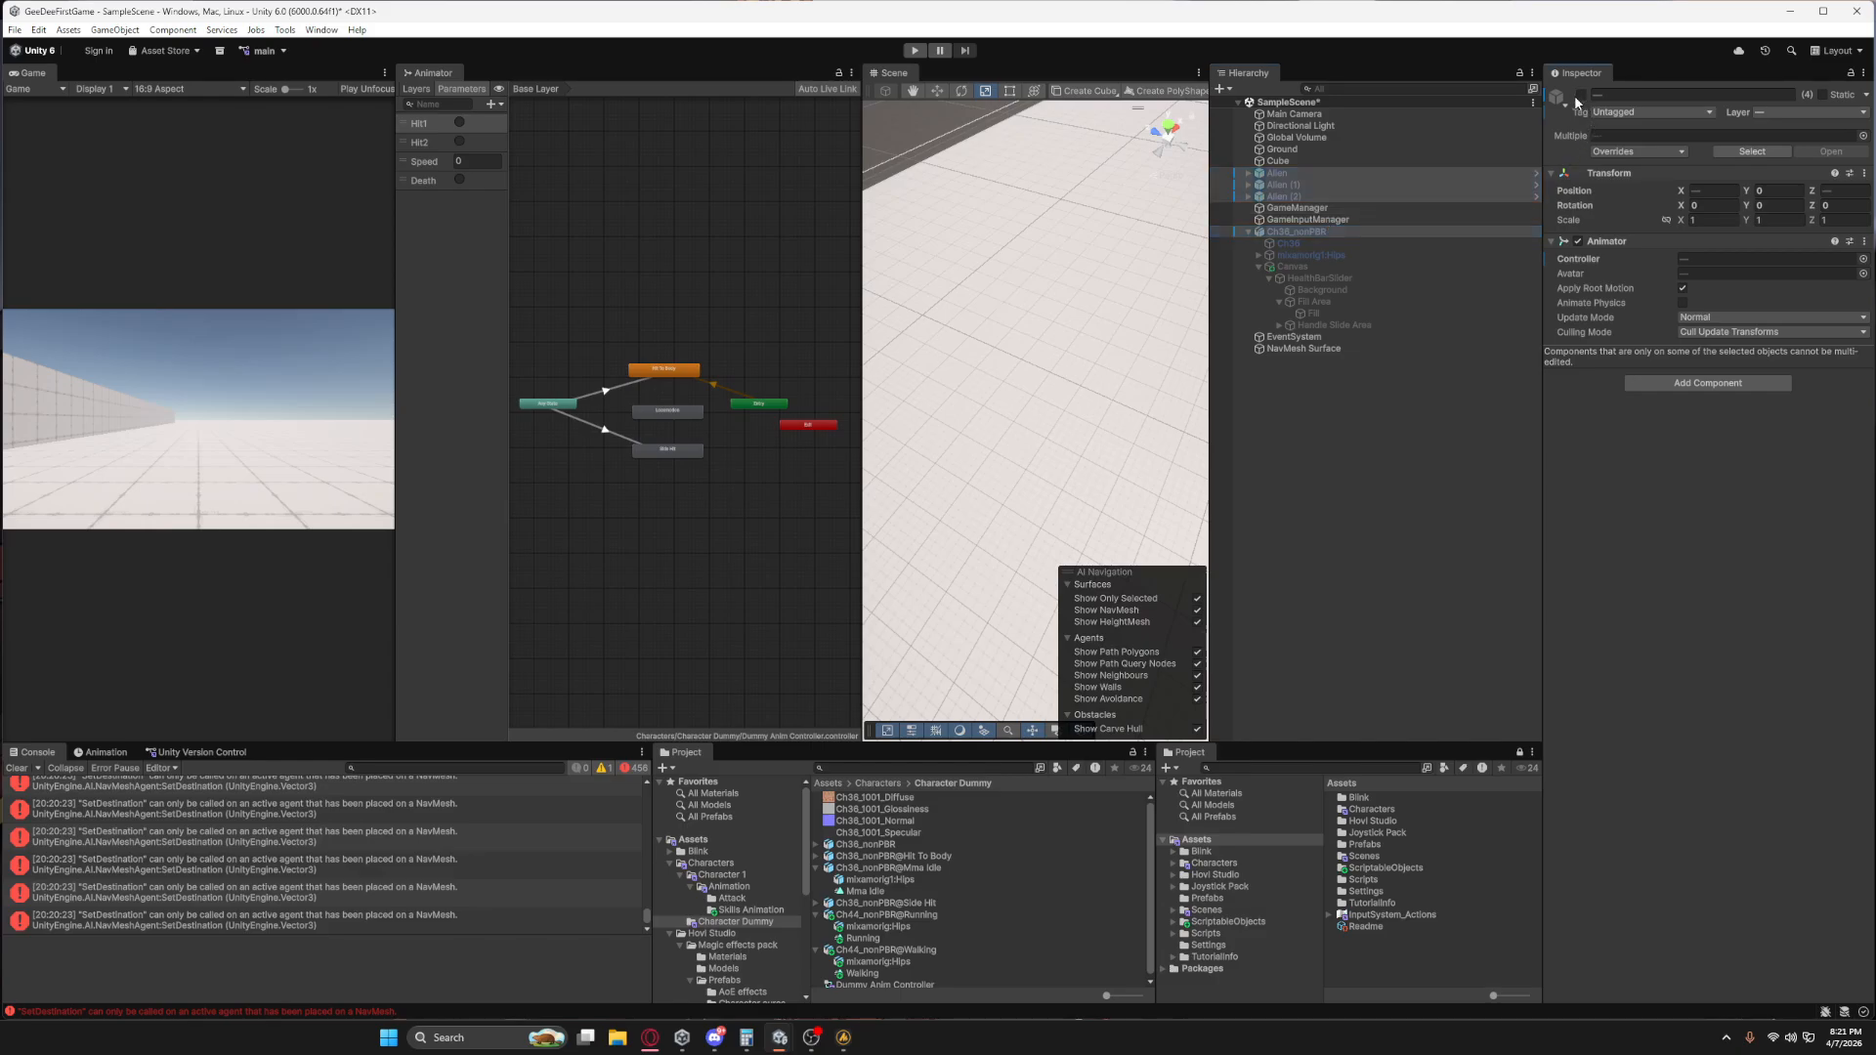
right_drag(1114, 465, 665, 369)
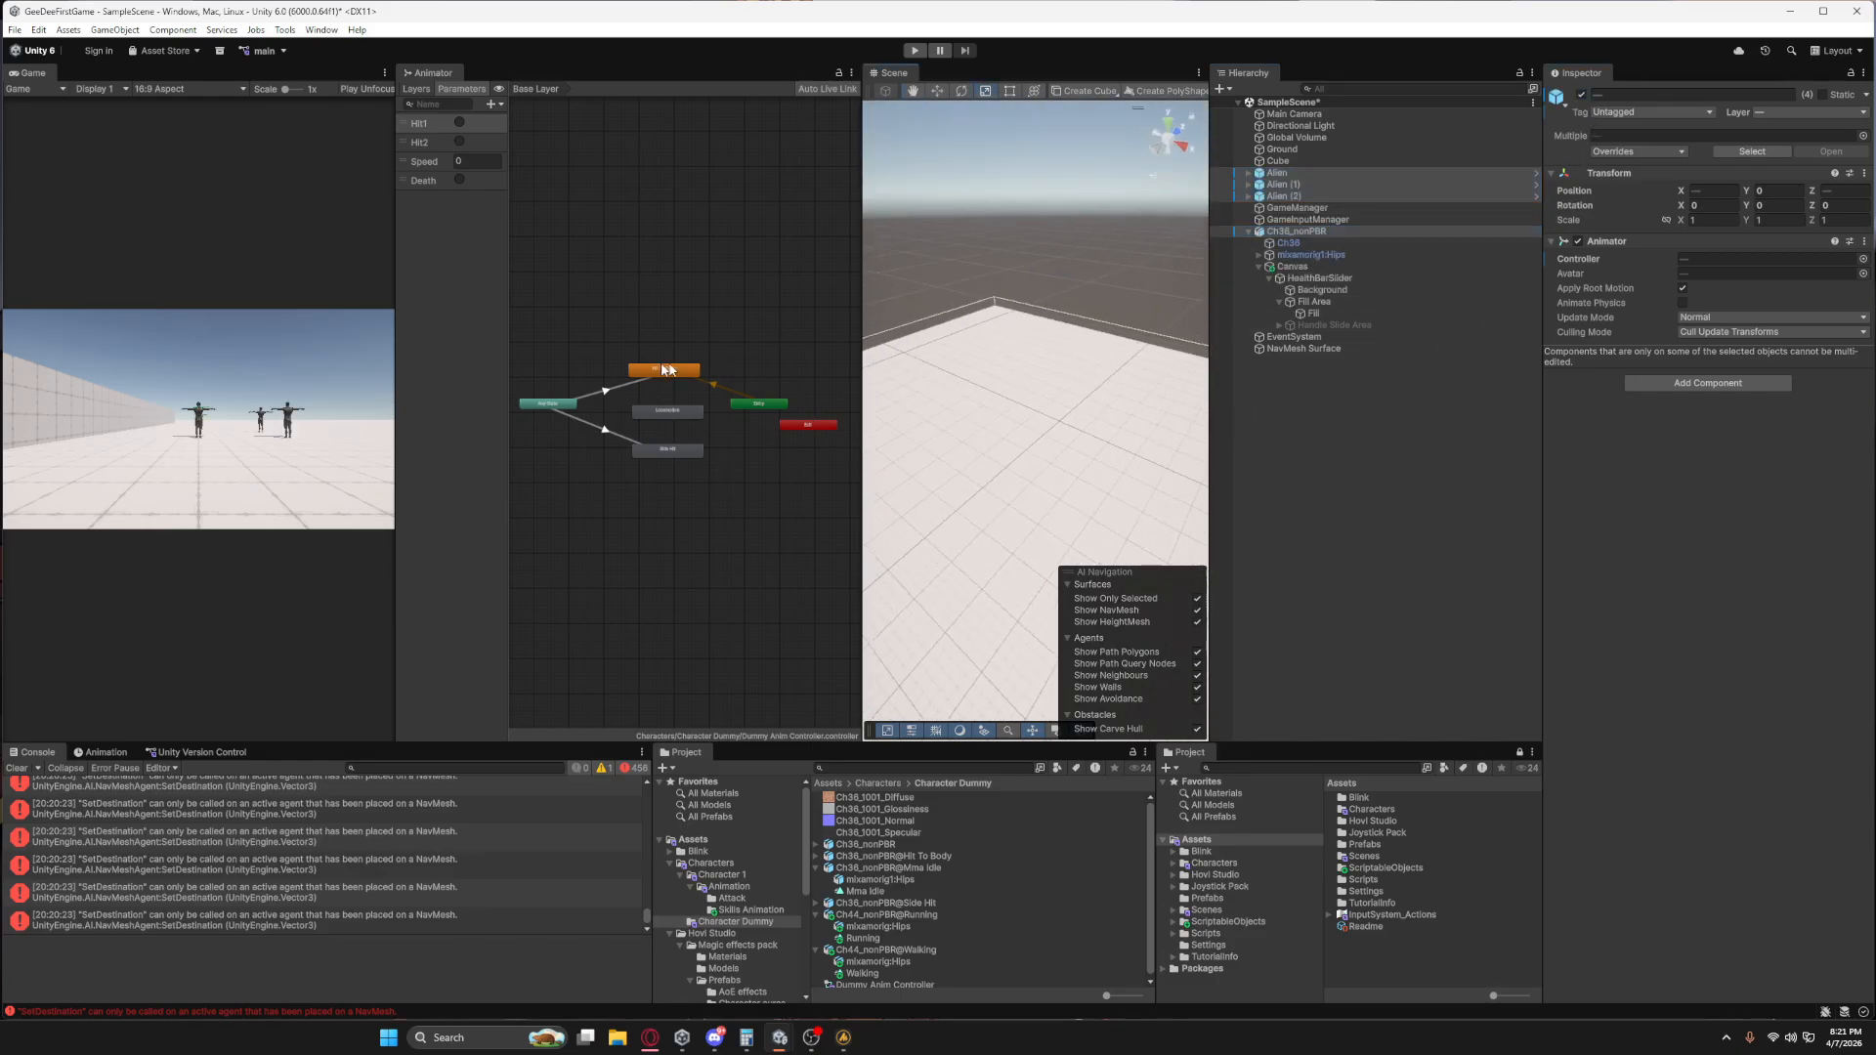
key(f)
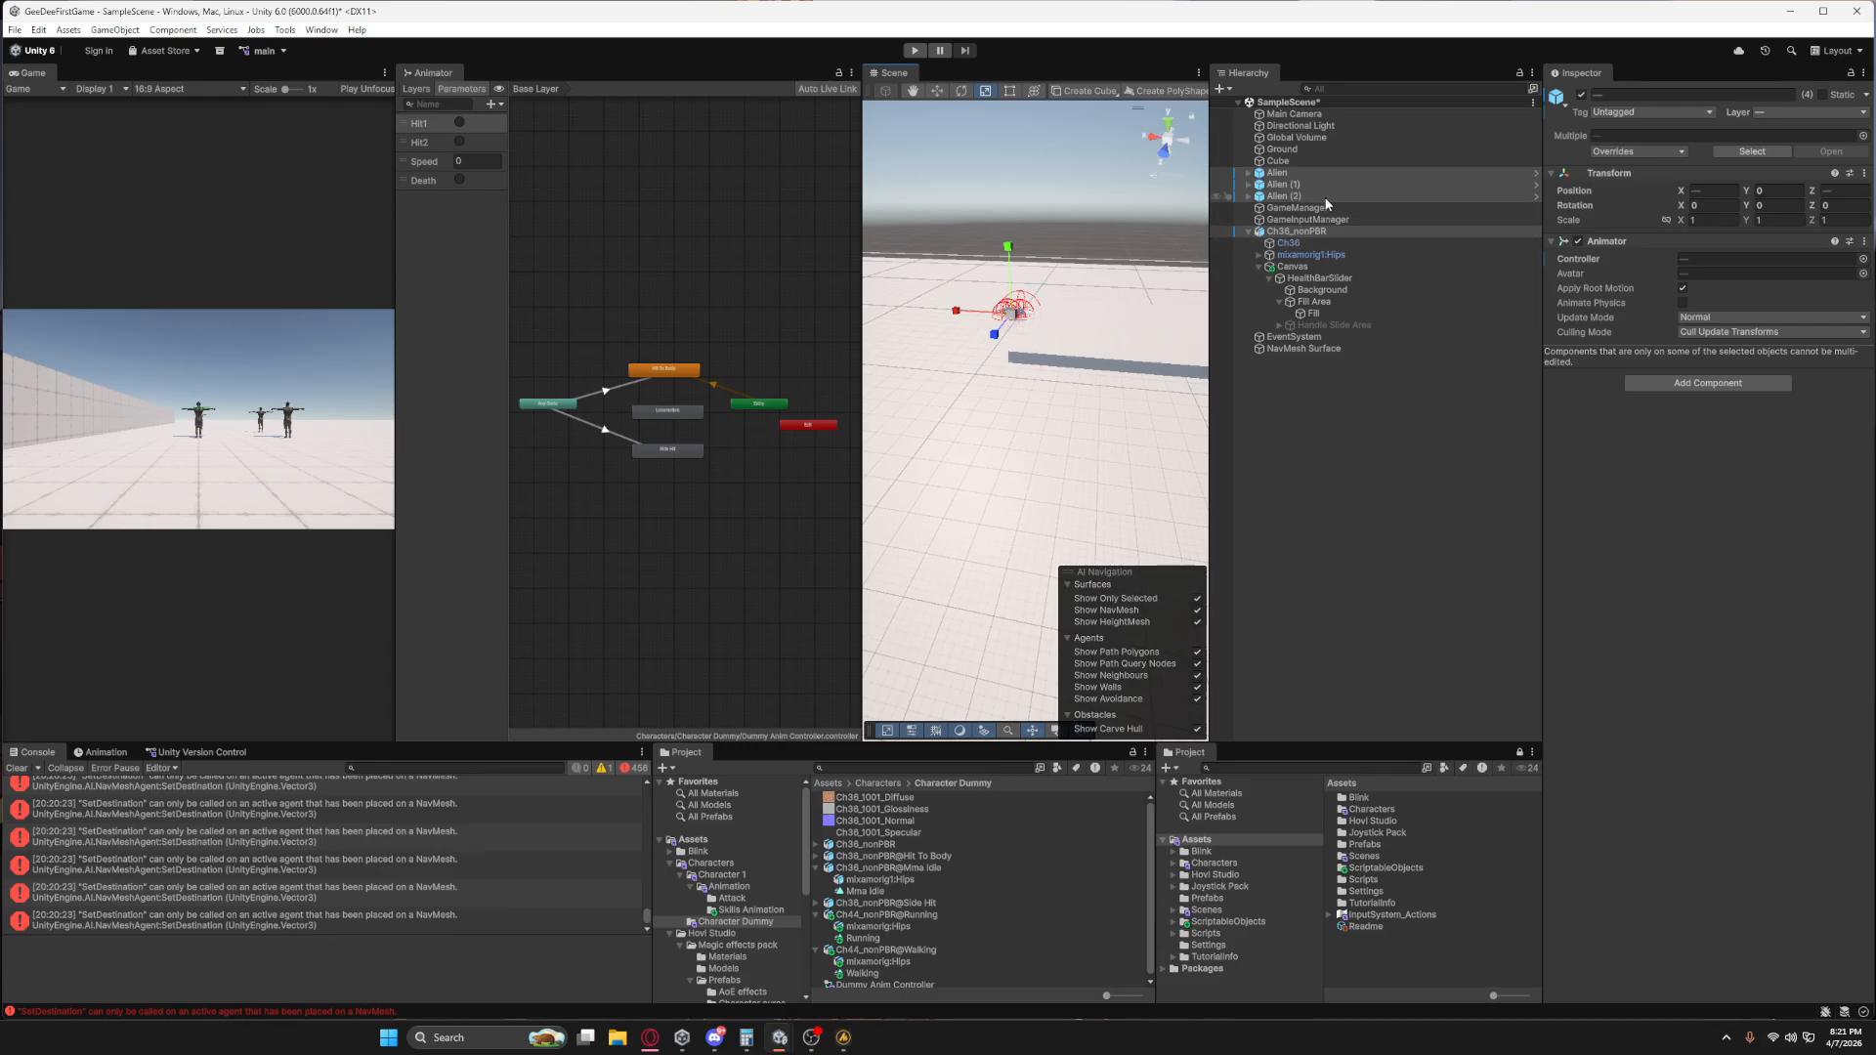
scroll(1042, 469, up, 2)
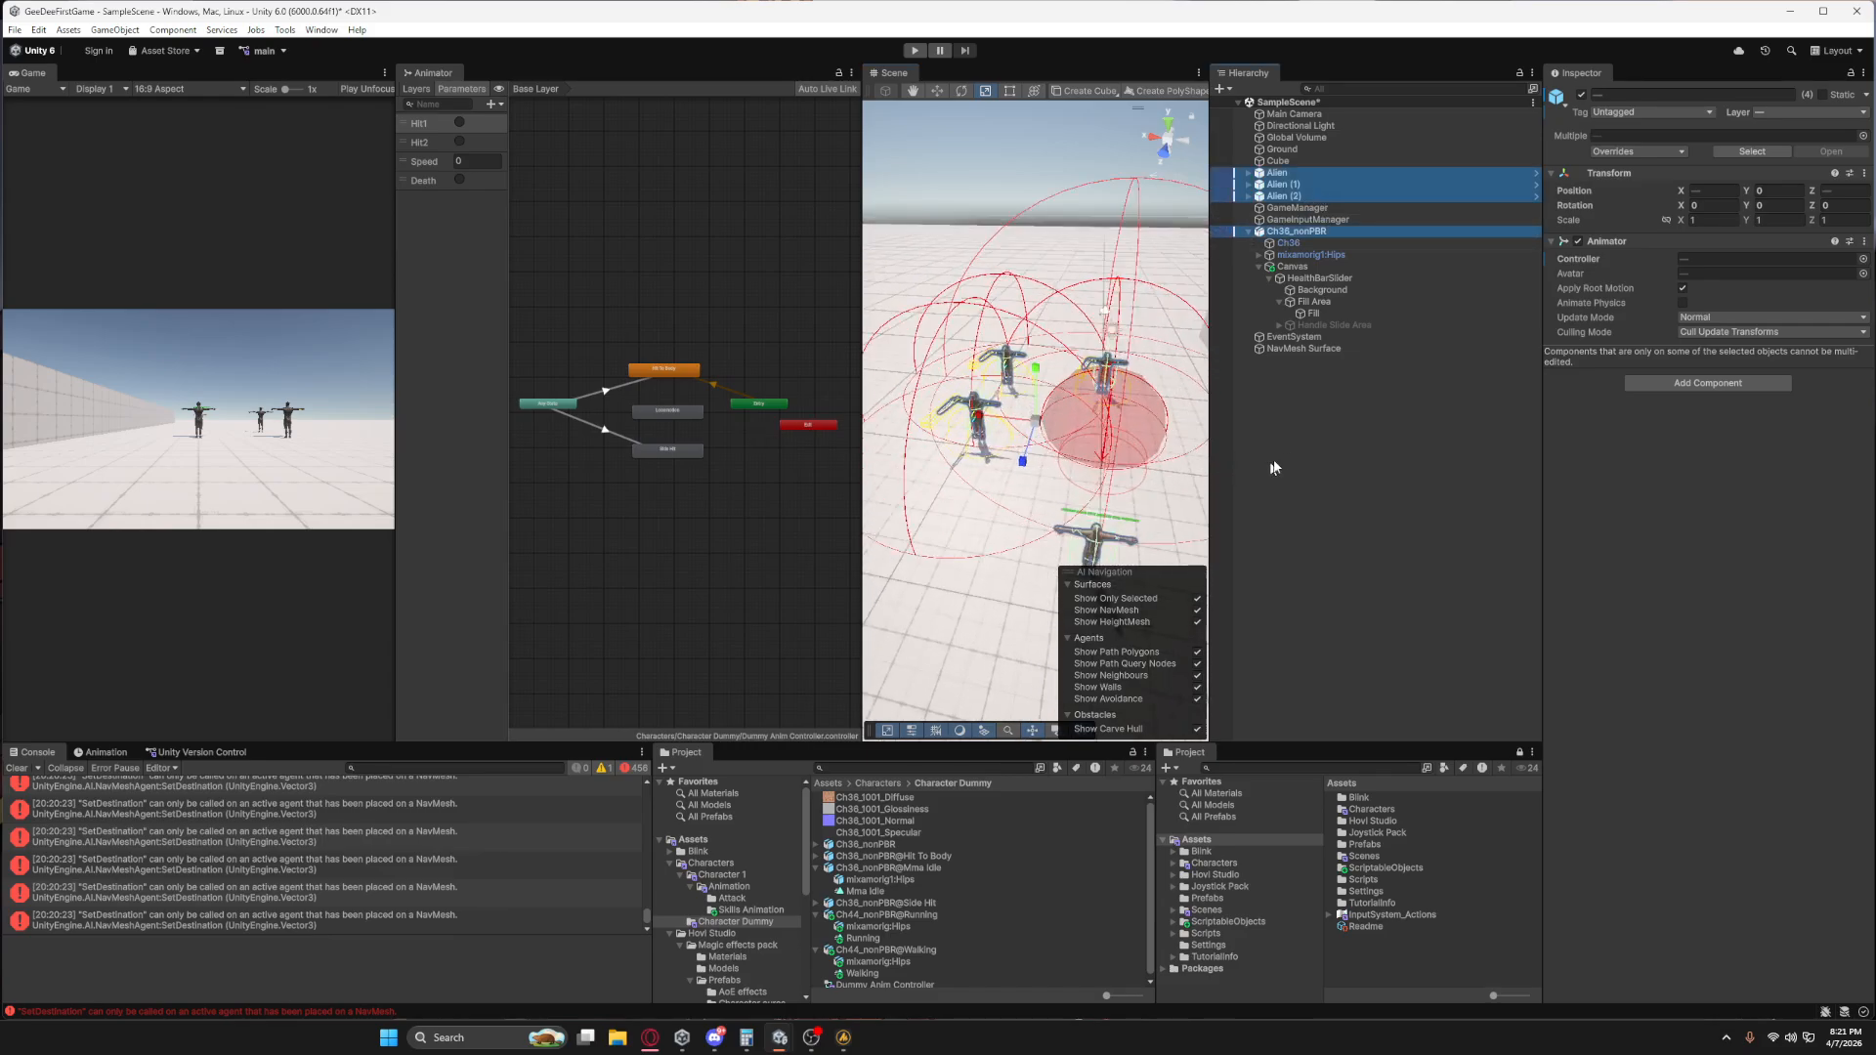
Review the prefab overrides of the Ch36_nonPBR enemy.
click(1280, 231)
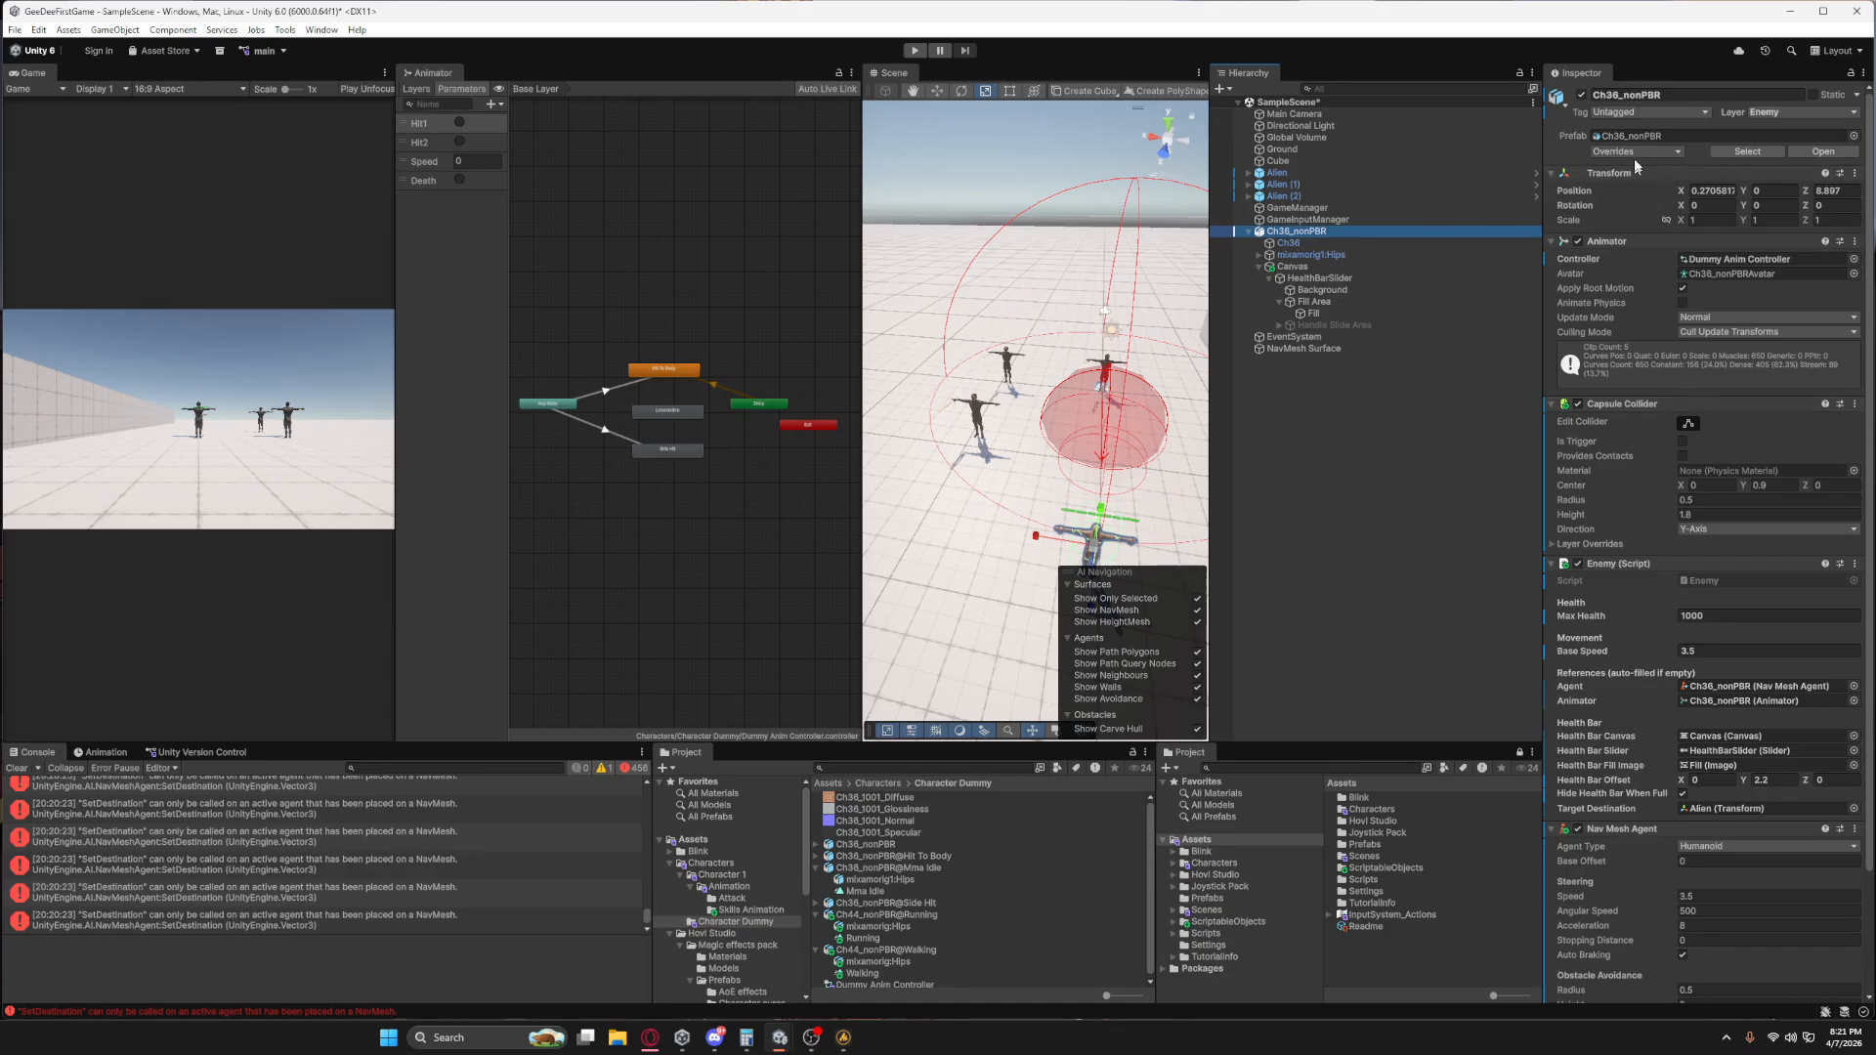
click(1636, 152)
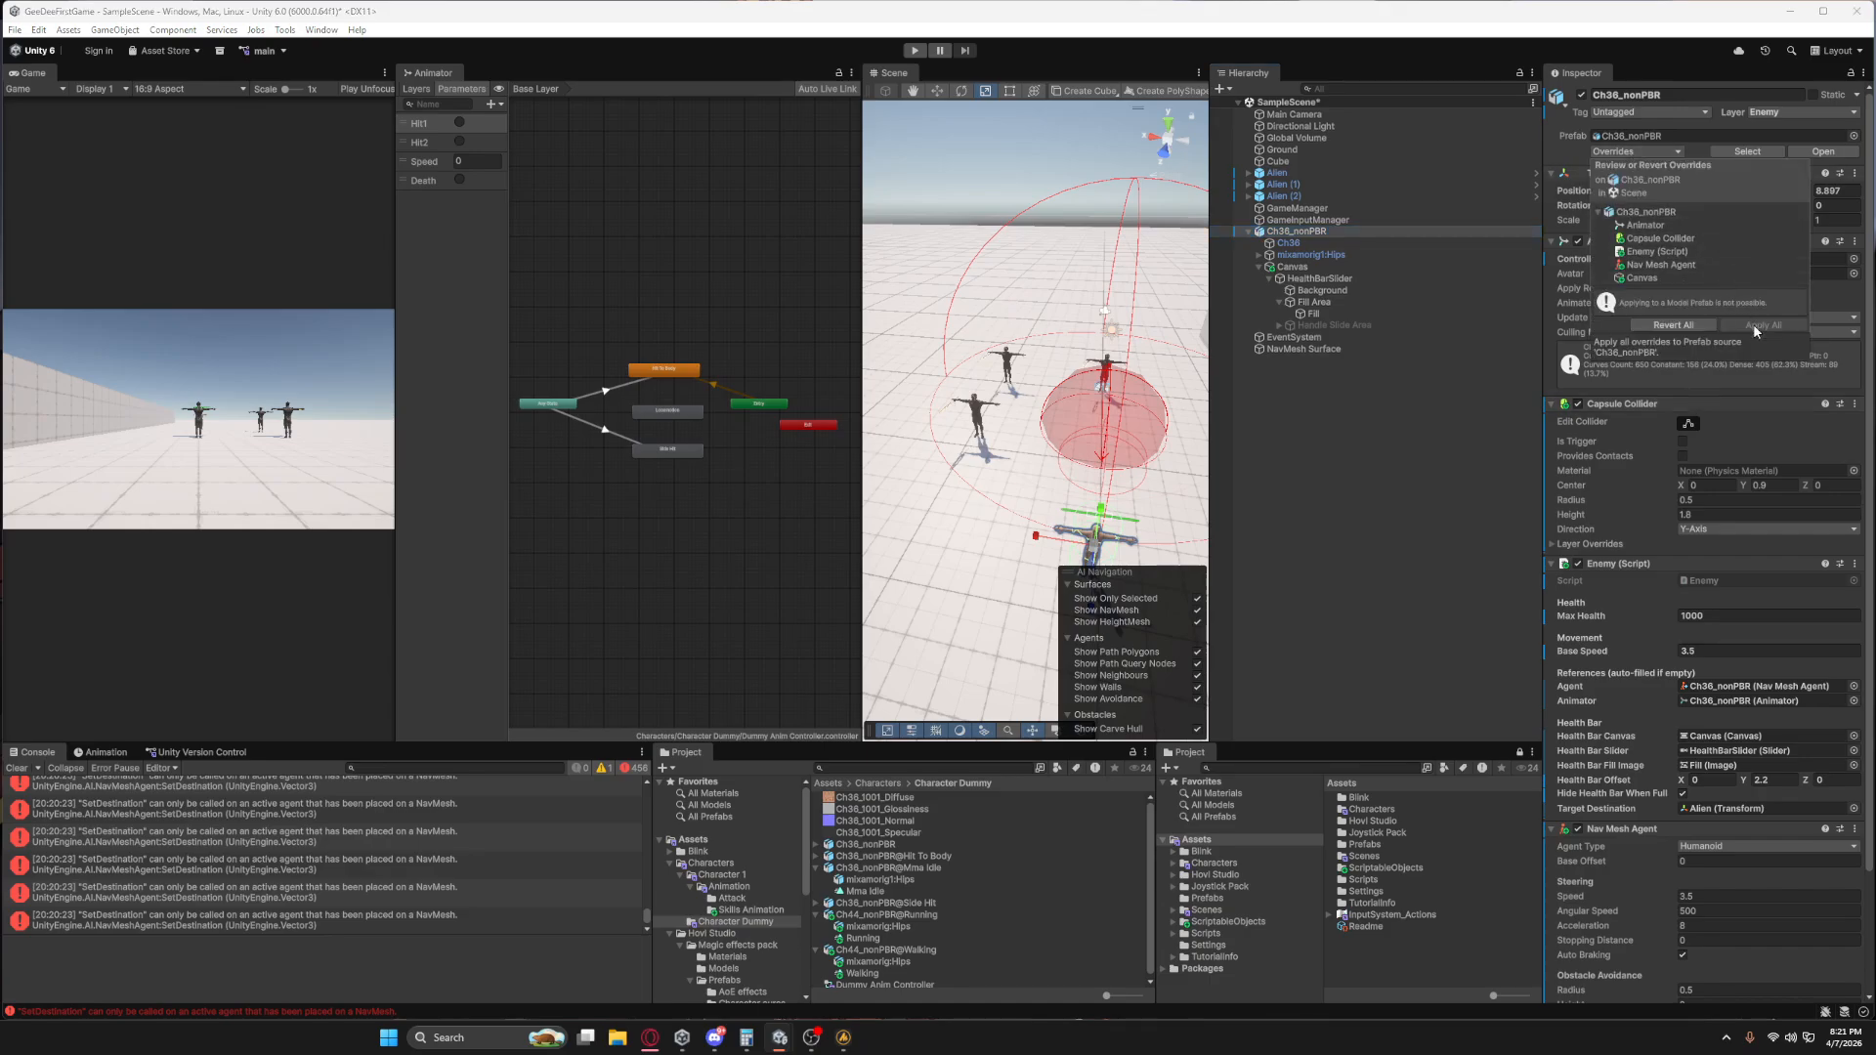
click(1318, 234)
Completely unpack Ch36_nonPBR from its model prefab and save it as a new prefab in the Assets/Prefabs folder.
right_click(1319, 234)
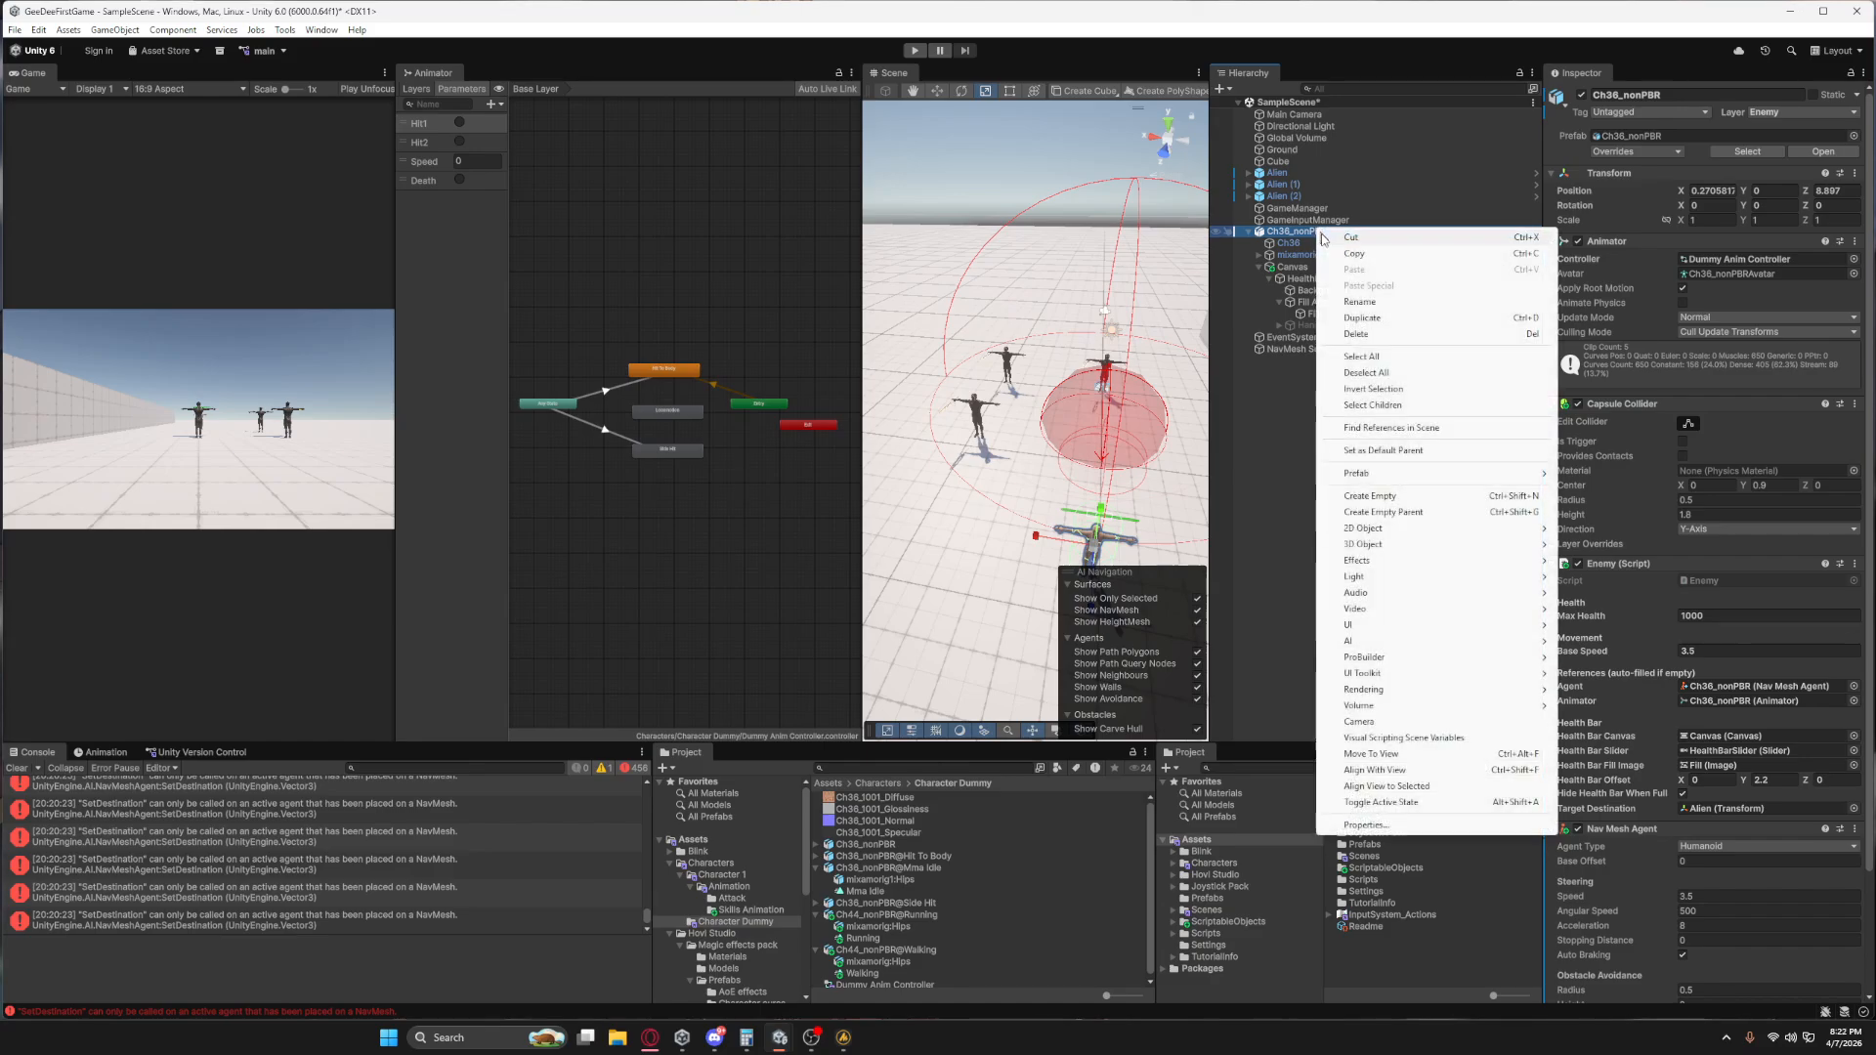
mouse_move(1394, 478)
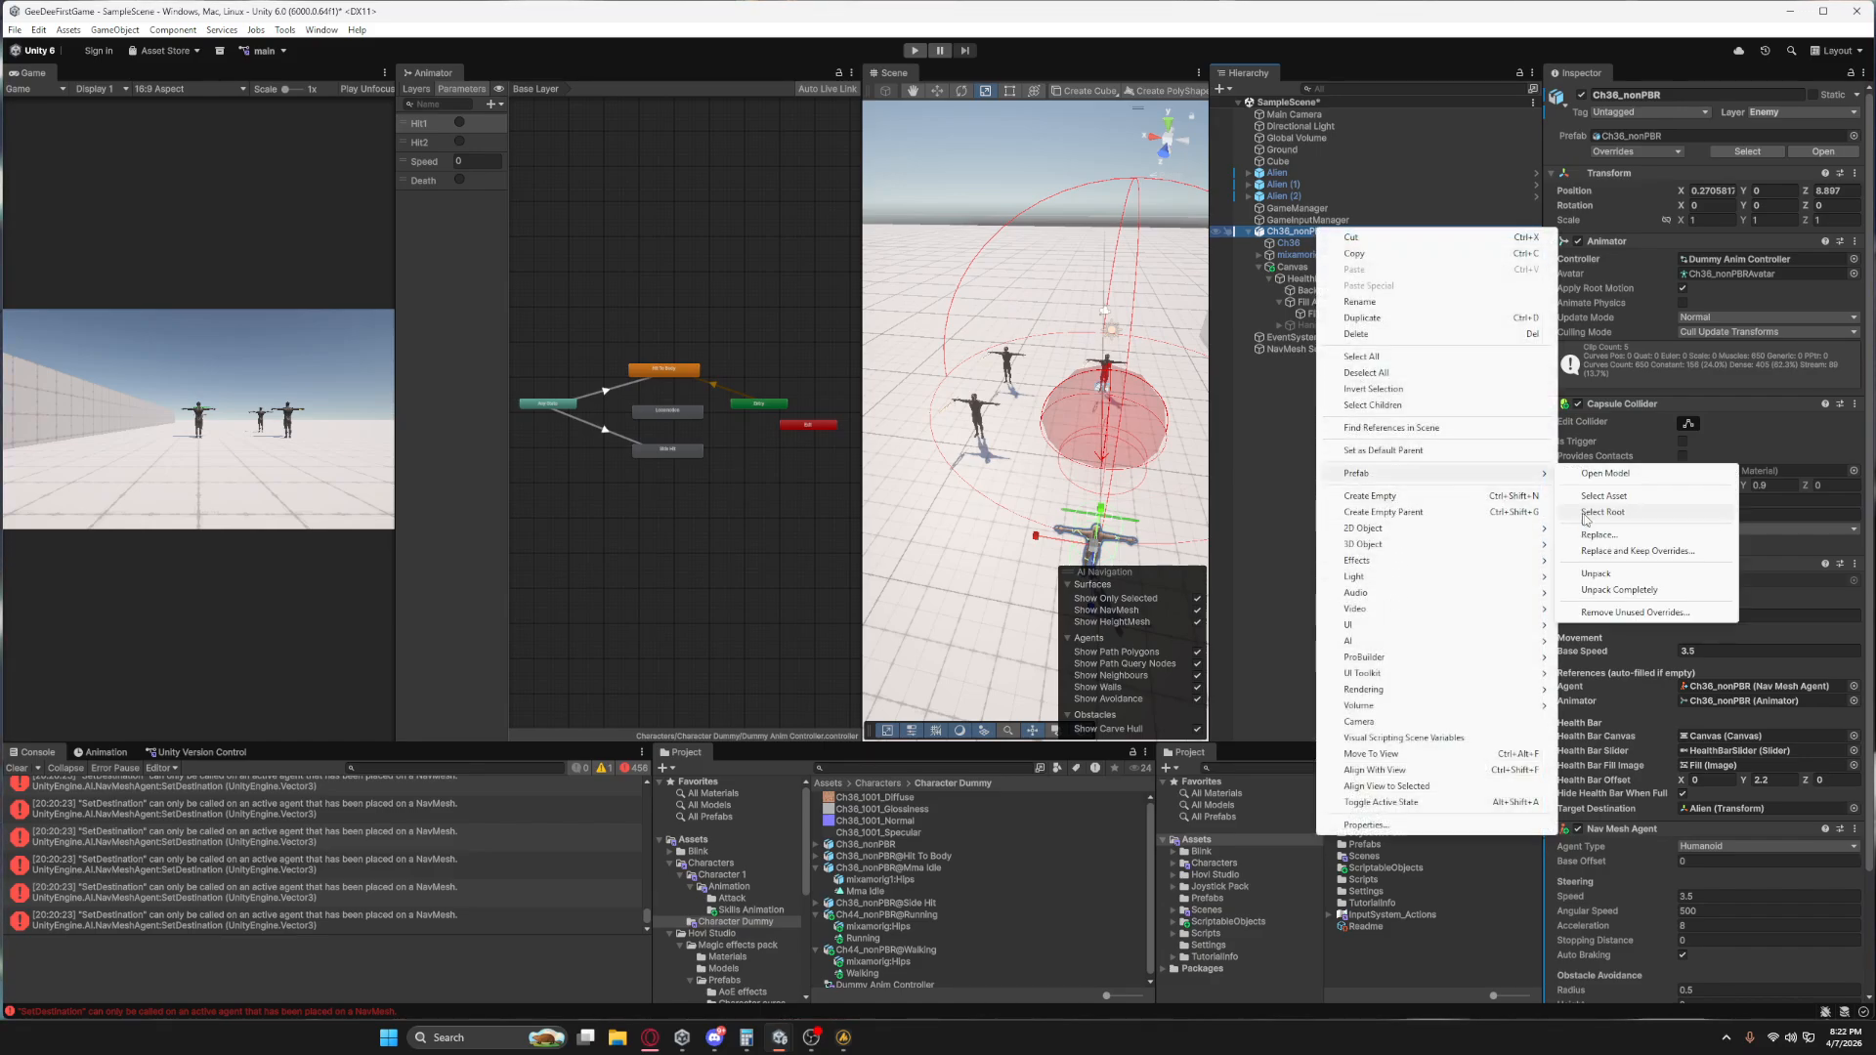
click(1610, 590)
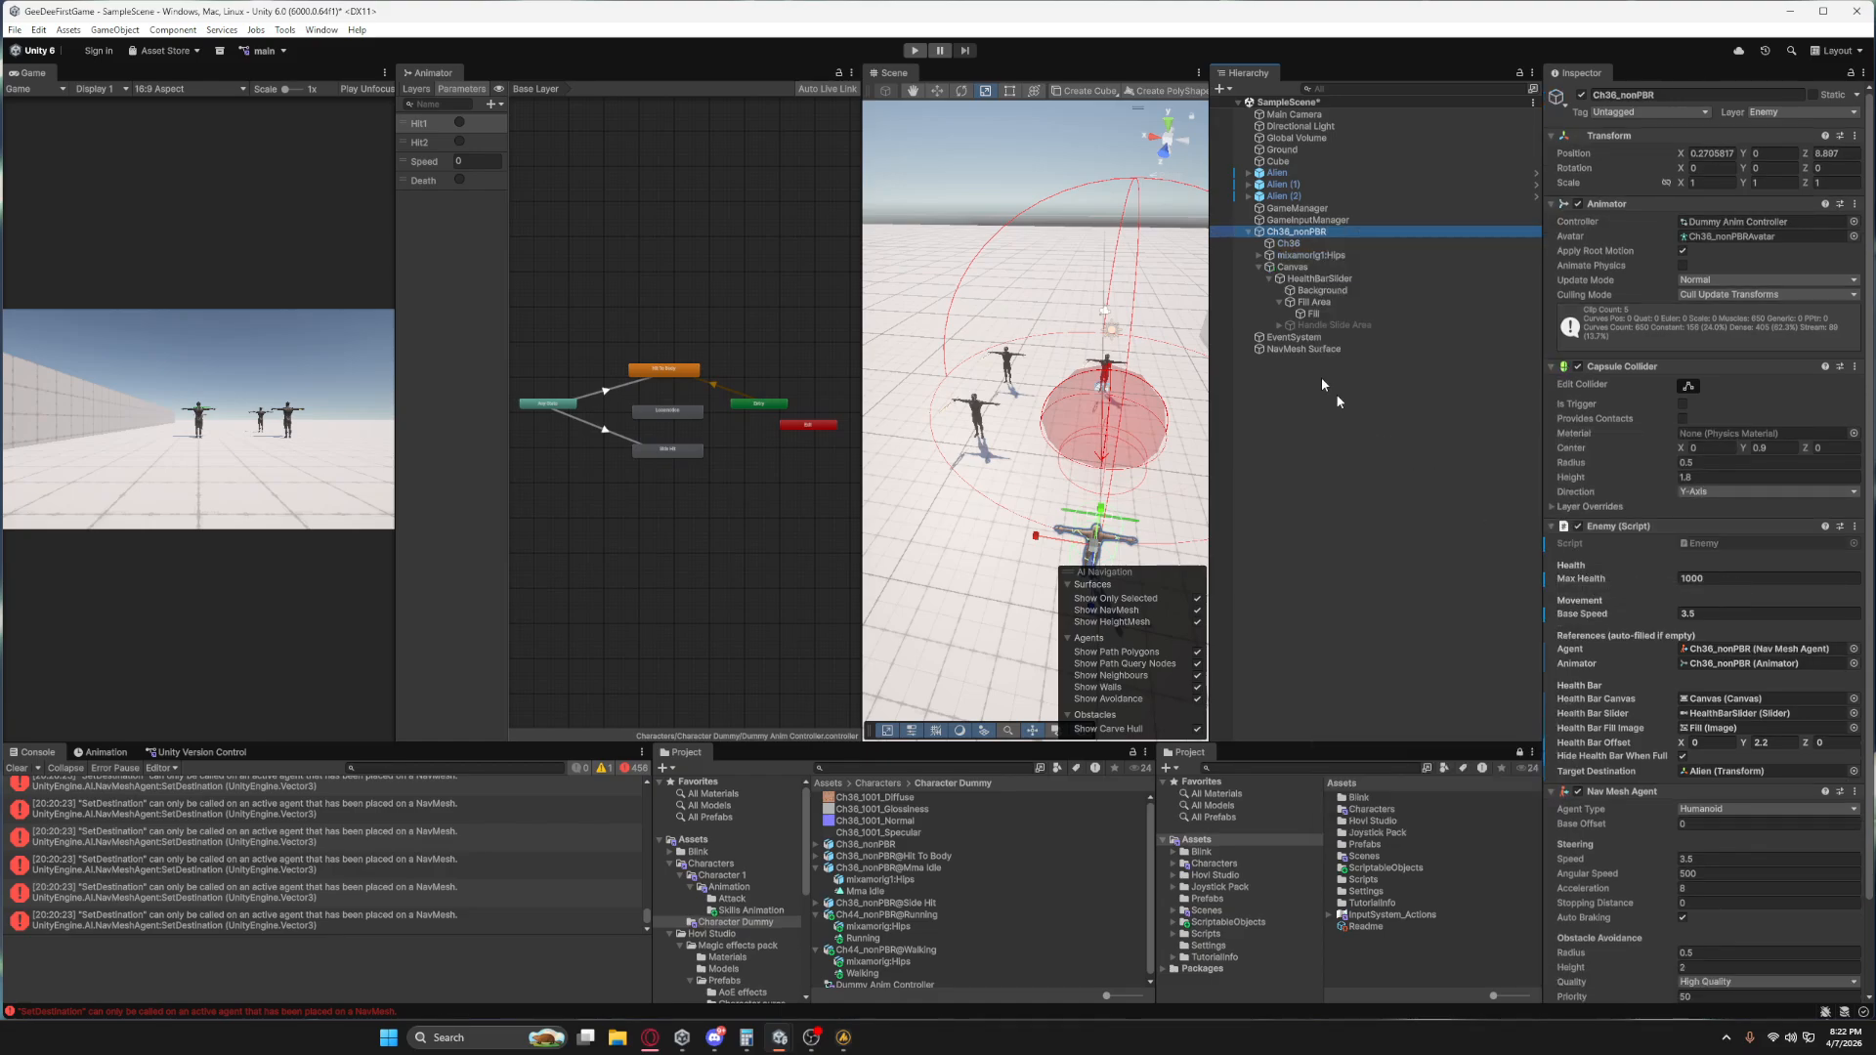
drag(1286, 241, 709, 940)
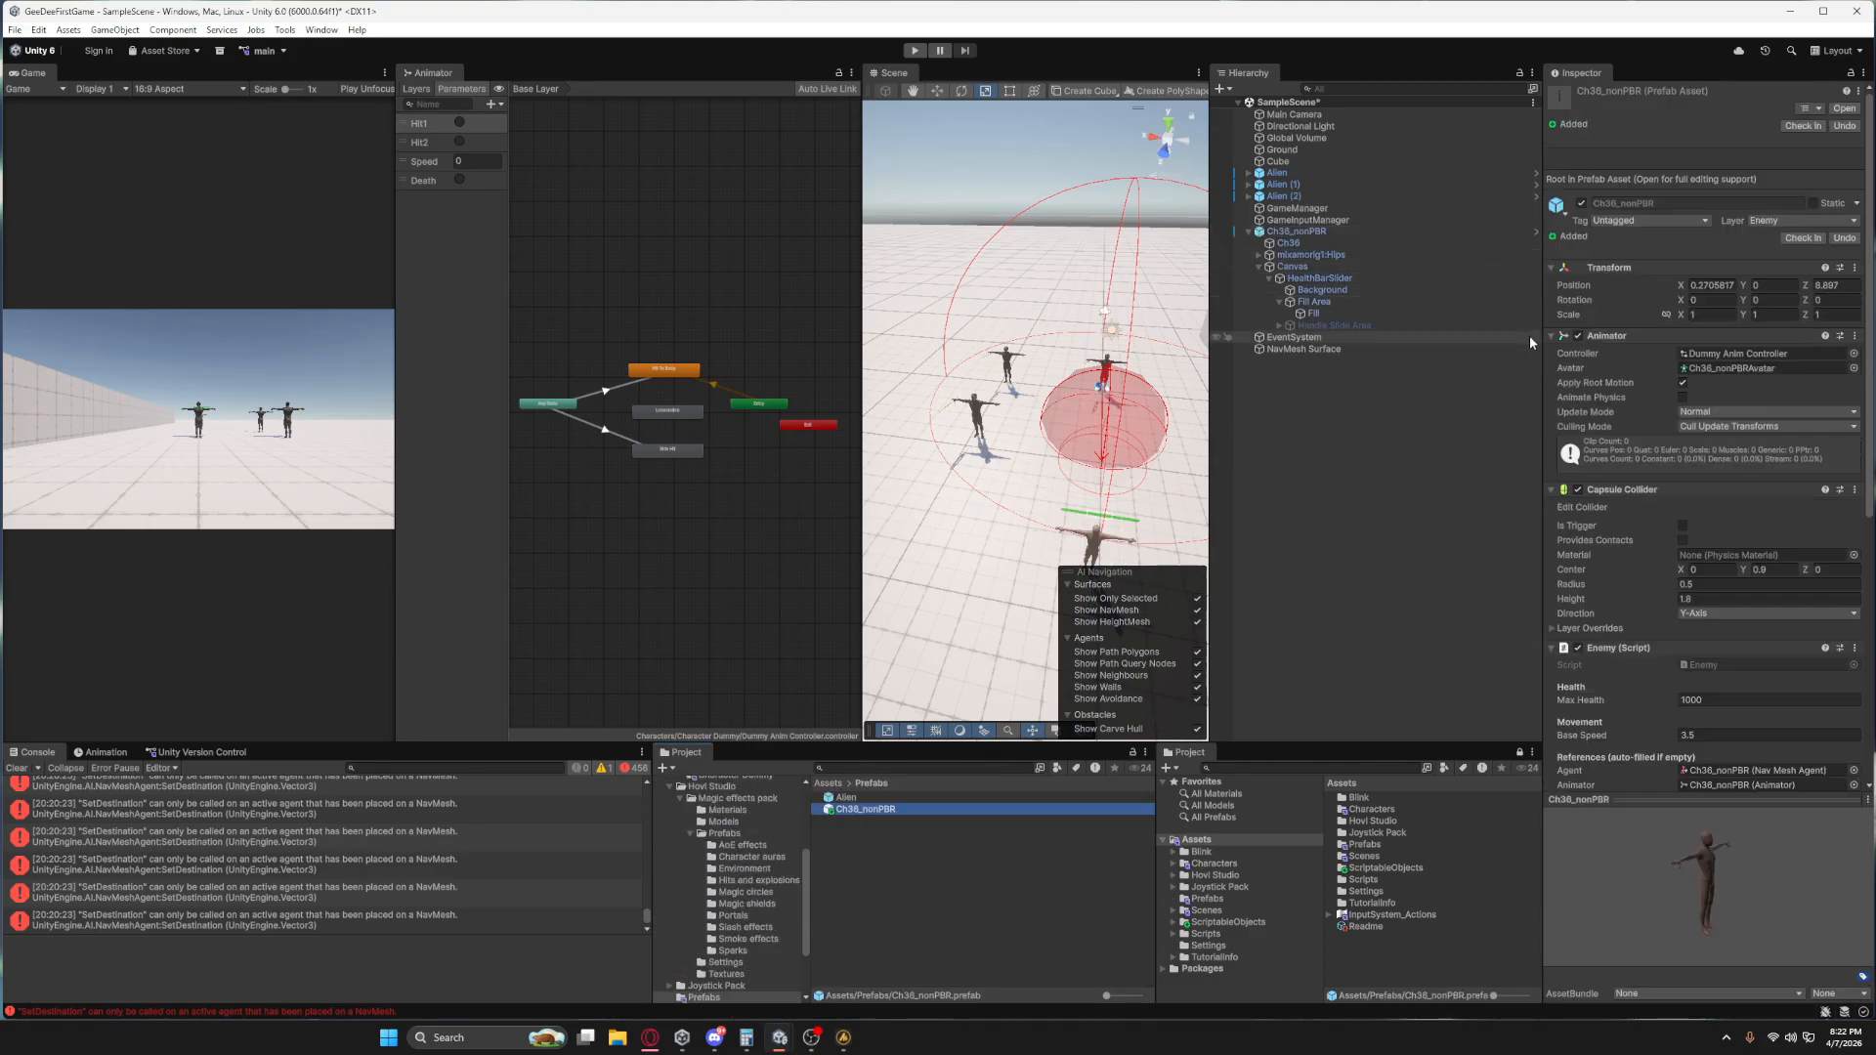
Make a transition from Any State to Locomotion in the enemy's Dummy Anim Controller.
click(1316, 233)
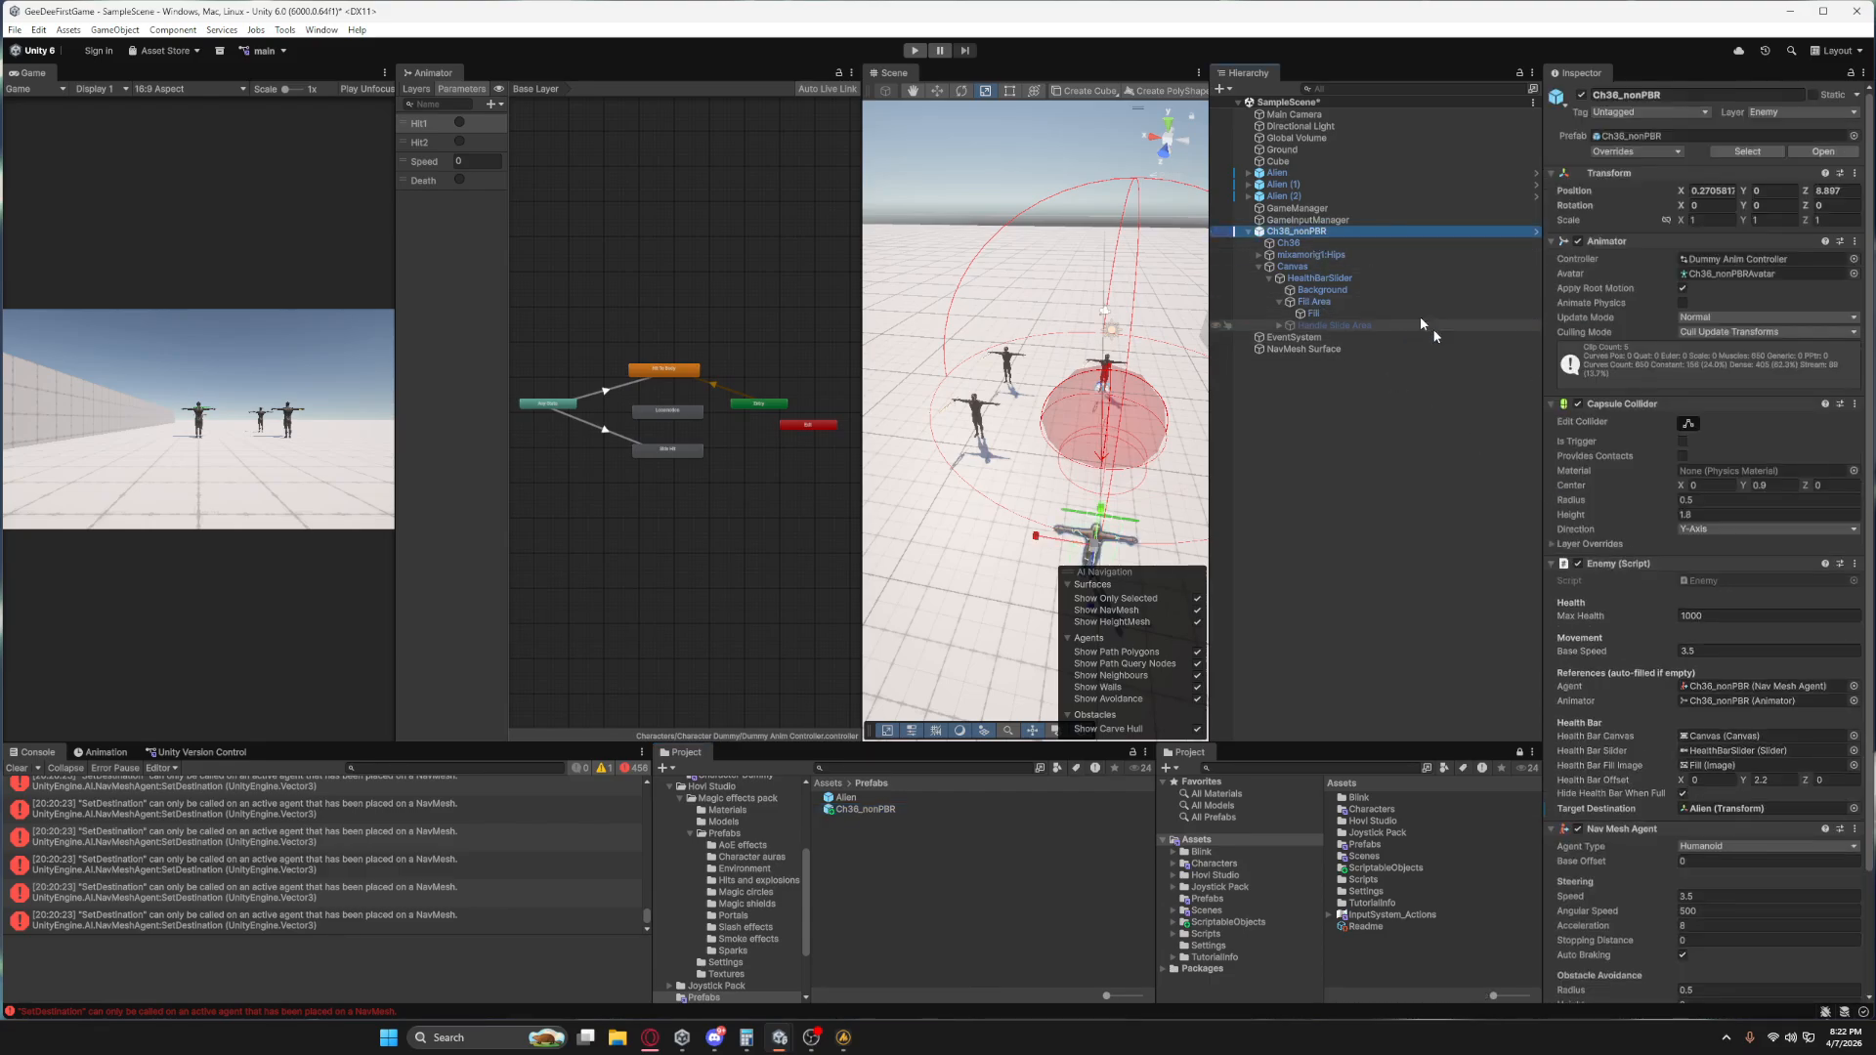
scroll(567, 494, up, 5)
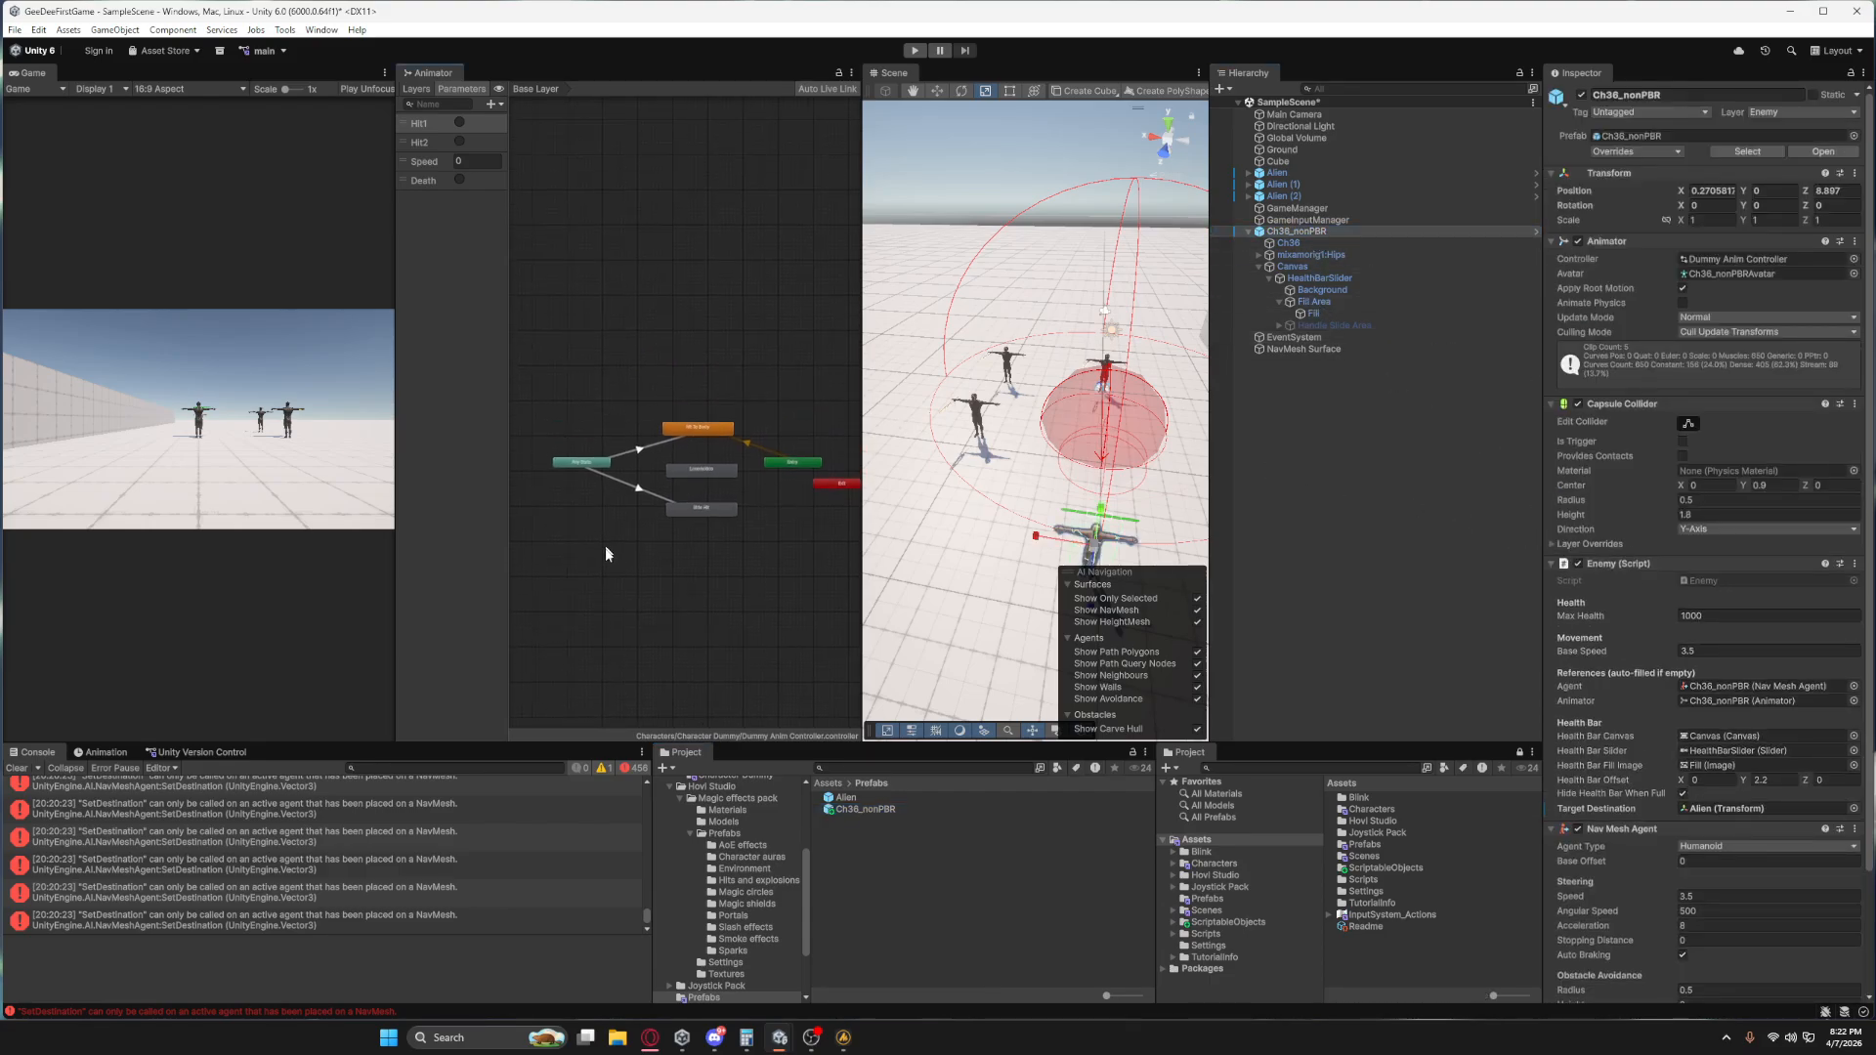
right_click(540, 437)
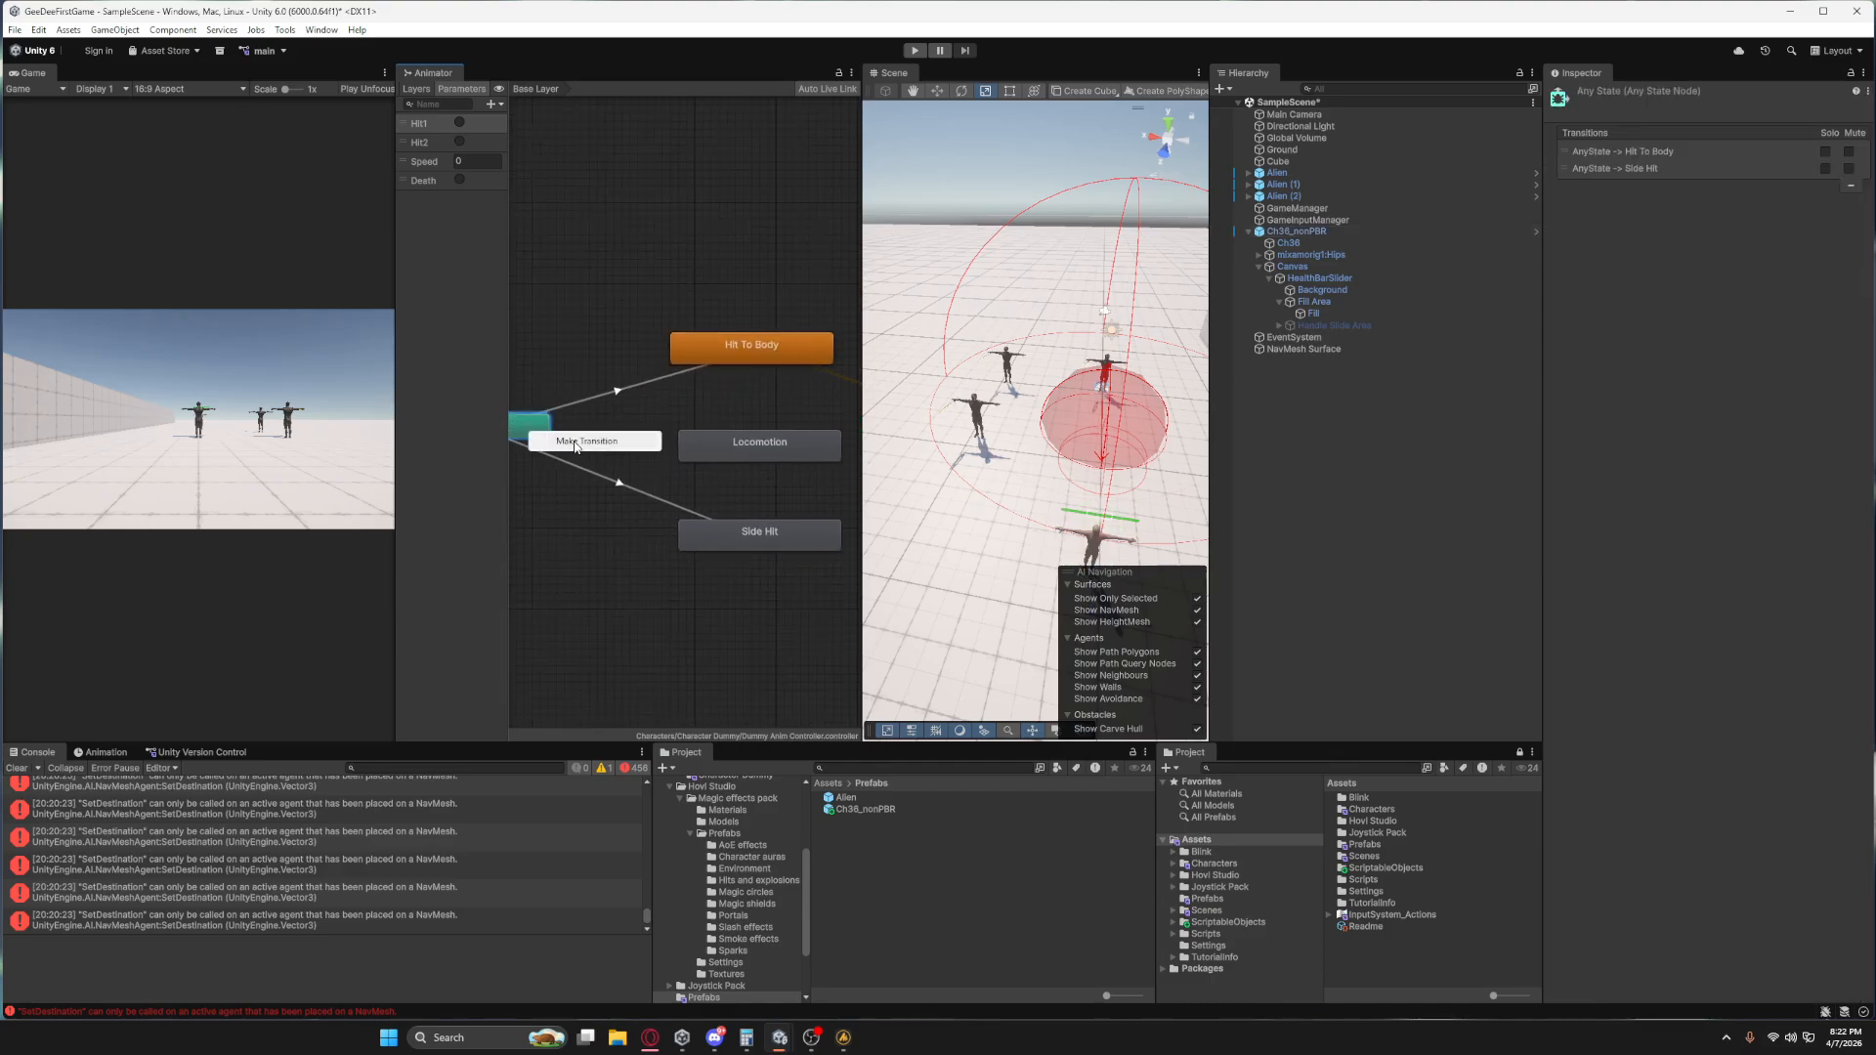
click(578, 444)
click(707, 445)
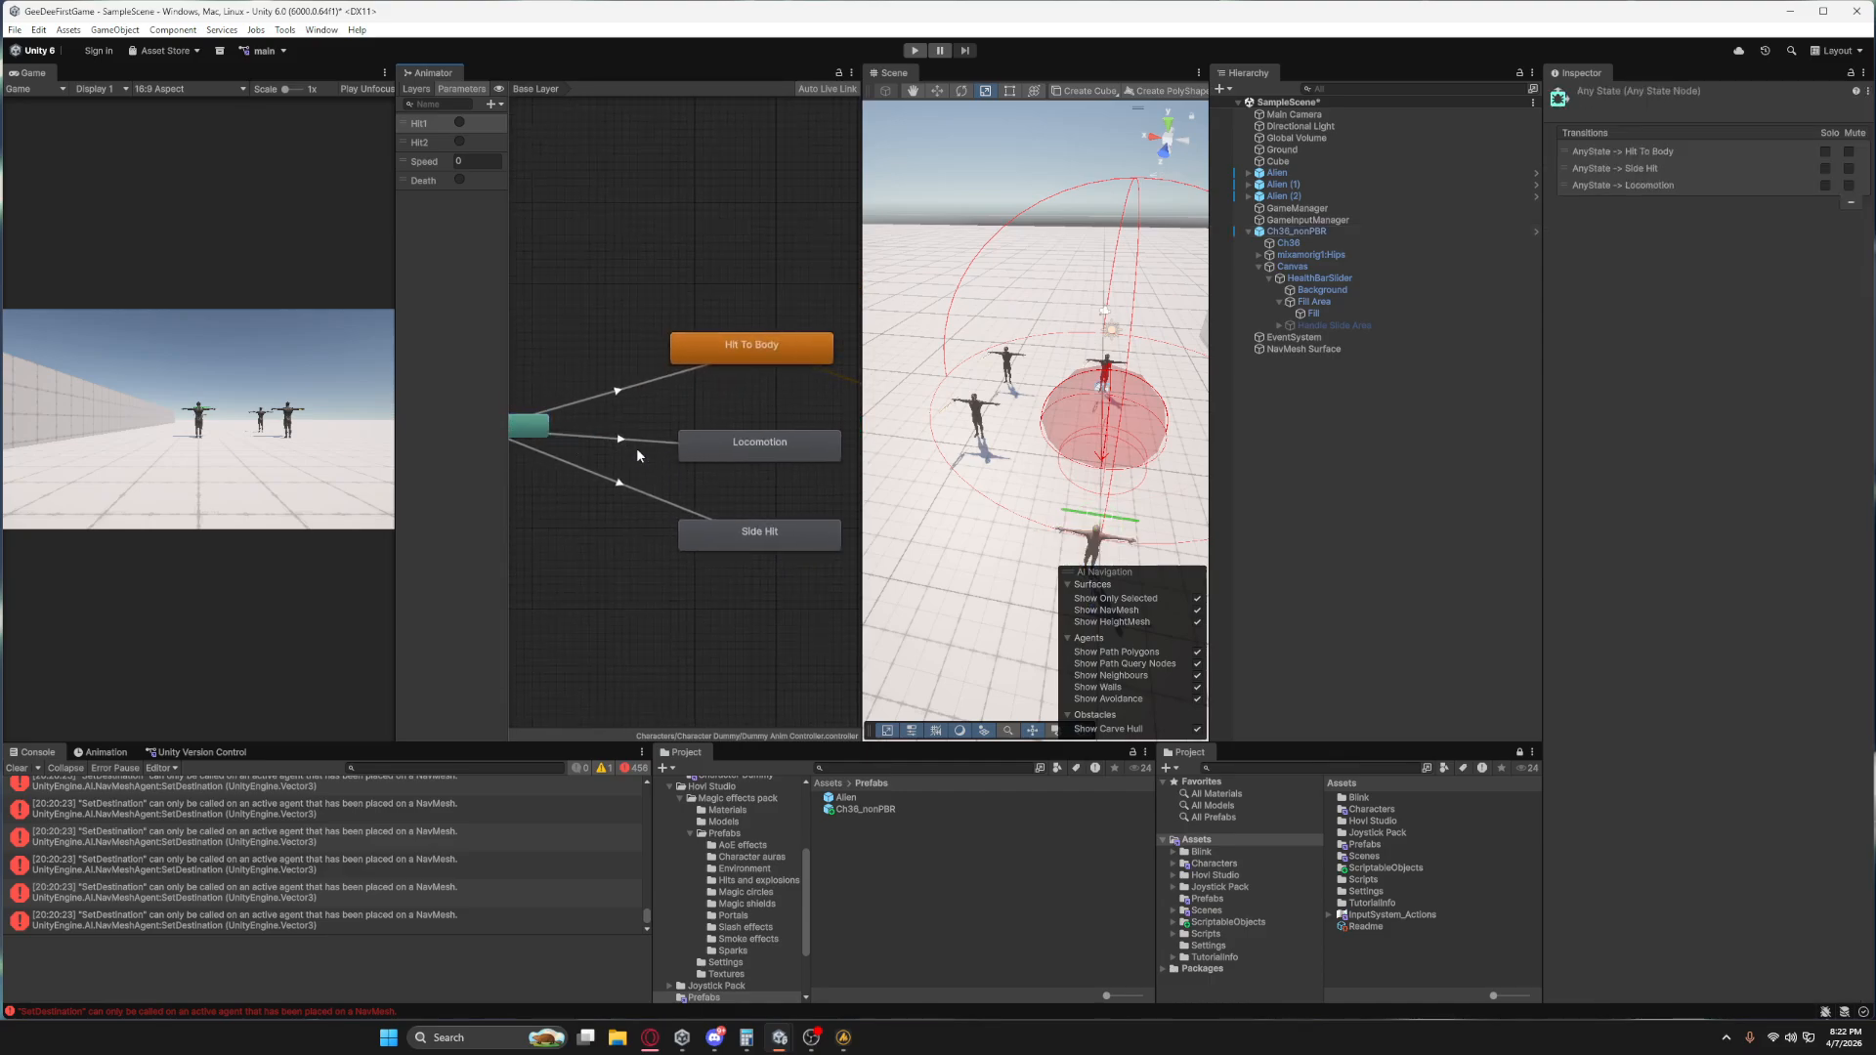
Examine the settings of the Any State to Locomotion transition and of the Locomotion state.
click(632, 439)
middle_drag(663, 445, 717, 469)
right_click(566, 451)
click(686, 473)
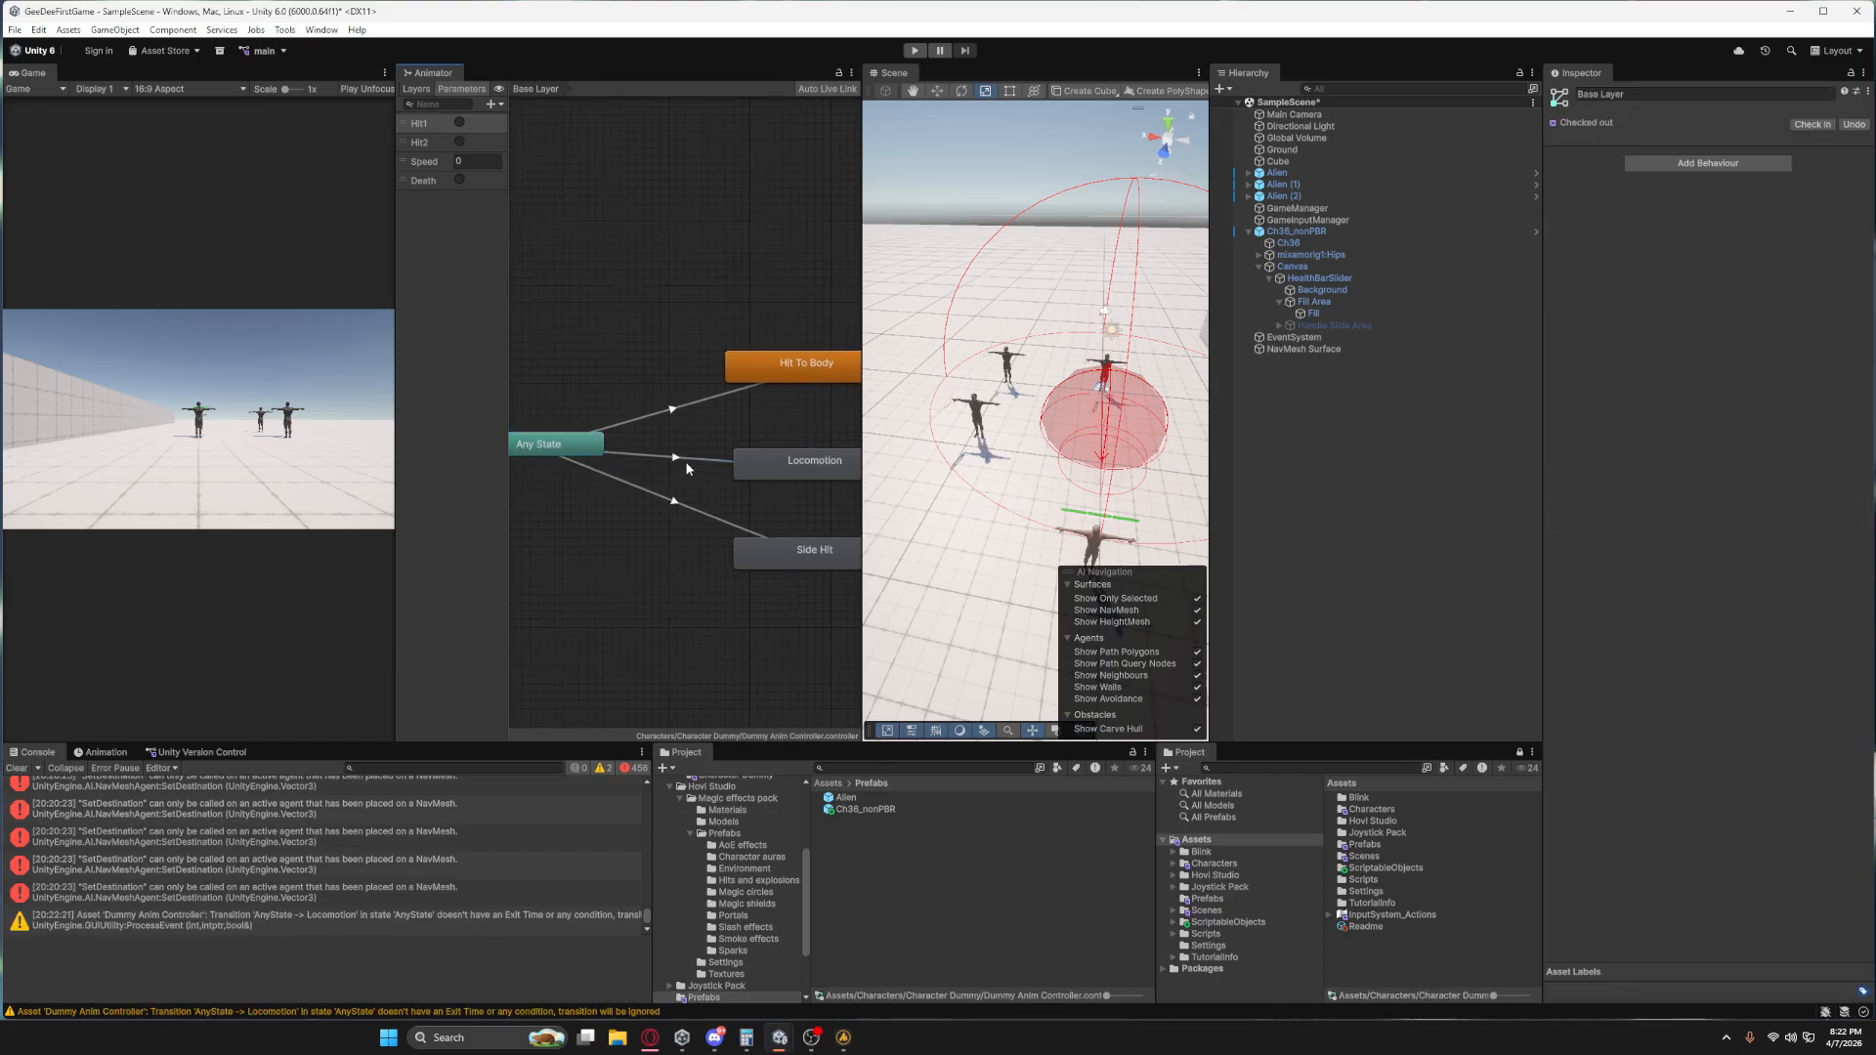
click(687, 459)
right_click(686, 458)
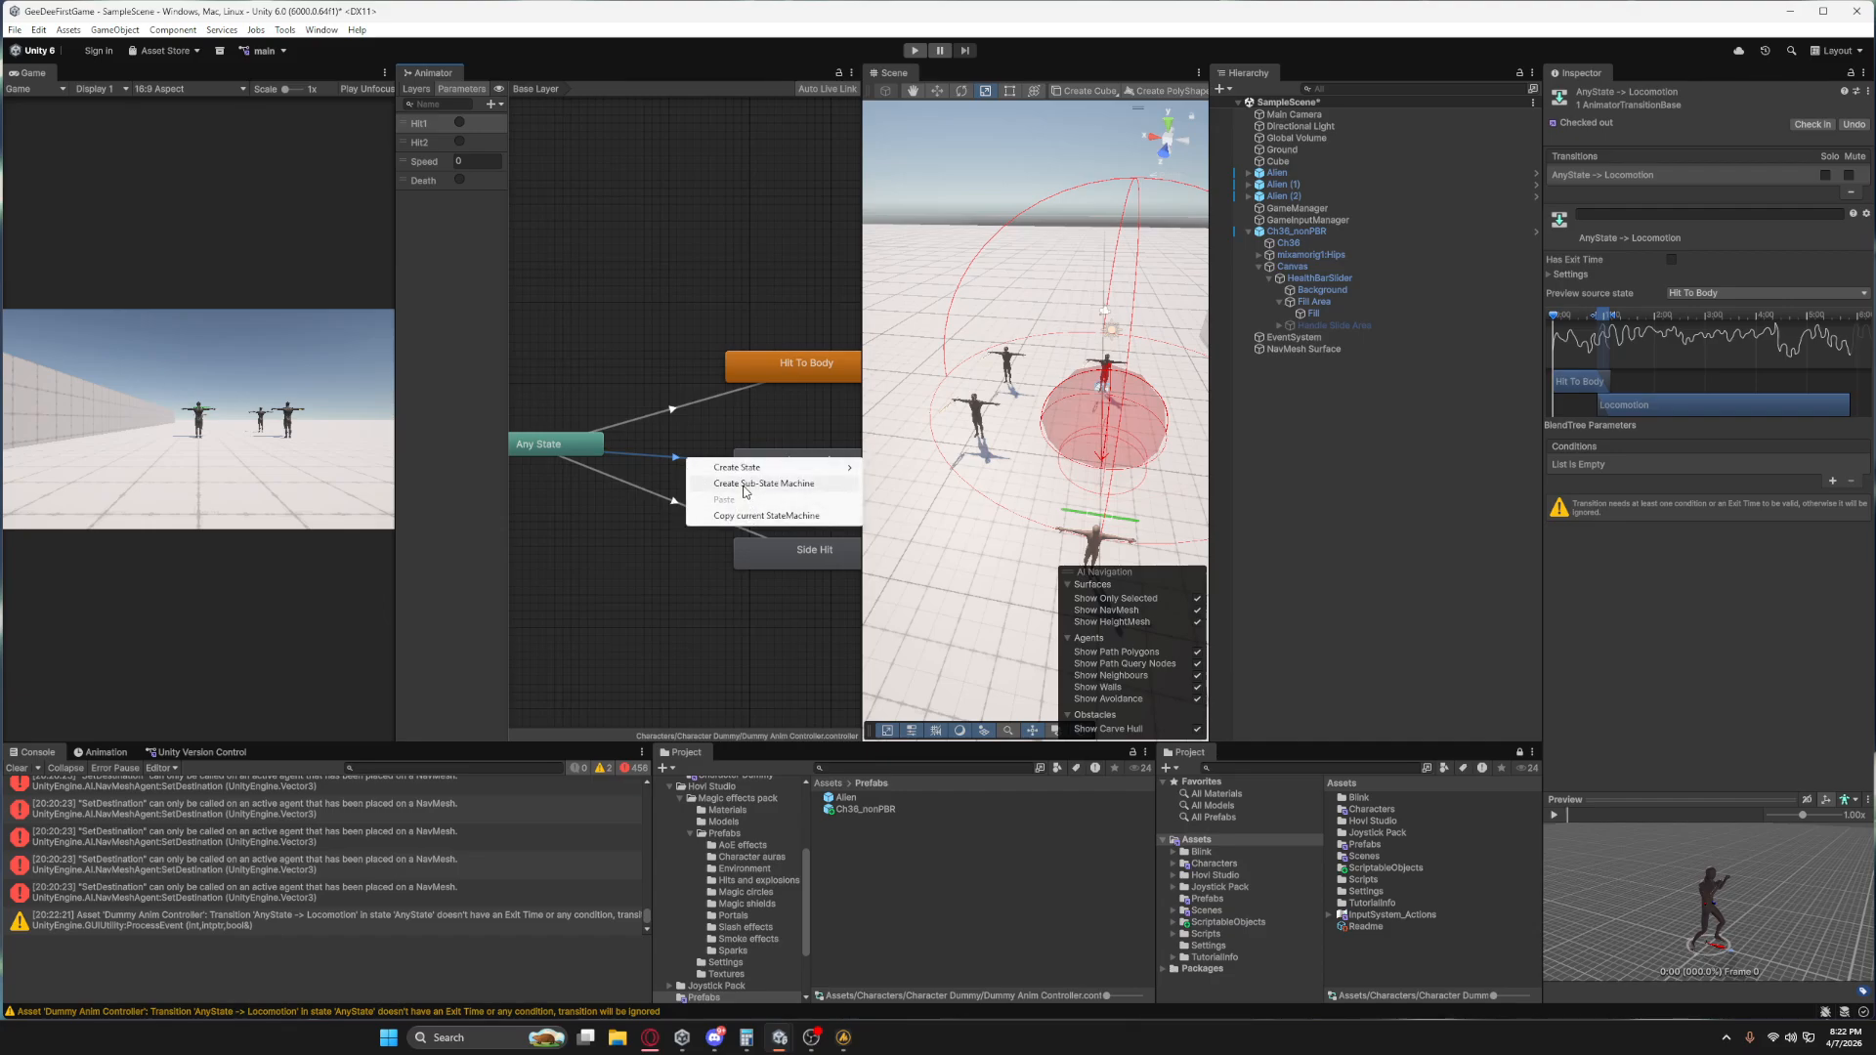
click(679, 567)
click(776, 464)
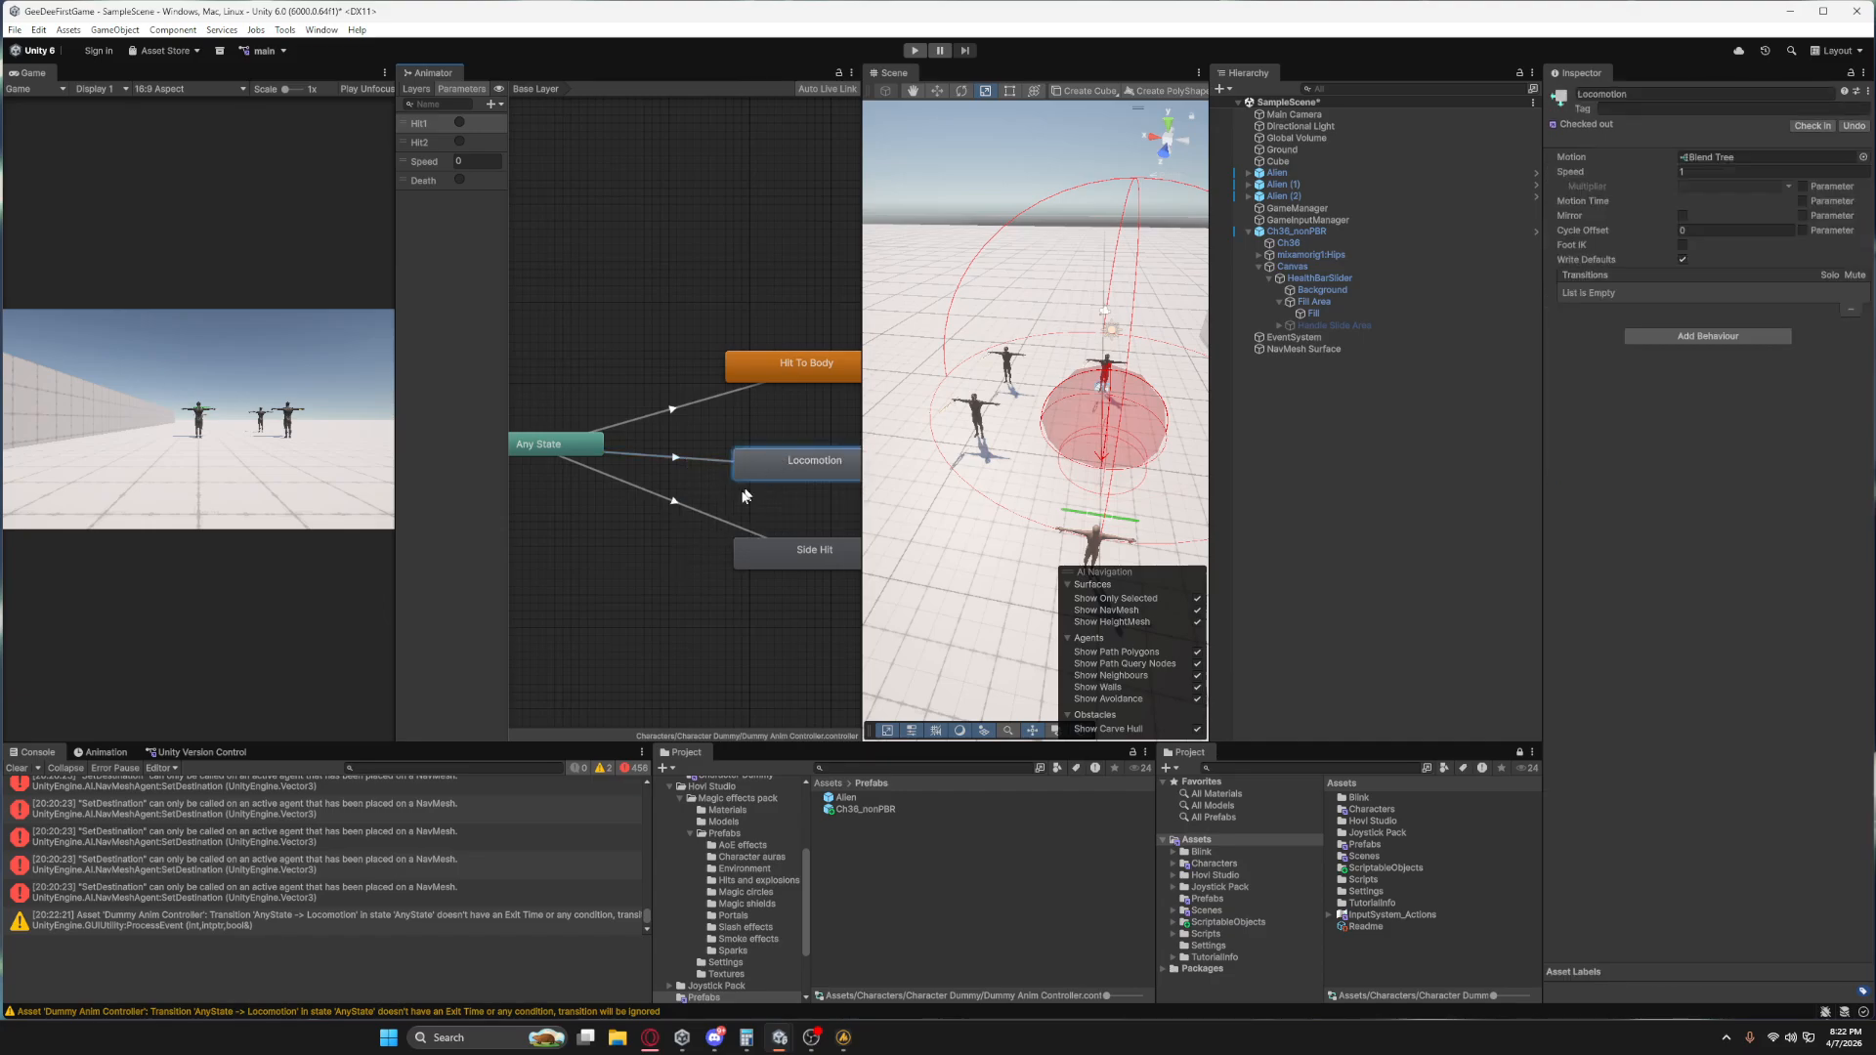
middle_drag(749, 513, 676, 515)
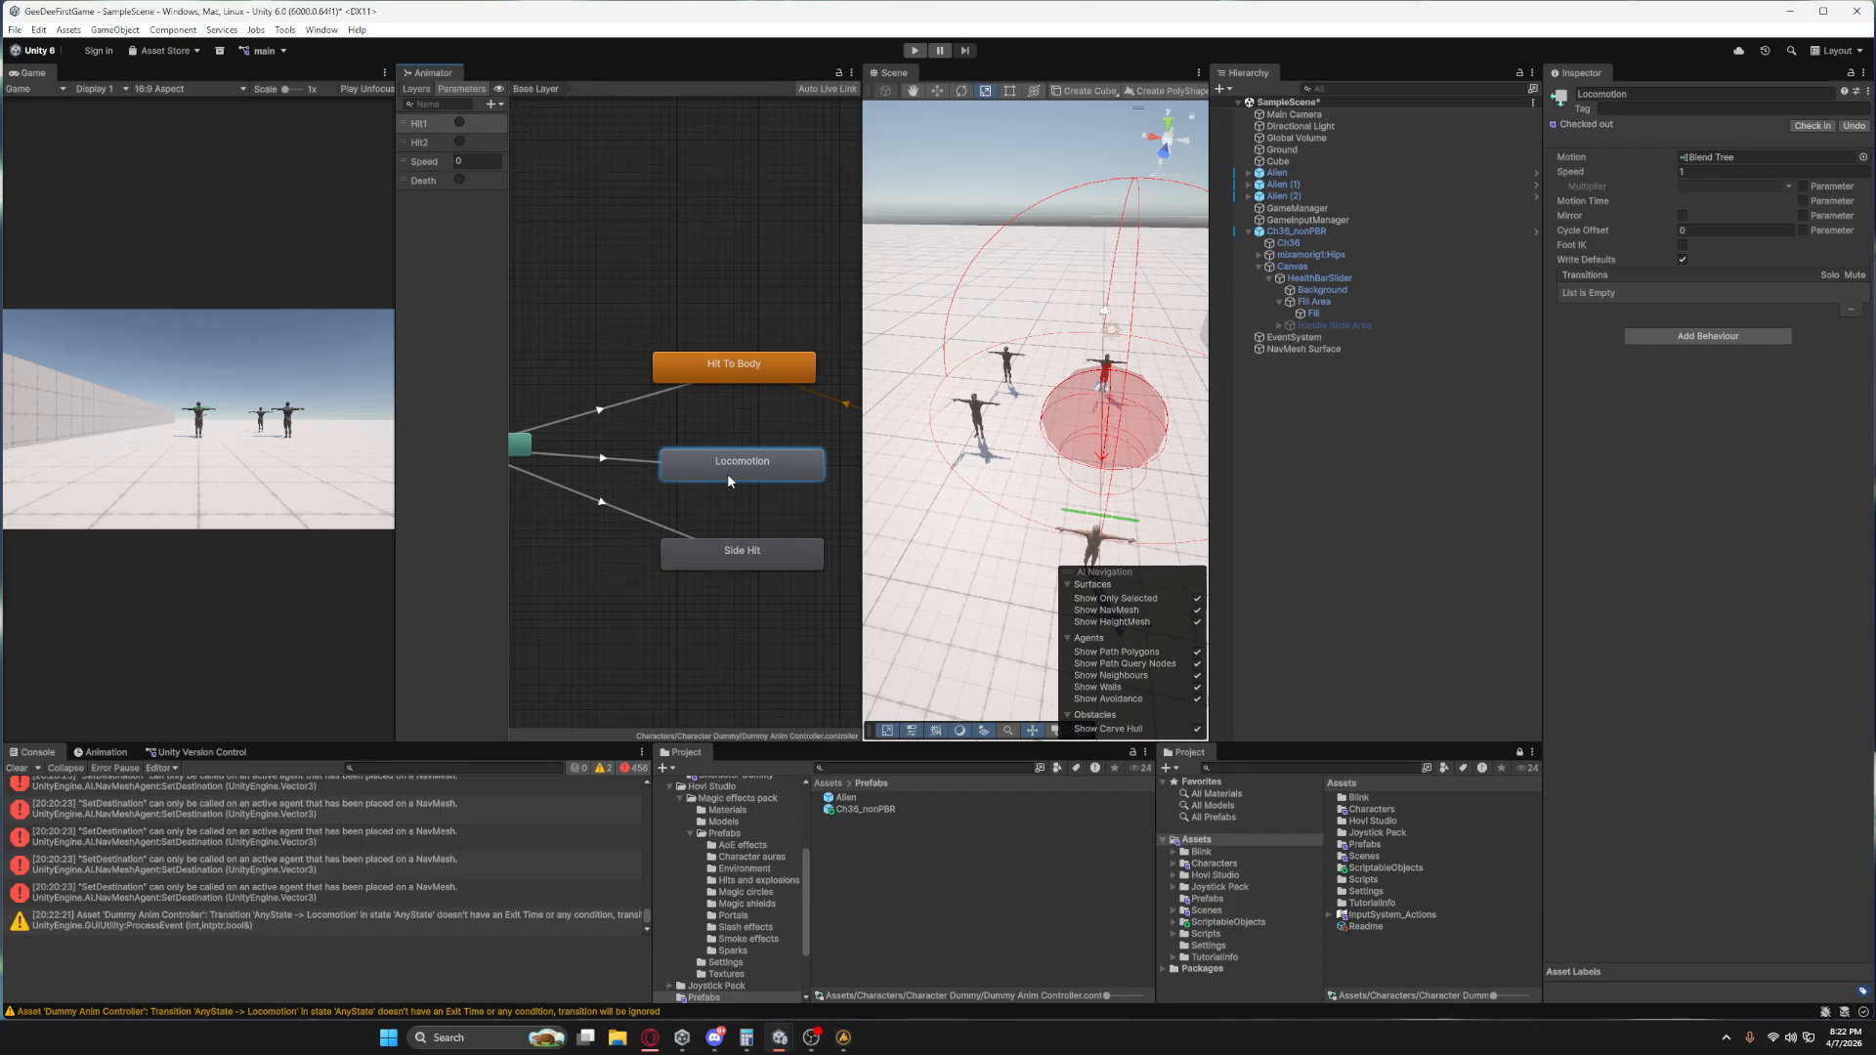
Try deleting the Any State transitions to Hit To Body and Side Hit, and undo both deletions.
click(626, 405)
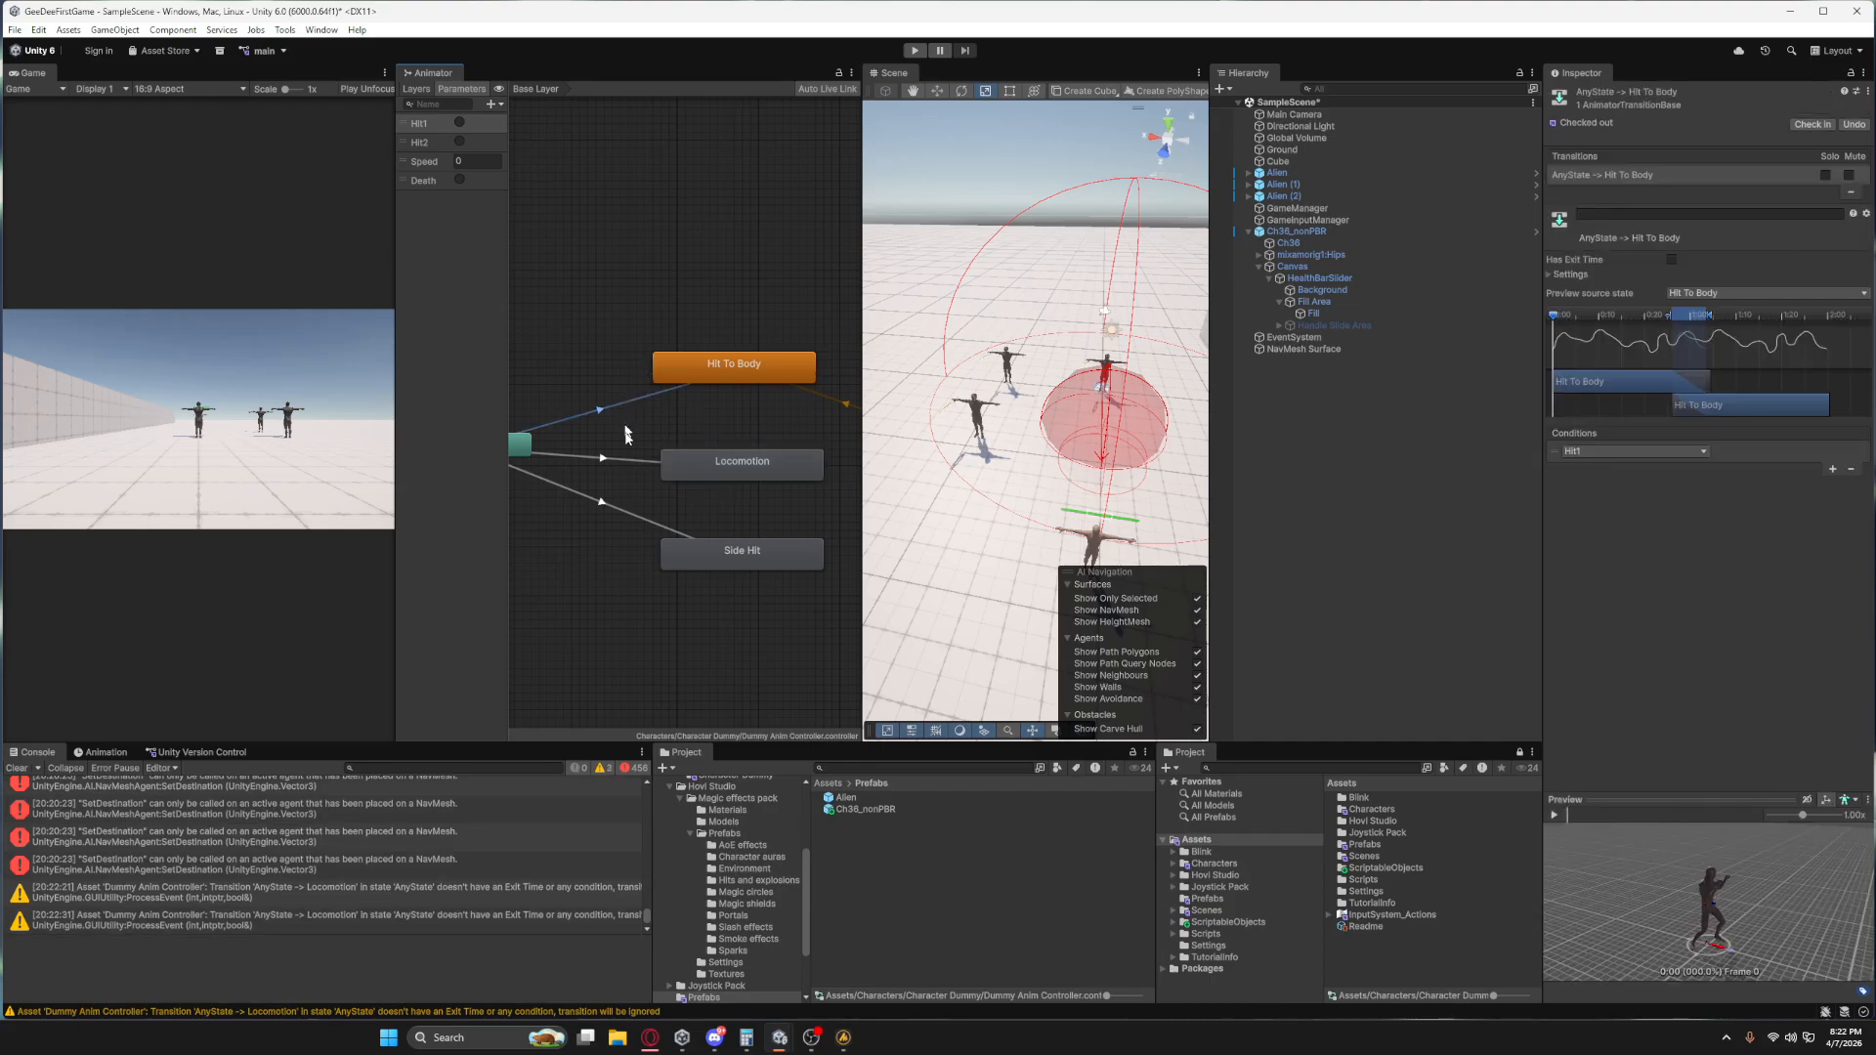
key(Delete)
click(606, 505)
key(Delete)
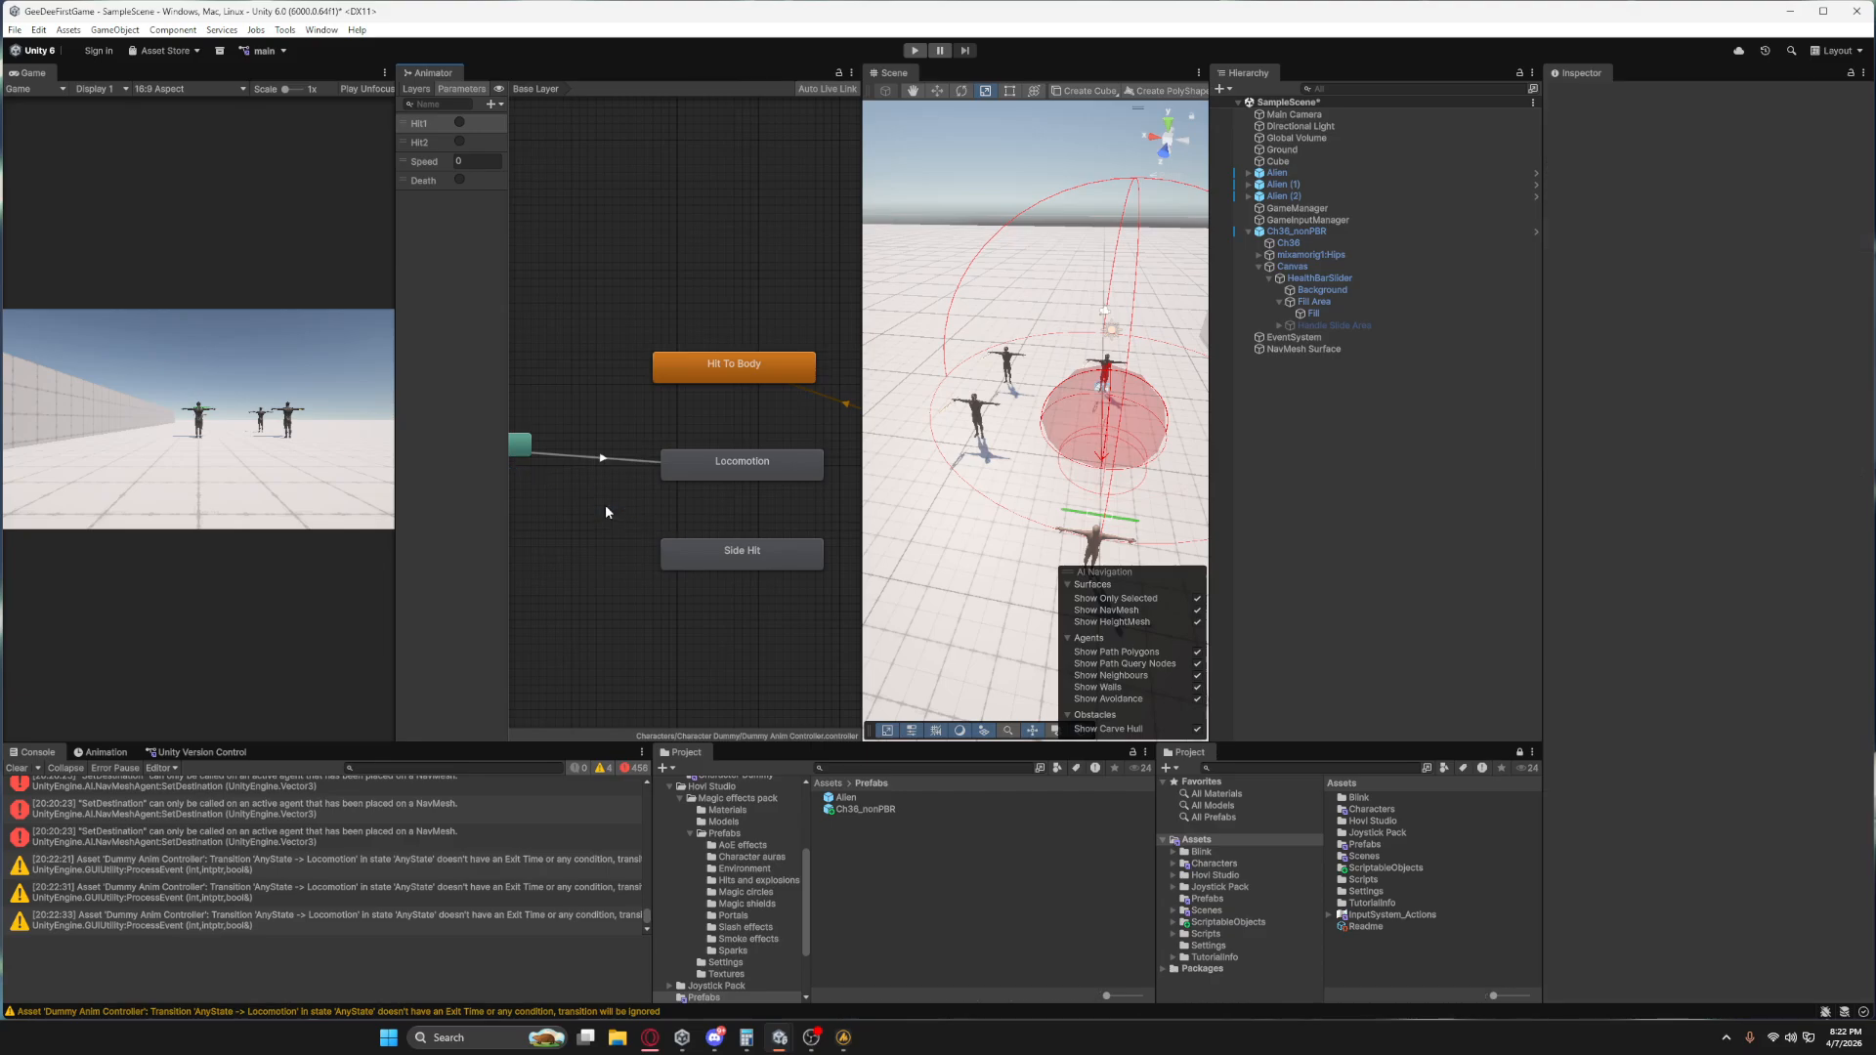
scroll(607, 569, down, 1)
middle_drag(610, 561, 652, 543)
scroll(651, 541, down, 2)
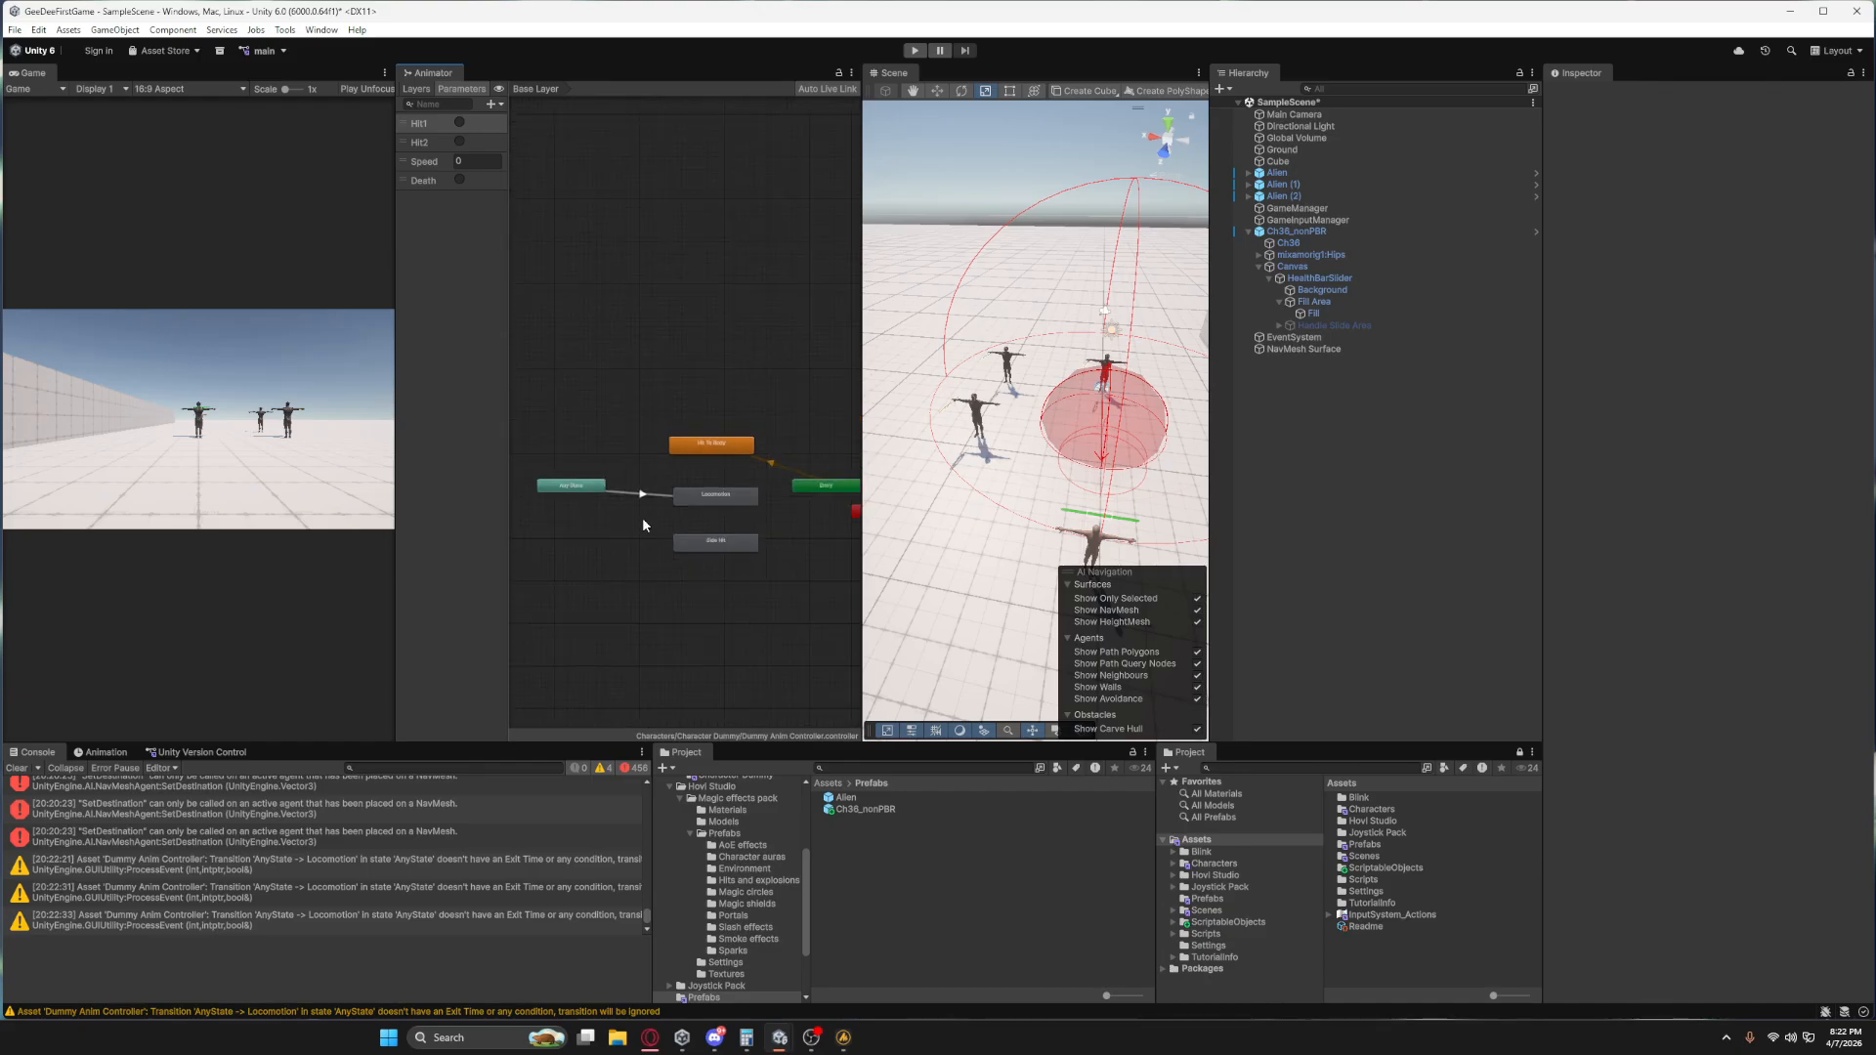
key(ctrl+z)
key(ctrl+z)
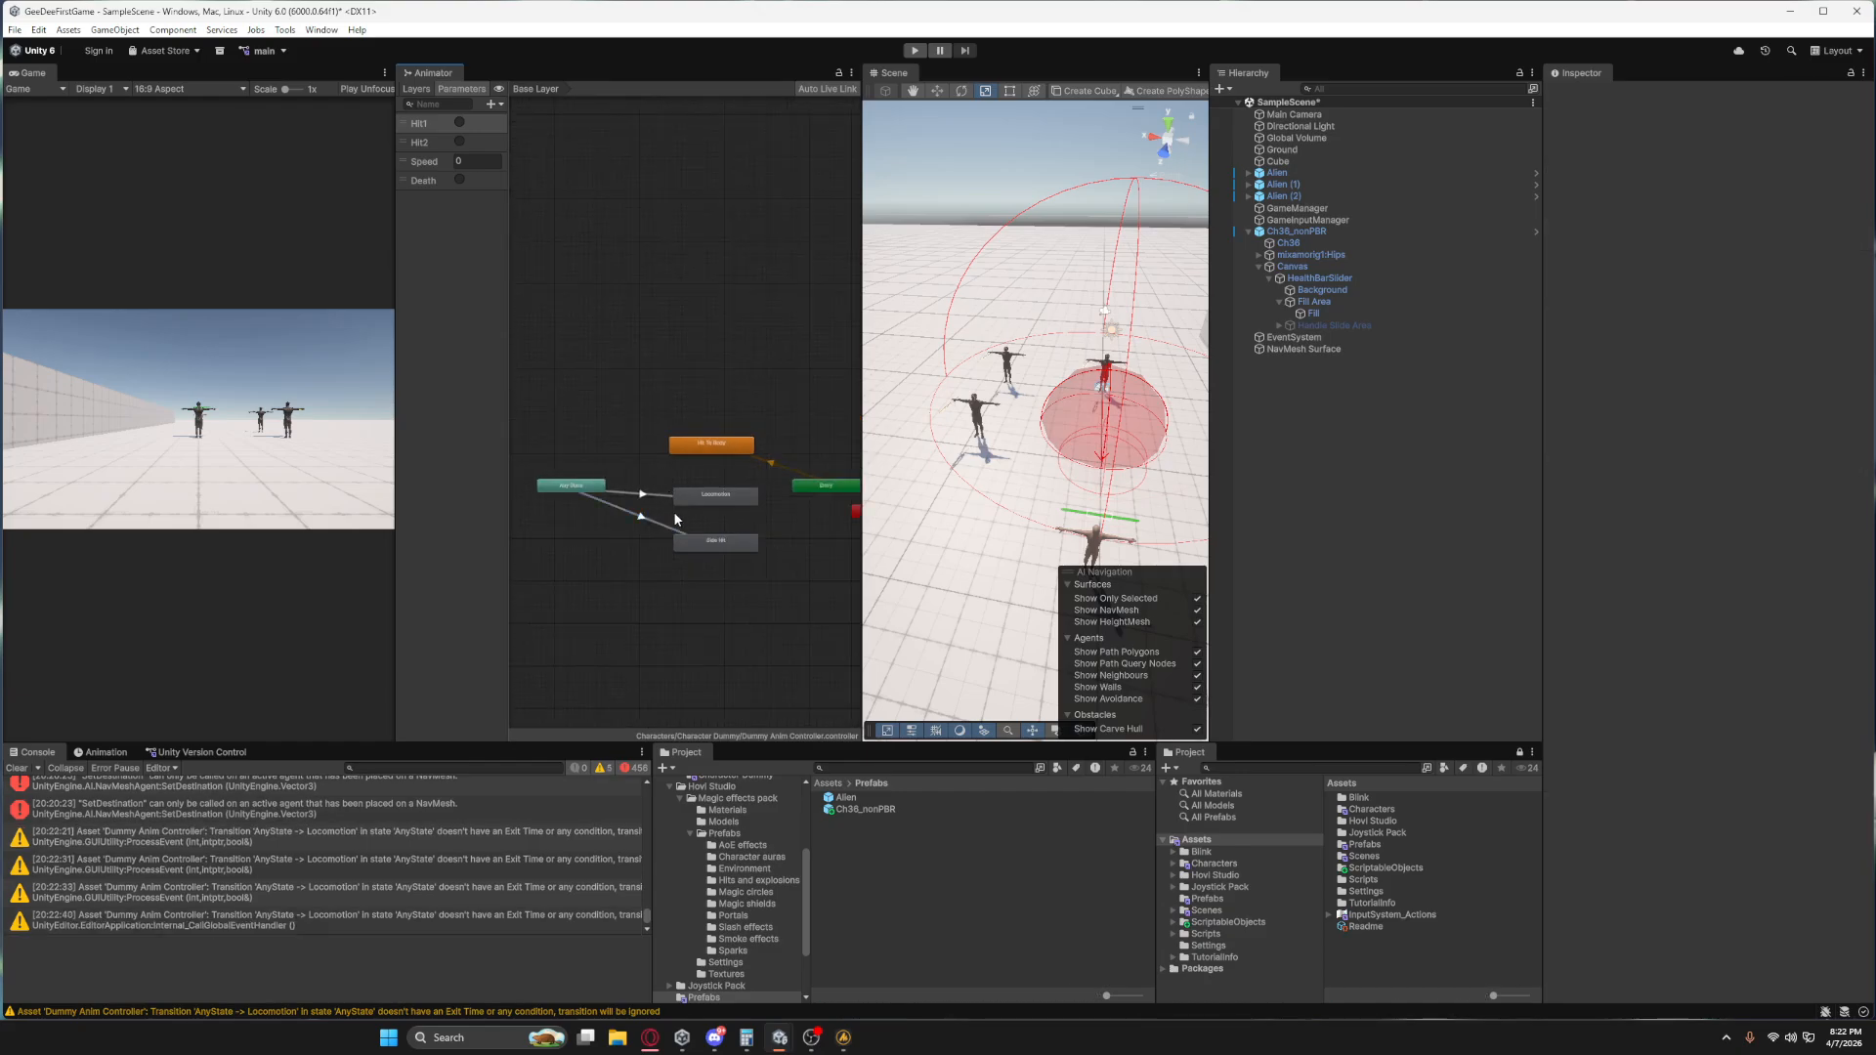
Set Locomotion as the default state of the Dummy Anim Controller's state machine from the Entry node.
middle_drag(791, 569, 758, 509)
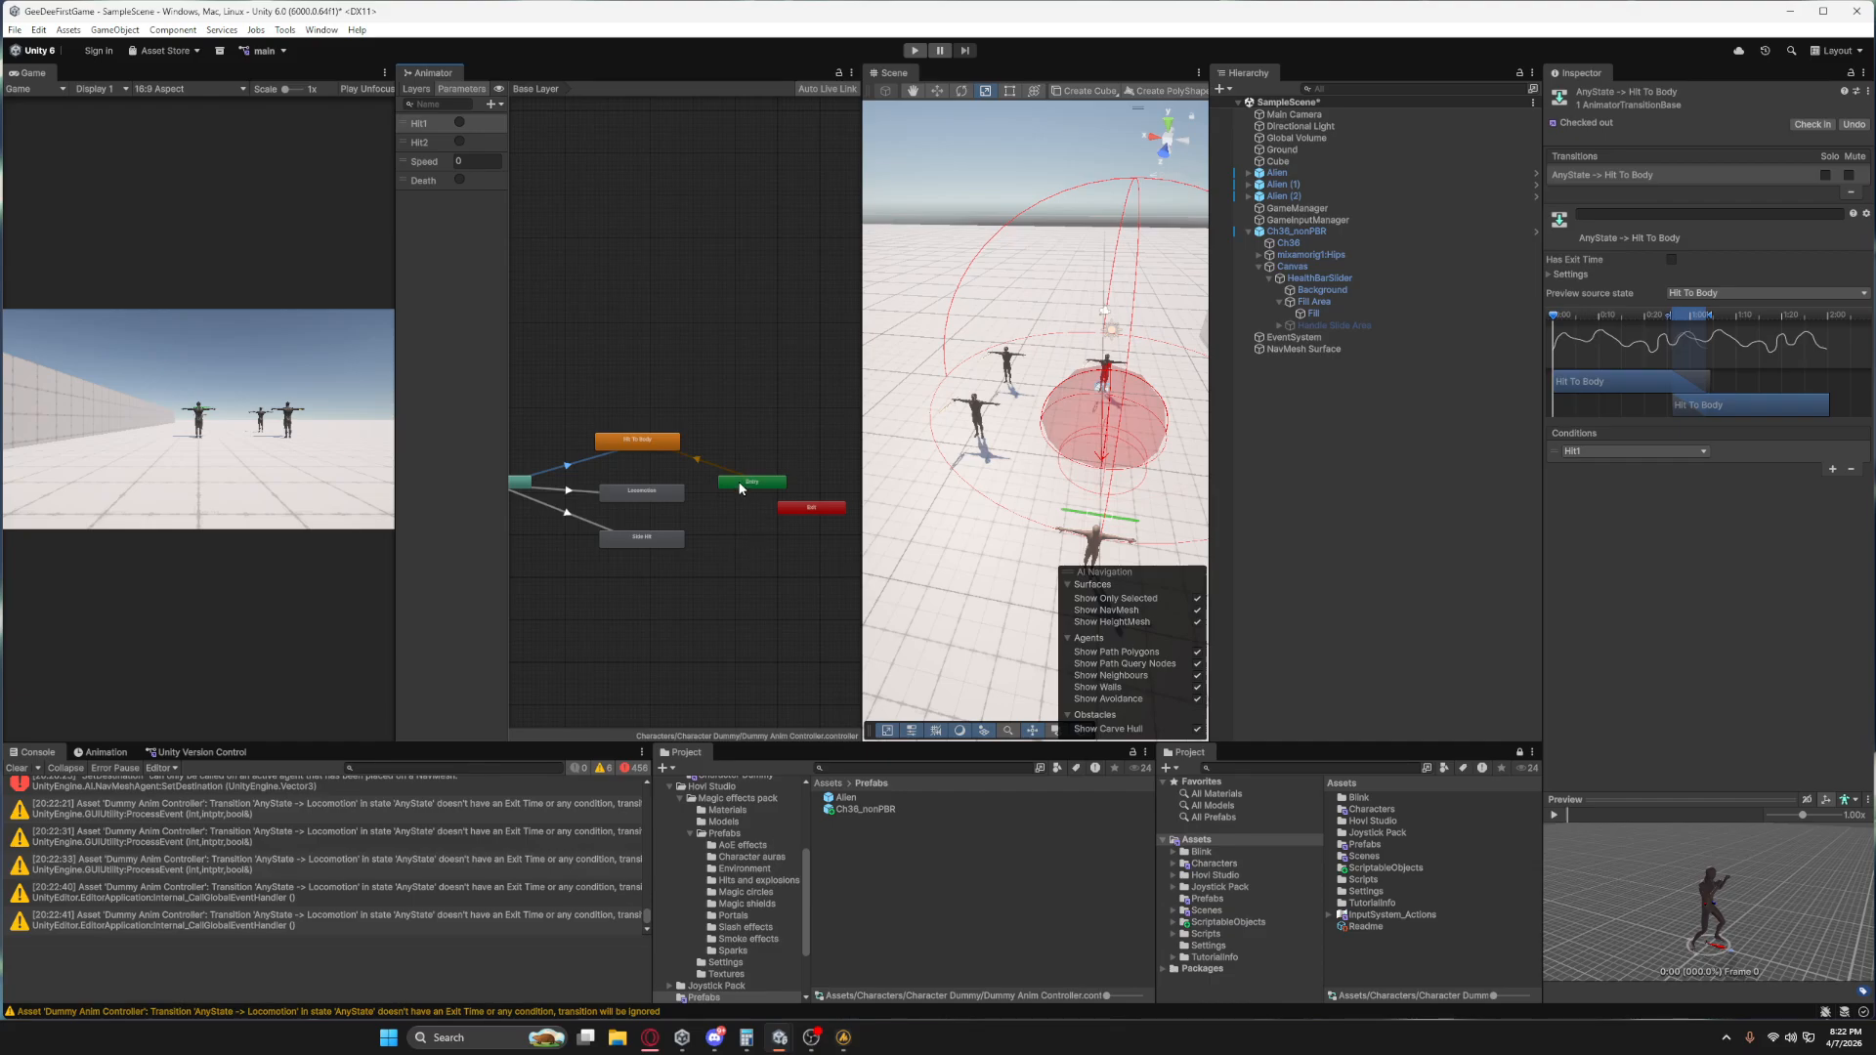
drag(741, 488, 758, 483)
right_click(759, 479)
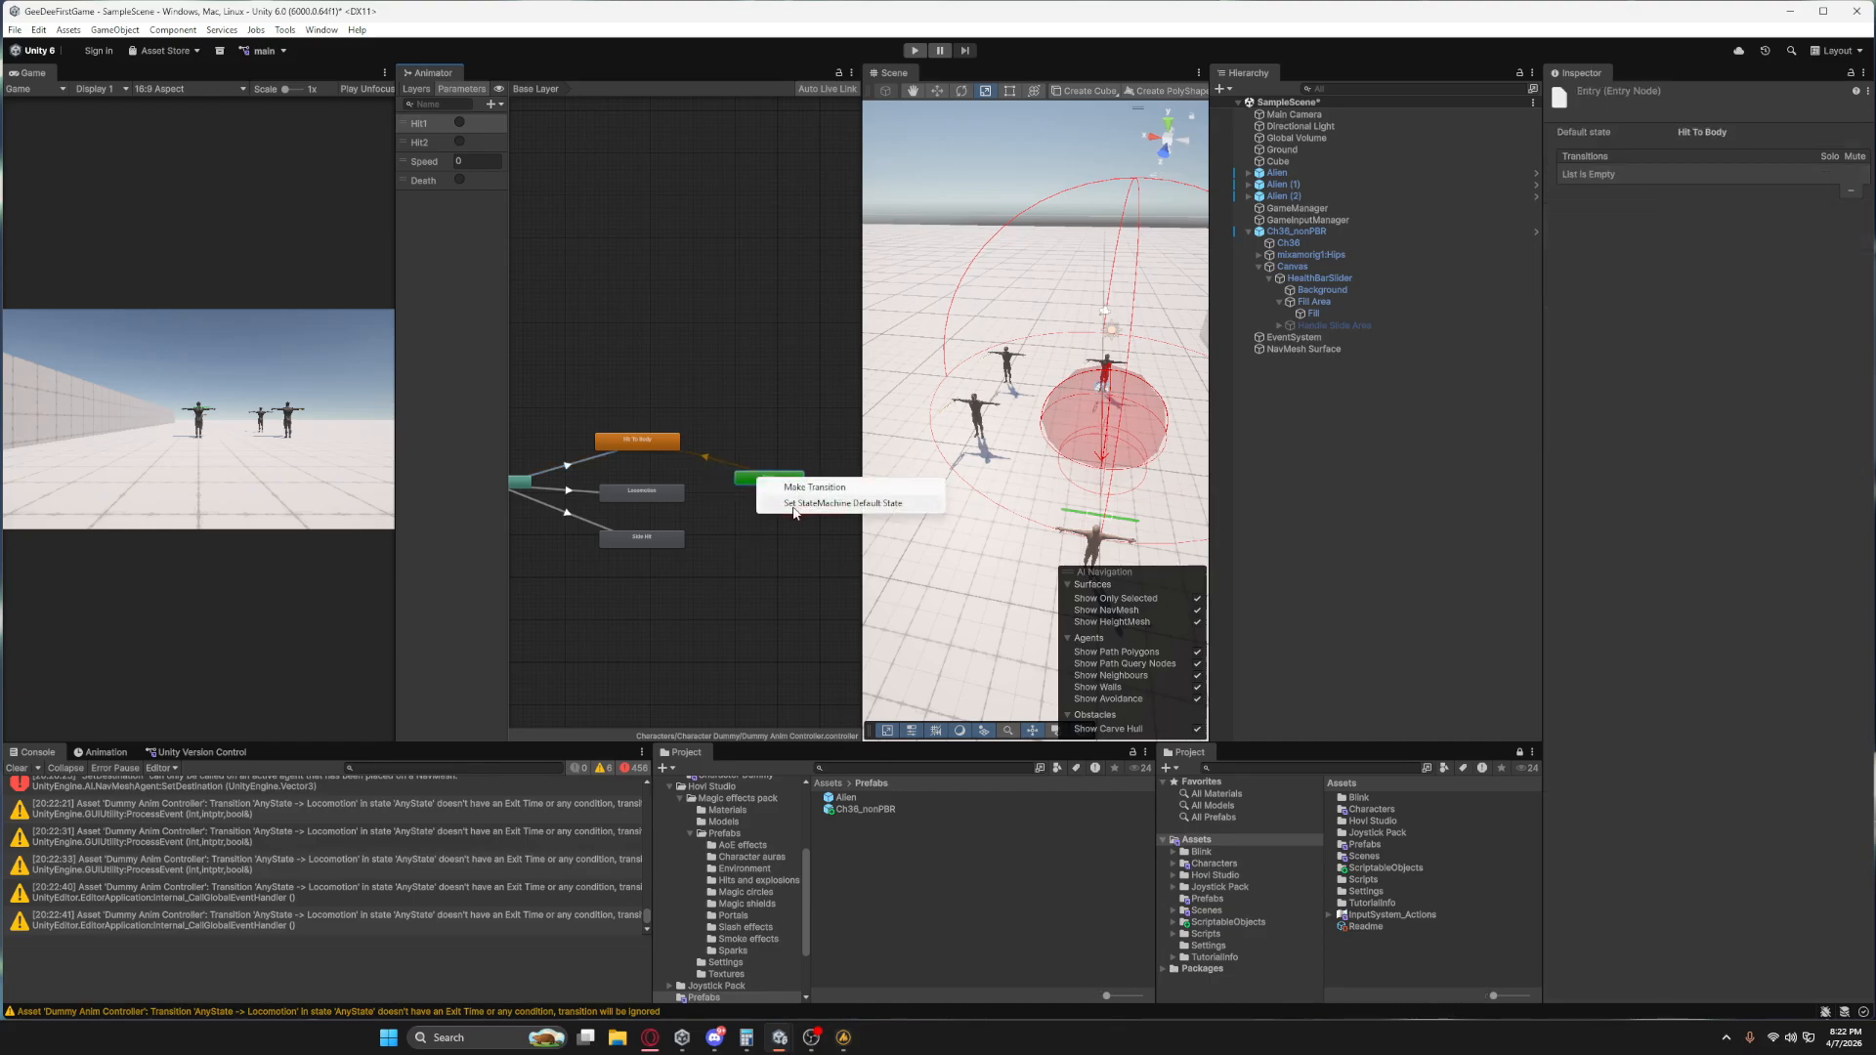
click(795, 503)
click(640, 495)
Delete the transition from Any State to Locomotion.
middle_drag(599, 525, 650, 557)
click(628, 525)
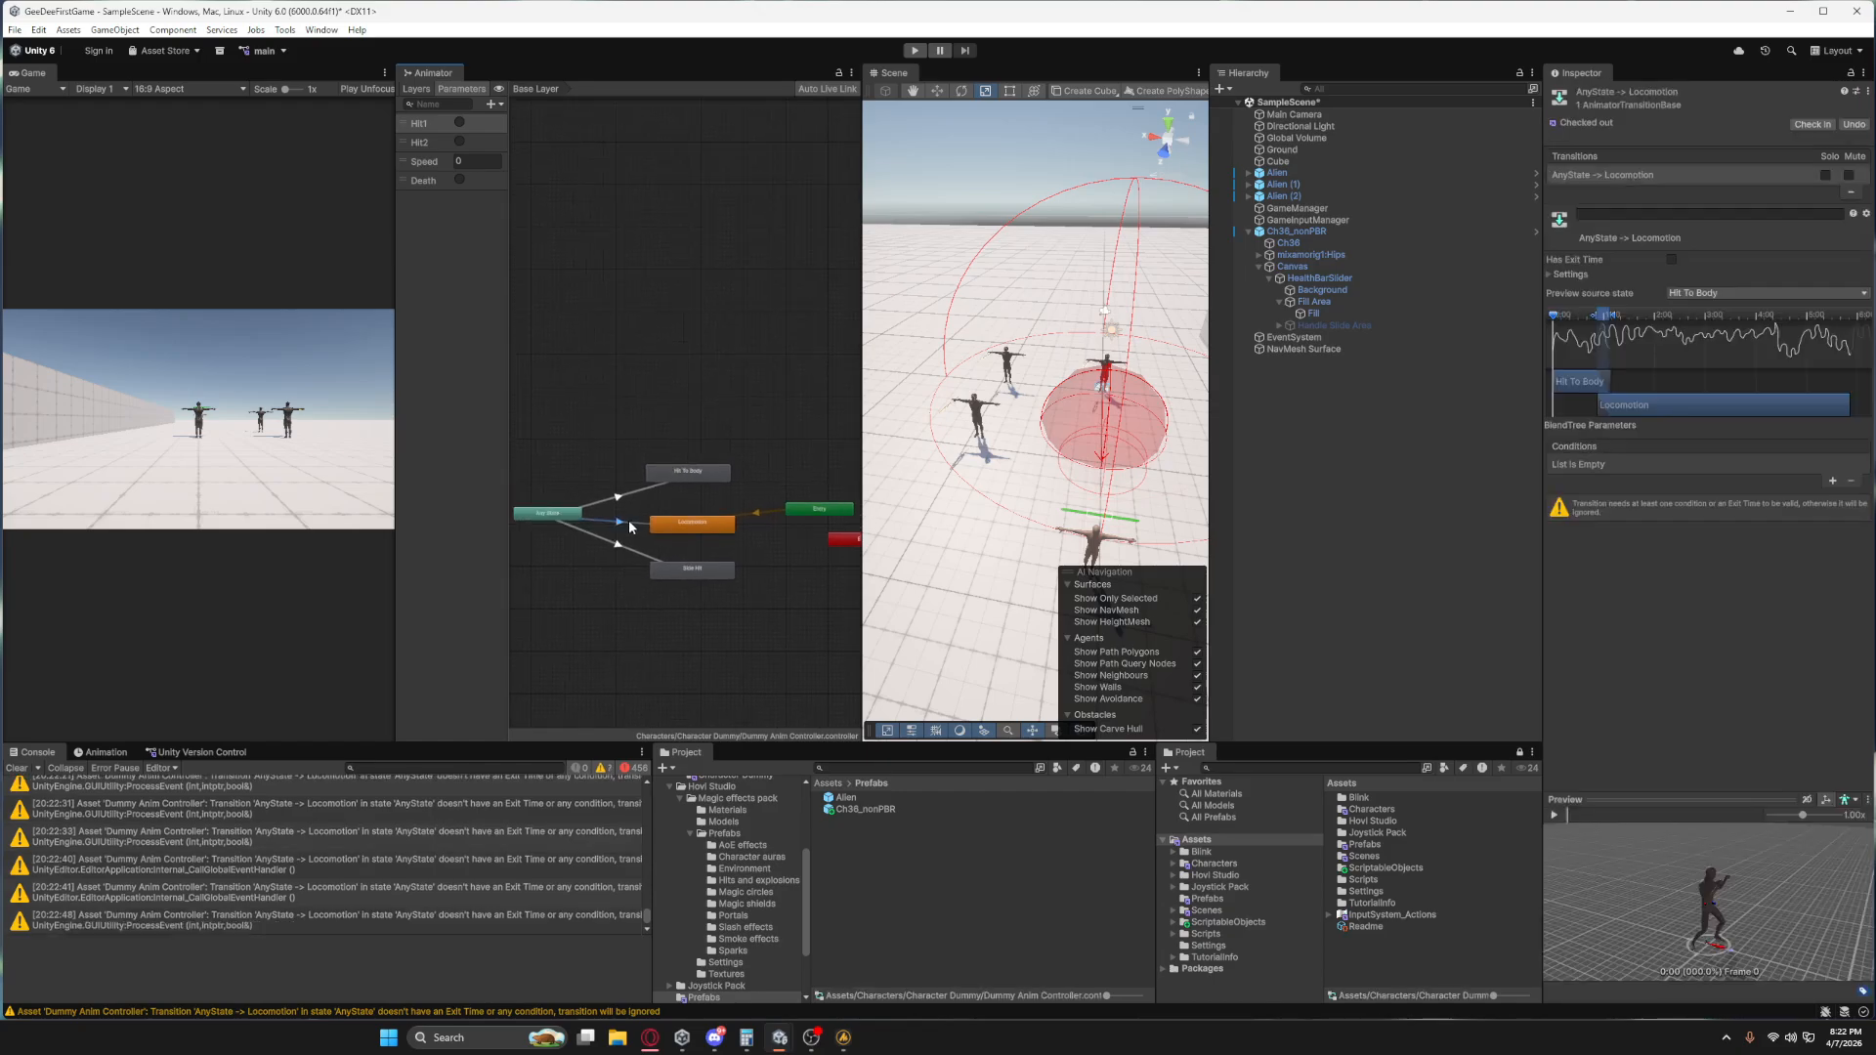
click(631, 527)
click(577, 510)
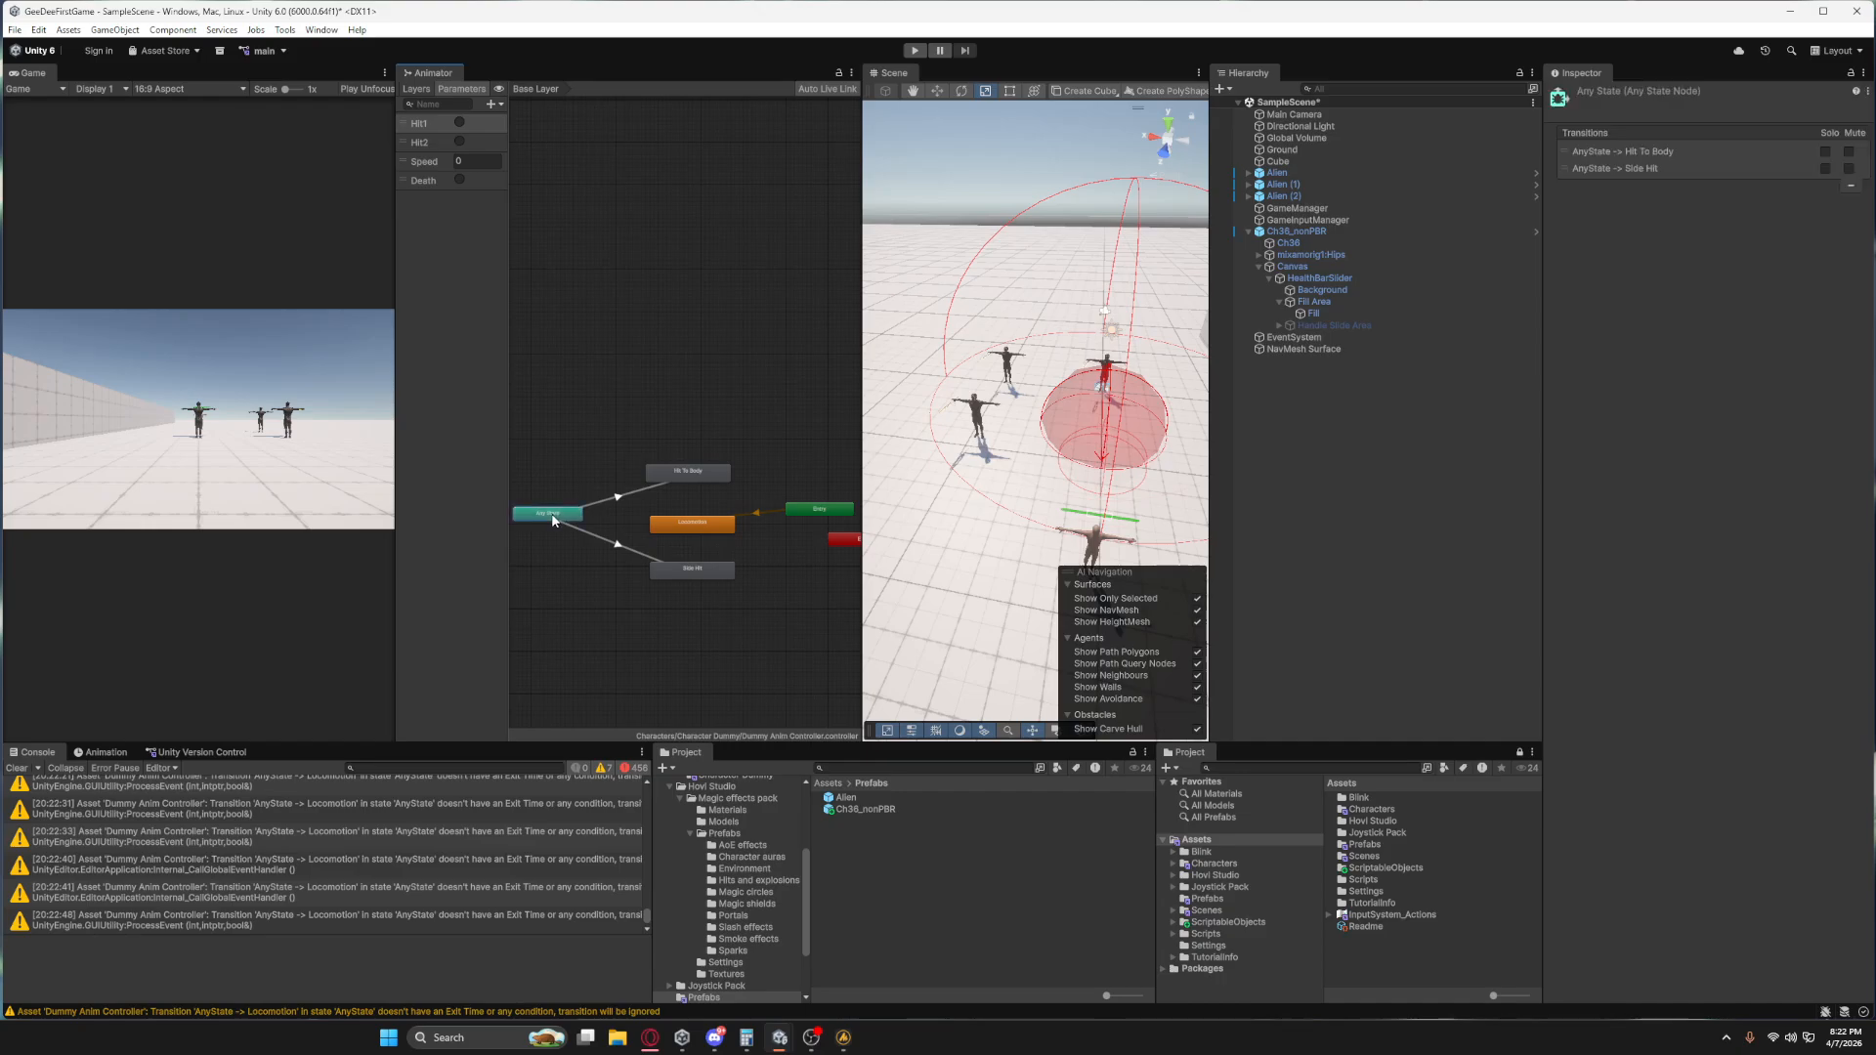
click(567, 463)
right_click(567, 463)
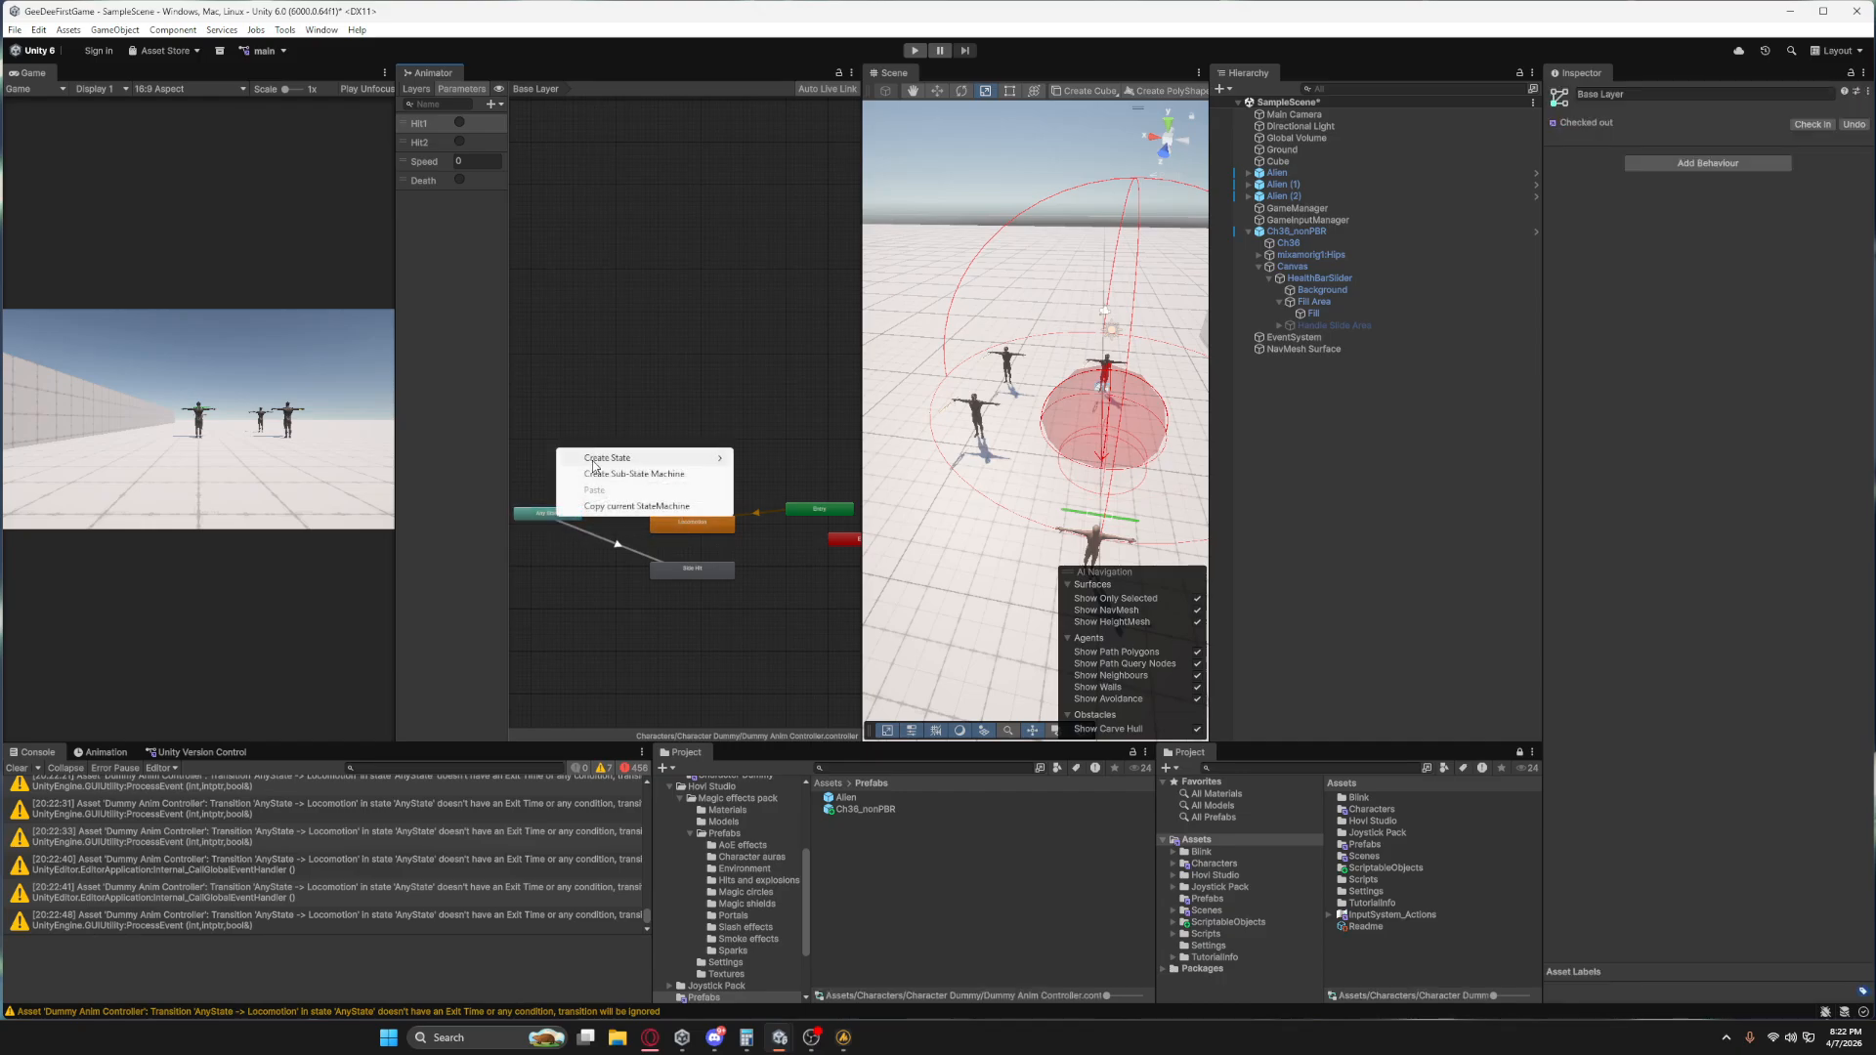
click(592, 432)
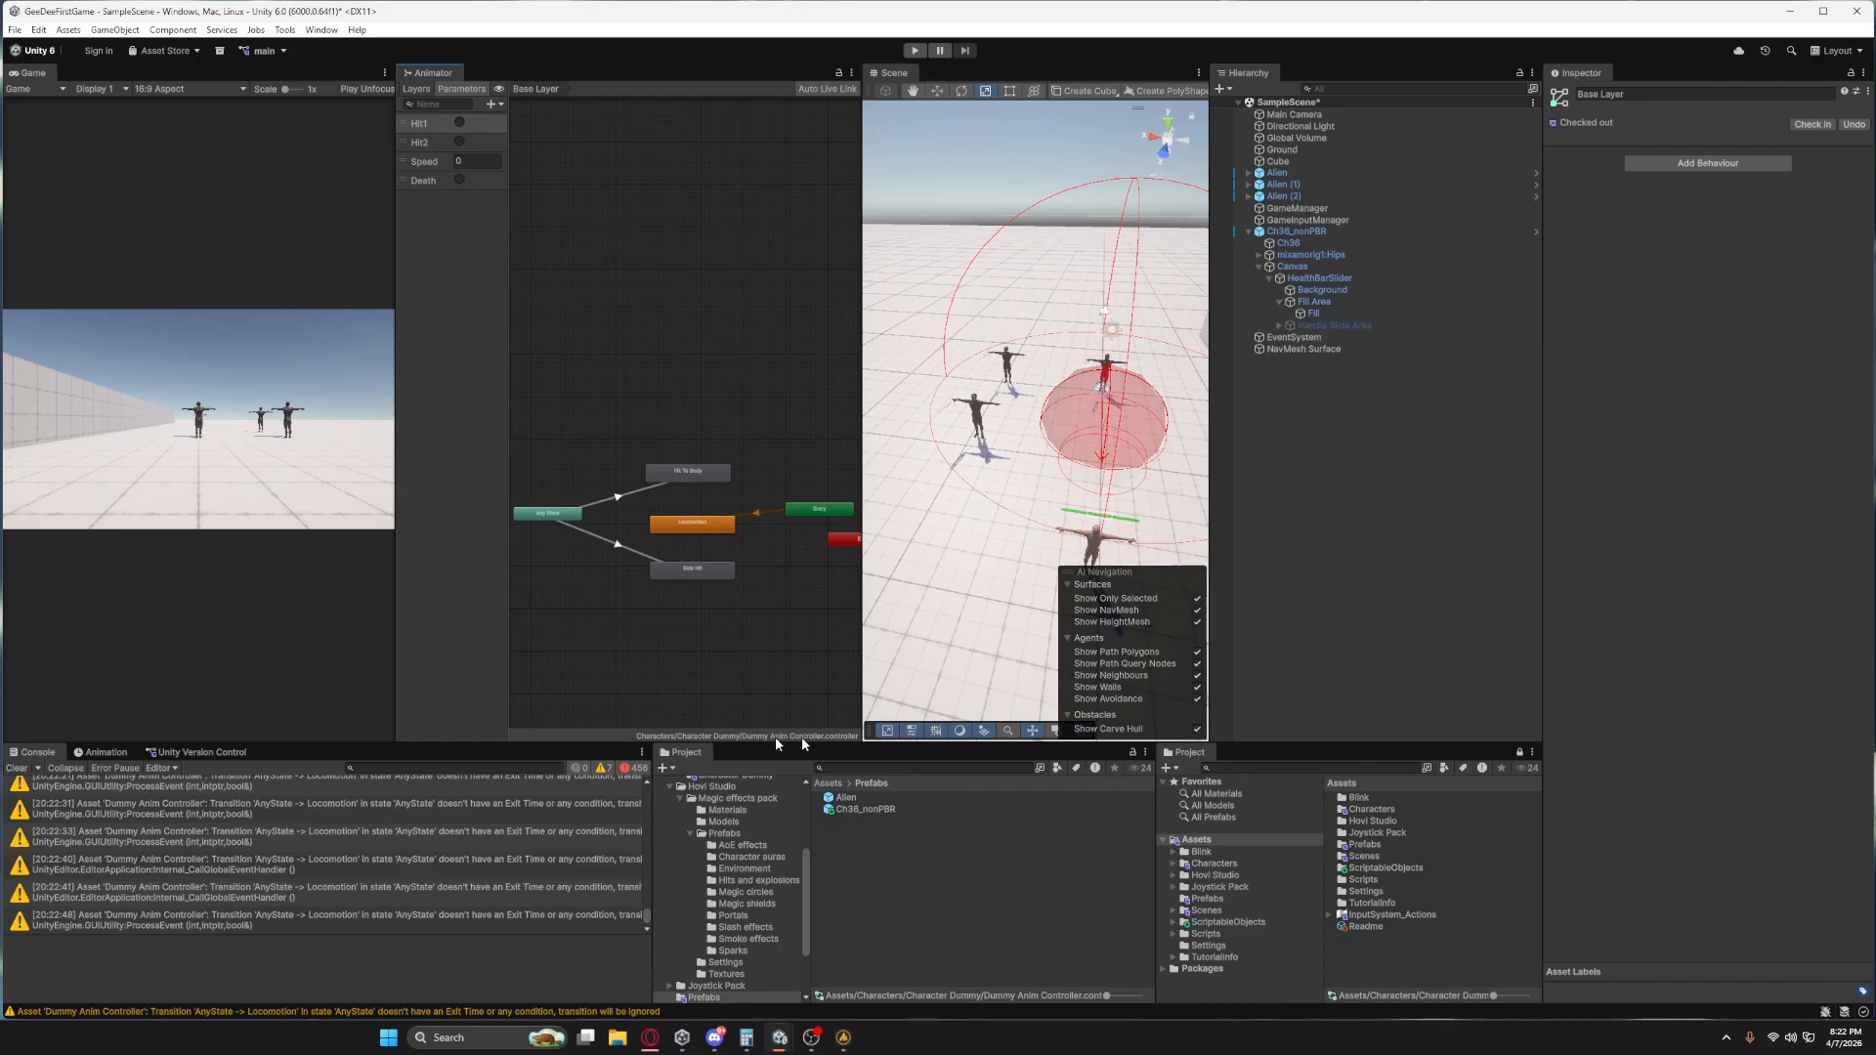
Import Ch36_nonPBR@Flying Back Death.fbx from the Dummy Char folder in File Explorer into the project's Character Dummy folder.
scroll(754, 885, up, 4)
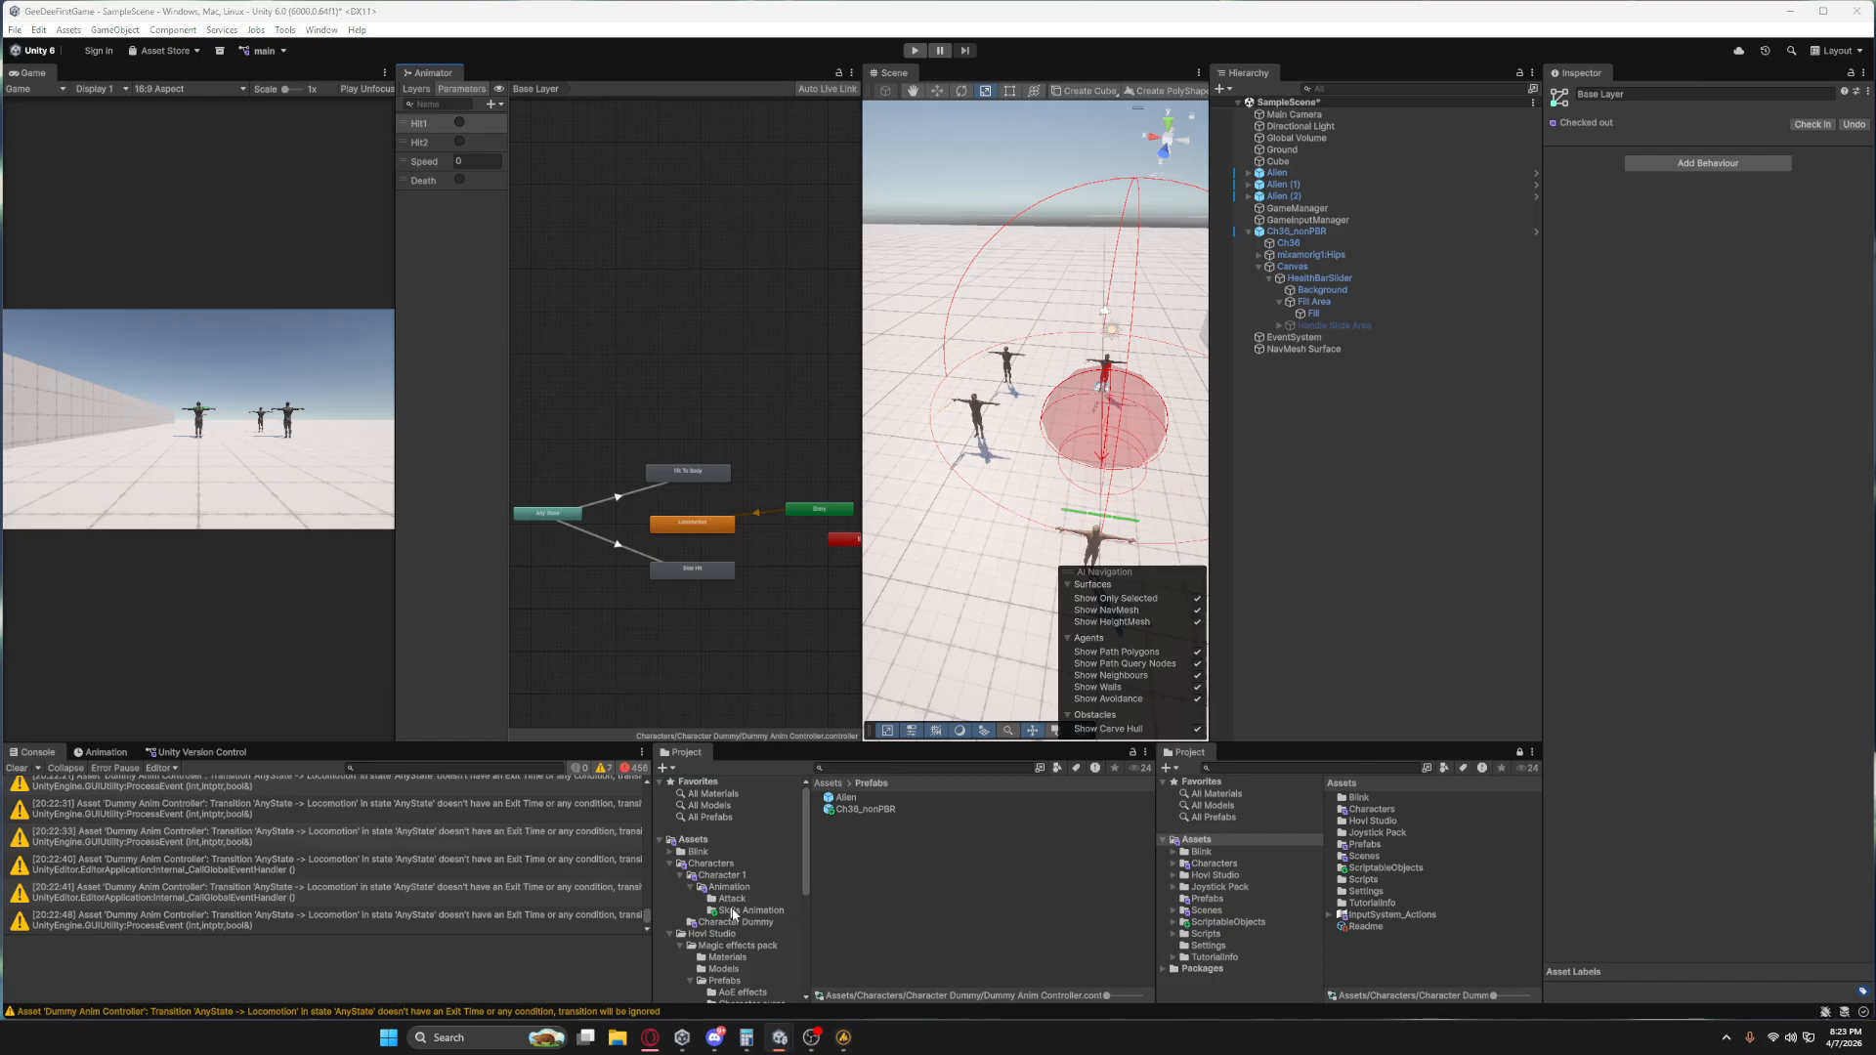
click(729, 922)
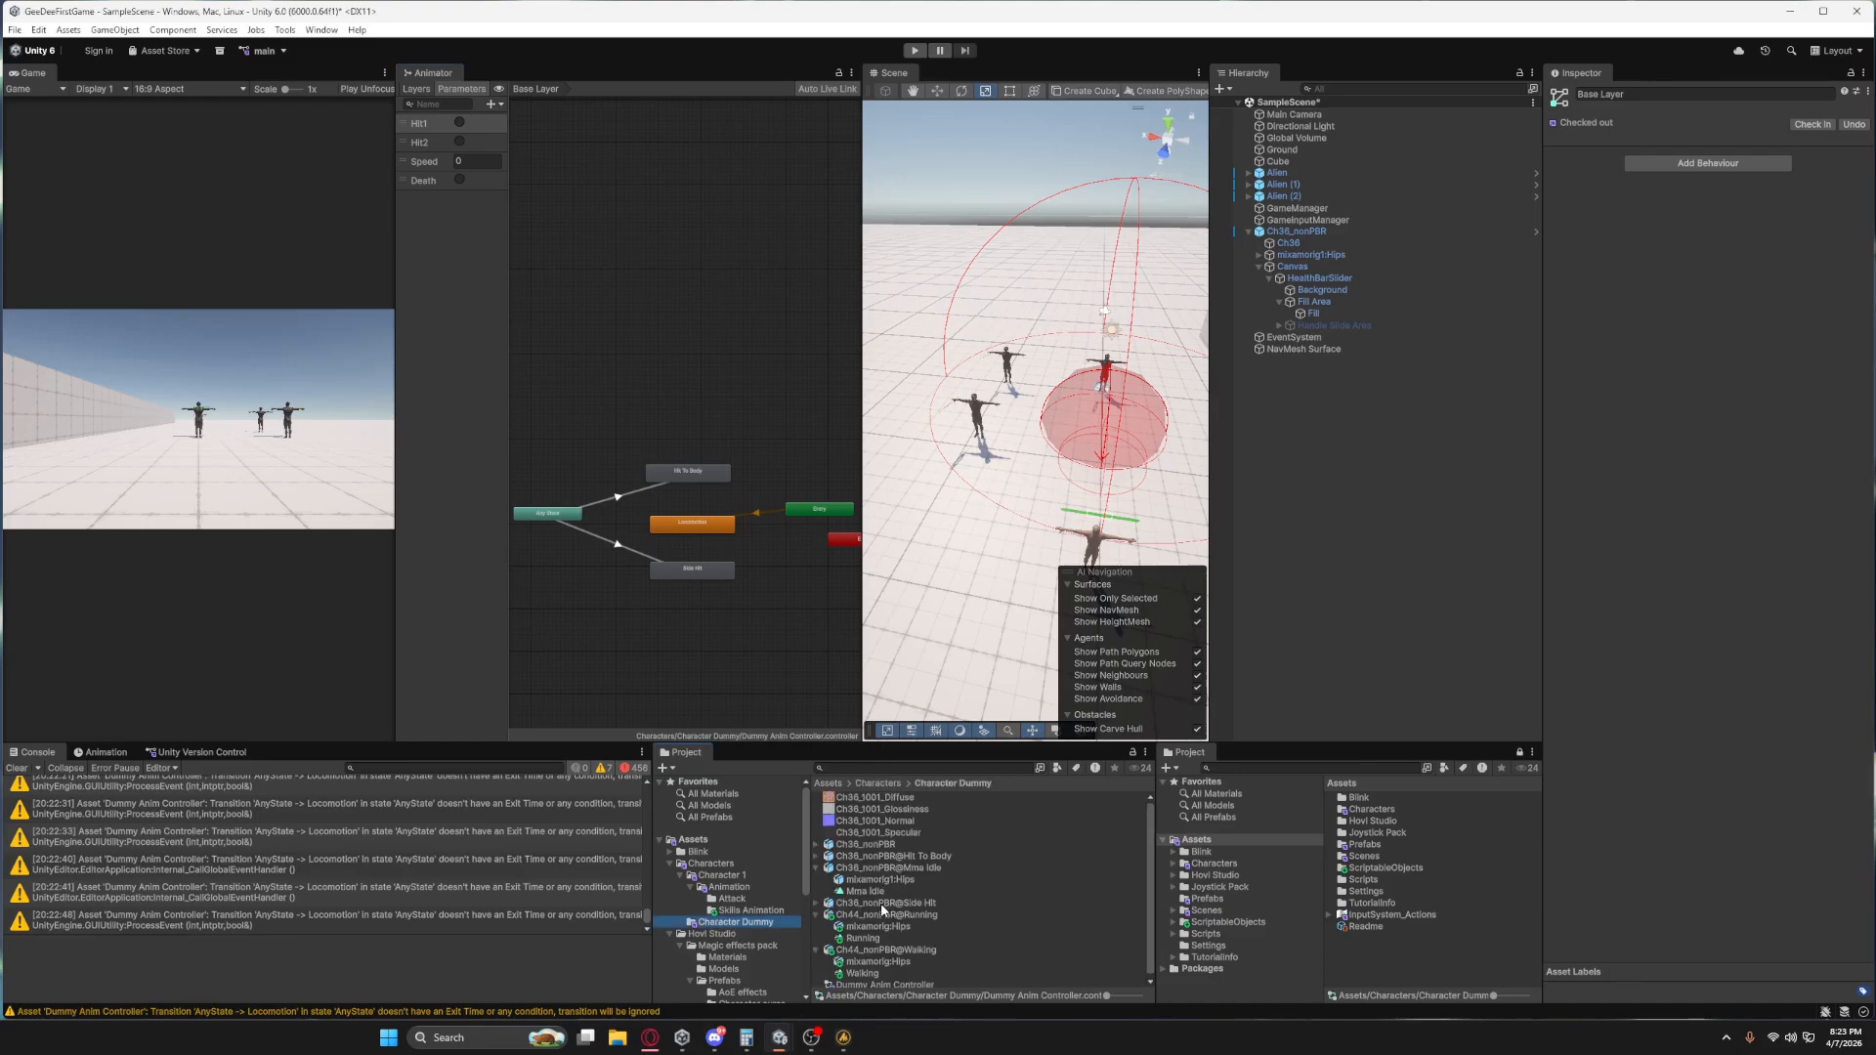
click(816, 868)
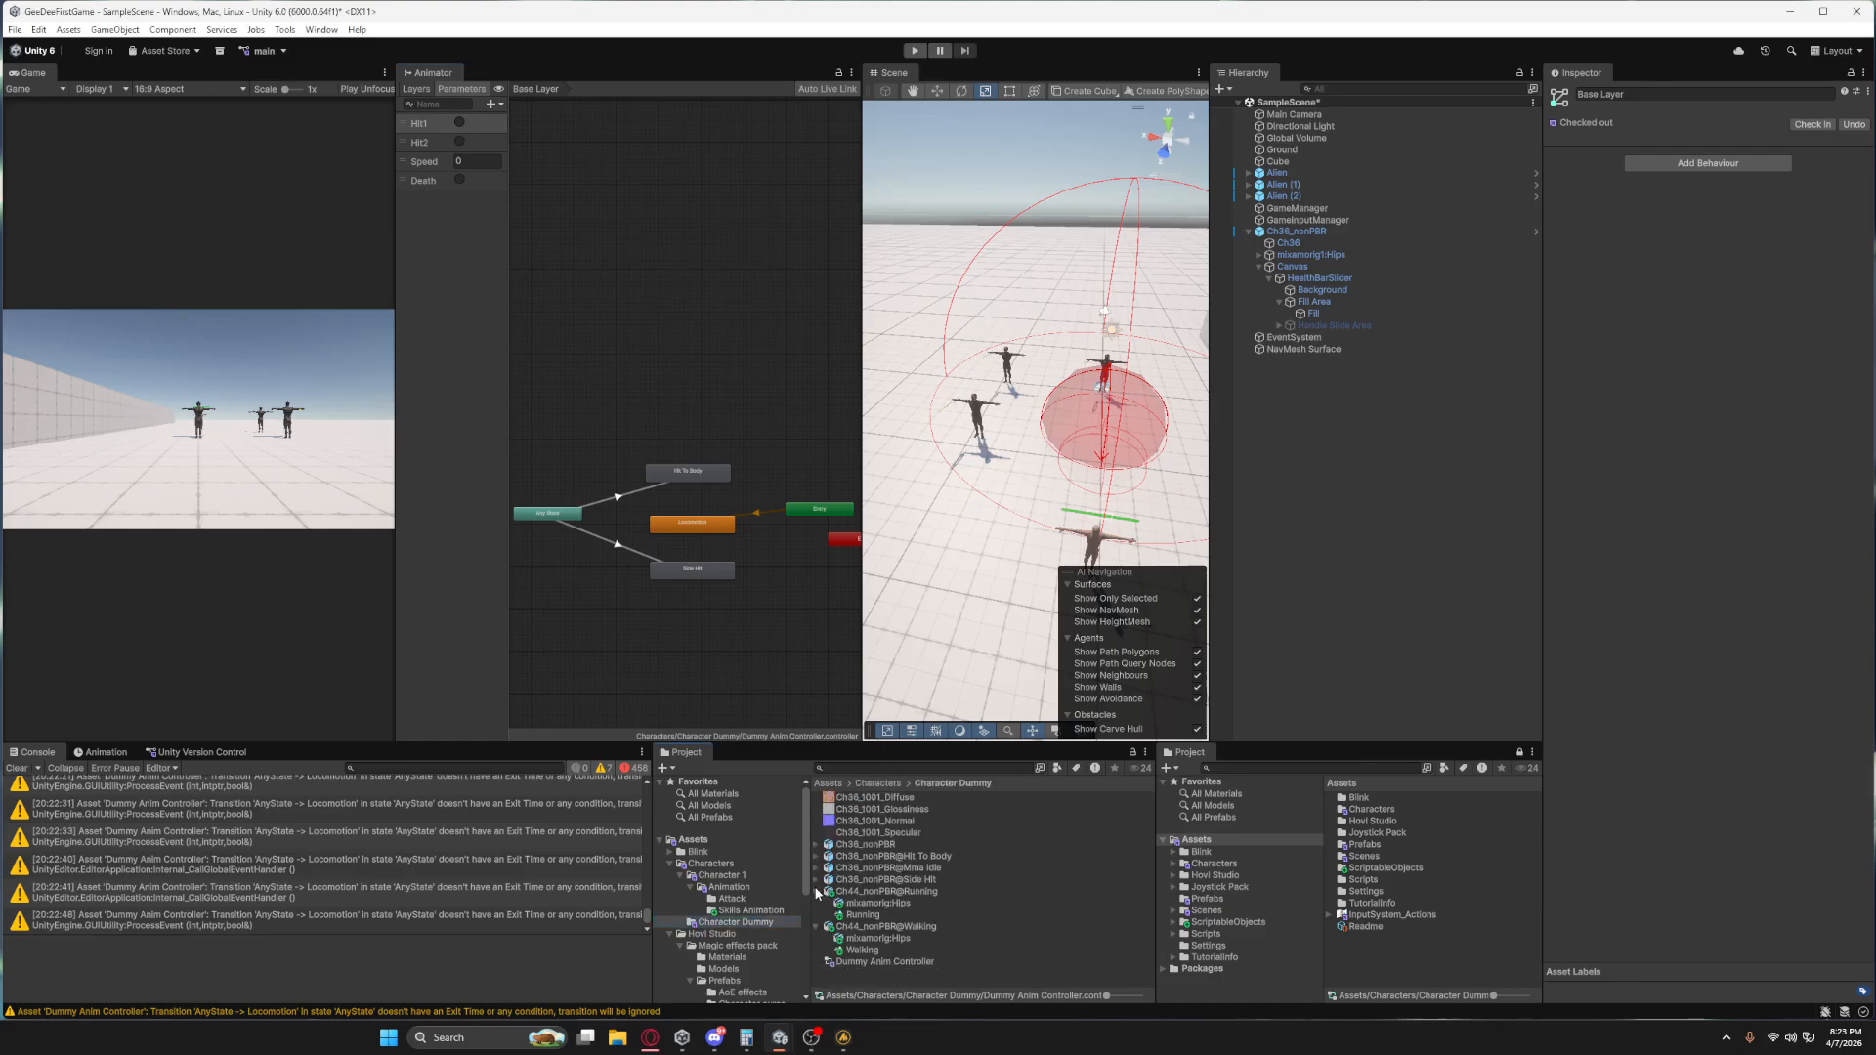
click(817, 892)
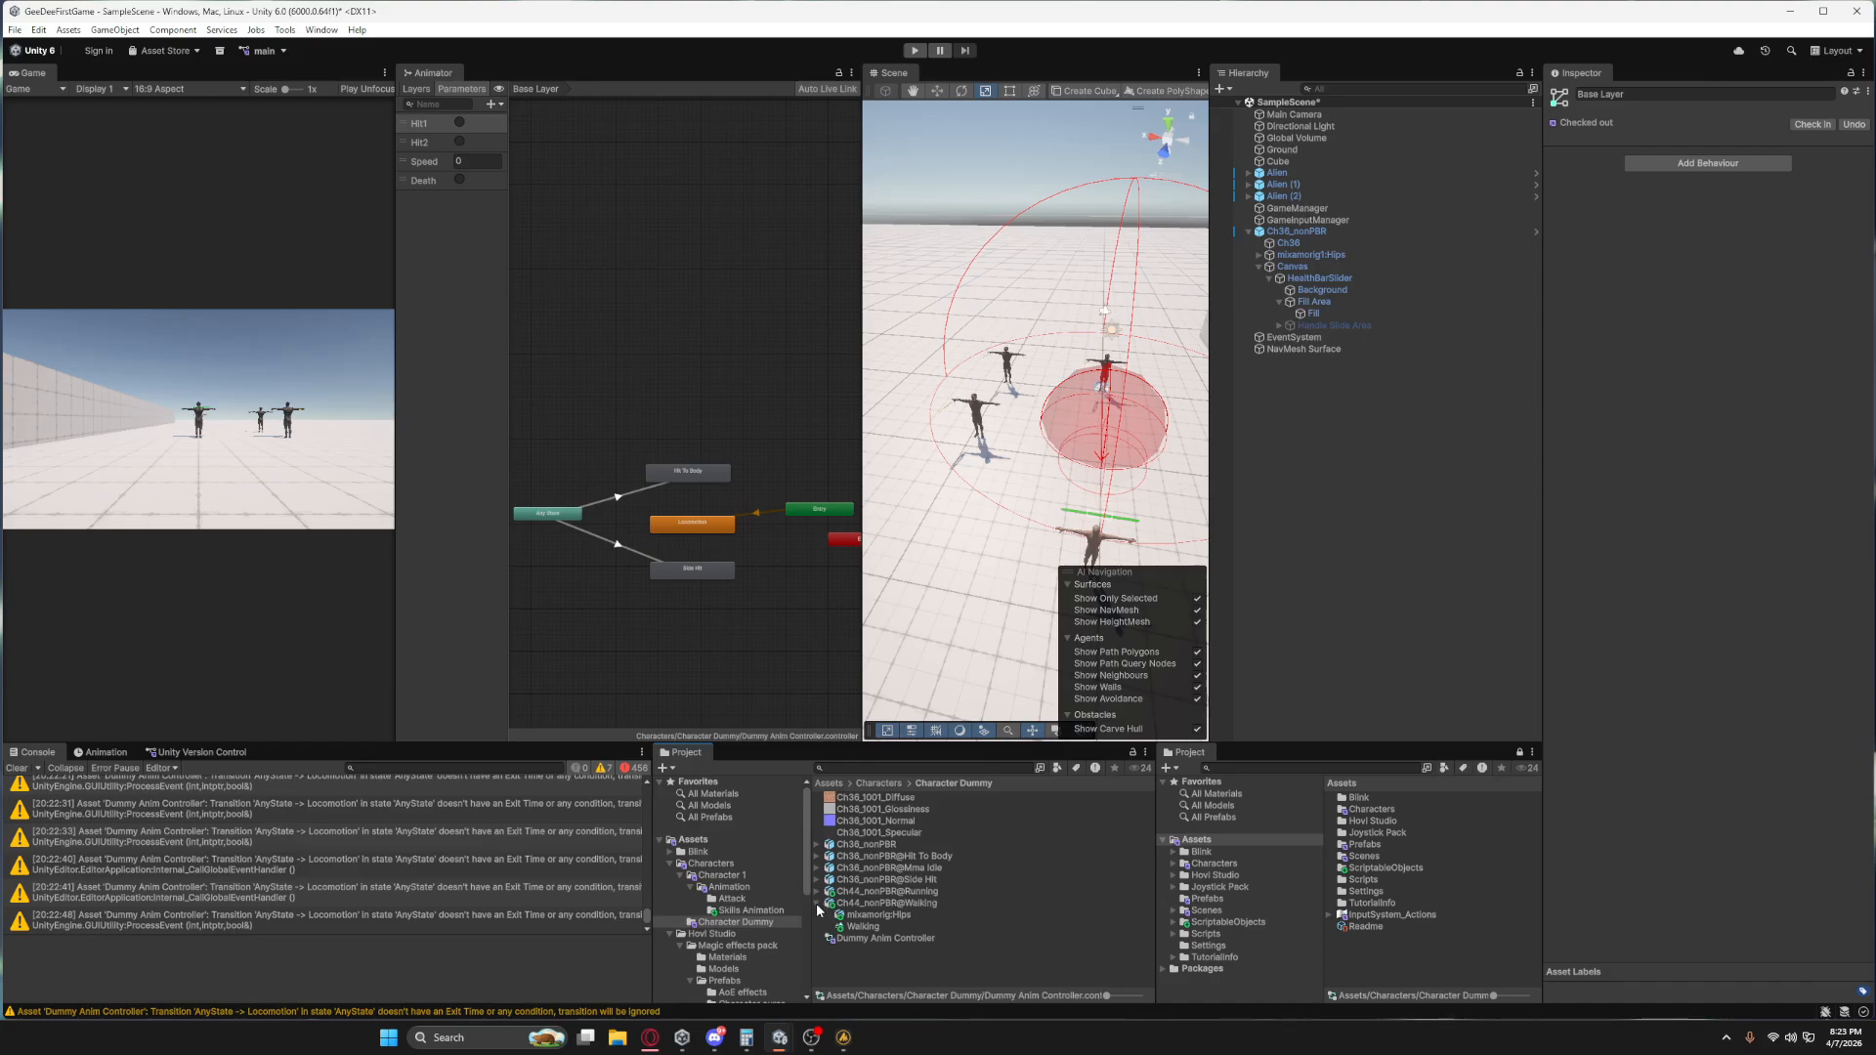
click(816, 904)
click(860, 958)
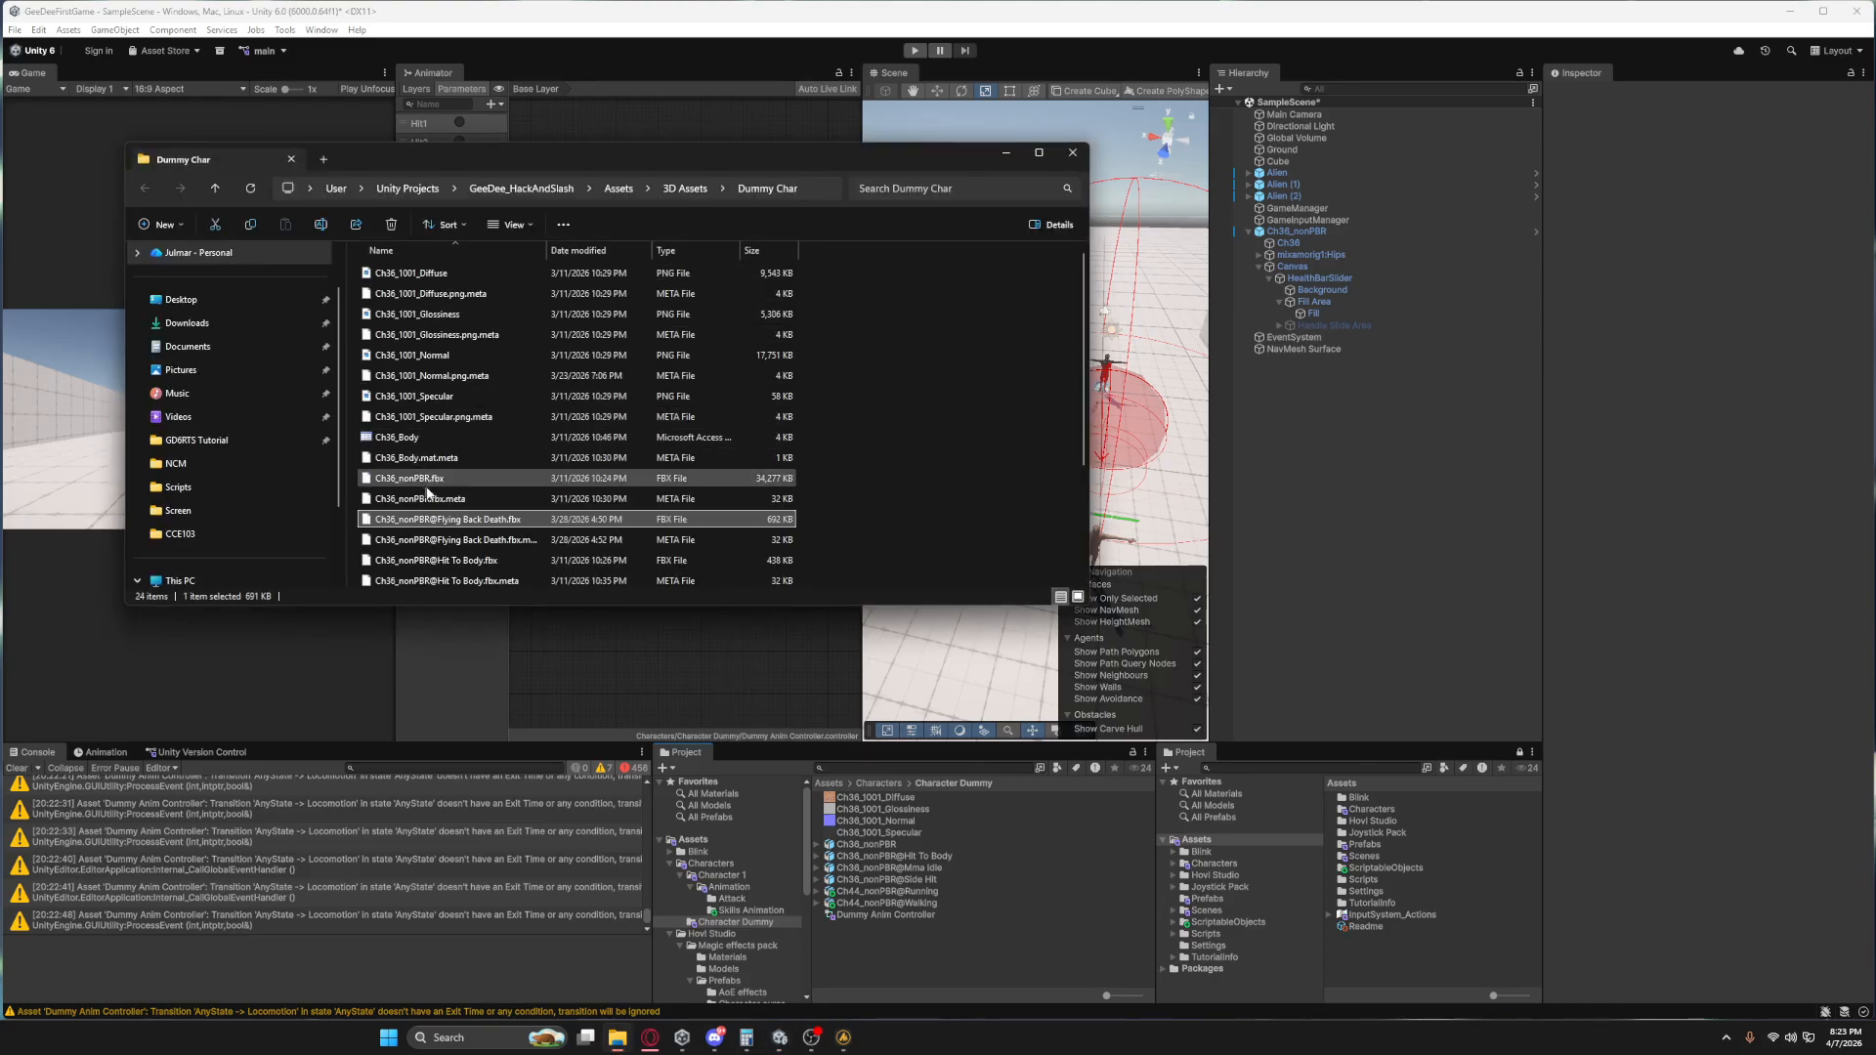
drag(560, 523, 876, 951)
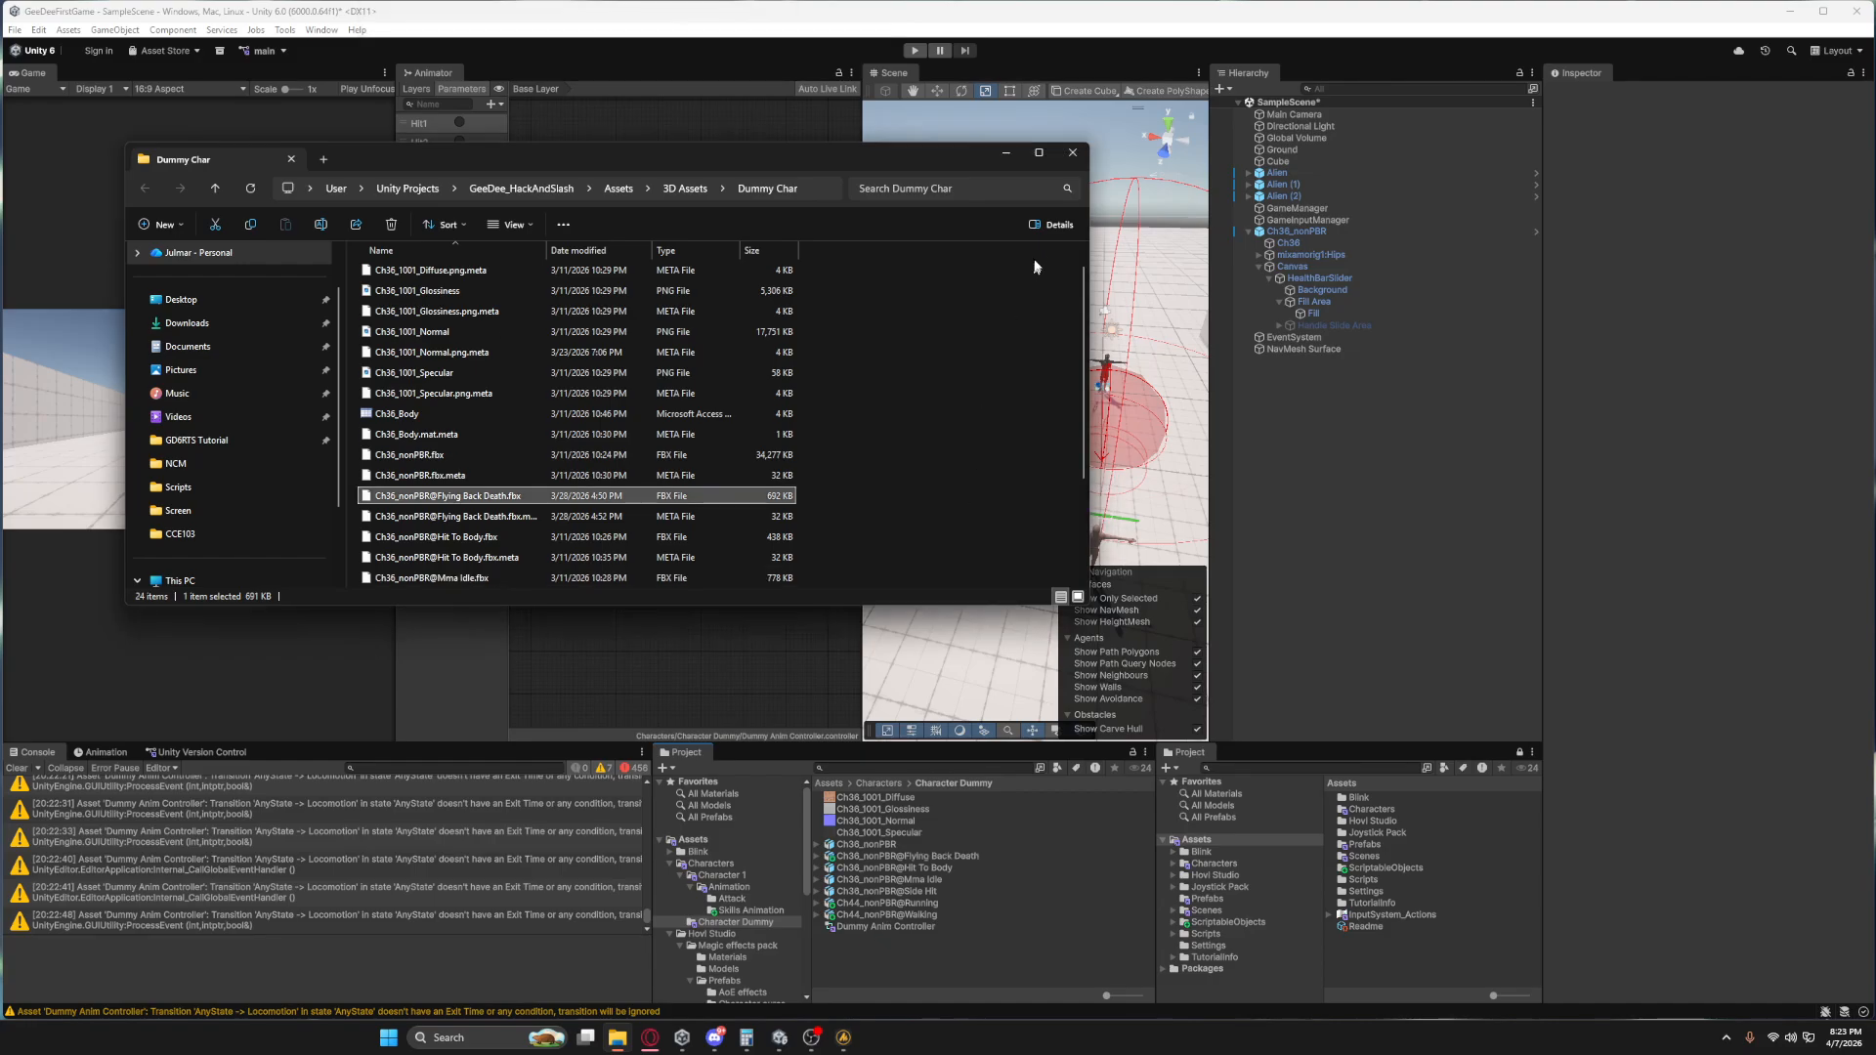
click(1075, 154)
Preview the Flying Back Death clip and set its model's rig animation type to Humanoid.
click(935, 846)
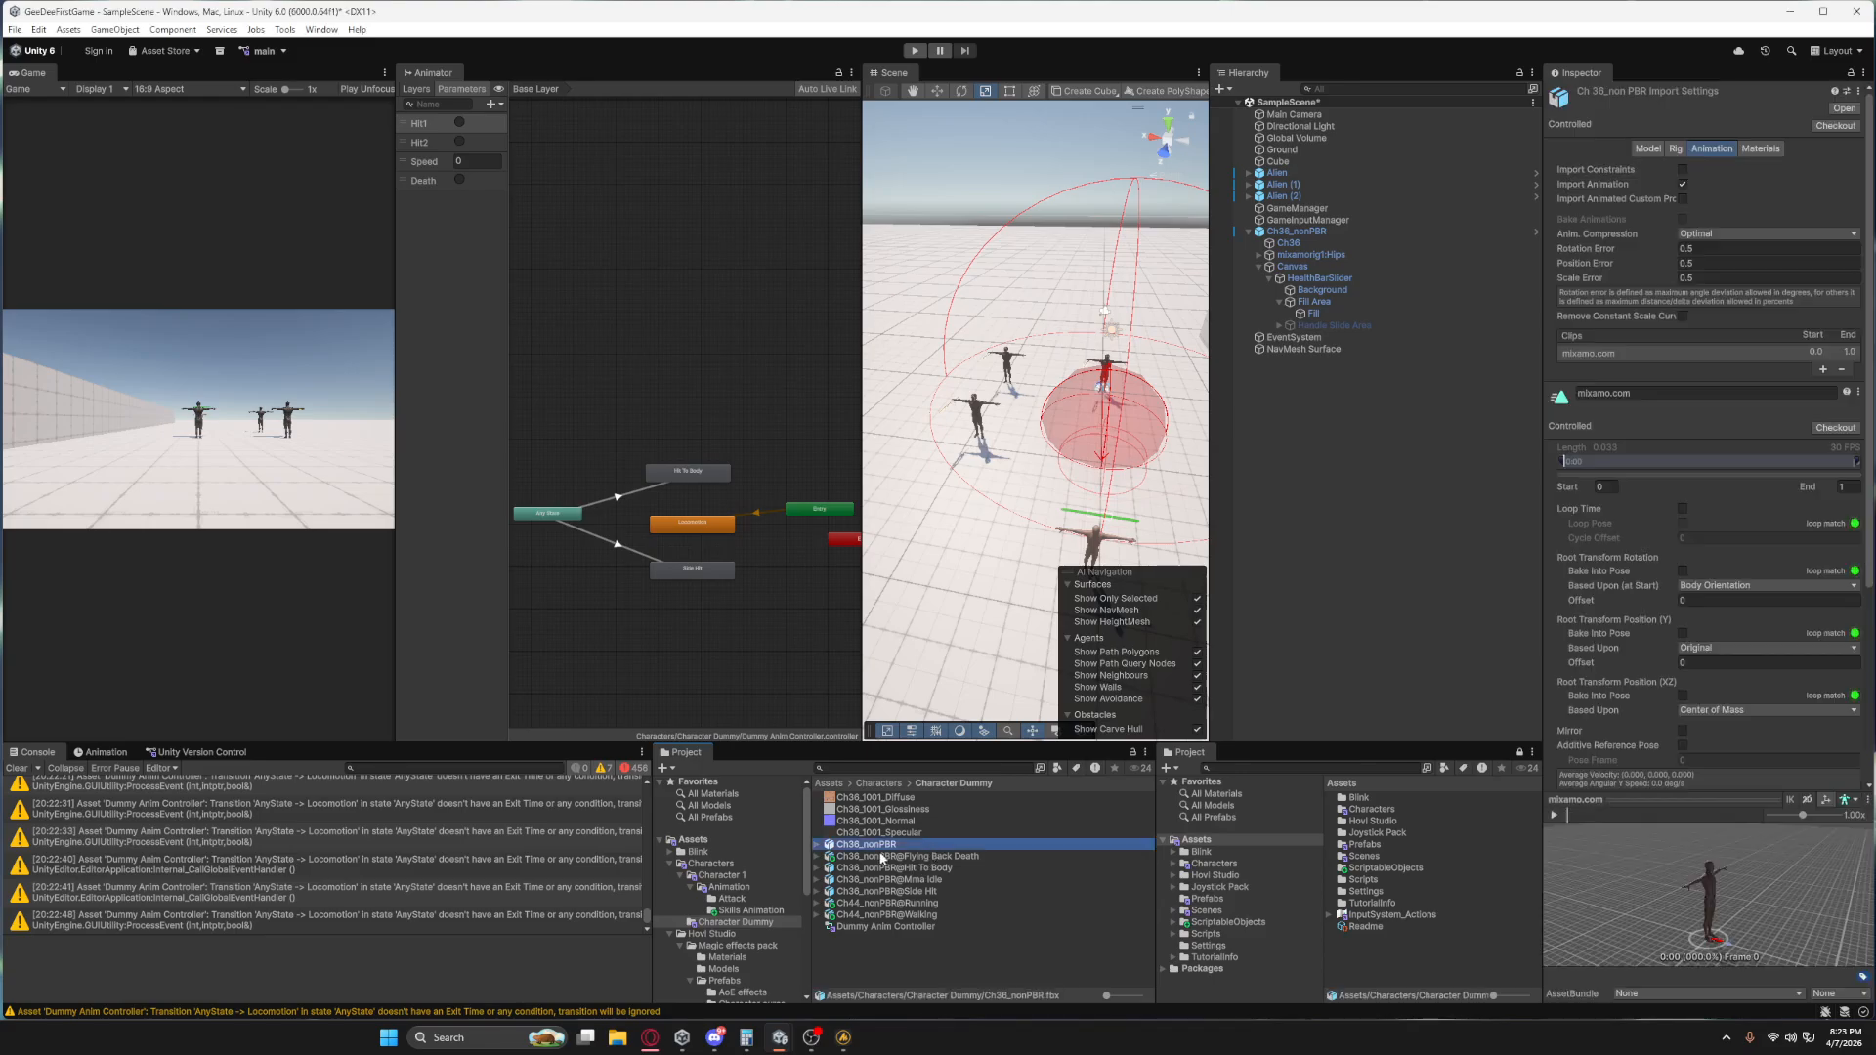
click(880, 857)
click(1556, 816)
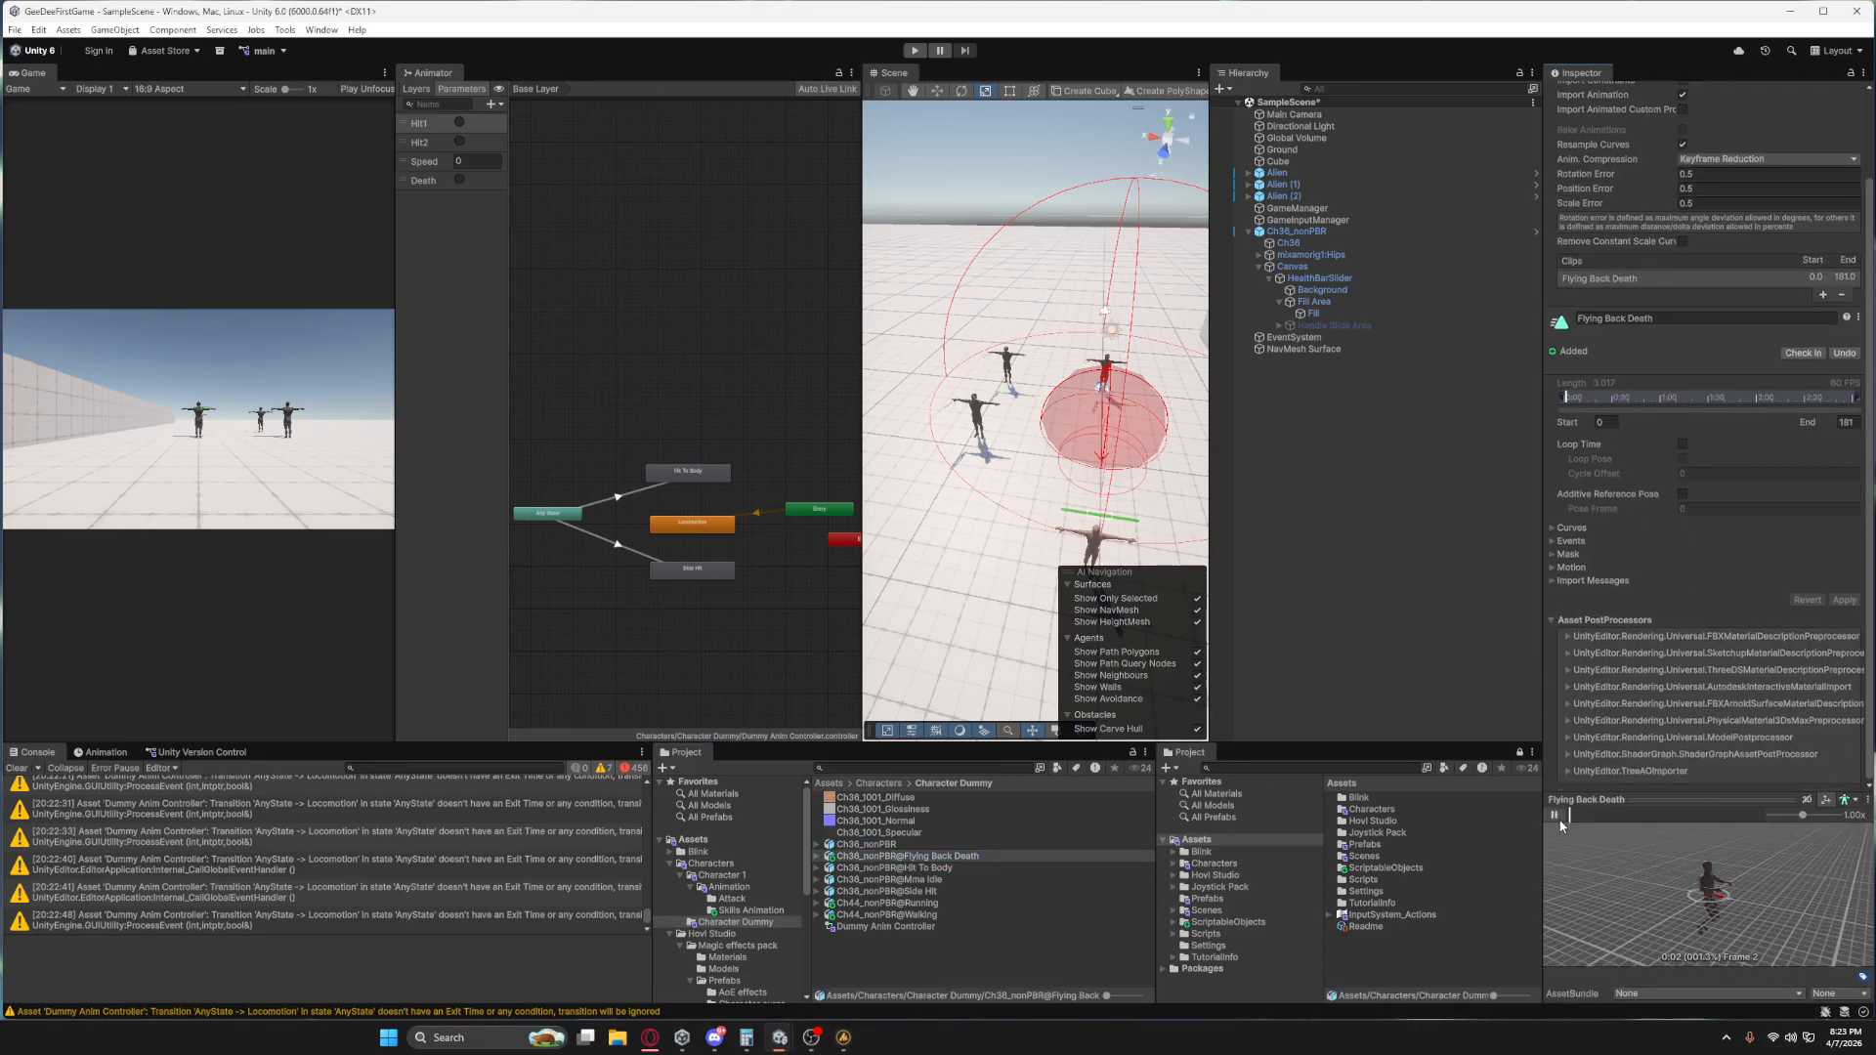
click(1554, 815)
scroll(1715, 324, up, 3)
click(1674, 160)
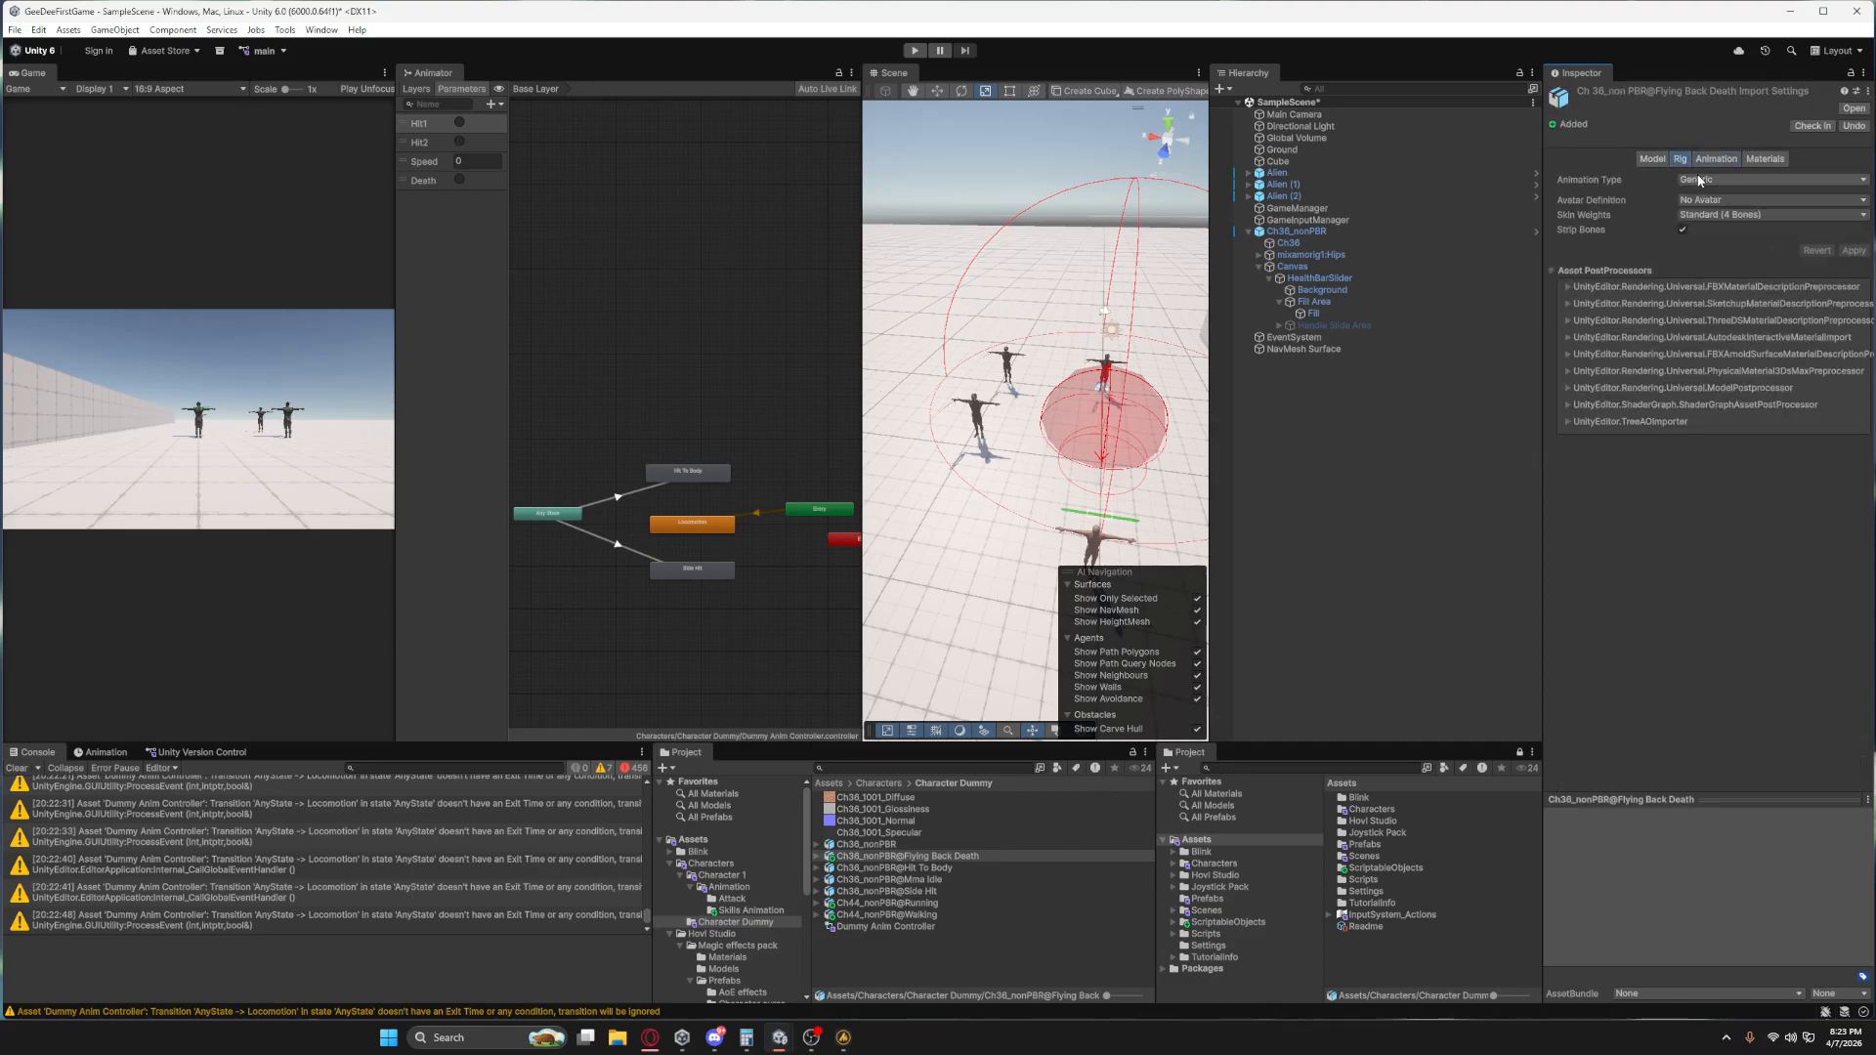
click(1720, 180)
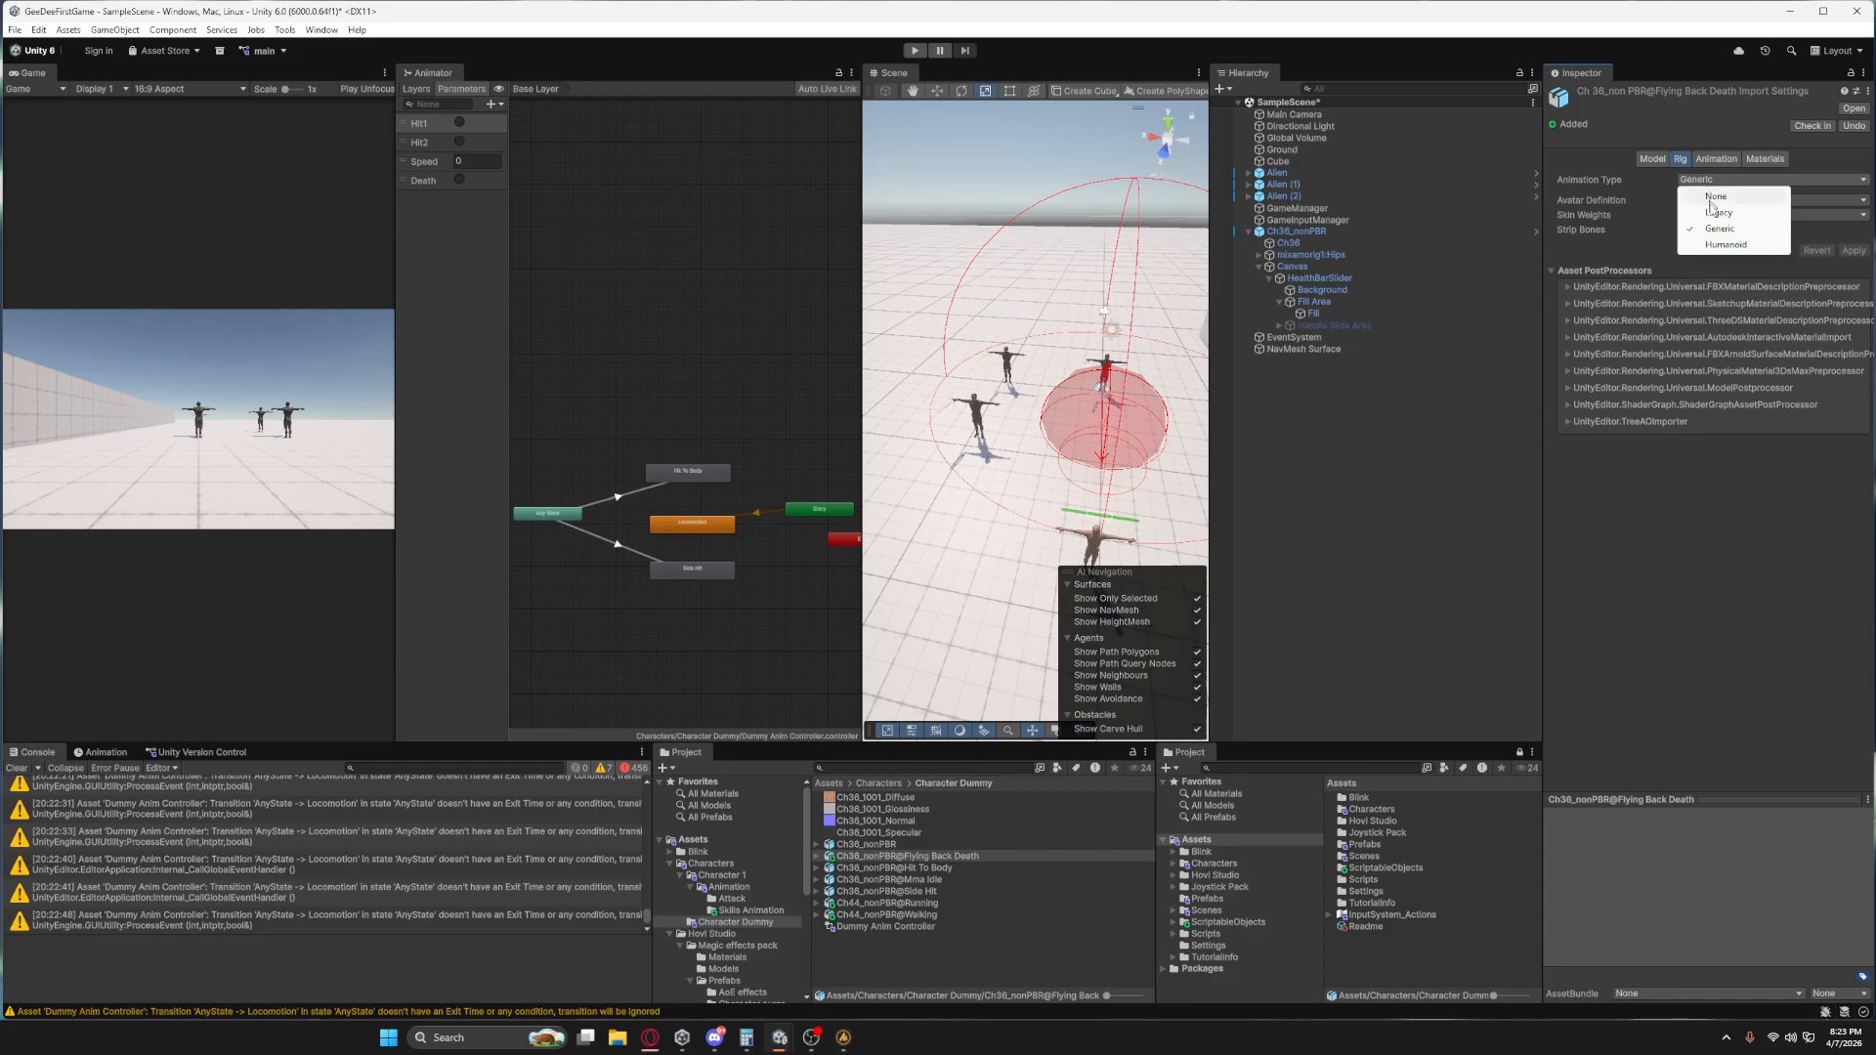
click(1720, 250)
Set the Flying Back Death avatar definition to Copy From Other Avatar with Ch36_nonPBRAvatar as source, and apply the rig.
click(1759, 199)
click(1752, 250)
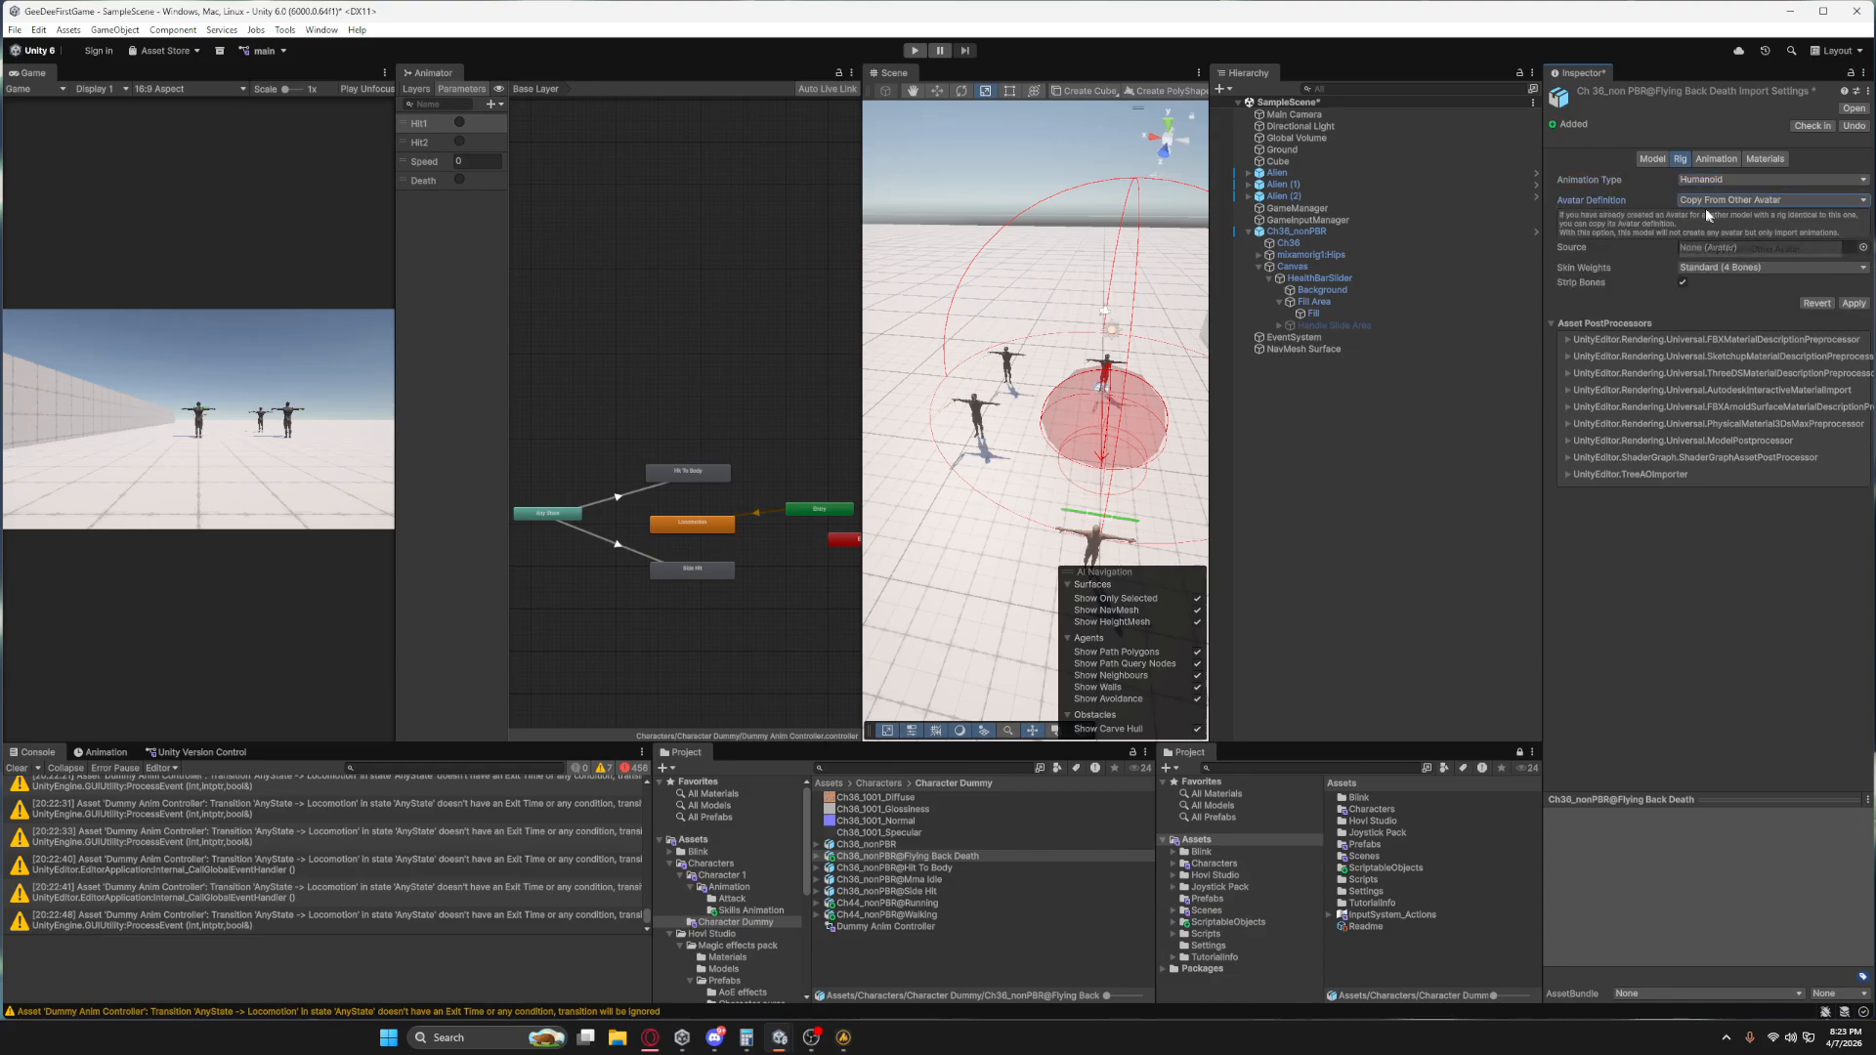
click(1817, 199)
click(1844, 250)
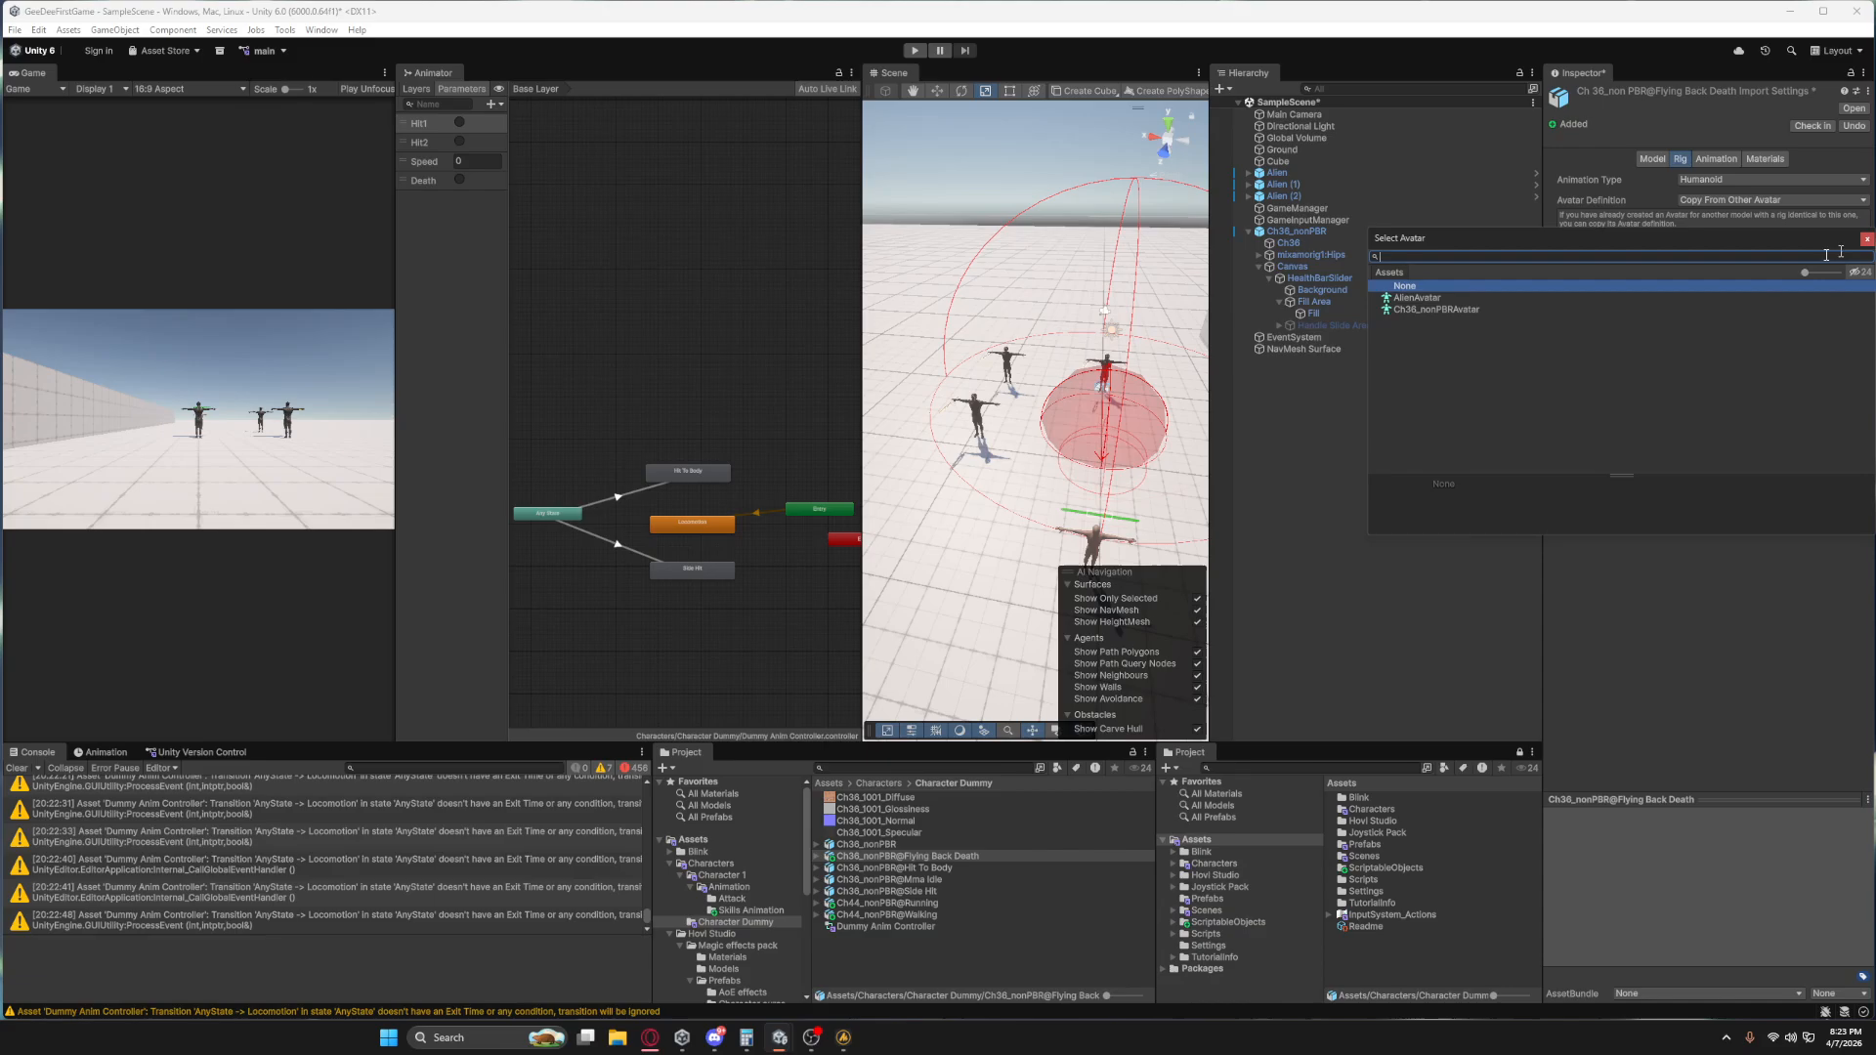
click(1400, 309)
double_click(1425, 310)
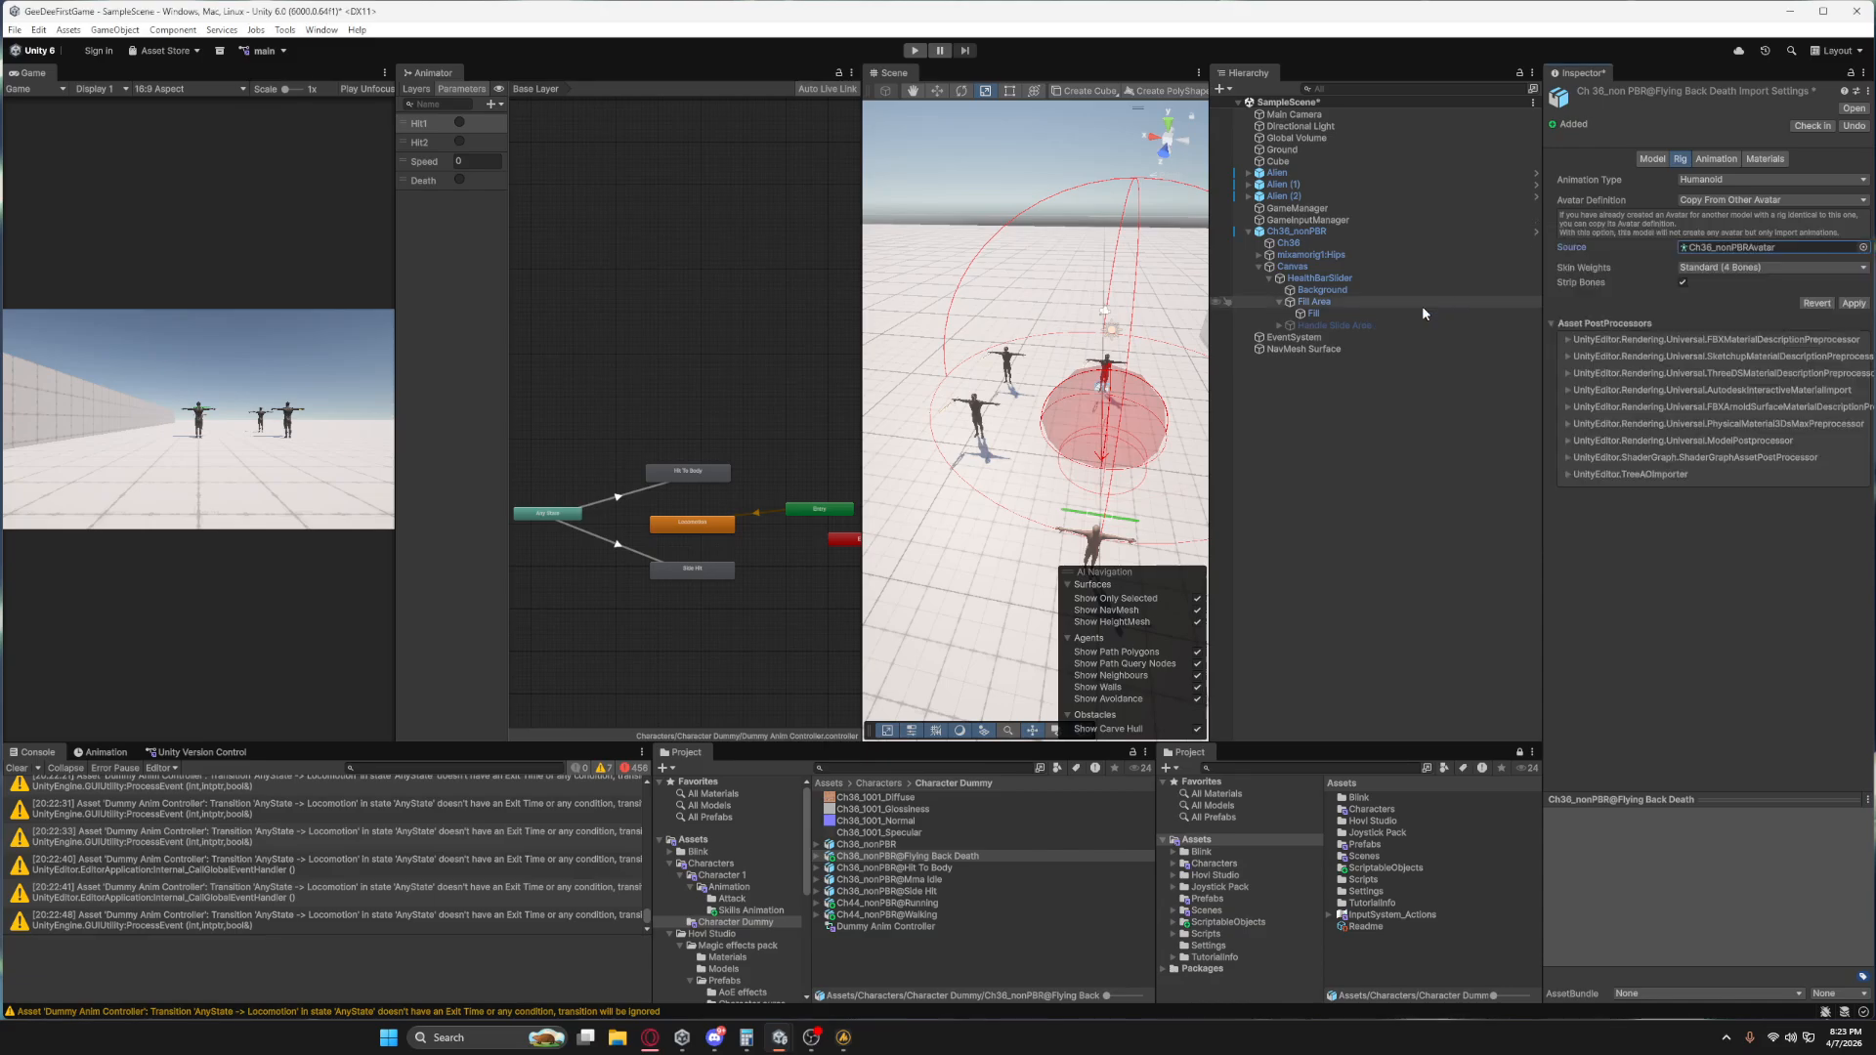
click(1854, 304)
Bake all three root transforms into the Flying Back Death clip's pose, base rotation and XZ position on Original, and apply the import settings.
click(1713, 160)
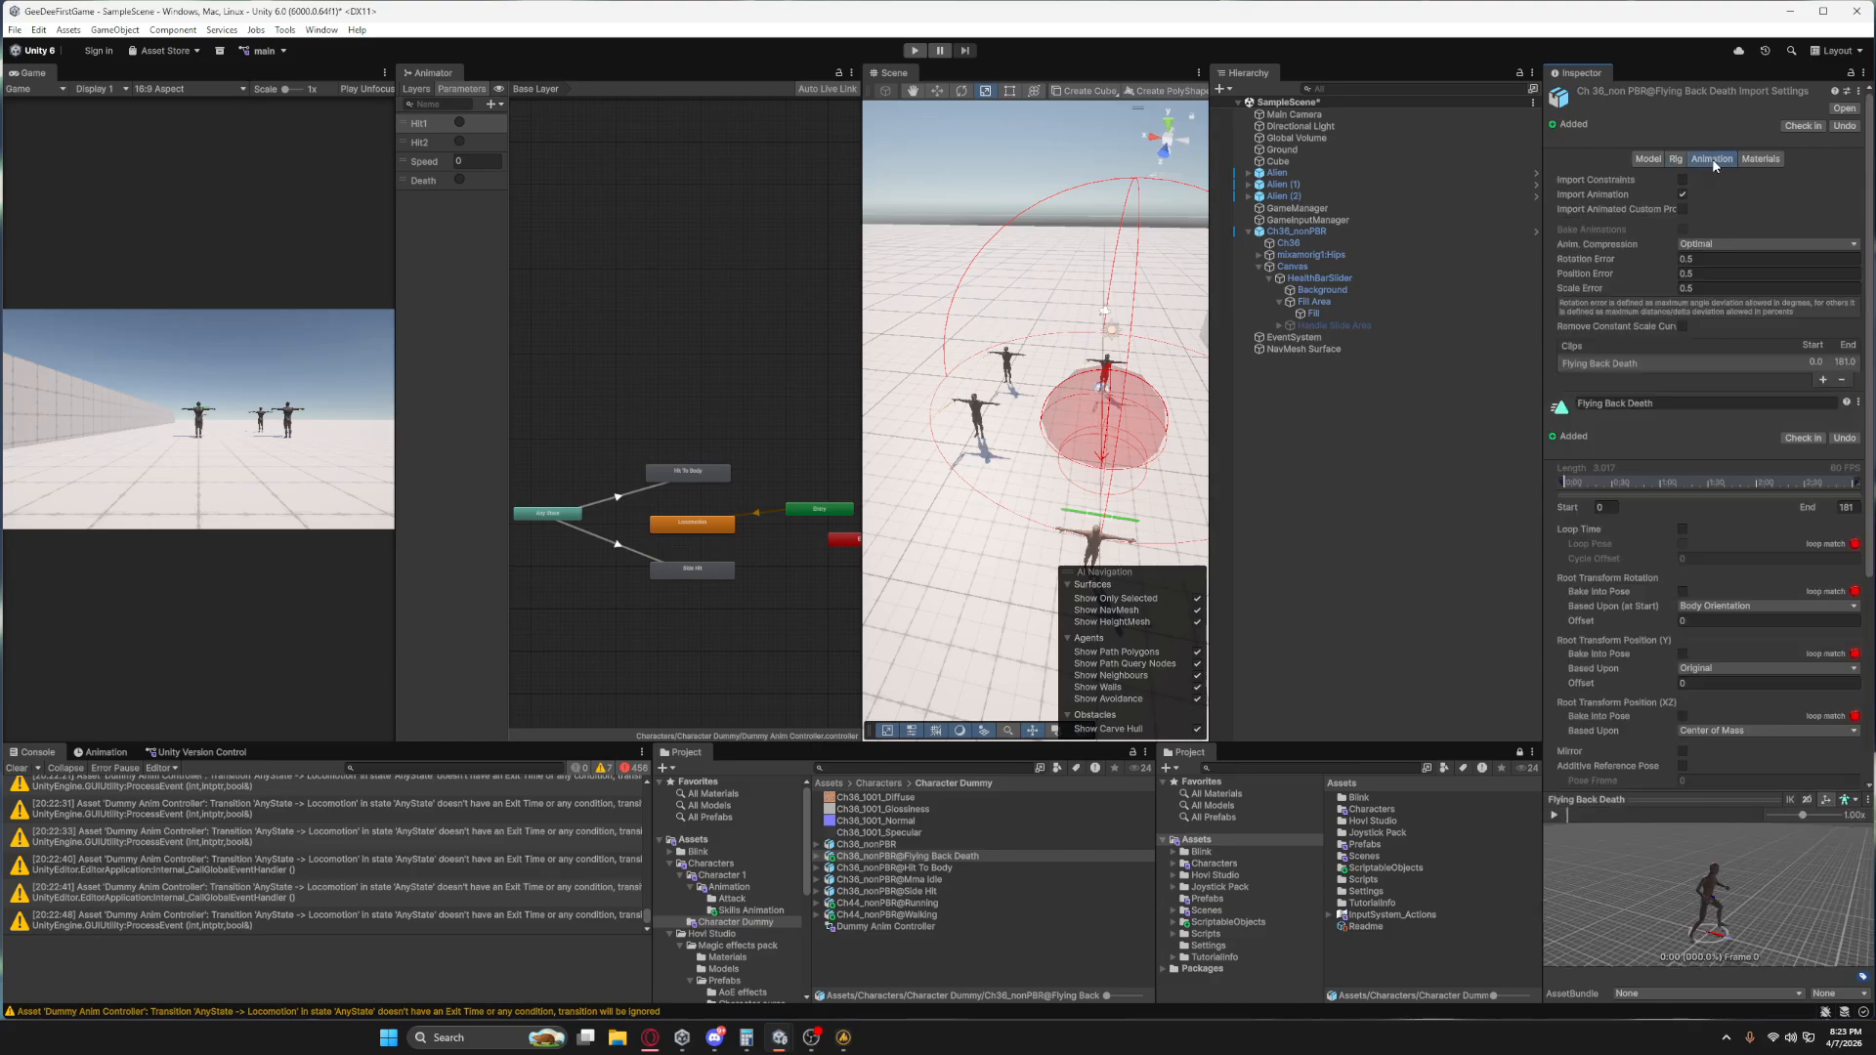
scroll(1766, 471, down, 3)
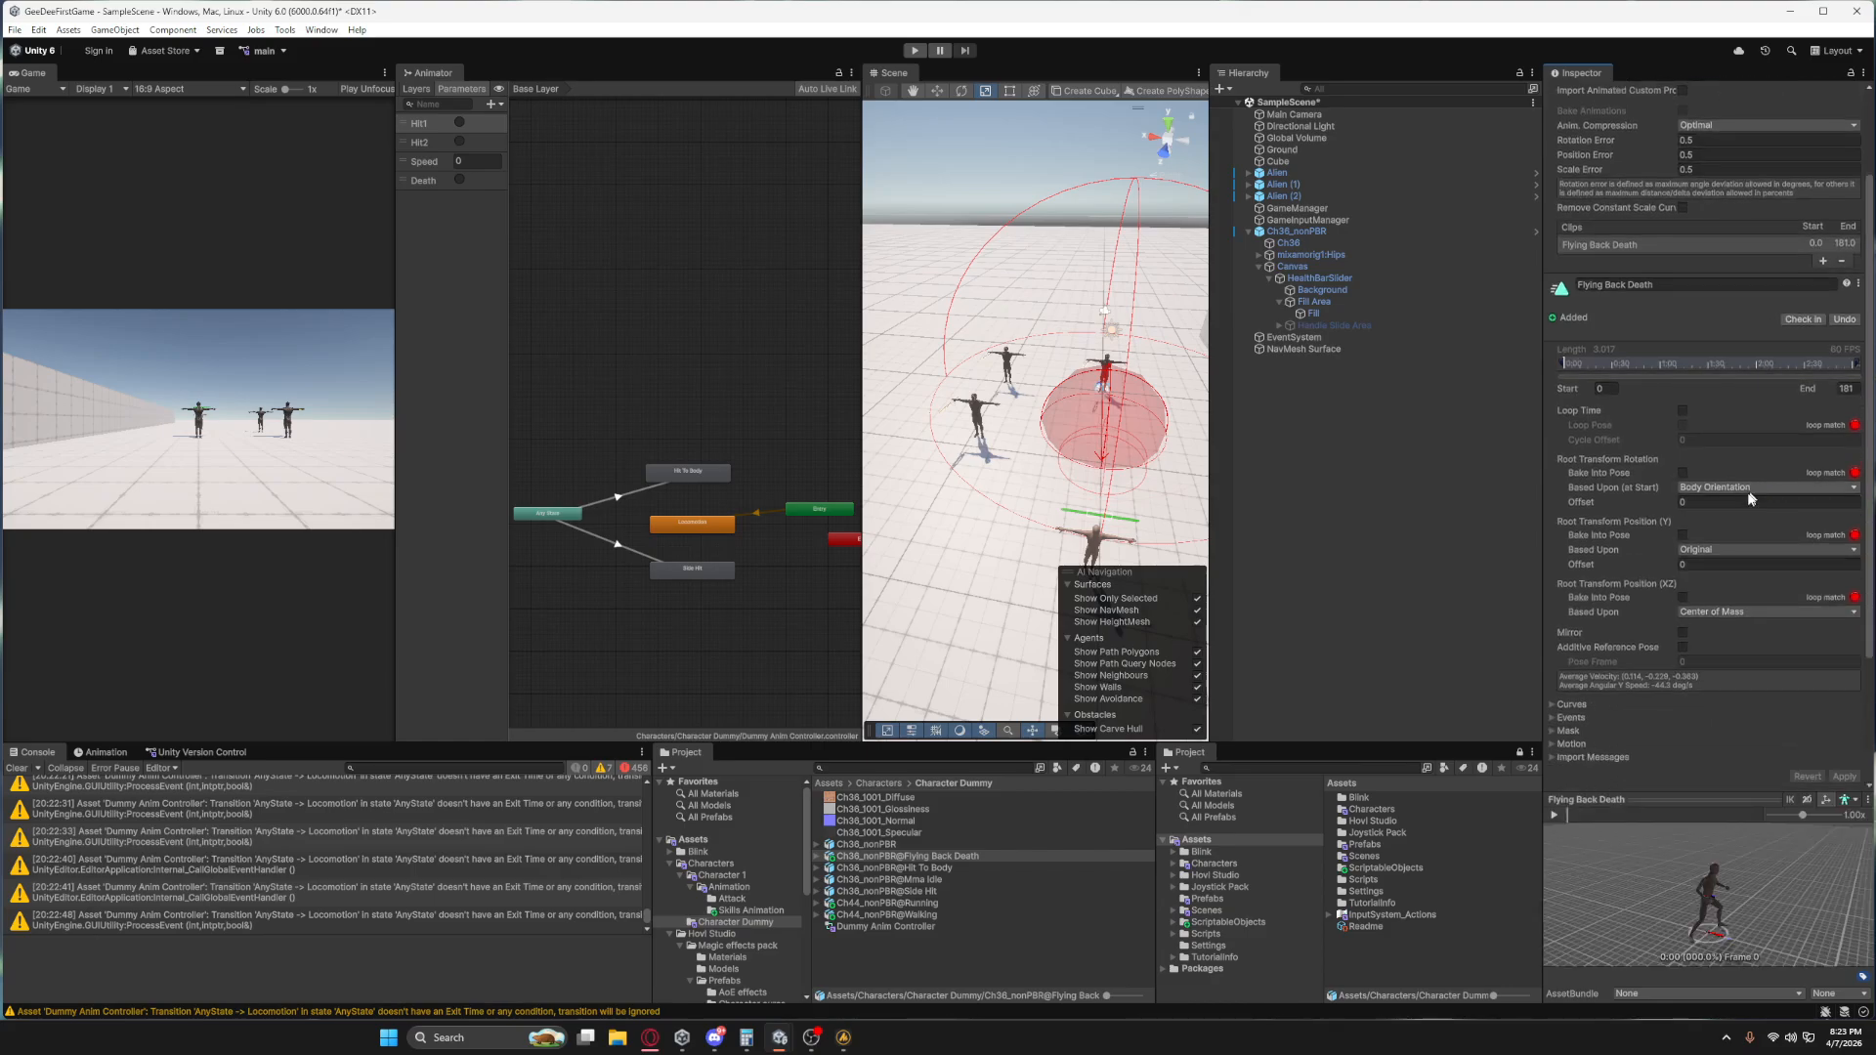
click(1683, 473)
click(1683, 534)
click(1683, 597)
click(1700, 612)
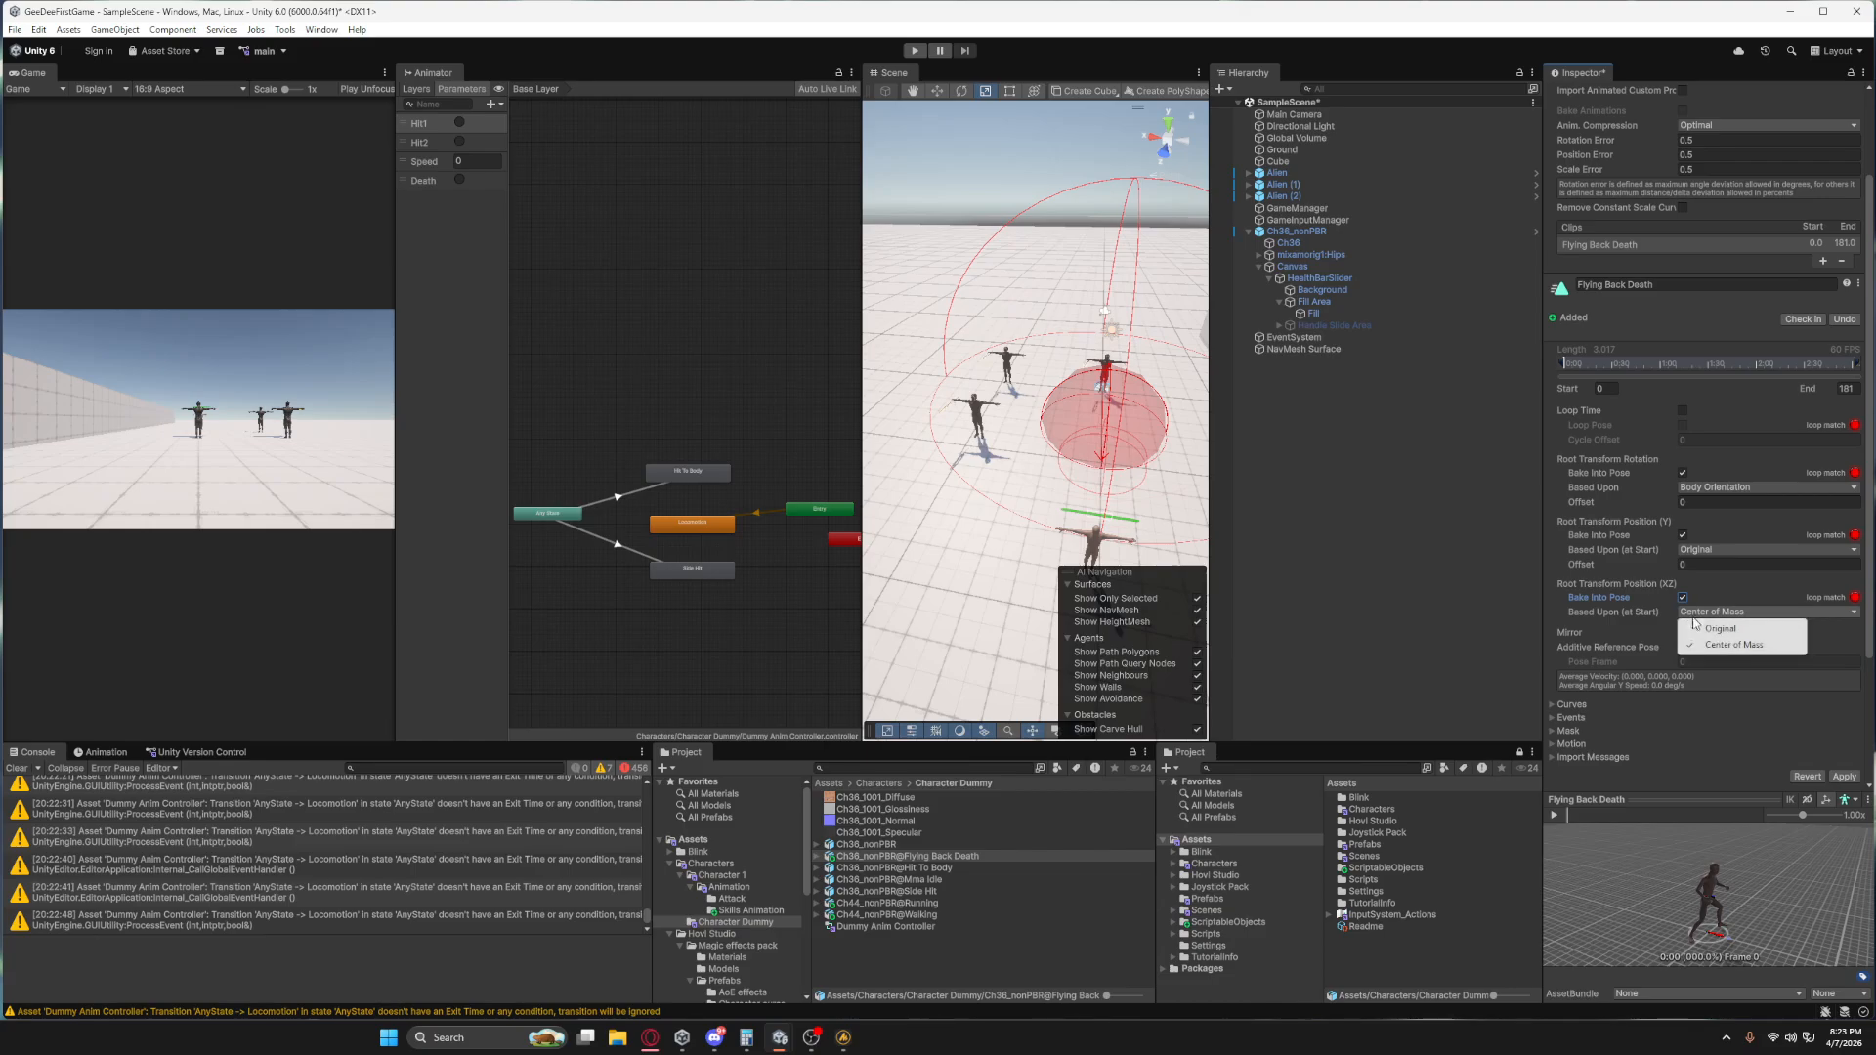
click(1720, 628)
click(1720, 487)
click(1720, 503)
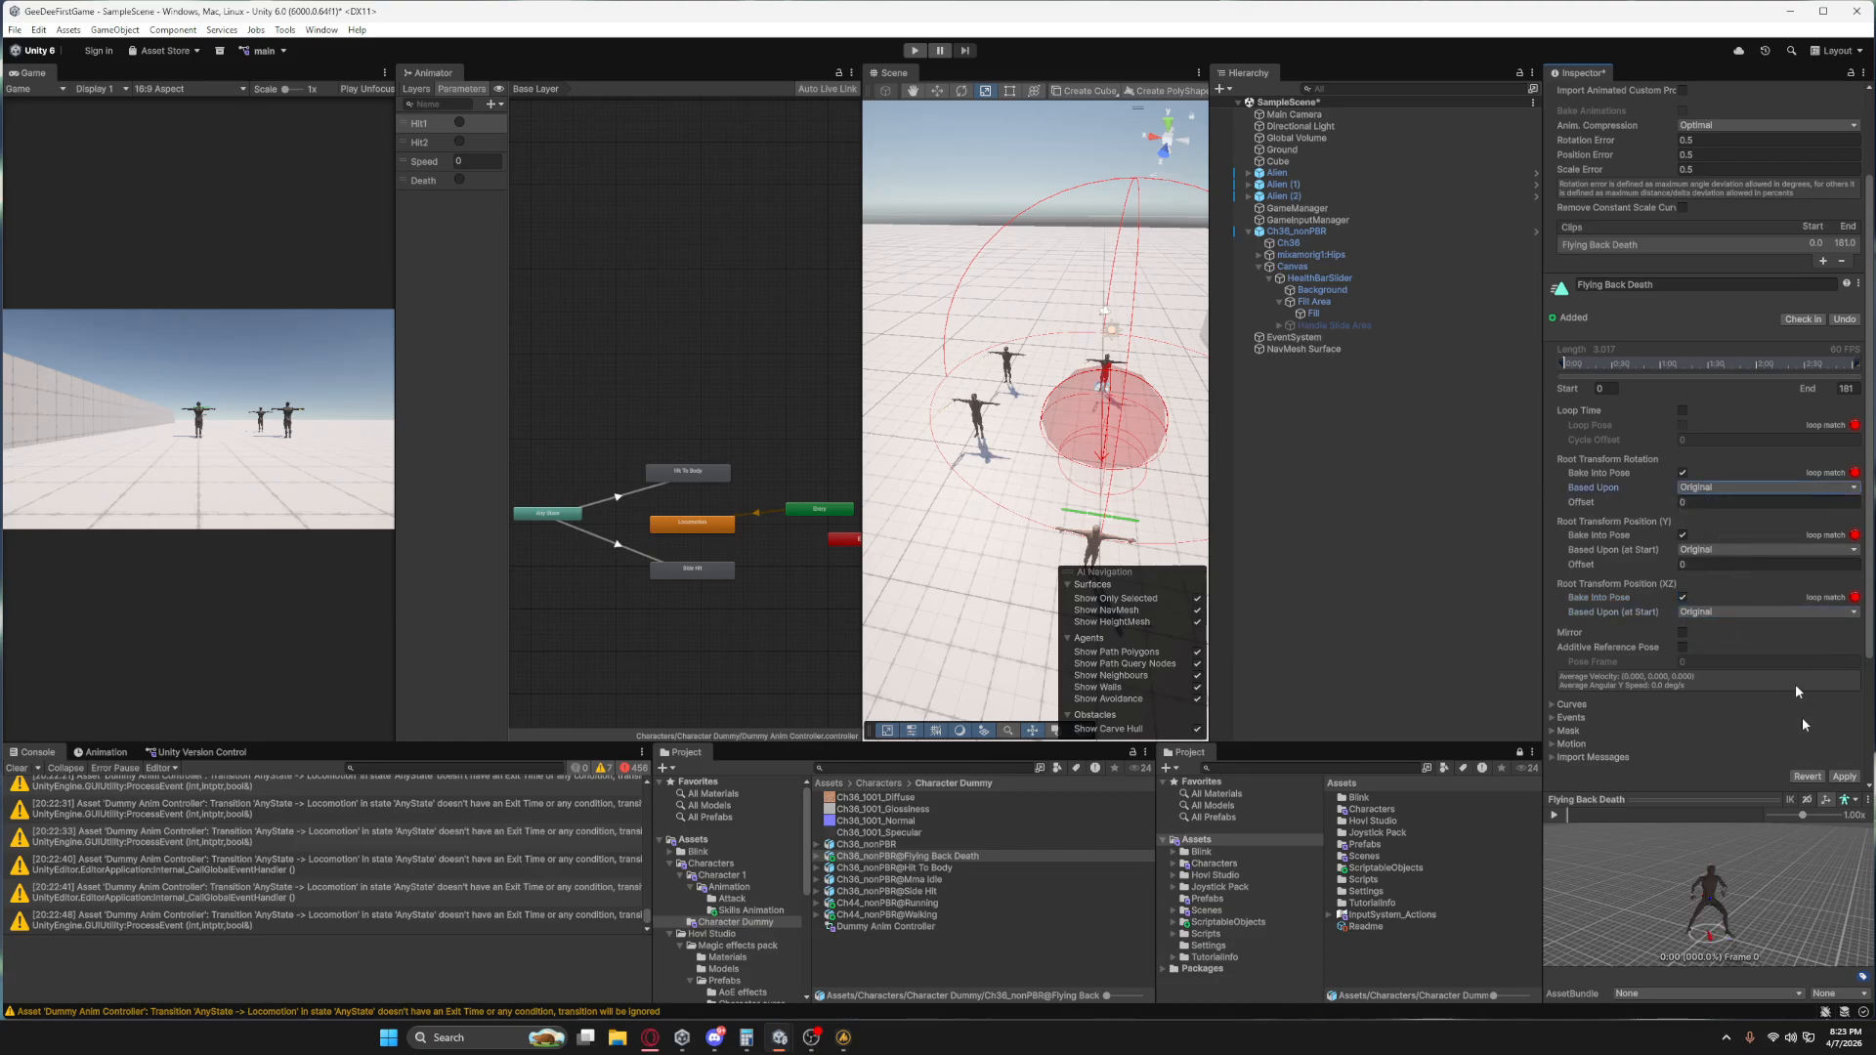
click(1842, 776)
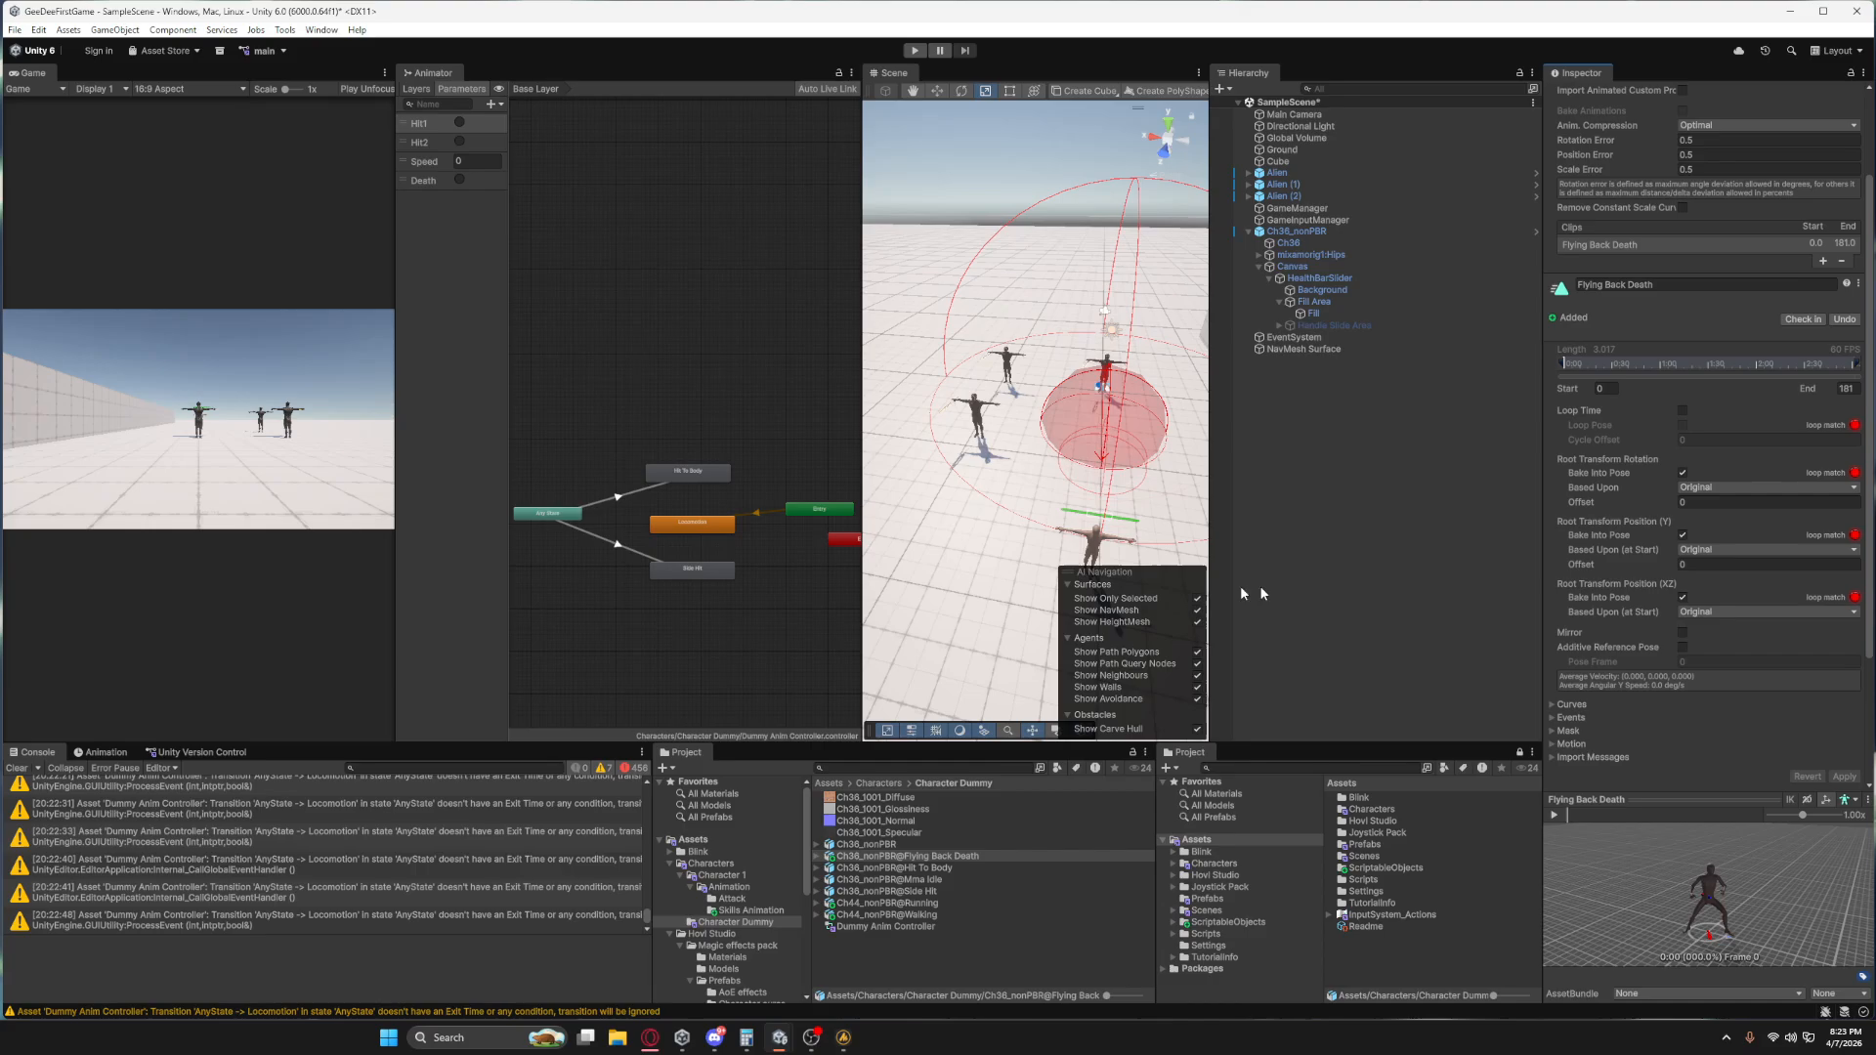
Add the Flying Back Death clip as a state above Any State in the Animator and create a transition to it from Any State.
click(819, 857)
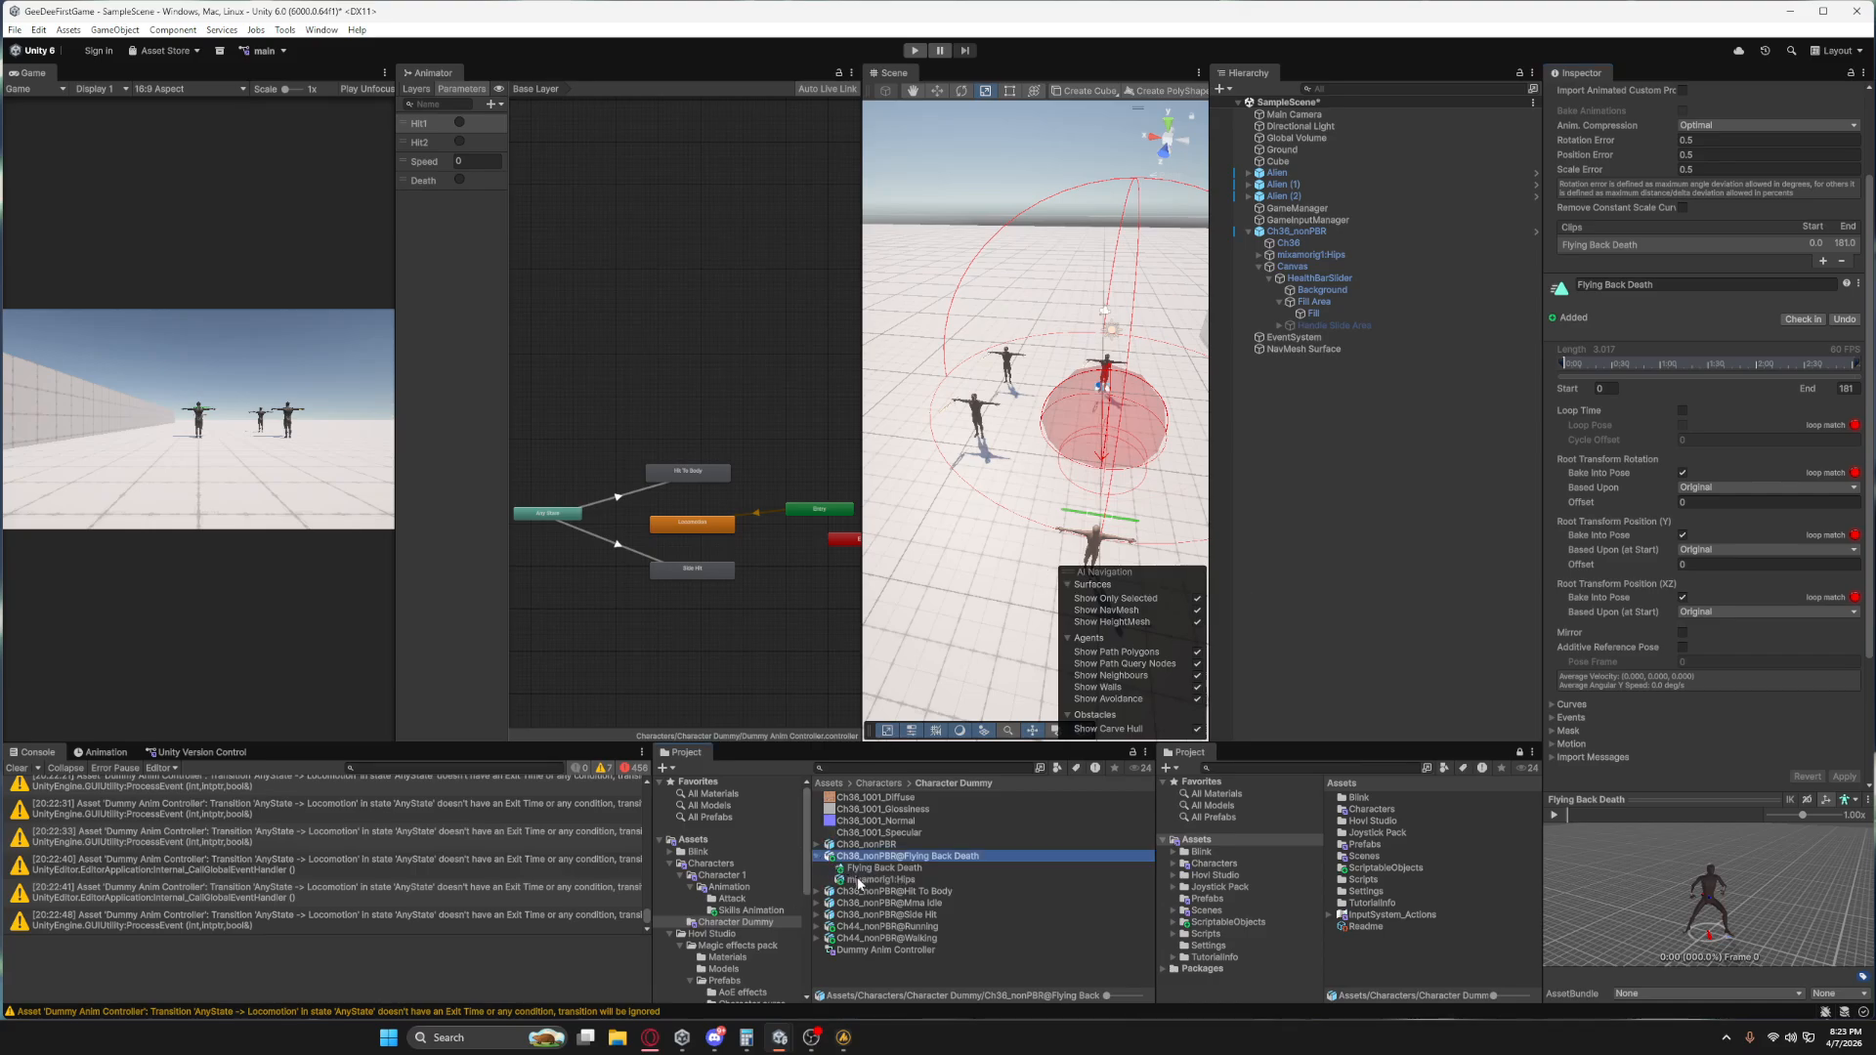
drag(861, 874, 547, 455)
click(552, 514)
right_click(553, 516)
click(589, 523)
click(617, 463)
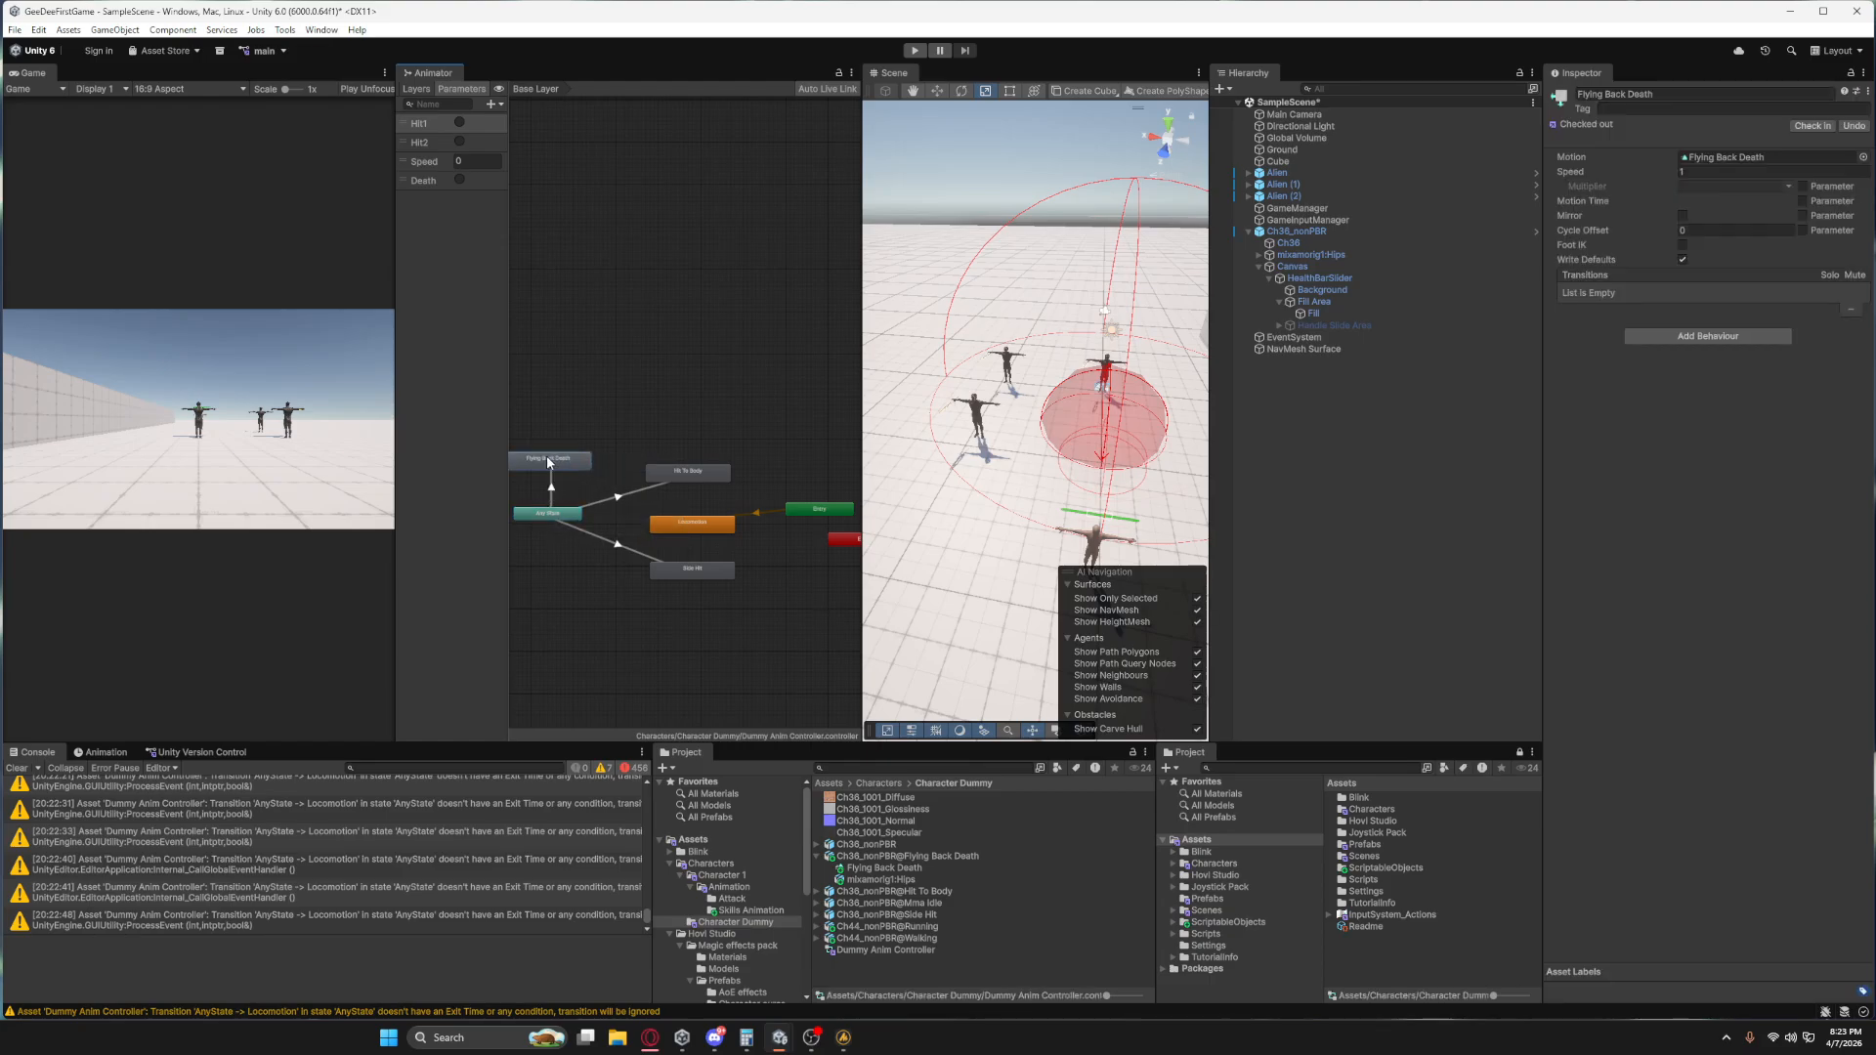
Add a Death condition to the transition from Any State to Flying Back Death.
click(552, 486)
click(1832, 469)
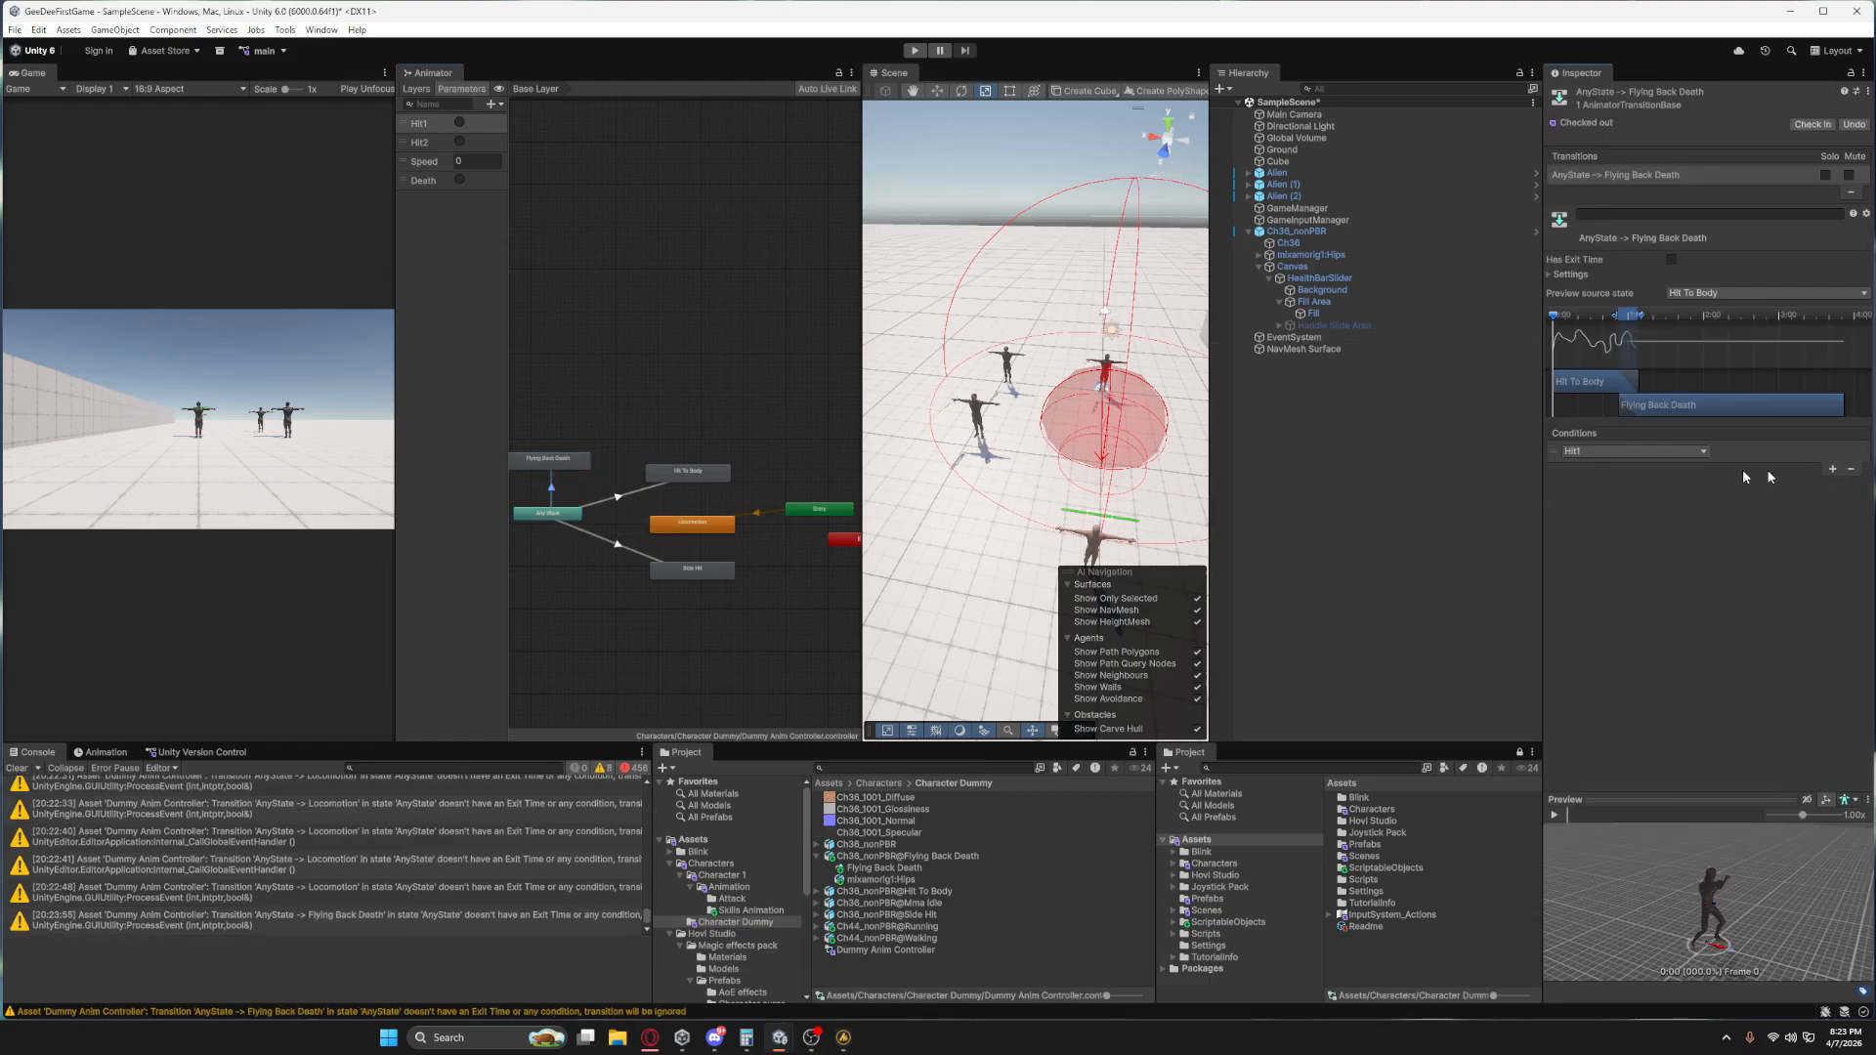
click(1669, 453)
click(1588, 541)
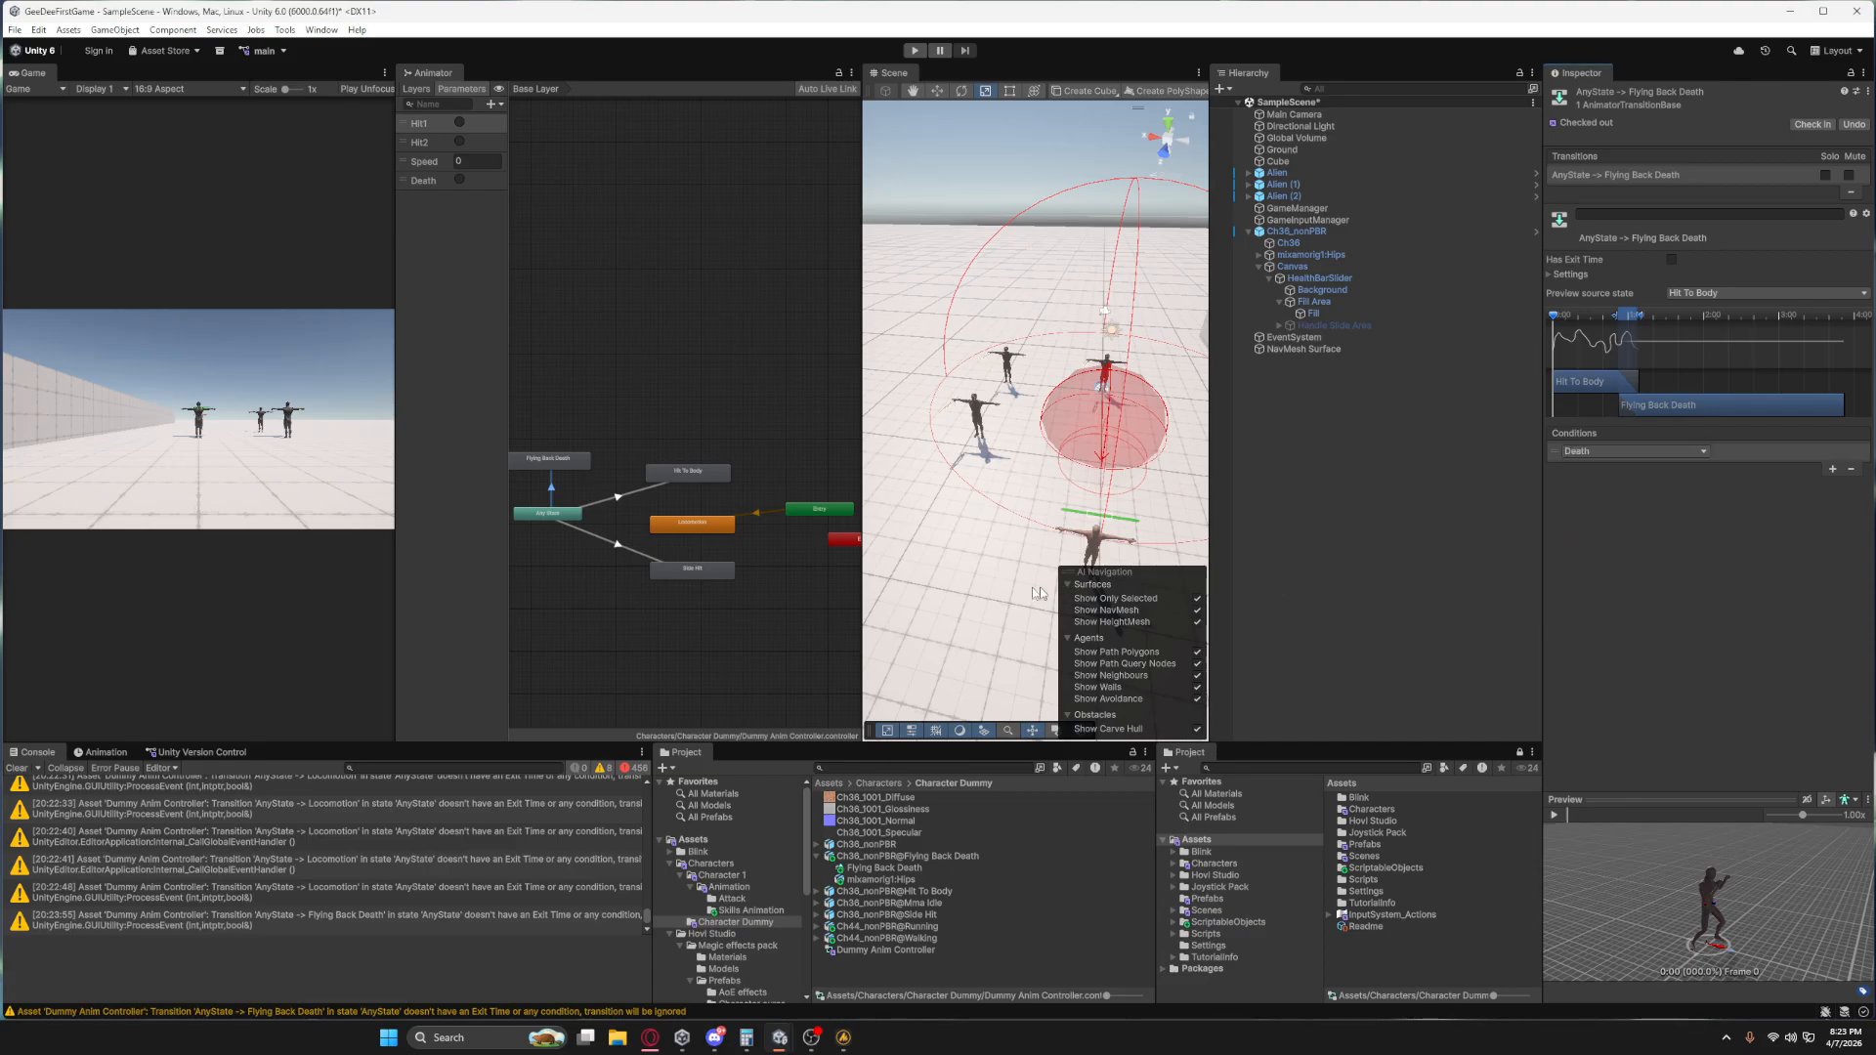
Align the Locomotion state beneath Hit To Body and create a transition from Hit To Body to Locomotion.
click(711, 477)
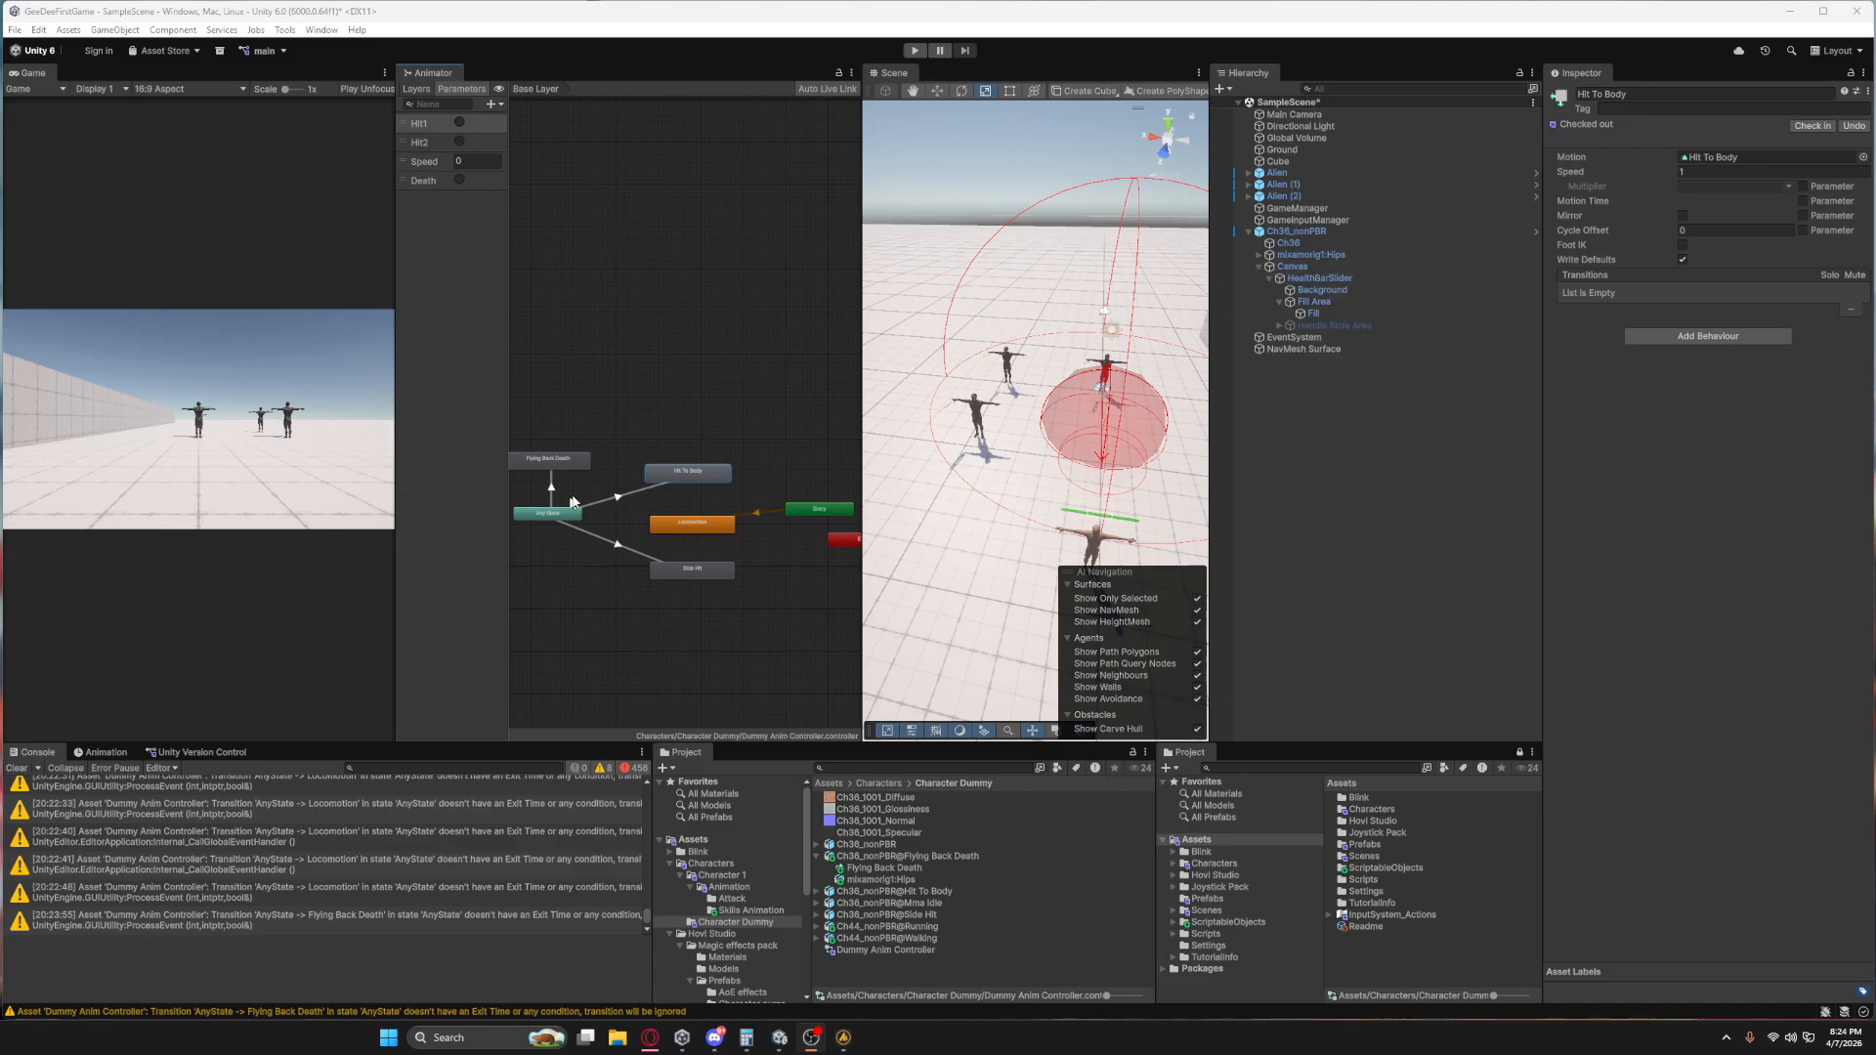
click(552, 492)
click(684, 524)
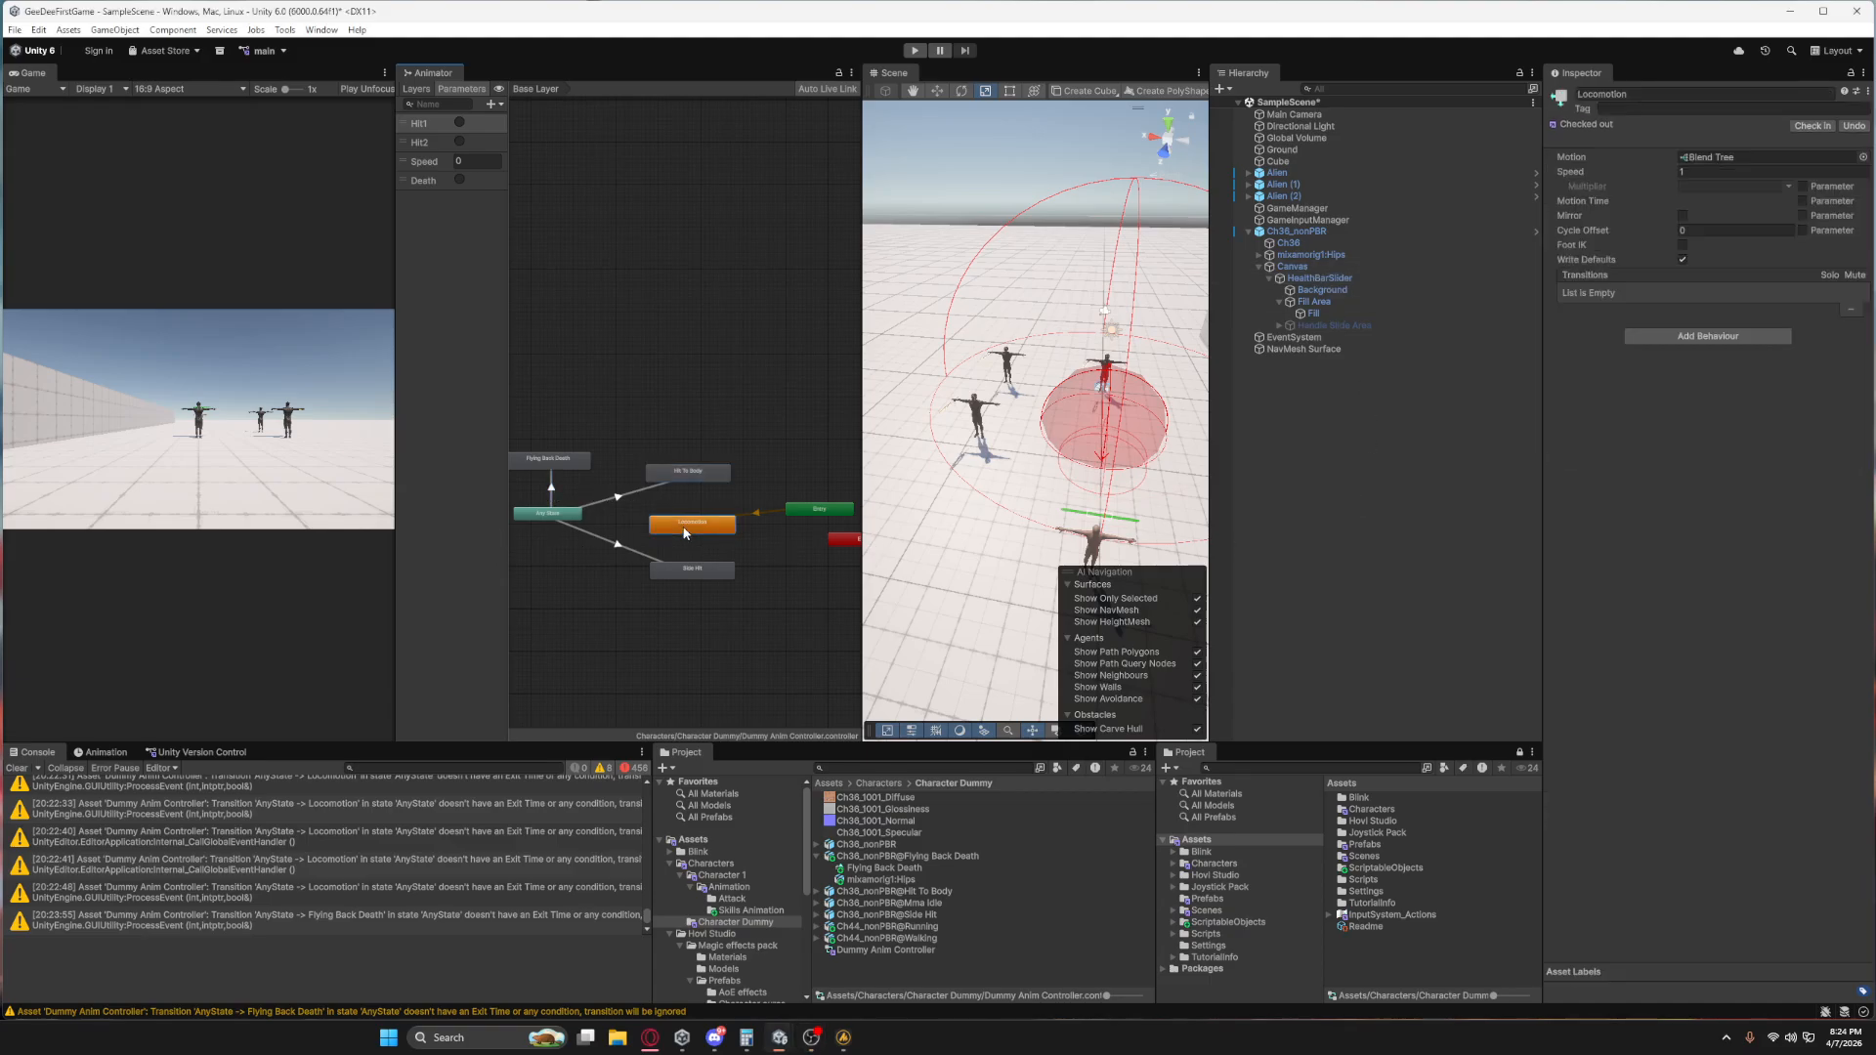
drag(716, 529, 711, 525)
right_click(709, 463)
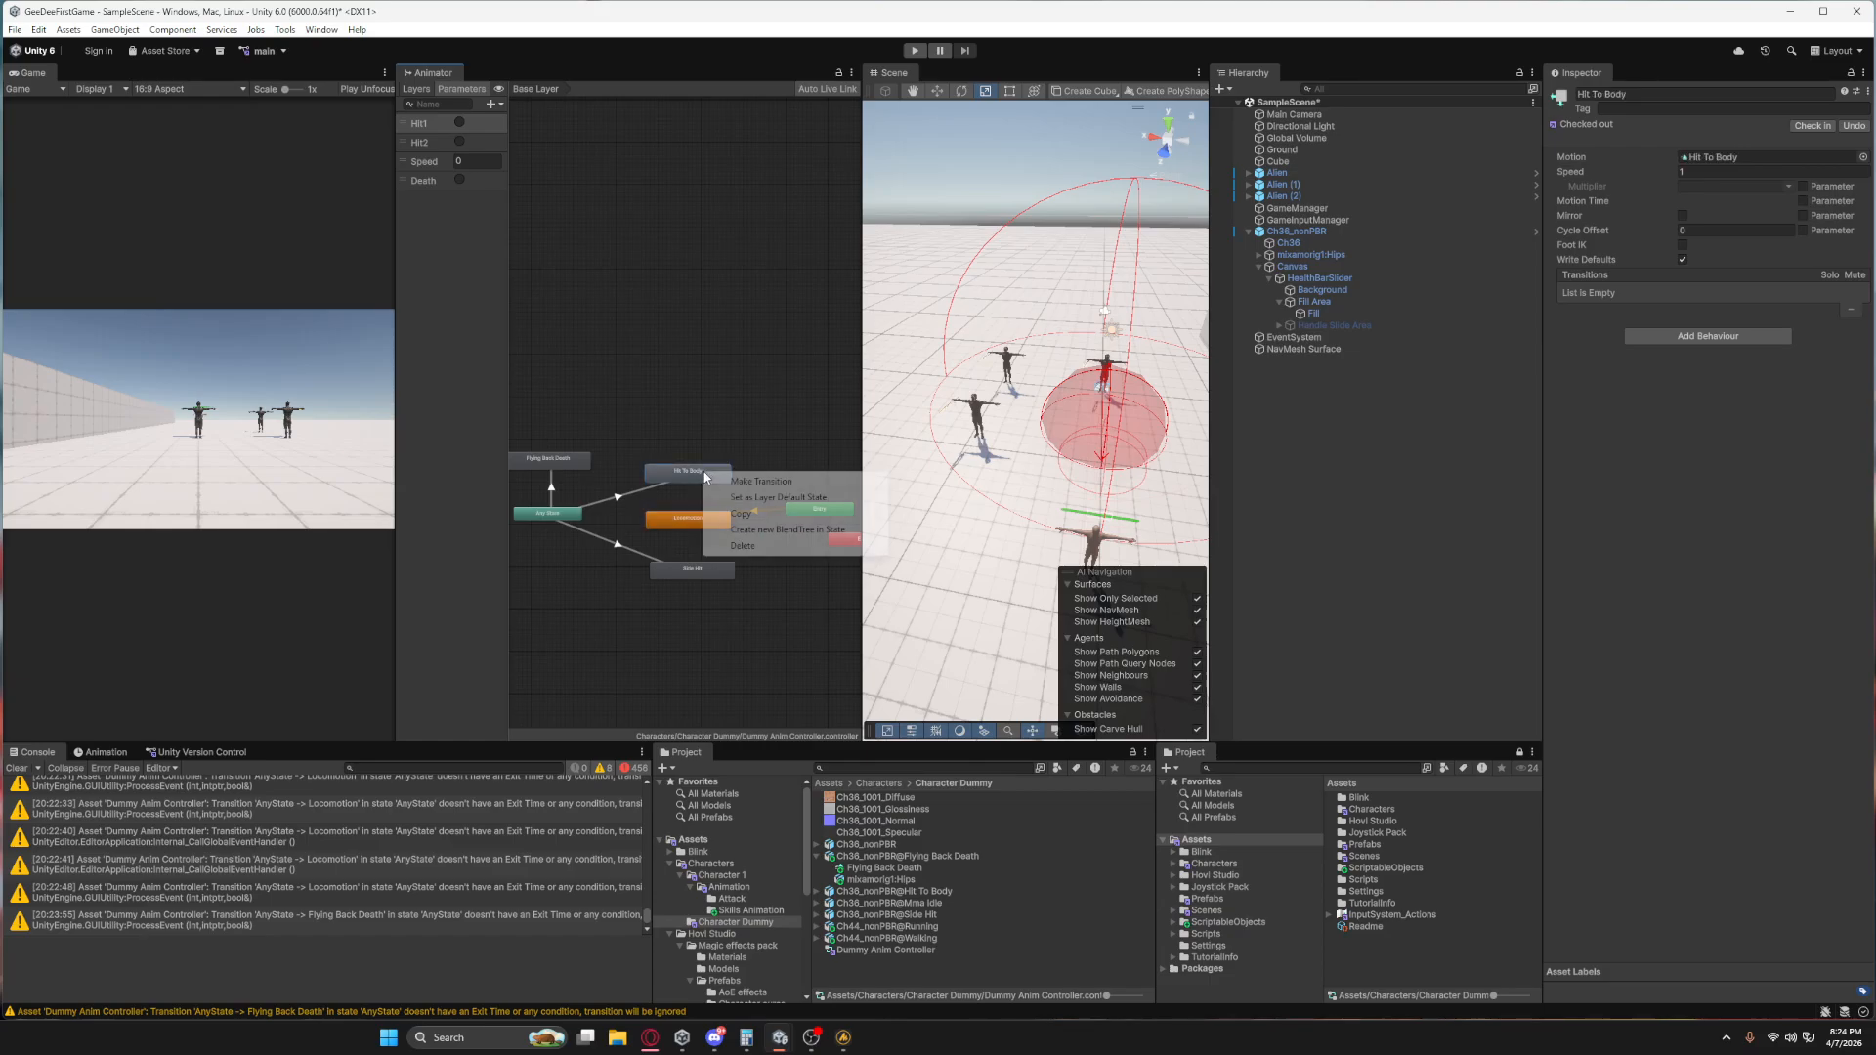
click(748, 477)
click(693, 520)
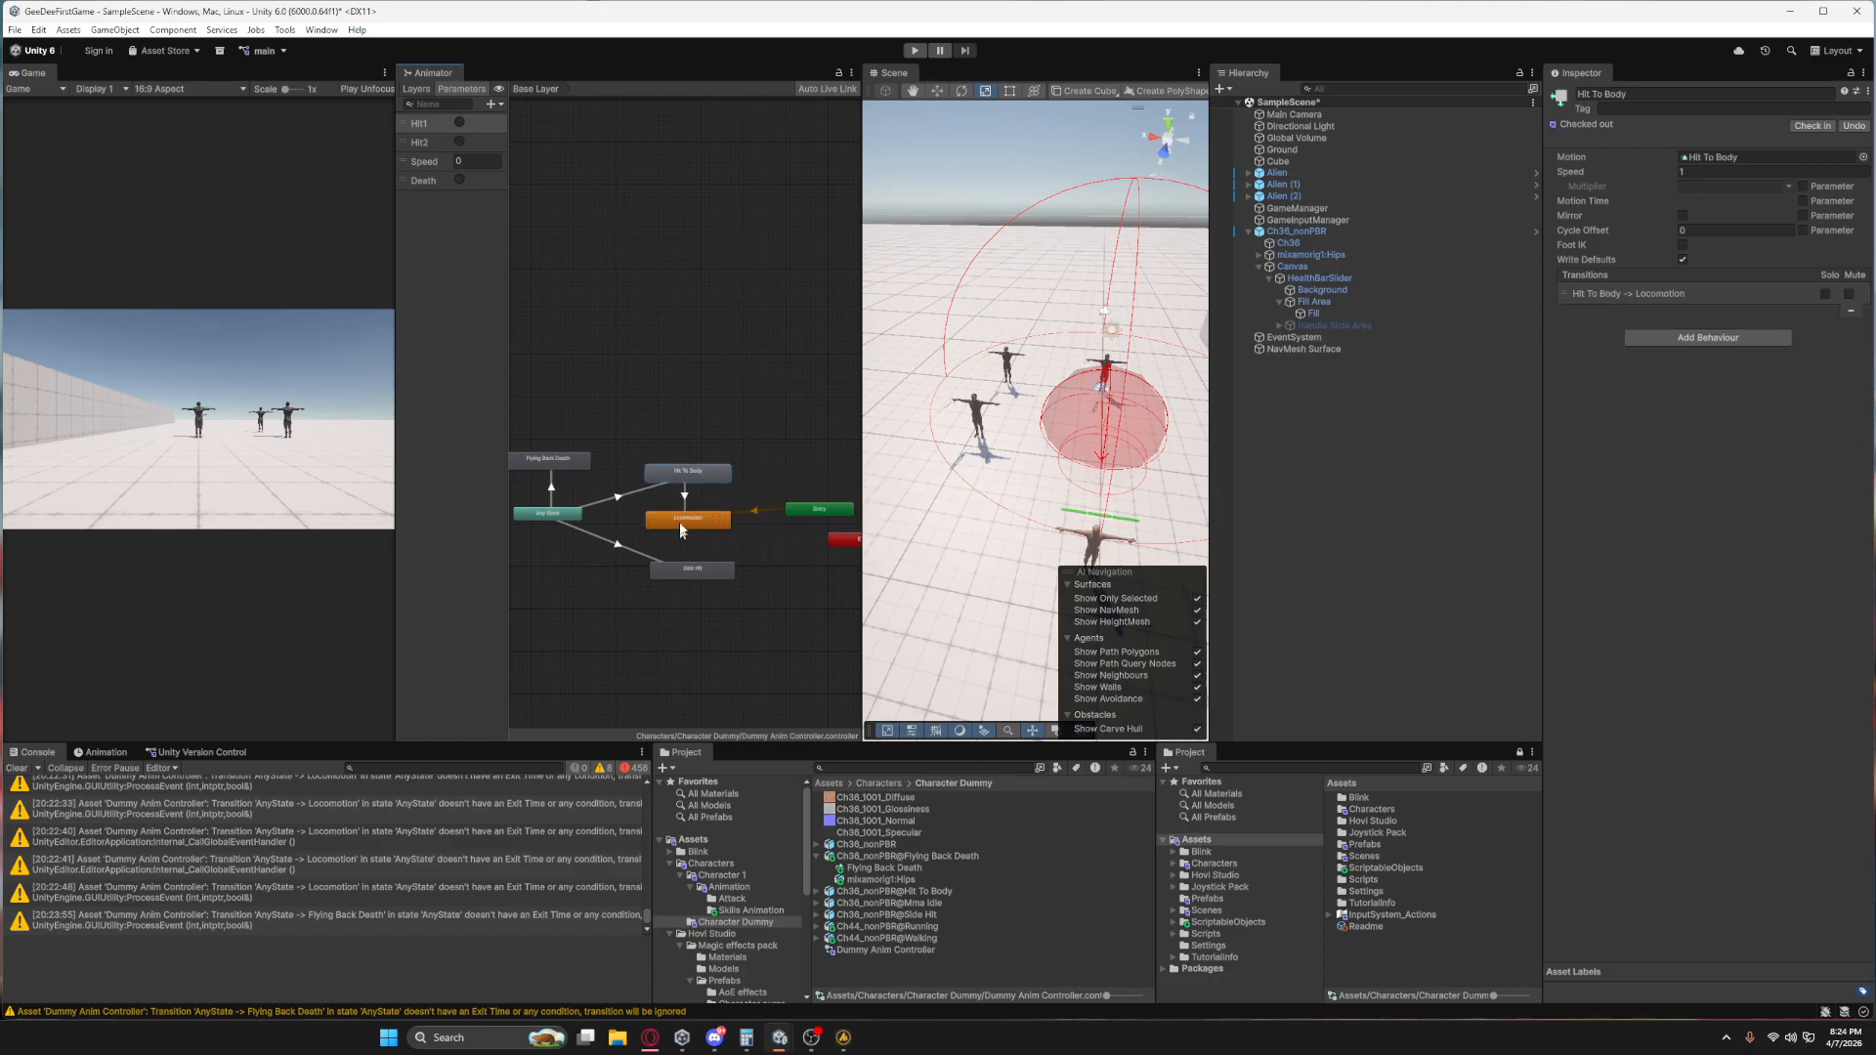
Create a transition from Side Hit to Locomotion and check the settings of the transitions around the hit states.
right_click(688, 573)
click(720, 583)
click(695, 520)
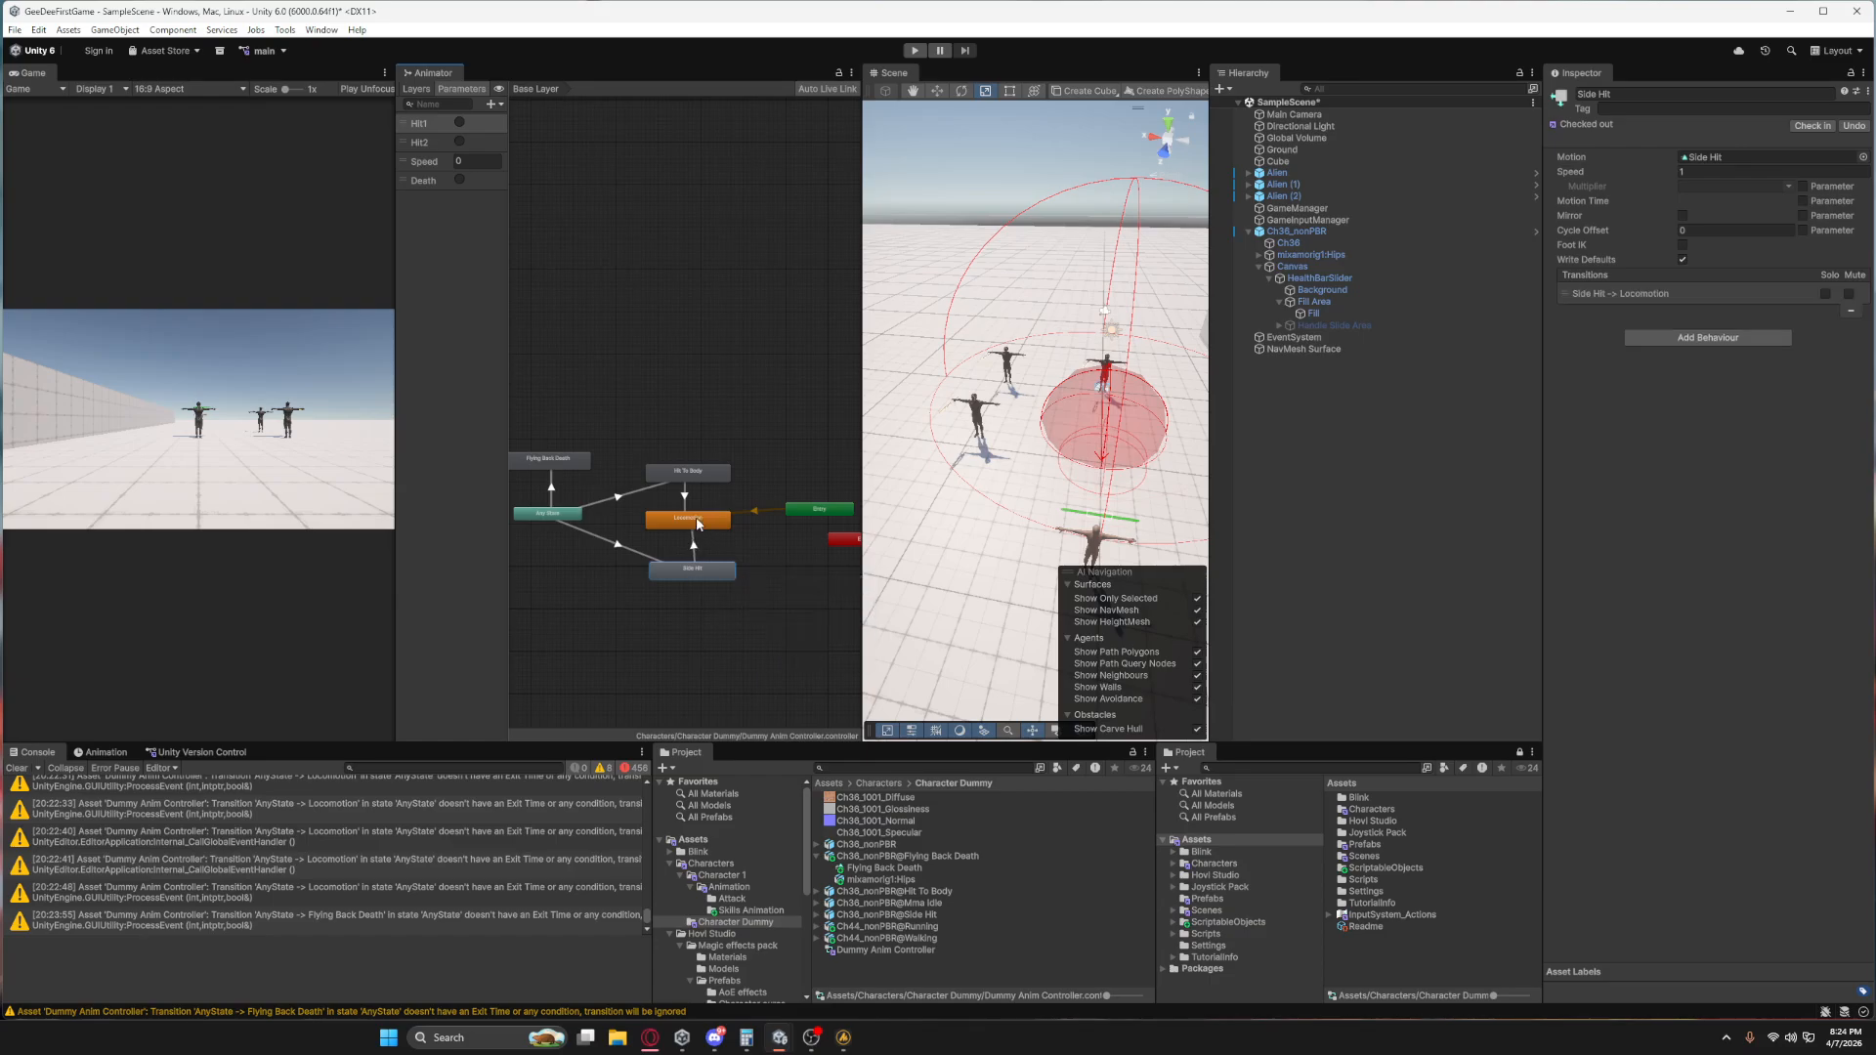
click(618, 550)
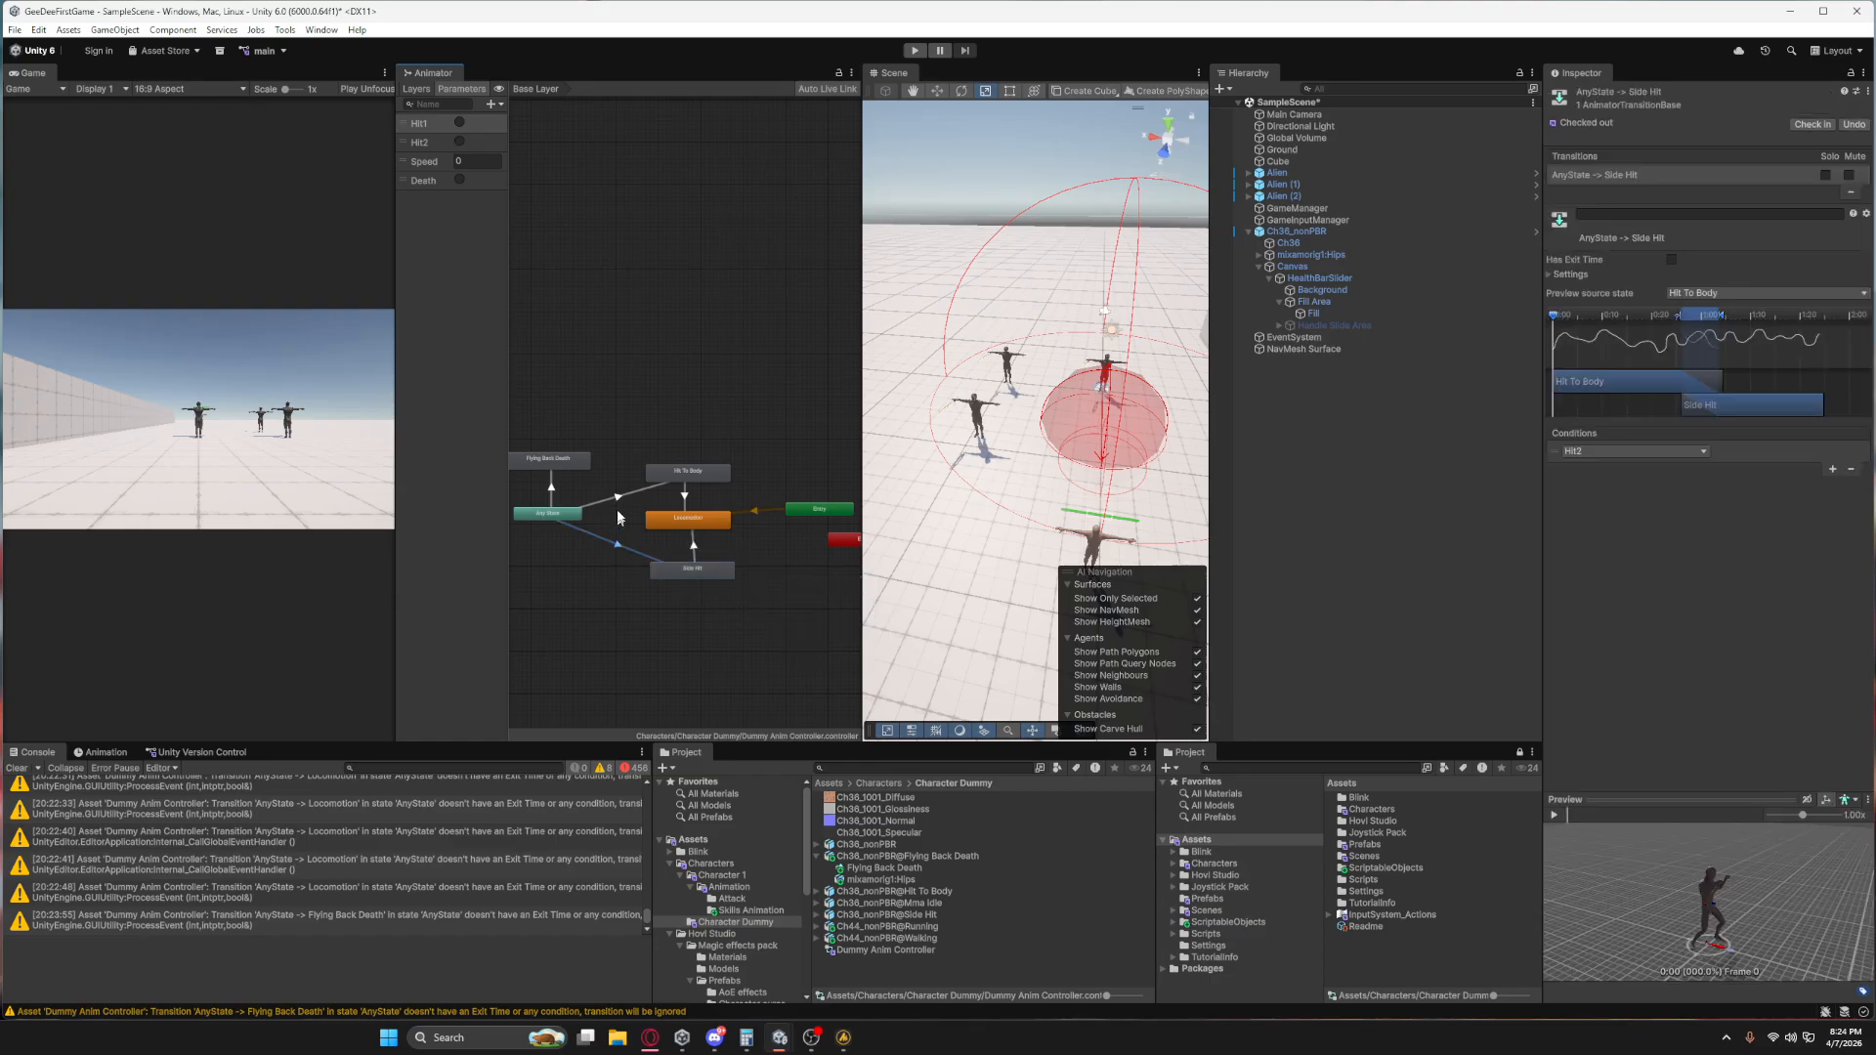
click(617, 516)
click(695, 546)
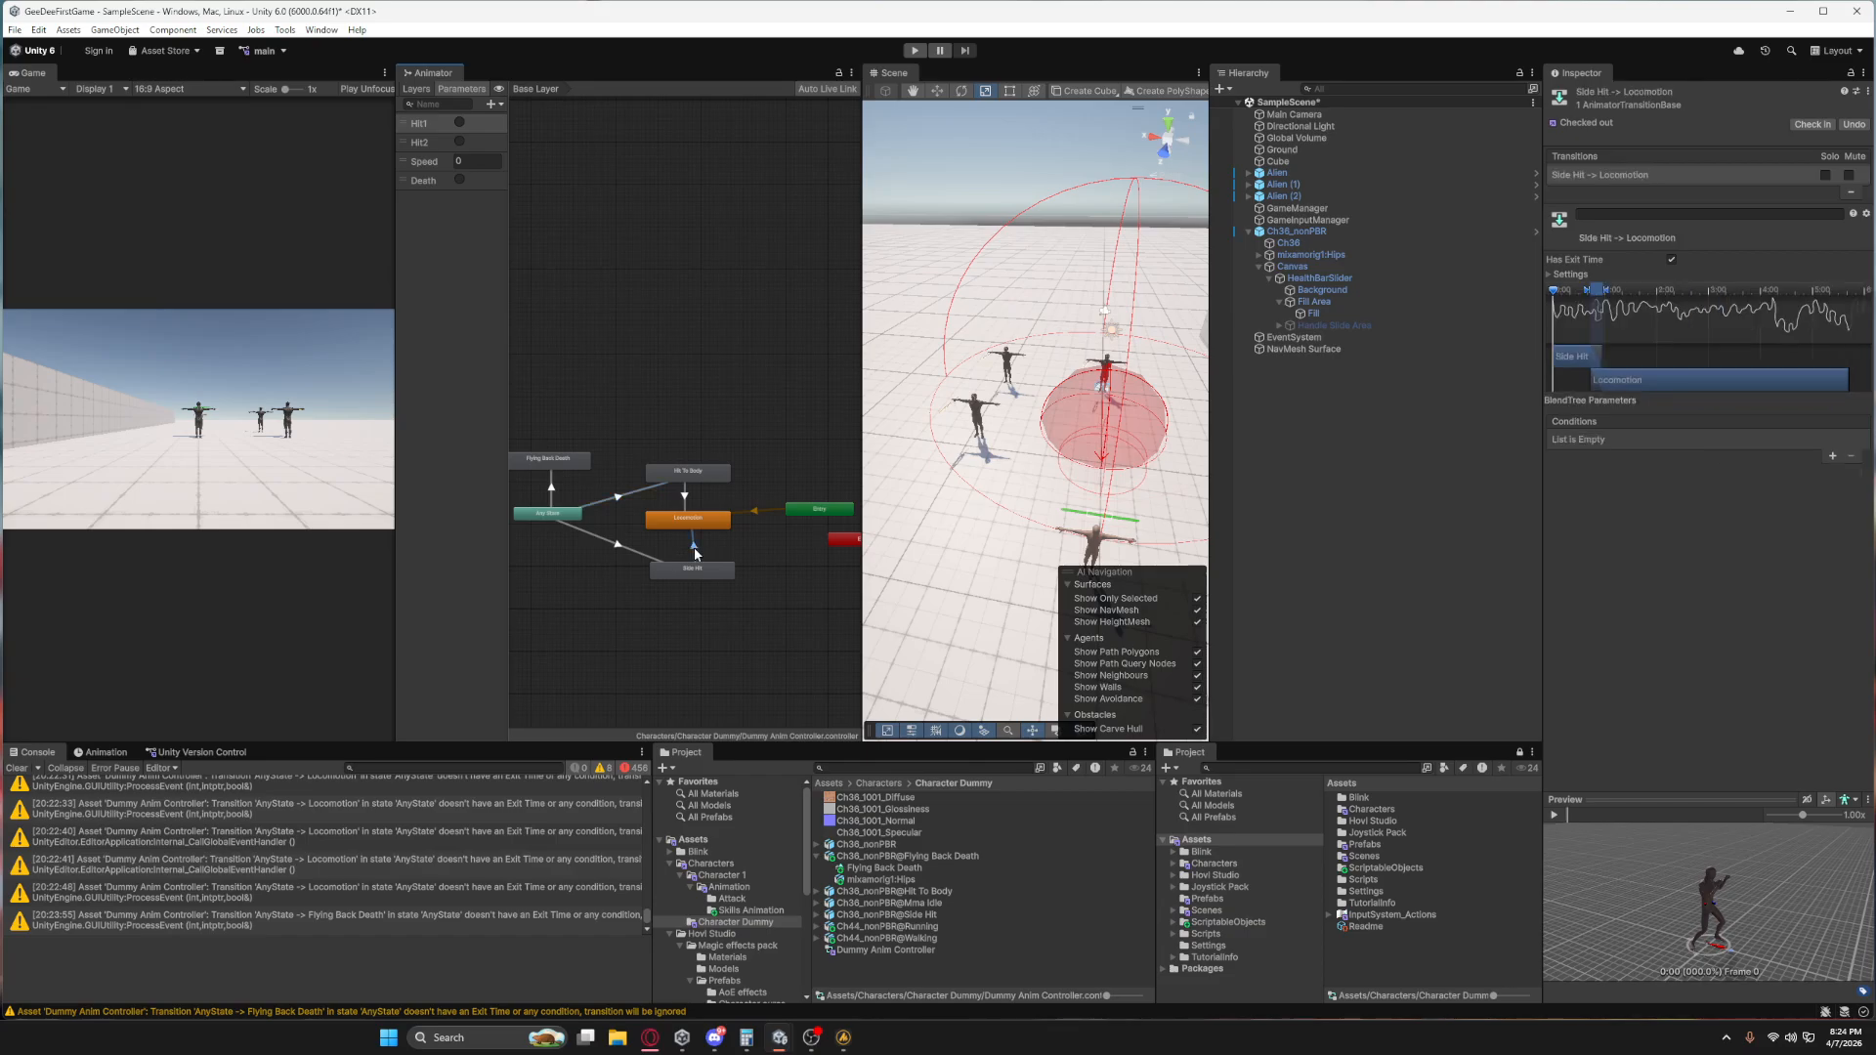
click(686, 498)
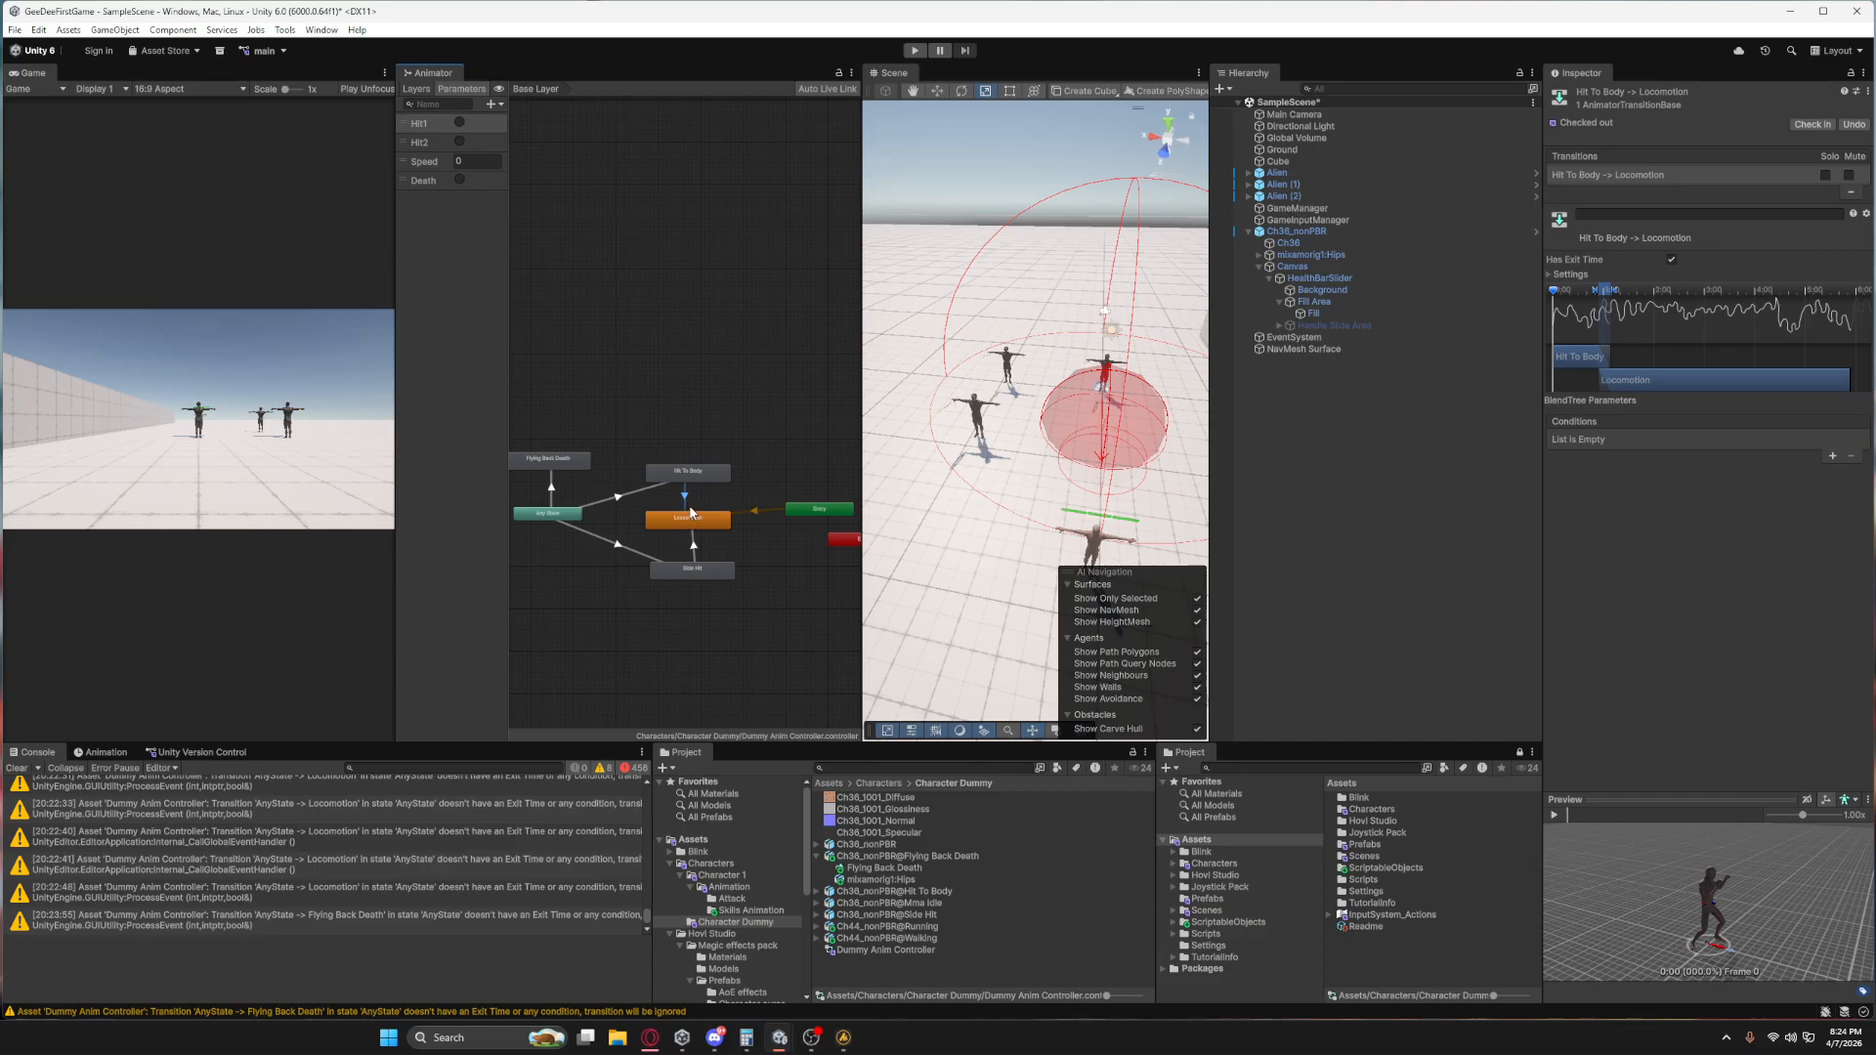
click(692, 422)
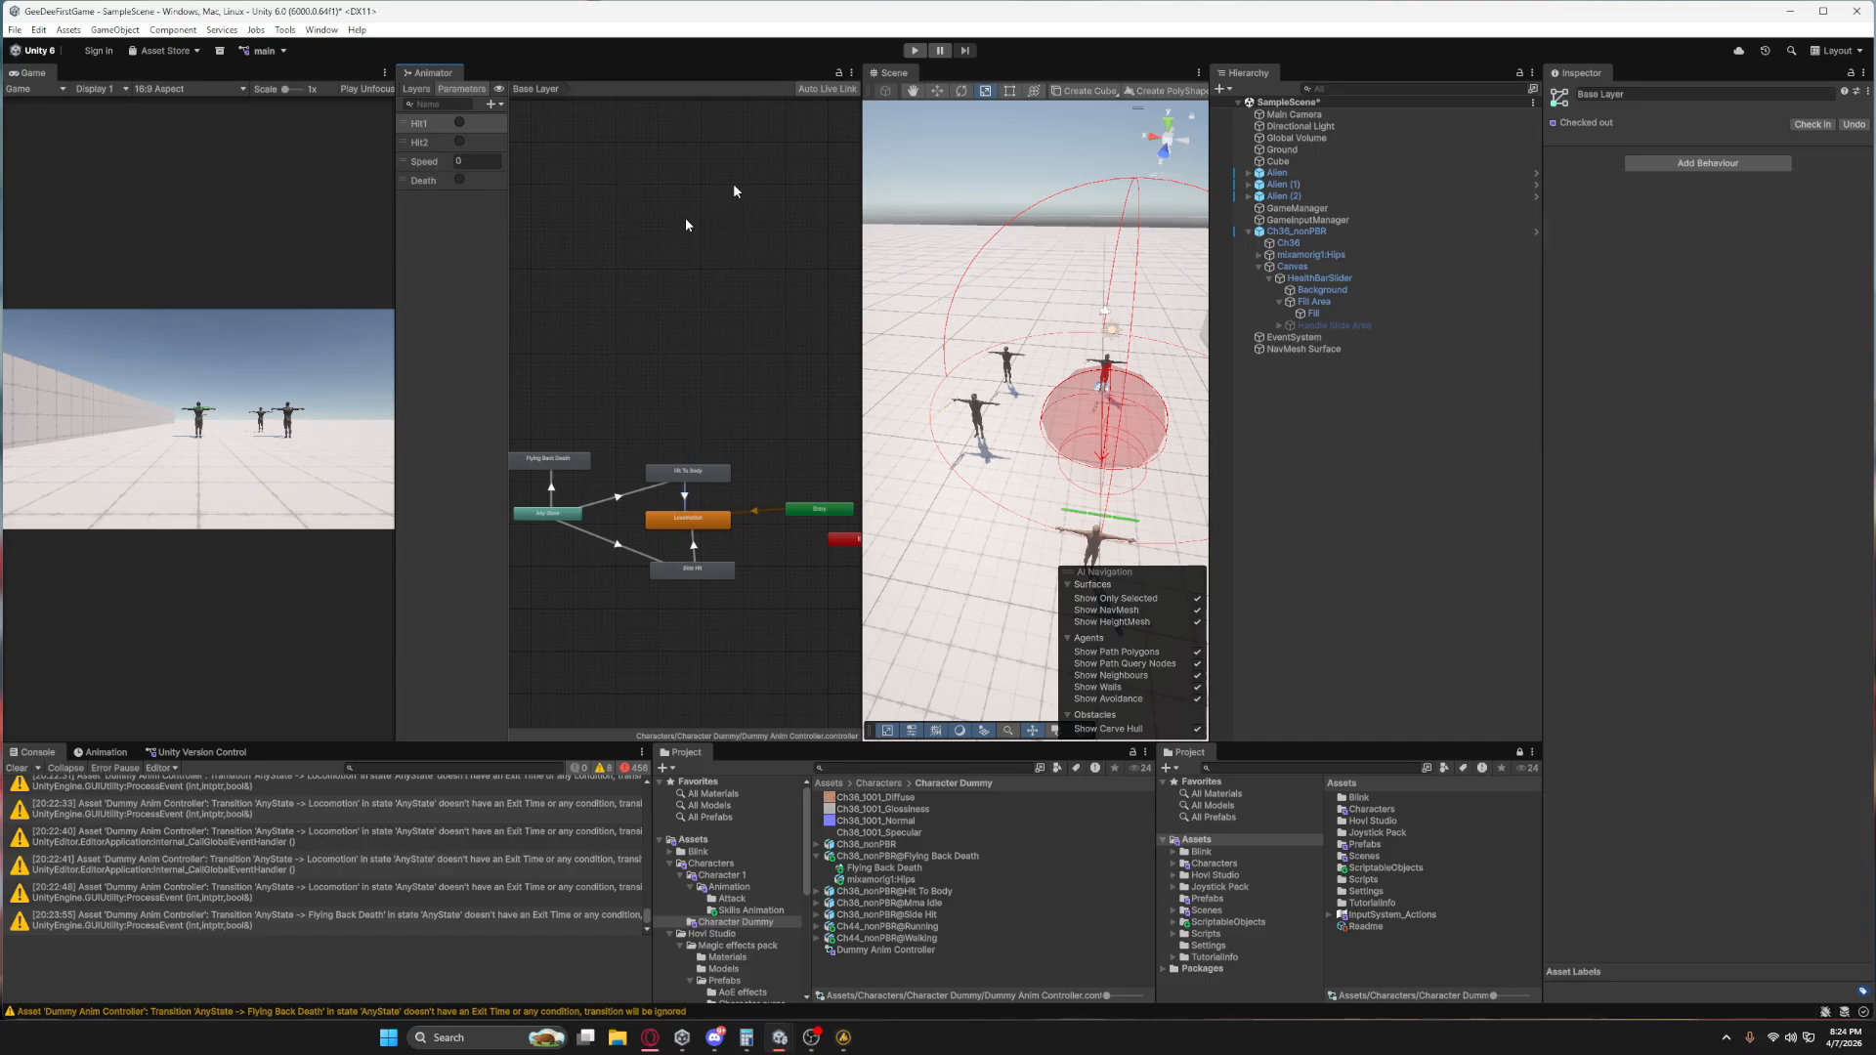
Widen the Game view and test the enemy by running the scene briefly in Play mode.
drag(393, 396, 549, 397)
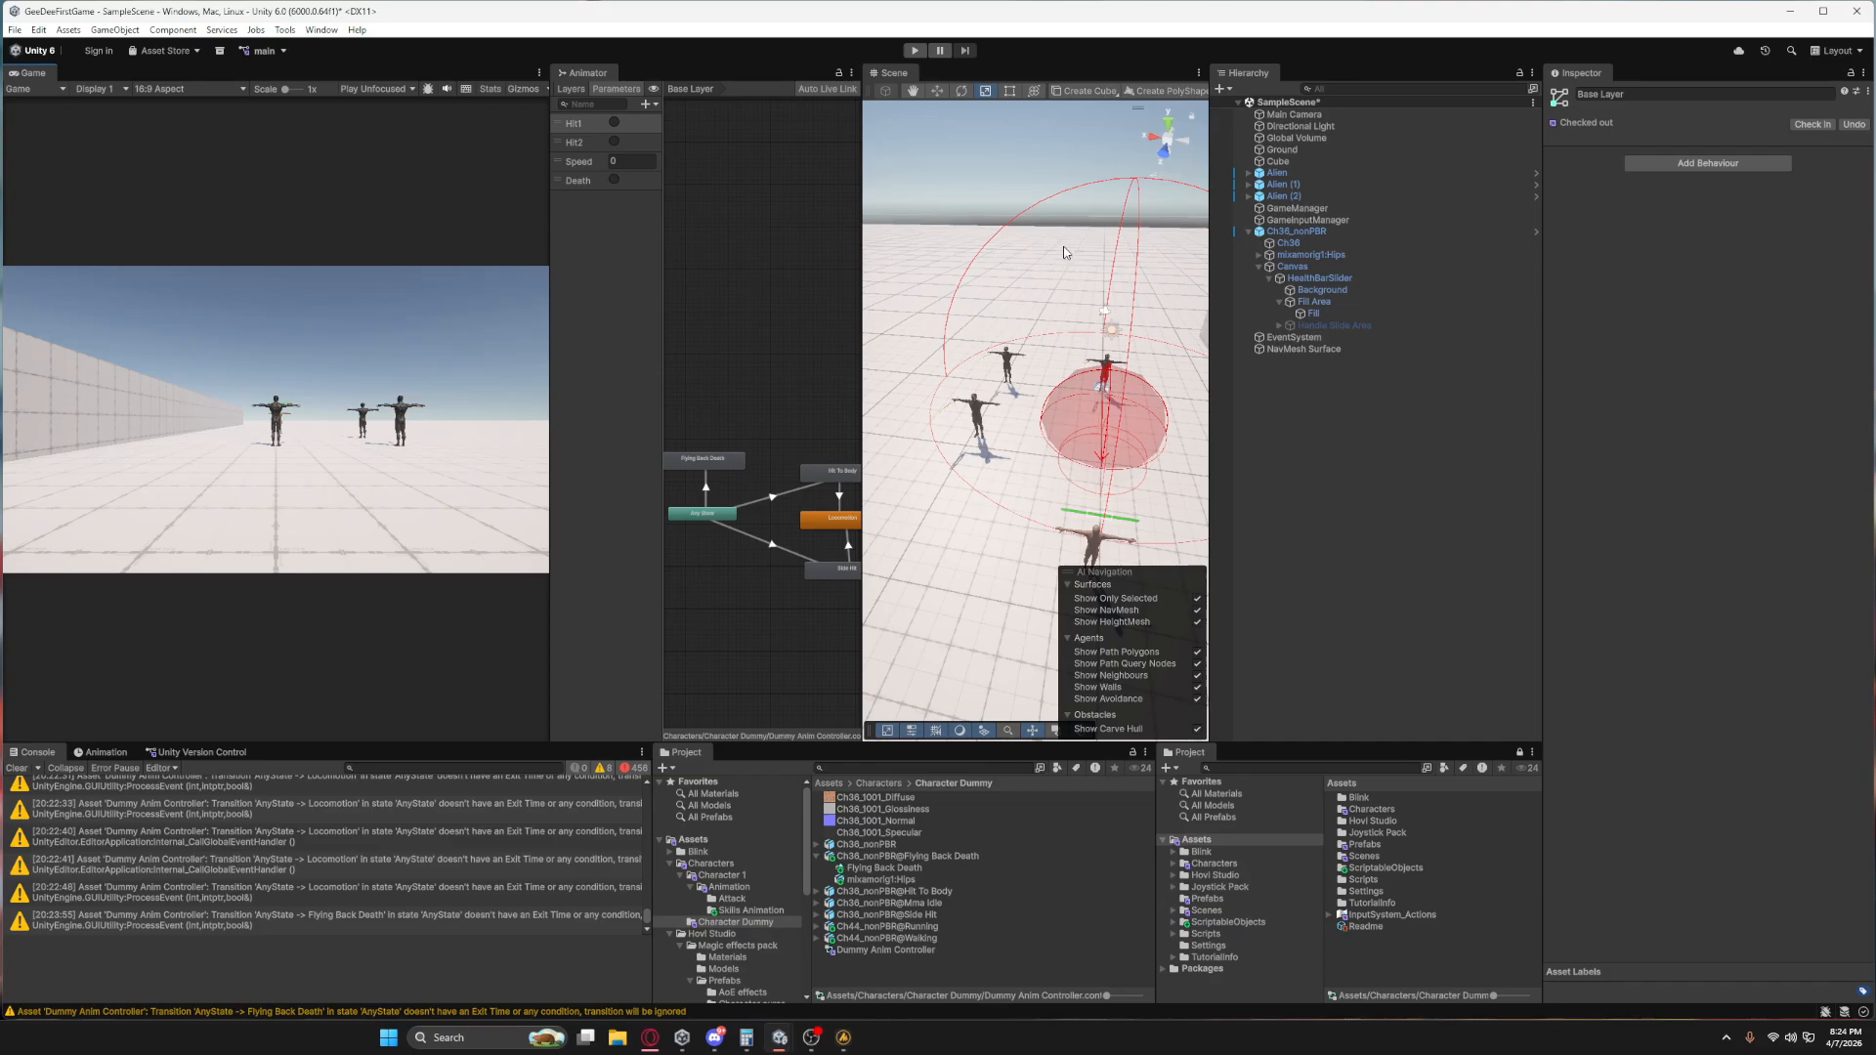
click(915, 50)
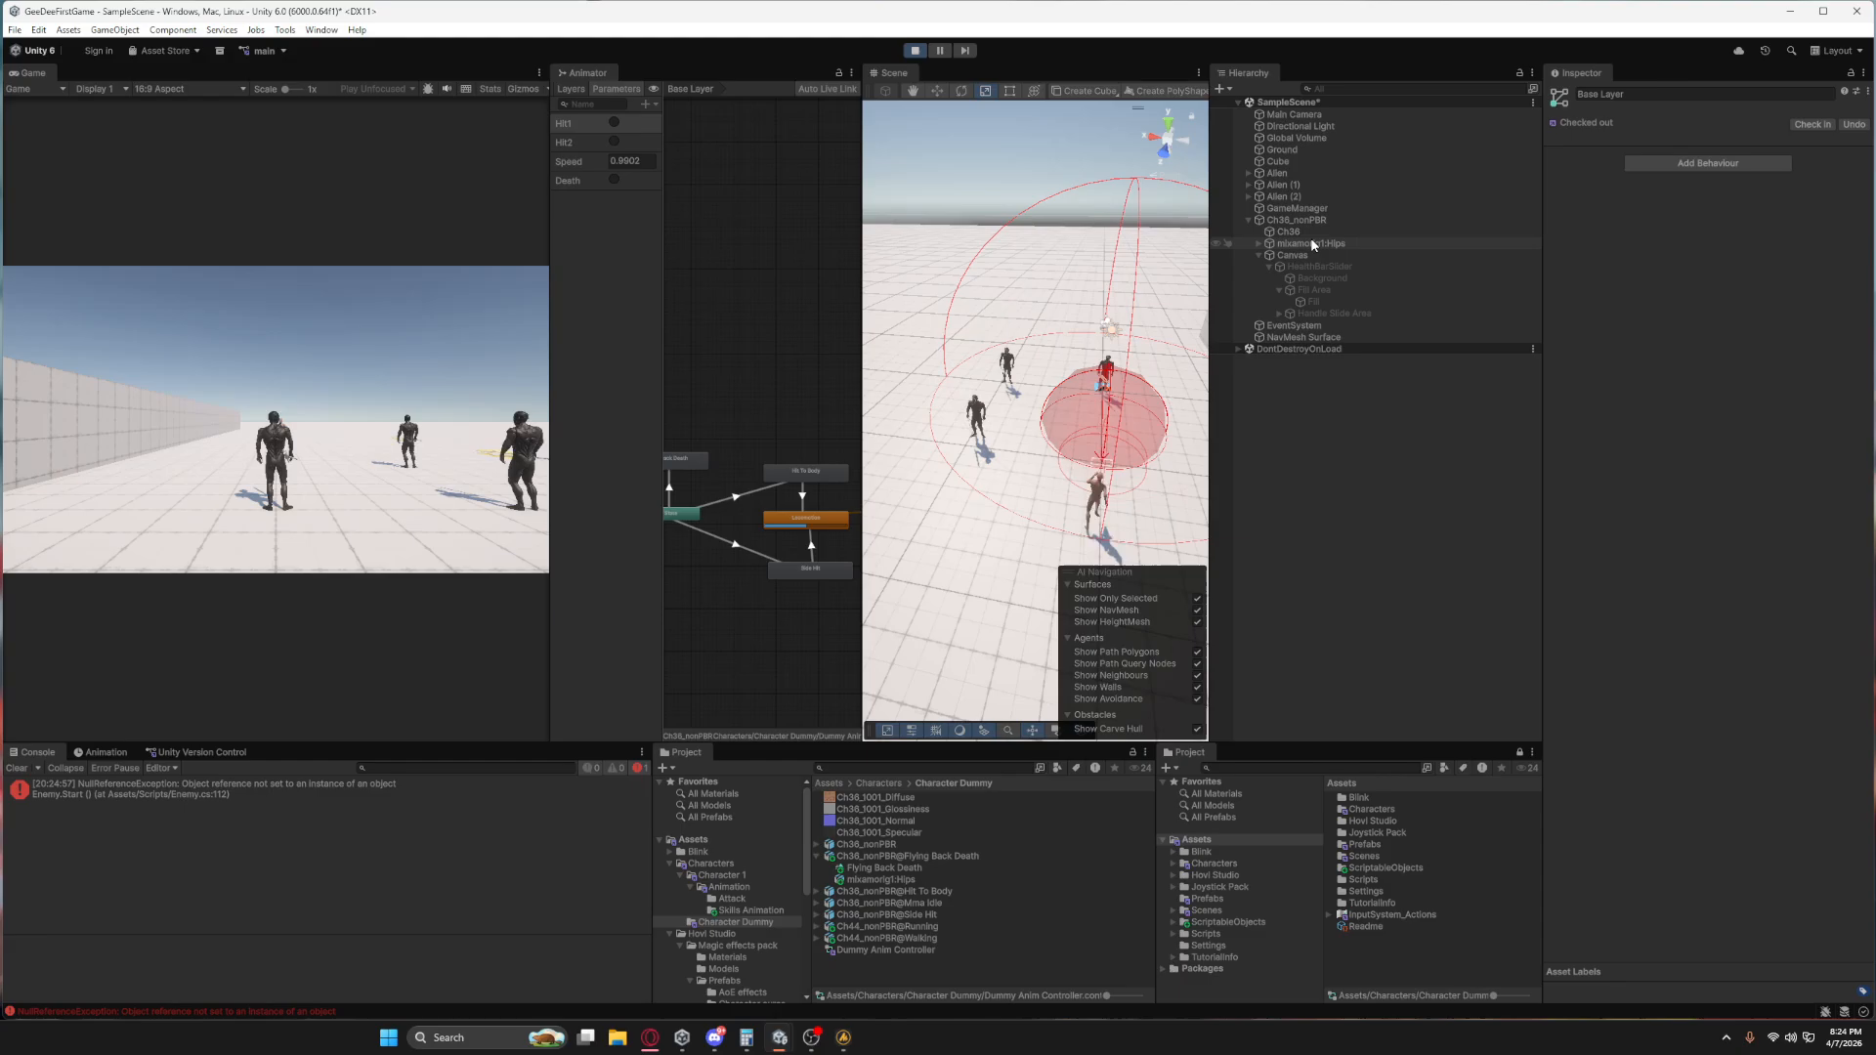
click(915, 49)
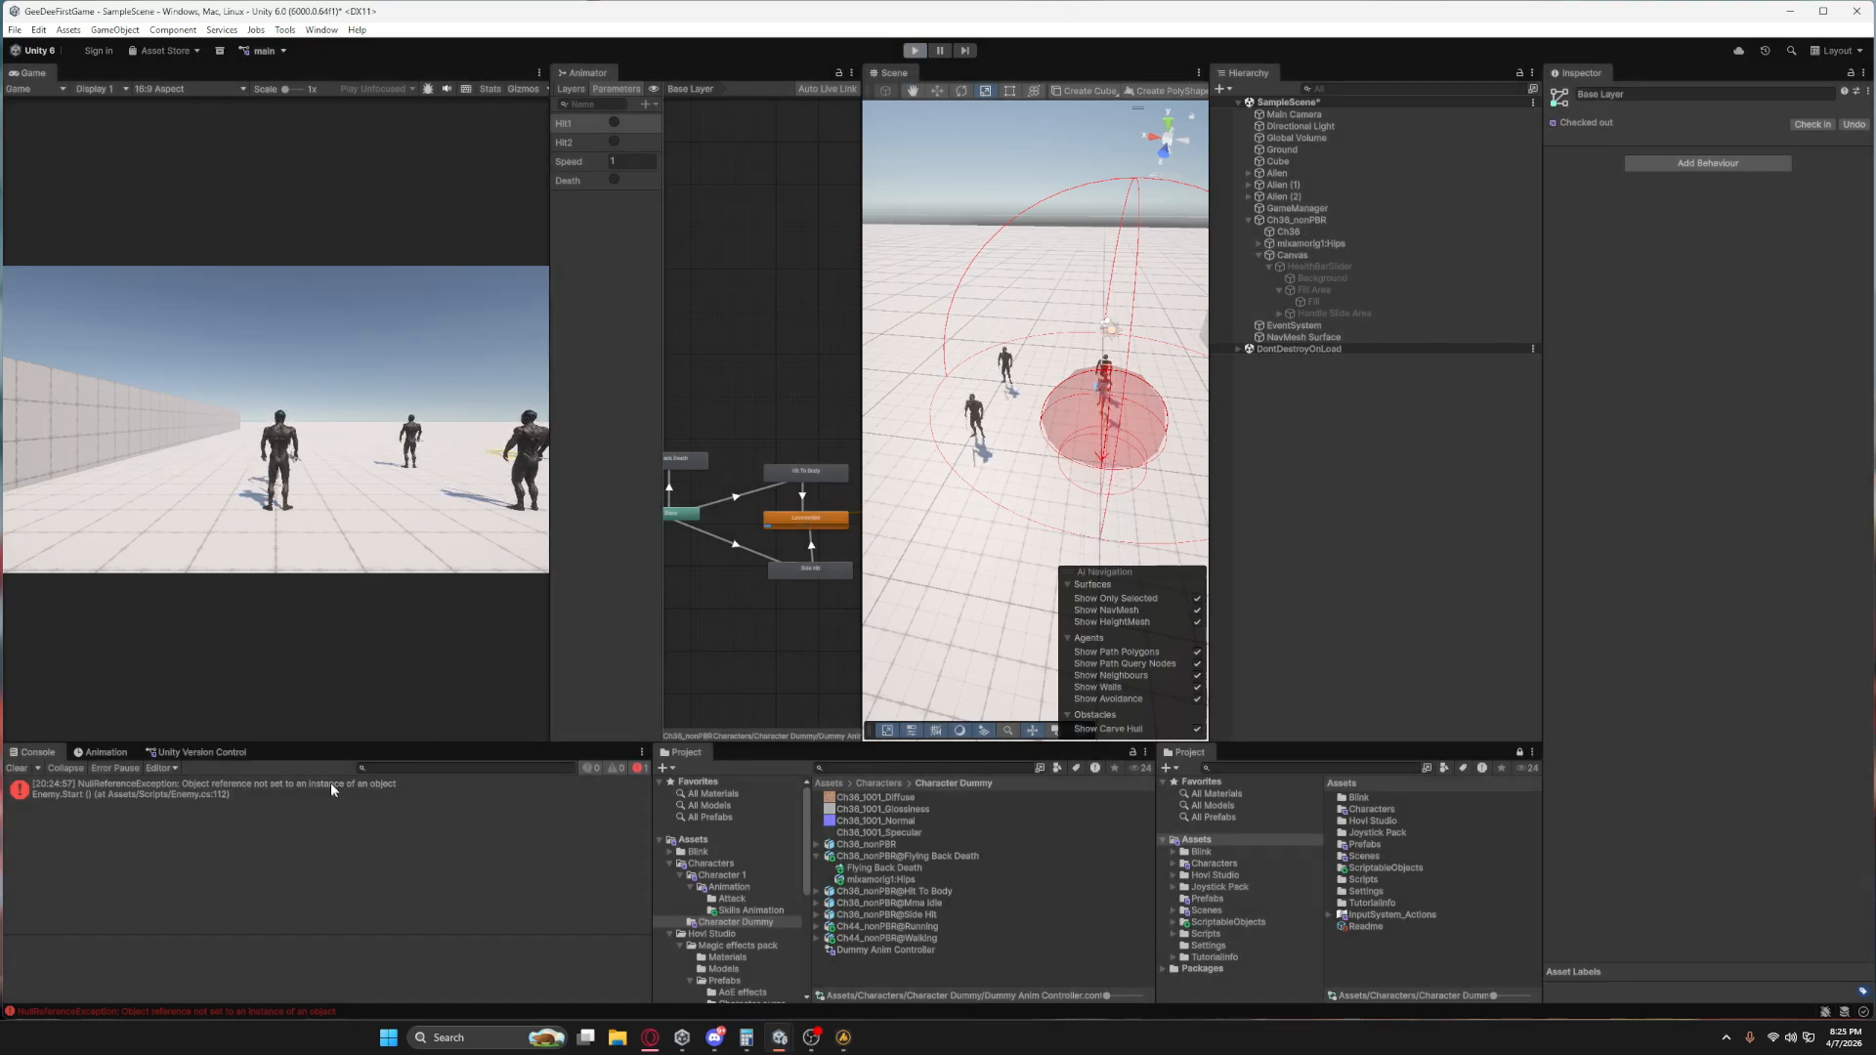
Trace the Console error to its line in Enemy.cs, checking the Ch36_nonPBR enemy's components and the GameManager reference in the code.
click(313, 788)
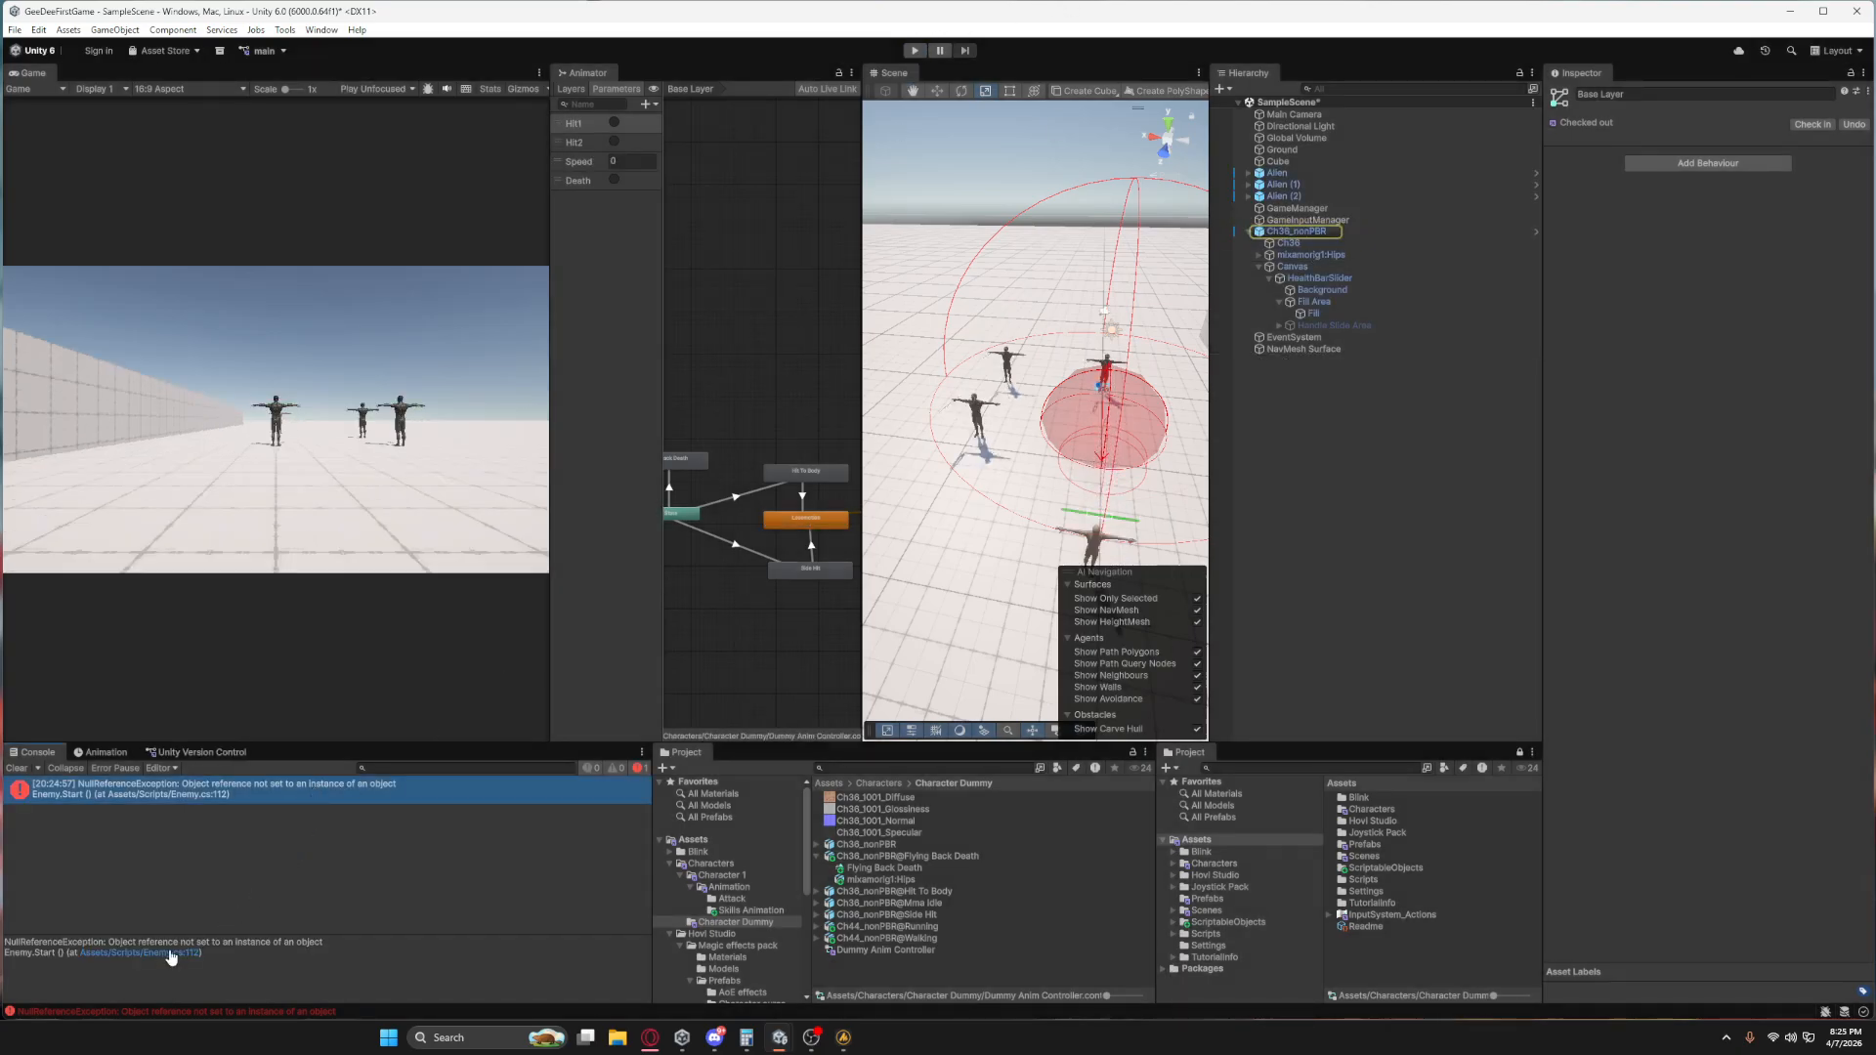
click(1314, 232)
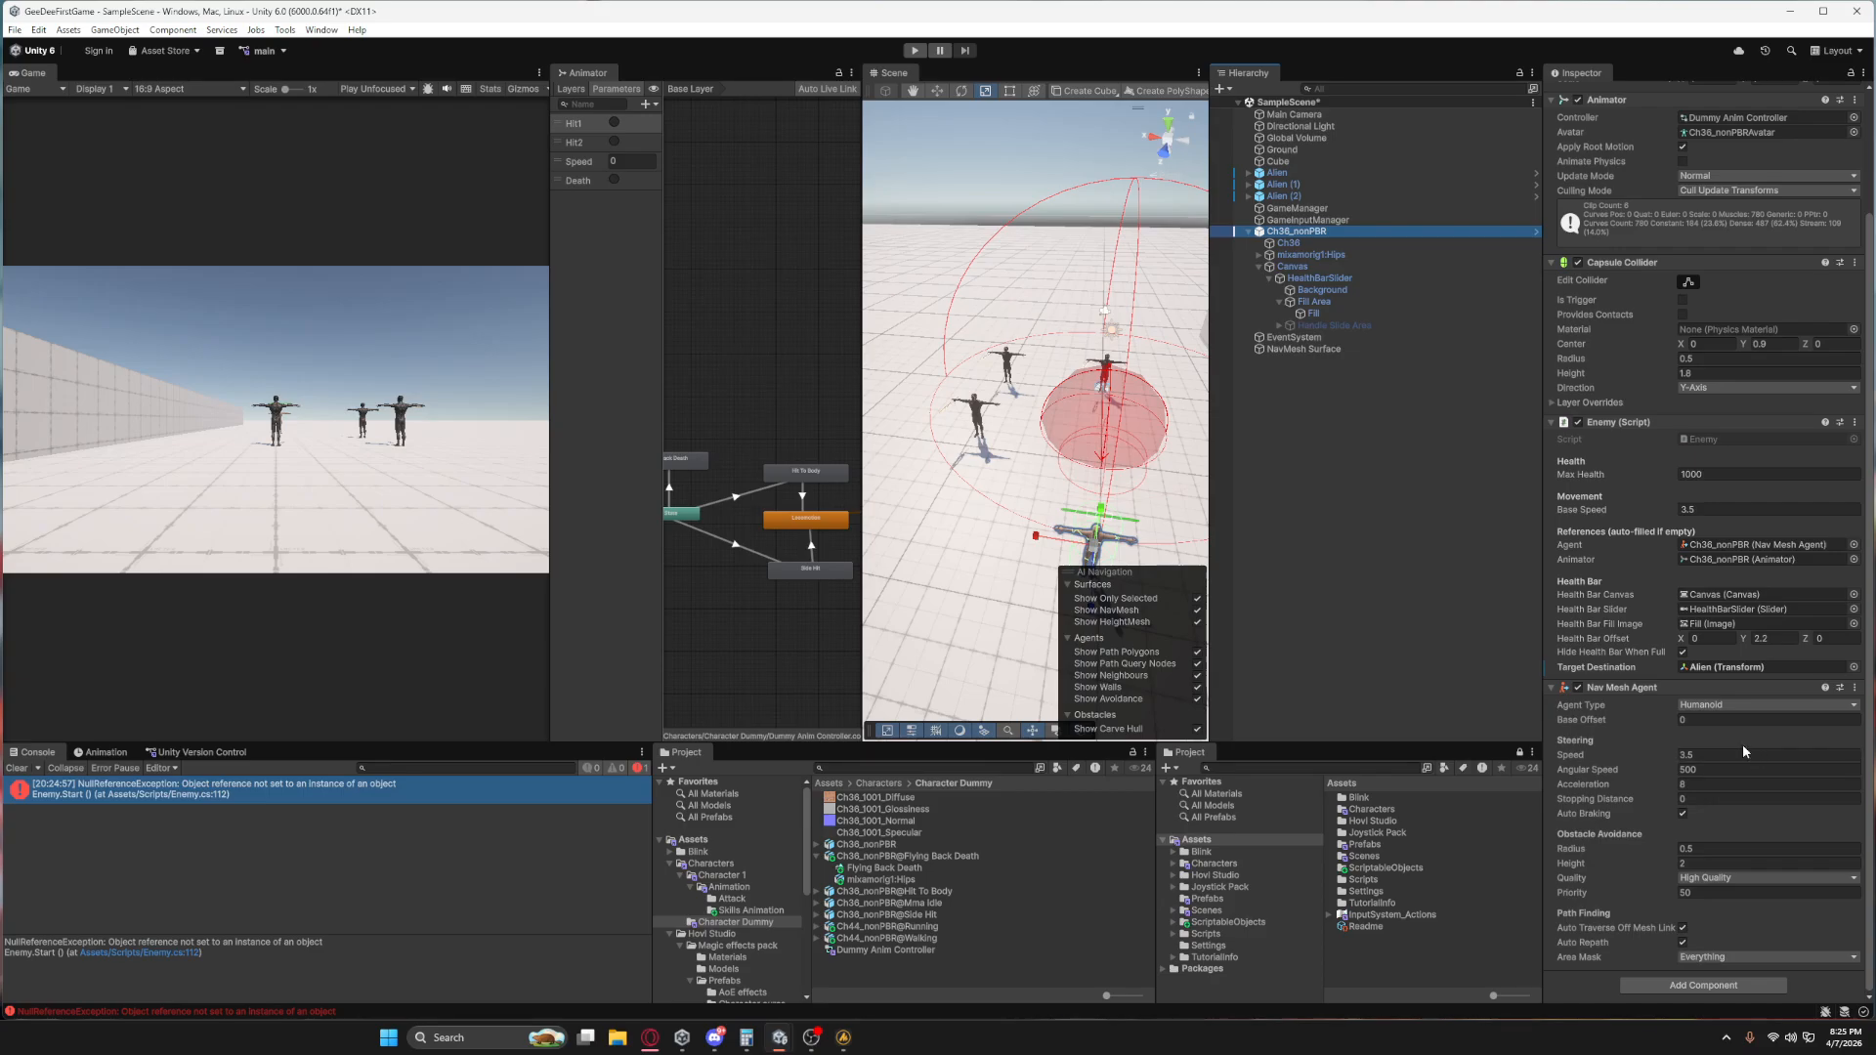
double_click(286, 790)
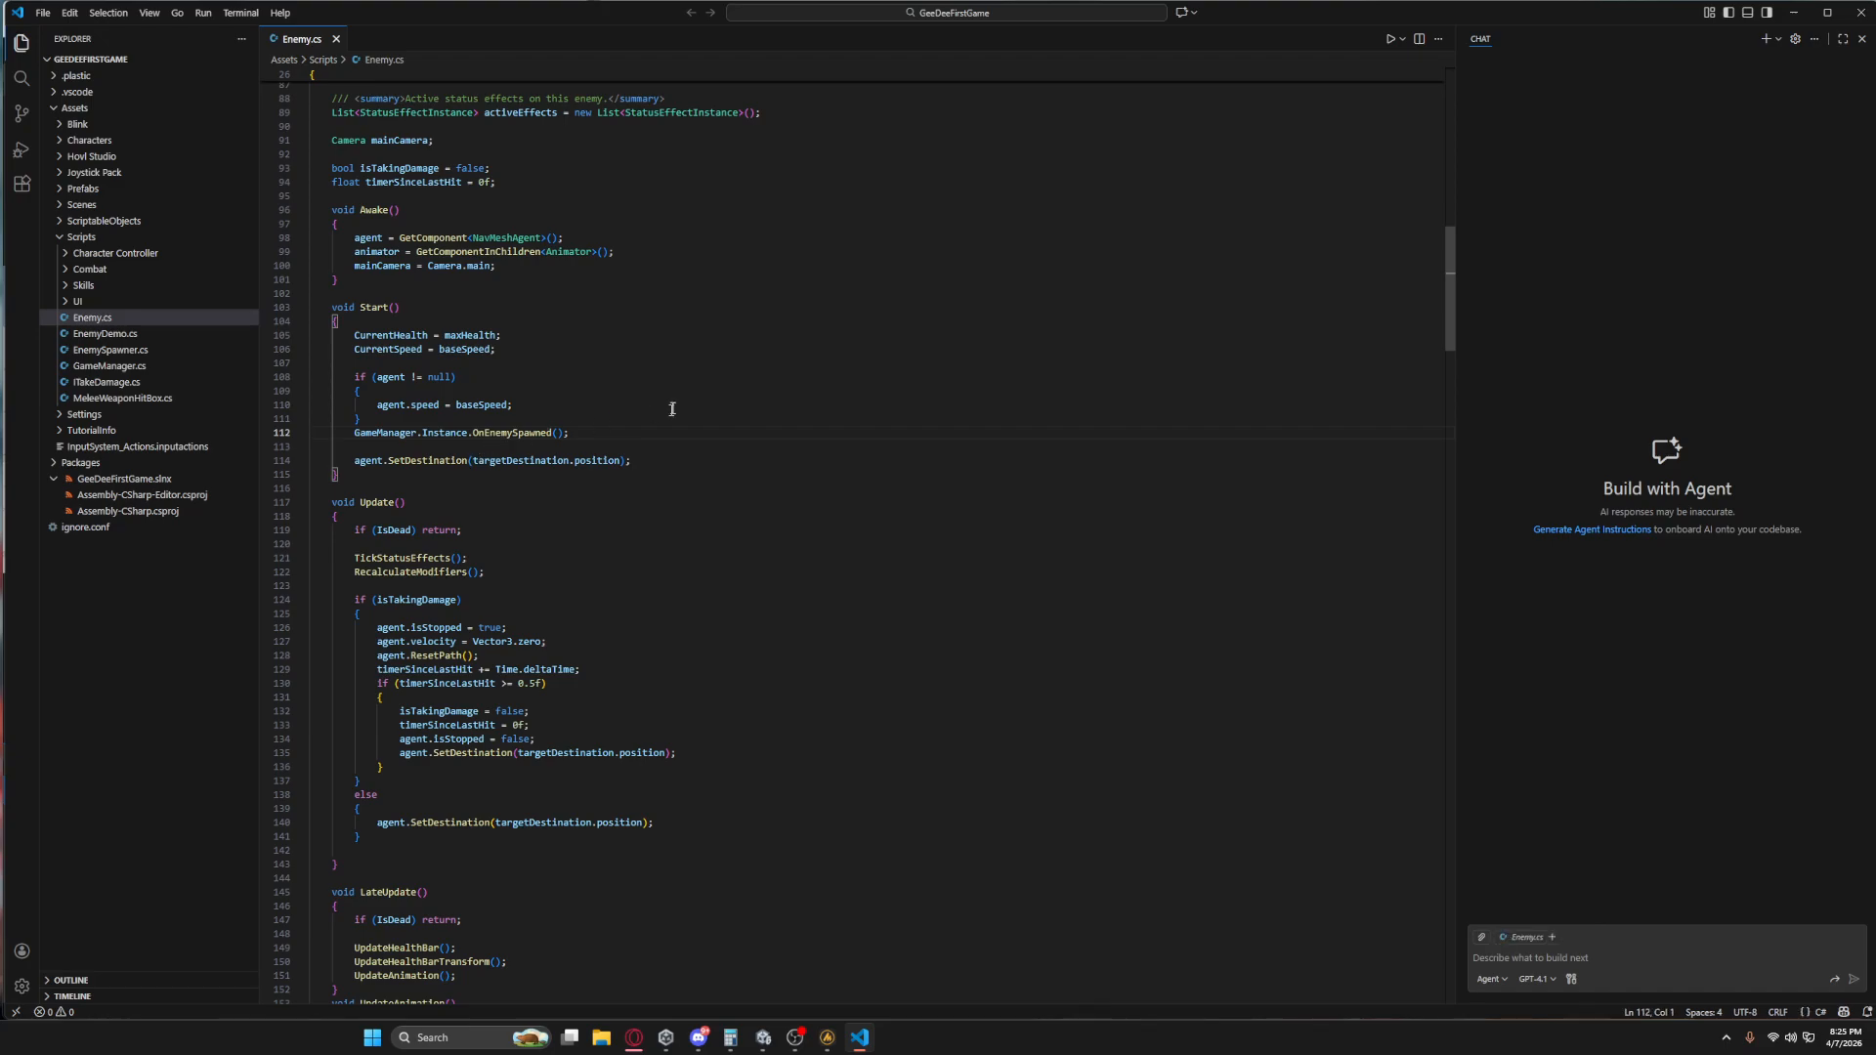
double_click(370, 432)
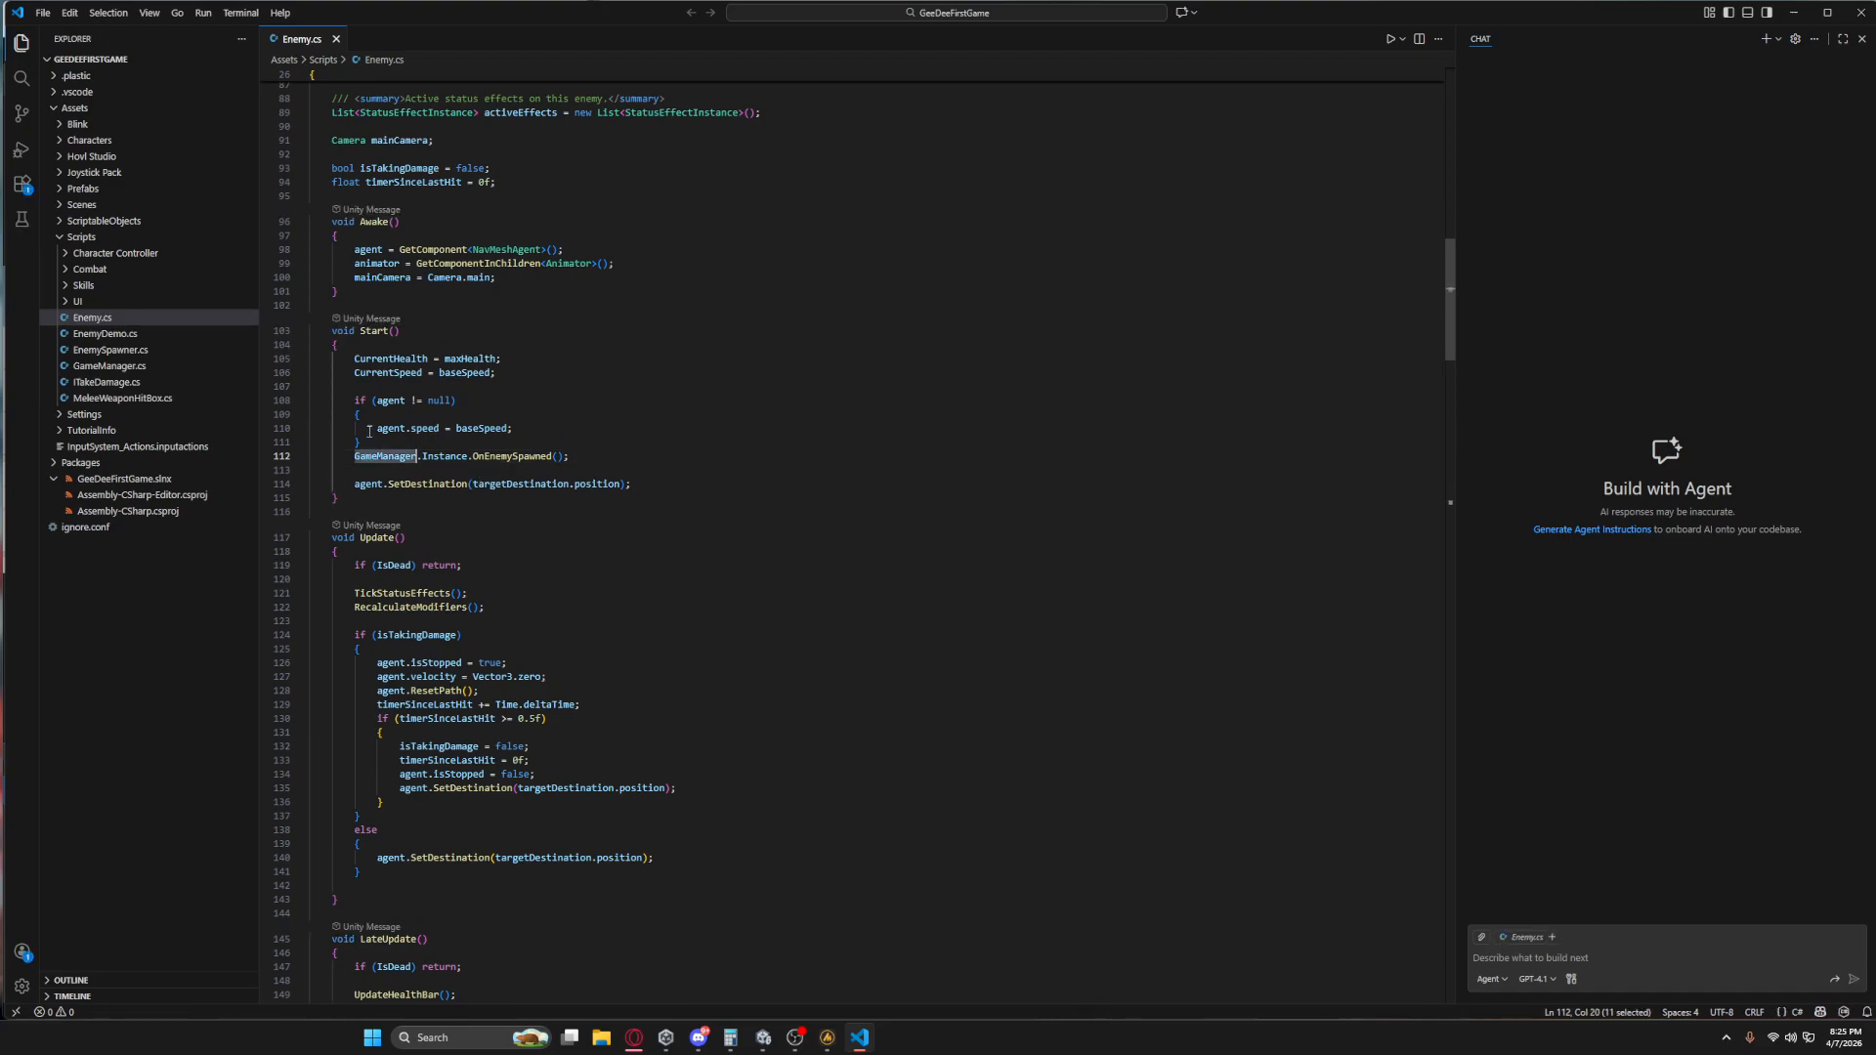
scroll(814, 498, up, 5)
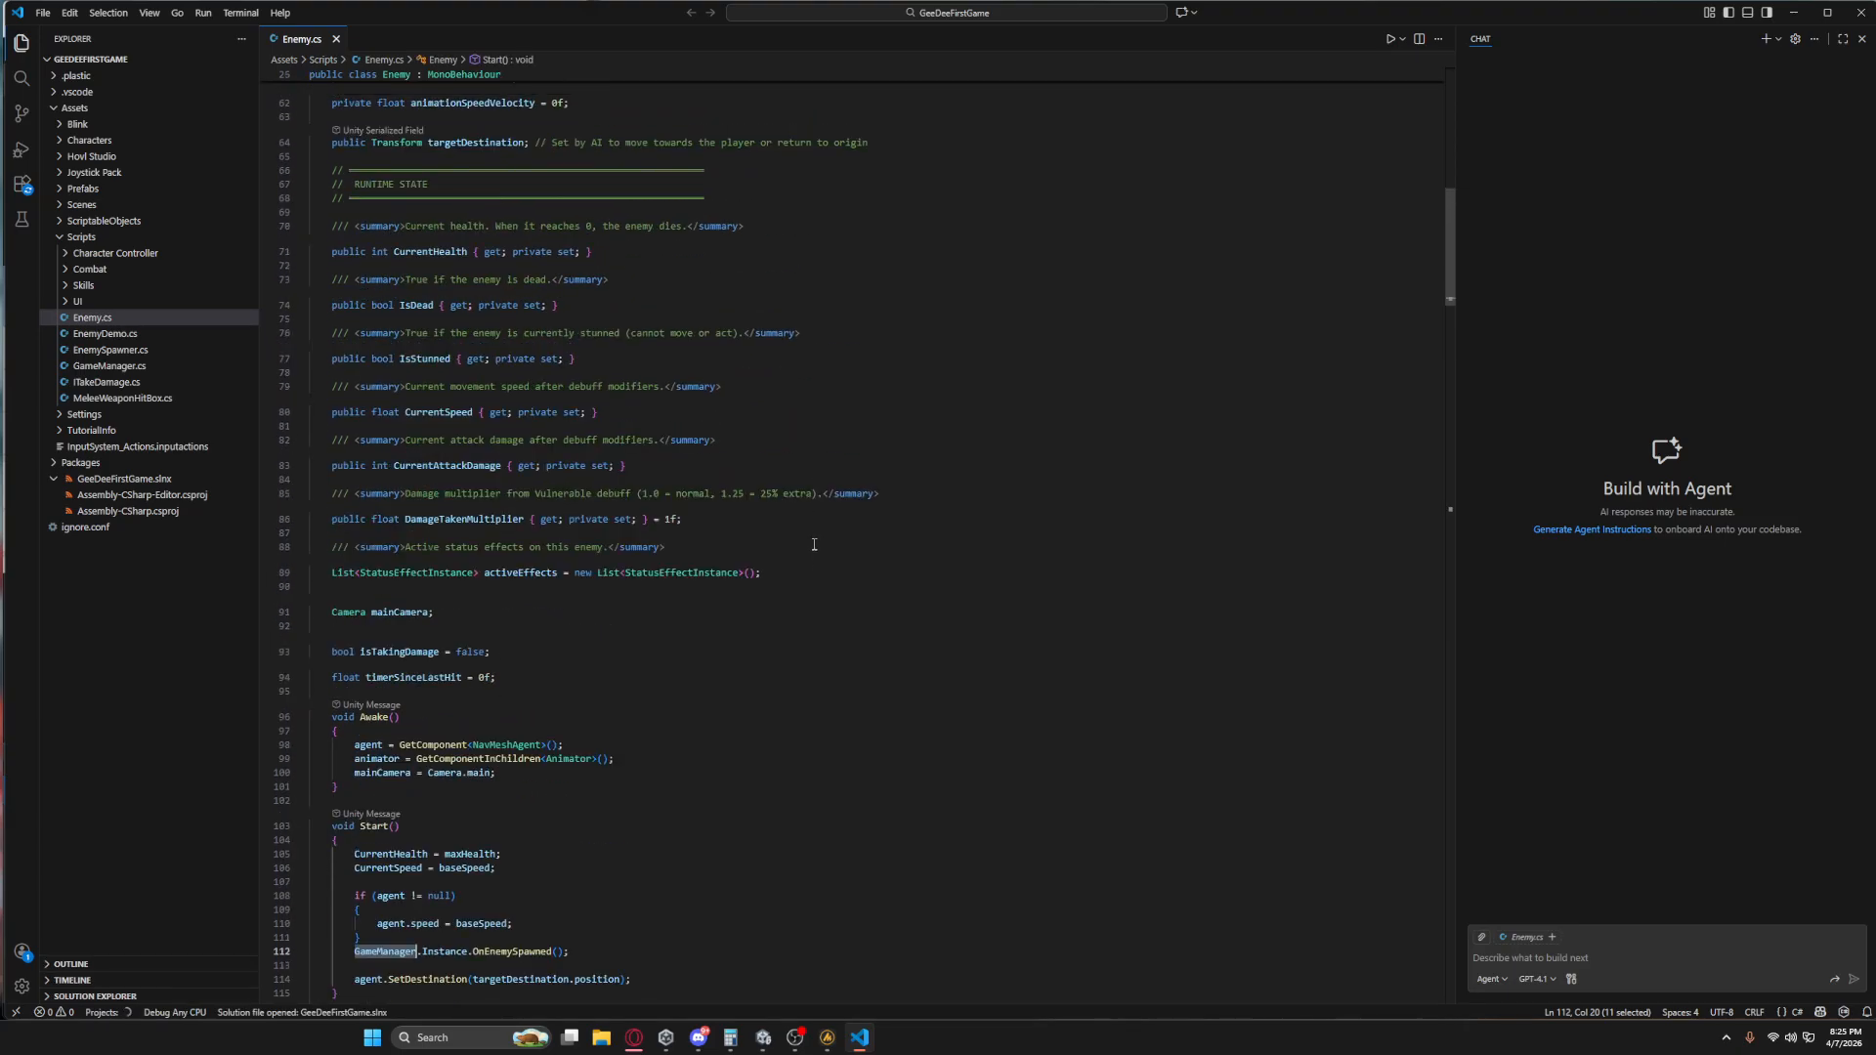
scroll(814, 545, down, 2)
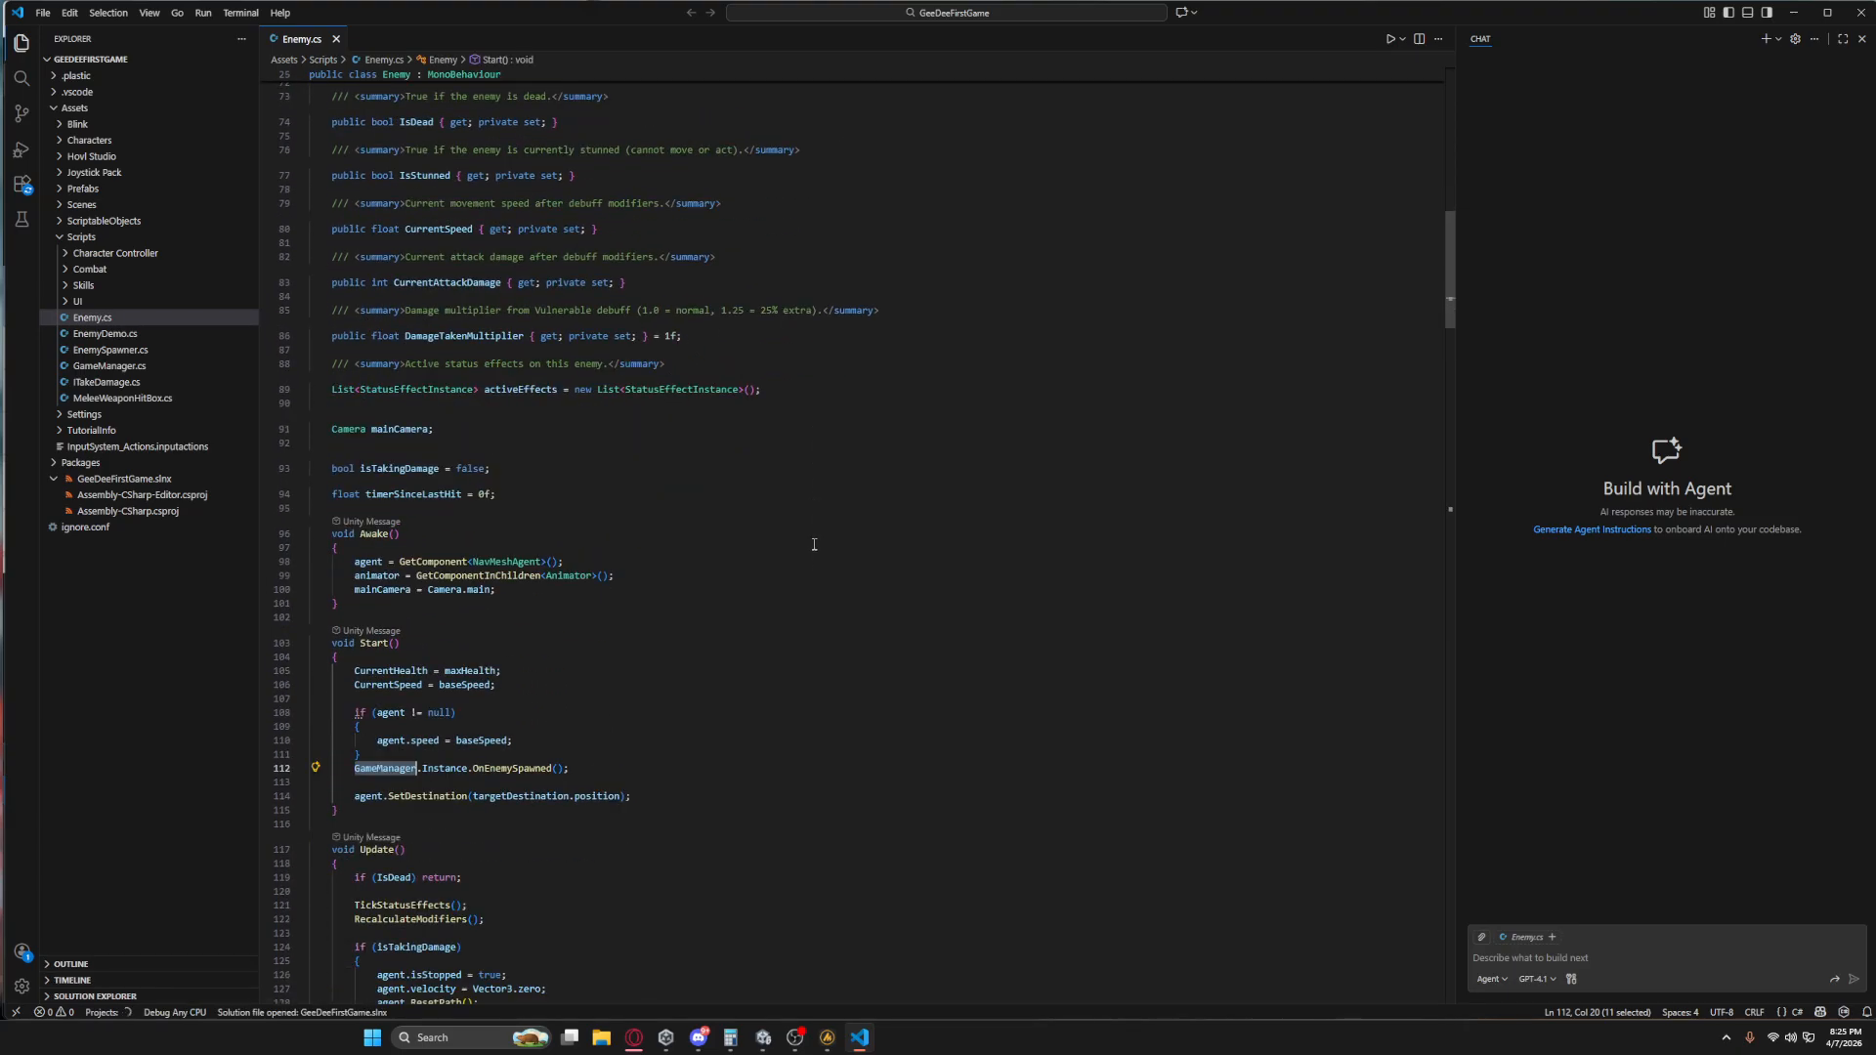
Return to Unity and add the Game Manager script component to the GameManager object.
click(1792, 14)
right_click(1378, 421)
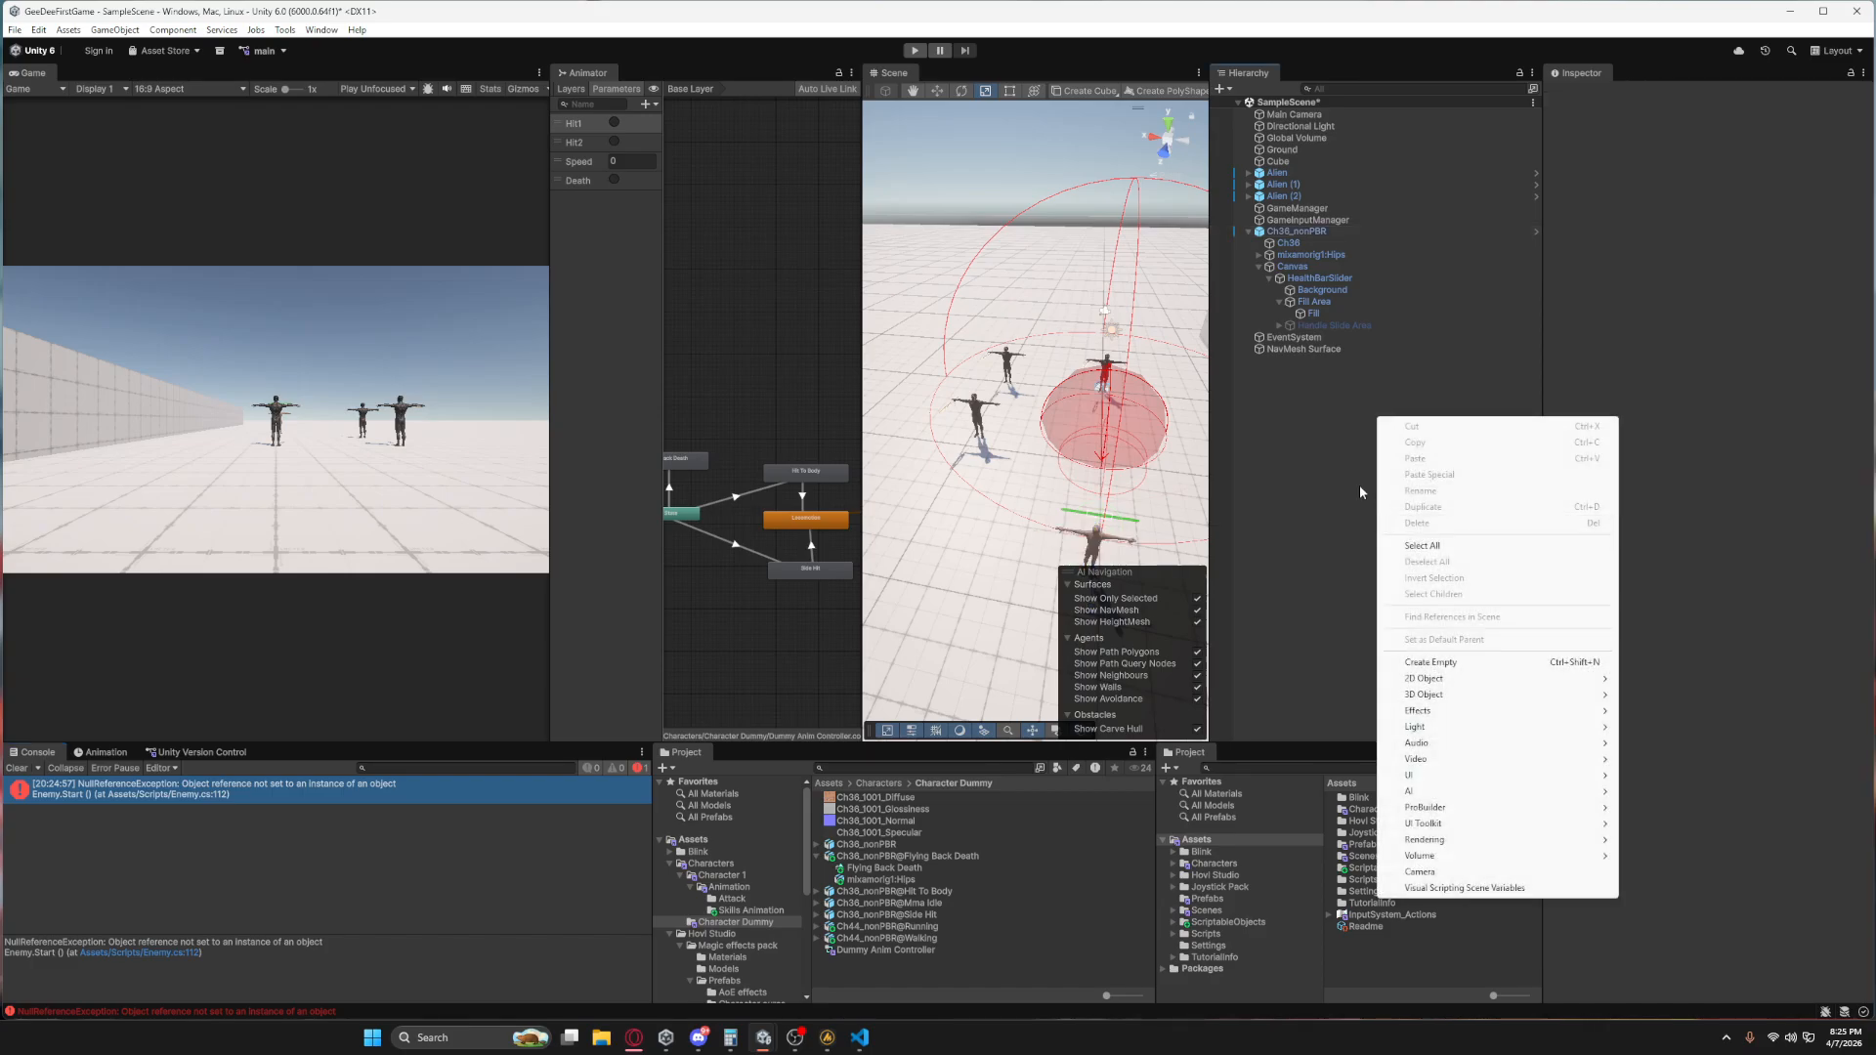
click(1318, 207)
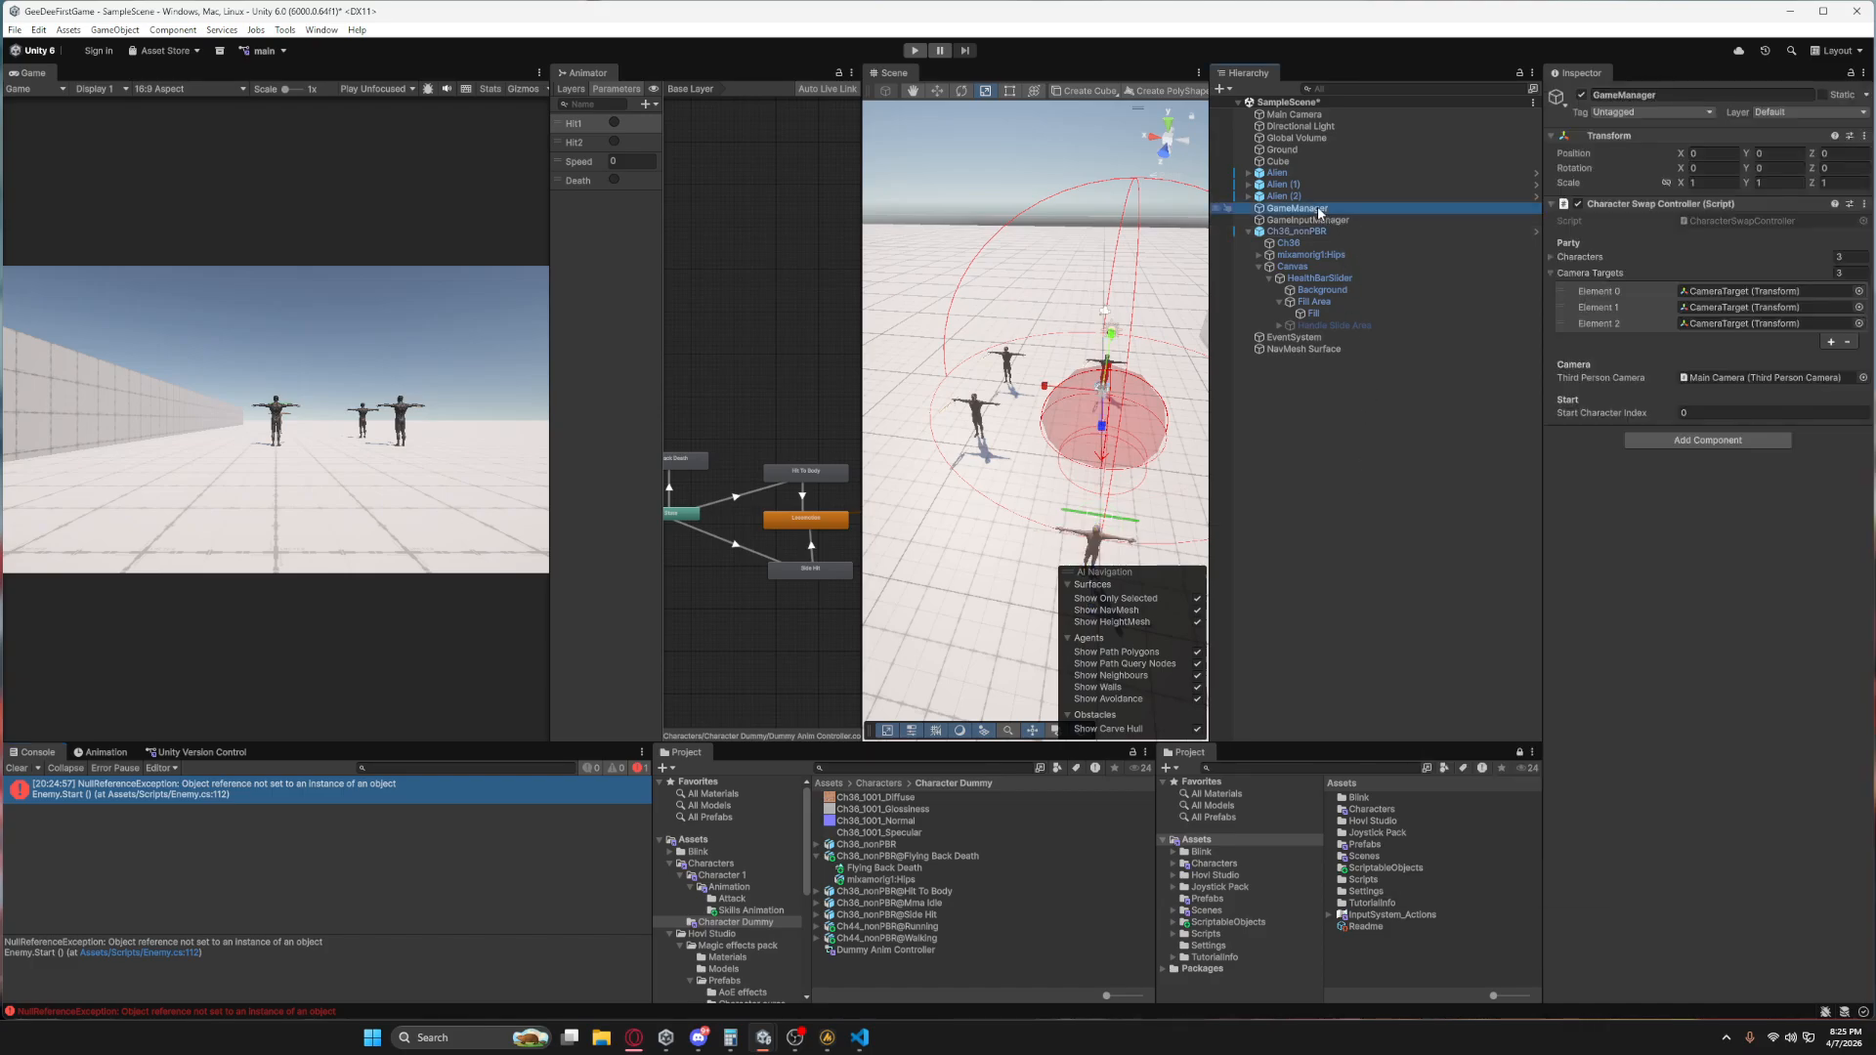
click(1648, 439)
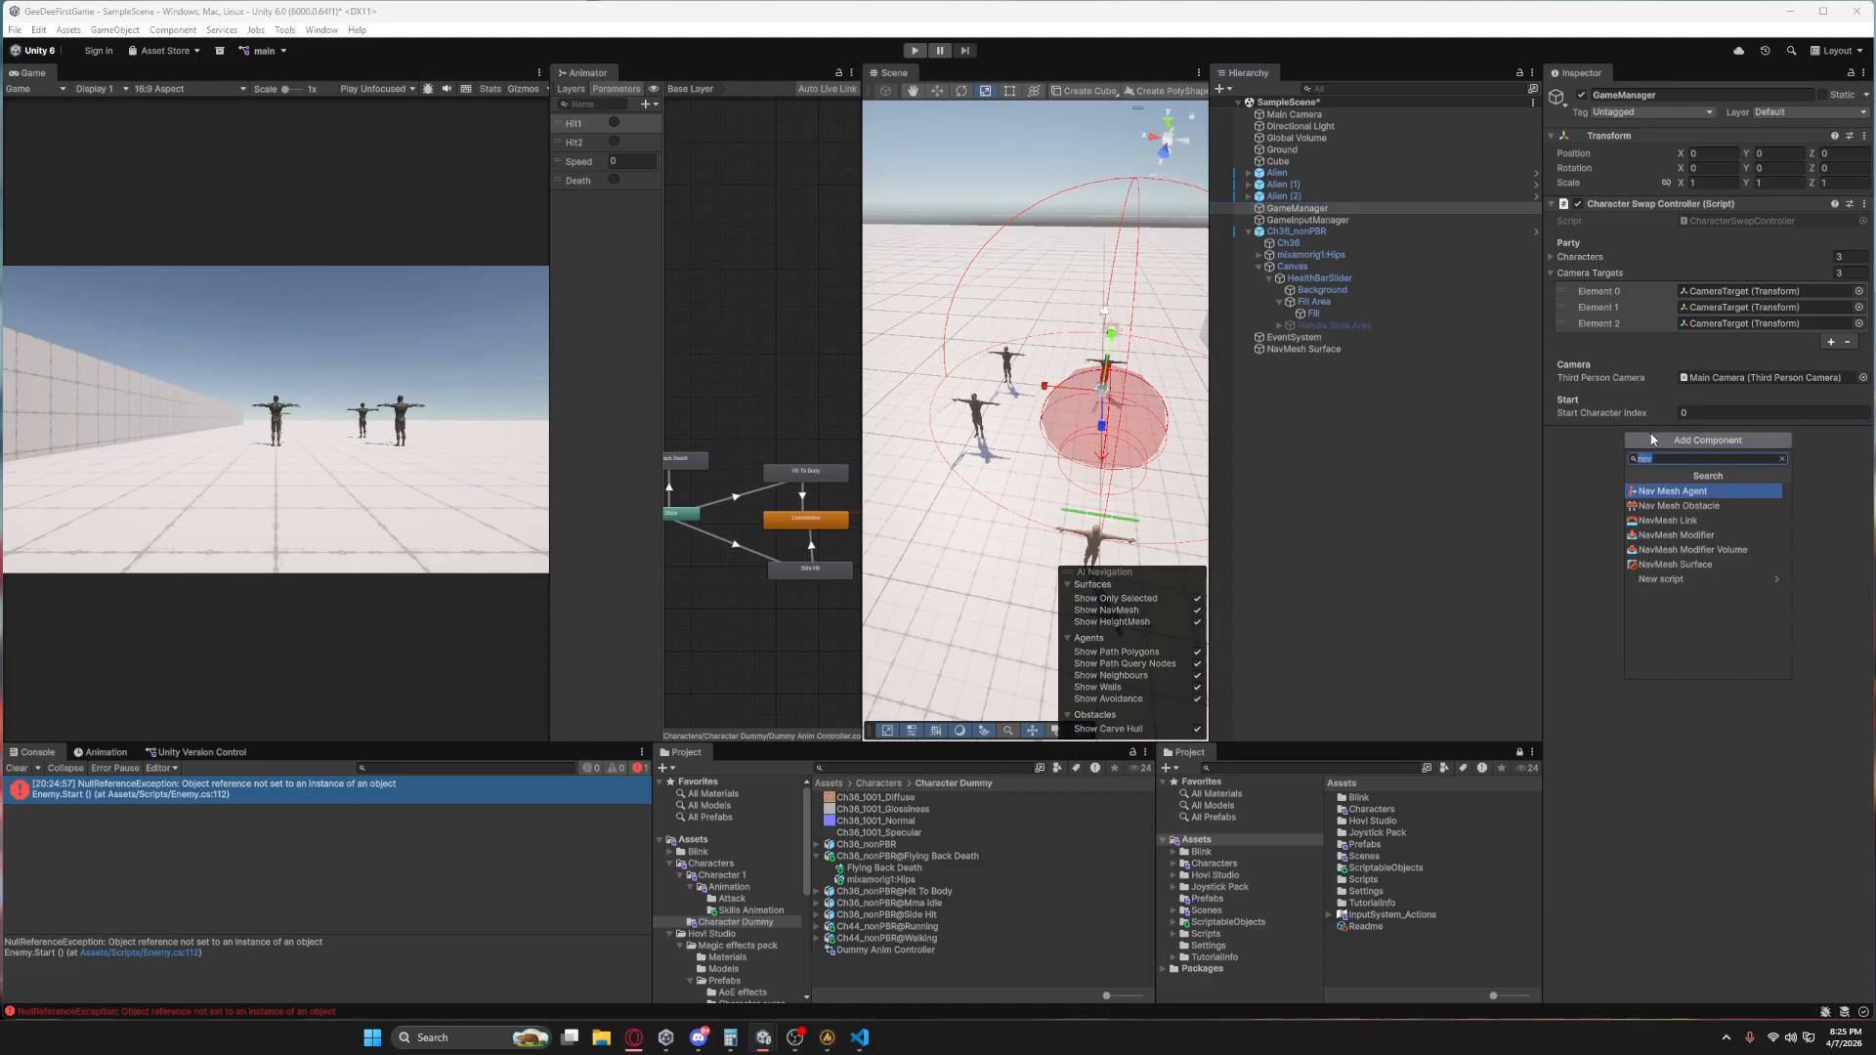
text(Game)
click(1694, 505)
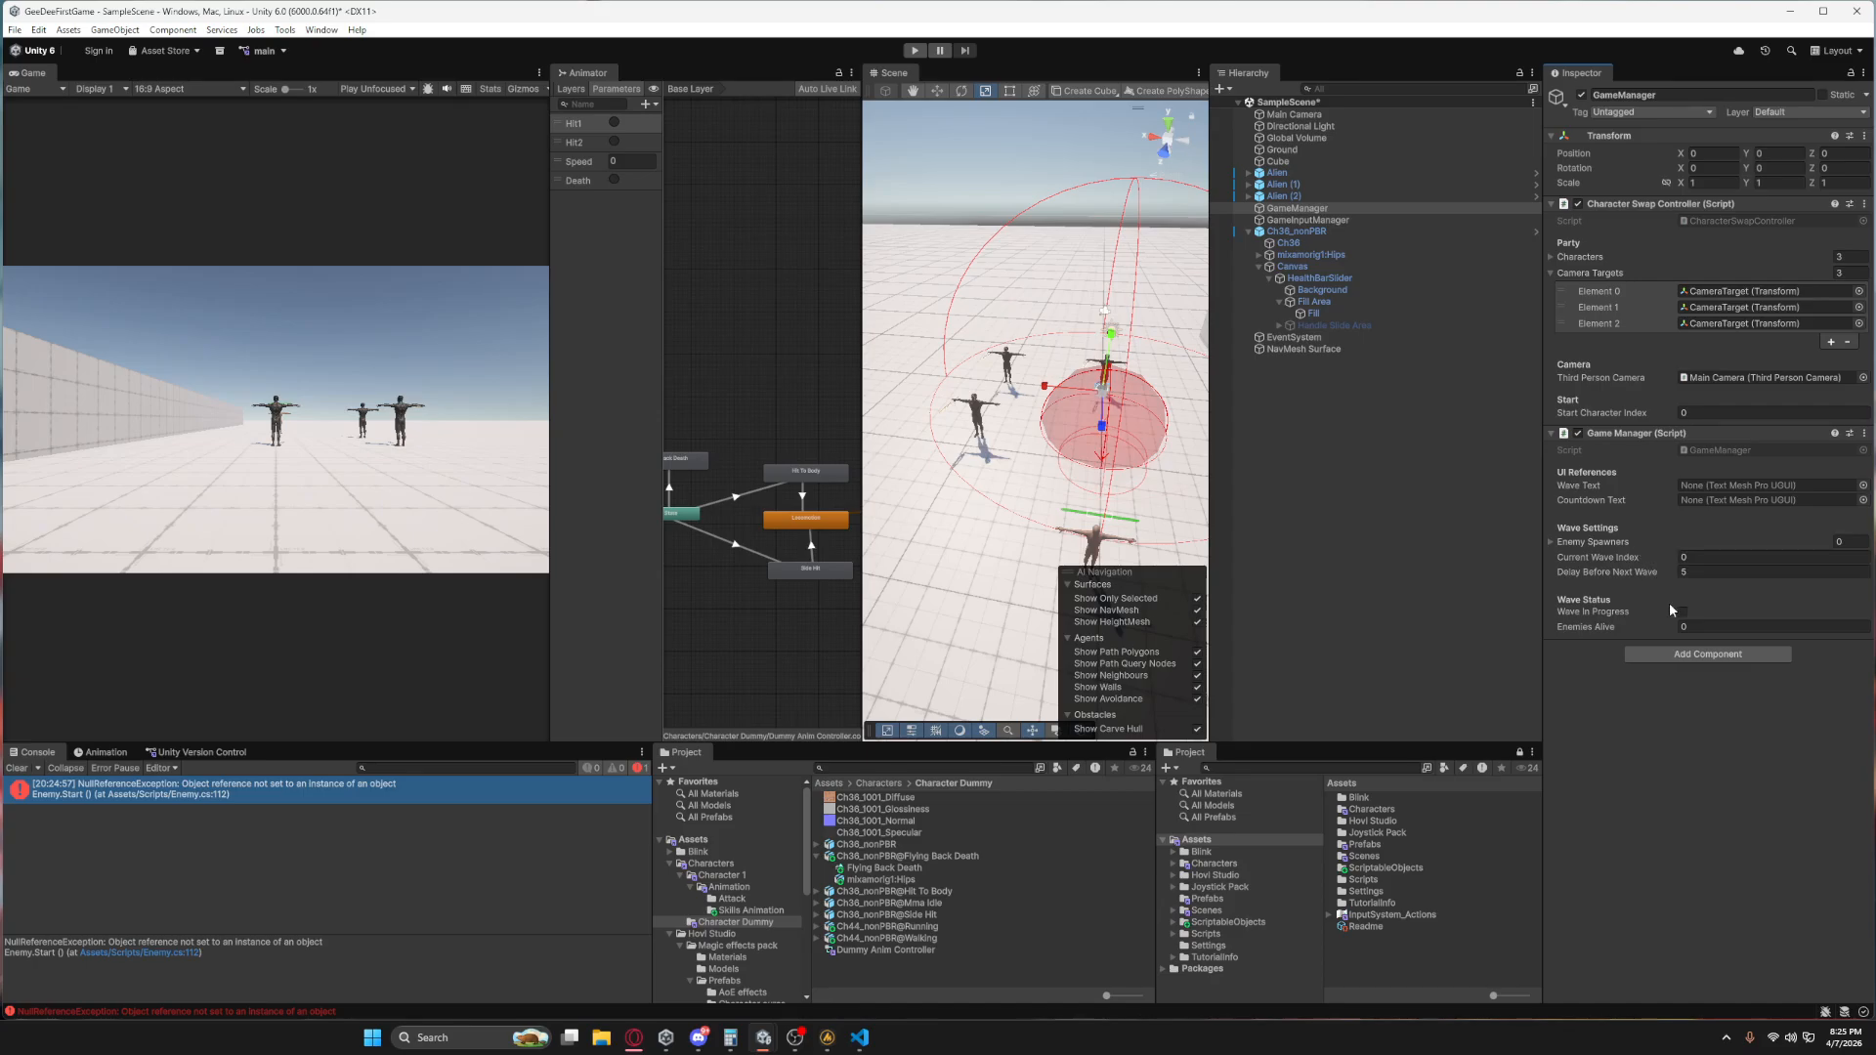
Open the GameManager script in the code editor and examine its wave logic and where waveText is used.
double_click(1708, 447)
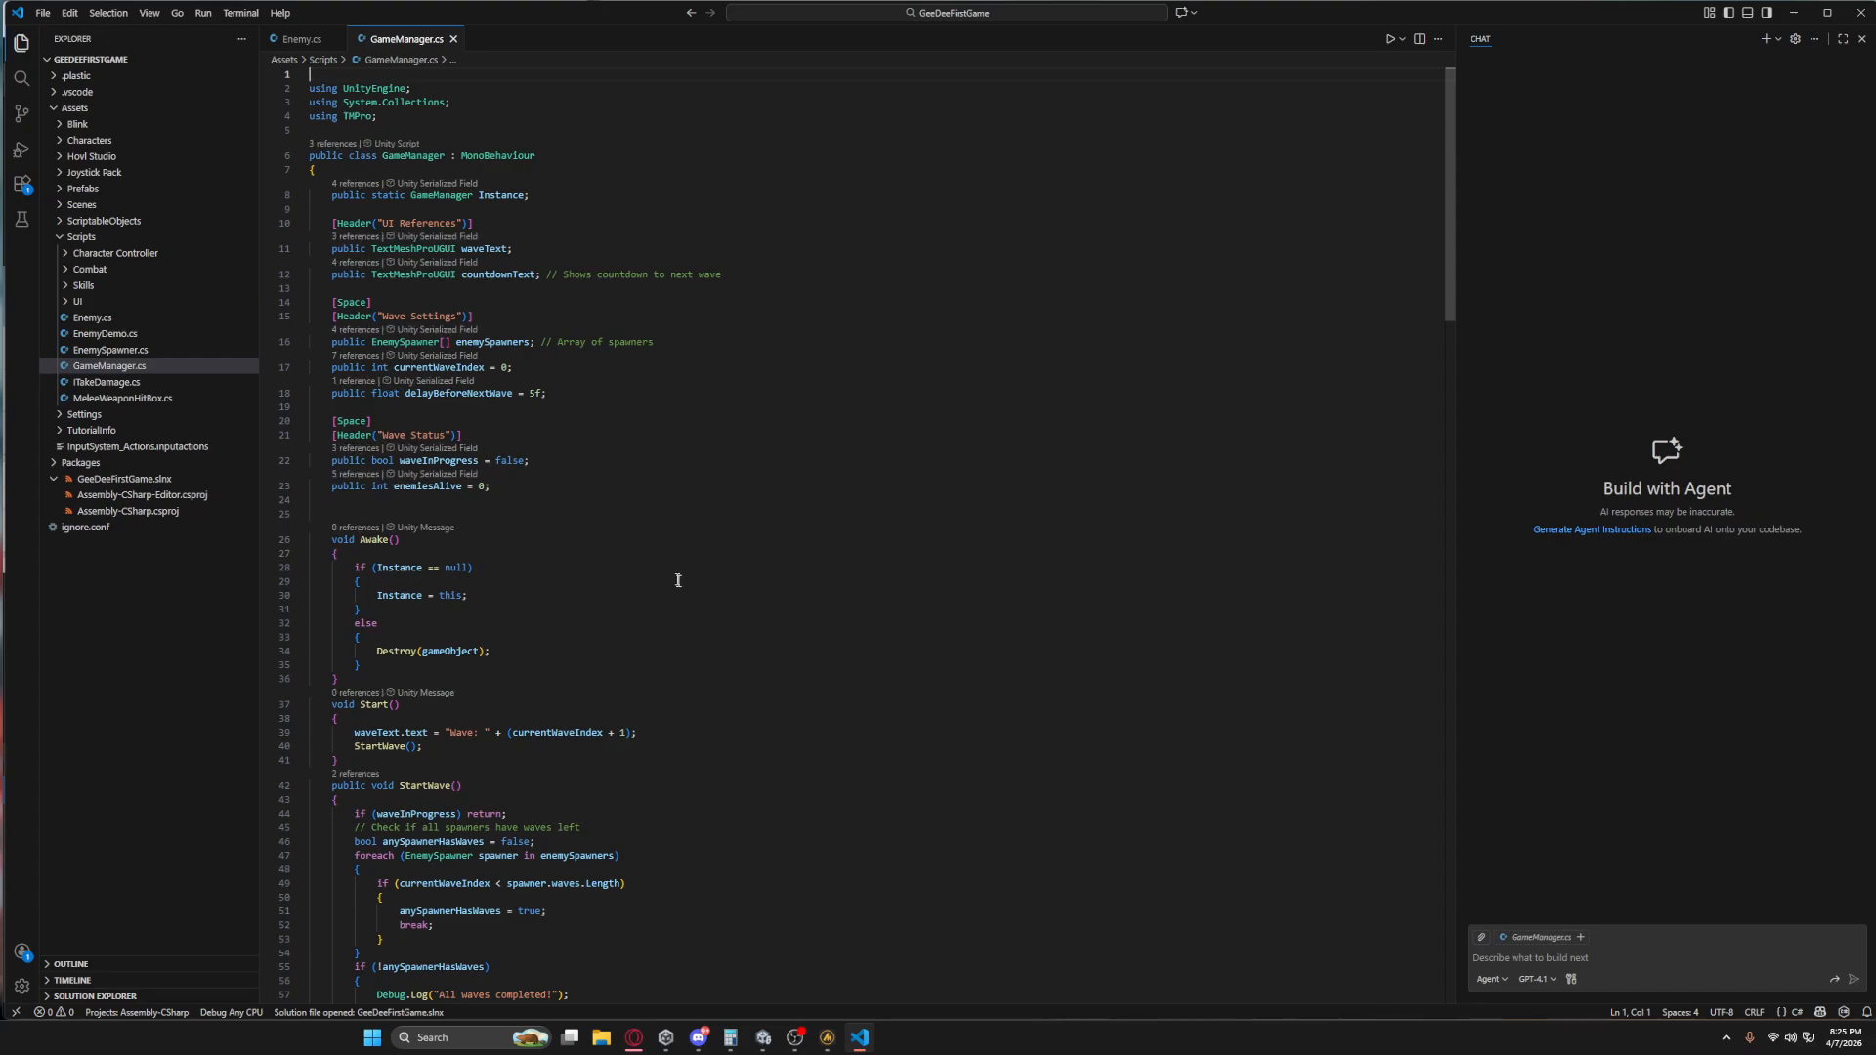
scroll(594, 594, down, 8)
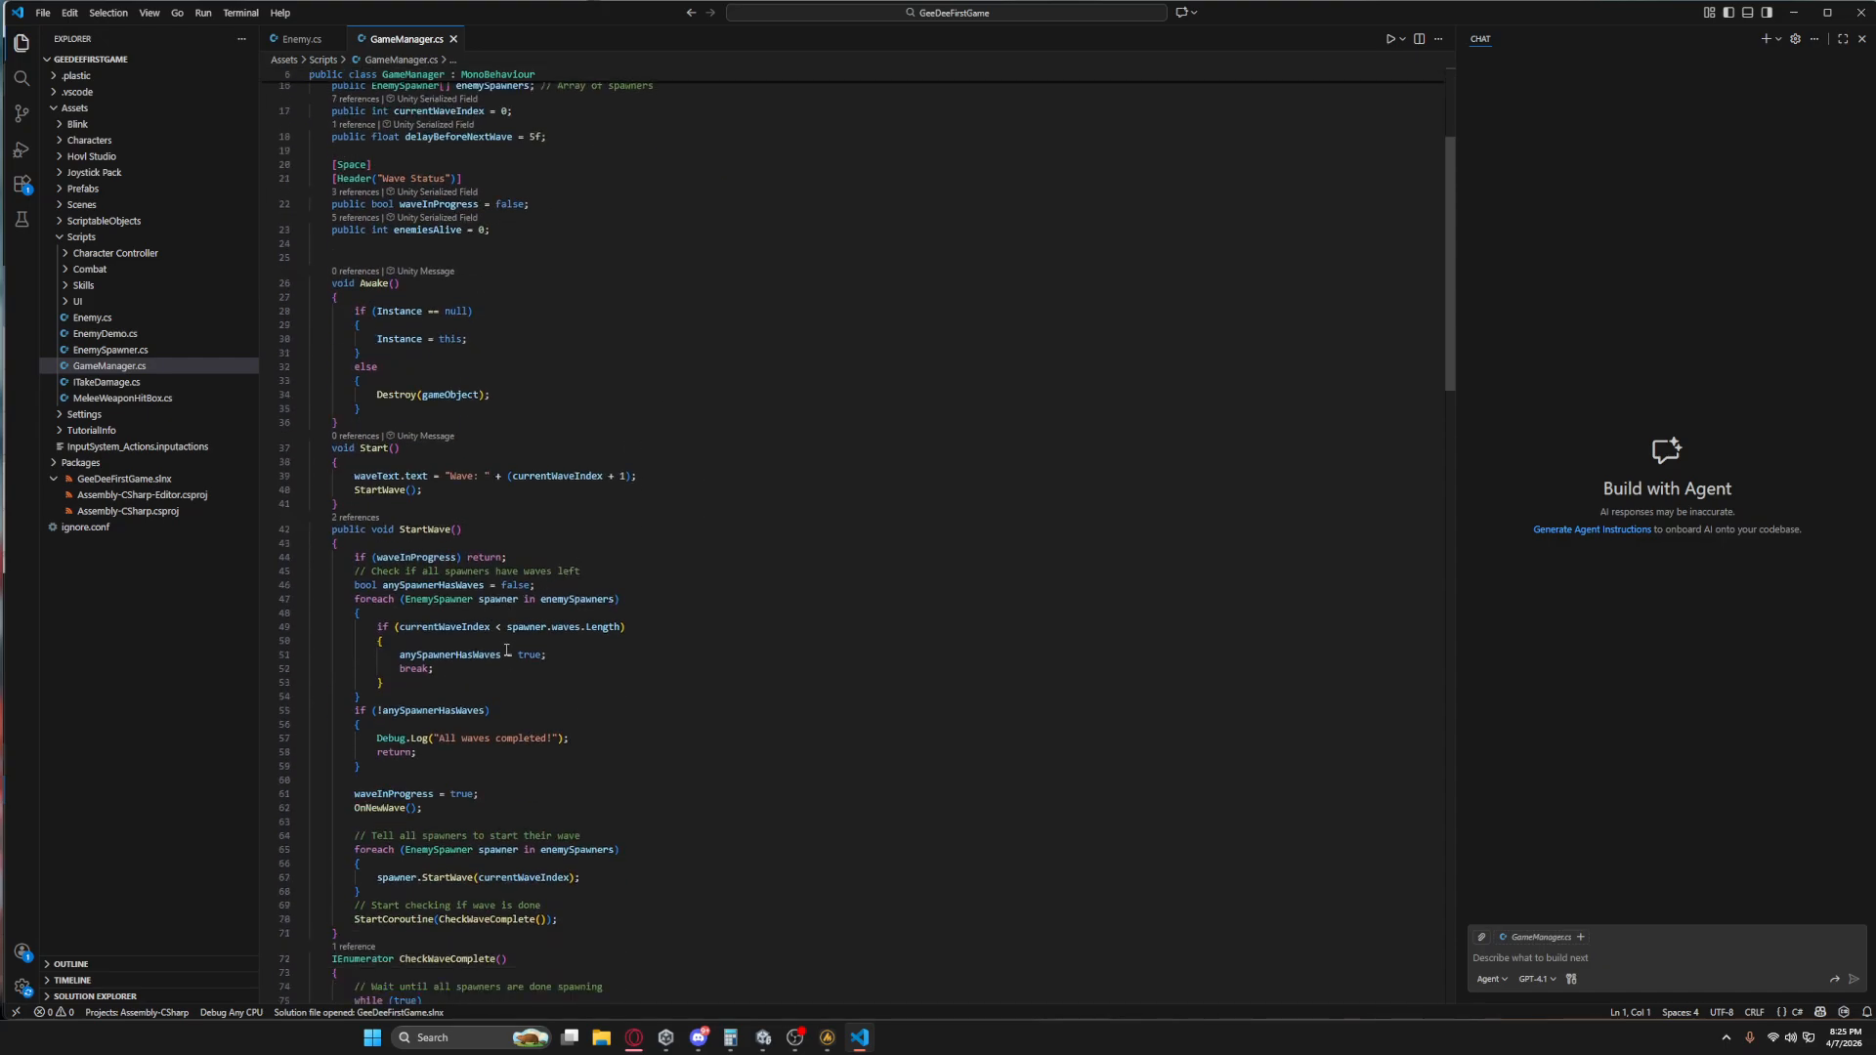
scroll(506, 650, up, 8)
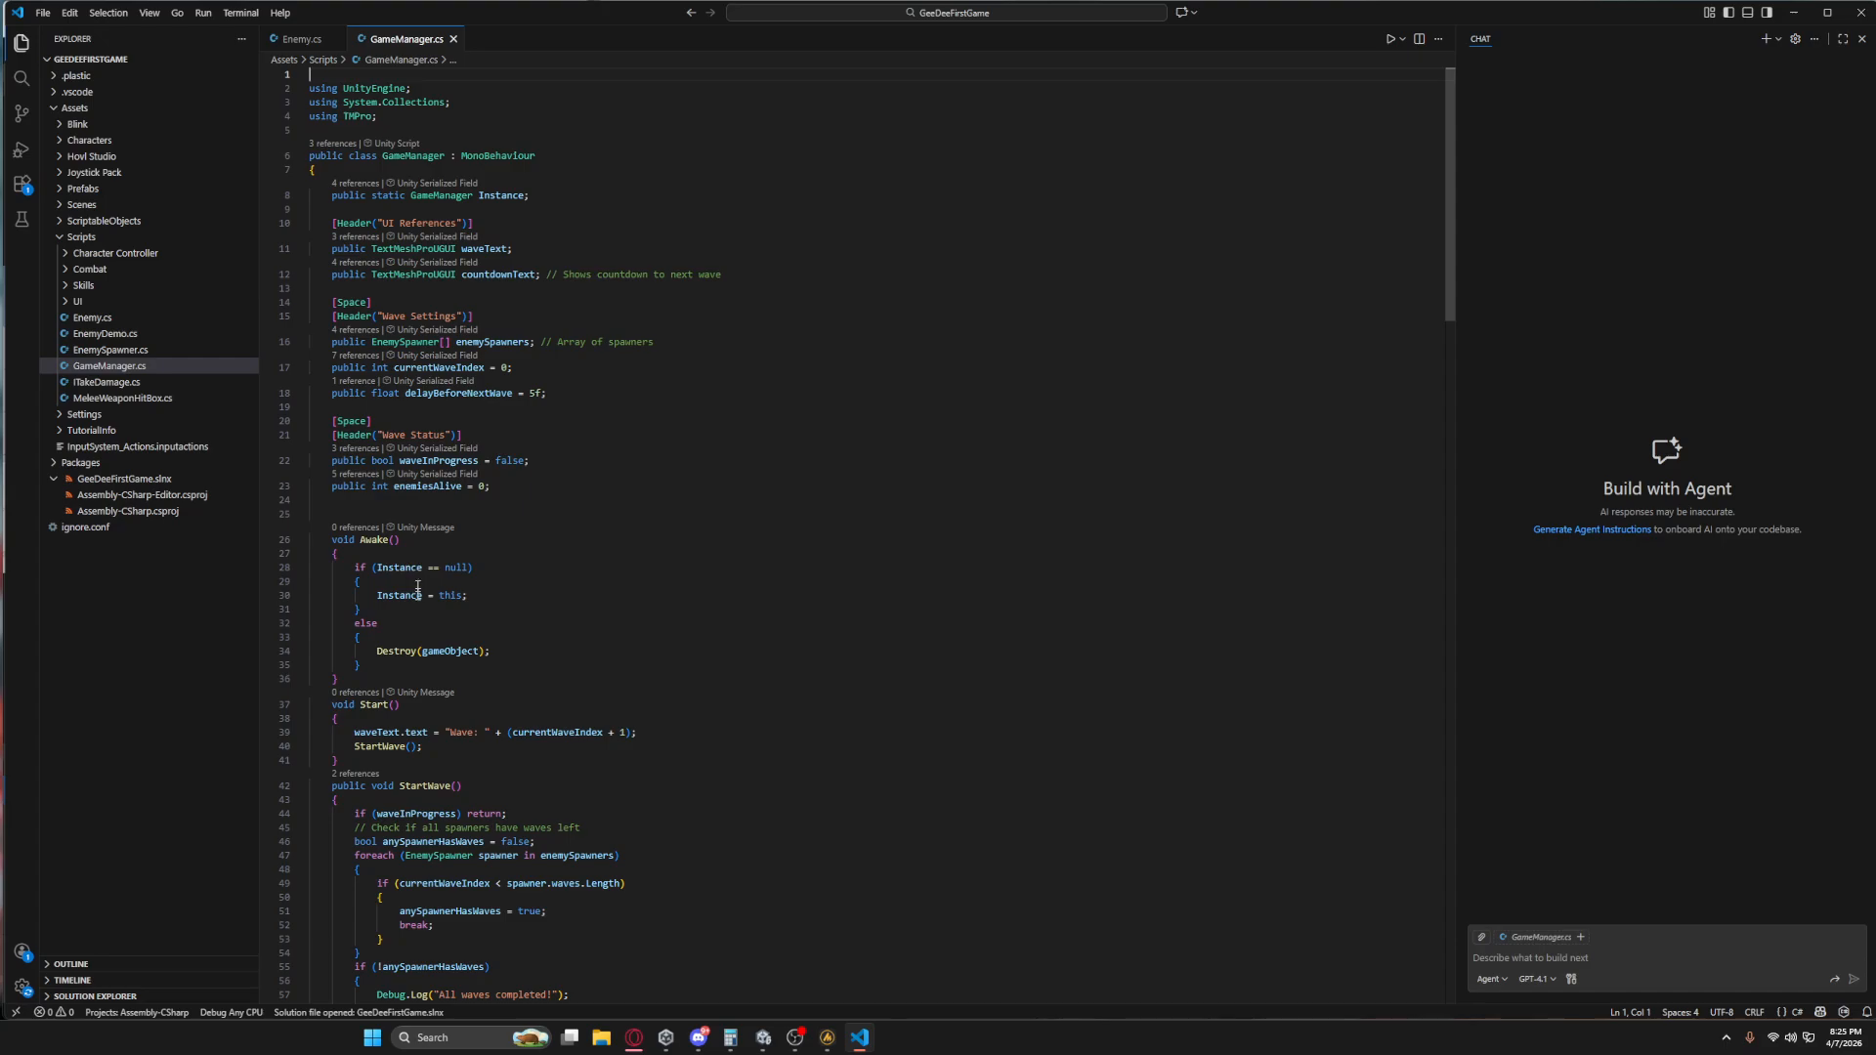
double_click(485, 247)
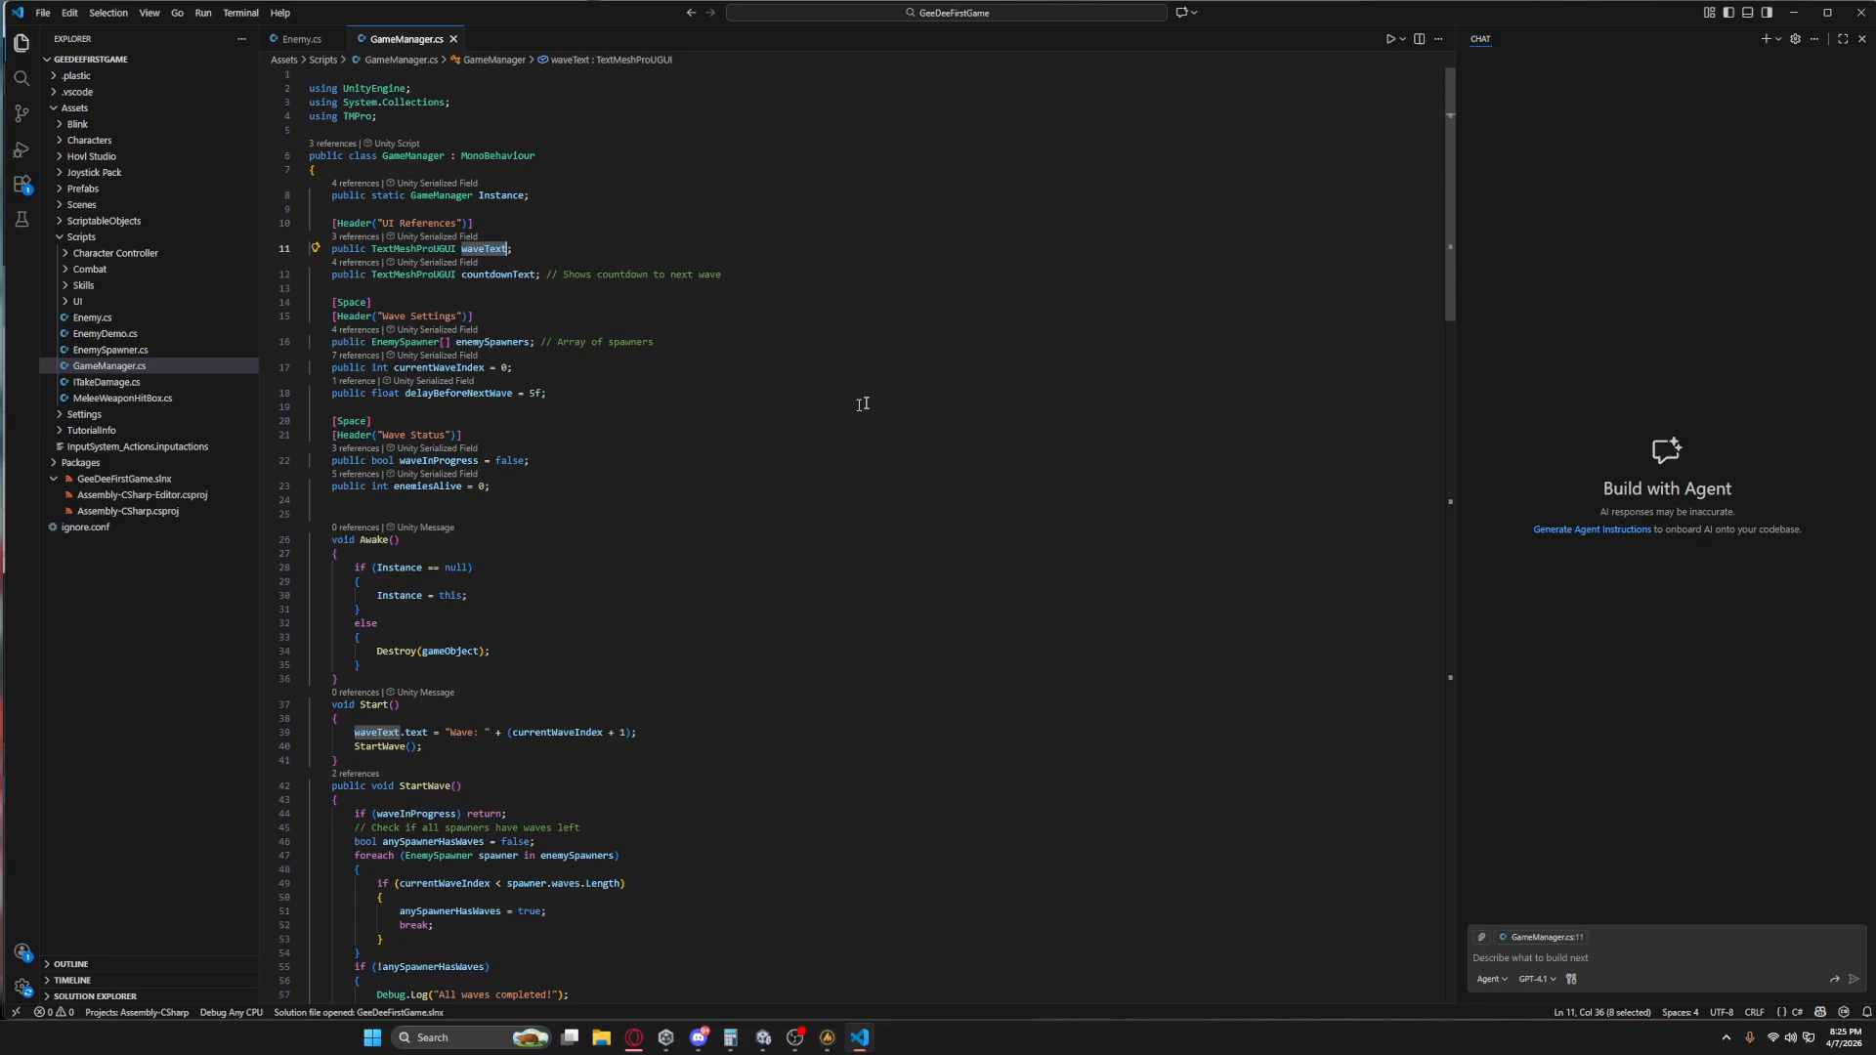
Return to Unity and create a new UI Canvas at the root of the scene.
click(1794, 13)
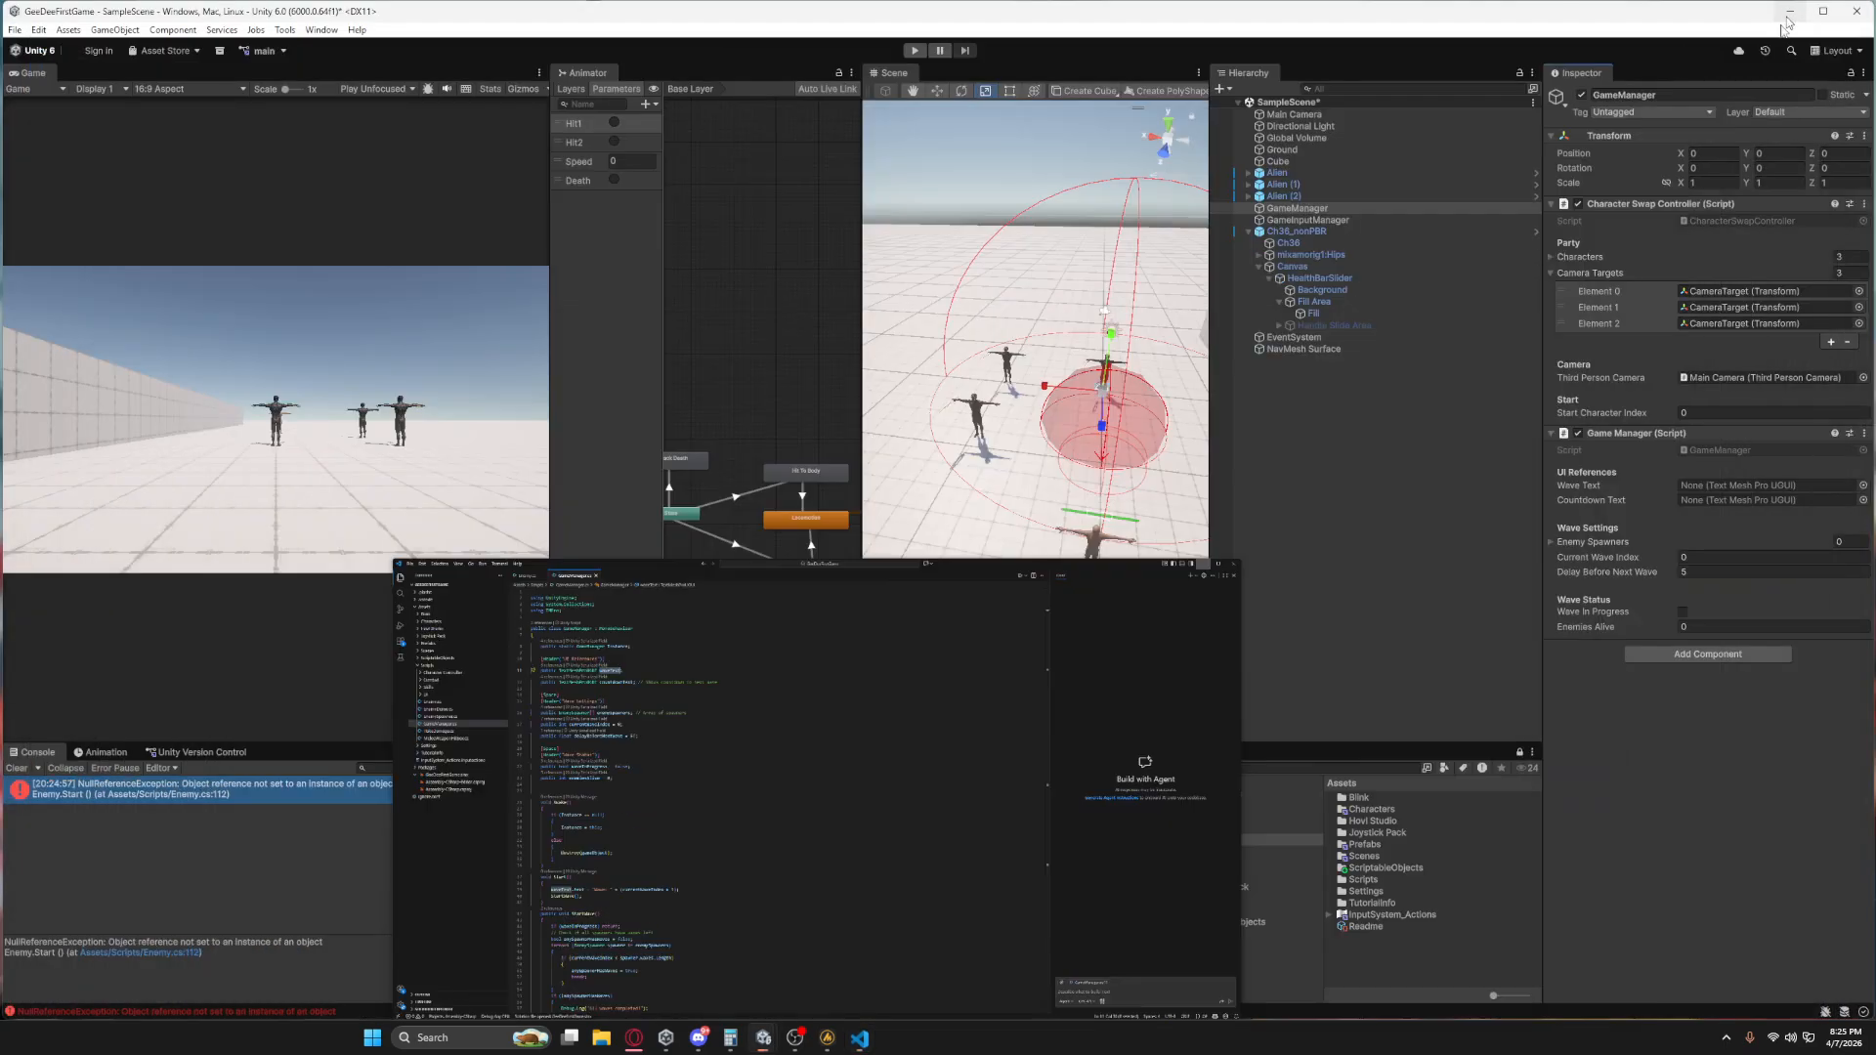
right_click(1351, 402)
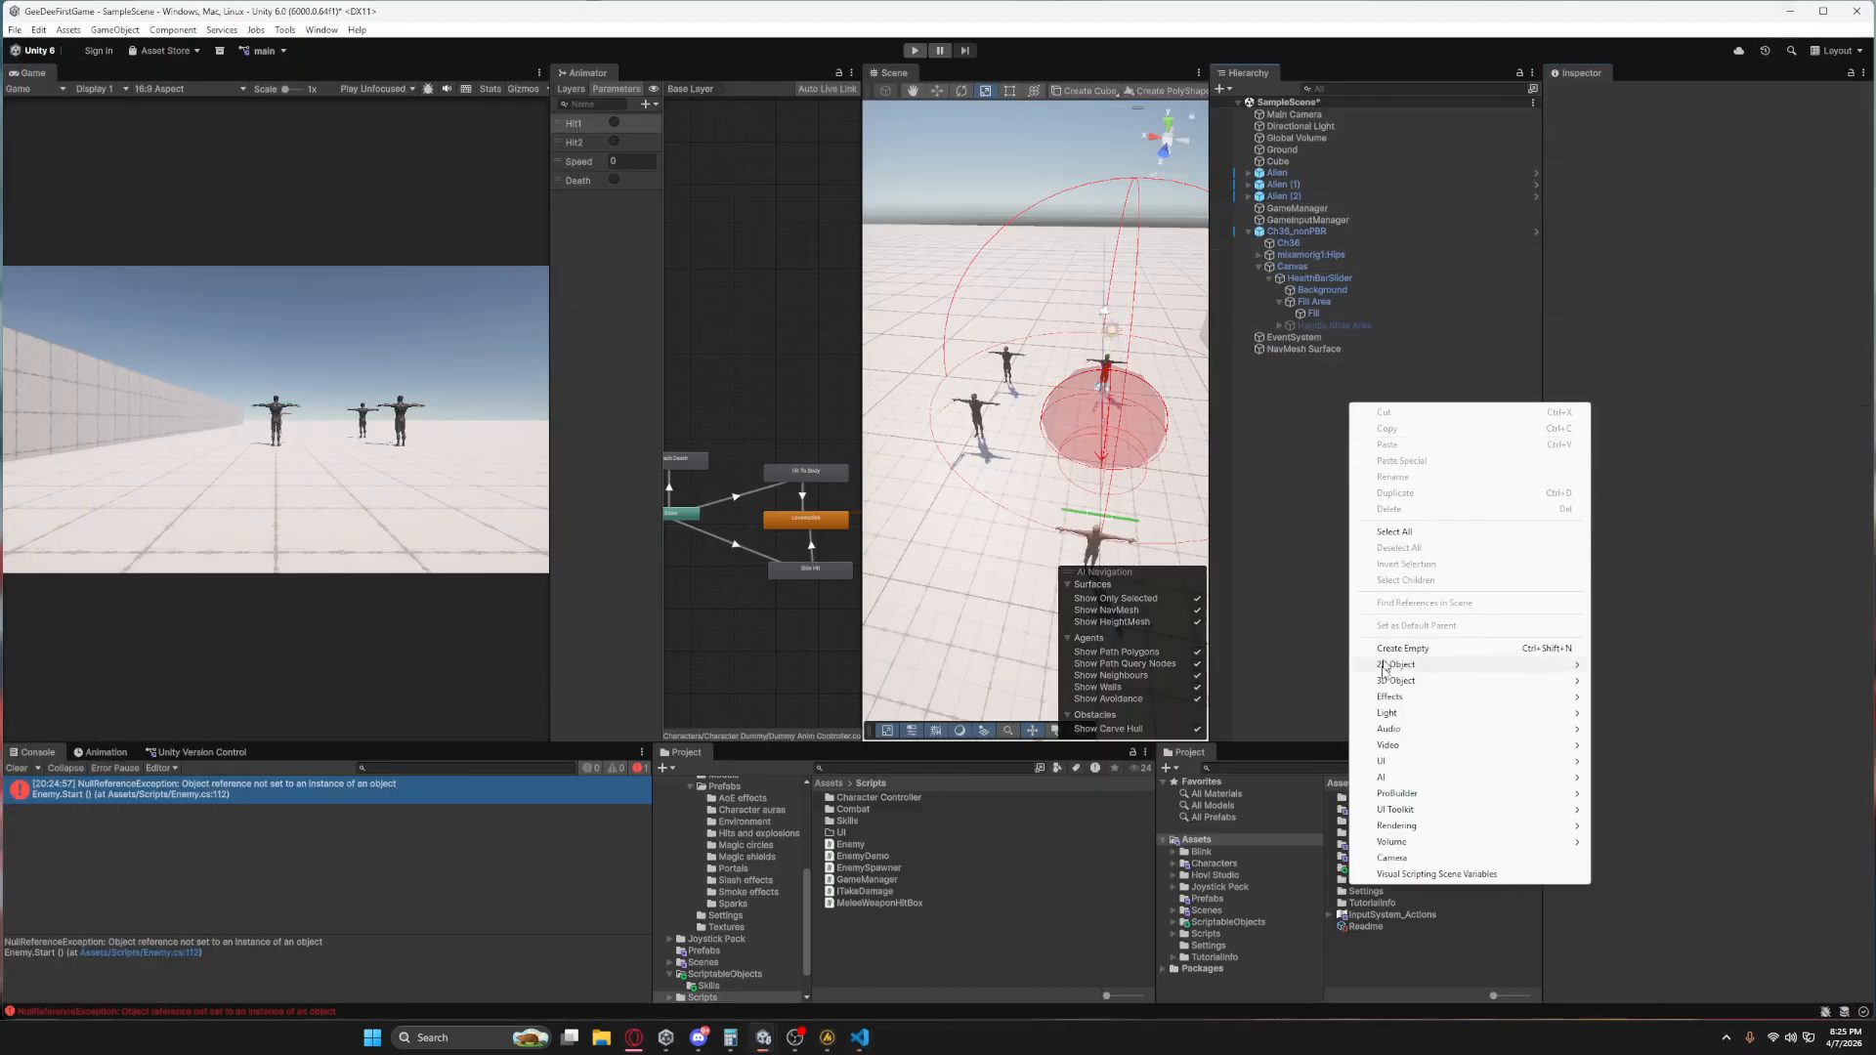
mouse_move(1409, 770)
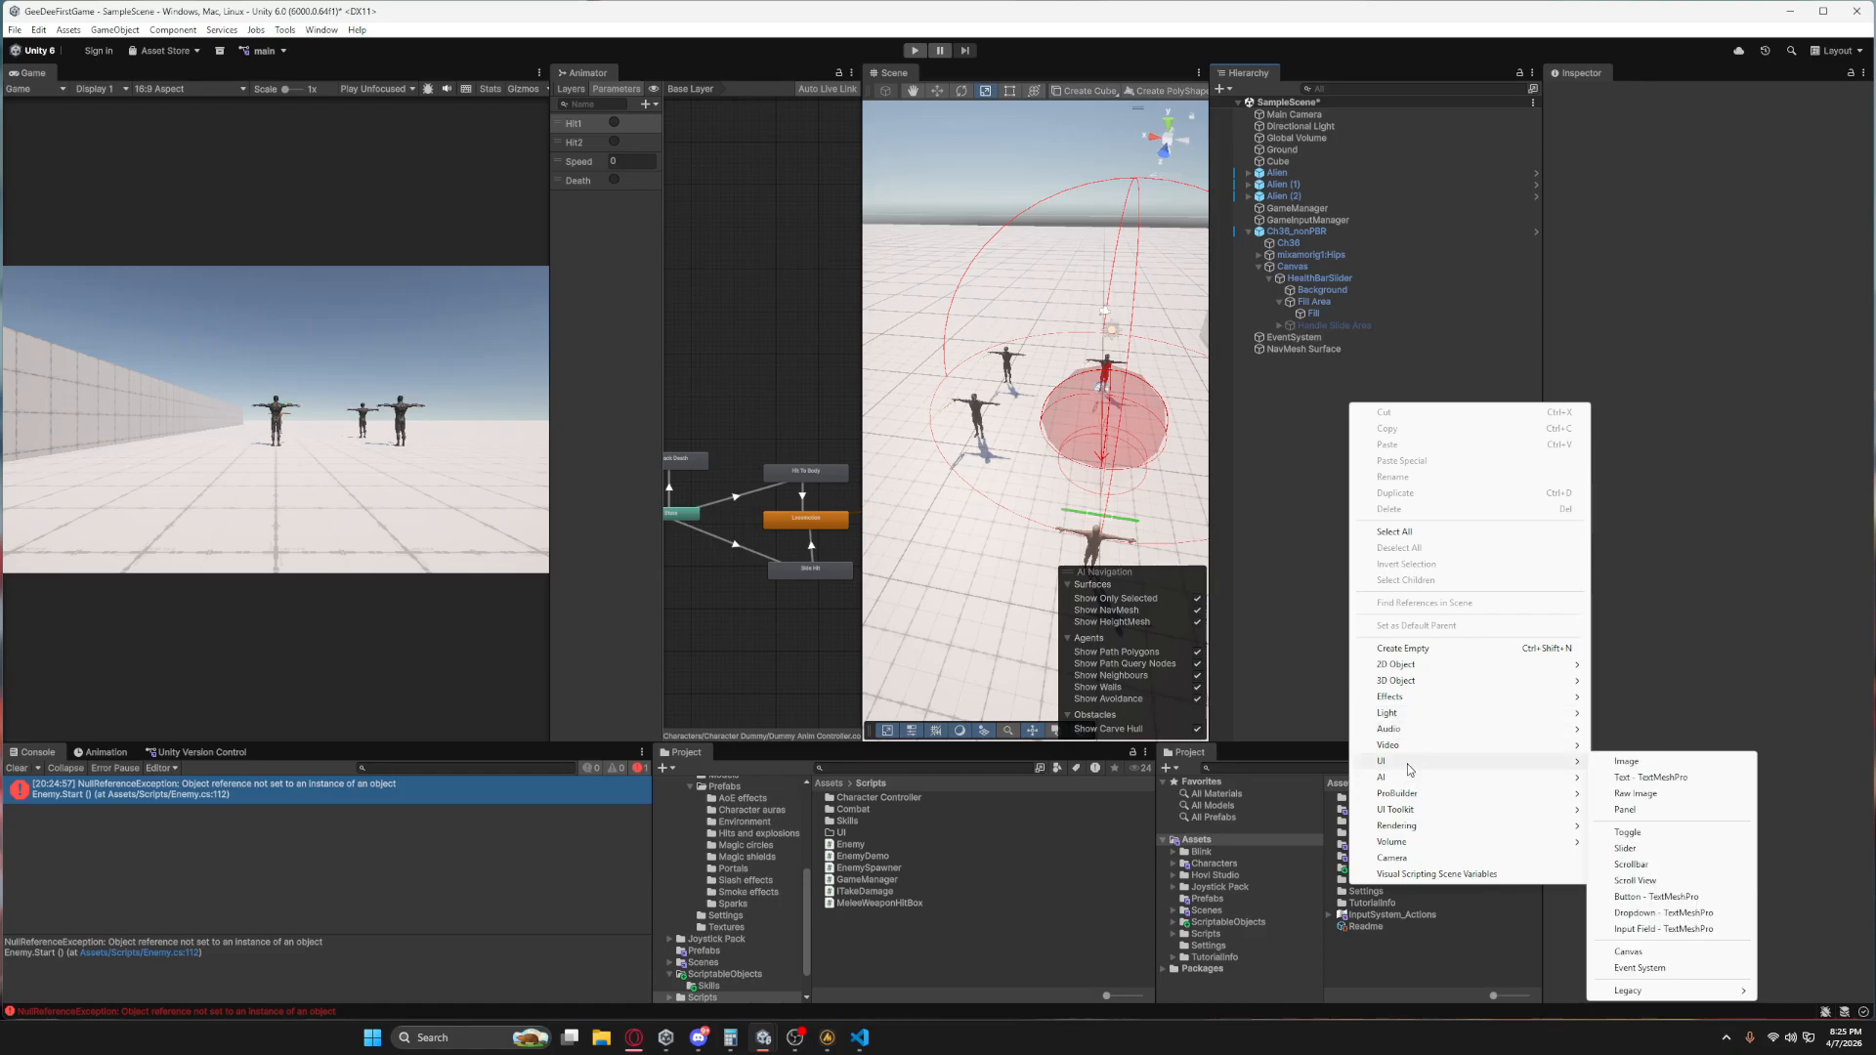
click(1643, 952)
Set the new Canvas's scaler to Scale With Screen Size with a reference resolution of 960 × 540.
click(1729, 457)
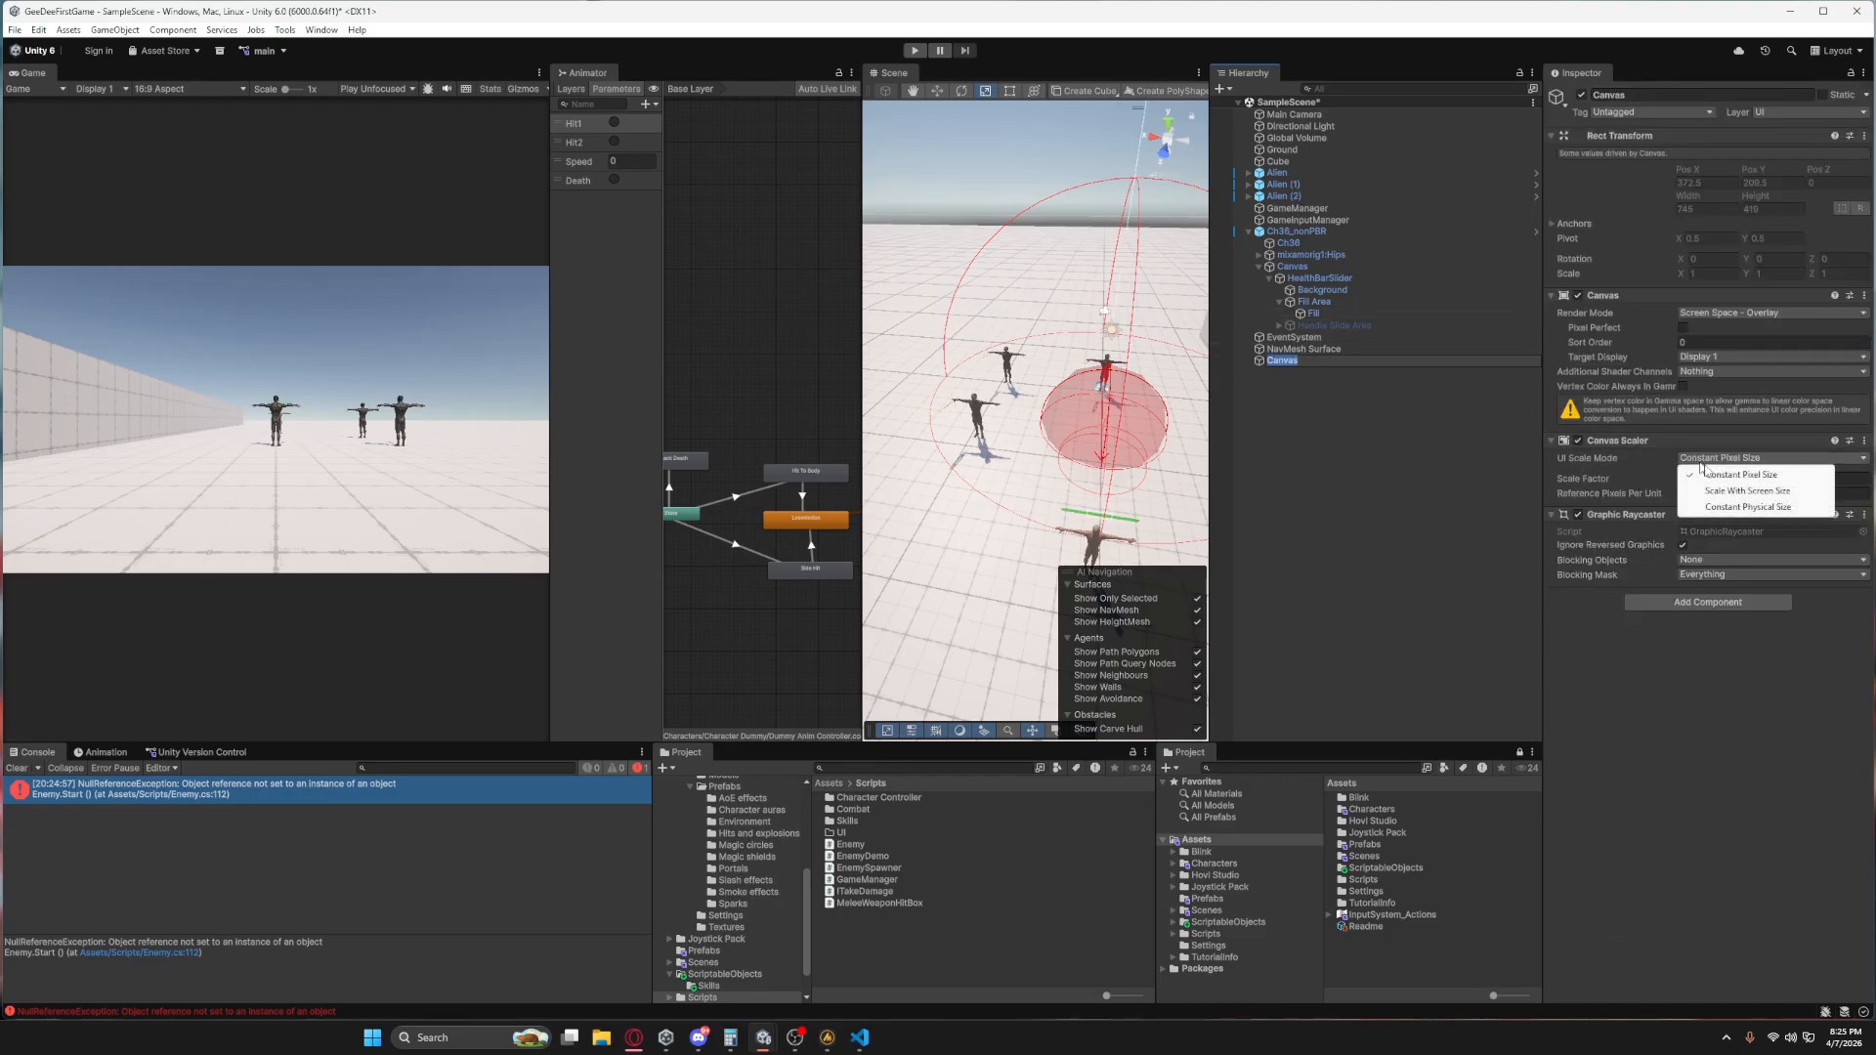
click(1728, 493)
click(1623, 478)
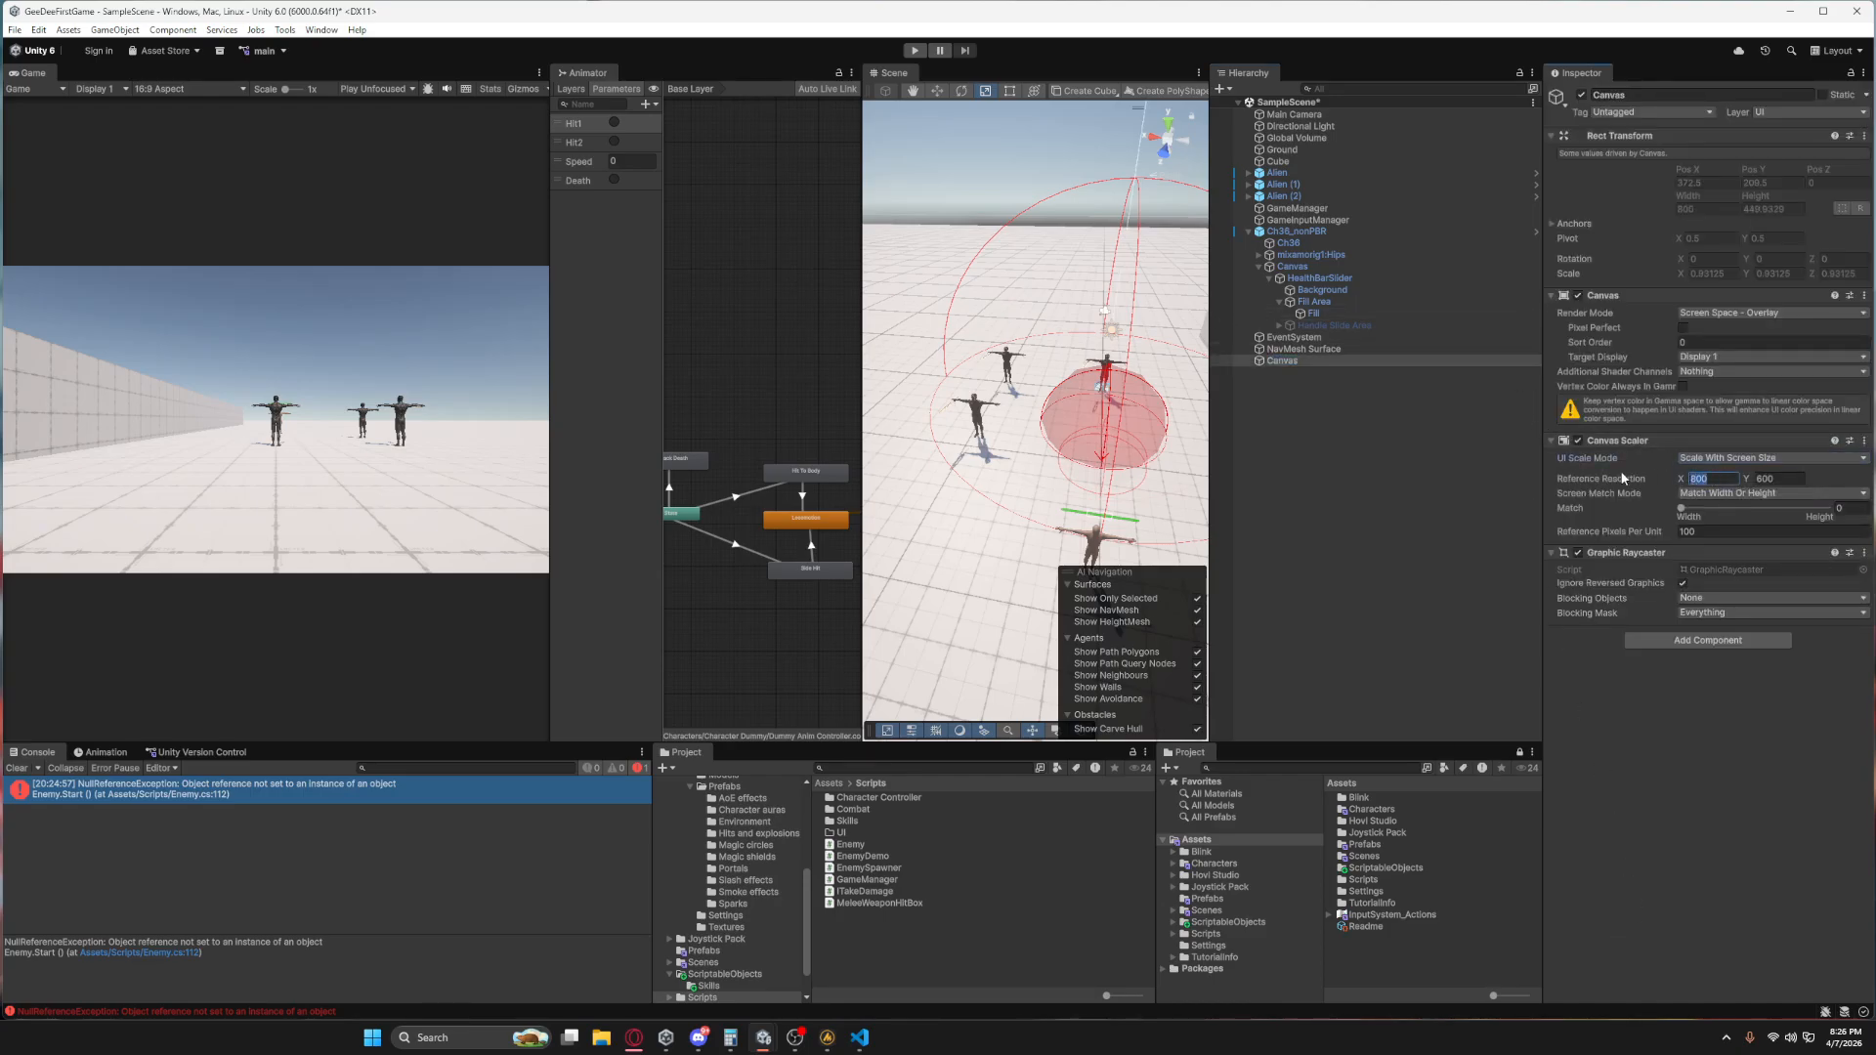
text(1920)
key(Tab)
text(1080)
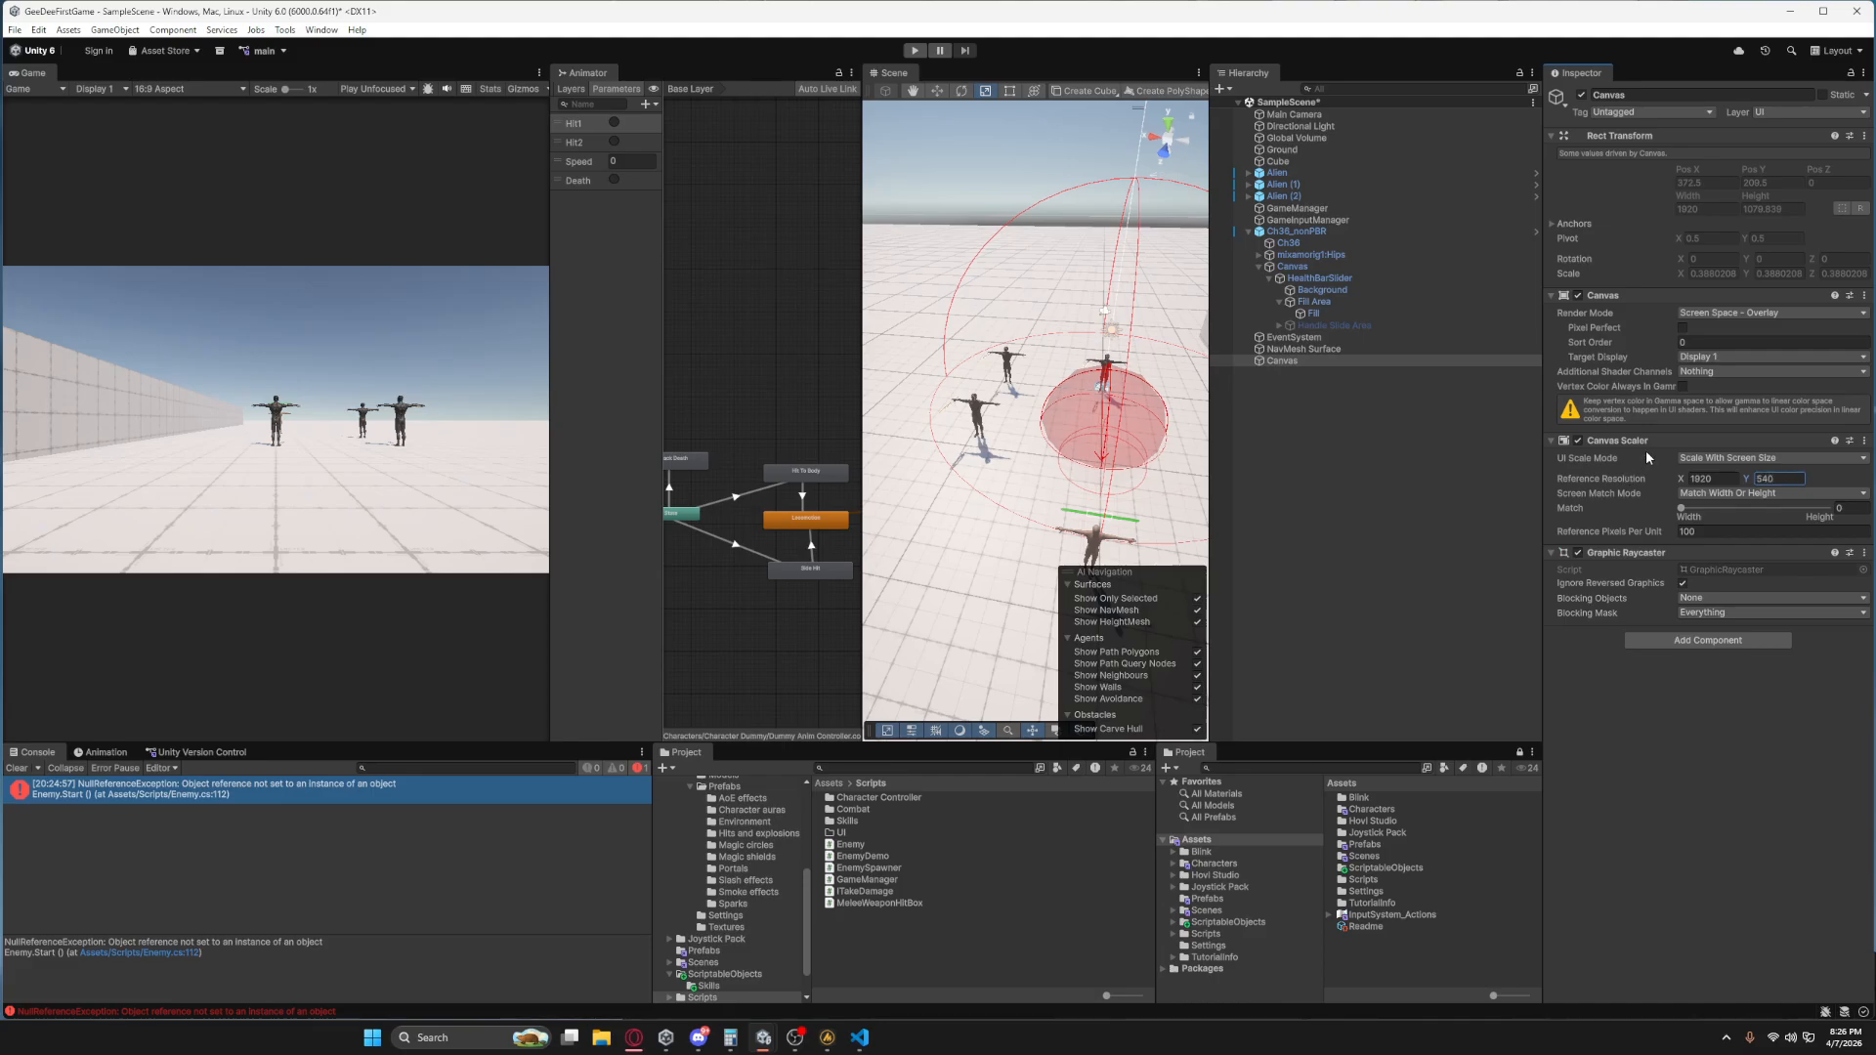
click(1731, 481)
click(1849, 509)
Add a TextMeshPro text object under the new Canvas and import the TMP Essentials.
click(1304, 362)
right_click(1304, 363)
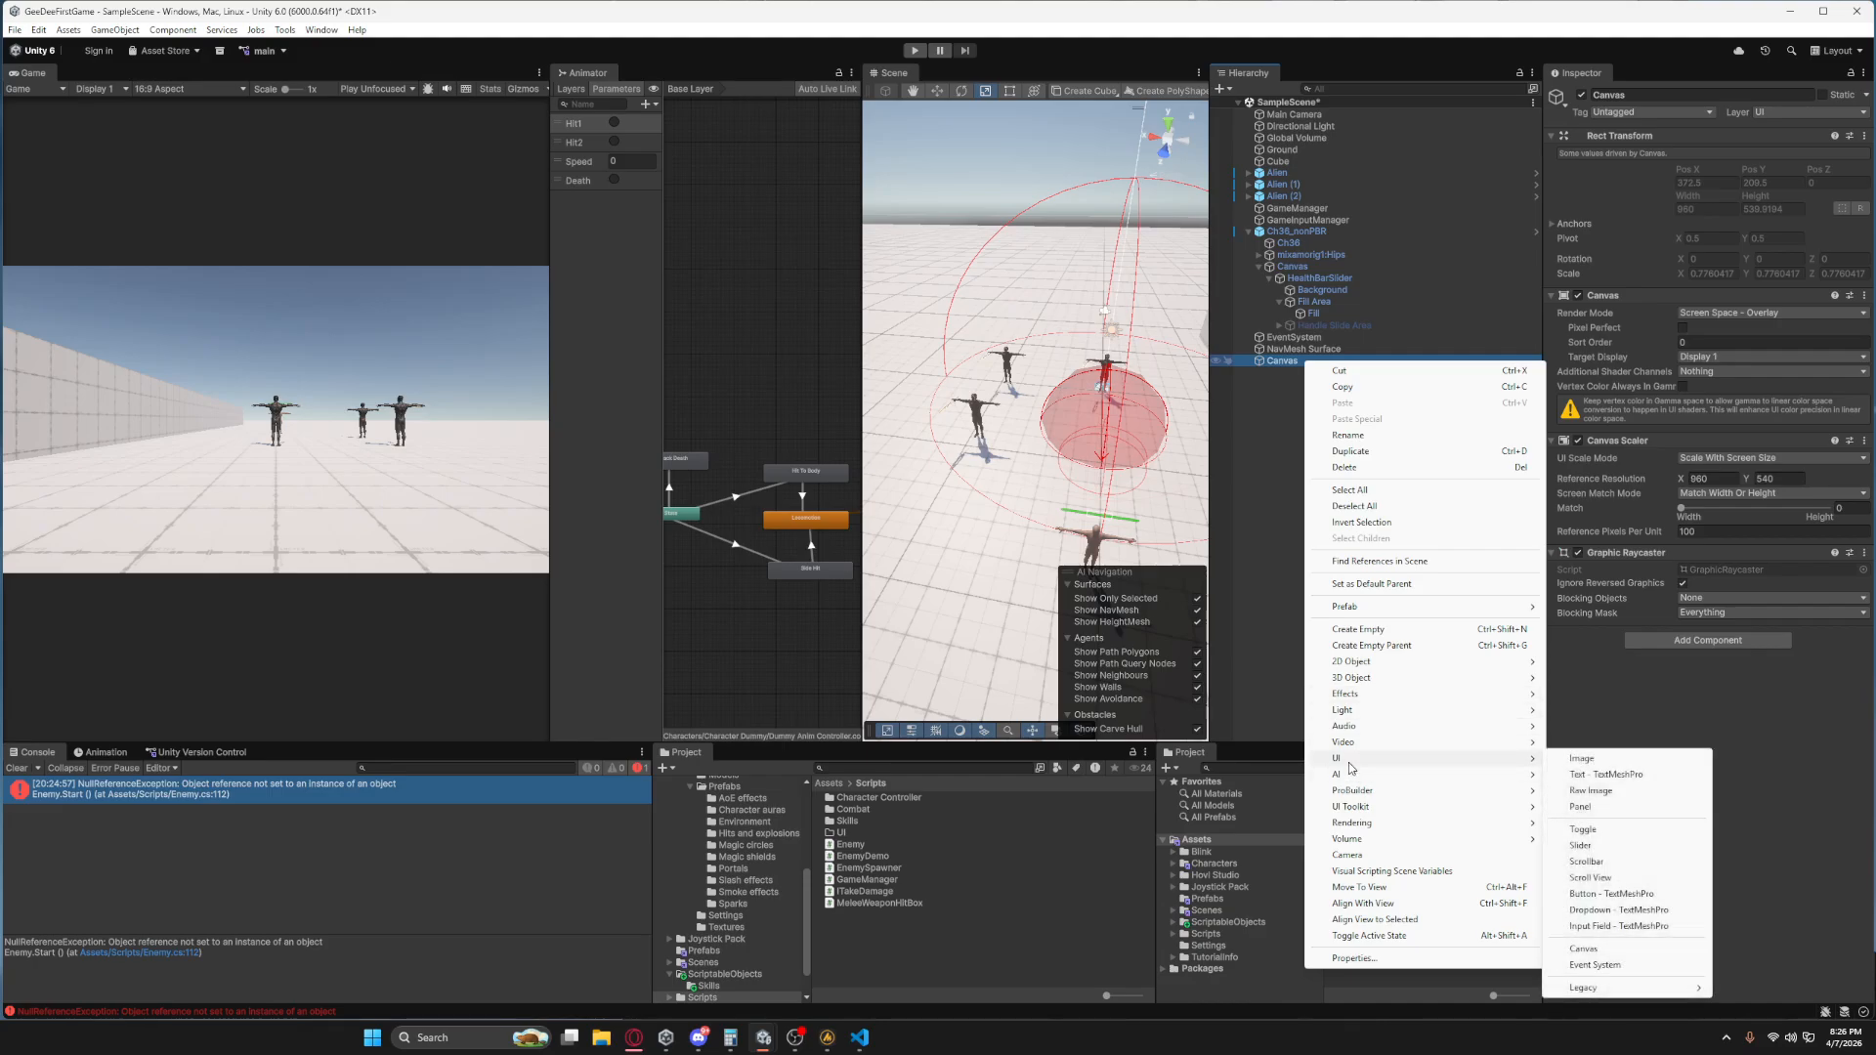
mouse_move(1466, 760)
click(1603, 774)
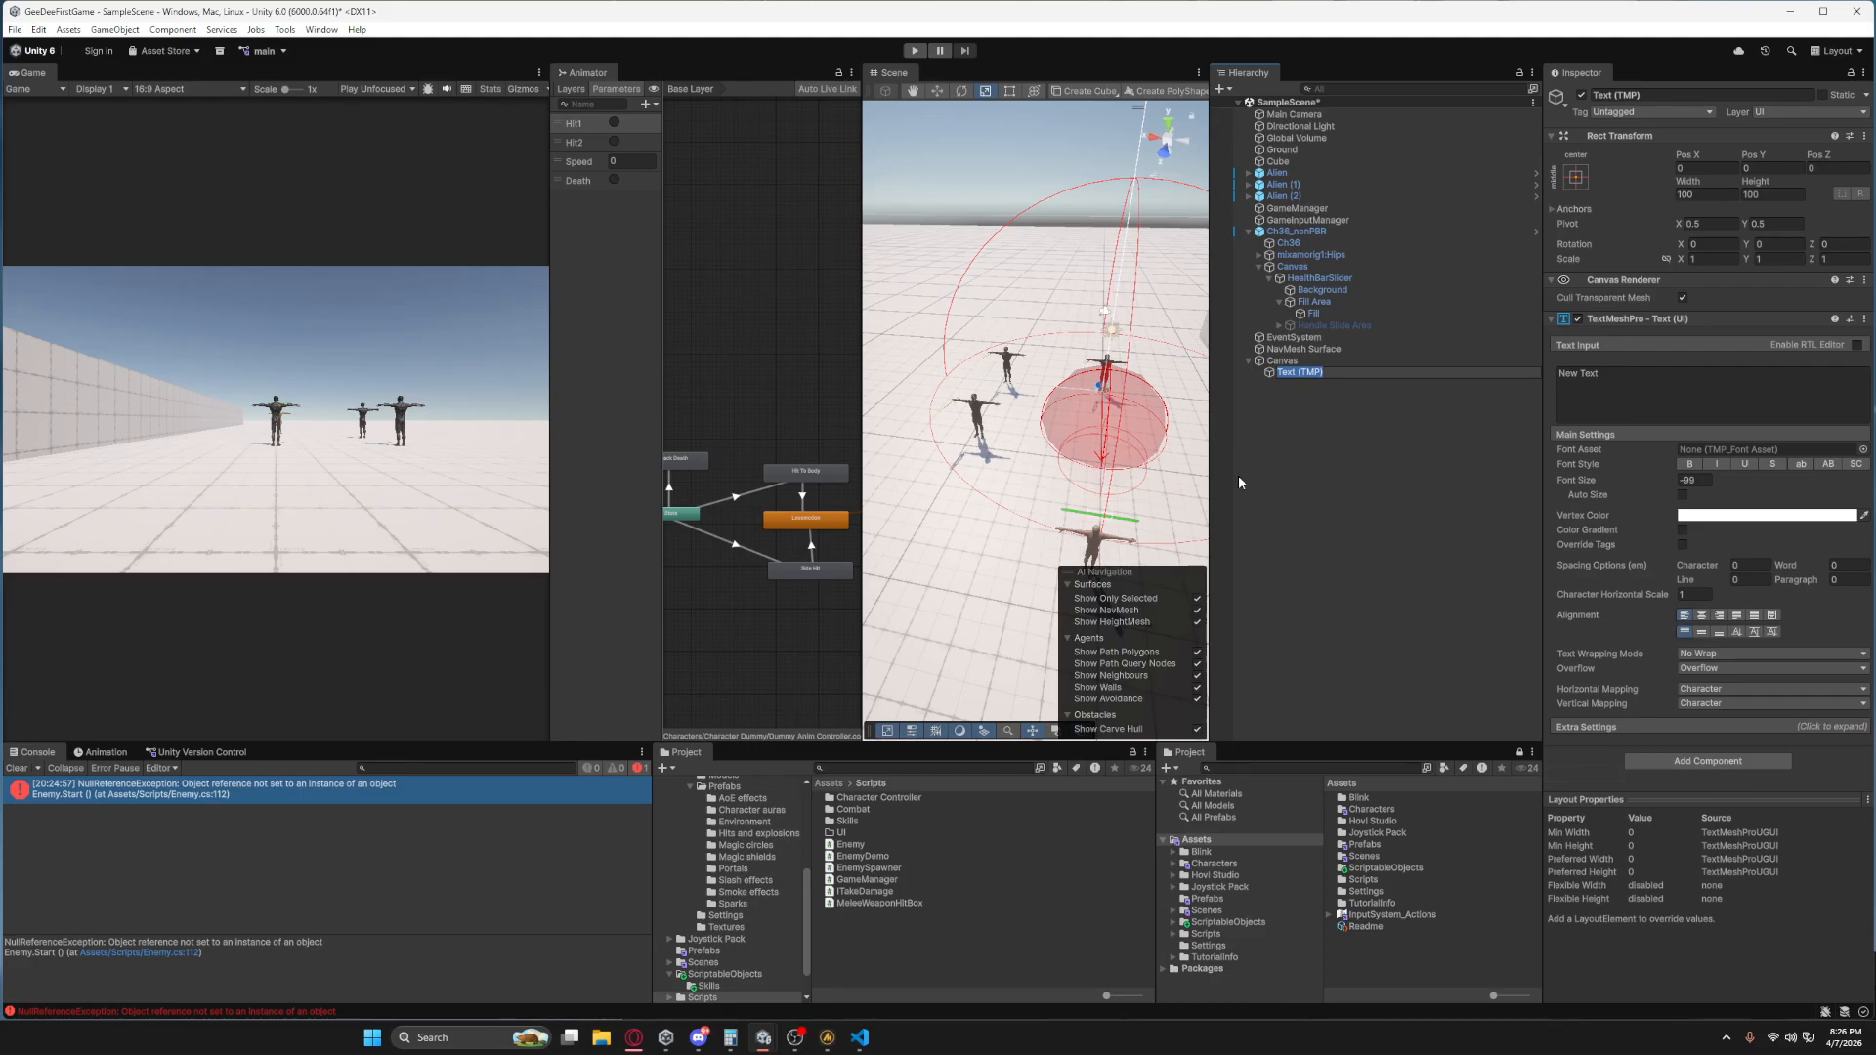
click(860, 773)
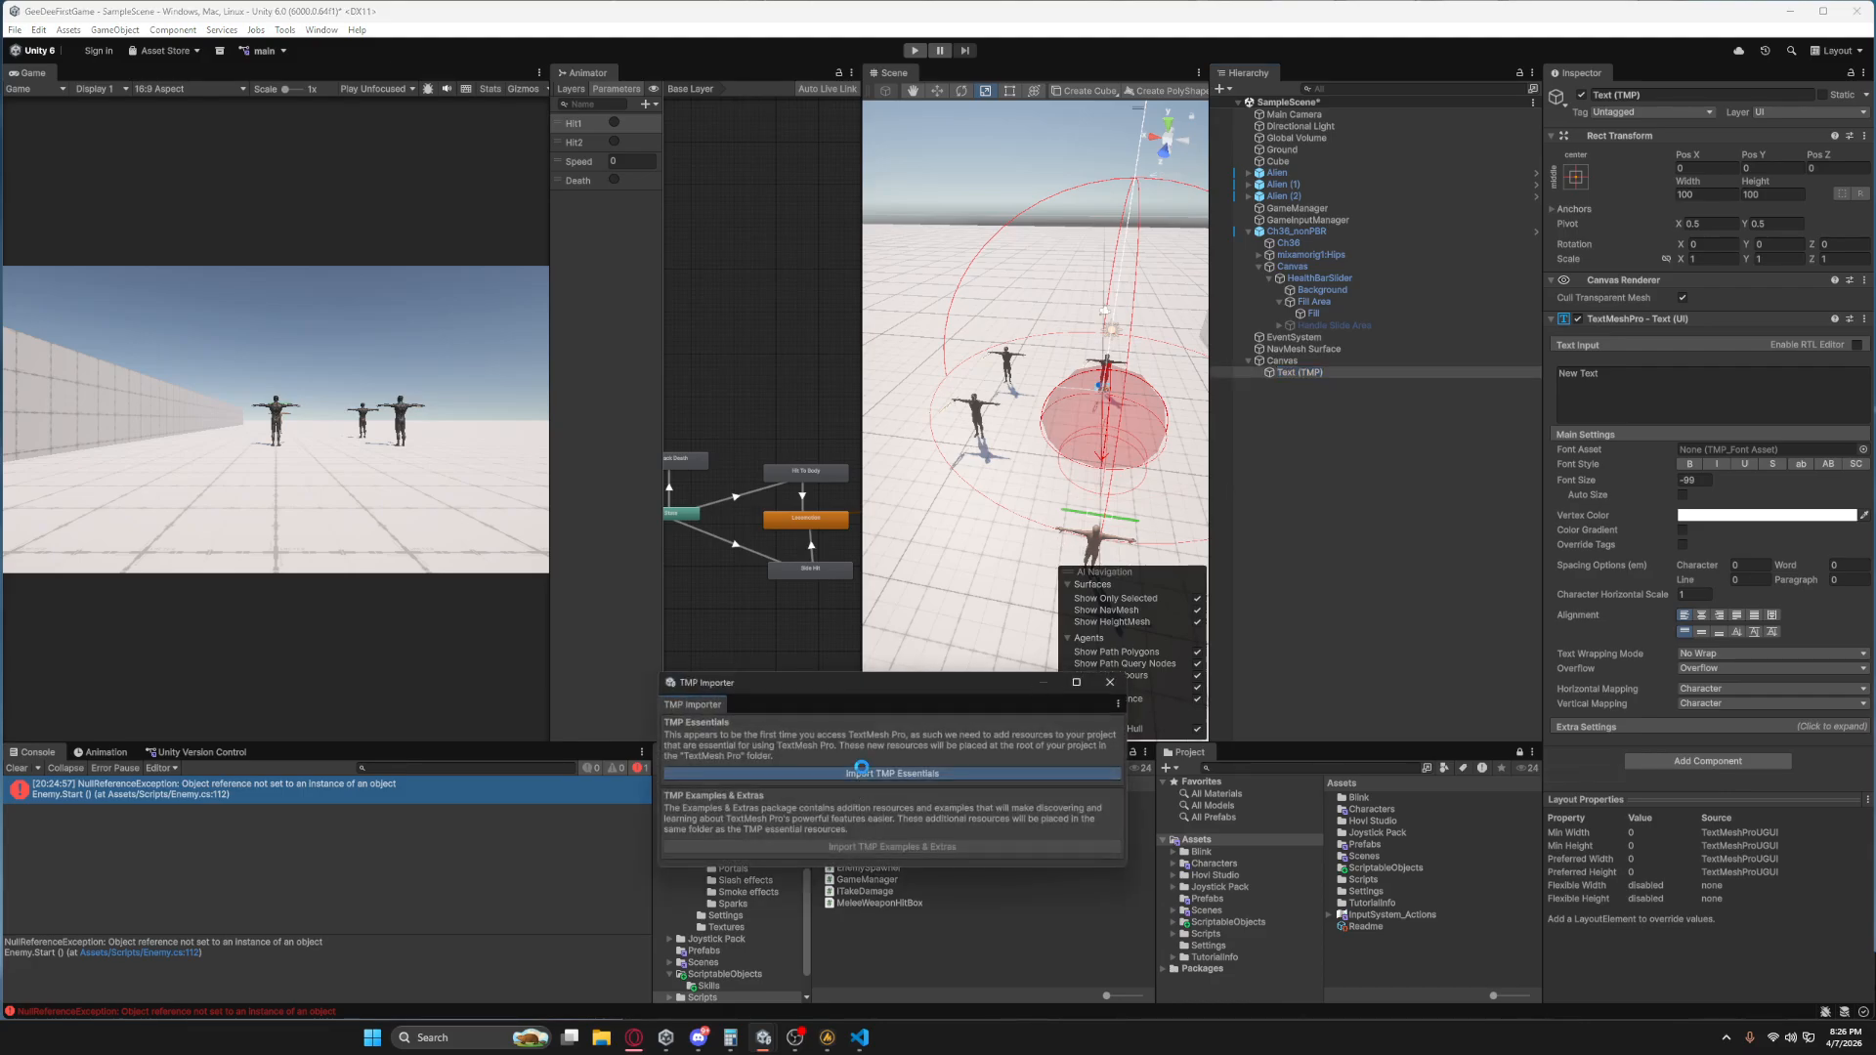
click(1110, 684)
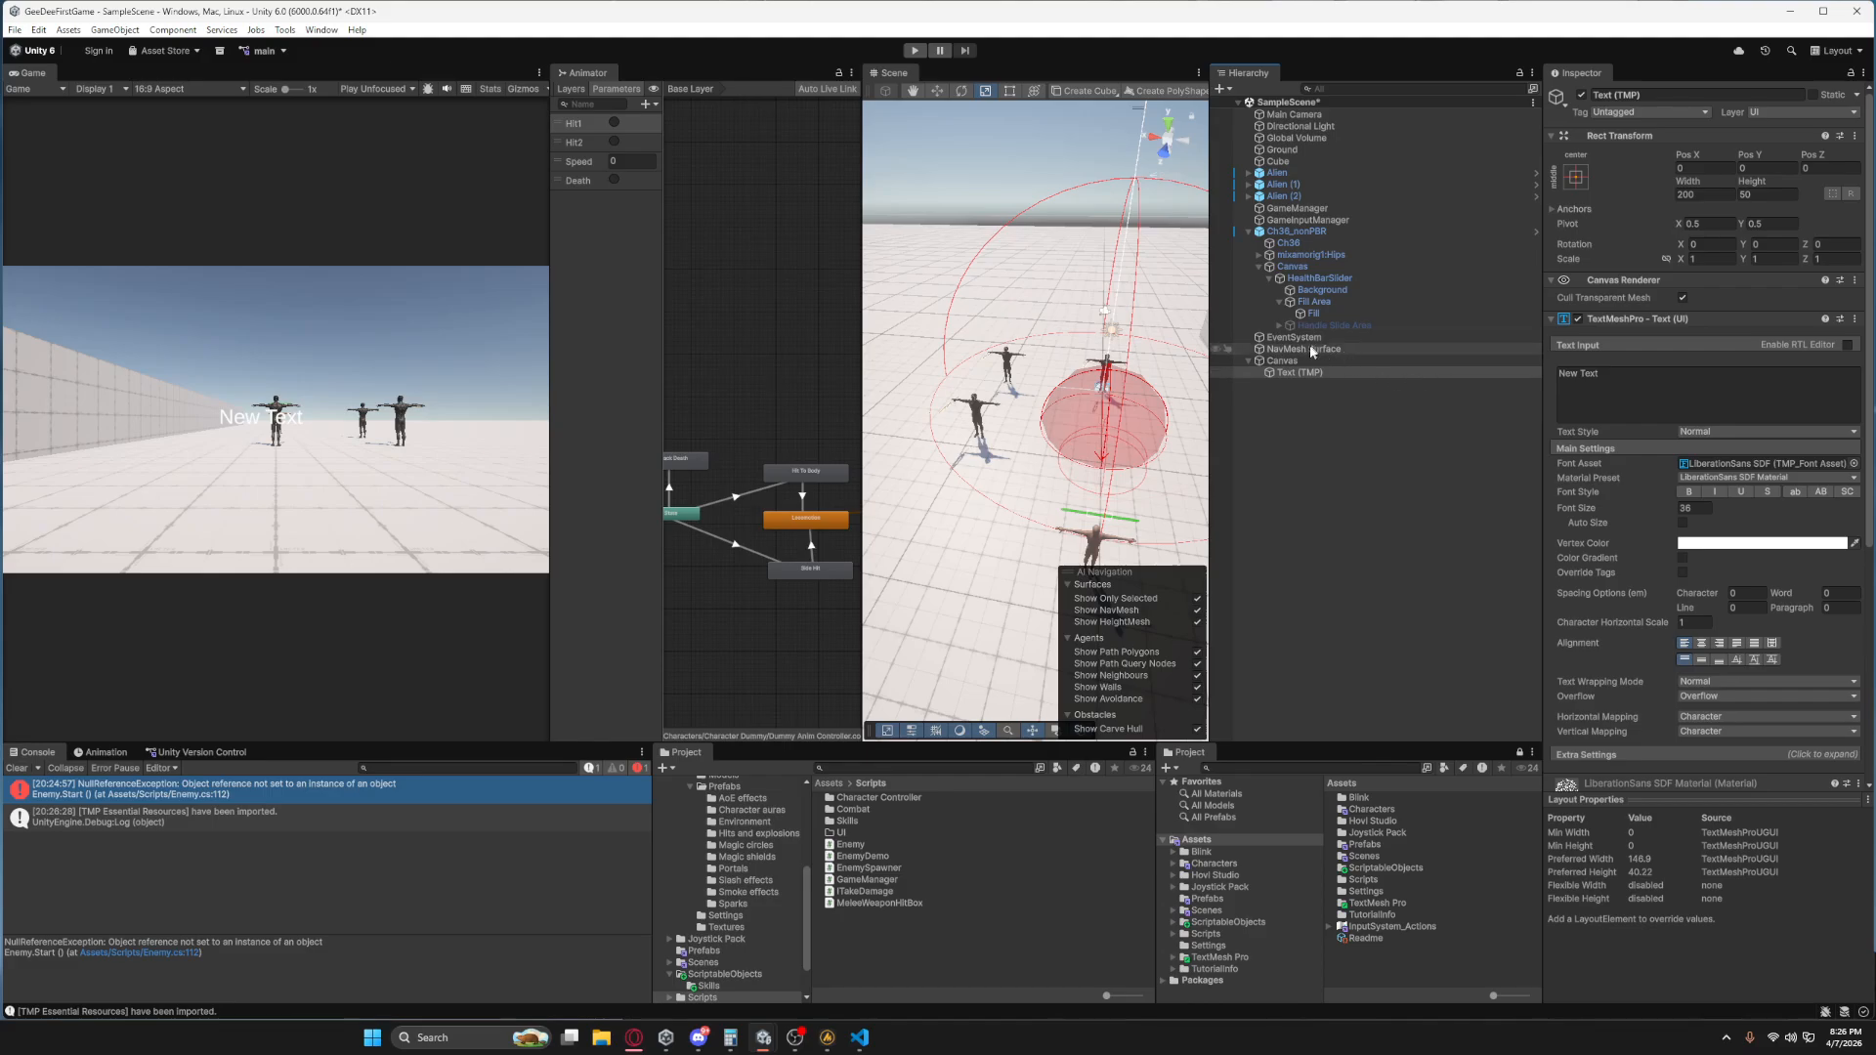
Set the new text object's content to "Wave:" and rename the object Wave Txt.
click(1296, 208)
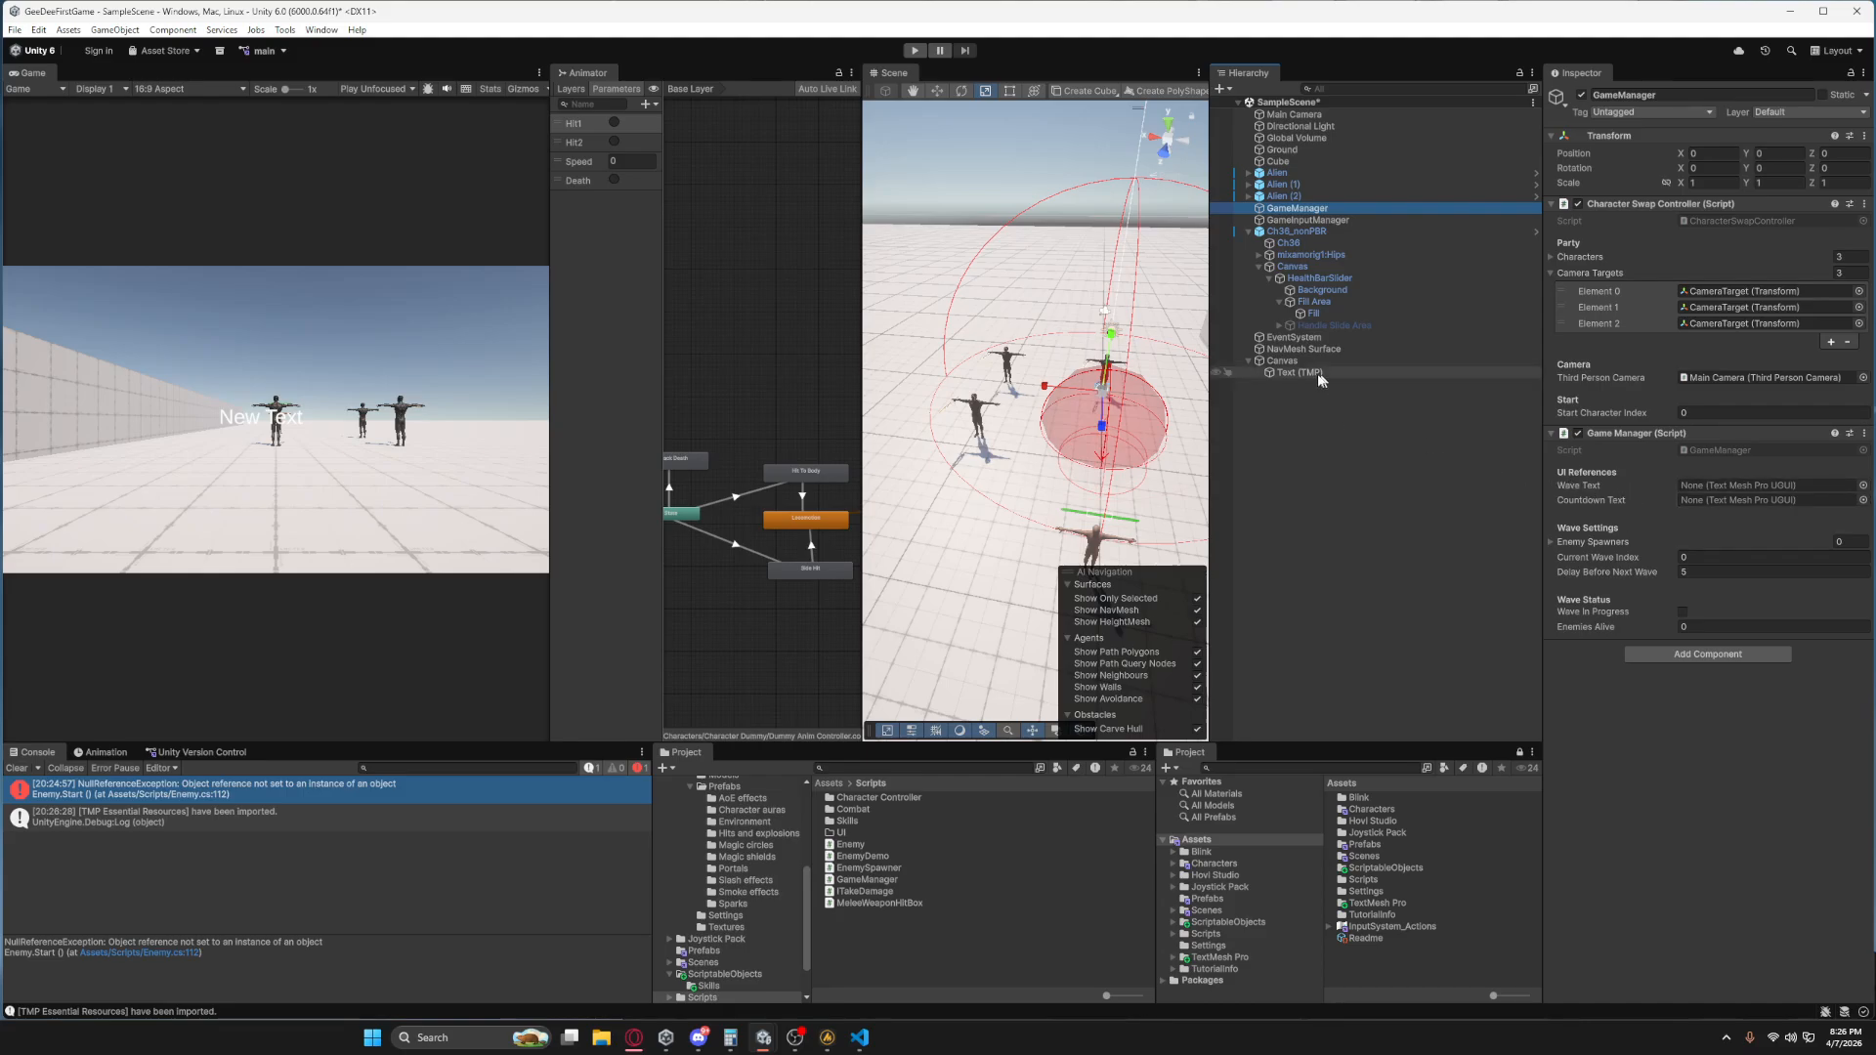
click(1373, 375)
click(1648, 388)
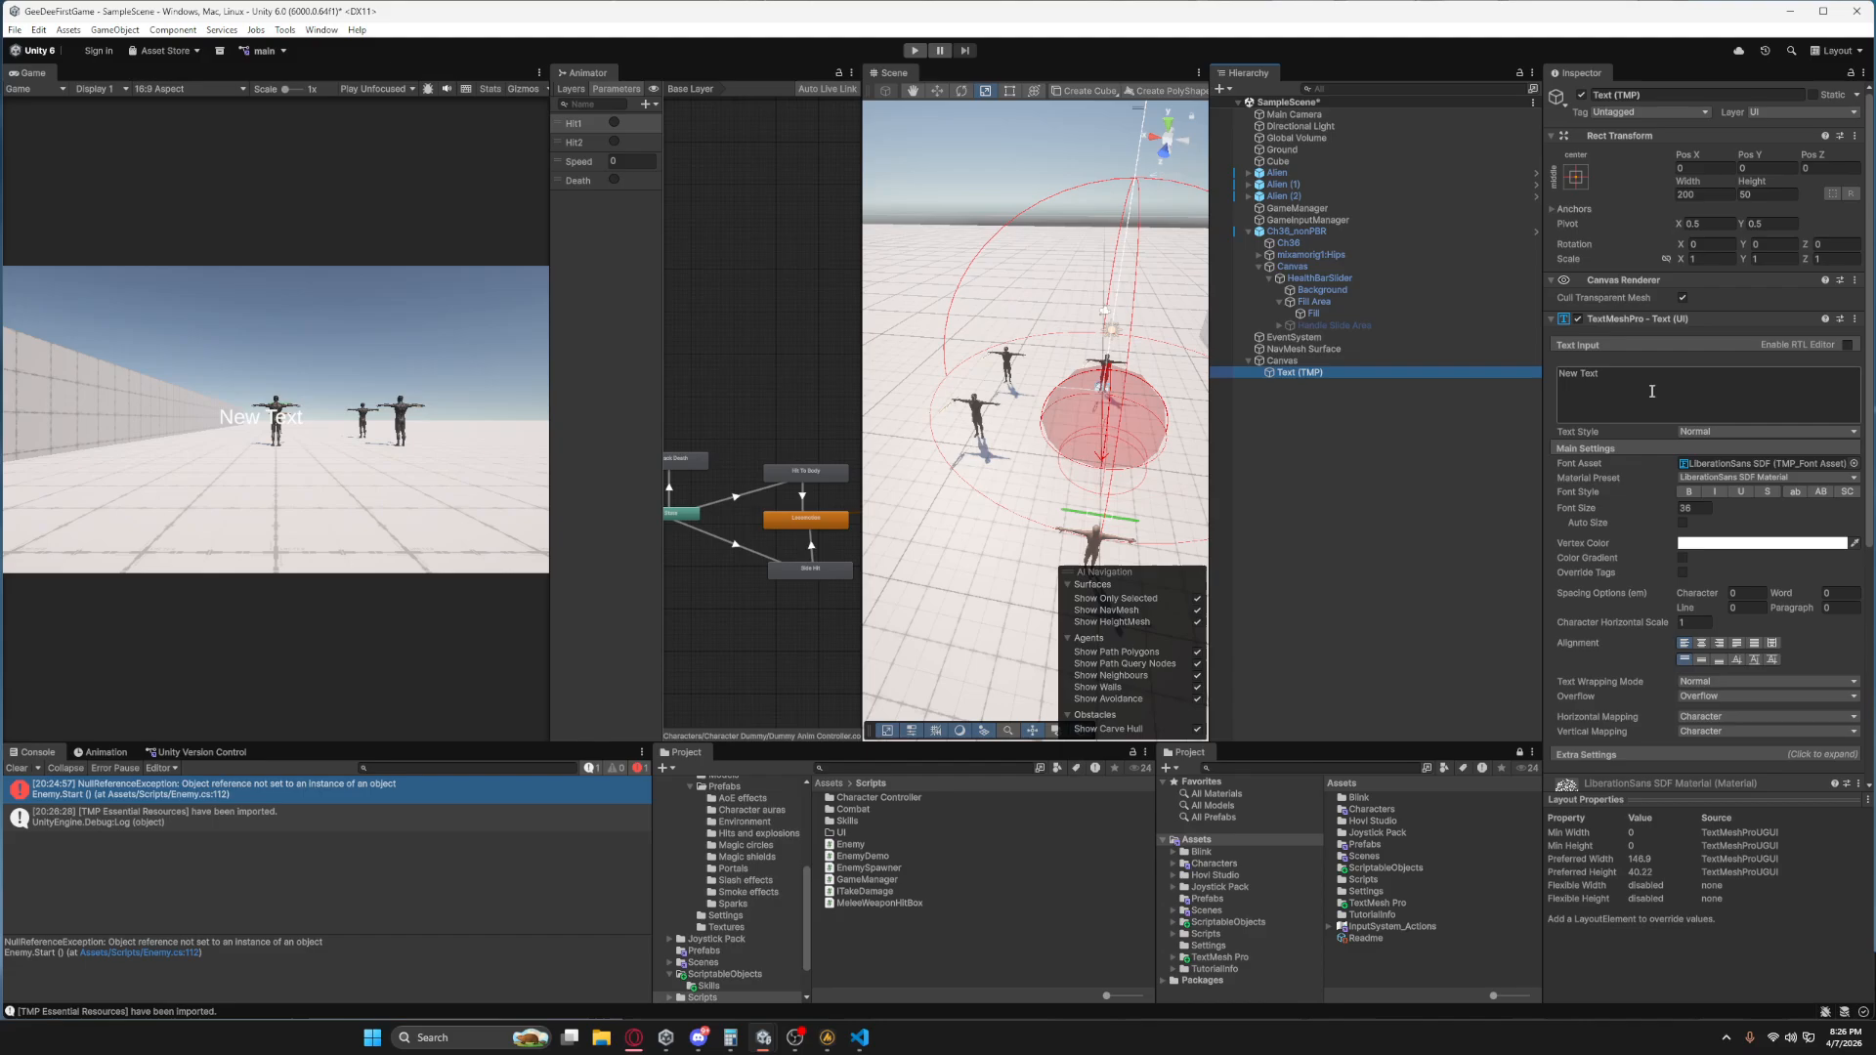
text(Wave:)
click(1664, 94)
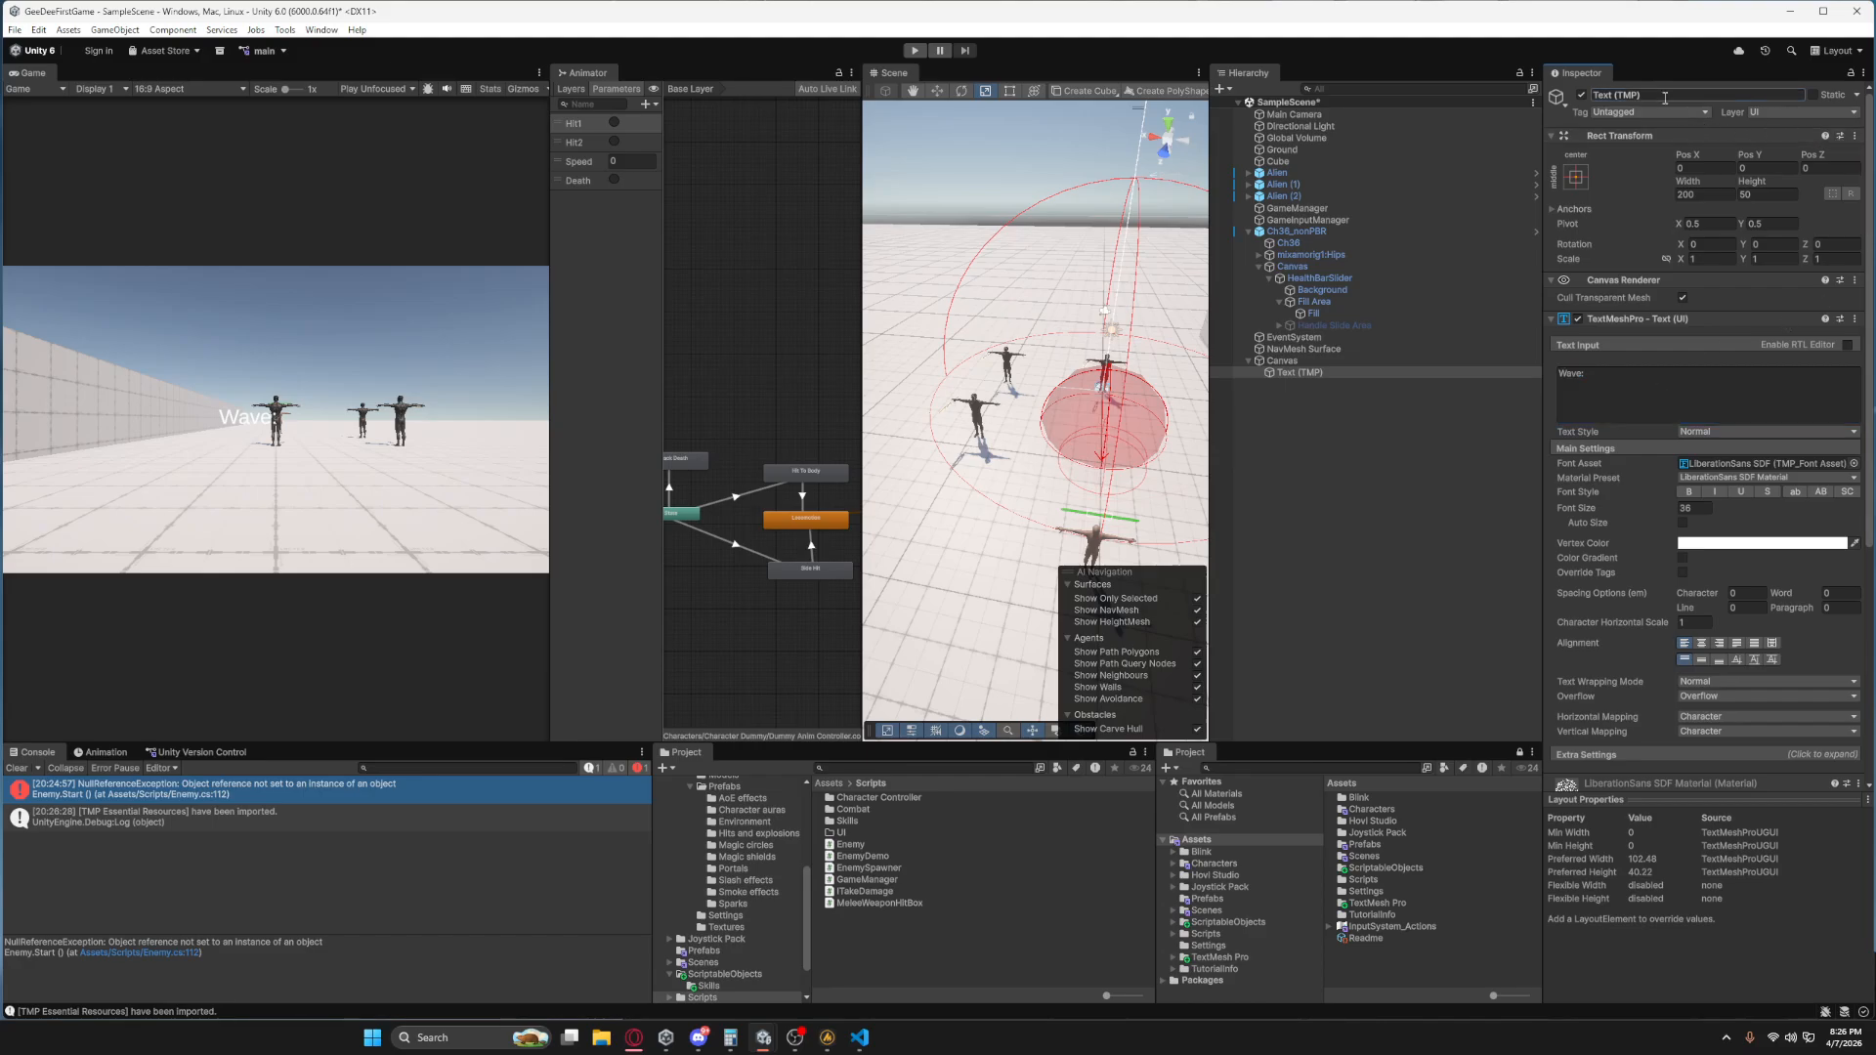
text(Wave Txt)
Anchor Wave Txt to the Canvas's top-left corner, setting its pivot and position to match.
click(1575, 177)
click(1627, 292)
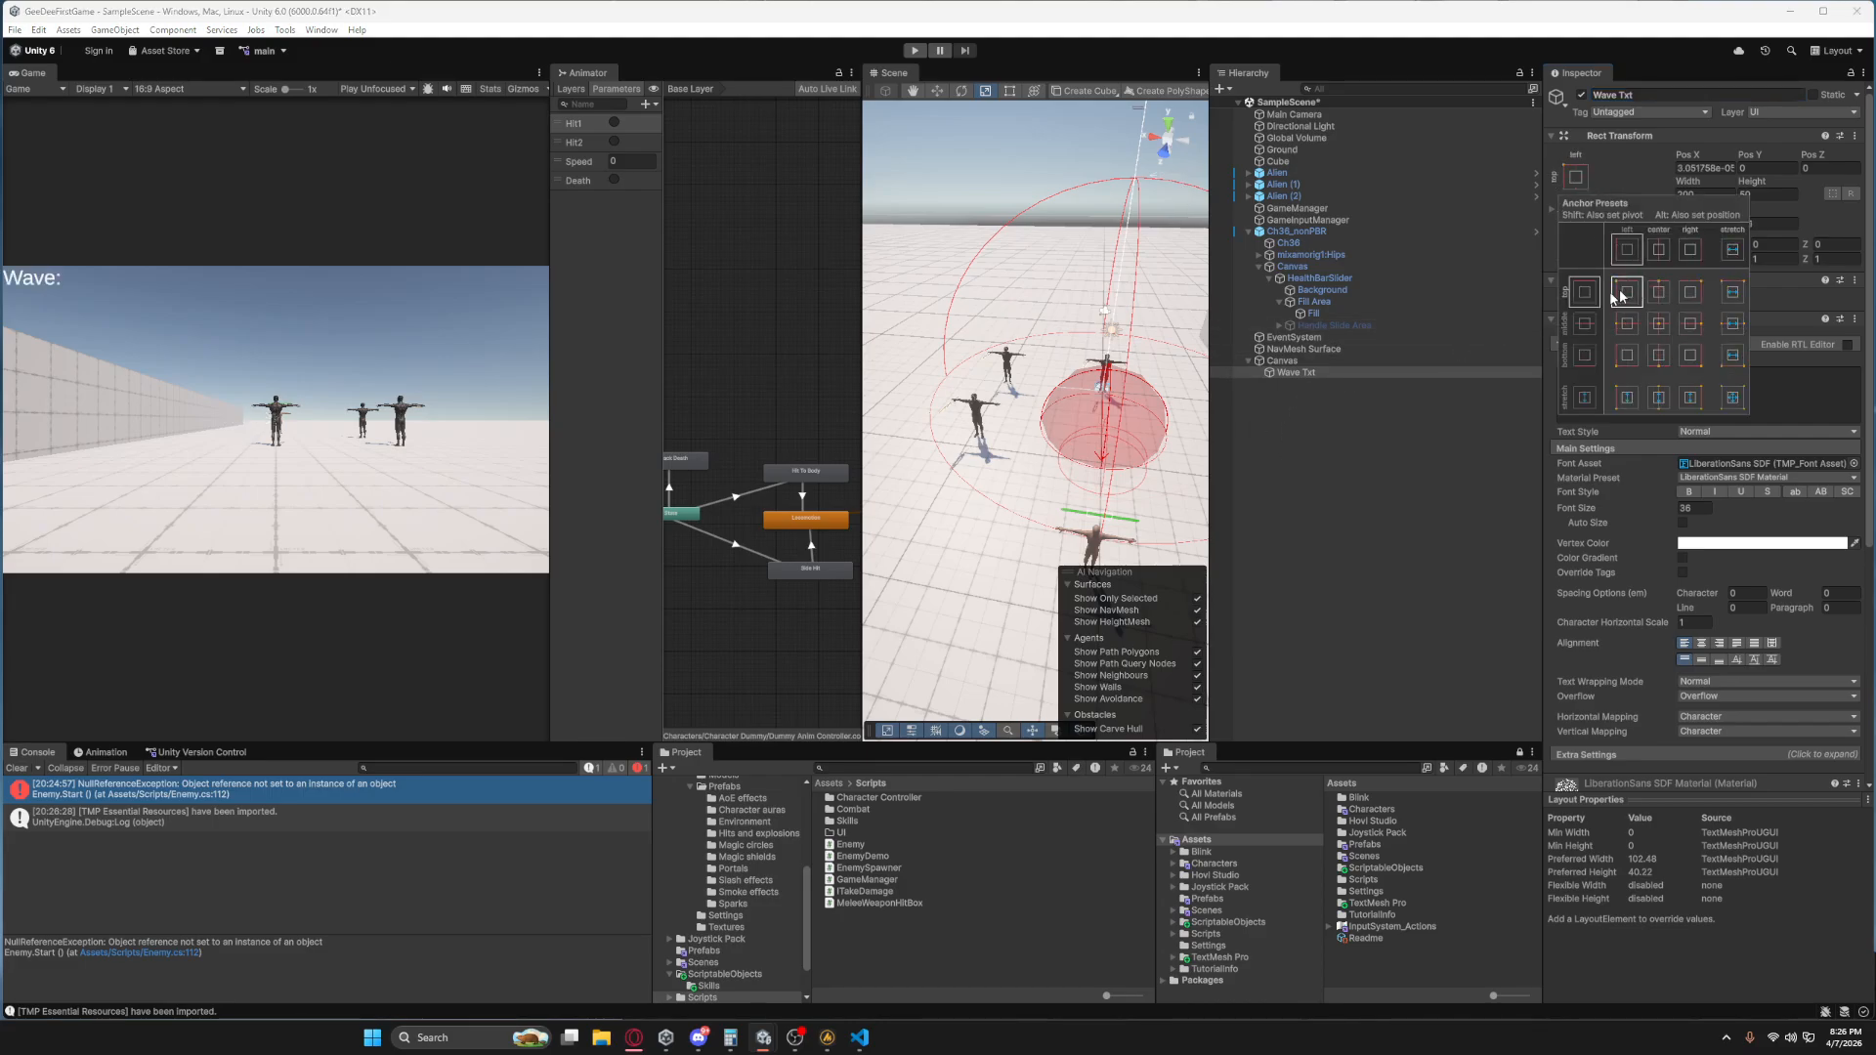
click(1309, 460)
Duplicate Wave Txt and rename the copy Countdown Txt.
click(1308, 373)
key(ctrl+f)
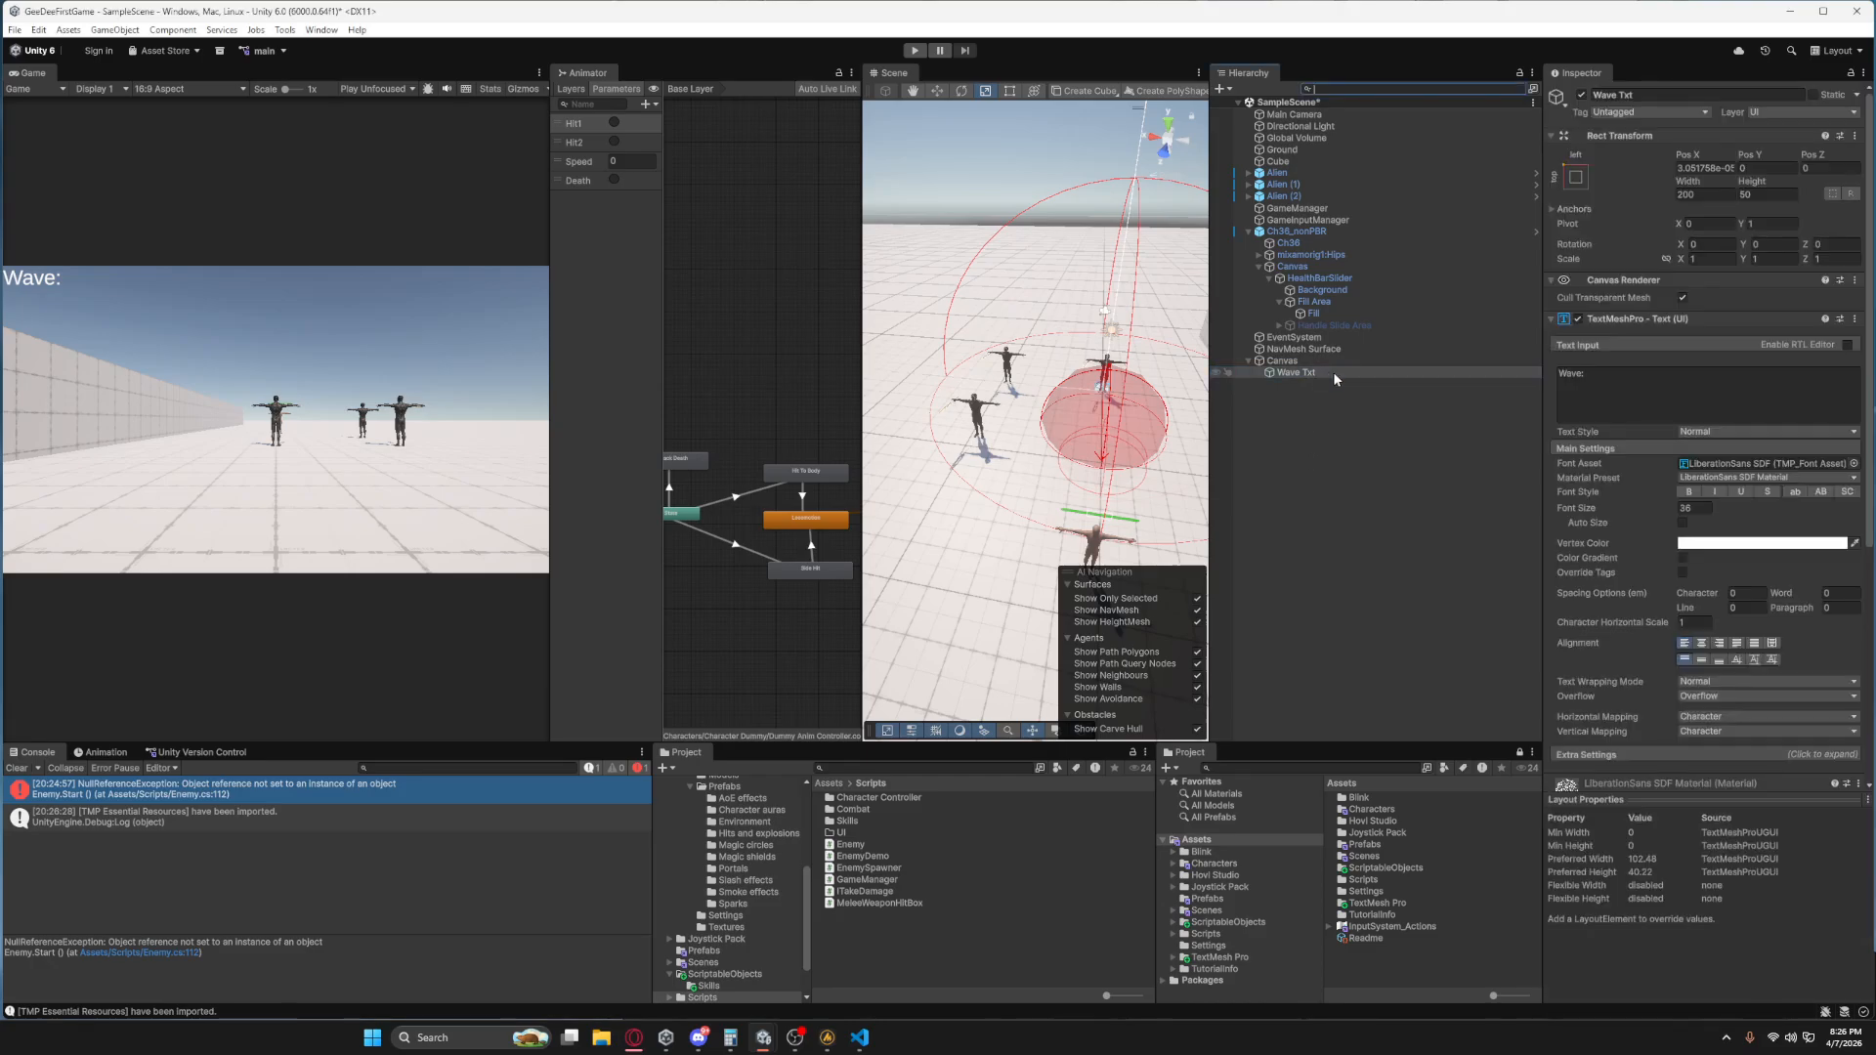
click(1345, 375)
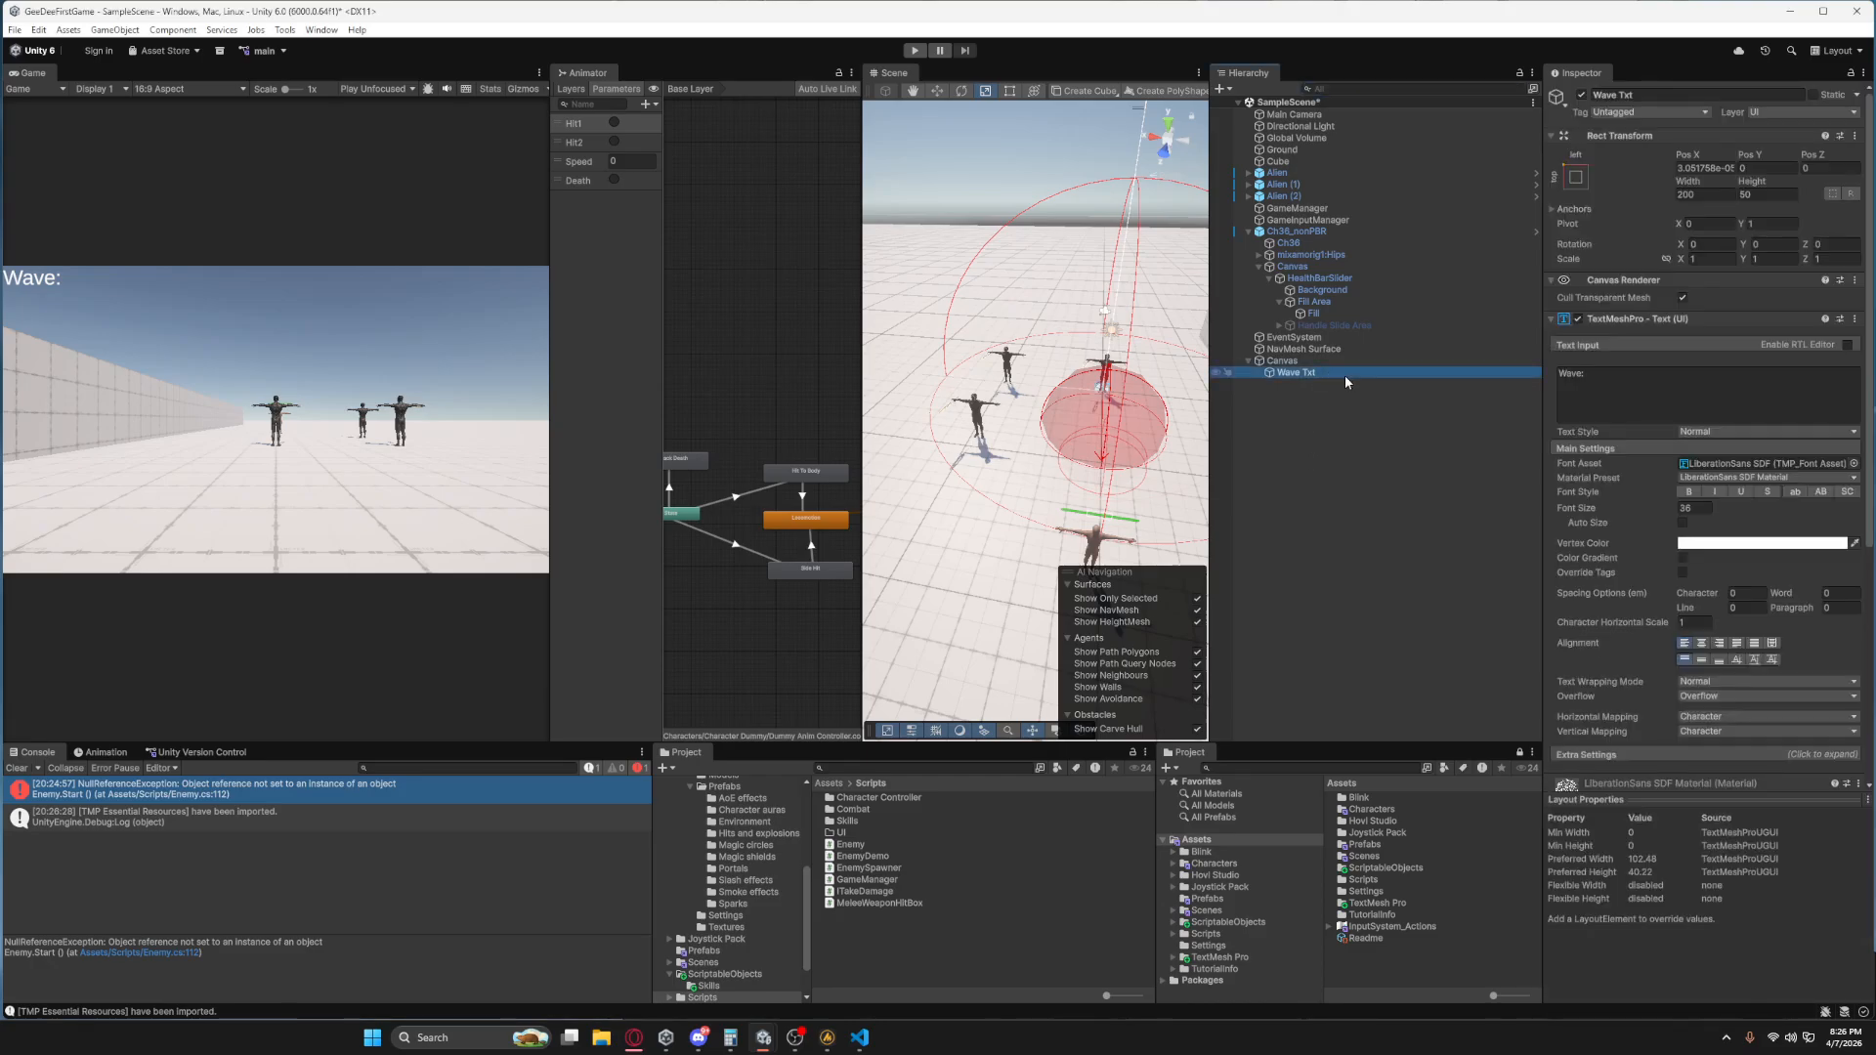
key(ctrl+d)
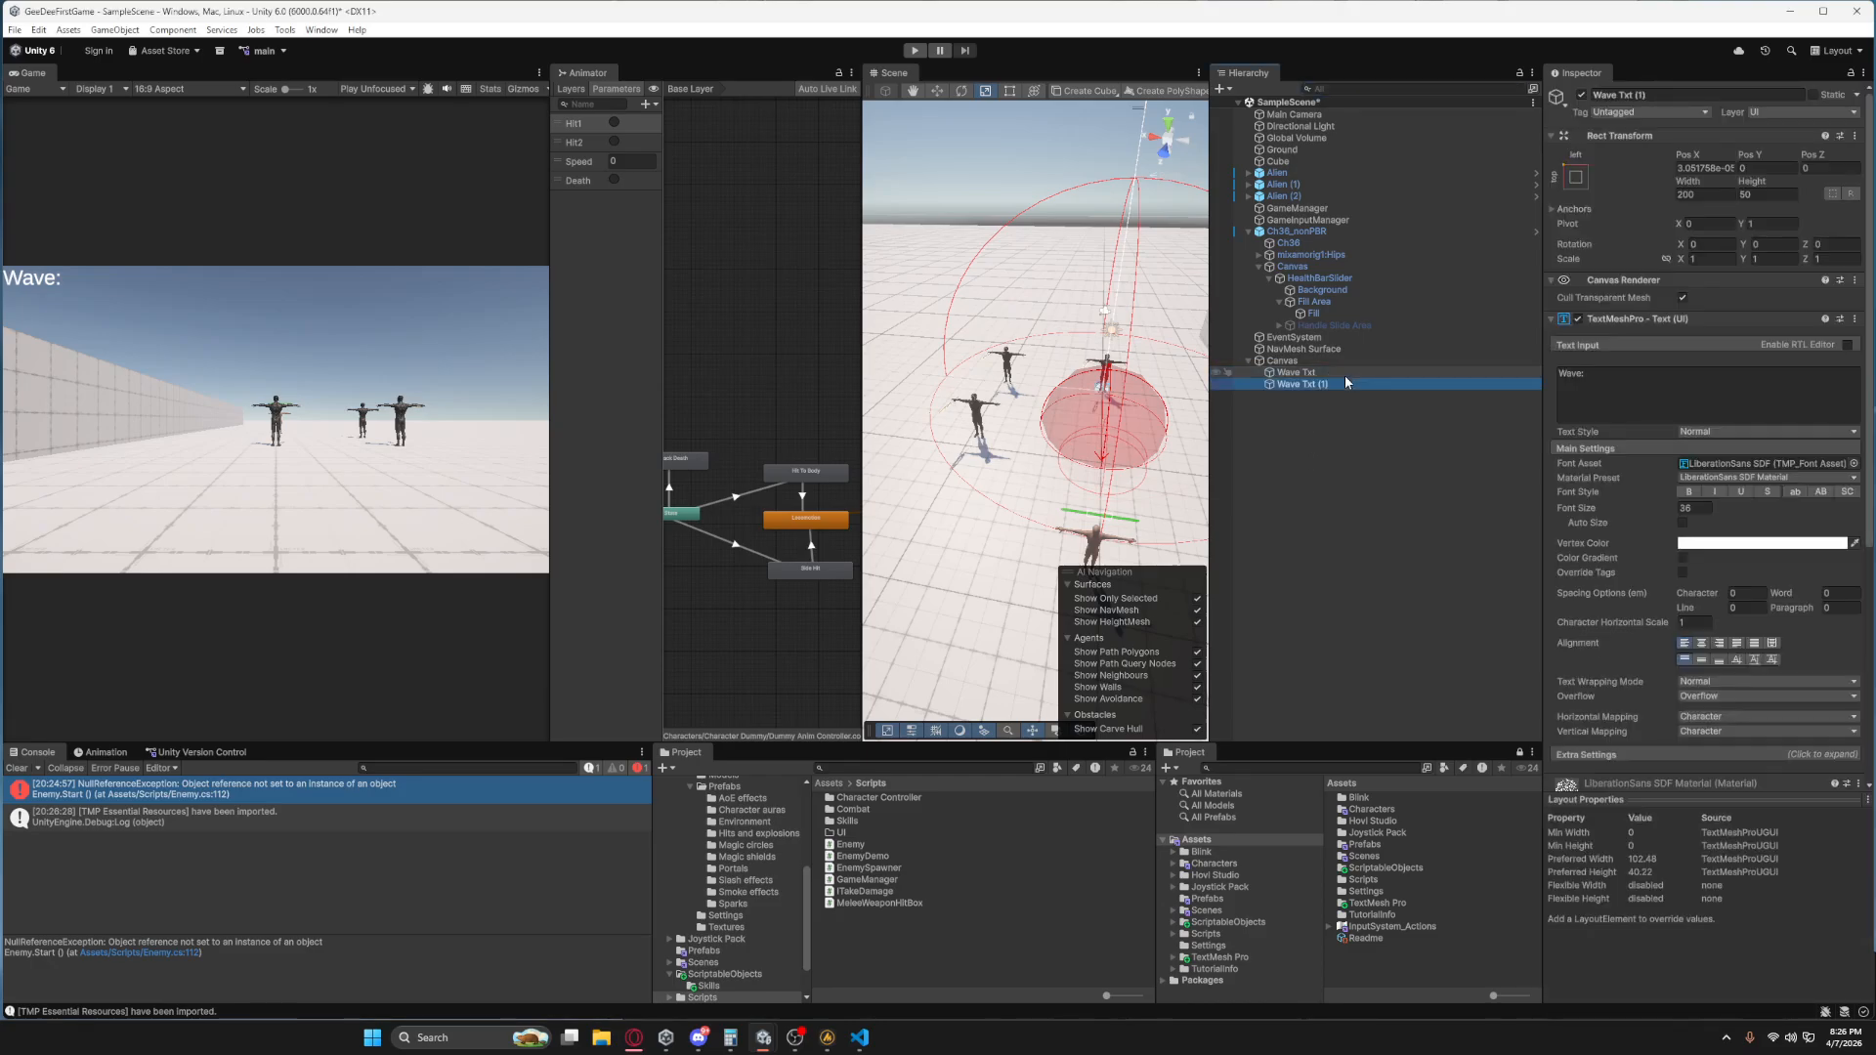
double_click(1608, 95)
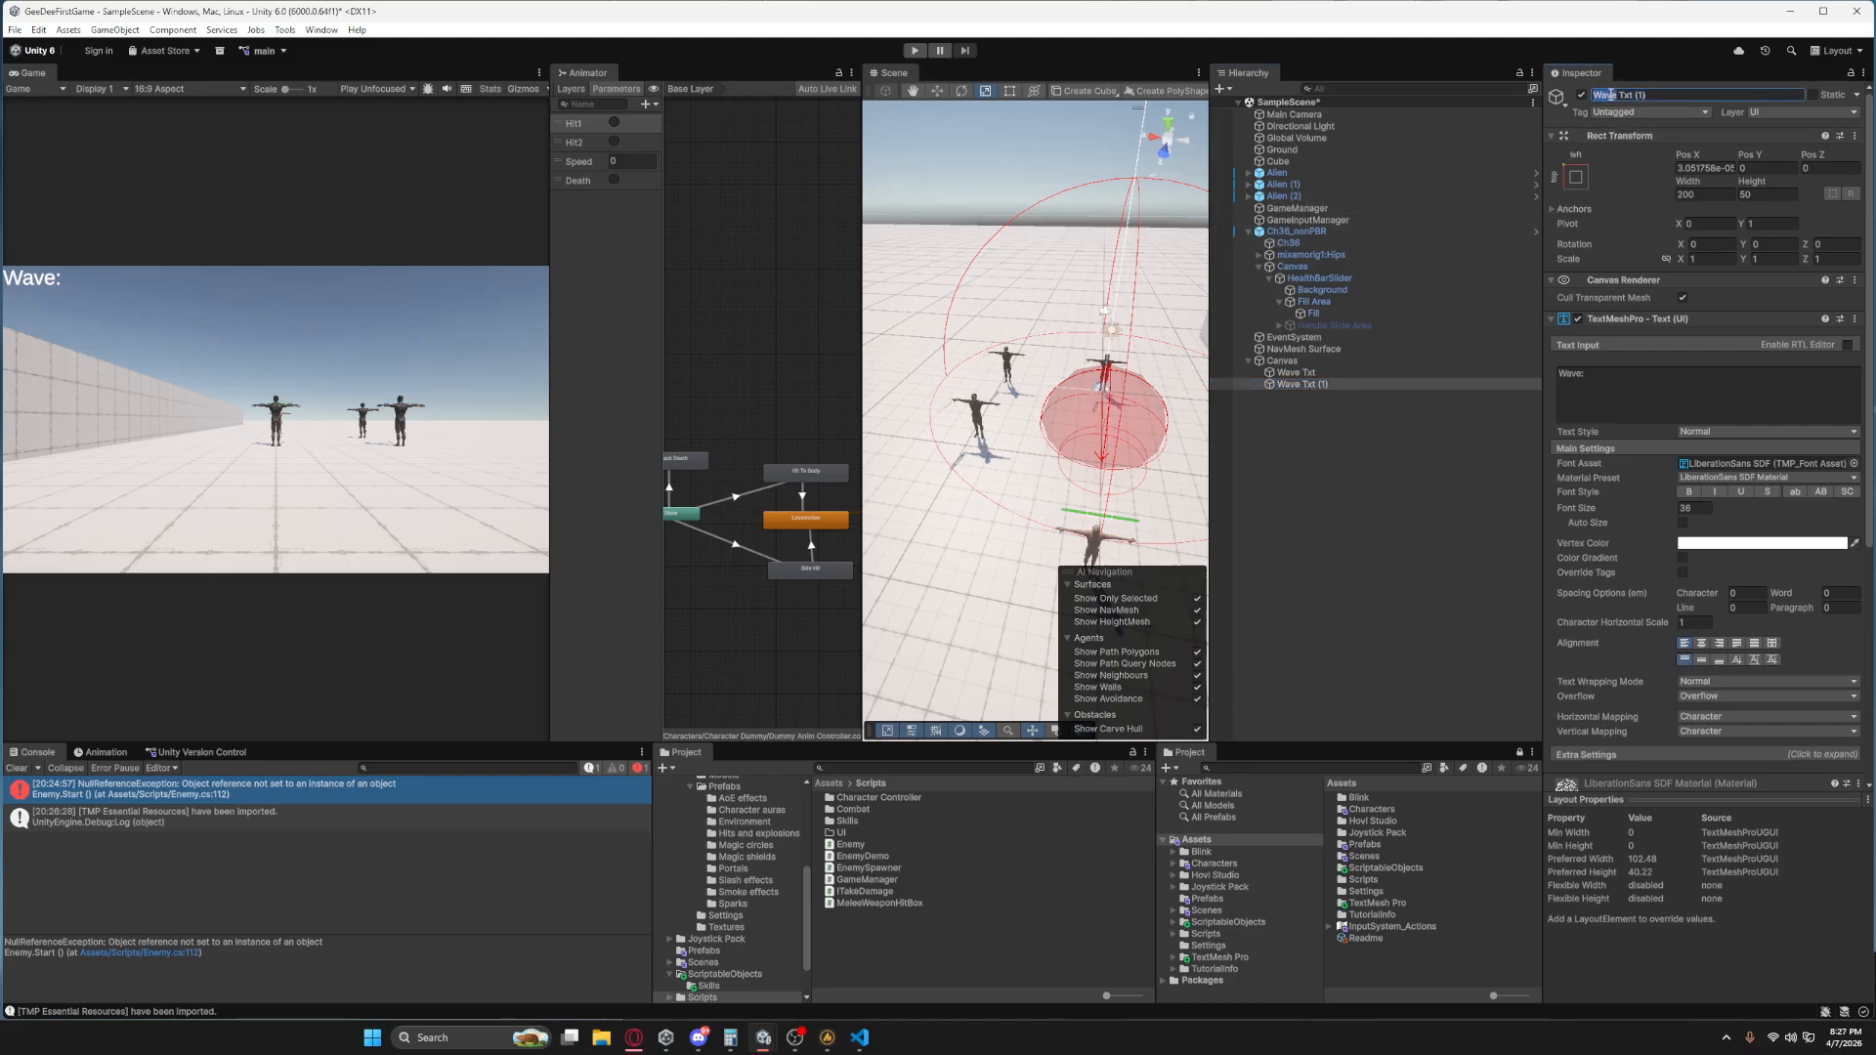
text(Countdown Txt)
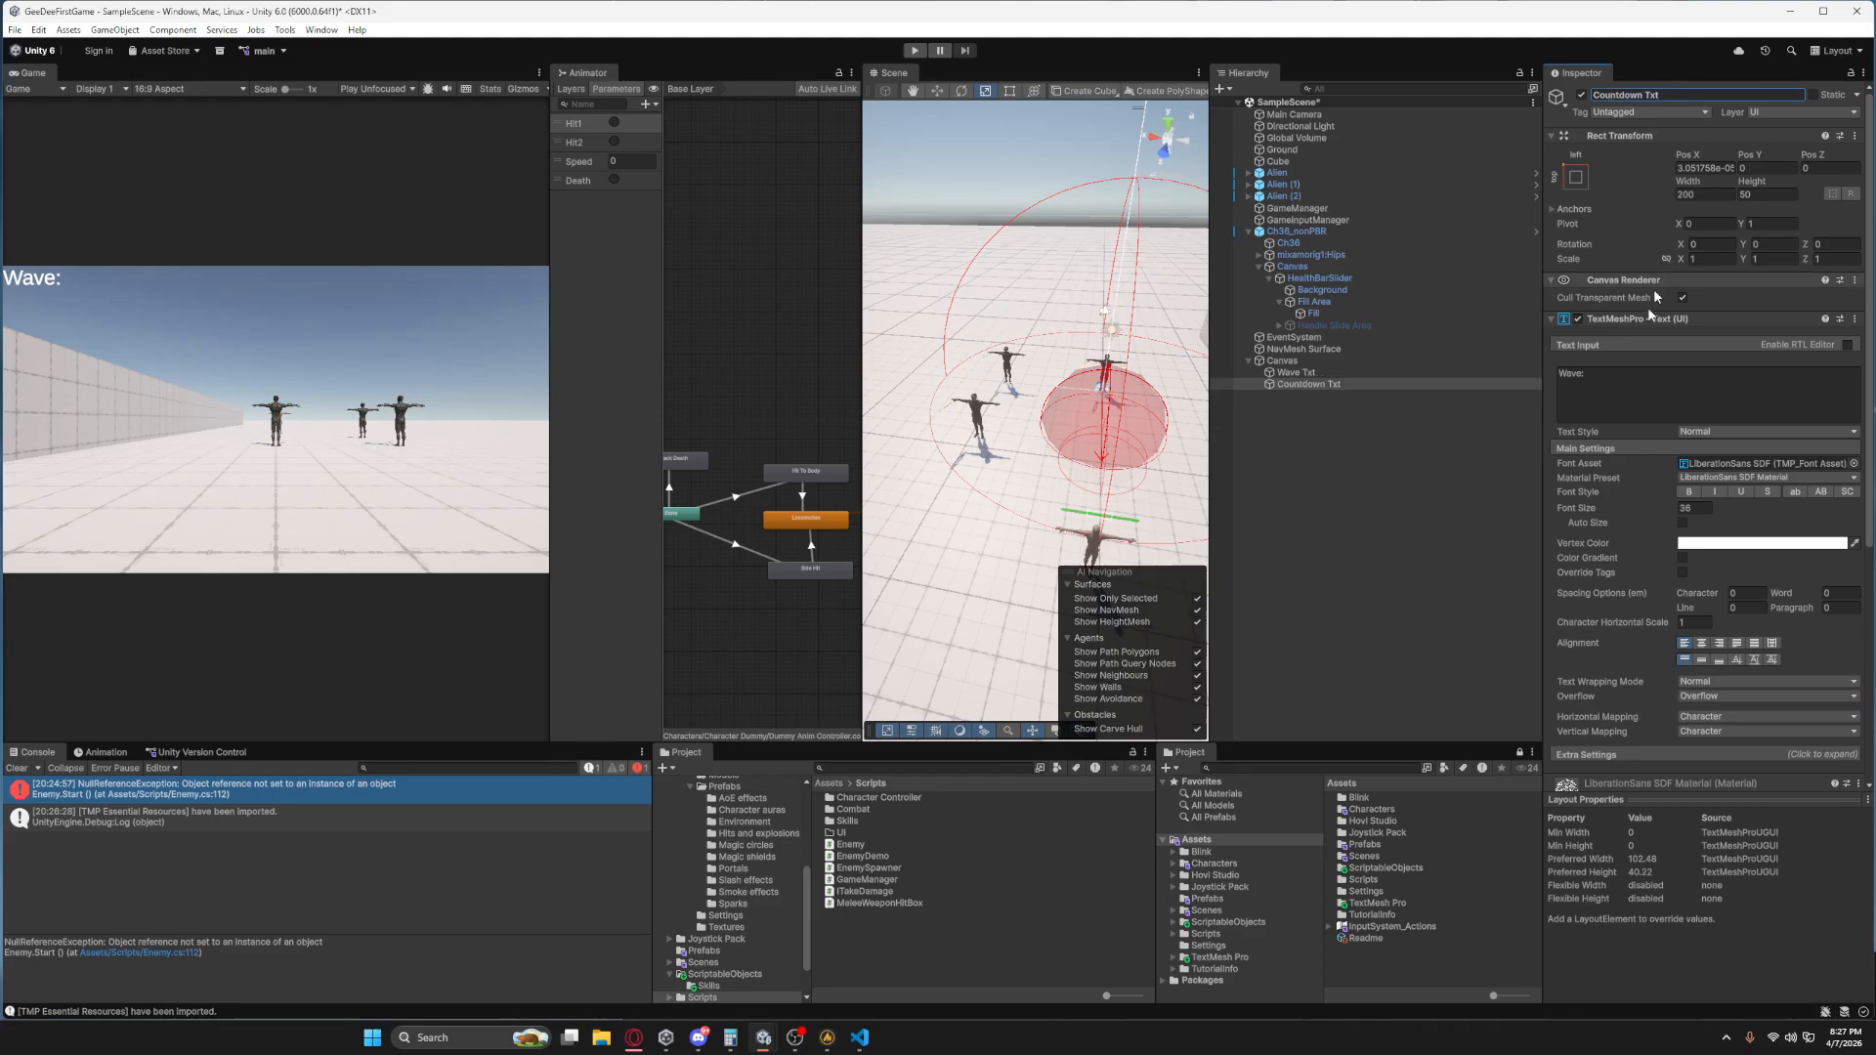
Clear Countdown Txt's text content and move the object down below the wave text in the Scene view.
click(1609, 372)
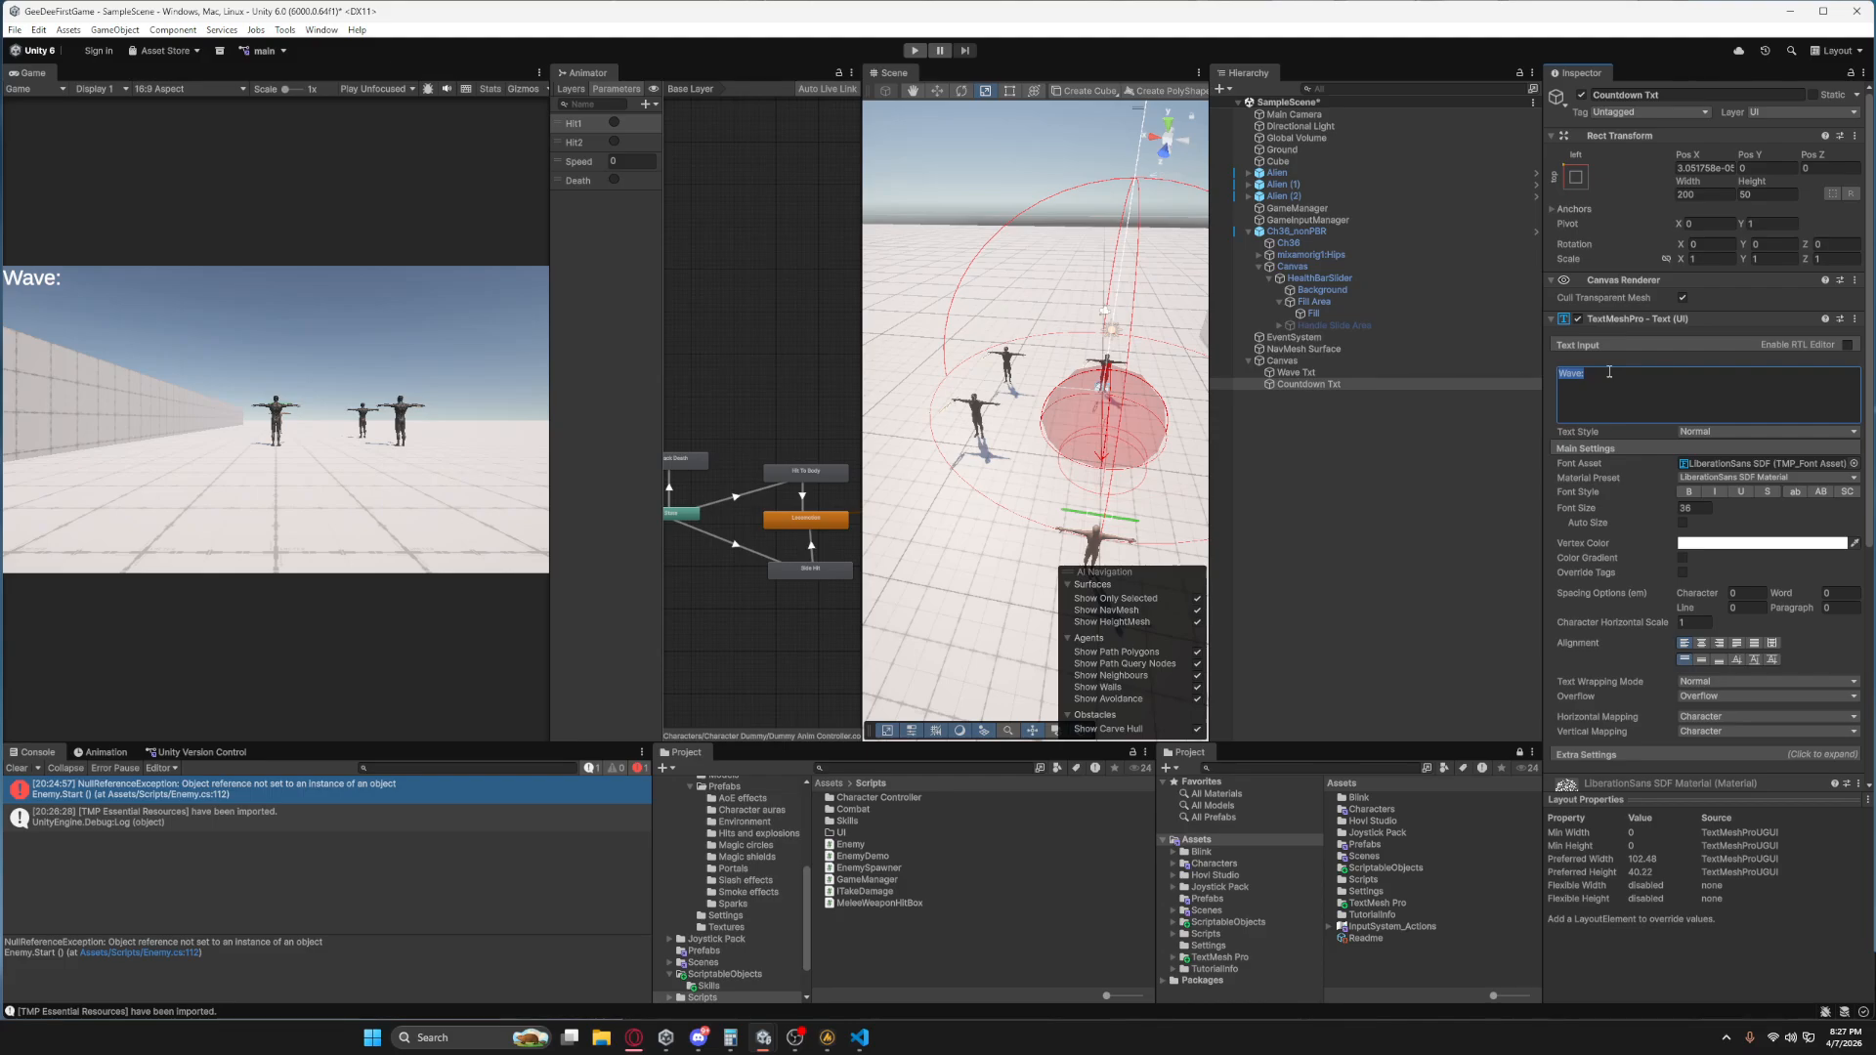
key(BackSpace)
double_click(1300, 384)
scroll(1018, 326, down, 2)
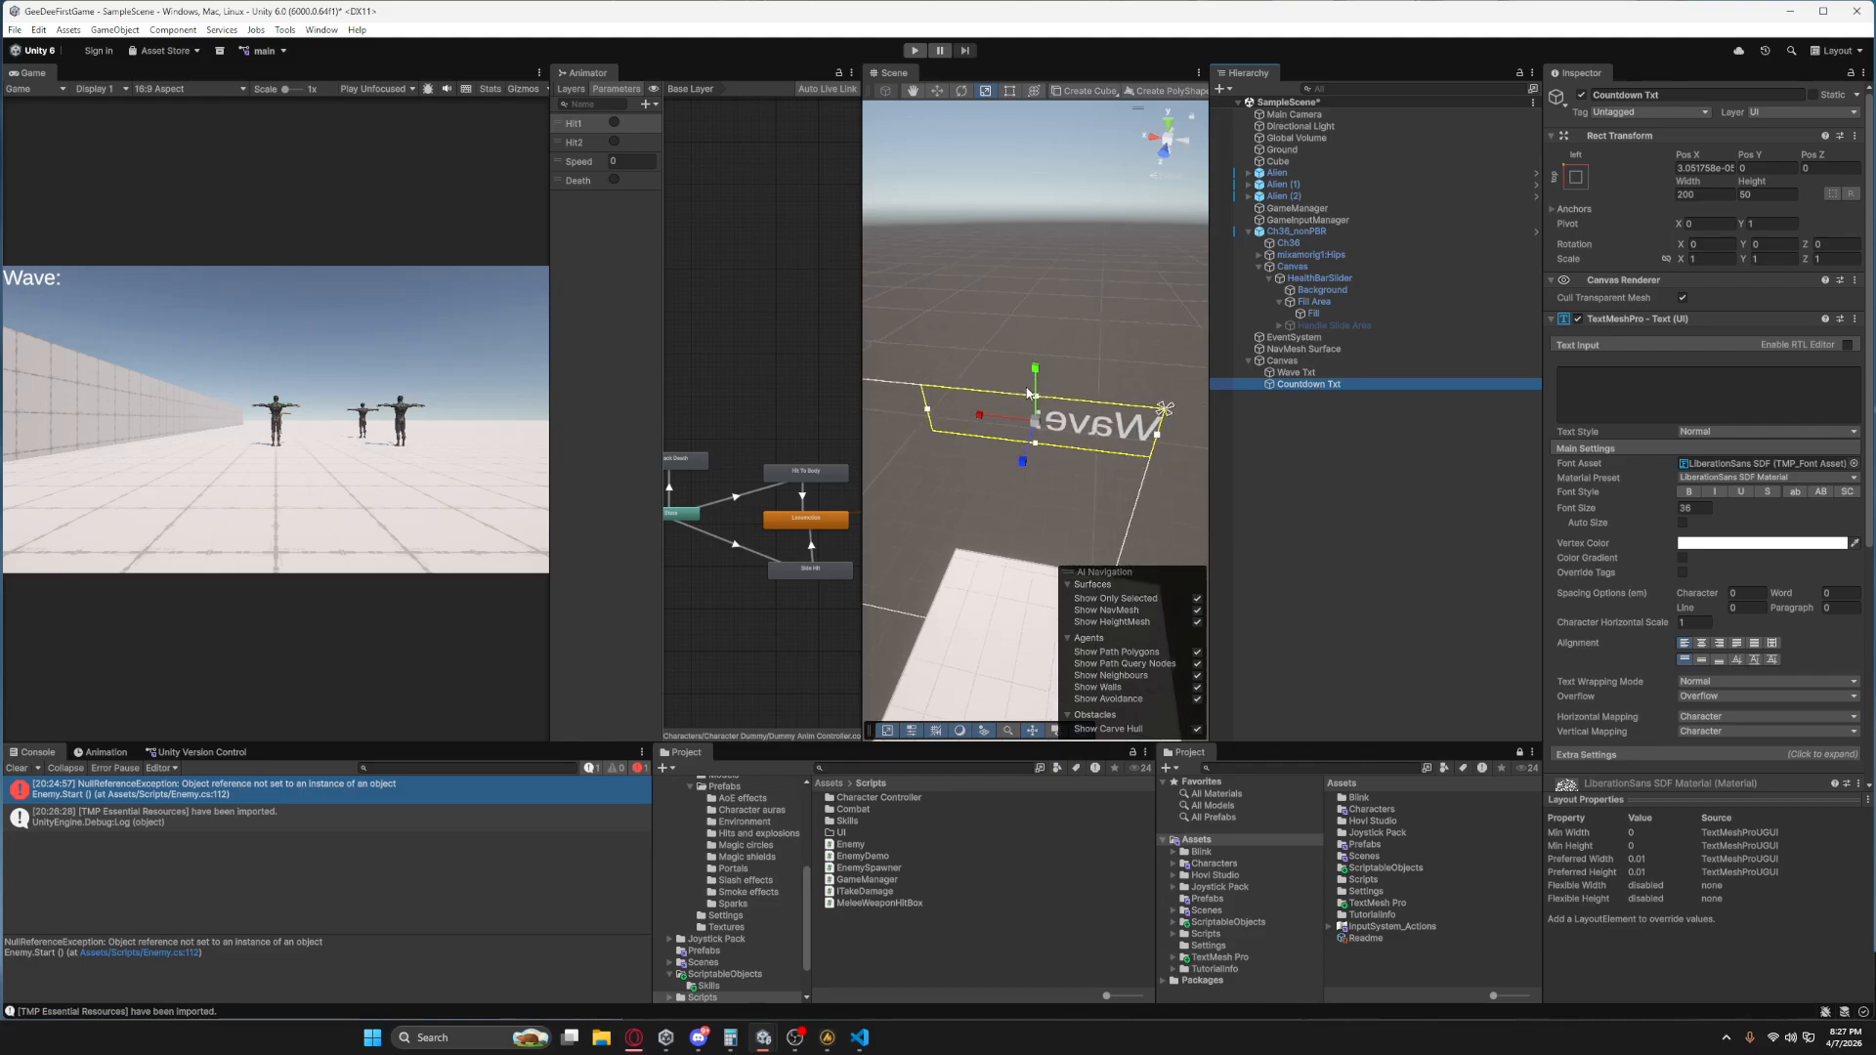
click(1179, 145)
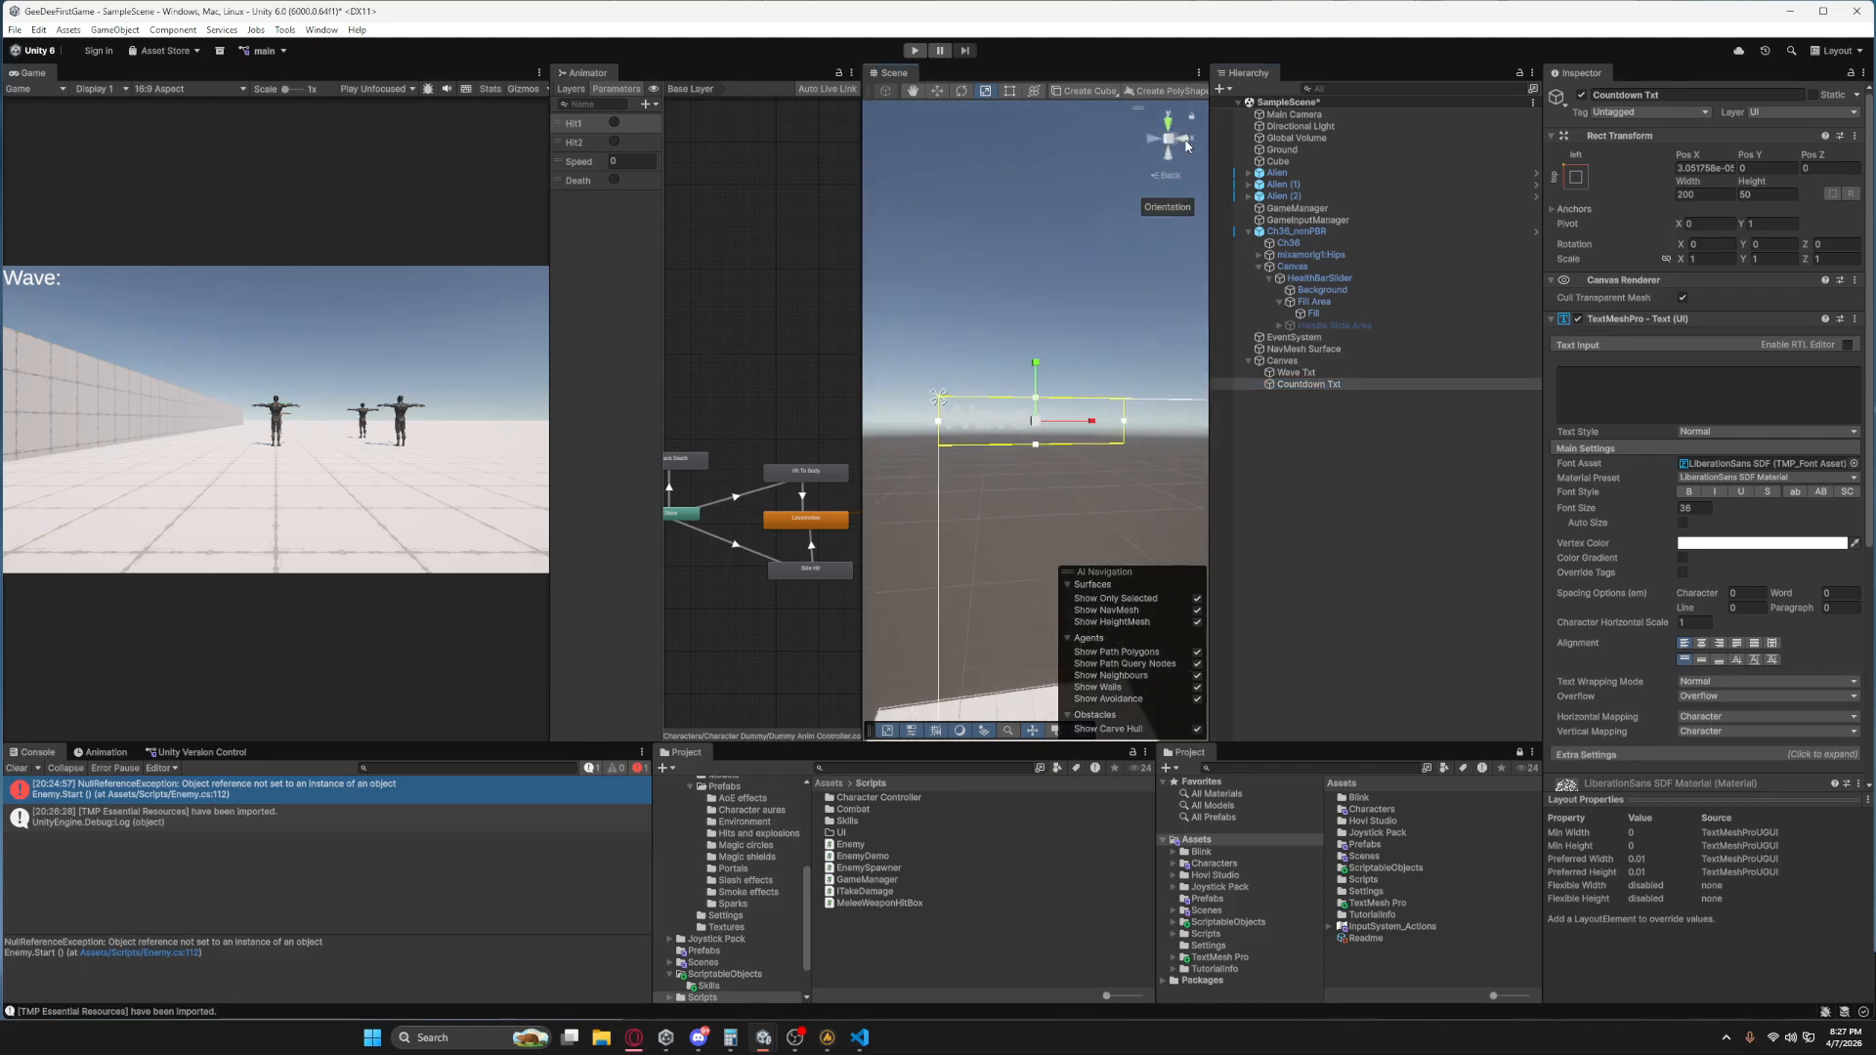
key(w)
drag(1040, 372, 1047, 421)
click(1280, 467)
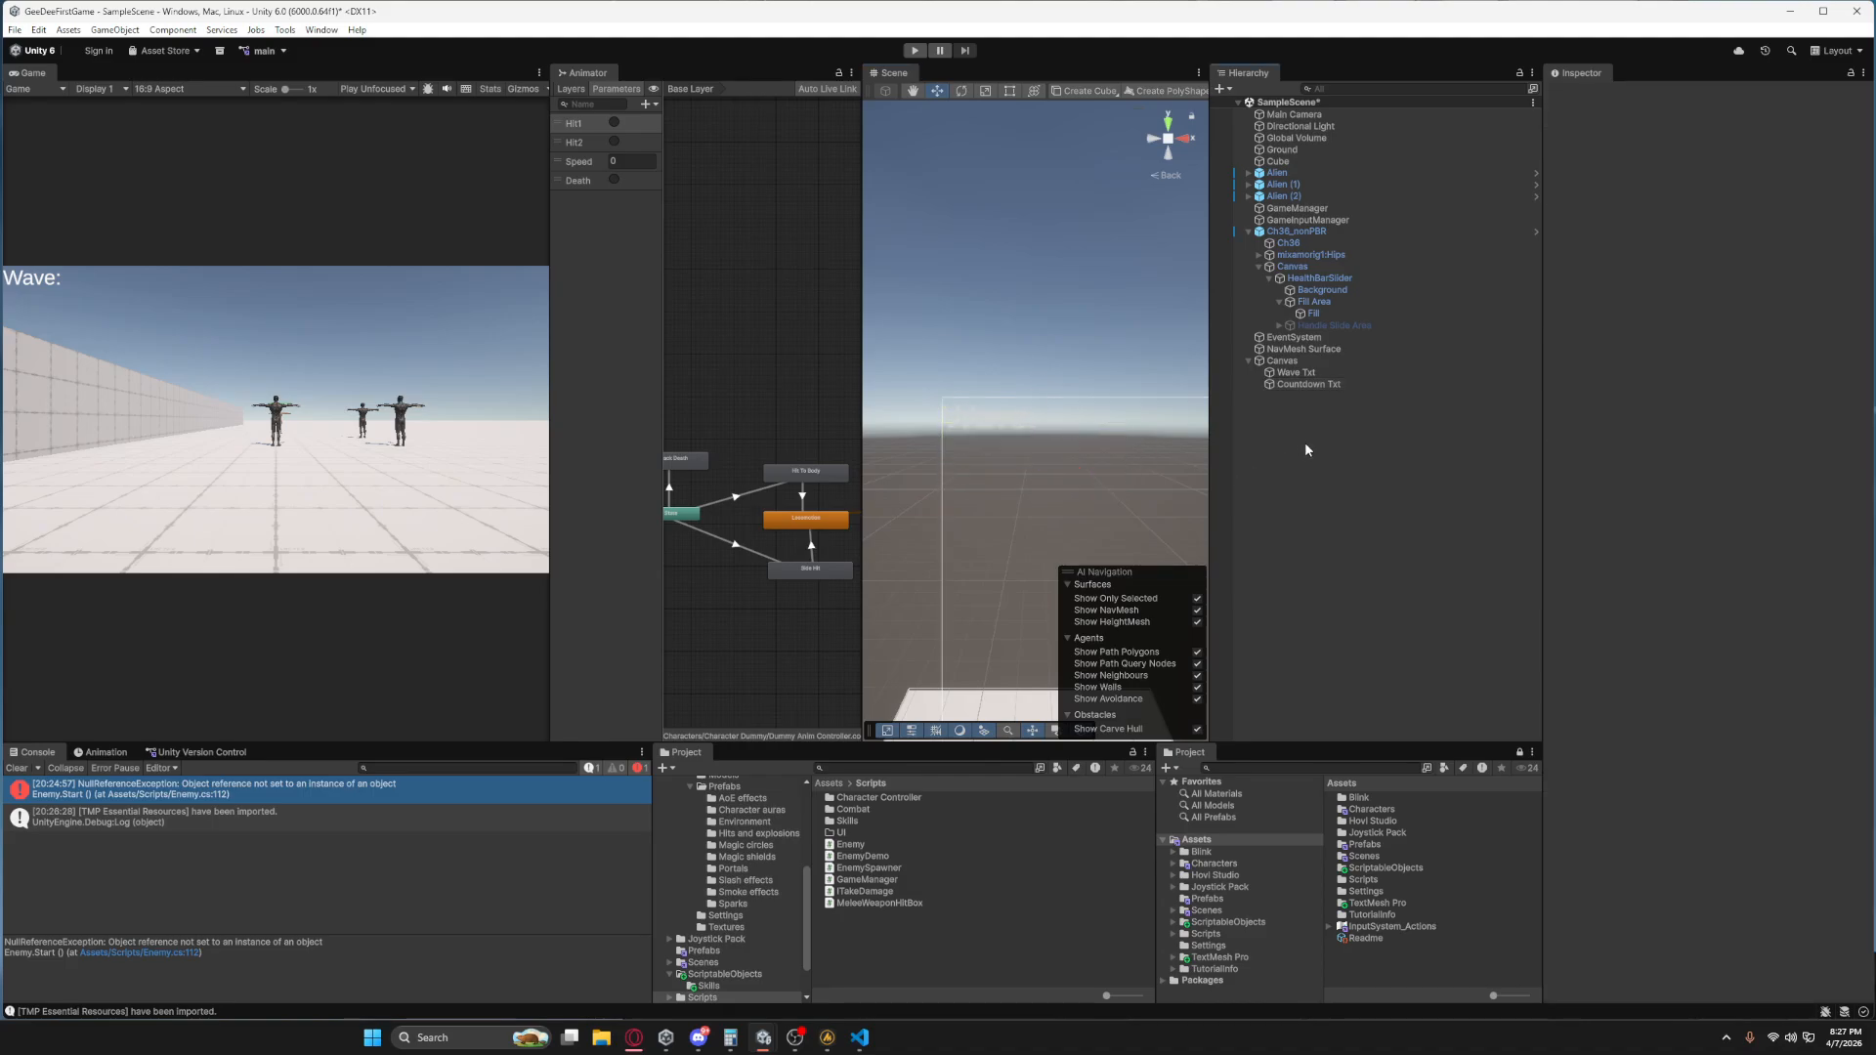
Assign Wave Txt and Countdown Txt to the GameManager's Wave Text and Countdown Text references.
click(1296, 208)
drag(1295, 372, 1749, 486)
drag(1314, 384, 1759, 500)
click(1390, 505)
Test the enemy chase and wave text by running the scene briefly in Play mode.
click(915, 49)
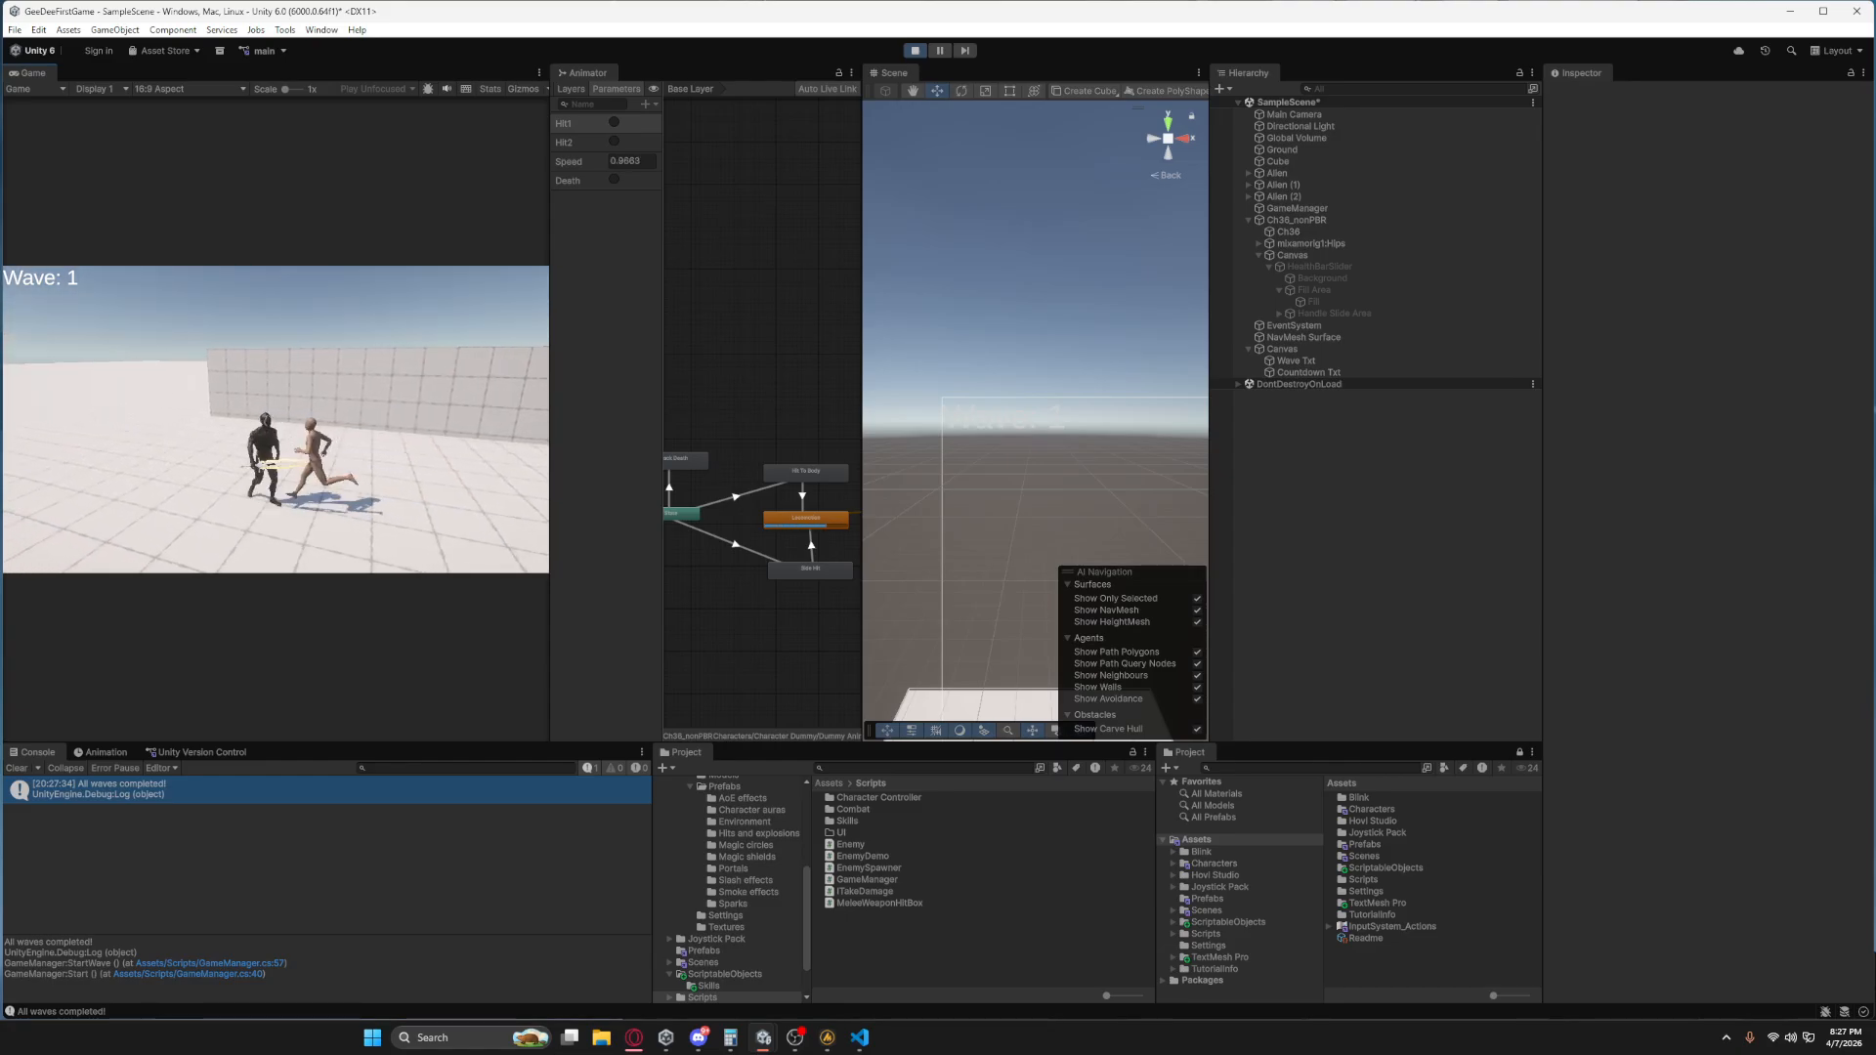
key(s)
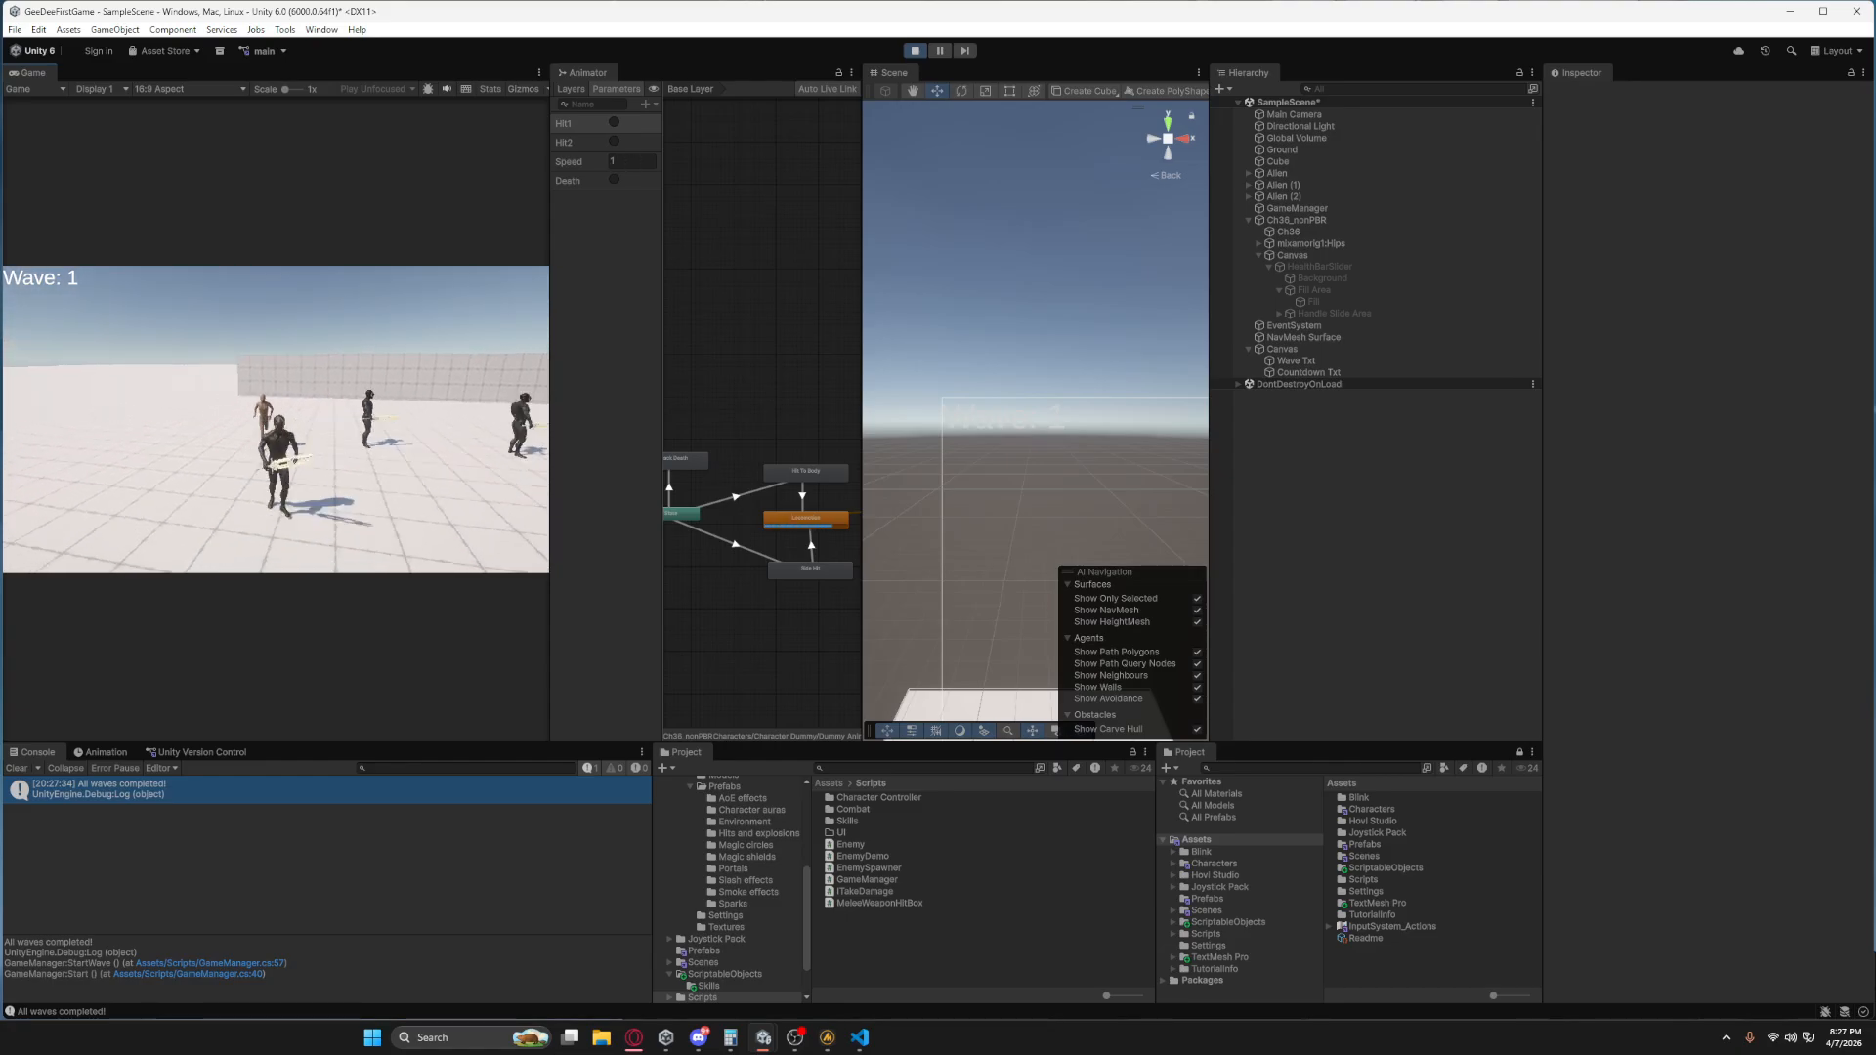
key(Escape)
click(914, 50)
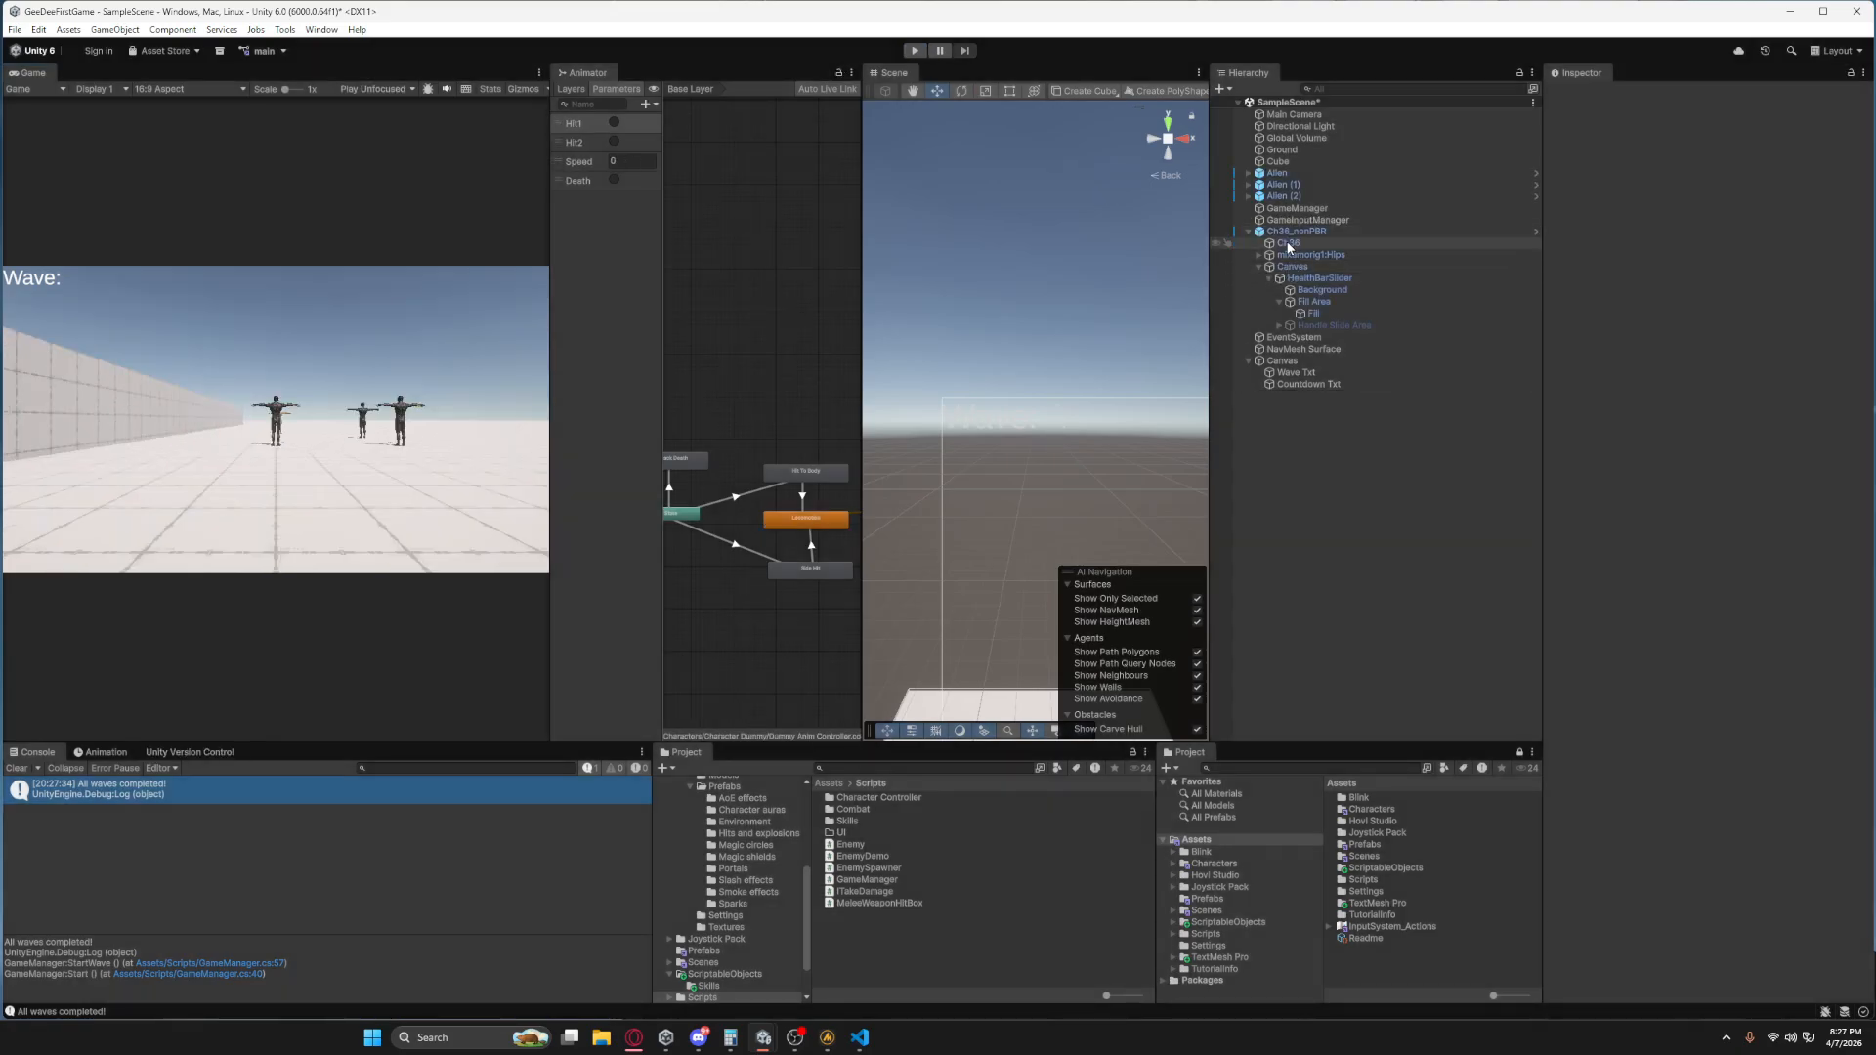
Set the Nav Mesh Agent's stopping distance to 2 on the Ch36_nonPBR enemy.
click(1296, 232)
scroll(1700, 489, down, 3)
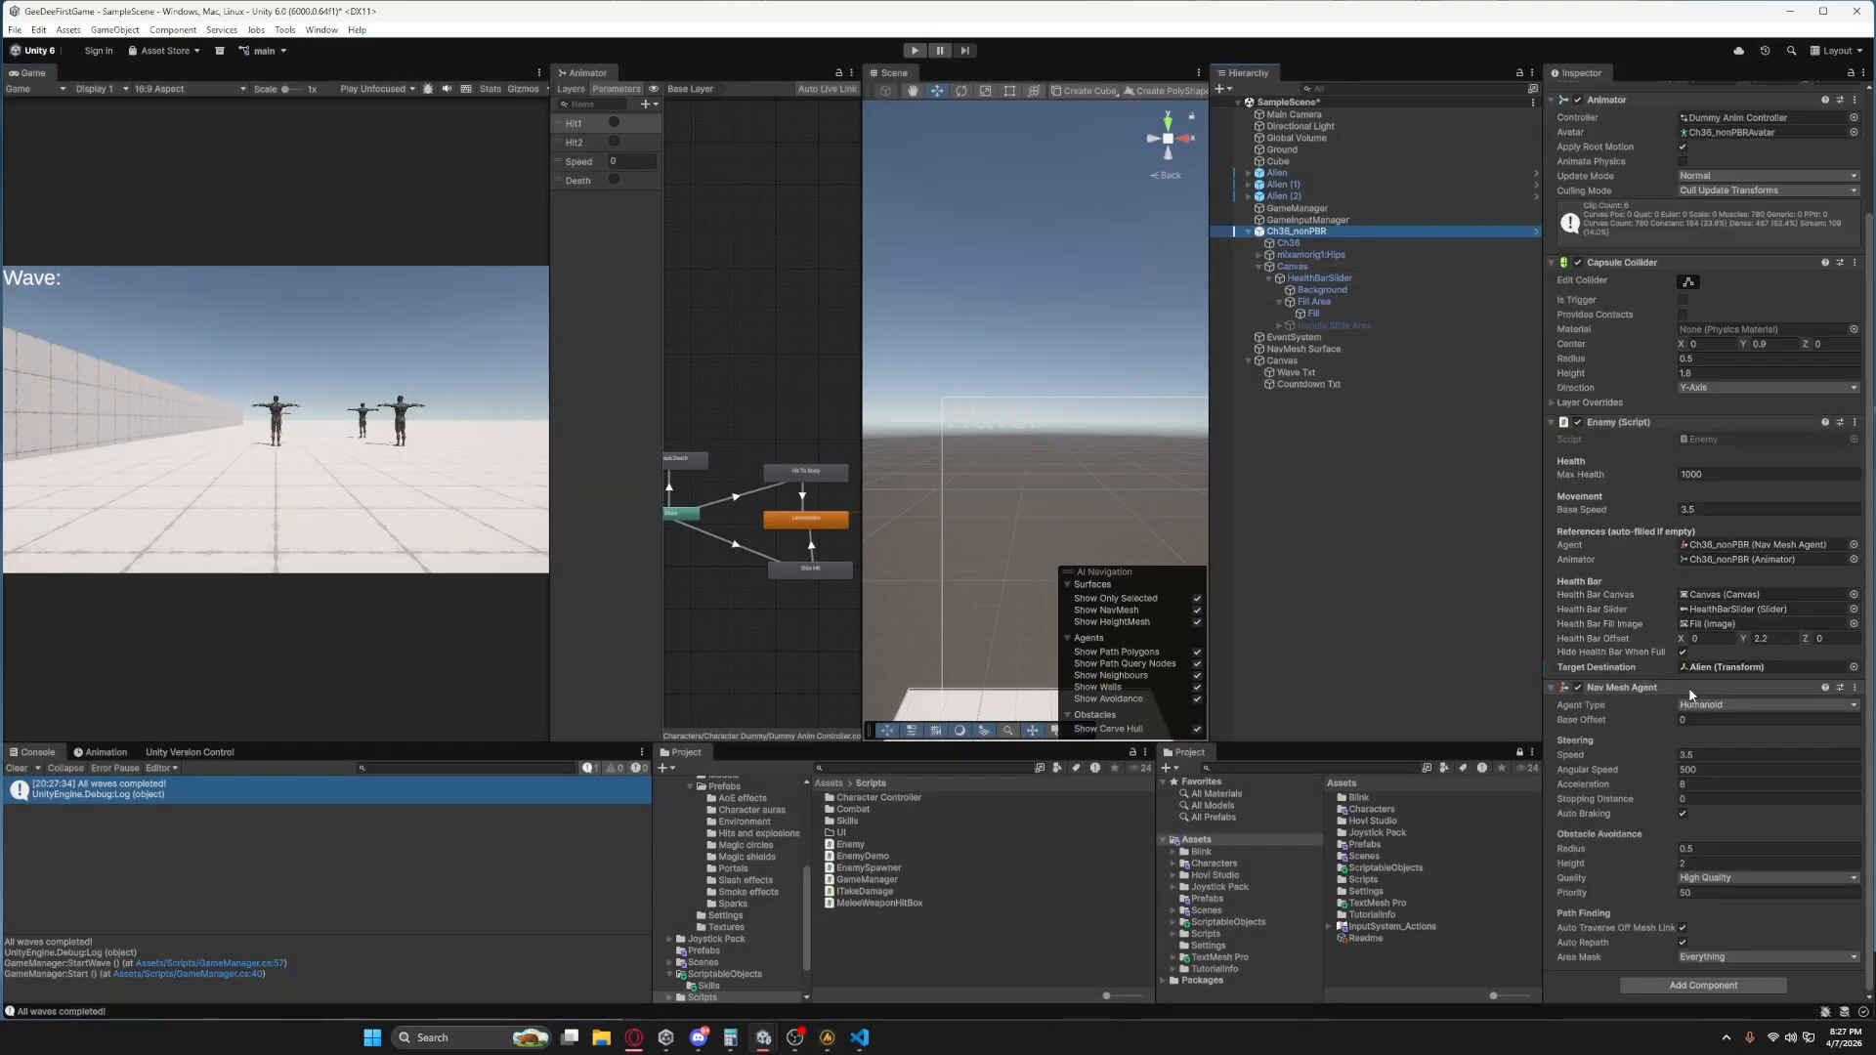
click(1721, 799)
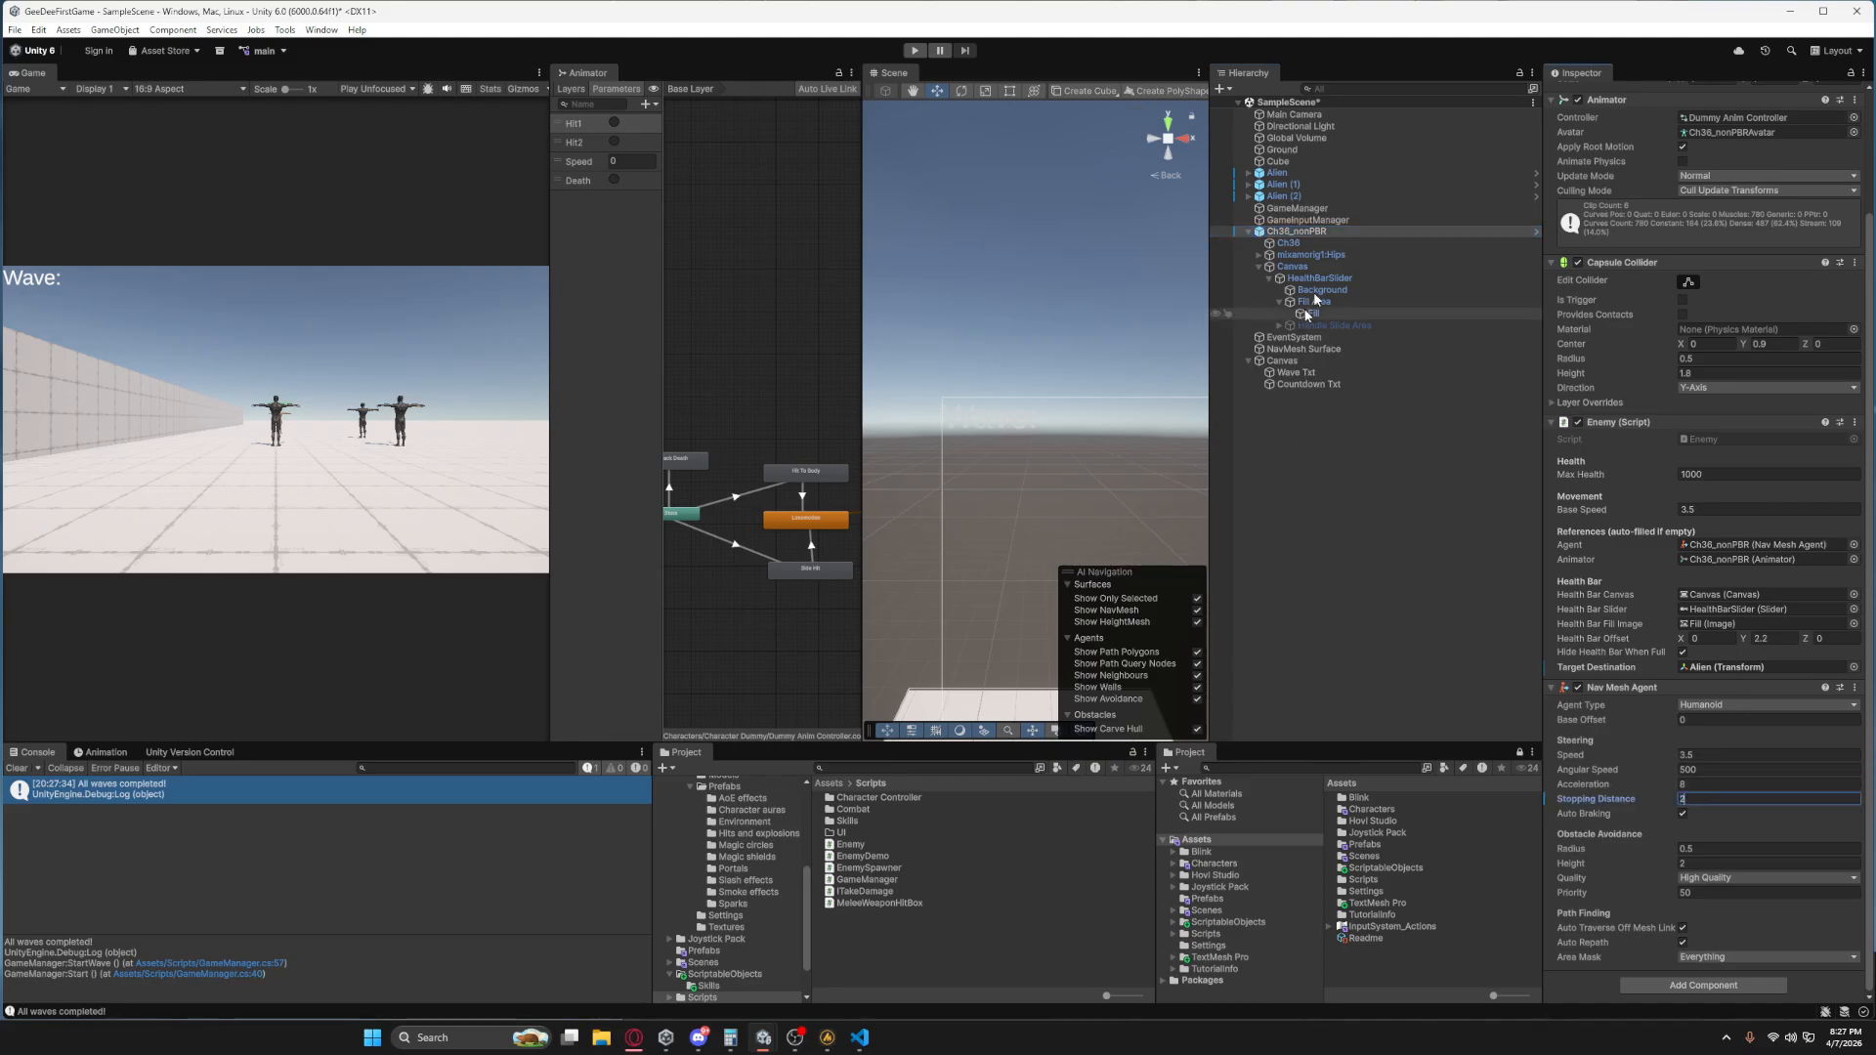
scroll(1643, 305, up, 3)
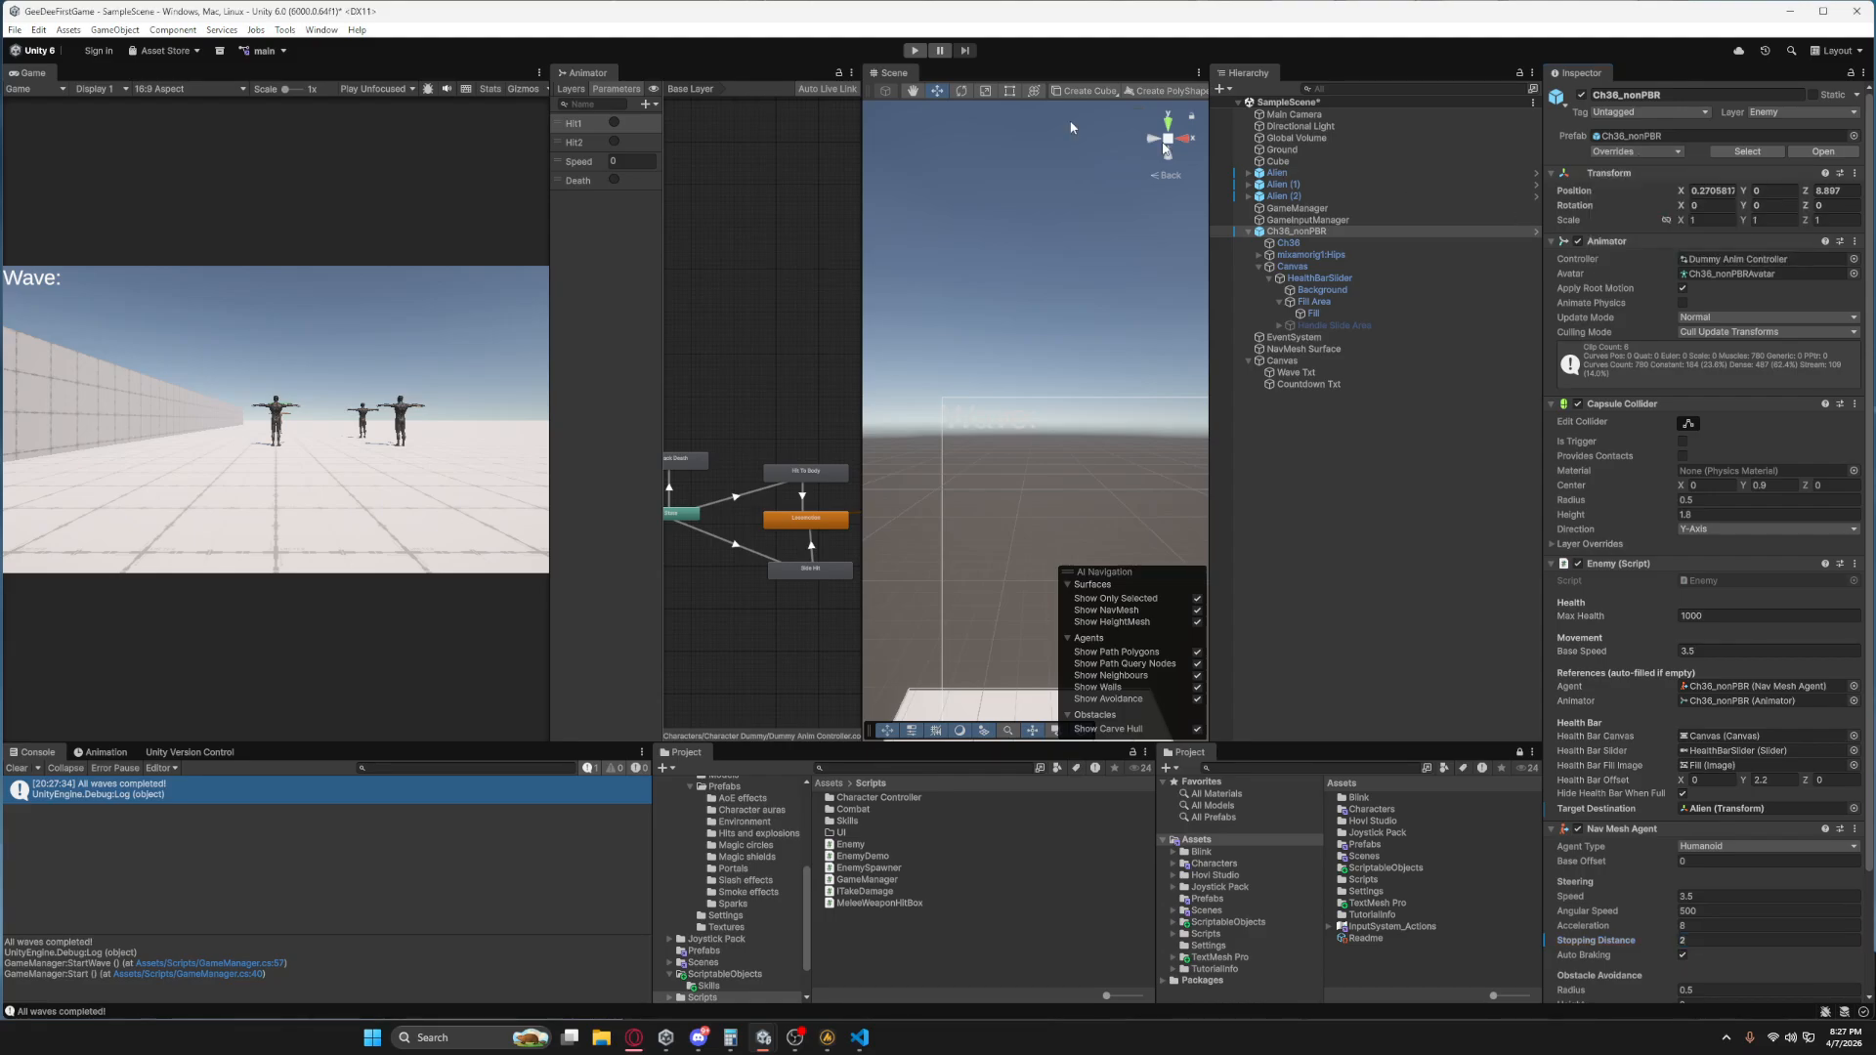
Run the scene in Play mode to test the enemy's new stopping distance.
click(913, 50)
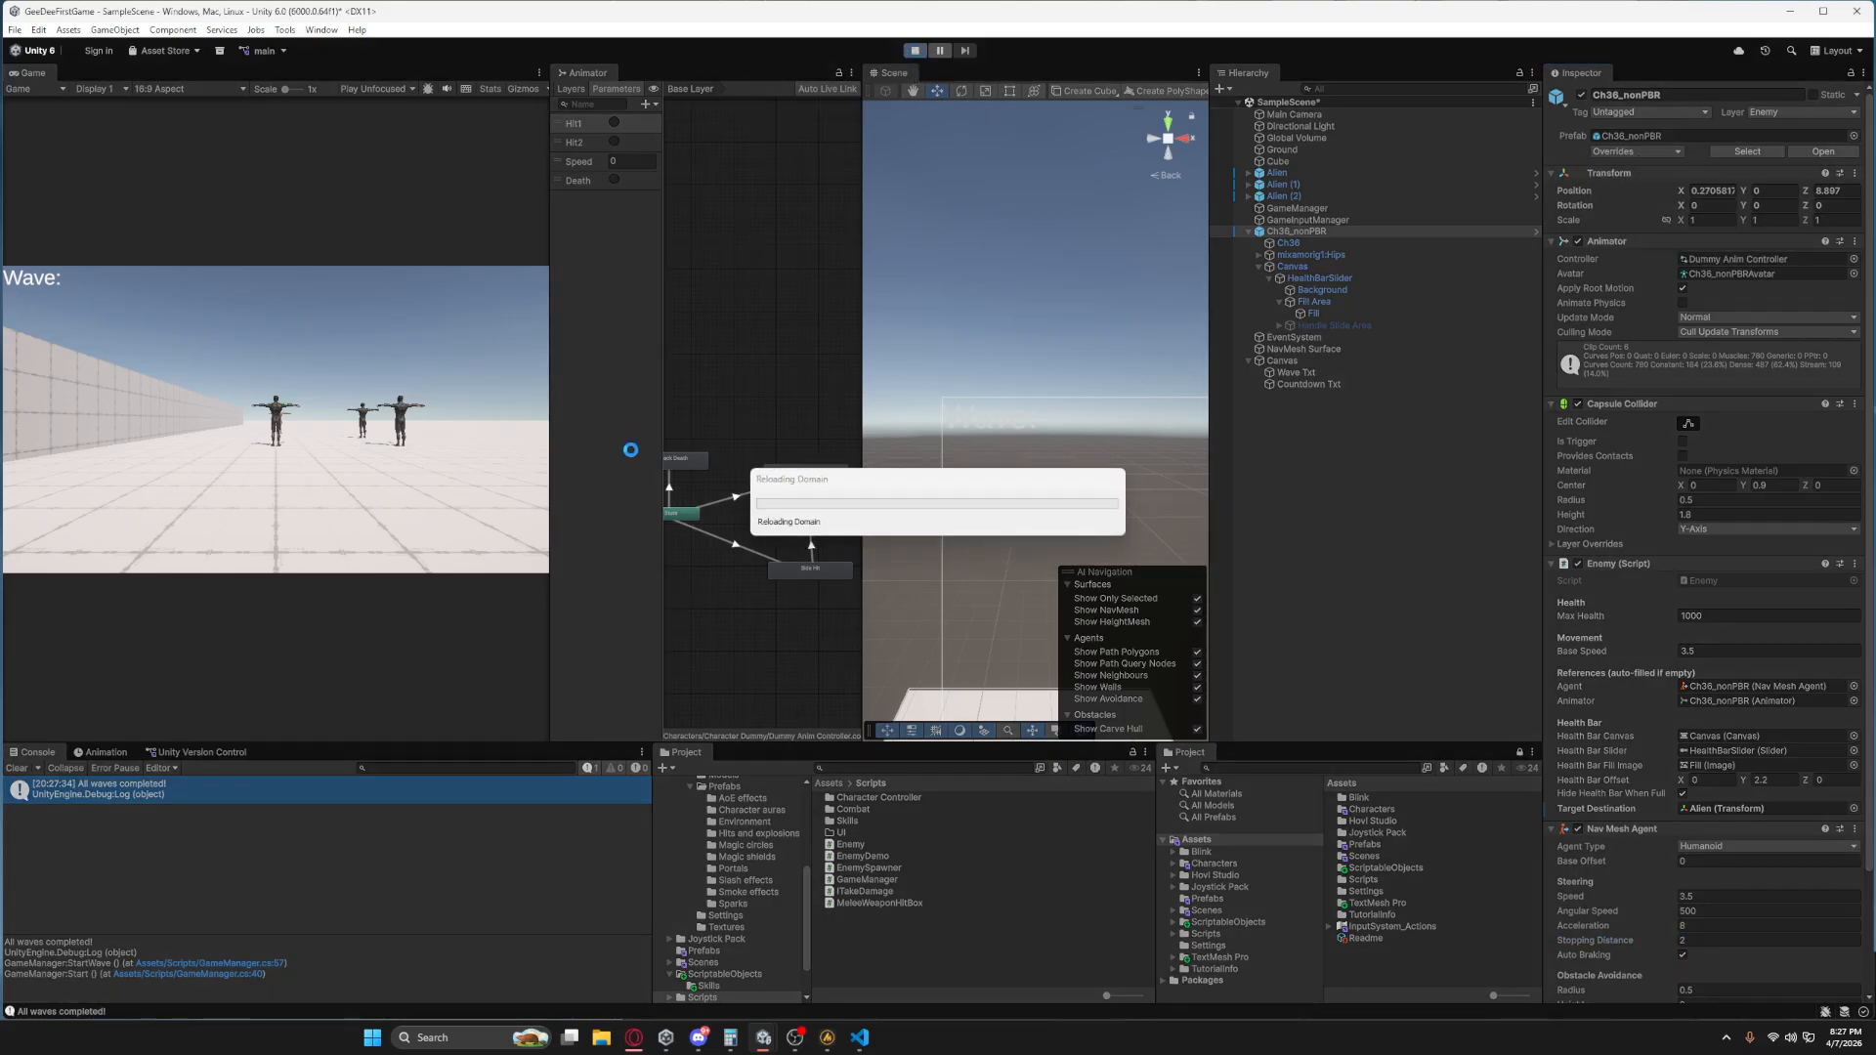
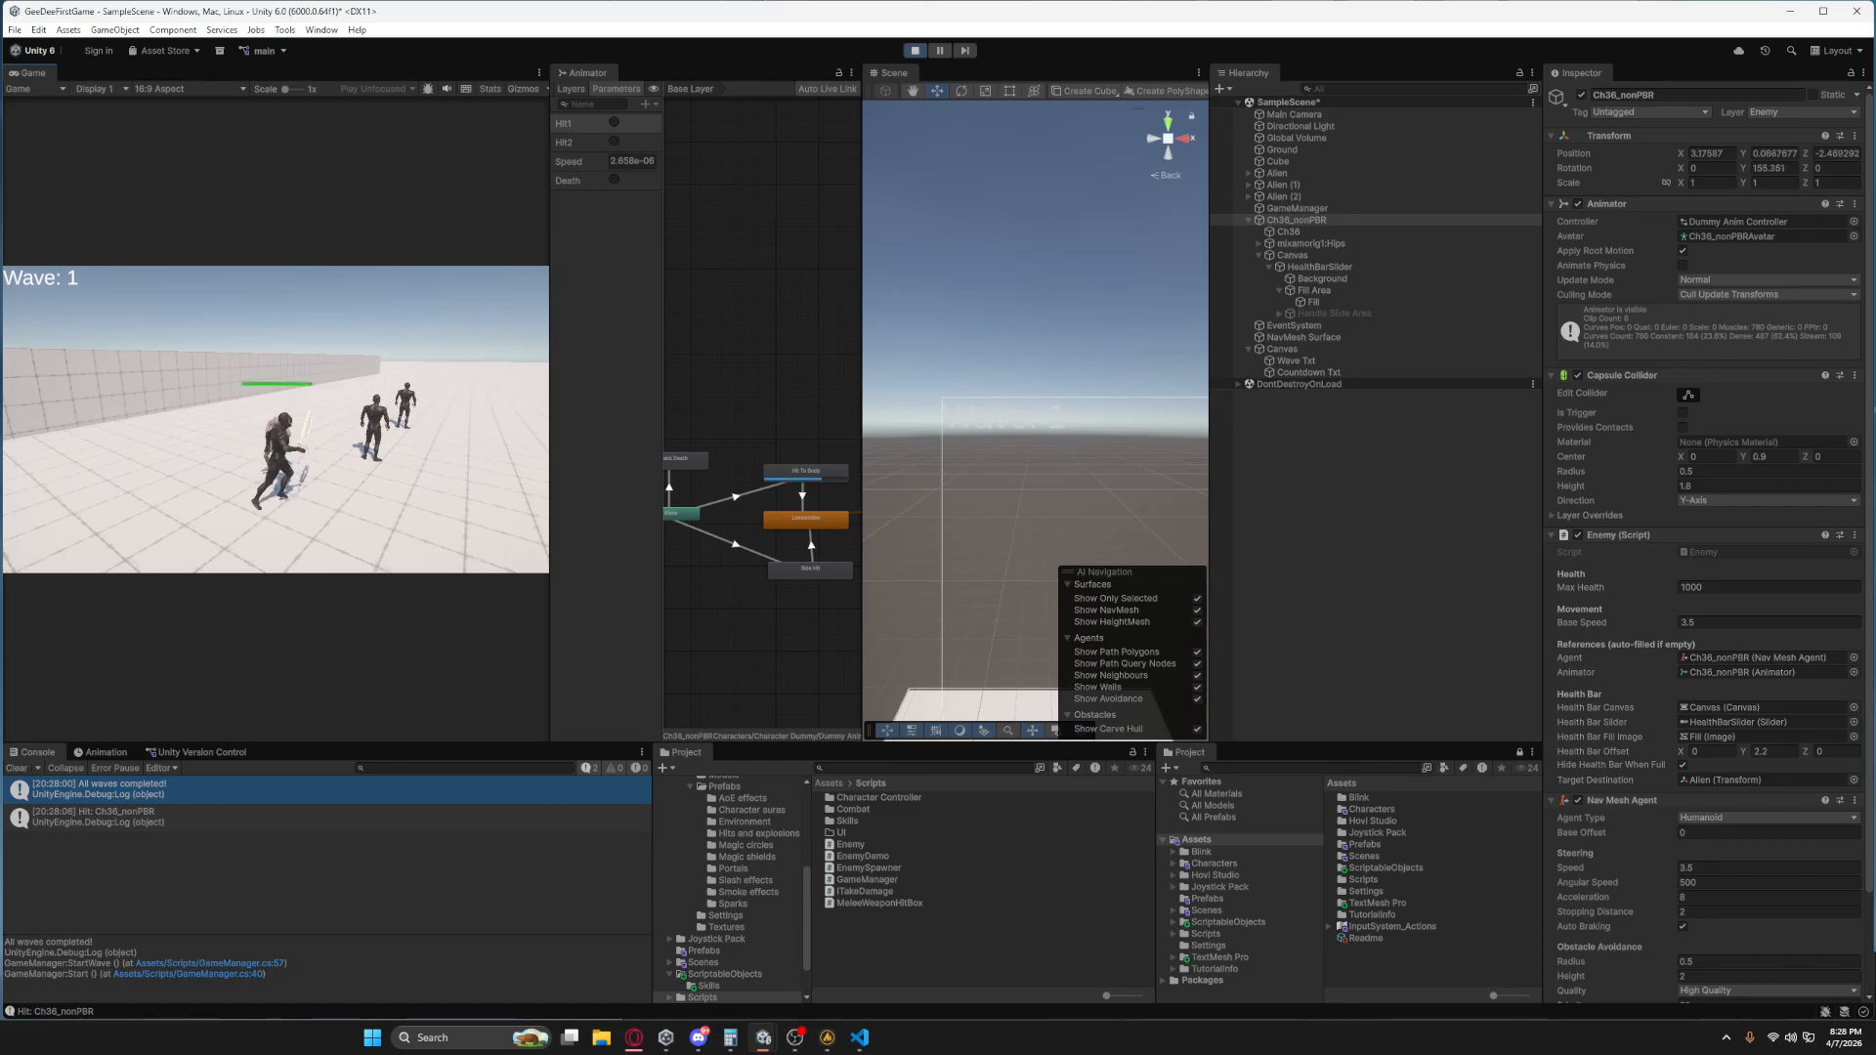
Move the character away from the enemy in the running scene to check how it follows and stops.
key(s)
key(s)
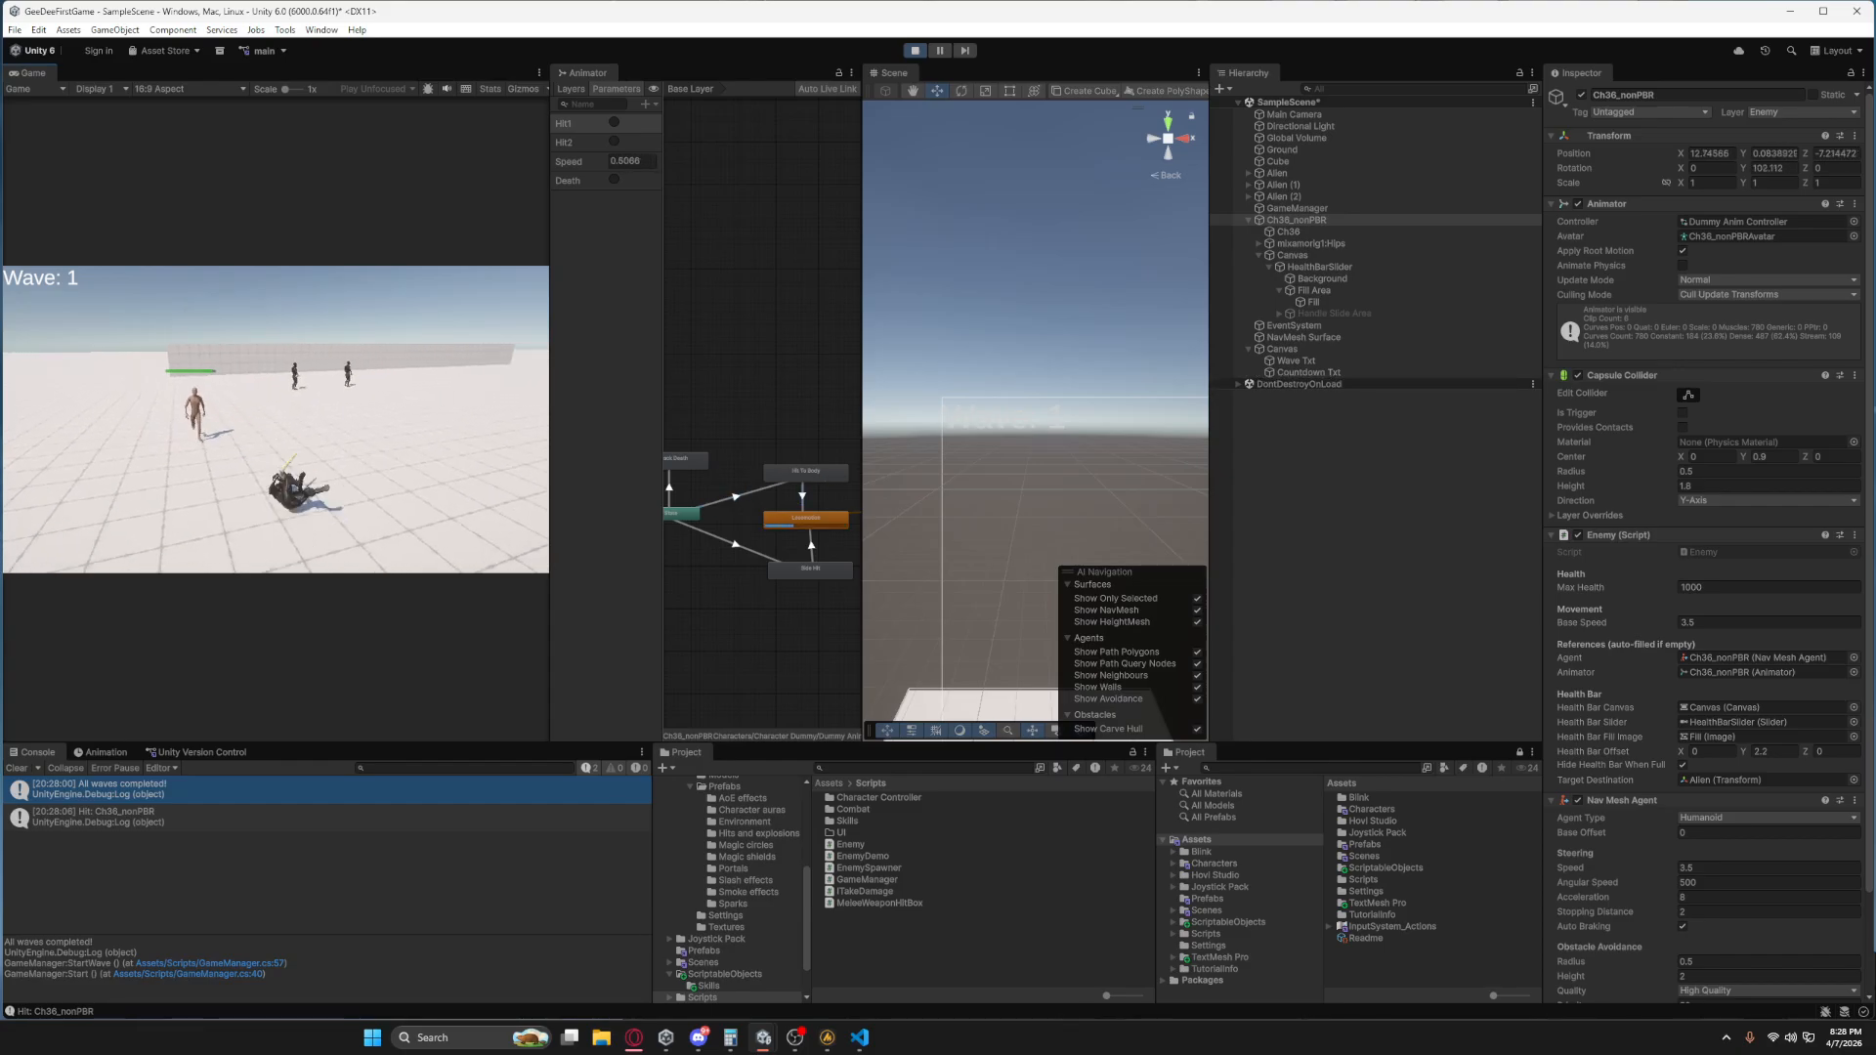
key(Escape)
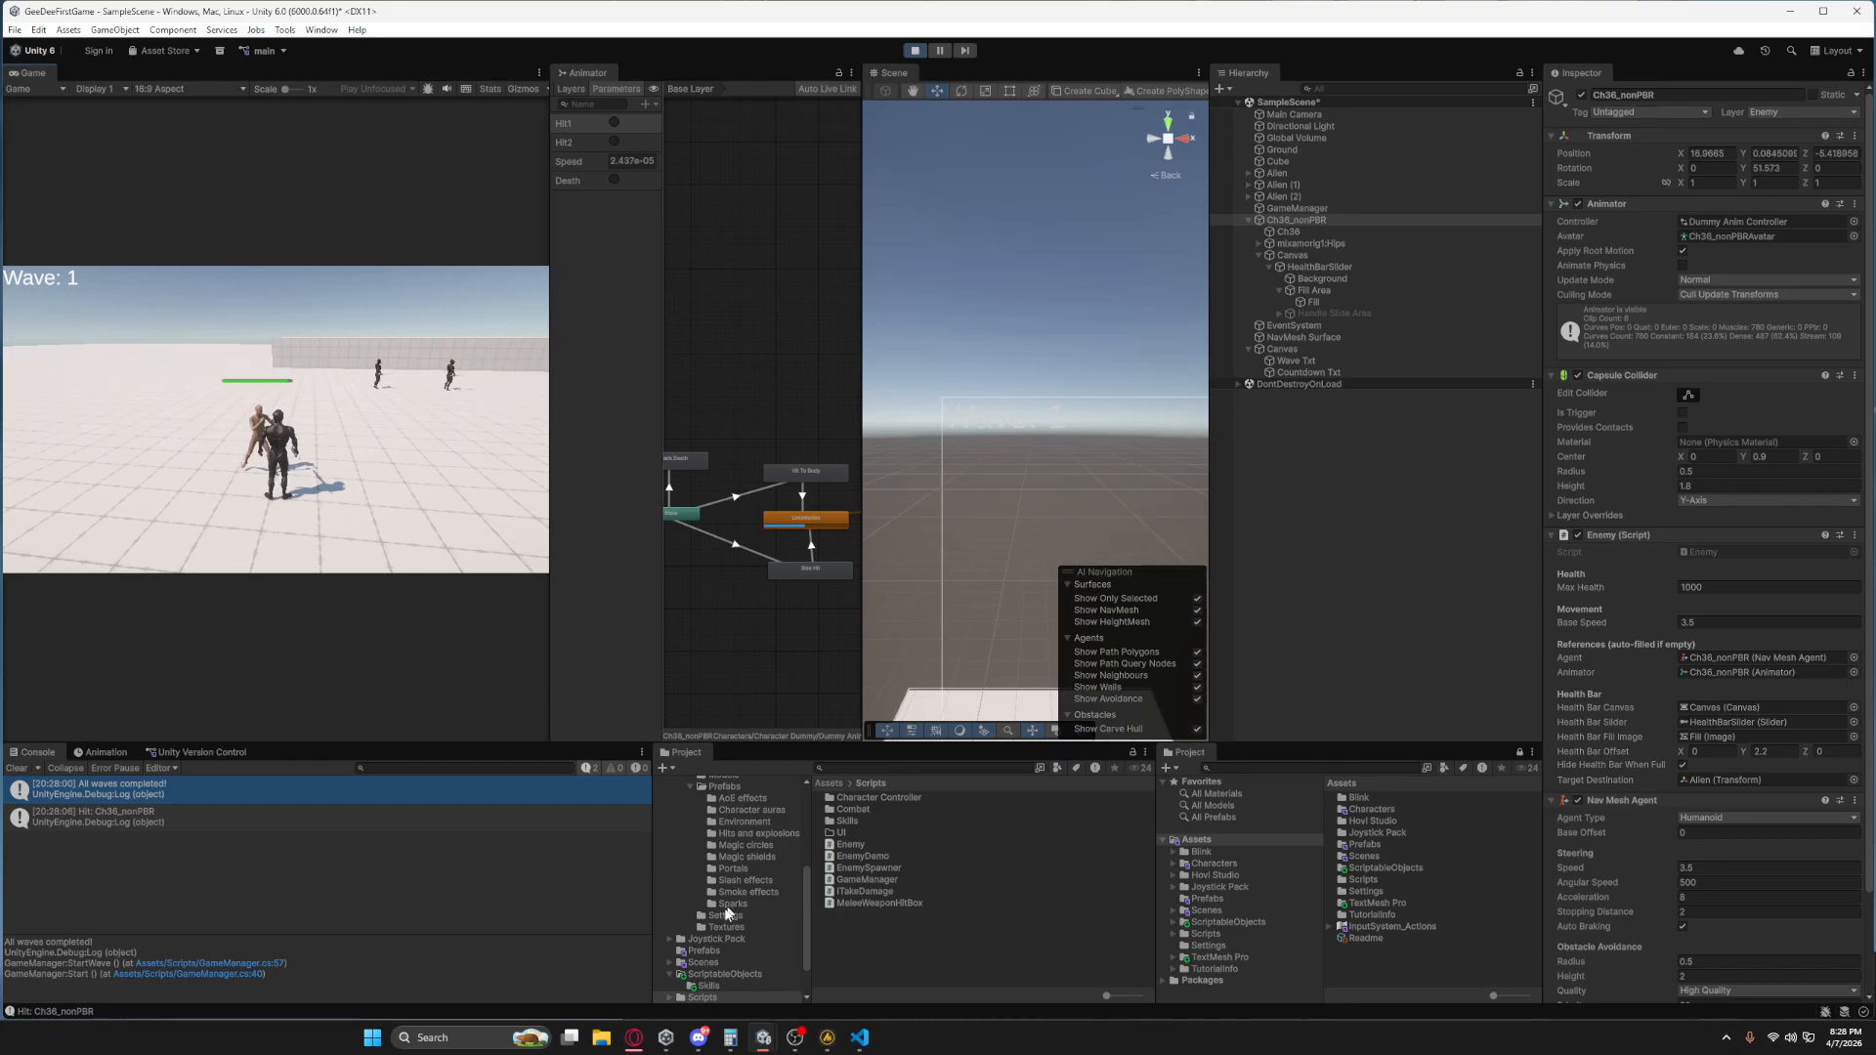
Set the AreaDamage effect's Base Damage to 500 in the GroundSlam asset under ScriptableObjects/Skills.
scroll(711, 914, down, 3)
click(709, 942)
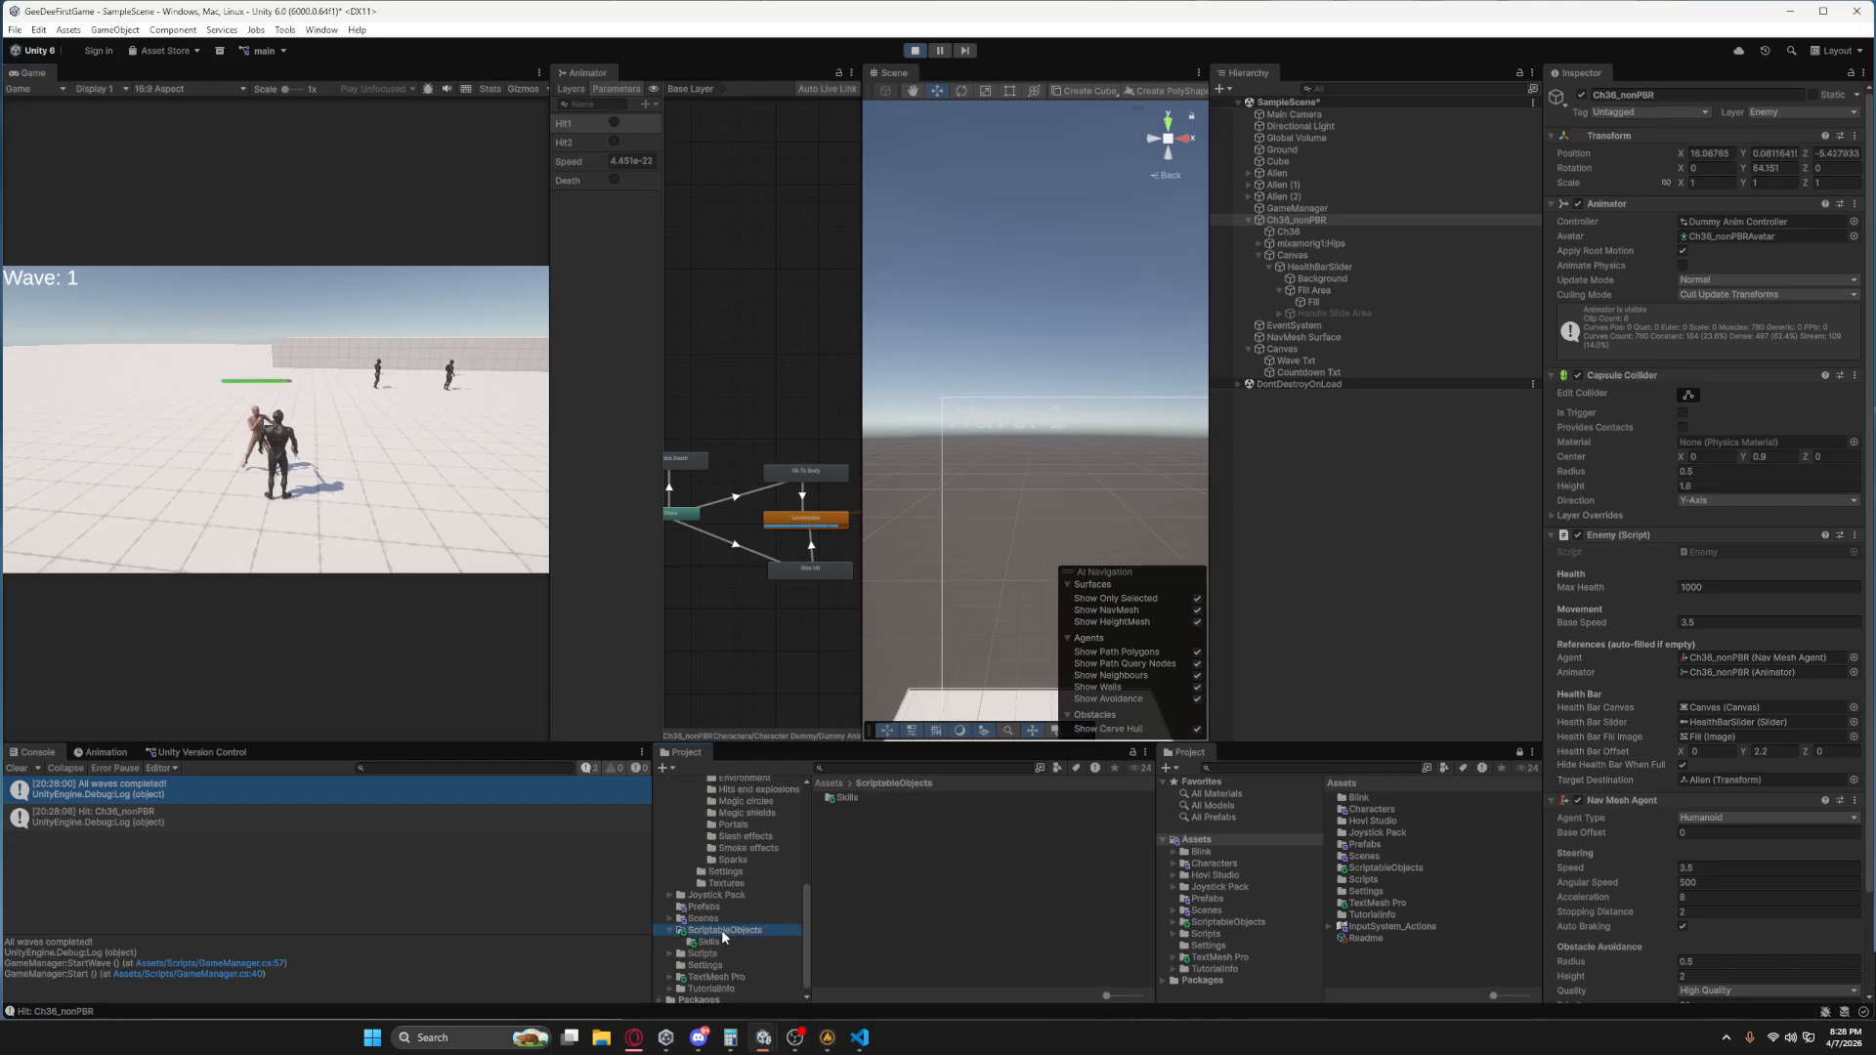
click(853, 798)
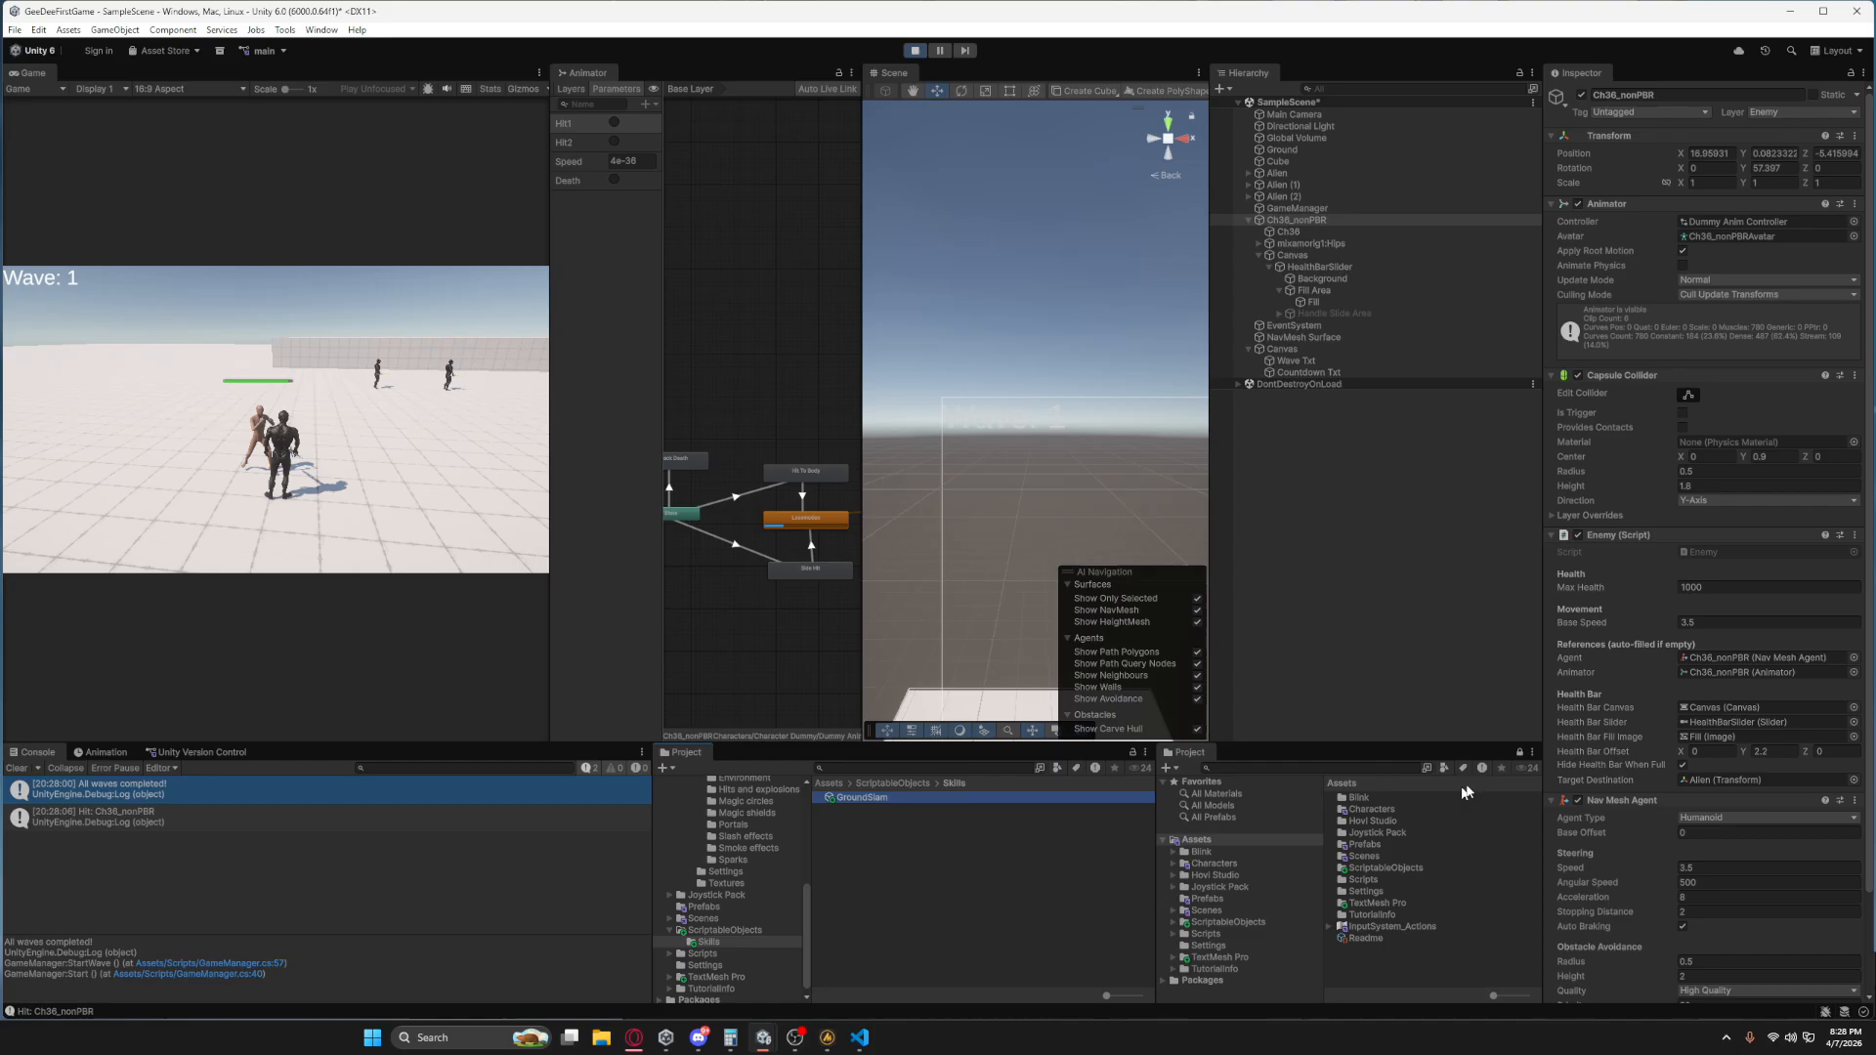
scroll(1753, 856, down, 2)
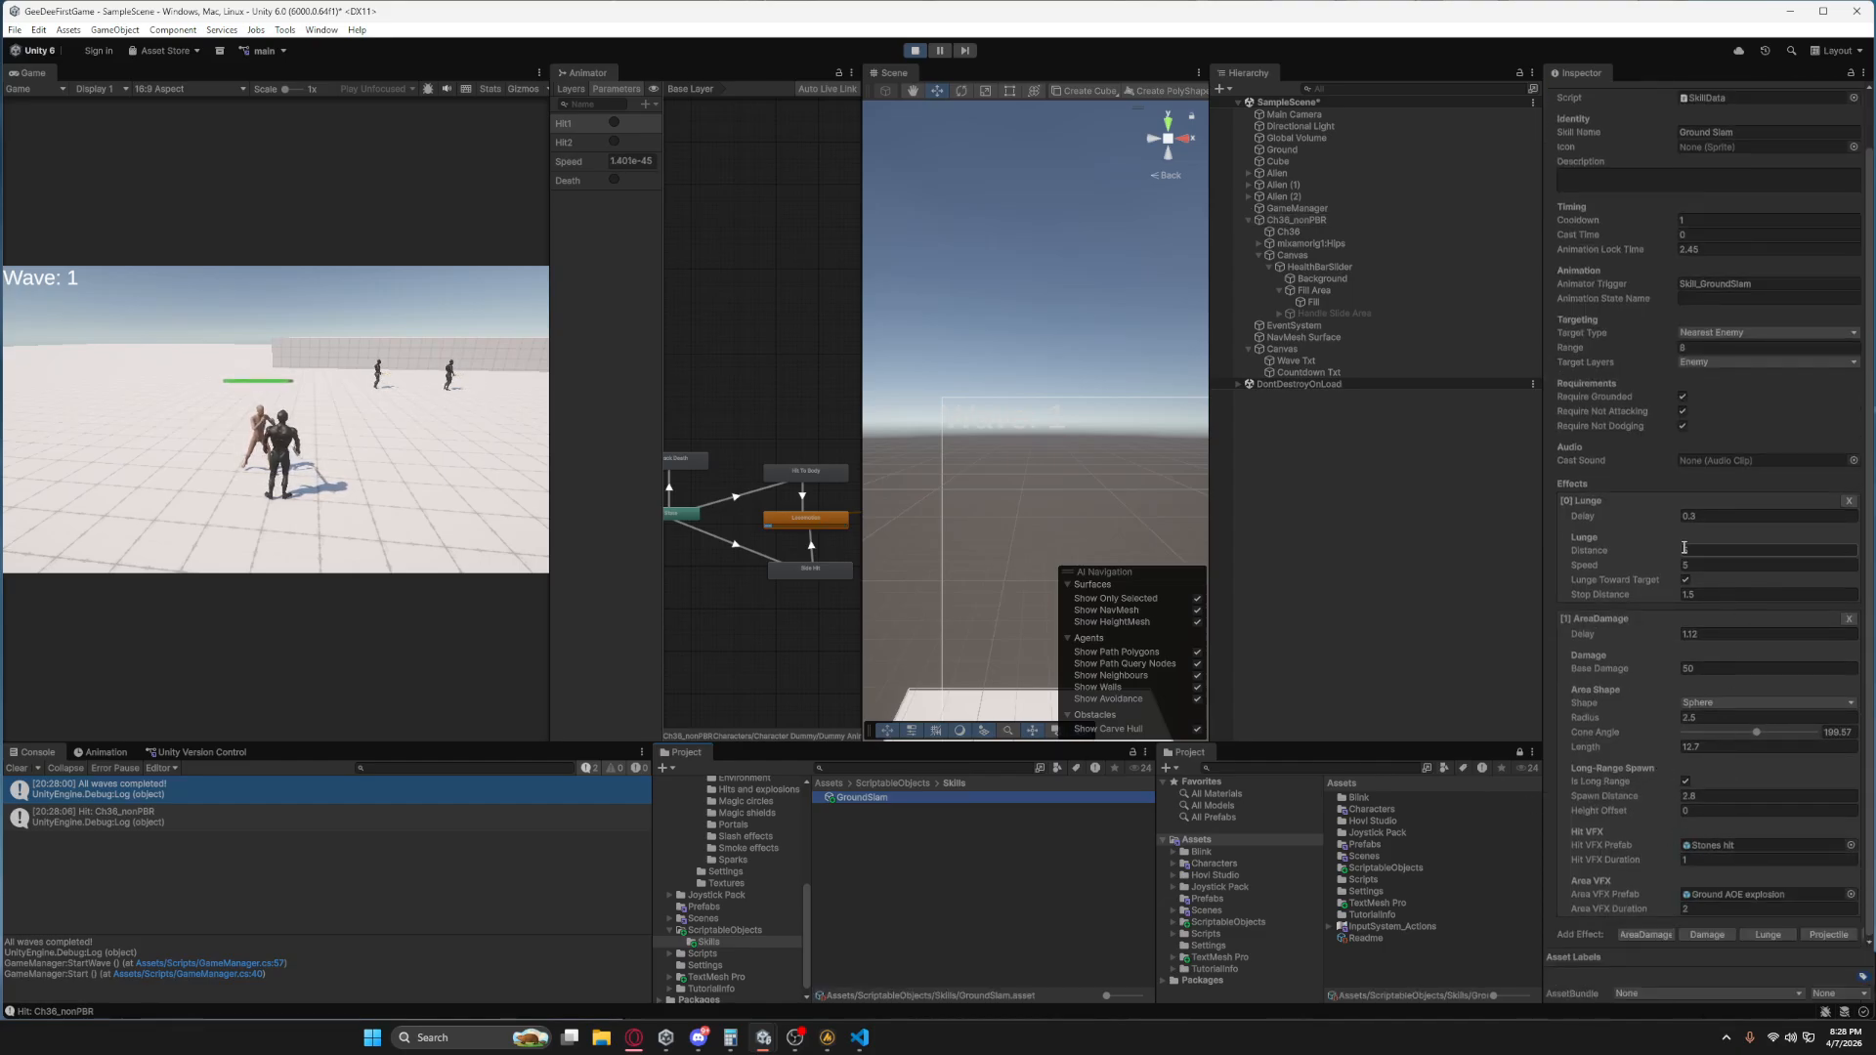
click(1703, 670)
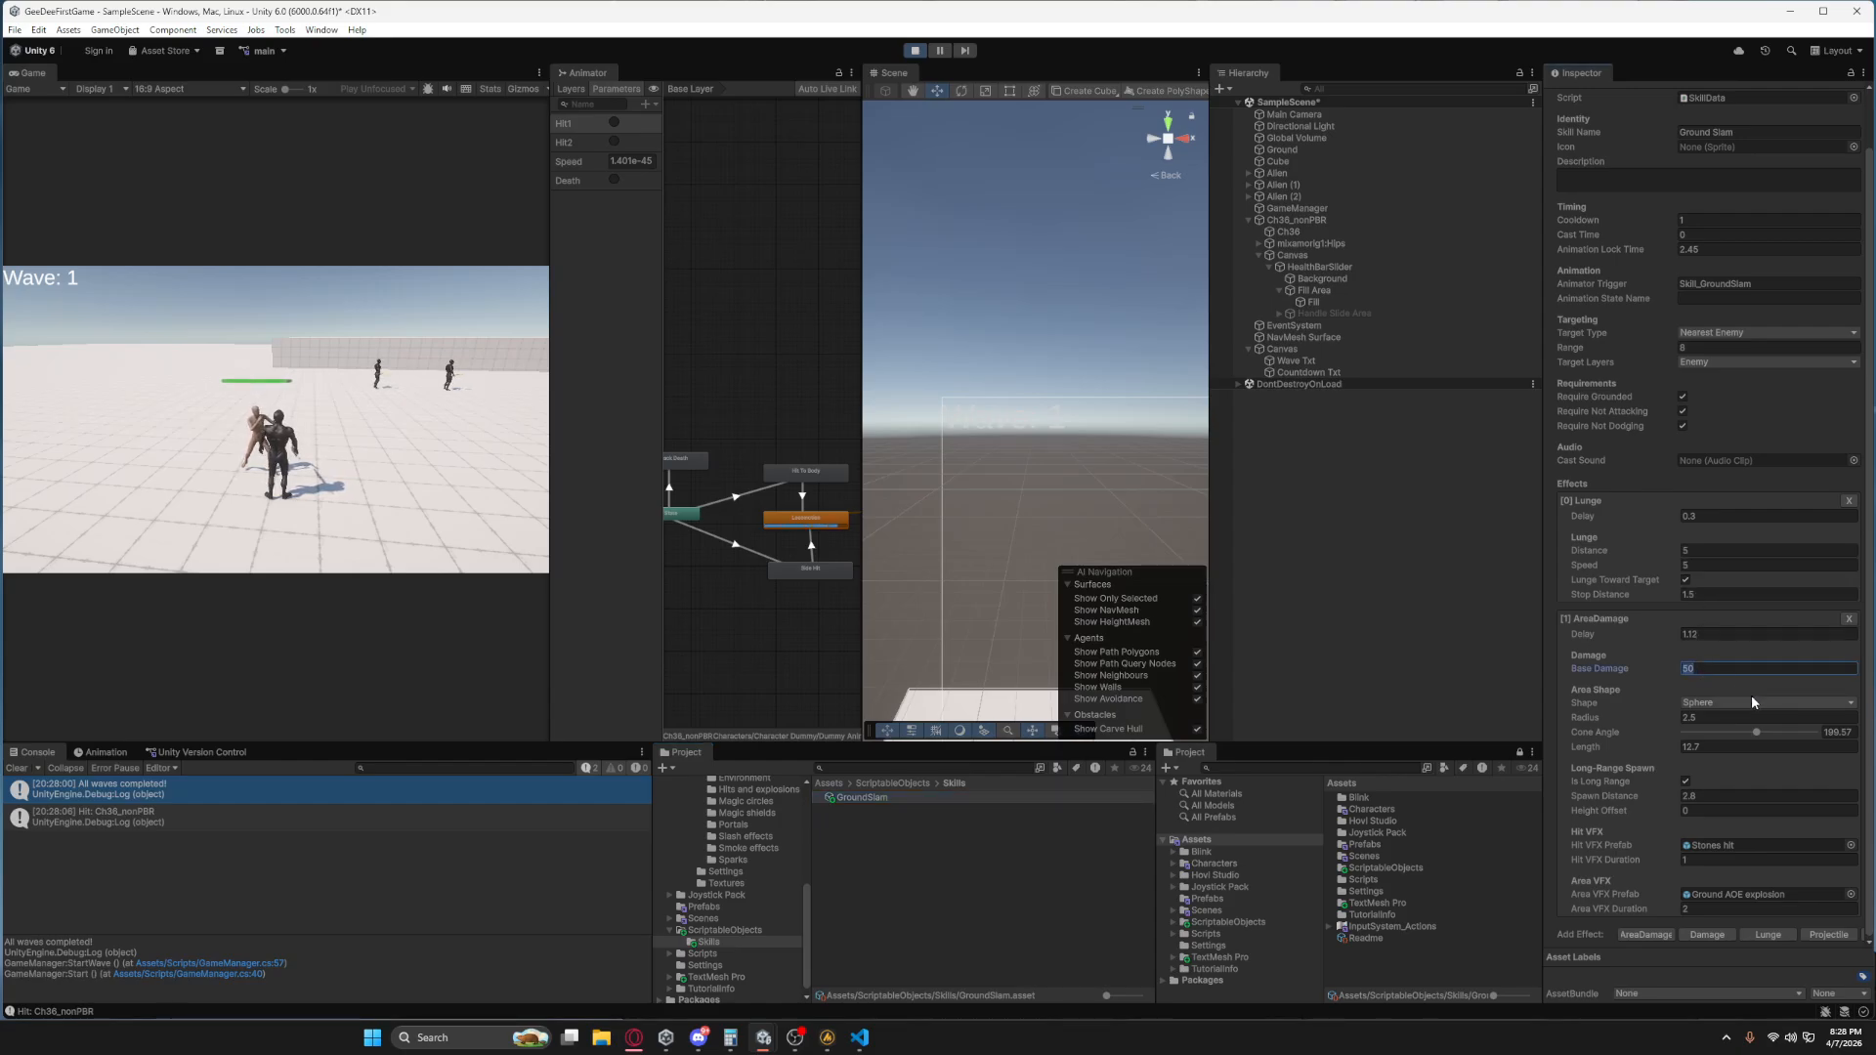
text(500)
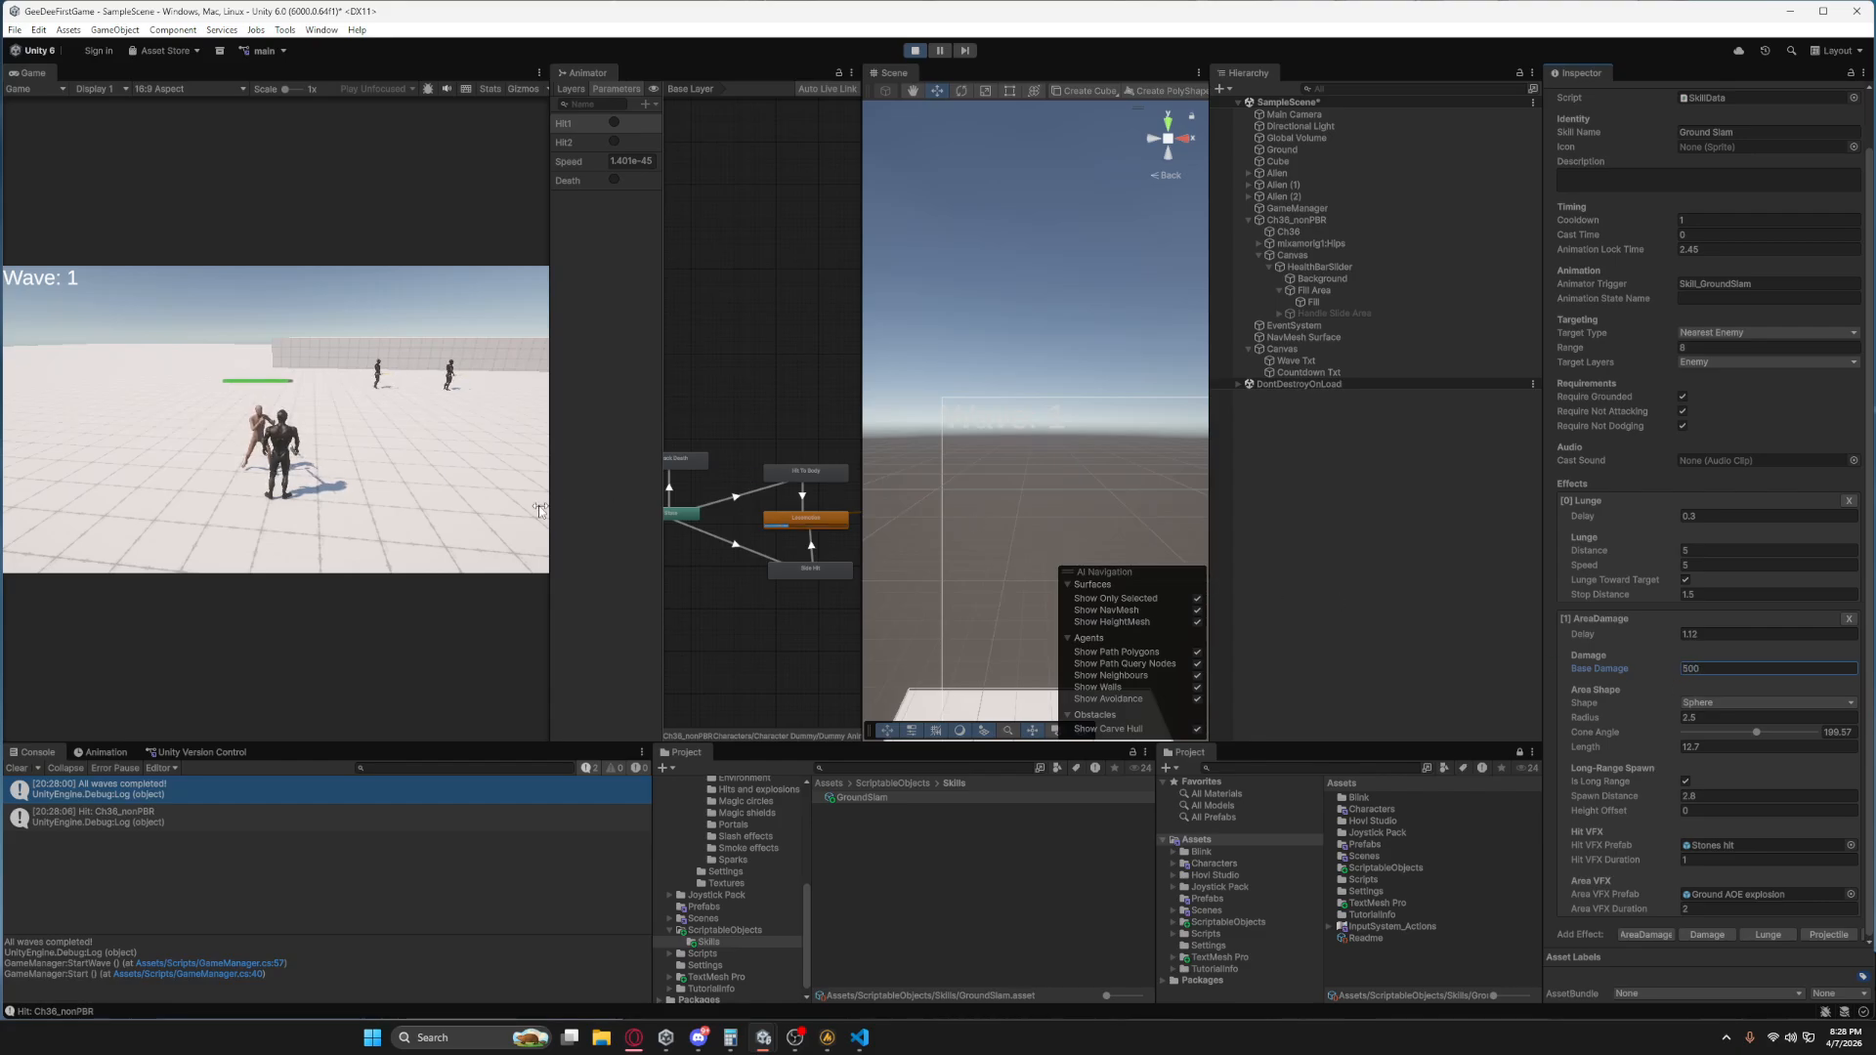
Attack the enemy with Ground Slam in the running scene to test the raised damage, and end Play mode.
click(393, 412)
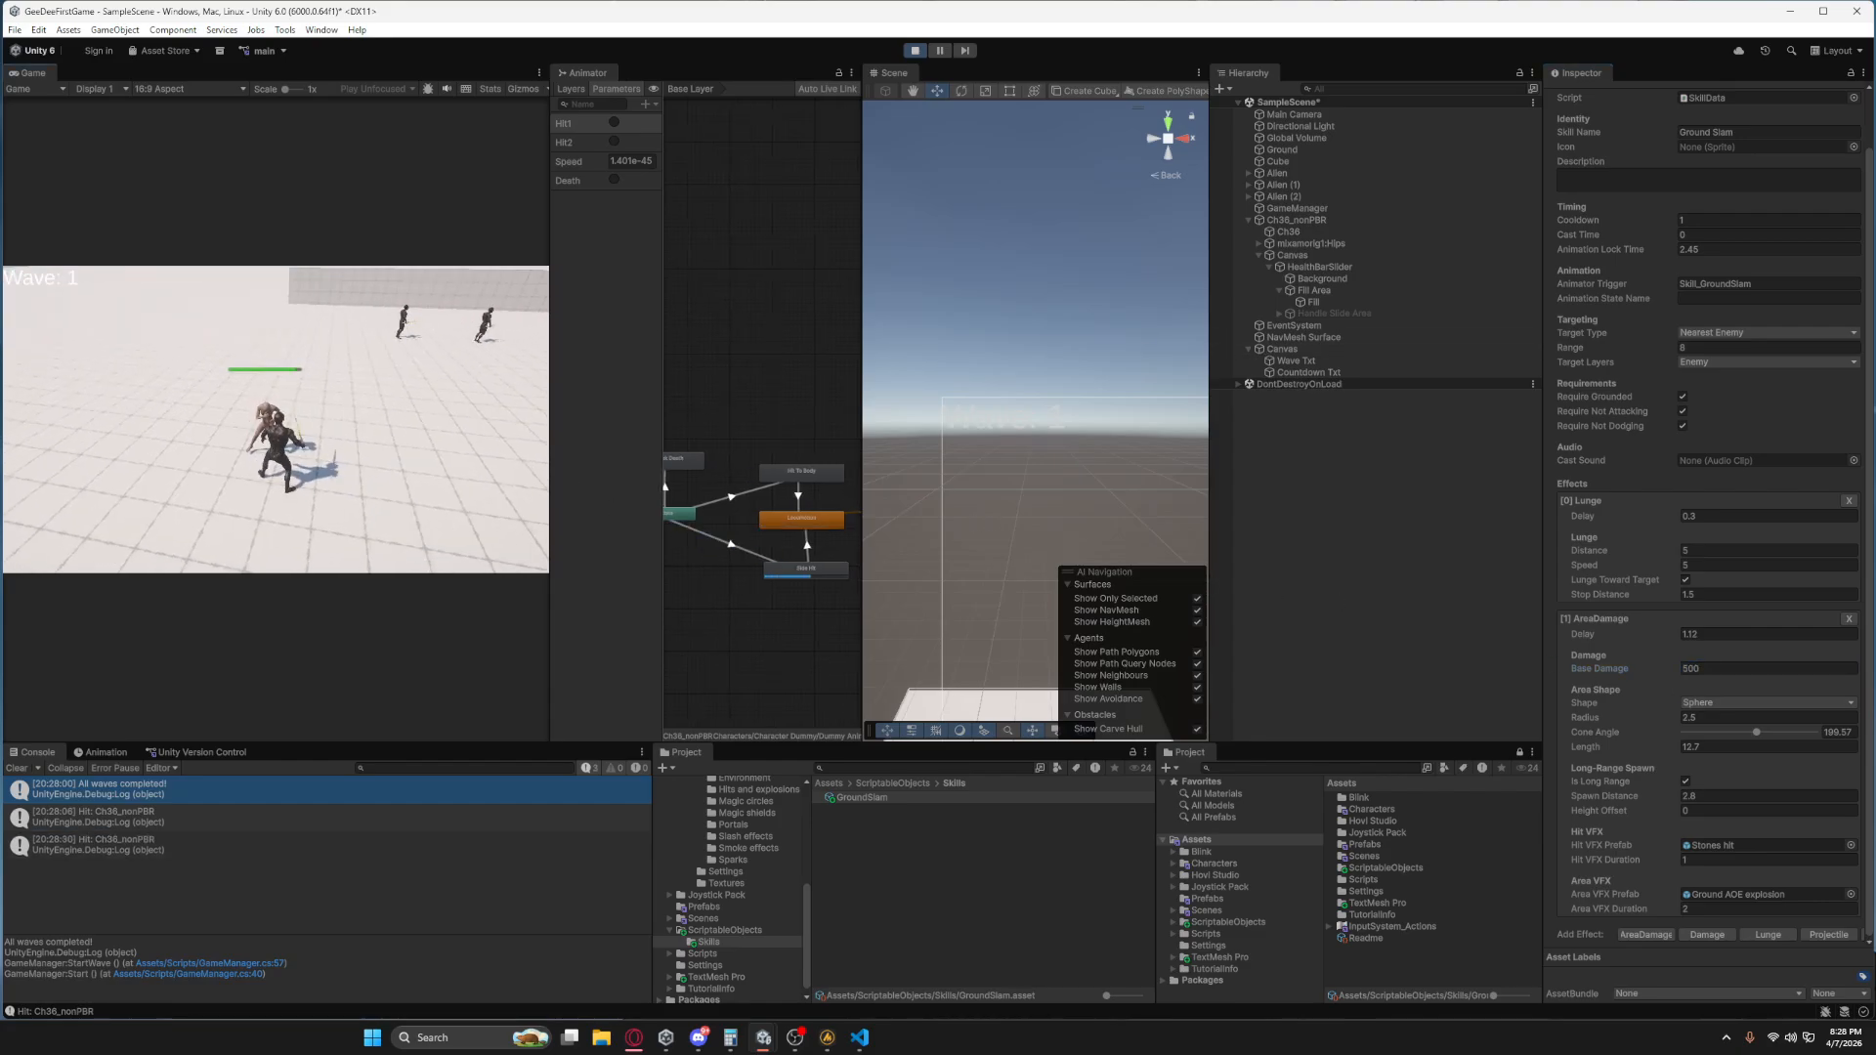
key(1)
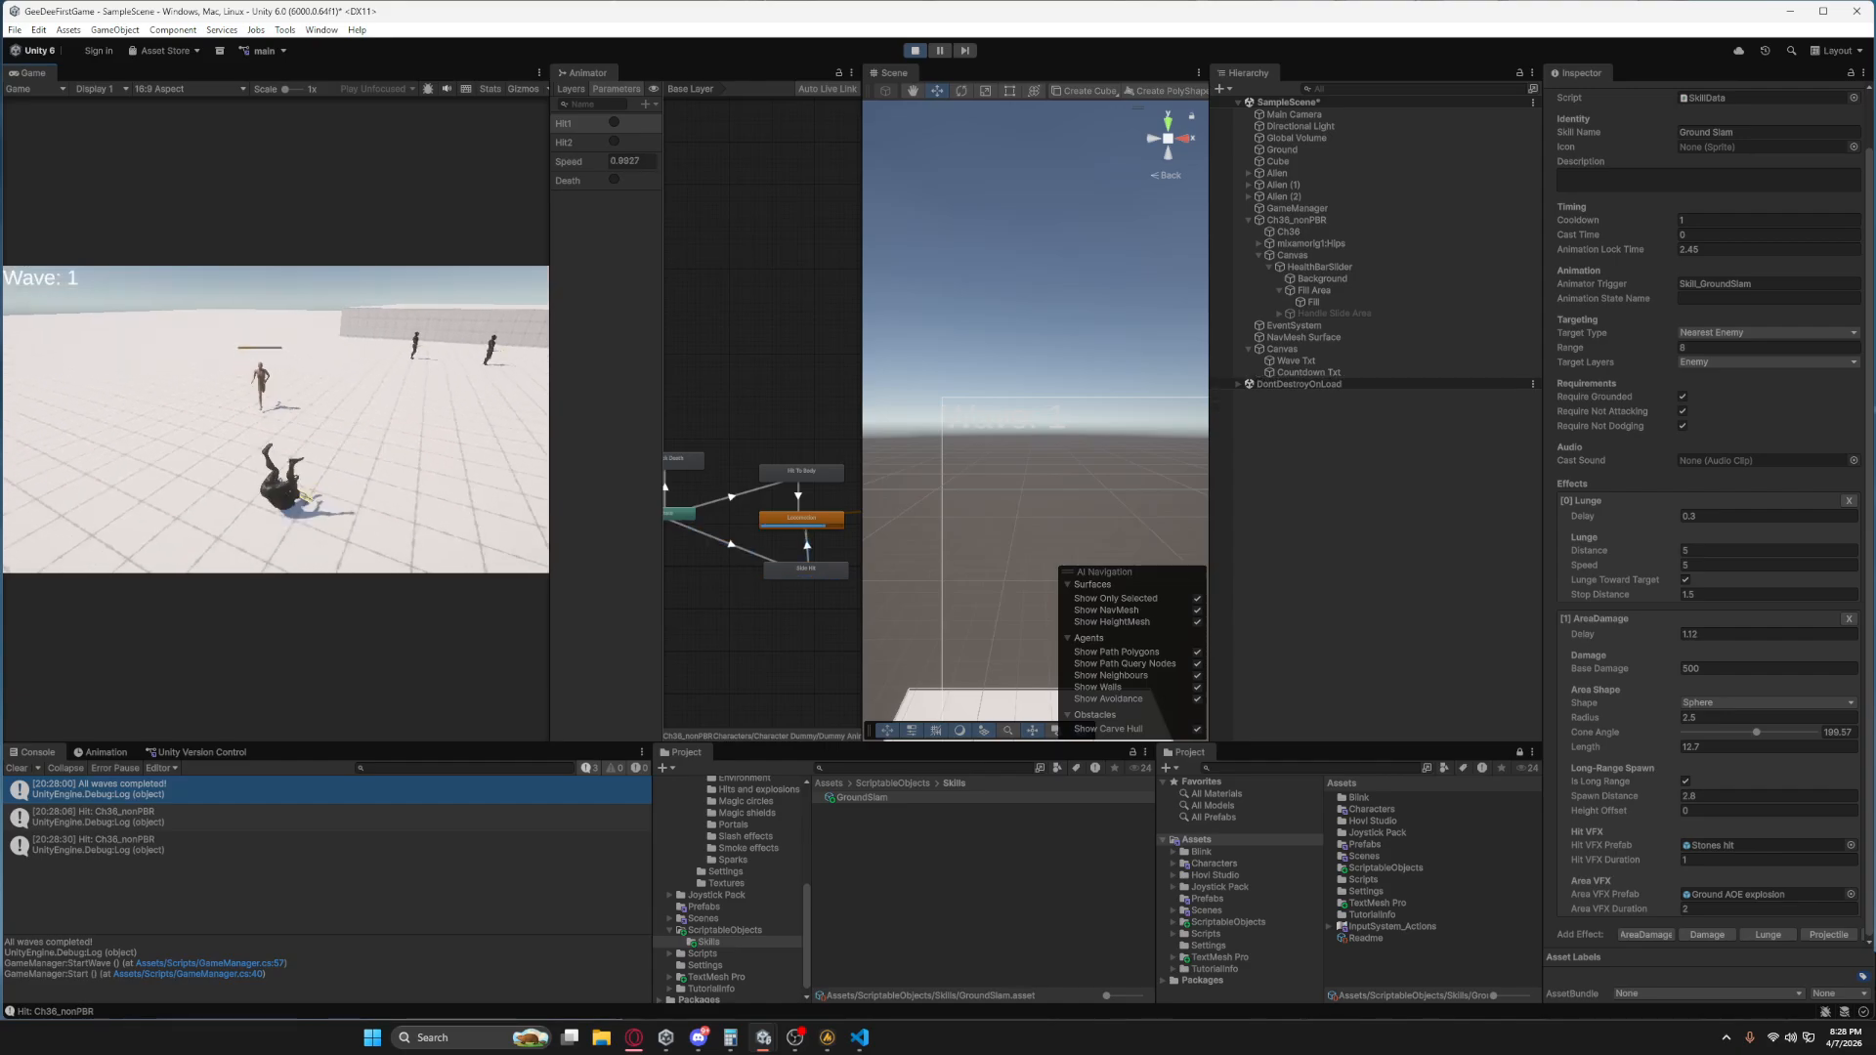
key(d)
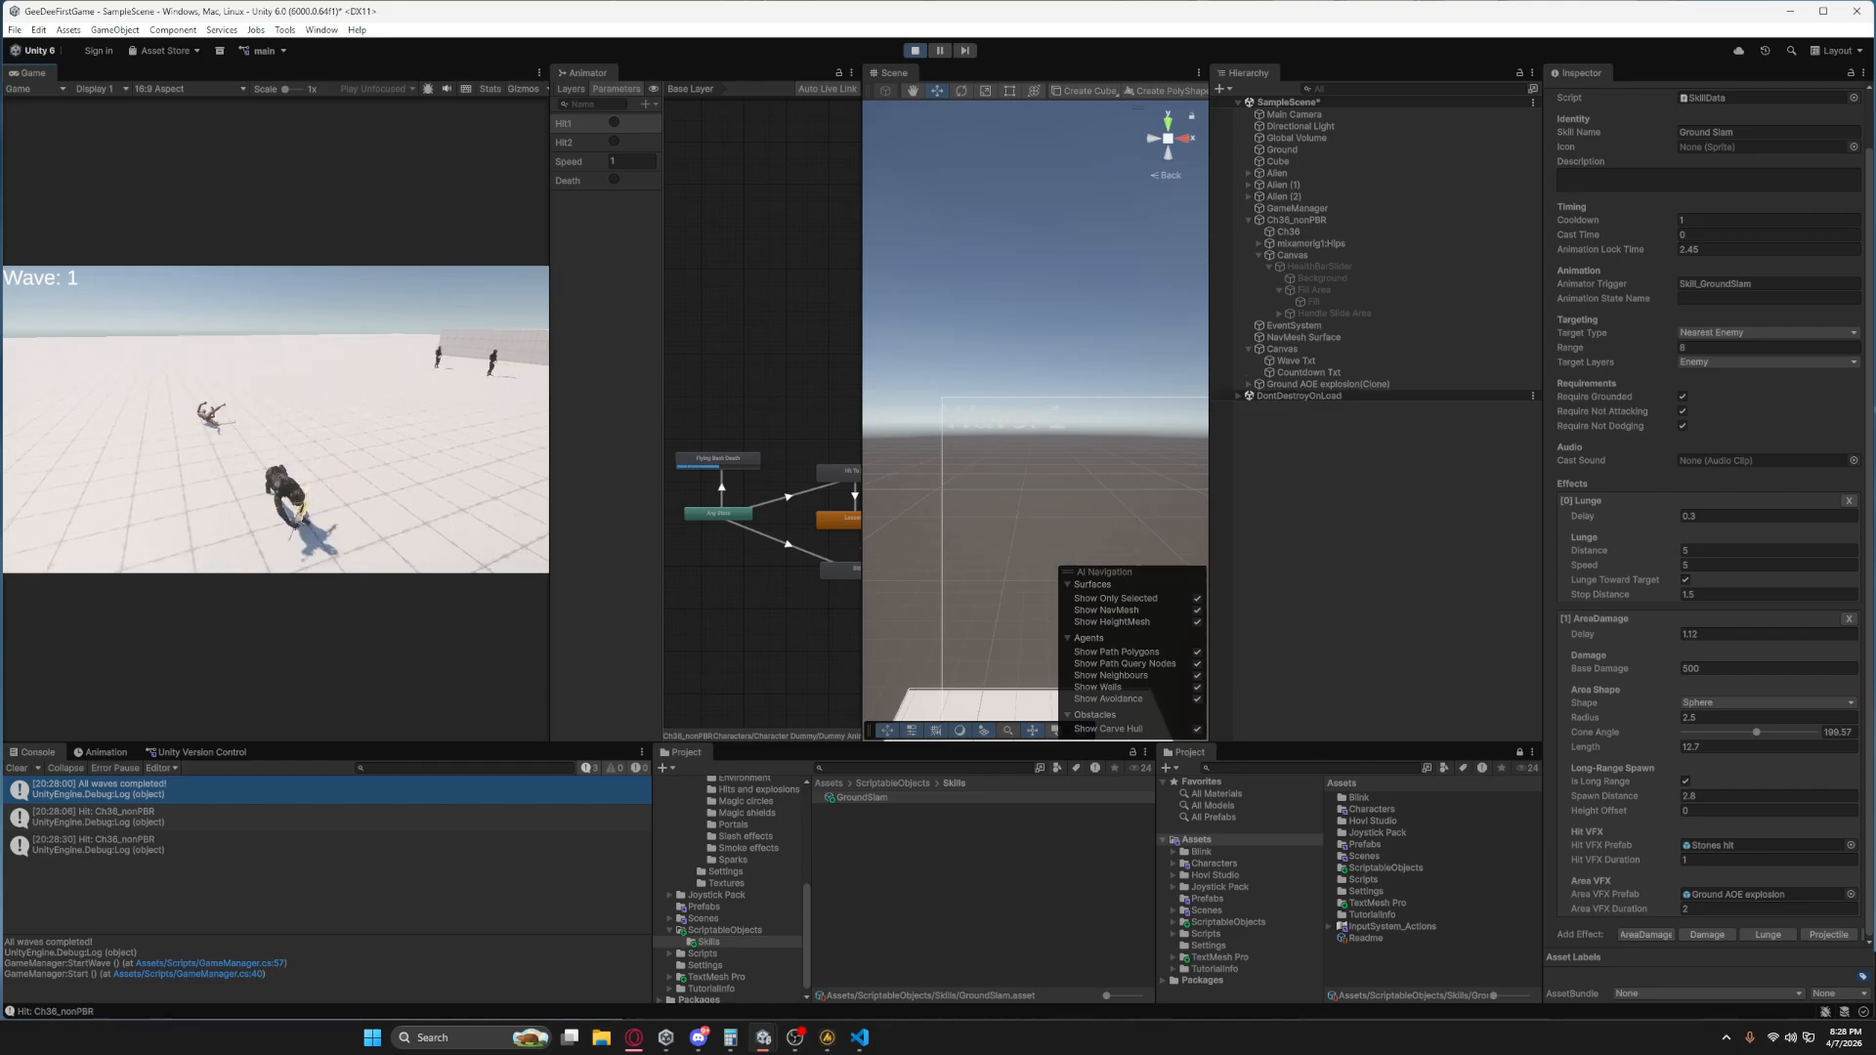
key(d)
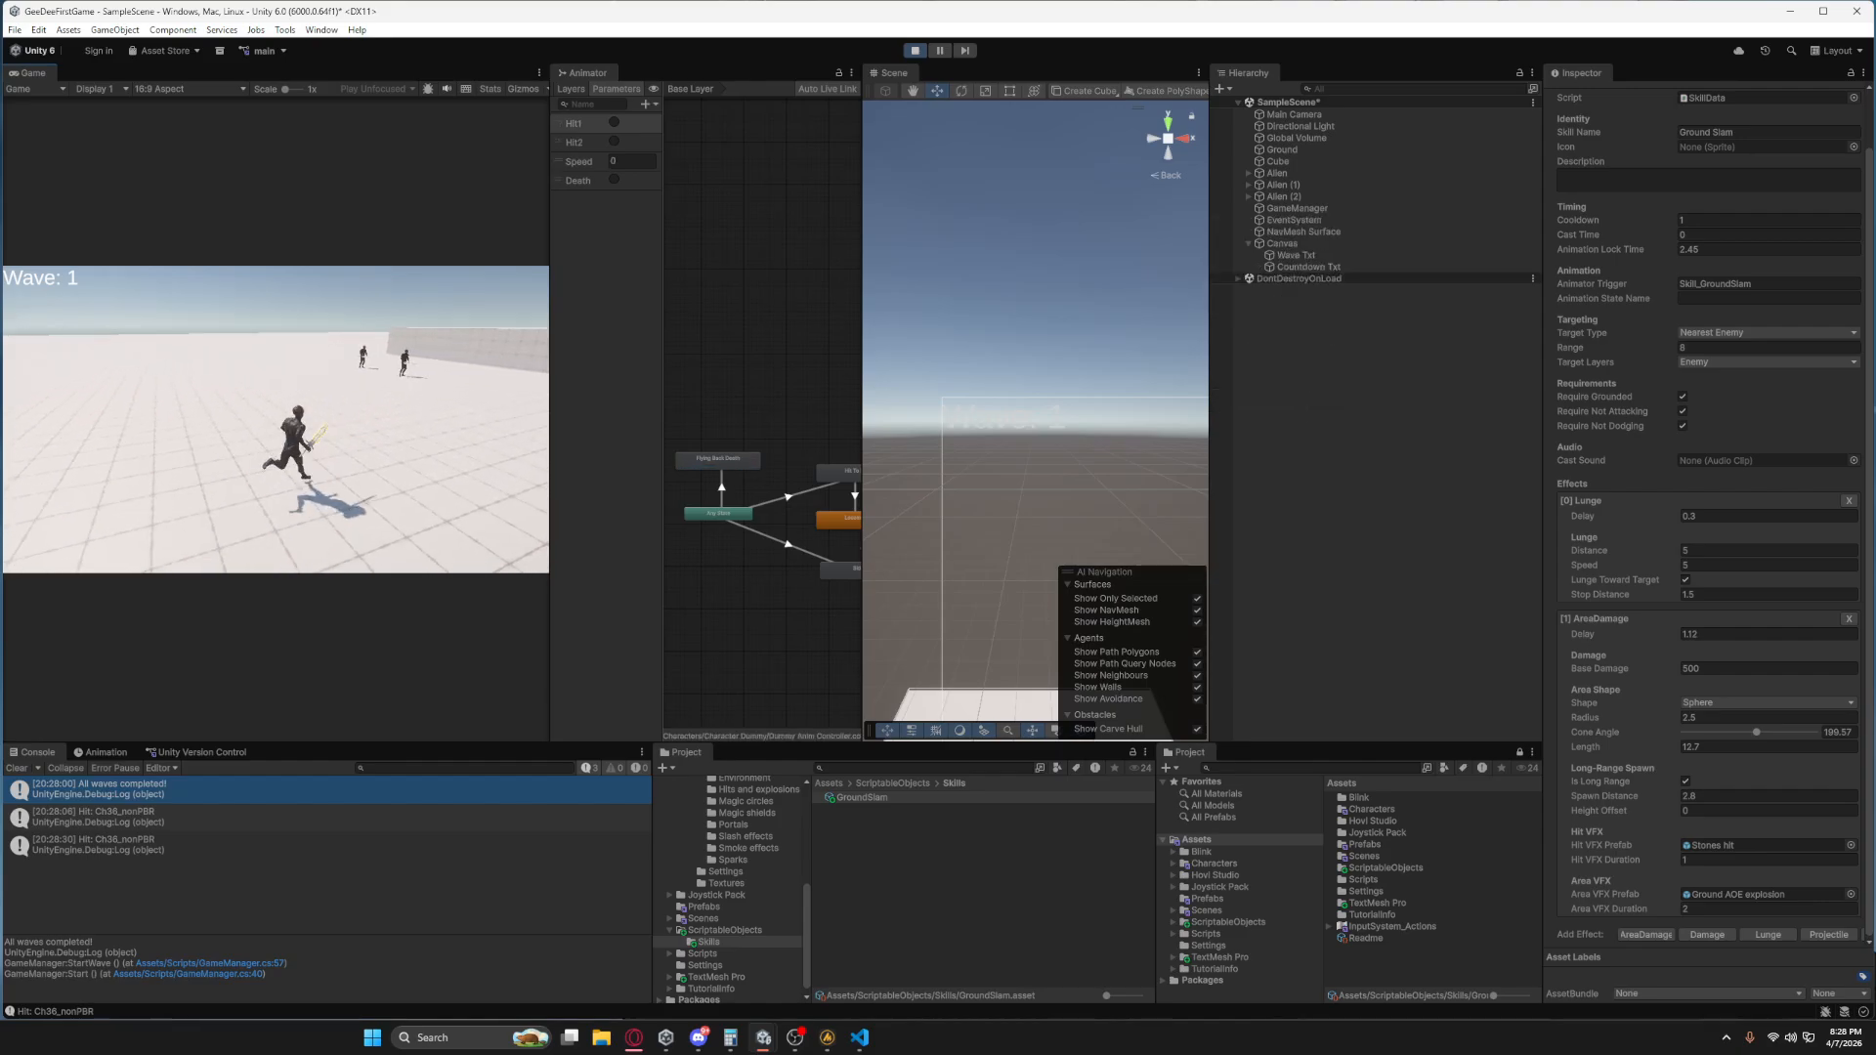
key(space)
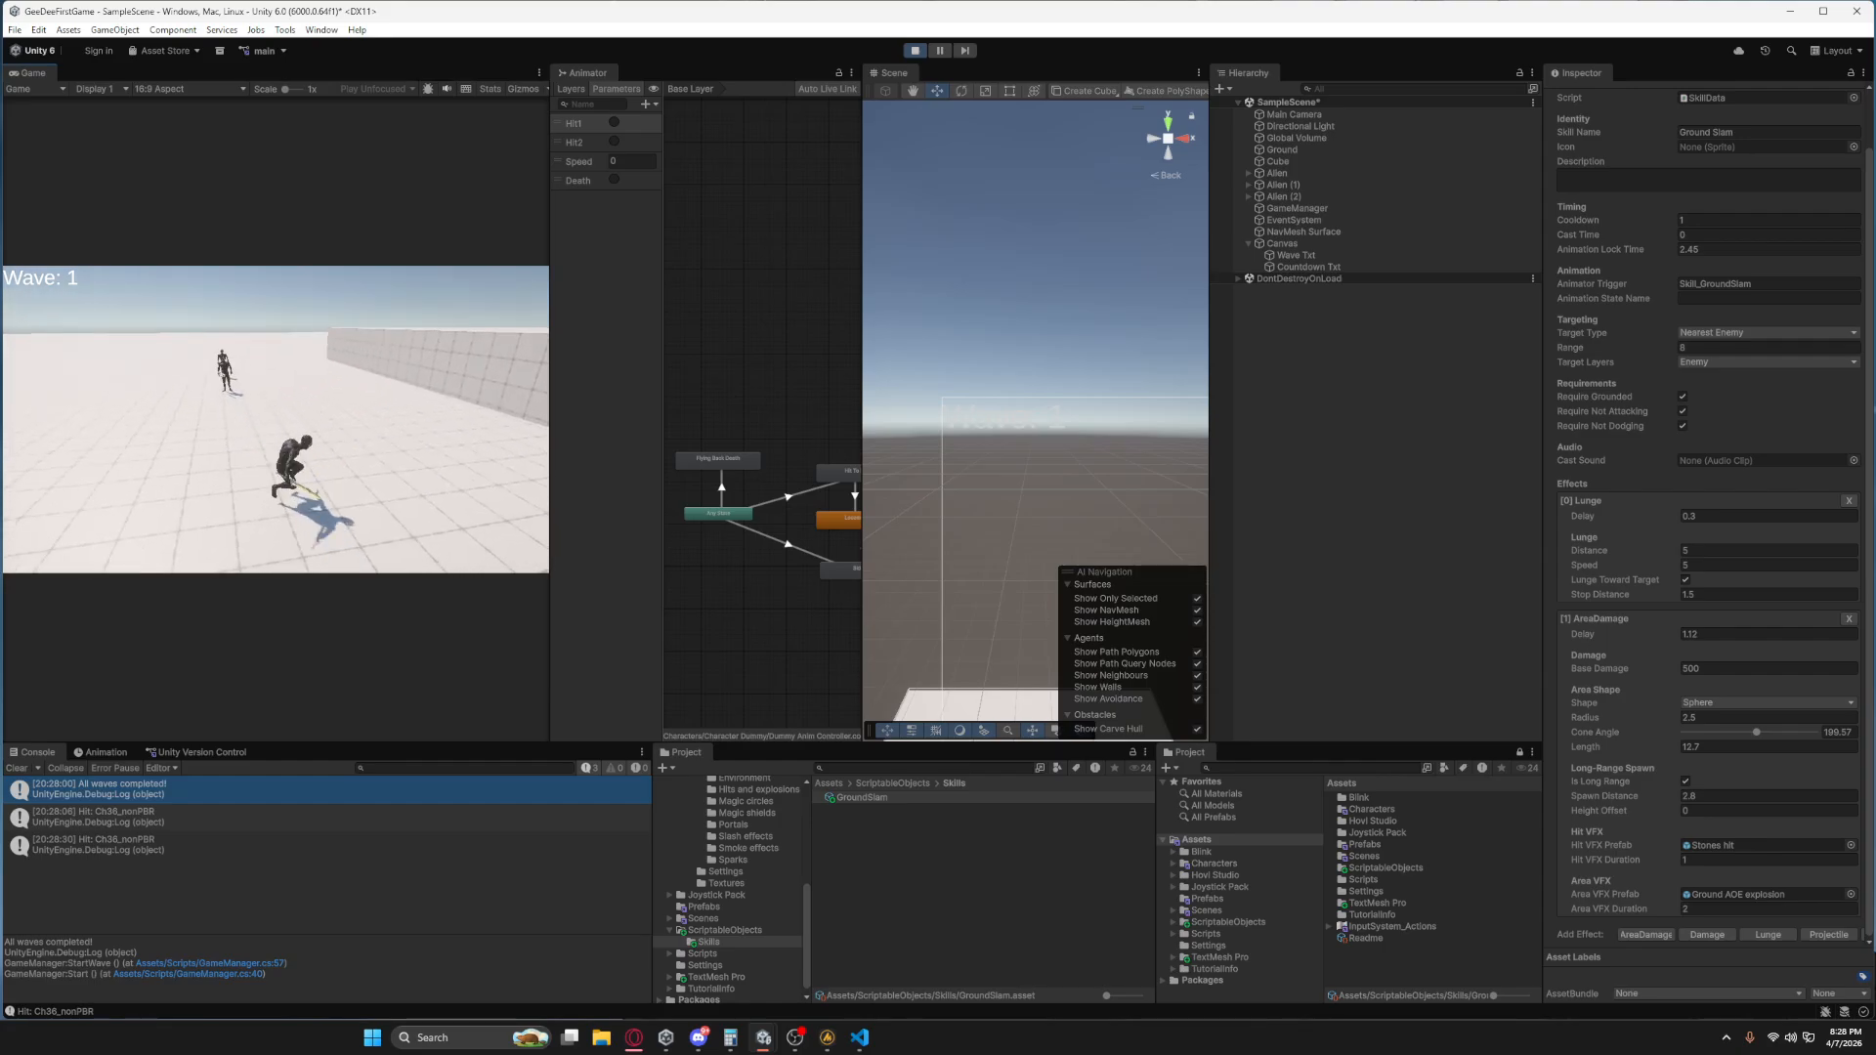
key(w)
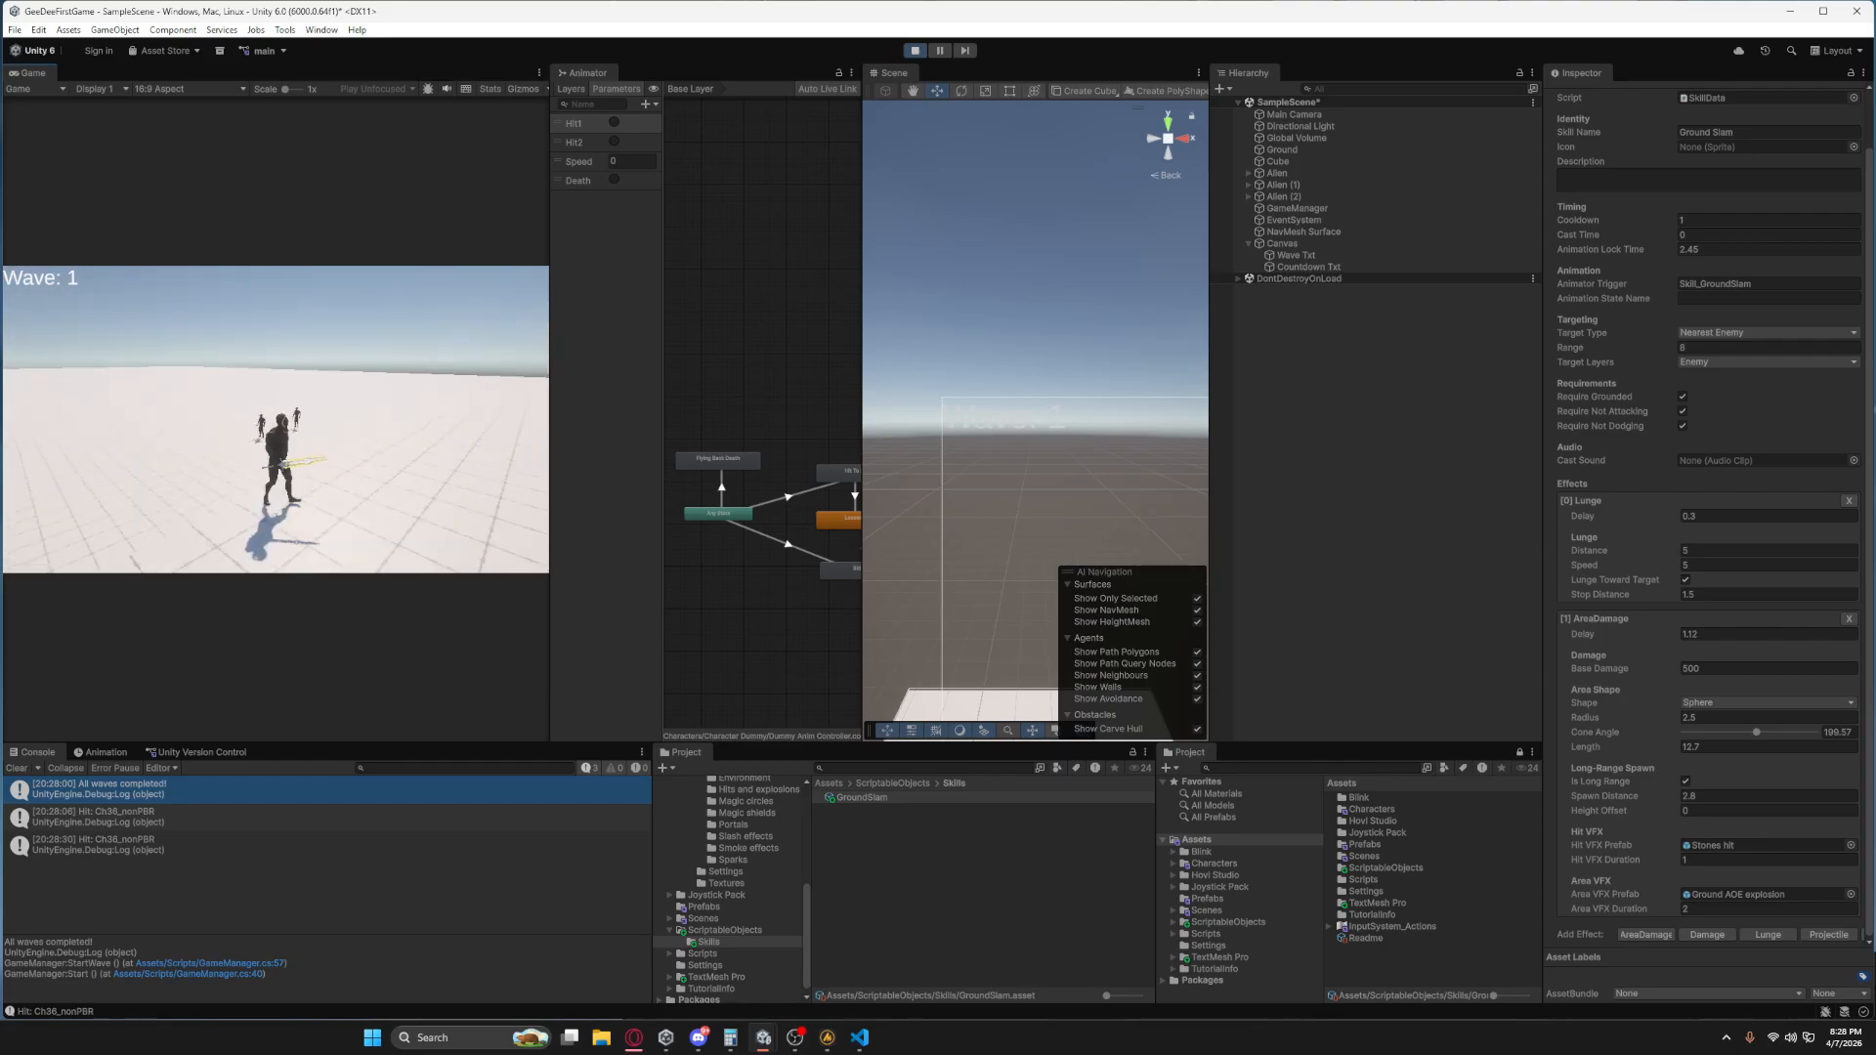
click(915, 51)
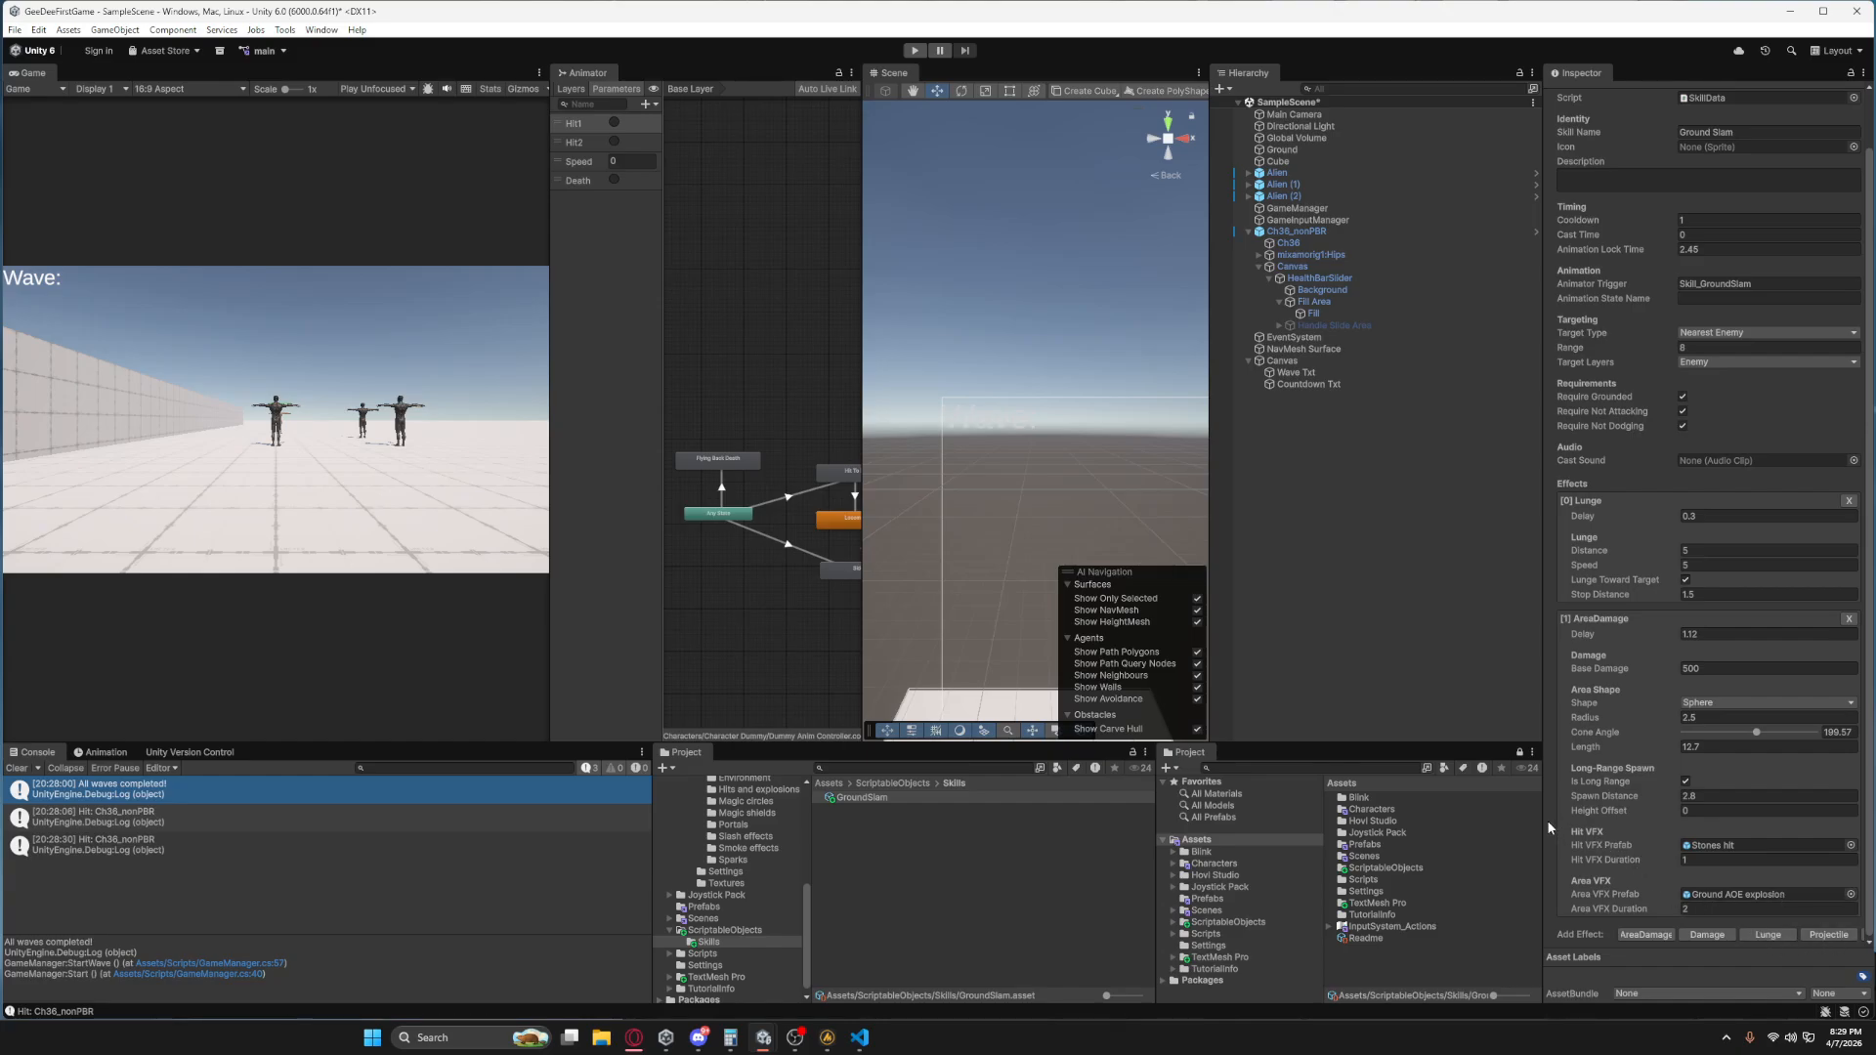
Add a Damage effect to the Ground Slam skill and set Base Damage to 250 on both AreaDamage and Damage.
drag(1545, 821, 1446, 829)
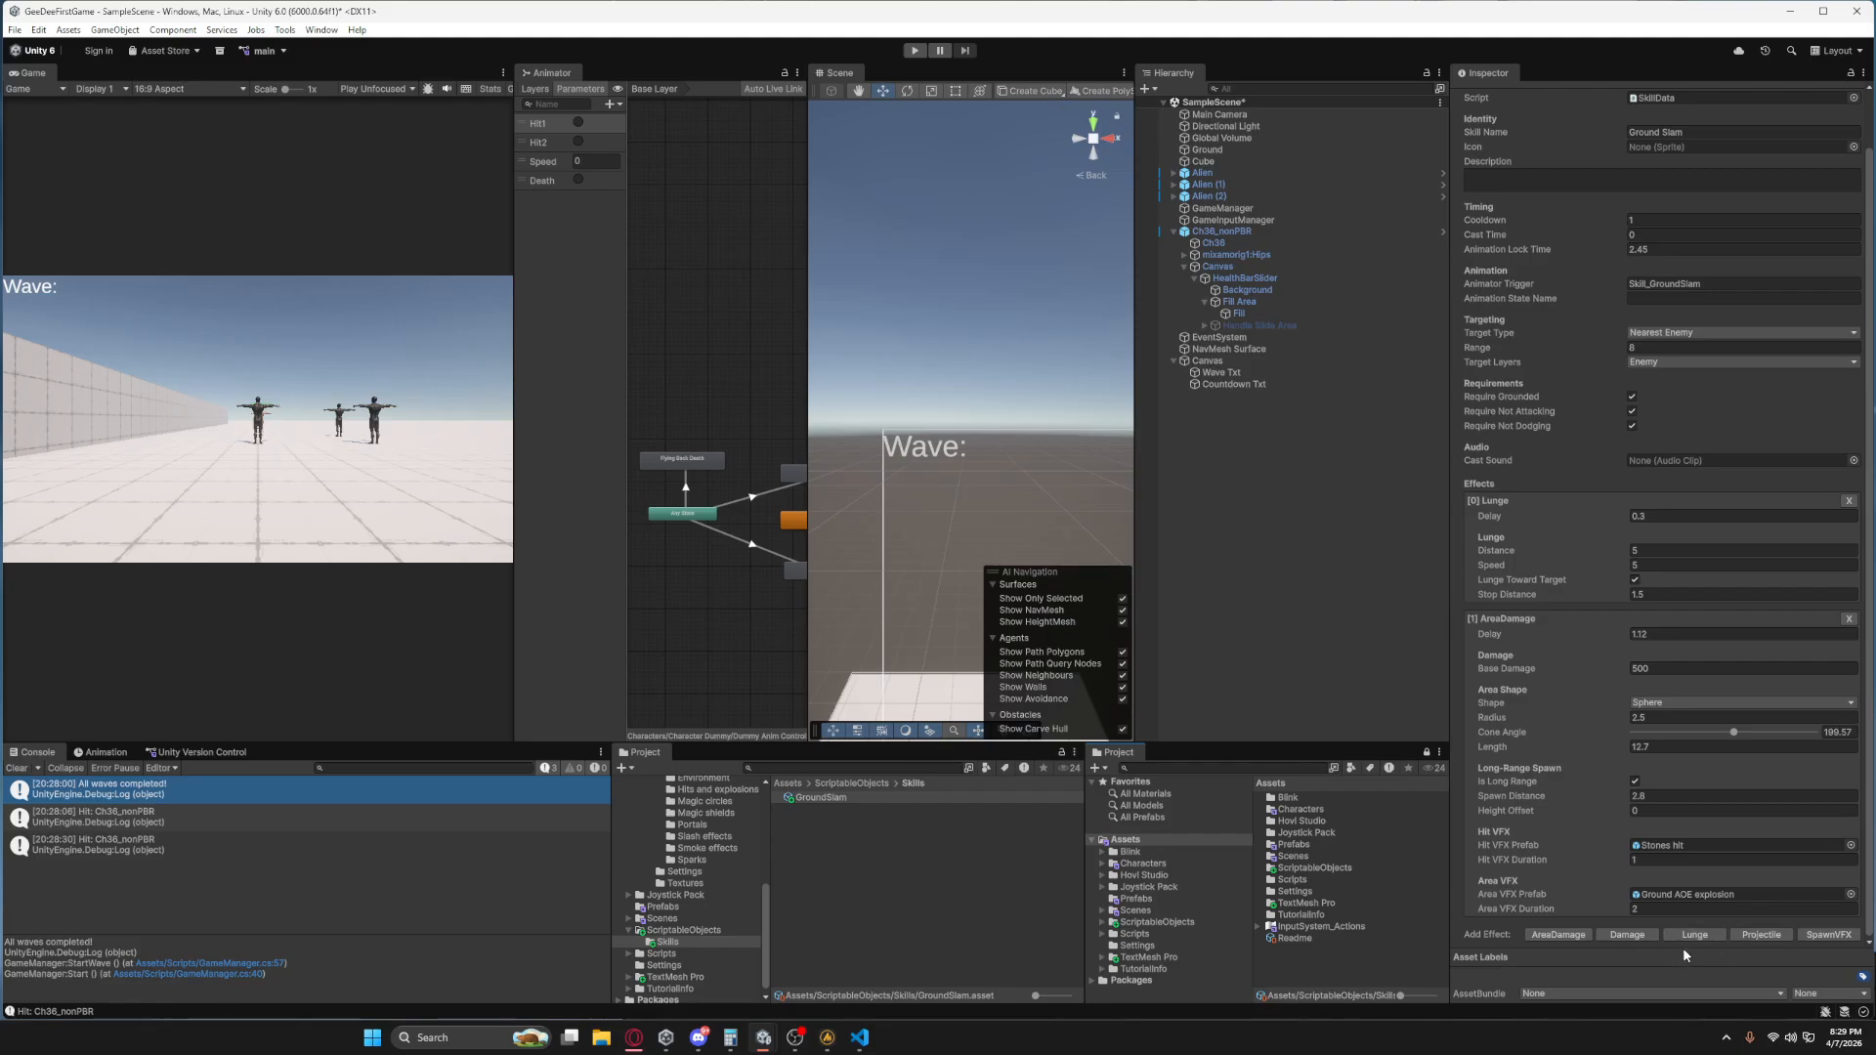
click(1627, 934)
scroll(1622, 860, down, 4)
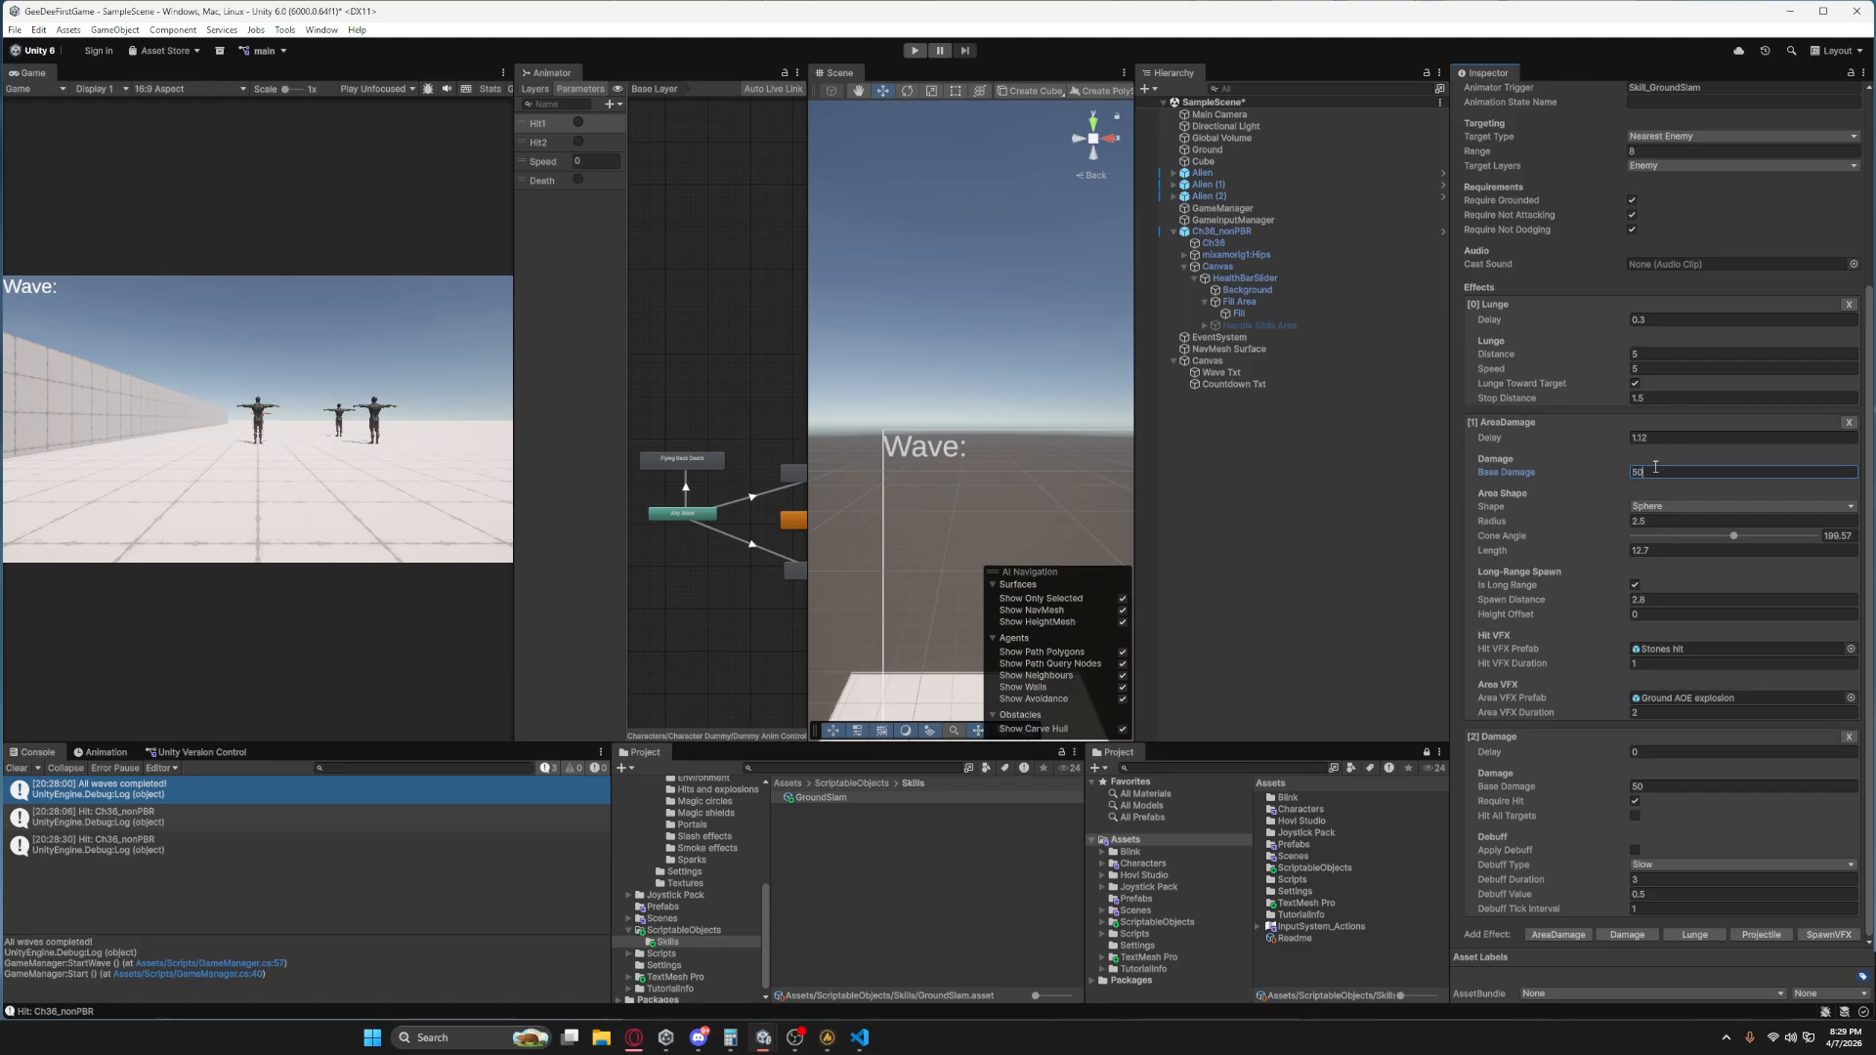
click(1681, 787)
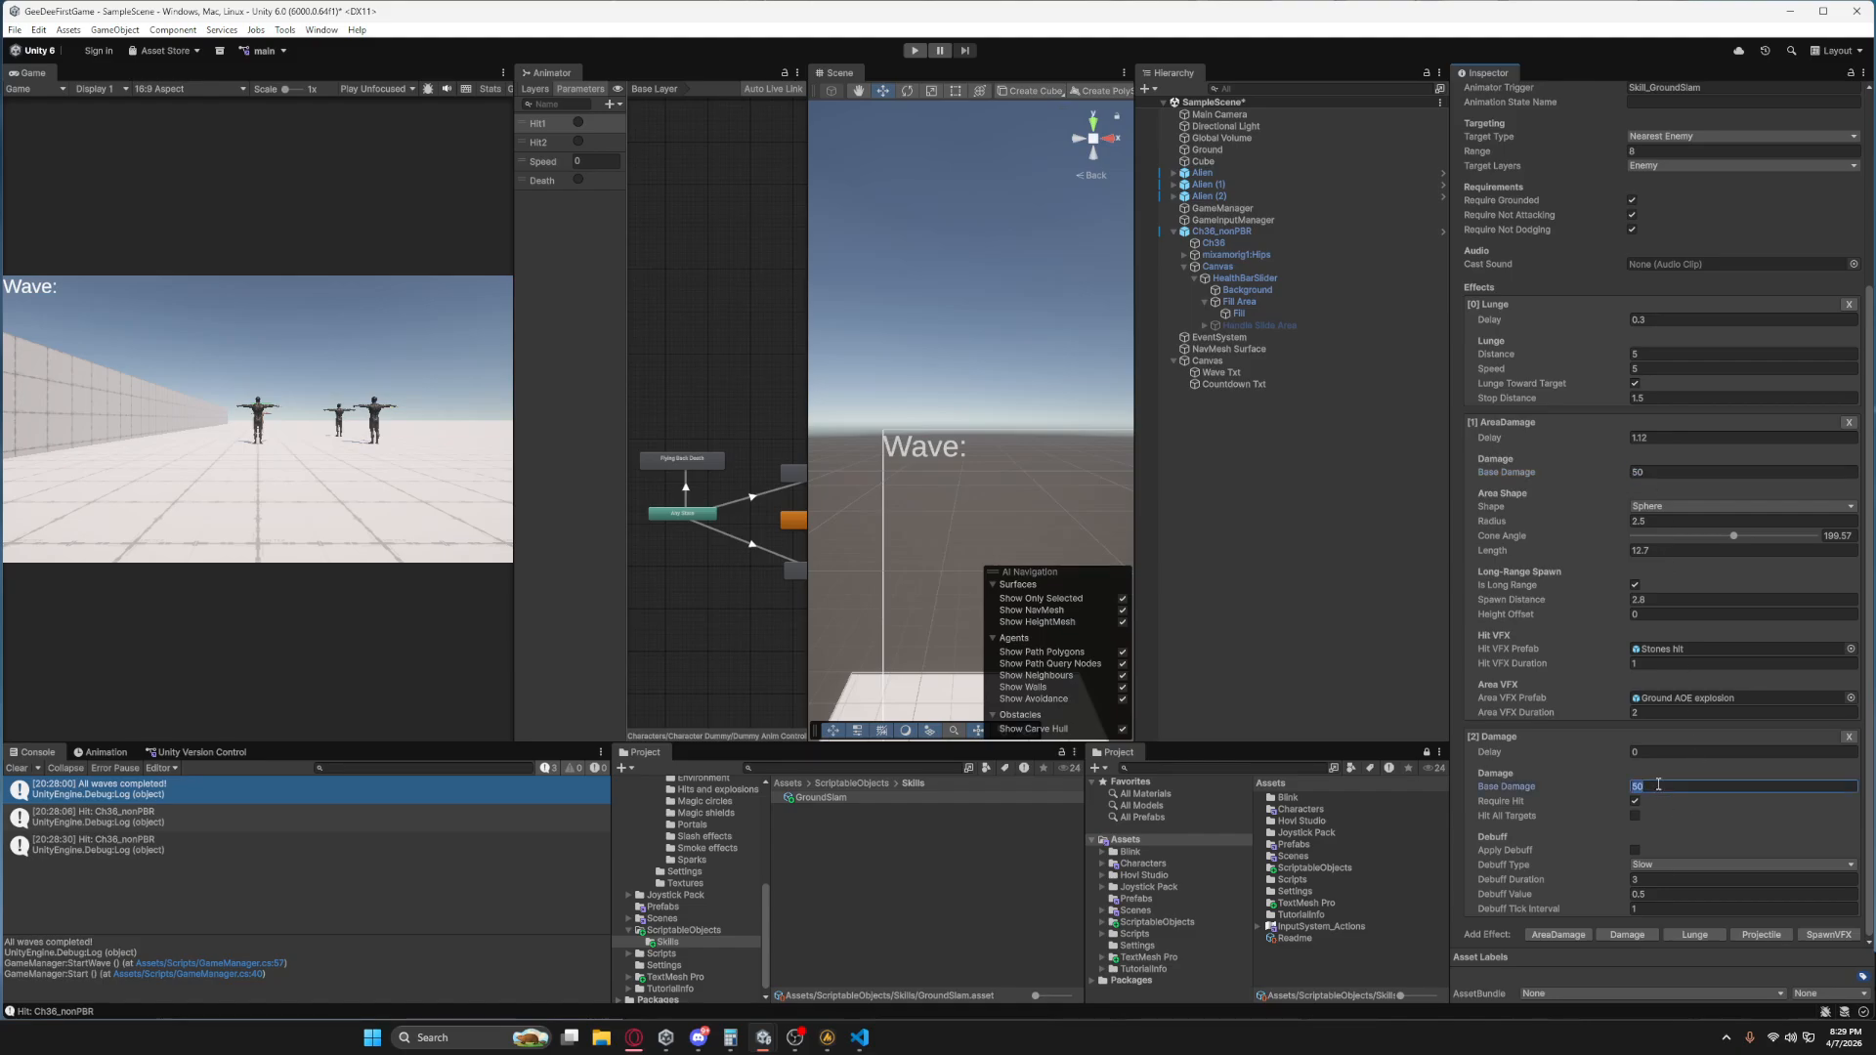
click(1657, 472)
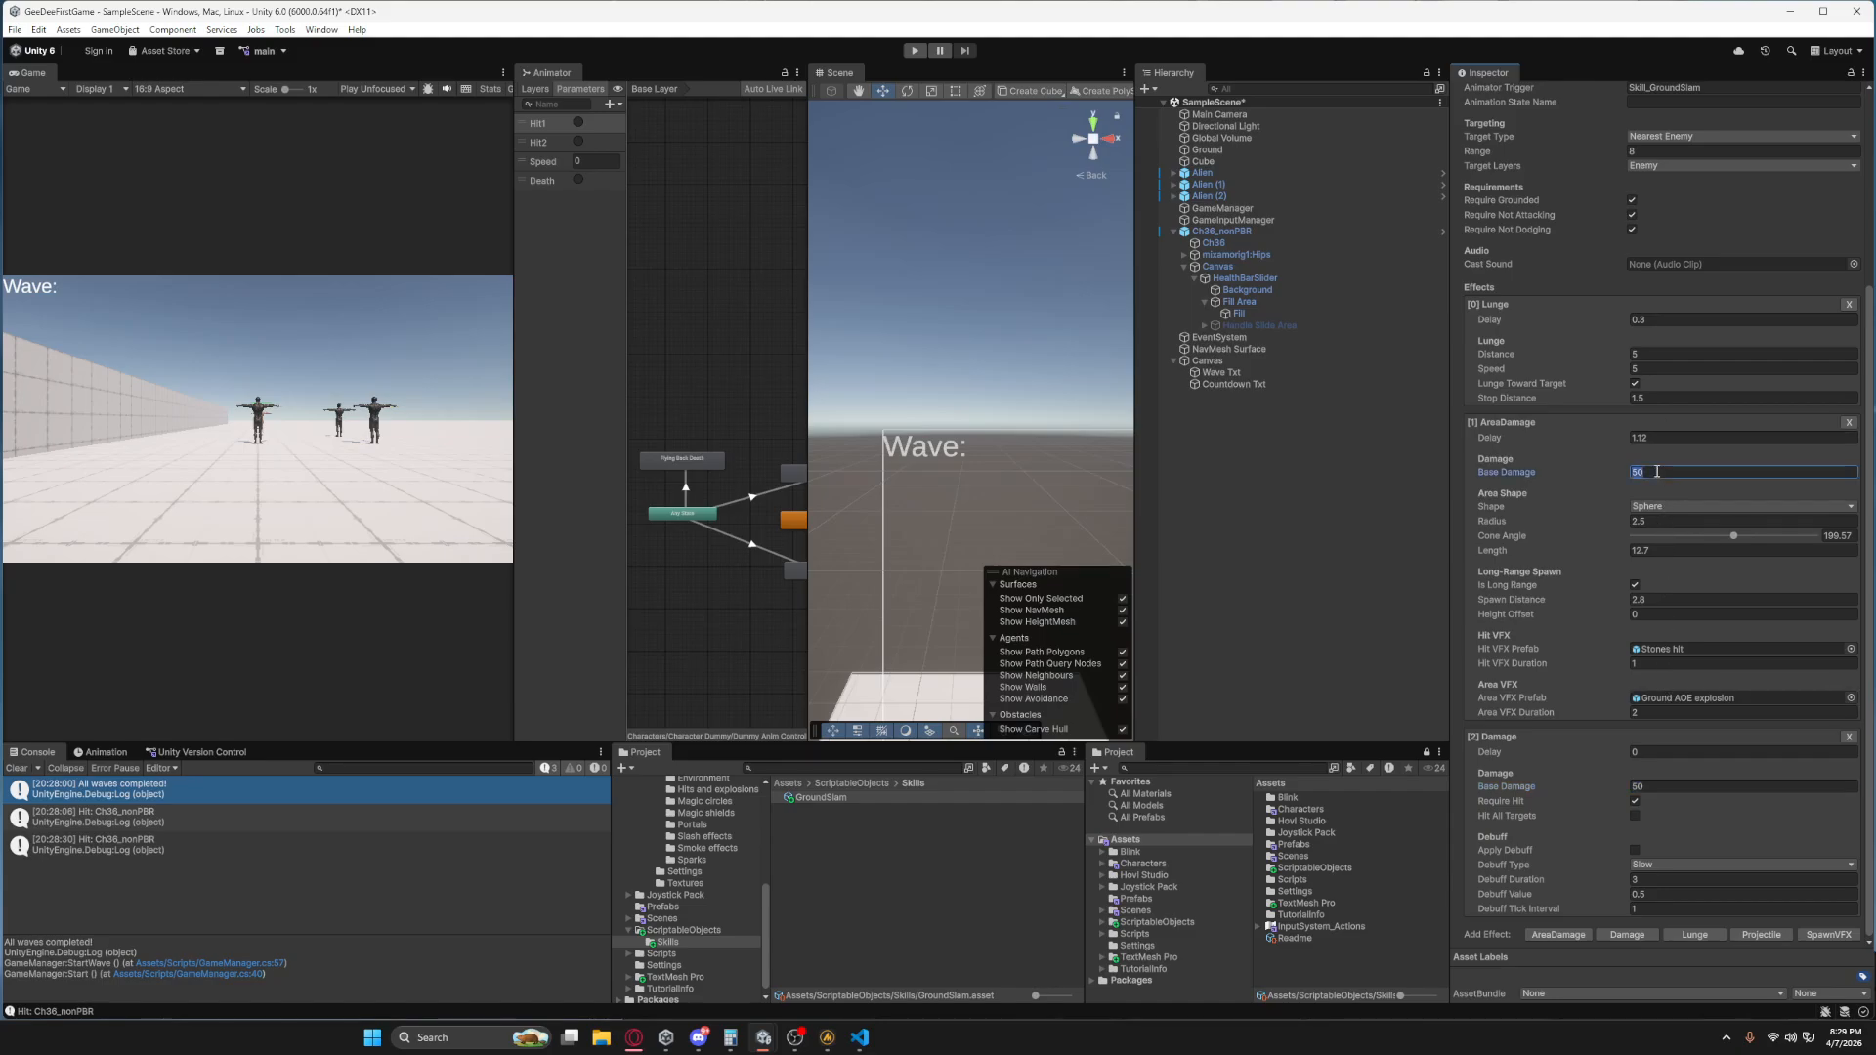
click(1666, 787)
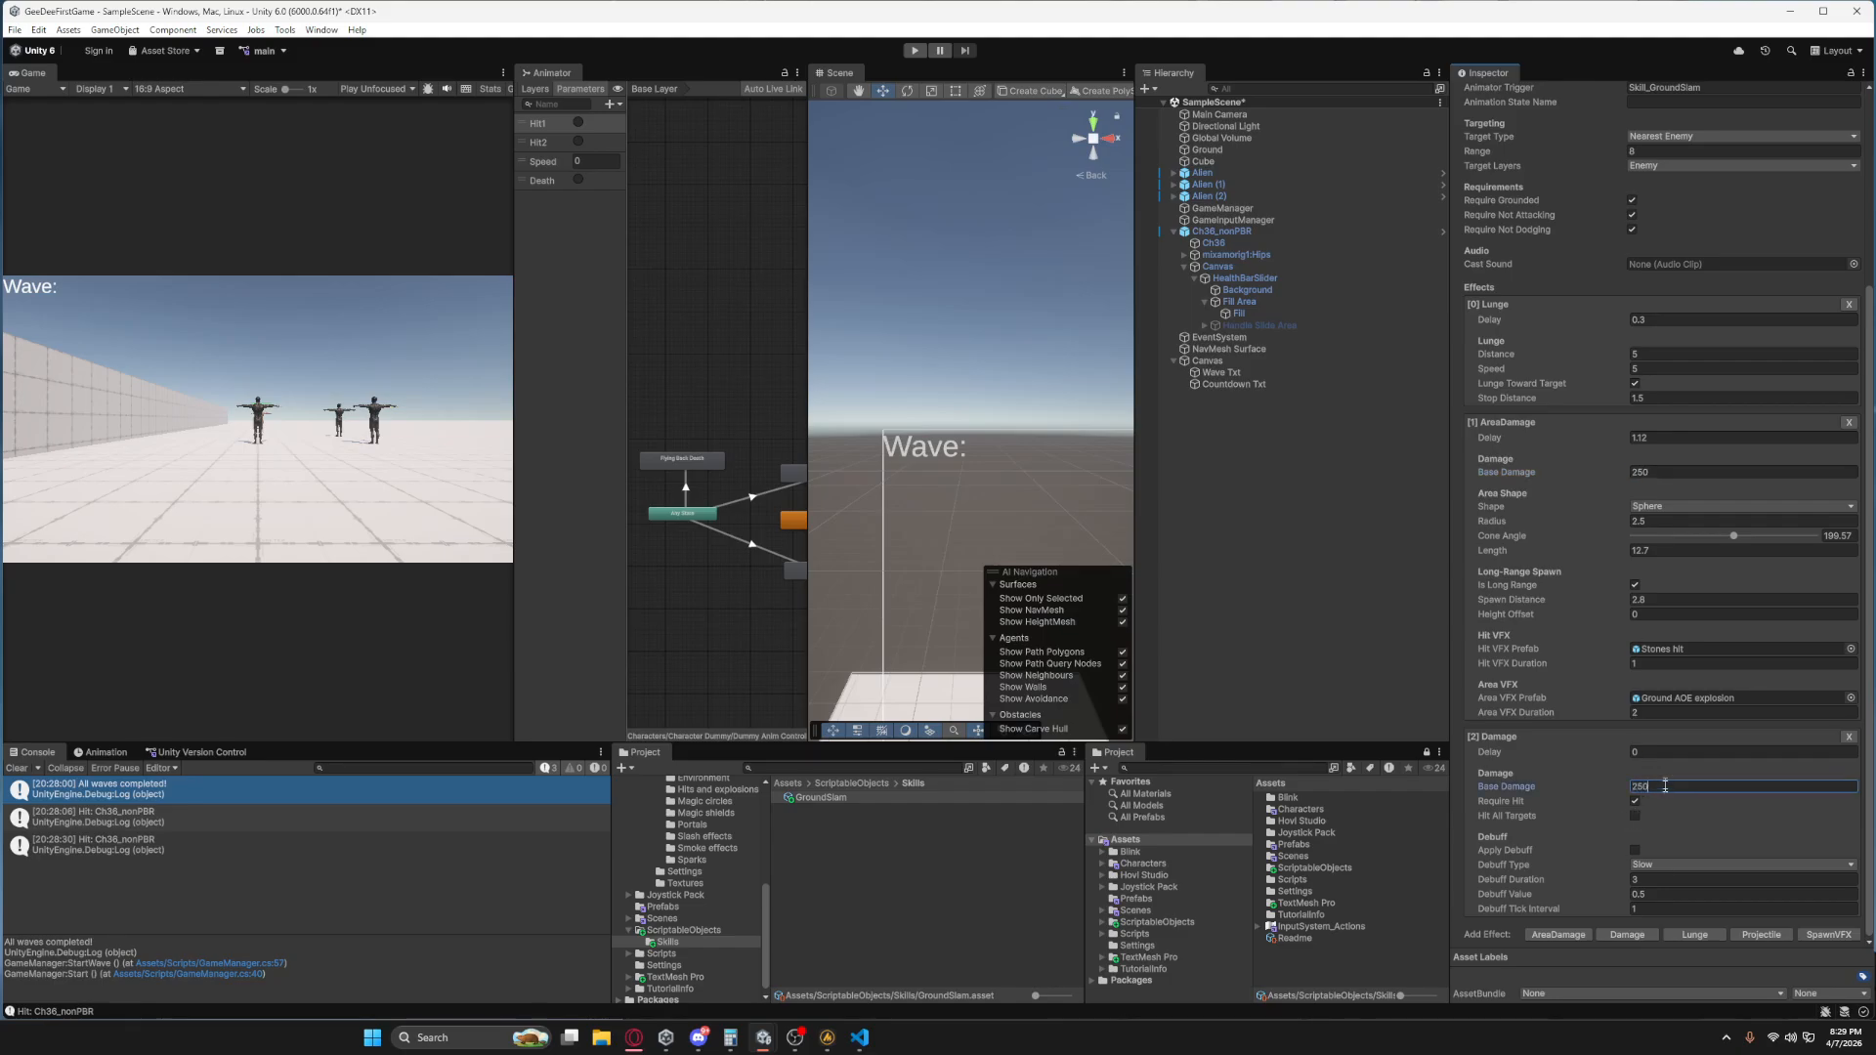
Copy AreaDamage's 1.12 delay to the Damage effect and enable Hit All Targets on it.
click(1668, 437)
key(ctrl+c)
drag(1651, 753, 1607, 755)
key(ctrl+v)
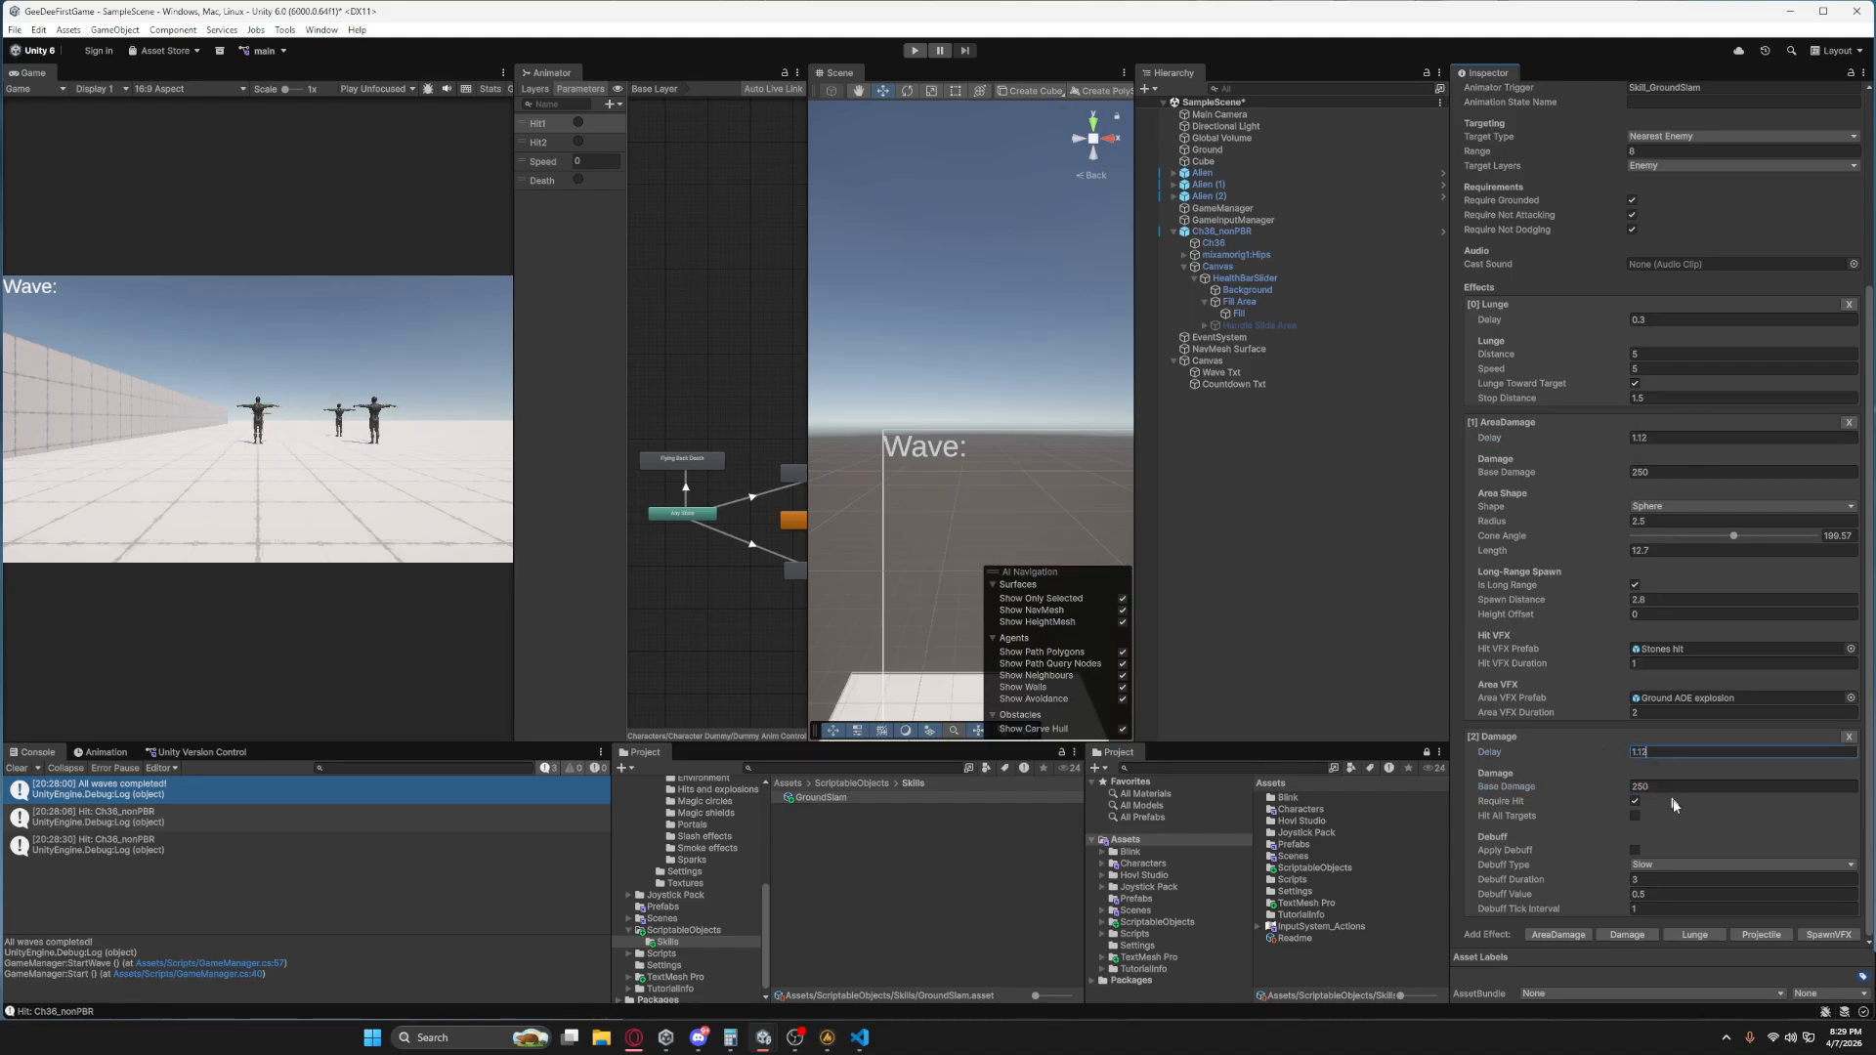
click(1635, 816)
Enable Apply Debuff on the Damage effect with the Stun type and a duration of 10 seconds.
click(1649, 869)
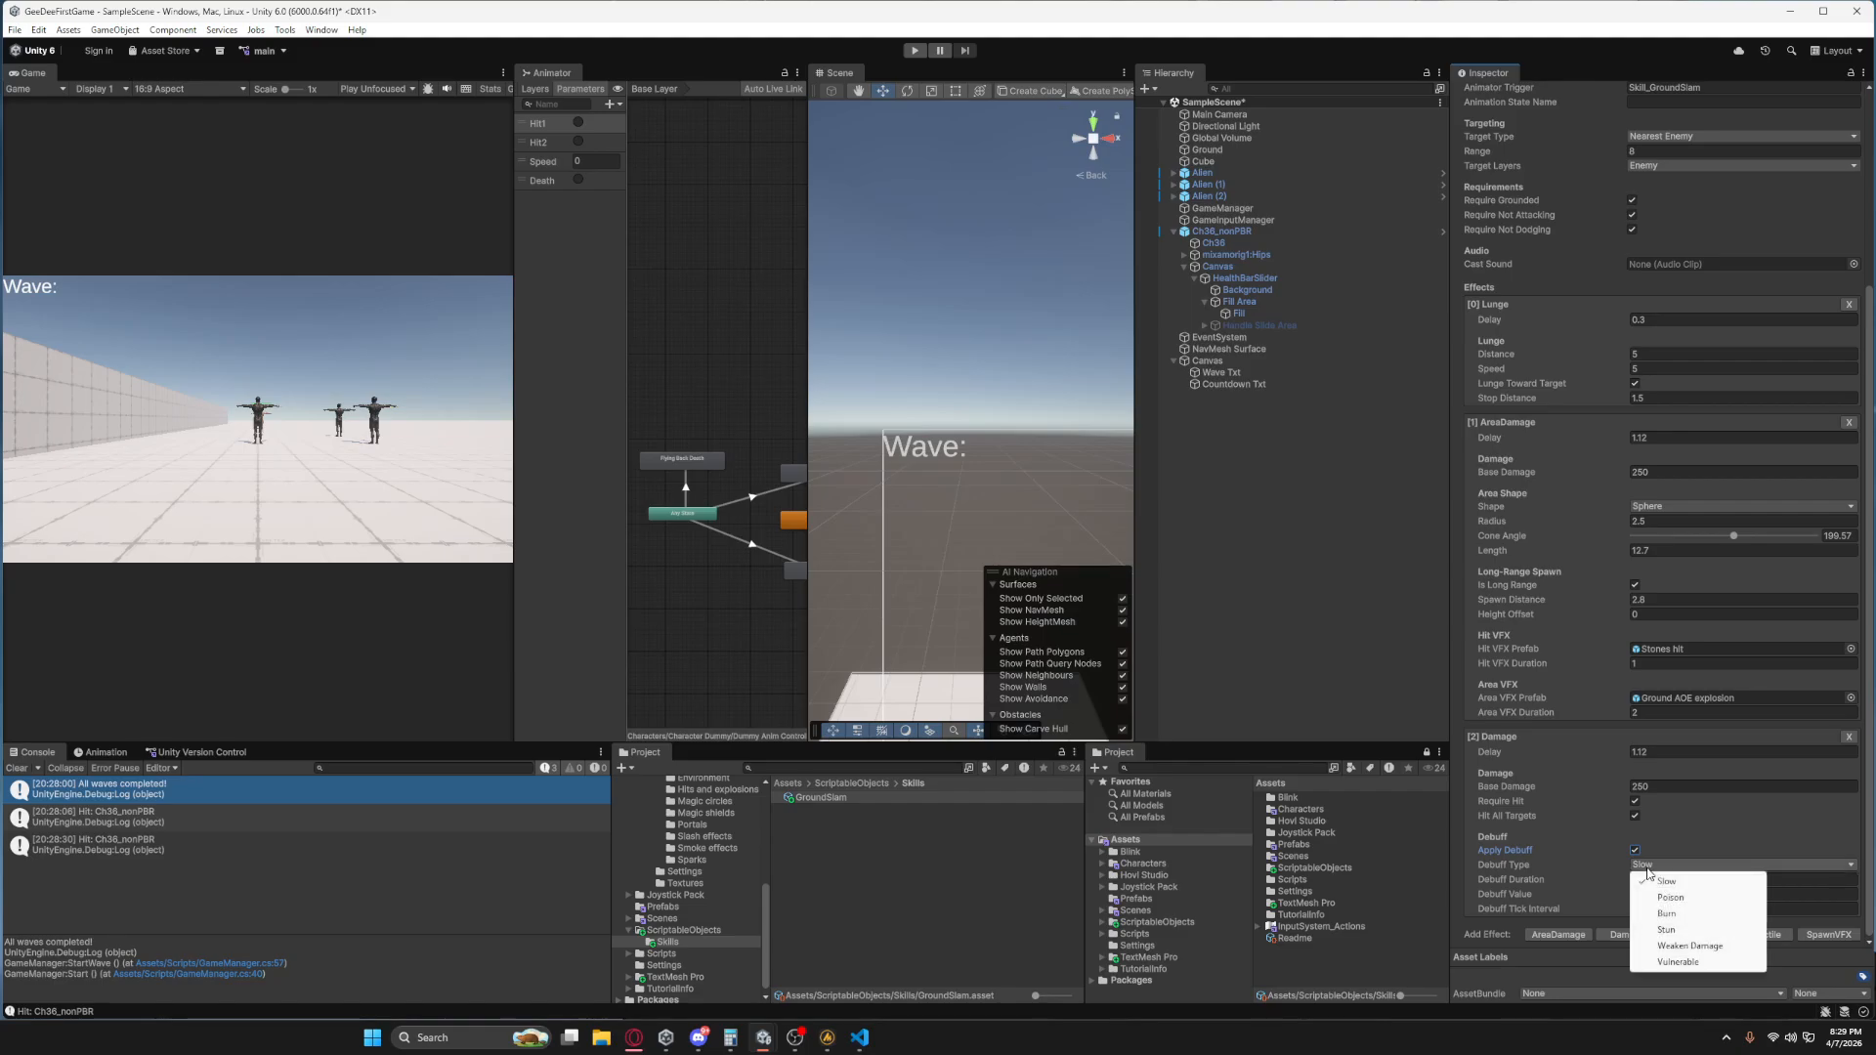
click(1677, 930)
click(1641, 877)
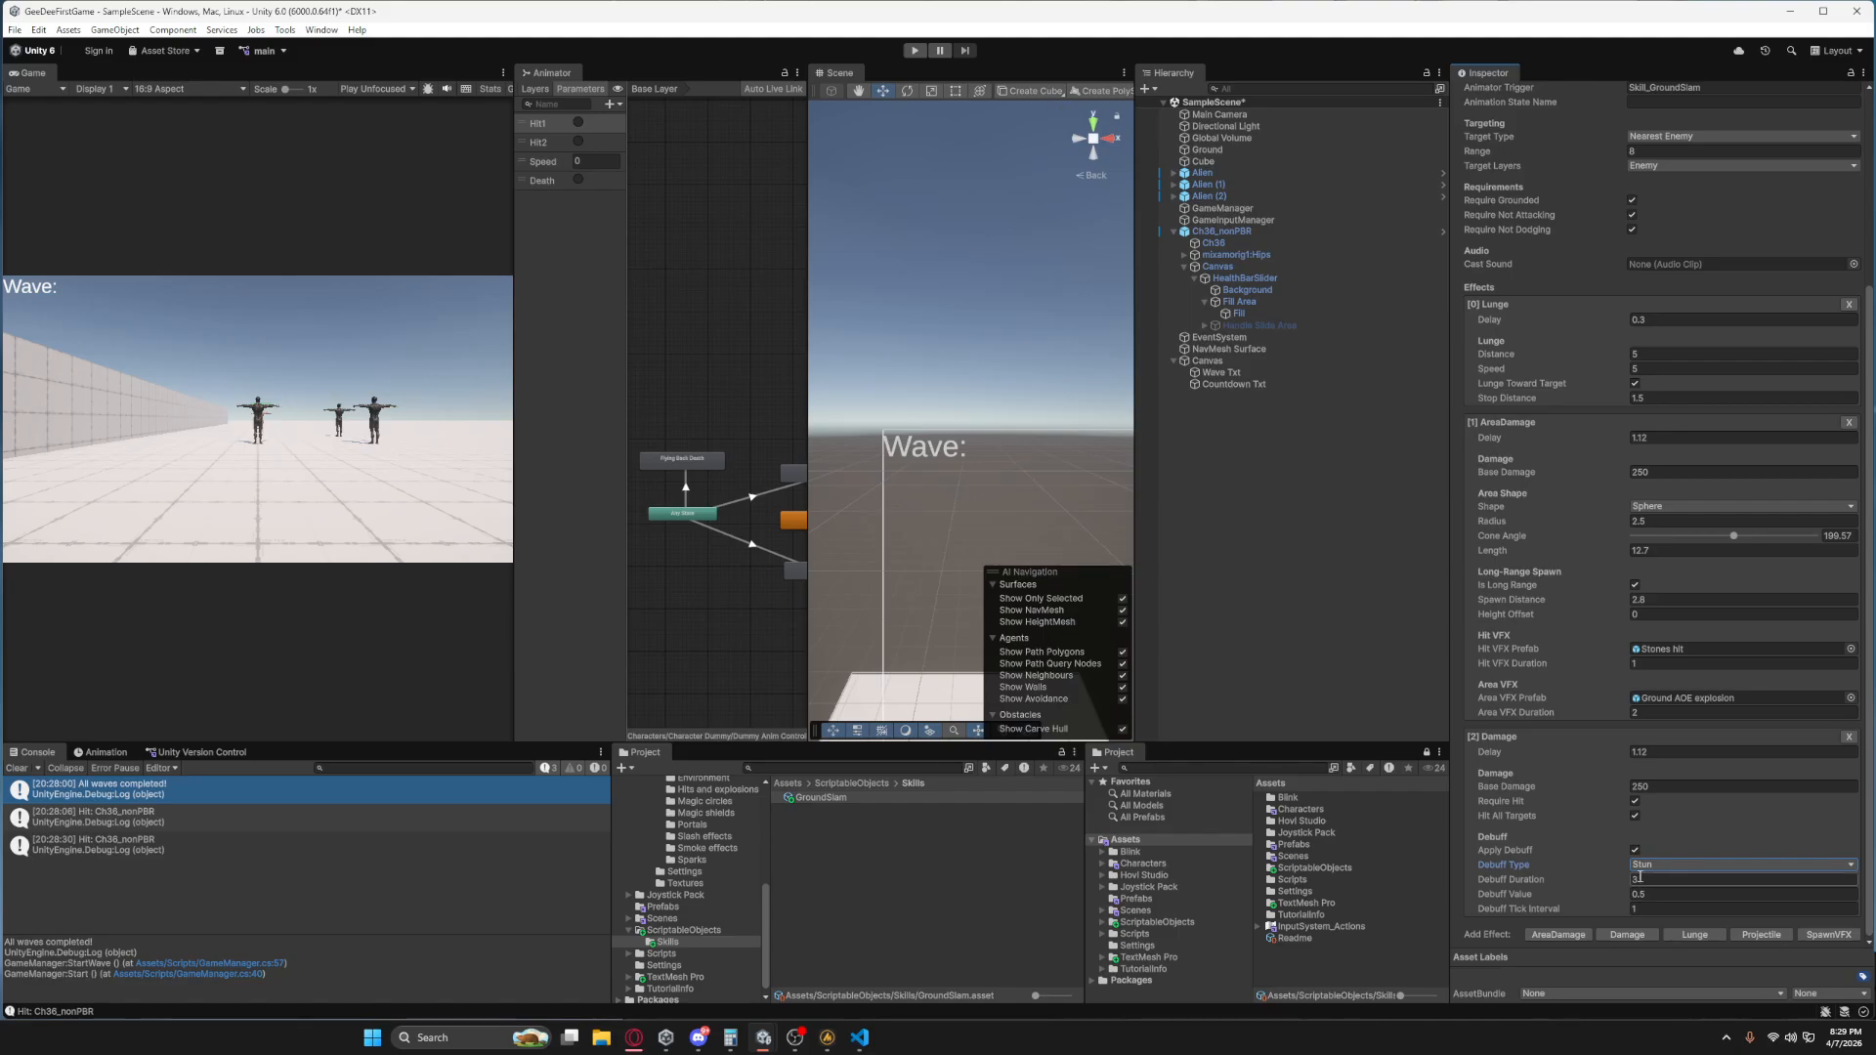
double_click(1644, 877)
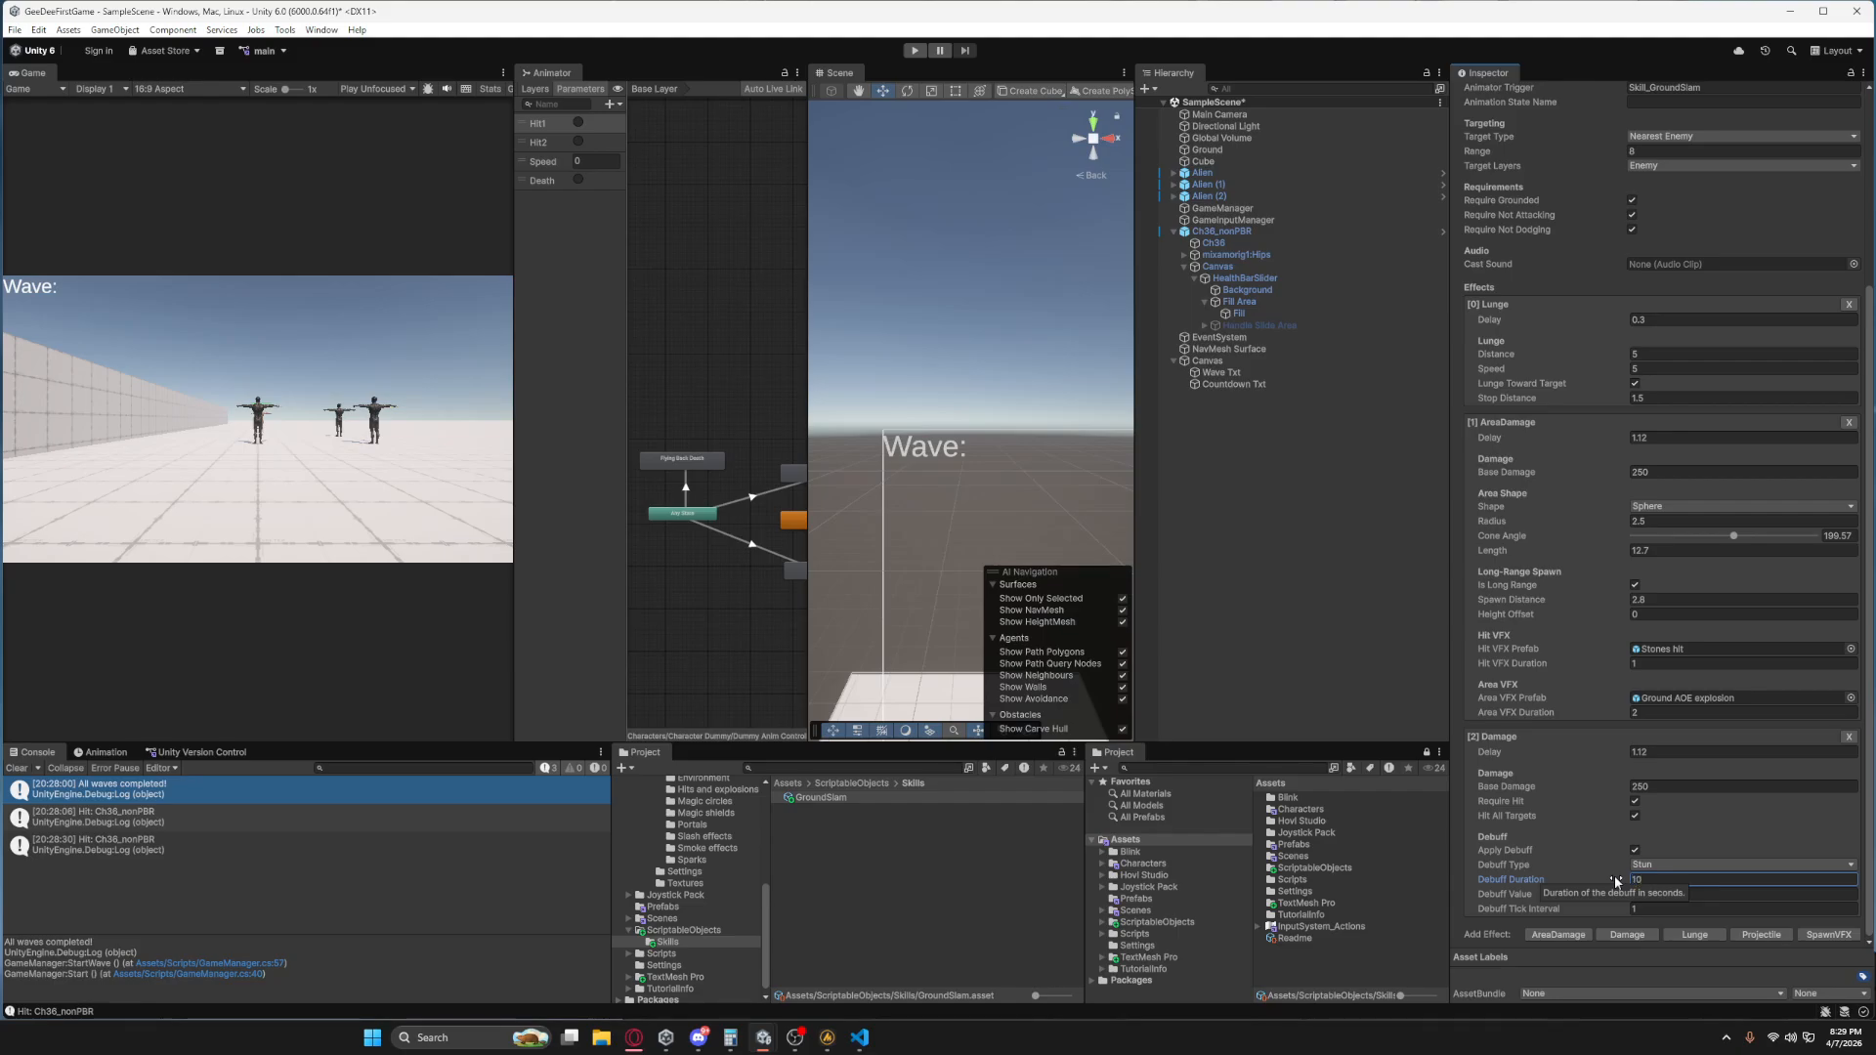
Run the scene in Play mode and use Ground Slam on the enemy to test the damage and stun, ending the run when done.
click(915, 50)
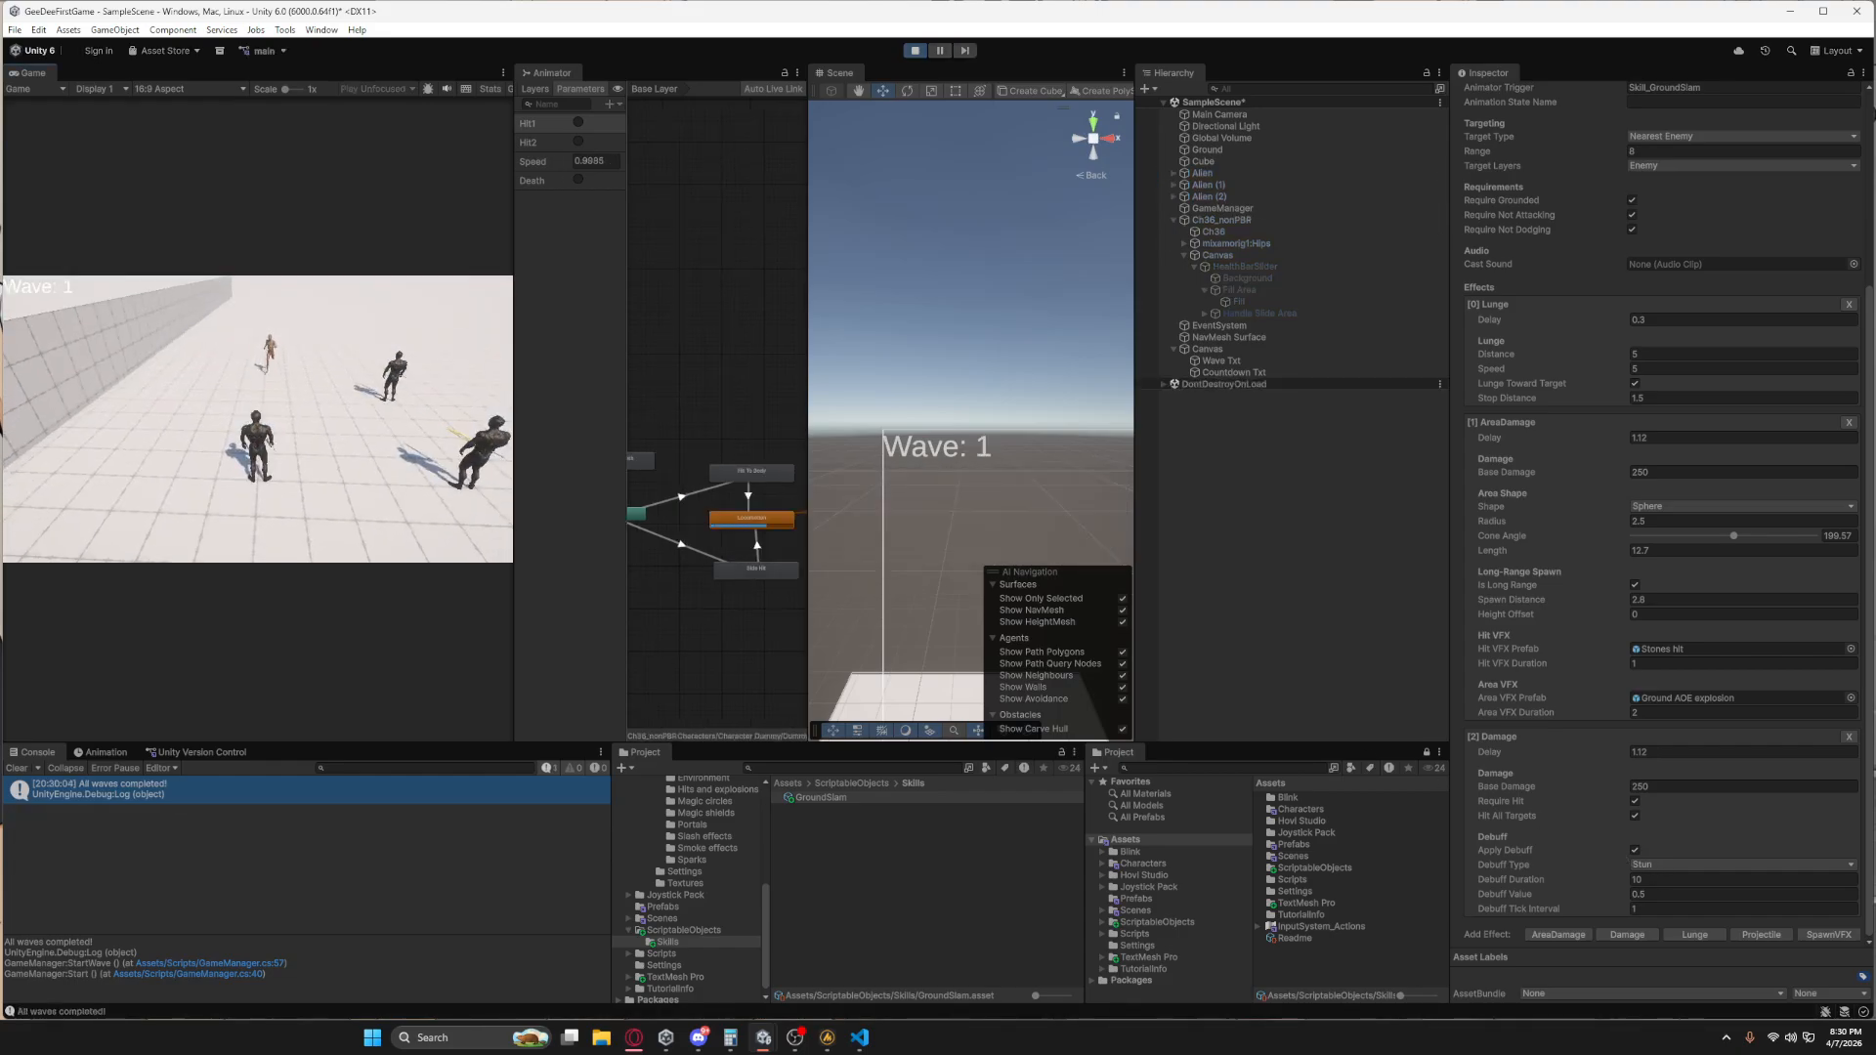
key(s)
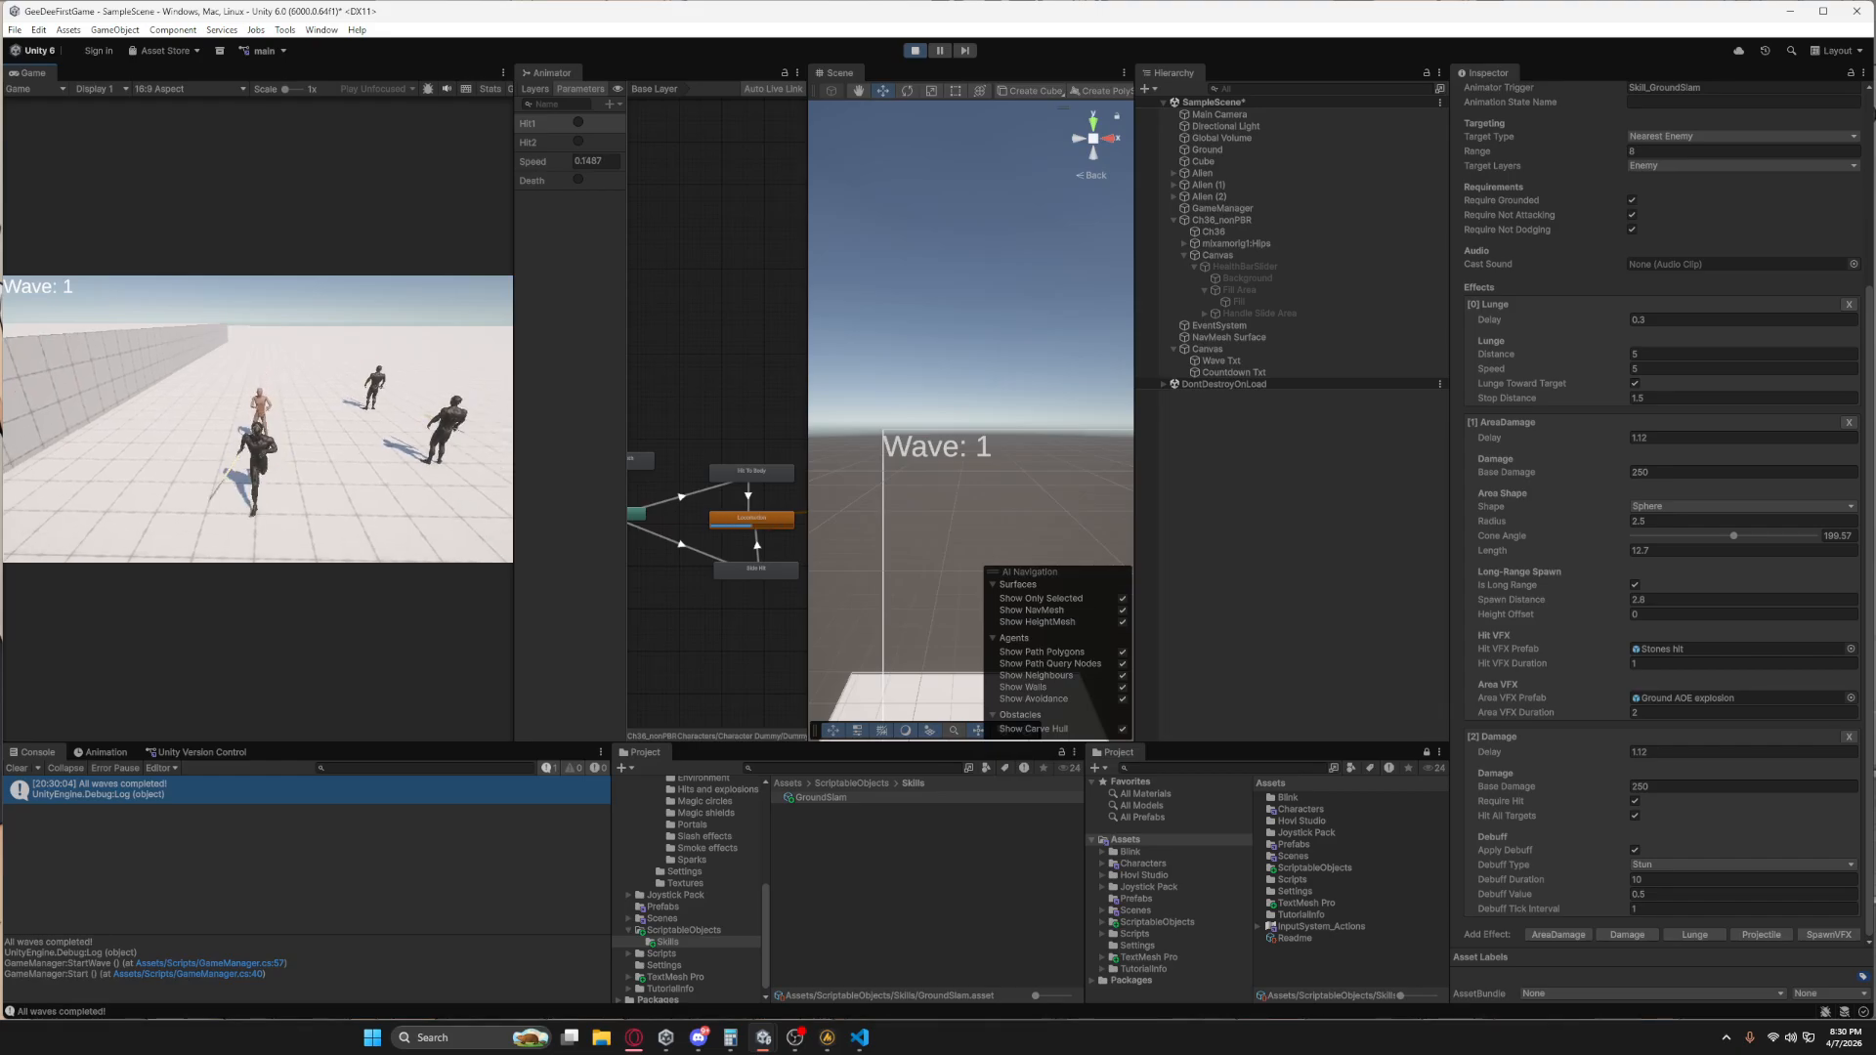
key(space)
key(s)
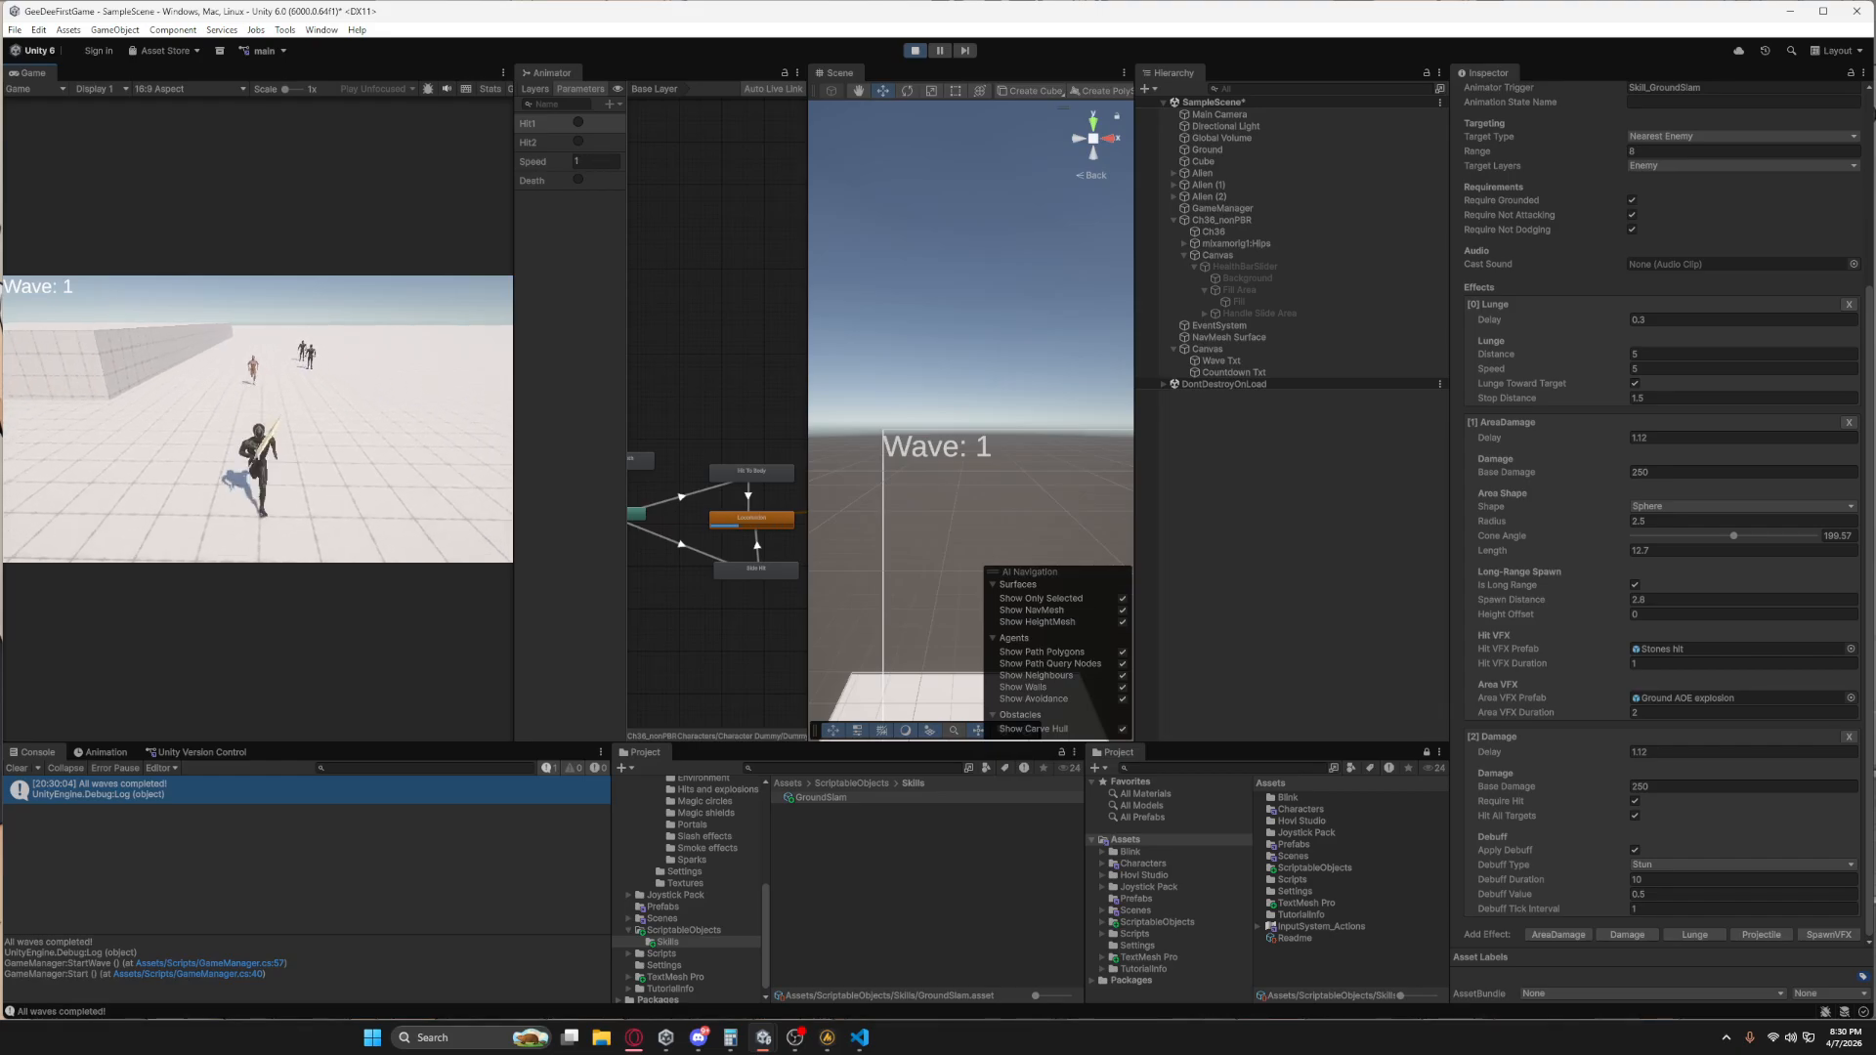
key(q)
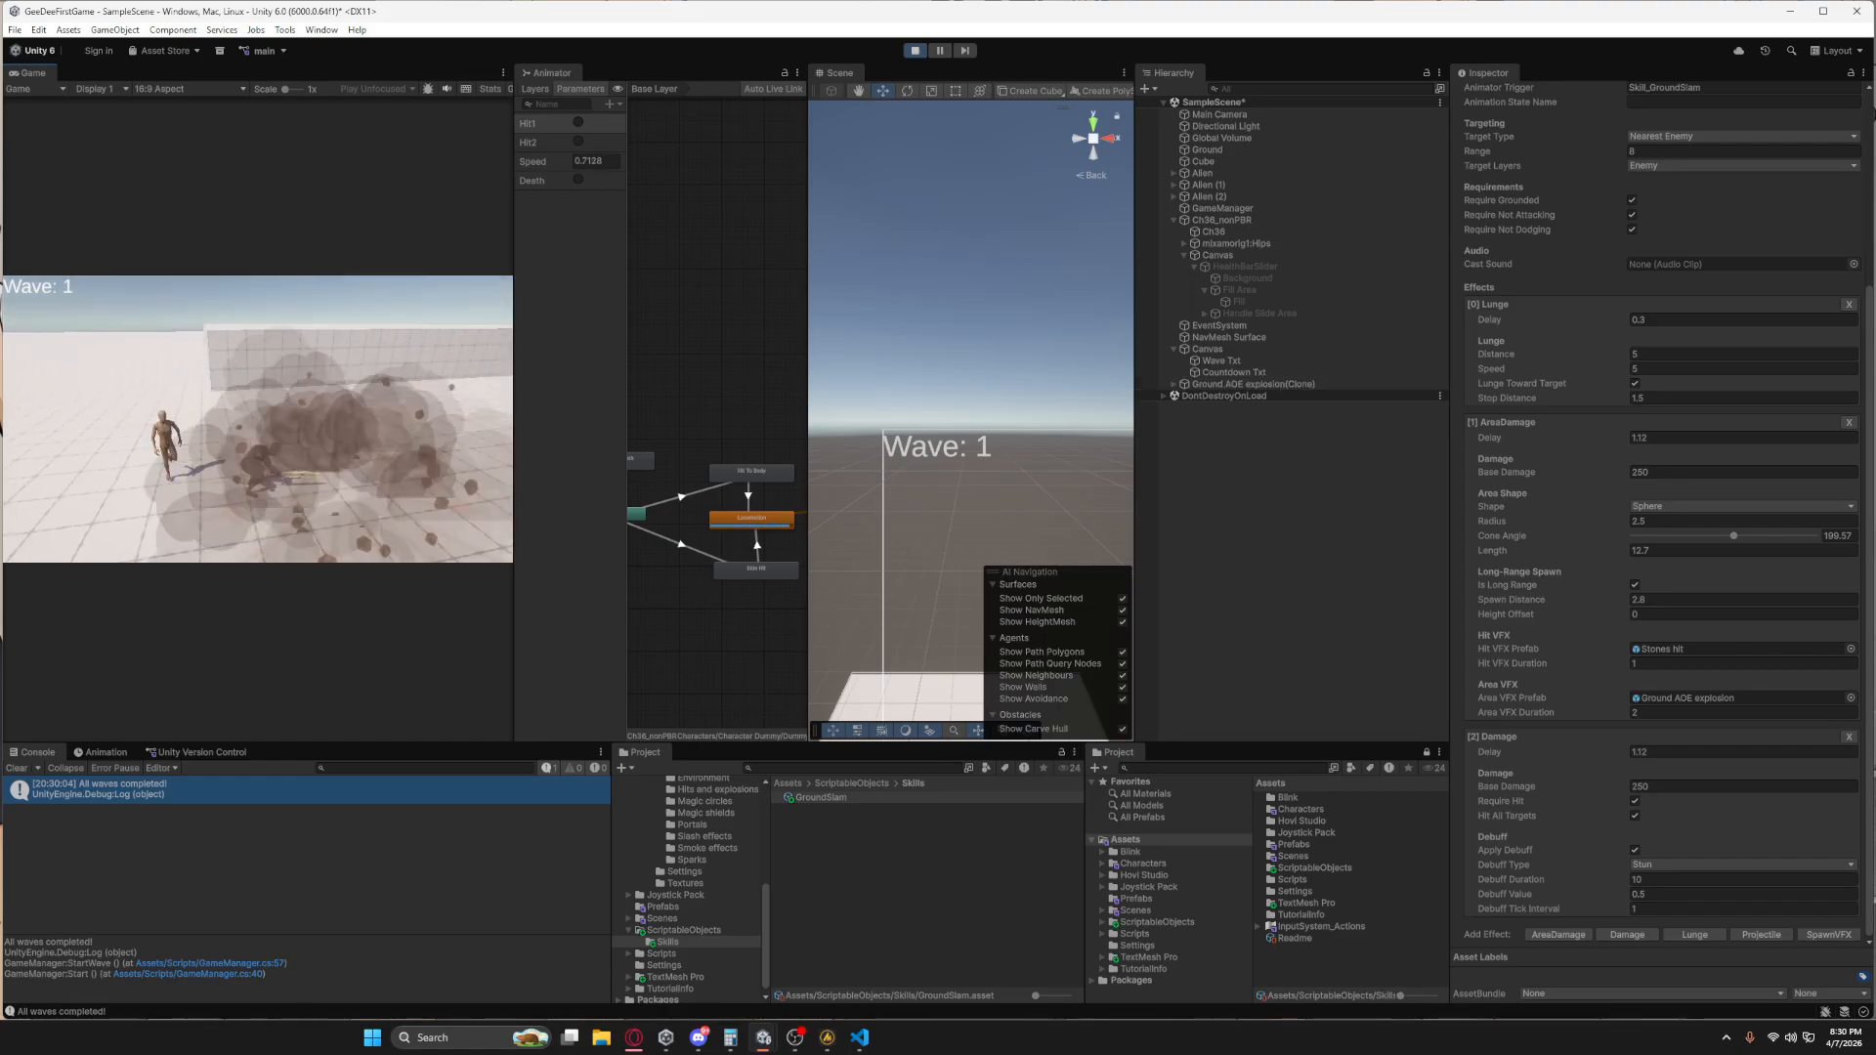
key(s)
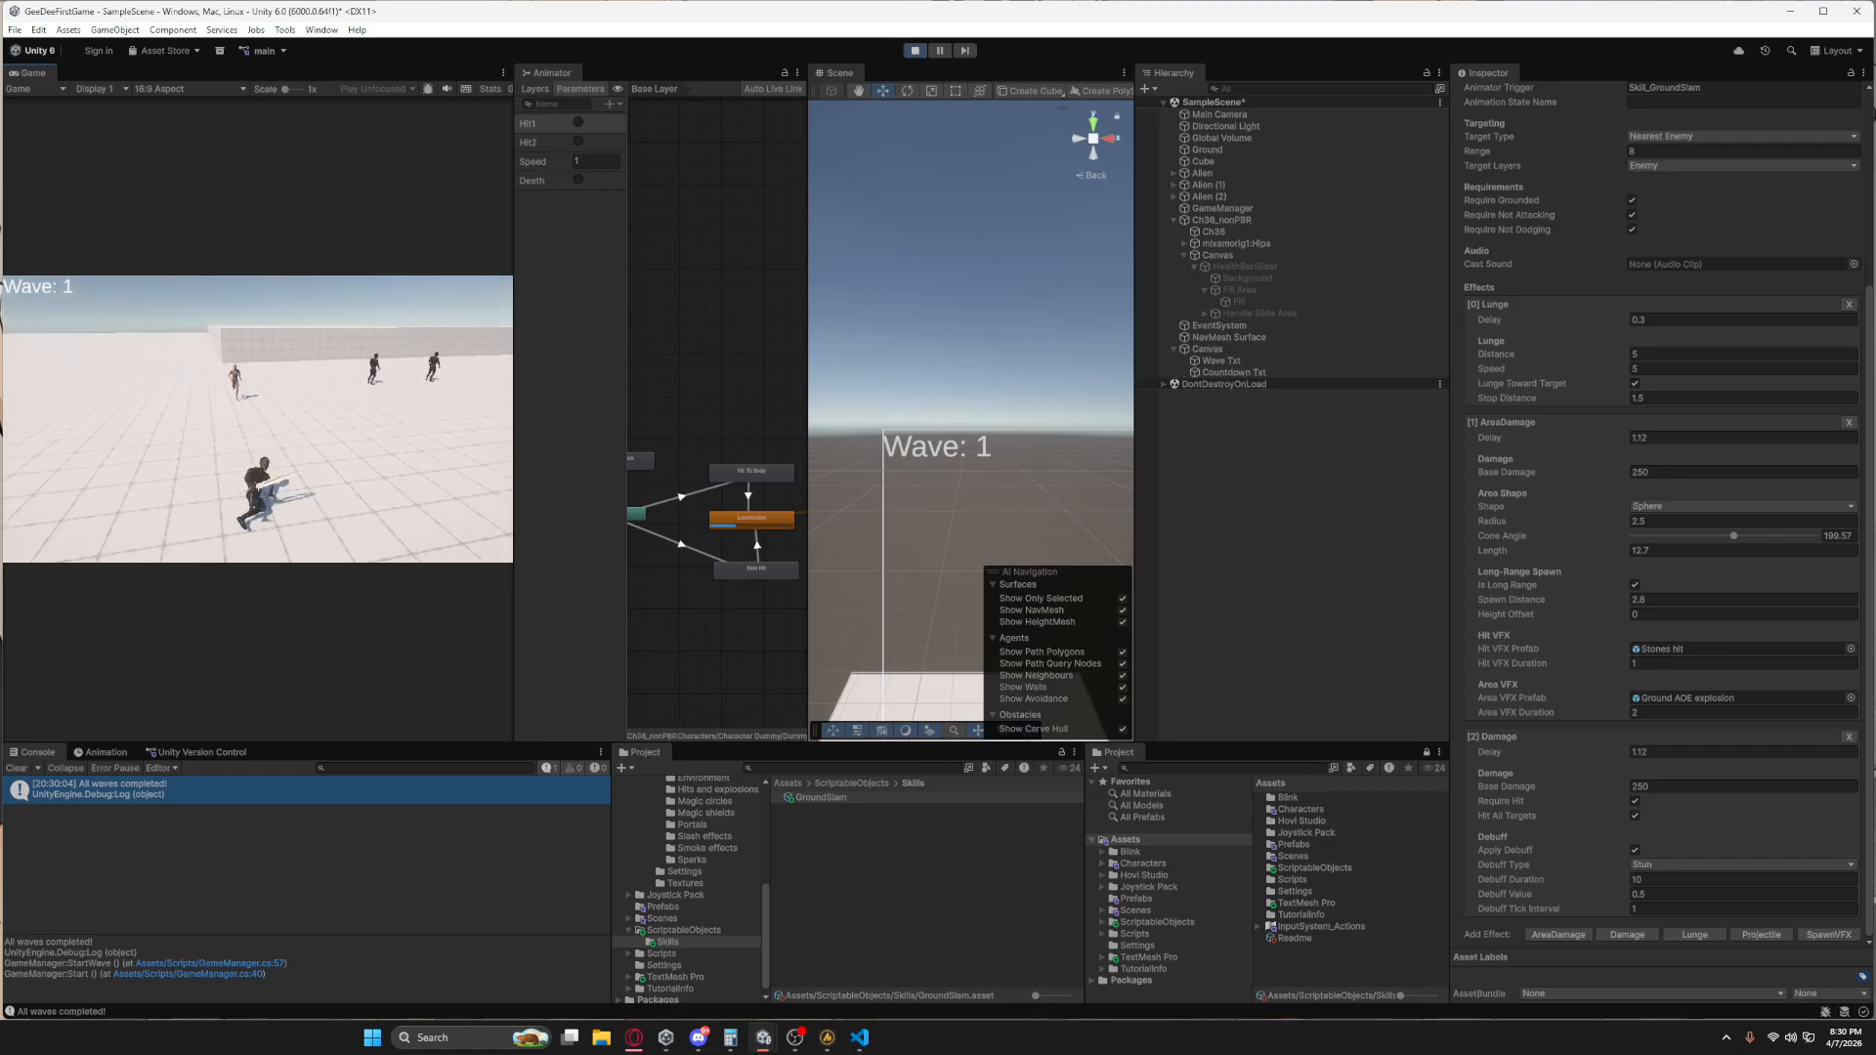
key(q)
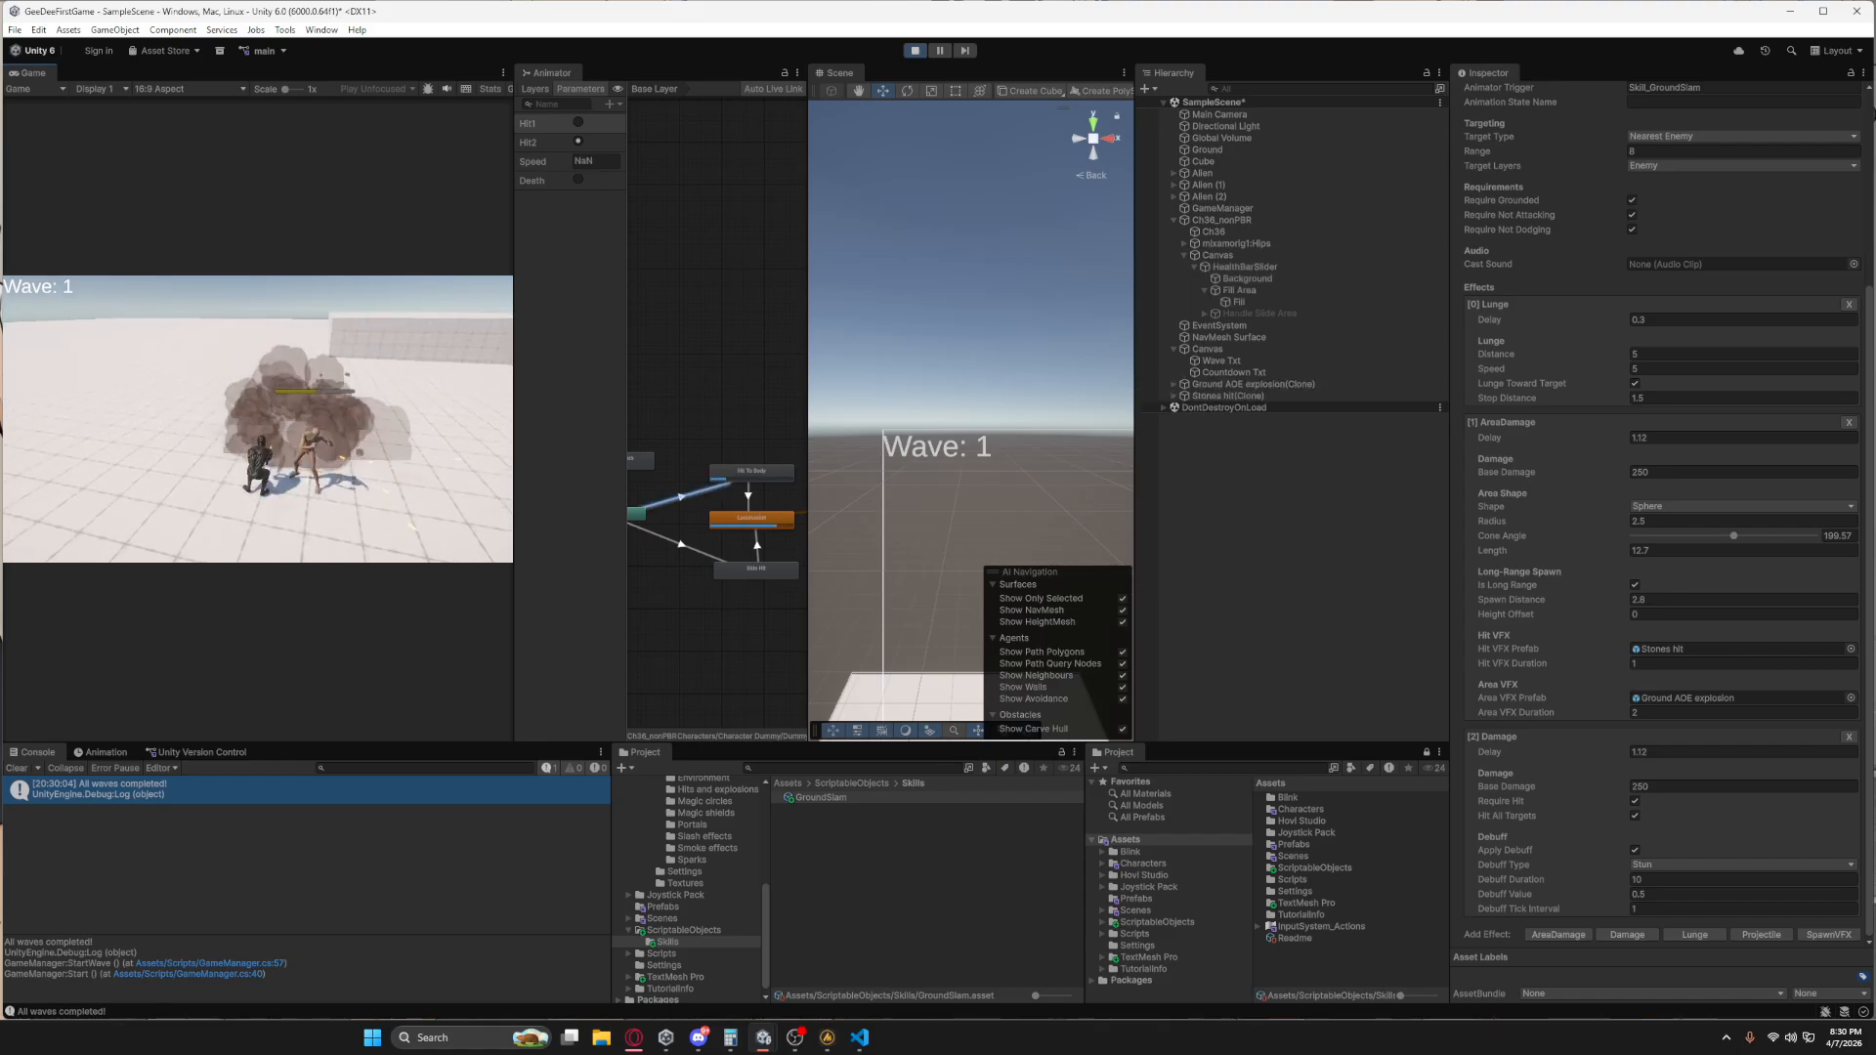
key(s)
key(space)
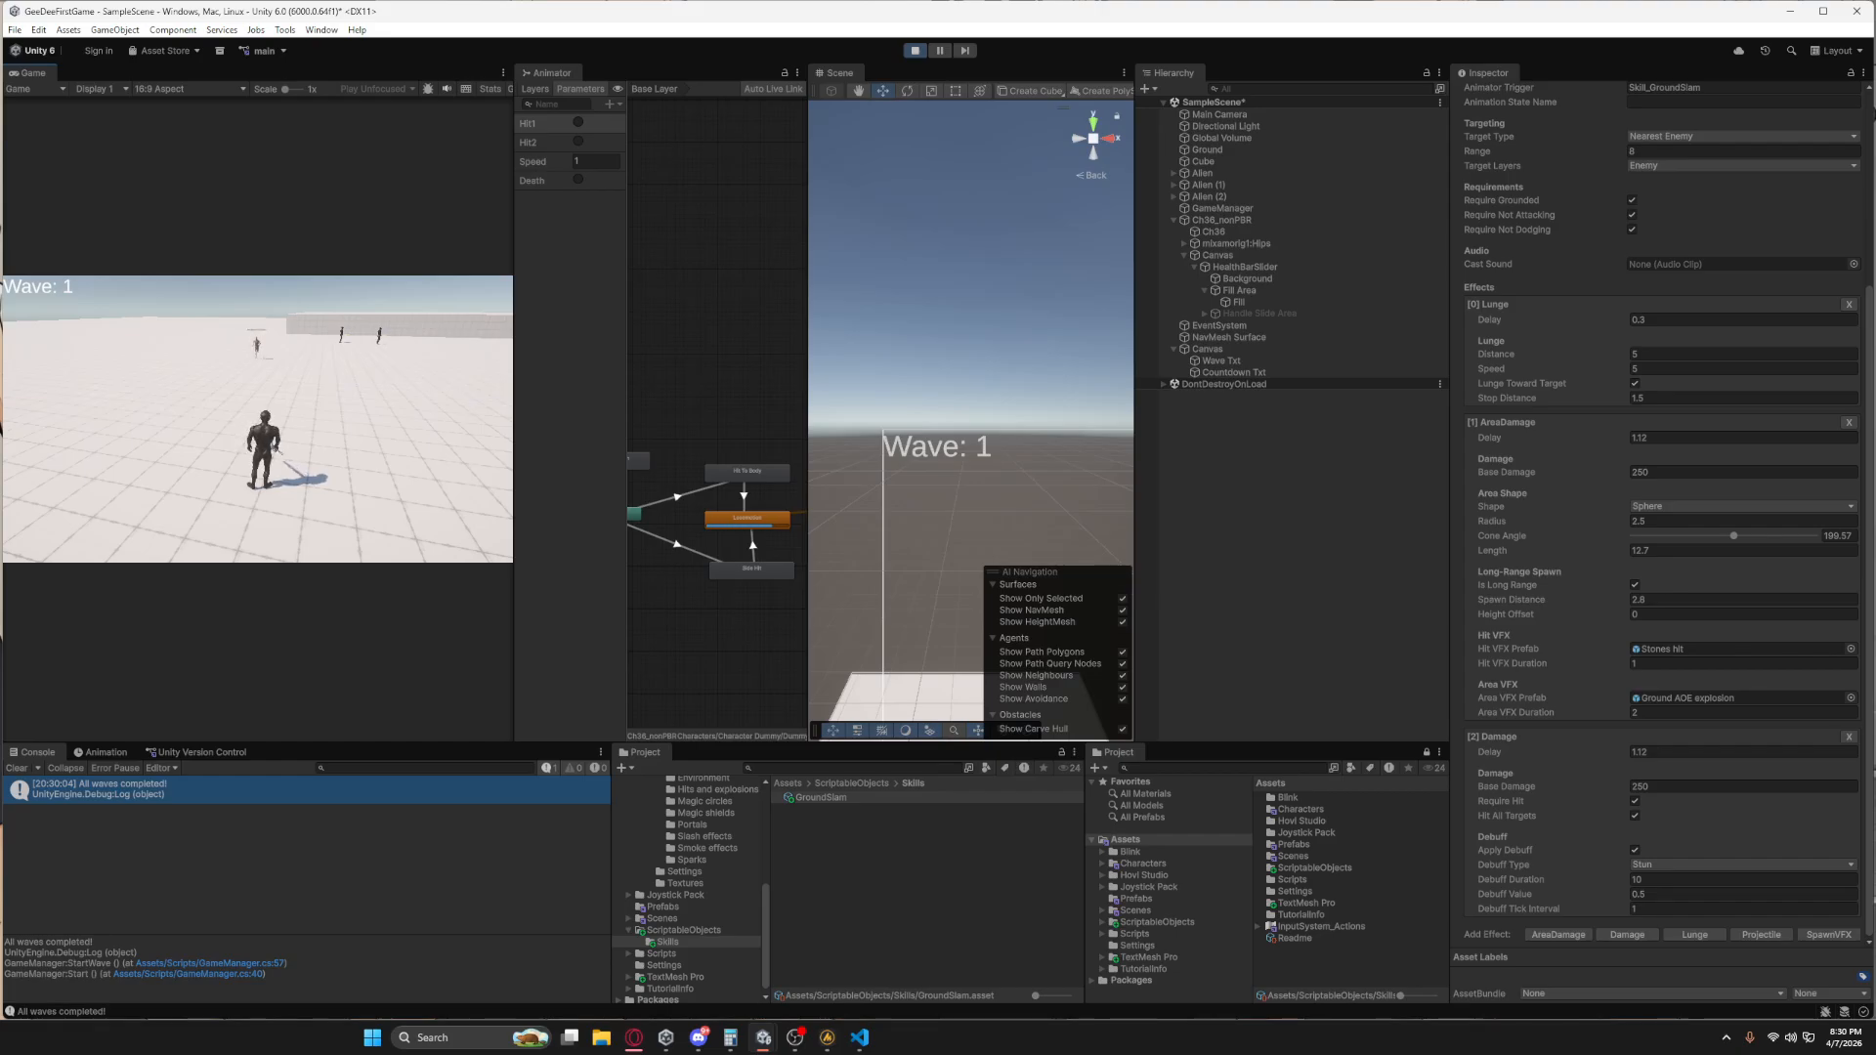
key(1)
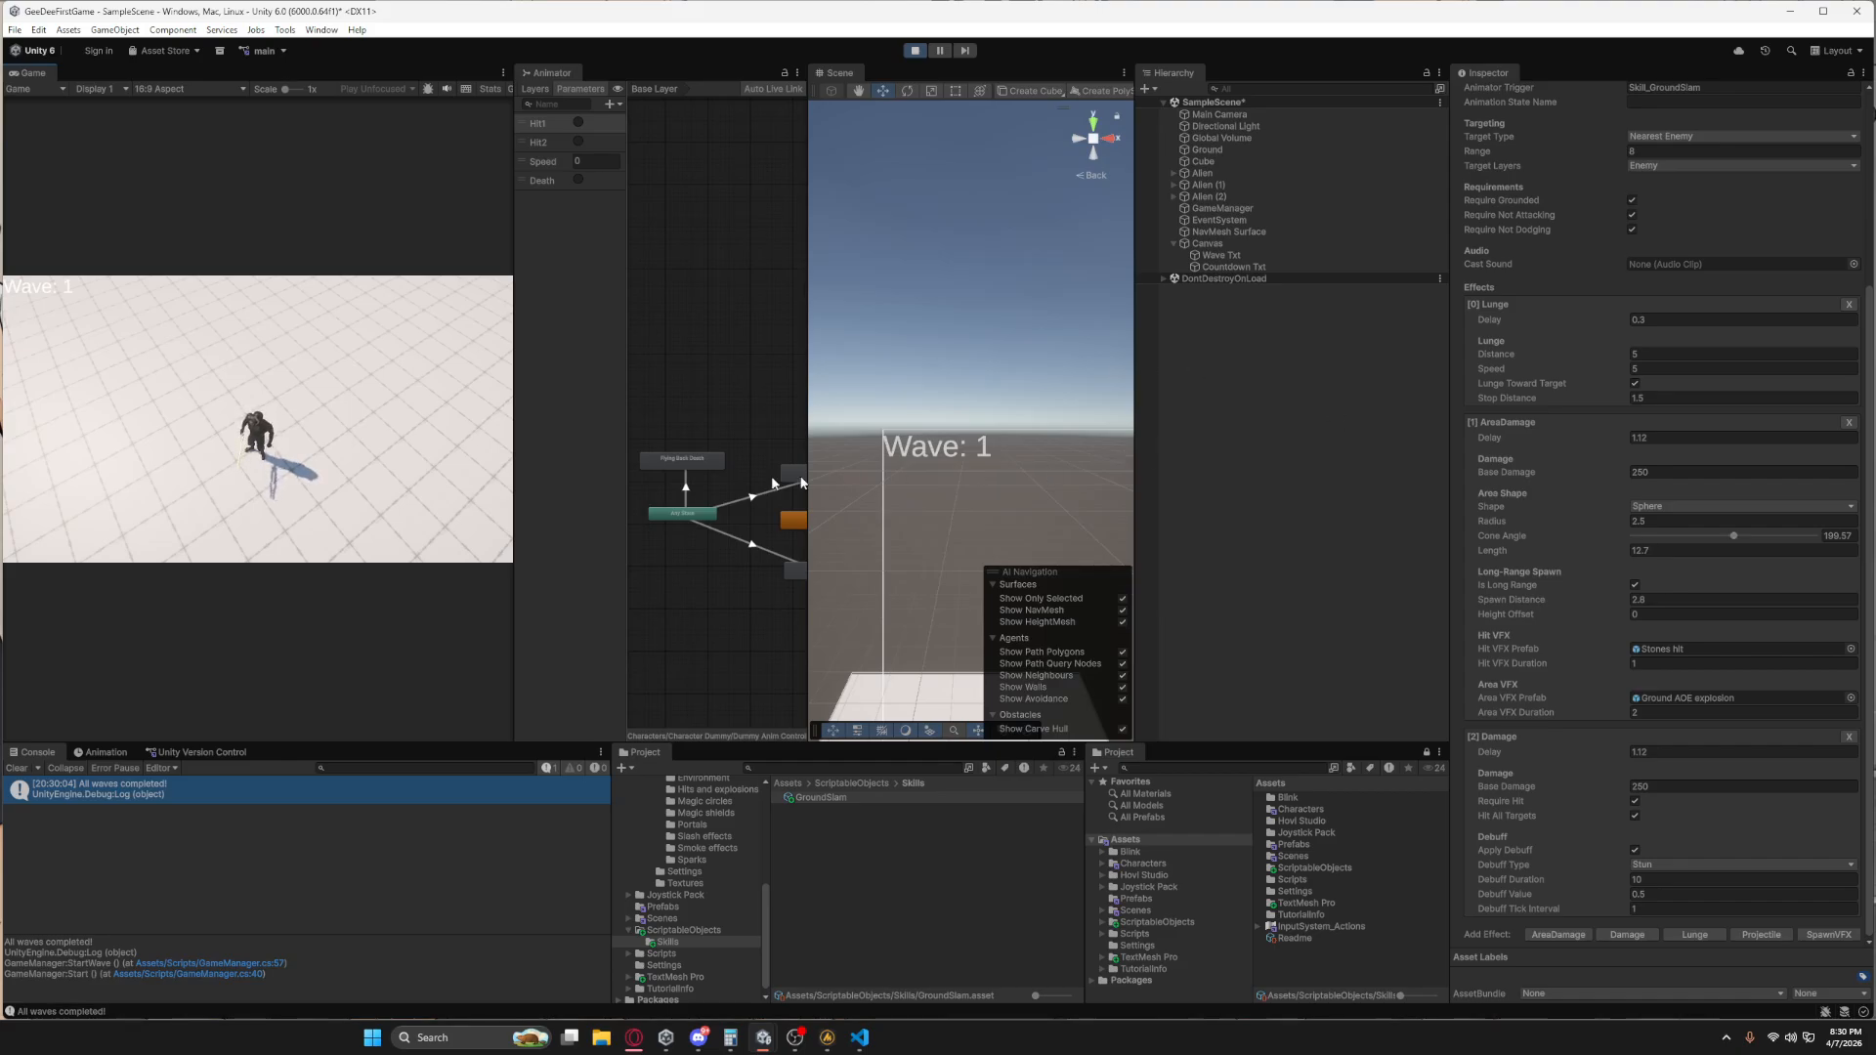
click(293, 442)
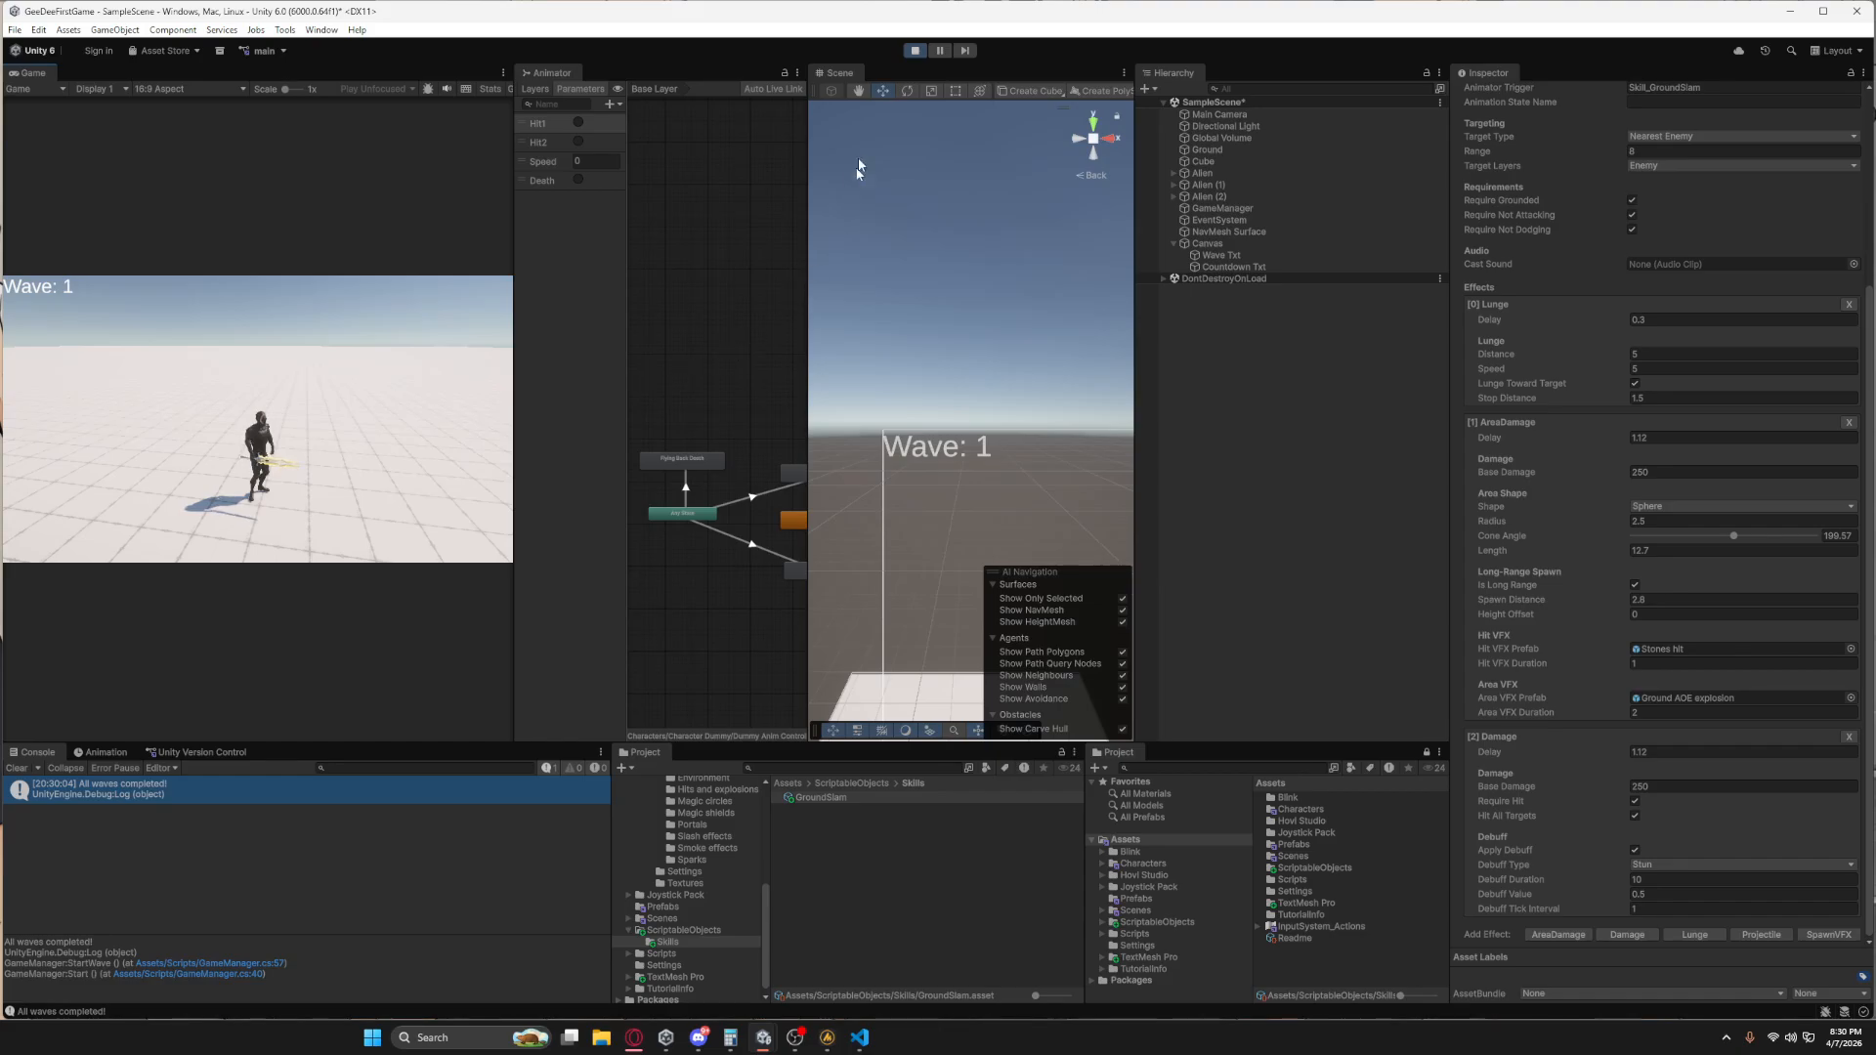
click(916, 52)
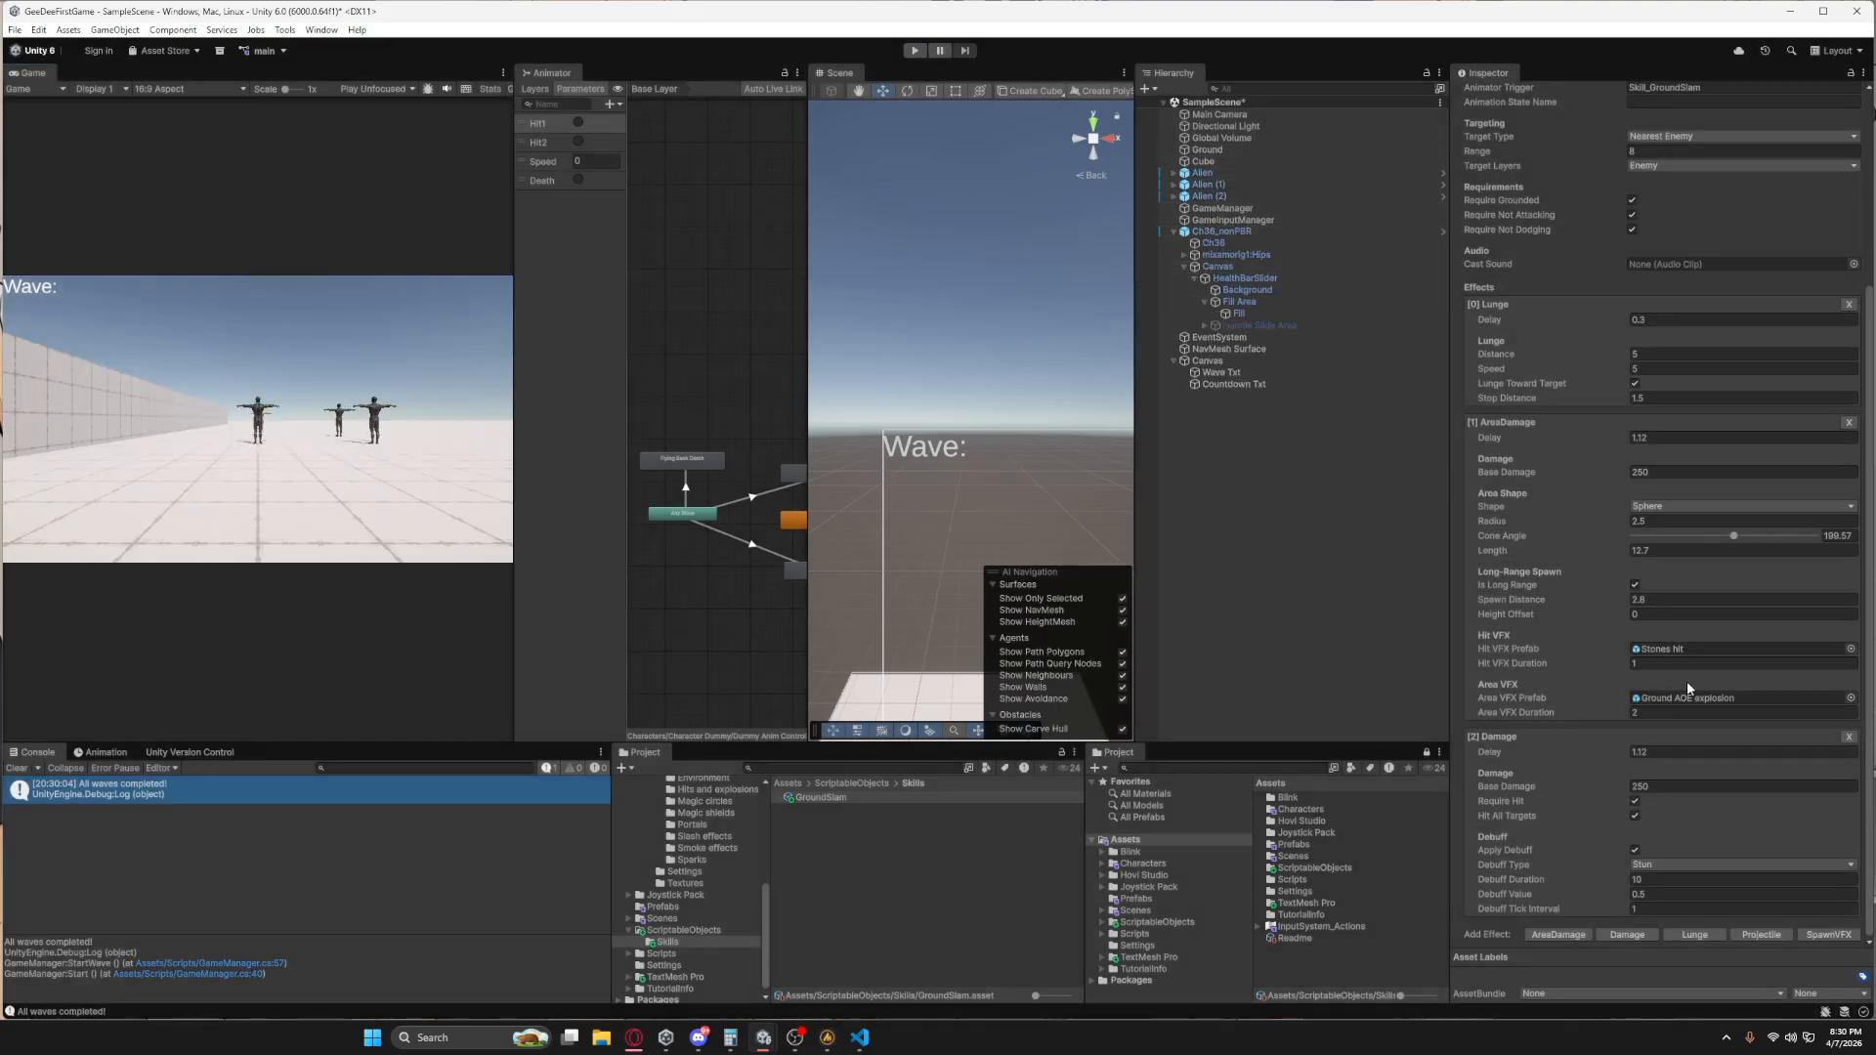
Add one empty element to the Enemy Spawners list in the GameManager's Wave Settings.
click(1222, 208)
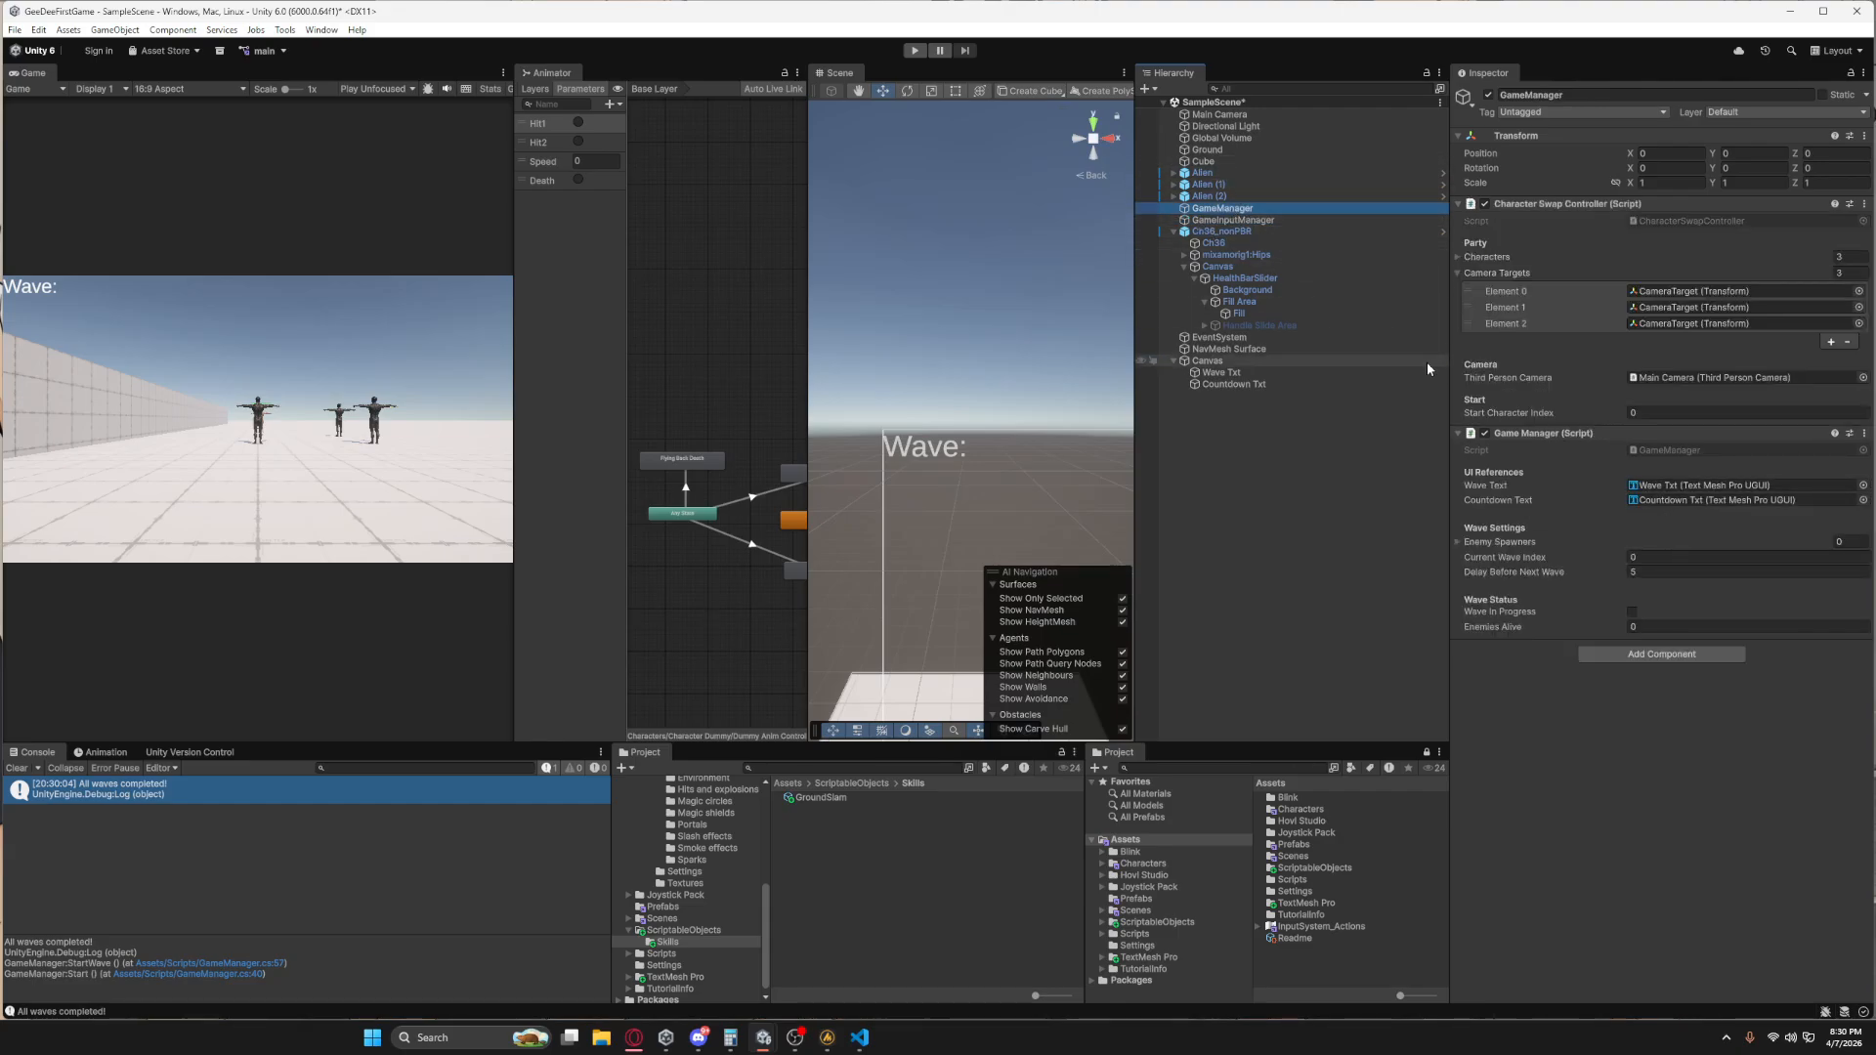
click(1457, 542)
click(1831, 579)
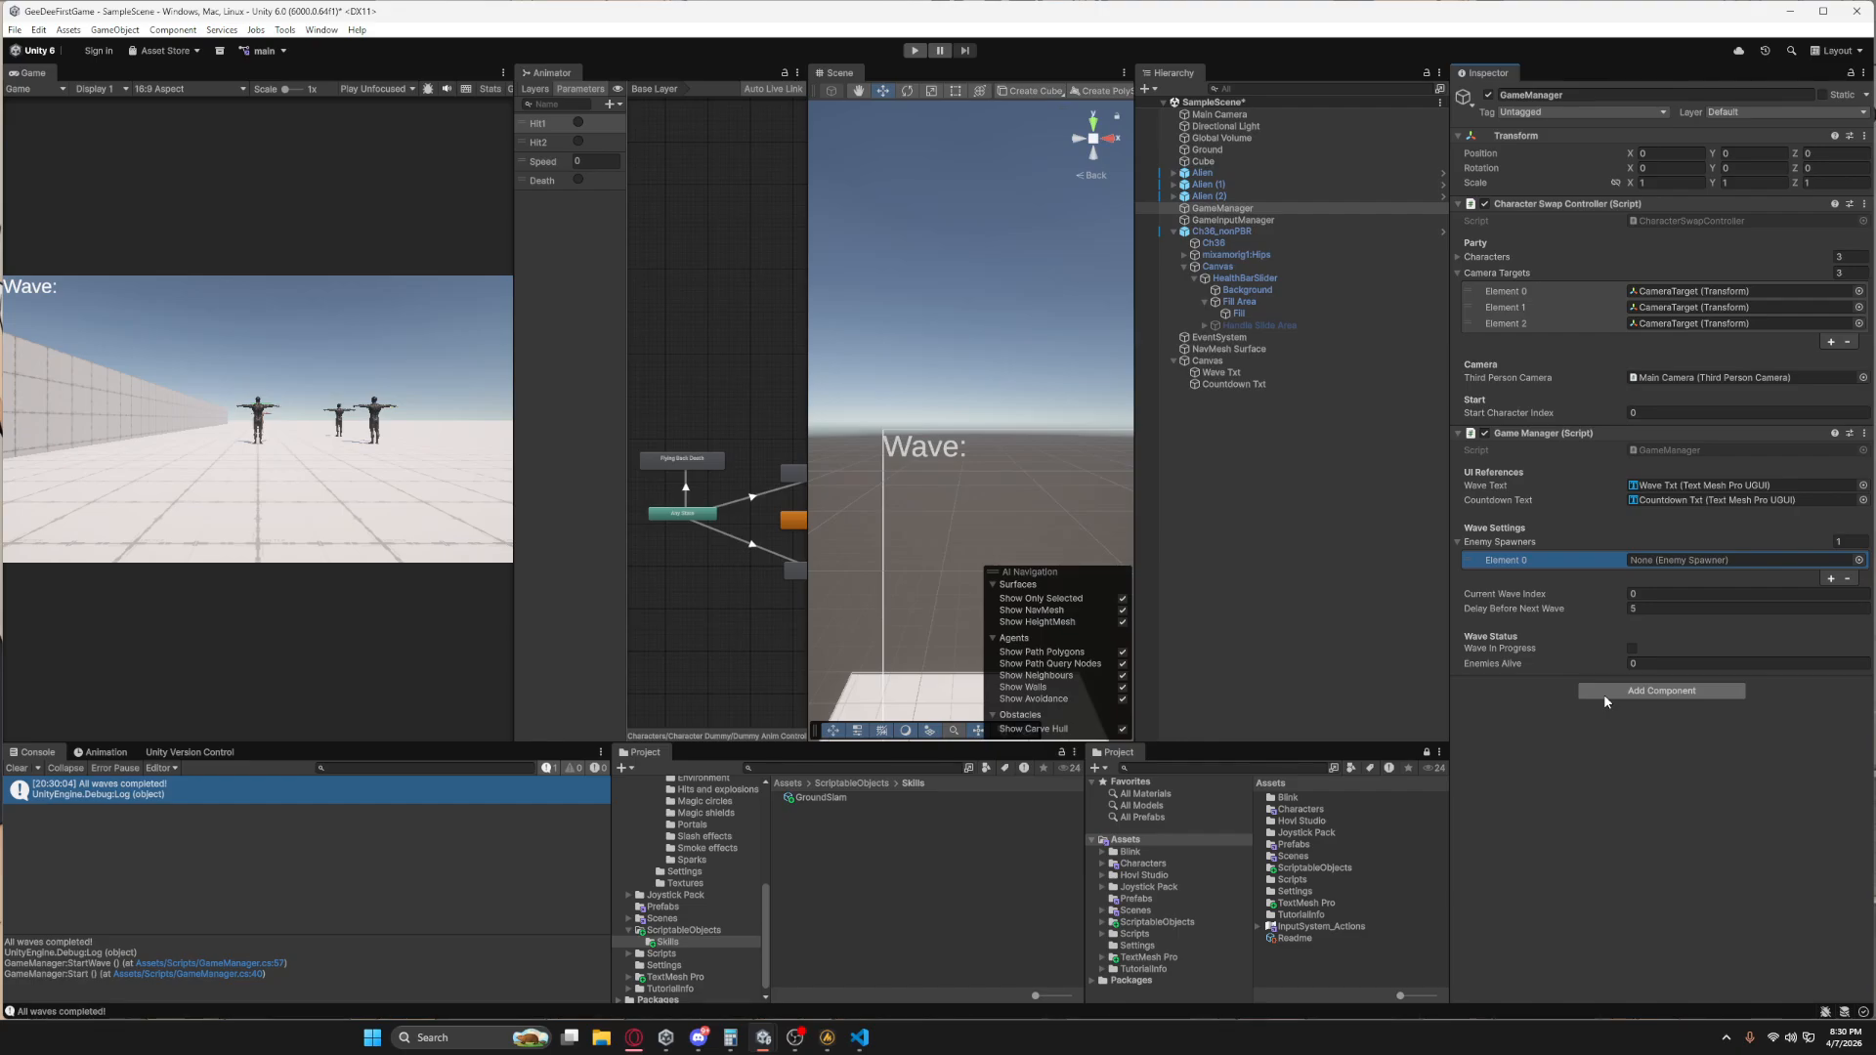
Create an empty object named Enemy Spawner at the root of the scene and reset its transform.
right_click(1301, 433)
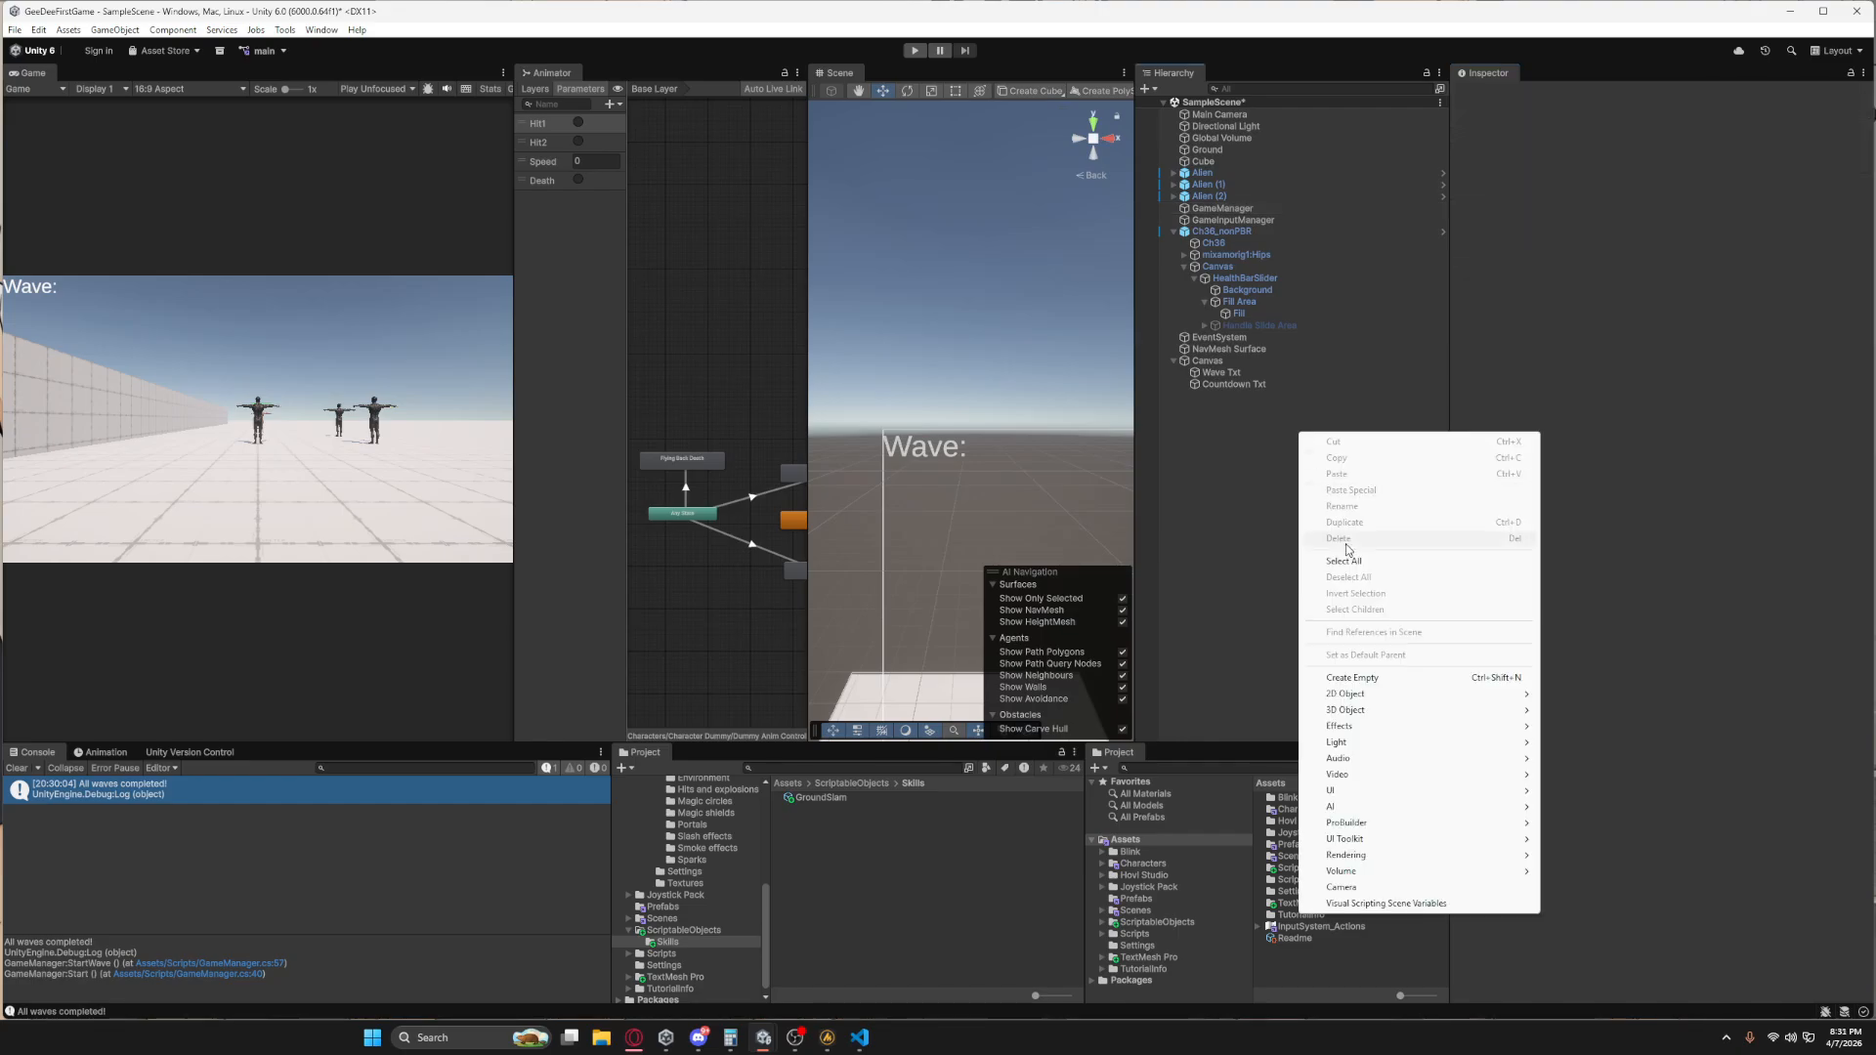
click(1371, 678)
text(Enem)
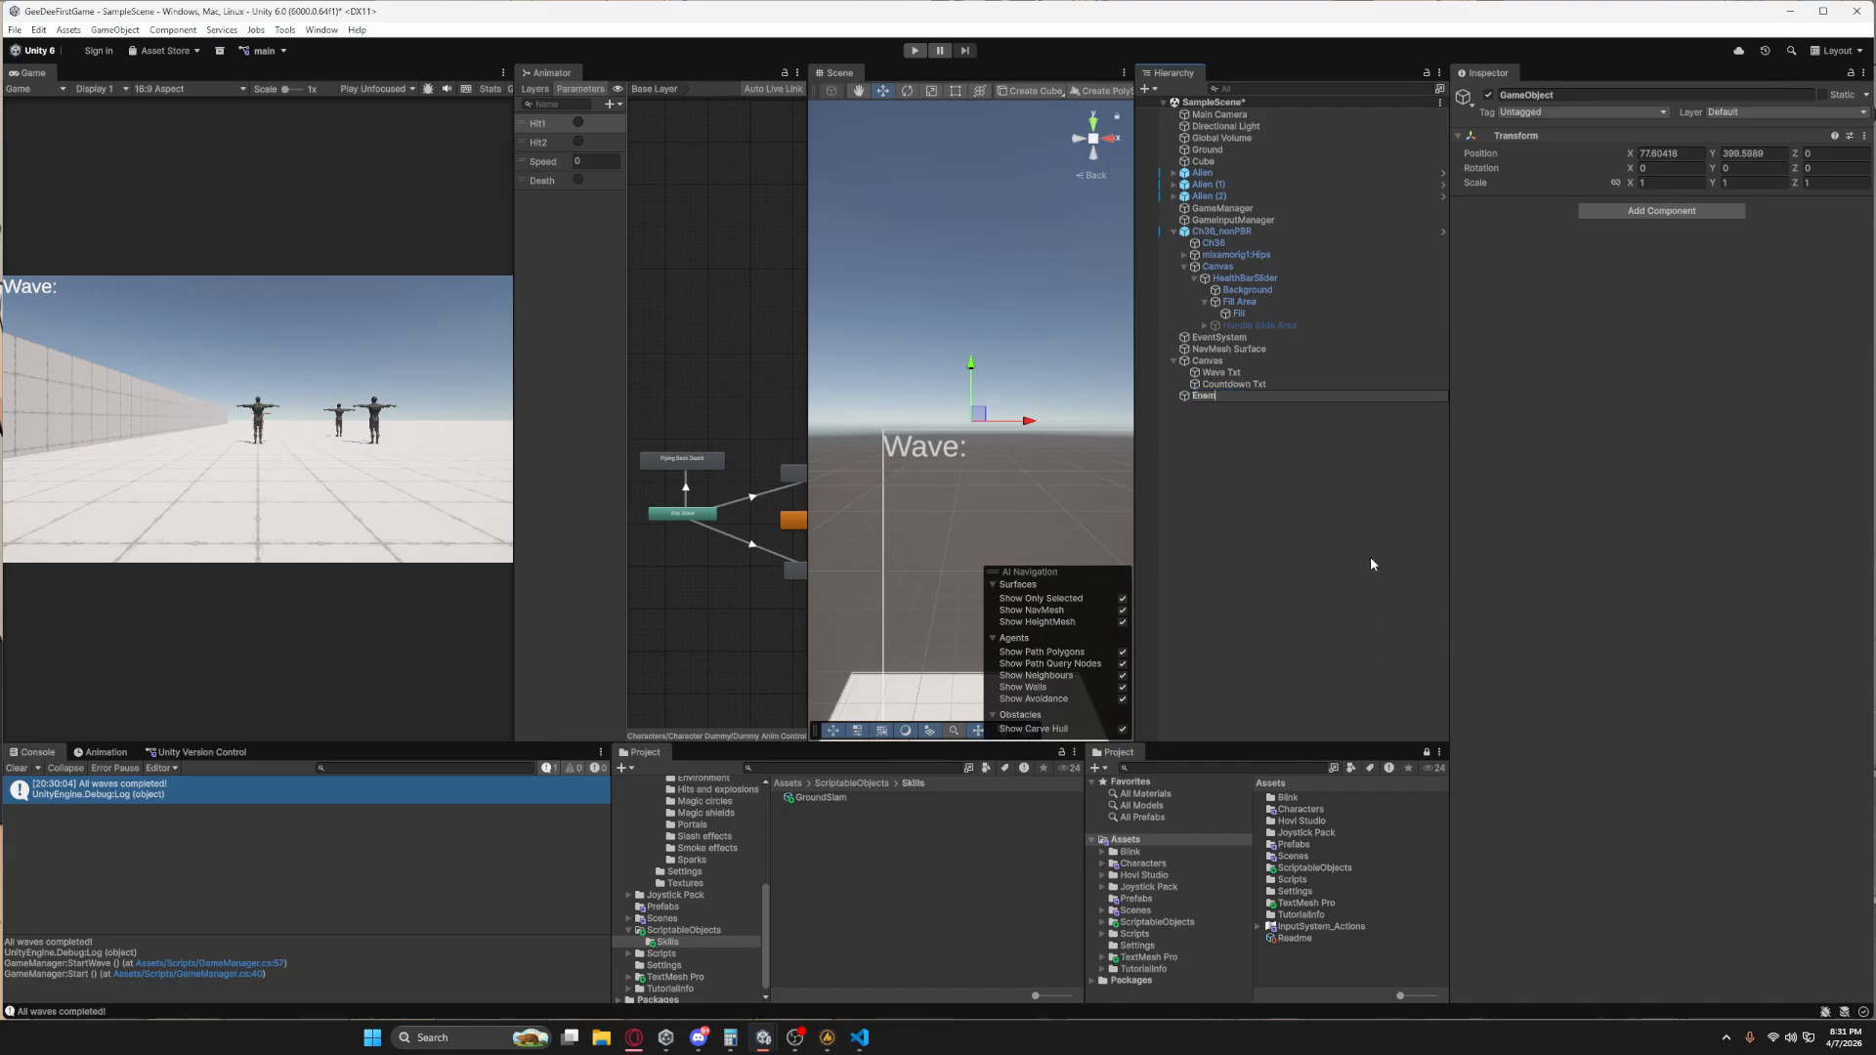
text(y Spawner)
key(Return)
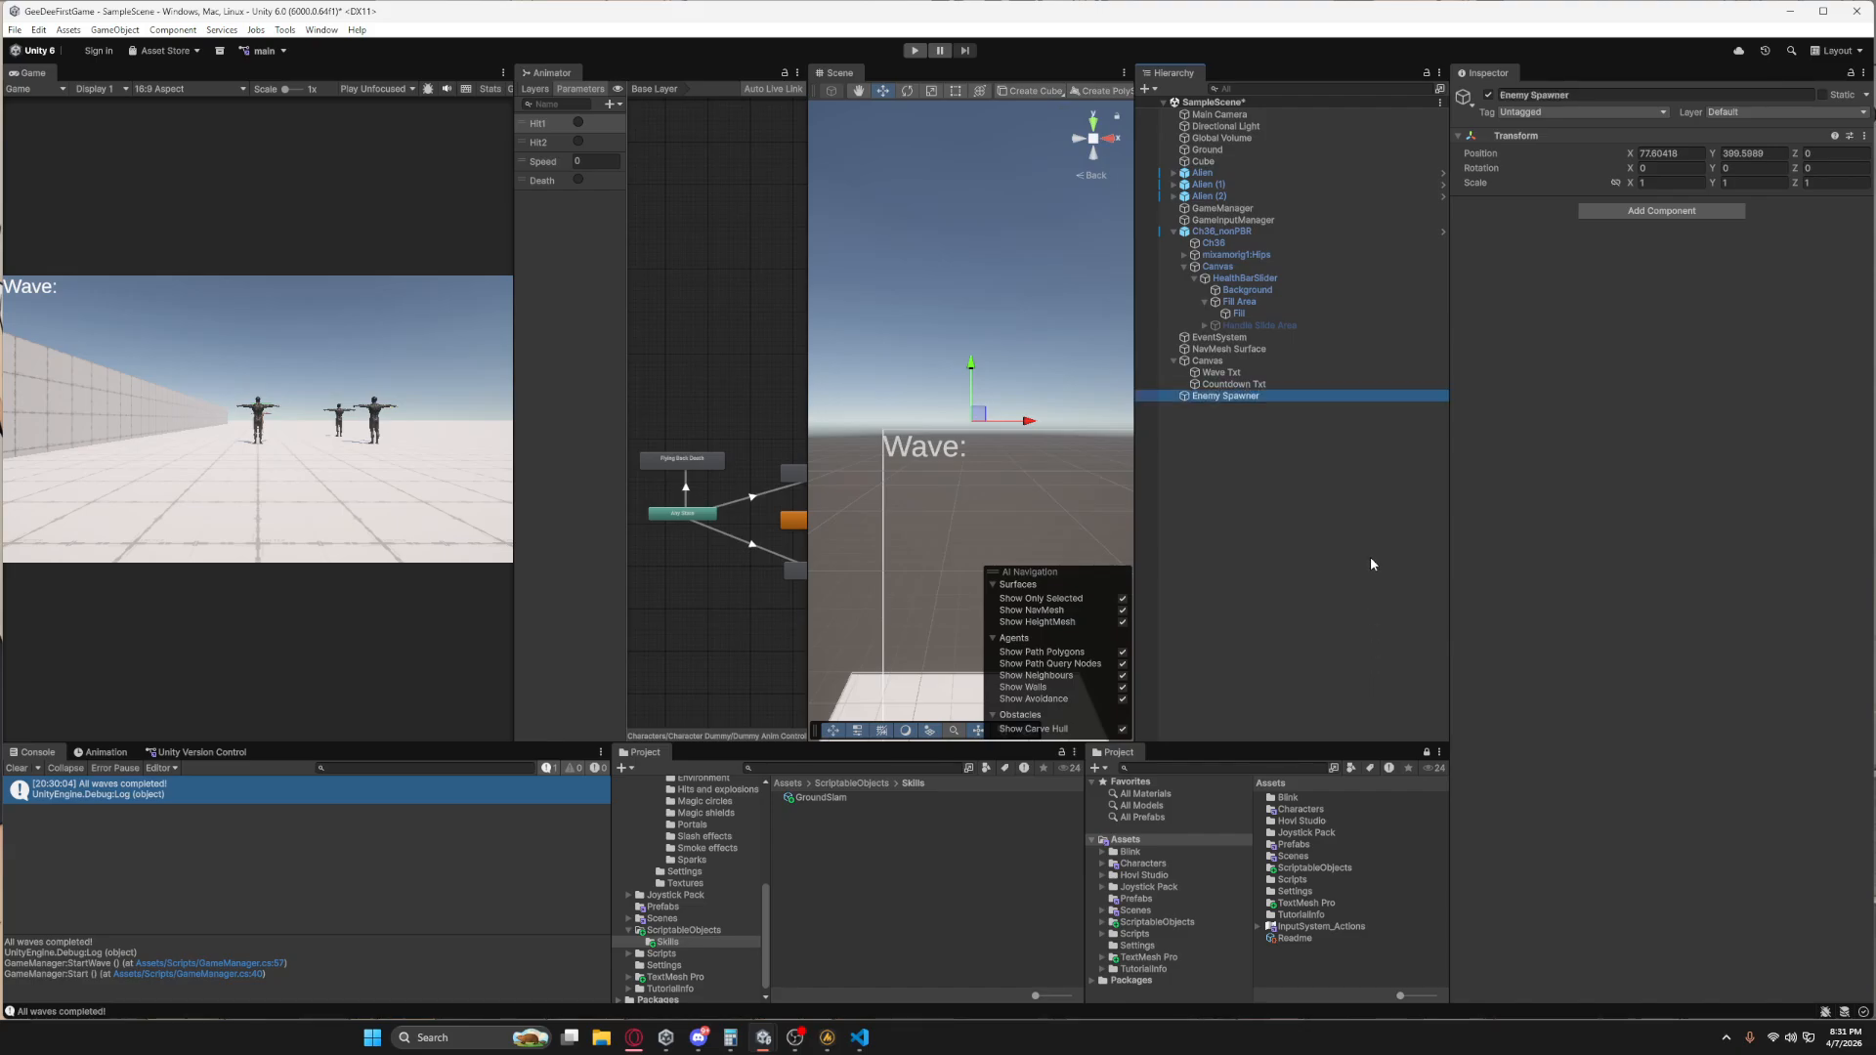
click(1864, 136)
click(1748, 151)
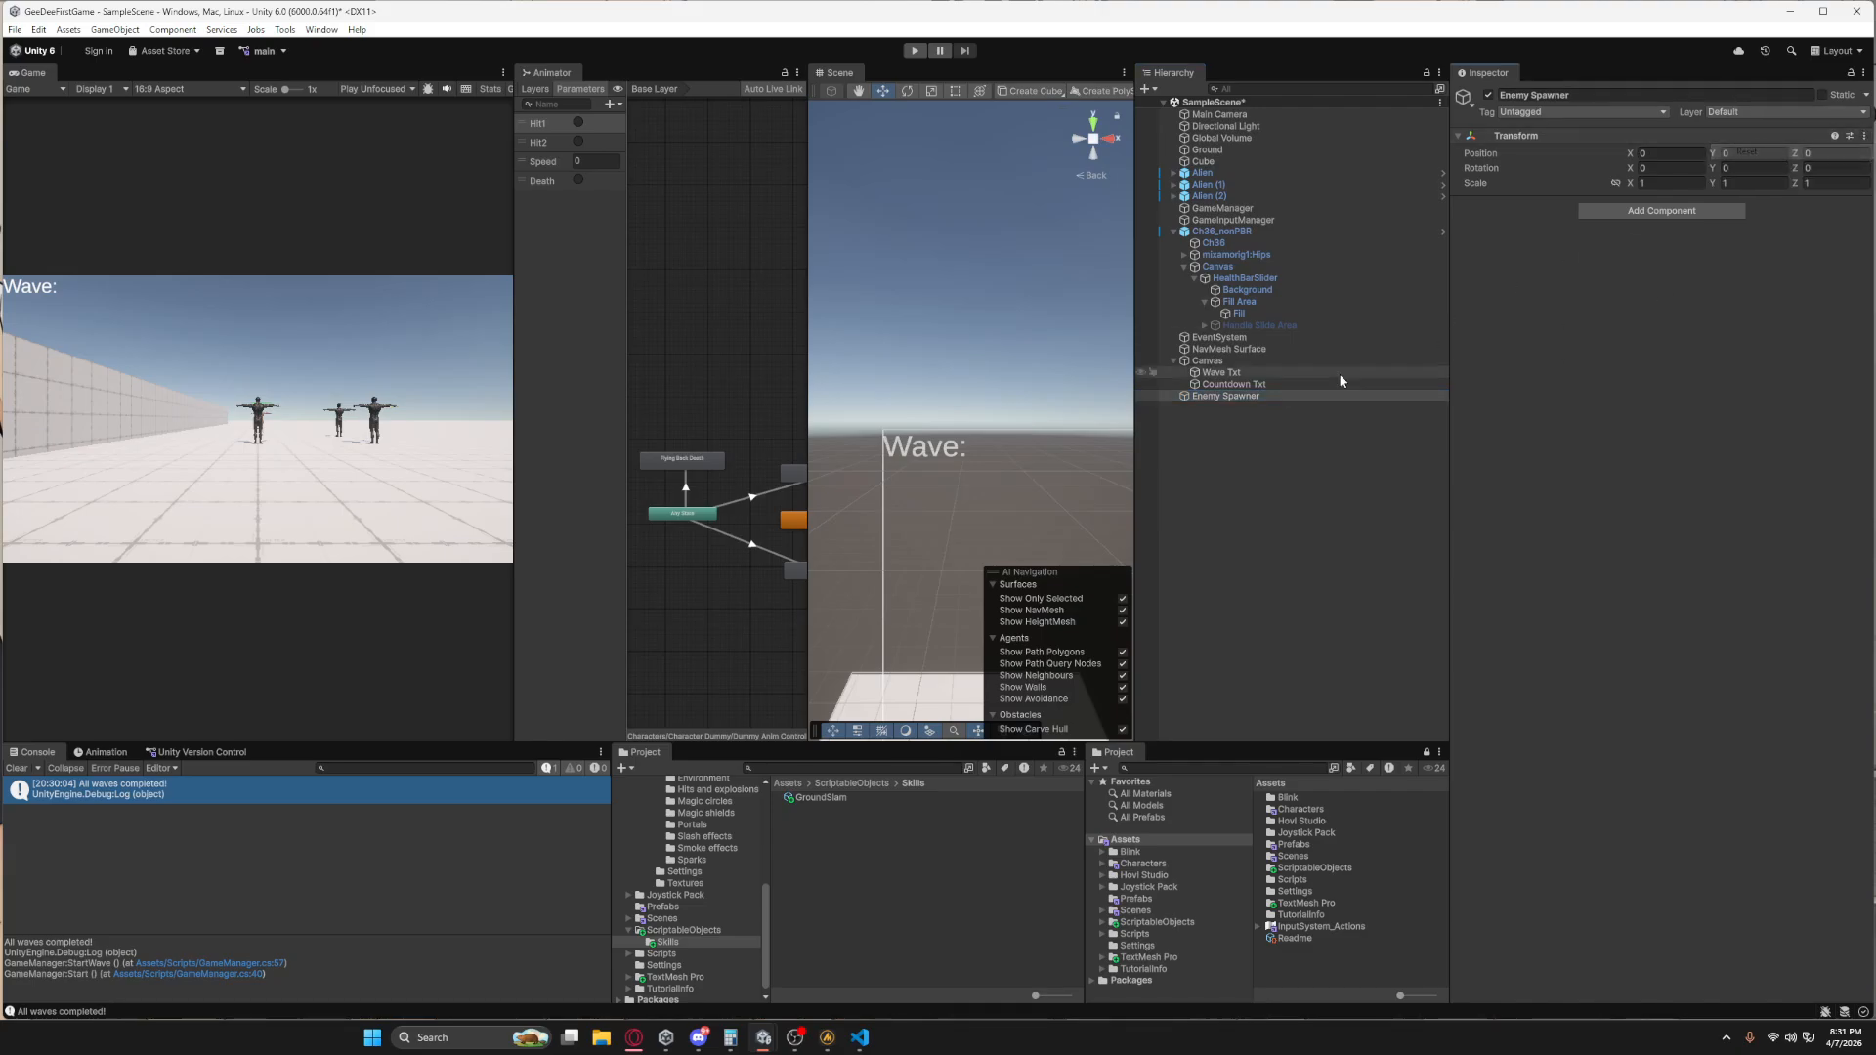
Move the Enemy Spawner along the ground away from the characters to about X 17.6, Z -0.1.
click(1233, 384)
double_click(1234, 397)
right_drag(979, 421, 904, 596)
middle_drag(958, 293, 885, 442)
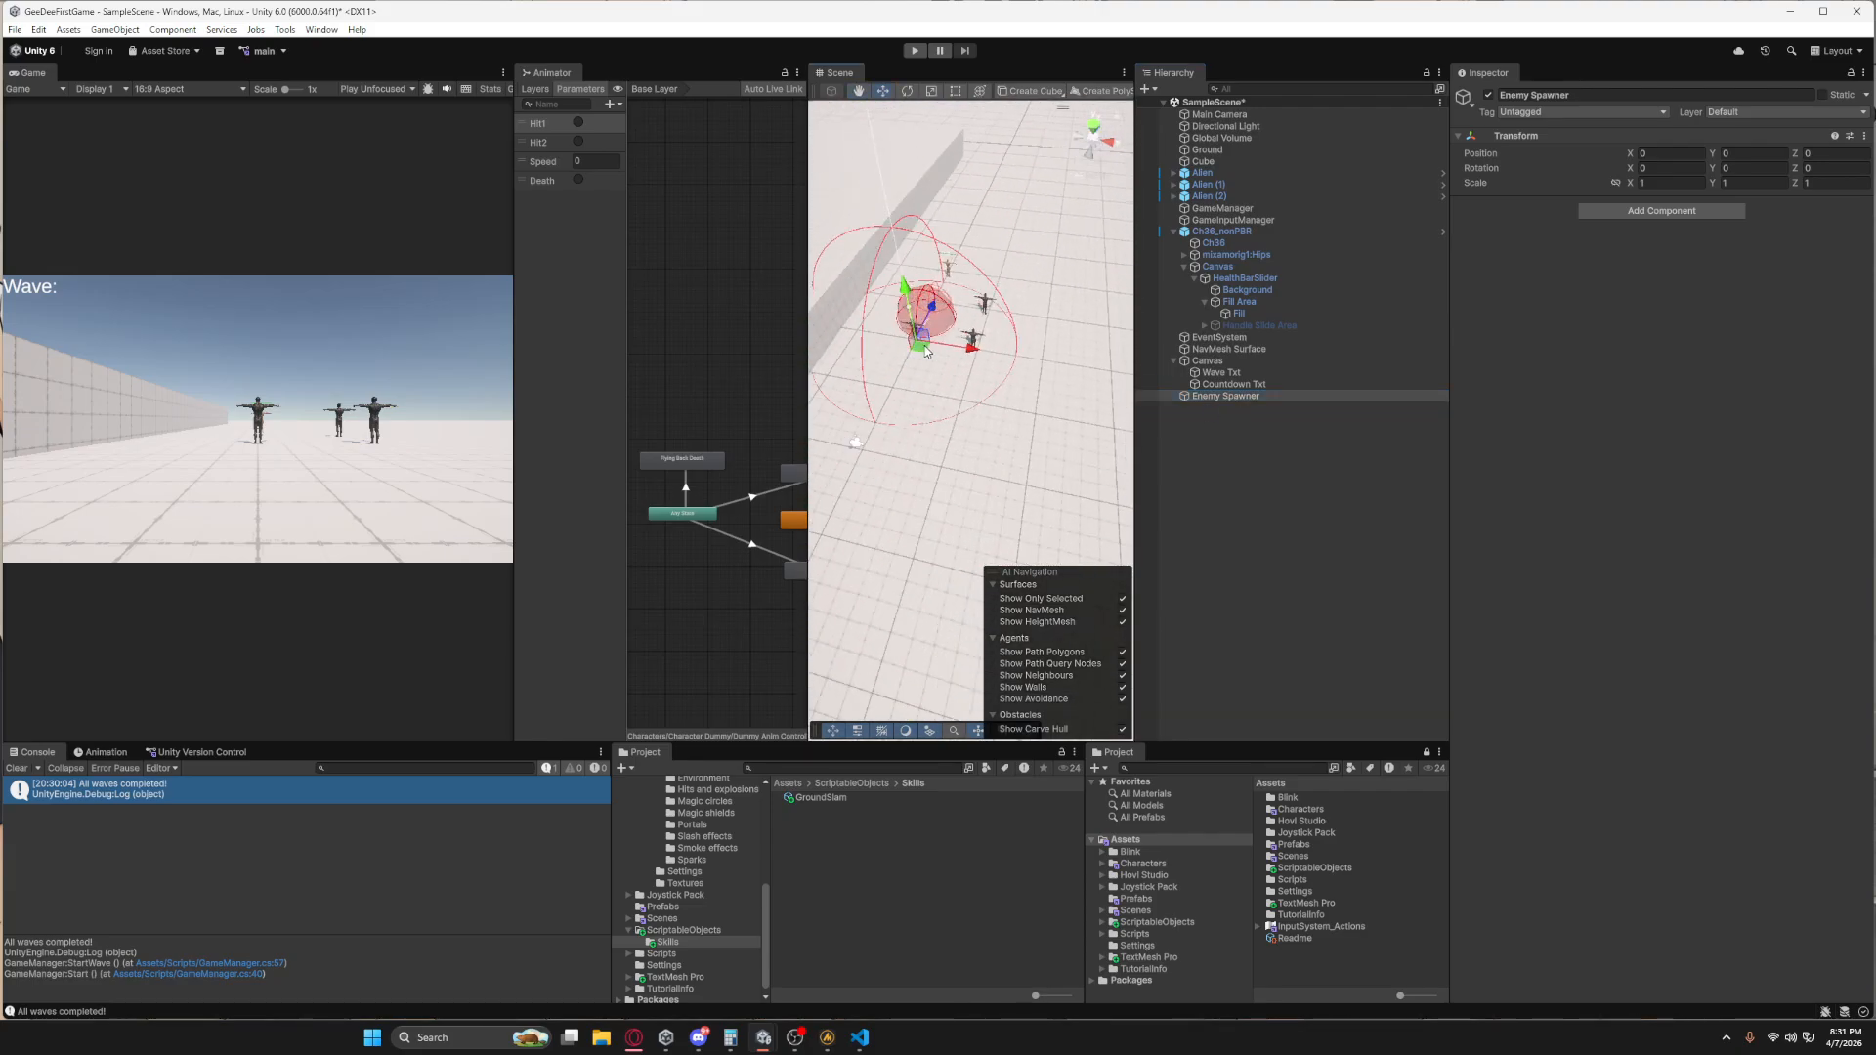
drag(925, 347, 1159, 384)
middle_drag(999, 458, 956, 458)
scroll(946, 574, down, 5)
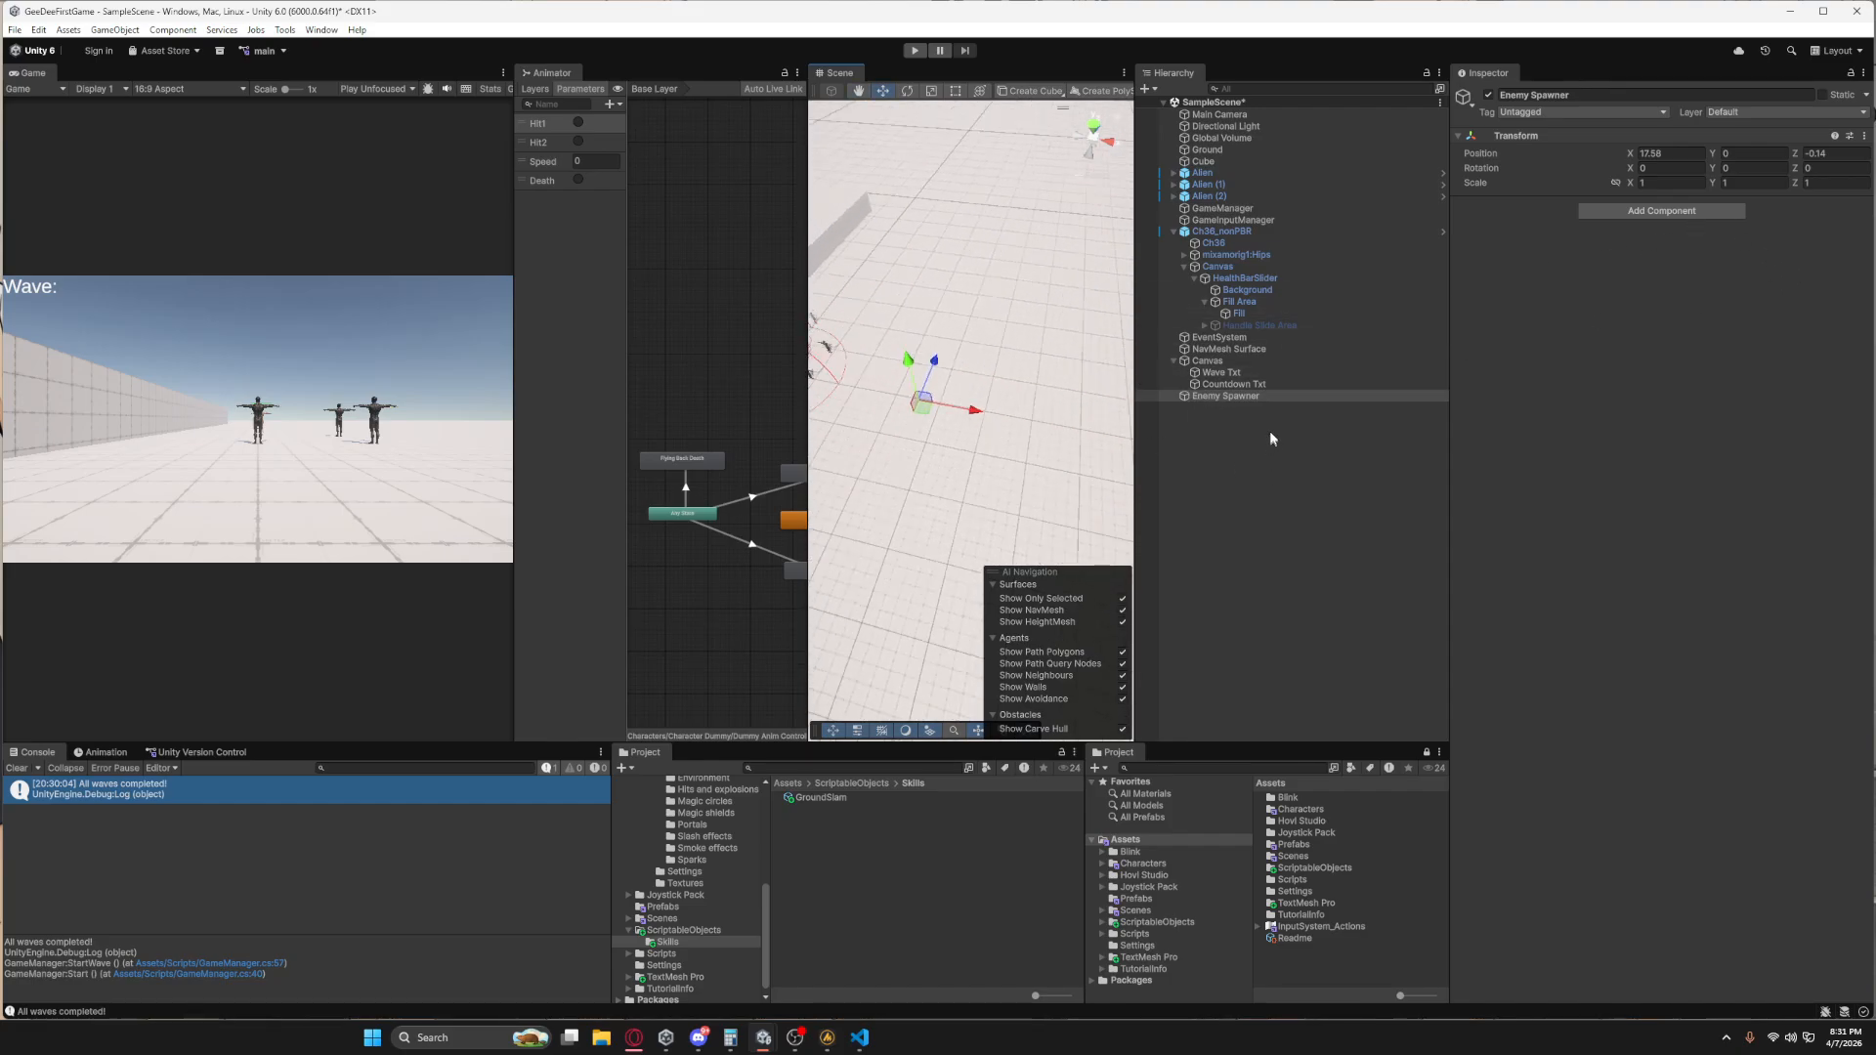
Add the Enemy Spawner script to the Enemy Spawner object and assign that object to Element 0 of GameManager's Enemy Spawners list.
click(1643, 212)
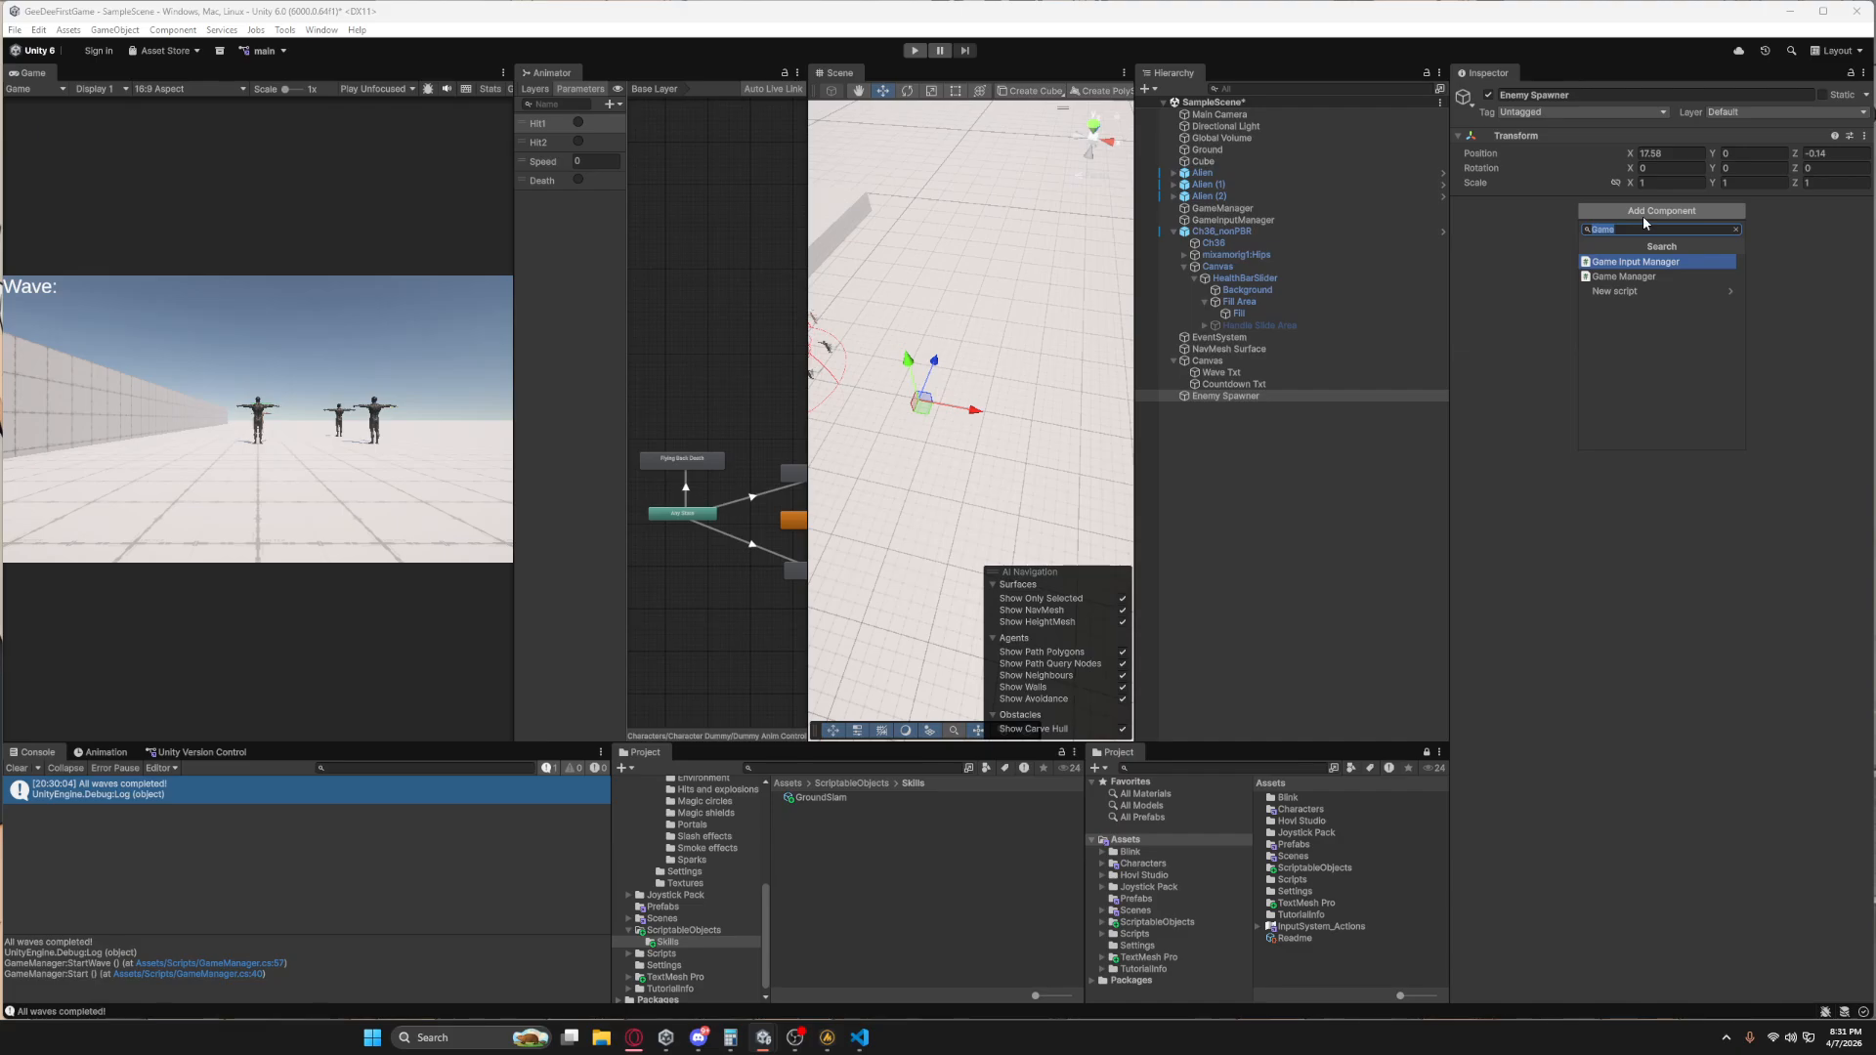
text(Enemy)
key(Return)
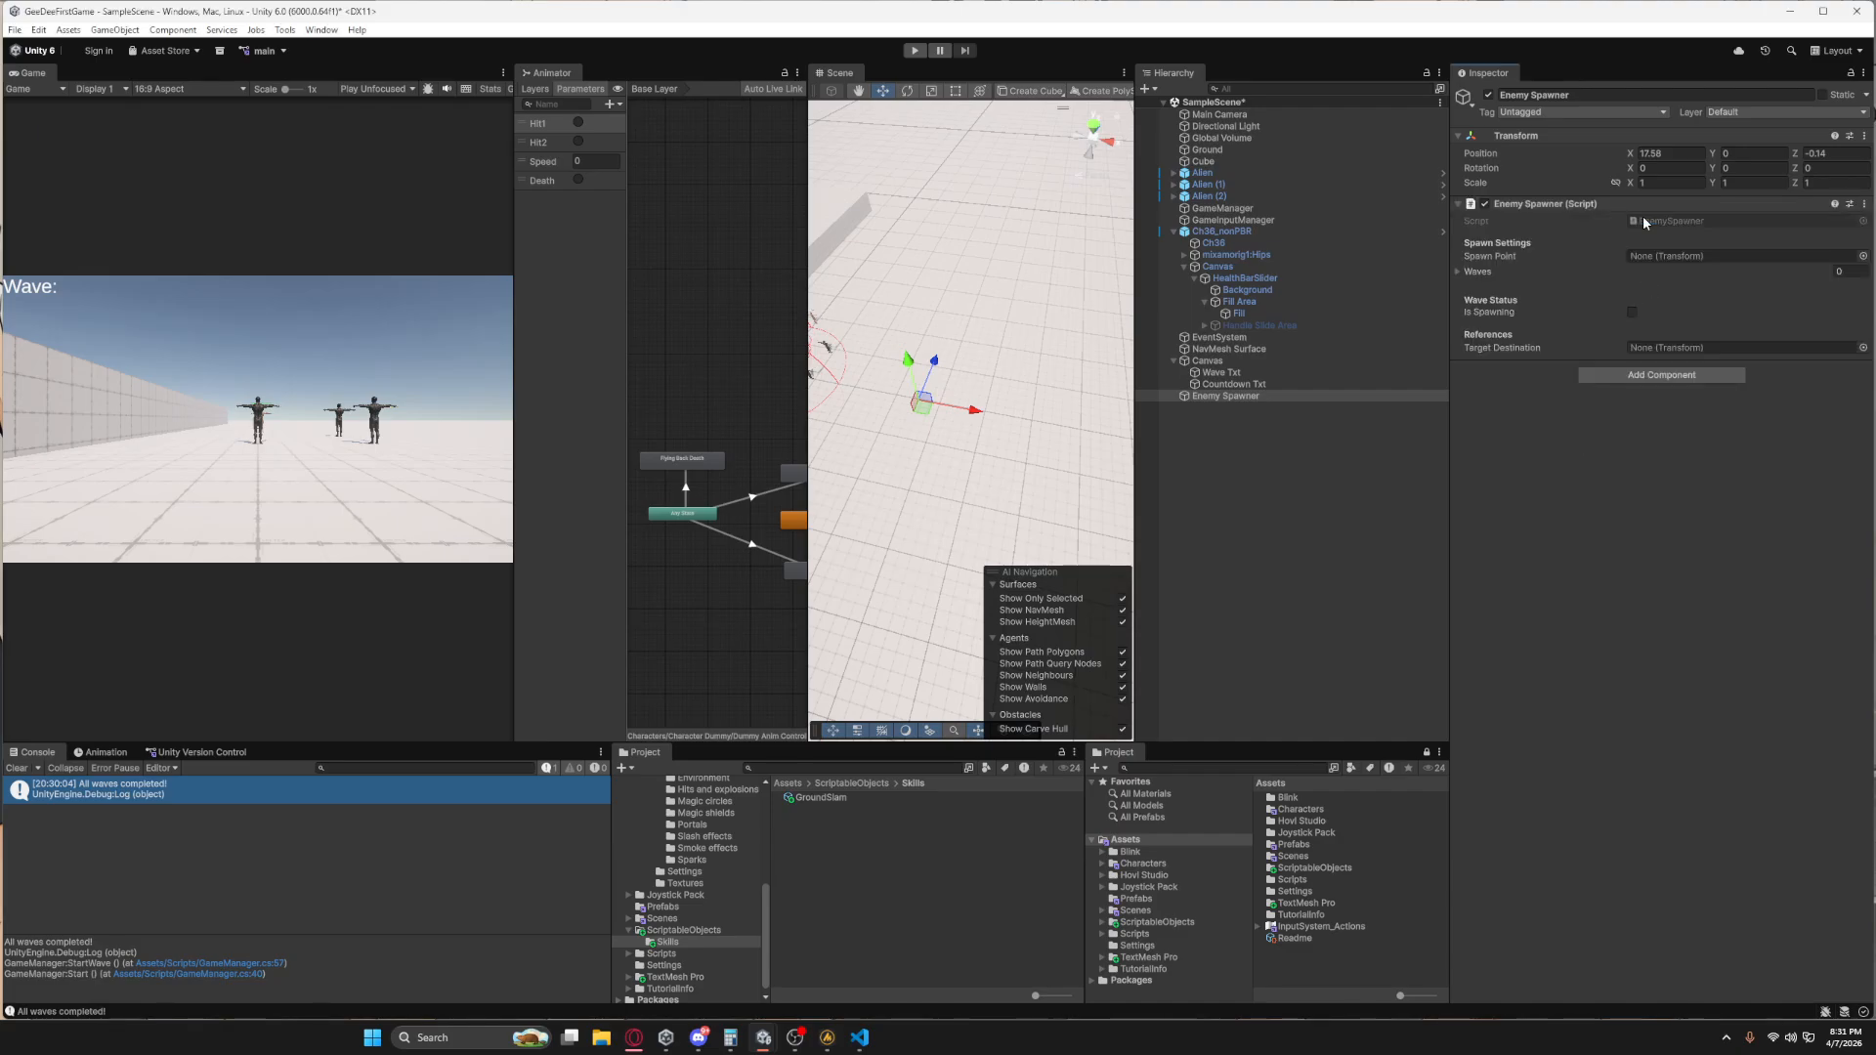
click(1478, 272)
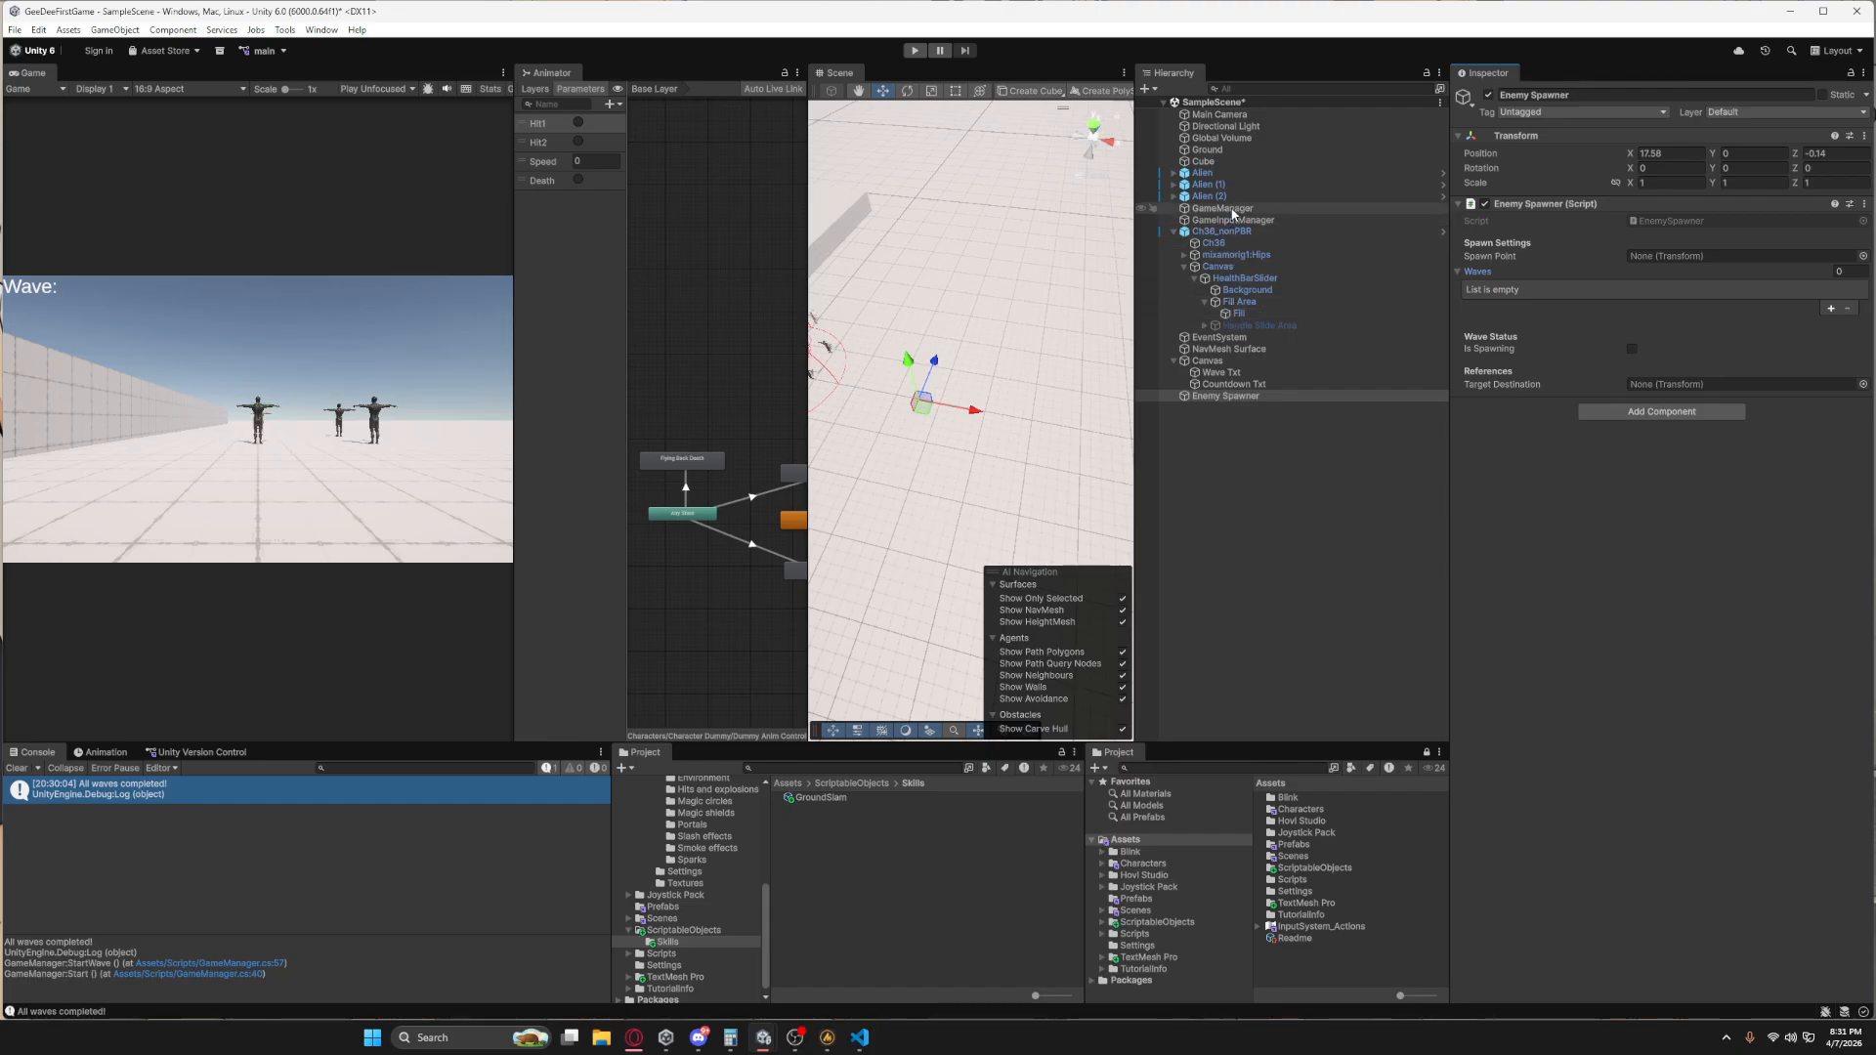
click(1221, 208)
drag(1226, 396, 1644, 560)
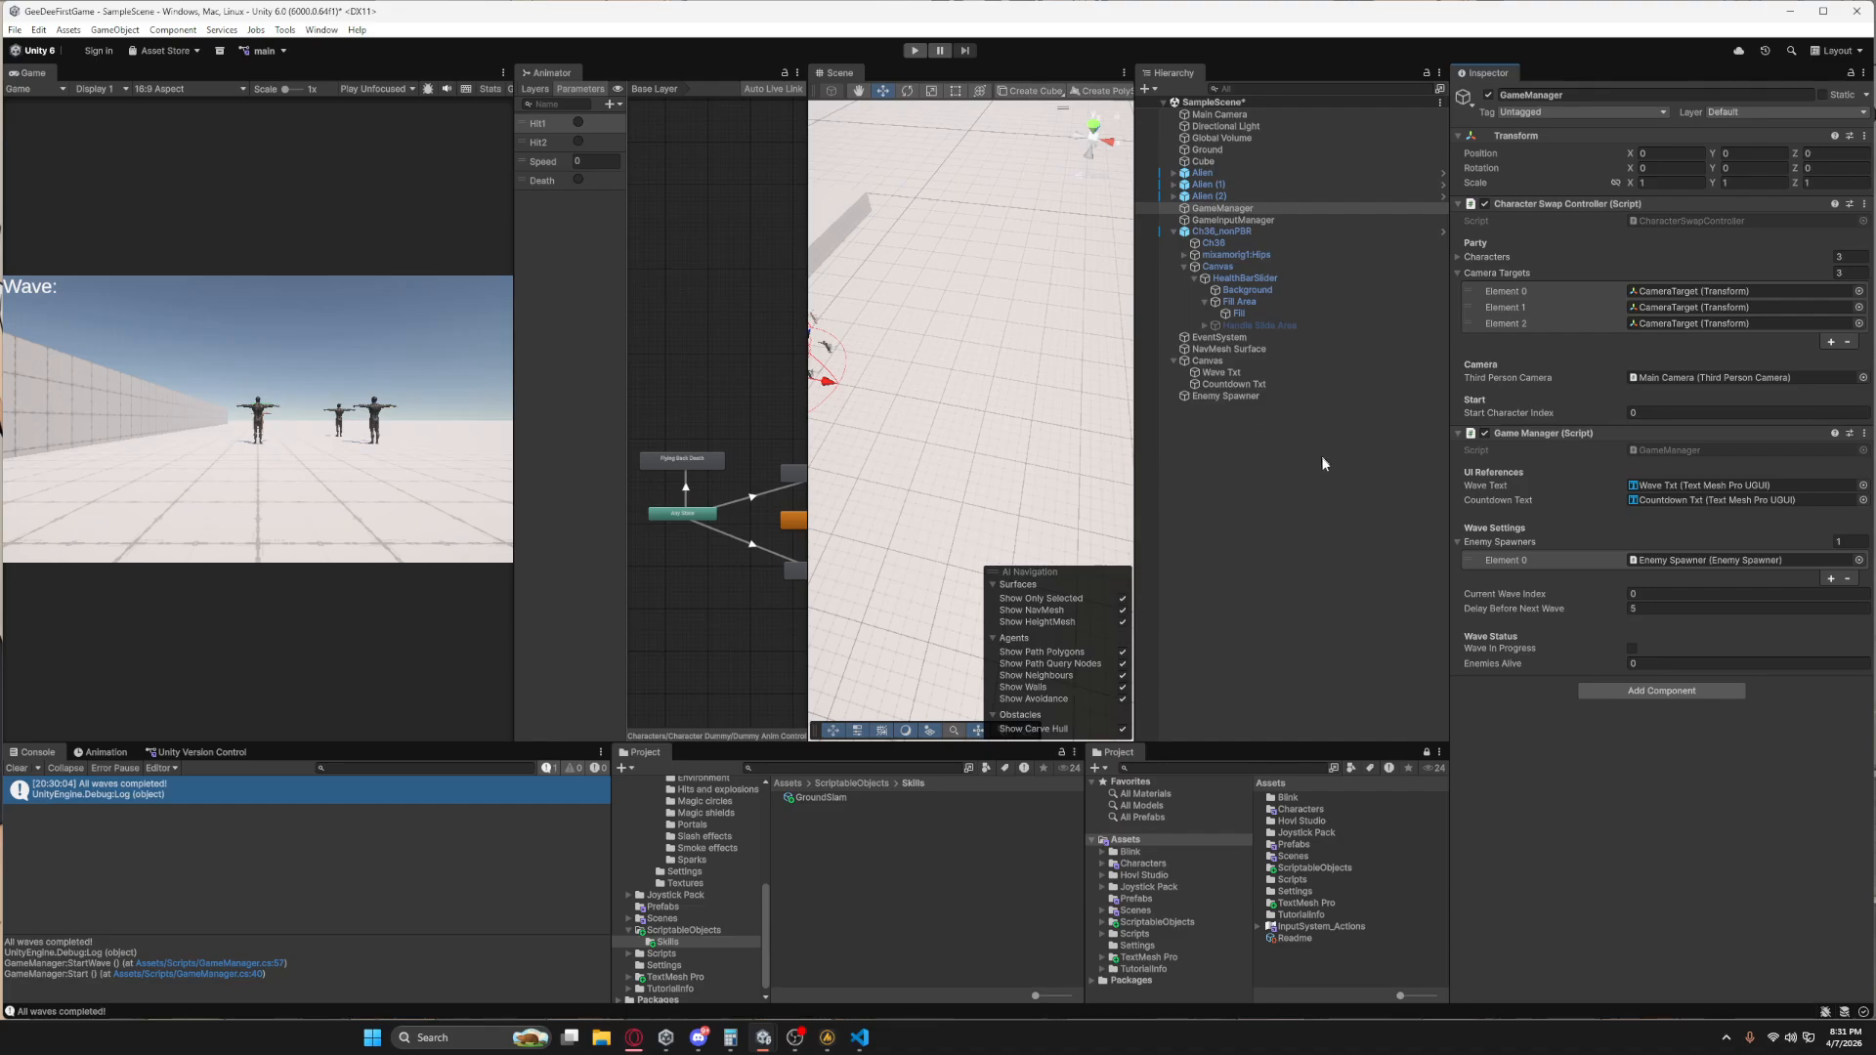
Give the Enemy Spawner's Waves list a single wave containing one enemy group, and expand that group's settings.
click(1225, 396)
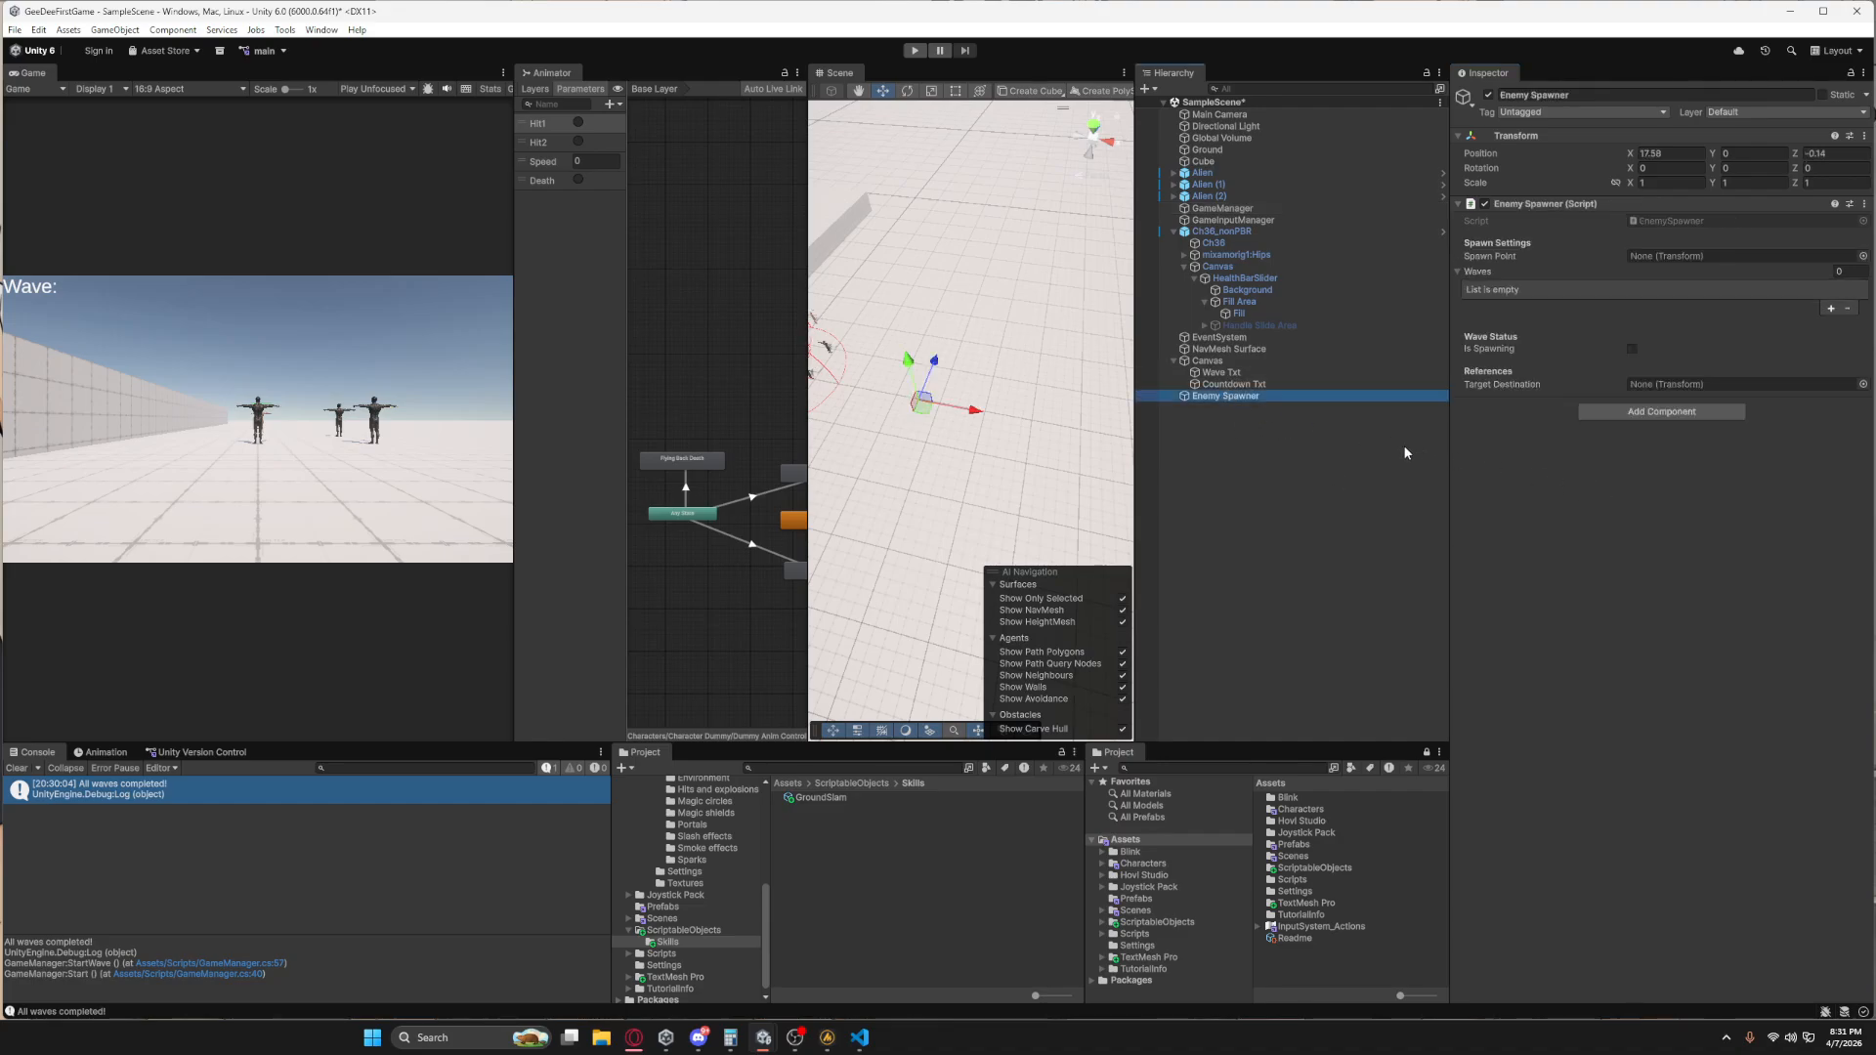
click(1830, 308)
click(1830, 308)
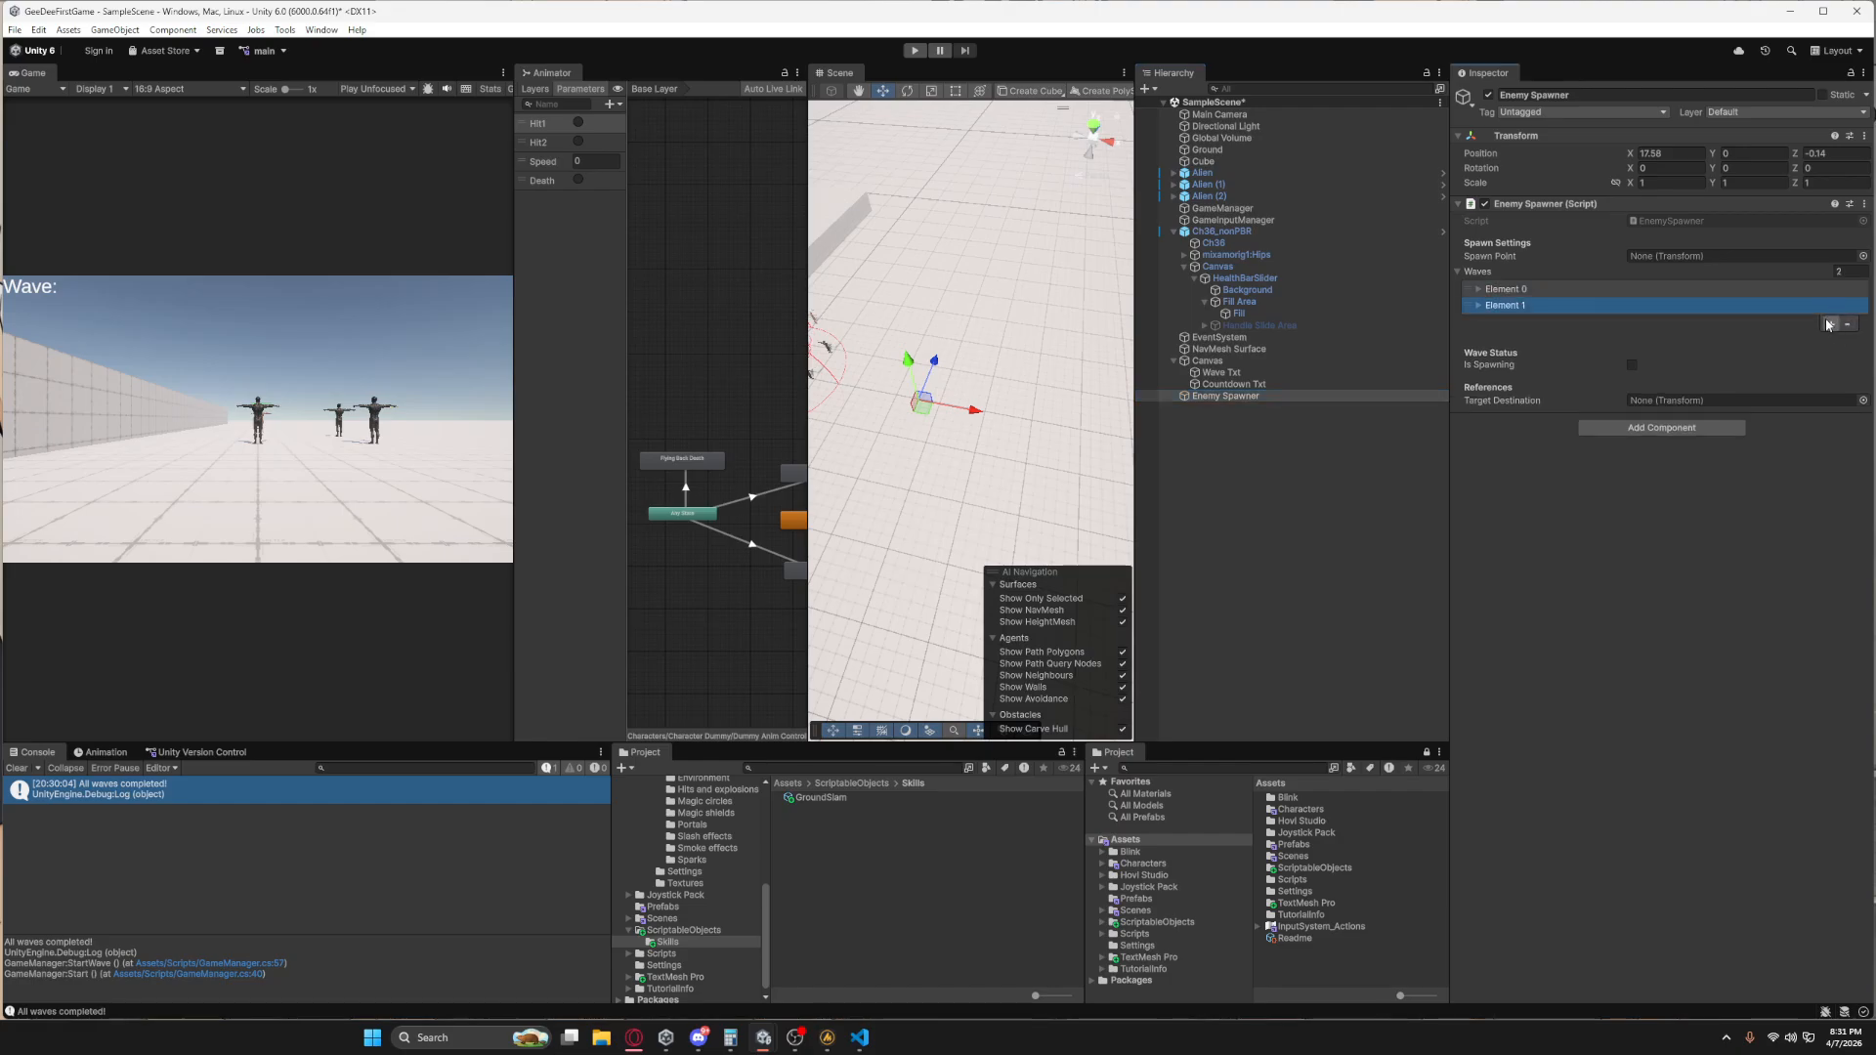
click(1828, 322)
click(1849, 340)
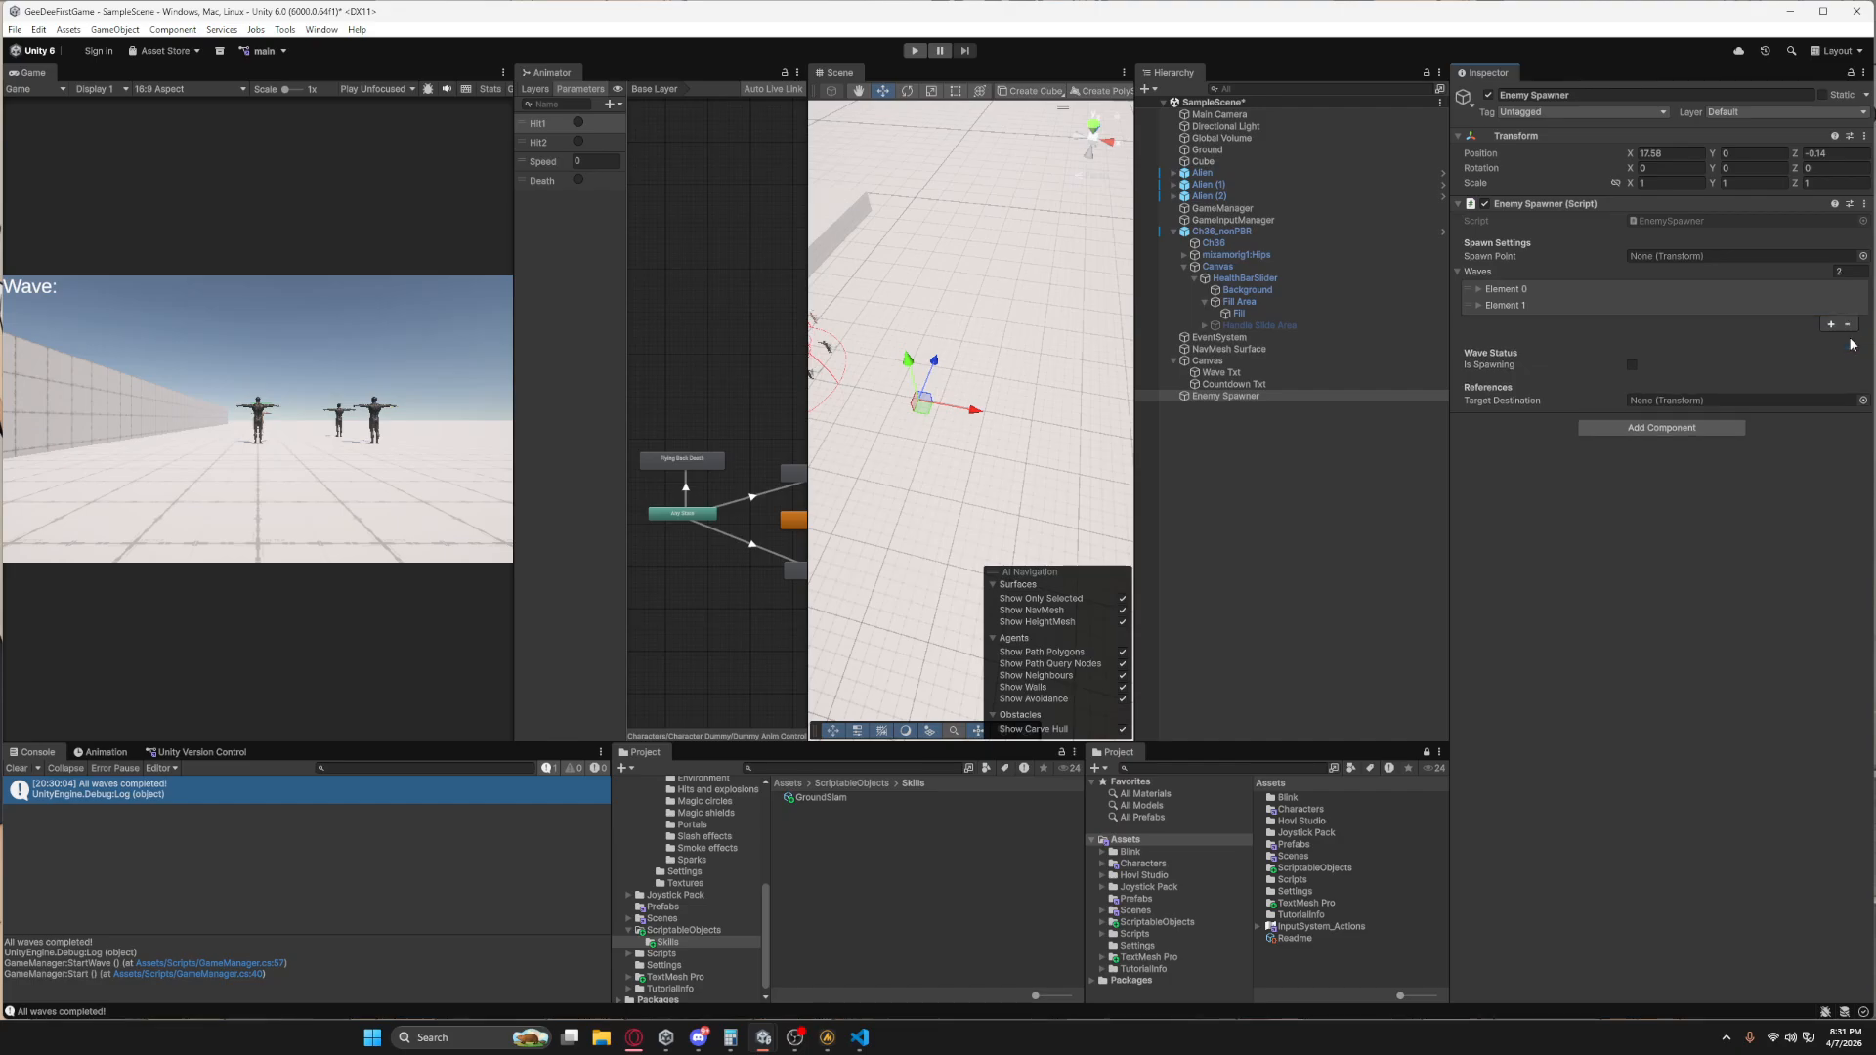
click(1847, 326)
click(1492, 293)
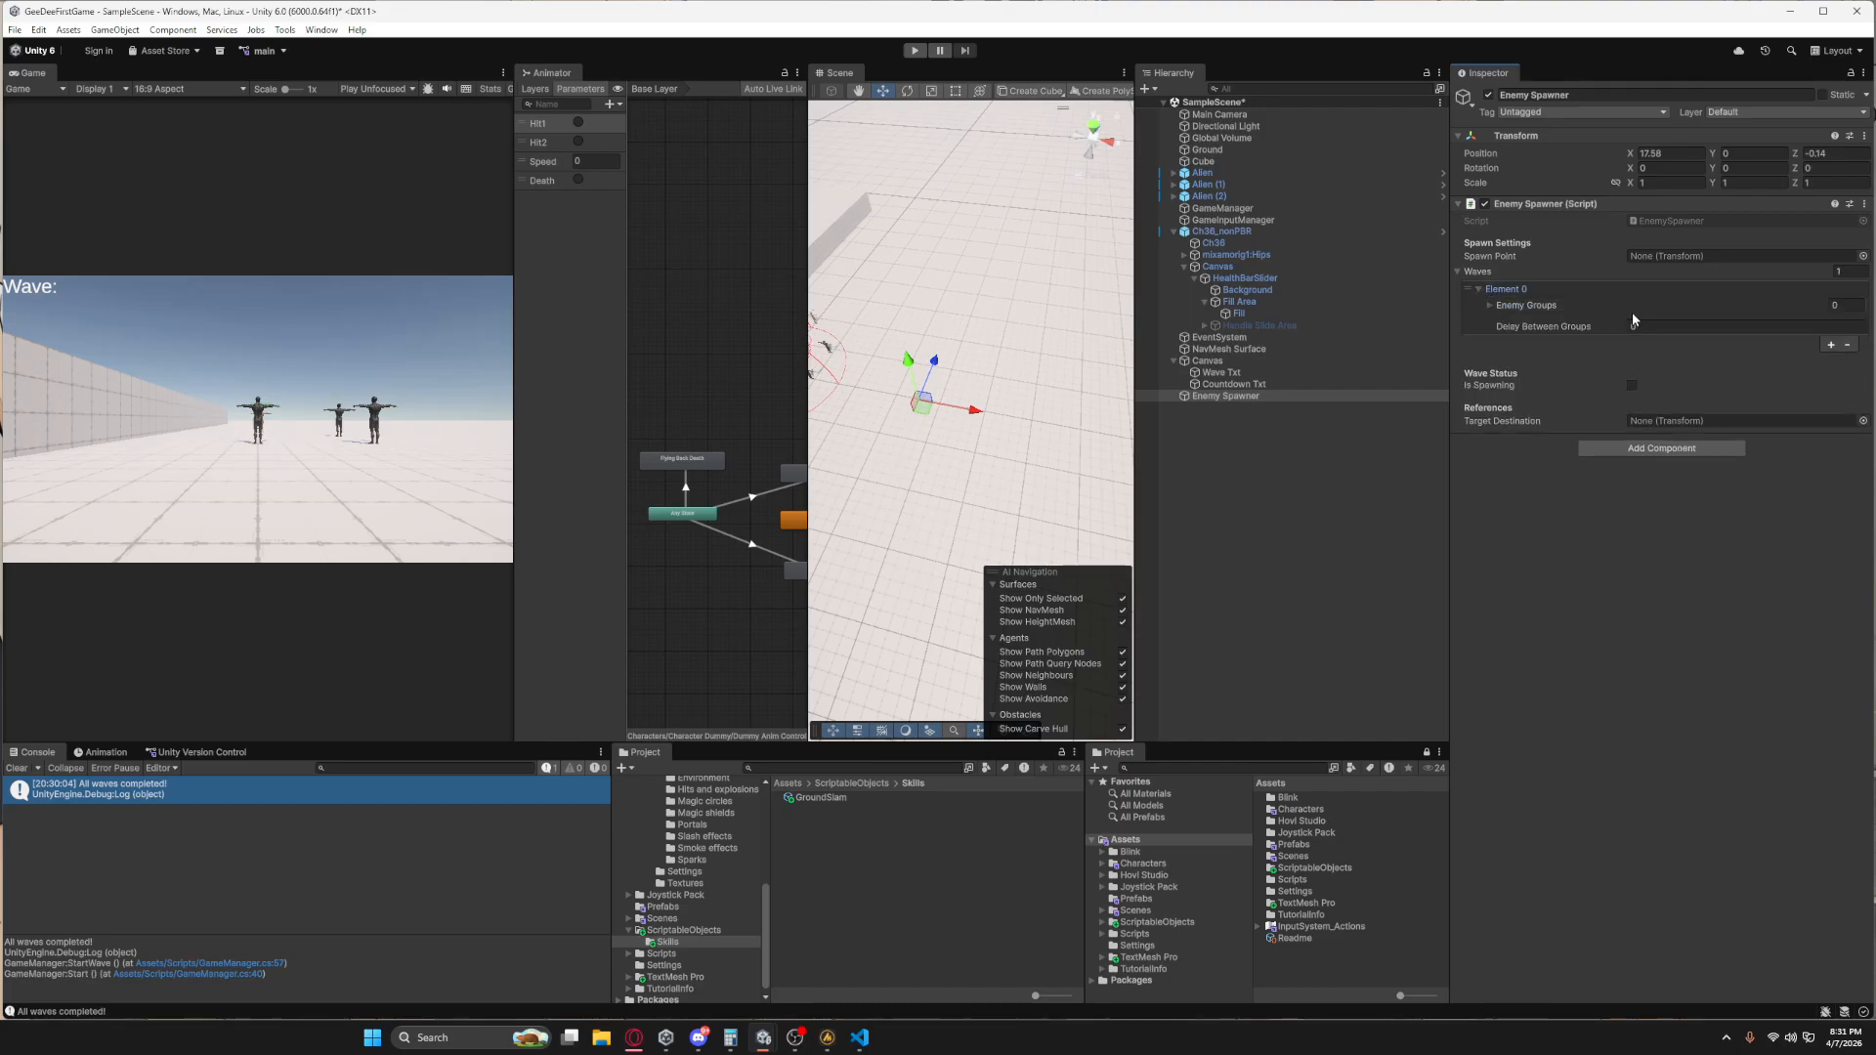
click(1489, 305)
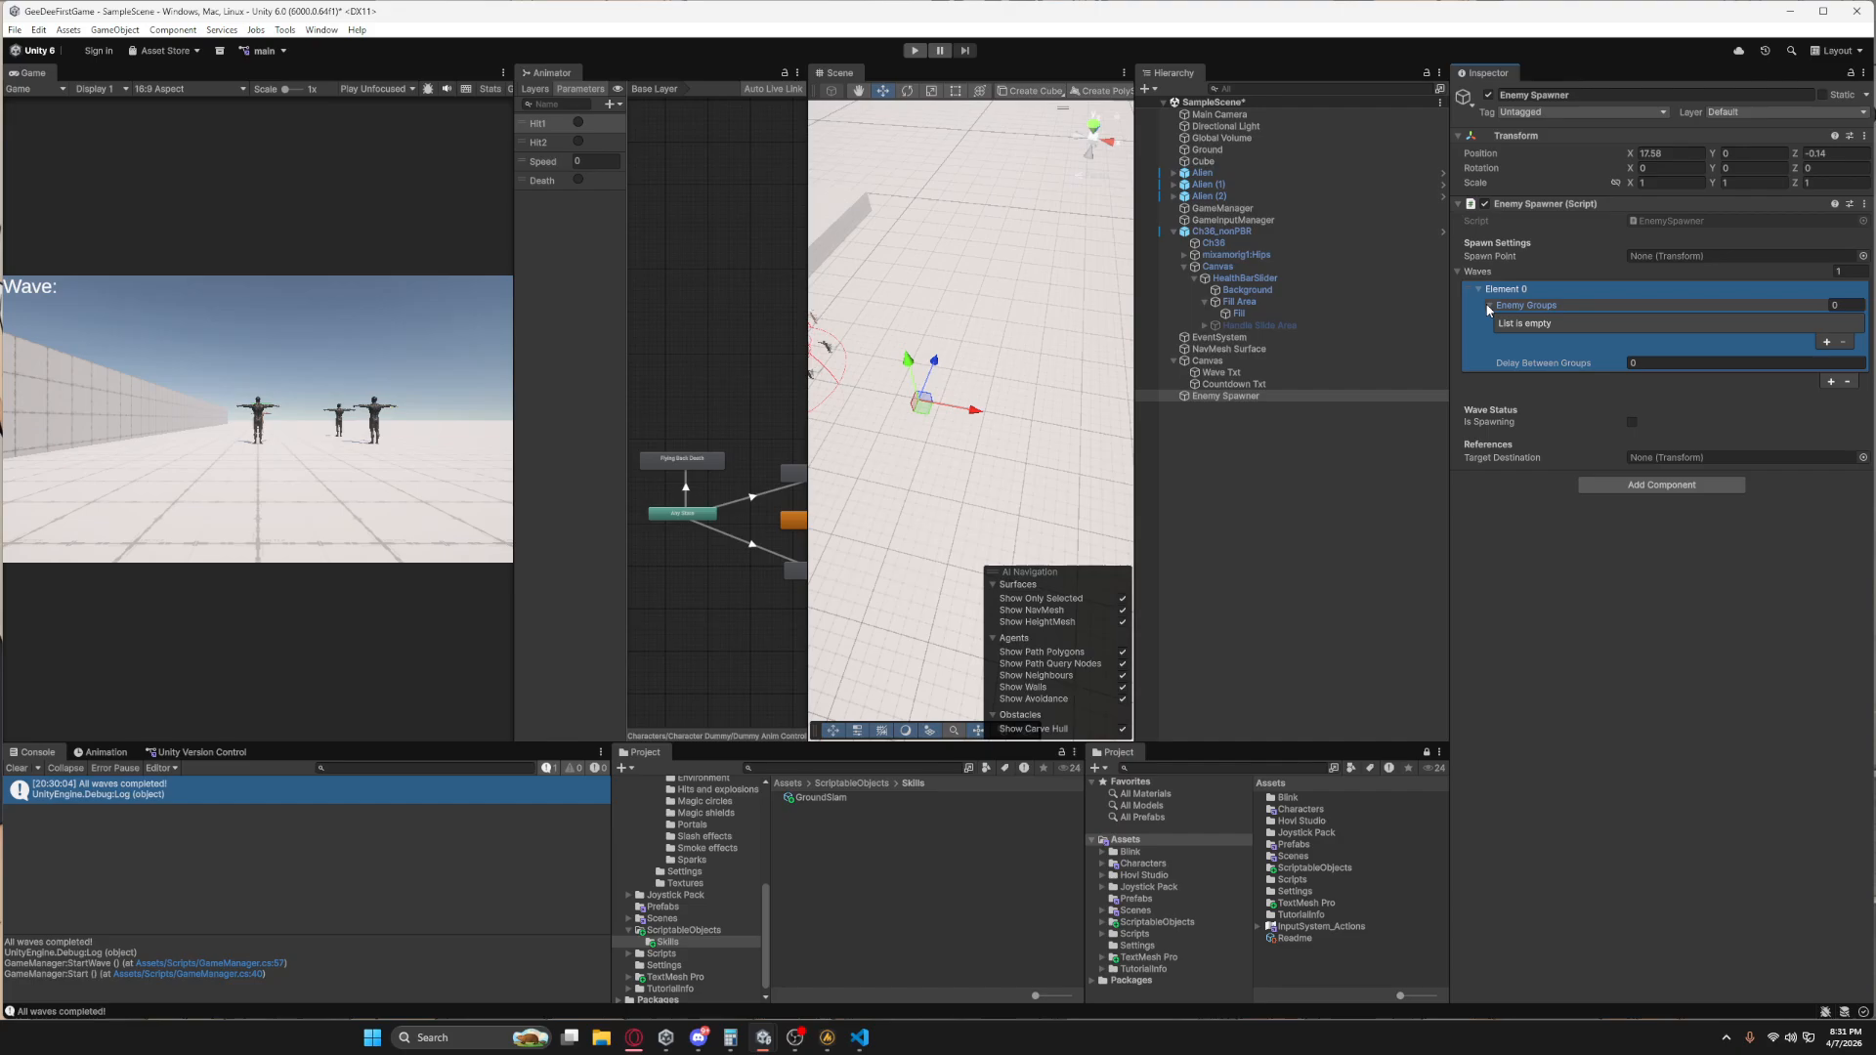
click(1827, 343)
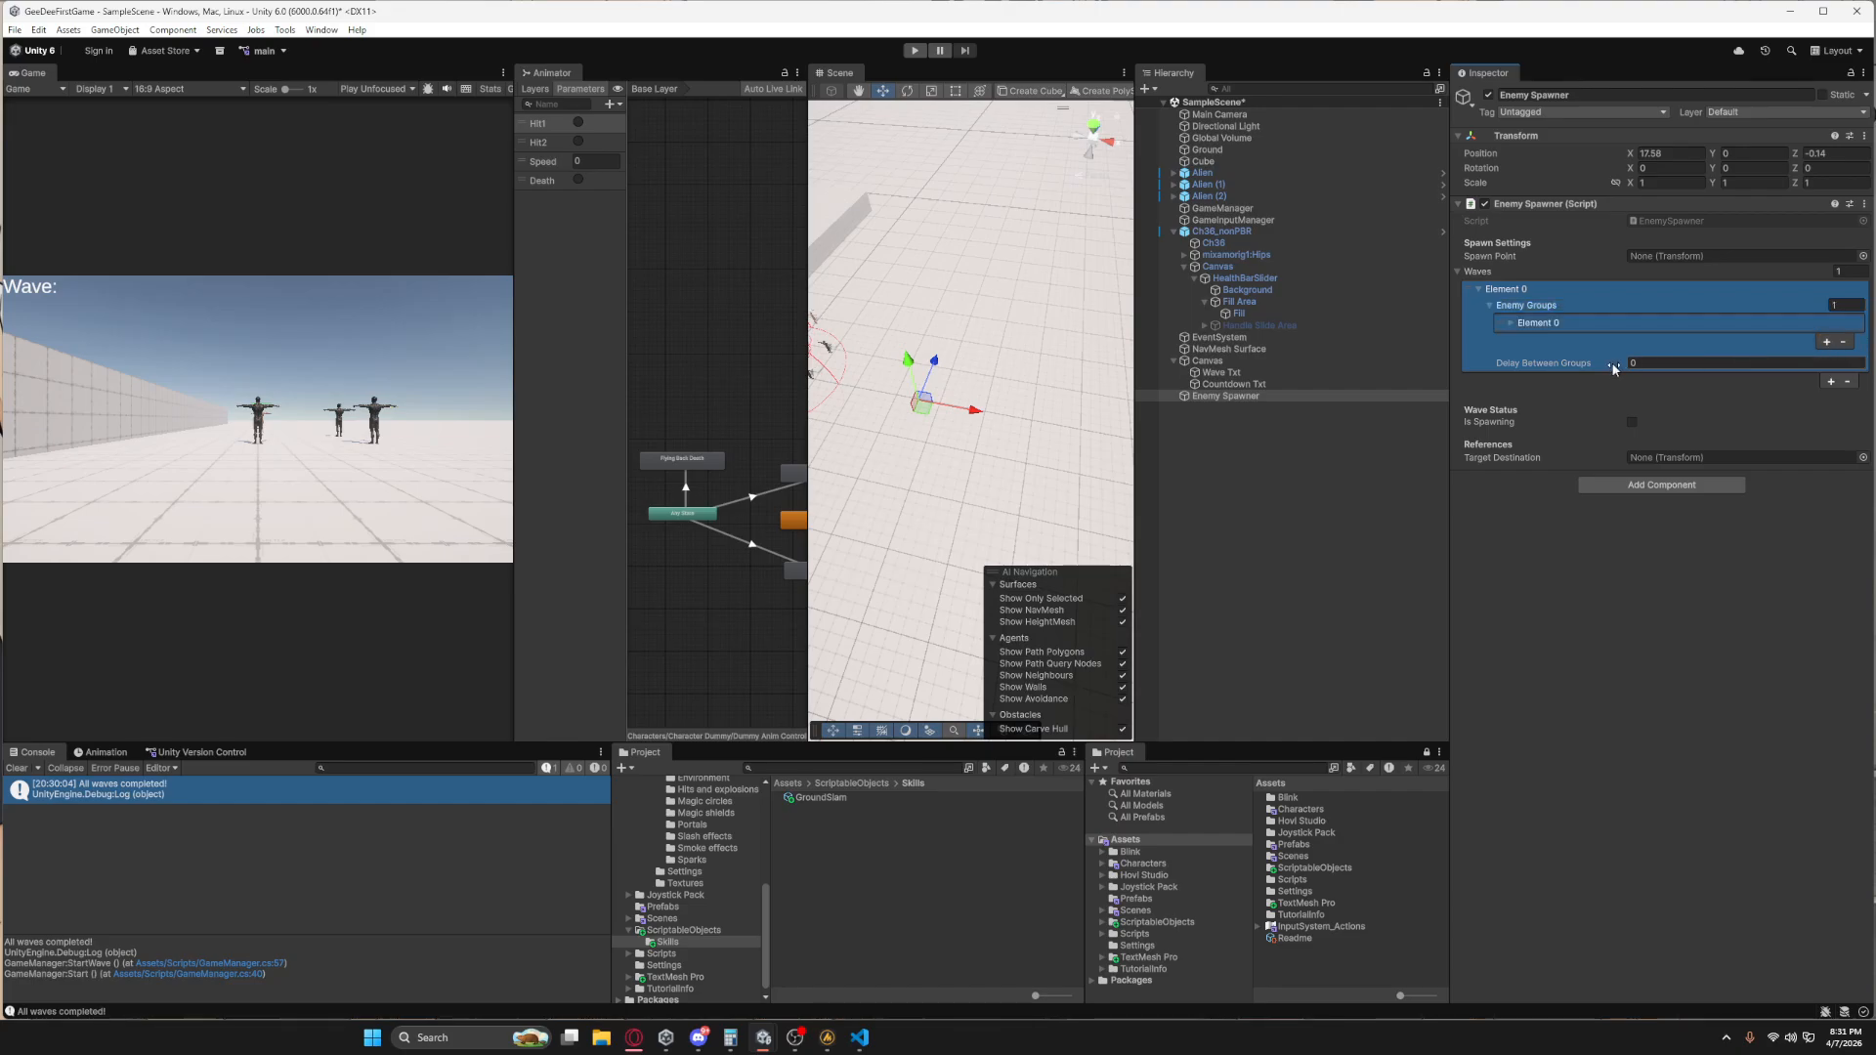
click(1510, 323)
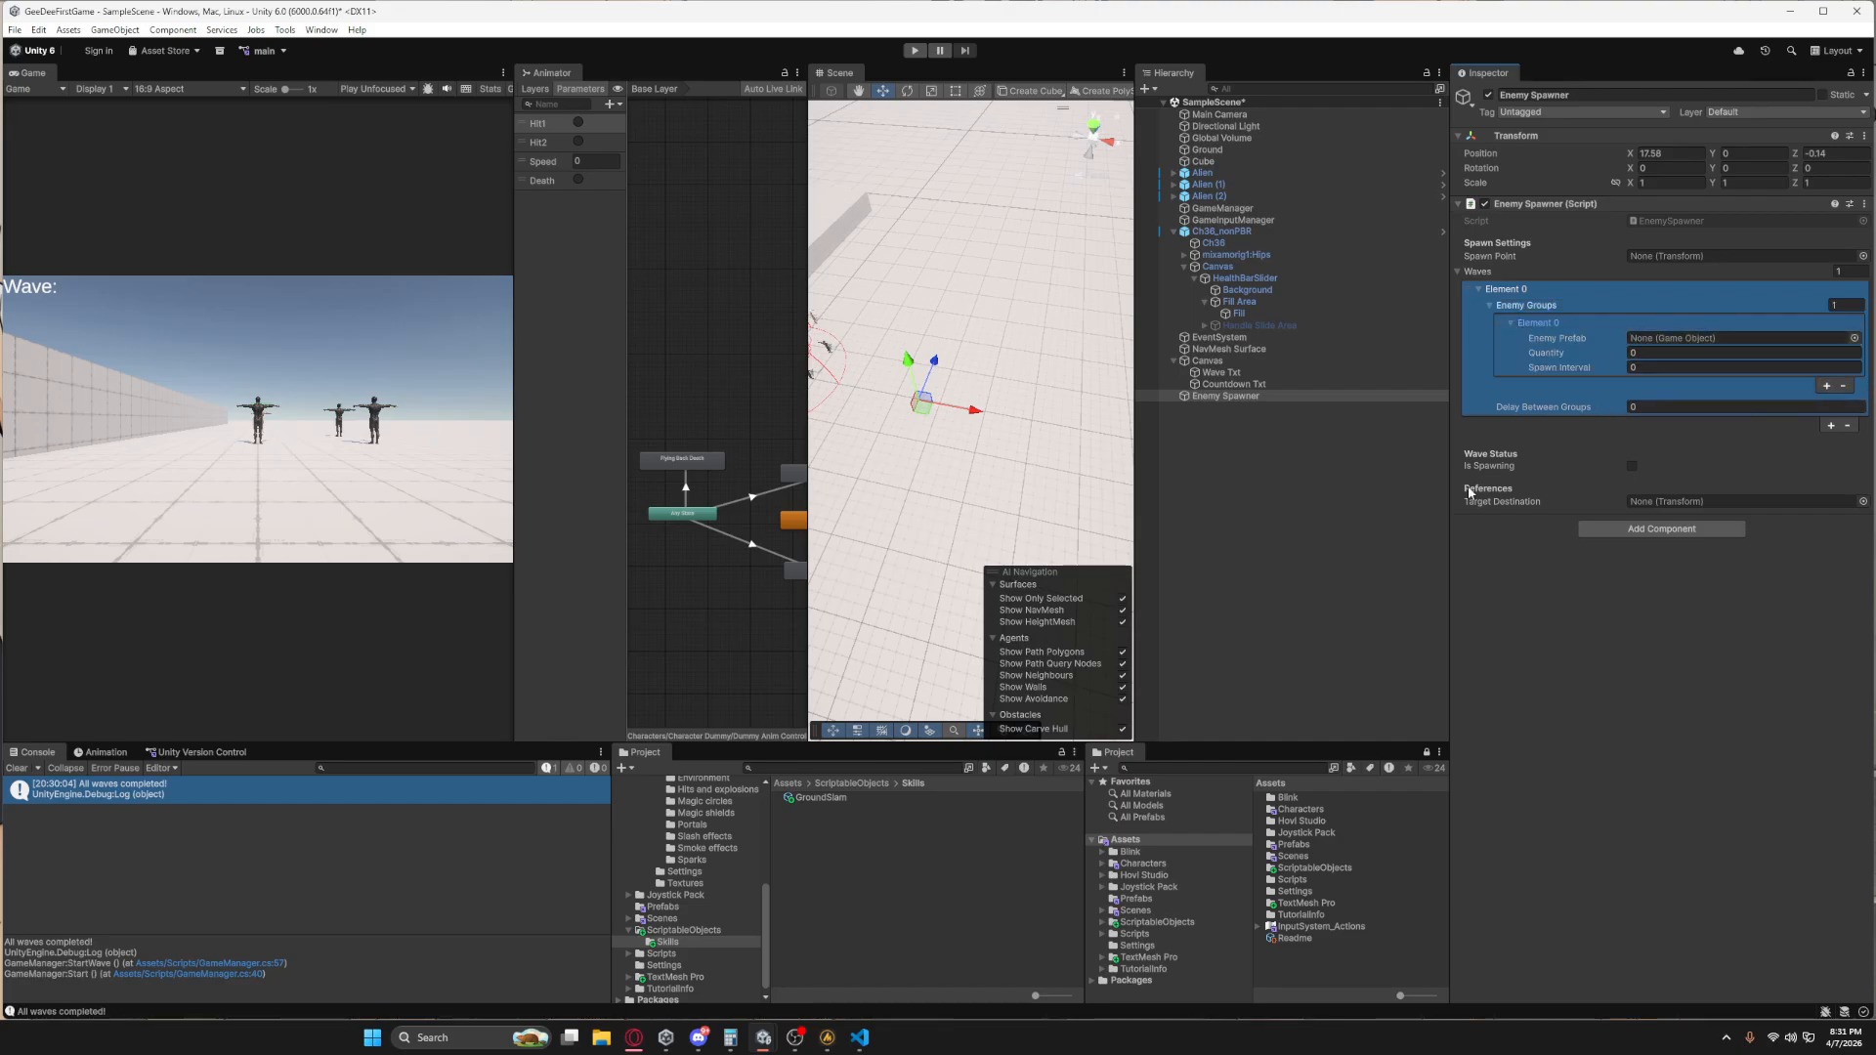
Assign the Ch36_nonPBR prefab to the first enemy group, with a quantity of 5 and a spawn interval of 0.5.
click(1136, 899)
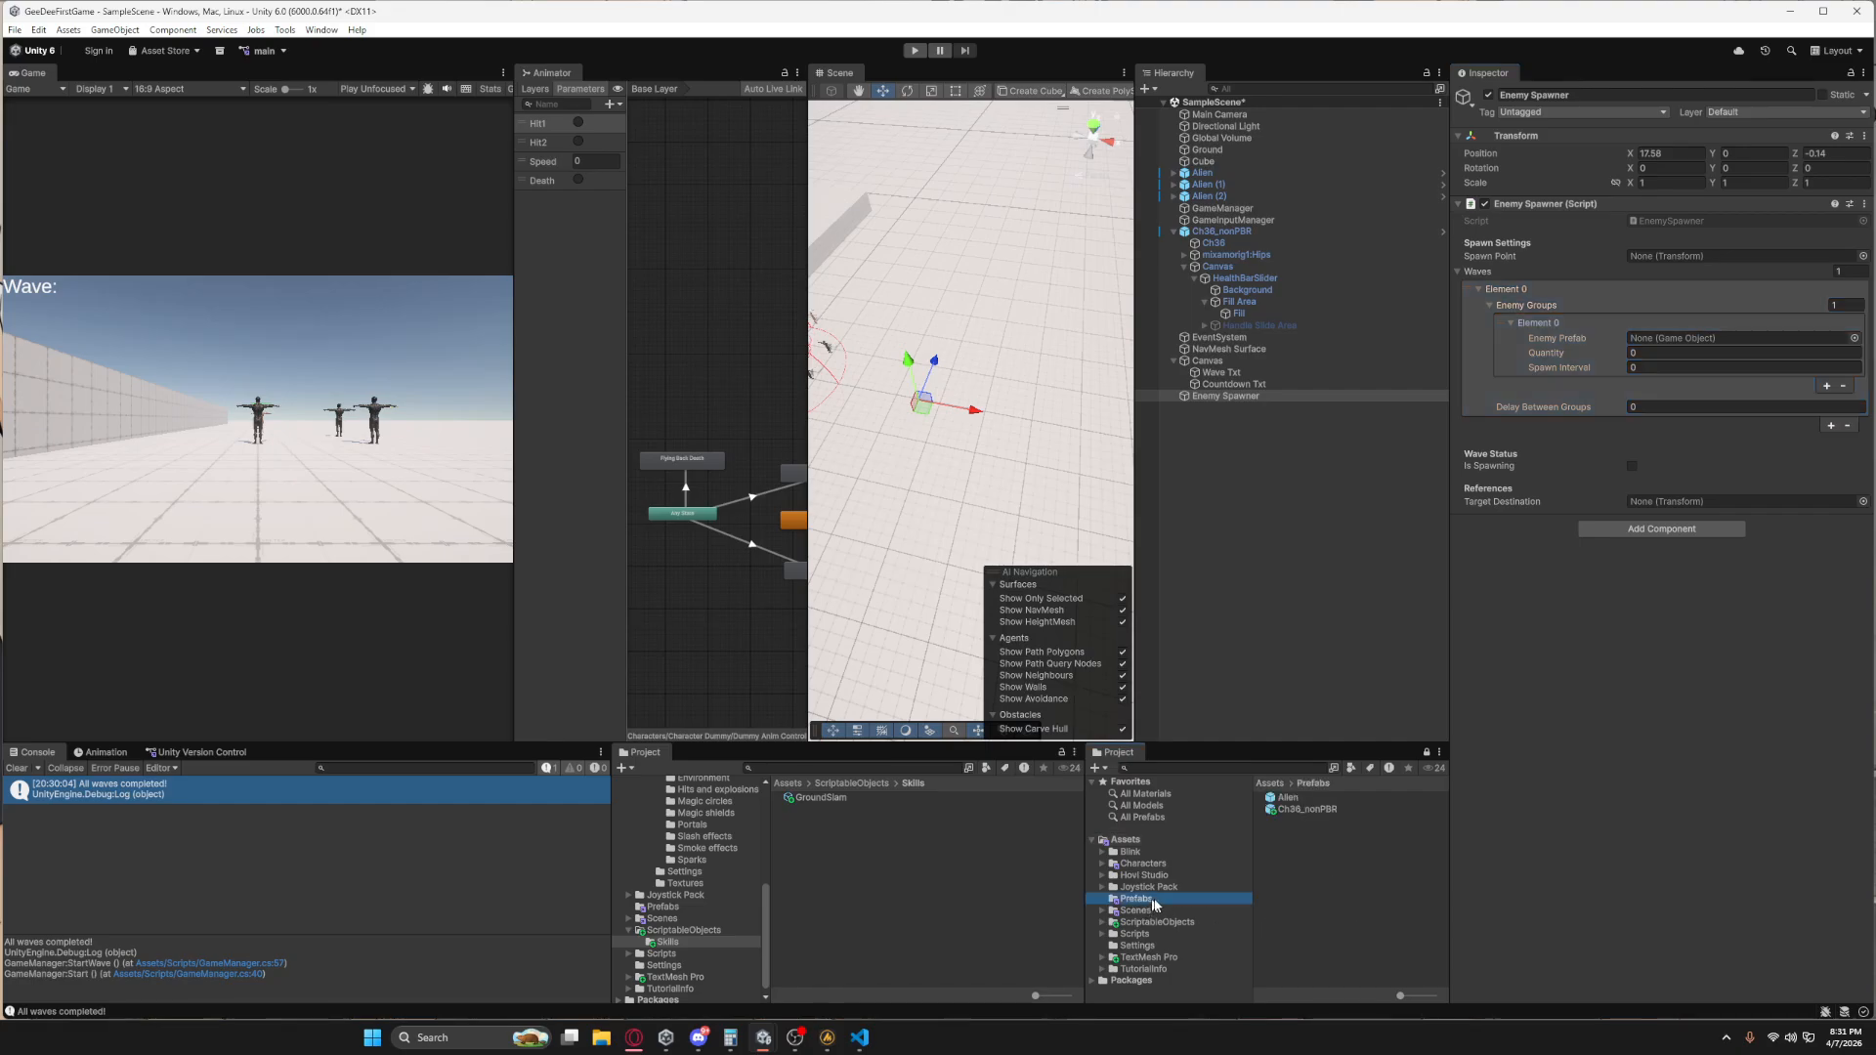
drag(1288, 811, 1651, 344)
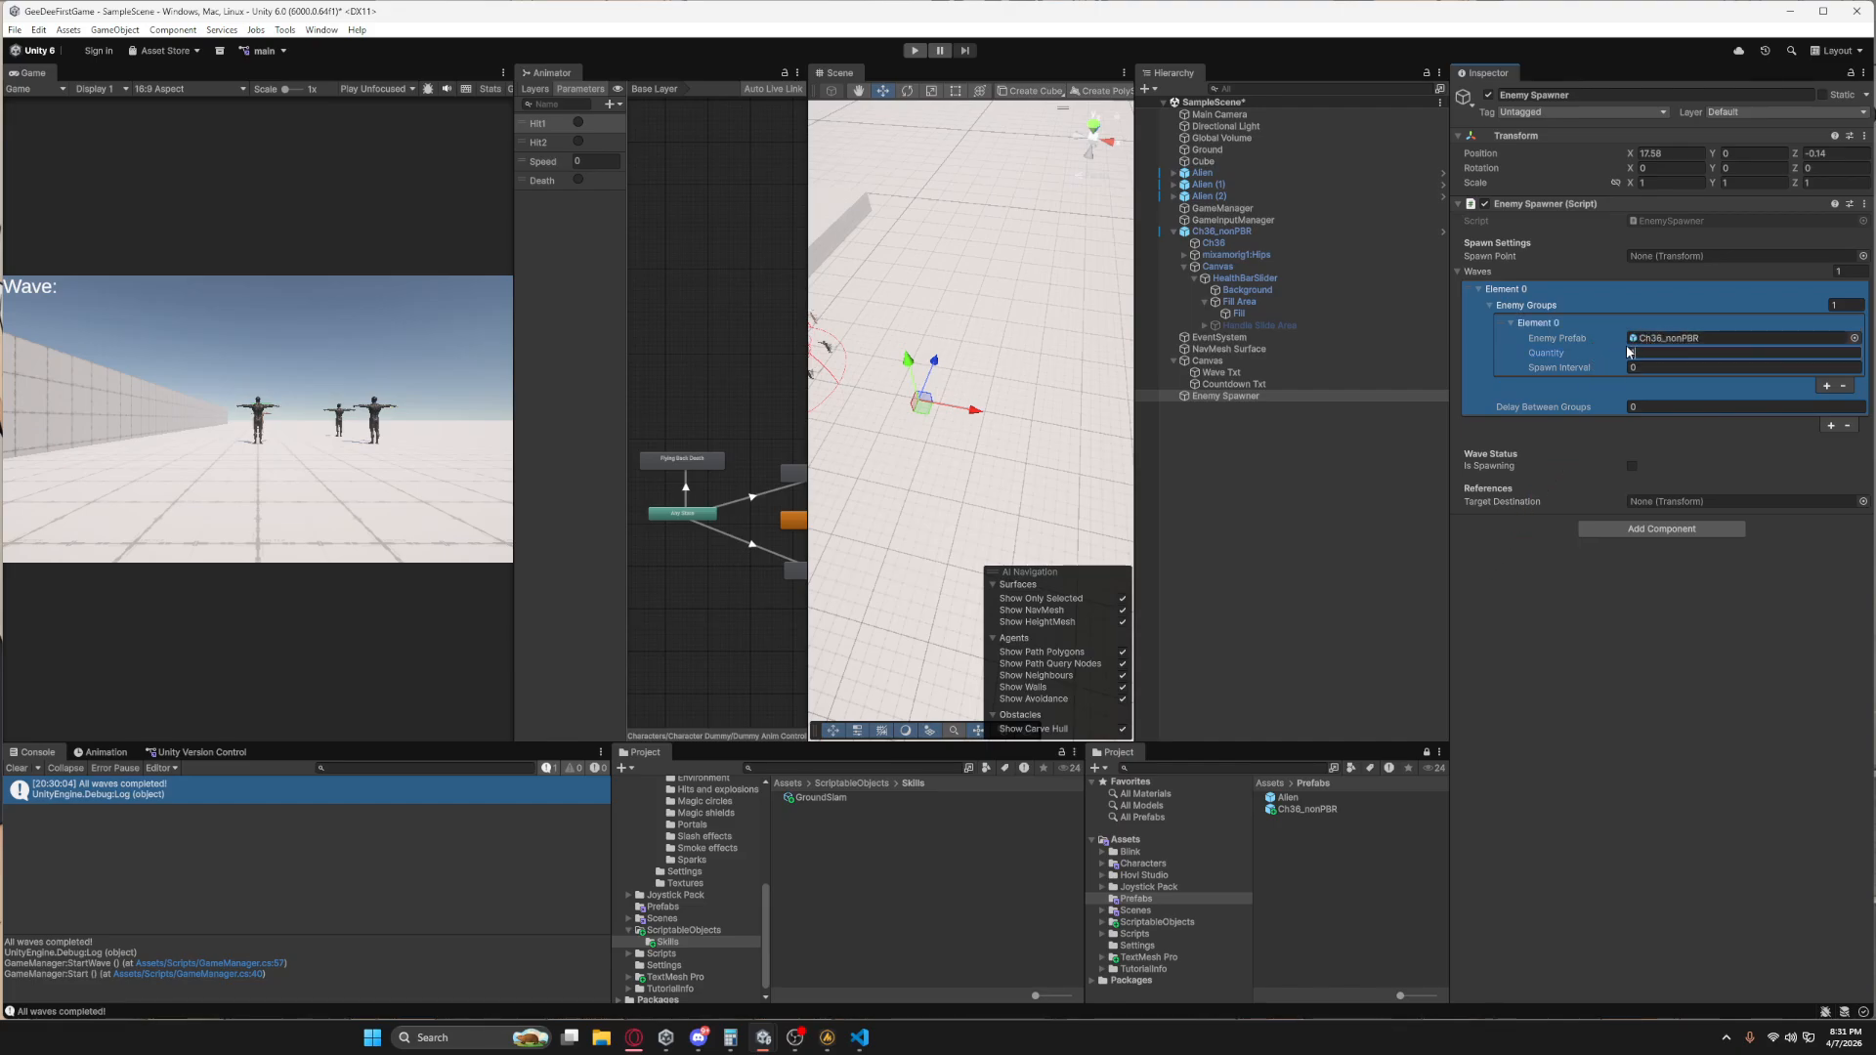
text(1)
click(1650, 368)
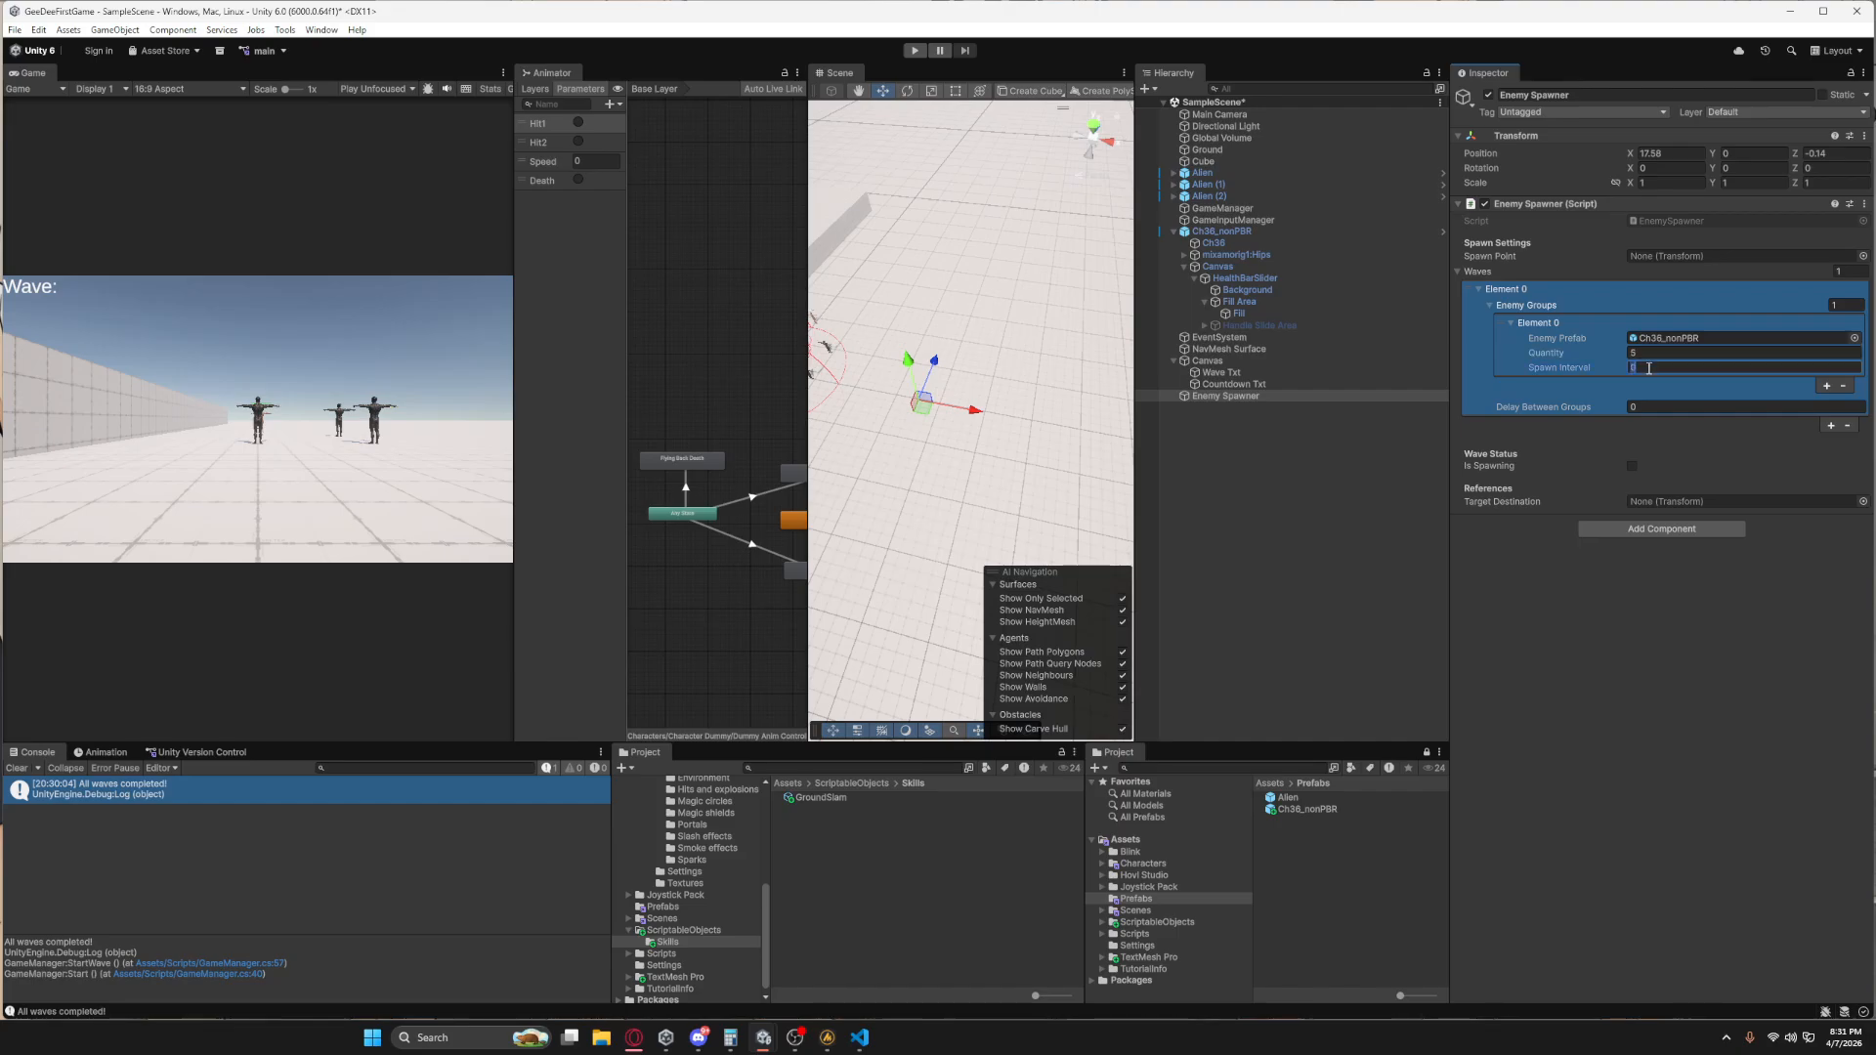
Add a second enemy group to the first wave and set its quantity to 10.
click(1826, 387)
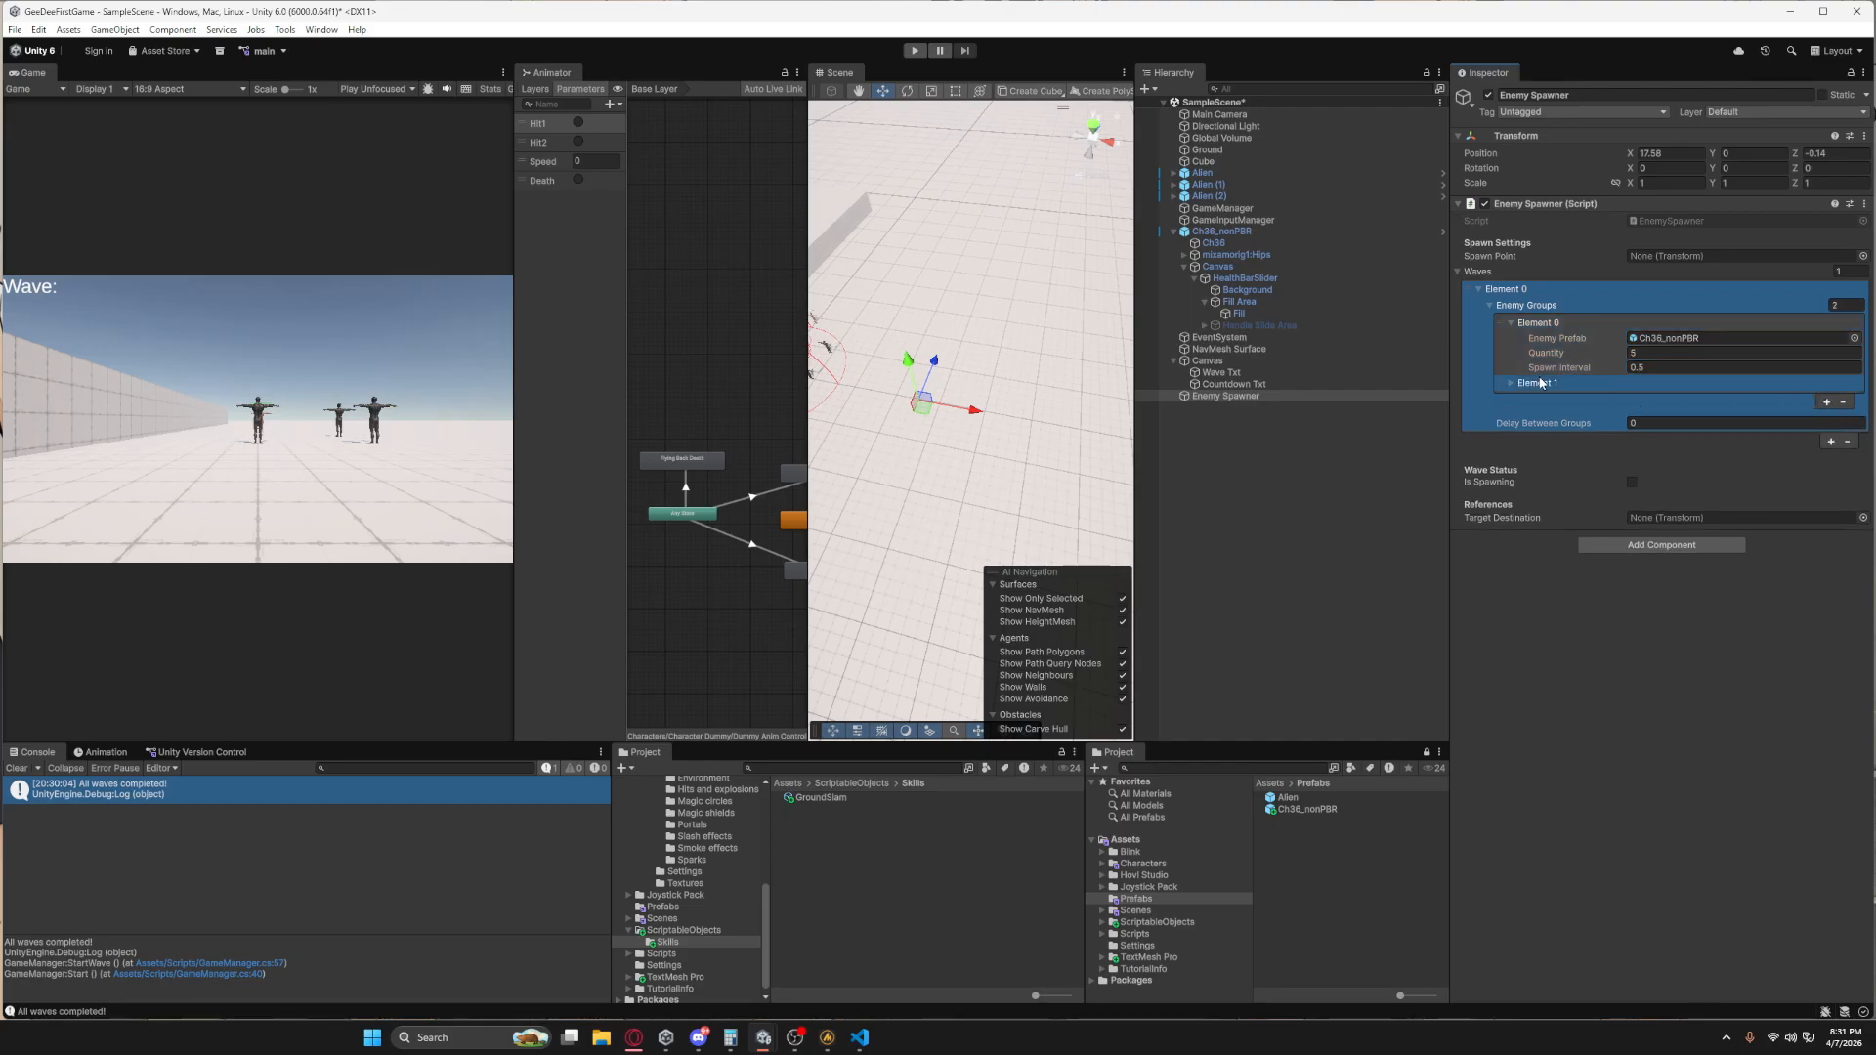
click(1511, 384)
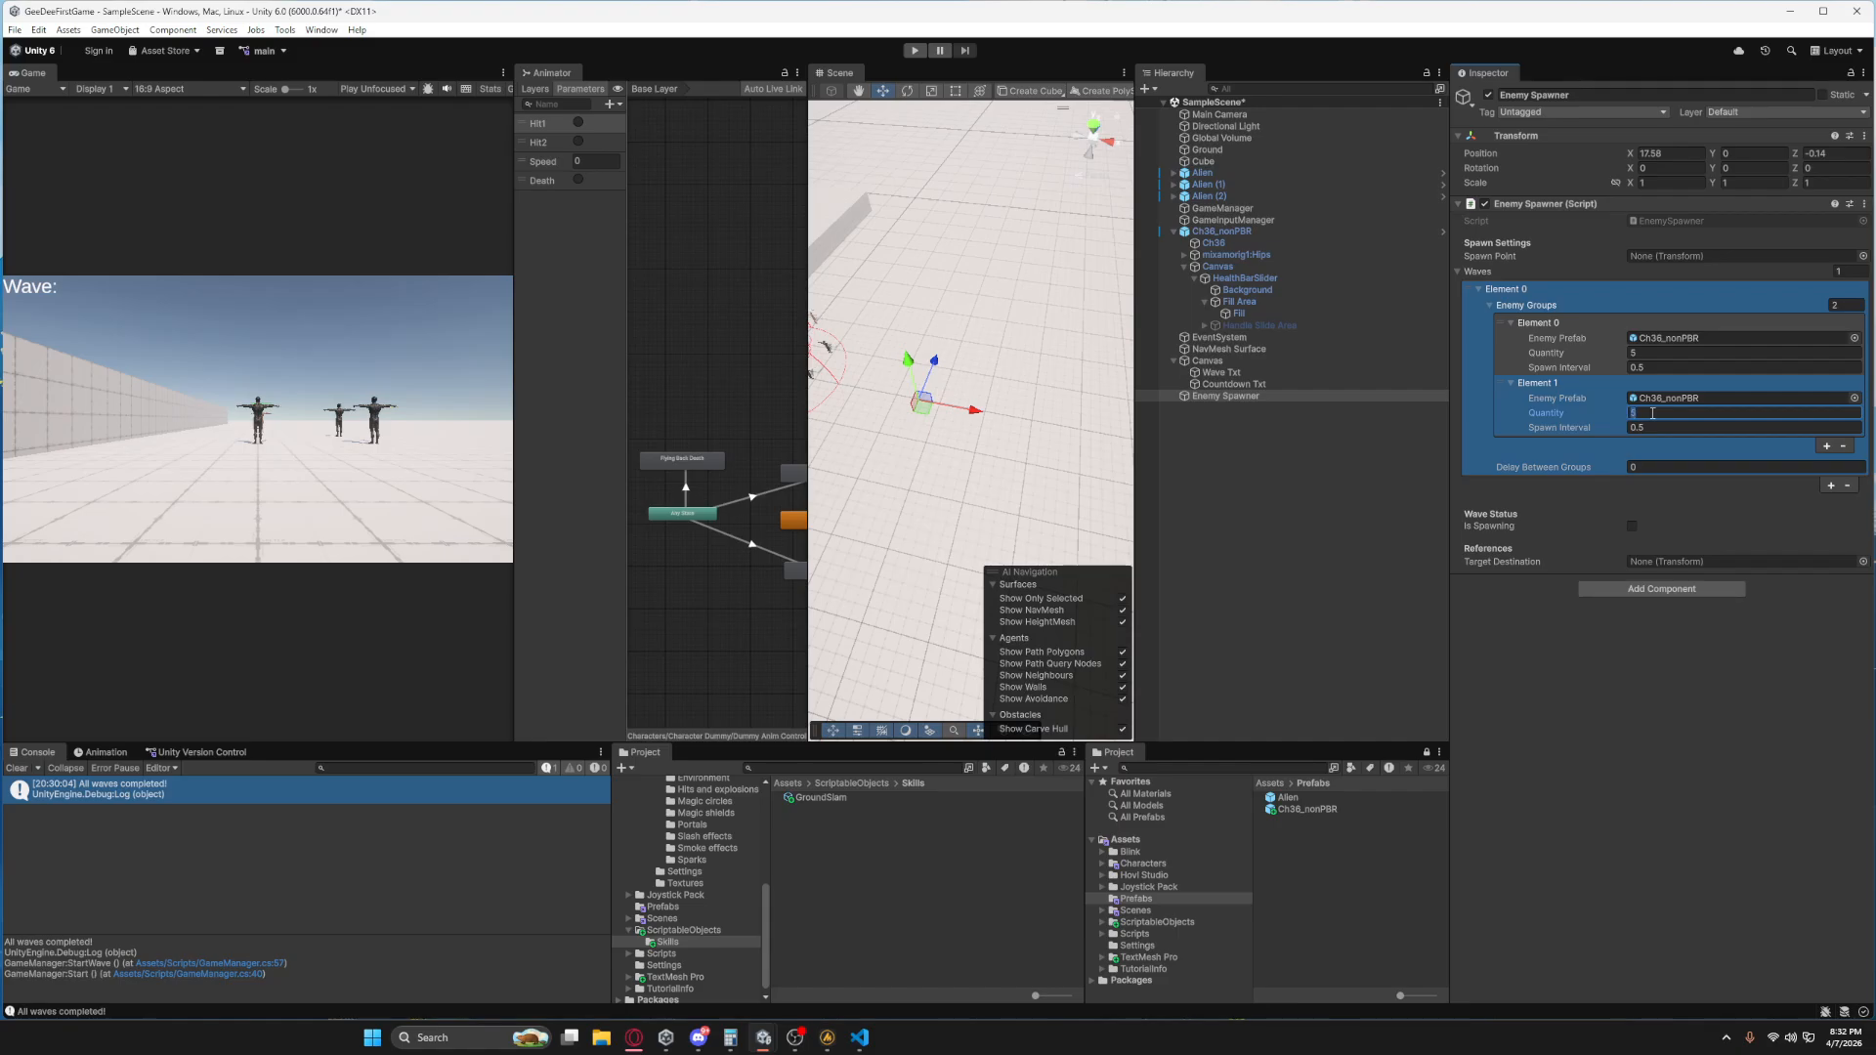
text(10)
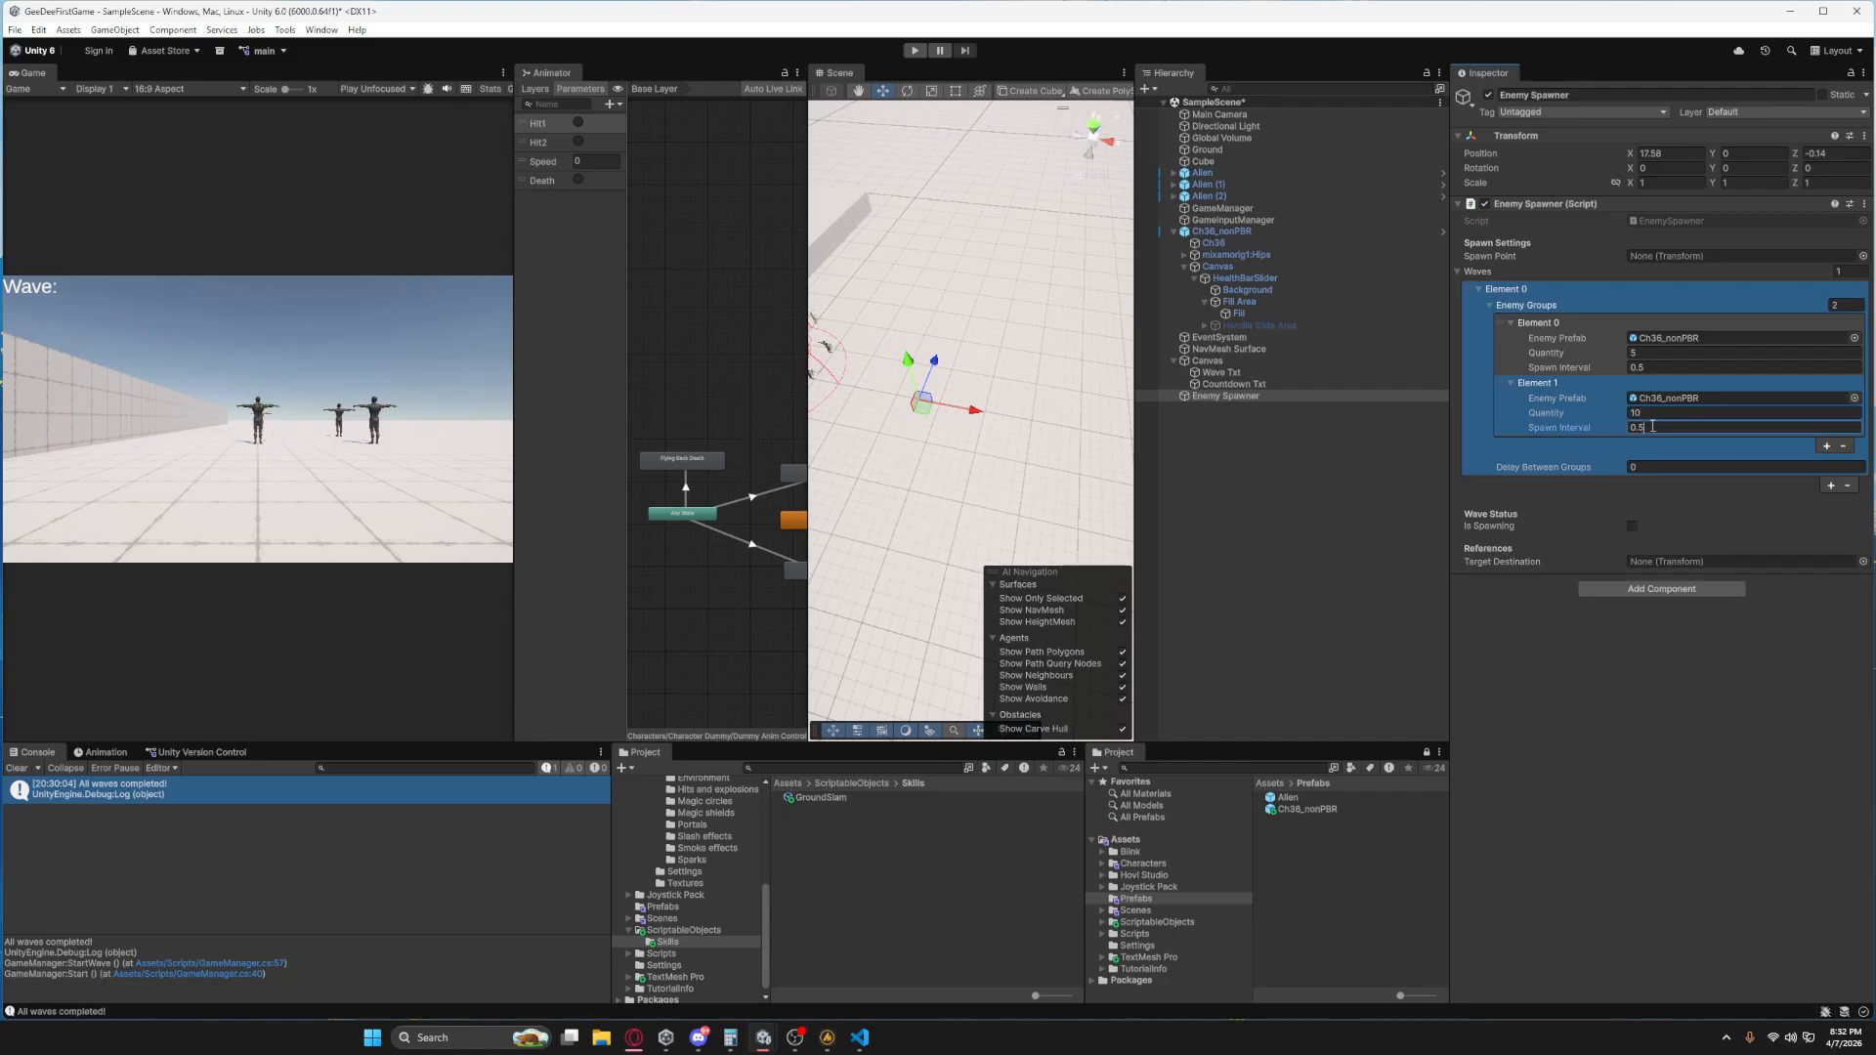
click(1611, 716)
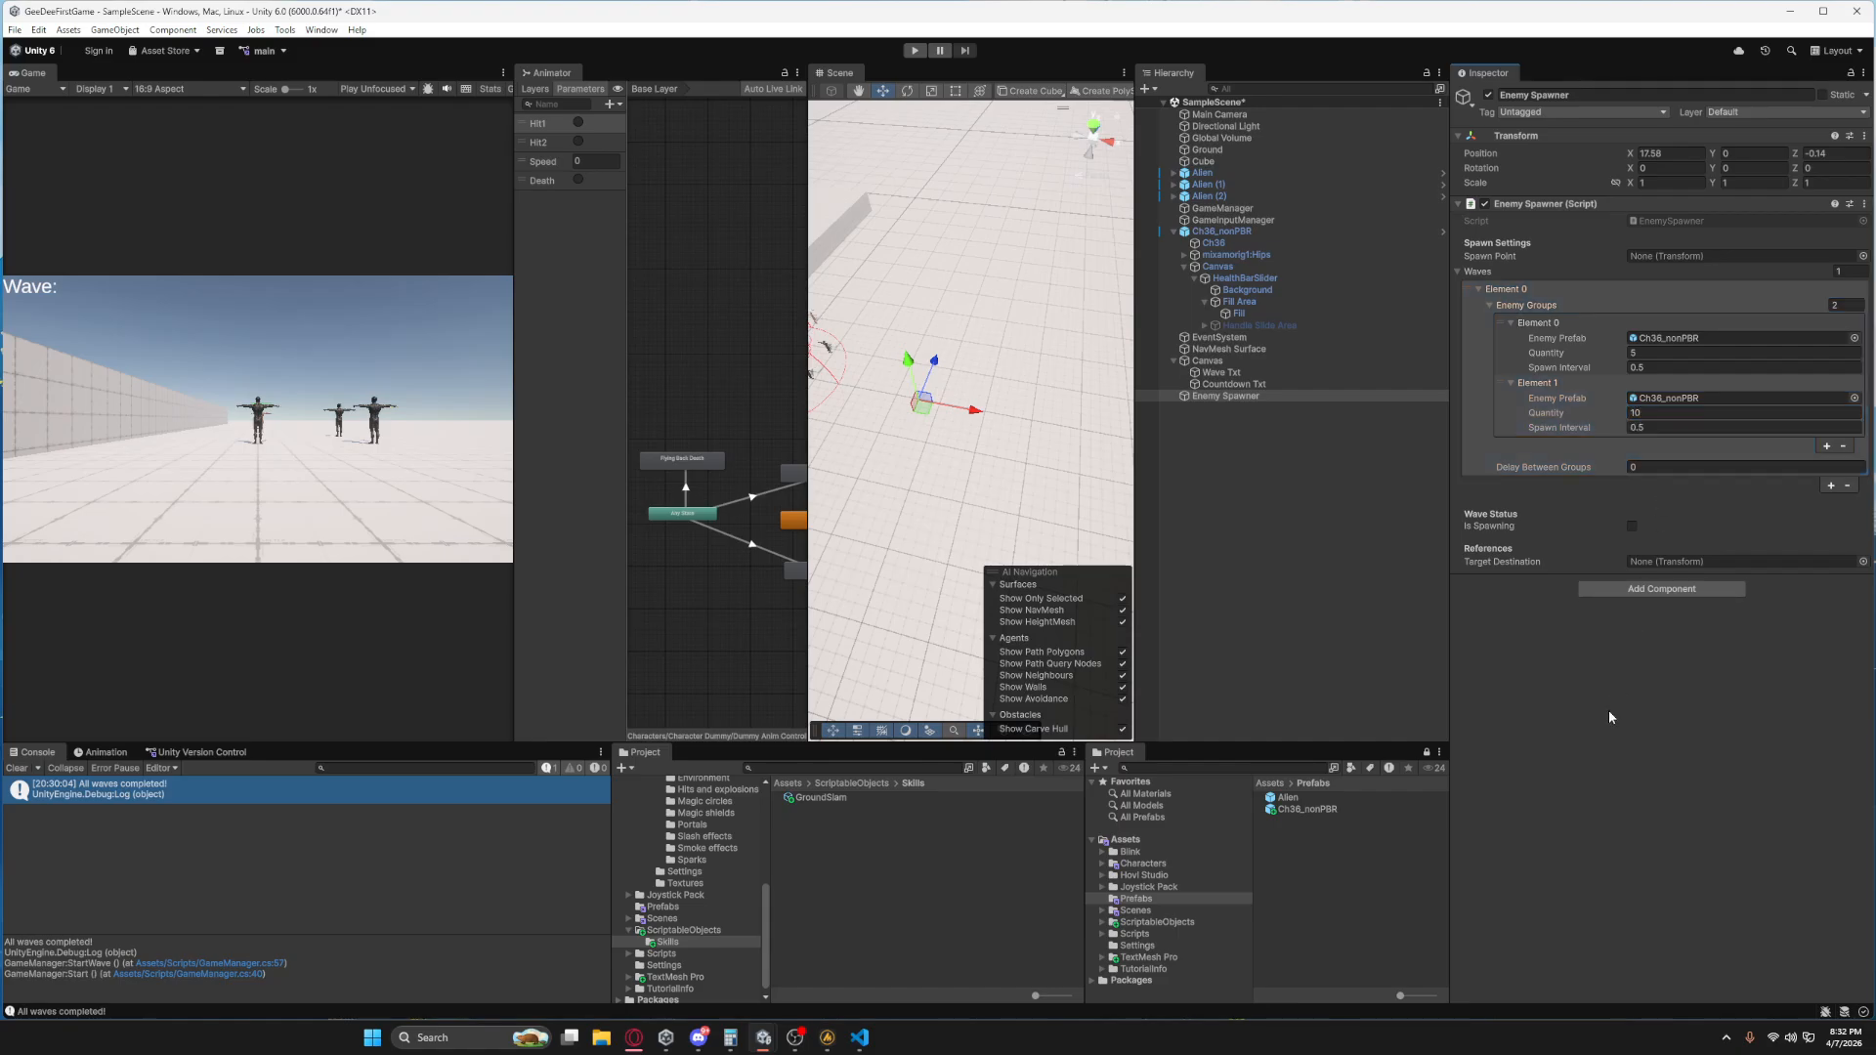
Add a second wave to the Enemy Spawner and expand both of its enemy groups.
click(1832, 486)
click(1479, 482)
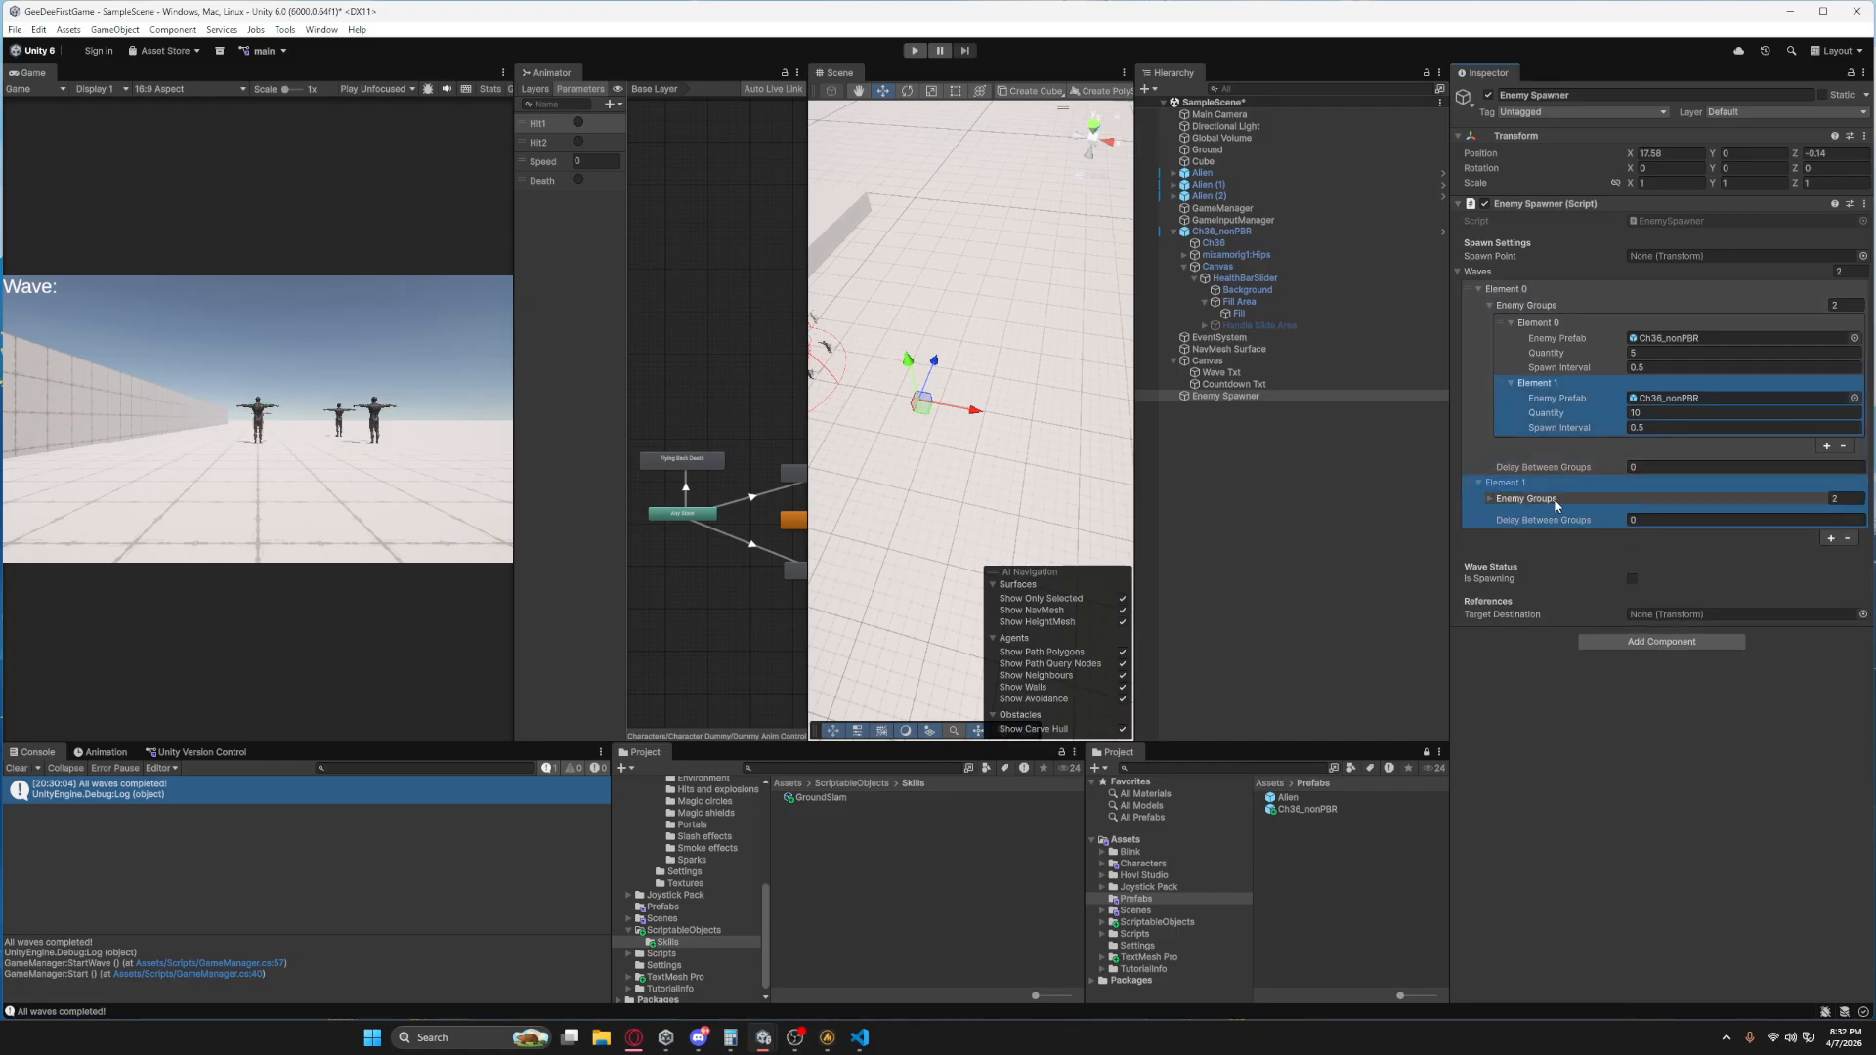
click(1506, 501)
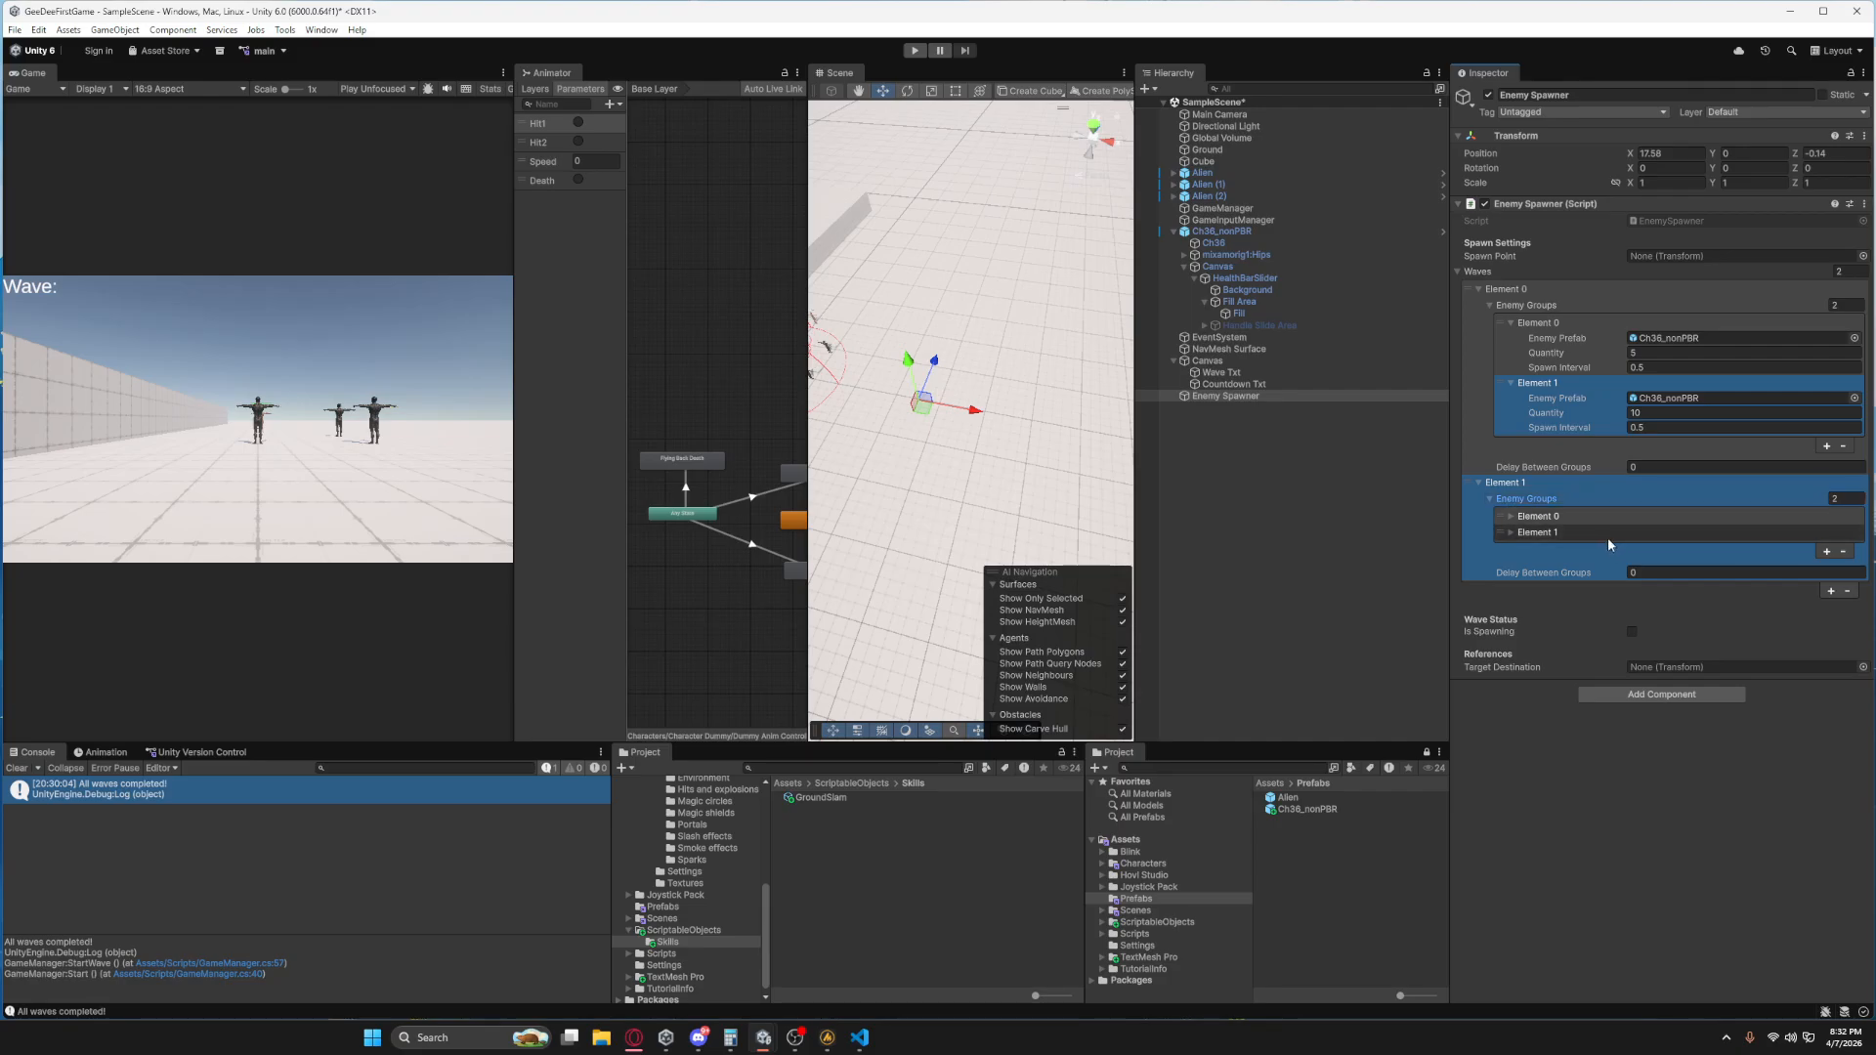
click(1512, 516)
click(1512, 577)
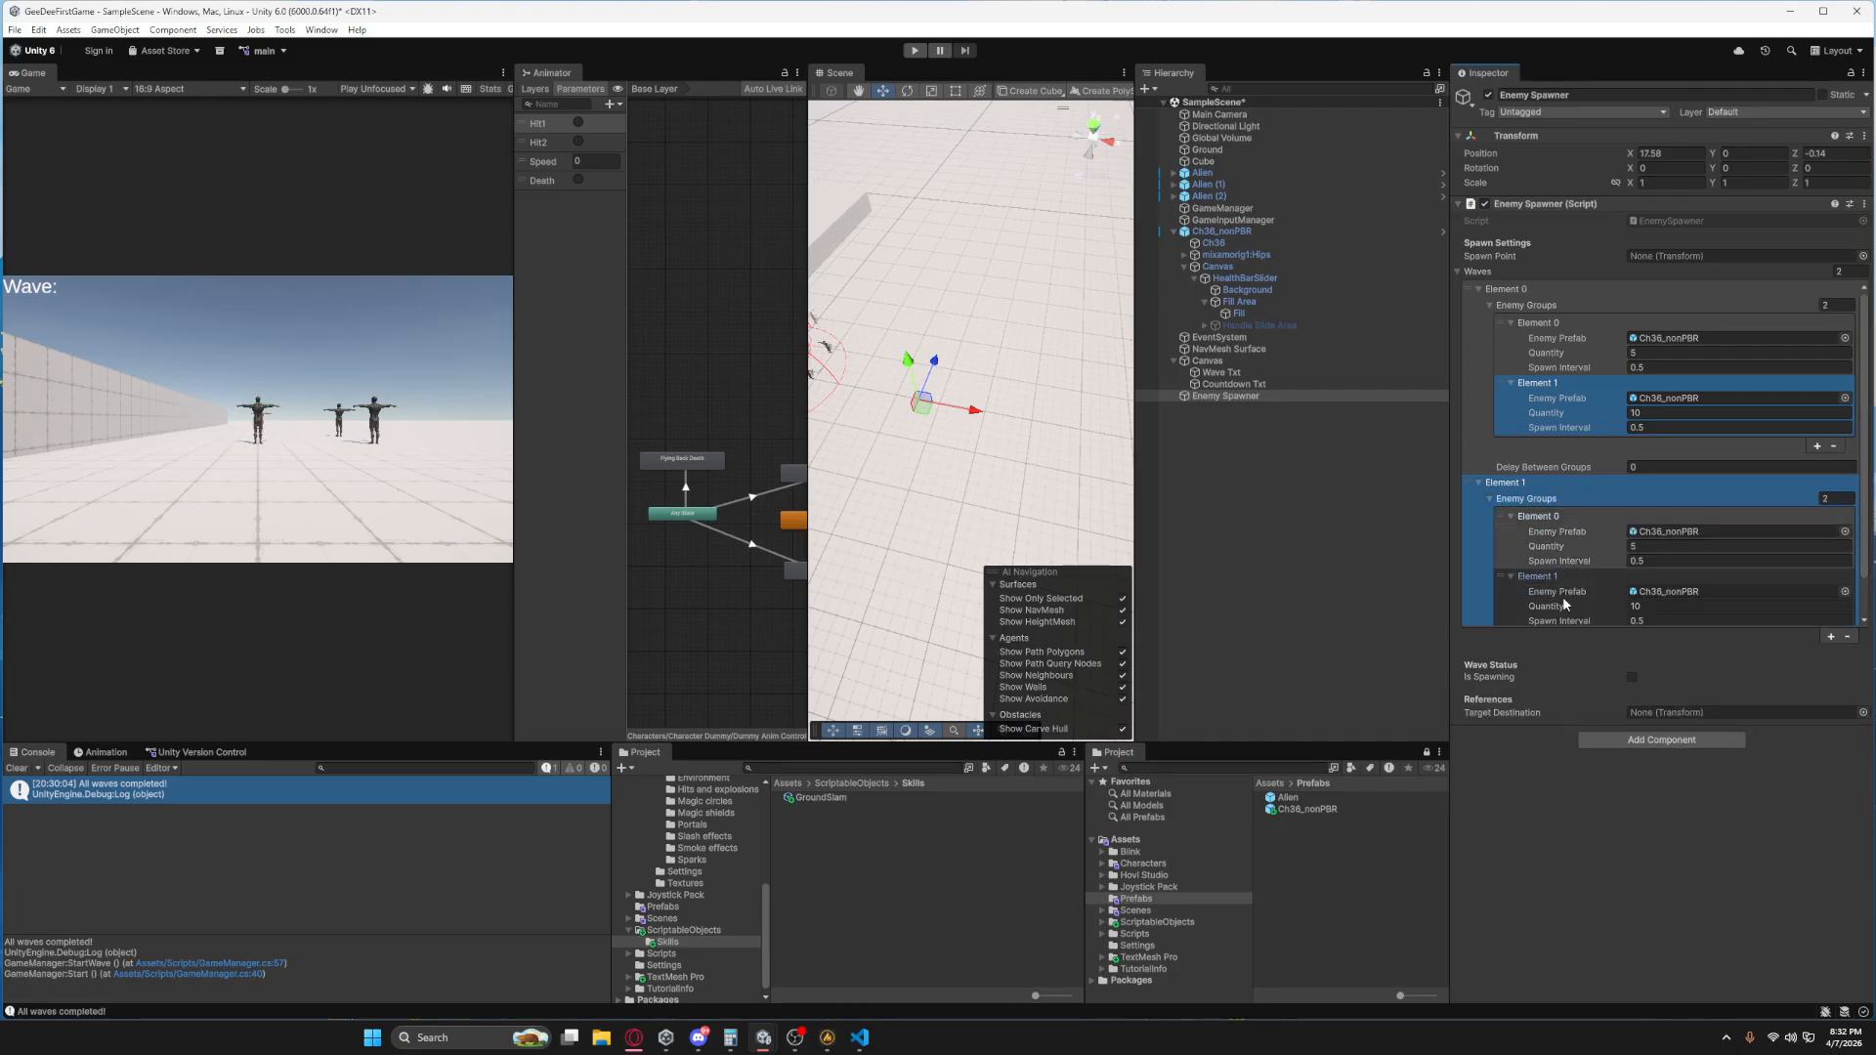
scroll(1623, 586, down, 1)
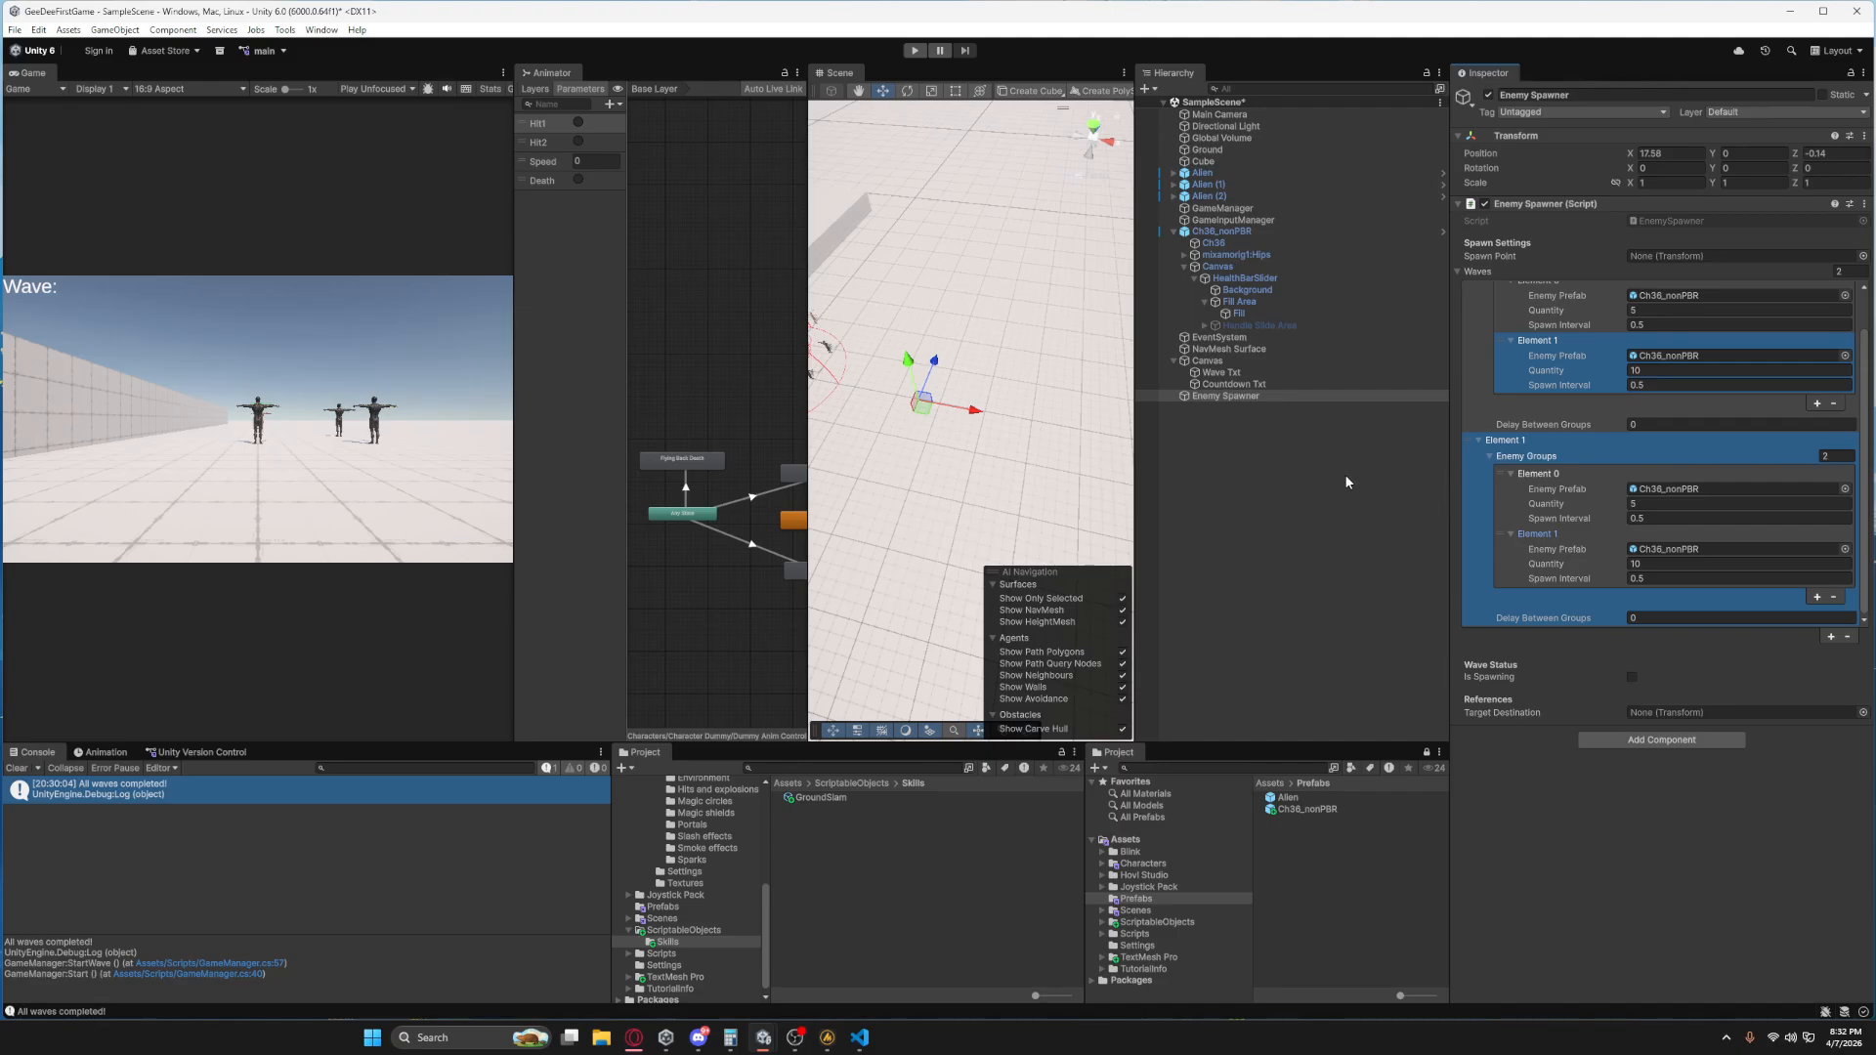
Duplicate the Enemy Spawner and move the copy to about X 19.7, Z 10.3.
click(1309, 451)
click(1246, 397)
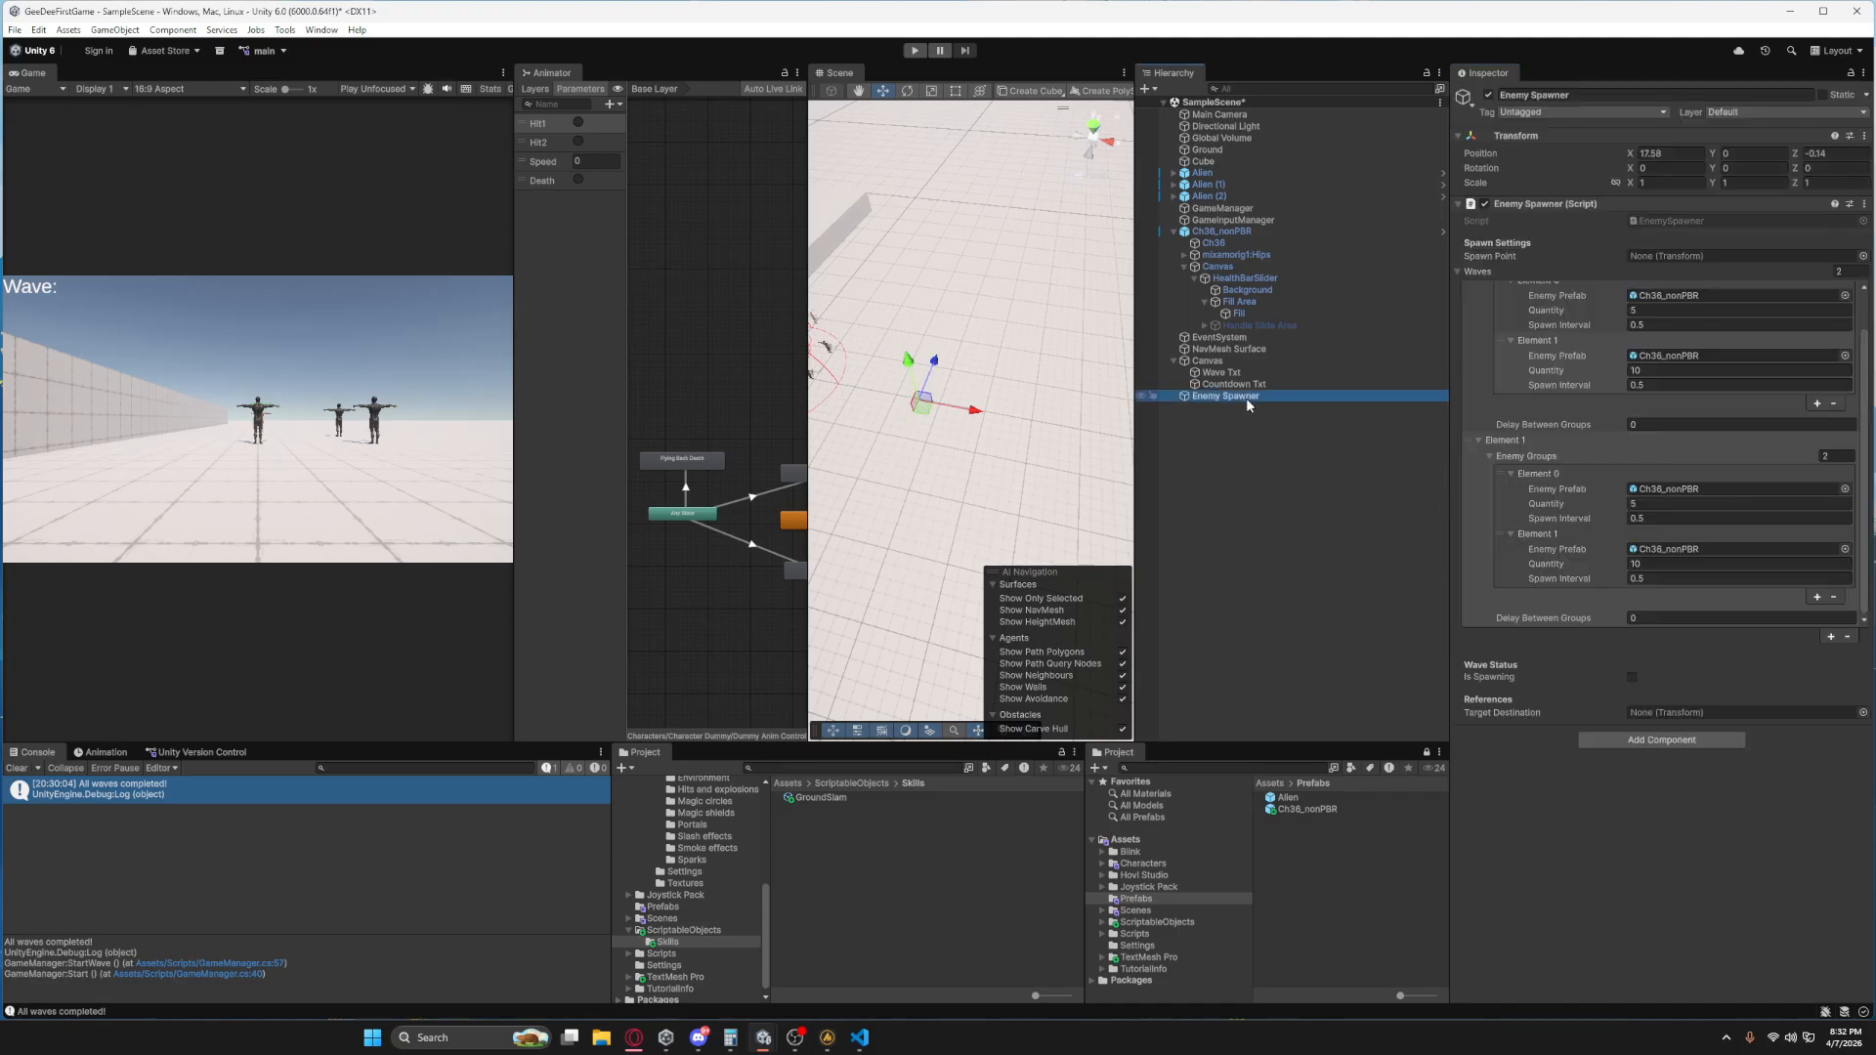
key(ctrl+d)
drag(921, 402, 970, 340)
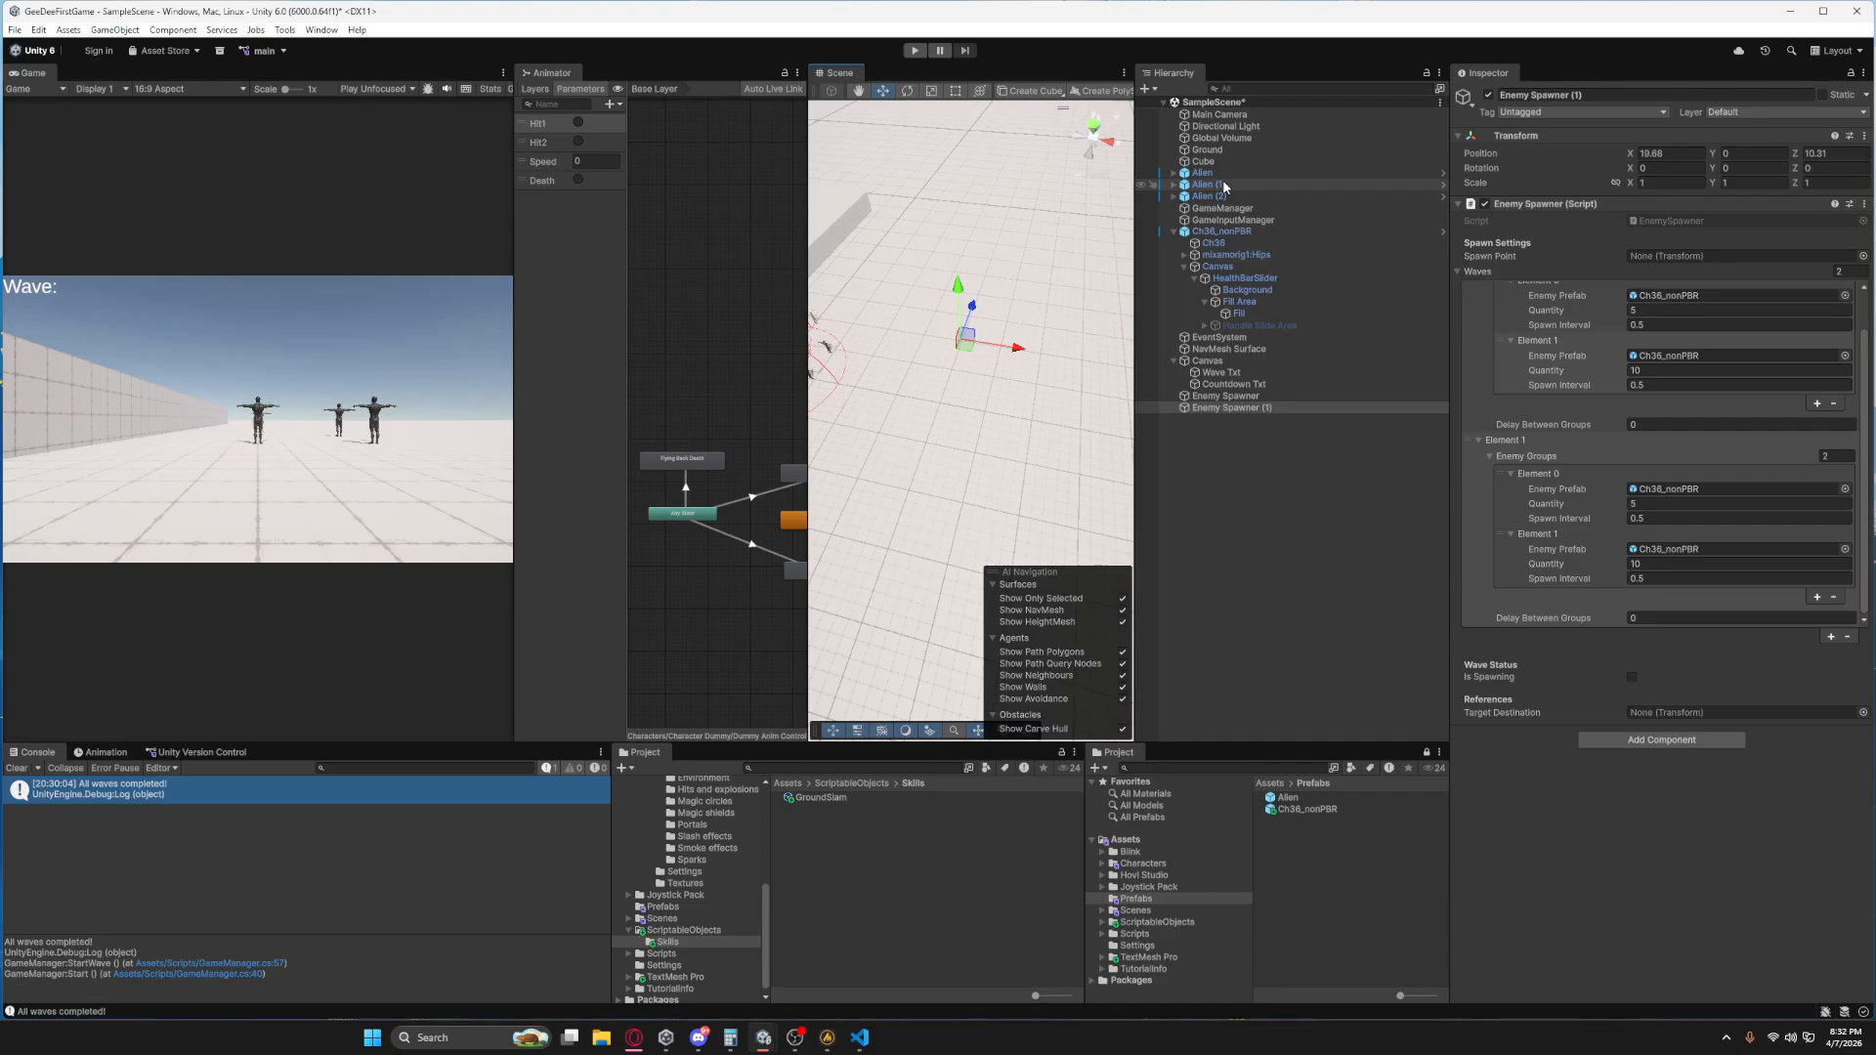
Set Delay Between Groups to 5 for both waves of Enemy Spawner (1) and review its group quantities.
click(1658, 426)
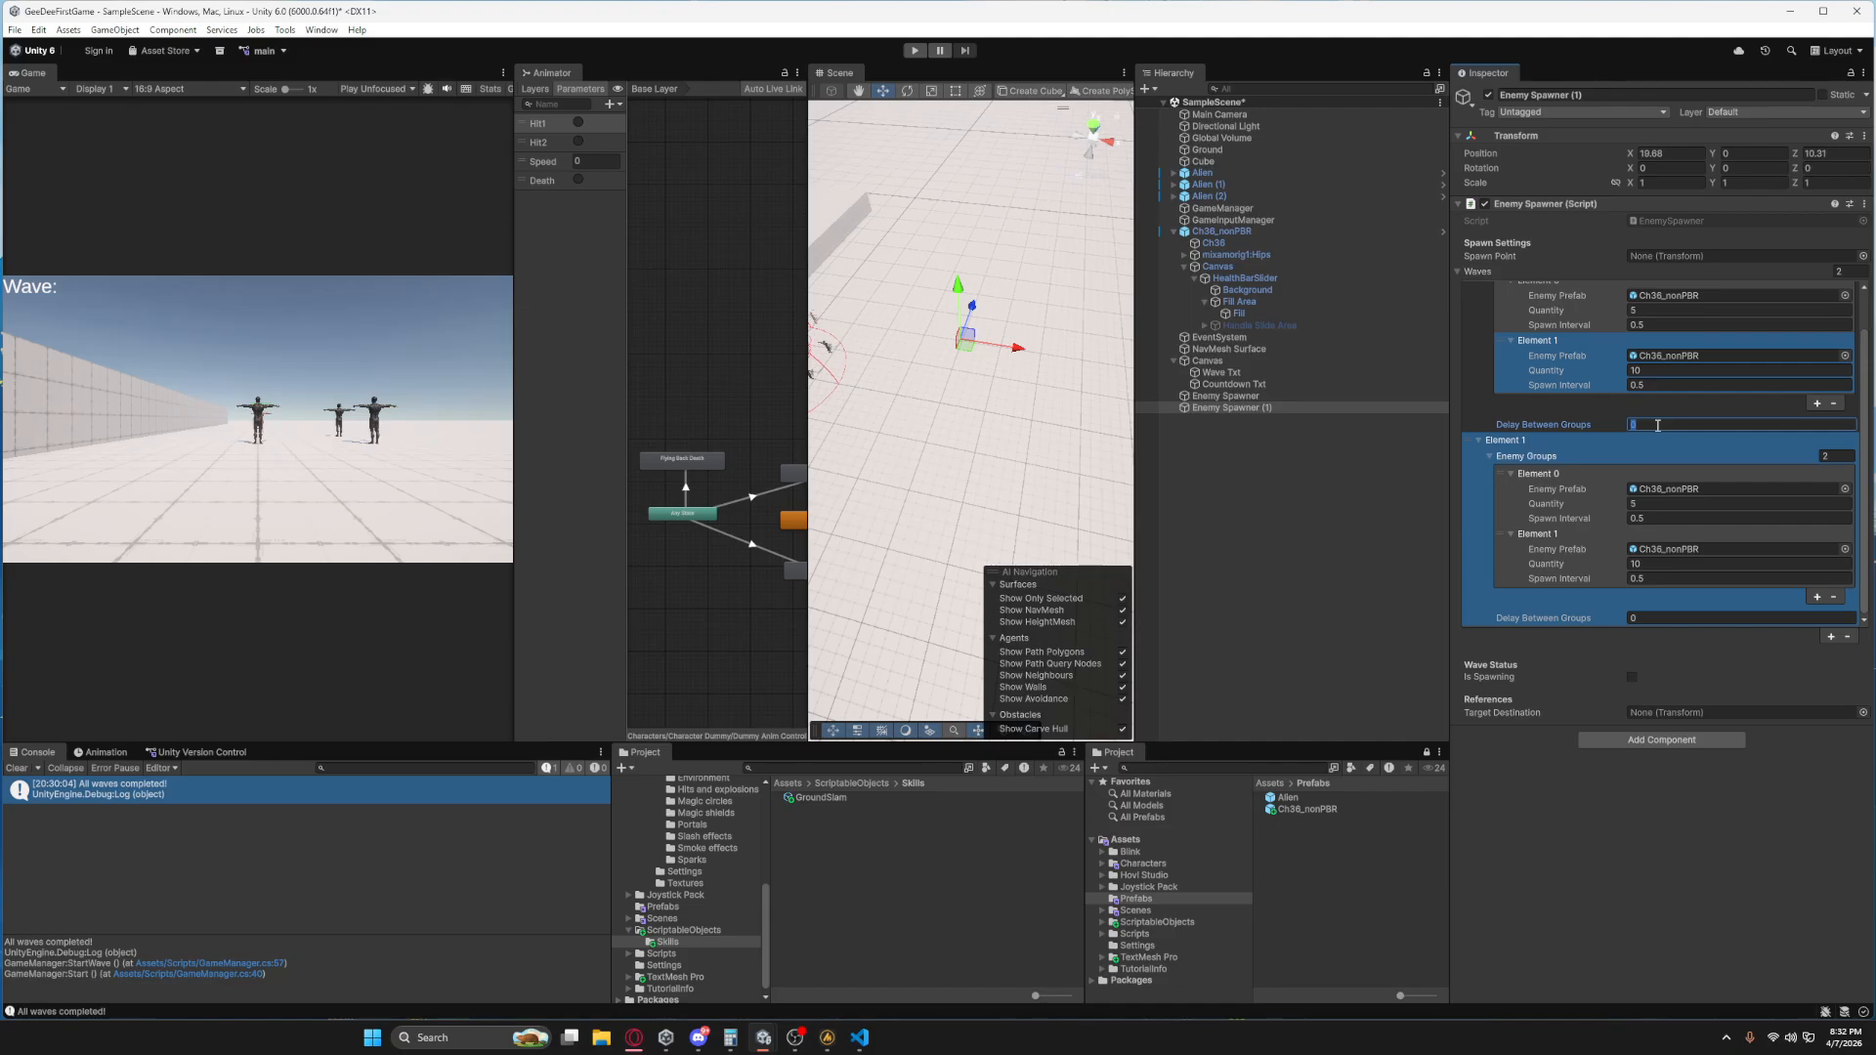
text(5)
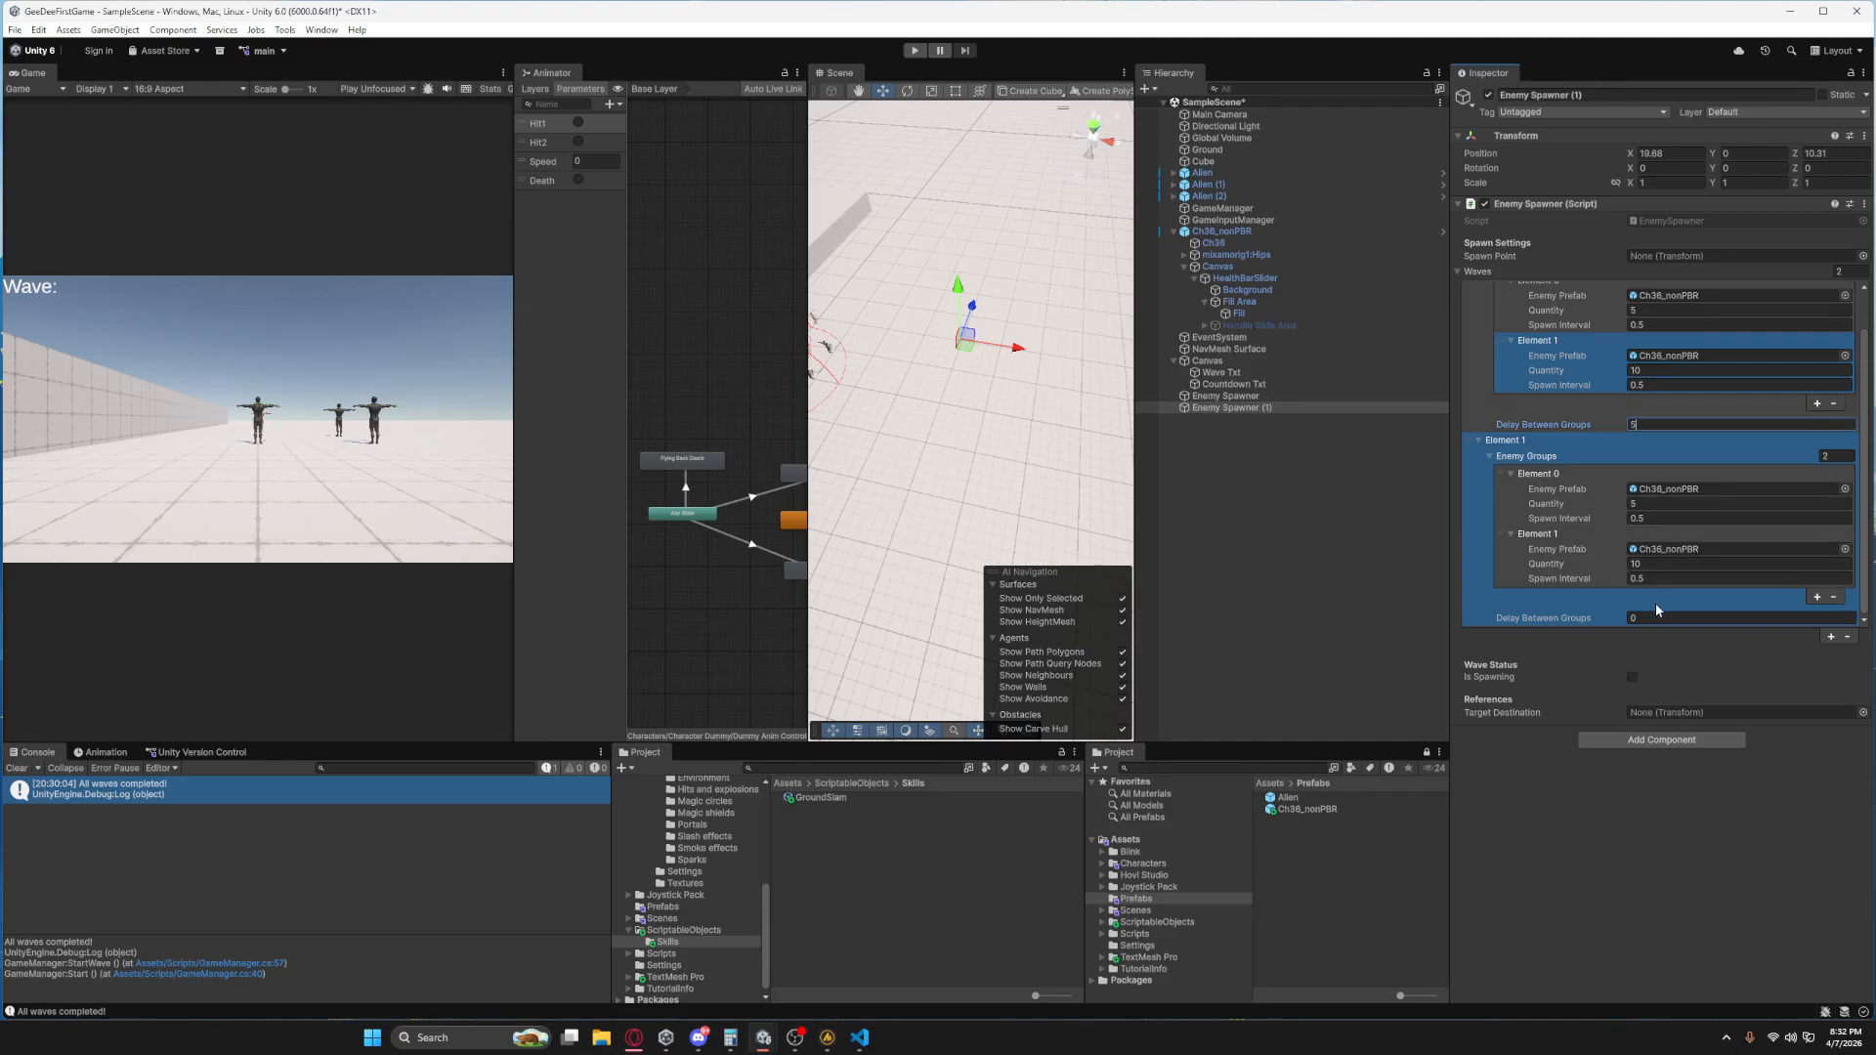
click(1654, 616)
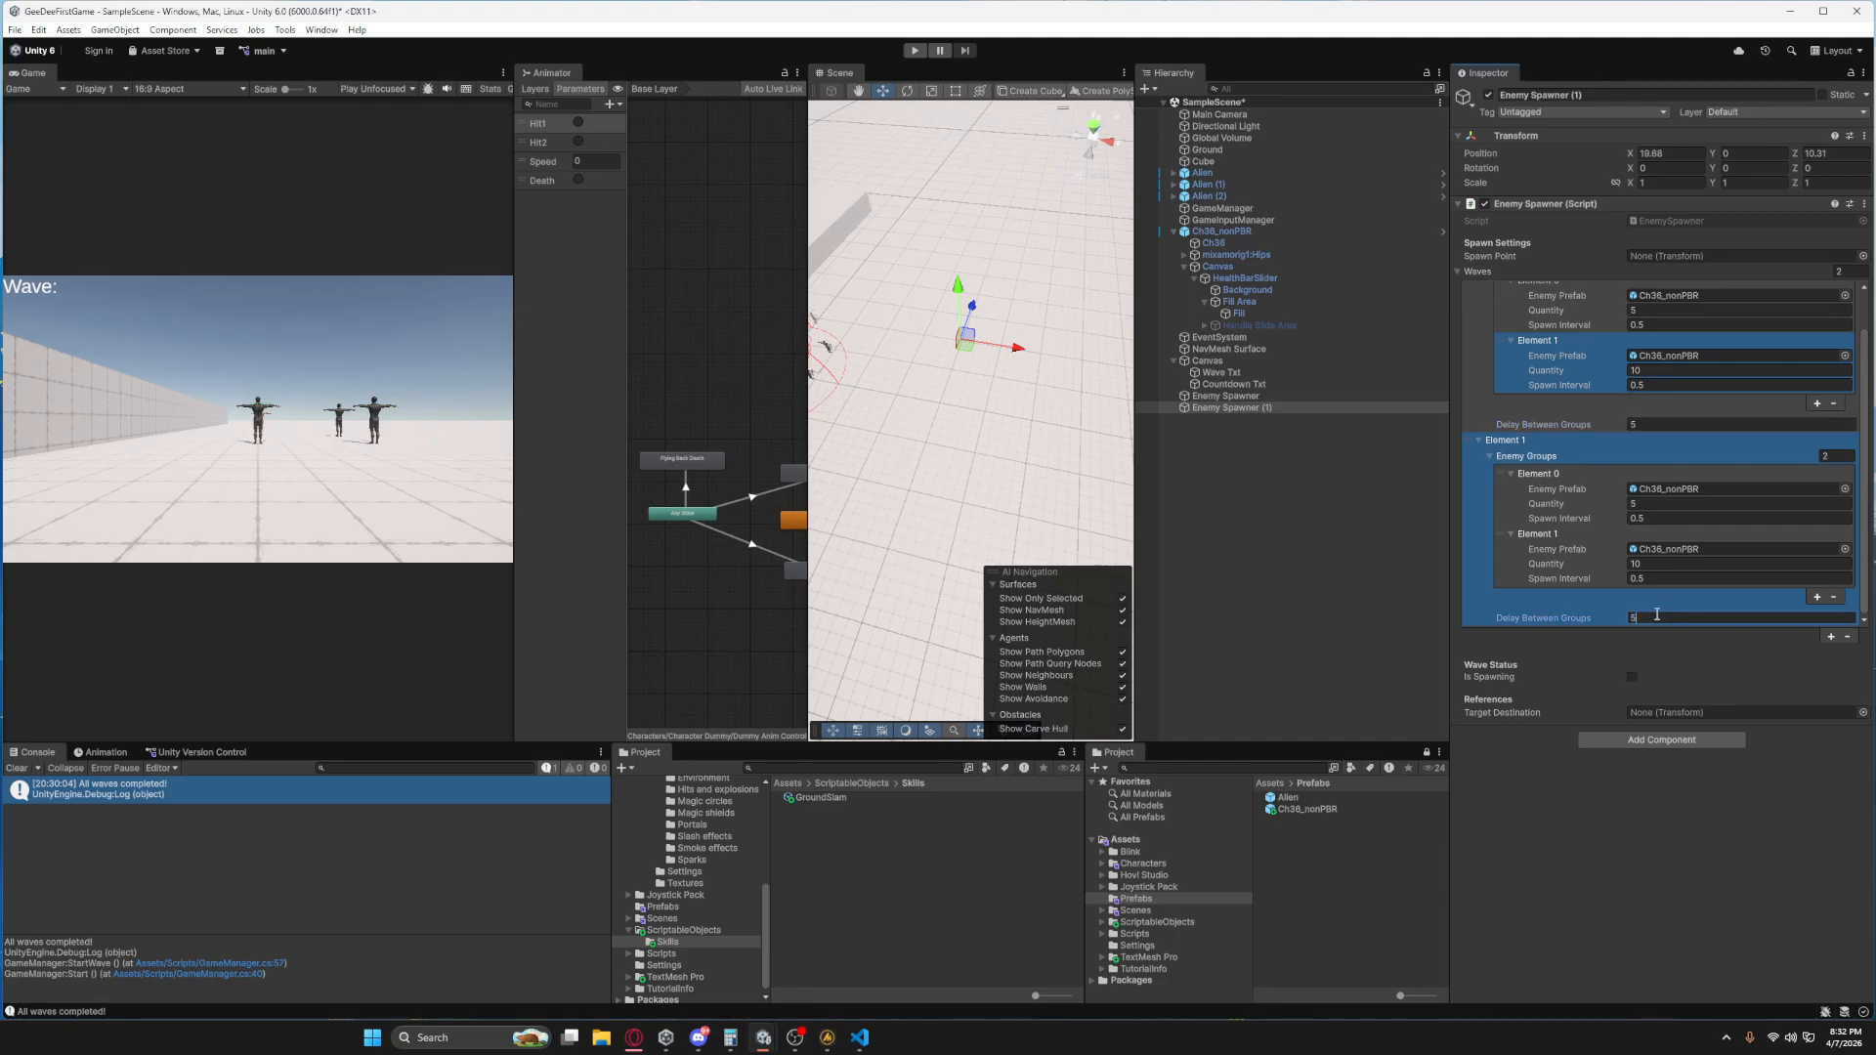
scroll(1533, 594, up, 2)
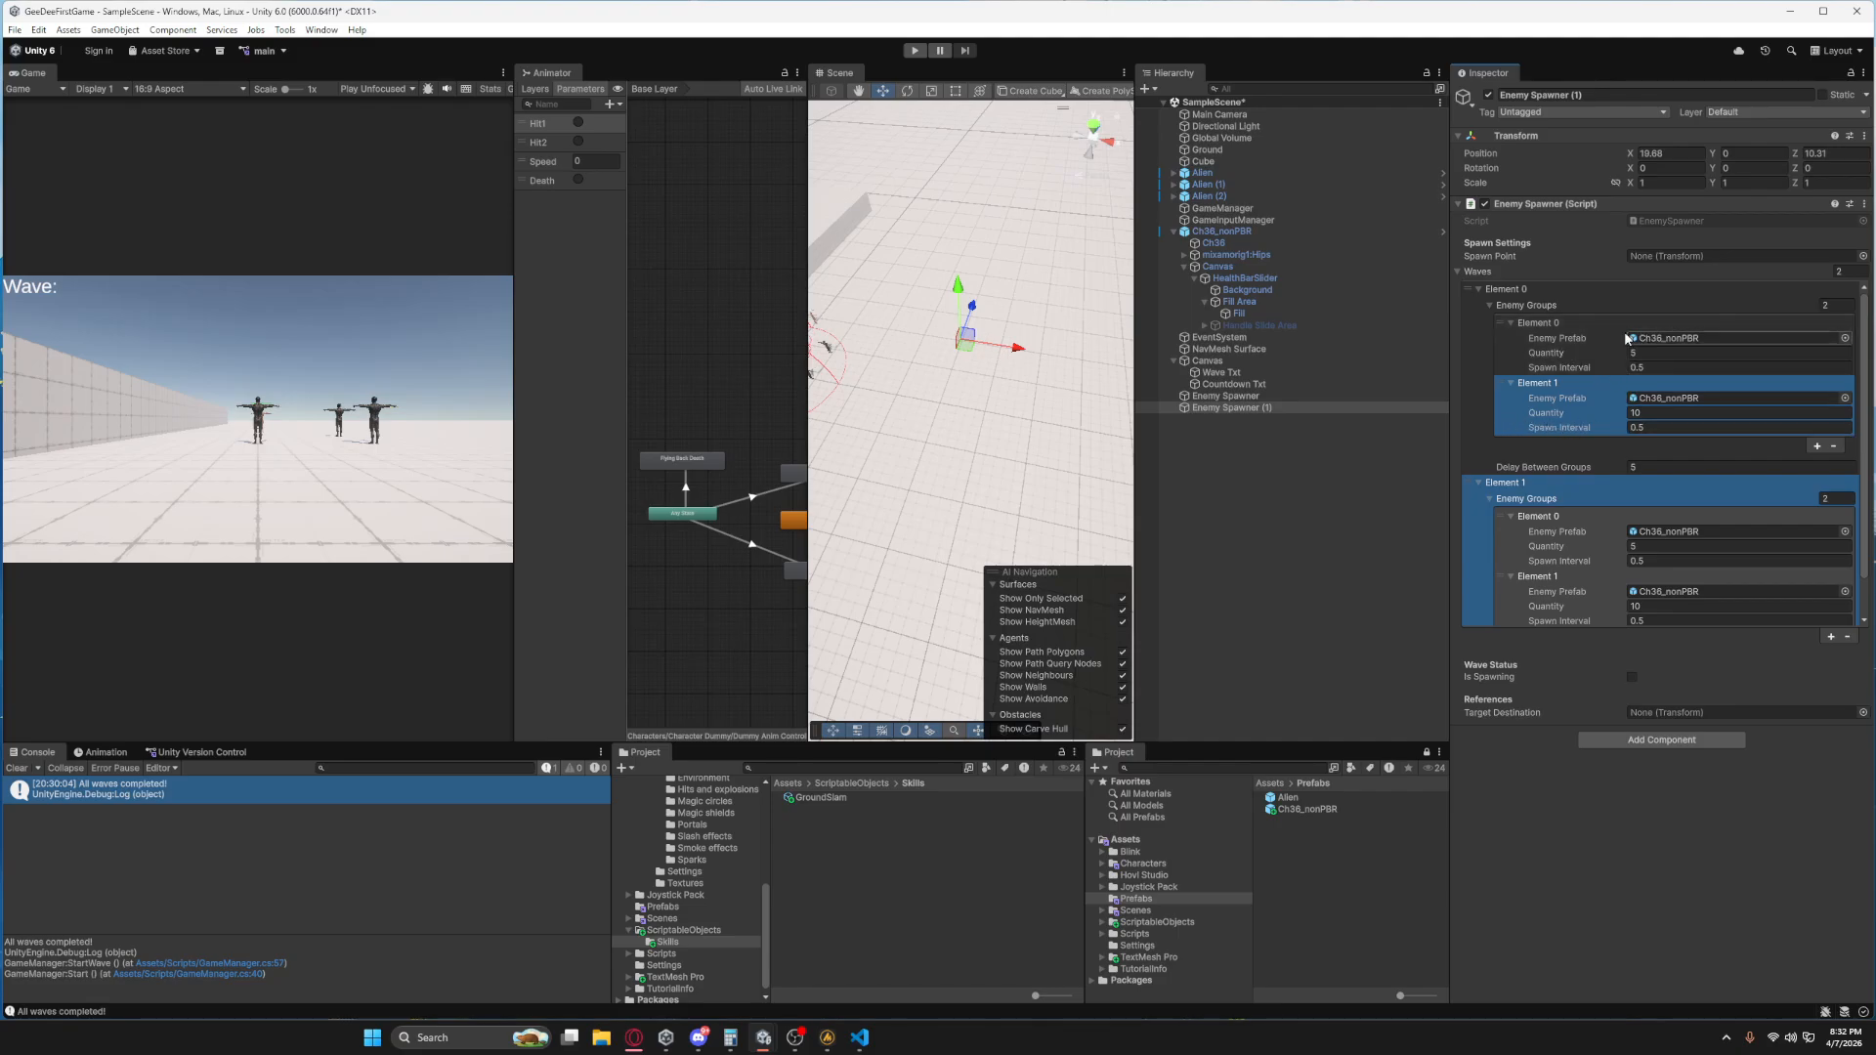
click(1634, 468)
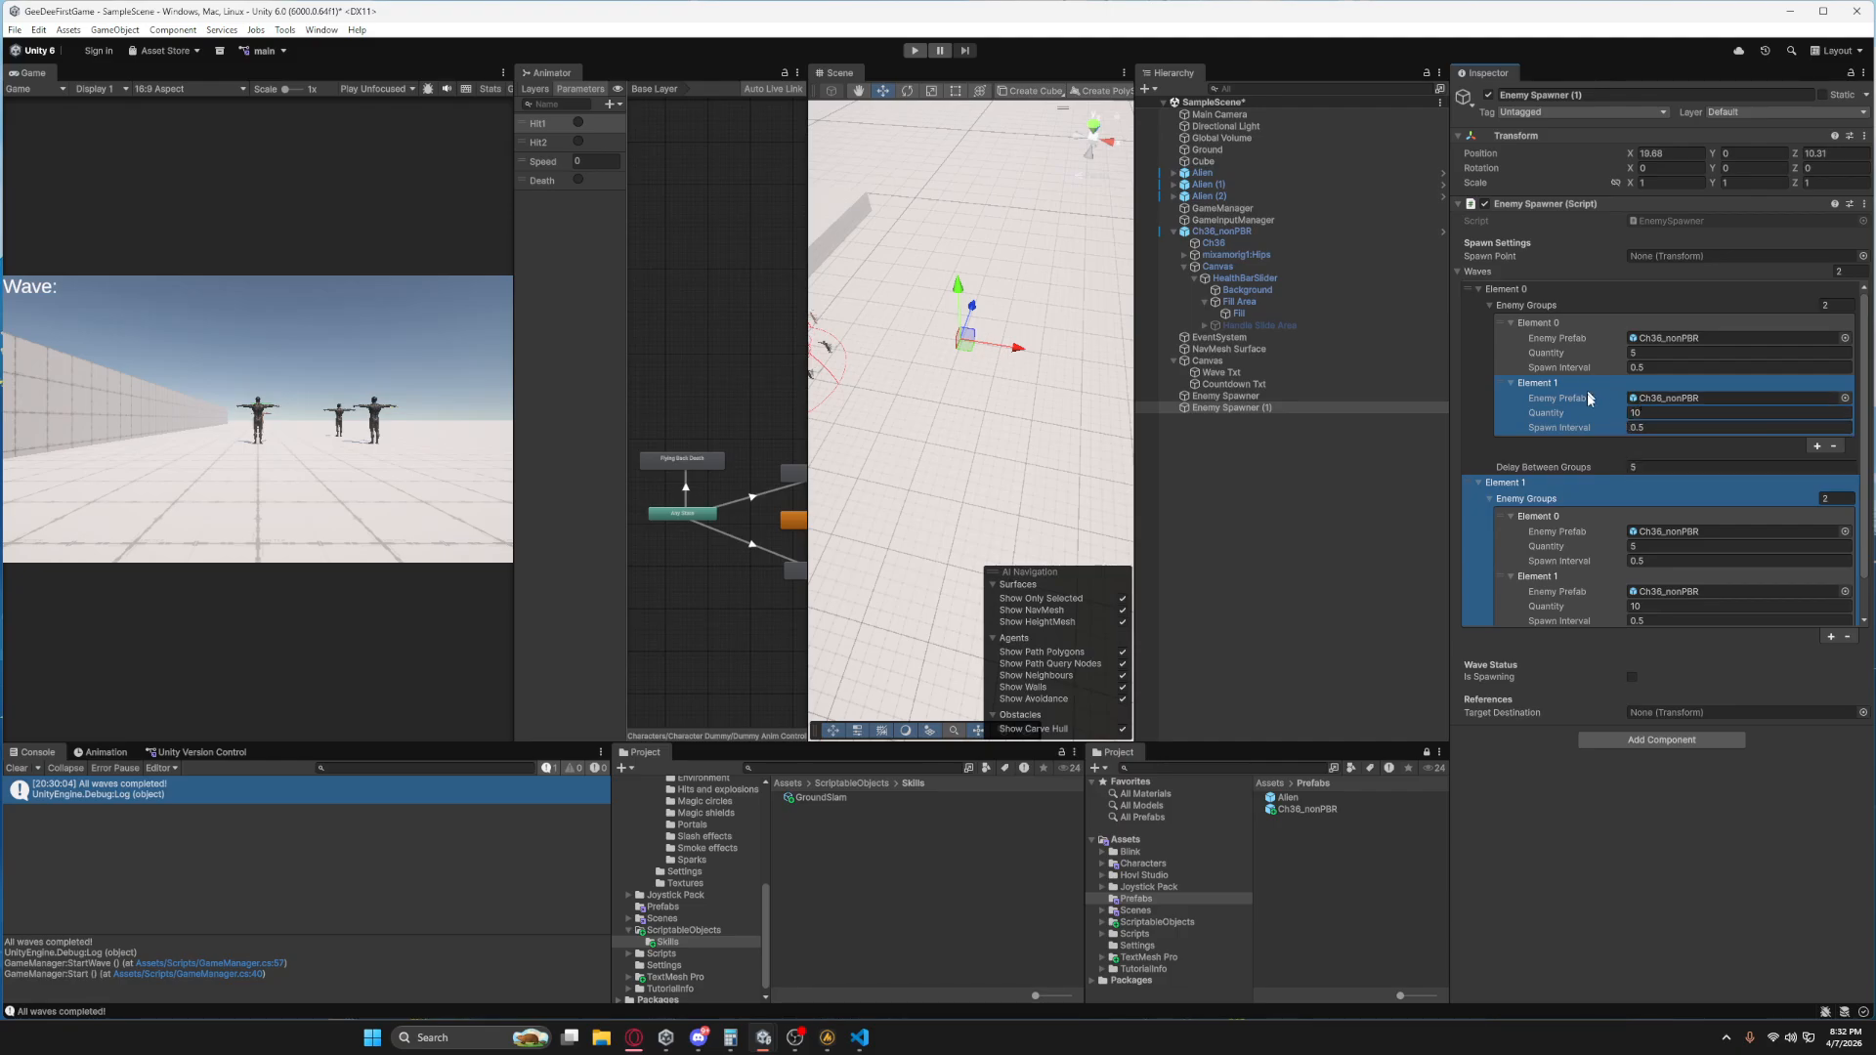
click(1634, 415)
scroll(1650, 493, down, 2)
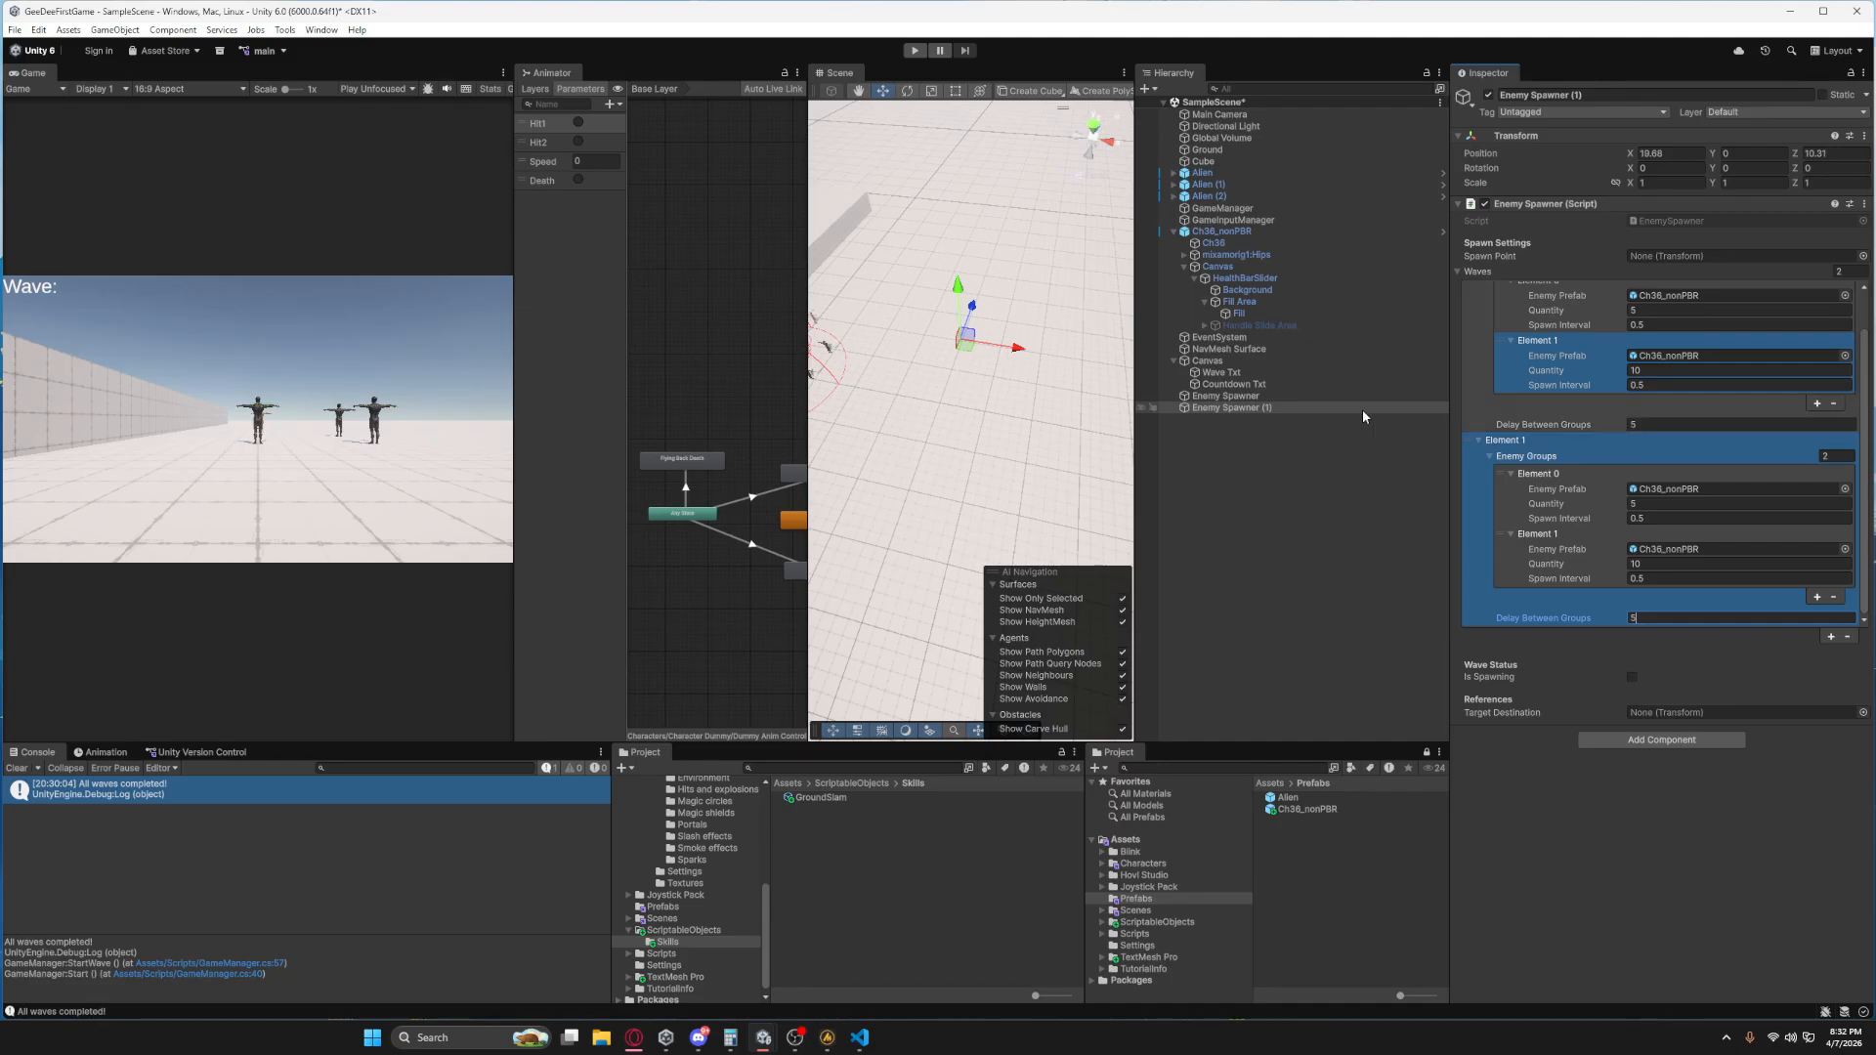
Set Delay Between Groups to 2 for both waves of the original Enemy Spawner.
click(1225, 396)
click(1651, 423)
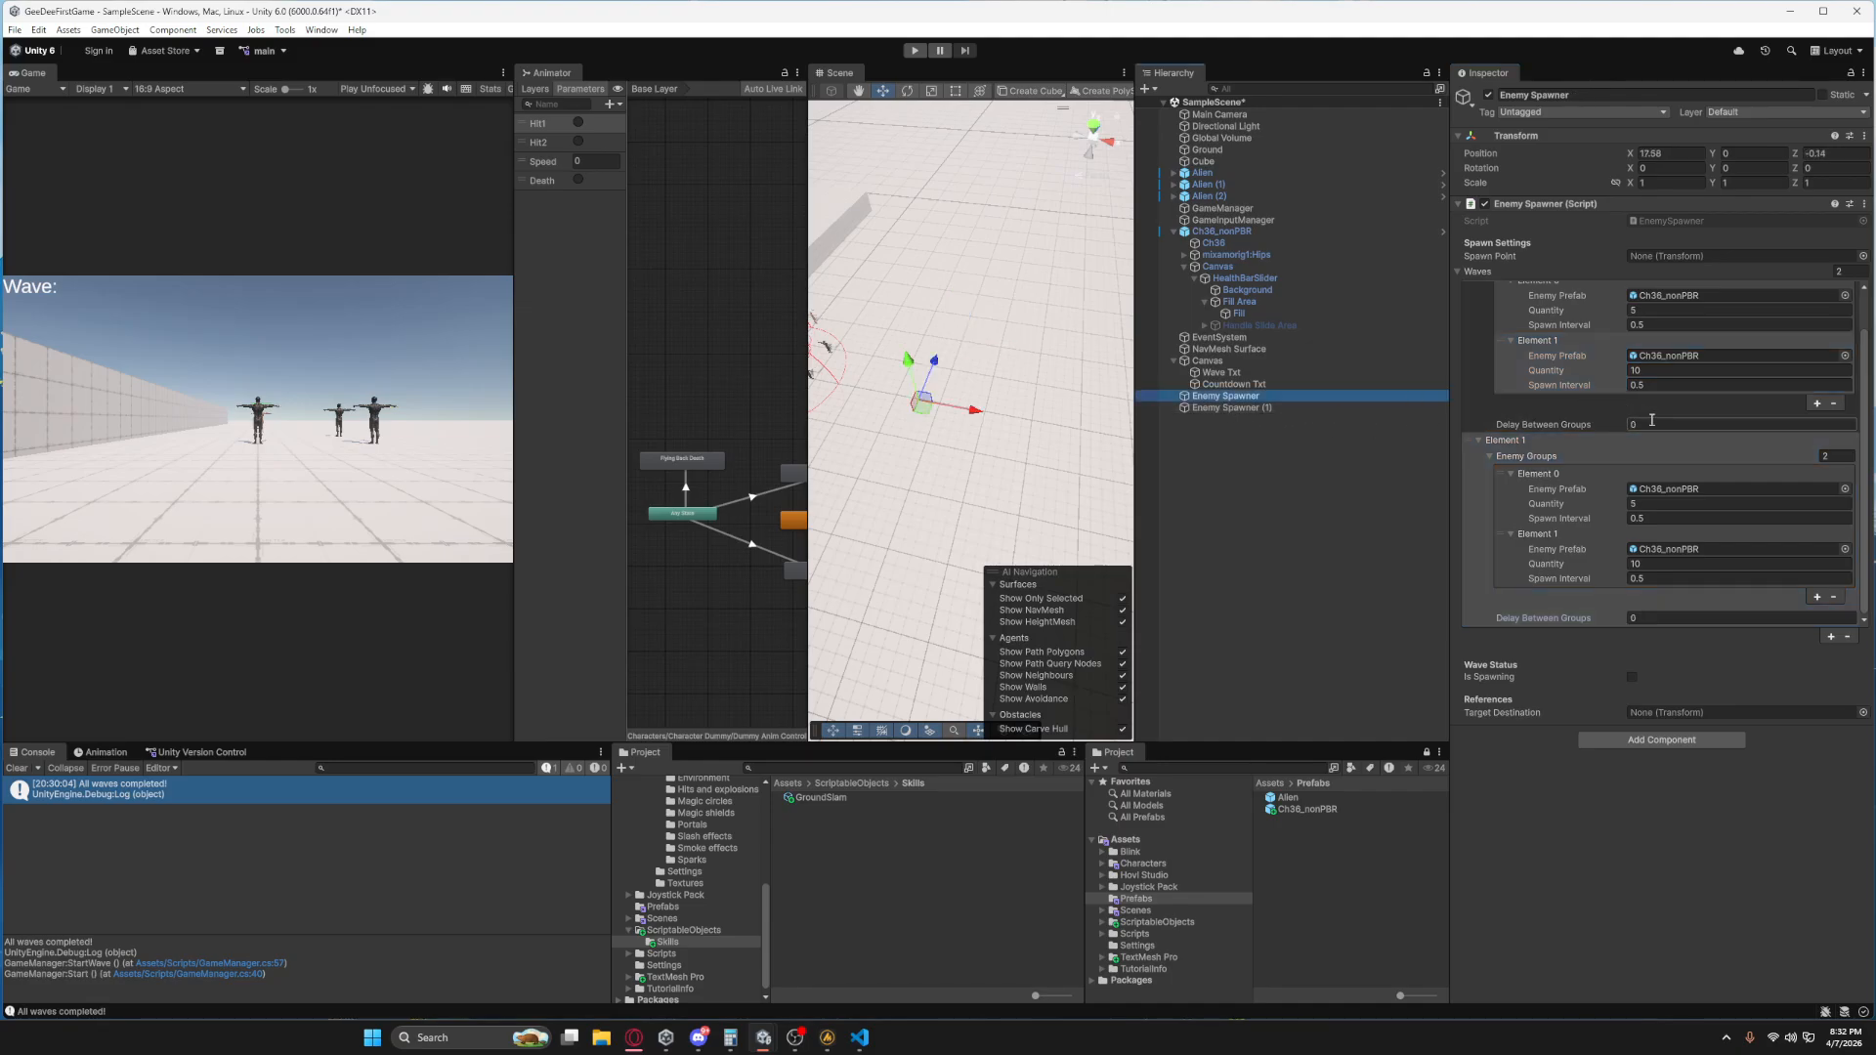
text(5)
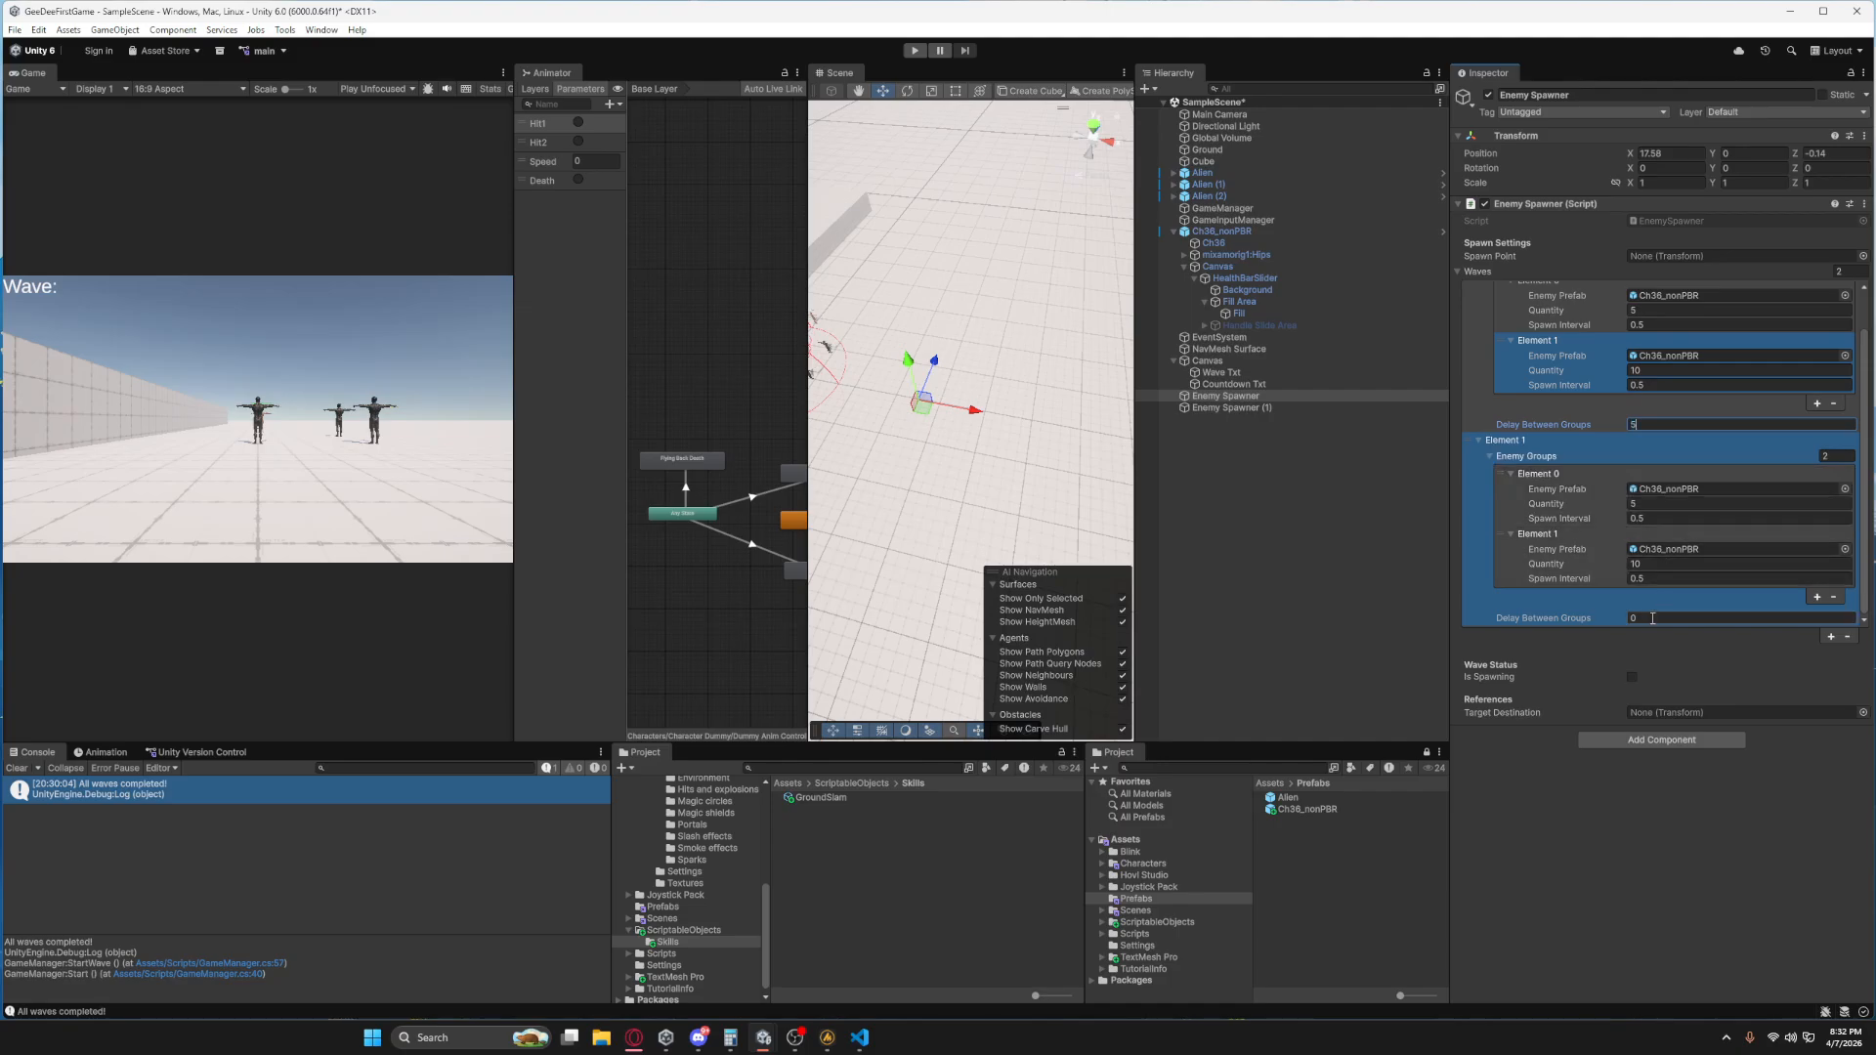
text(2)
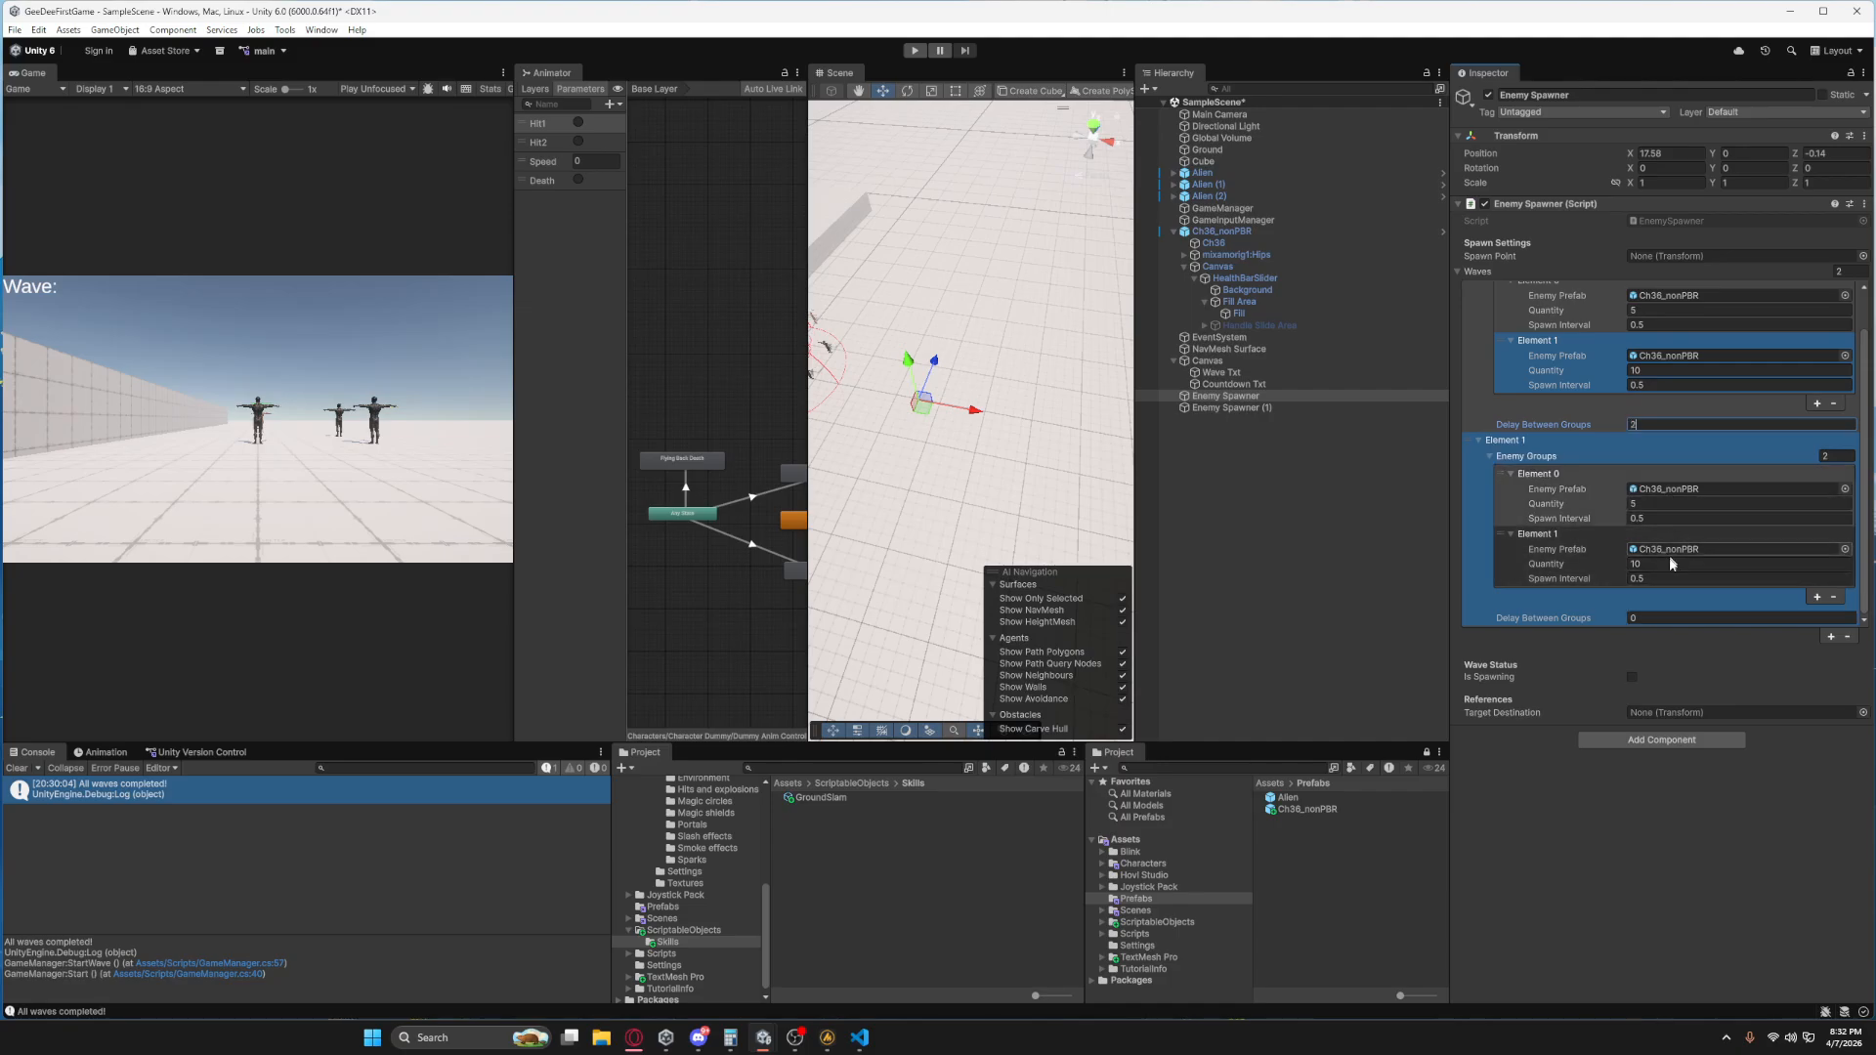
click(1655, 618)
text(2)
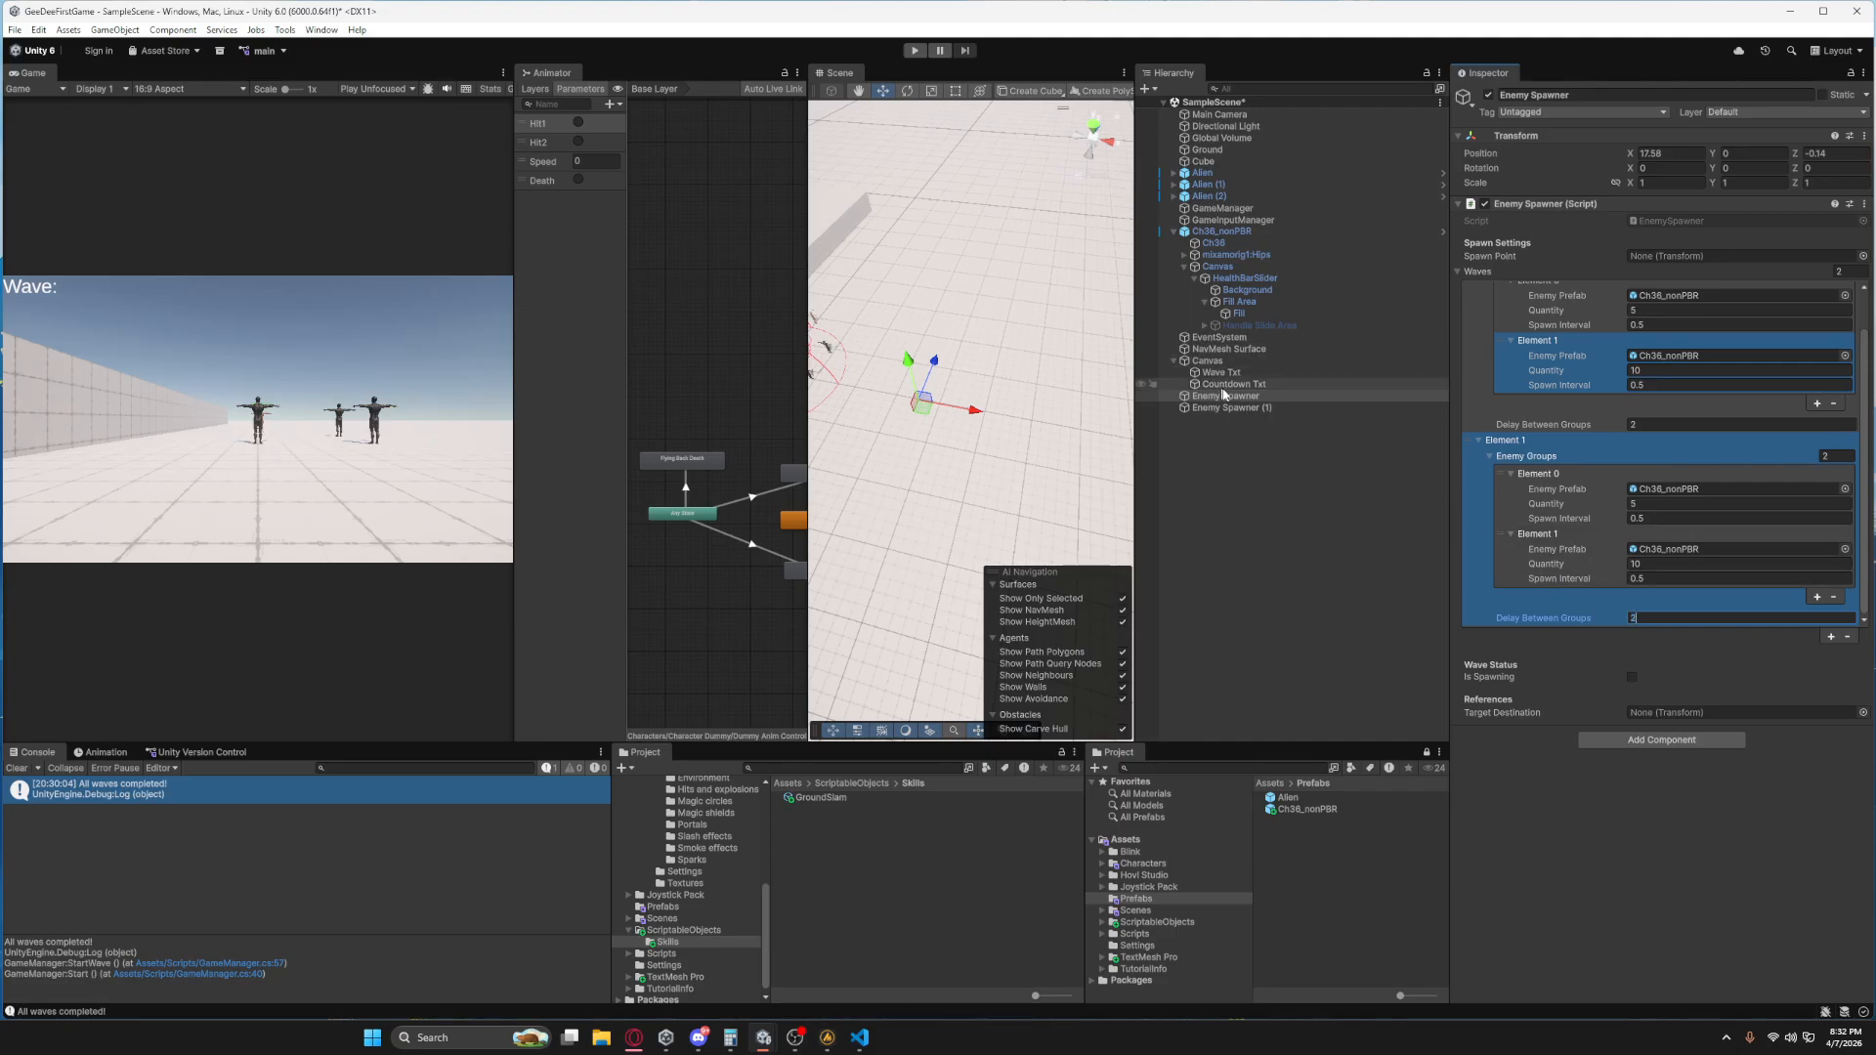
Add Enemy Spawner (1) as a second entry in the GameManager's Enemy Spawners list.
click(1225, 210)
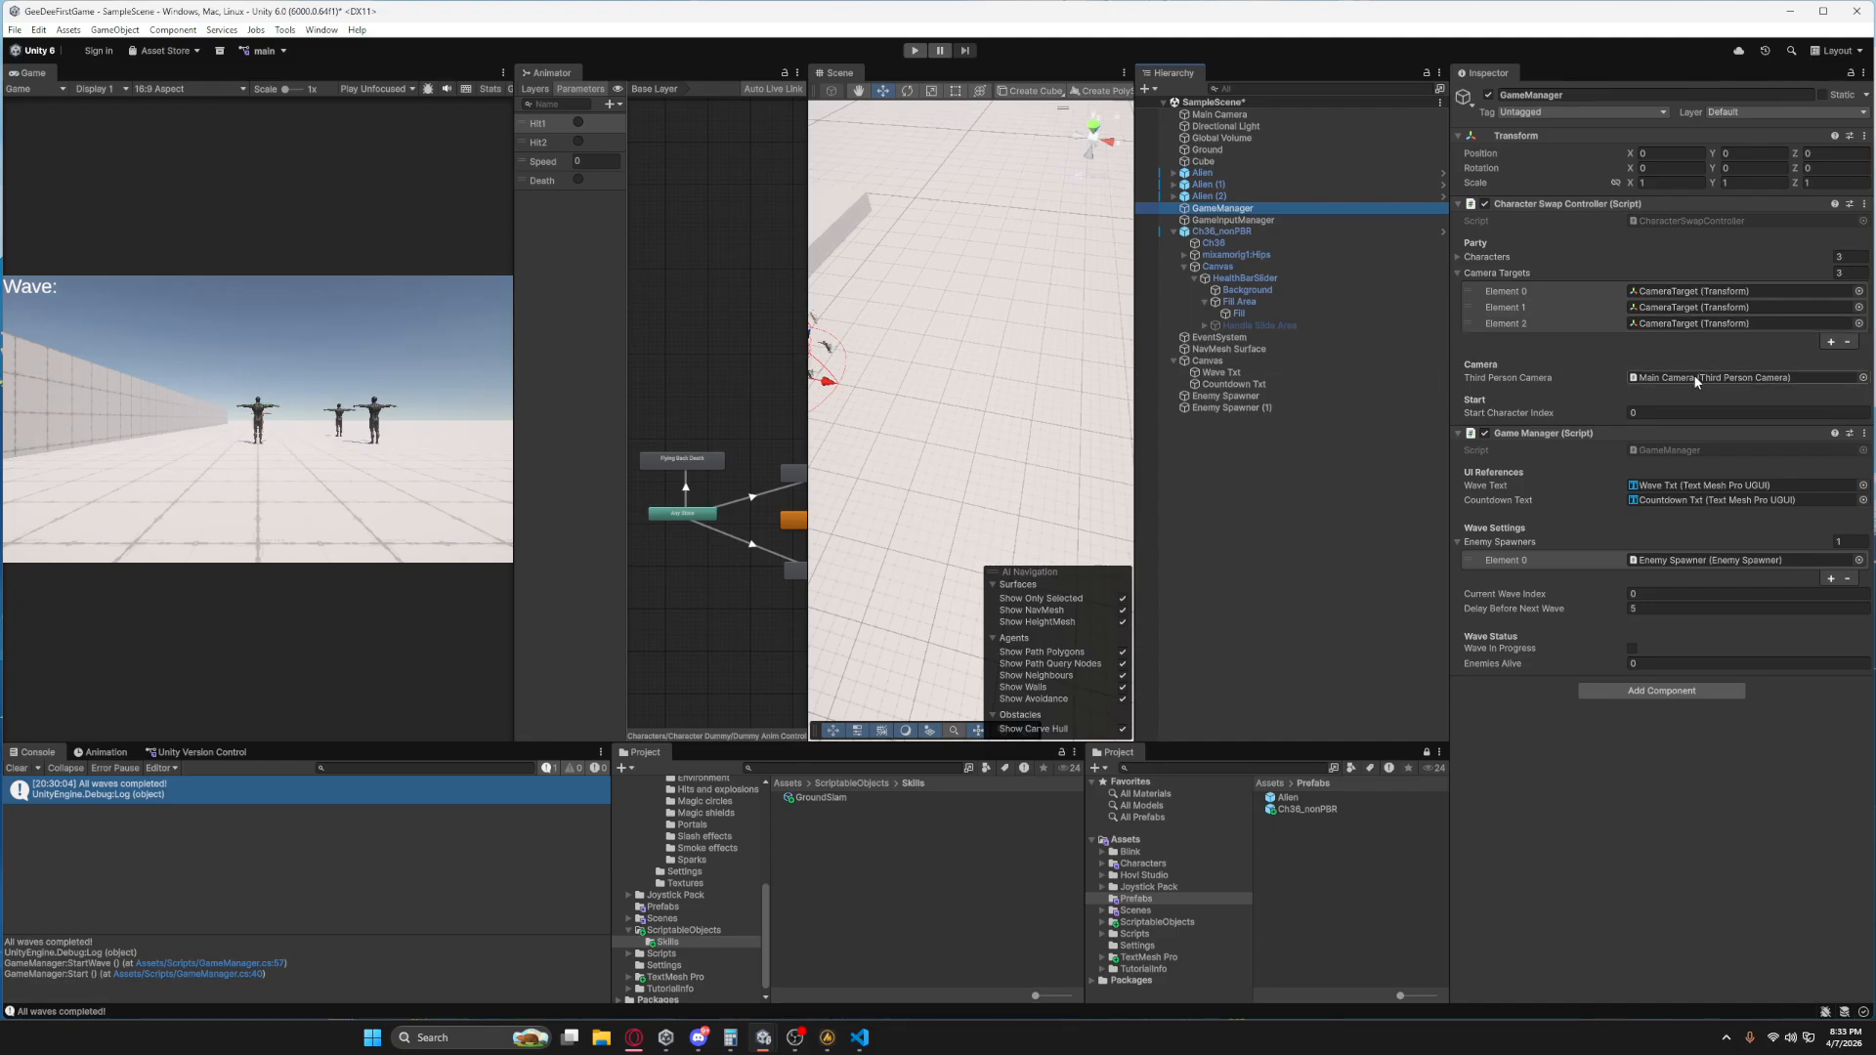
click(1478, 561)
drag(1578, 515, 1544, 543)
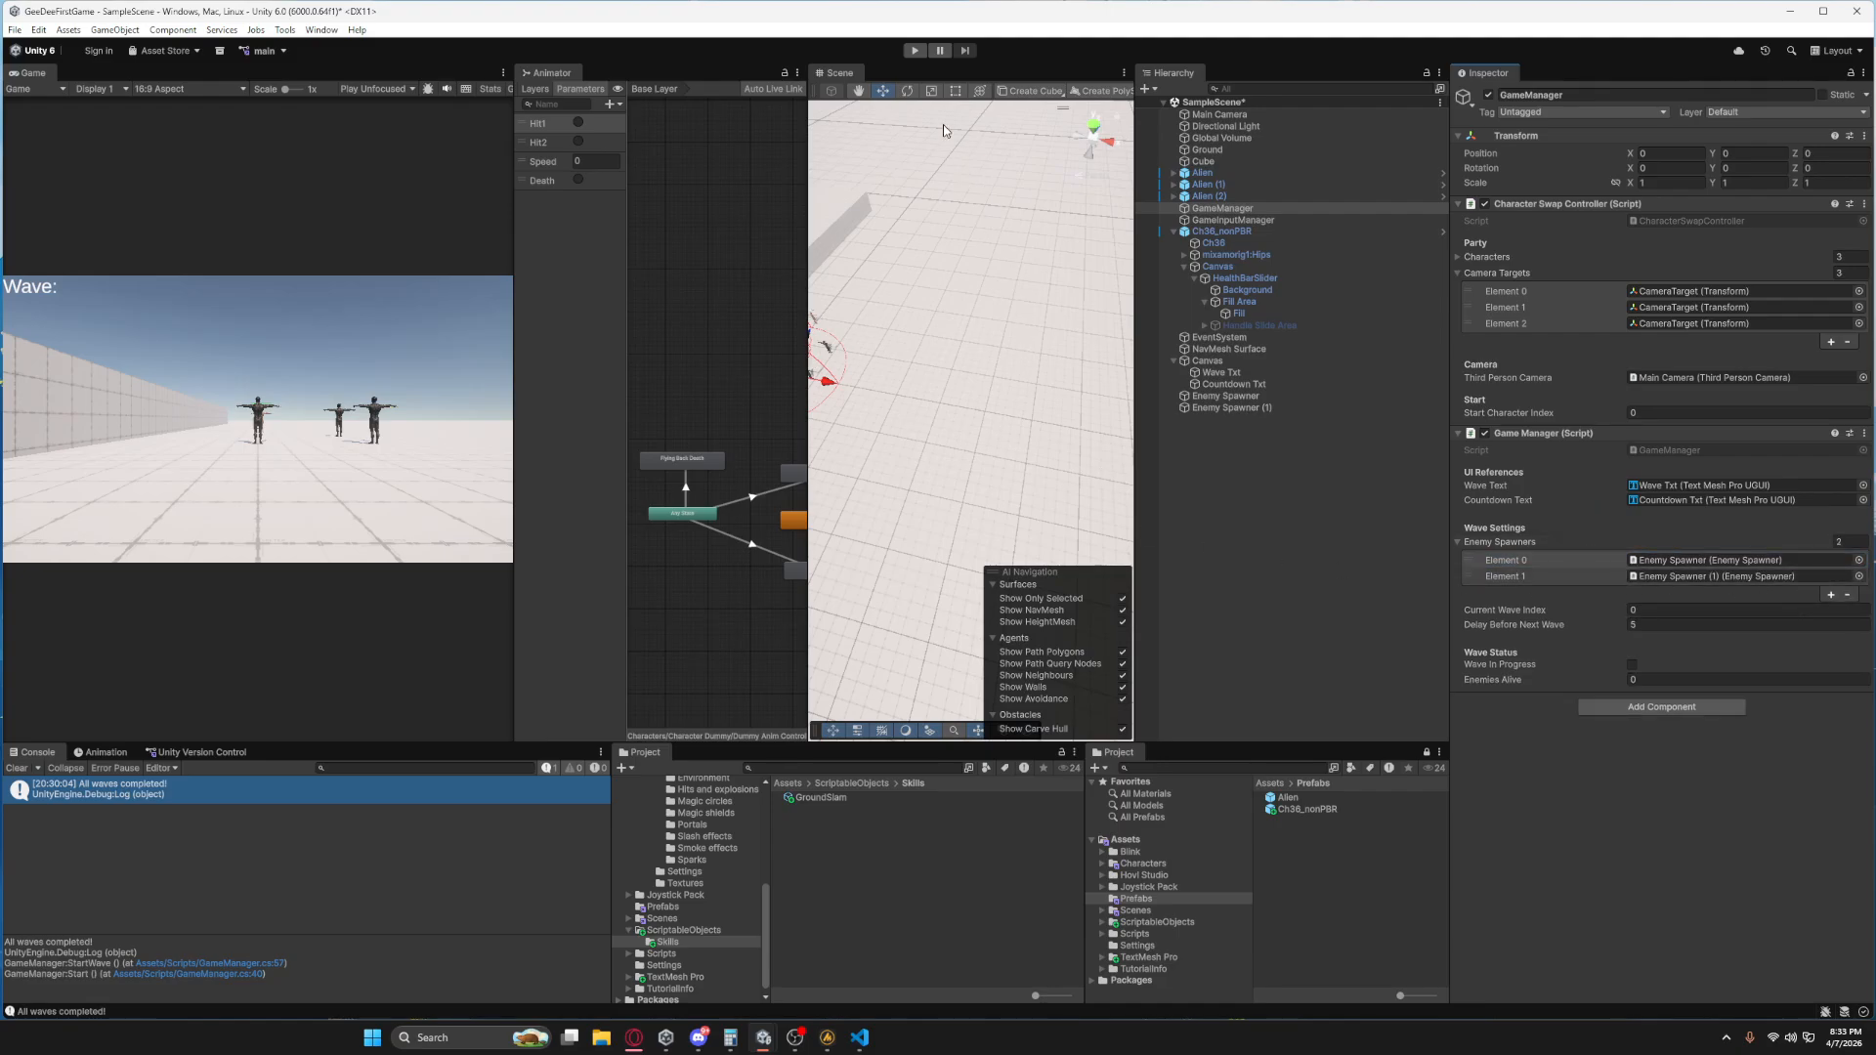
Play-test the scene, inspect the settings of both enemy spawners while it runs, and stop play mode.
click(912, 53)
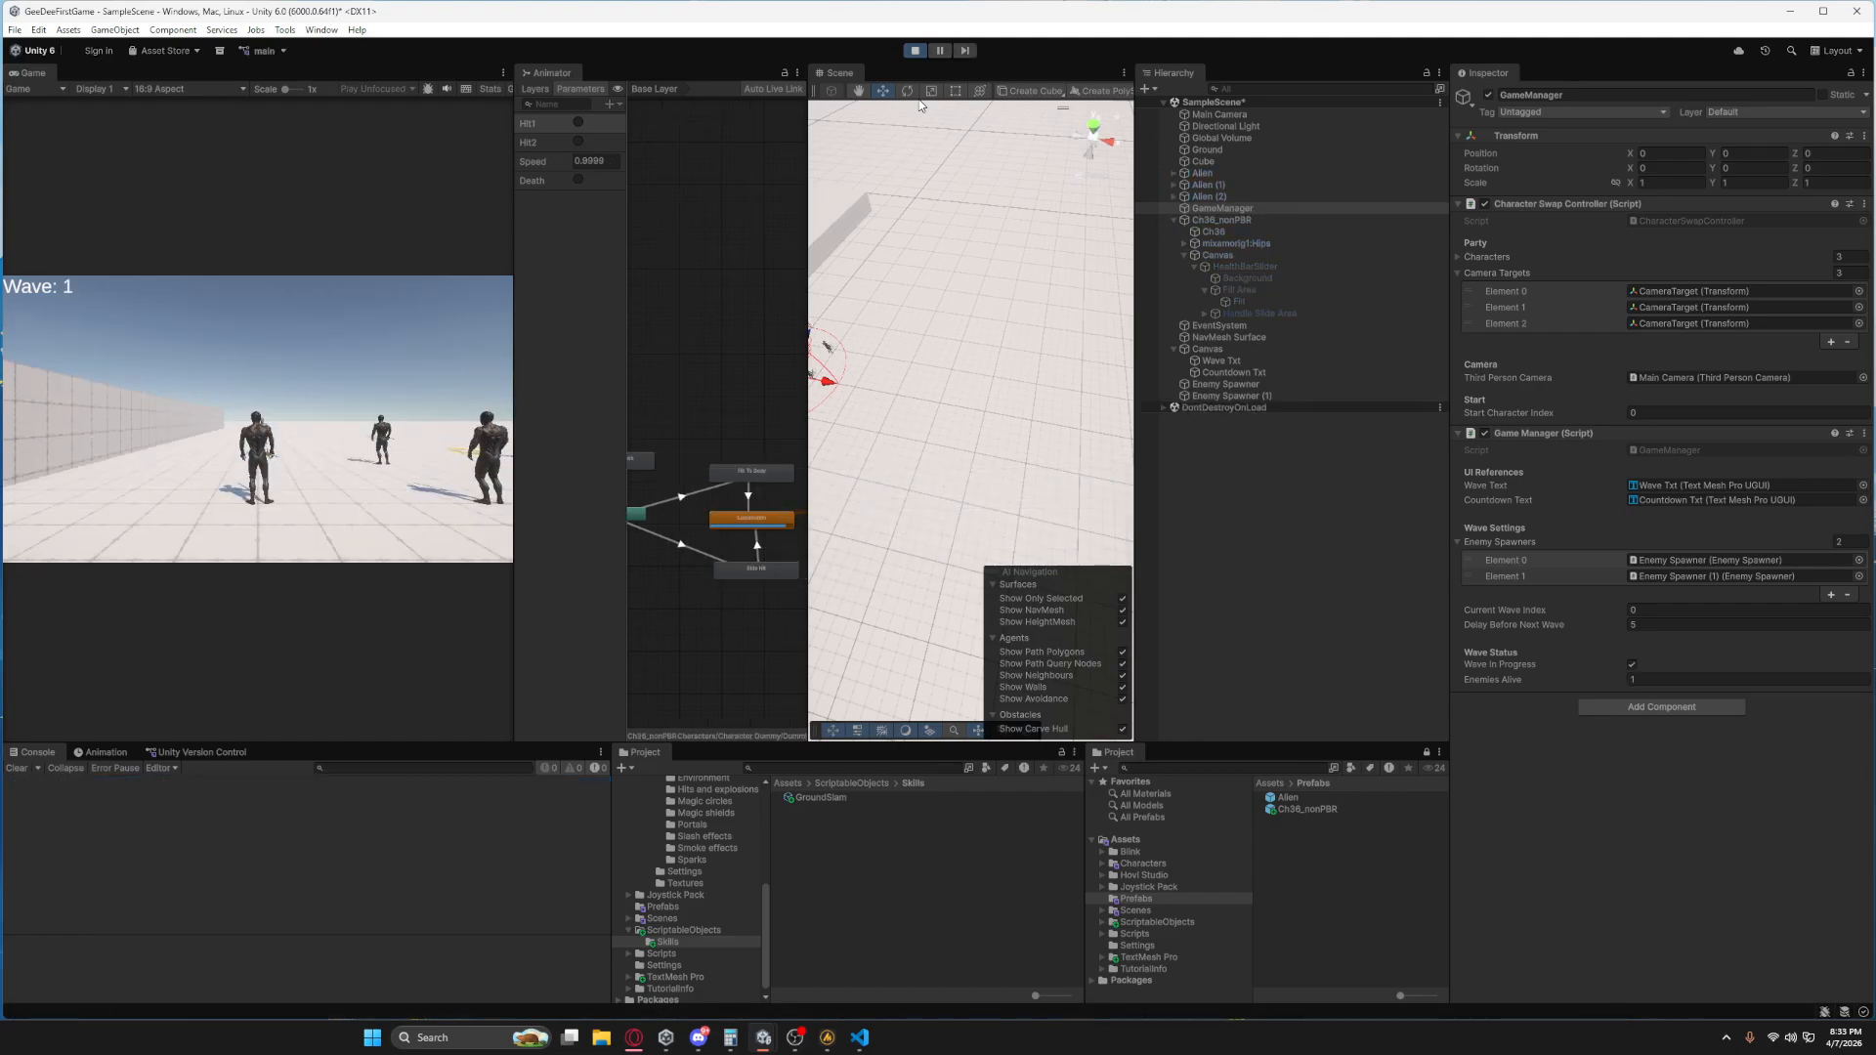
right_drag(958, 400, 899, 396)
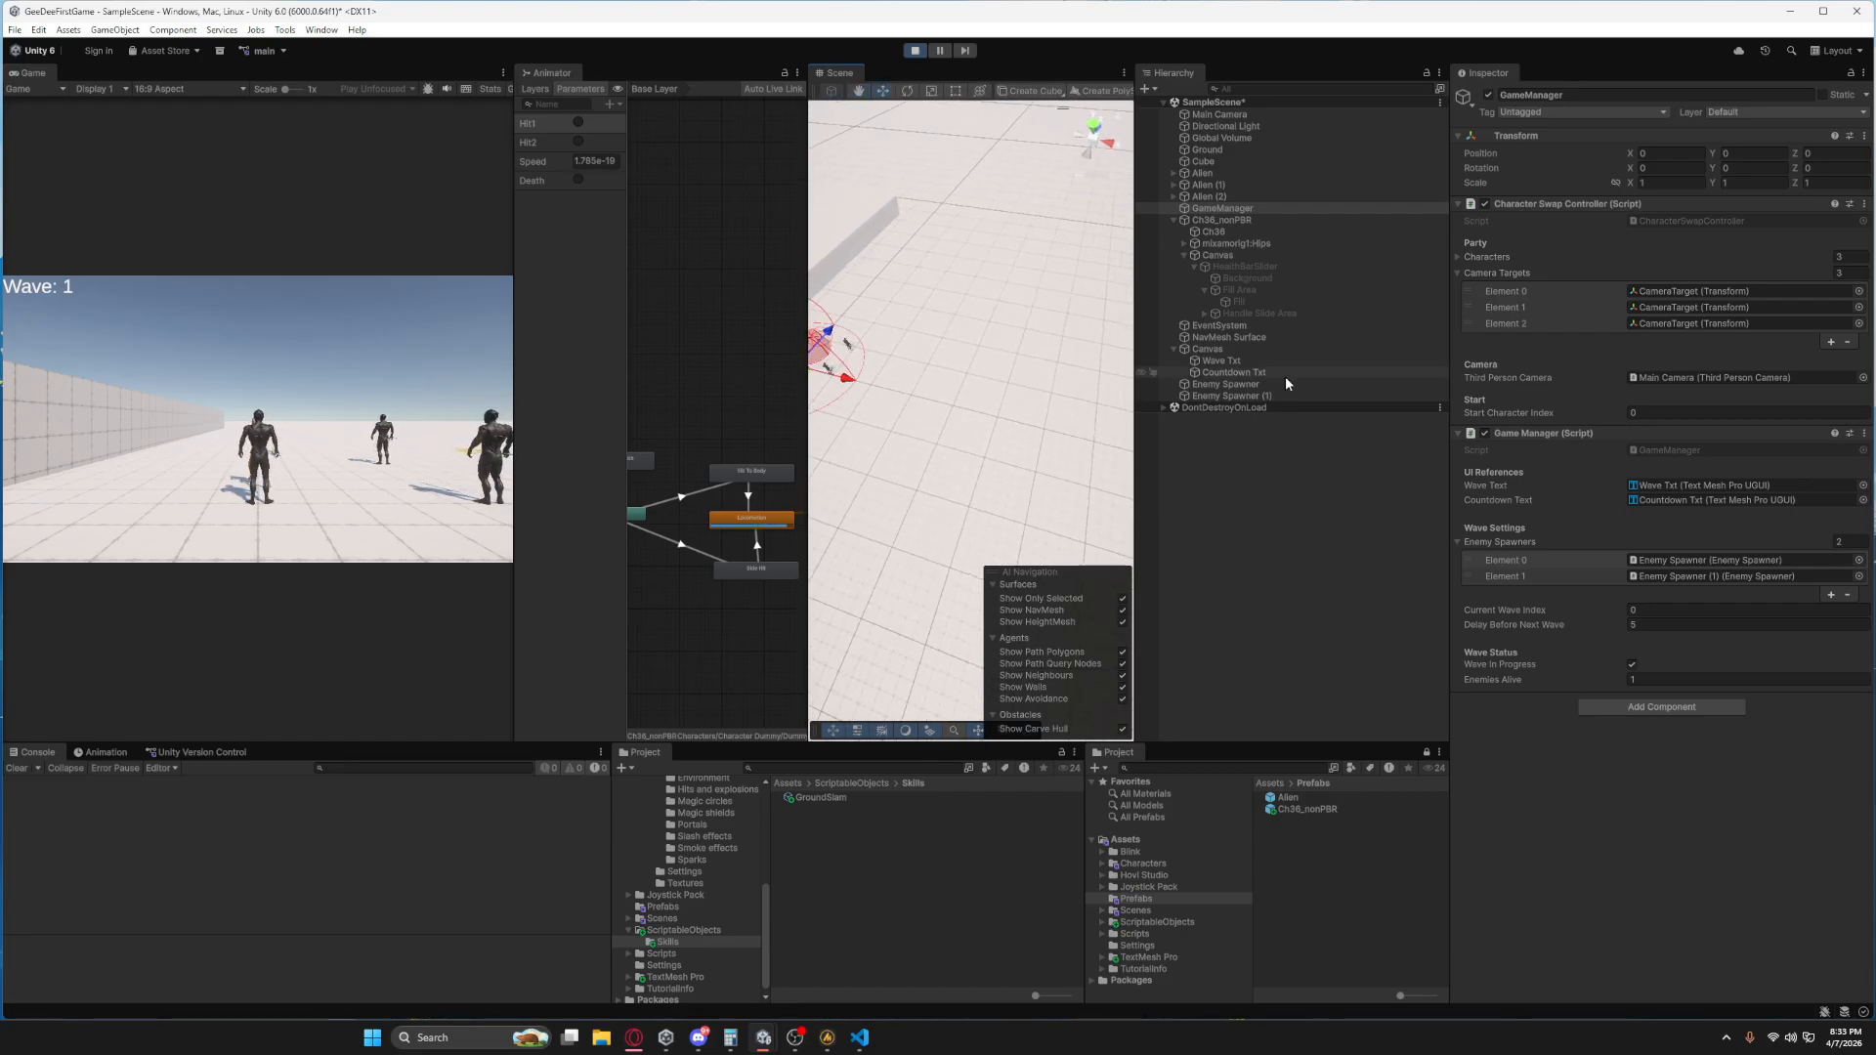
click(1254, 386)
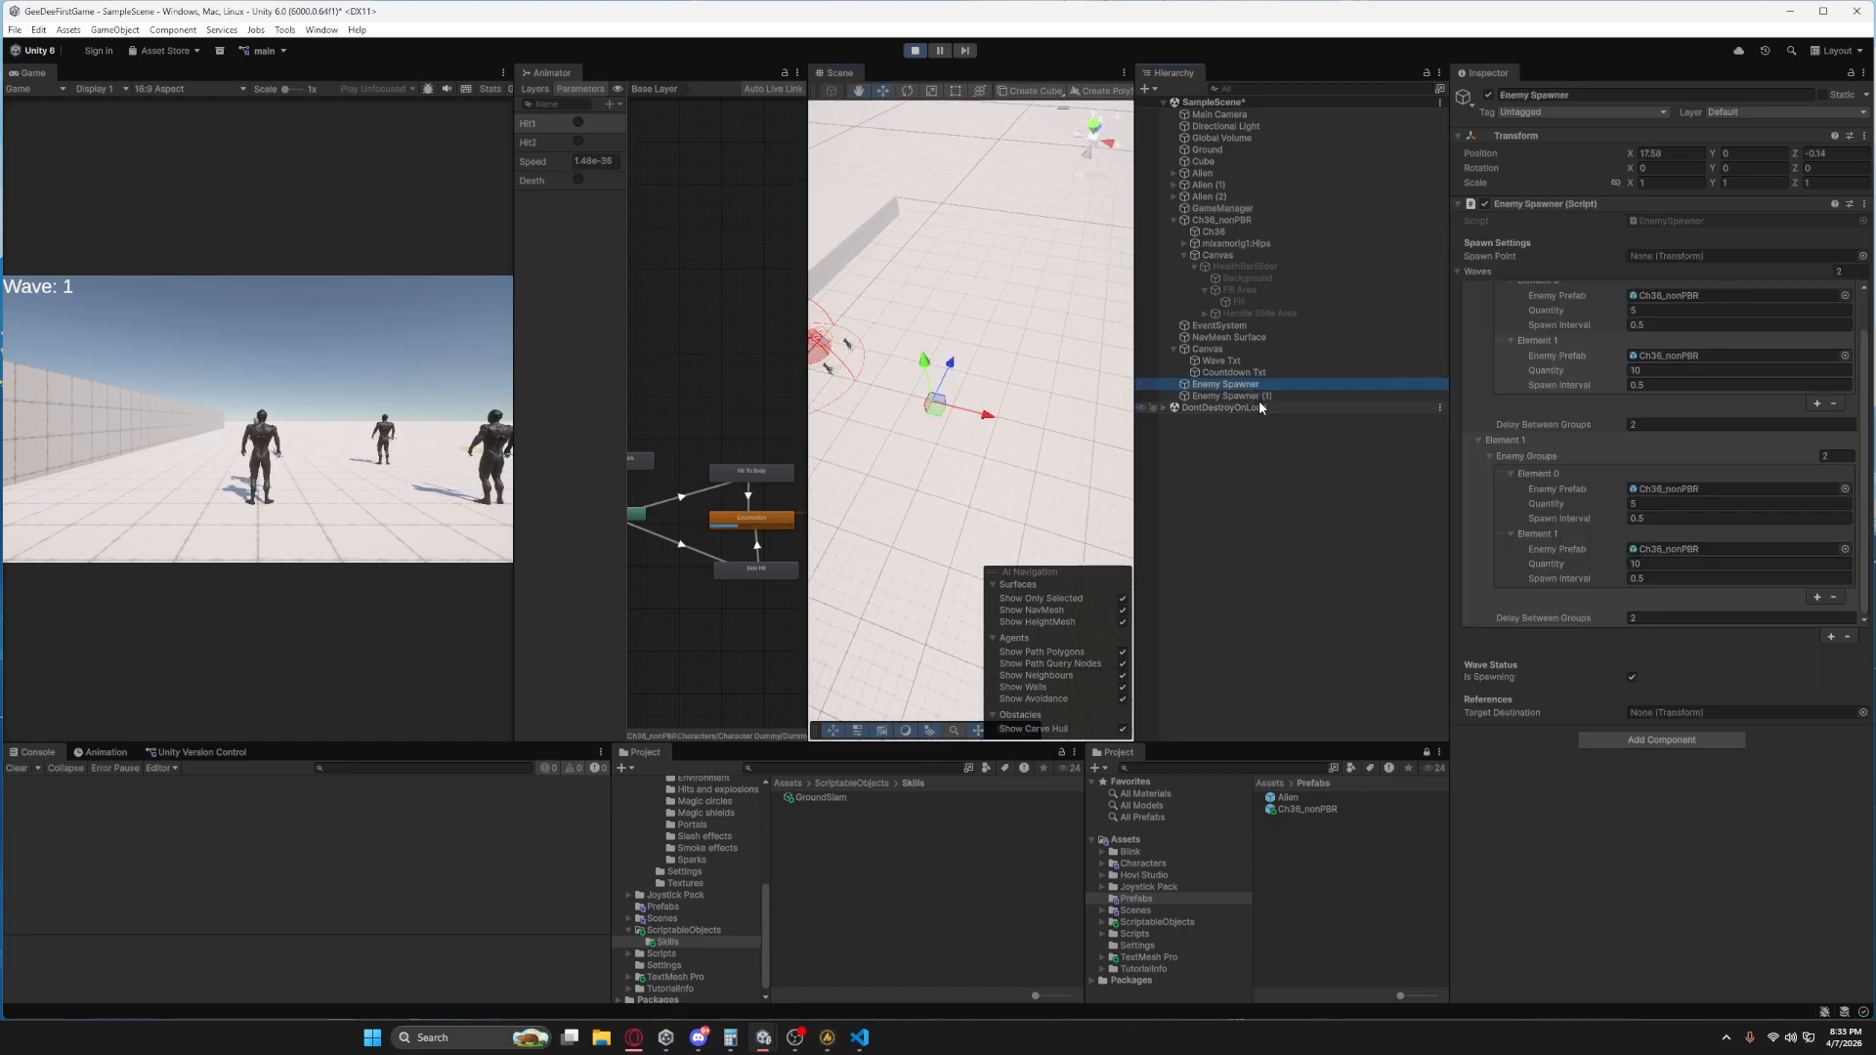
click(1258, 395)
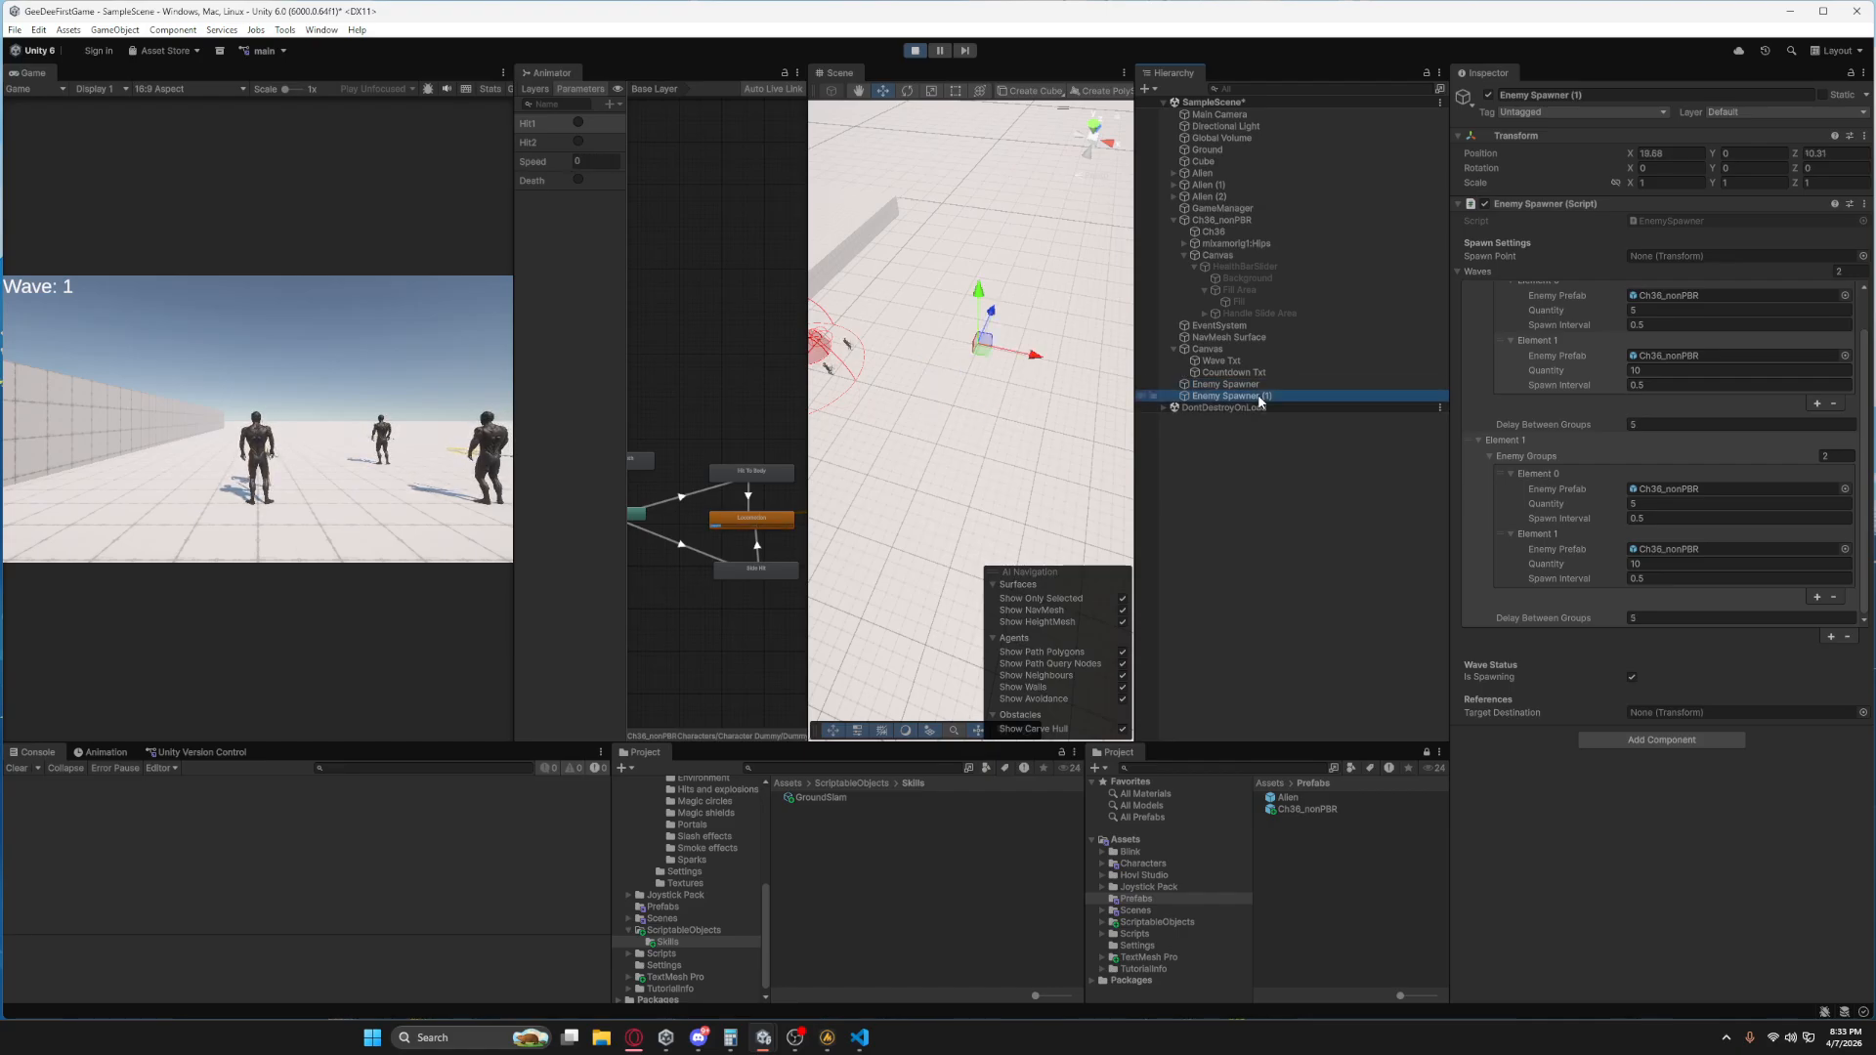
scroll(1655, 437, up, 2)
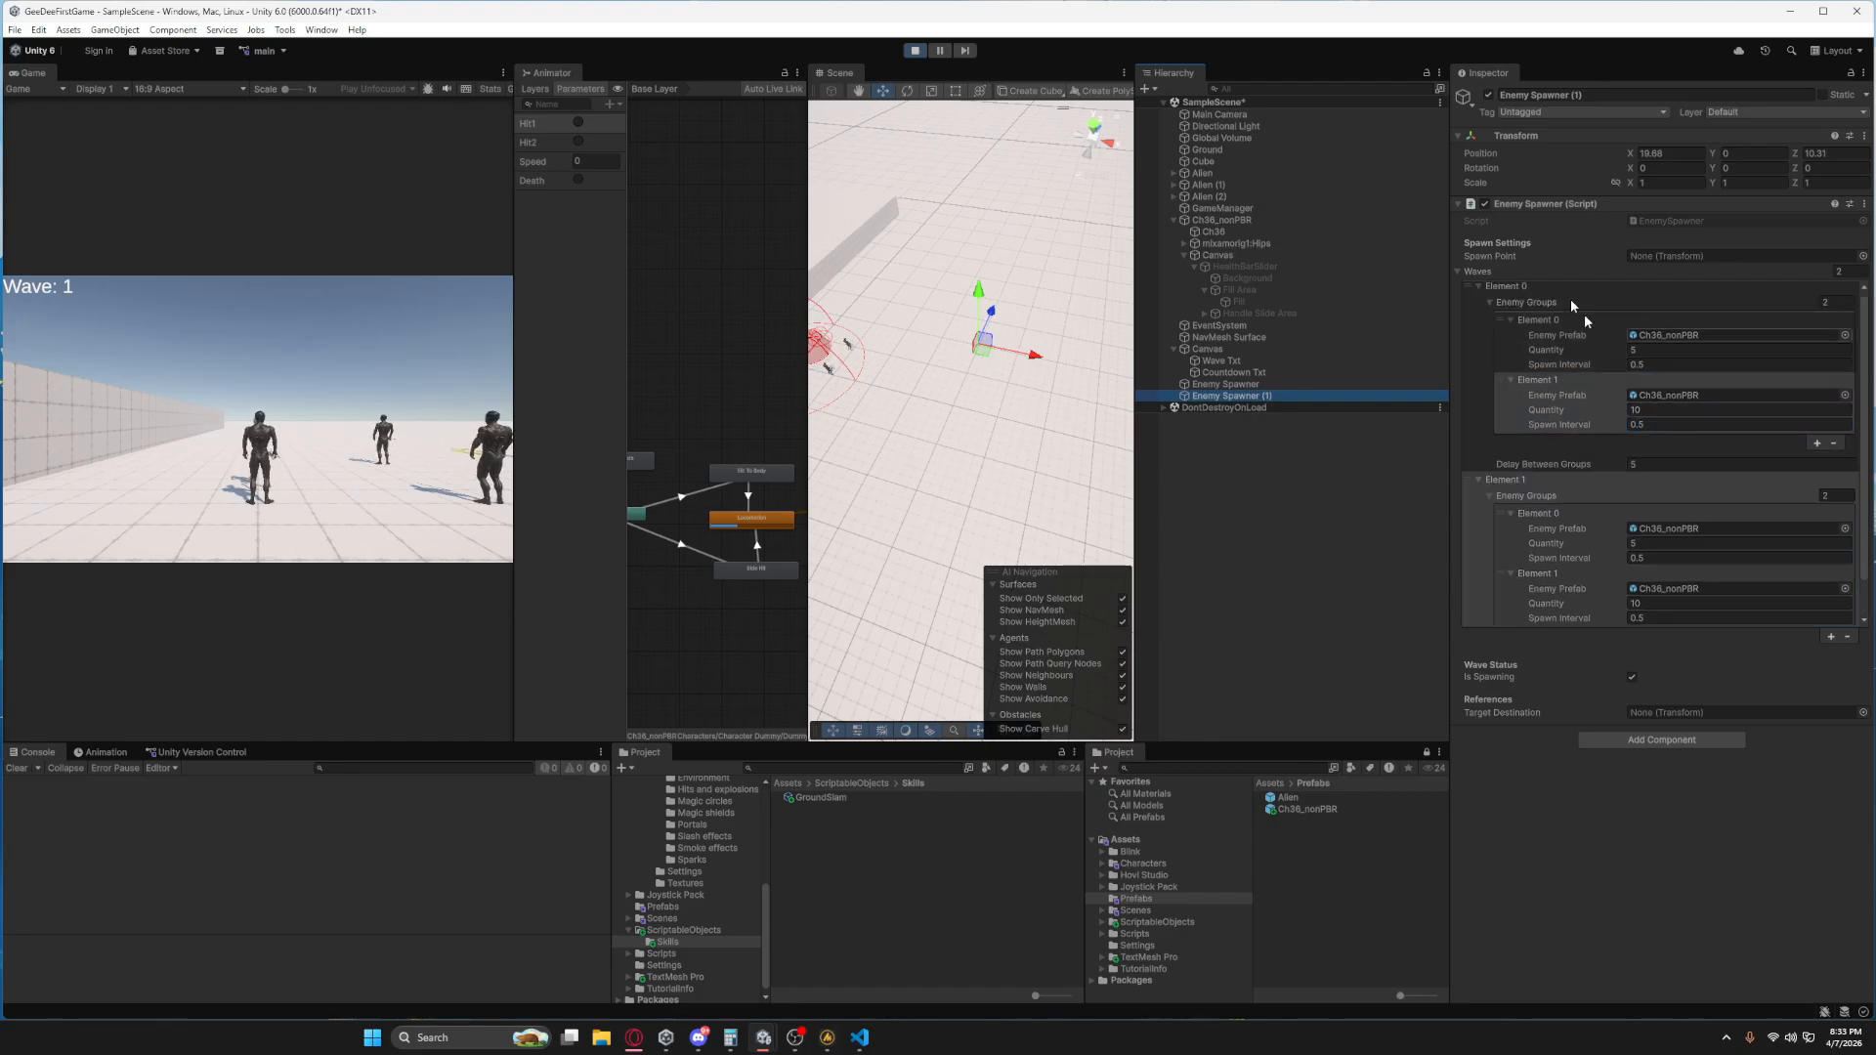
click(916, 51)
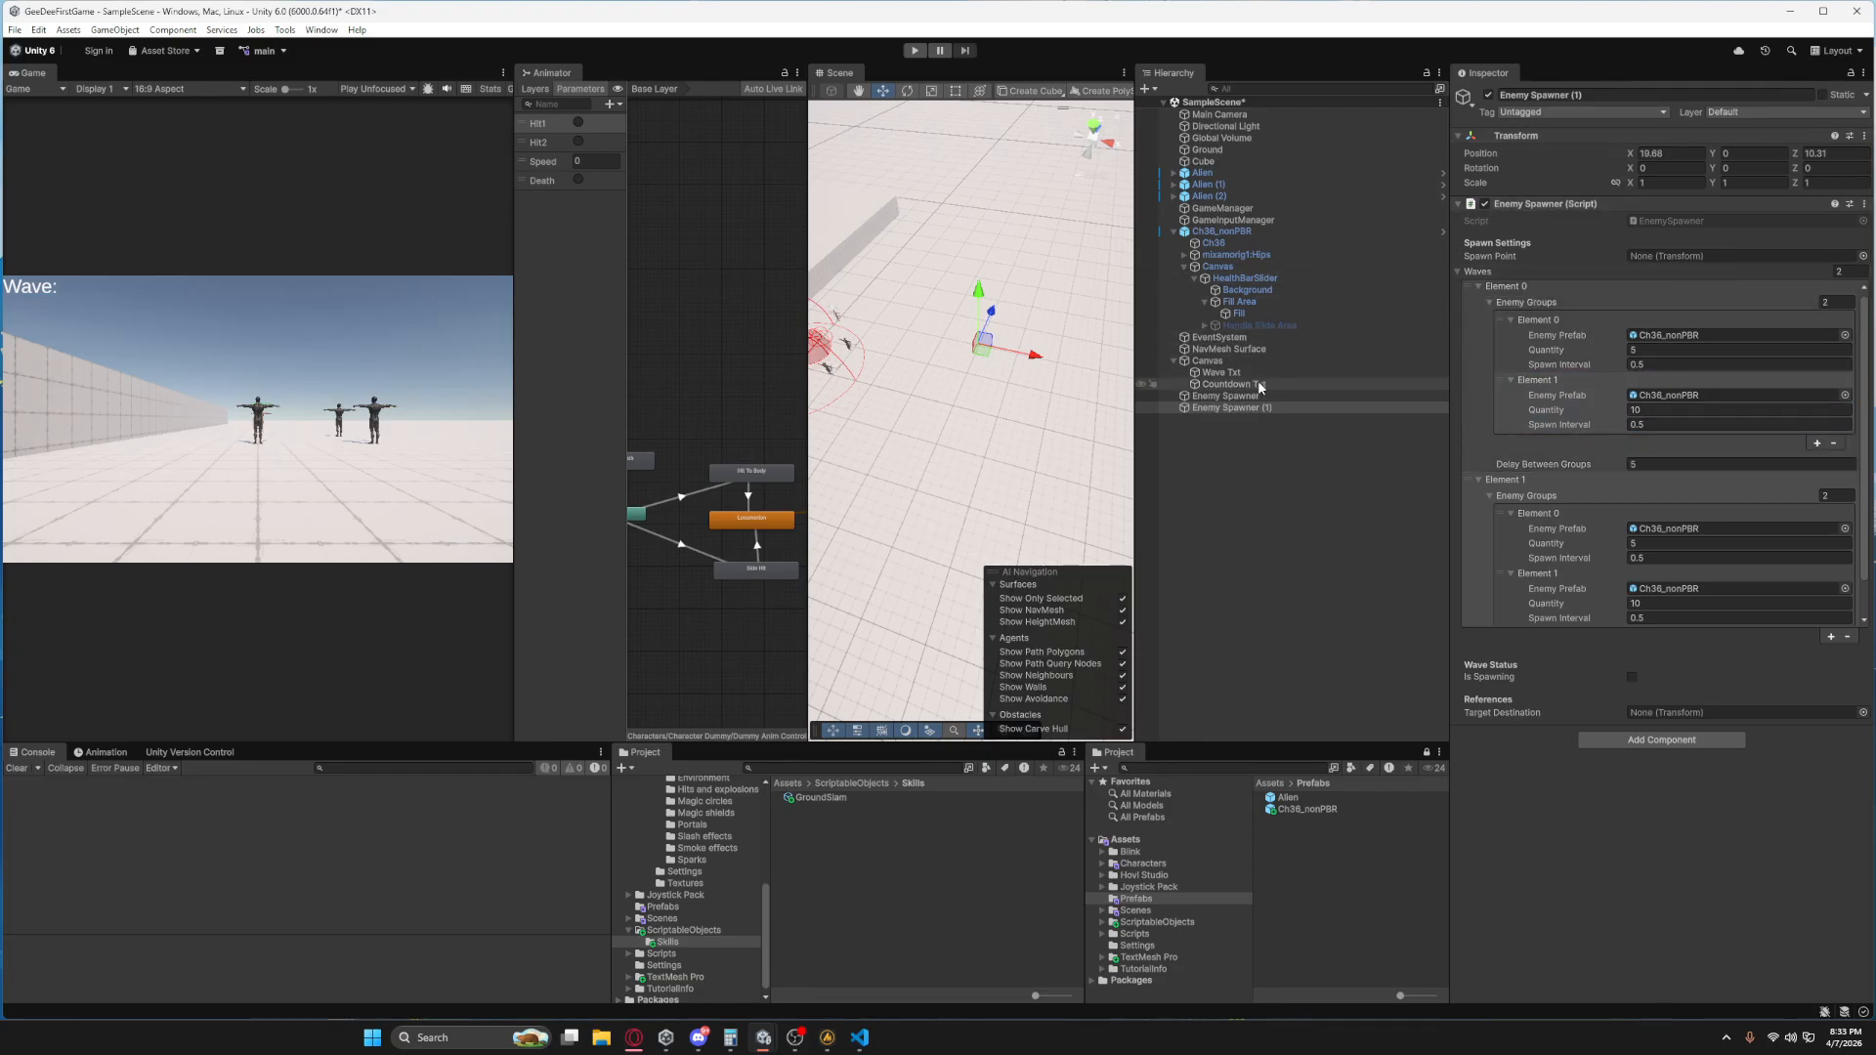
Assign each of the two enemy spawners its own transform as Spawn Point and play-test the scene.
drag(1239, 401, 1666, 257)
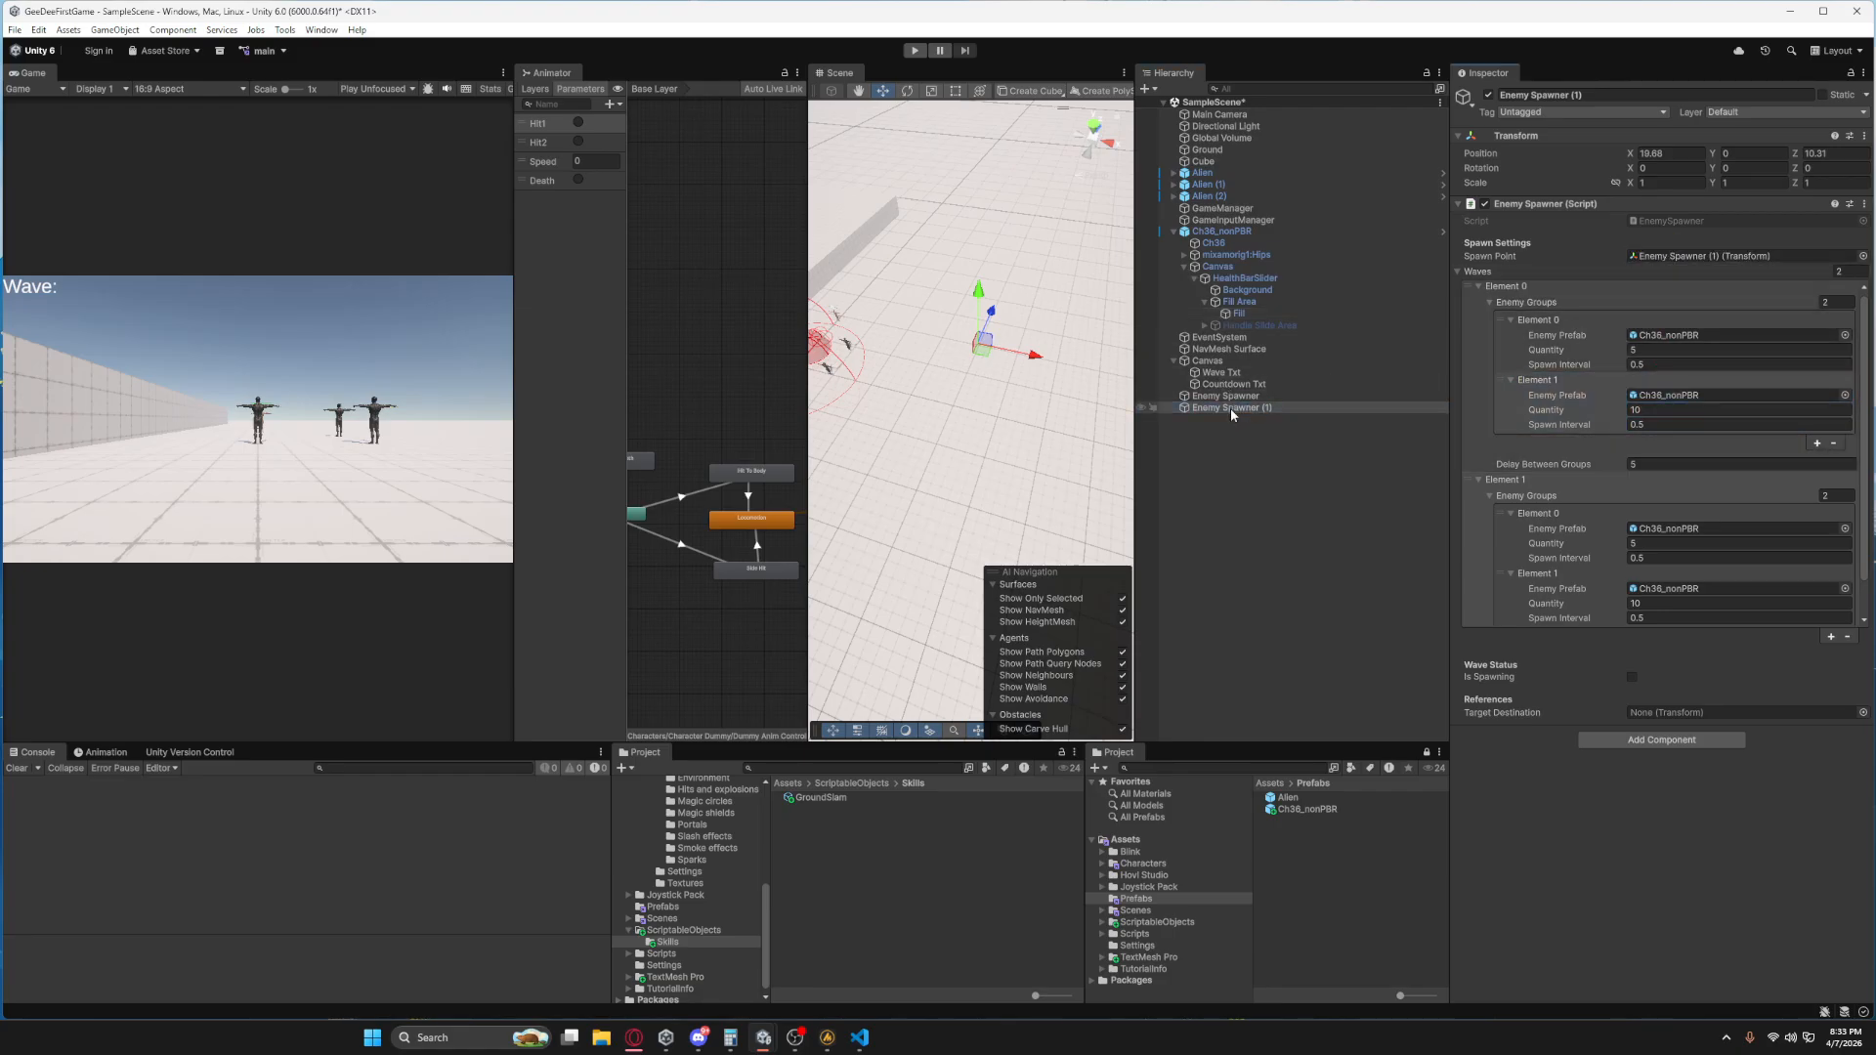
click(1229, 397)
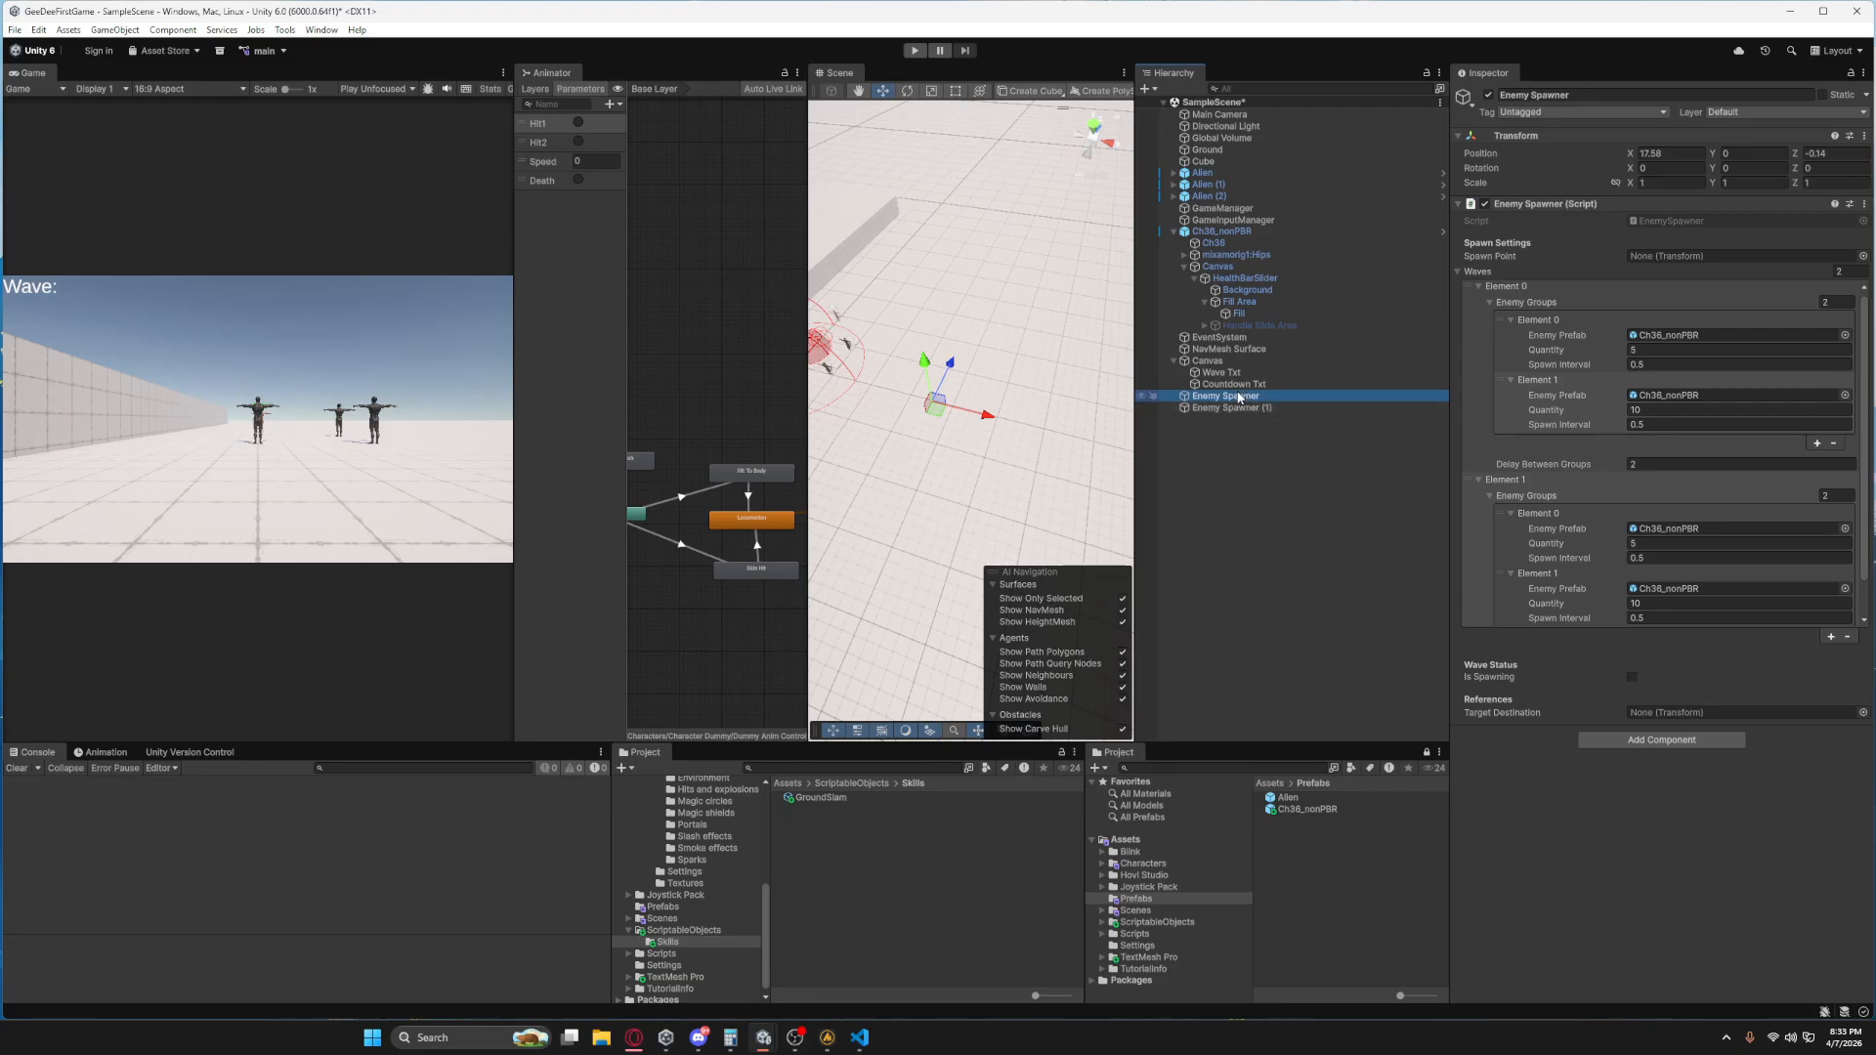
drag(1236, 397, 1710, 256)
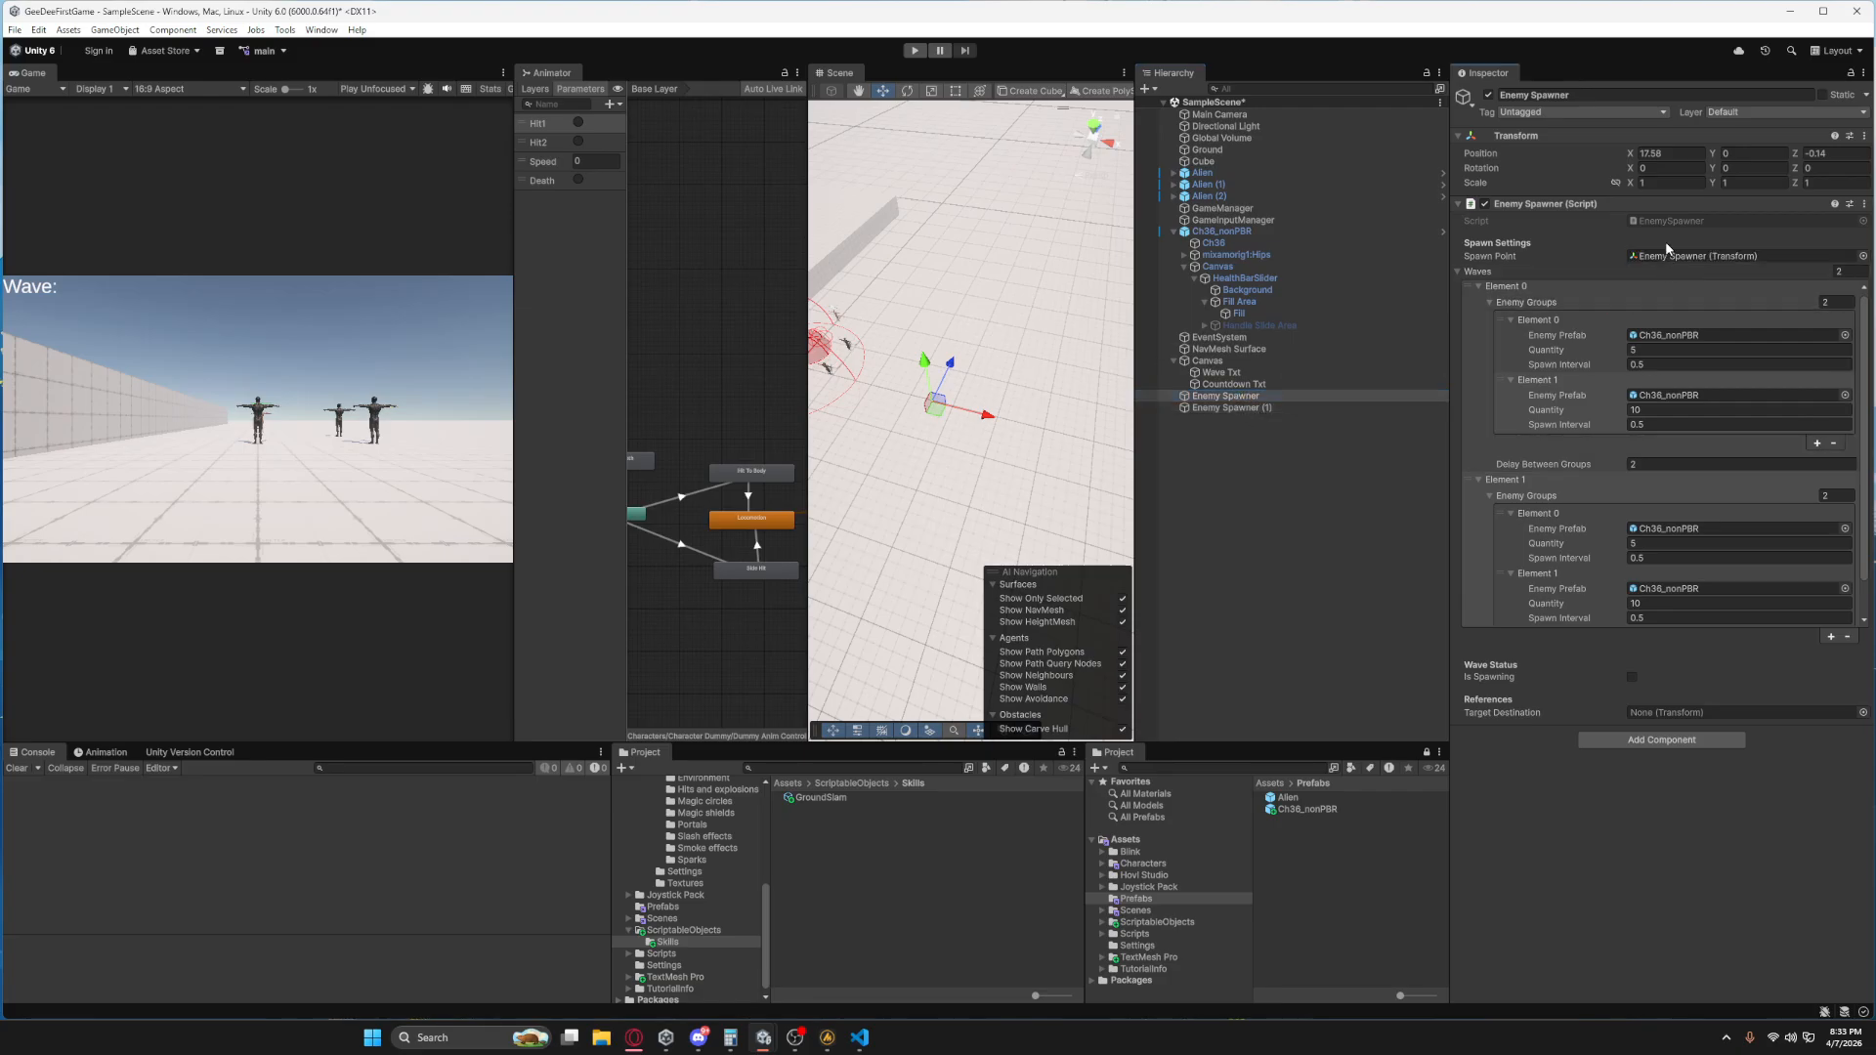
click(914, 55)
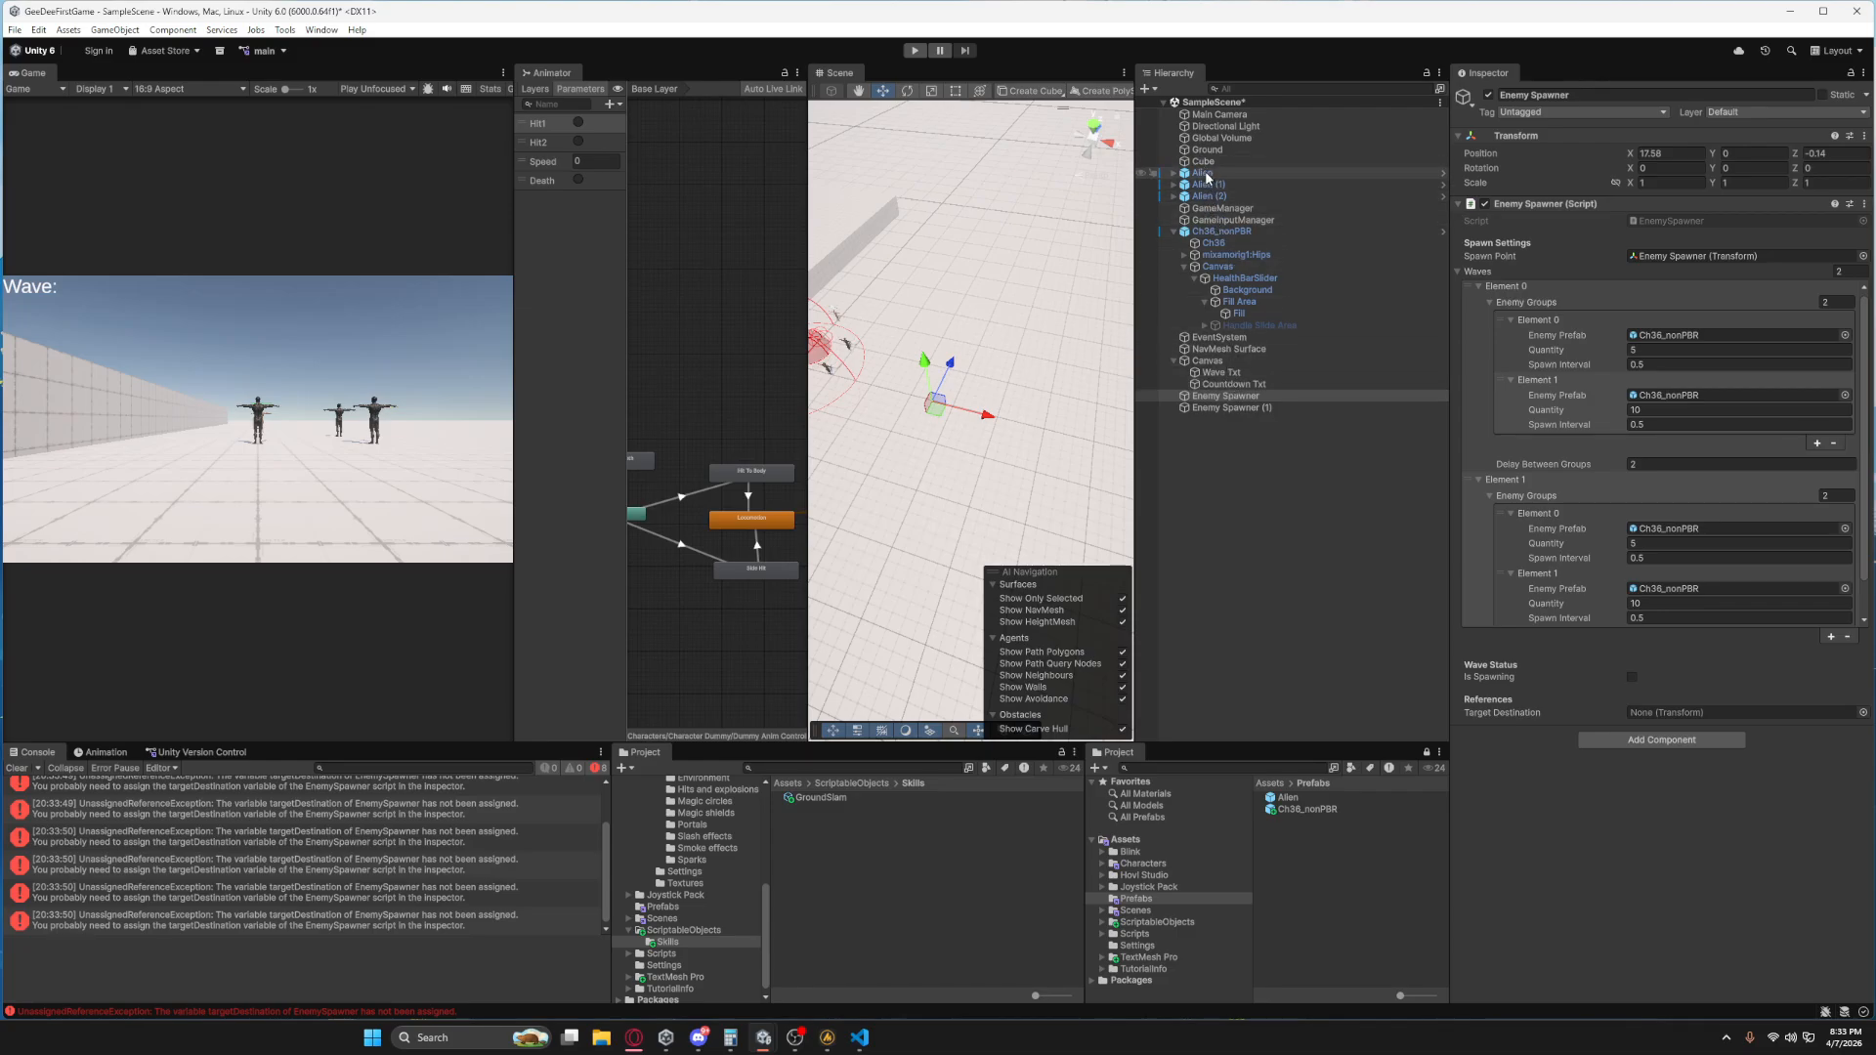
Assign Alien as the Target Destination of both Enemy Spawner and Enemy Spawner (1), with a short test run in between.
drag(1205, 174, 1681, 723)
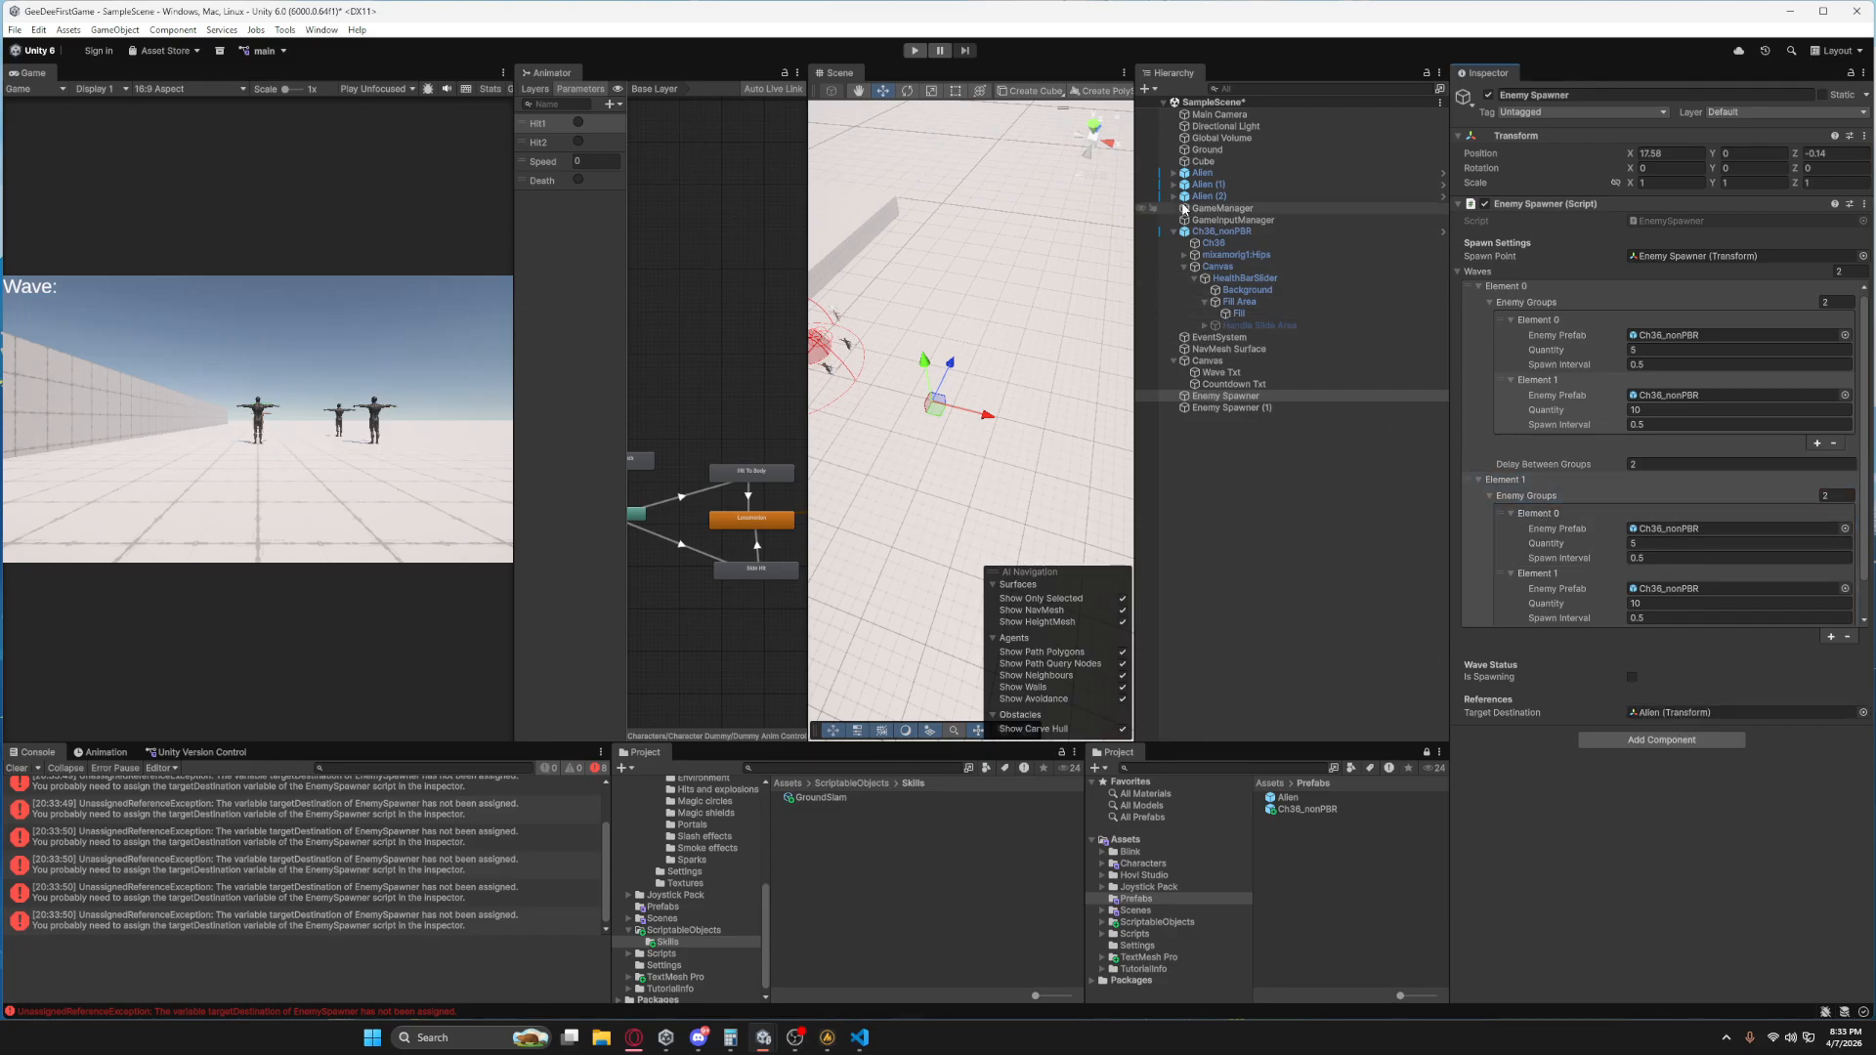
click(914, 50)
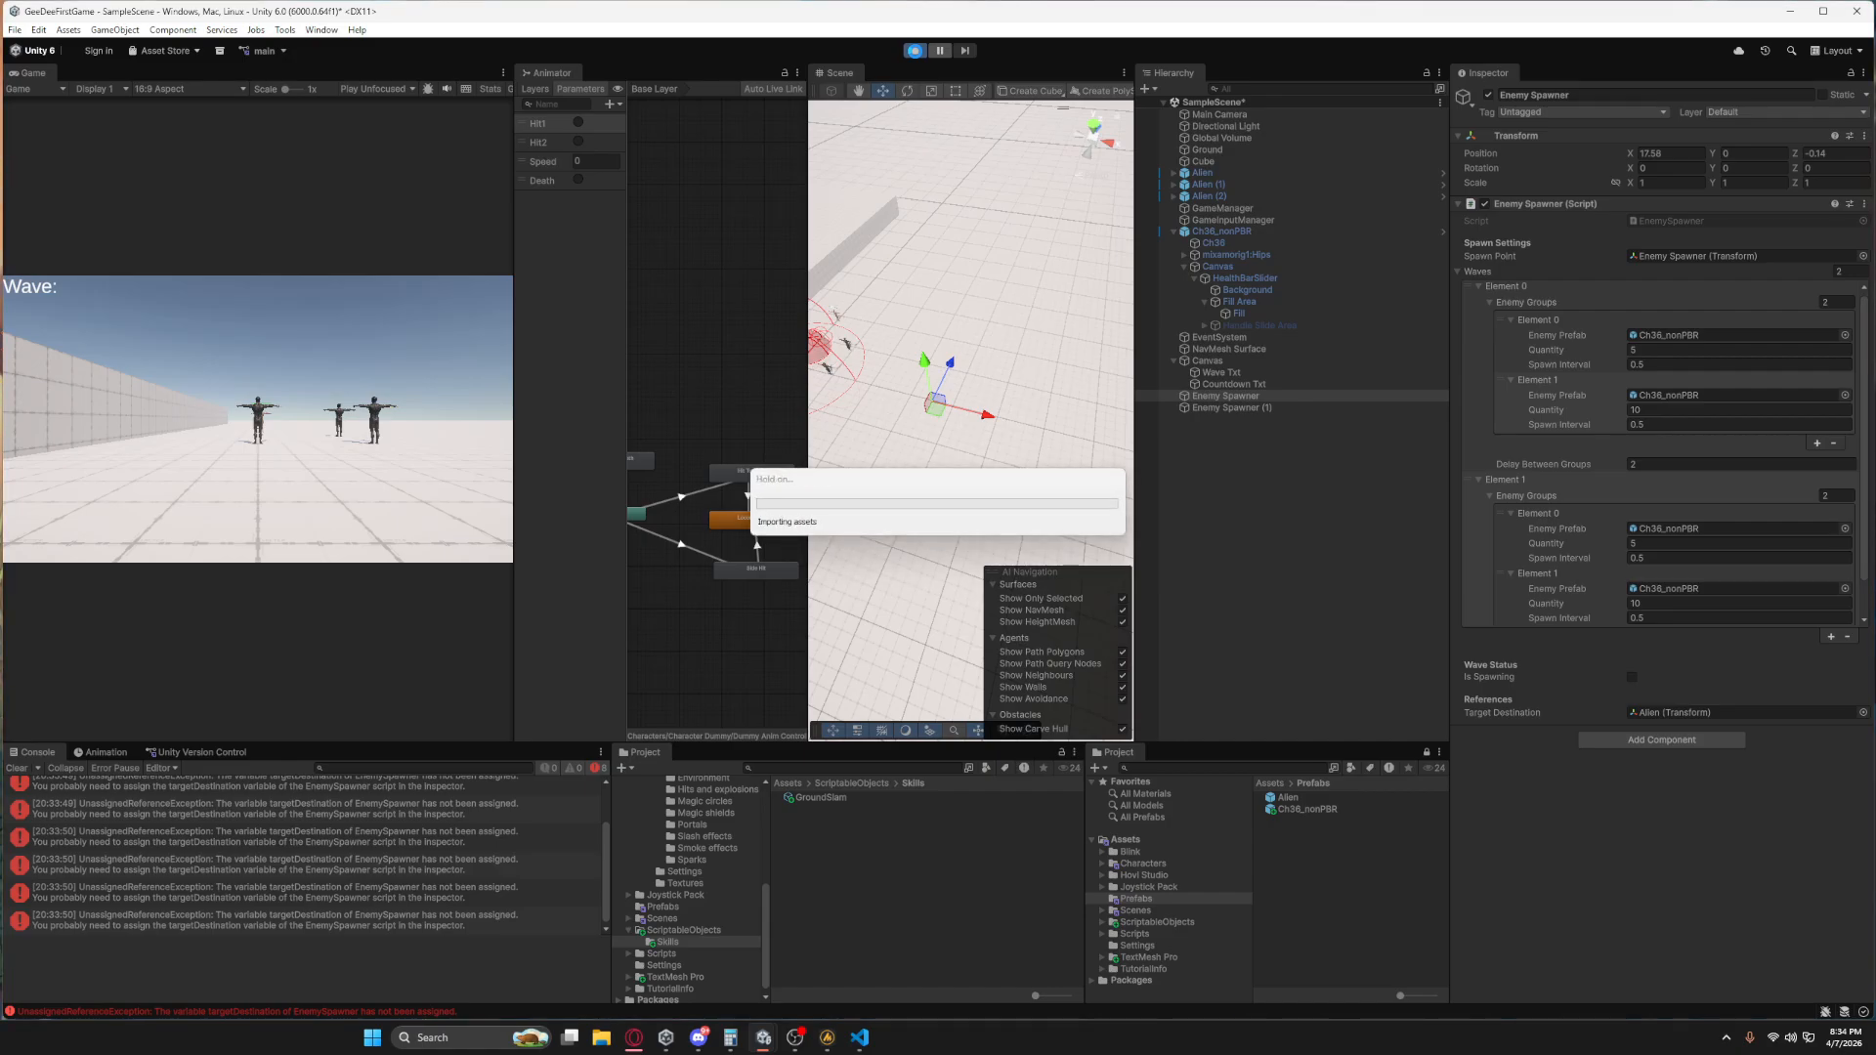
click(915, 51)
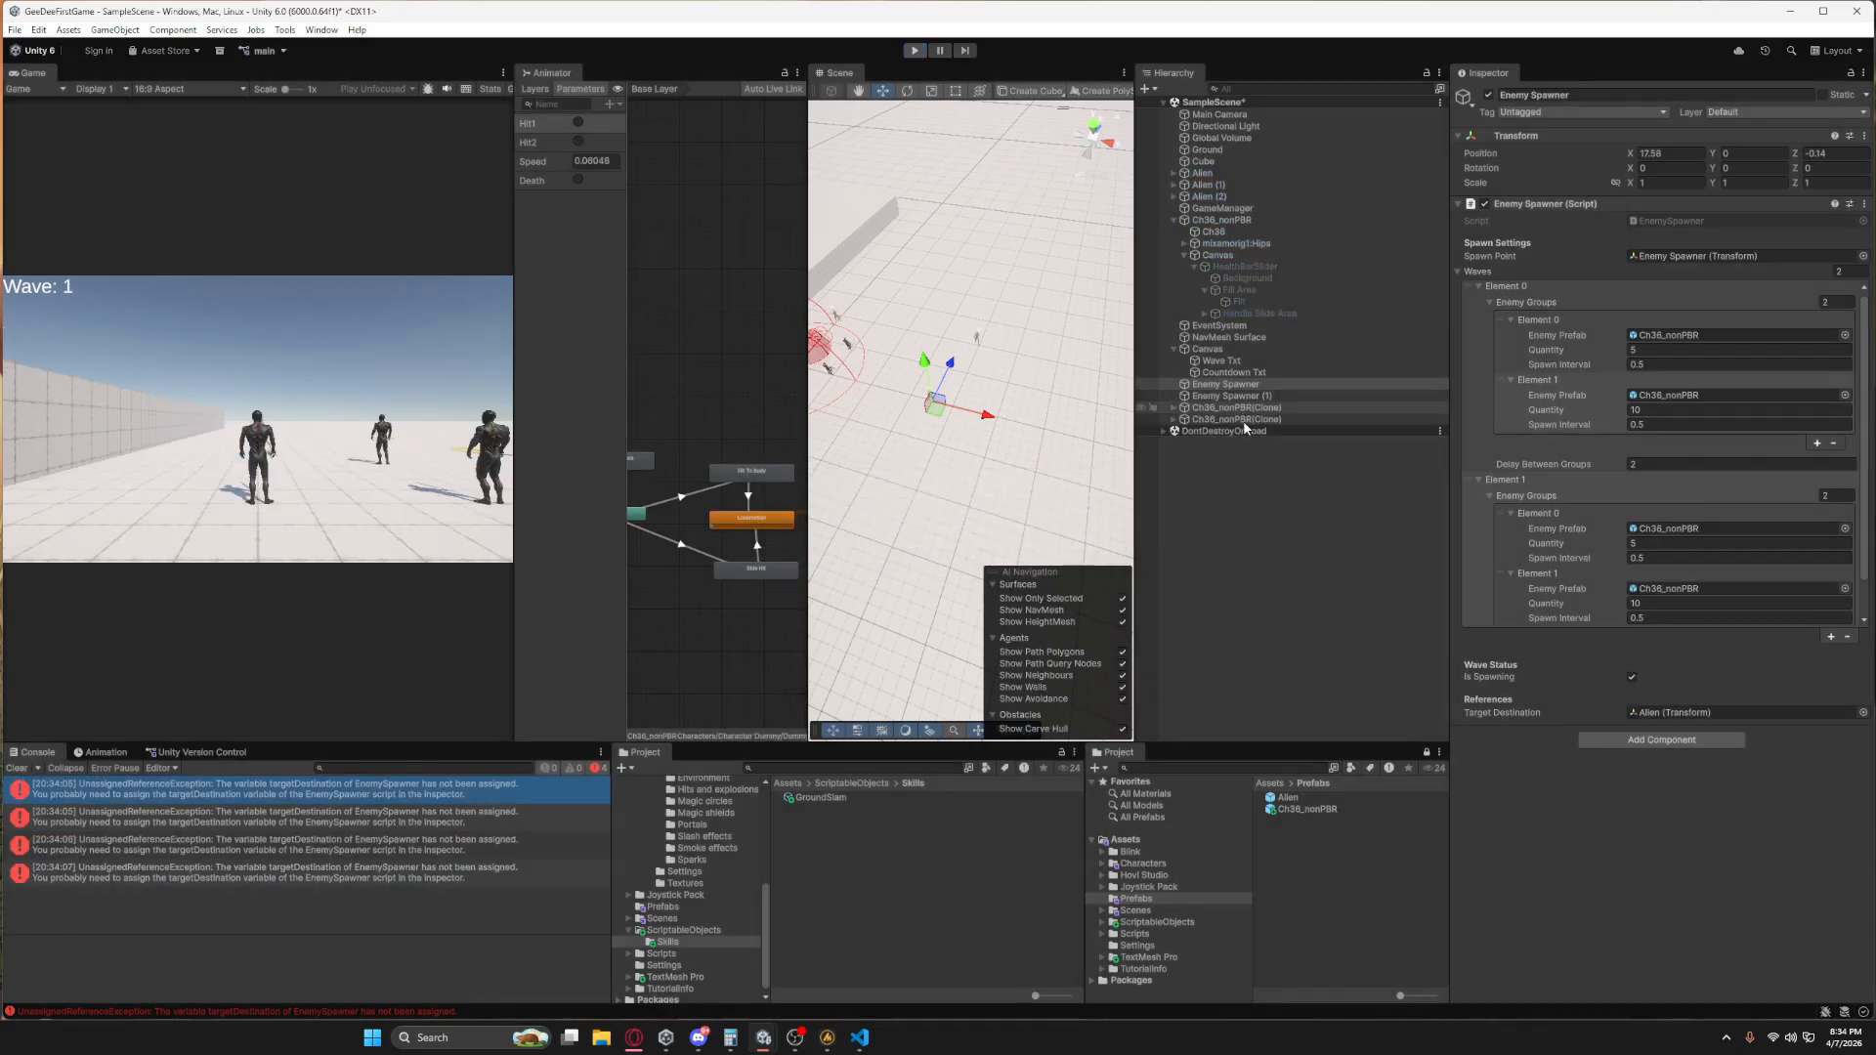
click(1234, 407)
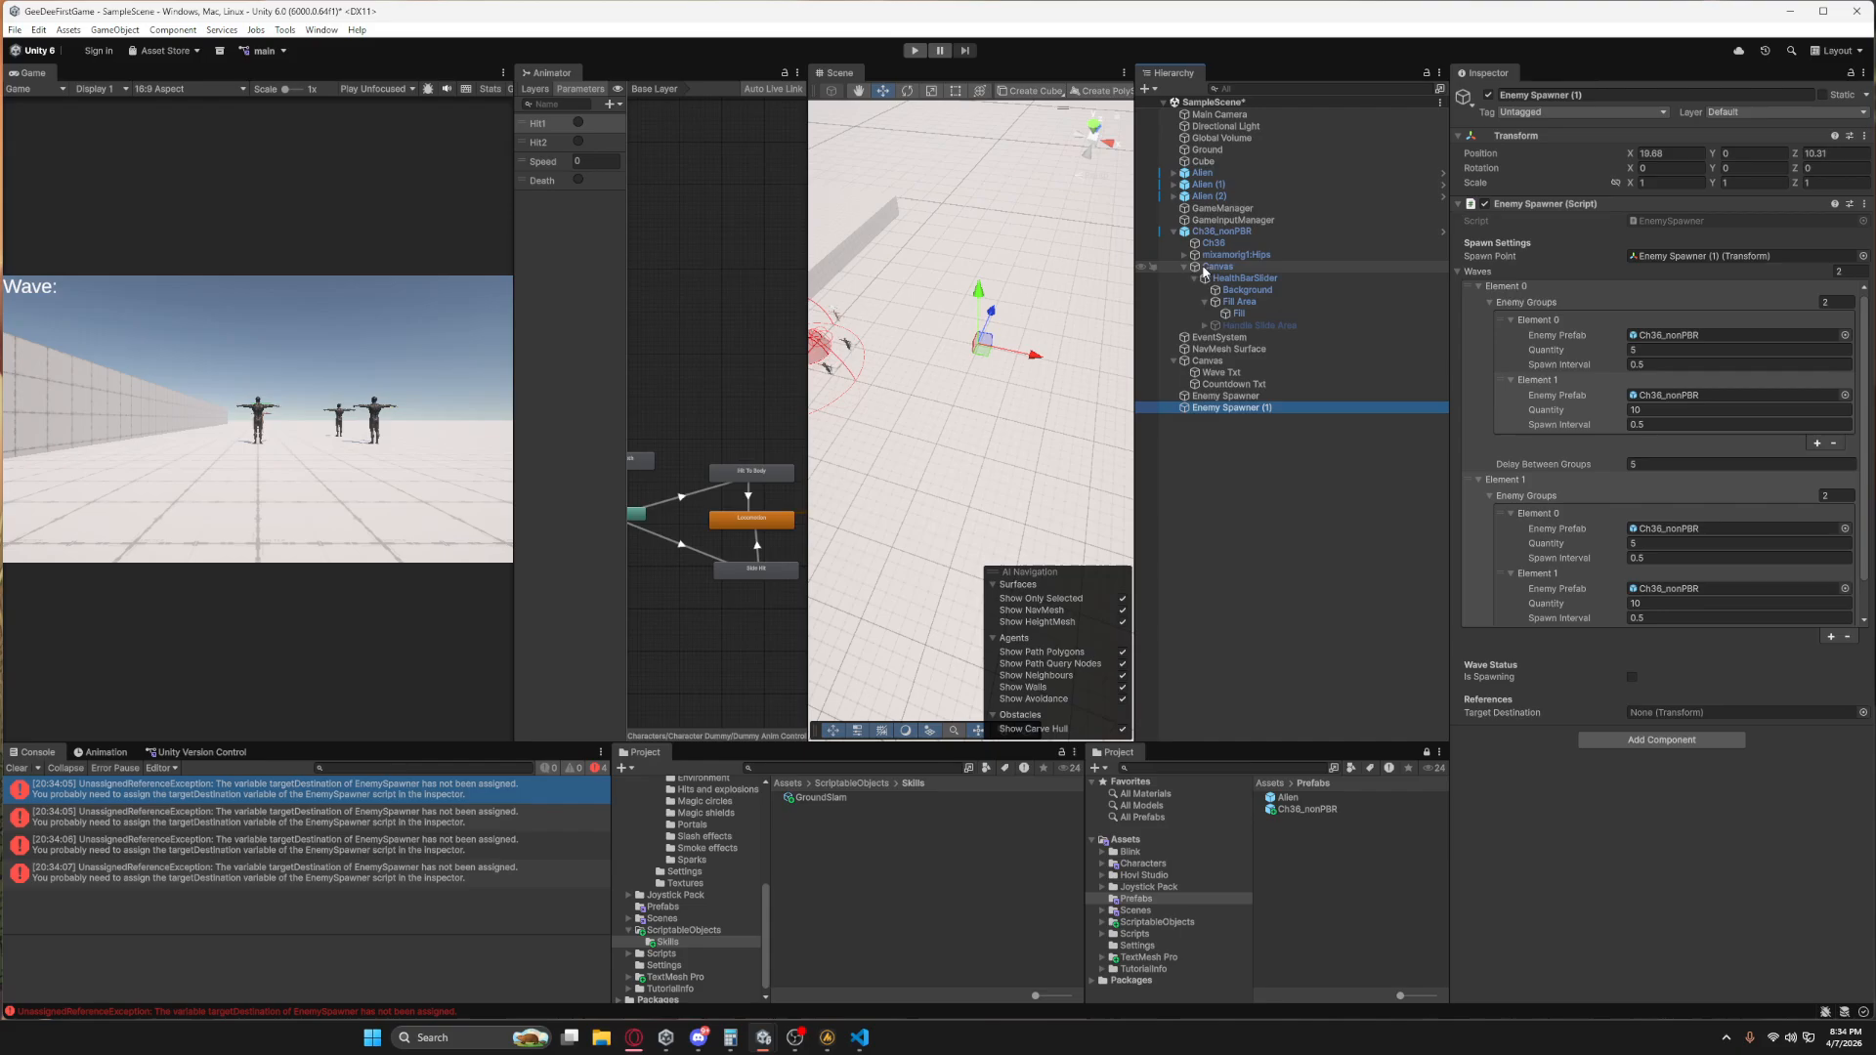
drag(1218, 181, 1690, 713)
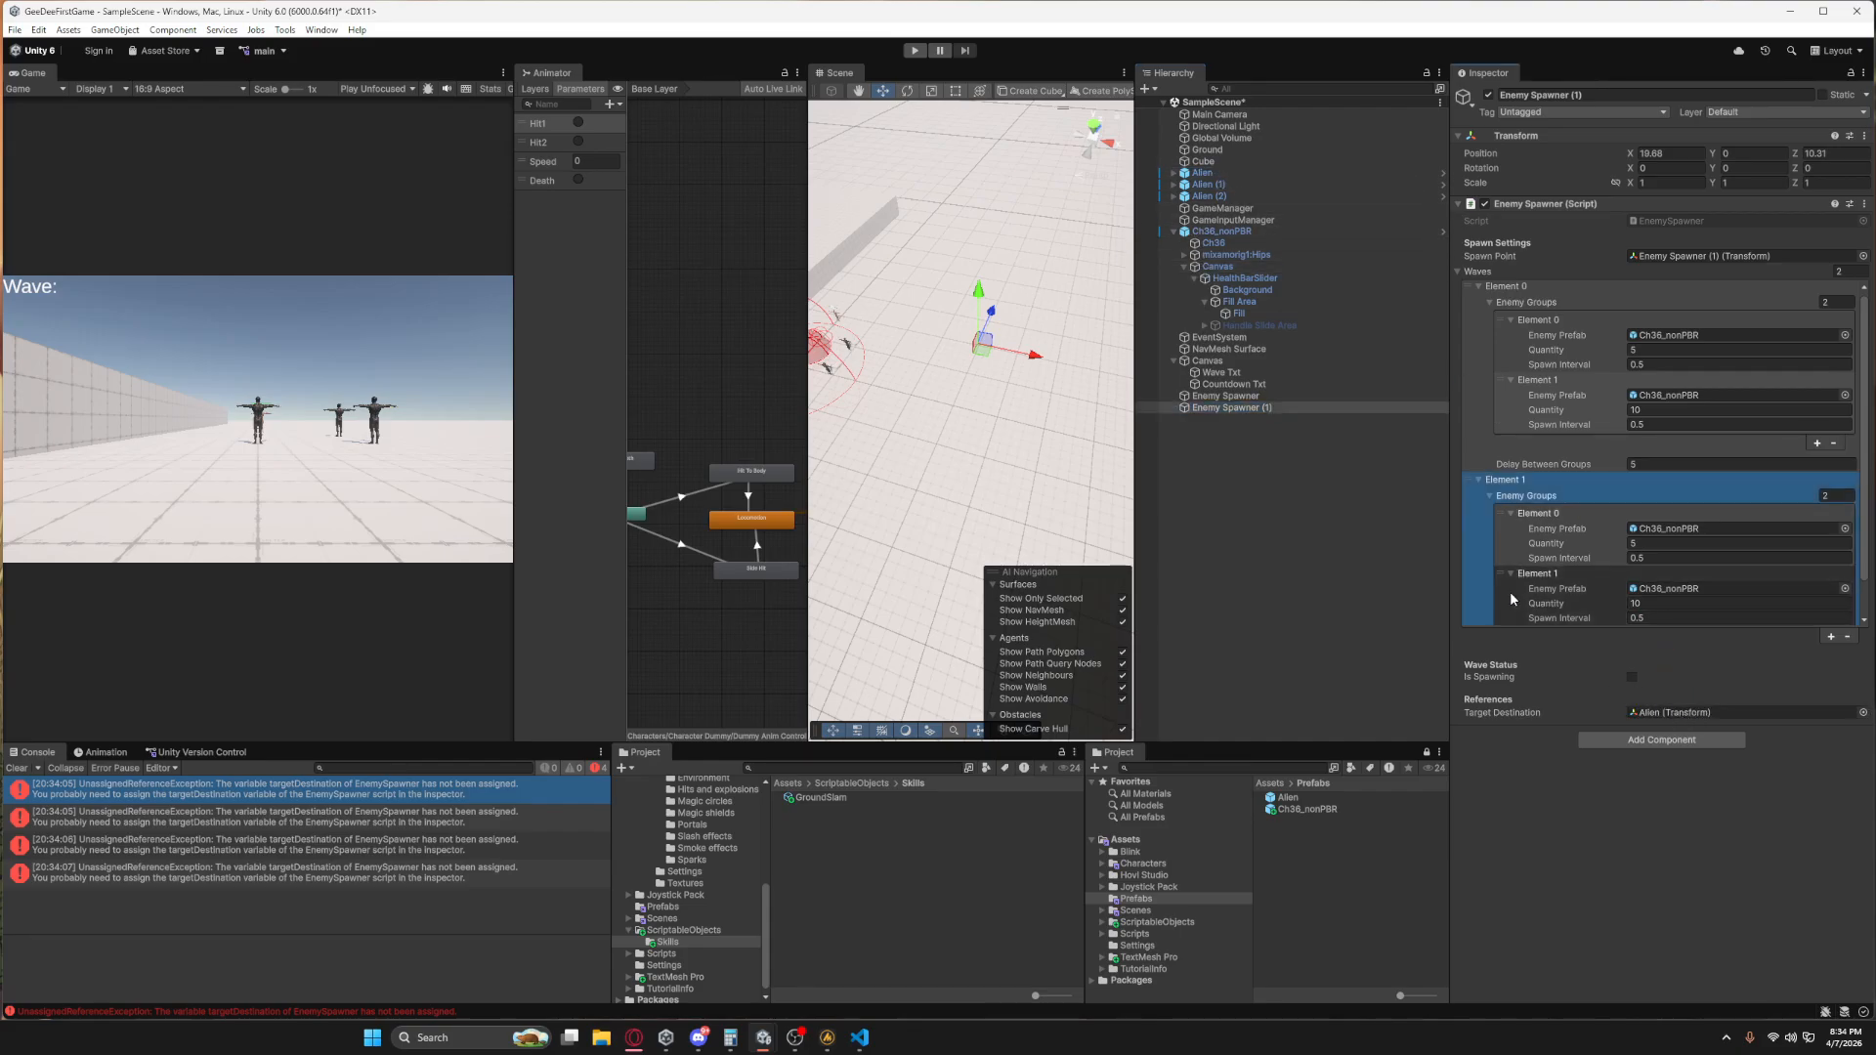
Run the scene and move the player character among the first-wave enemies, attacking them to test both spawners.
click(915, 51)
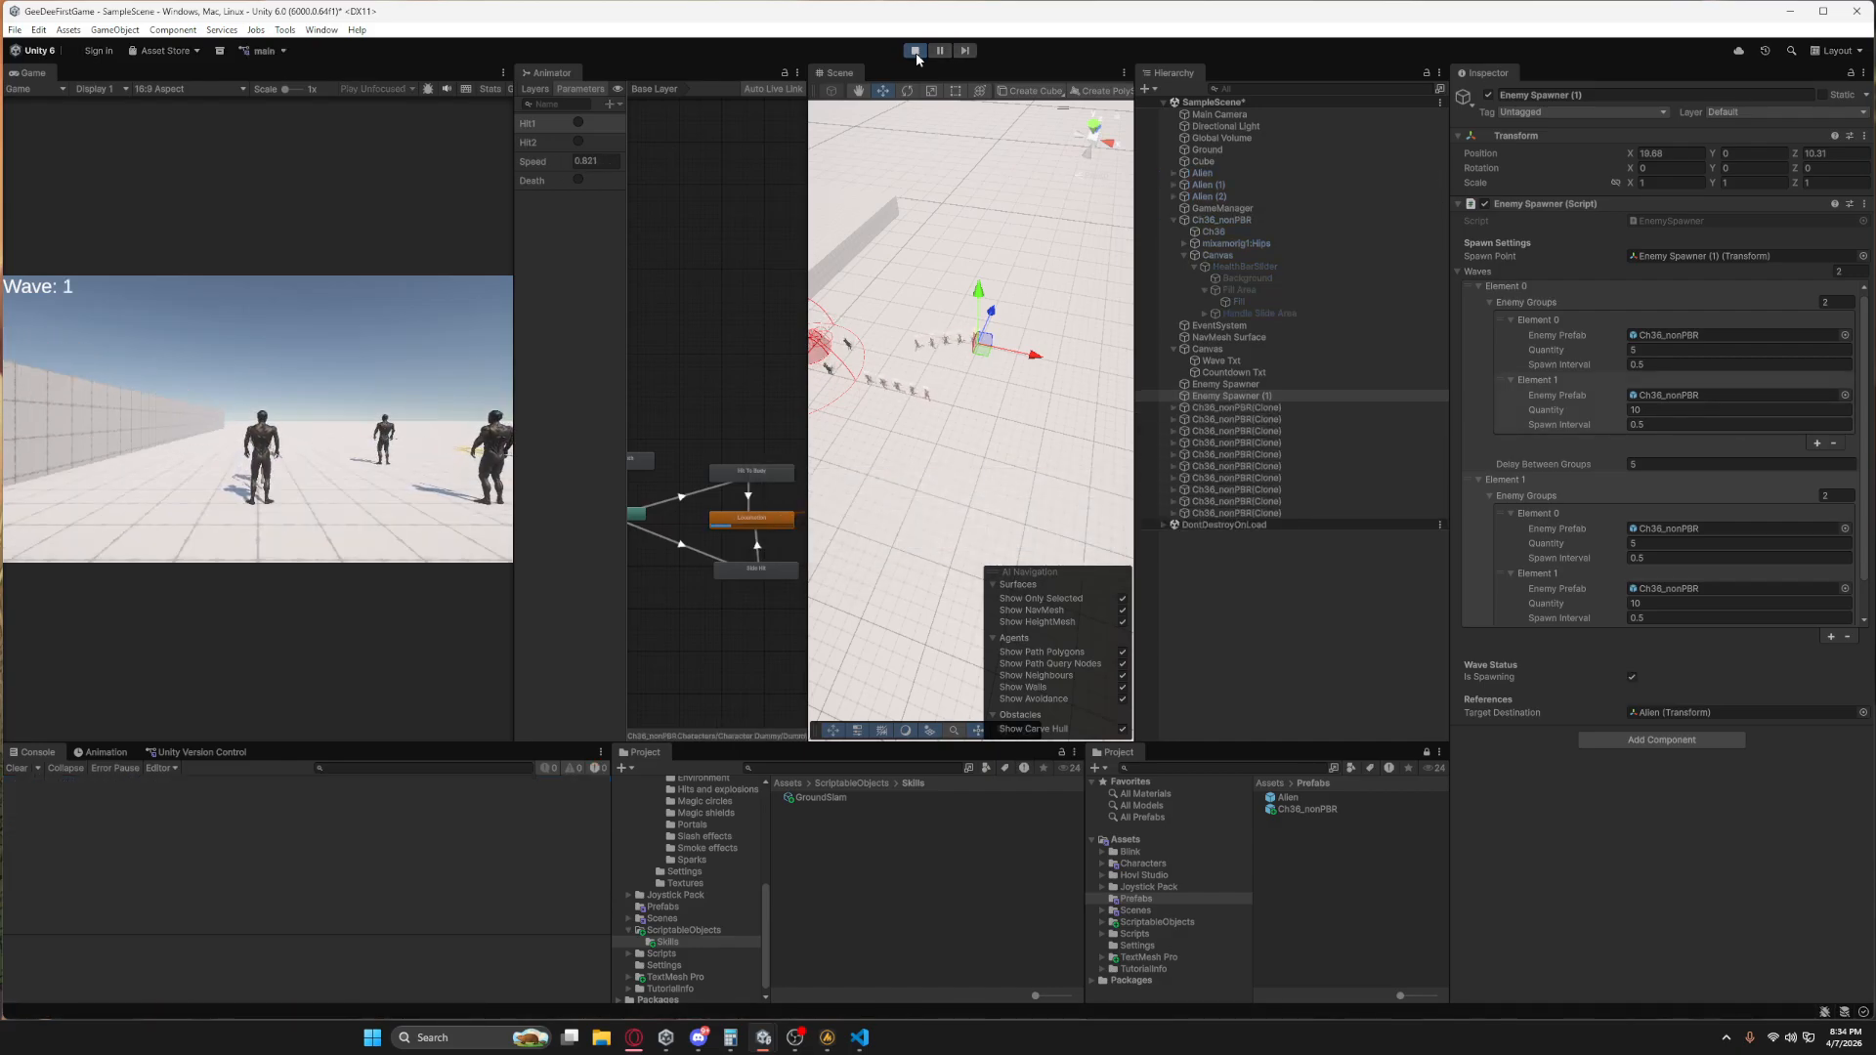
click(475, 472)
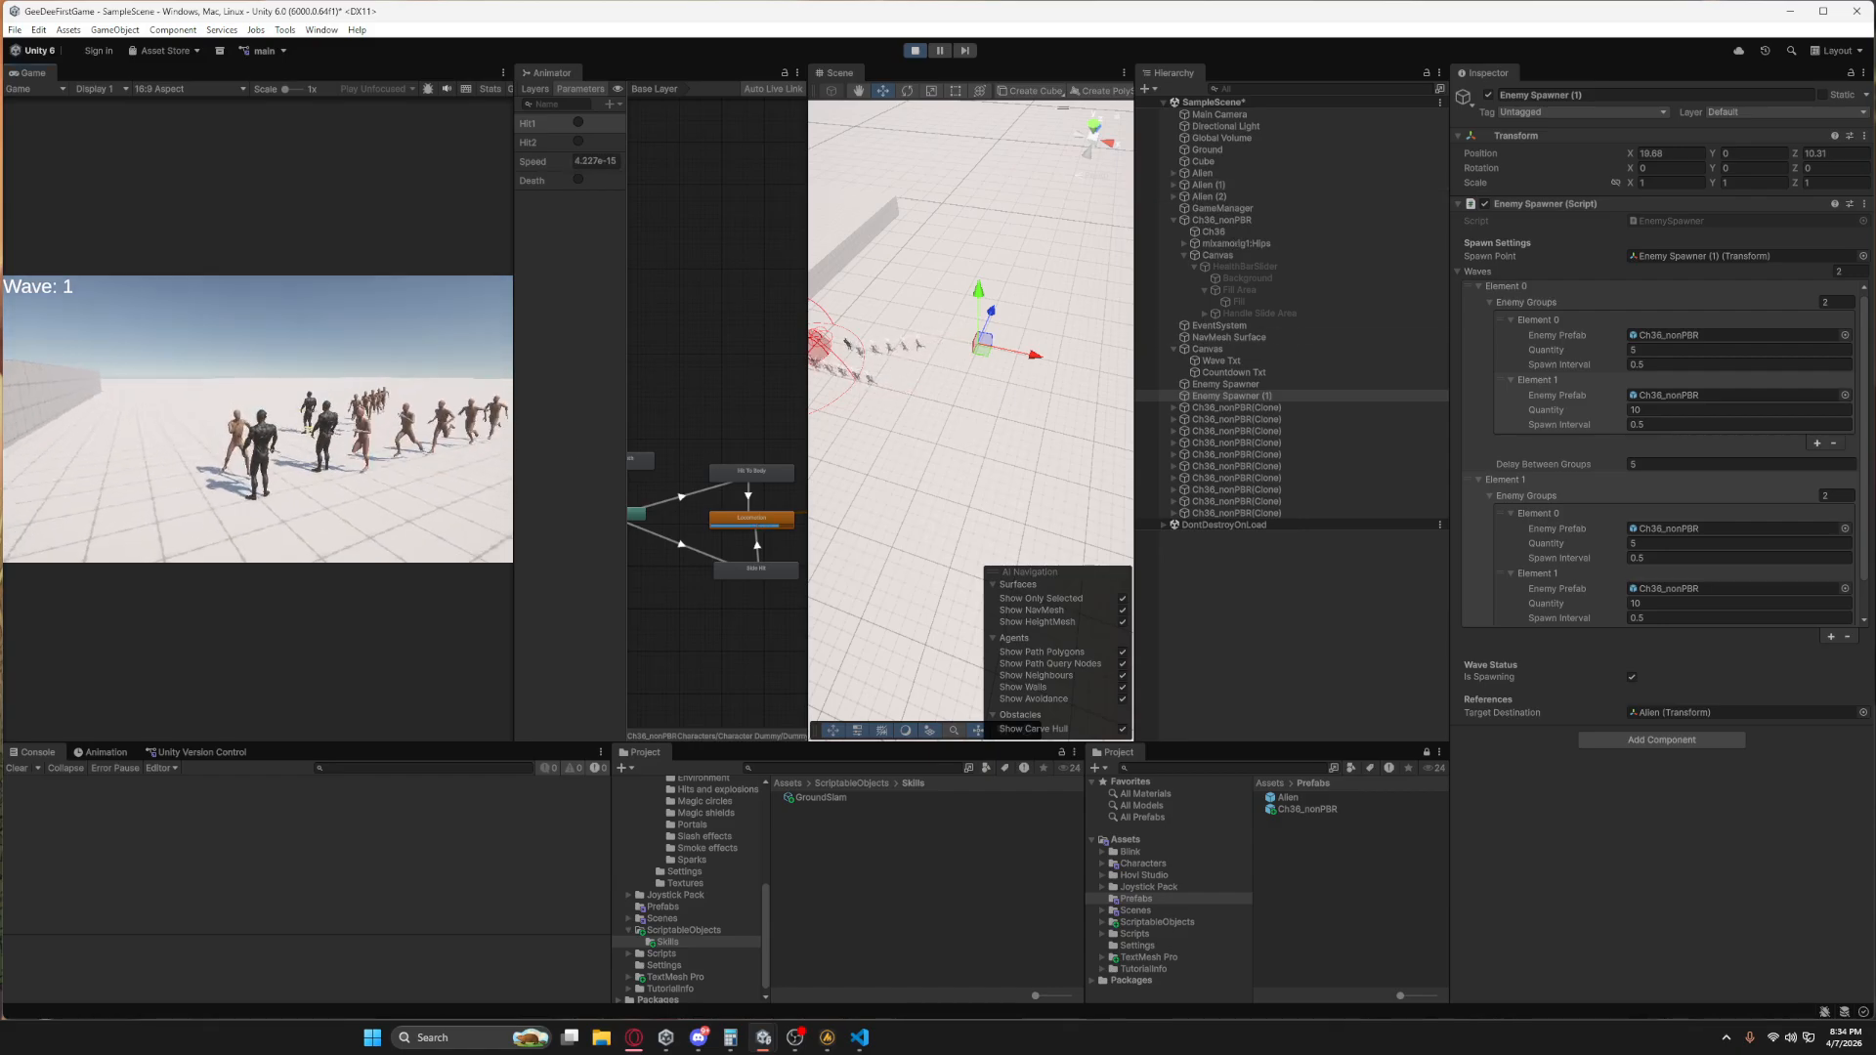
key(d)
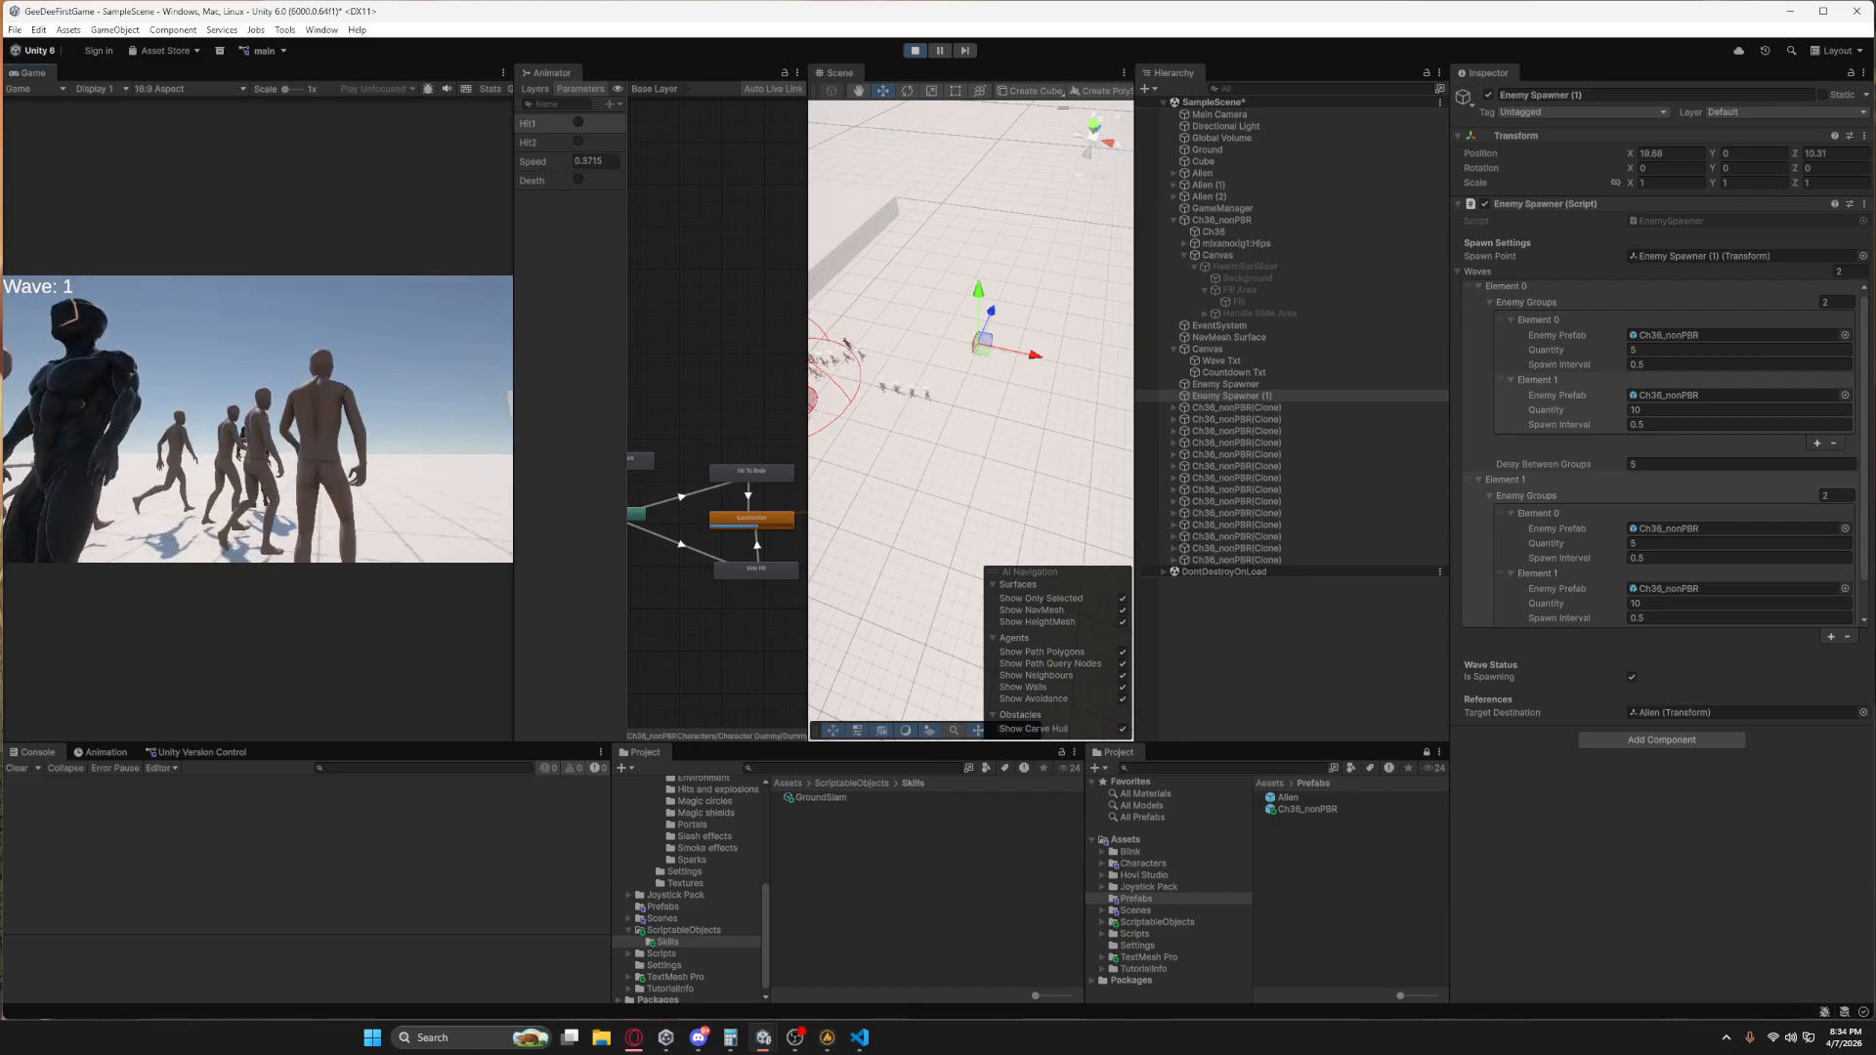
key(Escape)
mouse_move(953, 373)
right_down()
mouse_move(967, 398)
mouse_move(935, 393)
mouse_move(954, 391)
right_up()
click(440, 475)
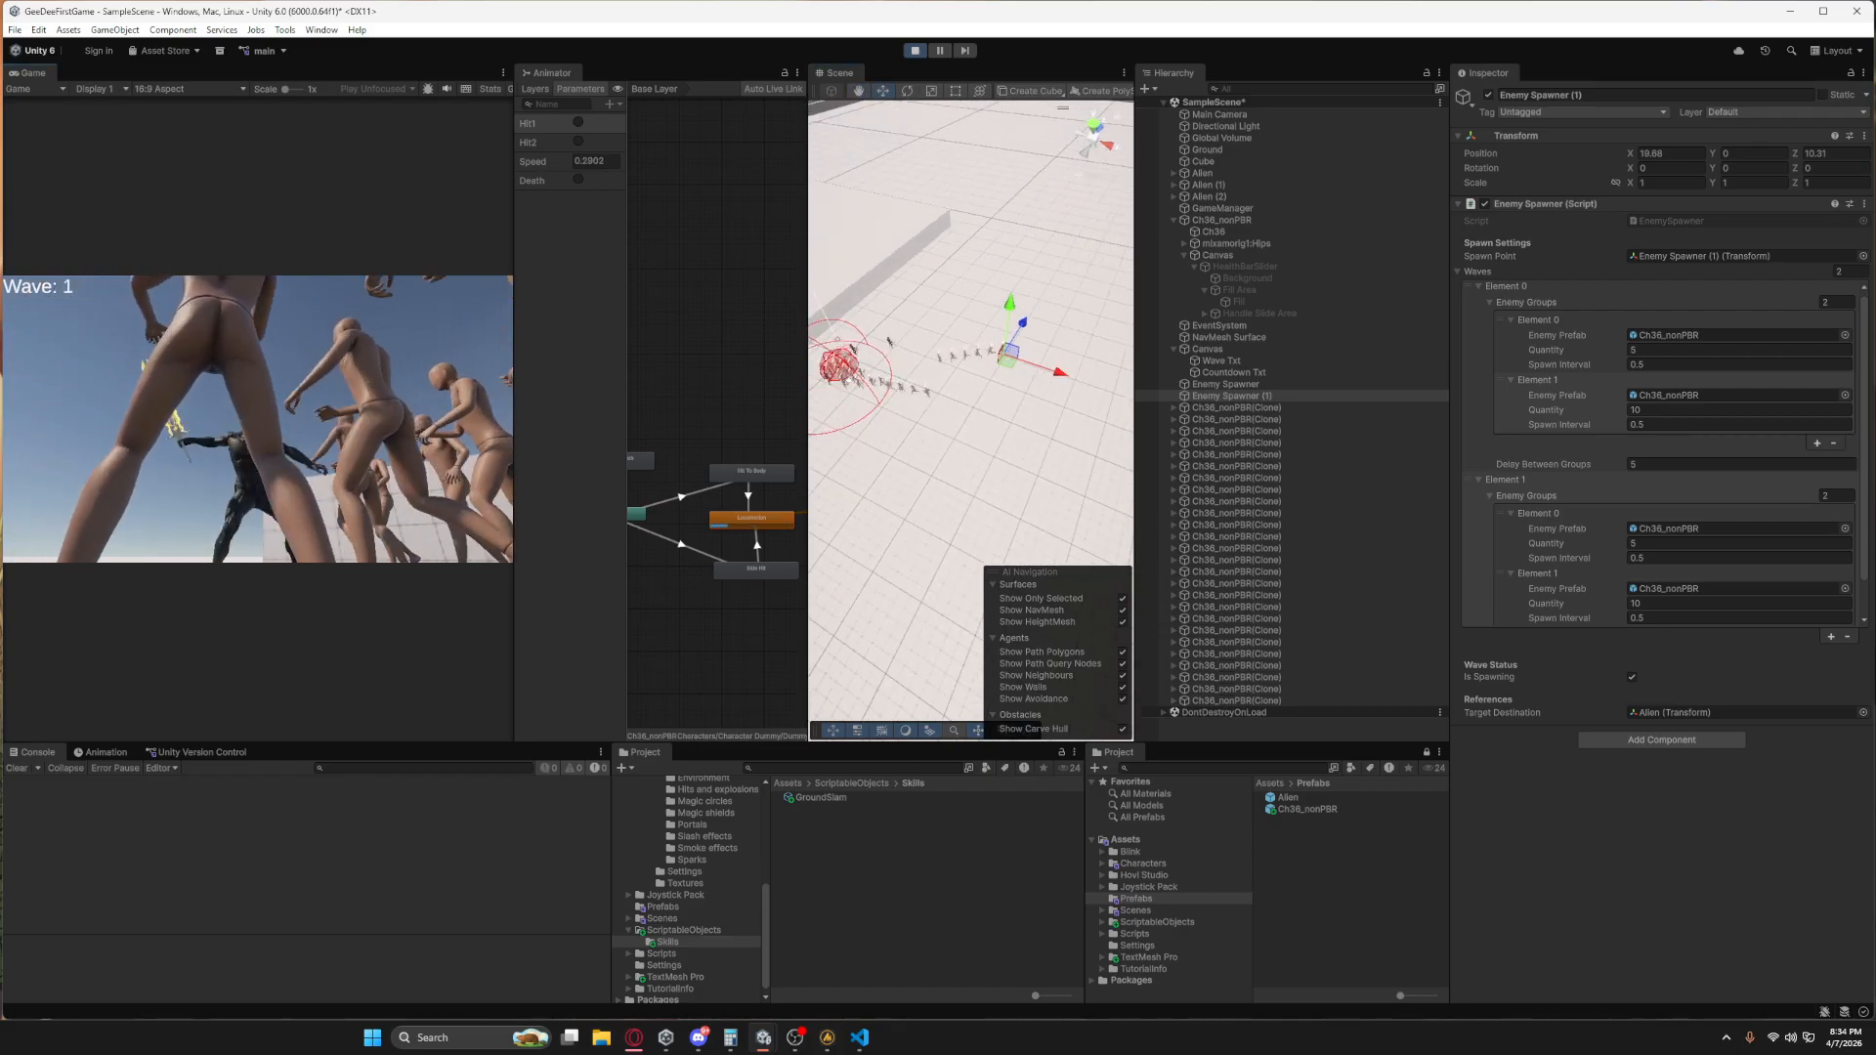
key(space)
key(s)
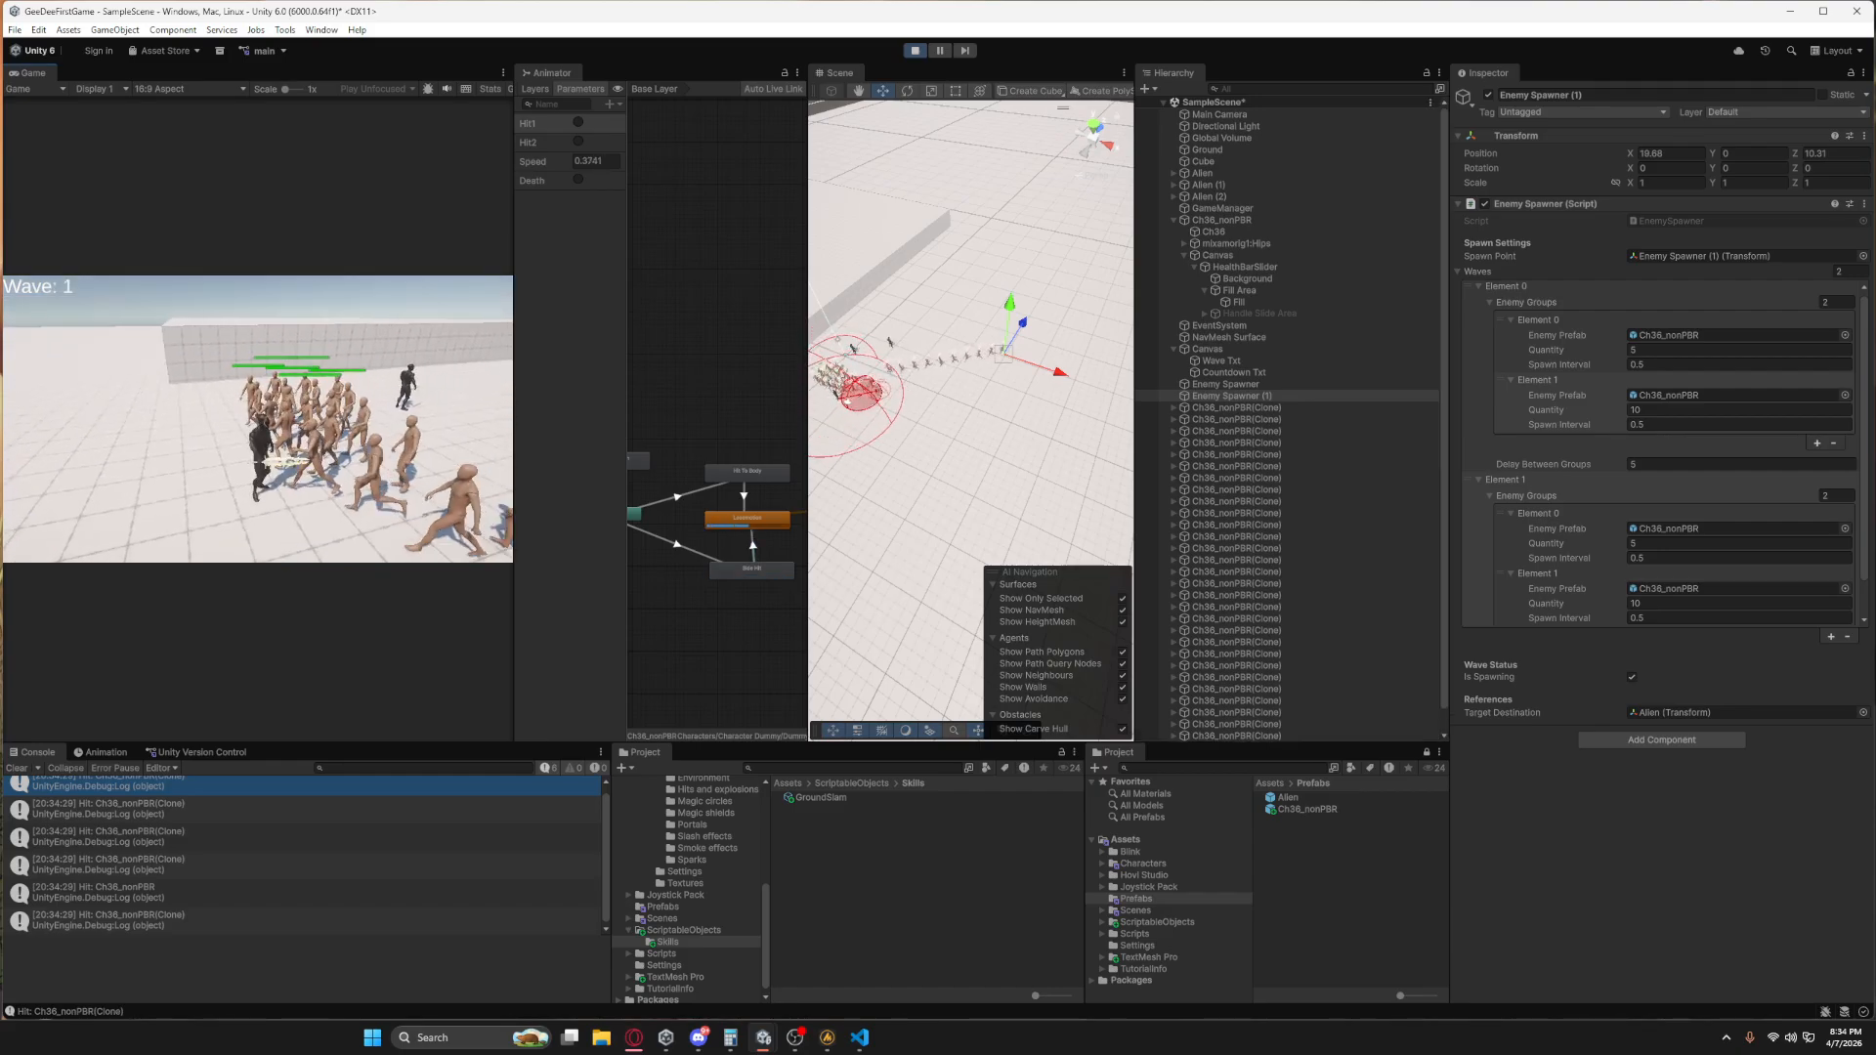
Lure the spawned enemies into a group and cast the Ground Slam skill on them.
key(d)
key(d)
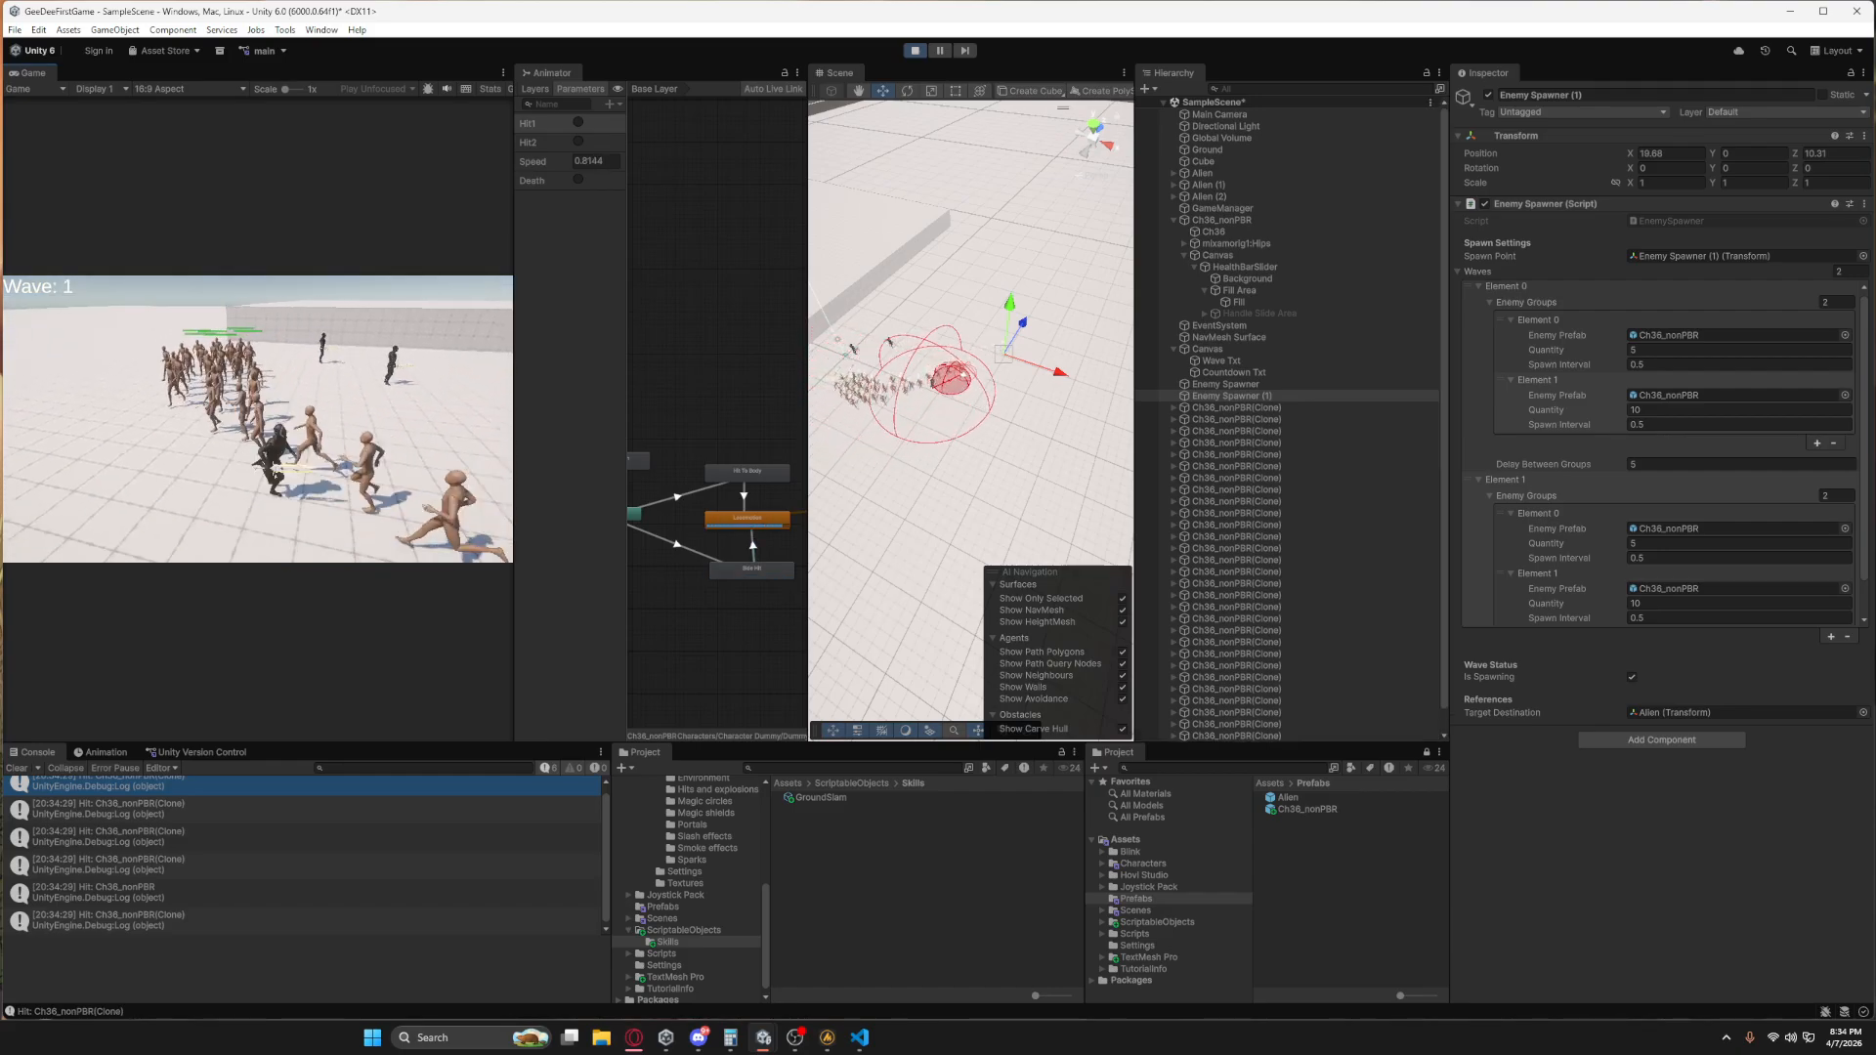
key(s)
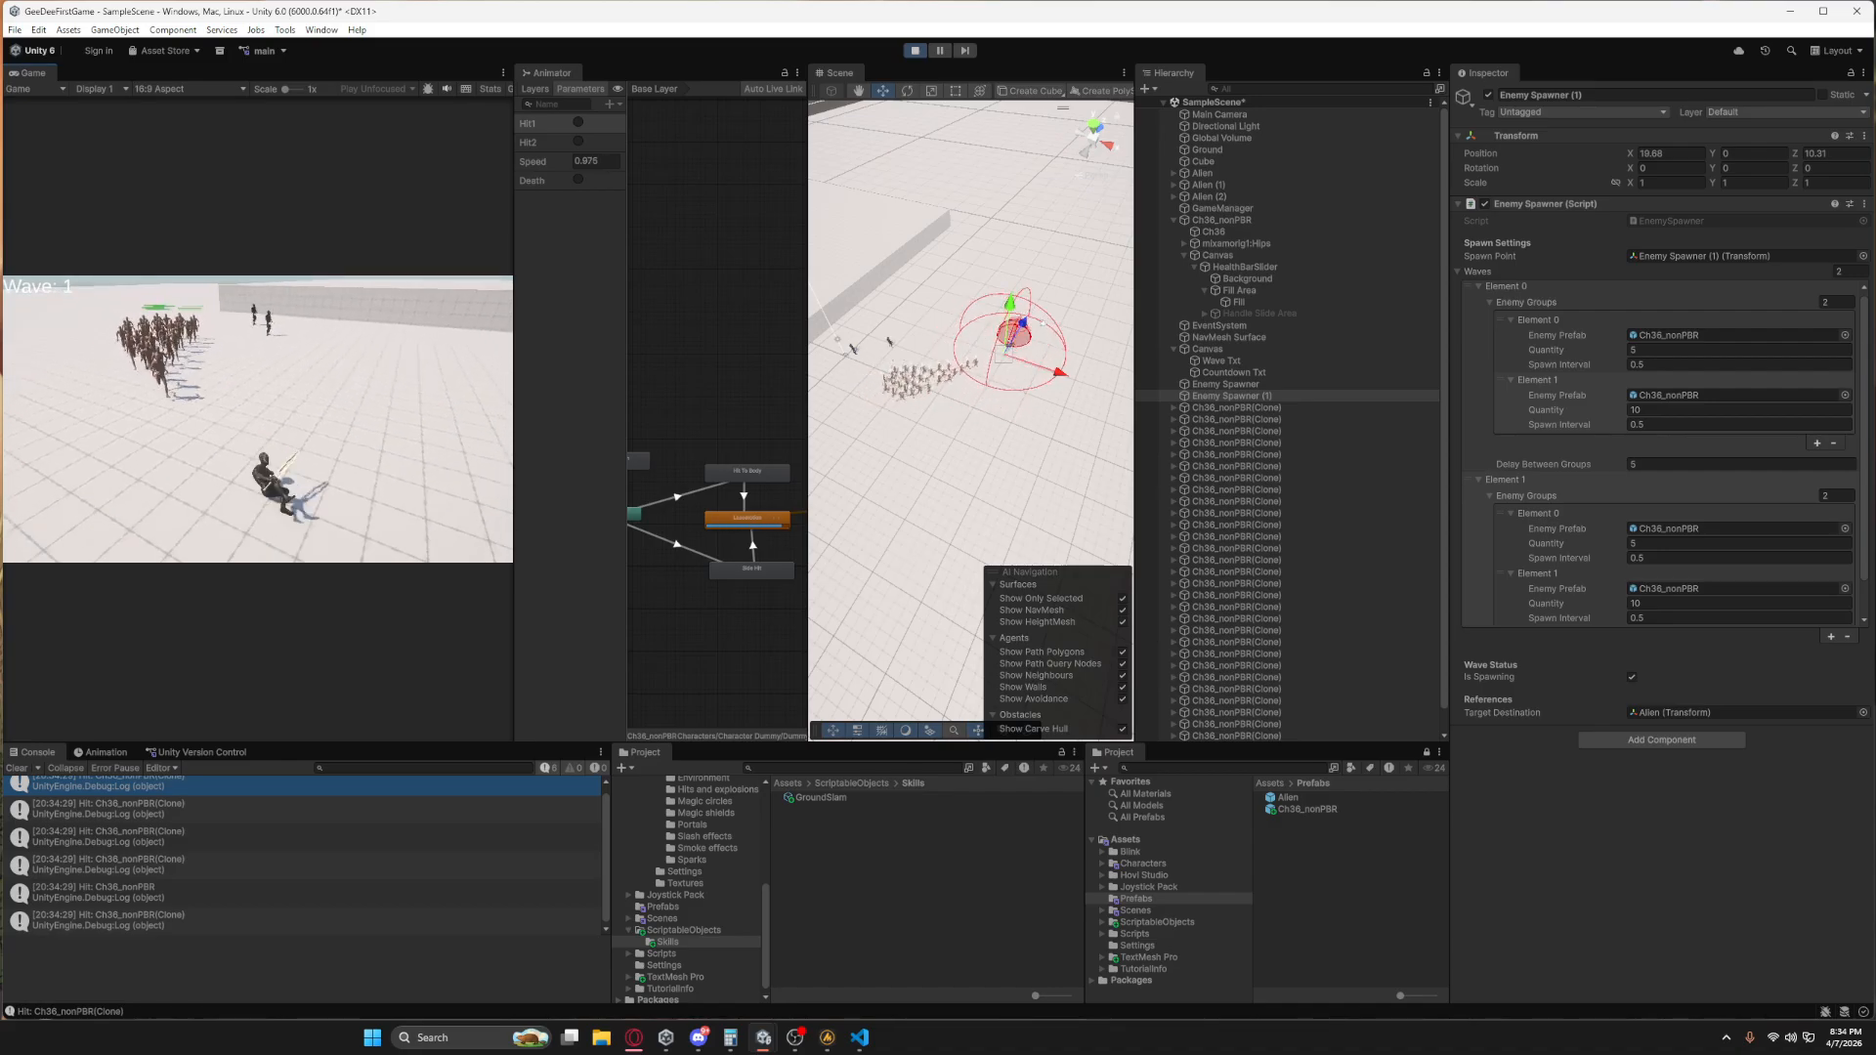
key(w)
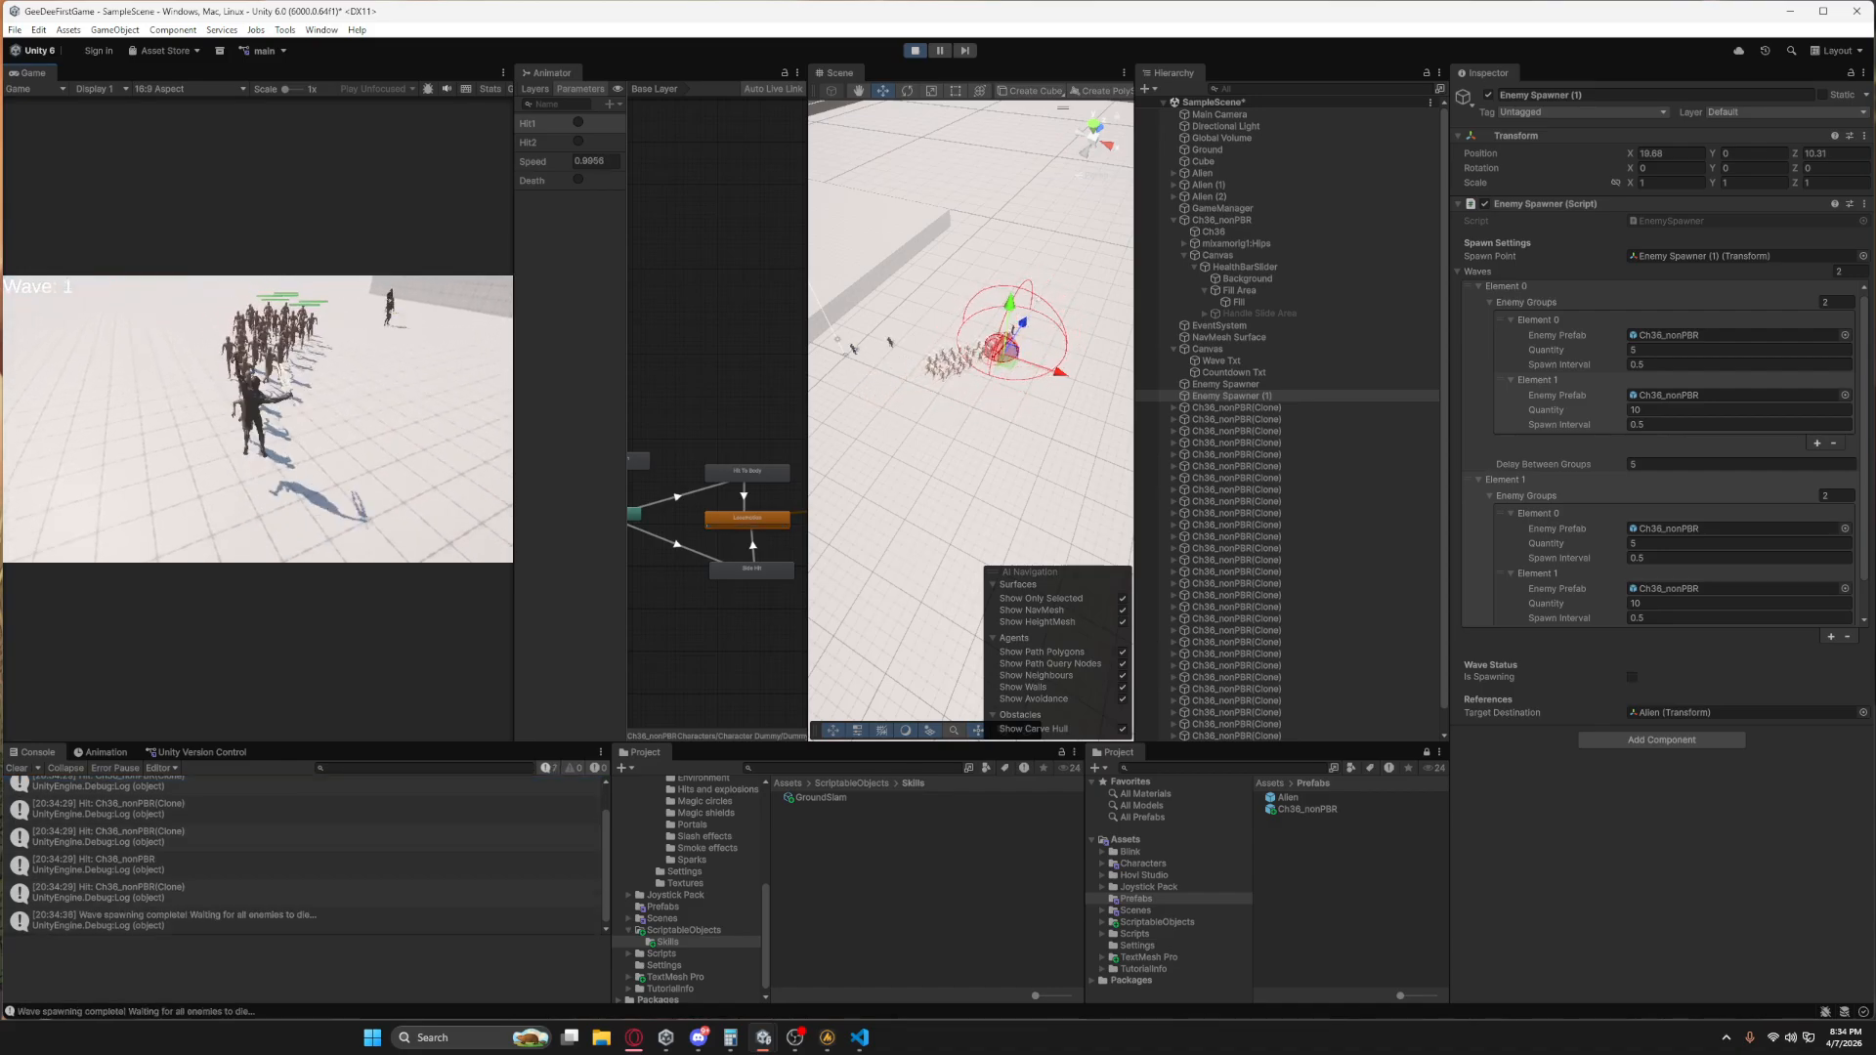
key(q)
key(s)
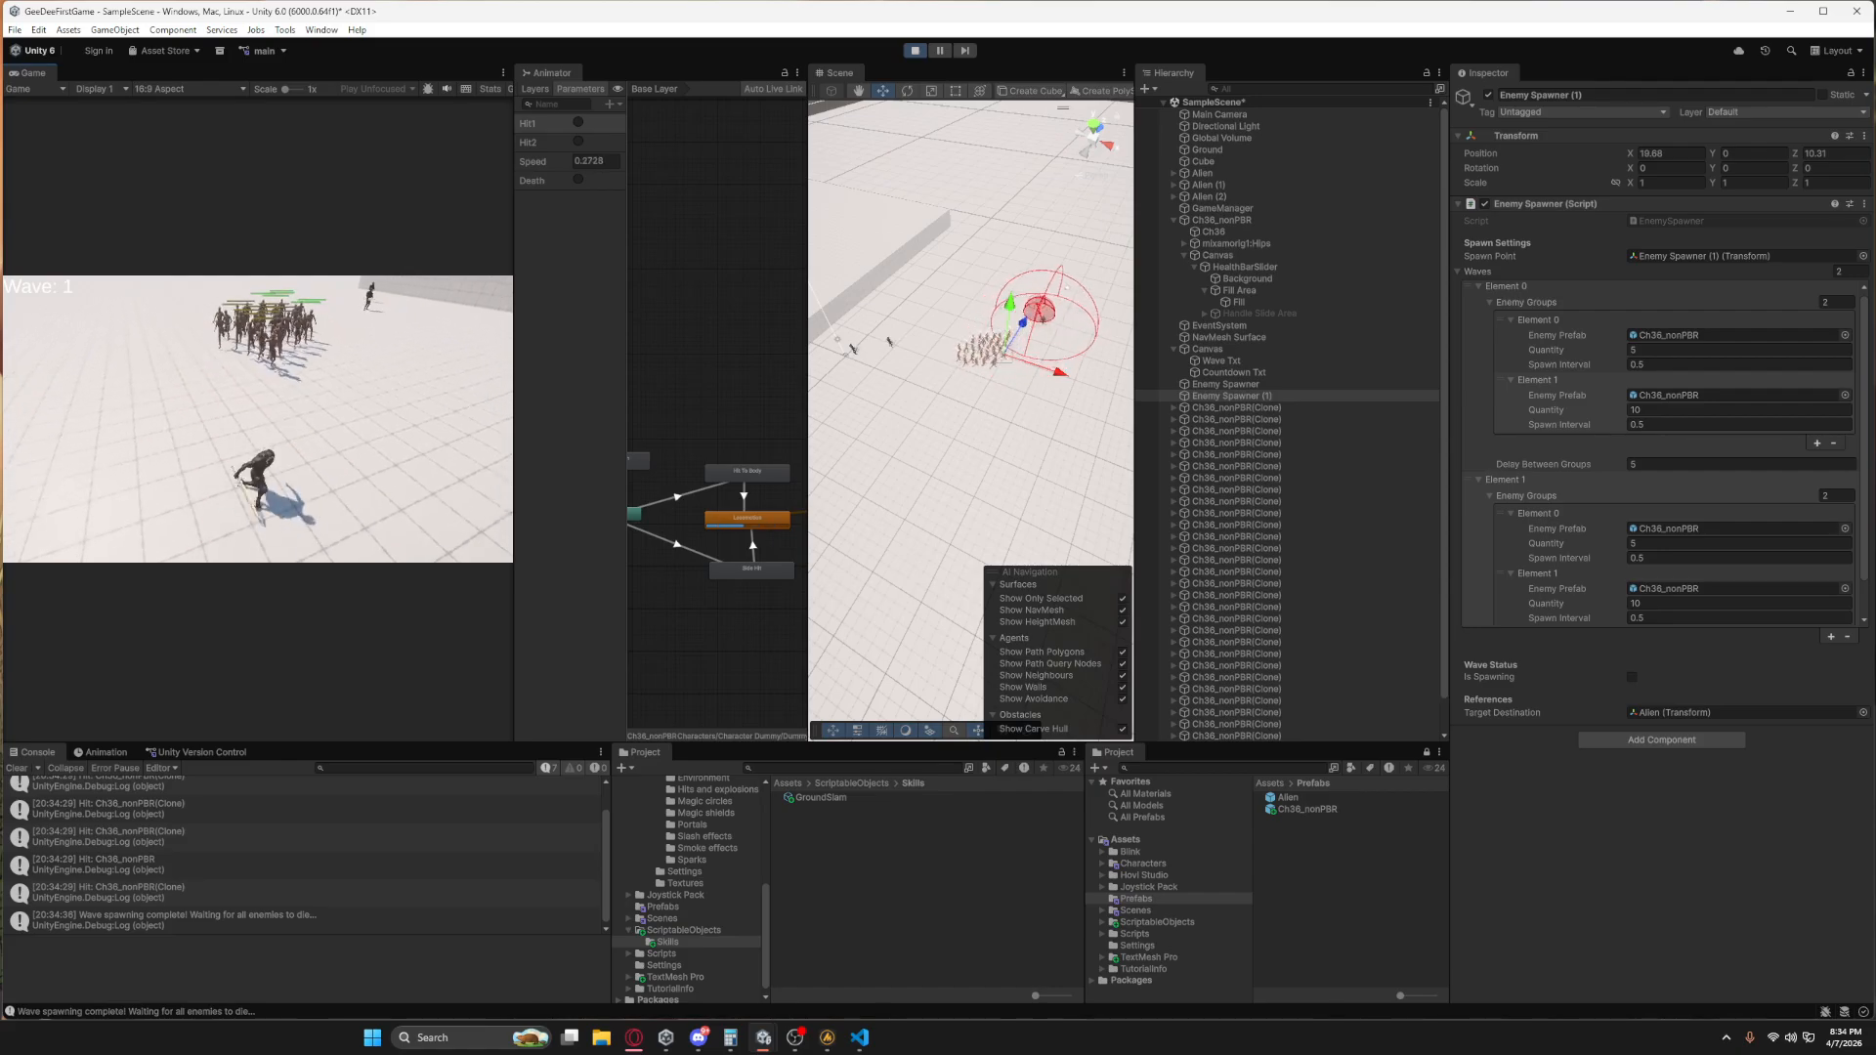
key(w)
key(q)
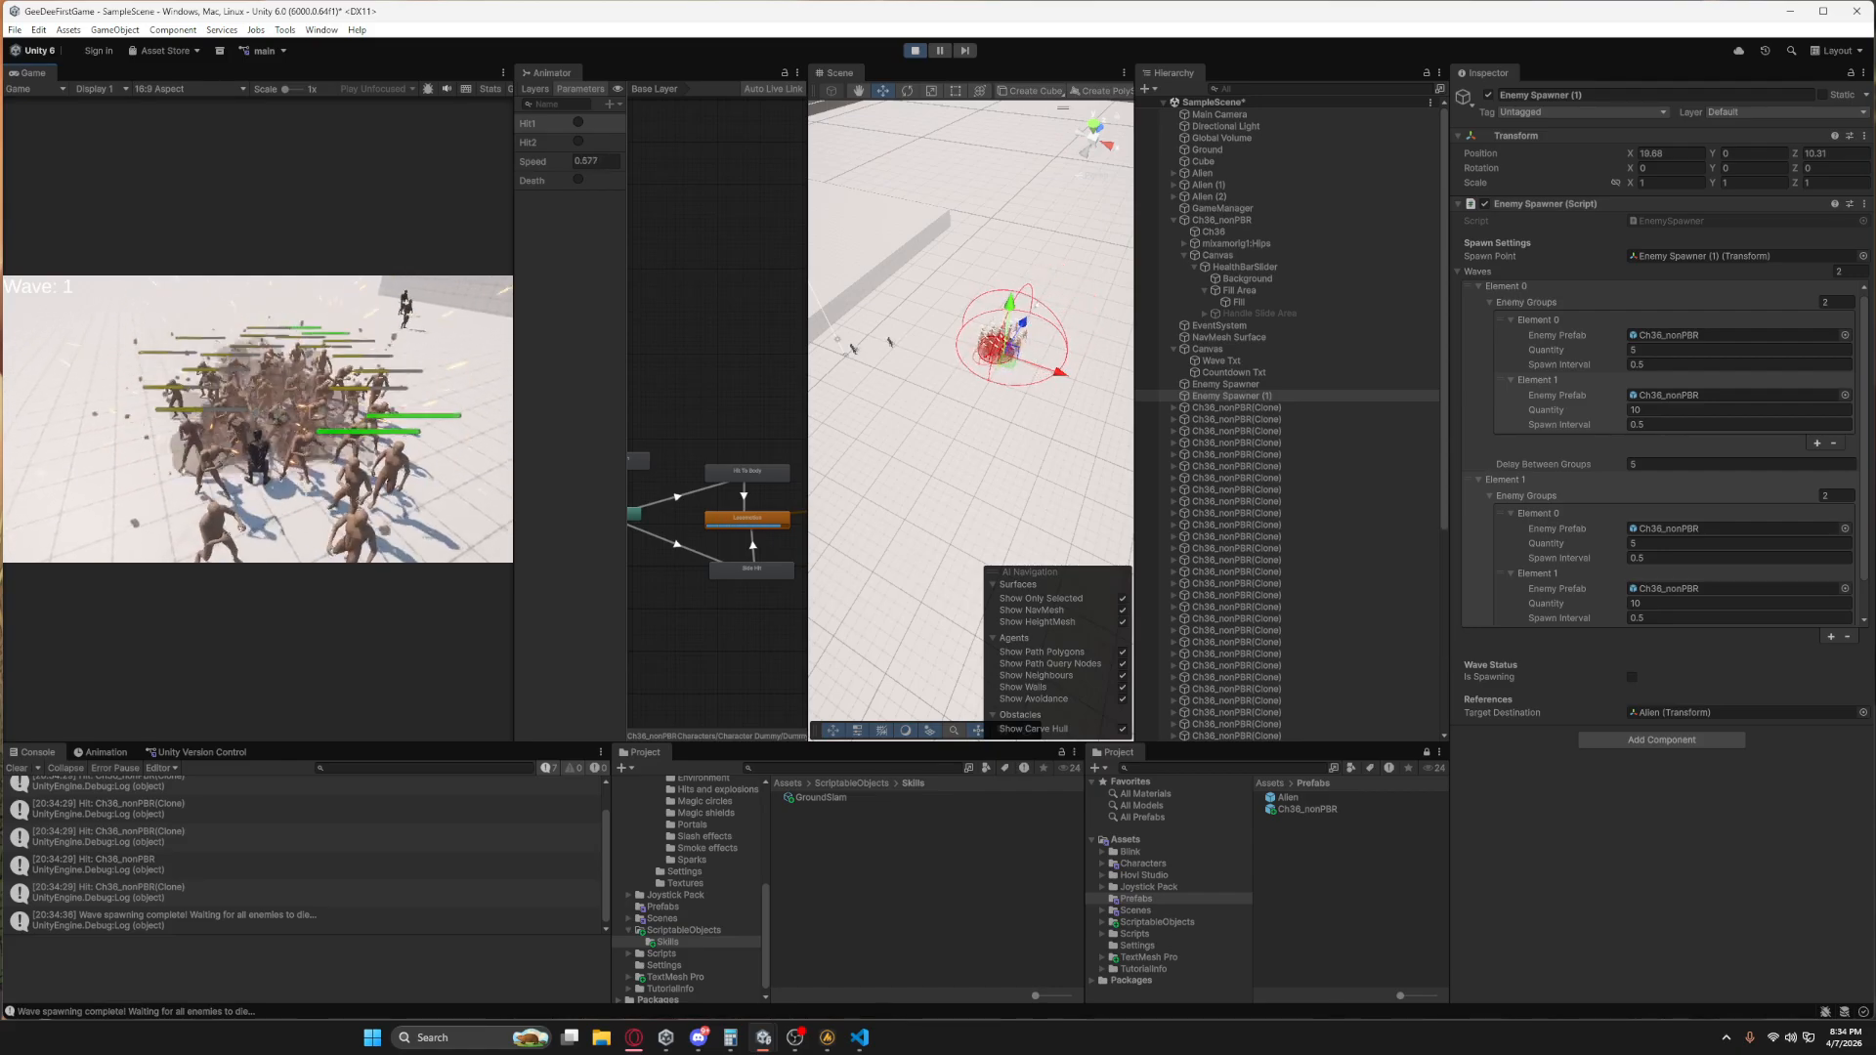
Retreat the player character from the horde, finish off the first-wave enemies with Ground Slam, and lure the second wave into a group.
key(s)
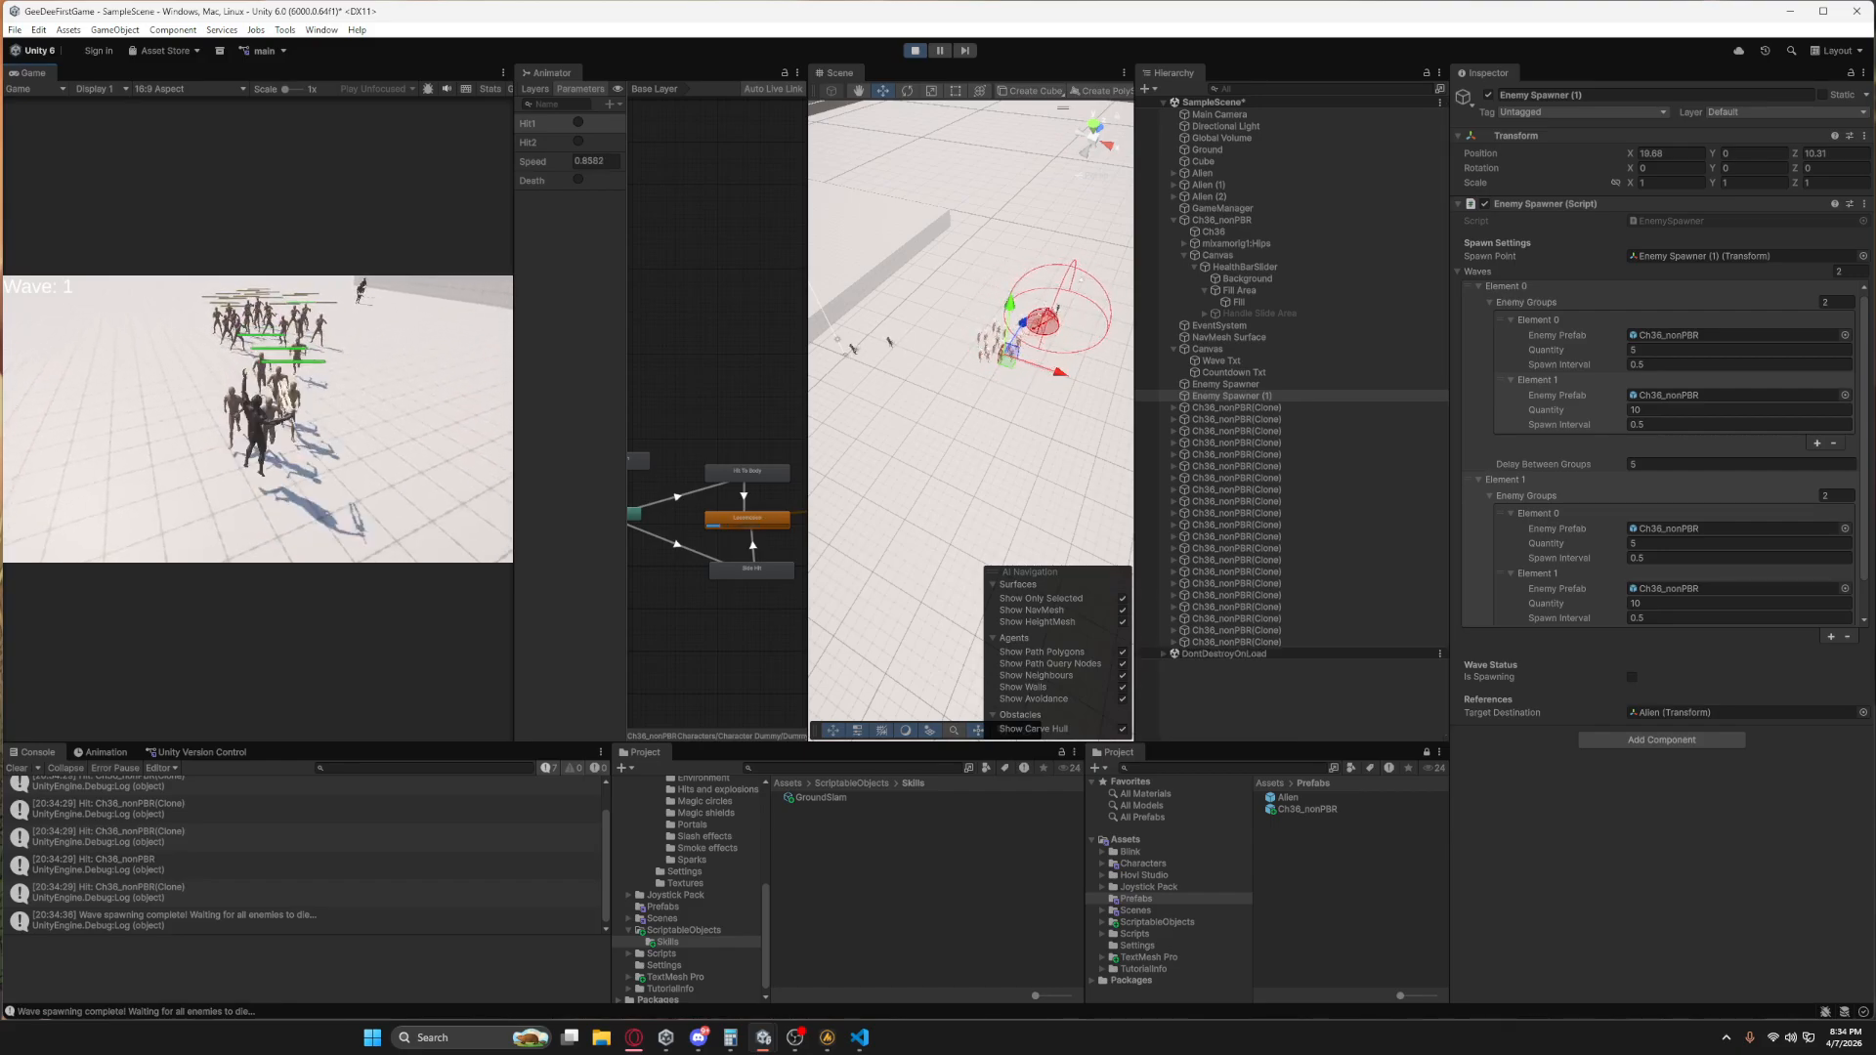
key(s)
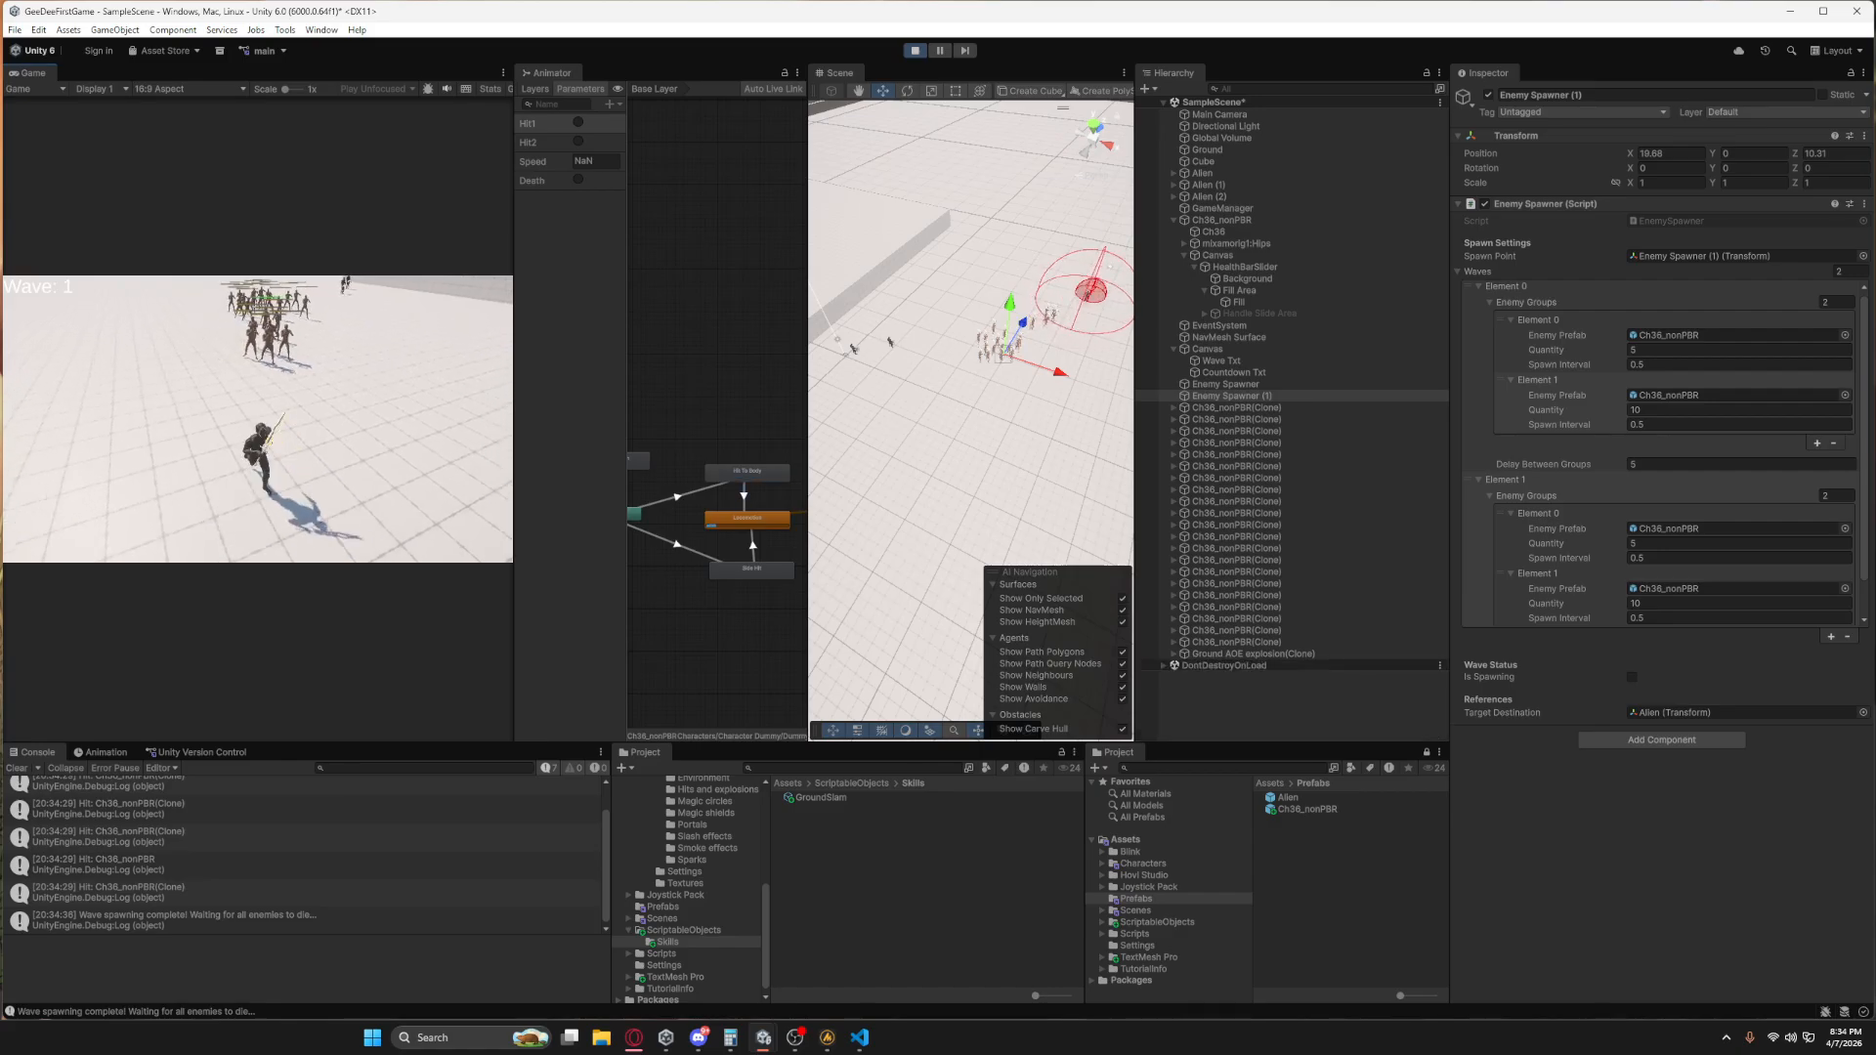
key(w)
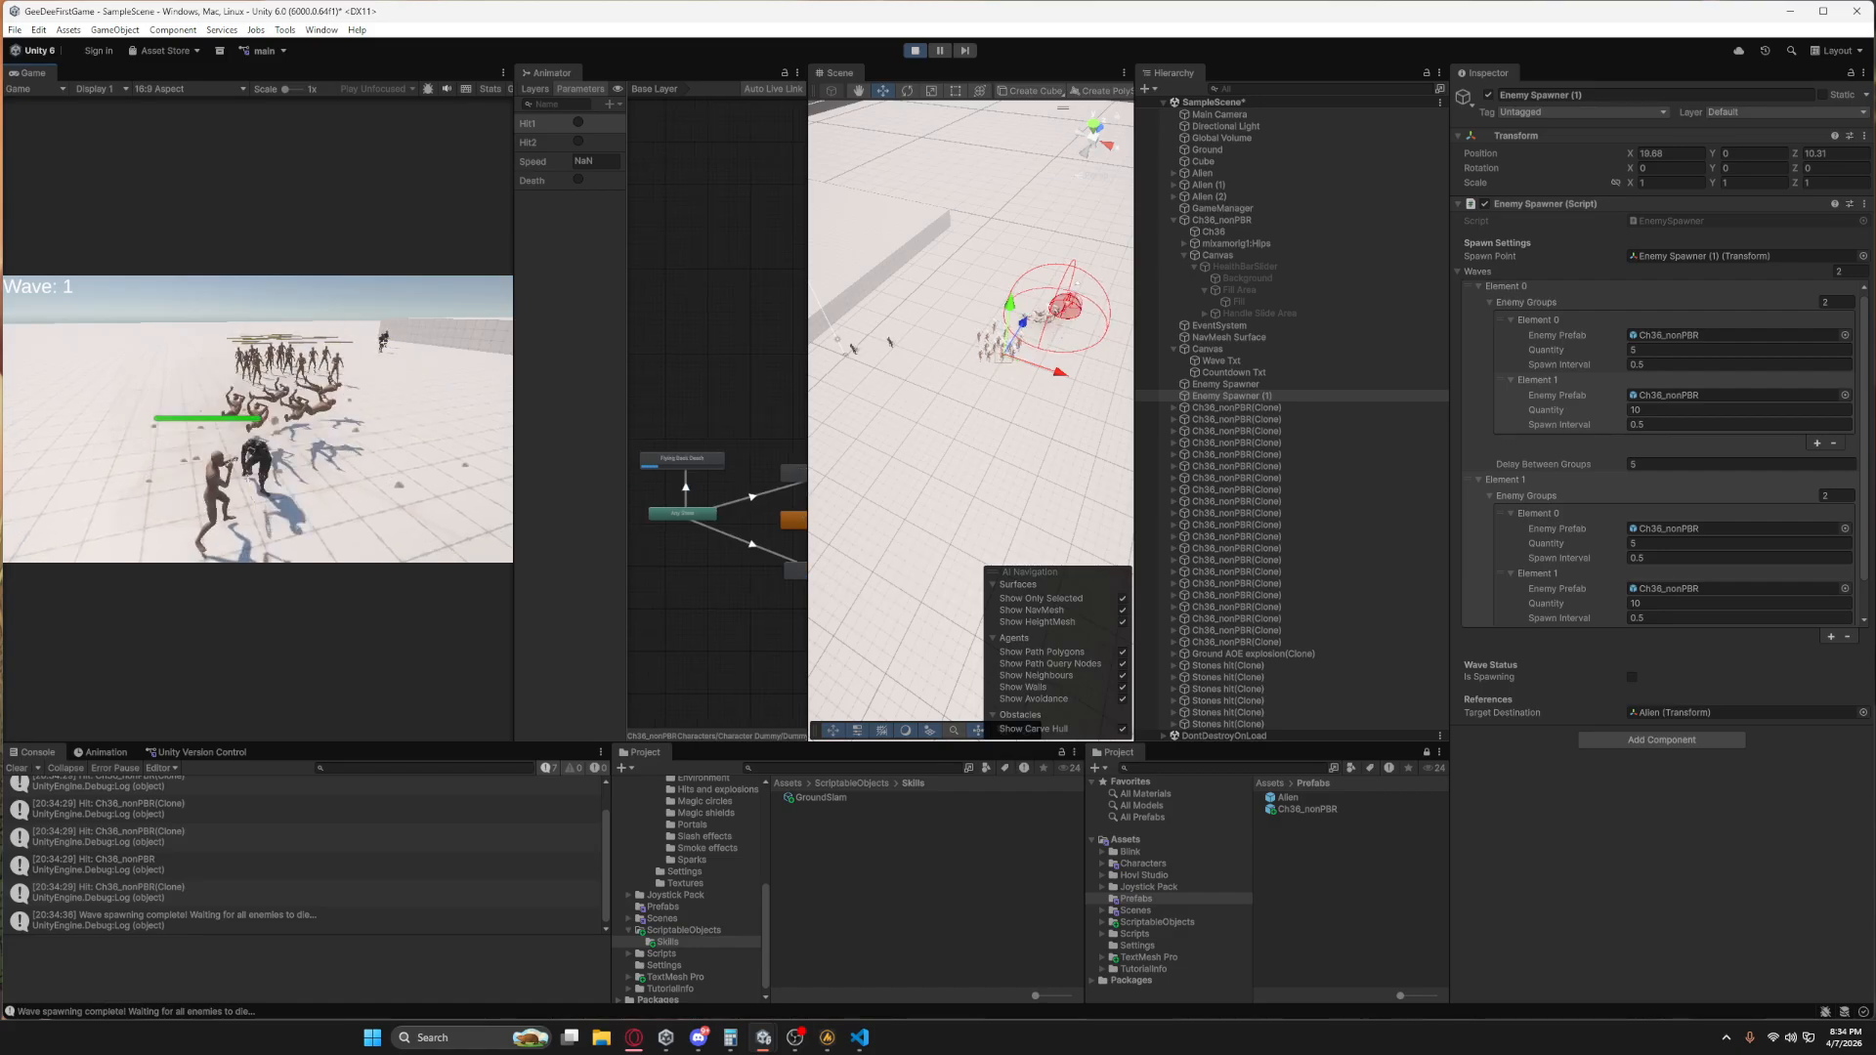
key(space)
key(w)
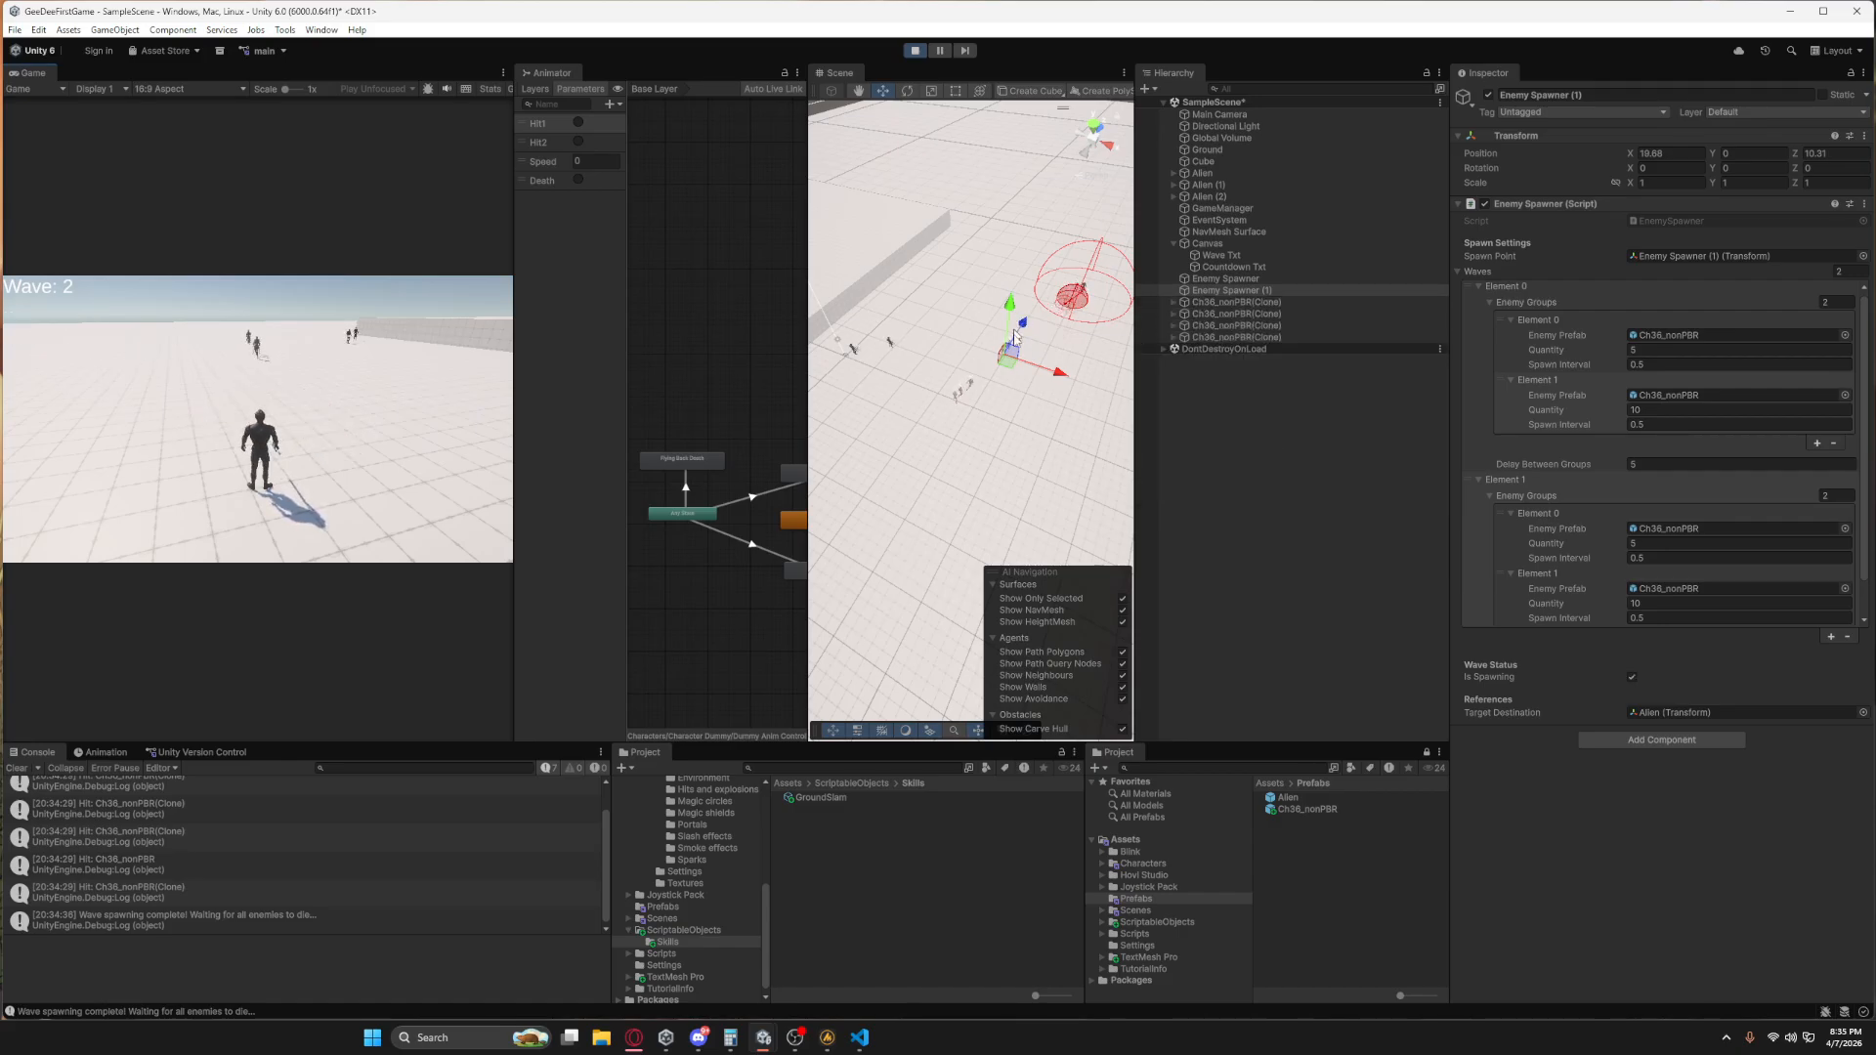
key(a)
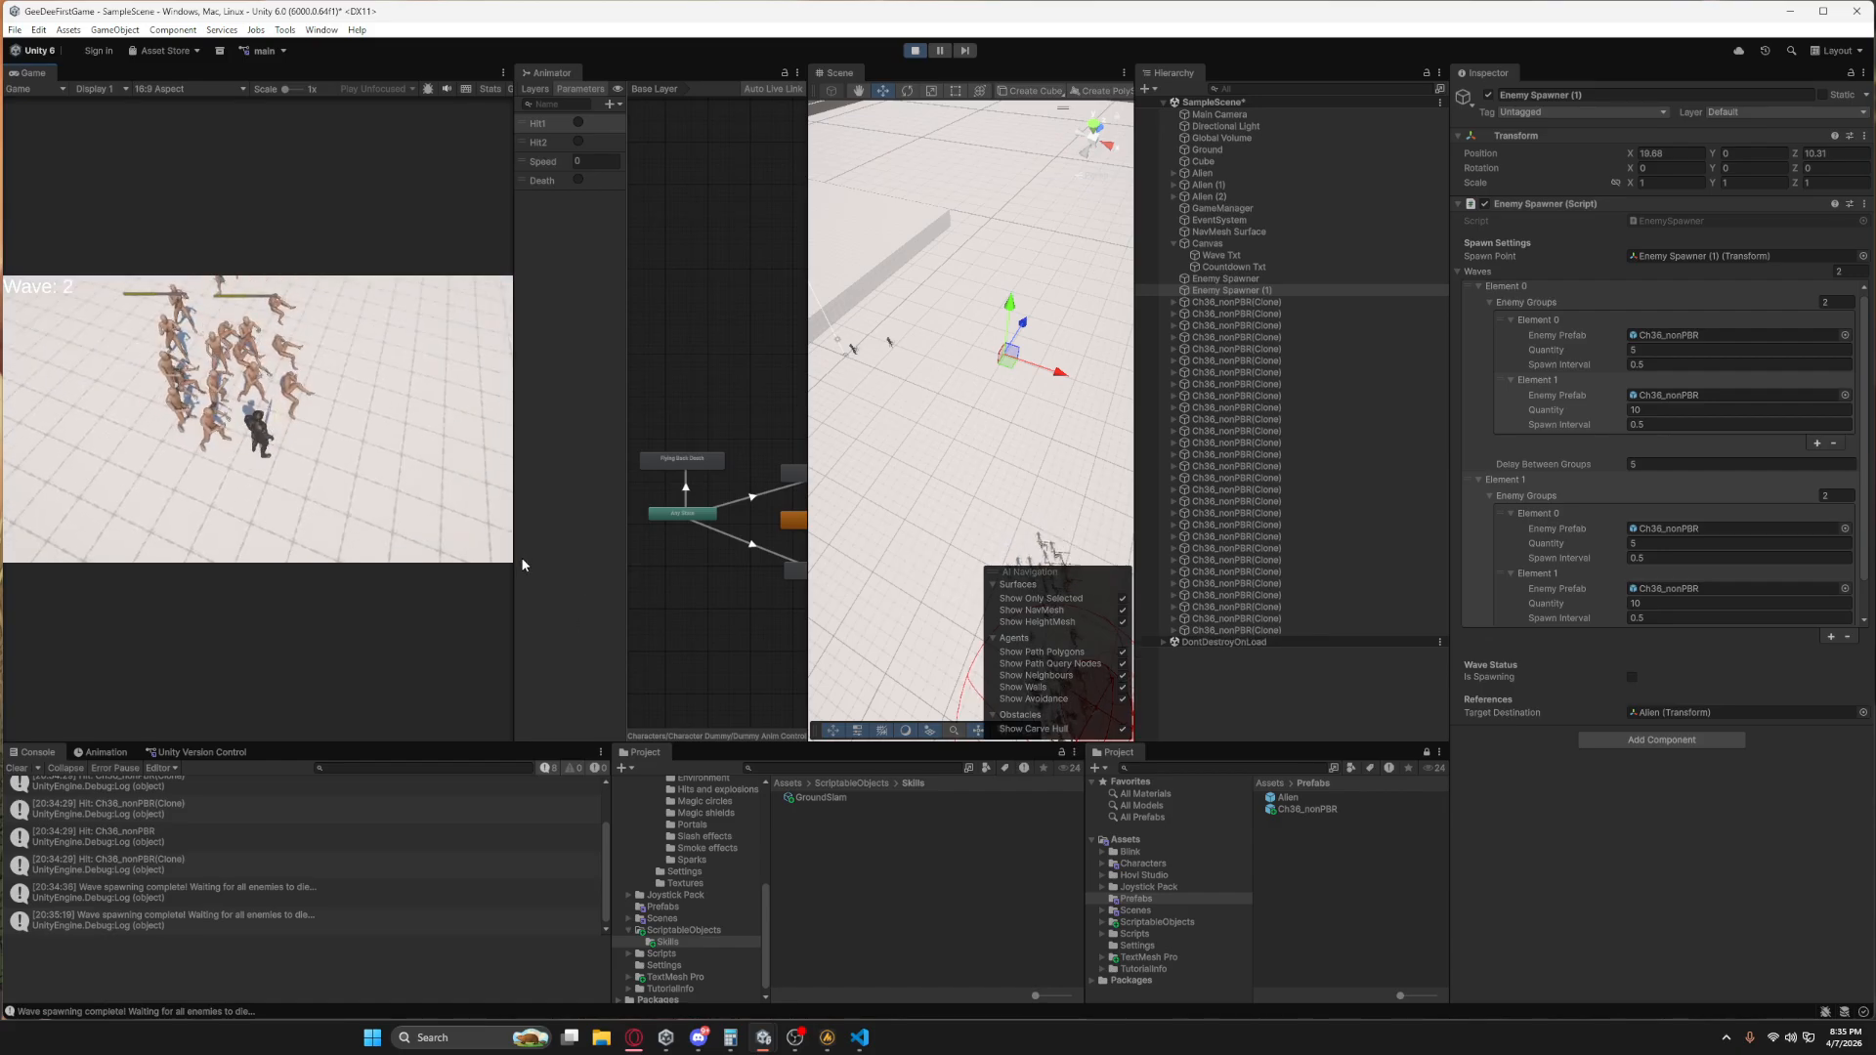
Add another Damage effect to the GroundSlam skill and give it the same delay as the existing Damage effect.
click(817, 799)
scroll(1661, 762, down, 5)
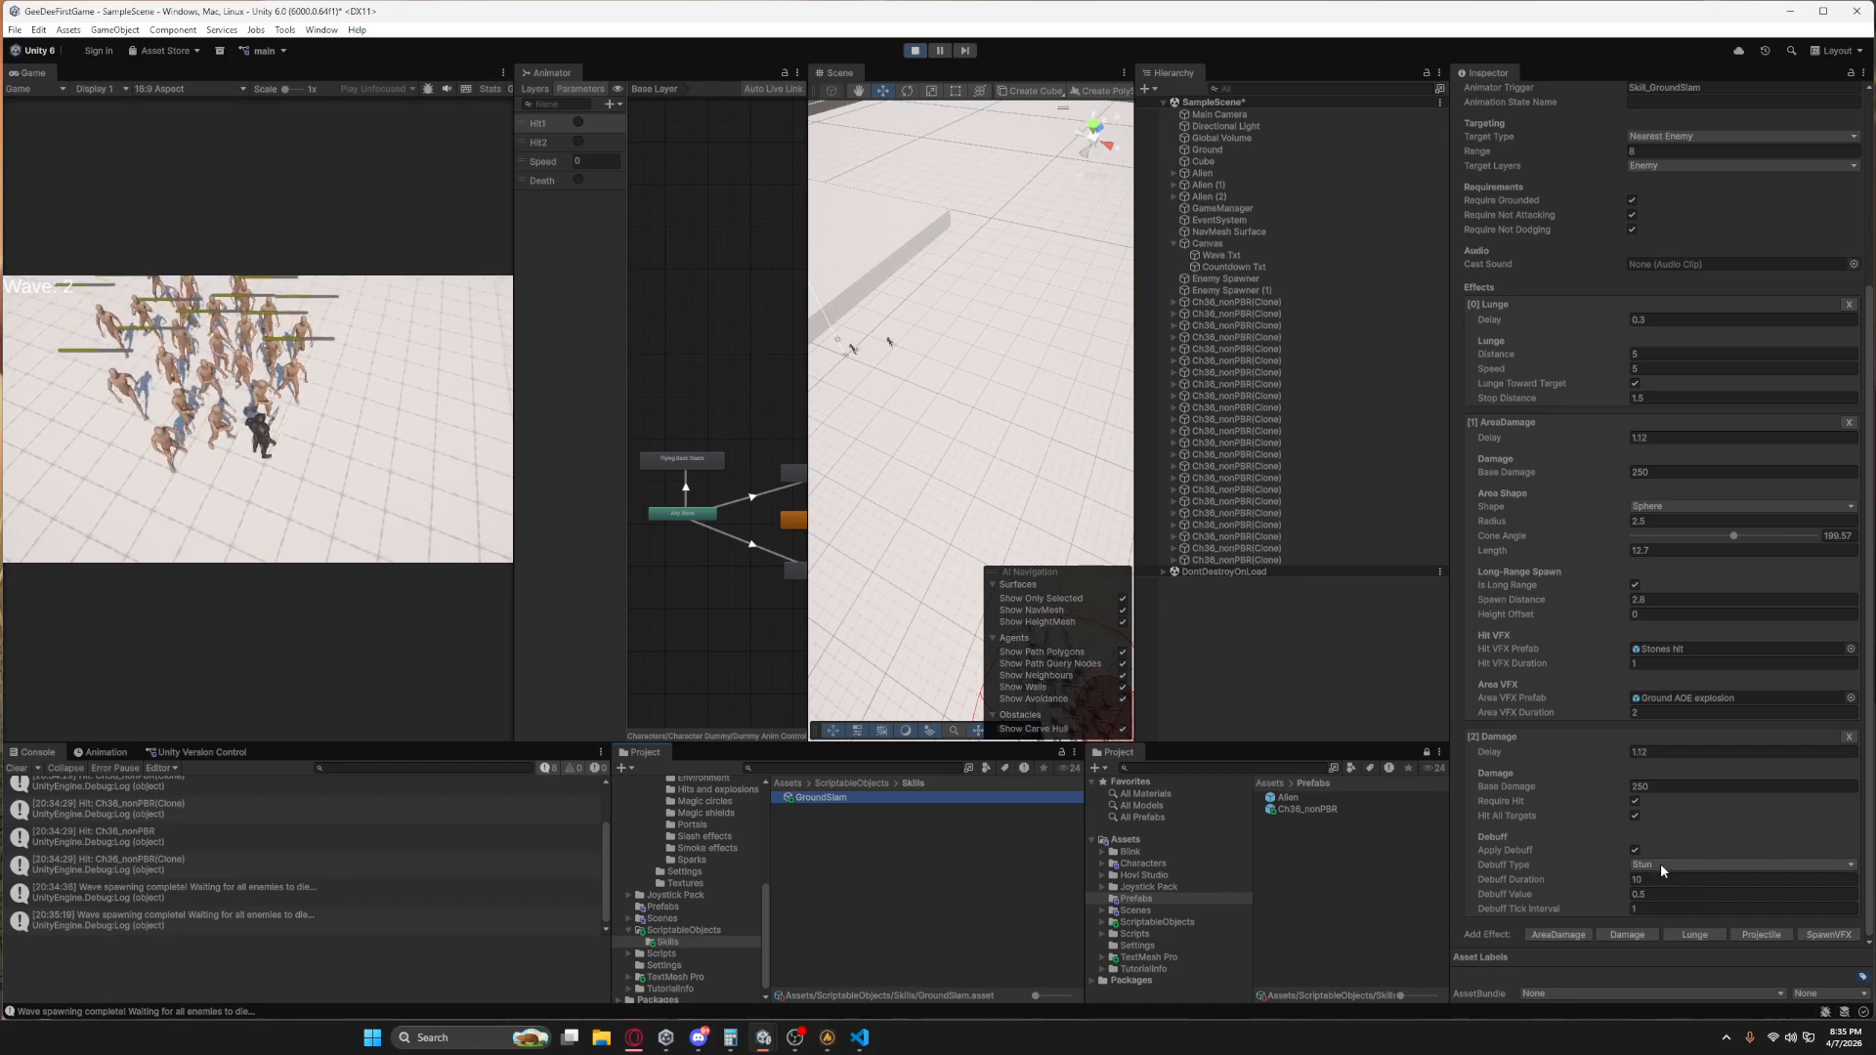
click(1625, 930)
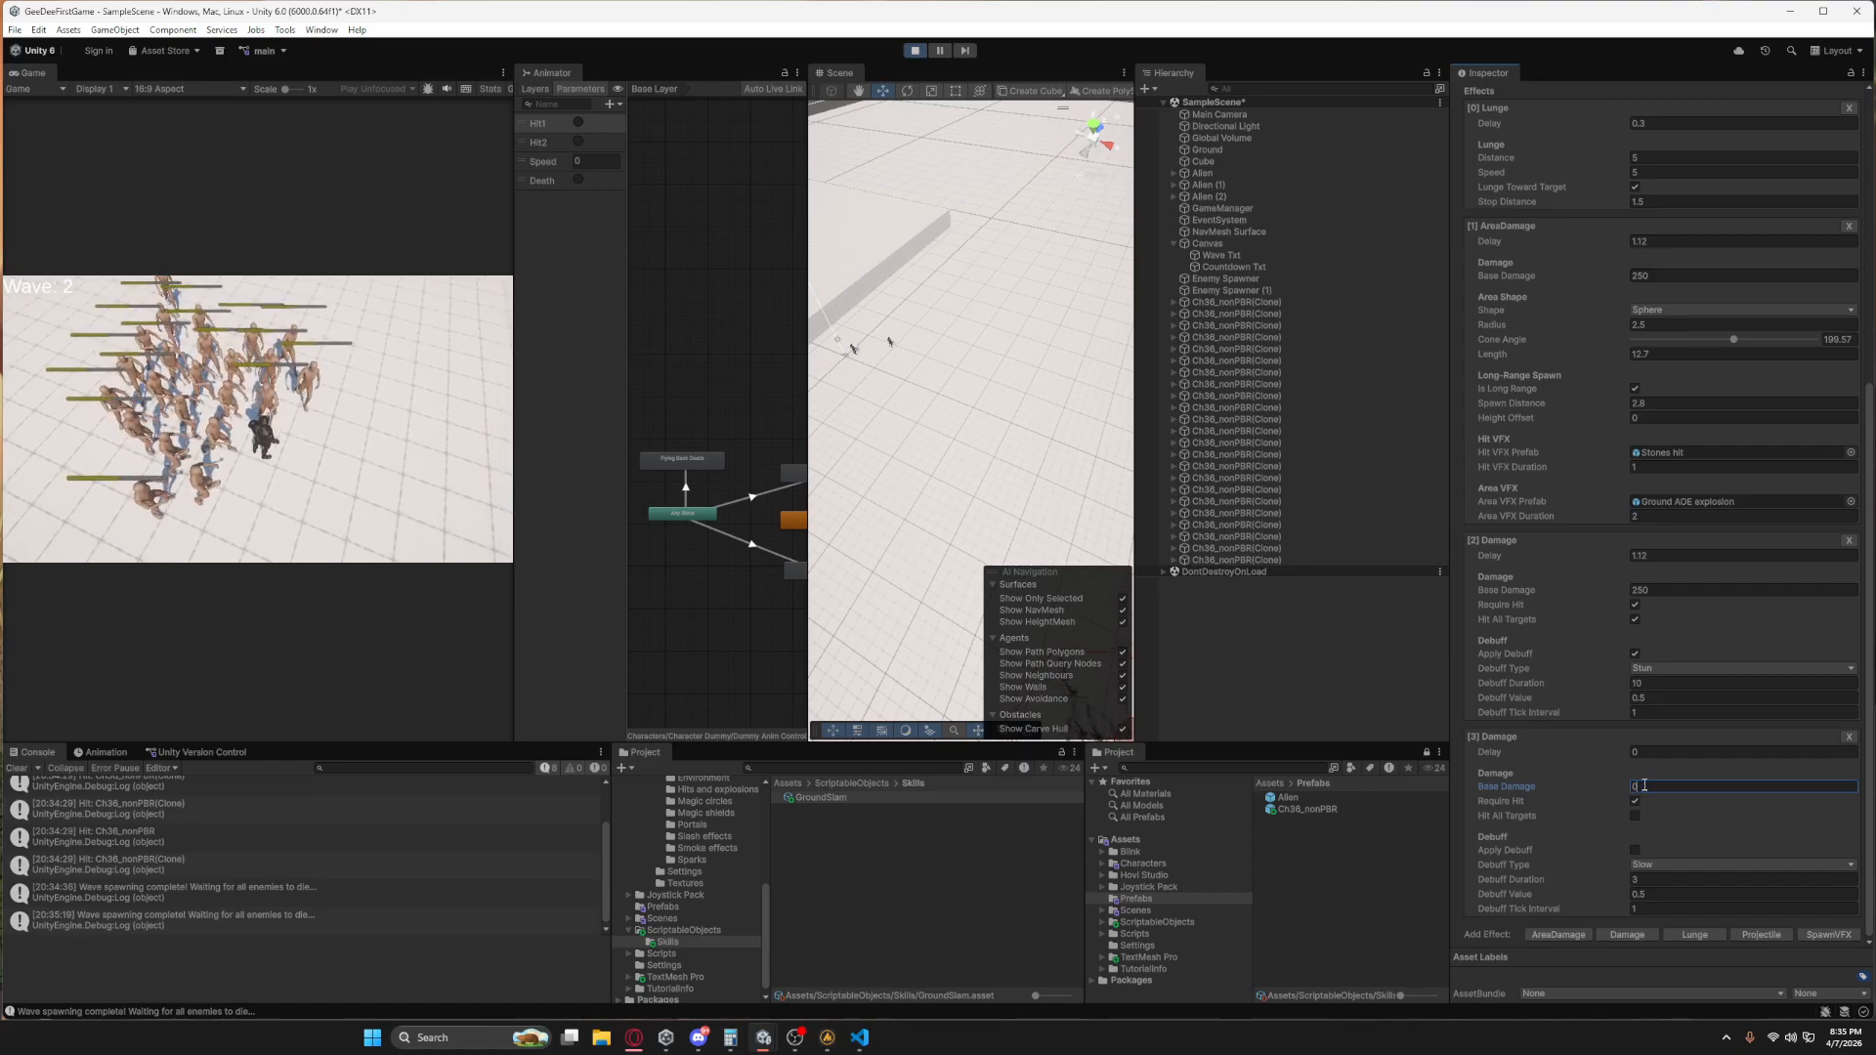
click(1654, 753)
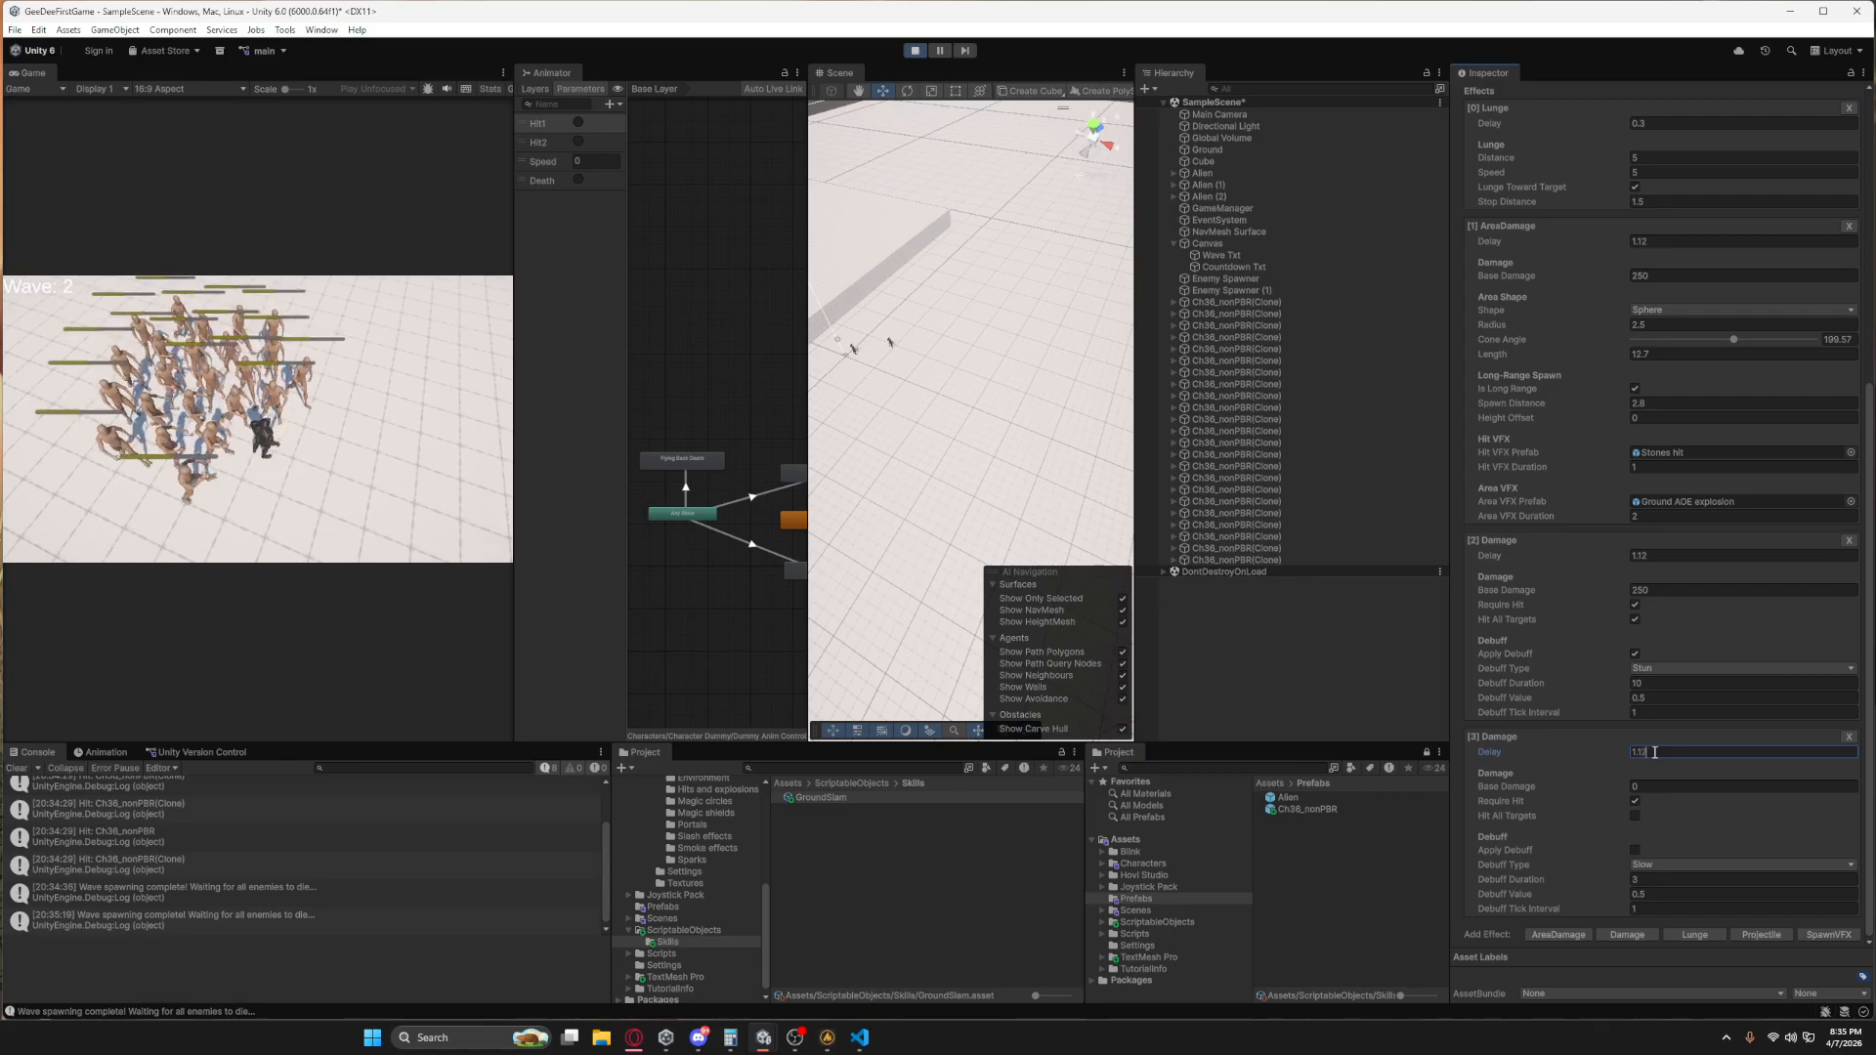
Enable a Vulnerable debuff with a Debuff Value of 1 on the new Damage effect, and end the play test after the last wave.
click(1638, 865)
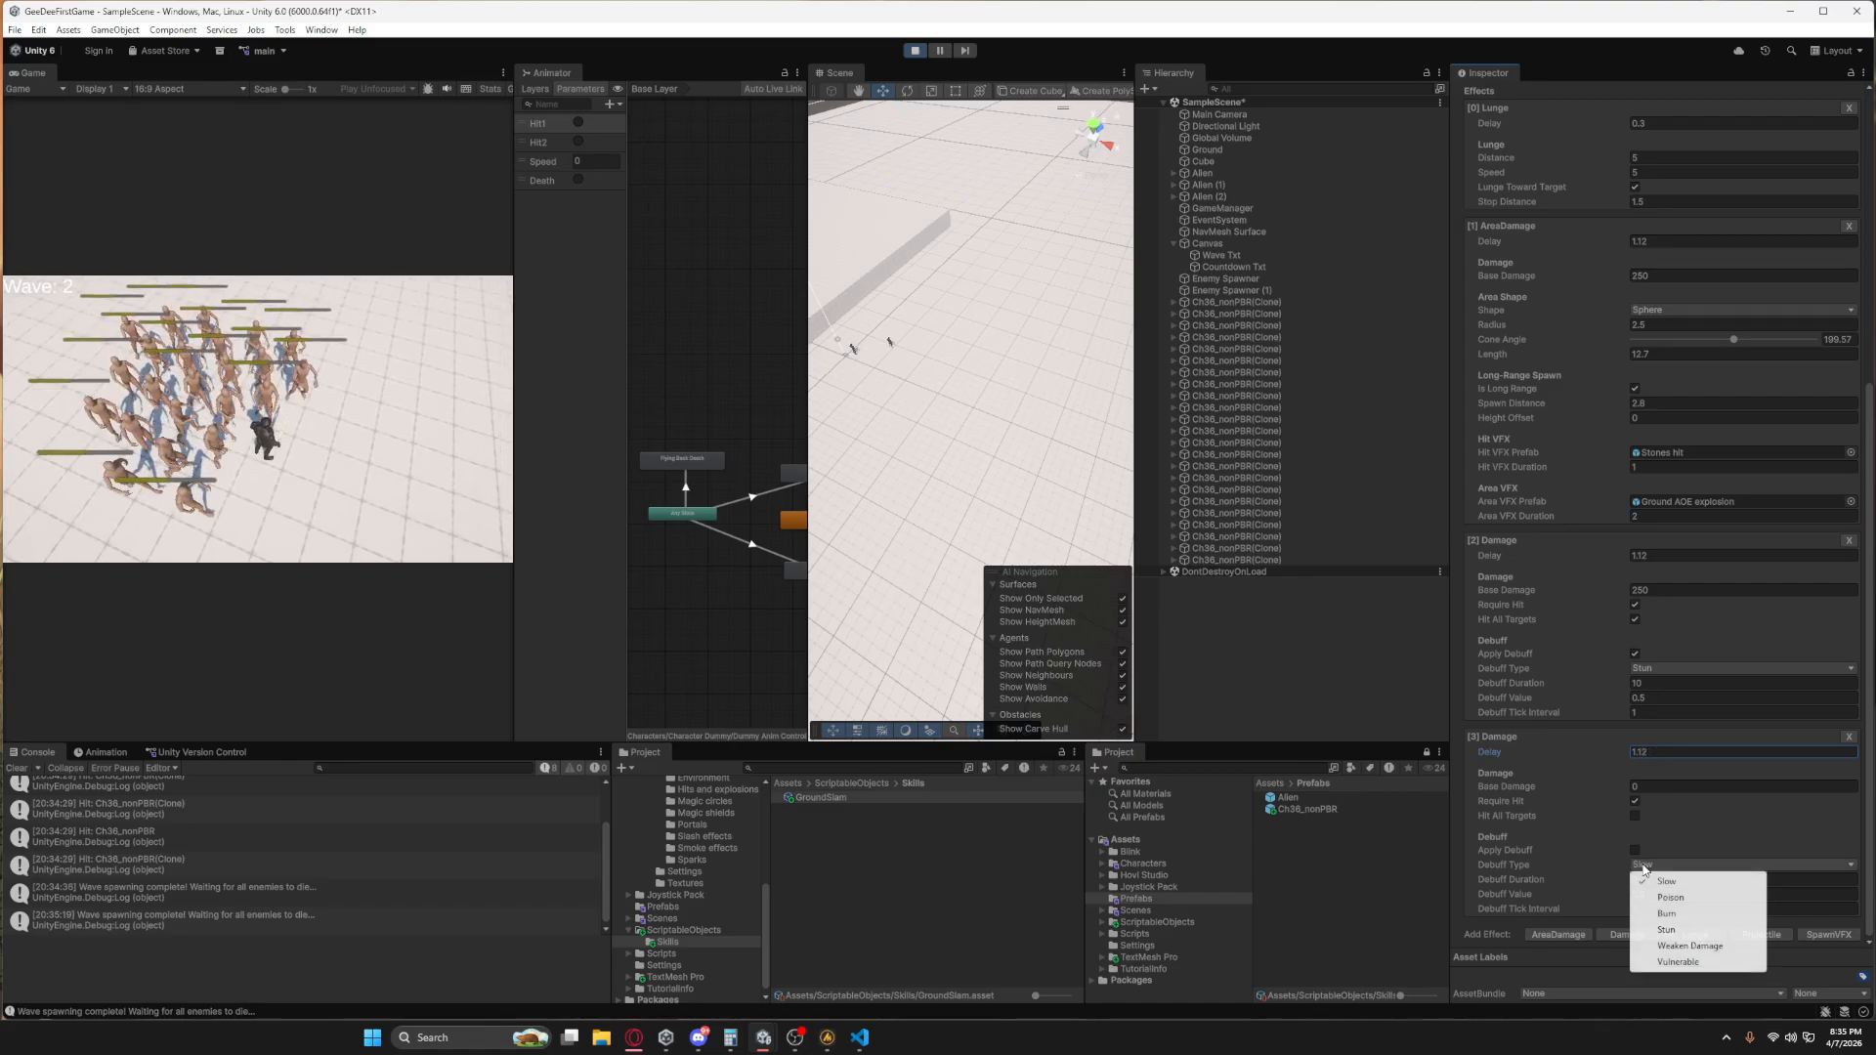
click(1675, 959)
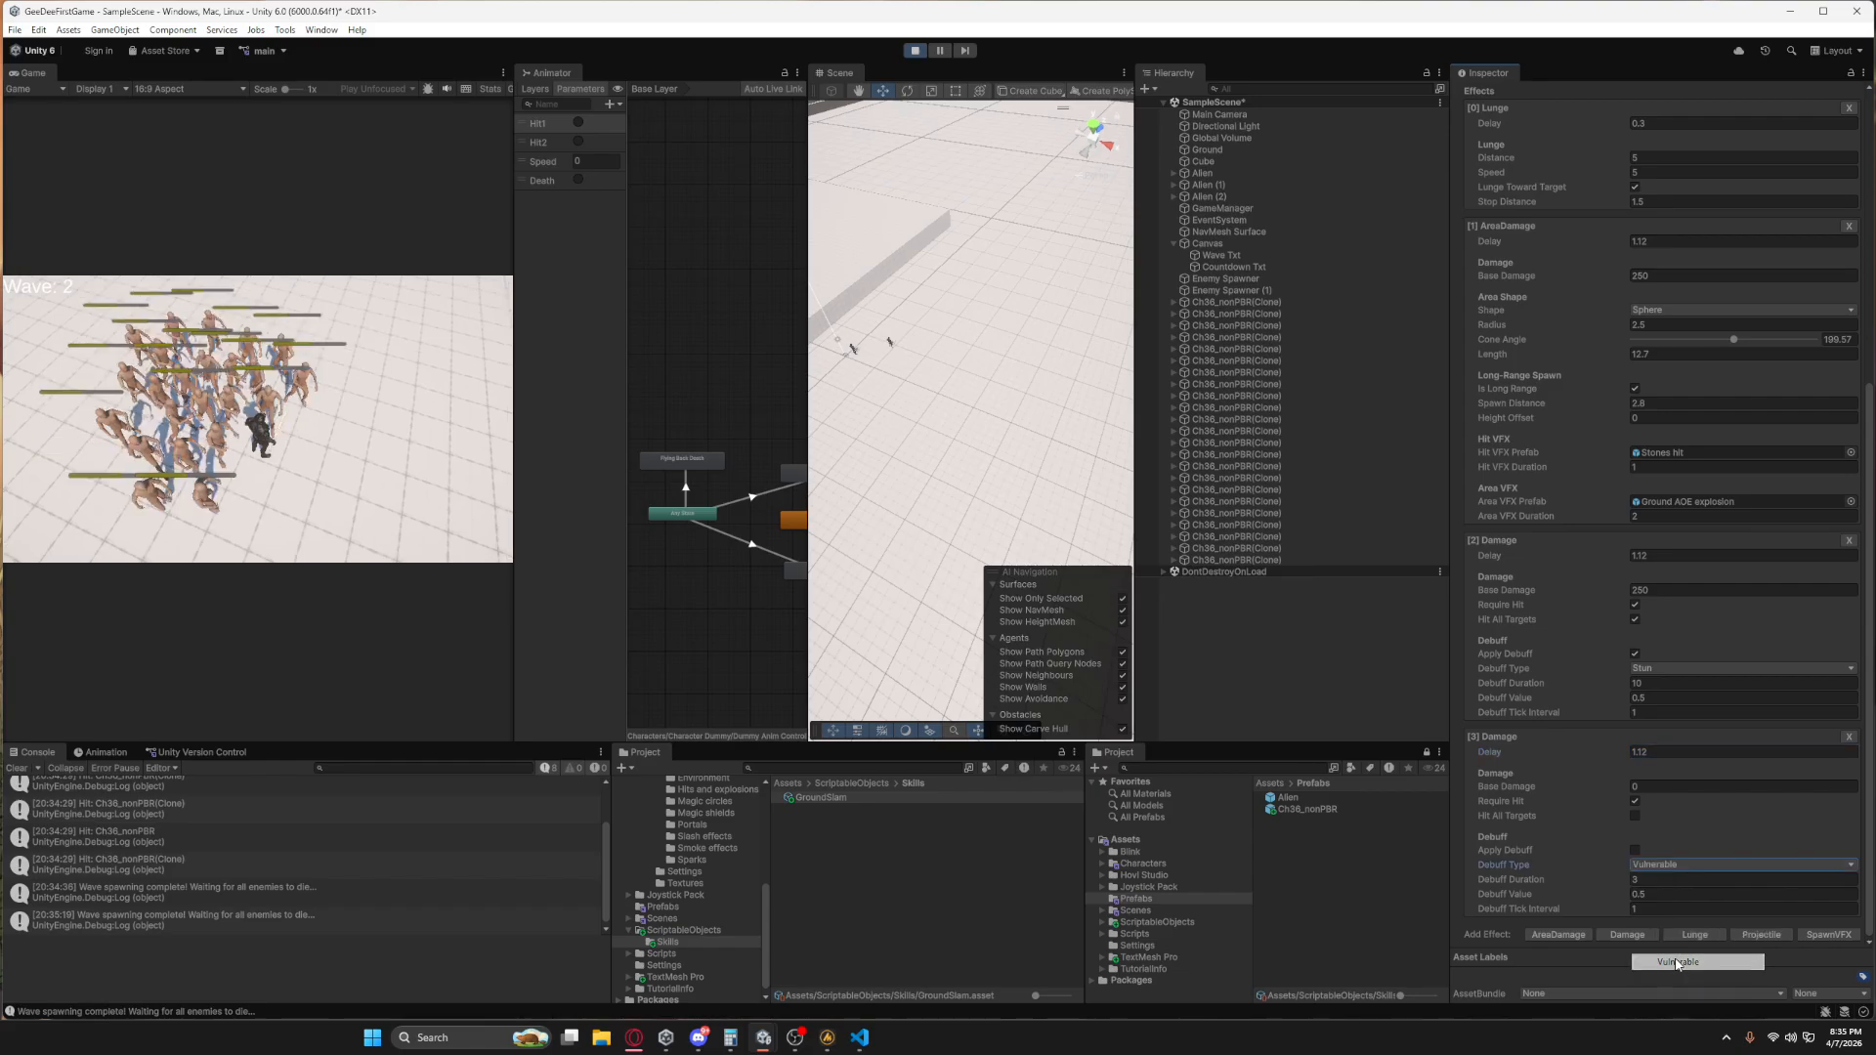
click(1652, 895)
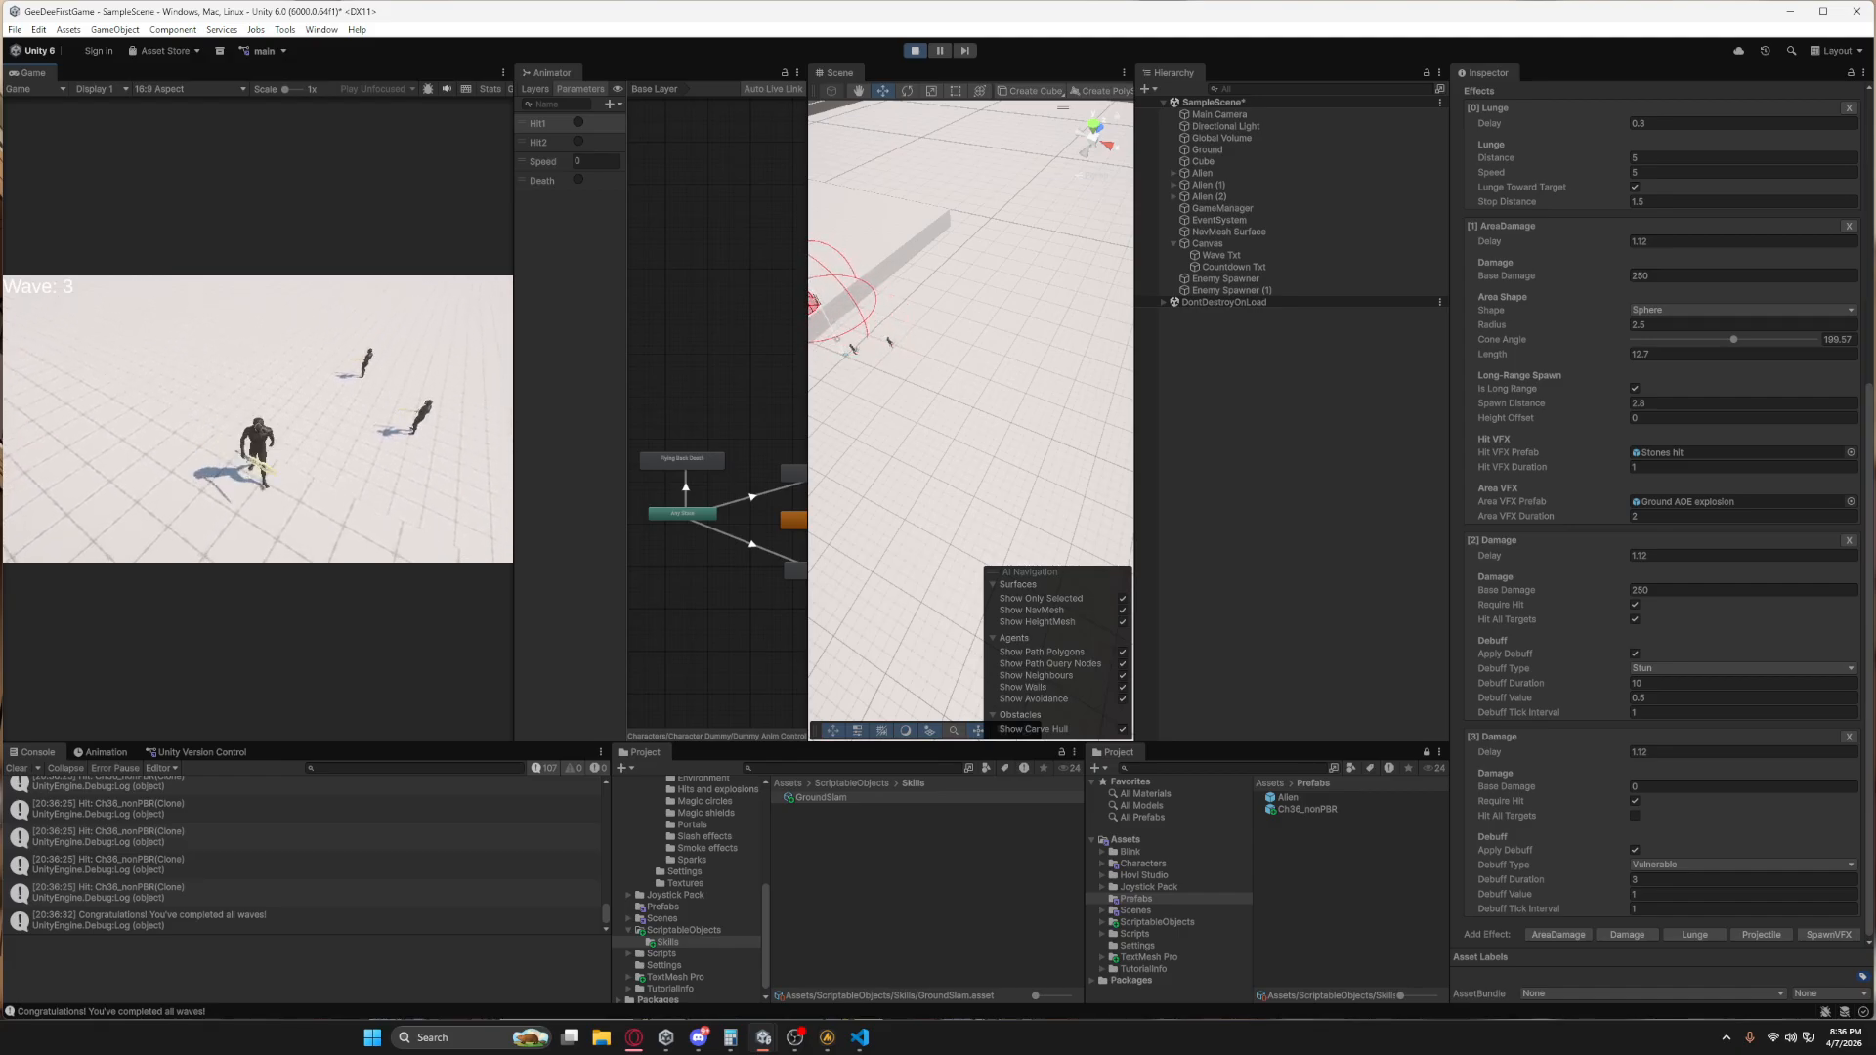
click(916, 51)
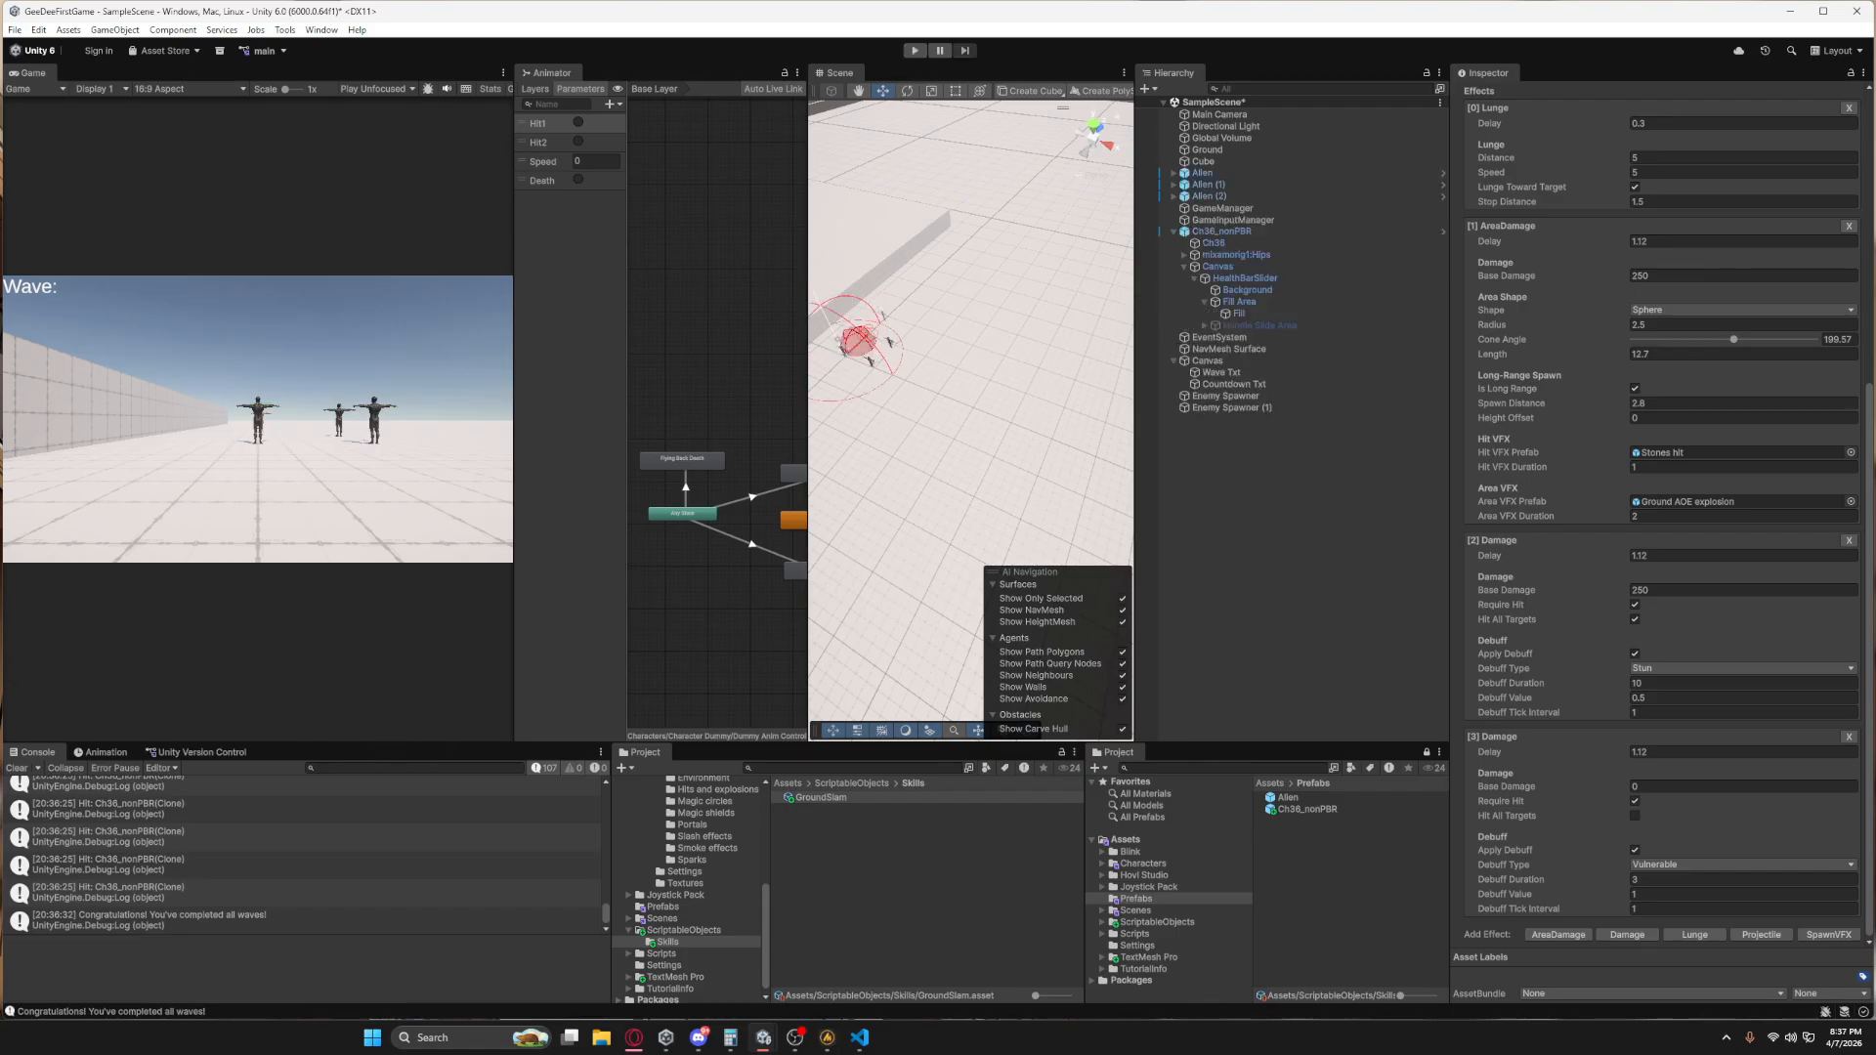